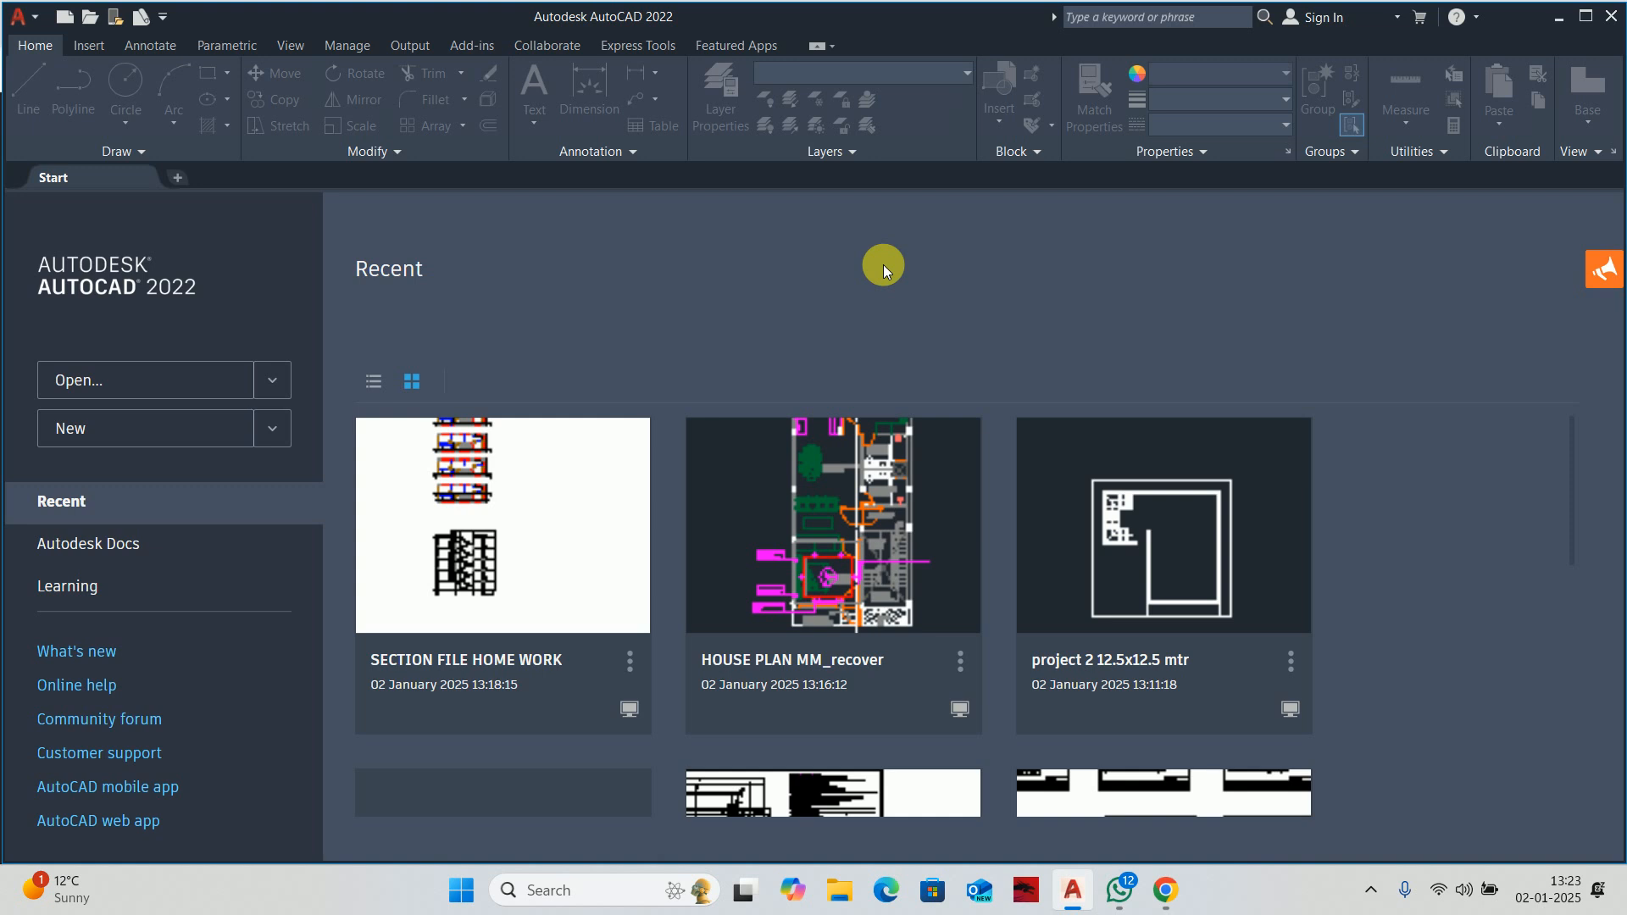
Switch to Calculator, multiply 25 by 50 and divide the product by 9.
{"action": "key", "text": "super+r"}
{"action": "key", "text": "Escape"}
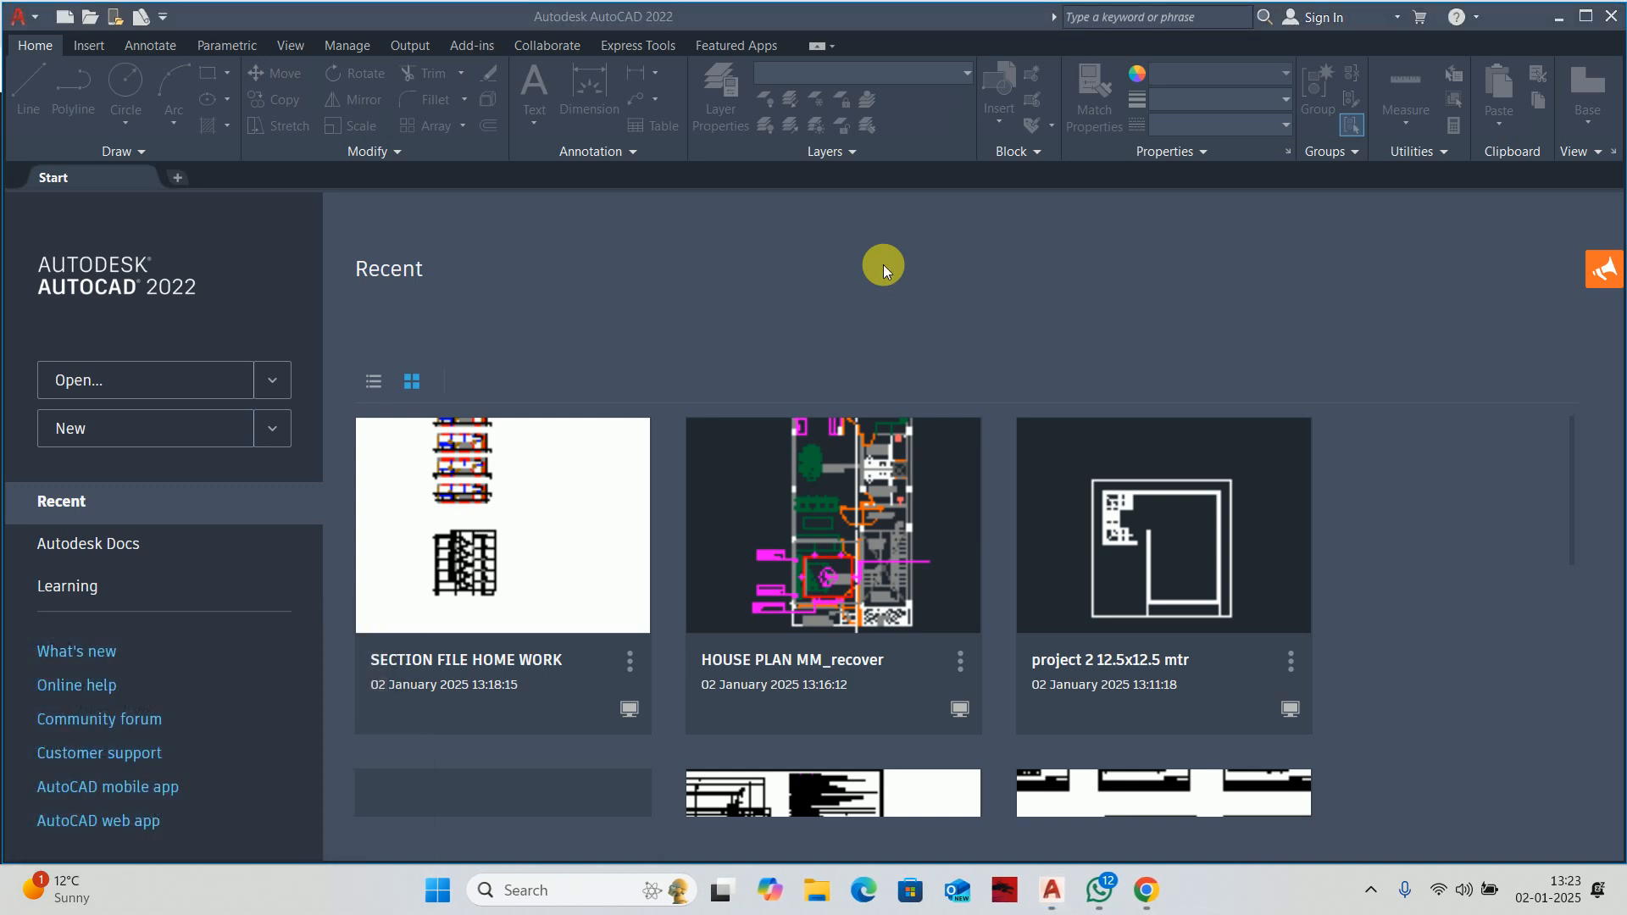
{"action": "type", "text": "25"}
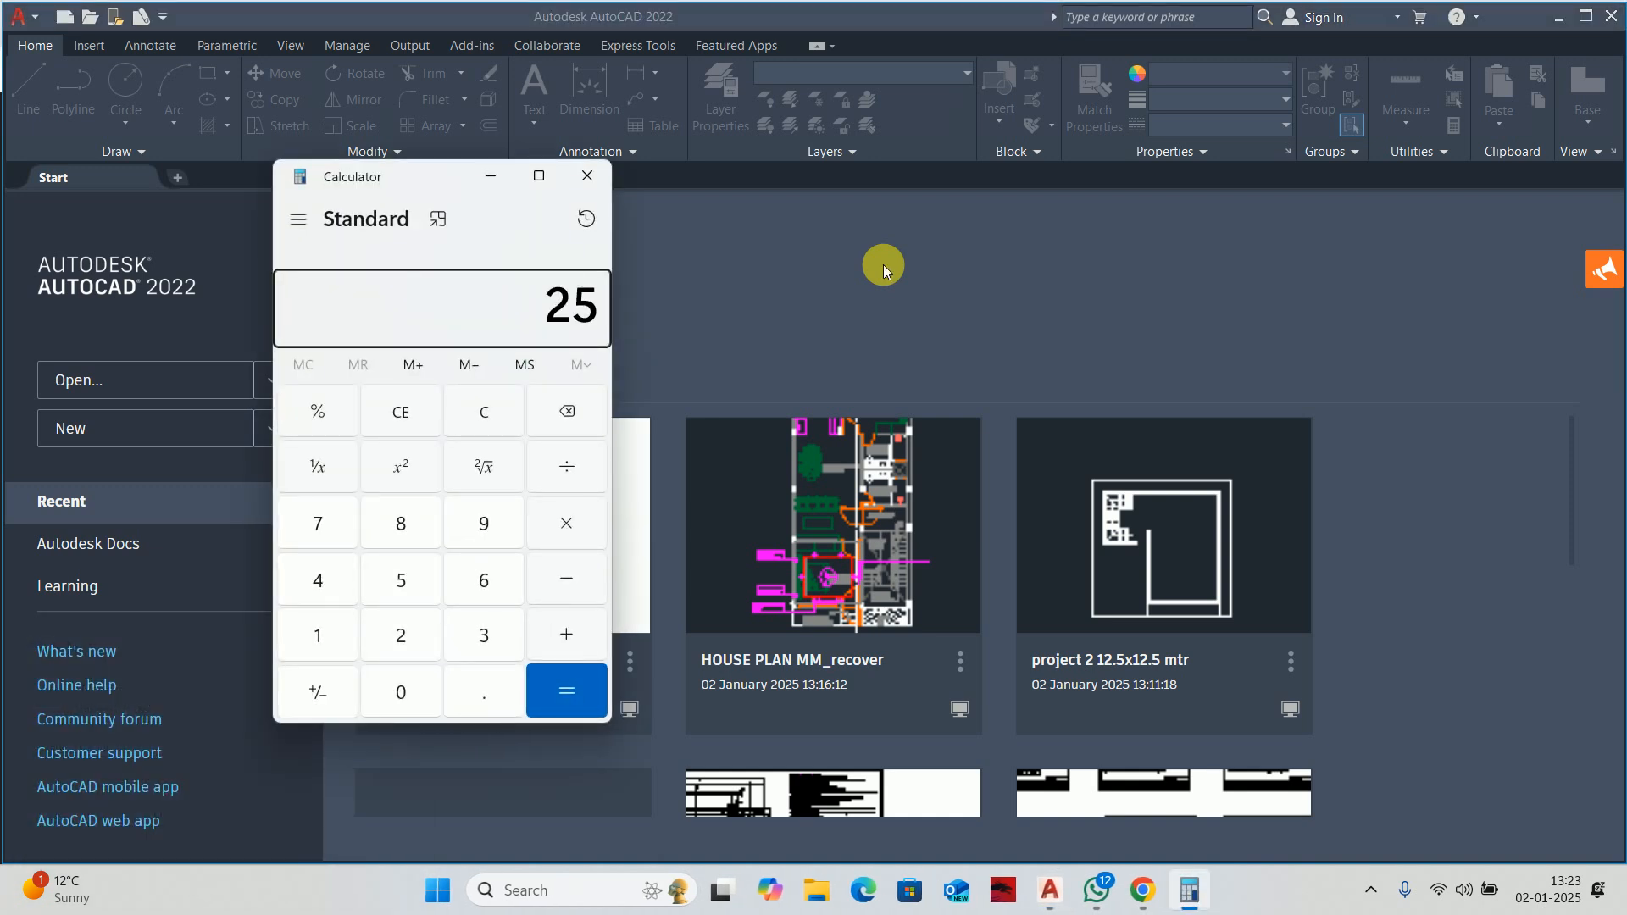
{"action": "type", "text": "*"}
{"action": "type", "text": "59"}
{"action": "key", "text": "BackSpace"}
{"action": "type", "text": "0"}
{"action": "key", "text": "Return"}
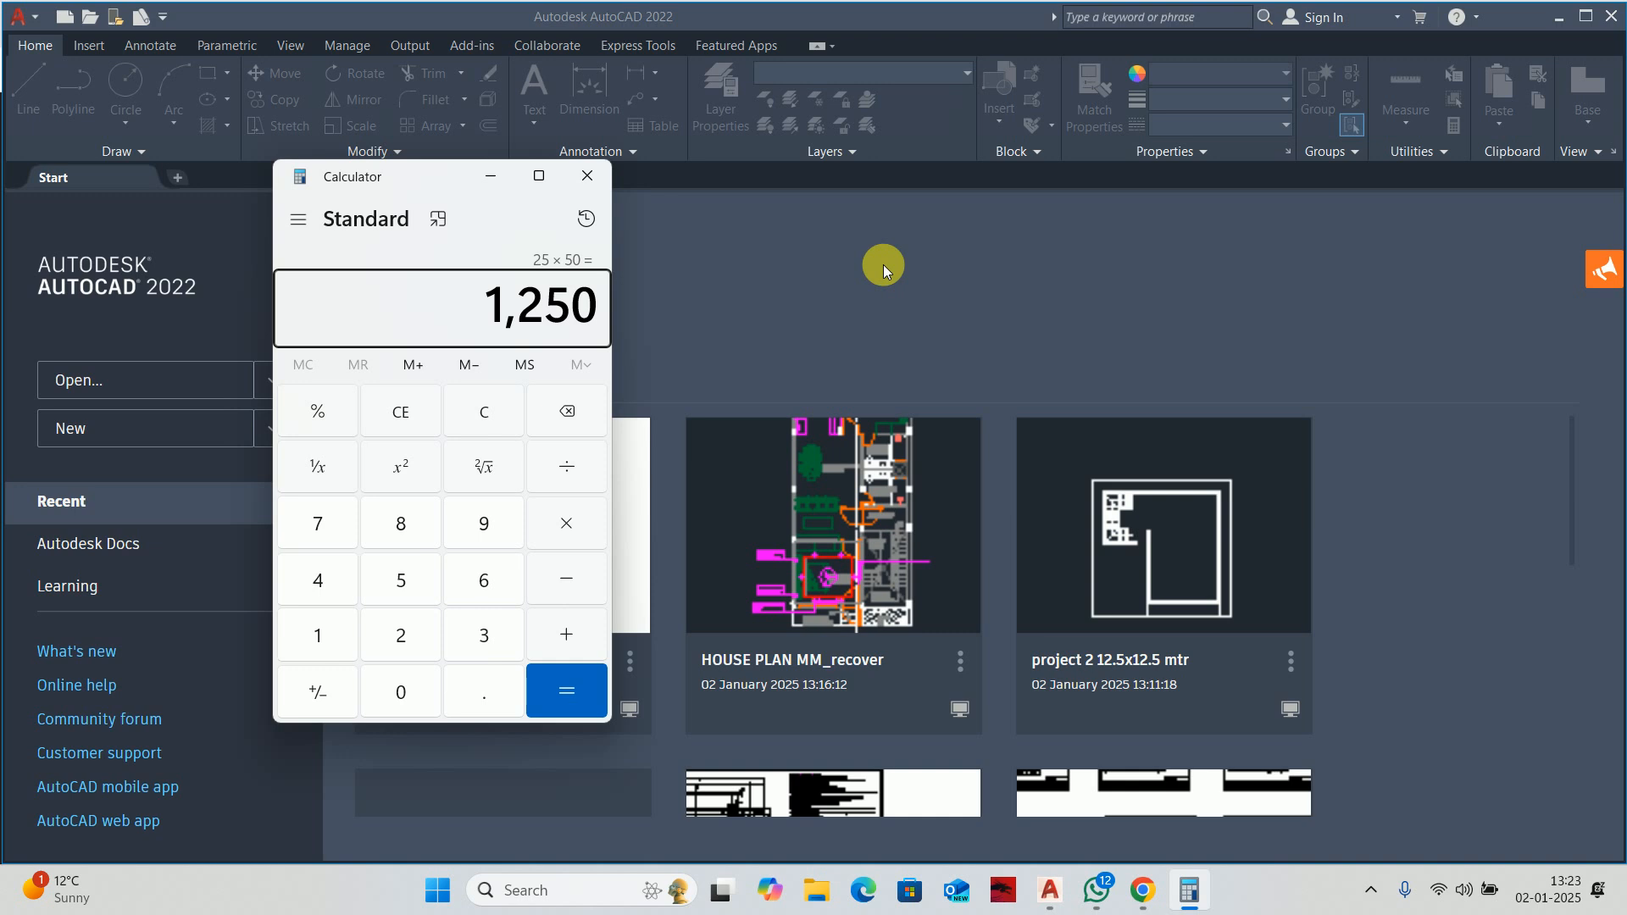
{"action": "key", "text": "slash"}
{"action": "type", "text": "9"}
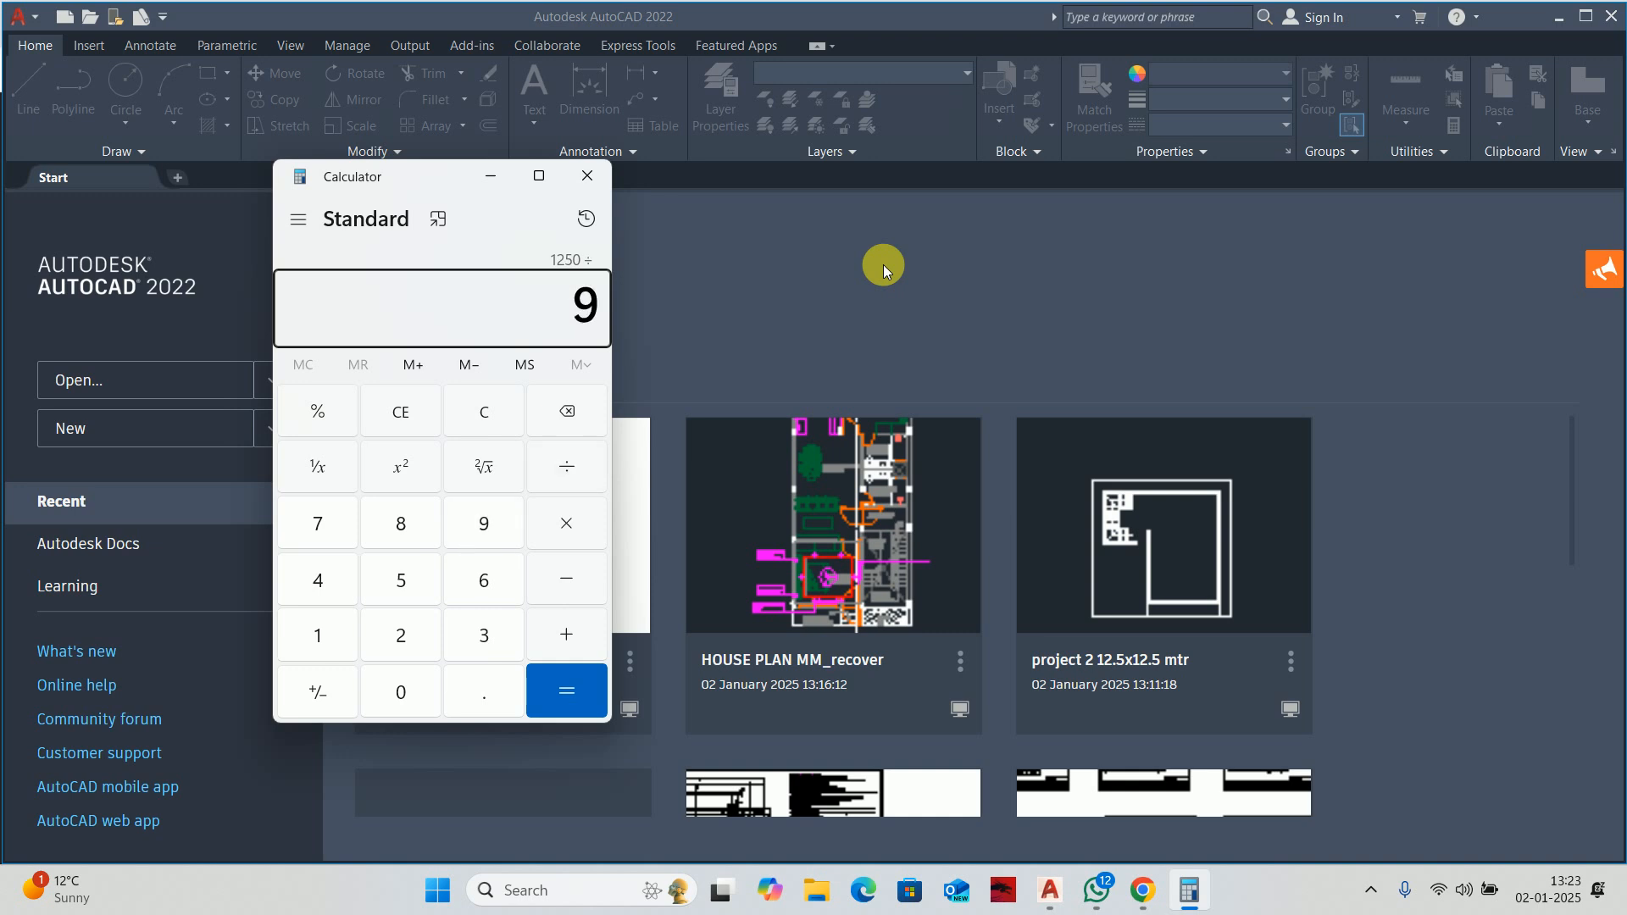
{"action": "key", "text": "Return"}
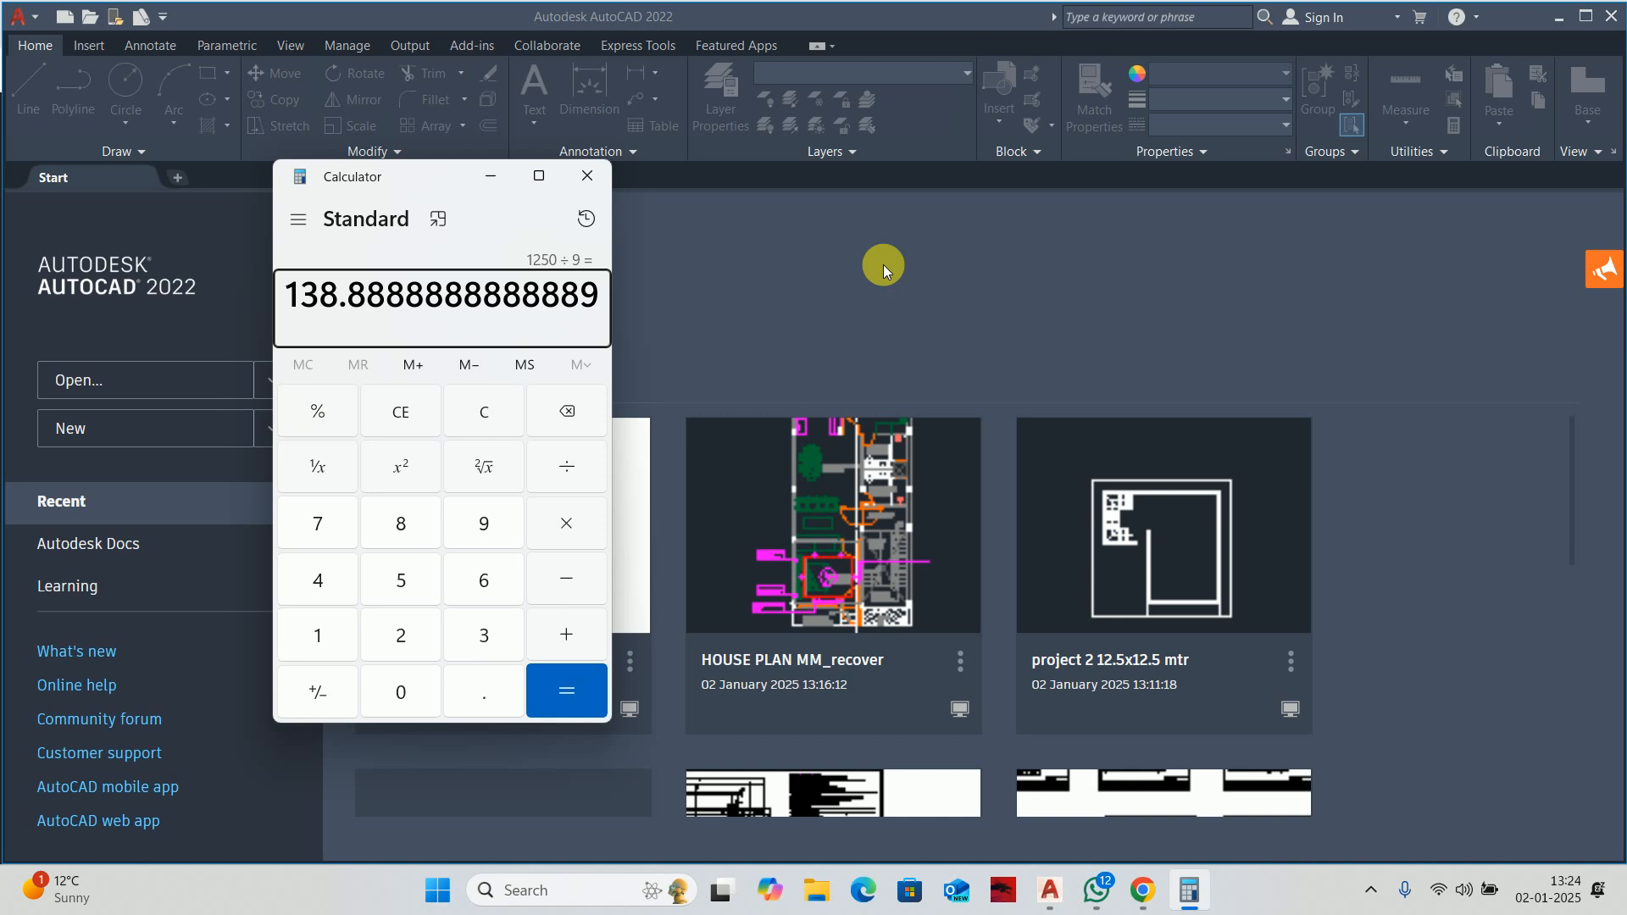
Calculate 12 × 25 and 25.4 × 12 to compare the rounded and exact foot-to-millimetre factors.
{"action": "type", "text": "12*25"}
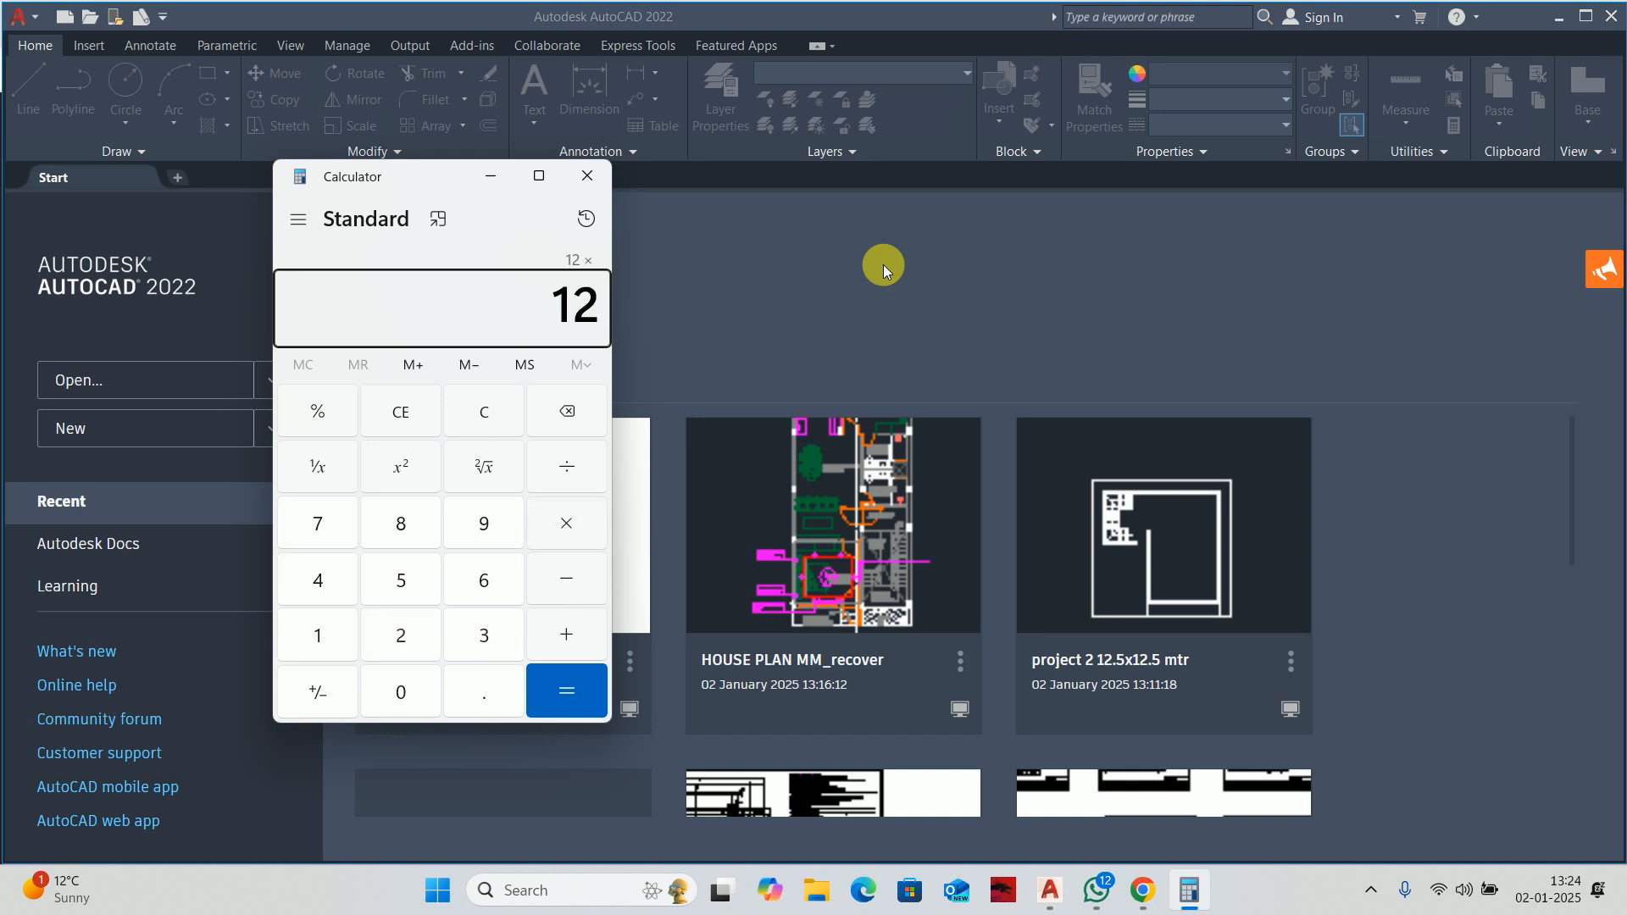
{"action": "key", "text": "Return"}
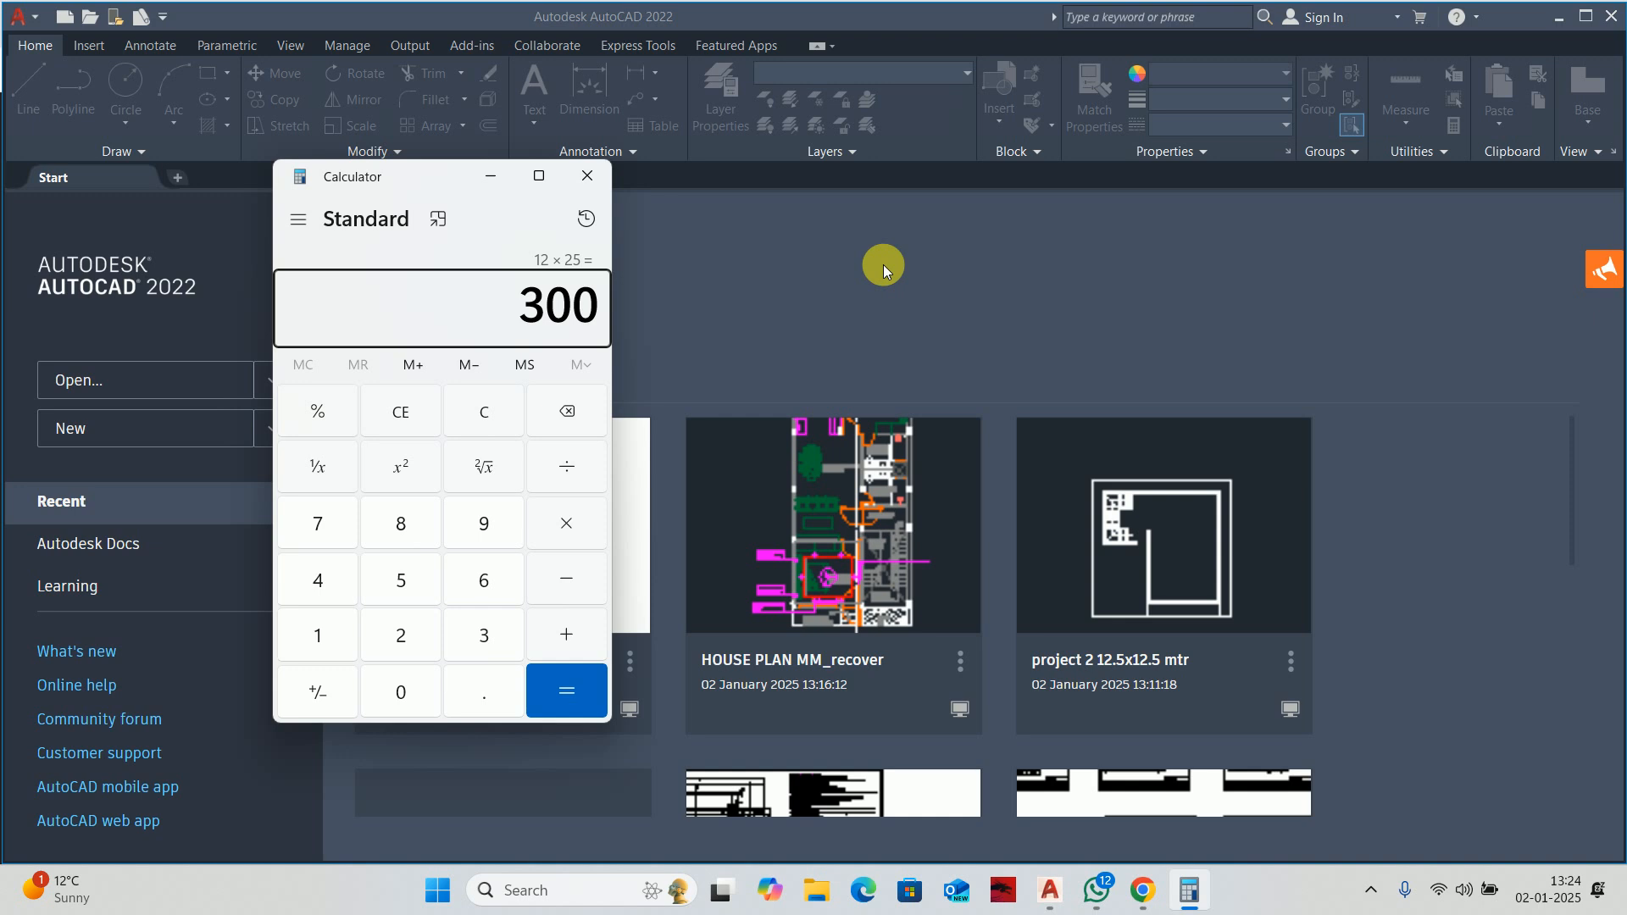
{"action": "type", "text": "25.4"}
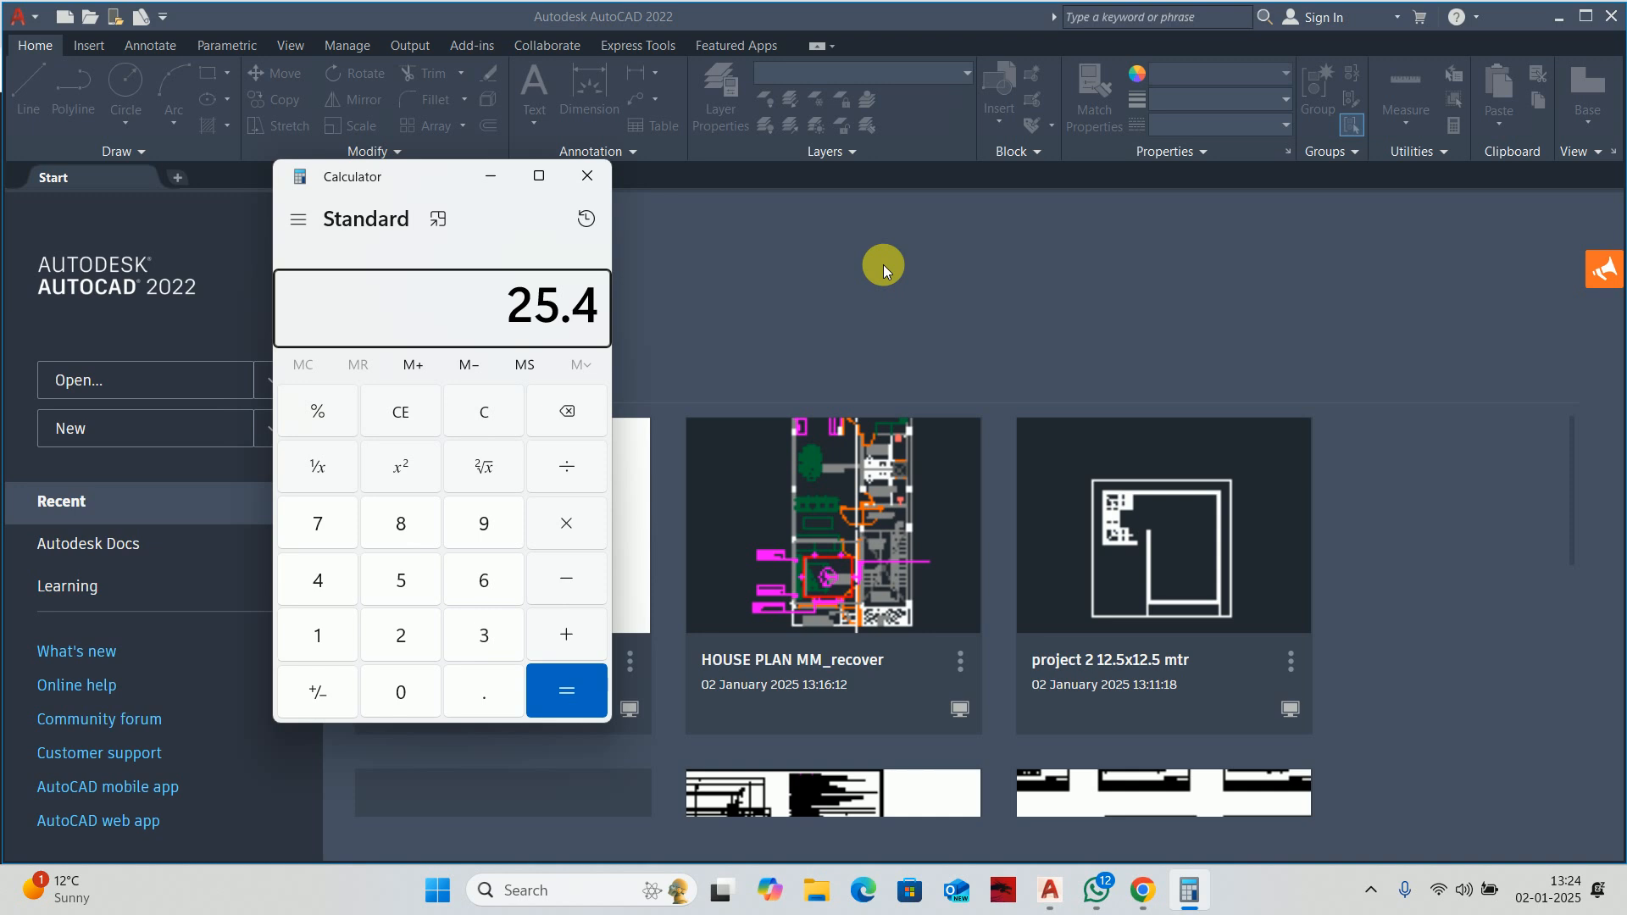
{"action": "key", "text": "asterisk"}
{"action": "type", "text": "12"}
{"action": "key", "text": "Return"}
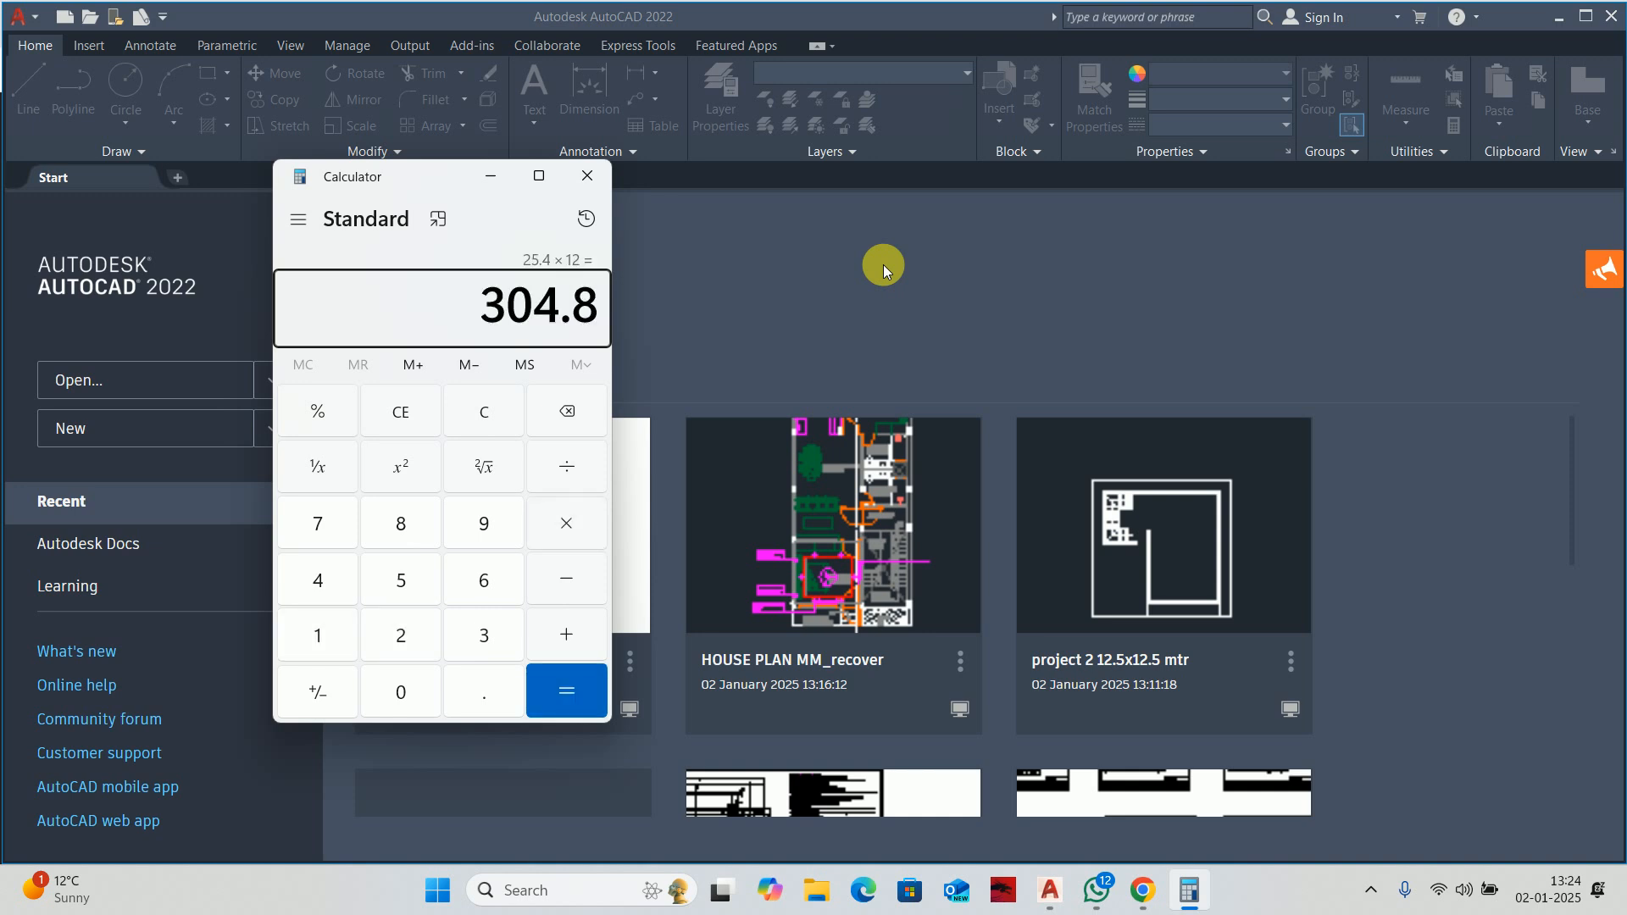
Calculate 25 × 300 and 50 × 300 to convert both plot sides to millimetres.
{"action": "key", "text": "BackSpace"}
{"action": "type", "text": "25"}
{"action": "type", "text": "*"}
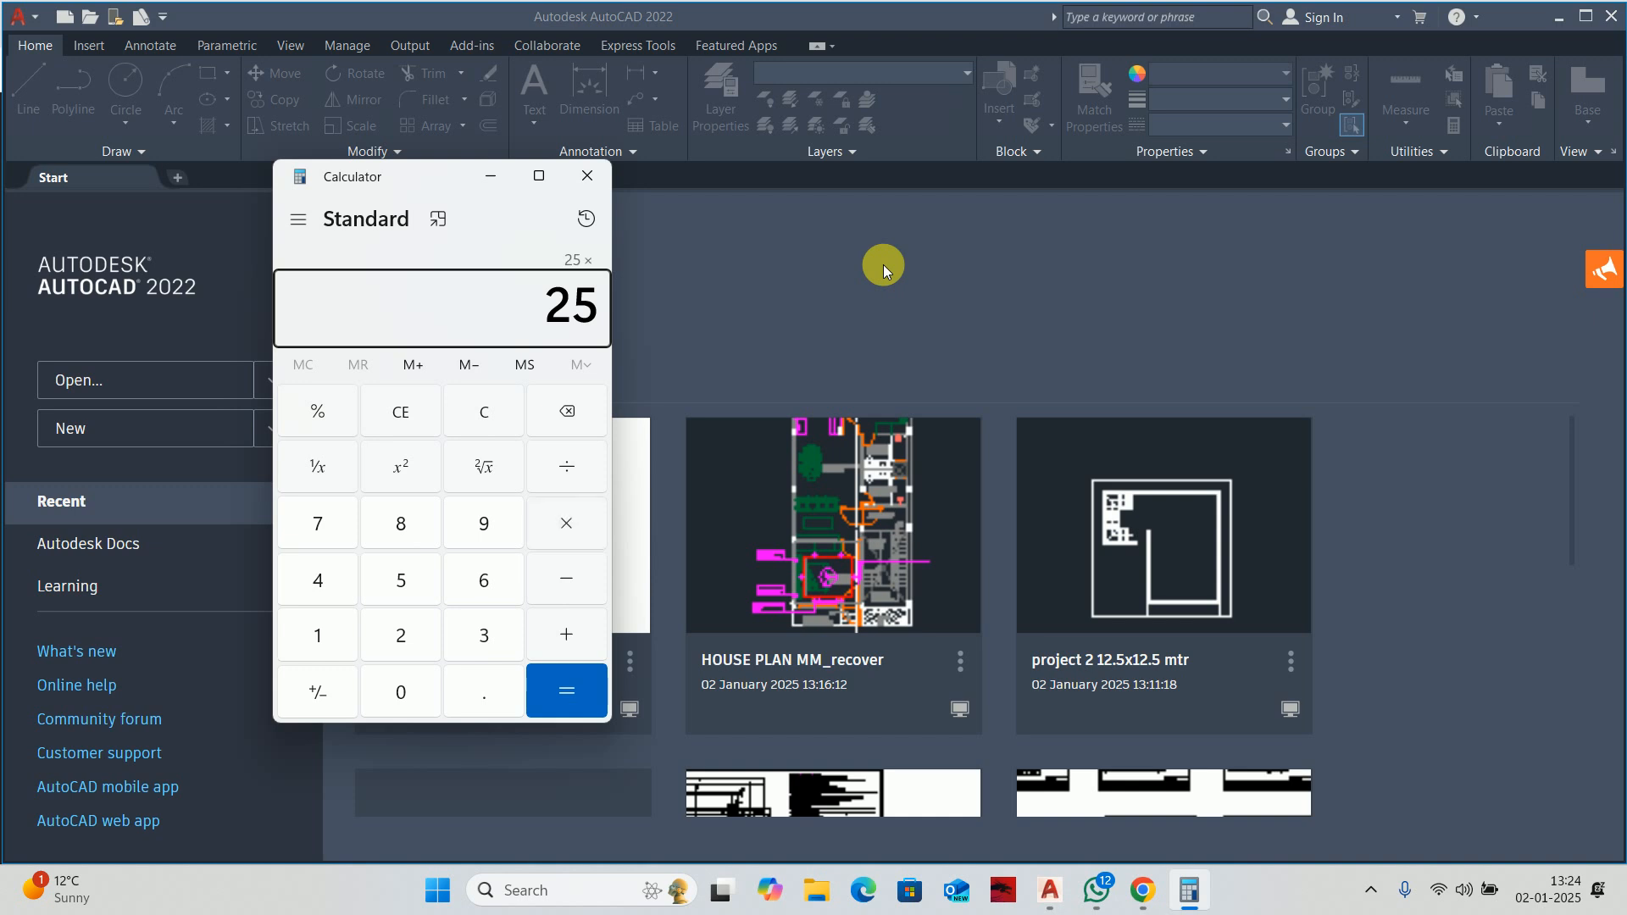
{"action": "type", "text": "300"}
{"action": "key", "text": "Return"}
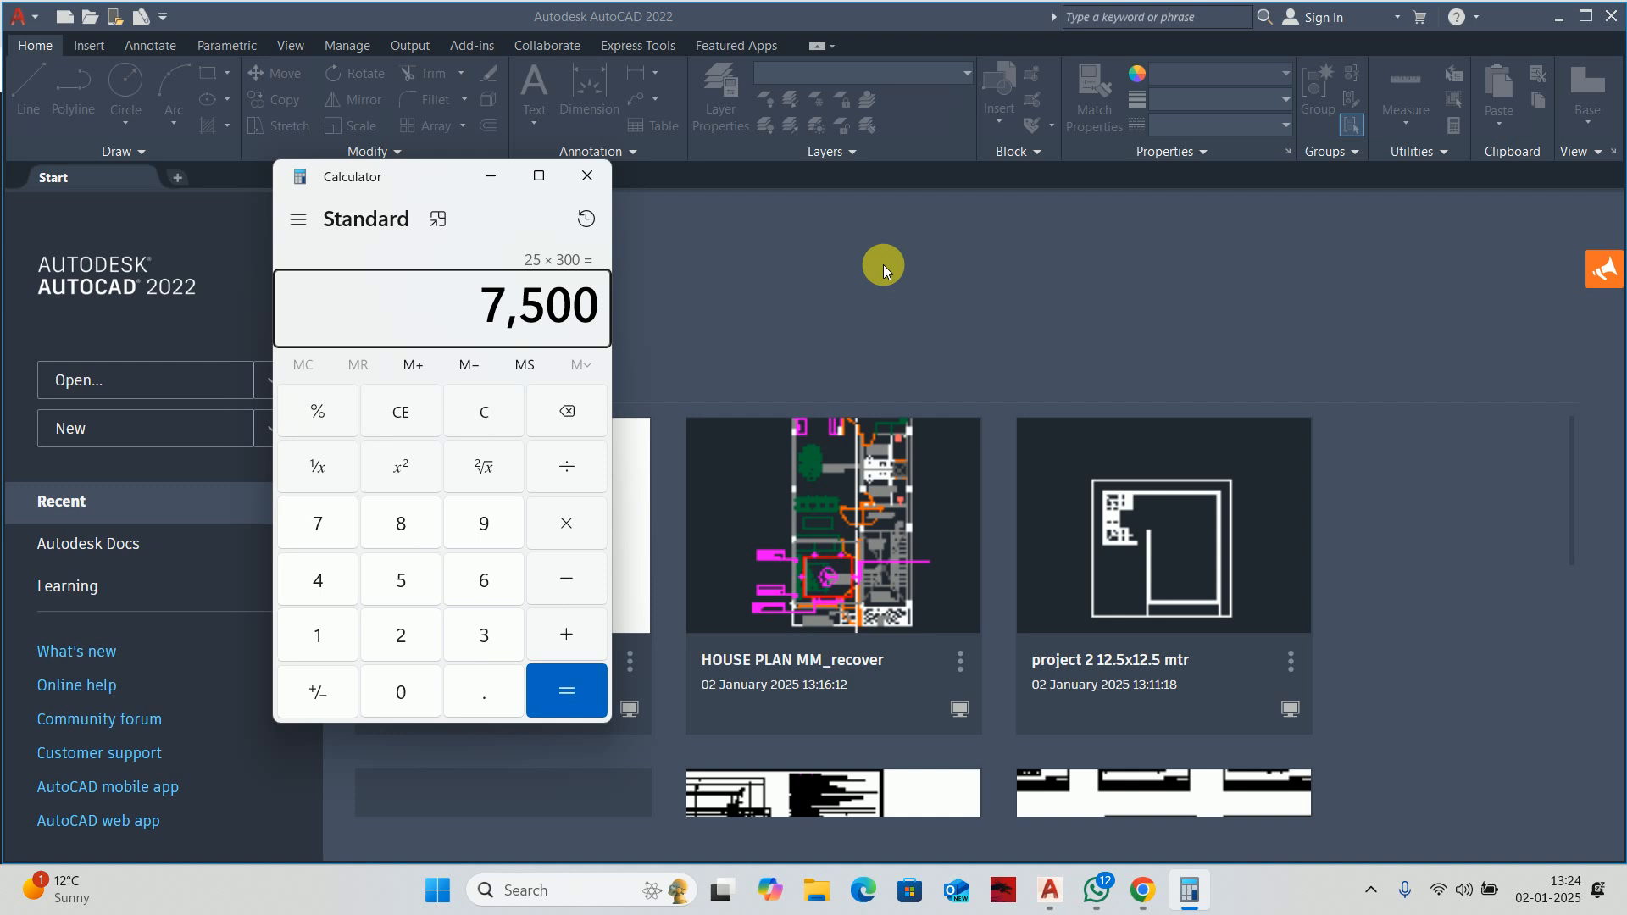
{"action": "type", "text": "50"}
{"action": "key", "text": "asterisk"}
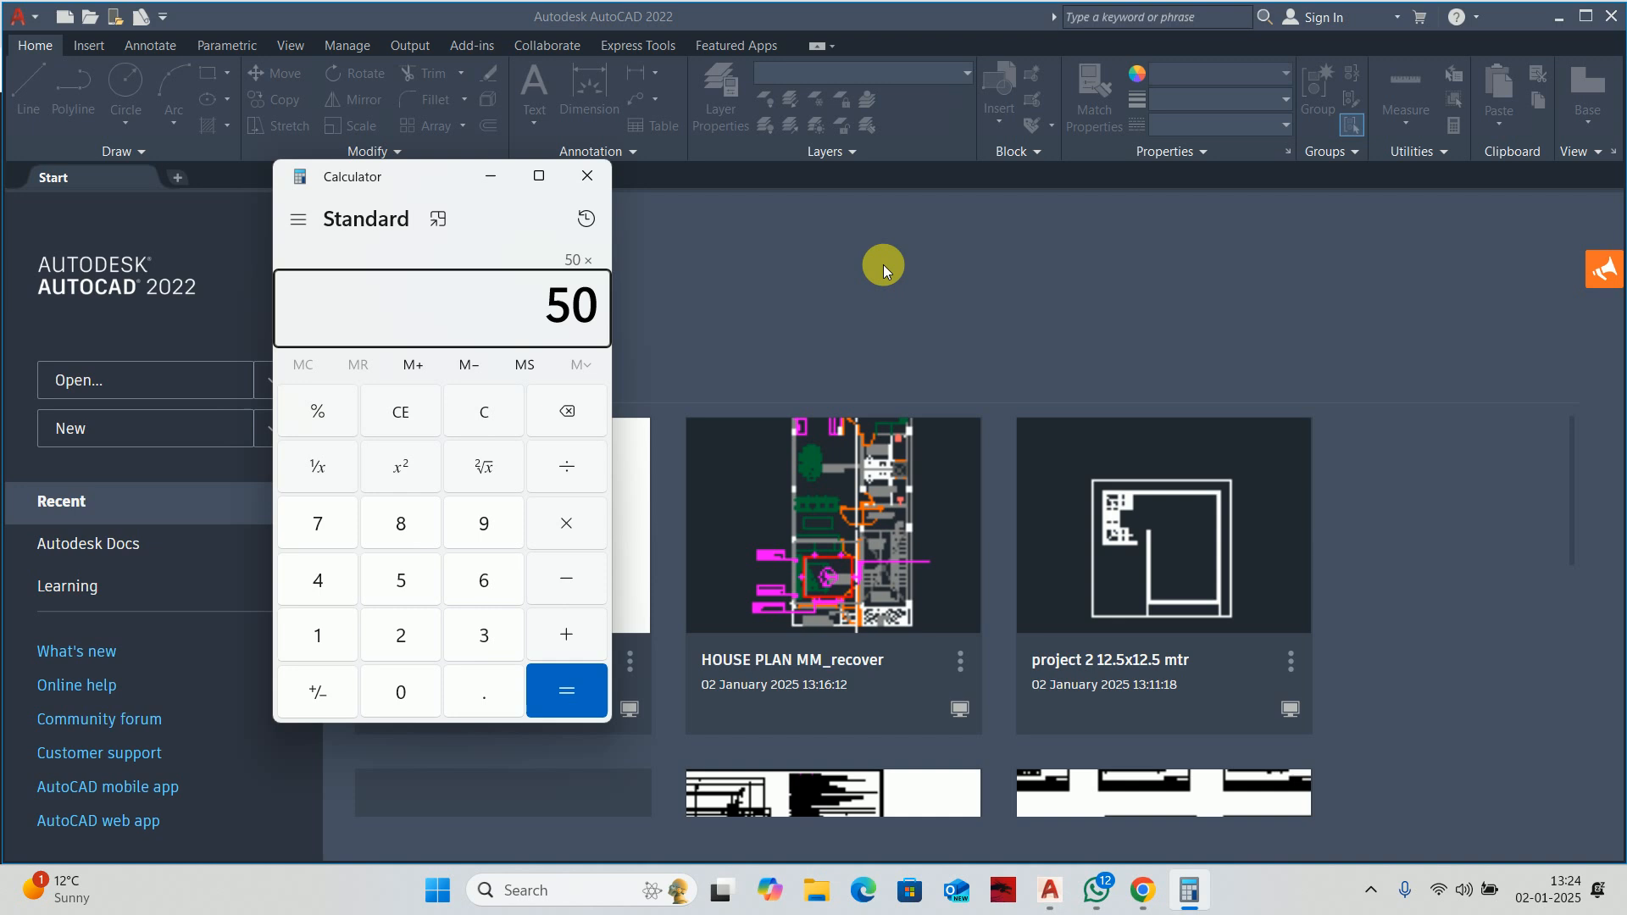
{"action": "type", "text": "300 ="}
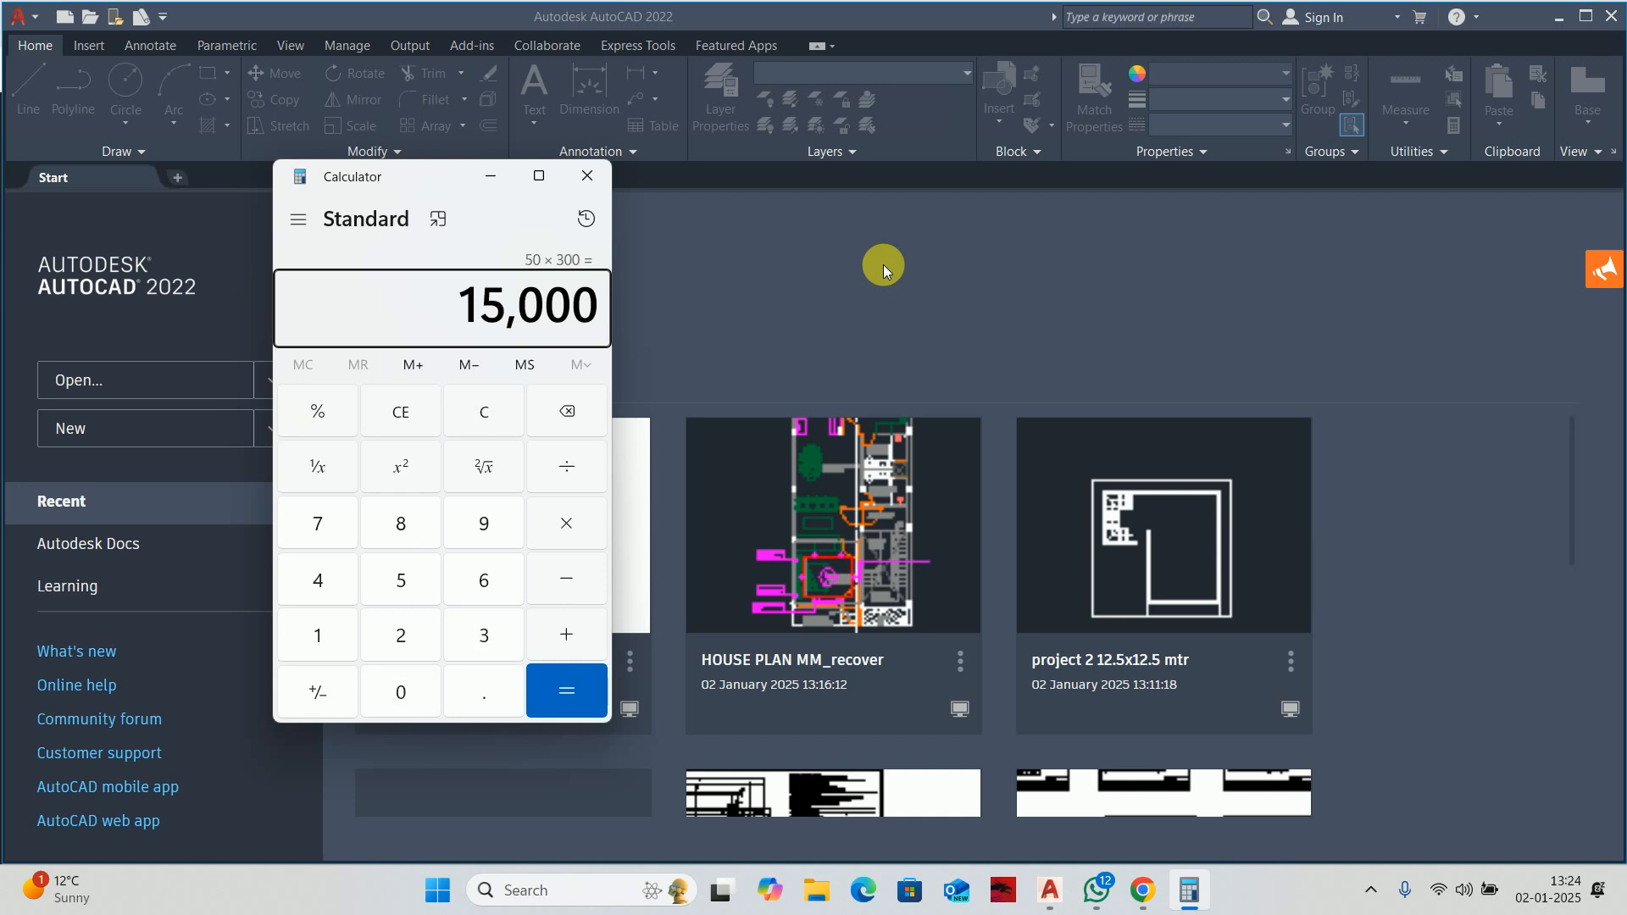
Switch back to AutoCAD and create a new drawing from the acadiso.dwt template.
{"action": "left_click", "coordinate": [503, 183]}
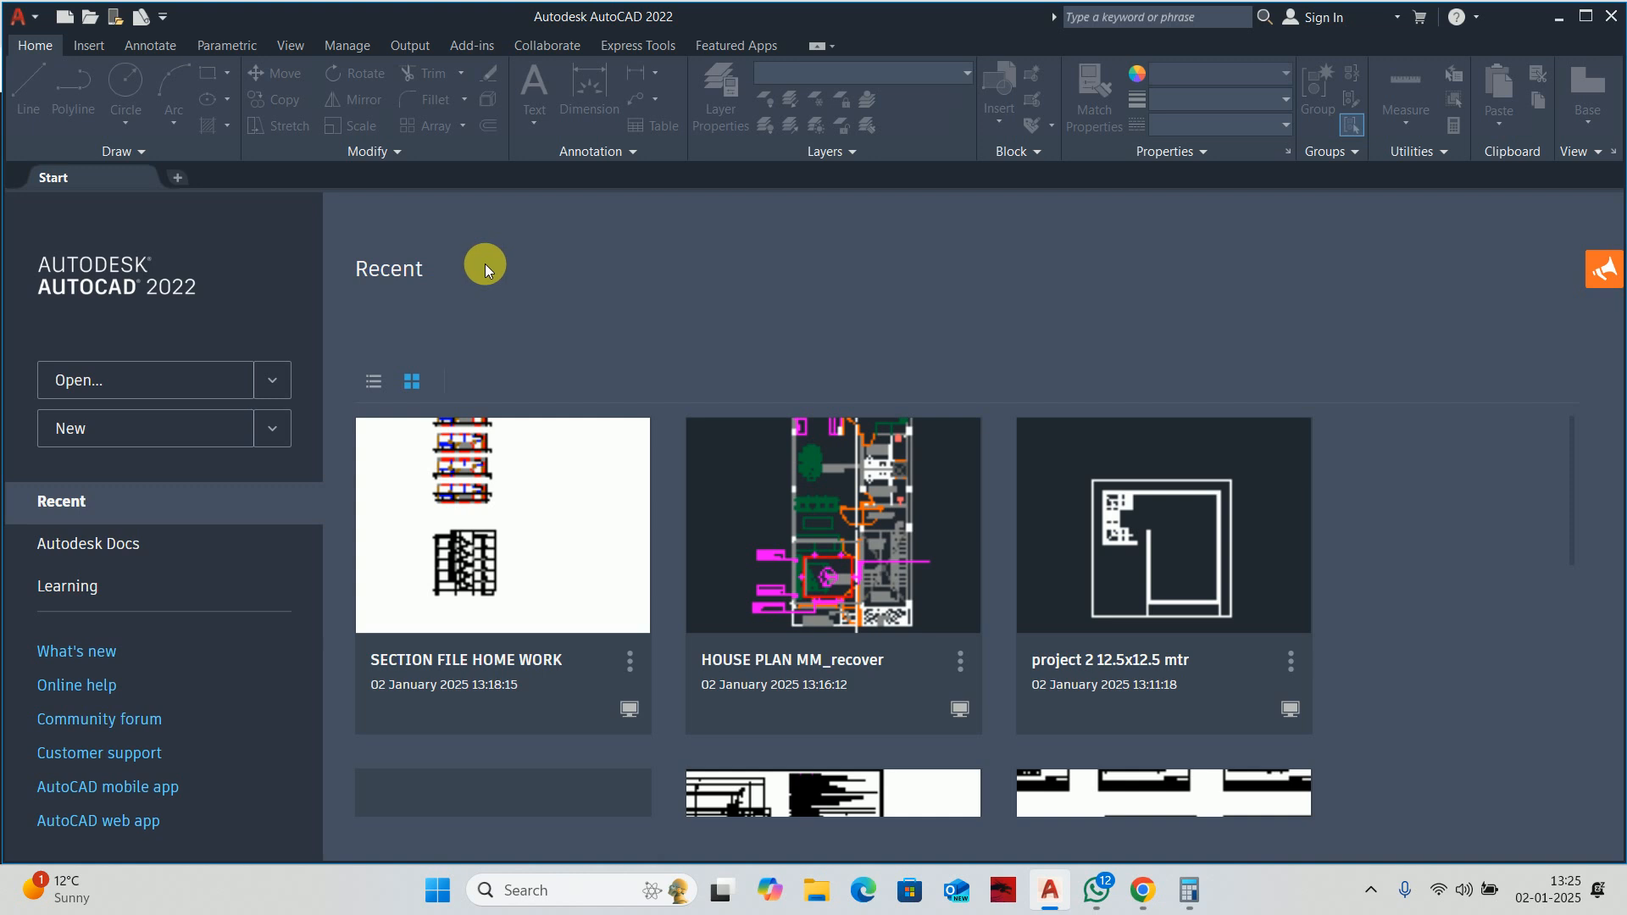
{"action": "left_click", "coordinate": [272, 428]}
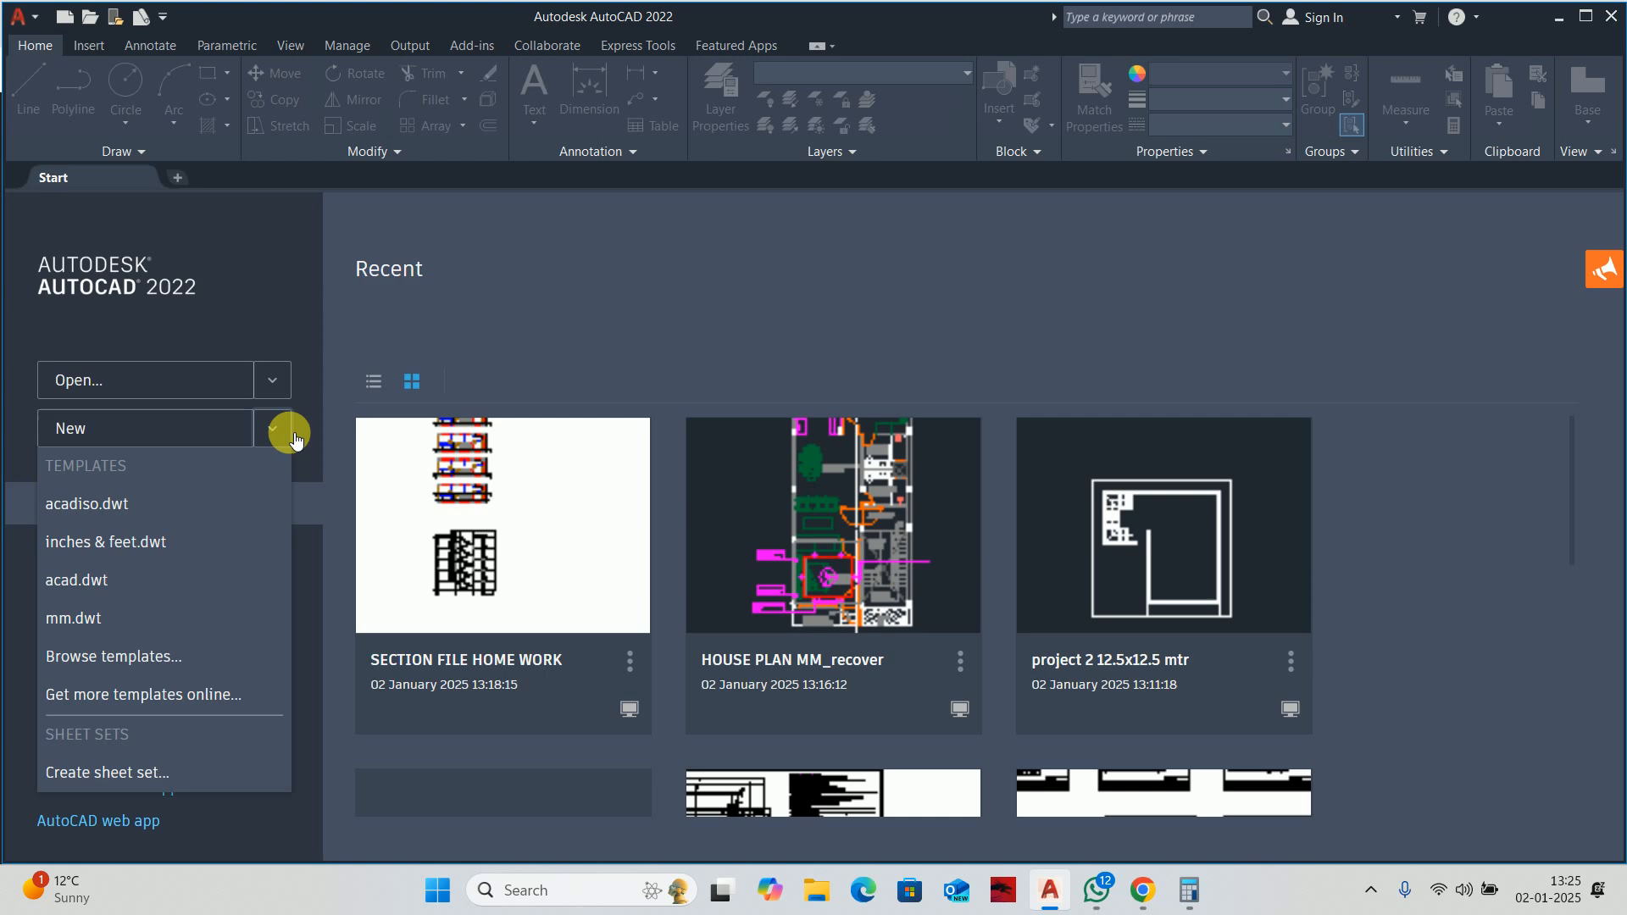
{"action": "left_click", "coordinate": [156, 518]}
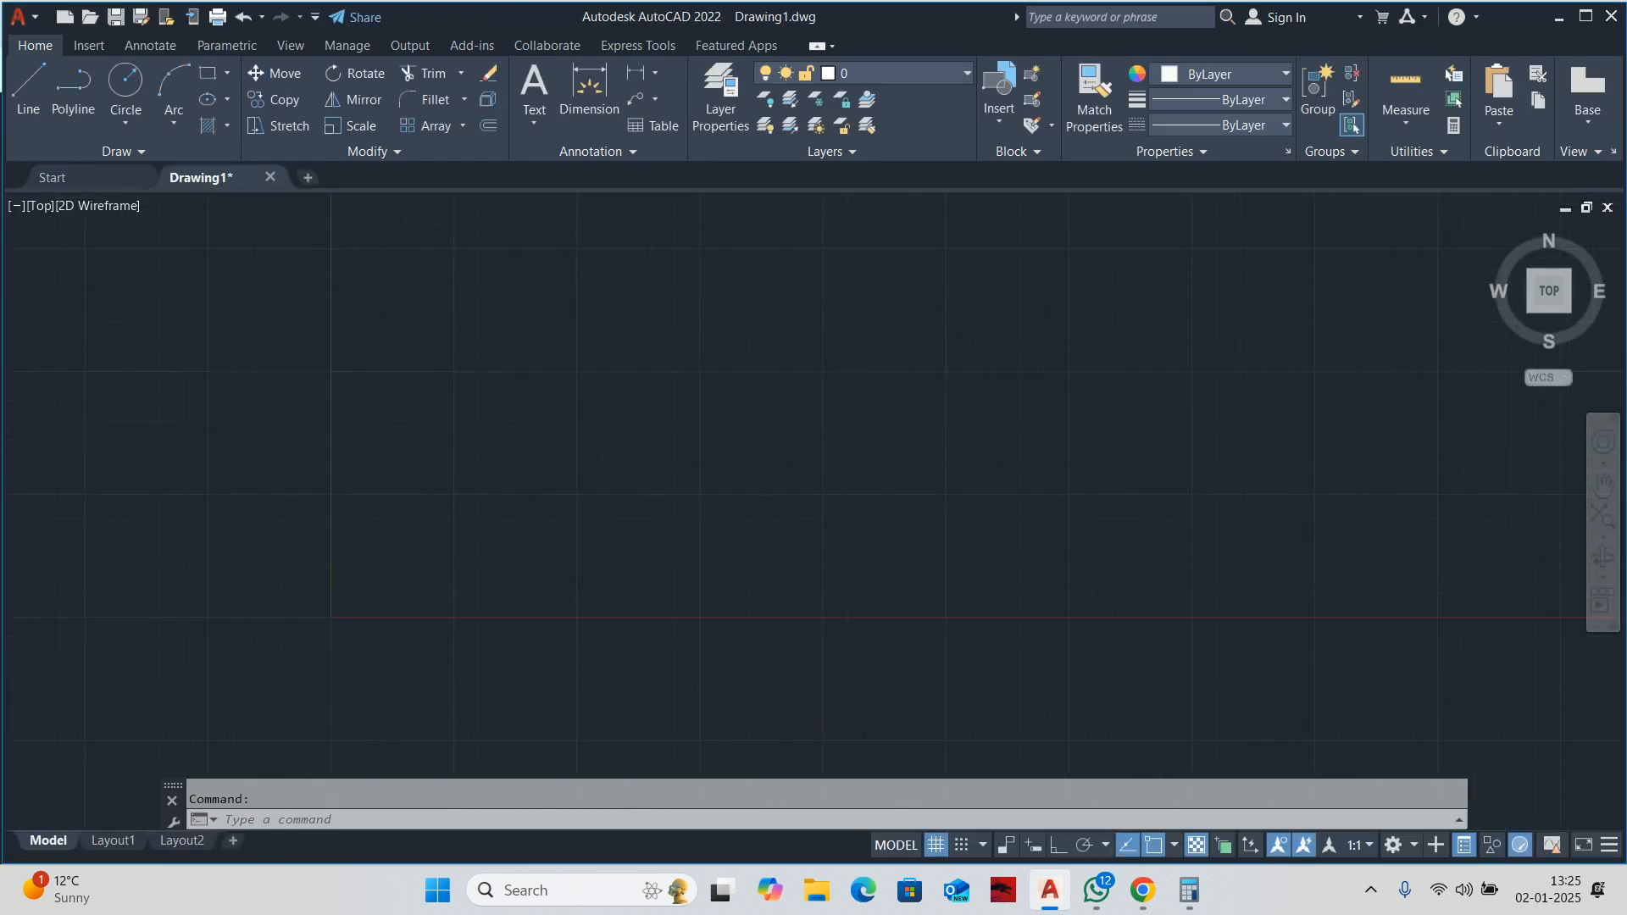
Set the drawing units' length precision to 0.00.
{"action": "type", "text": "un"}
{"action": "key", "text": "Return"}
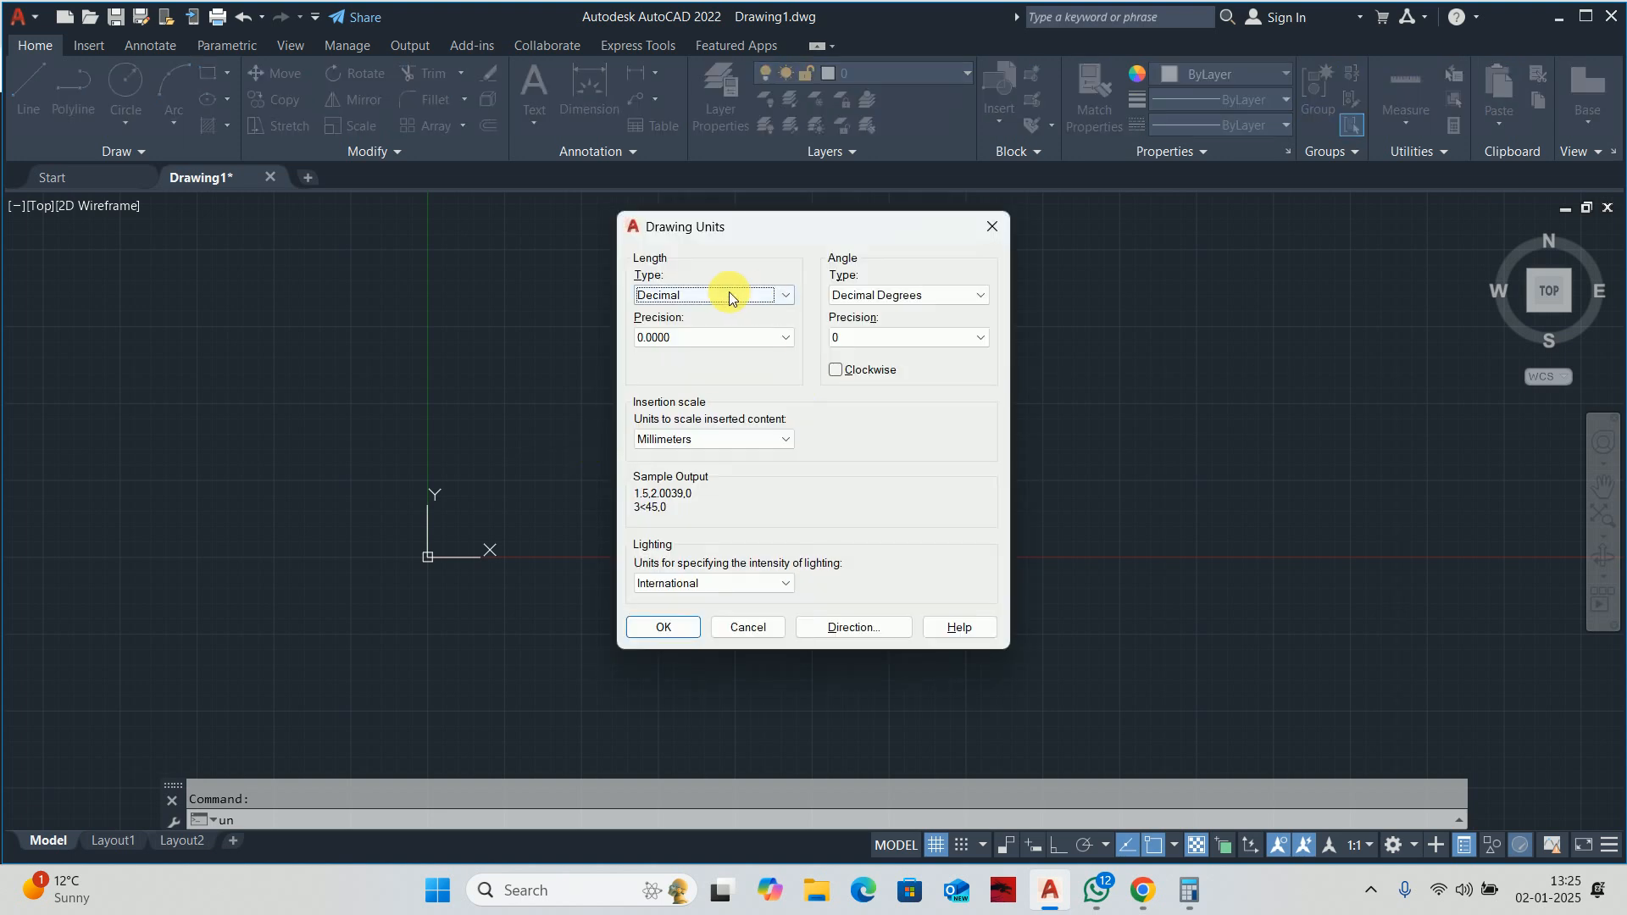
{"action": "left_click", "coordinate": [672, 337]}
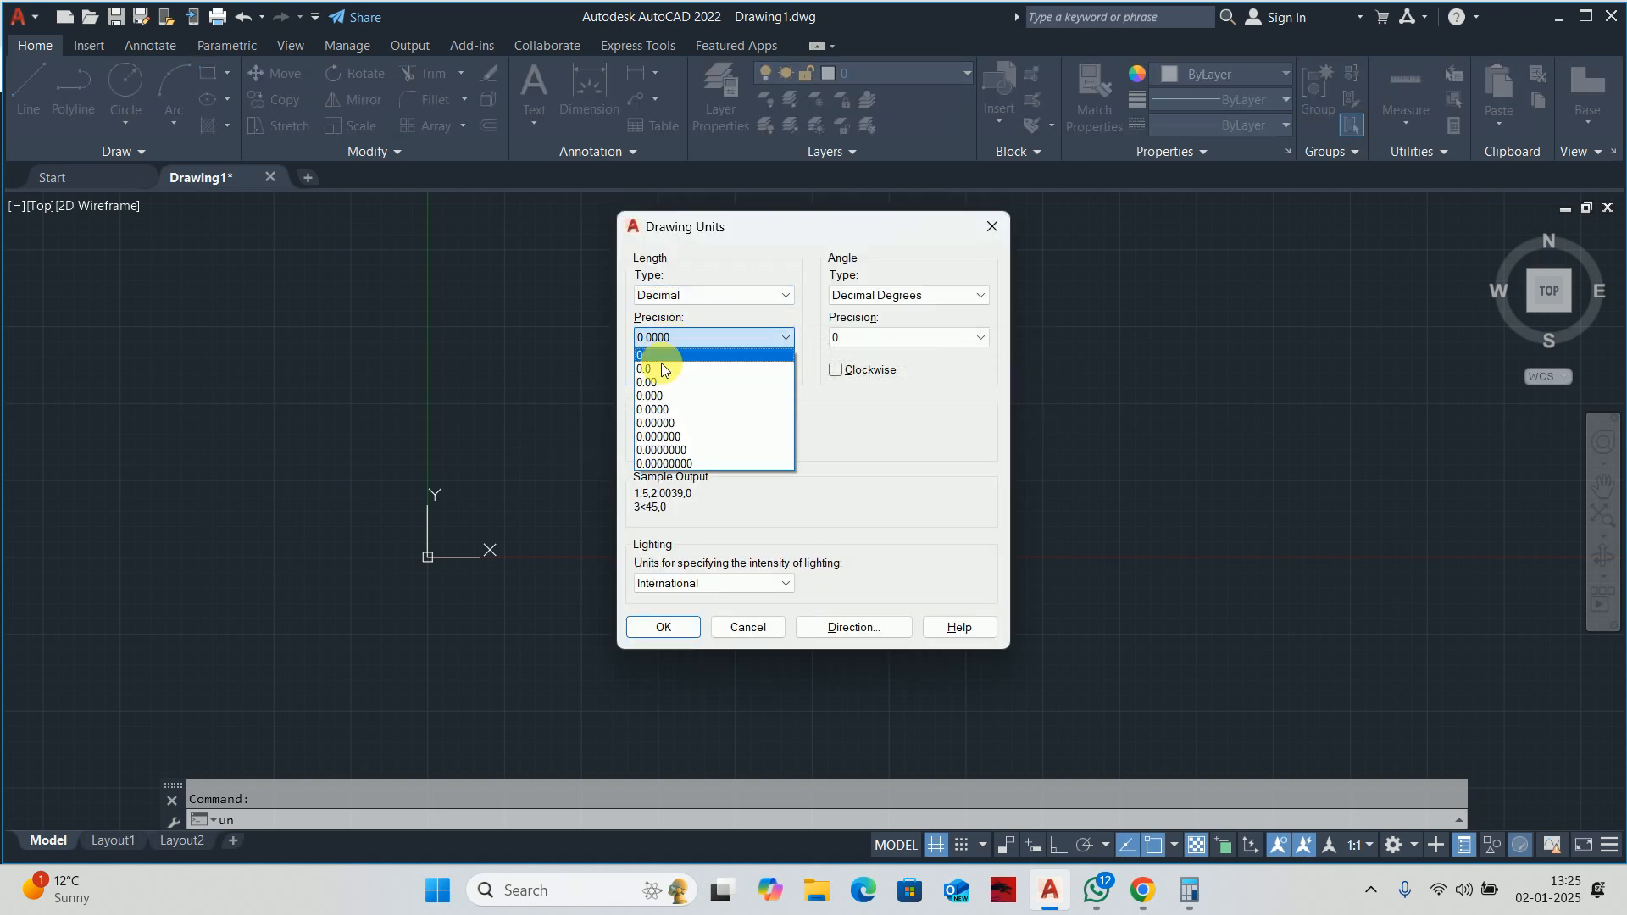
{"action": "left_click", "coordinate": [655, 380]}
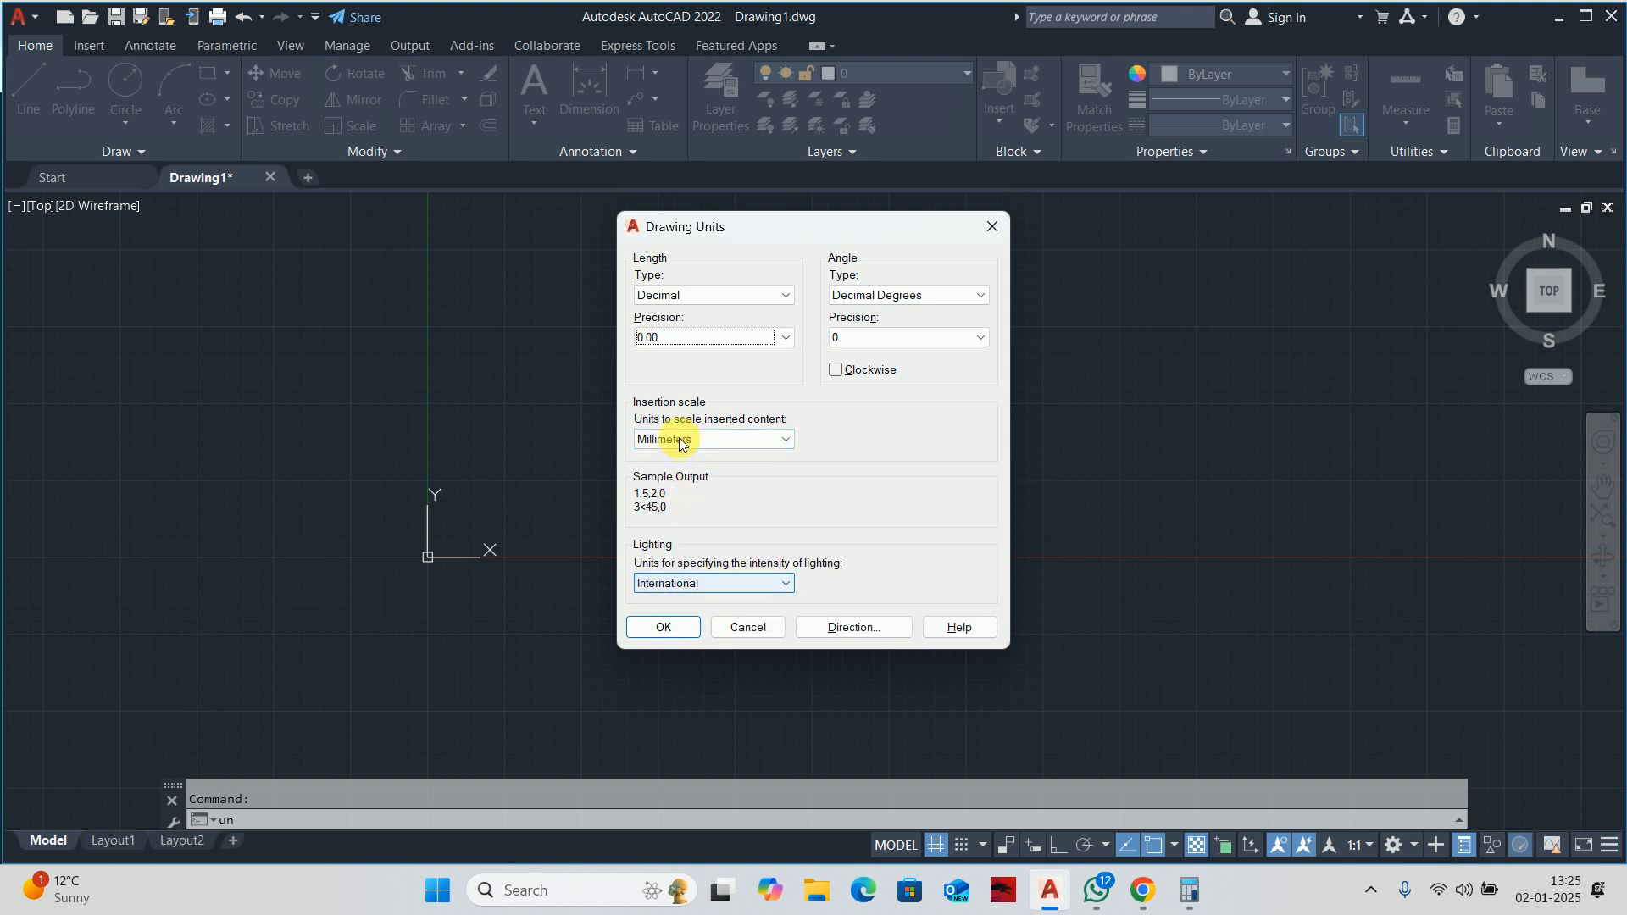
{"action": "left_click", "coordinate": [660, 627]}
Modify the ISO-25 dimension style so its primary units use a period as the decimal separator.
{"action": "type", "text": "d"}
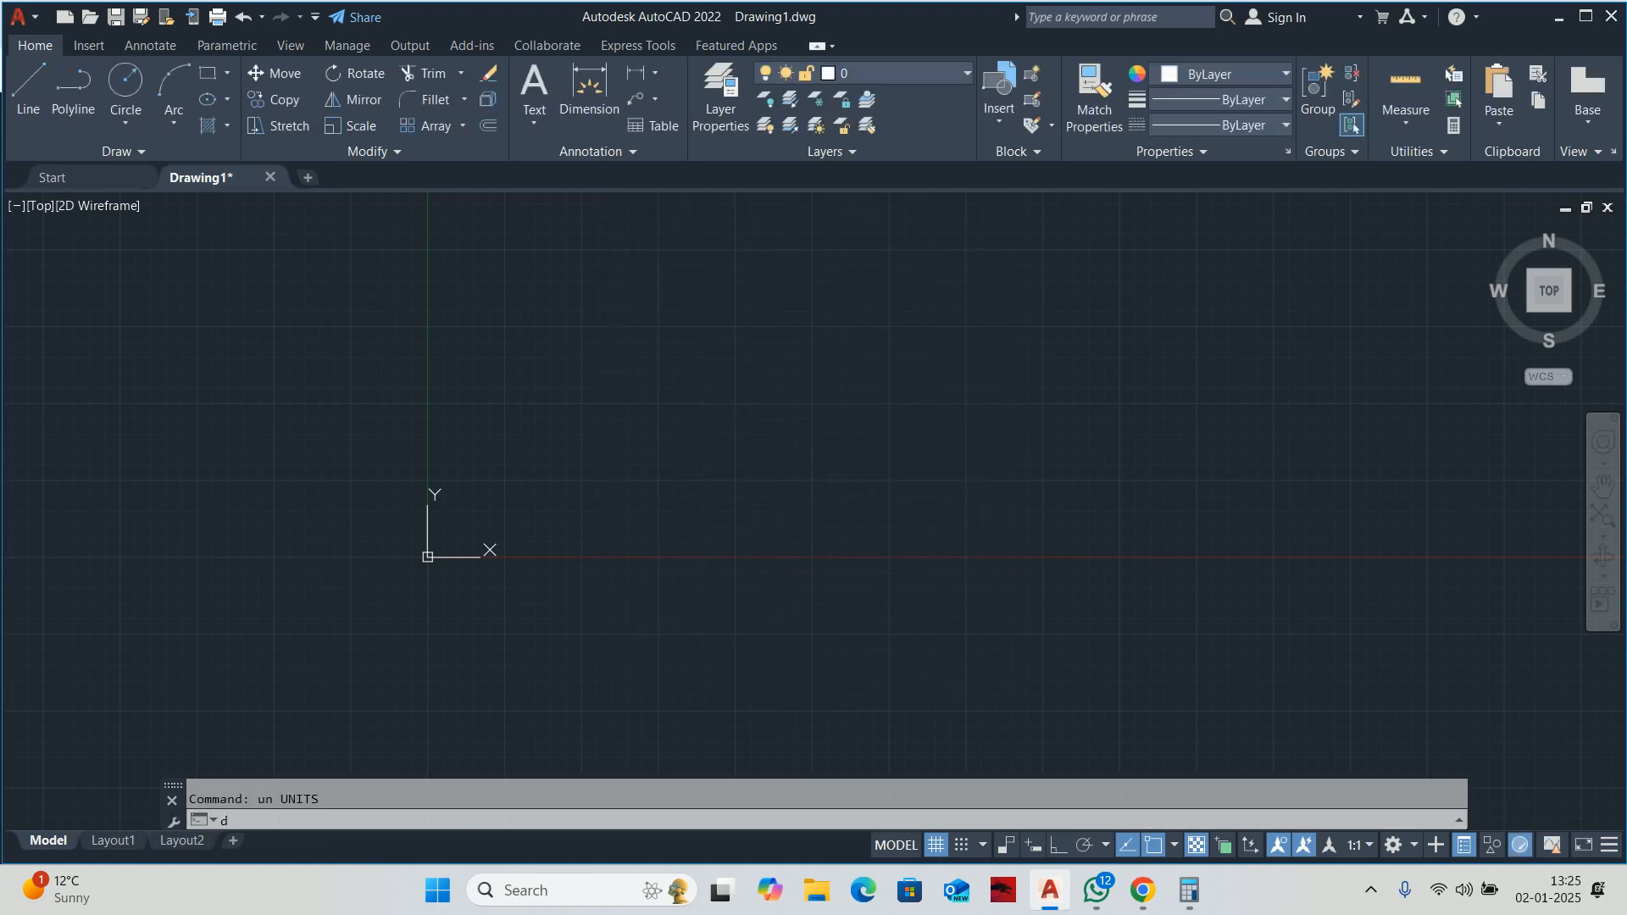
{"action": "key", "text": "Return"}
{"action": "left_click", "coordinate": [1059, 398]}
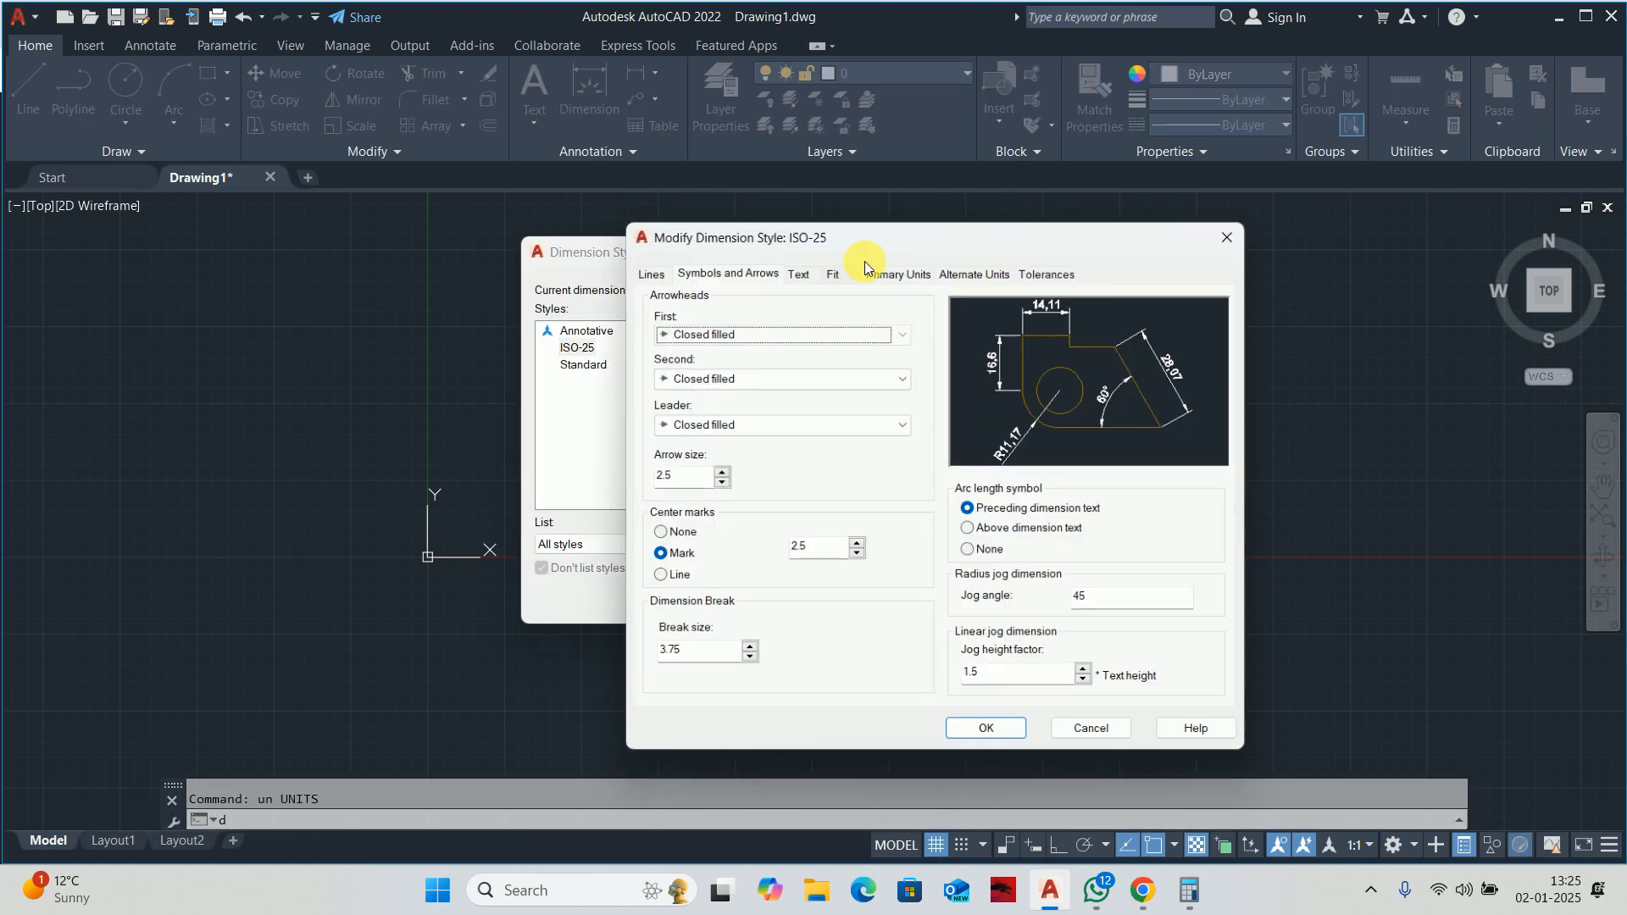
{"action": "left_click", "coordinate": [879, 271]}
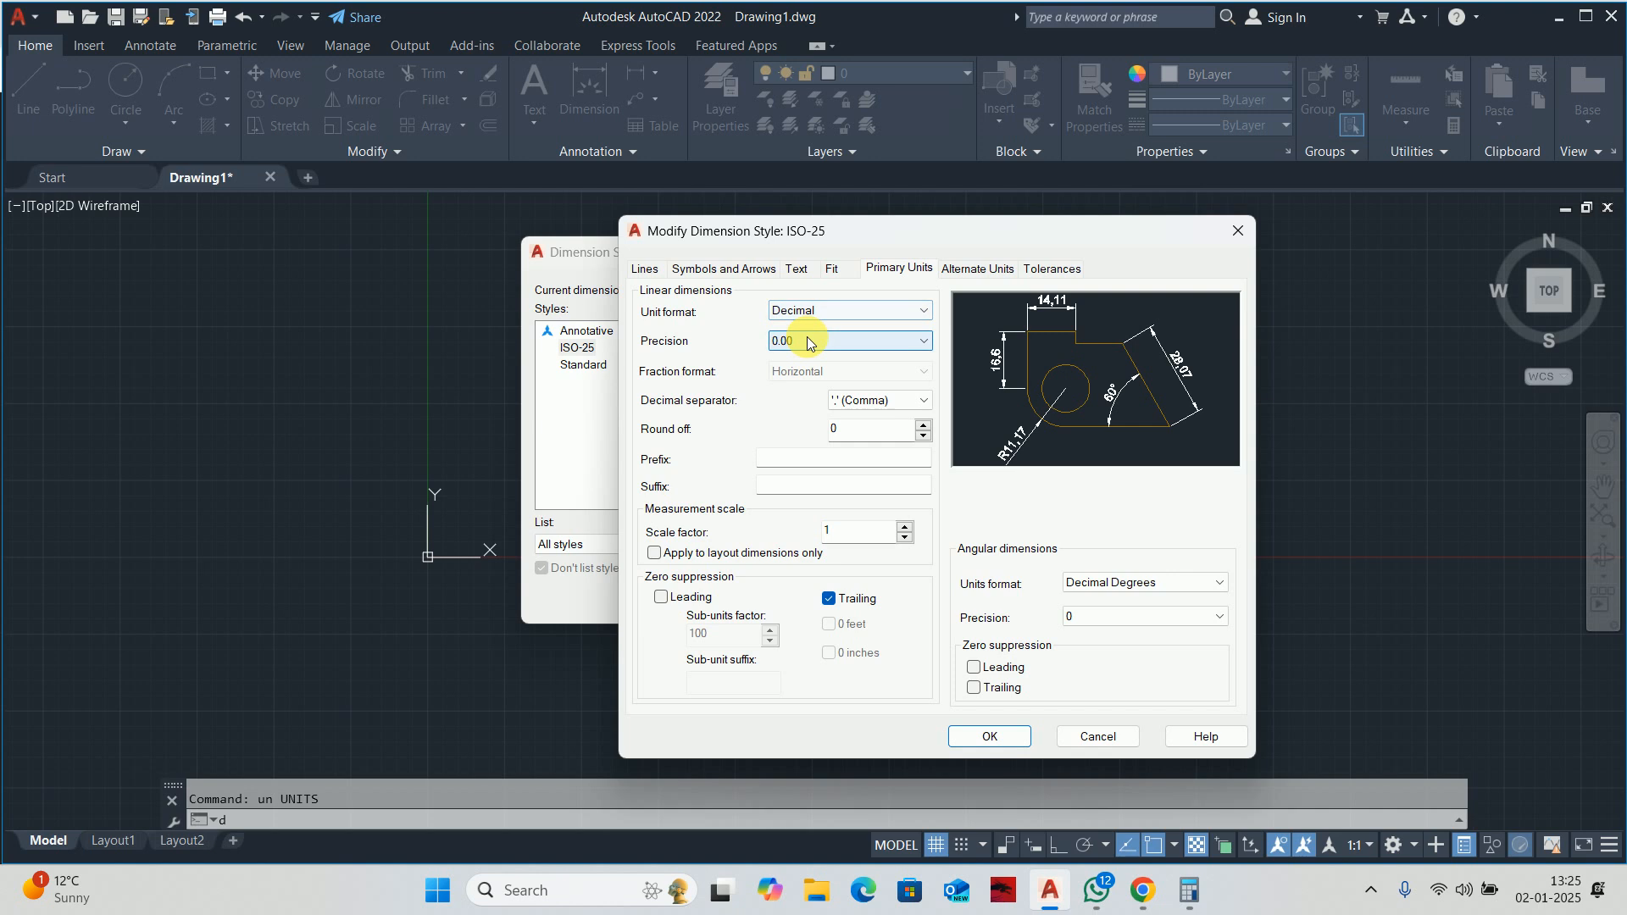
{"action": "left_click", "coordinate": [881, 400]}
{"action": "left_click", "coordinate": [862, 416]}
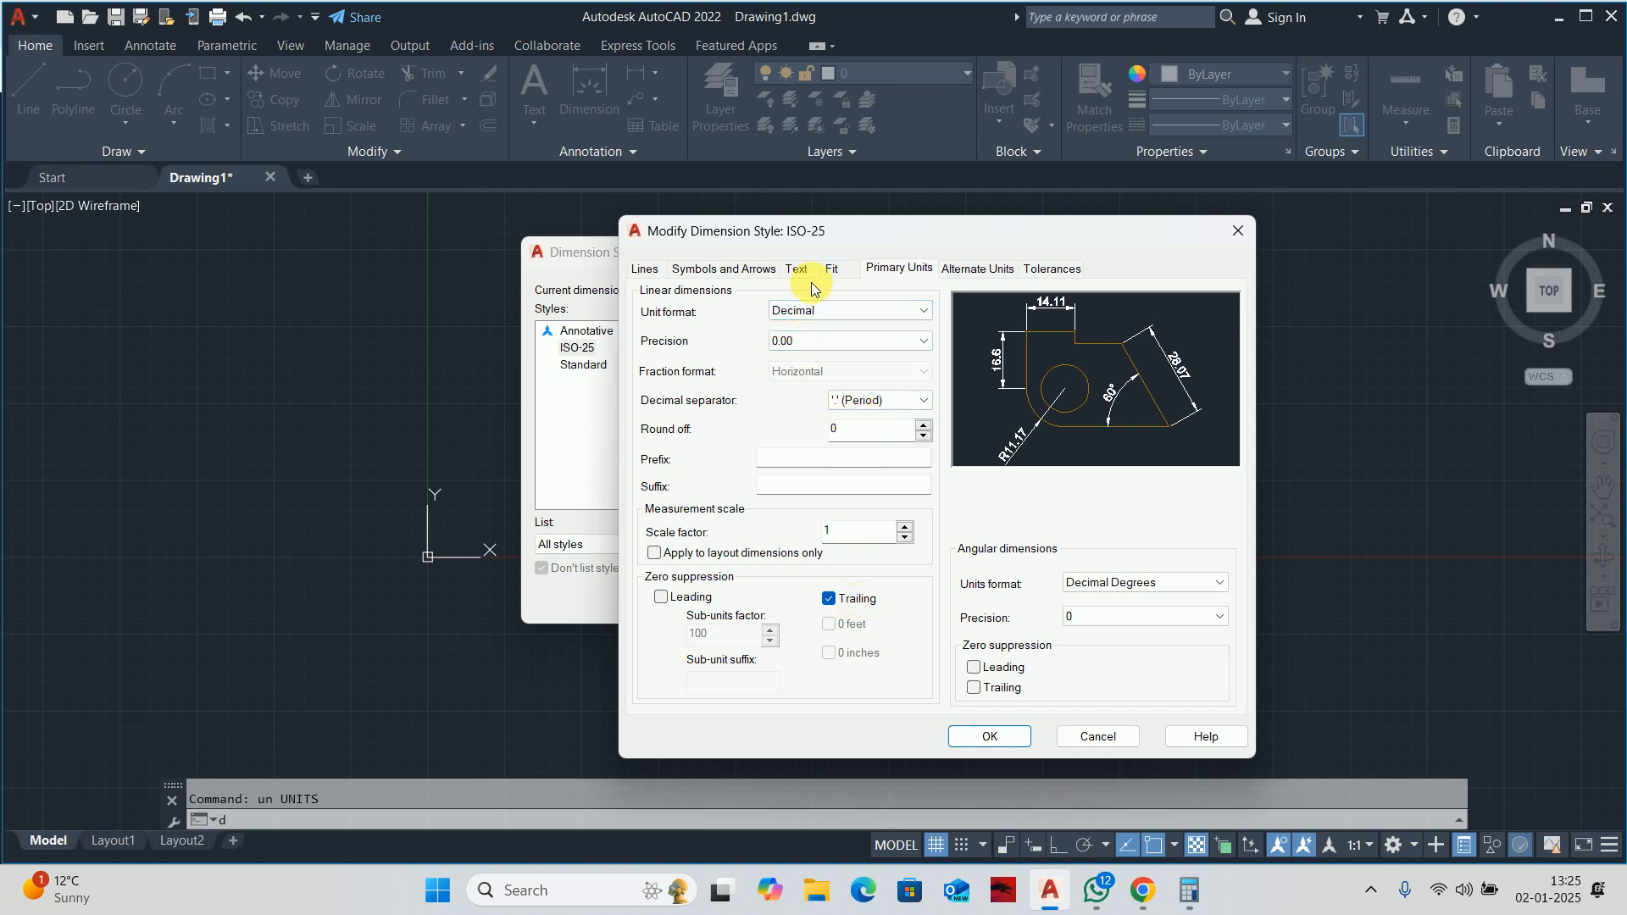
Set the ISO-25 dimension style's text height to 200.
{"action": "left_click", "coordinate": [799, 271]}
{"action": "double_click", "coordinate": [863, 417]}
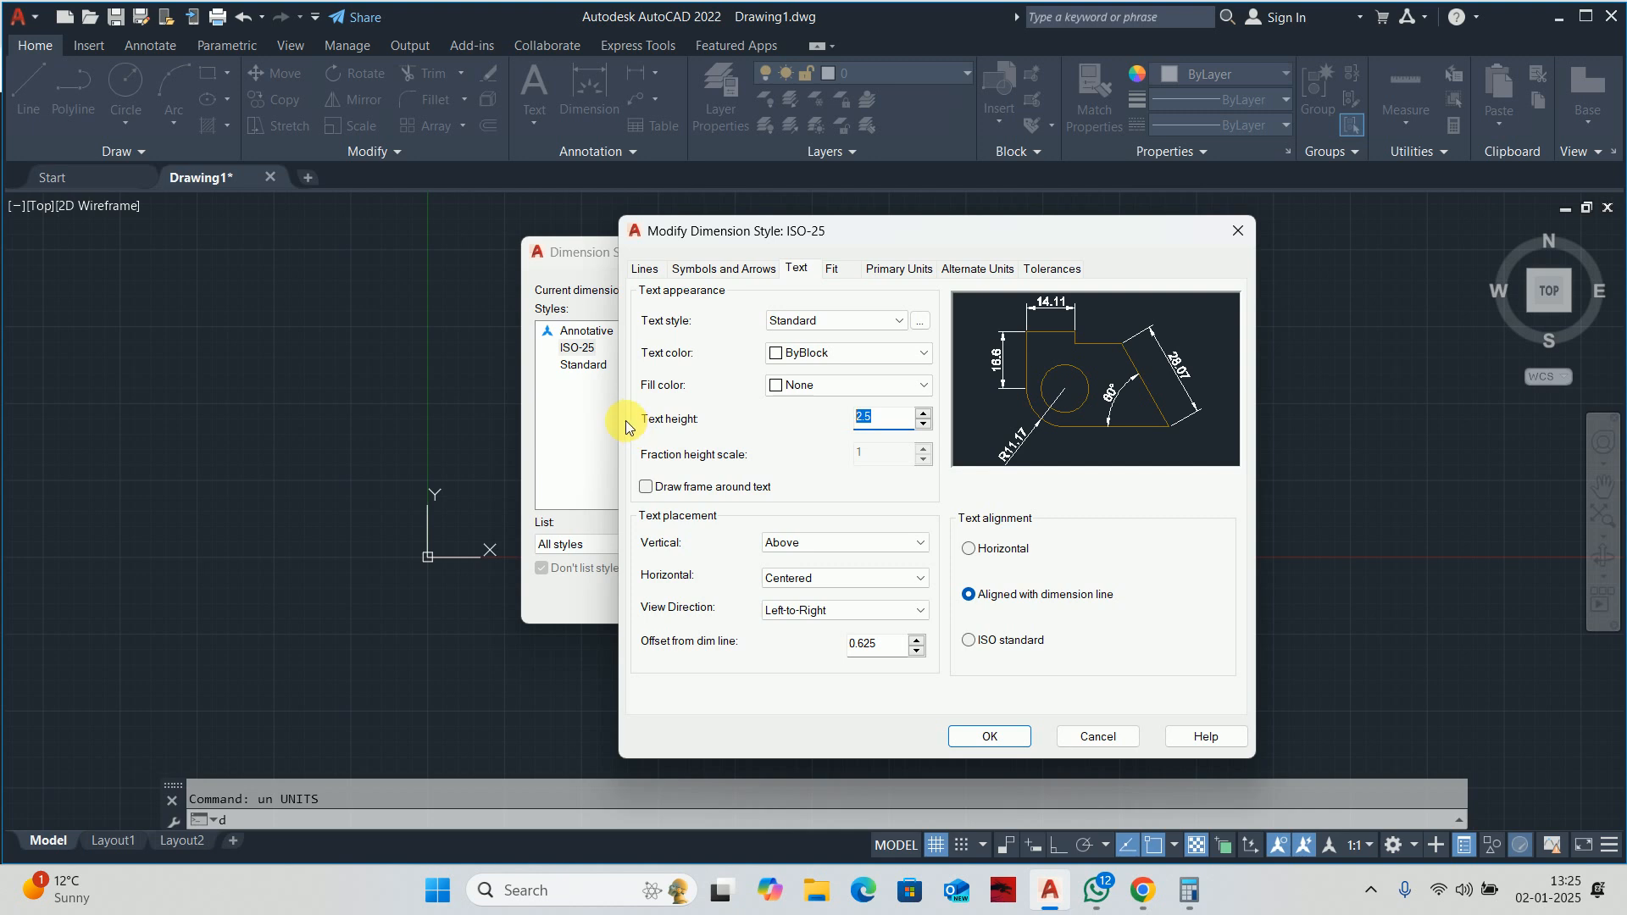
{"action": "type", "text": "200"}
Set the dimension style's arrow size to 100 and its first and second arrowheads to Architectural tick.
{"action": "left_click", "coordinate": [723, 268]}
{"action": "left_click", "coordinate": [670, 476]}
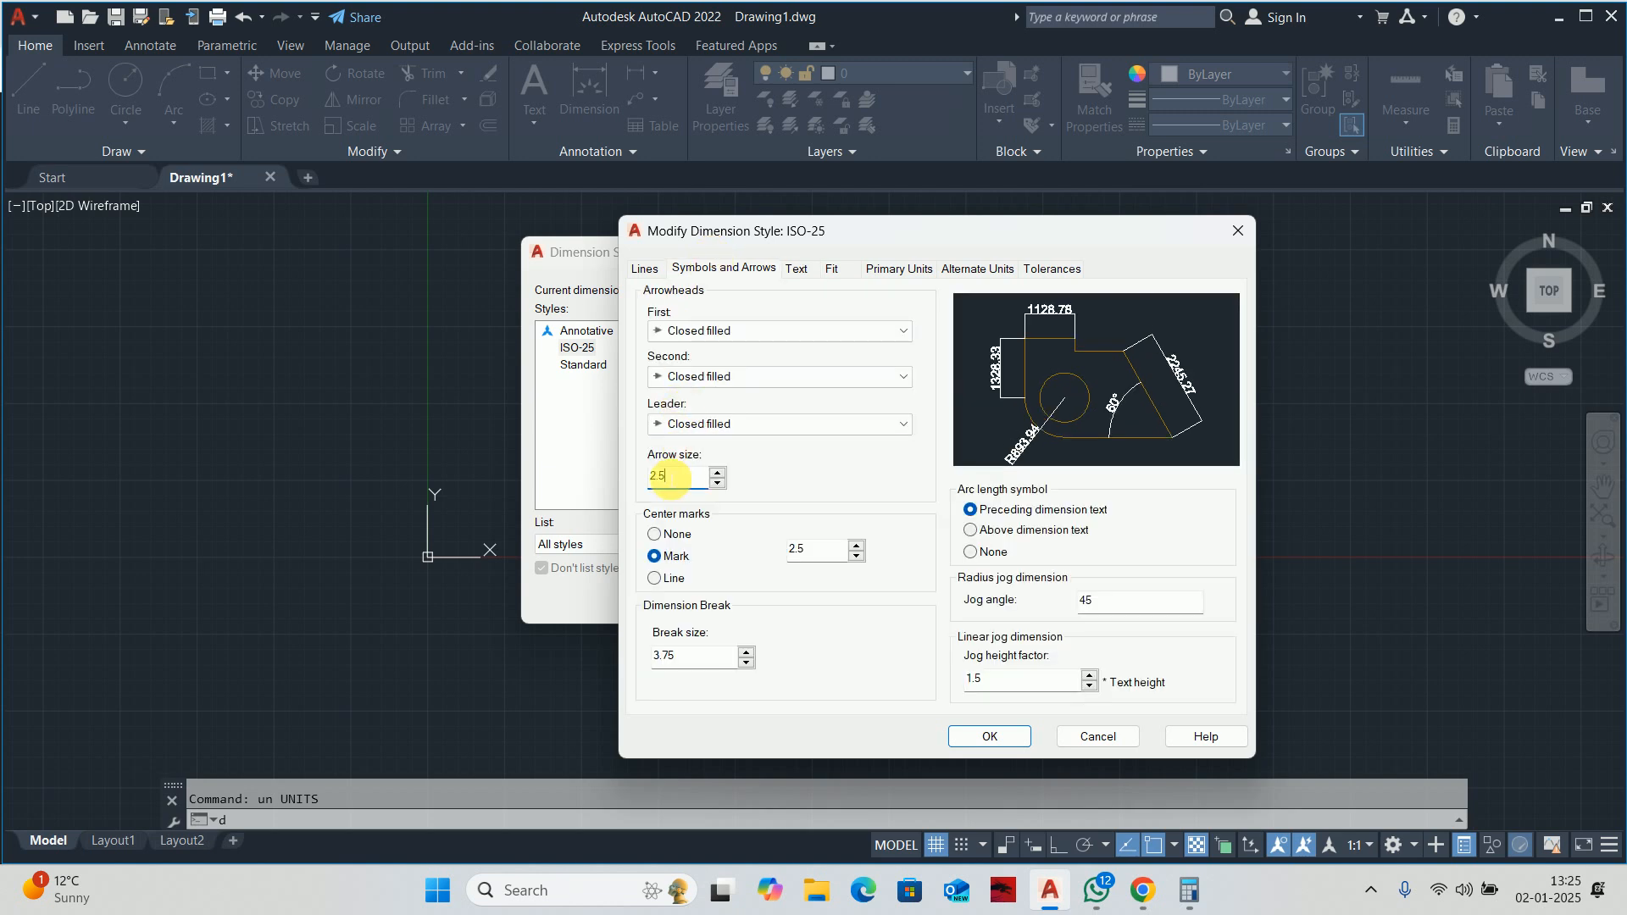
{"action": "type", "text": "100"}
{"action": "left_click", "coordinate": [717, 332]}
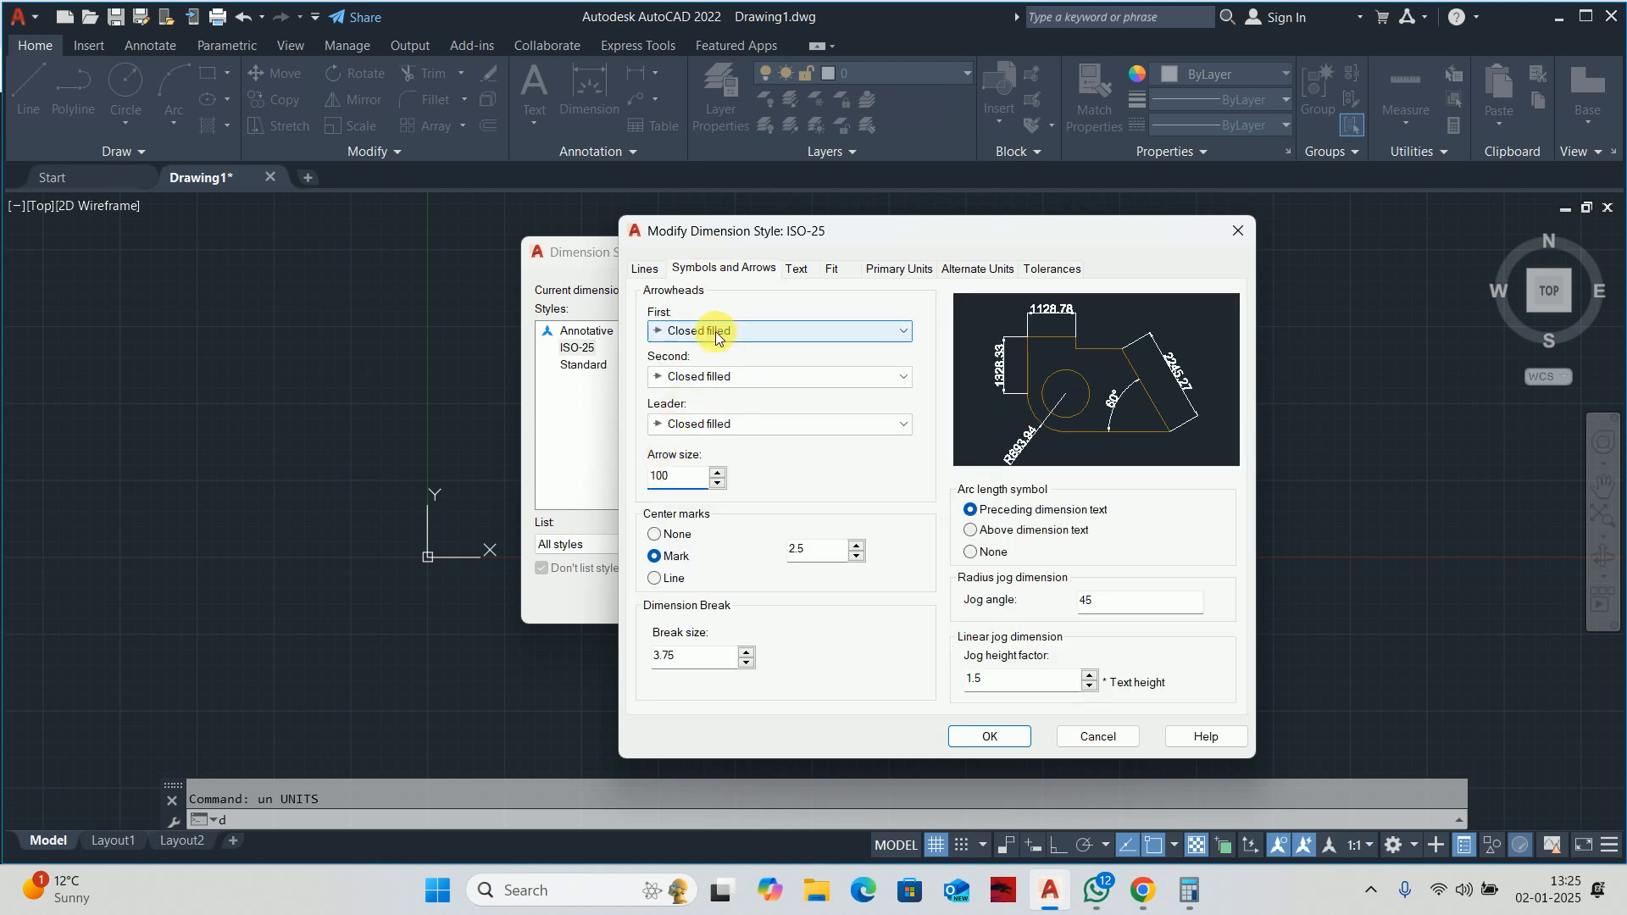
{"action": "left_click", "coordinate": [696, 419]}
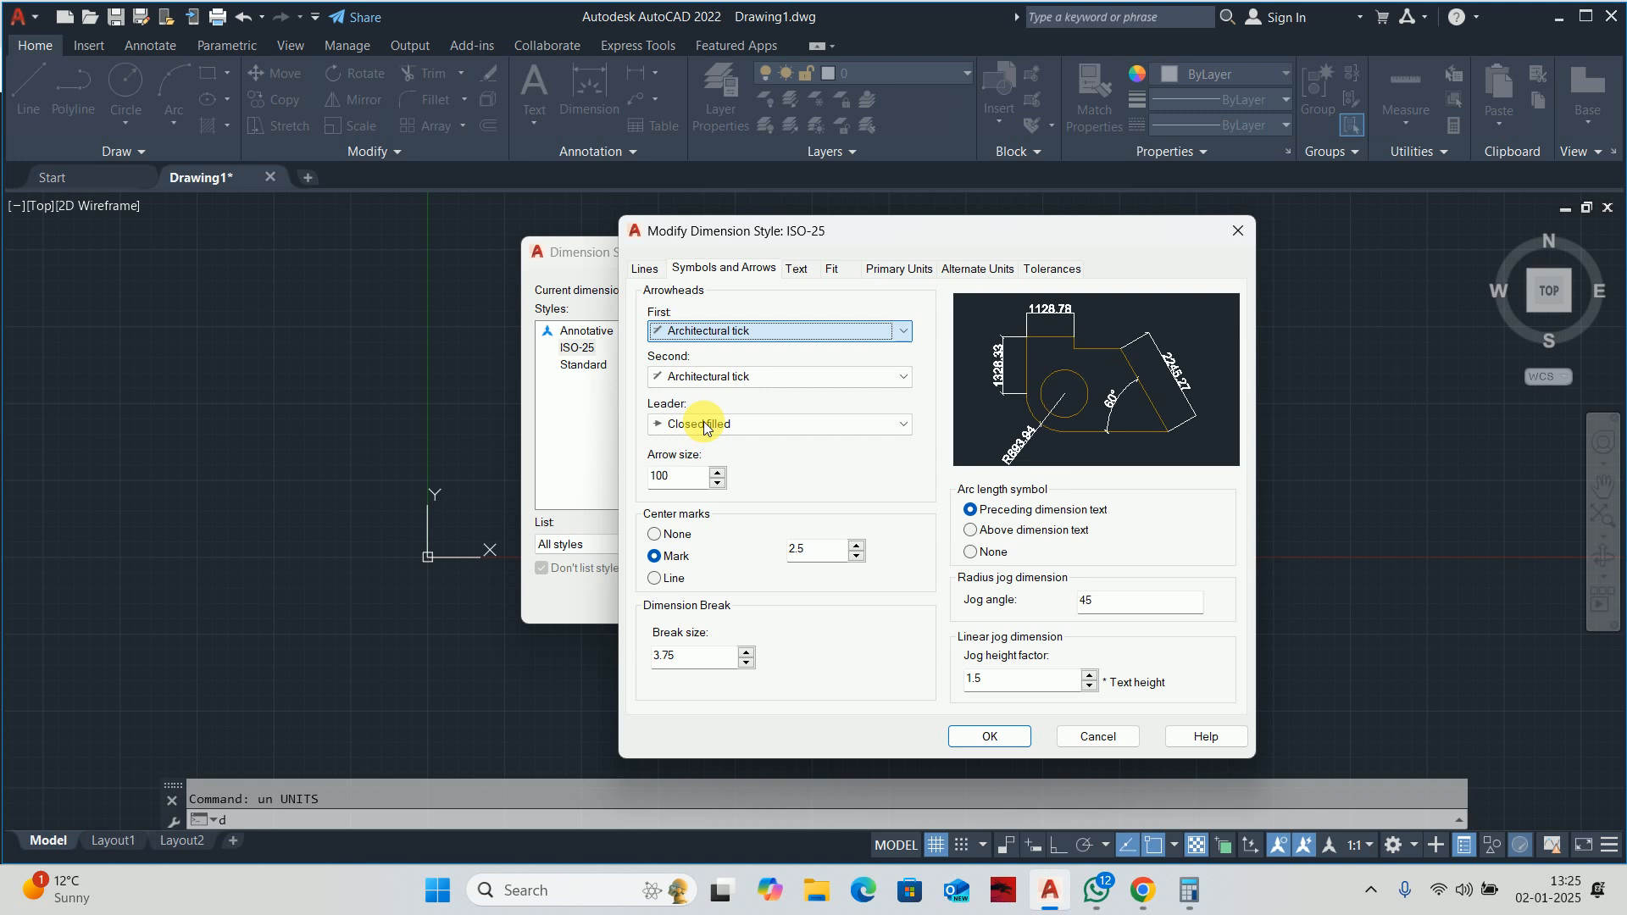
Set the extension lines to extend 100 beyond the dimension lines with an offset from origin of 100.
{"action": "left_click", "coordinate": [646, 280]}
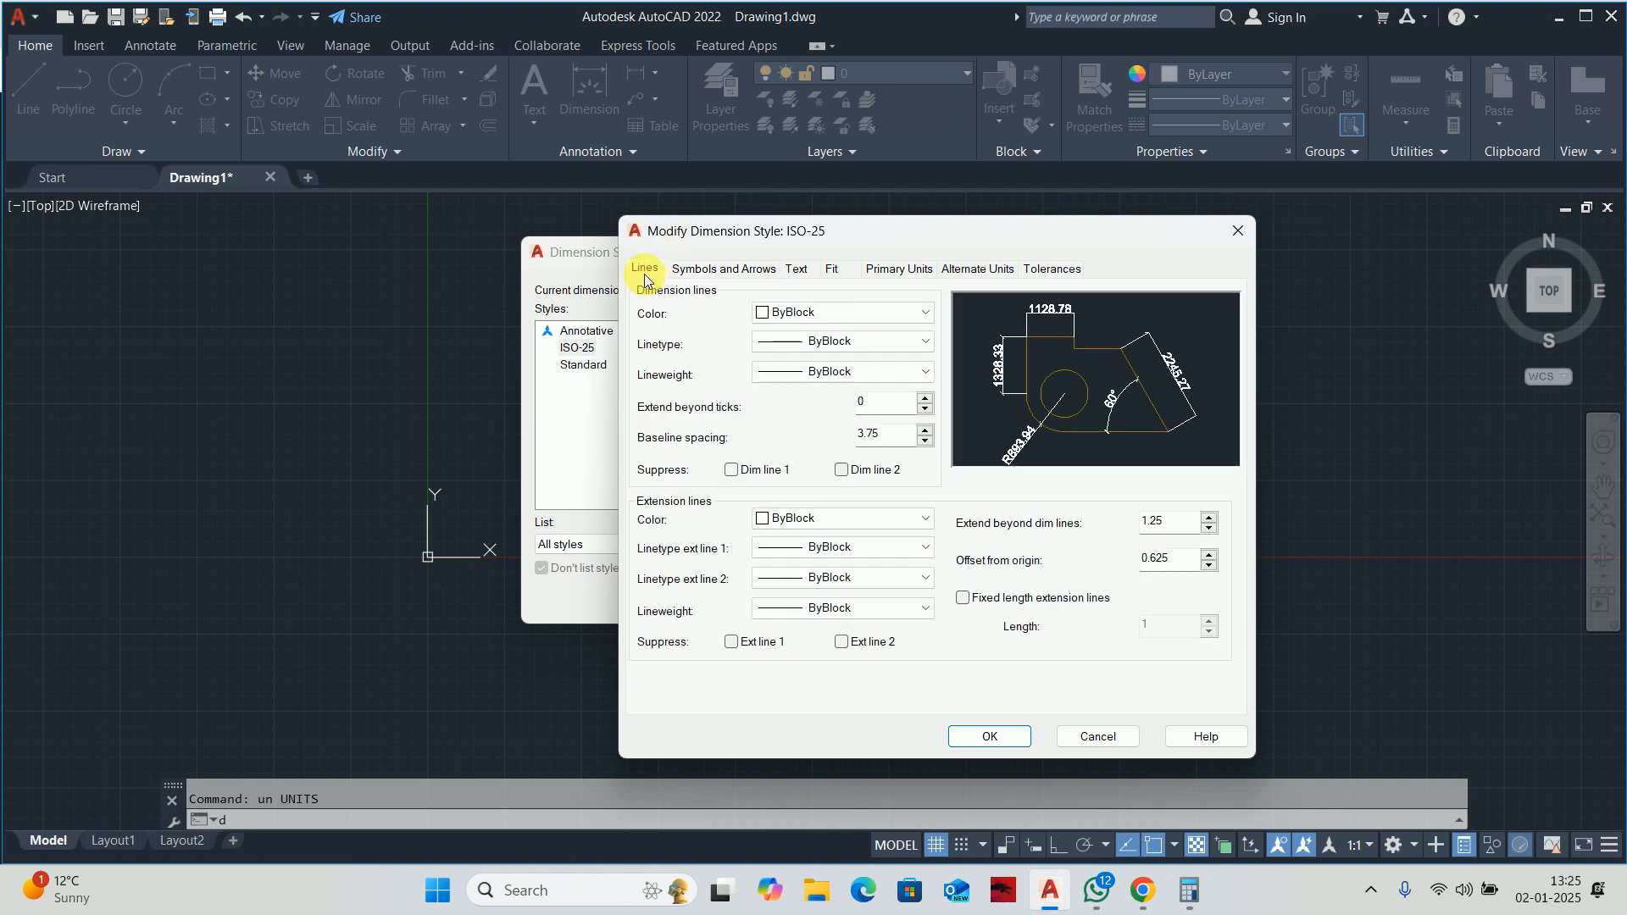
{"action": "left_click", "coordinate": [1208, 525]}
{"action": "type", "text": "100"}
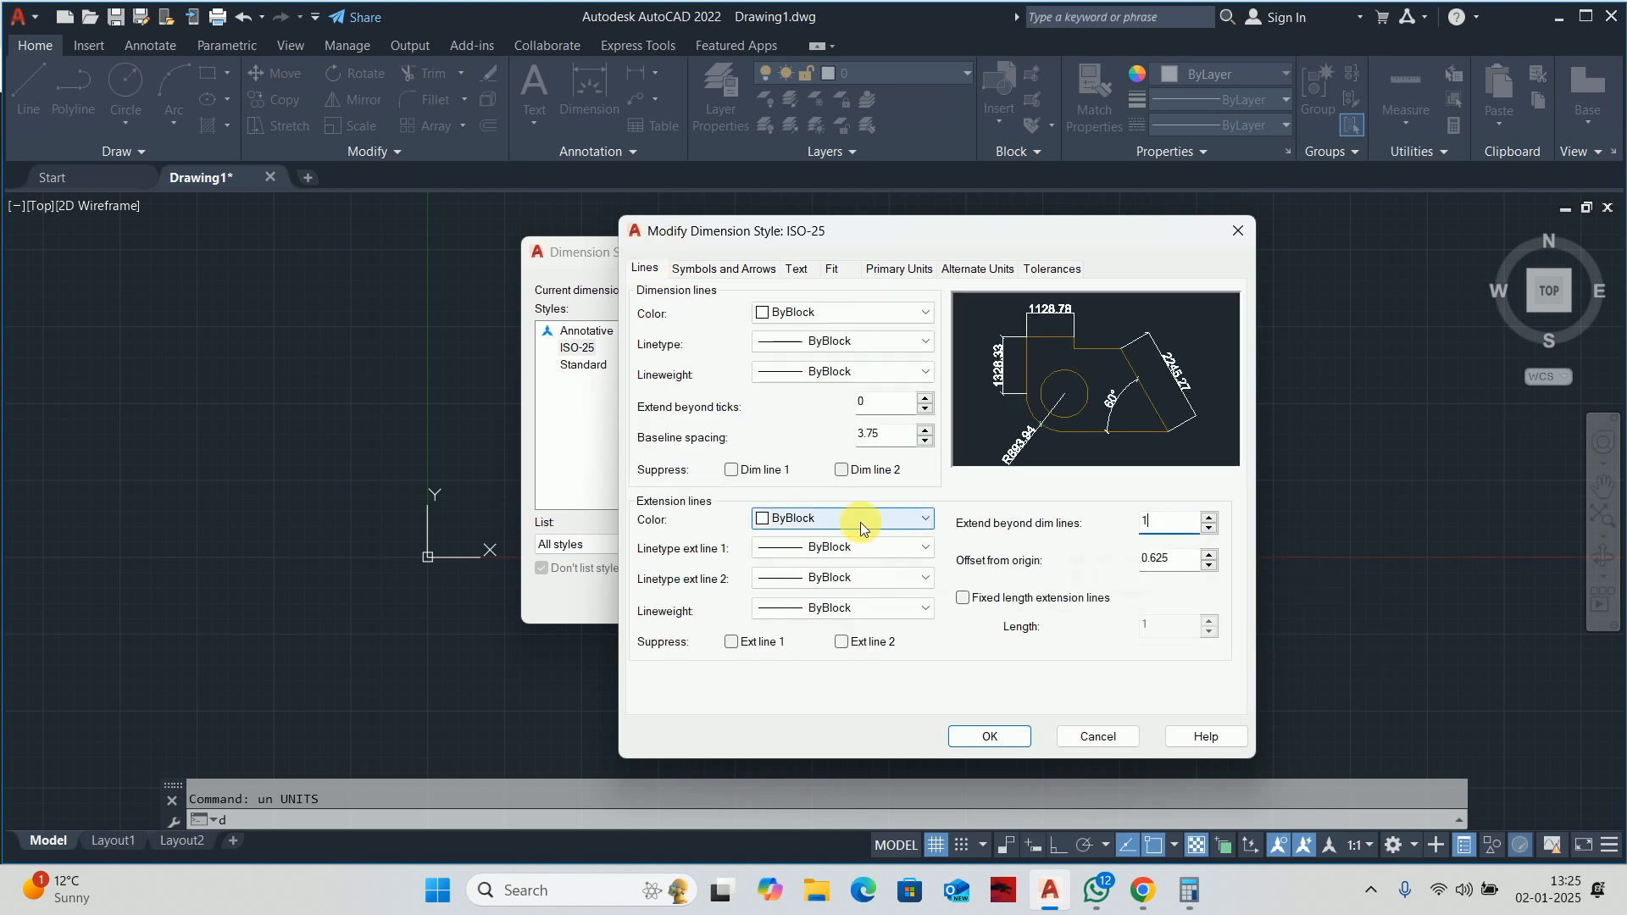
{"action": "double_click", "coordinate": [1160, 561]}
{"action": "type", "text": "100"}
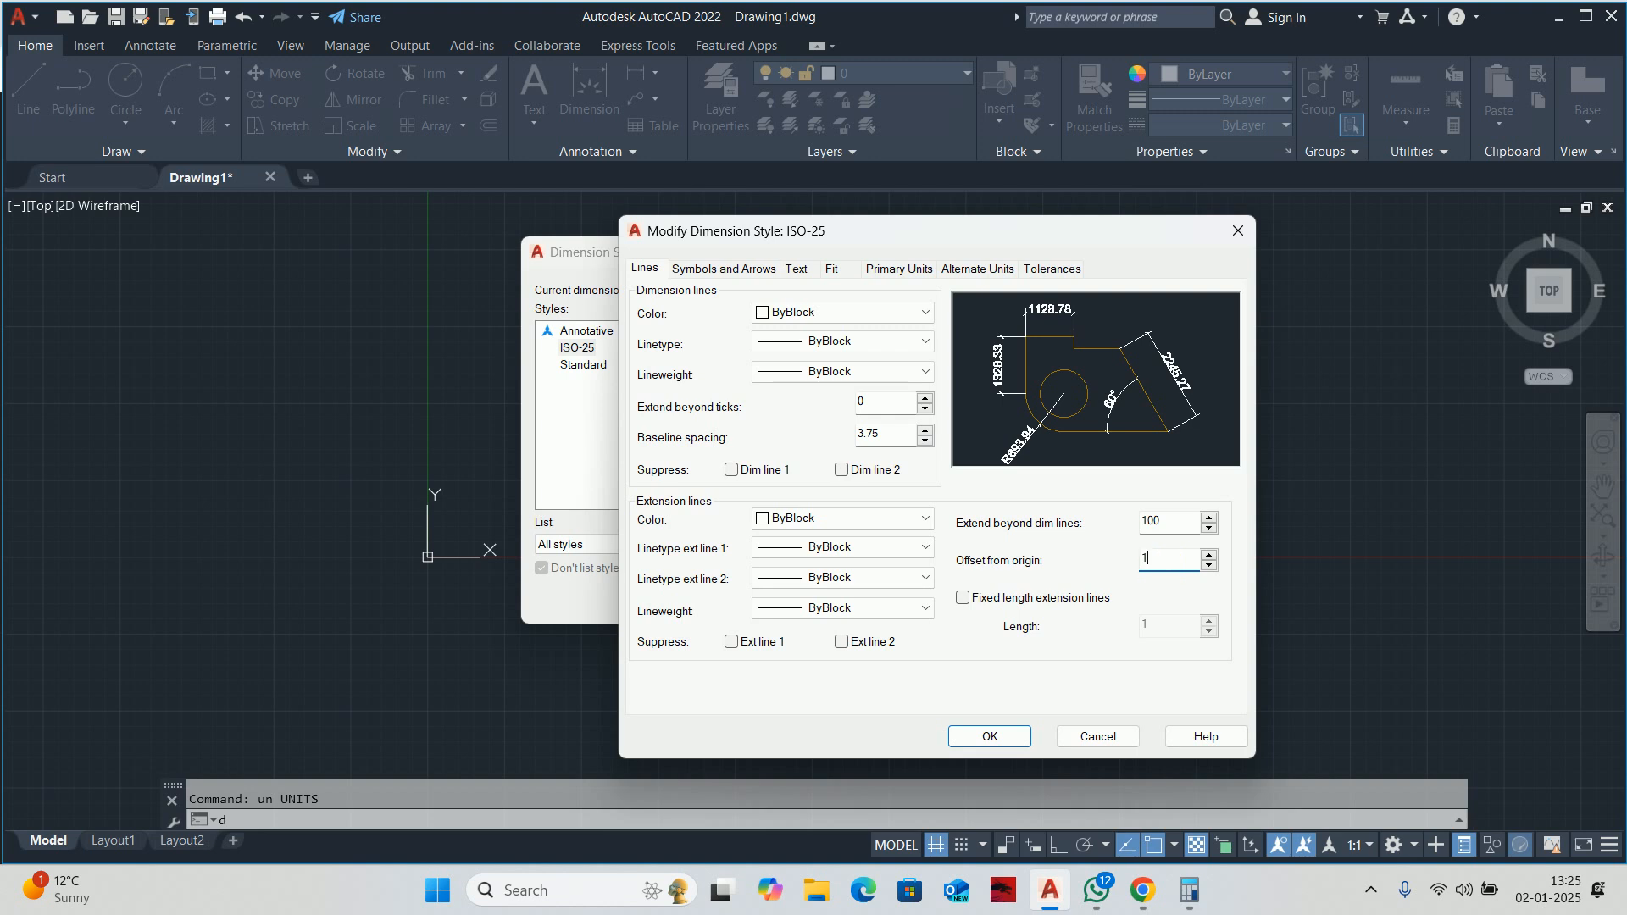
Load the HIDDEN linetype from acadiso.lin while choosing the linetype for extension line 1.
{"action": "left_click", "coordinate": [837, 550]}
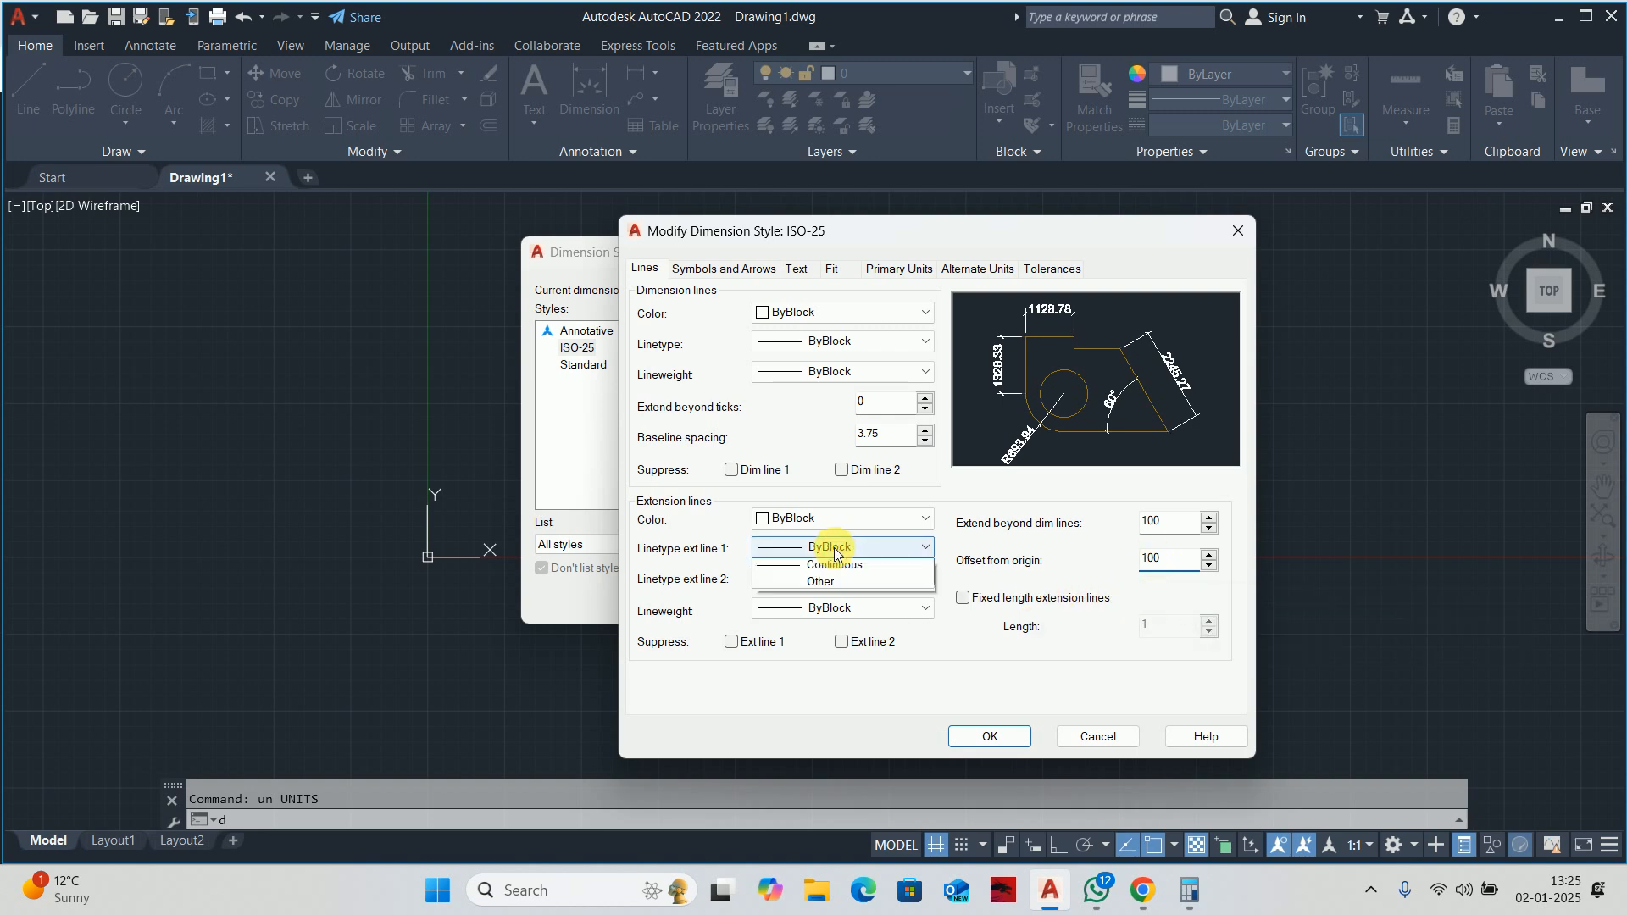
{"action": "left_click", "coordinate": [821, 620]}
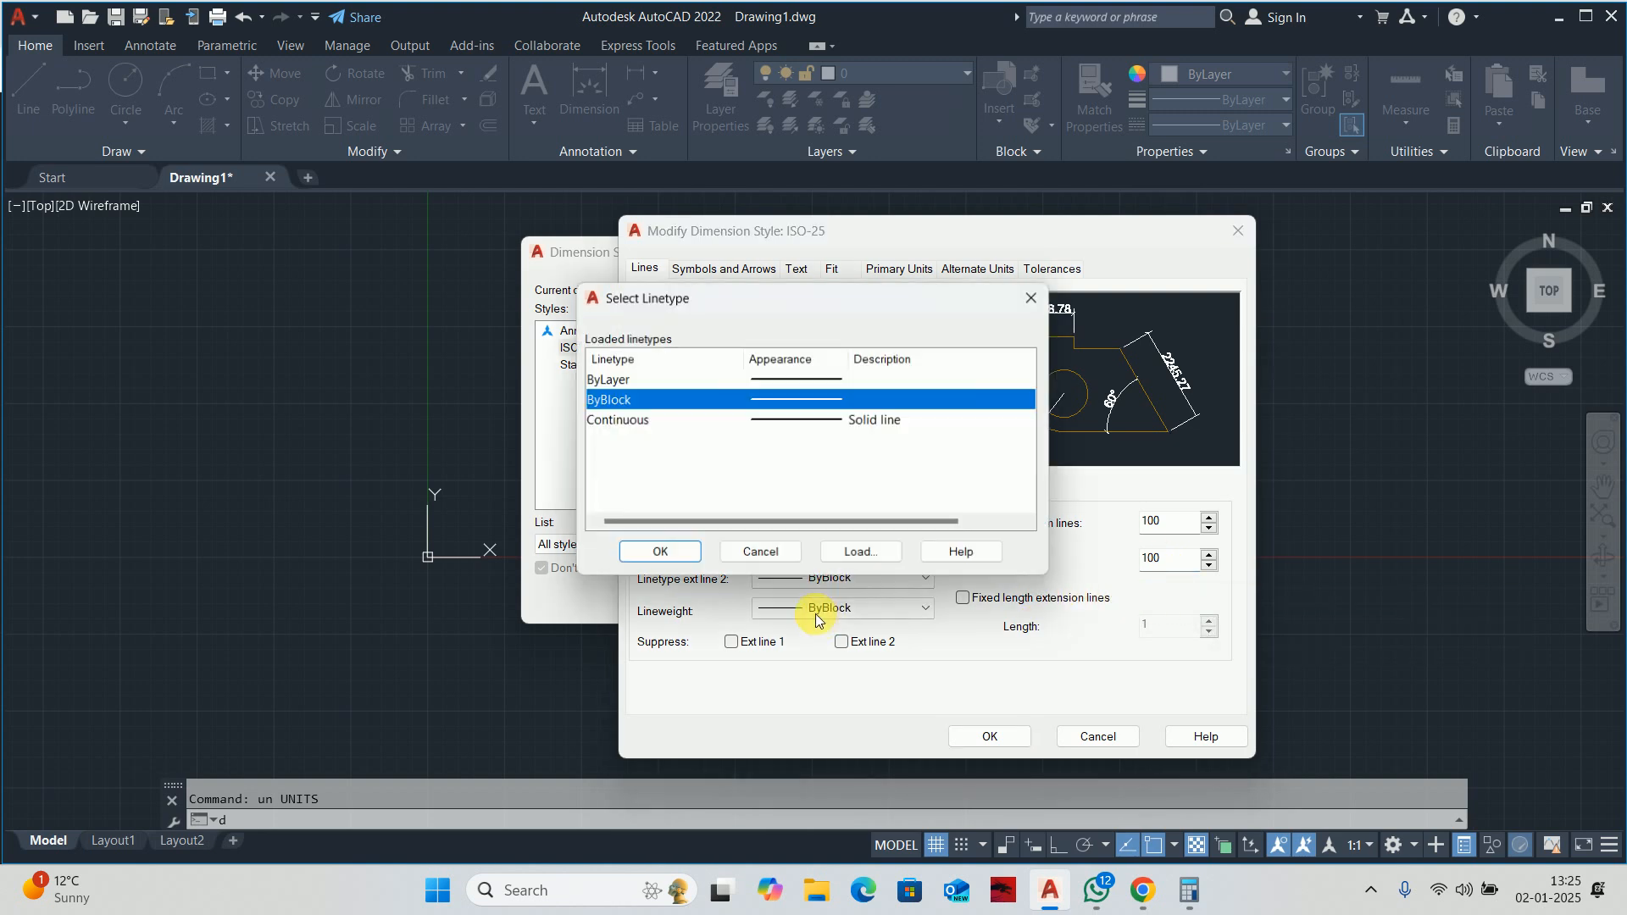
{"action": "left_click", "coordinate": [868, 551]}
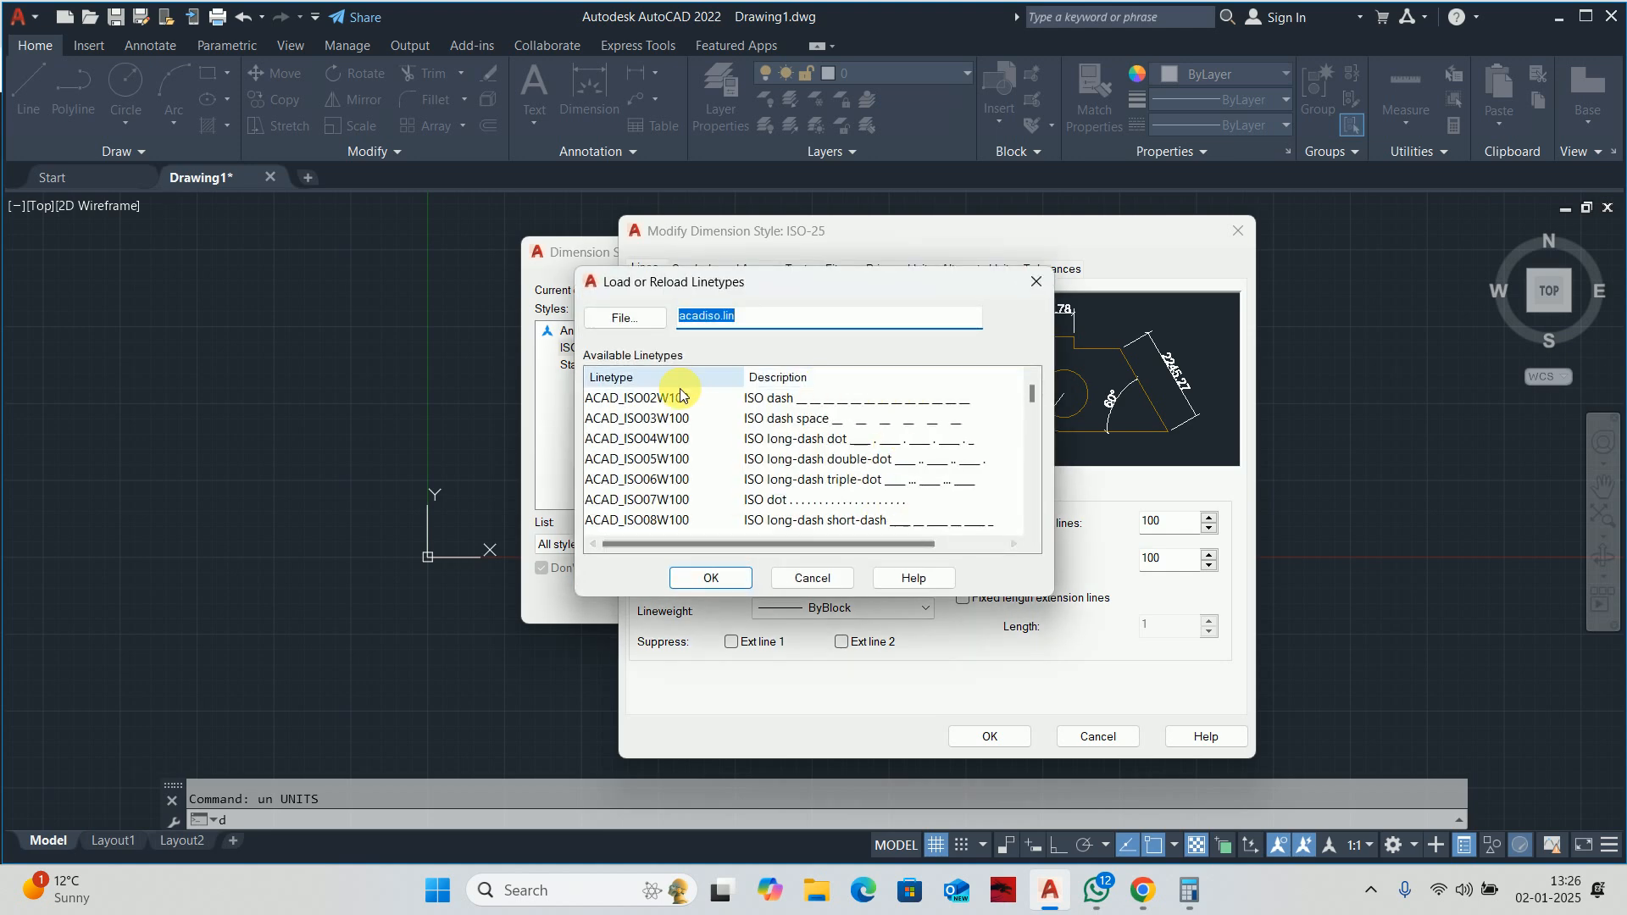
{"action": "scroll", "coordinate": [654, 424], "scroll_direction": "down", "scroll_amount": 7}
{"action": "scroll", "coordinate": [634, 458], "scroll_direction": "down", "scroll_amount": 4}
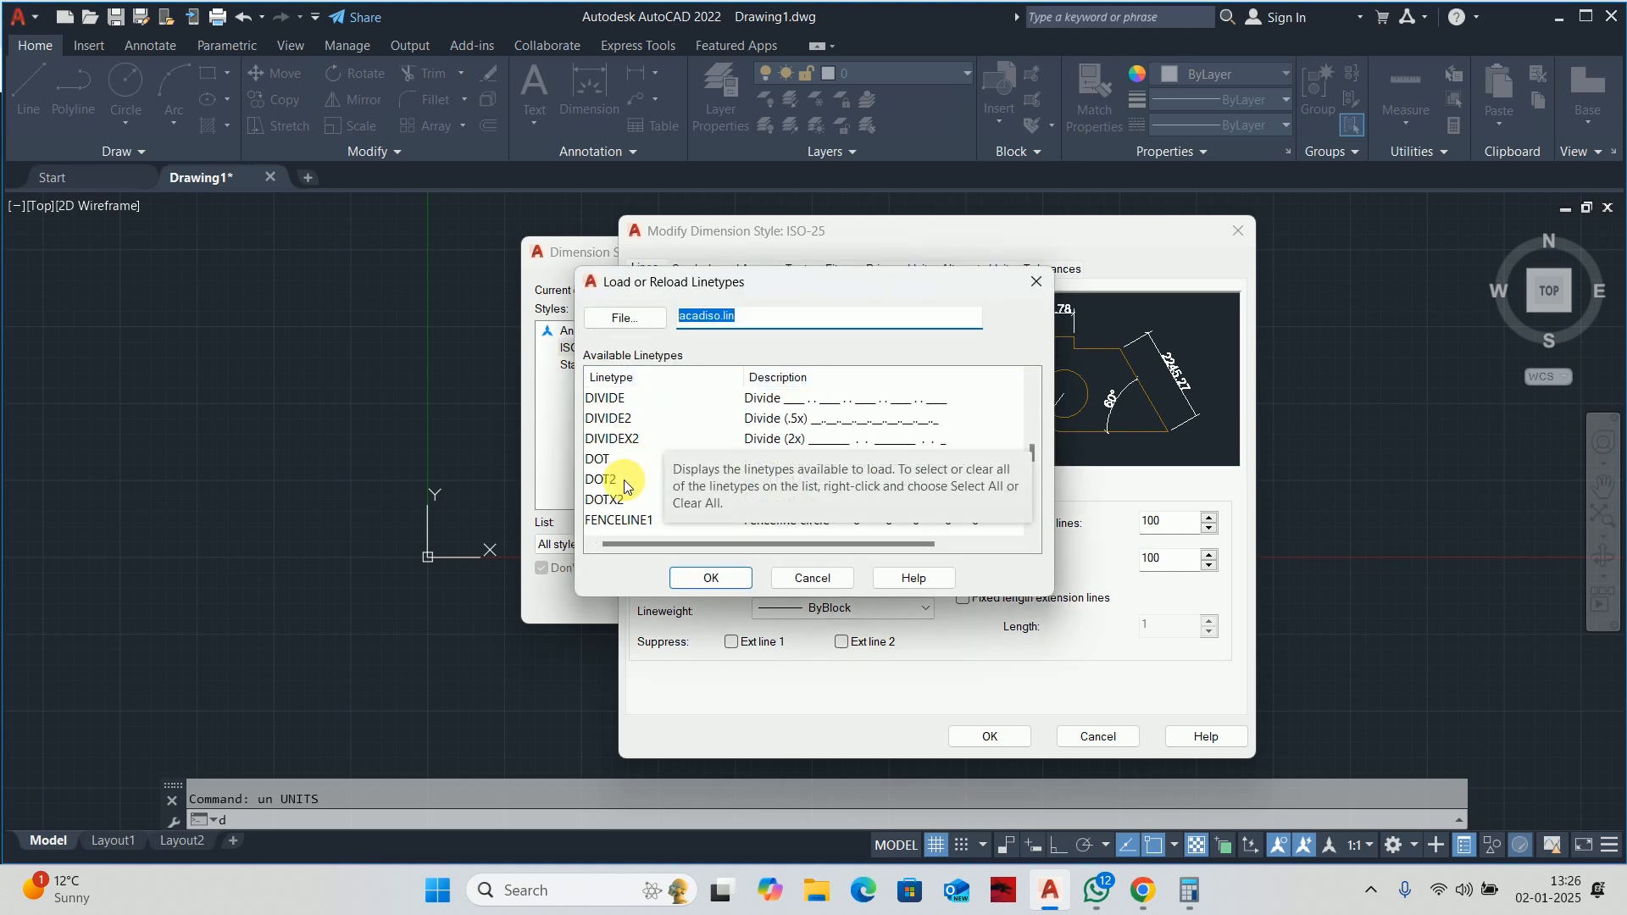
{"action": "left_click", "coordinate": [608, 459]}
{"action": "left_click", "coordinate": [700, 571]}
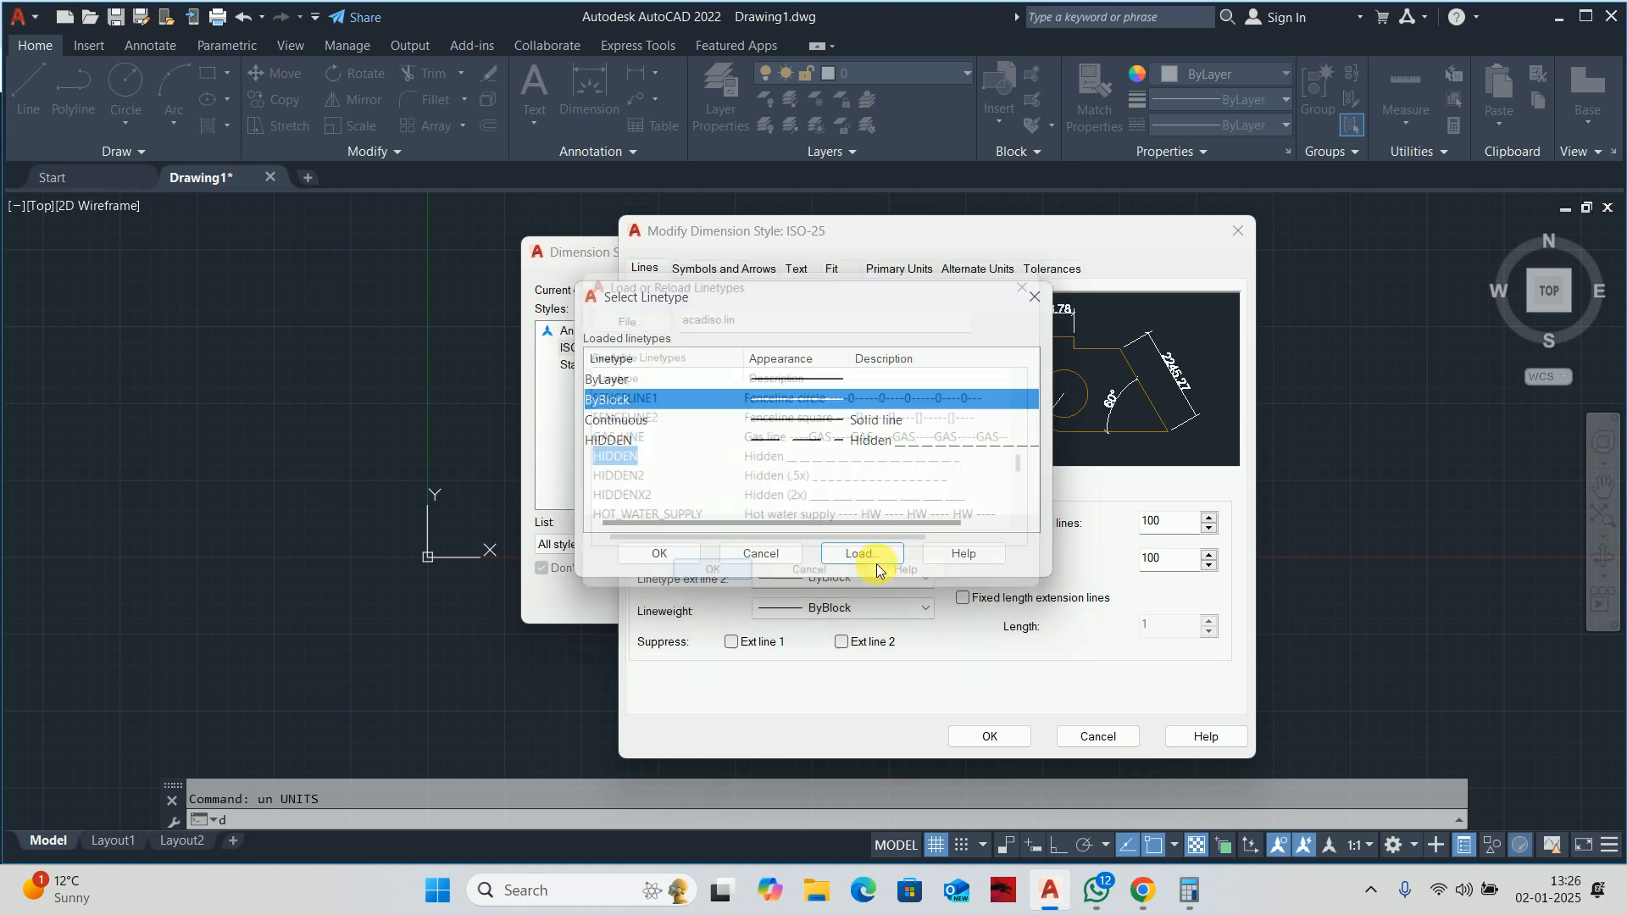
Assign the HIDDEN linetype to both extension lines 1 and 2 of the ISO-25 dimension style.
{"action": "left_click", "coordinate": [834, 442]}
{"action": "left_click", "coordinate": [659, 554]}
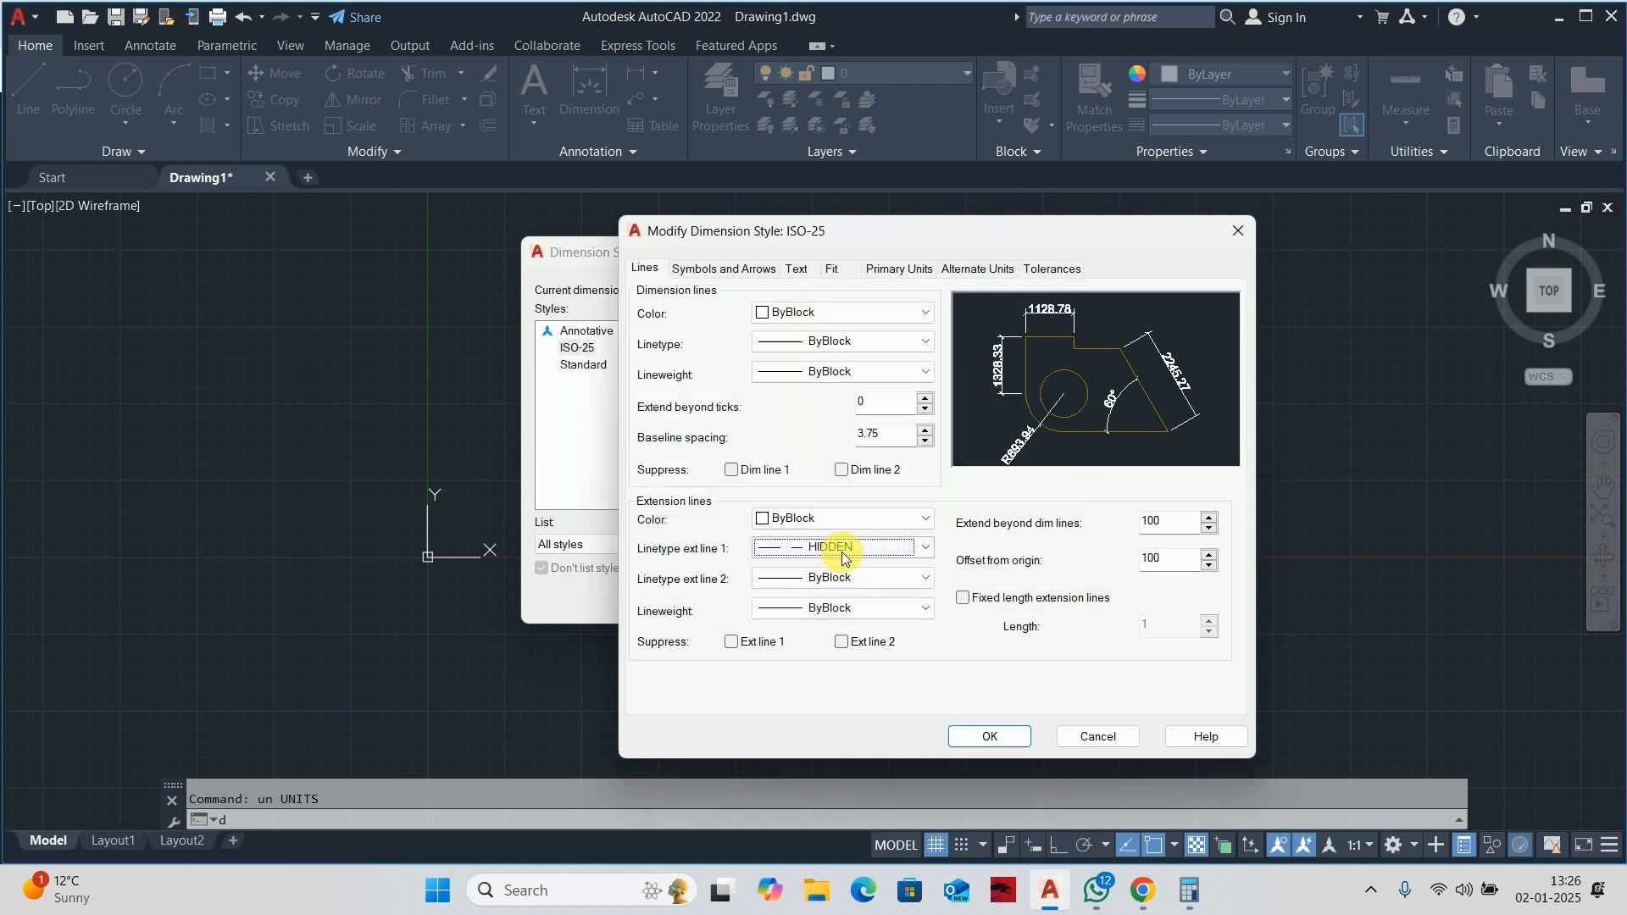
{"action": "left_click", "coordinate": [847, 577]}
{"action": "left_click", "coordinate": [810, 650]}
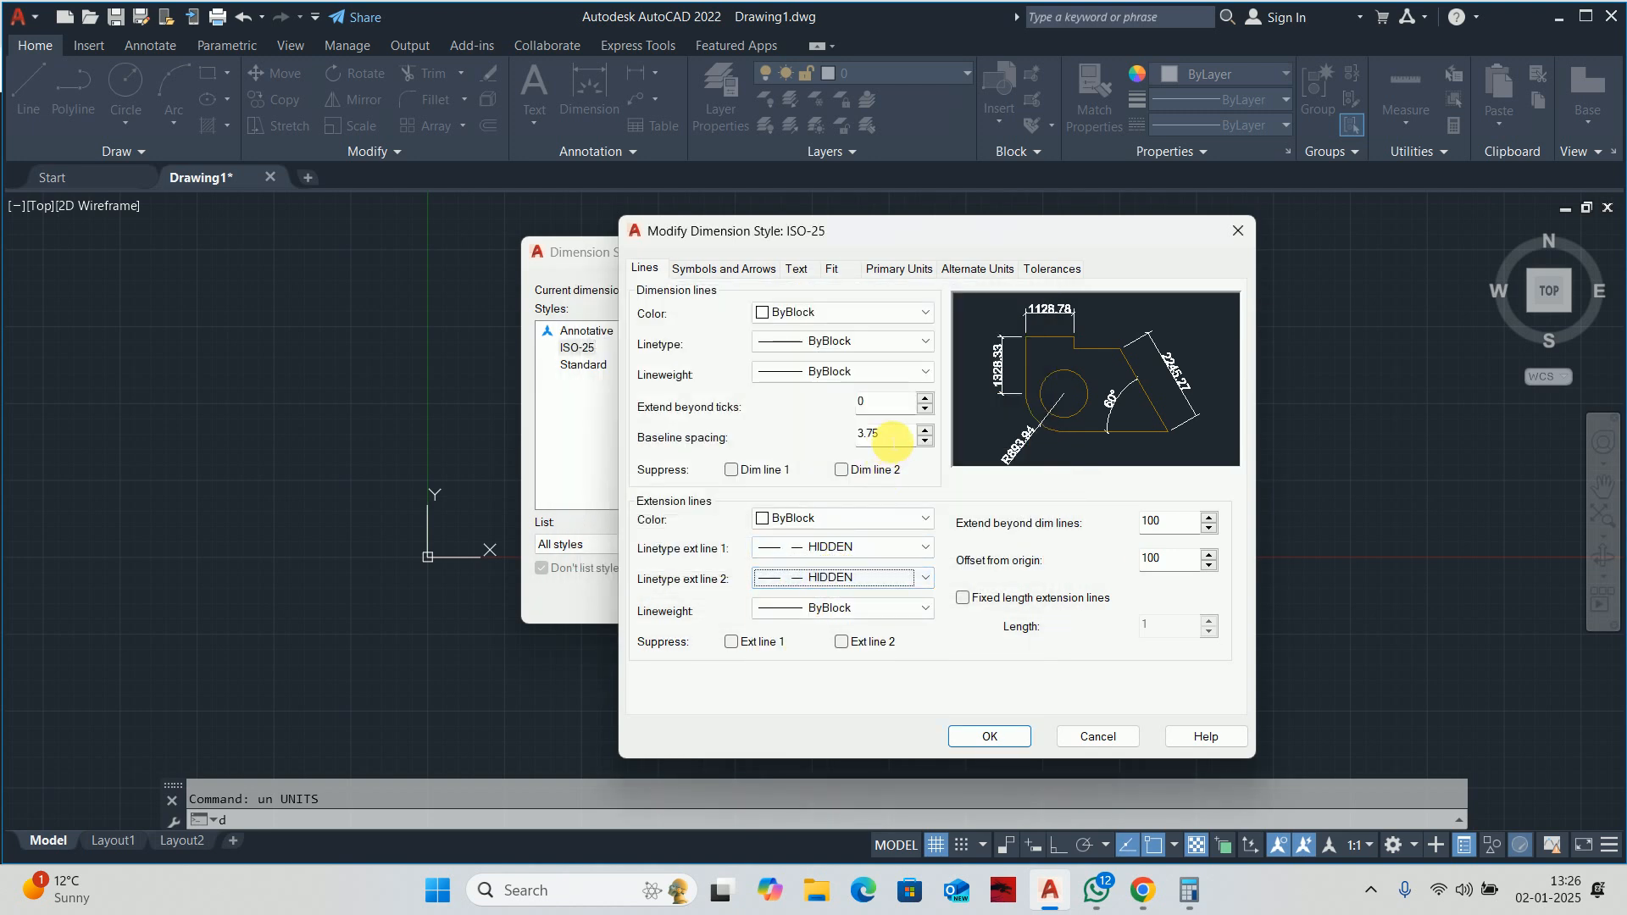
Set the dimension style's baseline spacing to 300, accept the modifications and close the Dimension Style Manager.
{"action": "left_click", "coordinate": [881, 436]}
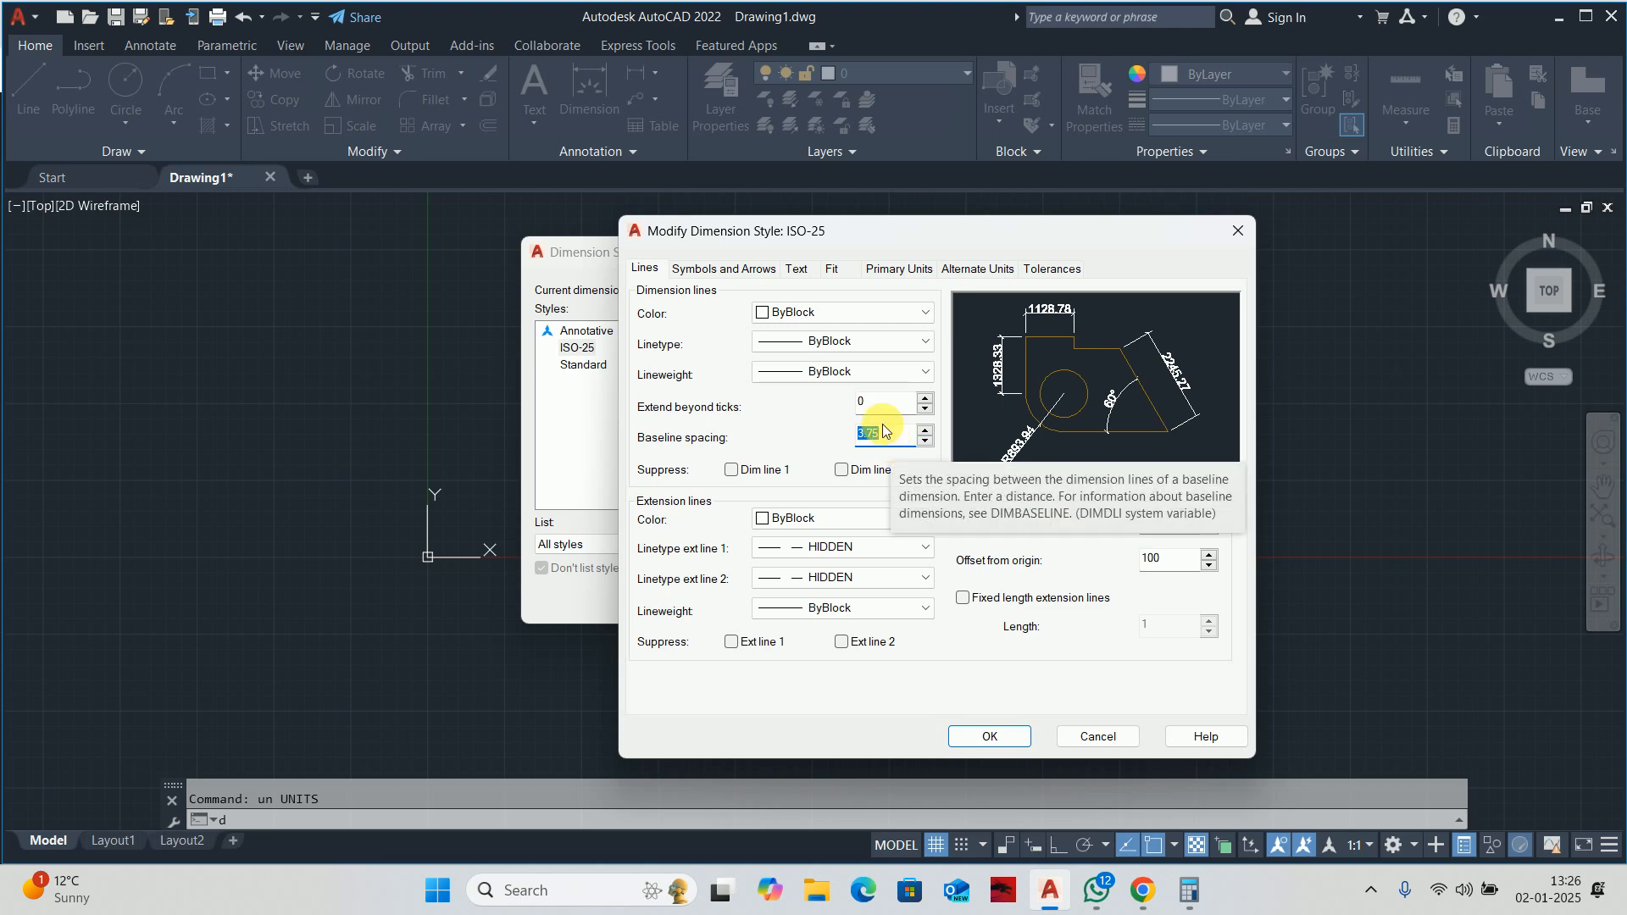
{"action": "type", "text": "300"}
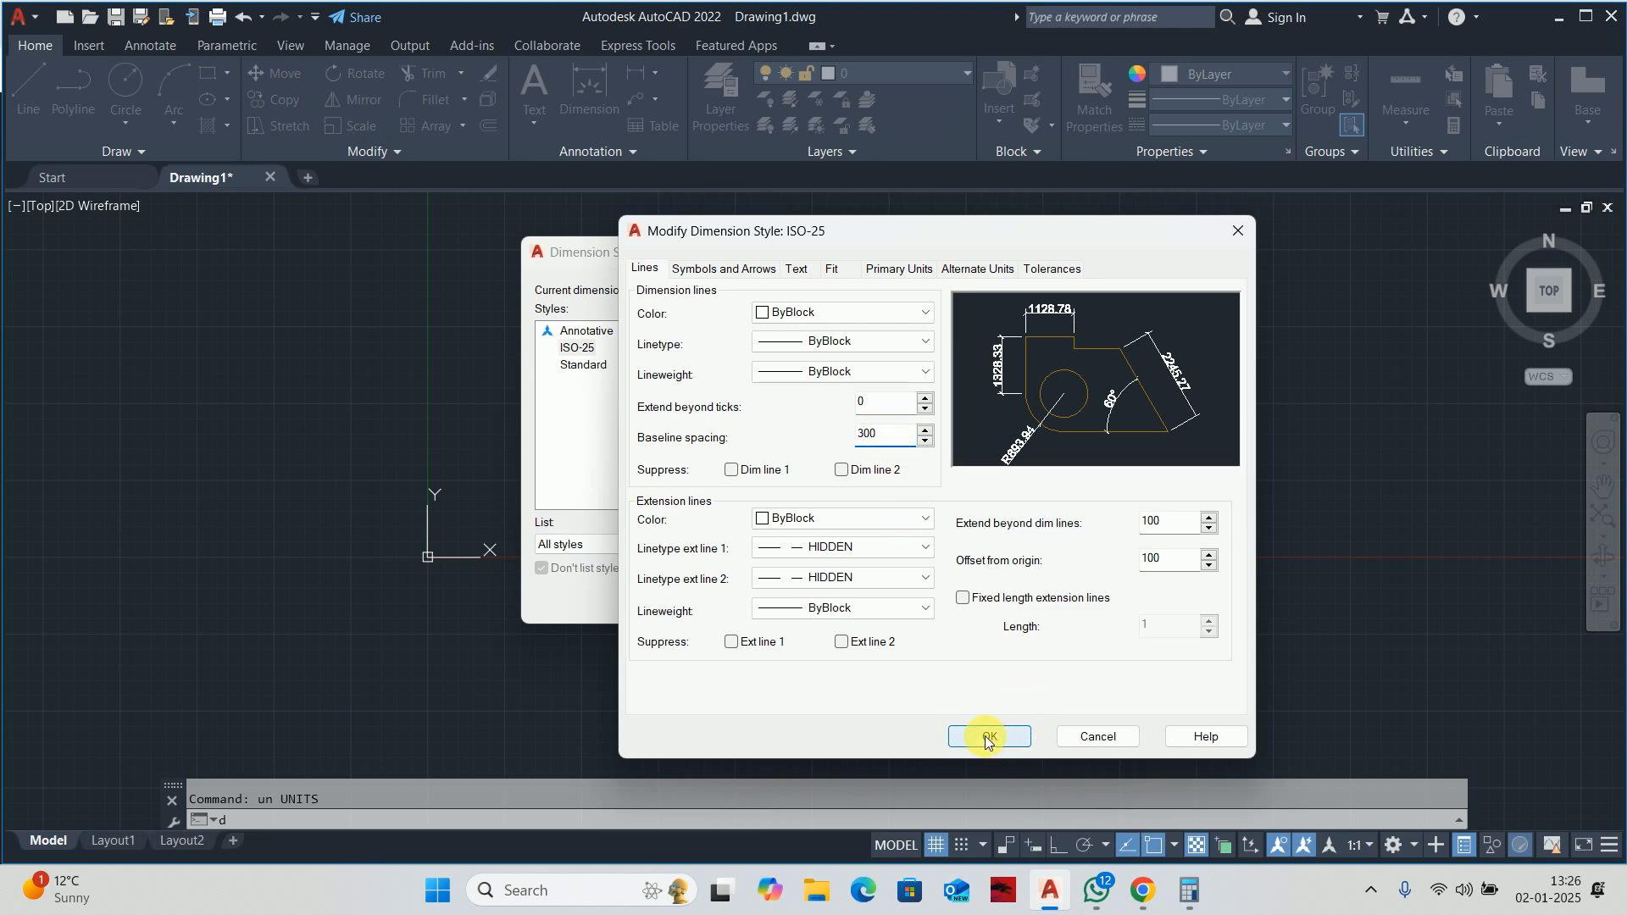
{"action": "left_click", "coordinate": [988, 737]}
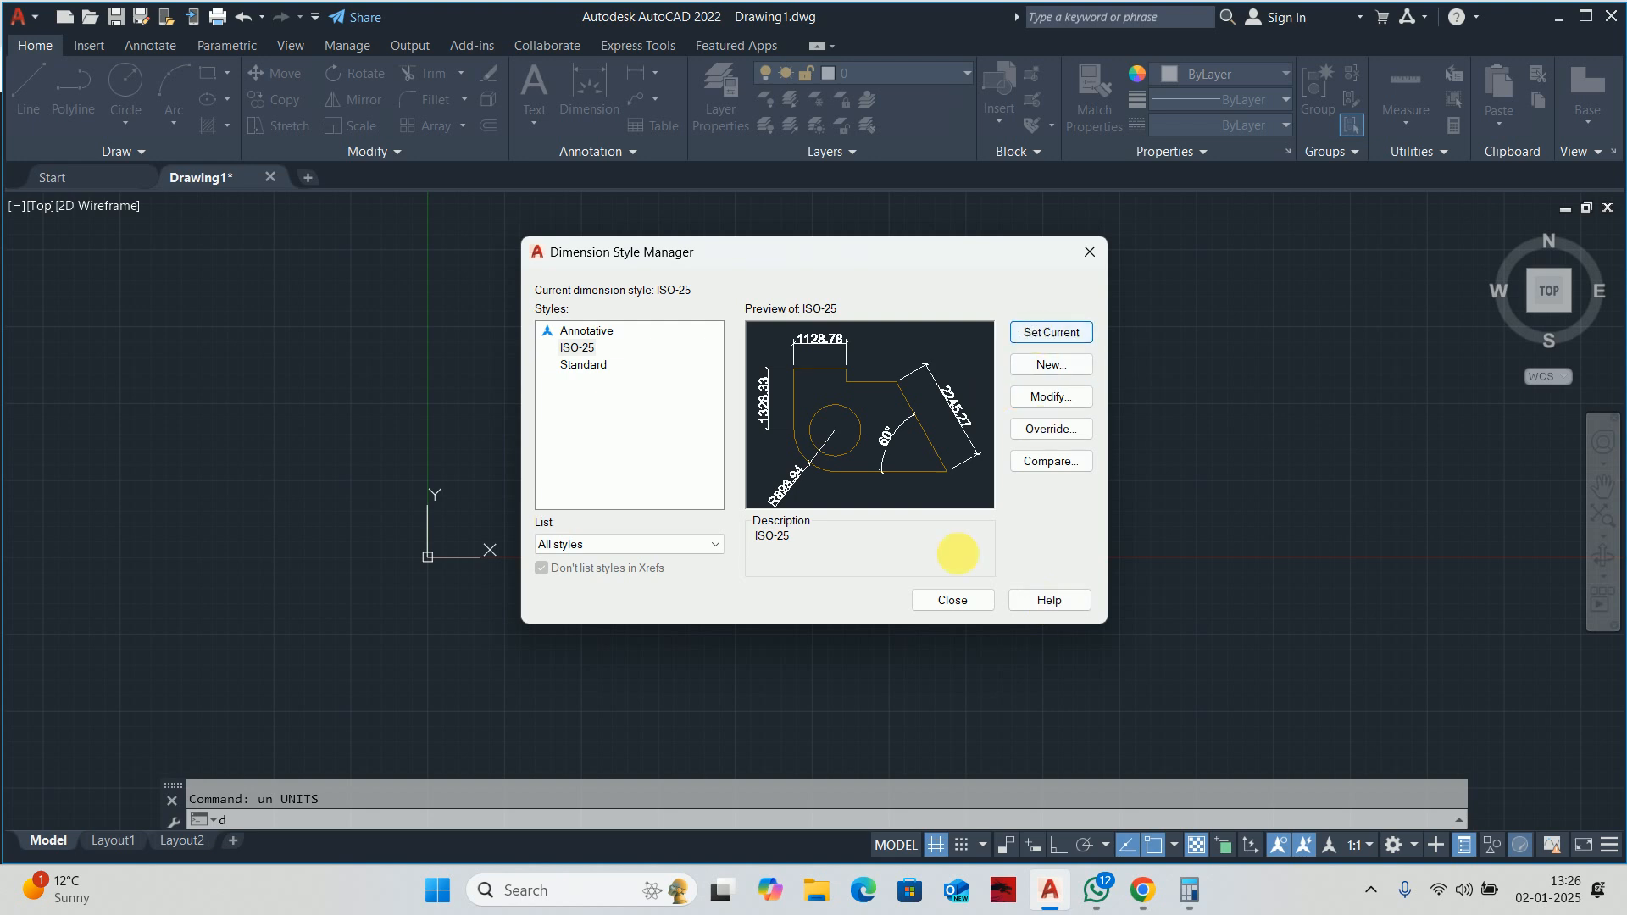
{"action": "left_click", "coordinate": [954, 600]}
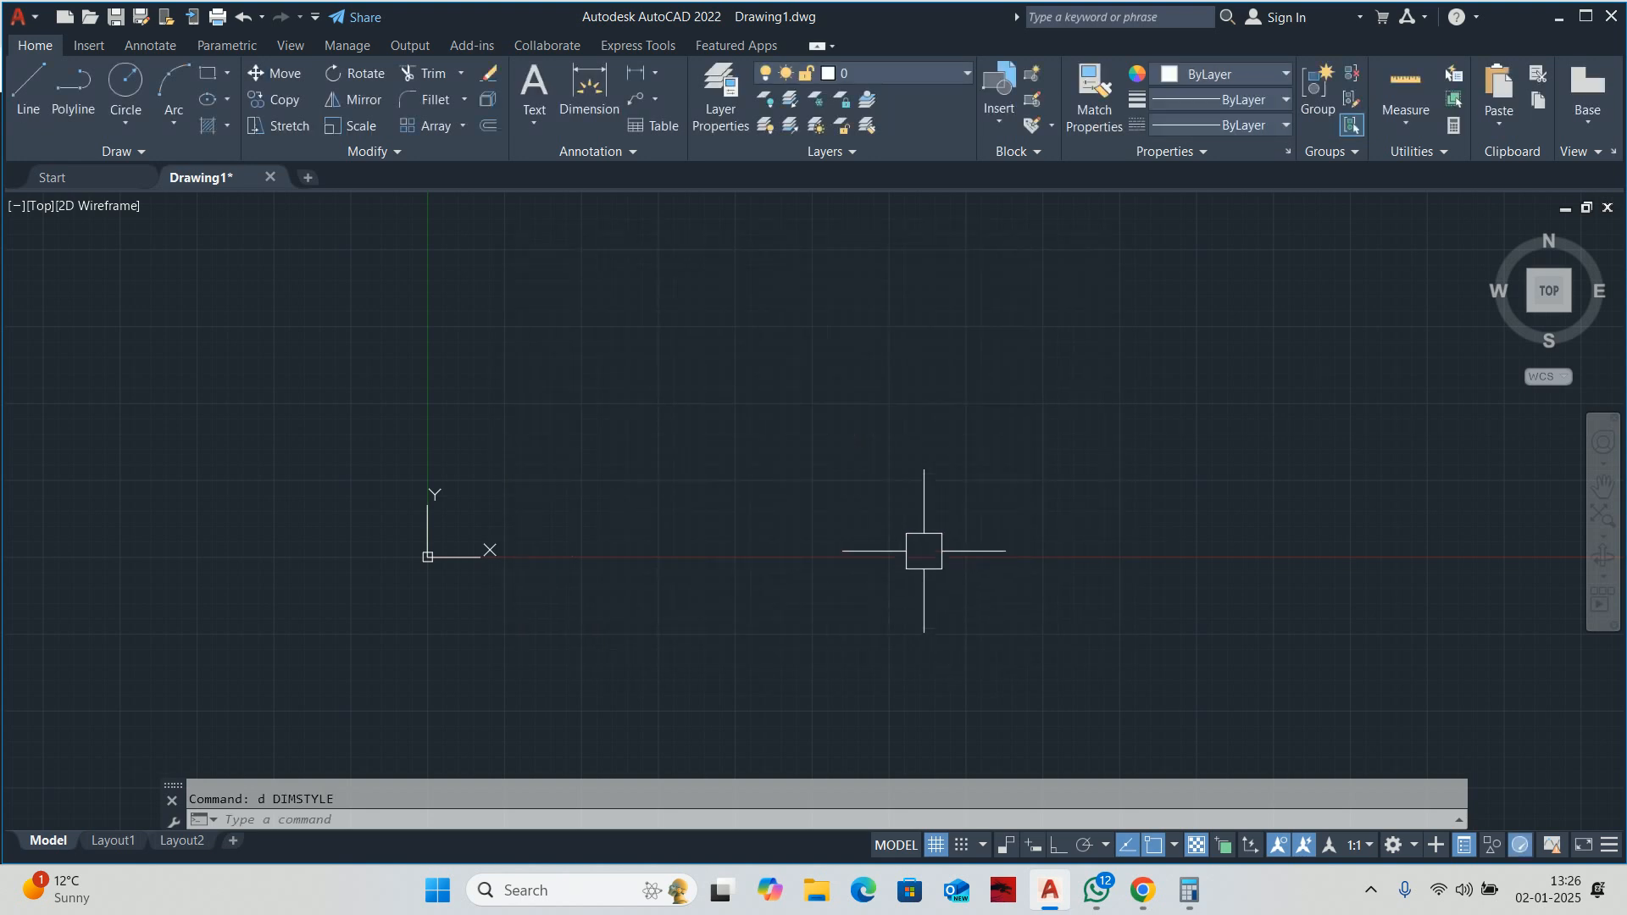
Review the linetypes loaded in the drawing with the Linetype Manager.
{"action": "key", "text": "Escape"}
{"action": "type", "text": "lt"}
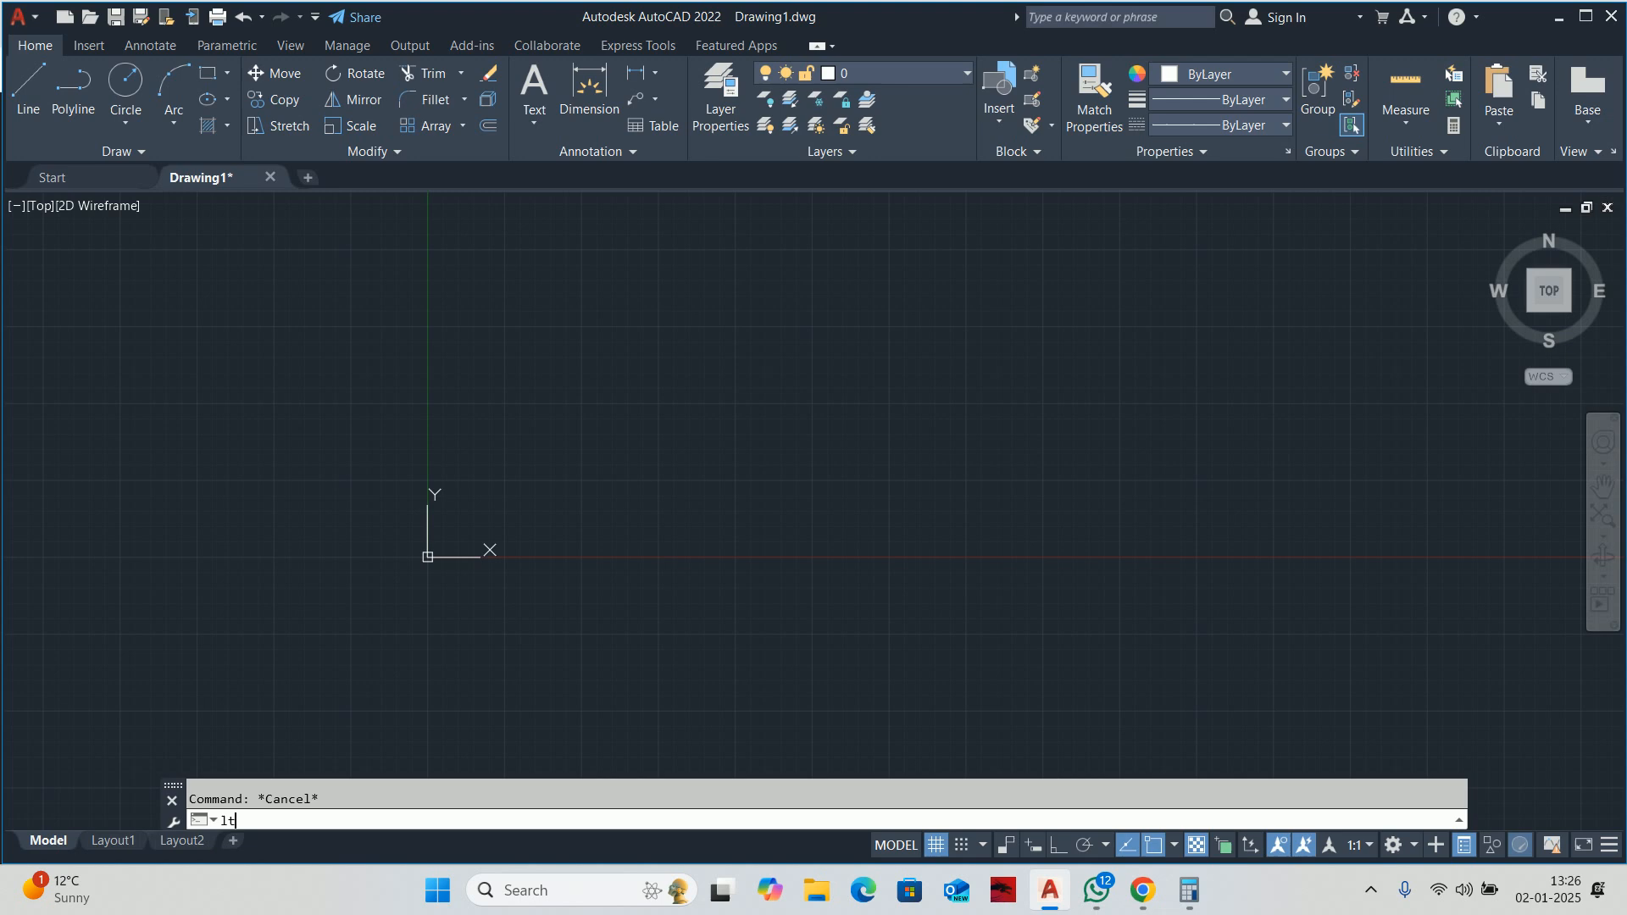
{"action": "key", "text": "Return"}
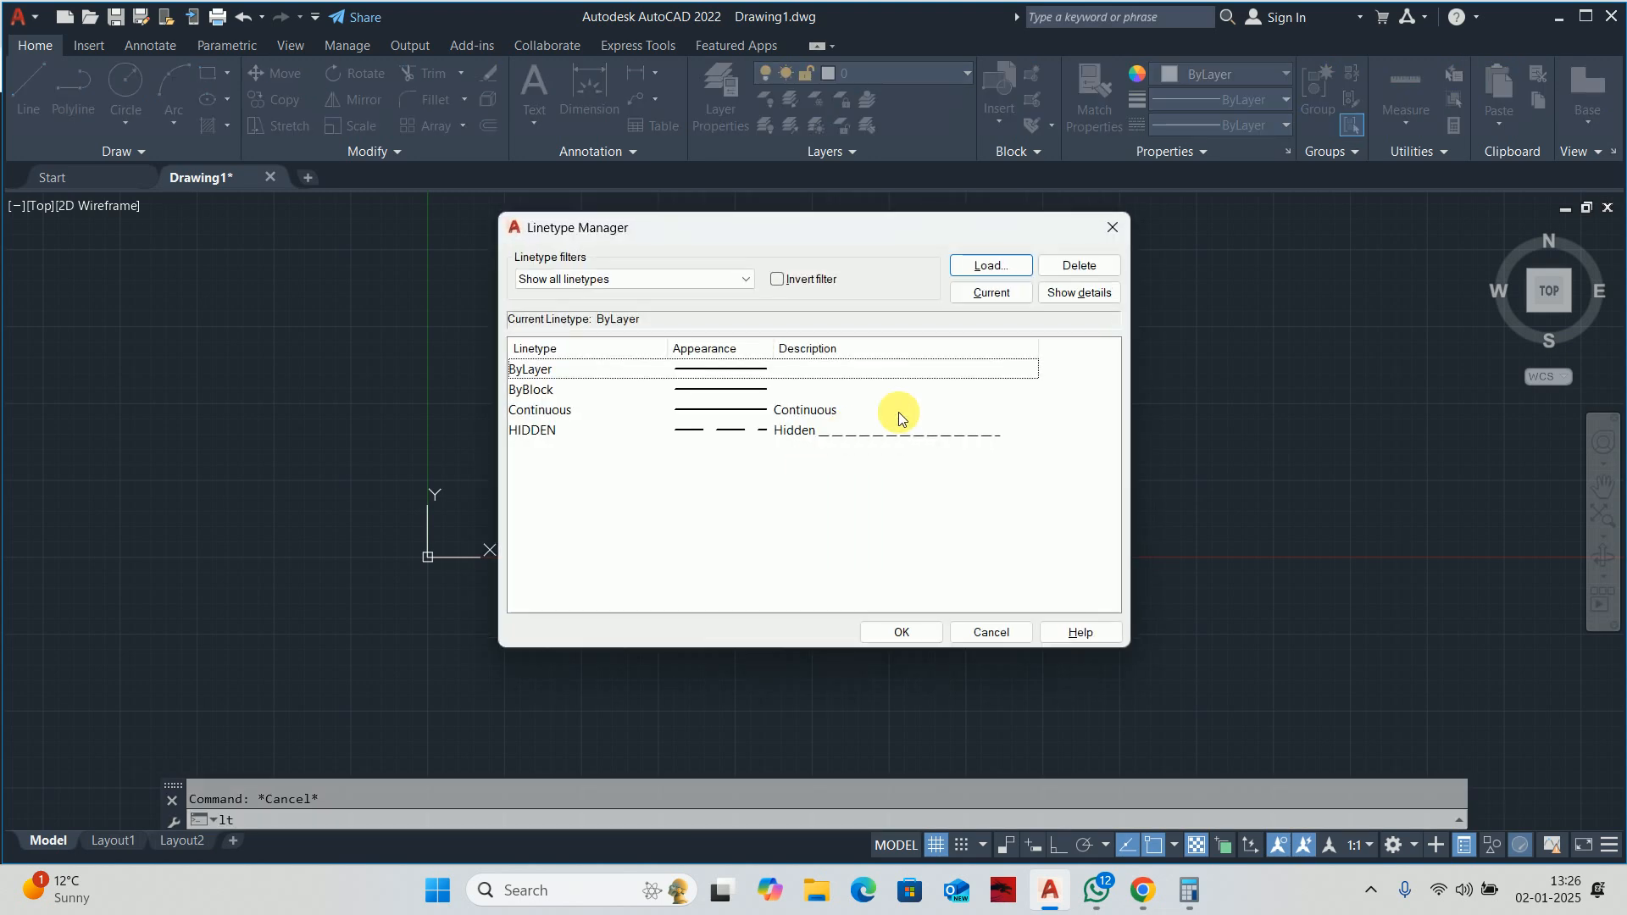
{"action": "left_click", "coordinate": [934, 627]}
Turn off showing the UCS icon at the origin so it sits in the drawing area's corner.
{"action": "middle_click_drag", "start_coordinate": [461, 563], "coordinate": [668, 572]}
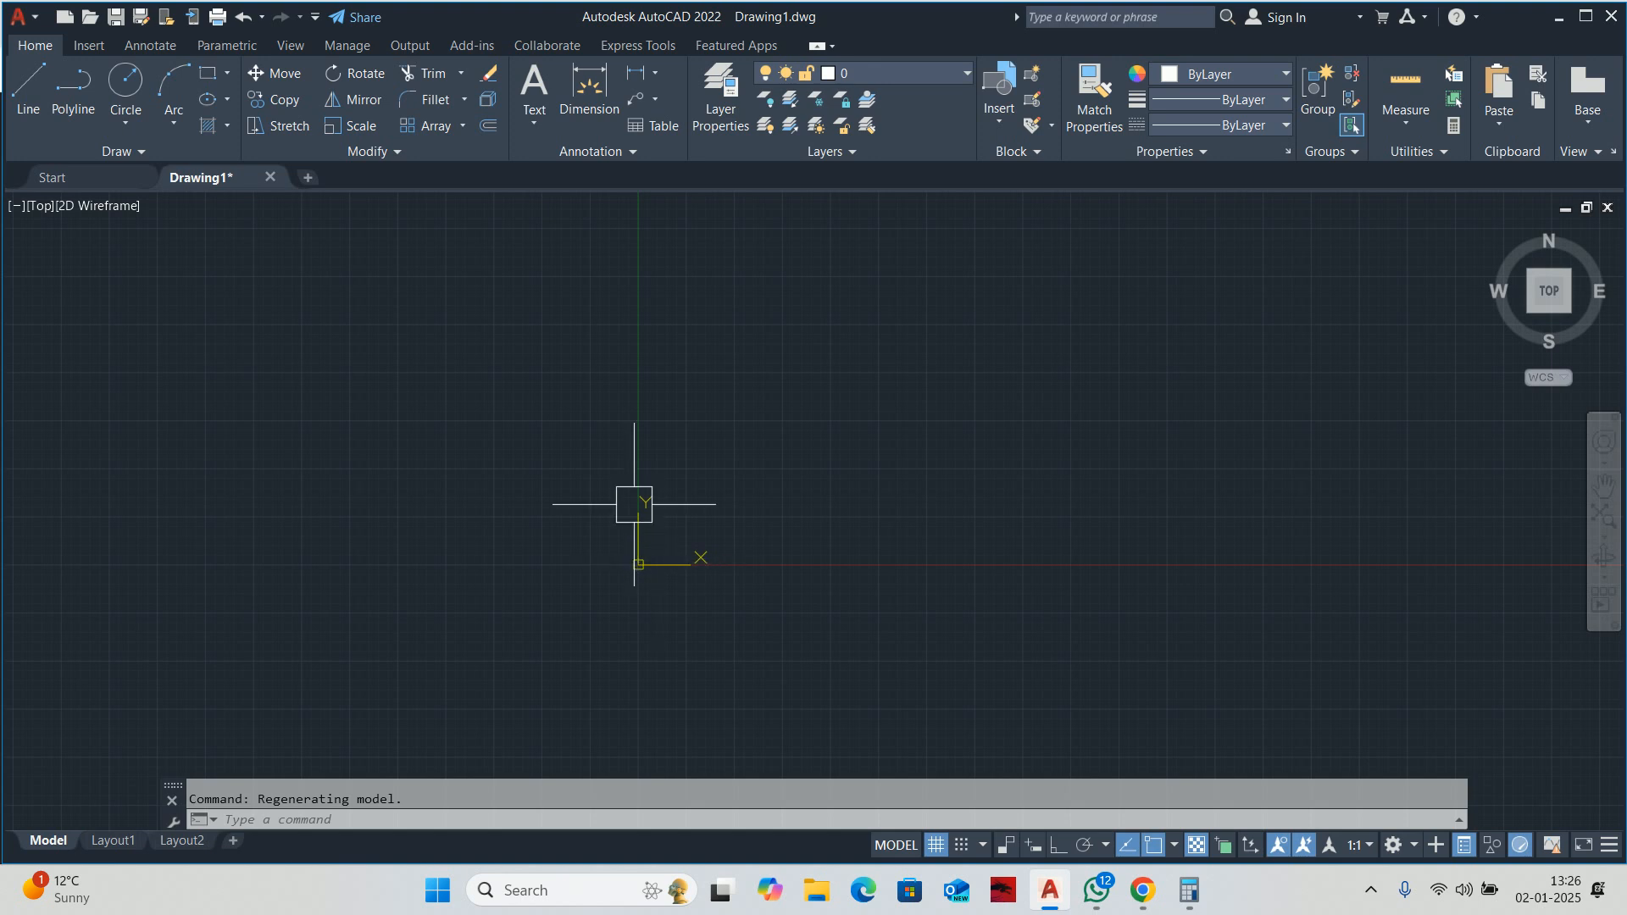
{"action": "right_click", "coordinate": [661, 573]}
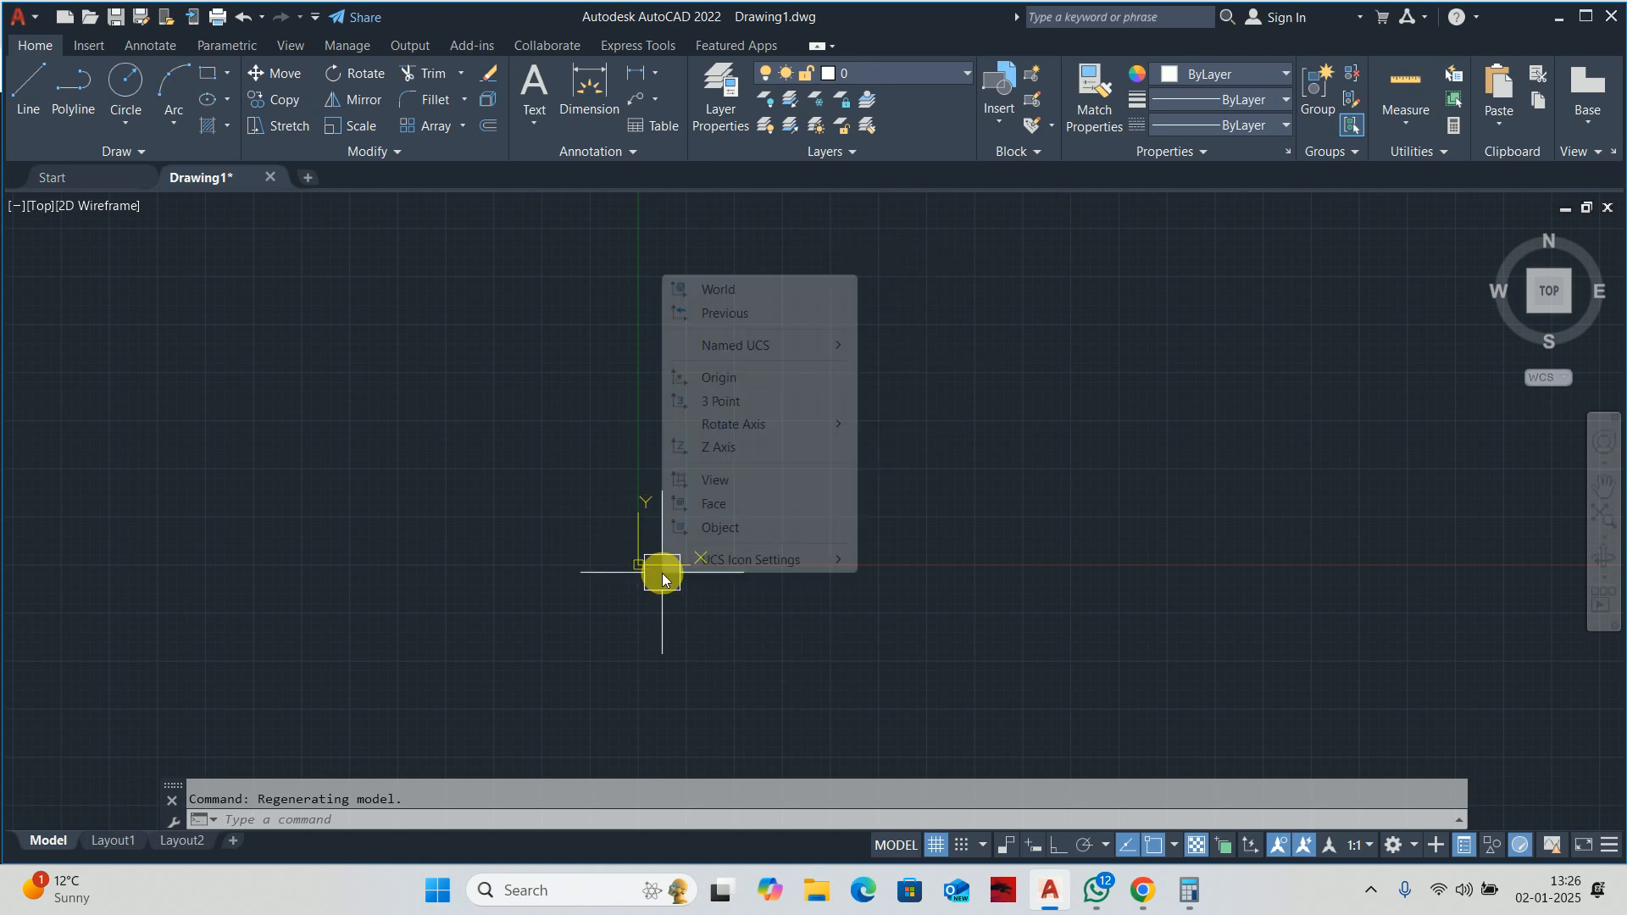
{"action": "mouse_move", "coordinate": [733, 559]}
{"action": "left_click", "coordinate": [966, 560]}
{"action": "scroll", "coordinate": [791, 532], "scroll_direction": "down", "scroll_amount": 2}
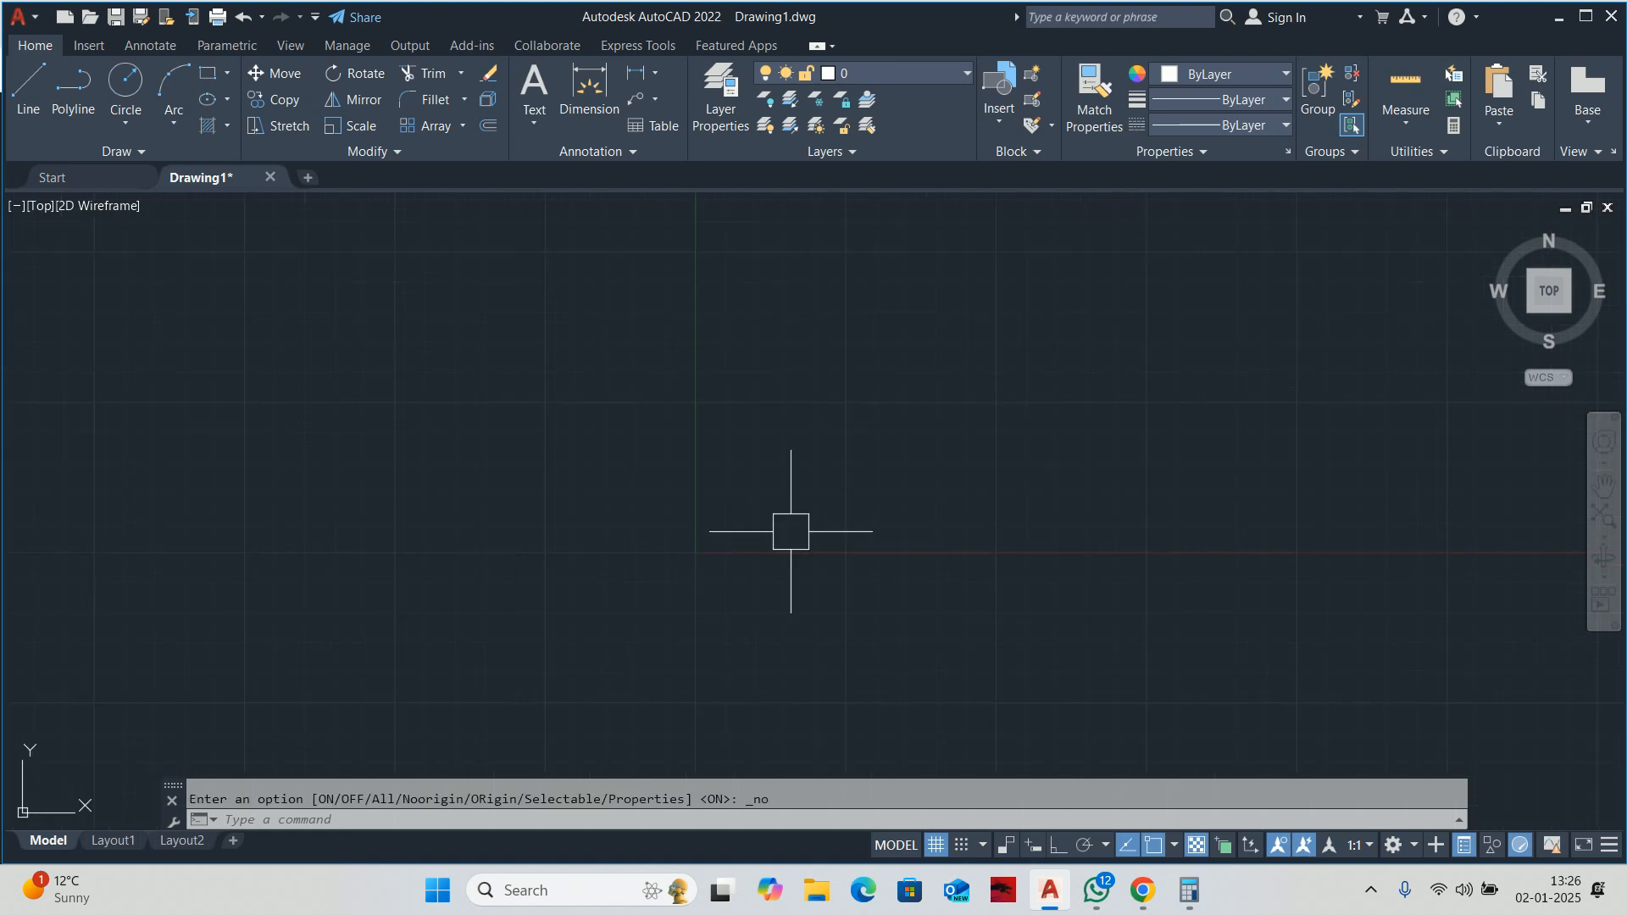
{"action": "middle_click_drag", "start_coordinate": [791, 532], "coordinate": [734, 586]}
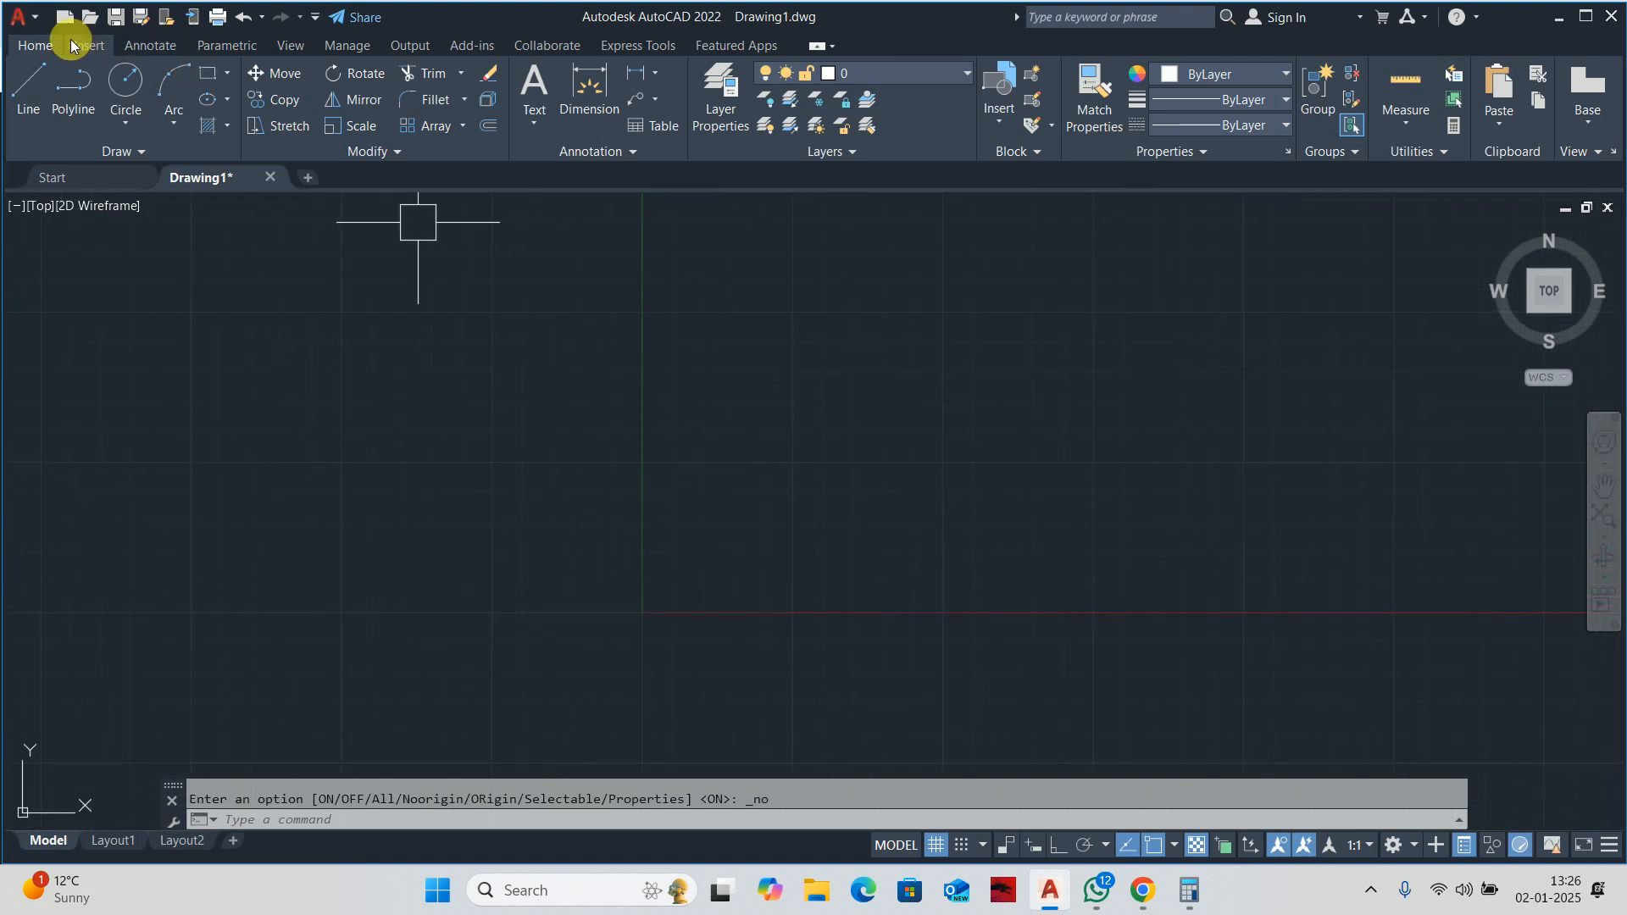
Start saving the drawing under a new name and list the available file types.
{"action": "left_click", "coordinate": [19, 17]}
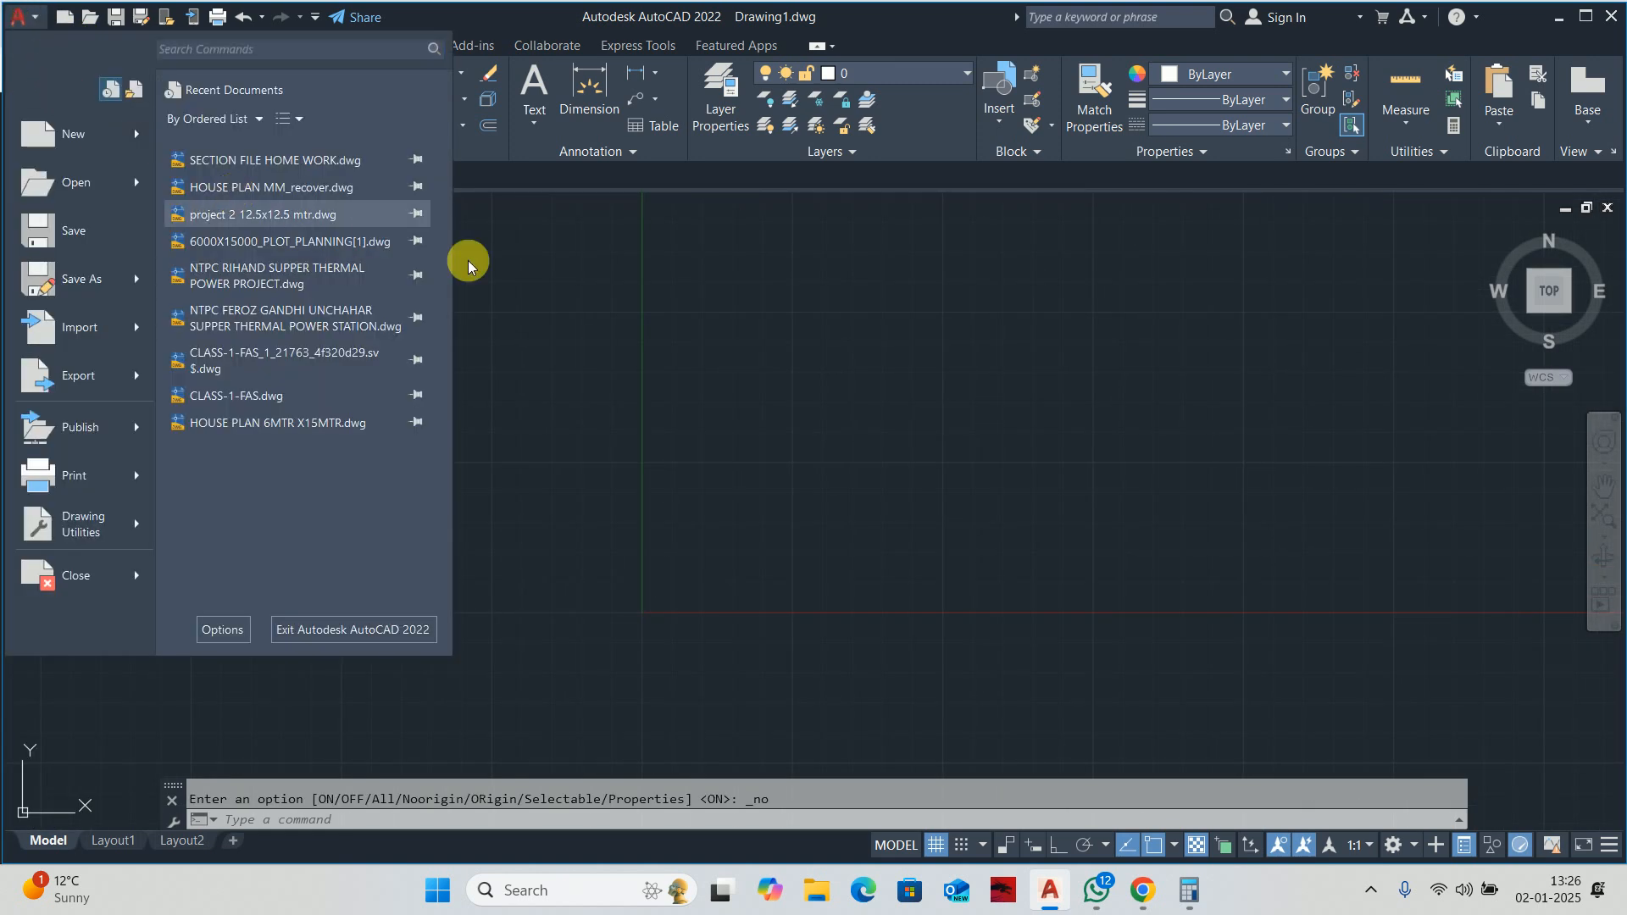
{"action": "left_click", "coordinate": [630, 325]}
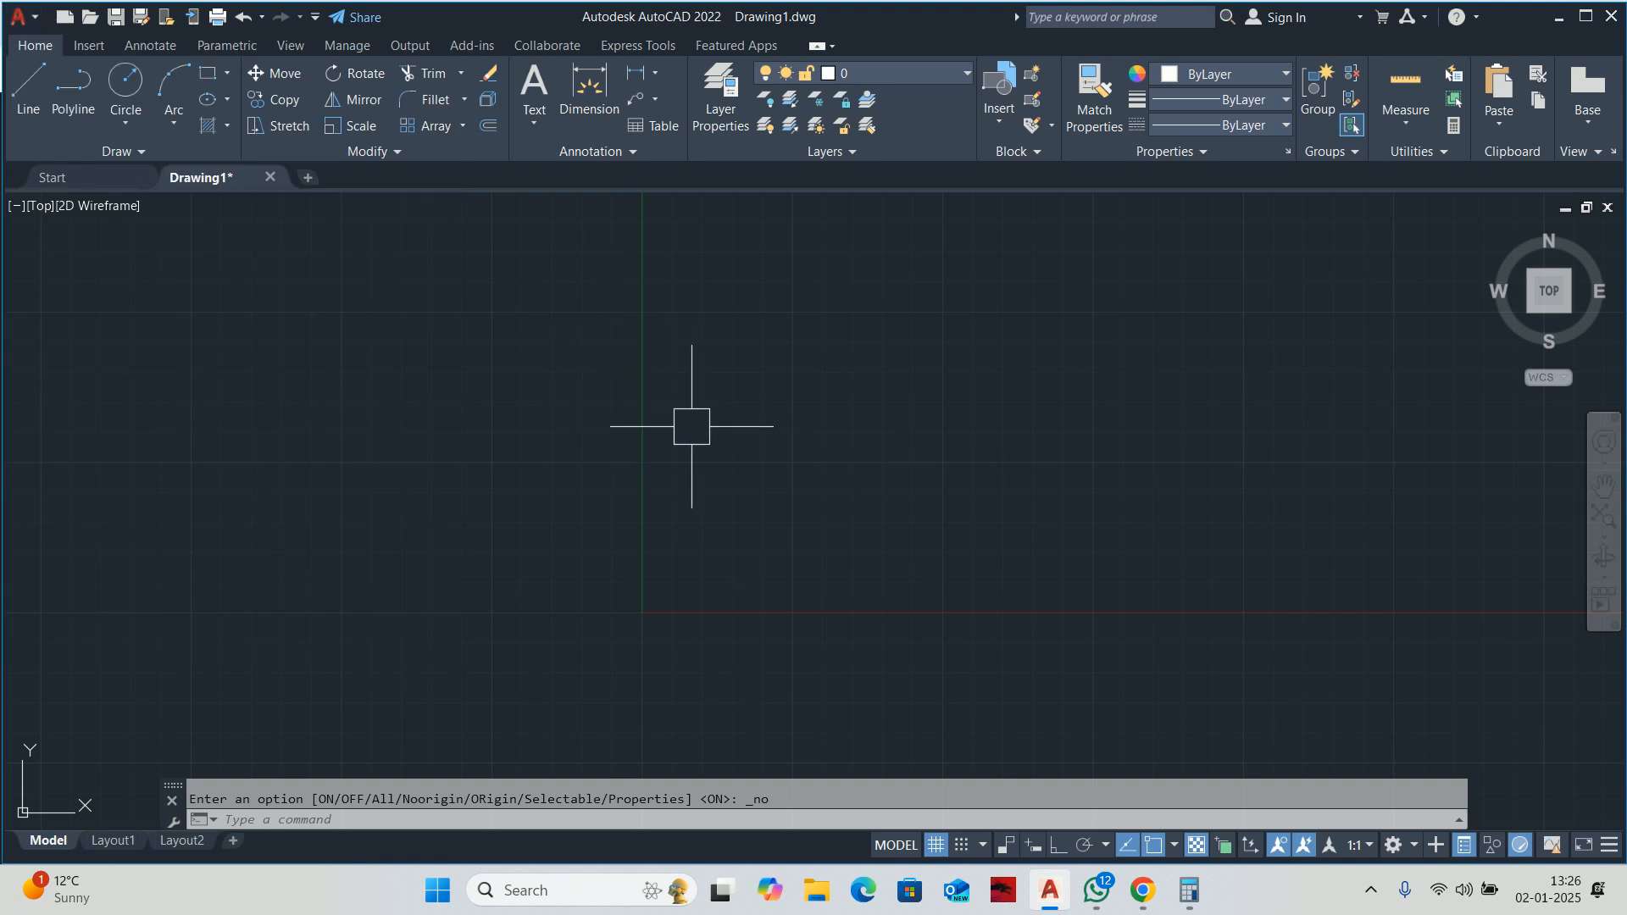
{"action": "left_click", "coordinate": [17, 16]}
{"action": "left_click", "coordinate": [61, 282]}
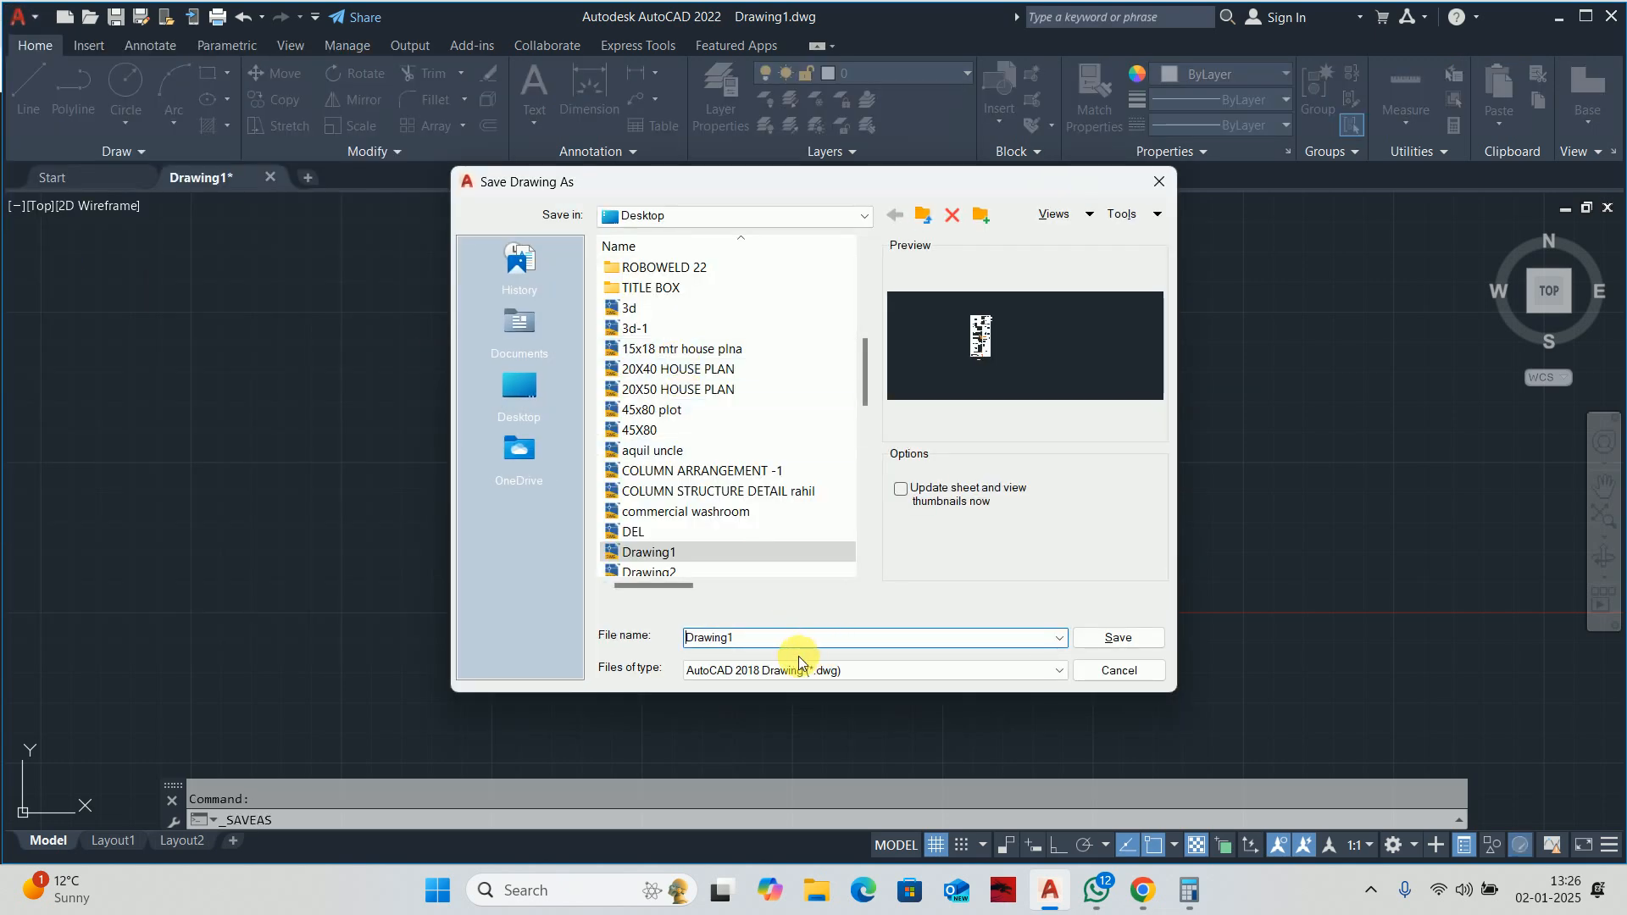
{"action": "left_click", "coordinate": [799, 669]}
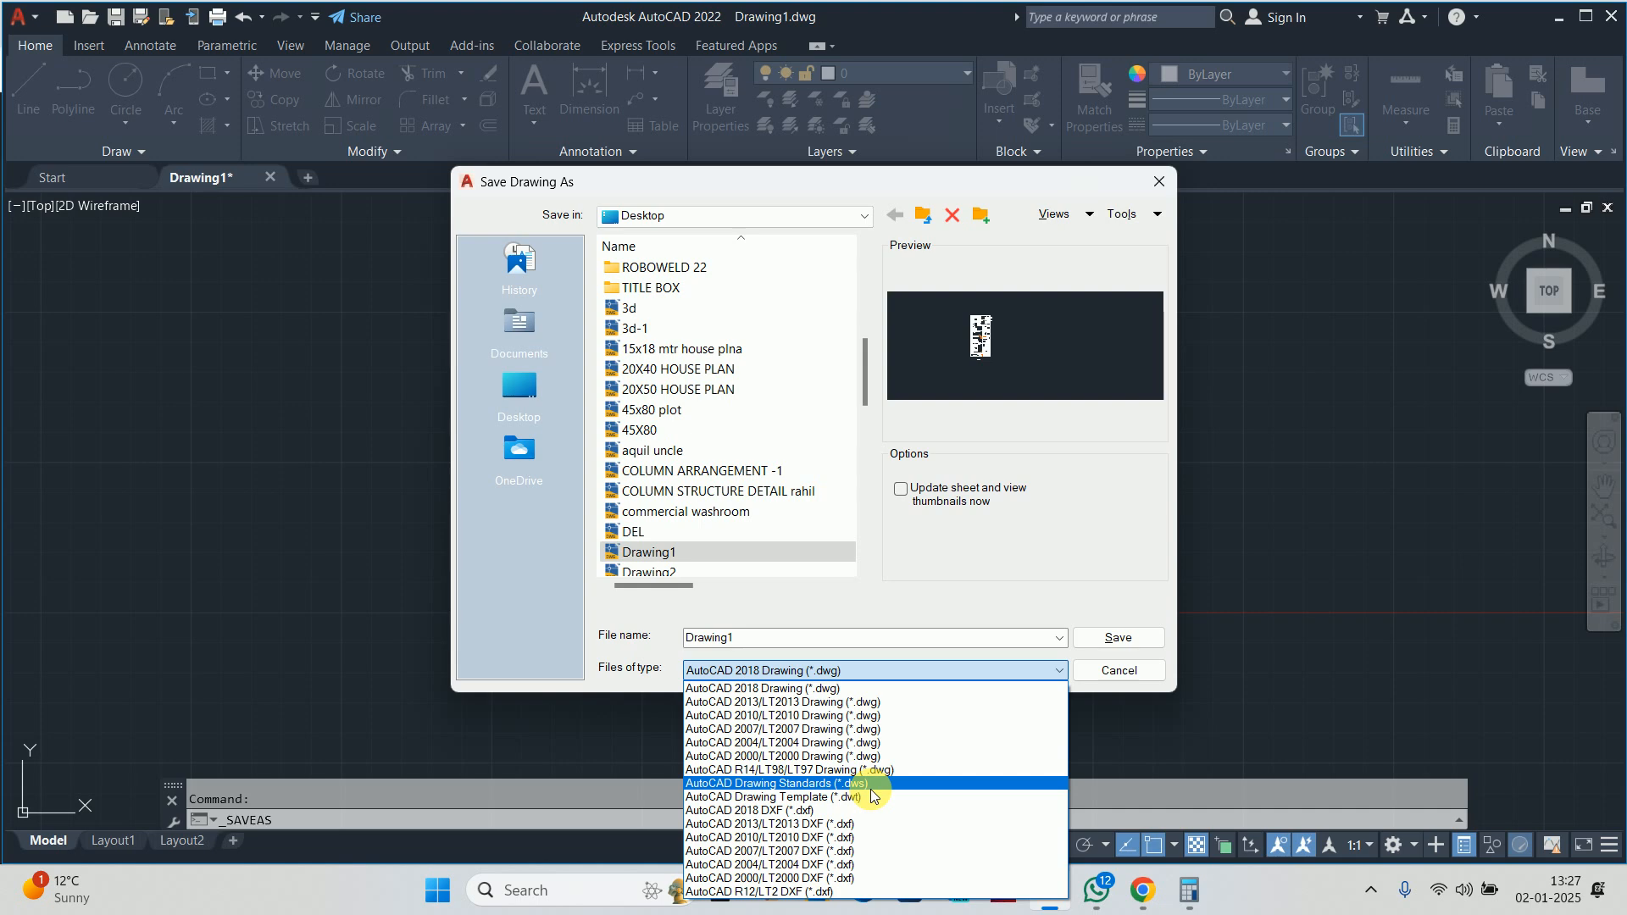
Switch to the Google Meet call in Chrome, admit the waiting participant, and return to AutoCAD.
{"action": "left_click", "coordinate": [1142, 889]}
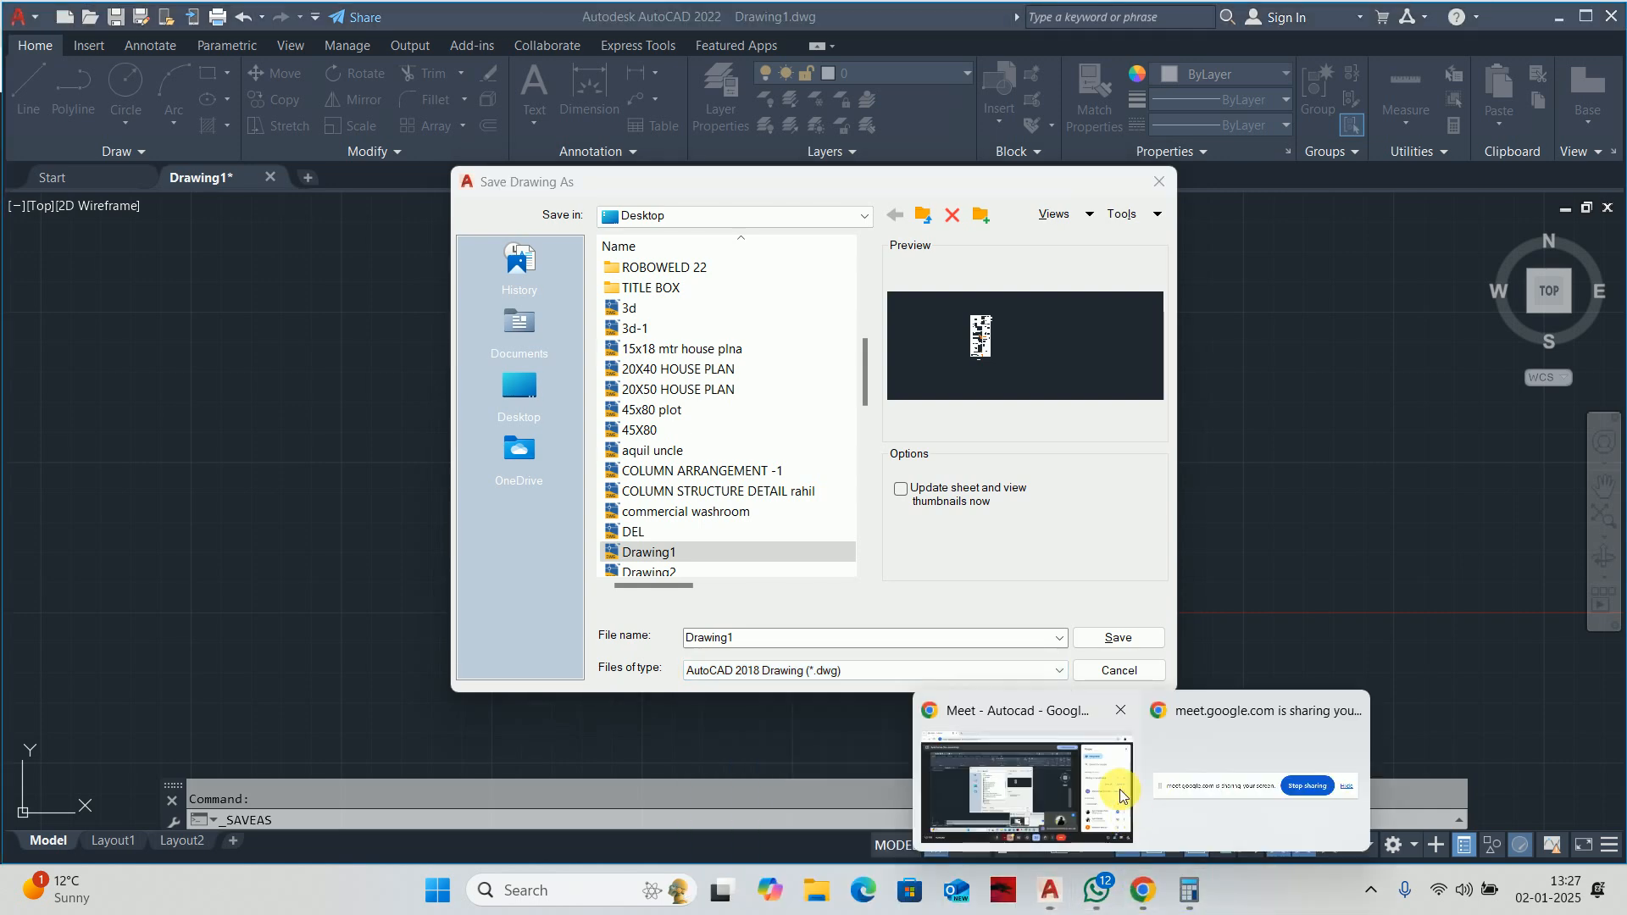
{"action": "left_click", "coordinate": [1119, 795]}
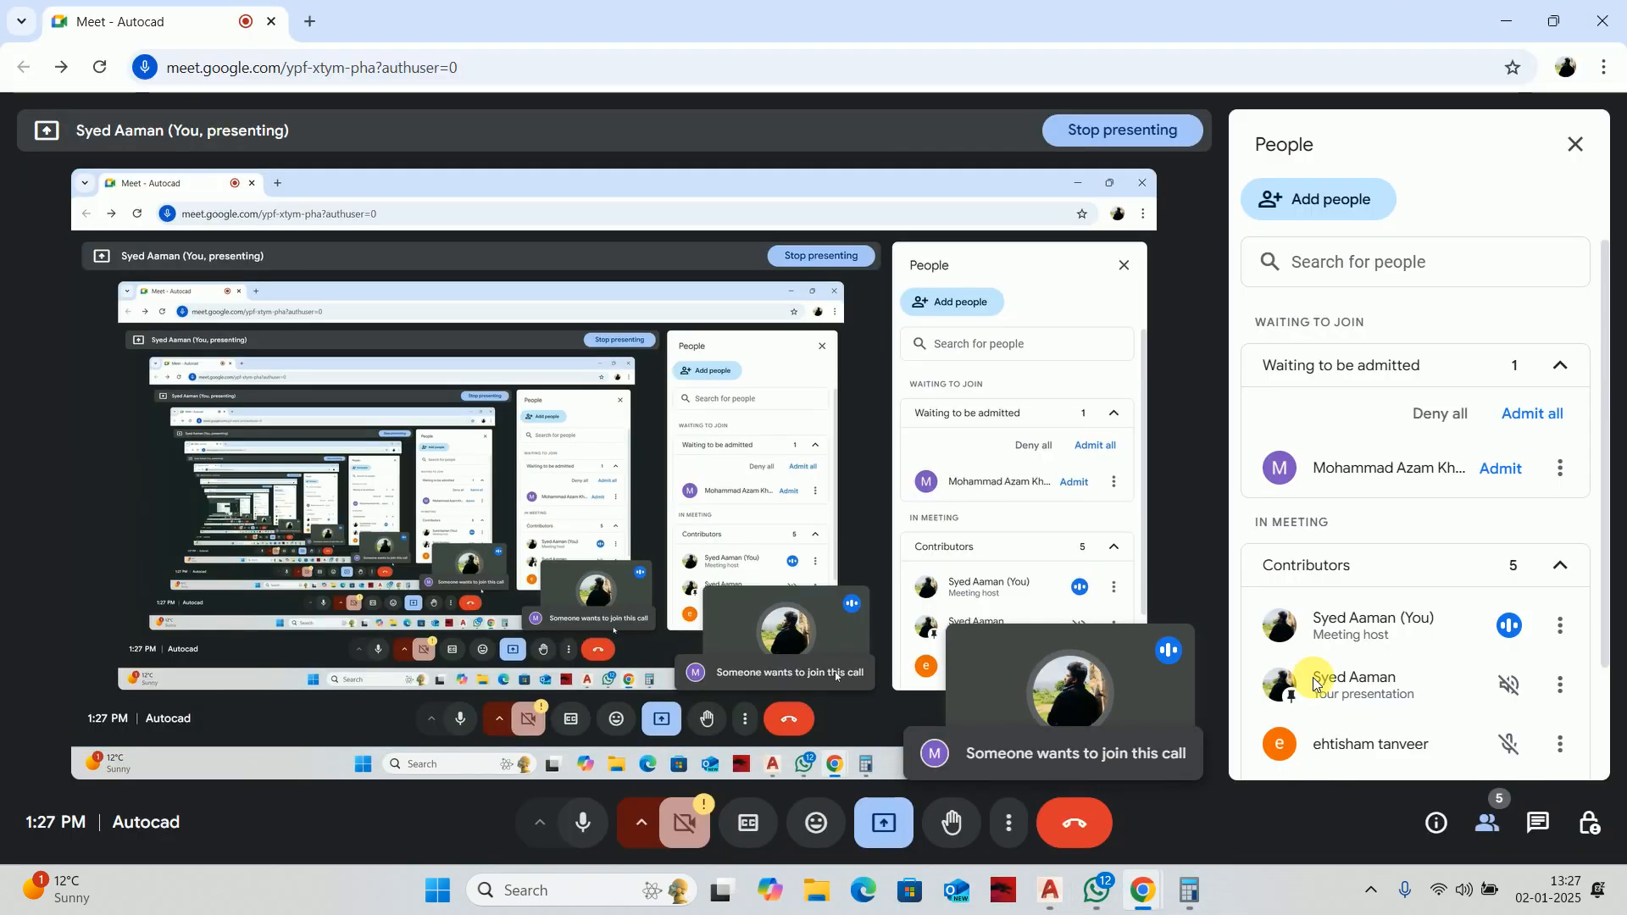
{"action": "left_click", "coordinate": [1501, 471]}
{"action": "left_click", "coordinate": [1505, 21]}
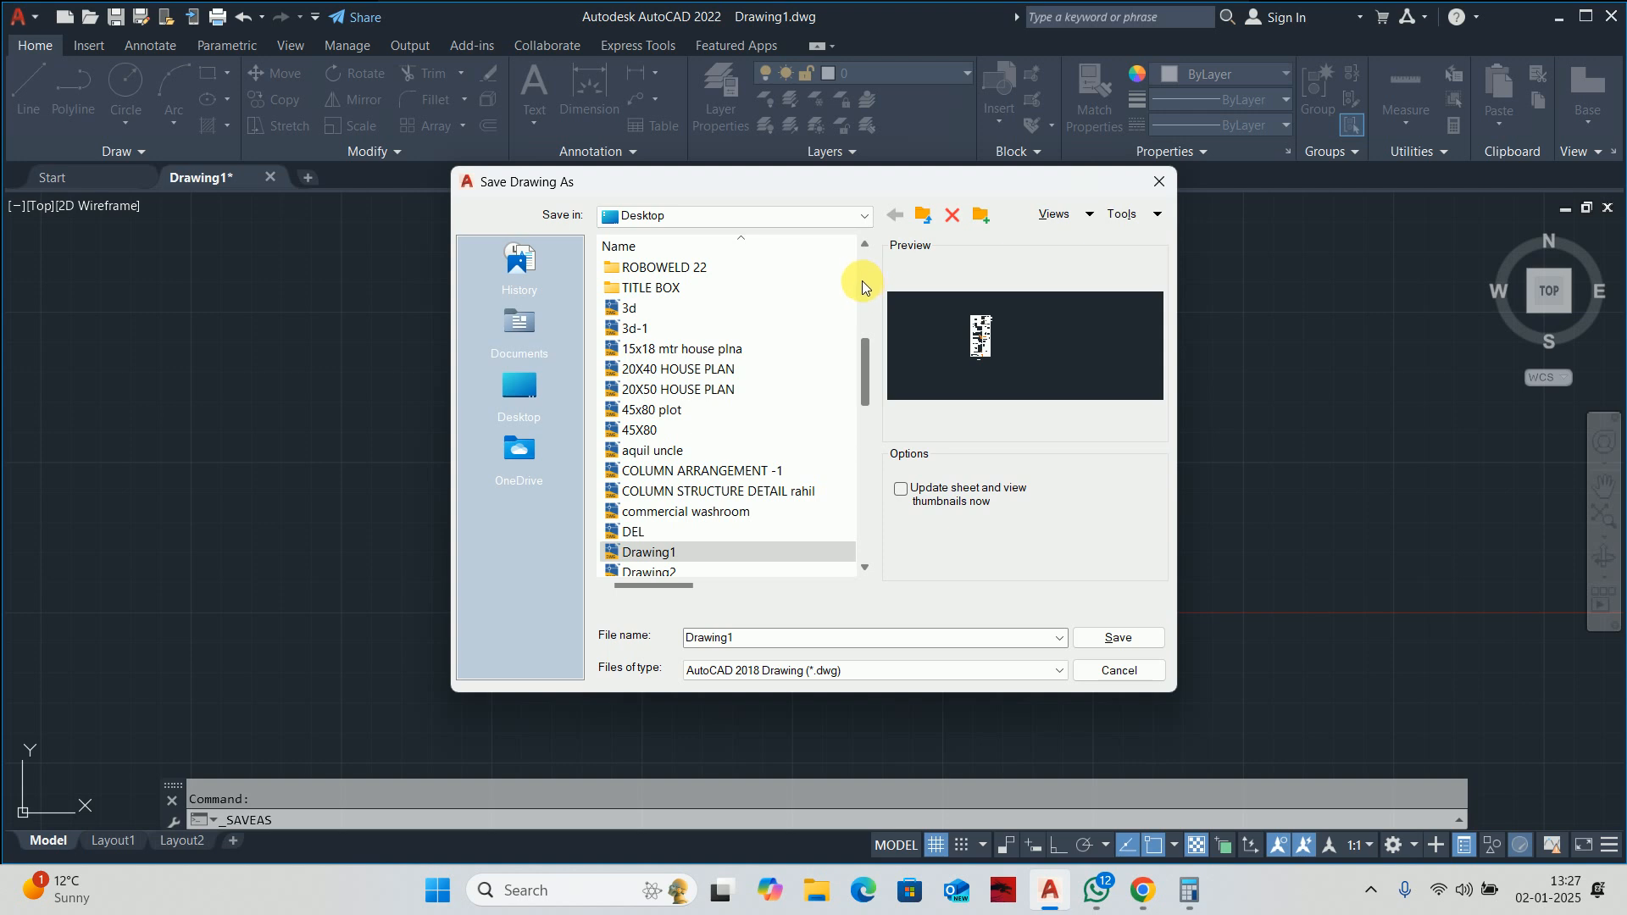
Choose the AutoCAD Drawing Template (*.dwt) file type and enter the file name planning, but cancel the save.
{"action": "left_click", "coordinate": [764, 673]}
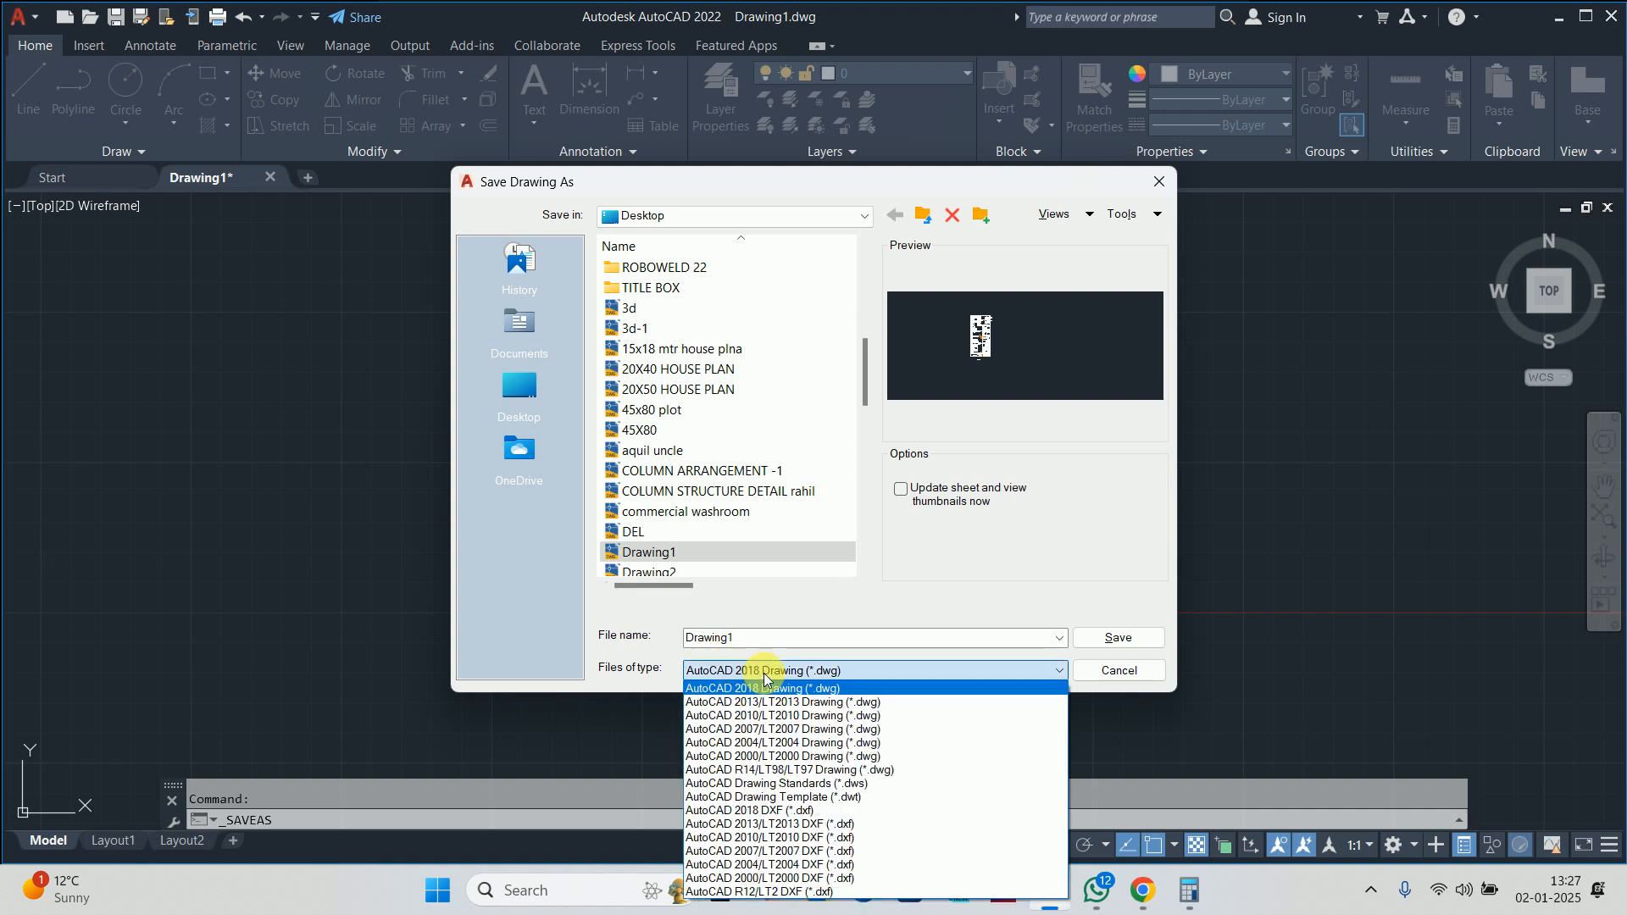
{"action": "left_click", "coordinate": [834, 796]}
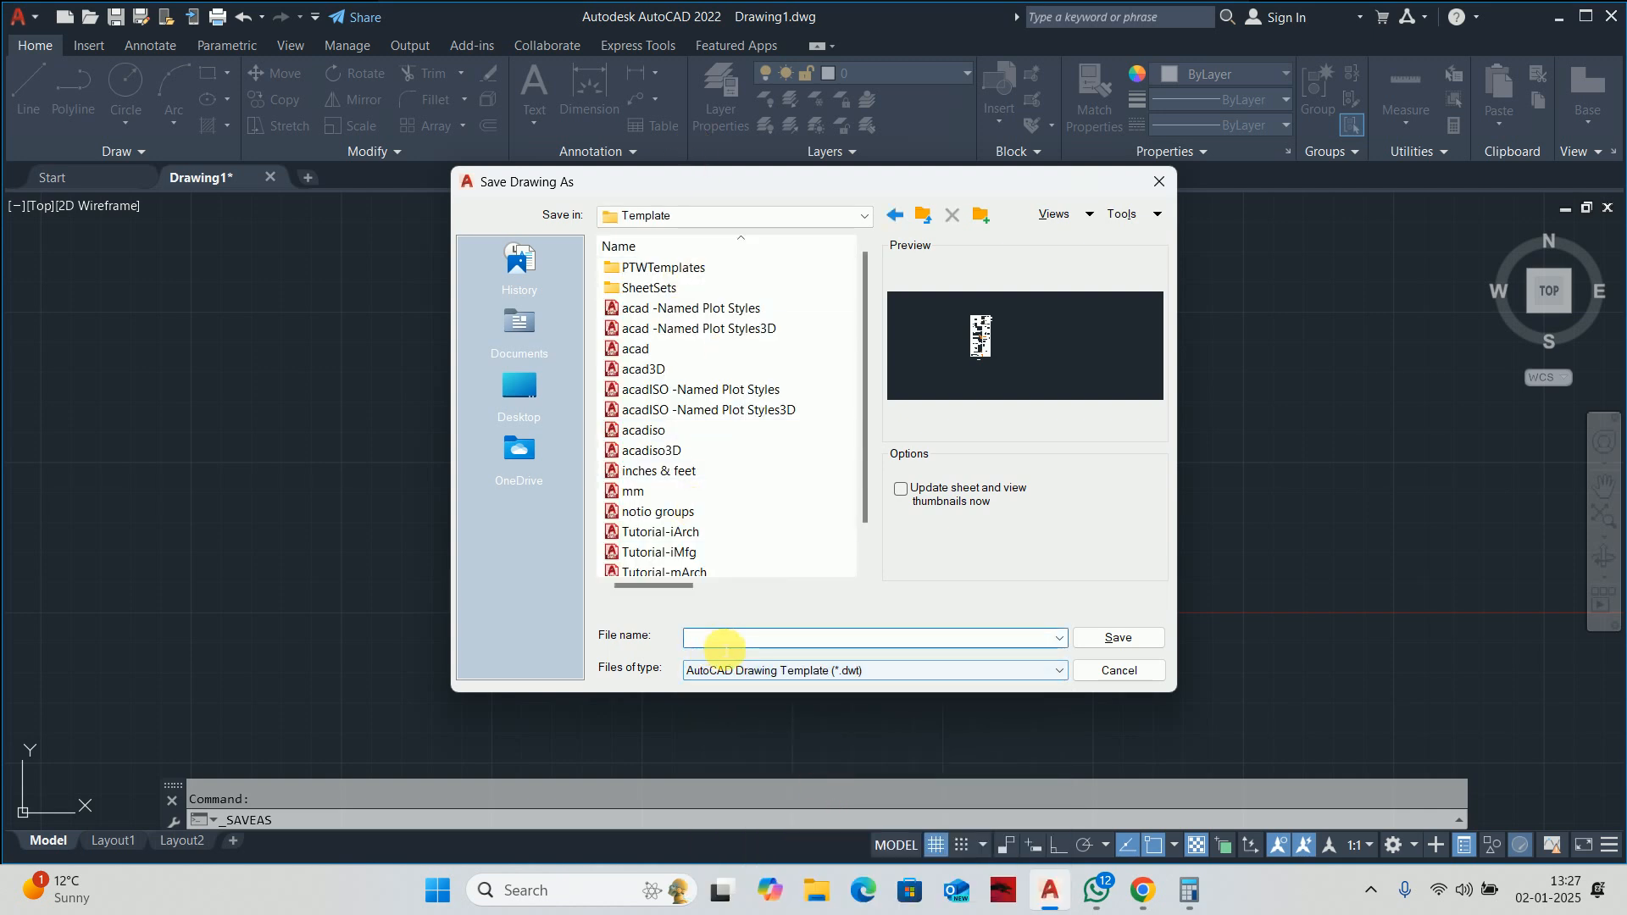
{"action": "type", "text": "planning"}
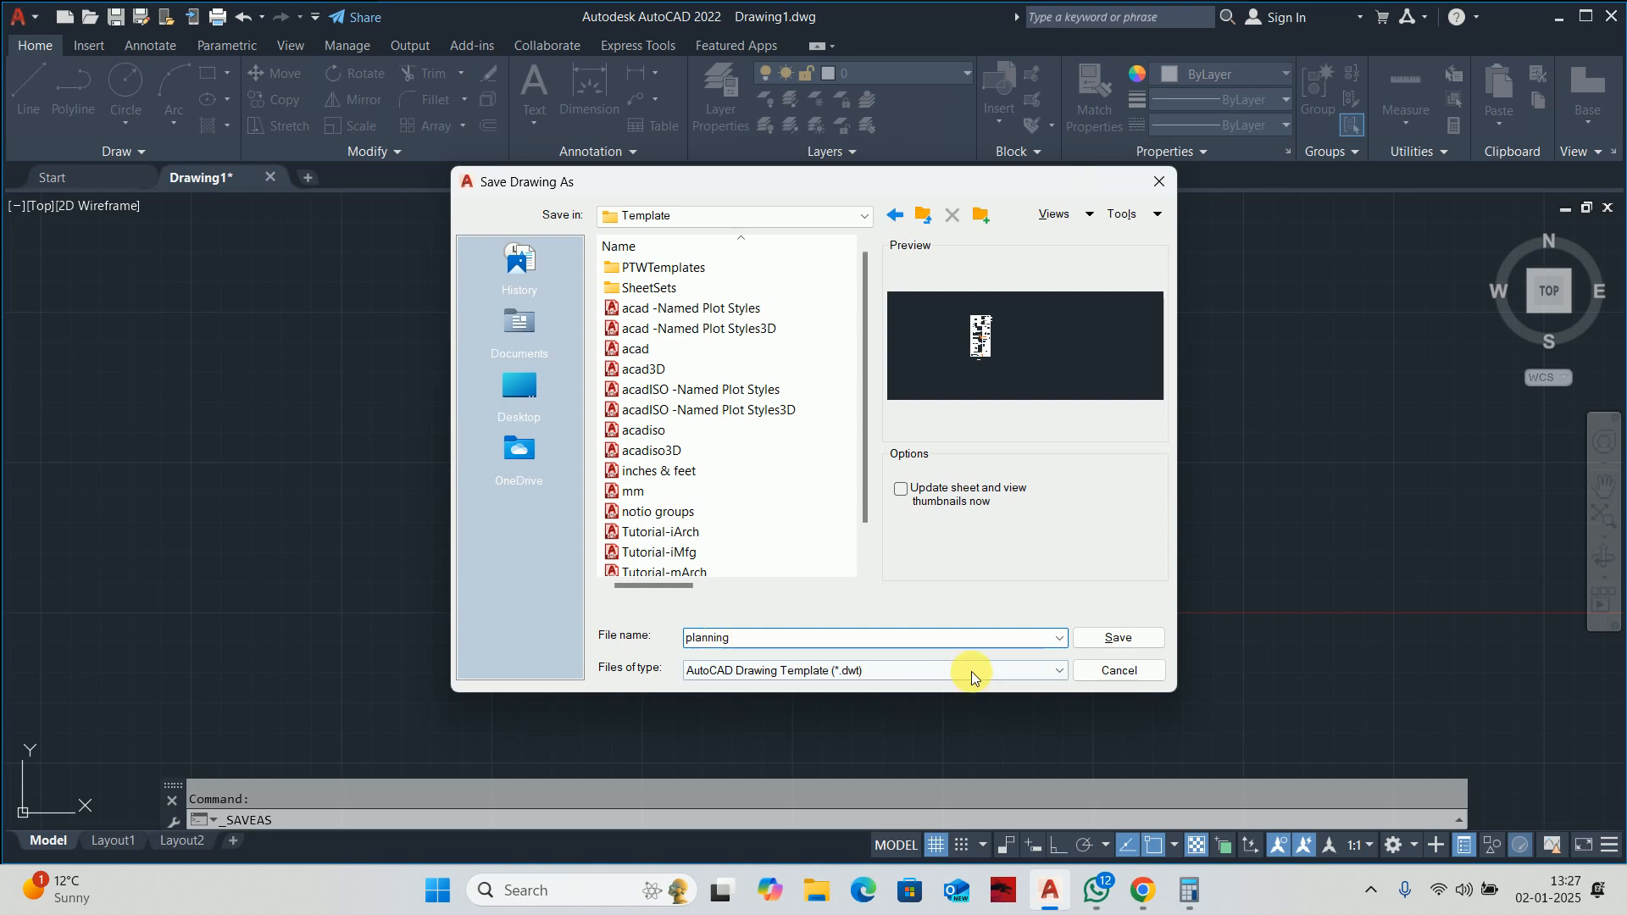
{"action": "left_click", "coordinate": [1118, 670]}
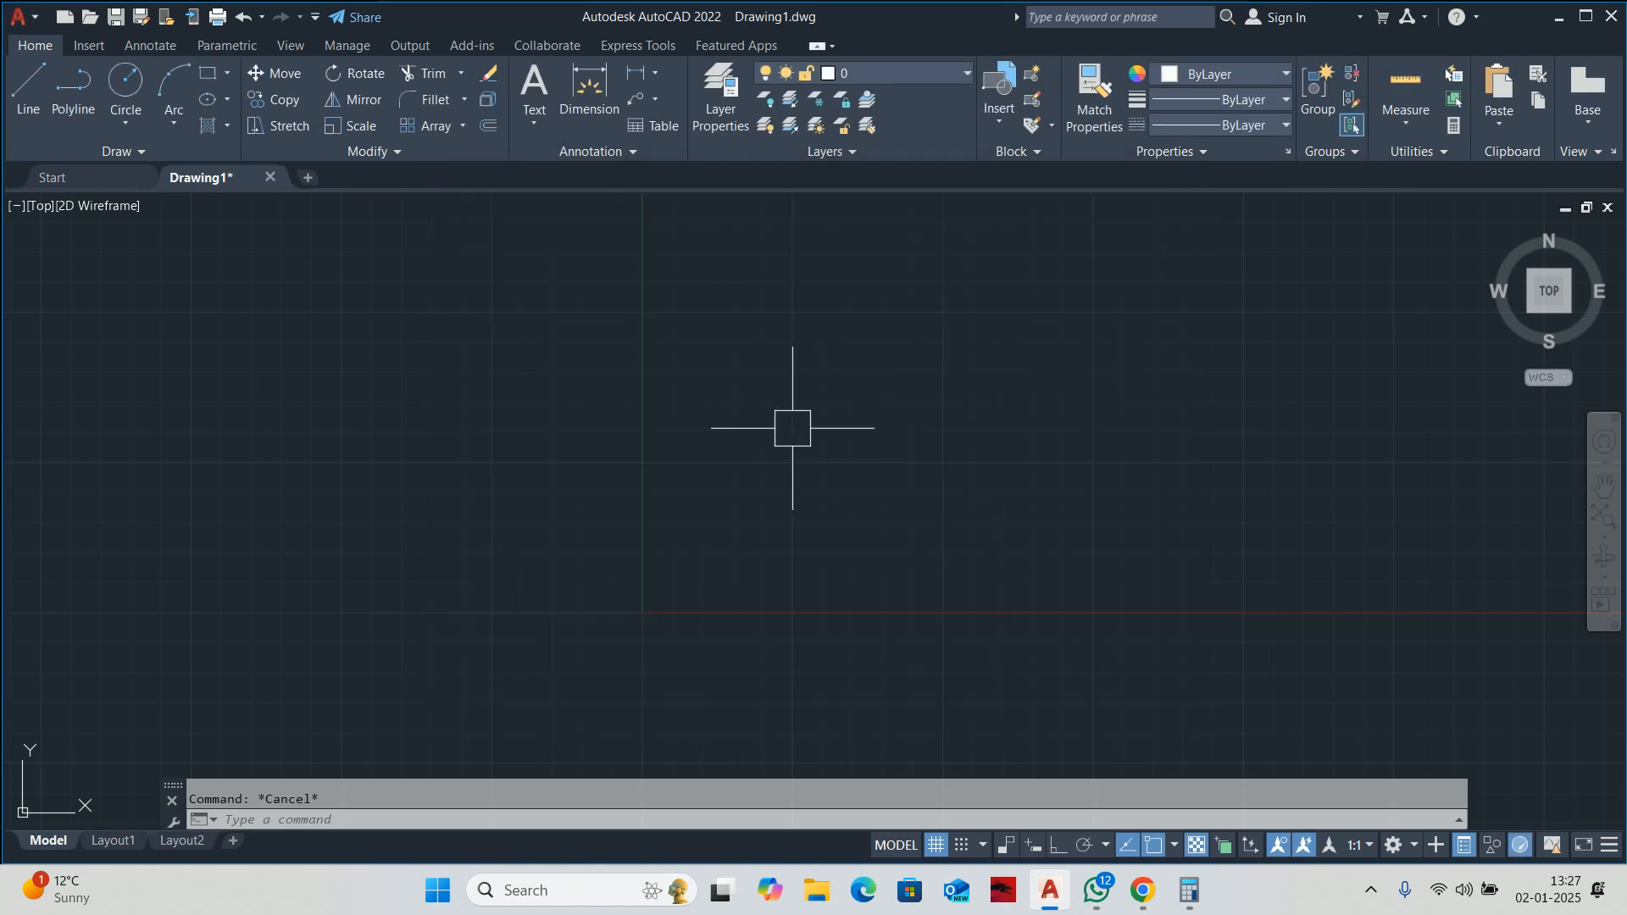
{"action": "type", "text": "ST"}
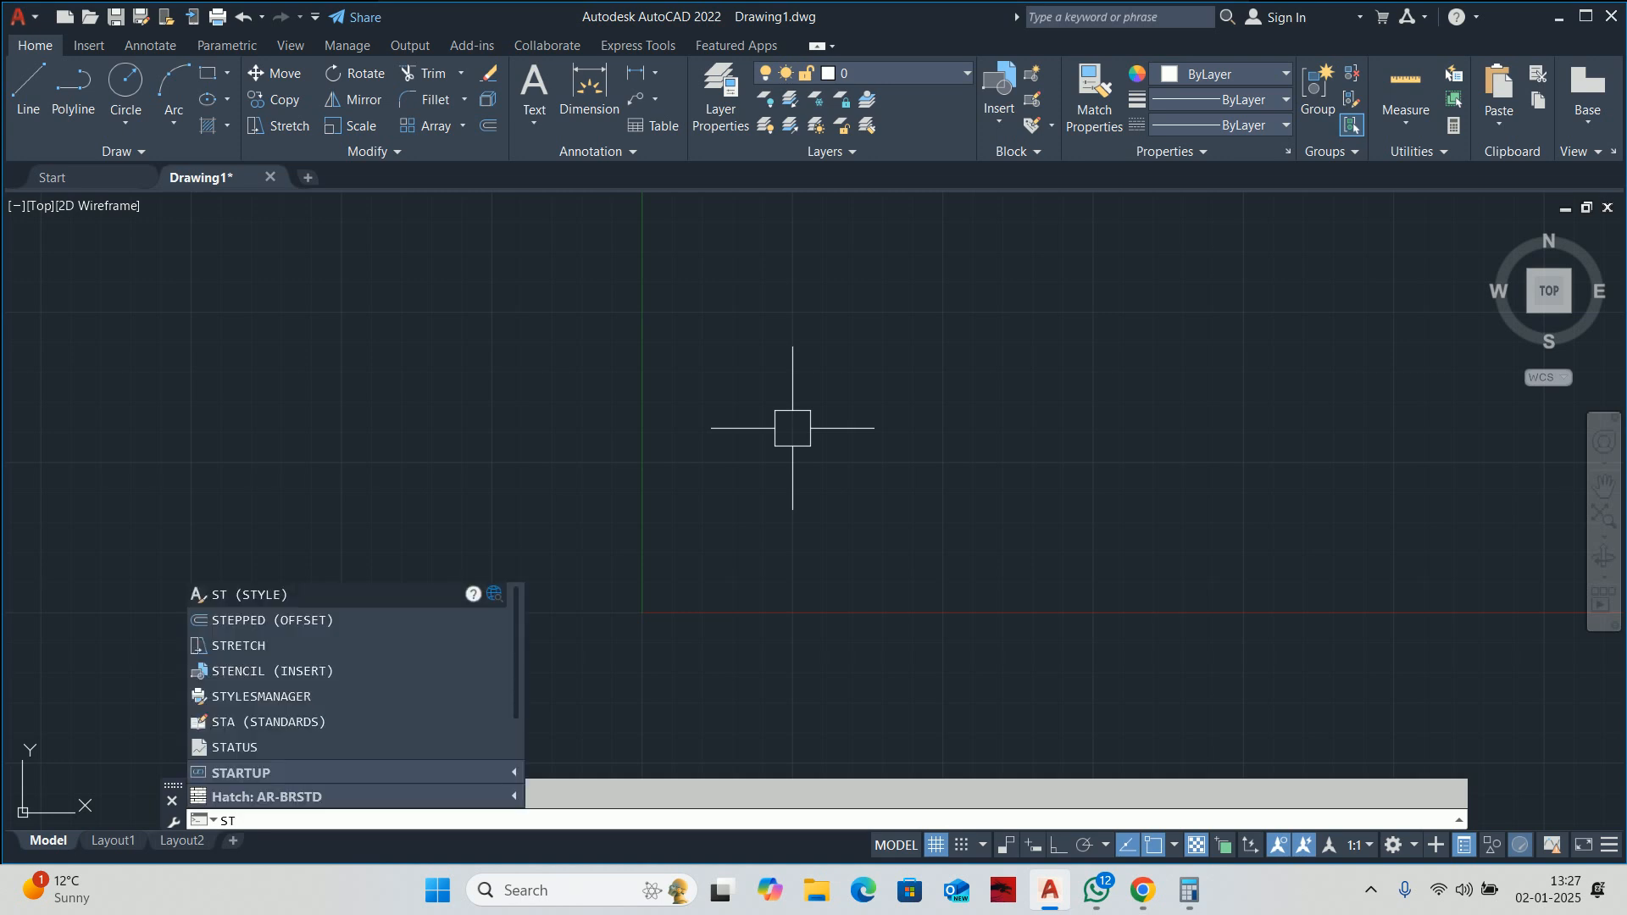
{"action": "key", "text": "Escape"}
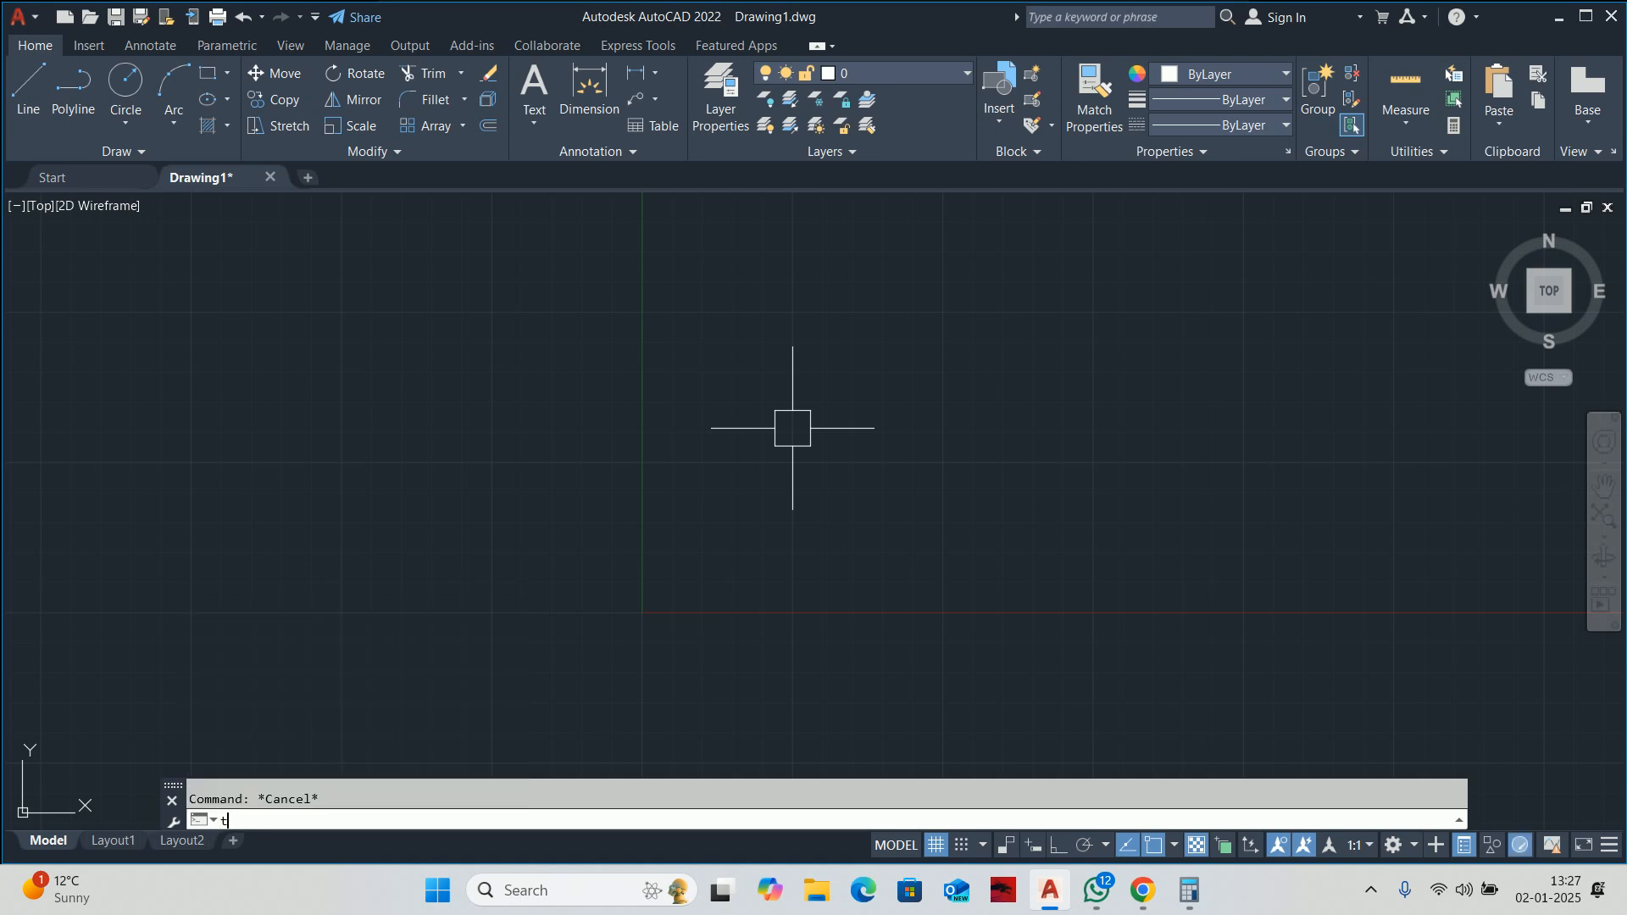
{"action": "type", "text": "t"}
{"action": "key", "text": "Return"}
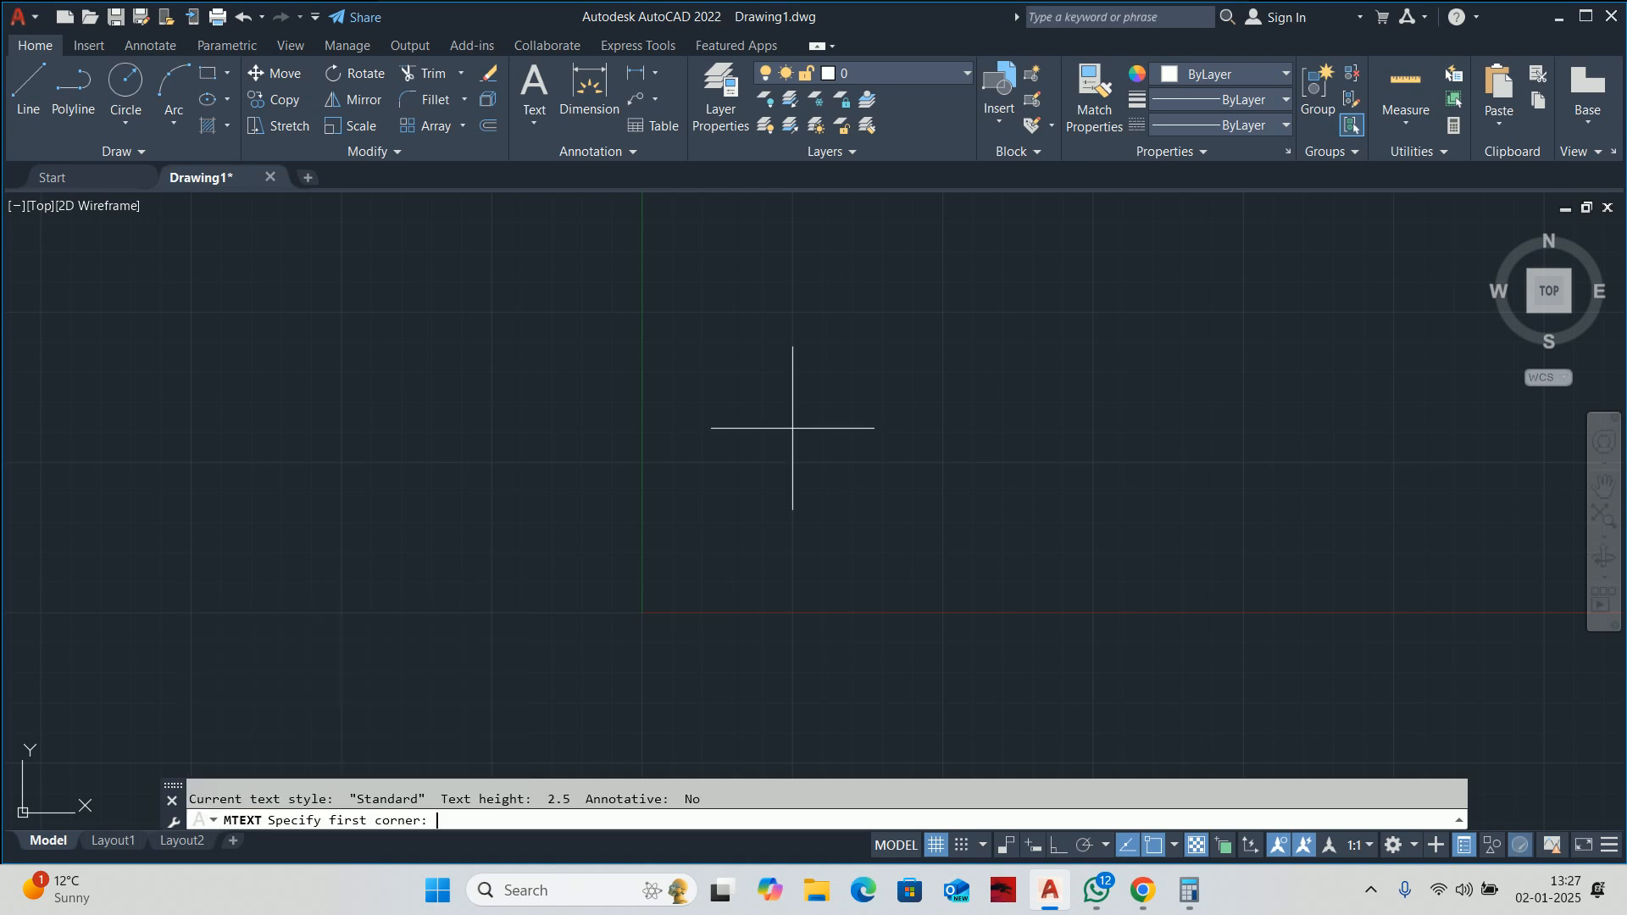
{"action": "left_click", "coordinate": [648, 556]}
{"action": "left_click", "coordinate": [760, 598]}
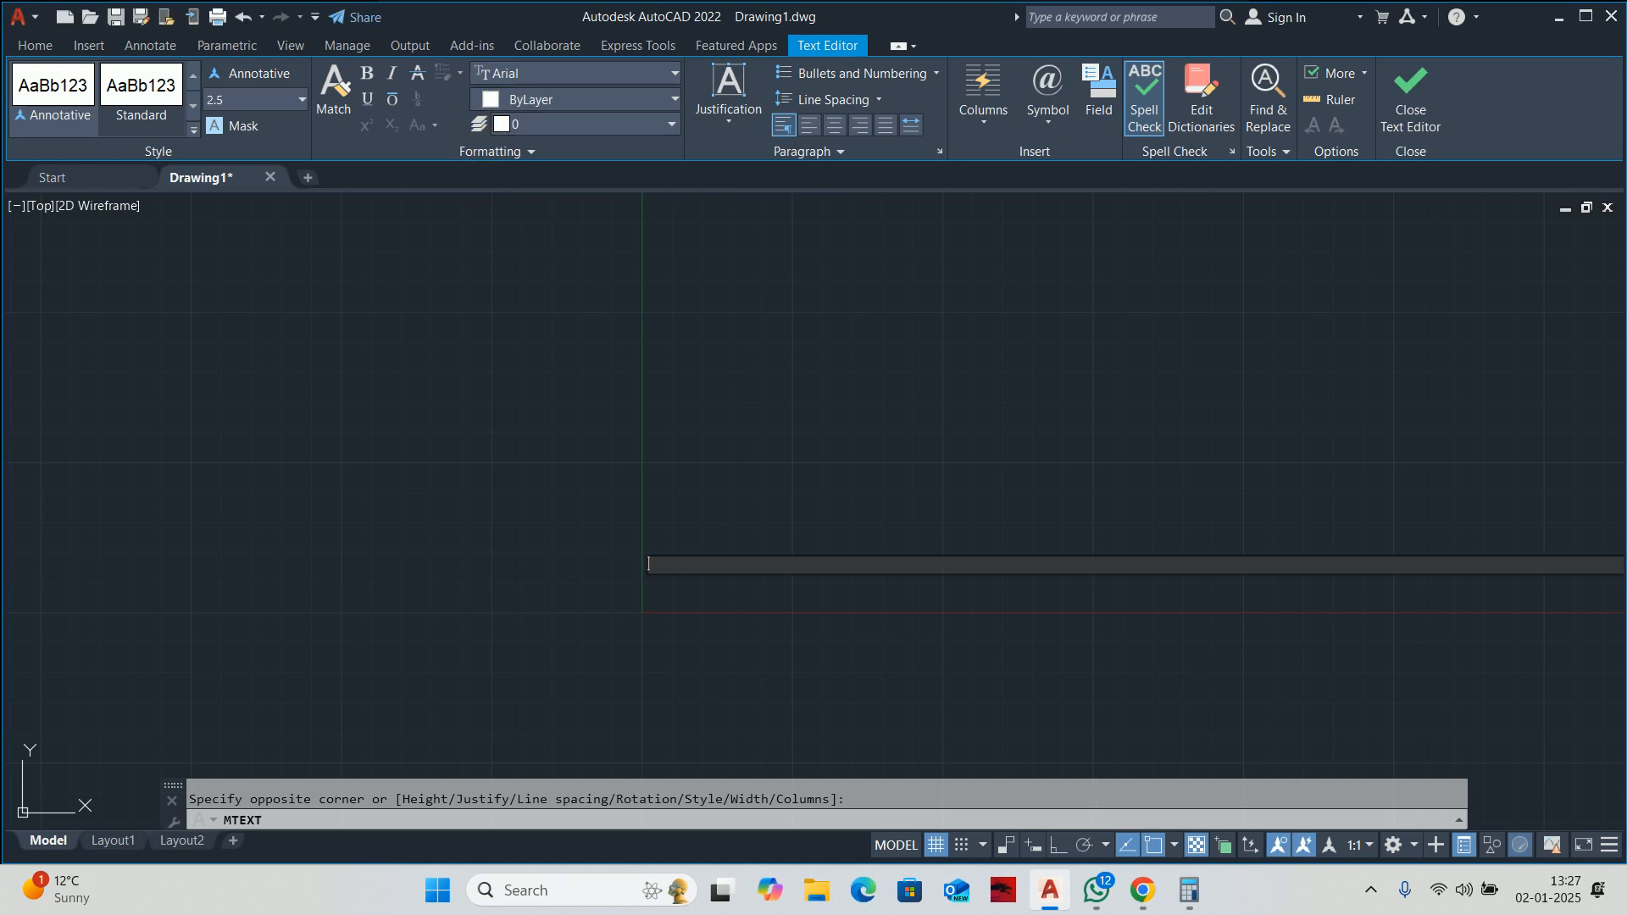
{"action": "key", "text": "Escape"}
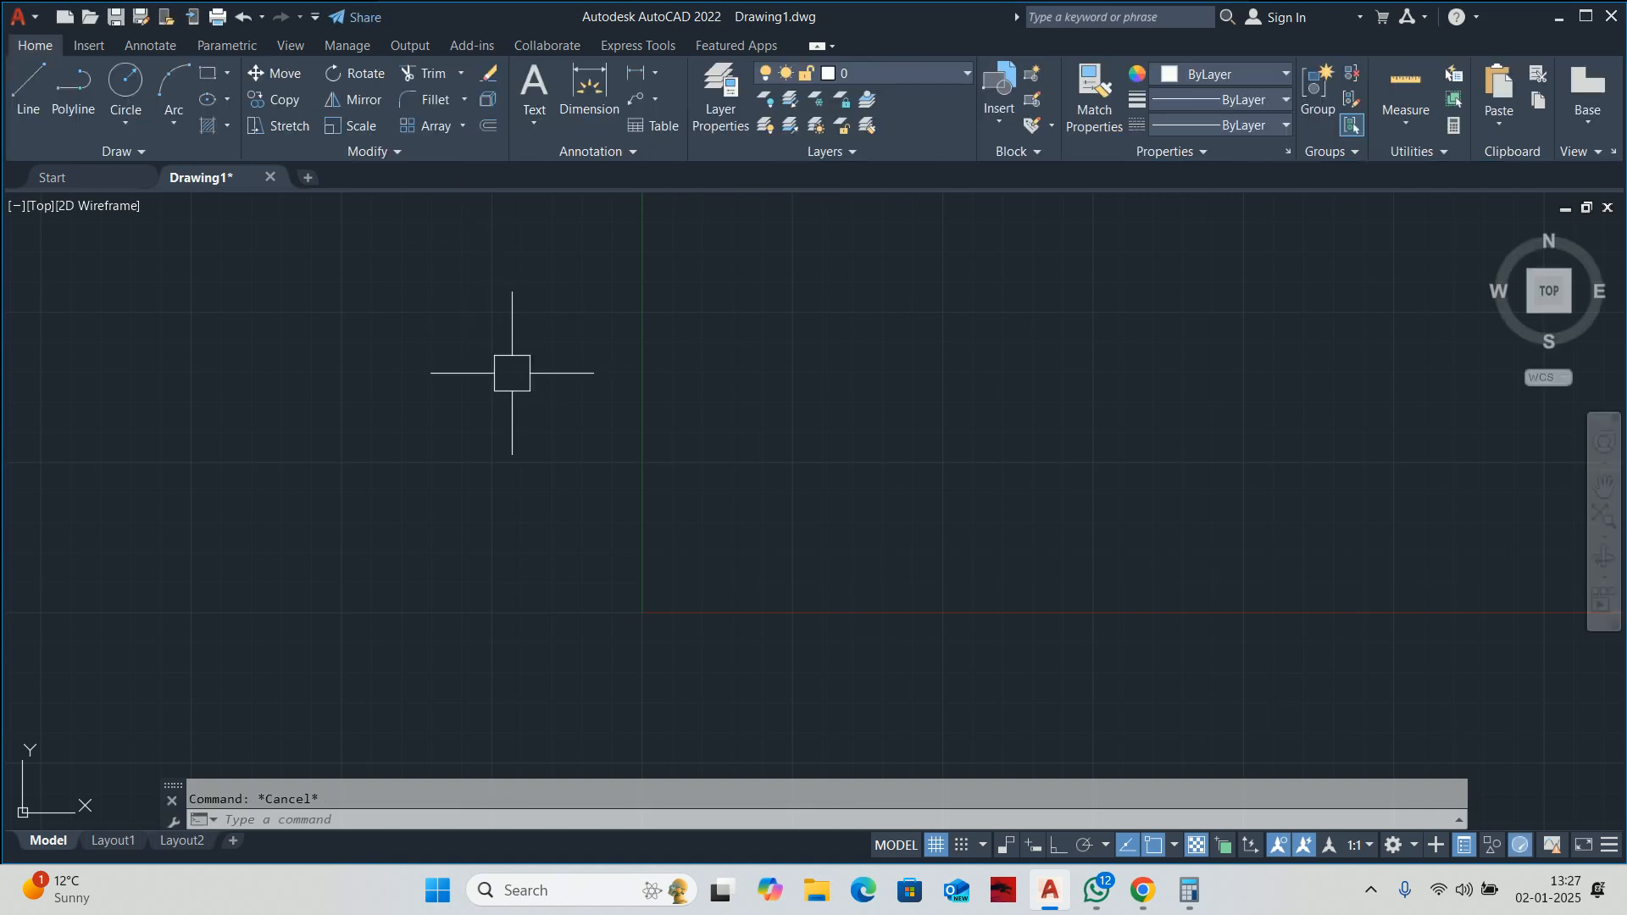
Change the Standard text style's font to Times New Roman.
{"action": "type", "text": "ST"}
{"action": "key", "text": "Return"}
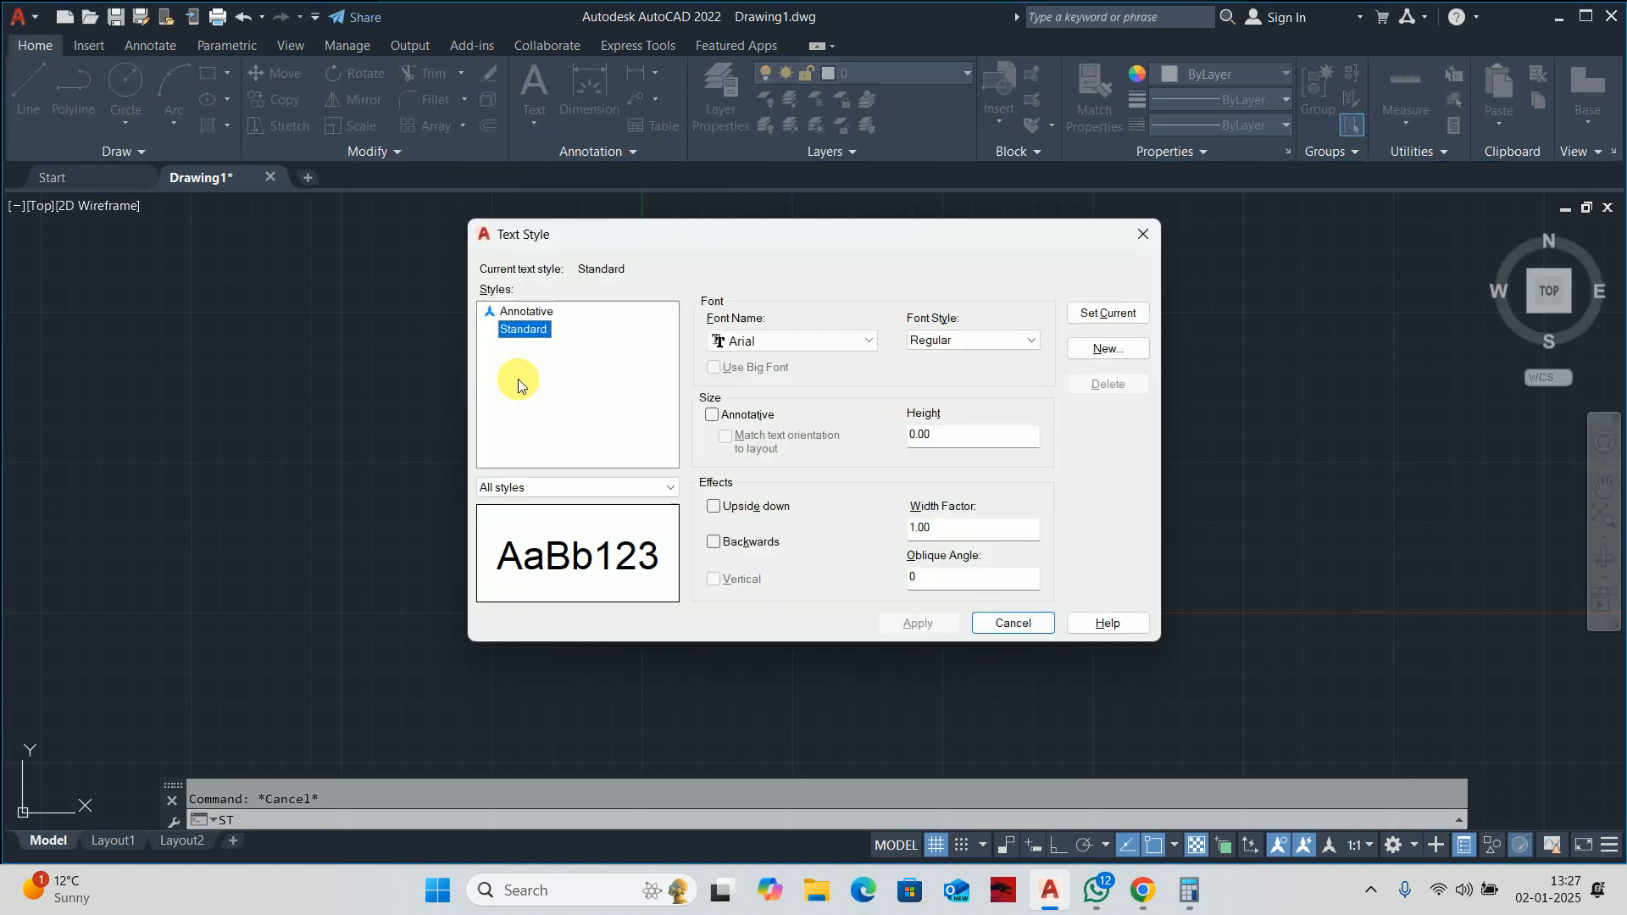
{"action": "left_click", "coordinate": [801, 338]}
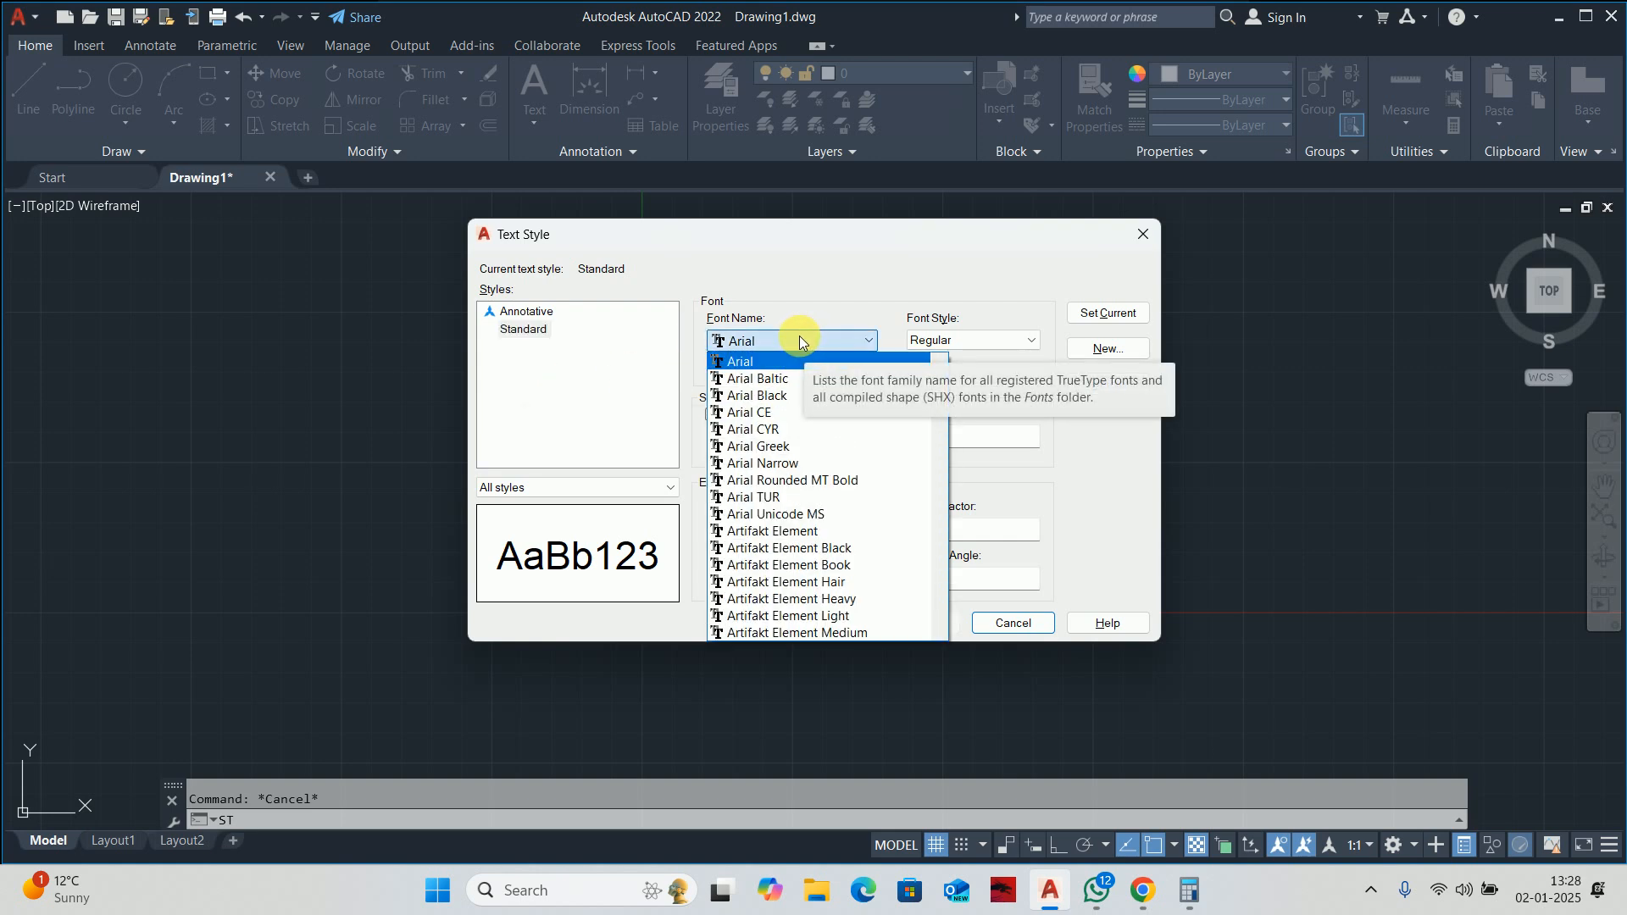
{"action": "type", "text": "ti"}
{"action": "left_click", "coordinate": [775, 362]}
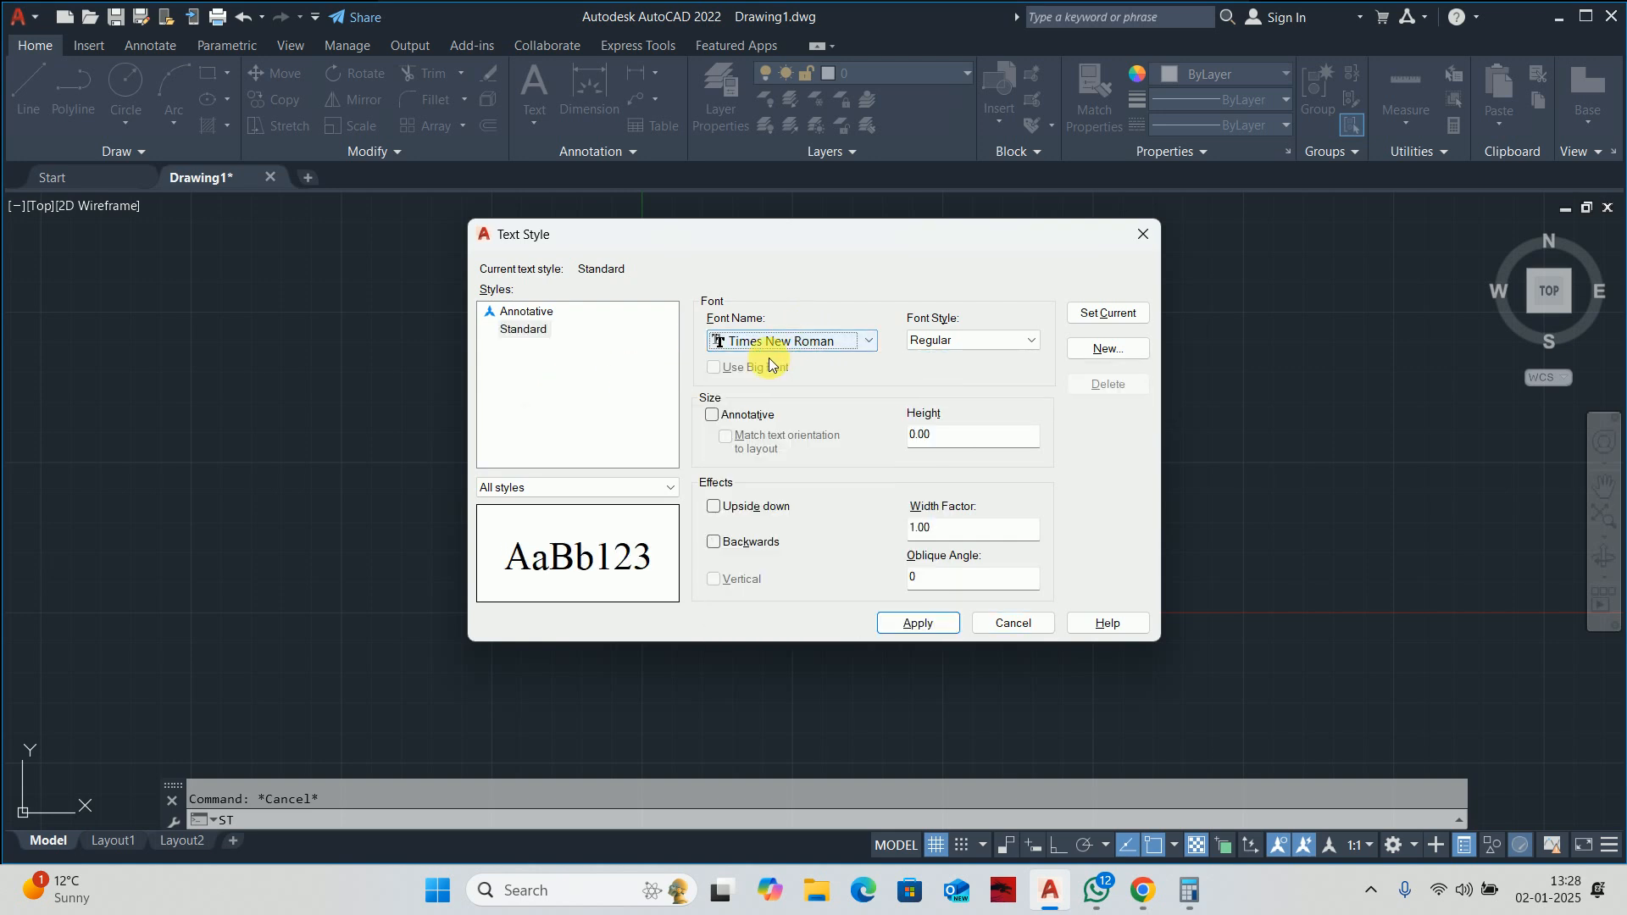
Set the Standard text style's height to 200, make it current and save the style changes.
{"action": "double_click", "coordinate": [947, 441]}
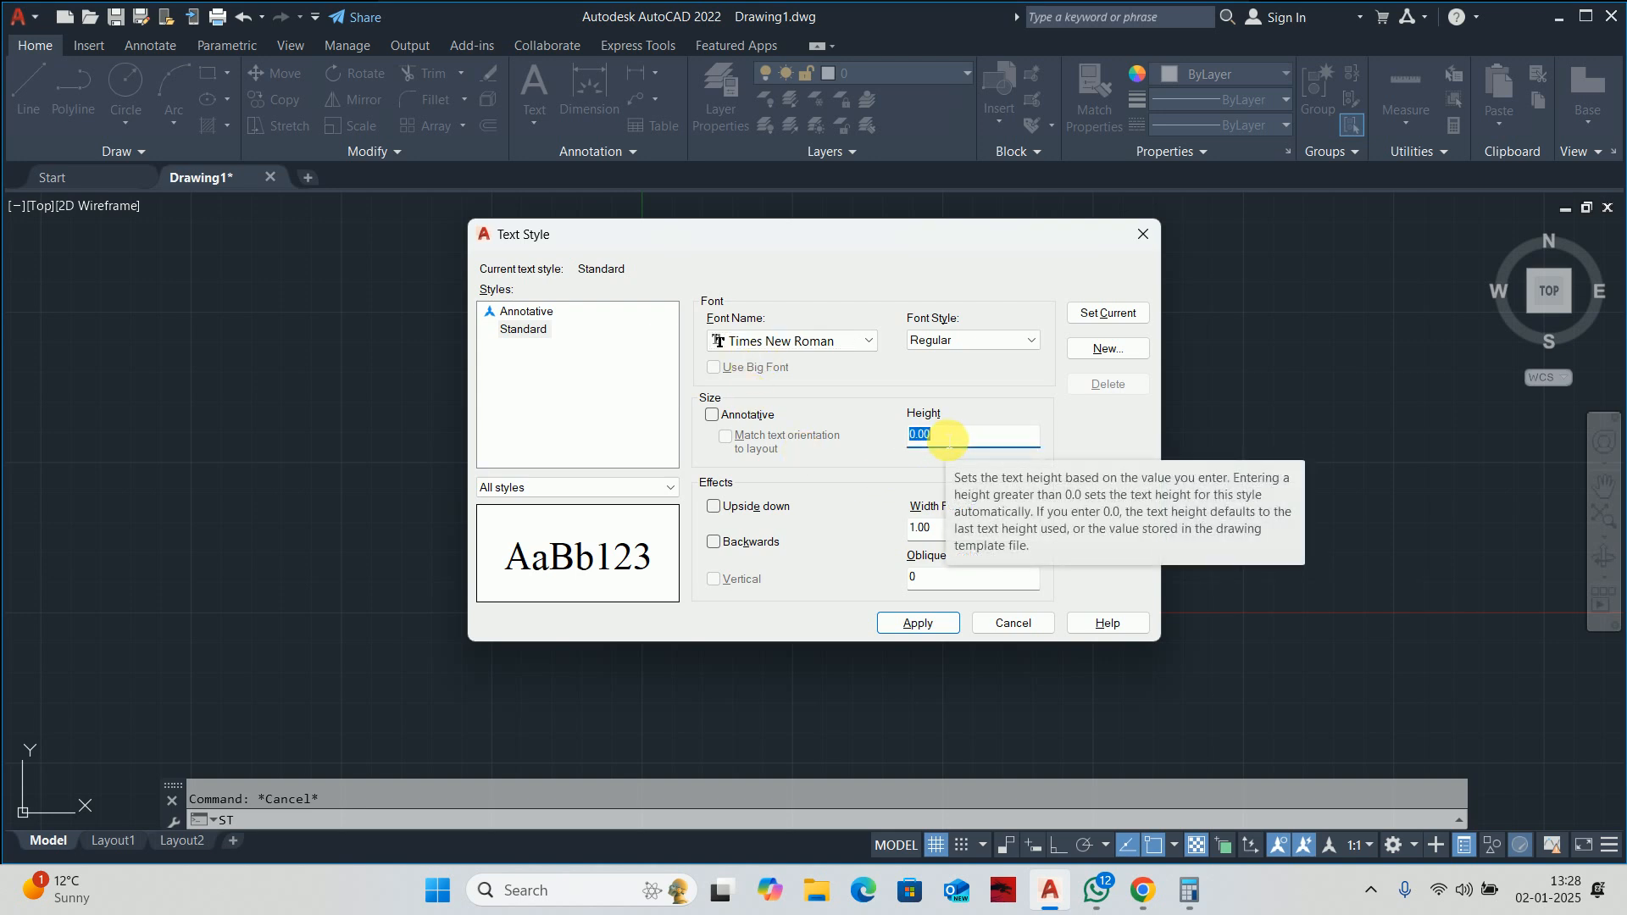
{"action": "type", "text": "200"}
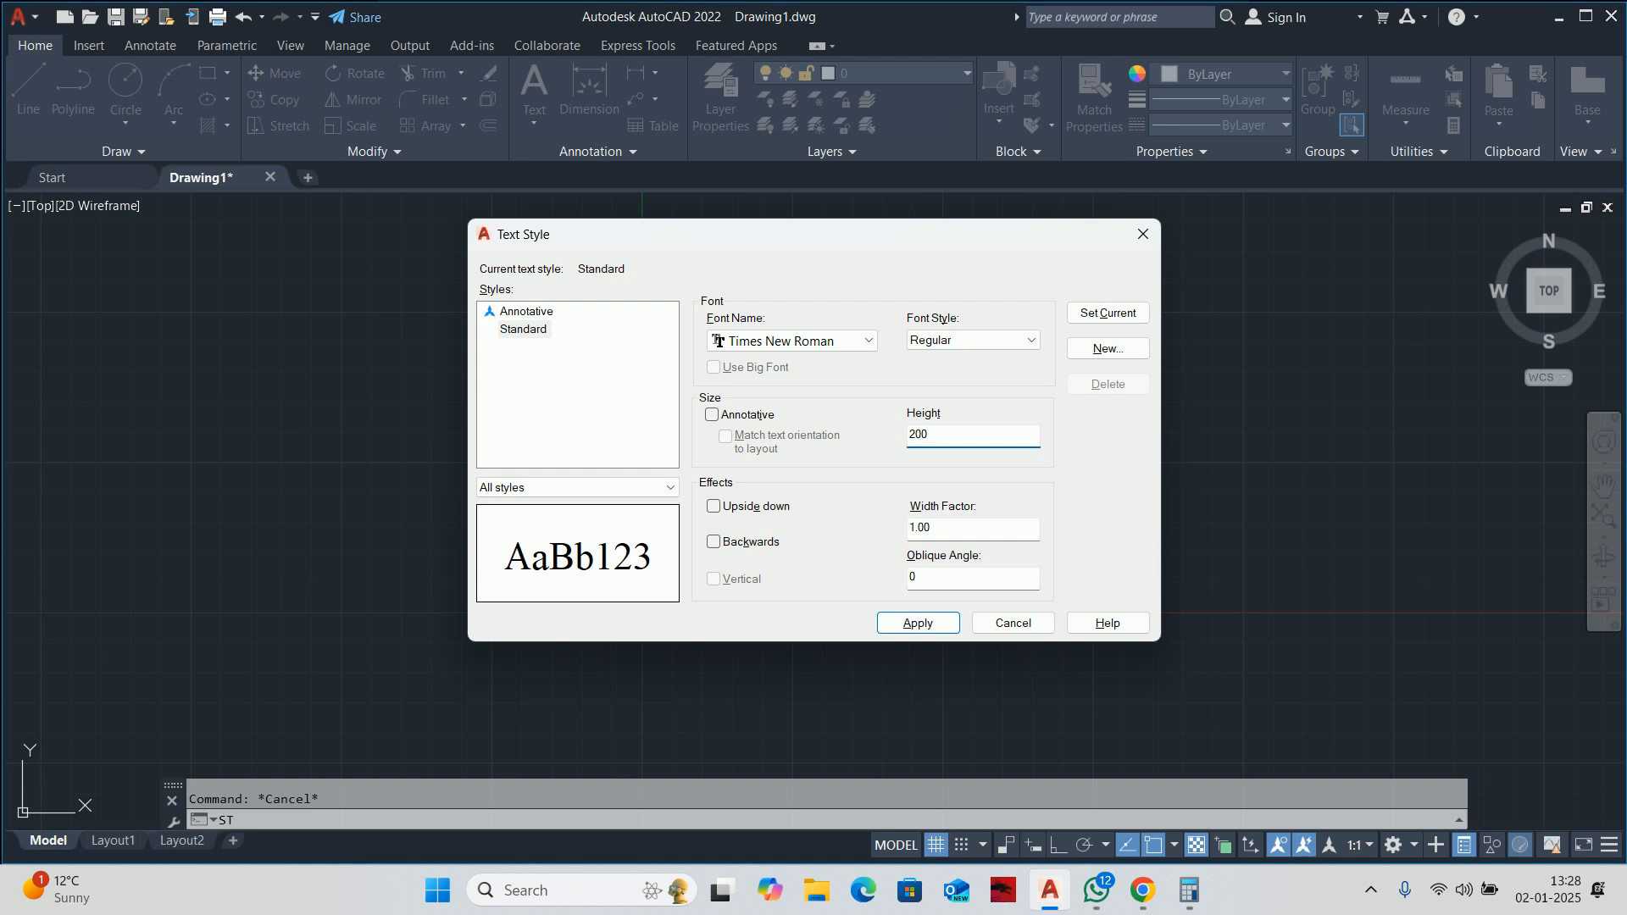
{"action": "left_click", "coordinate": [1107, 313]}
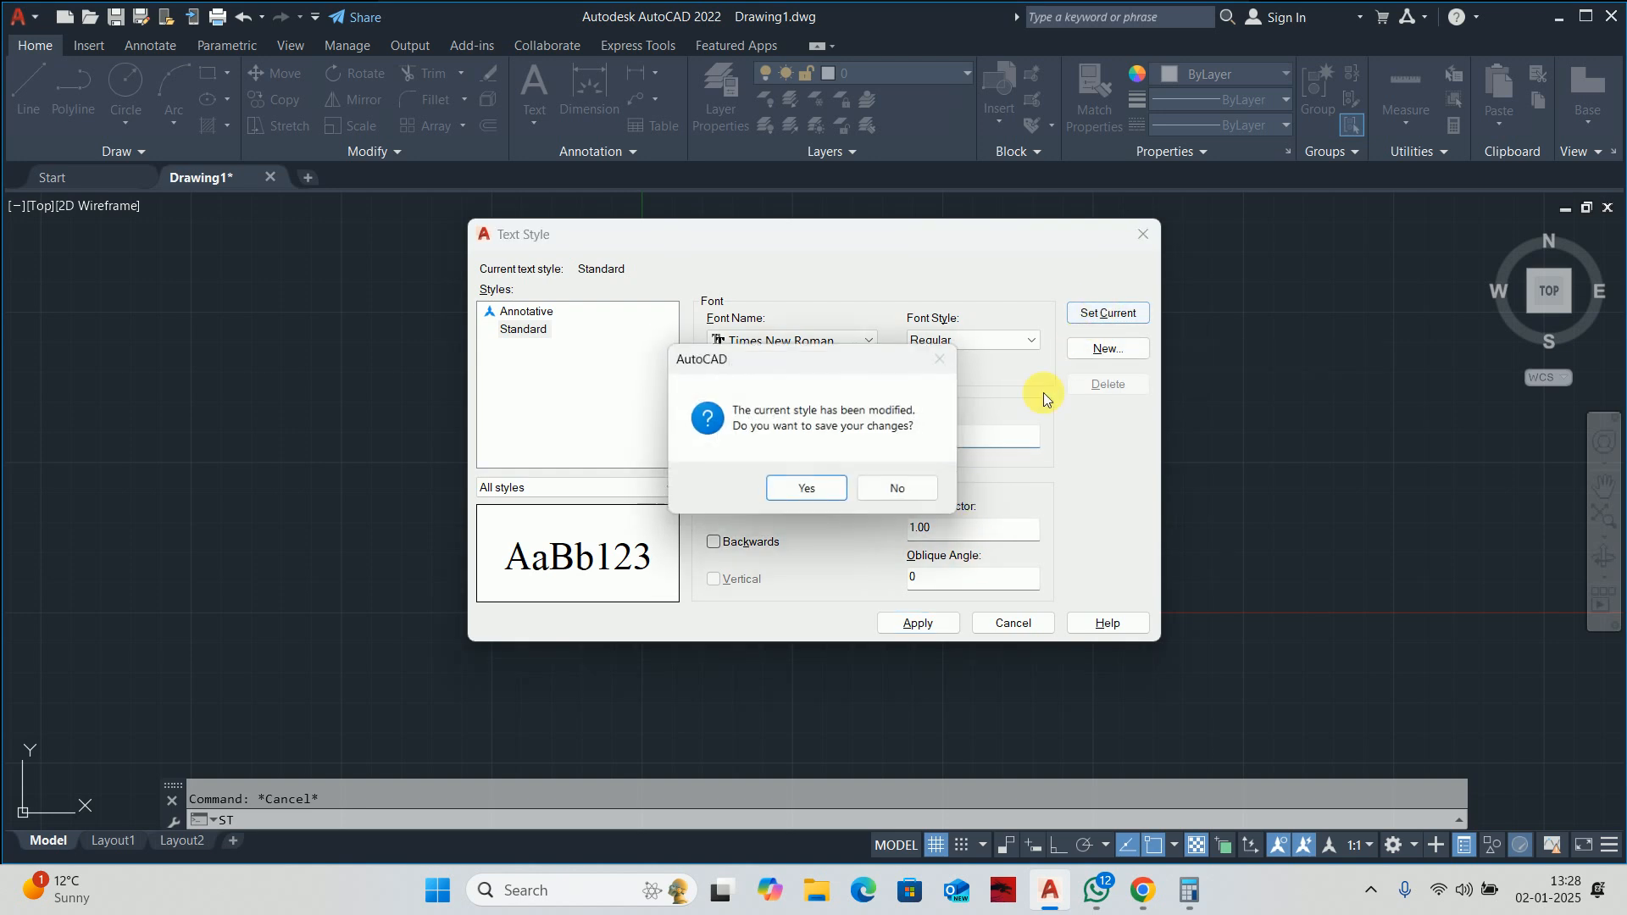
{"action": "left_click", "coordinate": [830, 500]}
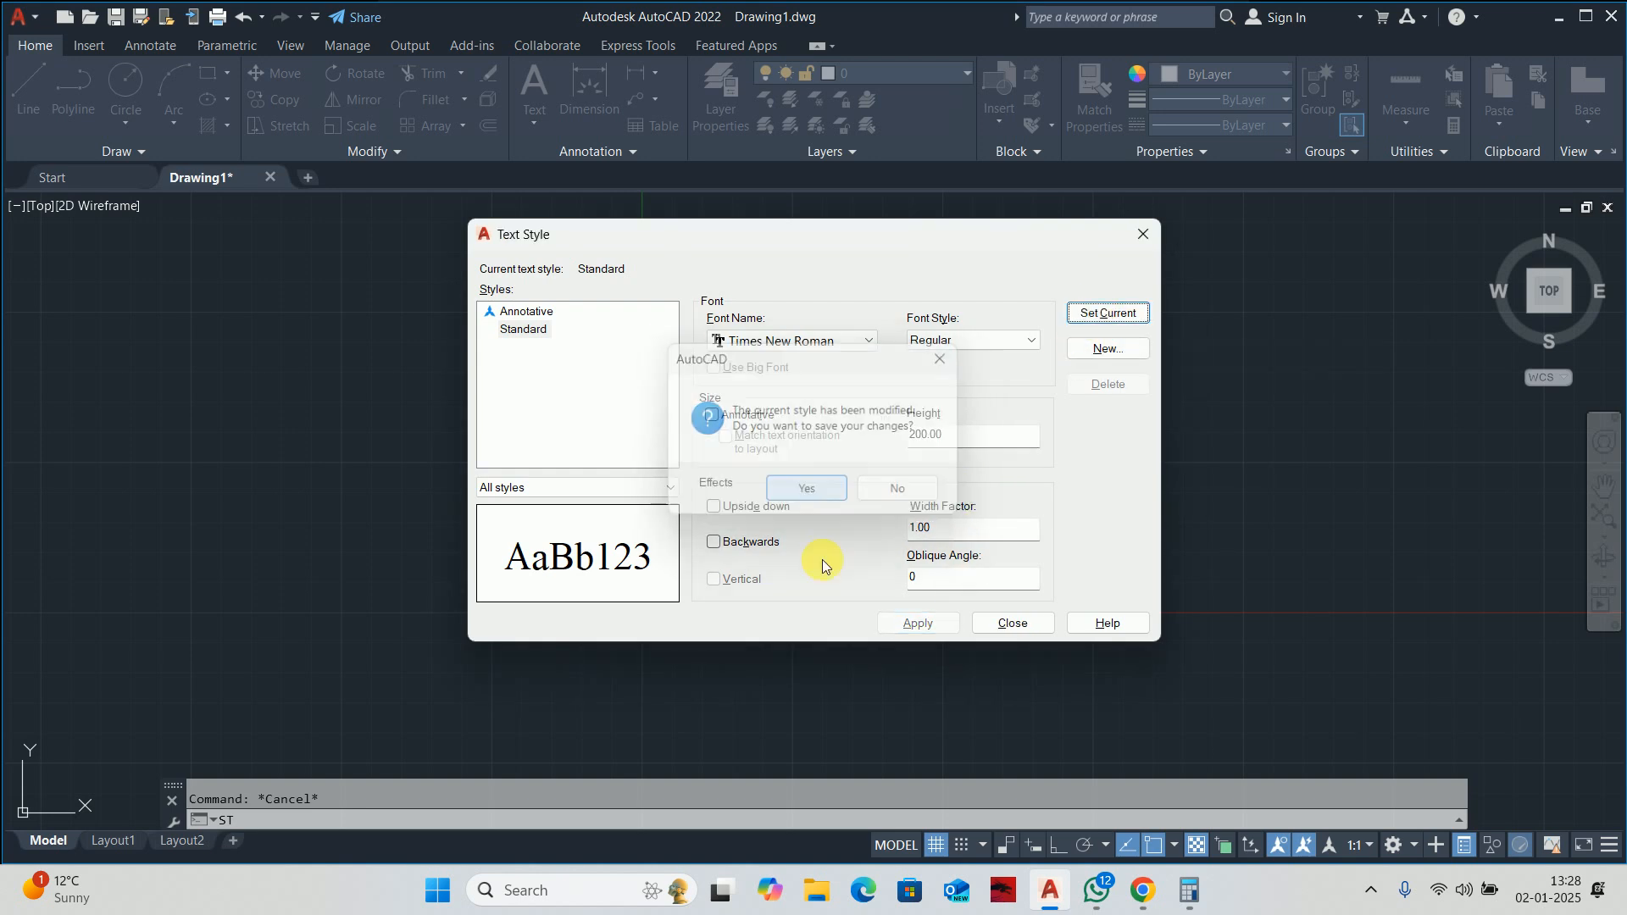
Close the text style settings and open a multiline text box near the origin to check the text height, leaving it empty.
{"action": "left_click", "coordinate": [1035, 620]}
{"action": "middle_click_drag", "start_coordinate": [830, 460], "coordinate": [795, 506]}
{"action": "type", "text": "t"}
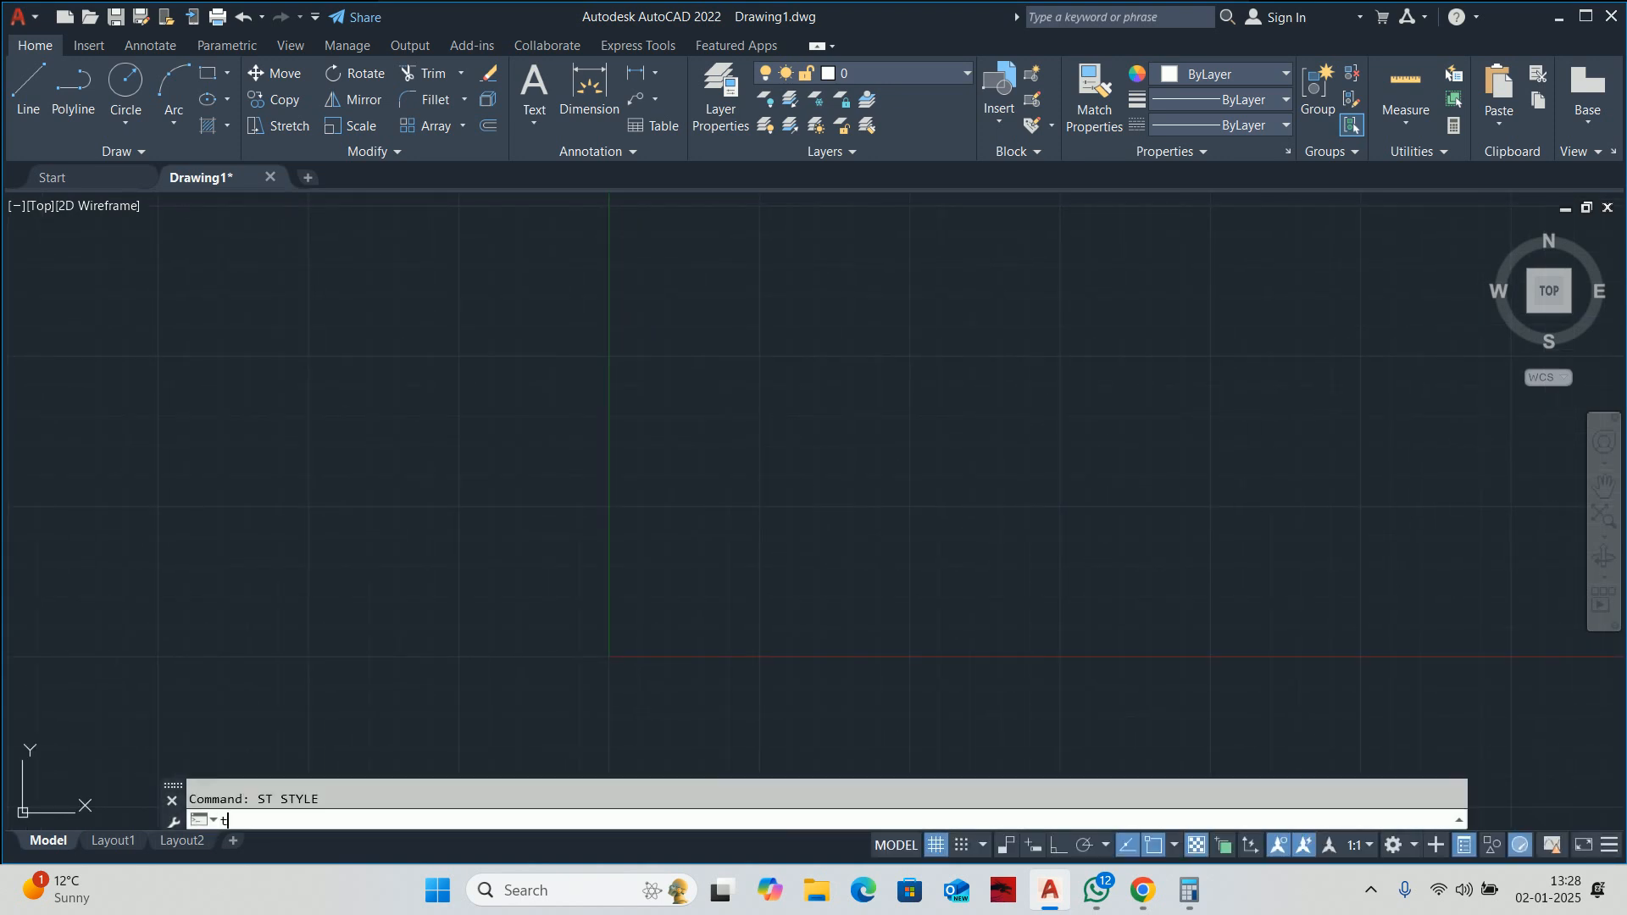
{"action": "key", "text": "Return"}
{"action": "middle_click_drag", "start_coordinate": [638, 642], "coordinate": [573, 480]}
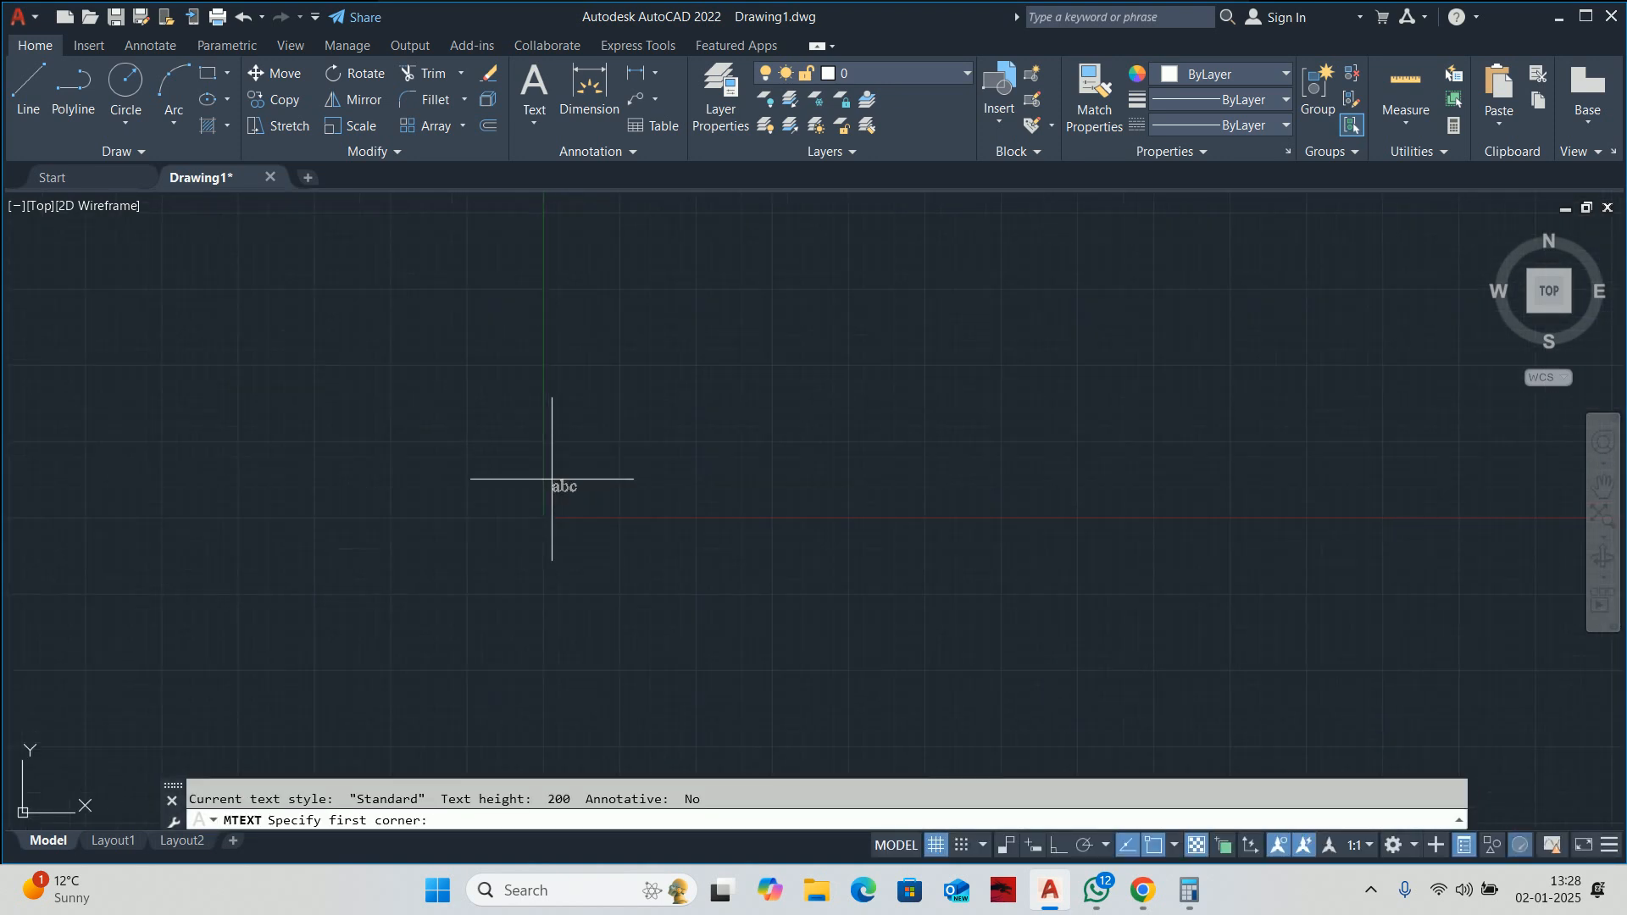
{"action": "scroll", "coordinate": [566, 471], "scroll_direction": "up", "scroll_amount": 4}
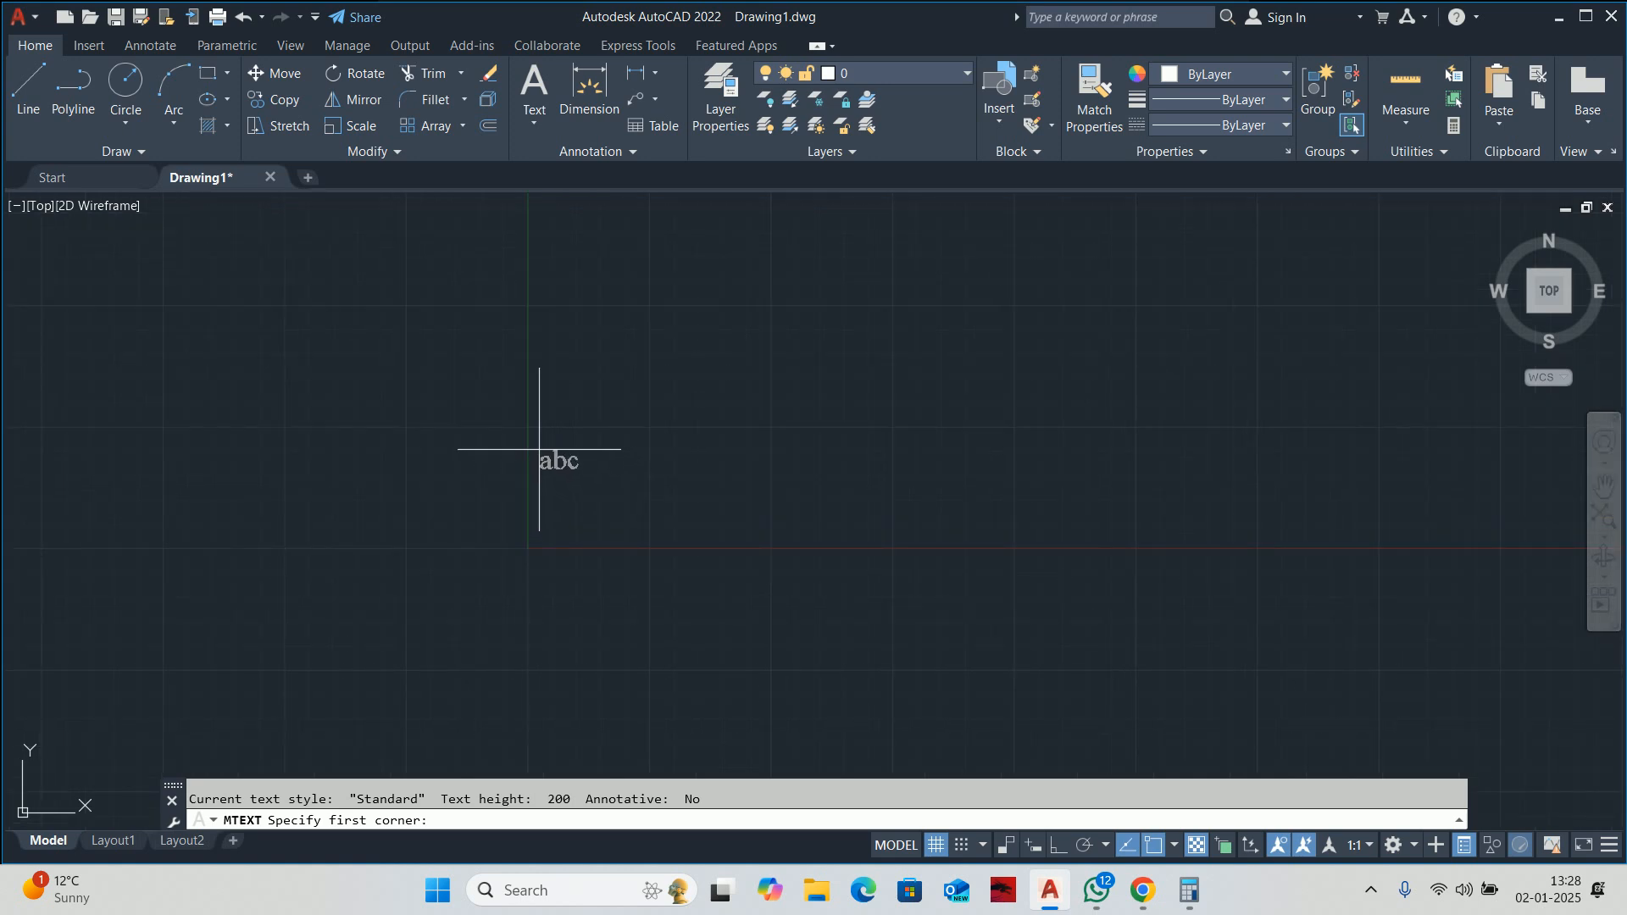
{"action": "left_click", "coordinate": [538, 435]}
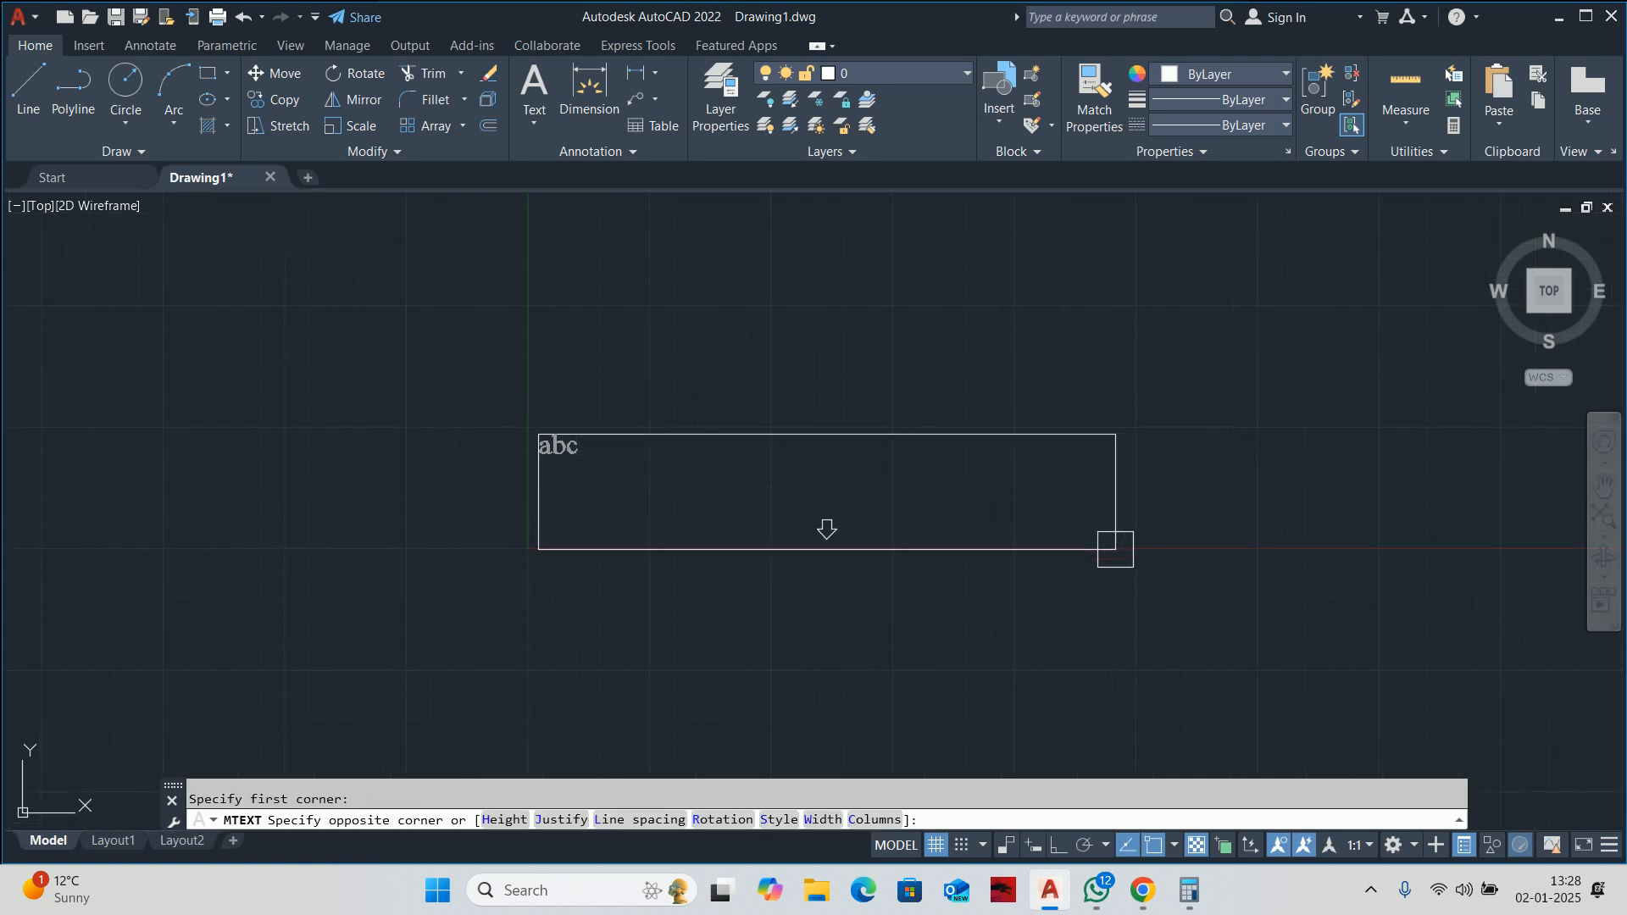
{"action": "left_click", "coordinate": [1035, 544]}
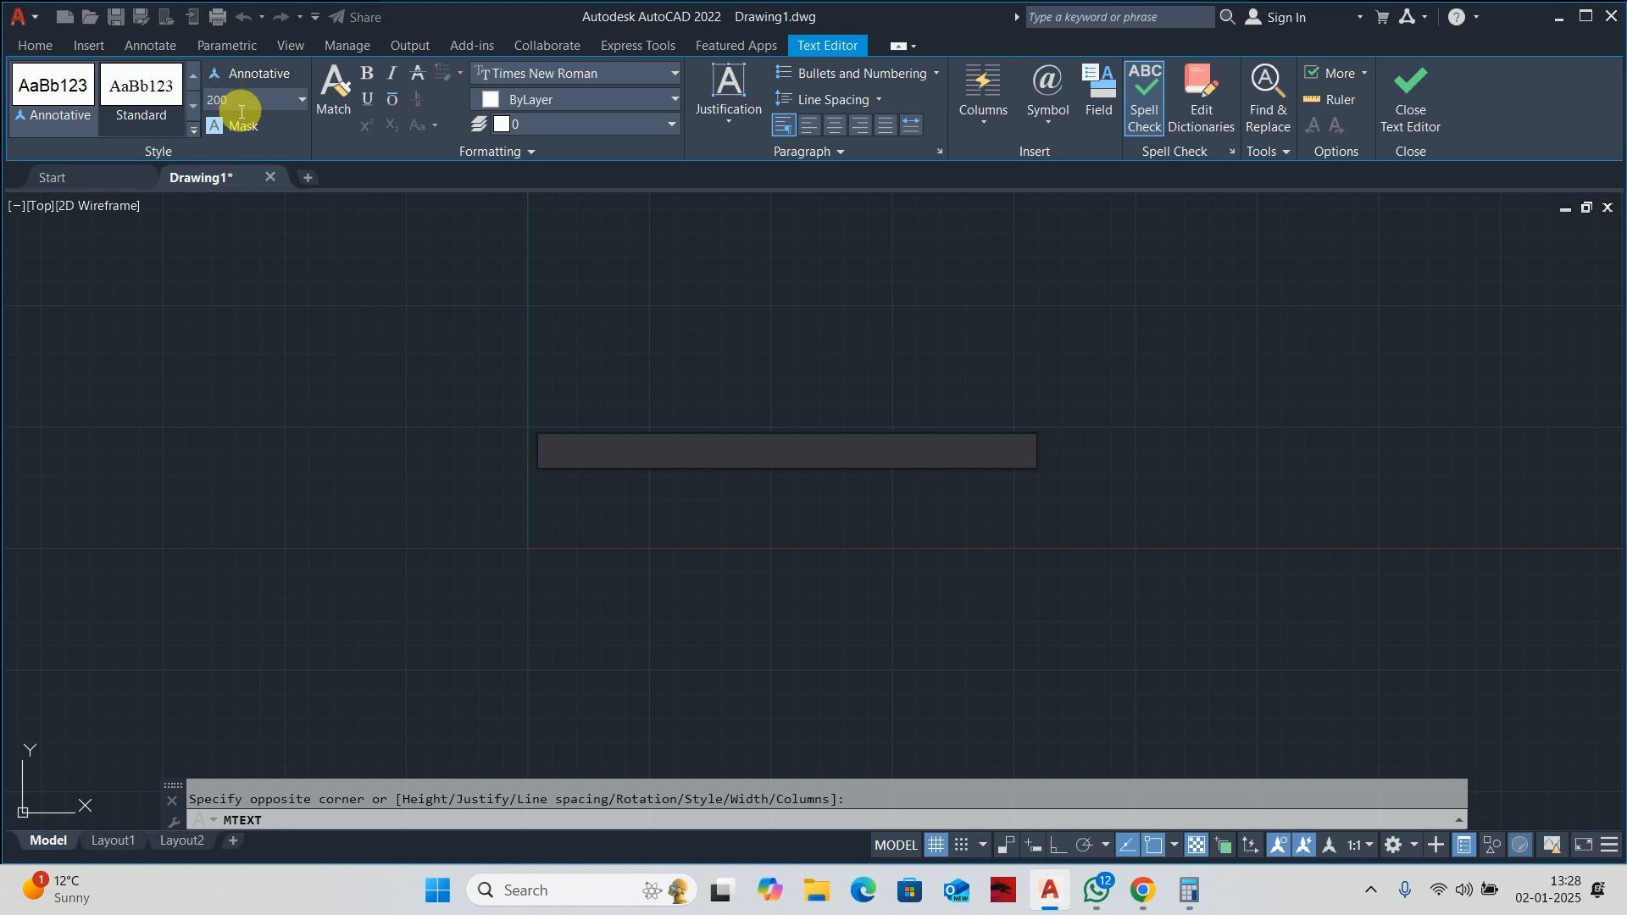
{"action": "left_click", "coordinate": [543, 535]}
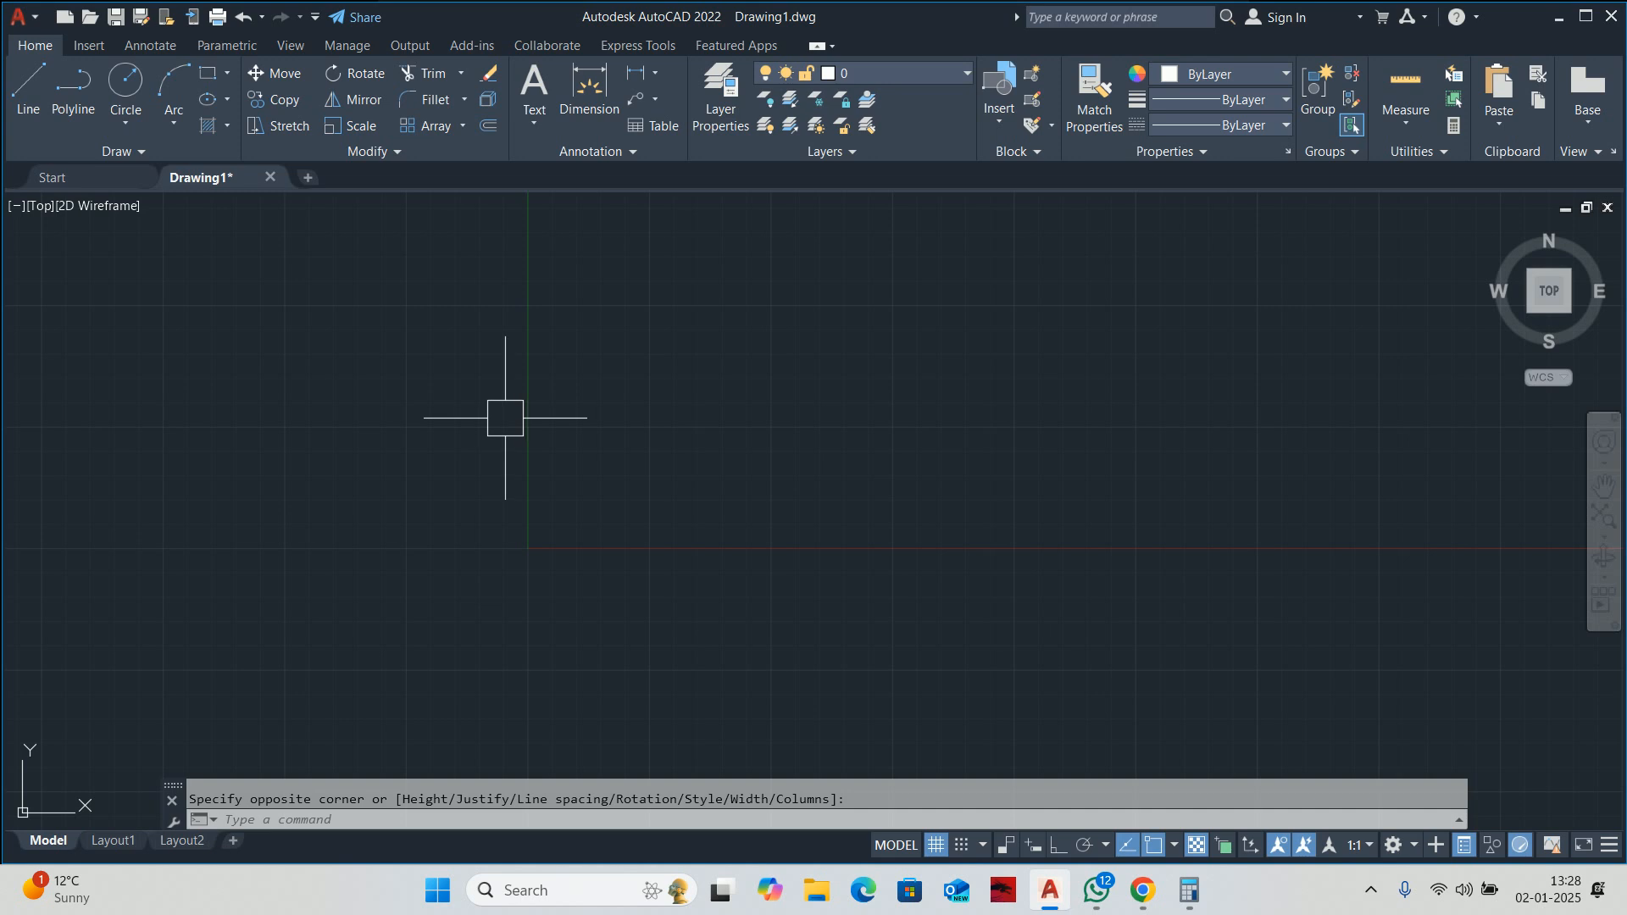
{"action": "key", "text": "Escape"}
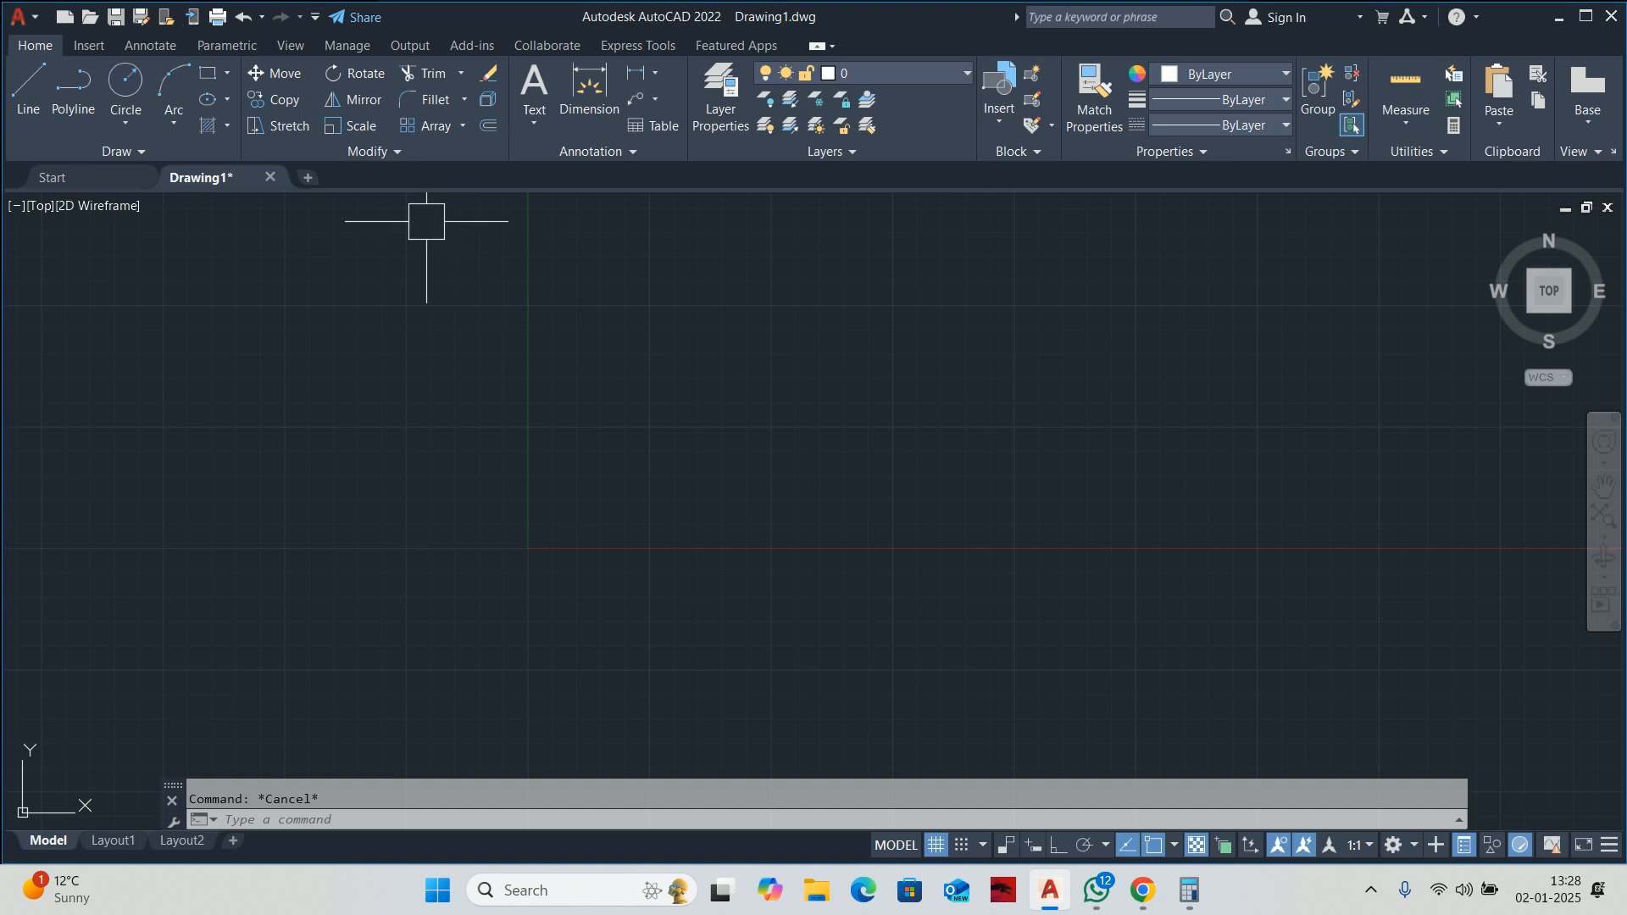
Save the drawing as an AutoCAD Drawing Template (*.dwt) named planning, accepting the Metric template options.
{"action": "left_click", "coordinate": [17, 16]}
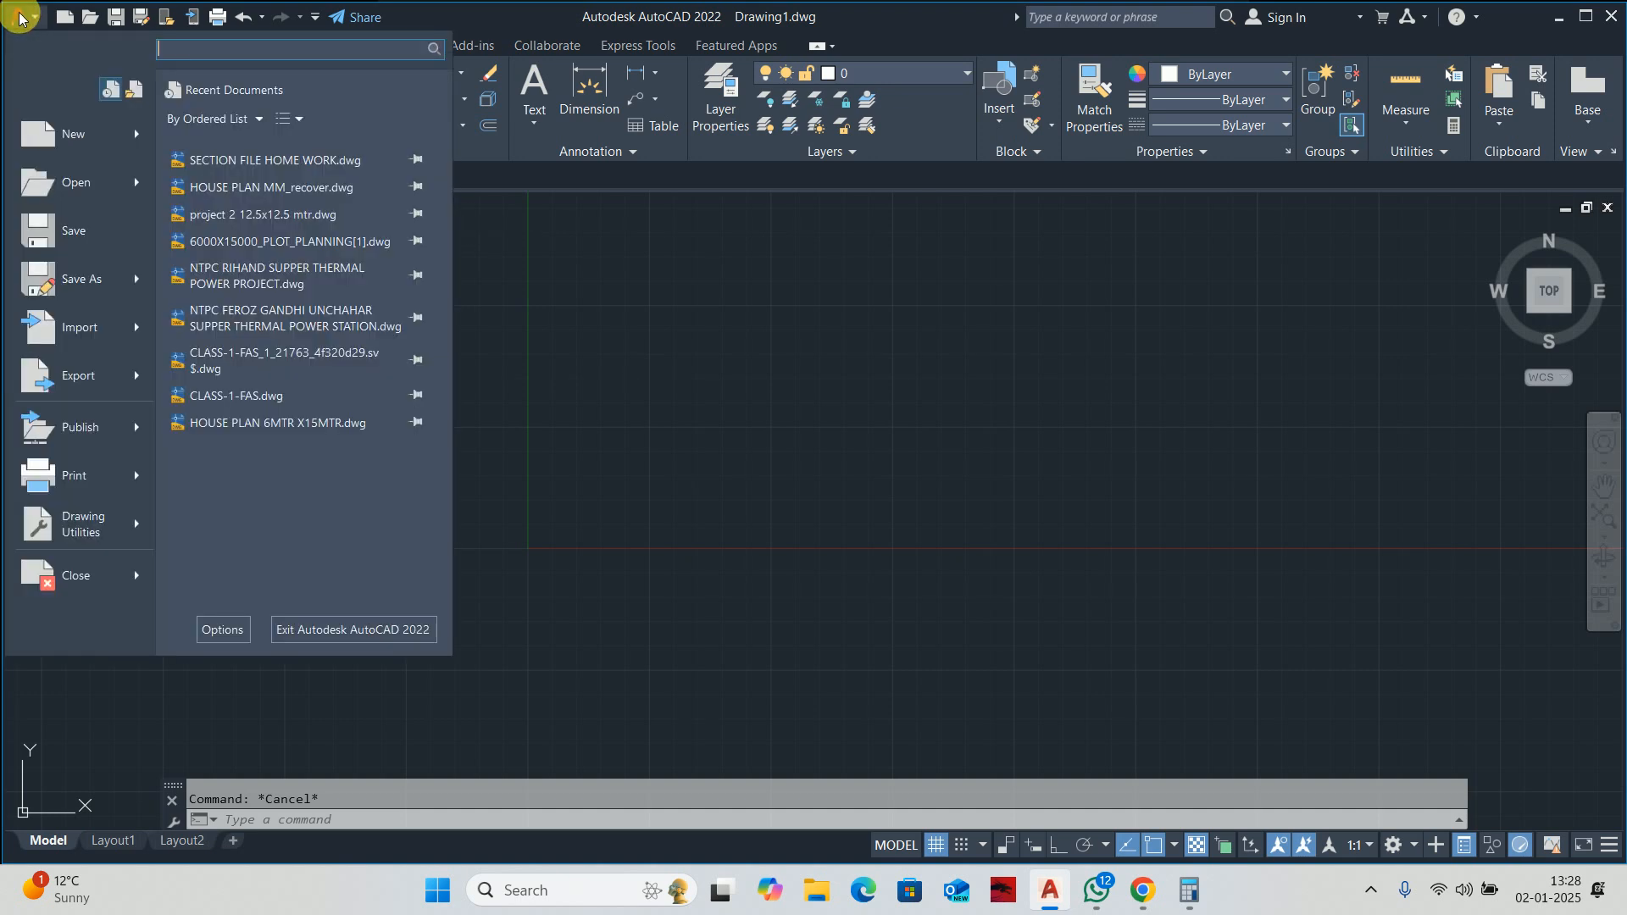
{"action": "left_click", "coordinate": [79, 279]}
{"action": "left_click", "coordinate": [750, 671]}
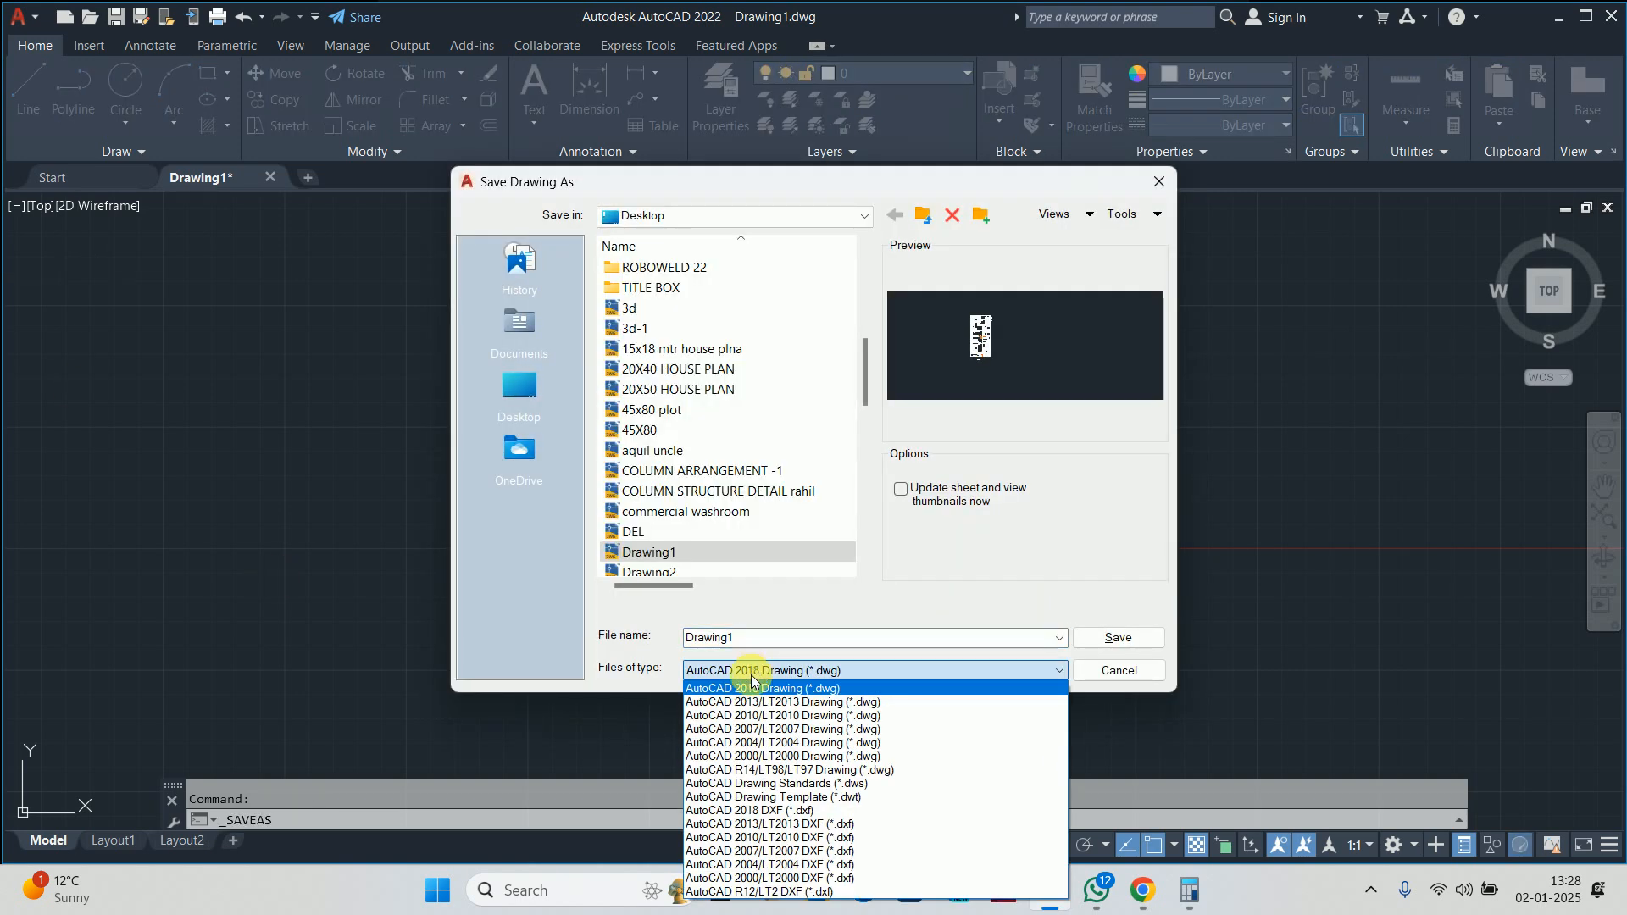
{"action": "left_click", "coordinate": [858, 797]}
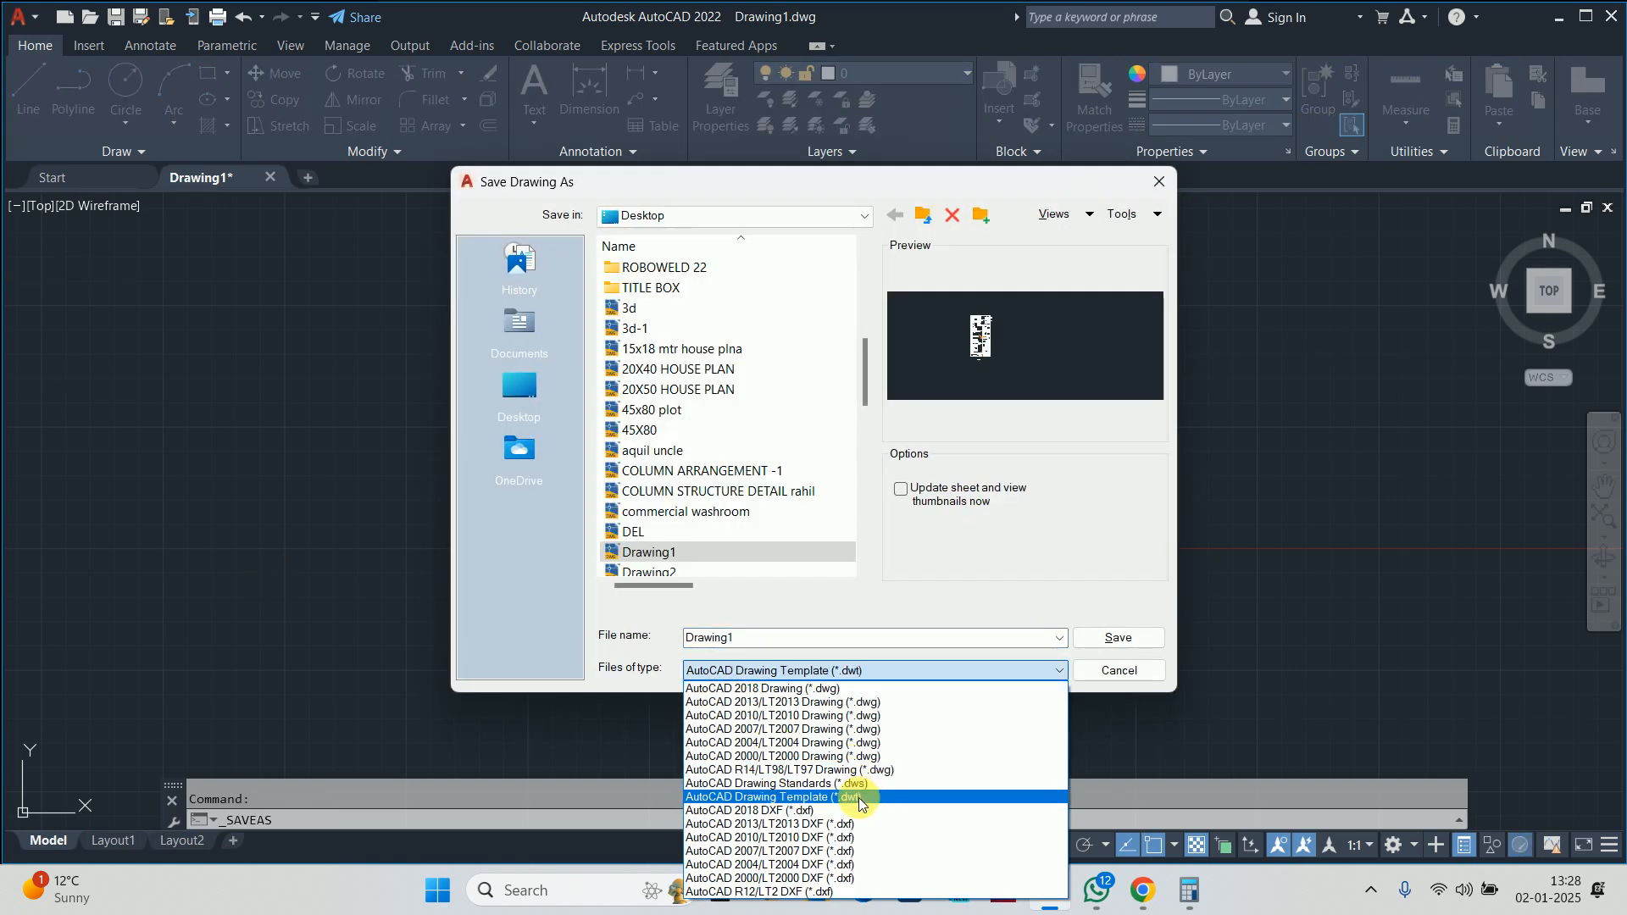
{"action": "type", "text": "p"}
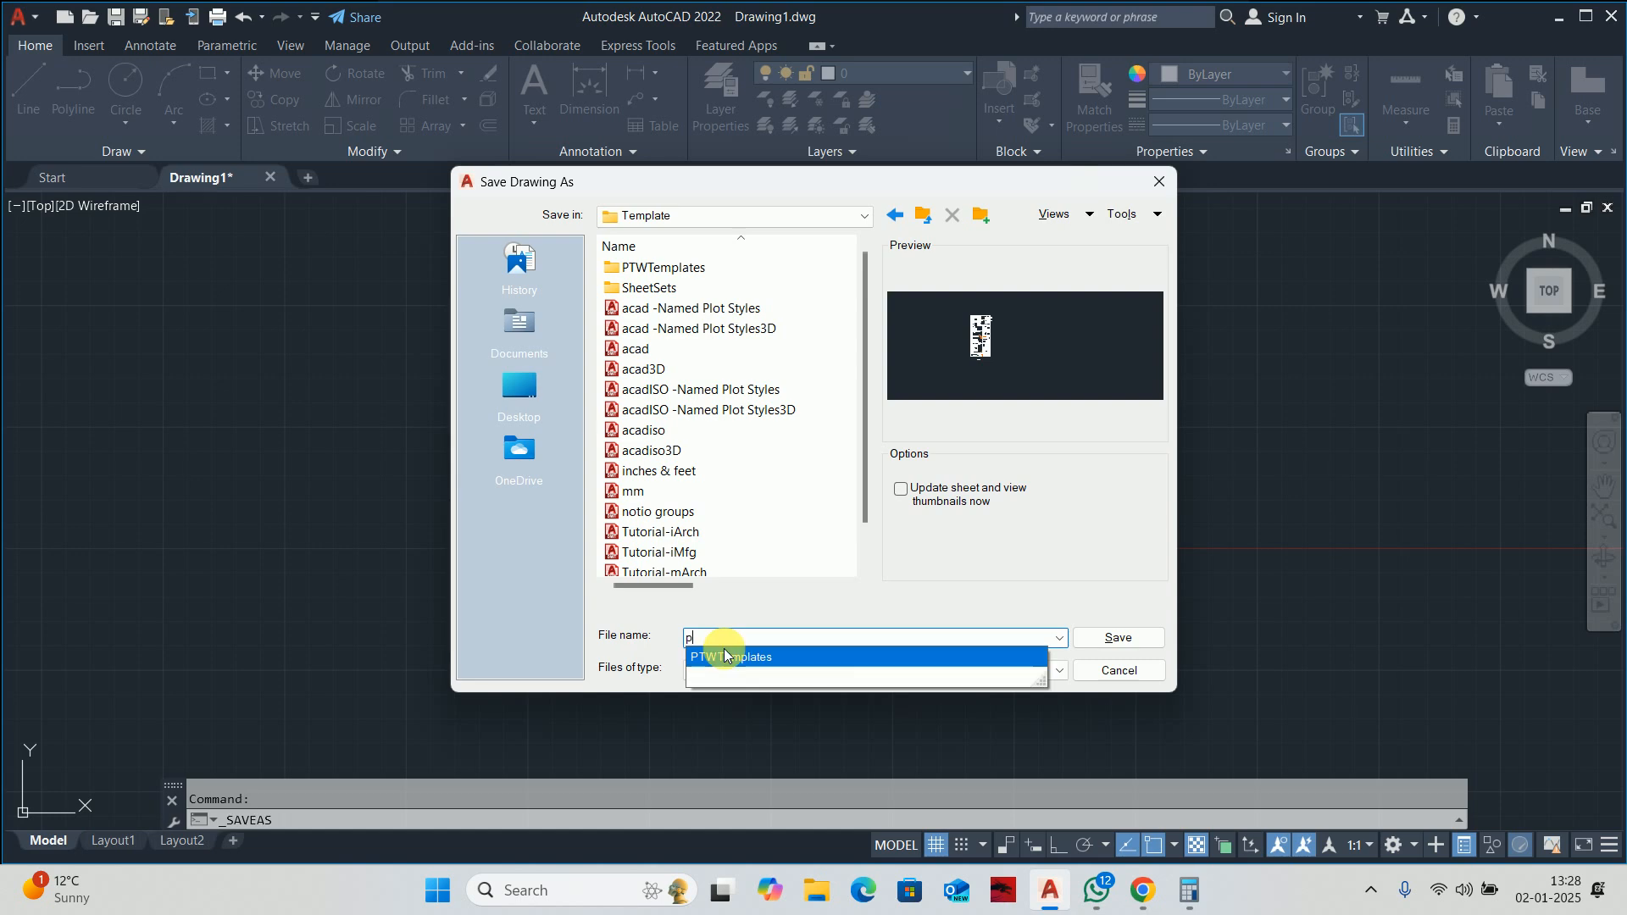
{"action": "type", "text": "lanning"}
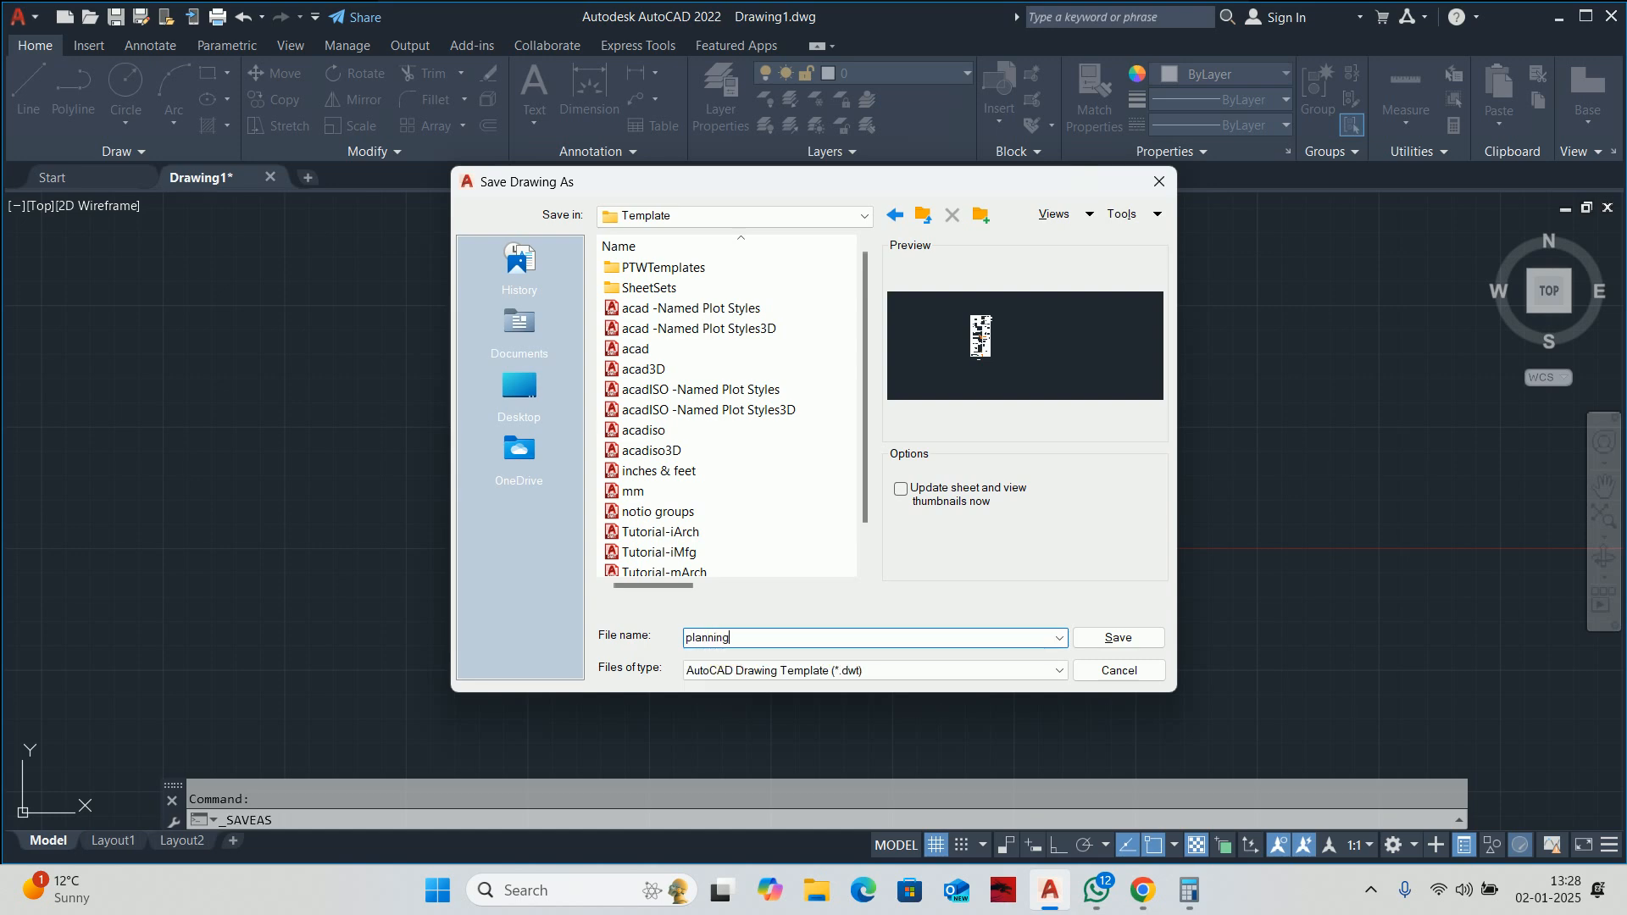
{"action": "key", "text": "Return"}
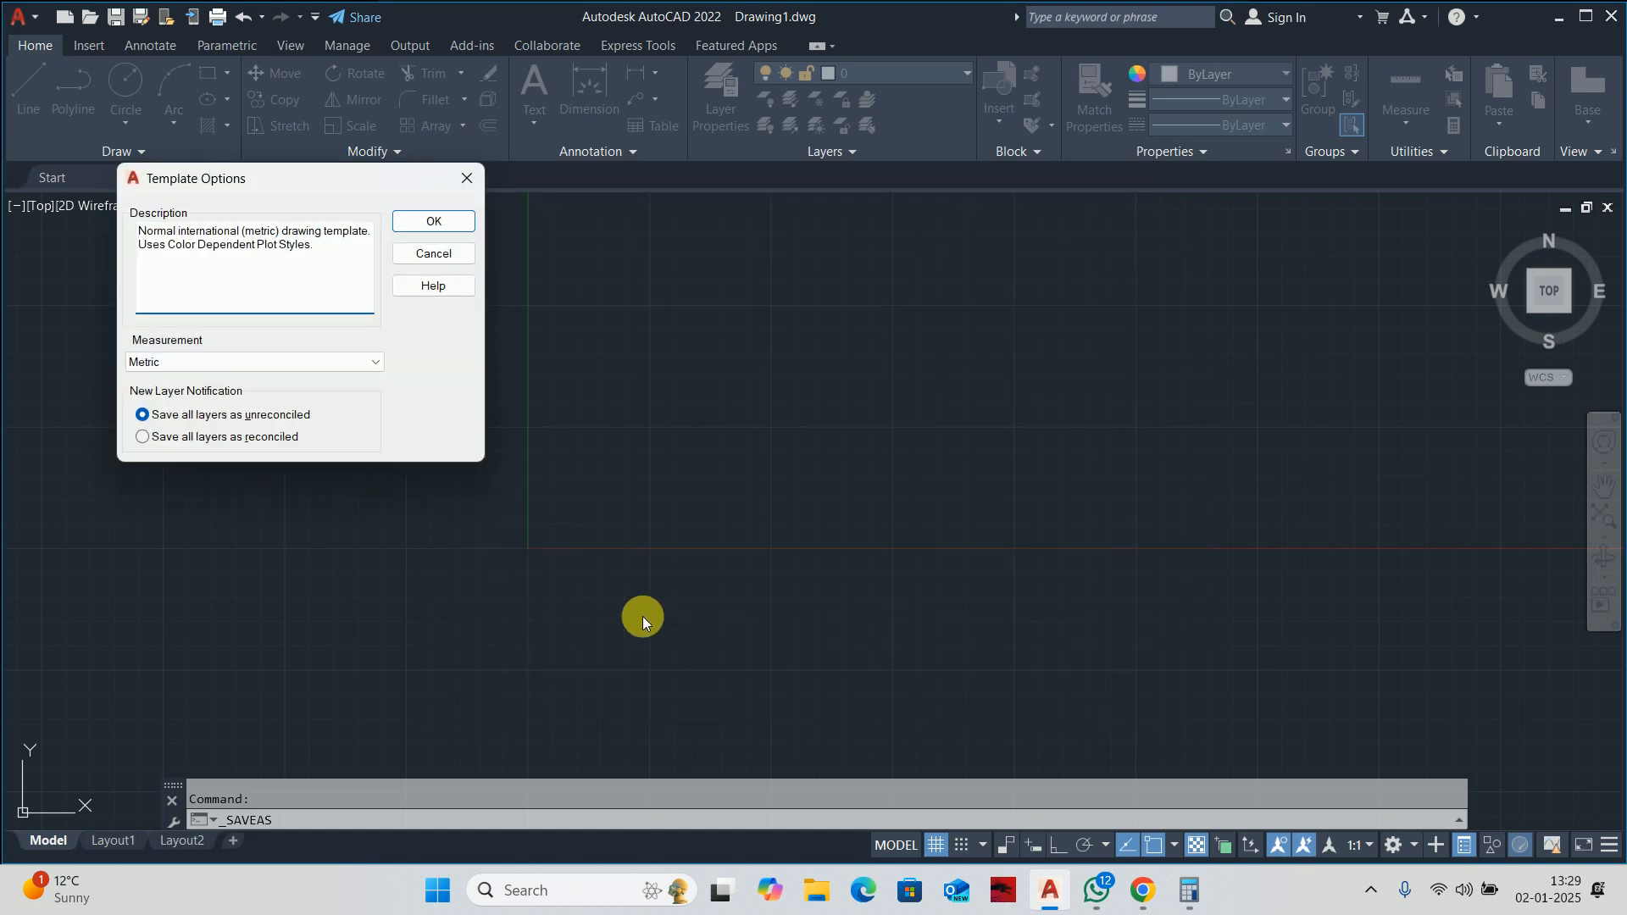
{"action": "left_click", "coordinate": [430, 222]}
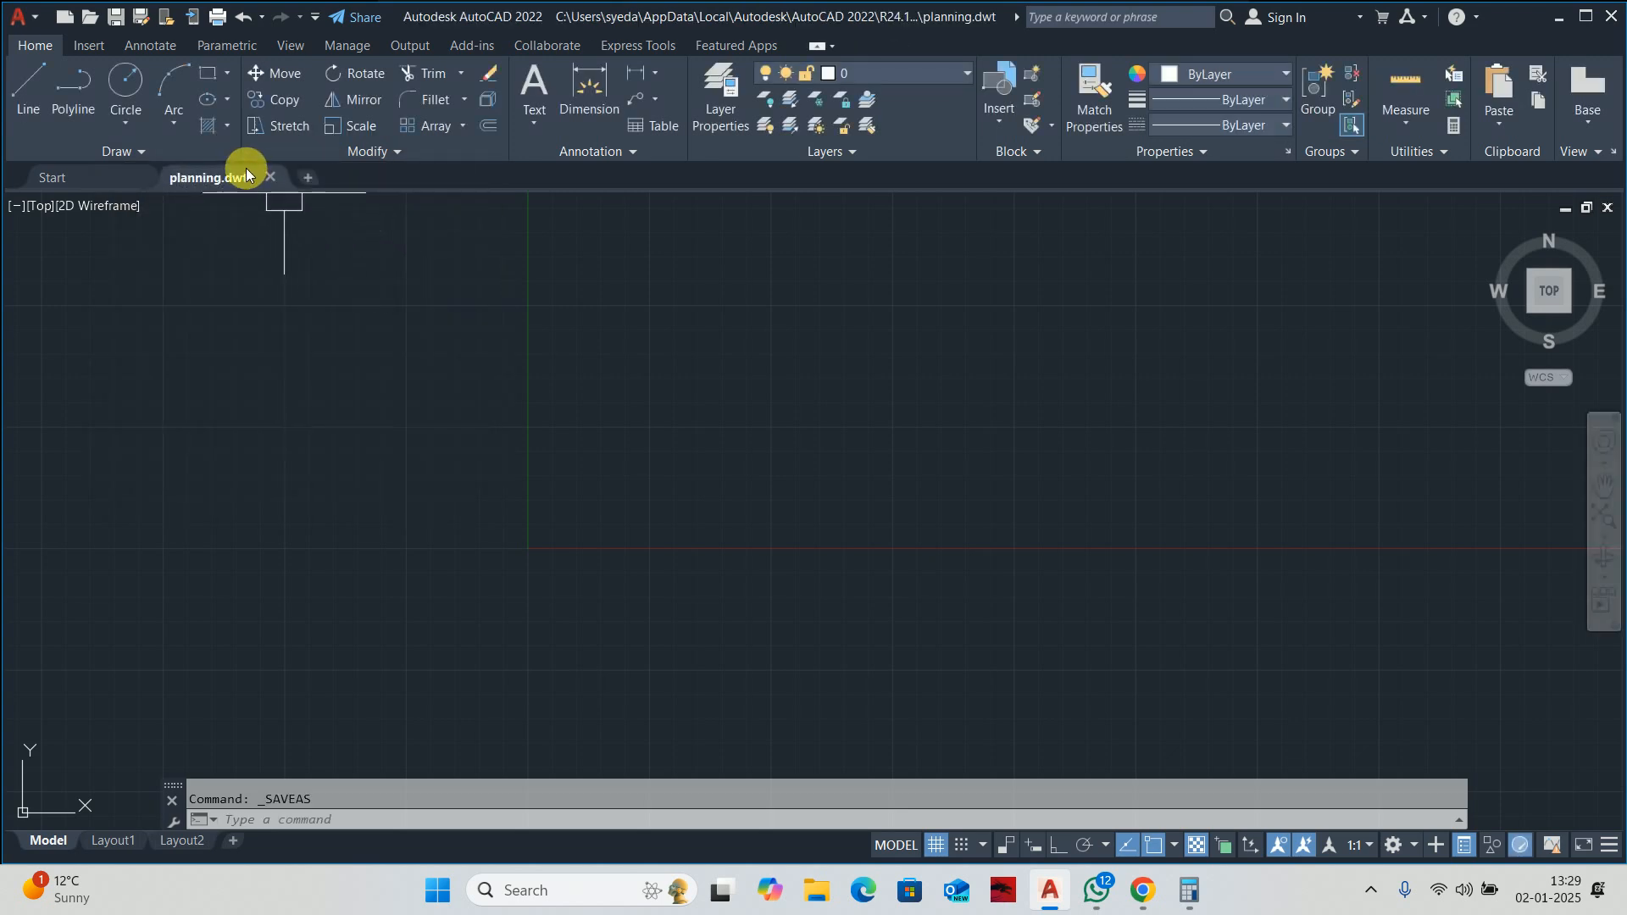
Close planning.dwt and start a new drawing from the planning template.
{"action": "left_click", "coordinate": [270, 178]}
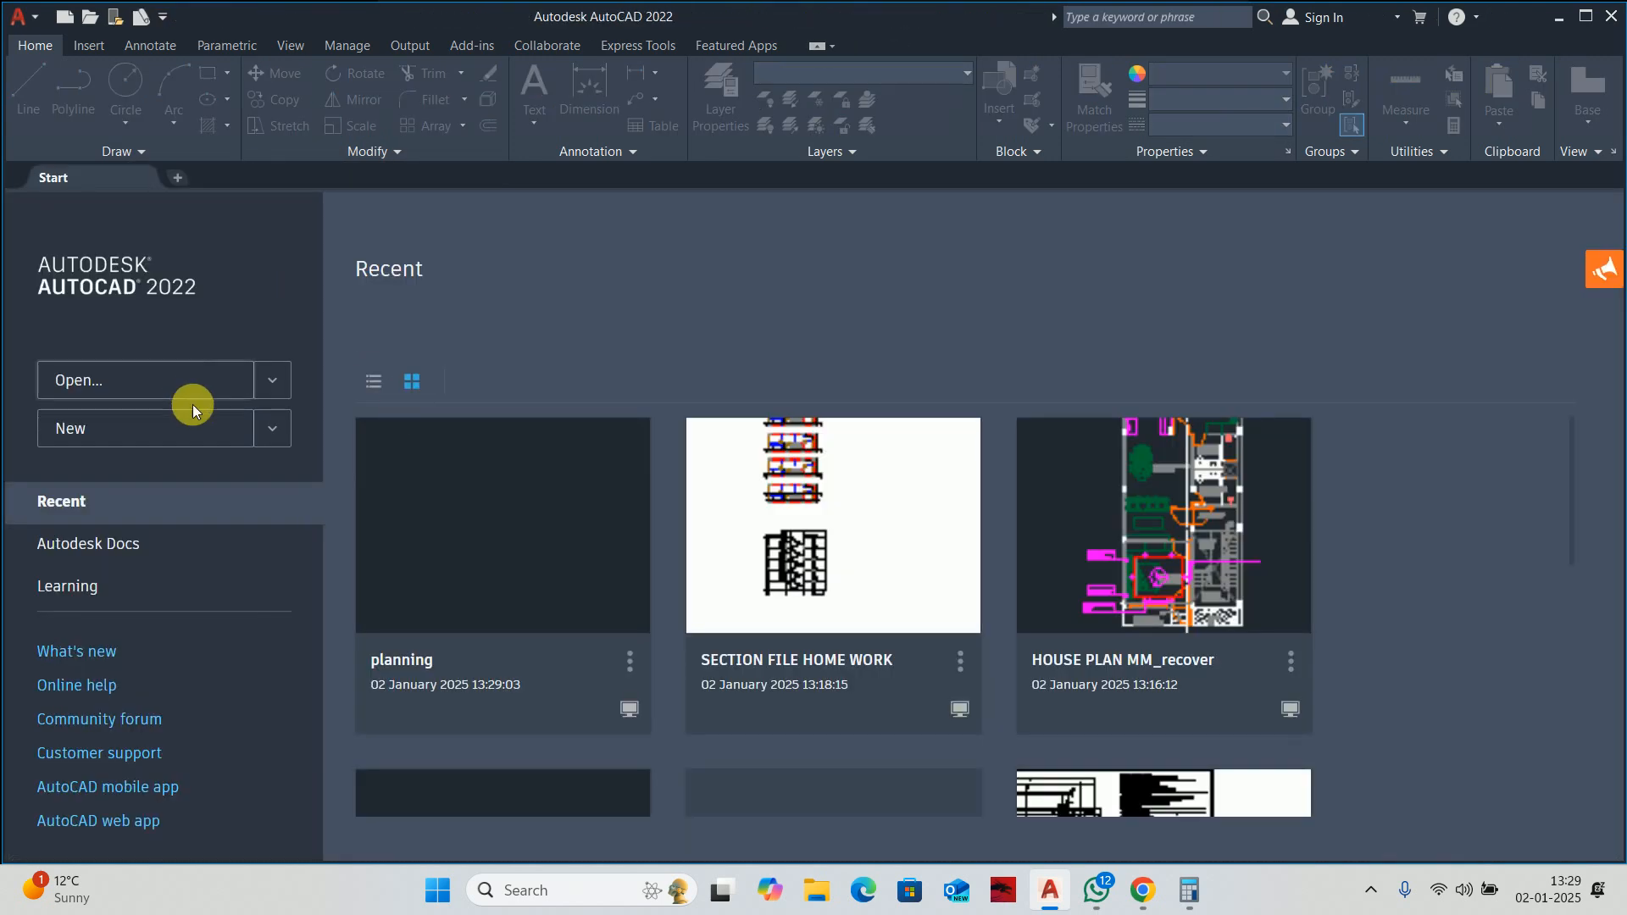
{"action": "left_click", "coordinate": [270, 430]}
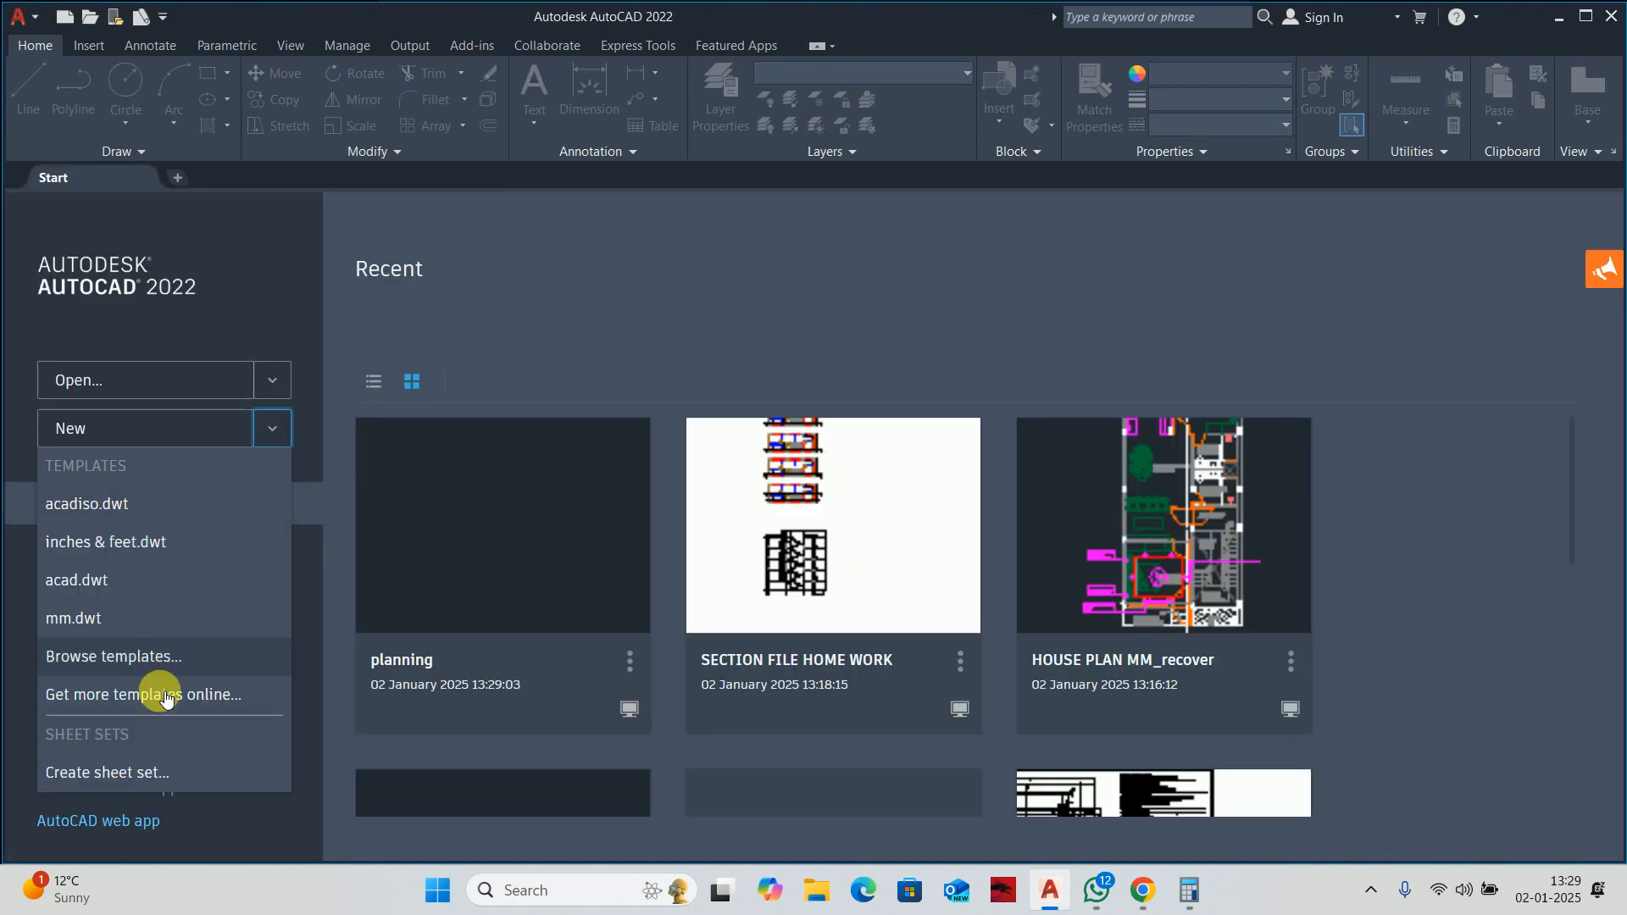
{"action": "left_click", "coordinate": [140, 656]}
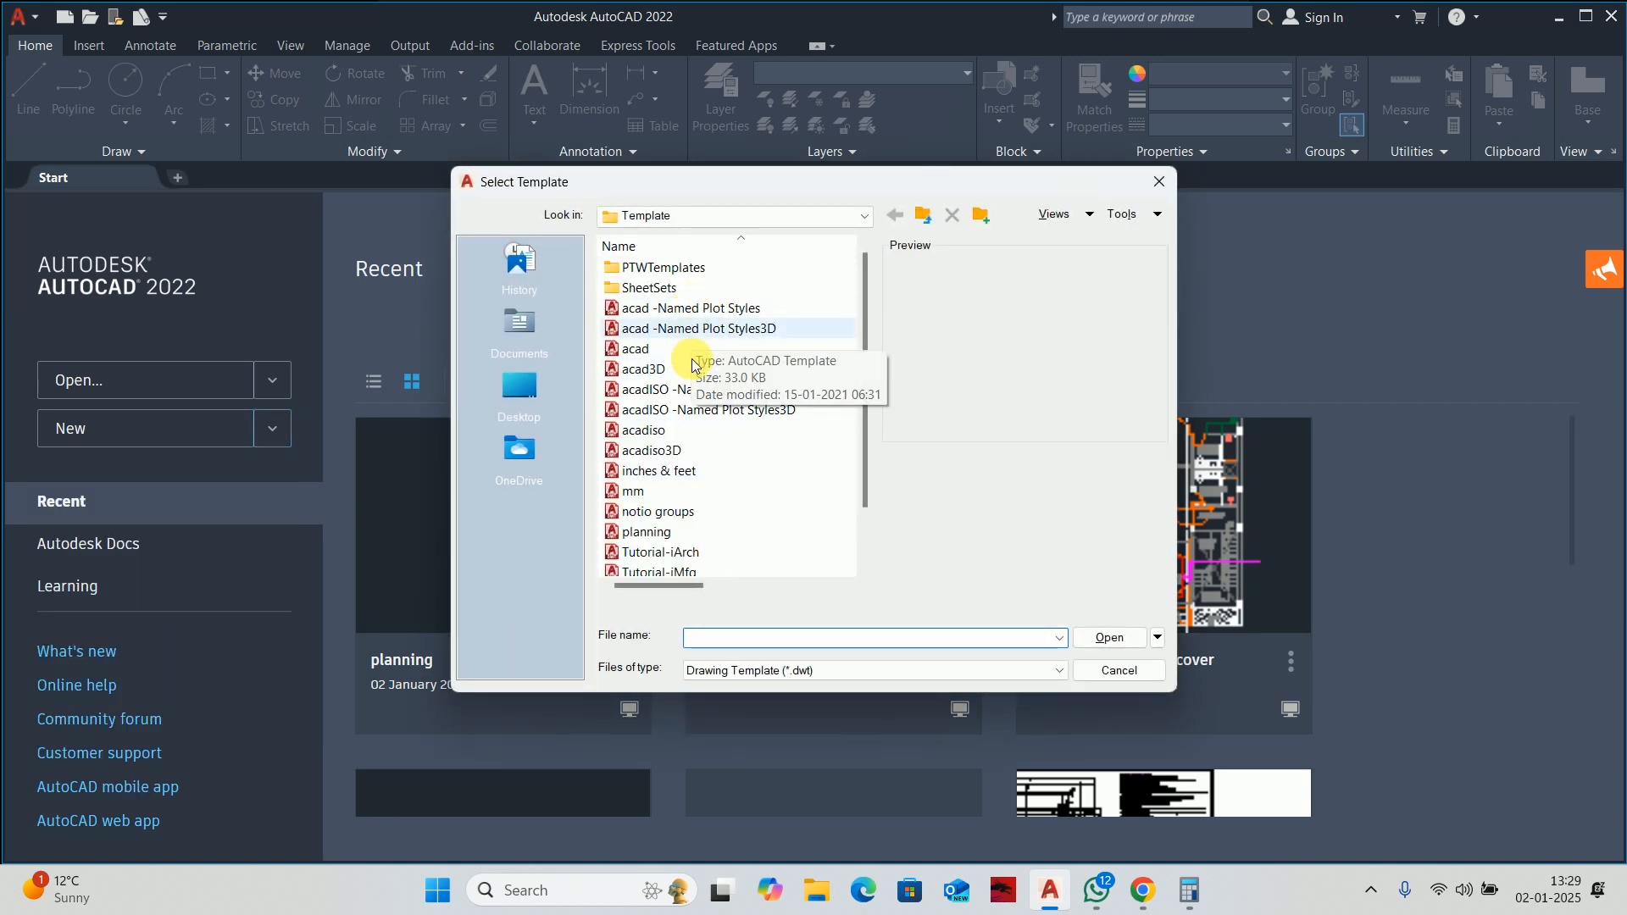
{"action": "left_click", "coordinate": [645, 533]}
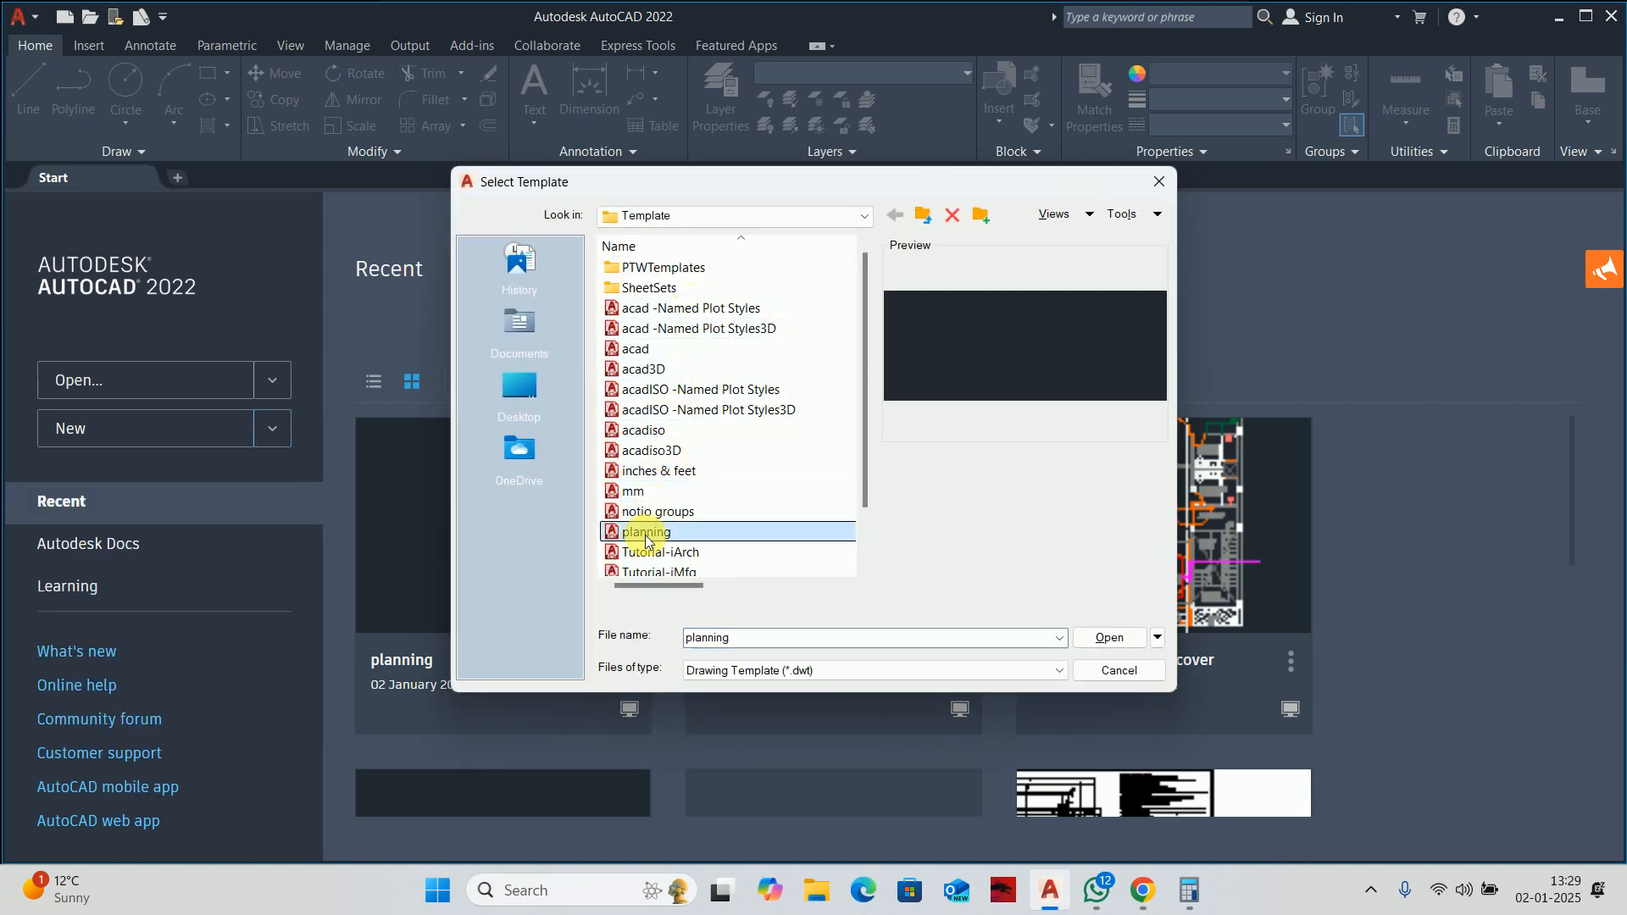
{"action": "left_click", "coordinate": [1154, 638]}
{"action": "left_click", "coordinate": [1119, 663]}
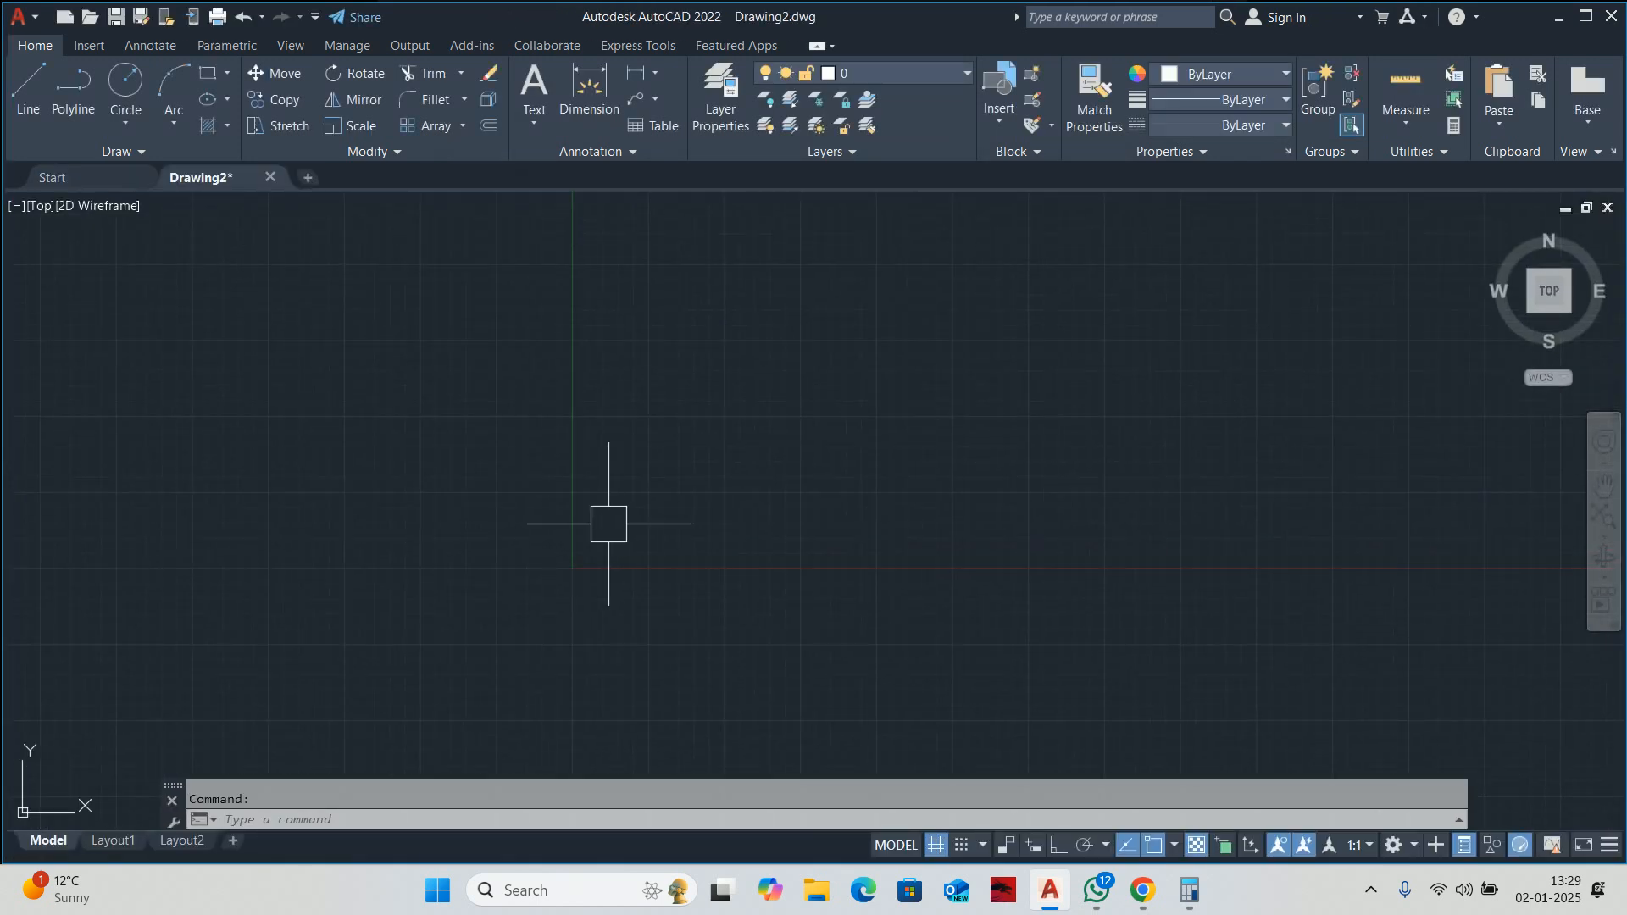
{"action": "key", "text": "Escape"}
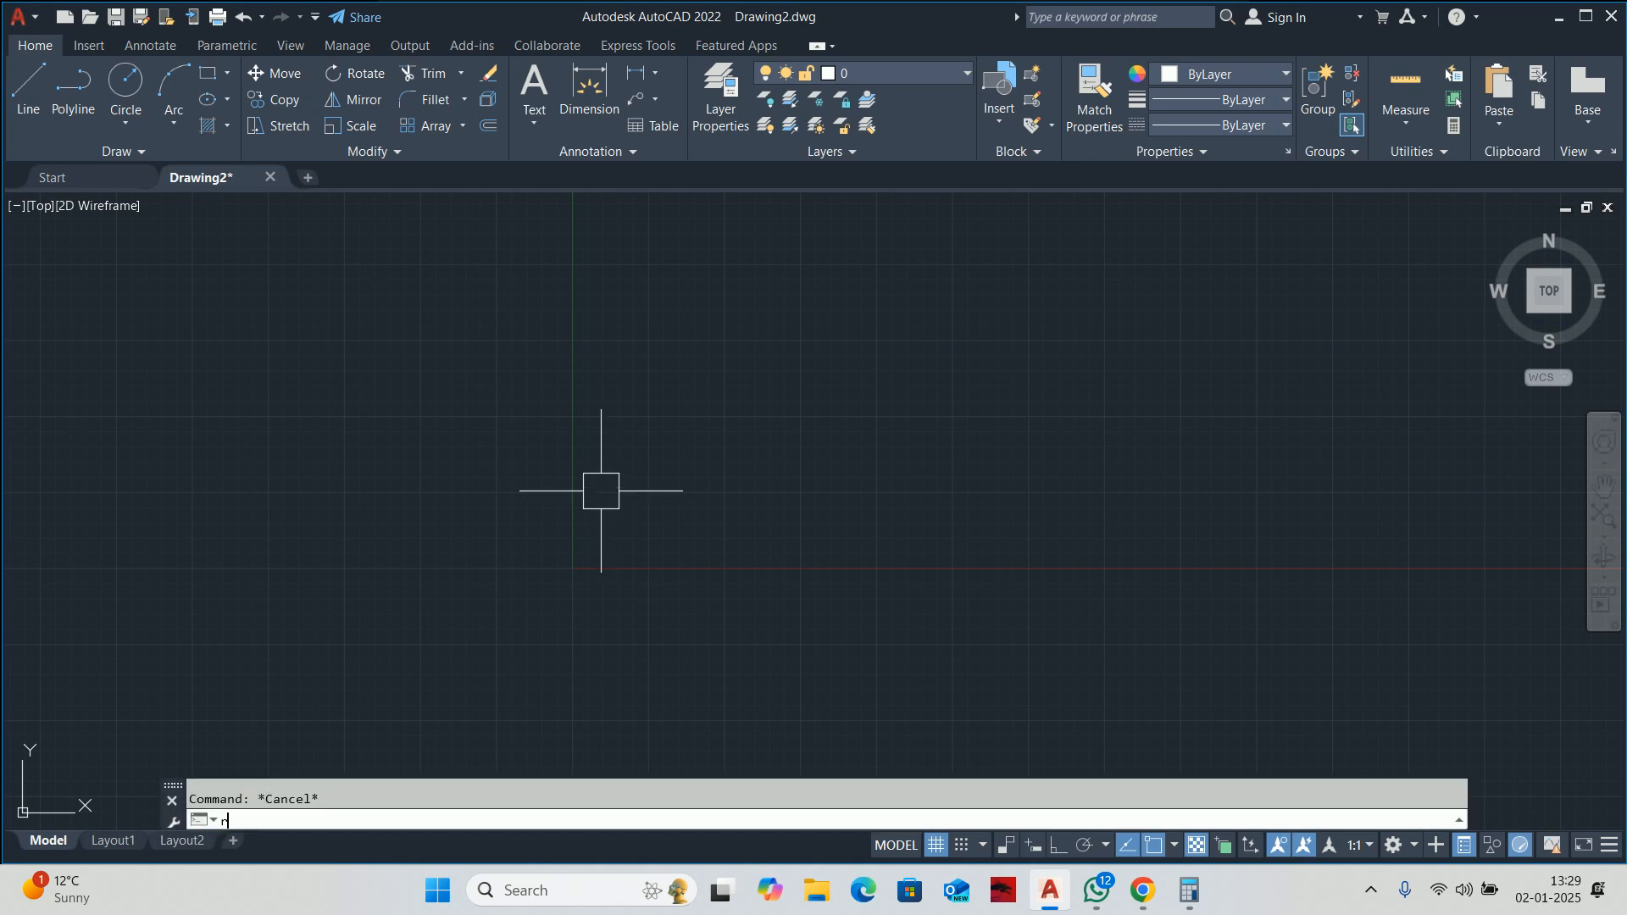
{"action": "type", "text": "rec"}
{"action": "key", "text": "Return"}
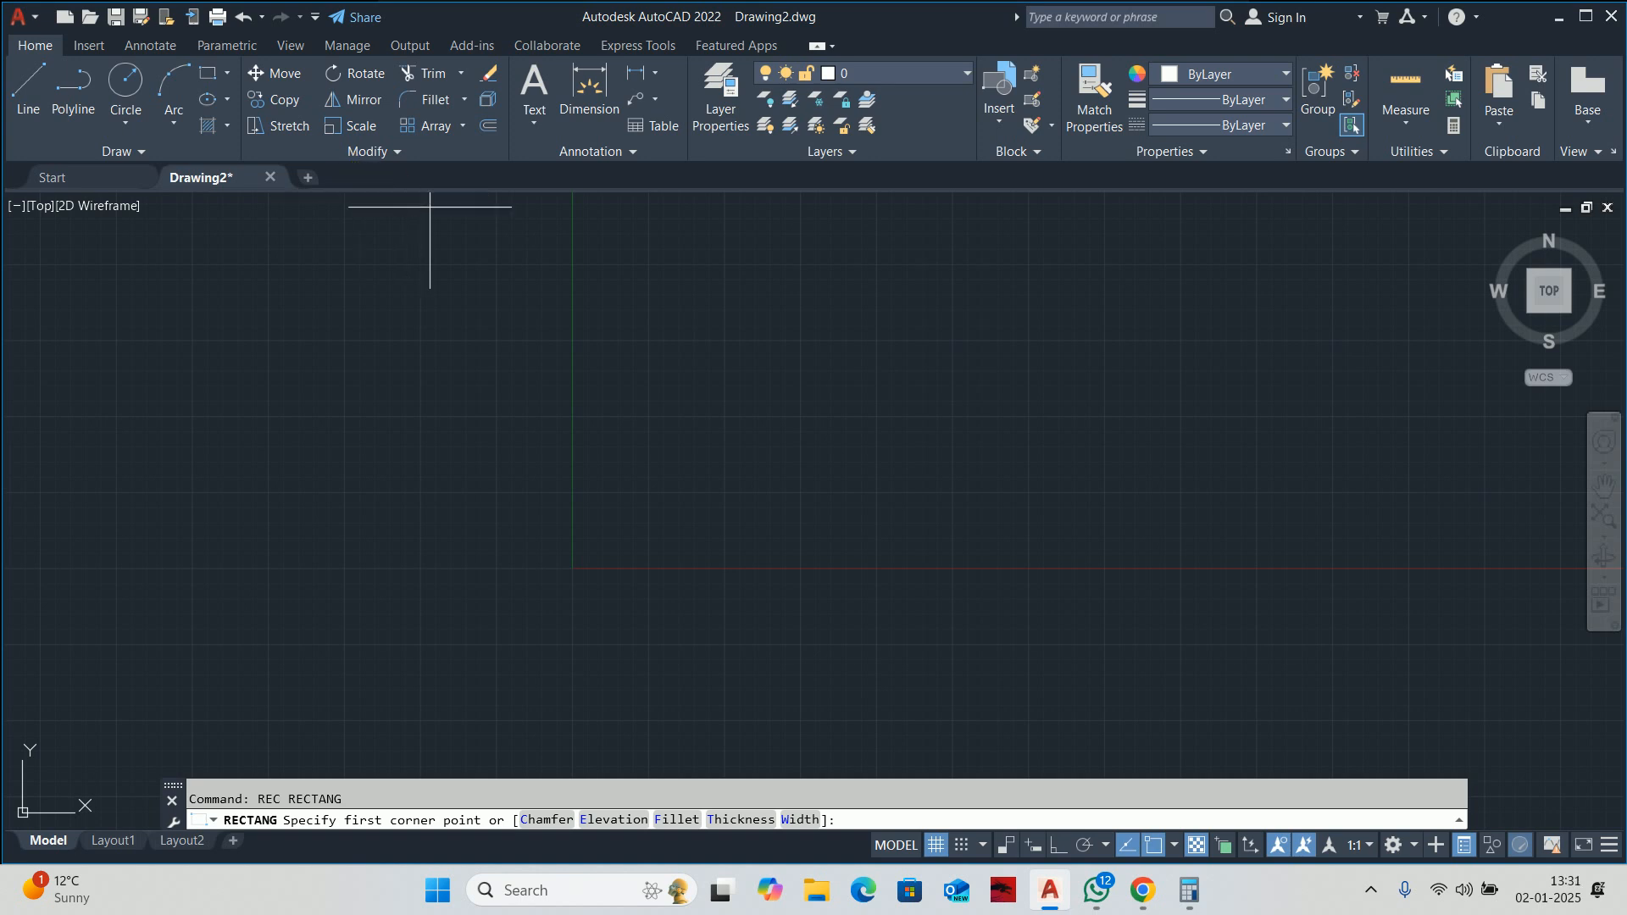
{"action": "key", "text": "Escape"}
{"action": "type", "text": "rec"}
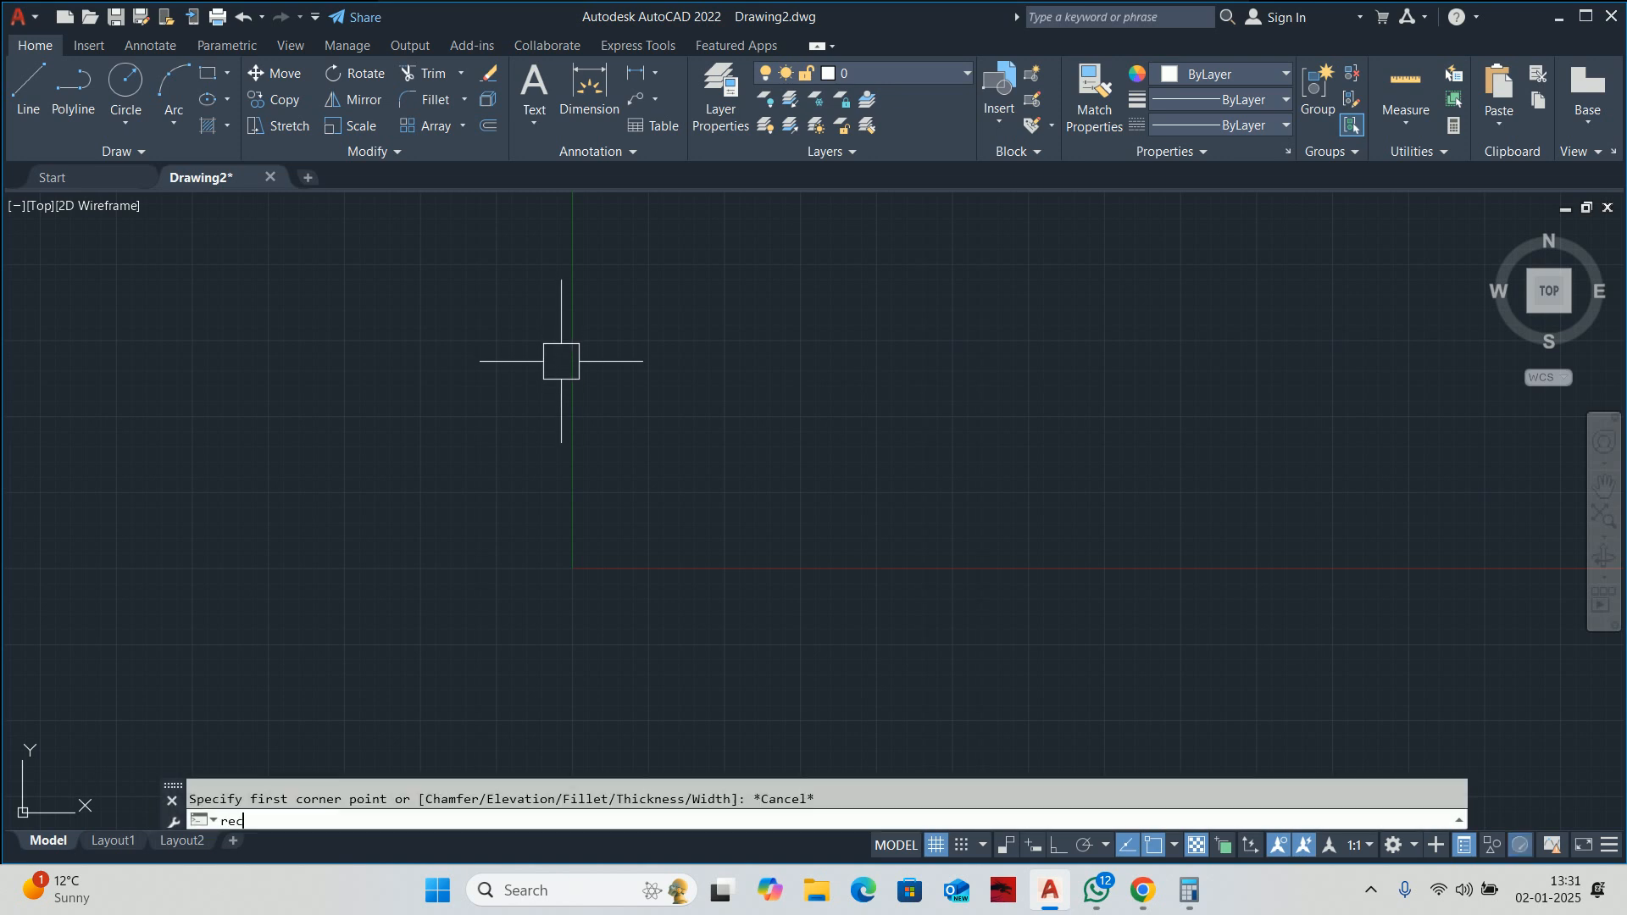
{"action": "key", "text": "Return"}
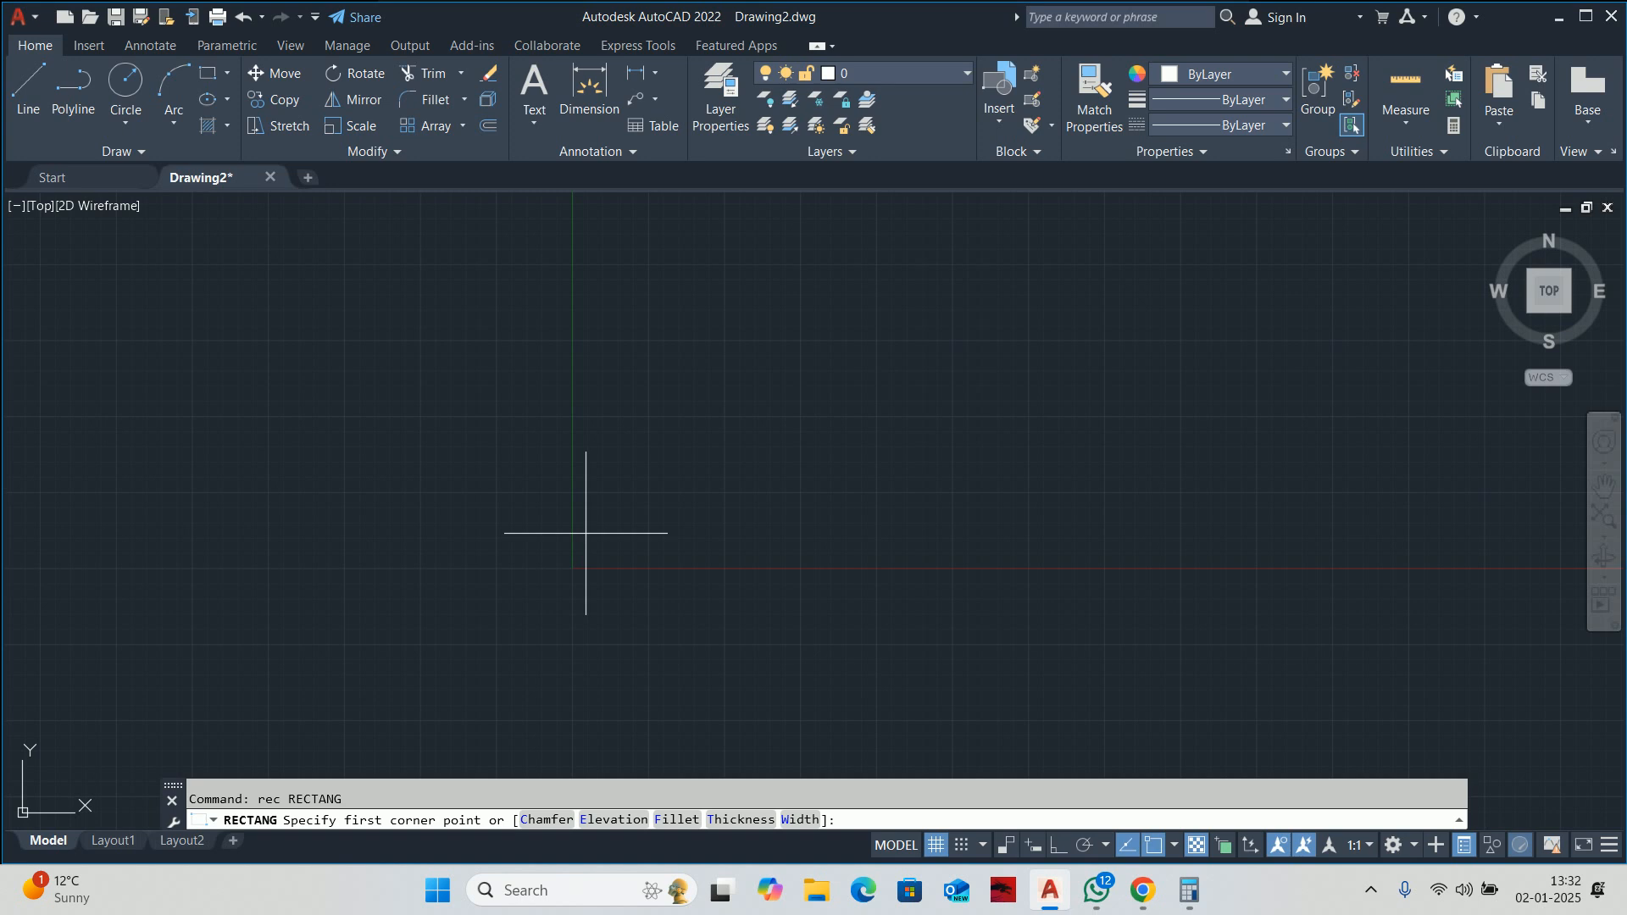
{"action": "key", "text": "Escape"}
Draw the plot boundary as a rectangle 7500 long and 15000 wide from a corner near the origin.
{"action": "type", "text": "re"}
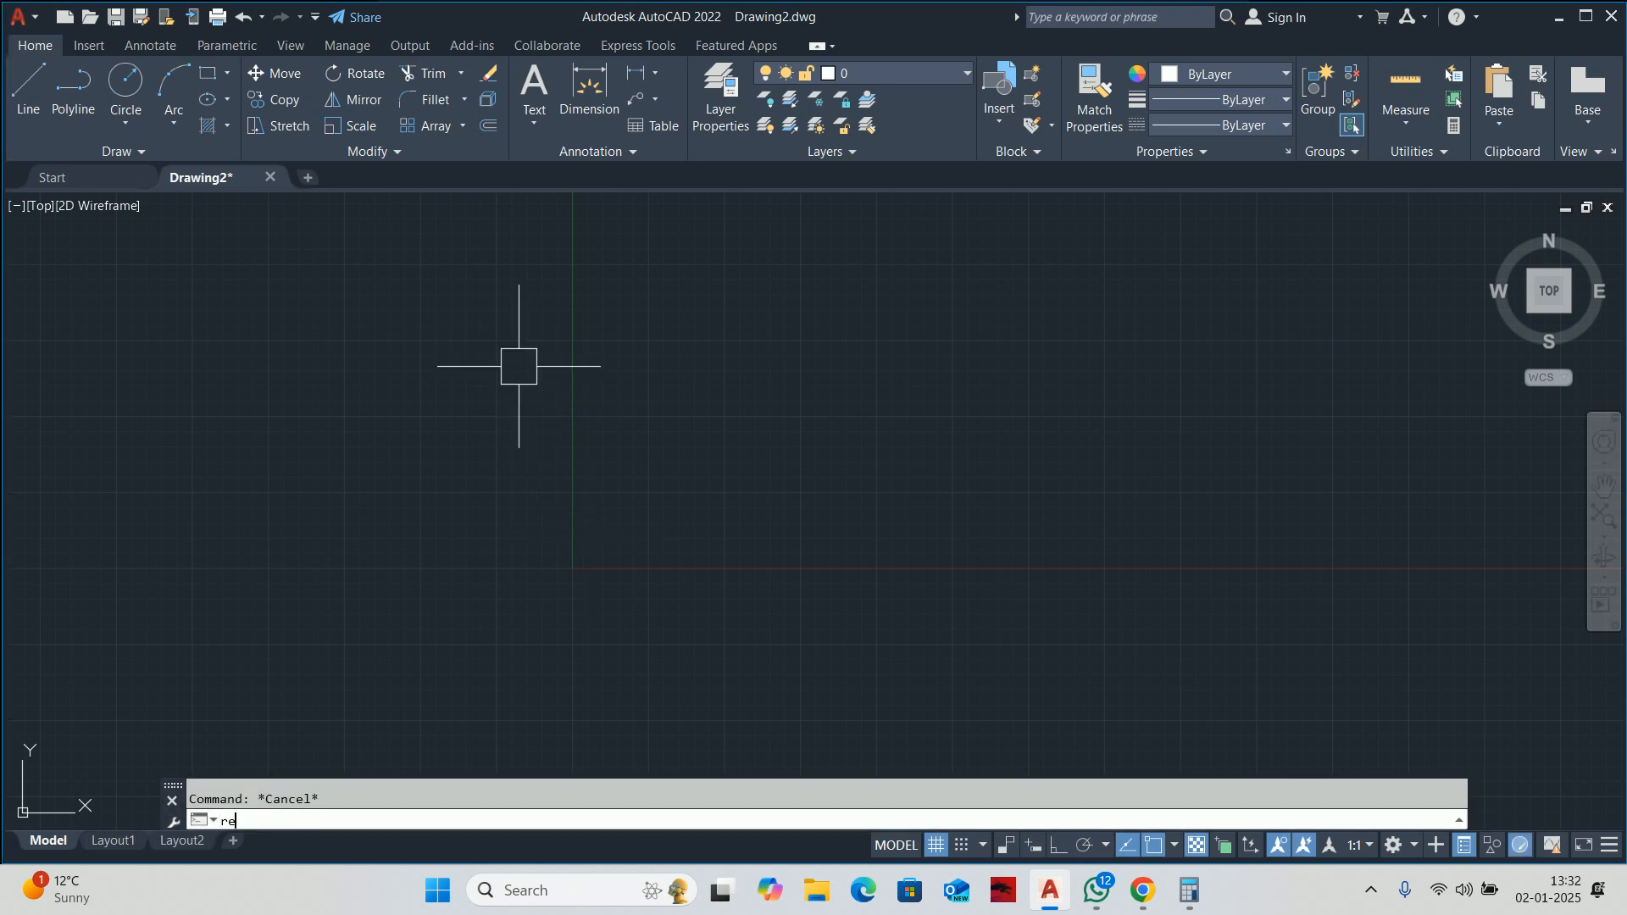
{"action": "type", "text": "c"}
{"action": "key", "text": "Return"}
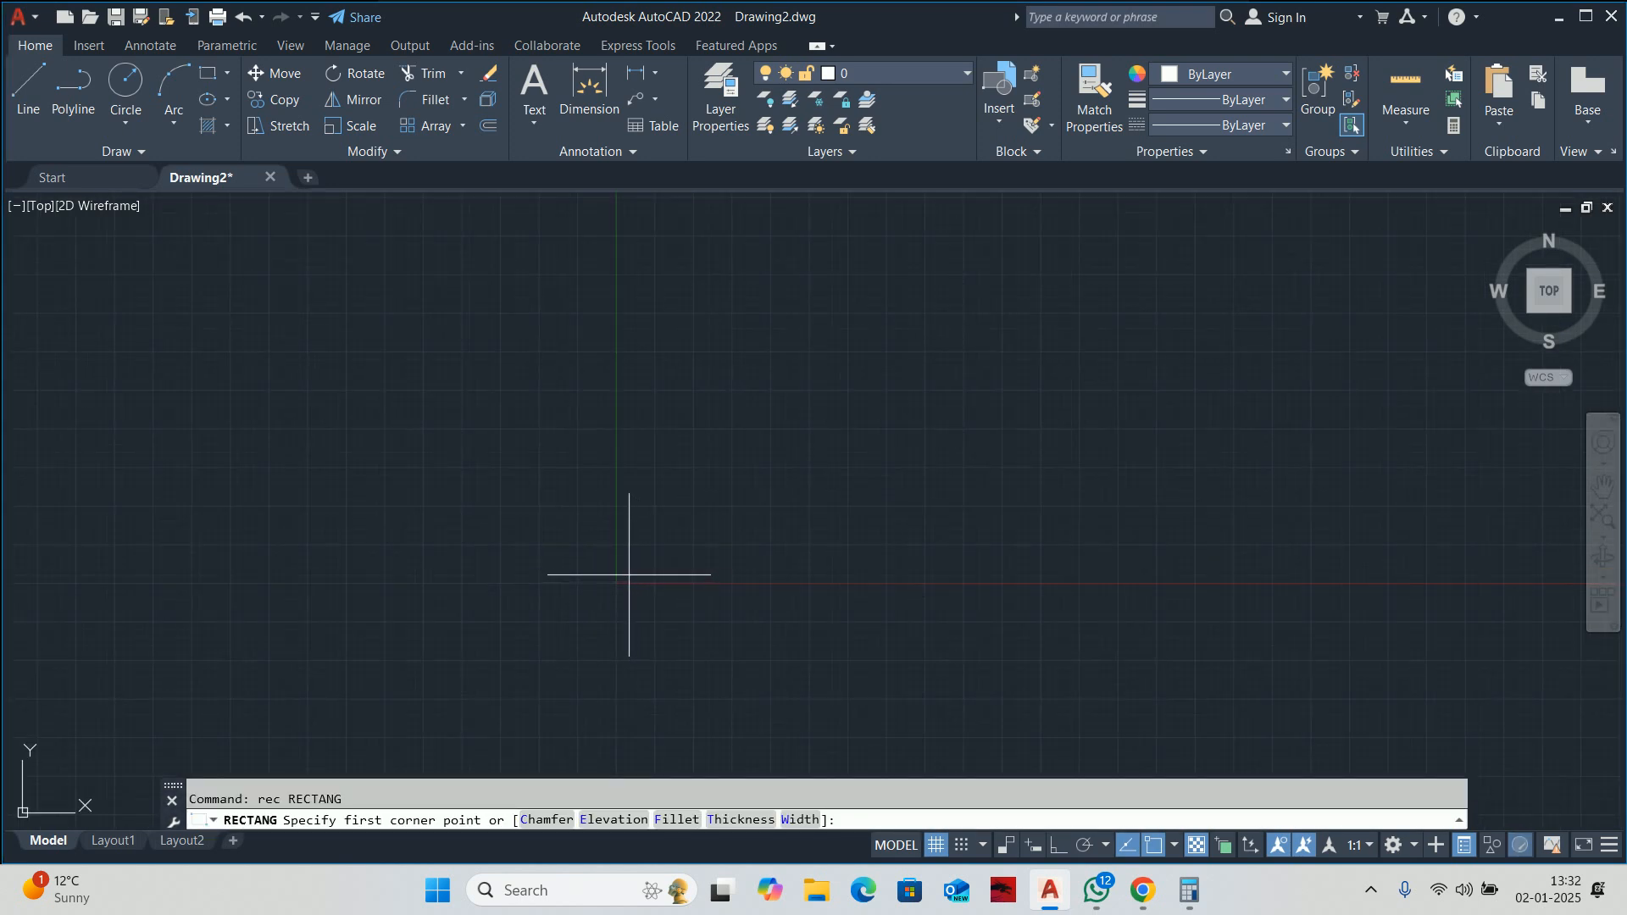
{"action": "left_click", "coordinate": [628, 575]}
{"action": "type", "text": "d"}
{"action": "key", "text": "Return"}
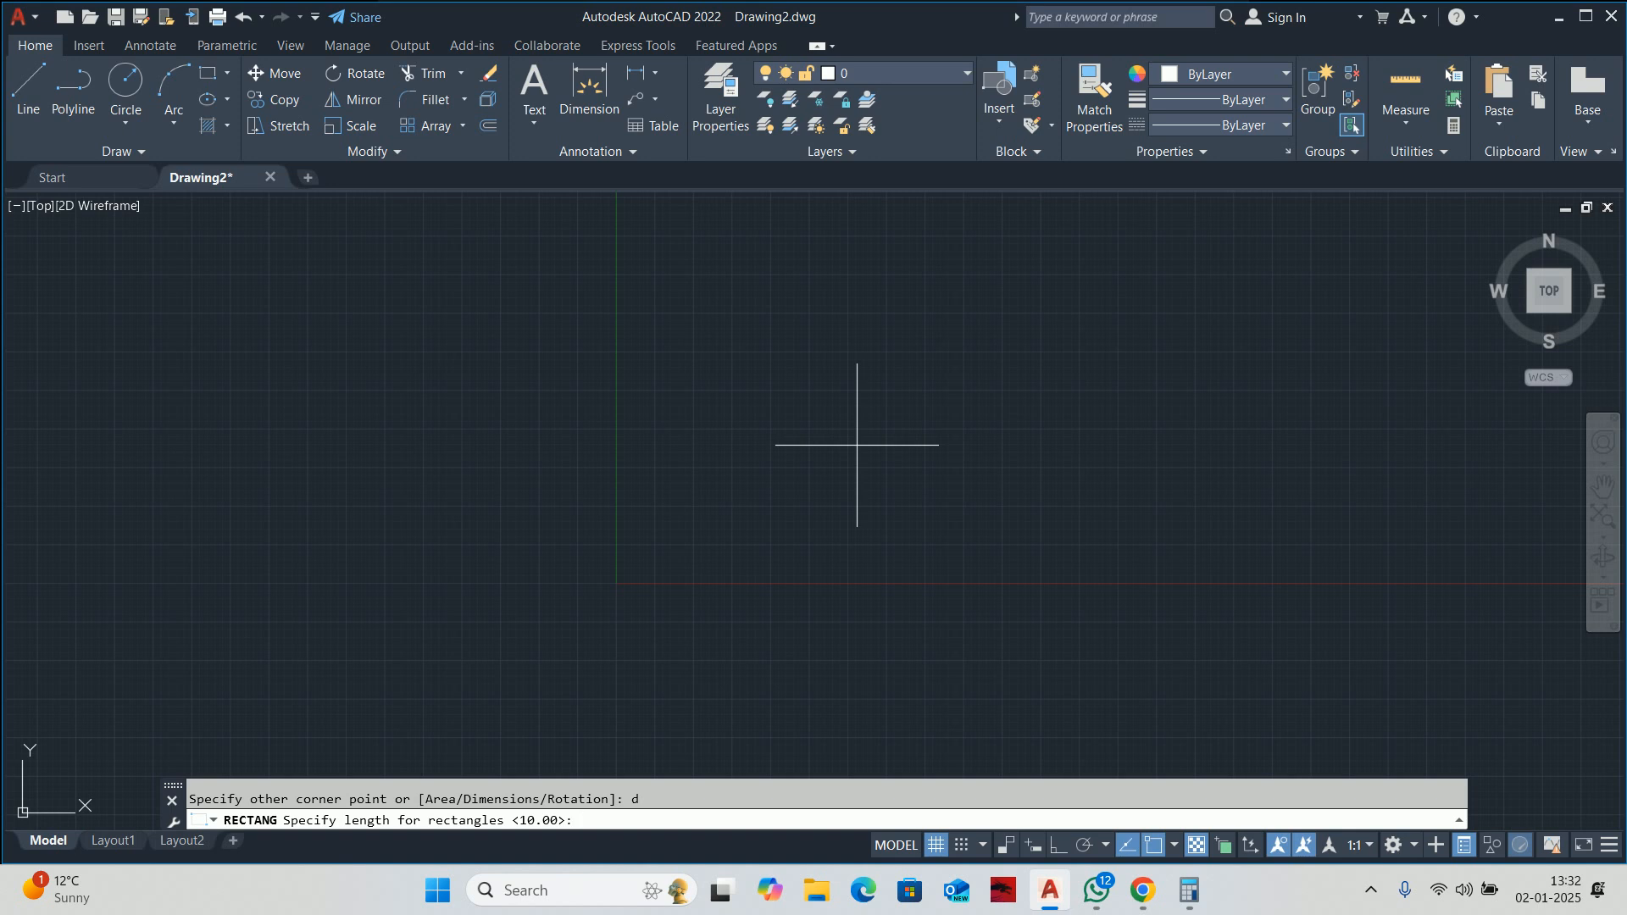
{"action": "type", "text": "7500"}
{"action": "key", "text": "Return"}
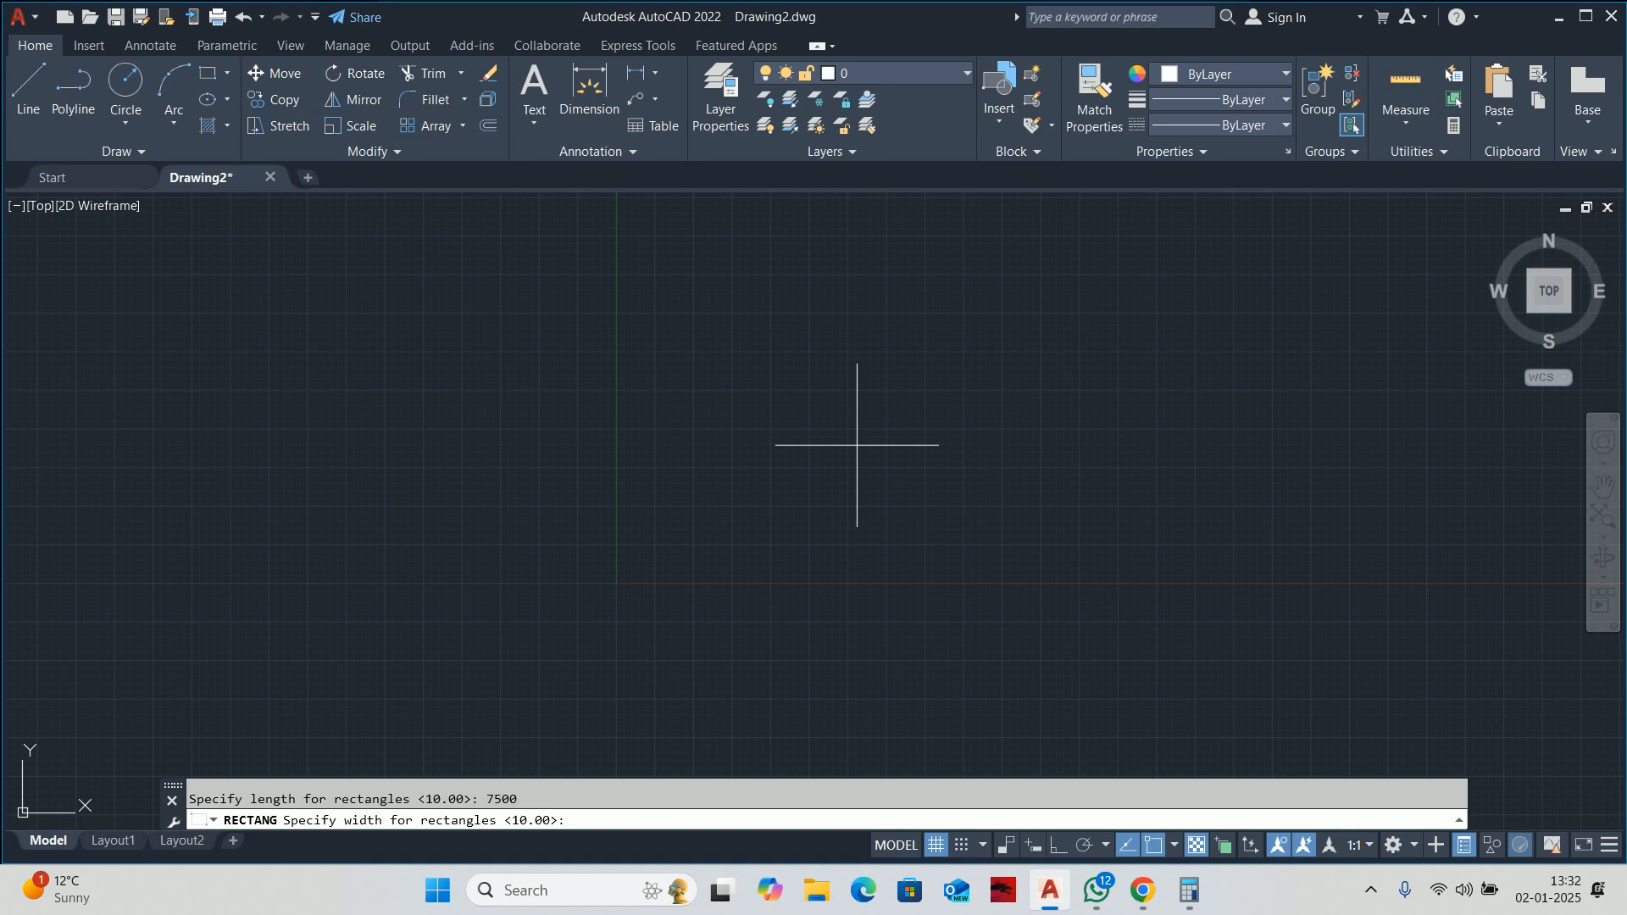
{"action": "type", "text": "15000"}
{"action": "key", "text": "Return"}
{"action": "left_click", "coordinate": [872, 438]}
Add a vertical linear dimension just outside the rectangle's left edge.
{"action": "scroll", "coordinate": [843, 406], "scroll_direction": "down", "scroll_amount": 6}
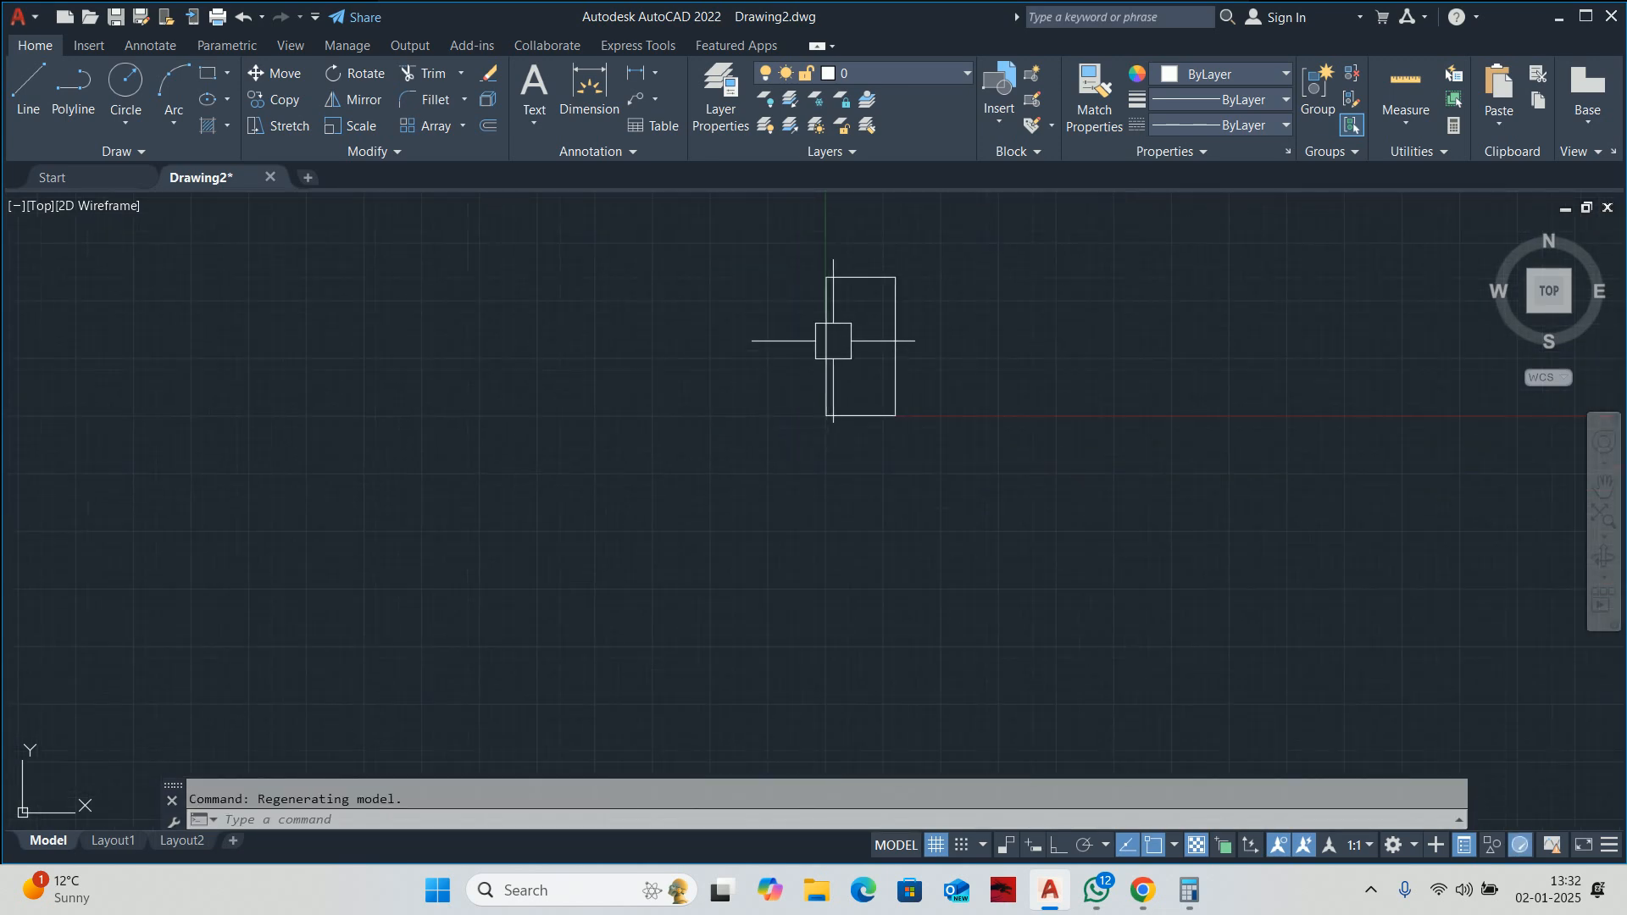
{"action": "scroll", "coordinate": [836, 340], "scroll_direction": "up", "scroll_amount": 2}
{"action": "middle_click_drag", "start_coordinate": [848, 339], "coordinate": [752, 382]}
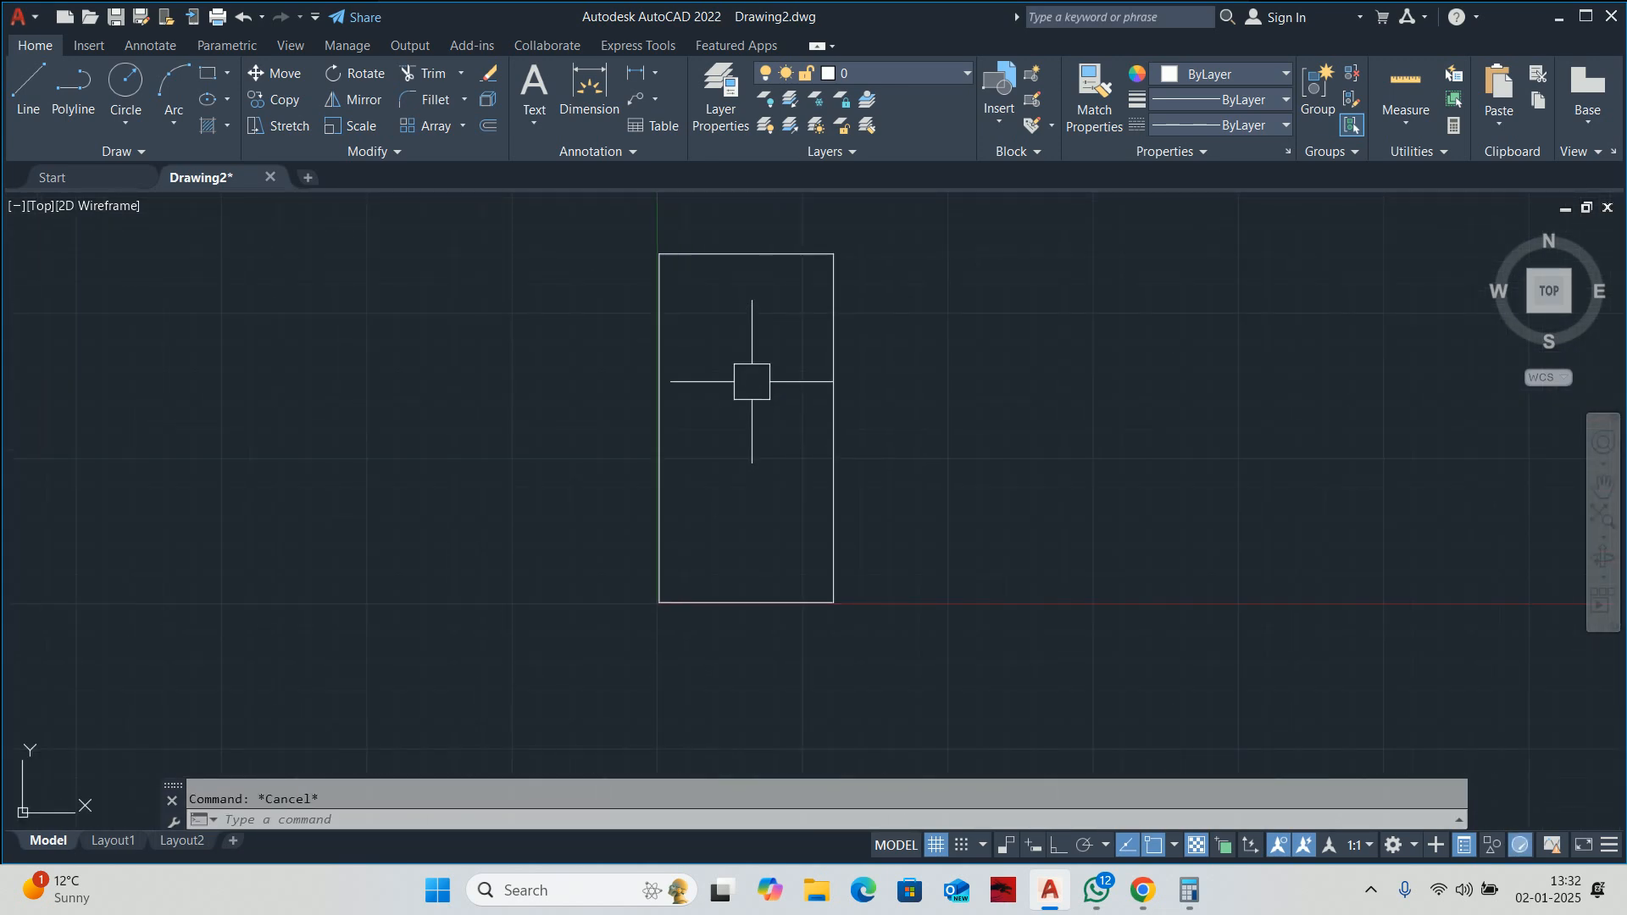
{"action": "type", "text": "dli"}
{"action": "key", "text": "Return"}
{"action": "key", "text": "Return"}
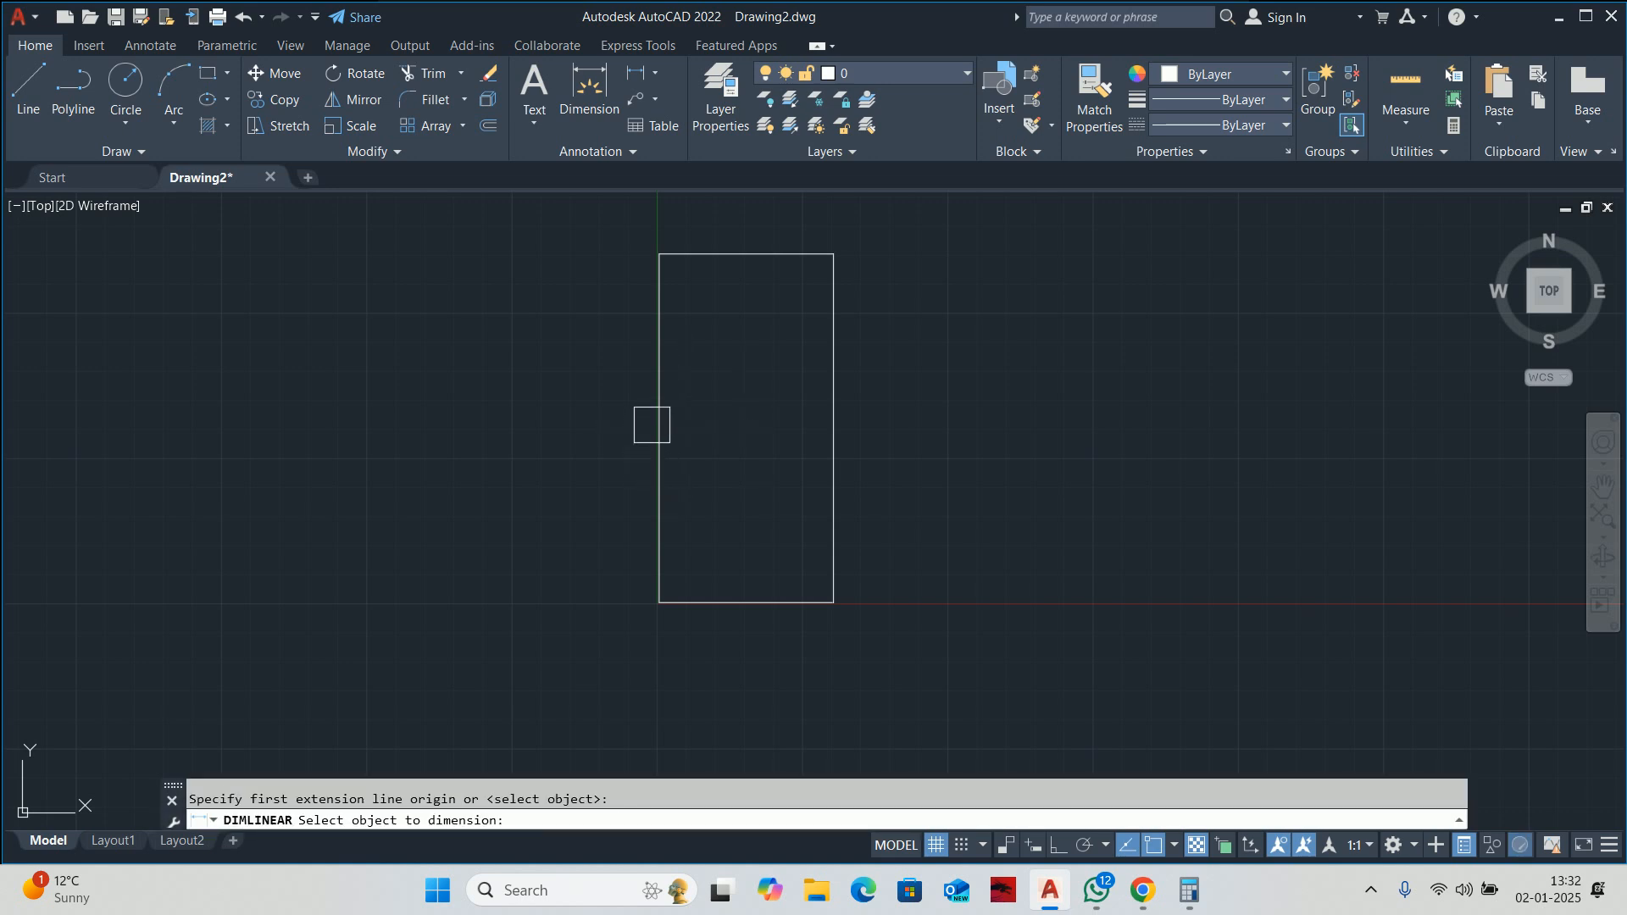
{"action": "left_click", "coordinate": [653, 428]}
{"action": "scroll", "coordinate": [625, 430], "scroll_direction": "up", "scroll_amount": 2}
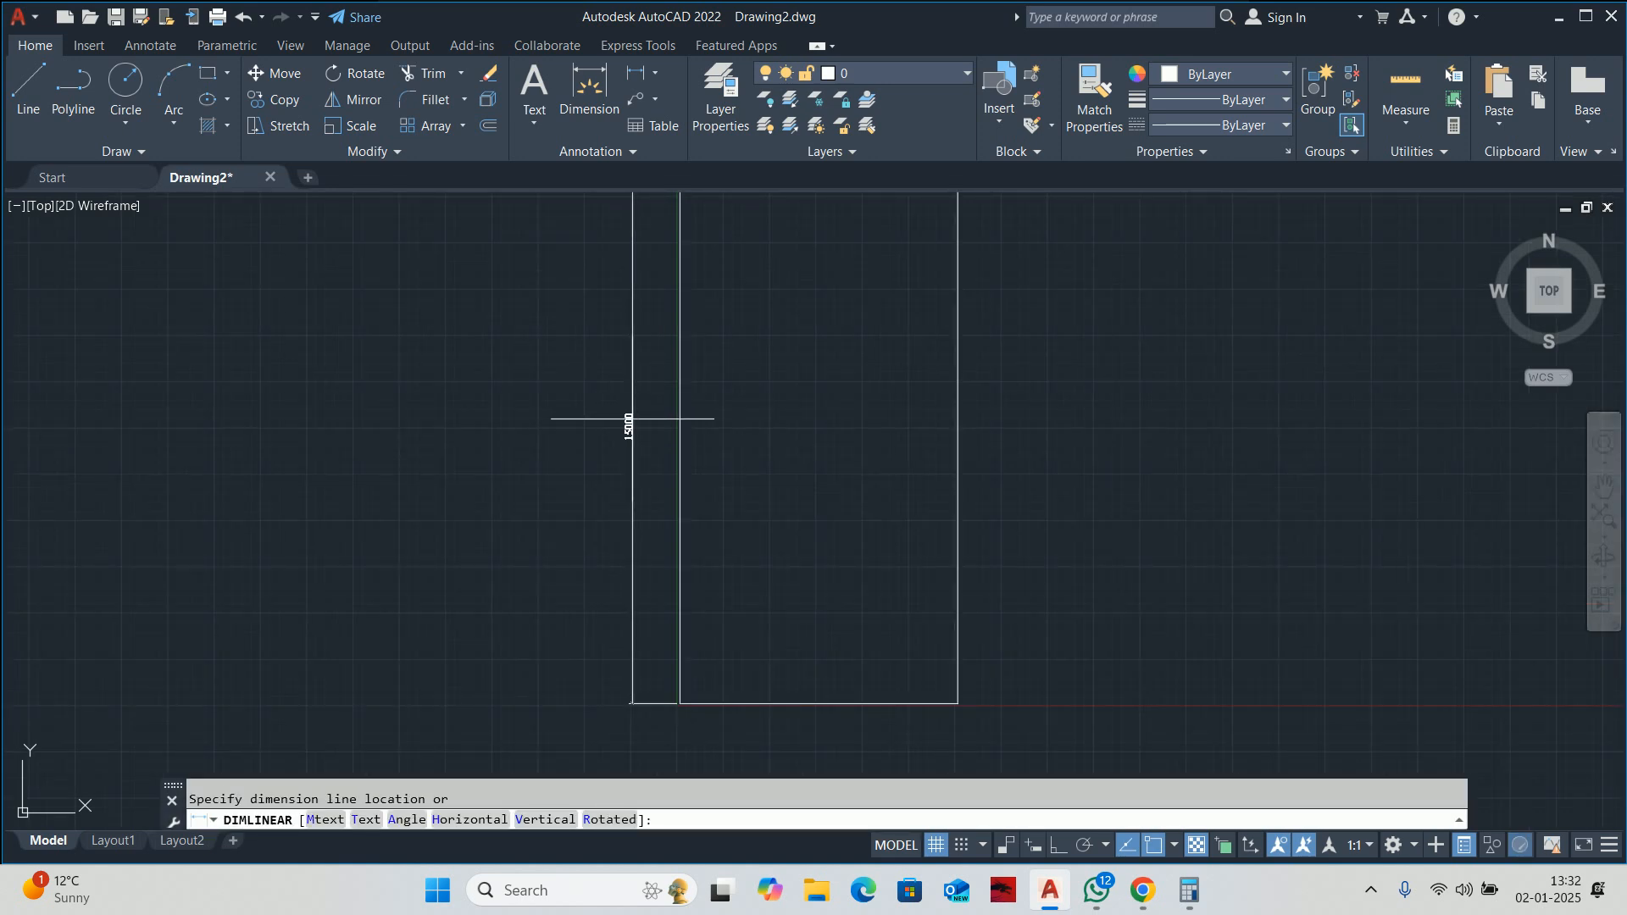
{"action": "left_click", "coordinate": [631, 423]}
{"action": "scroll", "coordinate": [627, 421], "scroll_direction": "up", "scroll_amount": 3}
{"action": "key", "text": "Escape"}
Modify the ISO-25 dimension style so its vertical text placement is Centered.
{"action": "scroll", "coordinate": [621, 419], "scroll_direction": "down", "scroll_amount": 3}
{"action": "type", "text": "d"}
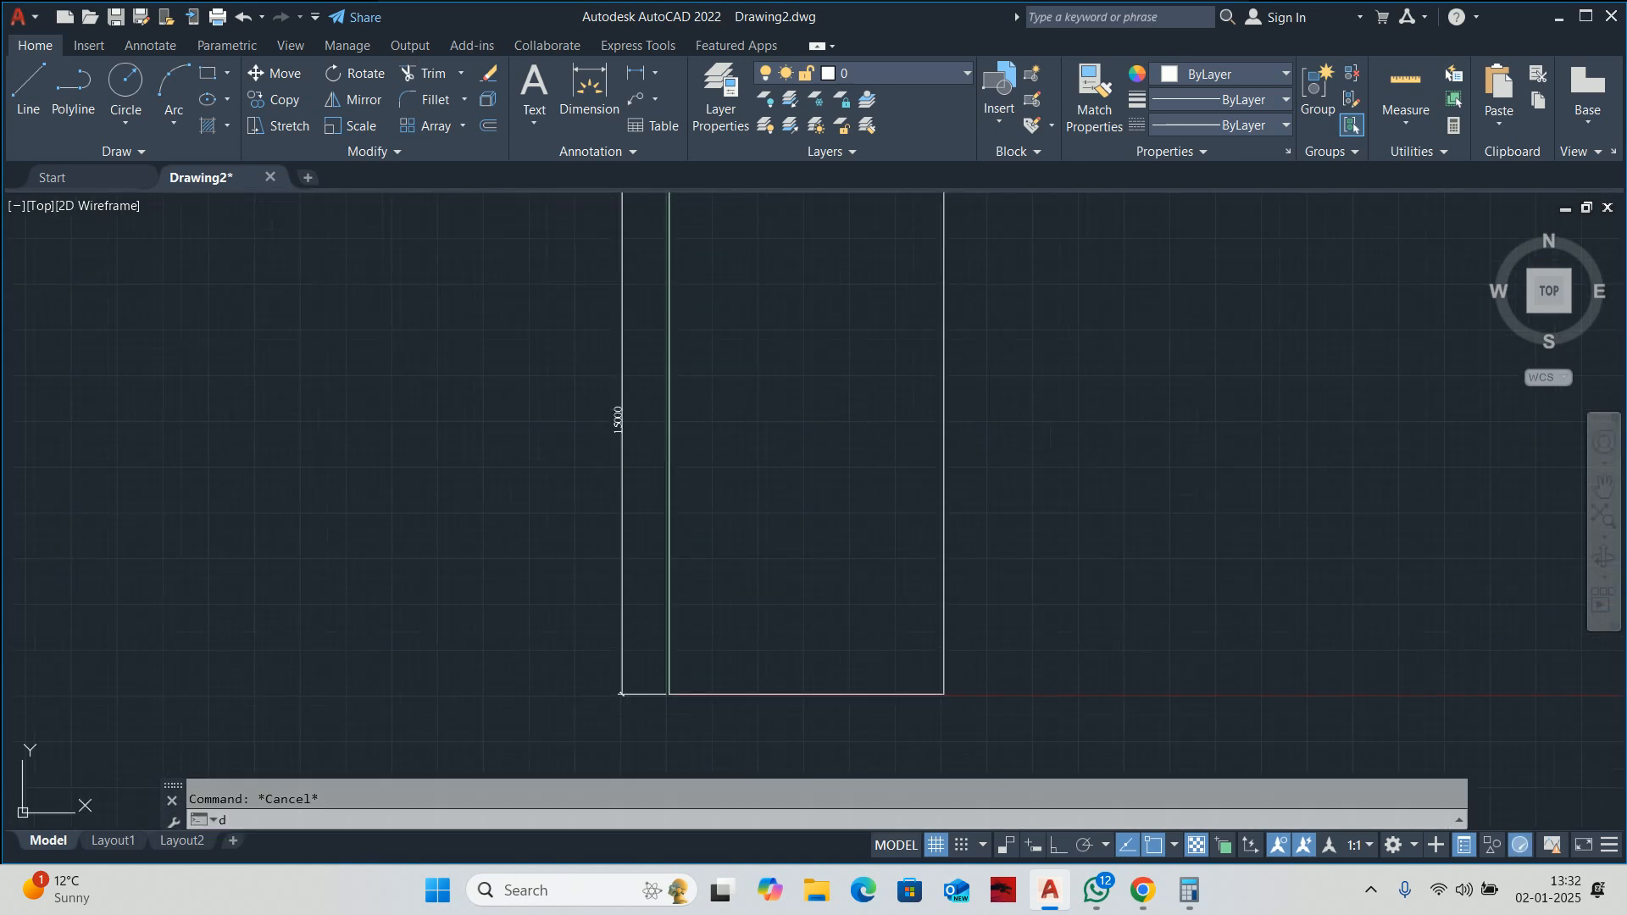
{"action": "key", "text": "Return"}
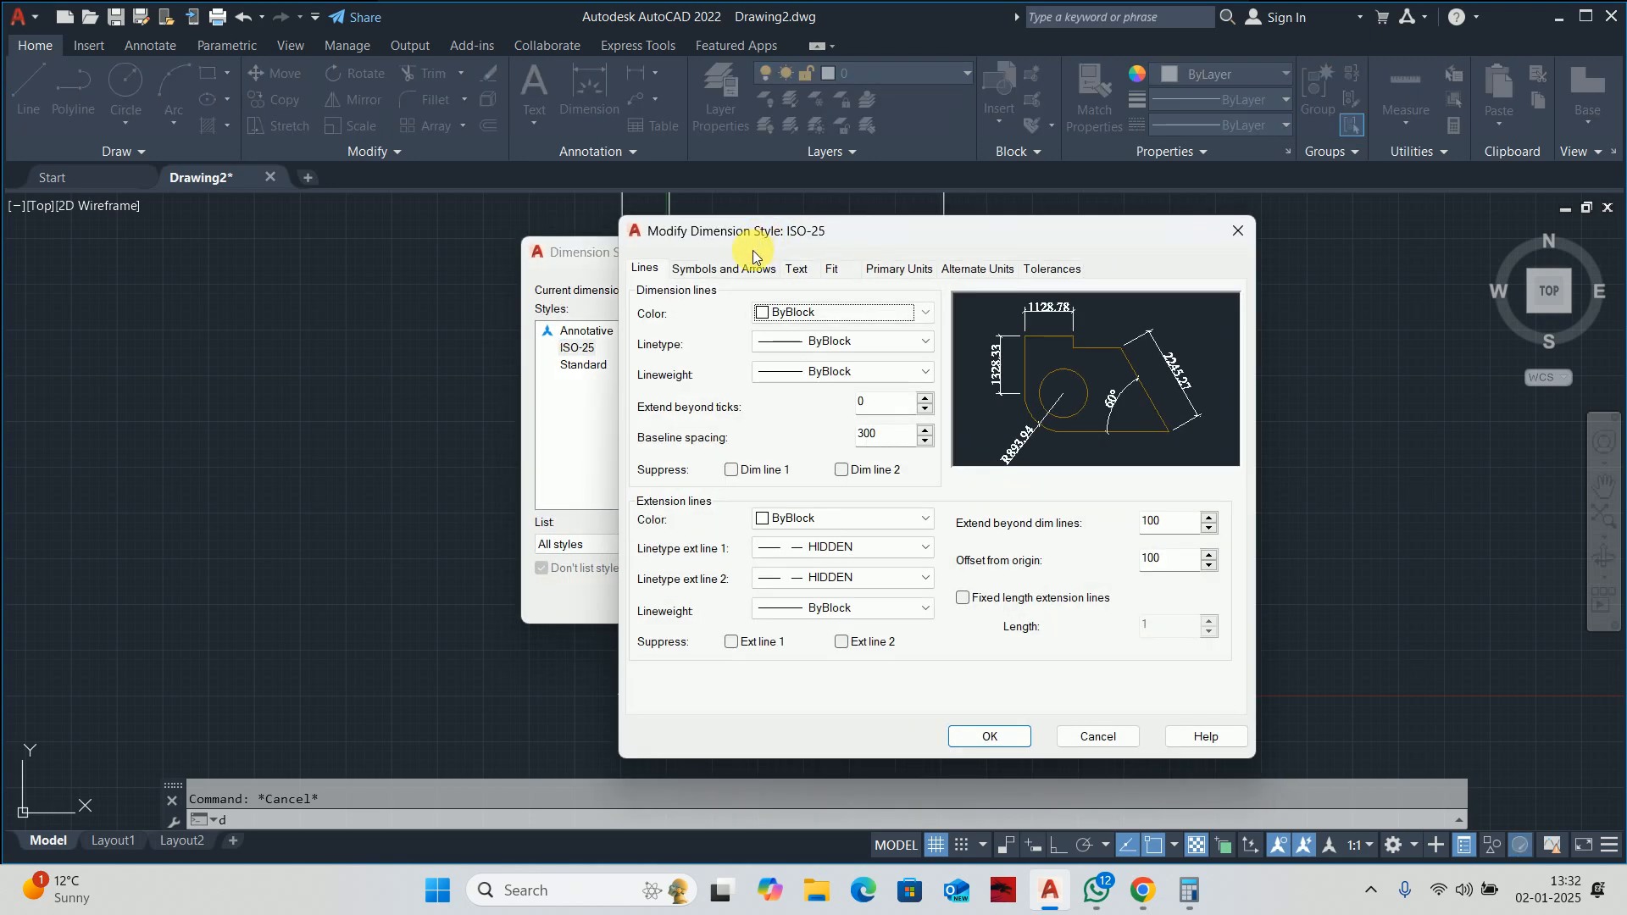
{"action": "left_click", "coordinate": [797, 268]}
{"action": "left_click", "coordinate": [789, 543]}
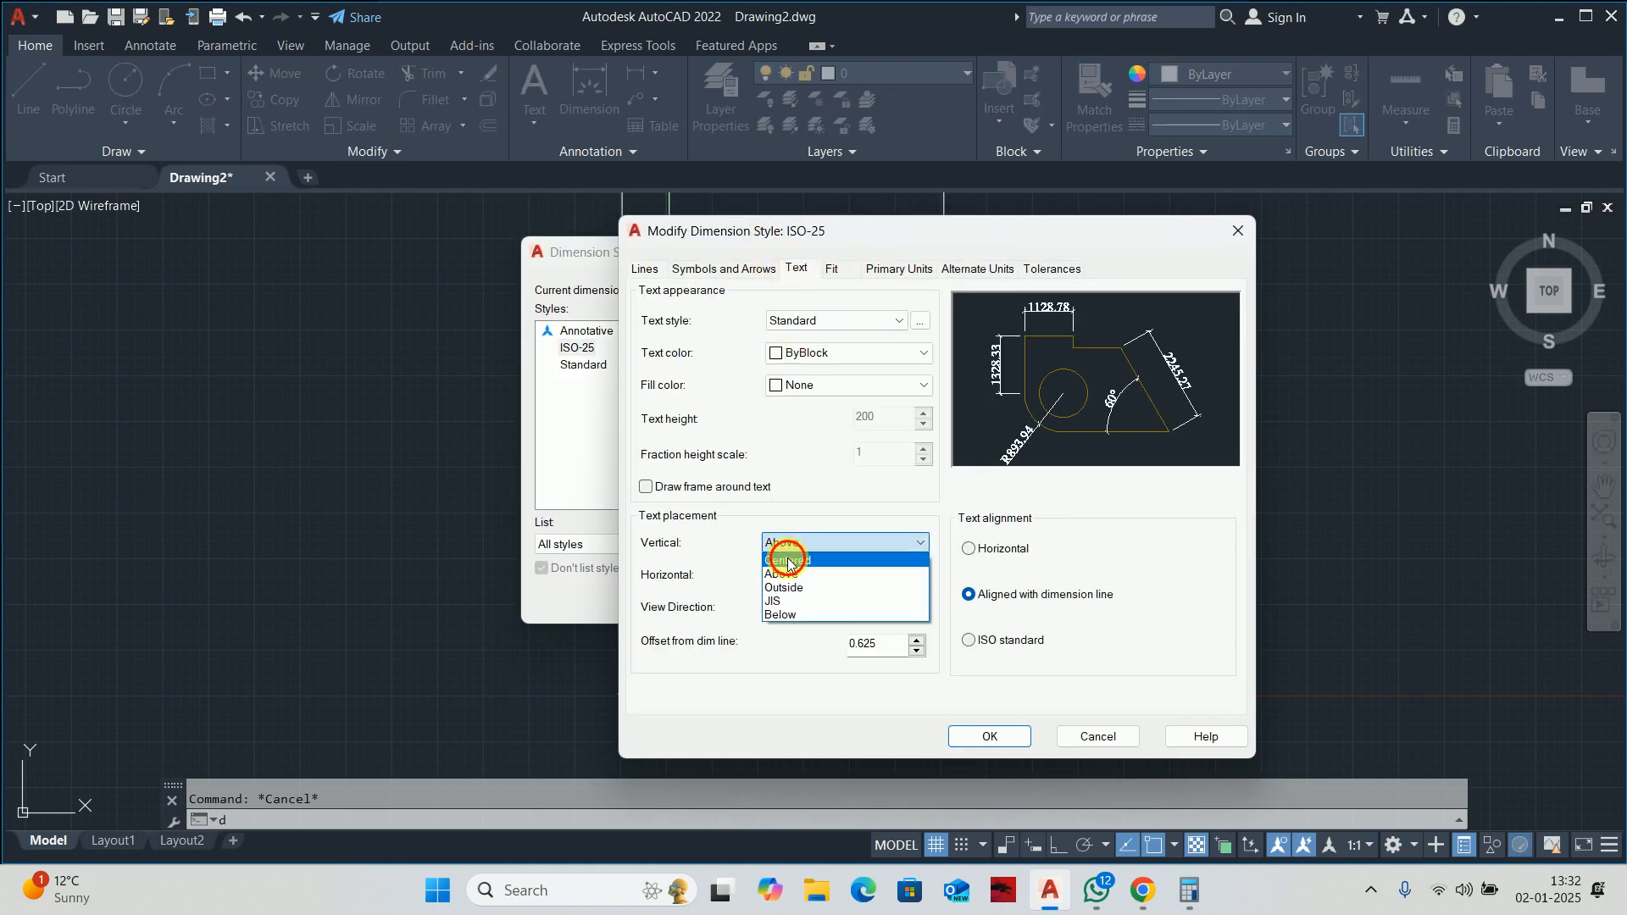
{"action": "left_click", "coordinate": [788, 559]}
{"action": "left_click", "coordinate": [1000, 736]}
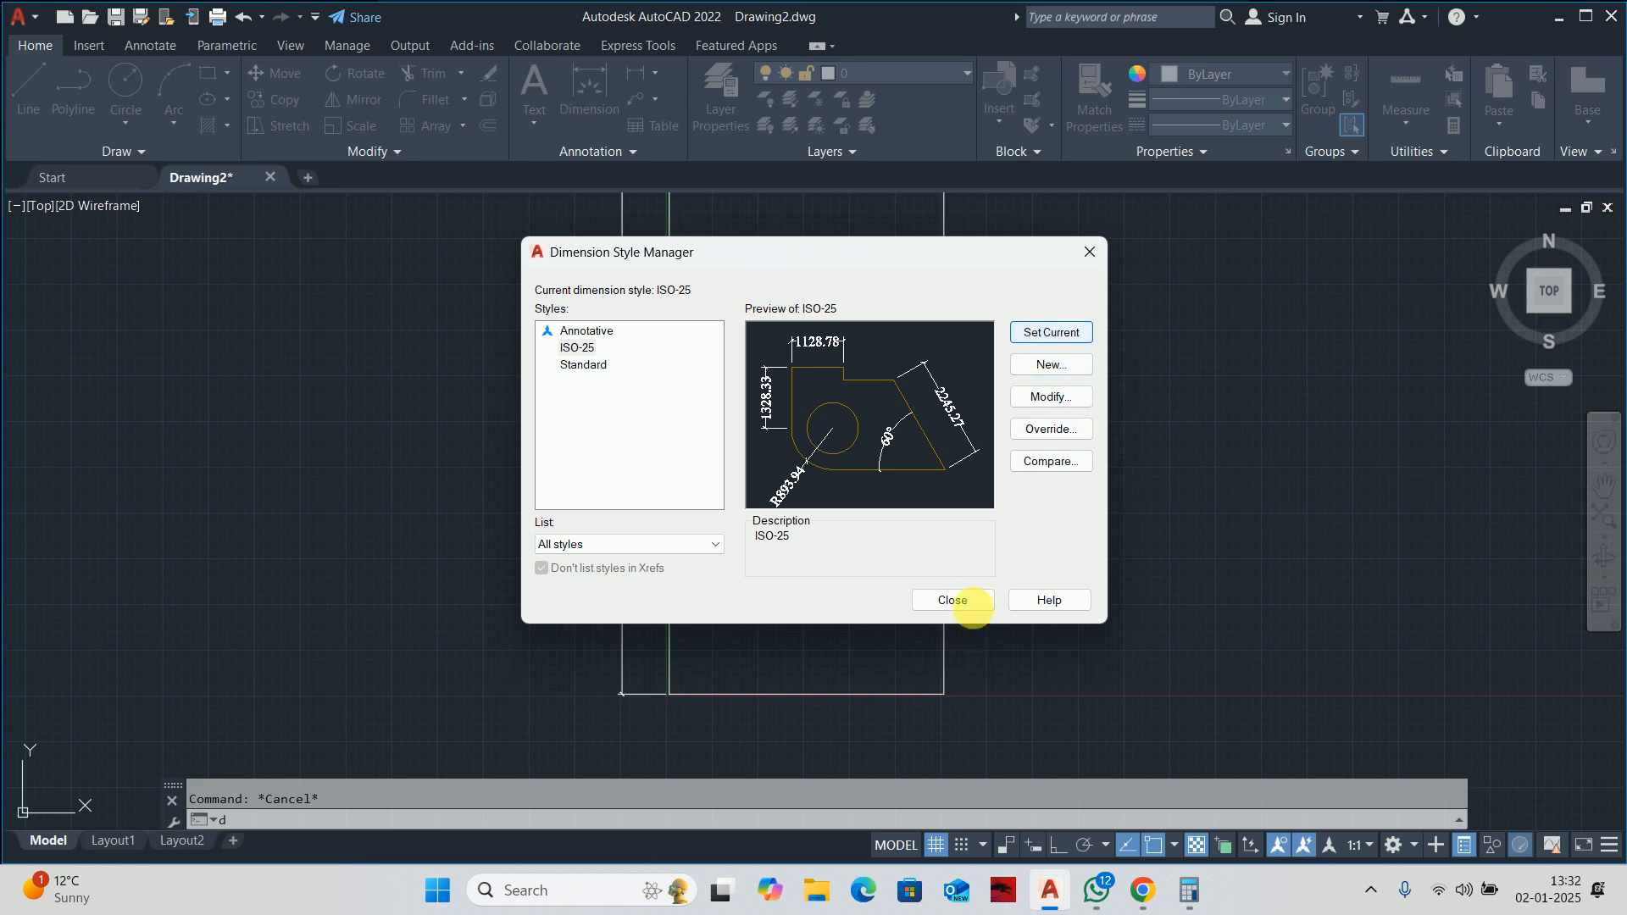
Close the dimension style manager and add a horizontal linear dimension just below the plot rectangle's lower edge.
{"action": "left_click", "coordinate": [955, 602]}
{"action": "scroll", "coordinate": [647, 467], "scroll_direction": "up", "scroll_amount": 2}
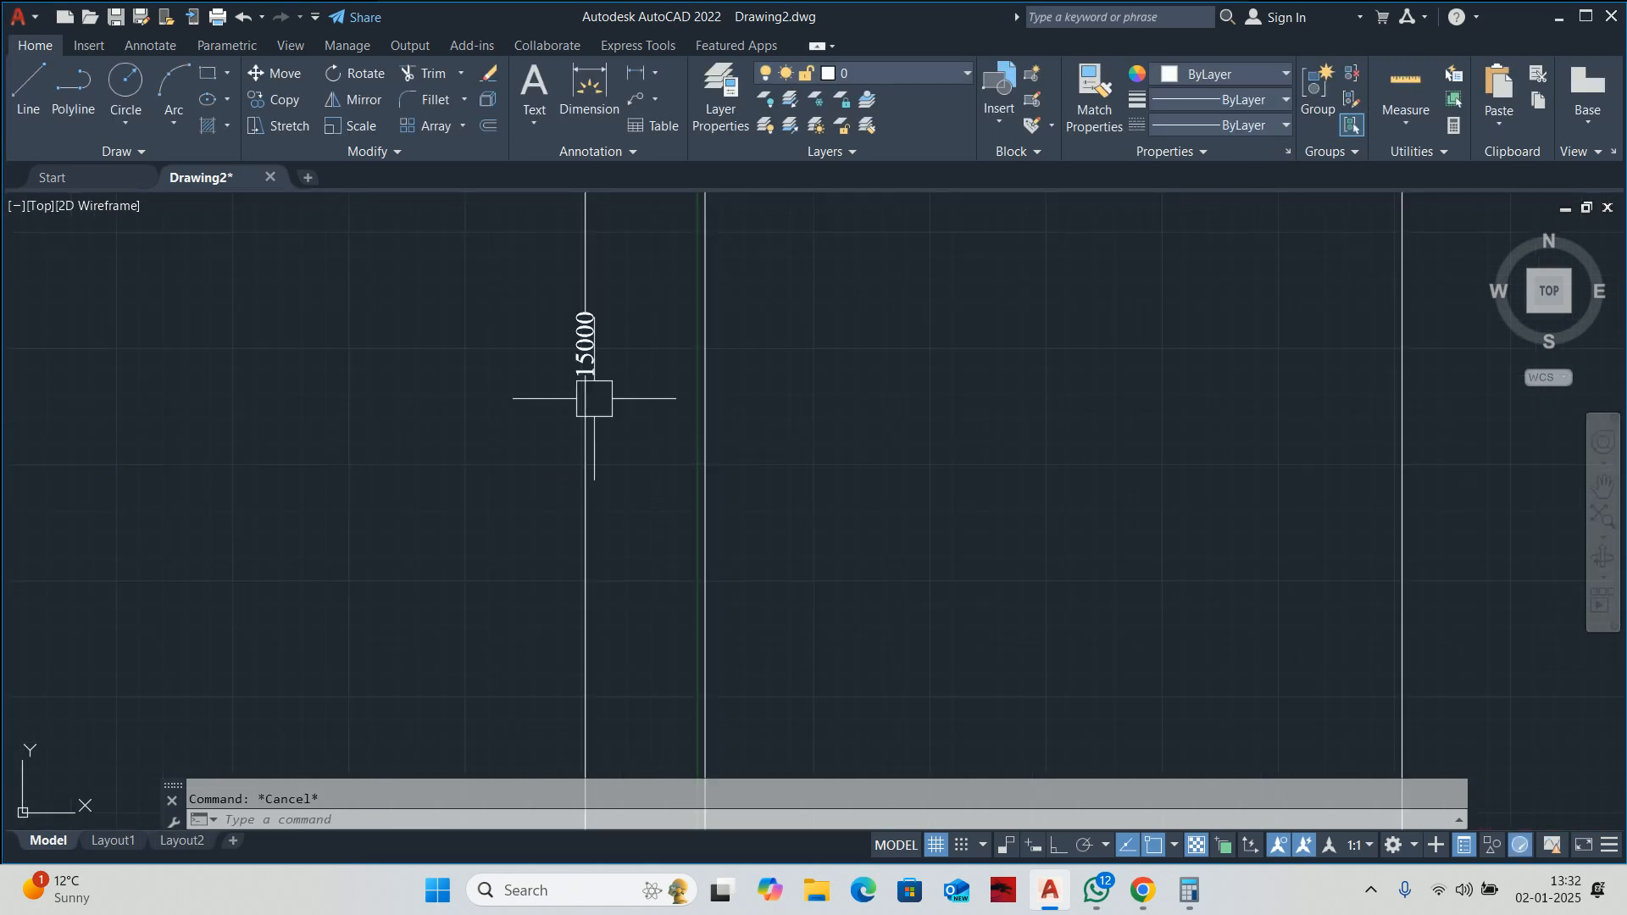
{"action": "scroll", "coordinate": [571, 337], "scroll_direction": "down", "scroll_amount": 3}
{"action": "middle_click_drag", "start_coordinate": [687, 446], "coordinate": [676, 394]}
{"action": "type", "text": "dli"}
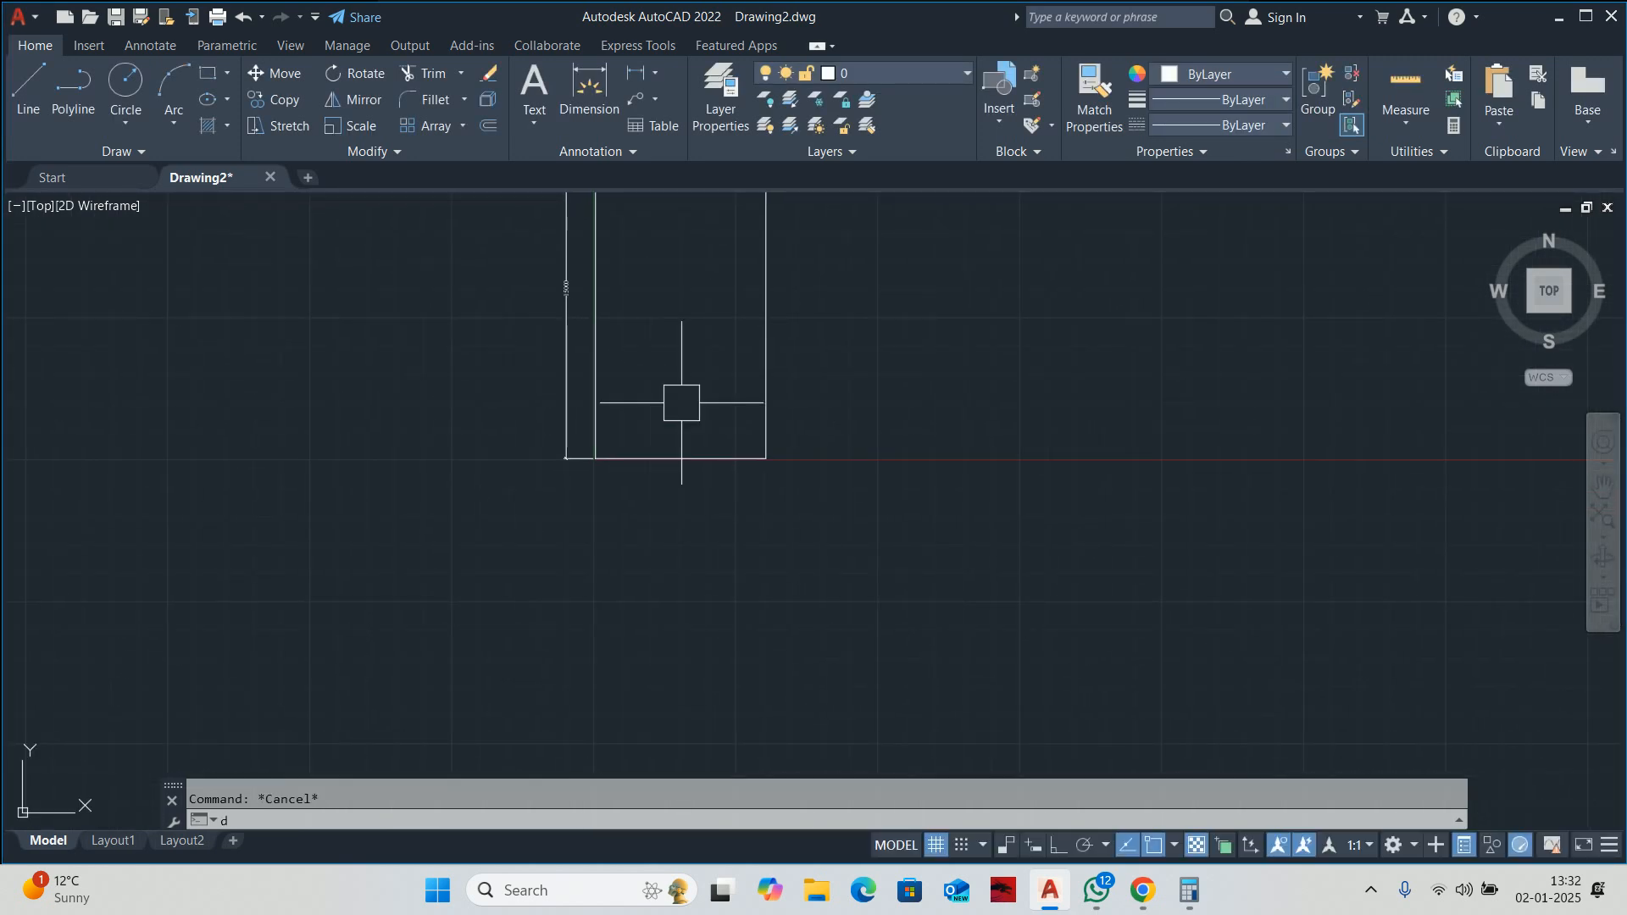
{"action": "key", "text": "Return"}
{"action": "scroll", "coordinate": [671, 430], "scroll_direction": "up", "scroll_amount": 2}
{"action": "key", "text": "Return"}
{"action": "left_click", "coordinate": [677, 474]}
{"action": "scroll", "coordinate": [677, 474], "scroll_direction": "up", "scroll_amount": 4}
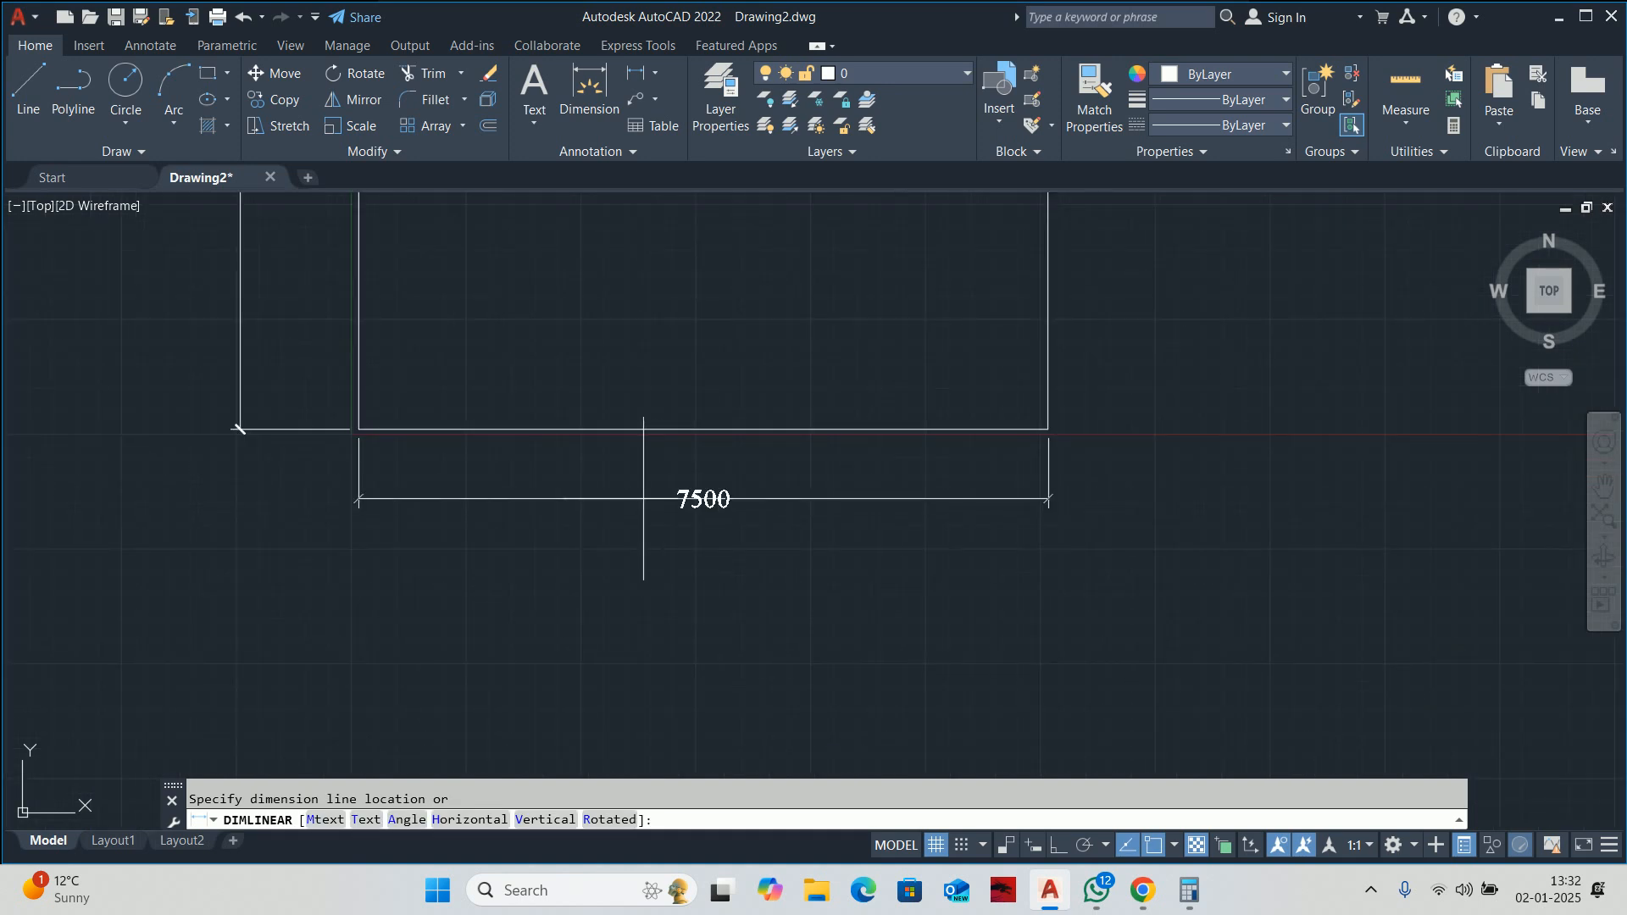
{"action": "left_click", "coordinate": [644, 498]}
{"action": "key", "text": "Escape"}
{"action": "scroll", "coordinate": [648, 484], "scroll_direction": "down", "scroll_amount": 2}
{"action": "middle_click_drag", "start_coordinate": [648, 484], "coordinate": [746, 545]}
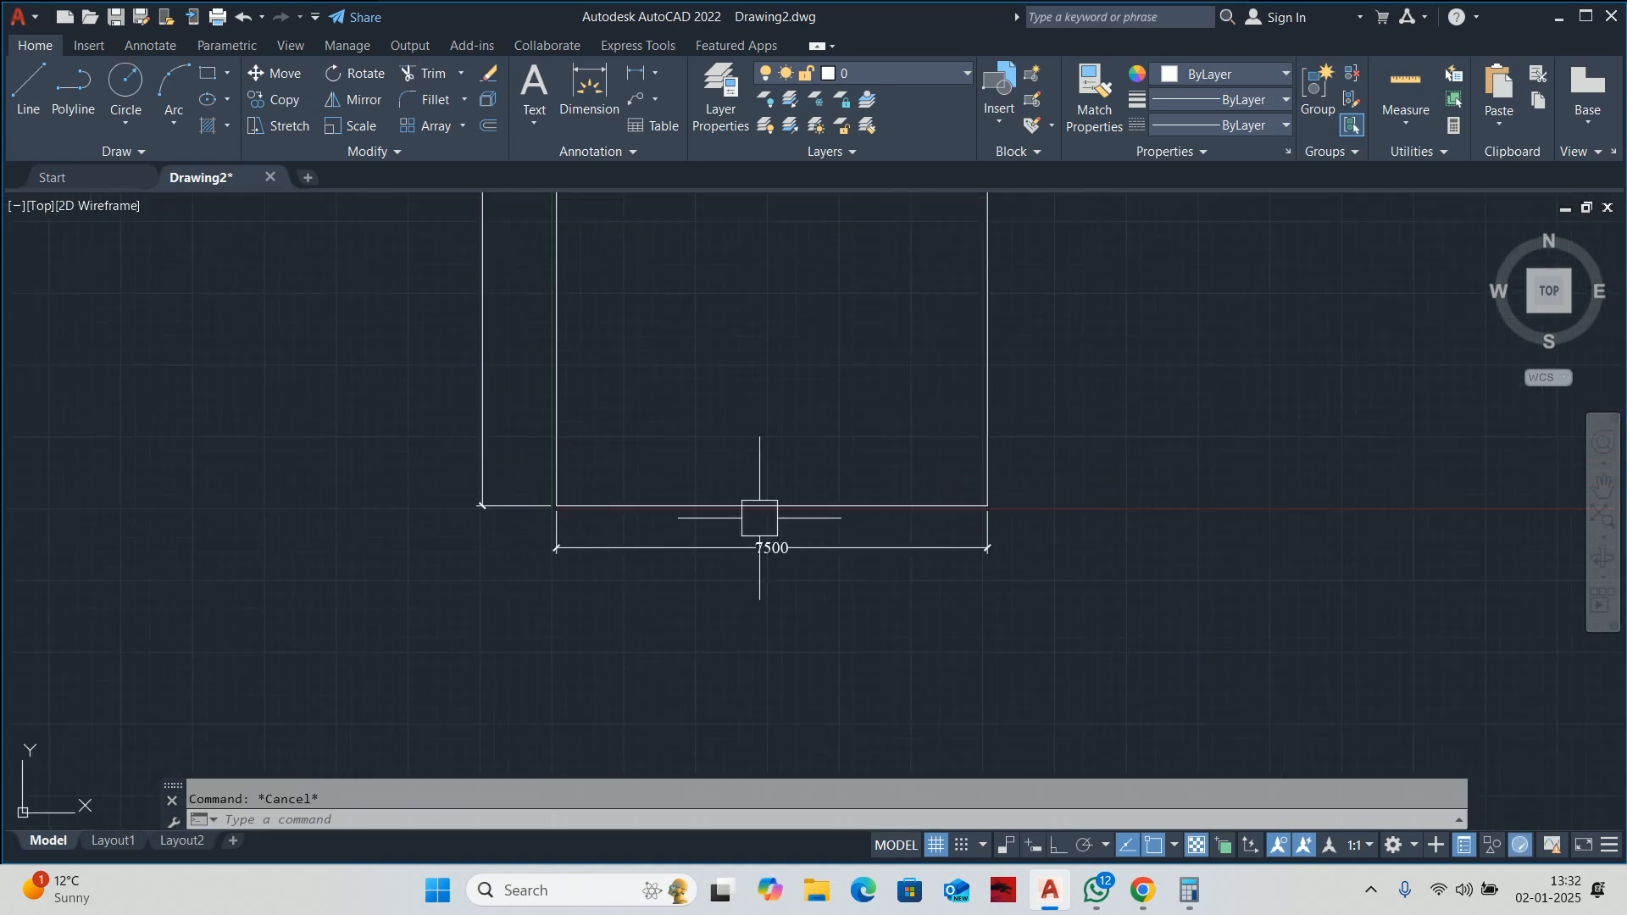
Set the global linetype scale factor to 50, trying 10 and 25 first.
{"action": "type", "text": "lts"}
{"action": "key", "text": "Return"}
{"action": "type", "text": "10"}
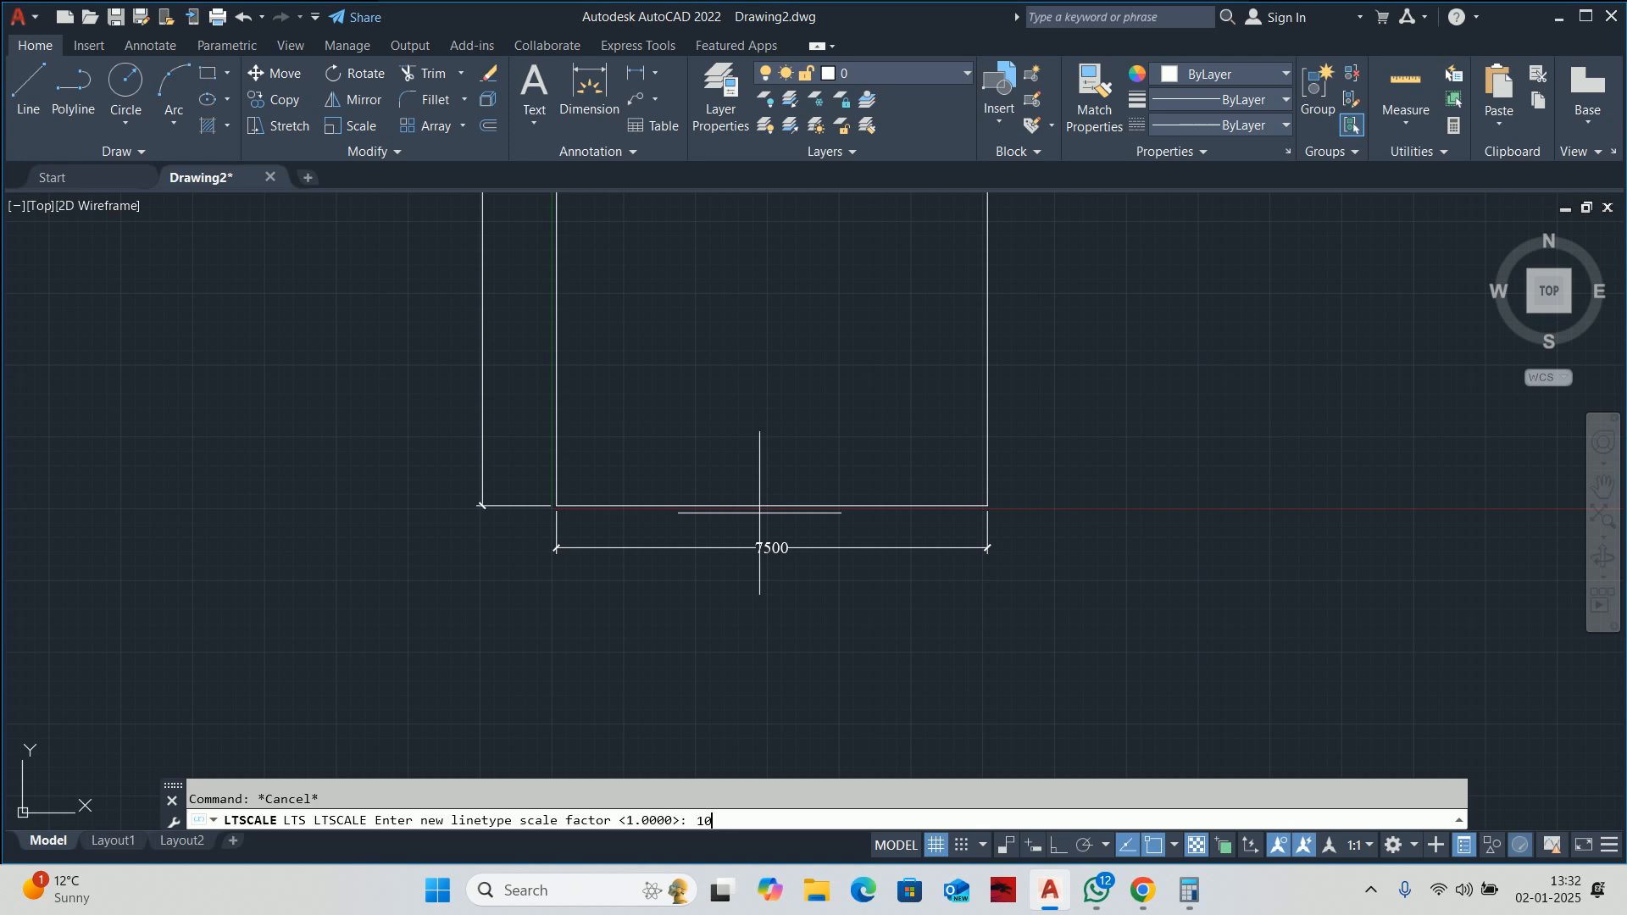
{"action": "key", "text": "Return"}
{"action": "key", "text": "Return"}
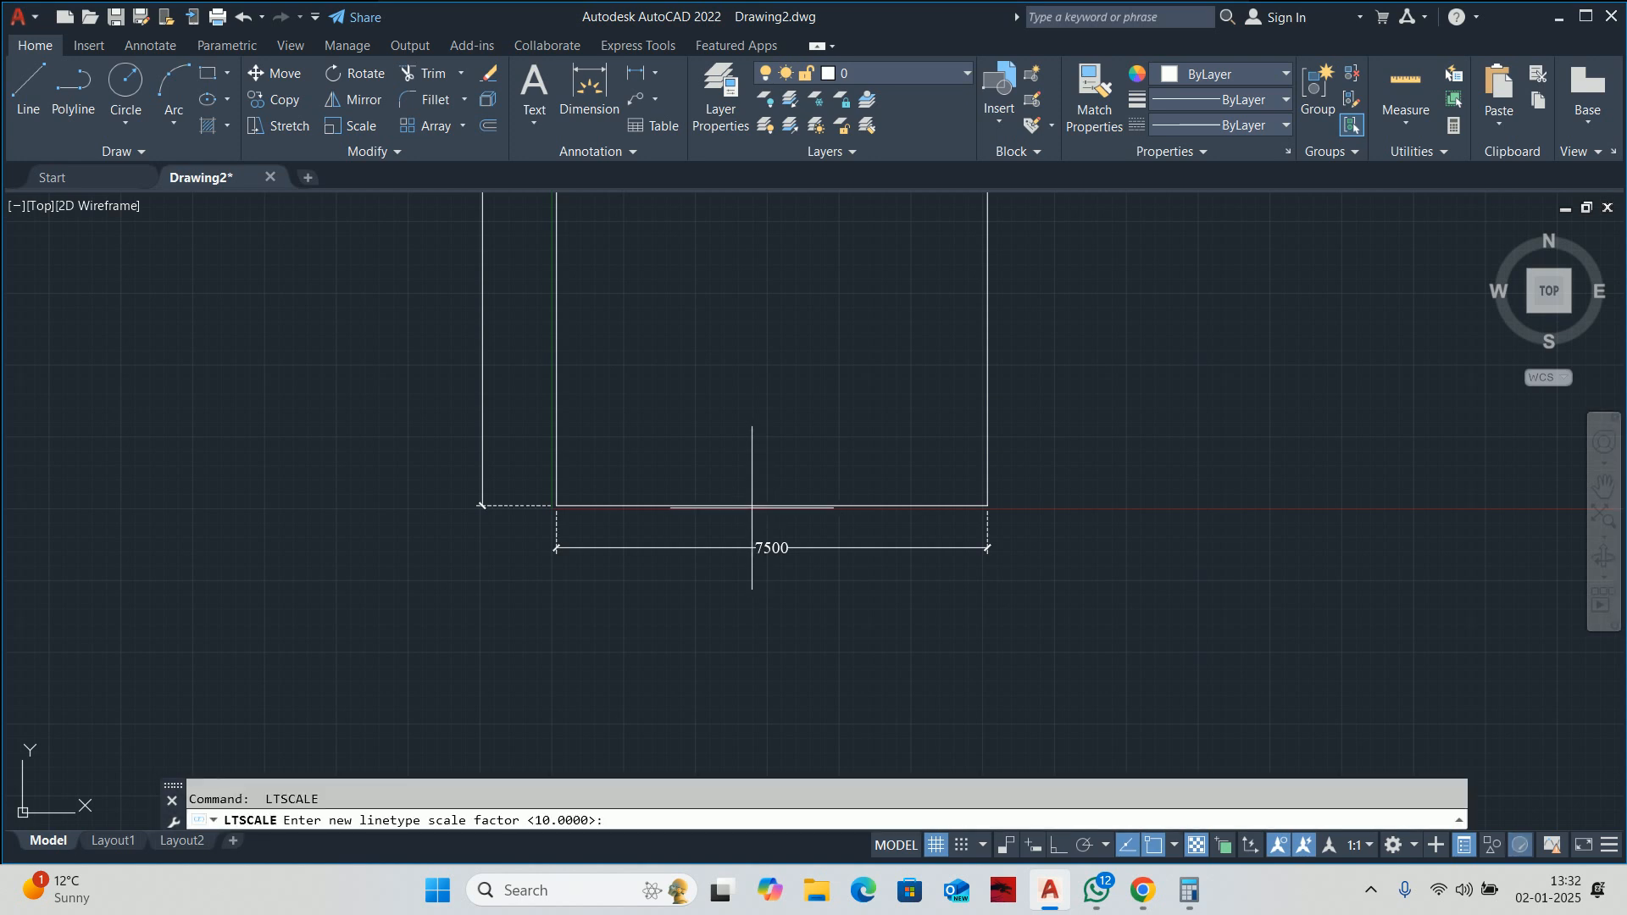
{"action": "type", "text": "25"}
{"action": "key", "text": "Return"}
{"action": "key", "text": "Return"}
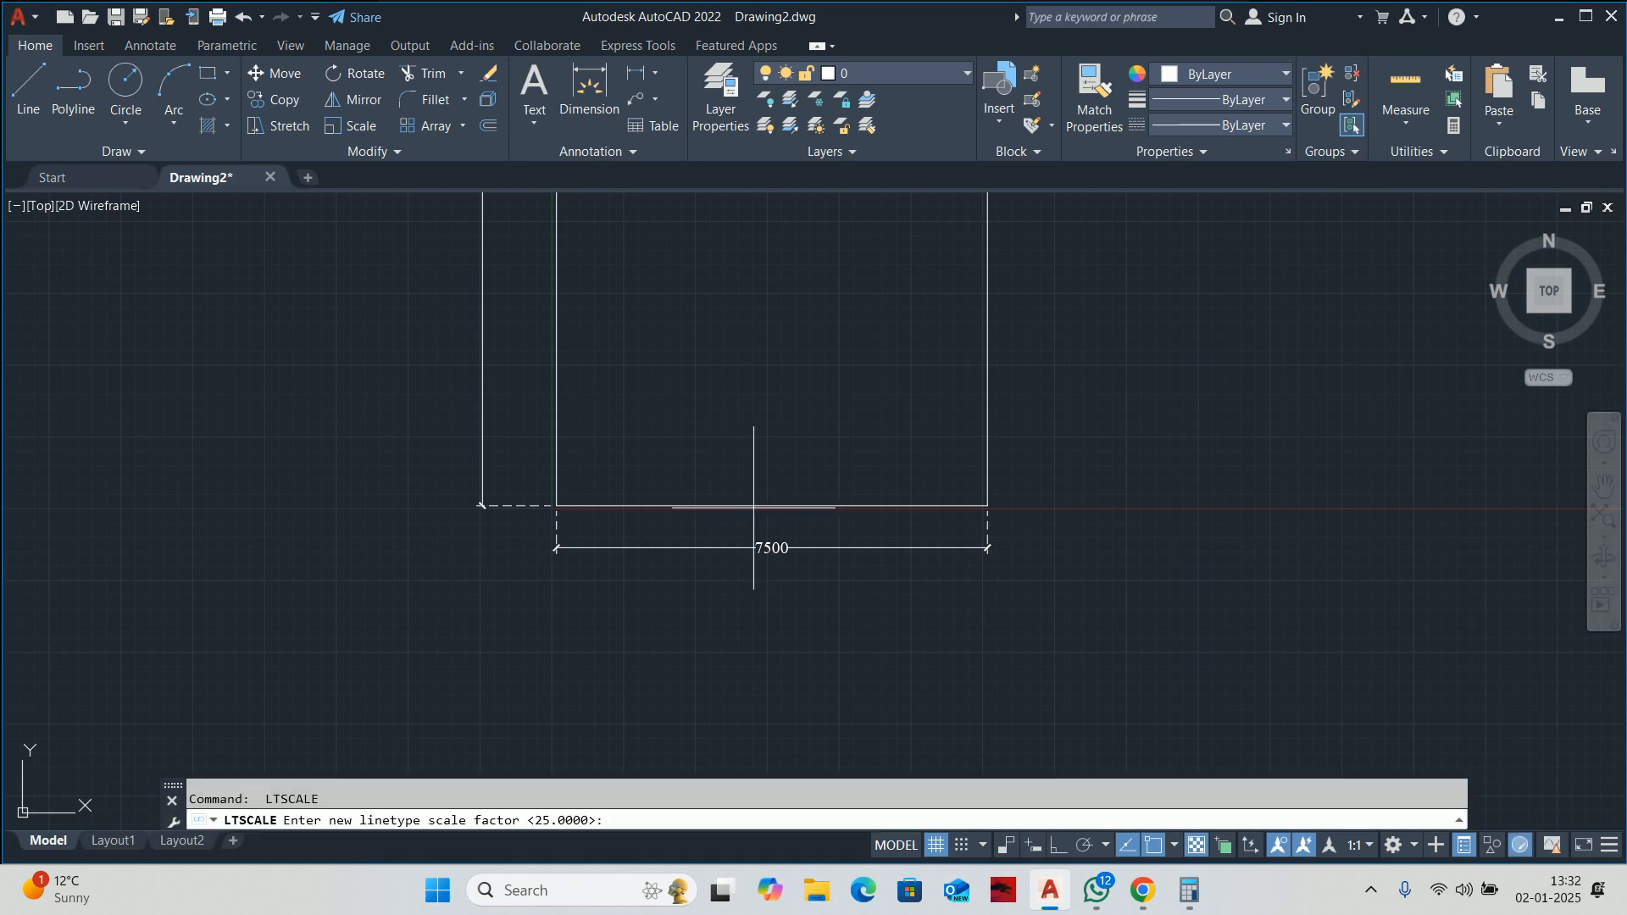
{"action": "type", "text": "50"}
{"action": "key", "text": "Return"}
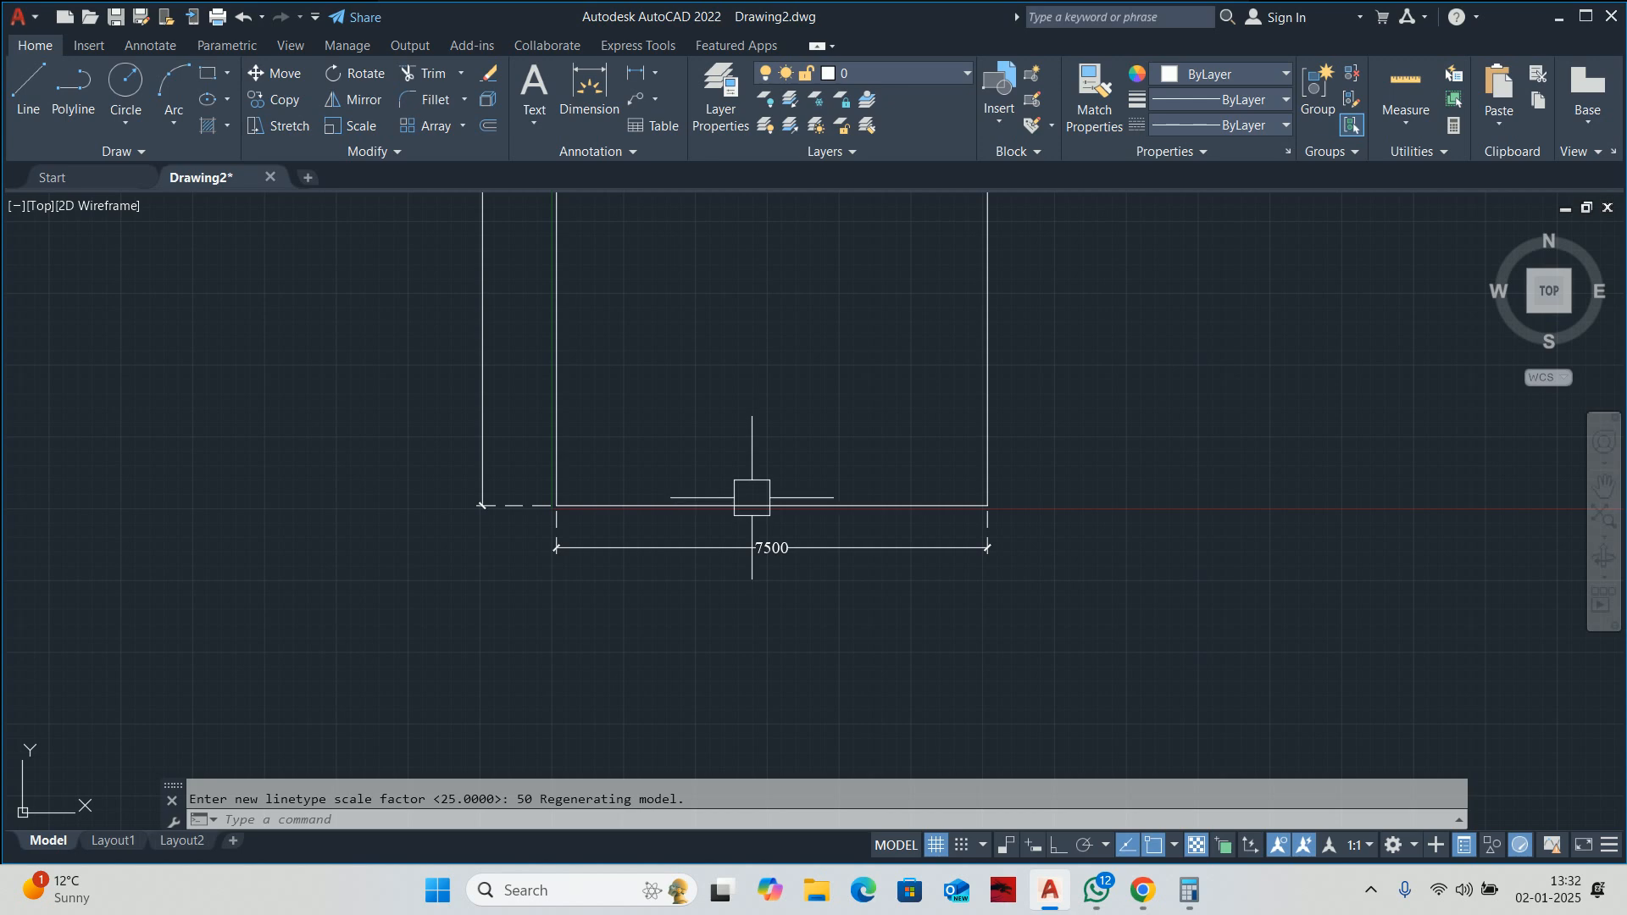
{"action": "key", "text": "Escape"}
Examine the plot's two dimensions and their dashed extension lines.
{"action": "scroll", "coordinate": [785, 451], "scroll_direction": "down", "scroll_amount": 4}
{"action": "middle_click_drag", "start_coordinate": [785, 451], "coordinate": [763, 658]}
{"action": "scroll", "coordinate": [773, 462], "scroll_direction": "up", "scroll_amount": 2}
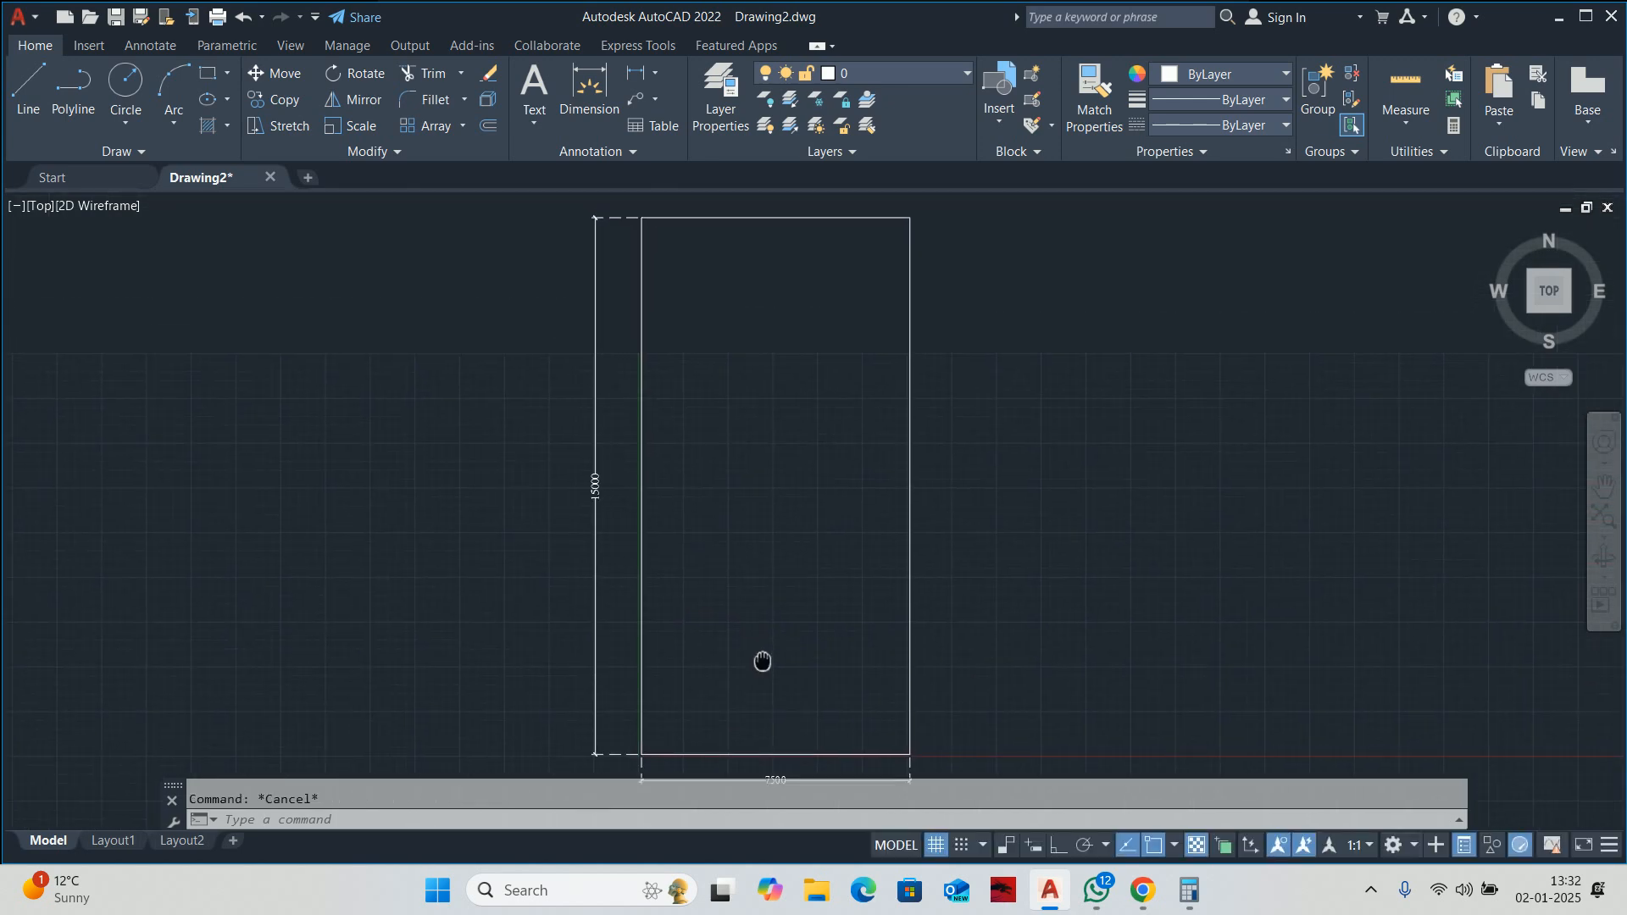
{"action": "middle_click_drag", "start_coordinate": [748, 592], "coordinate": [718, 482]}
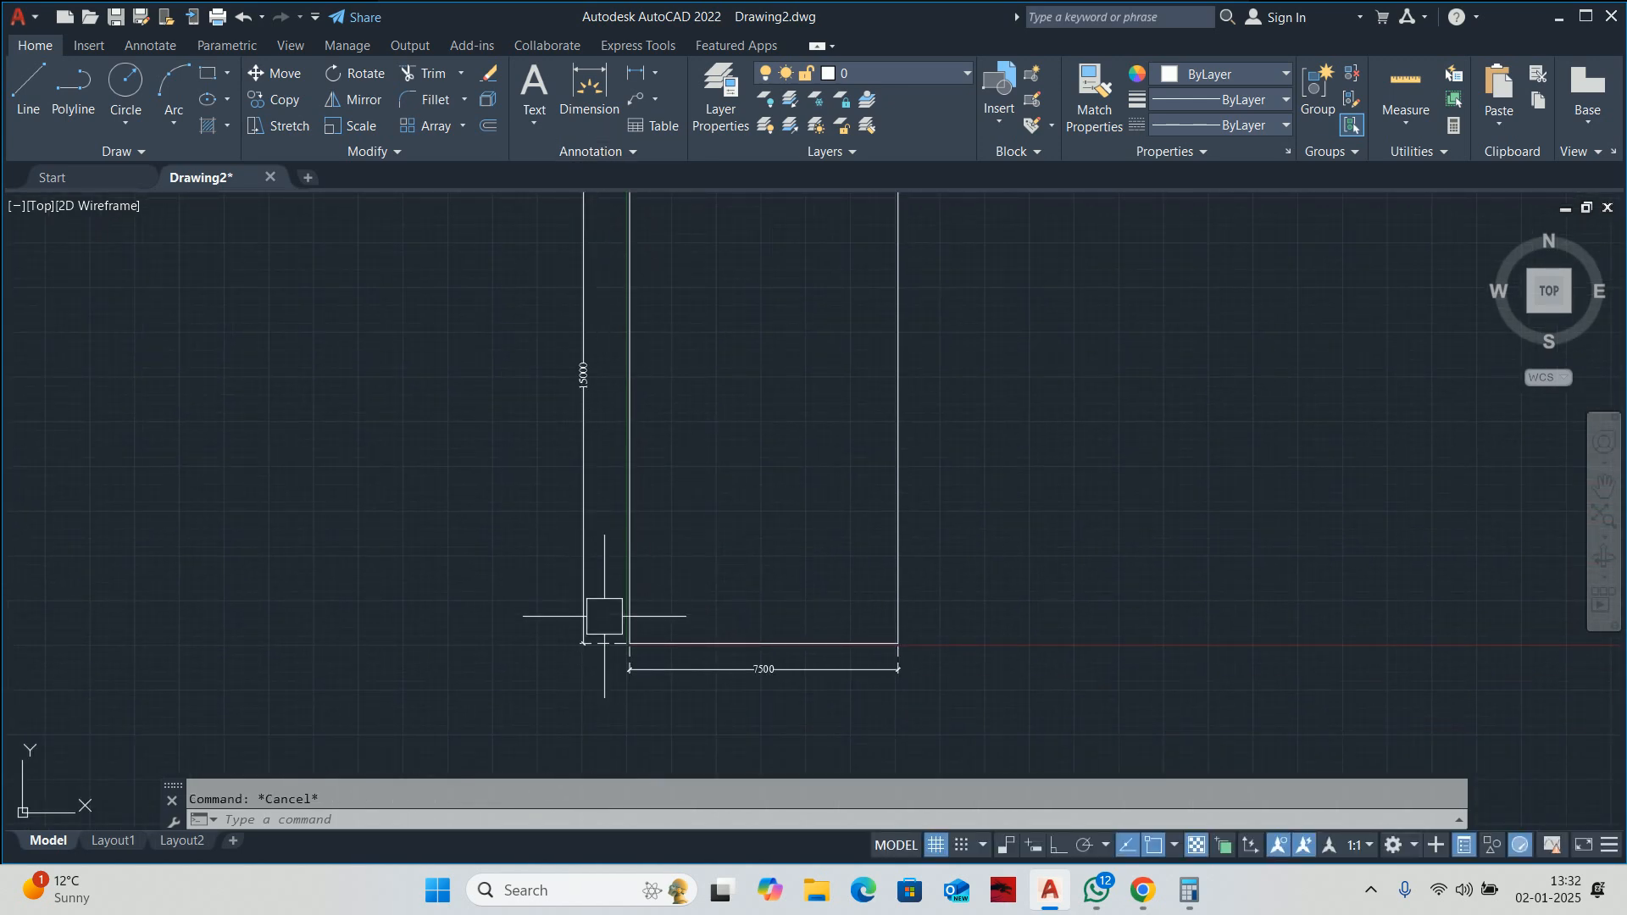
{"action": "scroll", "coordinate": [733, 624], "scroll_direction": "up", "scroll_amount": 2}
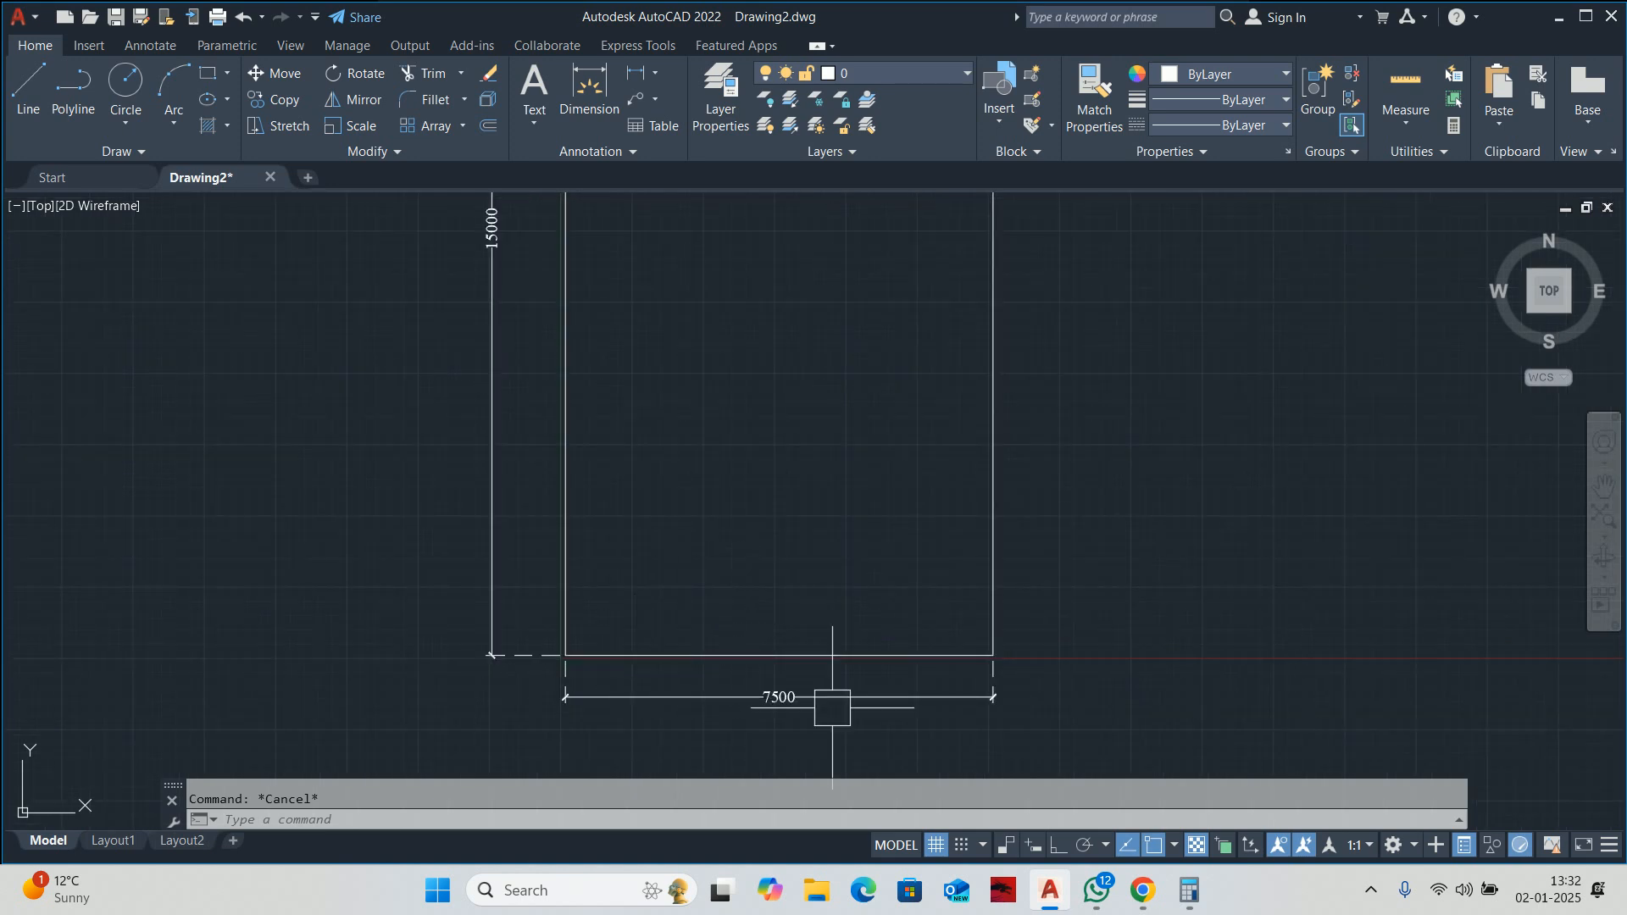
{"action": "mouse_move", "coordinate": [811, 664]}
{"action": "middle_mouse_down"}
{"action": "mouse_move", "coordinate": [777, 621]}
{"action": "mouse_move", "coordinate": [799, 593]}
{"action": "middle_mouse_up"}
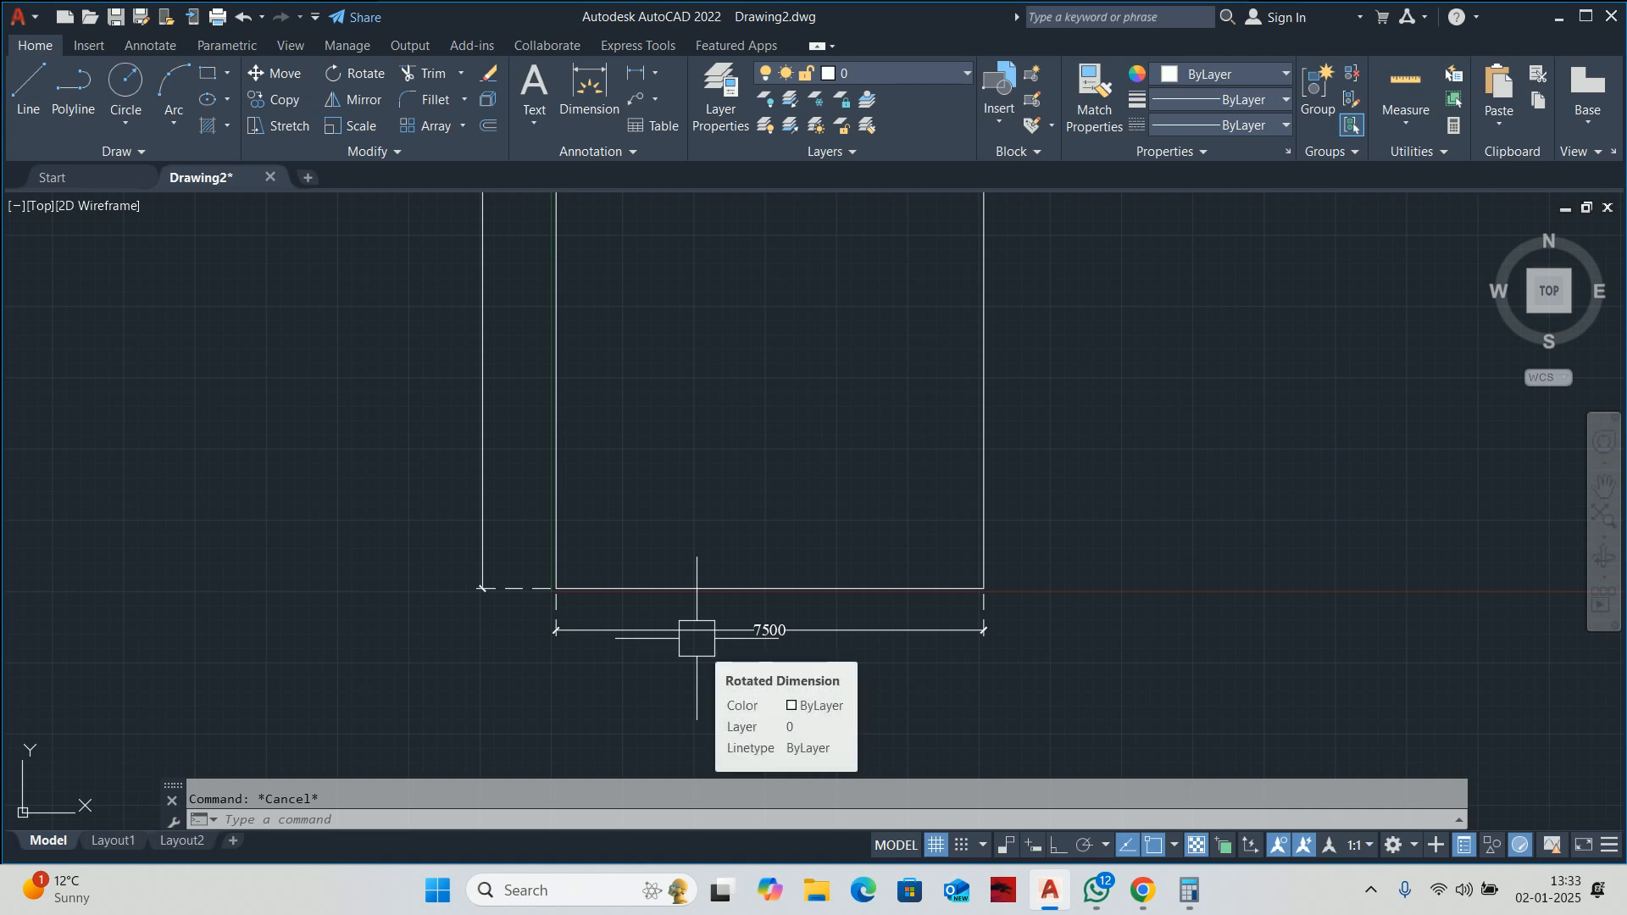
{"action": "middle_click_drag", "start_coordinate": [753, 634], "coordinate": [758, 578]}
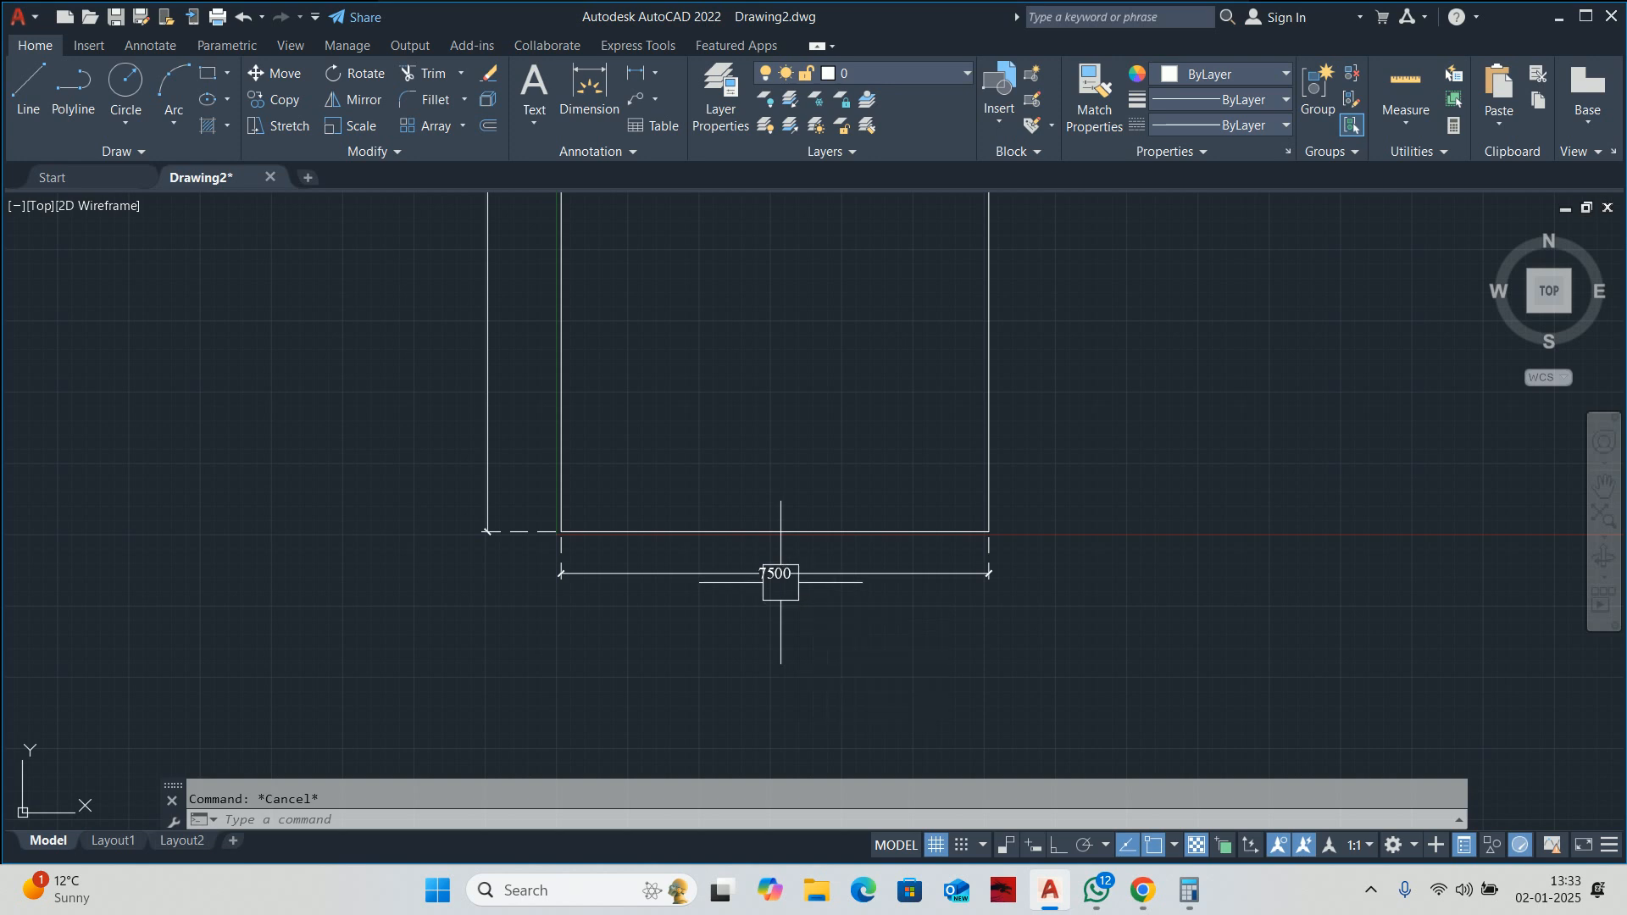
{"action": "scroll", "coordinate": [780, 582], "scroll_direction": "up", "scroll_amount": 2}
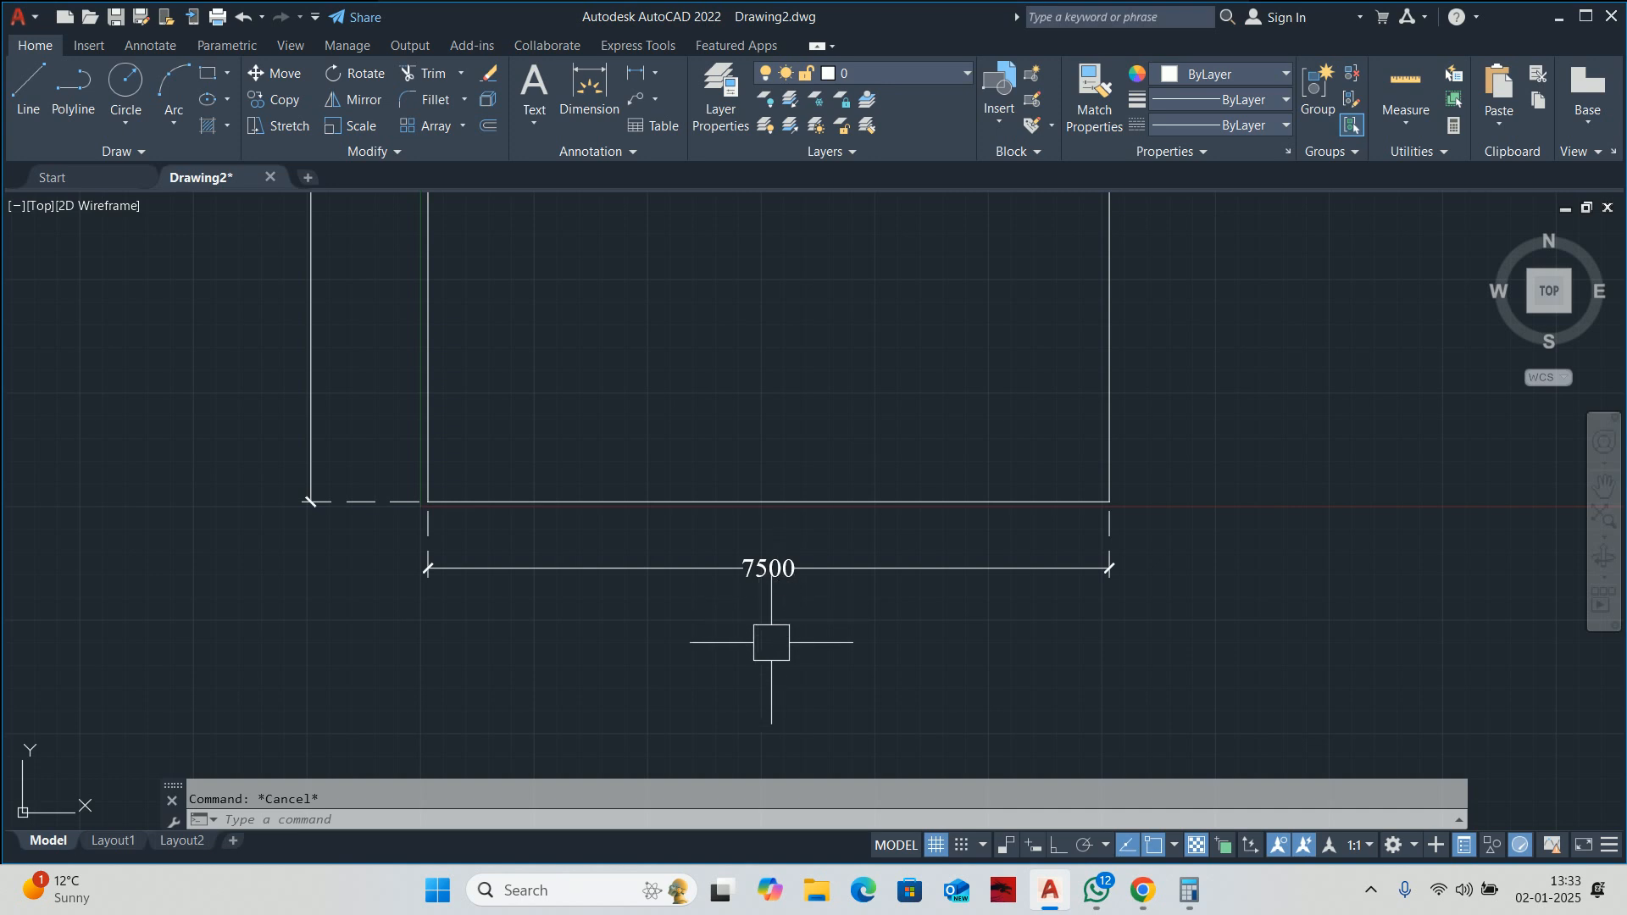
Decline the incoming call and create a new dimension style named Dual based on ISO-25.
{"action": "type", "text": "d"}
{"action": "key", "text": "Return"}
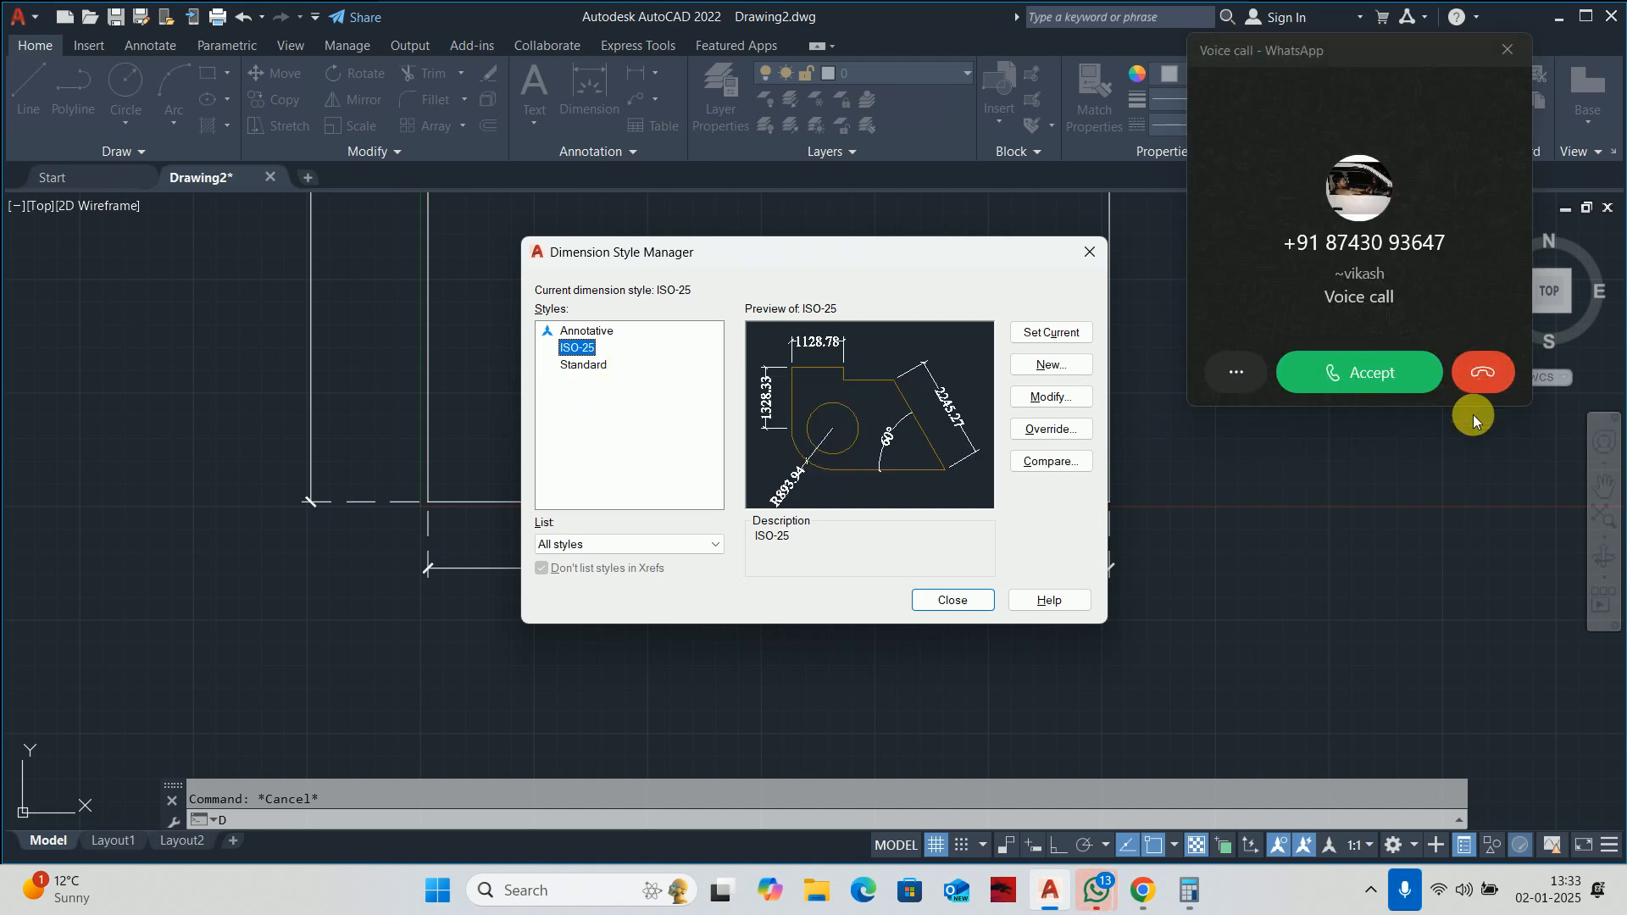
{"action": "left_click", "coordinate": [1482, 384]}
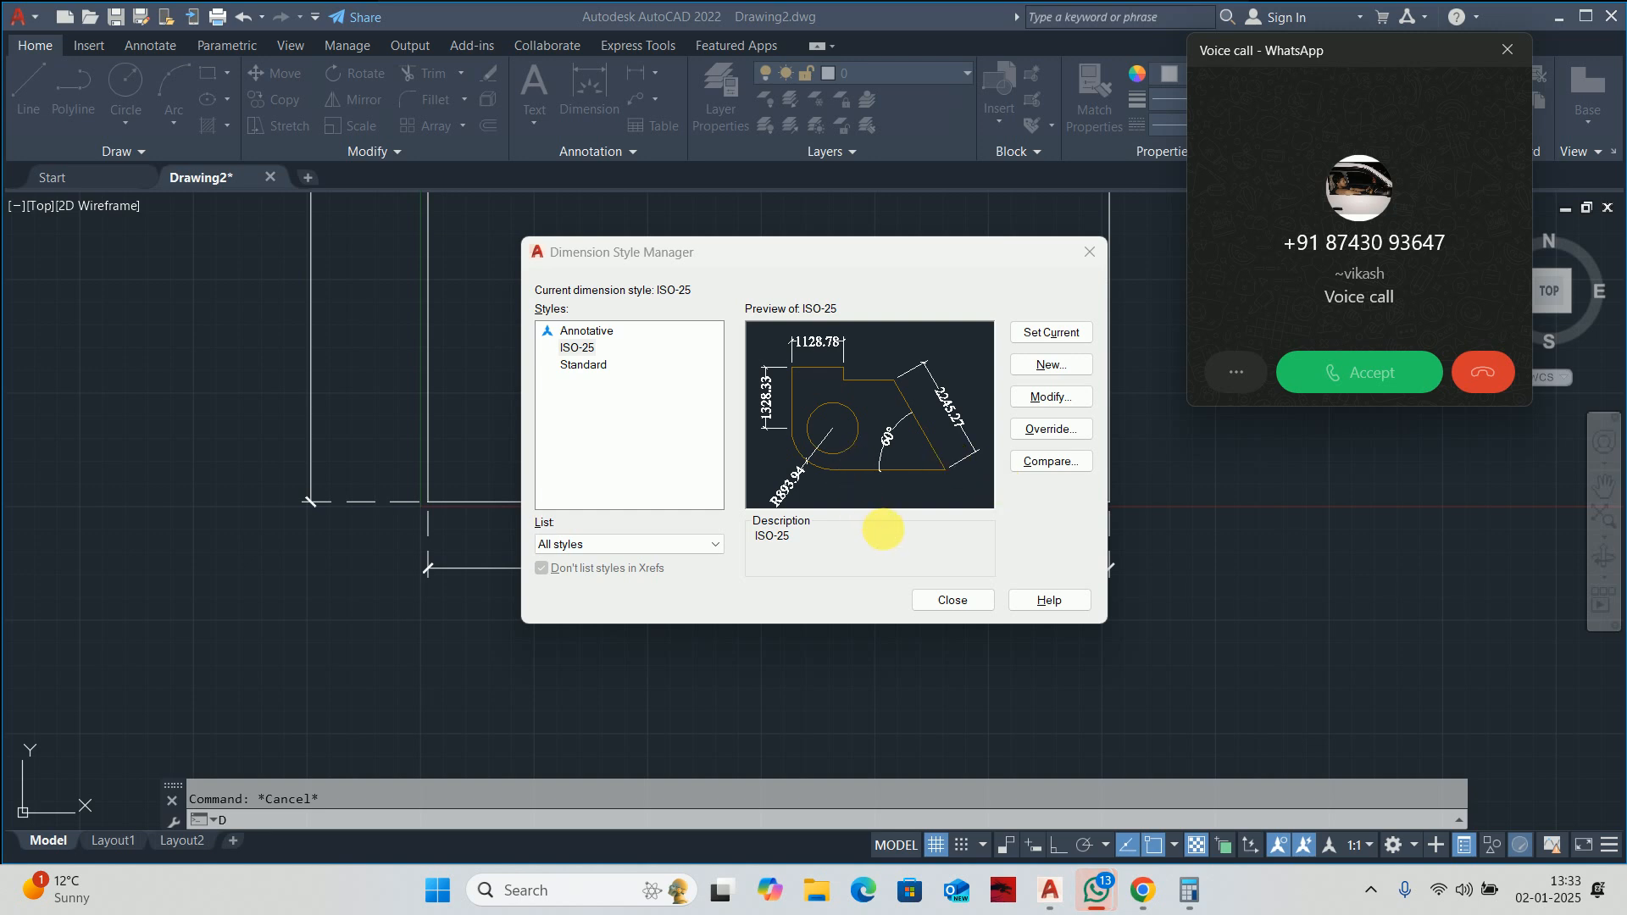
{"action": "left_click", "coordinate": [1050, 362]}
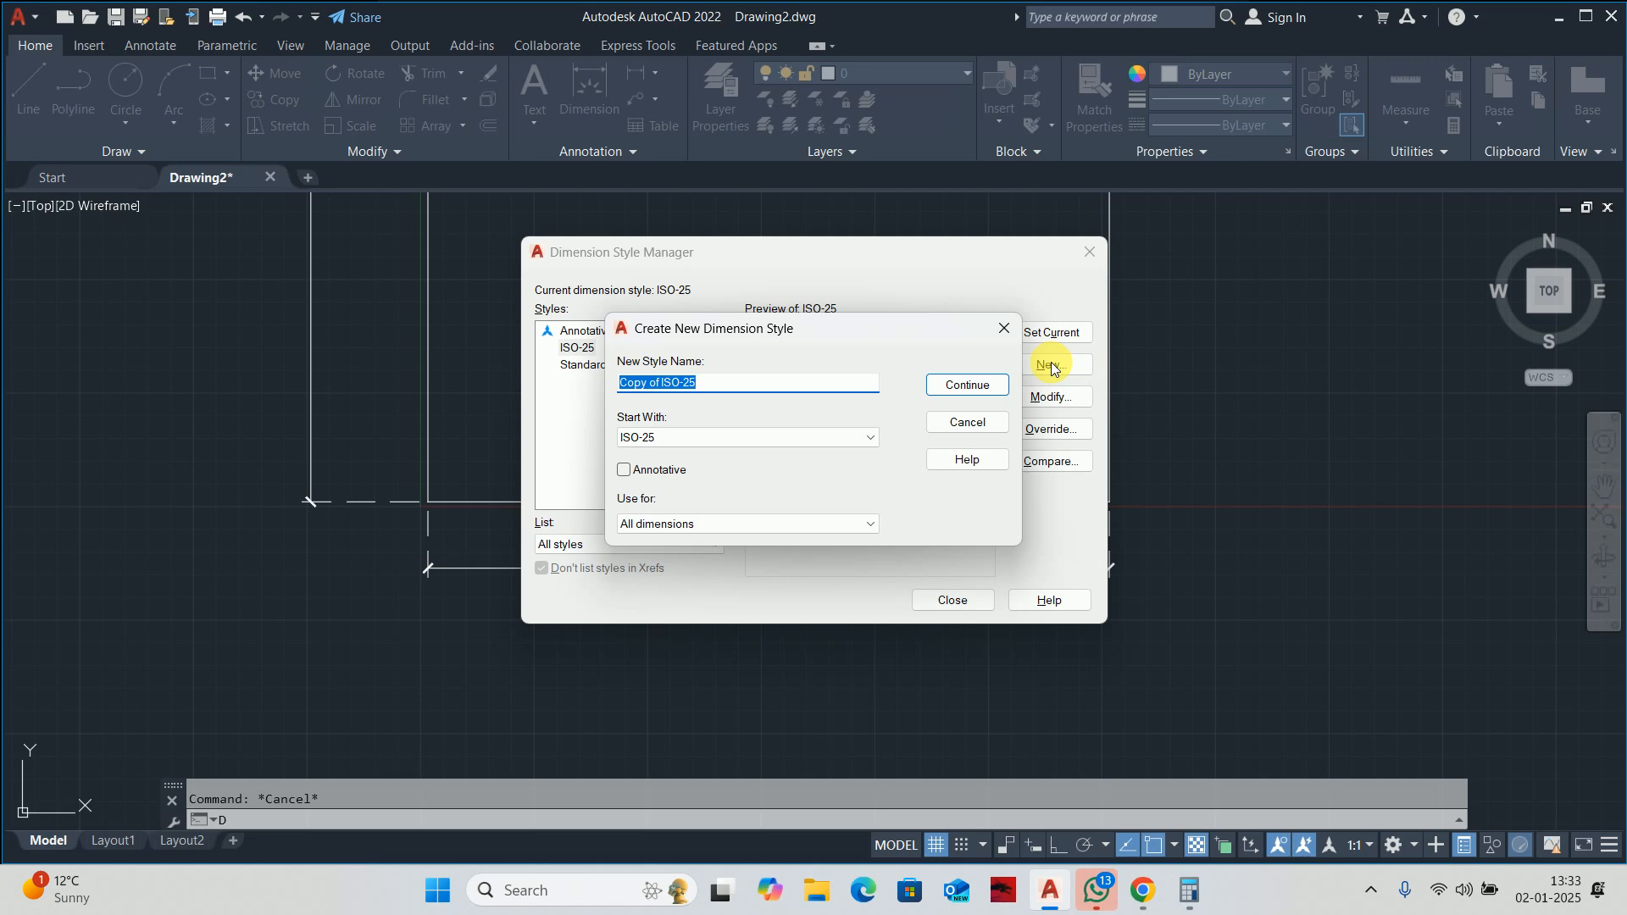
{"action": "type", "text": "Dual"}
{"action": "left_click", "coordinate": [967, 385]}
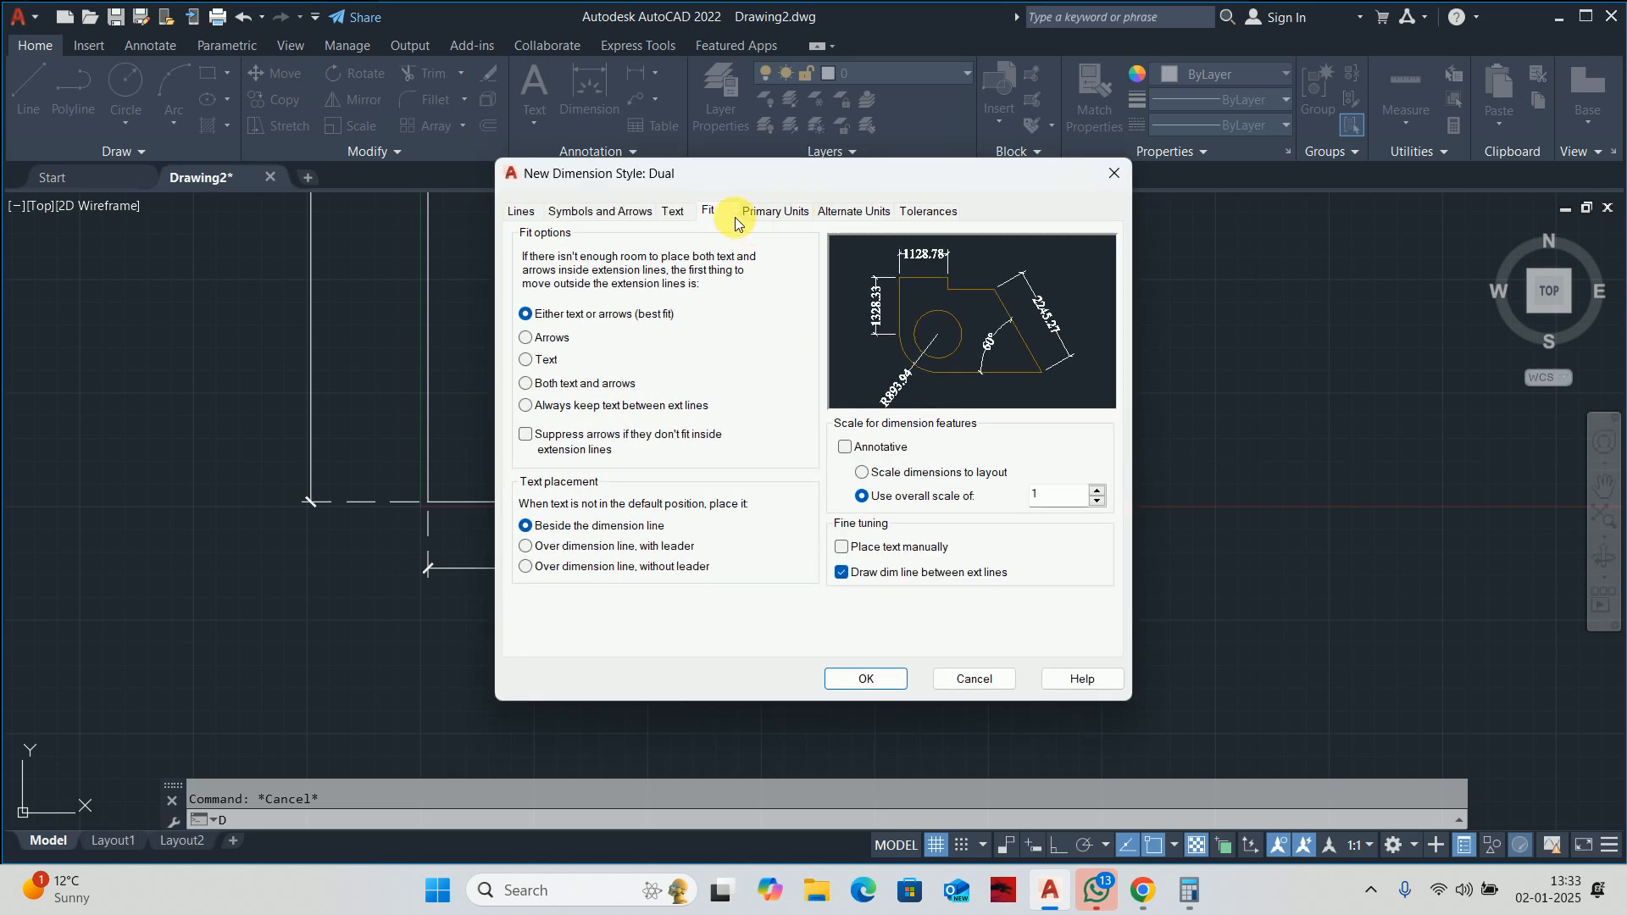
Display alternate units in the Dual style, with Engineering unit format and a precision of 0'-0.00".
{"action": "left_click", "coordinate": [837, 213]}
{"action": "left_click", "coordinate": [602, 242]}
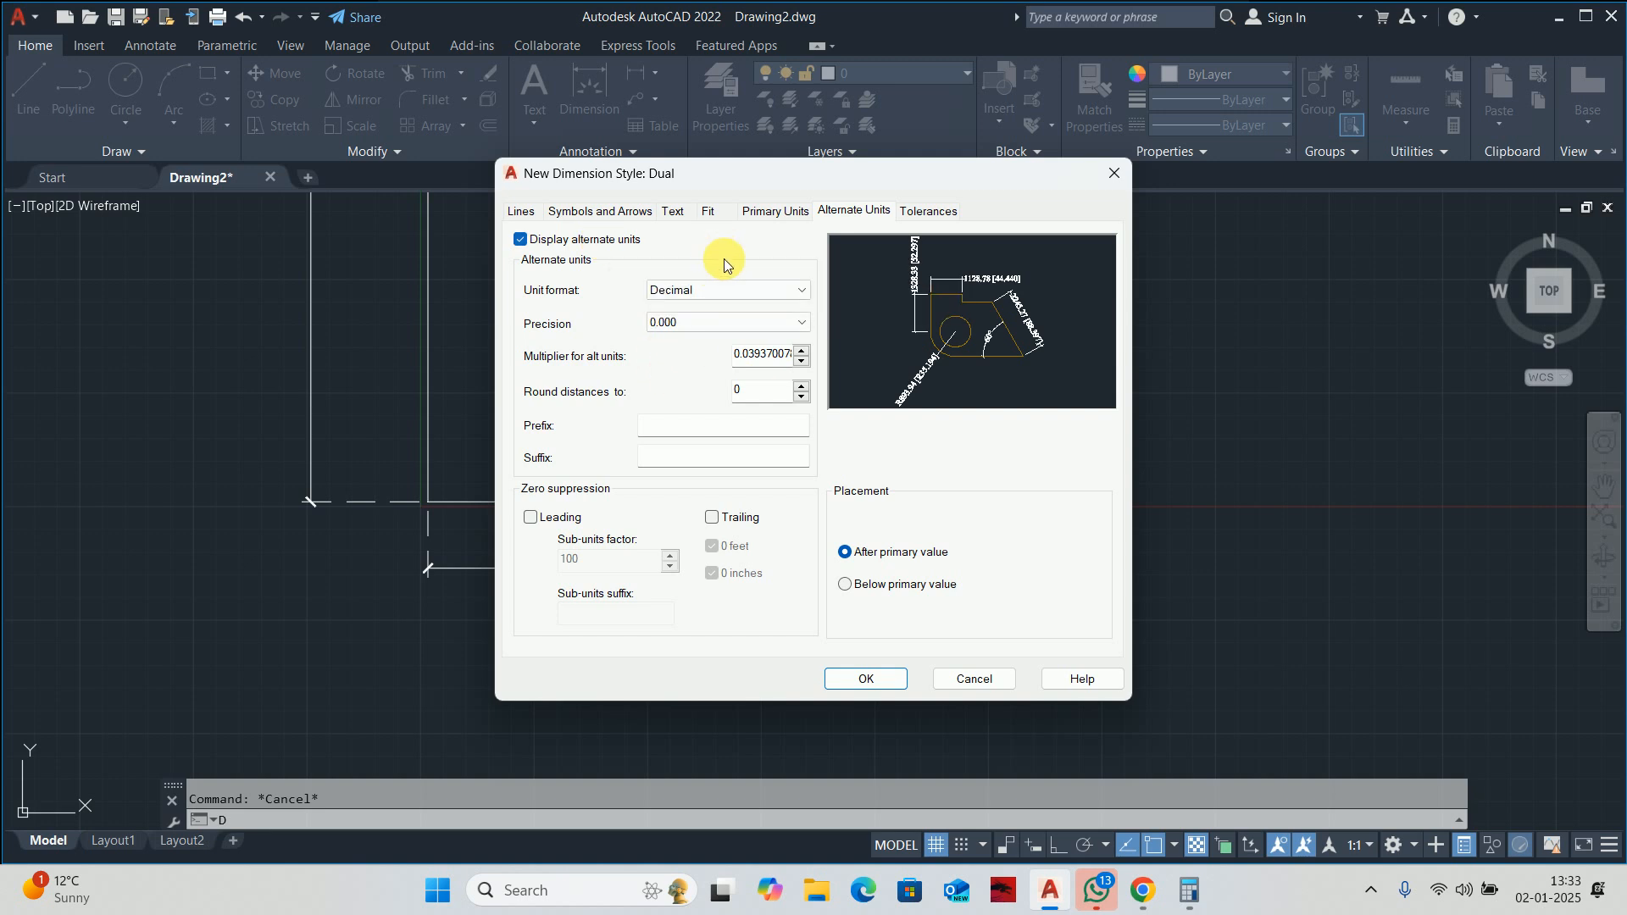
{"action": "left_click", "coordinate": [720, 288]}
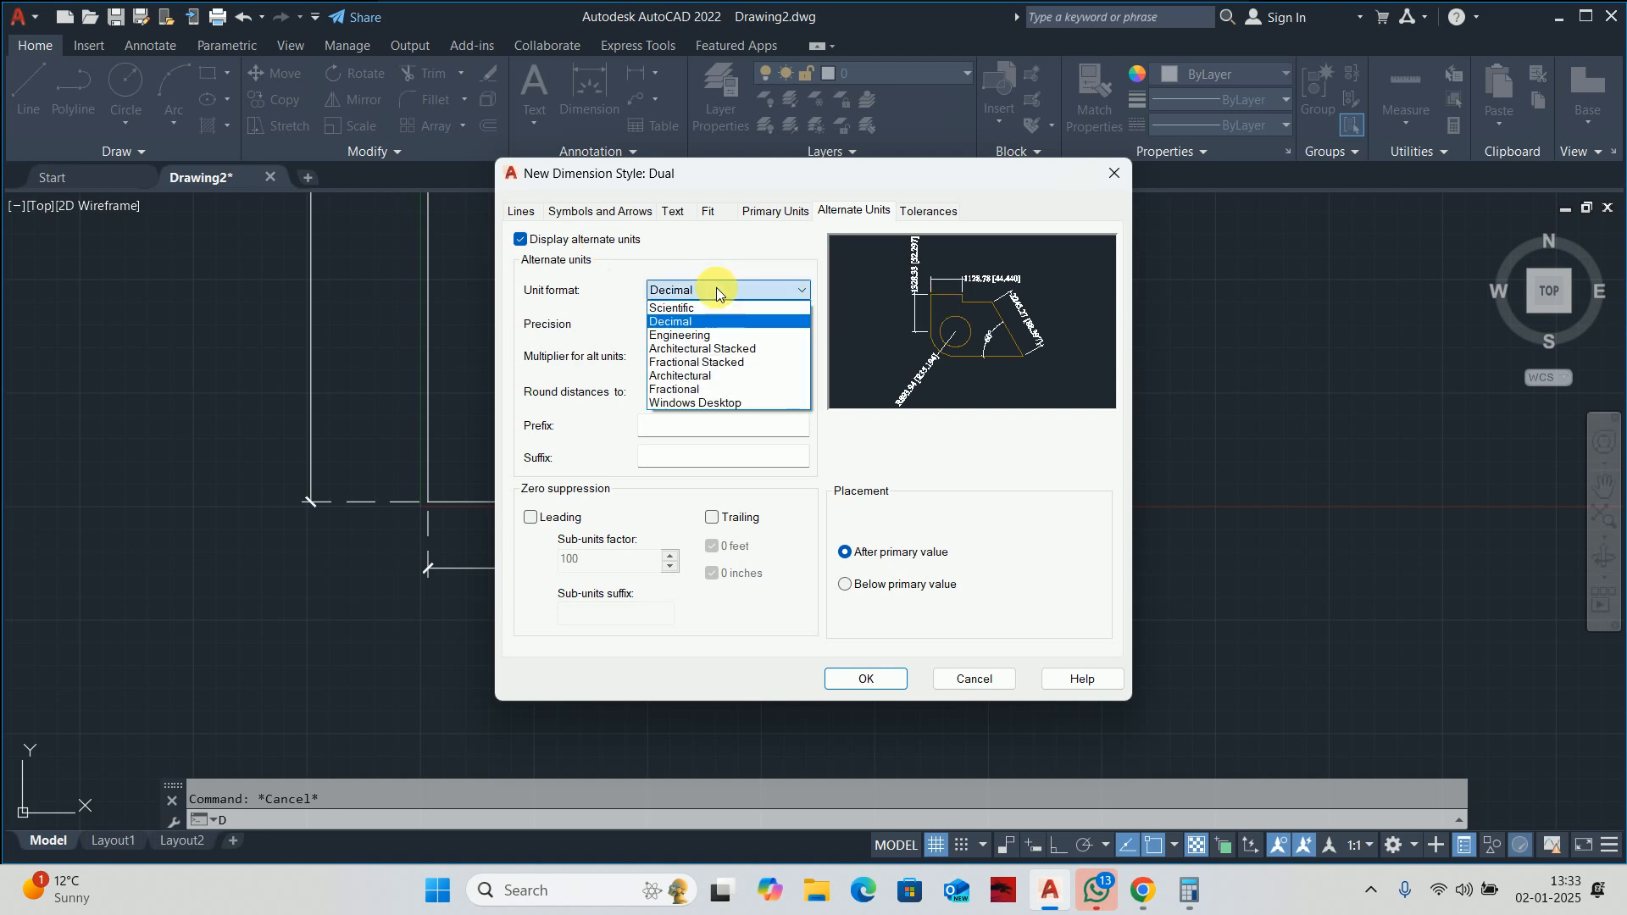
{"action": "left_click", "coordinate": [685, 335]}
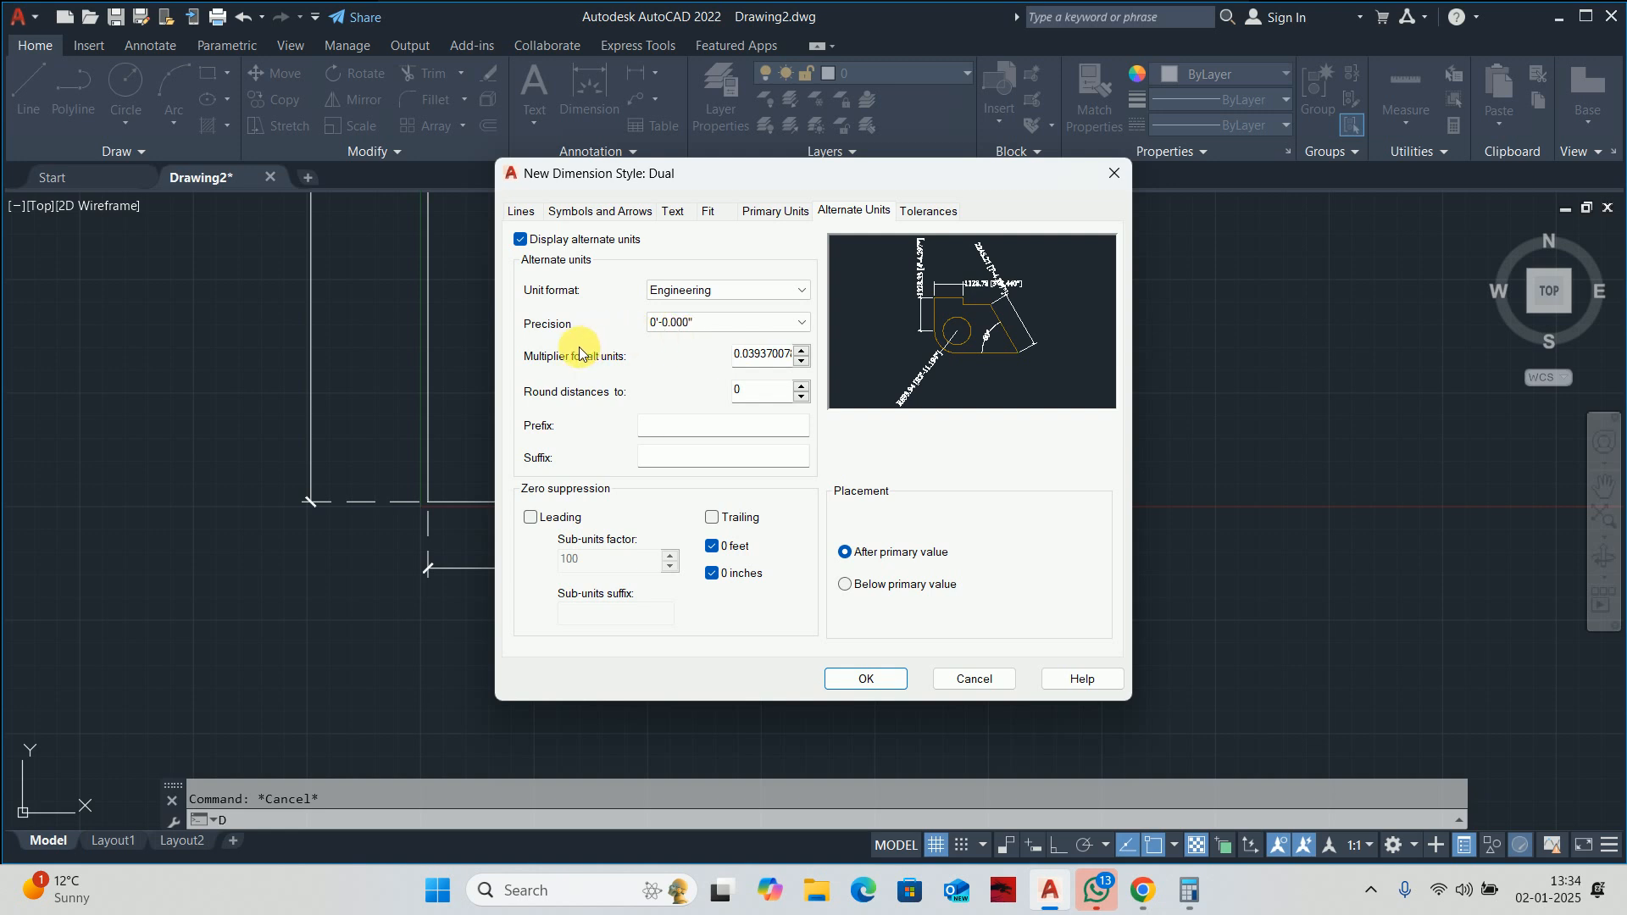
{"action": "left_click", "coordinate": [703, 322]}
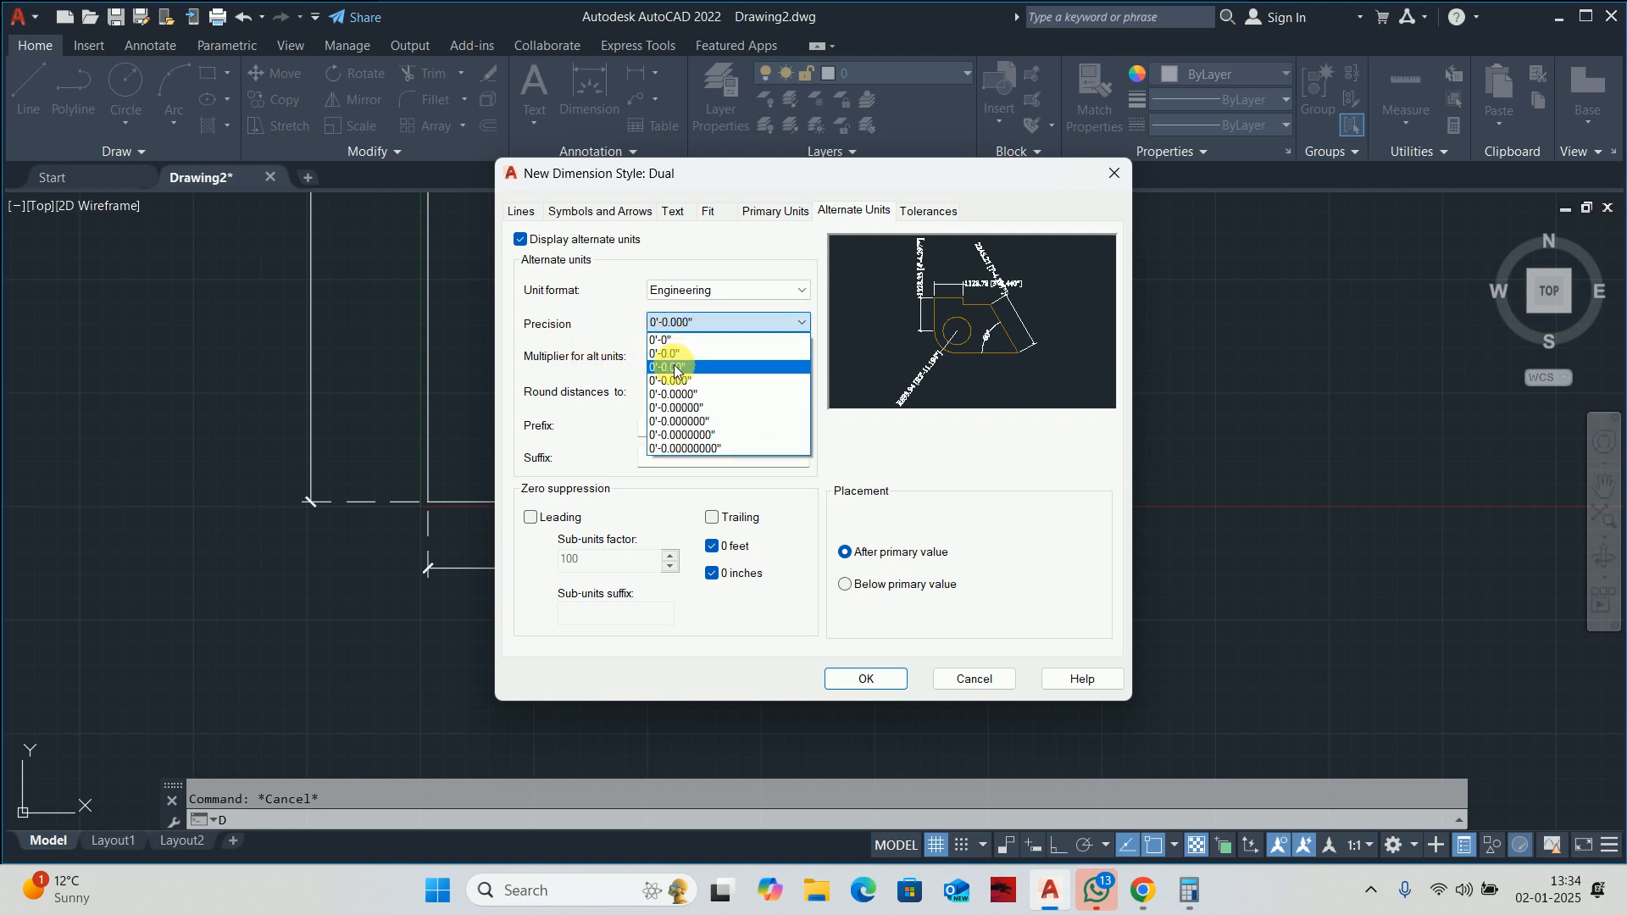
{"action": "left_click", "coordinate": [673, 367]}
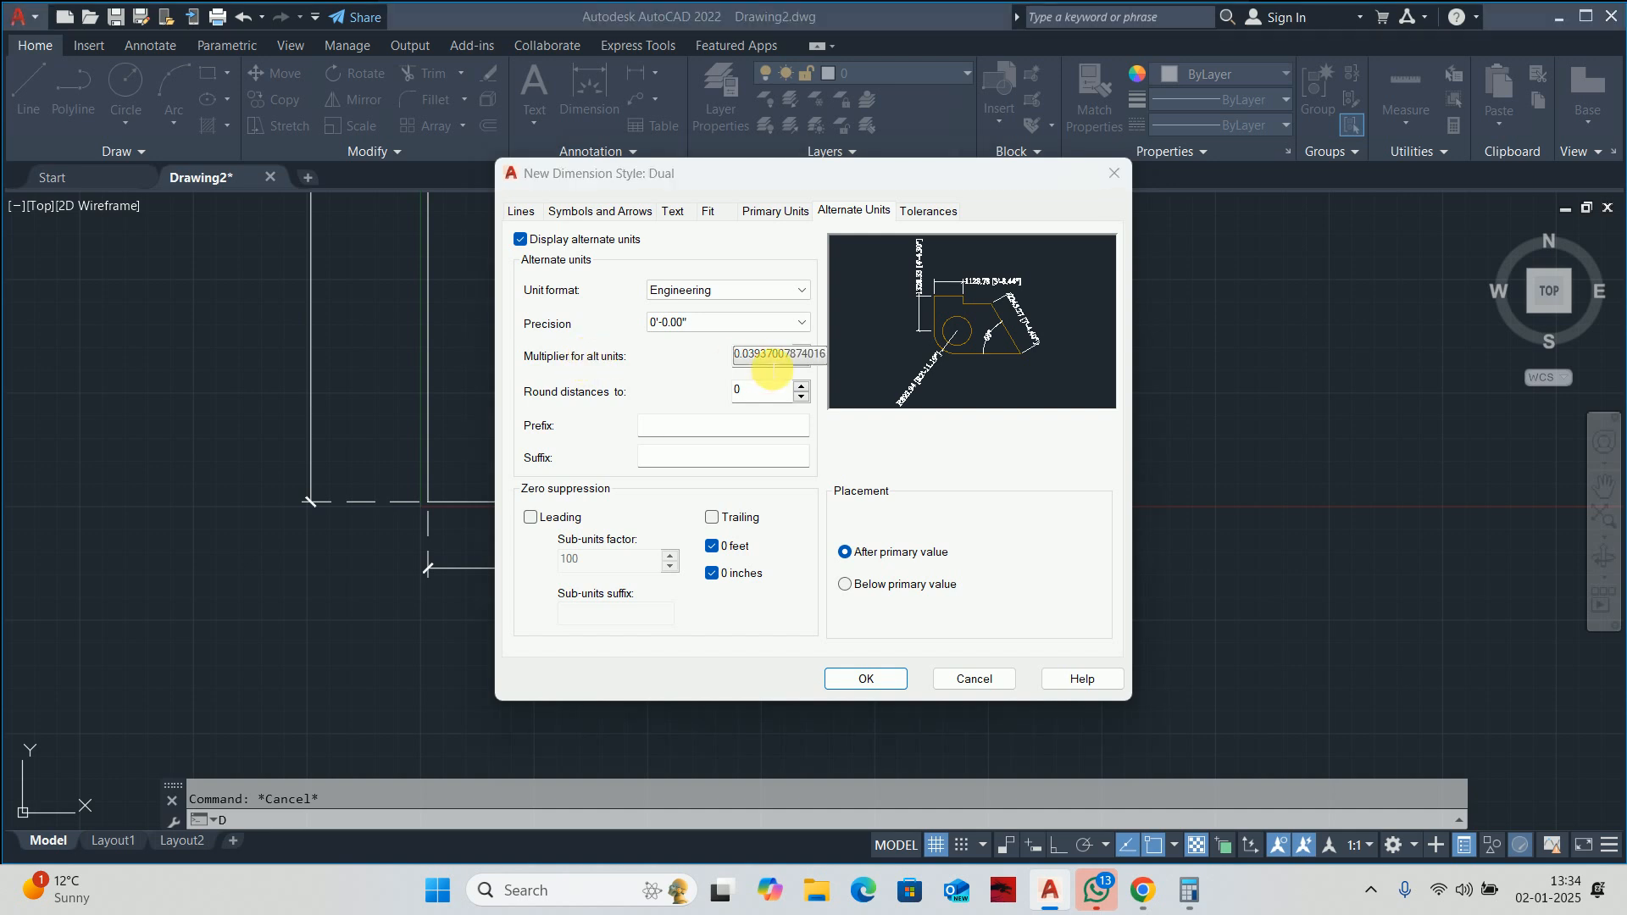
Switch to Calculator, compute 1 ÷ 25 for the millimetre-to-inch multiplier, and minimize it.
{"action": "key", "text": "super+r"}
{"action": "key", "text": "Return"}
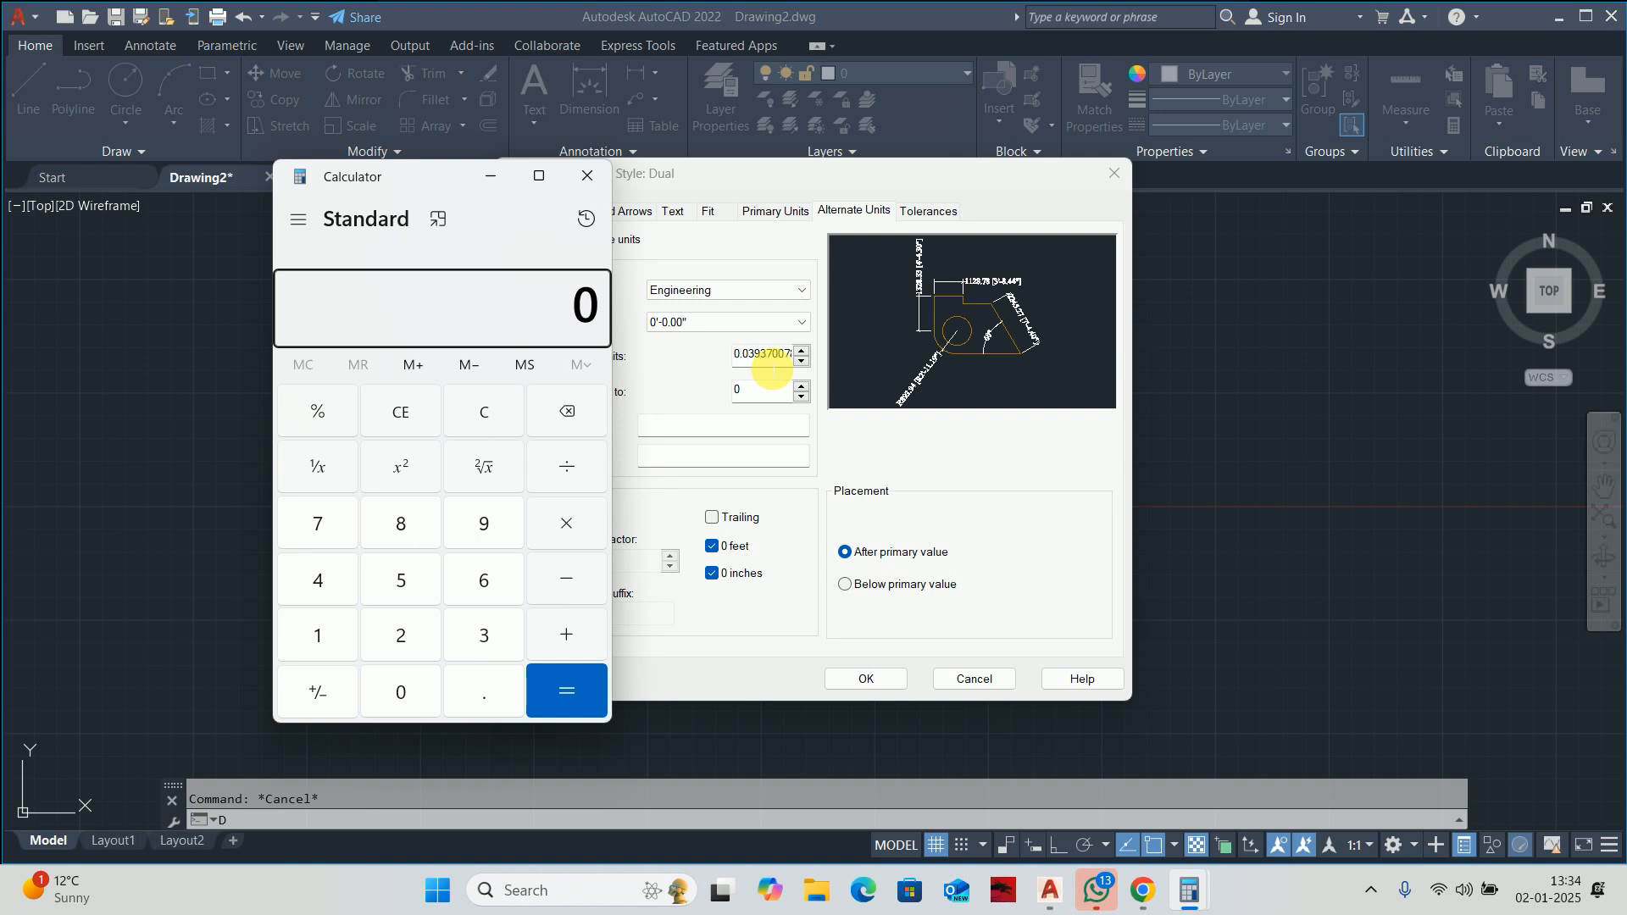
{"action": "type", "text": "1 ÷ 25"}
{"action": "key", "text": "Return"}
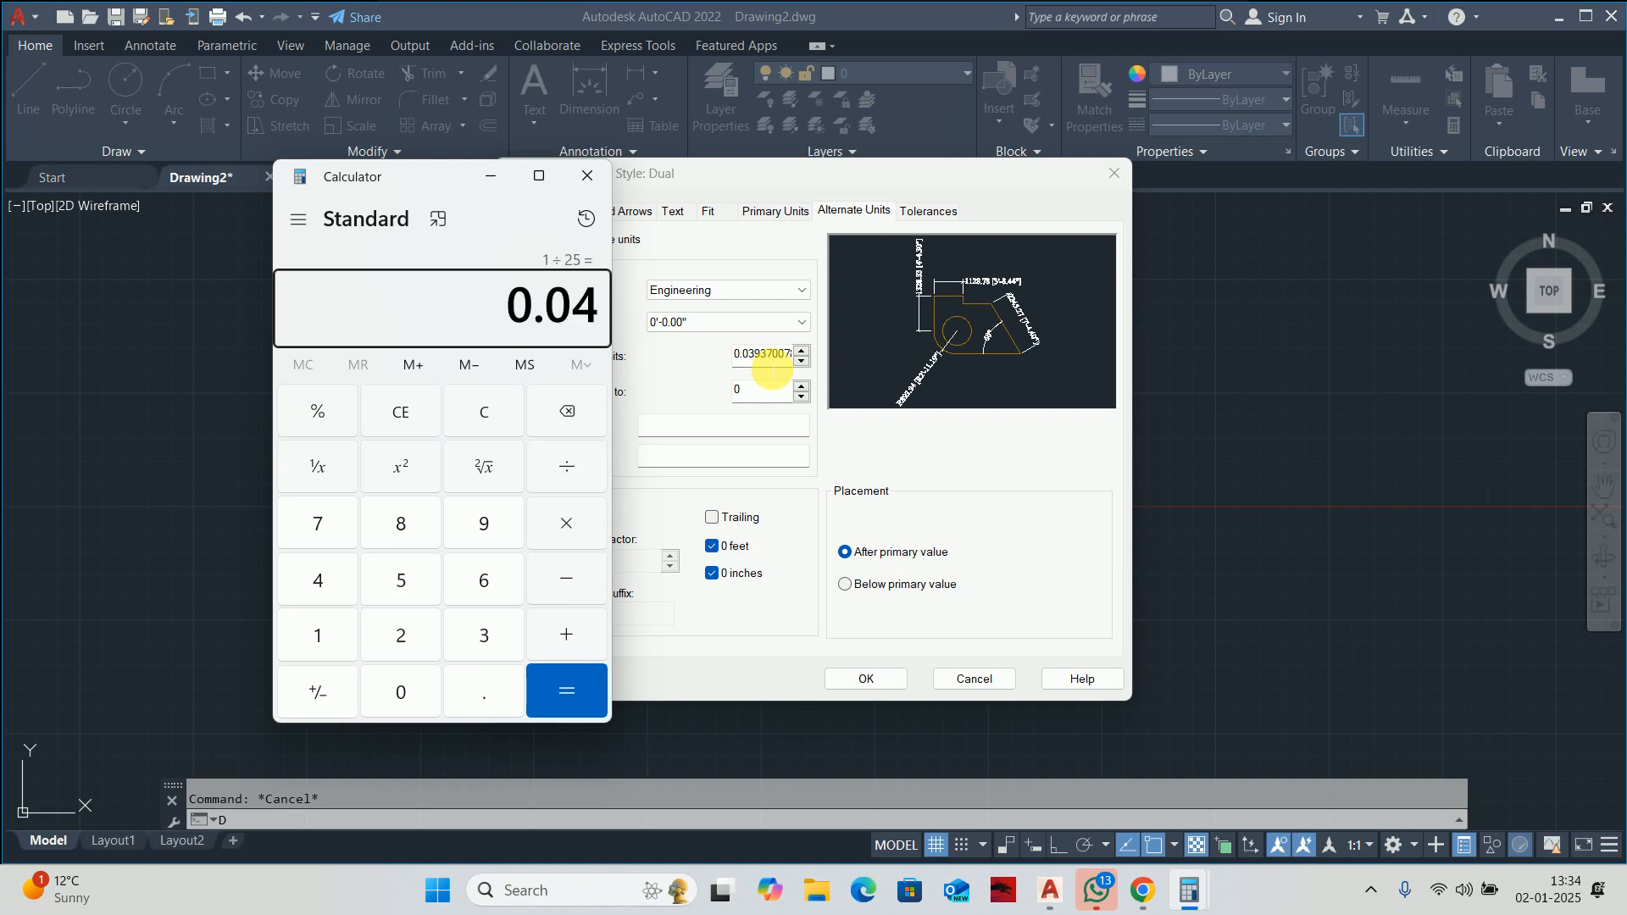
{"action": "left_click", "coordinate": [489, 175]}
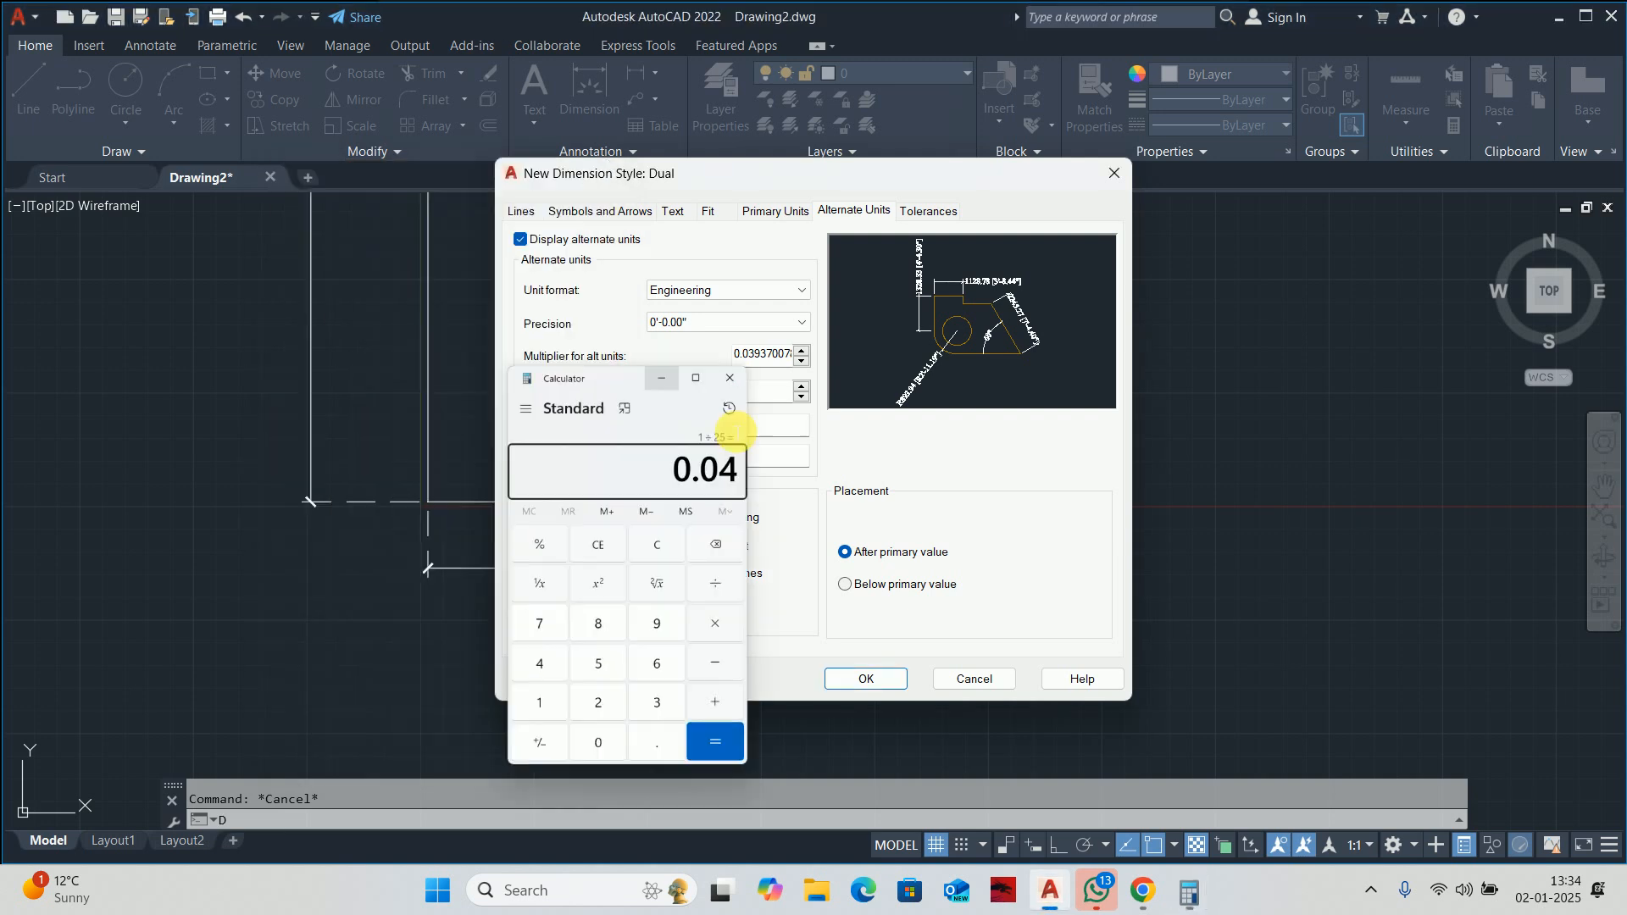
Set the multiplier for alternate units to 0.04 and suppress their trailing zeros.
{"action": "double_click", "coordinate": [745, 362]}
{"action": "double_click", "coordinate": [743, 360]}
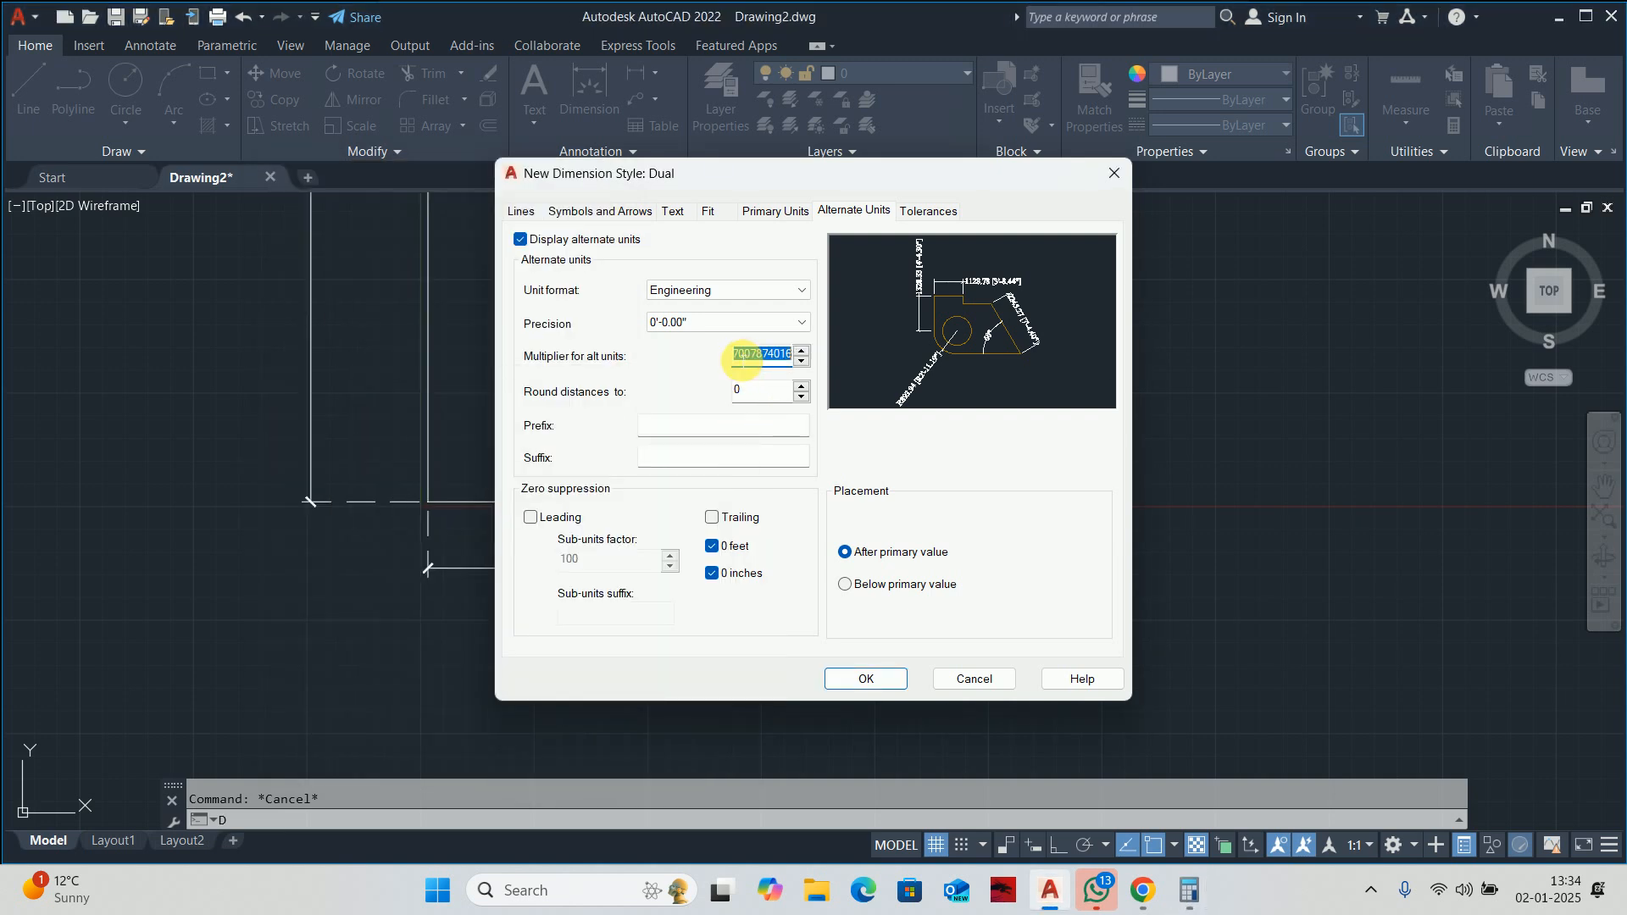
{"action": "type", "text": ".04"}
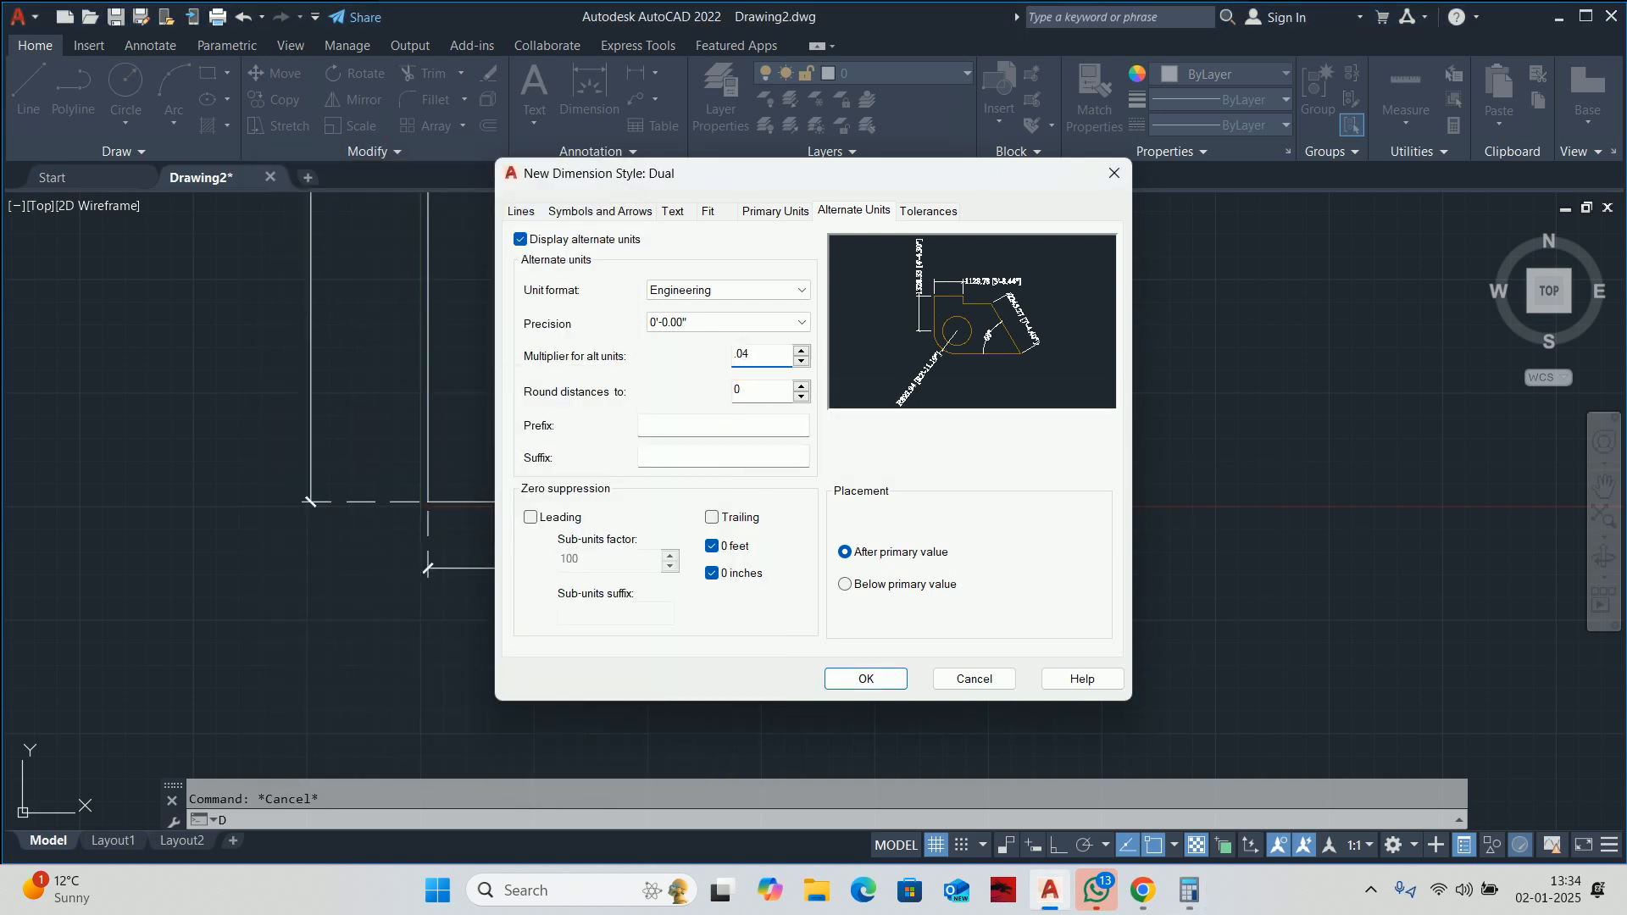
{"action": "left_click", "coordinate": [726, 518]}
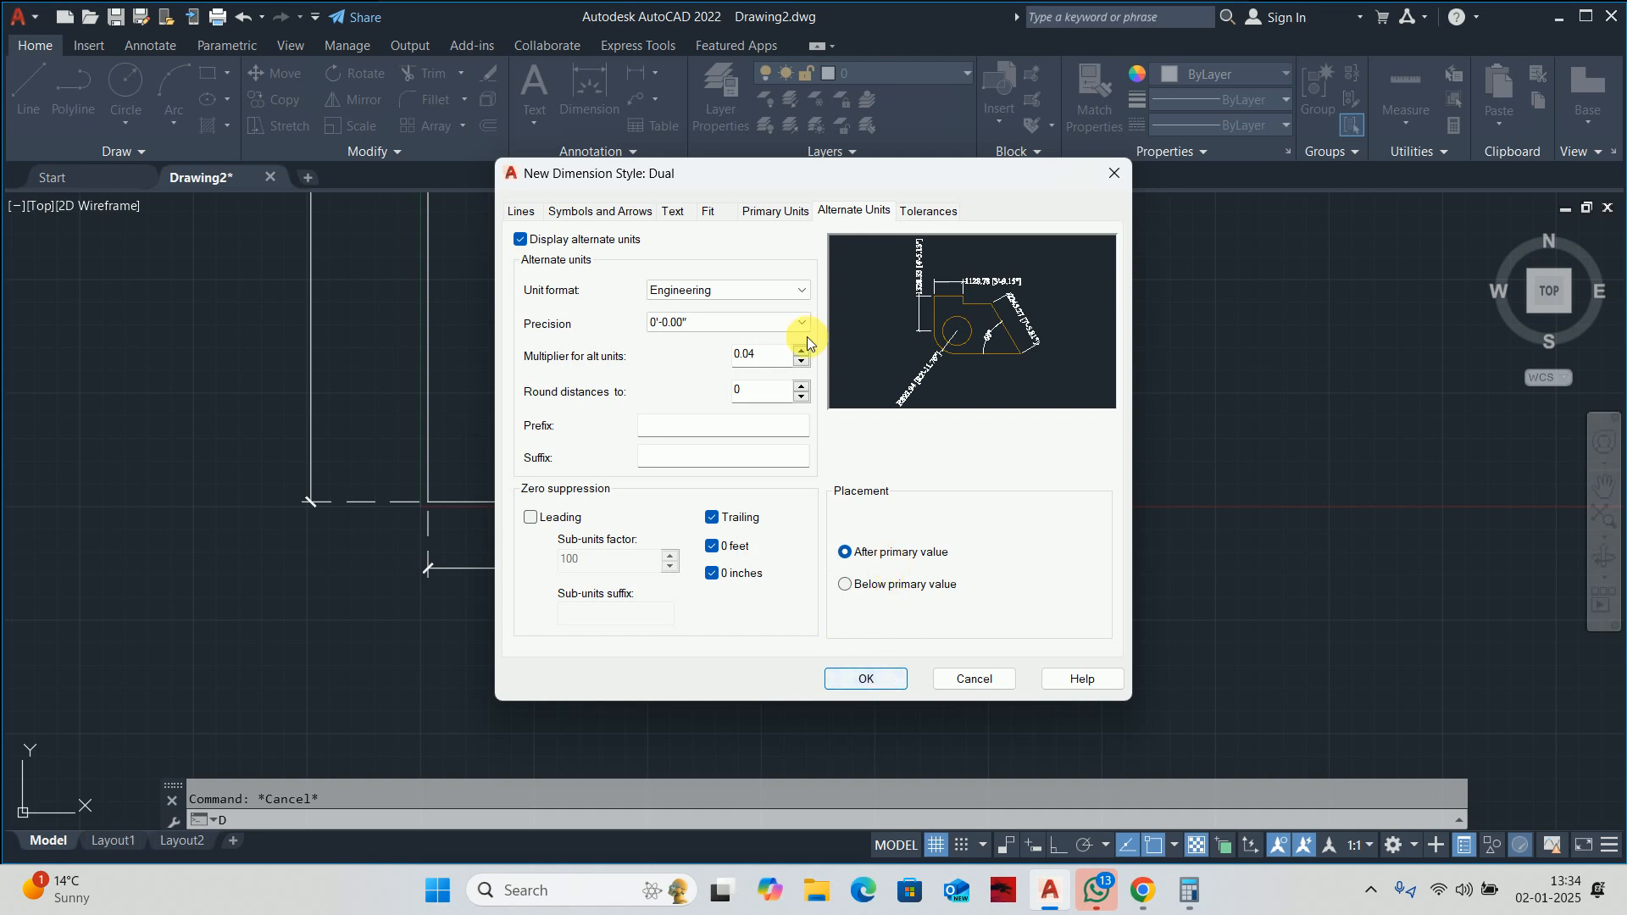
Add the suffix MM to the Dual style's primary units, then save the style and close the style manager.
{"action": "left_click", "coordinate": [773, 212]}
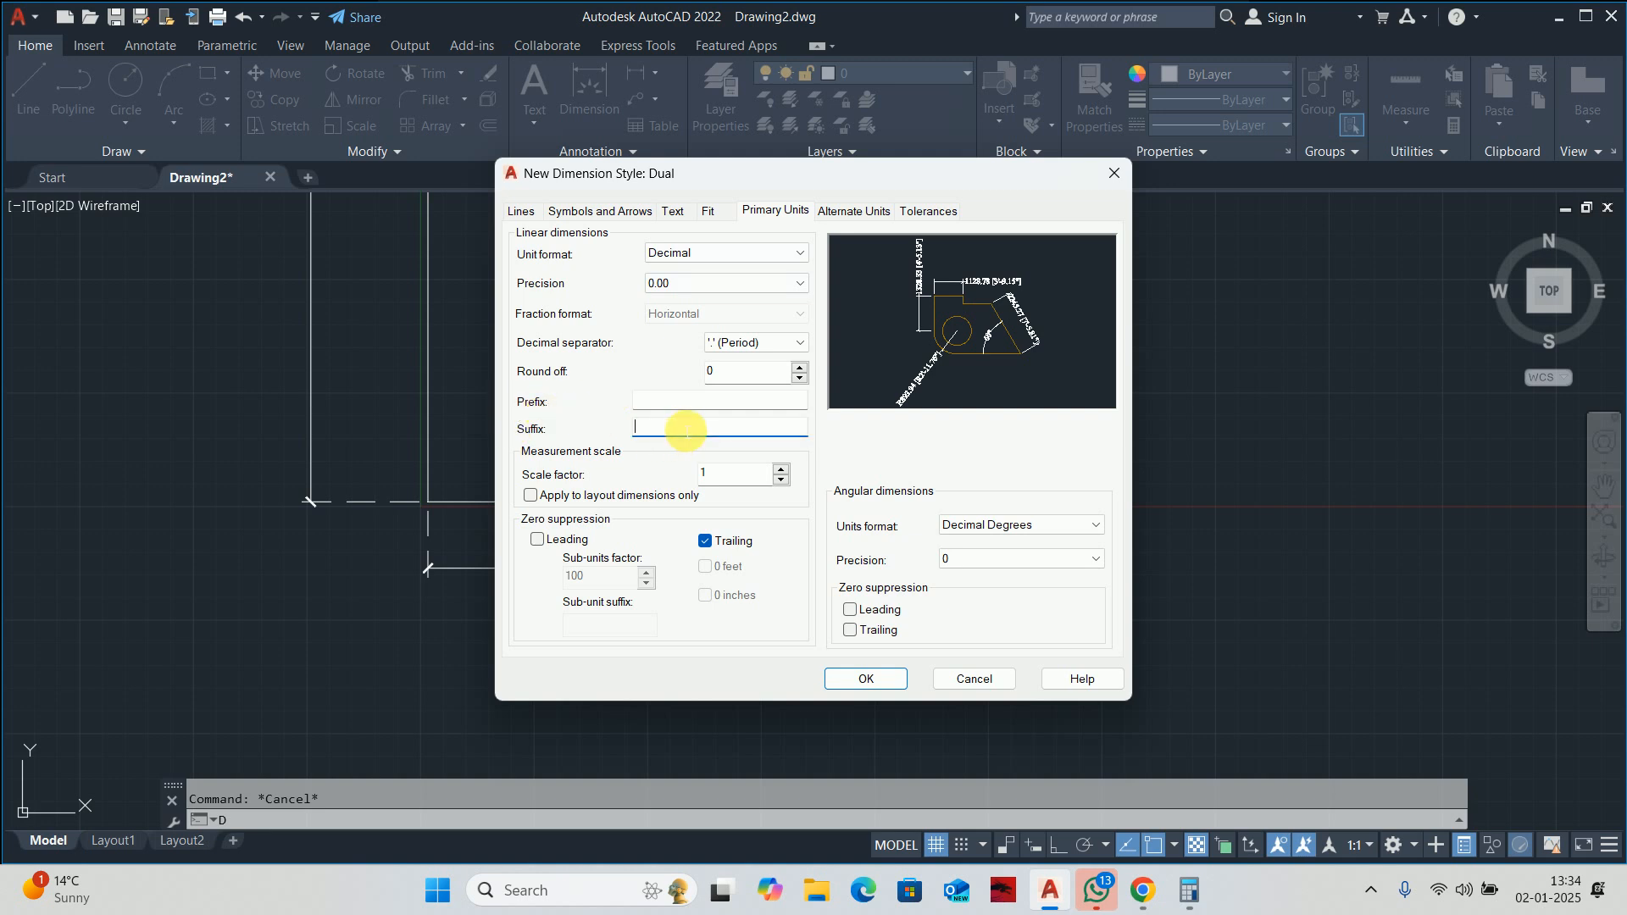
{"action": "type", "text": "MM"}
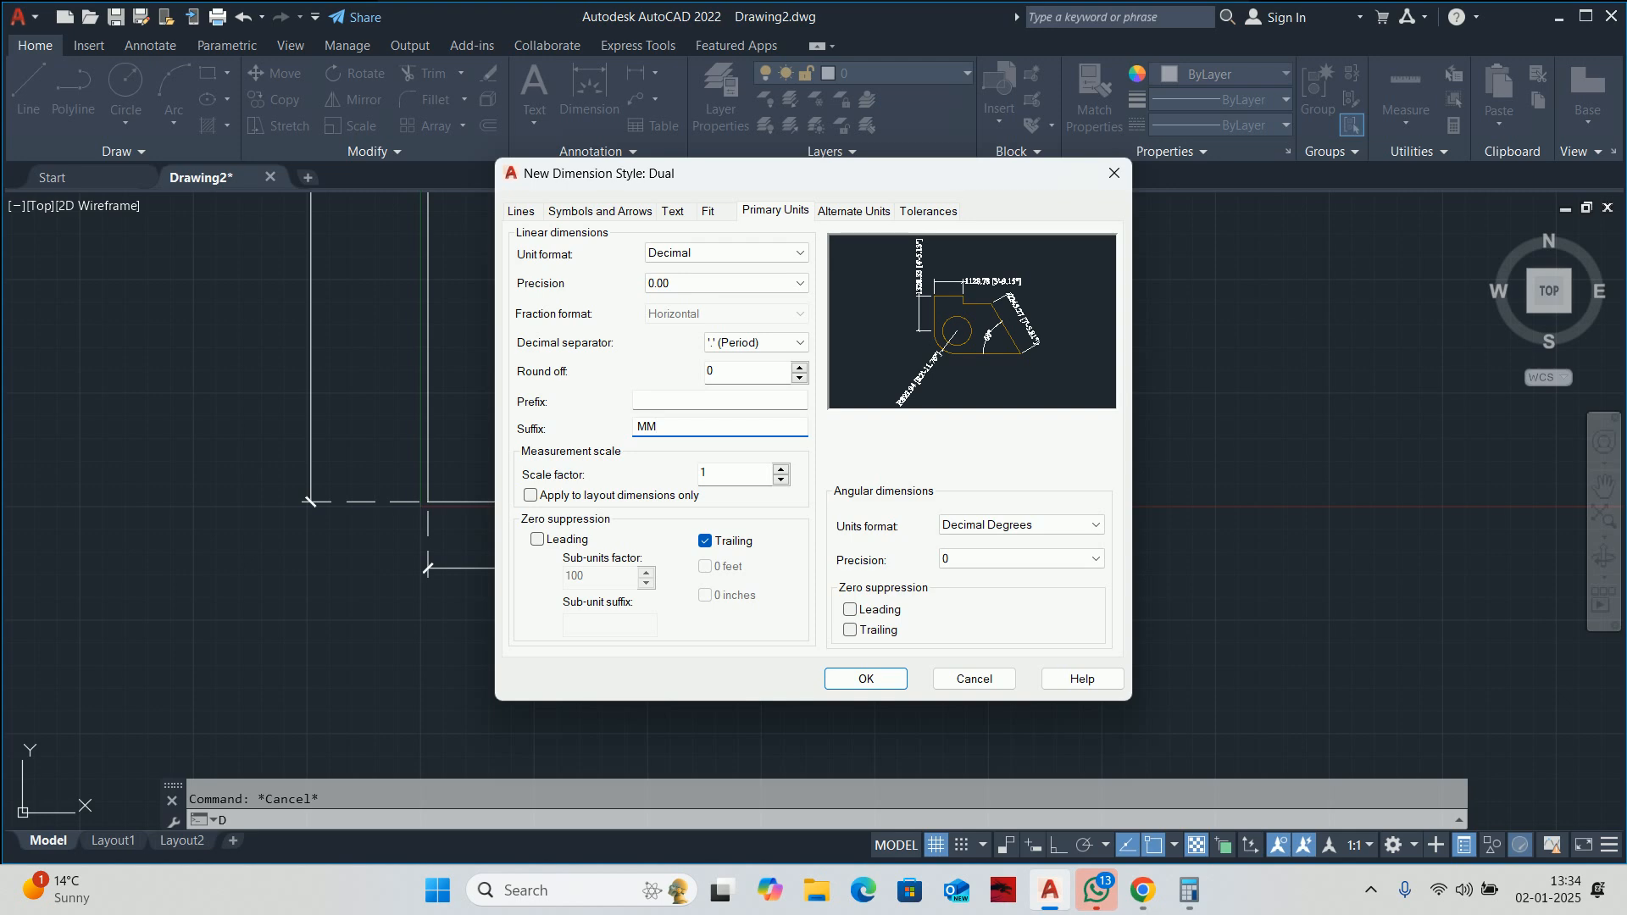
{"action": "left_click", "coordinate": [858, 679]}
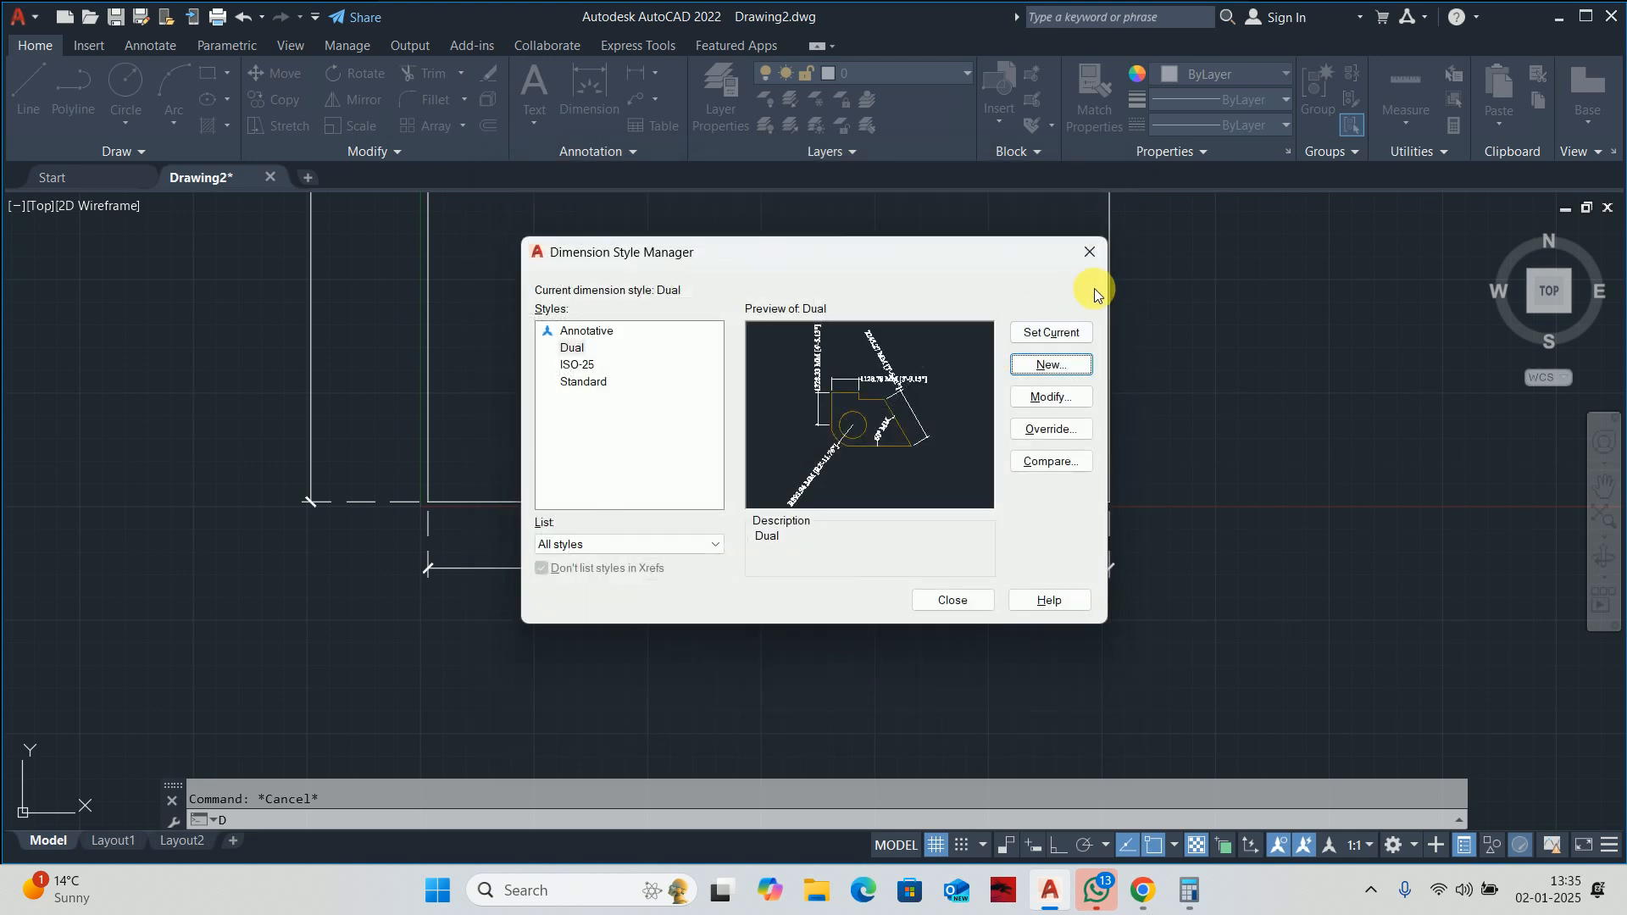
{"action": "left_click", "coordinate": [952, 600]}
Add a linear dimension in the Dual style to the plot's 15000 mm edge on the side without a dimension.
{"action": "scroll", "coordinate": [642, 548], "scroll_direction": "up", "scroll_amount": 2}
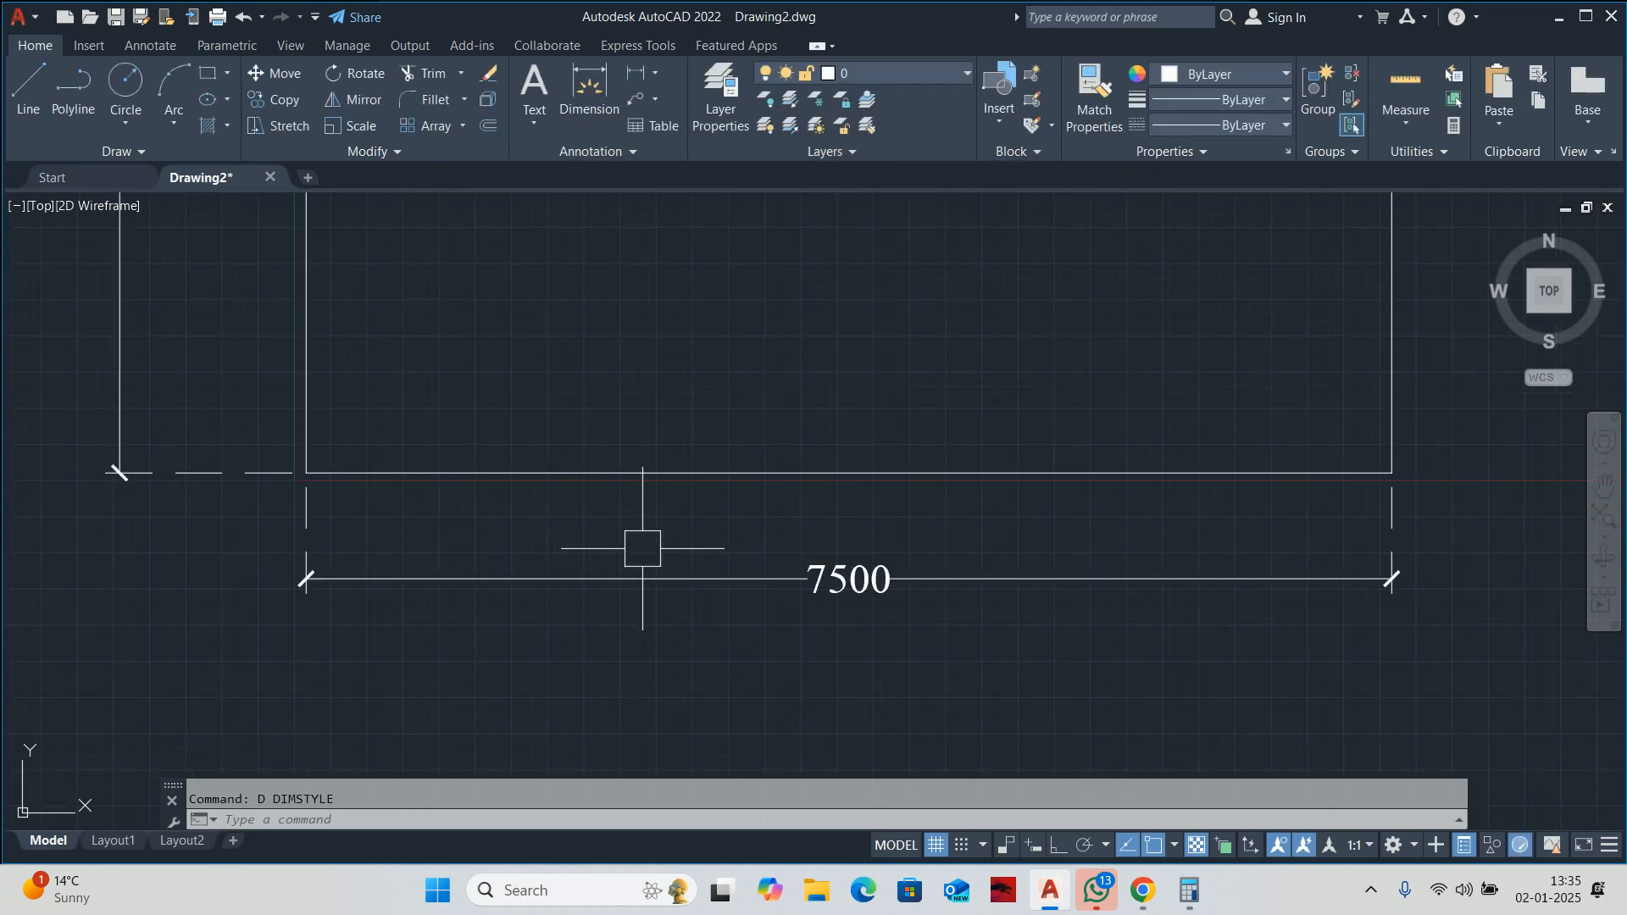
{"action": "scroll", "coordinate": [762, 542], "scroll_direction": "down", "scroll_amount": 5}
{"action": "key", "text": "Escape"}
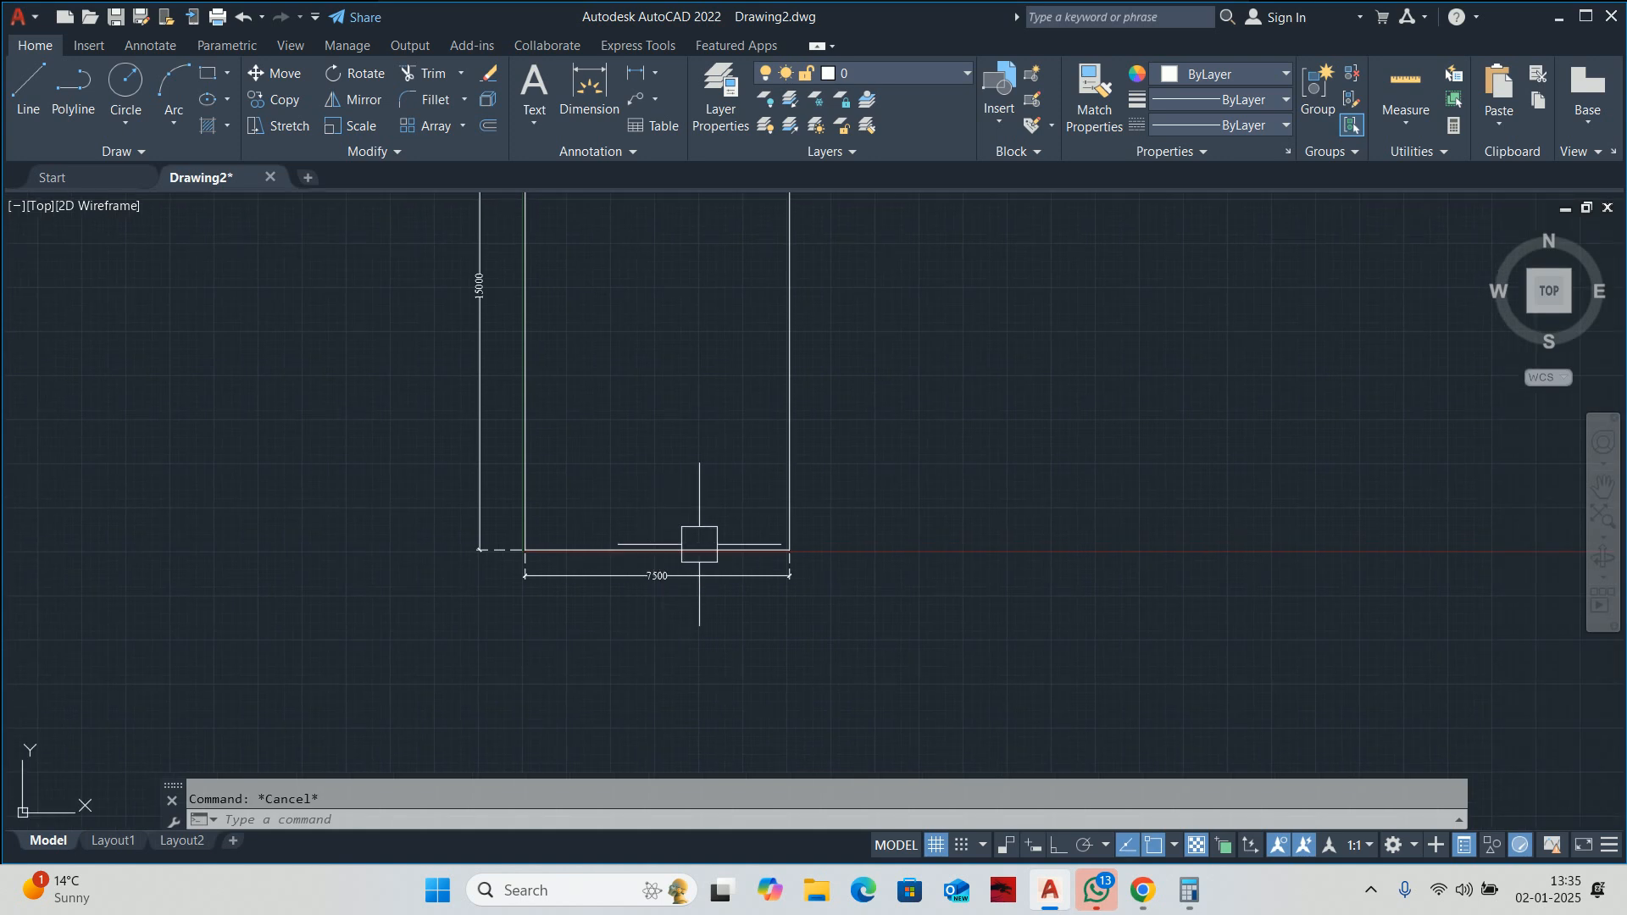
{"action": "type", "text": "dli"}
{"action": "key", "text": "Return"}
{"action": "key", "text": "Return"}
{"action": "left_click", "coordinate": [788, 429]}
{"action": "scroll", "coordinate": [817, 435], "scroll_direction": "up", "scroll_amount": 2}
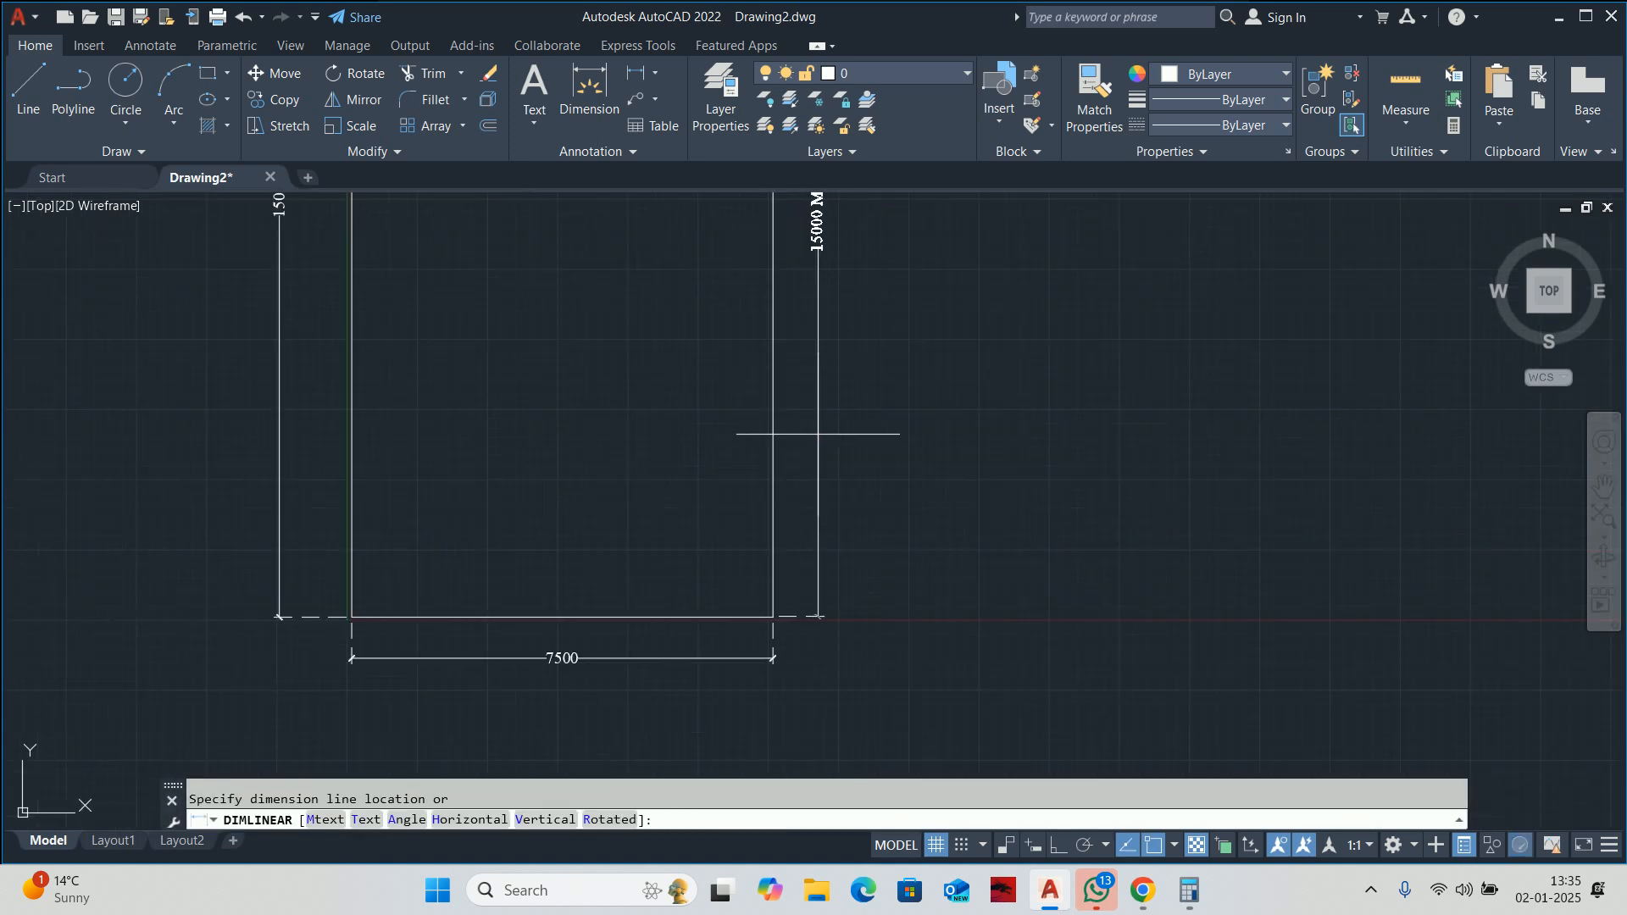
{"action": "left_click", "coordinate": [834, 415]}
{"action": "scroll", "coordinate": [832, 498], "scroll_direction": "up", "scroll_amount": 3}
{"action": "key", "text": "Escape"}
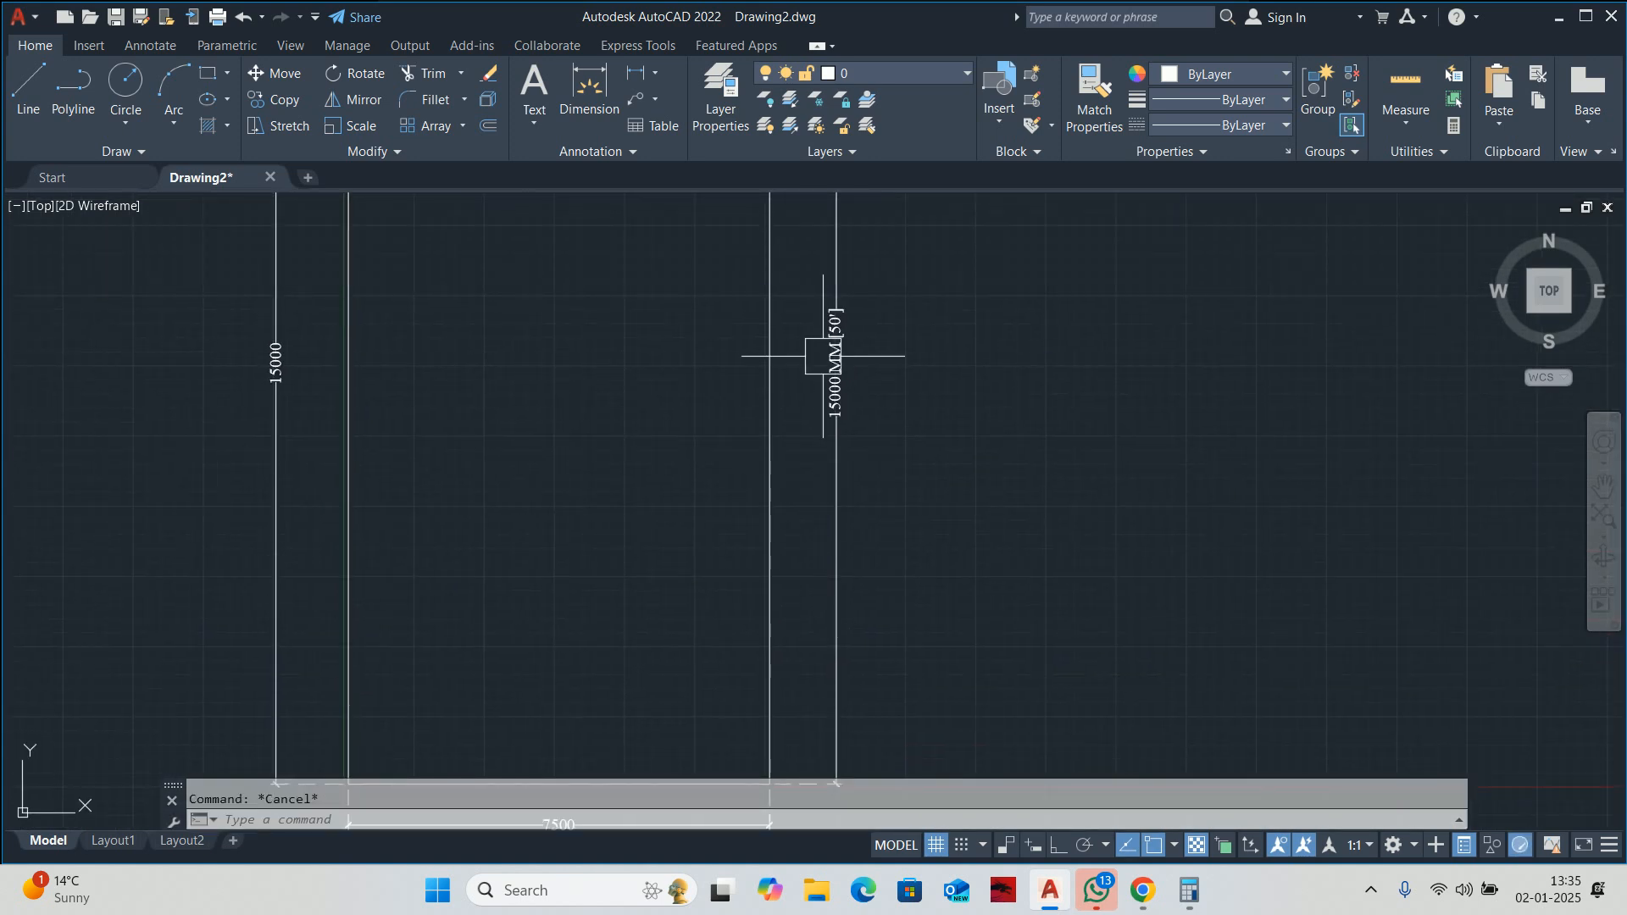
{"action": "scroll", "coordinate": [822, 356], "scroll_direction": "up", "scroll_amount": 4}
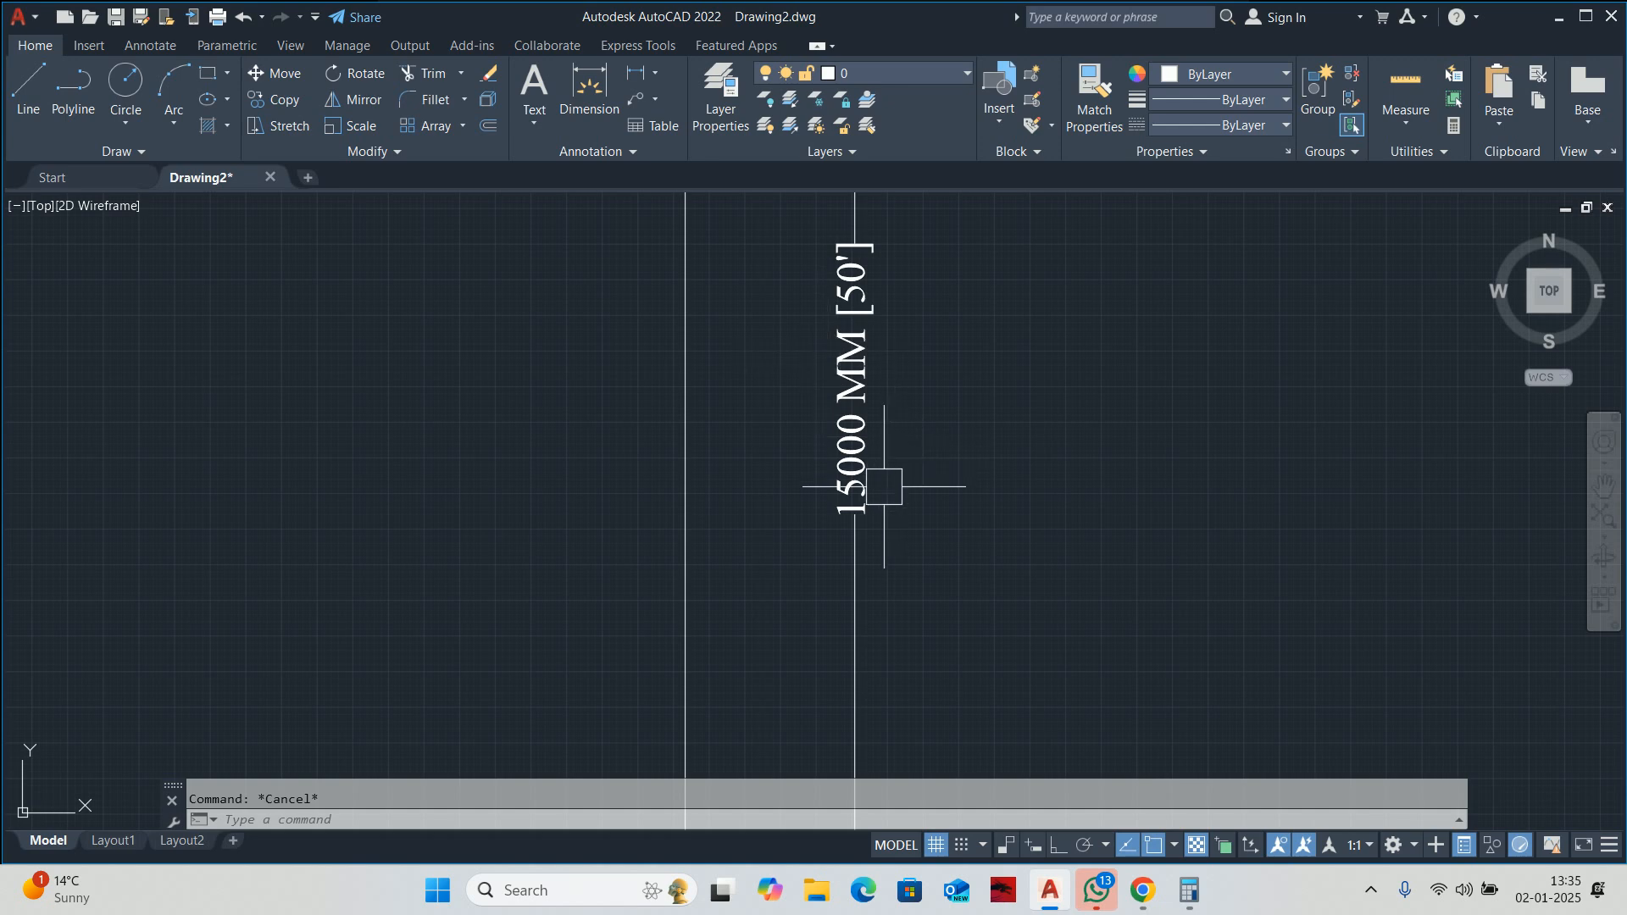
{"action": "middle_click_drag", "start_coordinate": [873, 373], "coordinate": [878, 588]}
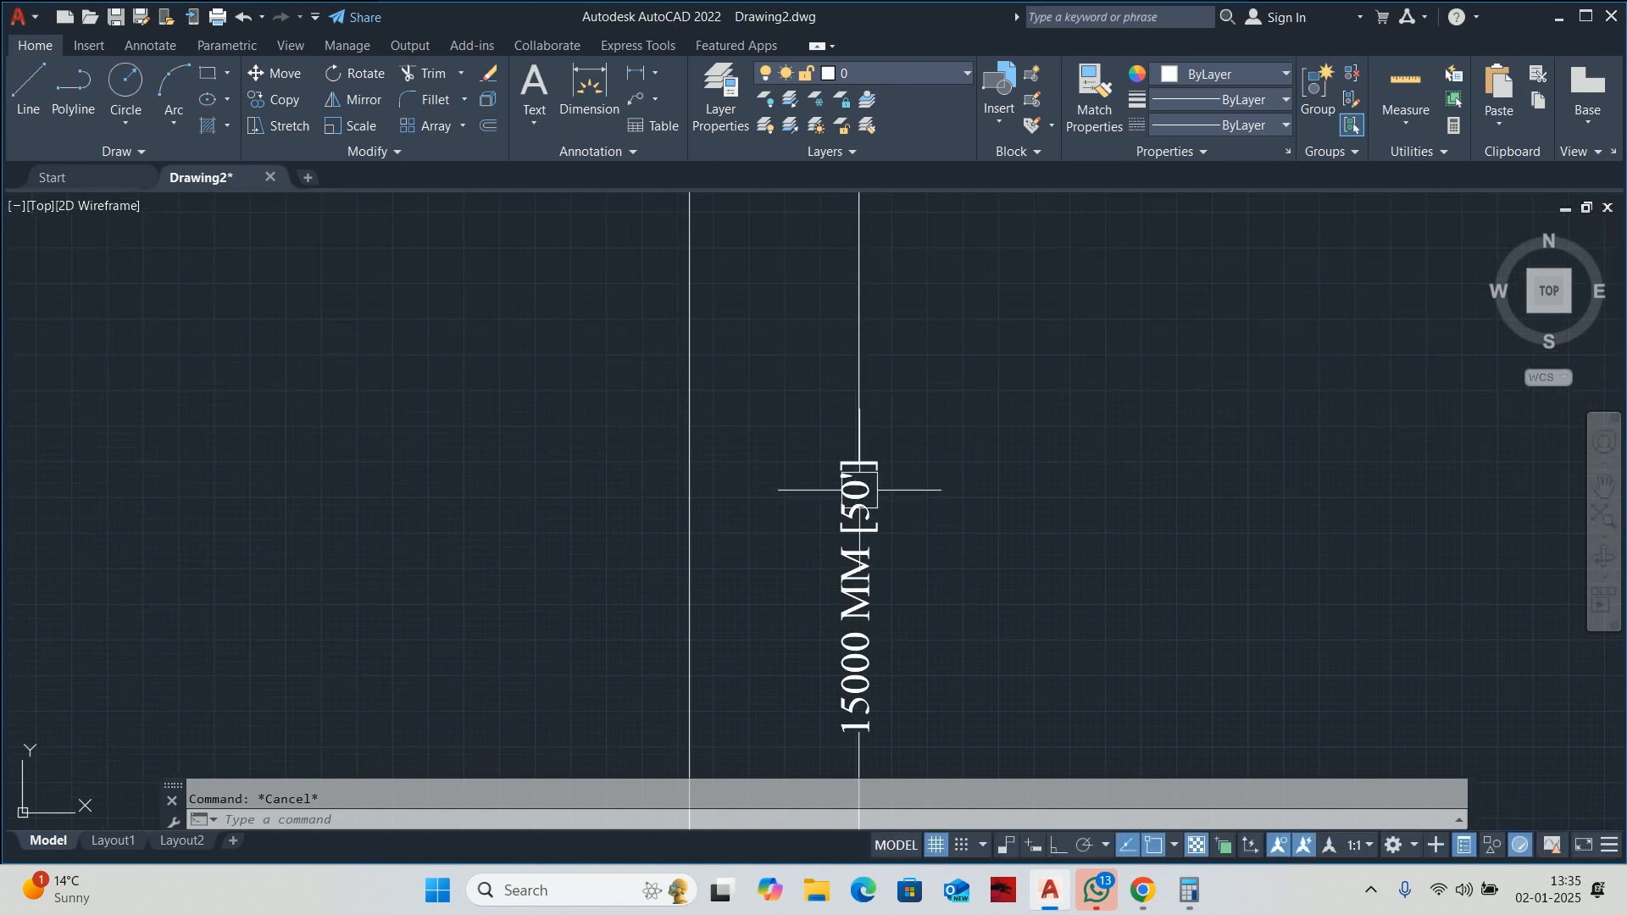
Add a linear dimension in the Dual style above the plot's upper 7500 mm edge.
{"action": "scroll", "coordinate": [861, 475], "scroll_direction": "down", "scroll_amount": 5}
{"action": "scroll", "coordinate": [777, 340], "scroll_direction": "up", "scroll_amount": 3}
{"action": "type", "text": "d"}
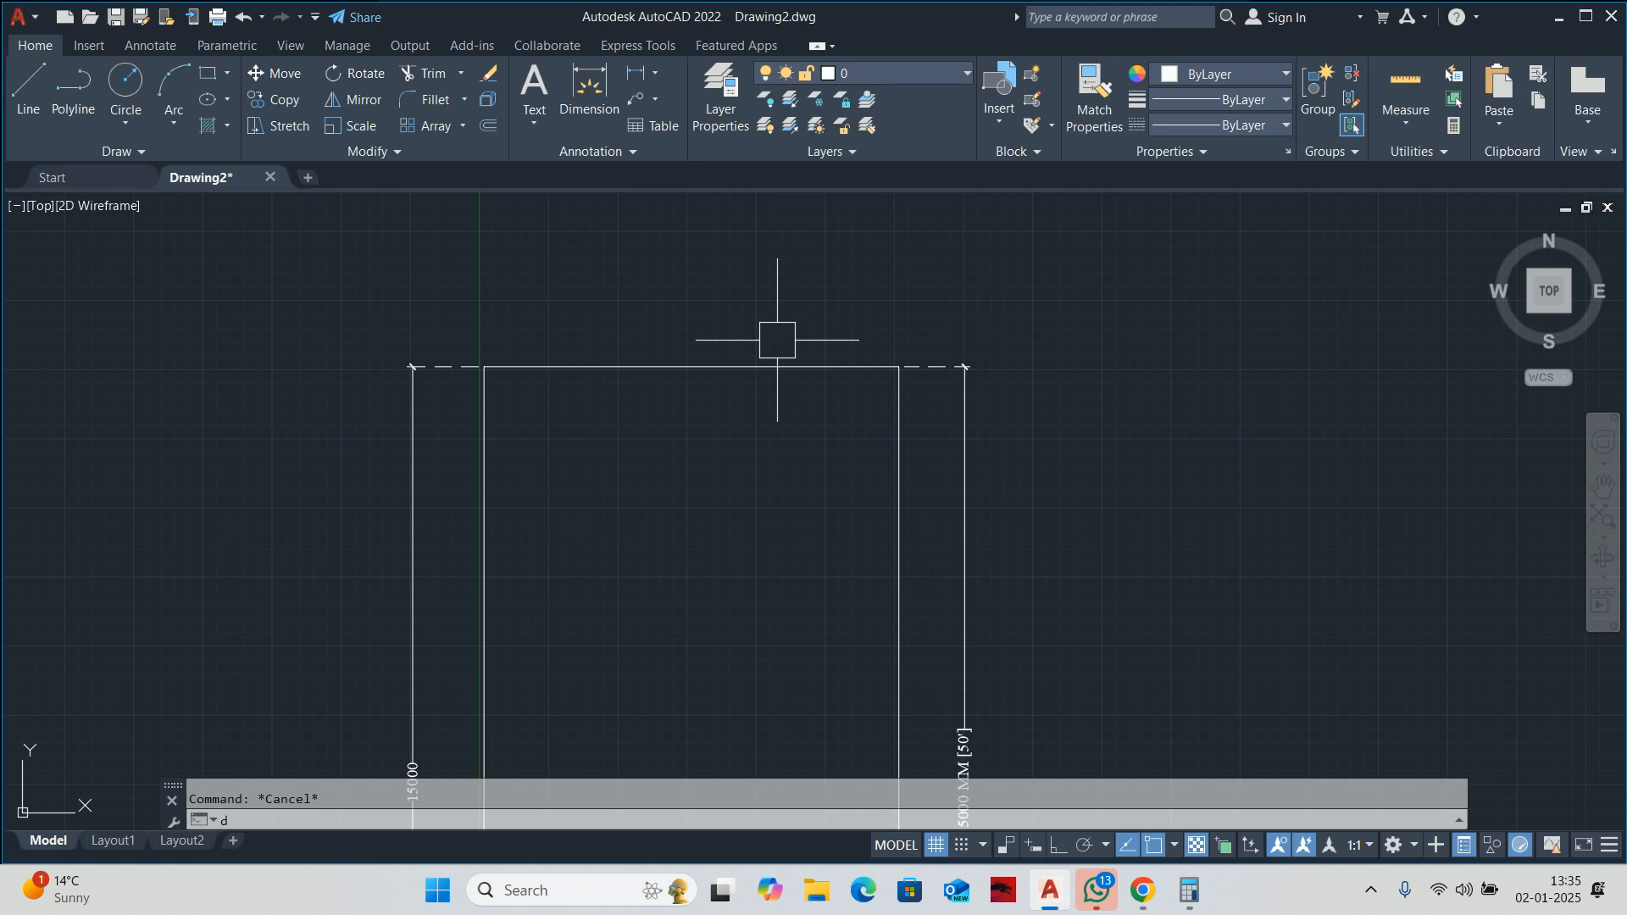
{"action": "type", "text": "li"}
{"action": "key", "text": "Return"}
{"action": "key", "text": "Return"}
{"action": "left_click", "coordinate": [767, 367]}
{"action": "scroll", "coordinate": [731, 317], "scroll_direction": "up", "scroll_amount": 2}
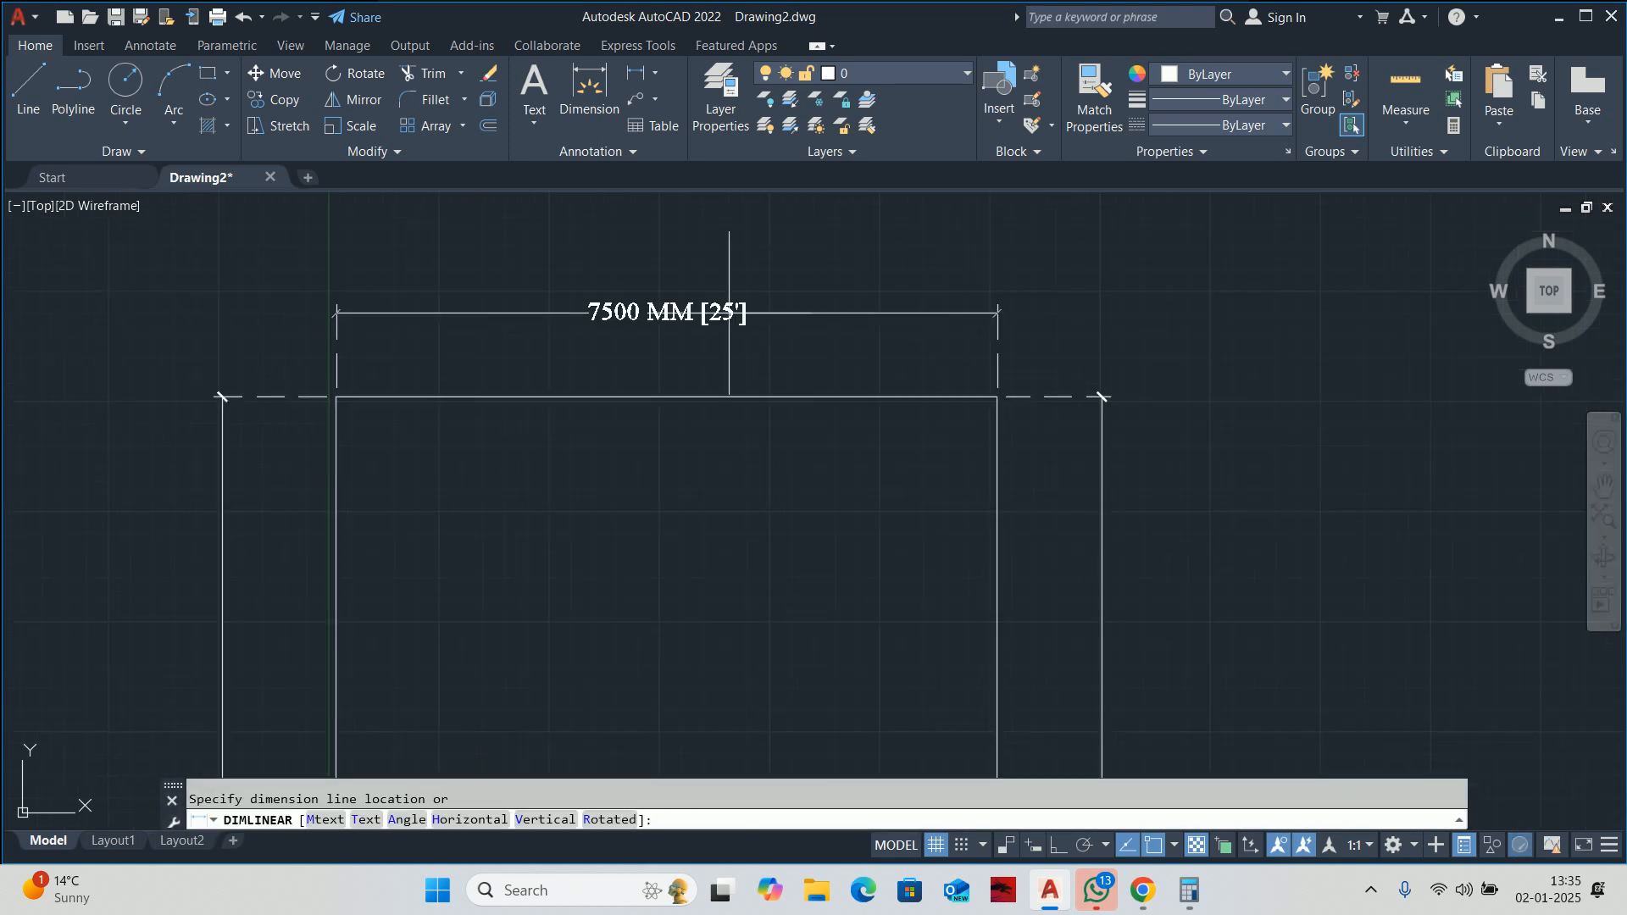
{"action": "left_click", "coordinate": [729, 311]}
{"action": "key", "text": "Escape"}
{"action": "scroll", "coordinate": [665, 322], "scroll_direction": "up", "scroll_amount": 4}
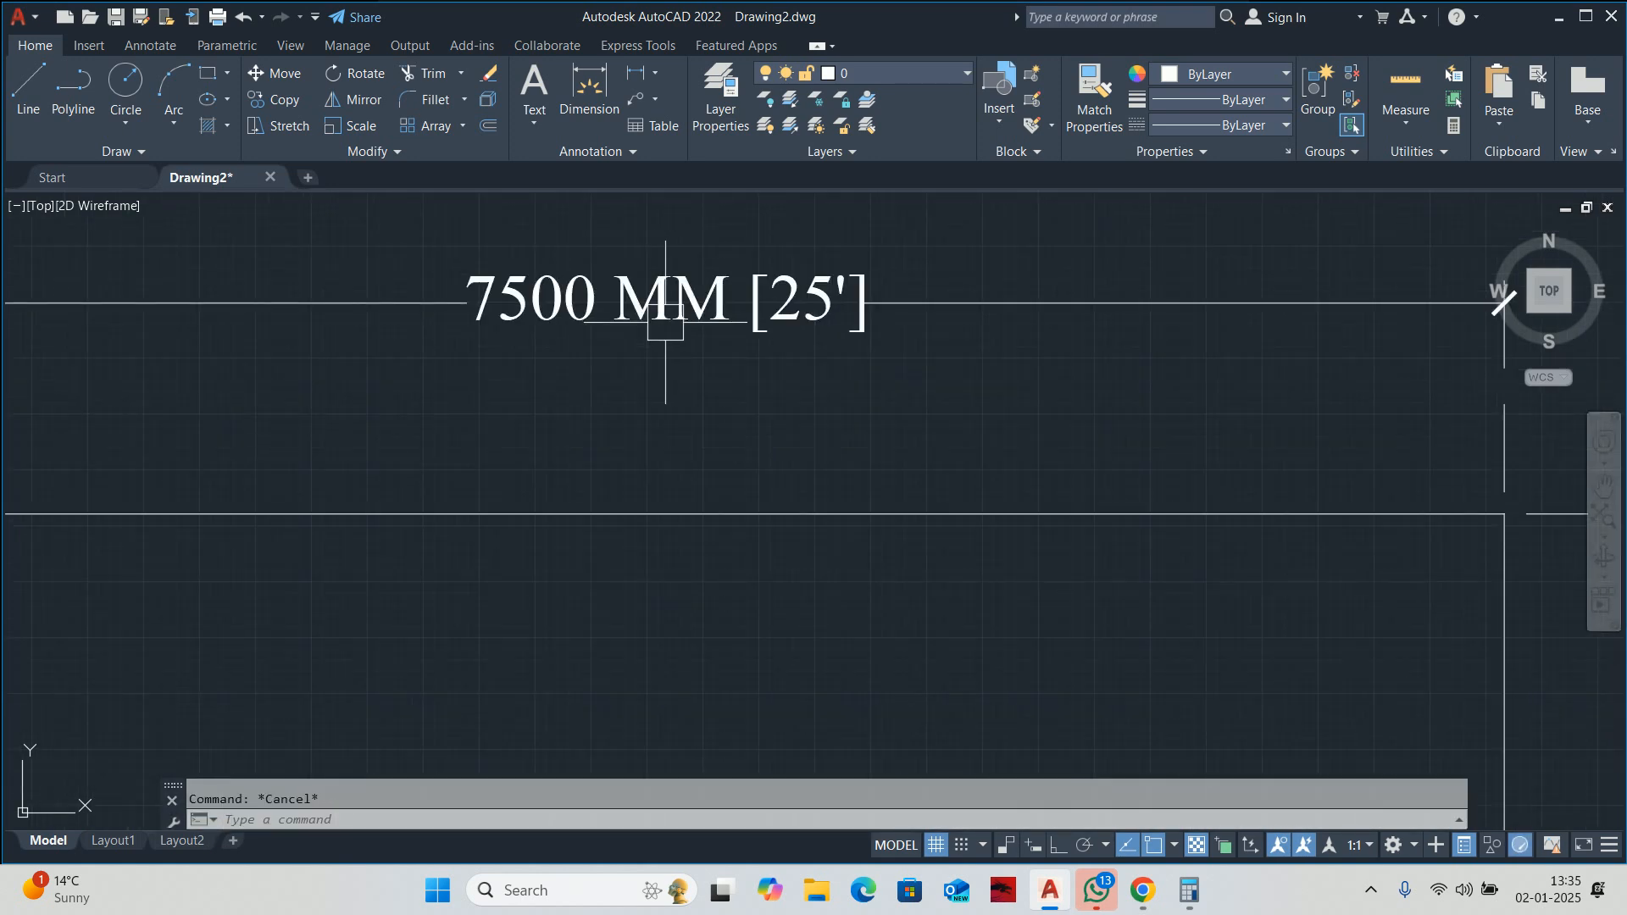
{"action": "scroll", "coordinate": [728, 363], "scroll_direction": "down", "scroll_amount": 3}
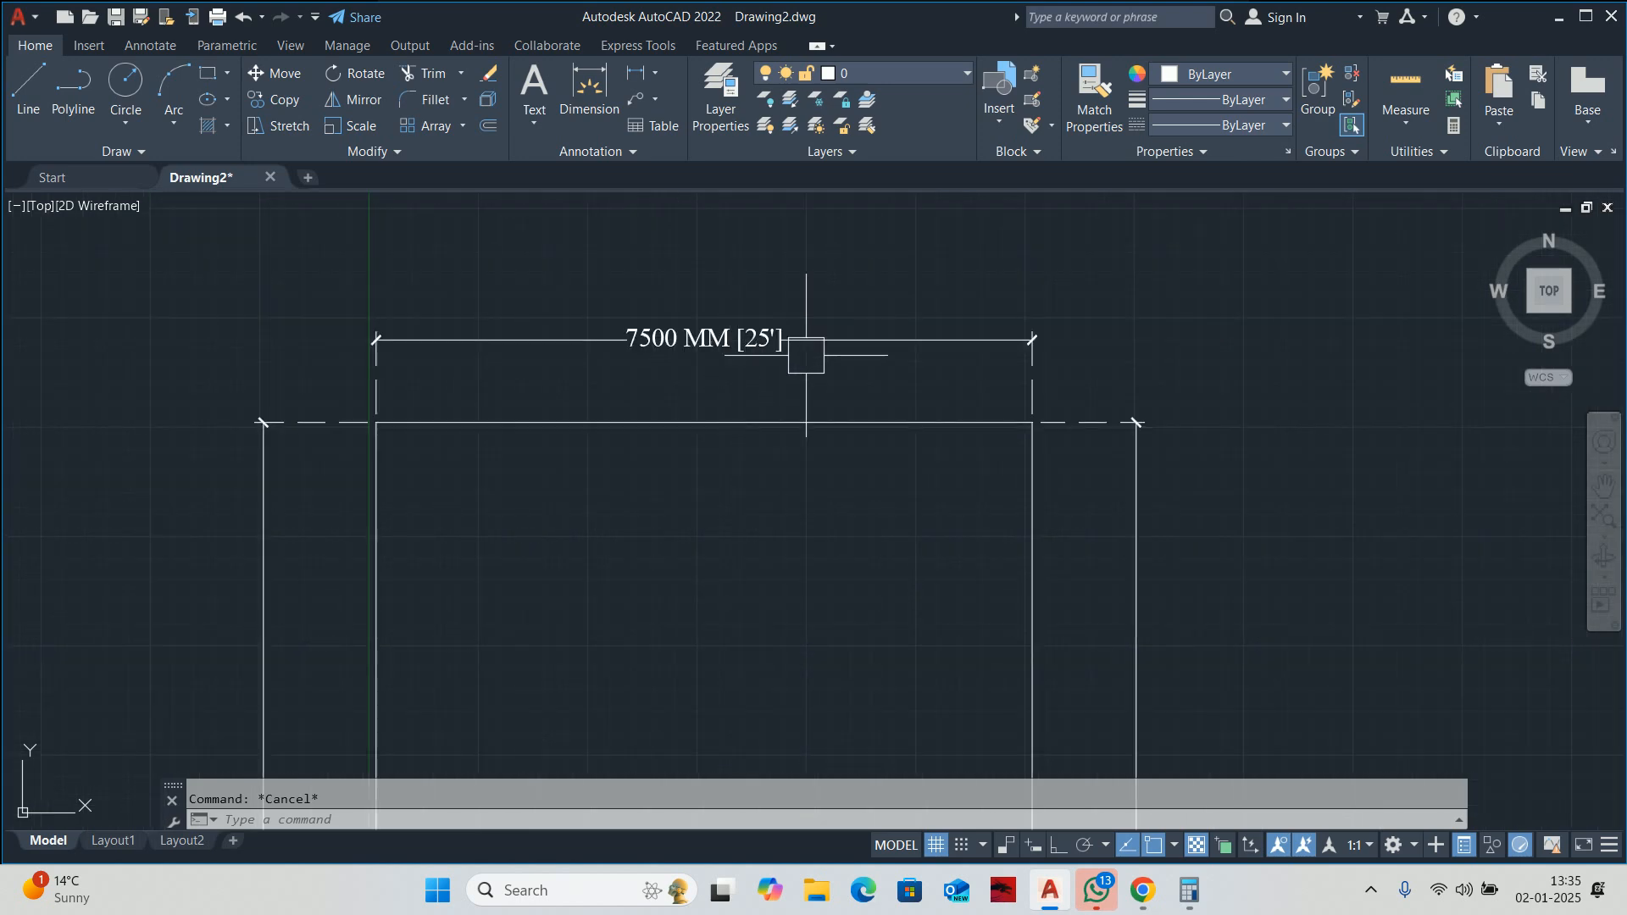
Delete the two Dual-style dimensions above and to the right of the plot.
{"action": "left_click", "coordinate": [1090, 262]}
{"action": "left_click", "coordinate": [1002, 345]}
{"action": "key", "text": "Delete"}
{"action": "left_click", "coordinate": [1116, 385]}
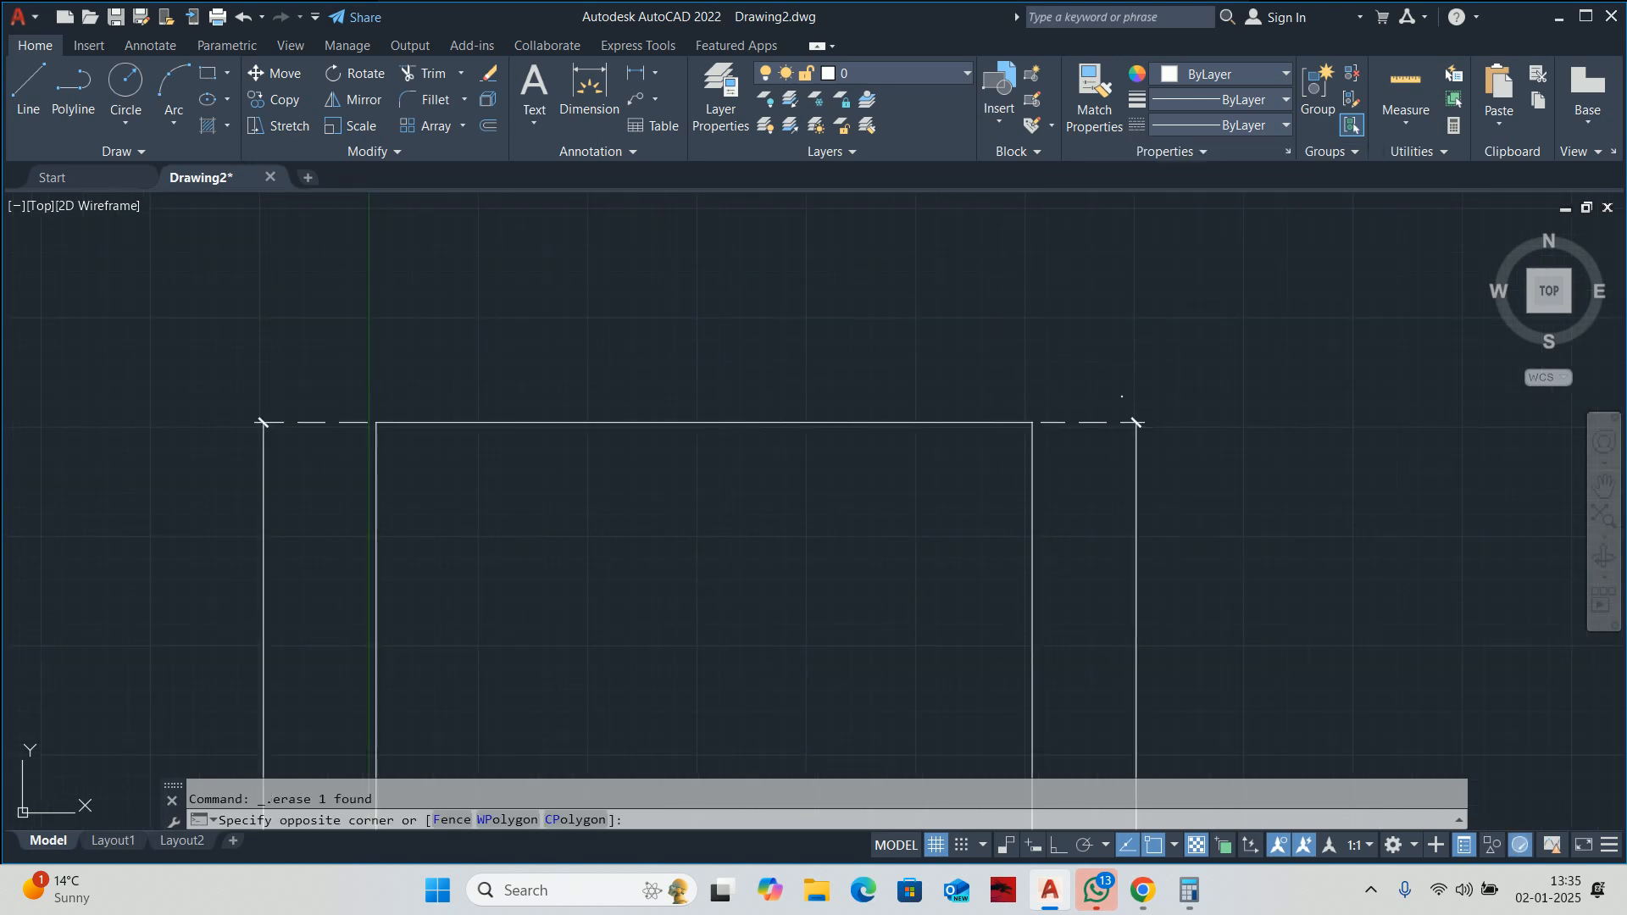
{"action": "scroll", "coordinate": [1107, 420], "scroll_direction": "down", "scroll_amount": 4}
{"action": "left_click", "coordinate": [1098, 436]}
{"action": "key", "text": "Delete"}
{"action": "scroll", "coordinate": [1098, 436], "scroll_direction": "down", "scroll_amount": 6}
{"action": "middle_click_drag", "start_coordinate": [1059, 403], "coordinate": [995, 330]}
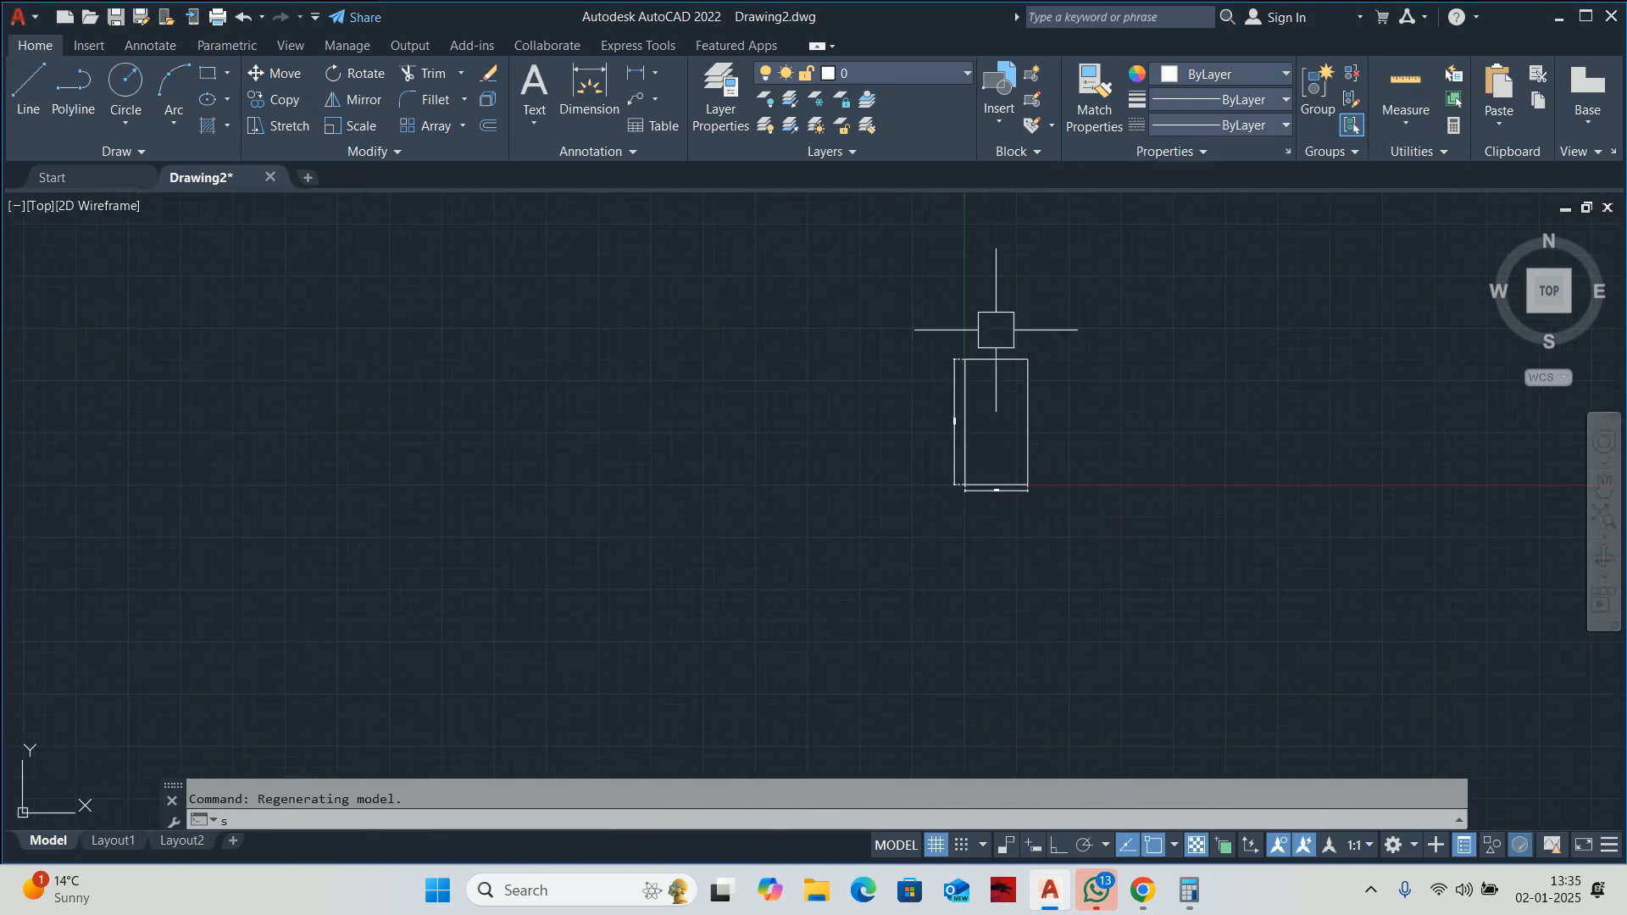
Make ISO-25 the current dimension style, delete the Dual style, and close the style manager.
{"action": "key", "text": "Escape"}
{"action": "type", "text": "d"}
{"action": "key", "text": "Return"}
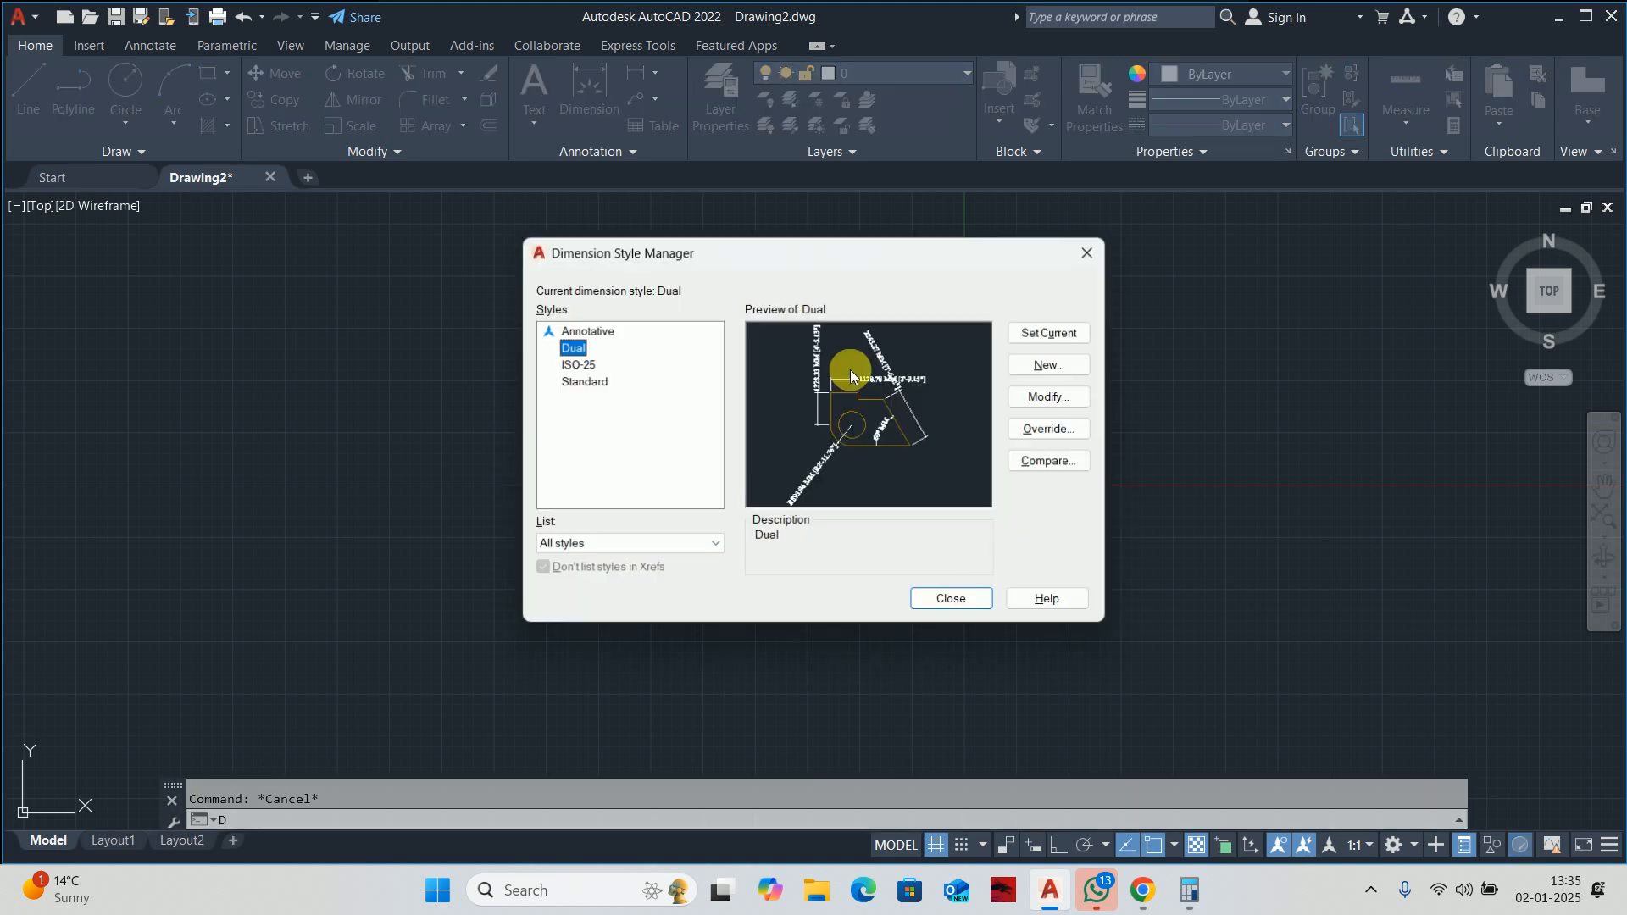
{"action": "left_click", "coordinate": [576, 364]}
{"action": "left_click", "coordinate": [1051, 332]}
{"action": "left_click", "coordinate": [572, 347]}
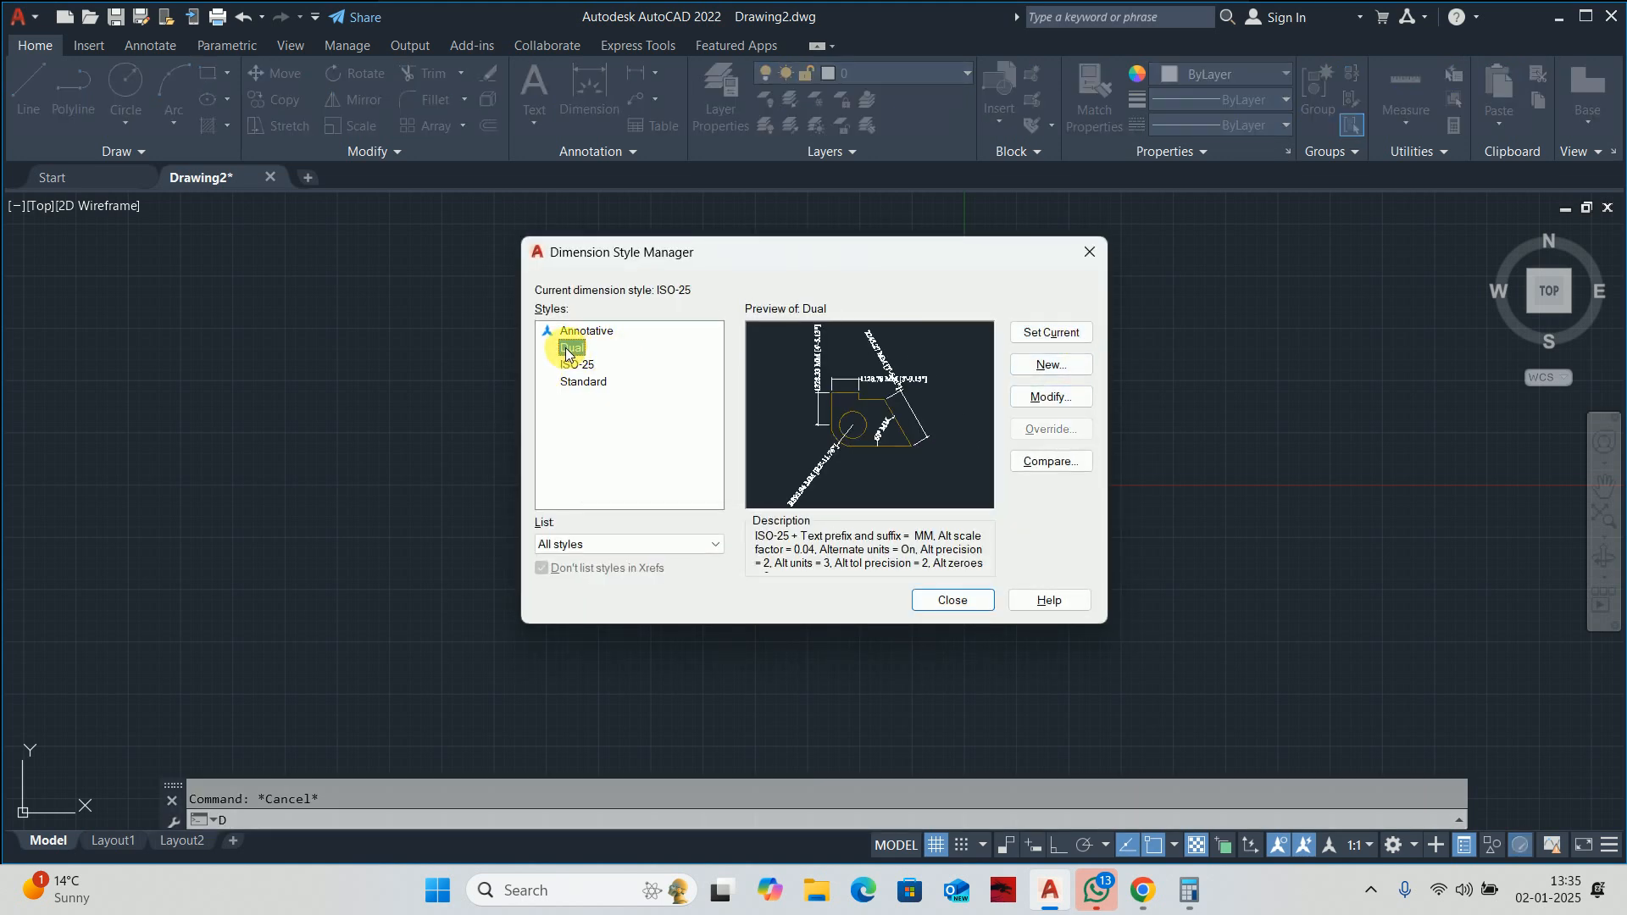
{"action": "right_click", "coordinate": [572, 348]}
{"action": "left_click", "coordinate": [609, 410]}
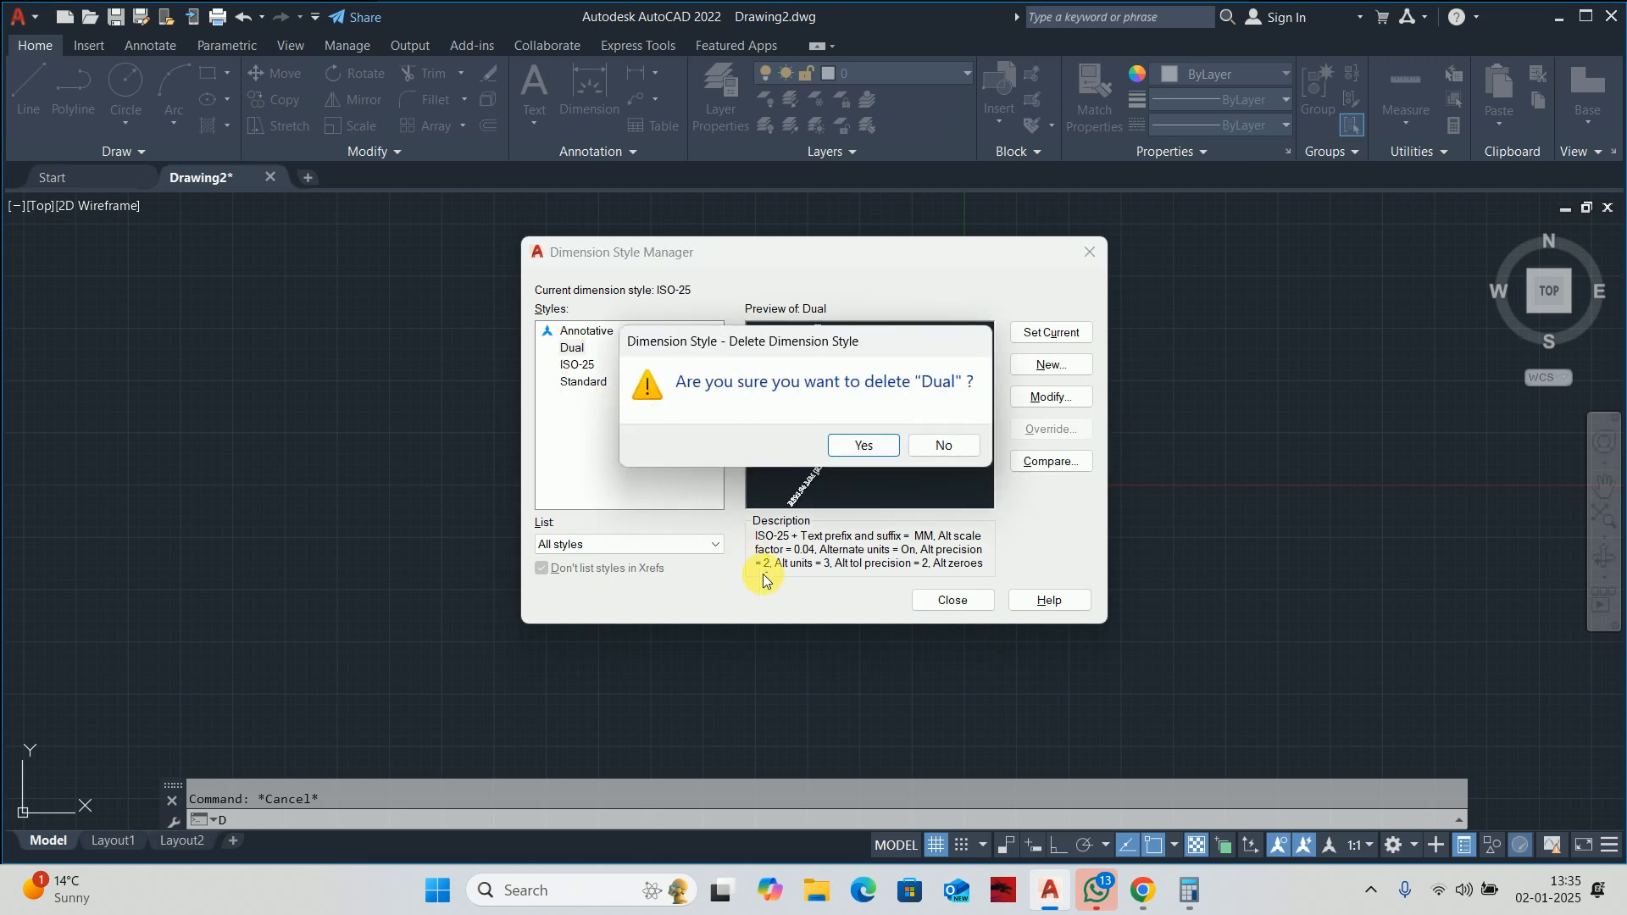
{"action": "left_click", "coordinate": [852, 438]}
{"action": "left_click", "coordinate": [941, 600]}
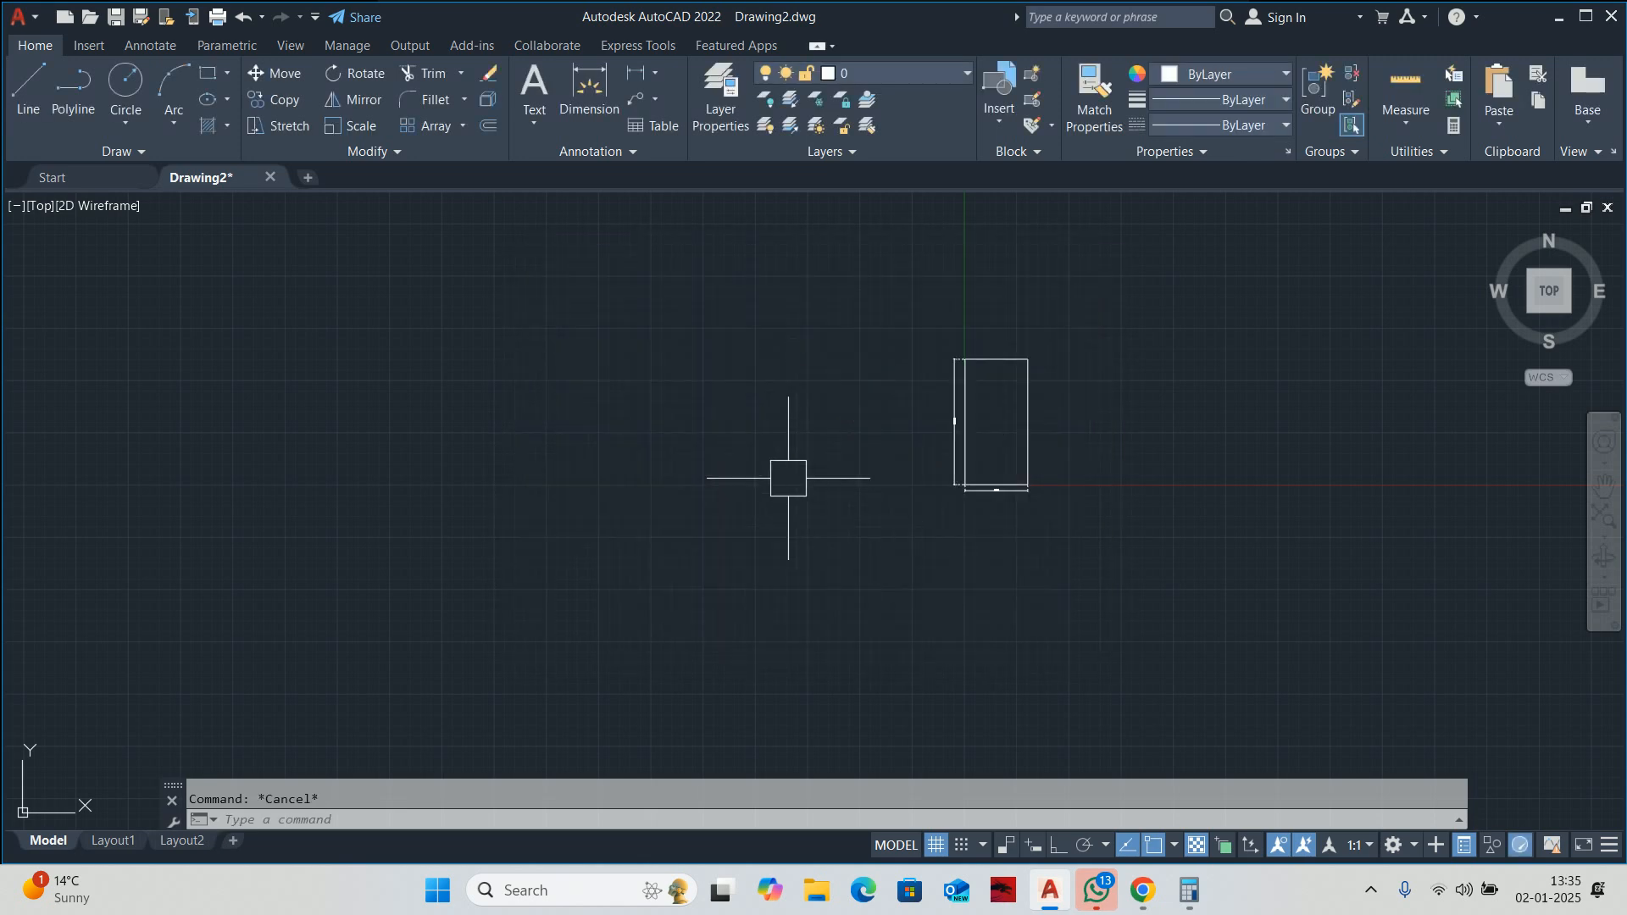
{"action": "scroll", "coordinate": [969, 392], "scroll_direction": "down", "scroll_amount": 2}
{"action": "scroll", "coordinate": [868, 385], "scroll_direction": "up", "scroll_amount": 4}
{"action": "middle_click_drag", "start_coordinate": [885, 426], "coordinate": [777, 456]}
{"action": "scroll", "coordinate": [809, 465], "scroll_direction": "up", "scroll_amount": 2}
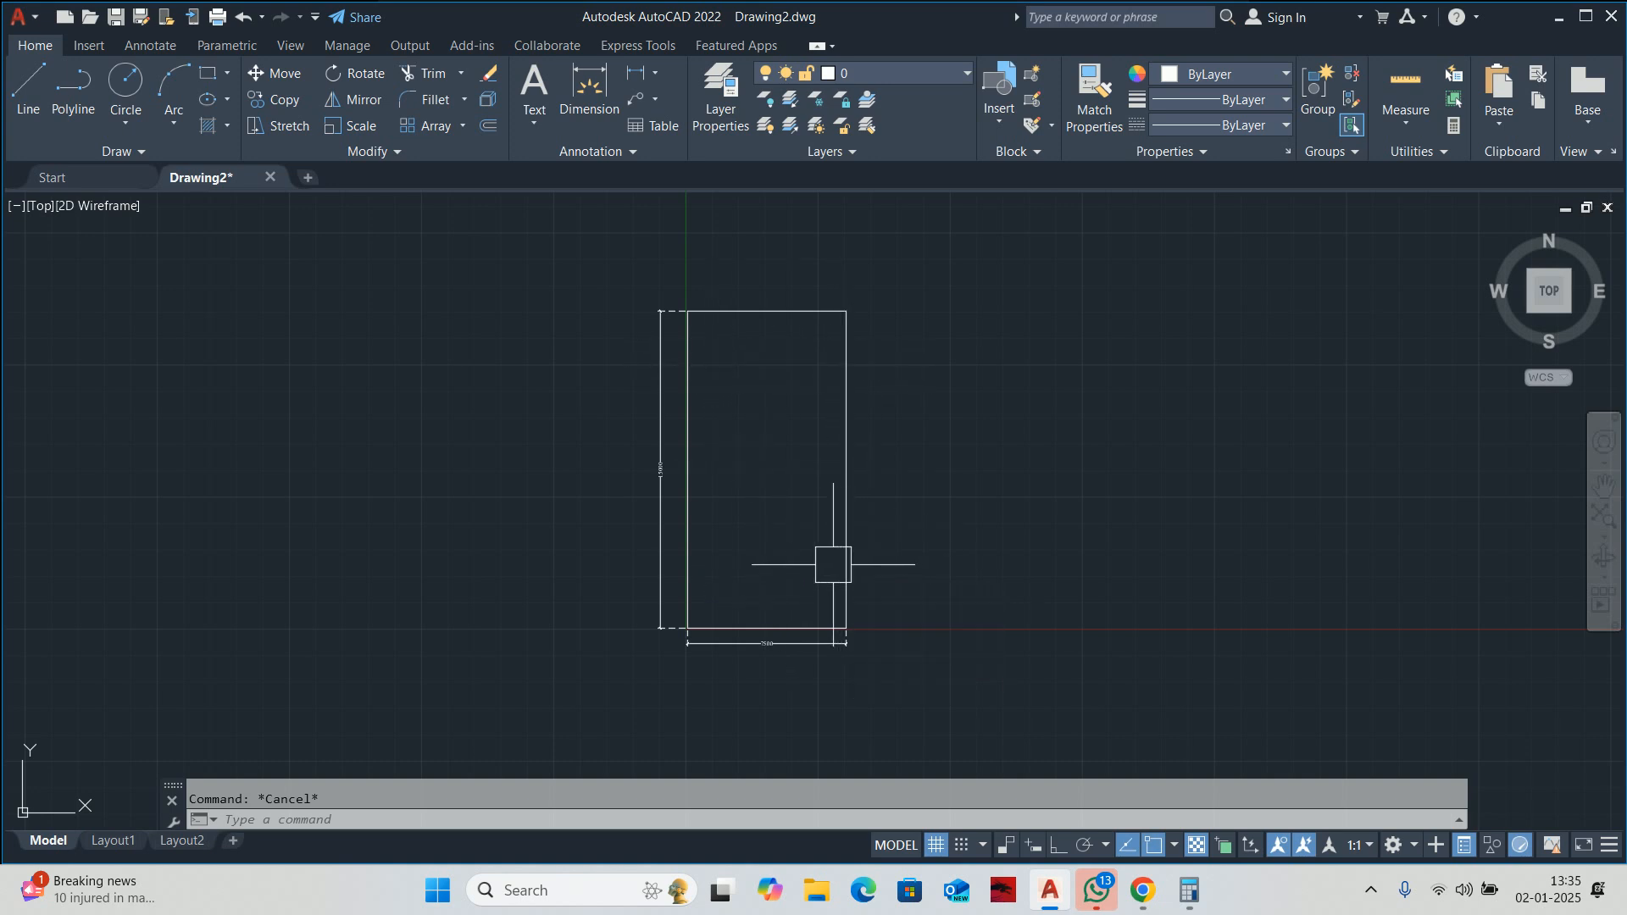
{"action": "mouse_move", "coordinate": [832, 559]}
{"action": "middle_mouse_down"}
{"action": "mouse_move", "coordinate": [675, 551]}
{"action": "mouse_move", "coordinate": [708, 593]}
{"action": "middle_mouse_up"}
{"action": "scroll", "coordinate": [646, 545], "scroll_direction": "up", "scroll_amount": 2}
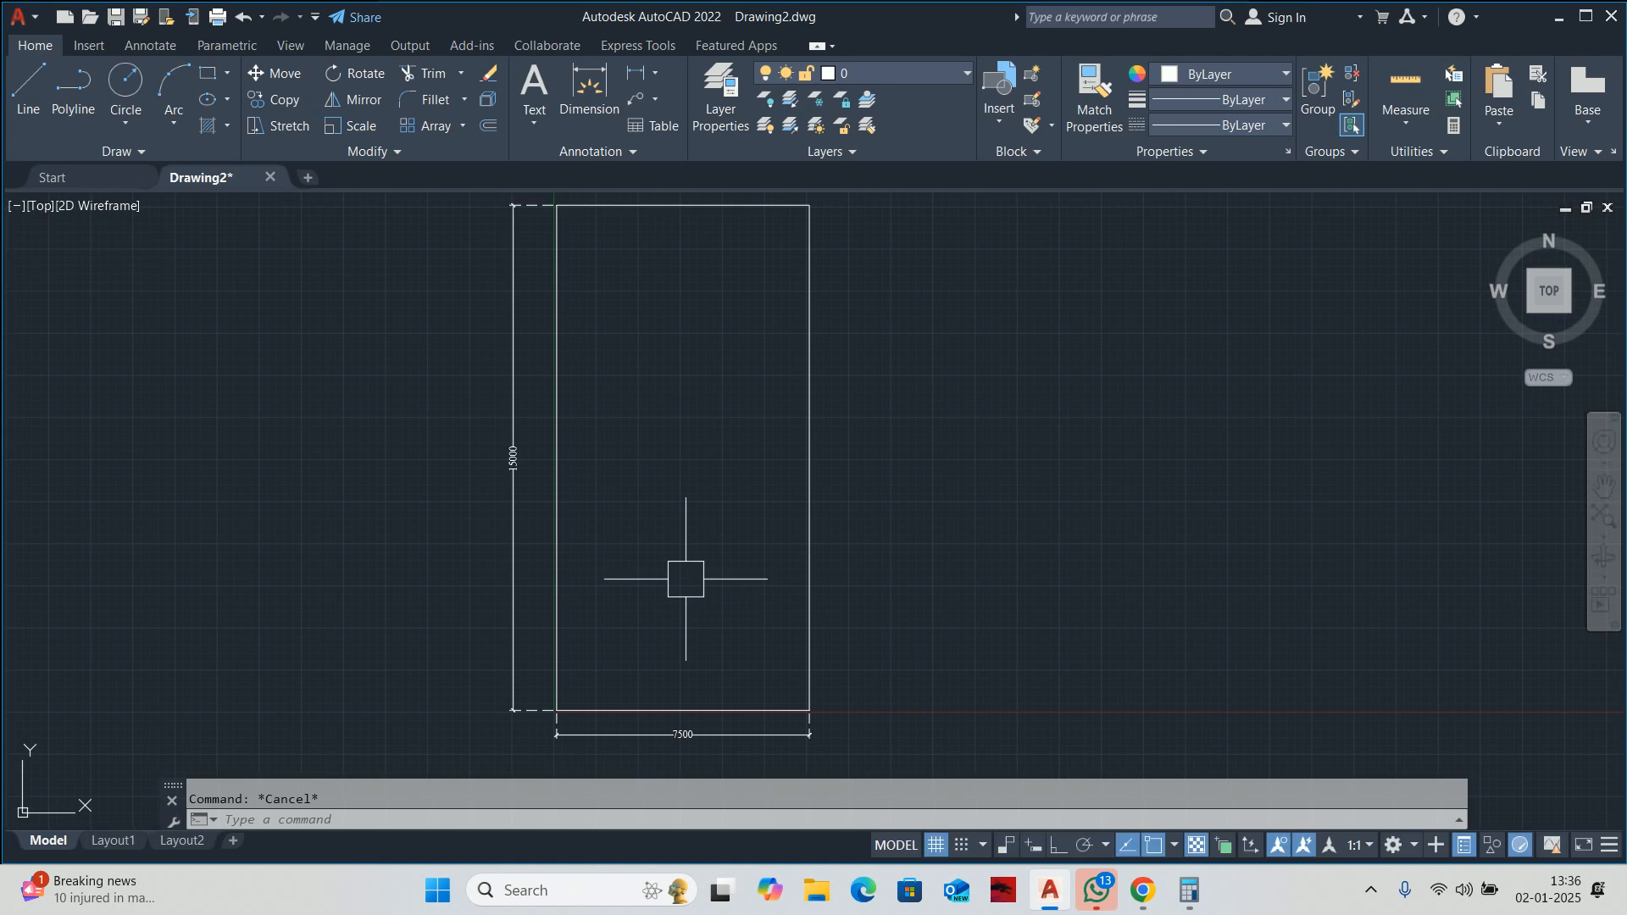
{"action": "scroll", "coordinate": [678, 560], "scroll_direction": "down", "scroll_amount": 2}
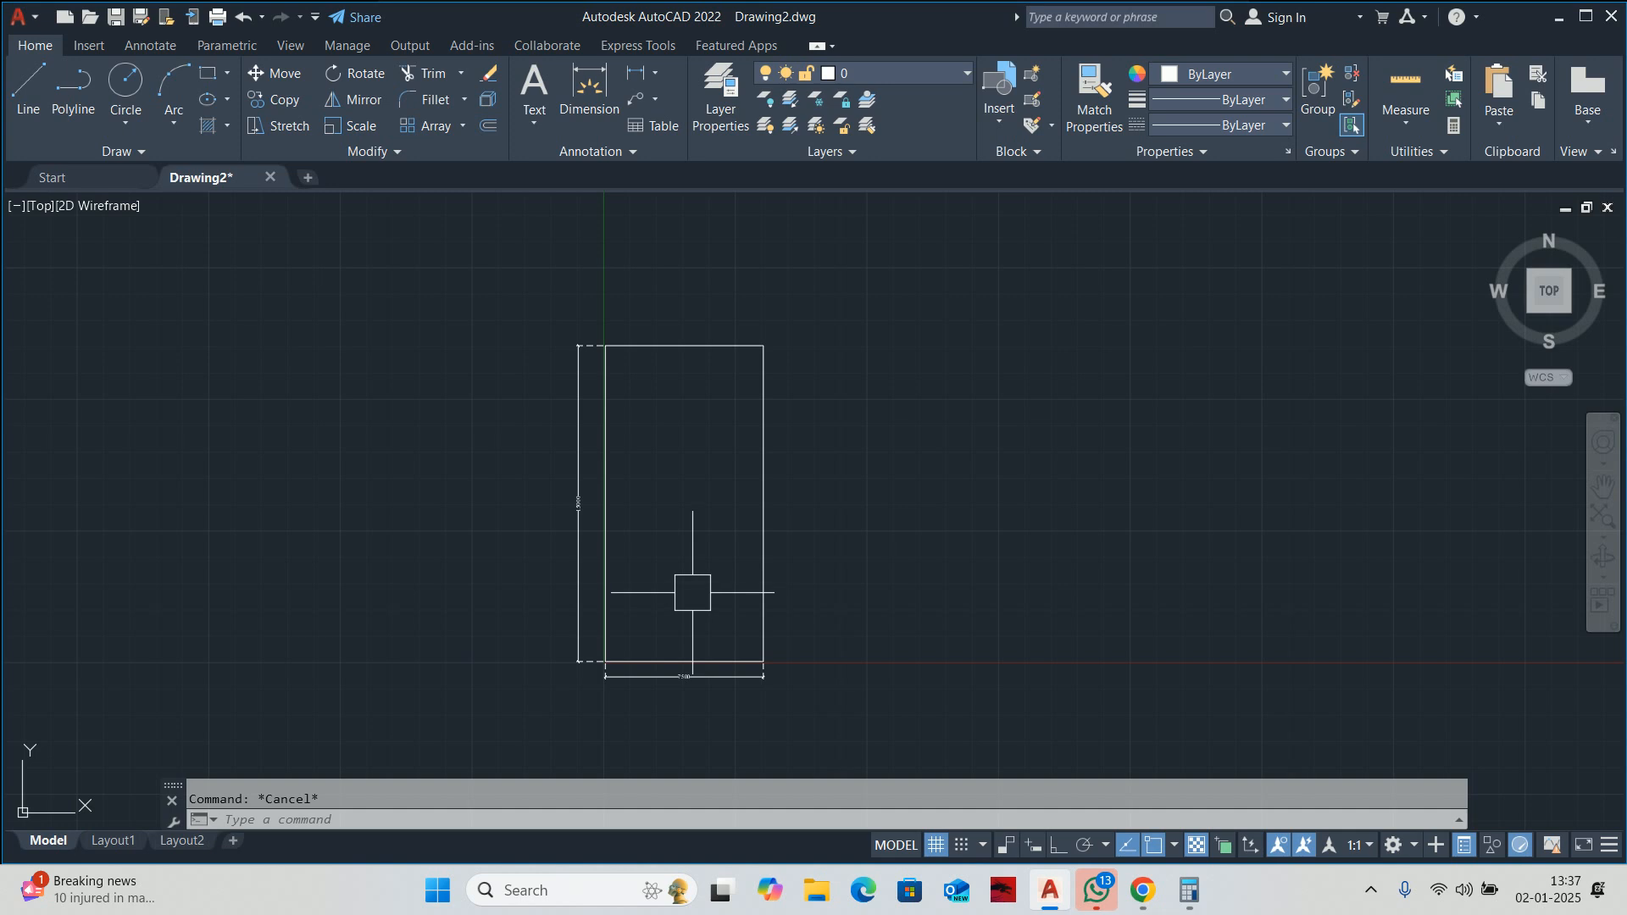
Add the multiline text MAIN ROAD below the plot's 7500 dimension.
{"action": "type", "text": "t"}
{"action": "key", "text": "Return"}
{"action": "scroll", "coordinate": [678, 509], "scroll_direction": "up", "scroll_amount": 4}
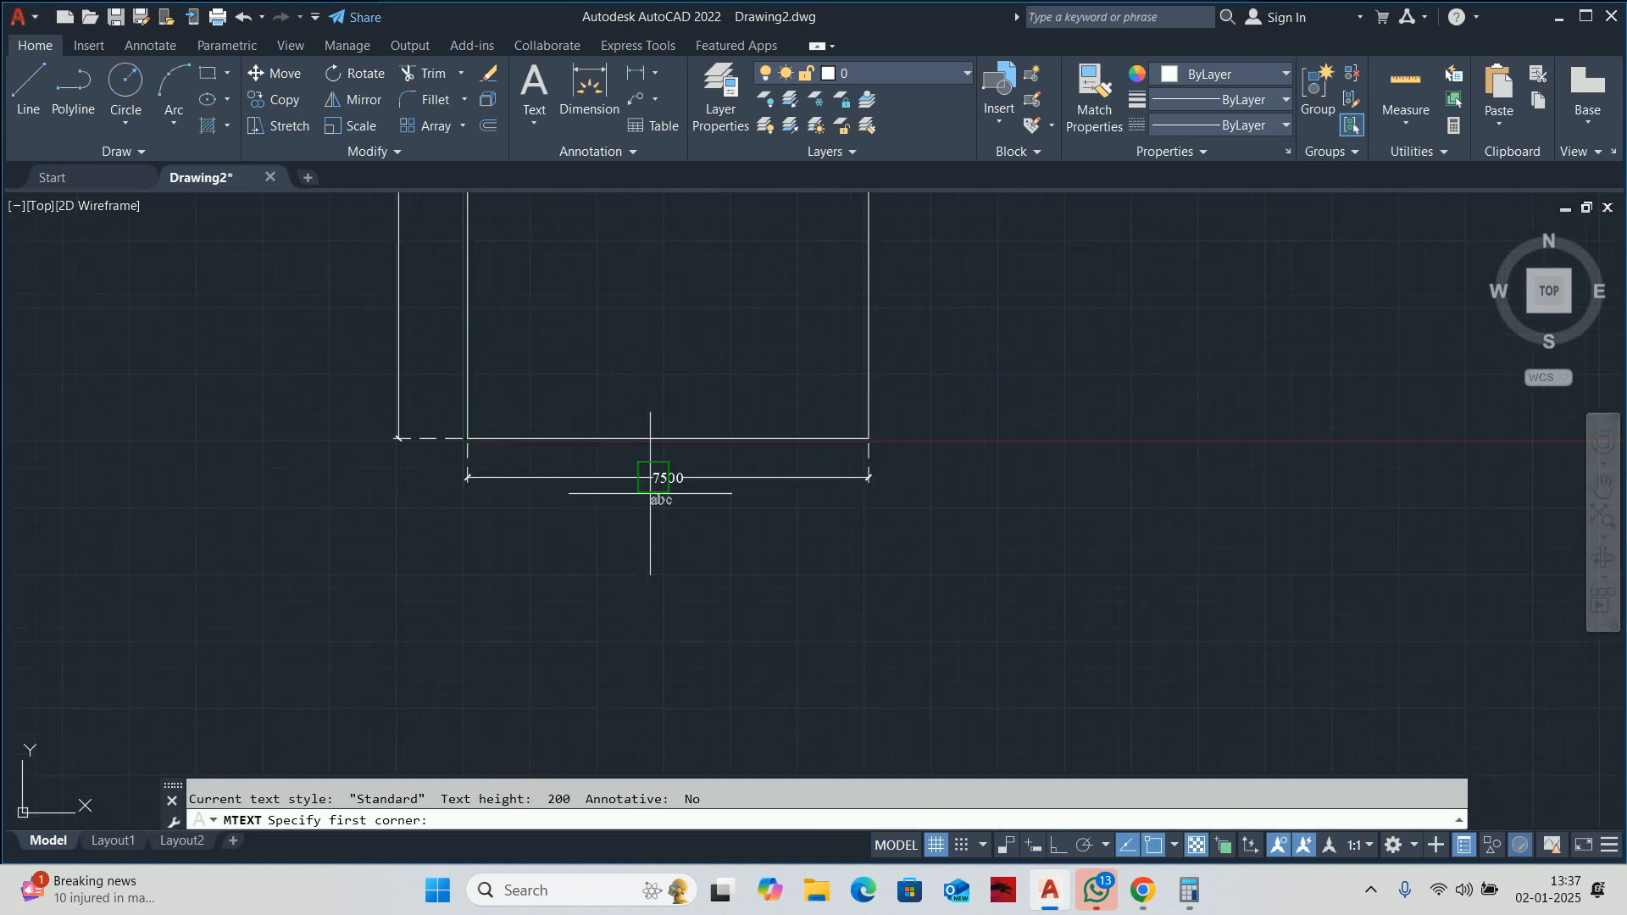
{"action": "left_click", "coordinate": [584, 512]}
{"action": "left_click", "coordinate": [766, 562]}
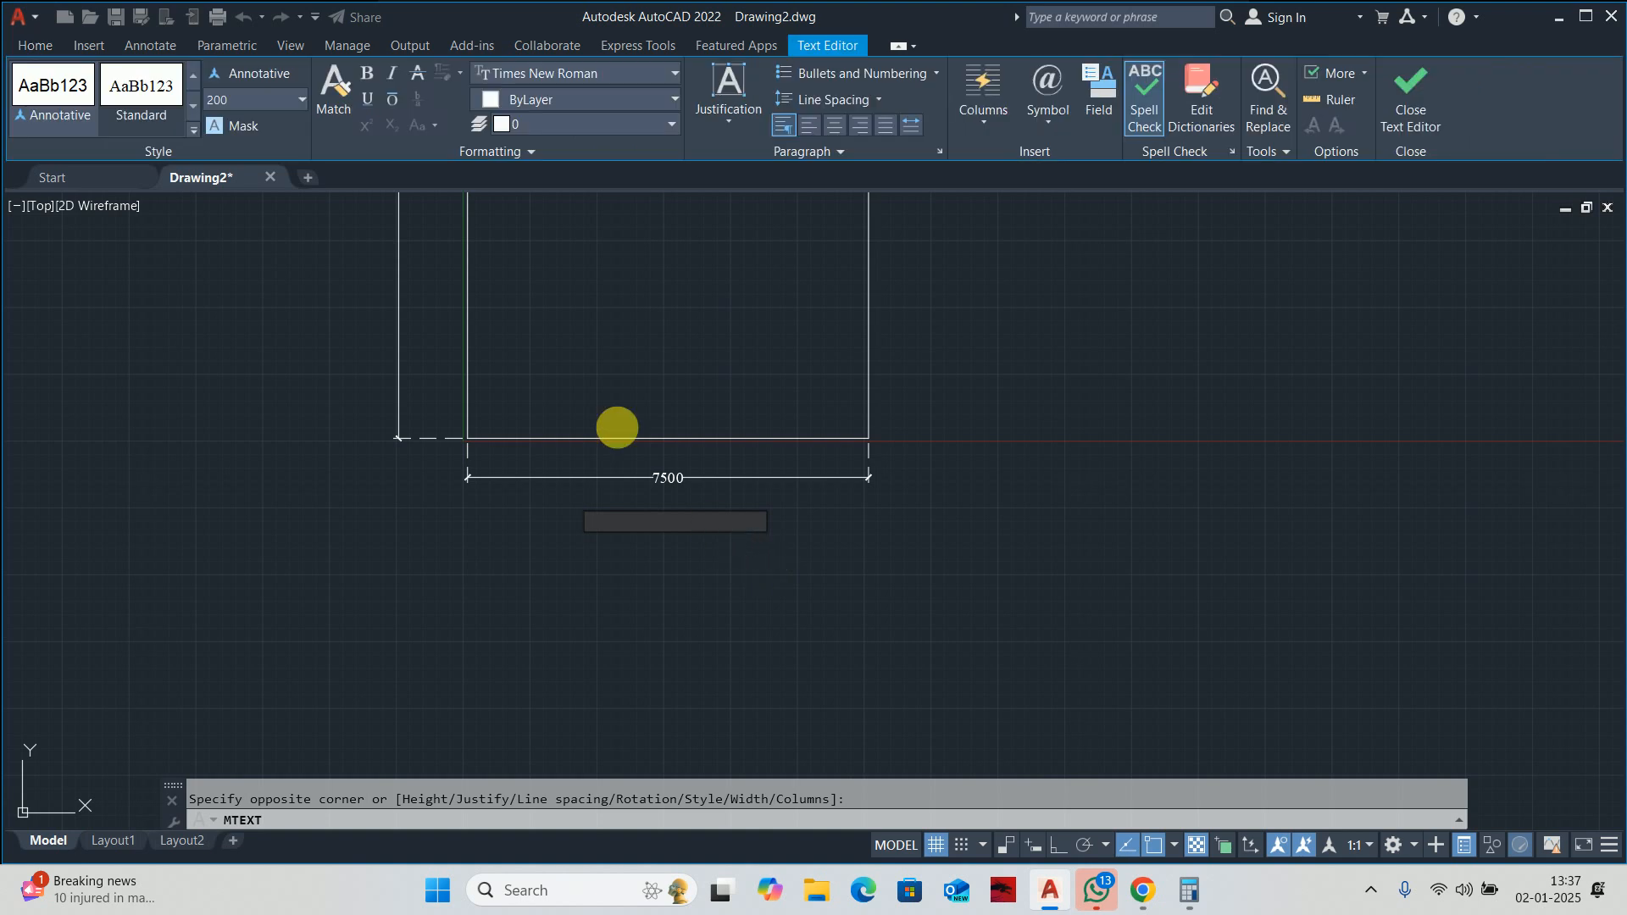
{"action": "type", "text": "MAI"}
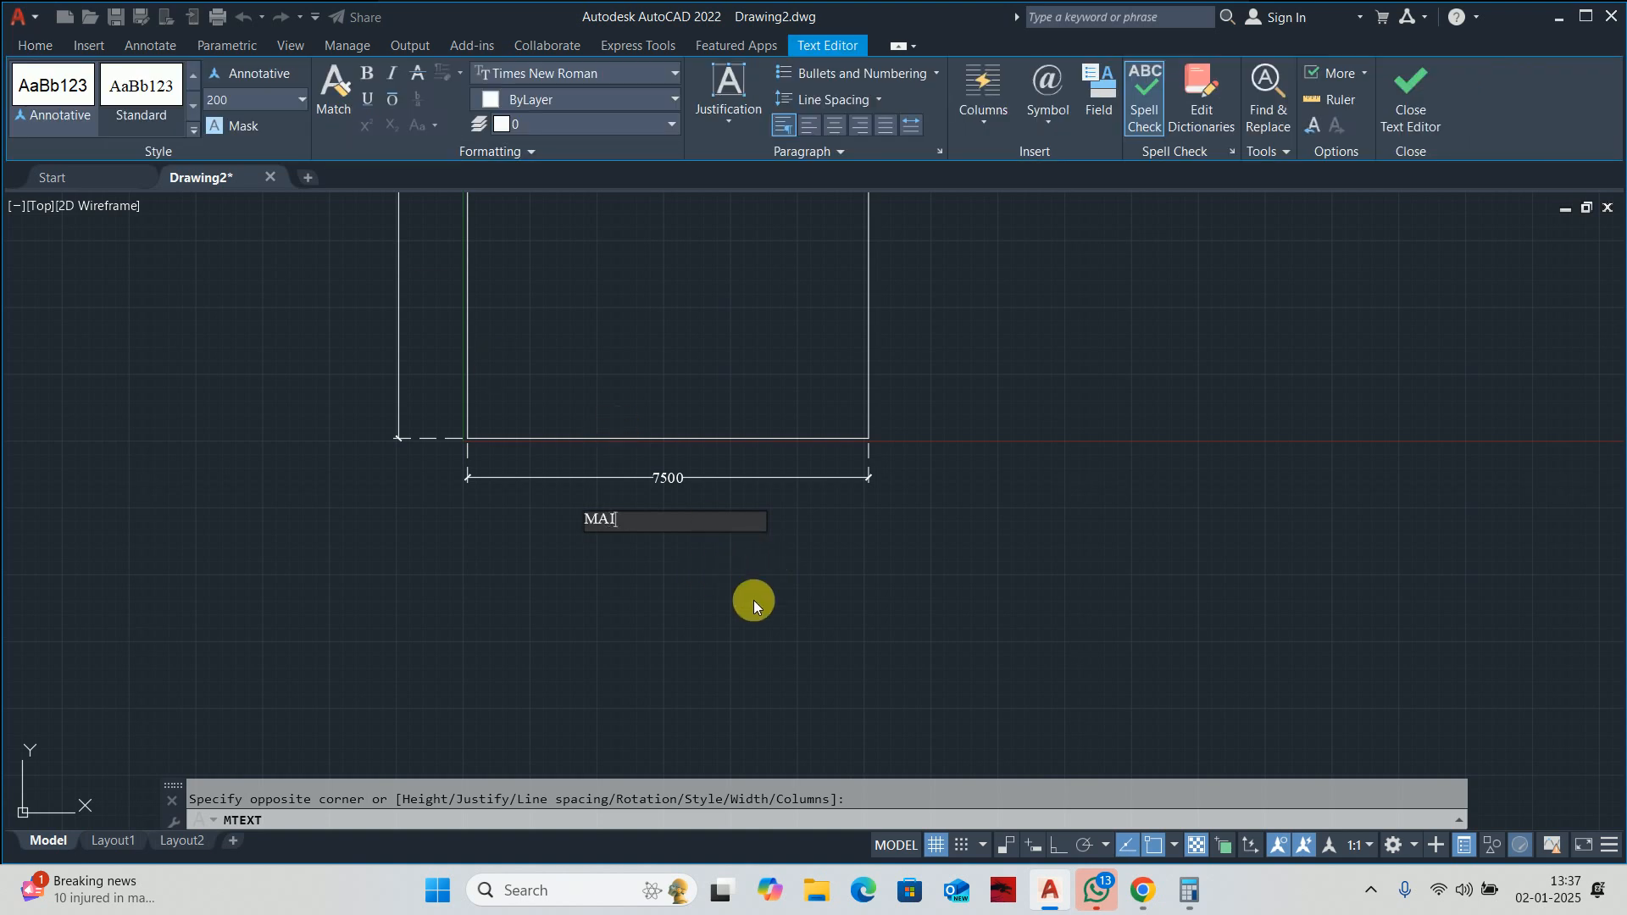
{"action": "type", "text": "N ROAD"}
{"action": "left_click", "coordinate": [745, 623]}
{"action": "key", "text": "Escape"}
Move the MAIN ROAD text so it is centred beneath the 7500 dimension.
{"action": "type", "text": "m"}
{"action": "key", "text": "Return"}
{"action": "left_click", "coordinate": [673, 523]}
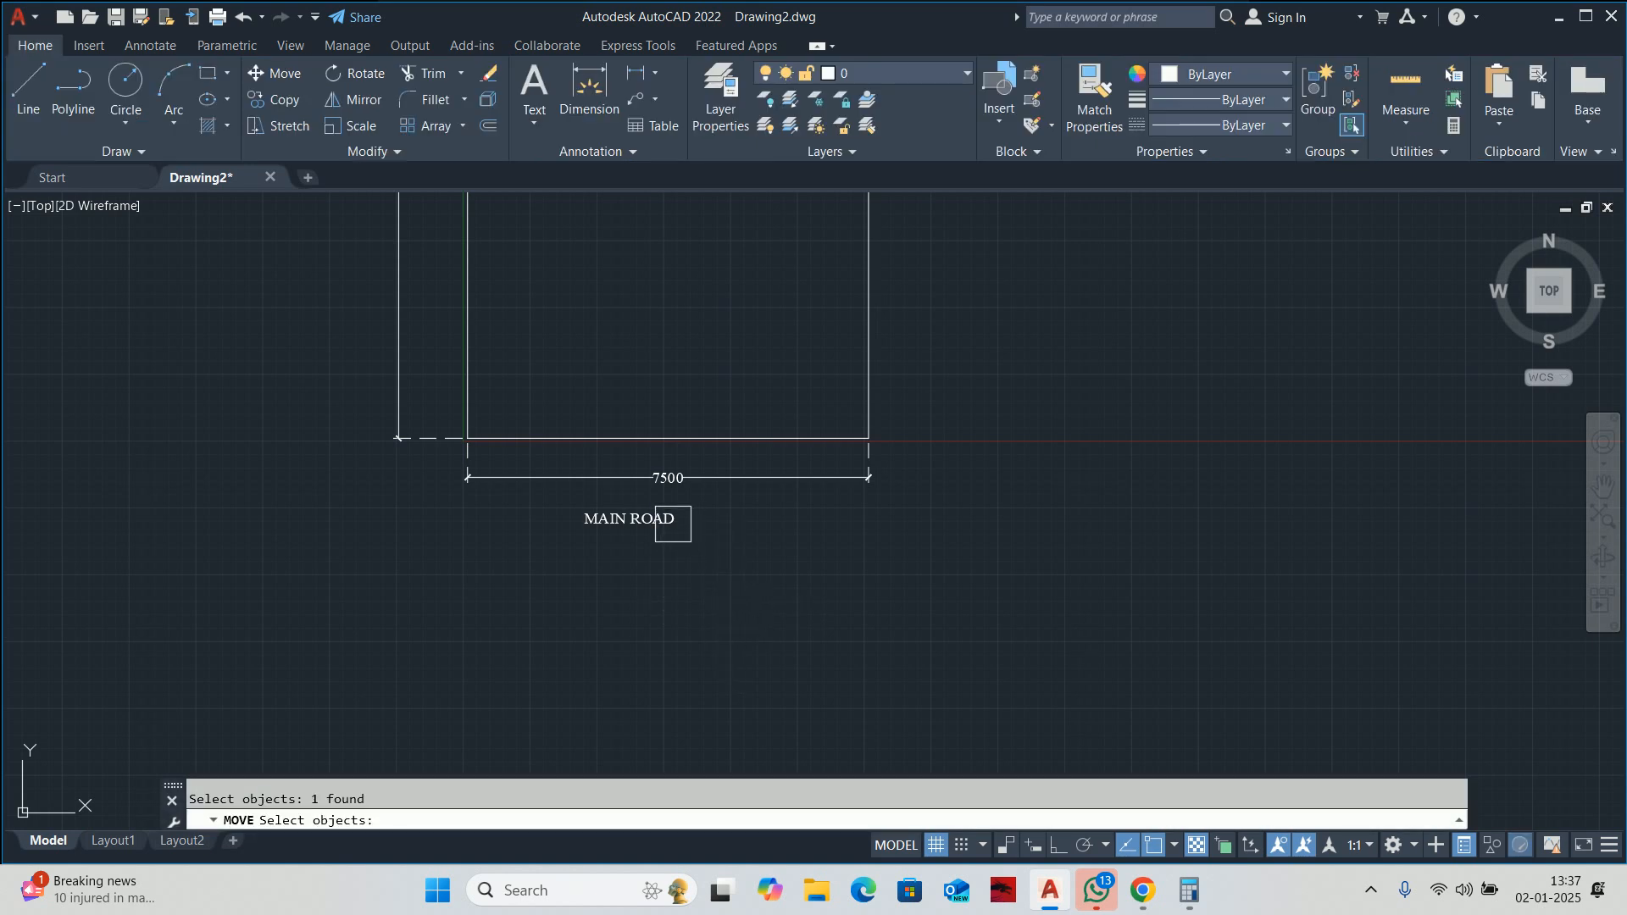
{"action": "key", "text": "Return"}
{"action": "left_click", "coordinate": [619, 602]}
{"action": "left_click", "coordinate": [659, 595]}
{"action": "key", "text": "Escape"}
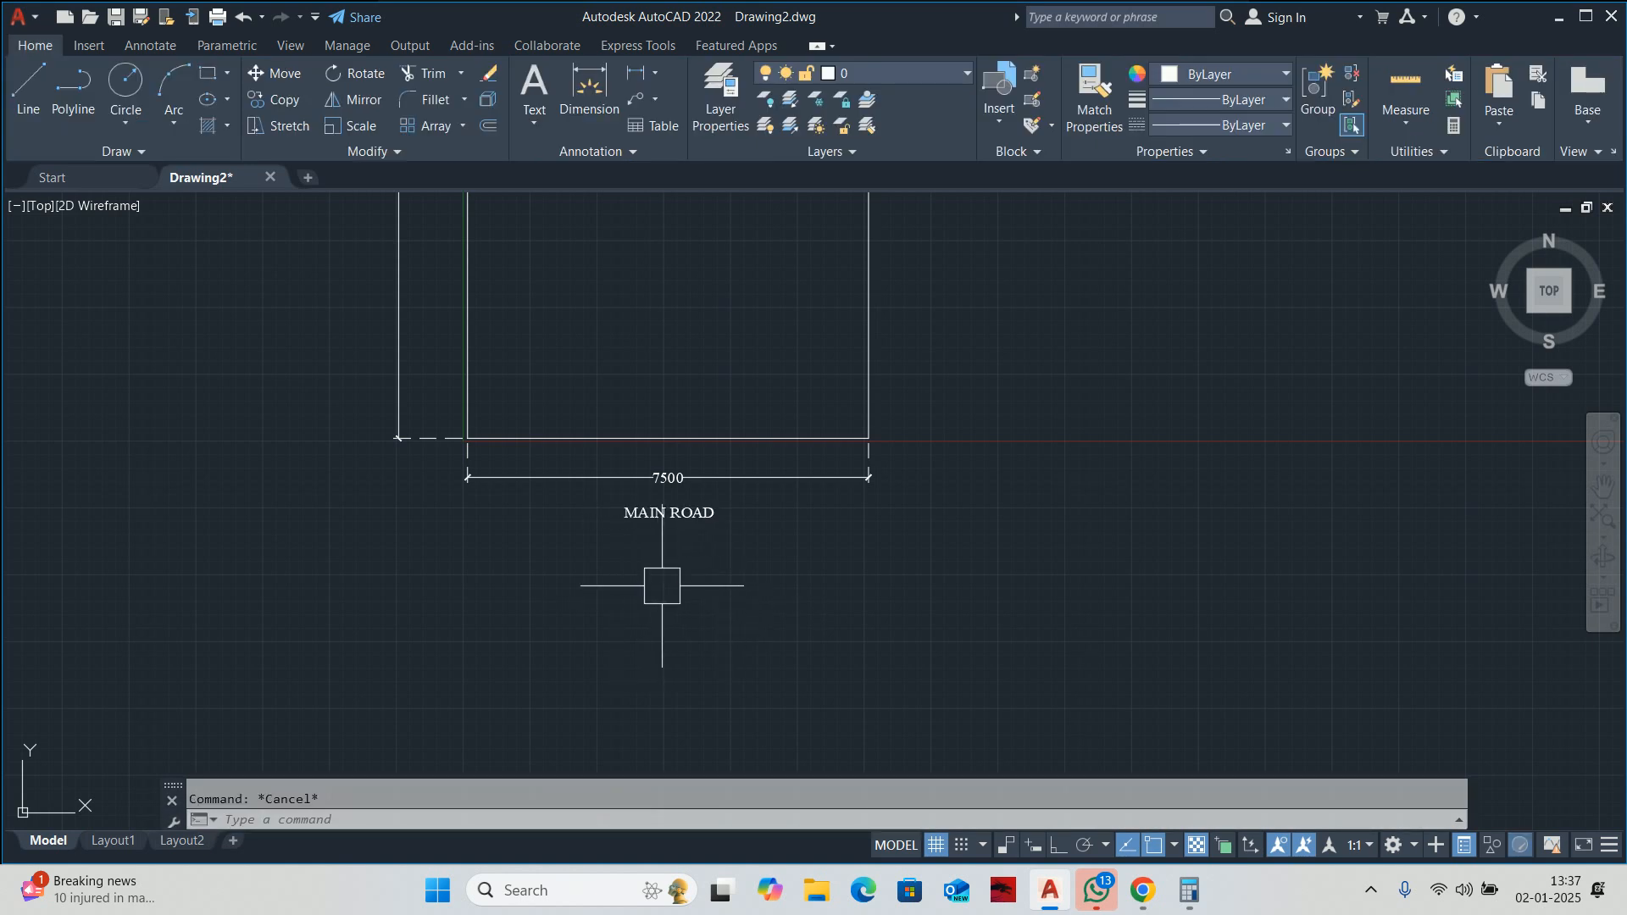
Copy the MAIN ROAD text to just outside the plot's right edge, near mid-height.
{"action": "type", "text": "co"}
{"action": "key", "text": "Return"}
{"action": "left_click", "coordinate": [665, 528]}
{"action": "key", "text": "Return"}
{"action": "left_click", "coordinate": [667, 539]}
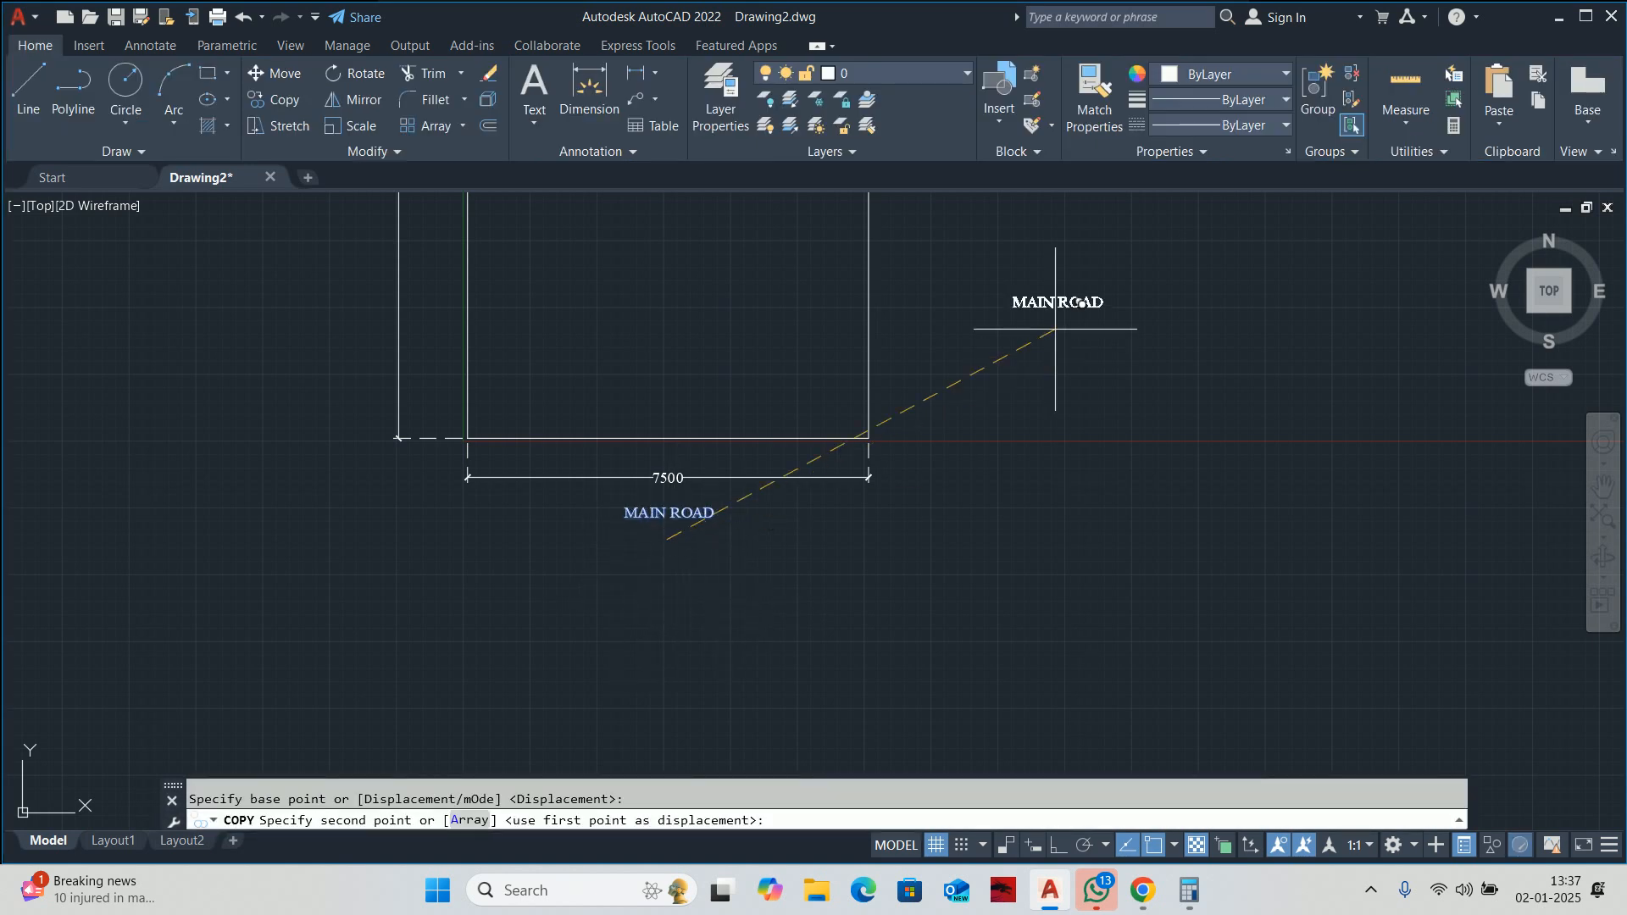
{"action": "middle_click_drag", "start_coordinate": [1055, 328], "coordinate": [945, 665]}
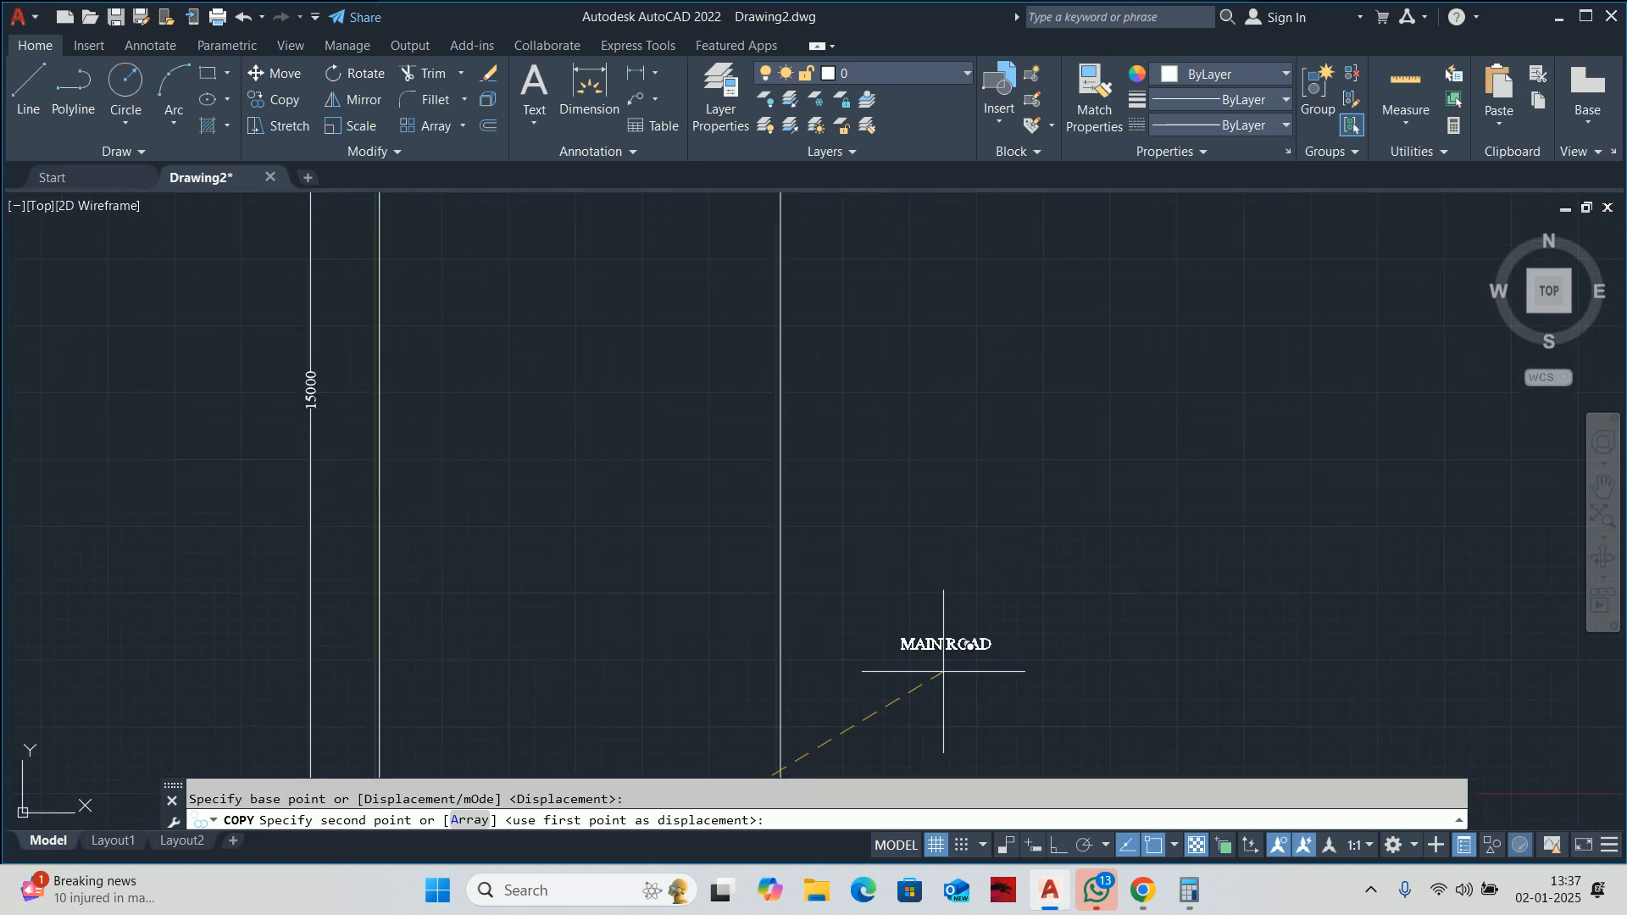
{"action": "left_click", "coordinate": [845, 438]}
{"action": "key", "text": "Return"}
Set the rotation of the copied MAIN ROAD text beside the right edge to 90.
{"action": "left_click", "coordinate": [848, 410]}
{"action": "left_click", "coordinate": [1114, 420]}
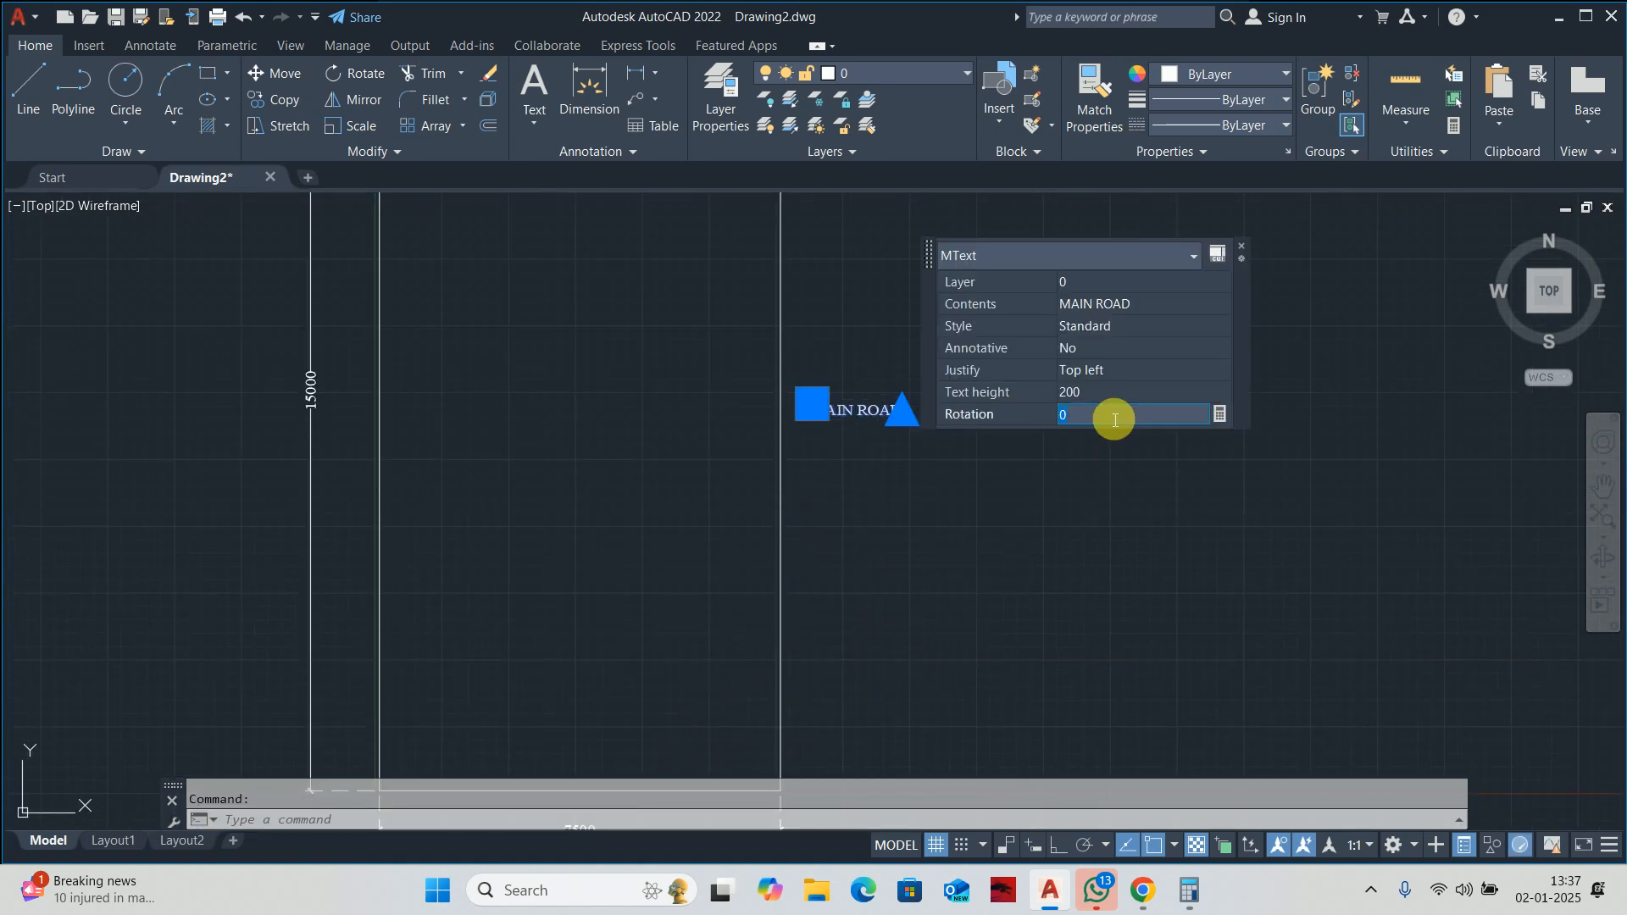
{"action": "type", "text": "90"}
{"action": "key", "text": "Return"}
{"action": "key", "text": "Escape"}
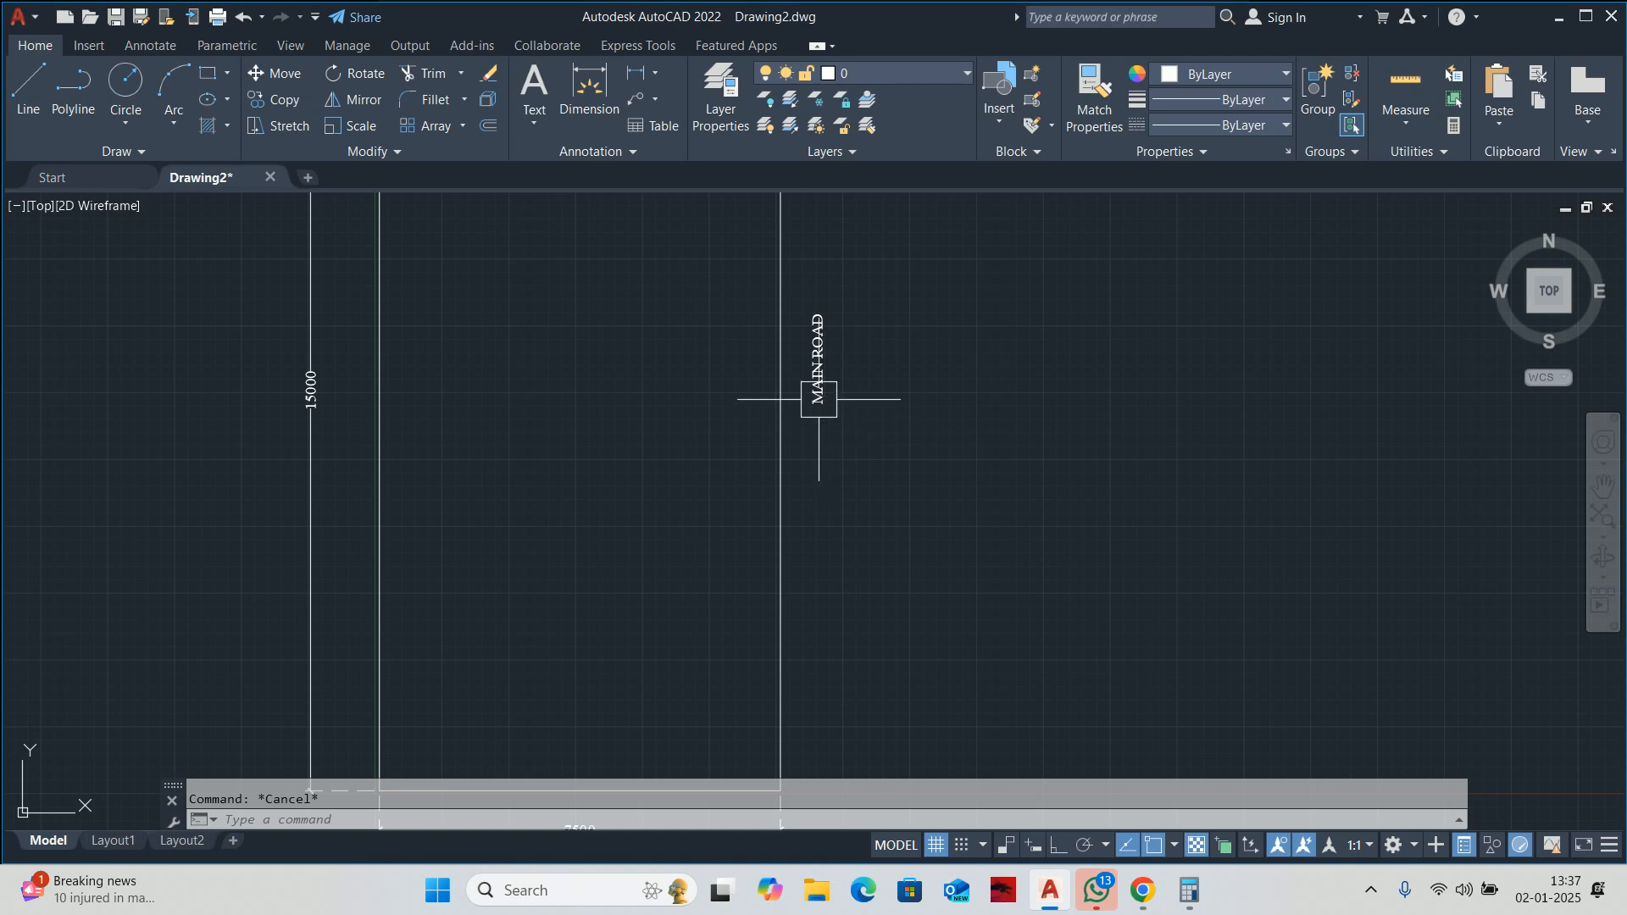
Change the rotated text beside the plot's right edge to OTHER'S PROPERTY.
{"action": "middle_click_drag", "start_coordinate": [818, 400], "coordinate": [828, 480]}
{"action": "double_click", "coordinate": [832, 450]}
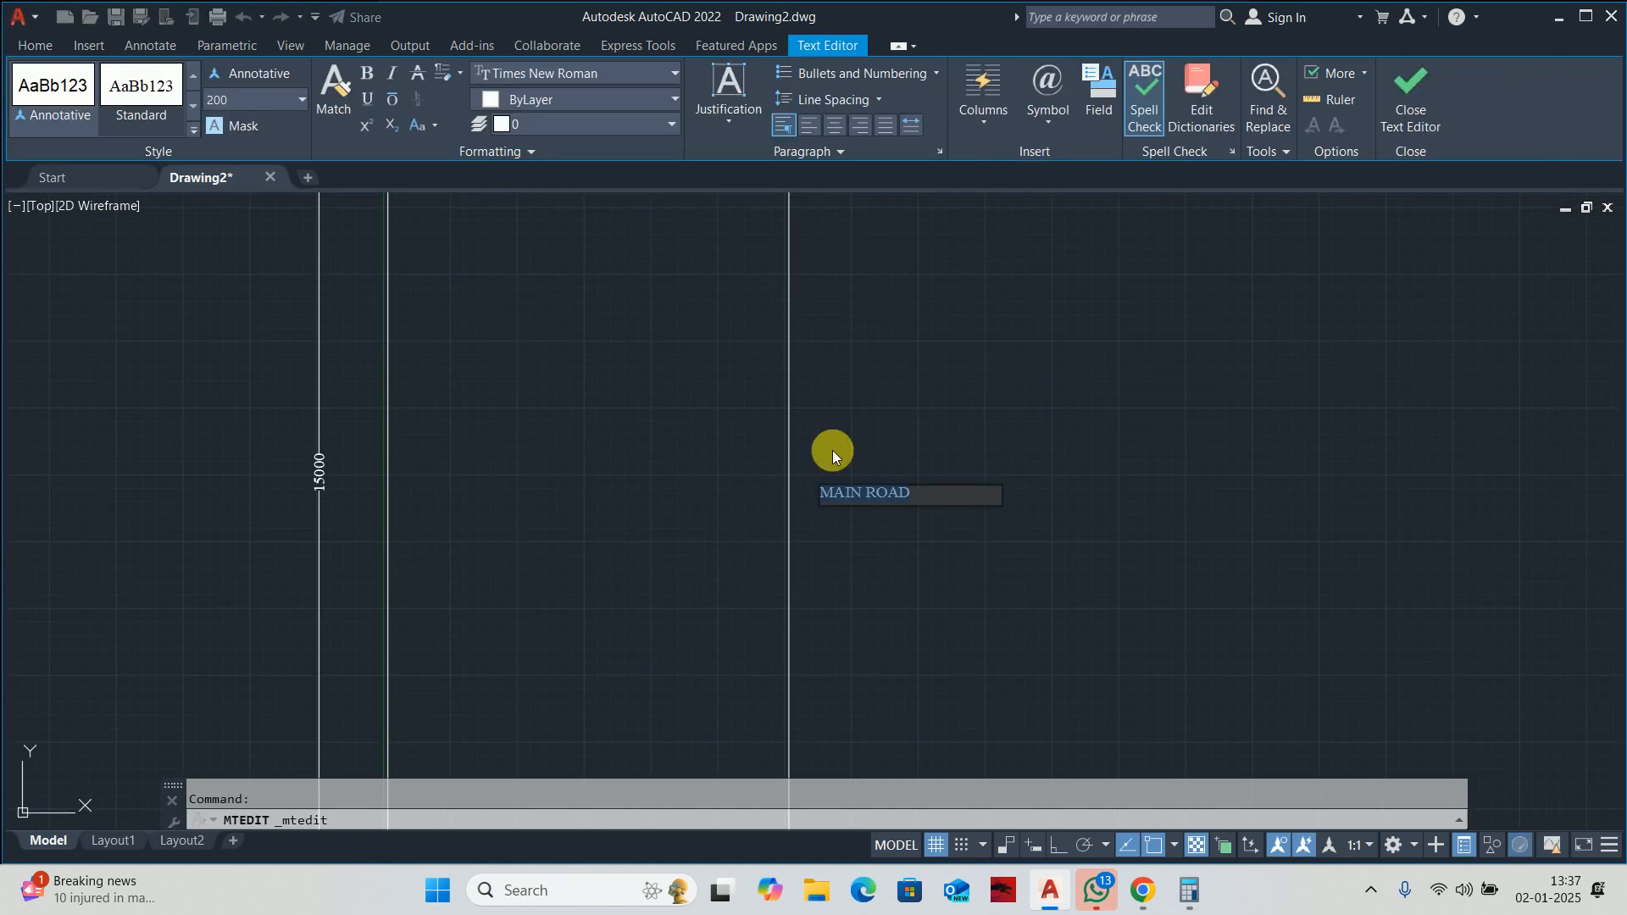
{"action": "type", "text": "OTHER'S "}
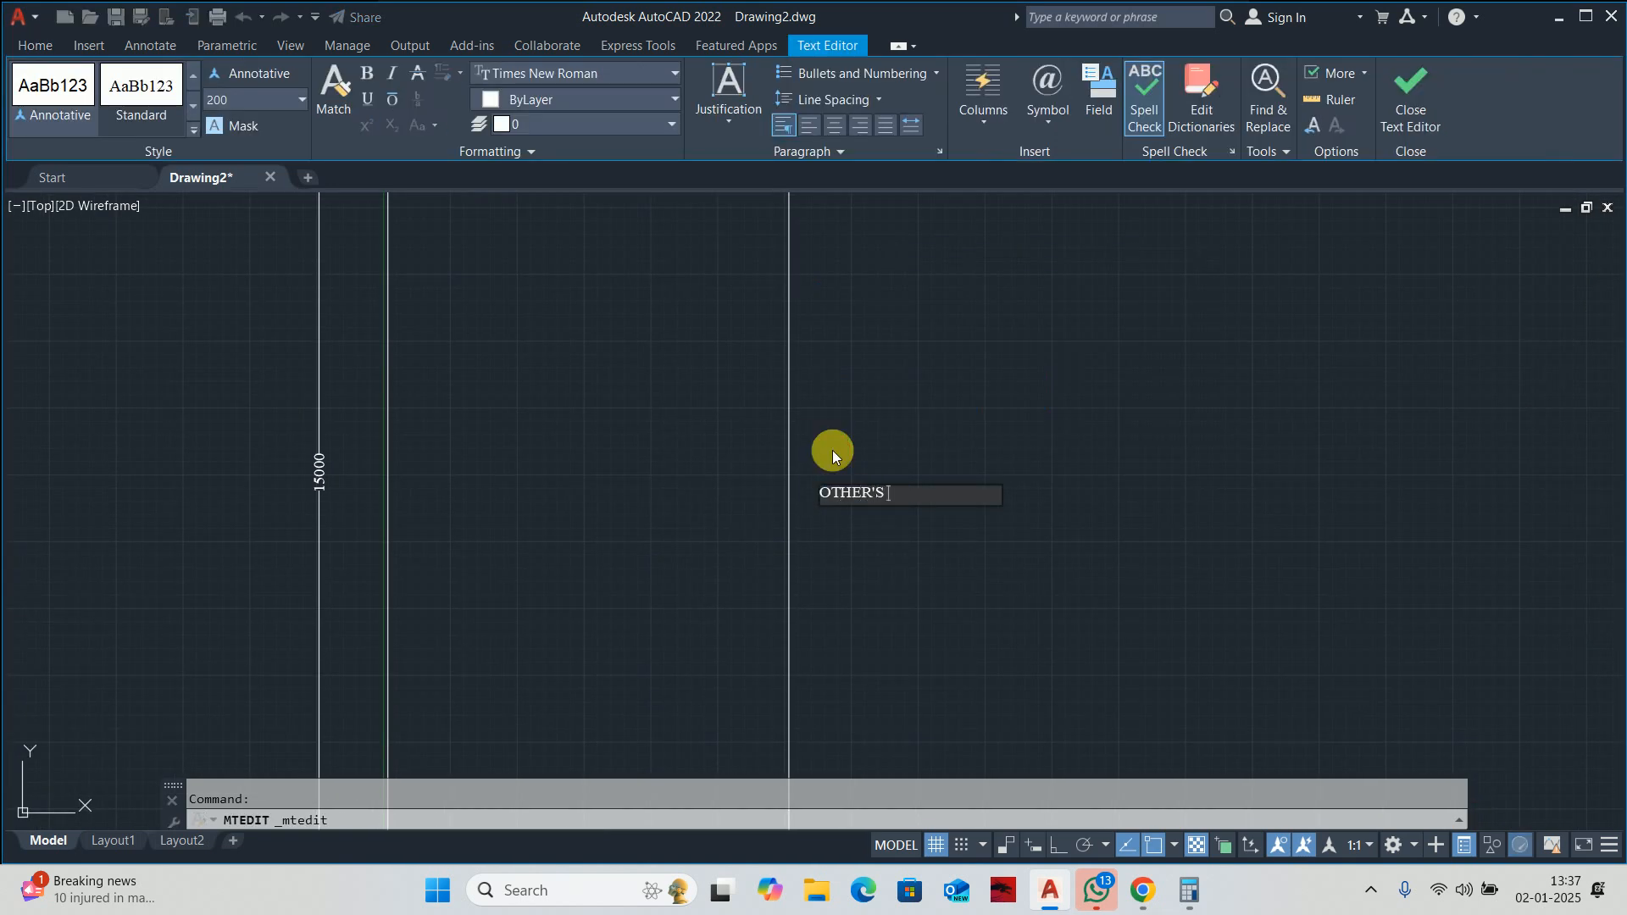
{"action": "type", "text": "PROPERTY"}
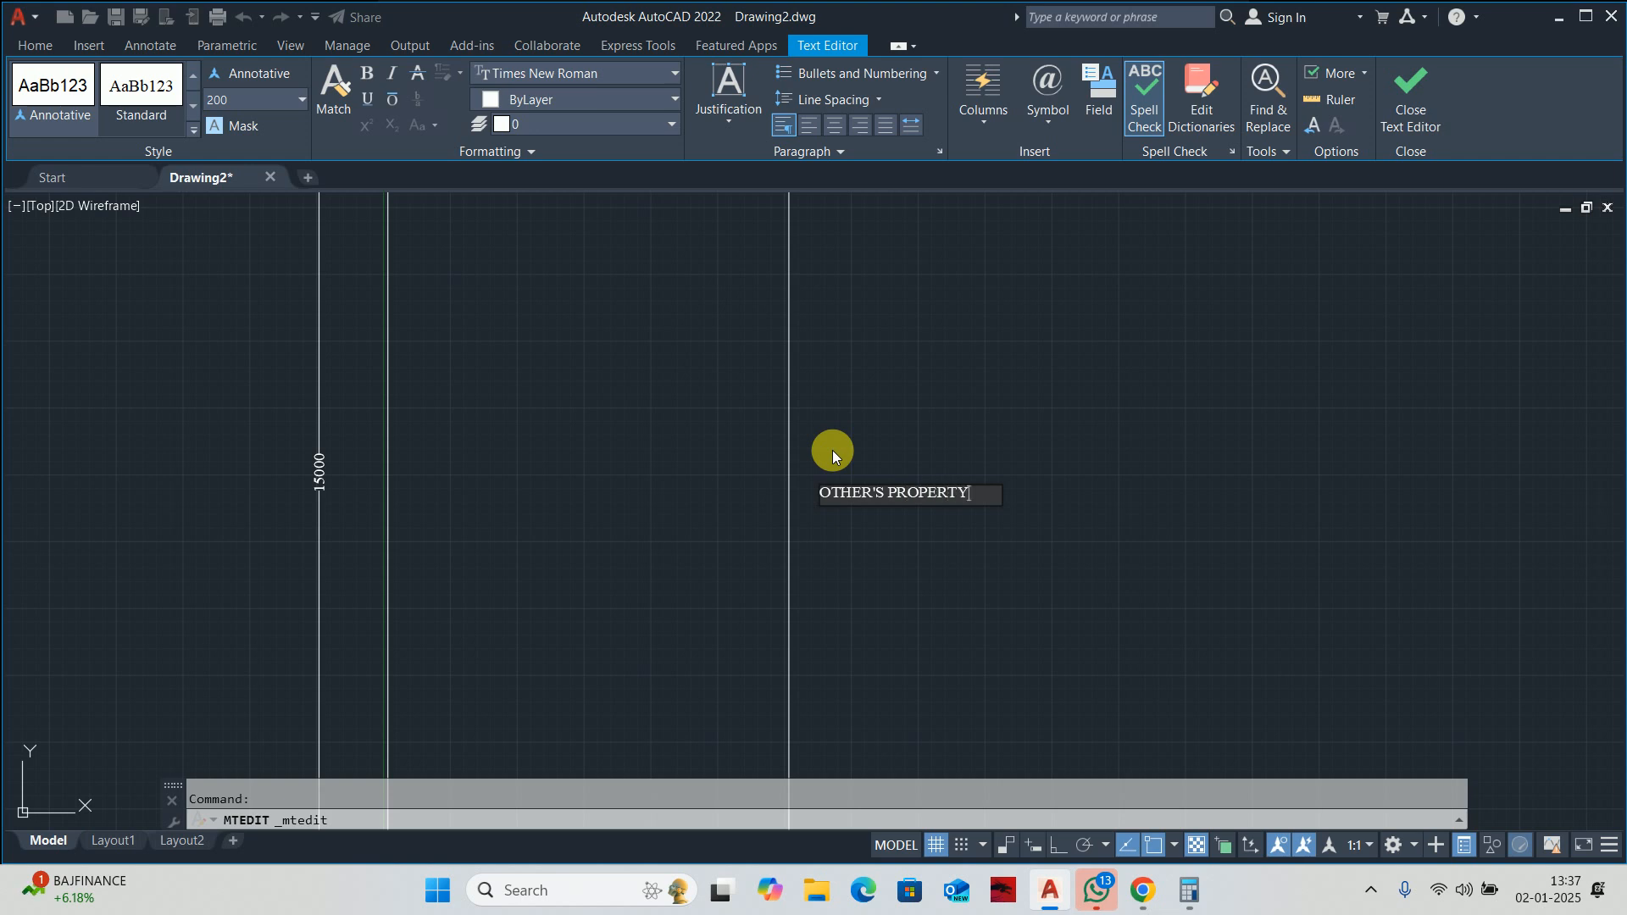
{"action": "left_click", "coordinate": [936, 631]}
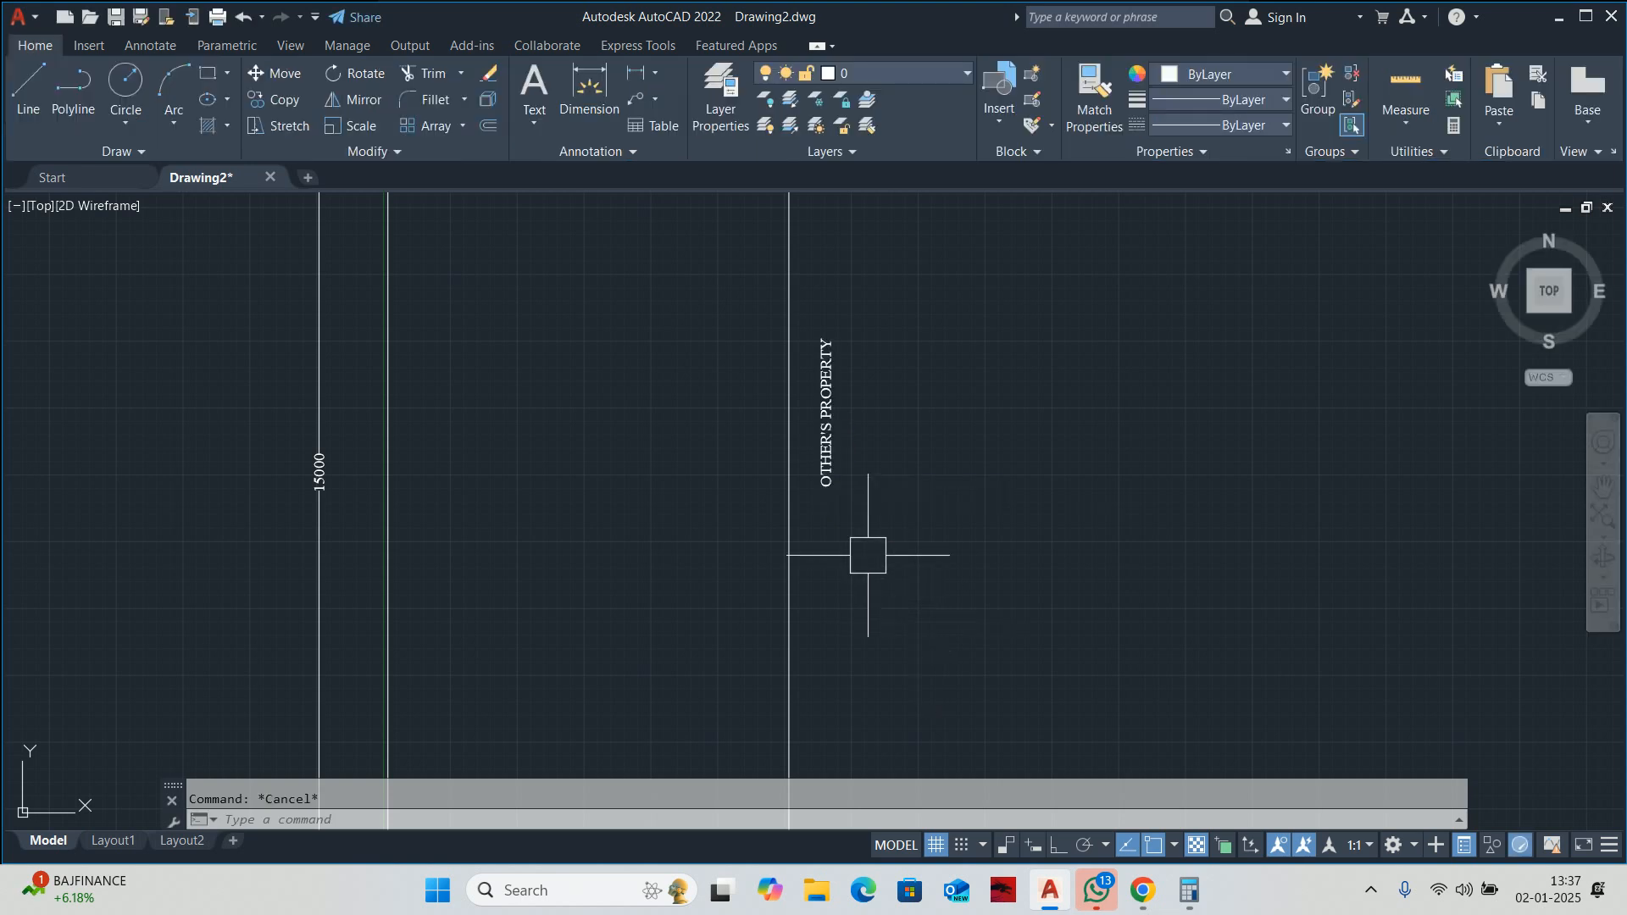
Turn on Ortho and move the OTHER'S PROPERTY text straight down to the middle of the plot's right edge.
{"action": "type", "text": "m"}
{"action": "key", "text": "Return"}
{"action": "left_click", "coordinate": [834, 475]}
{"action": "key", "text": "Return"}
{"action": "left_click", "coordinate": [1058, 845]}
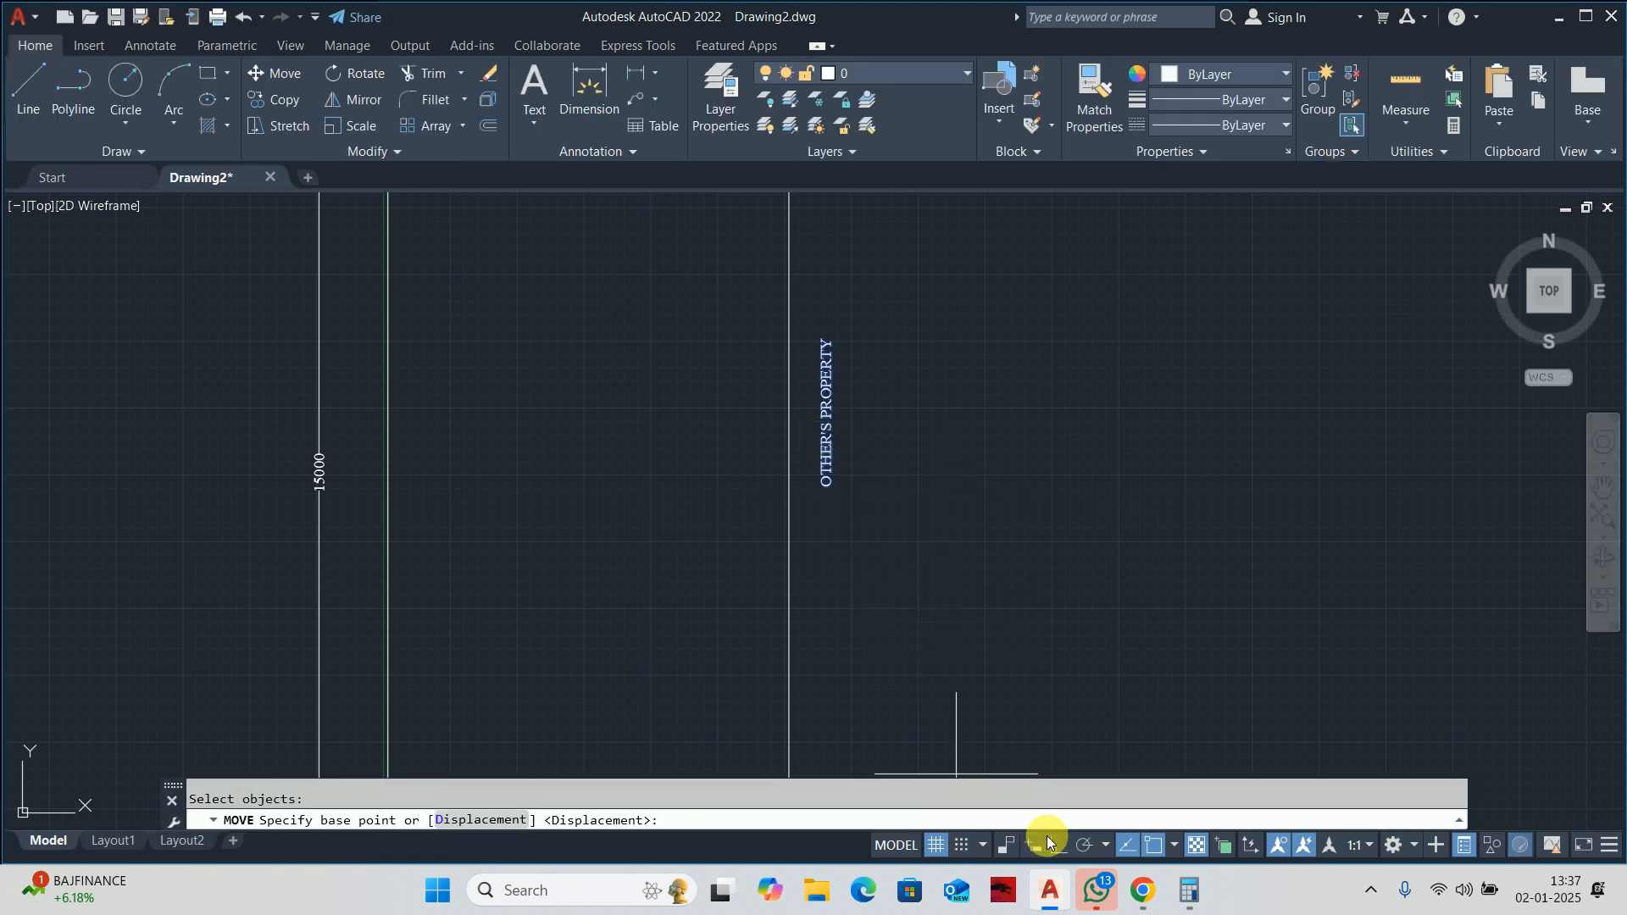
{"action": "left_click", "coordinate": [963, 421]}
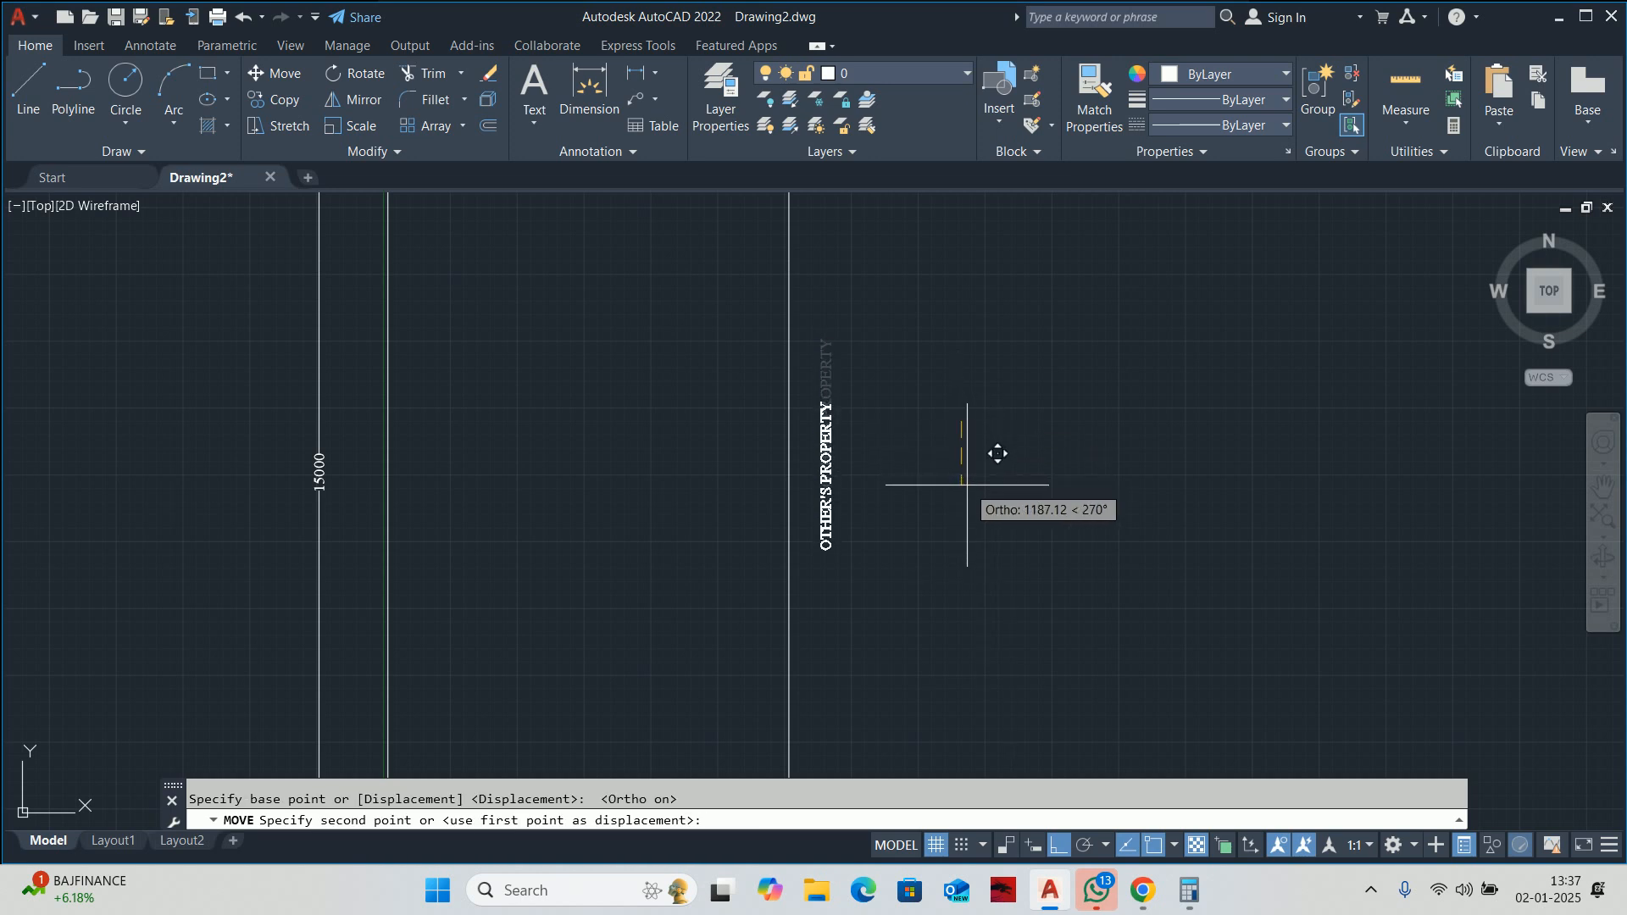
{"action": "key", "text": "Escape"}
Copy the OTHER'S PROPERTY text horizontally from the plot's right side to just outside the 15000 dimension on the left.
{"action": "scroll", "coordinate": [955, 483], "scroll_direction": "down", "scroll_amount": 2}
{"action": "type", "text": "c"}
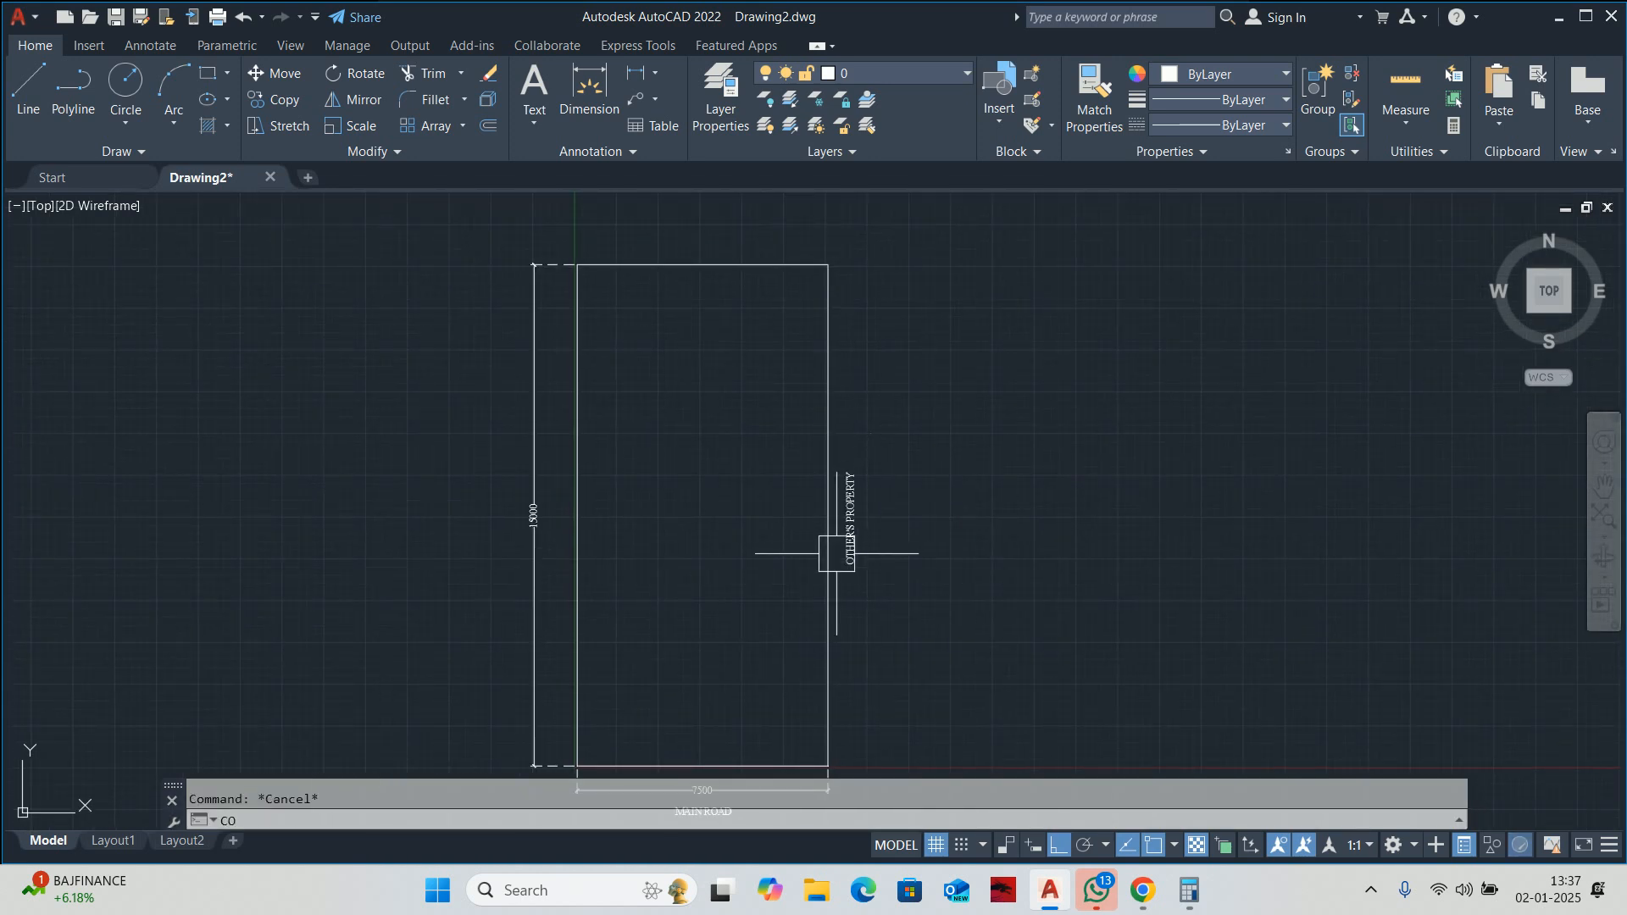
{"action": "type", "text": "o"}
{"action": "key", "text": "Return"}
{"action": "left_click", "coordinate": [852, 519]}
{"action": "key", "text": "Return"}
{"action": "left_click", "coordinate": [932, 390]}
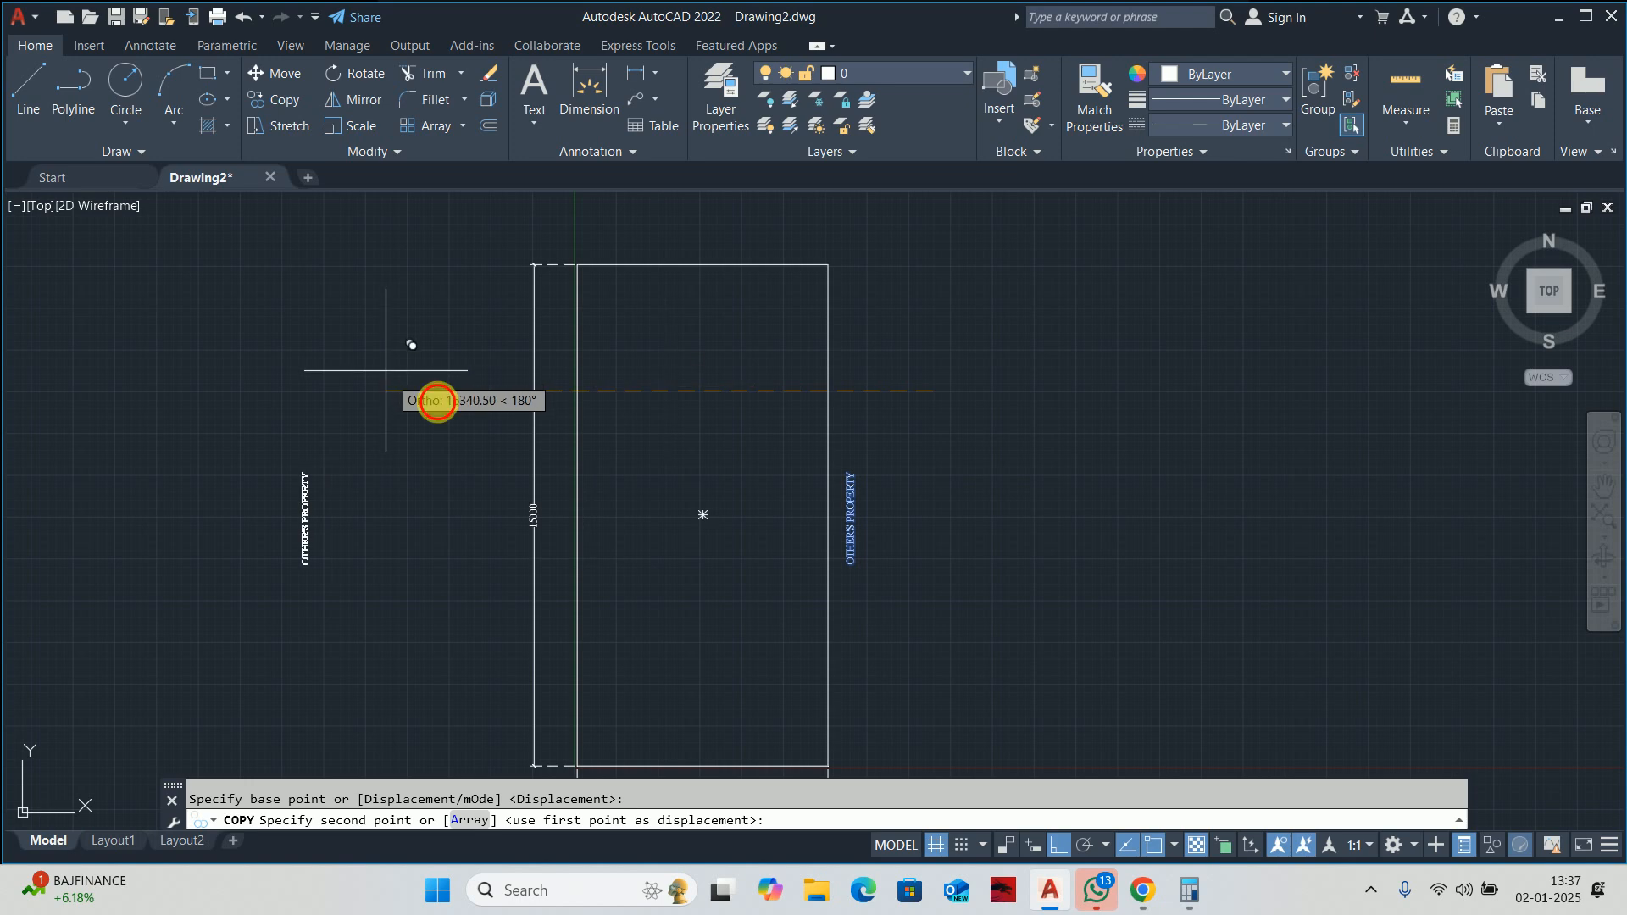
{"action": "scroll", "coordinate": [622, 416], "scroll_direction": "up", "scroll_amount": 3}
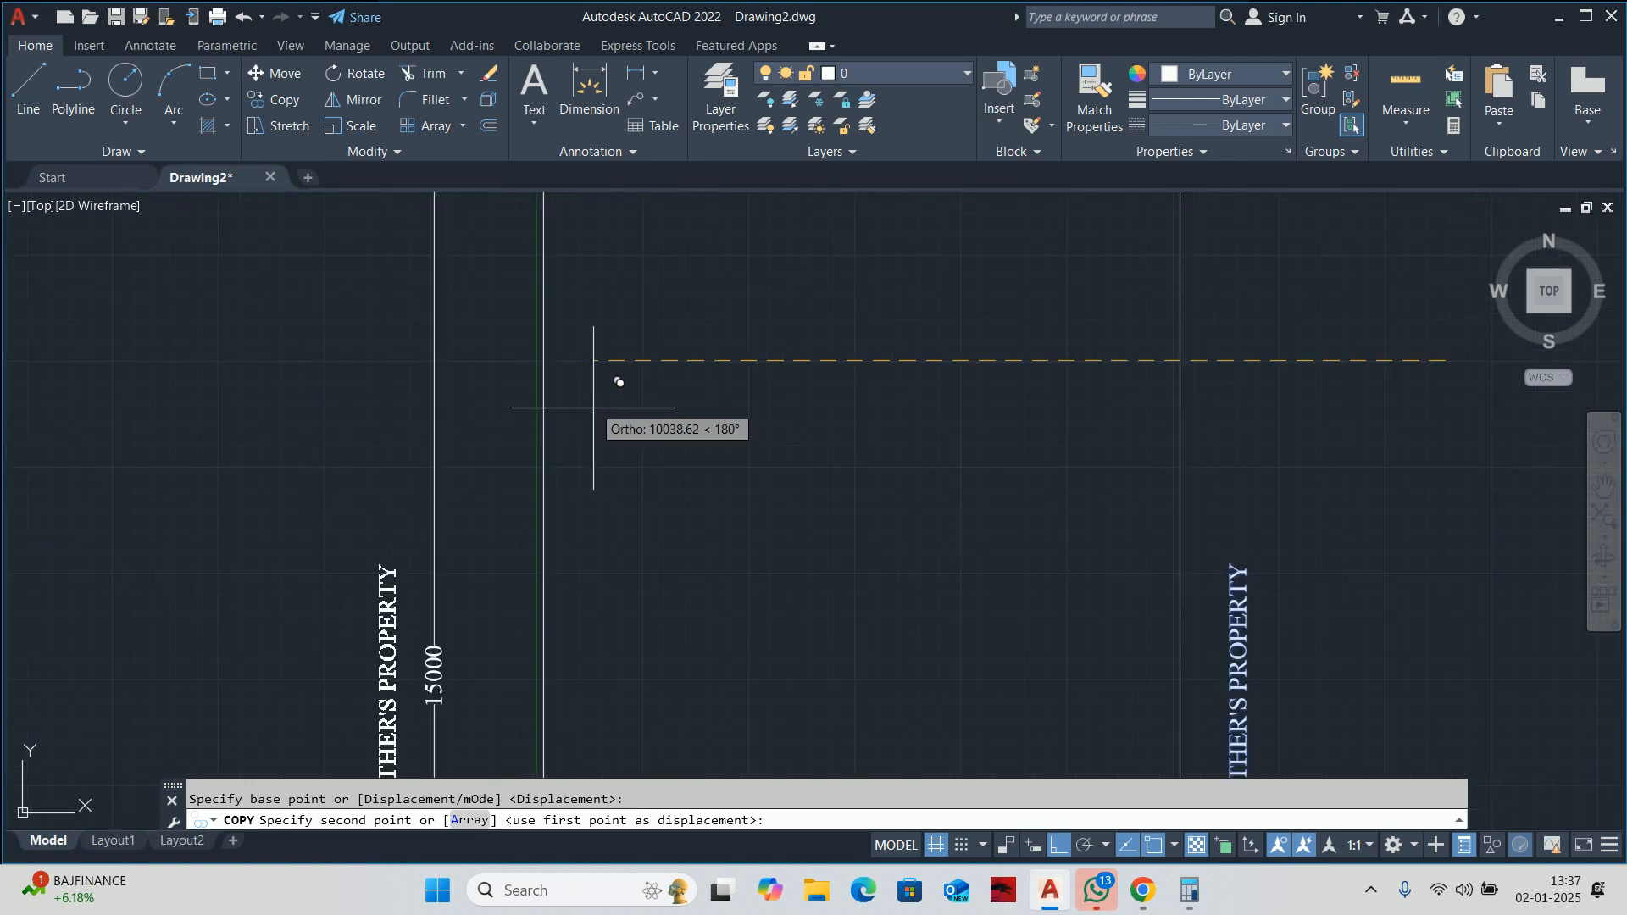
{"action": "left_click", "coordinate": [573, 364]}
{"action": "key", "text": "Escape"}
Copy the left OTHER'S PROPERTY text straight up to just above the plot's top-left corner.
{"action": "scroll", "coordinate": [570, 366], "scroll_direction": "down", "scroll_amount": 5}
{"action": "type", "text": "c"}
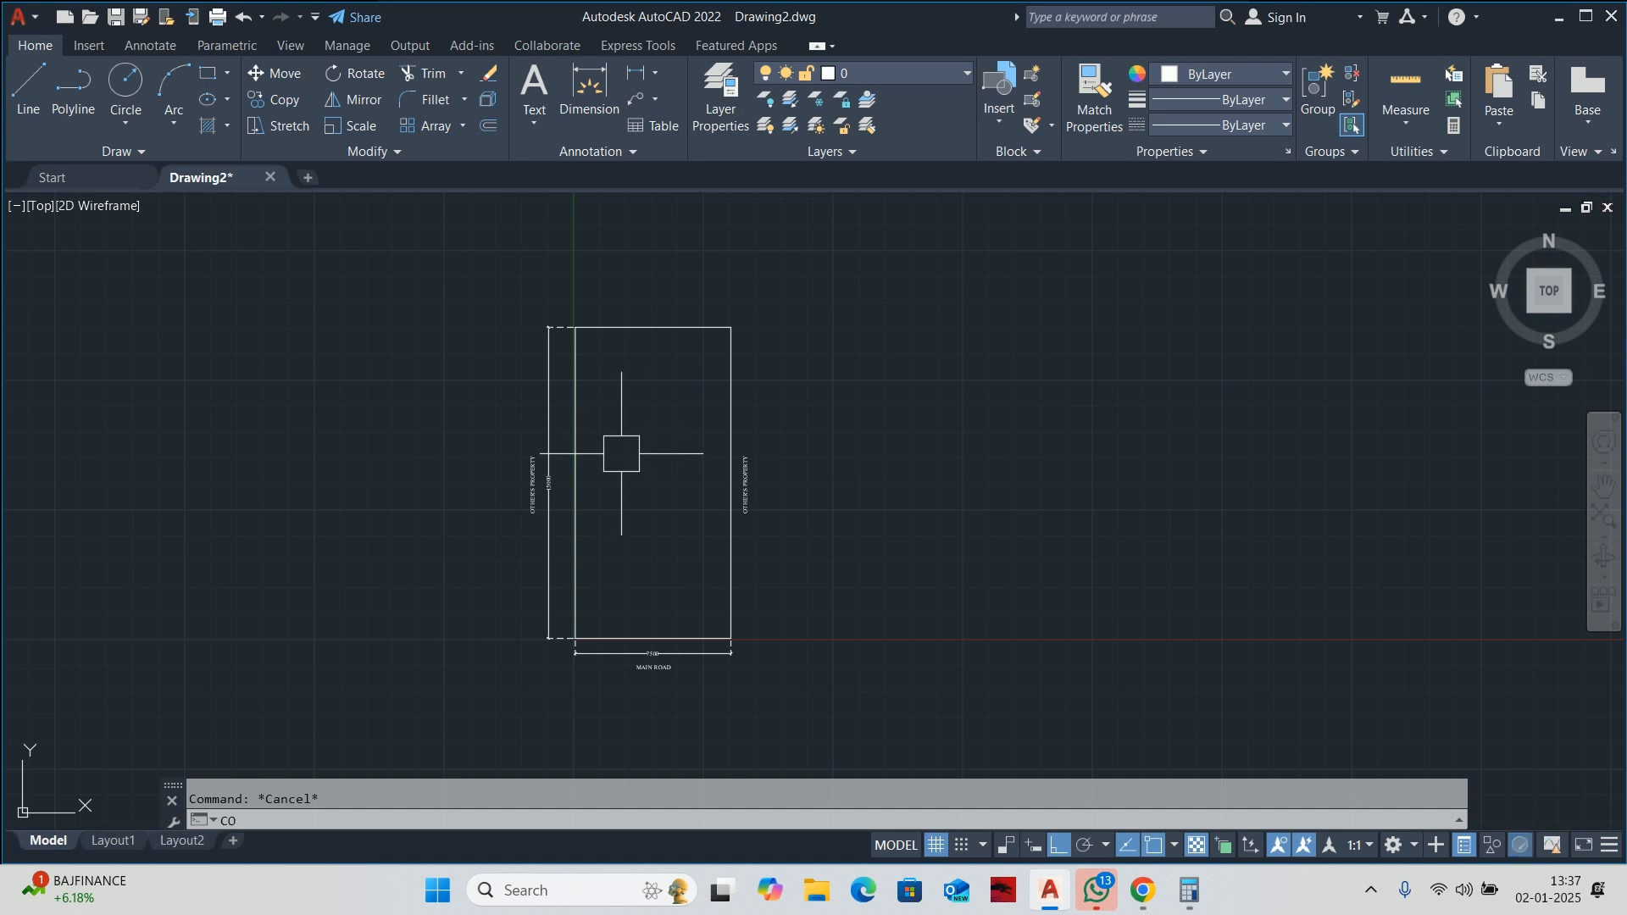
{"action": "type", "text": "o"}
{"action": "key", "text": "Return"}
{"action": "left_click", "coordinate": [529, 478]}
{"action": "key", "text": "Return"}
{"action": "left_click", "coordinate": [532, 499]}
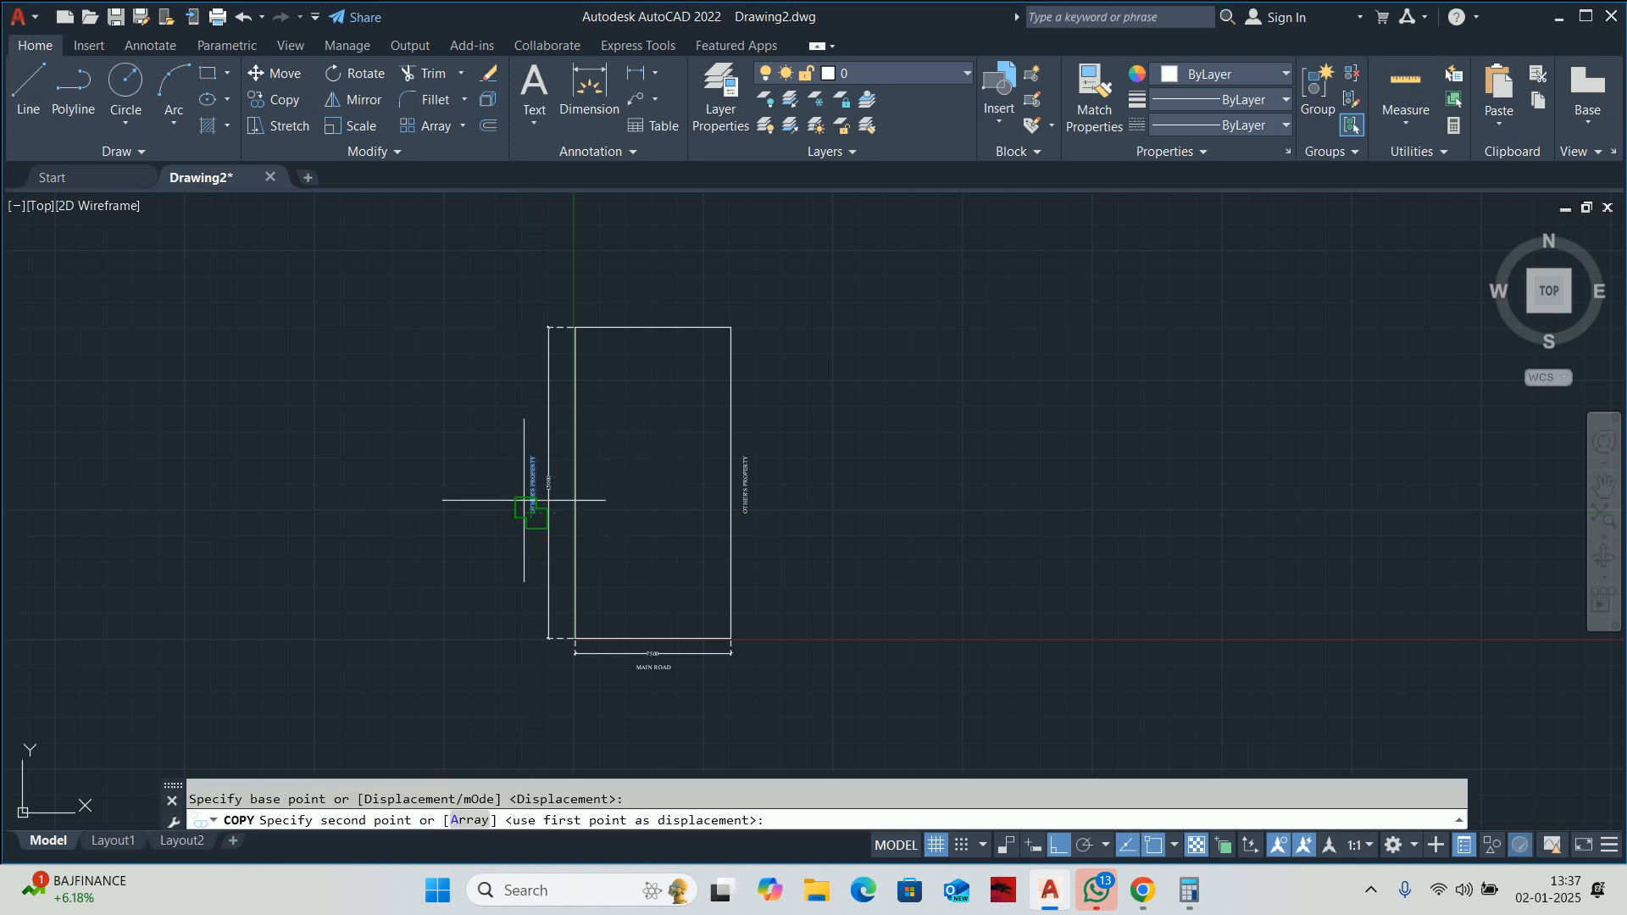
{"action": "scroll", "coordinate": [652, 245], "scroll_direction": "up", "scroll_amount": 2}
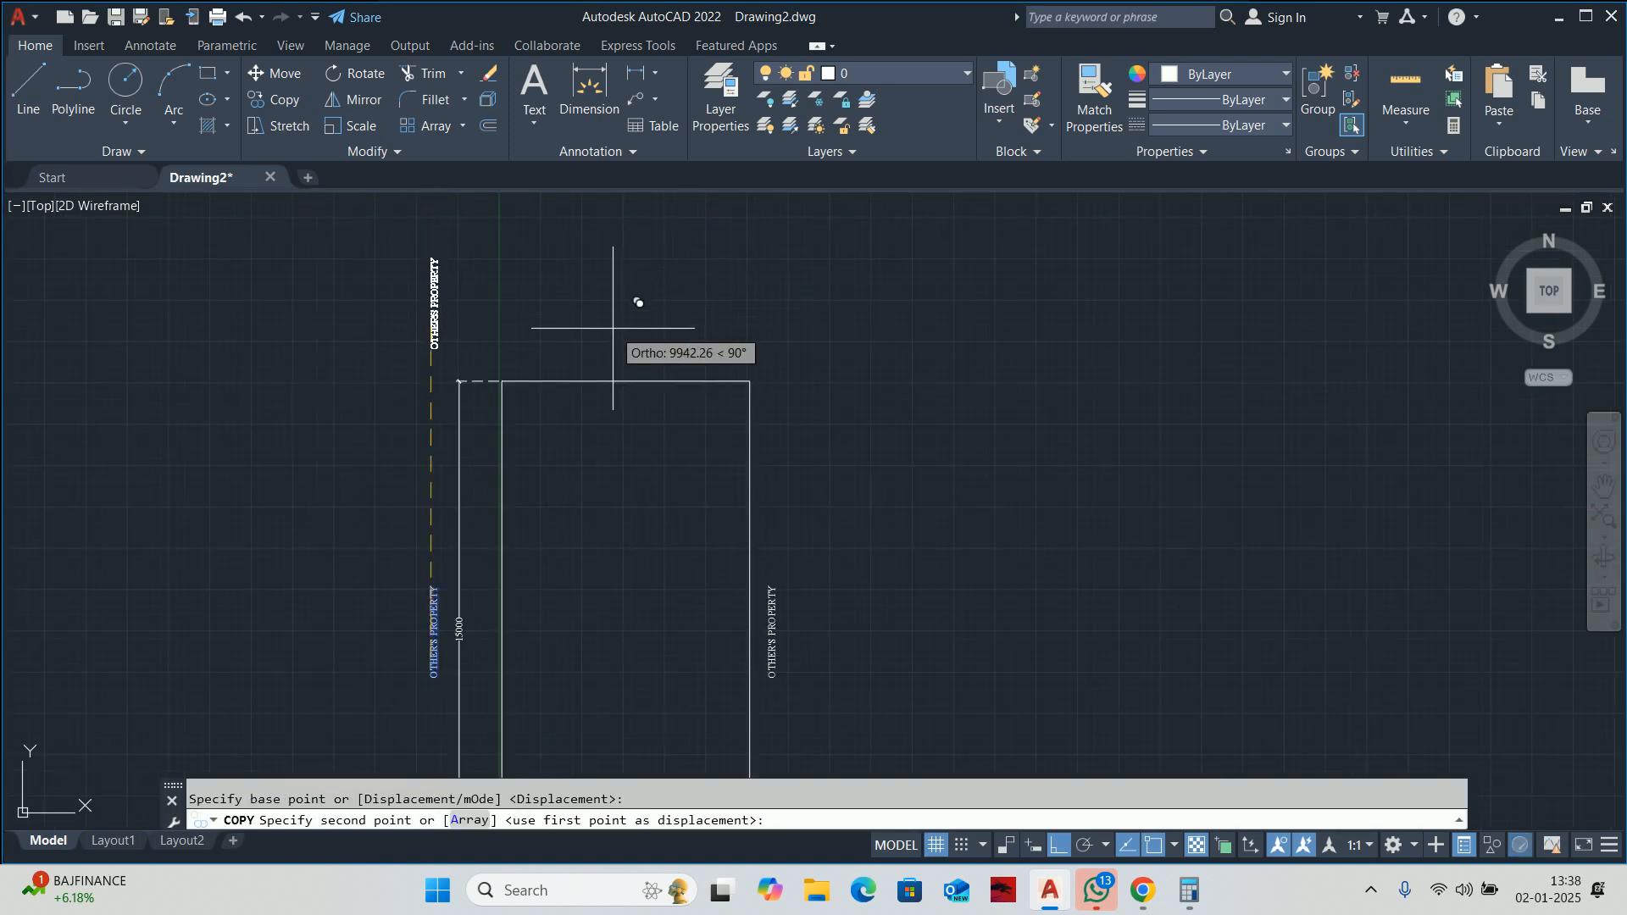
{"action": "left_click", "coordinate": [637, 322]}
{"action": "key", "text": "Escape"}
Match the properties of the MAIN ROAD text onto the upper OTHER'S PROPERTY copy to make it horizontal.
{"action": "scroll", "coordinate": [615, 339], "scroll_direction": "down", "scroll_amount": 4}
{"action": "type", "text": "ma"}
{"action": "key", "text": "Return"}
{"action": "scroll", "coordinate": [584, 441], "scroll_direction": "up", "scroll_amount": 4}
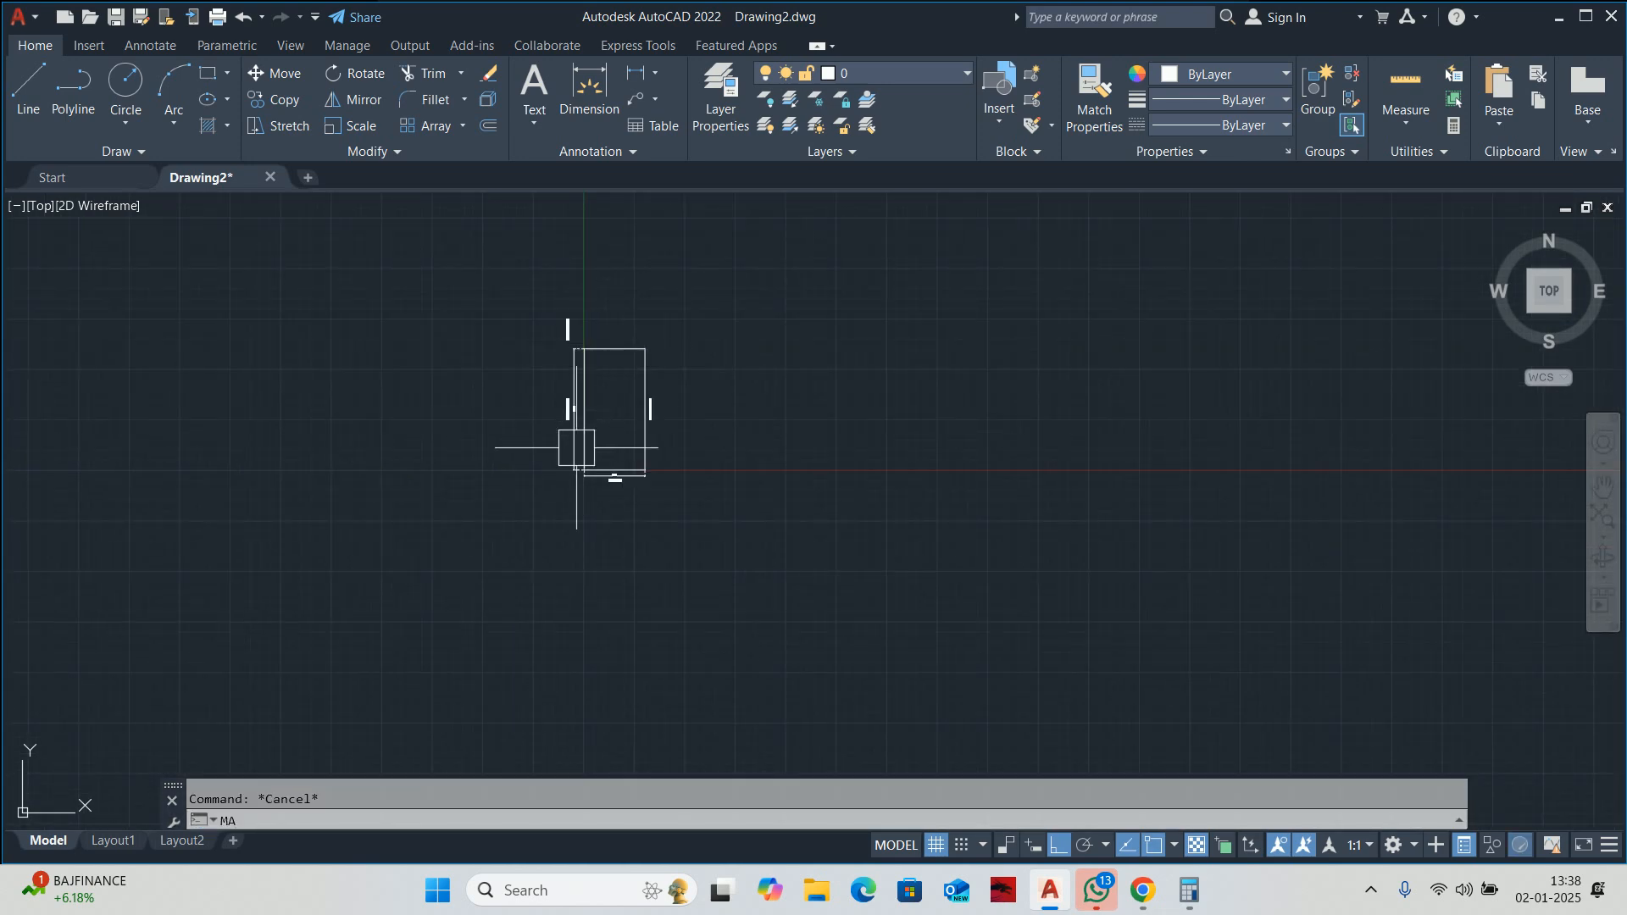
{"action": "left_click", "coordinate": [645, 513]}
{"action": "scroll", "coordinate": [625, 405], "scroll_direction": "down", "scroll_amount": 3}
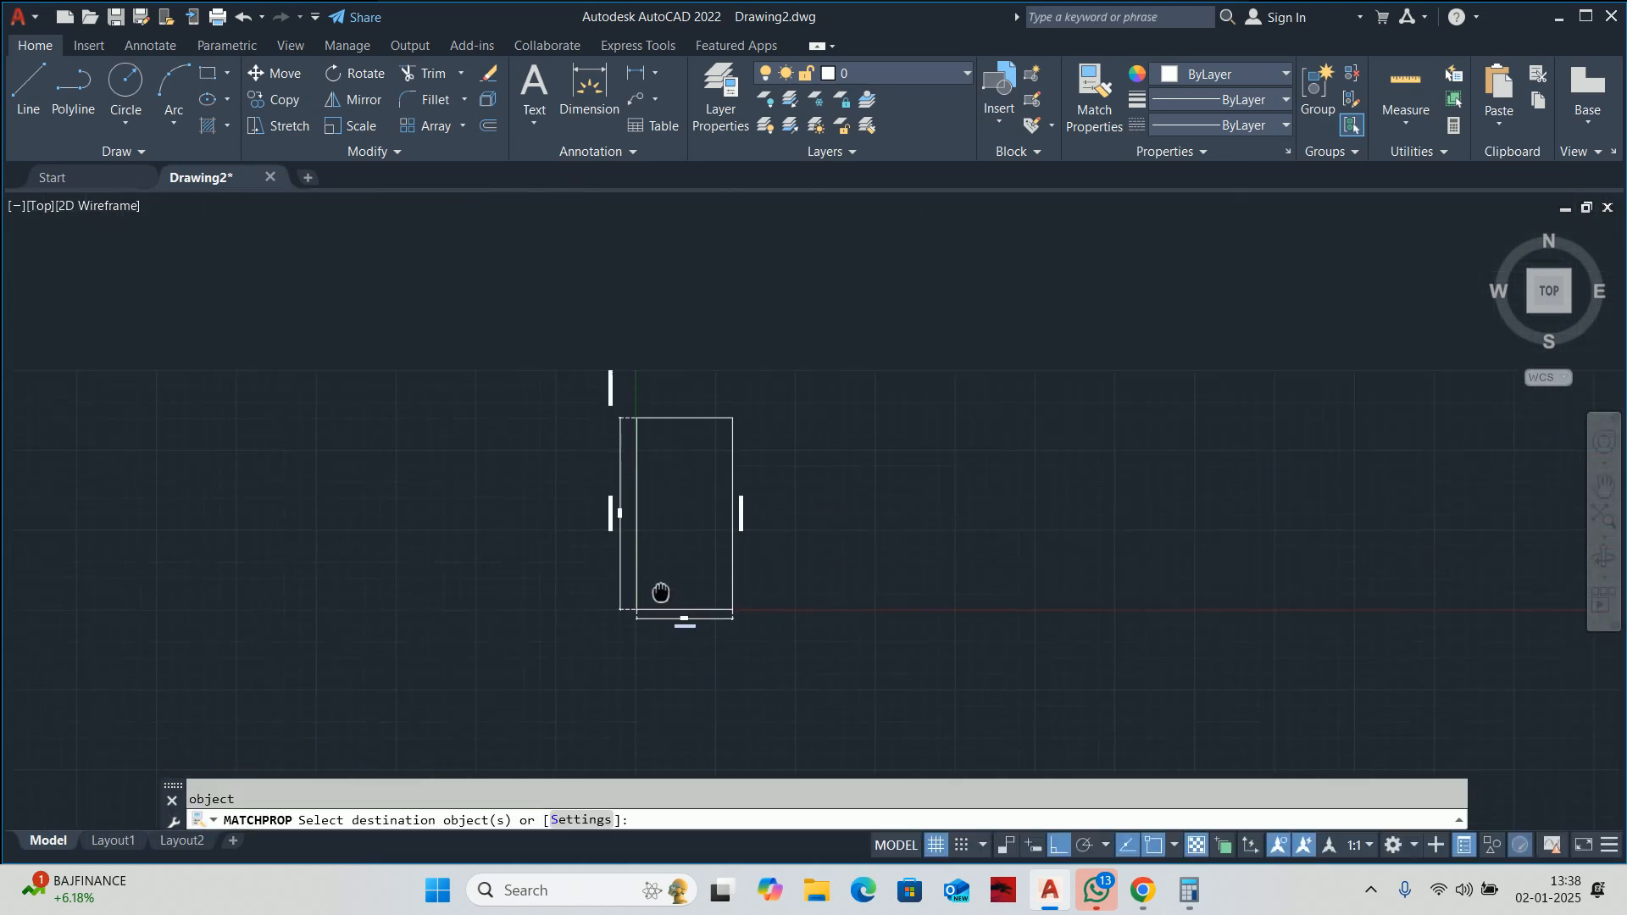
{"action": "key", "text": "Escape"}
{"action": "scroll", "coordinate": [746, 500], "scroll_direction": "up", "scroll_amount": 4}
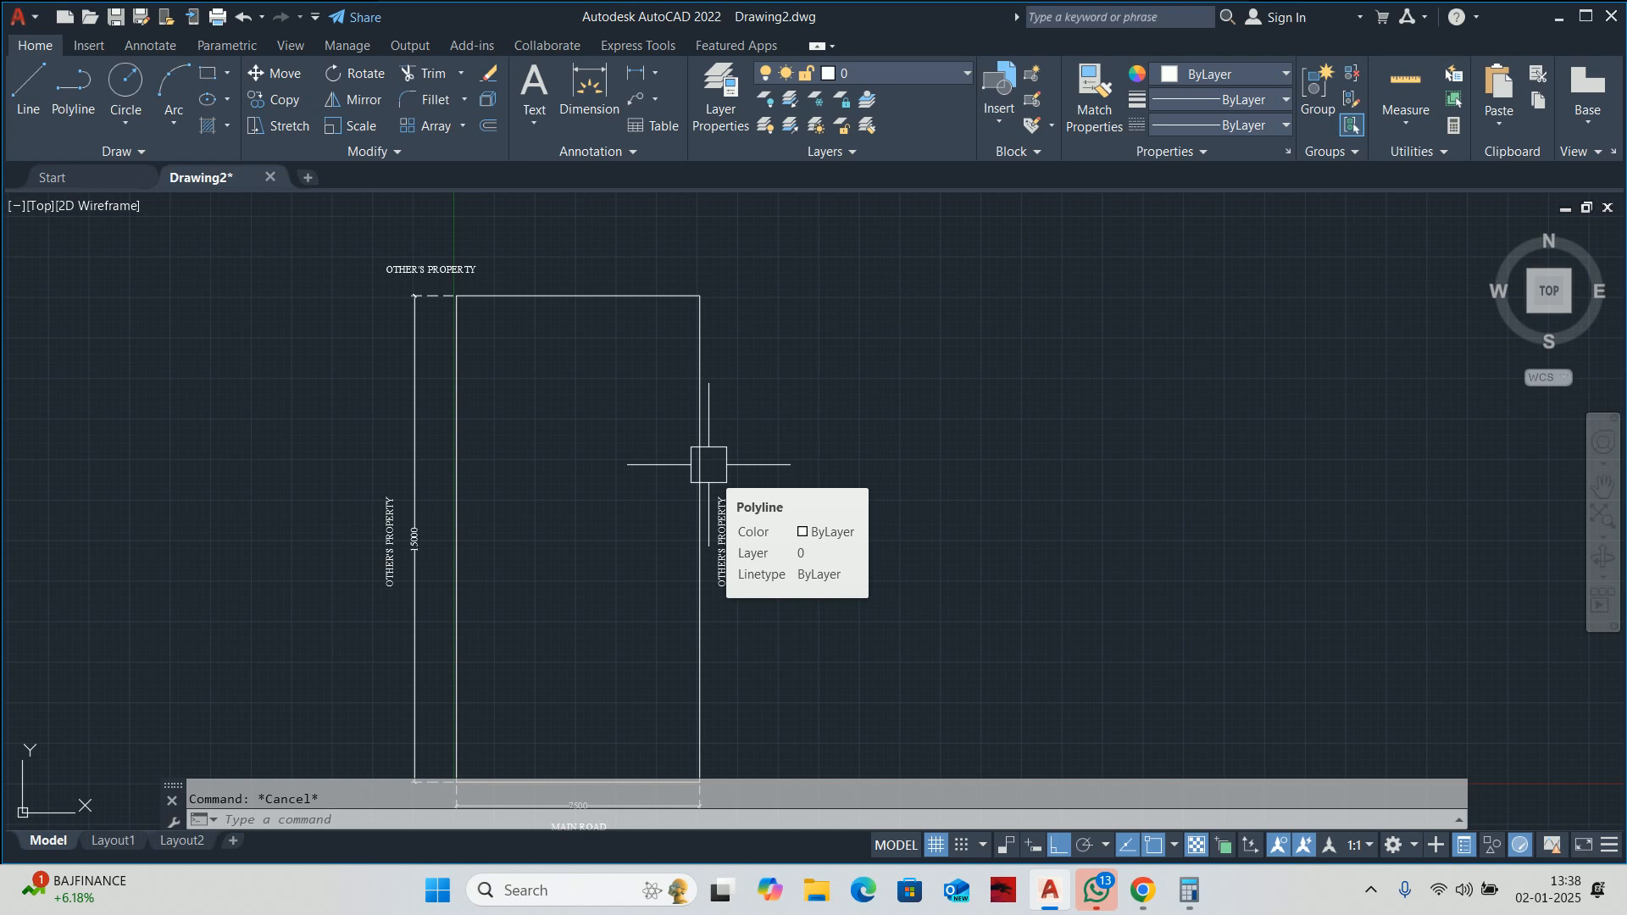
Move the horizontal OTHER'S PROPERTY text sideways to the middle of the plot's top edge.
{"action": "scroll", "coordinate": [786, 420], "scroll_direction": "down", "scroll_amount": 2}
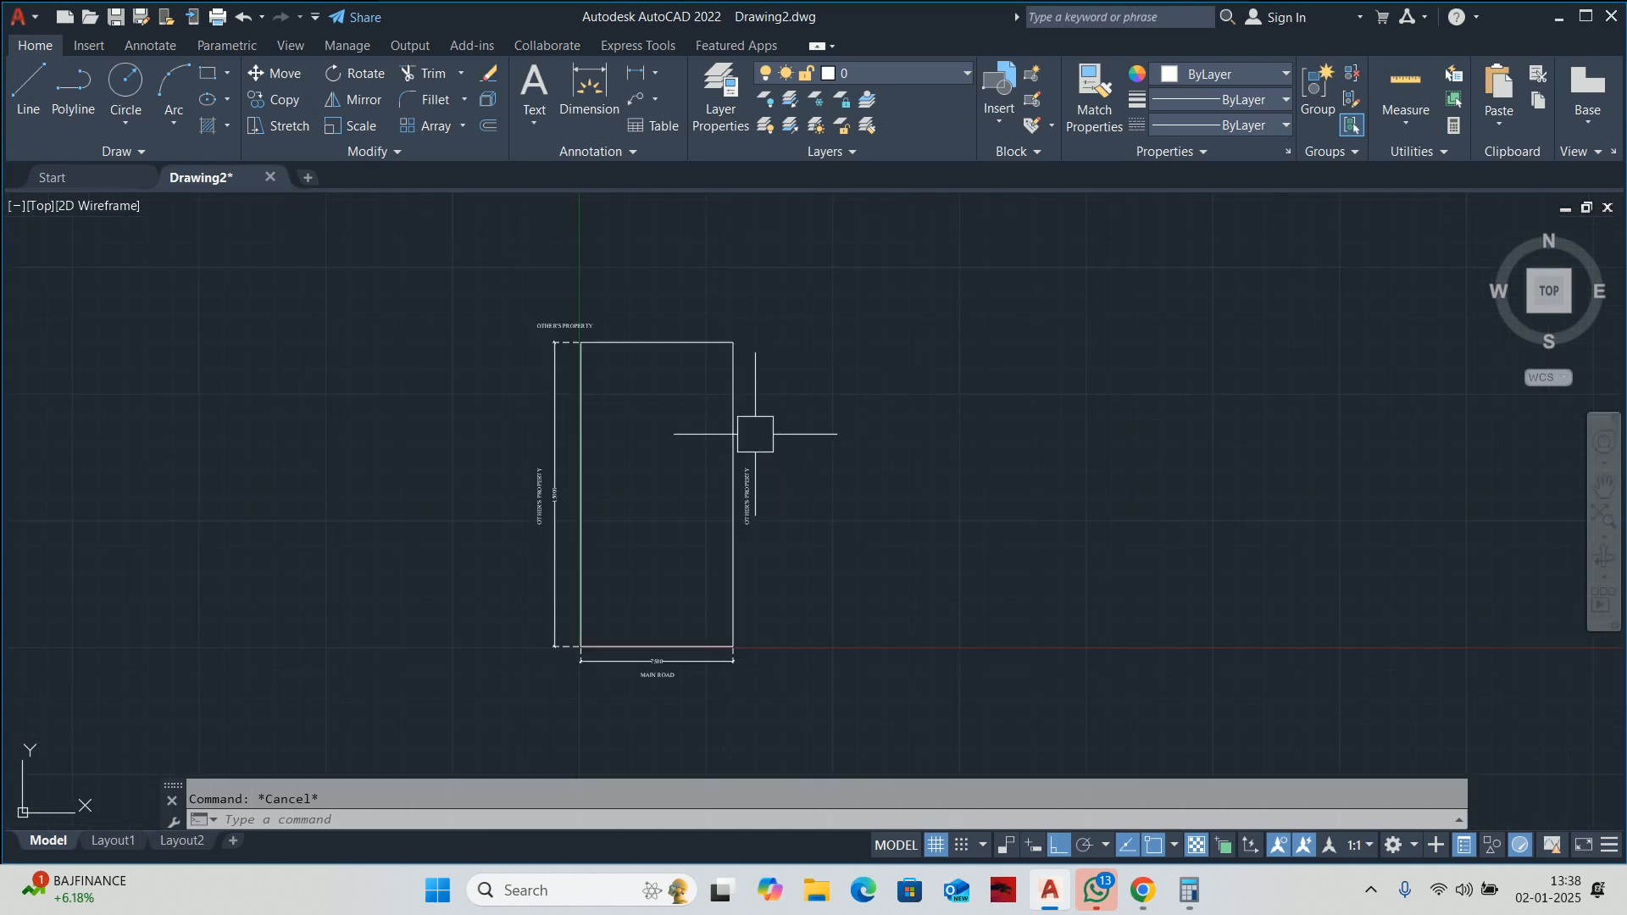
{"action": "type", "text": "m"}
{"action": "key", "text": "Return"}
{"action": "scroll", "coordinate": [603, 303], "scroll_direction": "up", "scroll_amount": 2}
{"action": "left_click", "coordinate": [567, 339]}
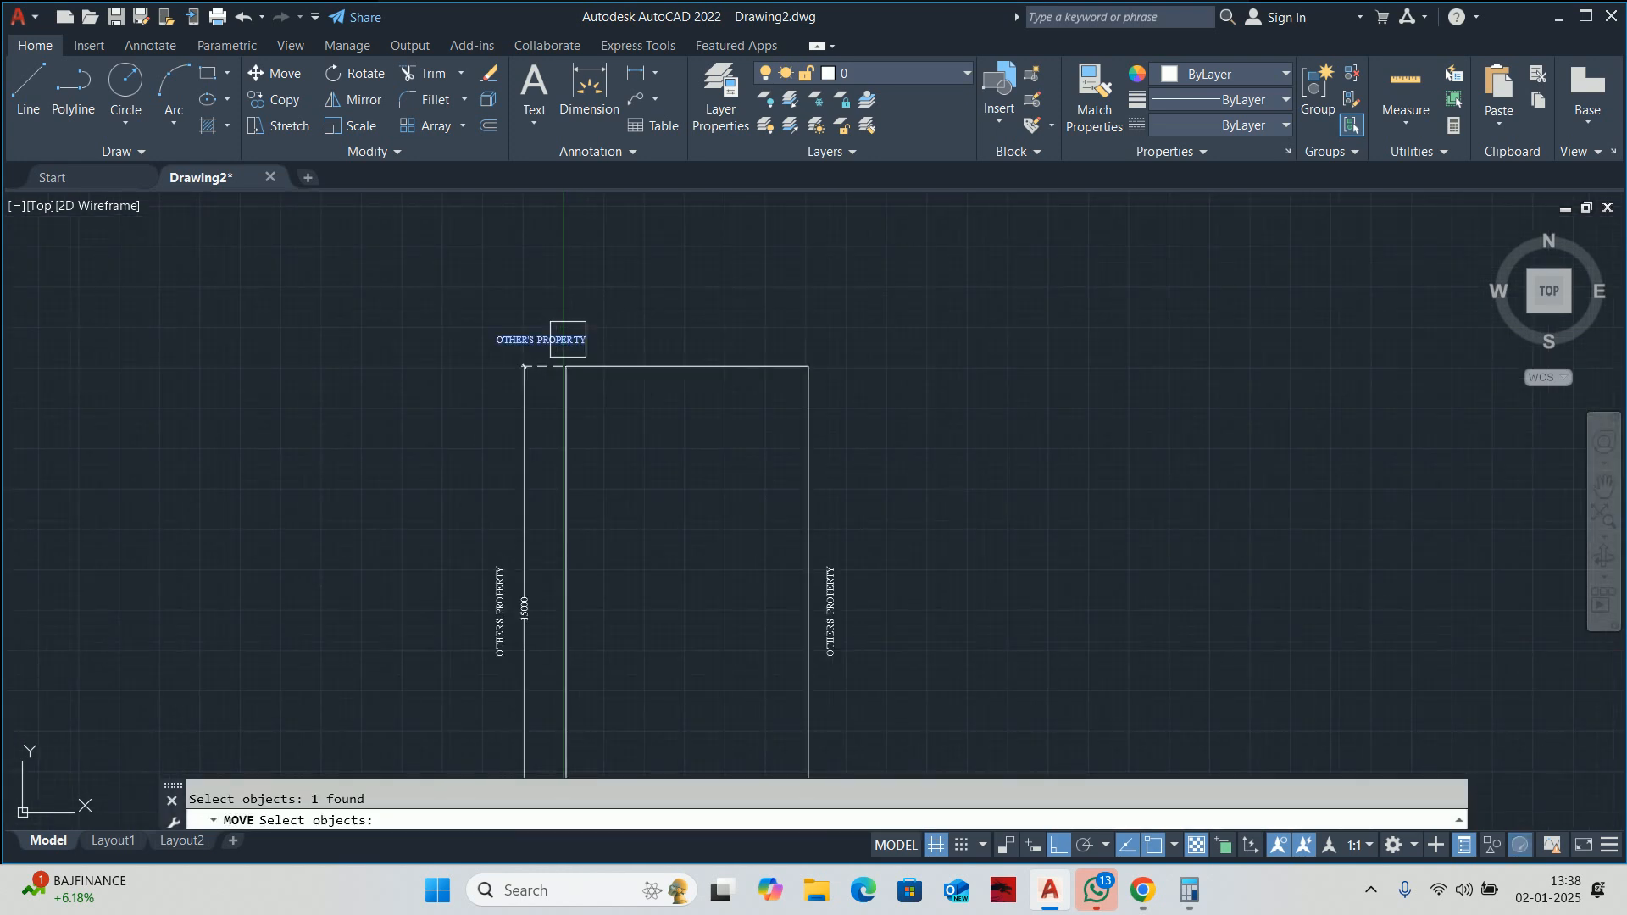
{"action": "key", "text": "Return"}
{"action": "scroll", "coordinate": [618, 409], "scroll_direction": "up", "scroll_amount": 3}
{"action": "left_click", "coordinate": [567, 414]}
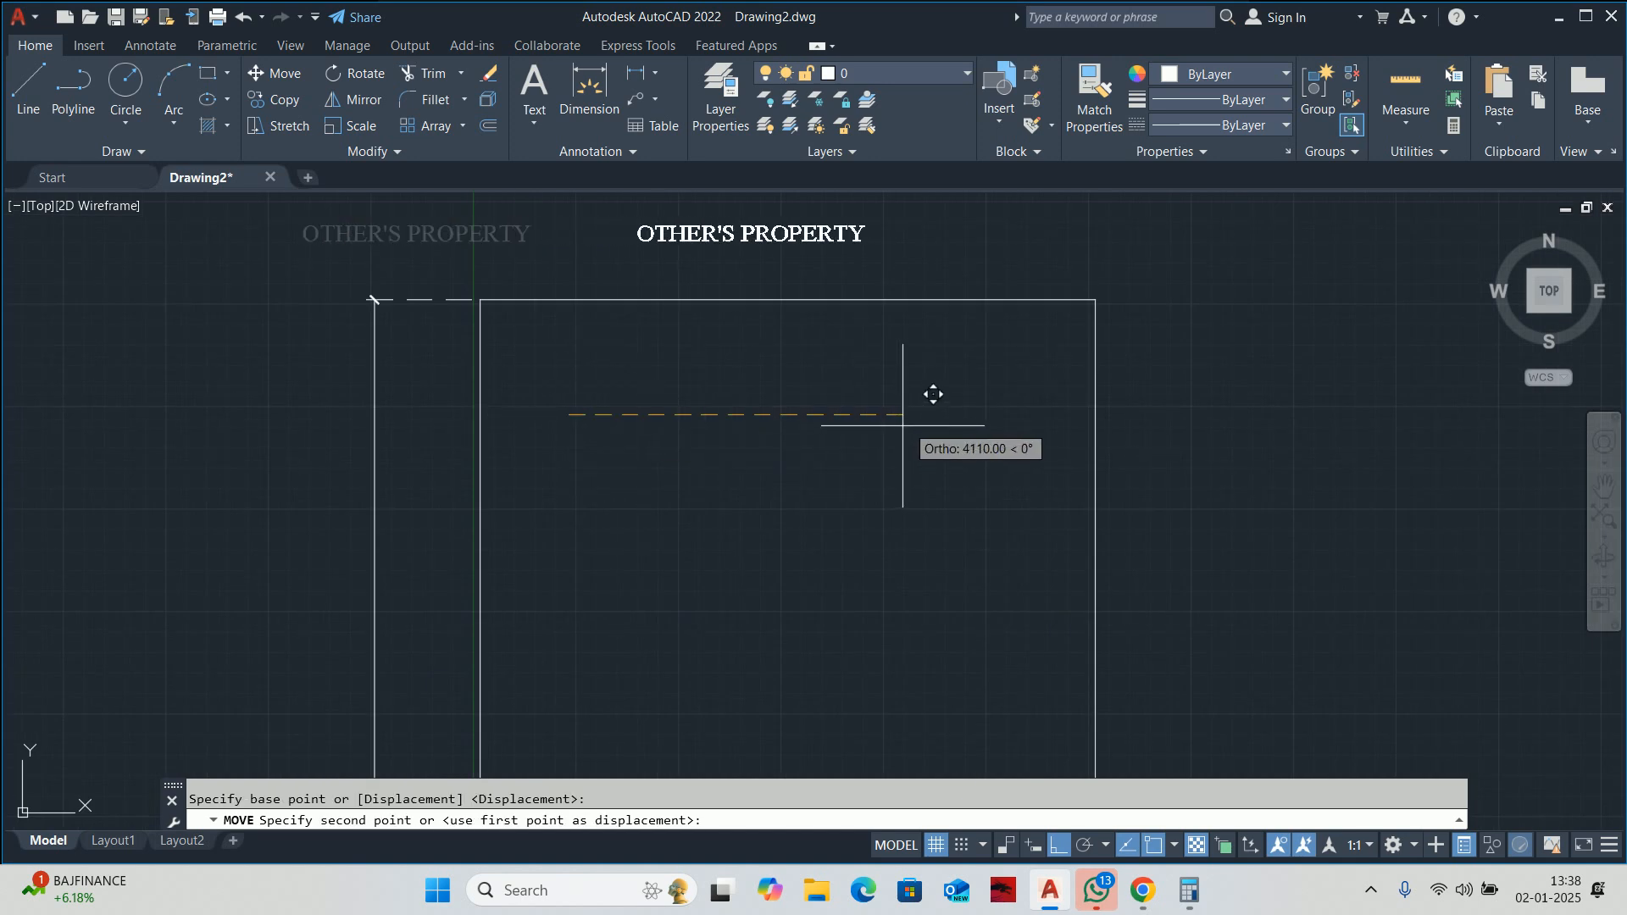
{"action": "left_click", "coordinate": [939, 414]}
{"action": "key", "text": "Return"}
{"action": "left_click", "coordinate": [802, 238]}
{"action": "key", "text": "Return"}
{"action": "left_click", "coordinate": [804, 395]}
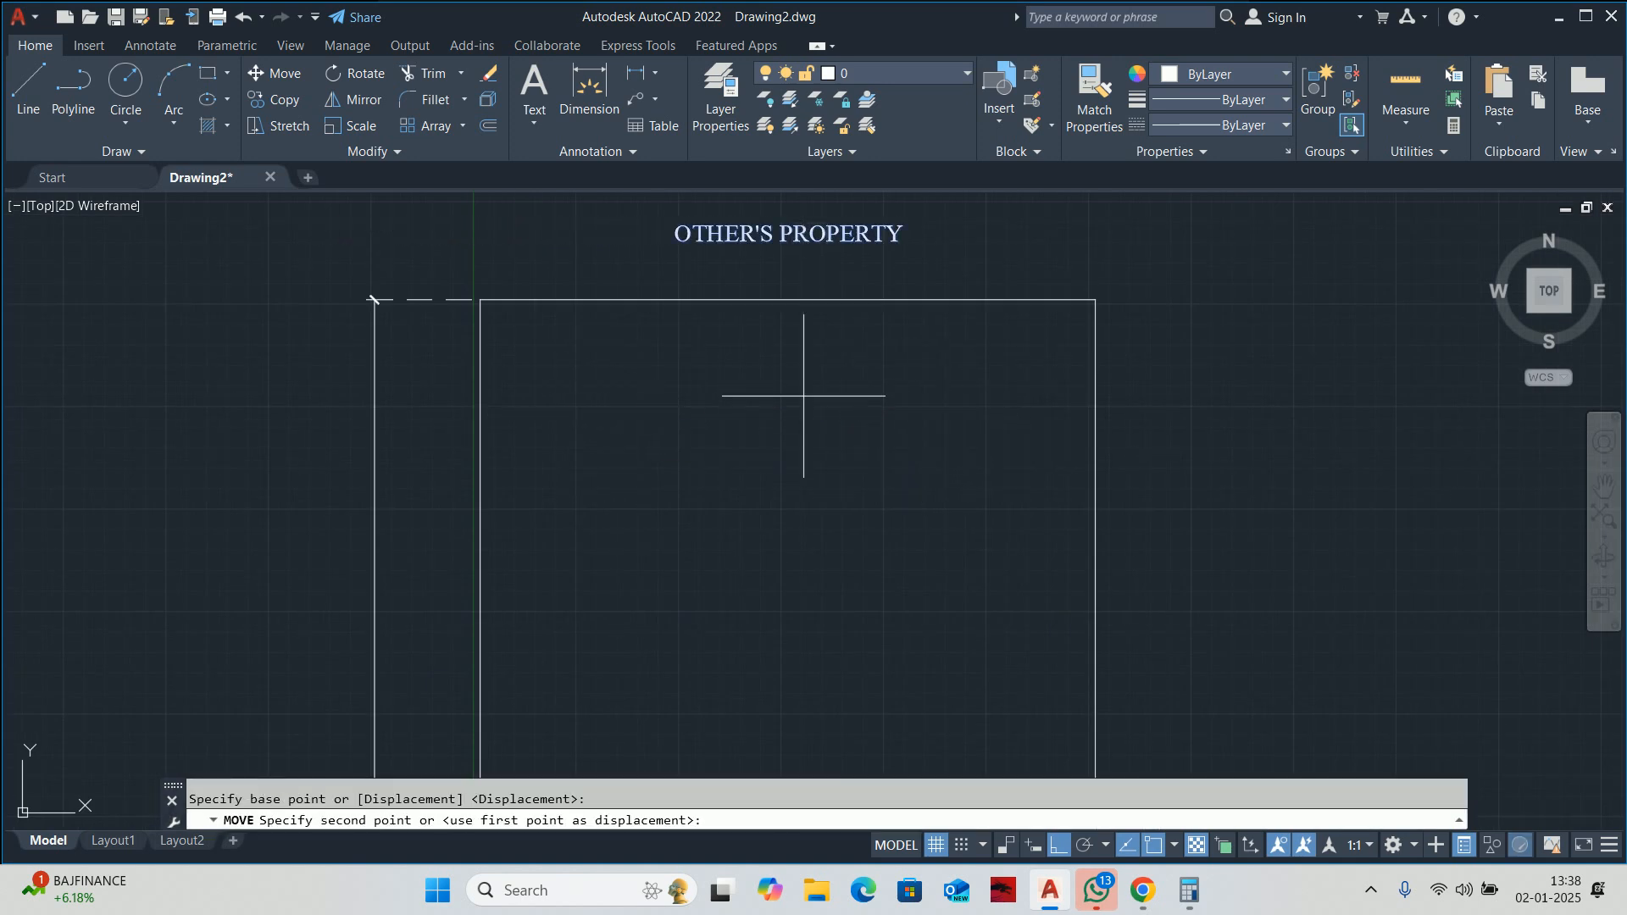
{"action": "key", "text": "Escape"}
Change the text above the plot's top edge to OPEN SPACE.
{"action": "middle_click_drag", "start_coordinate": [806, 406], "coordinate": [810, 545]}
{"action": "scroll", "coordinate": [799, 450], "scroll_direction": "up", "scroll_amount": 2}
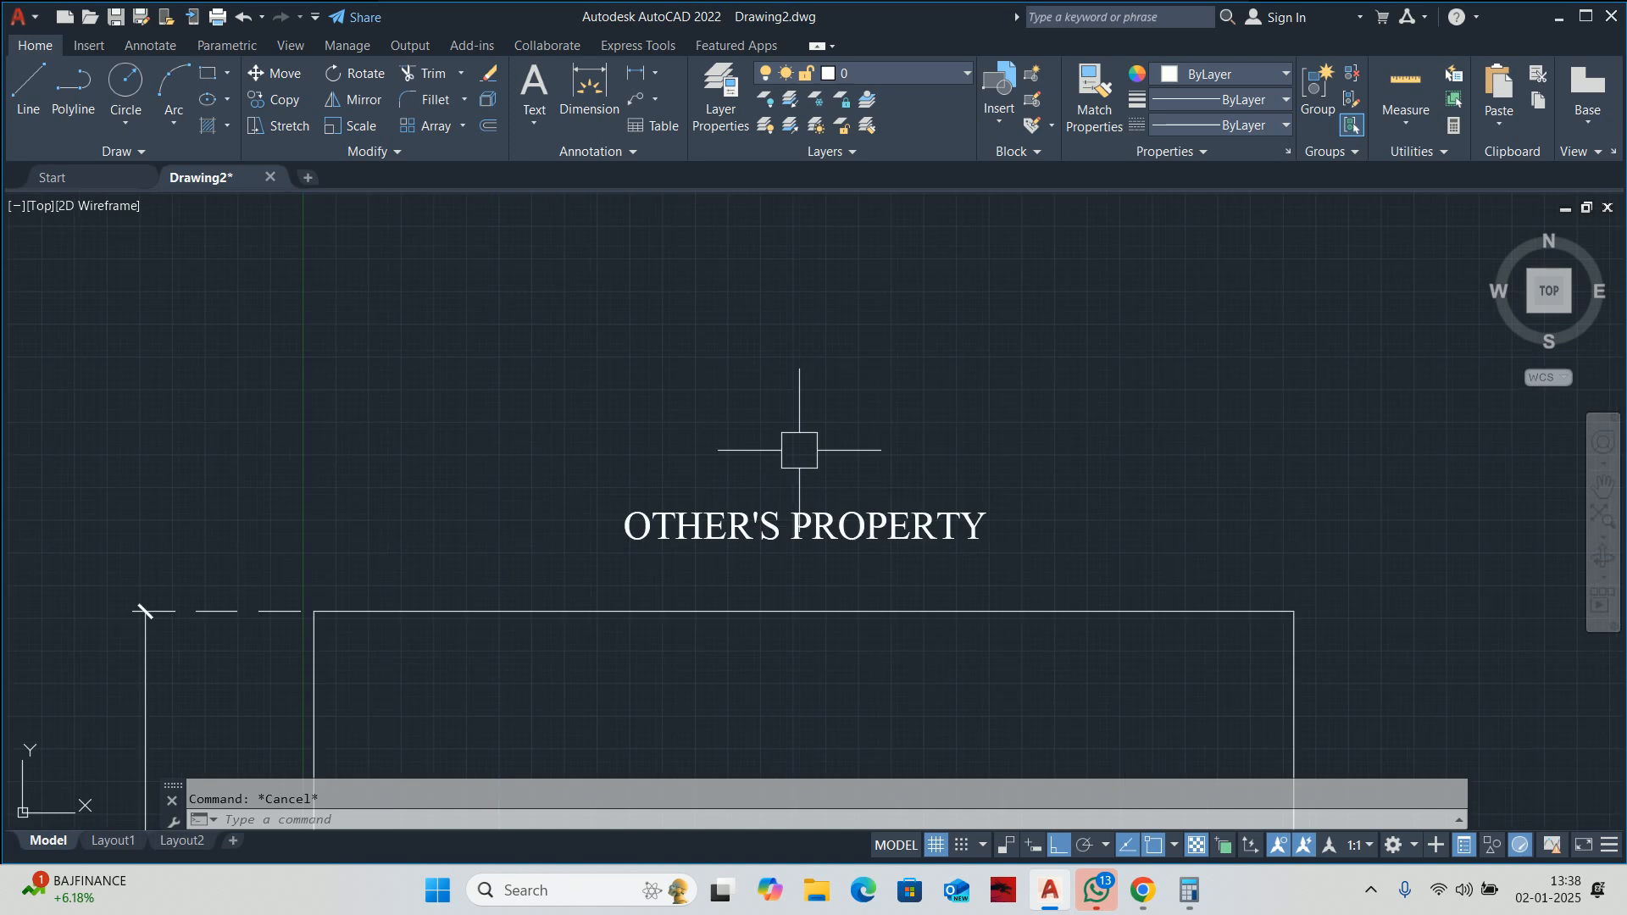
{"action": "scroll", "coordinate": [799, 450], "scroll_direction": "up", "scroll_amount": 2}
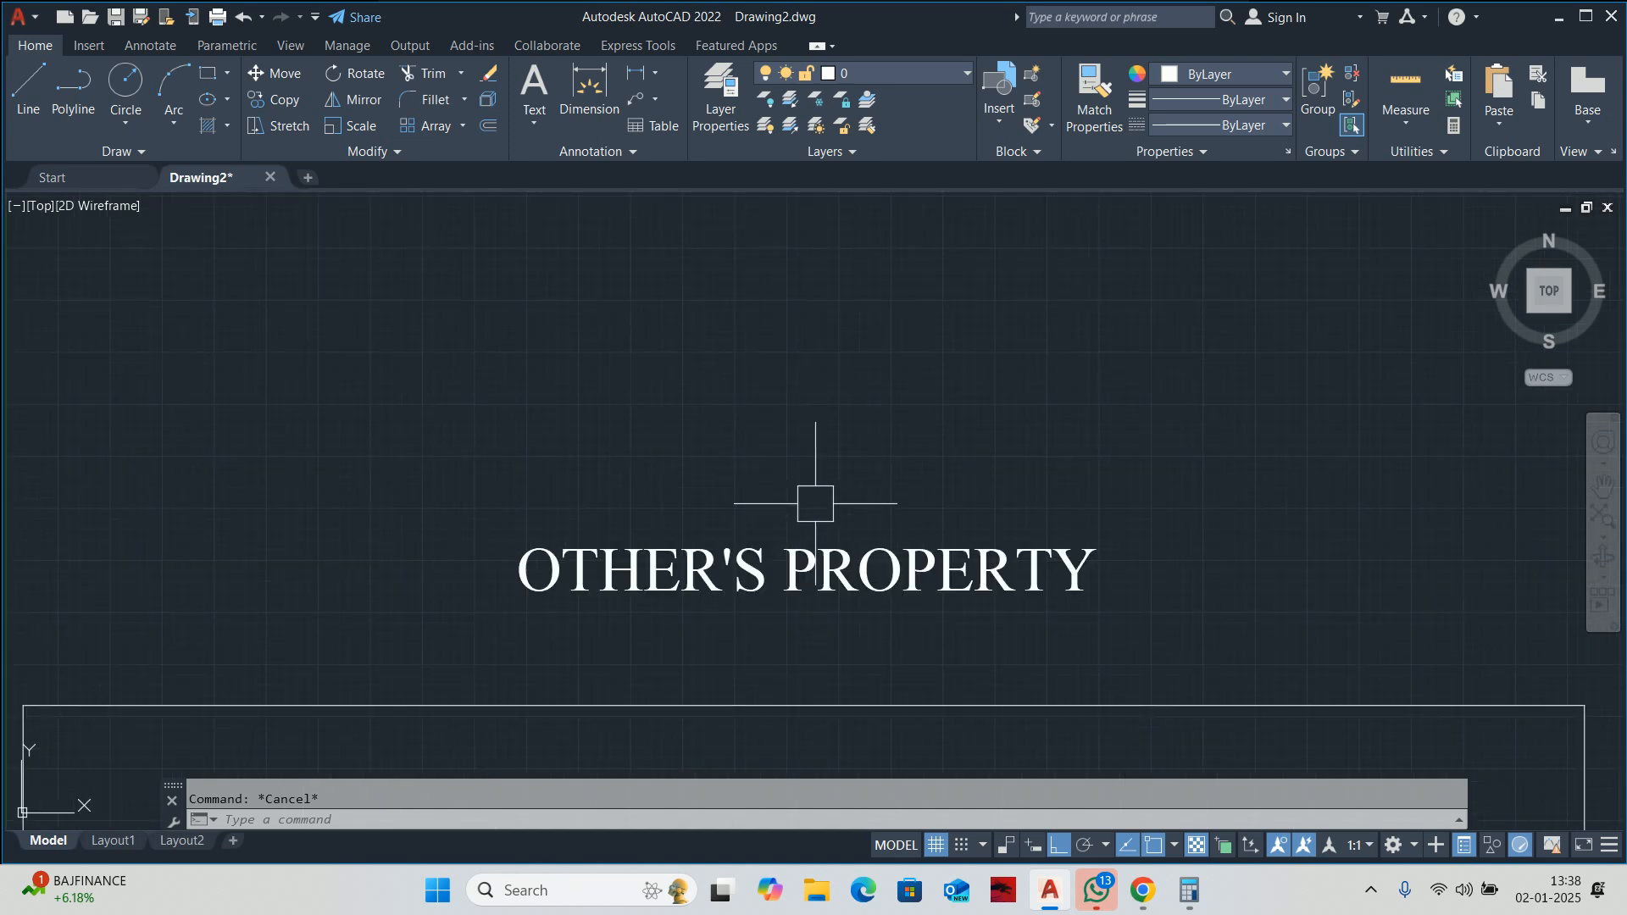
{"action": "double_click", "coordinate": [817, 567]}
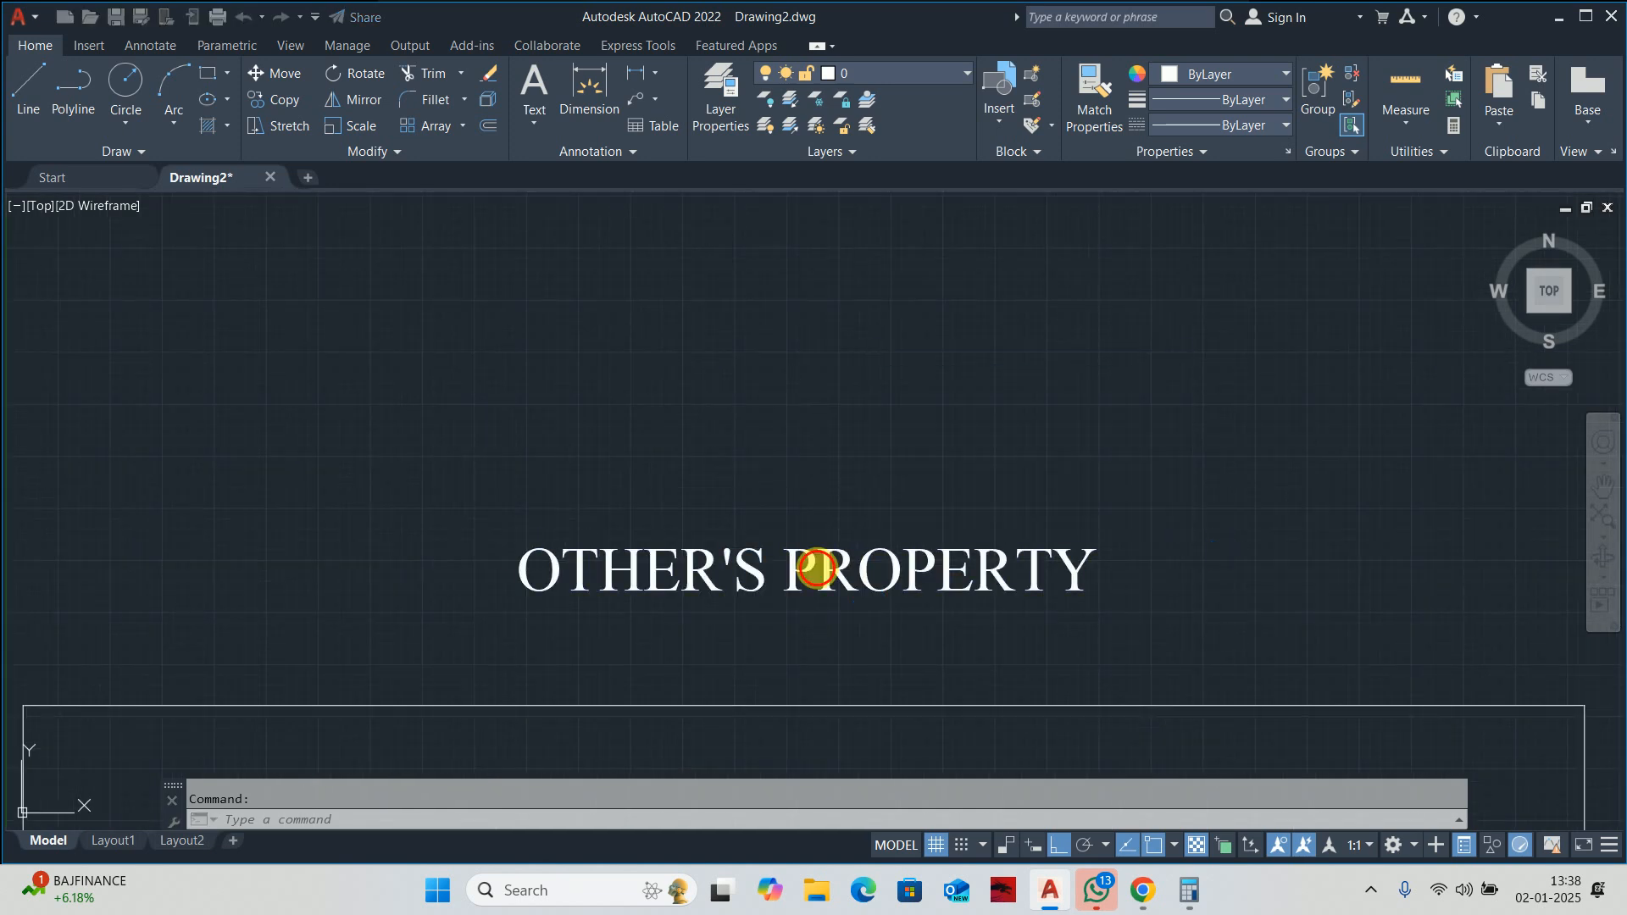
{"action": "type", "text": "OPEN SPACE"}
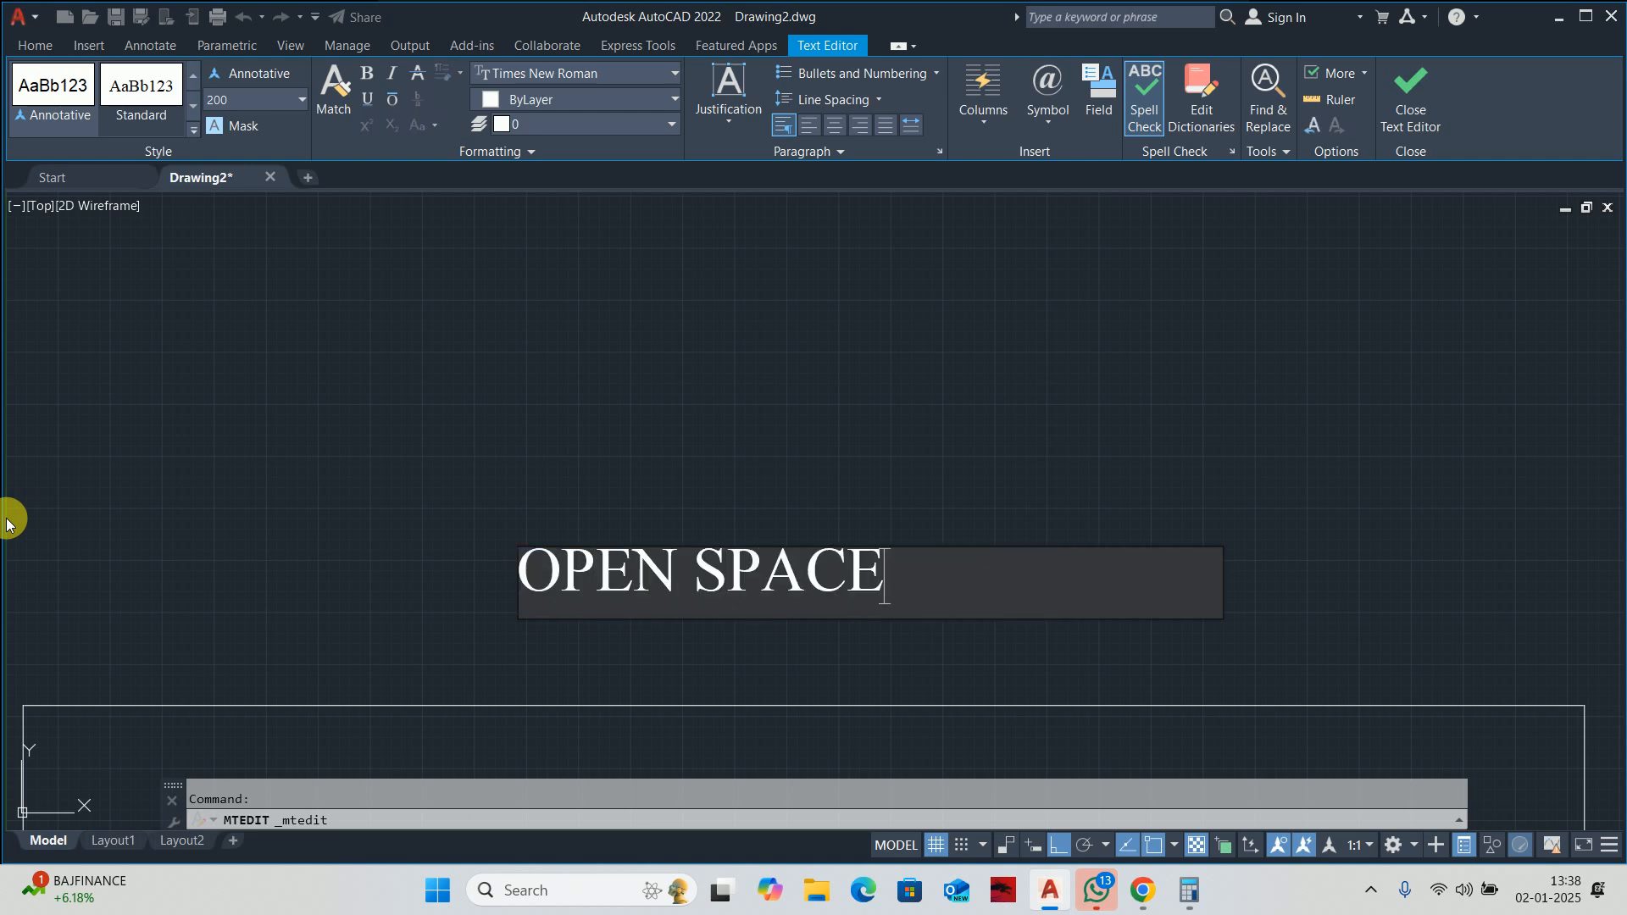
{"action": "left_click", "coordinate": [828, 491]}
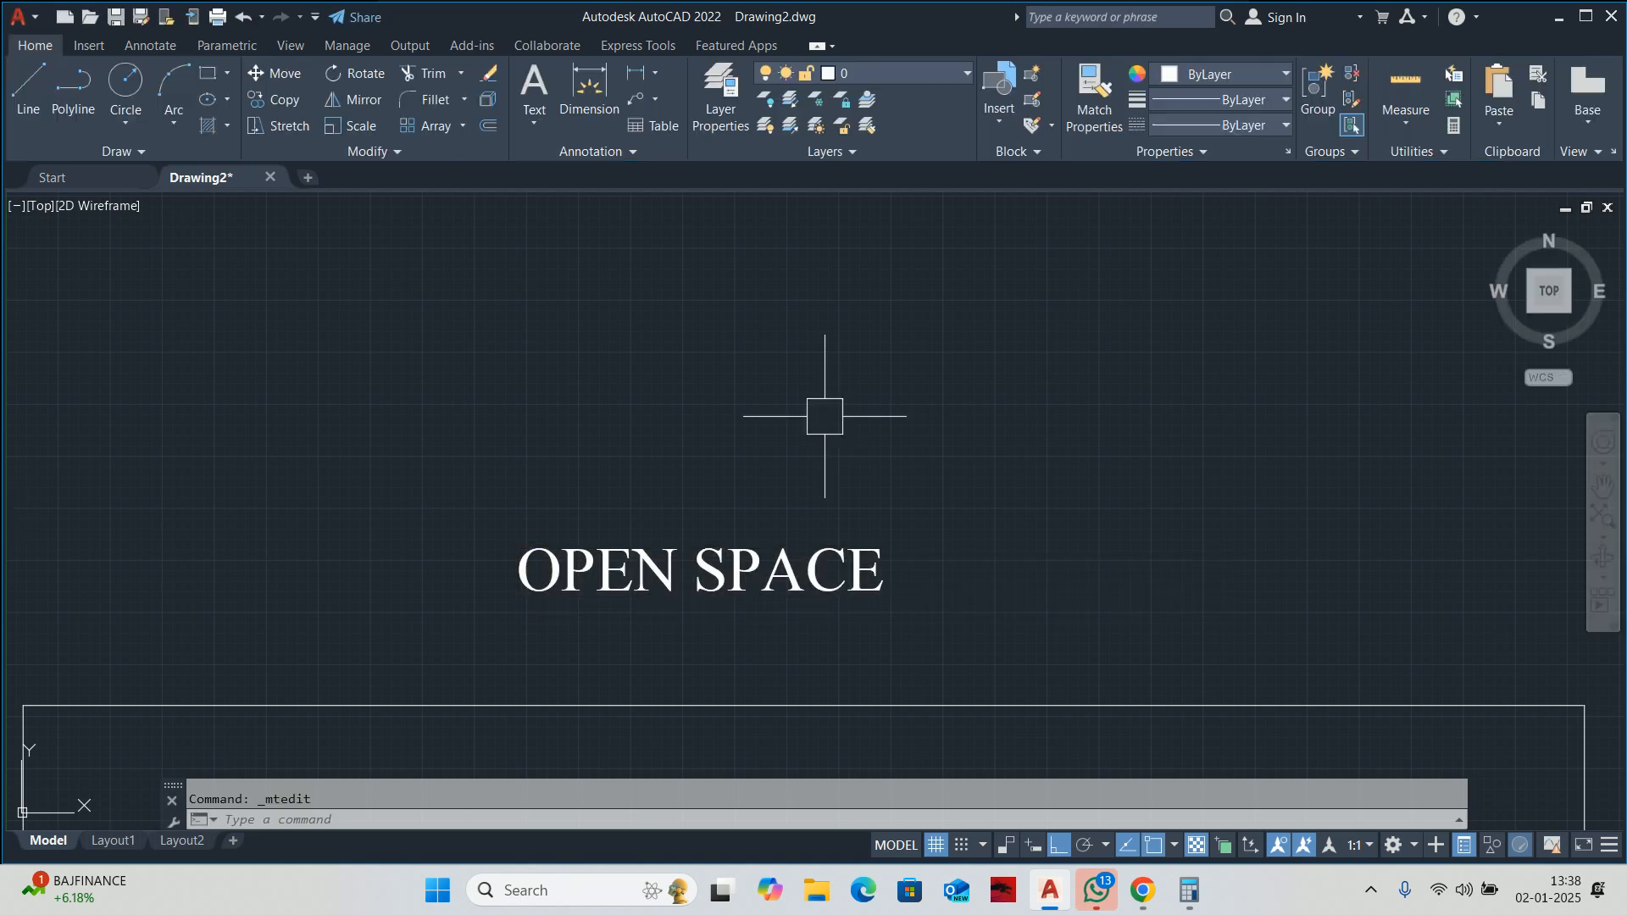
Move the OPEN SPACE text about 616 mm to the right to centre it above the plot's top edge.
{"action": "scroll", "coordinate": [741, 508], "scroll_direction": "down", "scroll_amount": 6}
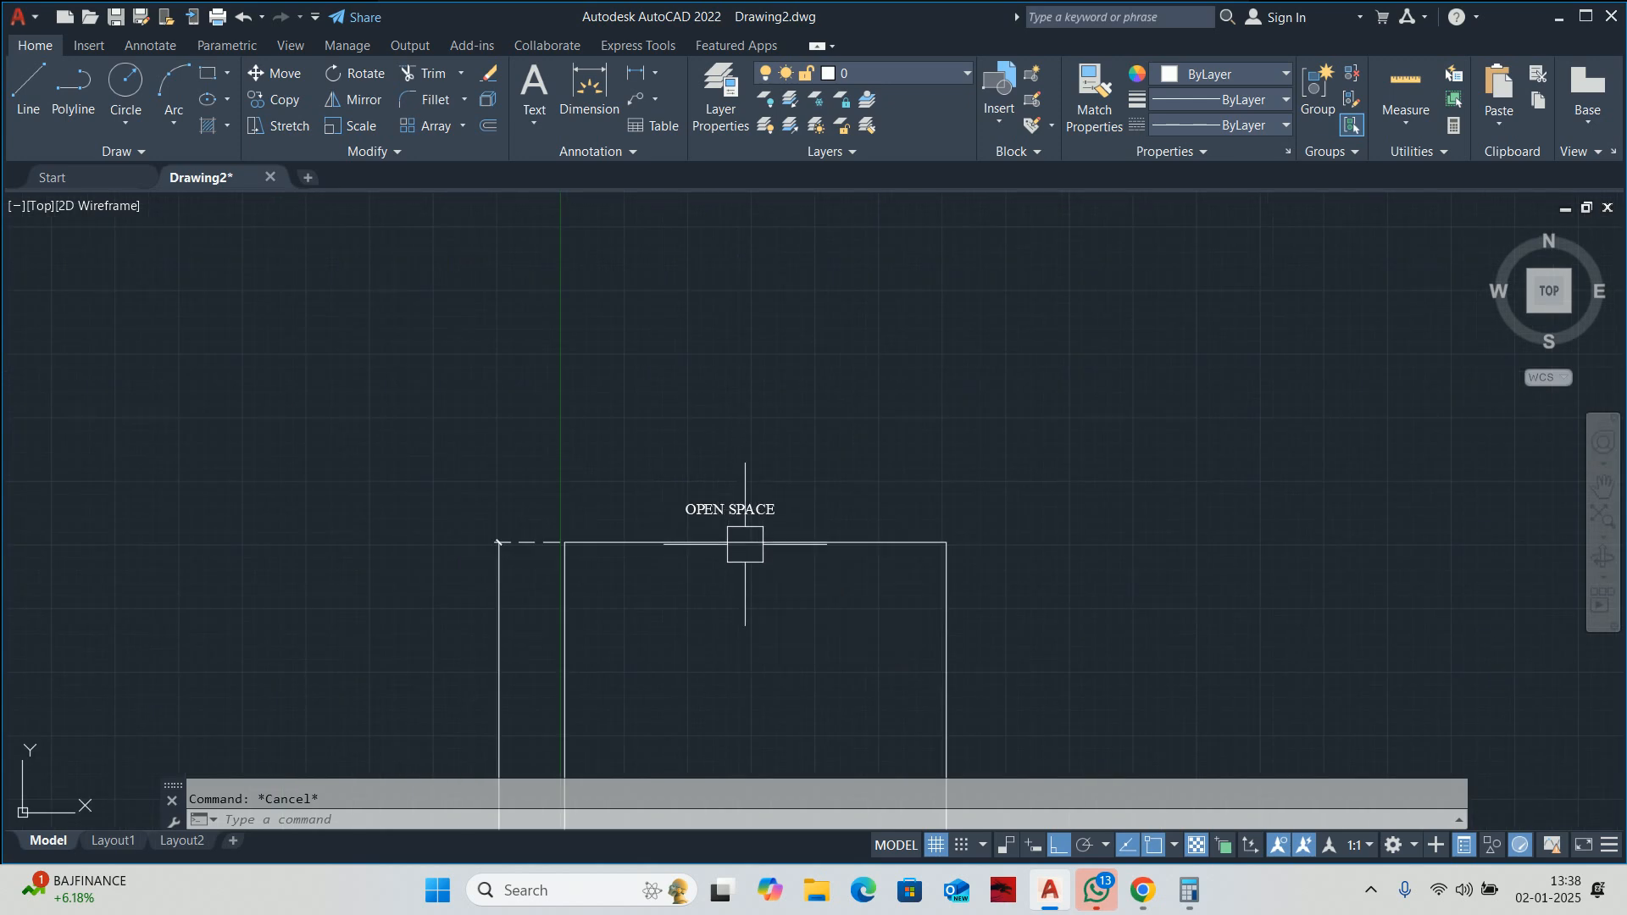
{"action": "scroll", "coordinate": [729, 570], "scroll_direction": "up", "scroll_amount": 2}
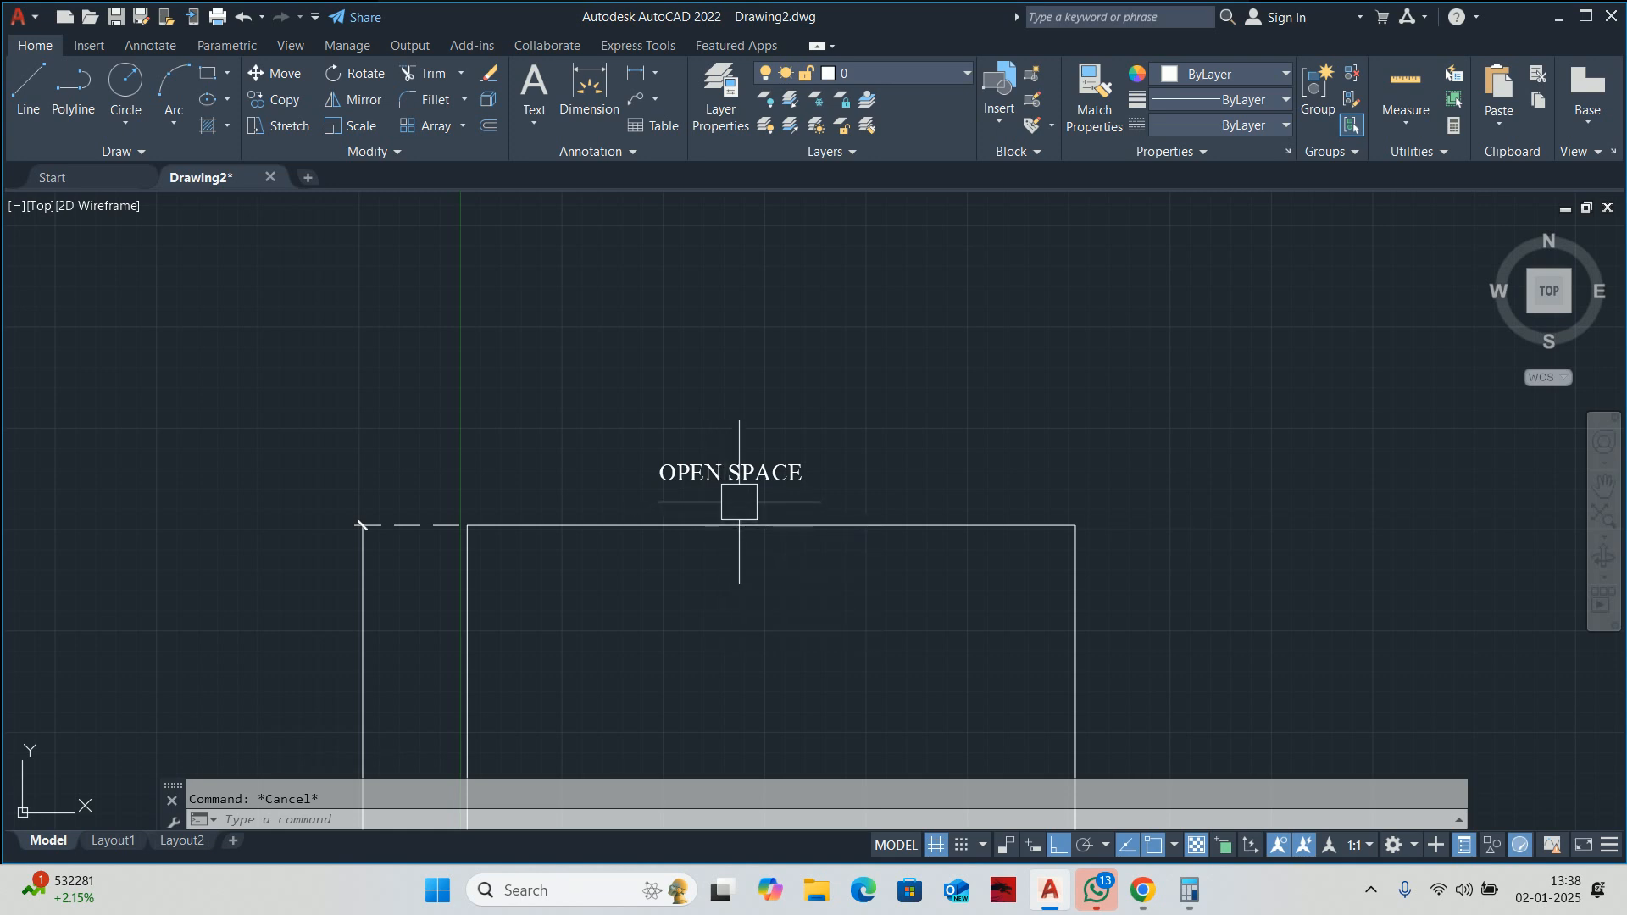
{"action": "type", "text": "m"}
{"action": "key", "text": "space"}
{"action": "left_click", "coordinate": [733, 476]}
{"action": "left_click", "coordinate": [701, 434]}
{"action": "key", "text": "Return"}
{"action": "left_click", "coordinate": [714, 356]}
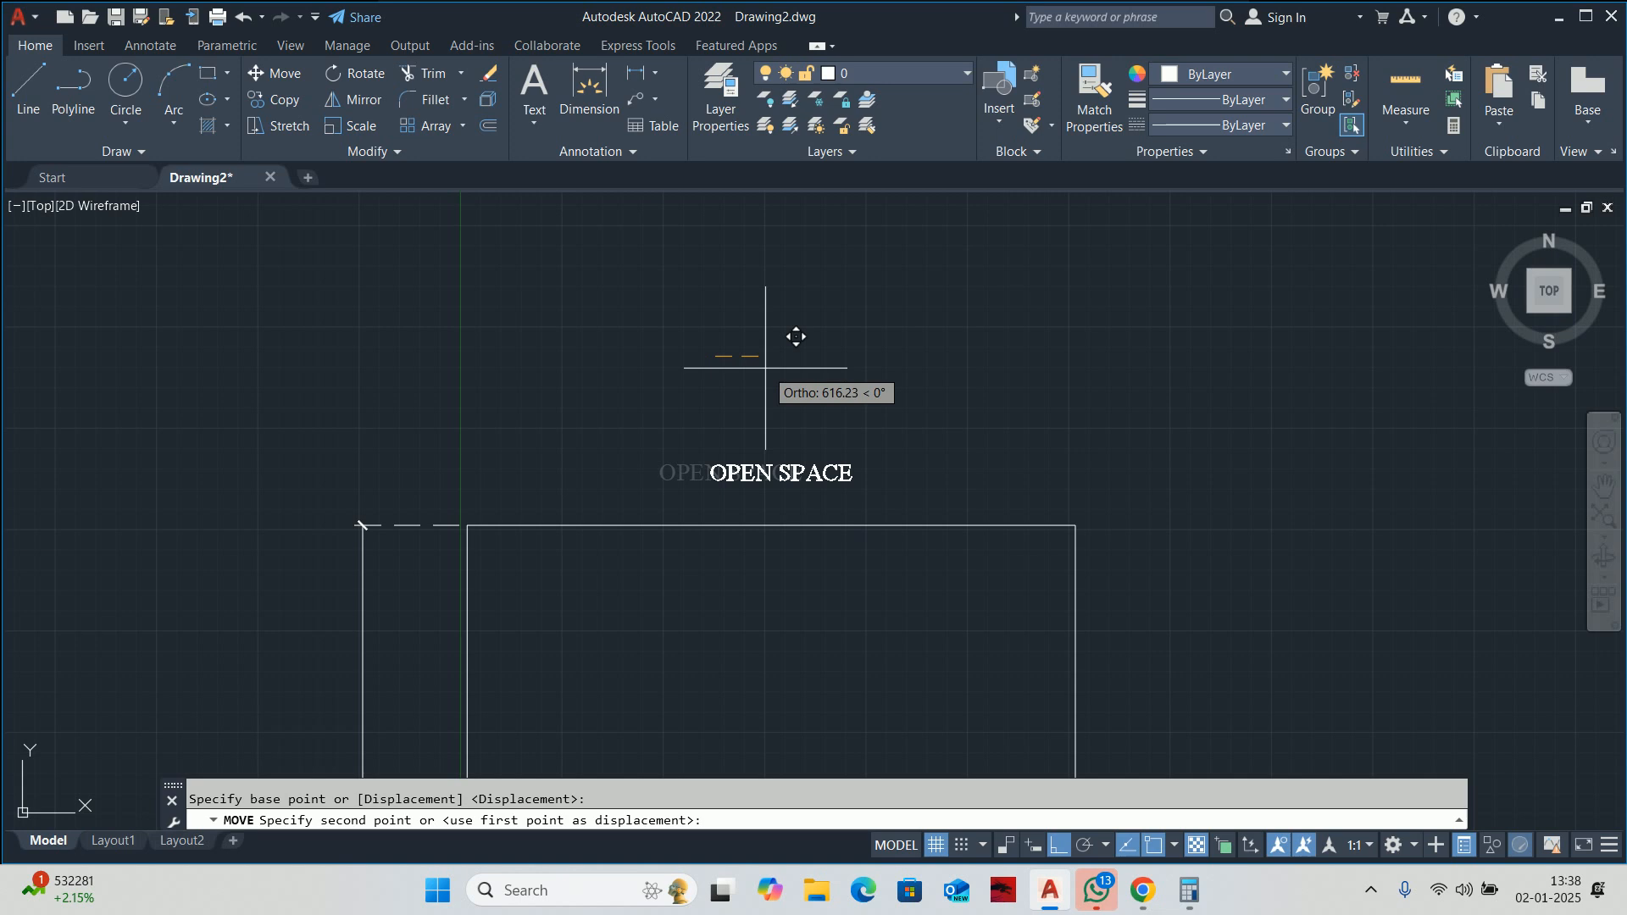
{"action": "left_click", "coordinate": [765, 368]}
{"action": "key", "text": "space"}
{"action": "left_click", "coordinate": [753, 434]}
{"action": "left_click", "coordinate": [755, 465]}
{"action": "key", "text": "Return"}
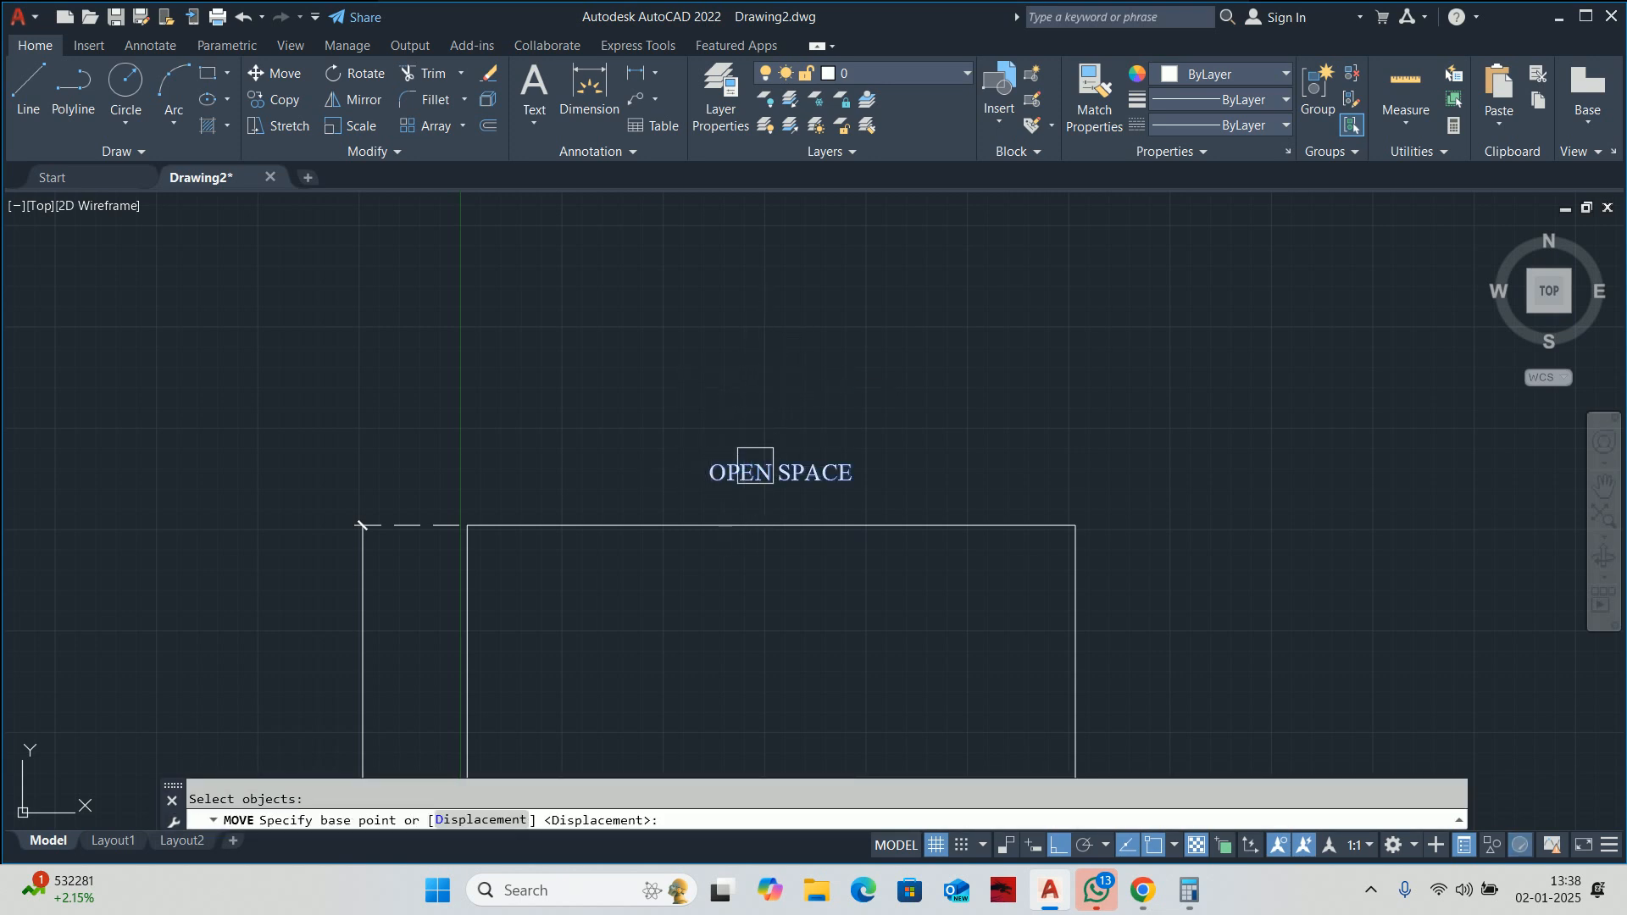
{"action": "key", "text": "Escape"}
Add a linear dimension to the plot's top edge, with its dimension line just above the edge.
{"action": "scroll", "coordinate": [940, 415], "scroll_direction": "down", "scroll_amount": 6}
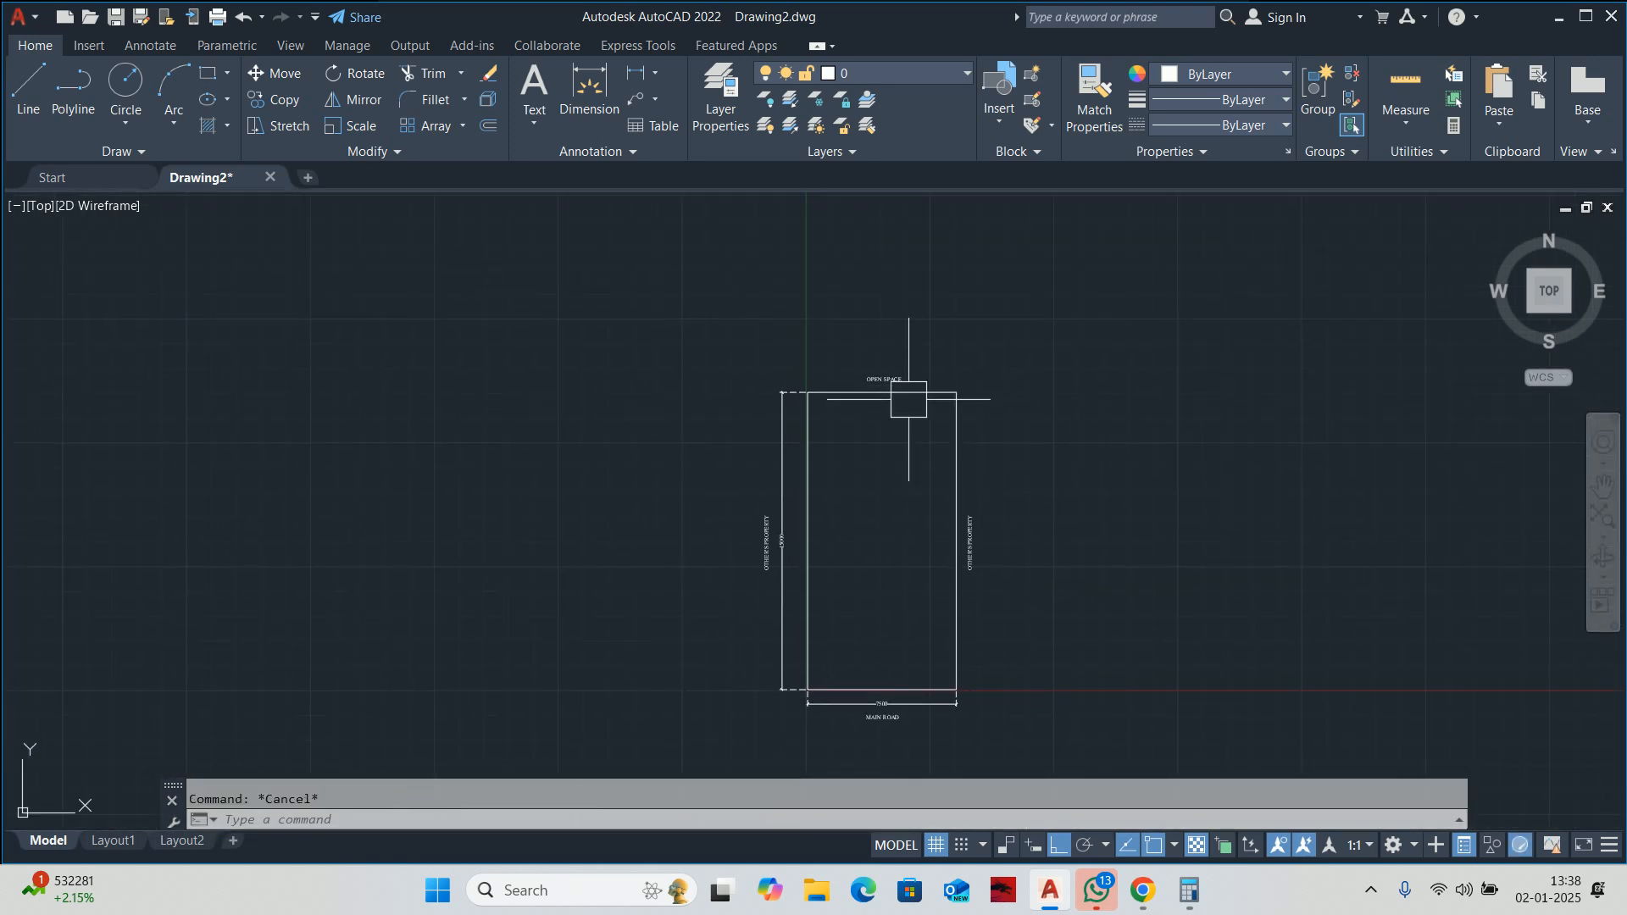
{"action": "type", "text": "dli"}
{"action": "key", "text": "Return"}
{"action": "scroll", "coordinate": [910, 399], "scroll_direction": "up", "scroll_amount": 6}
{"action": "key", "text": "Return"}
{"action": "left_click", "coordinate": [906, 348]}
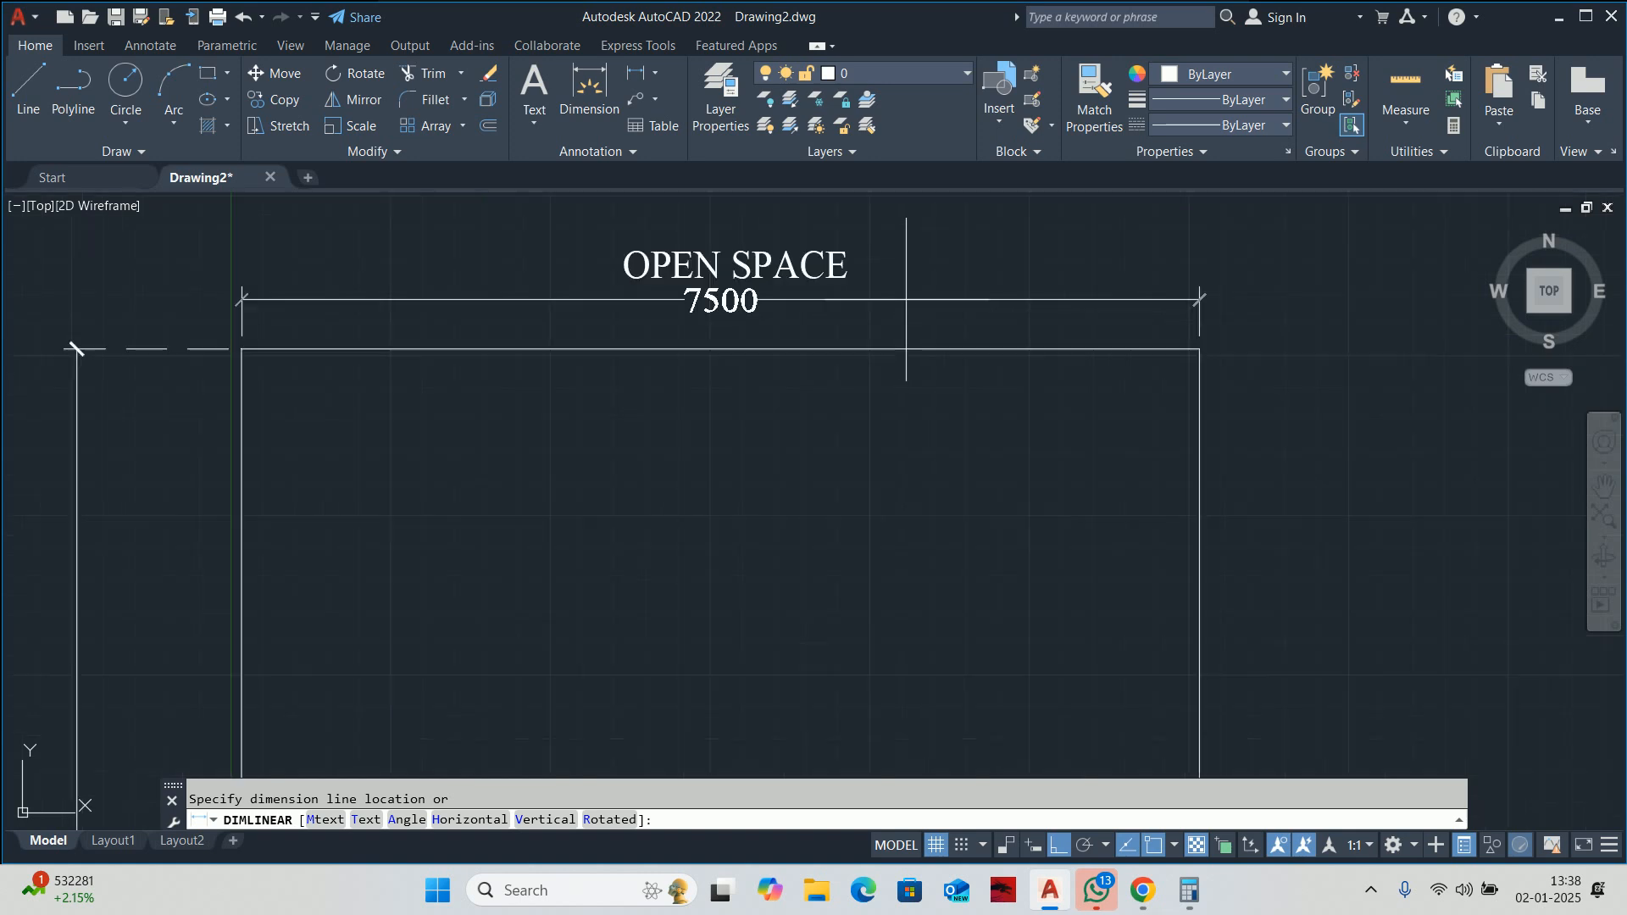
{"action": "key", "text": "Escape"}
{"action": "scroll", "coordinate": [847, 347], "scroll_direction": "down", "scroll_amount": 2}
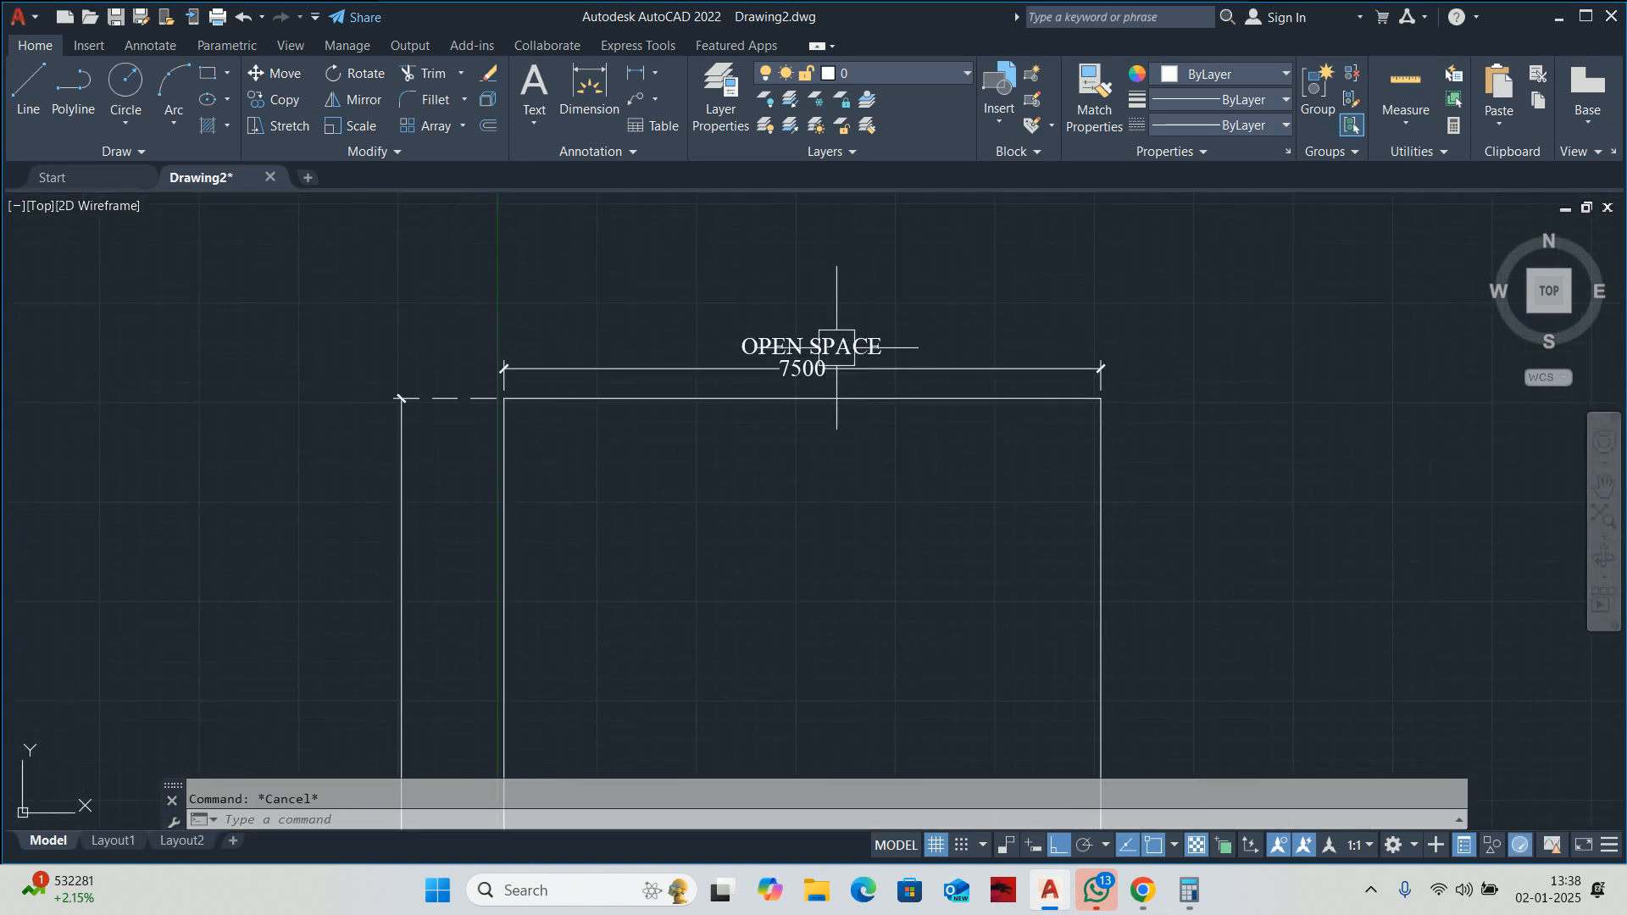
Move the OPEN SPACE text straight up by about 260 mm, clear of the top dimension.
{"action": "left_click", "coordinate": [837, 348]}
{"action": "scroll", "coordinate": [821, 339], "scroll_direction": "up", "scroll_amount": 4}
{"action": "type", "text": "m"}
{"action": "key", "text": "Return"}
{"action": "left_click", "coordinate": [514, 343]}
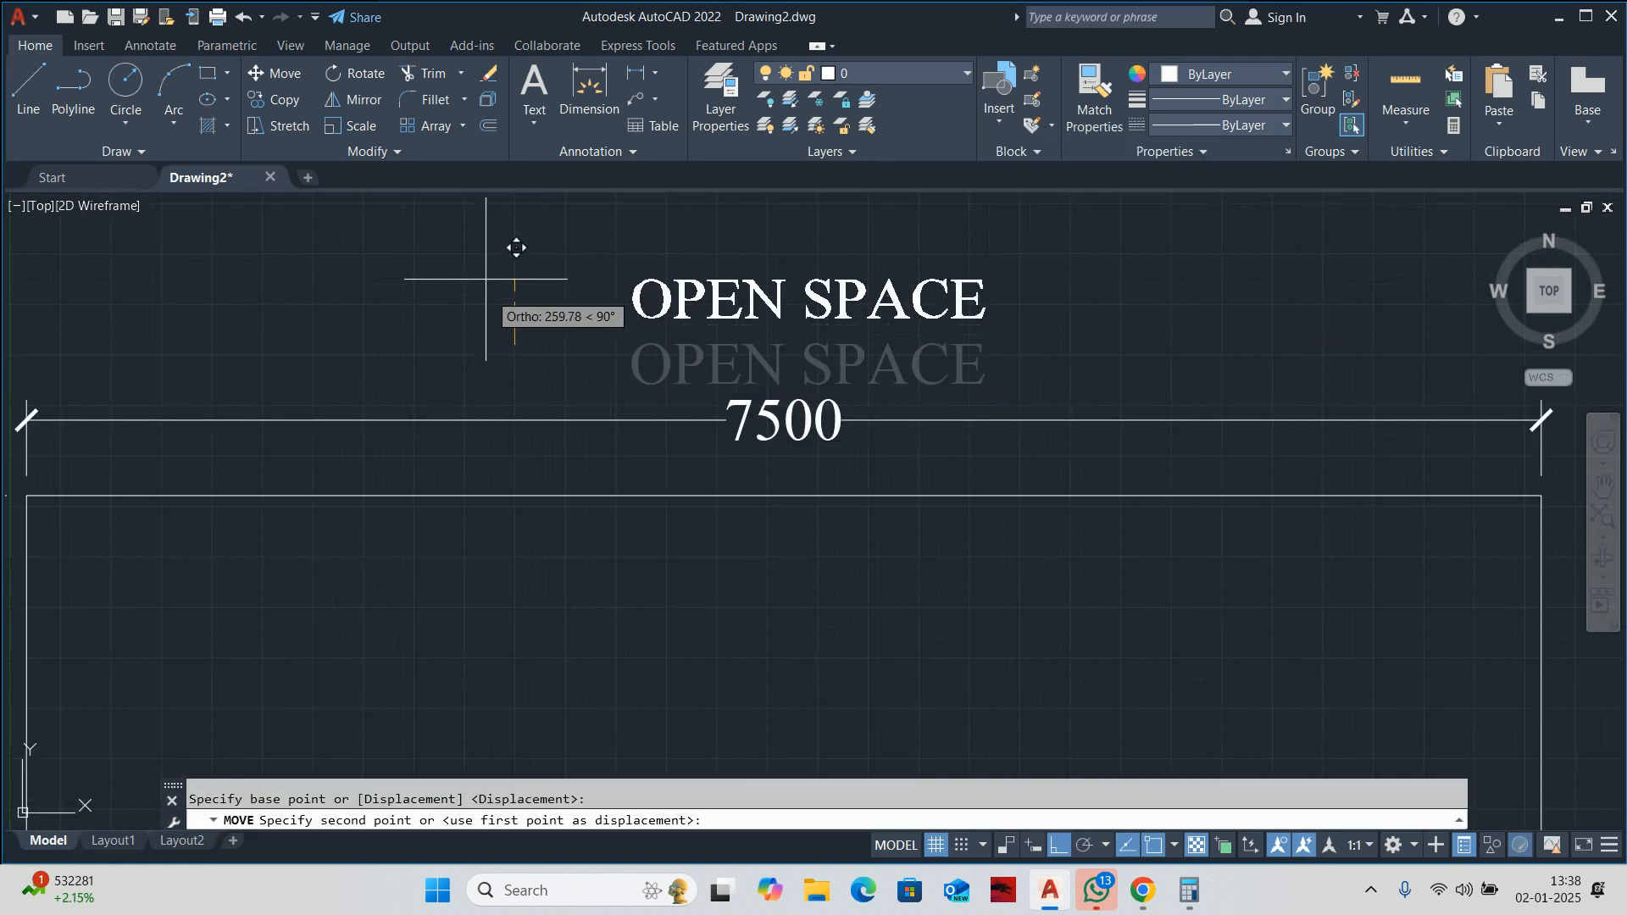
{"action": "left_click", "coordinate": [486, 278]}
Stretch the top 7500 dimension line upward, farther from the plot's edge and just below the OPEN SPACE text.
{"action": "left_click", "coordinate": [796, 424]}
{"action": "scroll", "coordinate": [775, 424], "scroll_direction": "up", "scroll_amount": 3}
{"action": "left_click", "coordinate": [772, 424]}
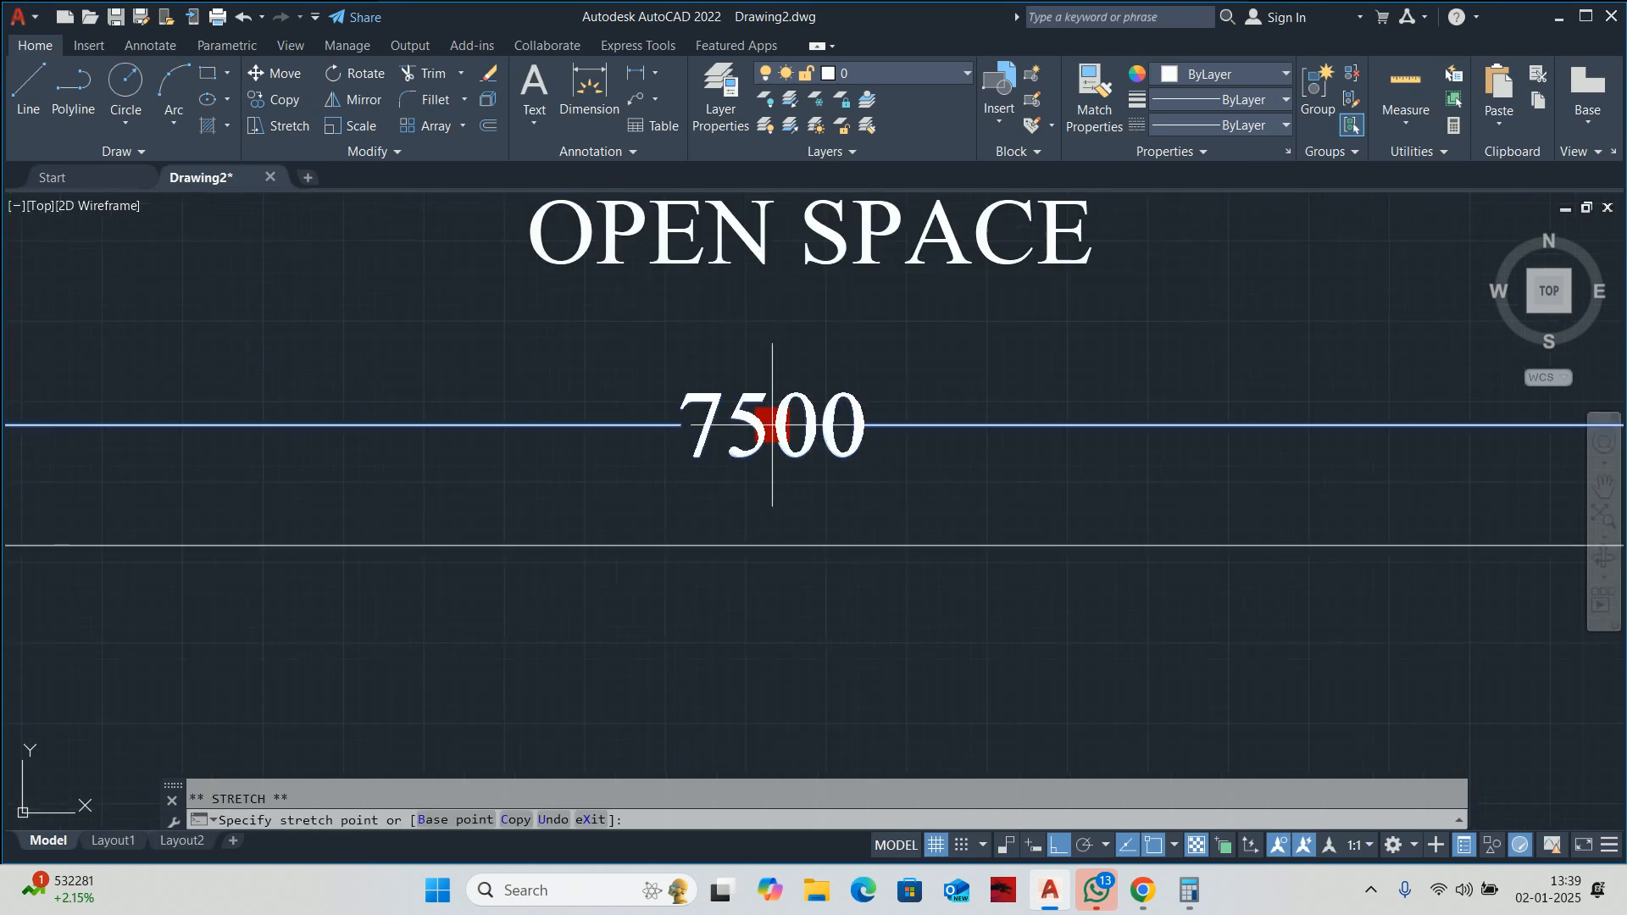
{"action": "left_click", "coordinate": [780, 347]}
{"action": "key", "text": "Escape"}
{"action": "scroll", "coordinate": [780, 346], "scroll_direction": "down", "scroll_amount": 4}
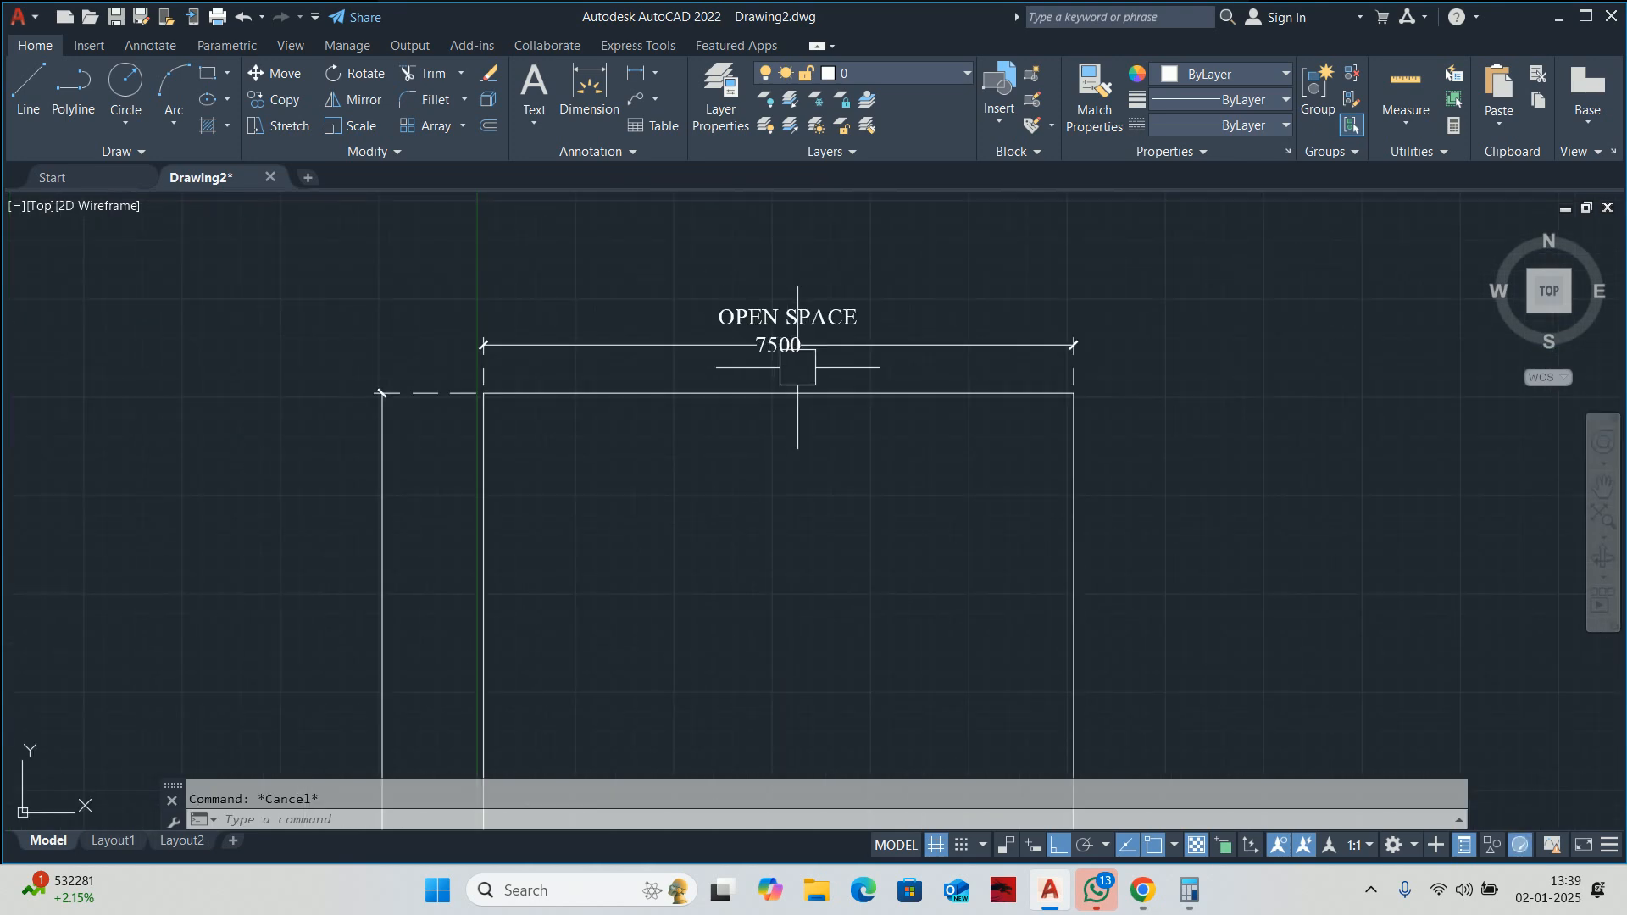
Add a linear dimension to the plot's right edge, with its dimension line just outside the plot.
{"action": "middle_click_drag", "start_coordinate": [936, 464], "coordinate": [796, 407]}
{"action": "scroll", "coordinate": [809, 432], "scroll_direction": "down", "scroll_amount": 4}
{"action": "type", "text": "dli"}
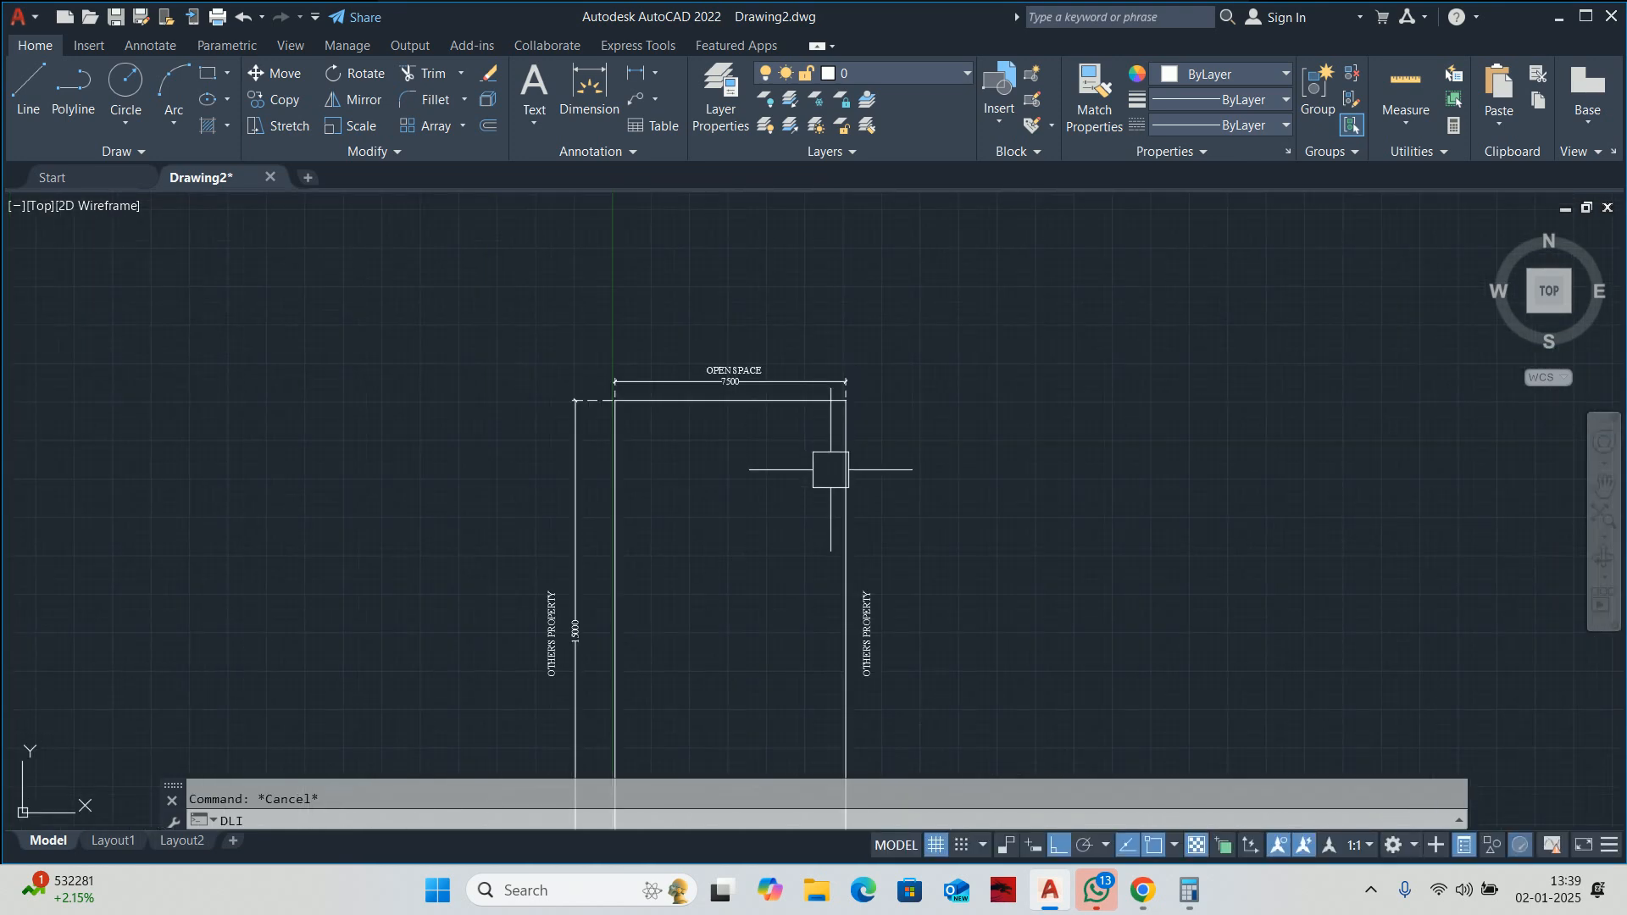
{"action": "key", "text": "Return"}
{"action": "key", "text": "Return"}
{"action": "left_click", "coordinate": [841, 479]}
{"action": "scroll", "coordinate": [860, 484], "scroll_direction": "up", "scroll_amount": 2}
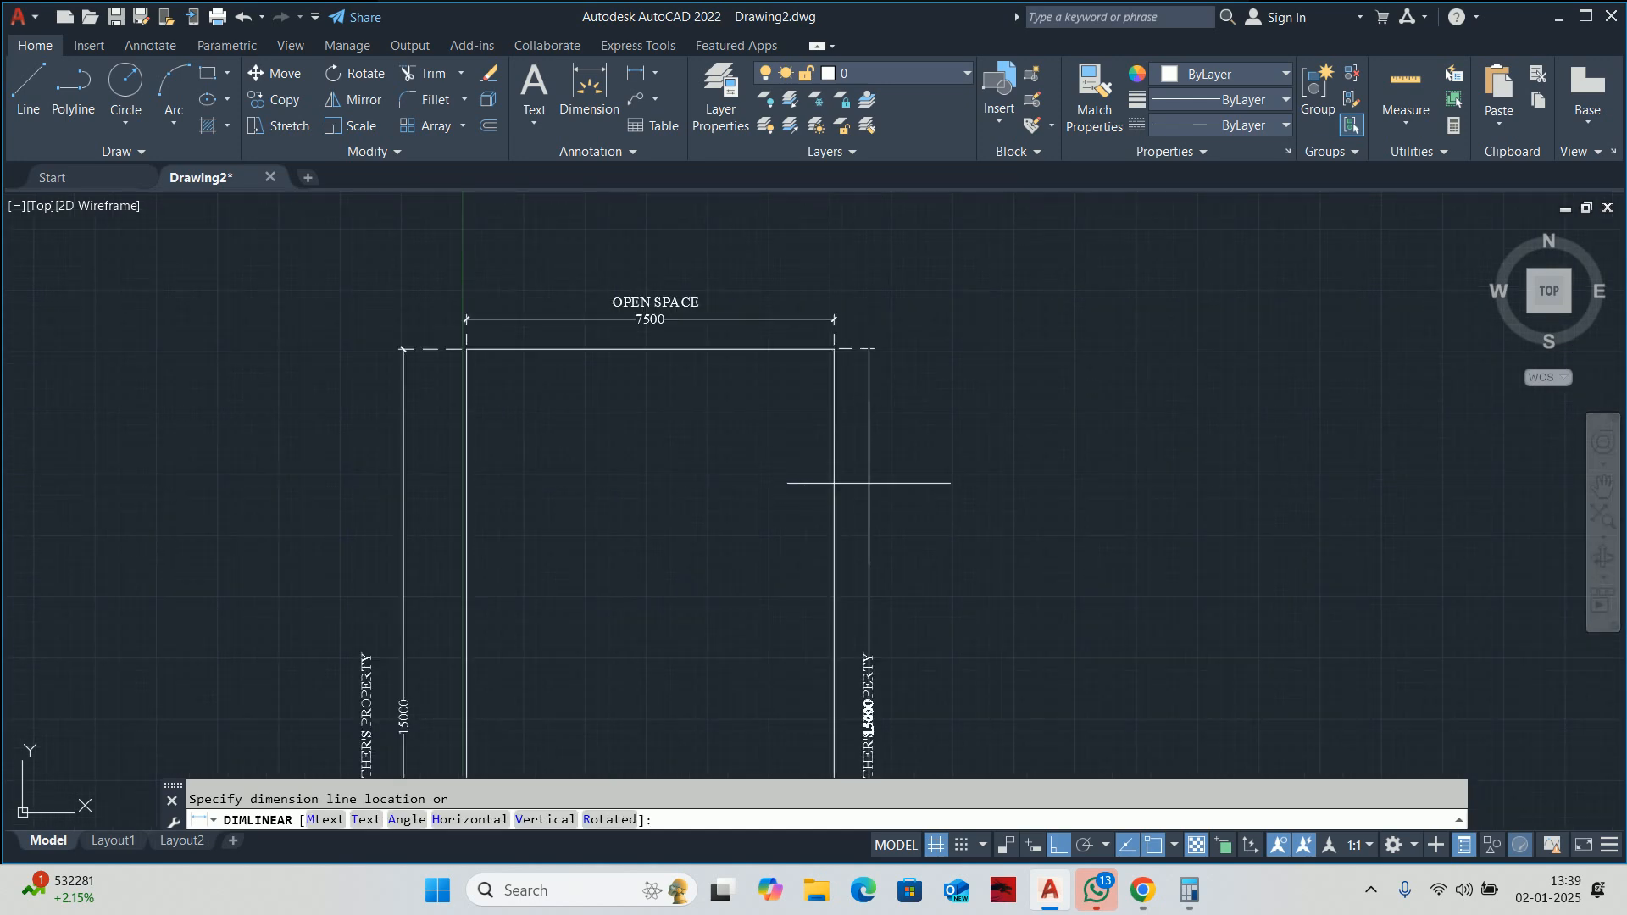
{"action": "left_click", "coordinate": [868, 483]}
{"action": "key", "text": "Escape"}
Move the right OTHER'S PROPERTY text horizontally outward to the far side of the right 15000 dimension.
{"action": "middle_click_drag", "start_coordinate": [898, 628], "coordinate": [770, 392]}
{"action": "scroll", "coordinate": [769, 393], "scroll_direction": "up", "scroll_amount": 3}
{"action": "type", "text": "m"}
{"action": "key", "text": "Return"}
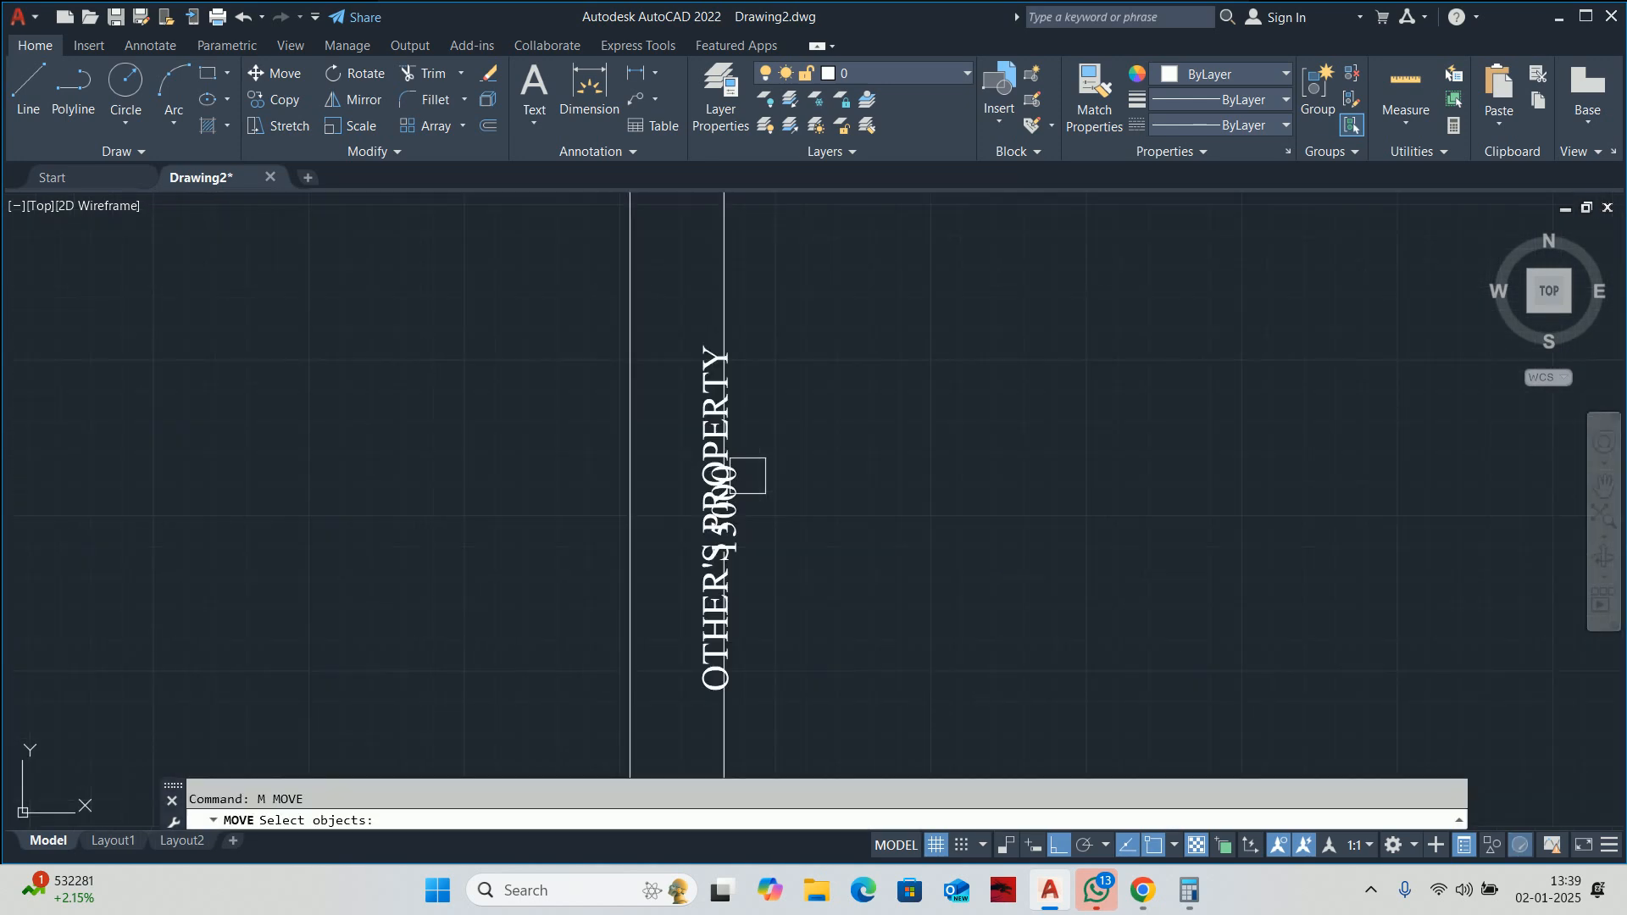
{"action": "left_click", "coordinate": [689, 438]}
{"action": "key", "text": "Return"}
{"action": "left_click", "coordinate": [773, 443]}
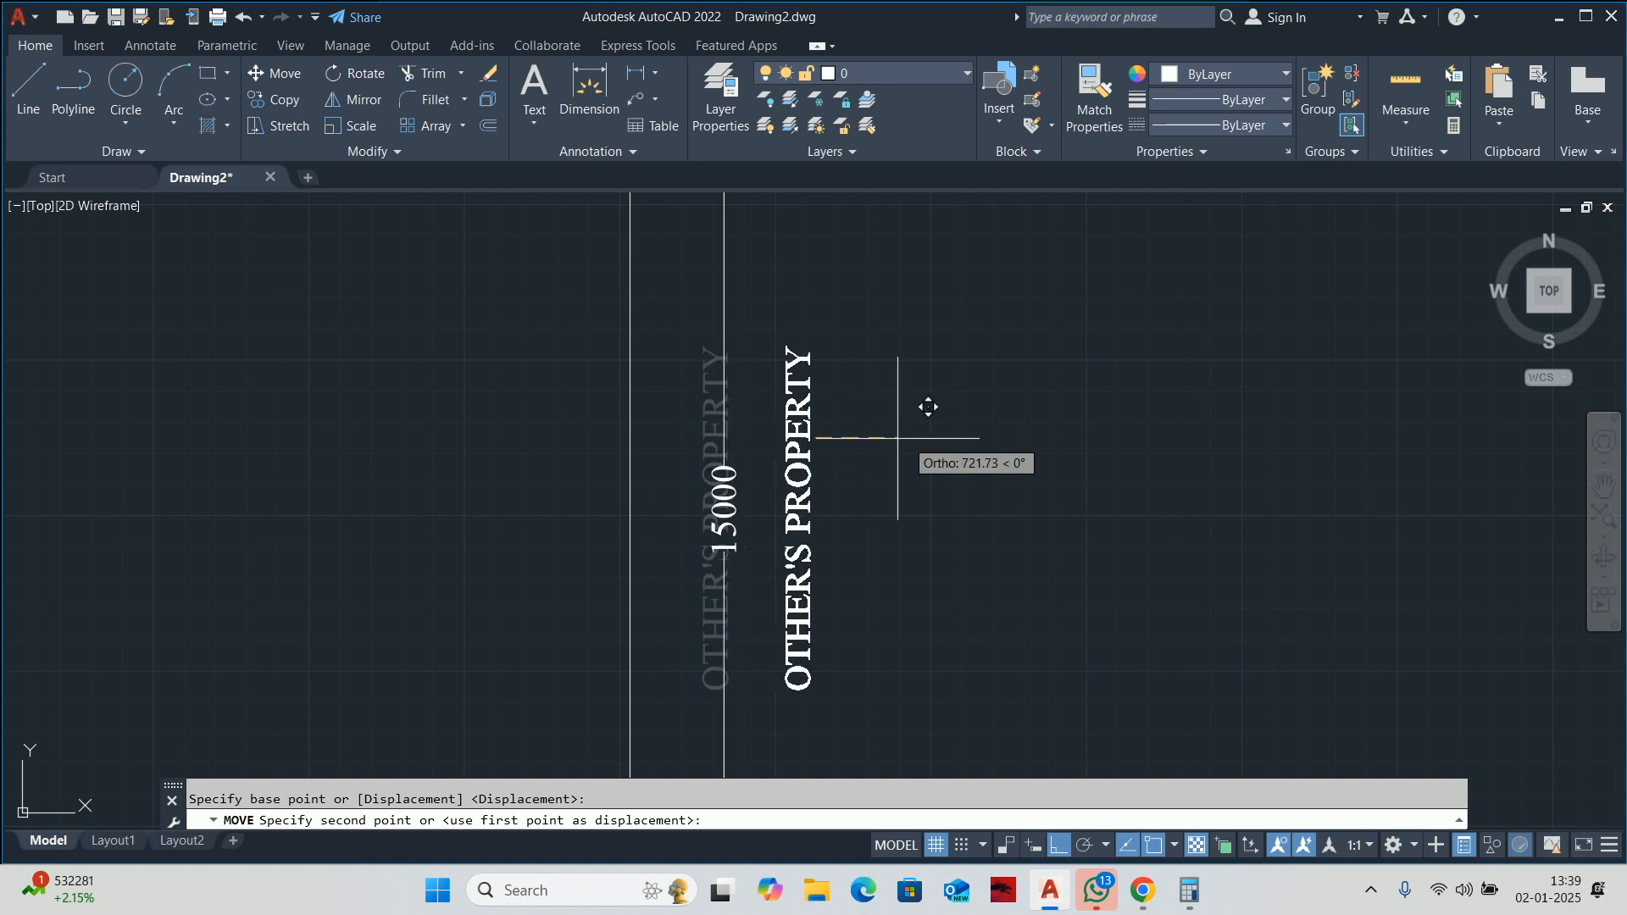
{"action": "left_click", "coordinate": [863, 431]}
{"action": "key", "text": "Escape"}
{"action": "scroll", "coordinate": [863, 431], "scroll_direction": "down", "scroll_amount": 3}
{"action": "scroll", "coordinate": [799, 483], "scroll_direction": "up", "scroll_amount": 2}
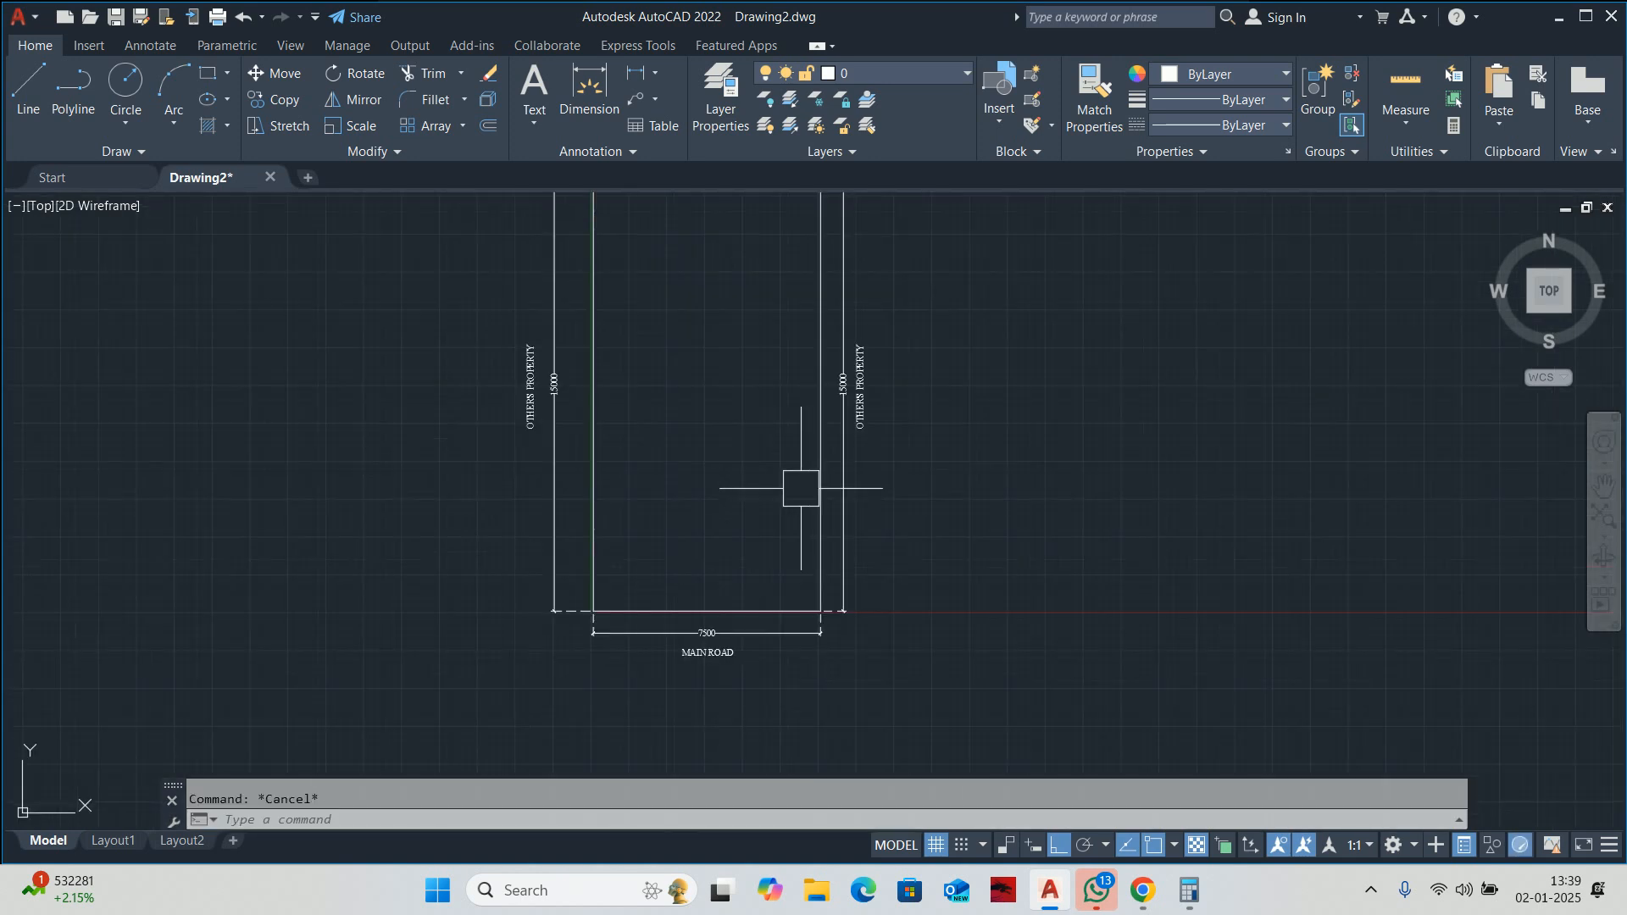
{"action": "scroll", "coordinate": [744, 447], "scroll_direction": "down", "scroll_amount": 2}
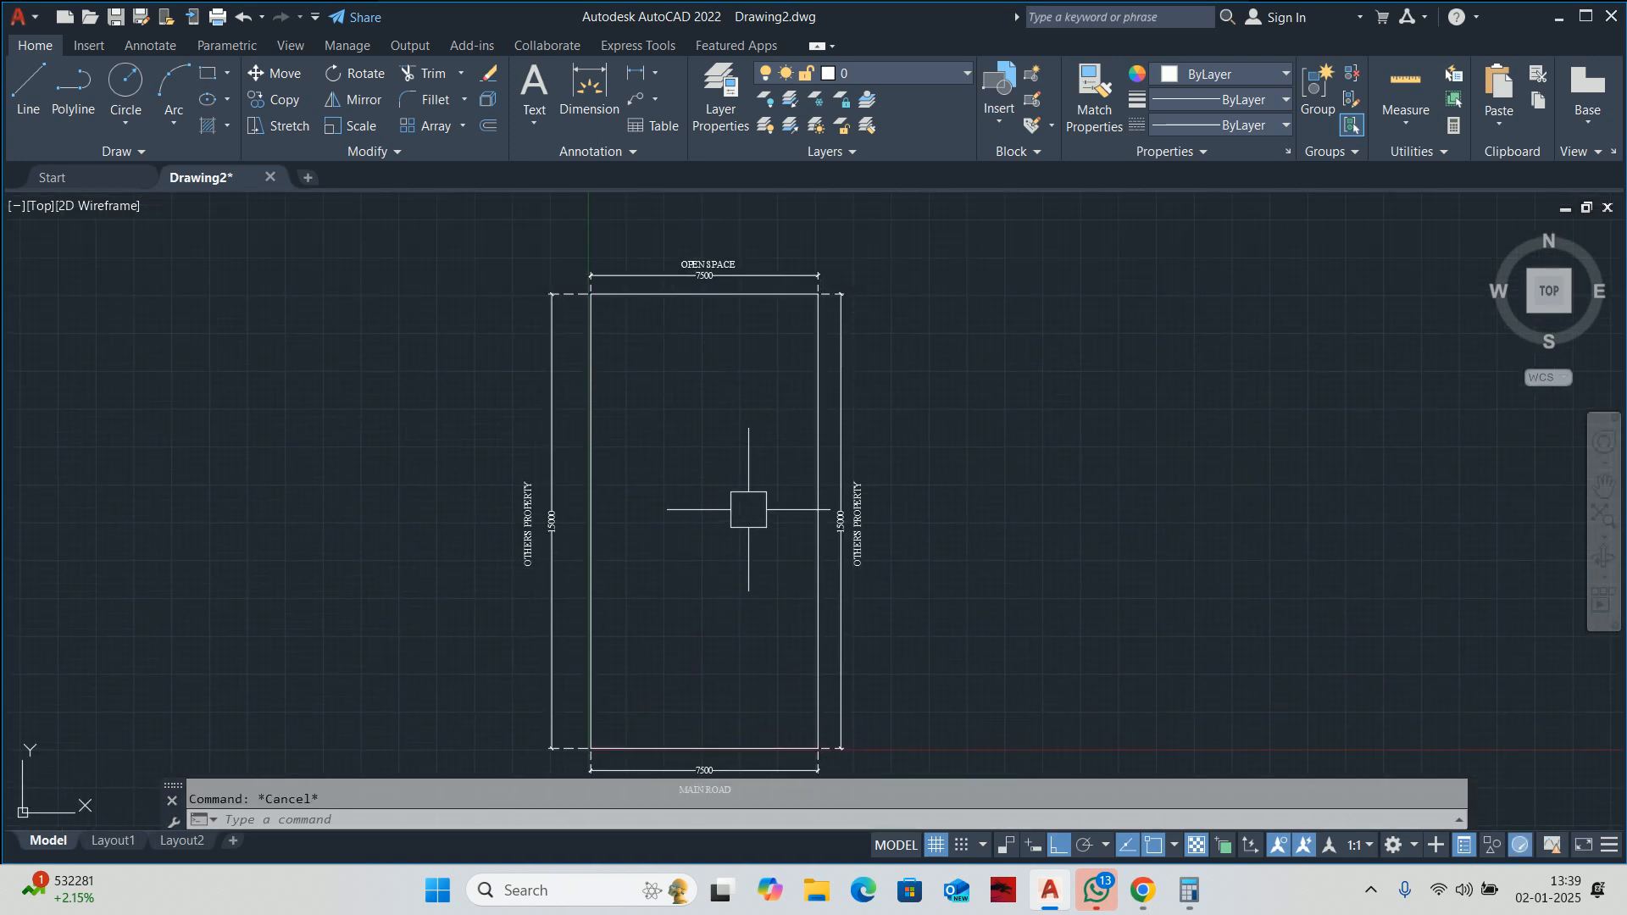
{"action": "middle_click_drag", "start_coordinate": [745, 505], "coordinate": [722, 470]}
{"action": "type", "text": "h"}
{"action": "key", "text": "Return"}
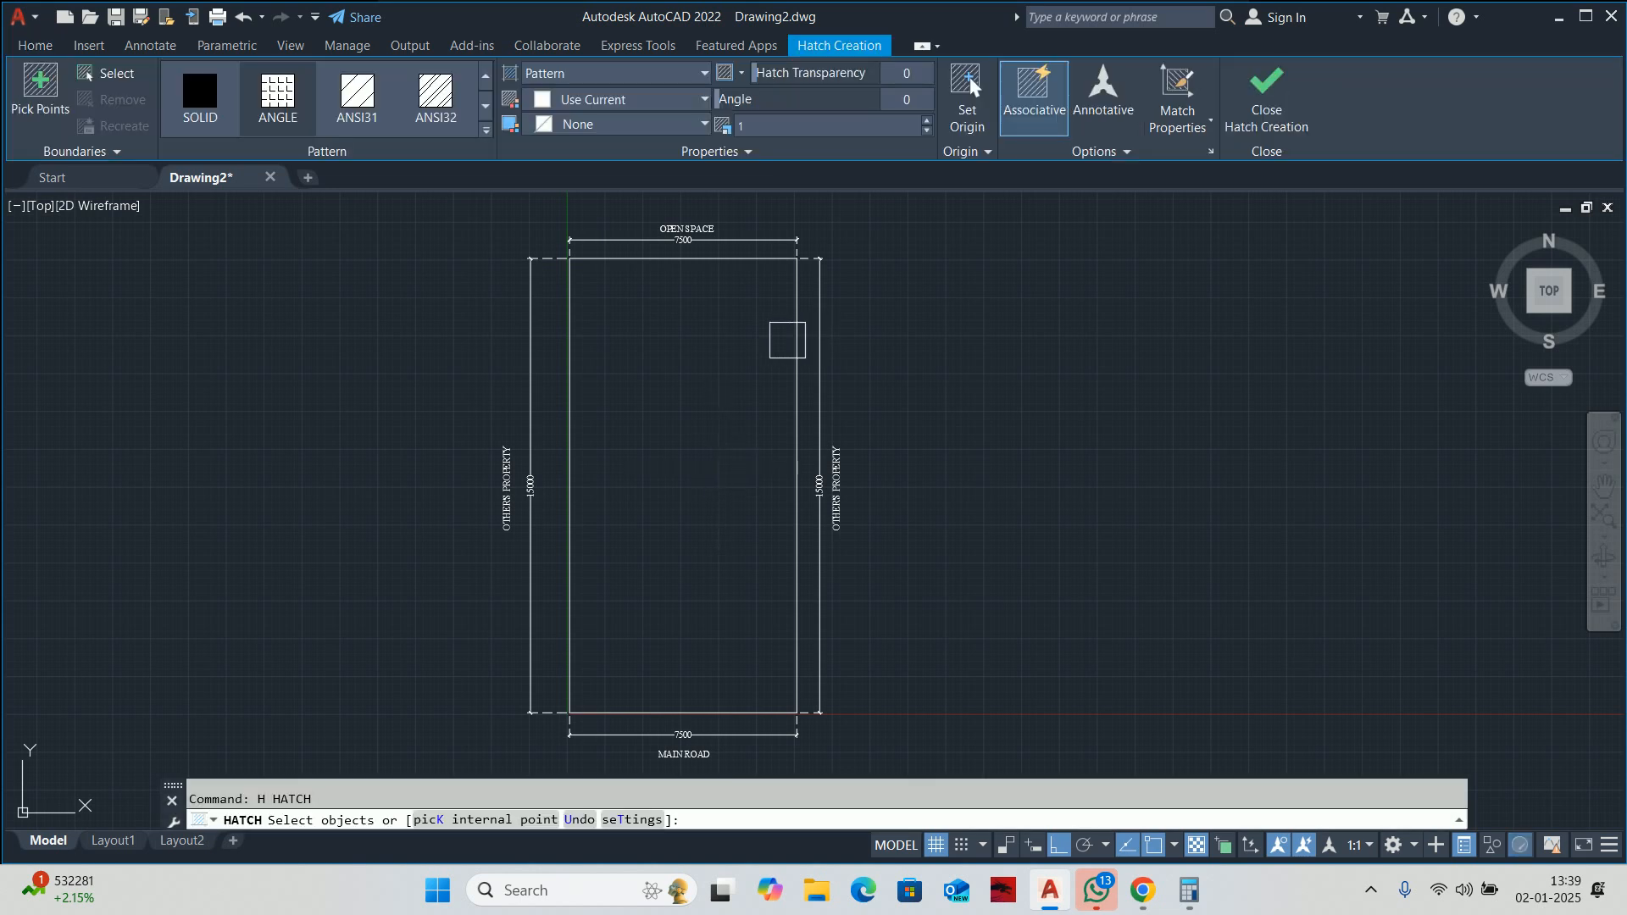
{"action": "key", "text": "Escape"}
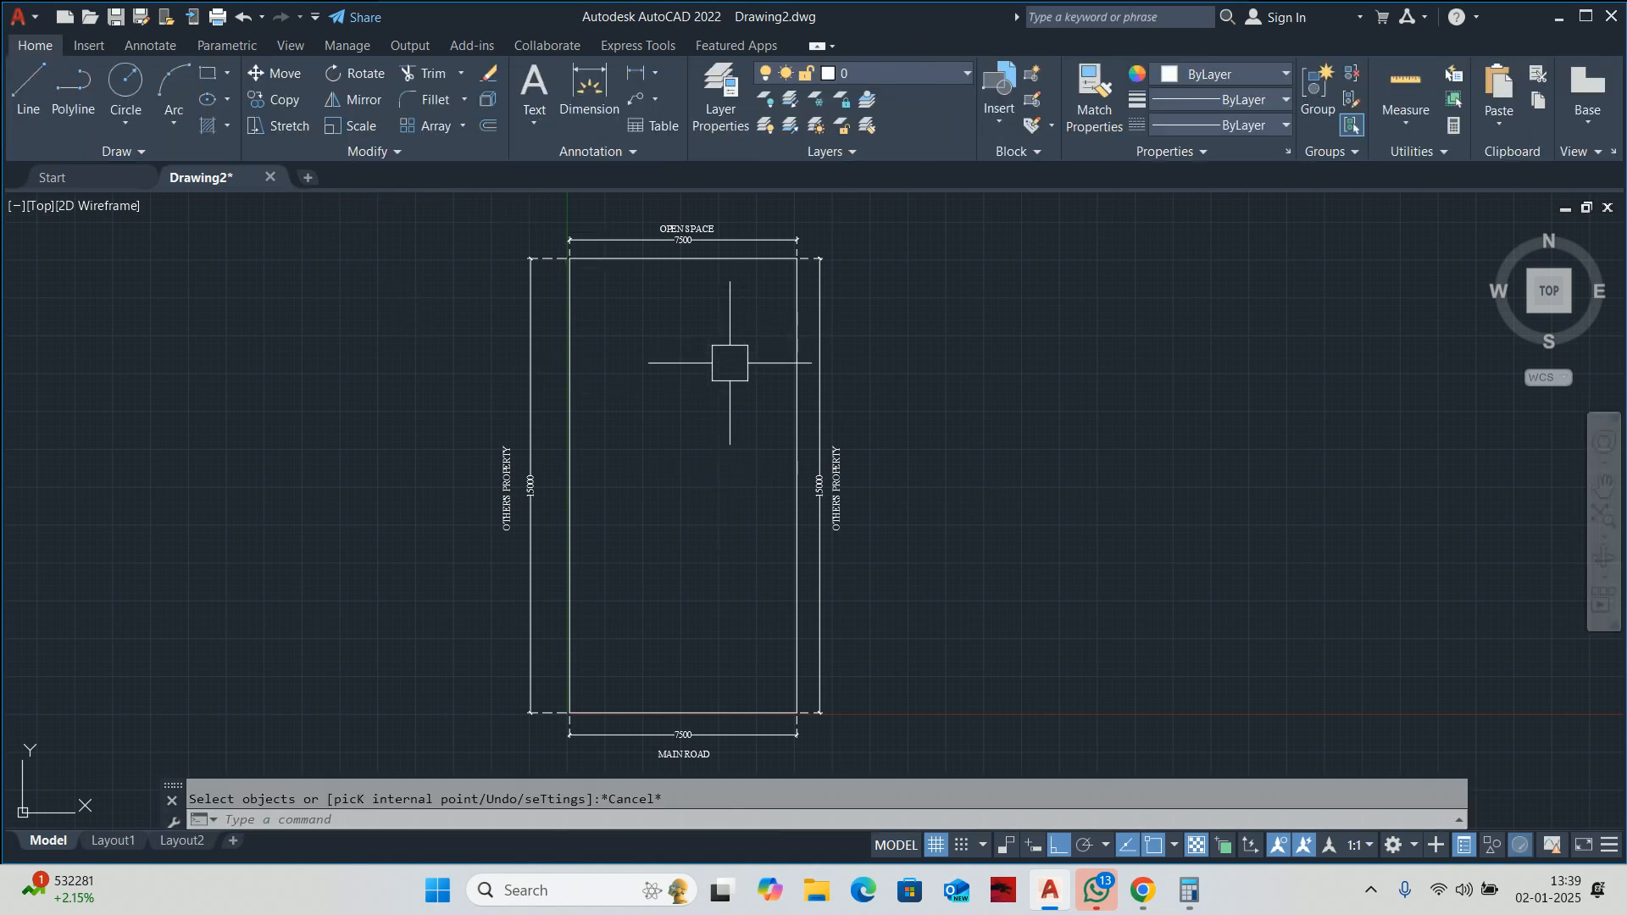
{"action": "key", "text": "Escape"}
Copy the MAIN ROAD text straight up into the plot and change the copy's wording to CLIENT 'S PLOT.
{"action": "type", "text": "co"}
{"action": "key", "text": "Return"}
{"action": "scroll", "coordinate": [750, 409], "scroll_direction": "down", "scroll_amount": 2}
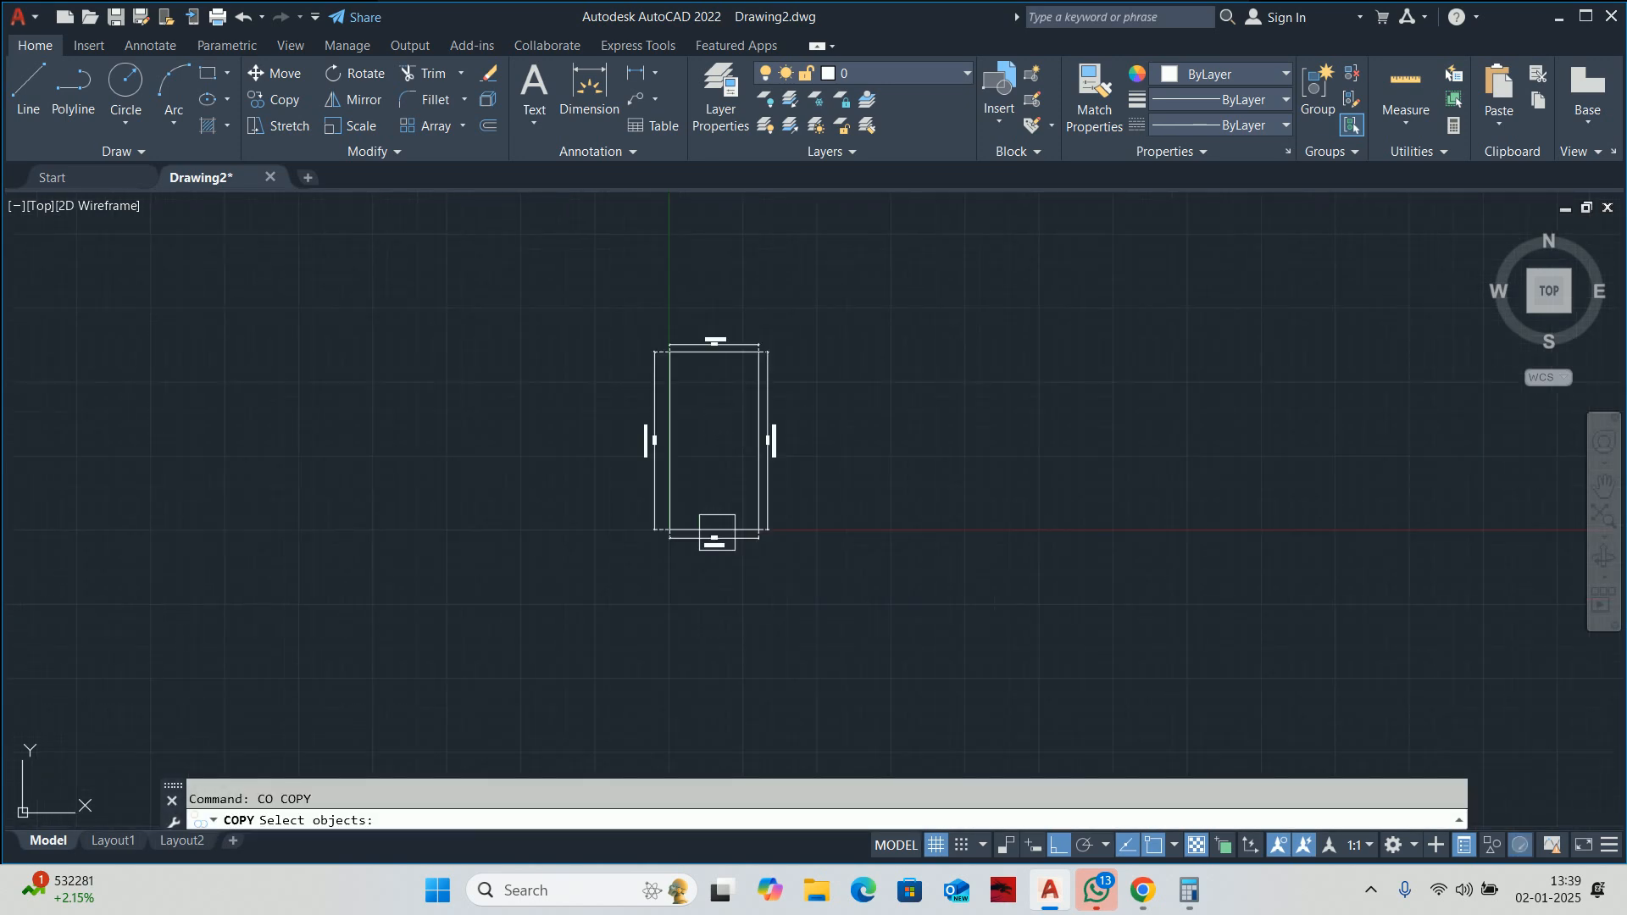
{"action": "scroll", "coordinate": [708, 561], "scroll_direction": "up", "scroll_amount": 5}
{"action": "key", "text": "Return"}
{"action": "left_click", "coordinate": [706, 451]}
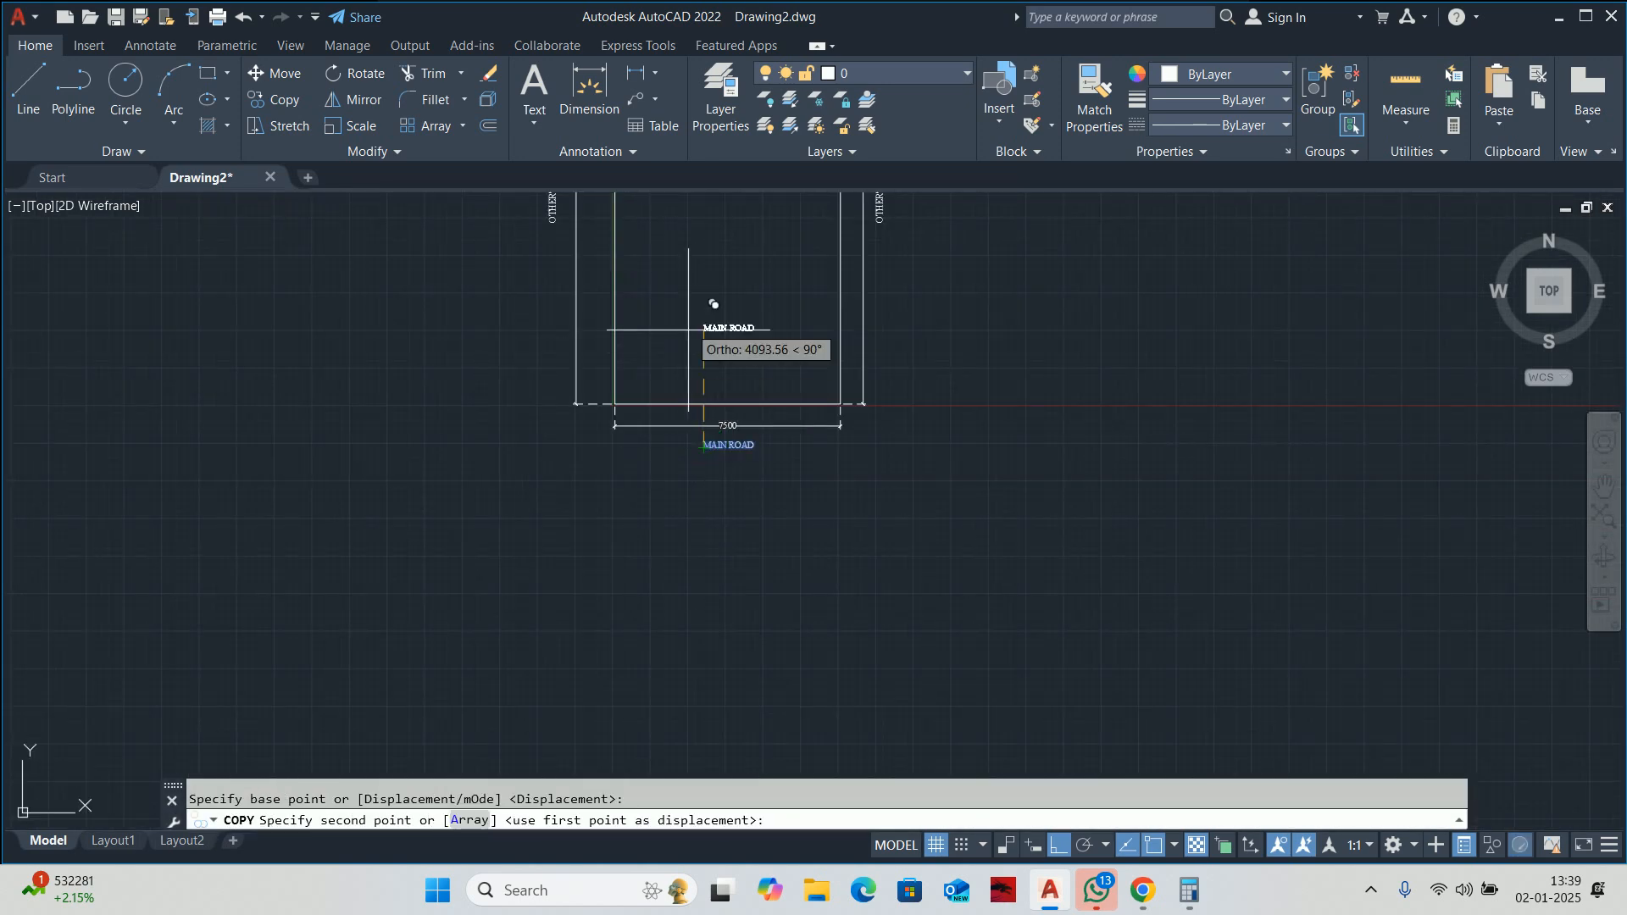
{"action": "middle_click_drag", "start_coordinate": [709, 330], "coordinate": [700, 598]}
{"action": "left_click", "coordinate": [664, 435]}
{"action": "key", "text": "Return"}
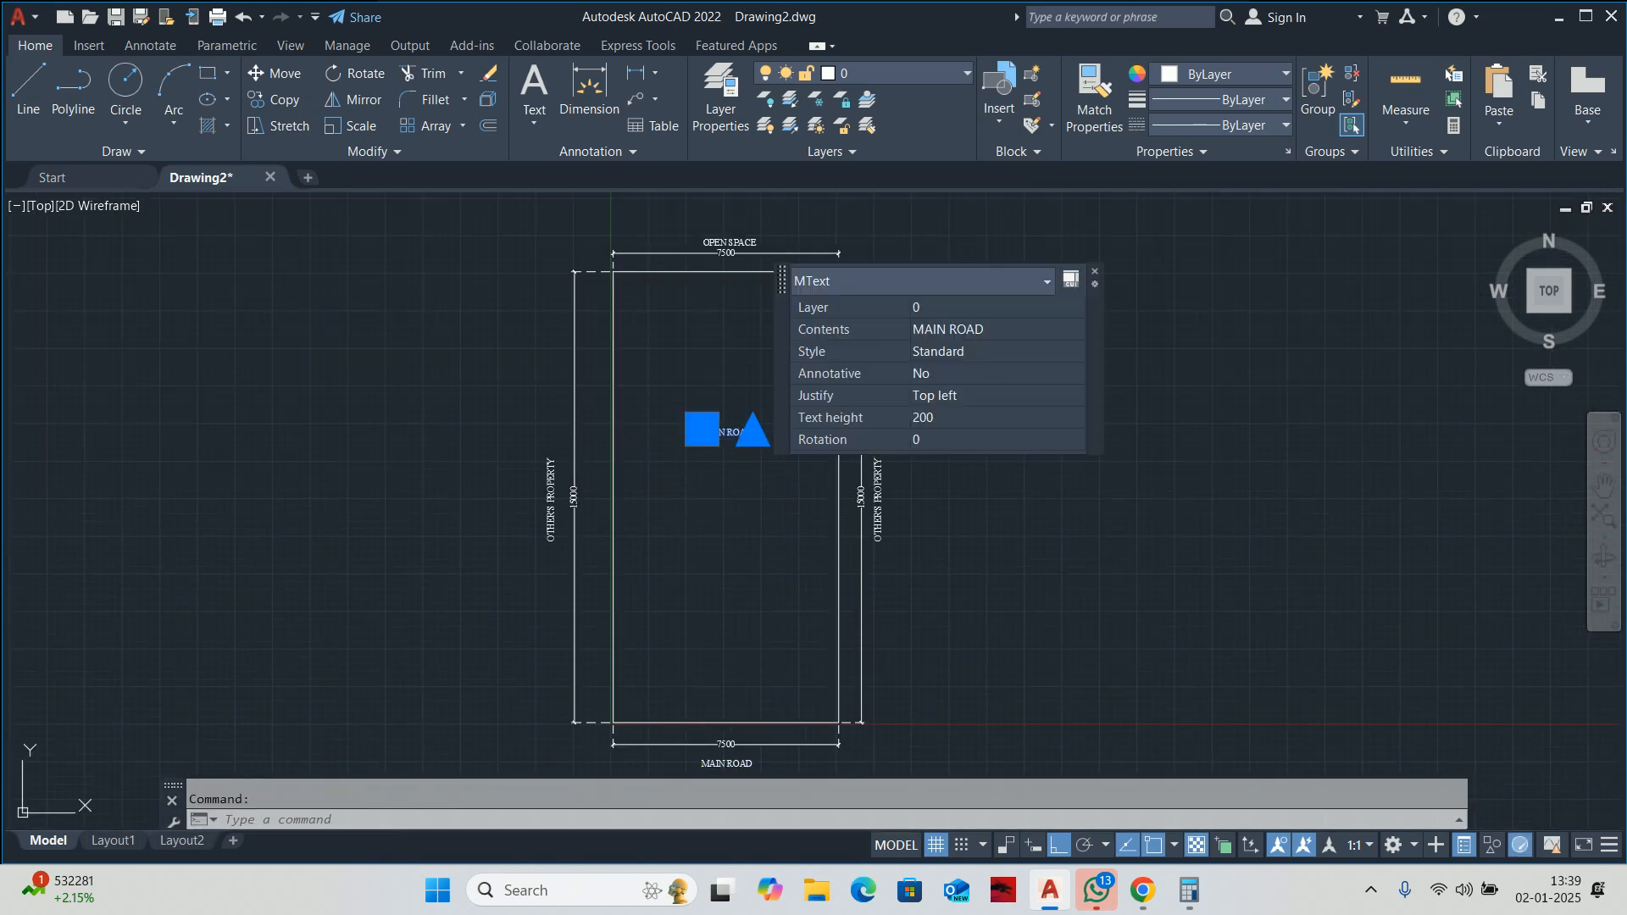
{"action": "double_click", "coordinate": [728, 434]}
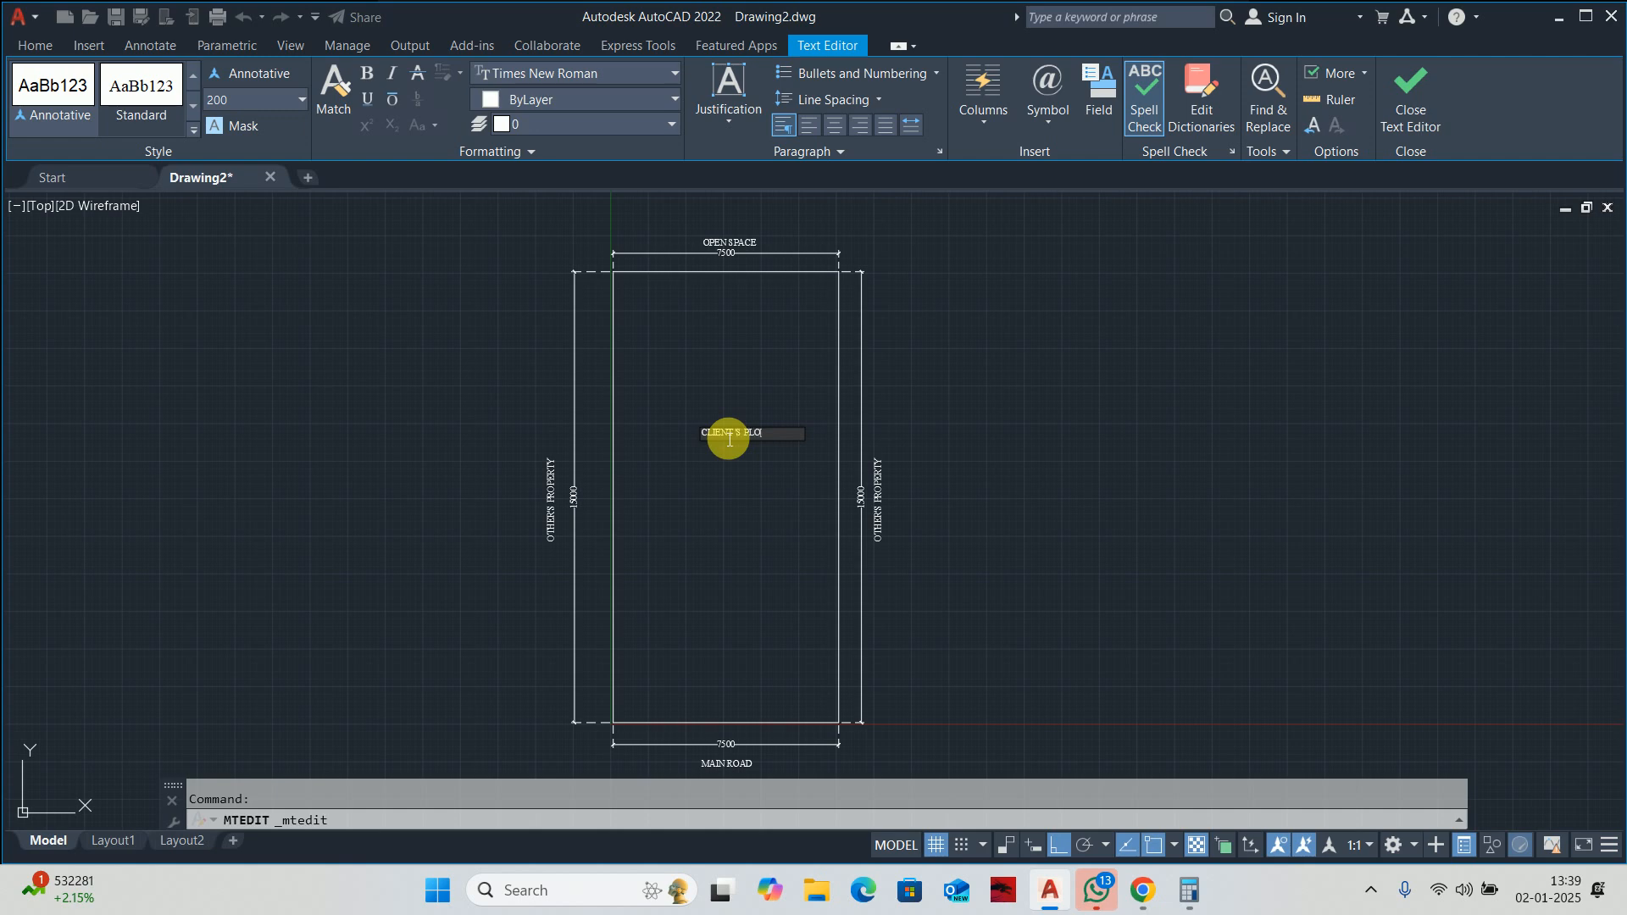
{"action": "left_click", "coordinate": [760, 504]}
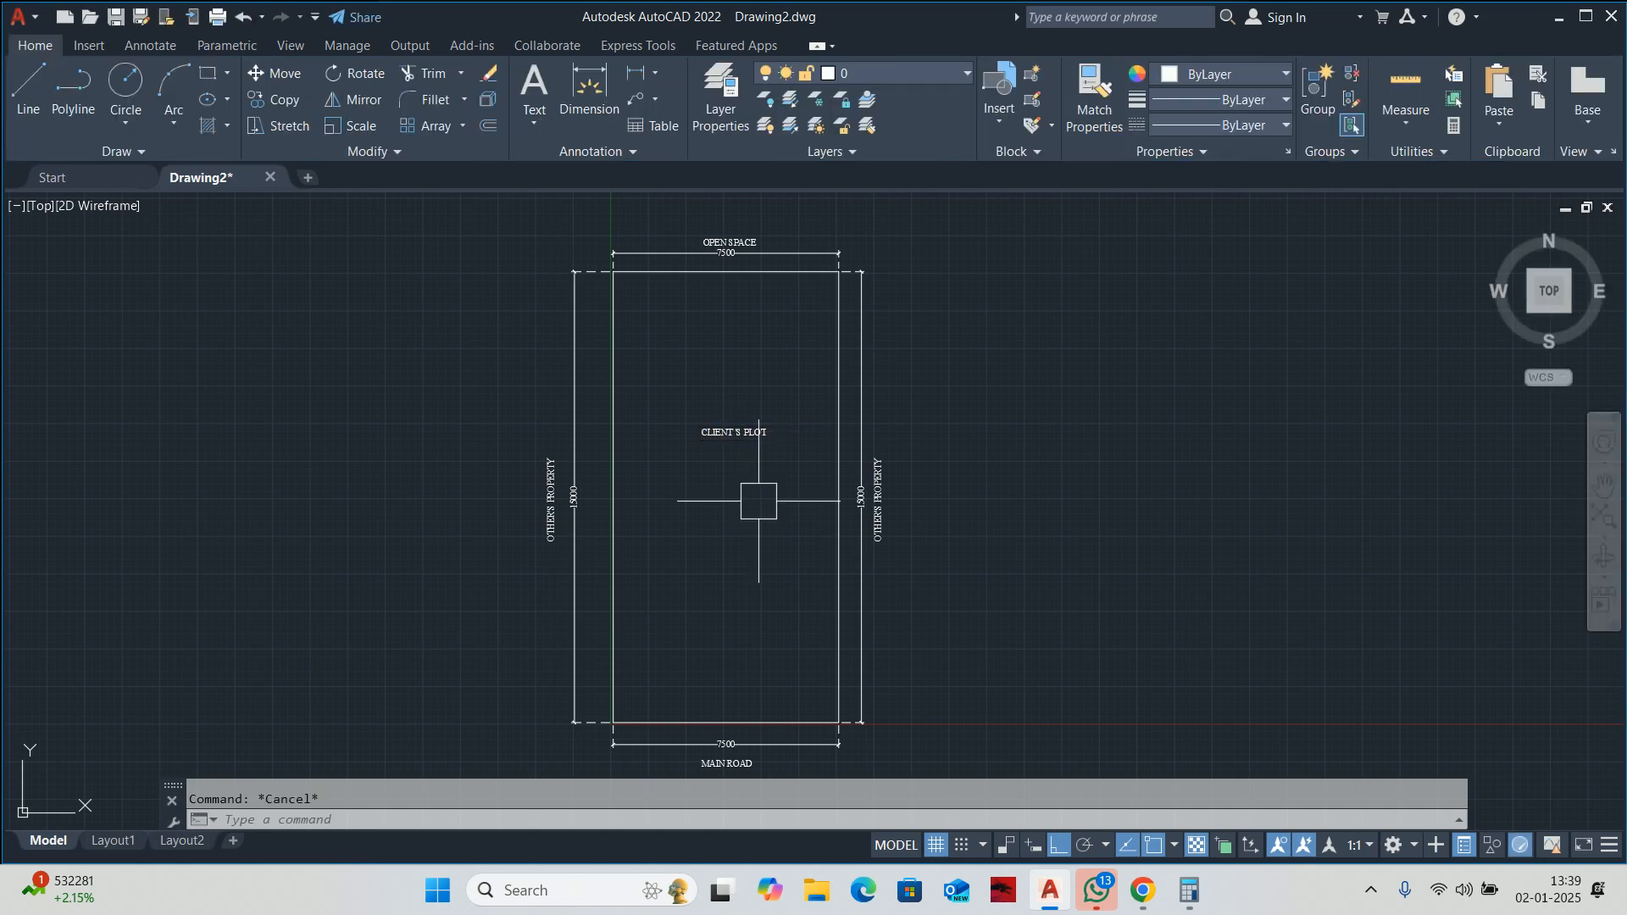
Move the CLIENT 'S PLOT text straight down, nearer to the middle of the plot.
{"action": "type", "text": "m"}
{"action": "key", "text": "Return"}
{"action": "left_click", "coordinate": [733, 433]}
{"action": "key", "text": "Return"}
{"action": "left_click", "coordinate": [1074, 467]}
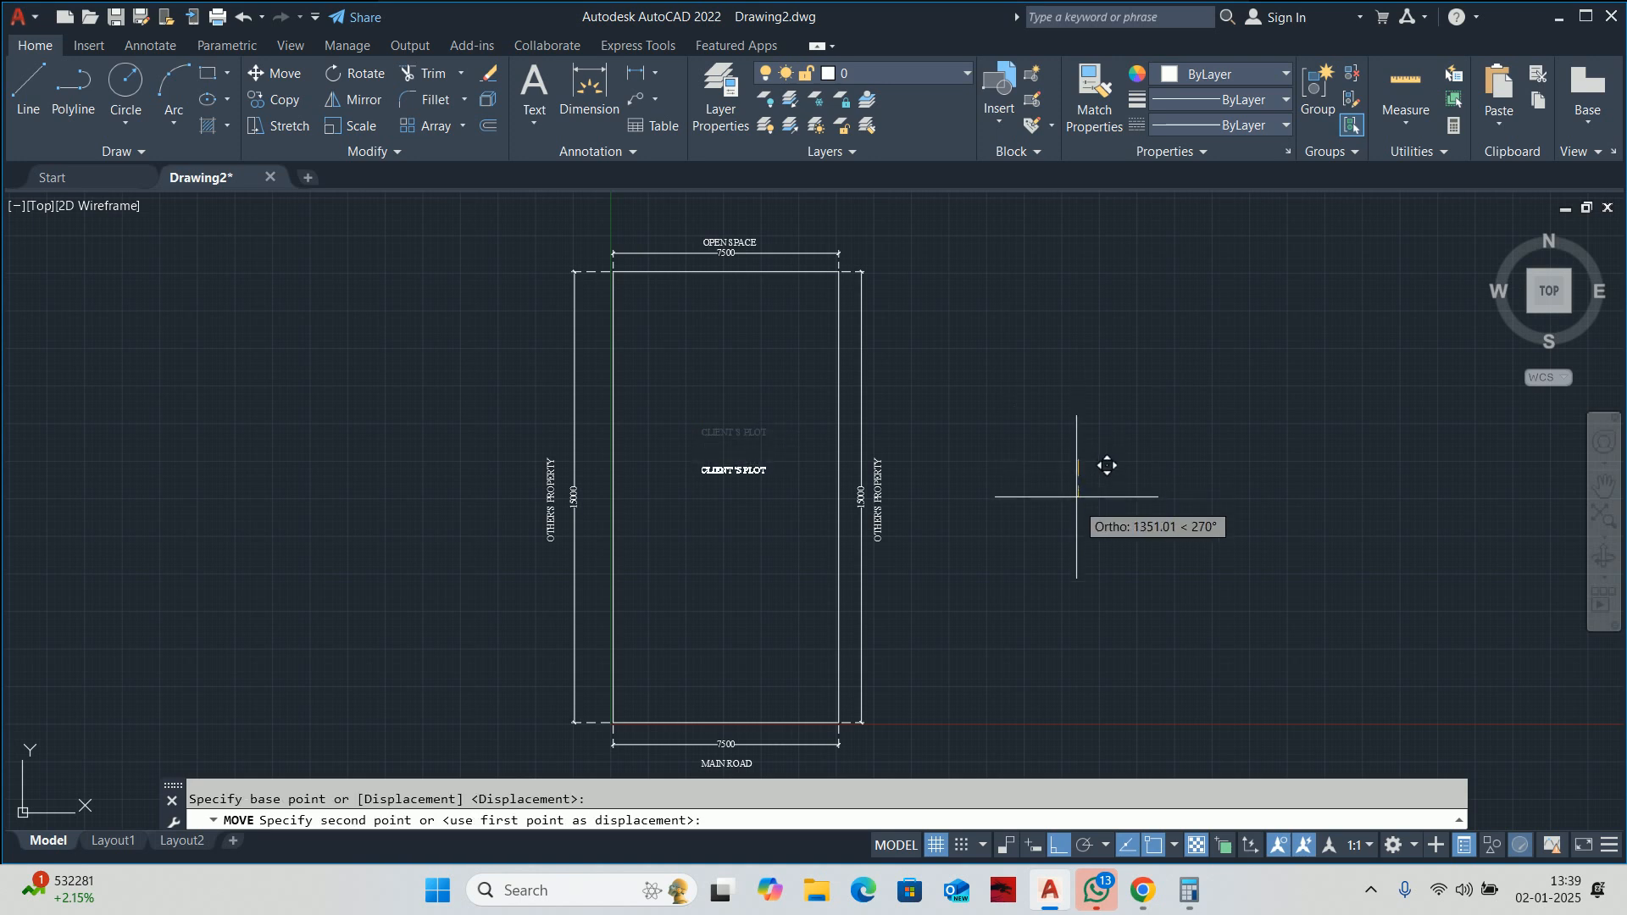
{"action": "left_click", "coordinate": [1078, 501]}
{"action": "key", "text": "Escape"}
Hatch the plot rectangle around the CLIENT 'S PLOT text with the ANSI31 pattern in colour 8 at scale 100.
{"action": "type", "text": "h"}
{"action": "key", "text": "Return"}
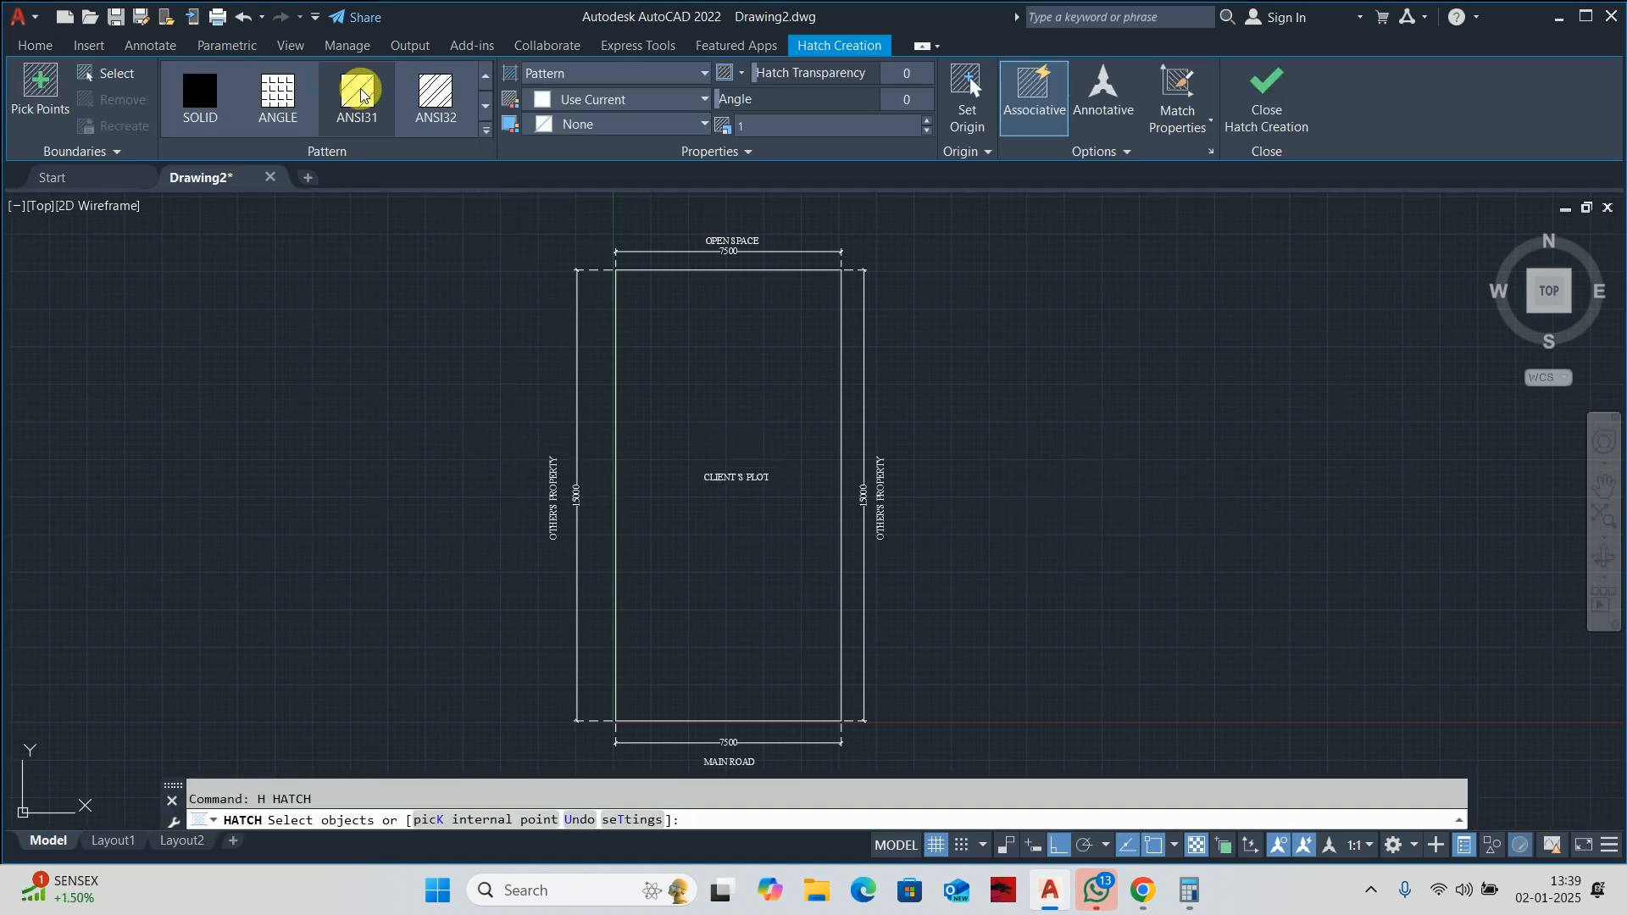
{"action": "left_click", "coordinate": [593, 99]}
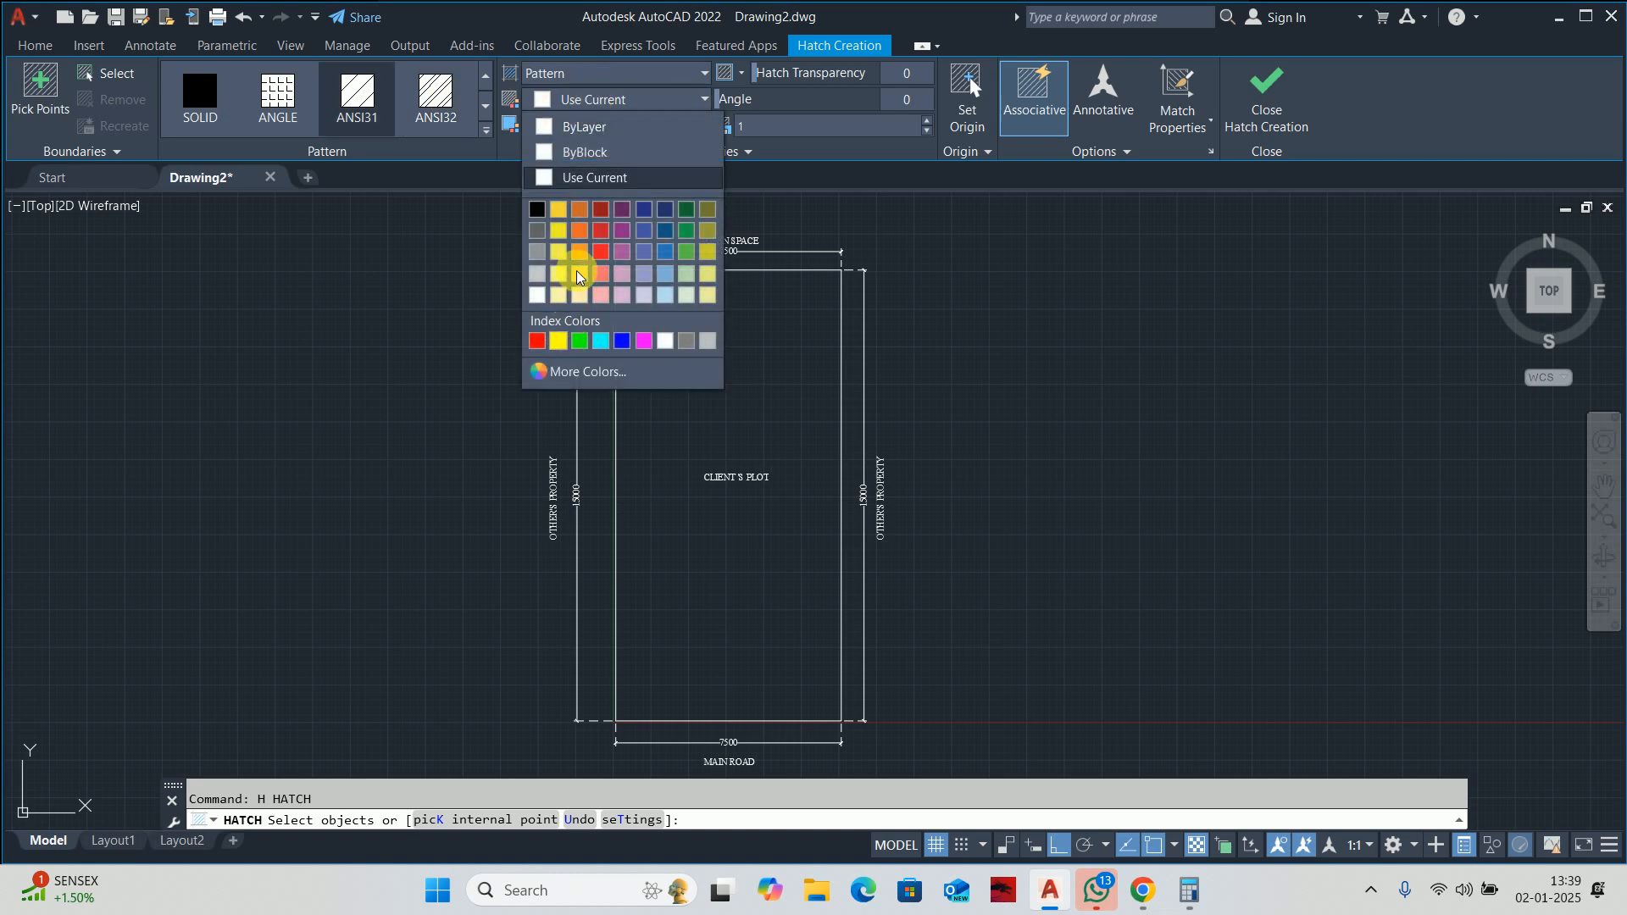
{"action": "left_click", "coordinate": [686, 341]}
{"action": "left_click", "coordinate": [614, 469]}
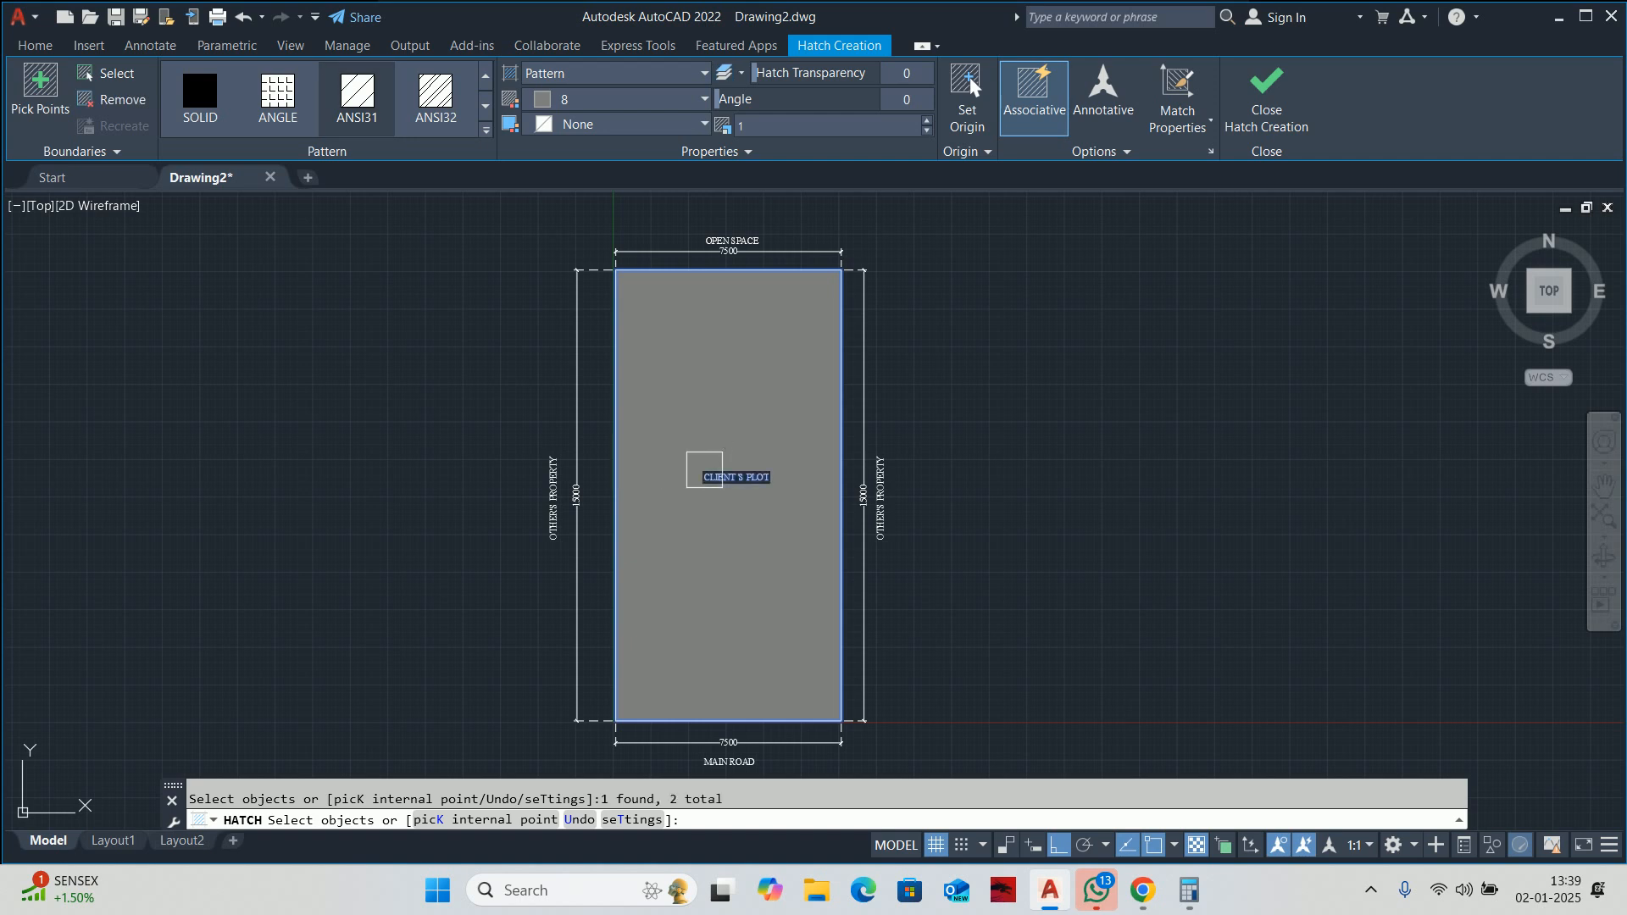
{"action": "left_click", "coordinate": [769, 131]}
{"action": "type", "text": "5"}
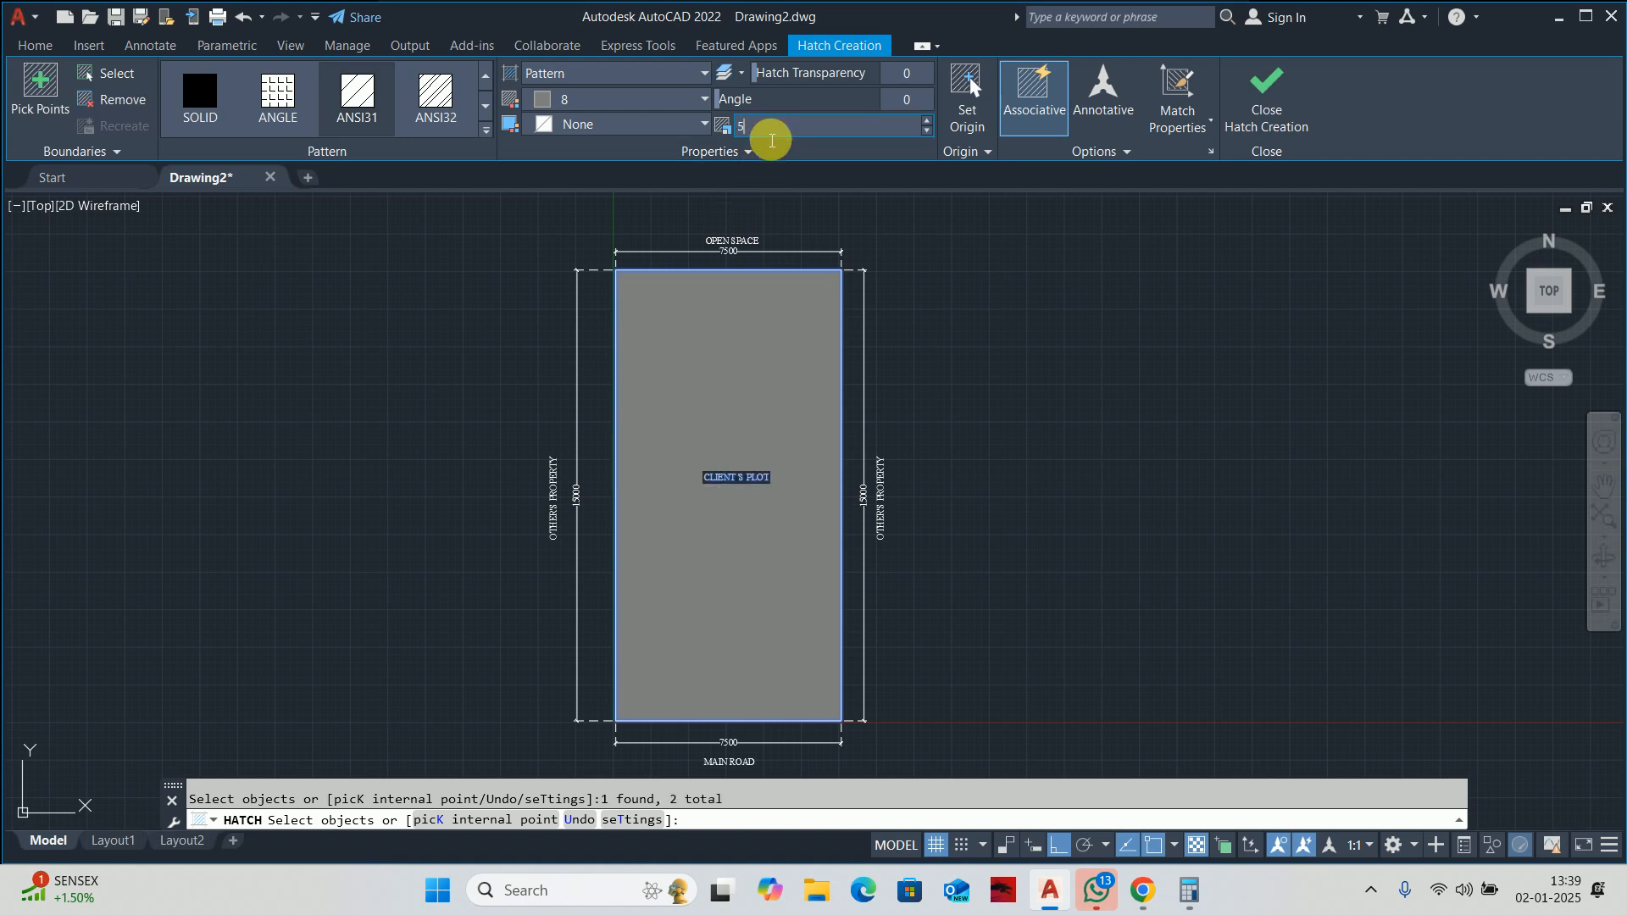
{"action": "type", "text": "00"}
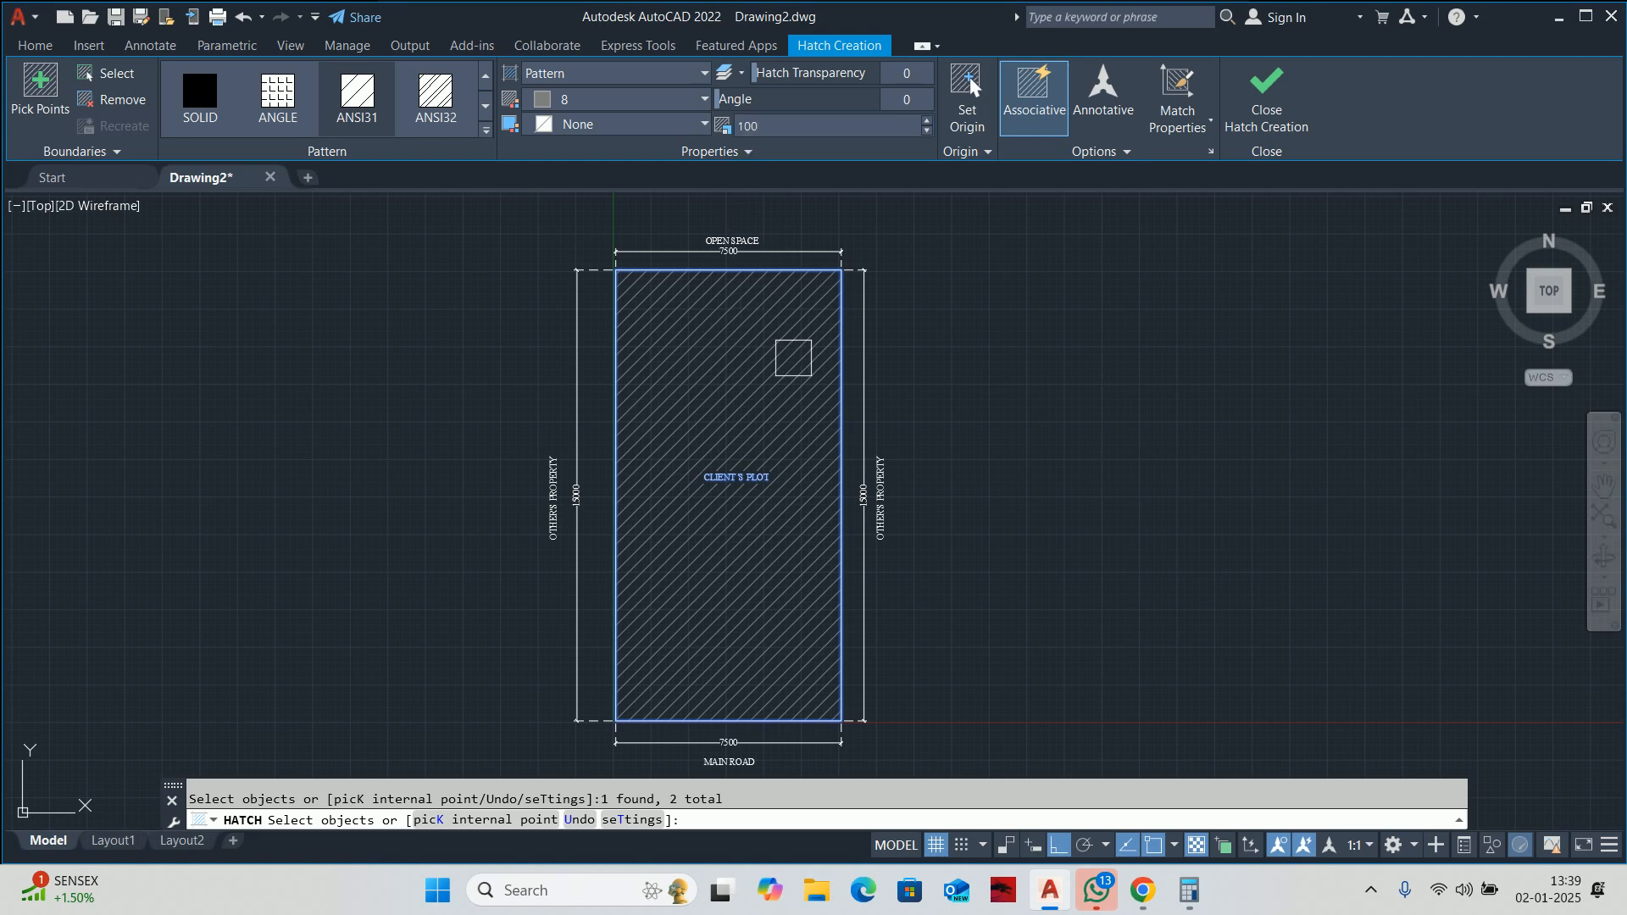
{"action": "key", "text": "Escape"}
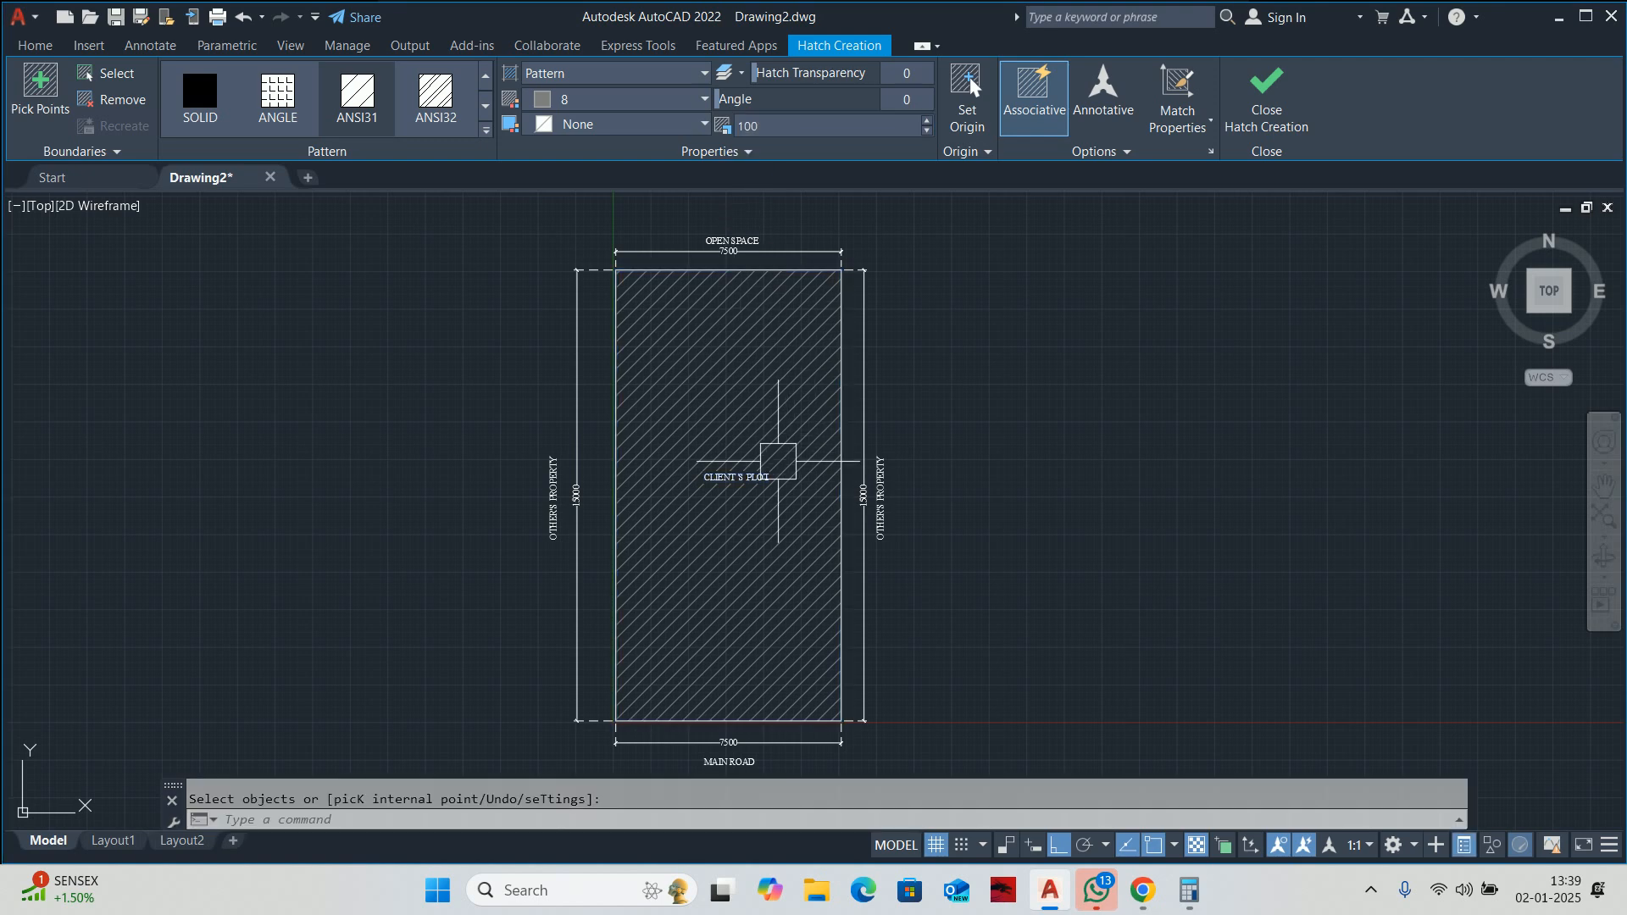
Stretch the left 15000 dimension line and the left OTHER'S PROPERTY text horizontally, closer to the plot's left edge.
{"action": "scroll", "coordinate": [764, 472], "scroll_direction": "up", "scroll_amount": 4}
{"action": "scroll", "coordinate": [744, 443], "scroll_direction": "down", "scroll_amount": 4}
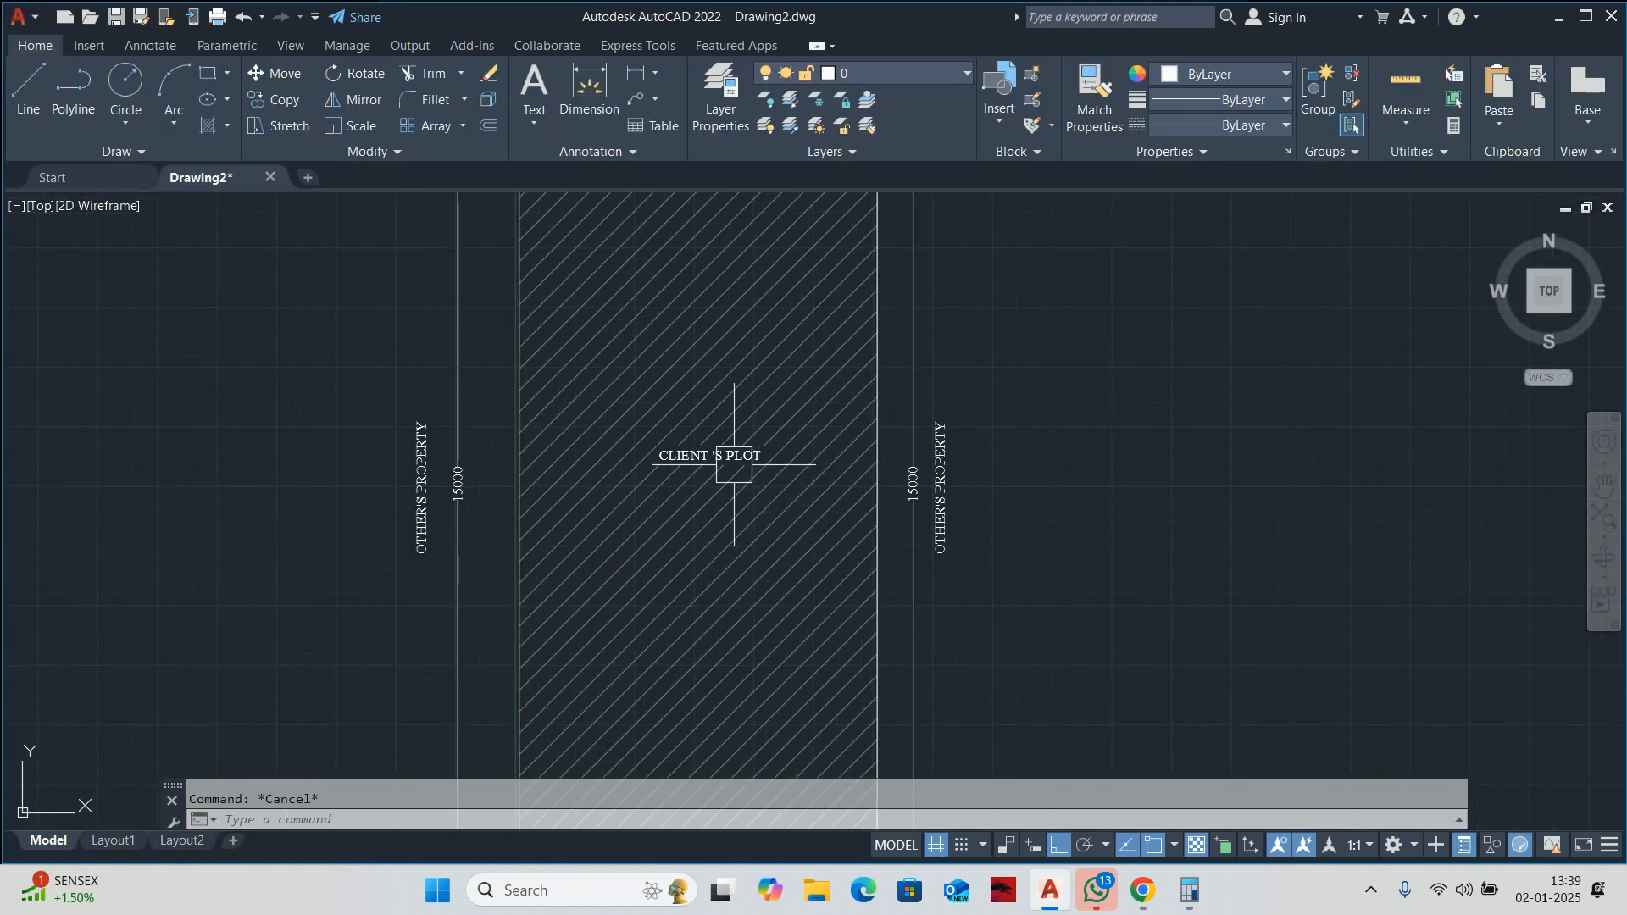
{"action": "middle_click_drag", "start_coordinate": [720, 507], "coordinate": [732, 443]}
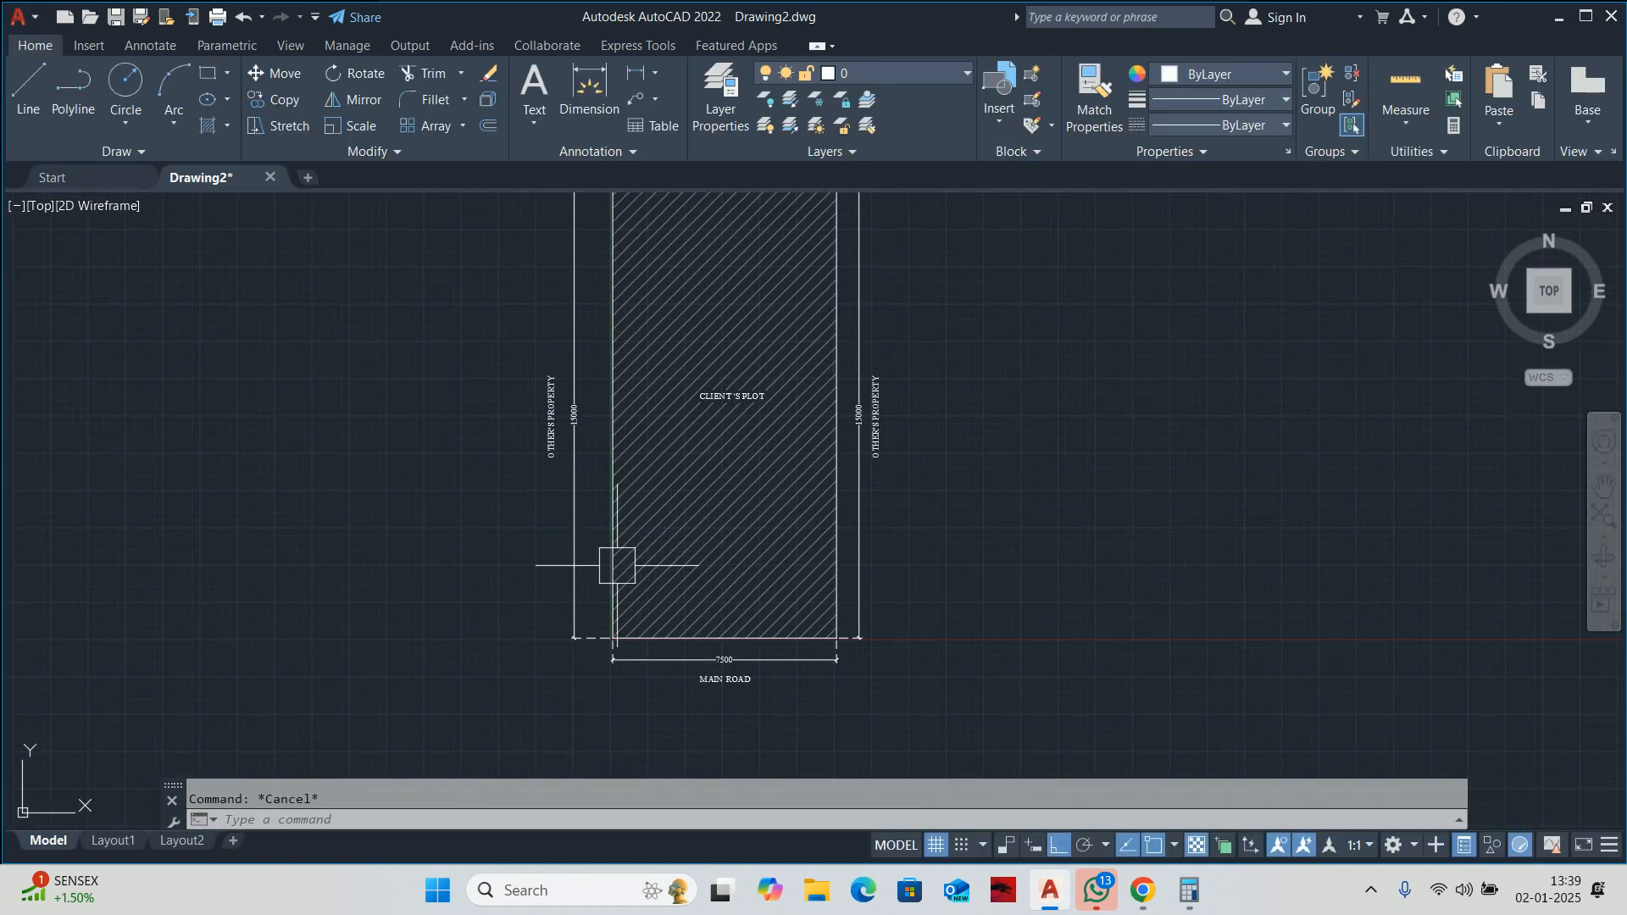
{"action": "type", "text": "s"}
{"action": "key", "text": "Return"}
{"action": "left_click", "coordinate": [574, 682]}
{"action": "scroll", "coordinate": [414, 359], "scroll_direction": "down", "scroll_amount": 2}
{"action": "mouse_move", "coordinate": [414, 359]}
{"action": "middle_mouse_down"}
{"action": "mouse_move", "coordinate": [428, 542]}
{"action": "mouse_move", "coordinate": [469, 408]}
{"action": "middle_mouse_up"}
{"action": "left_click", "coordinate": [409, 442]}
{"action": "key", "text": "Return"}
{"action": "left_click", "coordinate": [296, 422]}
{"action": "key", "text": "Escape"}
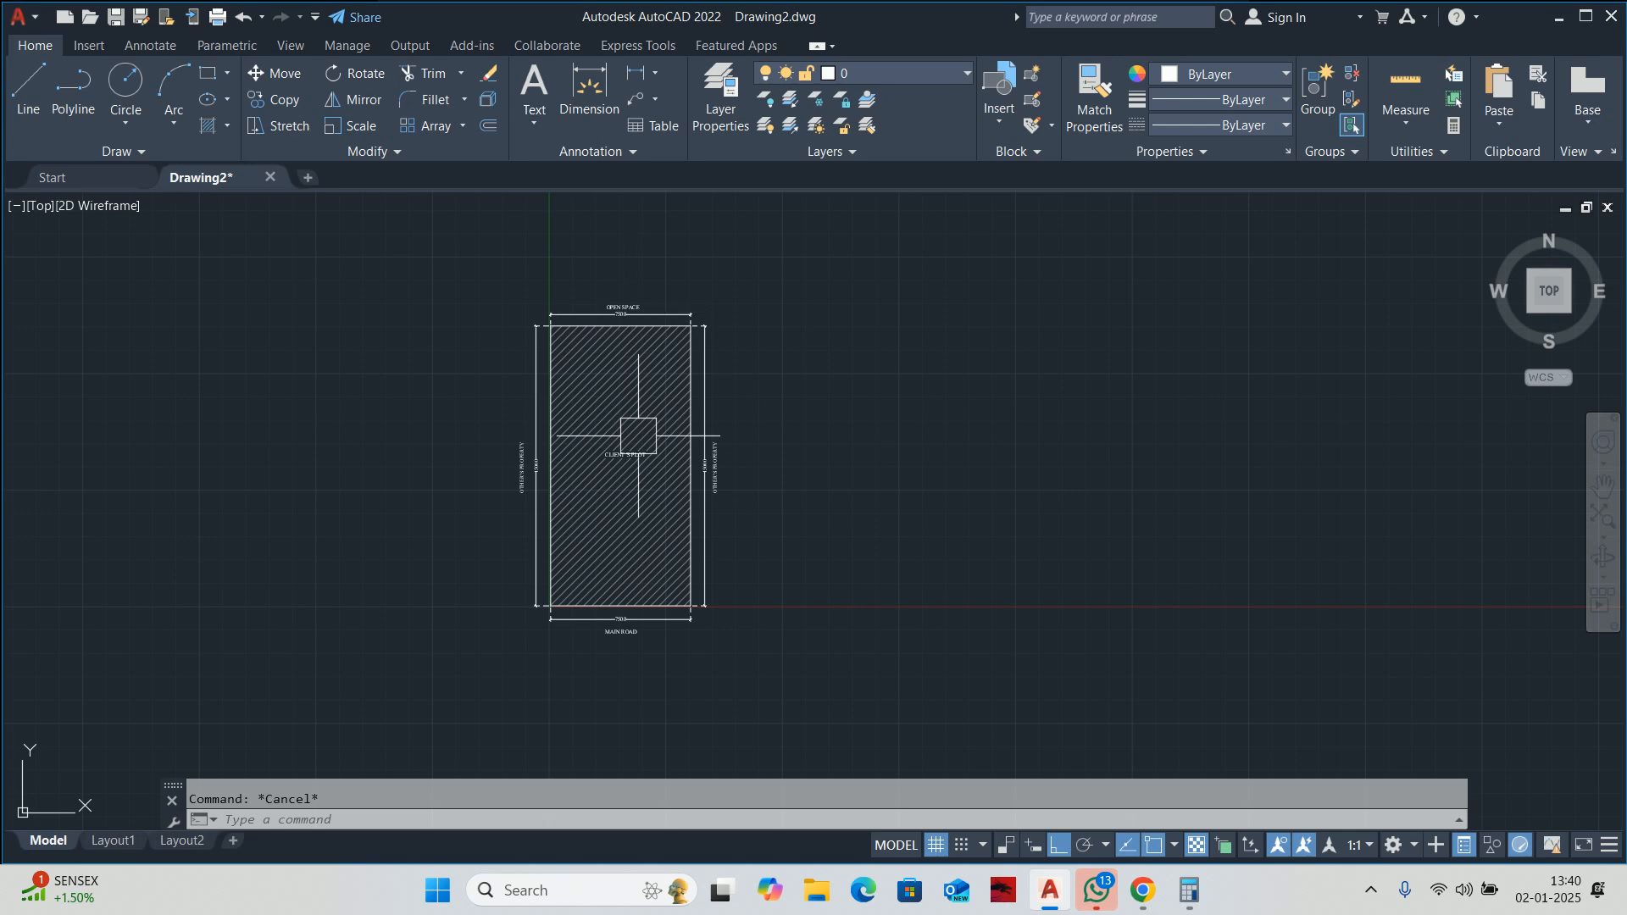
Copy the CLIENT 'S PLOT text straight down to below the MAIN ROAD text.
{"action": "type", "text": "co"}
{"action": "key", "text": "Return"}
{"action": "scroll", "coordinate": [618, 445], "scroll_direction": "up", "scroll_amount": 4}
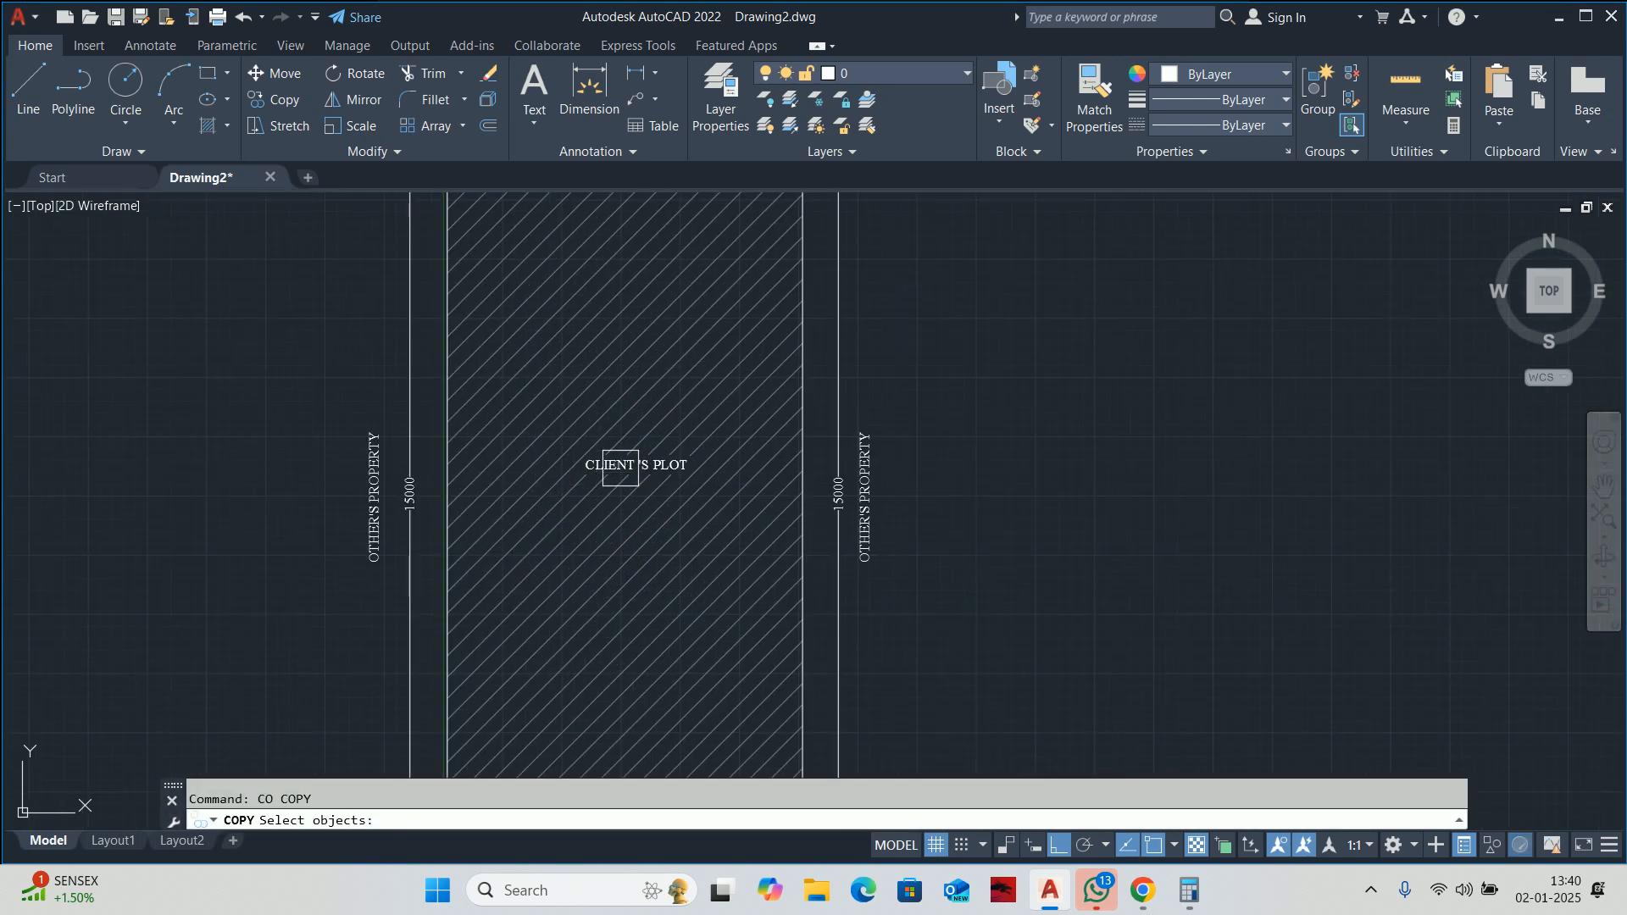
{"action": "key", "text": "Return"}
{"action": "scroll", "coordinate": [884, 476], "scroll_direction": "down", "scroll_amount": 4}
{"action": "left_click", "coordinate": [965, 459]}
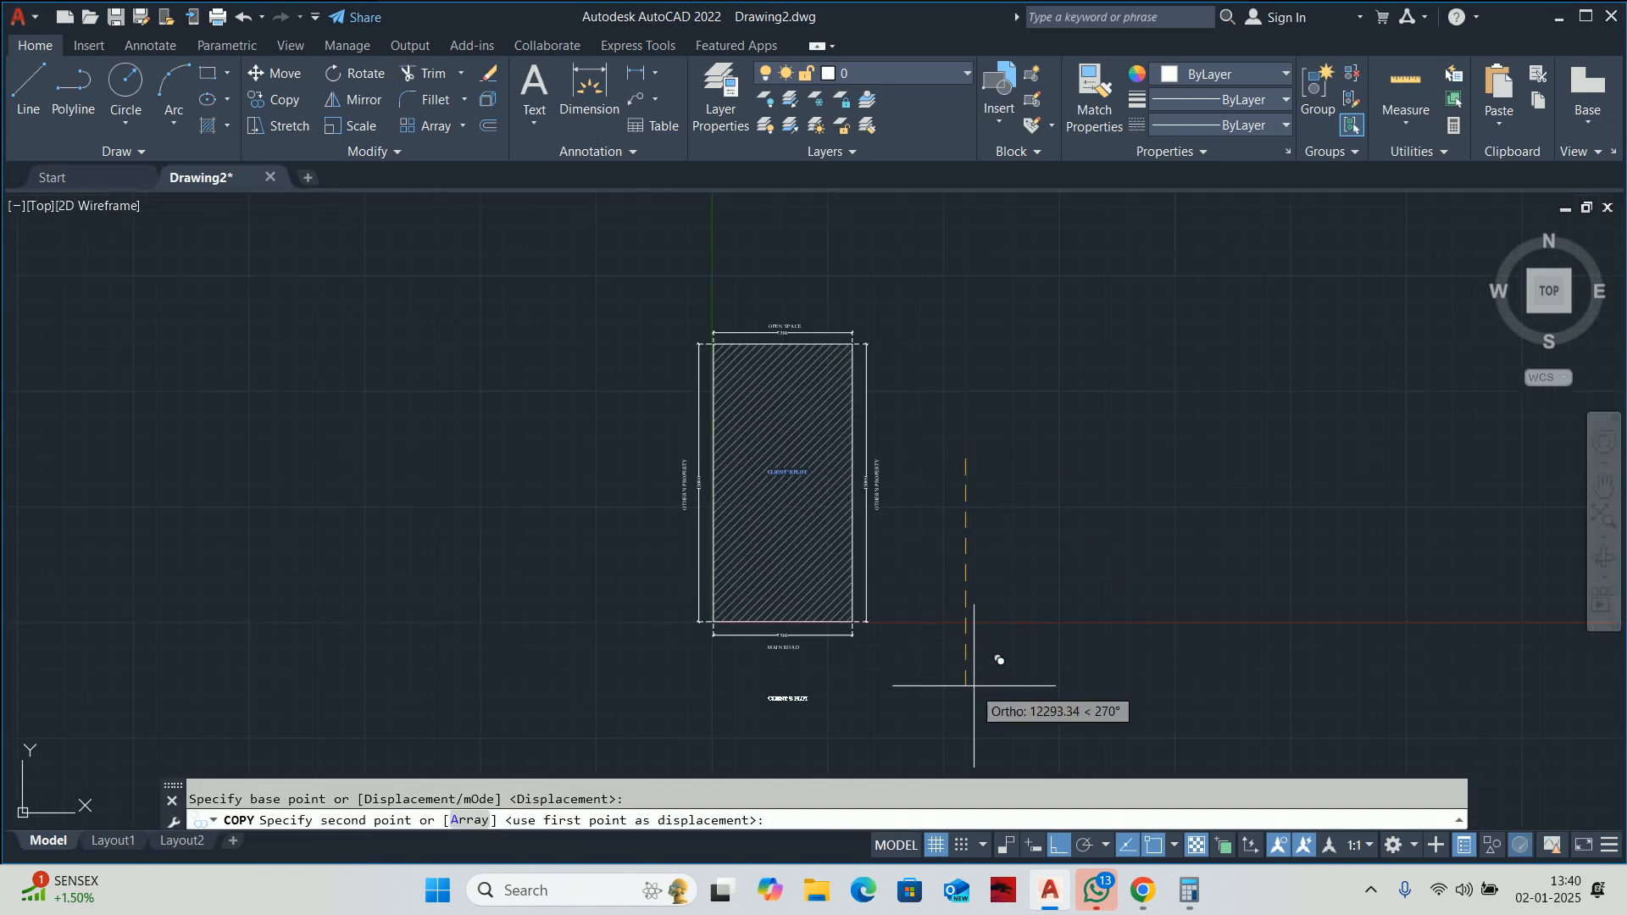
{"action": "left_click", "coordinate": [973, 665]}
{"action": "key", "text": "Escape"}
Change the copied text below MAIN ROAD to SITE LAYOUT.
{"action": "scroll", "coordinate": [777, 704], "scroll_direction": "up", "scroll_amount": 4}
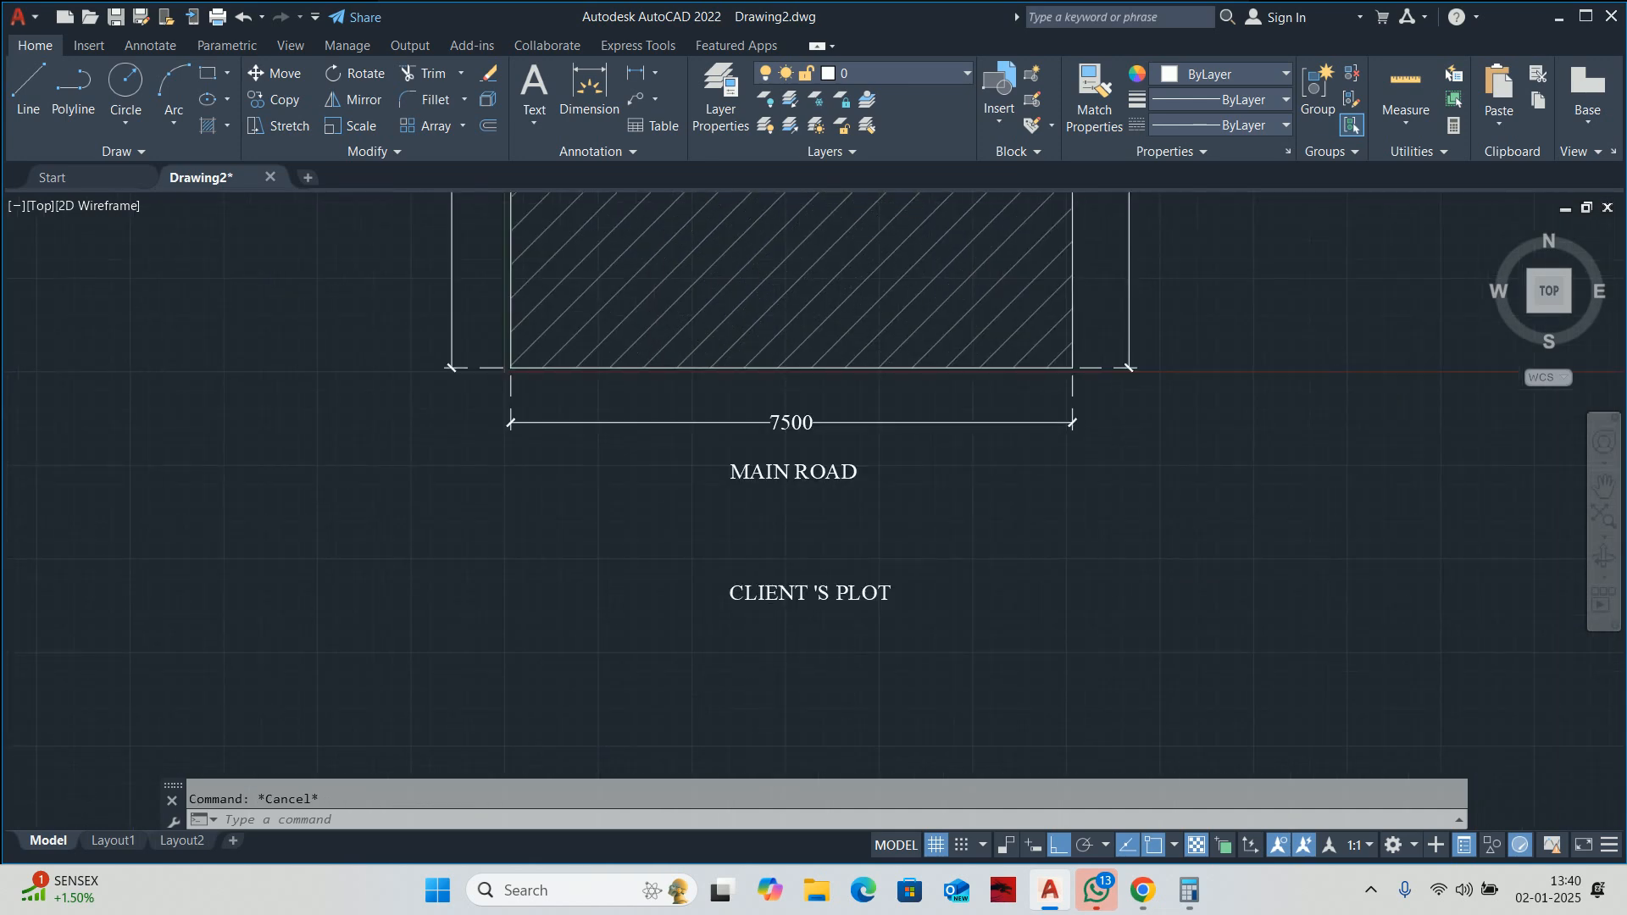
{"action": "double_click", "coordinate": [766, 588]}
{"action": "double_click", "coordinate": [760, 571]}
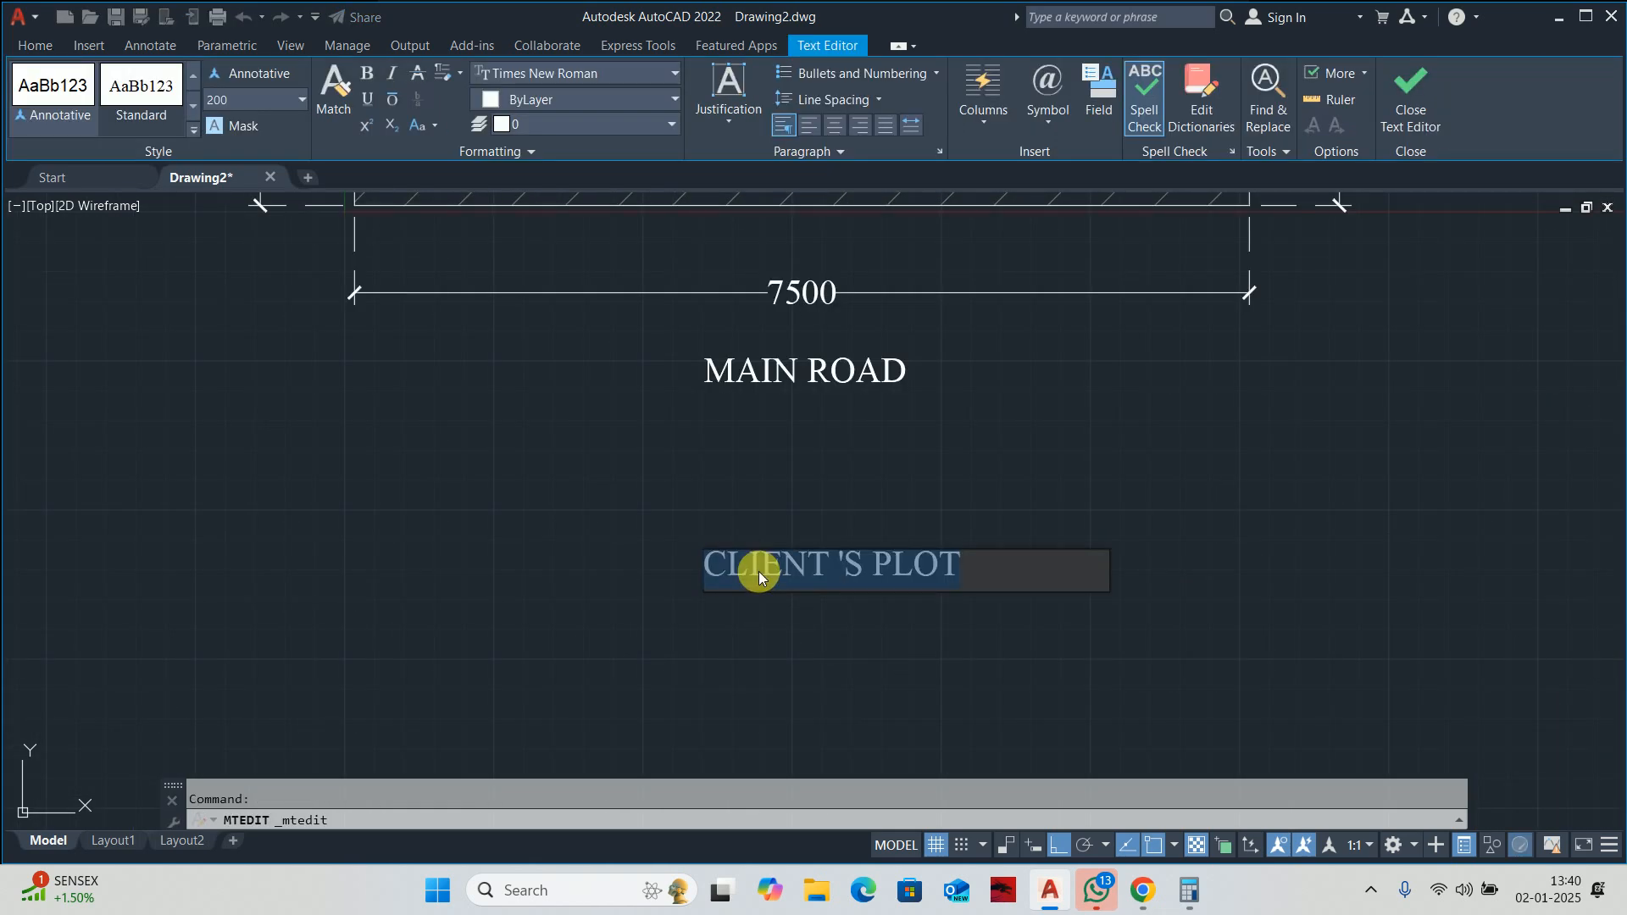
{"action": "type", "text": "SITE"}
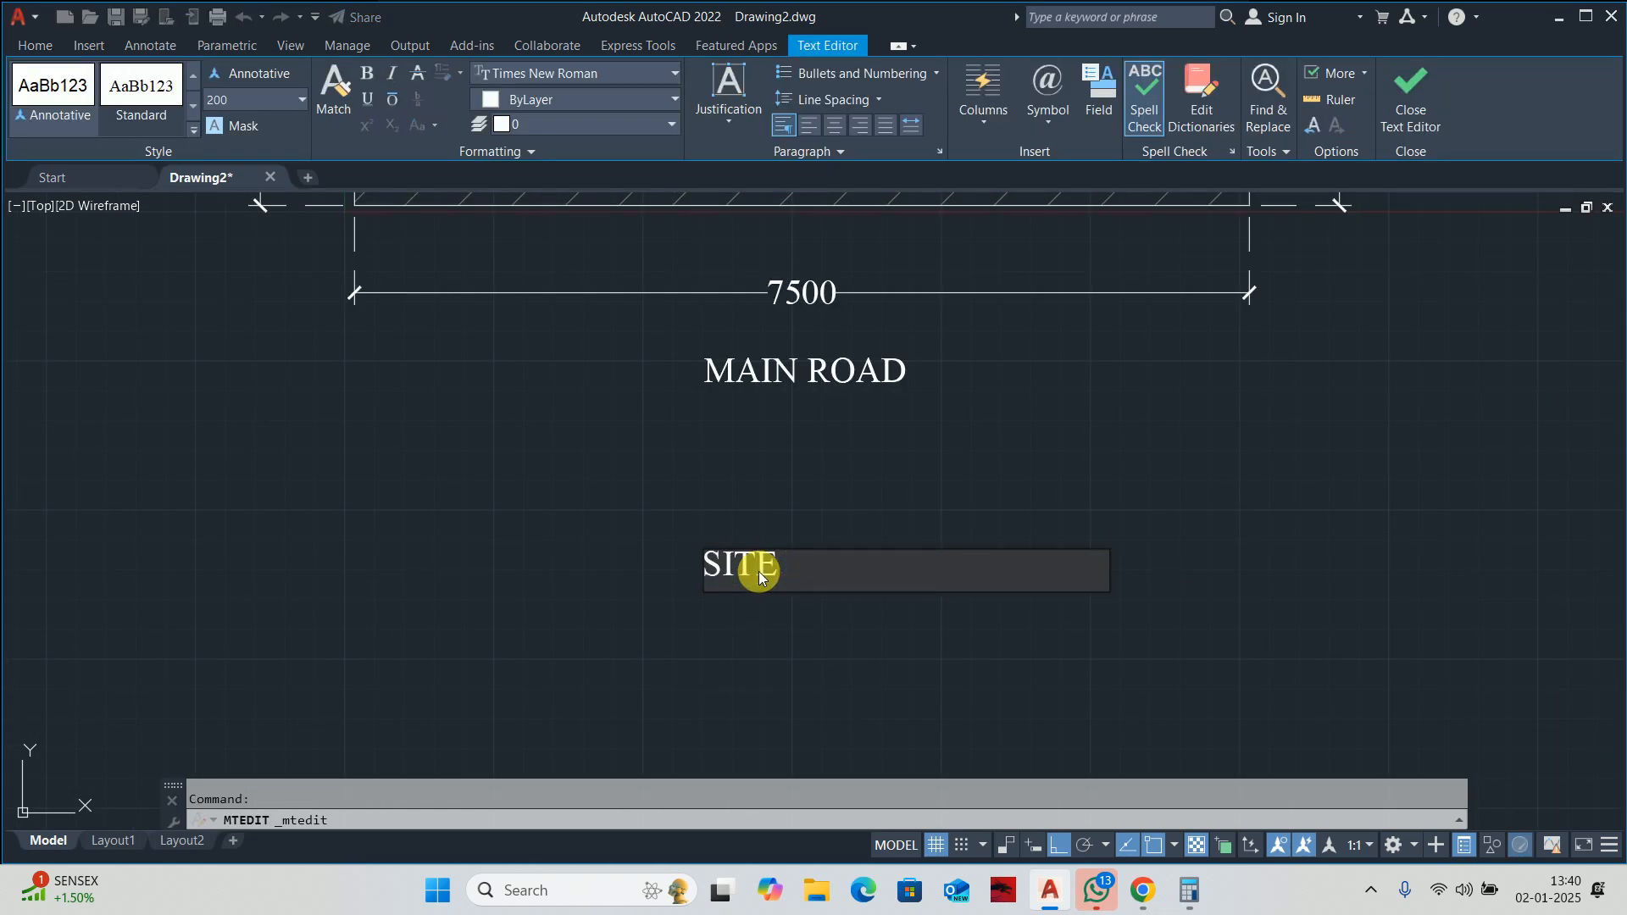
{"action": "type", "text": " P"}
{"action": "key", "text": "BackSpace"}
{"action": "type", "text": "LAYOUT"}
{"action": "key", "text": "Escape"}
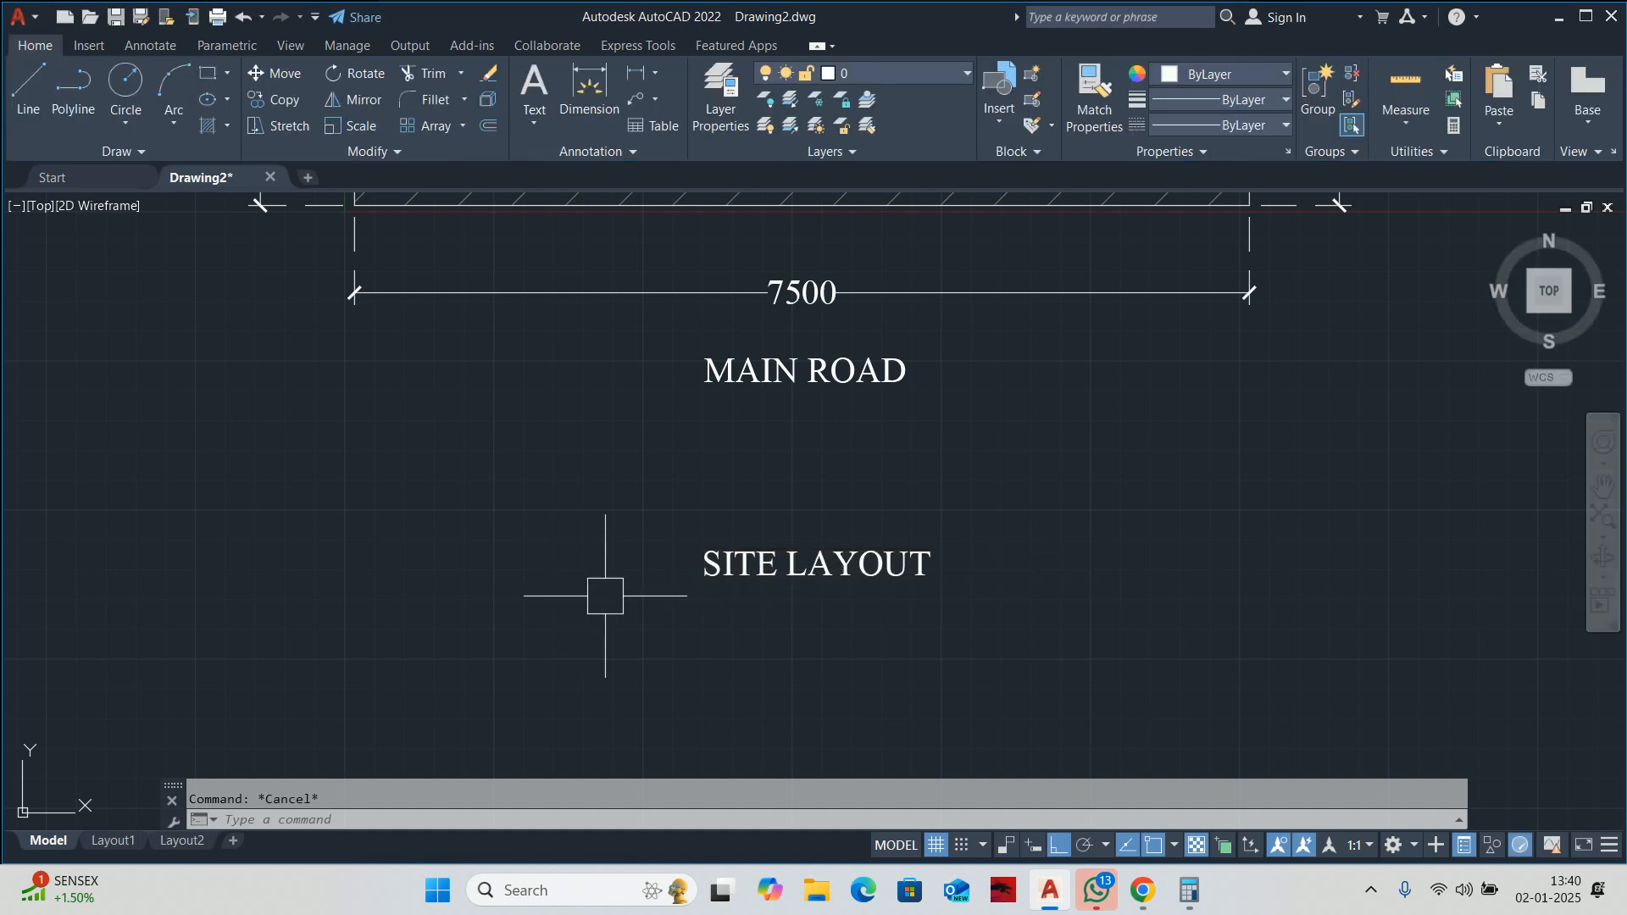
Draw a horizontal line about 2570 mm long just under the SITE LAYOUT text.
{"action": "middle_click_drag", "start_coordinate": [710, 574], "coordinate": [717, 538]}
{"action": "type", "text": "l"}
{"action": "key", "text": "Return"}
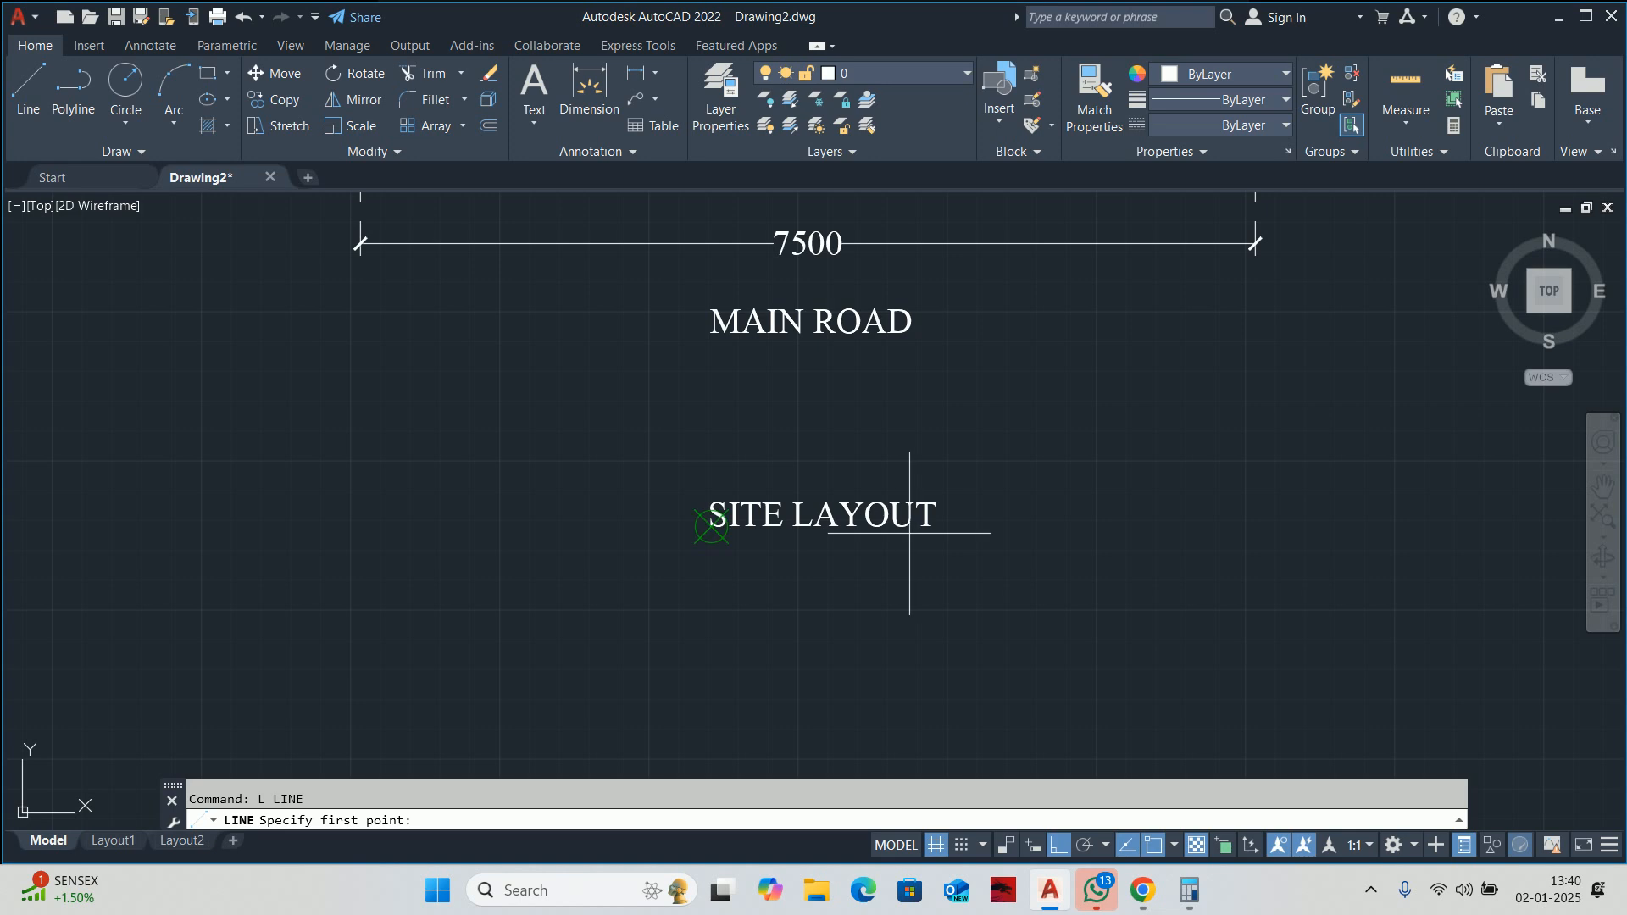
{"action": "left_click", "coordinate": [1002, 544]}
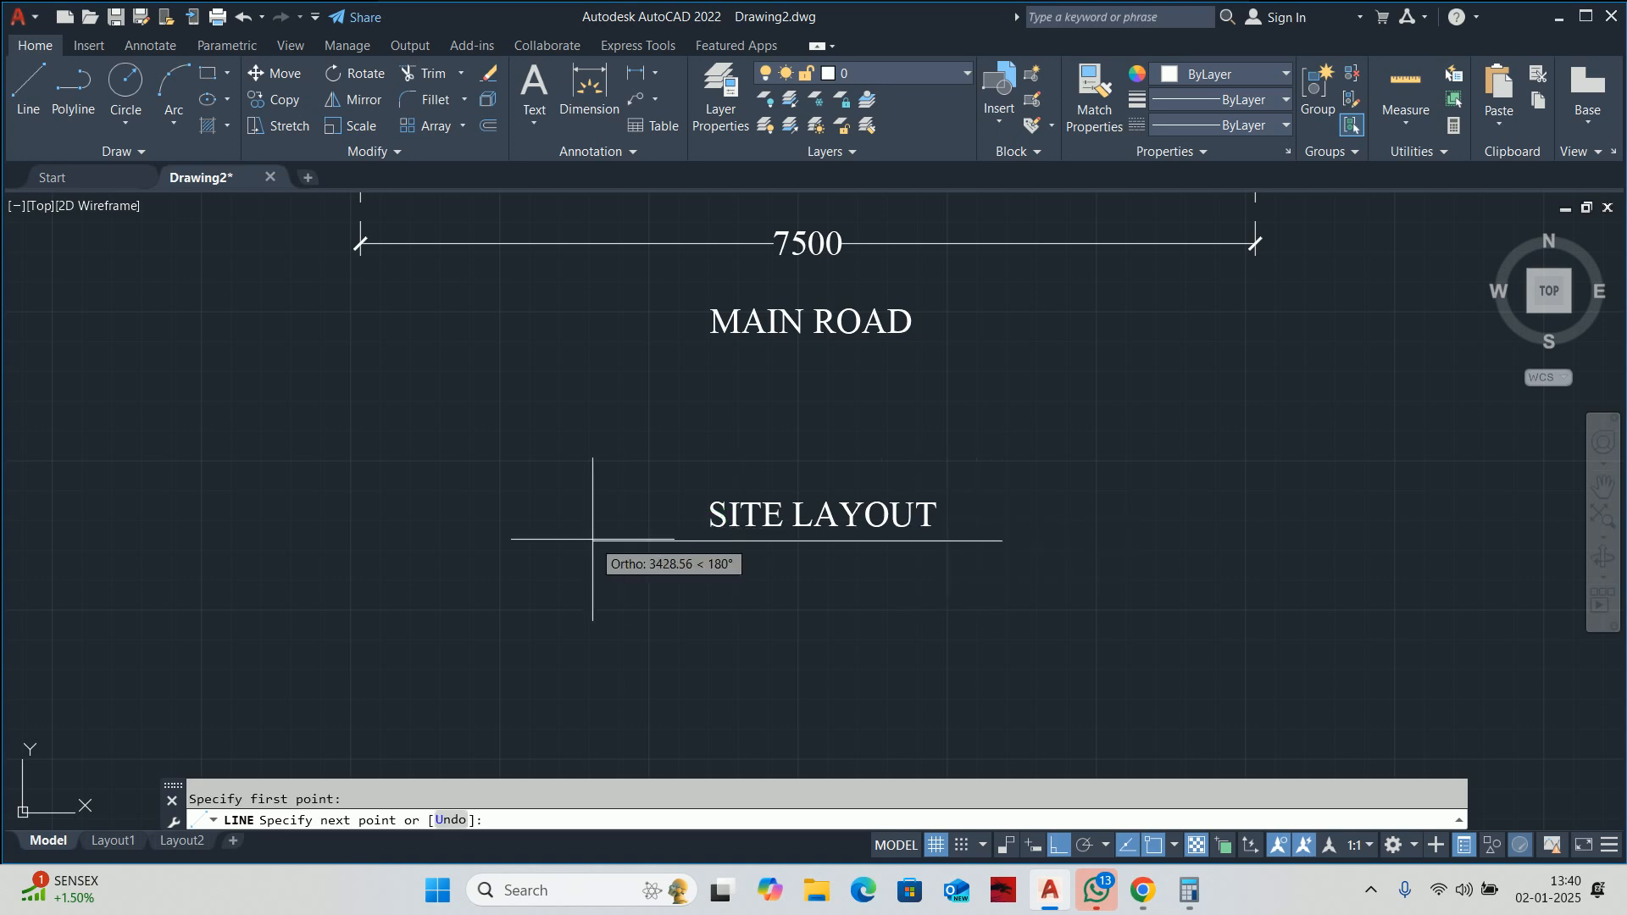
{"action": "scroll", "coordinate": [659, 546], "scroll_direction": "up", "scroll_amount": 4}
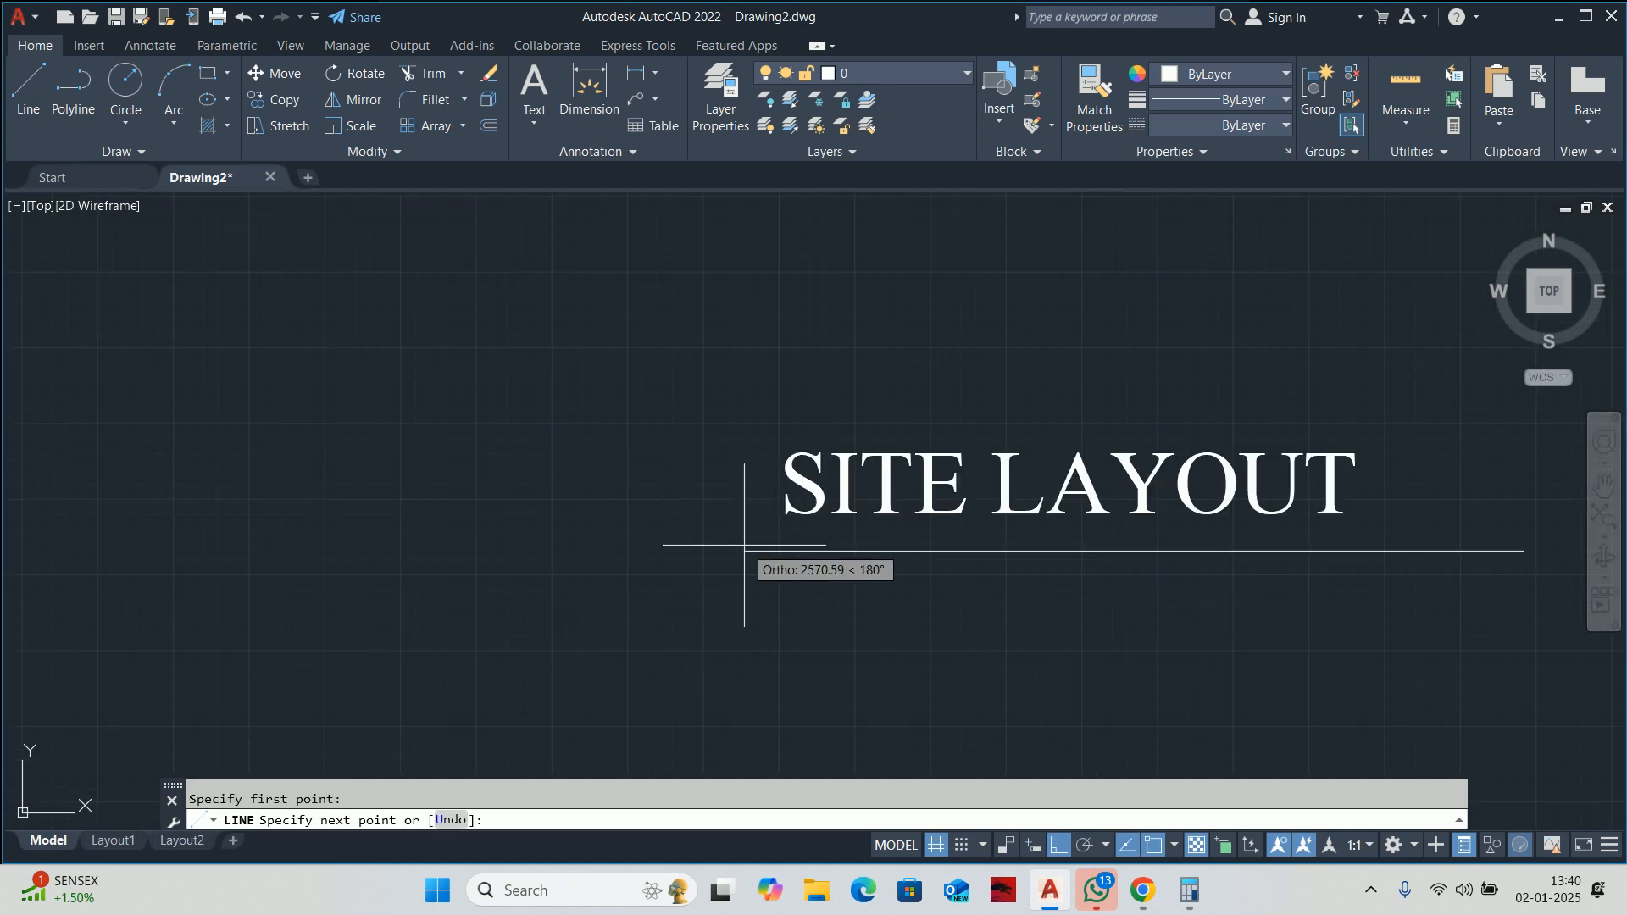
{"action": "key", "text": "Escape"}
{"action": "type", "text": "c"}
{"action": "key", "text": "Return"}
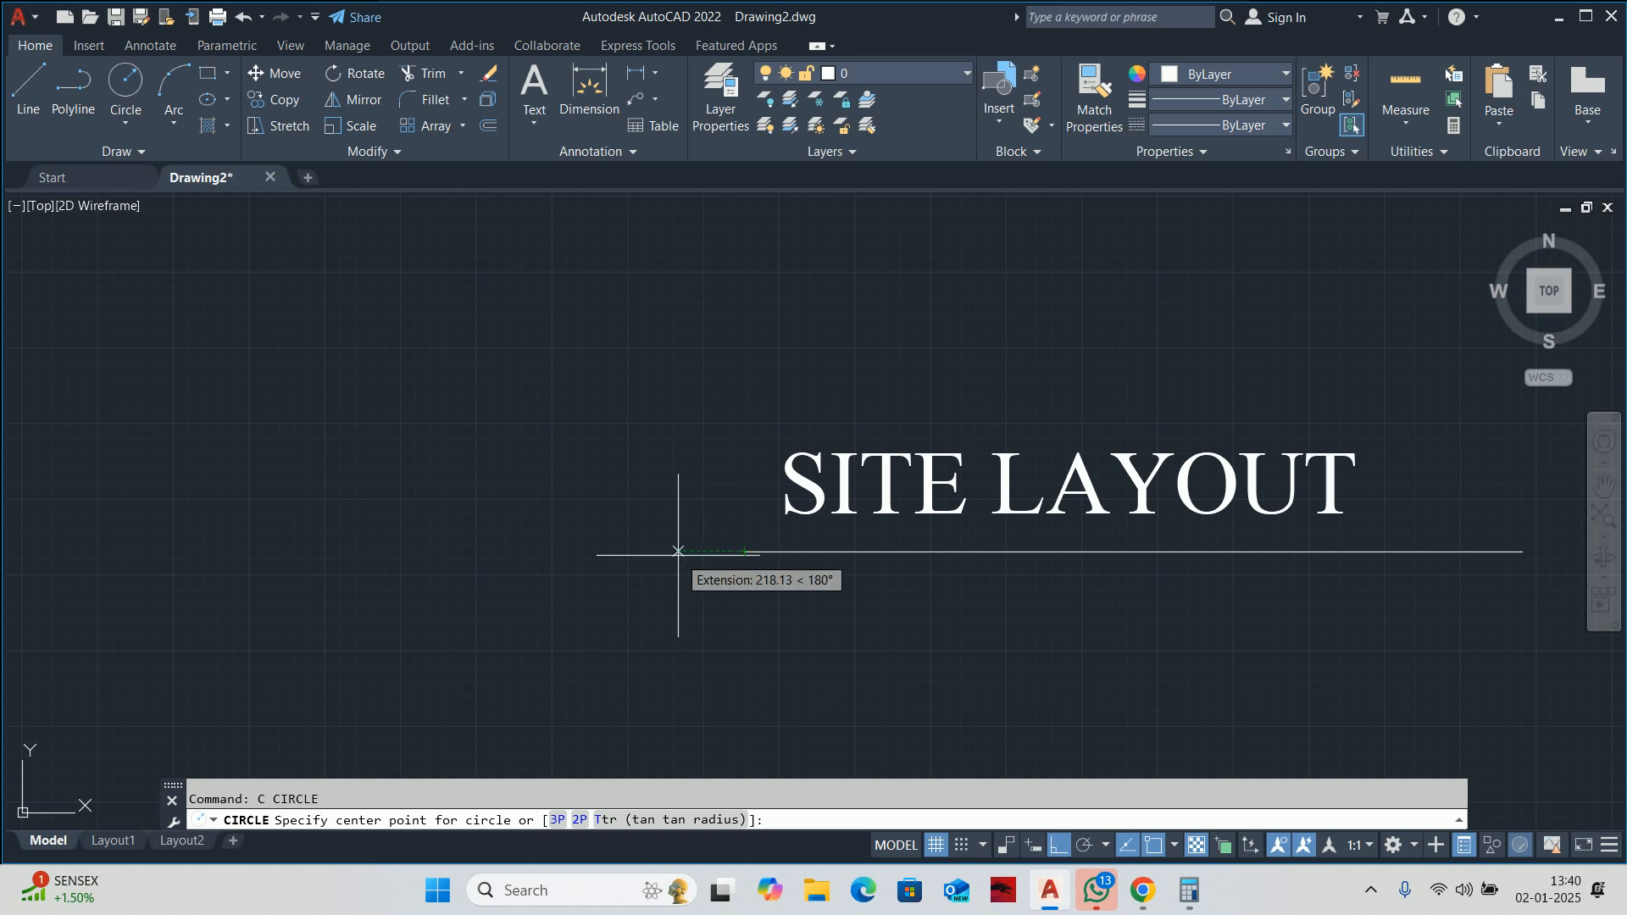
{"action": "key", "text": "Escape"}
Delete the horizontal line under the SITE LAYOUT text.
{"action": "scroll", "coordinate": [678, 552], "scroll_direction": "down", "scroll_amount": 2}
{"action": "left_click", "coordinate": [752, 546]}
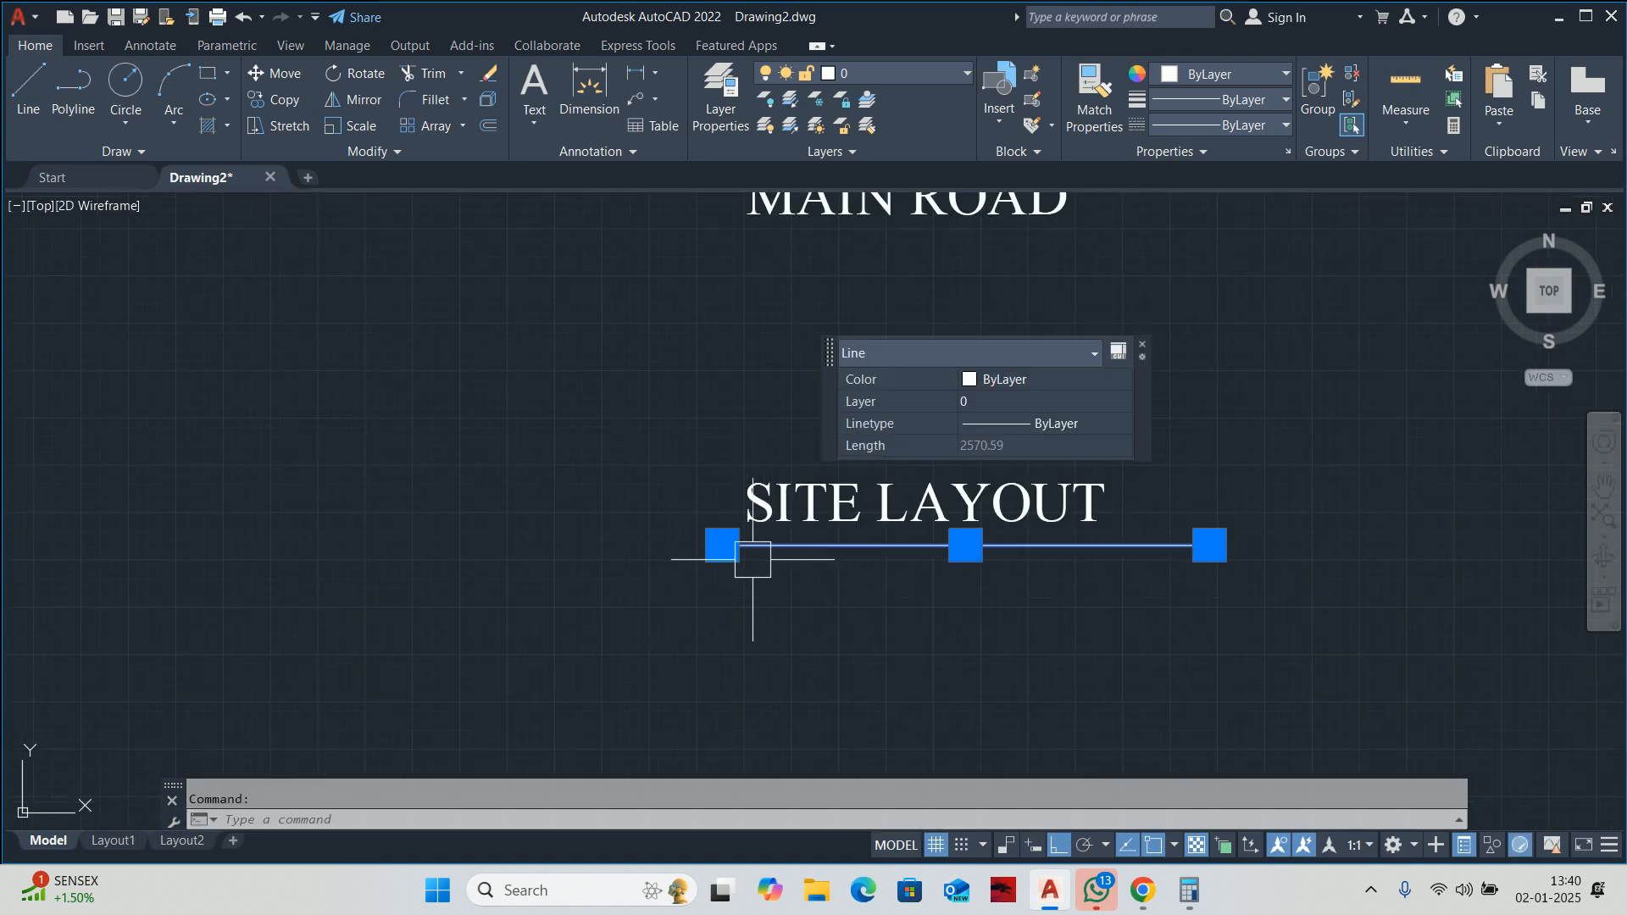
{"action": "key", "text": "Delete"}
Copy the plot's outline rectangle horizontally to the right, clear of the right OTHER'S PROPERTY text.
{"action": "scroll", "coordinate": [769, 562], "scroll_direction": "down", "scroll_amount": 10}
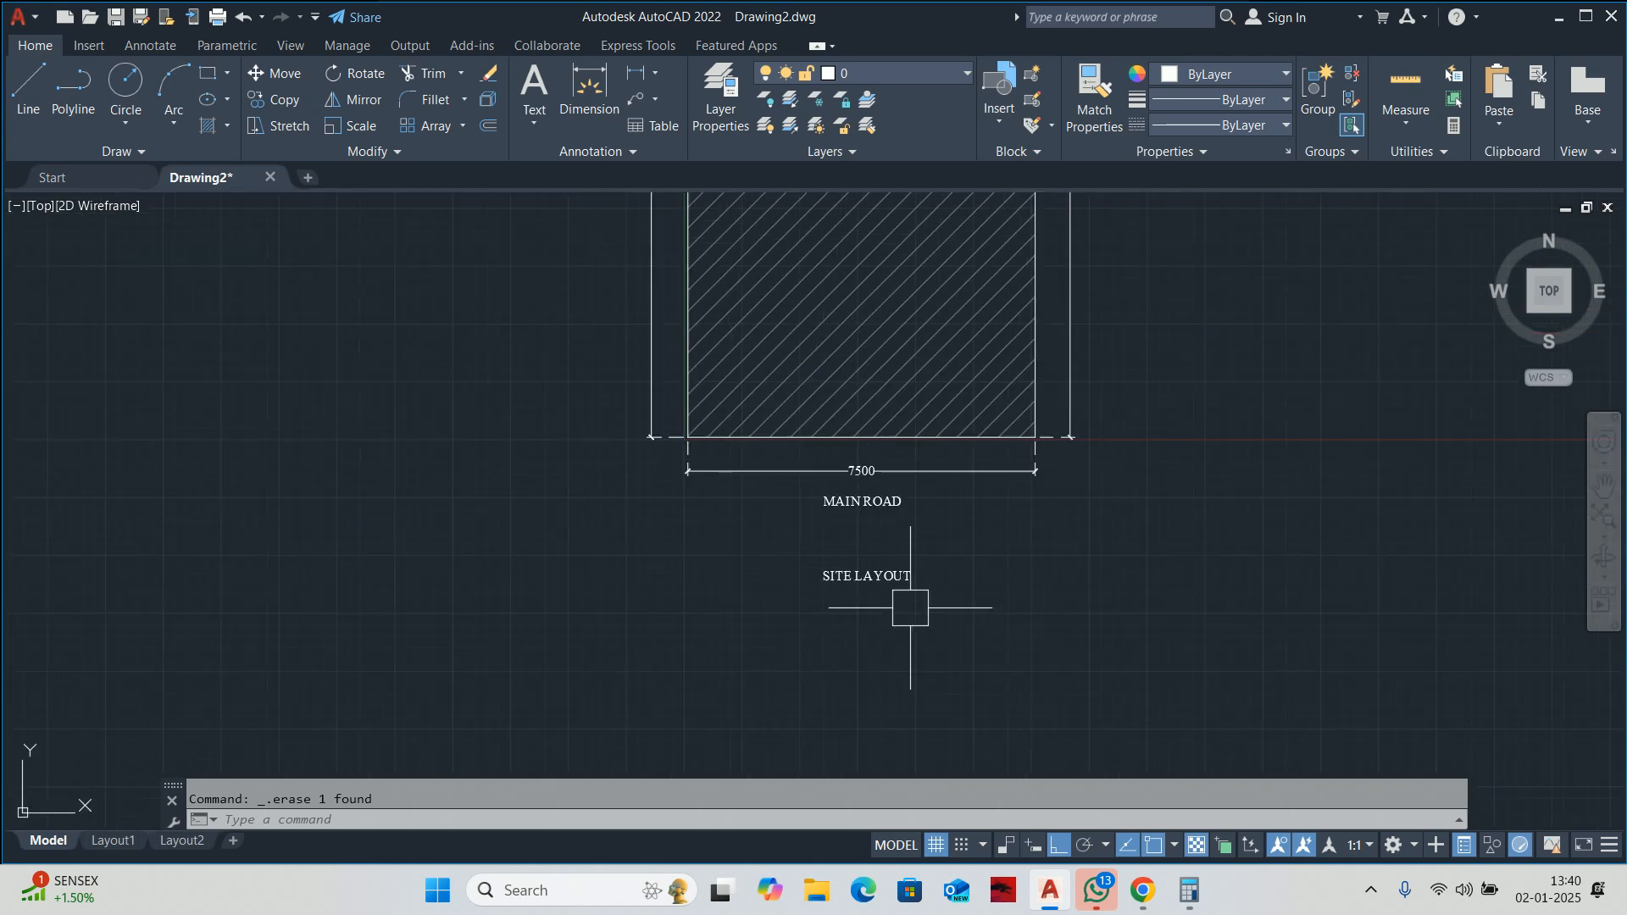
{"action": "mouse_move", "coordinate": [906, 596]}
{"action": "middle_mouse_down"}
{"action": "mouse_move", "coordinate": [719, 570]}
{"action": "mouse_move", "coordinate": [722, 551]}
{"action": "middle_mouse_up"}
{"action": "key", "text": "Escape"}
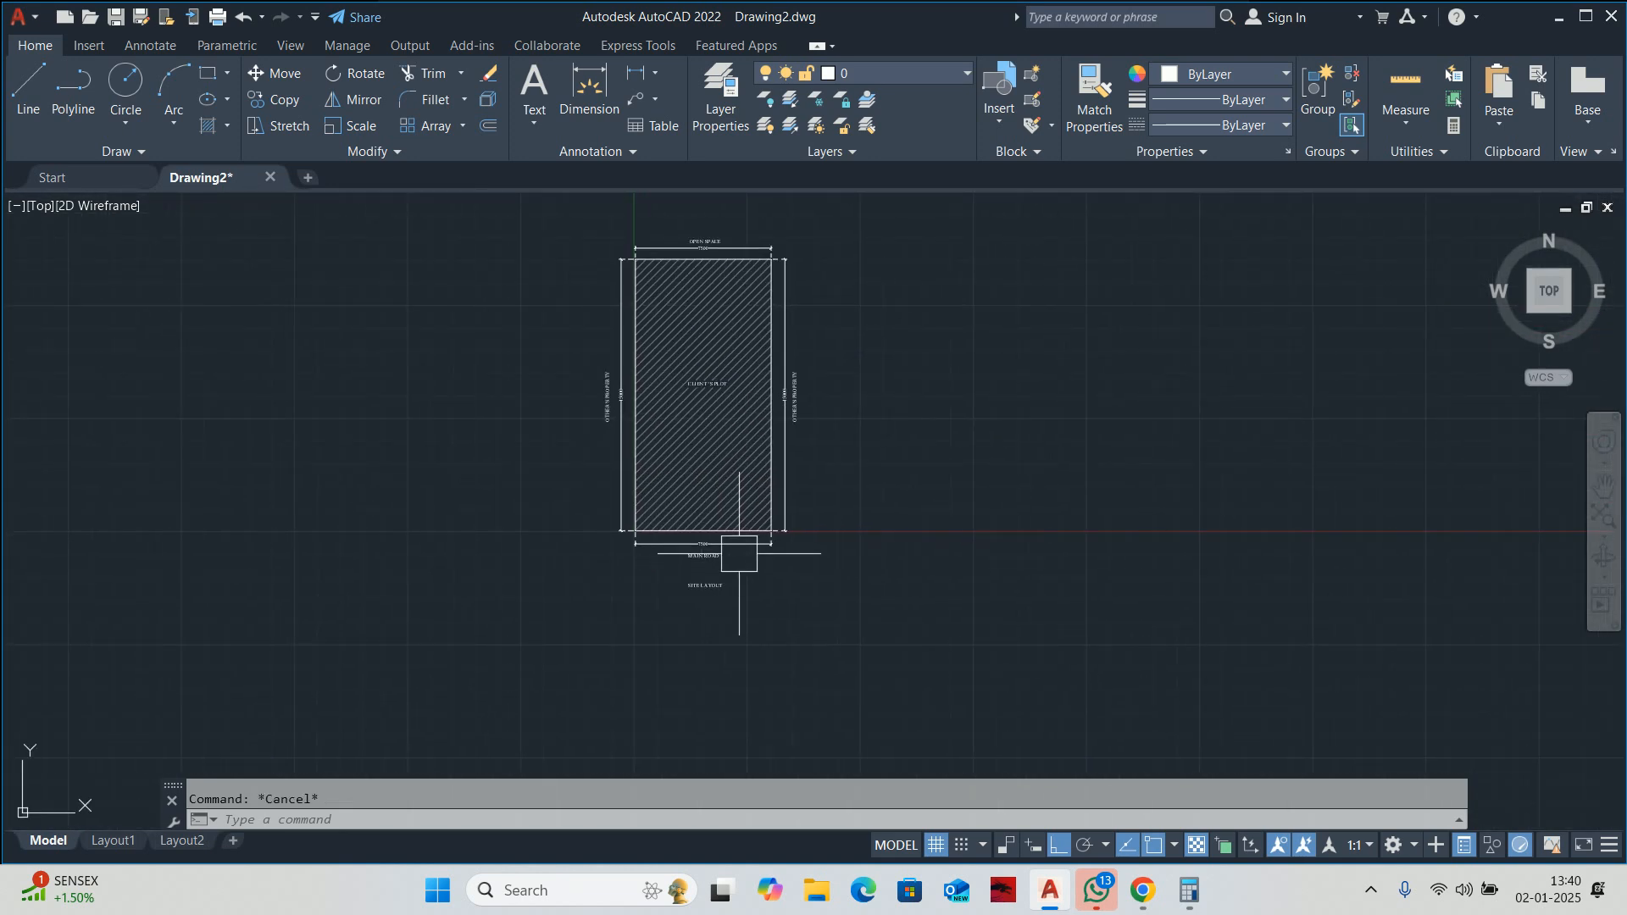
{"action": "type", "text": "co"}
{"action": "key", "text": "Return"}
{"action": "scroll", "coordinate": [766, 500], "scroll_direction": "up", "scroll_amount": 6}
{"action": "left_click", "coordinate": [772, 476]}
{"action": "key", "text": "Return"}
{"action": "left_click", "coordinate": [749, 480]}
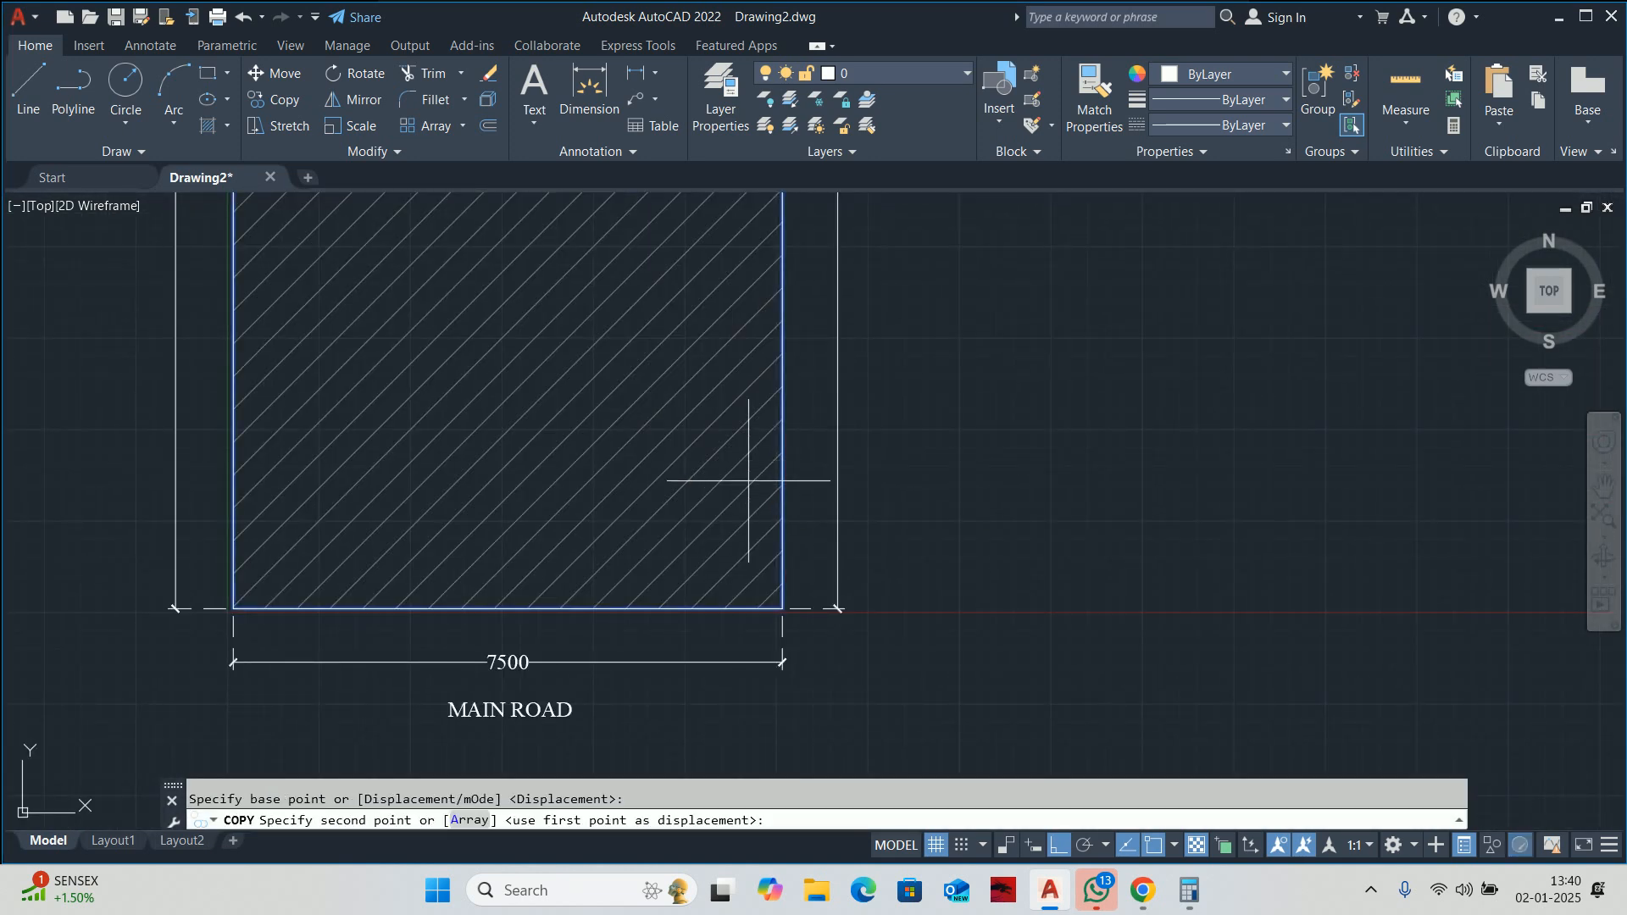
{"action": "scroll", "coordinate": [945, 491], "scroll_direction": "down", "scroll_amount": 6}
{"action": "middle_click_drag", "start_coordinate": [1044, 506], "coordinate": [573, 510]}
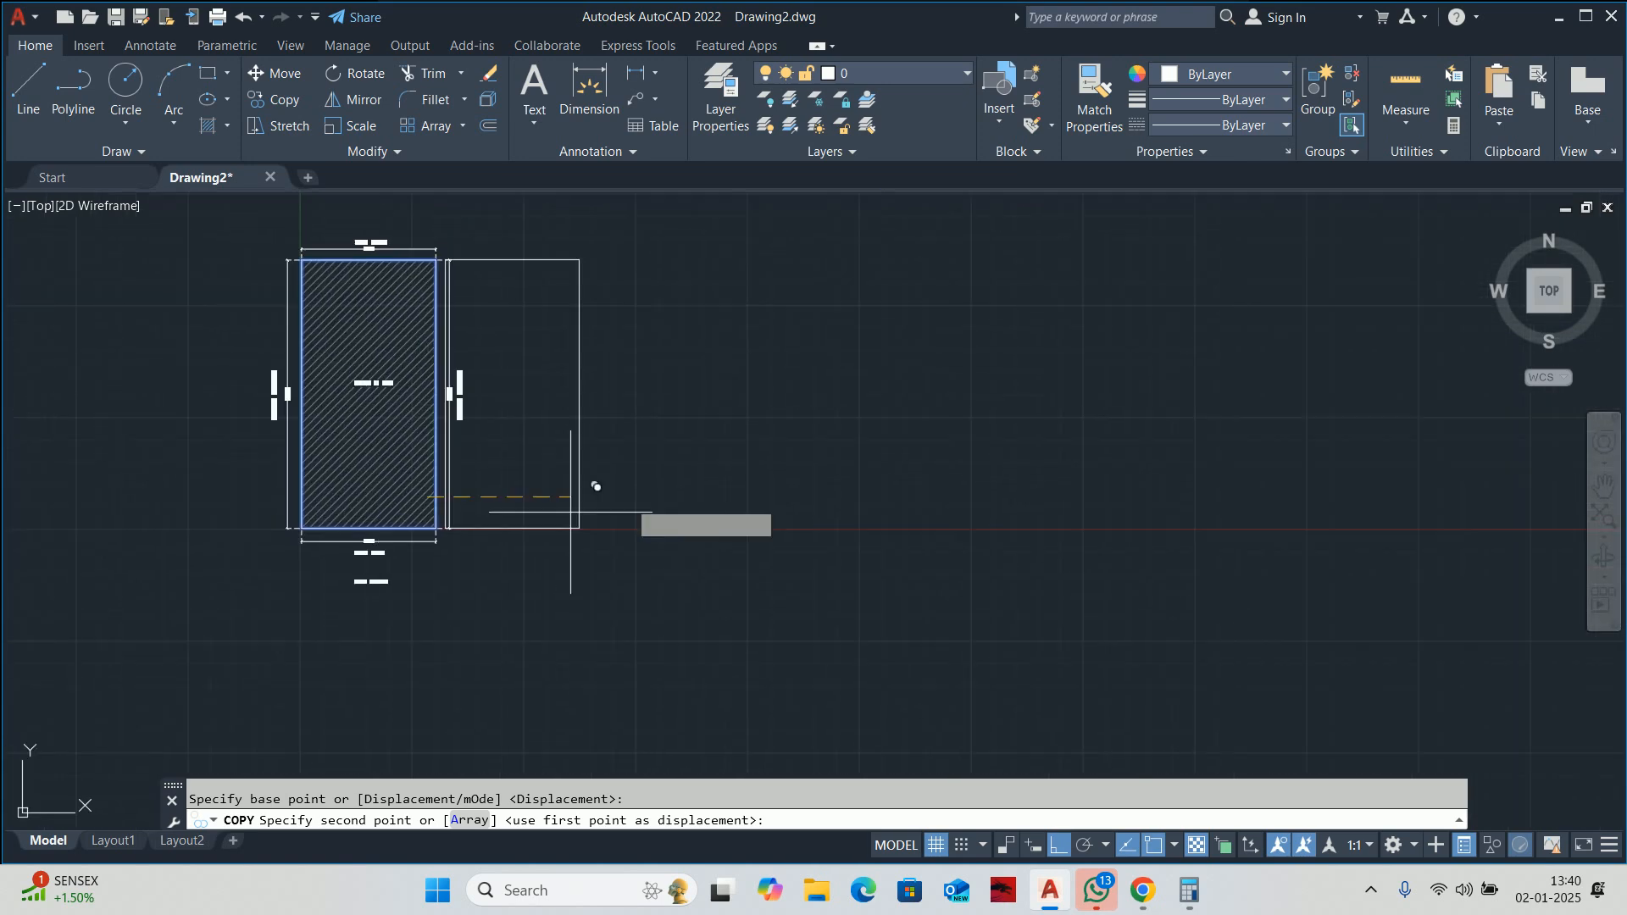
{"action": "left_click", "coordinate": [752, 485]}
{"action": "key", "text": "Escape"}
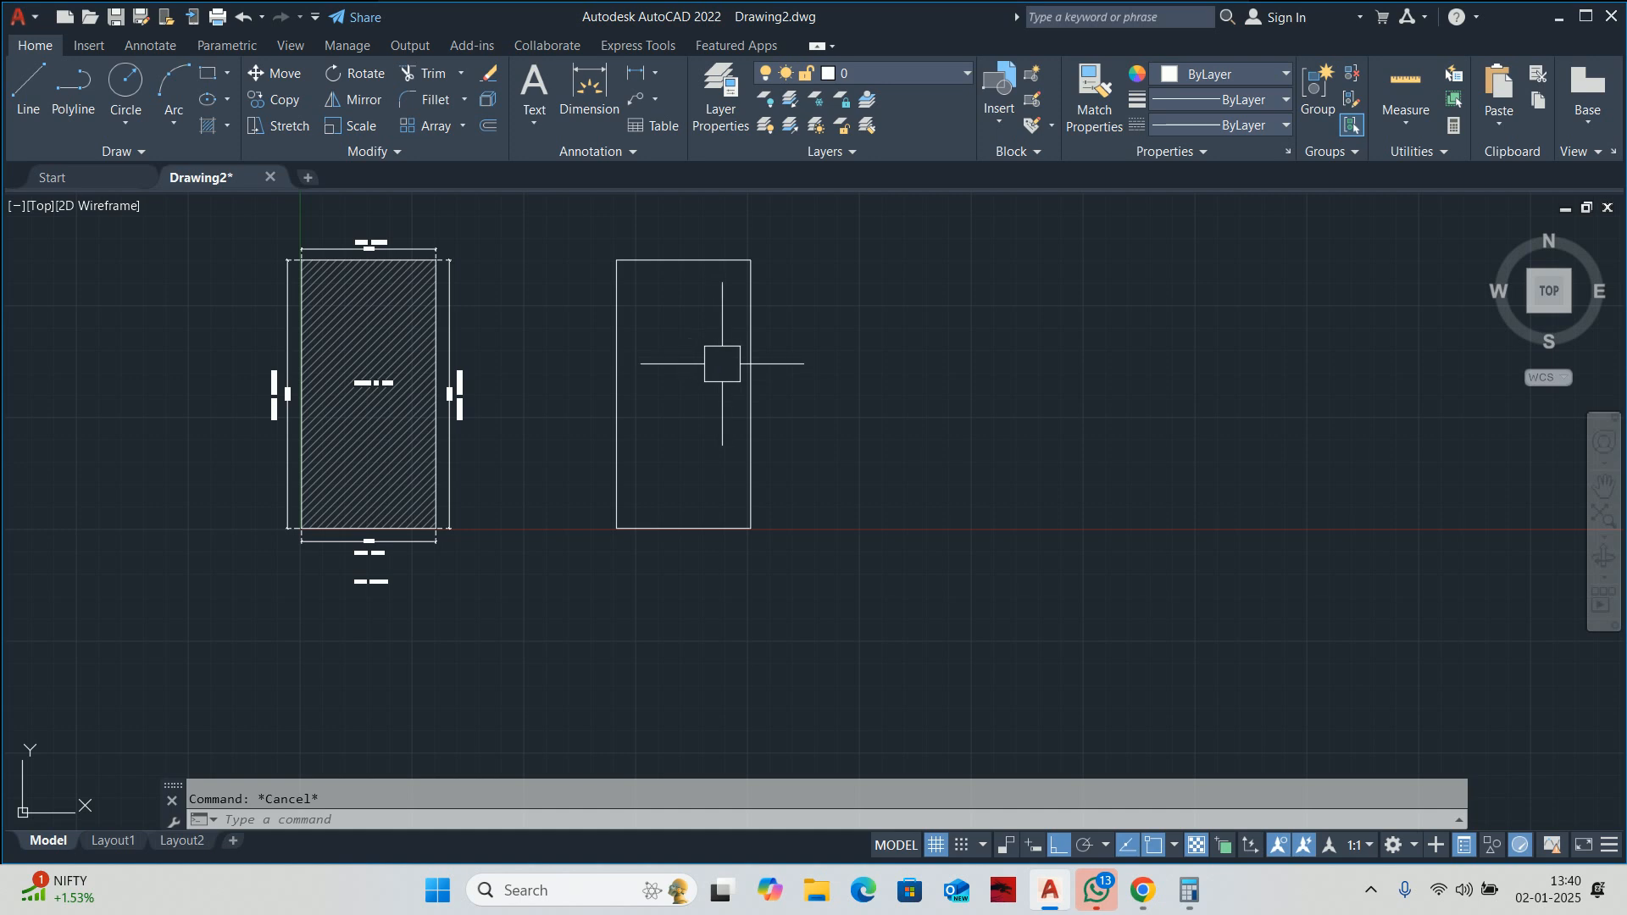
Open the recent SECTION FILE HOME WORK drawing, examine its lowest floor plan, and close it without saving.
{"action": "scroll", "coordinate": [704, 369], "scroll_direction": "up", "scroll_amount": 2}
{"action": "middle_click_drag", "start_coordinate": [691, 375], "coordinate": [857, 445]}
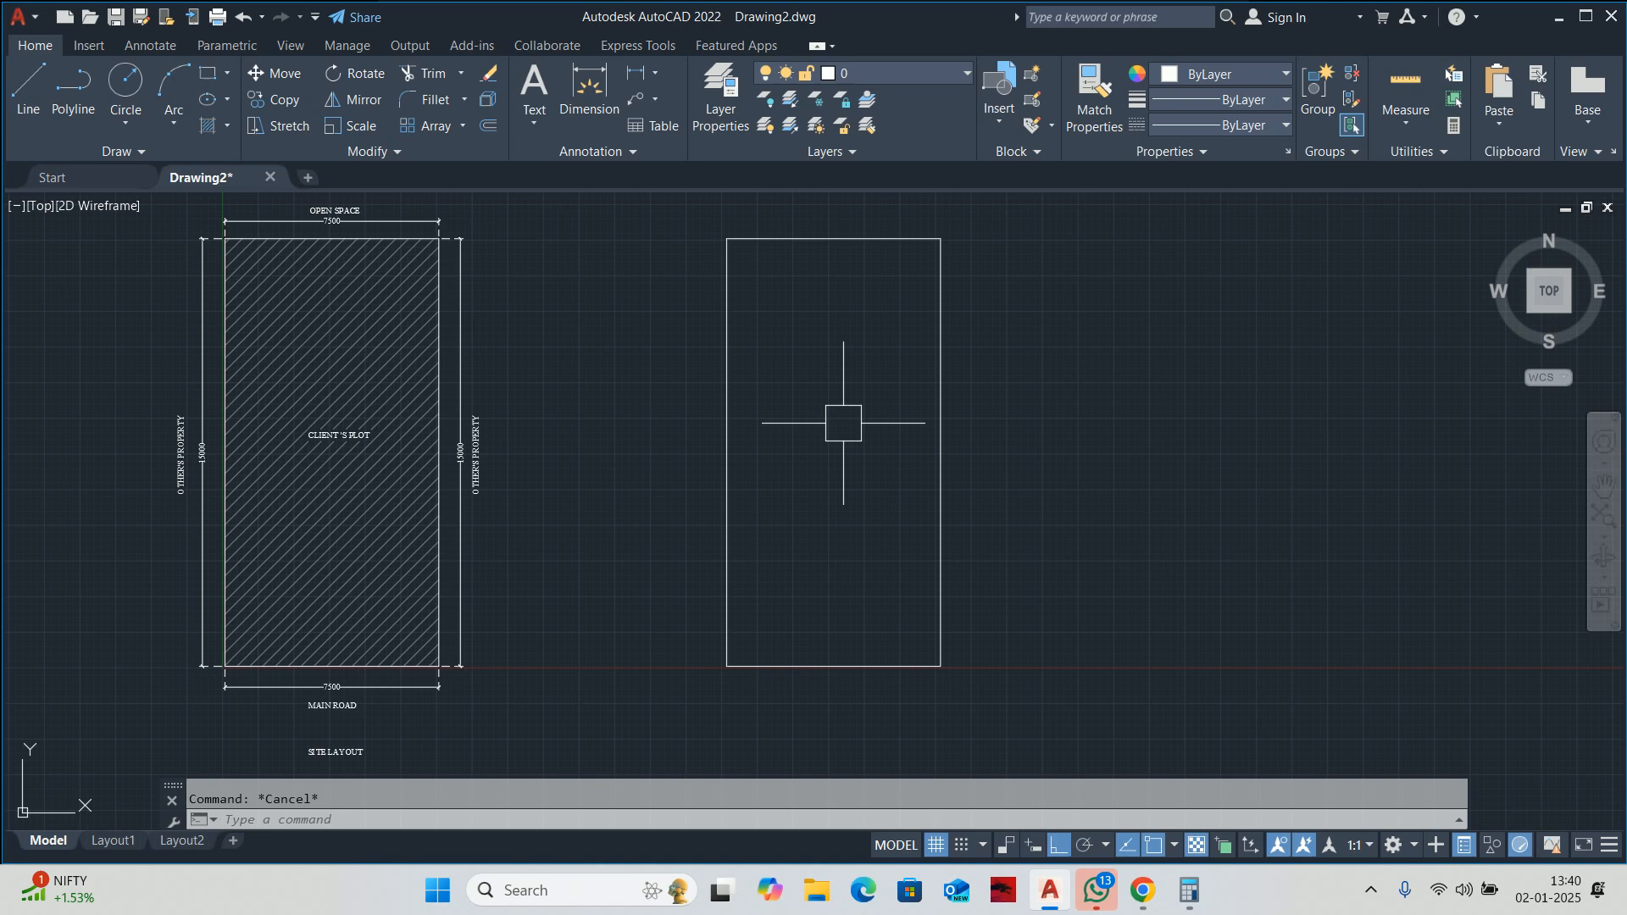
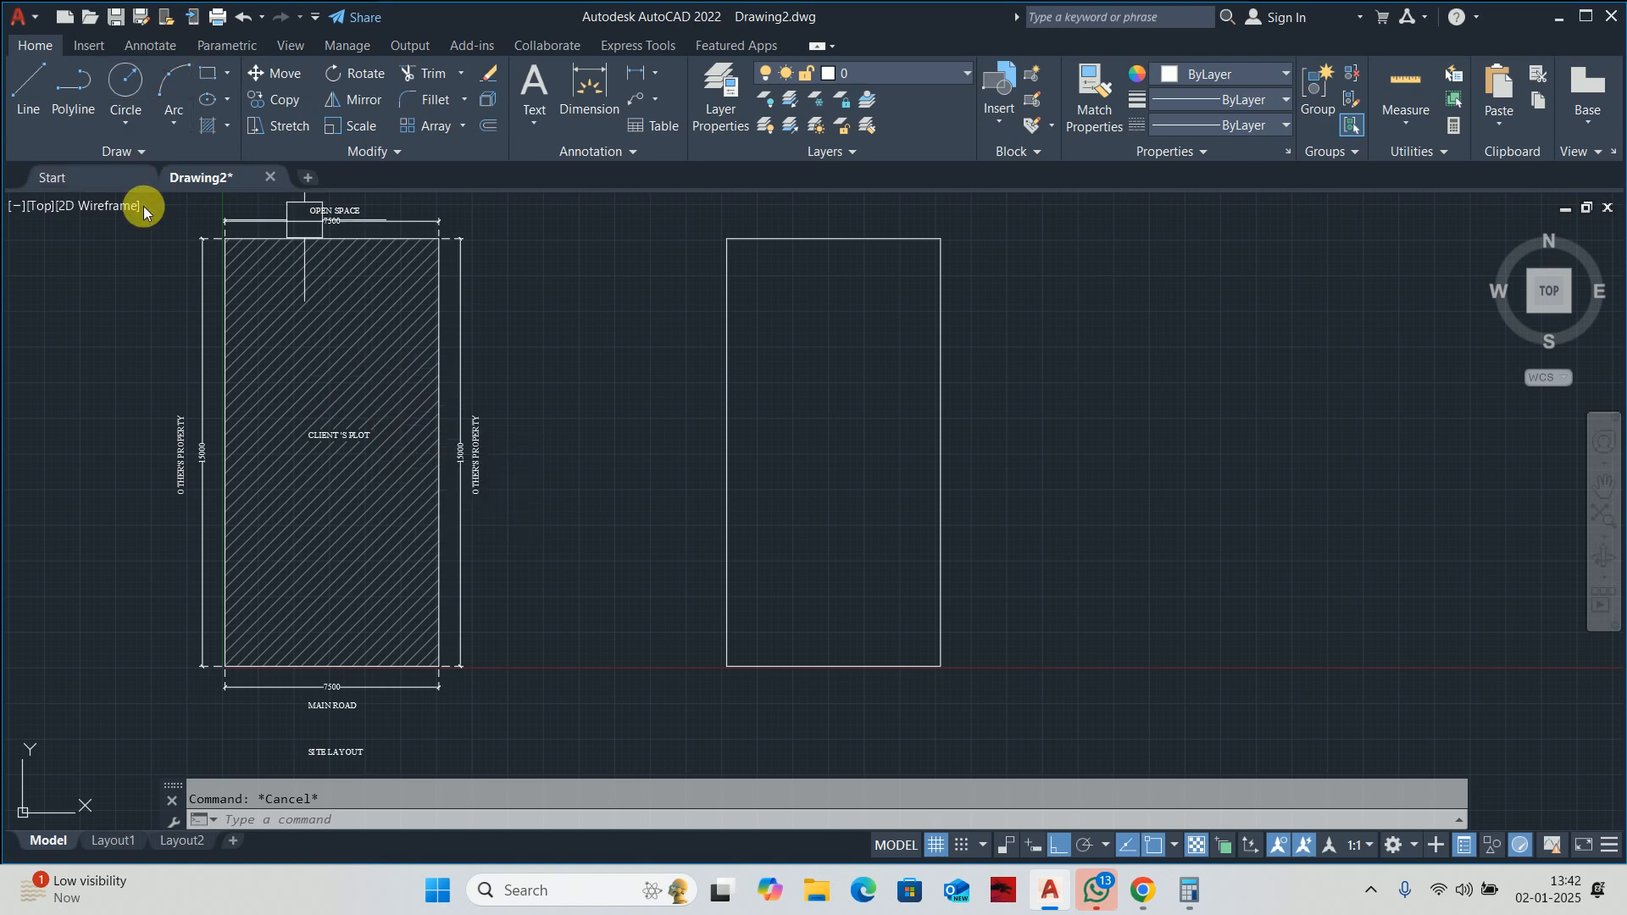
{"action": "left_click", "coordinate": [124, 180]}
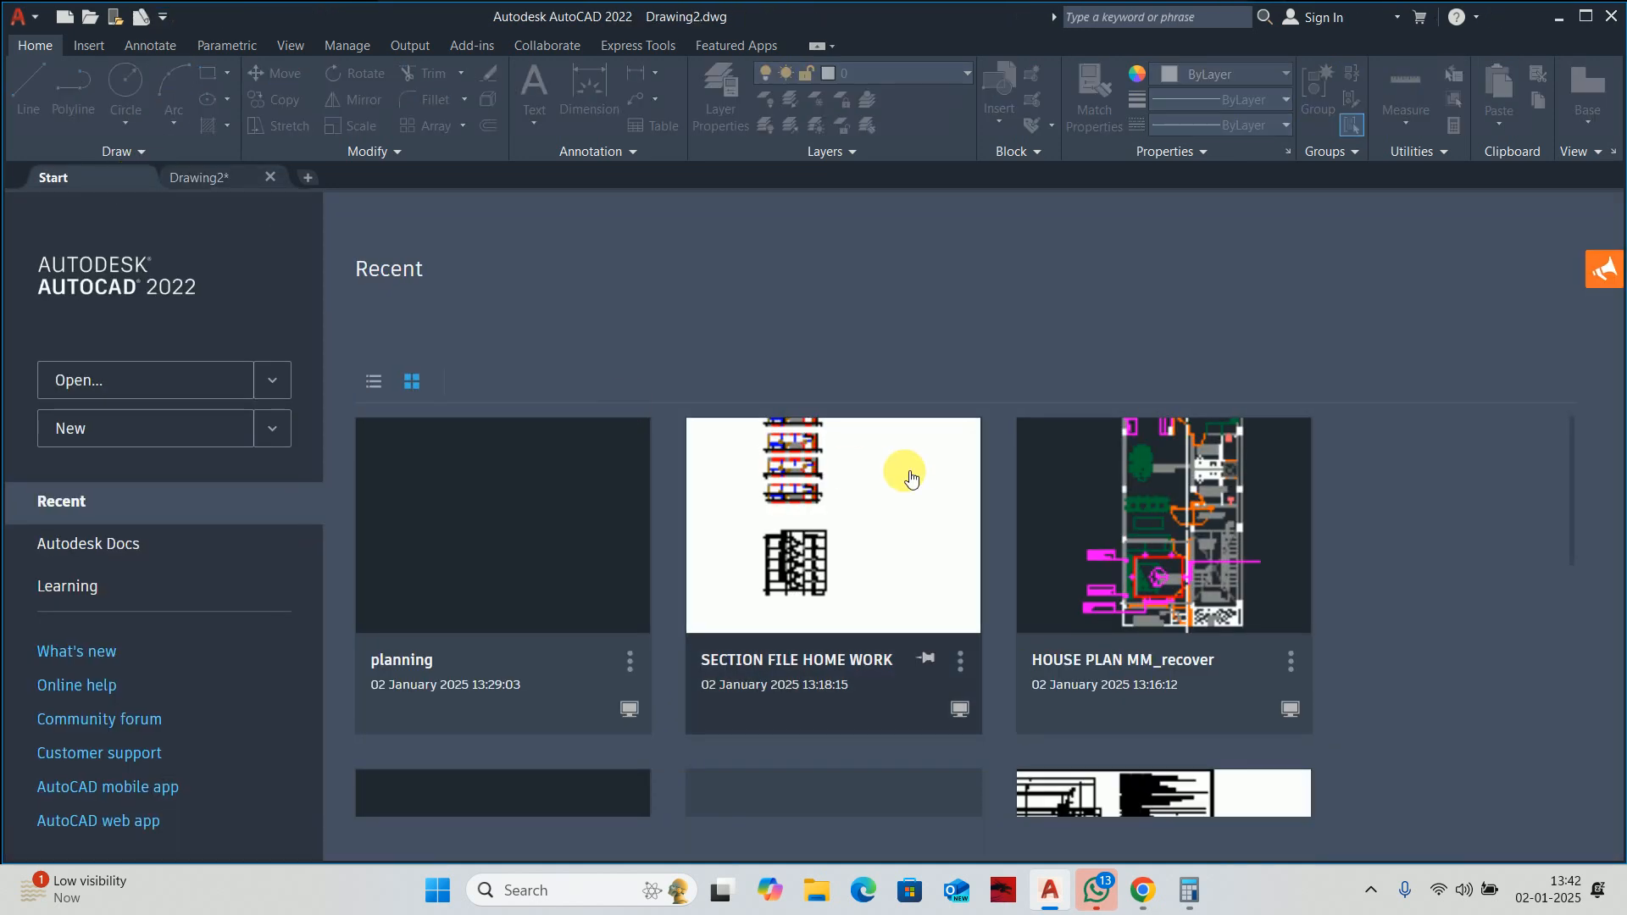
{"action": "left_click", "coordinate": [784, 481]}
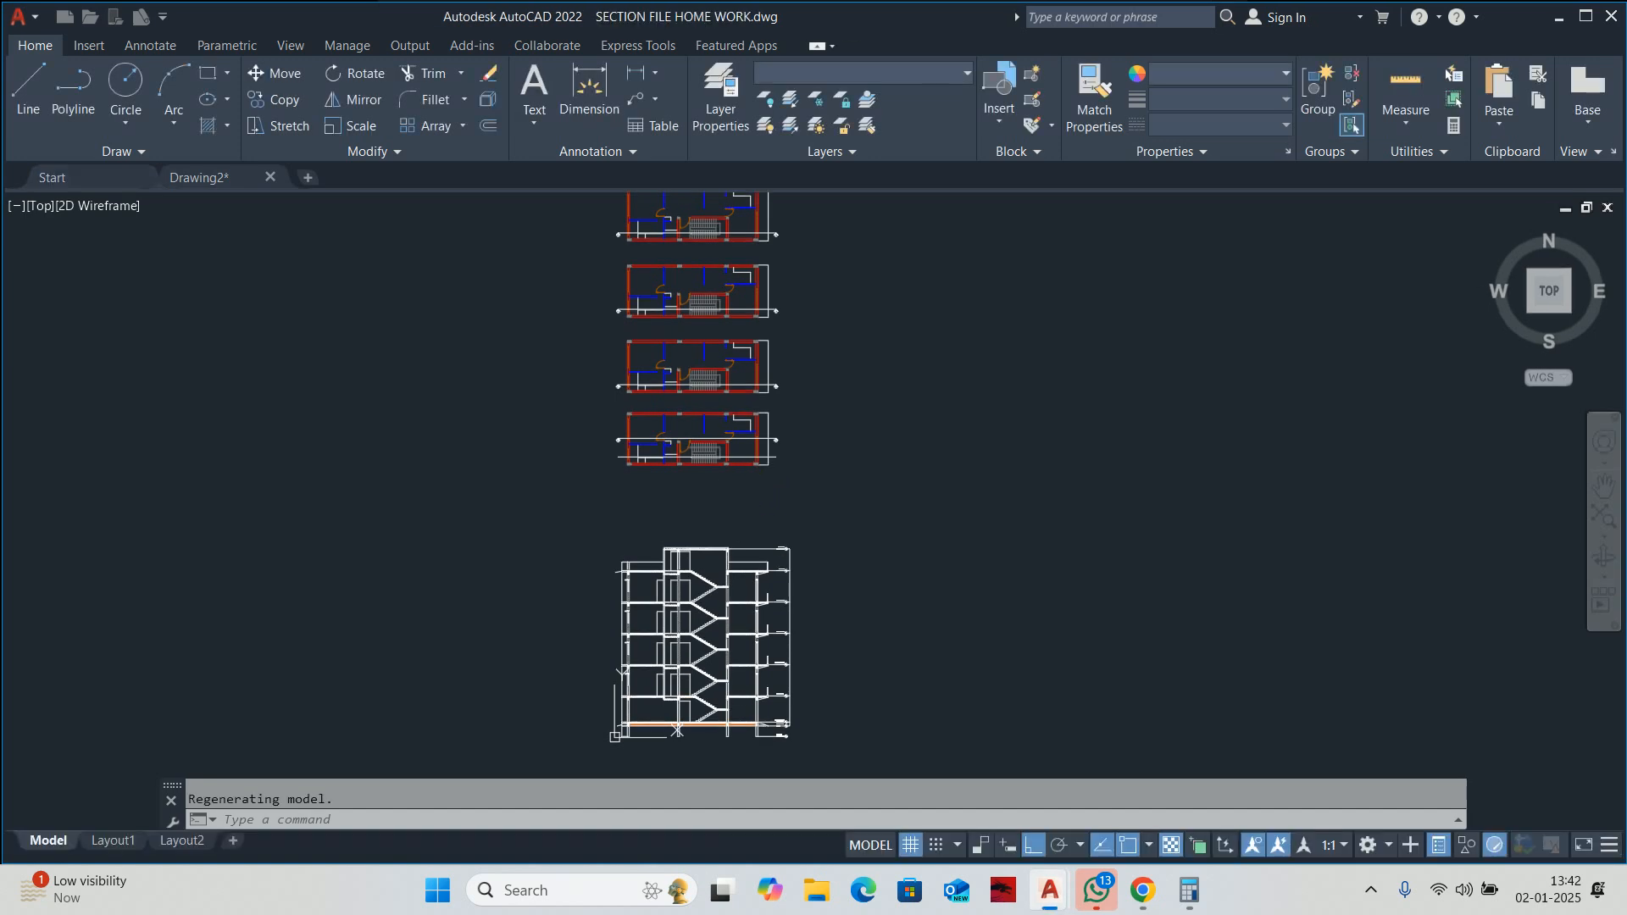
{"action": "scroll", "coordinate": [714, 427], "scroll_direction": "up", "scroll_amount": 6}
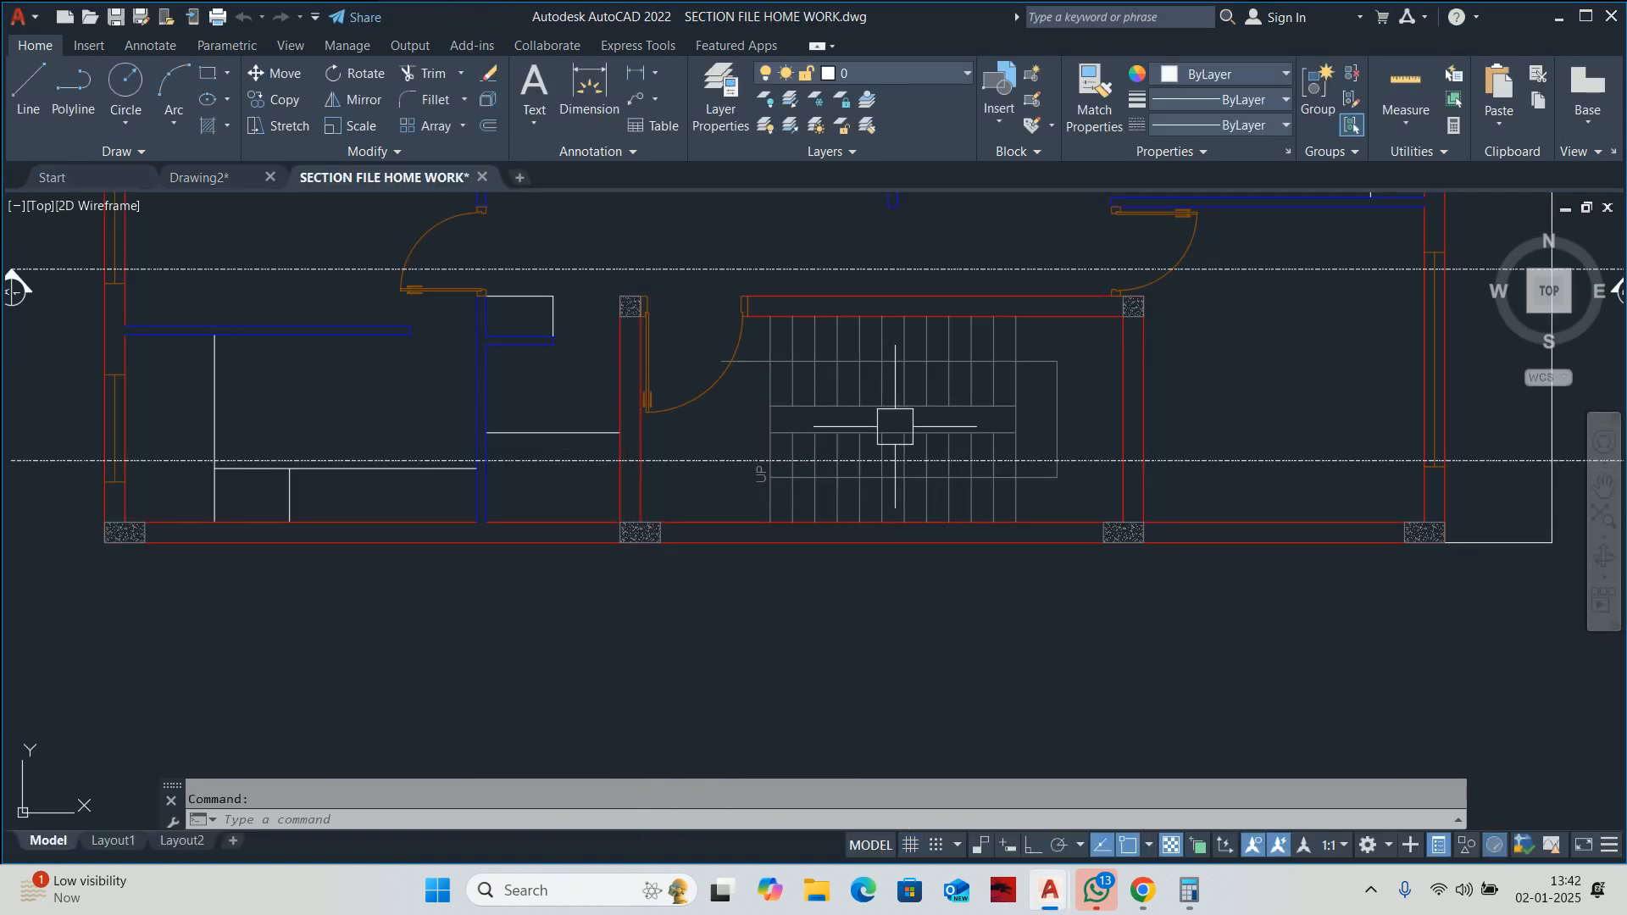
{"action": "middle_click_drag", "start_coordinate": [809, 445], "coordinate": [855, 600]}
{"action": "middle_click_drag", "start_coordinate": [750, 430], "coordinate": [766, 554]}
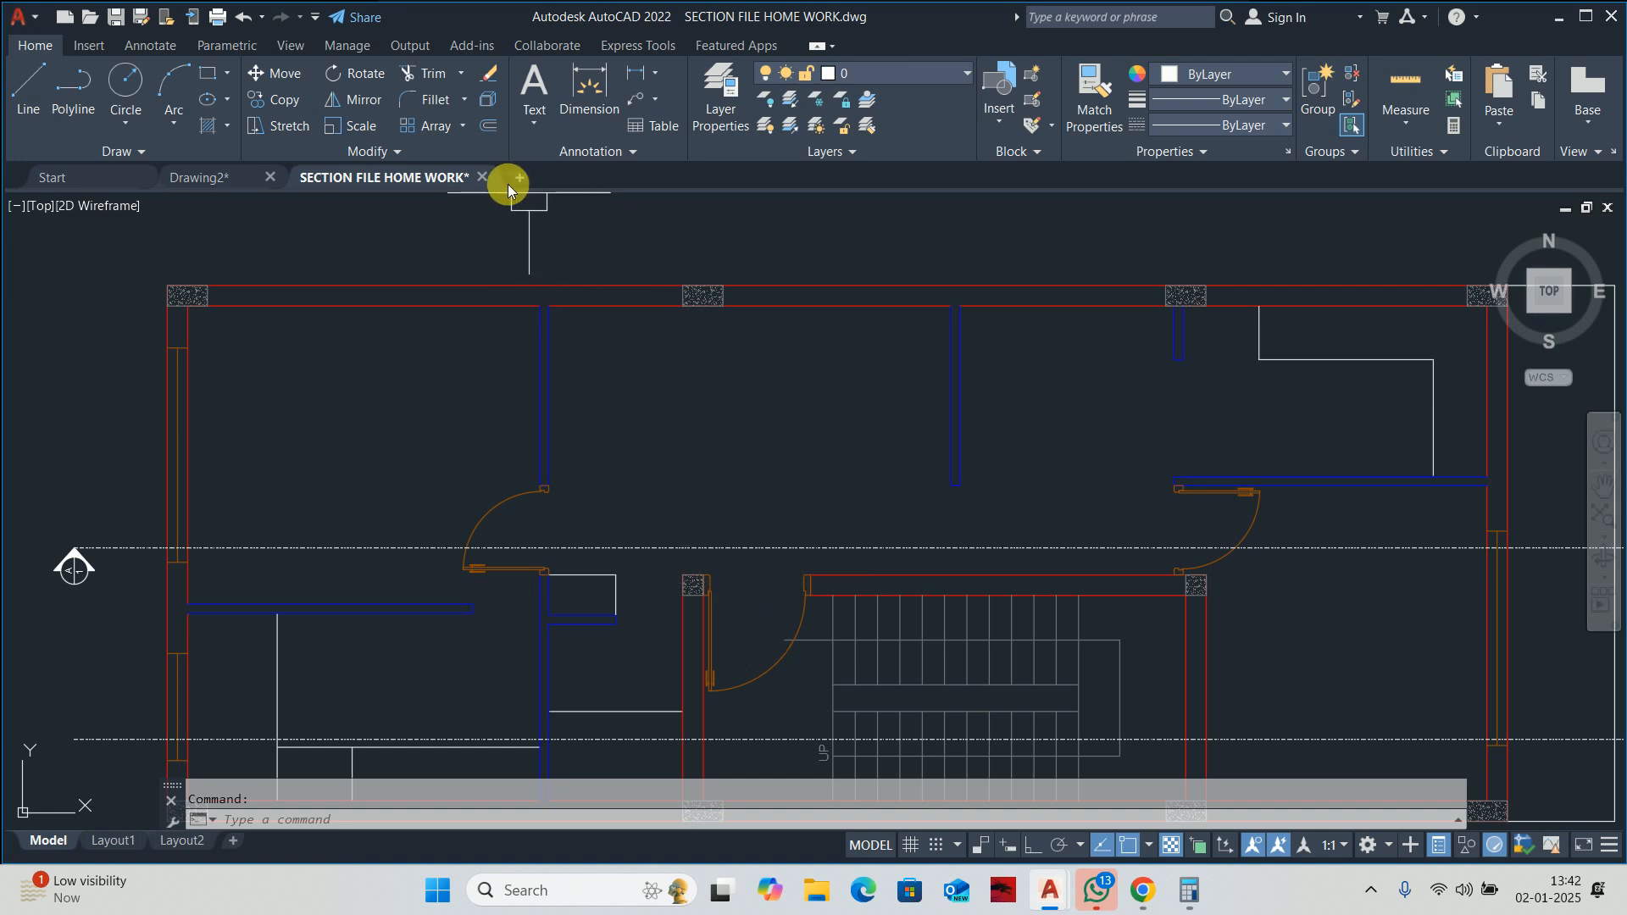
{"action": "left_click", "coordinate": [481, 177]}
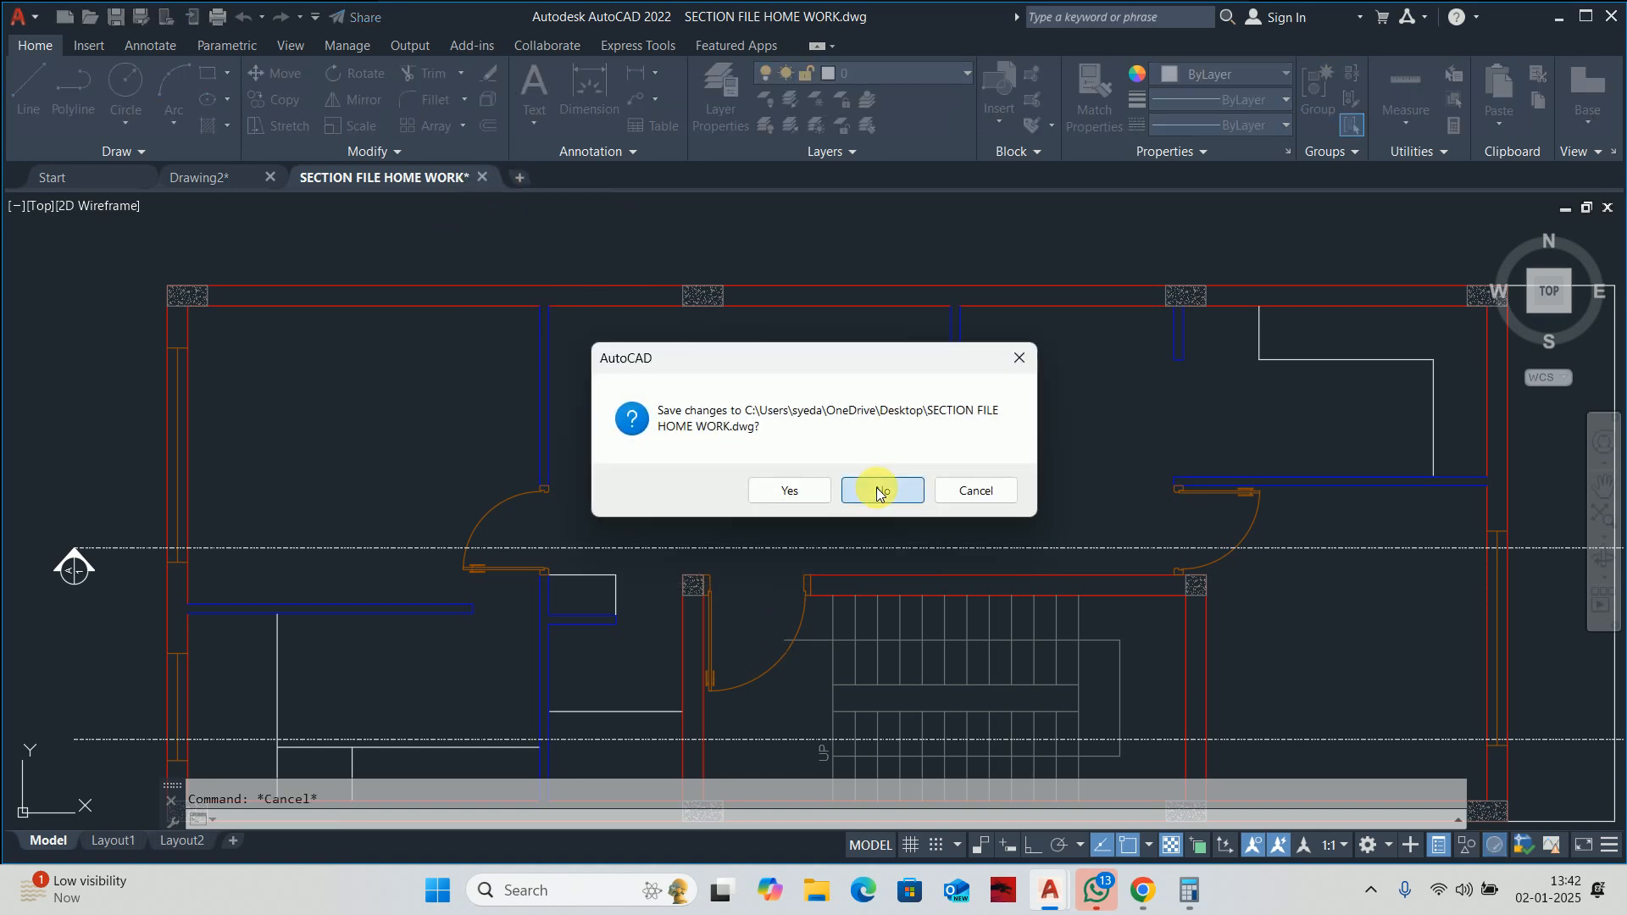
{"action": "left_click", "coordinate": [882, 489]}
Open the 45X80 drawing from the desktop, examine its furnished floor plan and room labels, and close it without saving.
{"action": "left_click", "coordinate": [1557, 17]}
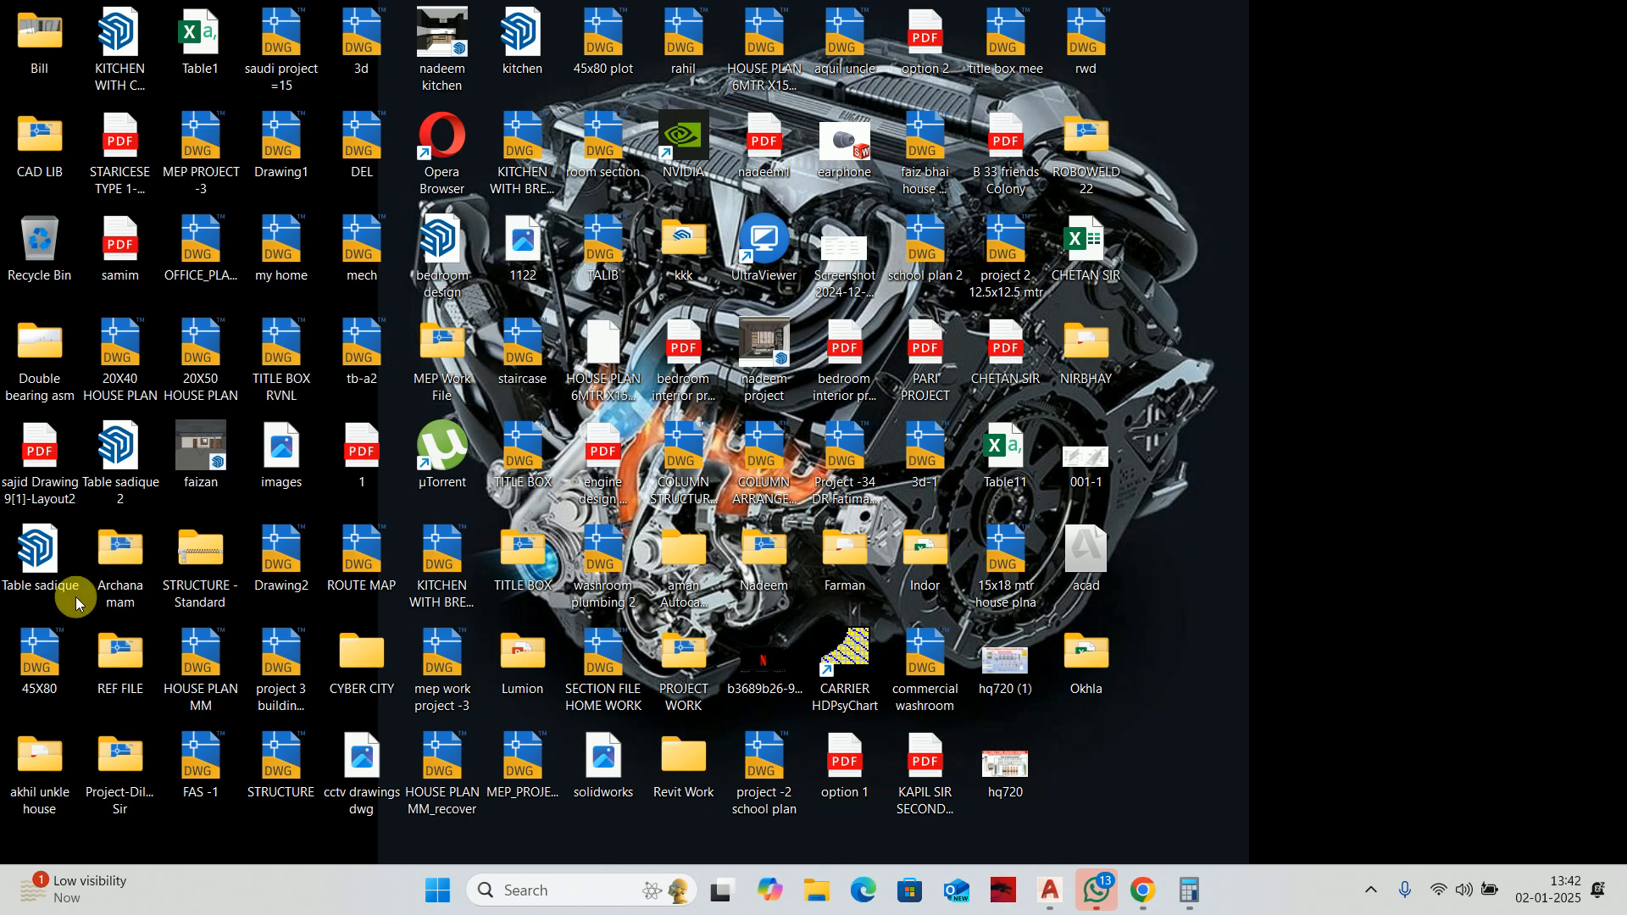
{"action": "left_click", "coordinate": [42, 667]}
{"action": "left_click", "coordinate": [42, 668]}
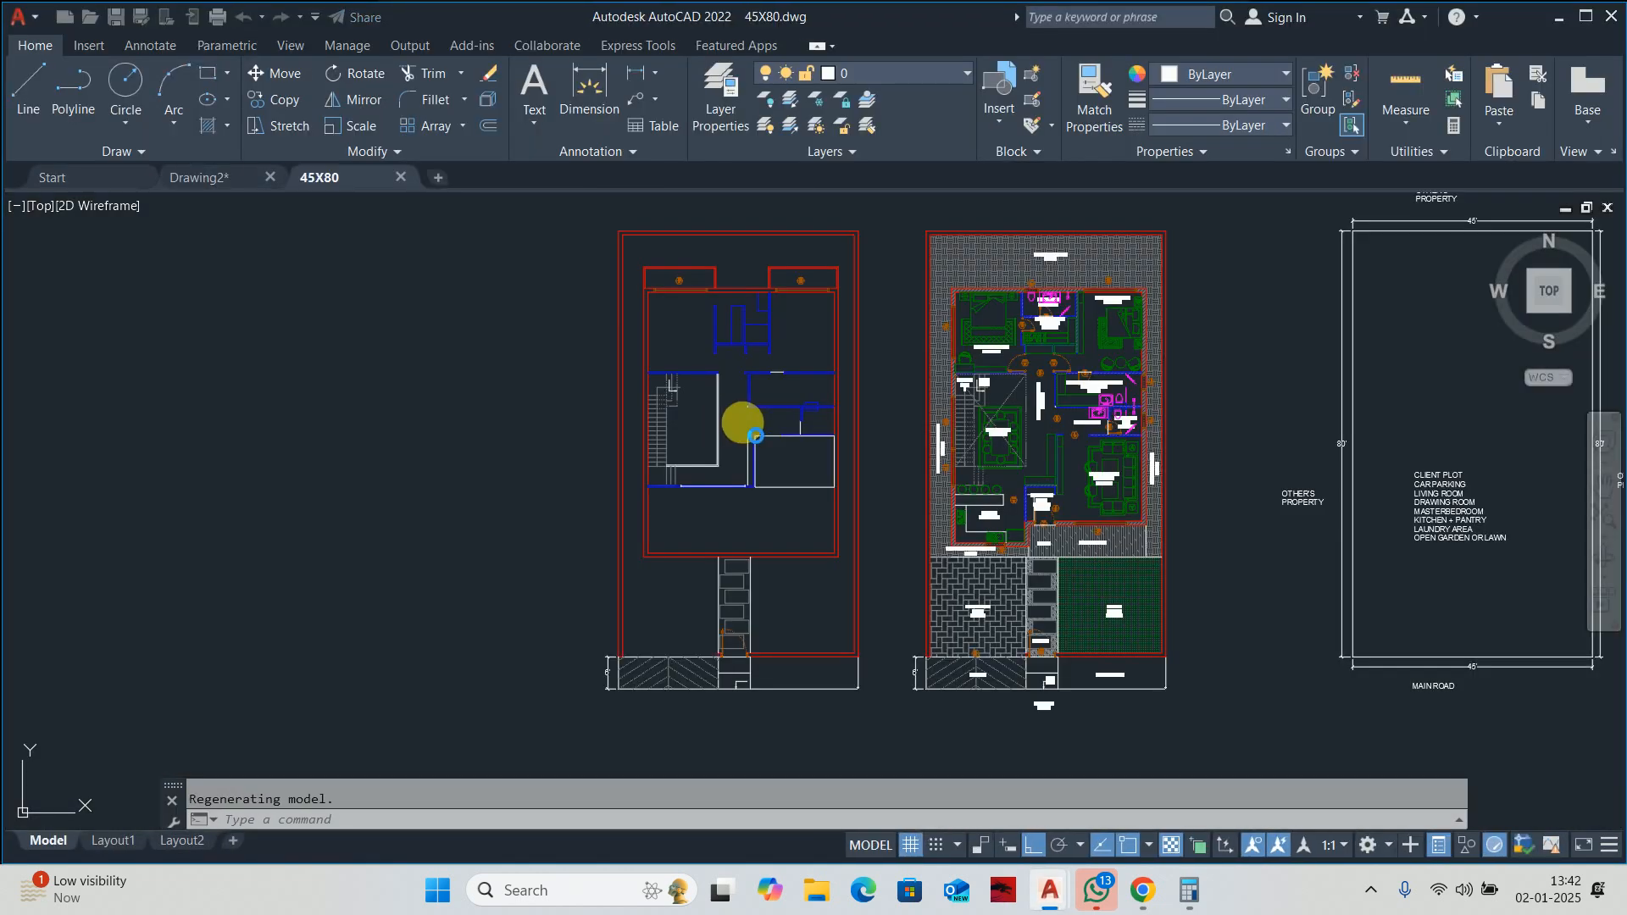
{"action": "mouse_move", "coordinate": [1000, 486]}
{"action": "middle_mouse_down"}
{"action": "mouse_move", "coordinate": [631, 485]}
{"action": "mouse_move", "coordinate": [665, 616]}
{"action": "middle_mouse_up"}
{"action": "scroll", "coordinate": [630, 485], "scroll_direction": "up", "scroll_amount": 5}
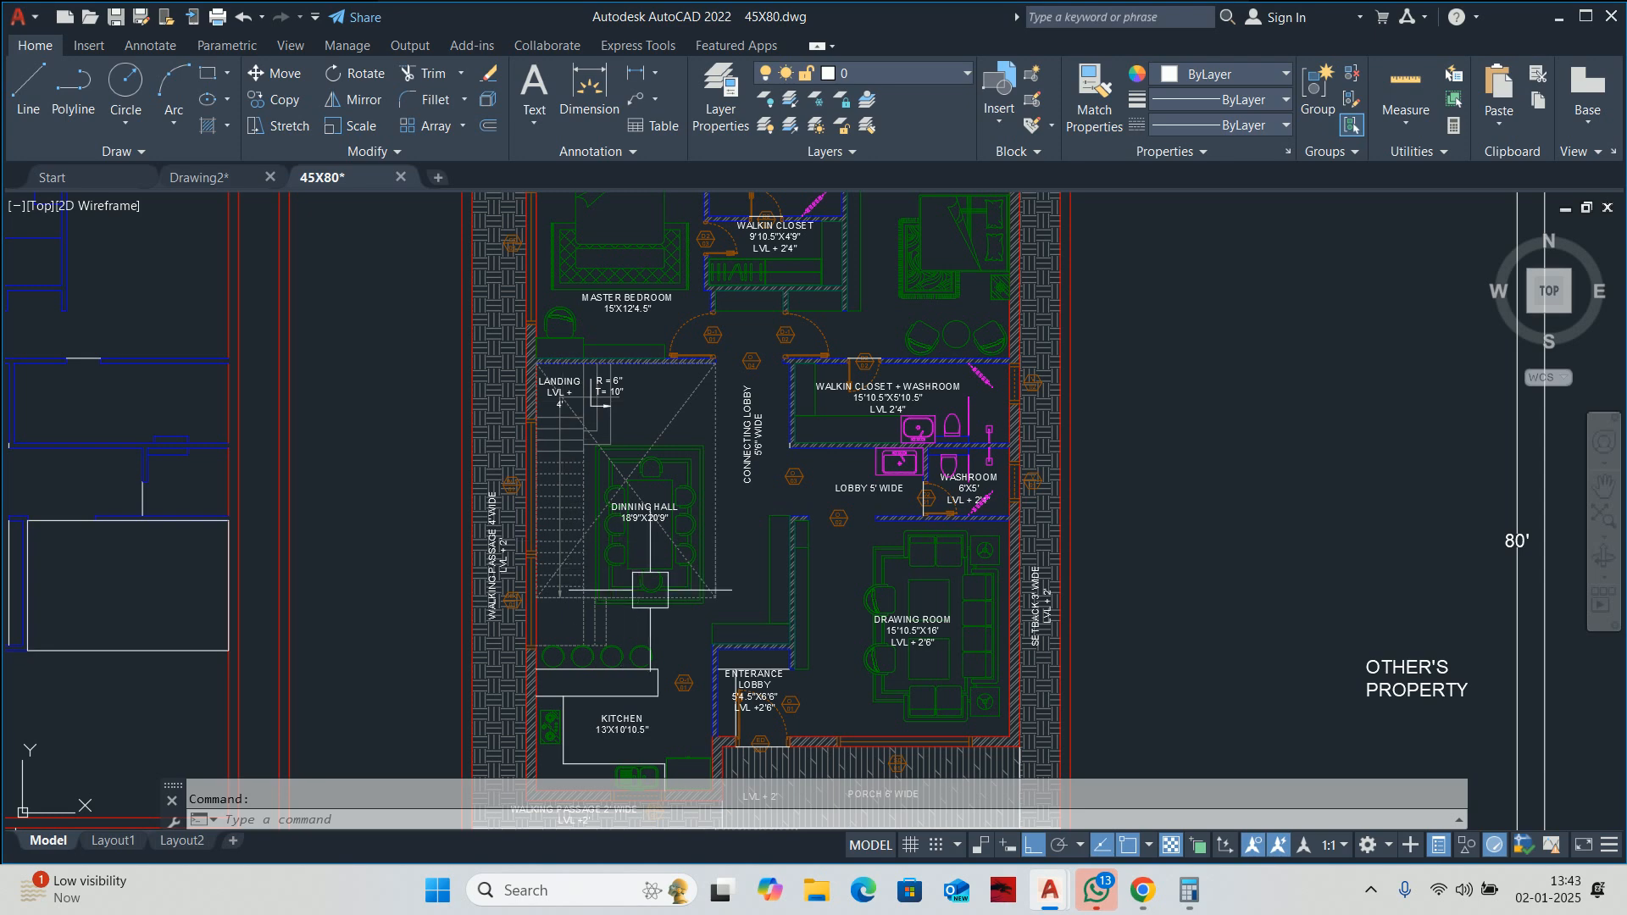
{"action": "scroll", "coordinate": [668, 386], "scroll_direction": "down", "scroll_amount": 3}
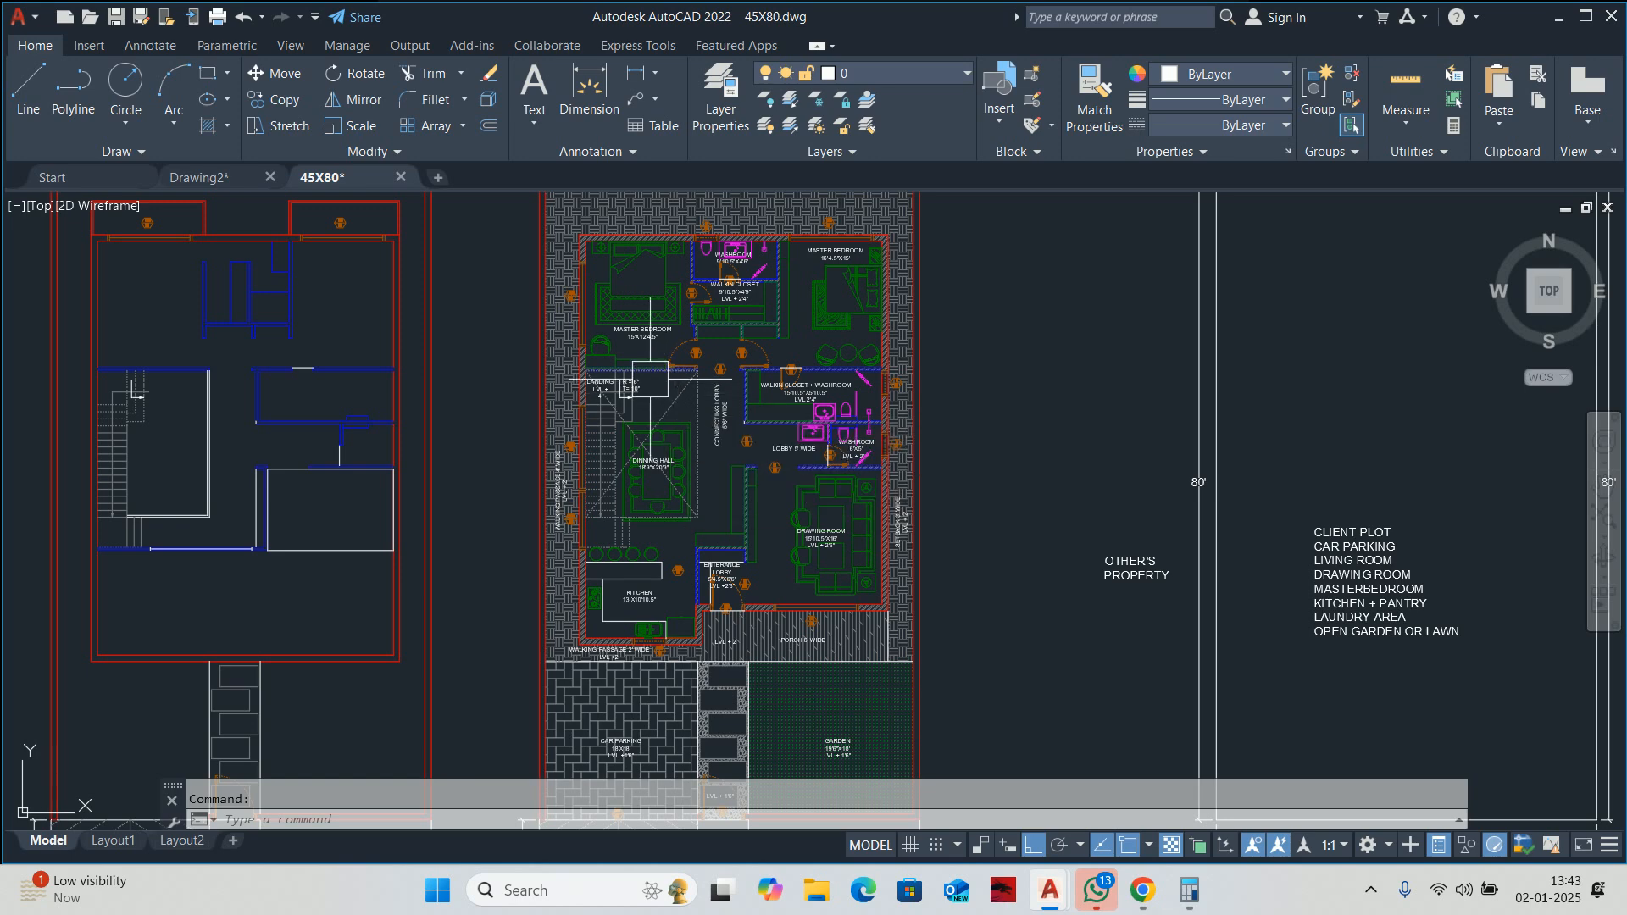
{"action": "left_click", "coordinate": [401, 176]}
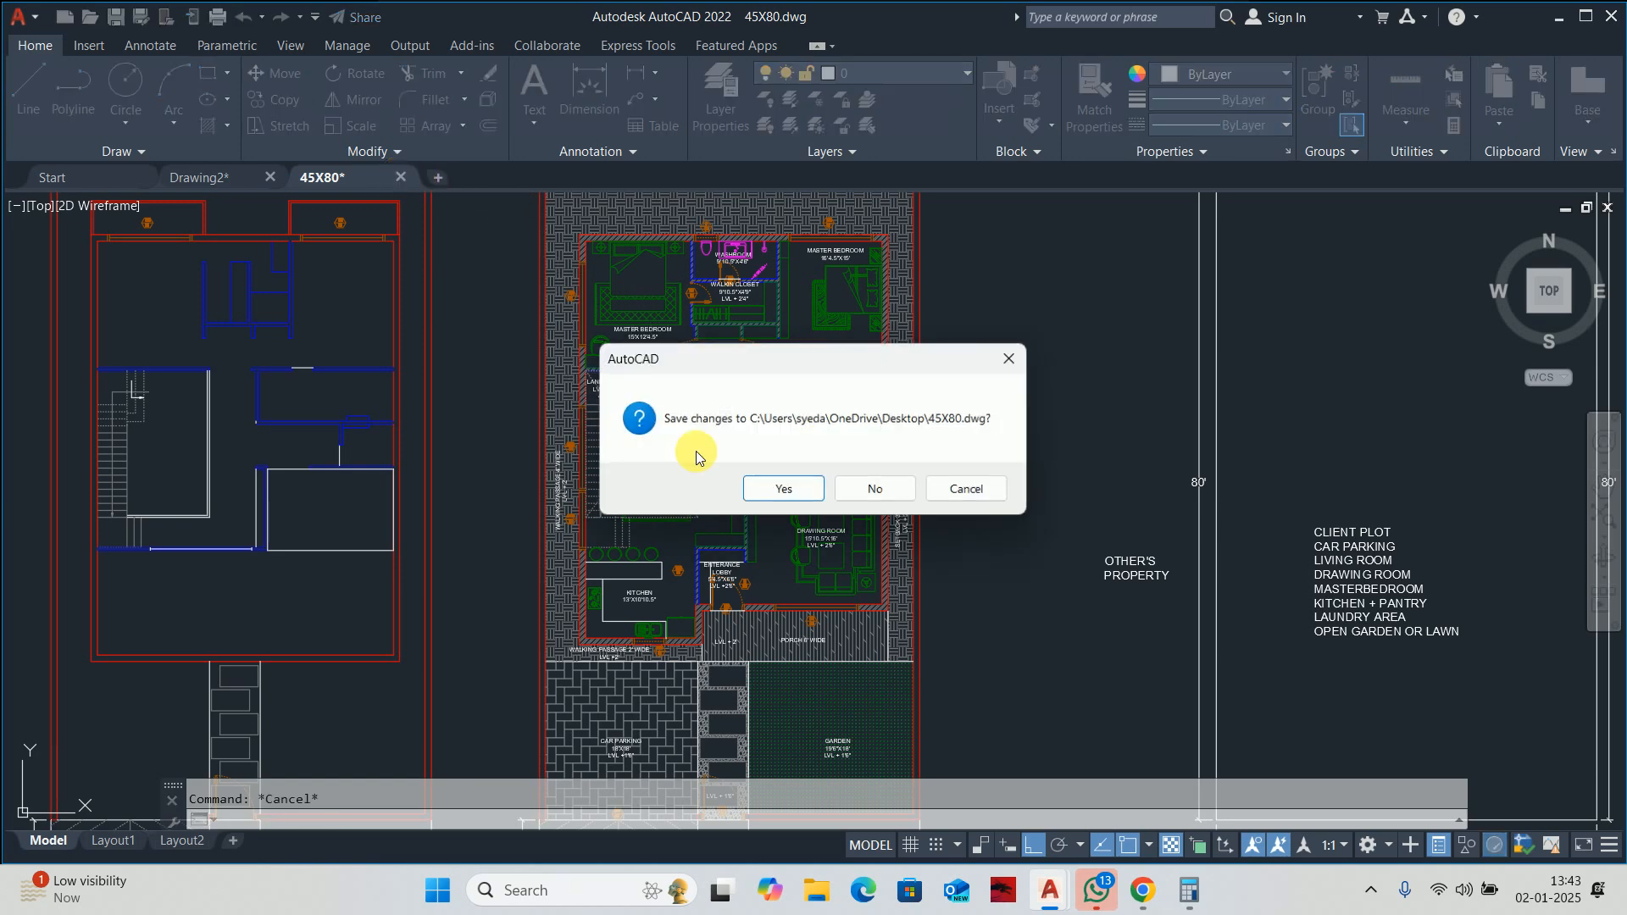
{"action": "left_click", "coordinate": [871, 483]}
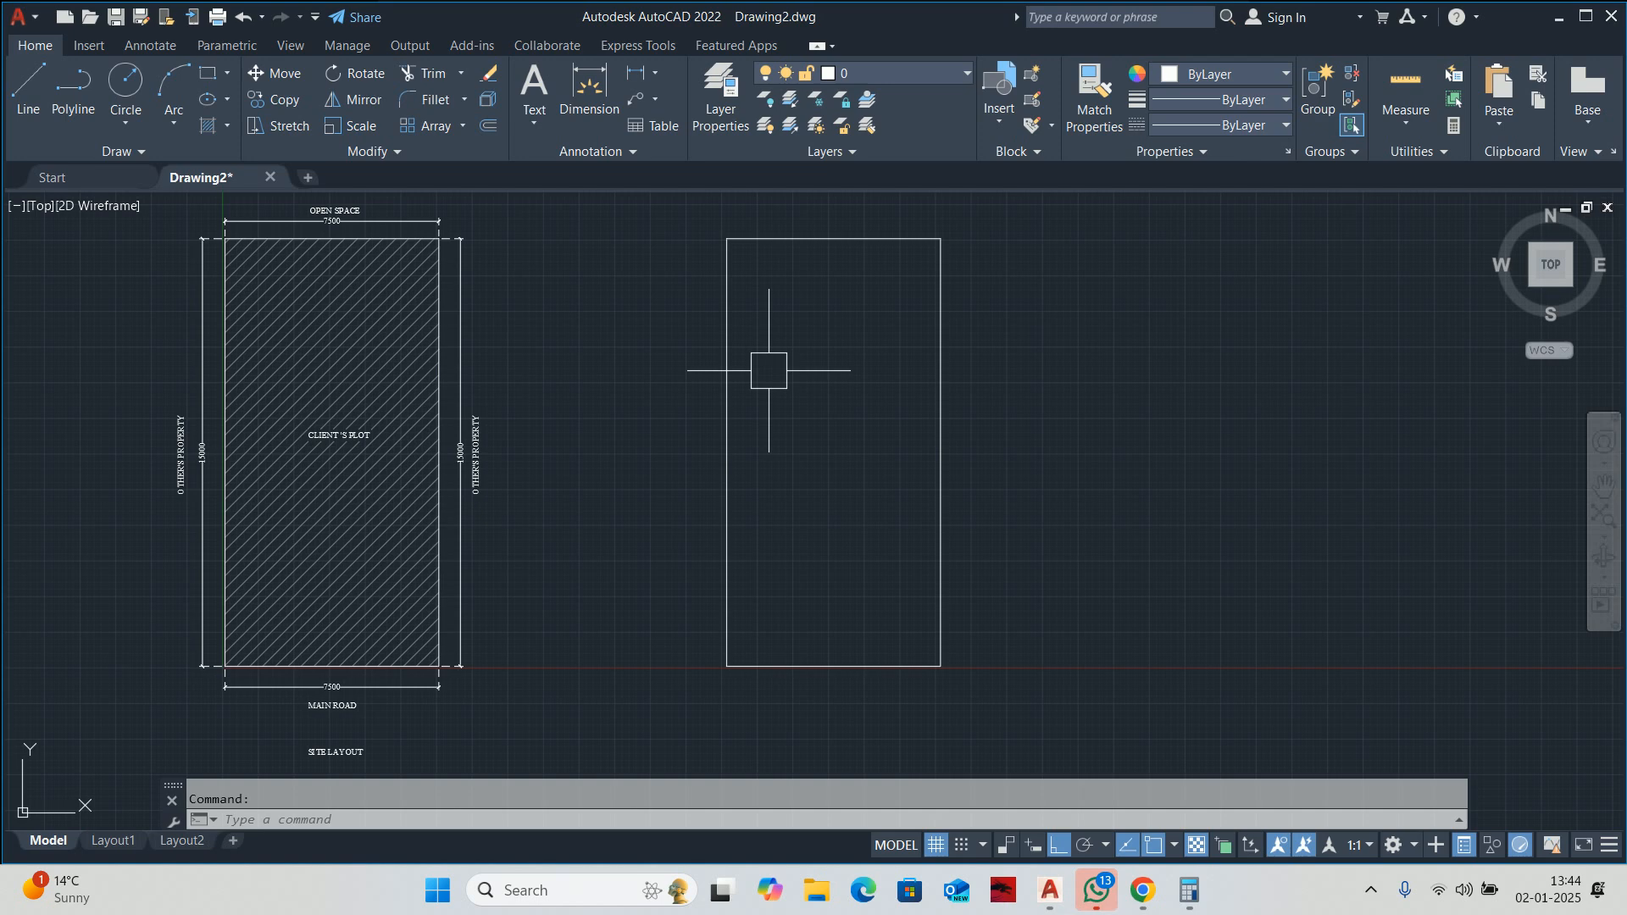
Copy the SITE LAYOUT text about 17600 mm horizontally to the right, below the copied plot outline.
{"action": "key", "text": "Escape"}
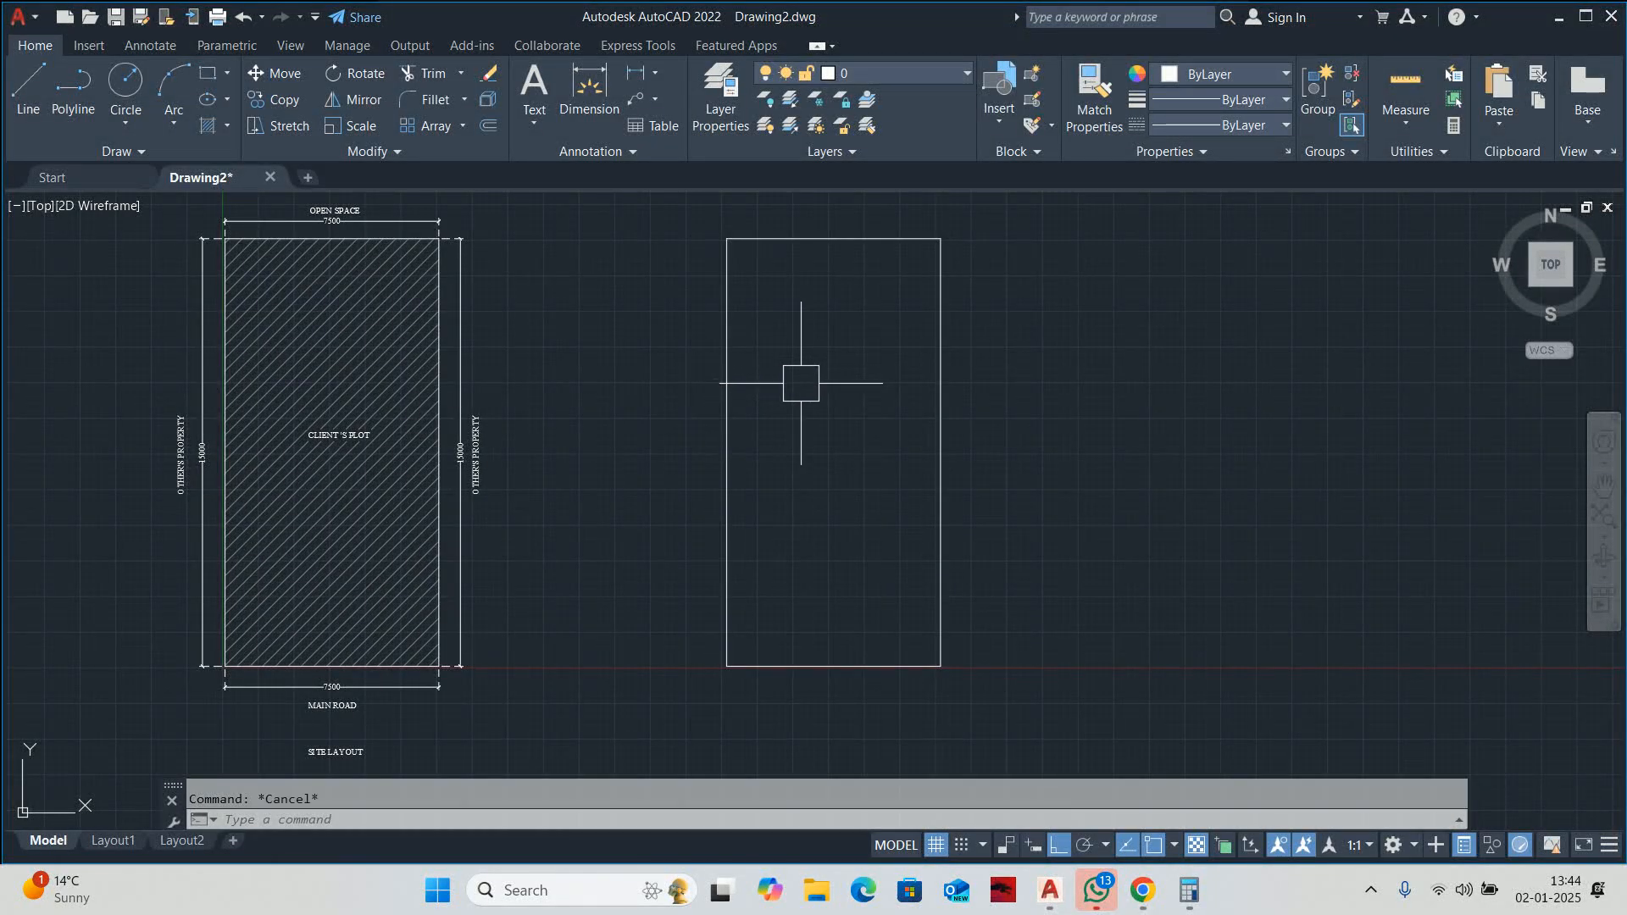
{"action": "scroll", "coordinate": [803, 387], "scroll_direction": "down", "scroll_amount": 4}
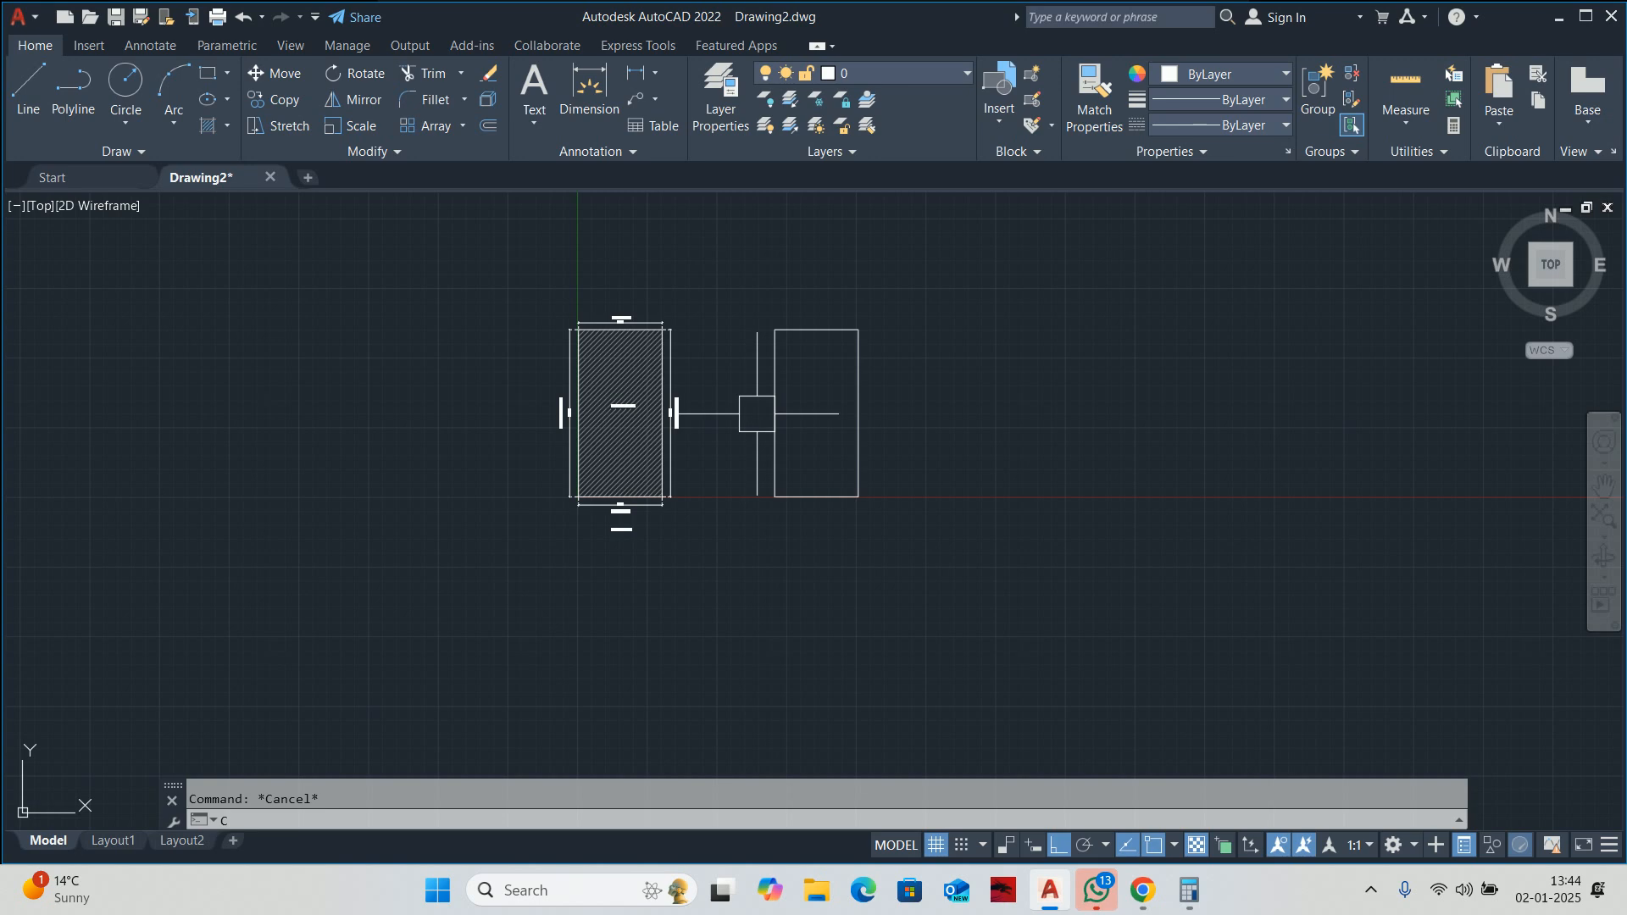
{"action": "type", "text": "co"}
{"action": "key", "text": "Return"}
{"action": "scroll", "coordinate": [604, 550], "scroll_direction": "up", "scroll_amount": 4}
{"action": "left_click", "coordinate": [637, 507]}
{"action": "key", "text": "Return"}
{"action": "left_click", "coordinate": [649, 577]}
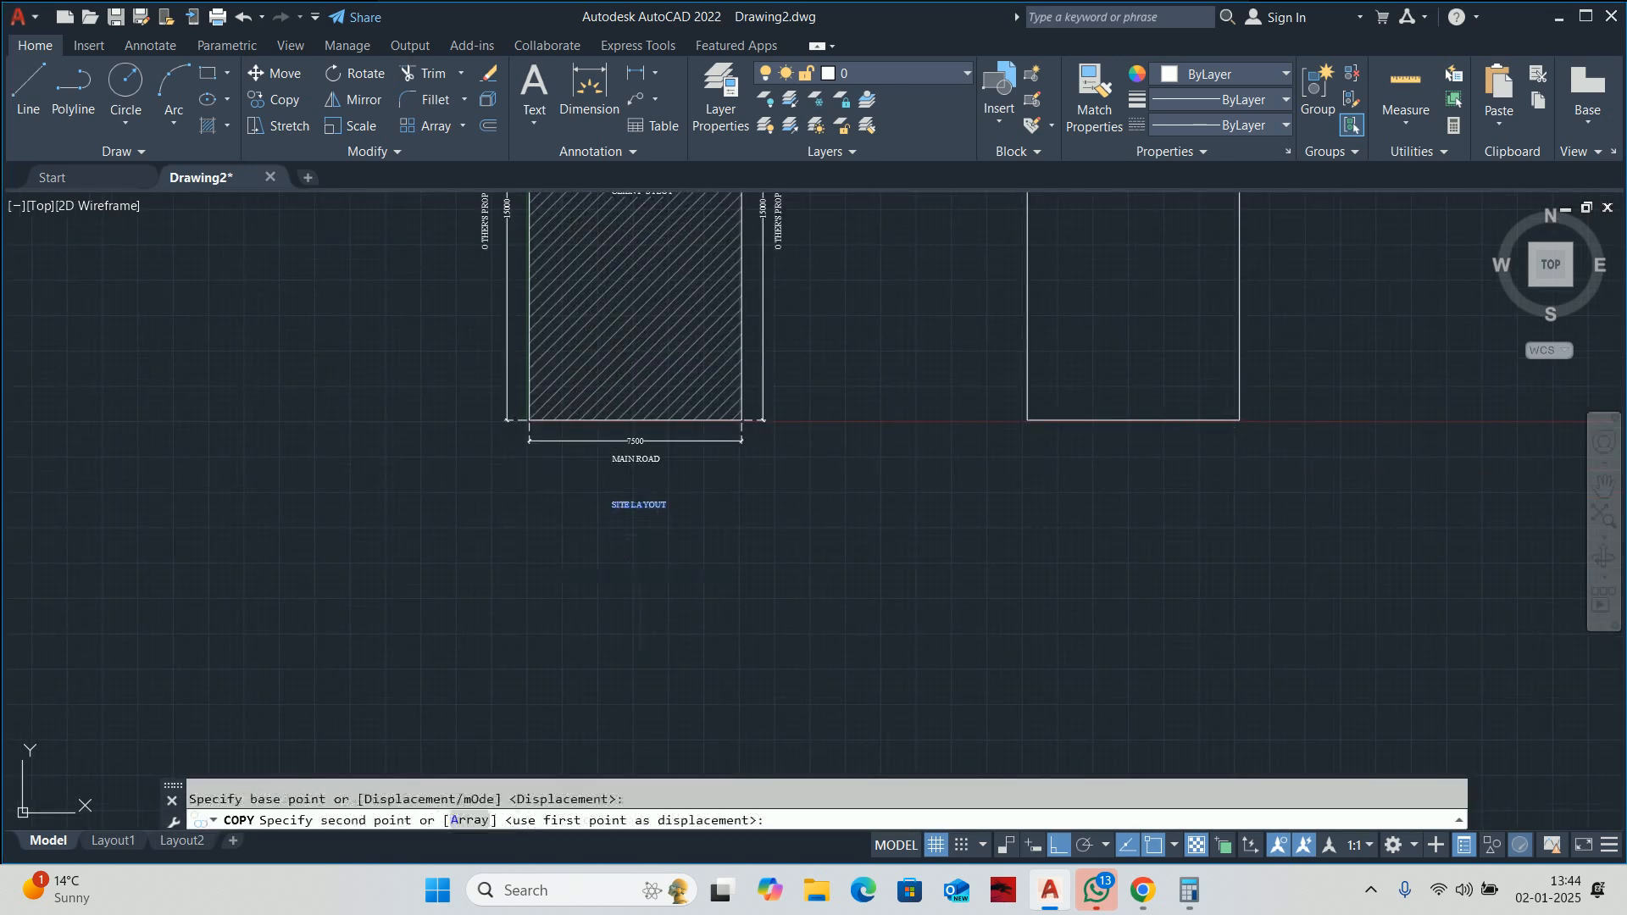
{"action": "scroll", "coordinate": [1146, 536], "scroll_direction": "up", "scroll_amount": 2}
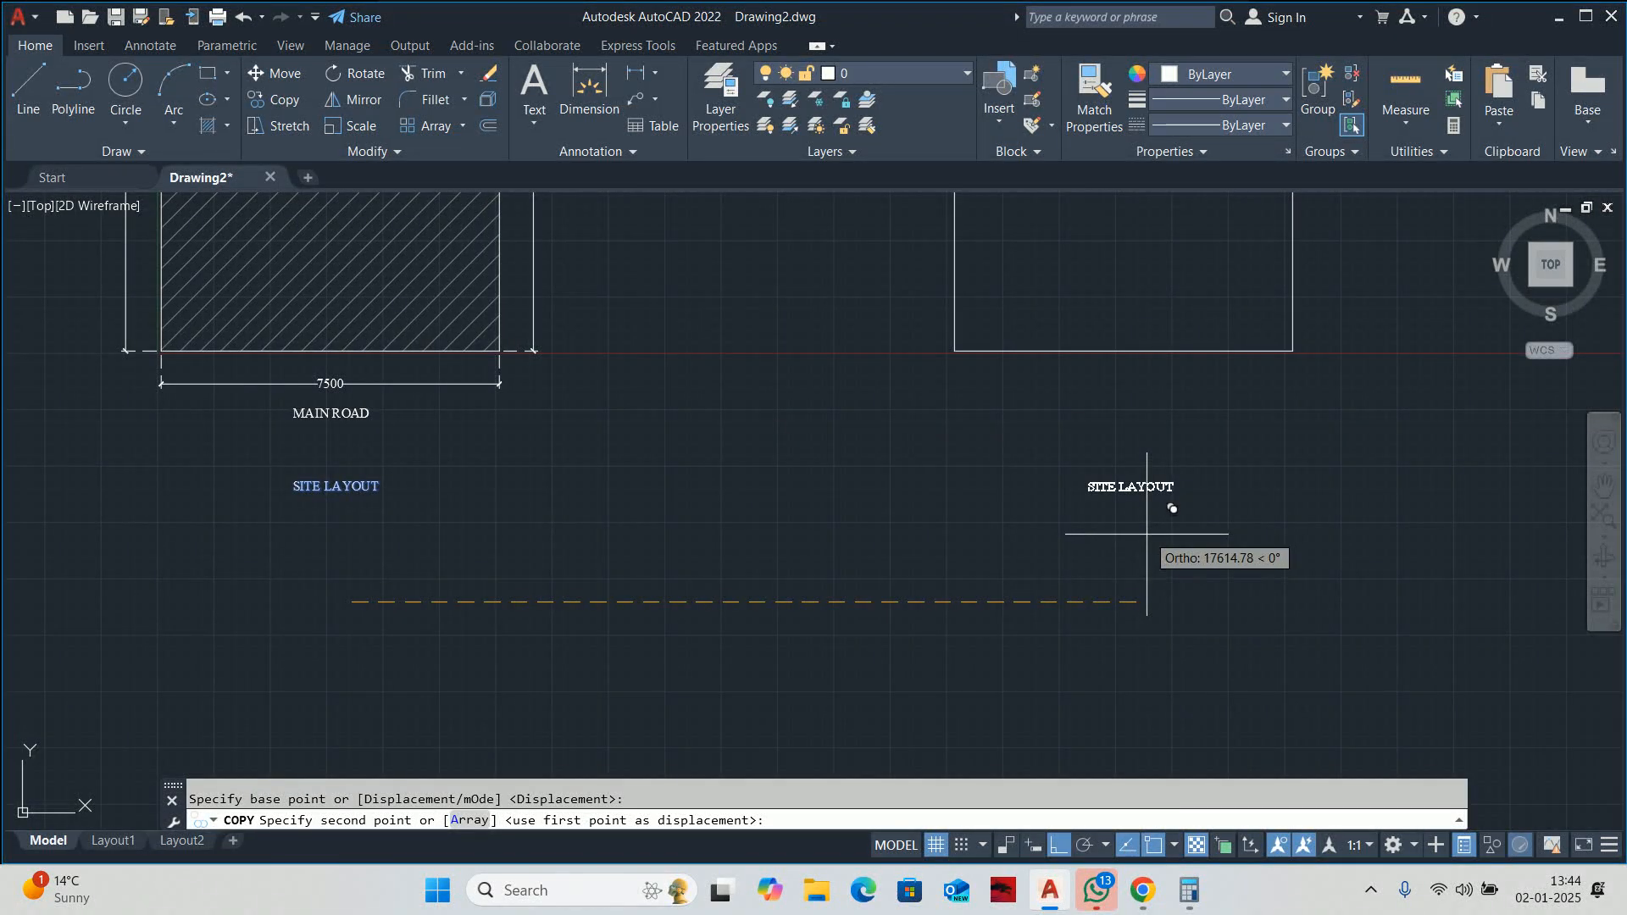
{"action": "left_click", "coordinate": [1148, 536]}
{"action": "key", "text": "Escape"}
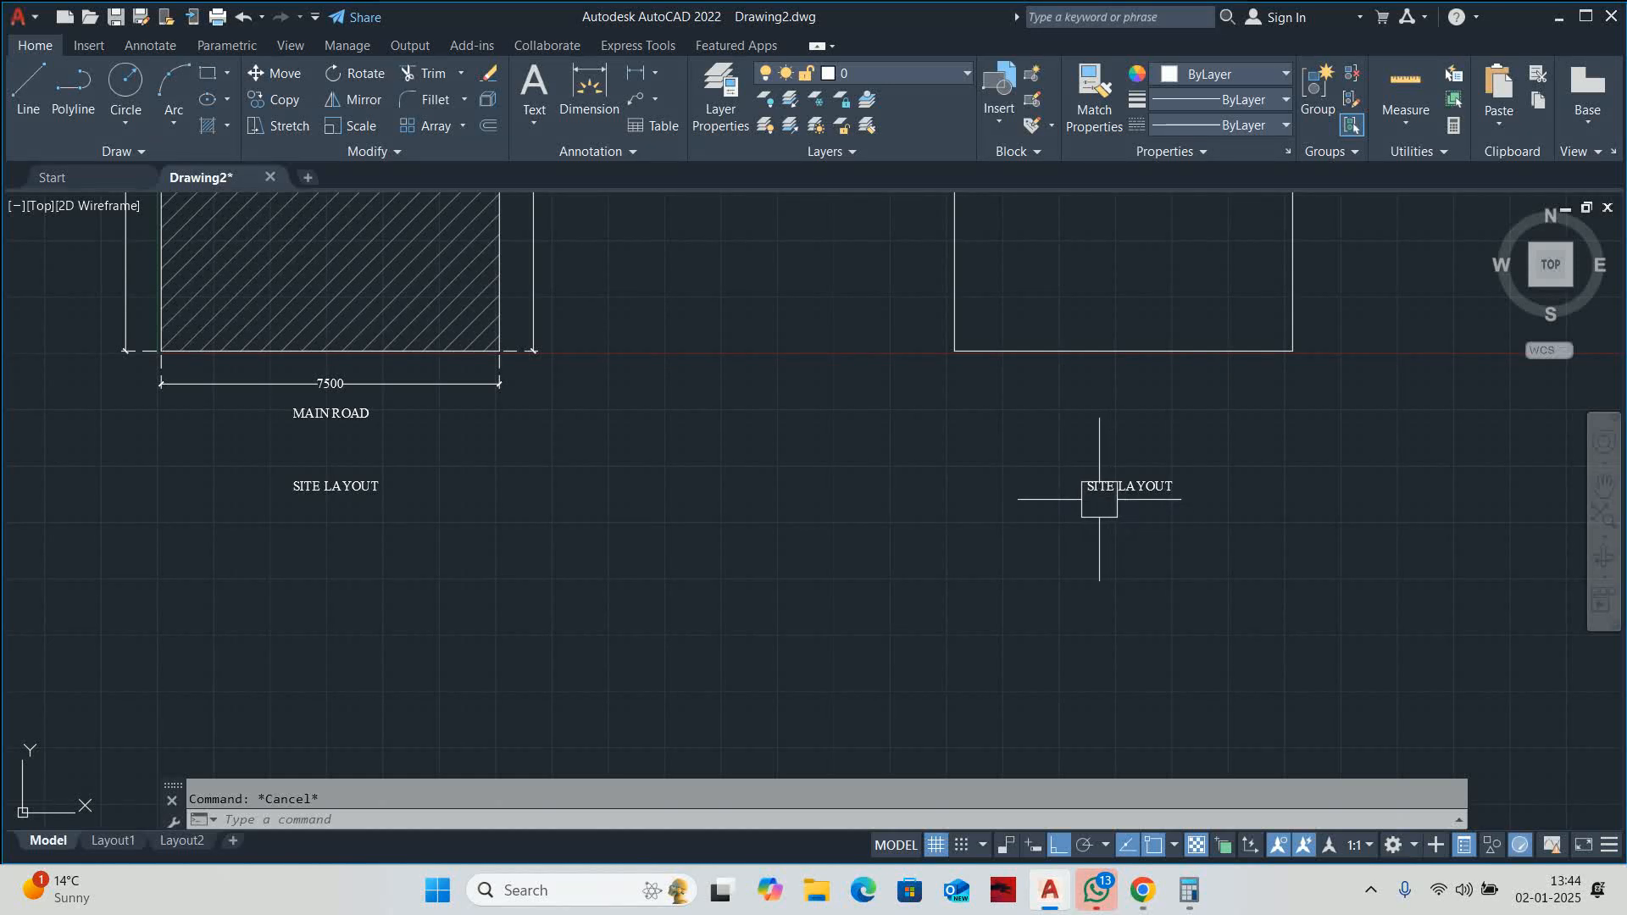
Move both SITE LAYOUT texts straight up together, closer to the plots and just below MAIN ROAD.
{"action": "type", "text": "m"}
{"action": "key", "text": "Return"}
{"action": "left_click", "coordinate": [1103, 496]}
{"action": "left_click", "coordinate": [379, 493]}
{"action": "key", "text": "Return"}
{"action": "left_click", "coordinate": [796, 530]}
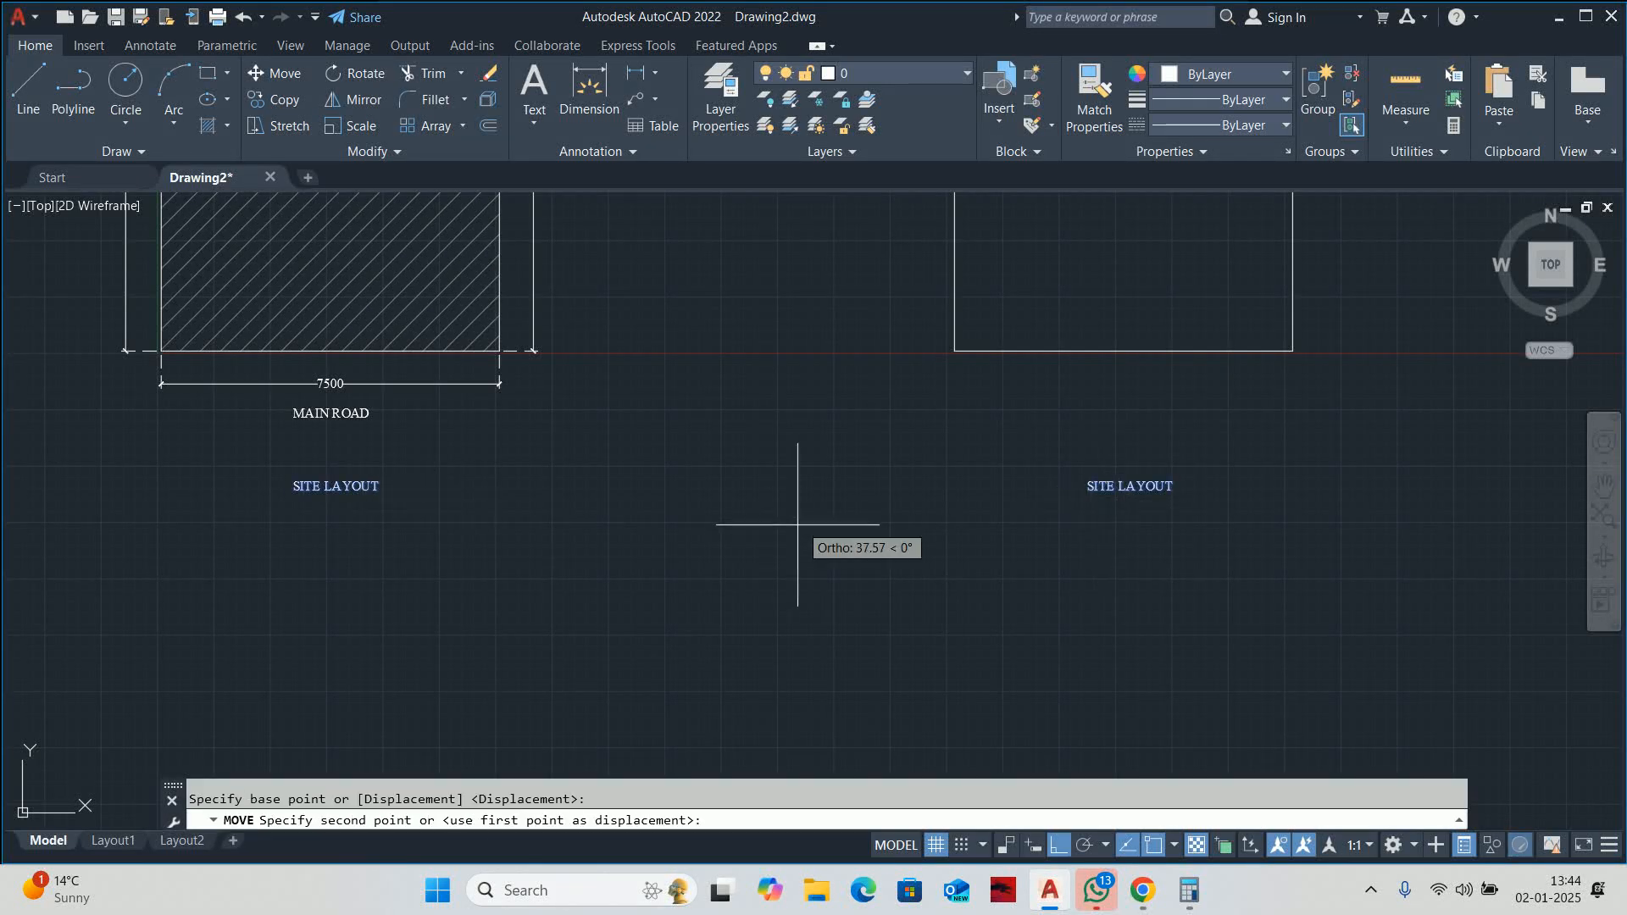
{"action": "left_click", "coordinate": [828, 466]}
{"action": "key", "text": "Escape"}
Change the copied SITE LAYOUT text below the empty plot outline to STILT LAYOUT.
{"action": "scroll", "coordinate": [1169, 453], "scroll_direction": "up", "scroll_amount": 2}
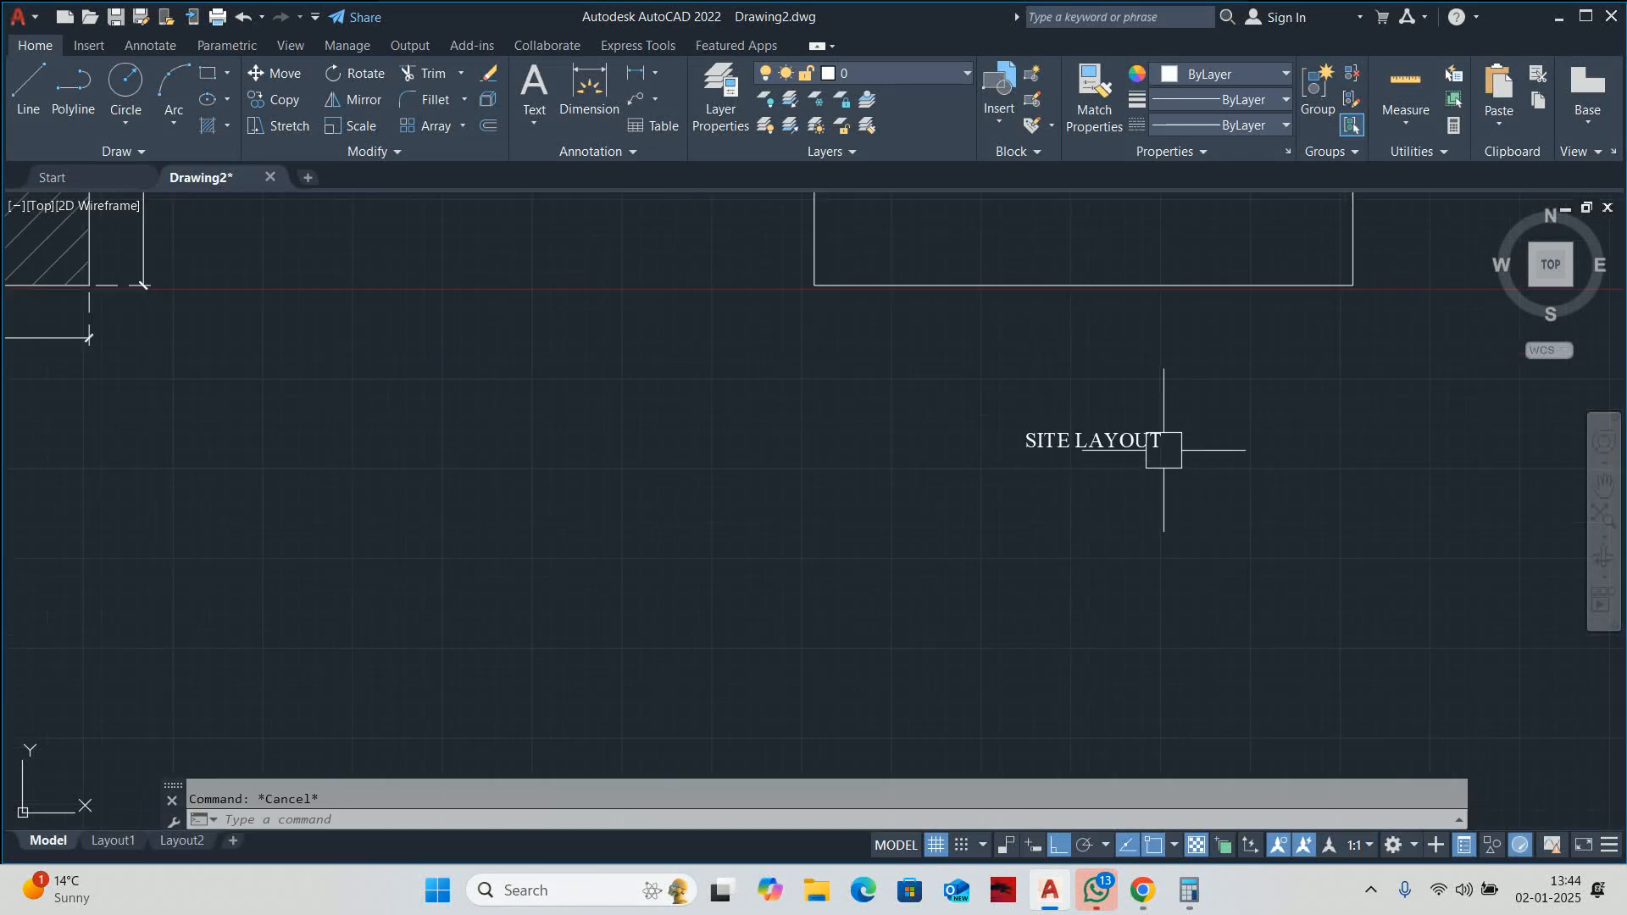
{"action": "double_click", "coordinate": [1144, 445]}
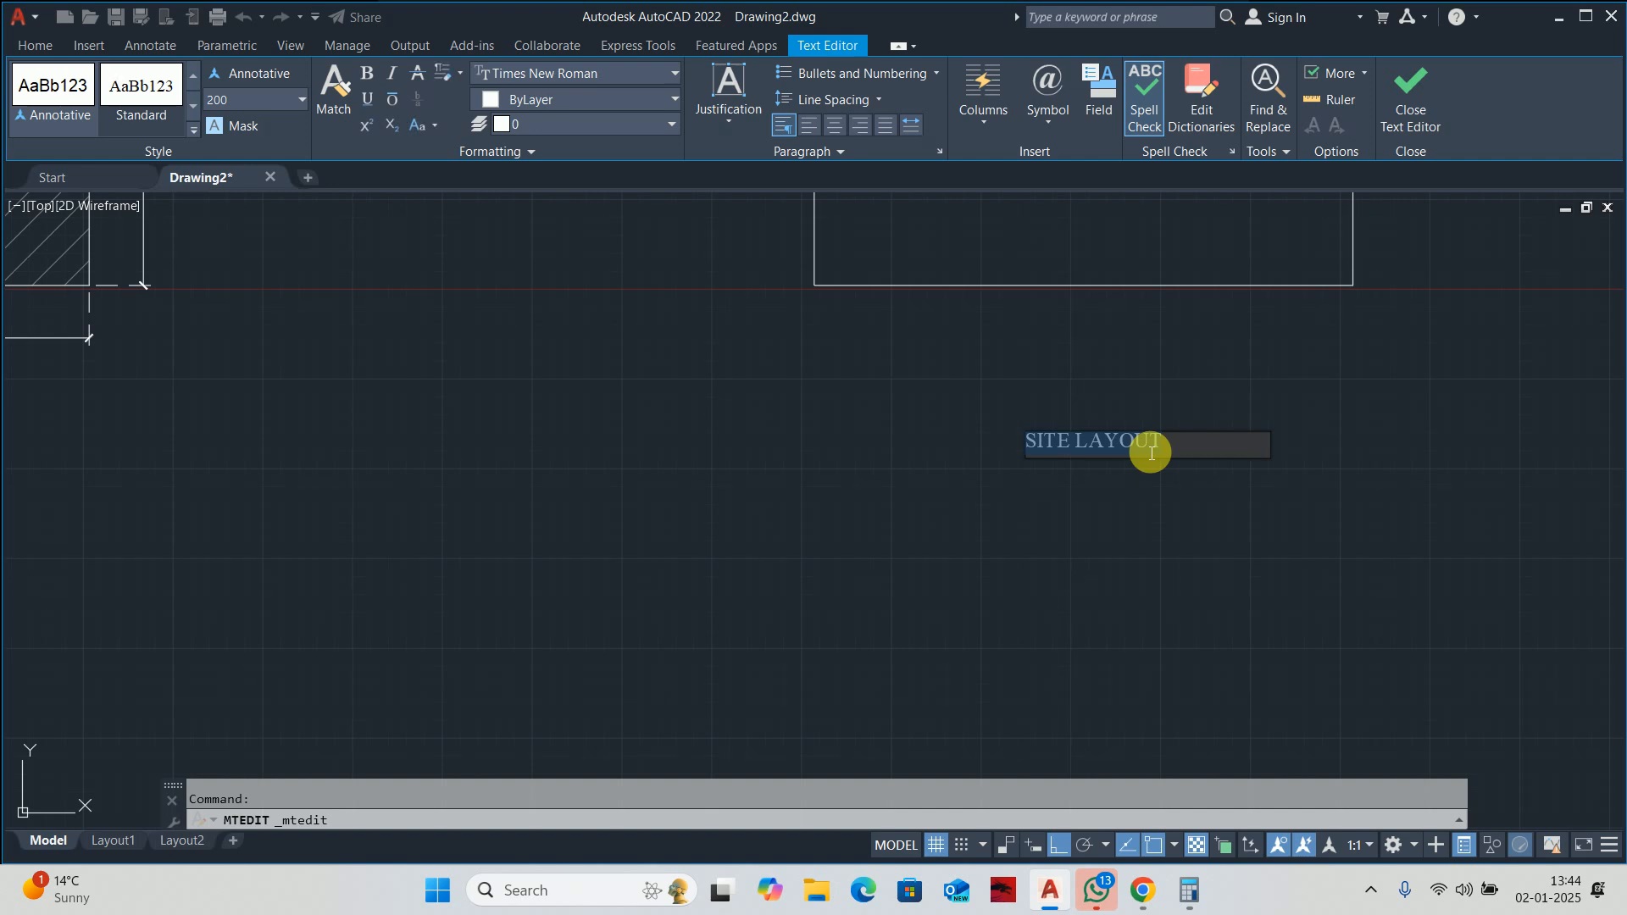
{"action": "type", "text": "STIL"}
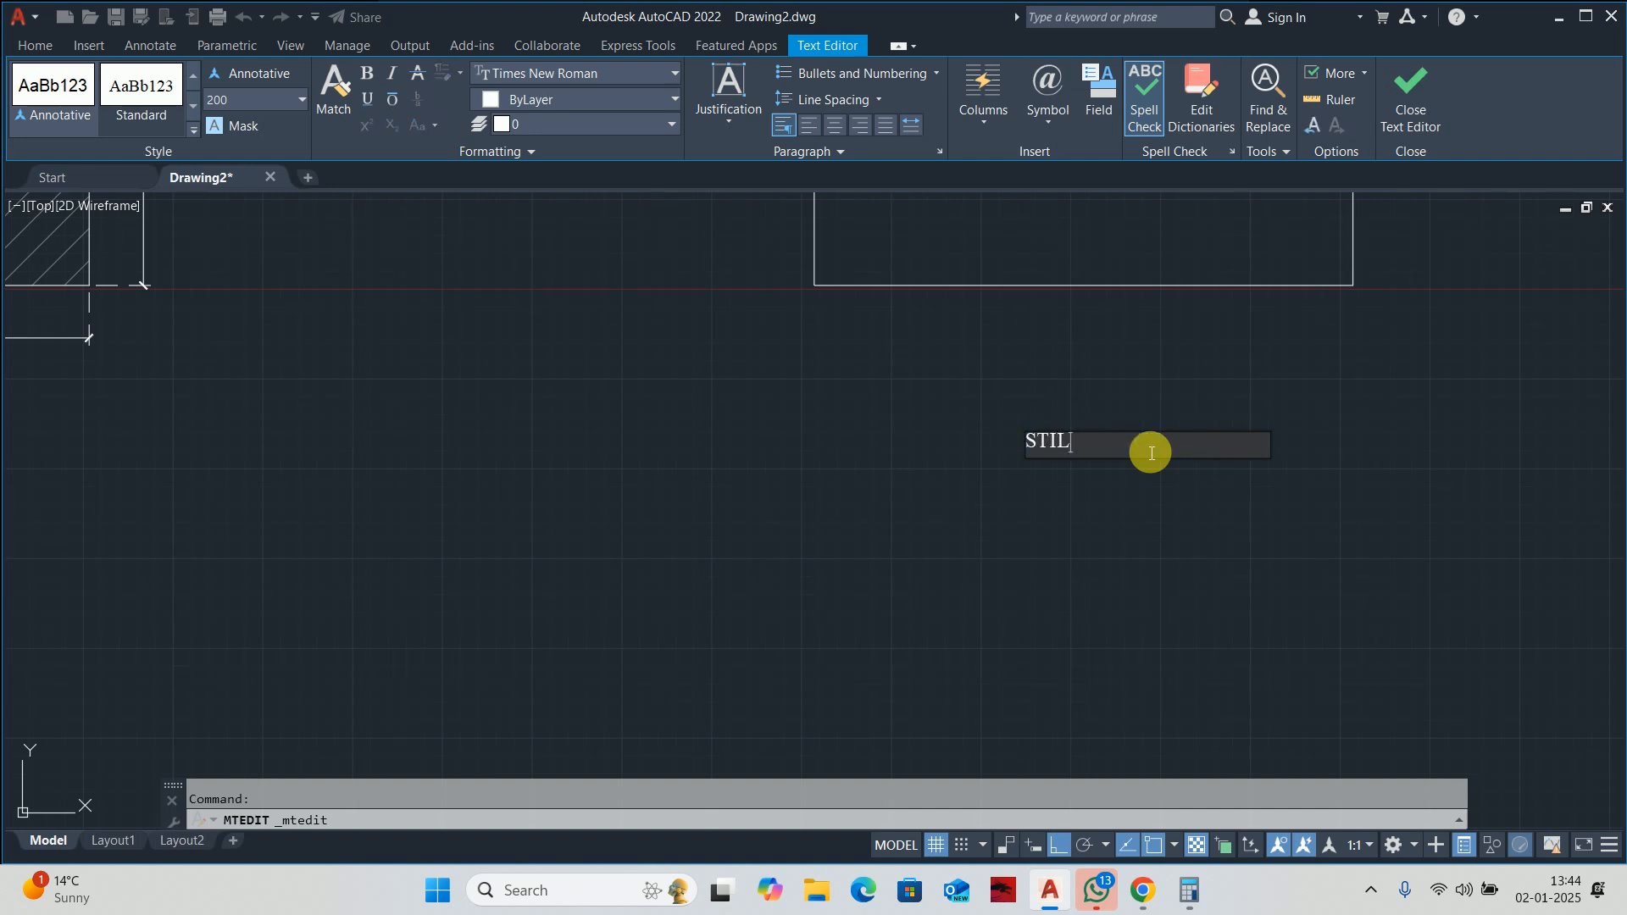
{"action": "type", "text": "T LAYOUT"}
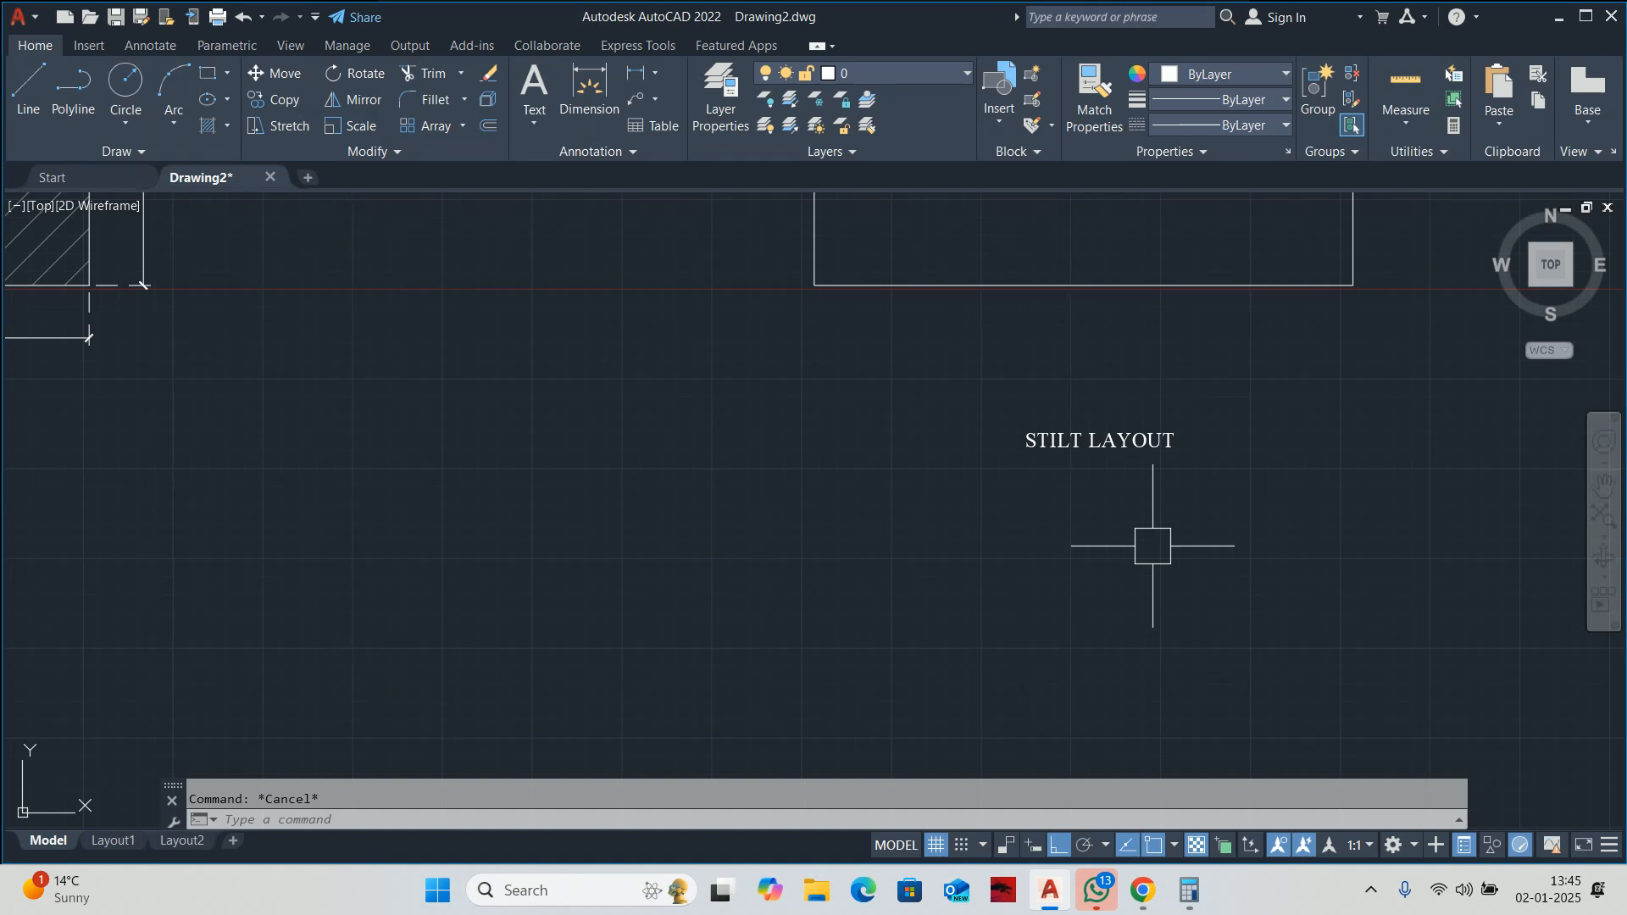
Copy the empty plot outline together with its STILT LAYOUT text horizontally to the right, leaving a clear gap between the outlines.
{"action": "scroll", "coordinate": [1153, 546], "scroll_direction": "down", "scroll_amount": 5}
{"action": "middle_click_drag", "start_coordinate": [924, 538], "coordinate": [881, 535]}
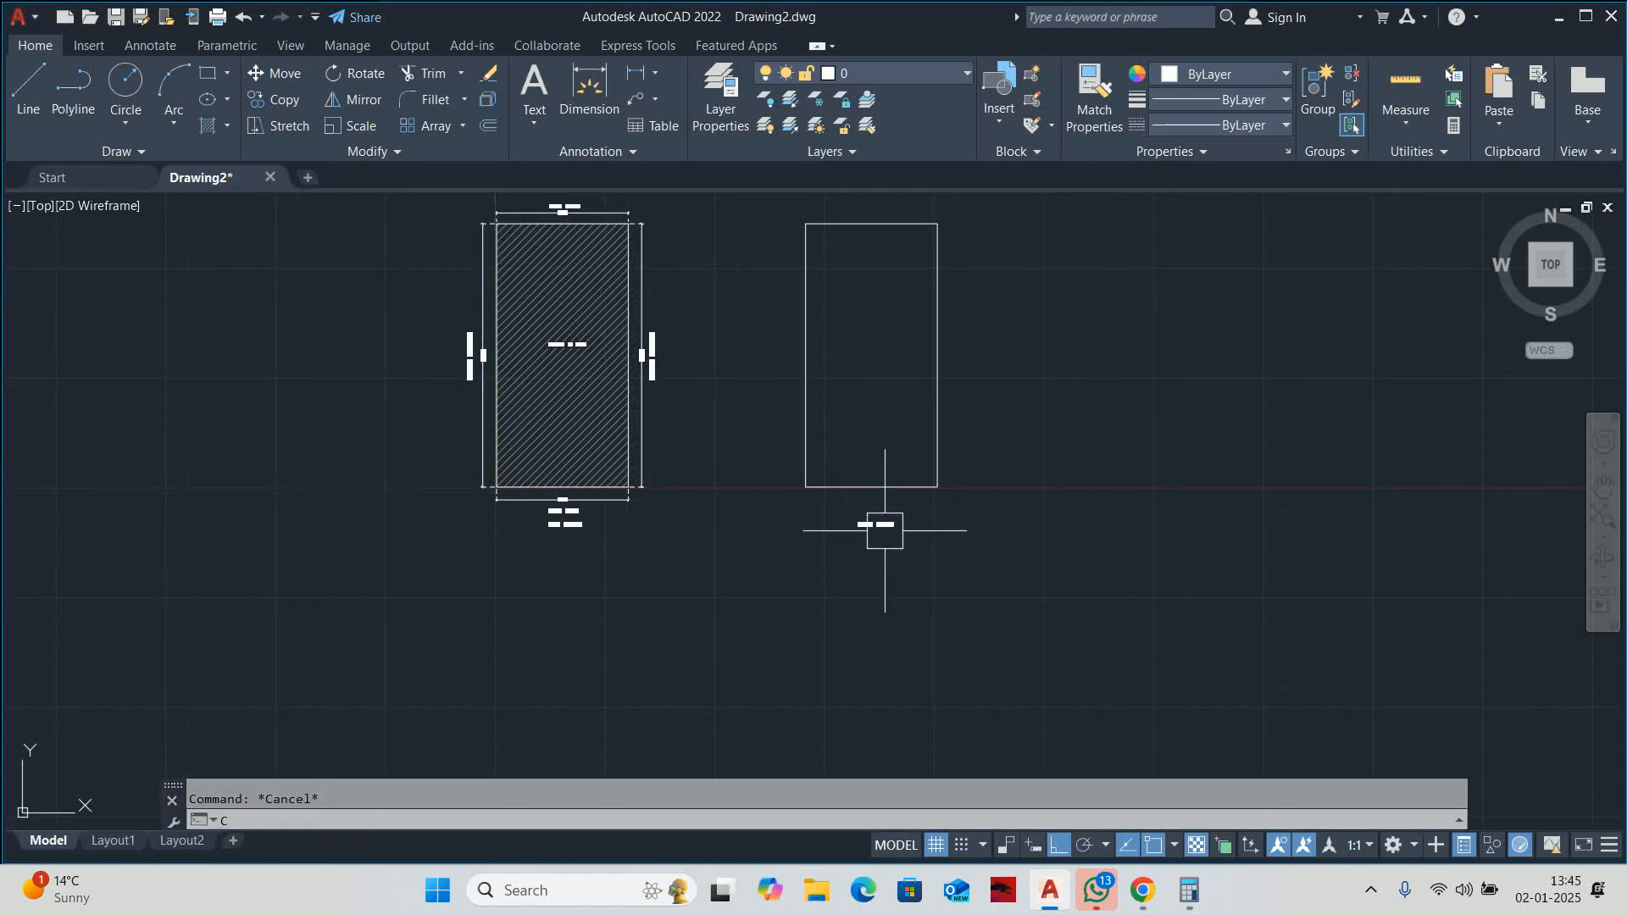
{"action": "type", "text": "co"}
{"action": "key", "text": "space"}
{"action": "scroll", "coordinate": [900, 517], "scroll_direction": "up", "scroll_amount": 2}
{"action": "left_click", "coordinate": [944, 553]}
{"action": "left_click", "coordinate": [774, 453]}
{"action": "key", "text": "space"}
{"action": "left_click", "coordinate": [813, 393]}
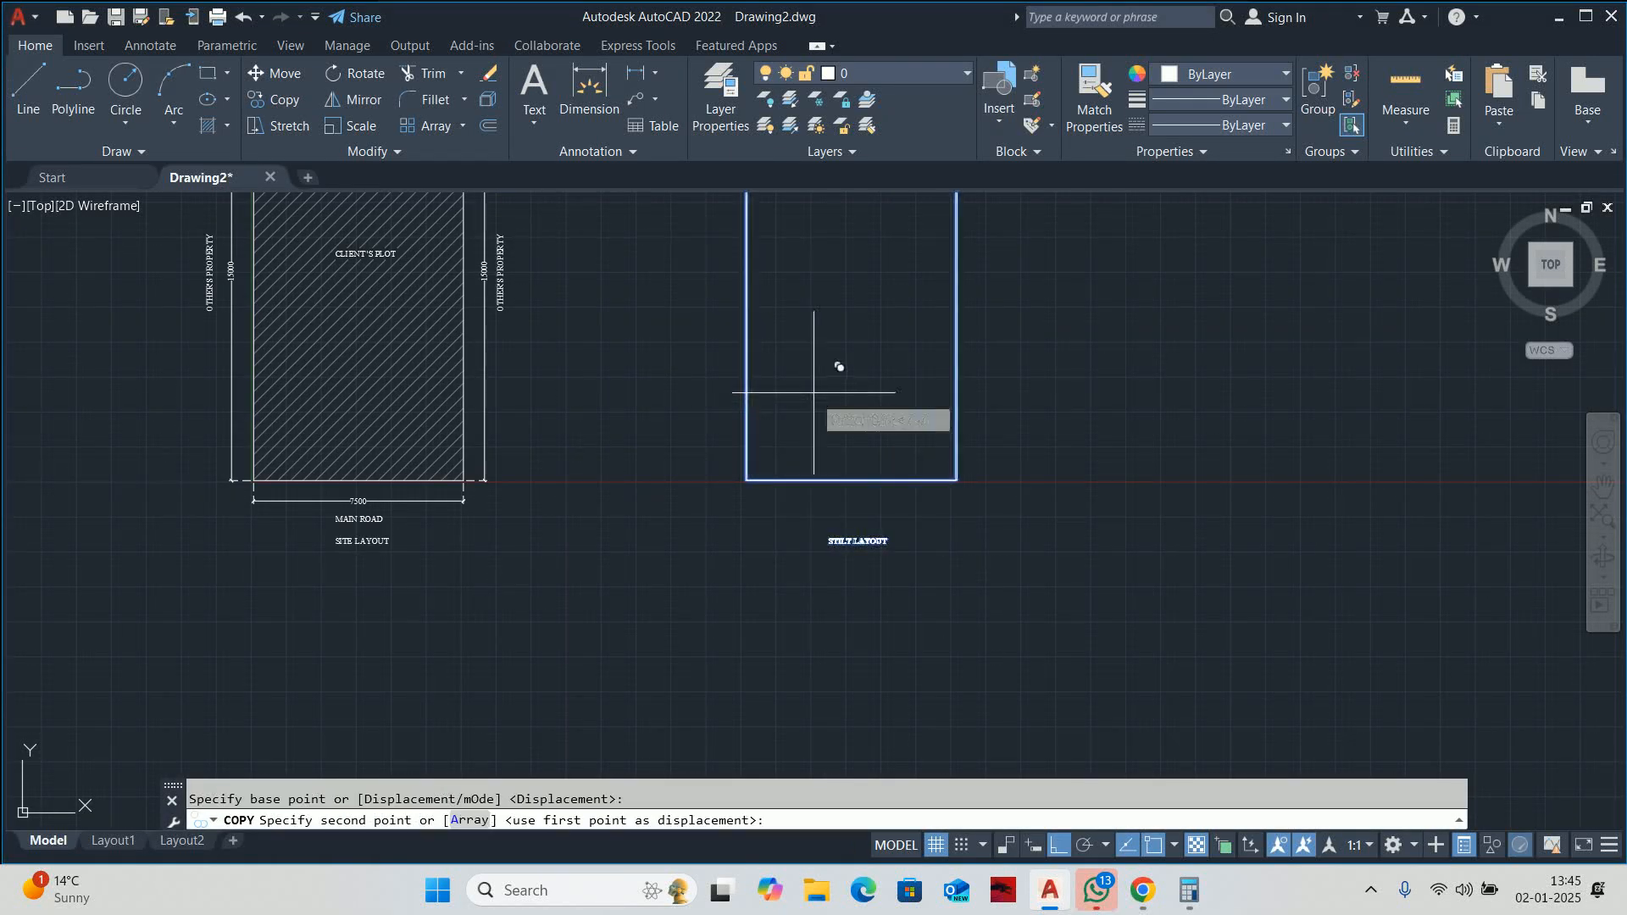
{"action": "mouse_move", "coordinate": [1067, 400]}
{"action": "middle_mouse_down"}
{"action": "mouse_move", "coordinate": [563, 400]}
{"action": "mouse_move", "coordinate": [500, 415]}
{"action": "middle_mouse_up"}
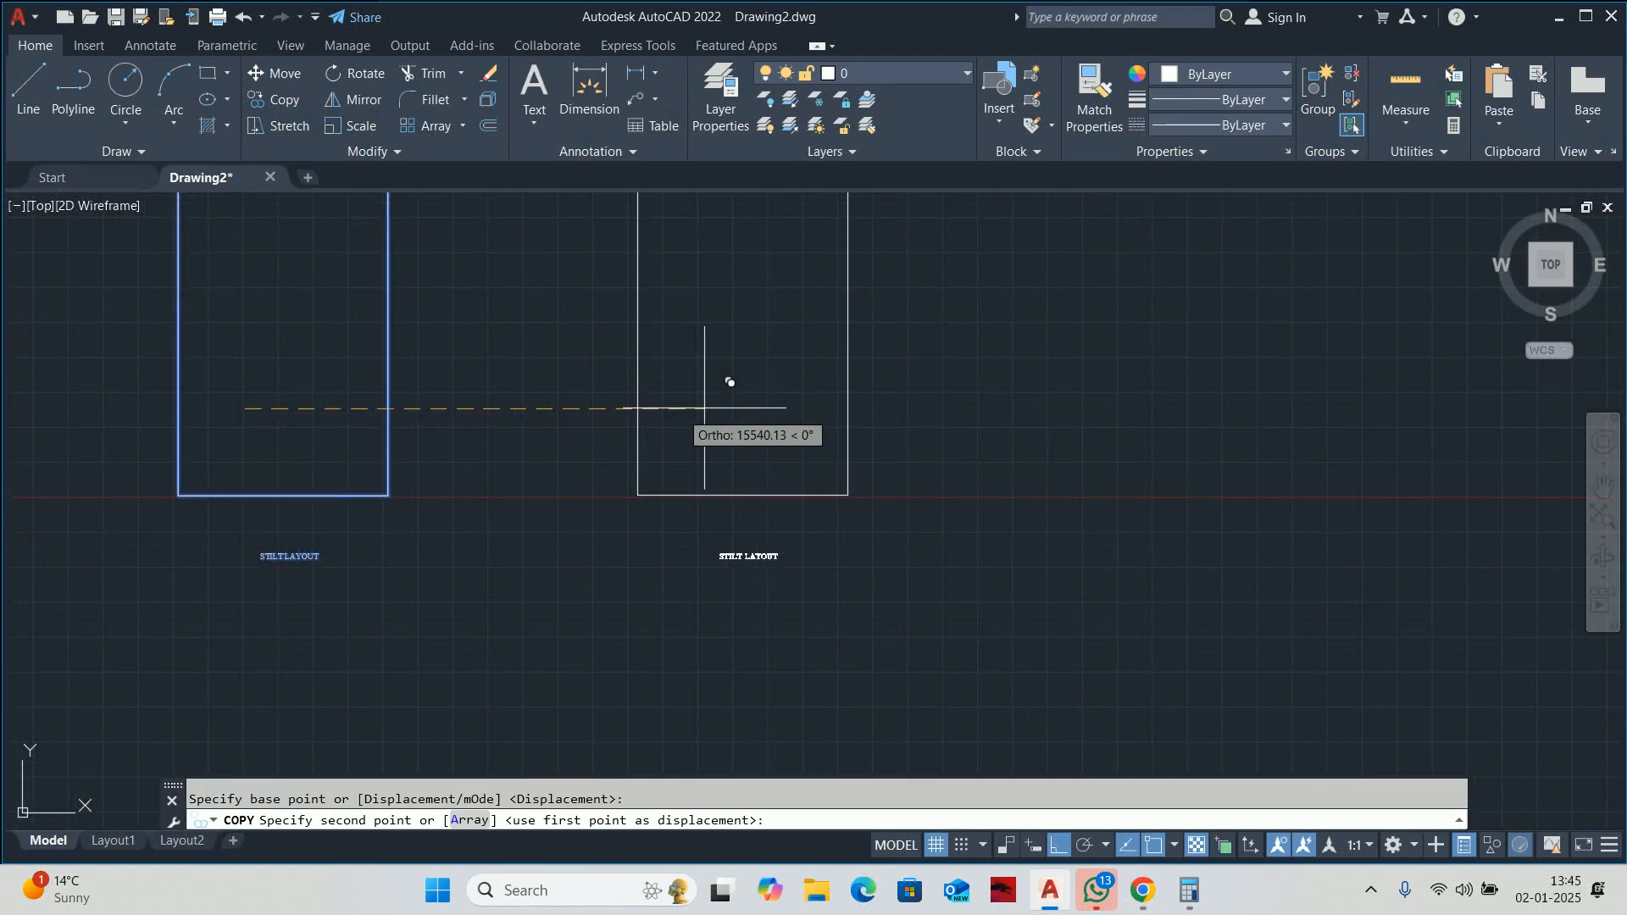
{"action": "left_click", "coordinate": [704, 407]}
{"action": "key", "text": "Escape"}
{"action": "scroll", "coordinate": [737, 372], "scroll_direction": "down", "scroll_amount": 3}
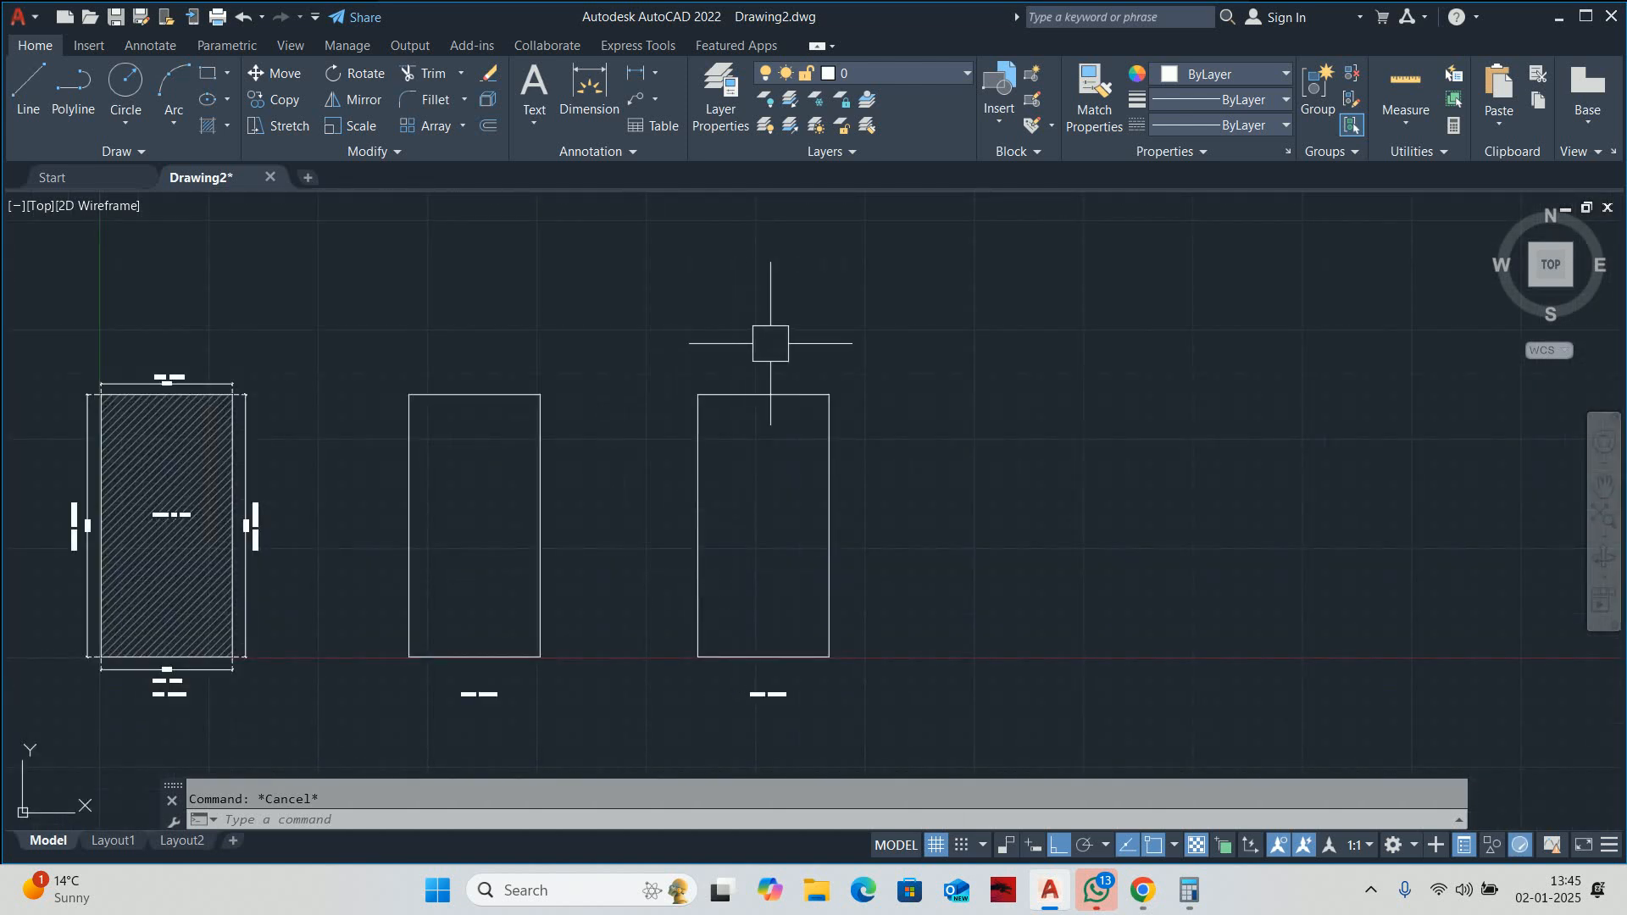
Change the title below the rightmost plot outline to FIRST FLOOR LAYOUT.
{"action": "scroll", "coordinate": [727, 552], "scroll_direction": "up", "scroll_amount": 6}
{"action": "left_click", "coordinate": [752, 593]}
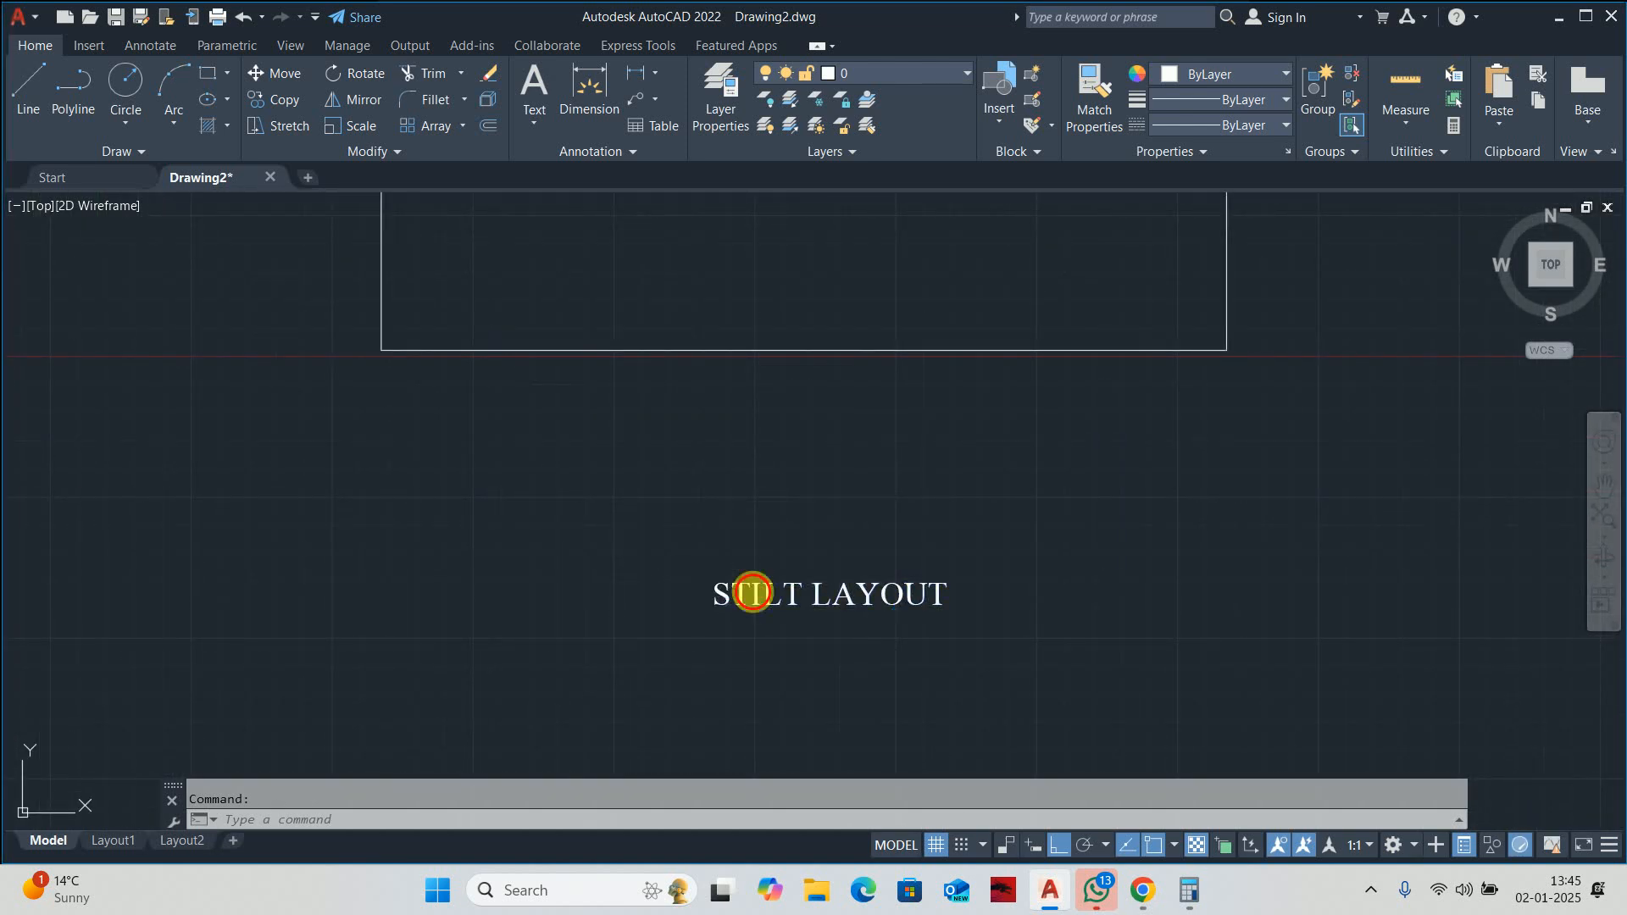
{"action": "double_click", "coordinate": [752, 592]}
{"action": "type", "text": "FI"}
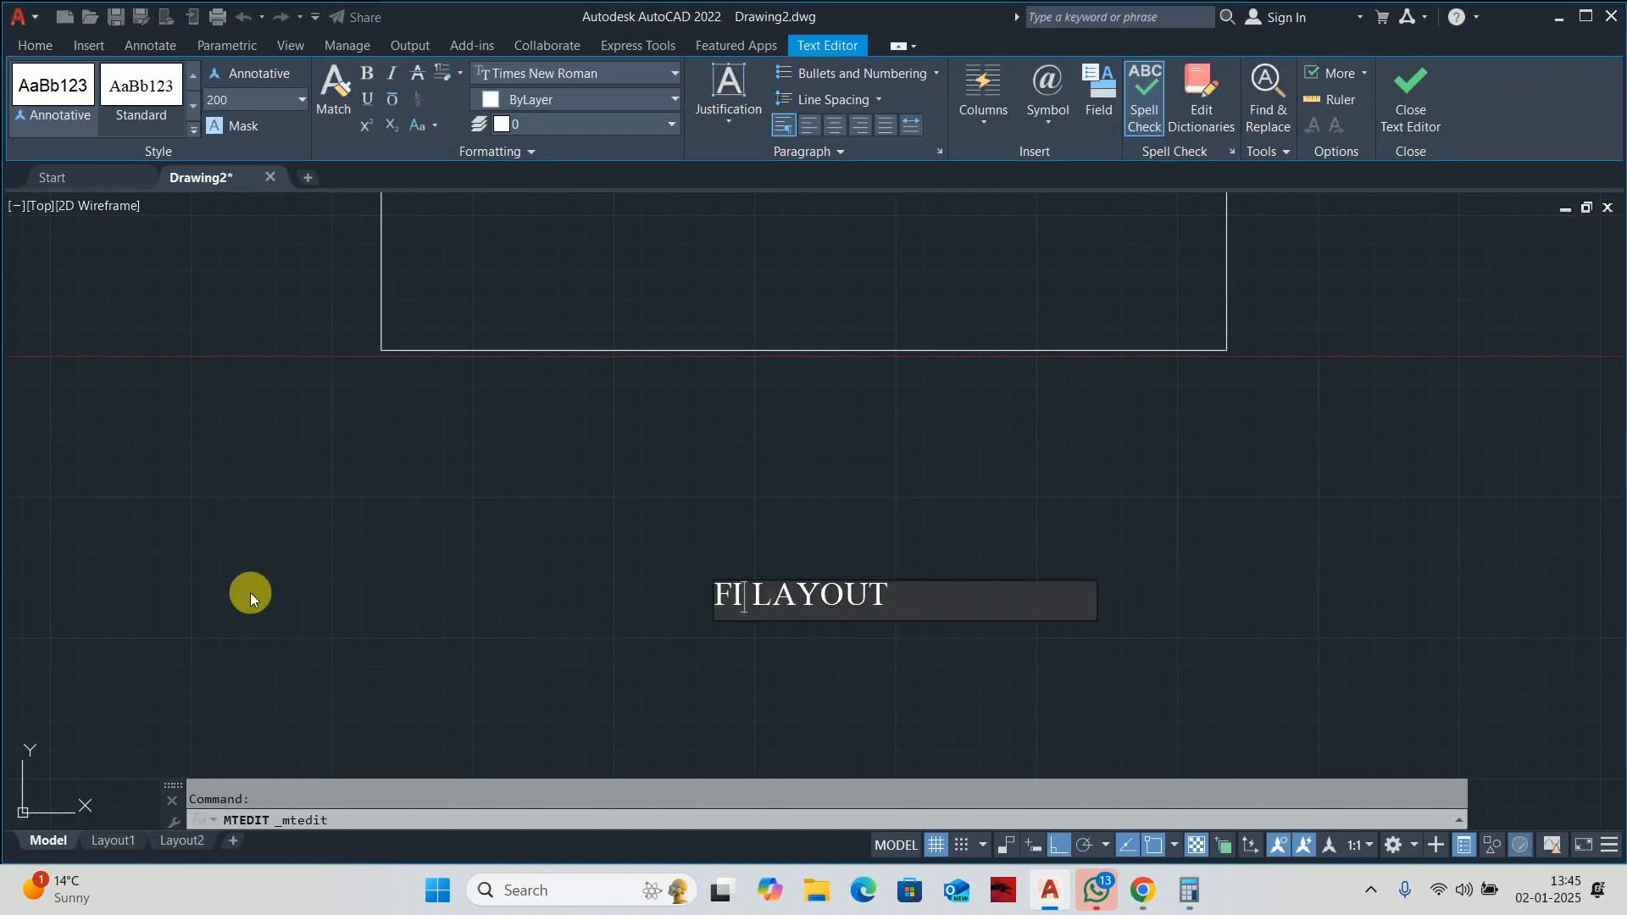
{"action": "type", "text": "RST FLOOR"}
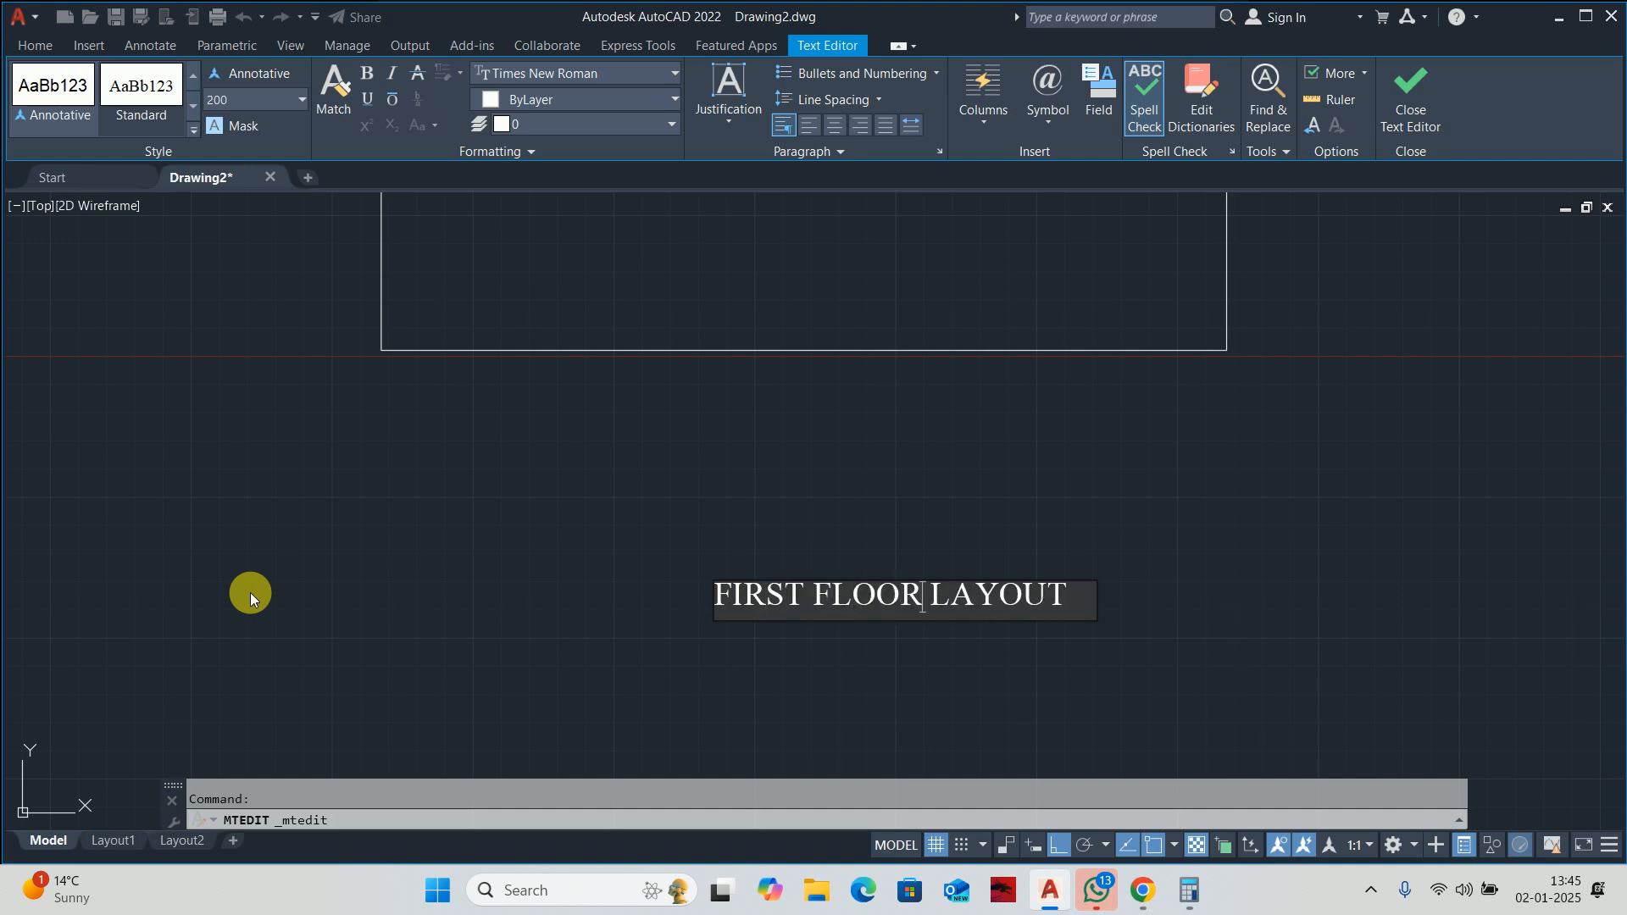
{"action": "left_click", "coordinate": [350, 507]}
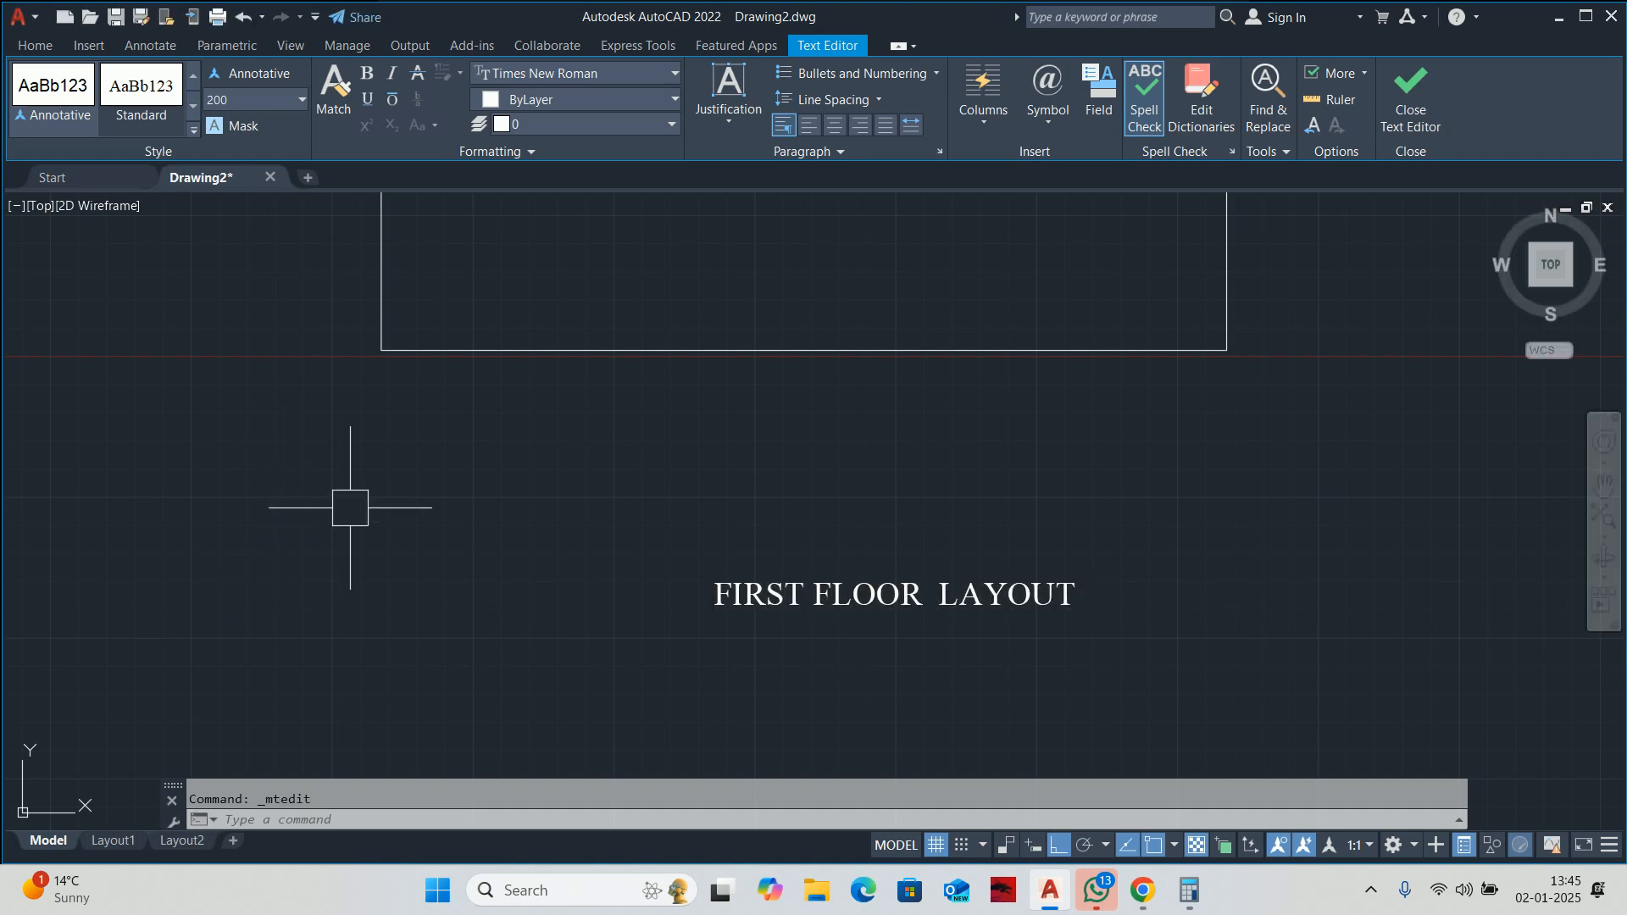
Move the FIRST FLOOR LAYOUT text slightly to the left, nearer the centre of the outline above it.
{"action": "type", "text": "m"}
{"action": "key", "text": "Return"}
{"action": "left_click", "coordinate": [791, 584]}
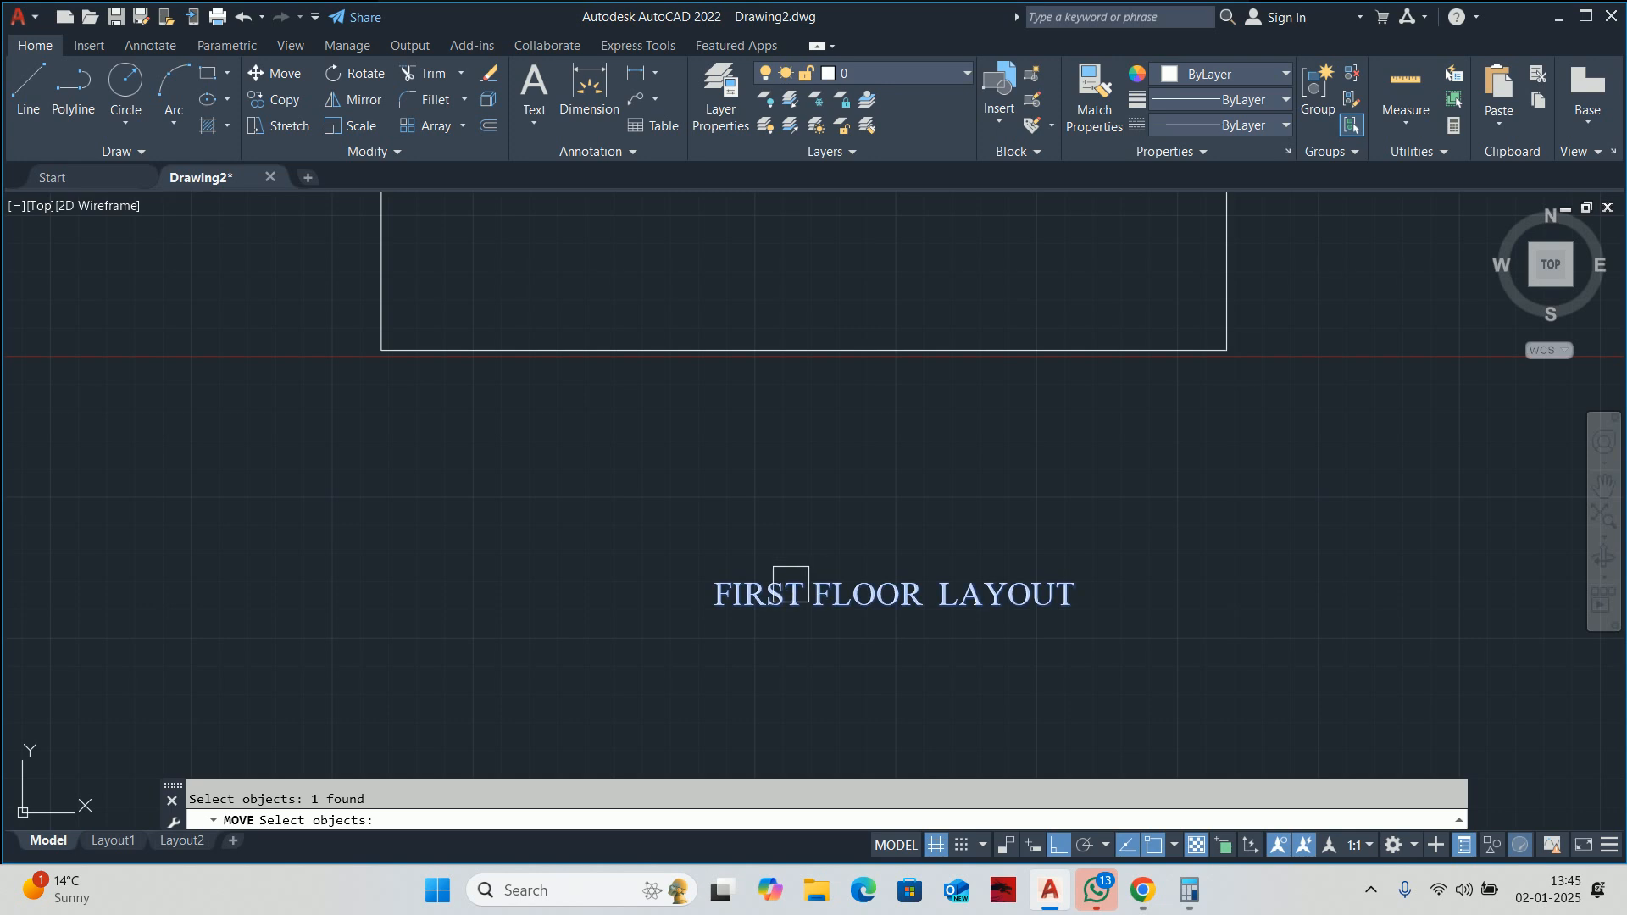
{"action": "key", "text": "Return"}
{"action": "left_click", "coordinate": [741, 674]}
{"action": "left_click", "coordinate": [683, 679]}
{"action": "key", "text": "Escape"}
{"action": "scroll", "coordinate": [773, 526], "scroll_direction": "down", "scroll_amount": 4}
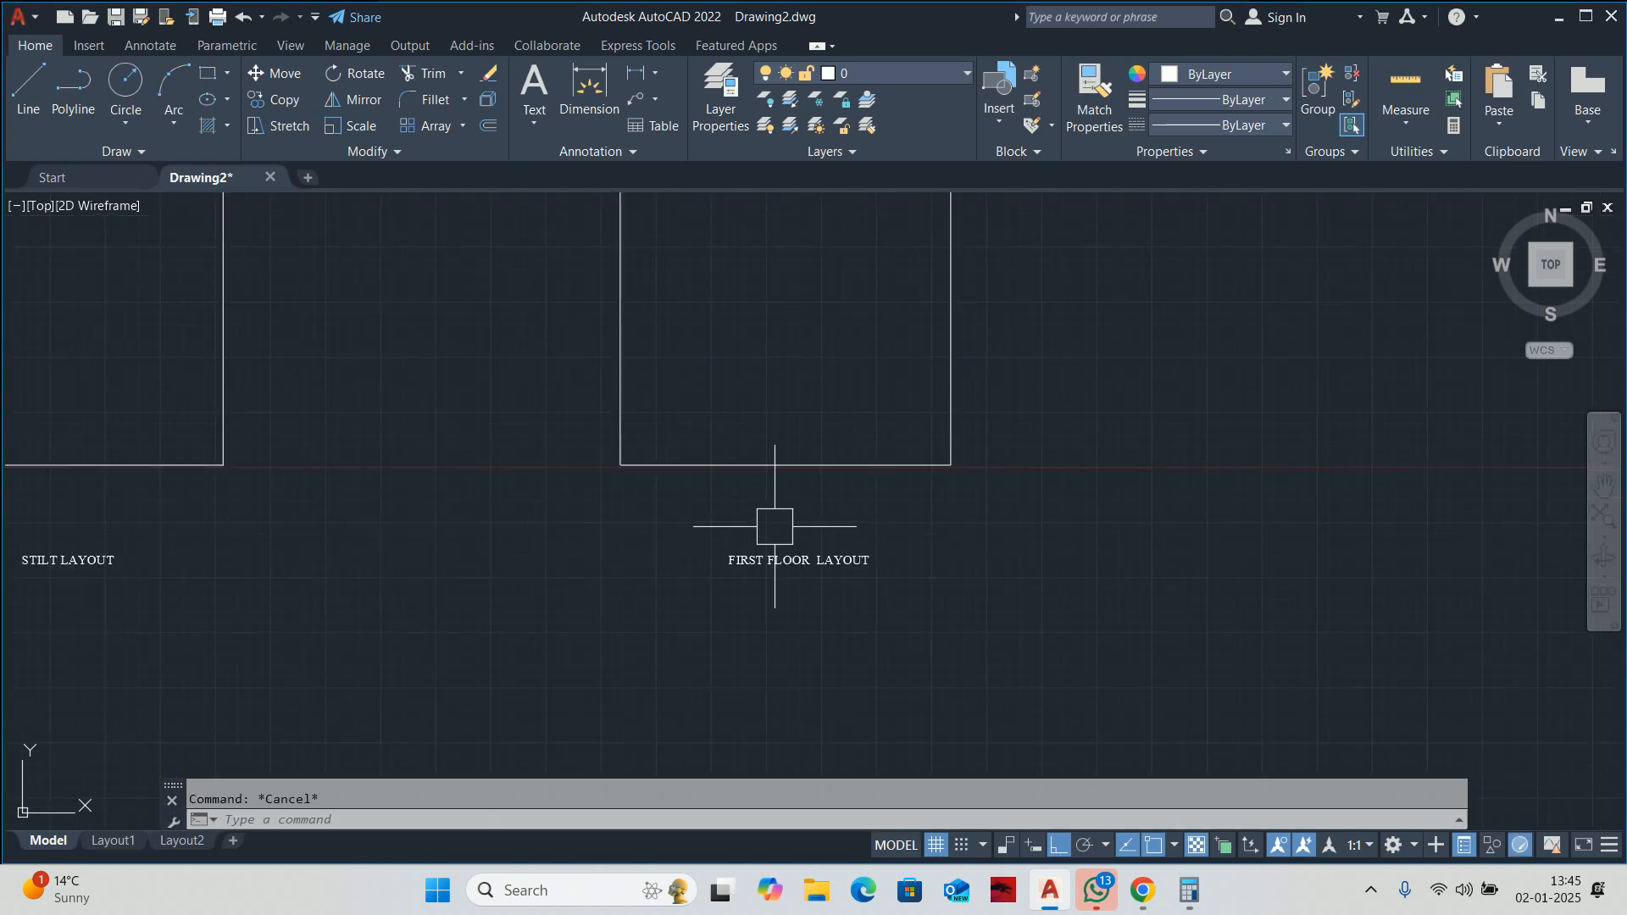
{"action": "middle_click_drag", "start_coordinate": [774, 526], "coordinate": [744, 581]}
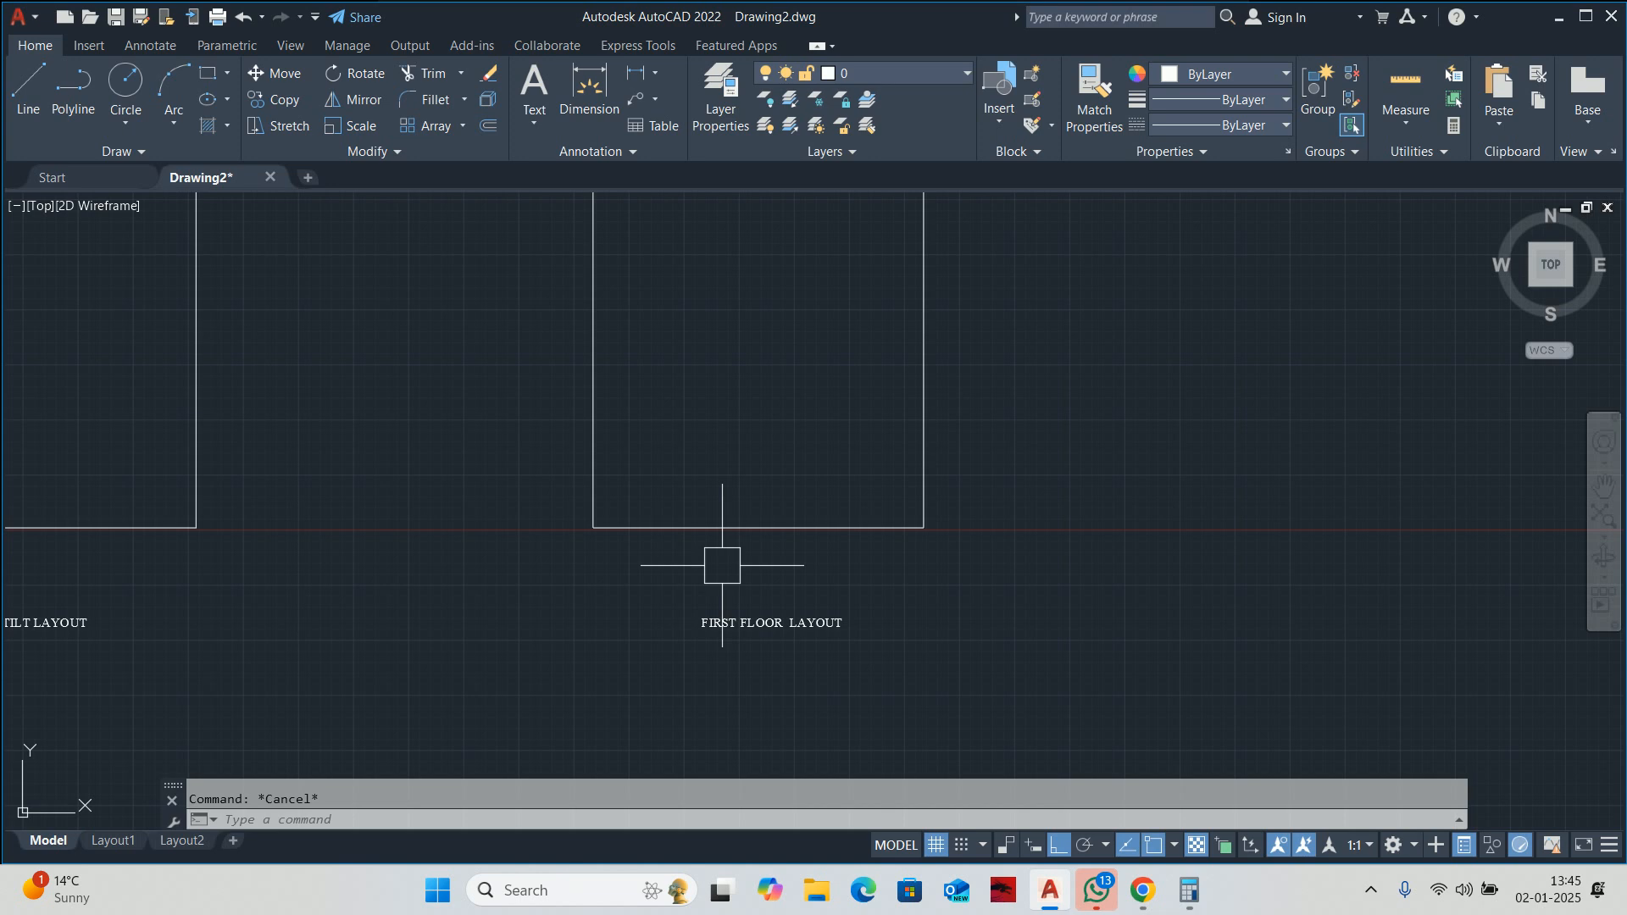
{"action": "scroll", "coordinate": [716, 545], "scroll_direction": "down", "scroll_amount": 4}
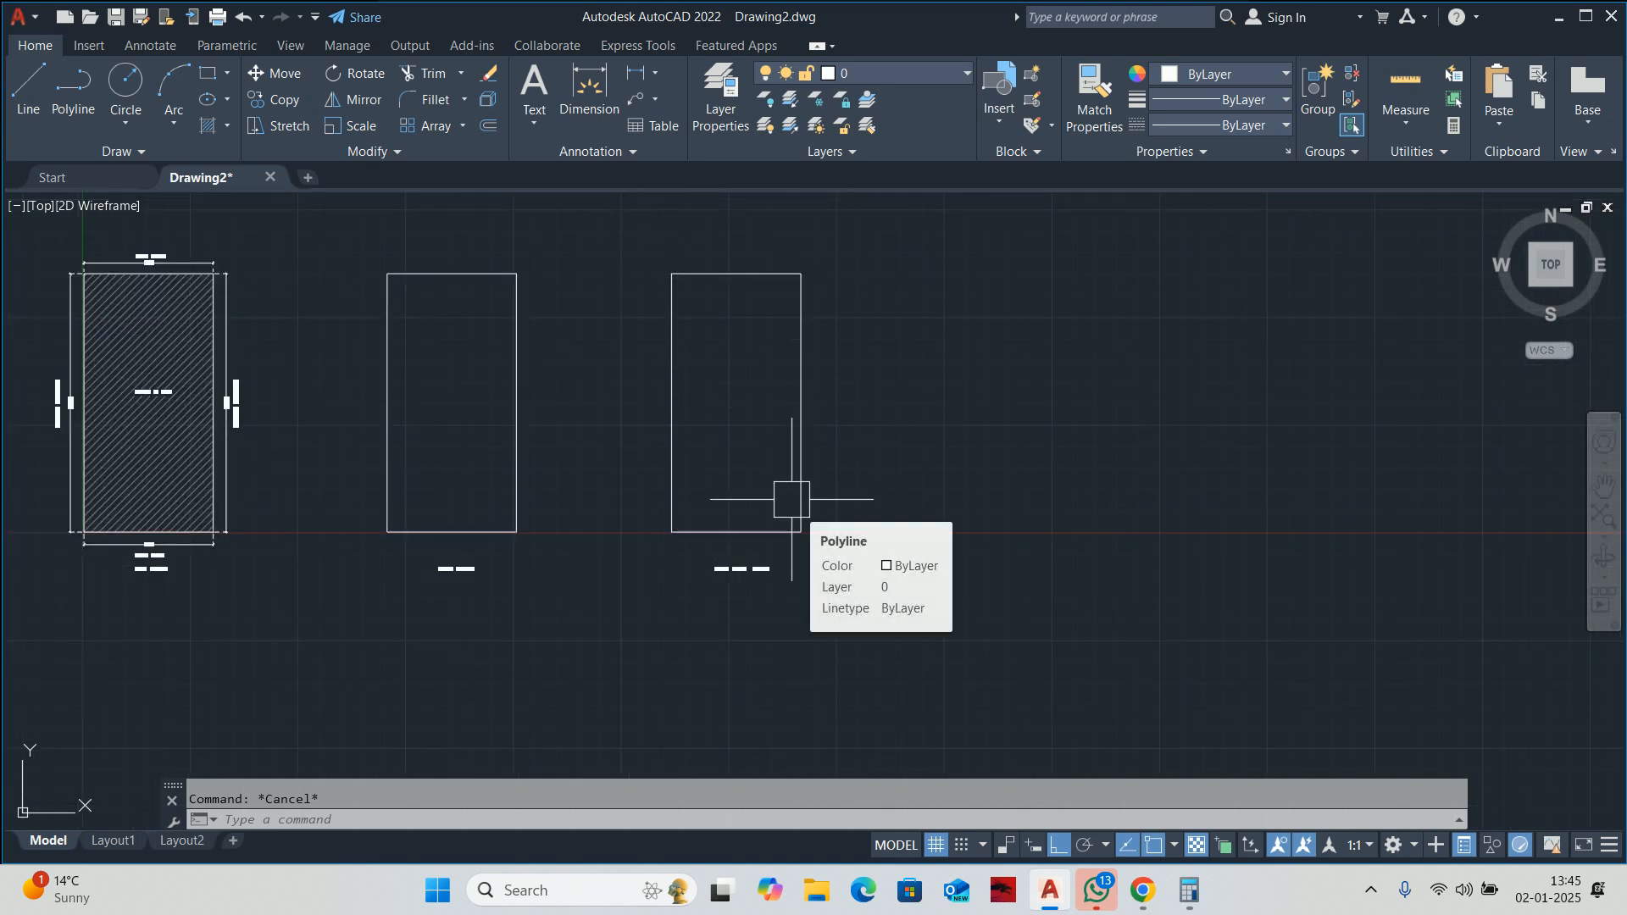
Offset the rightmost plot outline, above the FIRST FLOOR LAYOUT title, inward by 230.
{"action": "type", "text": "o"}
{"action": "key", "text": "Return"}
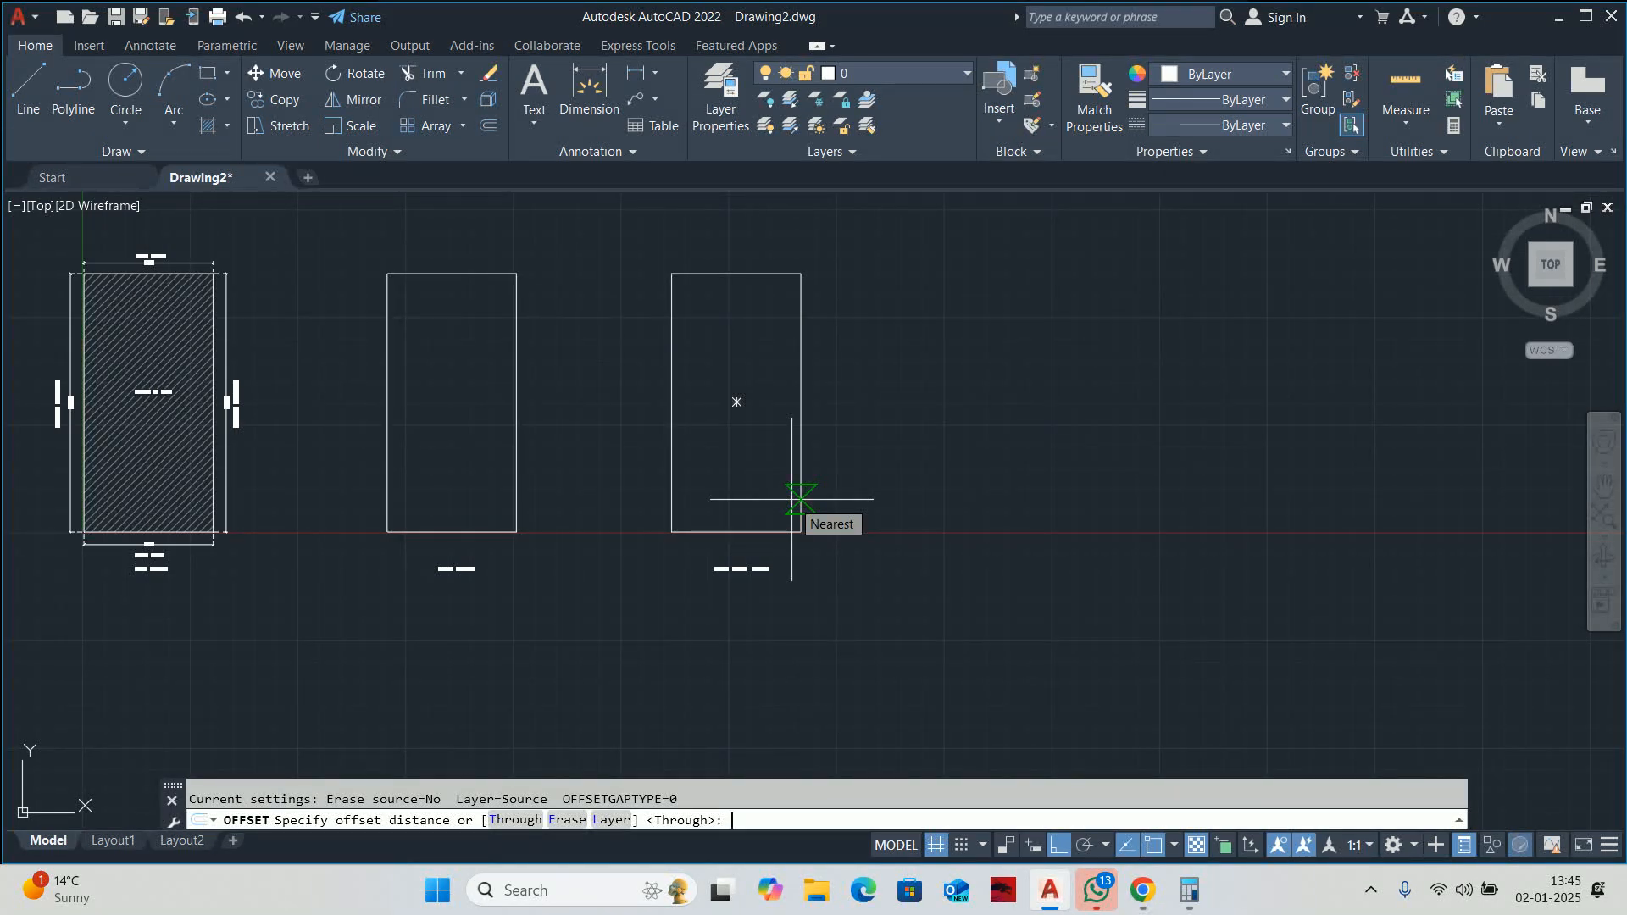
{"action": "type", "text": "230"}
{"action": "key", "text": "Return"}
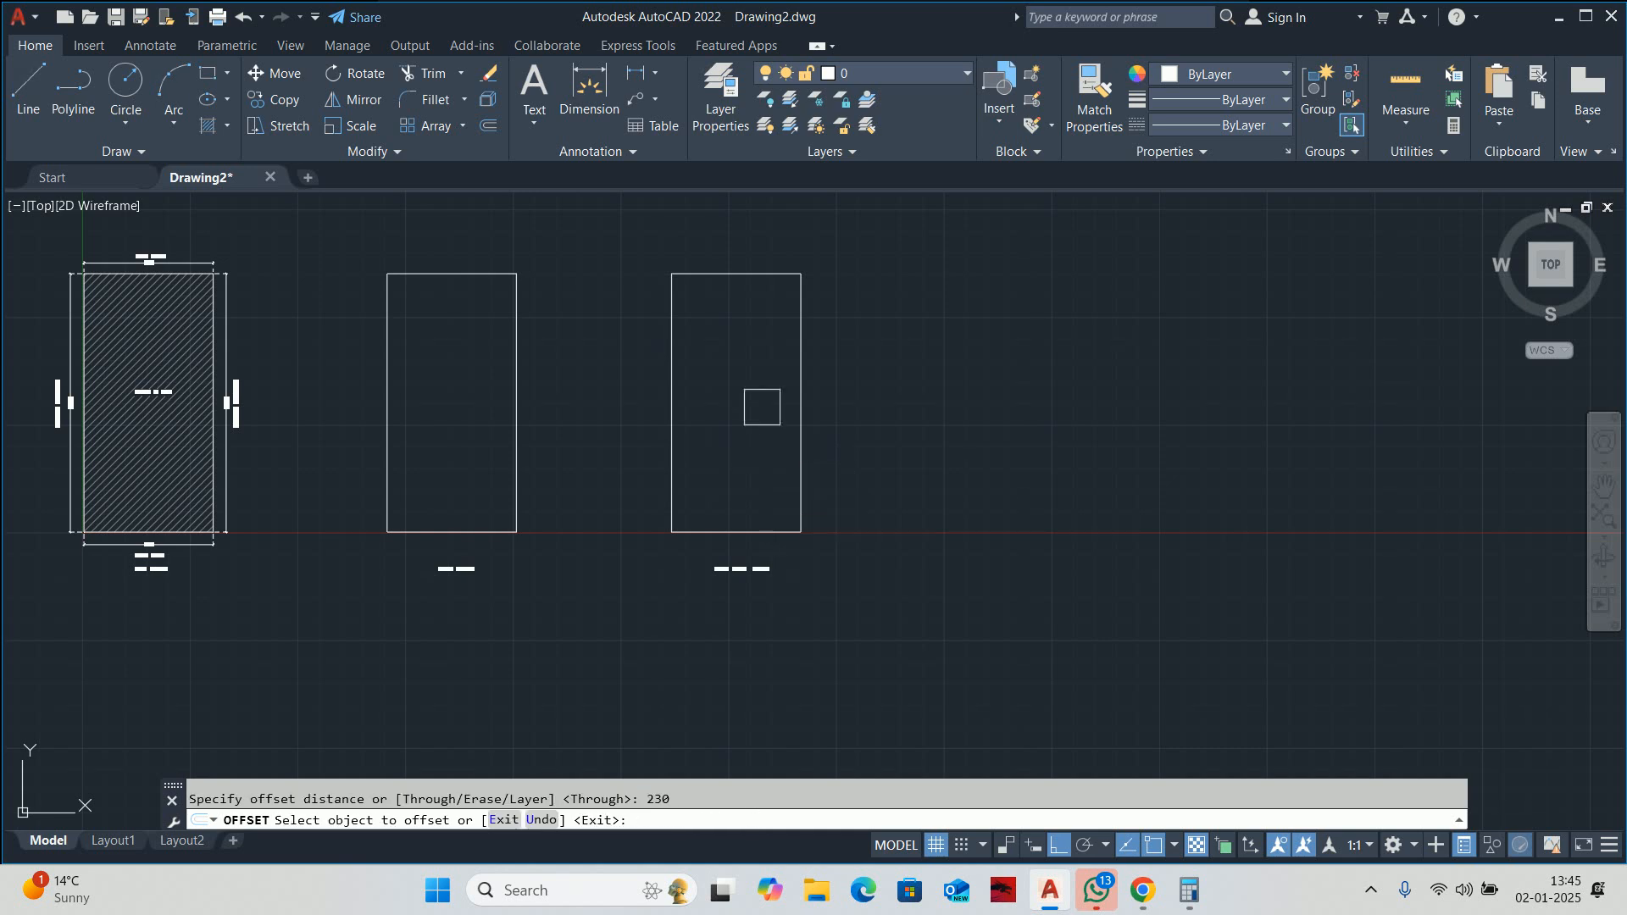
{"action": "left_click", "coordinate": [800, 390]}
{"action": "left_click", "coordinate": [755, 364]}
{"action": "key", "text": "Escape"}
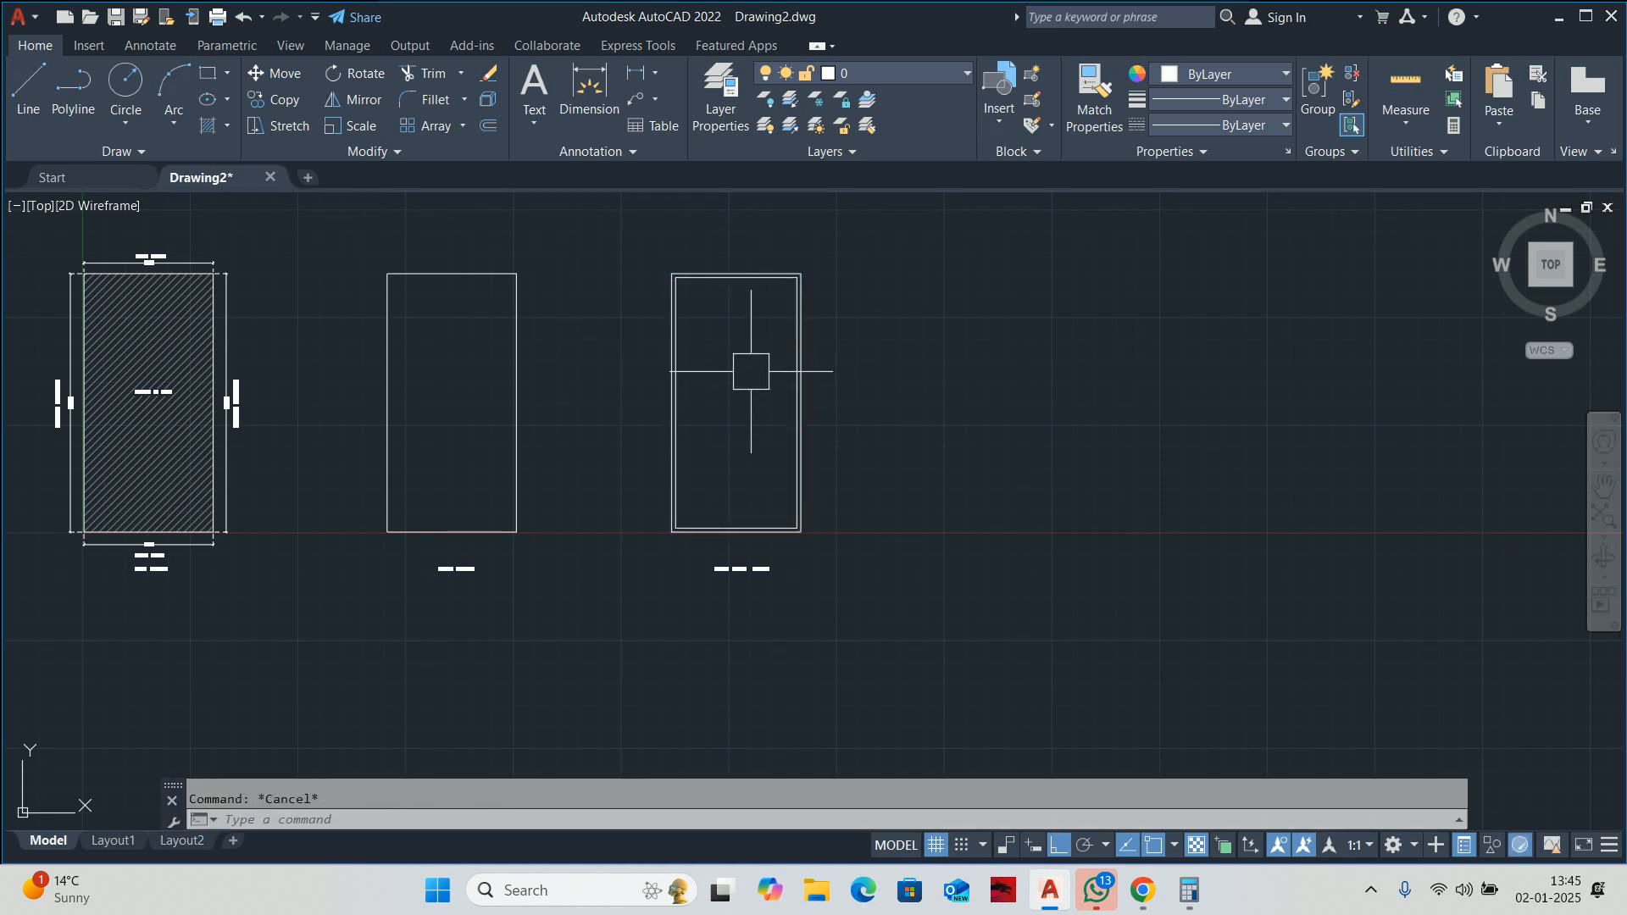
{"action": "scroll", "coordinate": [744, 391], "scroll_direction": "up", "scroll_amount": 2}
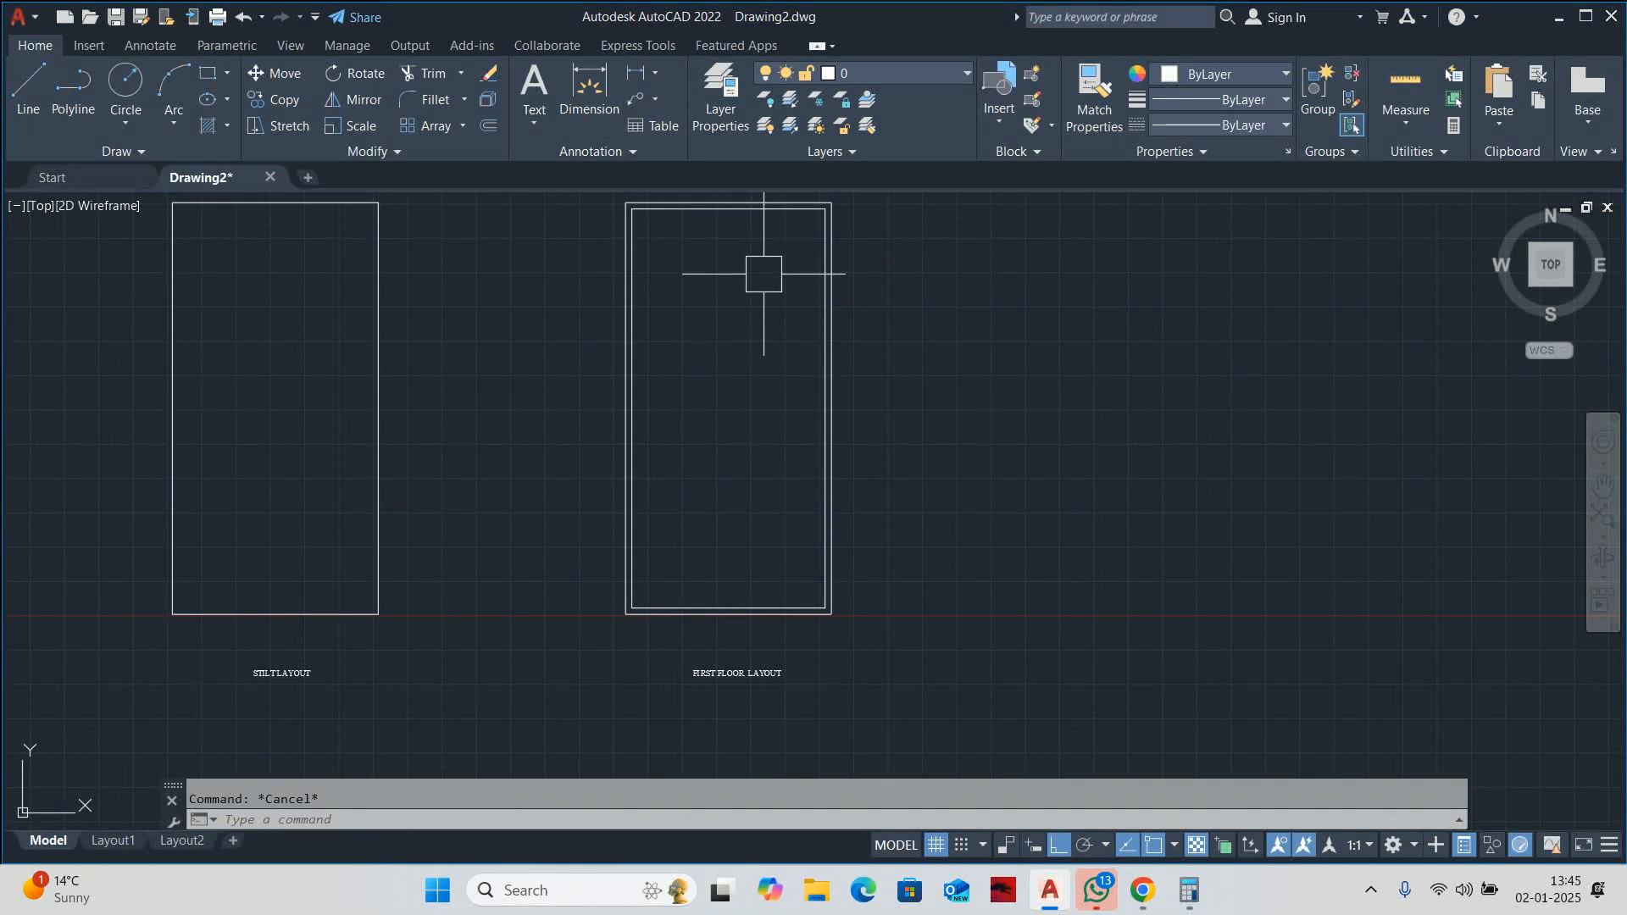
{"action": "scroll", "coordinate": [739, 463], "scroll_direction": "up", "scroll_amount": 2}
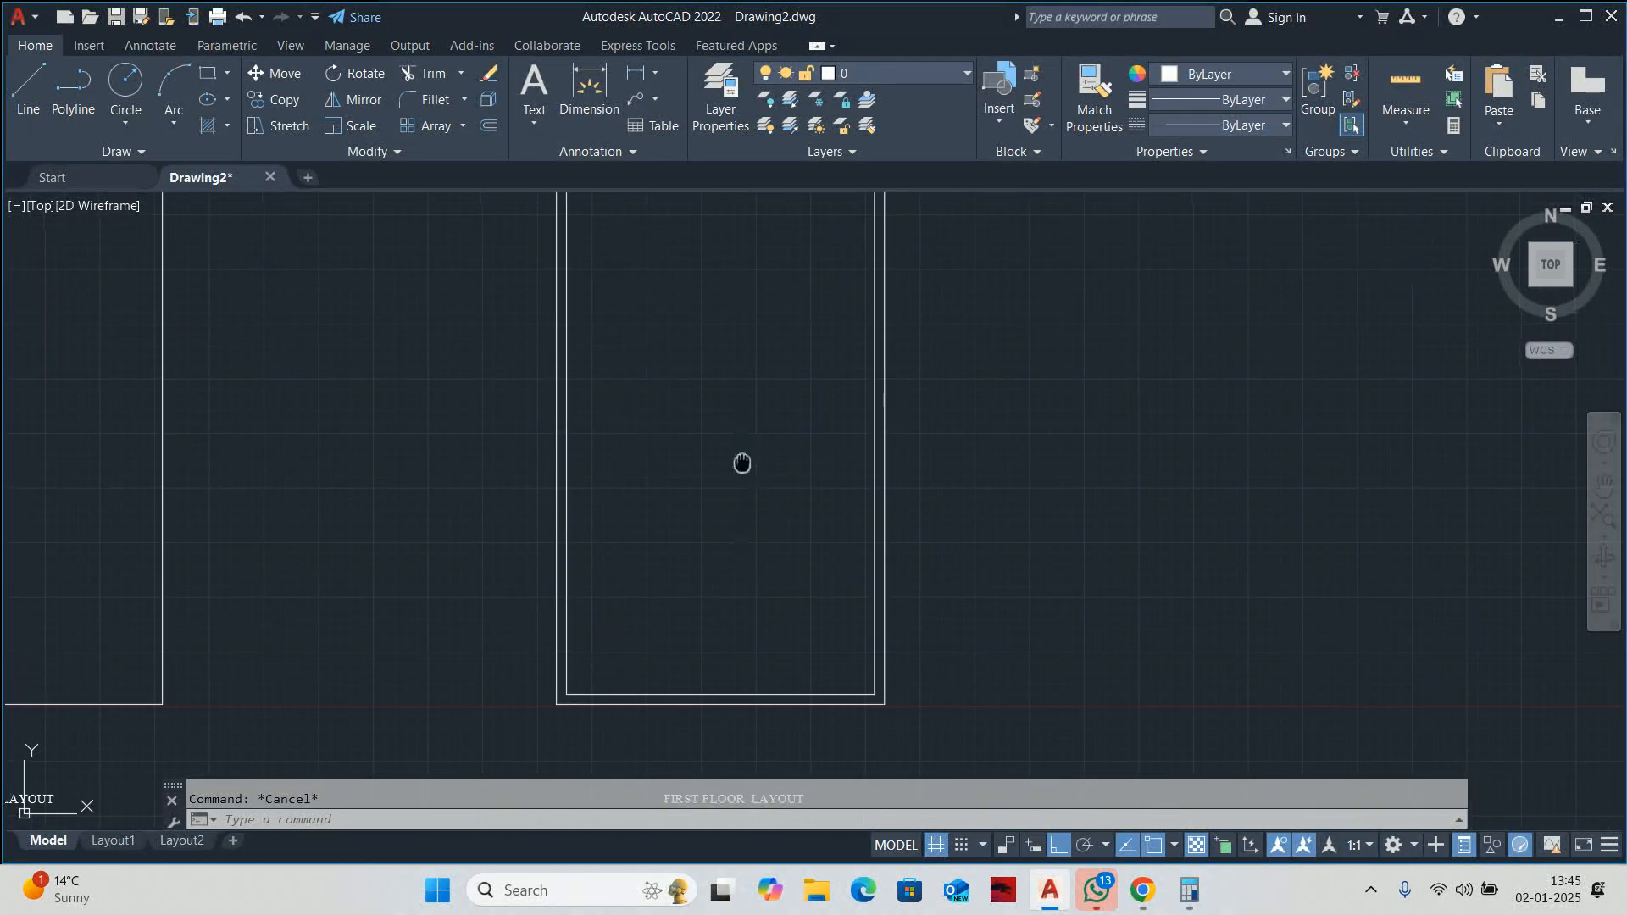
{"action": "scroll", "coordinate": [754, 432], "scroll_direction": "down", "scroll_amount": 3}
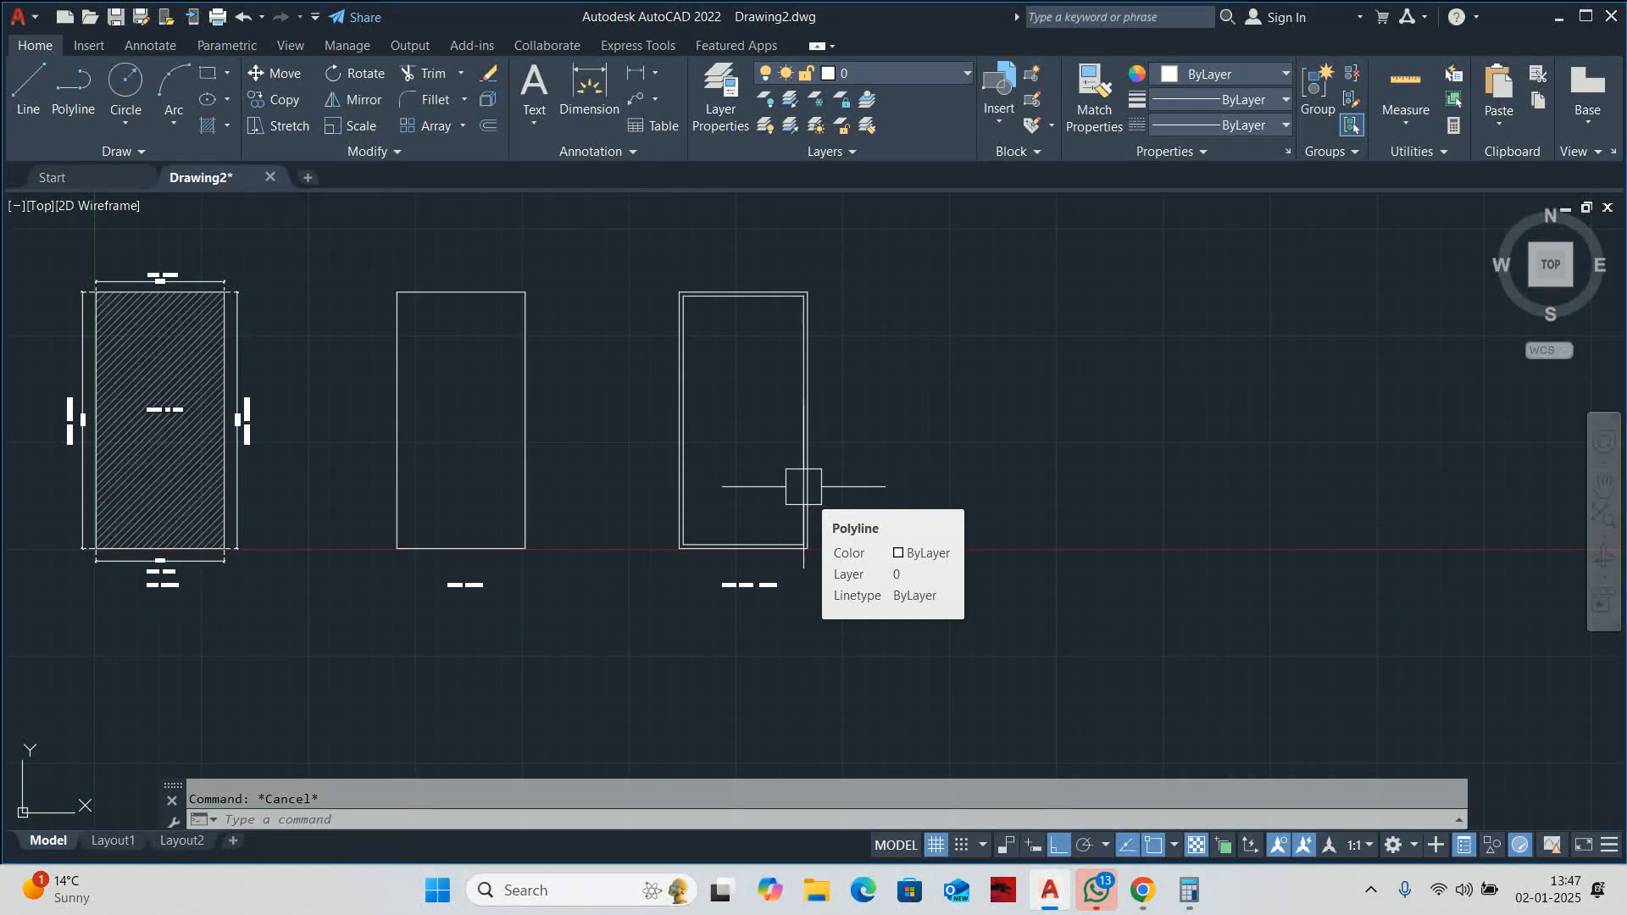
Open Paint and increase the pencil stroke thickness.
{"action": "key", "text": "super"}
{"action": "type", "text": "paint"}
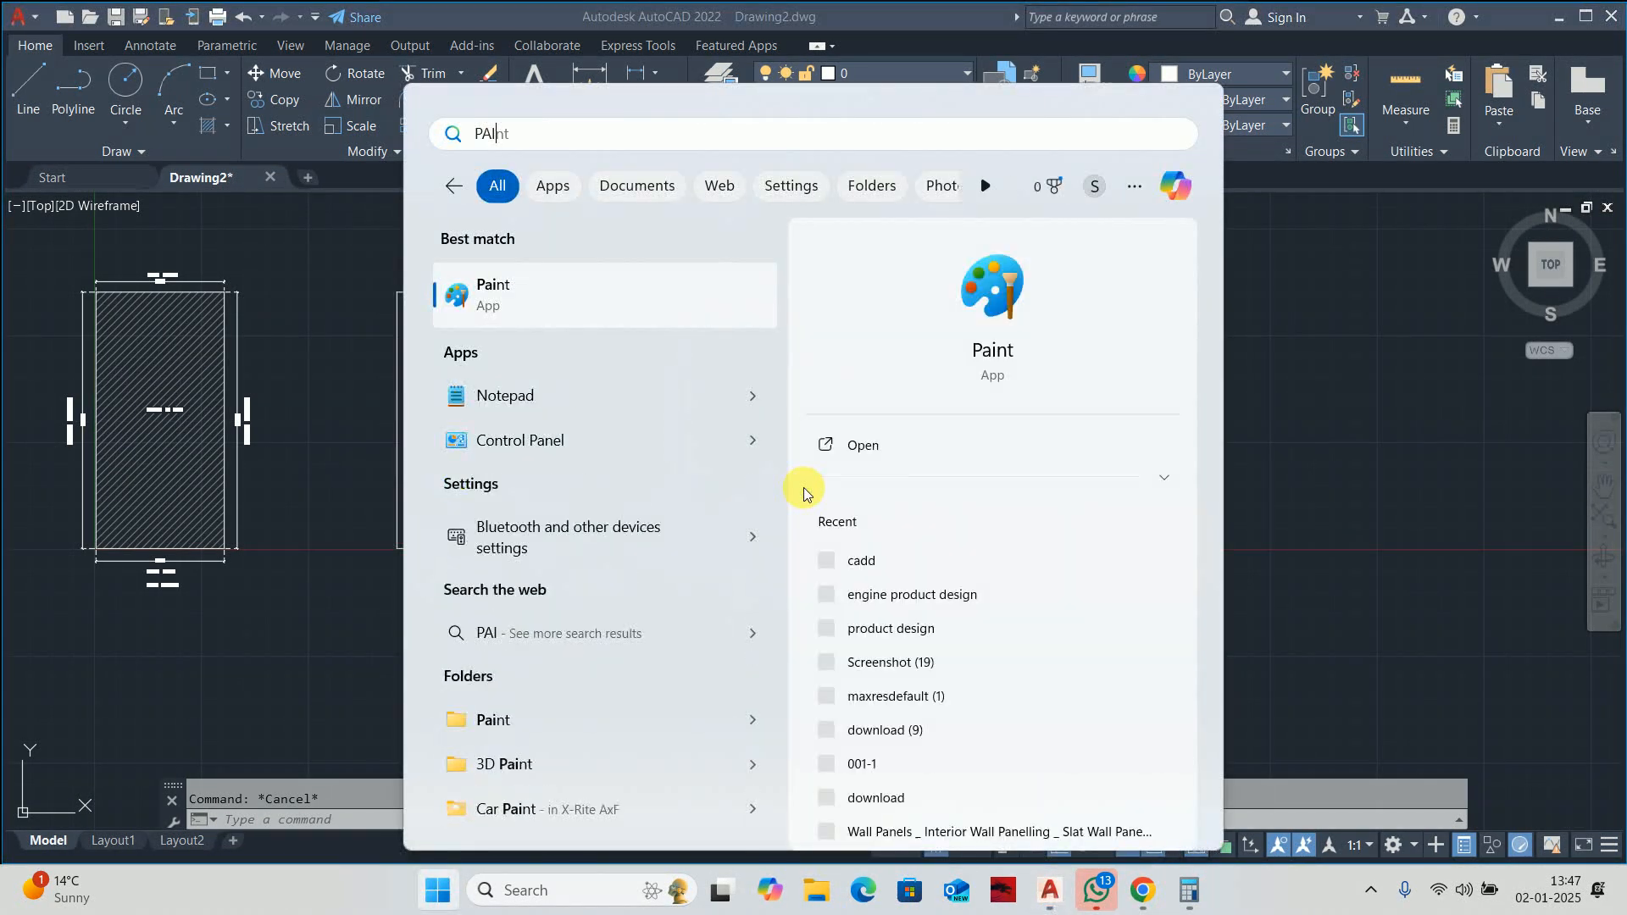
{"action": "key", "text": "Return"}
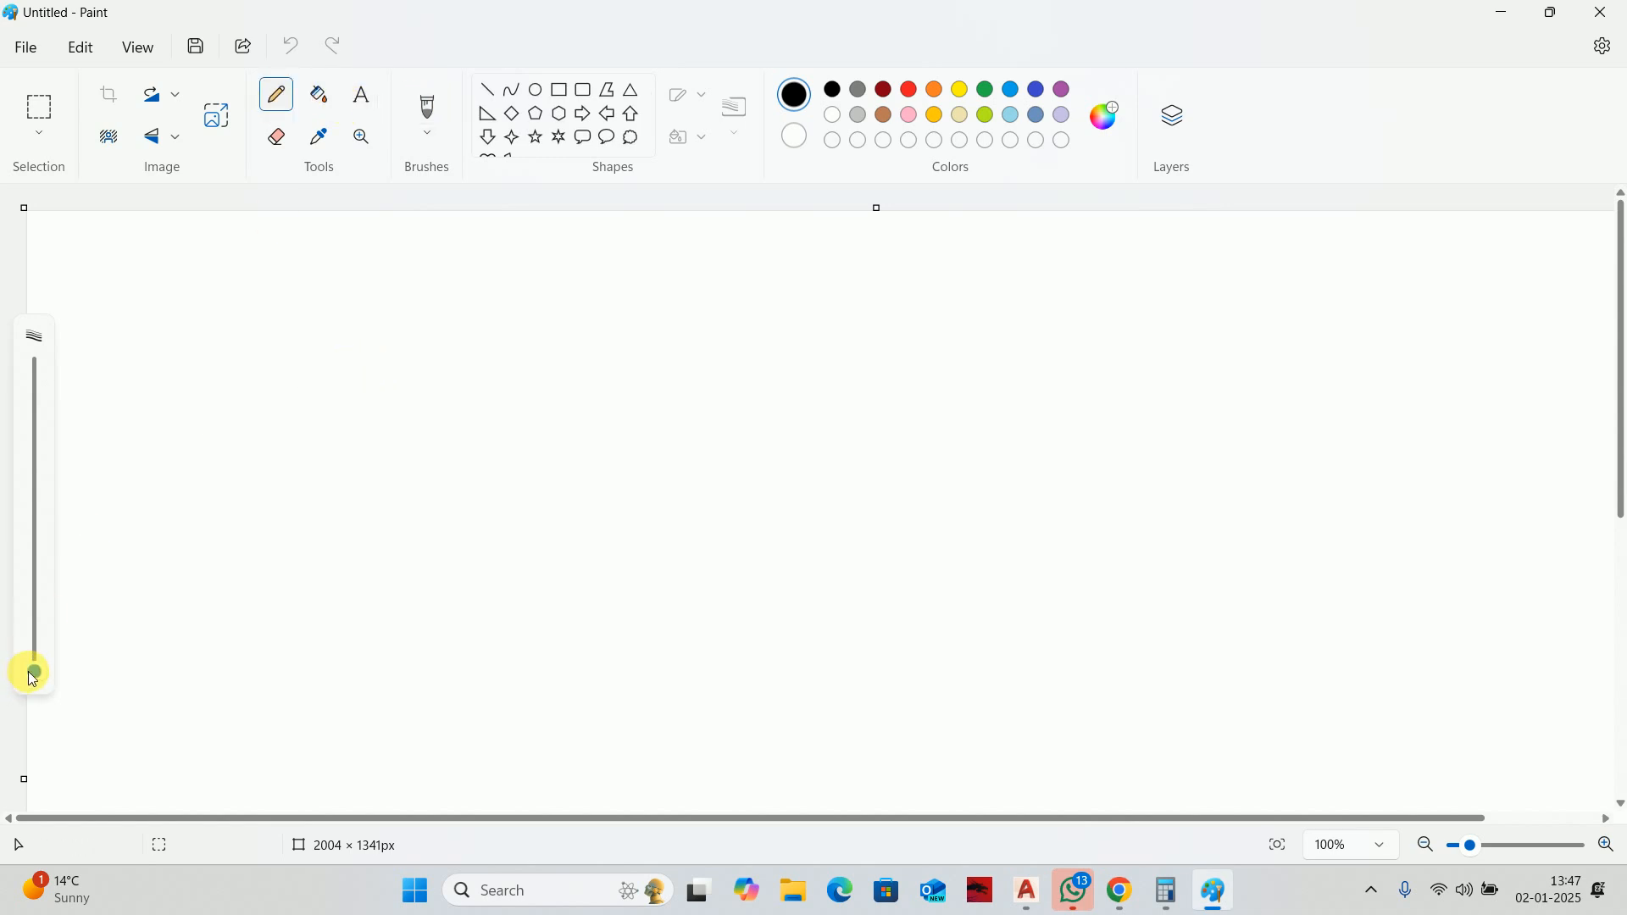
{"action": "left_click_drag", "start_coordinate": [32, 674], "coordinate": [35, 634]}
Sketch two horizontal black lines, one above the other, with a vertical arrow spanning the gap near their right ends.
{"action": "left_click_drag", "start_coordinate": [463, 380], "coordinate": [701, 379]}
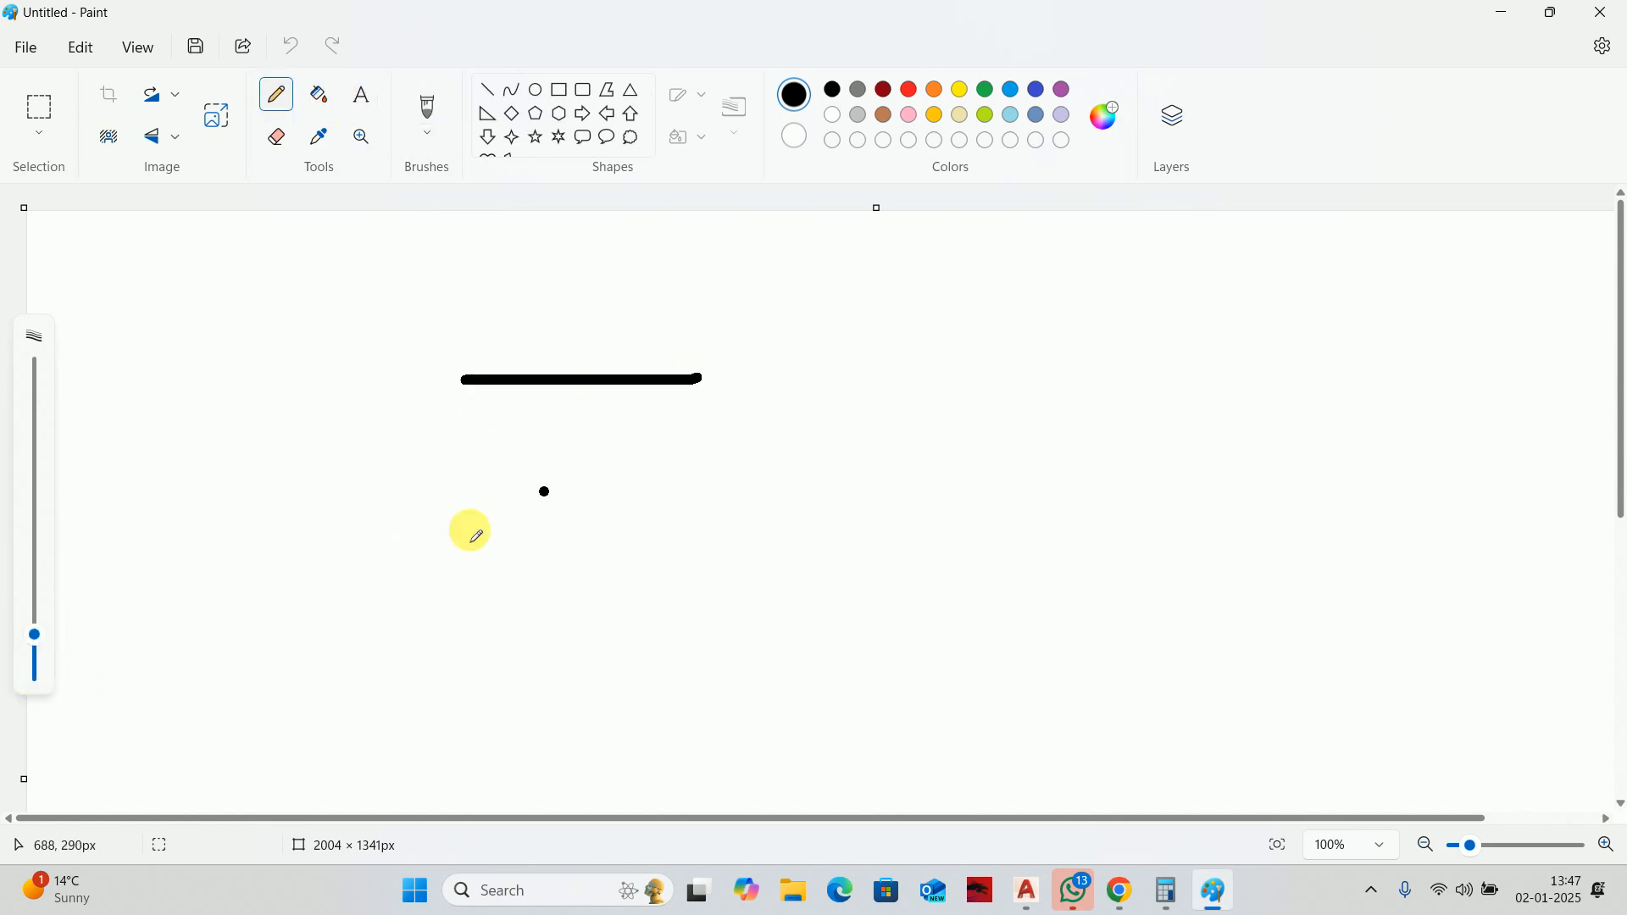
{"action": "left_click_drag", "start_coordinate": [400, 551], "coordinate": [737, 571]}
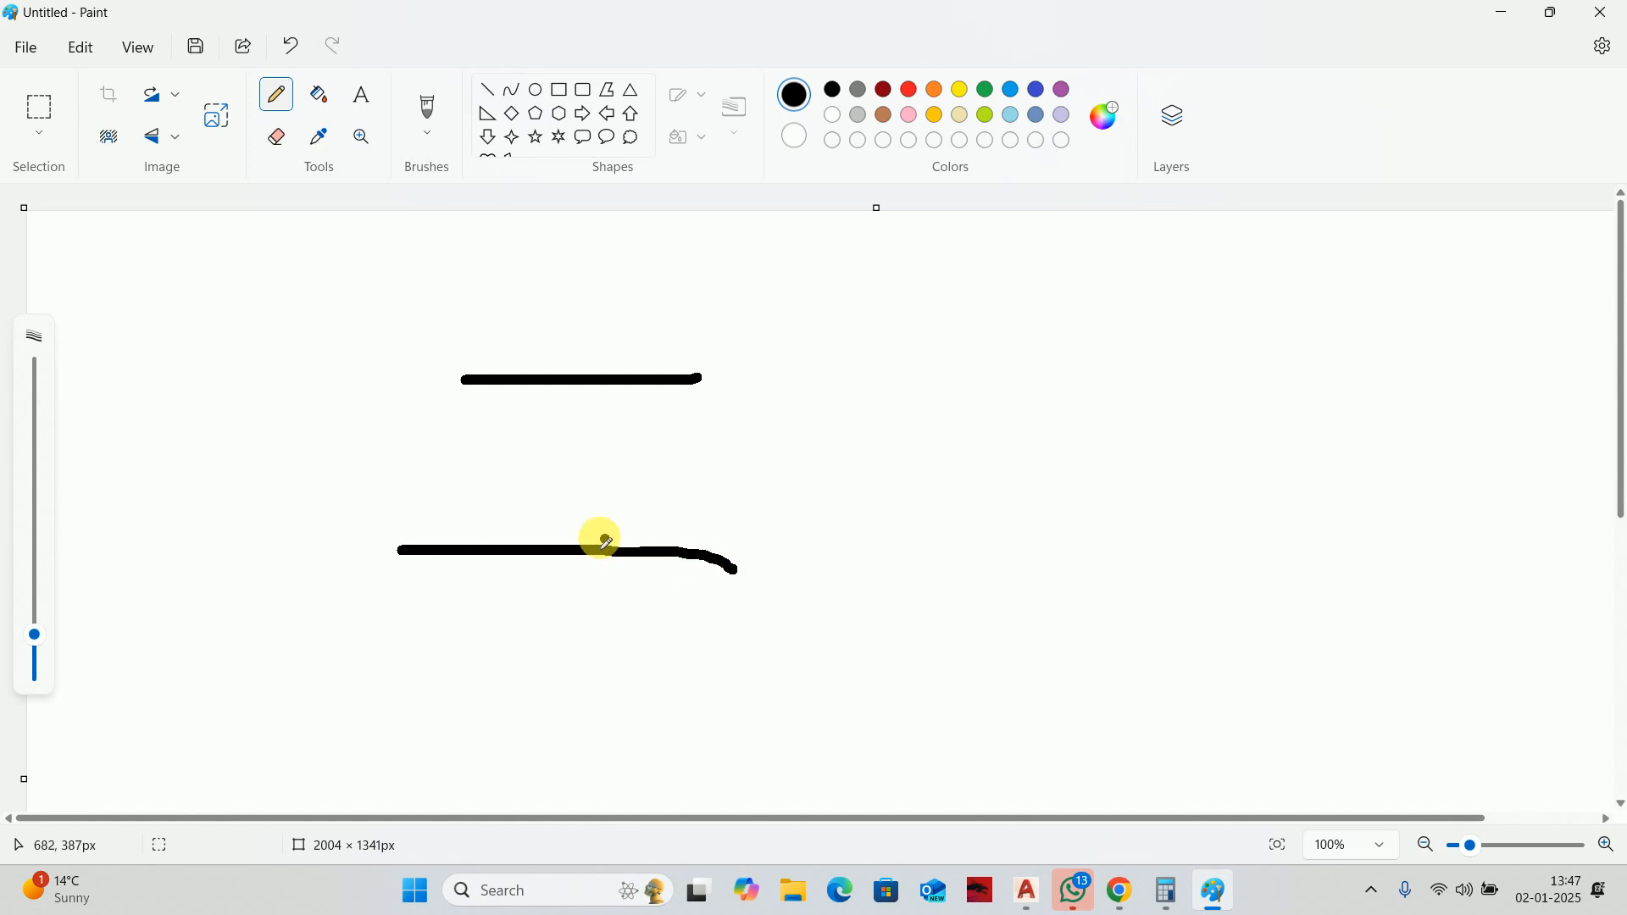
{"action": "left_click", "coordinate": [591, 463]}
{"action": "mouse_move", "coordinate": [748, 382]}
{"action": "left_mouse_down"}
{"action": "mouse_move", "coordinate": [734, 539]}
{"action": "mouse_move", "coordinate": [760, 530]}
{"action": "left_mouse_up"}
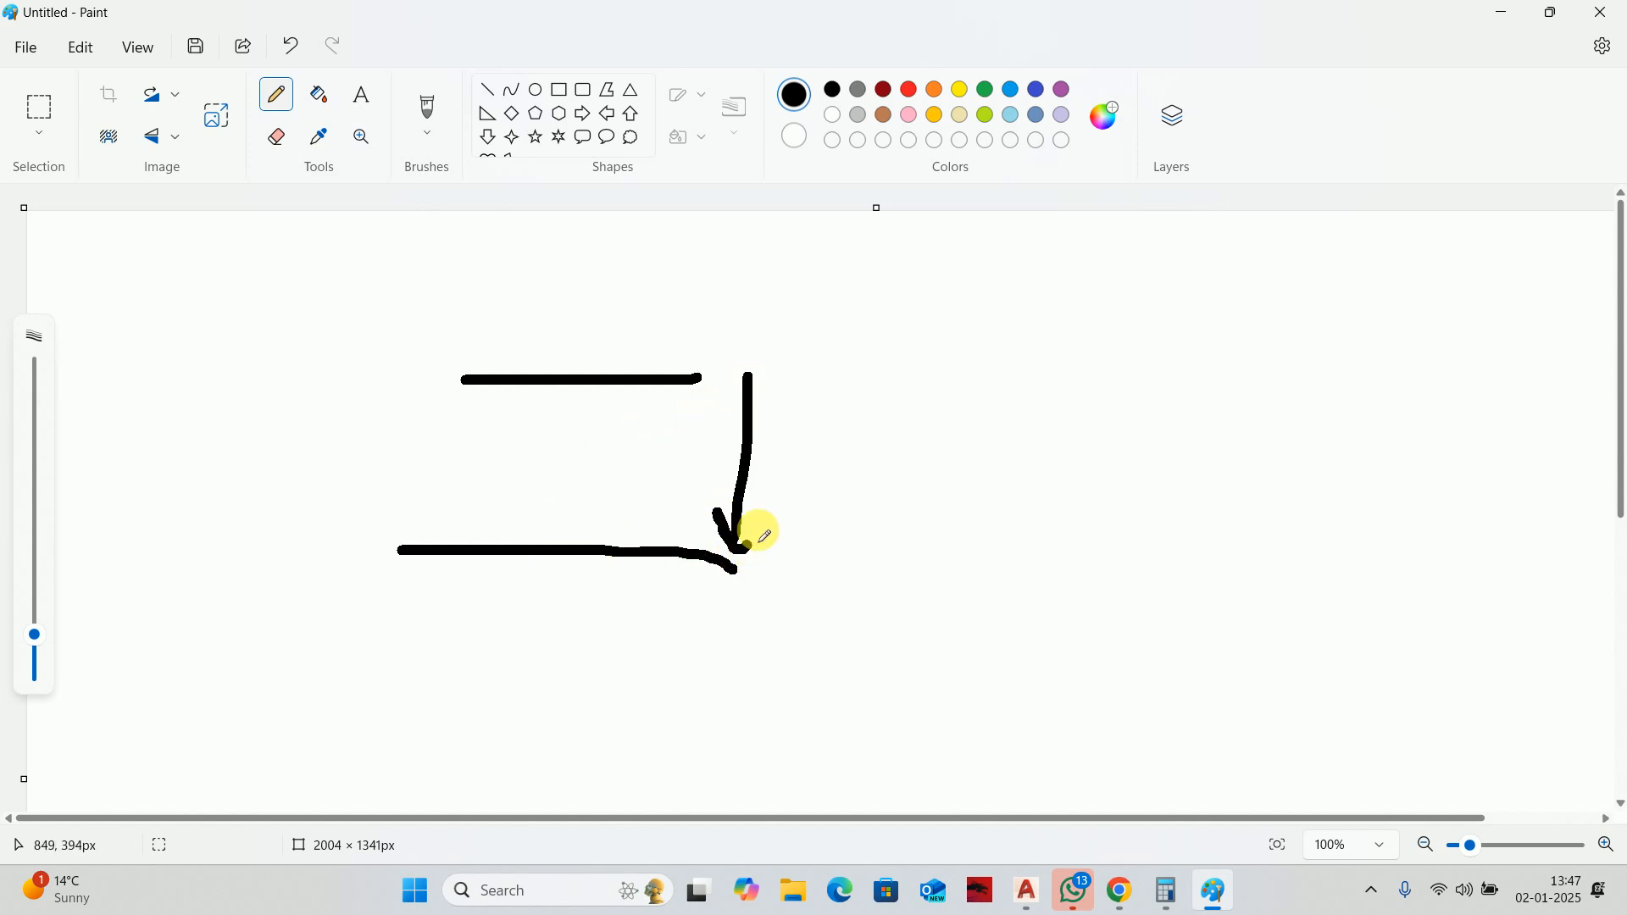
Complete the vertical arrow's upper head and handwrite 3000 mm beside it, undoing the stray strokes.
{"action": "mouse_move", "coordinate": [726, 408]}
{"action": "left_mouse_down"}
{"action": "mouse_move", "coordinate": [737, 382]}
{"action": "mouse_move", "coordinate": [828, 446]}
{"action": "mouse_move", "coordinate": [798, 462]}
{"action": "left_mouse_up"}
{"action": "mouse_move", "coordinate": [856, 411]}
{"action": "left_mouse_down"}
{"action": "mouse_move", "coordinate": [846, 425]}
{"action": "mouse_move", "coordinate": [860, 415]}
{"action": "left_mouse_up"}
{"action": "mouse_move", "coordinate": [882, 400]}
{"action": "left_mouse_down"}
{"action": "mouse_move", "coordinate": [890, 415]}
{"action": "mouse_move", "coordinate": [940, 396]}
{"action": "mouse_move", "coordinate": [927, 408]}
{"action": "mouse_move", "coordinate": [983, 363]}
{"action": "mouse_move", "coordinate": [1030, 385]}
{"action": "left_mouse_up"}
{"action": "left_click", "coordinate": [1042, 310]}
{"action": "mouse_move", "coordinate": [1042, 310]}
{"action": "left_mouse_down"}
{"action": "mouse_move", "coordinate": [1061, 367]}
{"action": "mouse_move", "coordinate": [1069, 341]}
{"action": "mouse_move", "coordinate": [1053, 344]}
{"action": "mouse_move", "coordinate": [1092, 356]}
{"action": "left_mouse_up"}
{"action": "key", "text": "ctrl+z"}
{"action": "key", "text": "ctrl+z"}
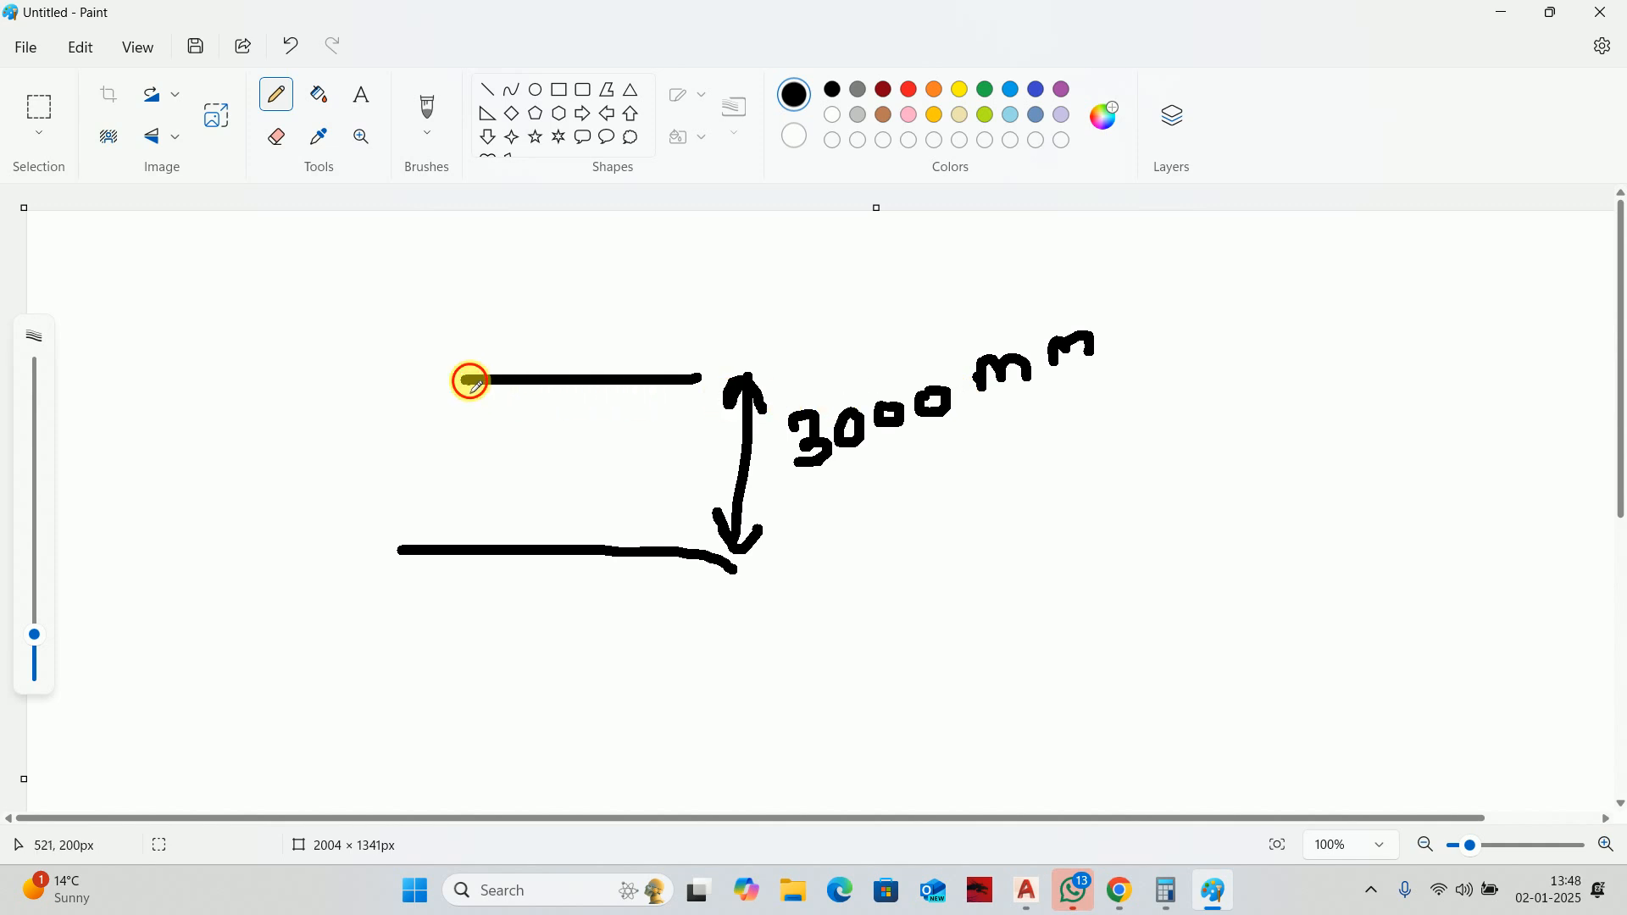
Turn both horizontal lines into closed thin slabs by outlining a thickness beneath each.
{"action": "mouse_move", "coordinate": [466, 379]}
{"action": "left_mouse_down"}
{"action": "mouse_move", "coordinate": [667, 414]}
{"action": "mouse_move", "coordinate": [701, 381]}
{"action": "left_mouse_up"}
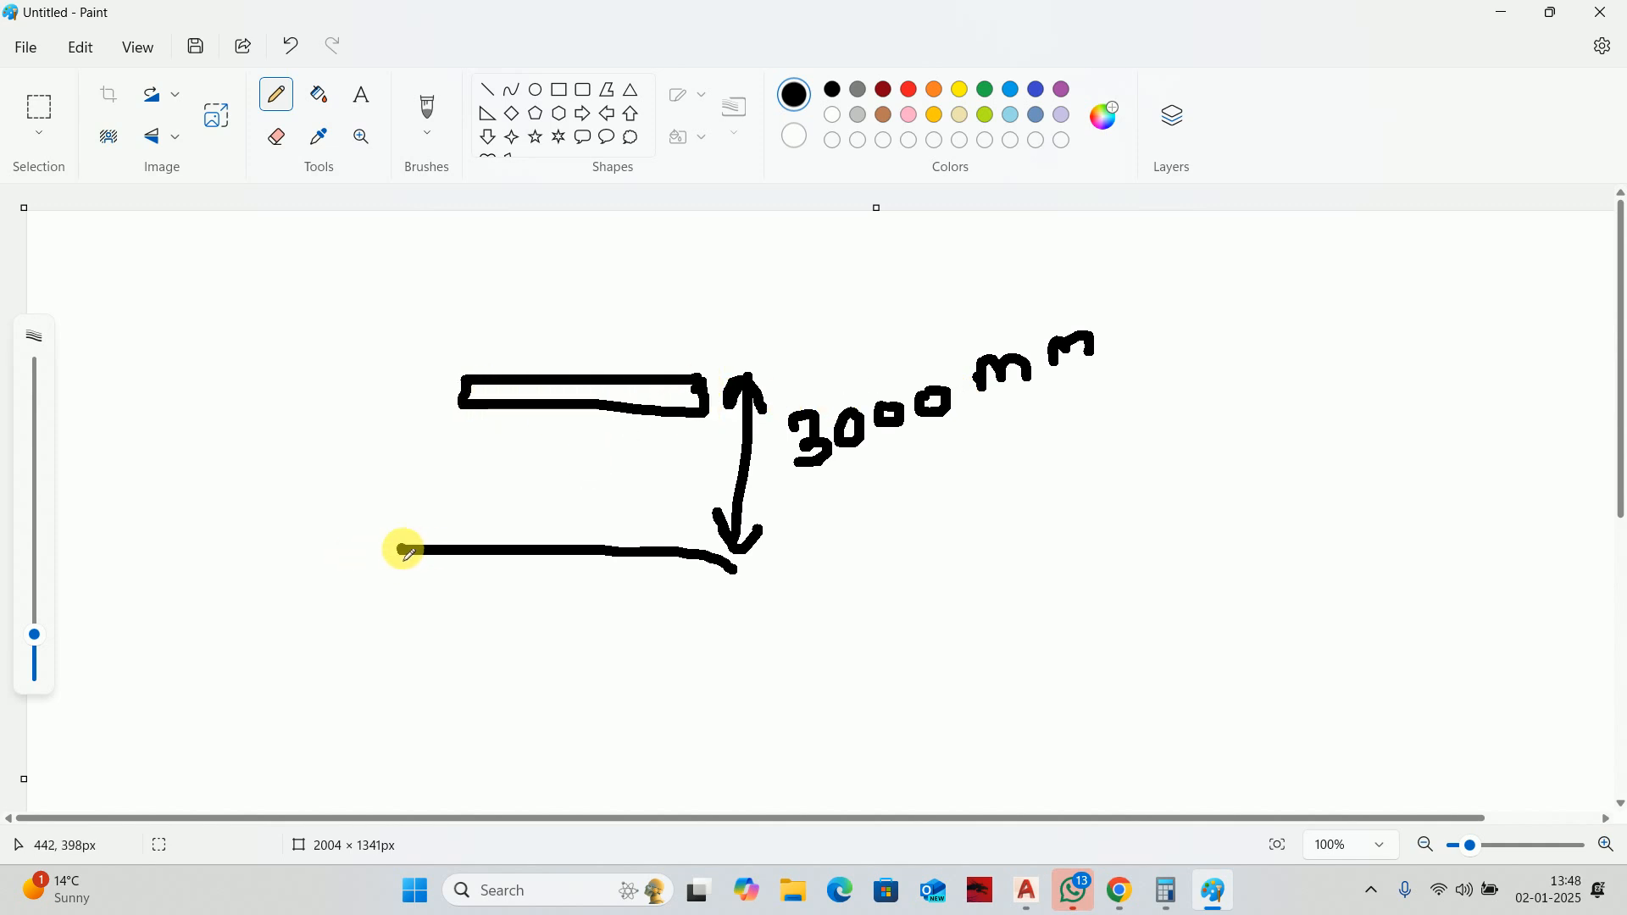
{"action": "mouse_move", "coordinate": [402, 549]}
{"action": "left_mouse_down"}
{"action": "mouse_move", "coordinate": [693, 593]}
{"action": "mouse_move", "coordinate": [728, 555]}
{"action": "left_mouse_up"}
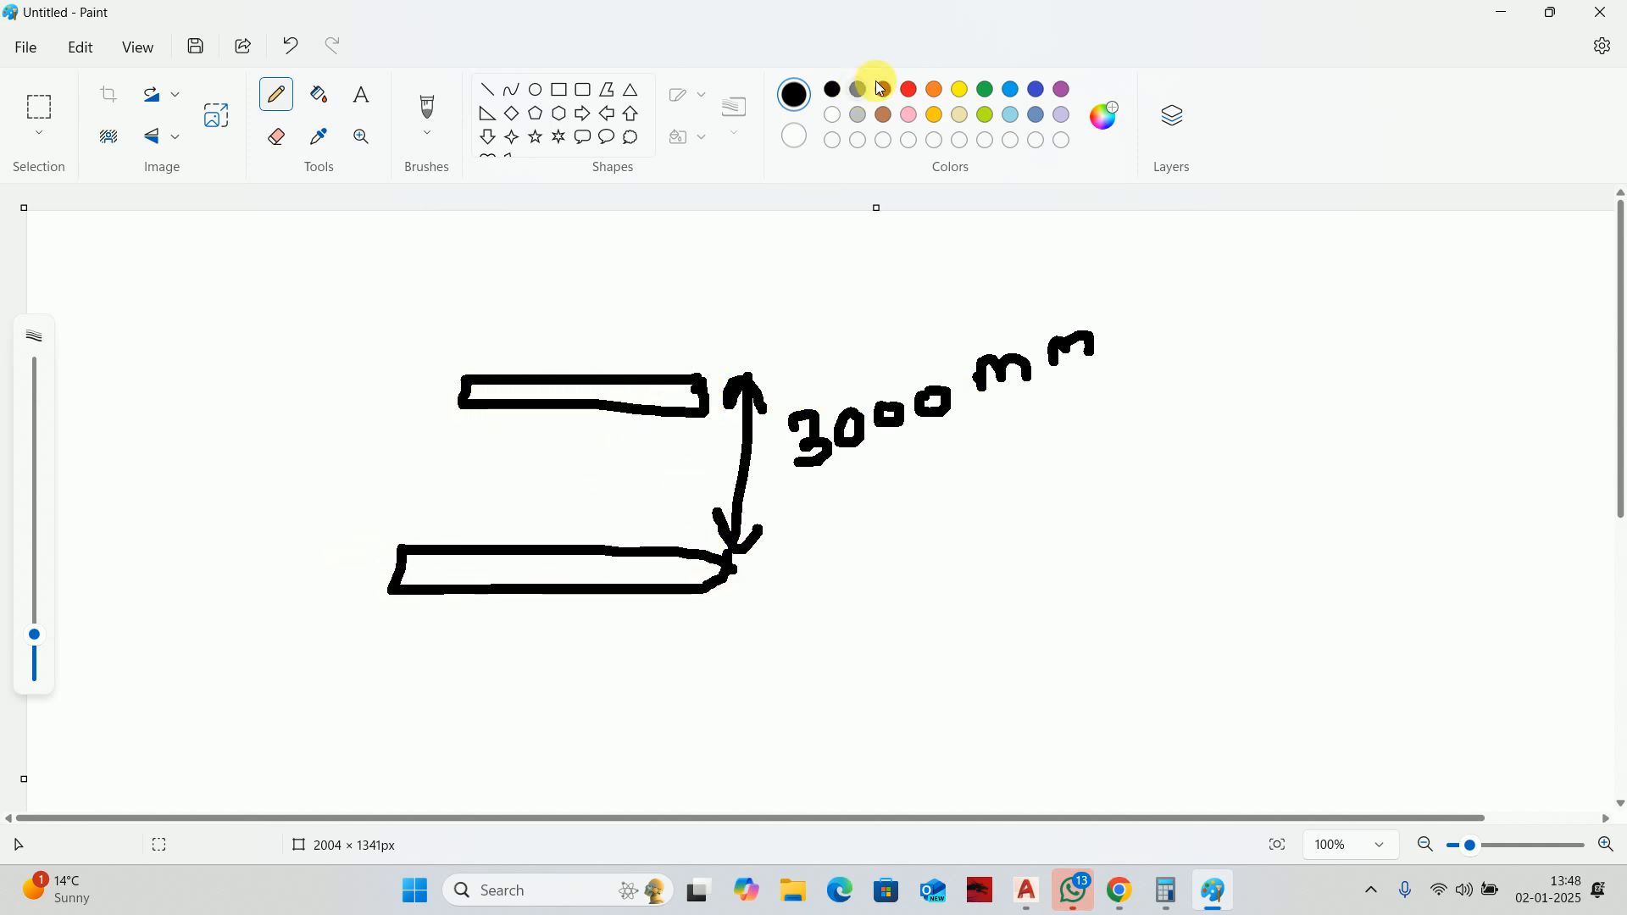
Draw a red double-headed arrow for the clear height between the two slabs and underline 3000 in red.
{"action": "left_click", "coordinate": [909, 89]}
{"action": "mouse_move", "coordinate": [573, 410]}
{"action": "left_mouse_down"}
{"action": "mouse_move", "coordinate": [568, 534]}
{"action": "mouse_move", "coordinate": [591, 525]}
{"action": "left_mouse_up"}
{"action": "left_click_drag", "start_coordinate": [563, 406], "coordinate": [604, 445]}
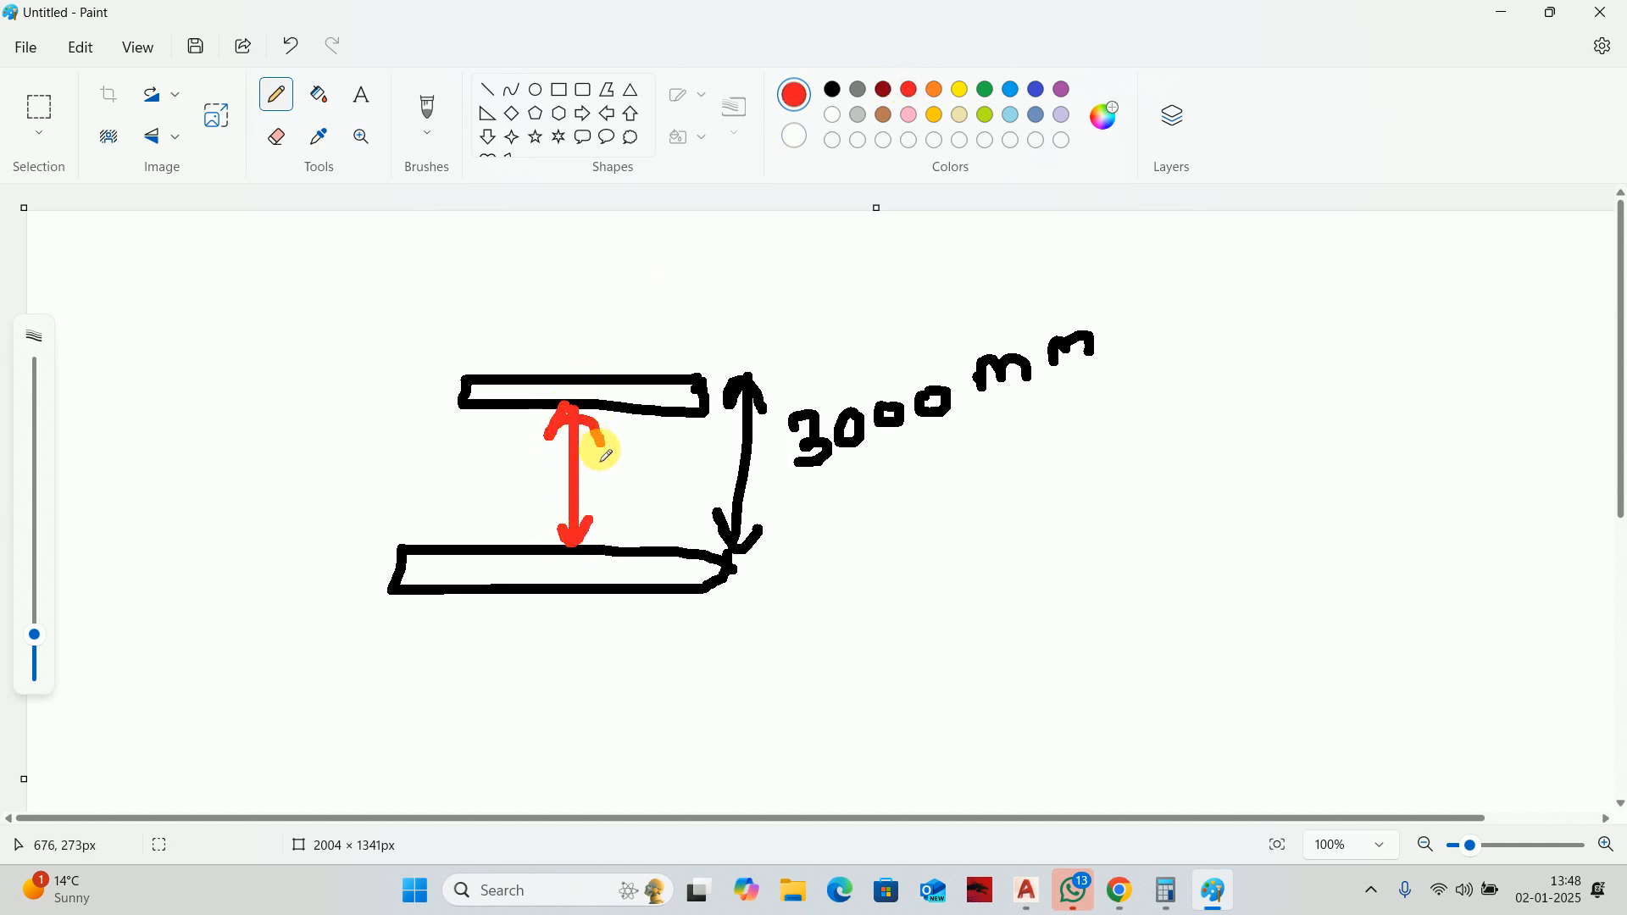
{"action": "left_click_drag", "start_coordinate": [826, 476], "coordinate": [941, 435]}
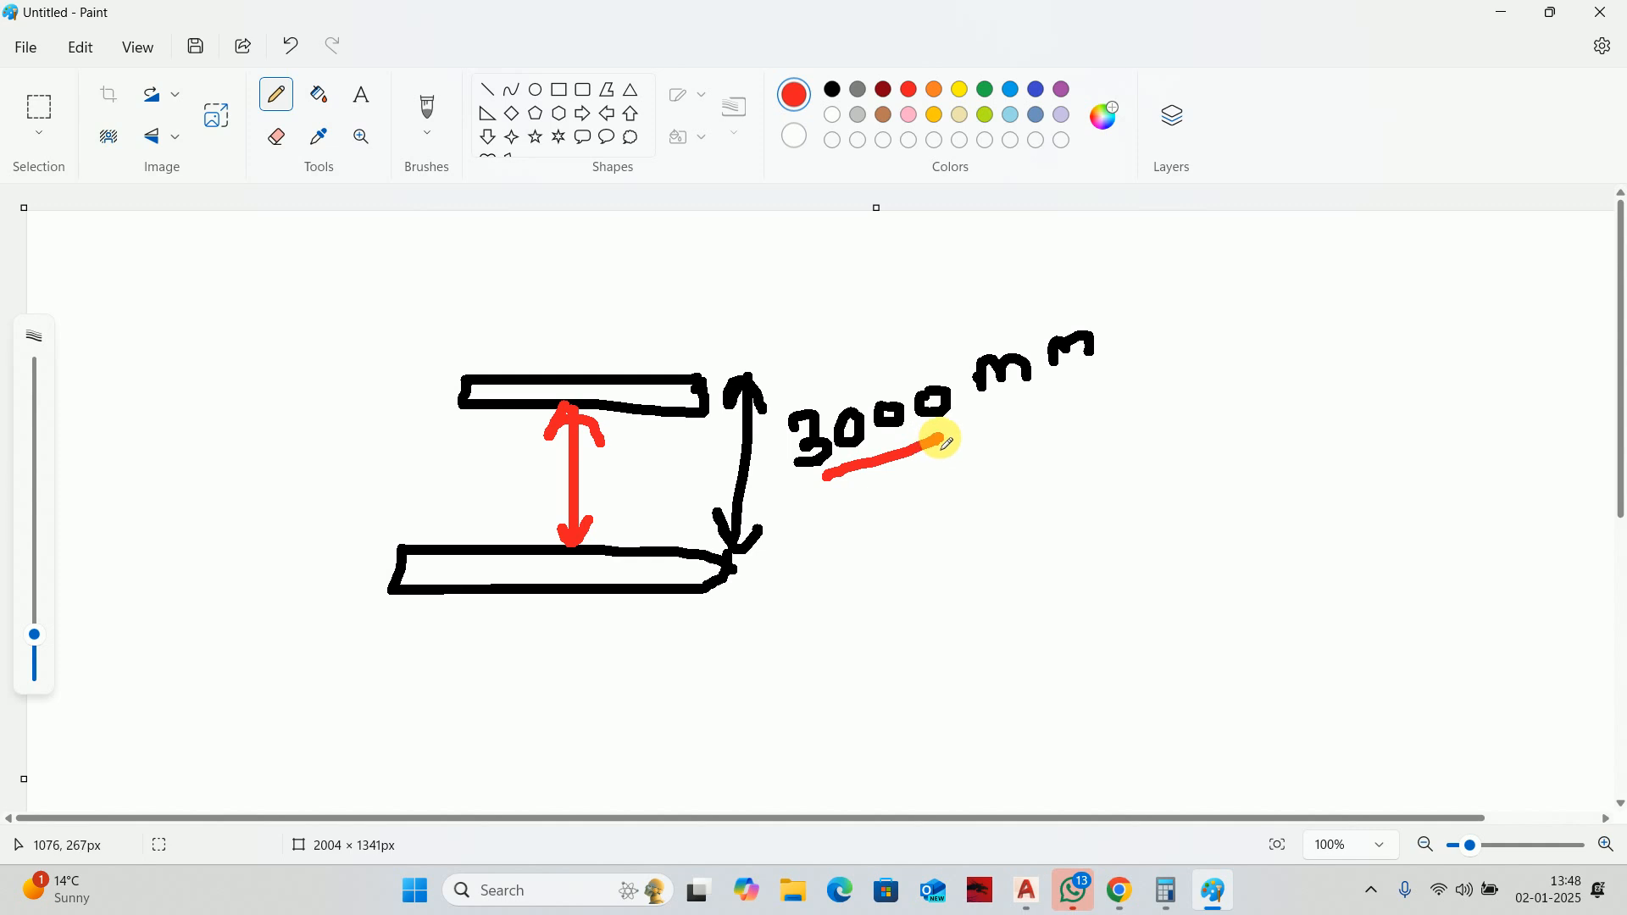
Mark the upper slab's thickness with small red arrows and a leader labelled 150.
{"action": "left_click", "coordinate": [711, 383]}
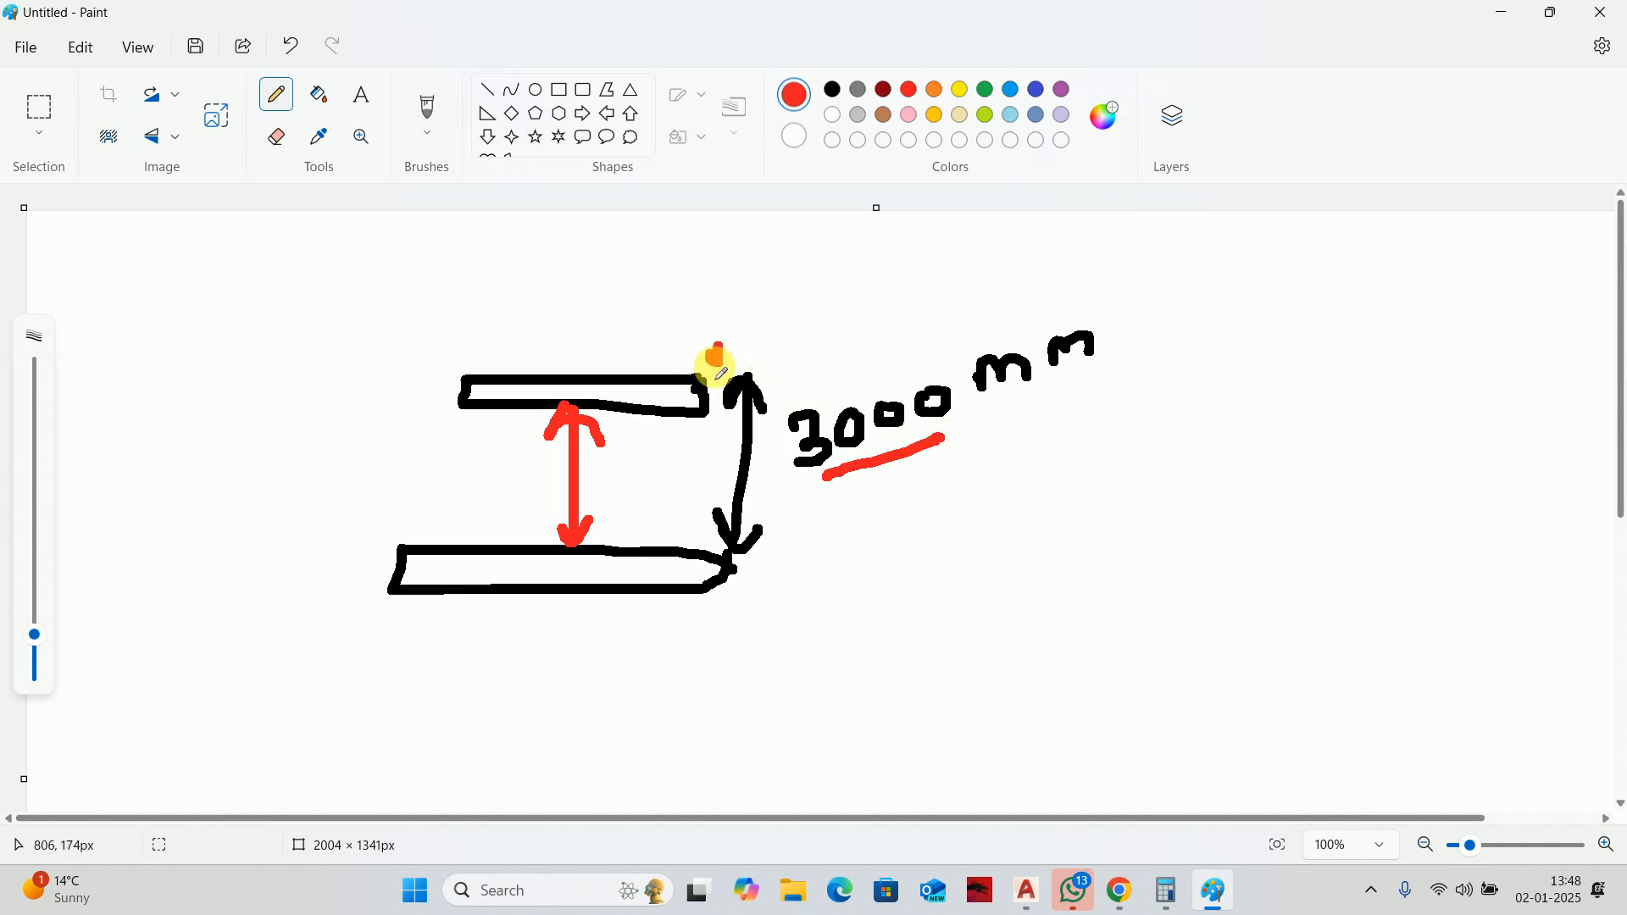
{"action": "mouse_move", "coordinate": [715, 368]}
{"action": "left_mouse_down"}
{"action": "mouse_move", "coordinate": [721, 436]}
{"action": "mouse_move", "coordinate": [821, 345]}
{"action": "mouse_move", "coordinate": [826, 363]}
{"action": "left_mouse_up"}
{"action": "mouse_move", "coordinate": [835, 304]}
{"action": "left_mouse_down"}
{"action": "mouse_move", "coordinate": [838, 327]}
{"action": "mouse_move", "coordinate": [886, 335]}
{"action": "mouse_move", "coordinate": [866, 332]}
{"action": "mouse_move", "coordinate": [926, 283]}
{"action": "mouse_move", "coordinate": [914, 280]}
{"action": "left_mouse_up"}
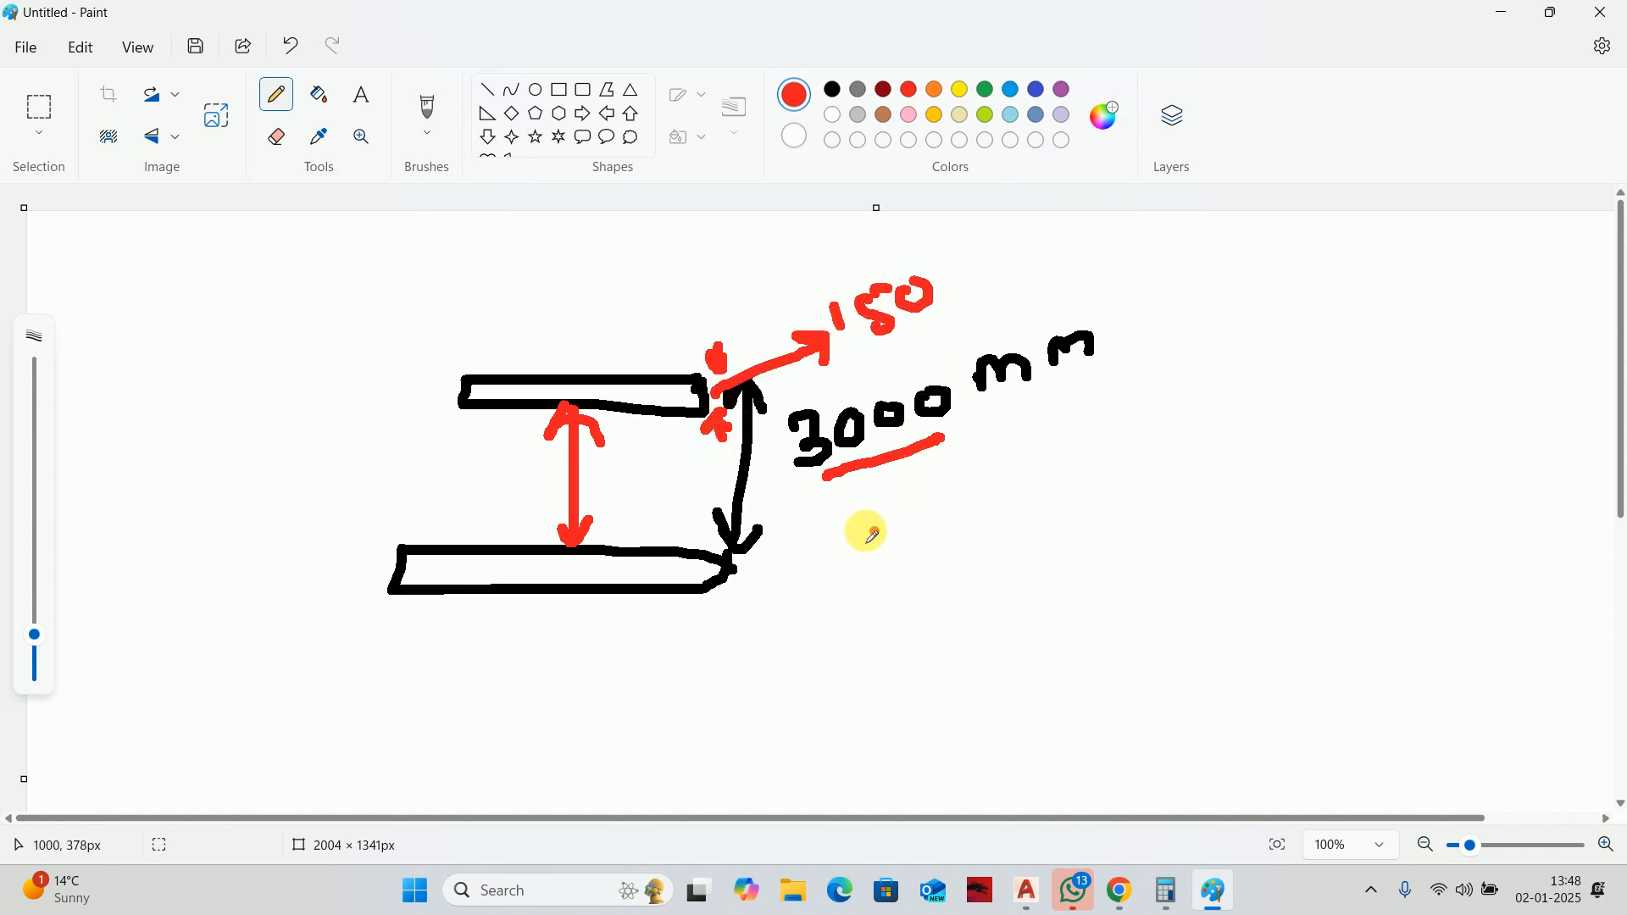
Handwrite 2850 in red below the 3000 mm label and draw a box around it.
{"action": "left_click_drag", "start_coordinate": [841, 507], "coordinate": [885, 555]}
{"action": "left_click_drag", "start_coordinate": [916, 481], "coordinate": [915, 500]}
{"action": "mouse_move", "coordinate": [931, 483]}
{"action": "left_mouse_down"}
{"action": "mouse_move", "coordinate": [963, 512]}
{"action": "mouse_move", "coordinate": [942, 519]}
{"action": "left_mouse_up"}
{"action": "left_click_drag", "start_coordinate": [975, 468], "coordinate": [962, 479]}
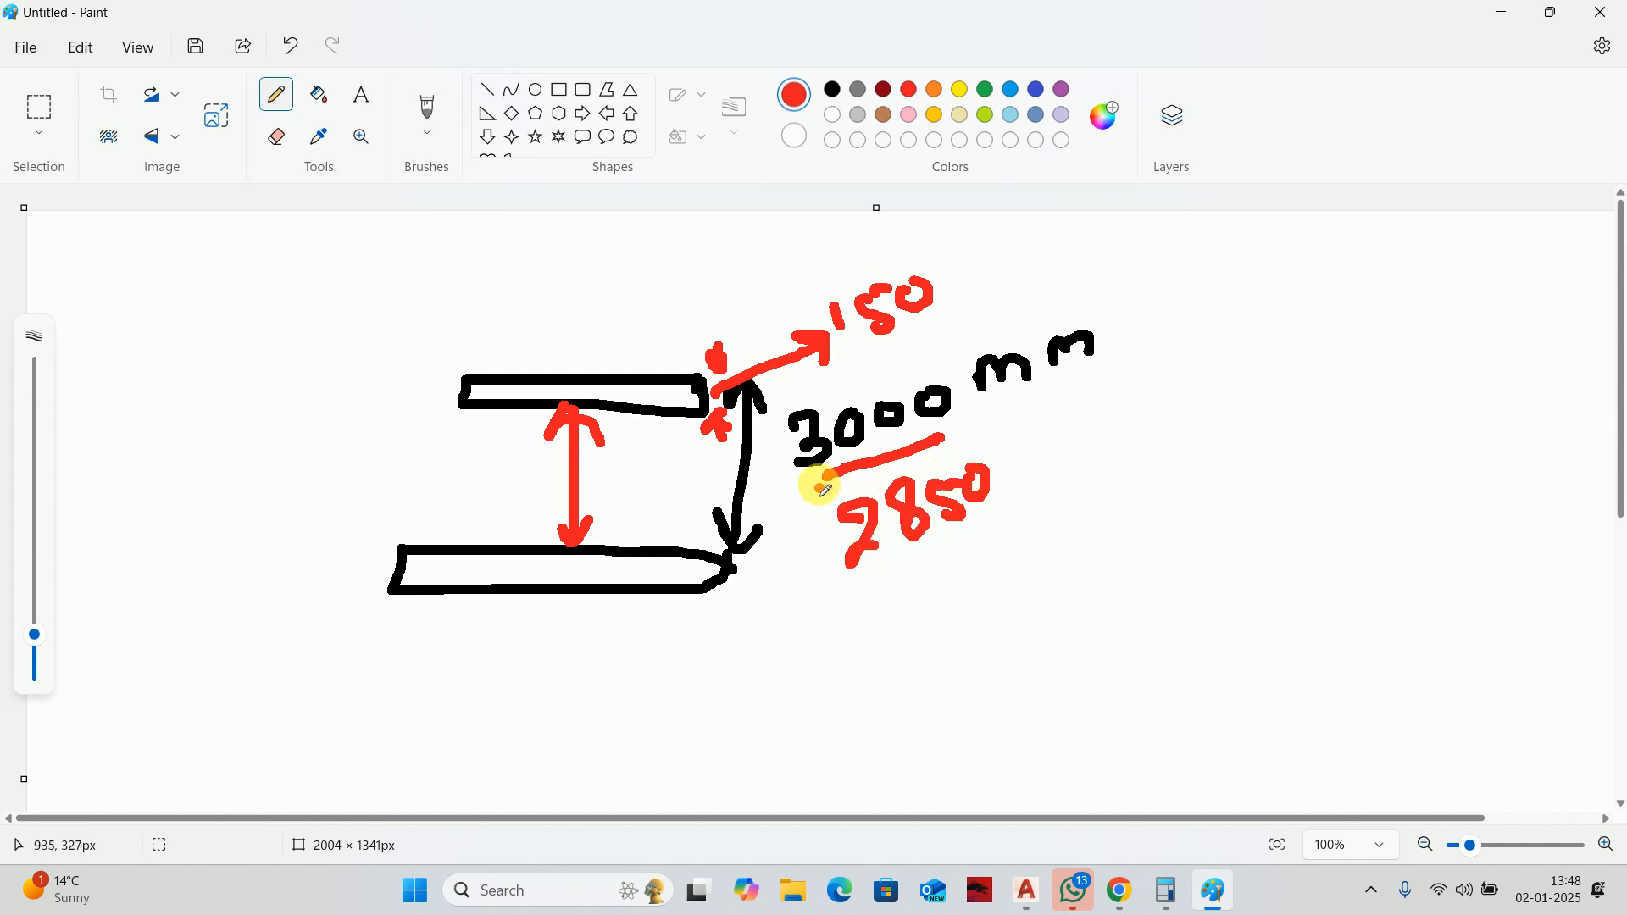
{"action": "mouse_move", "coordinate": [813, 477]}
{"action": "left_mouse_down"}
{"action": "mouse_move", "coordinate": [988, 540]}
{"action": "mouse_move", "coordinate": [1028, 435]}
{"action": "mouse_move", "coordinate": [938, 448]}
{"action": "left_mouse_up"}
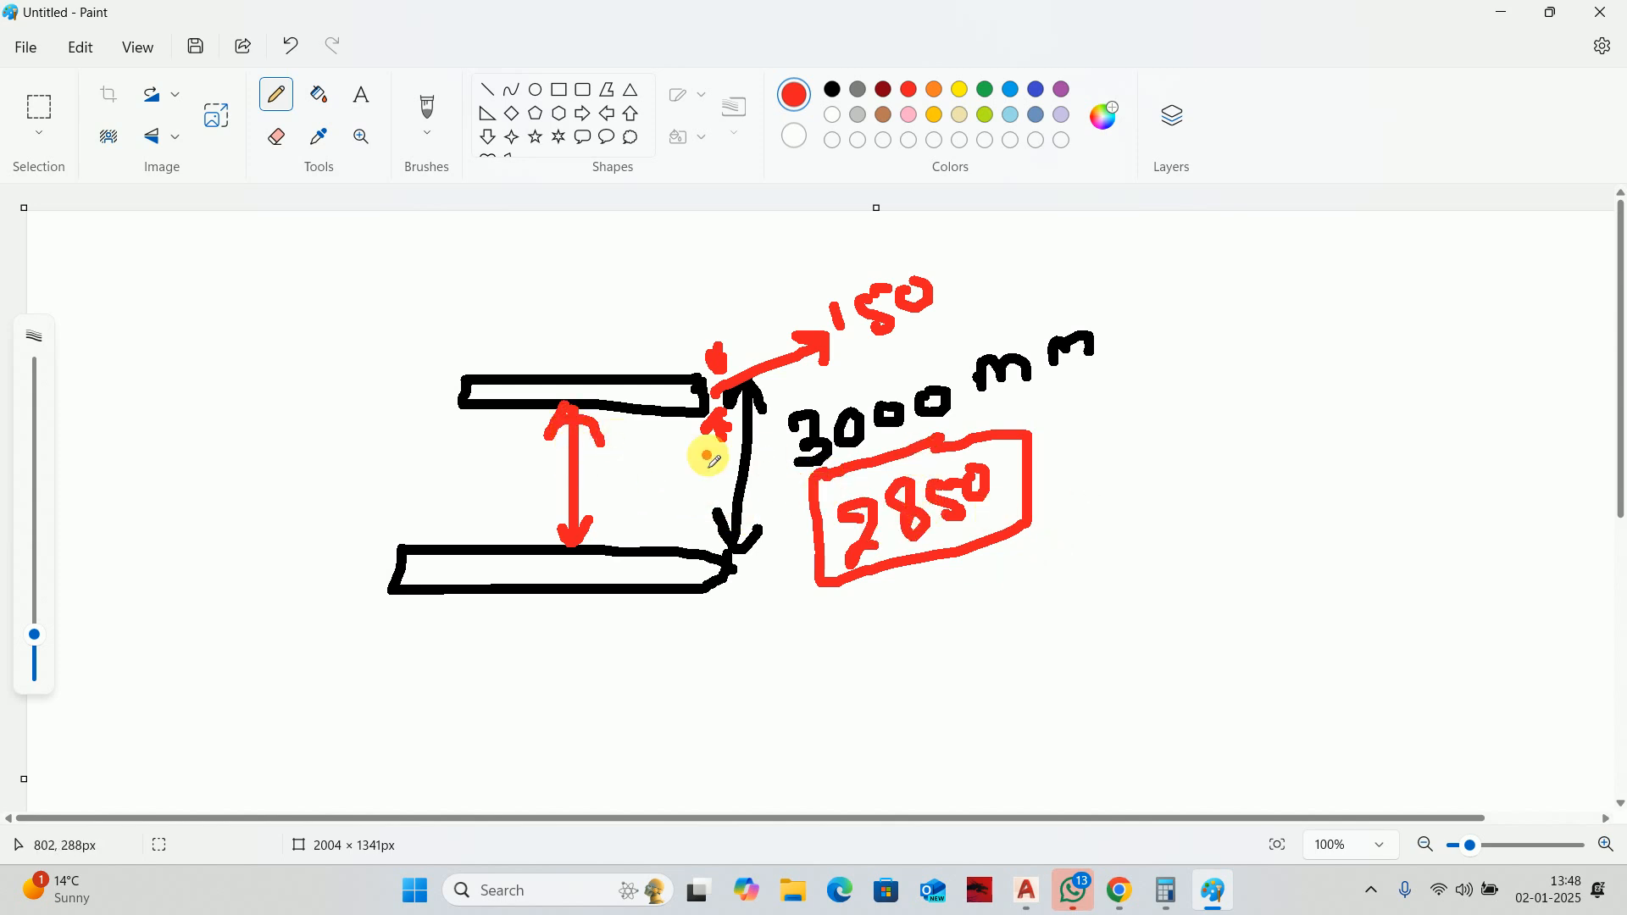
Draw red marks on either side of the 3000 mm label and enclose the label in a red box.
{"action": "left_click", "coordinate": [613, 498]}
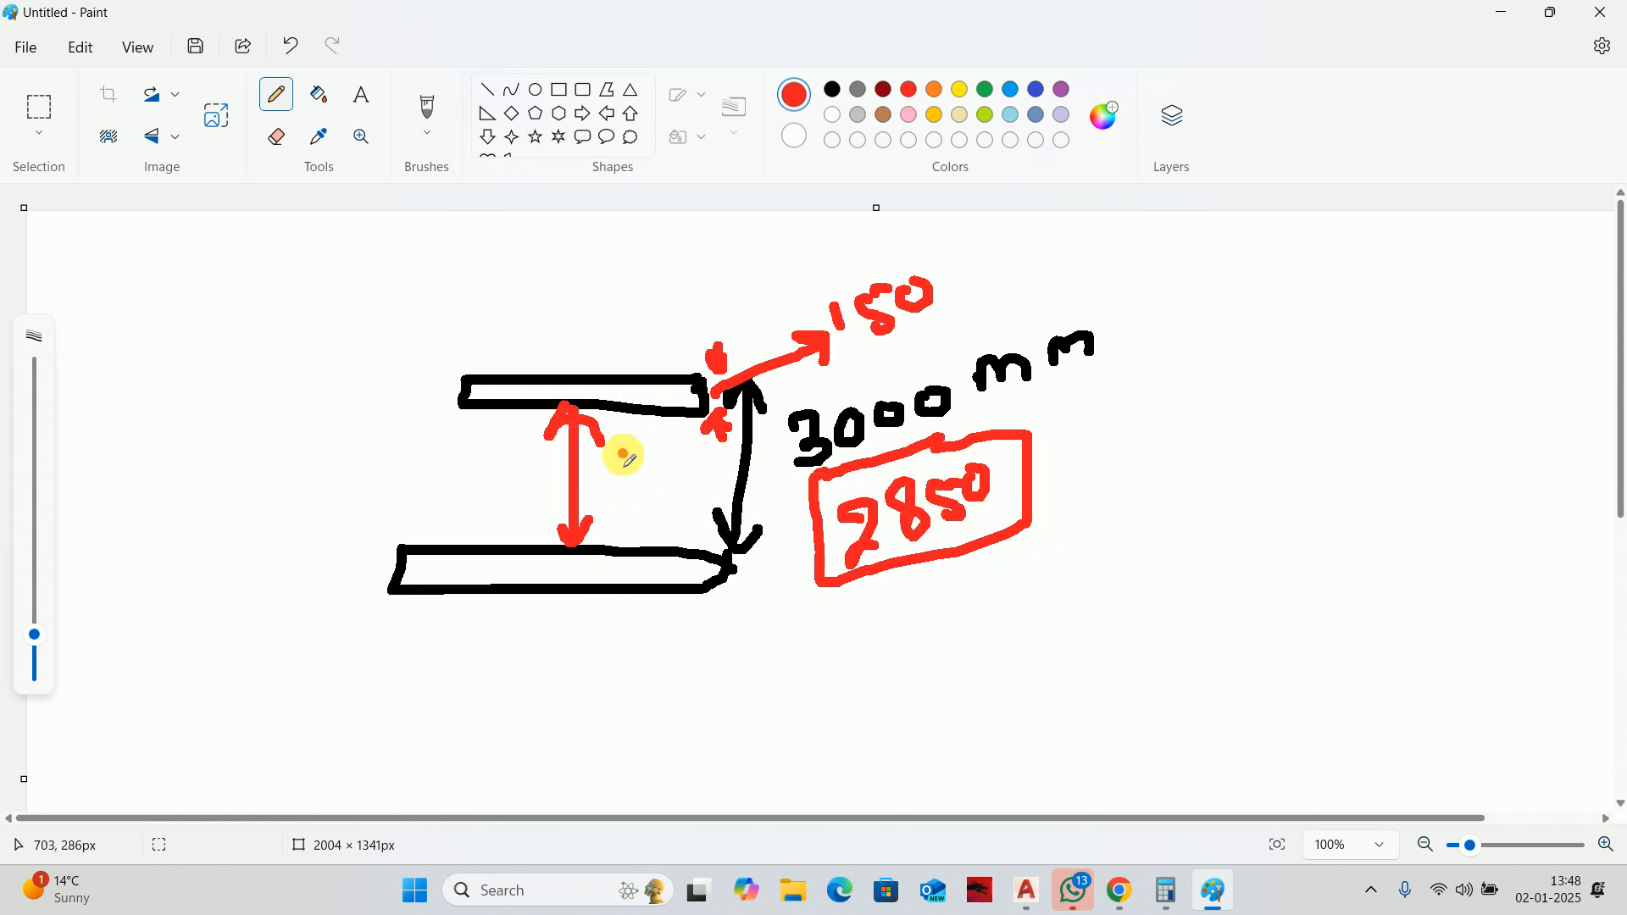
{"action": "left_click_drag", "start_coordinate": [1122, 276], "coordinate": [1119, 413]}
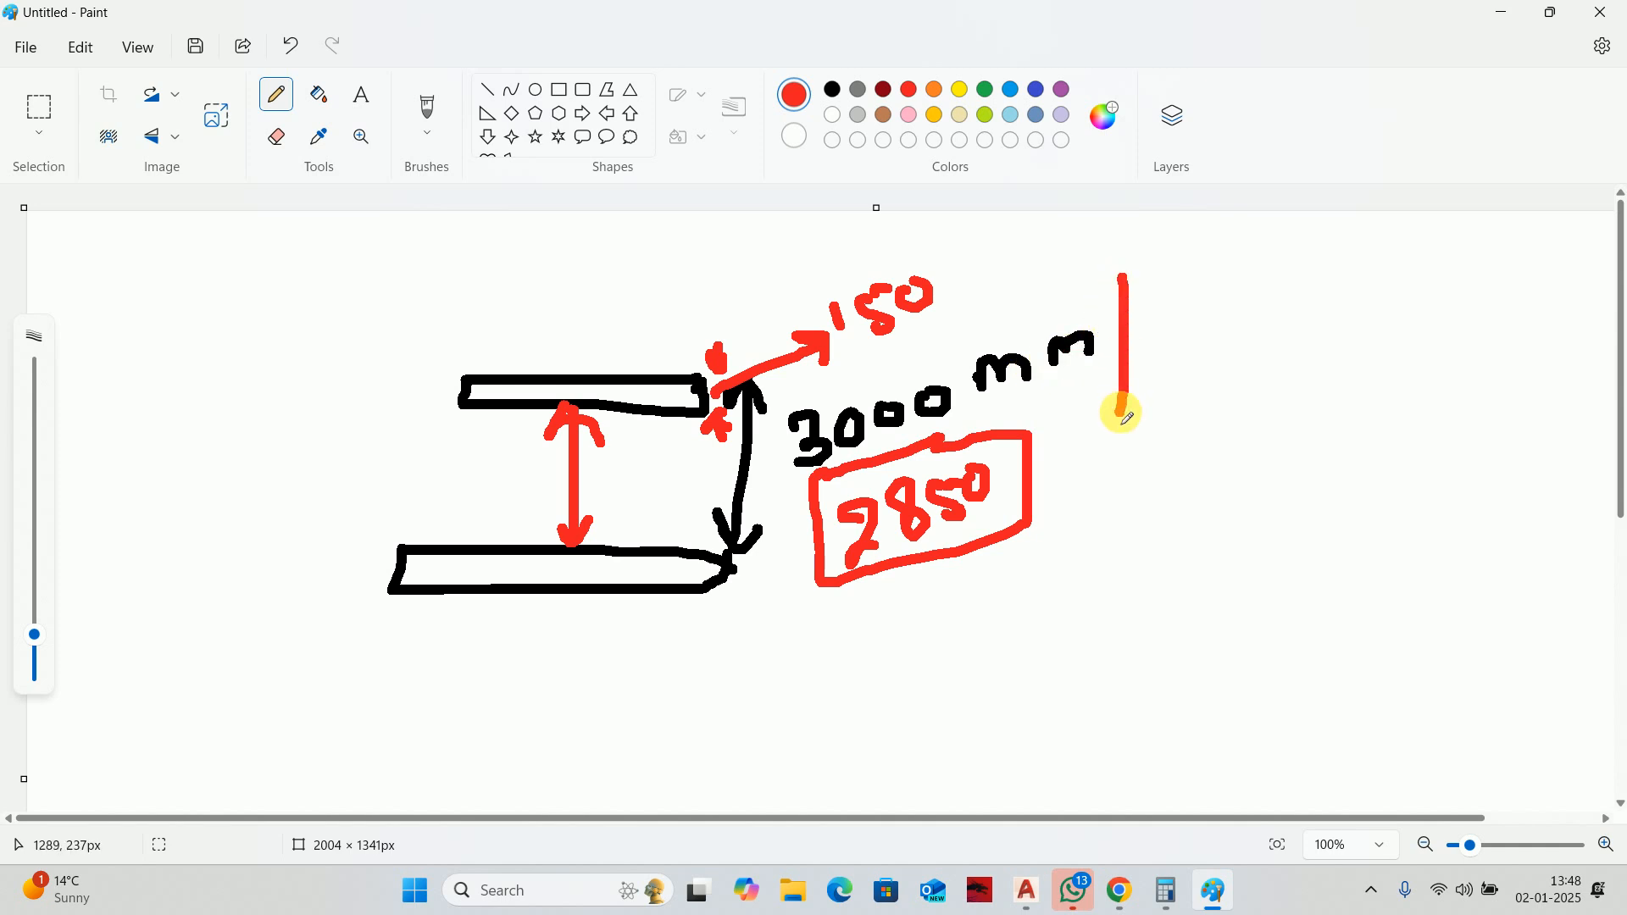
{"action": "left_click", "coordinate": [1114, 425]}
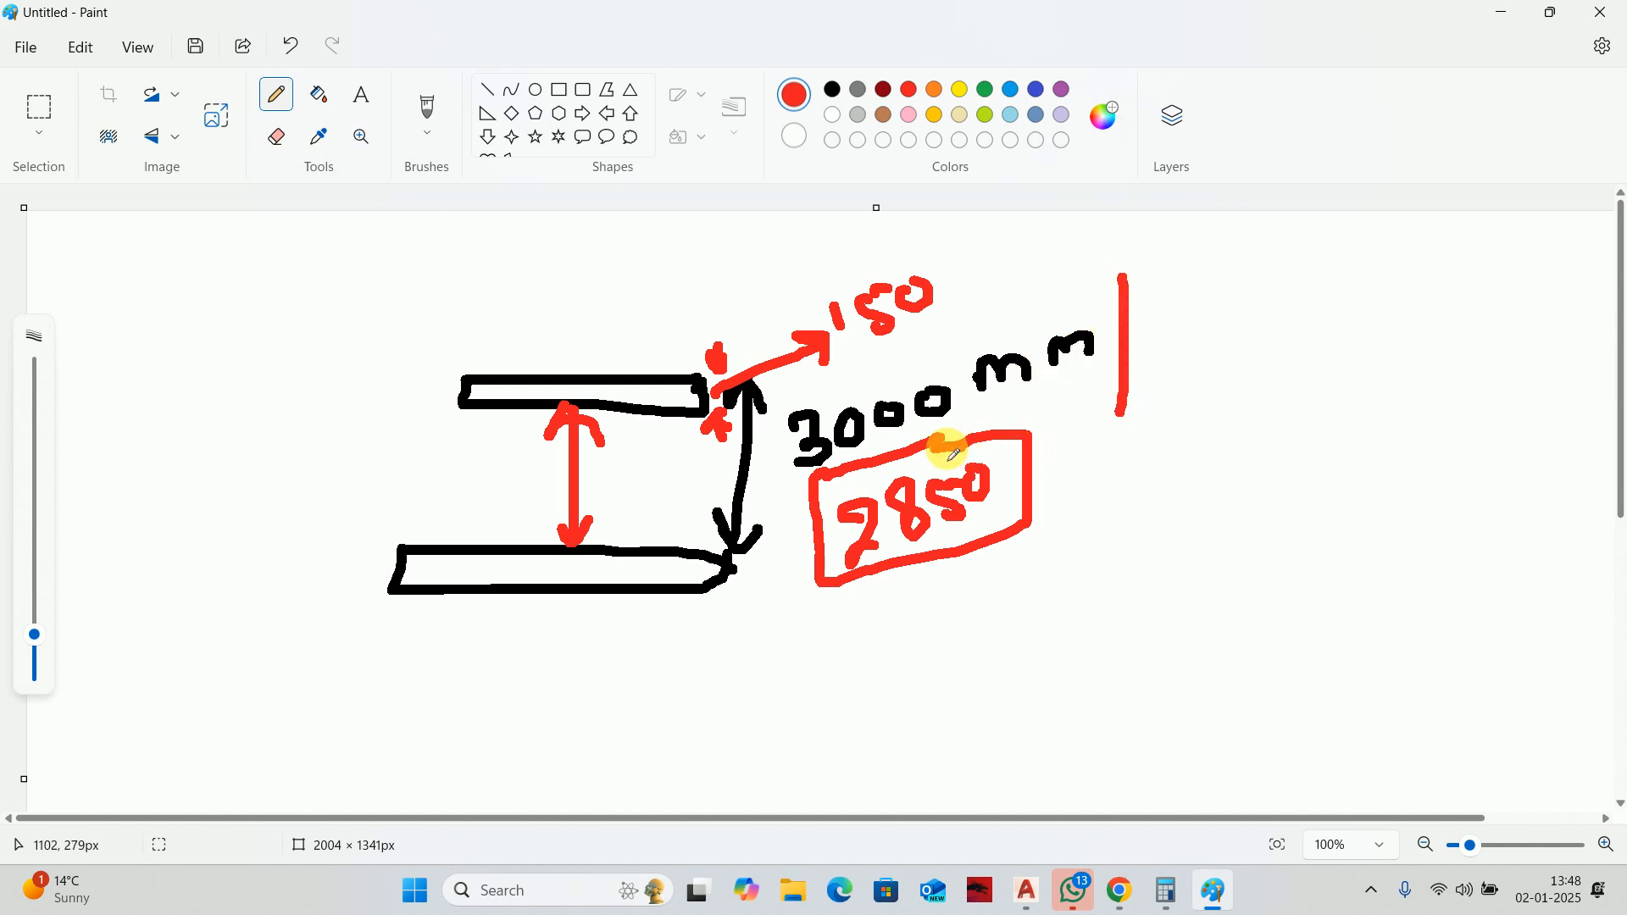
{"action": "left_click_drag", "start_coordinate": [772, 416], "coordinate": [794, 500]}
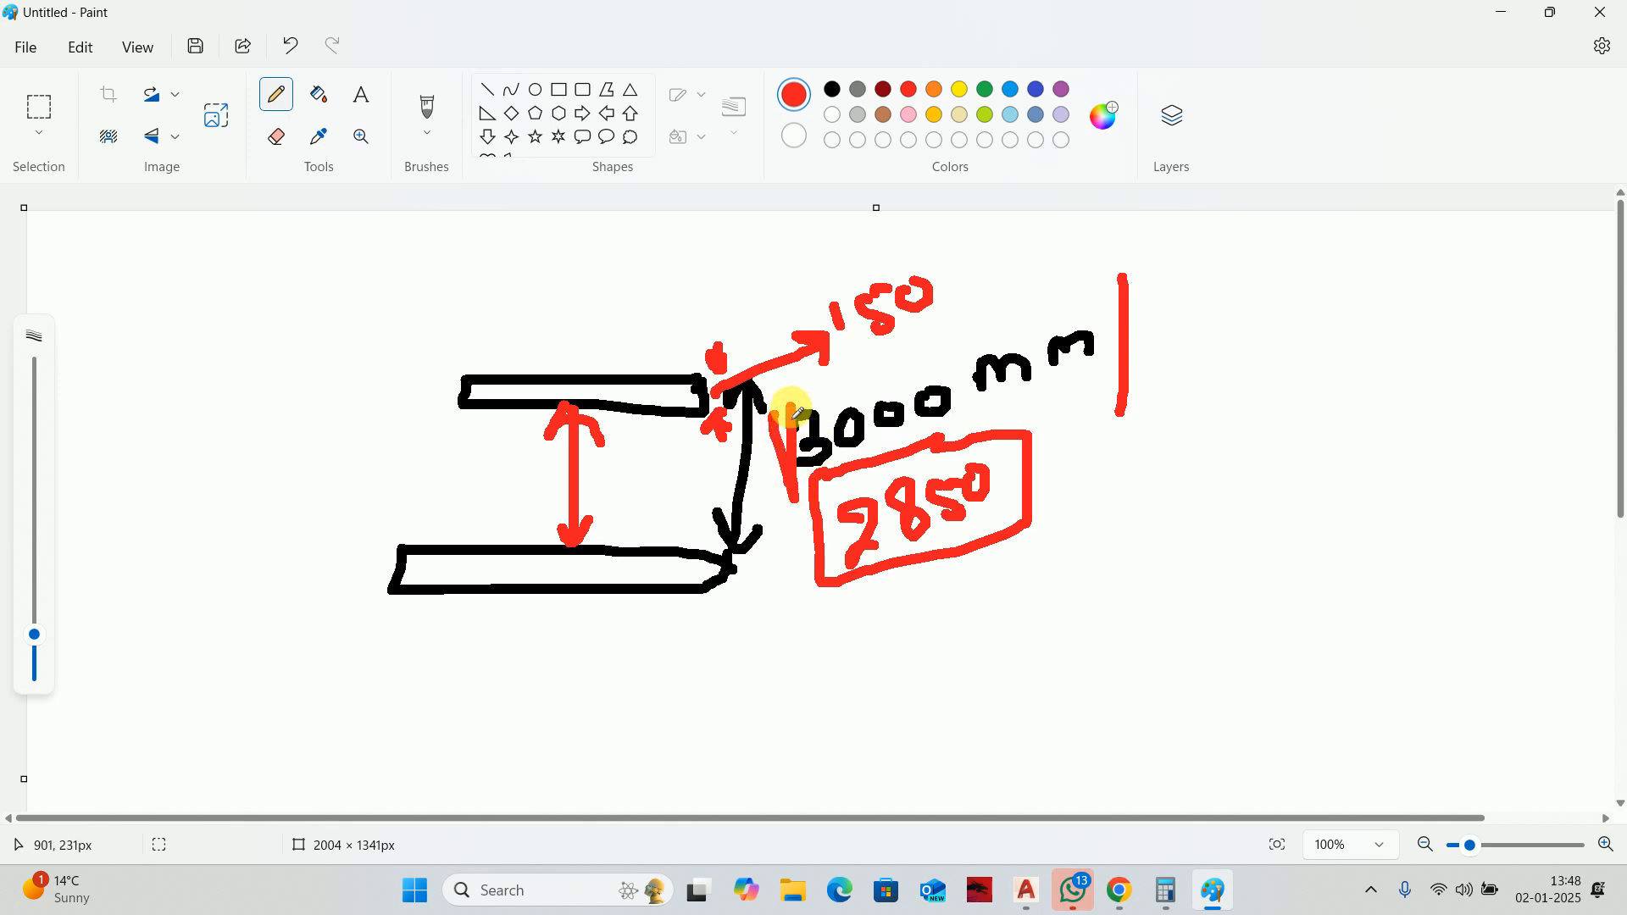
{"action": "mouse_move", "coordinate": [797, 413]}
{"action": "left_mouse_down"}
{"action": "mouse_move", "coordinate": [1113, 309]}
{"action": "mouse_move", "coordinate": [1093, 389]}
{"action": "mouse_move", "coordinate": [935, 451]}
{"action": "mouse_move", "coordinate": [775, 481]}
{"action": "left_mouse_up"}
Sketch a separate red height diagram to the right, with two level lines, a double-headed arrow and the label 15 mtr.
{"action": "left_click_drag", "start_coordinate": [1259, 347], "coordinate": [1364, 320]}
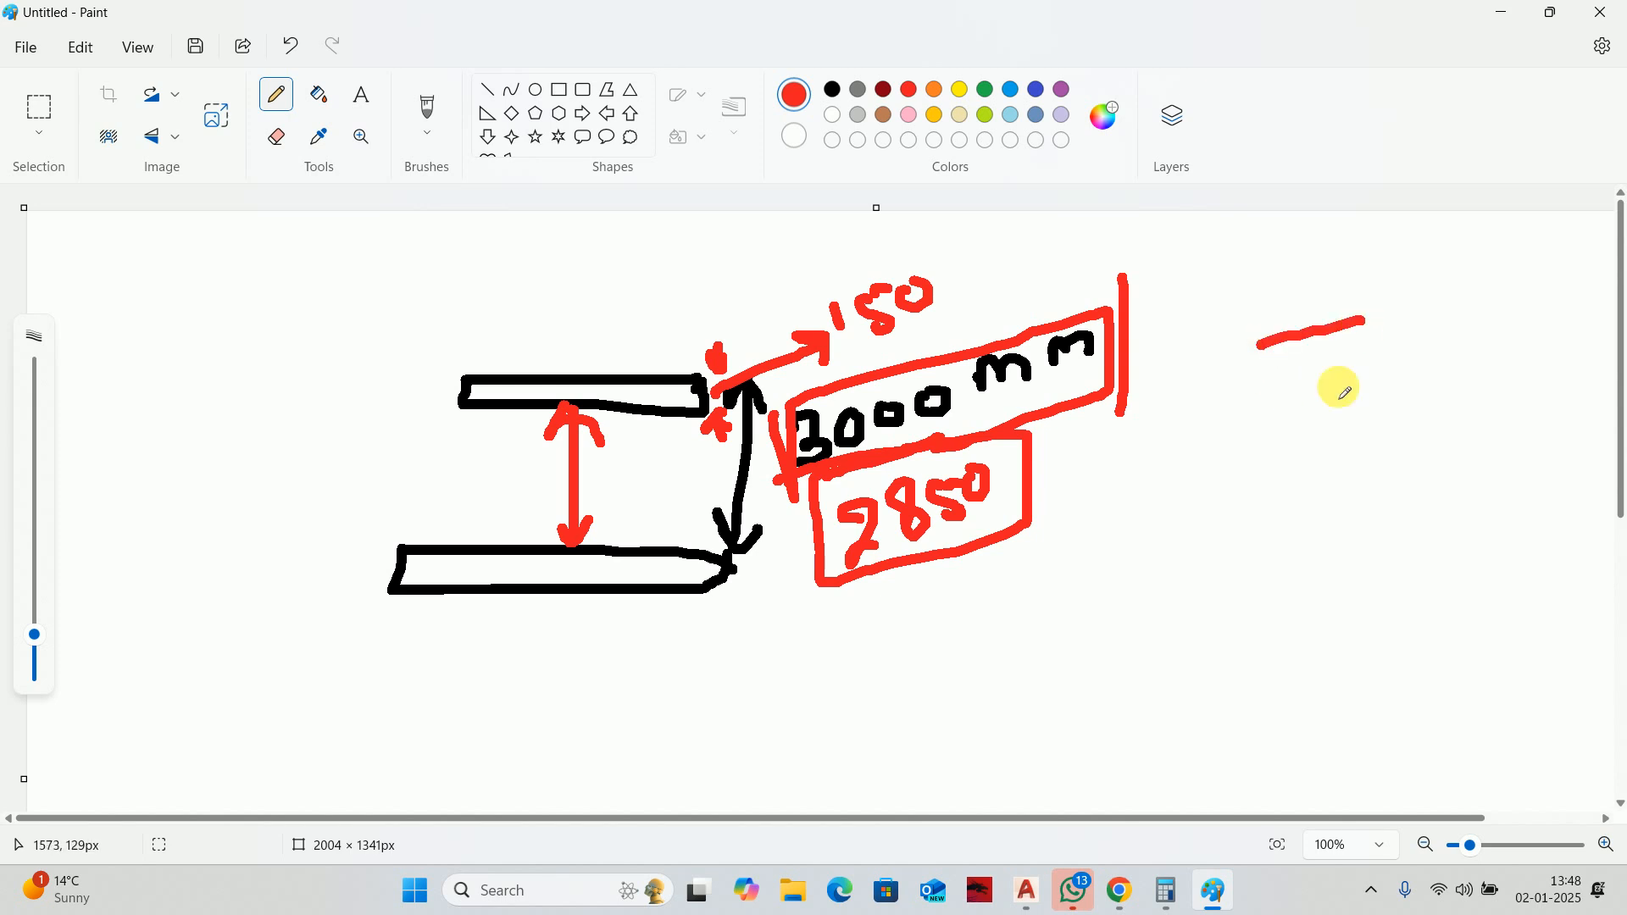
{"action": "left_click_drag", "start_coordinate": [1234, 565], "coordinate": [1423, 528]}
{"action": "mouse_move", "coordinate": [1300, 337]}
{"action": "left_mouse_down"}
{"action": "mouse_move", "coordinate": [1293, 530]}
{"action": "mouse_move", "coordinate": [1326, 496]}
{"action": "left_mouse_up"}
{"action": "mouse_move", "coordinate": [1286, 353]}
{"action": "left_mouse_down"}
{"action": "mouse_move", "coordinate": [1310, 358]}
{"action": "mouse_move", "coordinate": [1343, 410]}
{"action": "mouse_move", "coordinate": [1397, 360]}
{"action": "mouse_move", "coordinate": [1434, 381]}
{"action": "mouse_move", "coordinate": [1452, 352]}
{"action": "mouse_move", "coordinate": [1478, 385]}
{"action": "left_mouse_up"}
{"action": "mouse_move", "coordinate": [1478, 318]}
{"action": "left_mouse_down"}
{"action": "mouse_move", "coordinate": [1492, 356]}
{"action": "mouse_move", "coordinate": [1528, 319]}
{"action": "left_mouse_up"}
{"action": "left_click", "coordinate": [1433, 463]}
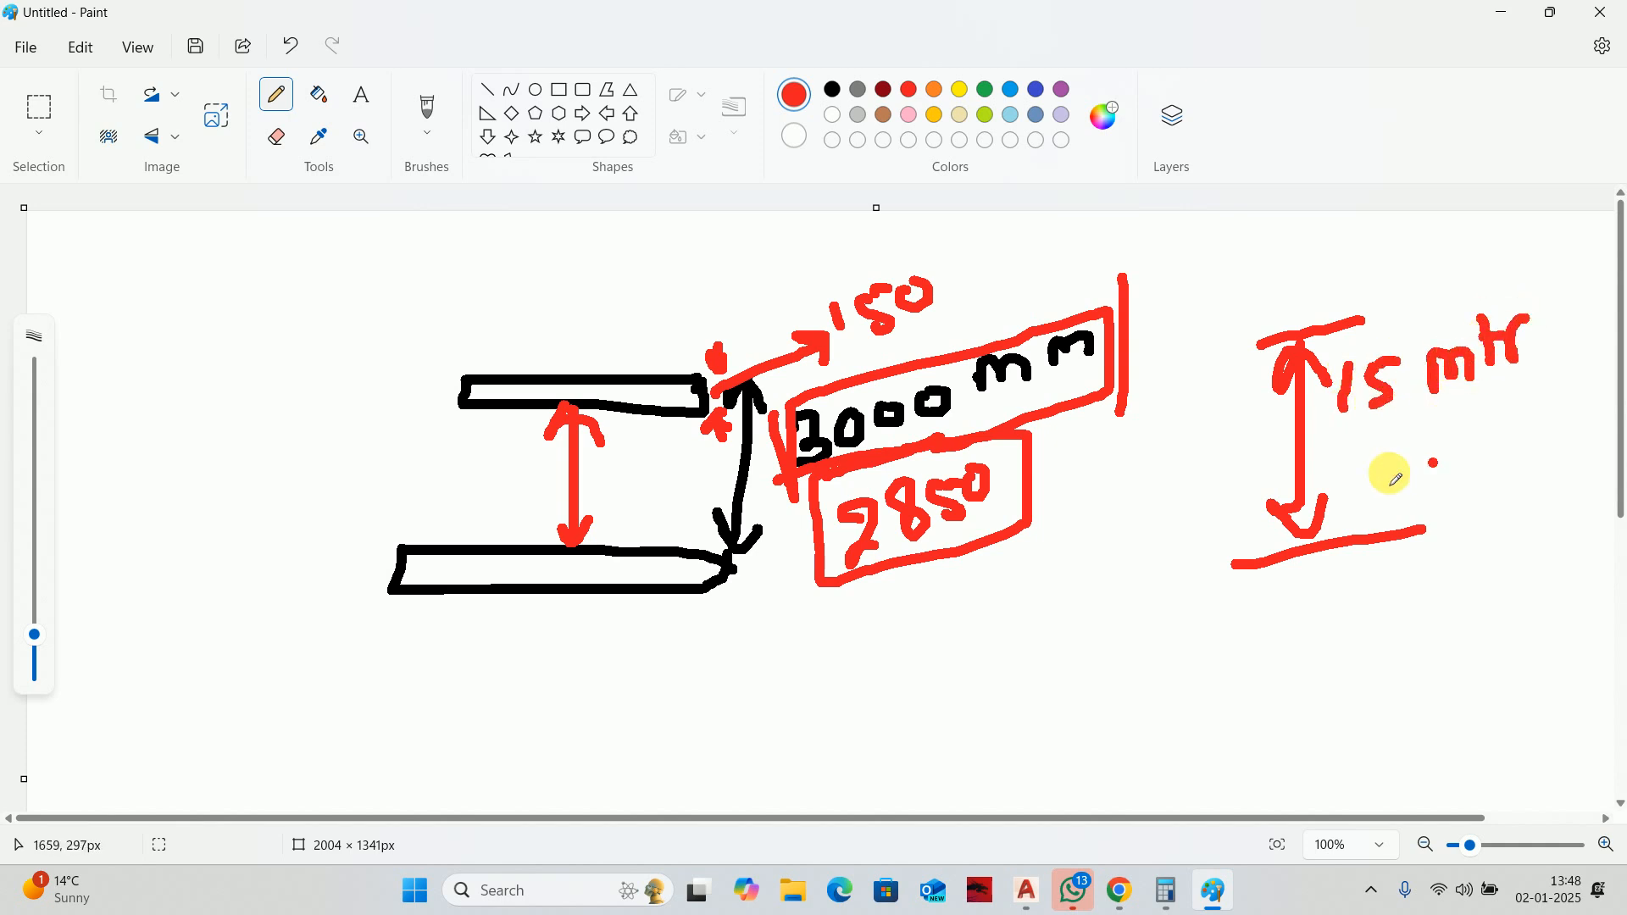
{"action": "left_click", "coordinate": [1341, 430]}
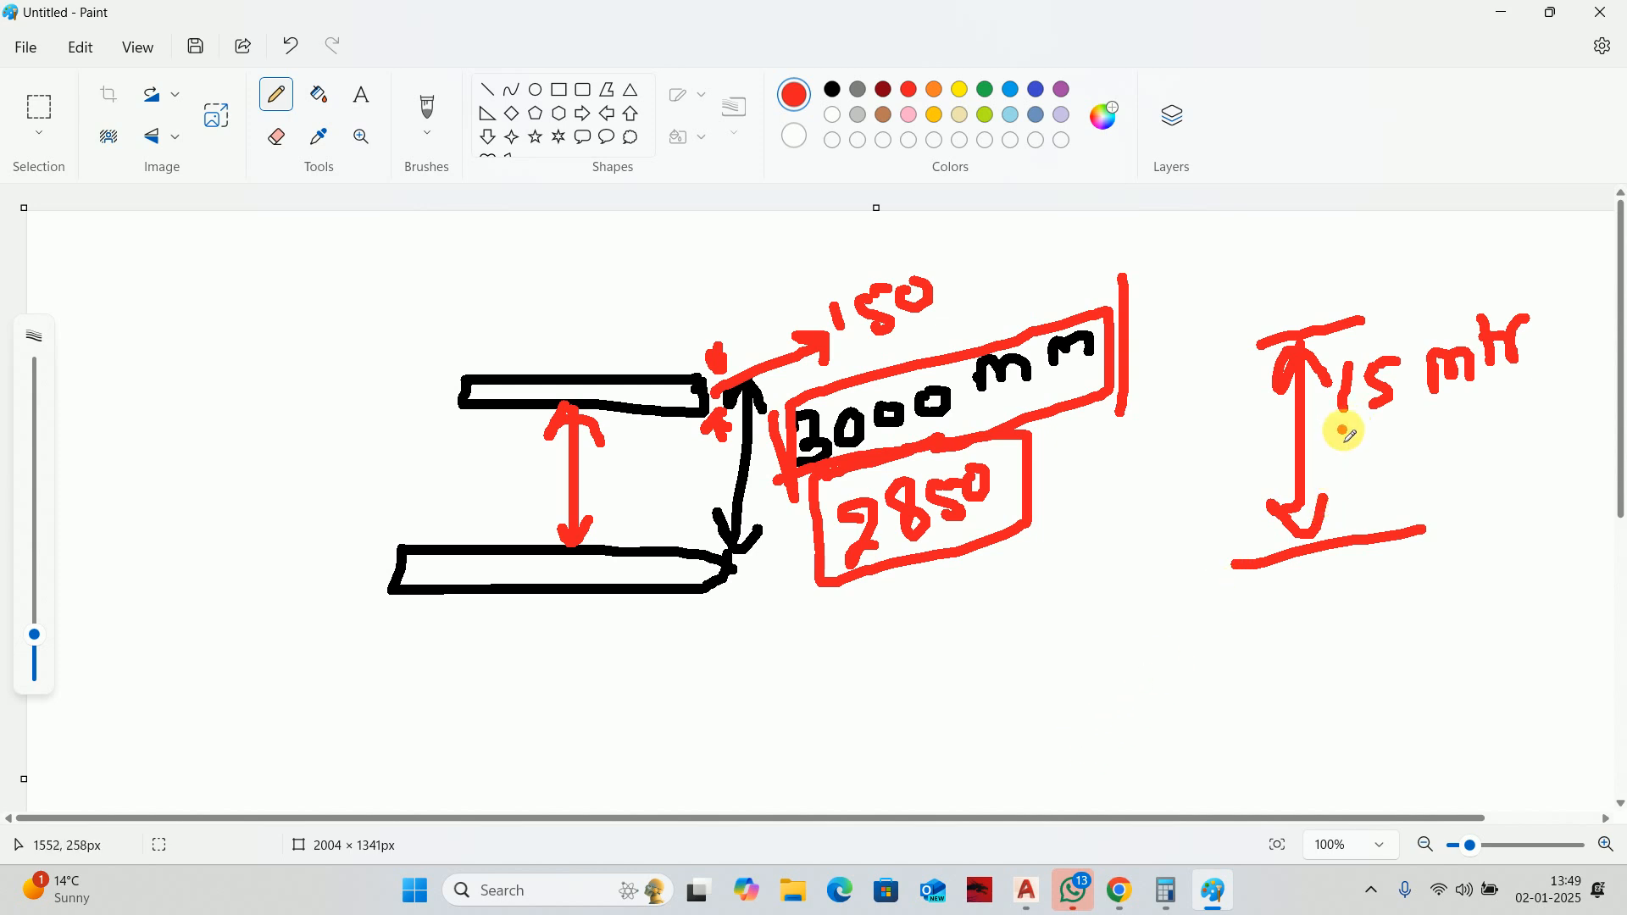
{"action": "left_click", "coordinate": [929, 469]}
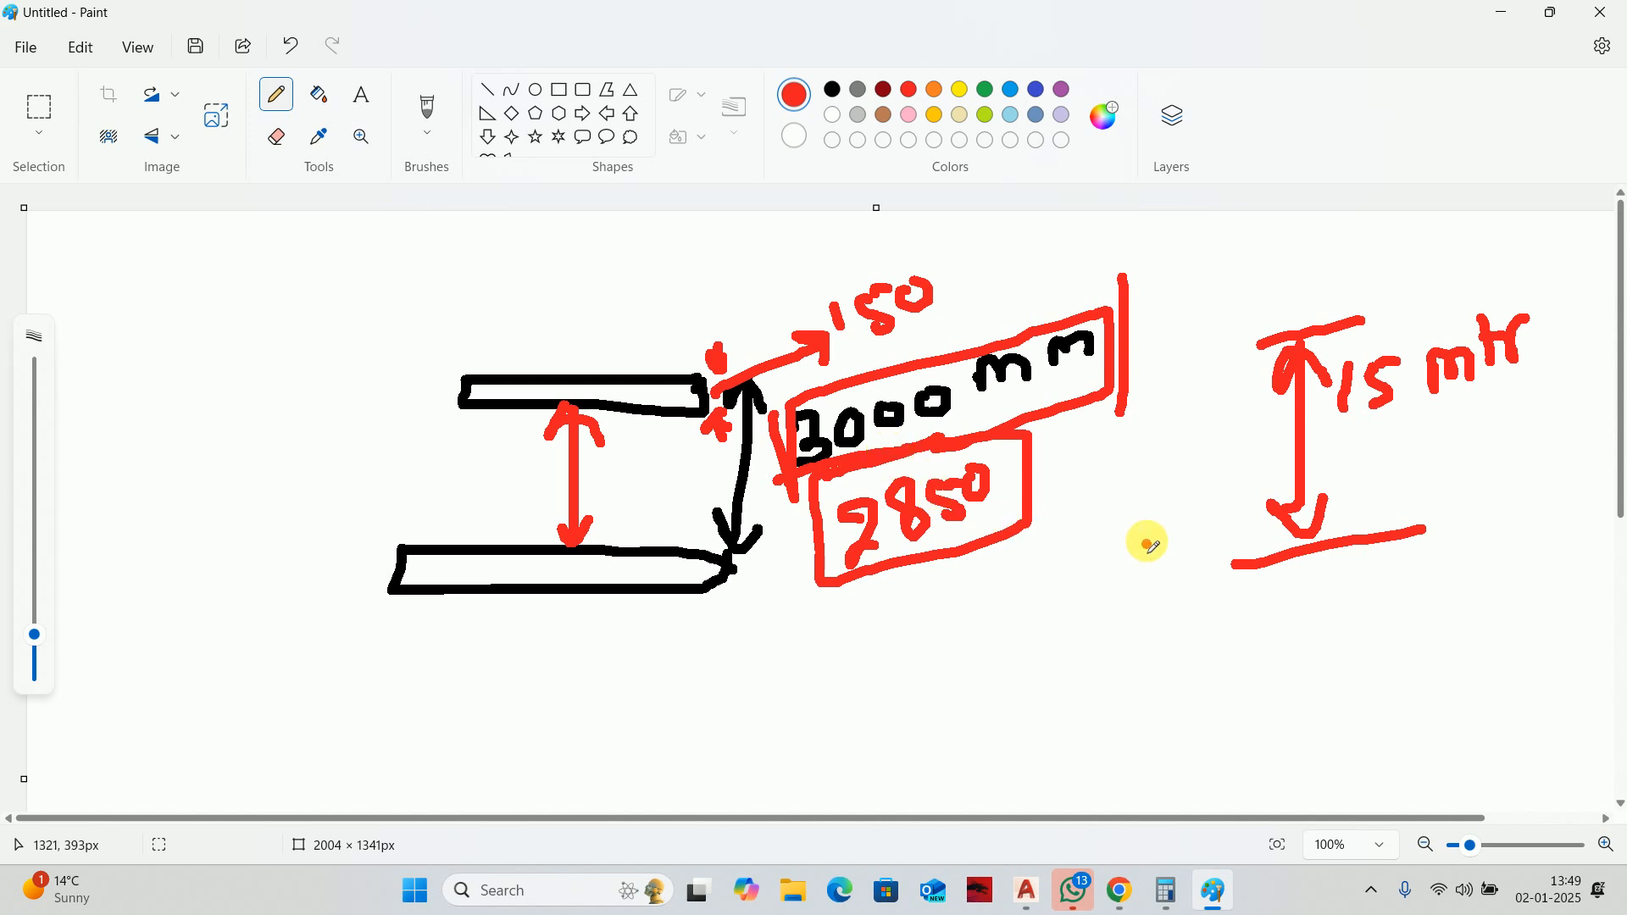
{"action": "left_click", "coordinate": [1363, 420]}
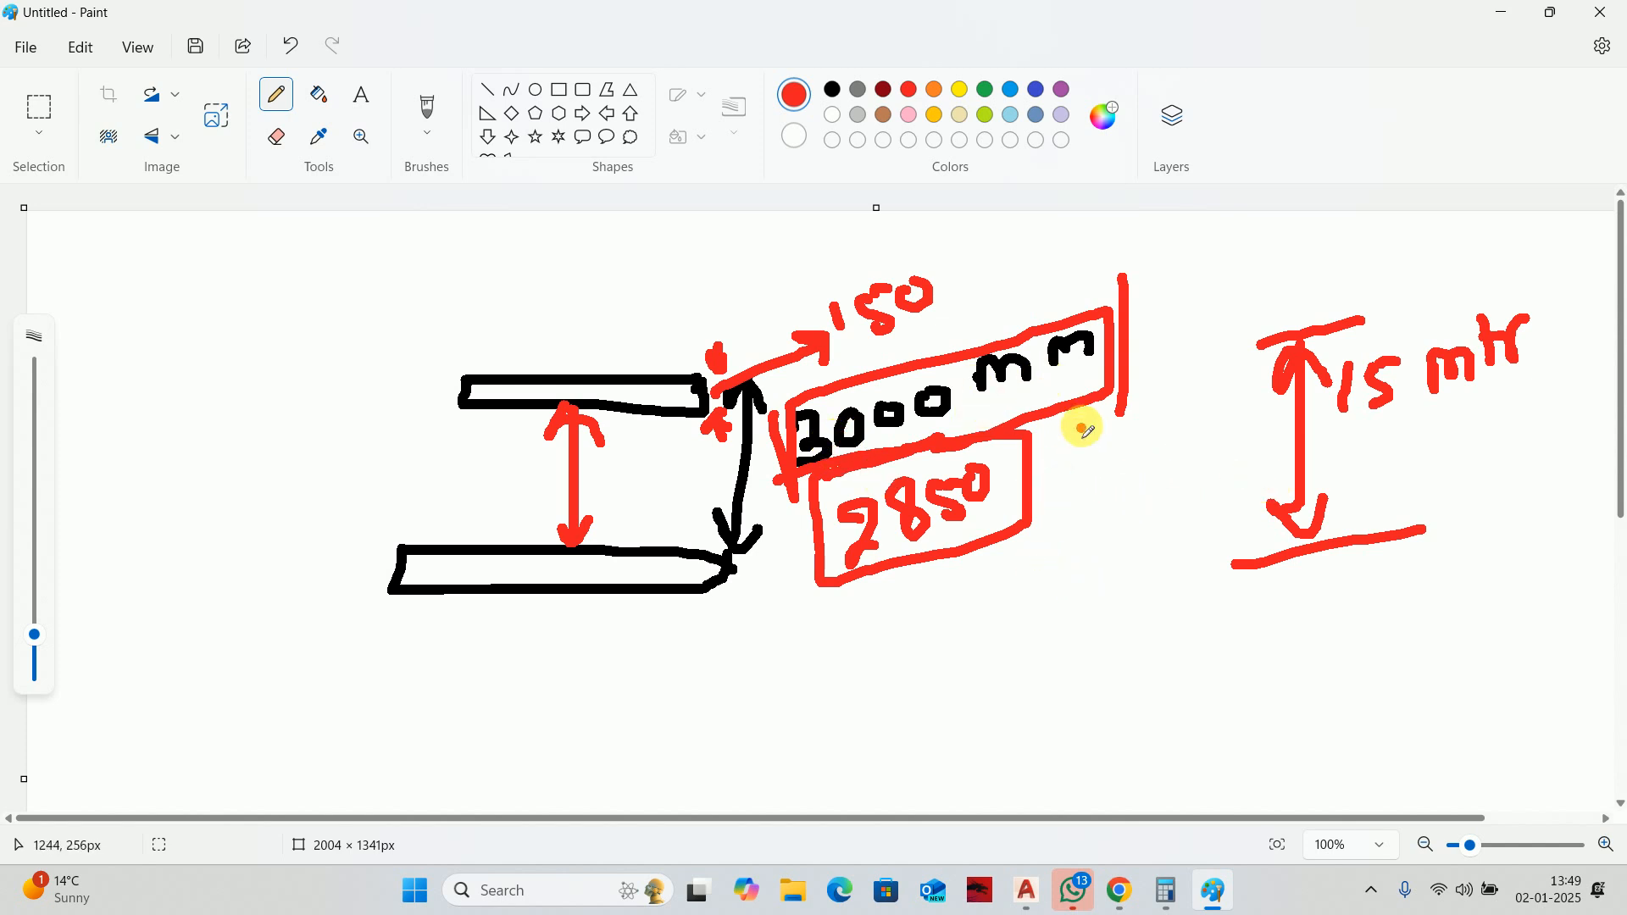
Draw a downward red arrow from the boxed 3000 mm label and handwrite 3 mtr beneath it.
{"action": "mouse_move", "coordinate": [1080, 419]}
{"action": "left_mouse_down"}
{"action": "mouse_move", "coordinate": [1093, 509]}
{"action": "mouse_move", "coordinate": [1111, 477]}
{"action": "left_mouse_up"}
{"action": "mouse_move", "coordinate": [1051, 563]}
{"action": "left_mouse_down"}
{"action": "mouse_move", "coordinate": [1071, 570]}
{"action": "mouse_move", "coordinate": [1051, 629]}
{"action": "left_mouse_up"}
{"action": "mouse_move", "coordinate": [1117, 606]}
{"action": "left_mouse_down"}
{"action": "mouse_move", "coordinate": [1140, 566]}
{"action": "mouse_move", "coordinate": [1157, 584]}
{"action": "left_mouse_up"}
{"action": "left_click_drag", "start_coordinate": [1176, 509], "coordinate": [1179, 555]}
{"action": "left_click_drag", "start_coordinate": [1166, 532], "coordinate": [1219, 504]}
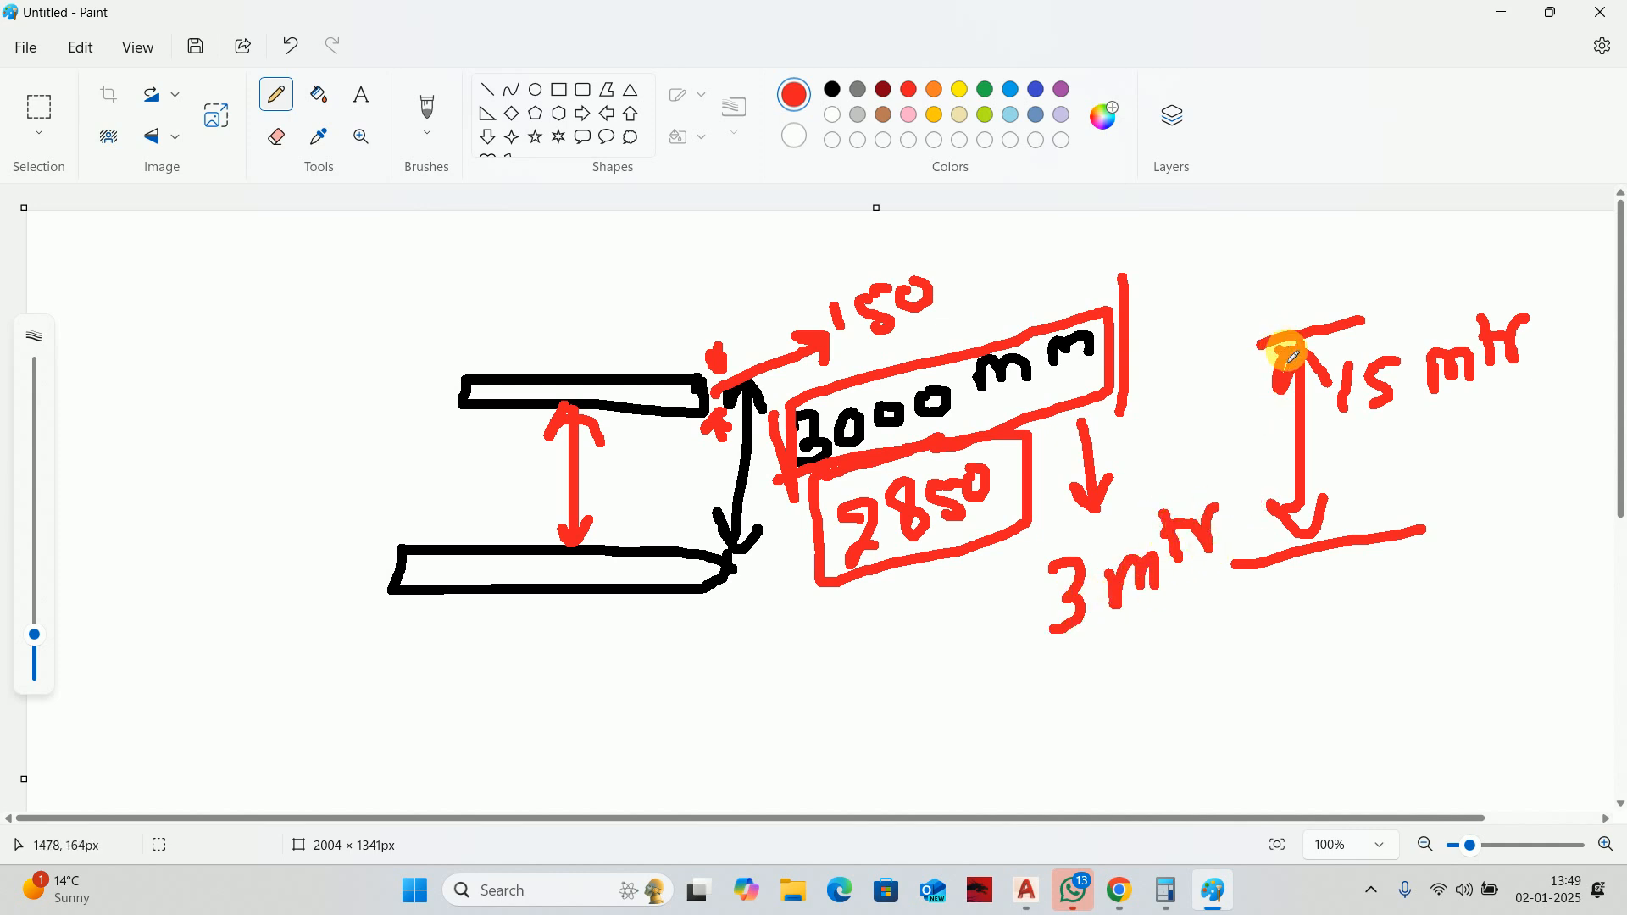
Draw a red box around the 15 mtr label and underline the 3 mtr label.
{"action": "mouse_move", "coordinate": [1339, 343]}
{"action": "left_mouse_down"}
{"action": "mouse_move", "coordinate": [1434, 314]}
{"action": "mouse_move", "coordinate": [1554, 338]}
{"action": "mouse_move", "coordinate": [1344, 429]}
{"action": "mouse_move", "coordinate": [1325, 367]}
{"action": "mouse_move", "coordinate": [1384, 339]}
{"action": "left_mouse_up"}
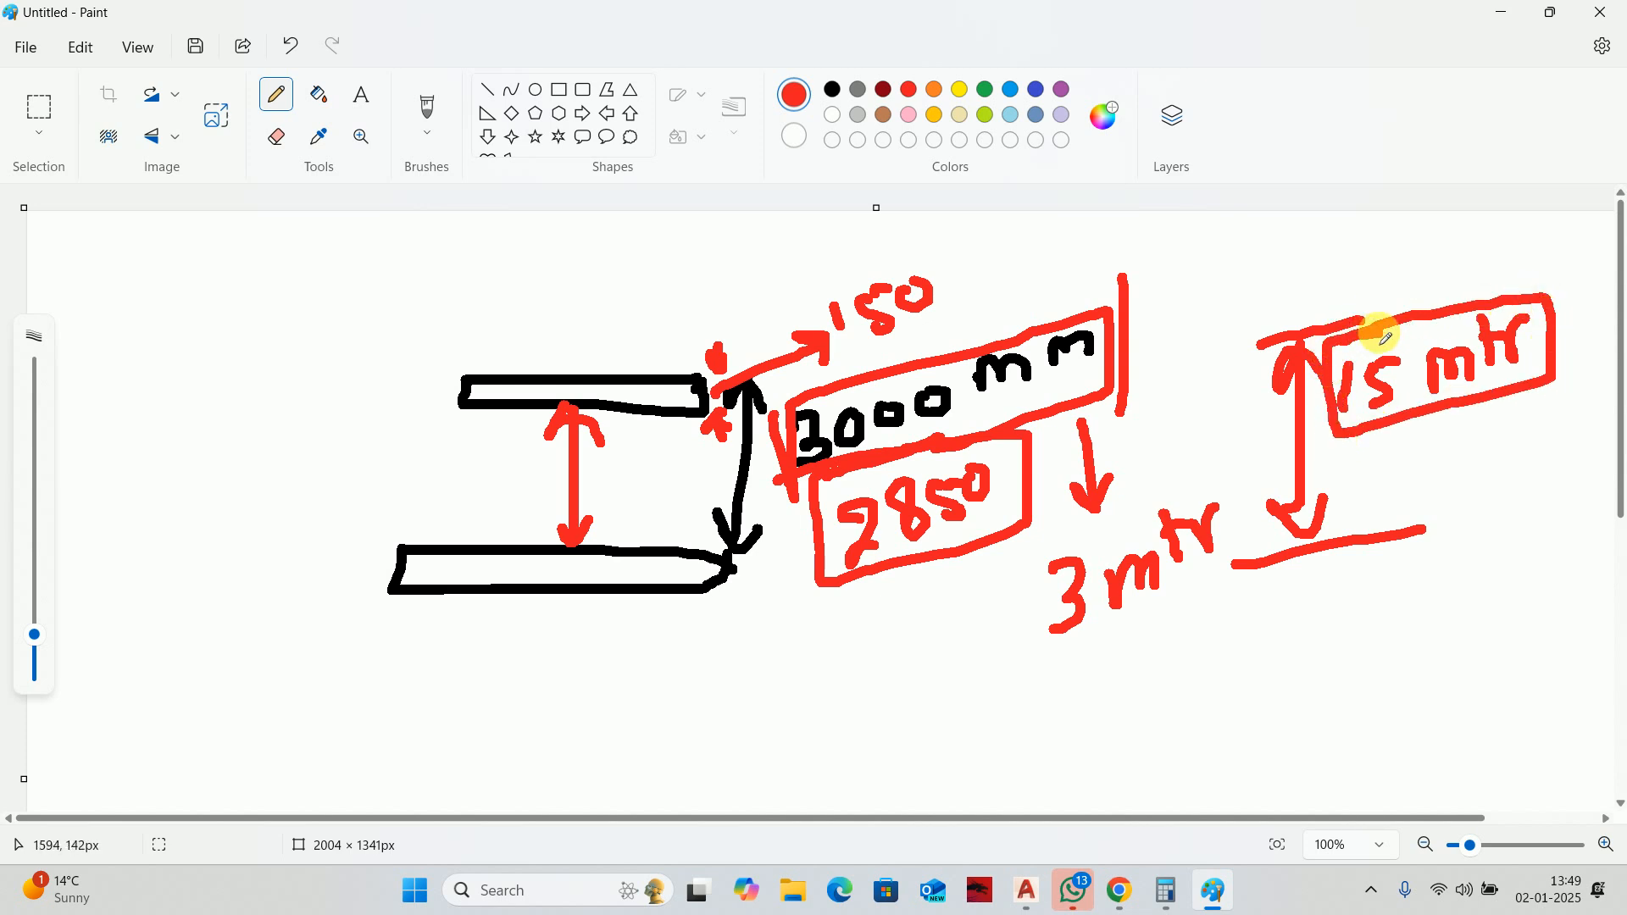
{"action": "left_click_drag", "start_coordinate": [1085, 645], "coordinate": [1163, 606]}
{"action": "left_click", "coordinate": [1266, 462]}
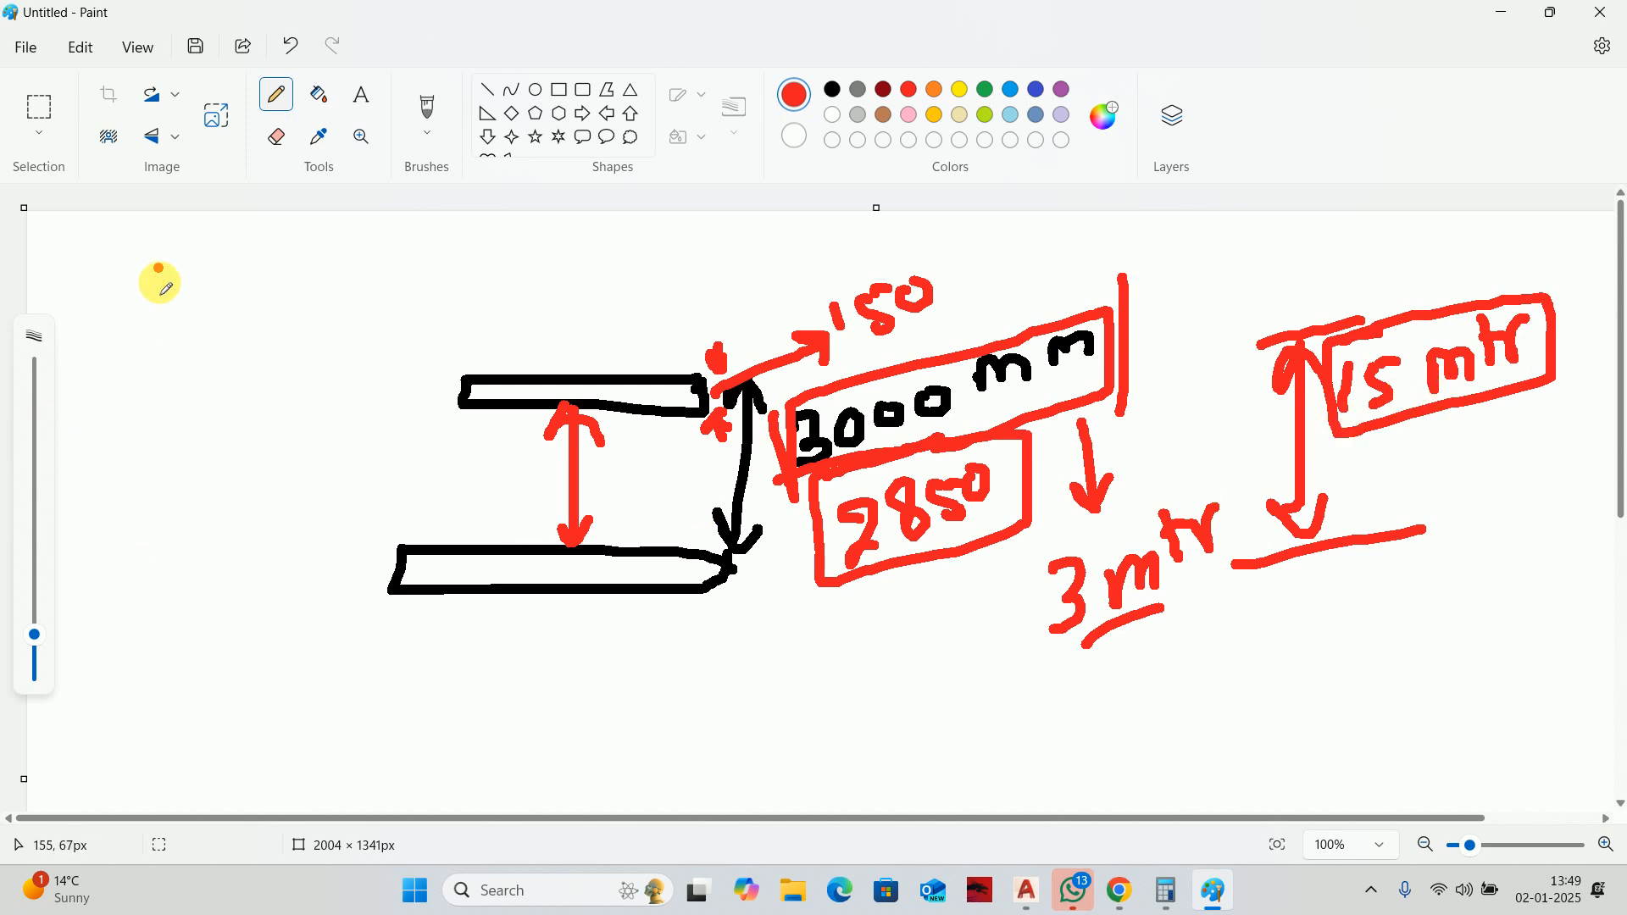
Sketch a vertical red height line with end bars to the left of the slabs and label it 15 mtr.
{"action": "mouse_move", "coordinate": [159, 269]}
{"action": "left_mouse_down"}
{"action": "mouse_move", "coordinate": [120, 516]}
{"action": "mouse_move", "coordinate": [206, 520]}
{"action": "left_mouse_up"}
{"action": "mouse_move", "coordinate": [119, 272]}
{"action": "left_mouse_down"}
{"action": "mouse_move", "coordinate": [210, 265]}
{"action": "mouse_move", "coordinate": [233, 300]}
{"action": "left_mouse_up"}
{"action": "left_click_drag", "start_coordinate": [276, 249], "coordinate": [244, 294]}
{"action": "mouse_move", "coordinate": [315, 253]}
{"action": "left_mouse_down"}
{"action": "mouse_move", "coordinate": [393, 258]}
{"action": "mouse_move", "coordinate": [427, 239]}
{"action": "left_mouse_up"}
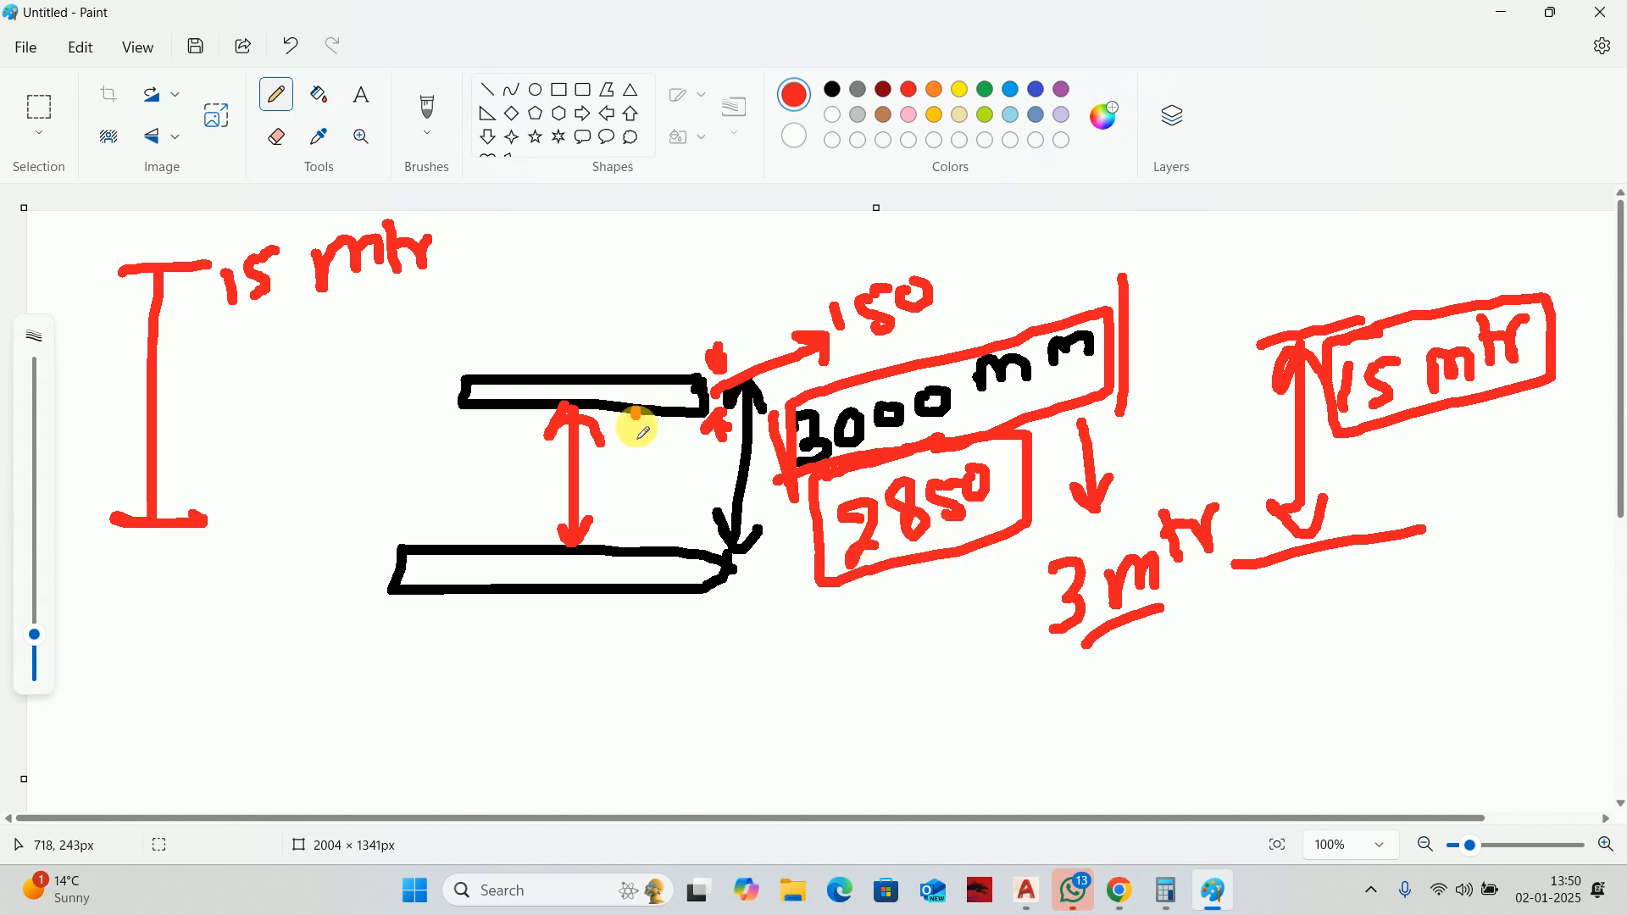
Sketch a small beam under the upper slab and handwrite 2700 in a red box below the 2850 label.
{"action": "left_click_drag", "start_coordinate": [635, 416], "coordinate": [663, 432]}
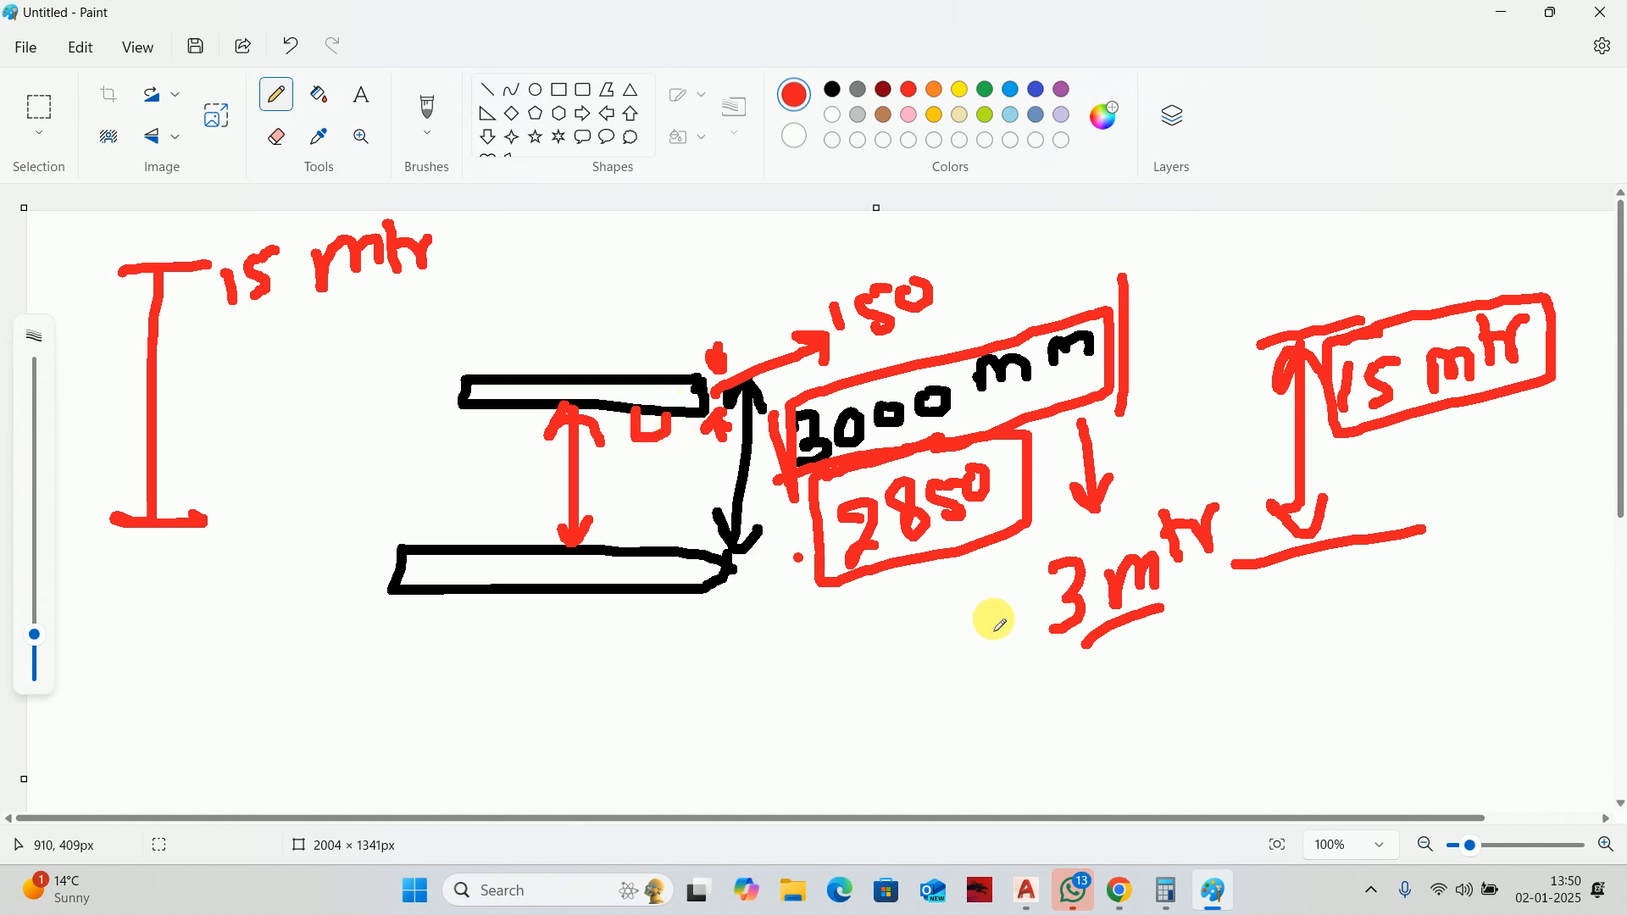
{"action": "mouse_move", "coordinate": [867, 606]}
{"action": "left_mouse_down"}
{"action": "mouse_move", "coordinate": [879, 649]}
{"action": "mouse_move", "coordinate": [983, 603]}
{"action": "left_mouse_up"}
{"action": "mouse_move", "coordinate": [989, 574]}
{"action": "left_mouse_down"}
{"action": "mouse_move", "coordinate": [940, 569]}
{"action": "mouse_move", "coordinate": [842, 657]}
{"action": "mouse_move", "coordinate": [995, 607]}
{"action": "mouse_move", "coordinate": [992, 576]}
{"action": "left_mouse_up"}
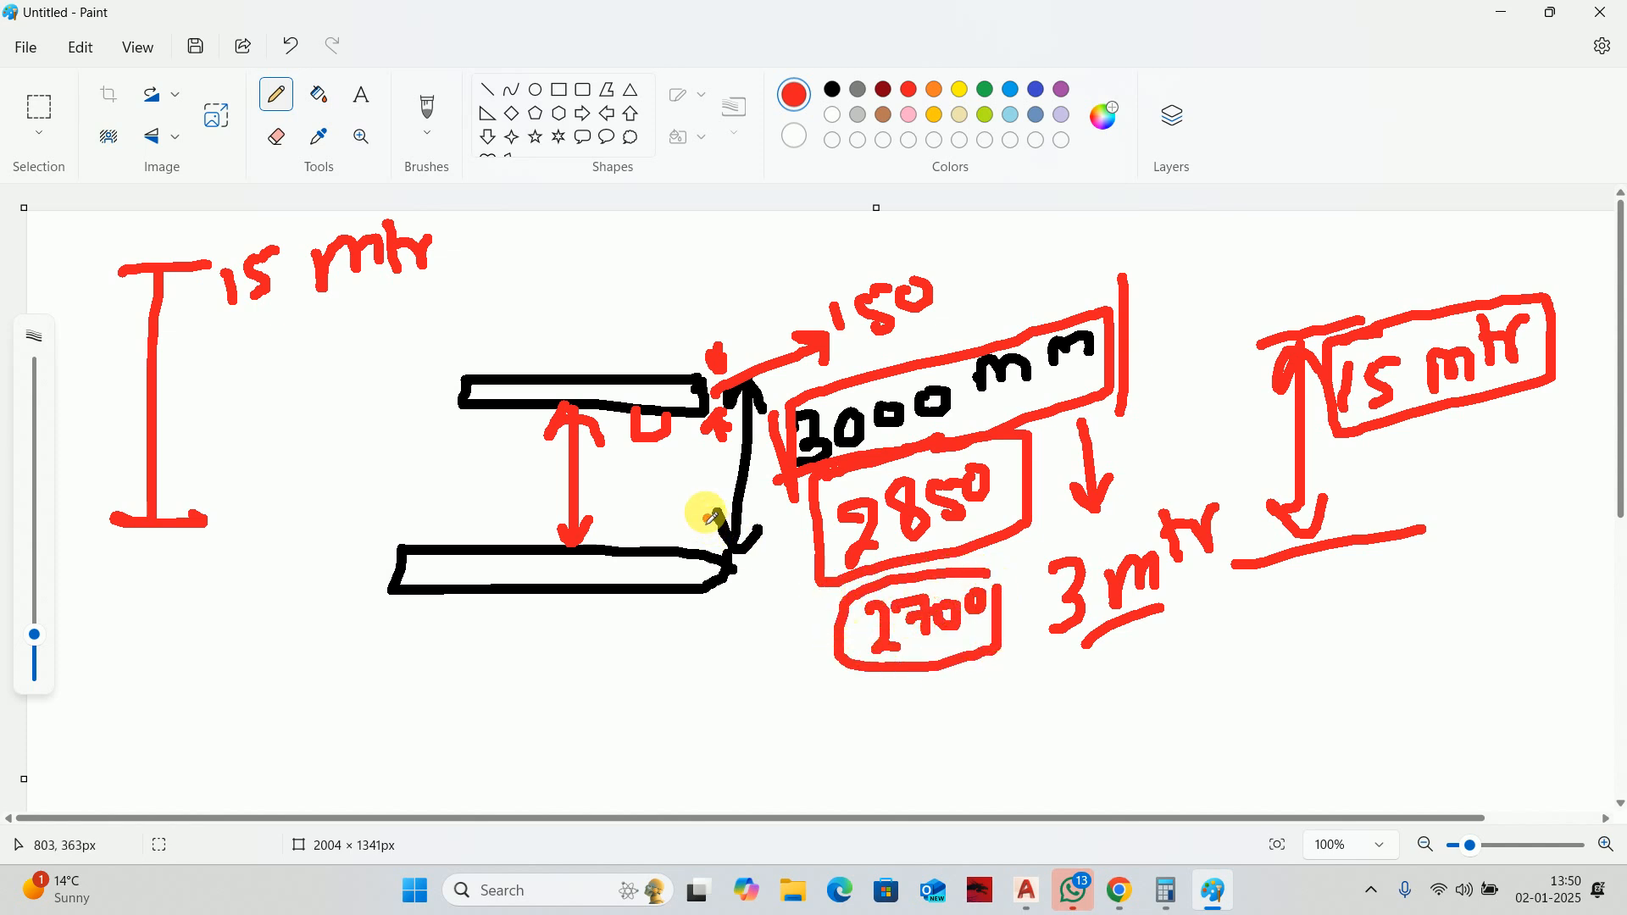
Draw a red bar beneath the small beam under the upper slab and handwrite 200 → 2500 below the boxed 2700.
{"action": "mouse_move", "coordinate": [667, 412]}
{"action": "left_mouse_down"}
{"action": "mouse_move", "coordinate": [637, 461]}
{"action": "mouse_move", "coordinate": [695, 466]}
{"action": "mouse_move", "coordinate": [609, 471]}
{"action": "left_mouse_up"}
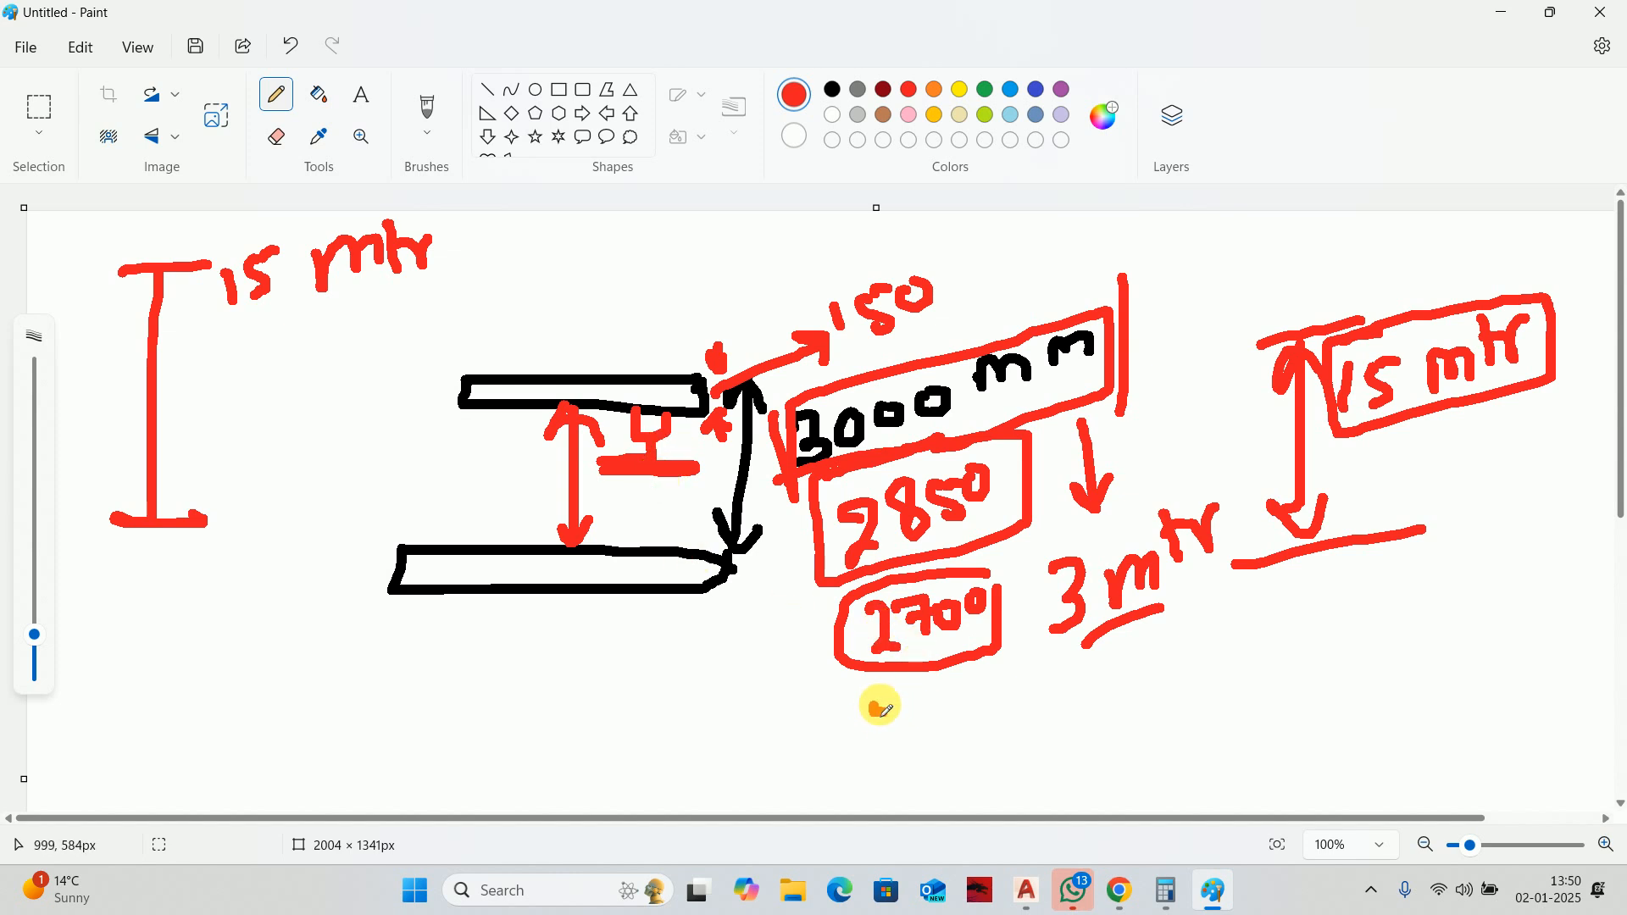
{"action": "mouse_move", "coordinate": [877, 708]}
{"action": "left_mouse_down"}
{"action": "mouse_move", "coordinate": [886, 736]}
{"action": "mouse_move", "coordinate": [981, 716]}
{"action": "mouse_move", "coordinate": [974, 734]}
{"action": "mouse_move", "coordinate": [1063, 737]}
{"action": "left_mouse_up"}
{"action": "mouse_move", "coordinate": [1113, 698]}
{"action": "left_mouse_down"}
{"action": "mouse_move", "coordinate": [1096, 711]}
{"action": "mouse_move", "coordinate": [1108, 728]}
{"action": "mouse_move", "coordinate": [1134, 700]}
{"action": "left_mouse_up"}
{"action": "left_click_drag", "start_coordinate": [1152, 697], "coordinate": [1149, 701]}
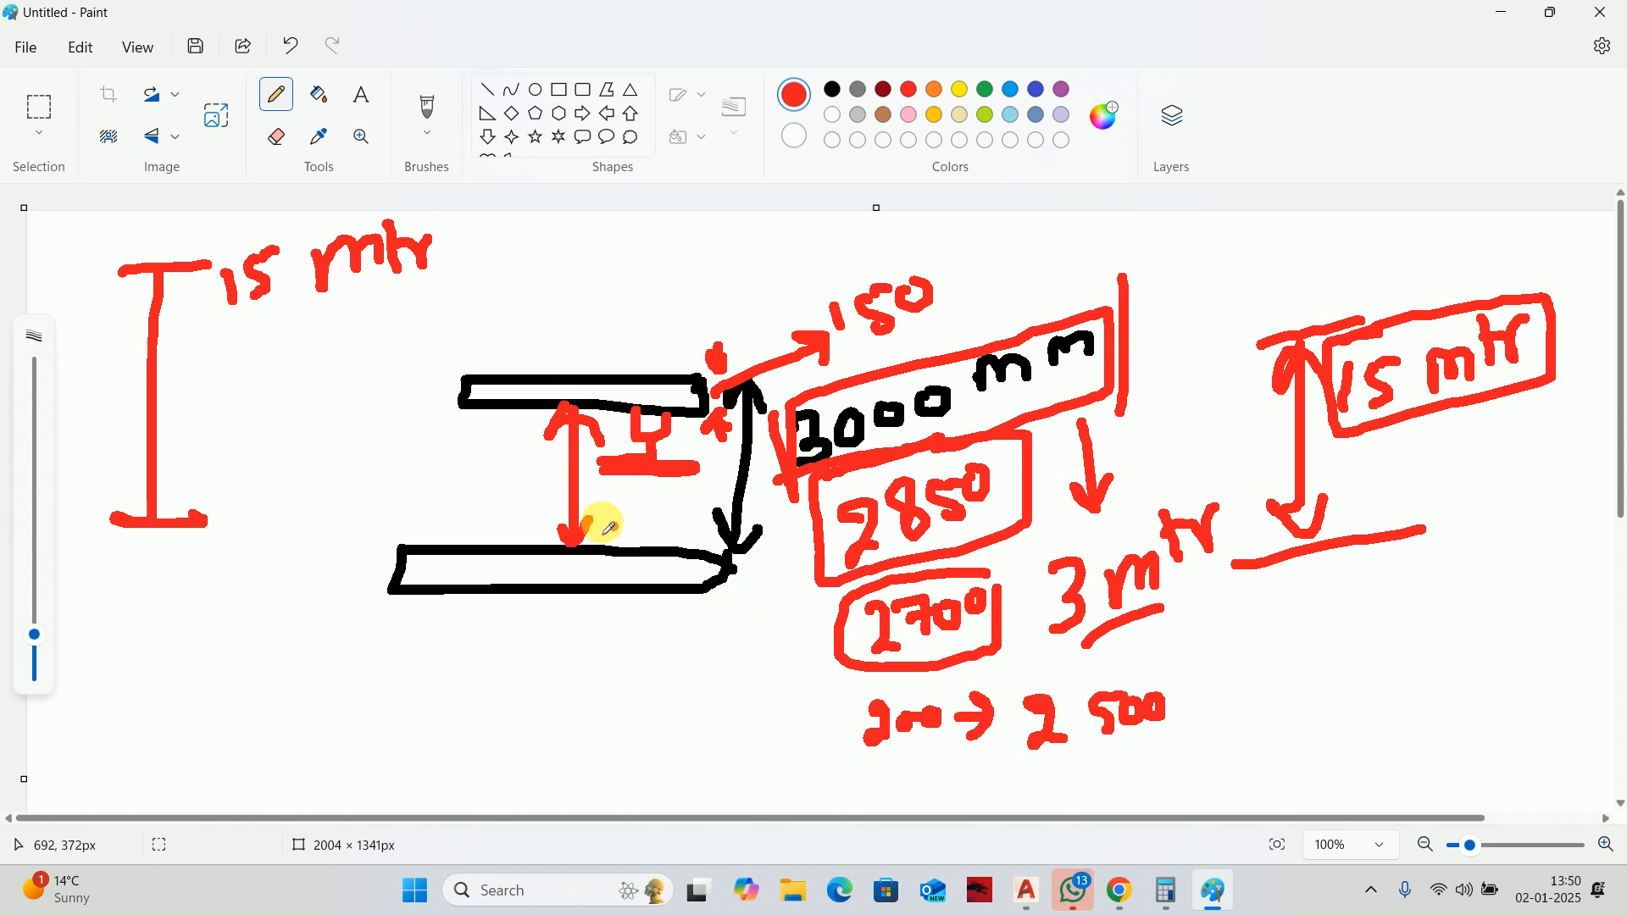
Sketch a low red box on the lower slab with an arrow downward and handwrite 450 or 600 and 500 beside it.
{"action": "mouse_move", "coordinate": [609, 539]}
{"action": "left_mouse_down"}
{"action": "mouse_move", "coordinate": [675, 517]}
{"action": "mouse_move", "coordinate": [705, 547]}
{"action": "mouse_move", "coordinate": [655, 539]}
{"action": "mouse_move", "coordinate": [661, 522]}
{"action": "mouse_move", "coordinate": [596, 613]}
{"action": "mouse_move", "coordinate": [588, 689]}
{"action": "mouse_move", "coordinate": [626, 702]}
{"action": "left_mouse_up"}
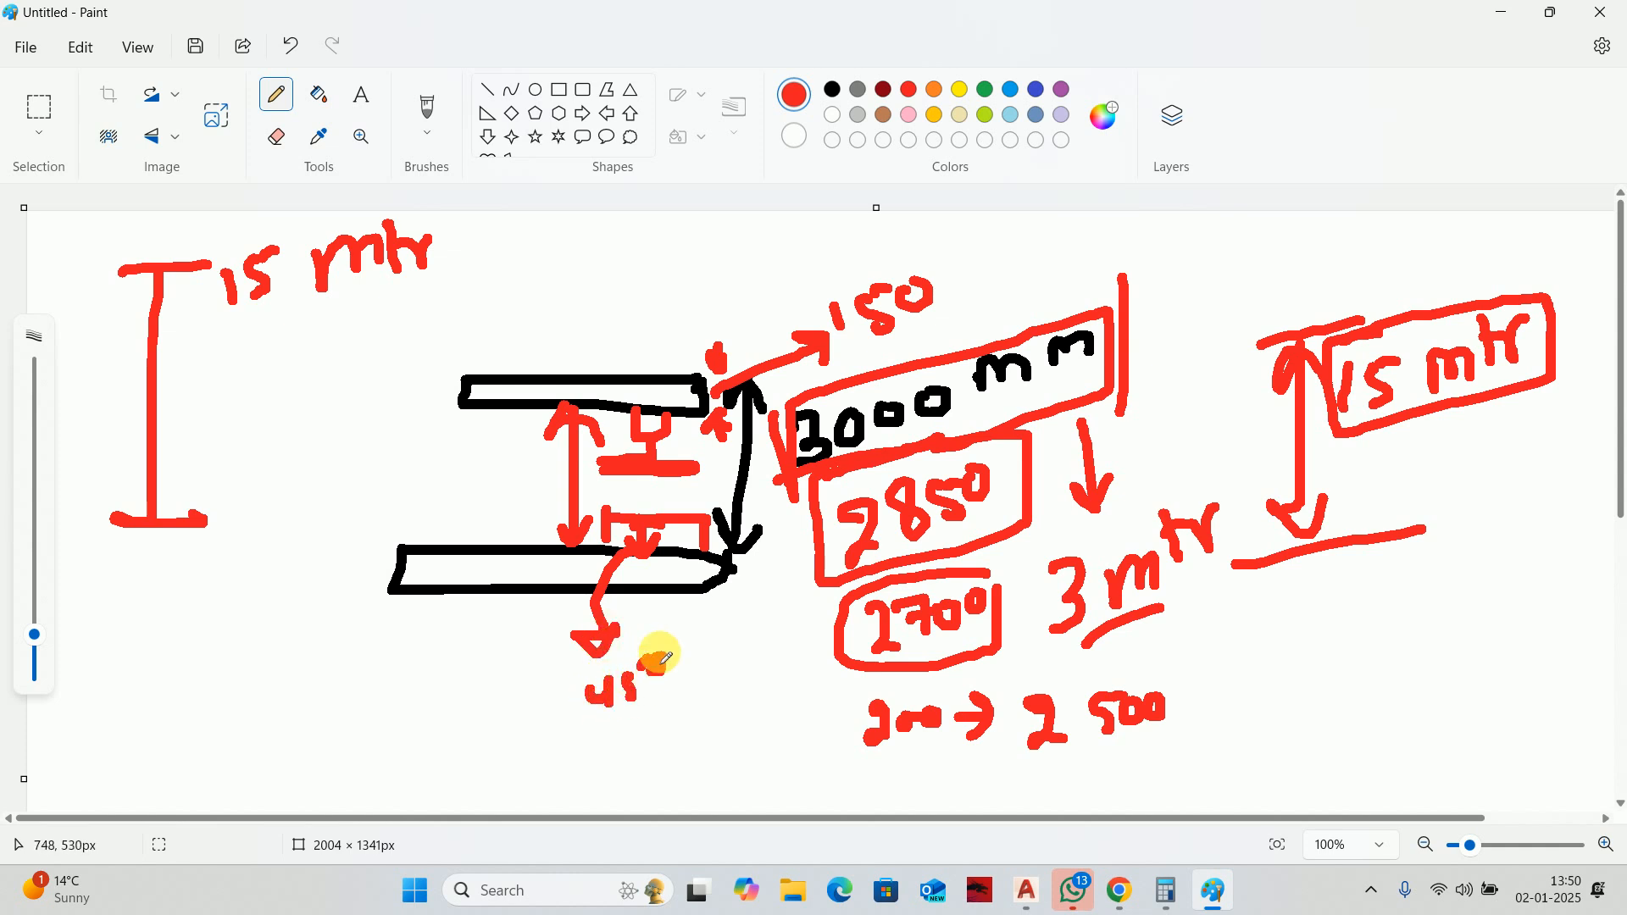
{"action": "left_click_drag", "start_coordinate": [696, 629], "coordinate": [749, 618]}
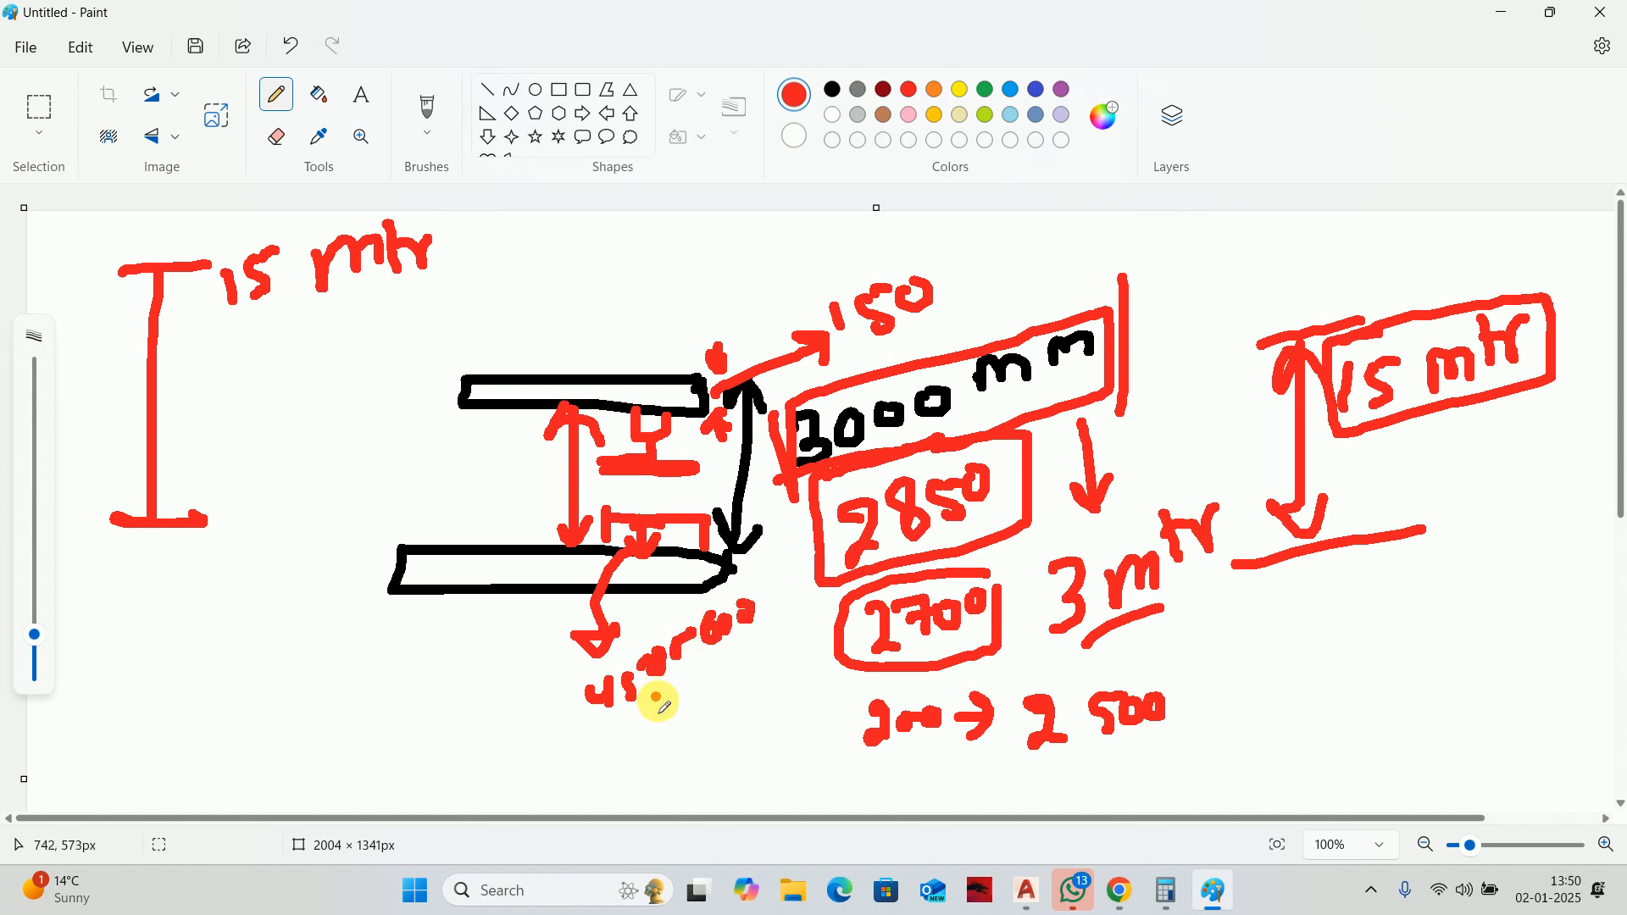
{"action": "mouse_move", "coordinate": [657, 698]}
{"action": "left_mouse_down"}
{"action": "mouse_move", "coordinate": [678, 716]}
{"action": "mouse_move", "coordinate": [677, 688]}
{"action": "left_mouse_up"}
{"action": "mouse_move", "coordinate": [694, 691]}
{"action": "left_mouse_down"}
{"action": "mouse_move", "coordinate": [726, 664]}
{"action": "mouse_move", "coordinate": [757, 686]}
{"action": "left_mouse_up"}
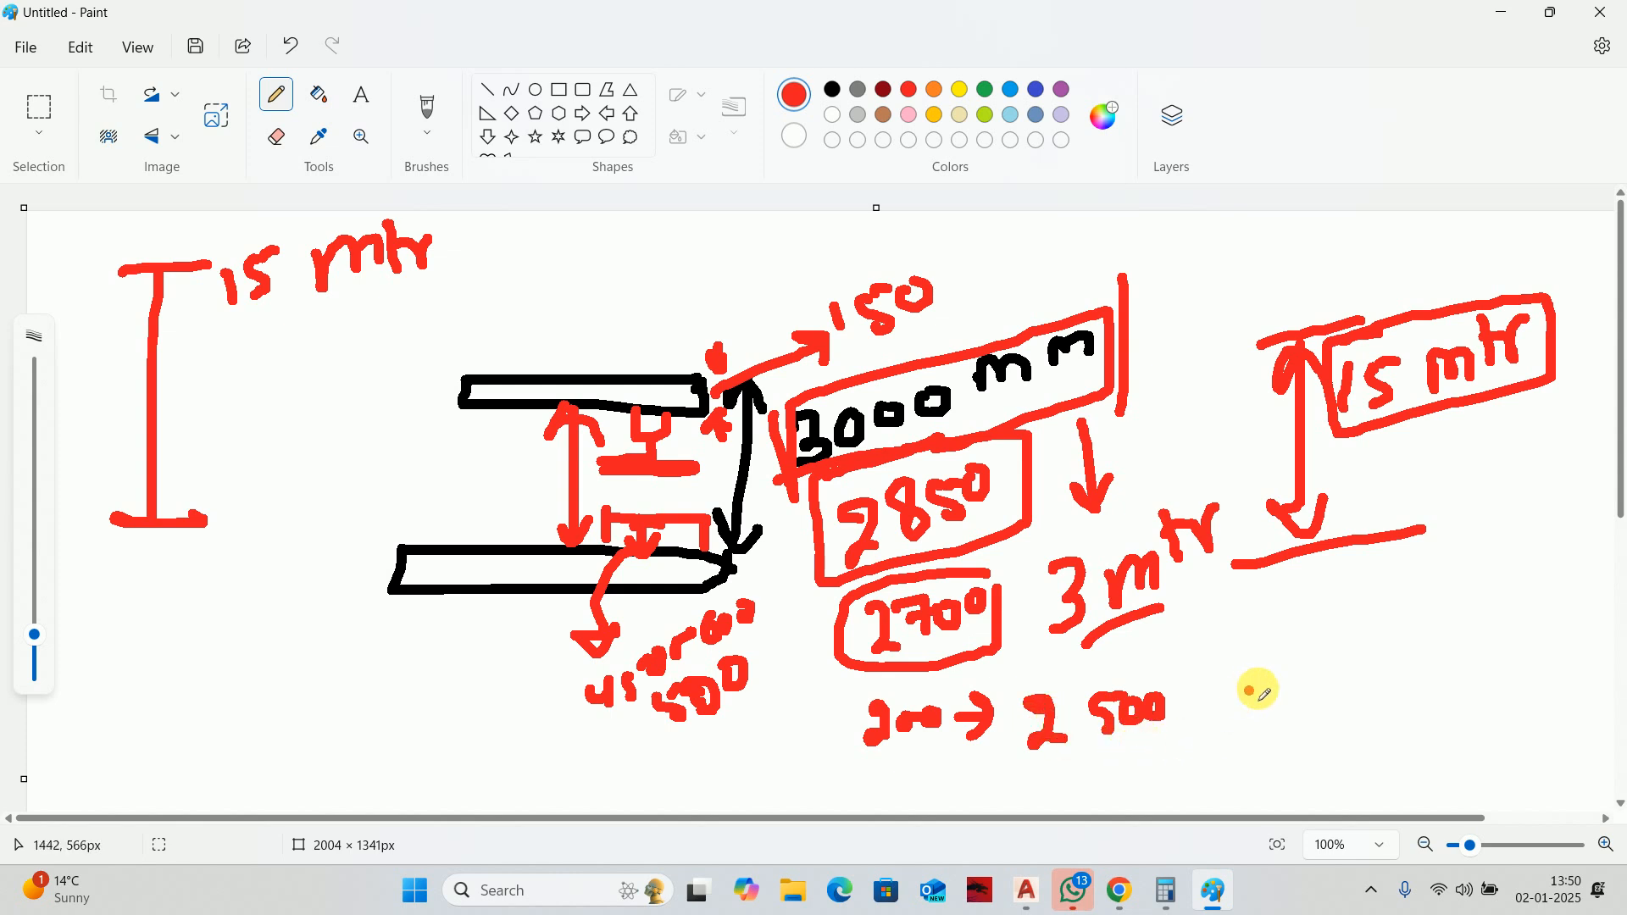
Handwrite 2000 beside 2500 and draw a short vertical height mark labelled 1.8 below the boxed 15 mtr.
{"action": "left_click_drag", "start_coordinate": [1247, 683], "coordinate": [1247, 737]}
{"action": "left_click_drag", "start_coordinate": [1287, 701], "coordinate": [1392, 691]}
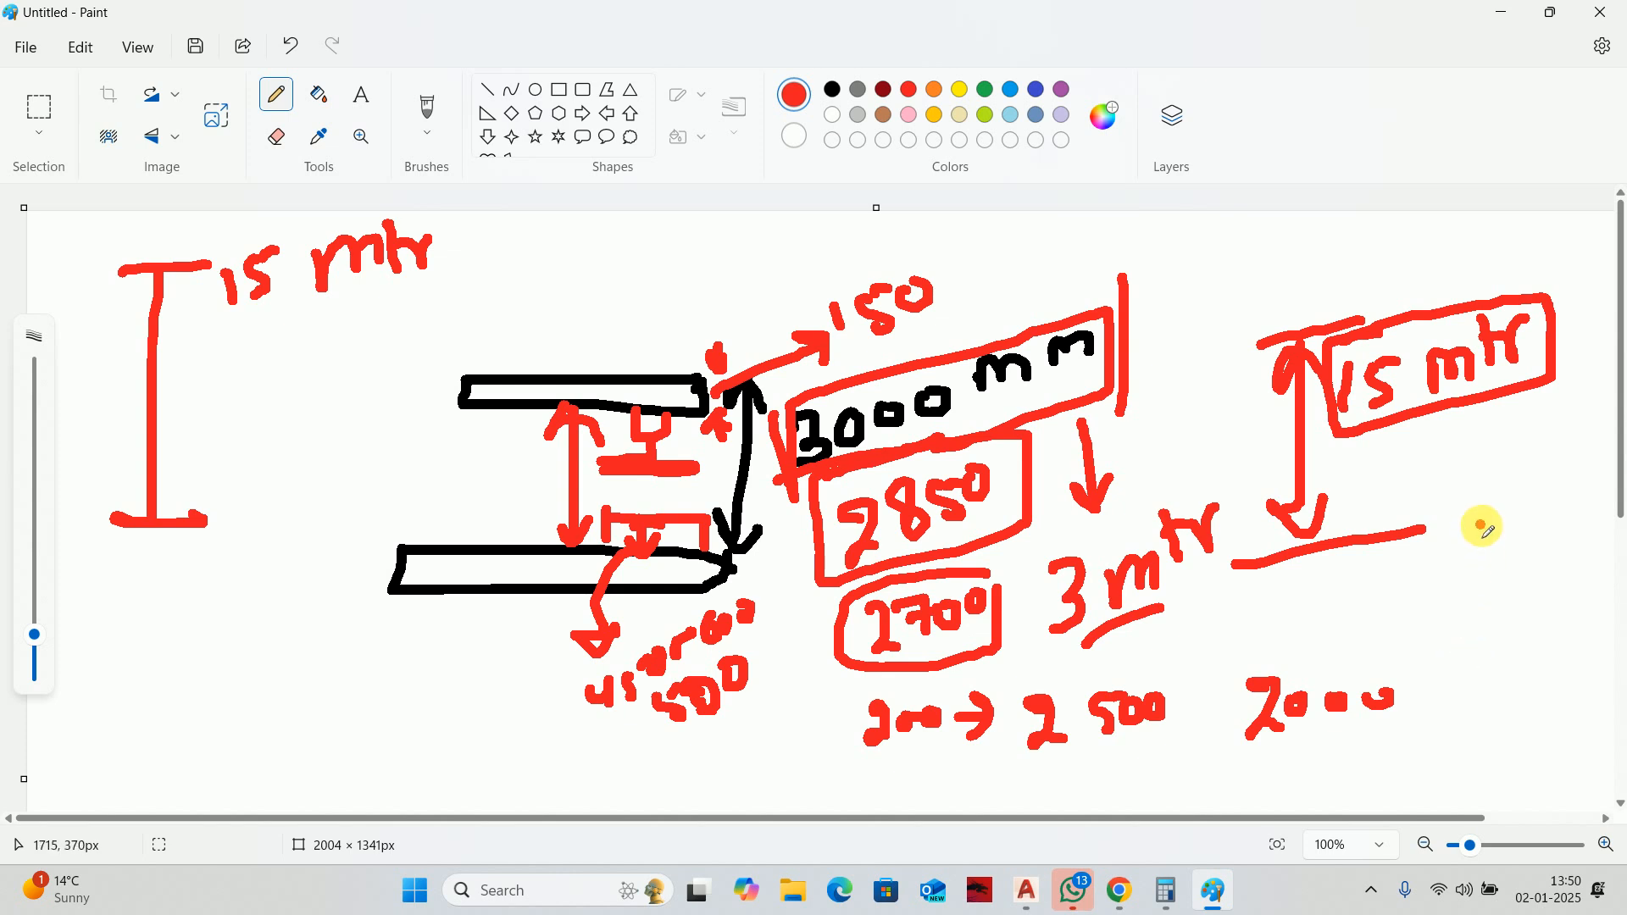
{"action": "mouse_move", "coordinate": [1498, 518]}
{"action": "left_mouse_down"}
{"action": "mouse_move", "coordinate": [1504, 583]}
{"action": "mouse_move", "coordinate": [1515, 513]}
{"action": "mouse_move", "coordinate": [1504, 573]}
{"action": "mouse_move", "coordinate": [1555, 542]}
{"action": "left_mouse_up"}
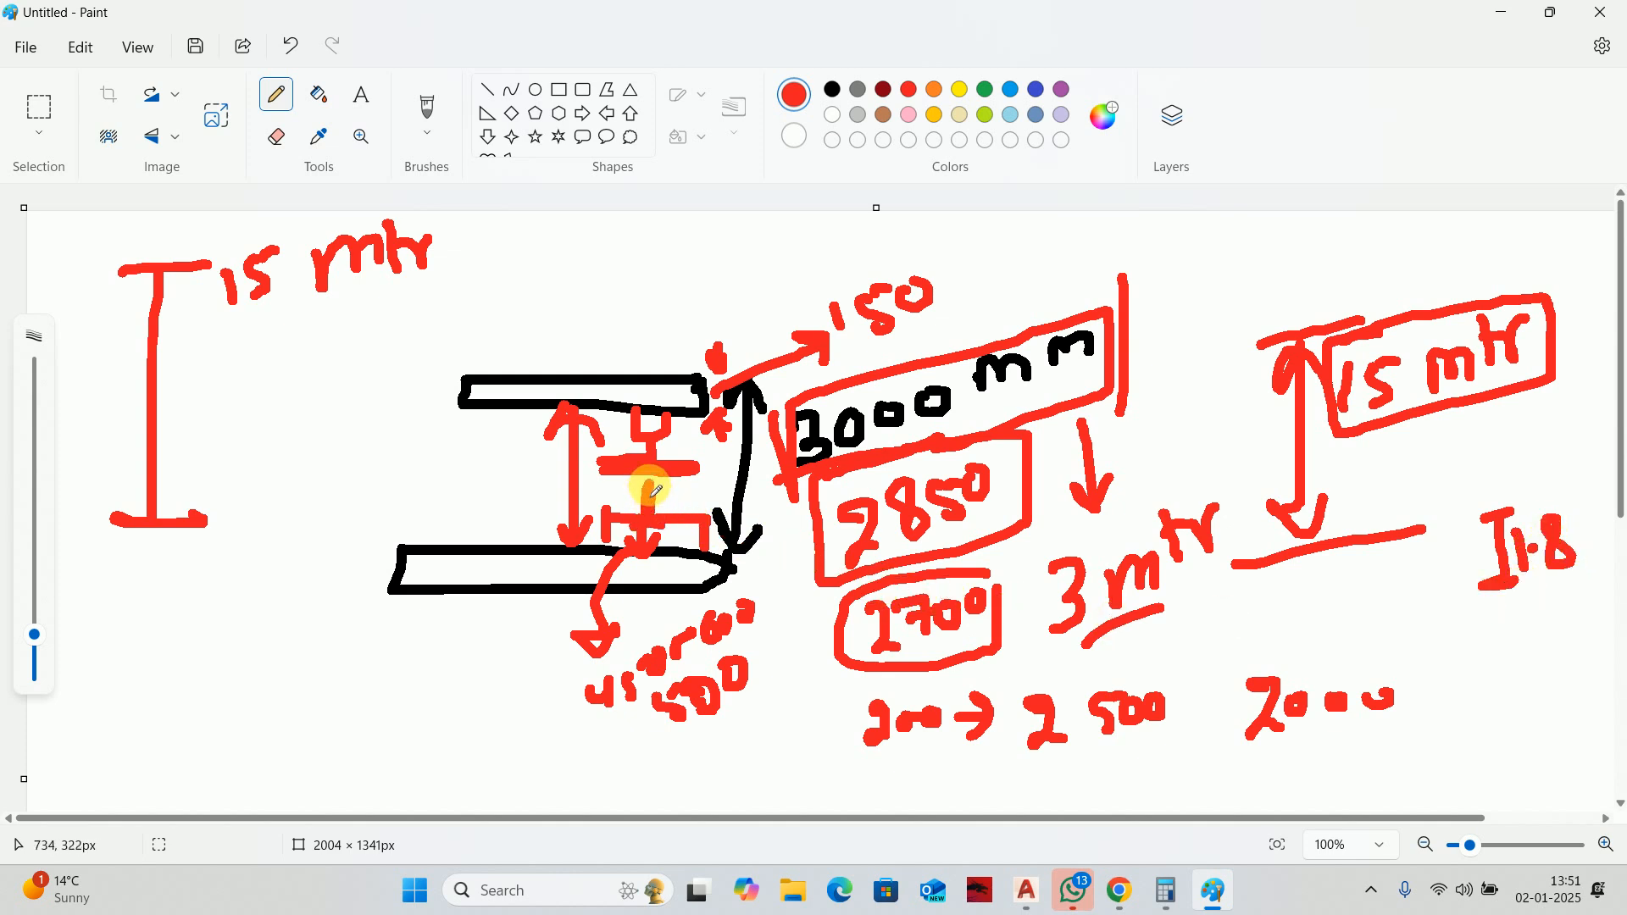
Add a red stroke from the low box up to the beam and thicken the left edge of the 3000 mm box.
{"action": "left_click_drag", "start_coordinate": [651, 490], "coordinate": [675, 451]}
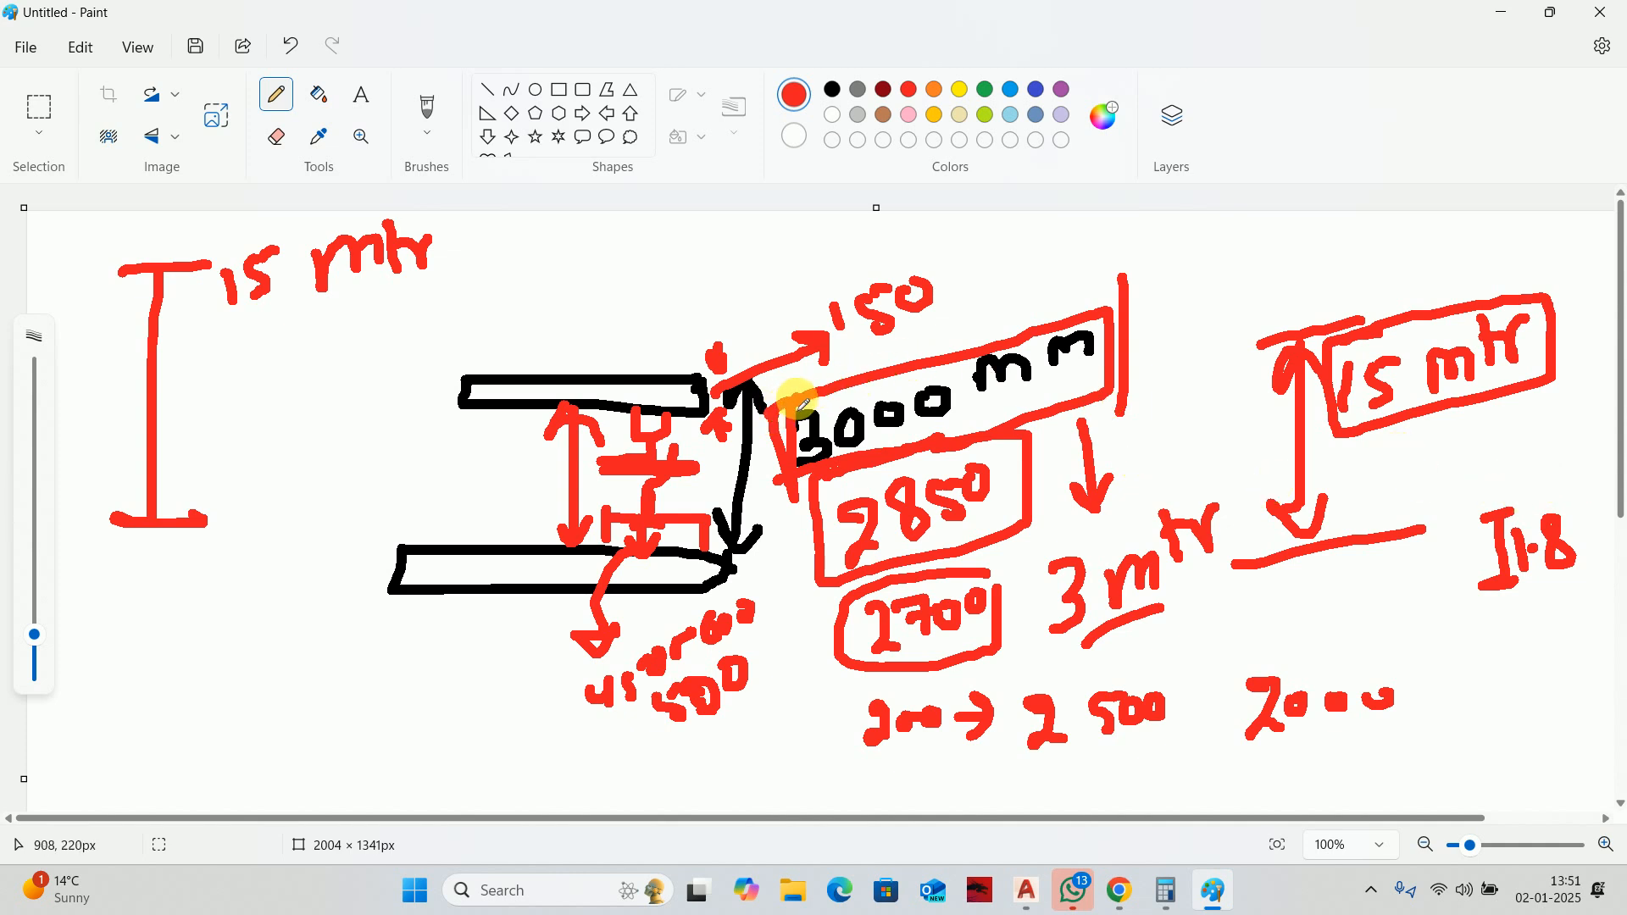
{"action": "left_click_drag", "start_coordinate": [785, 415], "coordinate": [786, 444]}
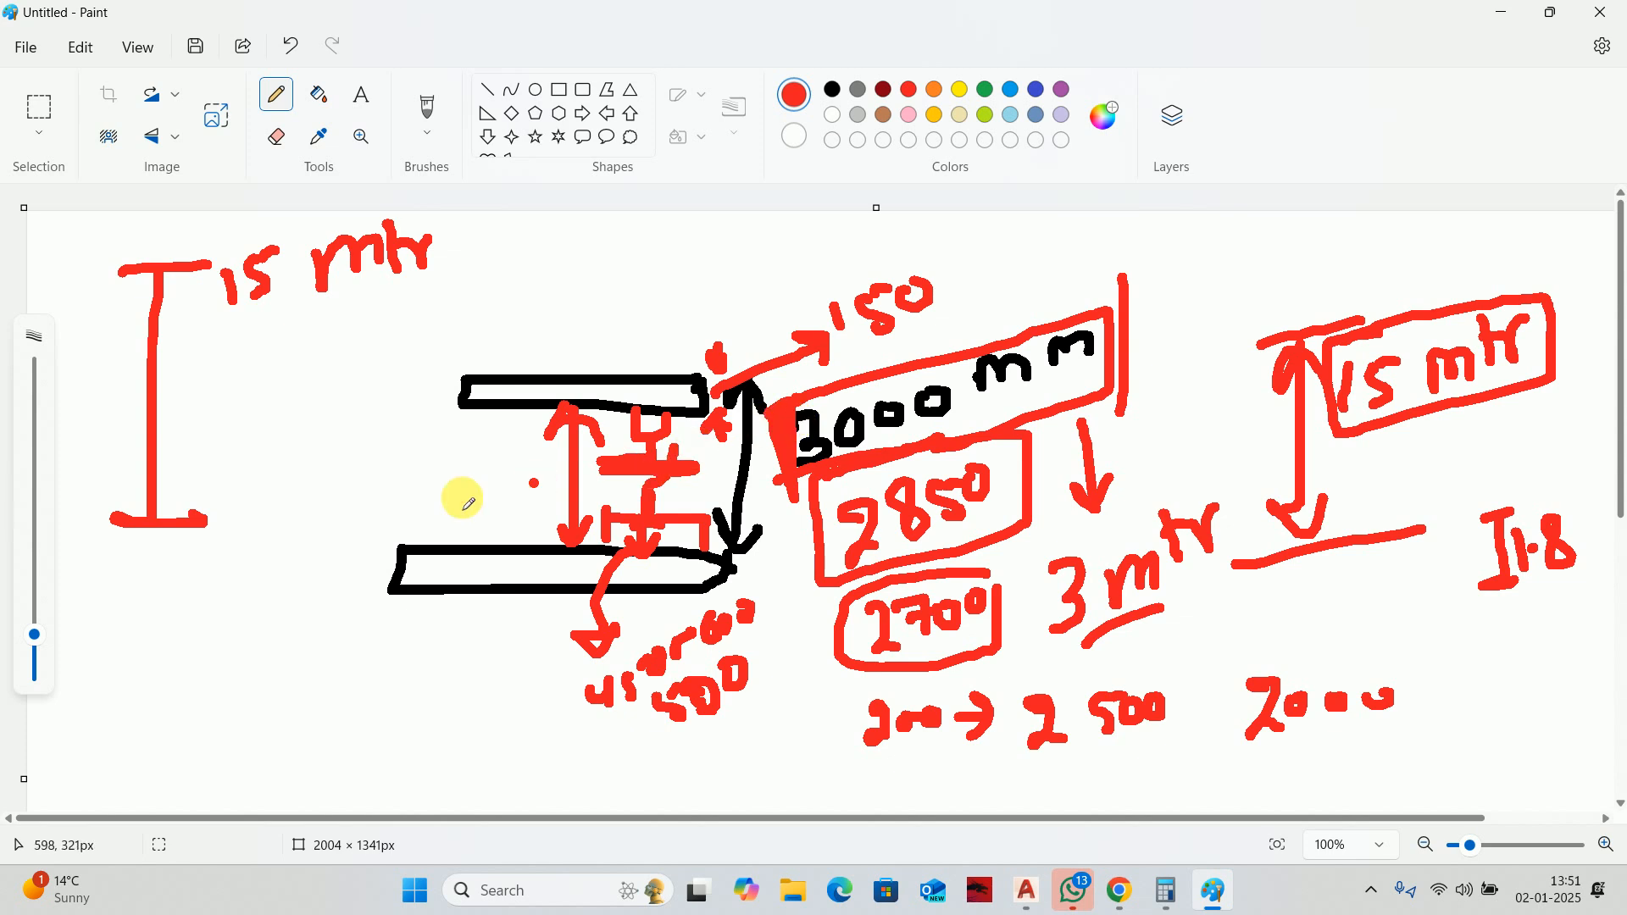
Divide the 15 mtr height line left of the slabs with horizontal floor bars and number the levels 1 to 5.
{"action": "left_click_drag", "start_coordinate": [113, 443], "coordinate": [204, 442]}
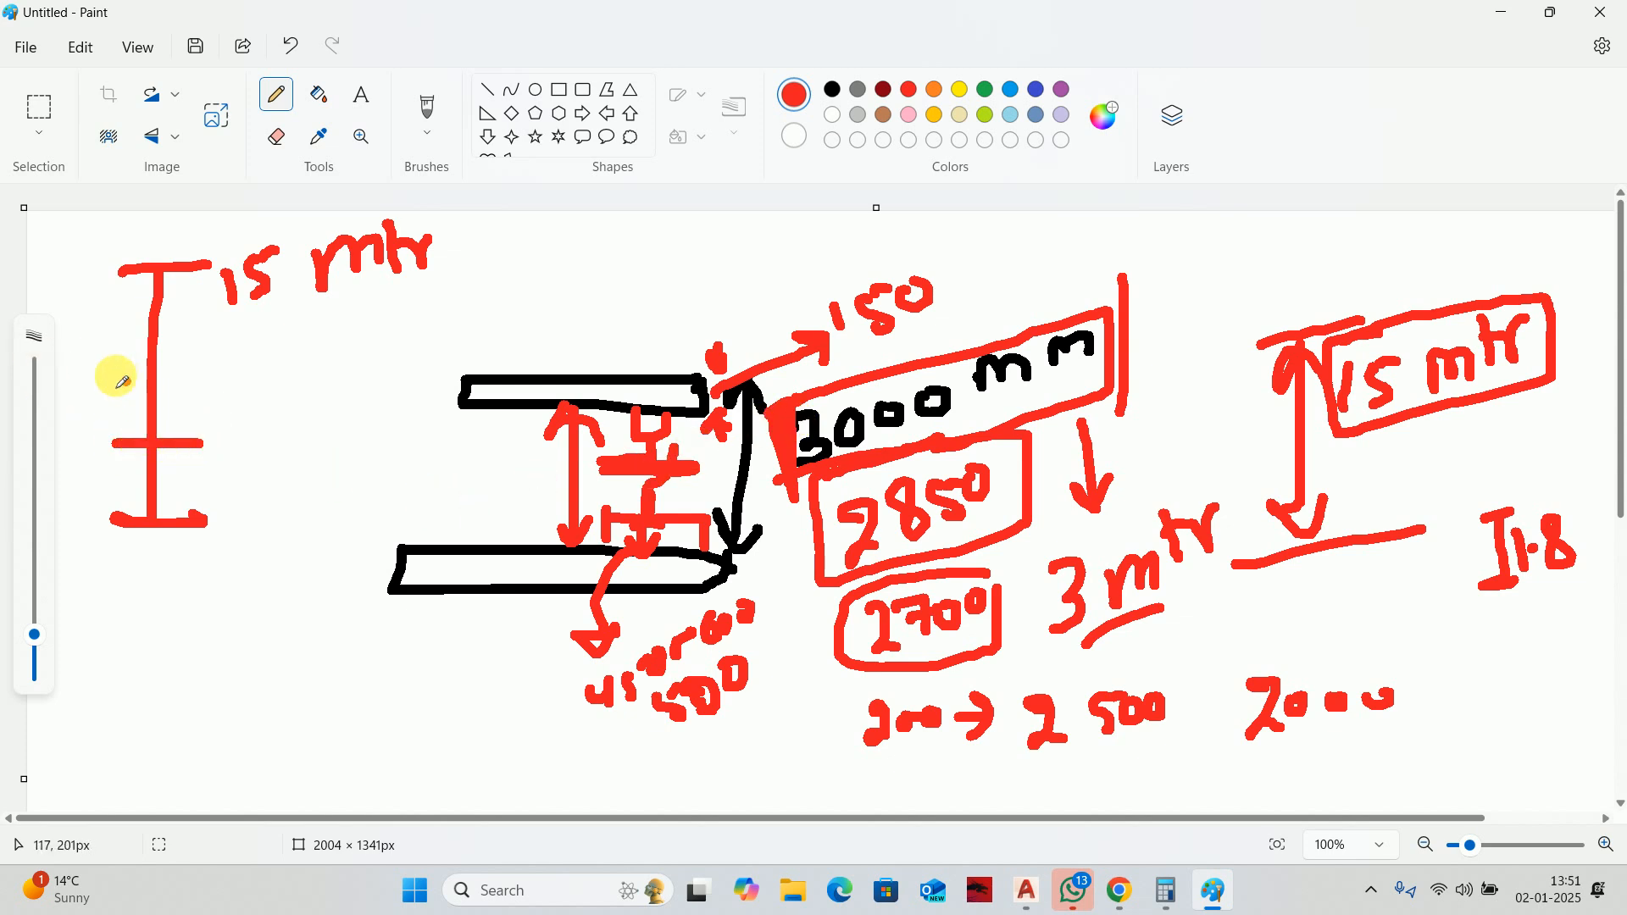
{"action": "left_click_drag", "start_coordinate": [111, 373], "coordinate": [211, 383]}
{"action": "left_click_drag", "start_coordinate": [115, 319], "coordinate": [227, 331]}
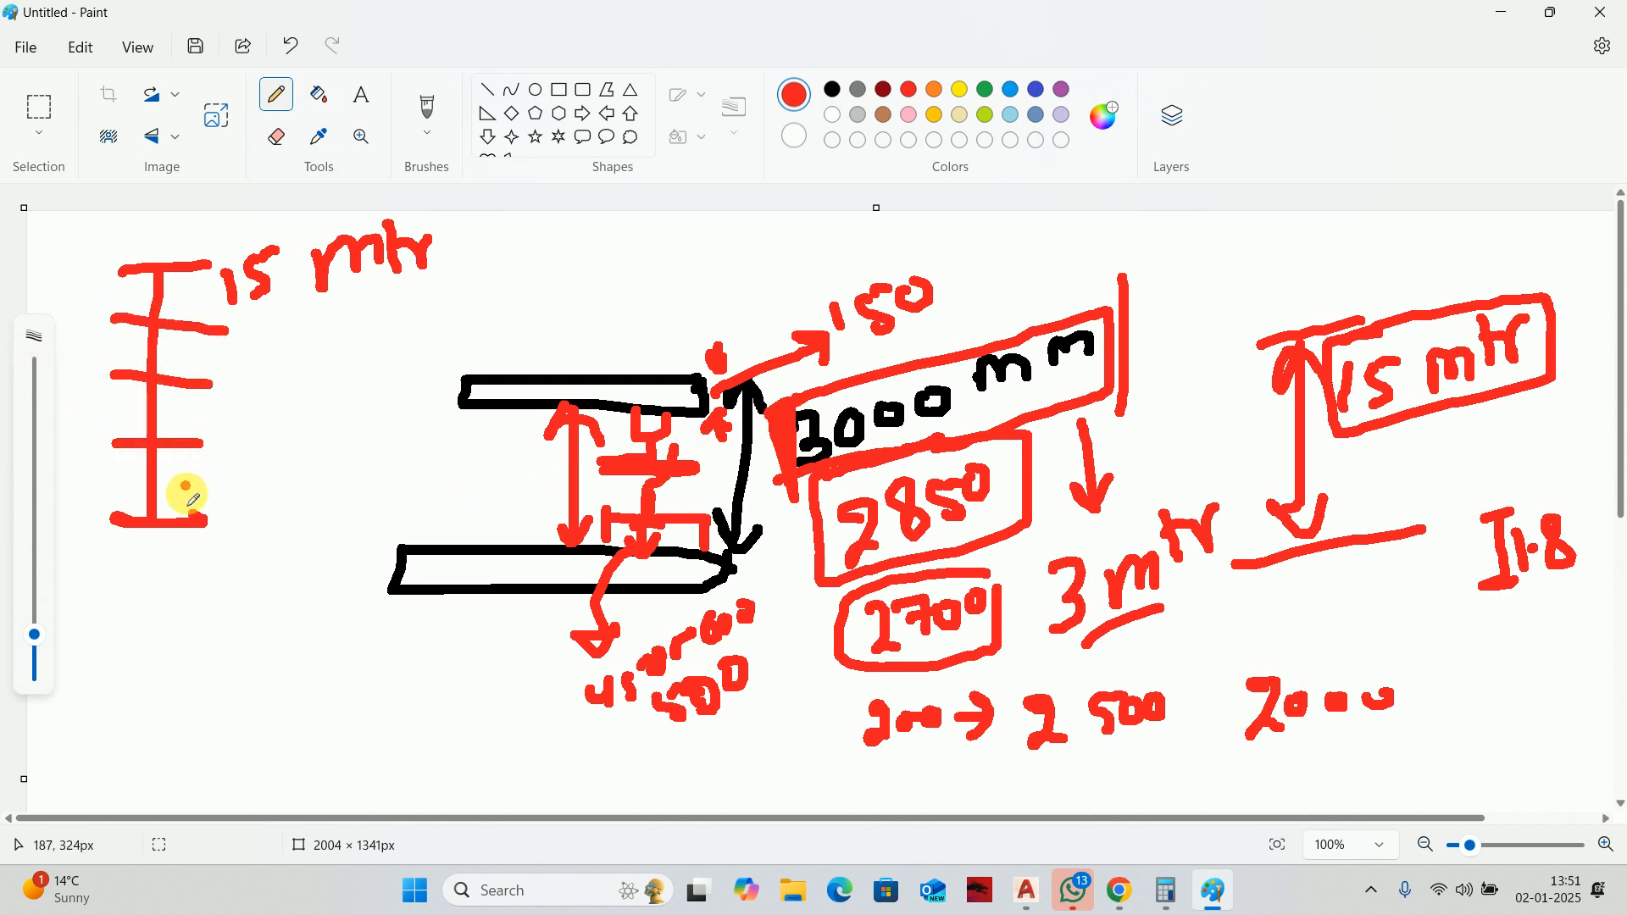
{"action": "left_click_drag", "start_coordinate": [204, 413], "coordinate": [236, 422]}
{"action": "left_click_drag", "start_coordinate": [216, 352], "coordinate": [219, 374]}
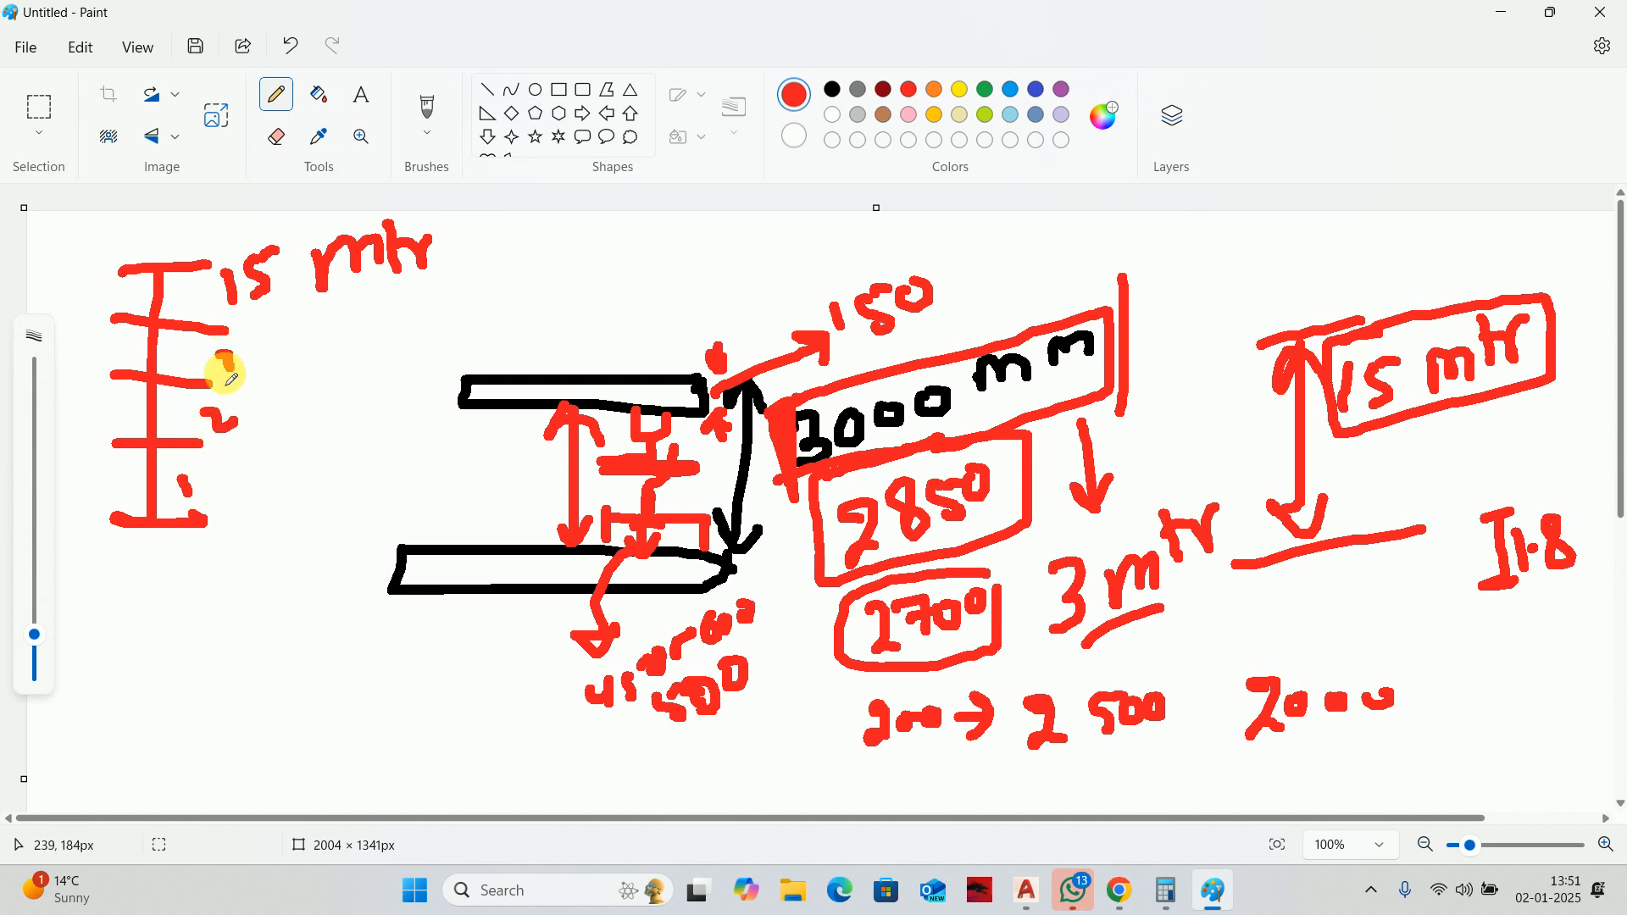
{"action": "left_click_drag", "start_coordinate": [246, 319], "coordinate": [266, 324]}
{"action": "left_click_drag", "start_coordinate": [123, 288], "coordinate": [244, 288]}
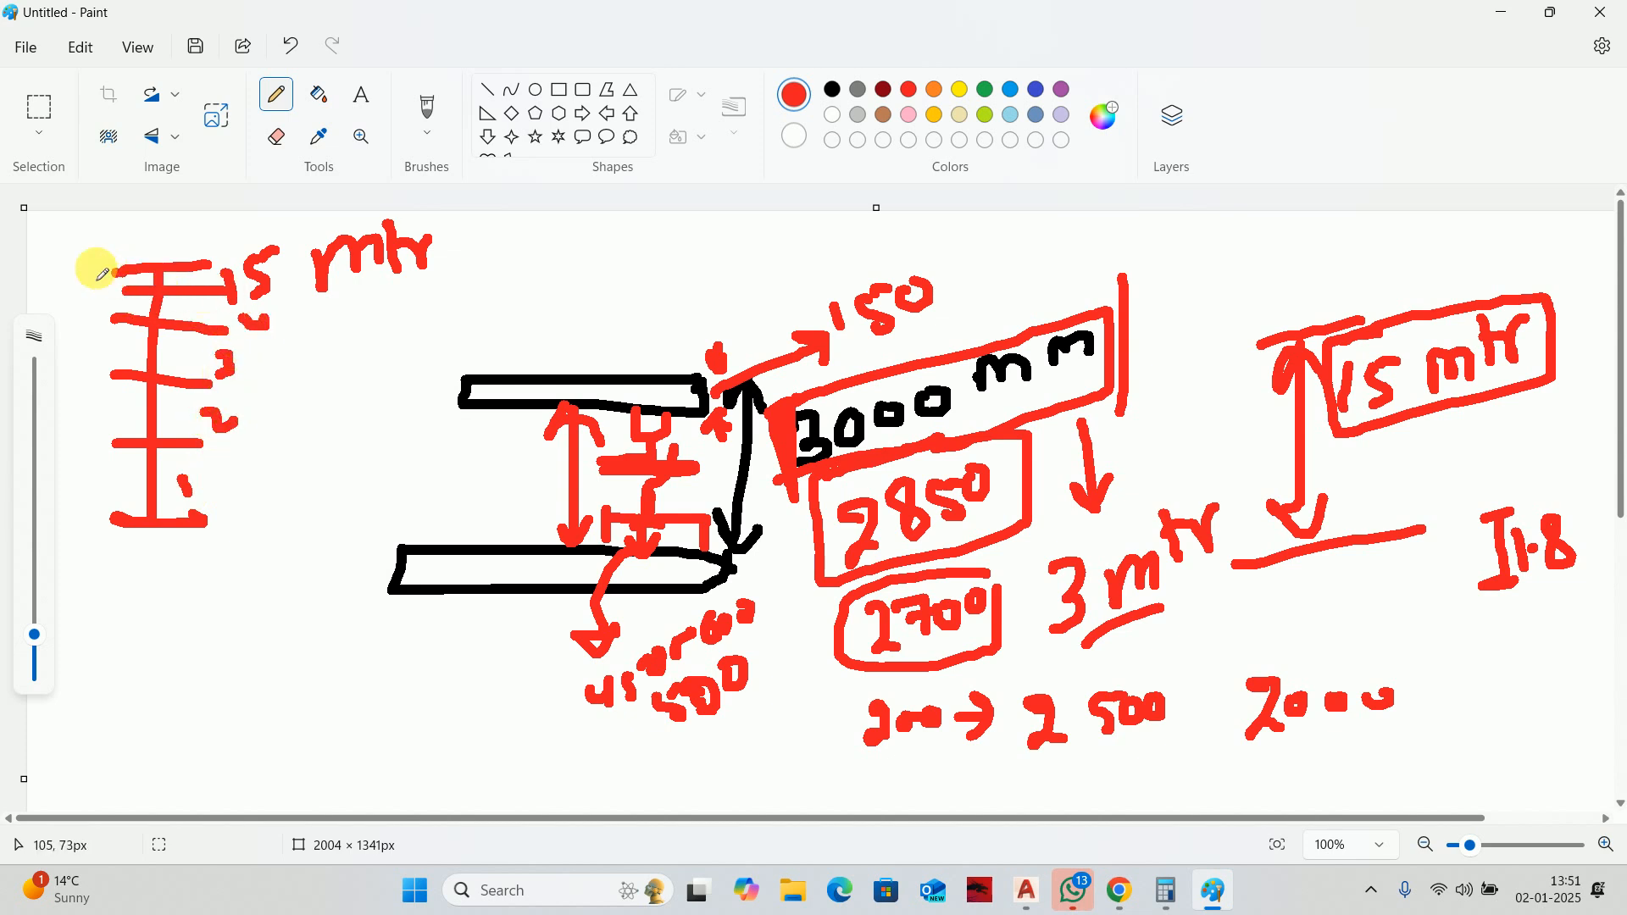
{"action": "left_click_drag", "start_coordinate": [78, 259], "coordinate": [107, 292]}
{"action": "left_click", "coordinate": [218, 251]}
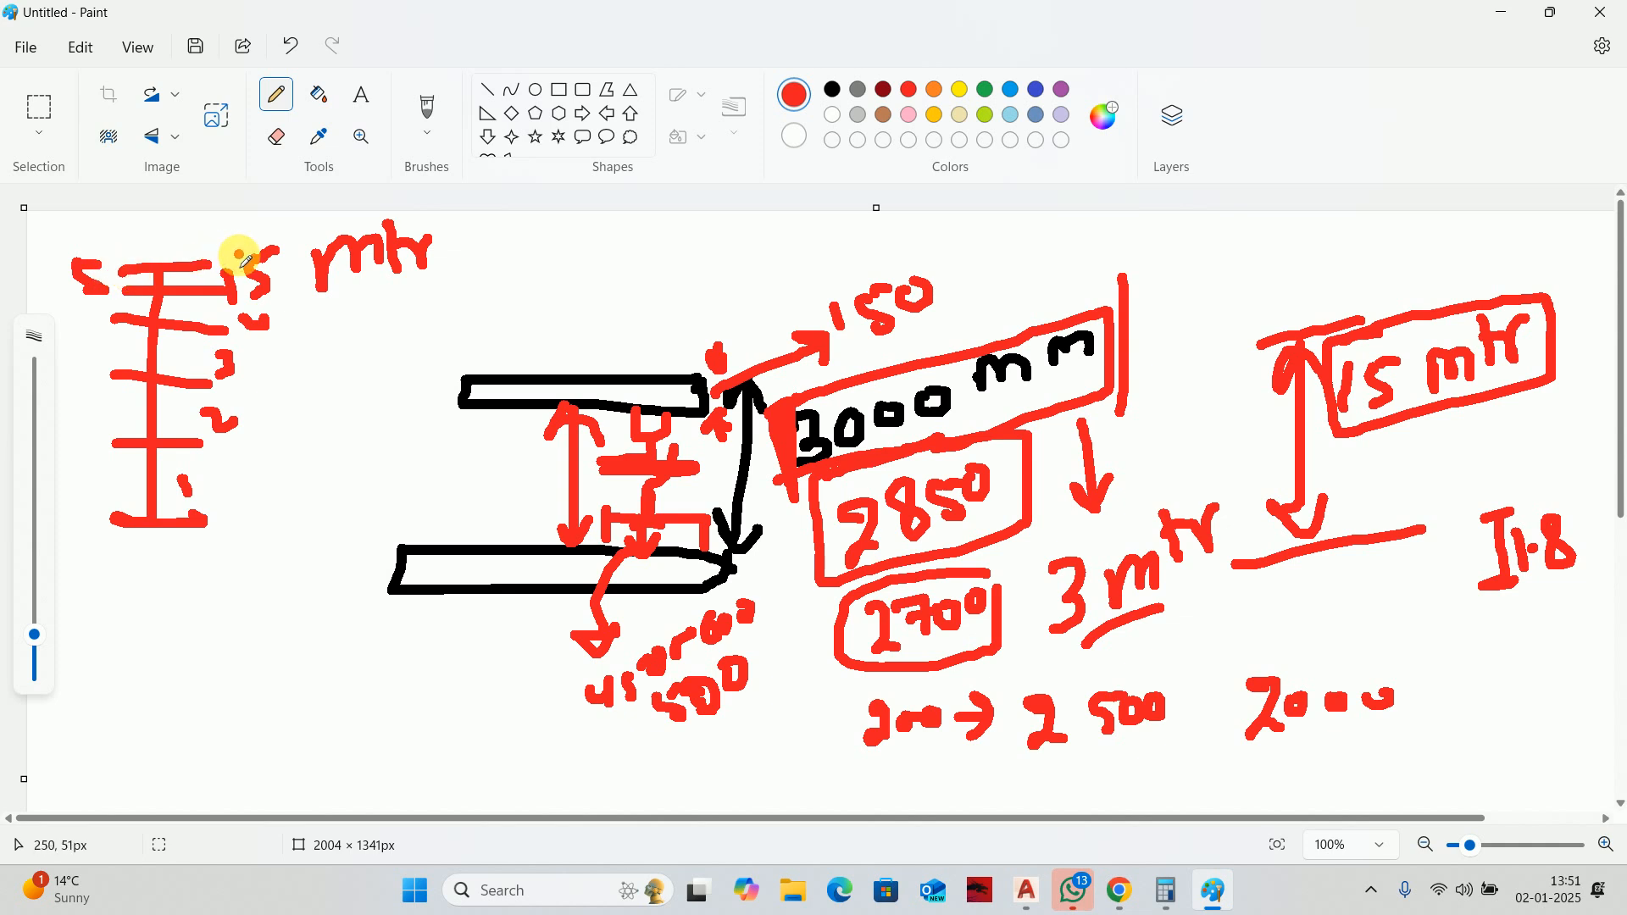
Handwrite P beside the lowest level of the height line with a downward arrow to a handwritten 2400.
{"action": "mouse_move", "coordinate": [105, 480]}
{"action": "left_mouse_down"}
{"action": "mouse_move", "coordinate": [87, 472]}
{"action": "mouse_move", "coordinate": [91, 544]}
{"action": "mouse_move", "coordinate": [98, 519]}
{"action": "mouse_move", "coordinate": [119, 610]}
{"action": "mouse_move", "coordinate": [110, 647]}
{"action": "mouse_move", "coordinate": [127, 617]}
{"action": "mouse_move", "coordinate": [188, 599]}
{"action": "mouse_move", "coordinate": [172, 644]}
{"action": "left_mouse_up"}
{"action": "key", "text": "ctrl+z"}
{"action": "mouse_move", "coordinate": [188, 586]}
{"action": "left_mouse_down"}
{"action": "mouse_move", "coordinate": [214, 612]}
{"action": "mouse_move", "coordinate": [220, 586]}
{"action": "left_mouse_up"}
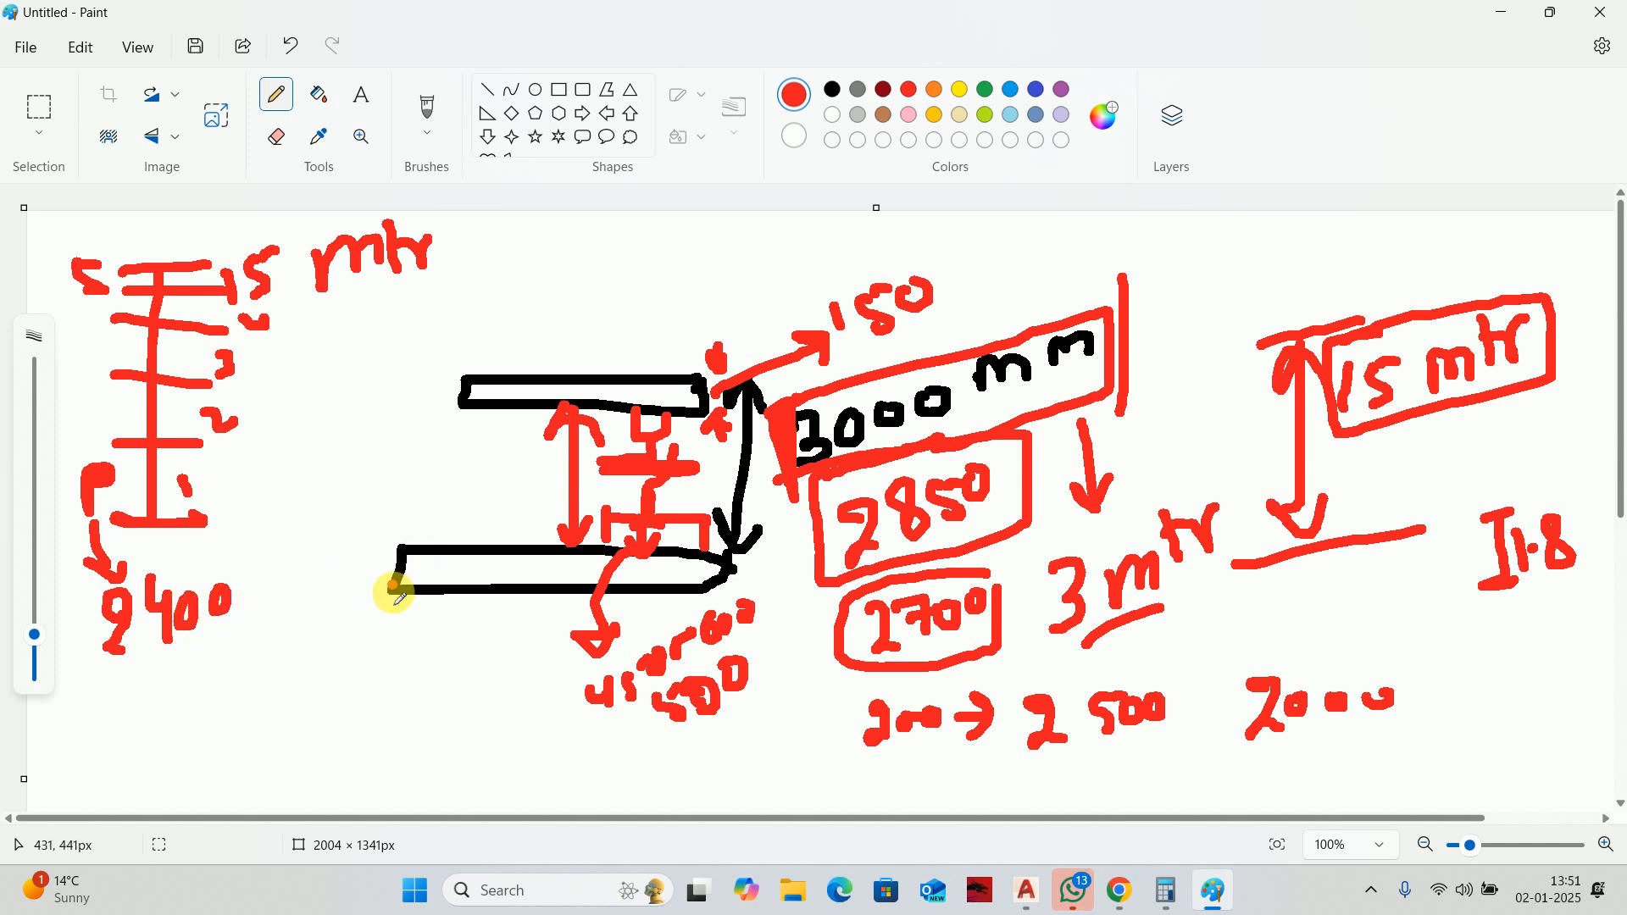
Draw a red ground line under the lower slab and a vertical height arrow beside it, labelled 450.
{"action": "mouse_move", "coordinate": [392, 589]}
{"action": "left_mouse_down"}
{"action": "mouse_move", "coordinate": [305, 590]}
{"action": "mouse_move", "coordinate": [566, 607]}
{"action": "left_mouse_up"}
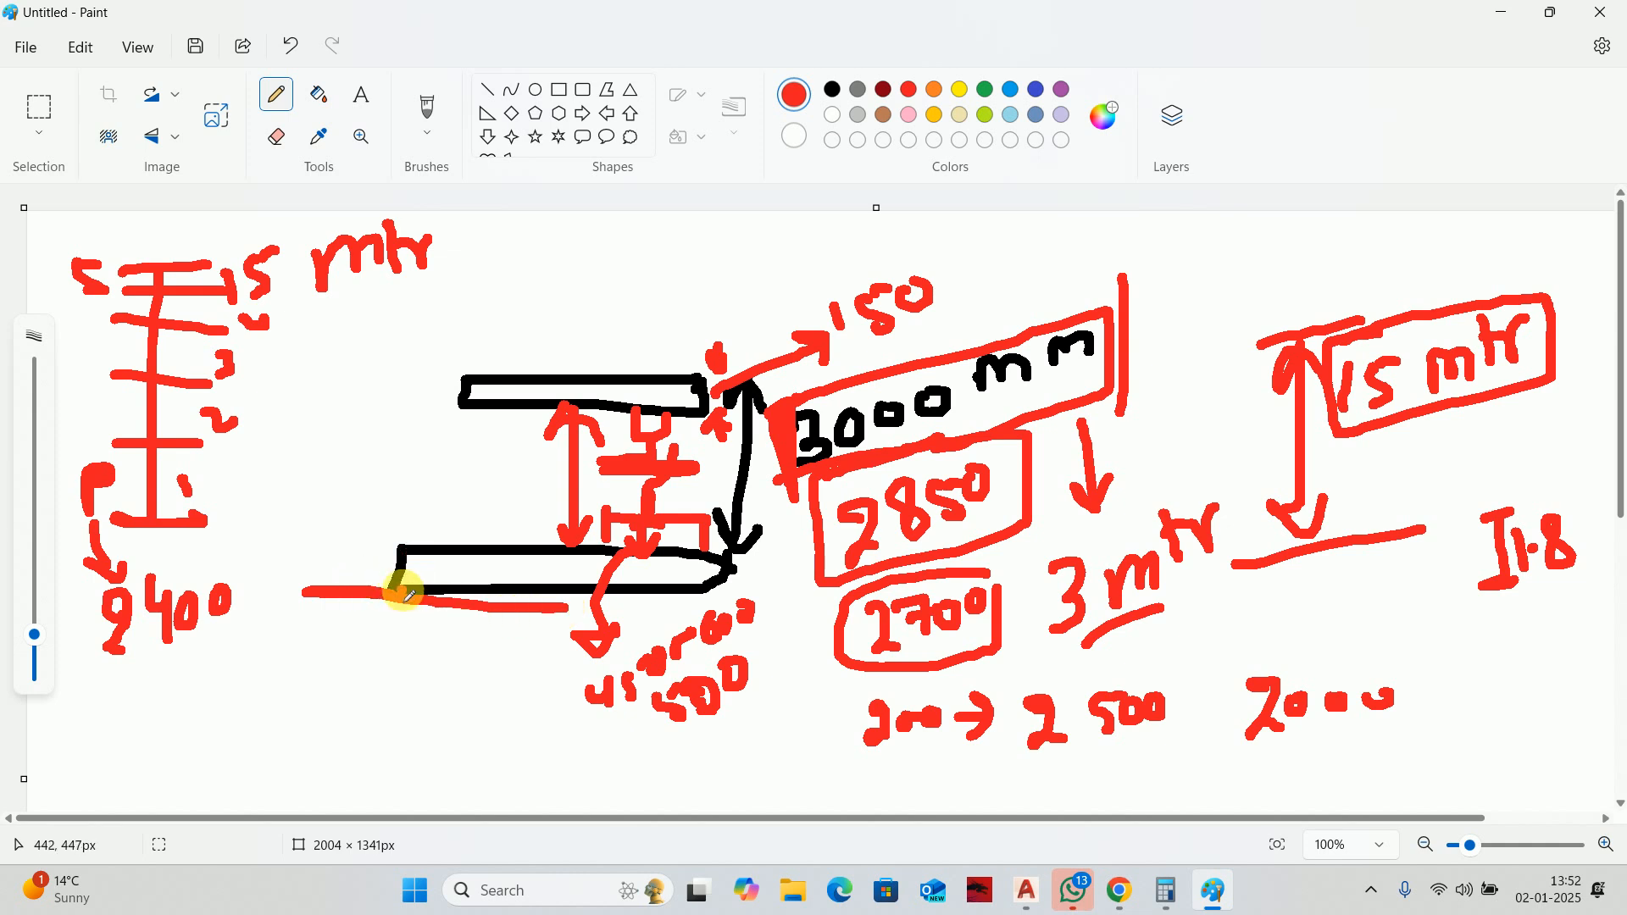
{"action": "left_click_drag", "start_coordinate": [390, 590], "coordinate": [403, 552]}
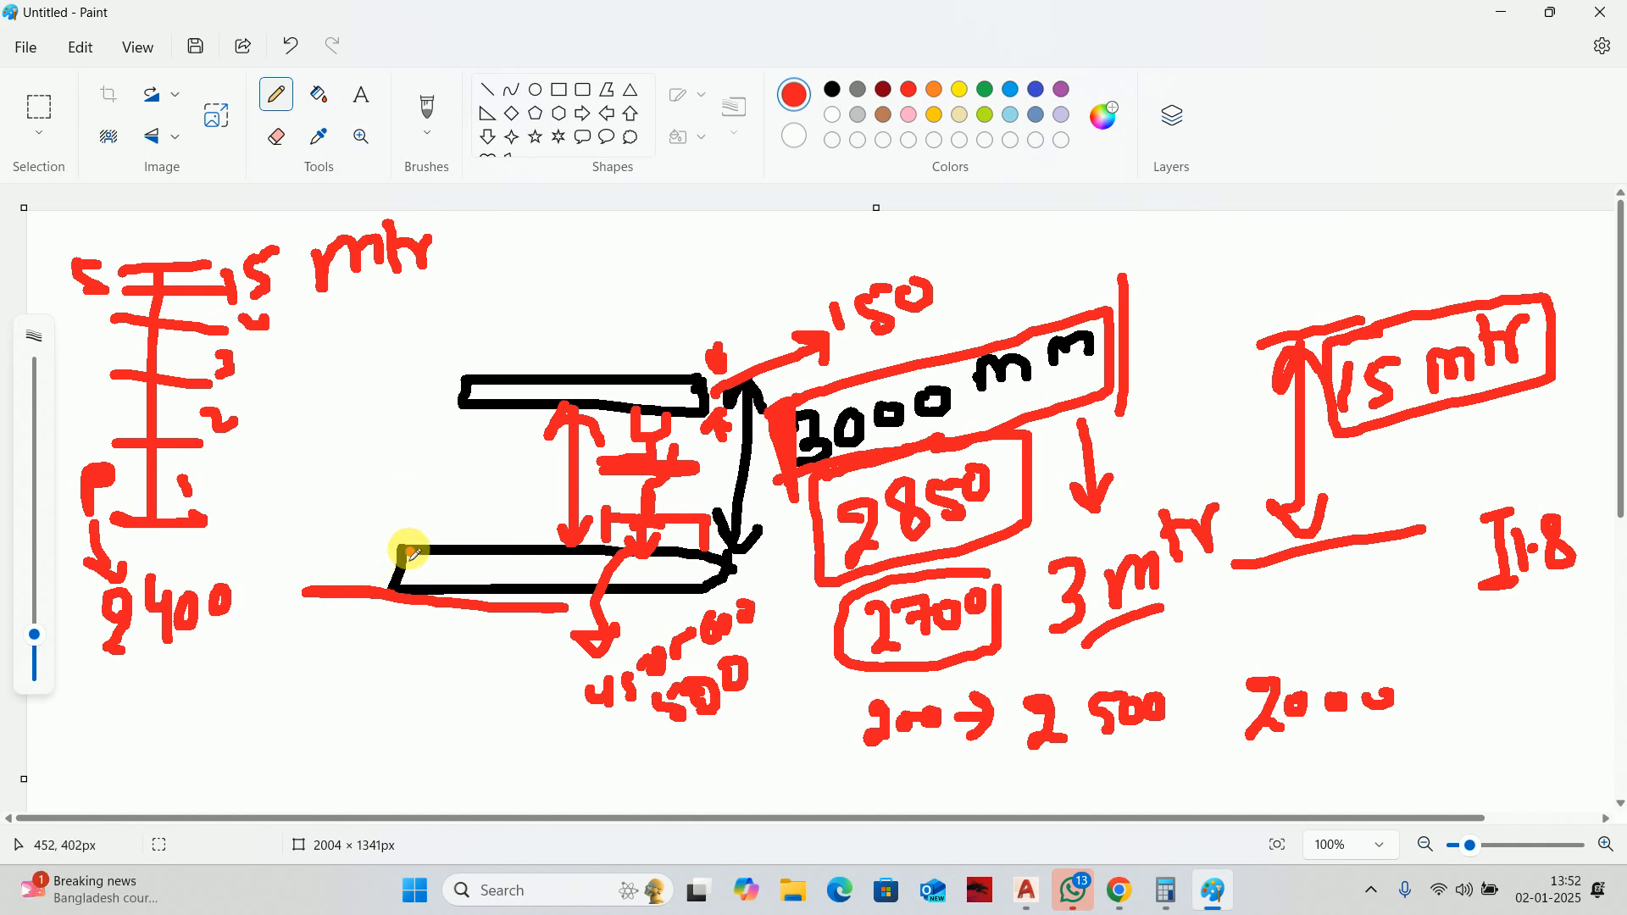
{"action": "left_click", "coordinate": [442, 514]}
{"action": "key", "text": "ctrl+z"}
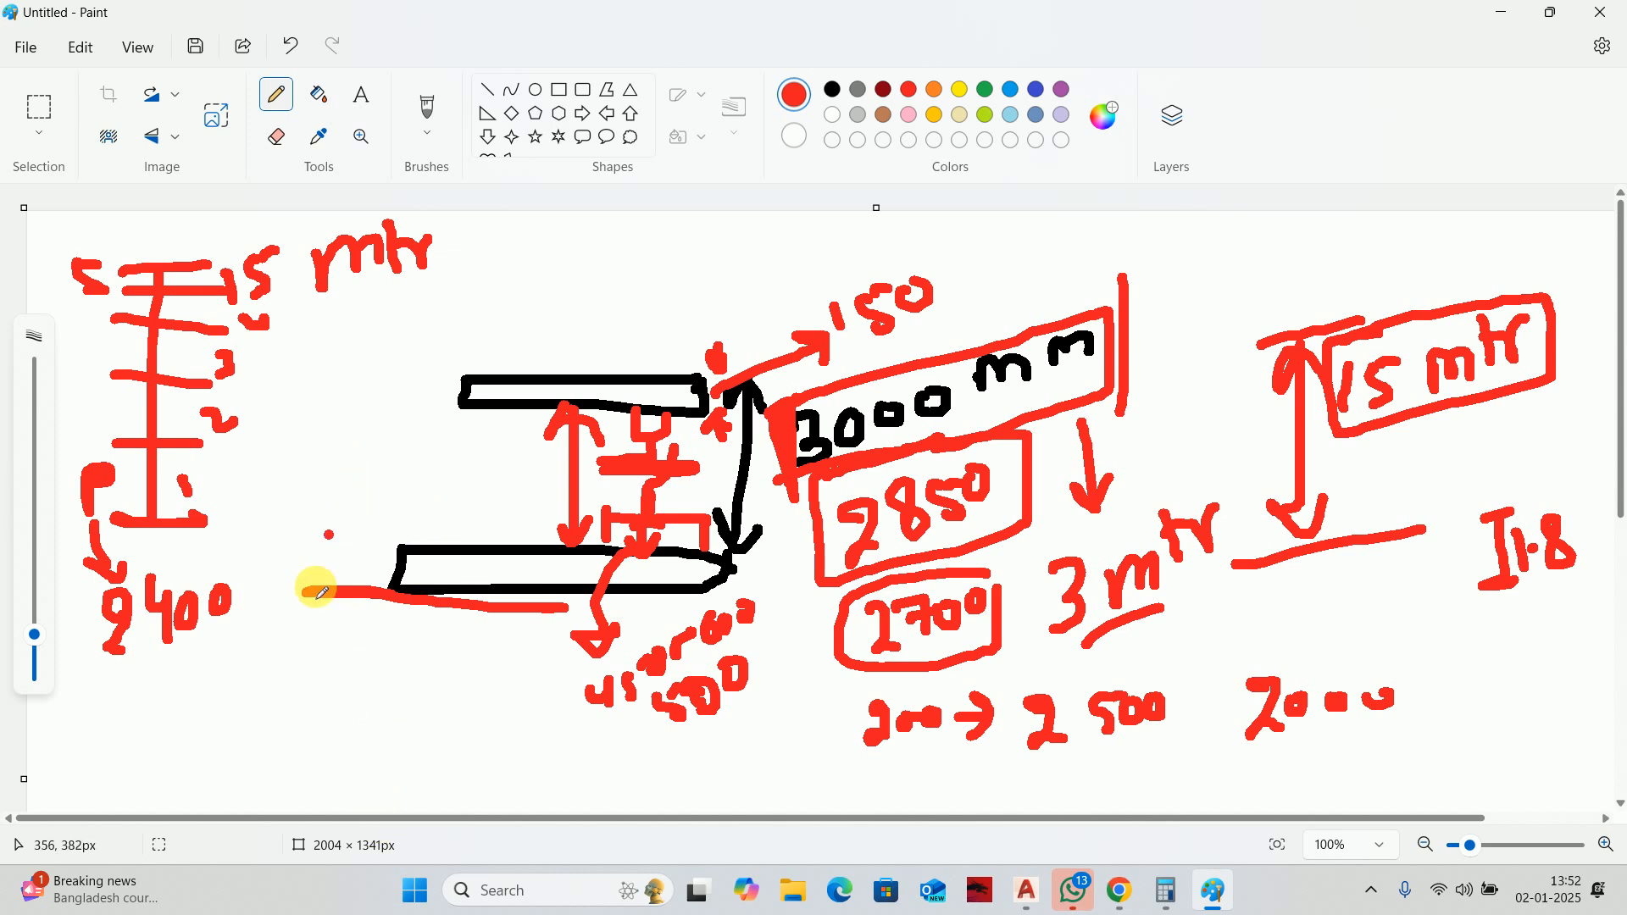
{"action": "mouse_move", "coordinate": [367, 546]}
{"action": "left_mouse_down"}
{"action": "mouse_move", "coordinate": [360, 570]}
{"action": "mouse_move", "coordinate": [356, 542]}
{"action": "mouse_move", "coordinate": [390, 555]}
{"action": "left_mouse_up"}
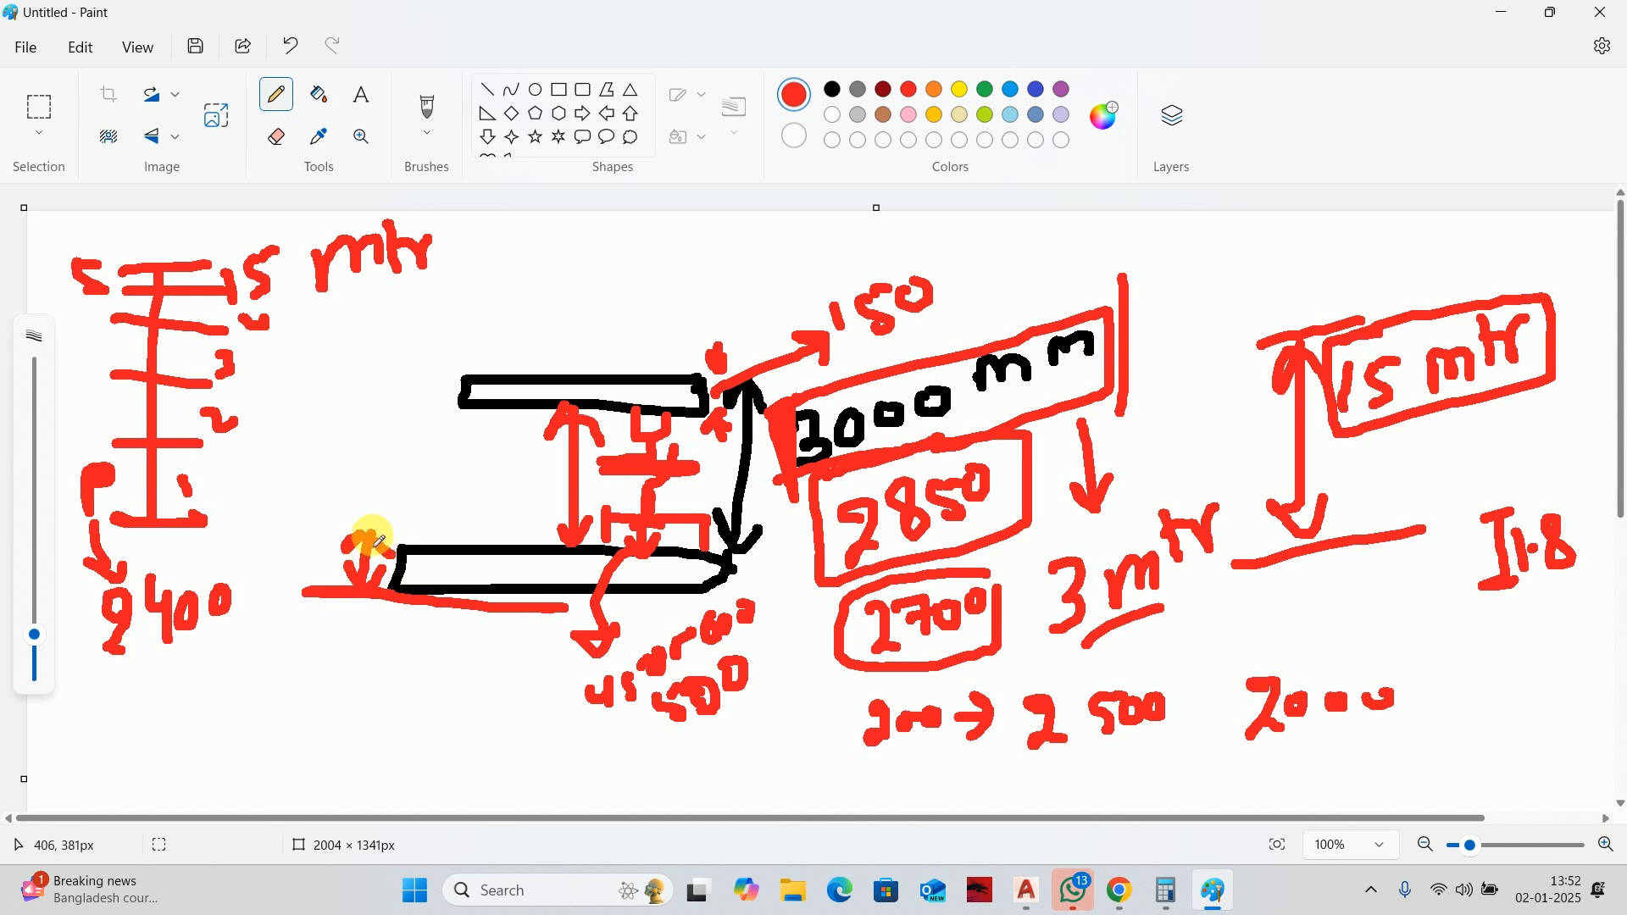
{"action": "mouse_move", "coordinate": [339, 473]}
{"action": "left_mouse_down"}
{"action": "mouse_move", "coordinate": [378, 486]}
{"action": "mouse_move", "coordinate": [393, 462]}
{"action": "mouse_move", "coordinate": [376, 491]}
{"action": "left_mouse_up"}
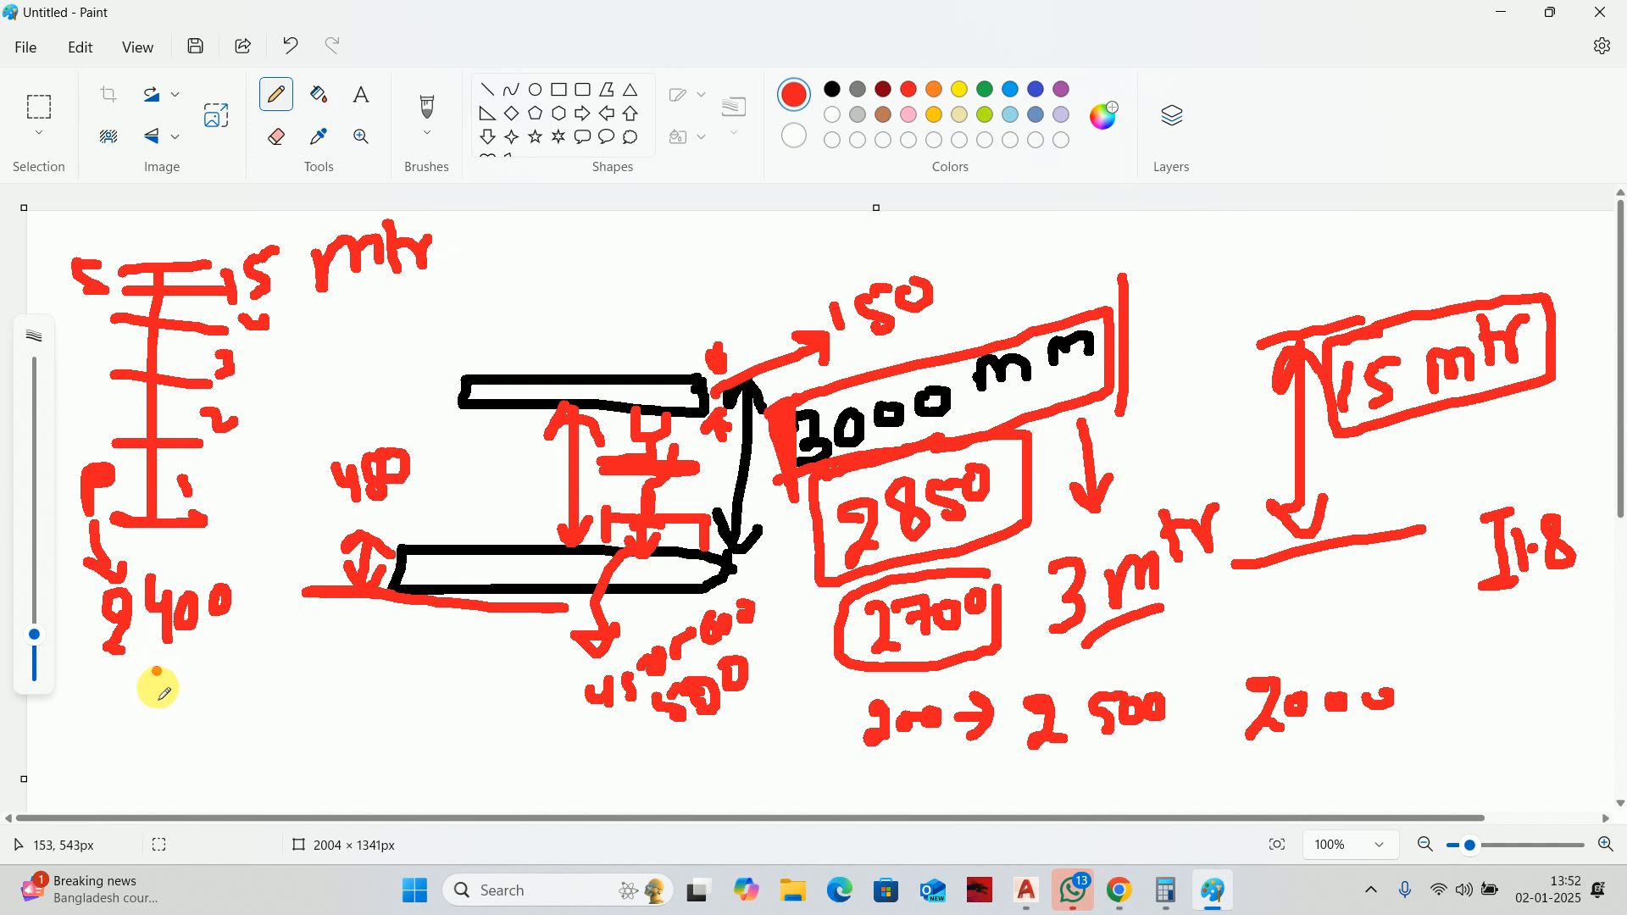
Handwrite 450 under 2400 and the sum 2850 beneath a line, then enclose 2850 in a red box.
{"action": "left_click_drag", "start_coordinate": [157, 671], "coordinate": [171, 687]}
{"action": "mouse_move", "coordinate": [172, 673]}
{"action": "left_mouse_down"}
{"action": "mouse_move", "coordinate": [172, 705]}
{"action": "mouse_move", "coordinate": [194, 686]}
{"action": "mouse_move", "coordinate": [198, 703]}
{"action": "left_mouse_up"}
{"action": "left_click_drag", "start_coordinate": [203, 667], "coordinate": [226, 690]}
{"action": "mouse_move", "coordinate": [81, 746]}
{"action": "left_mouse_down"}
{"action": "mouse_move", "coordinate": [281, 719]}
{"action": "mouse_move", "coordinate": [224, 793]}
{"action": "mouse_move", "coordinate": [248, 747]}
{"action": "mouse_move", "coordinate": [170, 780]}
{"action": "mouse_move", "coordinate": [185, 752]}
{"action": "mouse_move", "coordinate": [163, 801]}
{"action": "left_mouse_up"}
{"action": "scroll", "coordinate": [170, 762], "scroll_direction": "down", "scroll_amount": 3}
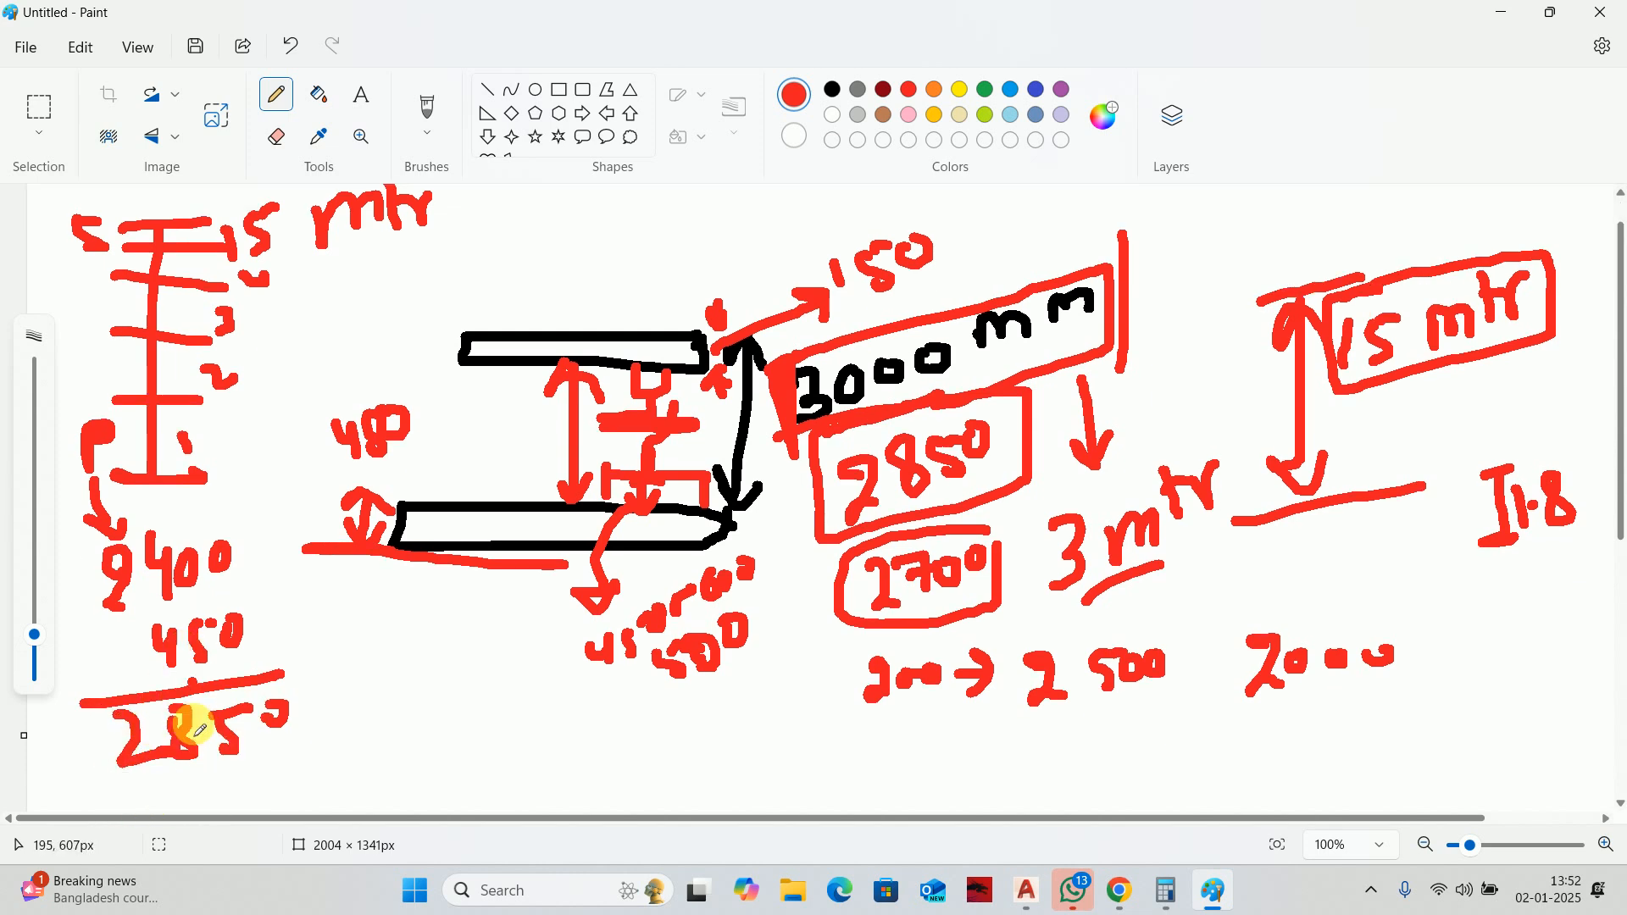
{"action": "mouse_move", "coordinate": [82, 550]}
{"action": "left_mouse_down"}
{"action": "mouse_move", "coordinate": [80, 643]}
{"action": "mouse_move", "coordinate": [330, 593]}
{"action": "mouse_move", "coordinate": [255, 537]}
{"action": "mouse_move", "coordinate": [282, 527]}
{"action": "left_mouse_up"}
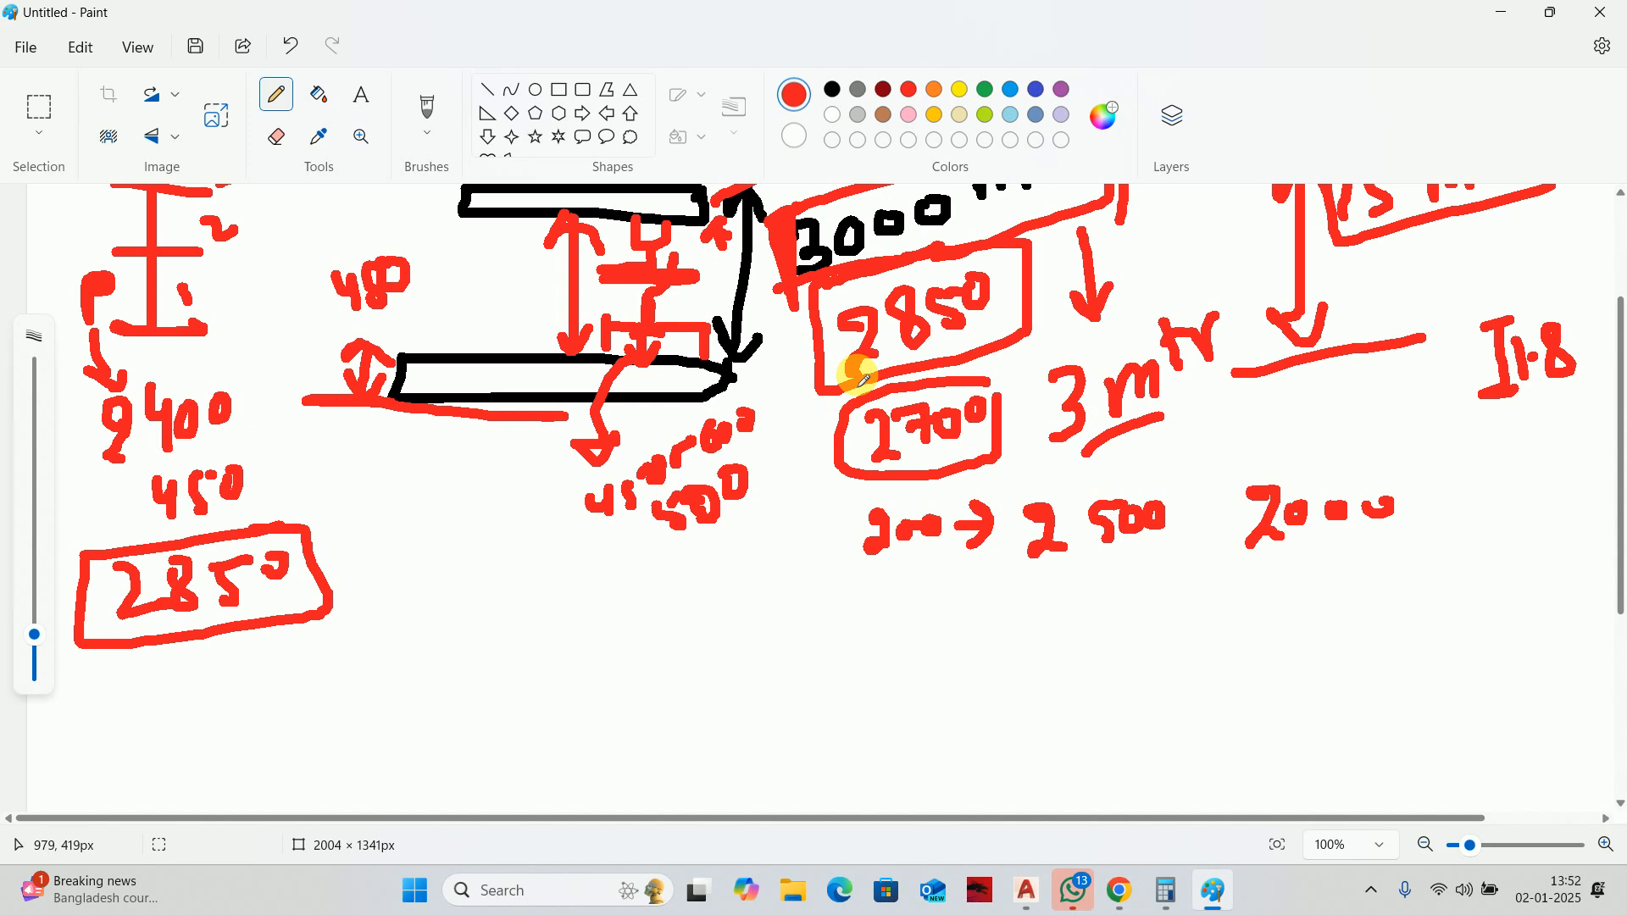
Handwrite 17 mtr and 17.5 mtr in the empty canvas area below the slab sketch.
{"action": "scroll", "coordinate": [222, 405], "scroll_direction": "up", "scroll_amount": 1}
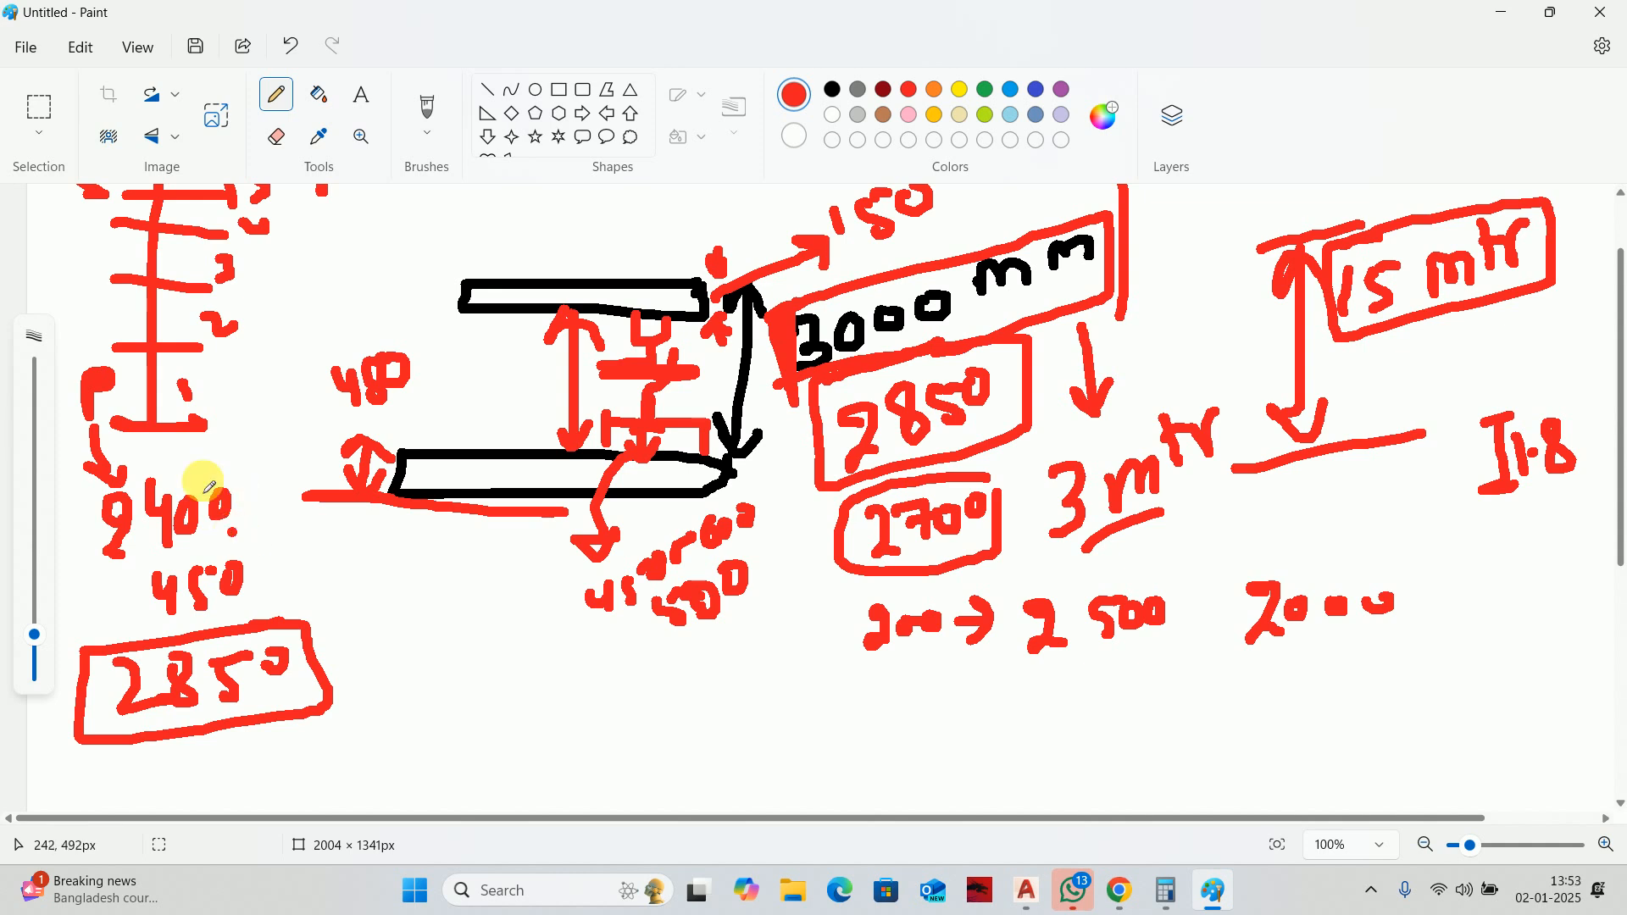
{"action": "scroll", "coordinate": [207, 461], "scroll_direction": "up", "scroll_amount": 2}
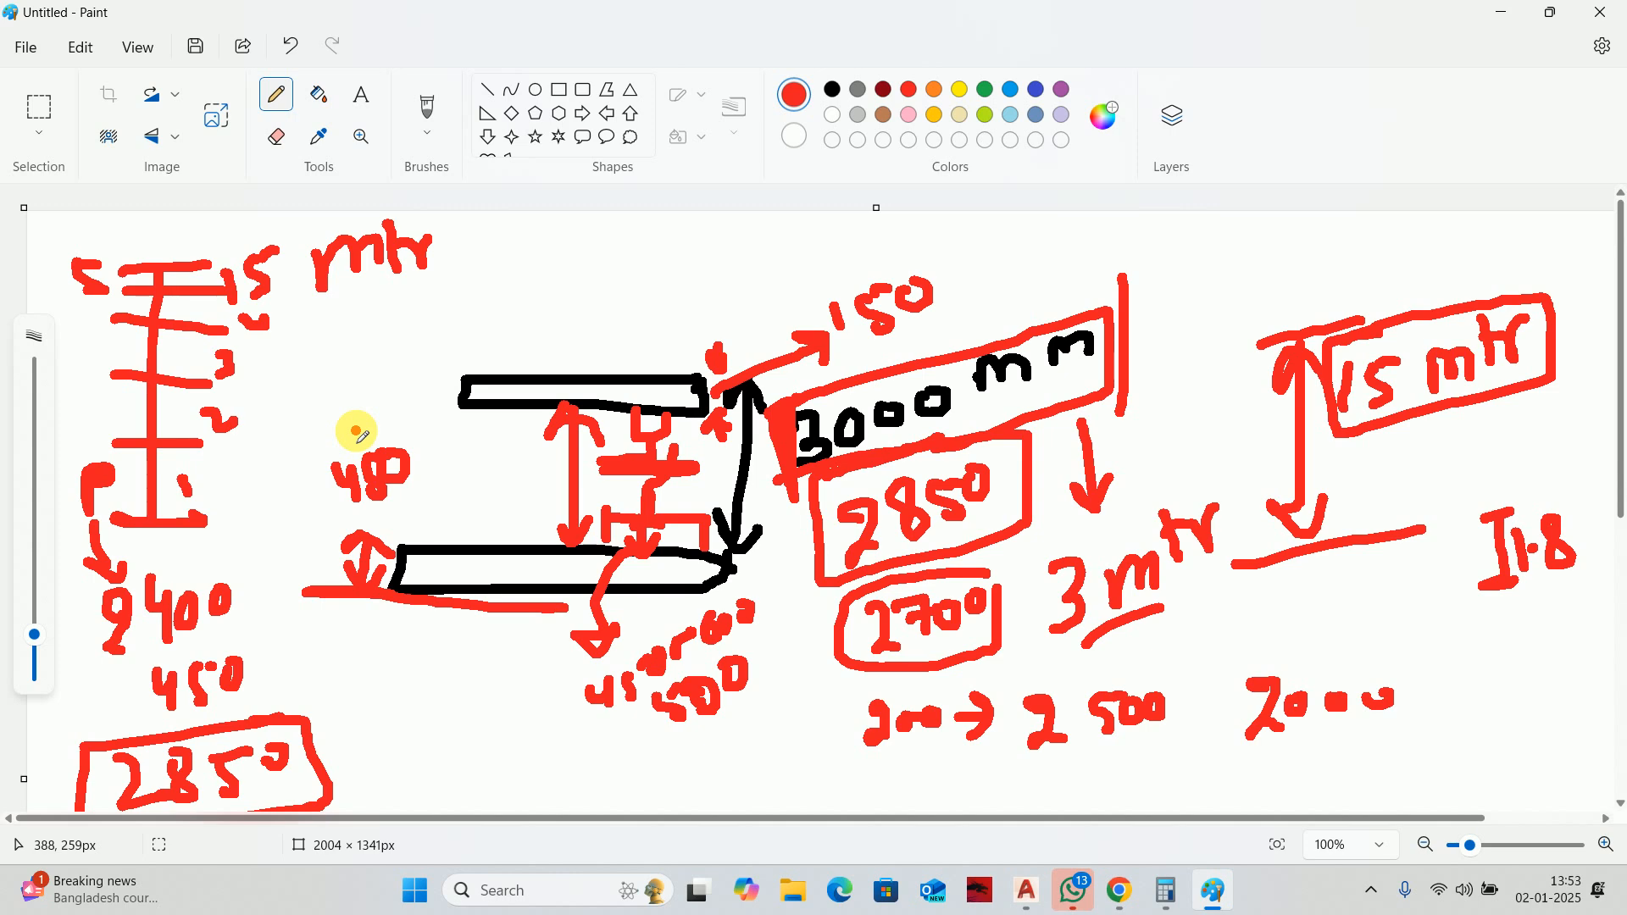
{"action": "scroll", "coordinate": [356, 434], "scroll_direction": "down", "scroll_amount": 4, "text": "ctrl"}
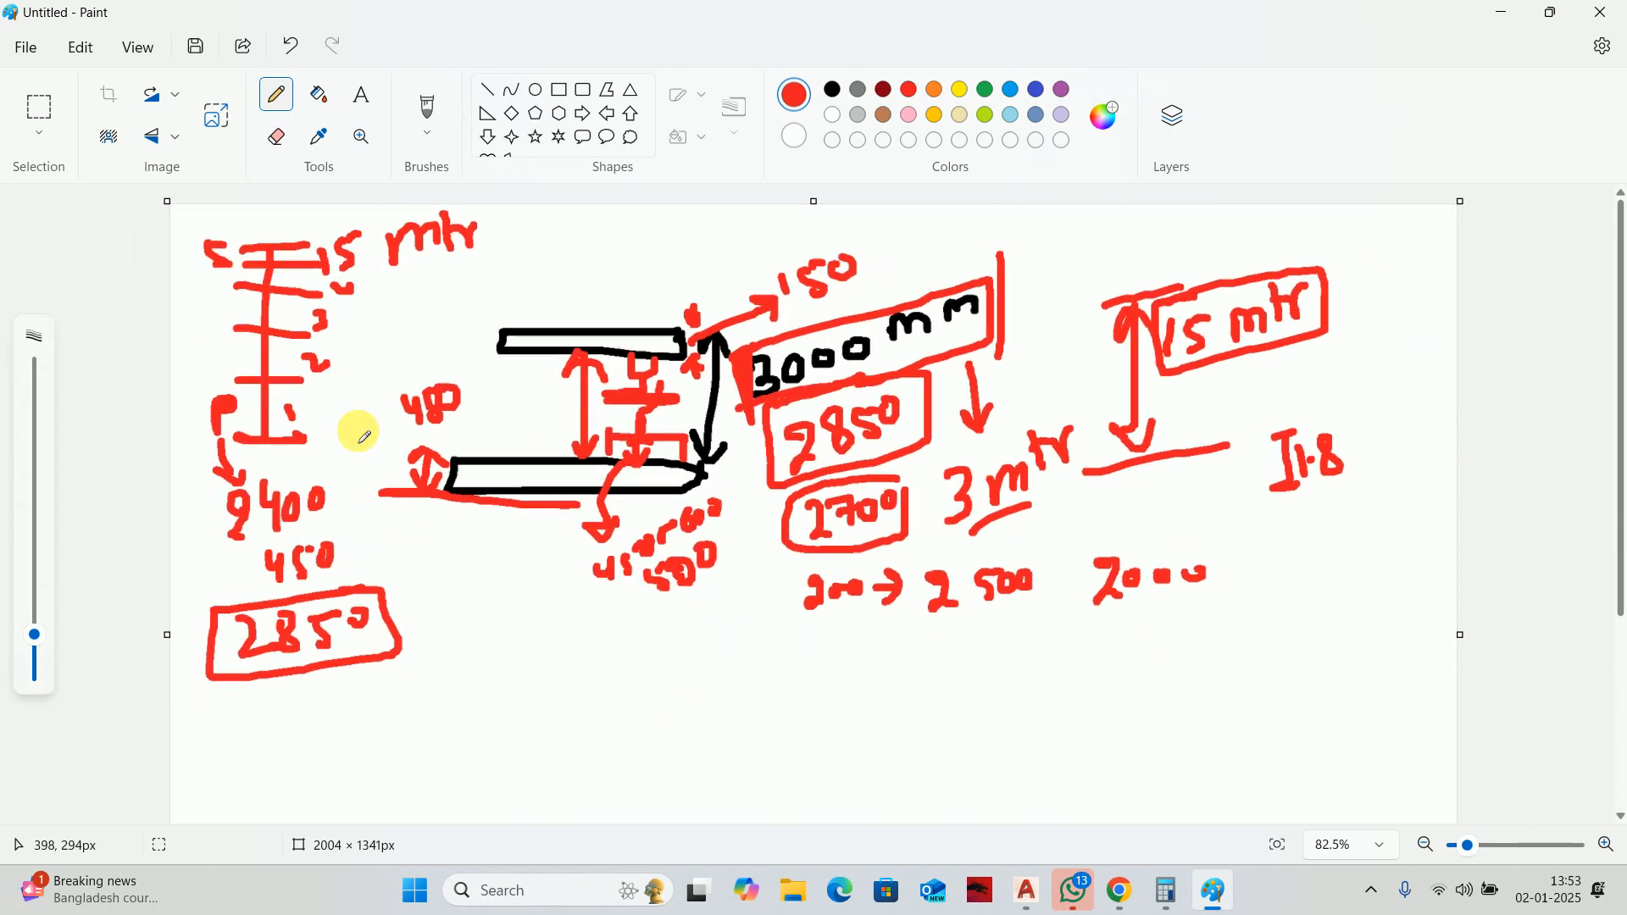
{"action": "scroll", "coordinate": [377, 500], "scroll_direction": "down", "scroll_amount": 2, "text": "ctrl"}
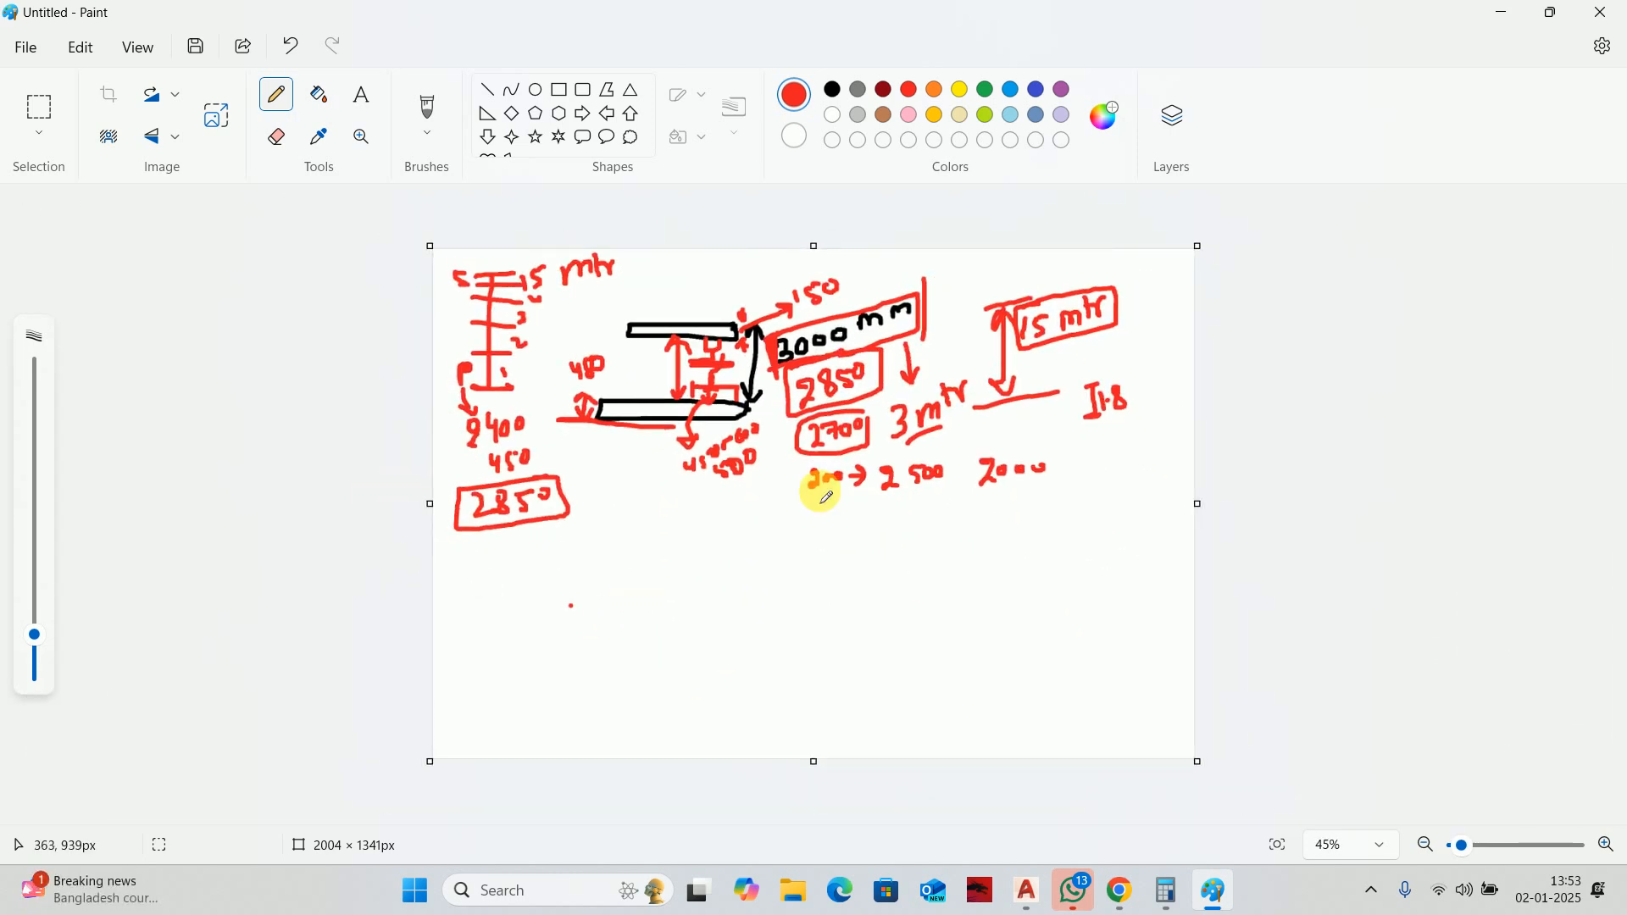
{"action": "scroll", "coordinate": [465, 664], "scroll_direction": "up", "scroll_amount": 3, "text": "ctrl"}
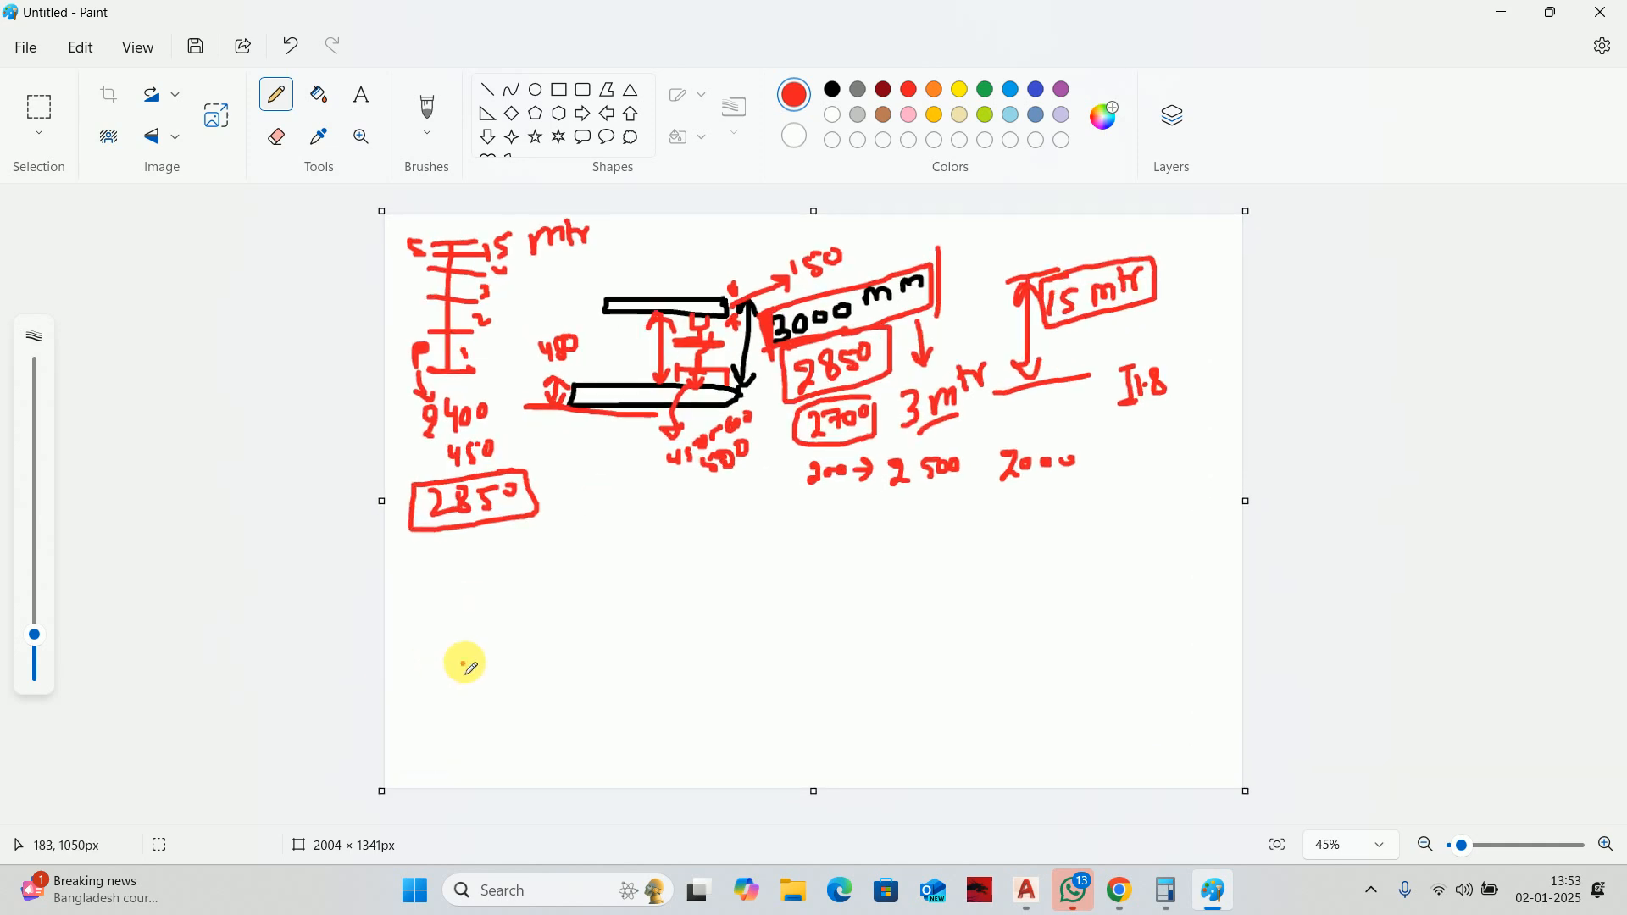
{"action": "left_click", "coordinate": [416, 650]}
{"action": "mouse_move", "coordinate": [399, 641]}
{"action": "left_mouse_down"}
{"action": "mouse_move", "coordinate": [410, 678]}
{"action": "mouse_move", "coordinate": [450, 627]}
{"action": "mouse_move", "coordinate": [466, 673]}
{"action": "mouse_move", "coordinate": [512, 628]}
{"action": "mouse_move", "coordinate": [537, 646]}
{"action": "mouse_move", "coordinate": [572, 603]}
{"action": "left_mouse_up"}
{"action": "left_click", "coordinate": [455, 649]}
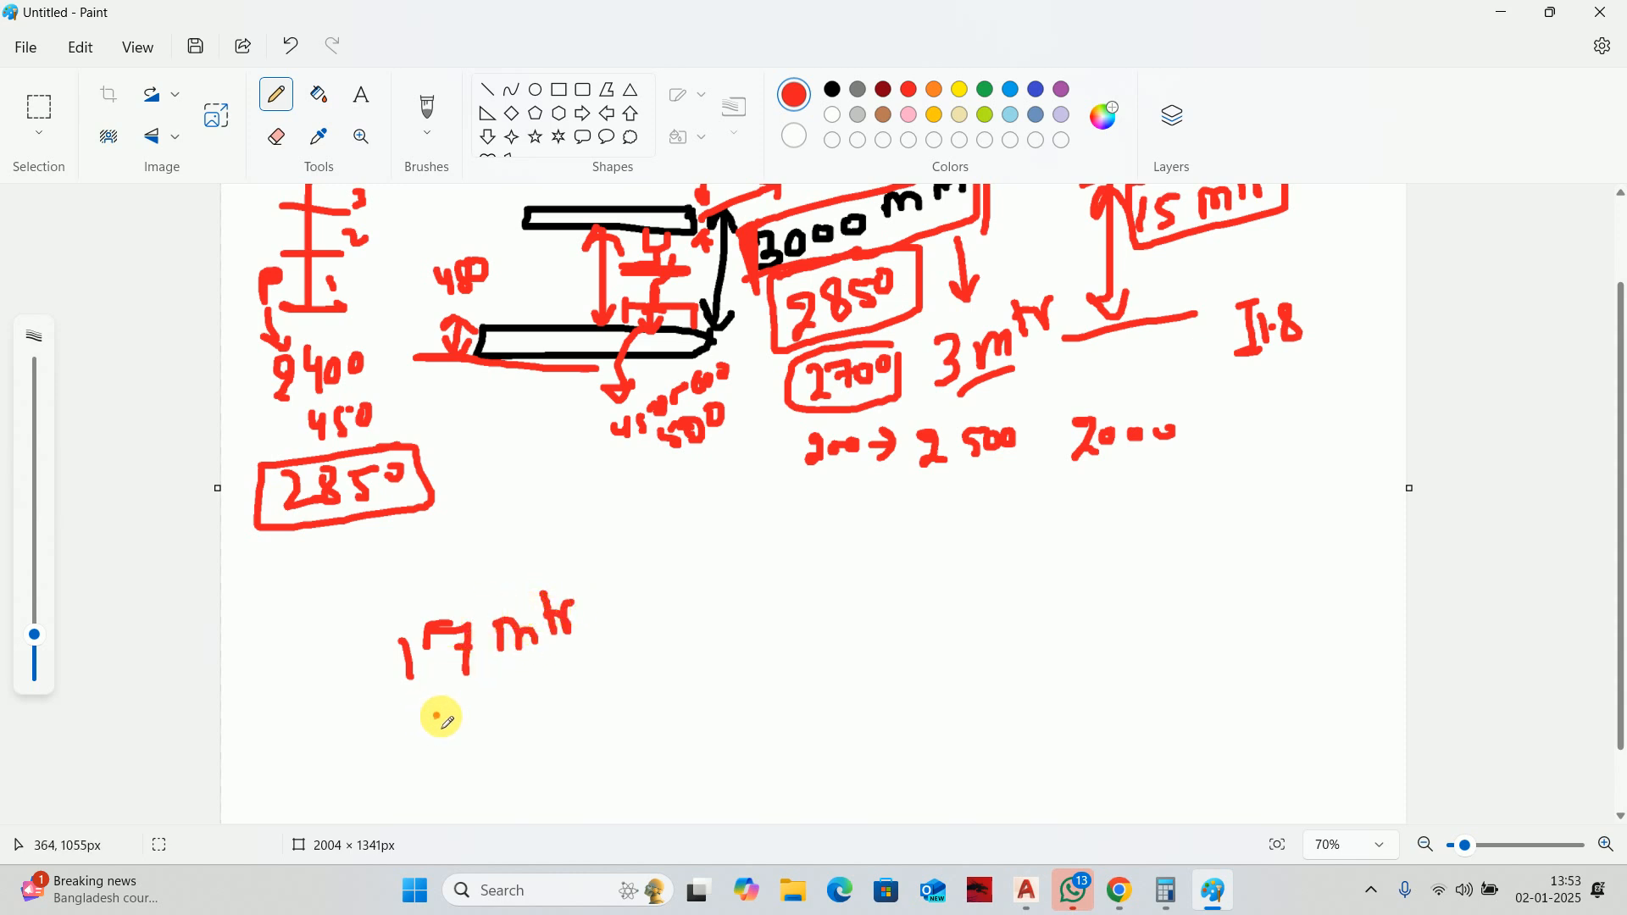
{"action": "mouse_move", "coordinate": [439, 718]}
{"action": "left_mouse_down"}
{"action": "mouse_move", "coordinate": [444, 740]}
{"action": "mouse_move", "coordinate": [479, 722]}
{"action": "mouse_move", "coordinate": [481, 741]}
{"action": "left_mouse_up"}
{"action": "left_click_drag", "start_coordinate": [464, 726], "coordinate": [521, 724]}
{"action": "left_click", "coordinate": [504, 714]}
{"action": "mouse_move", "coordinate": [546, 680]}
{"action": "left_mouse_down"}
{"action": "mouse_move", "coordinate": [528, 689]}
{"action": "mouse_move", "coordinate": [621, 684]}
{"action": "mouse_move", "coordinate": [652, 665]}
{"action": "left_mouse_up"}
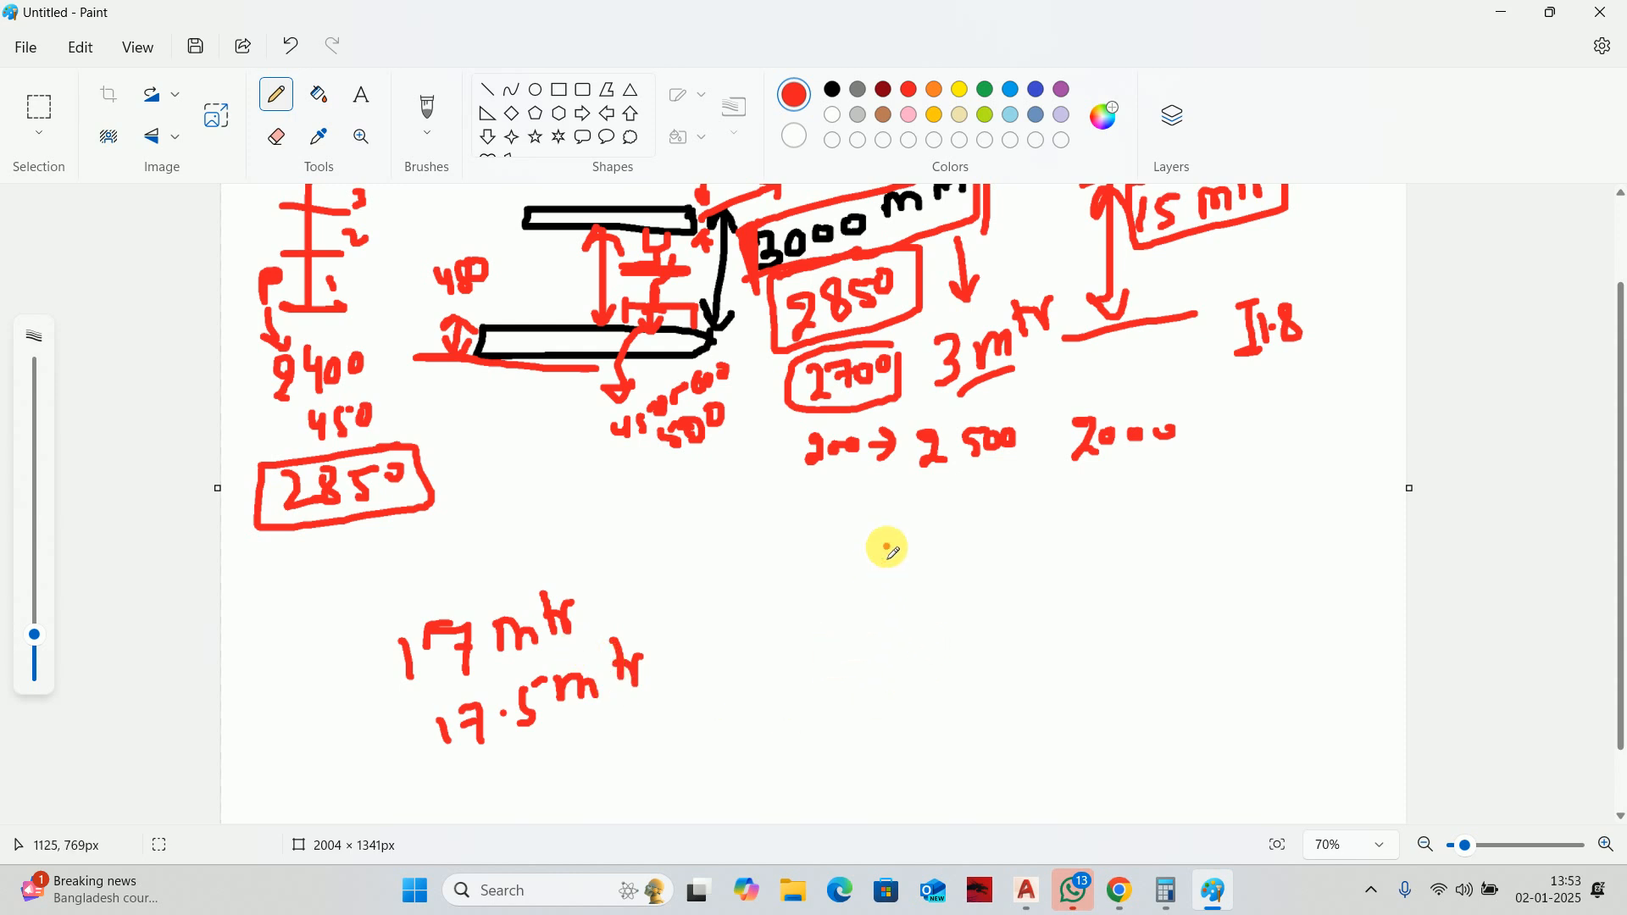
Handwrite 2.5 below the 17.5 mtr label and circle it.
{"action": "scroll", "coordinate": [826, 470], "scroll_direction": "up", "scroll_amount": 2}
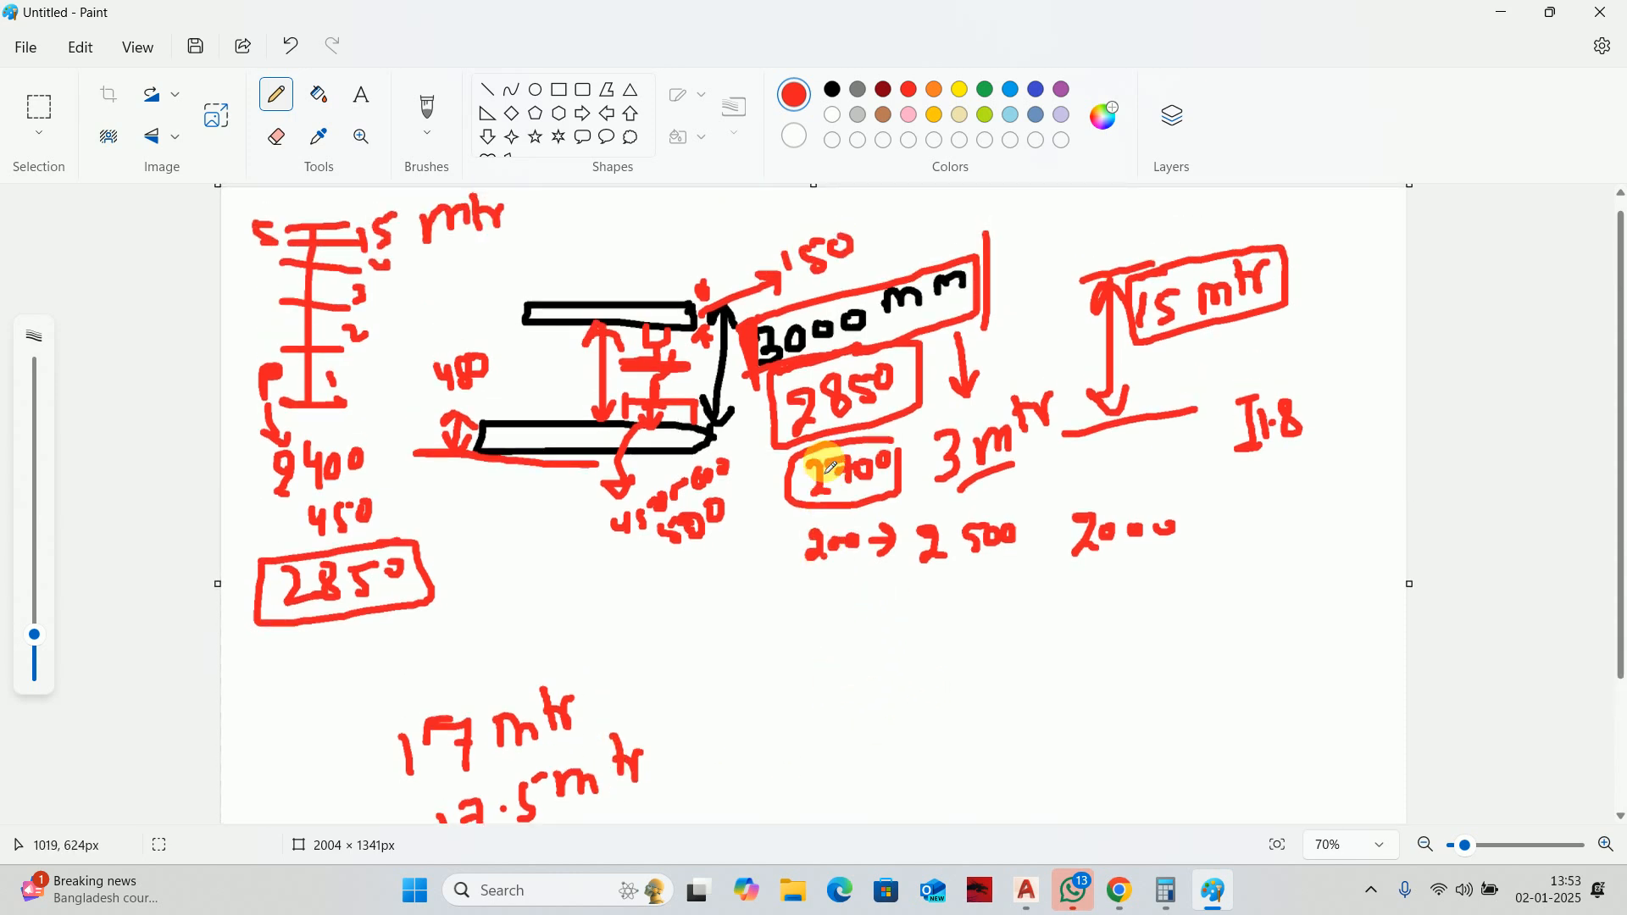
{"action": "scroll", "coordinate": [525, 737], "scroll_direction": "down", "scroll_amount": 2}
{"action": "mouse_move", "coordinate": [534, 757]}
{"action": "left_mouse_down"}
{"action": "mouse_move", "coordinate": [555, 794]}
{"action": "mouse_move", "coordinate": [619, 764]}
{"action": "mouse_move", "coordinate": [611, 737]}
{"action": "left_mouse_up"}
{"action": "left_click", "coordinate": [581, 755]}
{"action": "mouse_move", "coordinate": [552, 727]}
{"action": "left_mouse_down"}
{"action": "mouse_move", "coordinate": [530, 756]}
{"action": "mouse_move", "coordinate": [653, 781]}
{"action": "mouse_move", "coordinate": [547, 716]}
{"action": "left_mouse_up"}
Handwrite 2 to the right of the circled 2.5 and circle it.
{"action": "scroll", "coordinate": [370, 292], "scroll_direction": "up", "scroll_amount": 2}
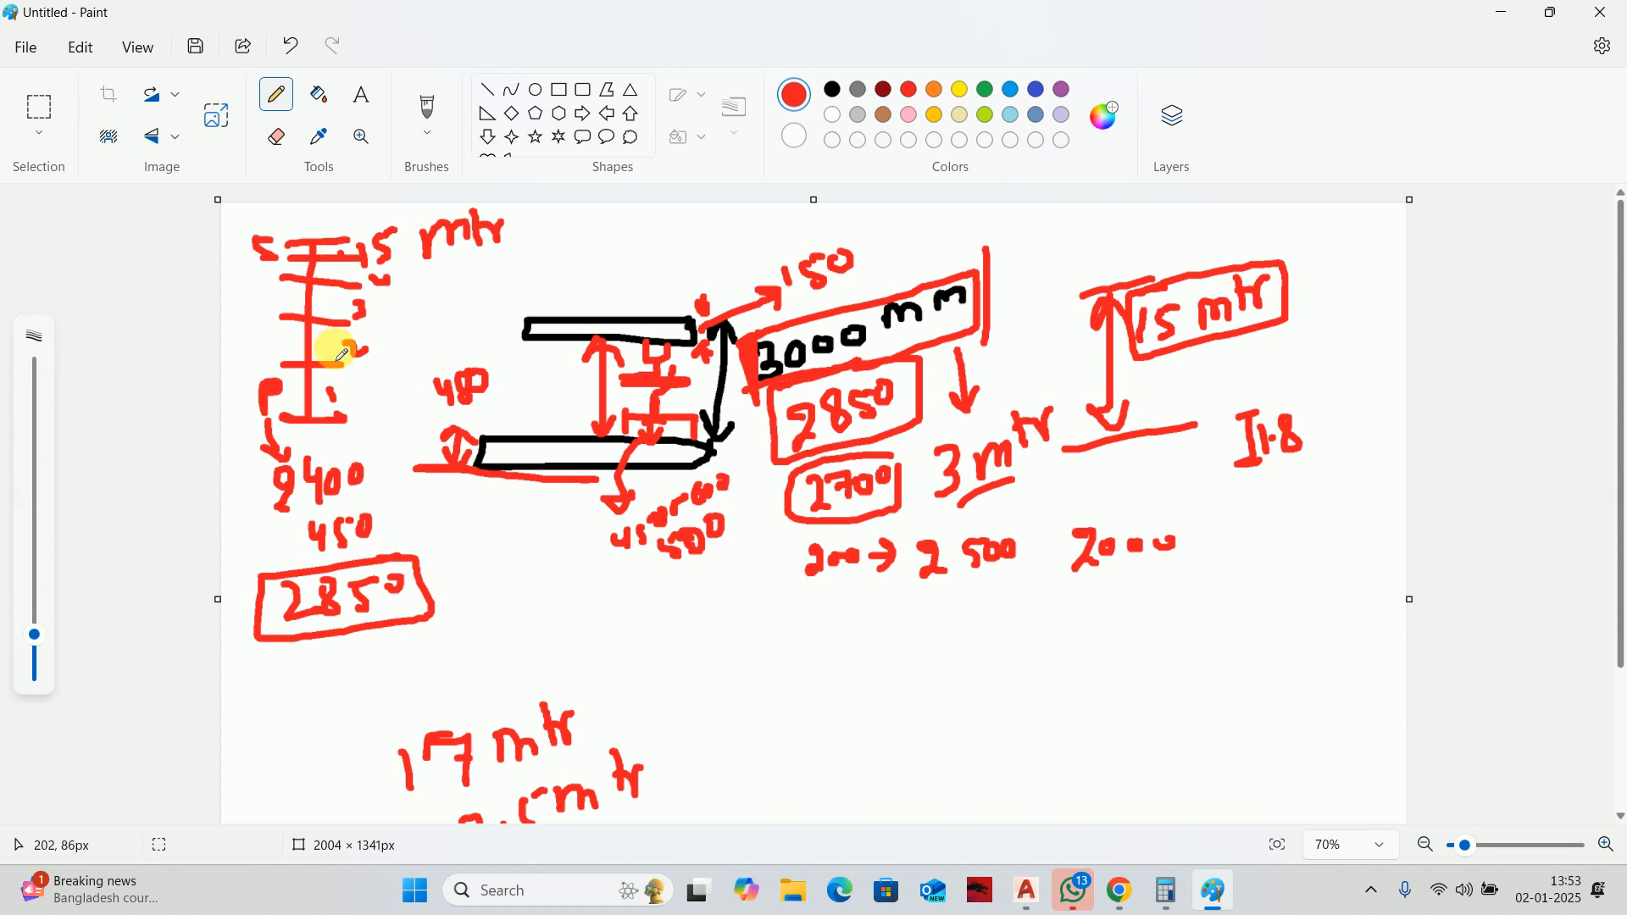
{"action": "scroll", "coordinate": [646, 674], "scroll_direction": "down", "scroll_amount": 3}
{"action": "left_click_drag", "start_coordinate": [781, 632], "coordinate": [804, 688]}
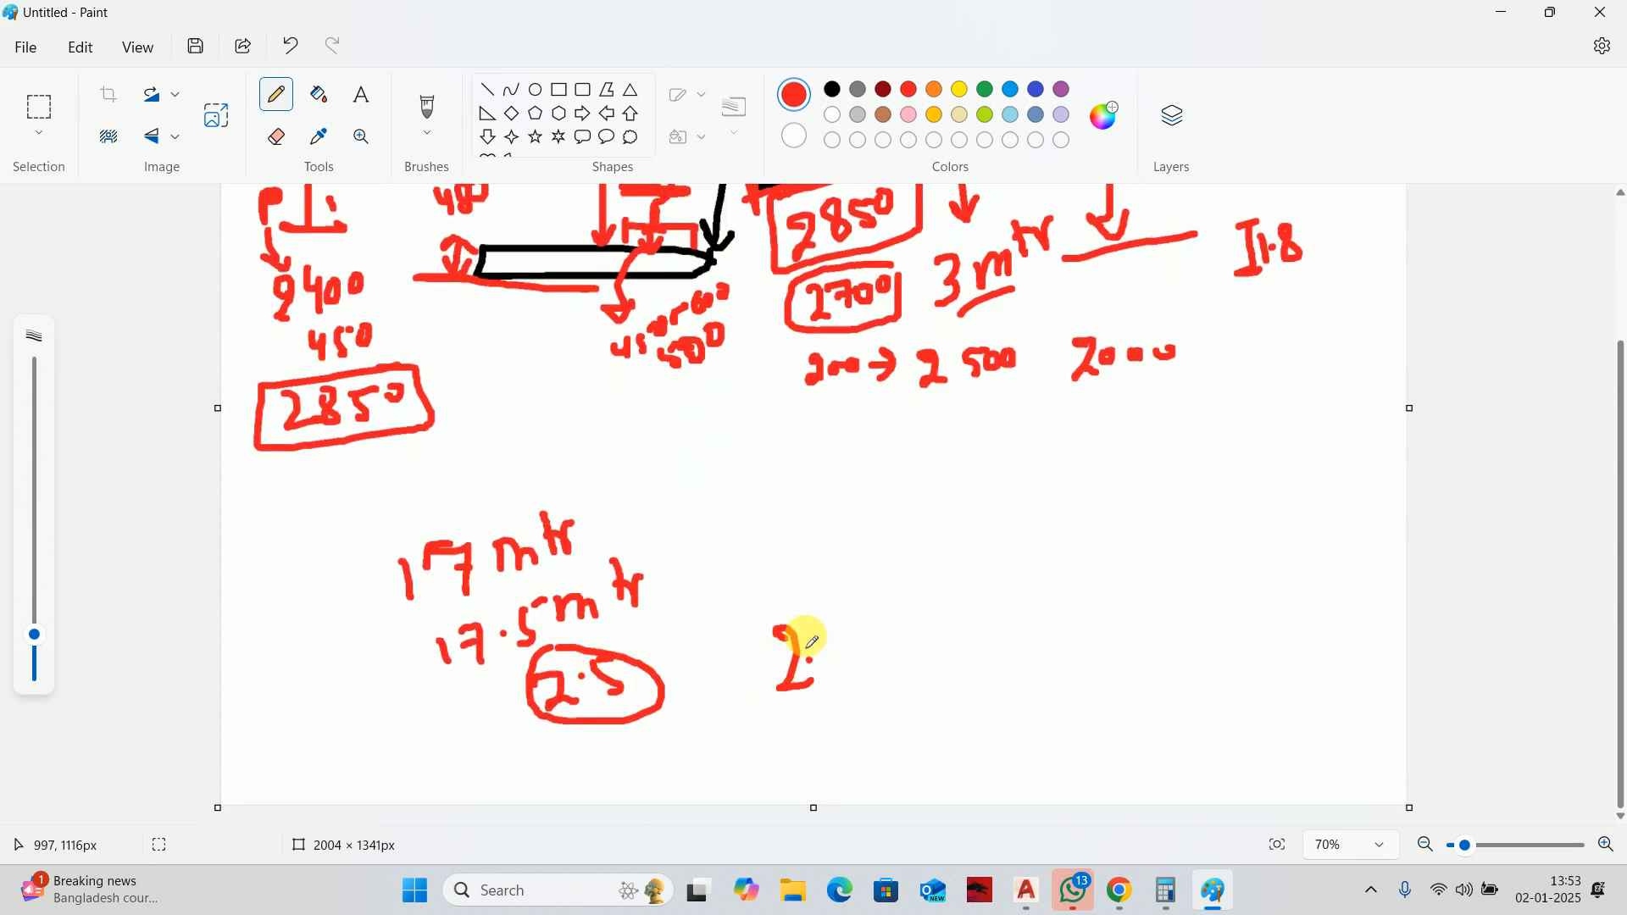
{"action": "mouse_move", "coordinate": [759, 604]}
{"action": "left_mouse_down"}
{"action": "mouse_move", "coordinate": [828, 676]}
{"action": "mouse_move", "coordinate": [737, 606]}
{"action": "left_mouse_up"}
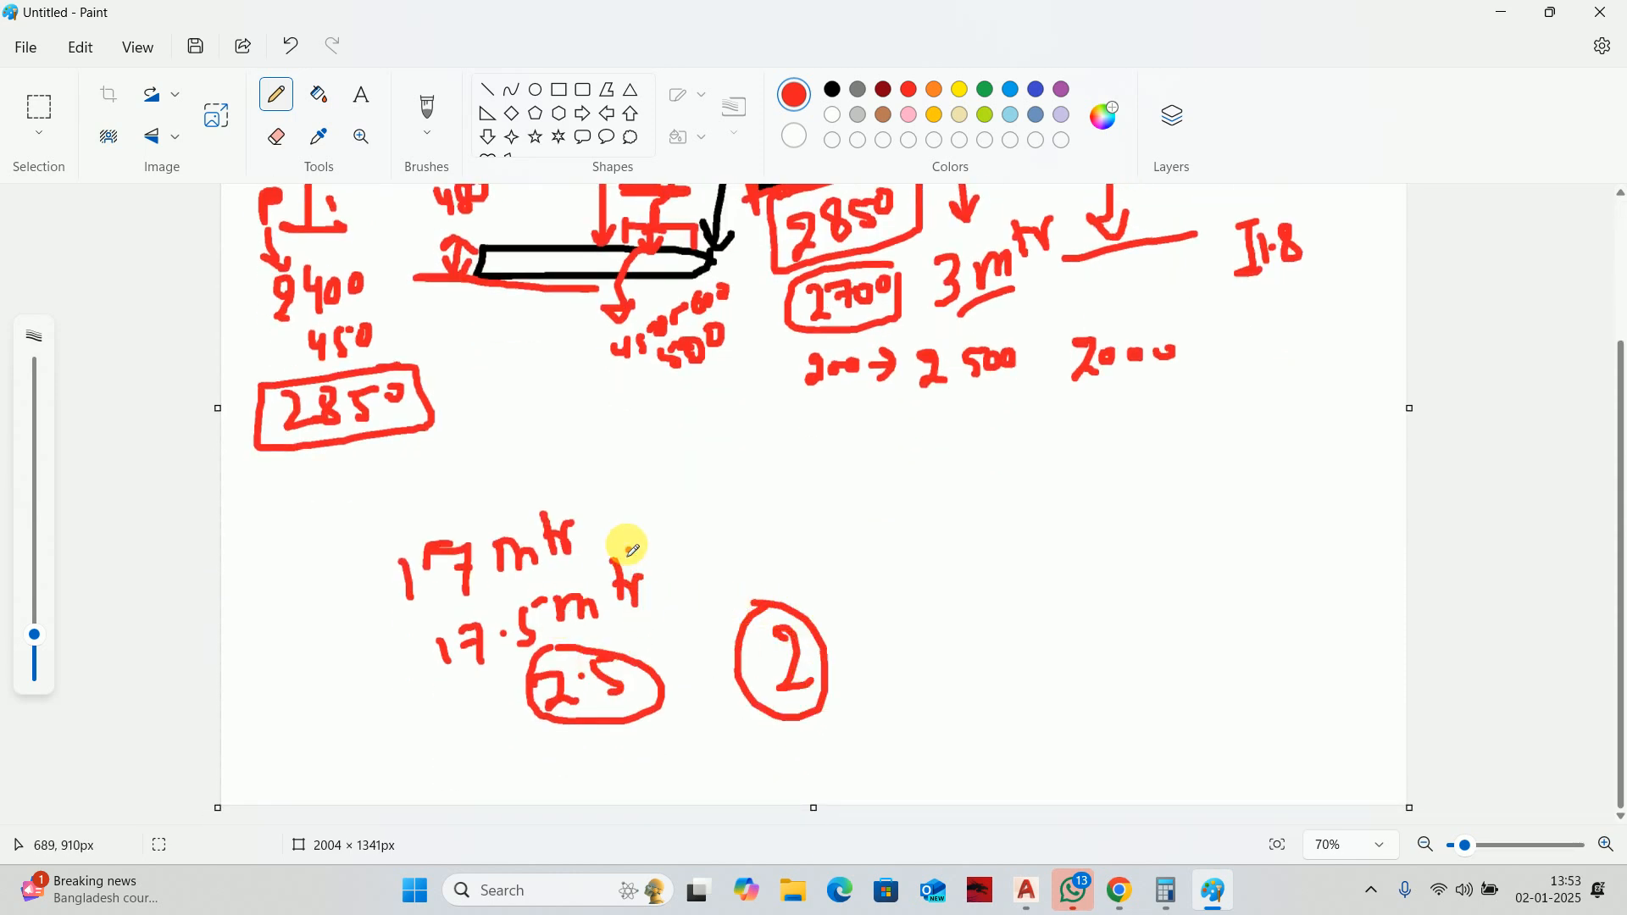
Draw a red arrow from the boxed 3000 mm label and handwrite 3.3 mtr at its end.
{"action": "scroll", "coordinate": [322, 255], "scroll_direction": "up", "scroll_amount": 3}
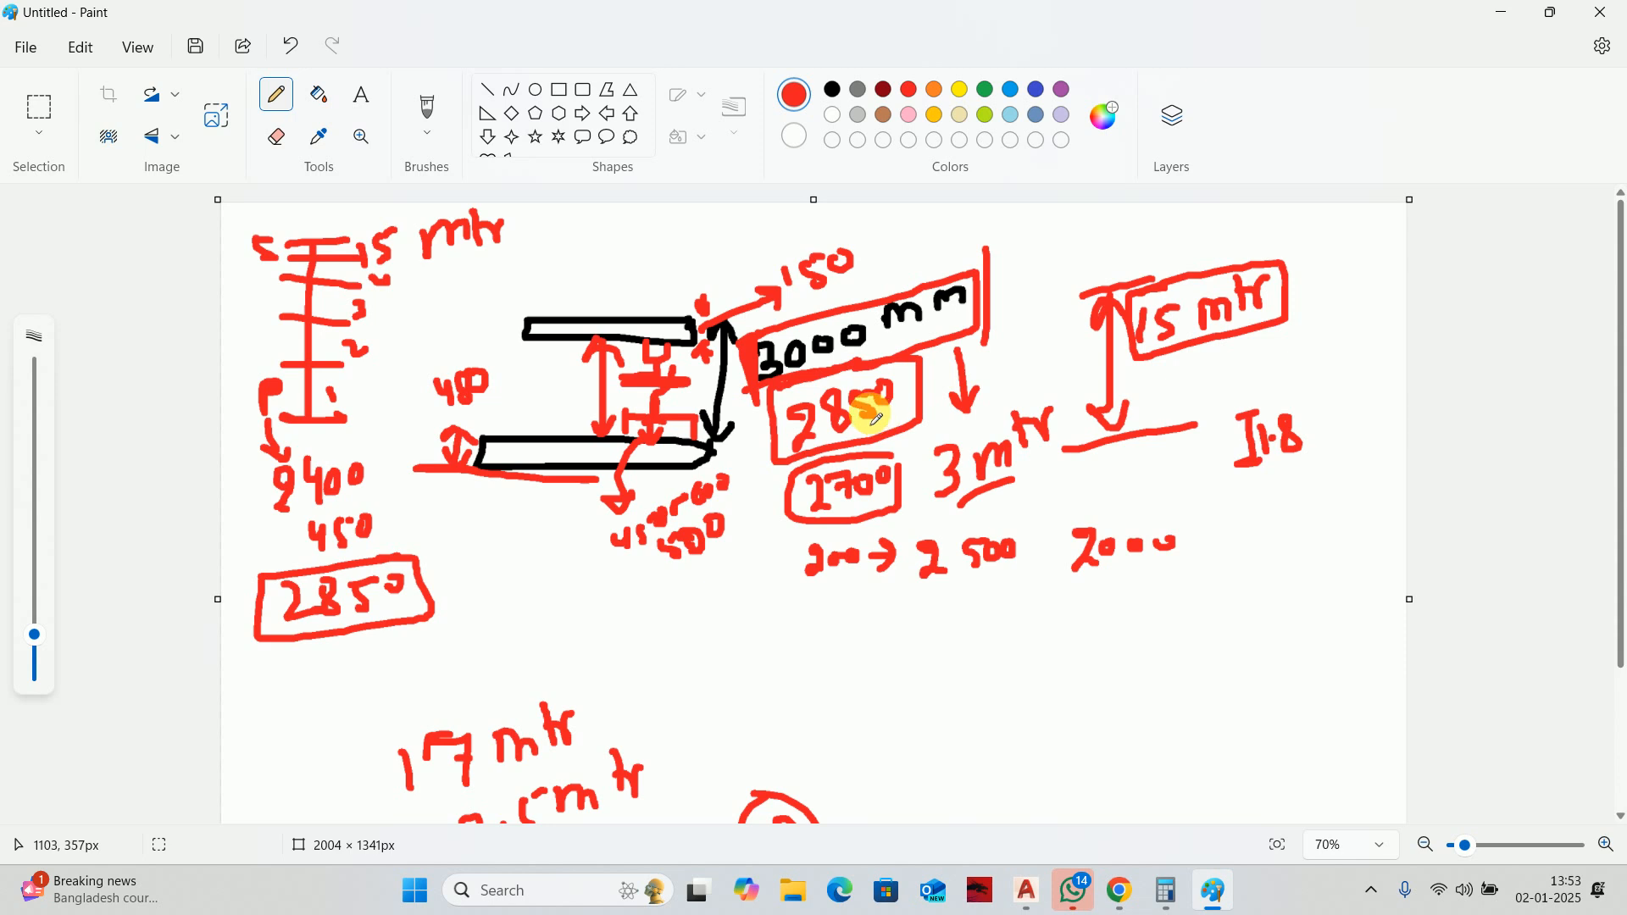
{"action": "mouse_move", "coordinate": [820, 312]}
{"action": "left_mouse_down"}
{"action": "mouse_move", "coordinate": [959, 232]}
{"action": "mouse_move", "coordinate": [1099, 217]}
{"action": "left_mouse_up"}
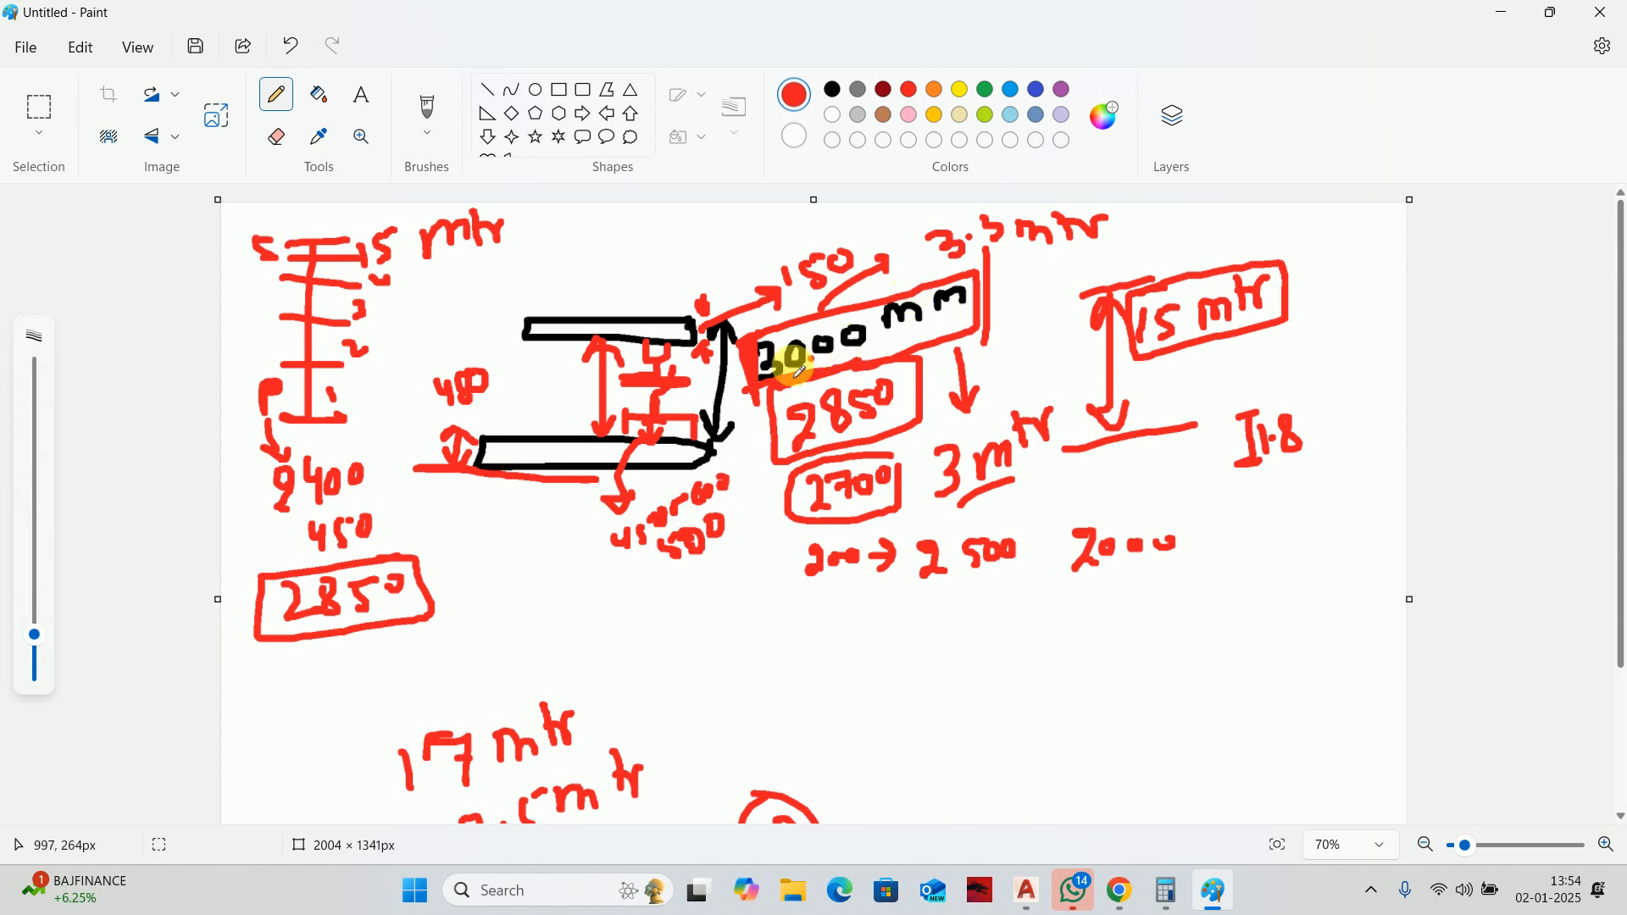
Erase the entire Paint canvas, removing all the height sketches and handwritten notes.
{"action": "scroll", "coordinate": [599, 356], "scroll_direction": "down", "scroll_amount": 3}
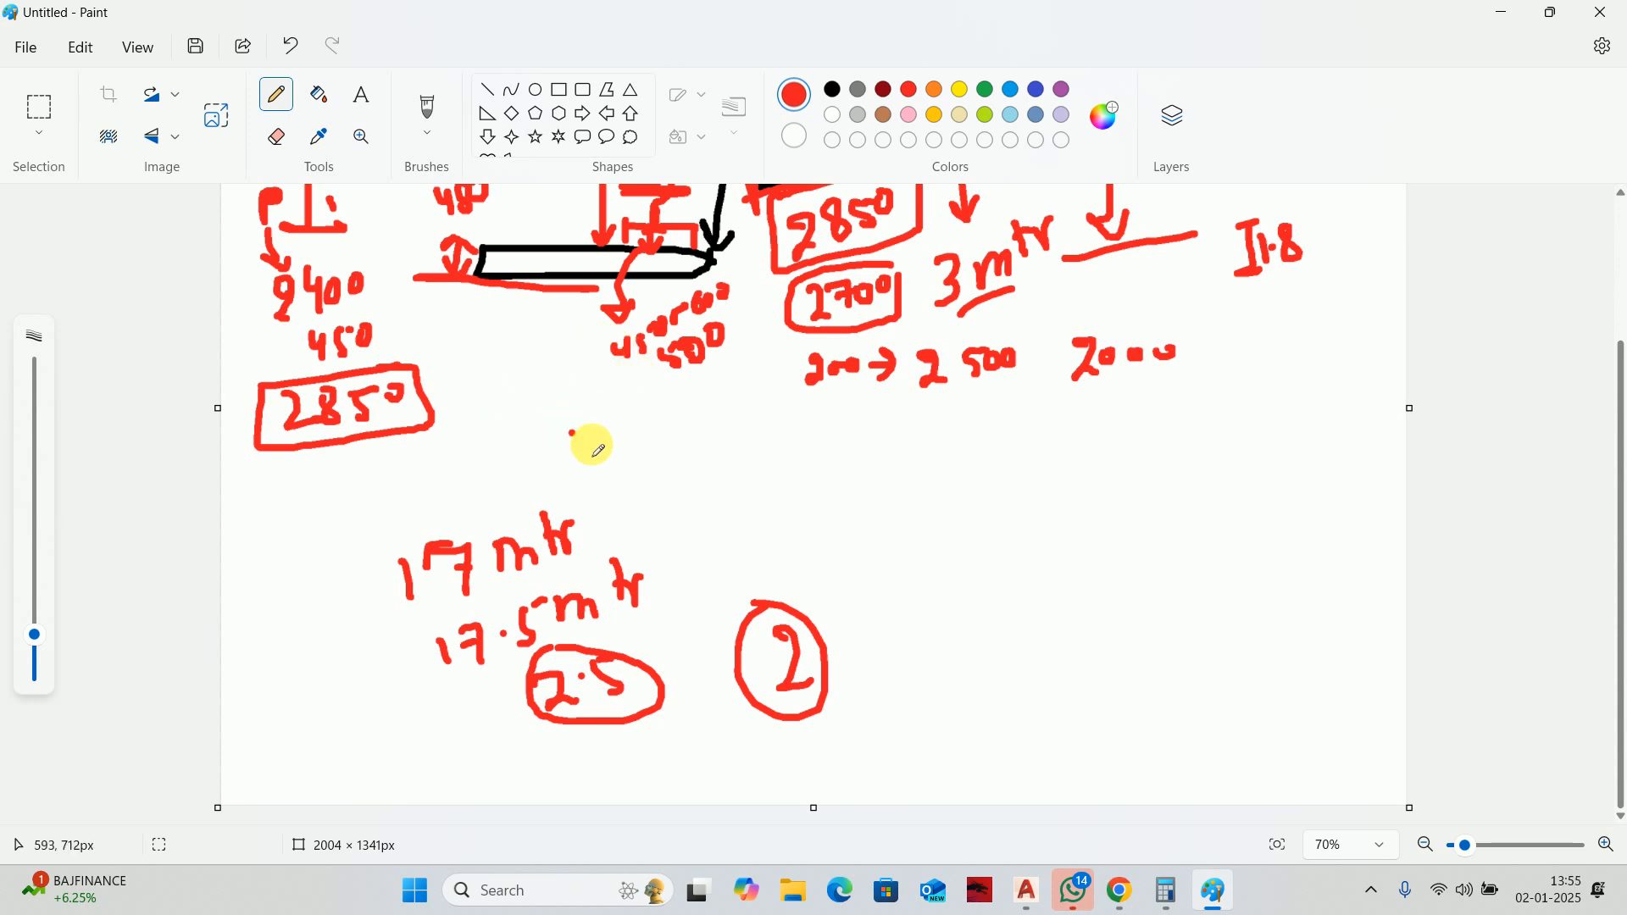
{"action": "left_click", "coordinate": [1500, 12]}
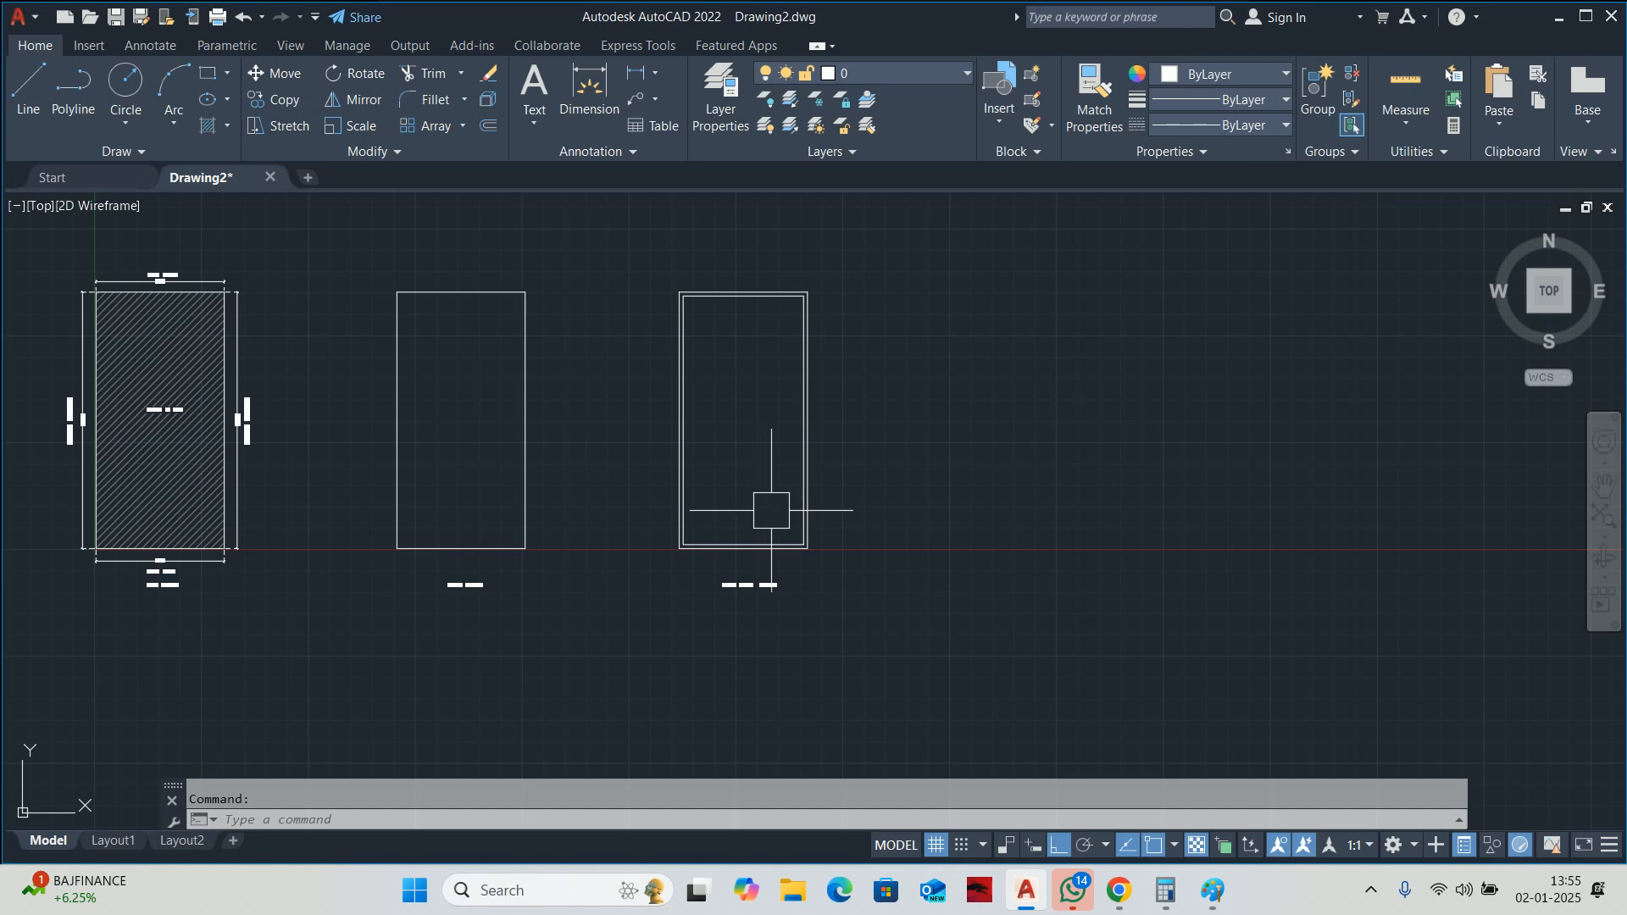
{"action": "left_click", "coordinate": [1213, 890]}
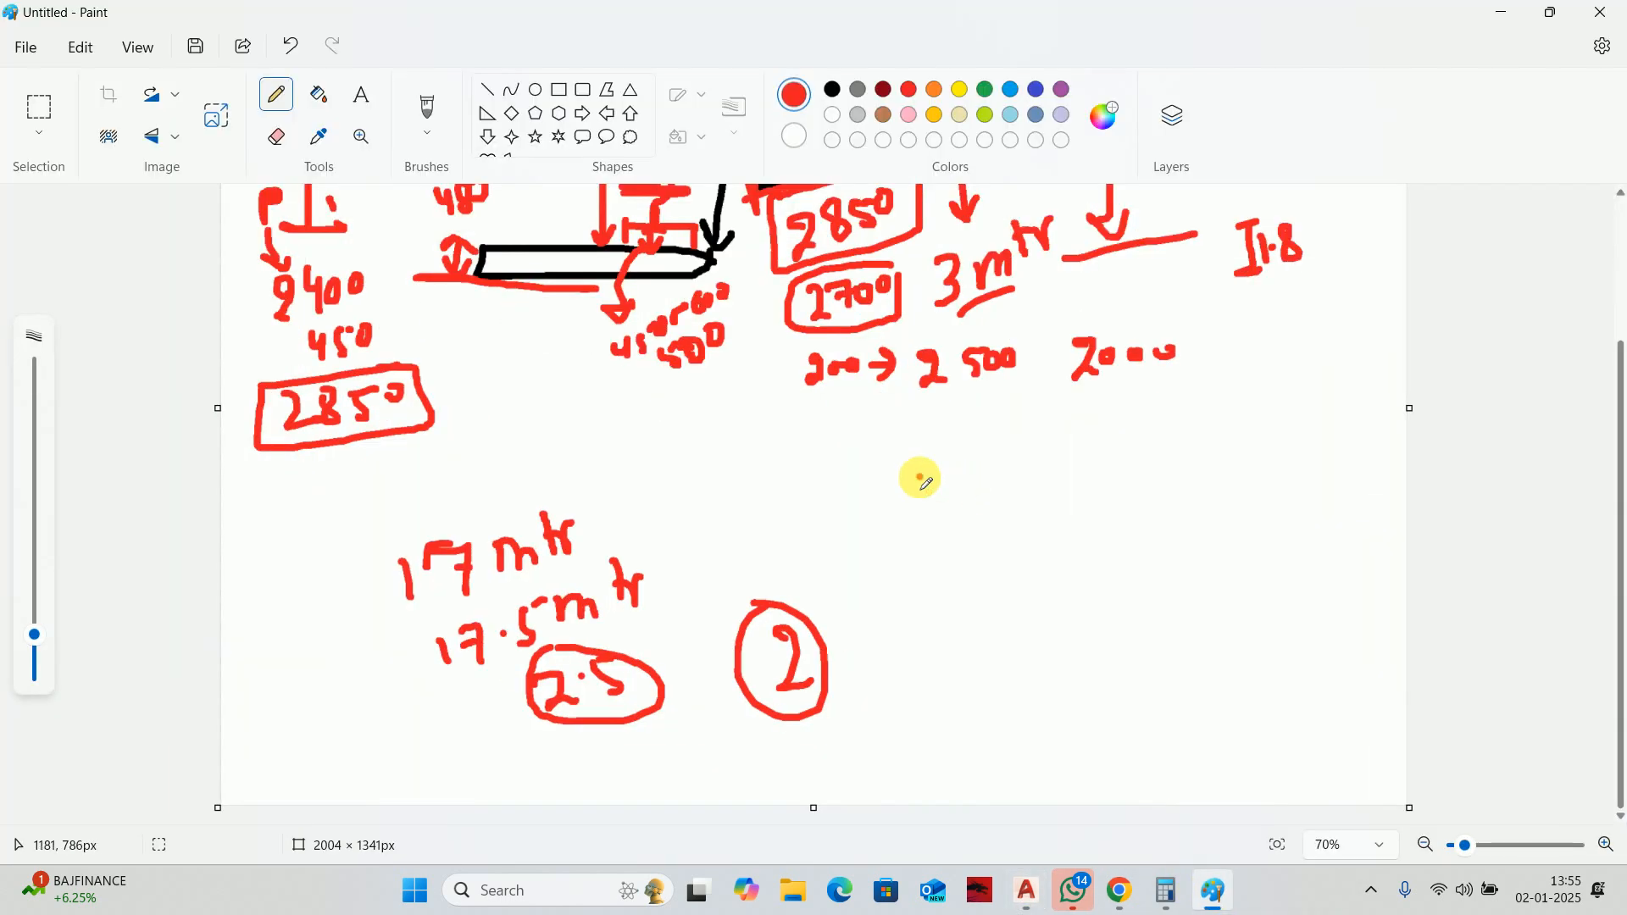
{"action": "key", "text": "ctrl+a"}
{"action": "scroll", "coordinate": [930, 486], "scroll_direction": "up", "scroll_amount": 3}
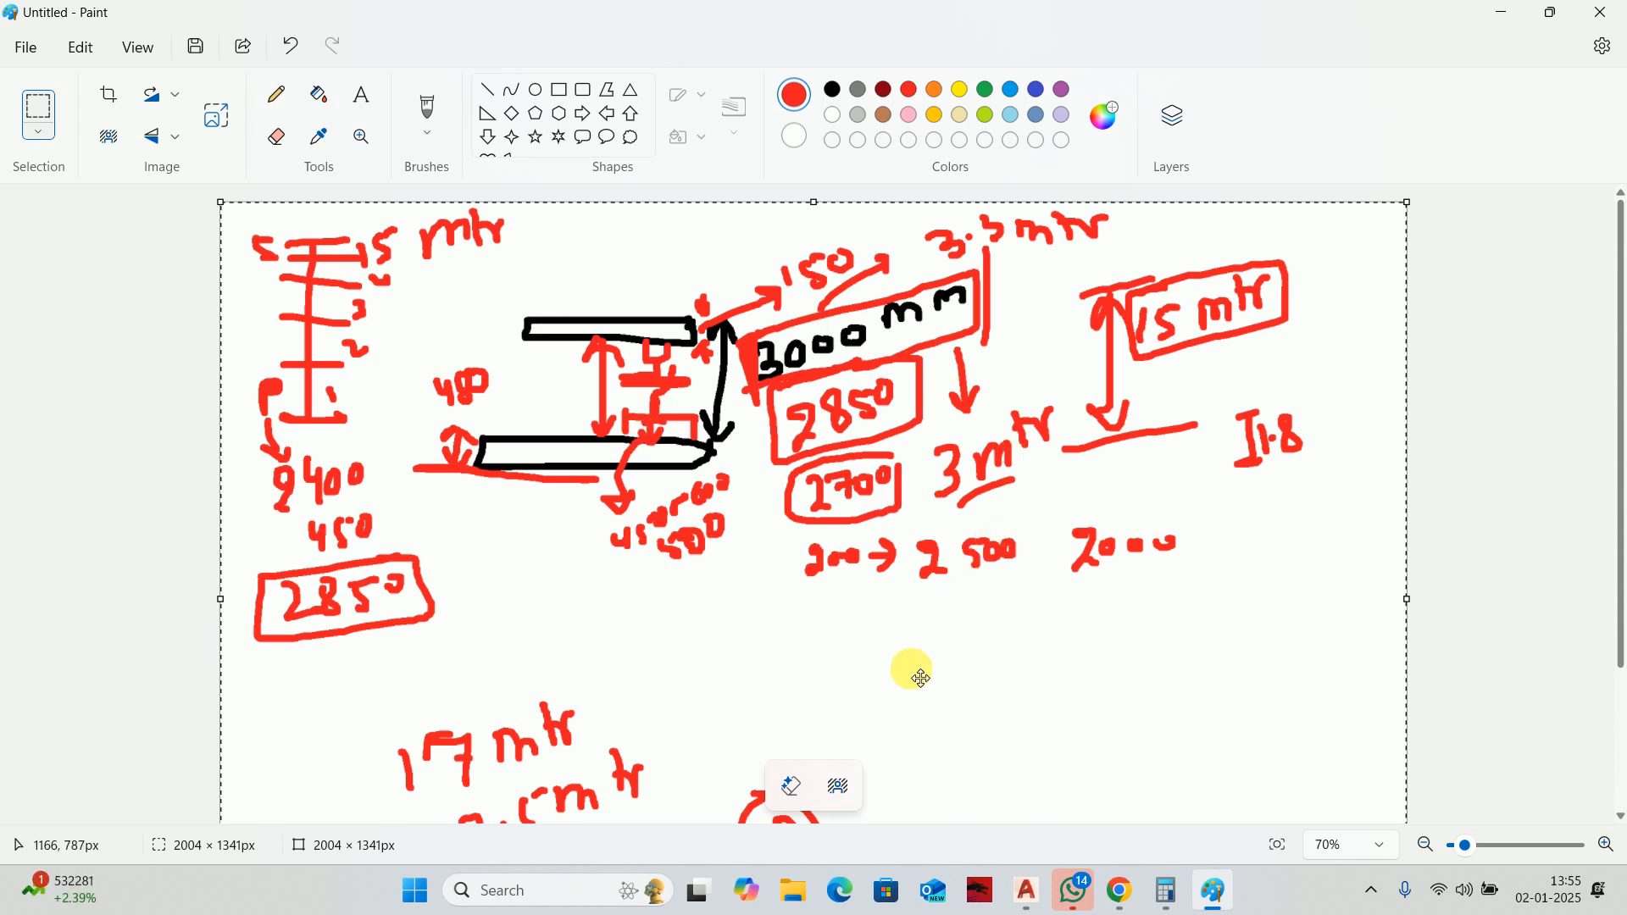
{"action": "key", "text": "Delete"}
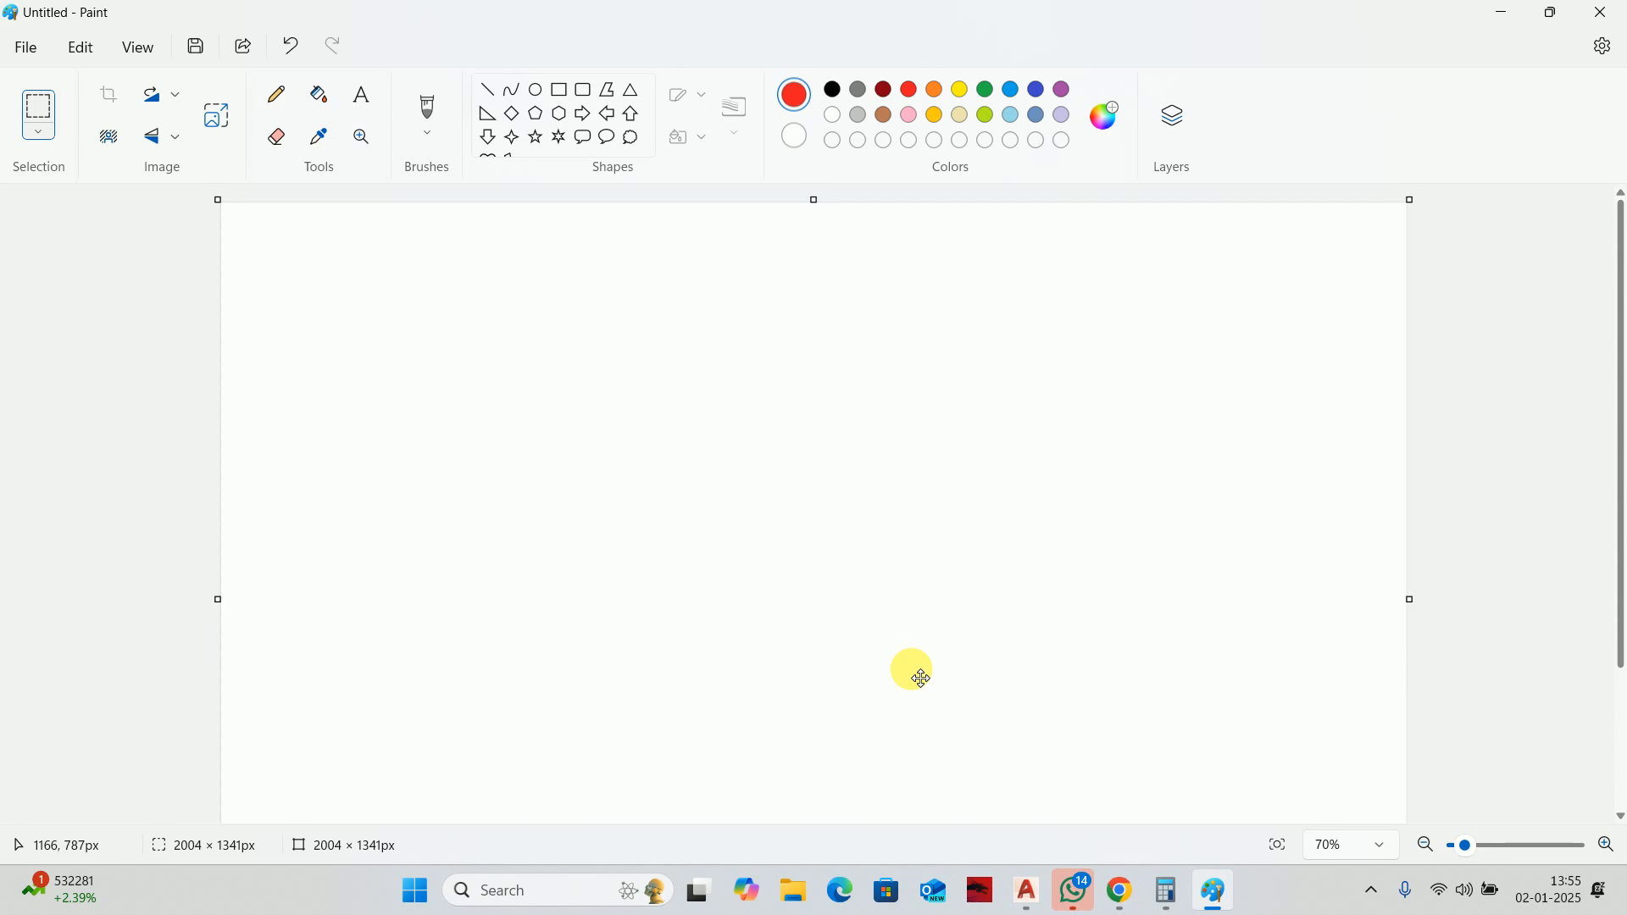
Sketch two parallel horizontal red lines with the pencil as the upper and lower floor levels.
{"action": "left_click", "coordinate": [277, 94]}
{"action": "left_click", "coordinate": [675, 371]}
{"action": "scroll", "coordinate": [689, 359], "scroll_direction": "up", "scroll_amount": 3, "text": "ctrl"}
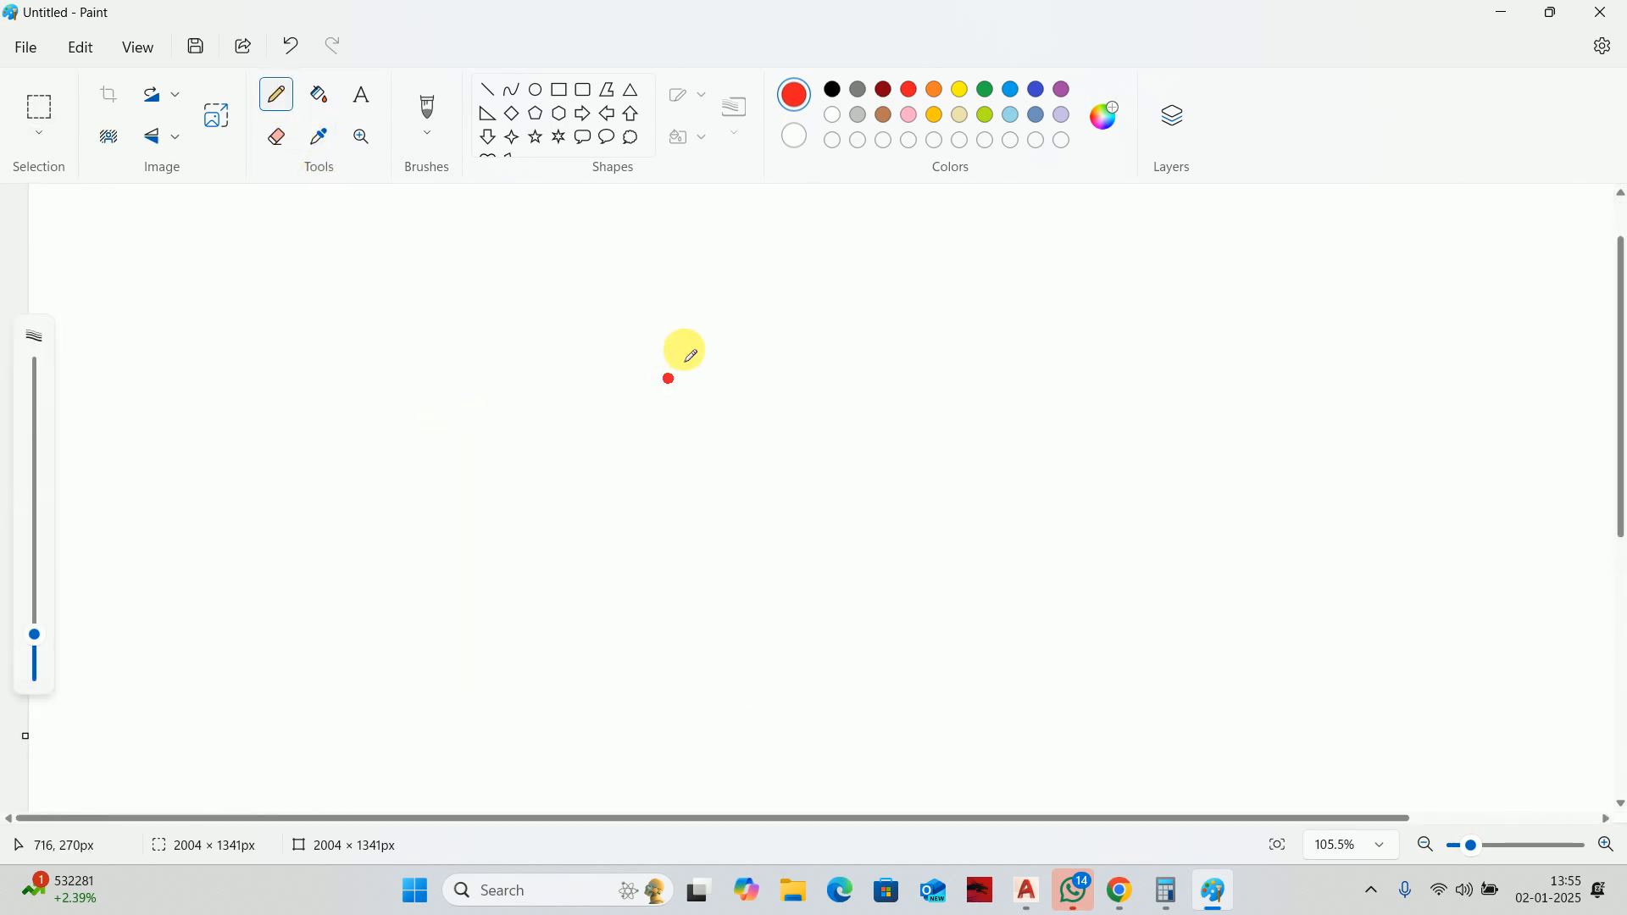
{"action": "left_click_drag", "start_coordinate": [578, 247], "coordinate": [924, 247]}
{"action": "left_click_drag", "start_coordinate": [573, 476], "coordinate": [865, 479]}
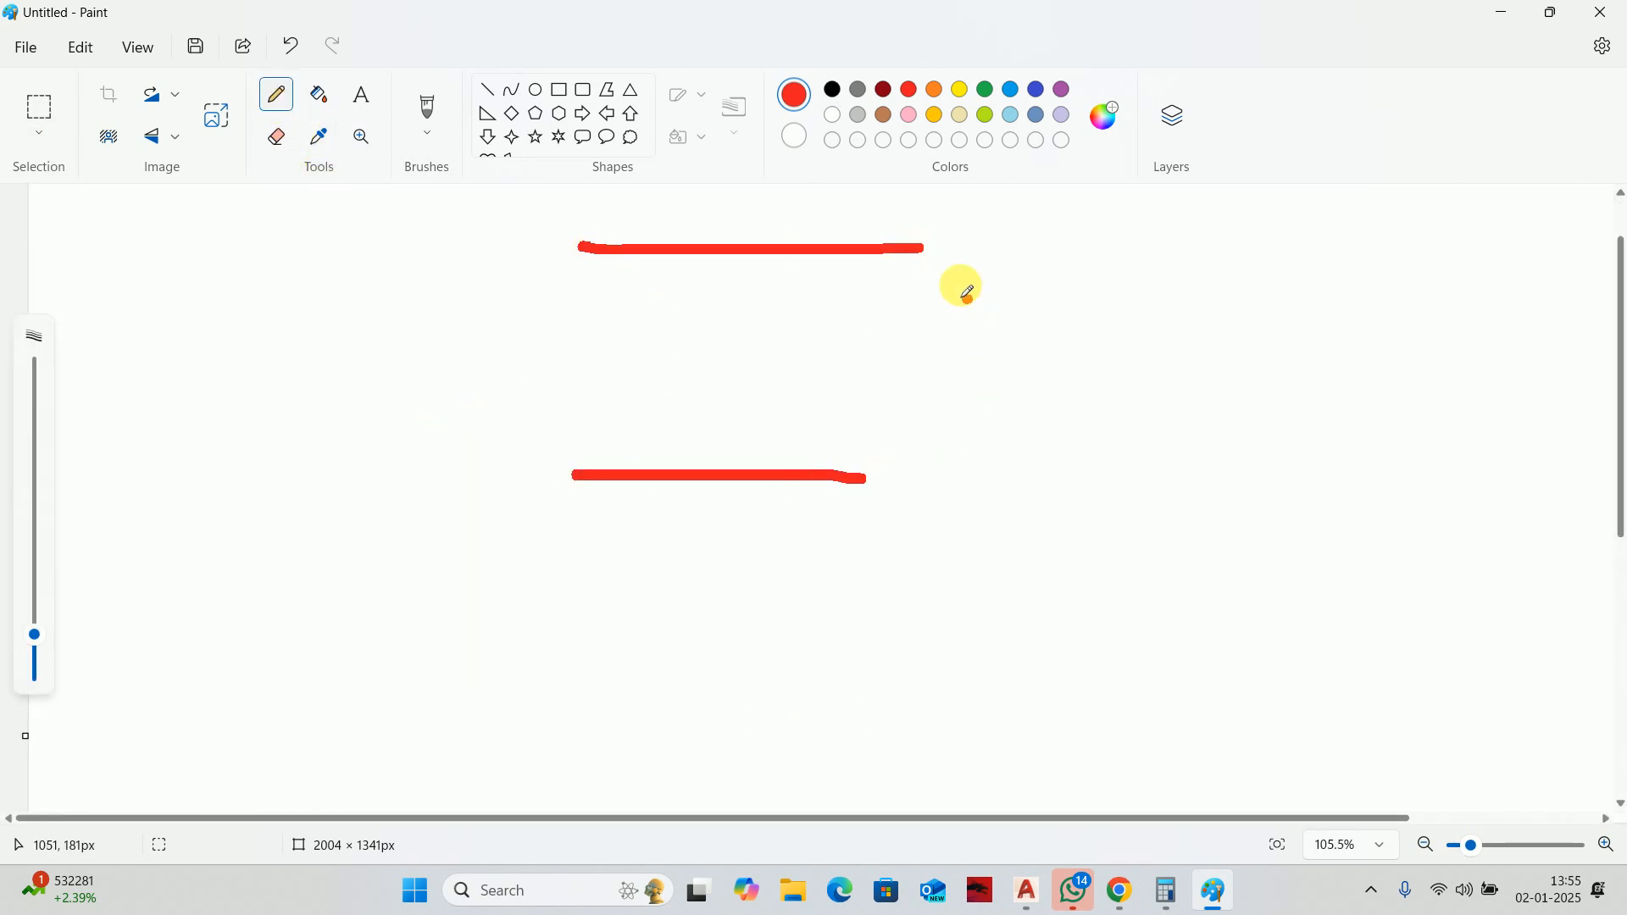
Draw a vertical double-headed arrow beside the two floor lines, label it 3000 mm and mark it H with a small arrow.
{"action": "mouse_move", "coordinate": [953, 259]}
{"action": "left_mouse_down"}
{"action": "mouse_move", "coordinate": [952, 450]}
{"action": "mouse_move", "coordinate": [973, 415]}
{"action": "left_mouse_up"}
{"action": "mouse_move", "coordinate": [939, 286]}
{"action": "left_mouse_down"}
{"action": "mouse_move", "coordinate": [1028, 305]}
{"action": "mouse_move", "coordinate": [1027, 333]}
{"action": "left_mouse_up"}
{"action": "mouse_move", "coordinate": [1086, 286]}
{"action": "left_mouse_down"}
{"action": "mouse_move", "coordinate": [1220, 291]}
{"action": "mouse_move", "coordinate": [1253, 265]}
{"action": "mouse_move", "coordinate": [1289, 288]}
{"action": "left_mouse_up"}
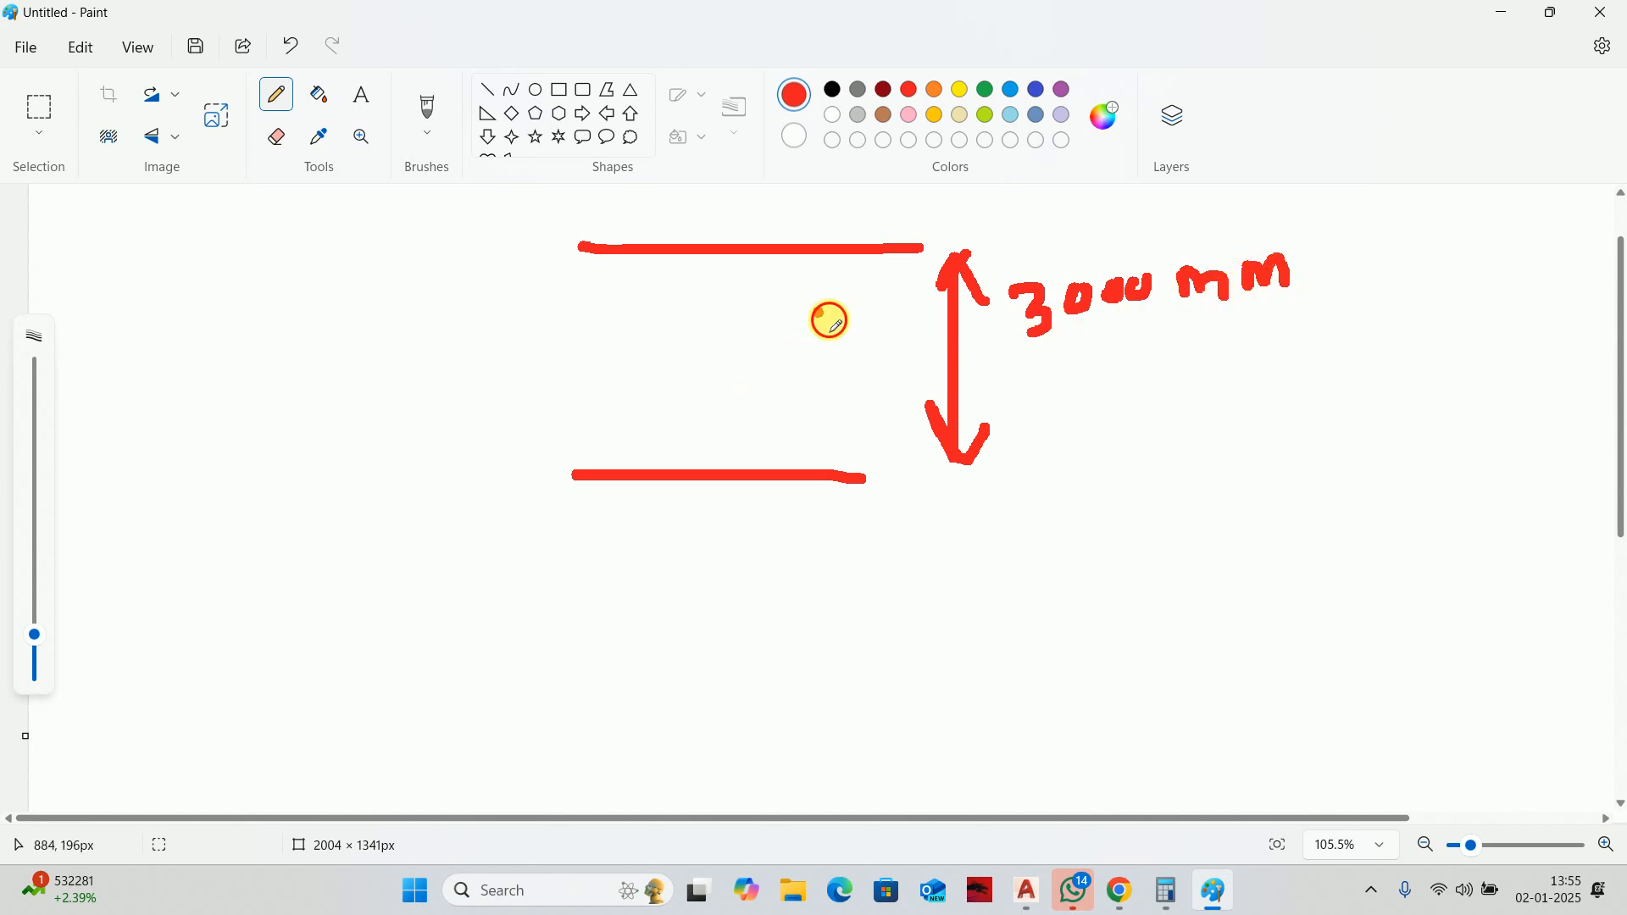
{"action": "mouse_move", "coordinate": [829, 321]}
{"action": "left_mouse_down"}
{"action": "mouse_move", "coordinate": [864, 333]}
{"action": "mouse_move", "coordinate": [897, 316]}
{"action": "mouse_move", "coordinate": [871, 359]}
{"action": "left_mouse_up"}
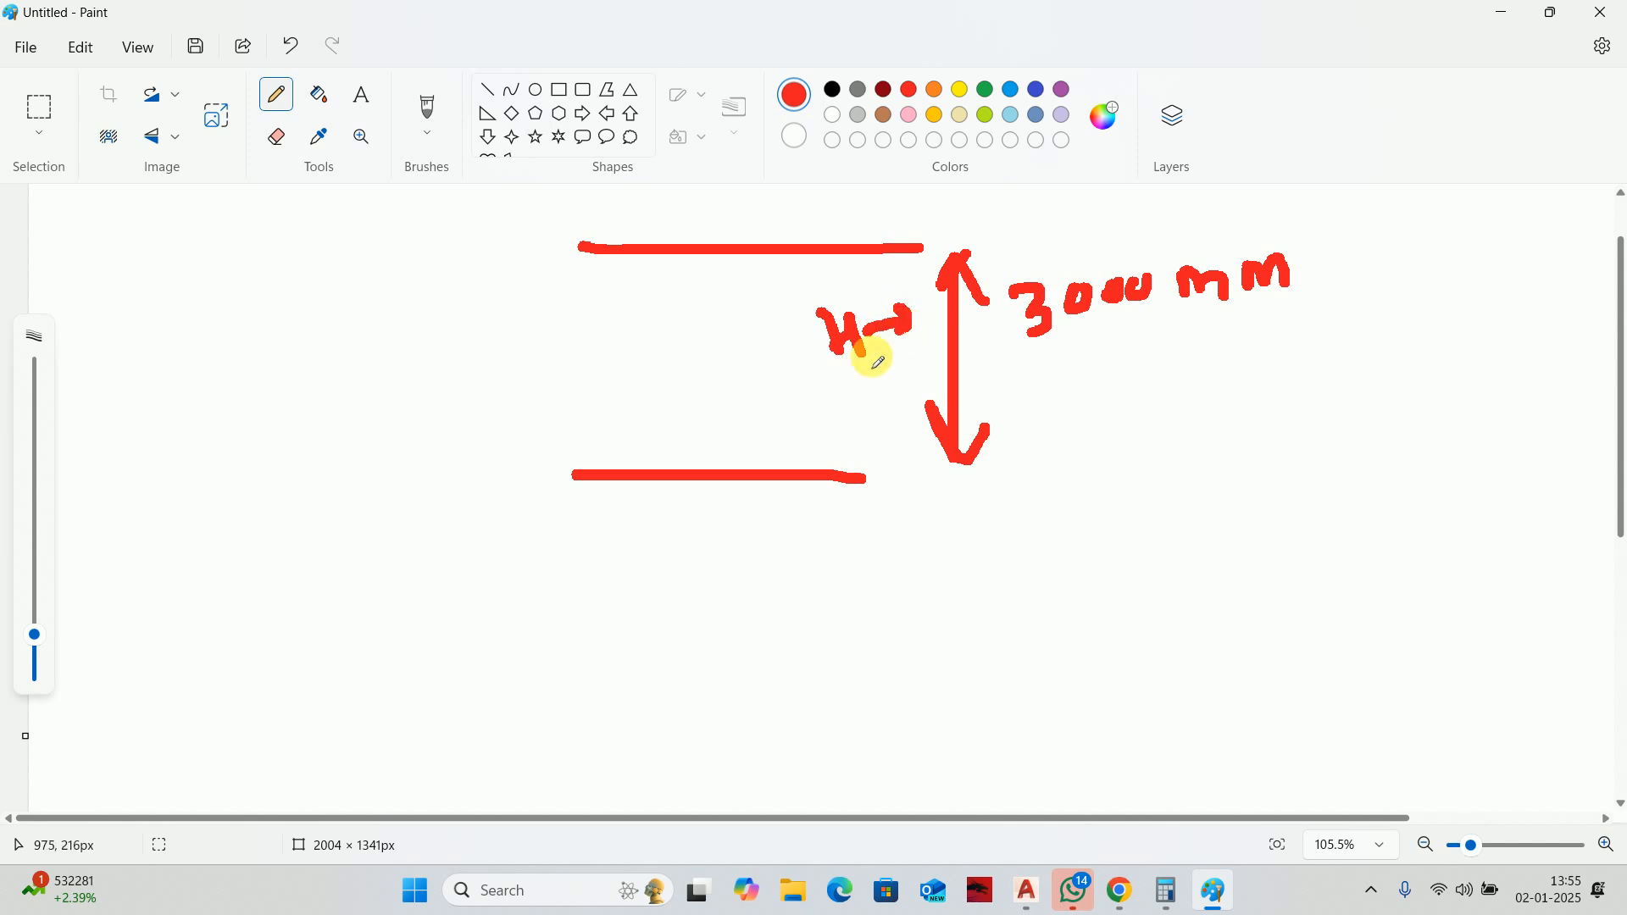
{"action": "left_click", "coordinate": [866, 386]}
{"action": "key", "text": "ctrl+z"}
Handwrite R = ? and T = 250 below the 3000 mm label.
{"action": "left_click_drag", "start_coordinate": [1055, 405], "coordinate": [1173, 405]}
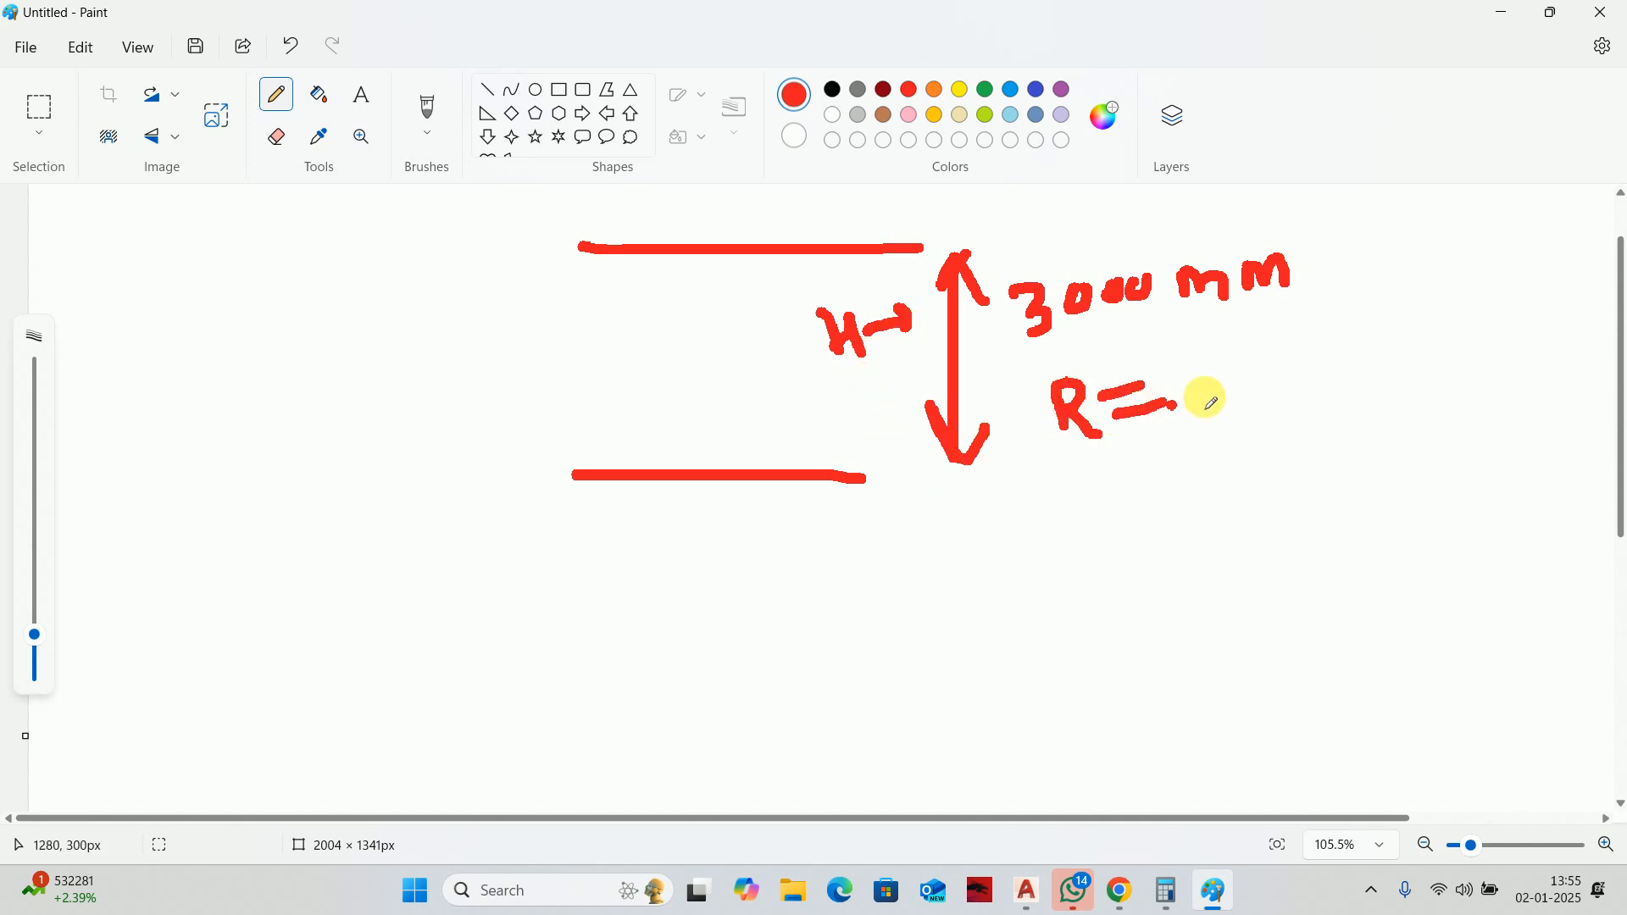
{"action": "left_click_drag", "start_coordinate": [1199, 349], "coordinate": [1225, 392]}
{"action": "left_click", "coordinate": [1218, 439]}
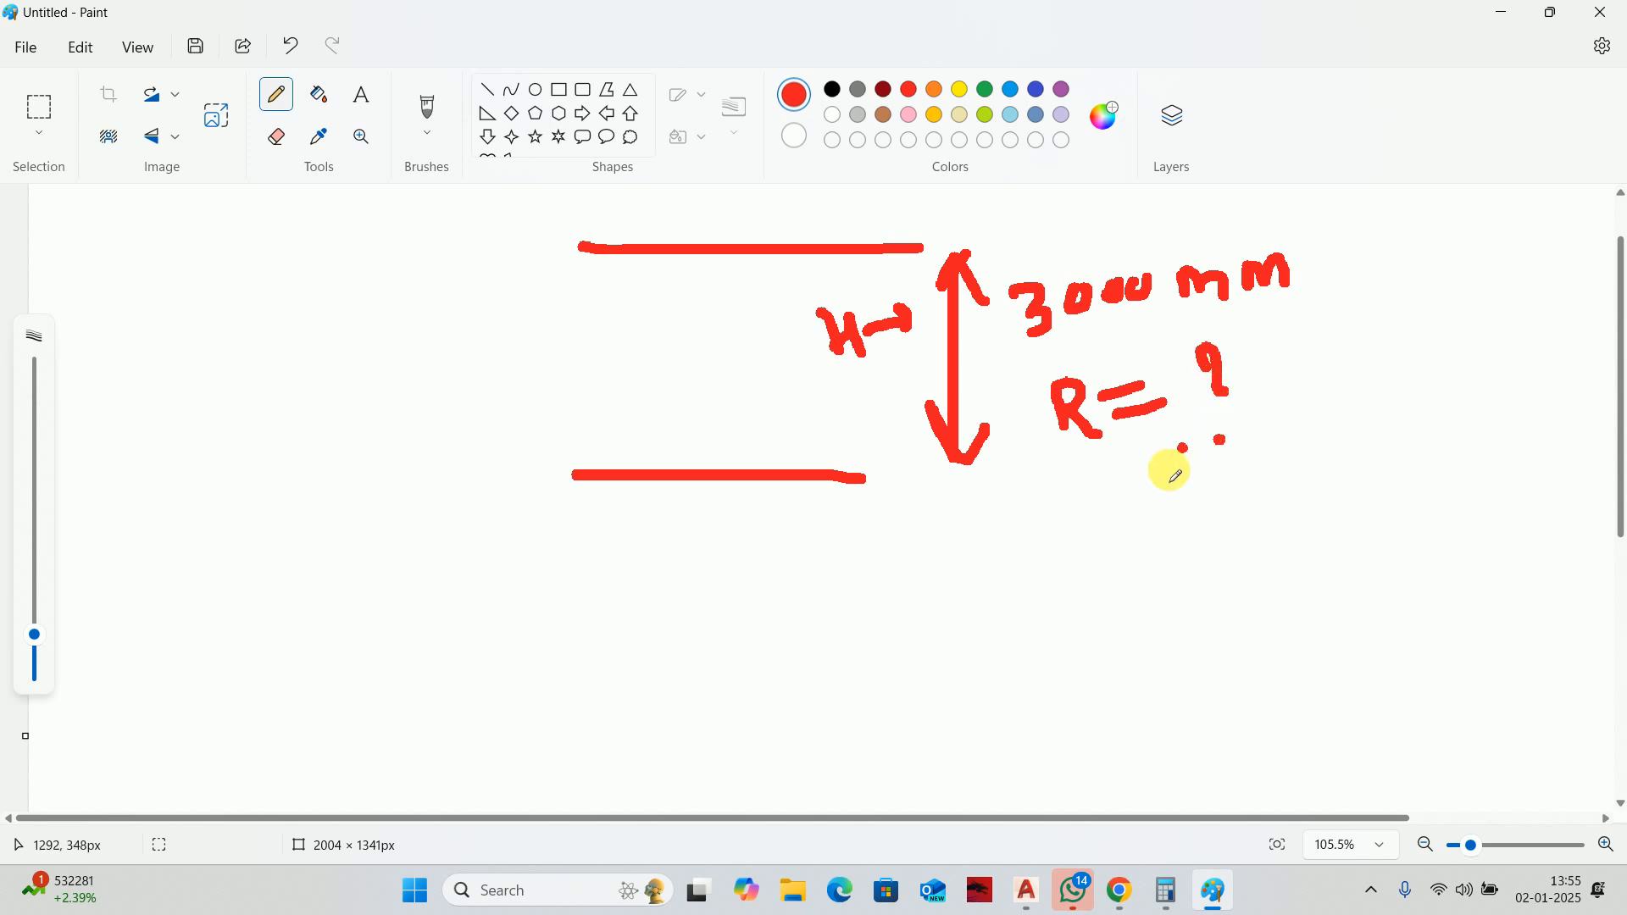
{"action": "mouse_move", "coordinate": [1119, 490]}
{"action": "left_mouse_down"}
{"action": "mouse_move", "coordinate": [1136, 530]}
{"action": "mouse_move", "coordinate": [1133, 486]}
{"action": "mouse_move", "coordinate": [1178, 488]}
{"action": "left_mouse_up"}
{"action": "mouse_move", "coordinate": [1152, 510]}
{"action": "left_mouse_down"}
{"action": "mouse_move", "coordinate": [1268, 496]}
{"action": "mouse_move", "coordinate": [1314, 439]}
{"action": "mouse_move", "coordinate": [1326, 449]}
{"action": "left_mouse_up"}
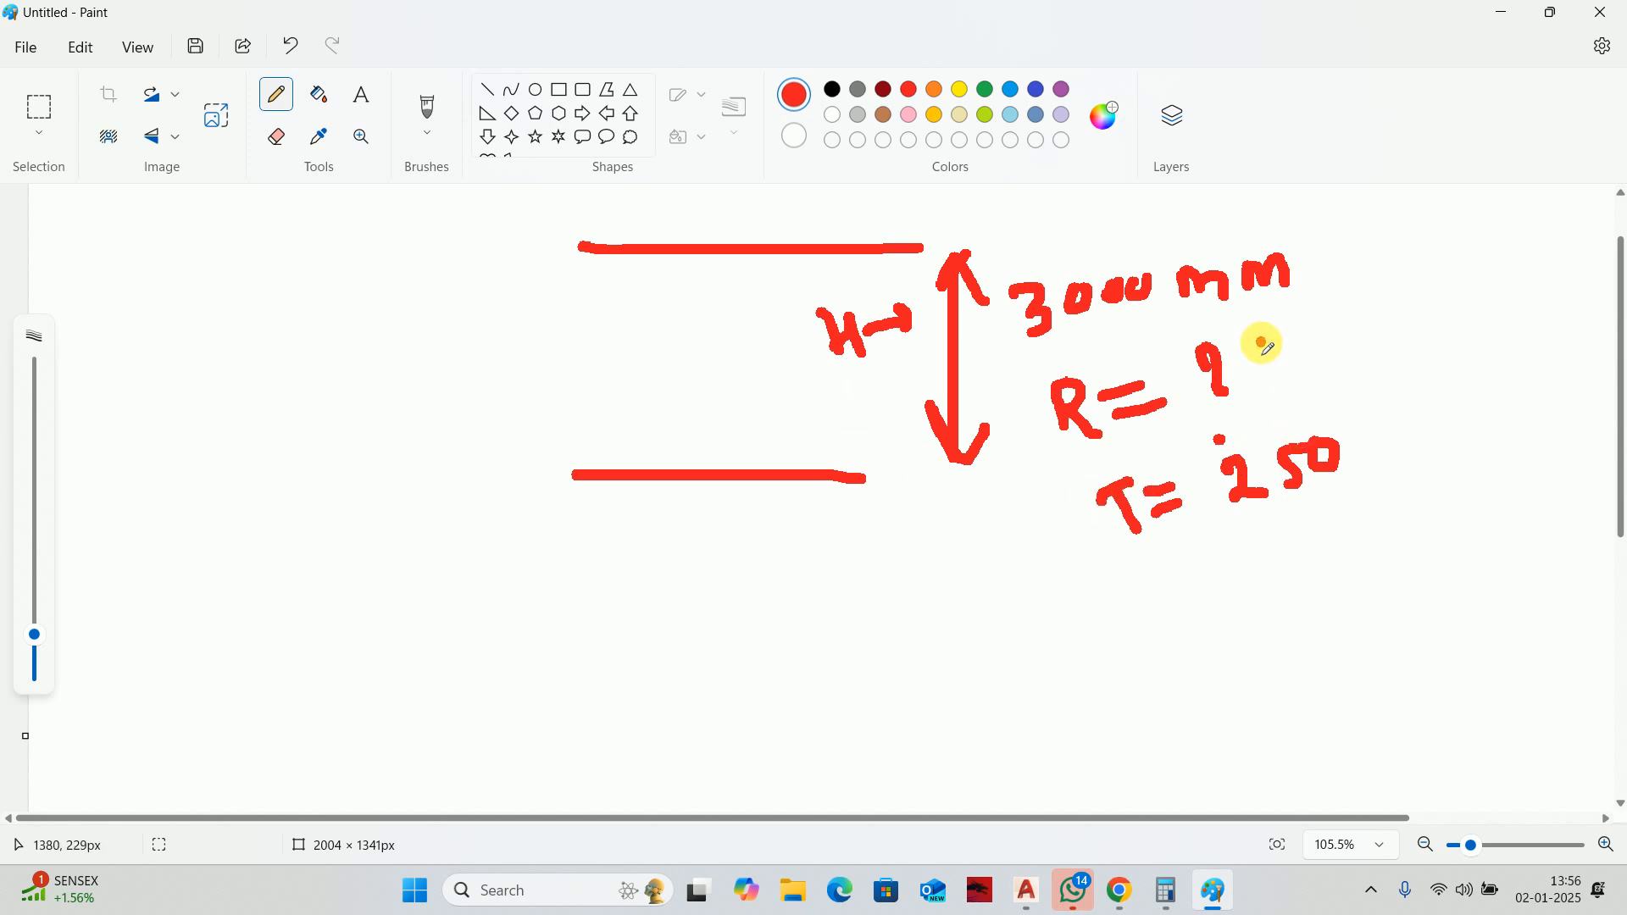
Handwrite 150-175 beside the R = ? note, then circle and tick the 150.
{"action": "mouse_move", "coordinate": [1261, 343]}
{"action": "left_mouse_down"}
{"action": "mouse_move", "coordinate": [1279, 367]}
{"action": "mouse_move", "coordinate": [1312, 354]}
{"action": "mouse_move", "coordinate": [1326, 314]}
{"action": "mouse_move", "coordinate": [1431, 312]}
{"action": "mouse_move", "coordinate": [1462, 277]}
{"action": "mouse_move", "coordinate": [1489, 282]}
{"action": "mouse_move", "coordinate": [1475, 255]}
{"action": "left_mouse_up"}
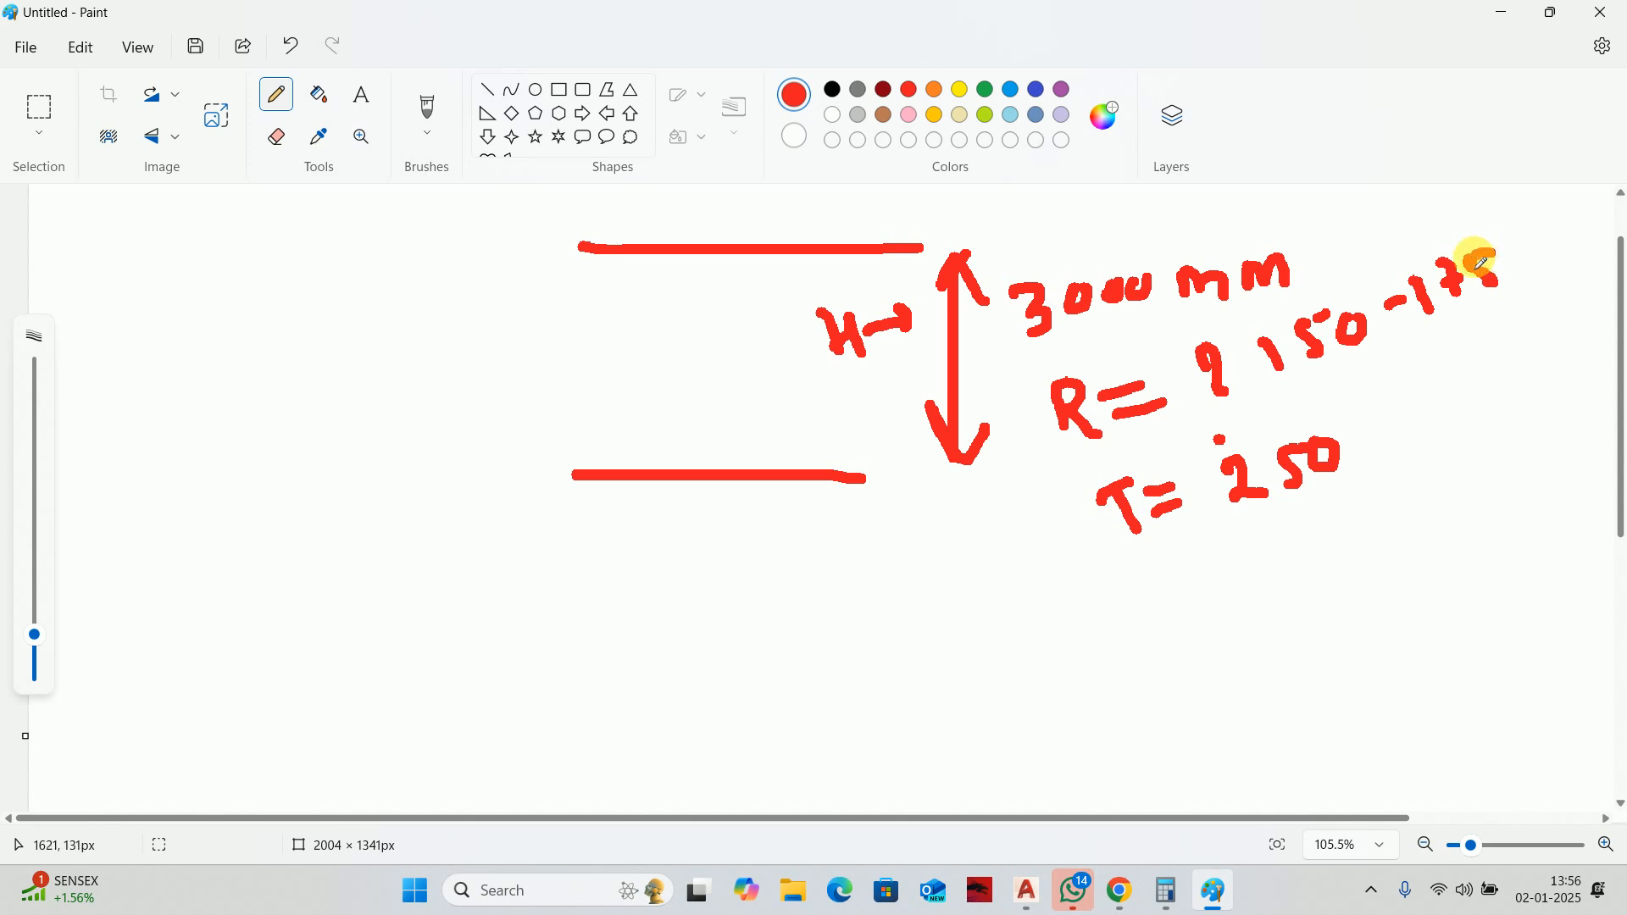
{"action": "left_click", "coordinate": [1467, 292]}
{"action": "key", "text": "ctrl+z"}
{"action": "mouse_move", "coordinate": [1345, 294]}
{"action": "left_mouse_down"}
{"action": "mouse_move", "coordinate": [1271, 309]}
{"action": "mouse_move", "coordinate": [1271, 398]}
{"action": "mouse_move", "coordinate": [1394, 356]}
{"action": "mouse_move", "coordinate": [1326, 308]}
{"action": "mouse_move", "coordinate": [1369, 251]}
{"action": "mouse_move", "coordinate": [1421, 283]}
{"action": "mouse_move", "coordinate": [1464, 252]}
{"action": "left_mouse_up"}
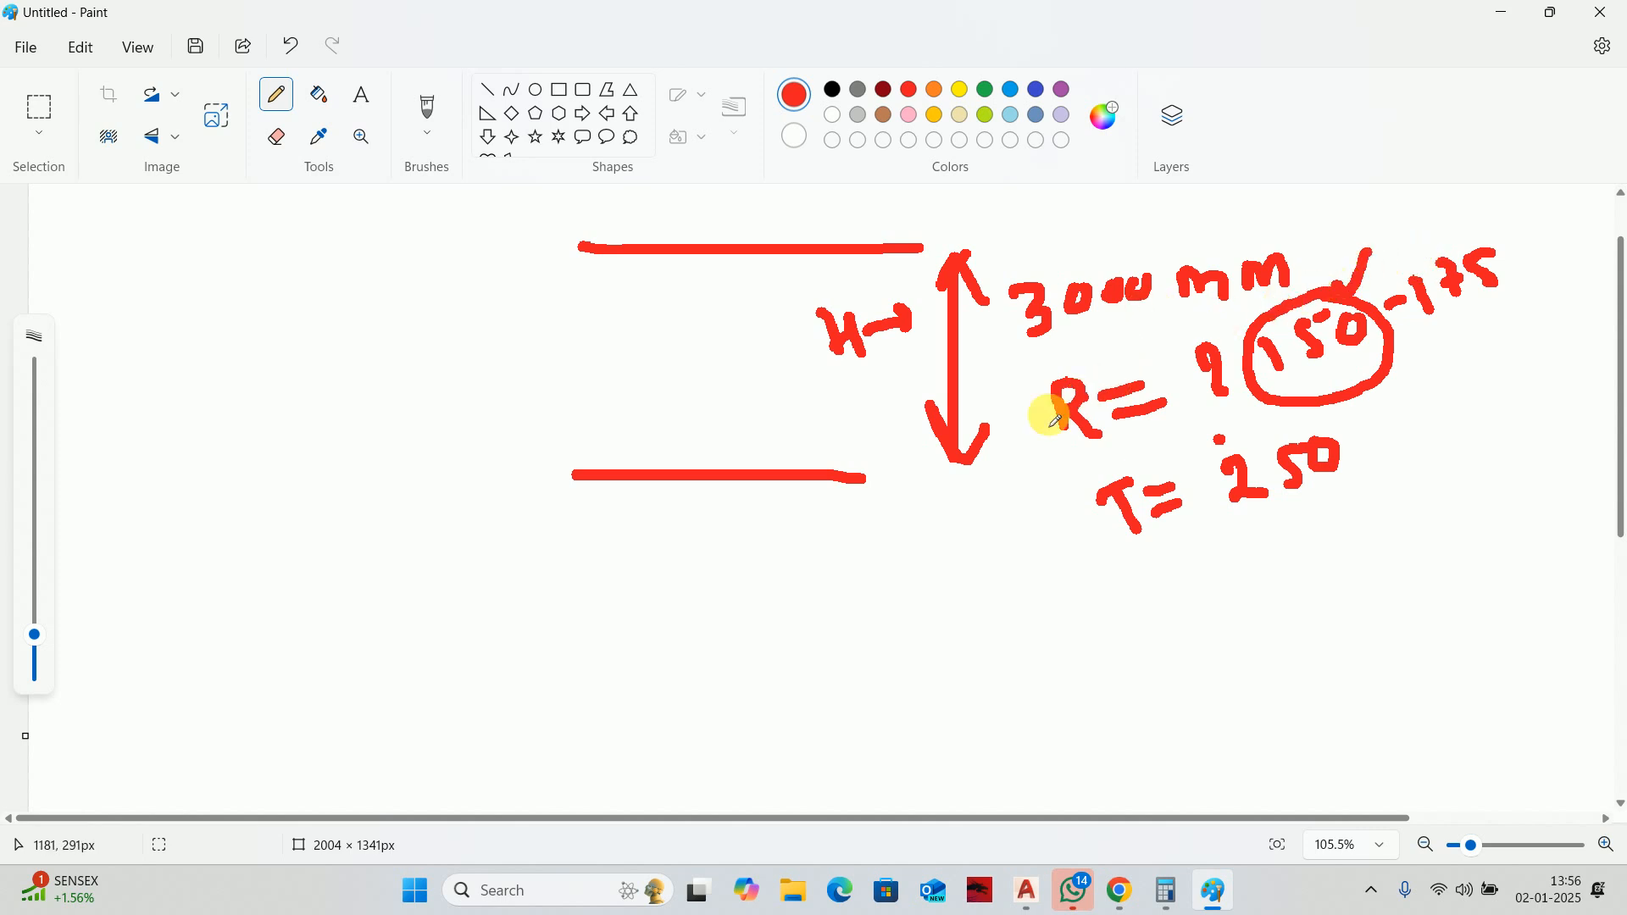
{"action": "scroll", "coordinate": [948, 432], "scroll_direction": "down", "scroll_amount": 3}
{"action": "scroll", "coordinate": [952, 434], "scroll_direction": "up", "scroll_amount": 3}
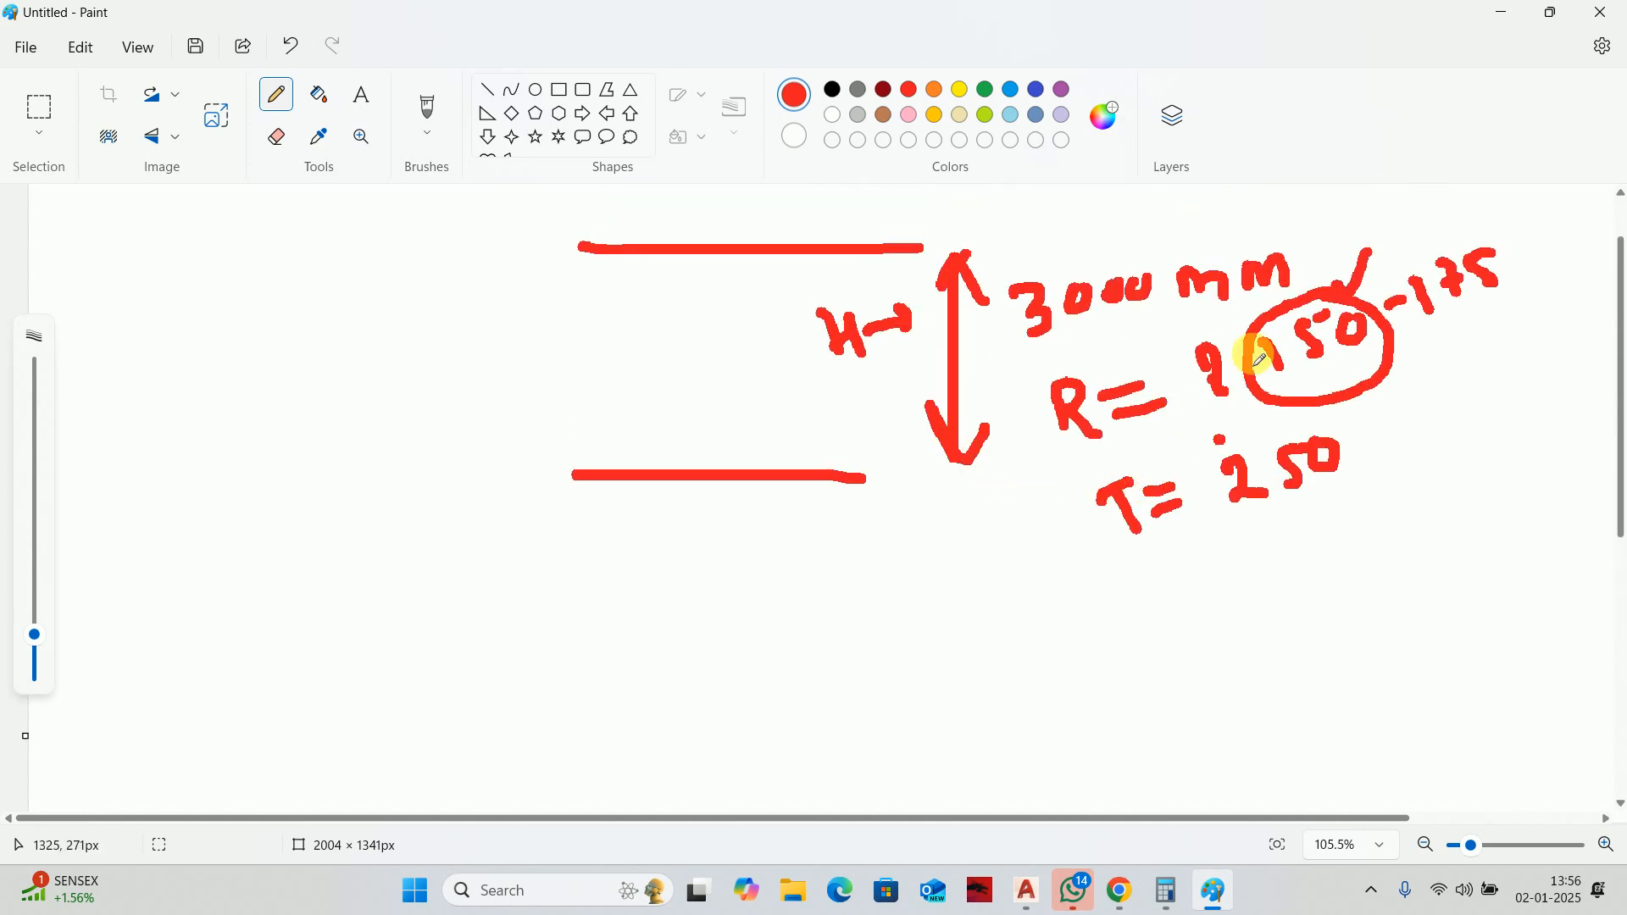
{"action": "left_click_drag", "start_coordinate": [1260, 359], "coordinate": [1305, 345]}
Switch to Calculator and divide 3000 by 150.
{"action": "scroll", "coordinate": [1157, 396], "scroll_direction": "down", "scroll_amount": 3}
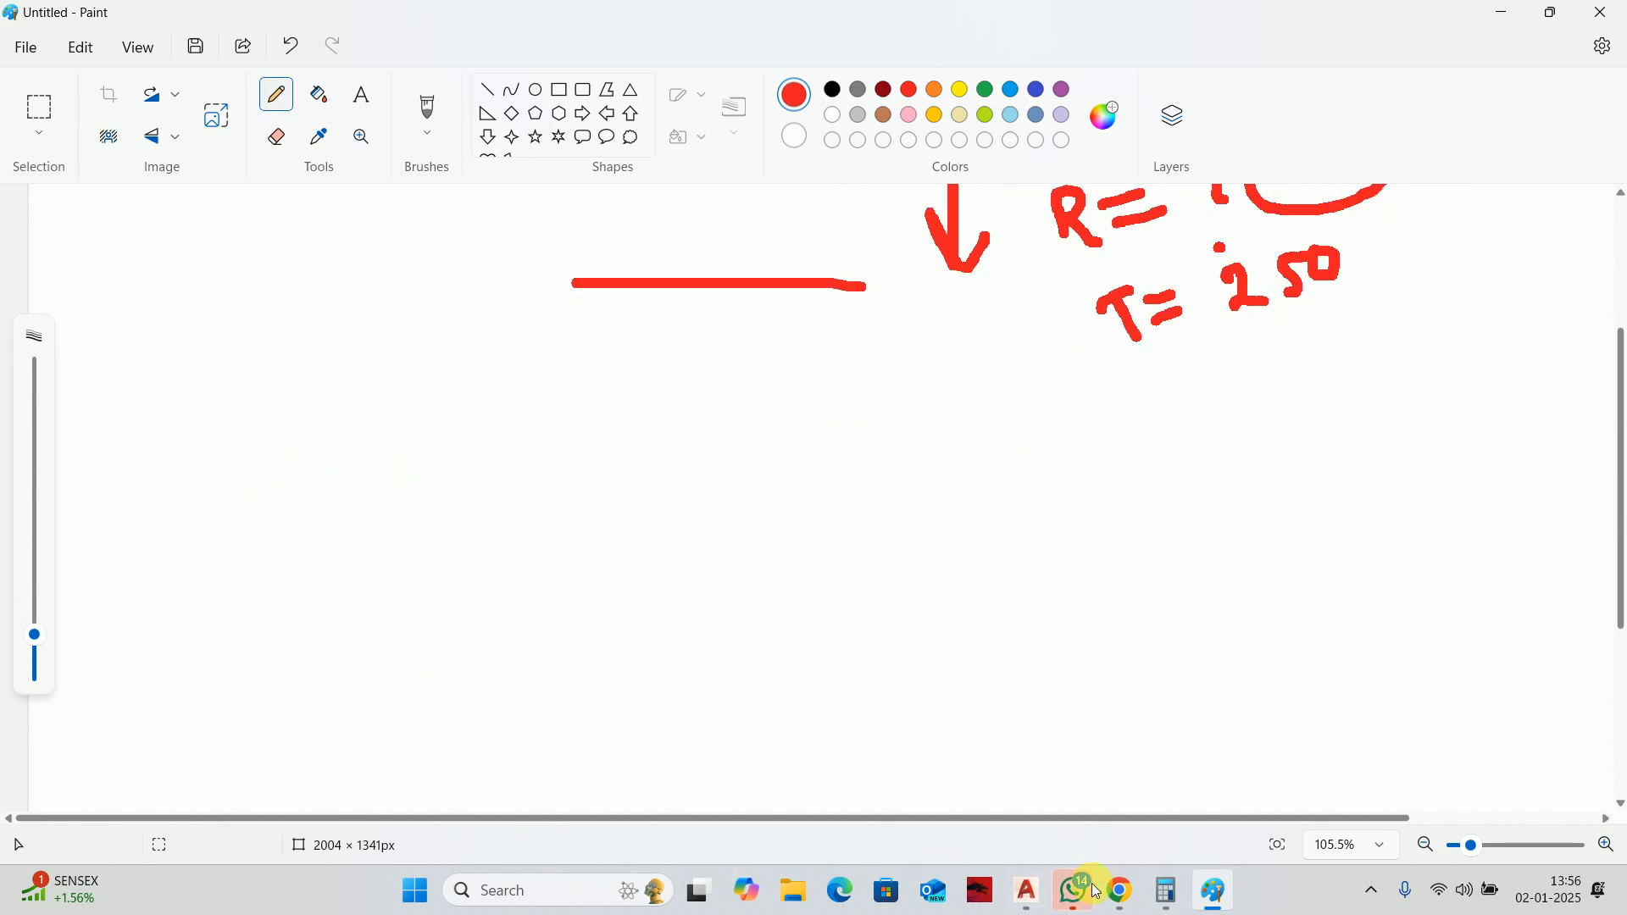
{"action": "left_click", "coordinate": [1166, 890]}
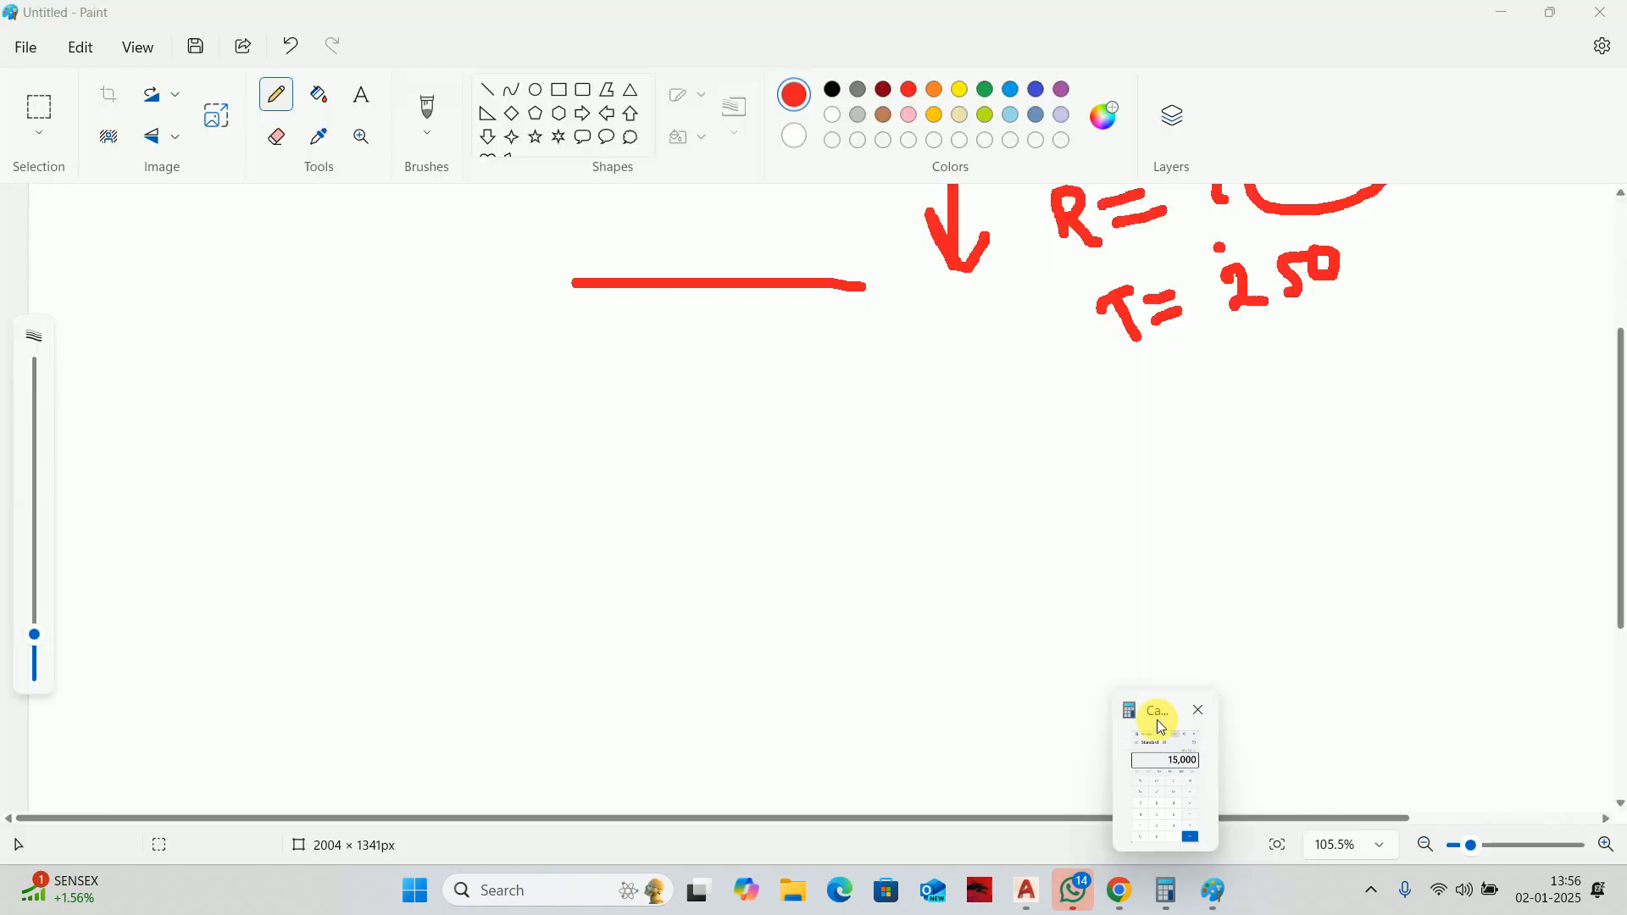
{"action": "left_click", "coordinate": [1157, 739]}
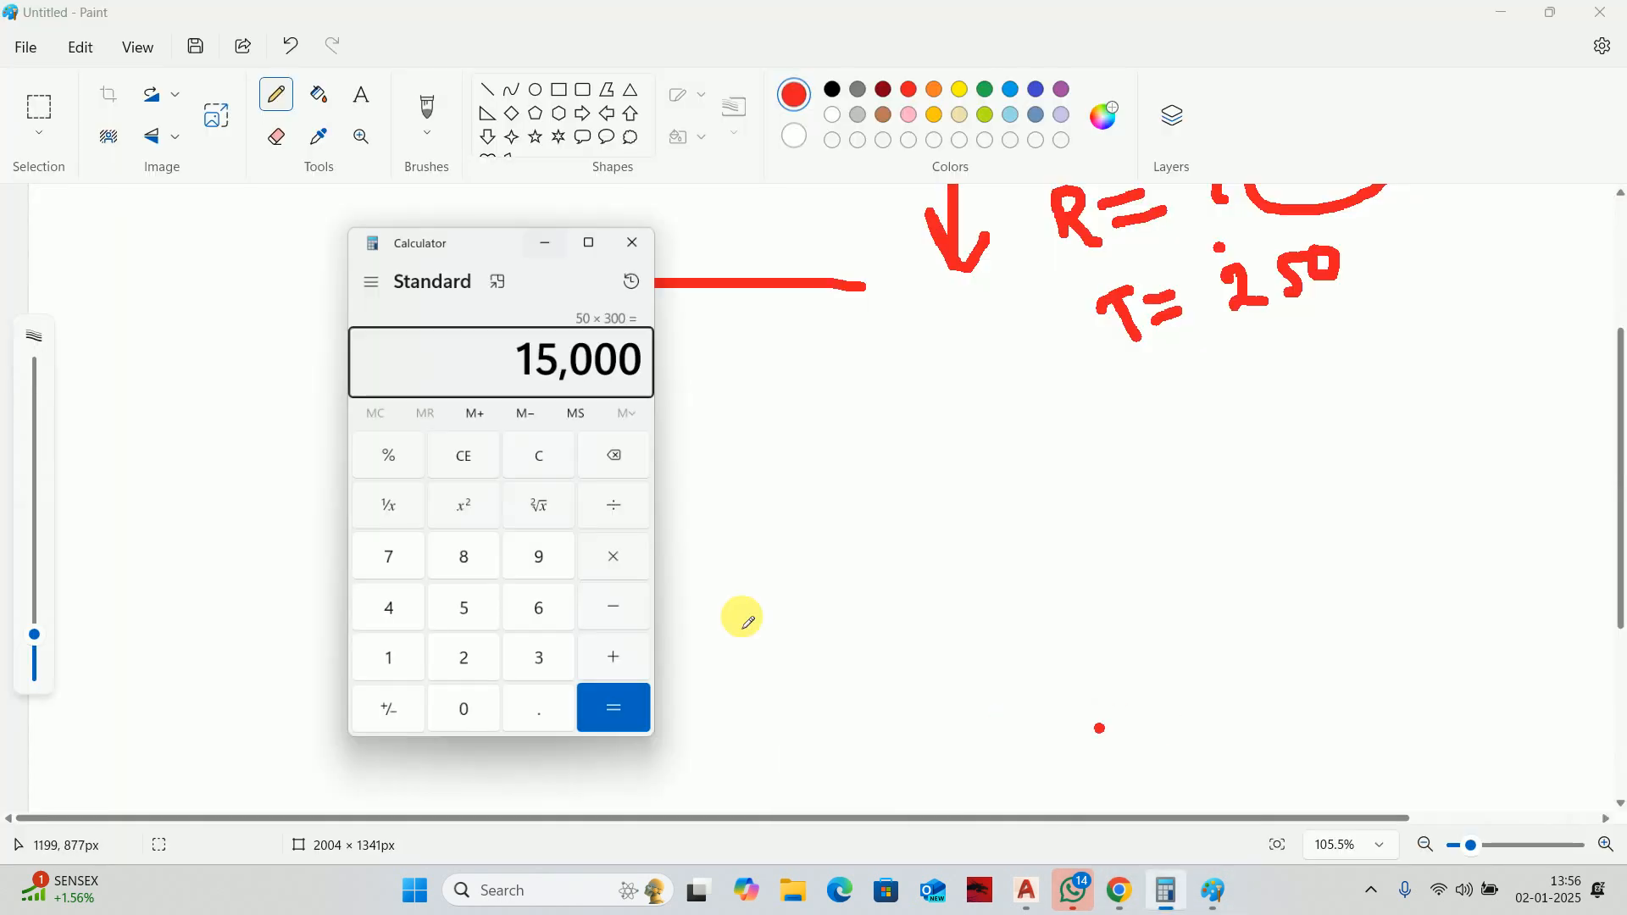
{"action": "left_click", "coordinate": [483, 634]}
{"action": "double_click", "coordinate": [401, 688]}
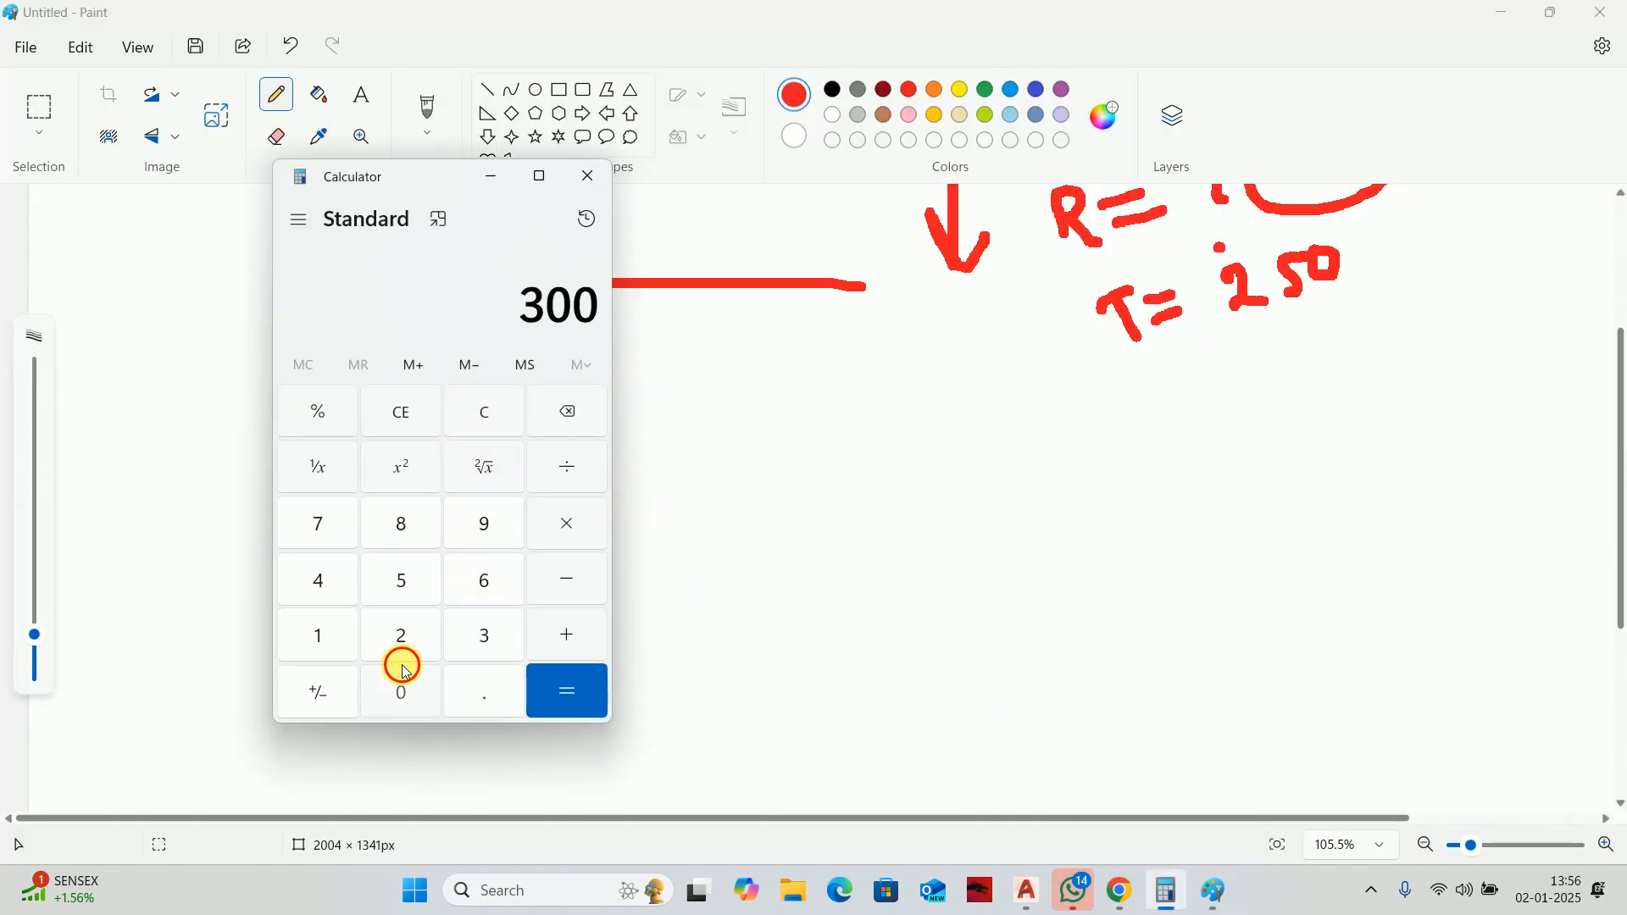
{"action": "left_click", "coordinate": [402, 690]}
{"action": "left_click", "coordinate": [574, 471]}
{"action": "left_click", "coordinate": [323, 622]}
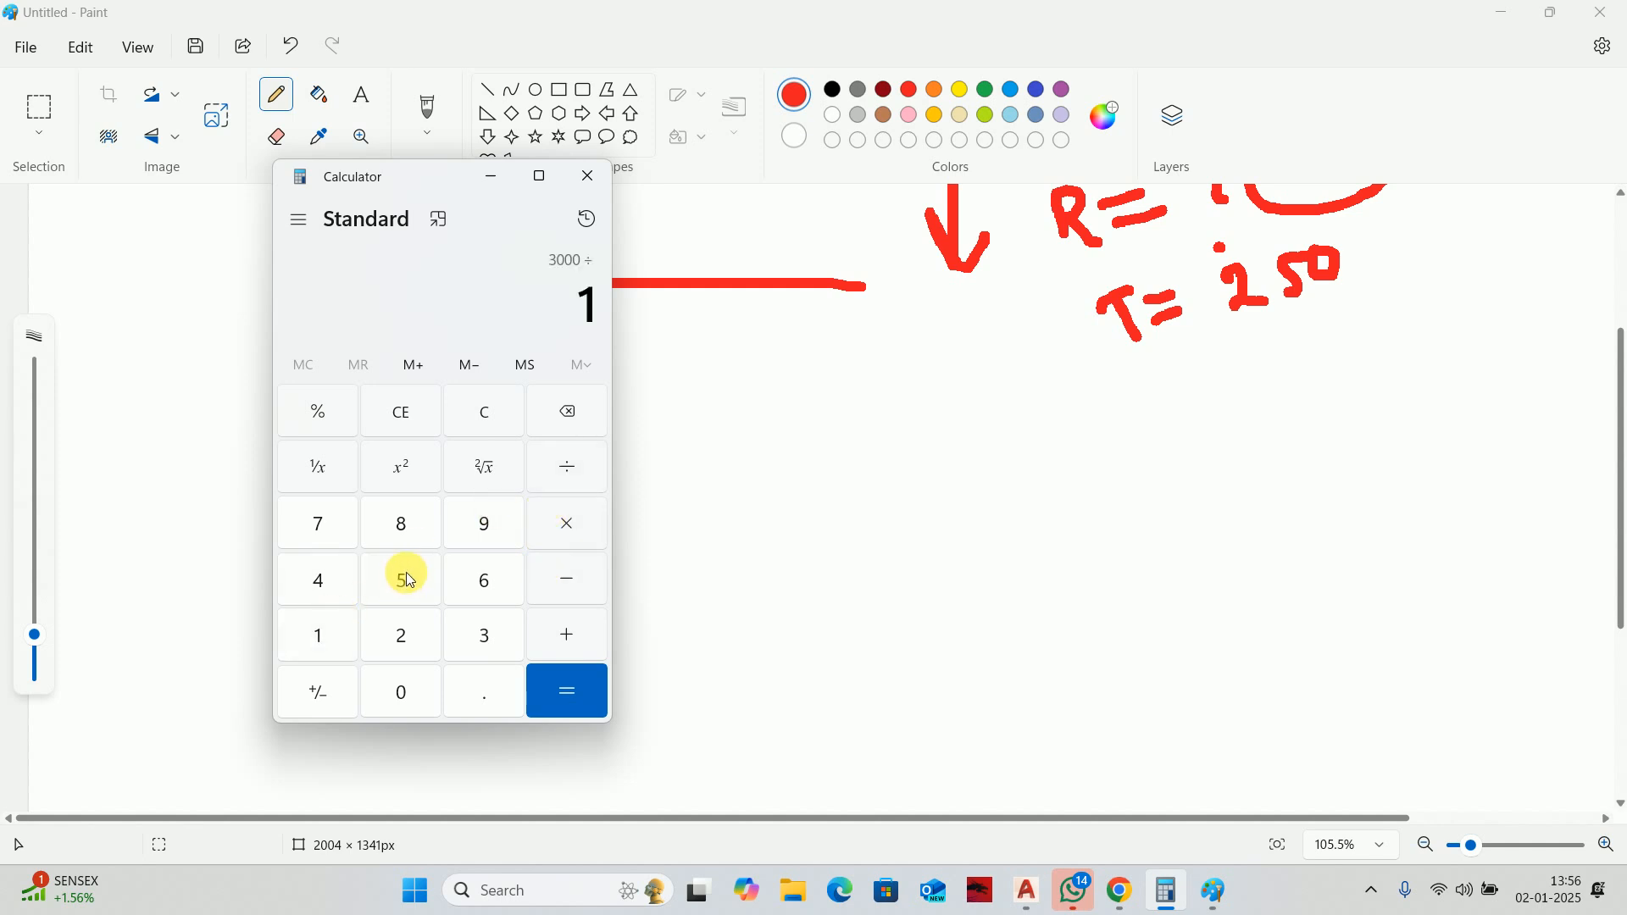
{"action": "left_click", "coordinate": [403, 576]}
{"action": "left_click", "coordinate": [402, 690]}
{"action": "left_click", "coordinate": [534, 686]}
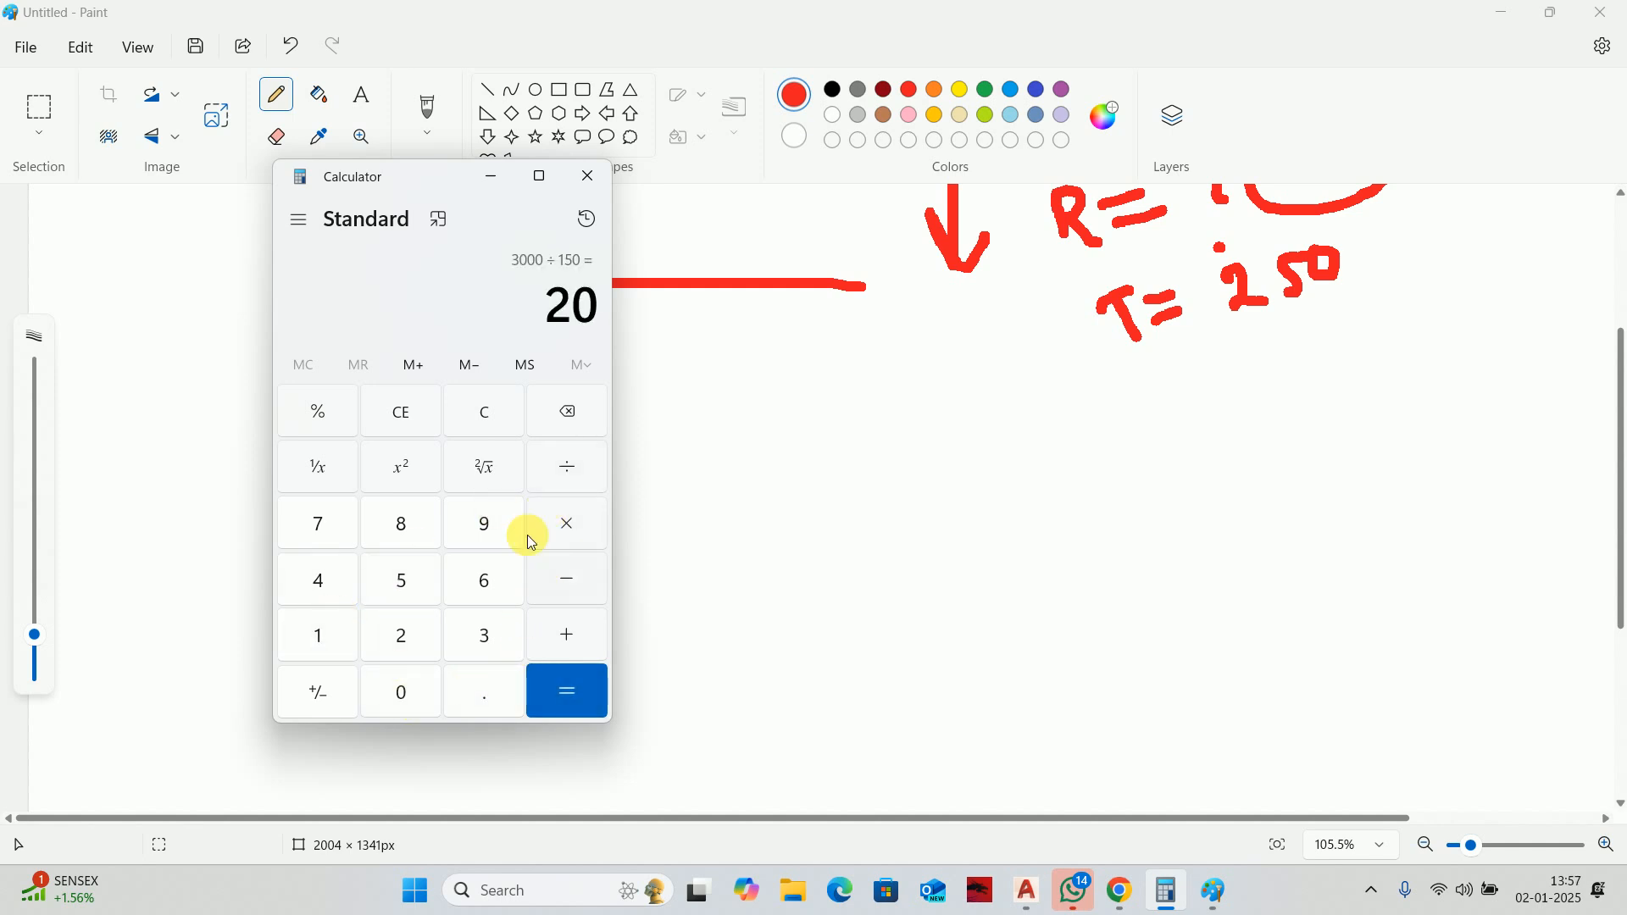
{"action": "left_click", "coordinate": [491, 181]}
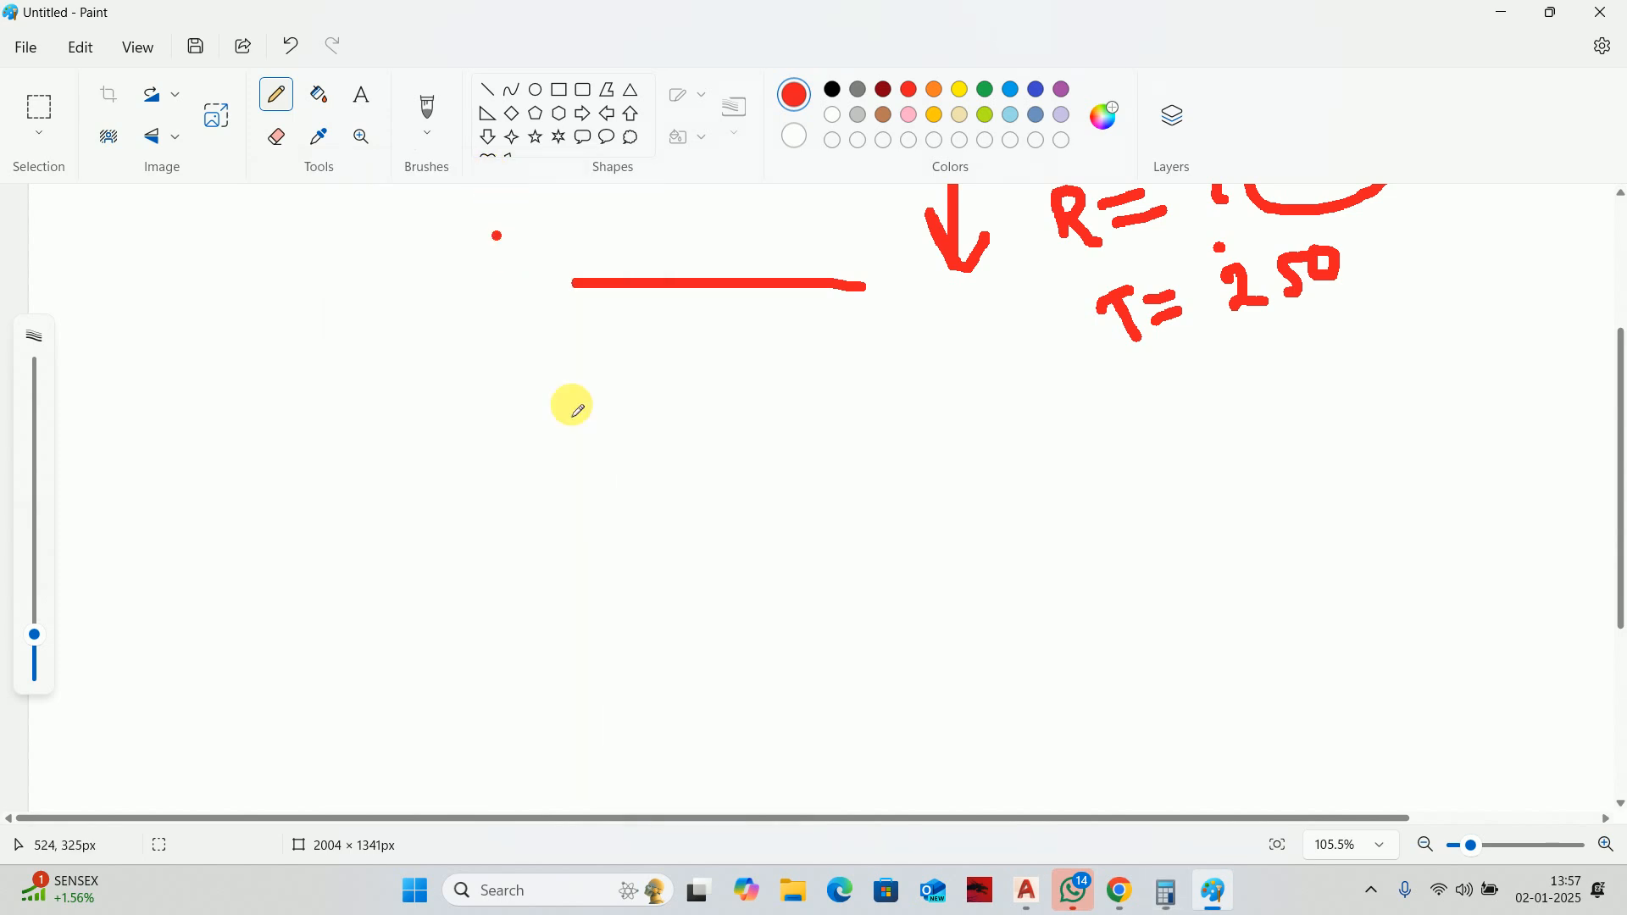
Sketch a stepped stair profile with a landing between the two floor lines and handwrite 19+1 beside it.
{"action": "scroll", "coordinate": [584, 432], "scroll_direction": "up", "scroll_amount": 3}
{"action": "mouse_move", "coordinate": [573, 545]}
{"action": "left_mouse_down"}
{"action": "mouse_move", "coordinate": [766, 334]}
{"action": "mouse_move", "coordinate": [767, 356]}
{"action": "mouse_move", "coordinate": [887, 357]}
{"action": "left_mouse_up"}
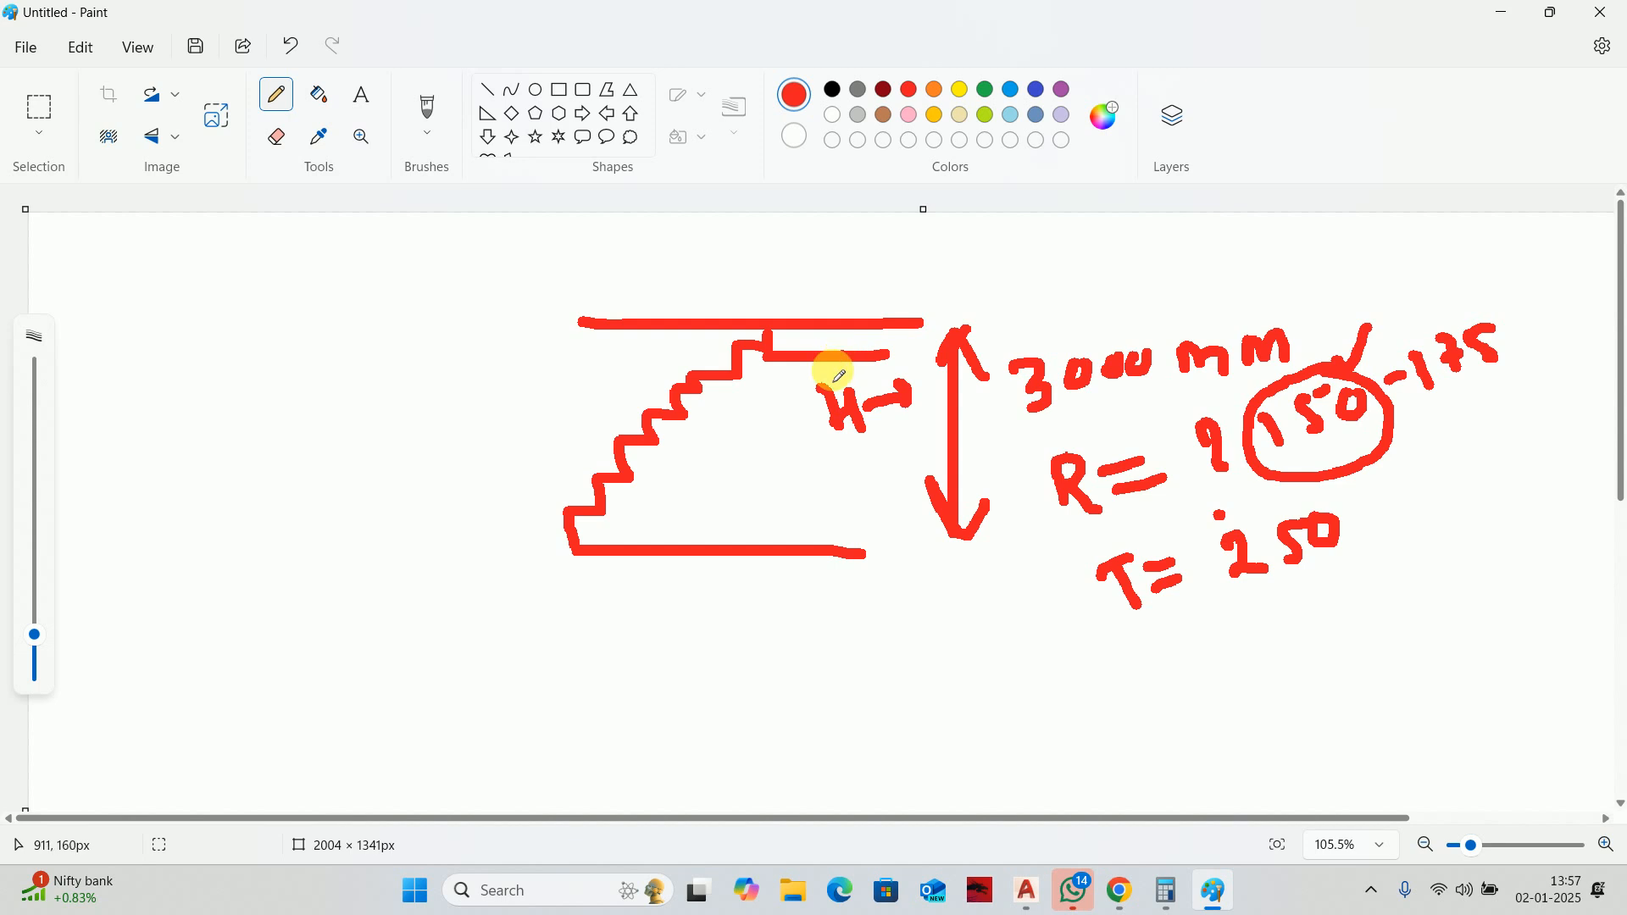
{"action": "left_click_drag", "start_coordinate": [381, 442], "coordinate": [407, 492]}
{"action": "mouse_move", "coordinate": [442, 431]}
{"action": "left_mouse_down"}
{"action": "mouse_move", "coordinate": [417, 429]}
{"action": "mouse_move", "coordinate": [457, 462]}
{"action": "mouse_move", "coordinate": [500, 424]}
{"action": "mouse_move", "coordinate": [487, 453]}
{"action": "left_mouse_up"}
{"action": "left_click_drag", "start_coordinate": [493, 371], "coordinate": [532, 430]}
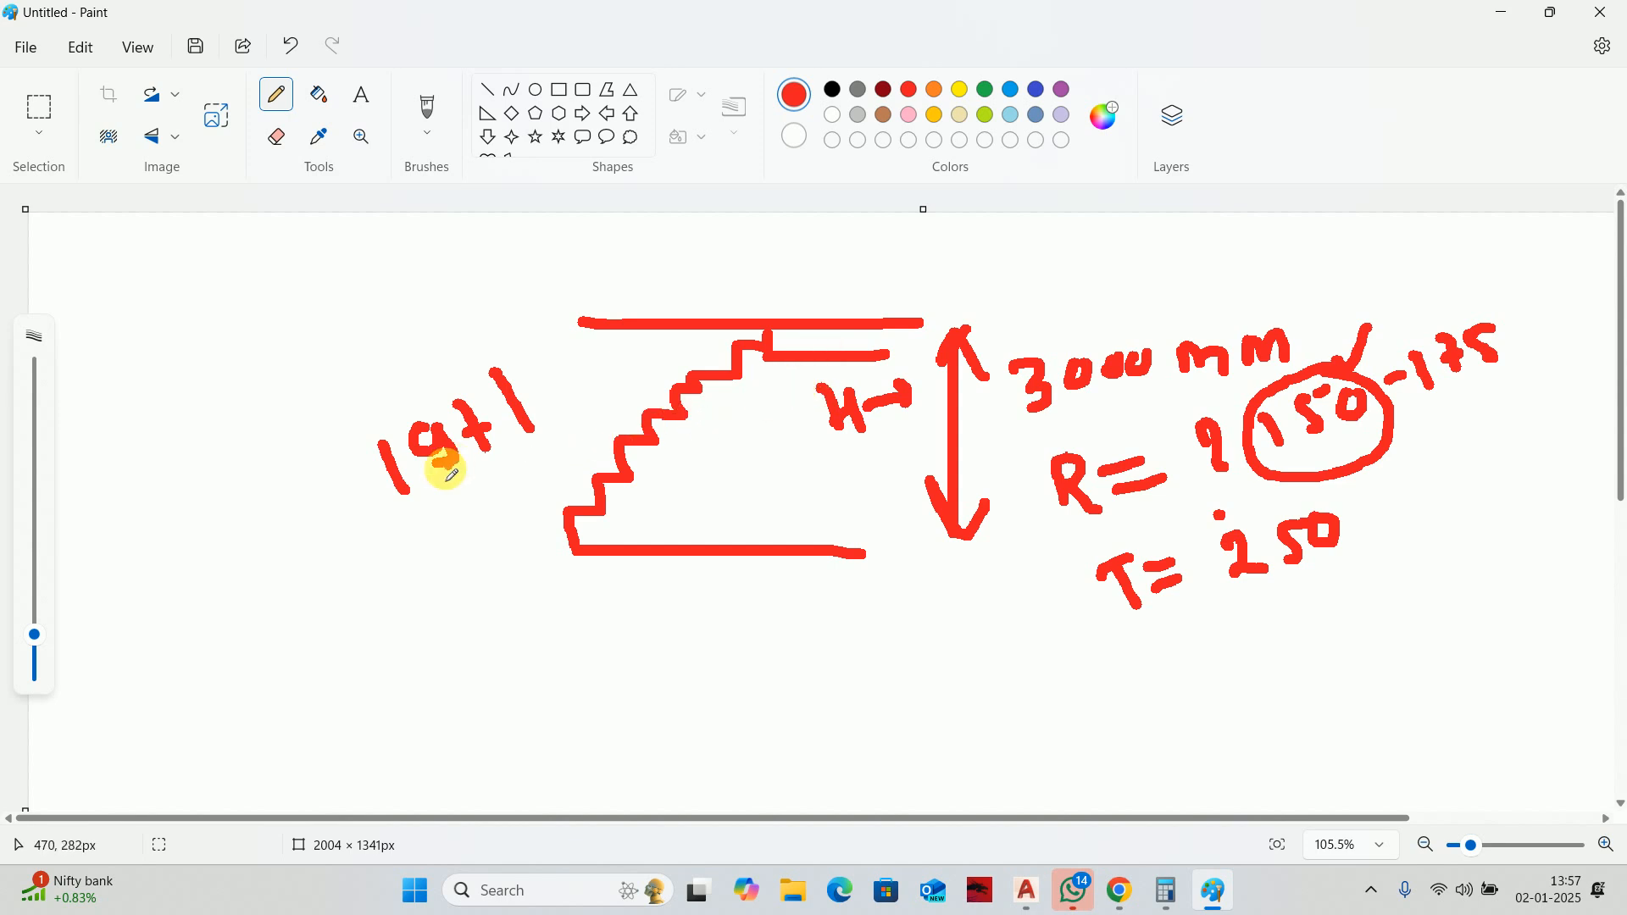
{"action": "left_click", "coordinate": [645, 672]}
{"action": "key", "text": "ctrl+z"}
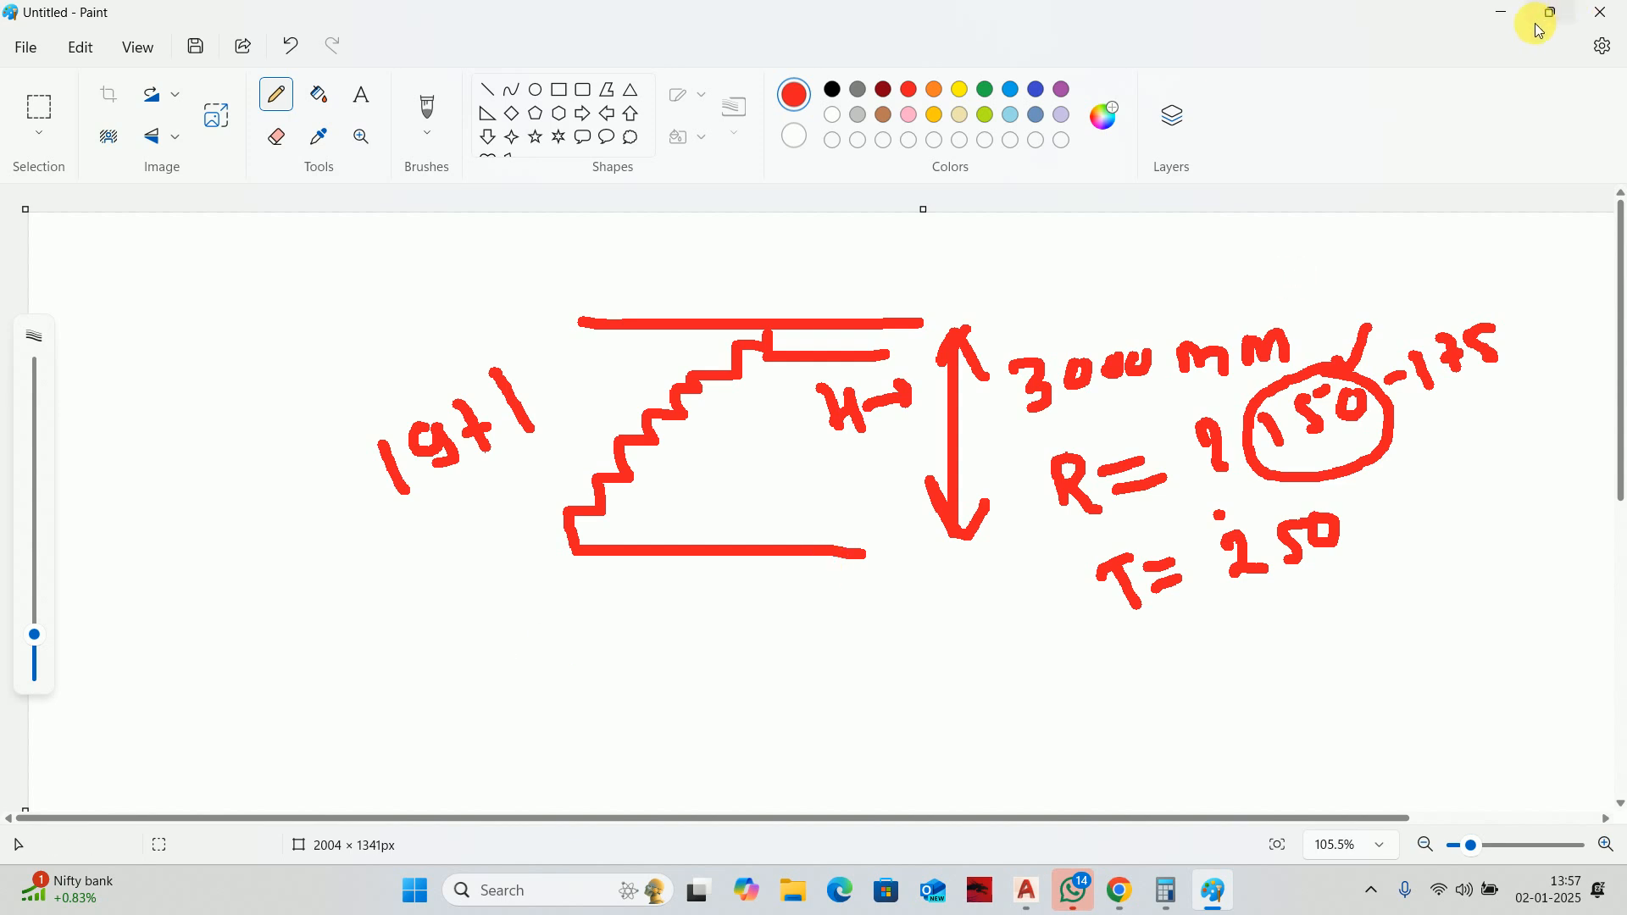
{"action": "left_click", "coordinate": [1507, 17]}
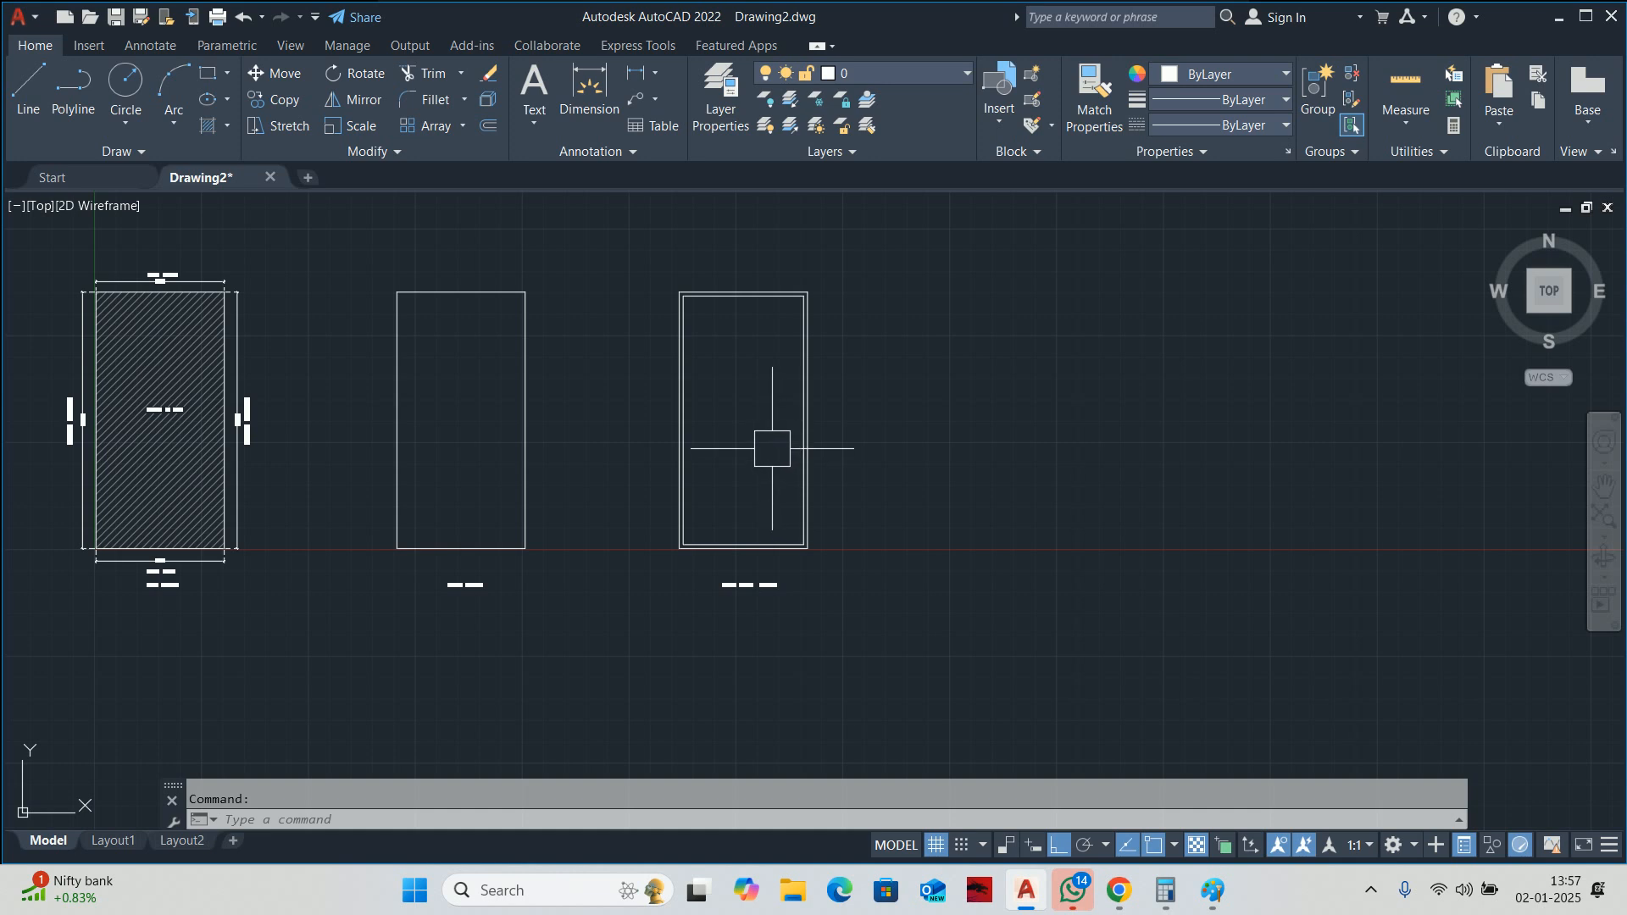
{"action": "mouse_move", "coordinate": [1167, 900]}
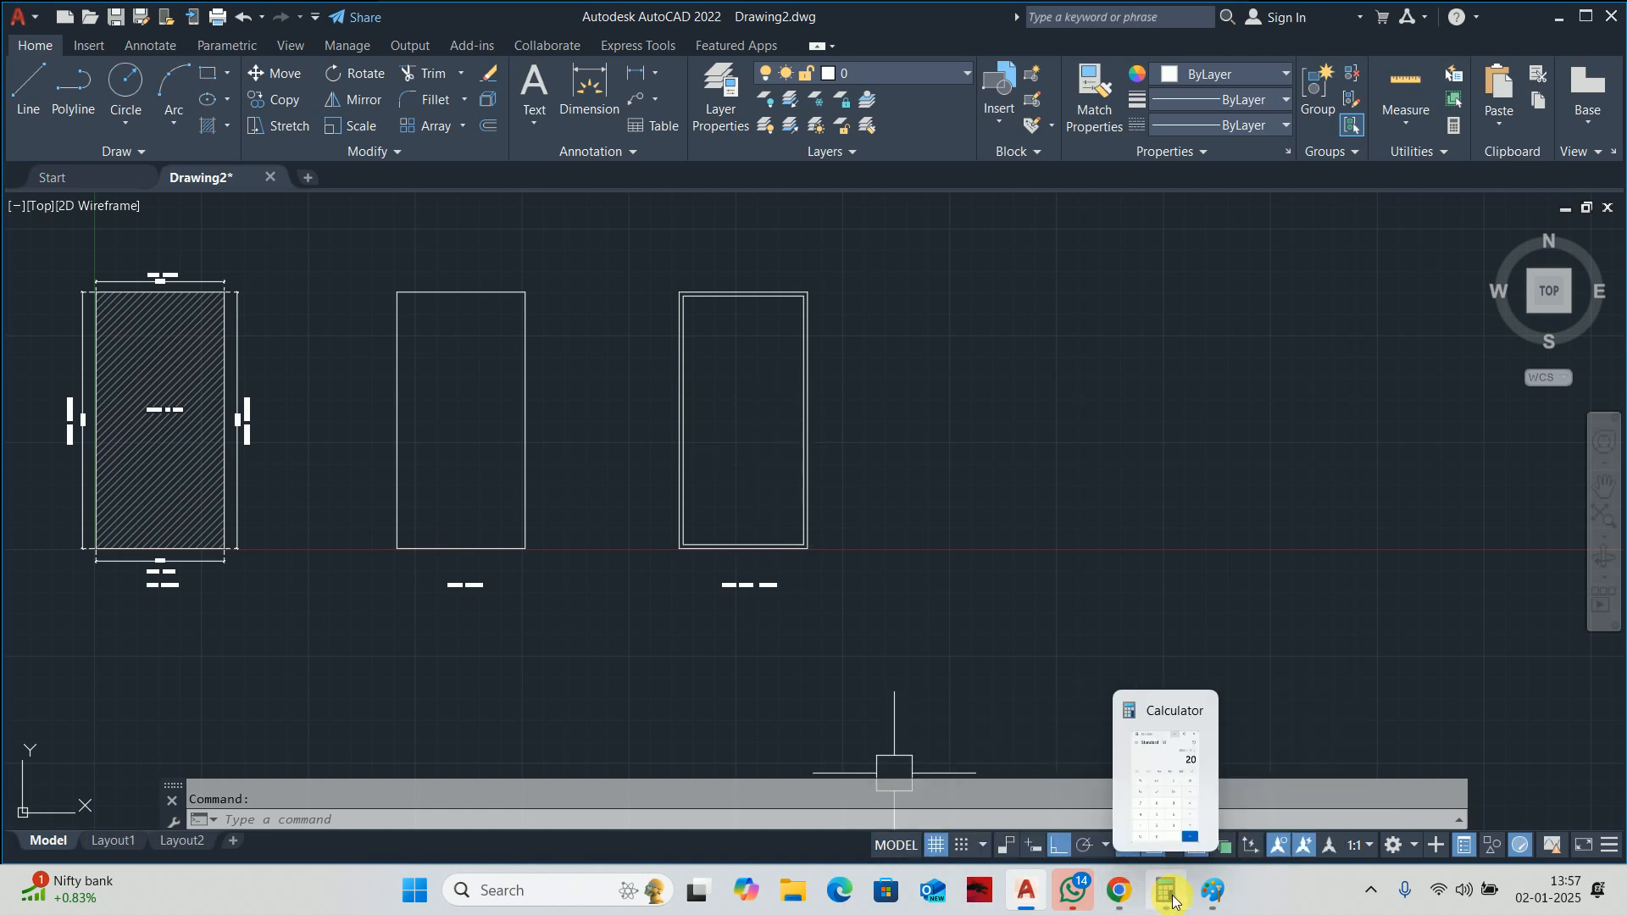
{"action": "left_click", "coordinate": [1213, 892]}
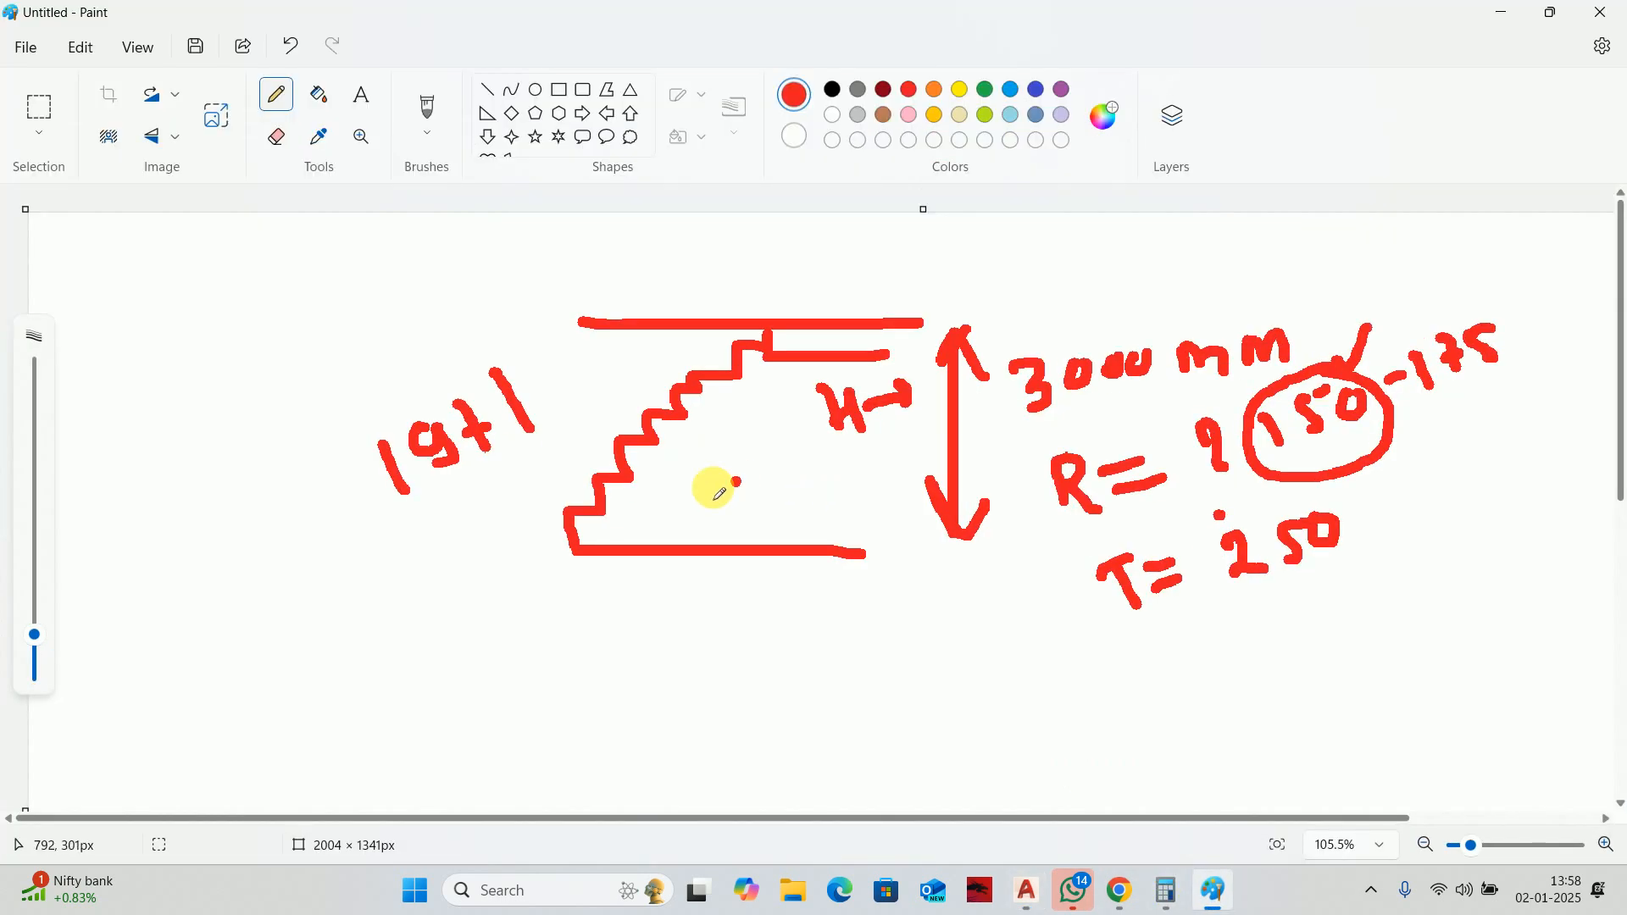
Circle the 19 in the 19+1 note, then handwrite and circle 18 below it.
{"action": "mouse_move", "coordinate": [458, 439]}
{"action": "left_mouse_down"}
{"action": "mouse_move", "coordinate": [356, 446]}
{"action": "mouse_move", "coordinate": [464, 476]}
{"action": "left_mouse_up"}
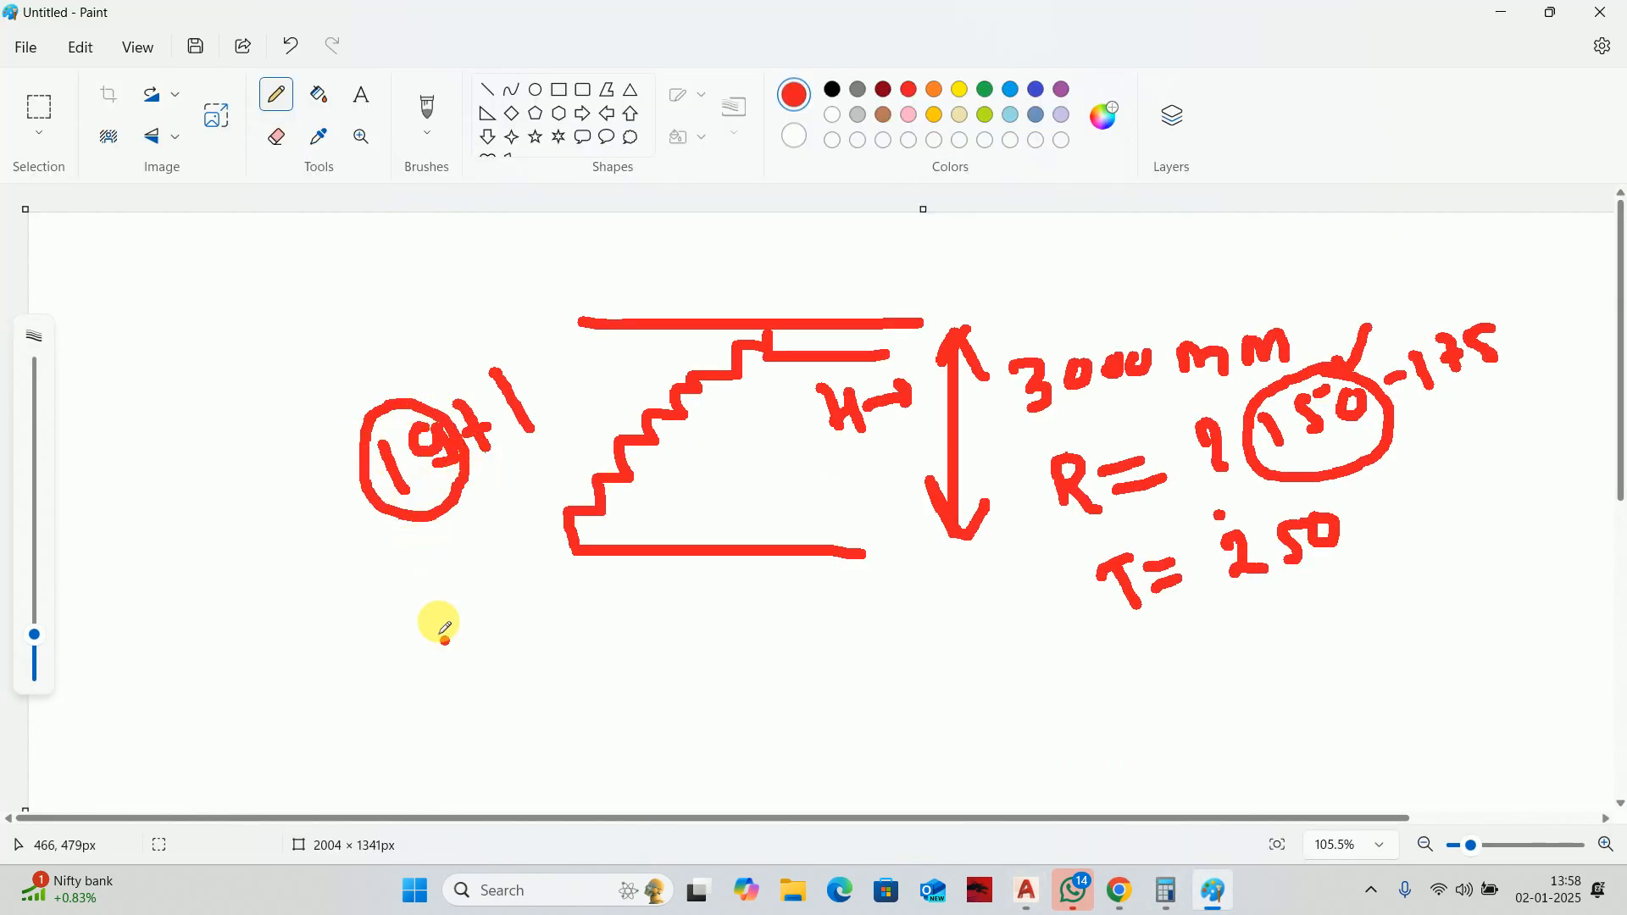
{"action": "left_click", "coordinate": [416, 650]}
{"action": "left_click_drag", "start_coordinate": [416, 651], "coordinate": [433, 698]}
{"action": "mouse_move", "coordinate": [464, 625]}
{"action": "left_mouse_down"}
{"action": "mouse_move", "coordinate": [509, 726]}
{"action": "mouse_move", "coordinate": [435, 634]}
{"action": "left_mouse_up"}
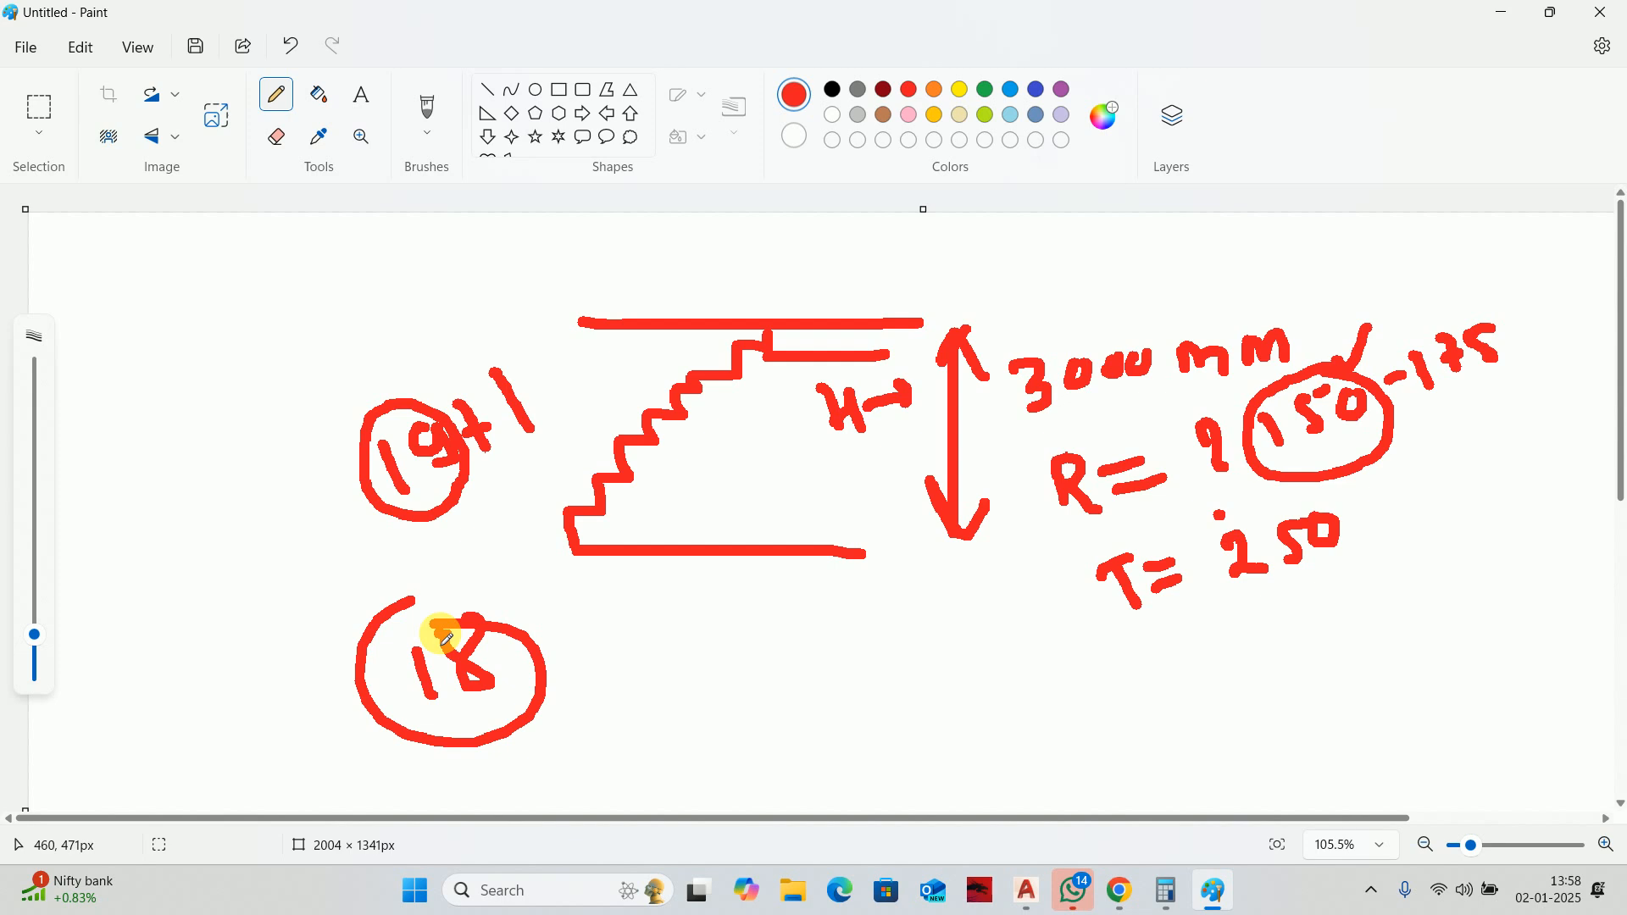
Switch to AutoCAD and explode the inner wall rectangle of the first floor layout.
{"action": "left_click", "coordinate": [1489, 28]}
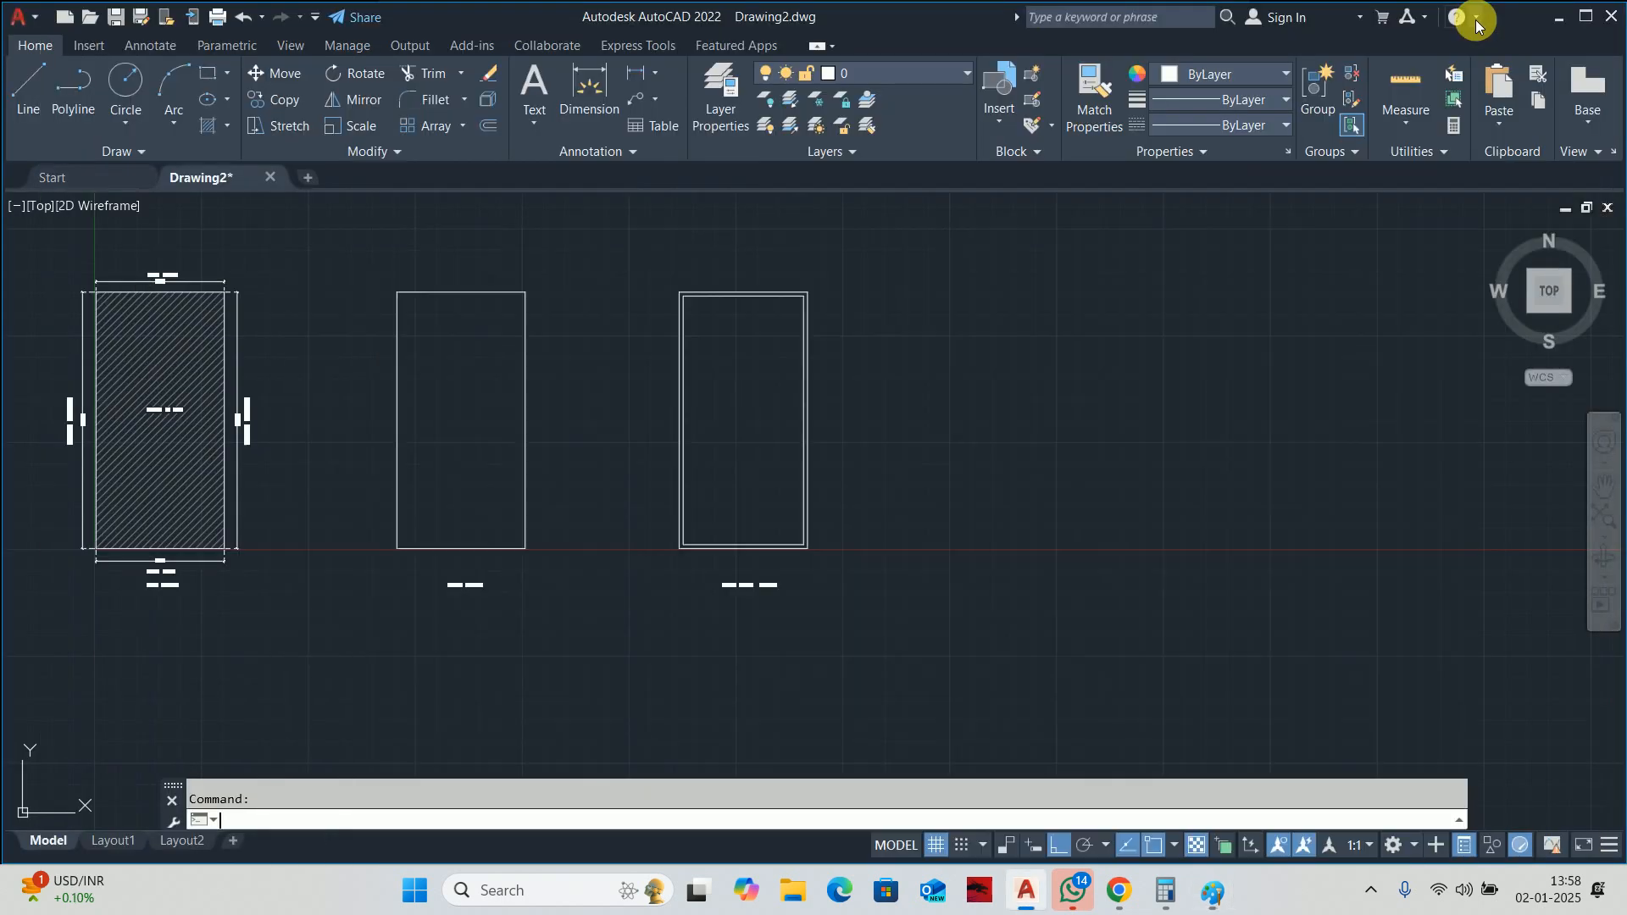
{"action": "scroll", "coordinate": [751, 502], "scroll_direction": "up", "scroll_amount": 3}
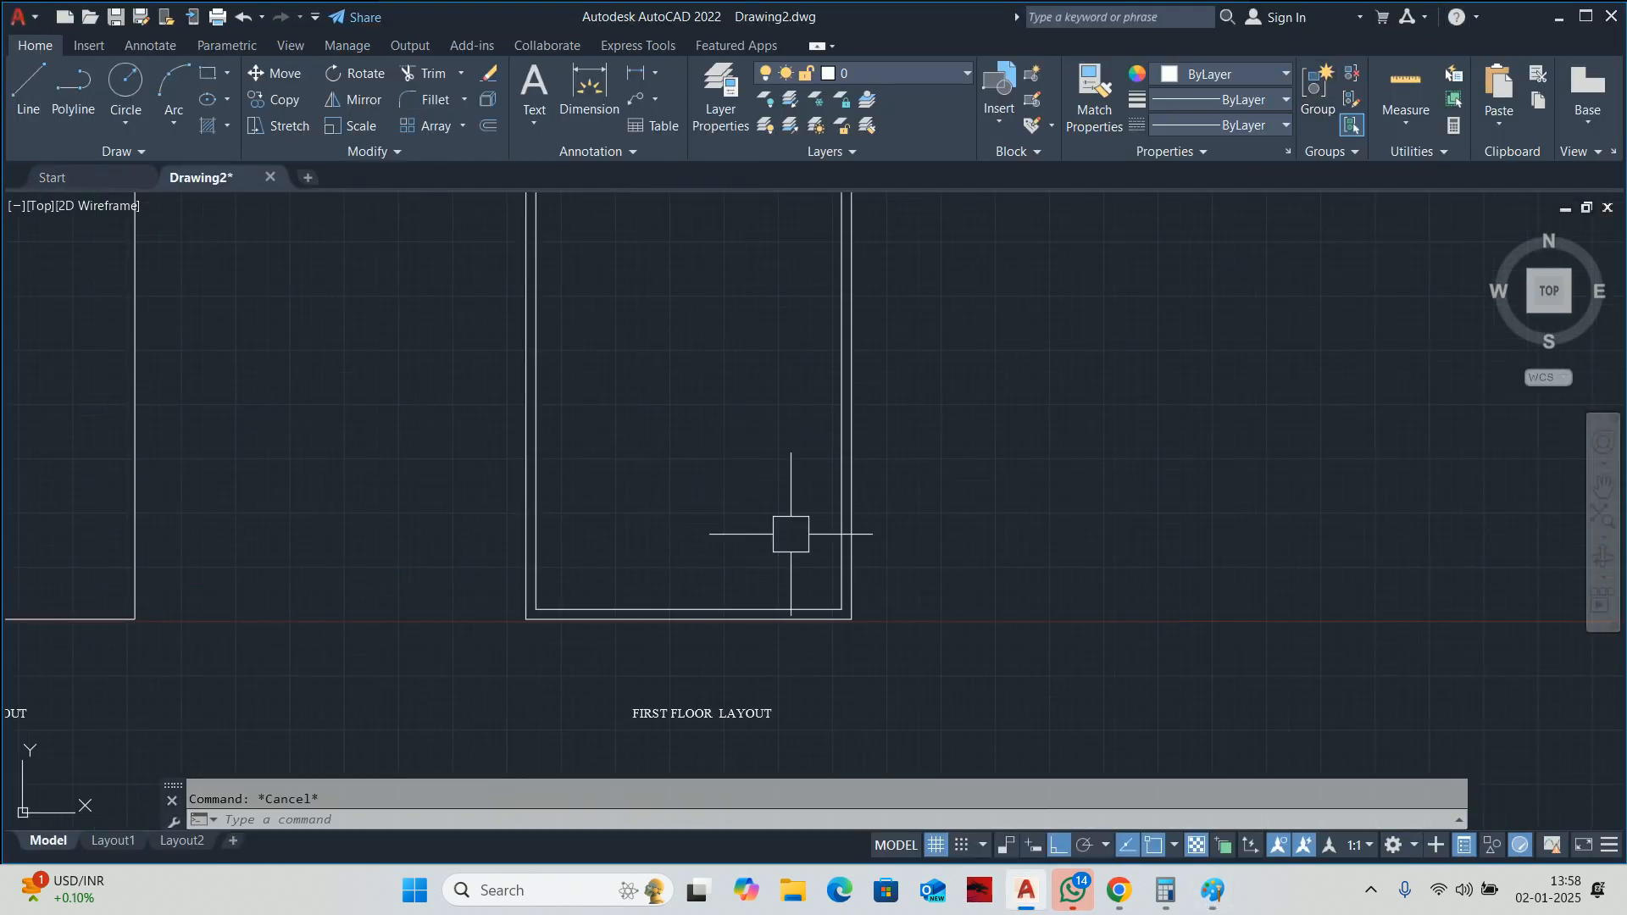
{"action": "scroll", "coordinate": [814, 529], "scroll_direction": "down", "scroll_amount": 3}
{"action": "scroll", "coordinate": [830, 534], "scroll_direction": "up", "scroll_amount": 3}
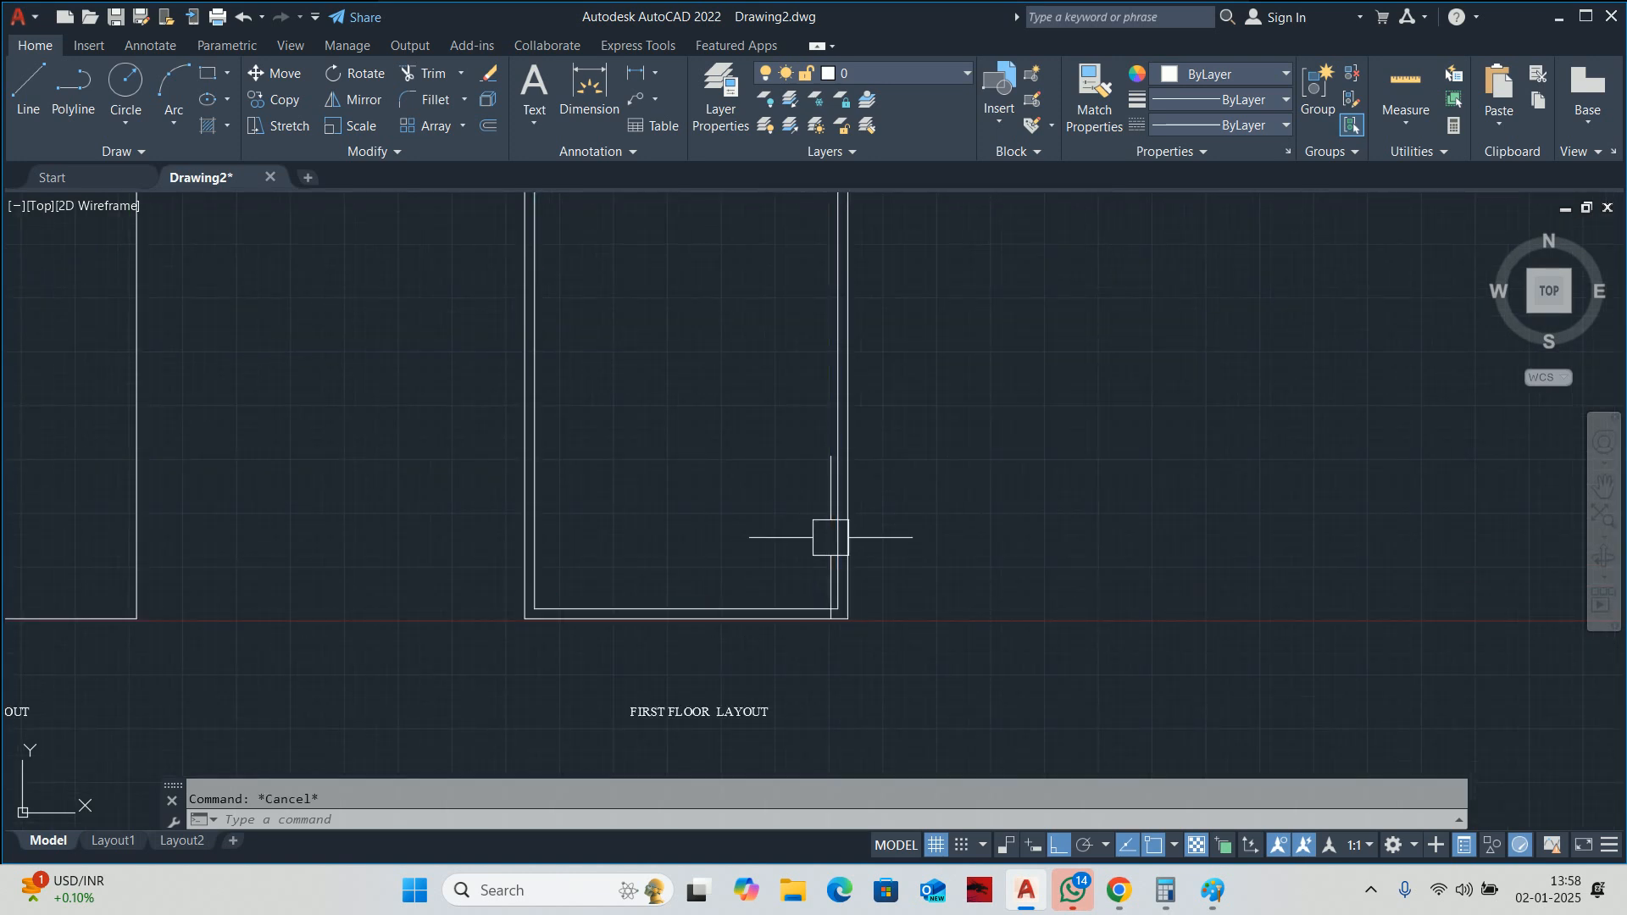
{"action": "type", "text": "x"}
{"action": "key", "text": "Return"}
{"action": "left_click", "coordinate": [821, 526]}
{"action": "key", "text": "Return"}
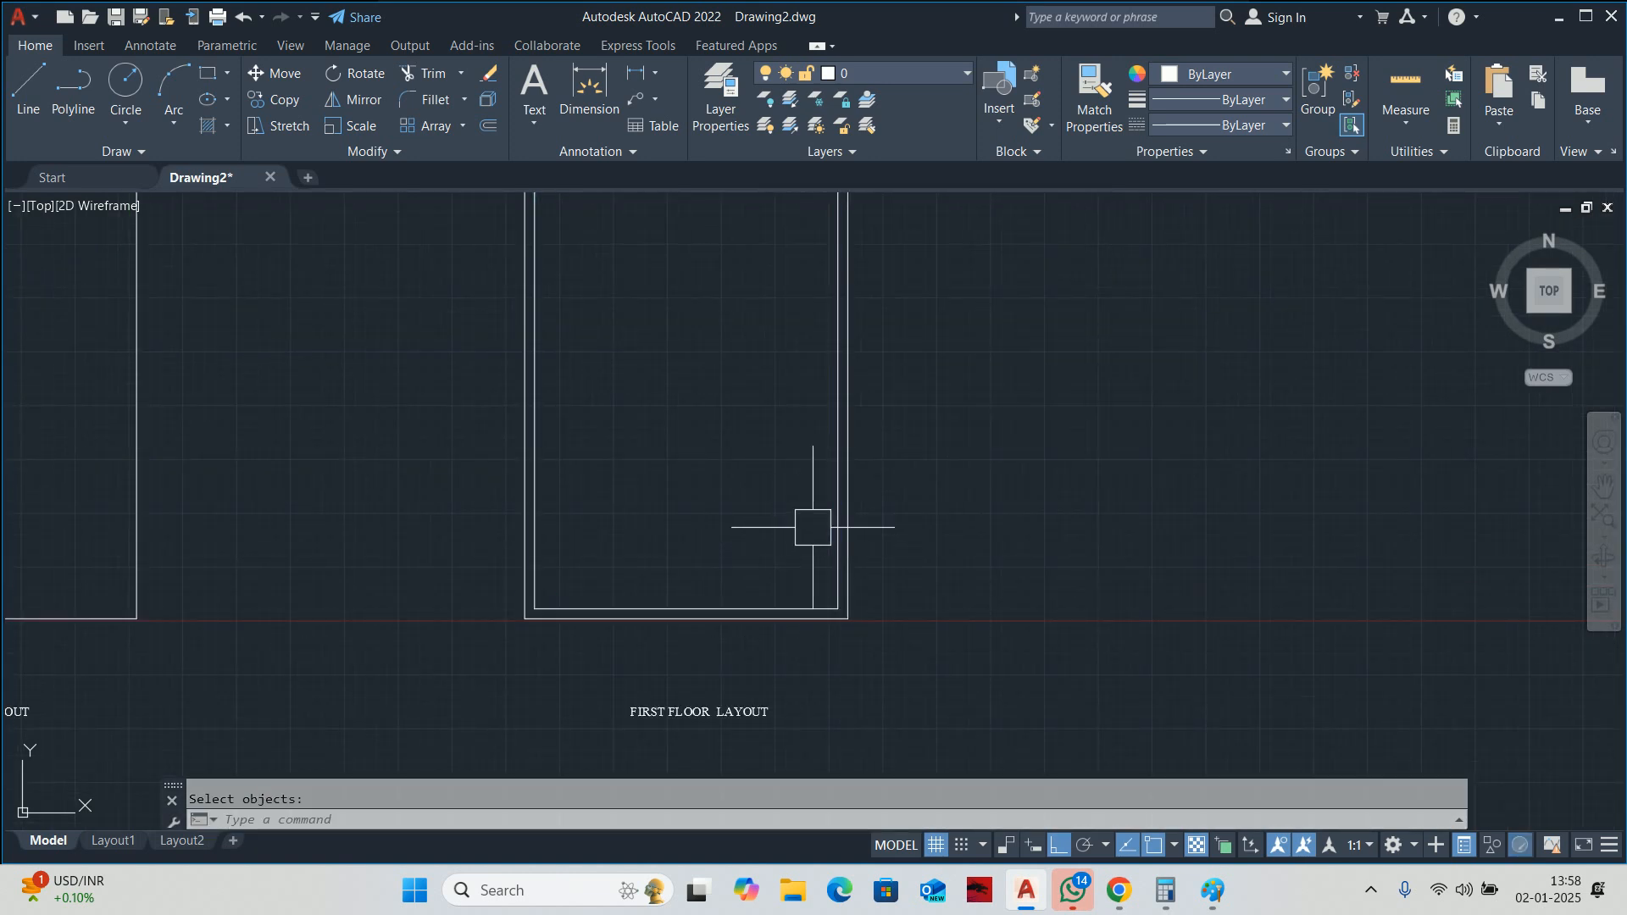
{"action": "type", "text": "o"}
{"action": "key", "text": "Return"}
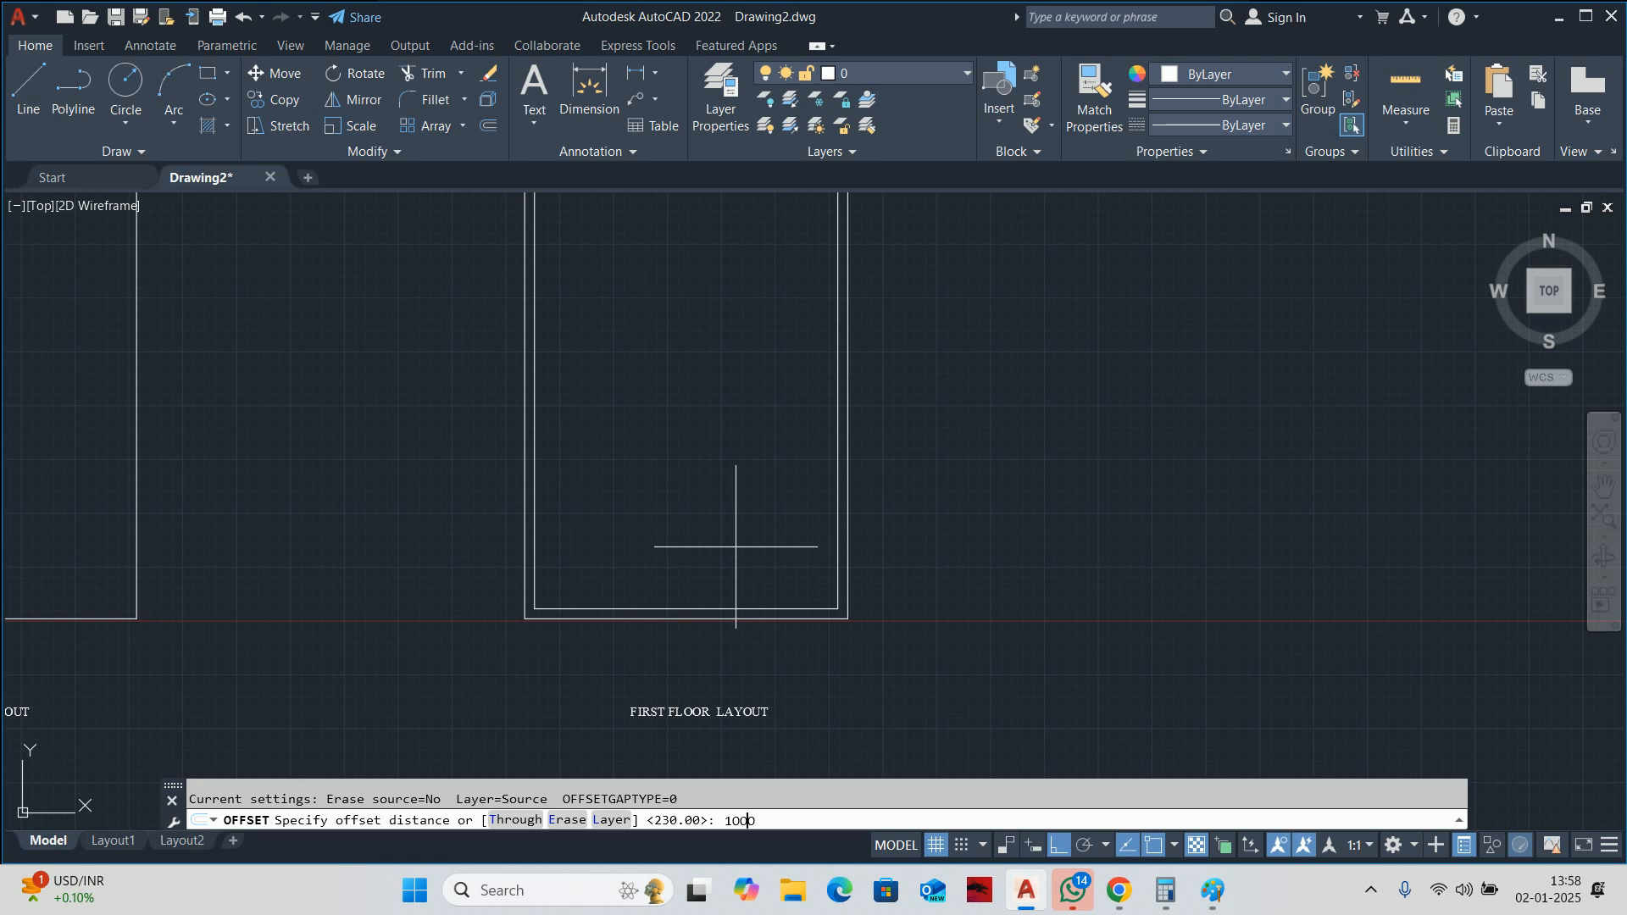
{"action": "scroll", "coordinate": [828, 562], "scroll_direction": "up", "scroll_amount": 2}
{"action": "key", "text": "Escape"}
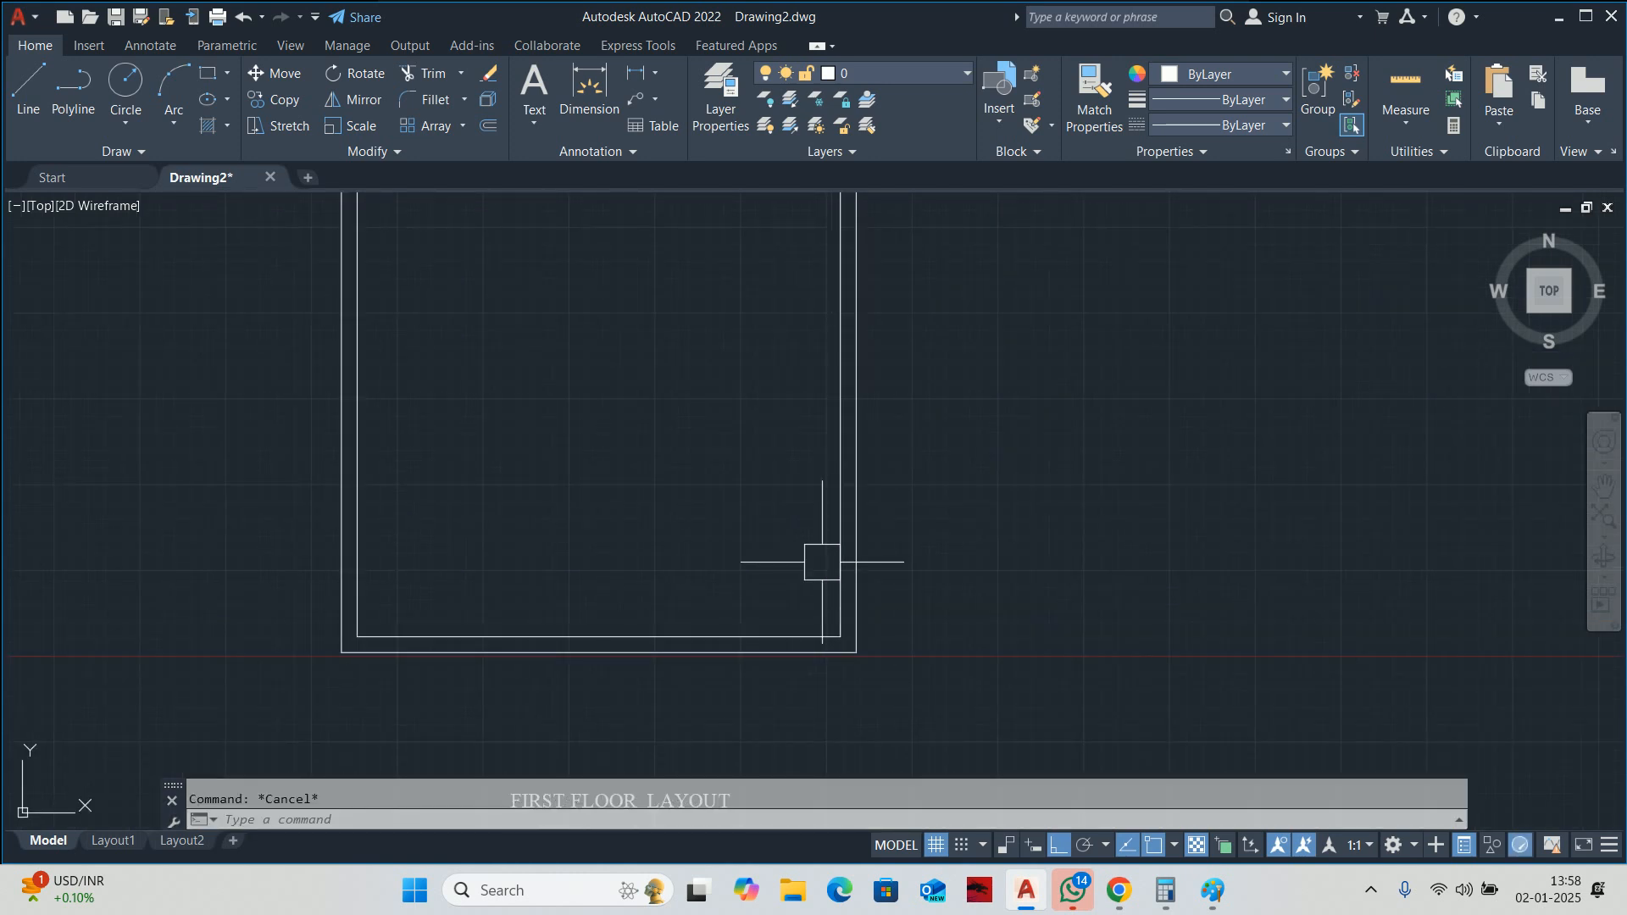
Offset the right inner wall line of the first floor layout 1000 inward for the first stair flight.
{"action": "key", "text": "Return"}
{"action": "type", "text": "1"}
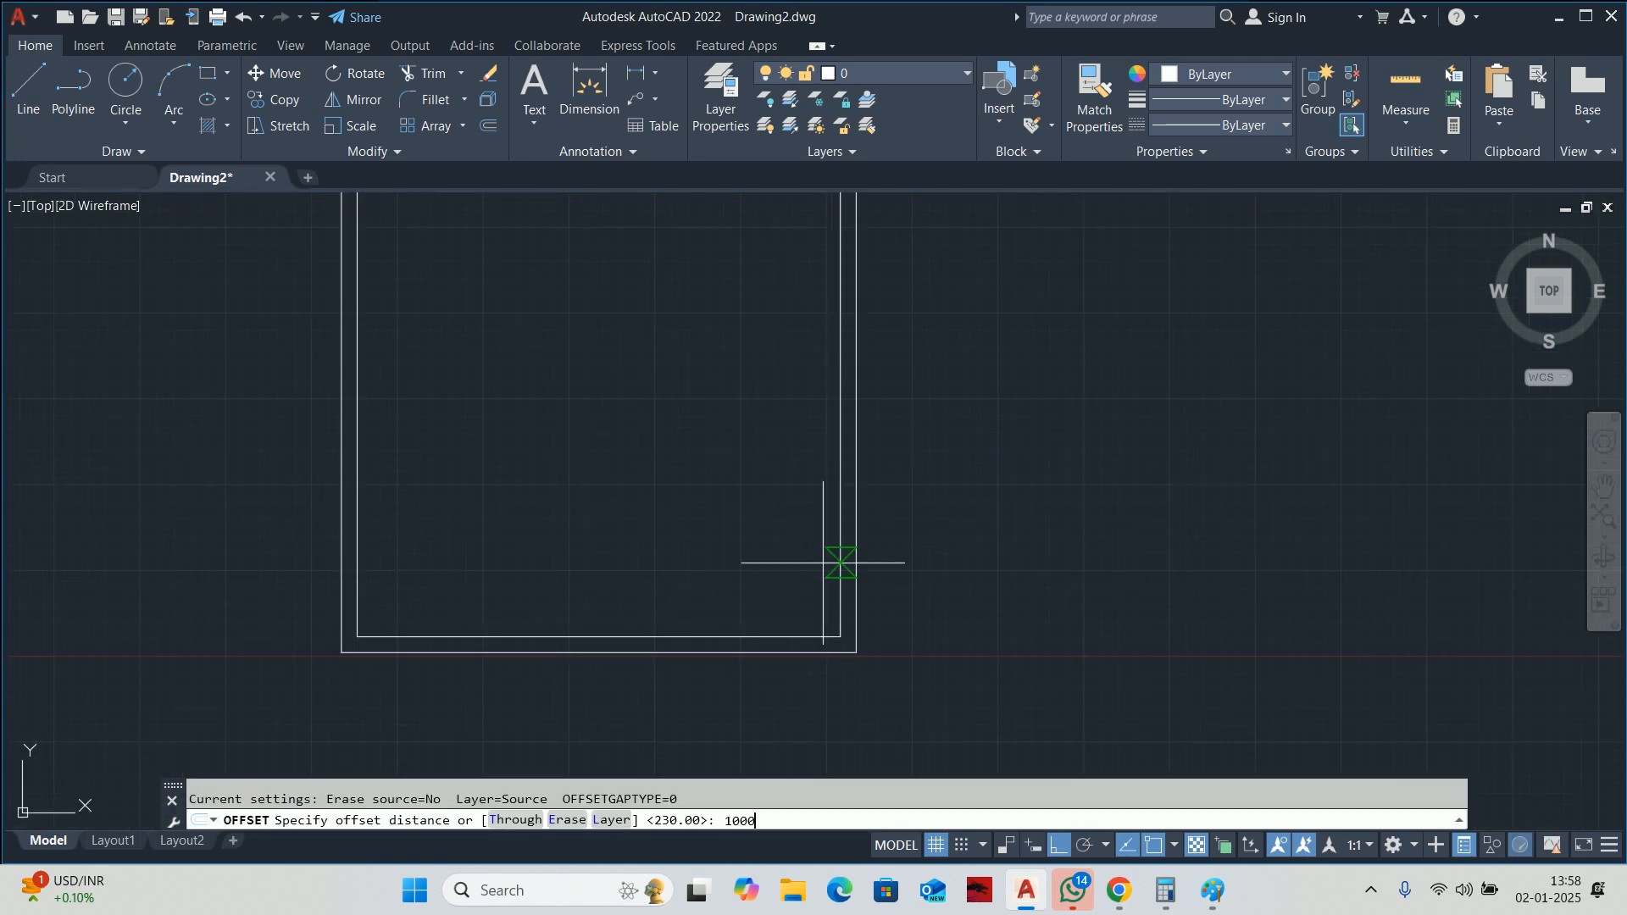
{"action": "type", "text": "000"}
{"action": "key", "text": "Return"}
{"action": "scroll", "coordinate": [835, 564], "scroll_direction": "up", "scroll_amount": 2}
{"action": "left_click", "coordinate": [830, 563]}
{"action": "left_click", "coordinate": [772, 557]}
{"action": "key", "text": "Escape"}
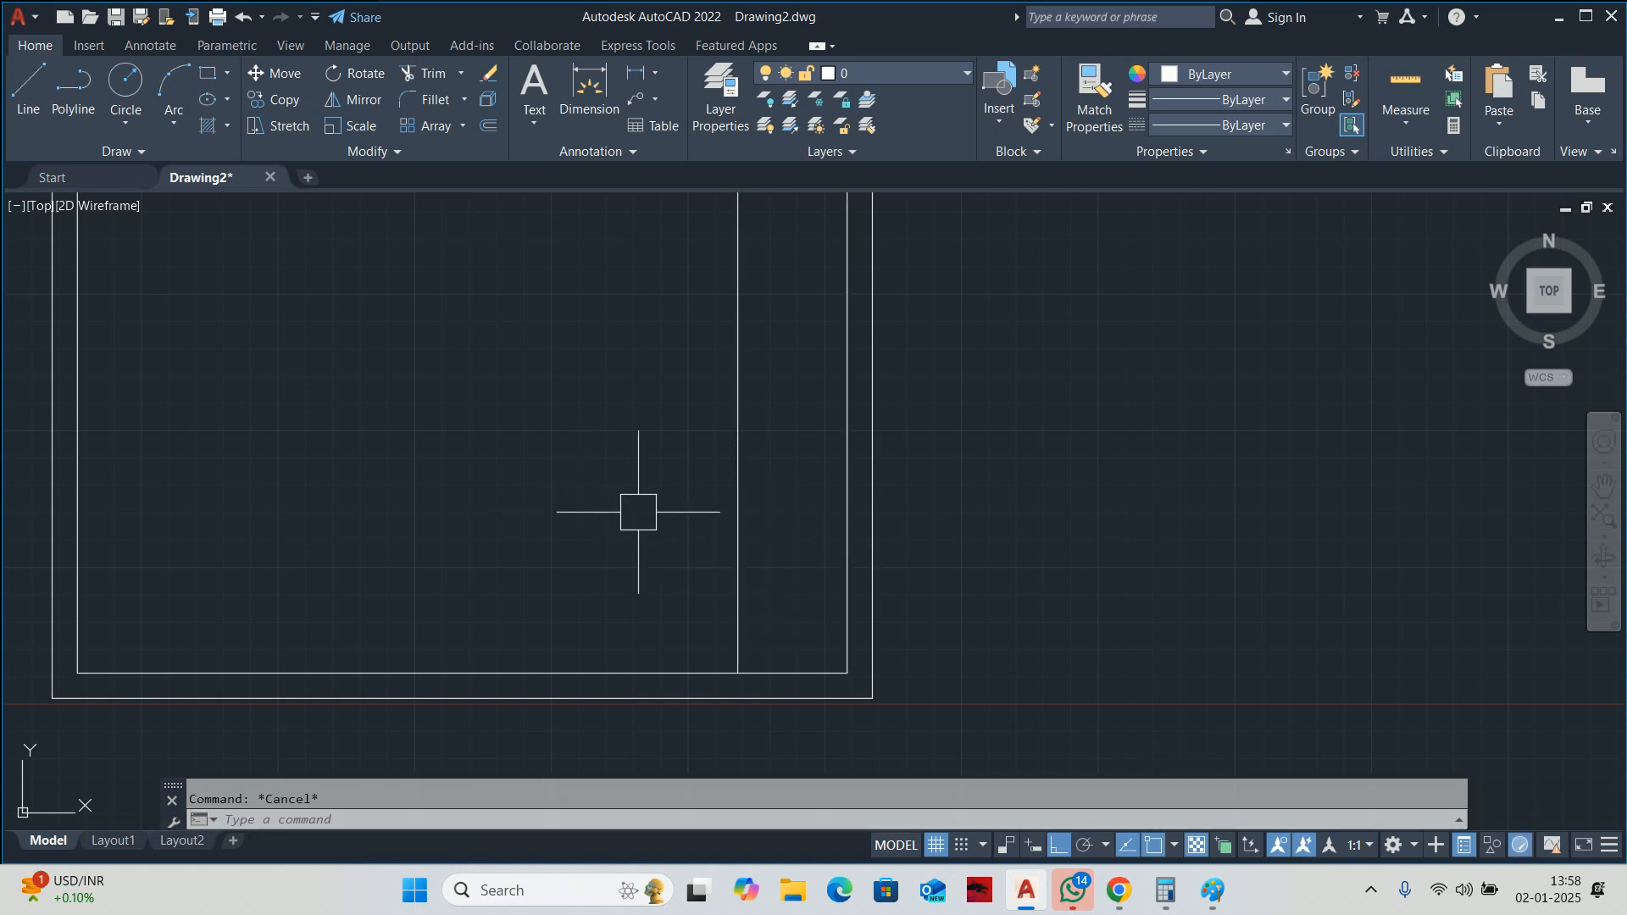
Offset the new stair flight line 300 farther into the room to form the gap between flights.
{"action": "key", "text": "Return"}
{"action": "type", "text": "300"}
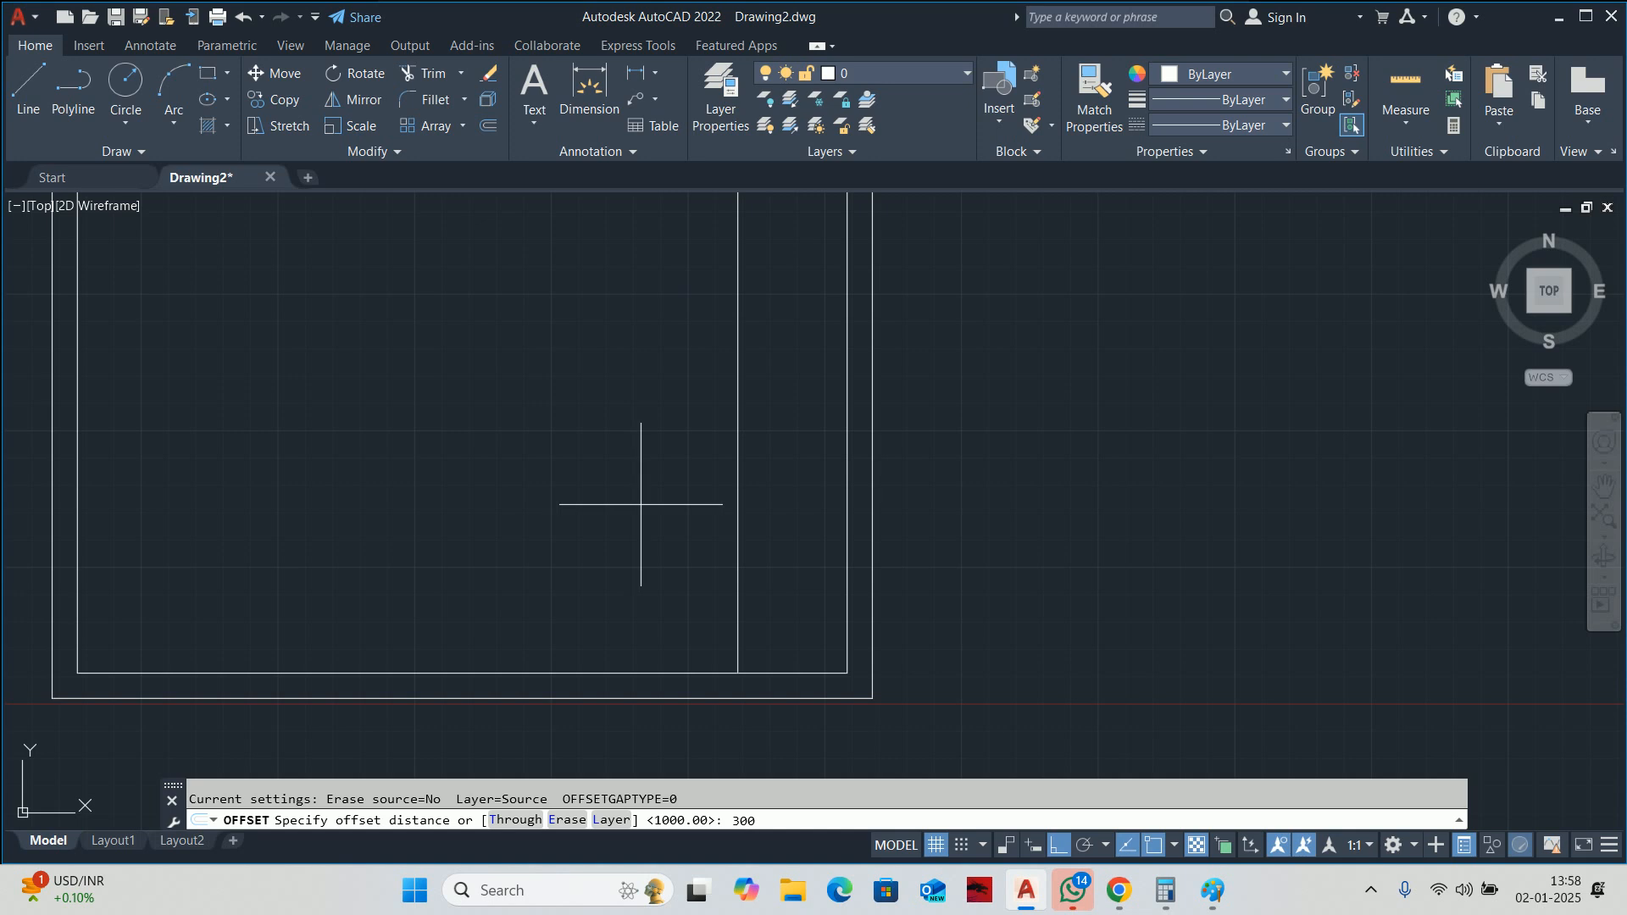
{"action": "key", "text": "Return"}
{"action": "left_click", "coordinate": [732, 503]}
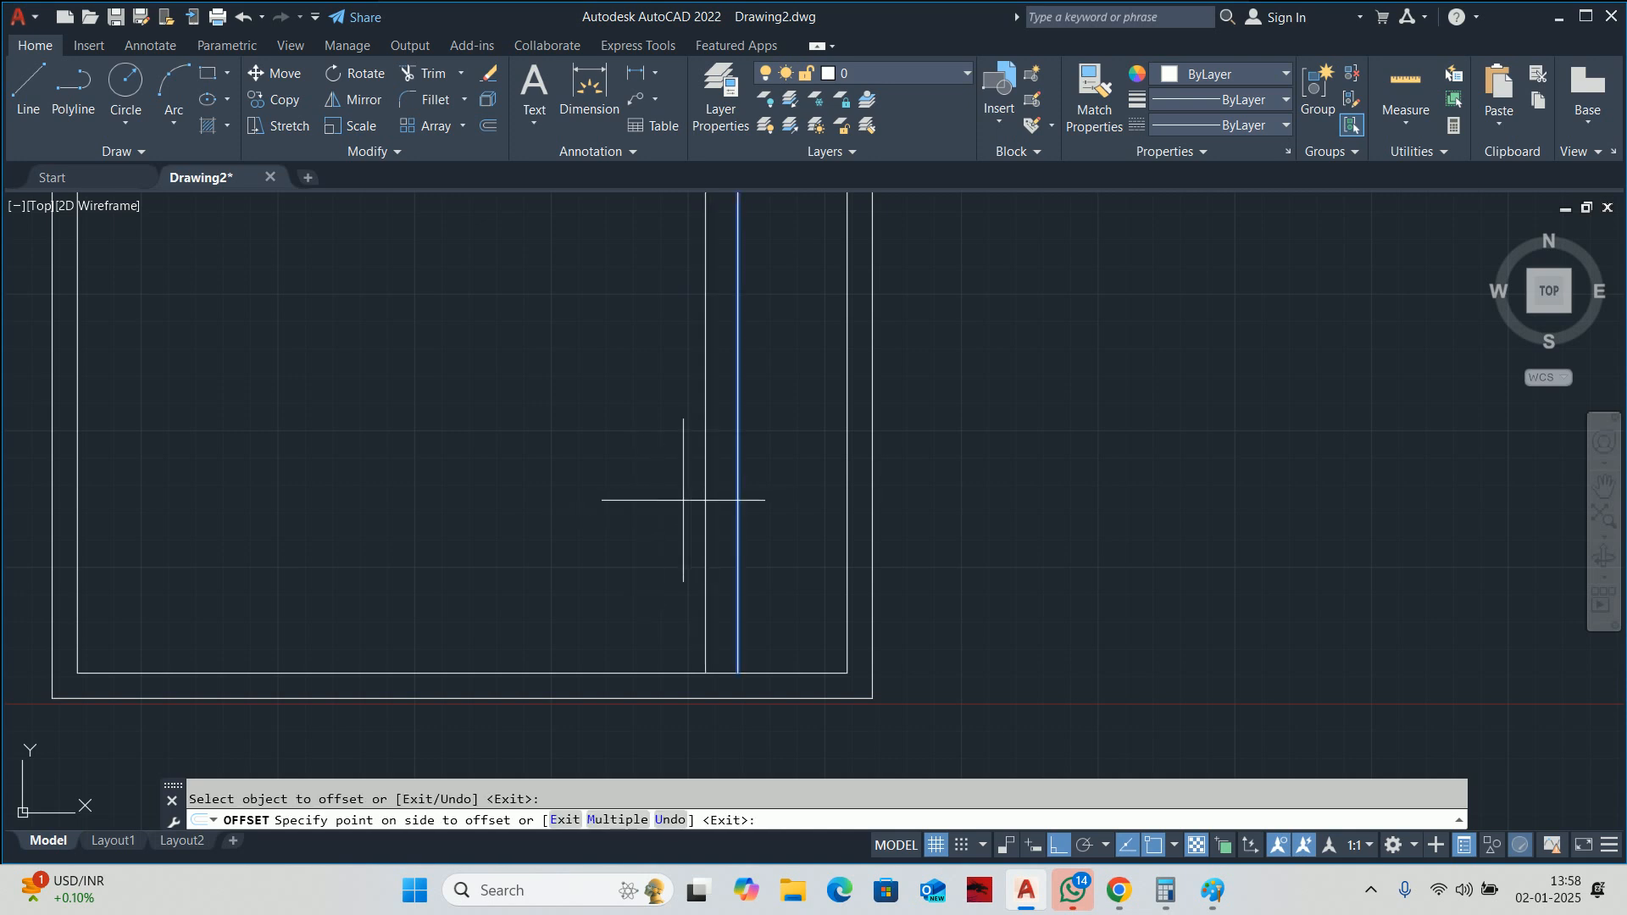
{"action": "left_click", "coordinate": [656, 504]}
{"action": "key", "text": "Escape"}
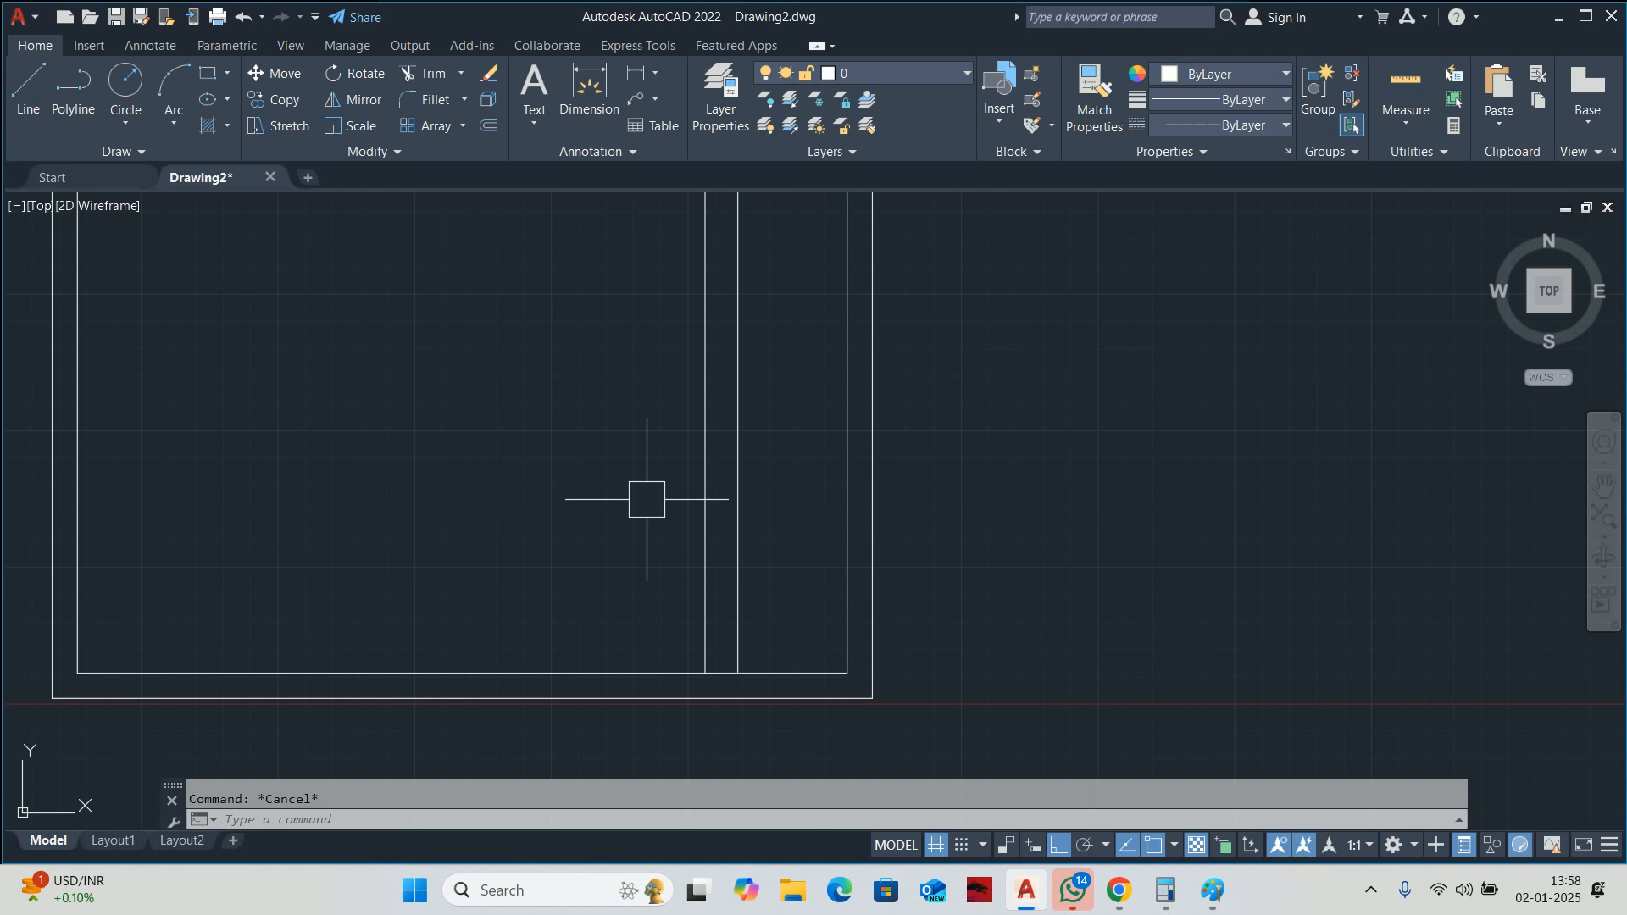
Offset the left line of the 300 gap 1000 to the left for the second stair flight.
{"action": "key", "text": "Return"}
{"action": "type", "text": "1"}
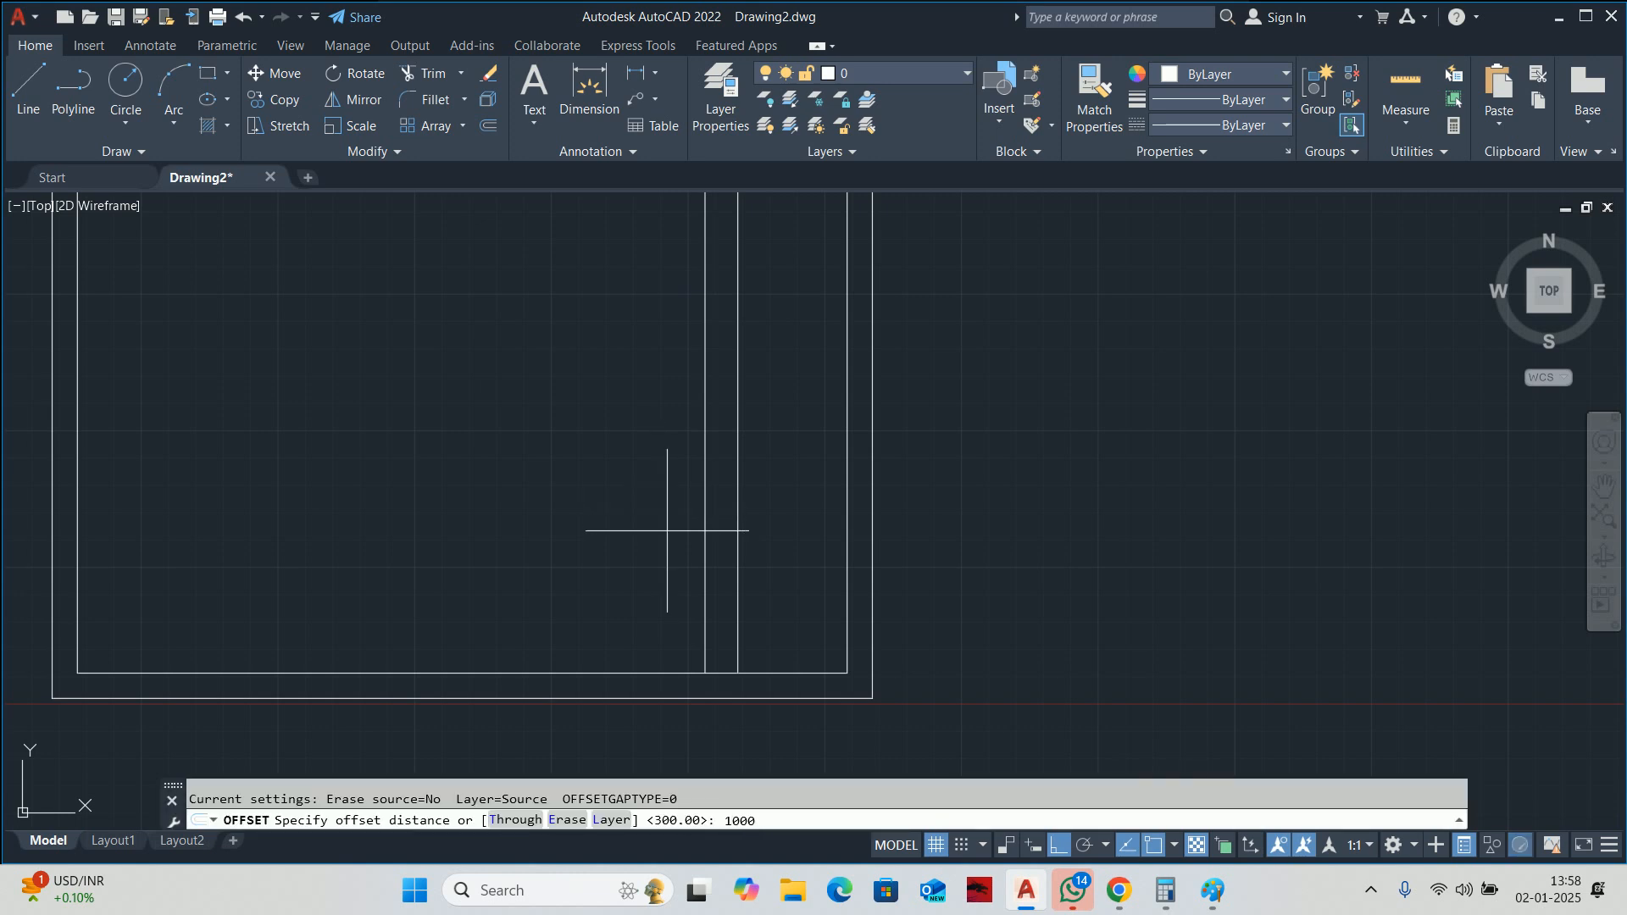
{"action": "type", "text": "000"}
{"action": "key", "text": "Return"}
{"action": "left_click", "coordinate": [695, 494]}
{"action": "left_click", "coordinate": [603, 508]}
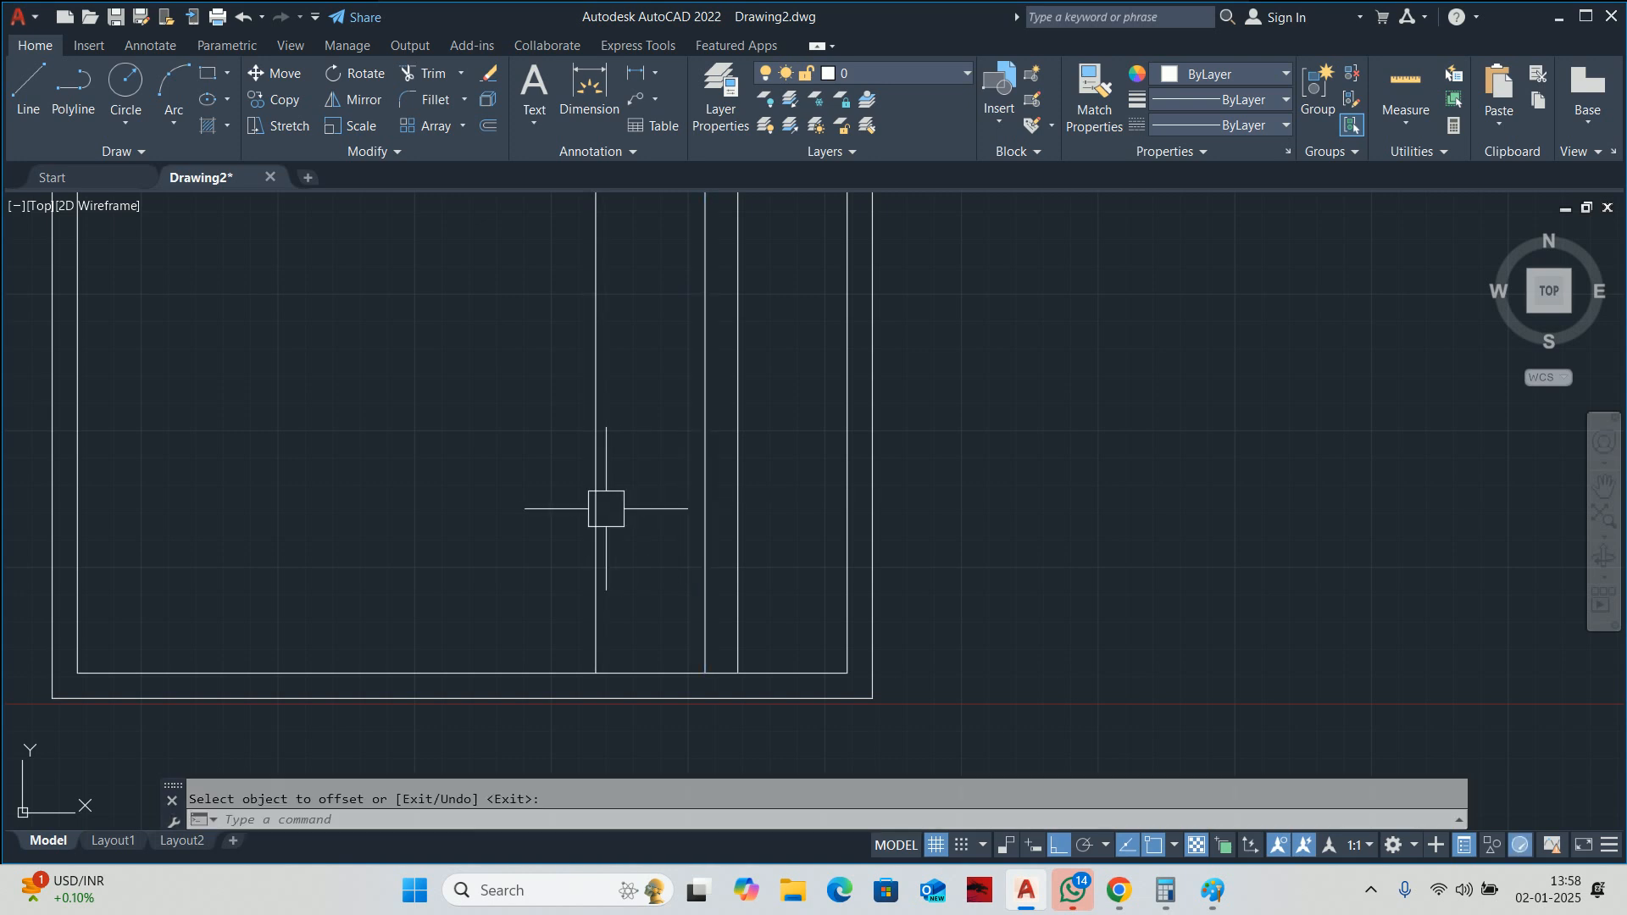
{"action": "key", "text": "Escape"}
{"action": "scroll", "coordinate": [606, 508], "scroll_direction": "down", "scroll_amount": 4}
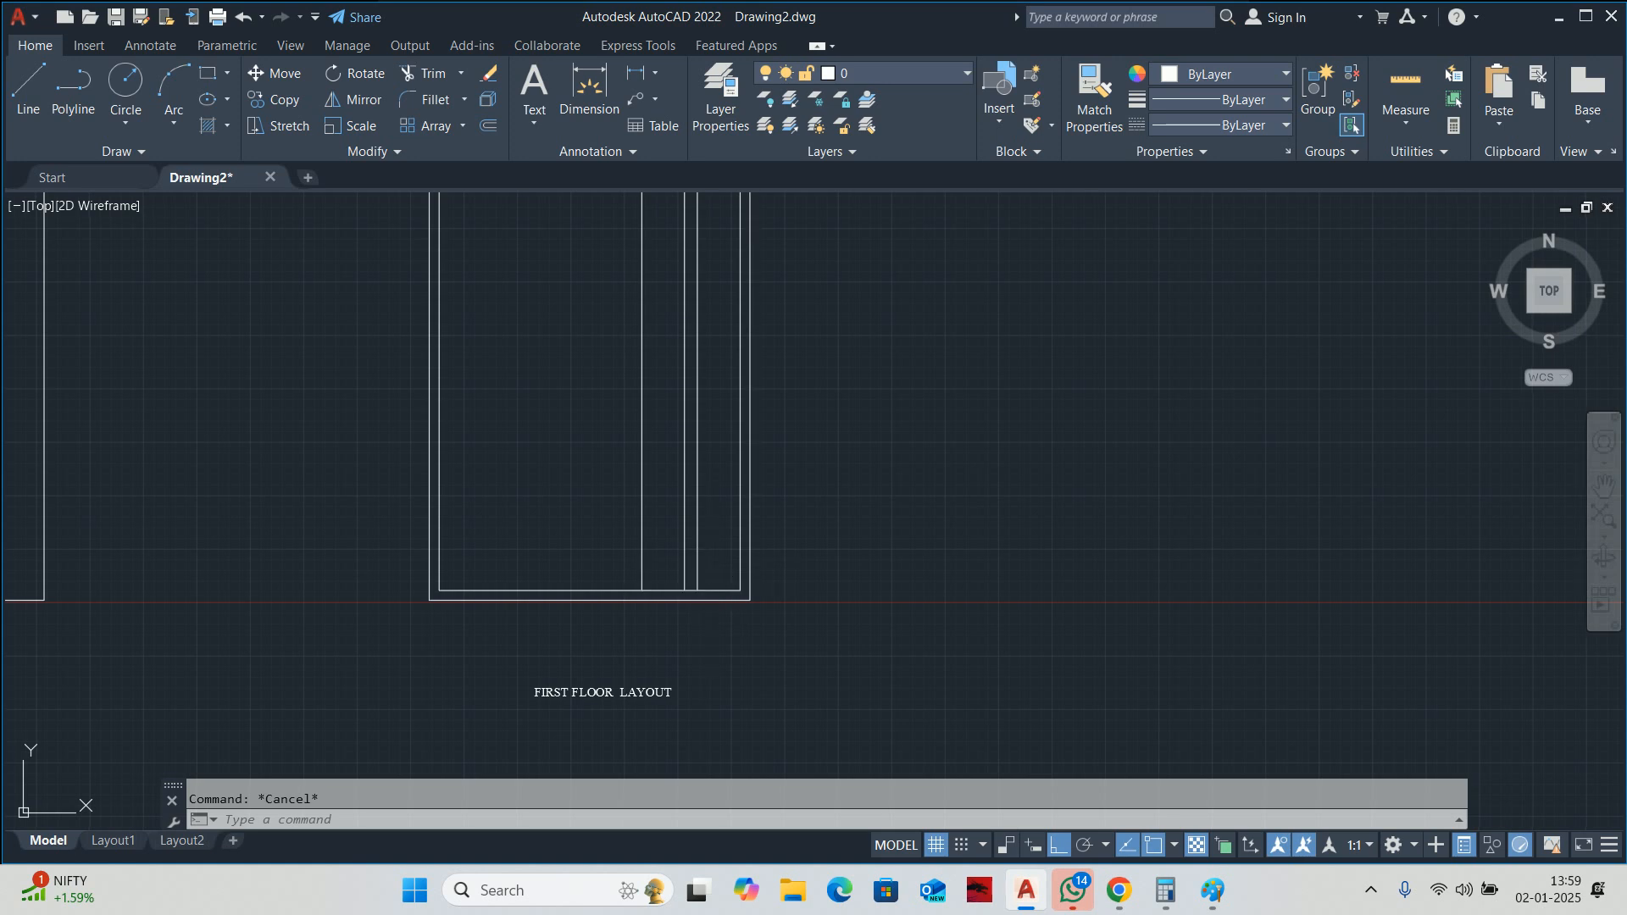
{"action": "middle_click_drag", "start_coordinate": [710, 593], "coordinate": [725, 546]}
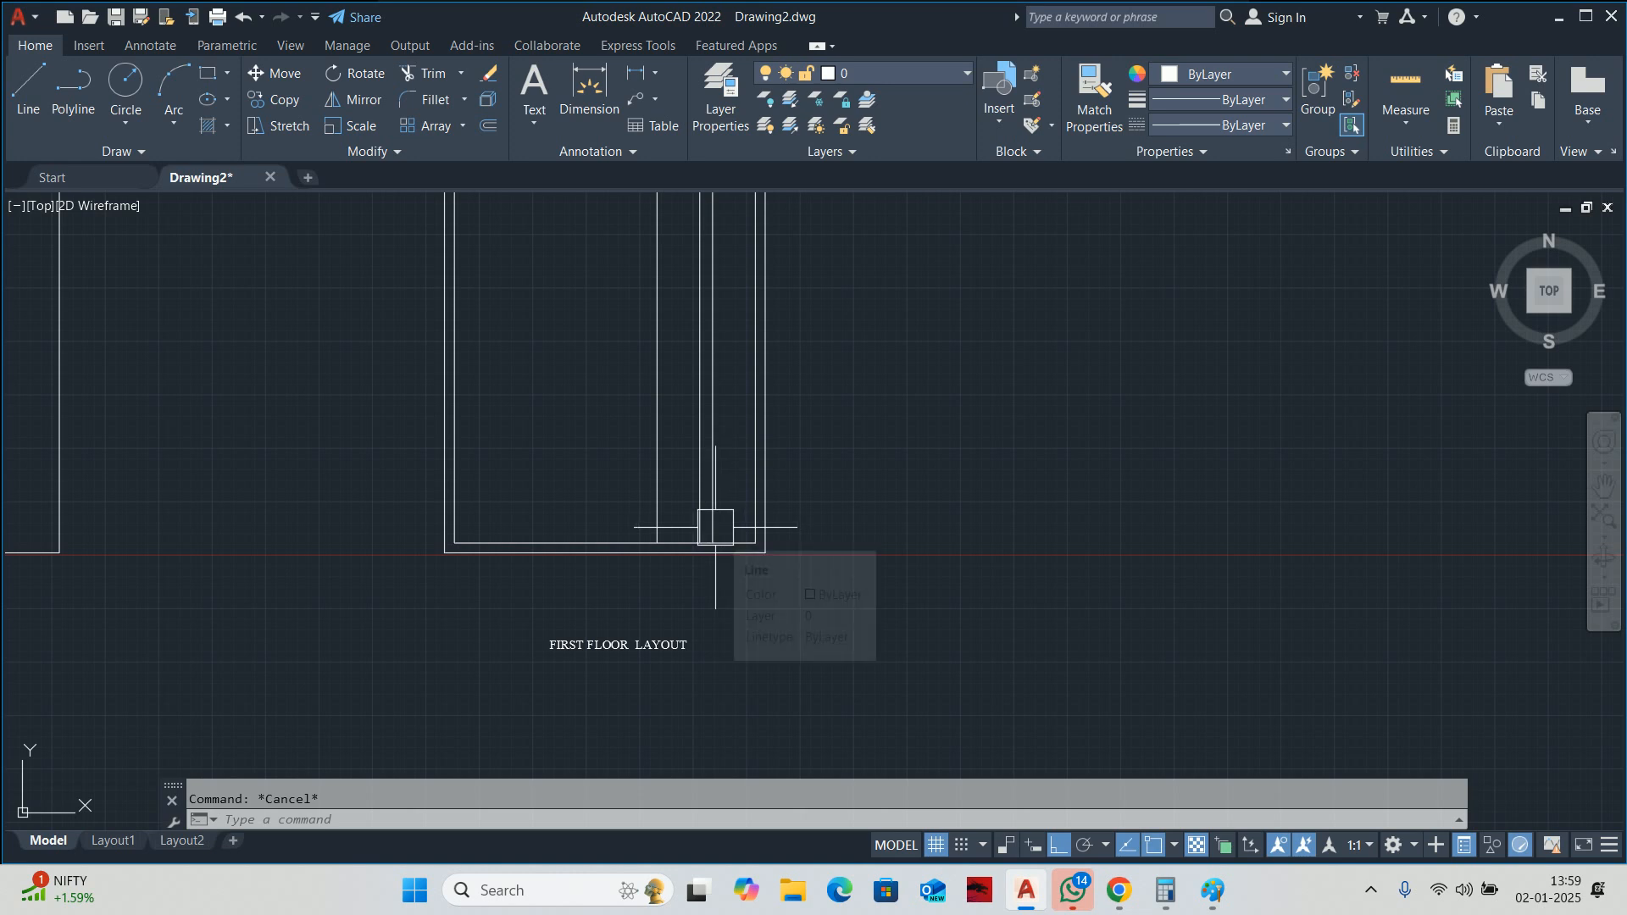
{"action": "scroll", "coordinate": [715, 527], "scroll_direction": "up", "scroll_amount": 2}
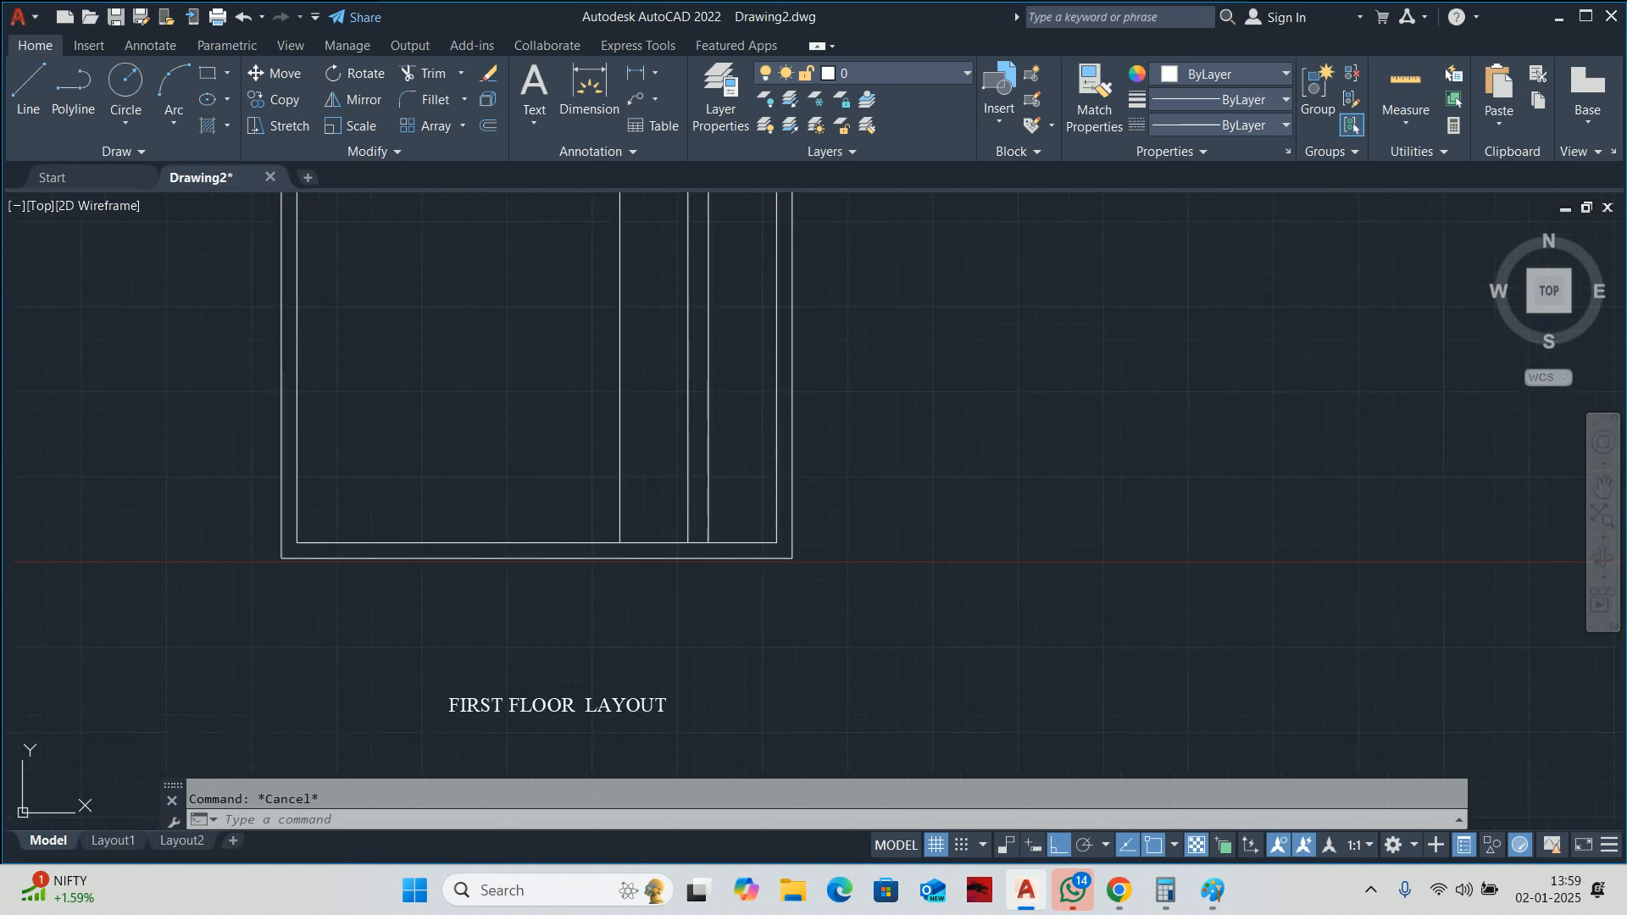
{"action": "type", "text": "o"}
{"action": "key", "text": "Return"}
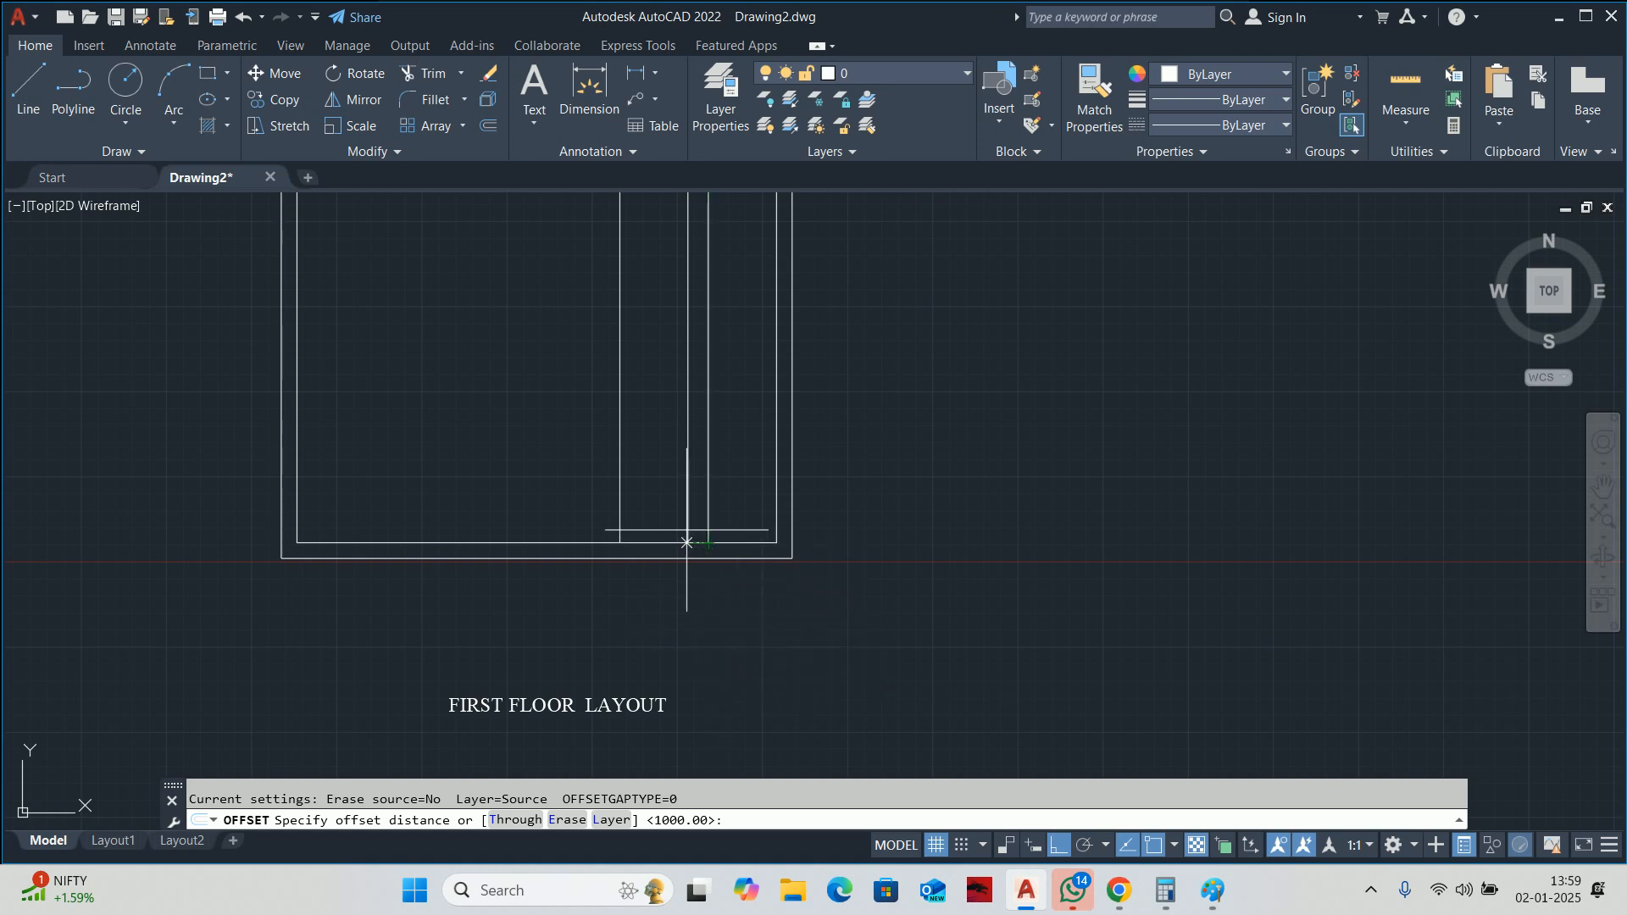
{"action": "middle_click_drag", "start_coordinate": [680, 501], "coordinate": [692, 501]}
{"action": "key", "text": "Escape"}
Offset the bottom inner wall line 250 upward for the first stair tread.
{"action": "scroll", "coordinate": [704, 519], "scroll_direction": "up", "scroll_amount": 4}
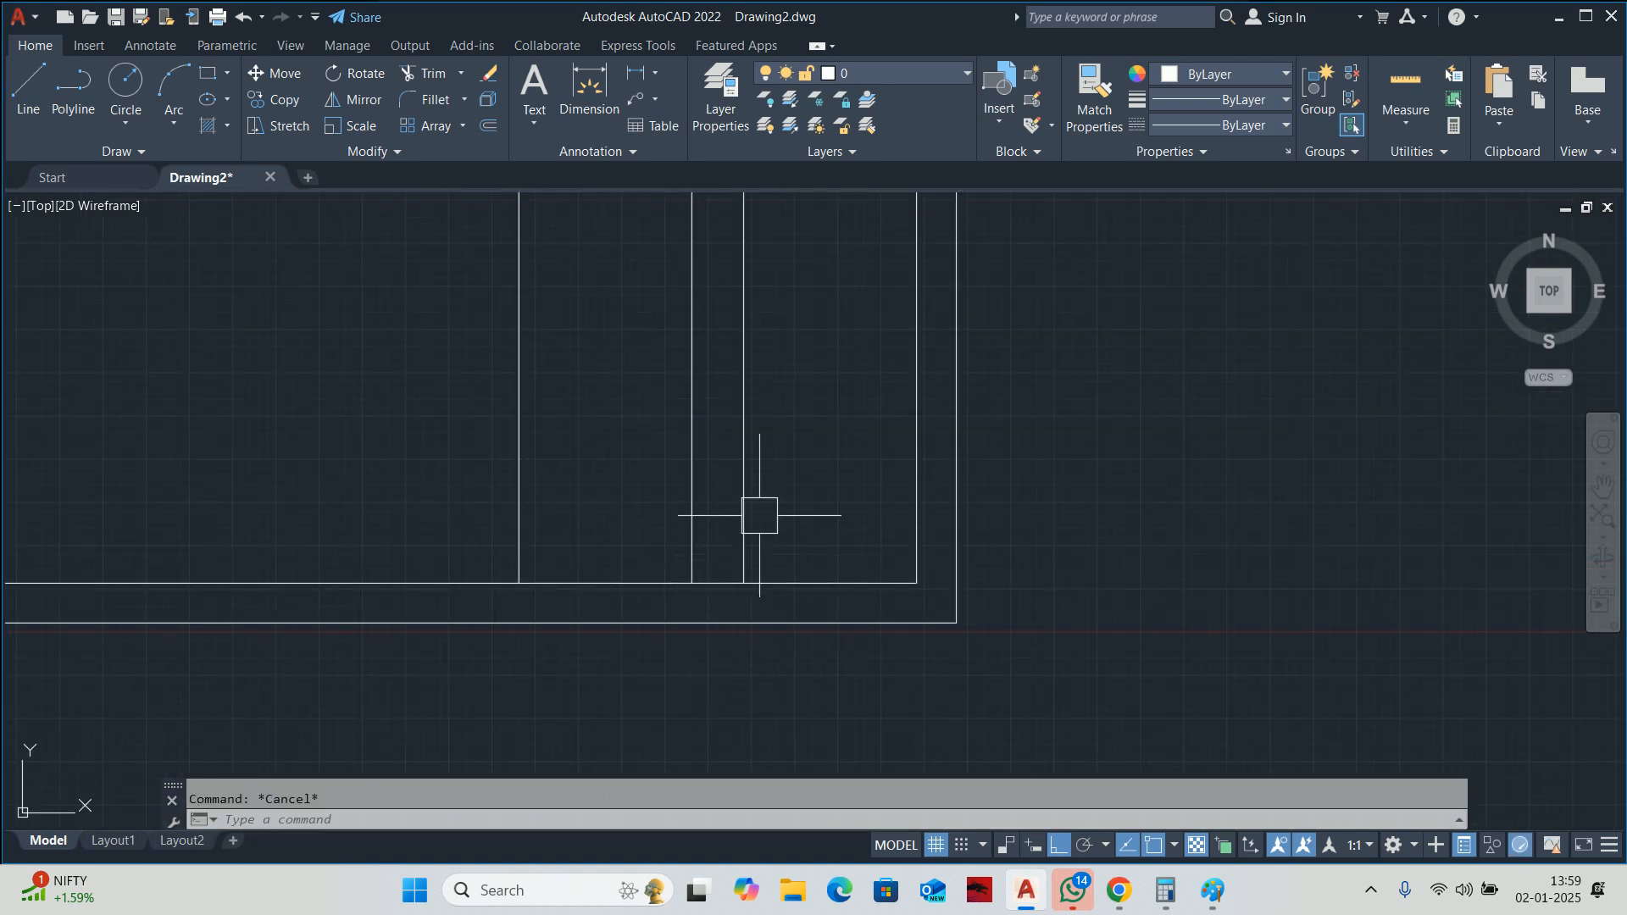
{"action": "type", "text": "o"}
{"action": "key", "text": "Return"}
{"action": "type", "text": "250"}
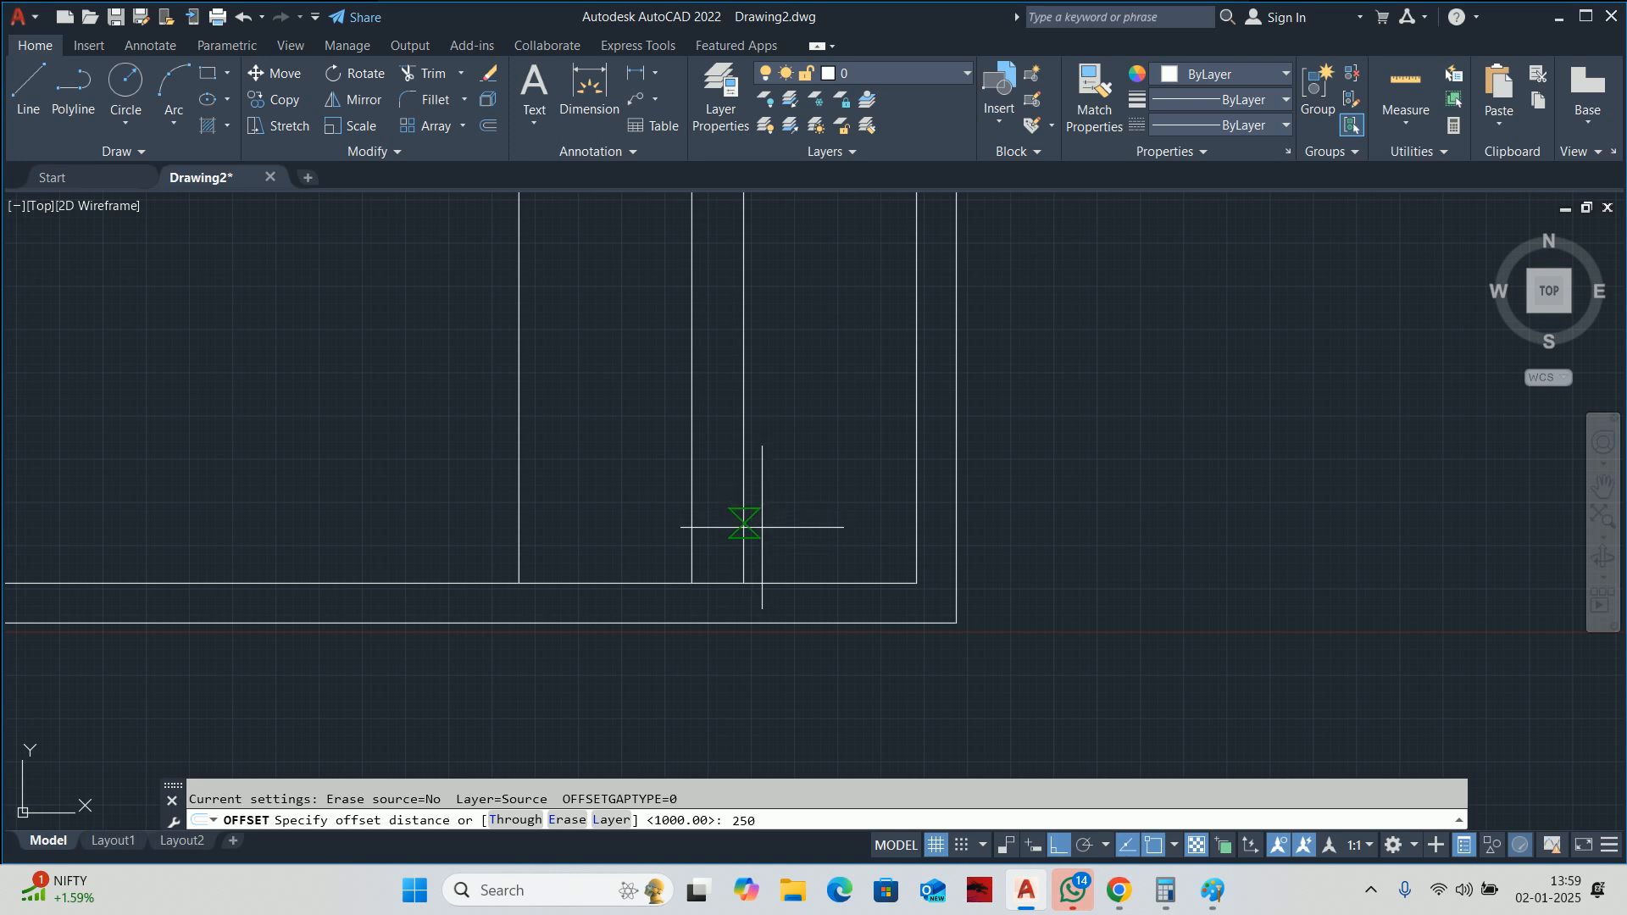
{"action": "key", "text": "Return"}
{"action": "scroll", "coordinate": [745, 527], "scroll_direction": "up", "scroll_amount": 4}
{"action": "left_click", "coordinate": [793, 612]}
{"action": "left_click", "coordinate": [763, 534]}
{"action": "key", "text": "Escape"}
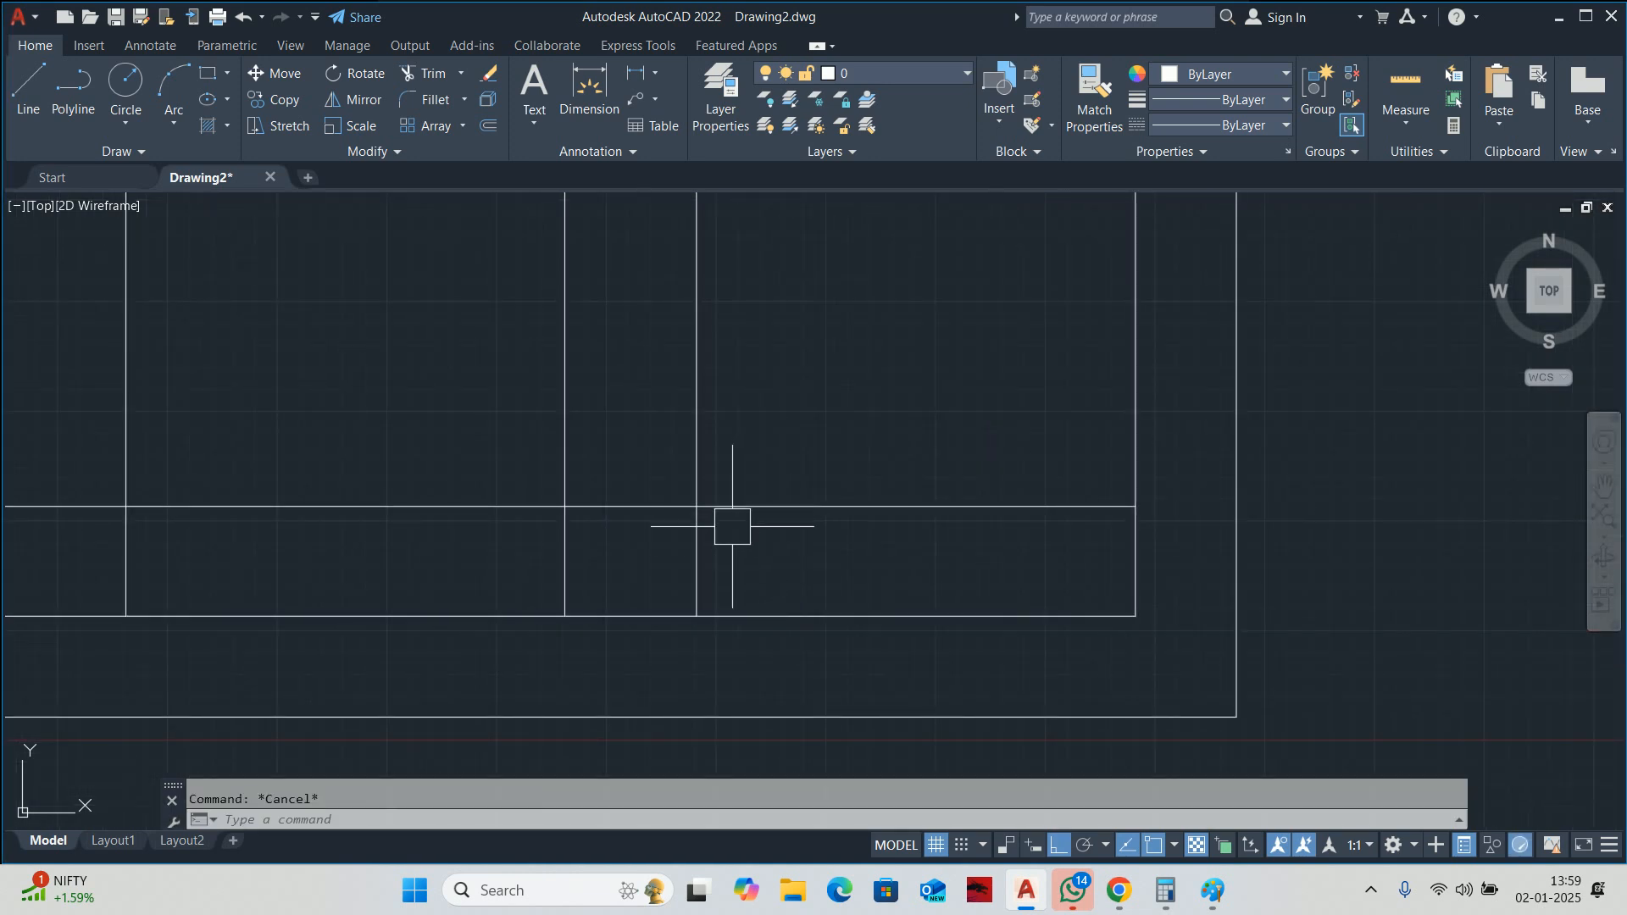
Trim the tread line in the gap between the flights and to the left of the second flight.
{"action": "type", "text": "tr"}
{"action": "key", "text": "Return"}
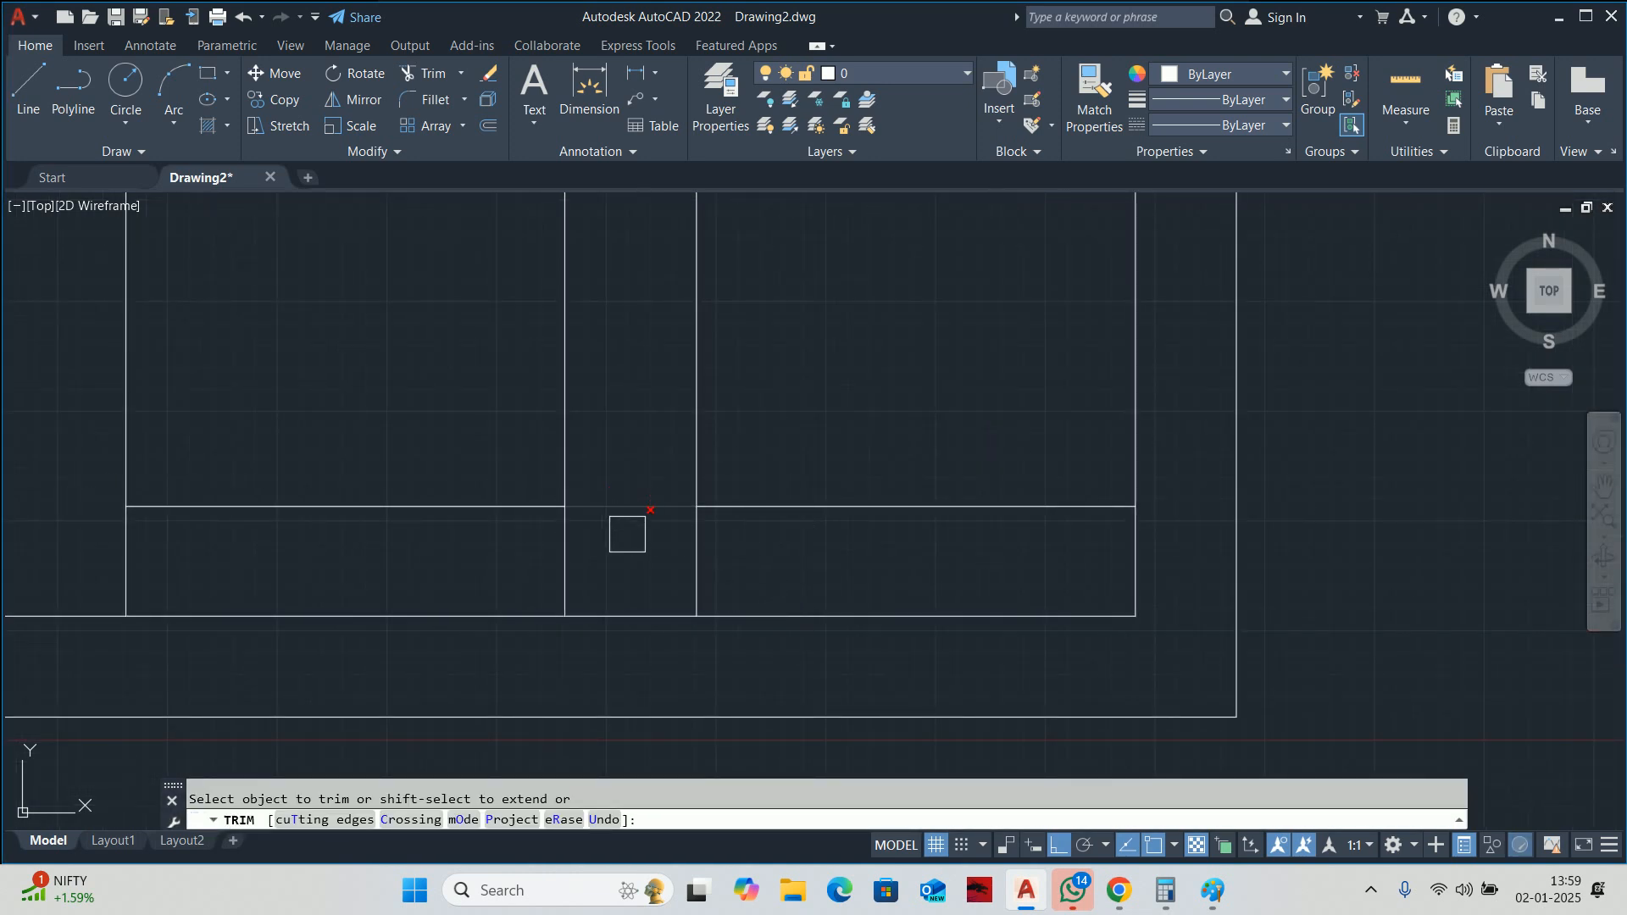
{"action": "key", "text": "Escape"}
Offset the first tread line of the right stair flight by 250.
{"action": "scroll", "coordinate": [609, 511], "scroll_direction": "down", "scroll_amount": 3}
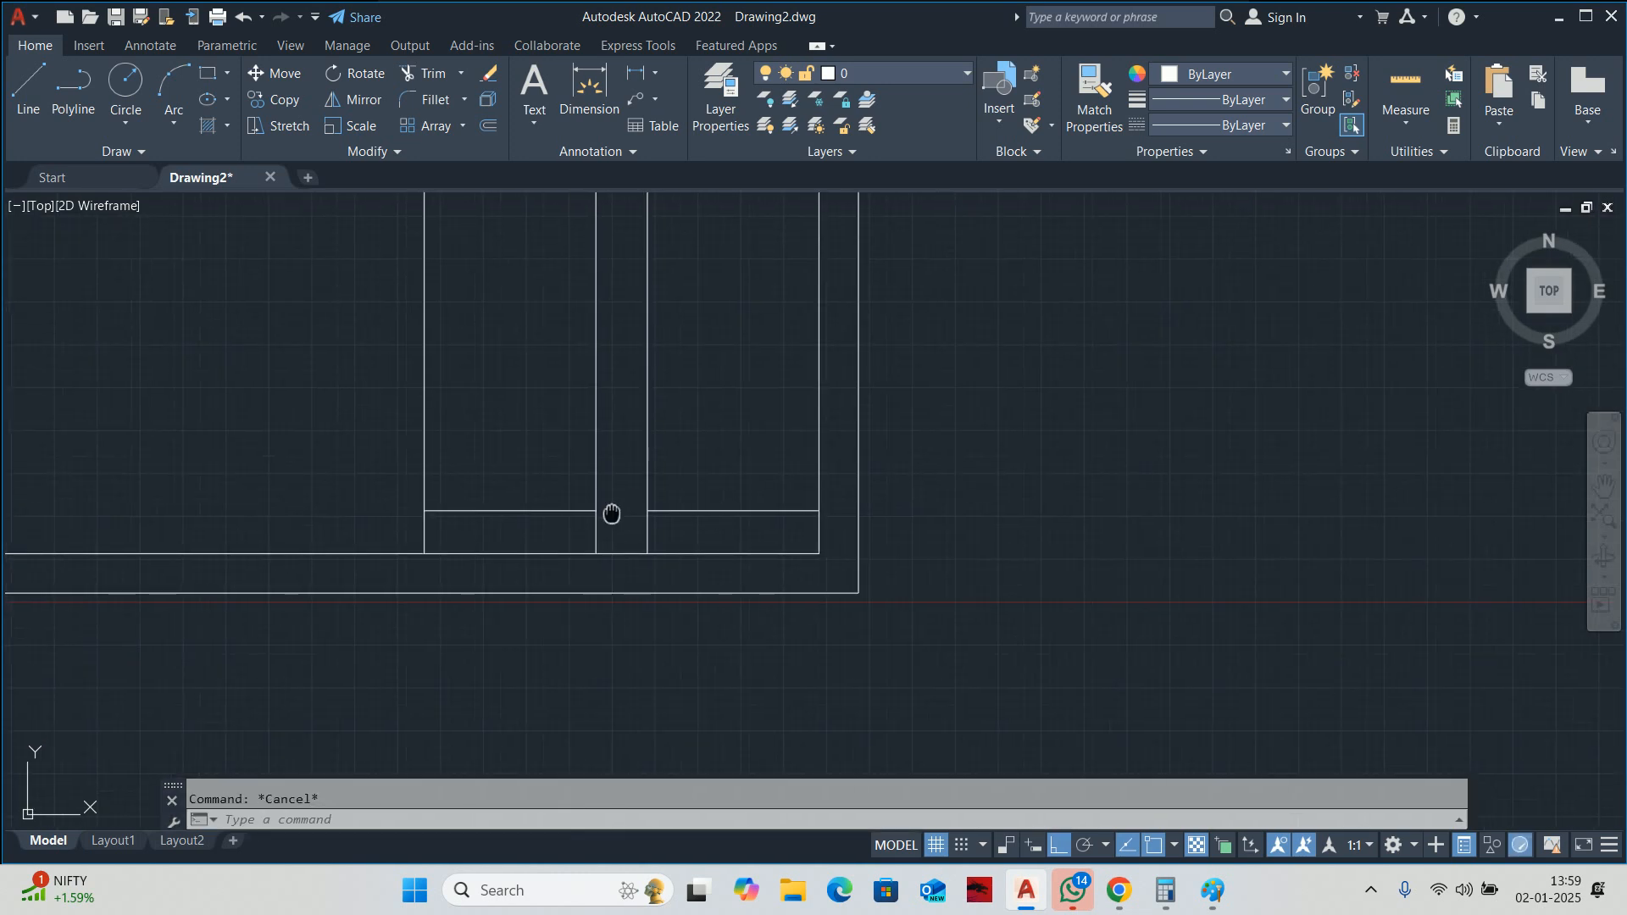
{"action": "type", "text": "o"}
{"action": "key", "text": "Return"}
{"action": "key", "text": "Return"}
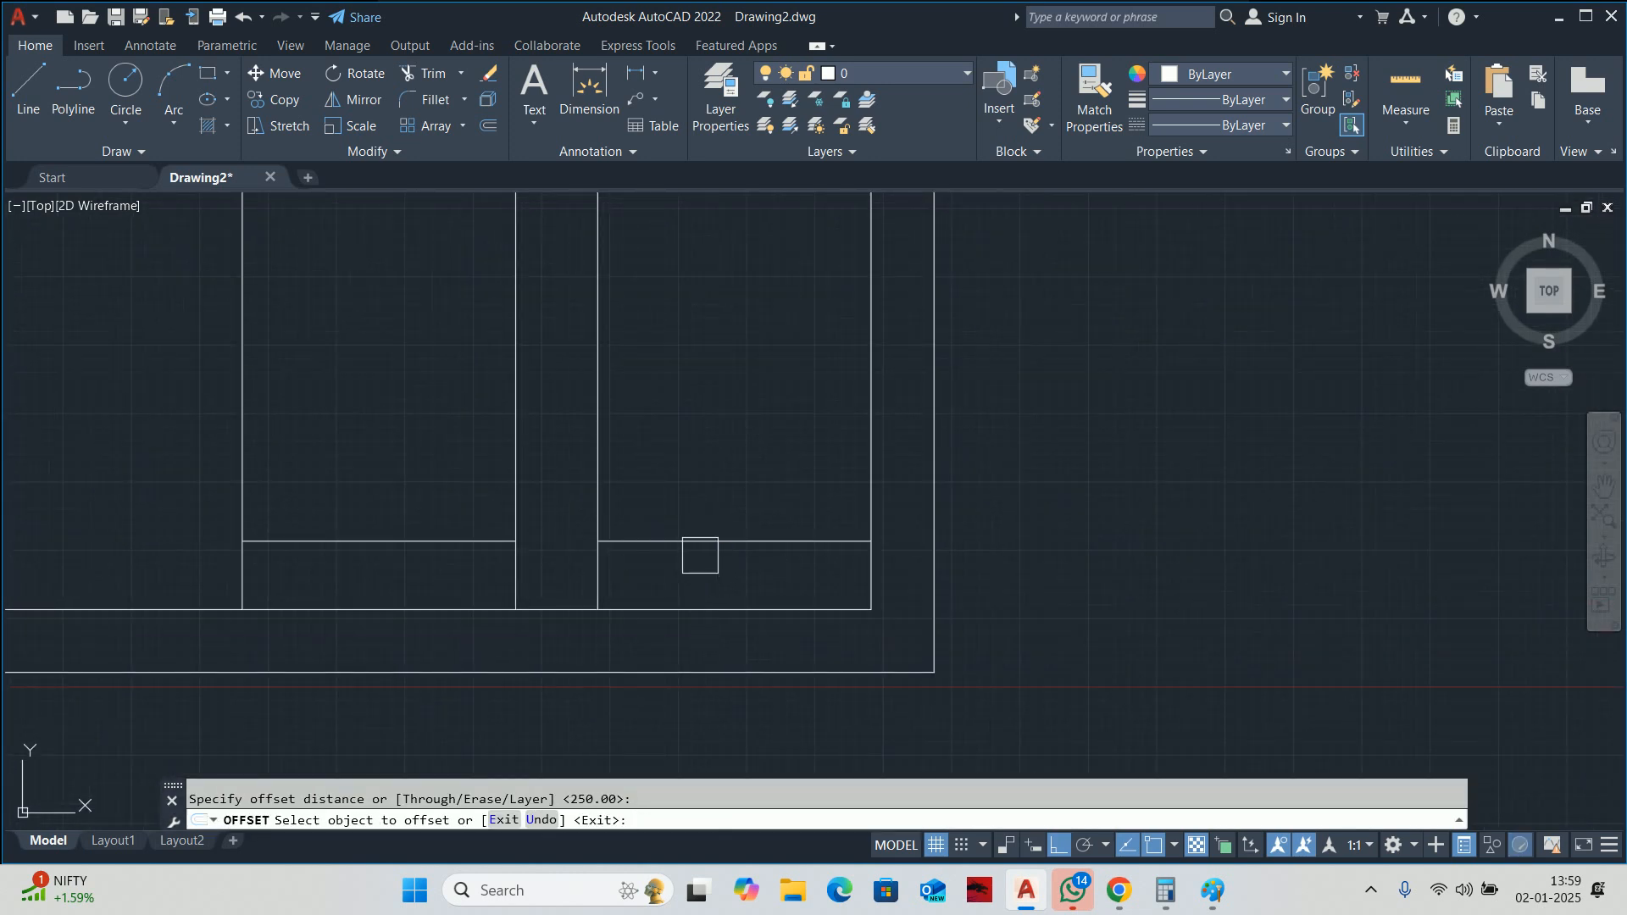
Offset the first tread line of the right stair flight upward repeatedly at 250 spacing to add eight more tread lines.
{"action": "left_click", "coordinate": [708, 541]}
{"action": "left_click", "coordinate": [719, 483]}
{"action": "left_click", "coordinate": [719, 473]}
{"action": "left_click", "coordinate": [721, 432]}
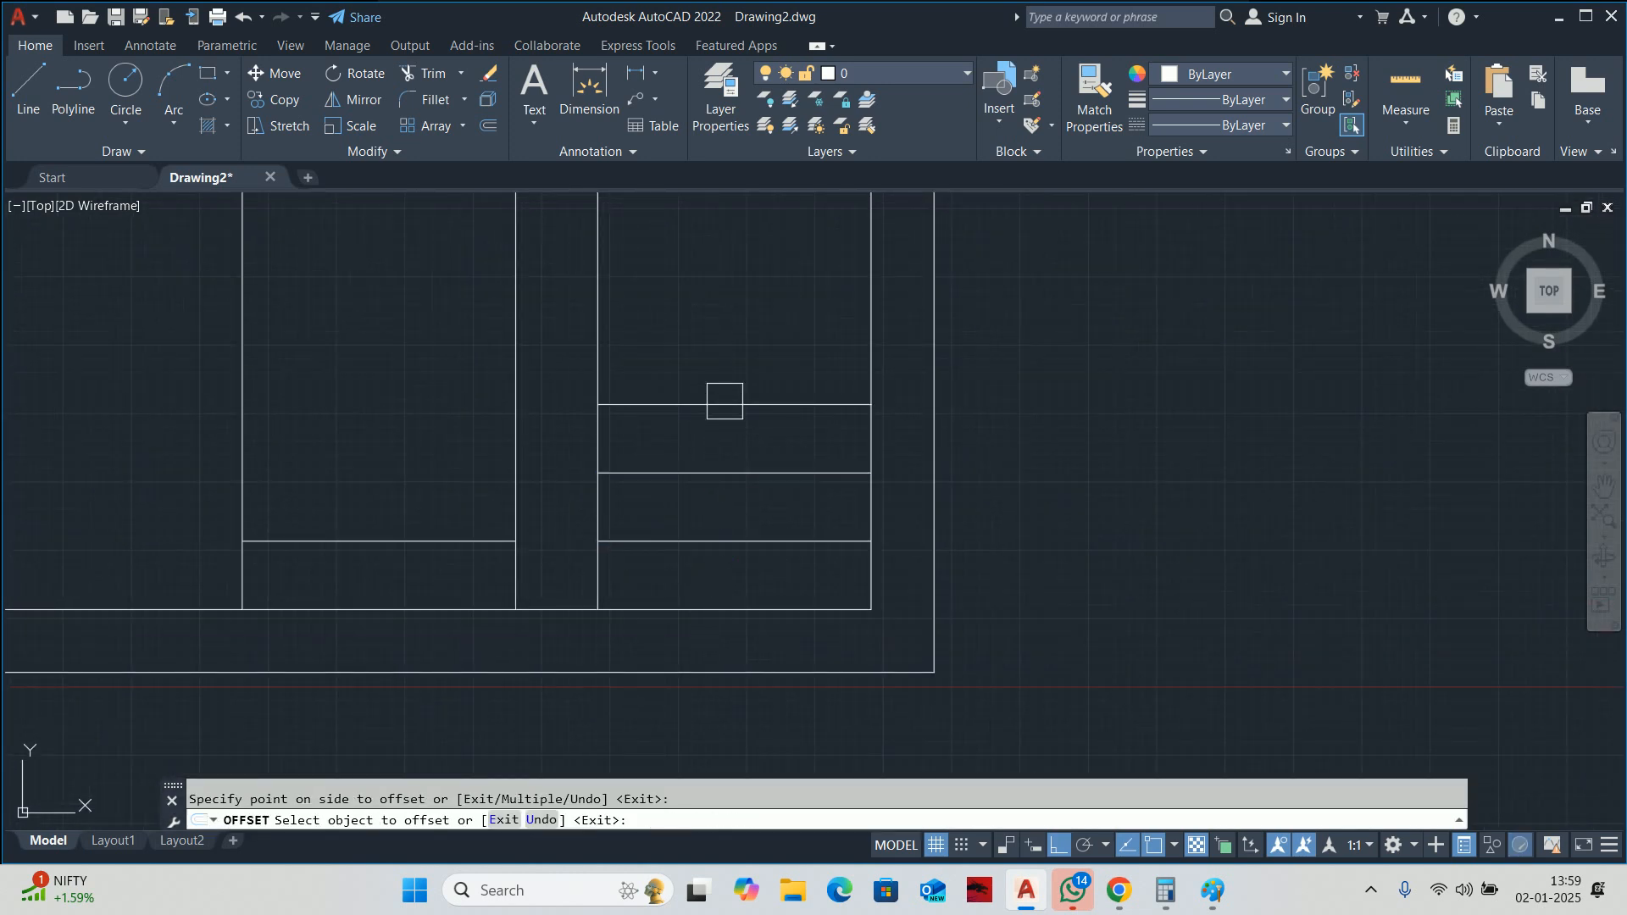
{"action": "left_click", "coordinate": [726, 405]}
{"action": "middle_click_drag", "start_coordinate": [730, 342], "coordinate": [745, 508]}
{"action": "left_click", "coordinate": [743, 539]}
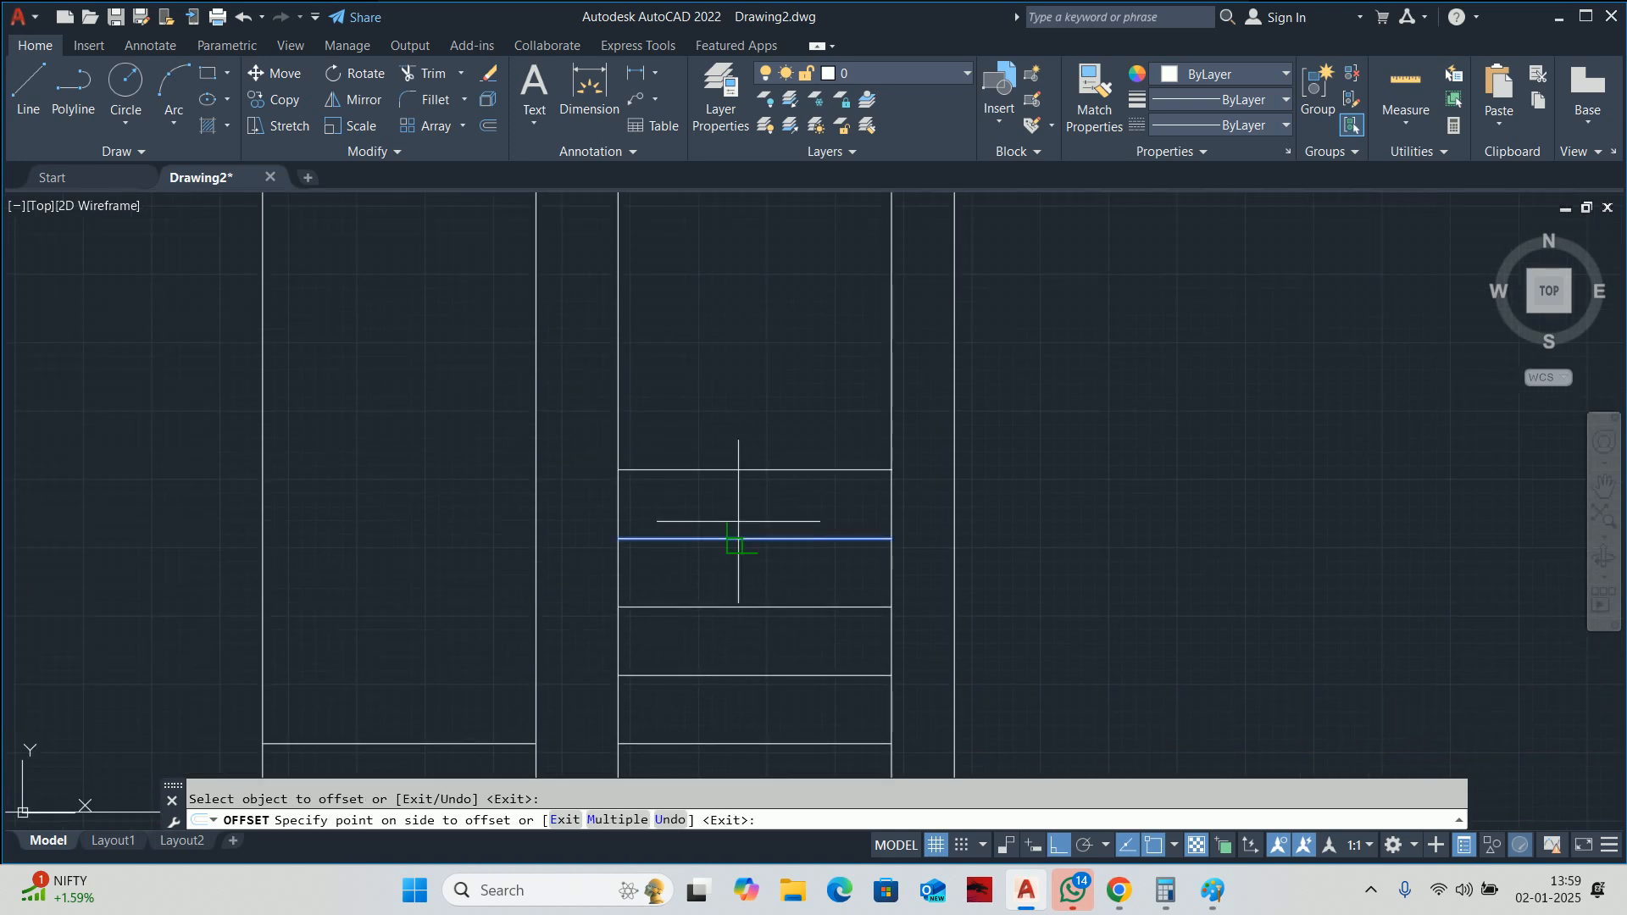
{"action": "left_click", "coordinate": [742, 458]}
{"action": "left_click", "coordinate": [743, 470]}
{"action": "left_click", "coordinate": [745, 432]}
{"action": "left_click", "coordinate": [745, 402]}
{"action": "left_click", "coordinate": [745, 365]}
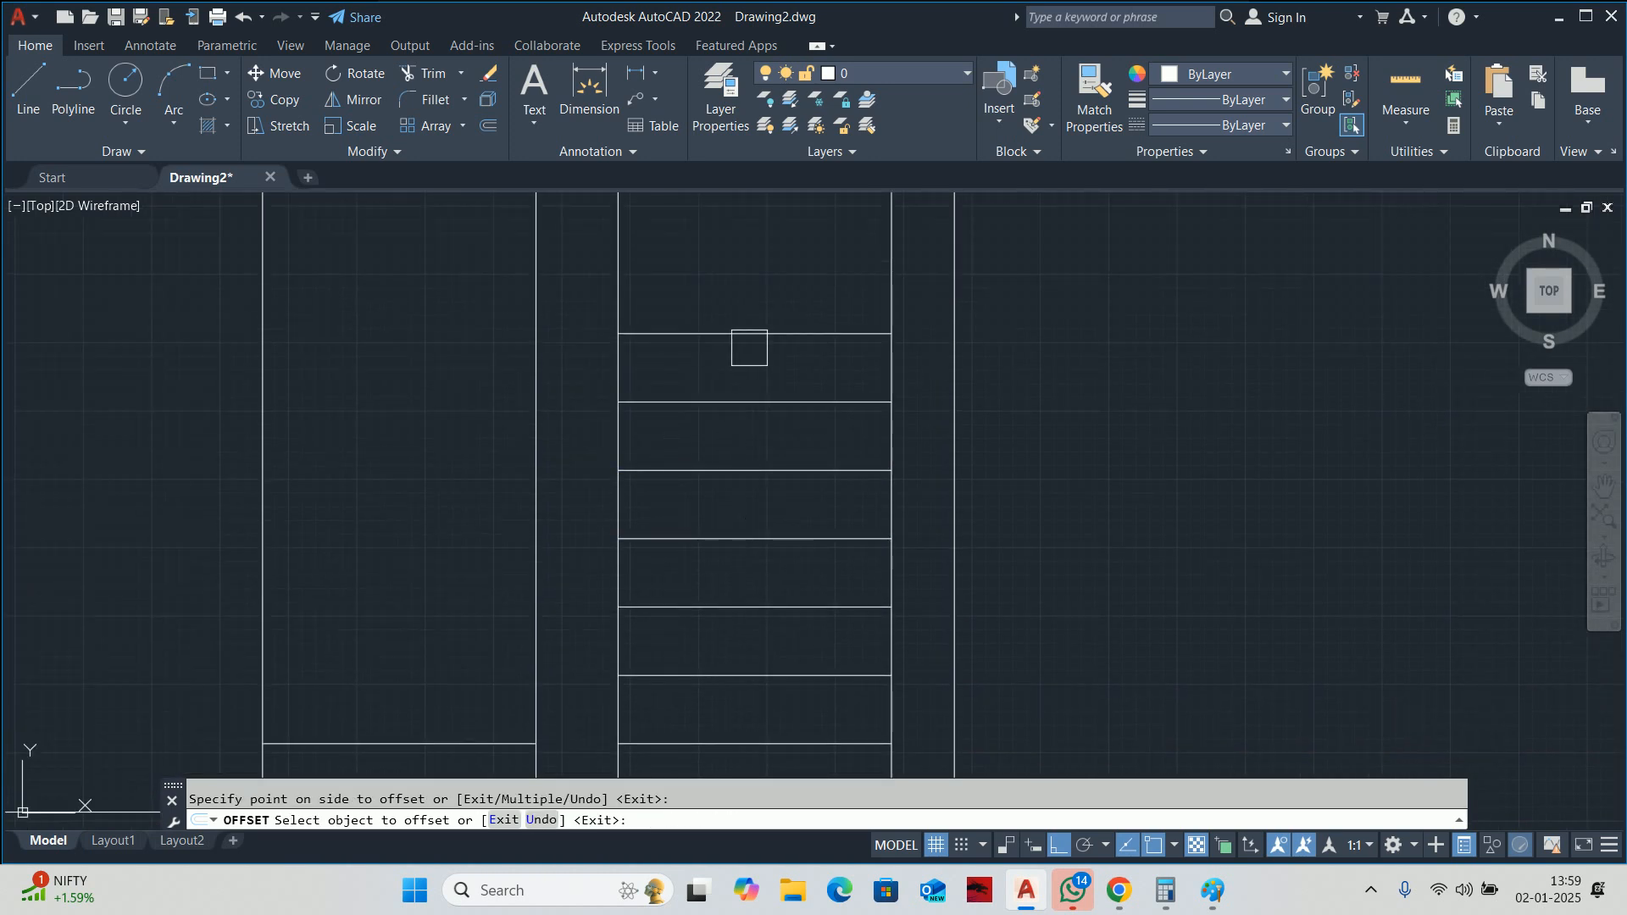
{"action": "left_click", "coordinate": [756, 333]}
{"action": "left_click", "coordinate": [757, 324]}
{"action": "middle_click_drag", "start_coordinate": [756, 333], "coordinate": [767, 572]}
{"action": "left_click", "coordinate": [767, 489]}
{"action": "left_click", "coordinate": [763, 423]}
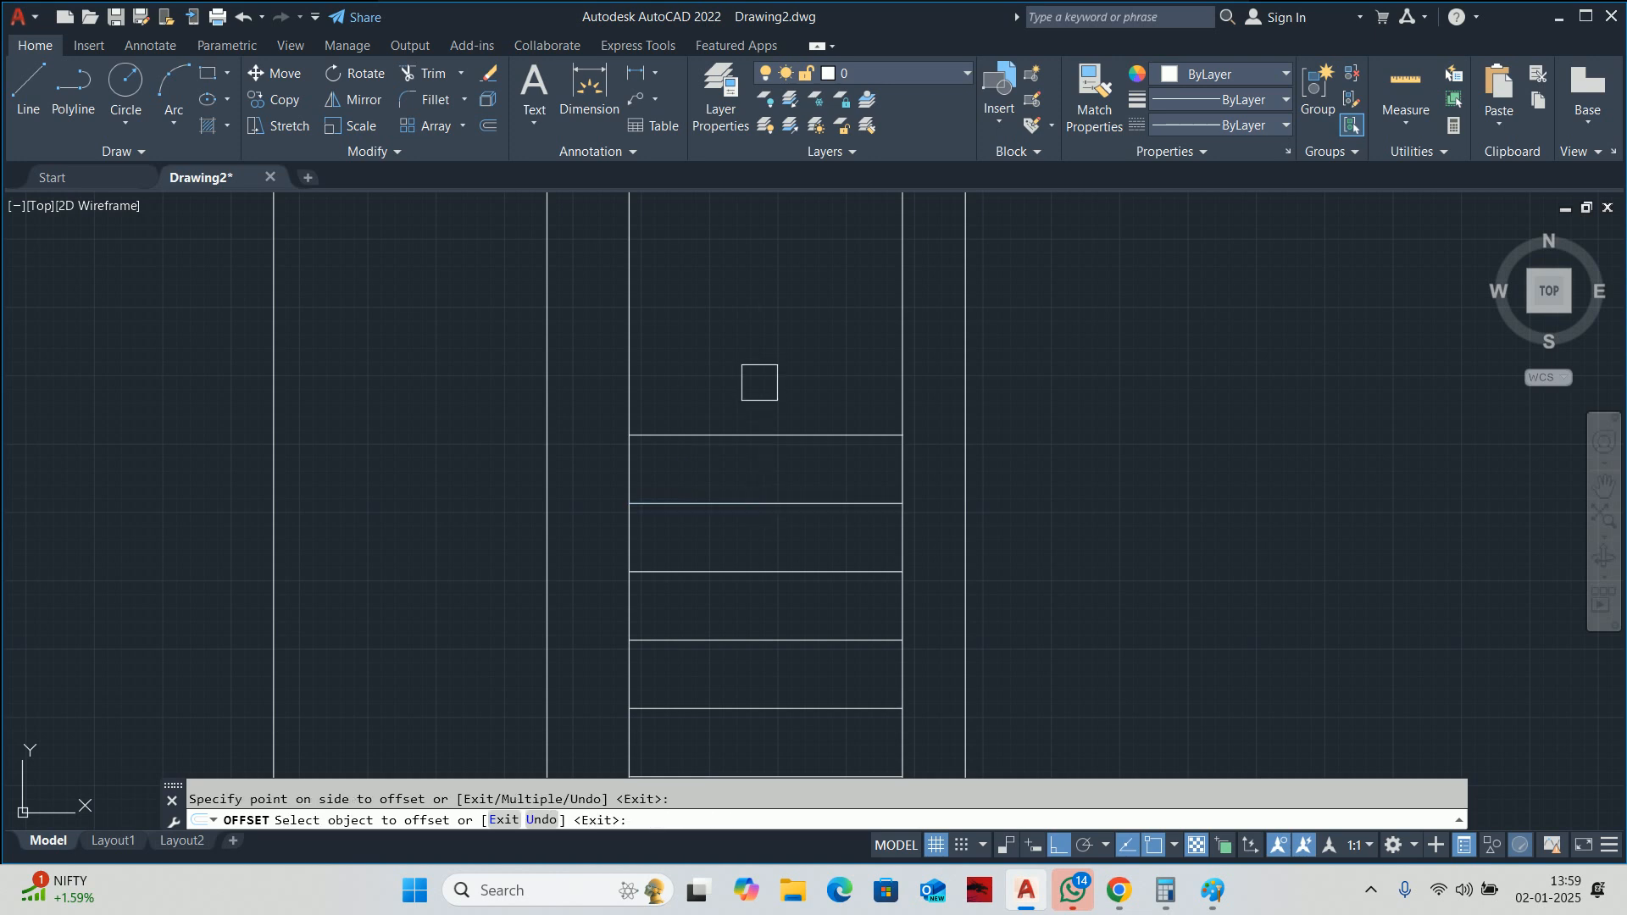
{"action": "key", "text": "Escape"}
{"action": "key", "text": "Escape"}
Offset the top tread line of the right flight 1200 upward to mark the landing's far edge.
{"action": "scroll", "coordinate": [767, 344], "scroll_direction": "down", "scroll_amount": 2}
{"action": "type", "text": "o"}
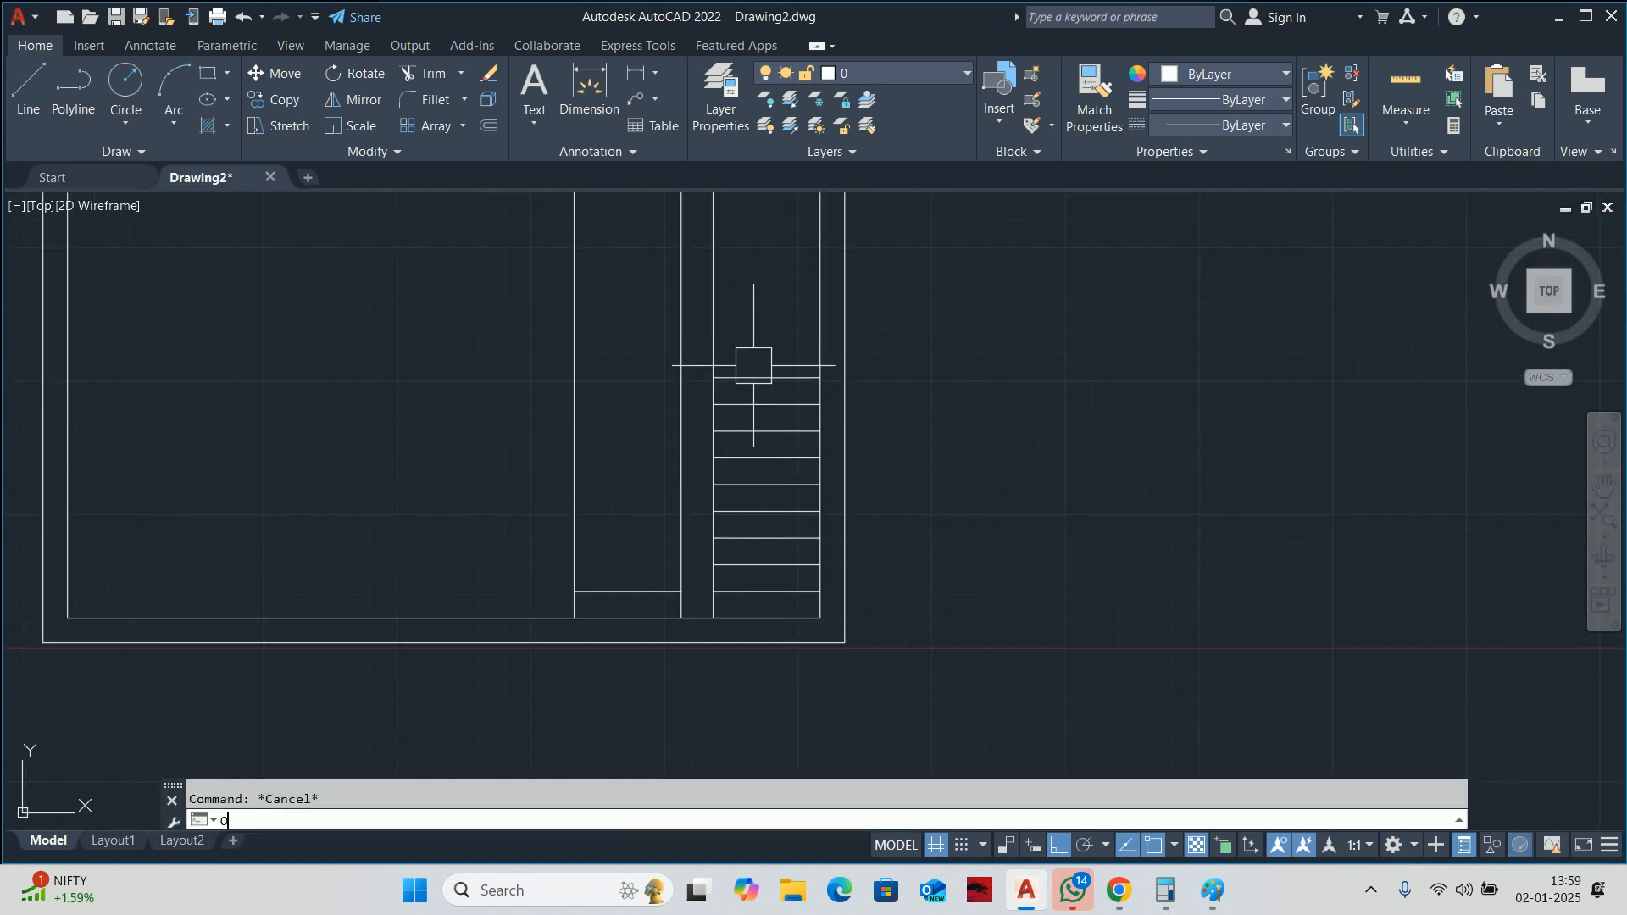
{"action": "key", "text": "Return"}
{"action": "type", "text": "1200"}
{"action": "key", "text": "Return"}
{"action": "scroll", "coordinate": [767, 372], "scroll_direction": "up", "scroll_amount": 5}
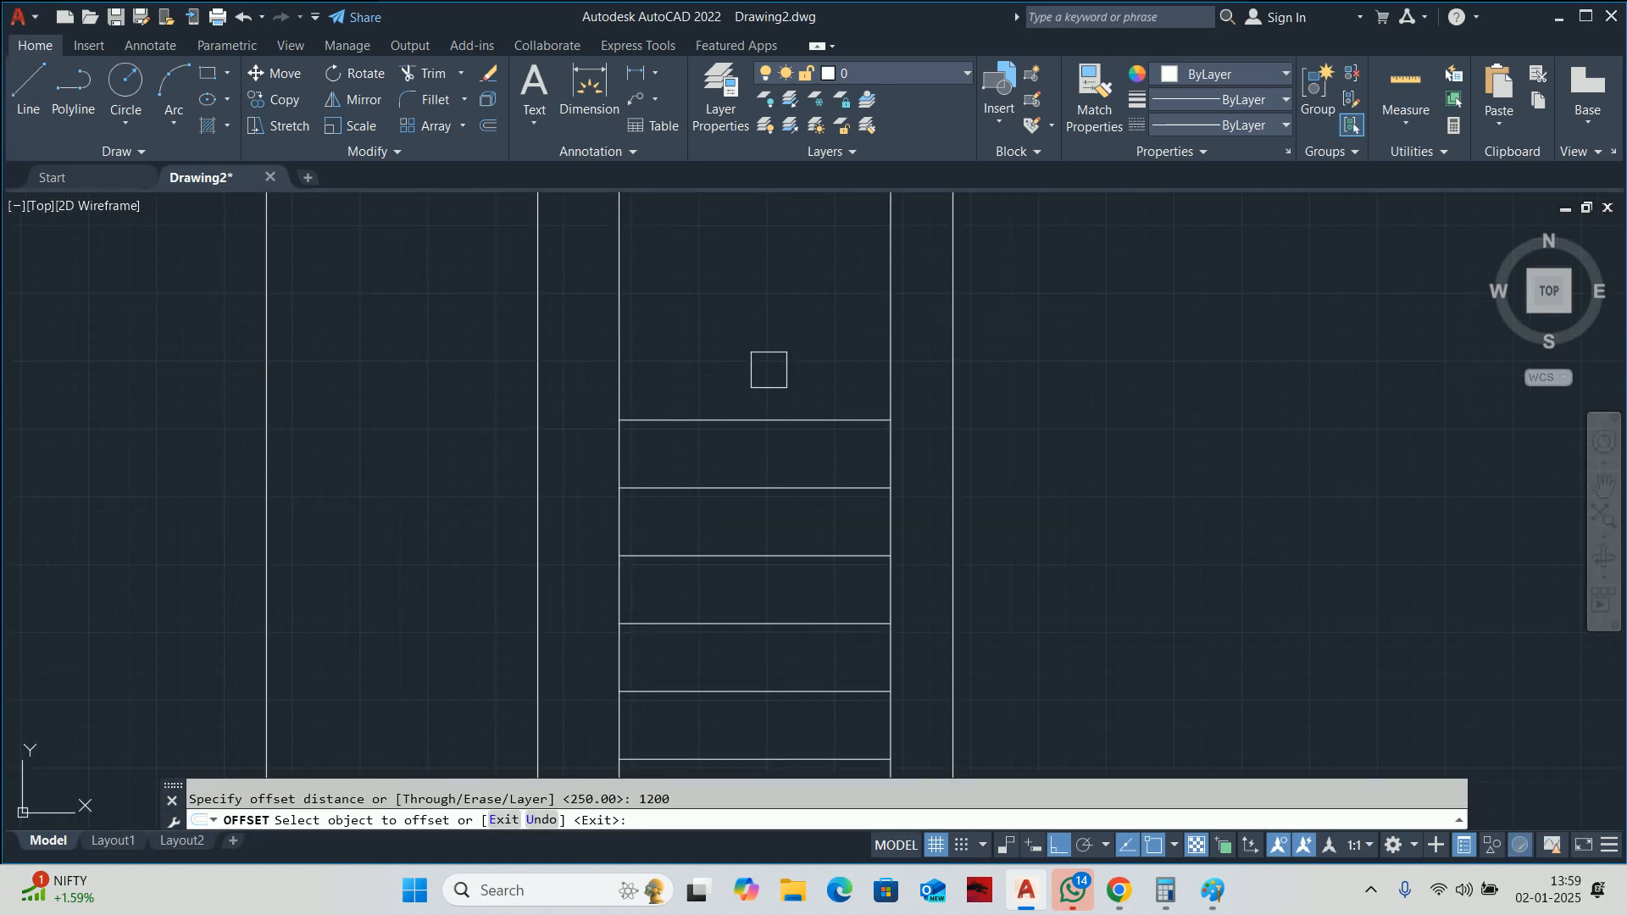
{"action": "left_click", "coordinate": [761, 406]}
{"action": "scroll", "coordinate": [748, 364], "scroll_direction": "down", "scroll_amount": 2}
{"action": "left_click", "coordinate": [770, 422]}
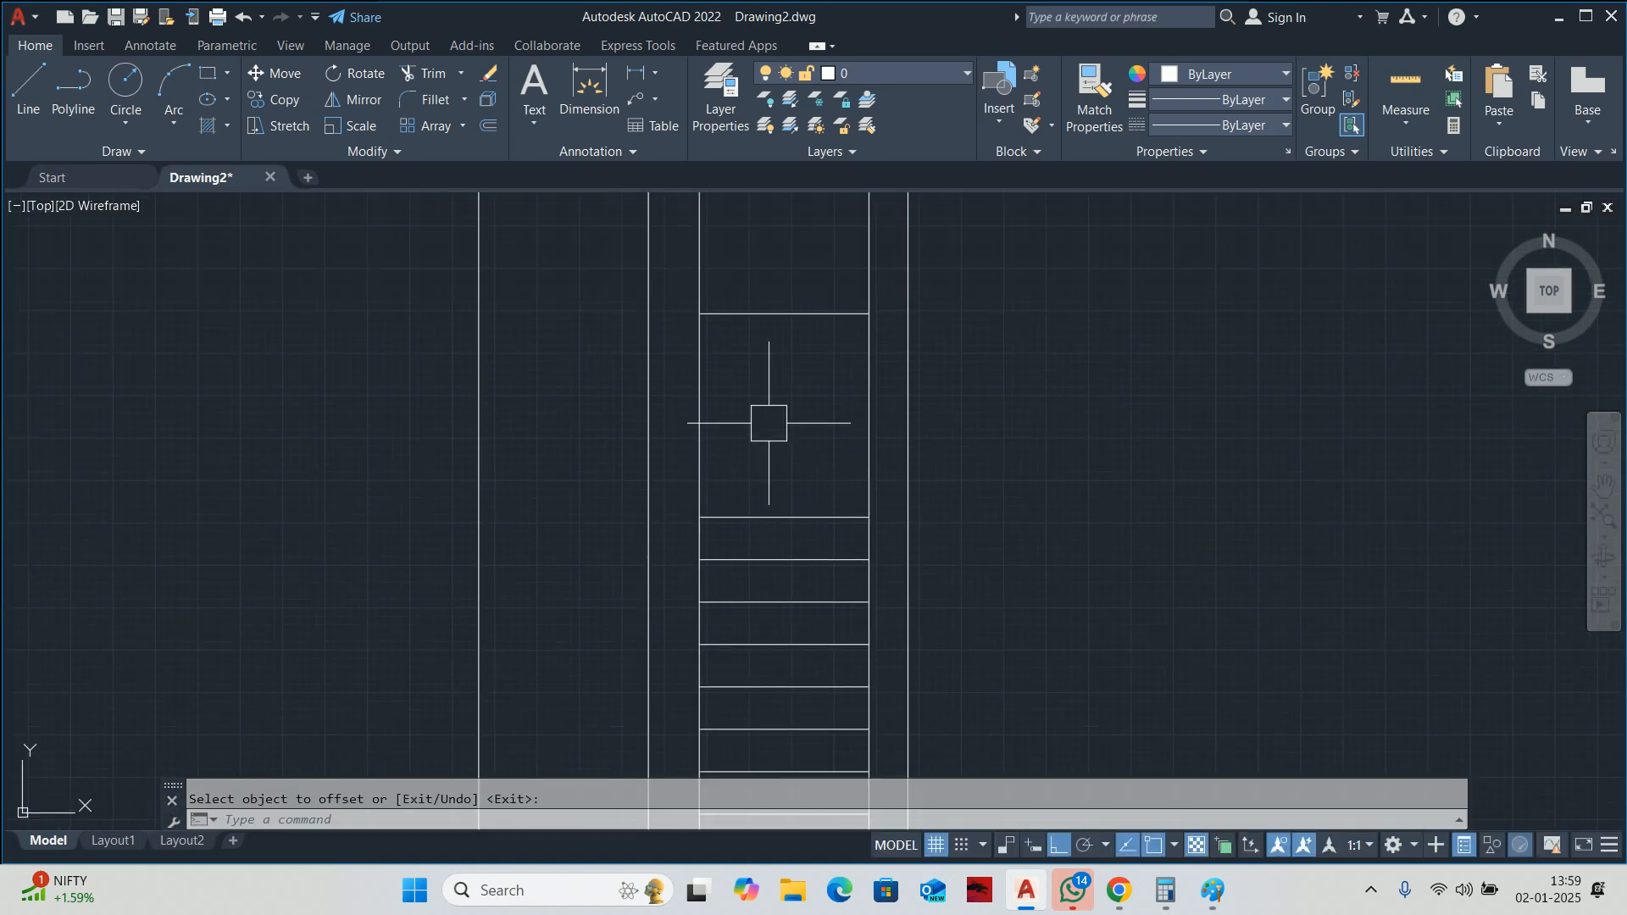
{"action": "key", "text": "Escape"}
Extend both landing edge lines across to the staircase's left boundary line.
{"action": "middle_click_drag", "start_coordinate": [772, 444], "coordinate": [797, 424]}
{"action": "left_click", "coordinate": [773, 288]}
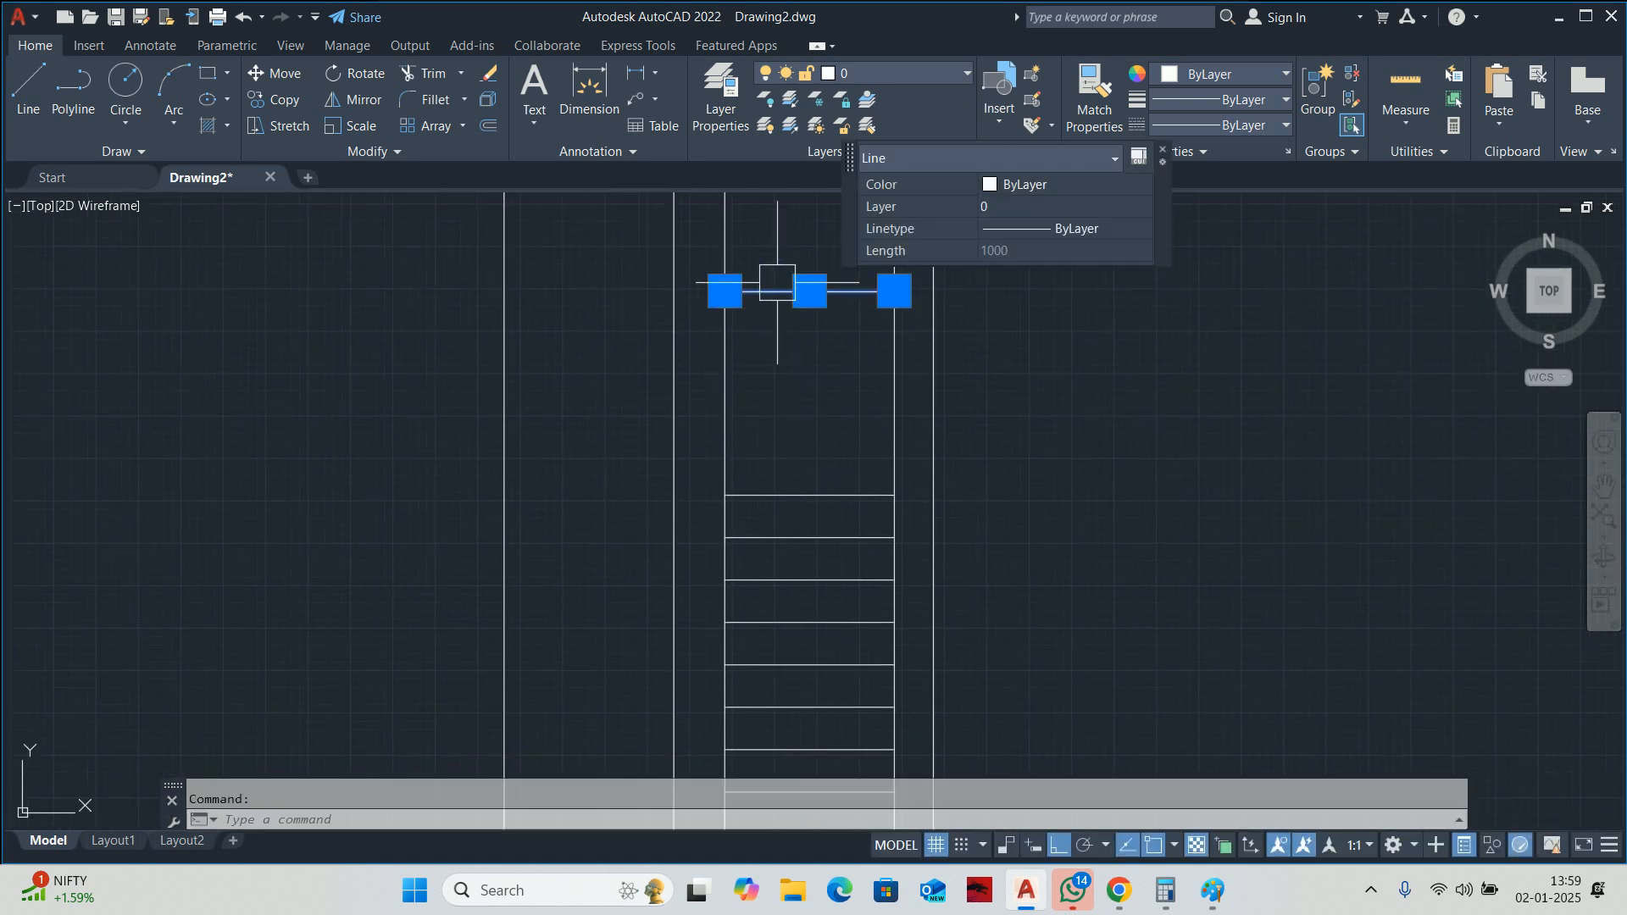
{"action": "key", "text": "Escape"}
{"action": "type", "text": "ex"}
{"action": "key", "text": "Return"}
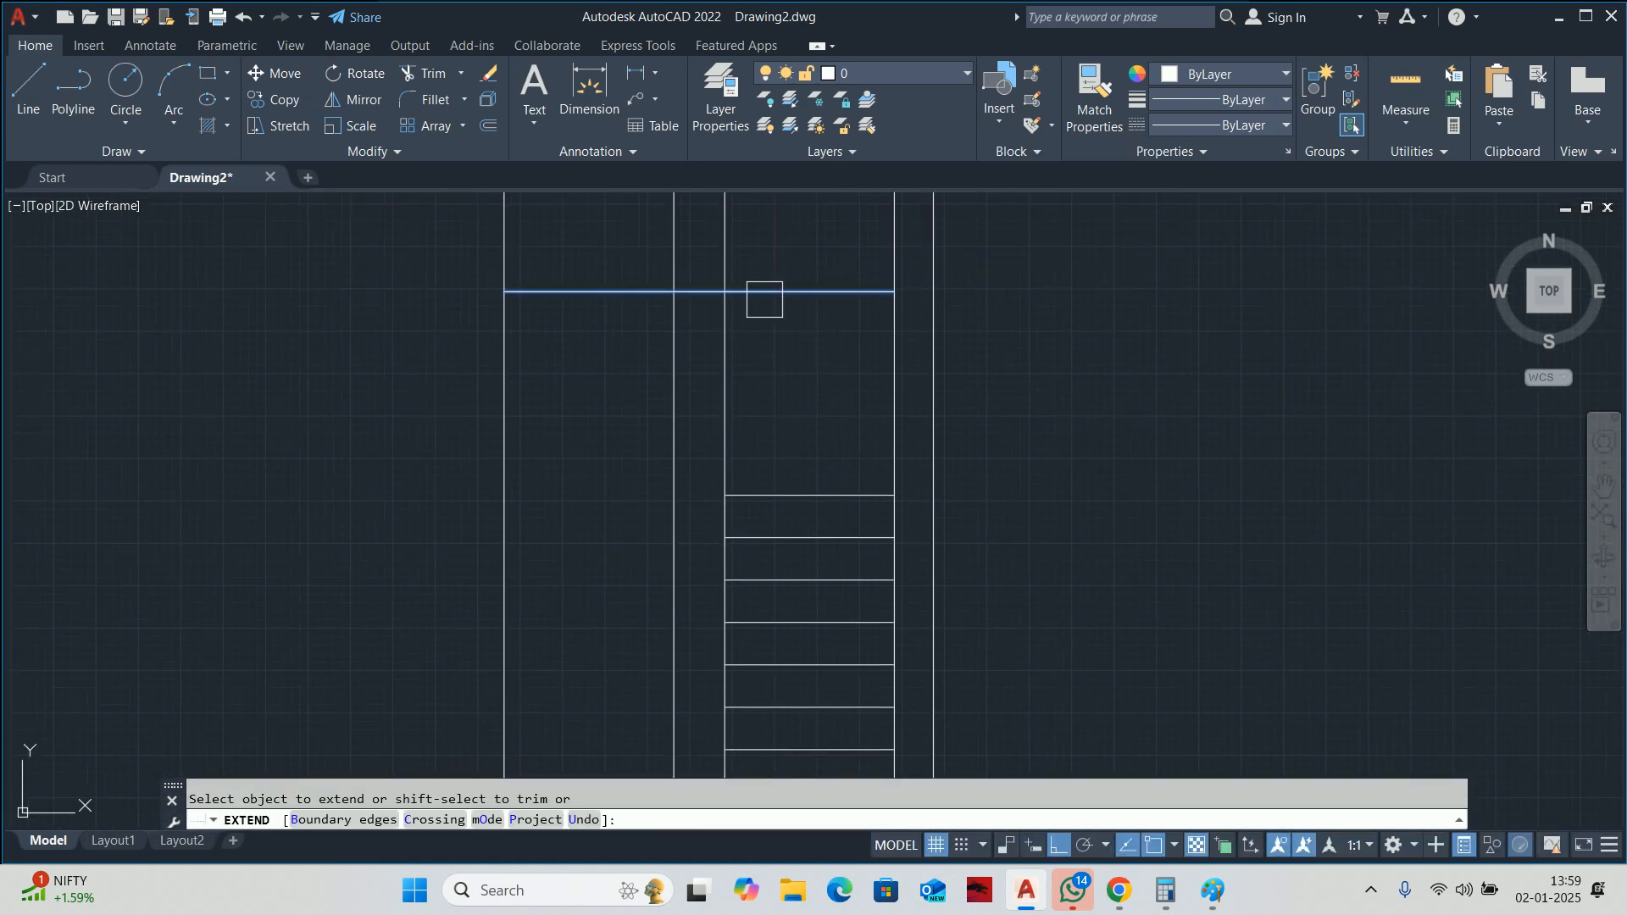
{"action": "left_click", "coordinate": [763, 296]}
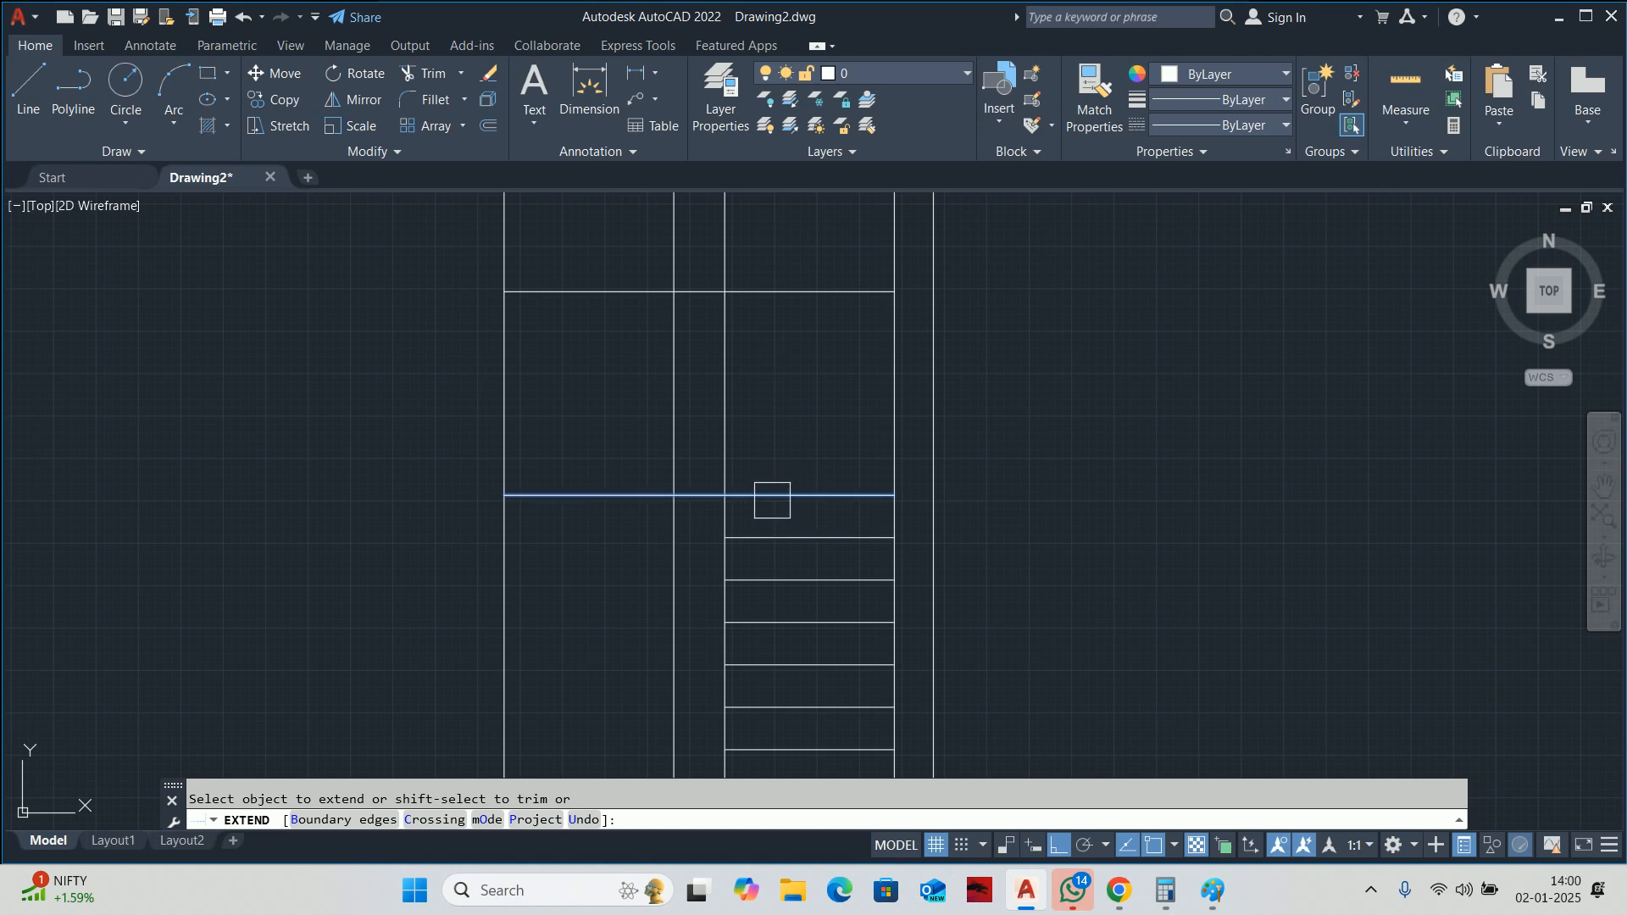
{"action": "left_click", "coordinate": [772, 497]}
Trim the two central stair lines across the landing and above it, and regenerate the drawing.
{"action": "left_click", "coordinate": [725, 435], "text": "shift"}
{"action": "scroll", "coordinate": [700, 487], "scroll_direction": "up", "scroll_amount": 2}
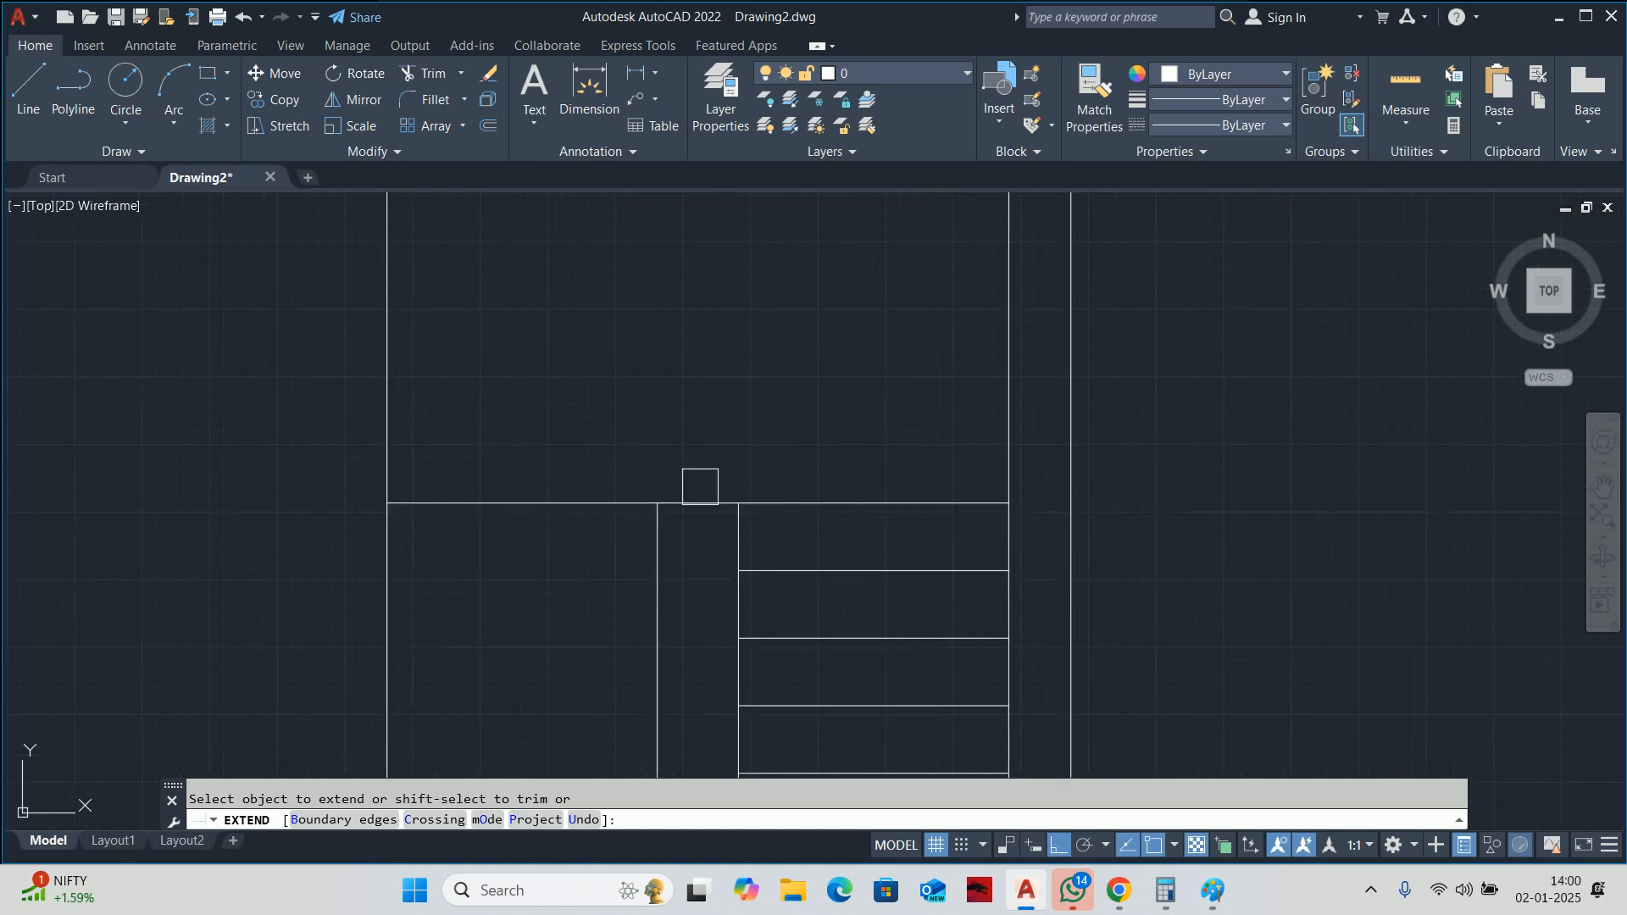
{"action": "scroll", "coordinate": [705, 484], "scroll_direction": "down", "scroll_amount": 4}
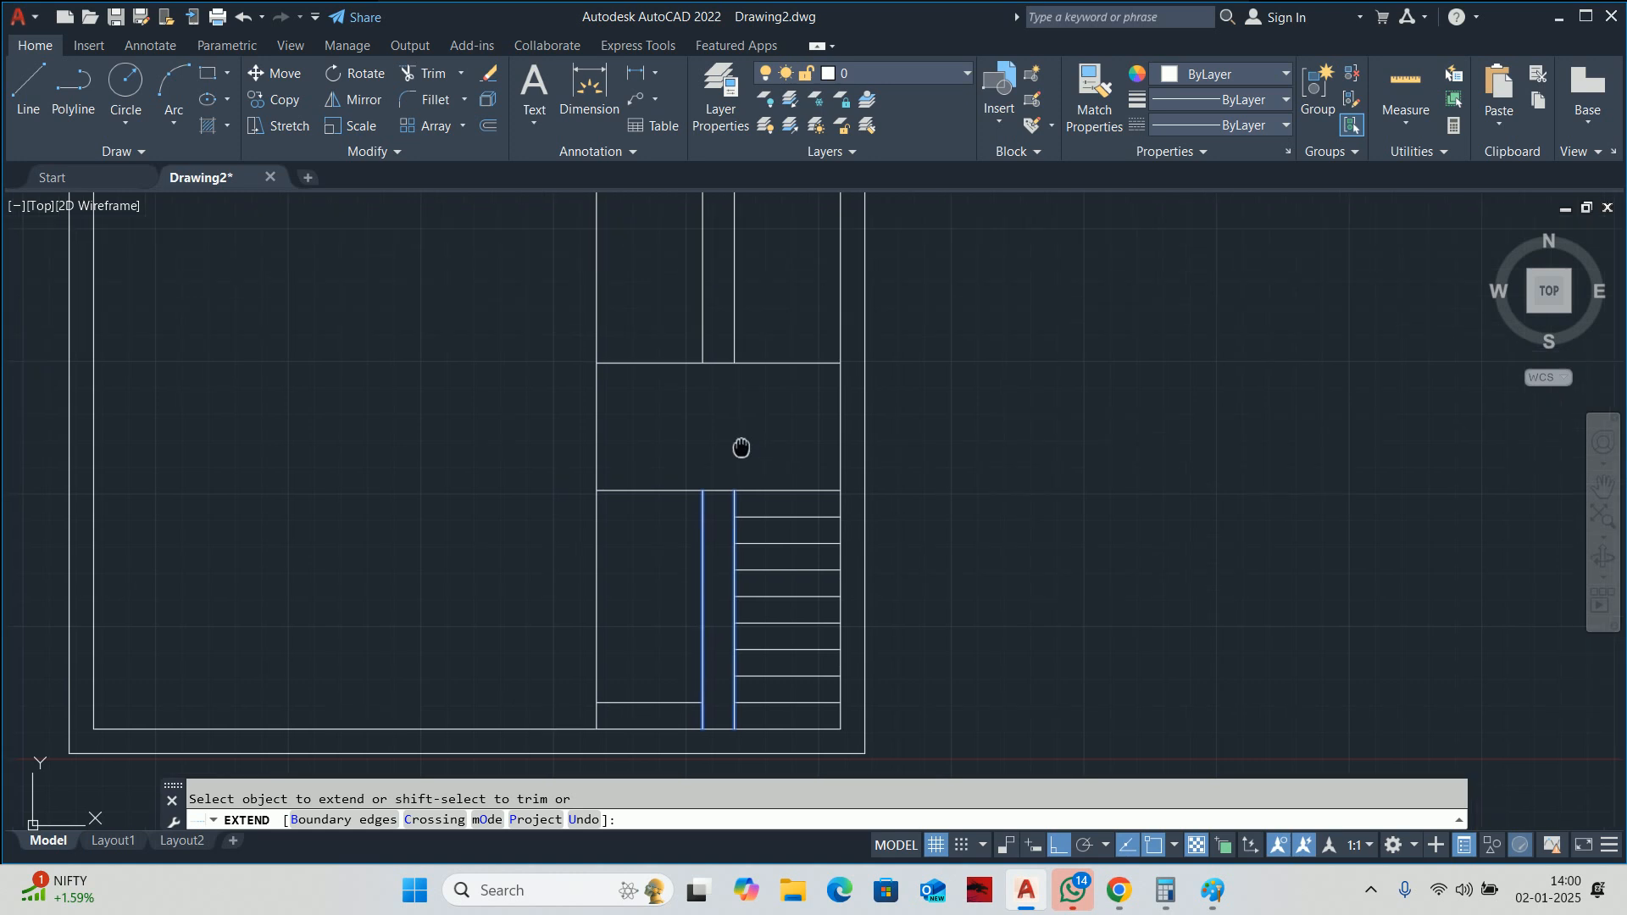
{"action": "scroll", "coordinate": [690, 395], "scroll_direction": "down", "scroll_amount": 3}
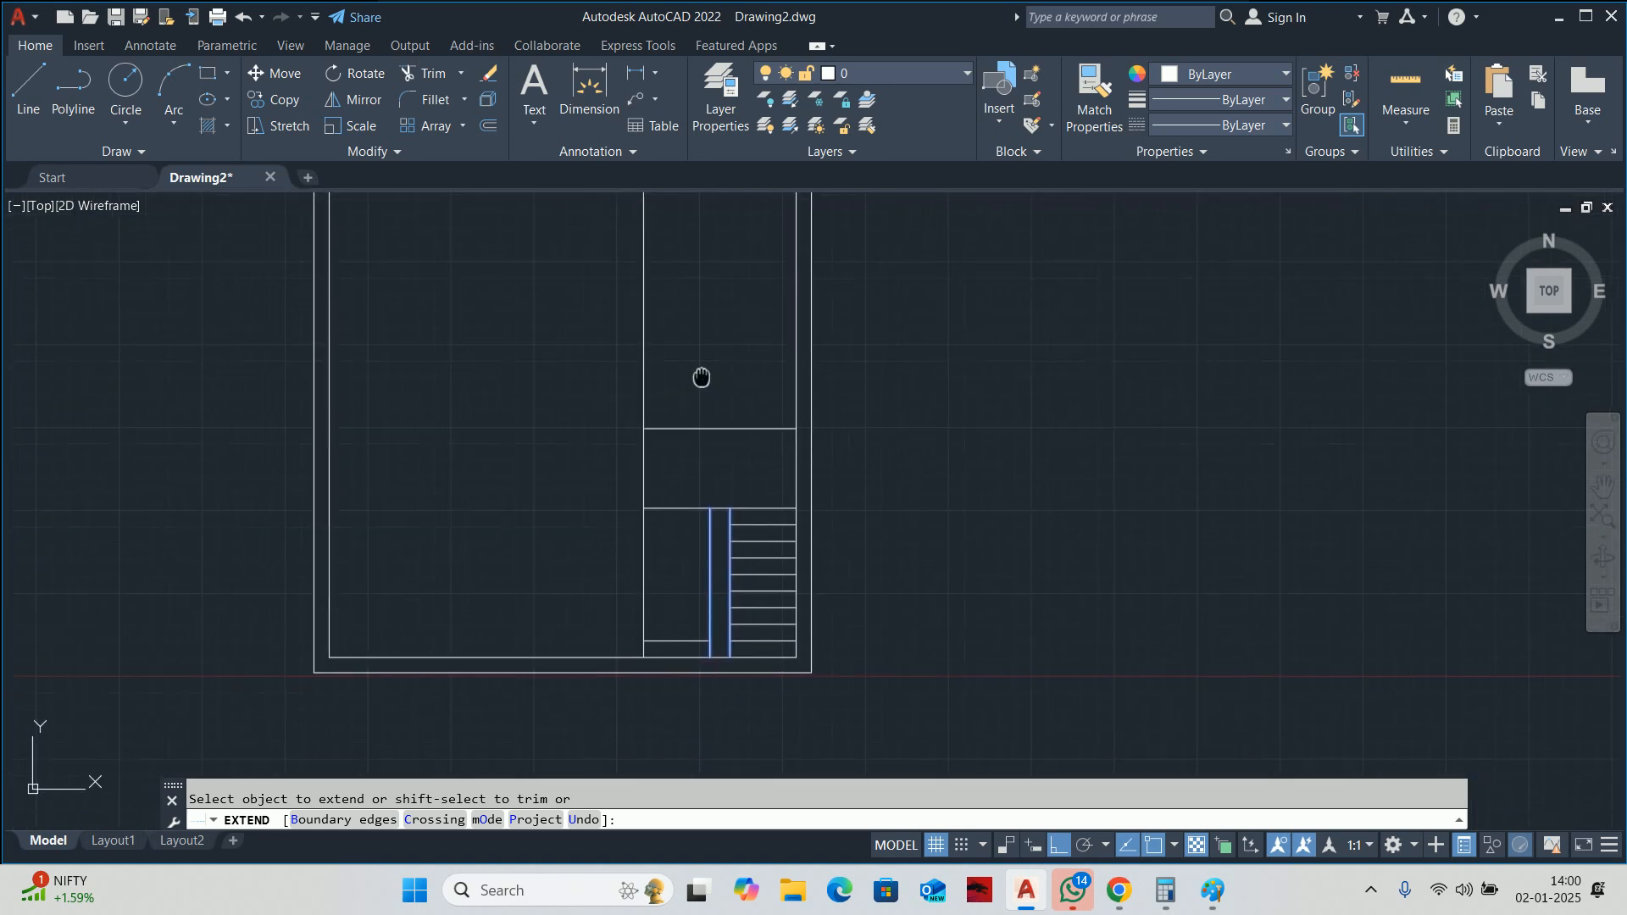
{"action": "key", "text": "Escape"}
{"action": "scroll", "coordinate": [715, 472], "scroll_direction": "up", "scroll_amount": 2}
{"action": "middle_click_drag", "start_coordinate": [698, 585], "coordinate": [686, 519]}
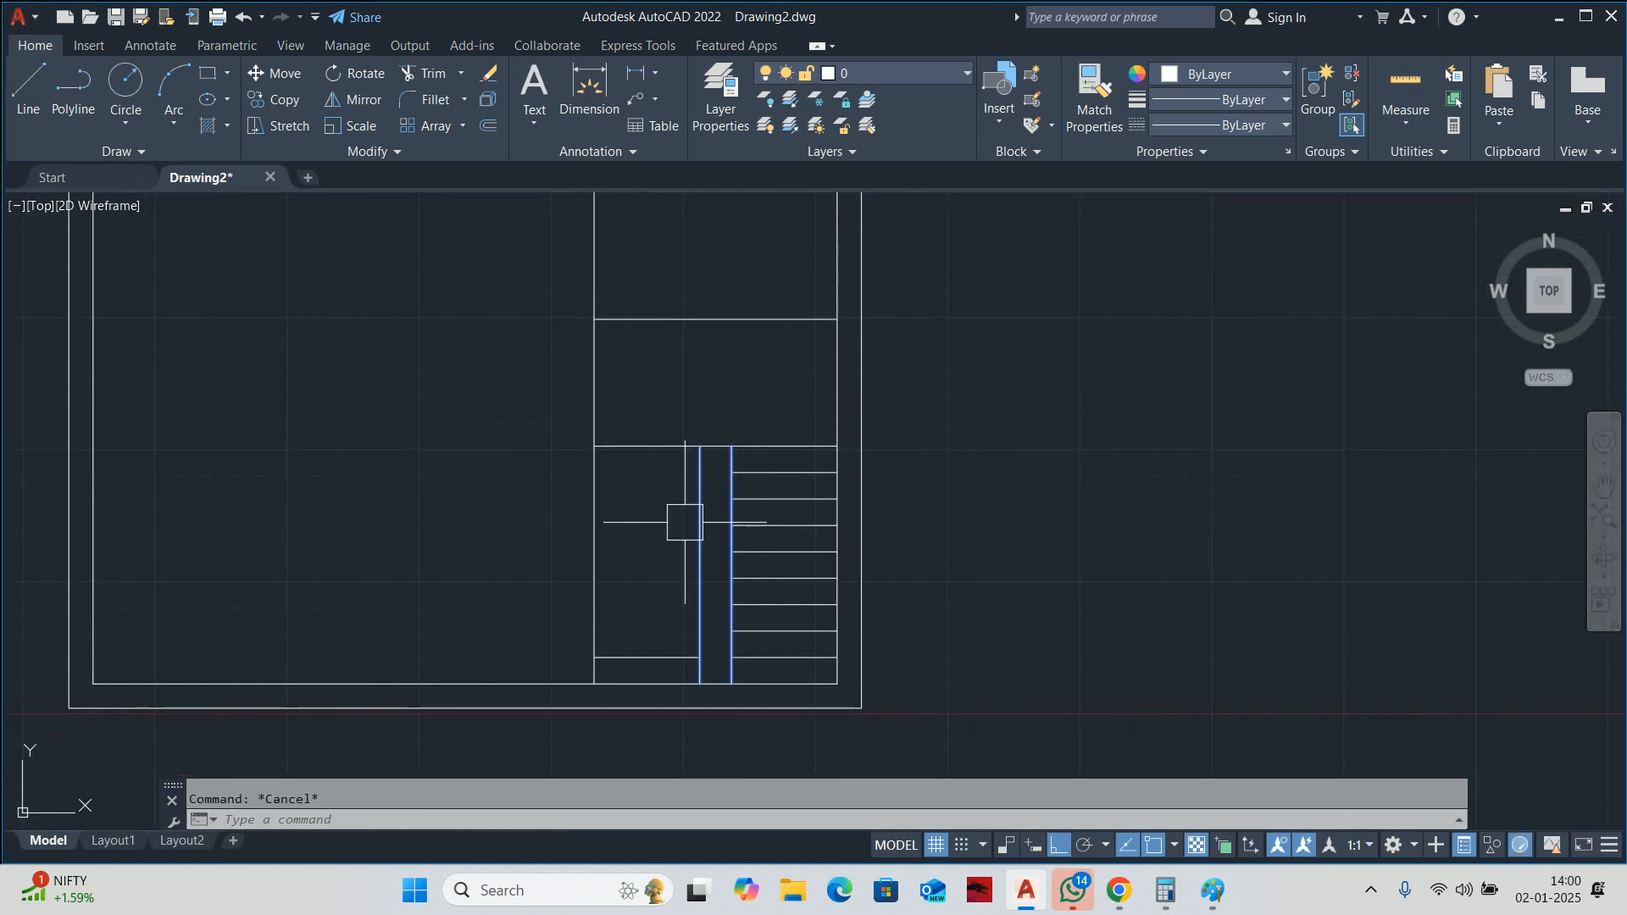
{"action": "type", "text": "re"}
{"action": "key", "text": "space"}
{"action": "key", "text": "Escape"}
Mirror the seven missing tread lines into the left flight about the midpoint of the central gap, keeping the originals.
{"action": "type", "text": "mi"}
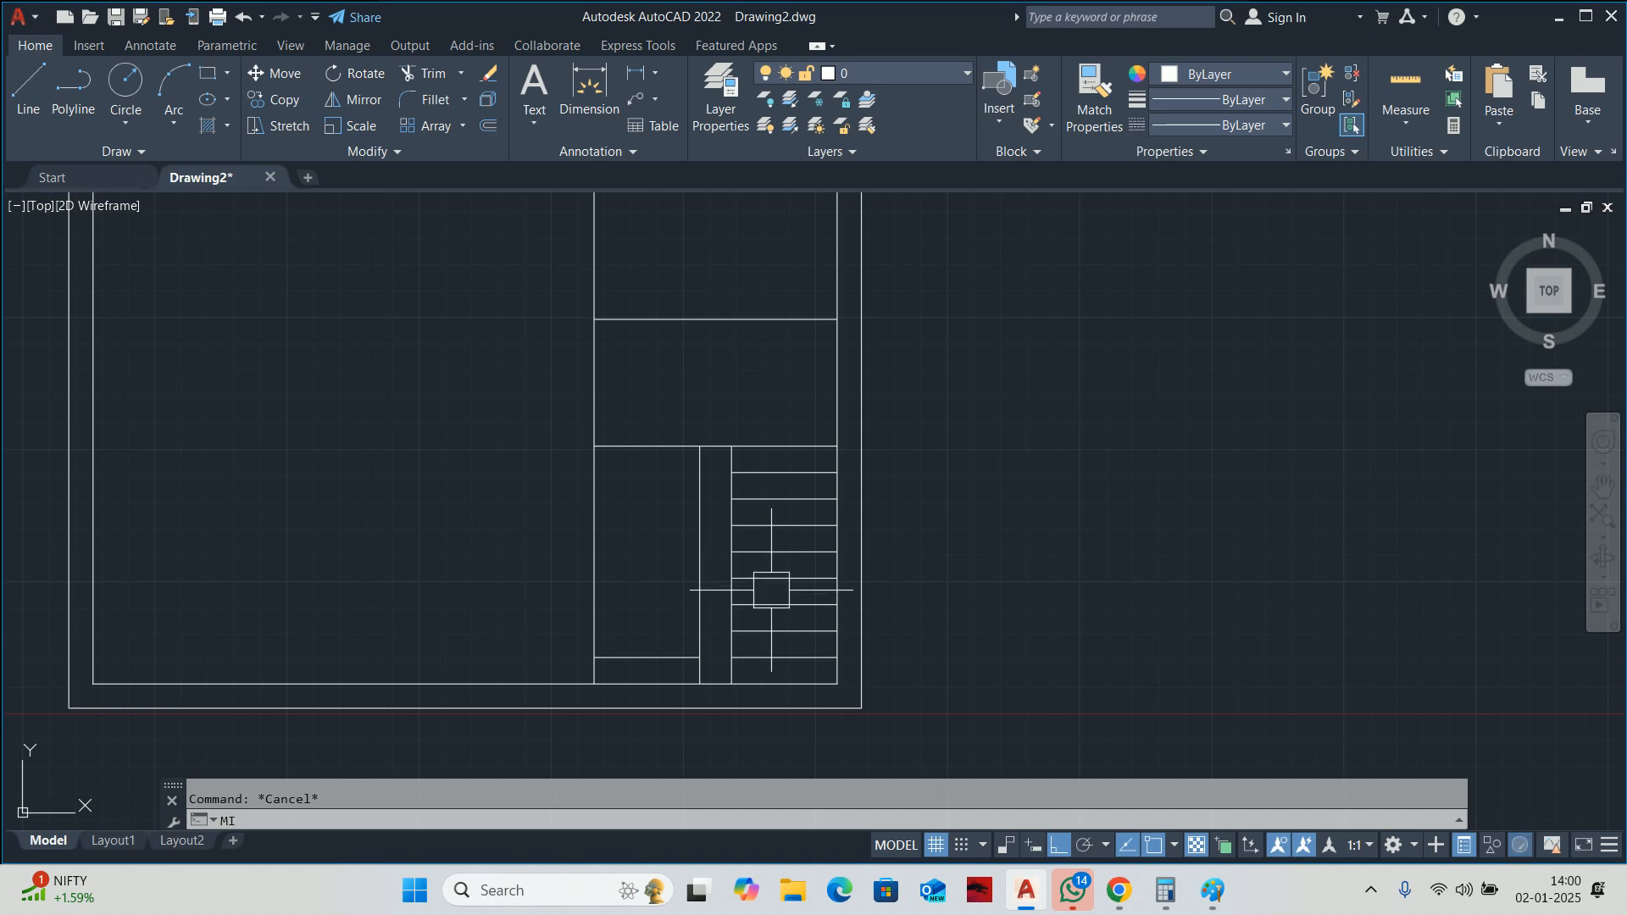
{"action": "key", "text": "space"}
{"action": "scroll", "coordinate": [776, 594], "scroll_direction": "up", "scroll_amount": 3}
{"action": "left_click", "coordinate": [764, 667]}
{"action": "scroll", "coordinate": [703, 657], "scroll_direction": "down", "scroll_amount": 2}
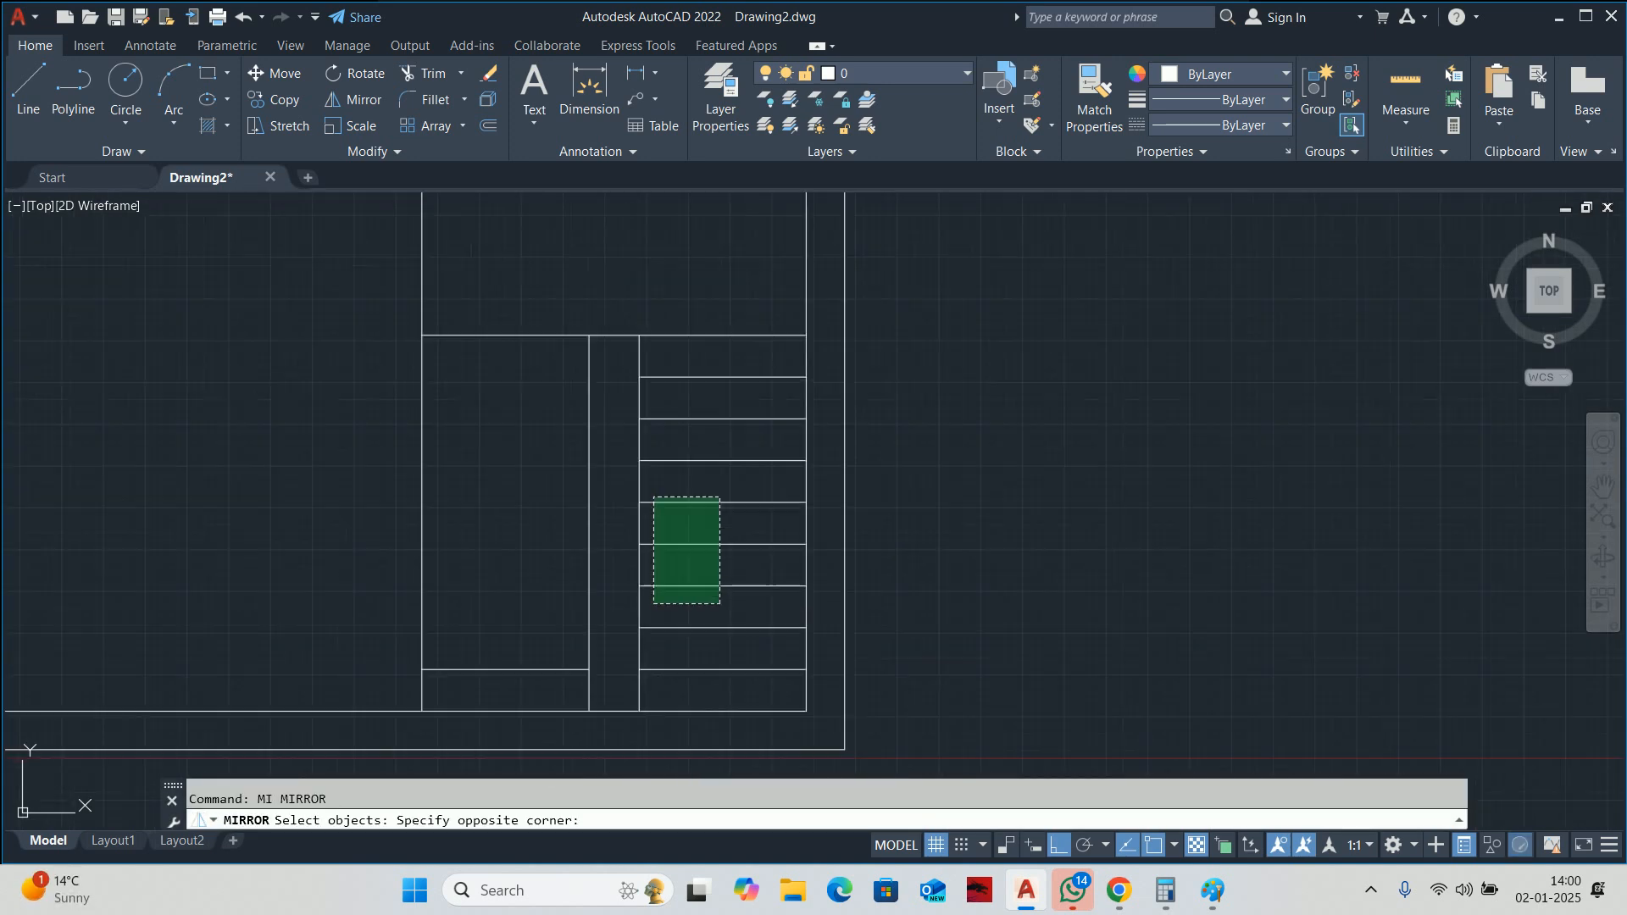
{"action": "left_click", "coordinate": [681, 438]}
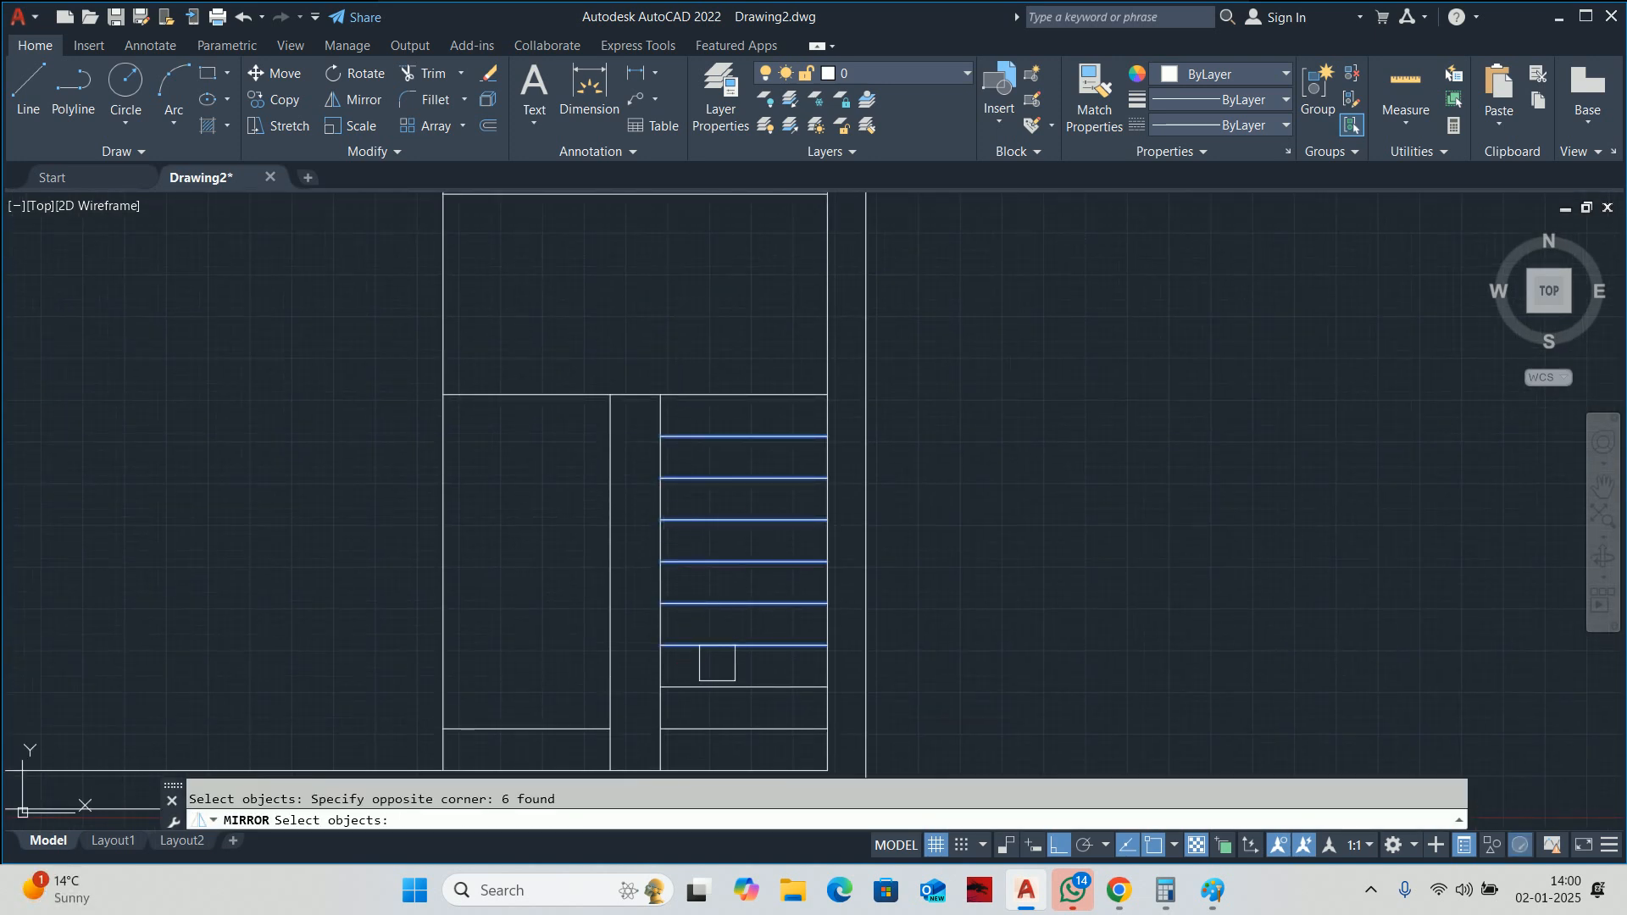
{"action": "left_click", "coordinate": [717, 686]}
{"action": "middle_click_drag", "start_coordinate": [703, 703], "coordinate": [743, 600]}
{"action": "key", "text": "Return"}
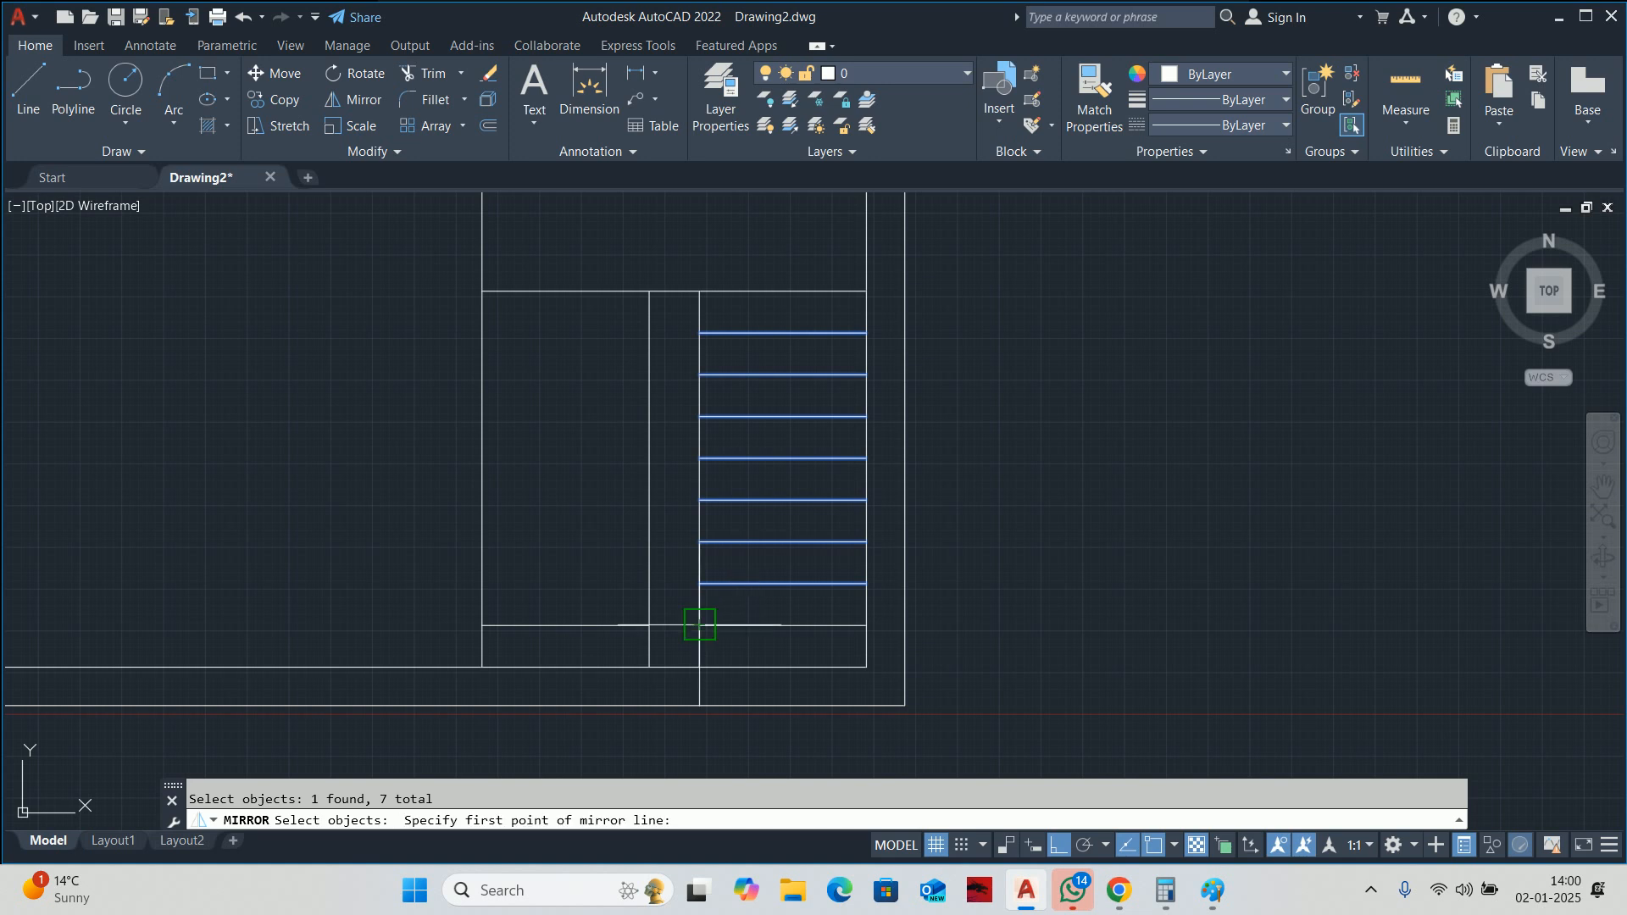
{"action": "left_click", "coordinate": [673, 292]}
{"action": "left_click", "coordinate": [674, 246]}
{"action": "key", "text": "Return"}
{"action": "middle_click_drag", "start_coordinate": [669, 288], "coordinate": [682, 334]}
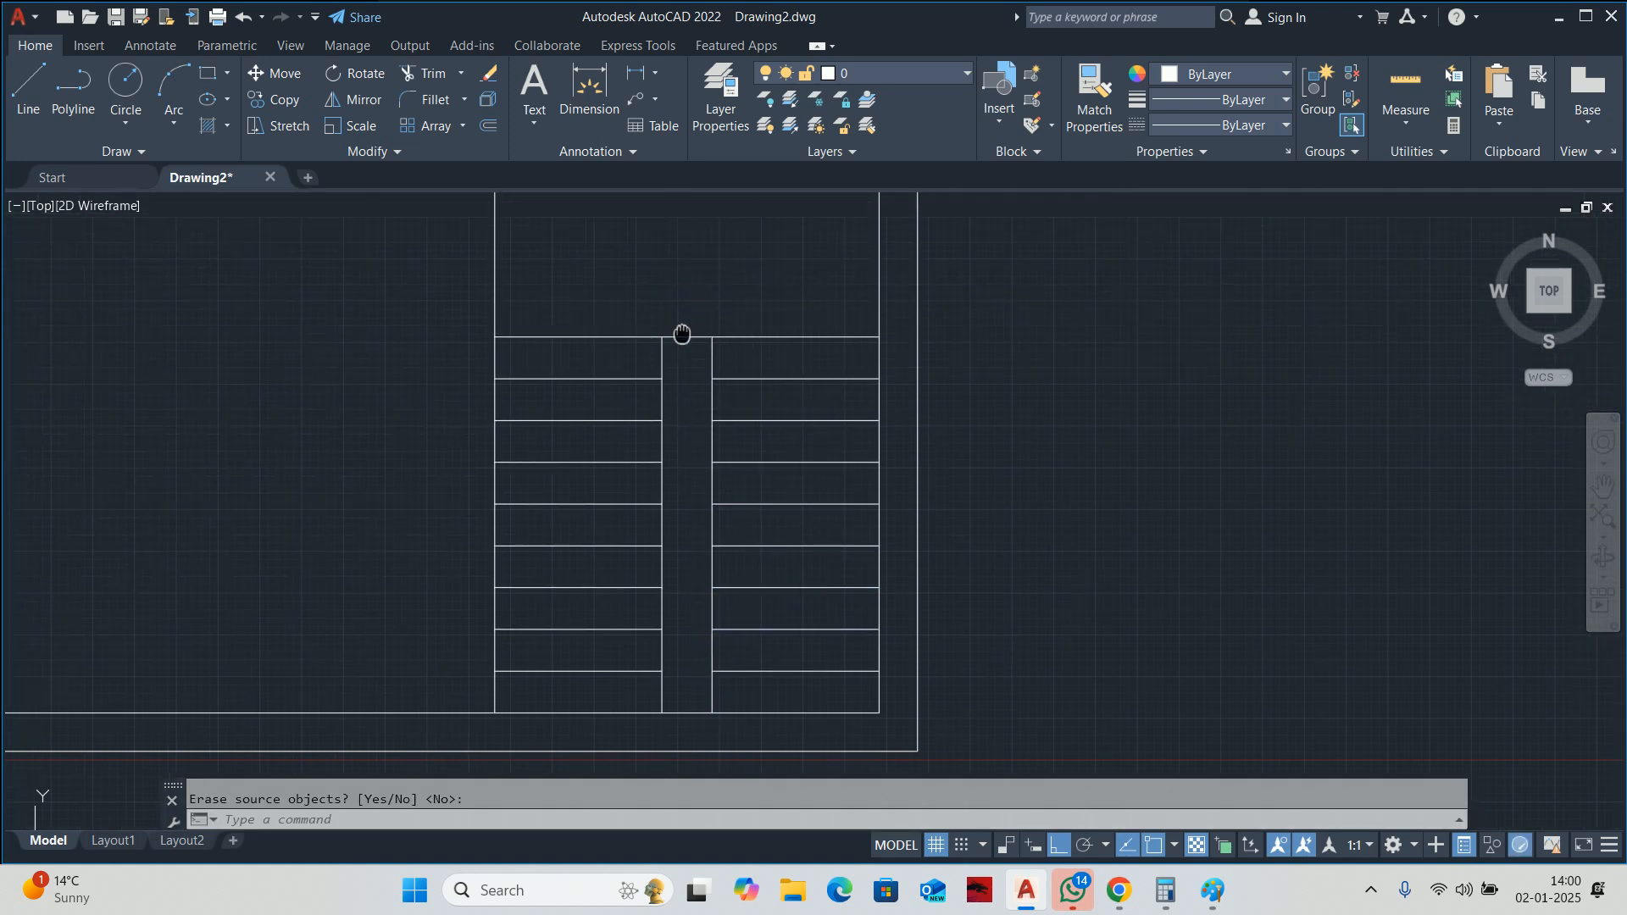
{"action": "key", "text": "Escape"}
Offset the staircase's left boundary line outward and the landing's top edge upward by 230 to form the stair walls.
{"action": "scroll", "coordinate": [653, 345], "scroll_direction": "down", "scroll_amount": 3}
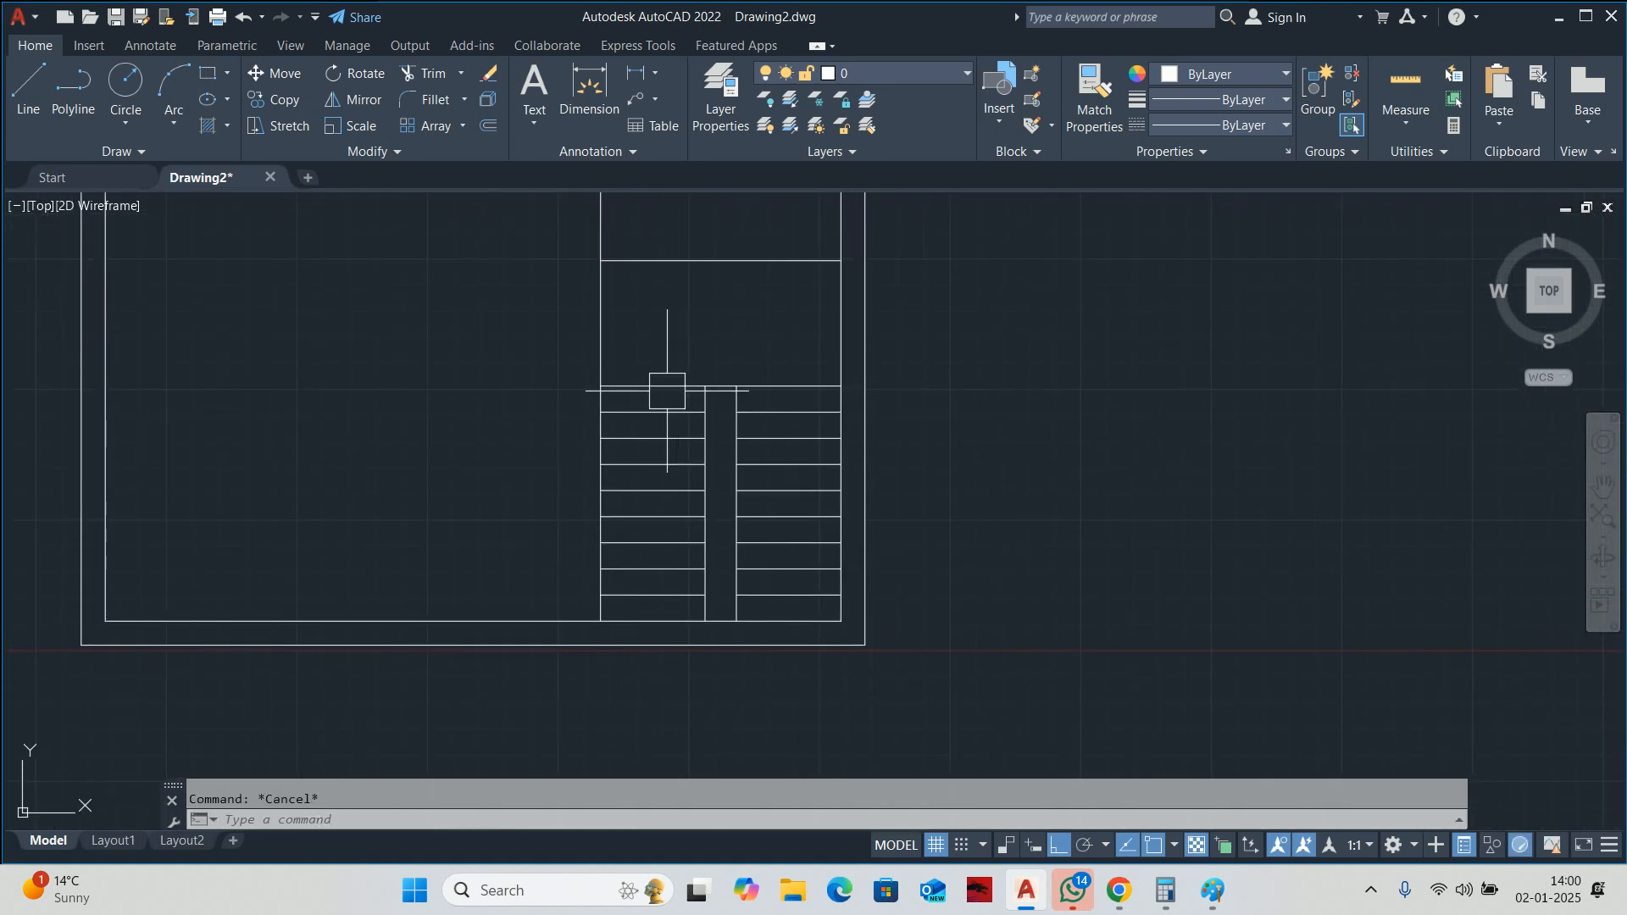
{"action": "middle_click_drag", "start_coordinate": [666, 390], "coordinate": [664, 399]}
{"action": "type", "text": "o"}
{"action": "key", "text": "Return"}
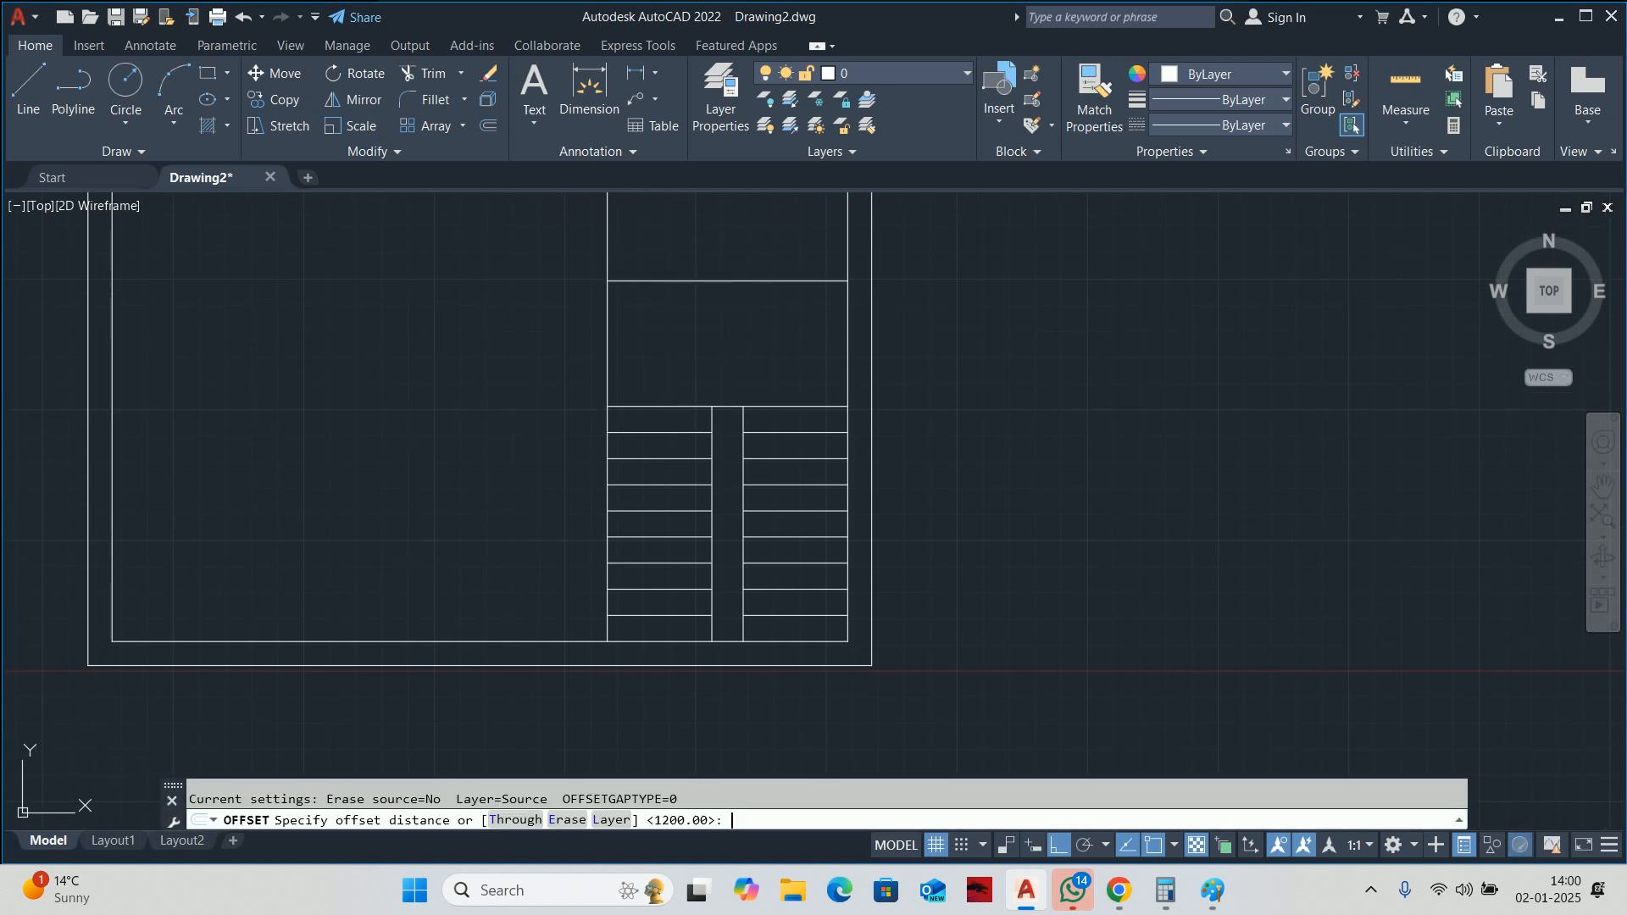
{"action": "type", "text": "230"}
{"action": "key", "text": "Return"}
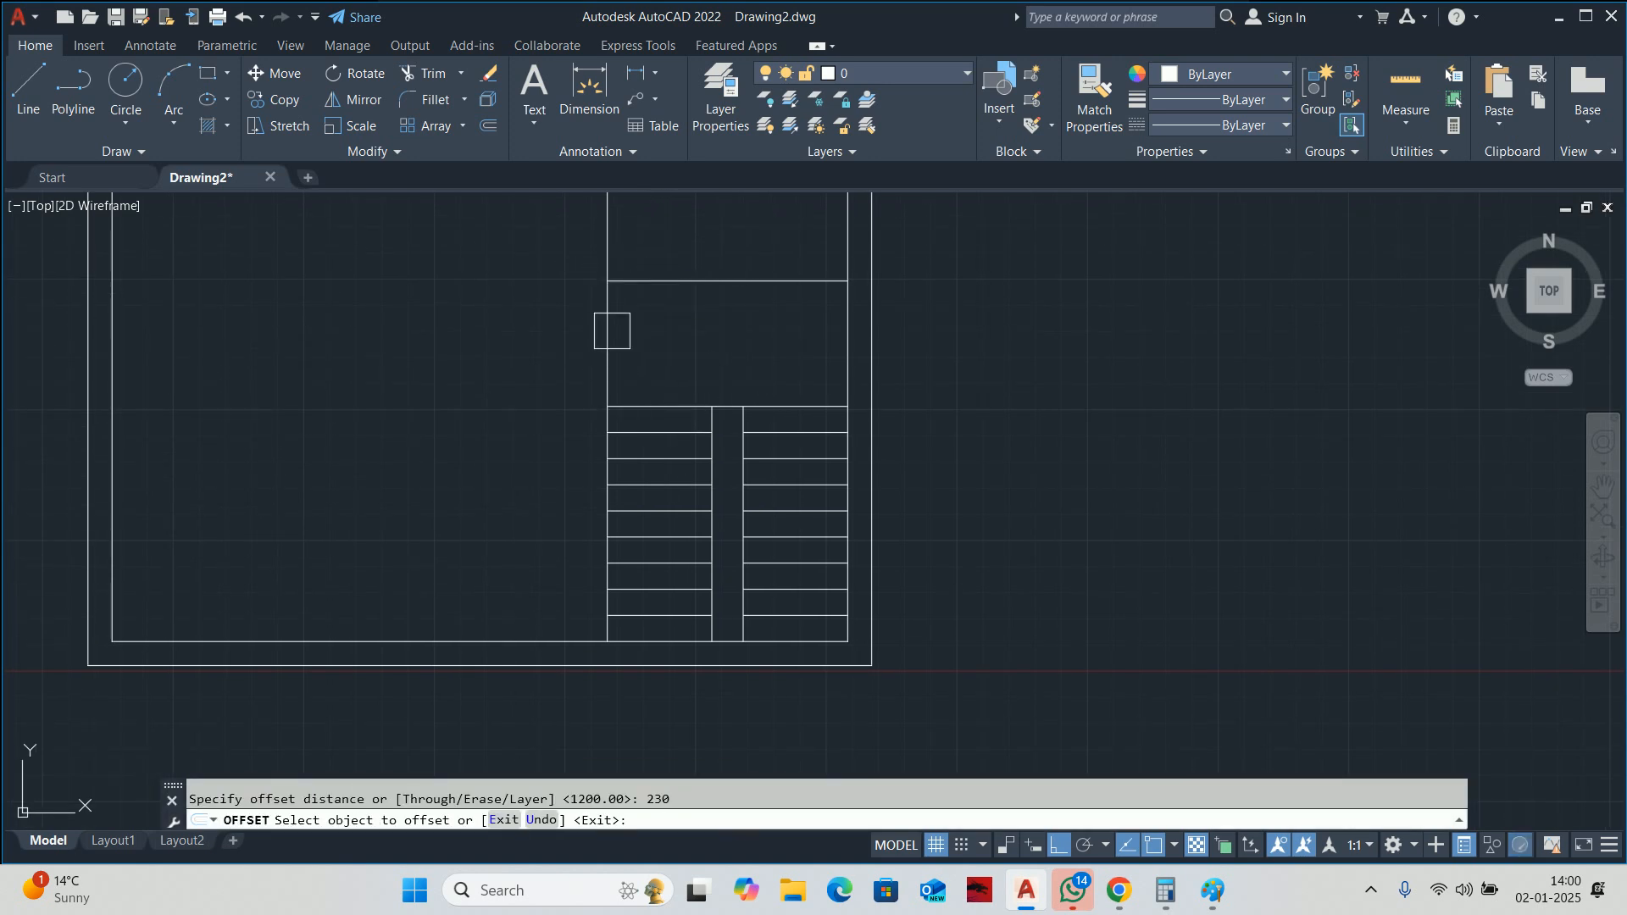
{"action": "left_click", "coordinate": [607, 334]}
{"action": "left_click", "coordinate": [517, 349]}
{"action": "middle_click_drag", "start_coordinate": [511, 311], "coordinate": [507, 474]}
{"action": "left_click", "coordinate": [666, 435]}
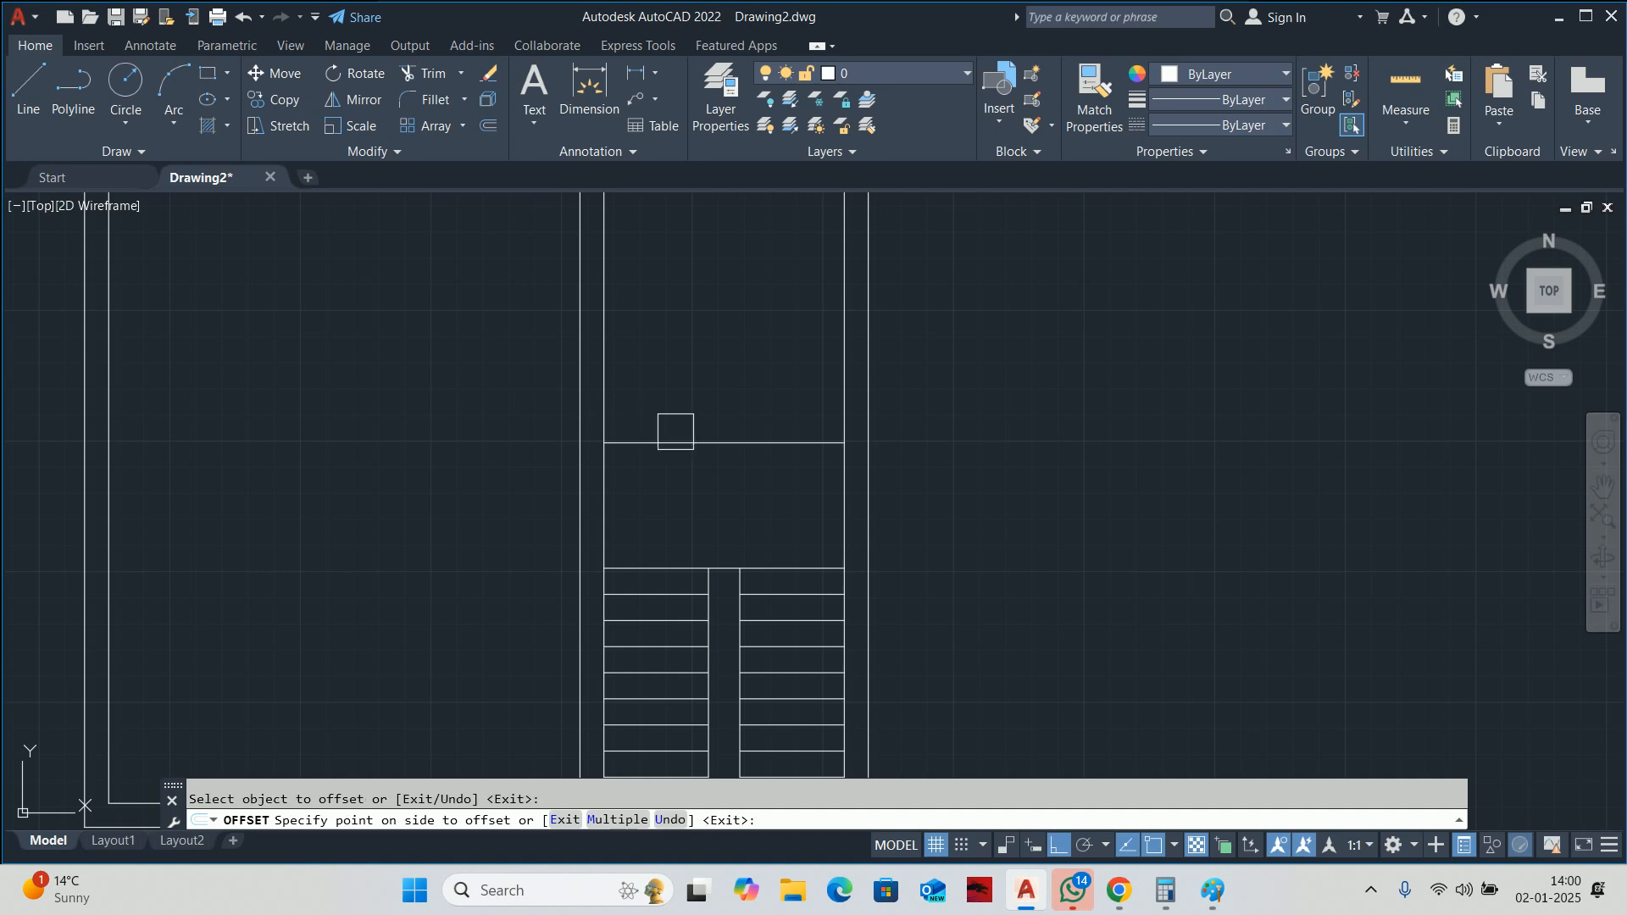
{"action": "left_click", "coordinate": [668, 349]}
{"action": "key", "text": "Escape"}
{"action": "key", "text": "Escape"}
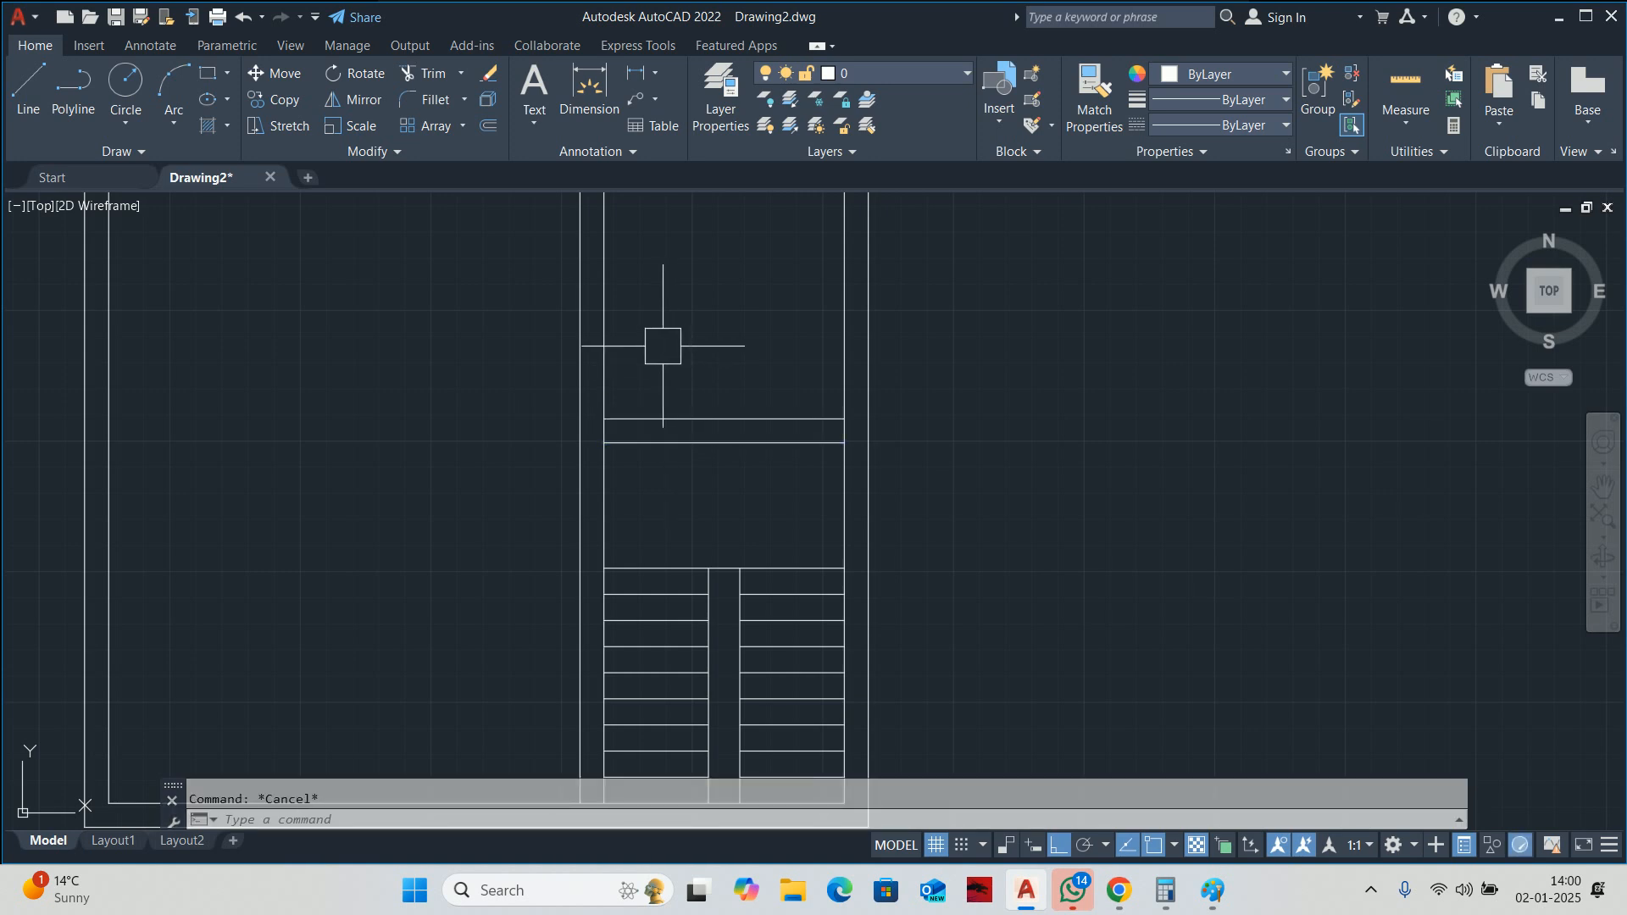
Clean up the stair wall corners by trimming the overlapping lines and extending the outer top wall line to the outer left one.
{"action": "scroll", "coordinate": [830, 422], "scroll_direction": "up", "scroll_amount": 2}
{"action": "type", "text": "T"}
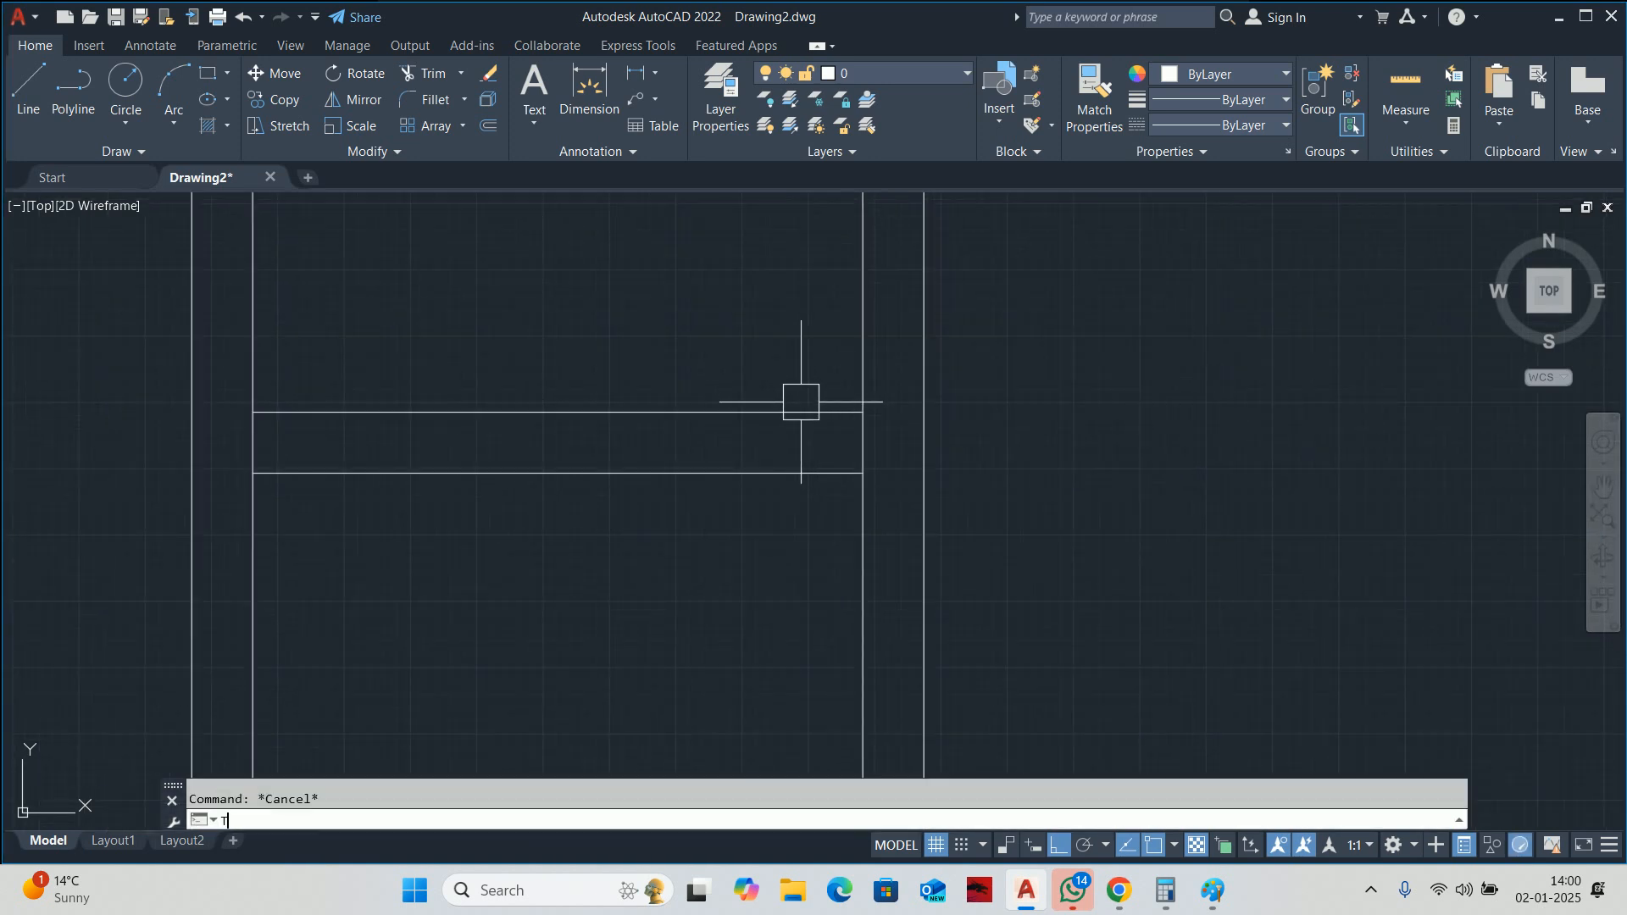
{"action": "type", "text": "R"}
{"action": "key", "text": "Return"}
{"action": "scroll", "coordinate": [854, 427], "scroll_direction": "up", "scroll_amount": 1}
{"action": "left_click", "coordinate": [853, 434]}
{"action": "scroll", "coordinate": [776, 453], "scroll_direction": "down", "scroll_amount": 2}
{"action": "middle_click_drag", "start_coordinate": [381, 434], "coordinate": [678, 447]}
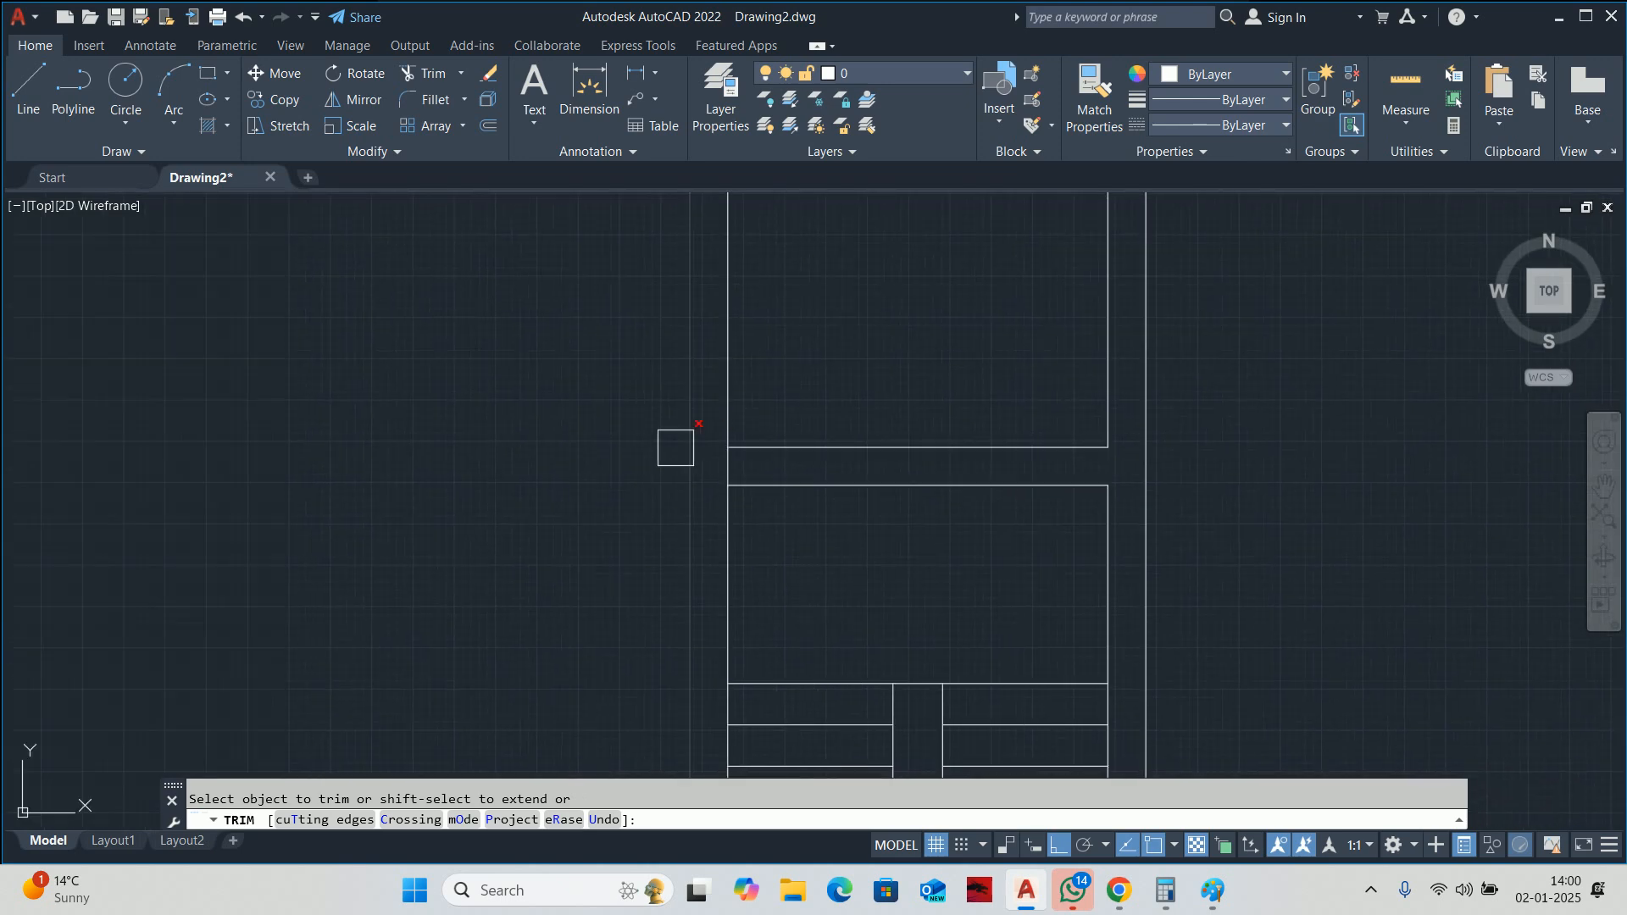
{"action": "scroll", "coordinate": [670, 447], "scroll_direction": "up", "scroll_amount": 2}
{"action": "scroll", "coordinate": [817, 477], "scroll_direction": "down", "scroll_amount": 2}
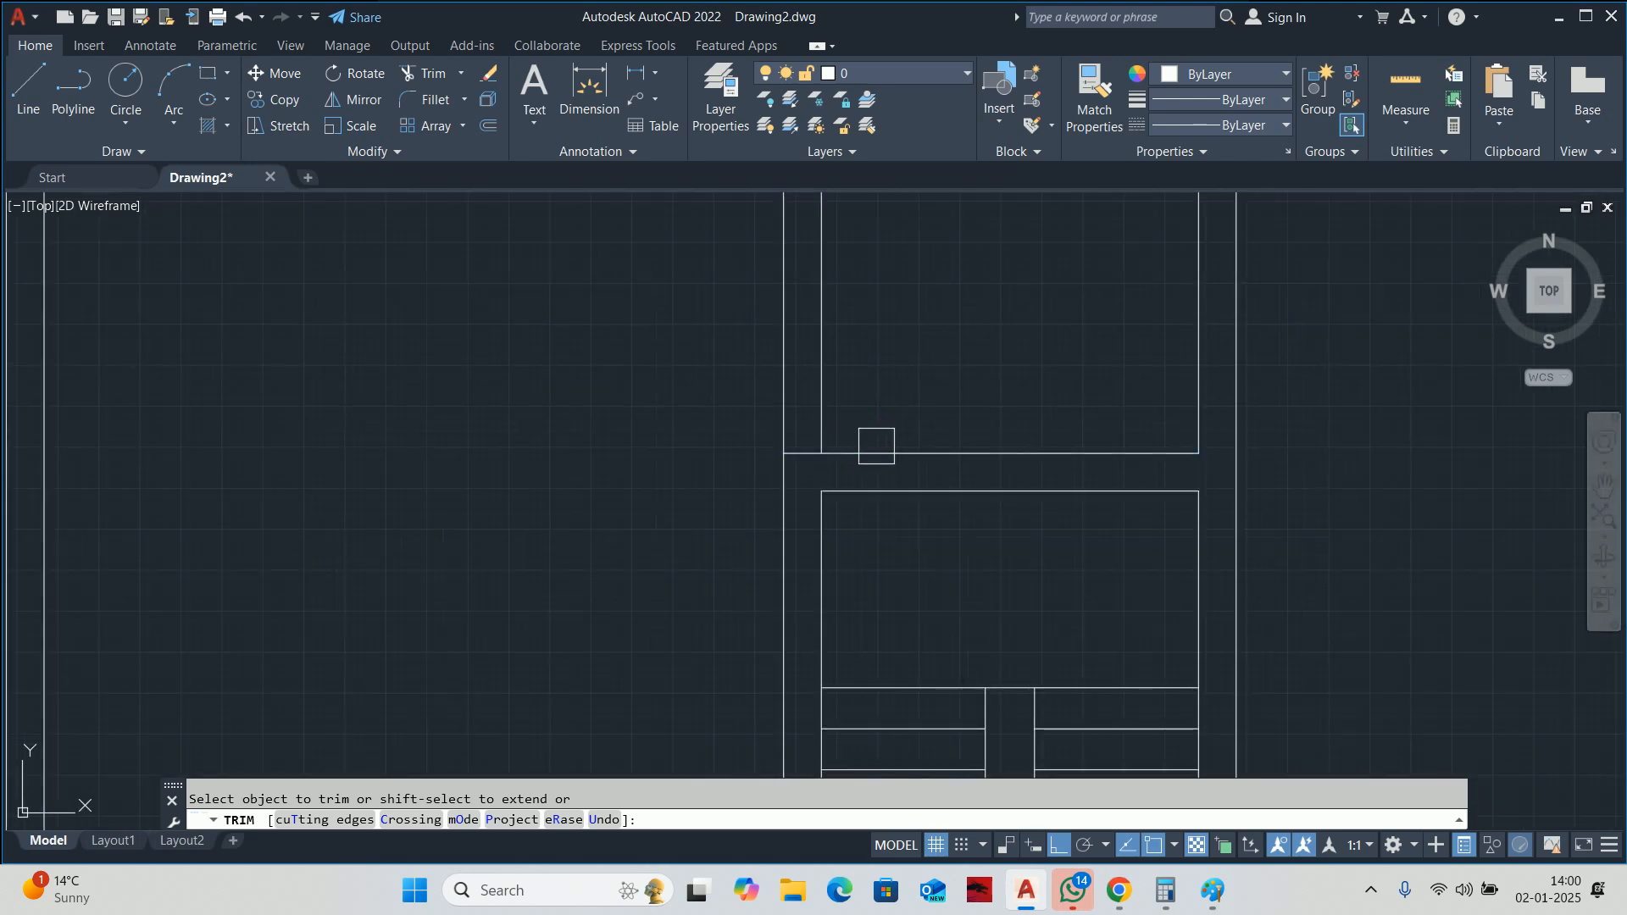
{"action": "left_click", "coordinate": [830, 431]}
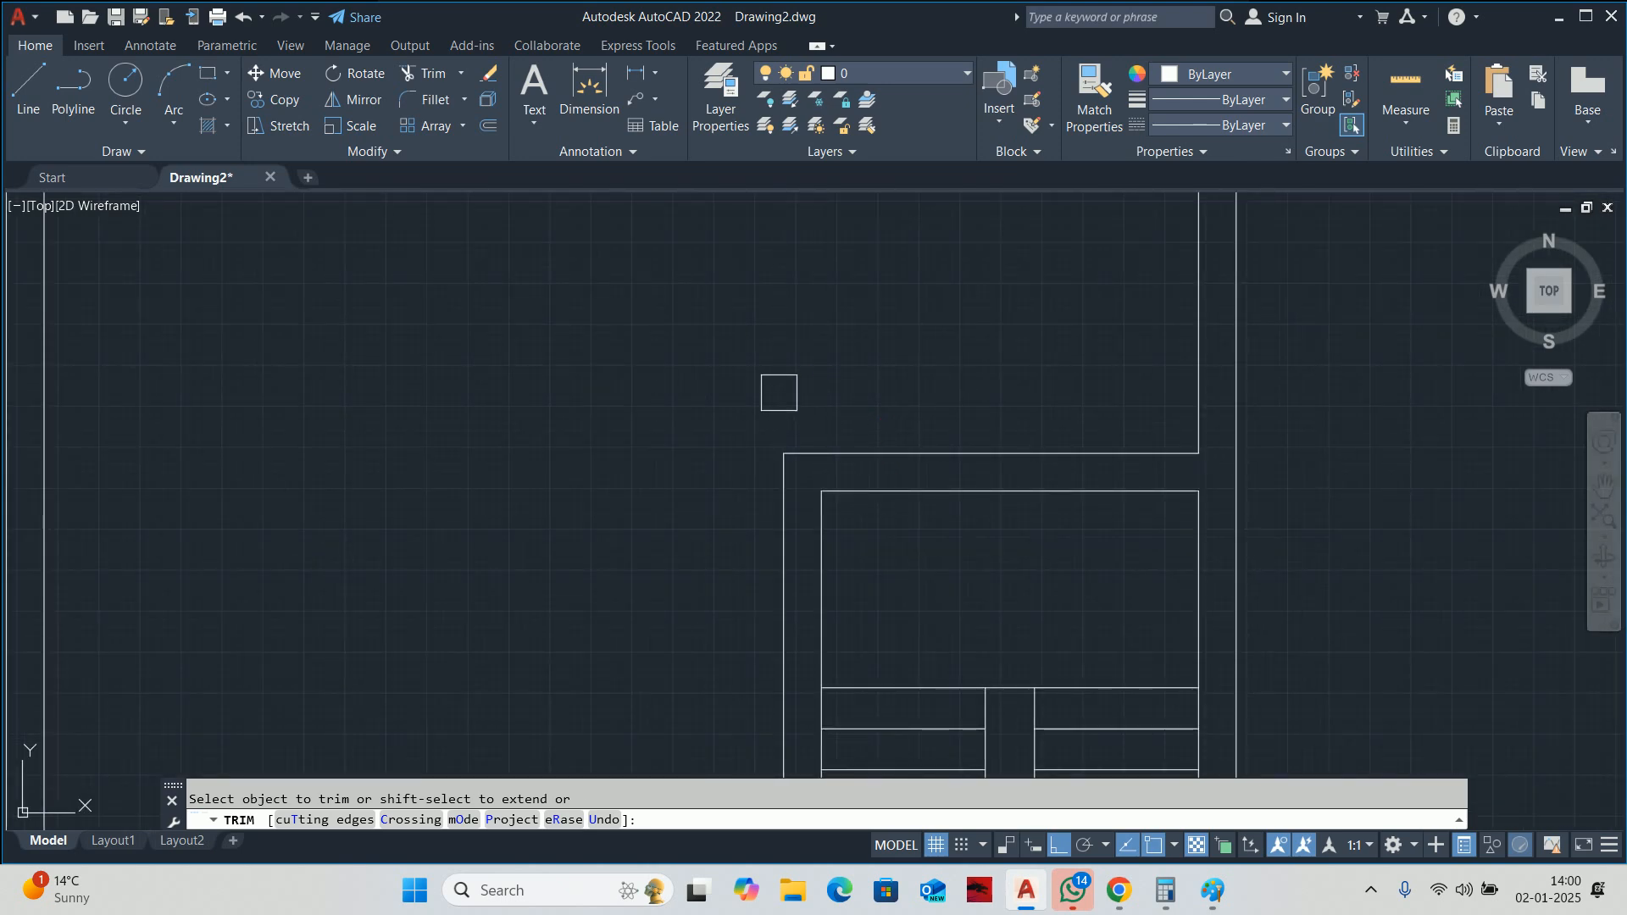
{"action": "scroll", "coordinate": [728, 411], "scroll_direction": "down", "scroll_amount": 3}
{"action": "key", "text": "Escape"}
{"action": "scroll", "coordinate": [904, 473], "scroll_direction": "down", "scroll_amount": 1}
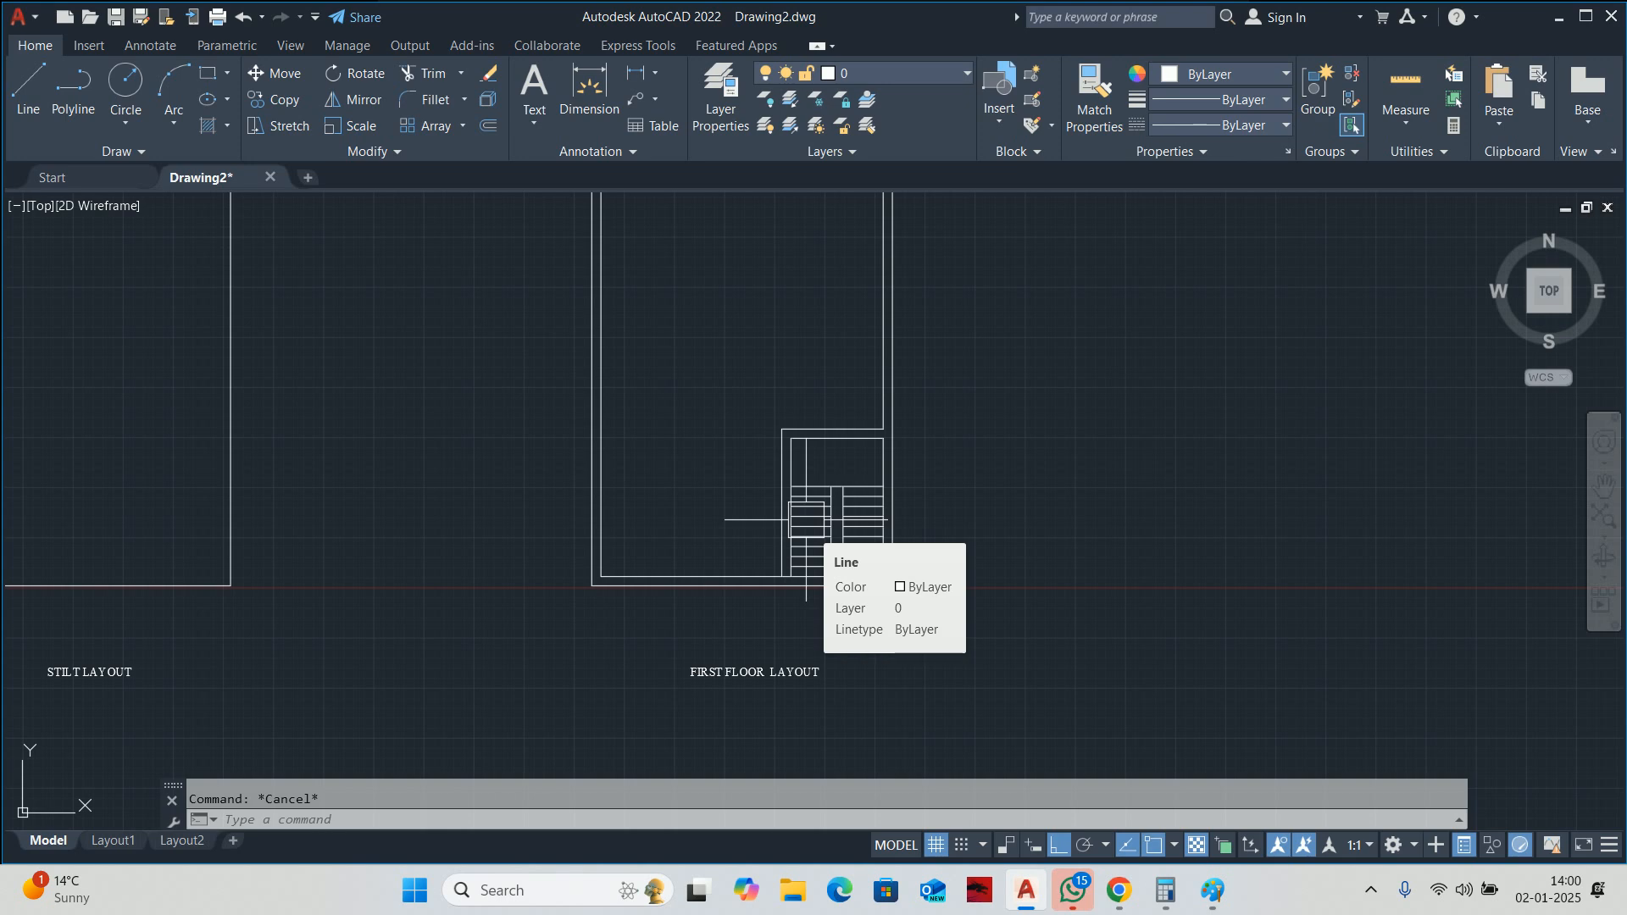
Stretch the flights, landing and enclosing stair walls of the first floor layout 1200 upward, away from the bottom wall.
{"action": "type", "text": "s"}
{"action": "key", "text": "Return"}
{"action": "scroll", "coordinate": [830, 521], "scroll_direction": "up", "scroll_amount": 4}
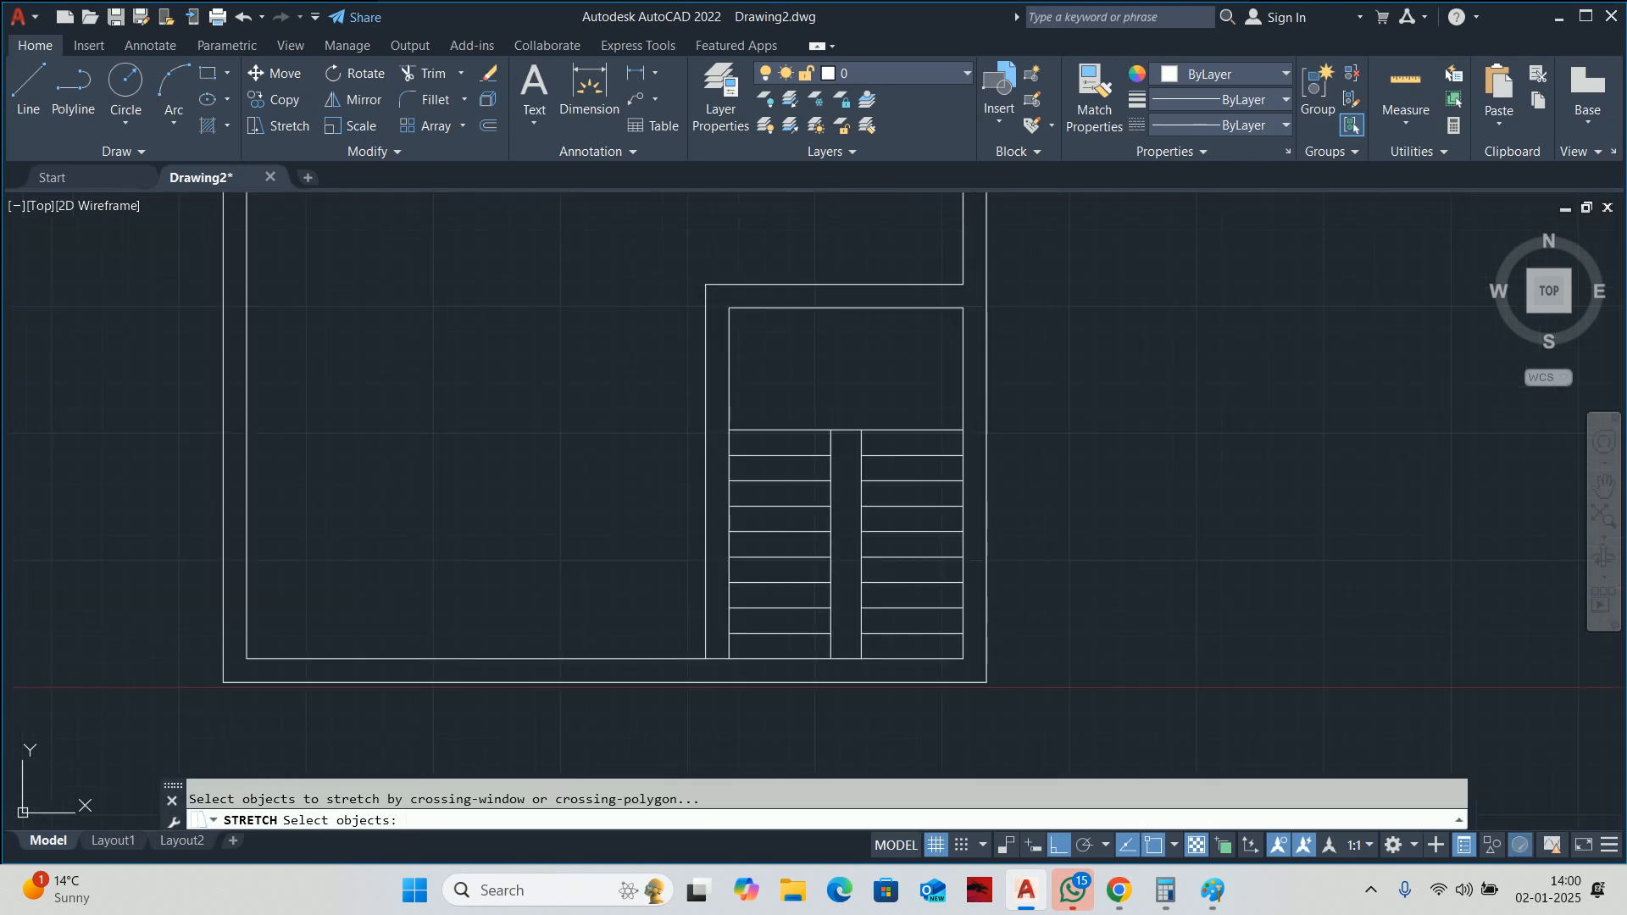
{"action": "left_click", "coordinate": [1090, 643]}
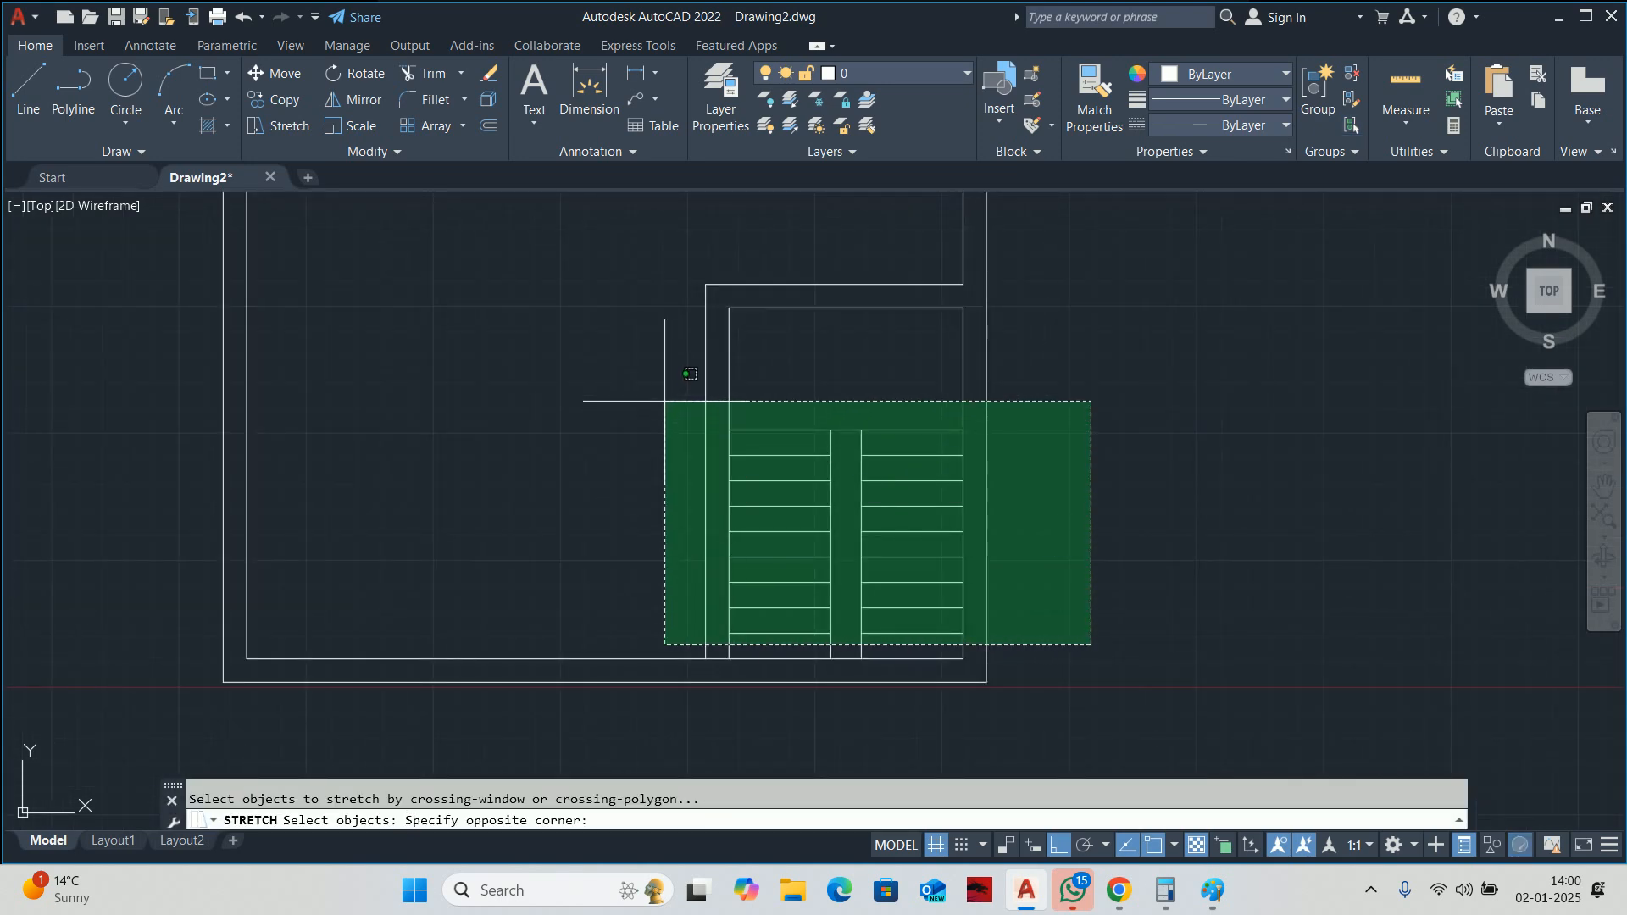
{"action": "scroll", "coordinate": [665, 388], "scroll_direction": "down", "scroll_amount": 2}
{"action": "left_click", "coordinate": [645, 307]}
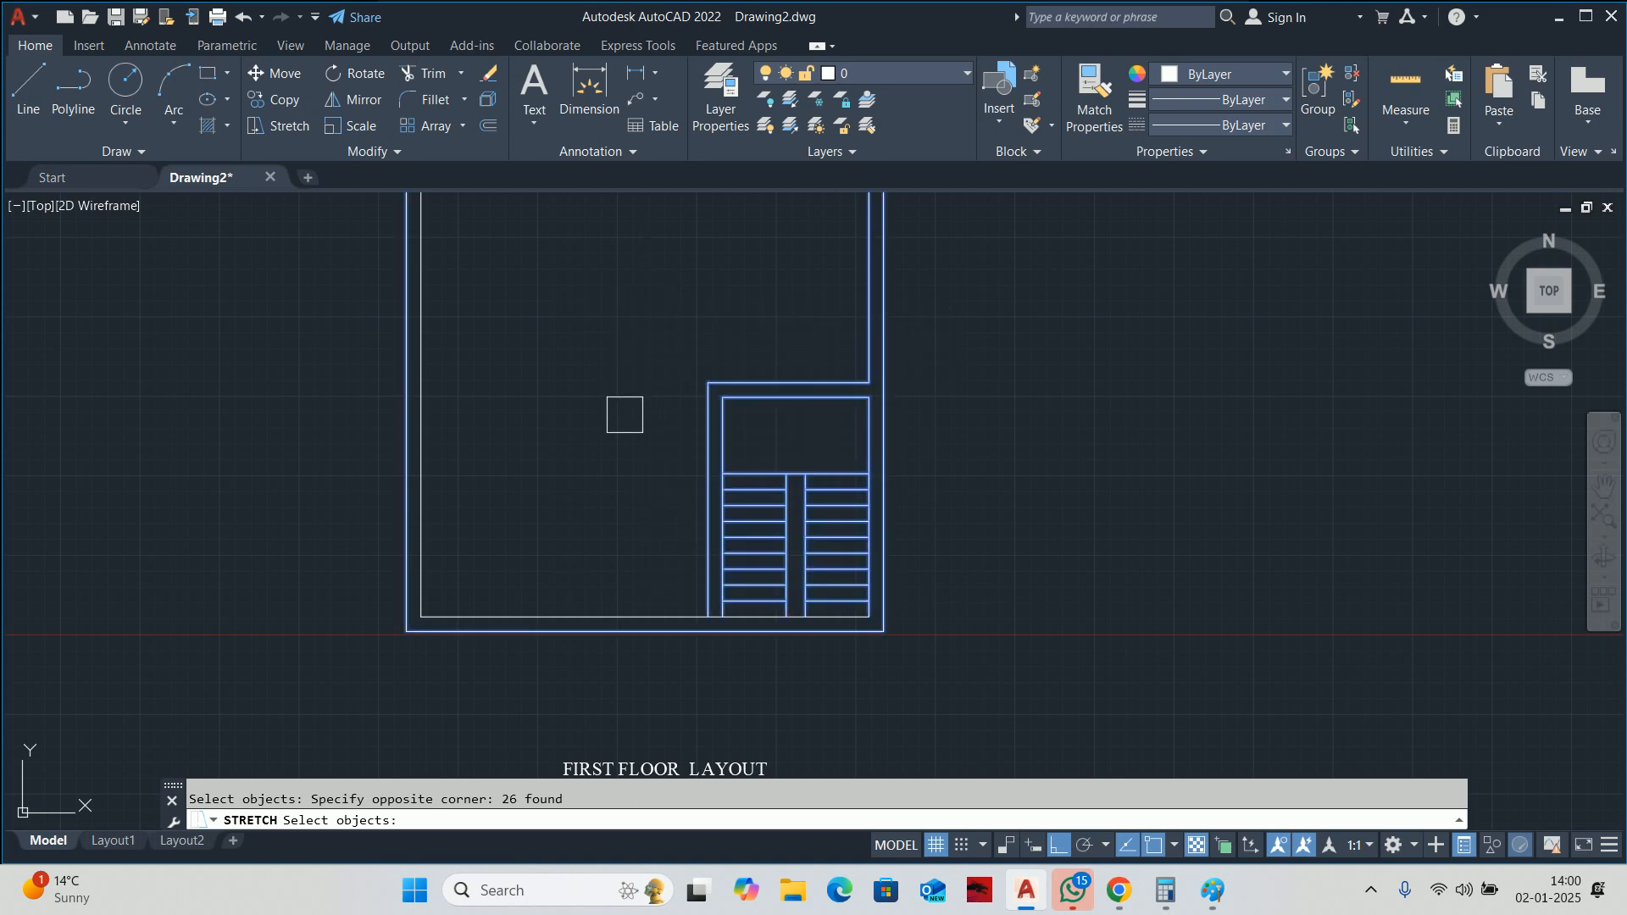
{"action": "scroll", "coordinate": [625, 415], "scroll_direction": "down", "scroll_amount": 3}
{"action": "key", "text": "Return"}
{"action": "left_click", "coordinate": [676, 549]}
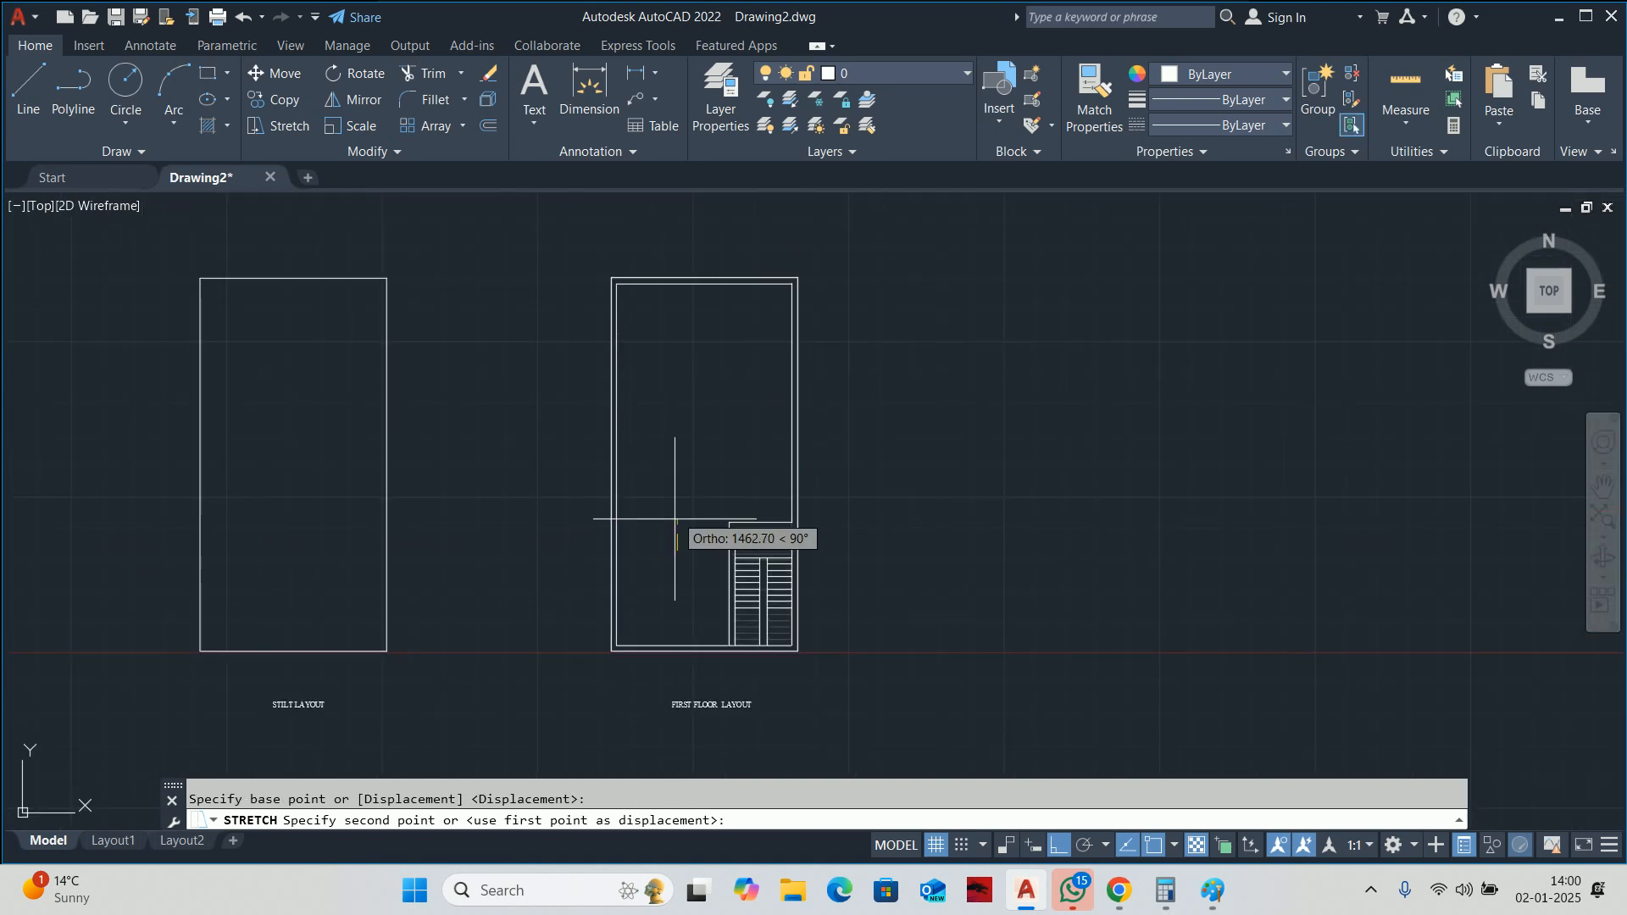
{"action": "type", "text": "1200"}
{"action": "key", "text": "Return"}
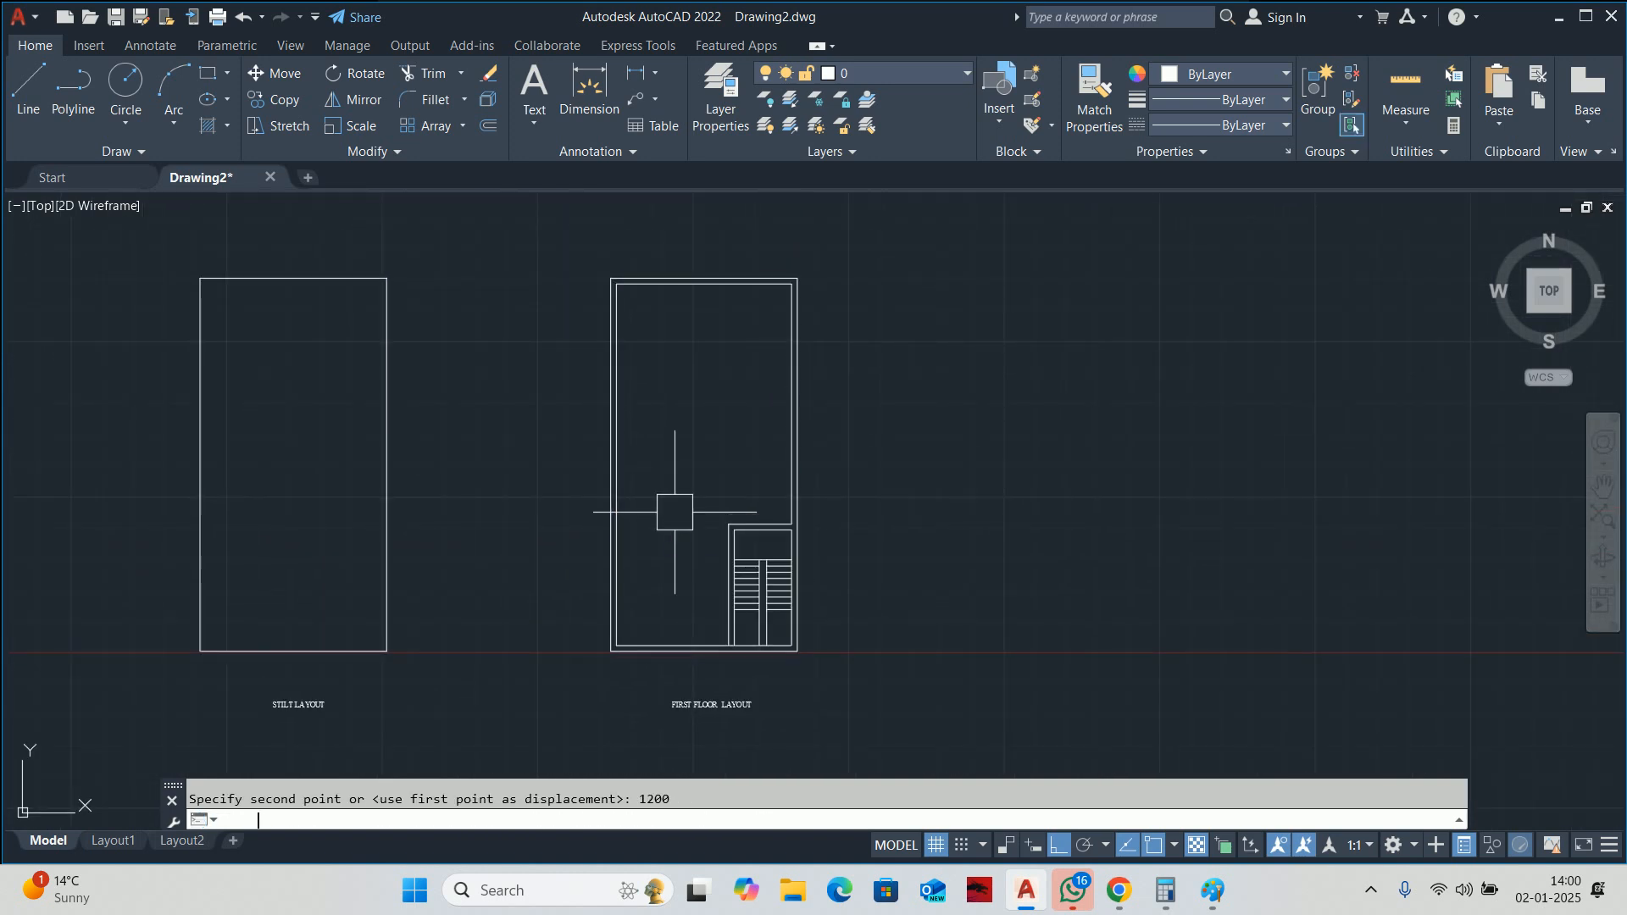
{"action": "key", "text": "Escape"}
Join the bottom tread lines of the left and right flights into one line across the central gap.
{"action": "scroll", "coordinate": [741, 589], "scroll_direction": "up", "scroll_amount": 4}
{"action": "type", "text": "j"}
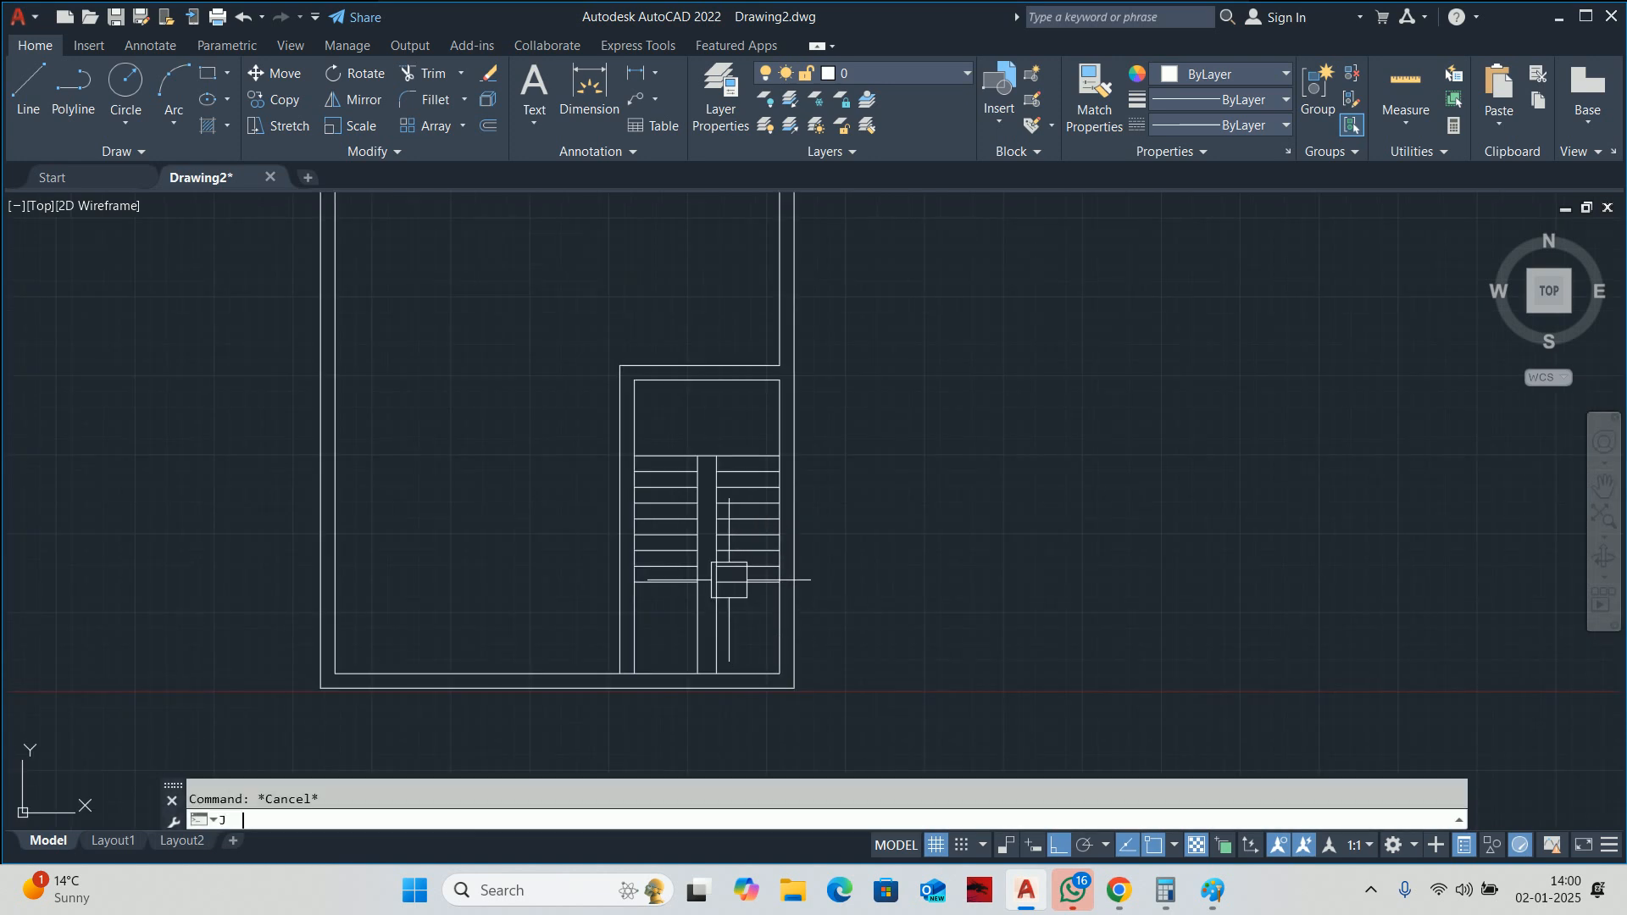
{"action": "key", "text": "Return"}
{"action": "scroll", "coordinate": [729, 580], "scroll_direction": "up", "scroll_amount": 4}
{"action": "left_click", "coordinate": [716, 579]}
{"action": "left_click", "coordinate": [627, 578]}
{"action": "key", "text": "Return"}
{"action": "scroll", "coordinate": [640, 599], "scroll_direction": "down", "scroll_amount": 2}
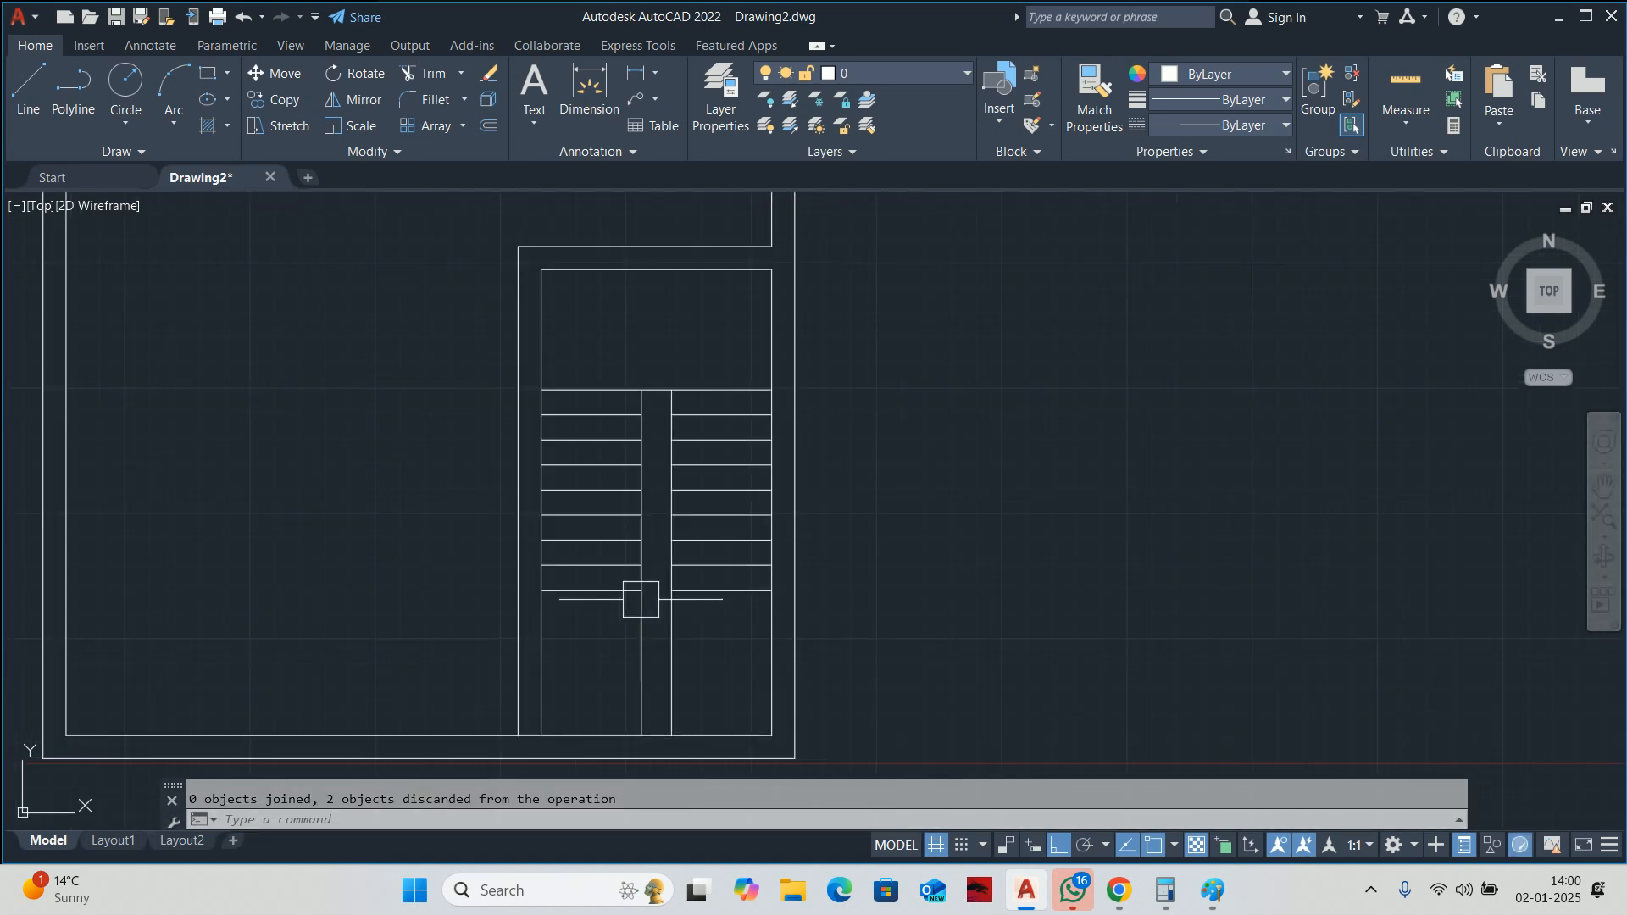
{"action": "key", "text": "Escape"}
{"action": "key", "text": "Return"}
{"action": "left_click", "coordinate": [693, 590]}
{"action": "left_click", "coordinate": [599, 592]}
{"action": "key", "text": "Return"}
{"action": "key", "text": "Escape"}
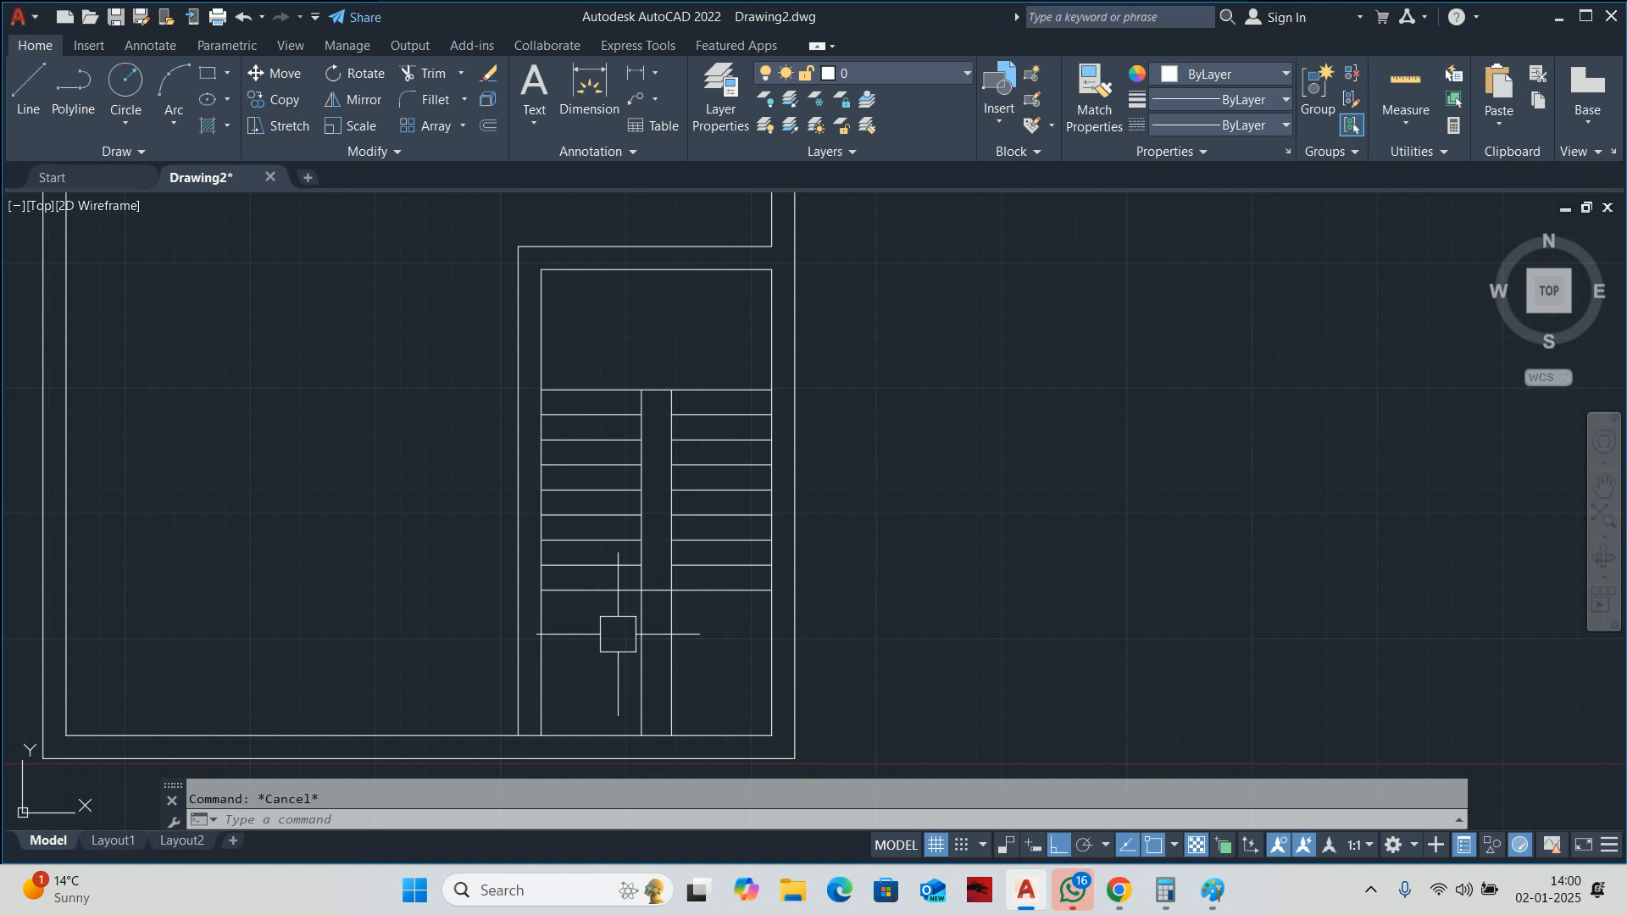
Trim the two central gap lines below the joined bottom tread line.
{"action": "type", "text": "tr"}
{"action": "key", "text": "Return"}
{"action": "left_click", "coordinate": [646, 643]}
{"action": "left_click", "coordinate": [666, 642]}
{"action": "key", "text": "Return"}
{"action": "key", "text": "Escape"}
{"action": "scroll", "coordinate": [667, 642], "scroll_direction": "down", "scroll_amount": 2}
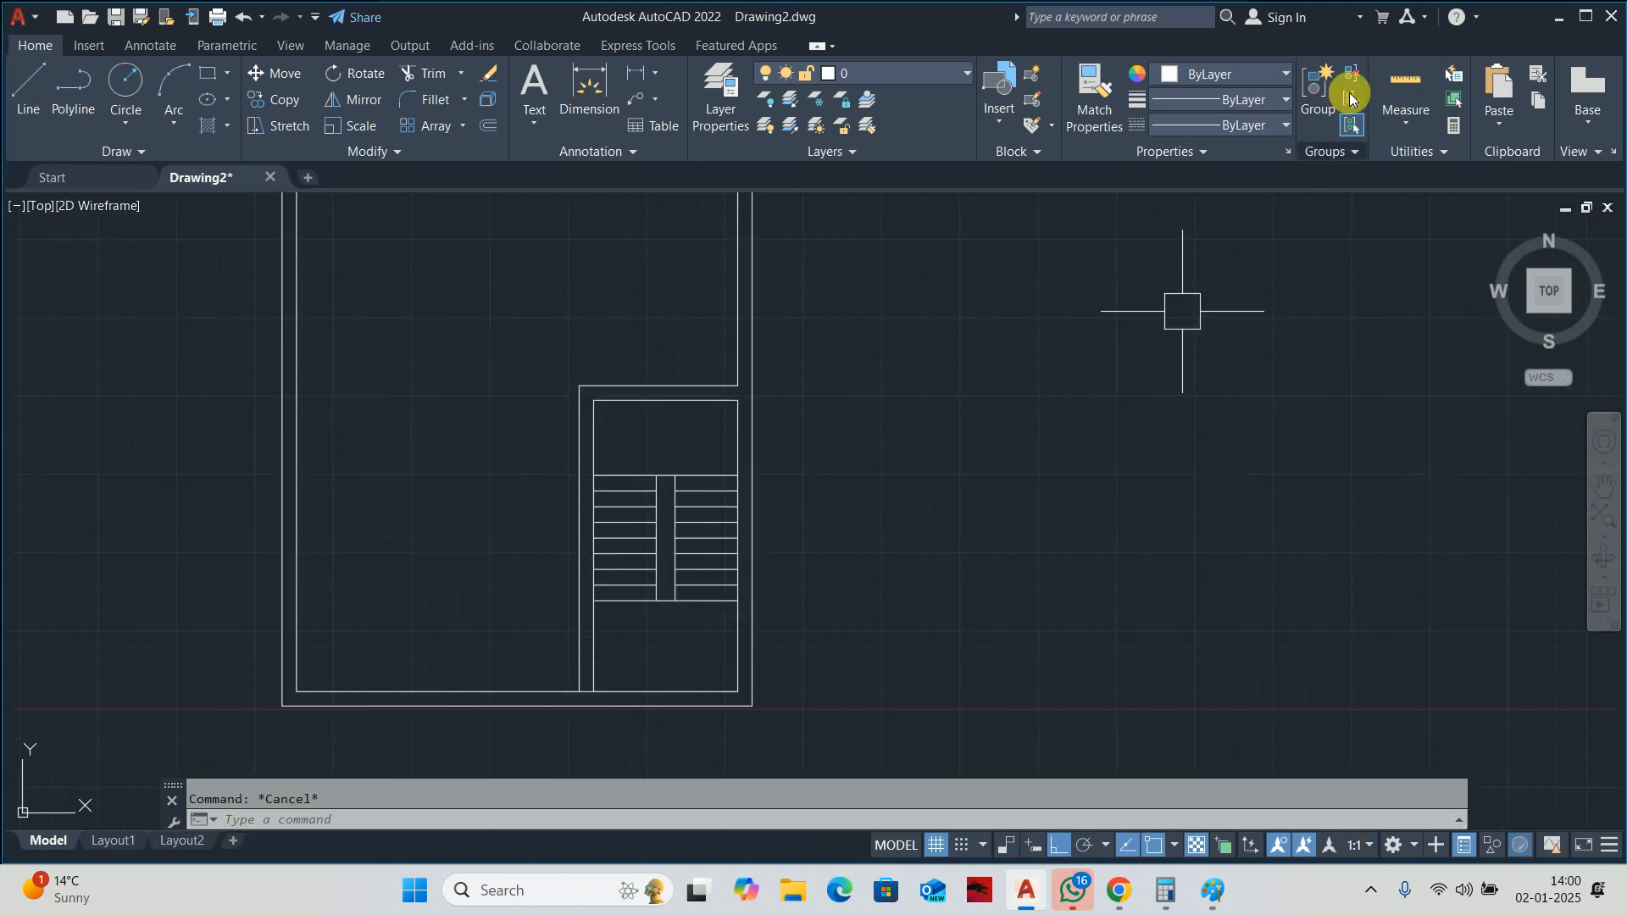
Measure the width and depth of the landing space between the bottom tread and the bottom wall.
{"action": "left_click", "coordinate": [1405, 85]}
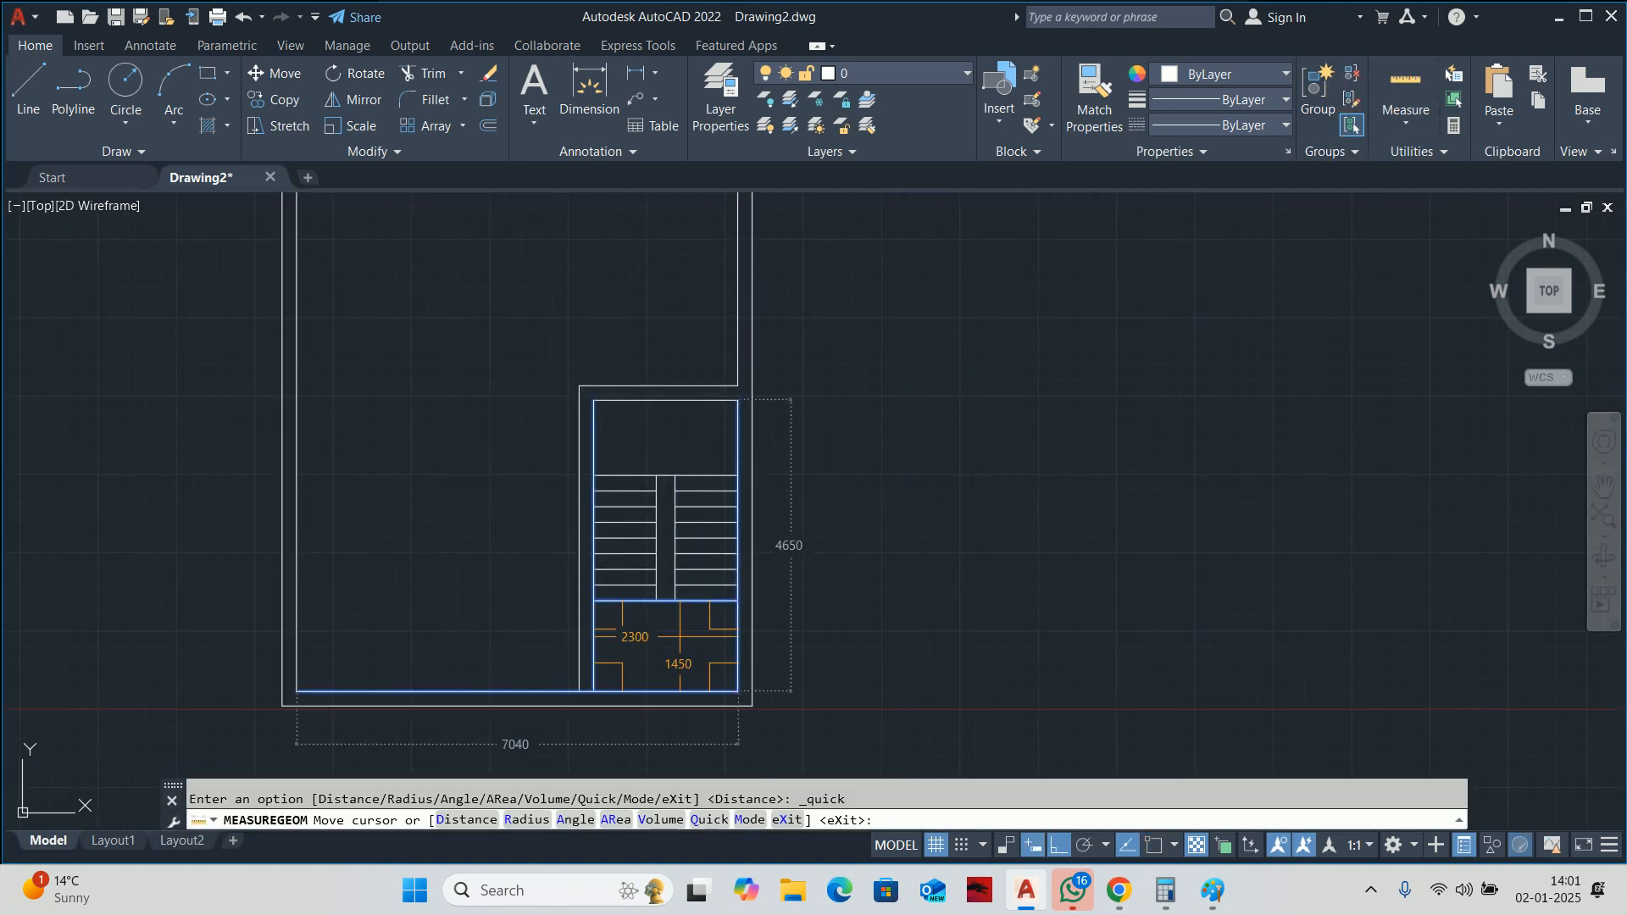
{"action": "scroll", "coordinate": [678, 636], "scroll_direction": "up", "scroll_amount": 2}
{"action": "key", "text": "Escape"}
Undo the gap line trims, the tread join and the 1200 stretch of the staircase.
{"action": "key", "text": "ctrl+z"}
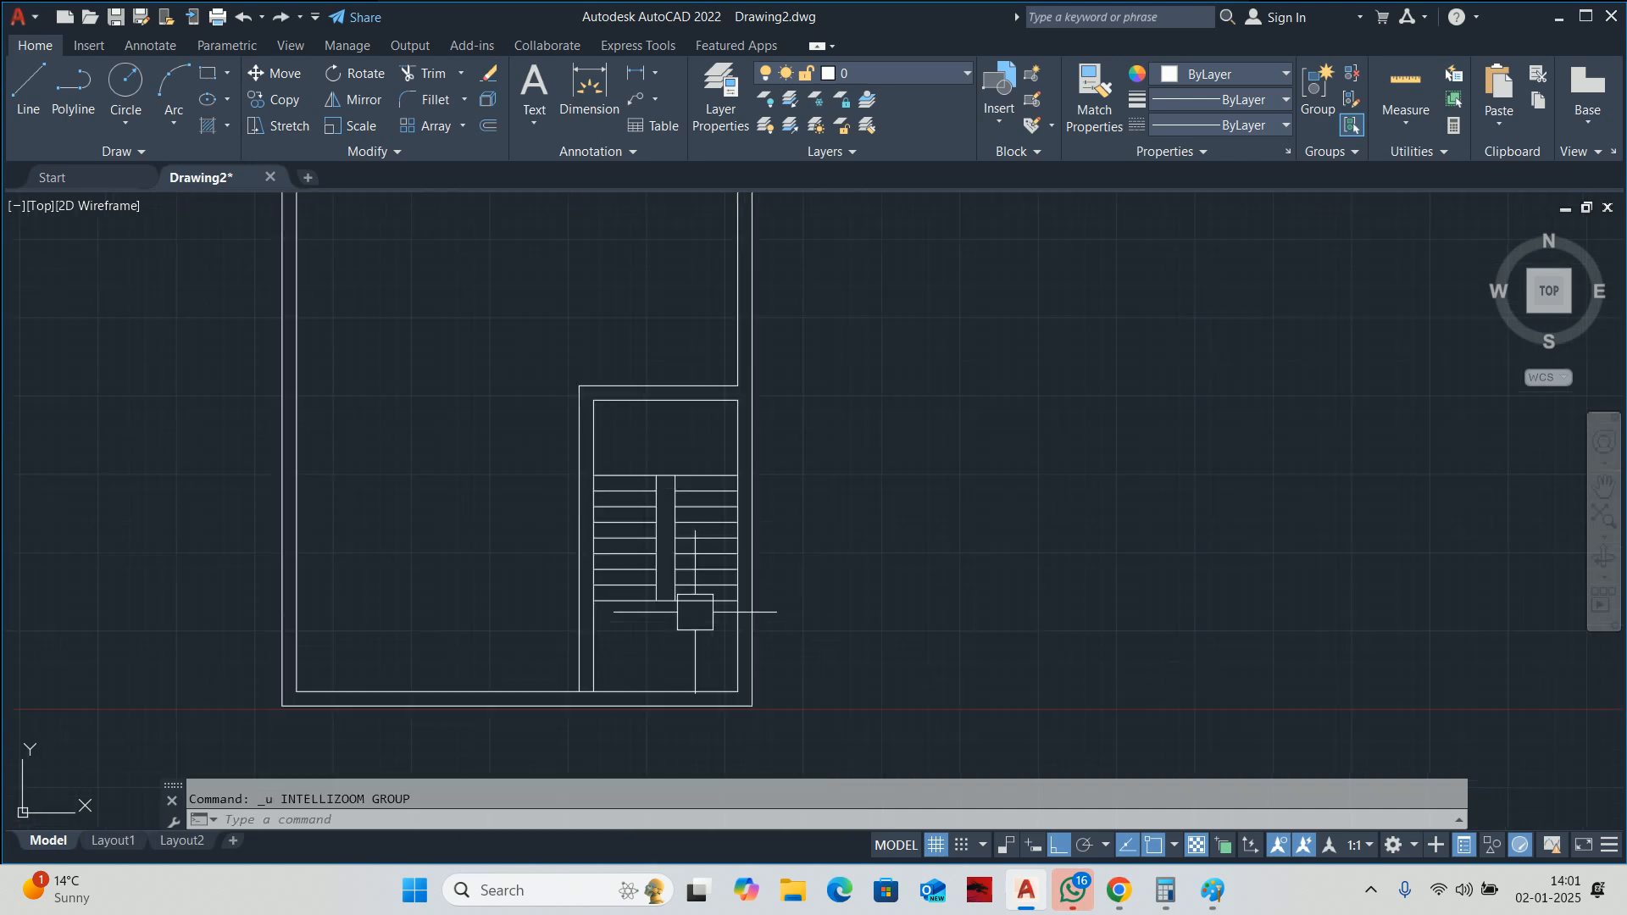
{"action": "key", "text": "ctrl+z"}
{"action": "key", "text": "ctrl+z"}
{"action": "key", "text": "ctrl+z"}
{"action": "key", "text": "ctrl+z"}
{"action": "key", "text": "ctrl+z"}
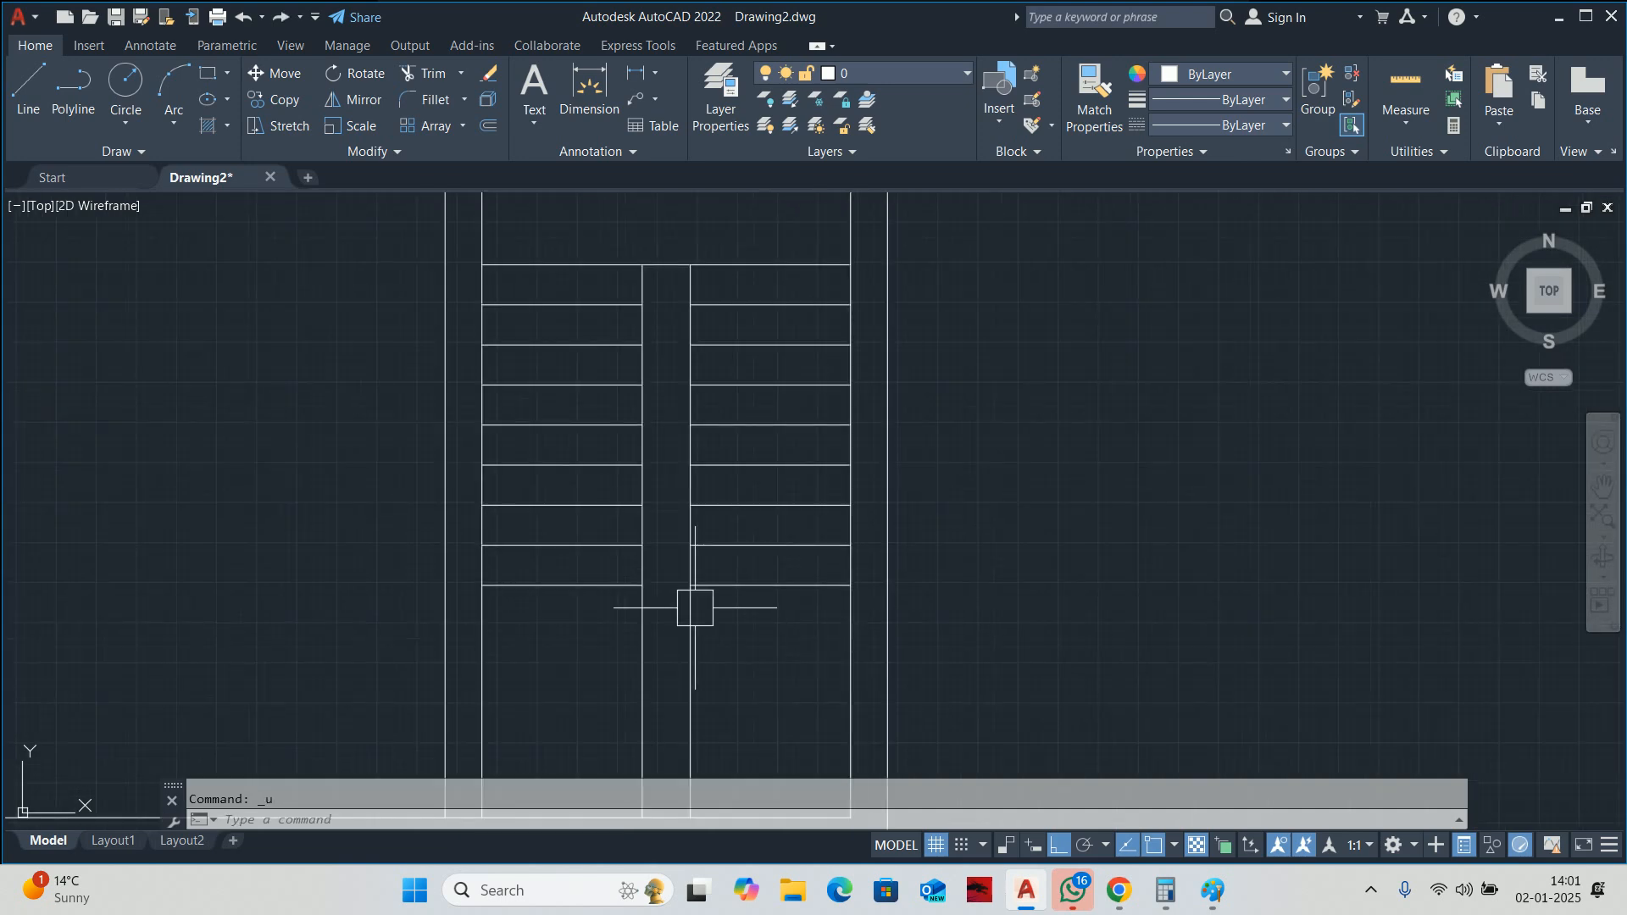
{"action": "key", "text": "Escape"}
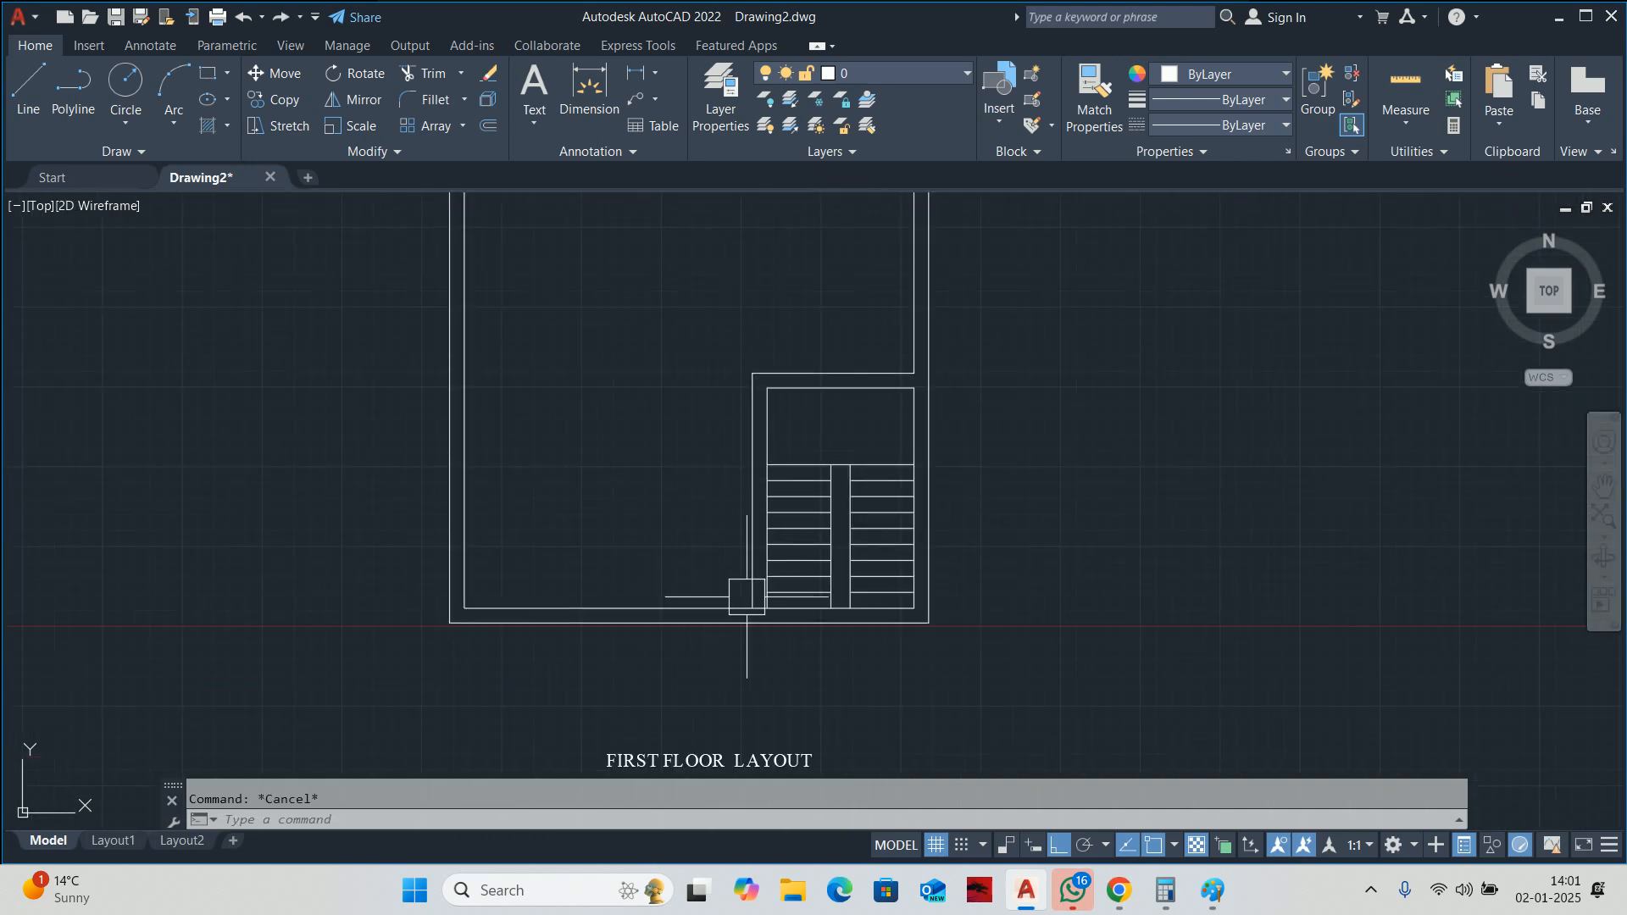
Stretch the flights, upper landing and enclosing stair walls 1200 upward, away from the bottom wall.
{"action": "type", "text": "s"}
{"action": "key", "text": "space"}
{"action": "scroll", "coordinate": [837, 607], "scroll_direction": "up", "scroll_amount": 4}
{"action": "left_click", "coordinate": [1125, 581]}
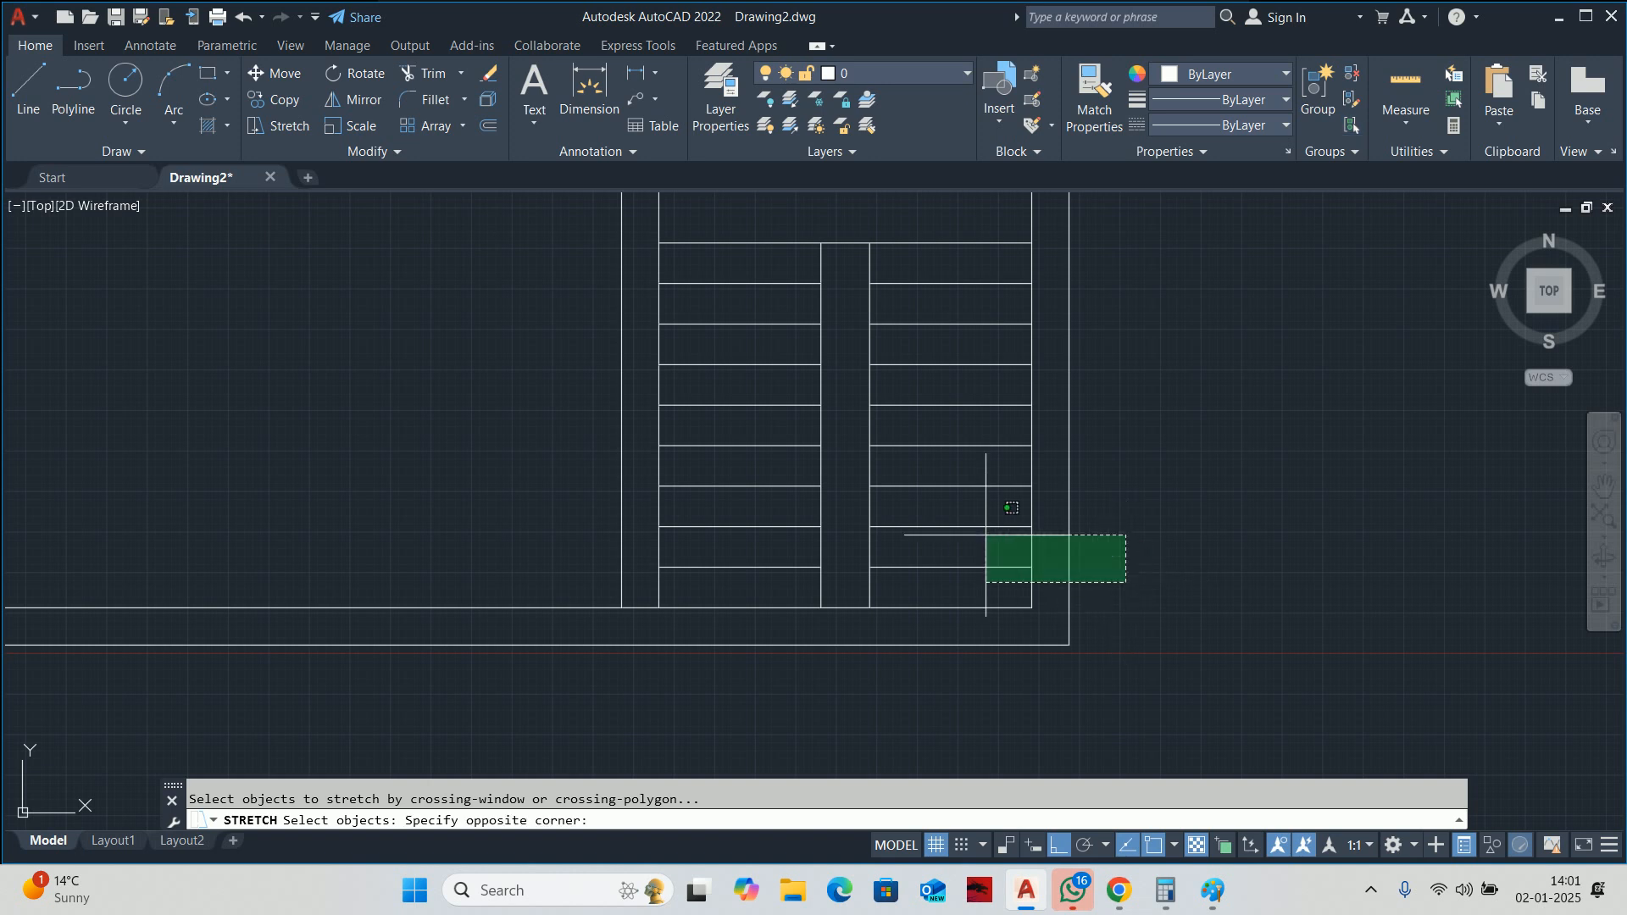
{"action": "scroll", "coordinate": [854, 488], "scroll_direction": "down", "scroll_amount": 4}
{"action": "middle_click_drag", "start_coordinate": [848, 487], "coordinate": [876, 637]}
{"action": "left_click", "coordinate": [758, 413]}
{"action": "key", "text": "space"}
{"action": "left_click", "coordinate": [711, 518]}
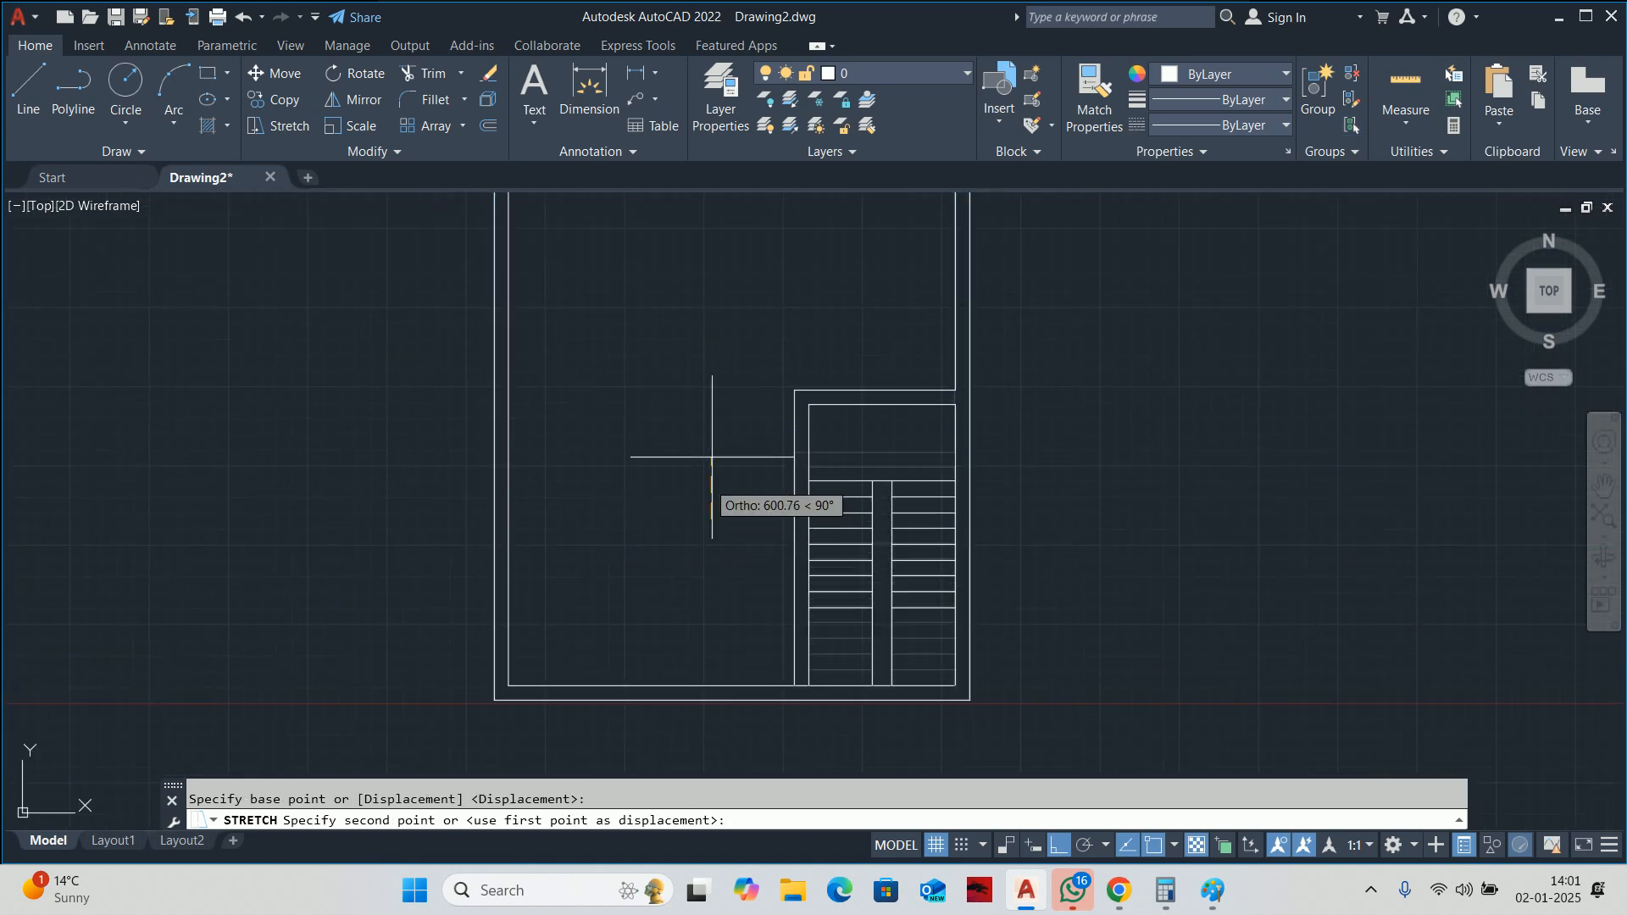
{"action": "type", "text": "1200"}
{"action": "key", "text": "Return"}
{"action": "key", "text": "Escape"}
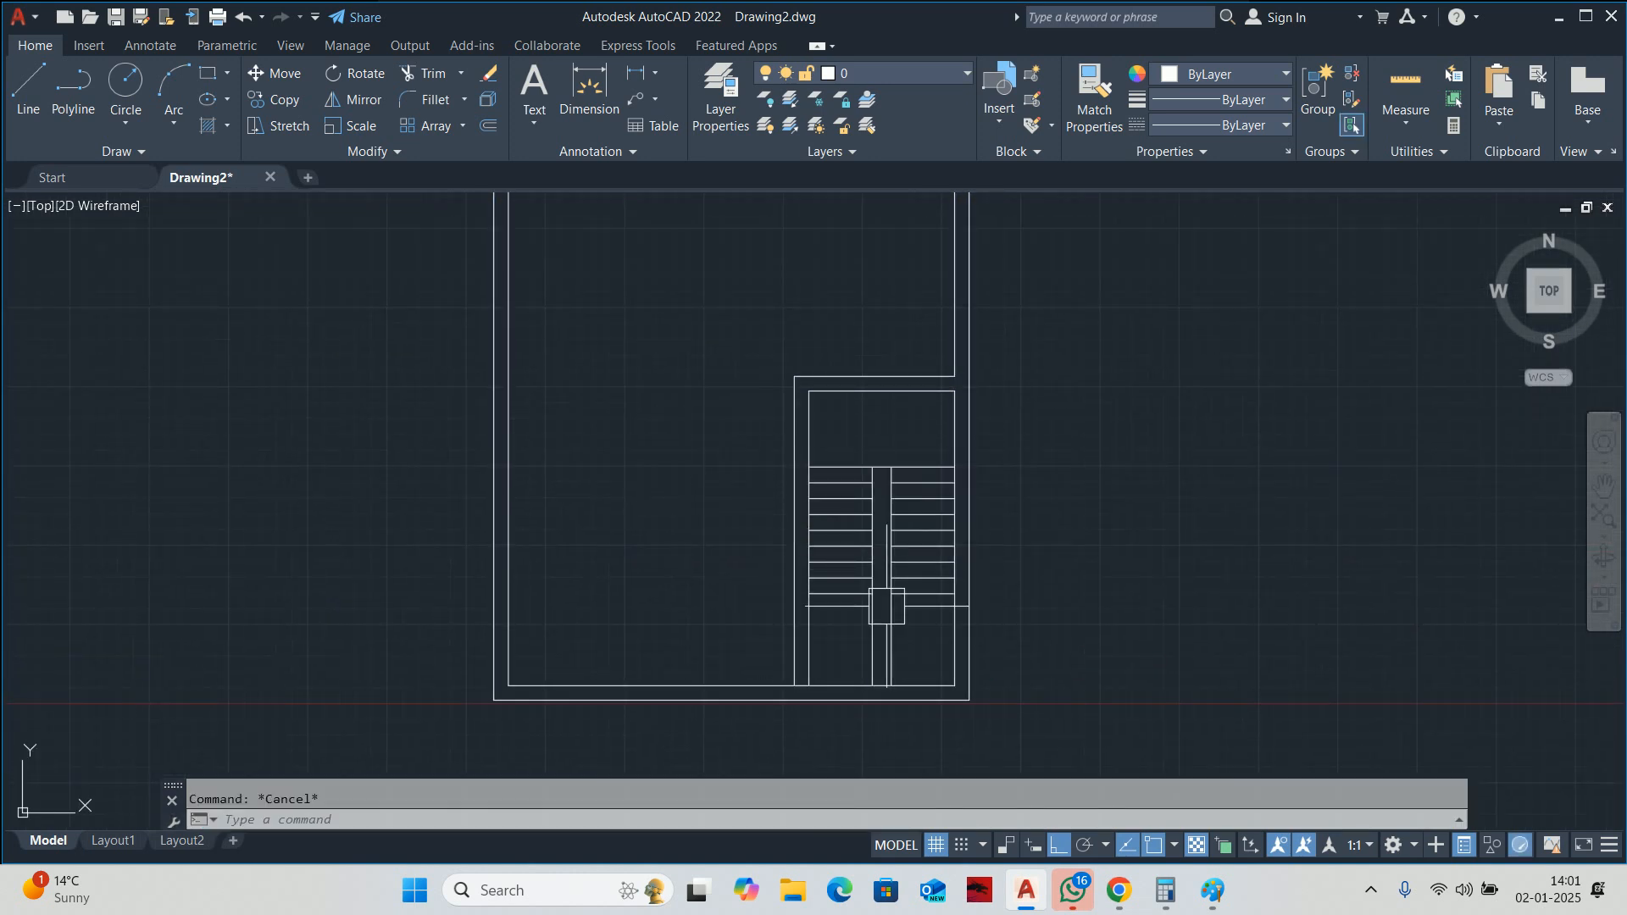
Join the lowest tread lines of both flights across the central gap.
{"action": "scroll", "coordinate": [912, 610], "scroll_direction": "up", "scroll_amount": 2}
{"action": "type", "text": "j"}
{"action": "key", "text": "Return"}
{"action": "scroll", "coordinate": [900, 596], "scroll_direction": "up", "scroll_amount": 2}
{"action": "left_click", "coordinate": [908, 585]}
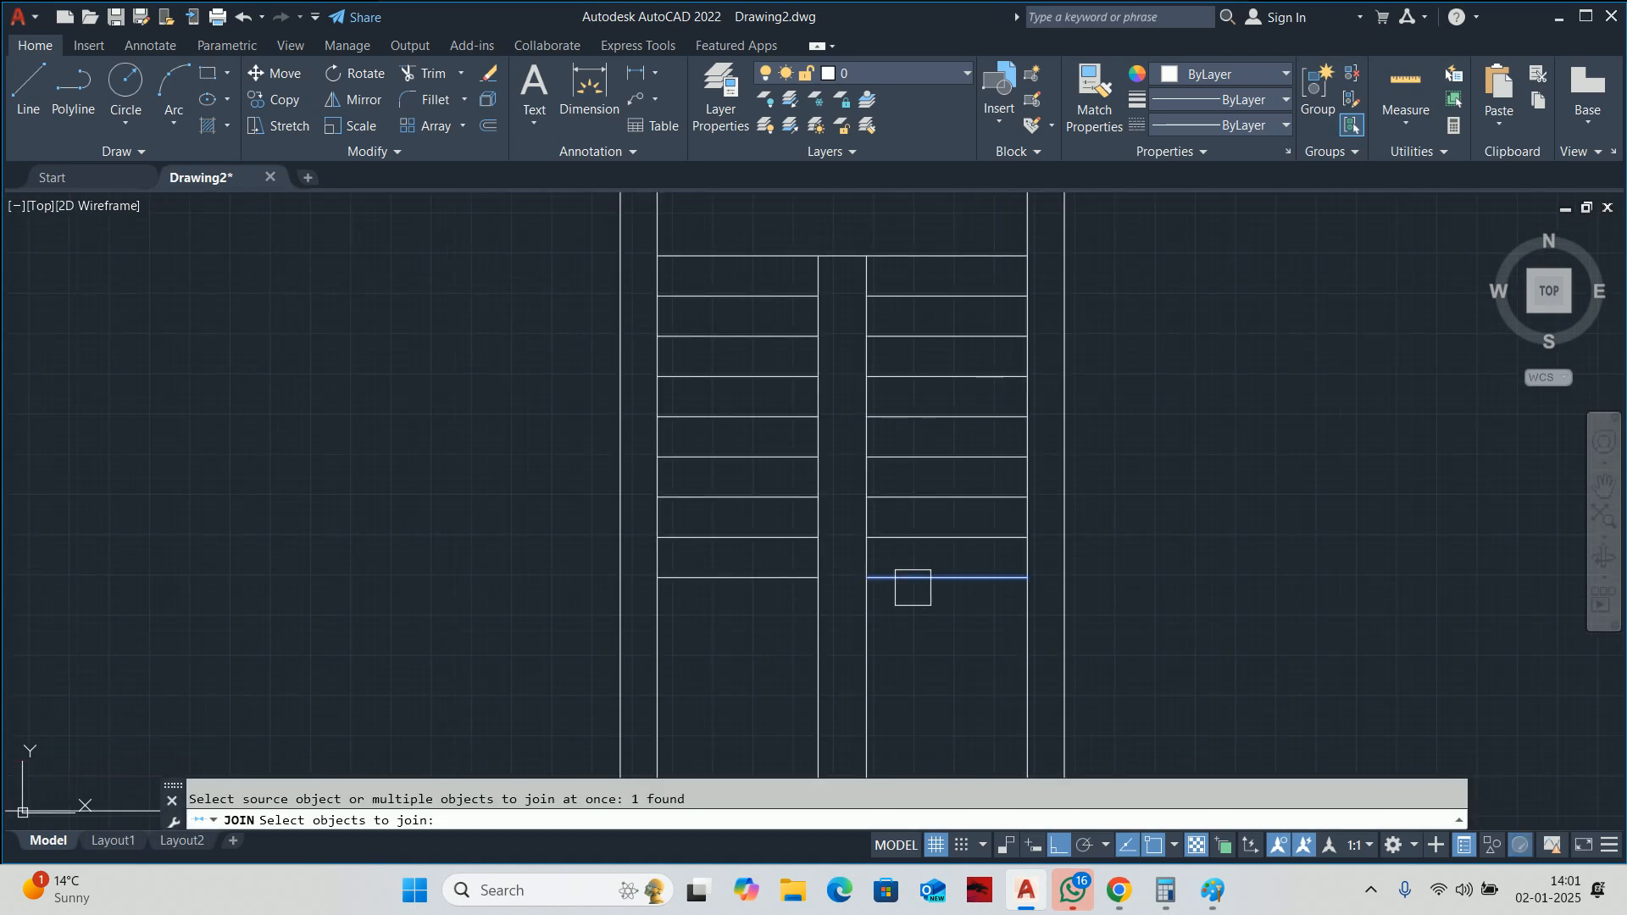
{"action": "key", "text": "Escape"}
Trim both central gap lines below the lowest tread line.
{"action": "scroll", "coordinate": [799, 586], "scroll_direction": "down", "scroll_amount": 3}
{"action": "type", "text": "tr"}
{"action": "key", "text": "Return"}
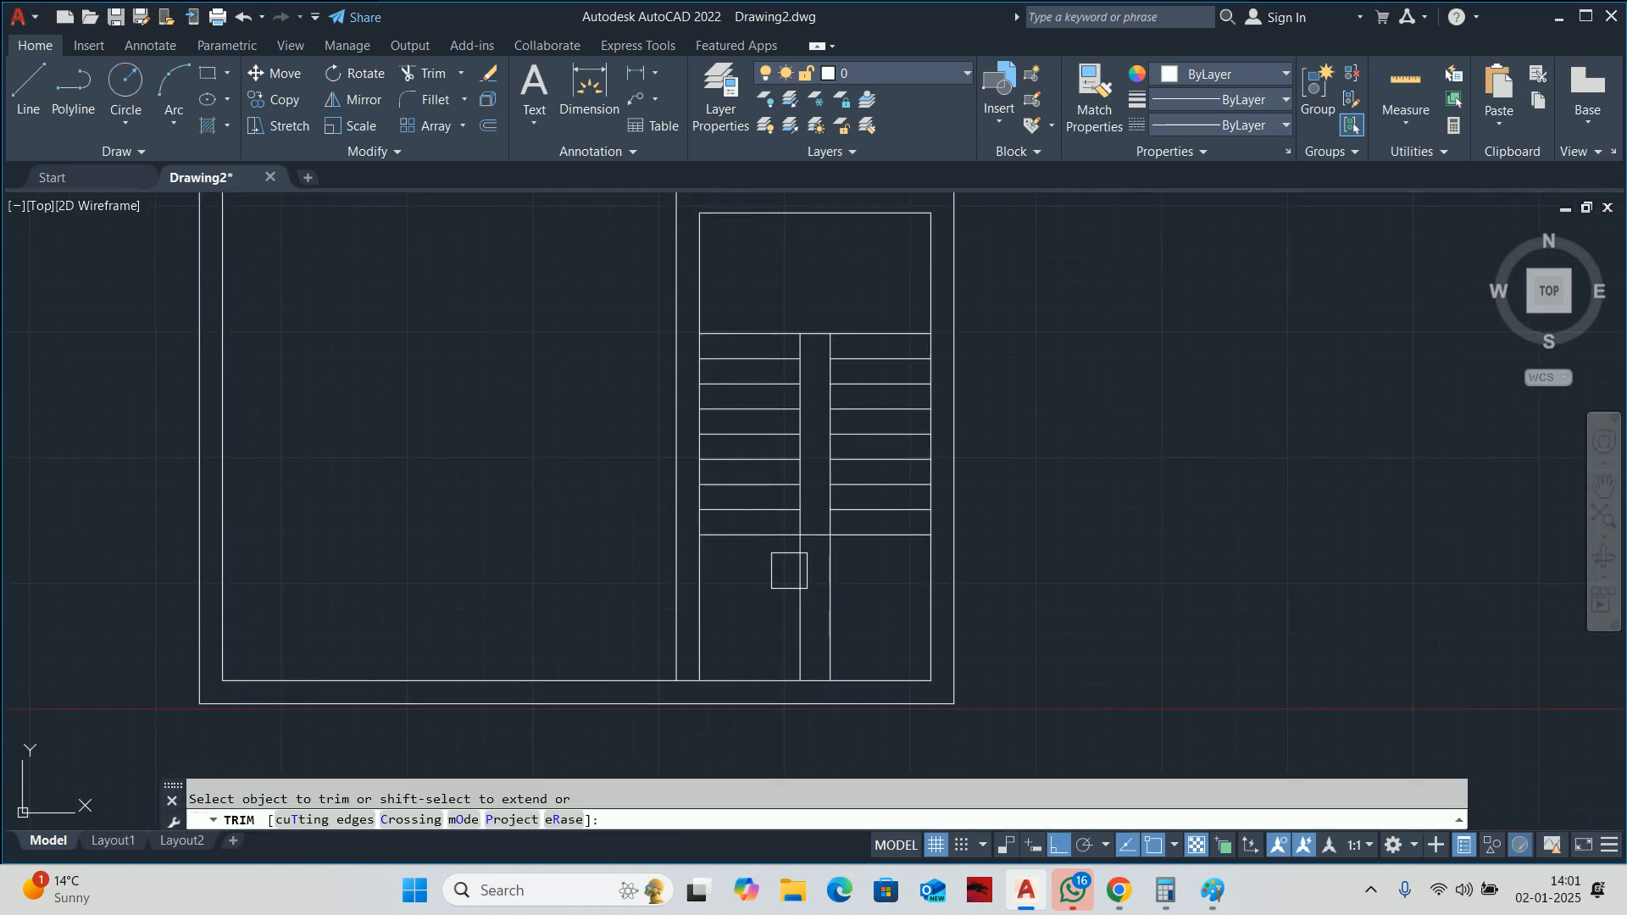
{"action": "left_click", "coordinate": [830, 587]}
{"action": "key", "text": "Escape"}
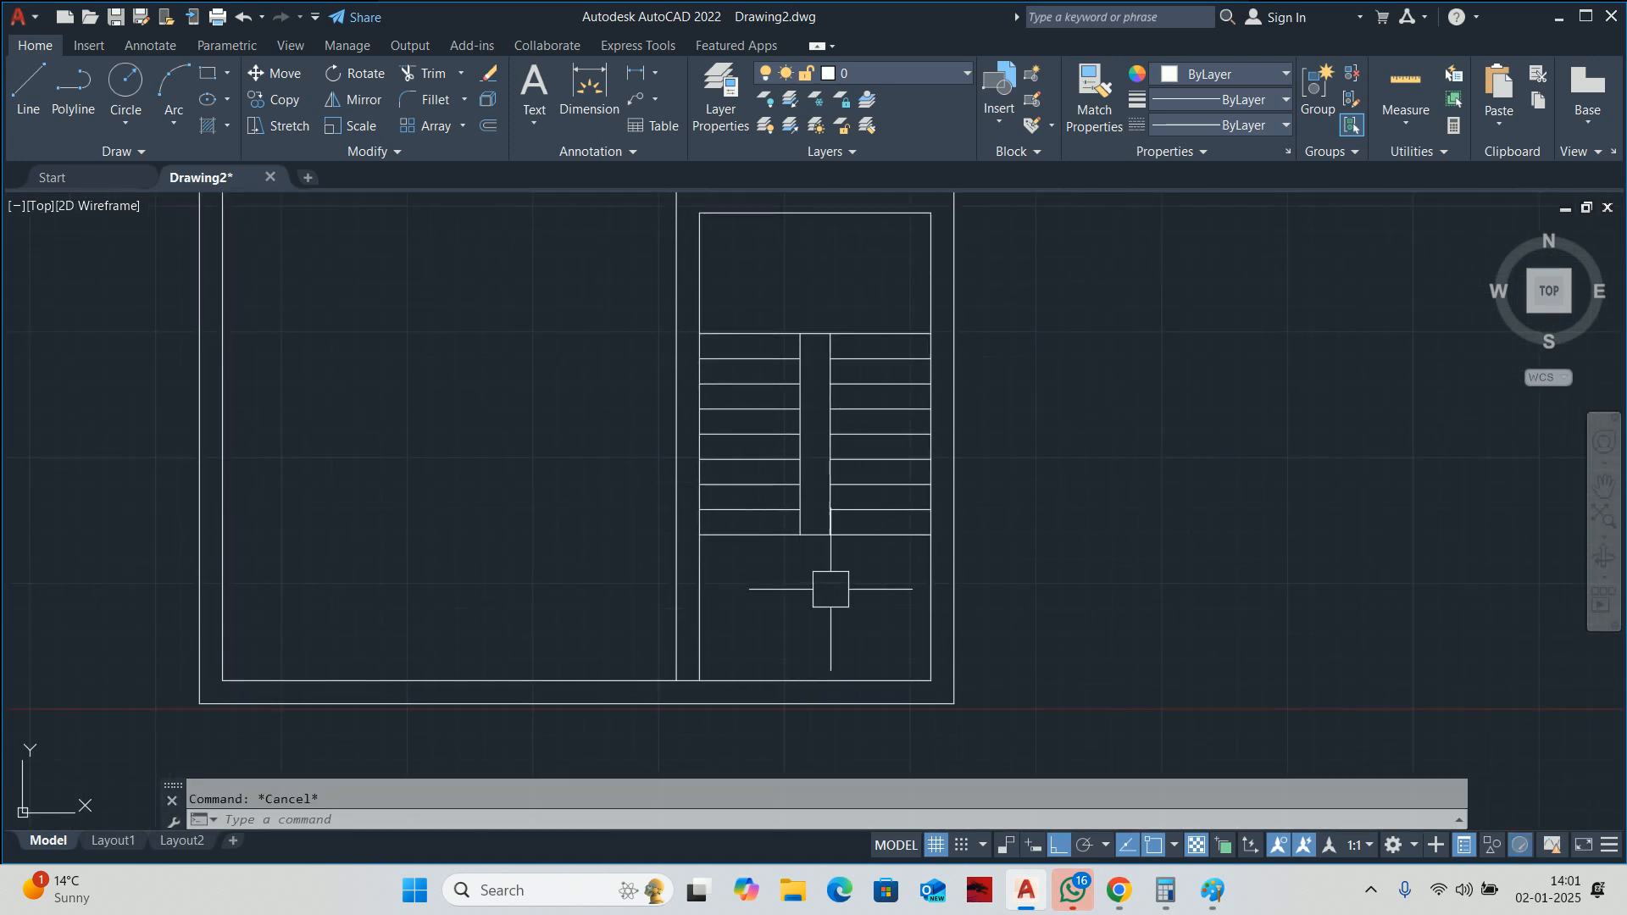
Measure the landing space below the lowest tread line.
{"action": "left_click", "coordinate": [1405, 85]}
{"action": "scroll", "coordinate": [795, 603], "scroll_direction": "up", "scroll_amount": 2}
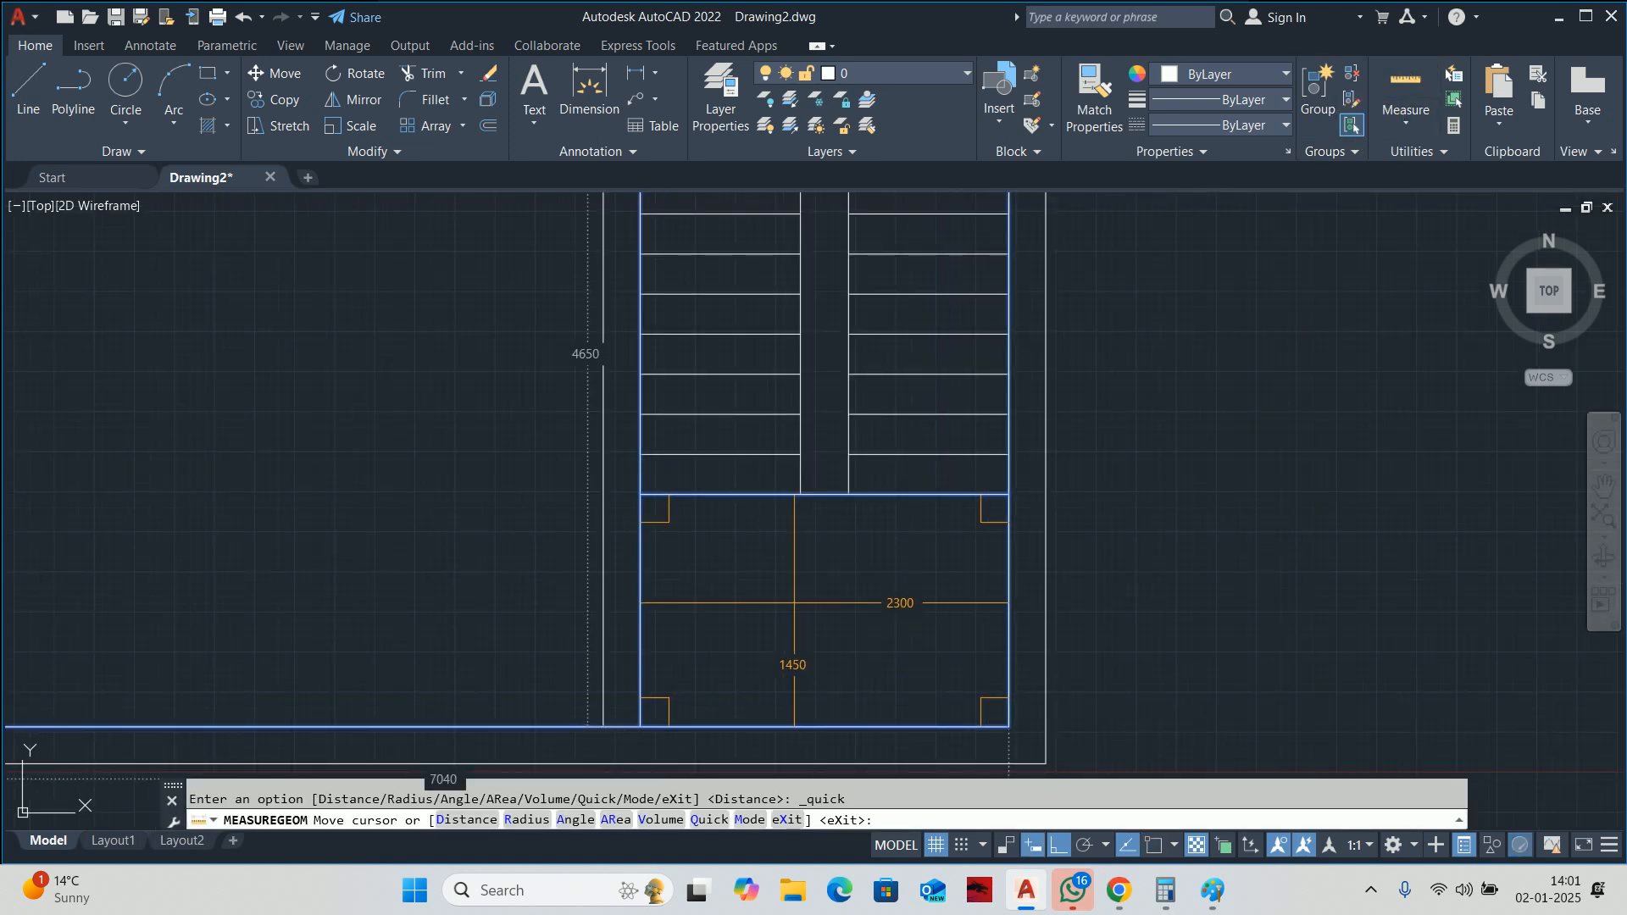
{"action": "key", "text": "Escape"}
Stretch the flights, upper landing and enclosing stair walls 250 downward to reduce the lower landing's depth.
{"action": "type", "text": "s"}
{"action": "key", "text": "Return"}
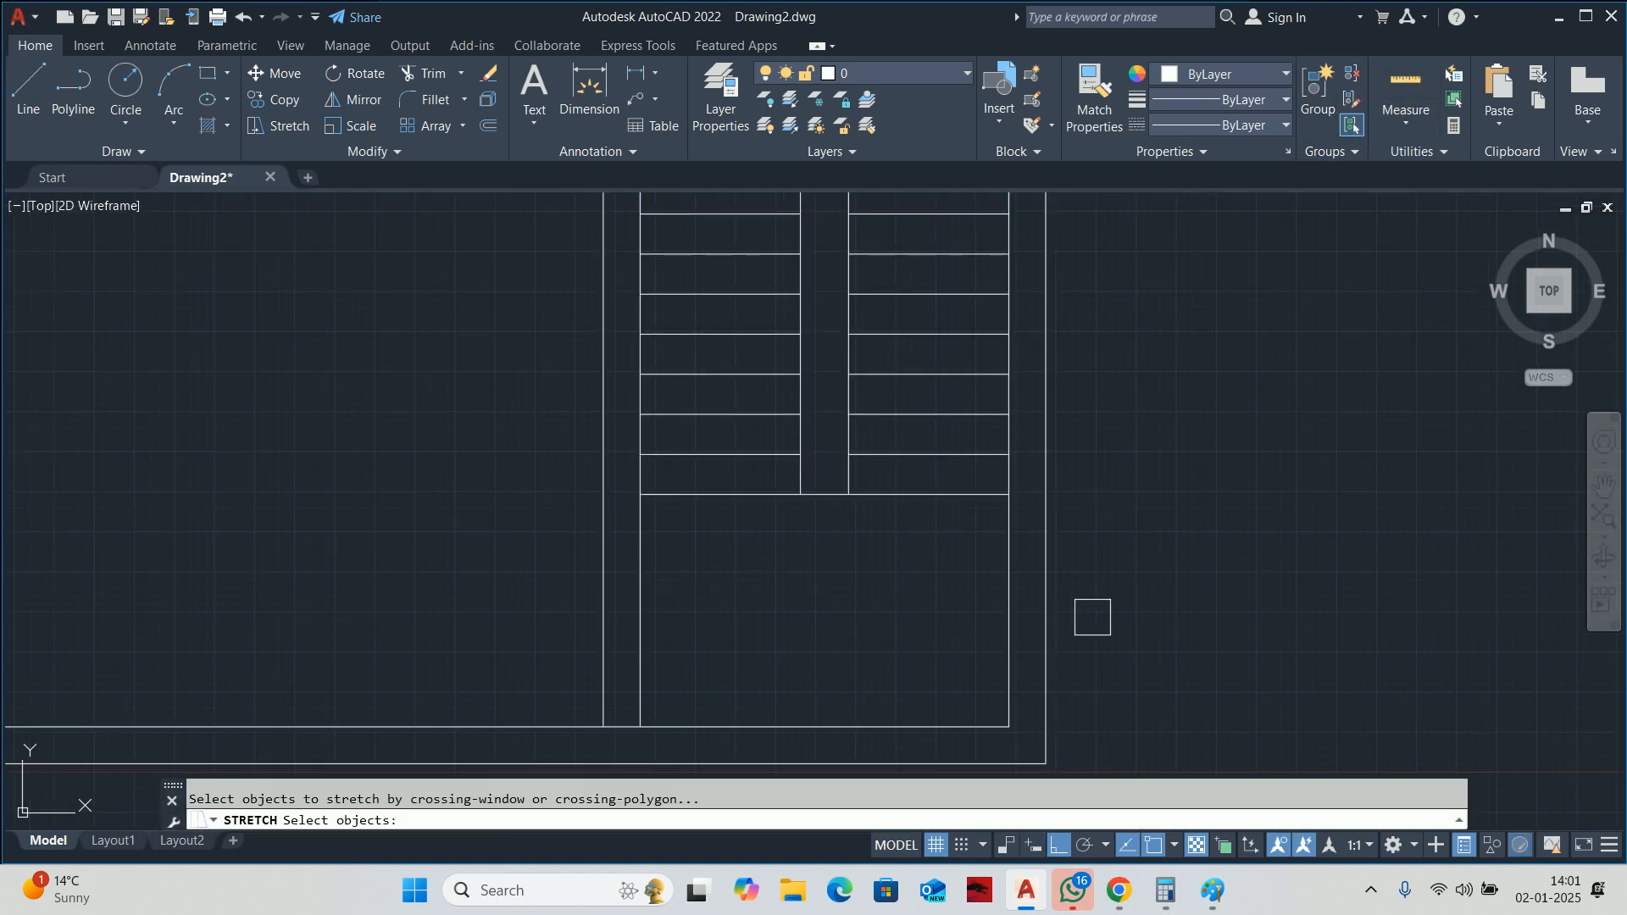
{"action": "left_click", "coordinate": [1117, 615]}
{"action": "scroll", "coordinate": [823, 447], "scroll_direction": "down", "scroll_amount": 2}
{"action": "middle_click_drag", "start_coordinate": [824, 446], "coordinate": [846, 537]}
{"action": "left_click", "coordinate": [704, 289]}
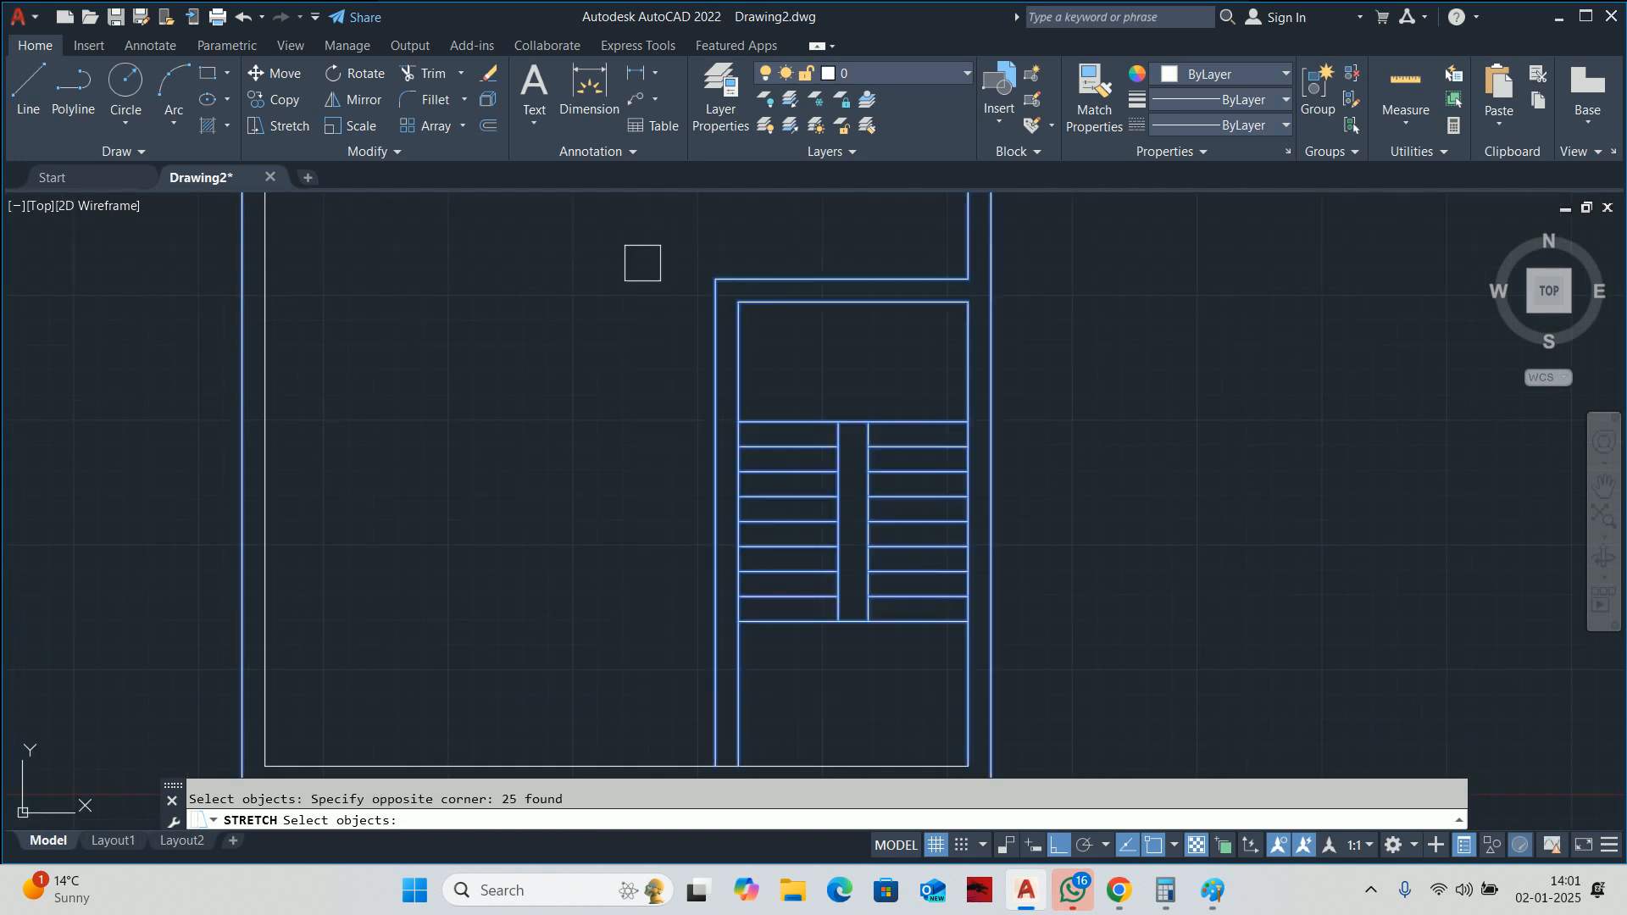
{"action": "key", "text": "Return"}
{"action": "left_click", "coordinate": [601, 378]}
{"action": "type", "text": "25"}
{"action": "key", "text": "Return"}
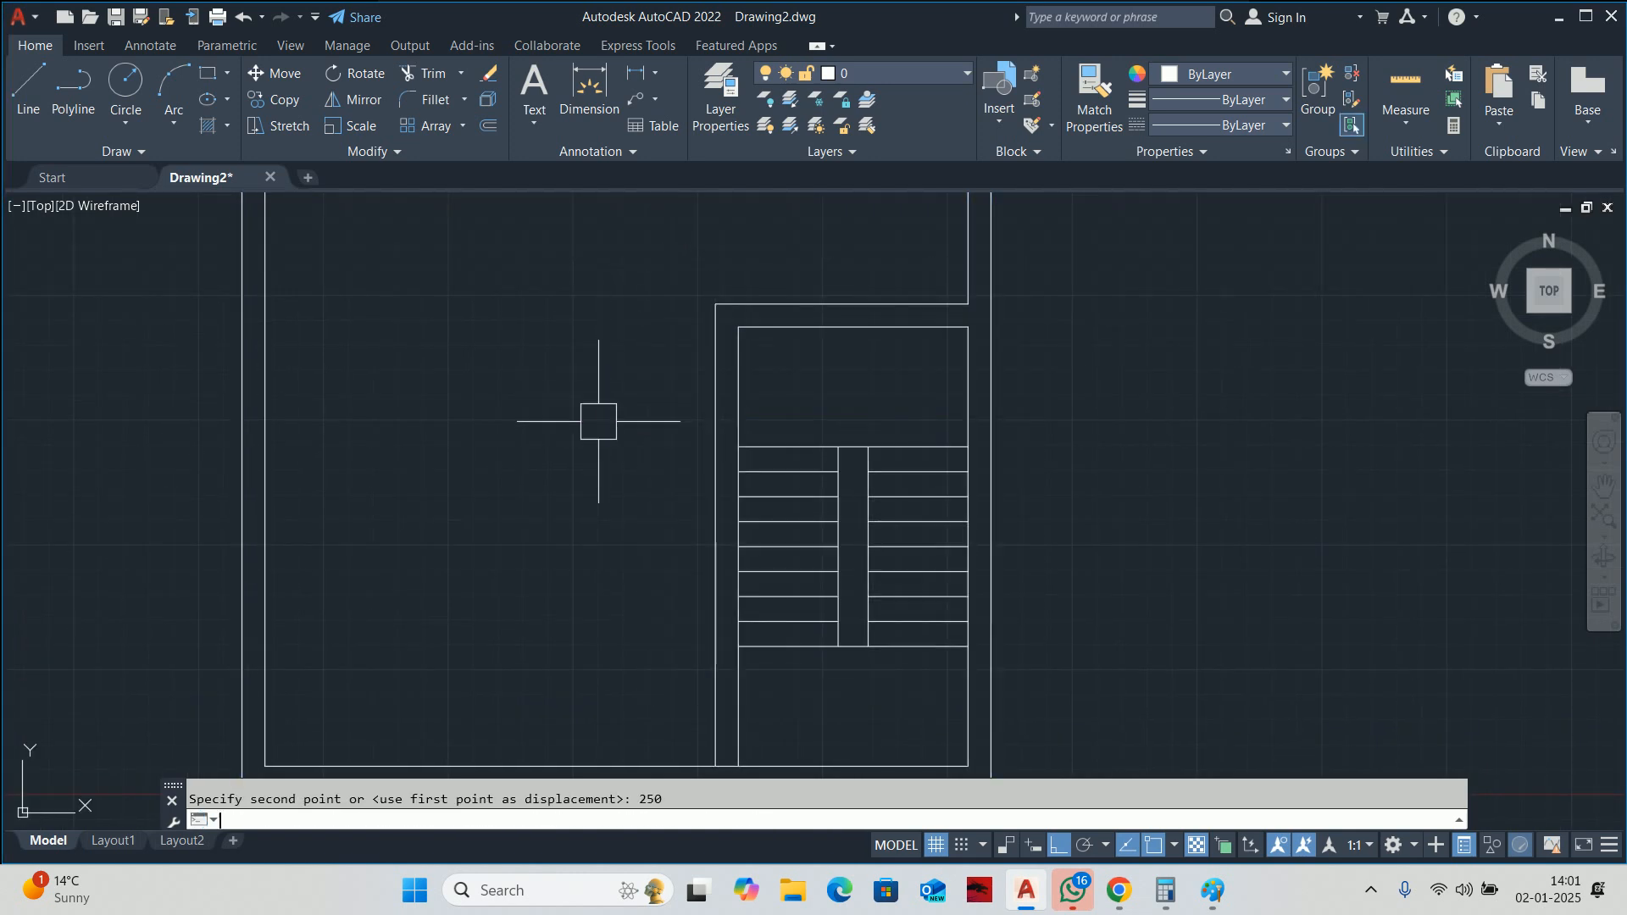
{"action": "key", "text": "Escape"}
Trim the inner bottom wall line between the two lines of the left stair wall.
{"action": "middle_click_drag", "start_coordinate": [831, 537], "coordinate": [814, 450]}
{"action": "type", "text": "T"}
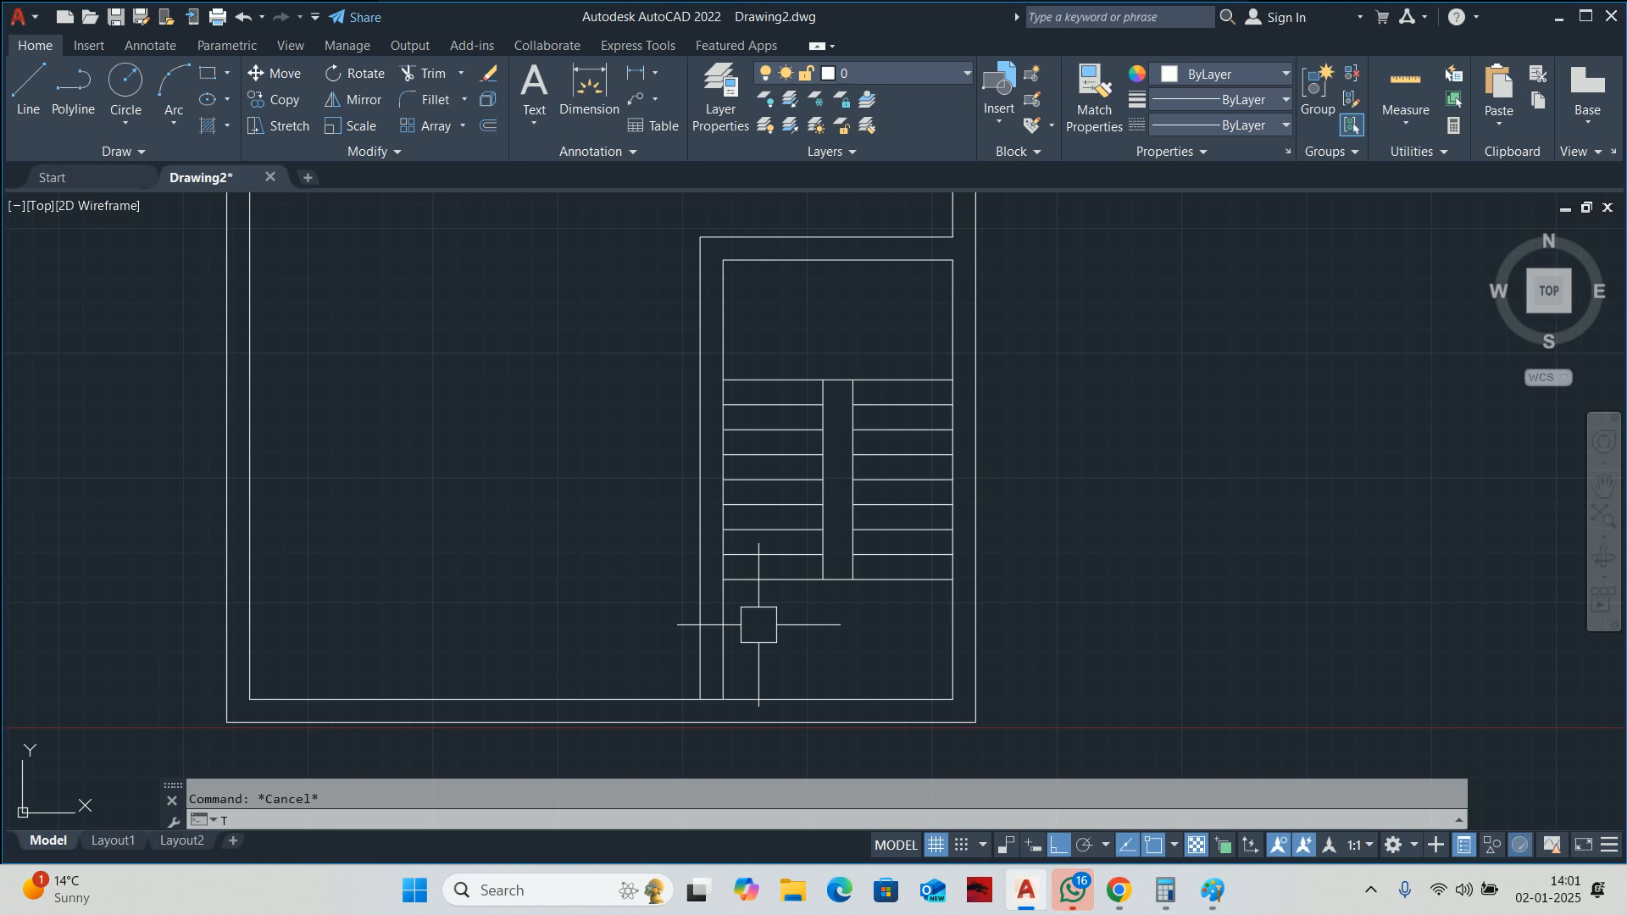
{"action": "type", "text": "R"}
{"action": "key", "text": "Return"}
{"action": "scroll", "coordinate": [716, 703], "scroll_direction": "up", "scroll_amount": 4}
{"action": "key", "text": "Escape"}
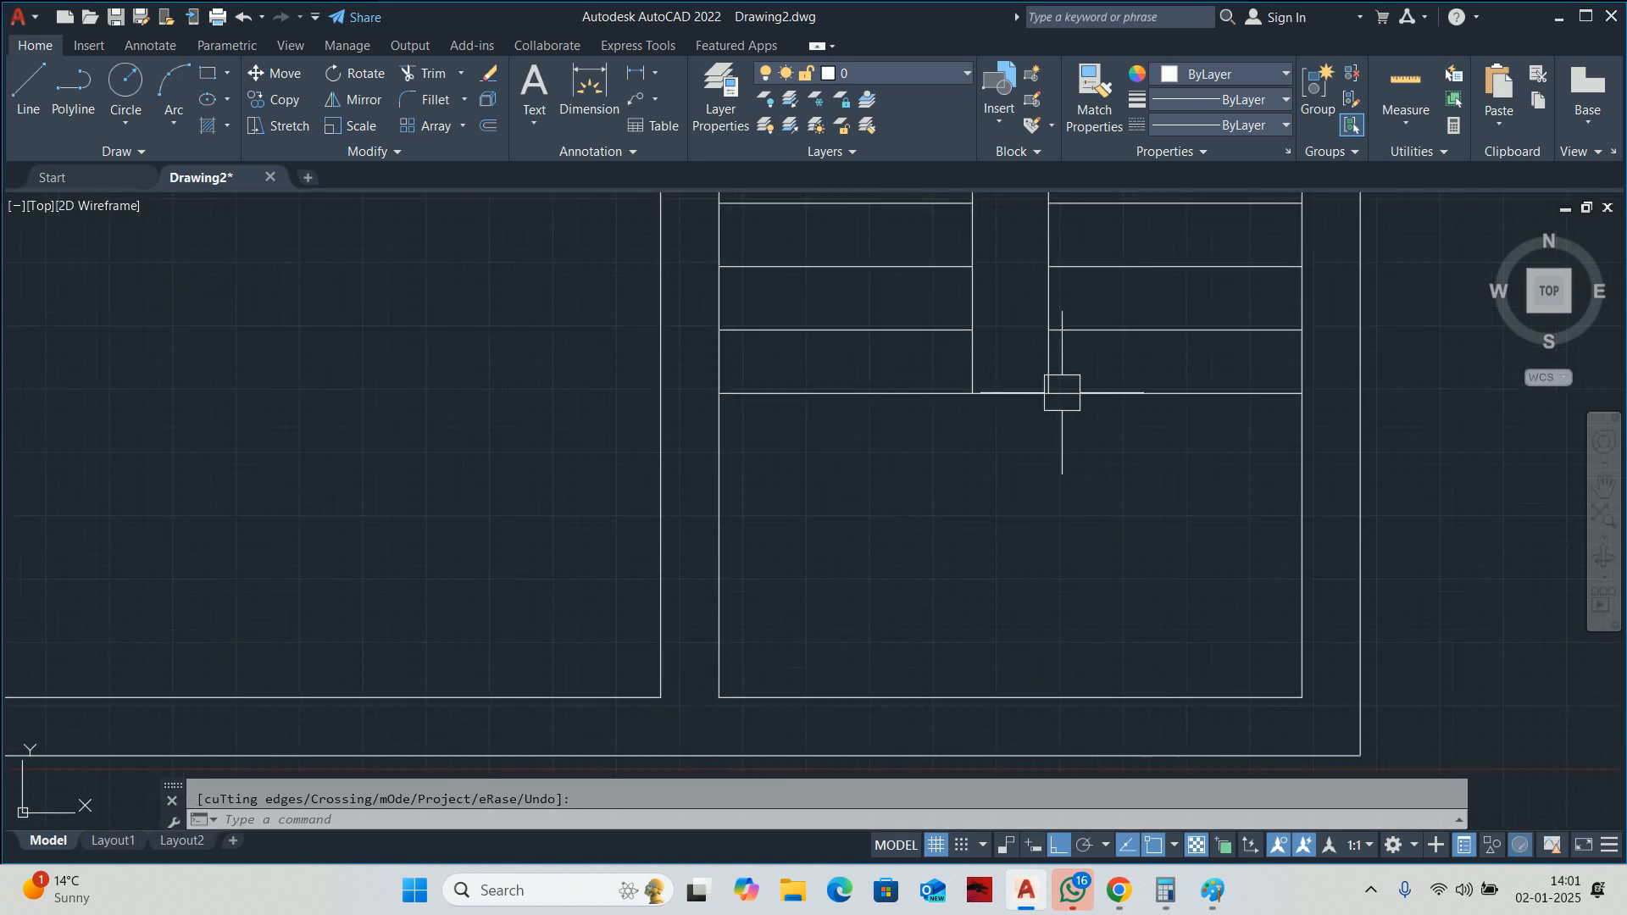
{"action": "scroll", "coordinate": [1054, 461], "scroll_direction": "down", "scroll_amount": 3}
{"action": "scroll", "coordinate": [951, 690], "scroll_direction": "up", "scroll_amount": 3}
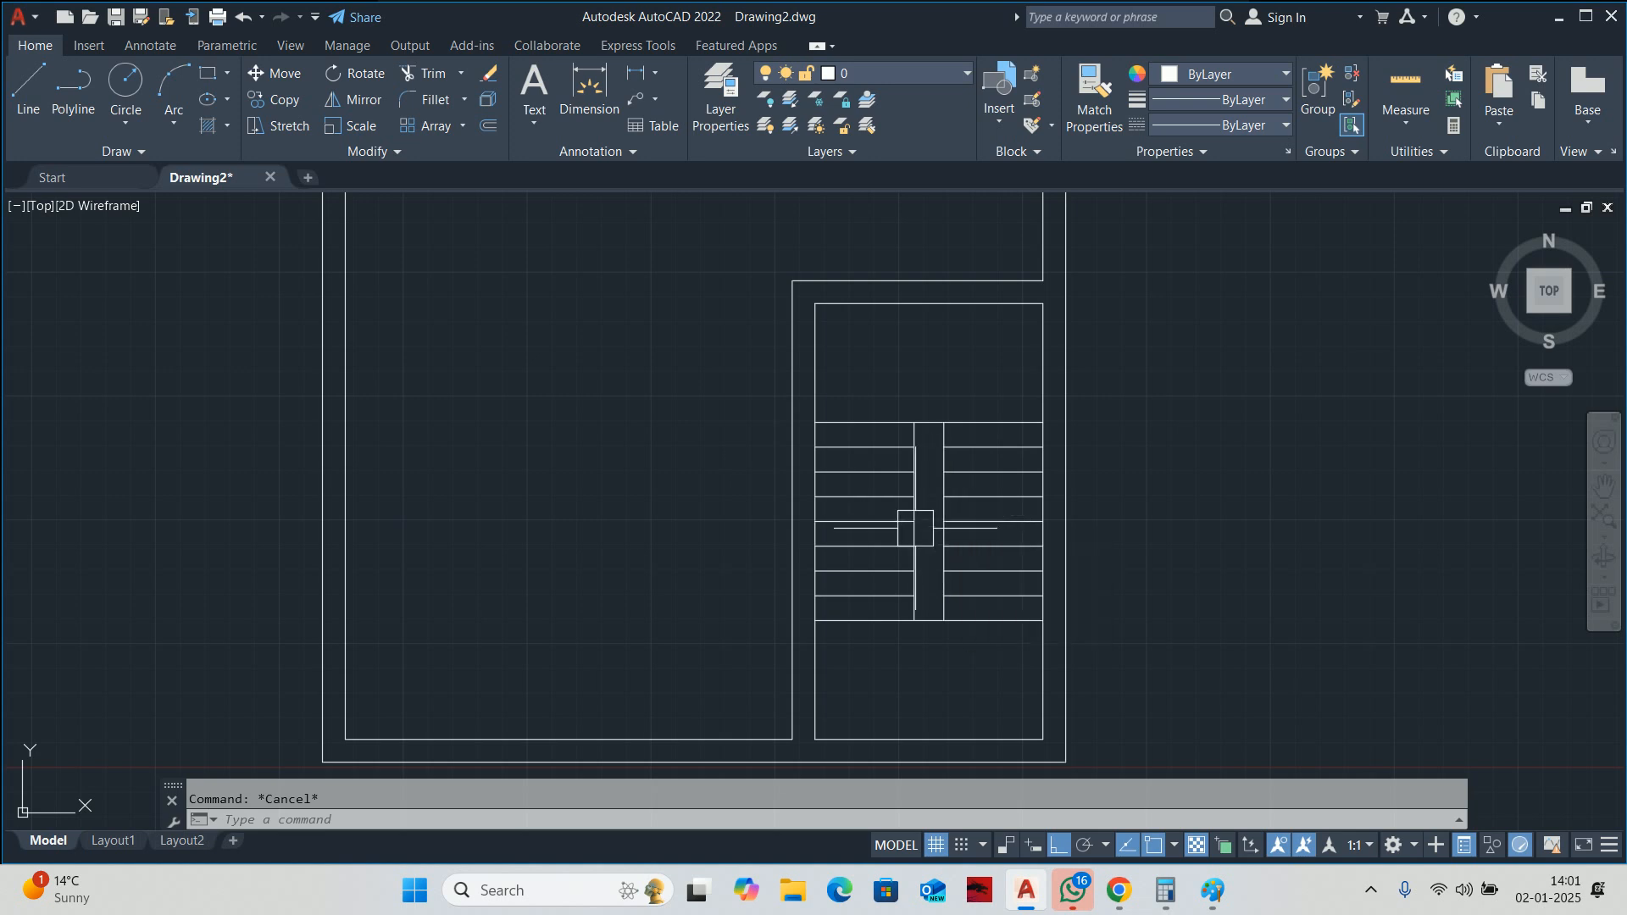
{"action": "scroll", "coordinate": [915, 528], "scroll_direction": "down", "scroll_amount": 4}
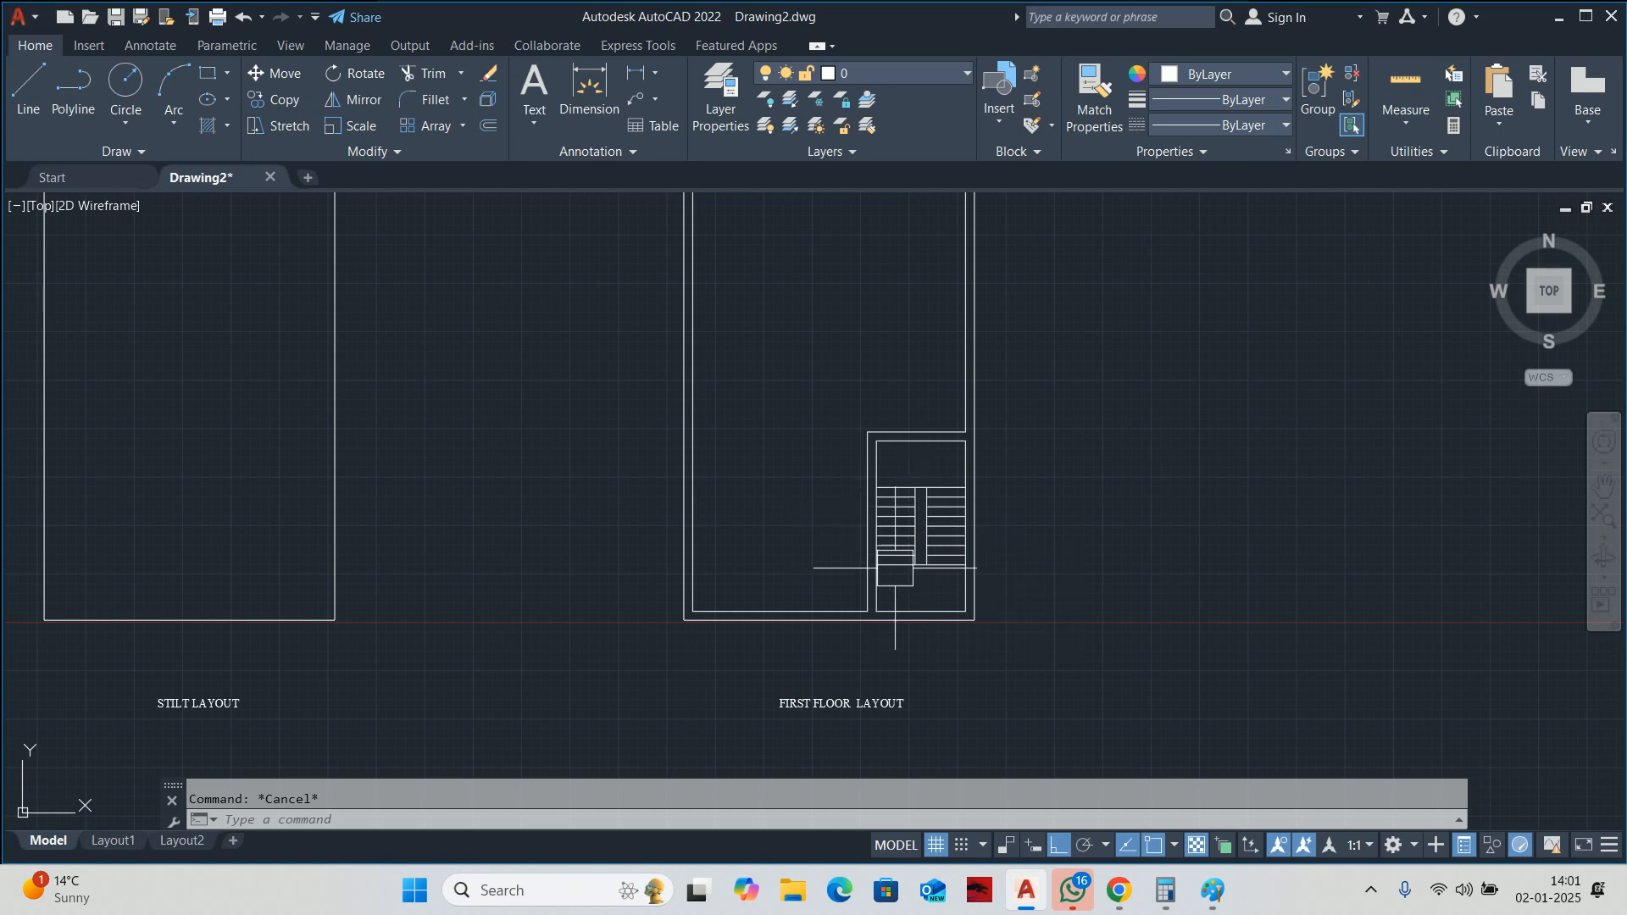
Undo the wall trim, both stretches, the tread join and the gap line trims, so the flights meet the bottom wall.
{"action": "key", "text": "ctrl+z"}
{"action": "key", "text": "ctrl+z"}
{"action": "key", "text": "ctrl+z"}
{"action": "key", "text": "ctrl+z"}
{"action": "key", "text": "ctrl+z"}
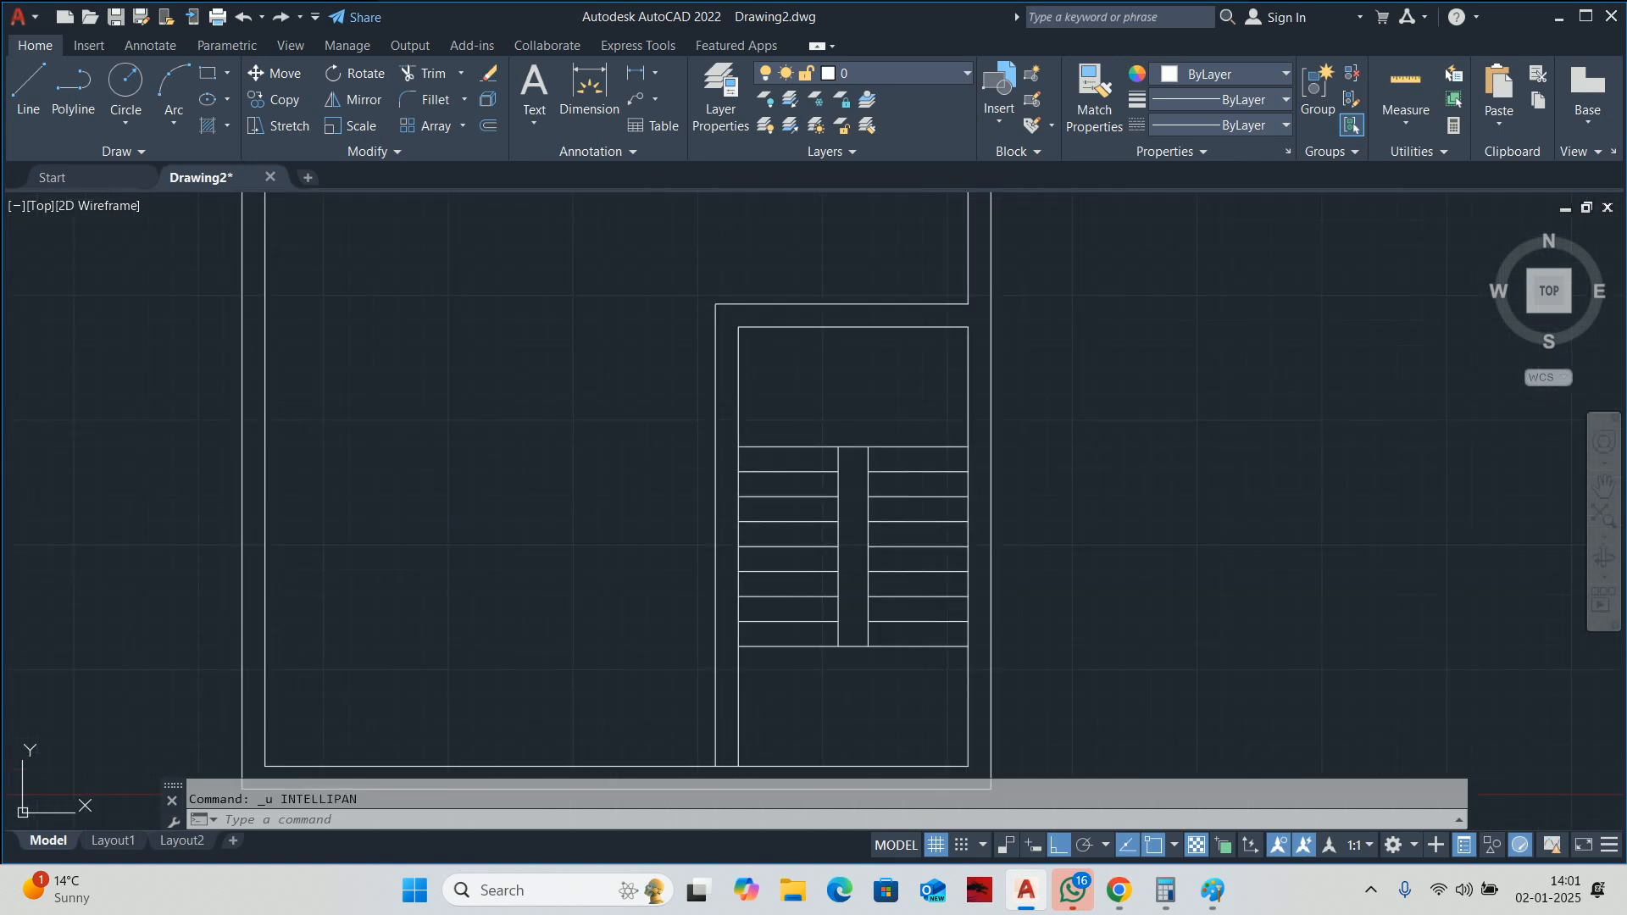
{"action": "key", "text": "ctrl+z"}
{"action": "key", "text": "ctrl+z"}
{"action": "key", "text": "ctrl+z"}
{"action": "key", "text": "ctrl+z"}
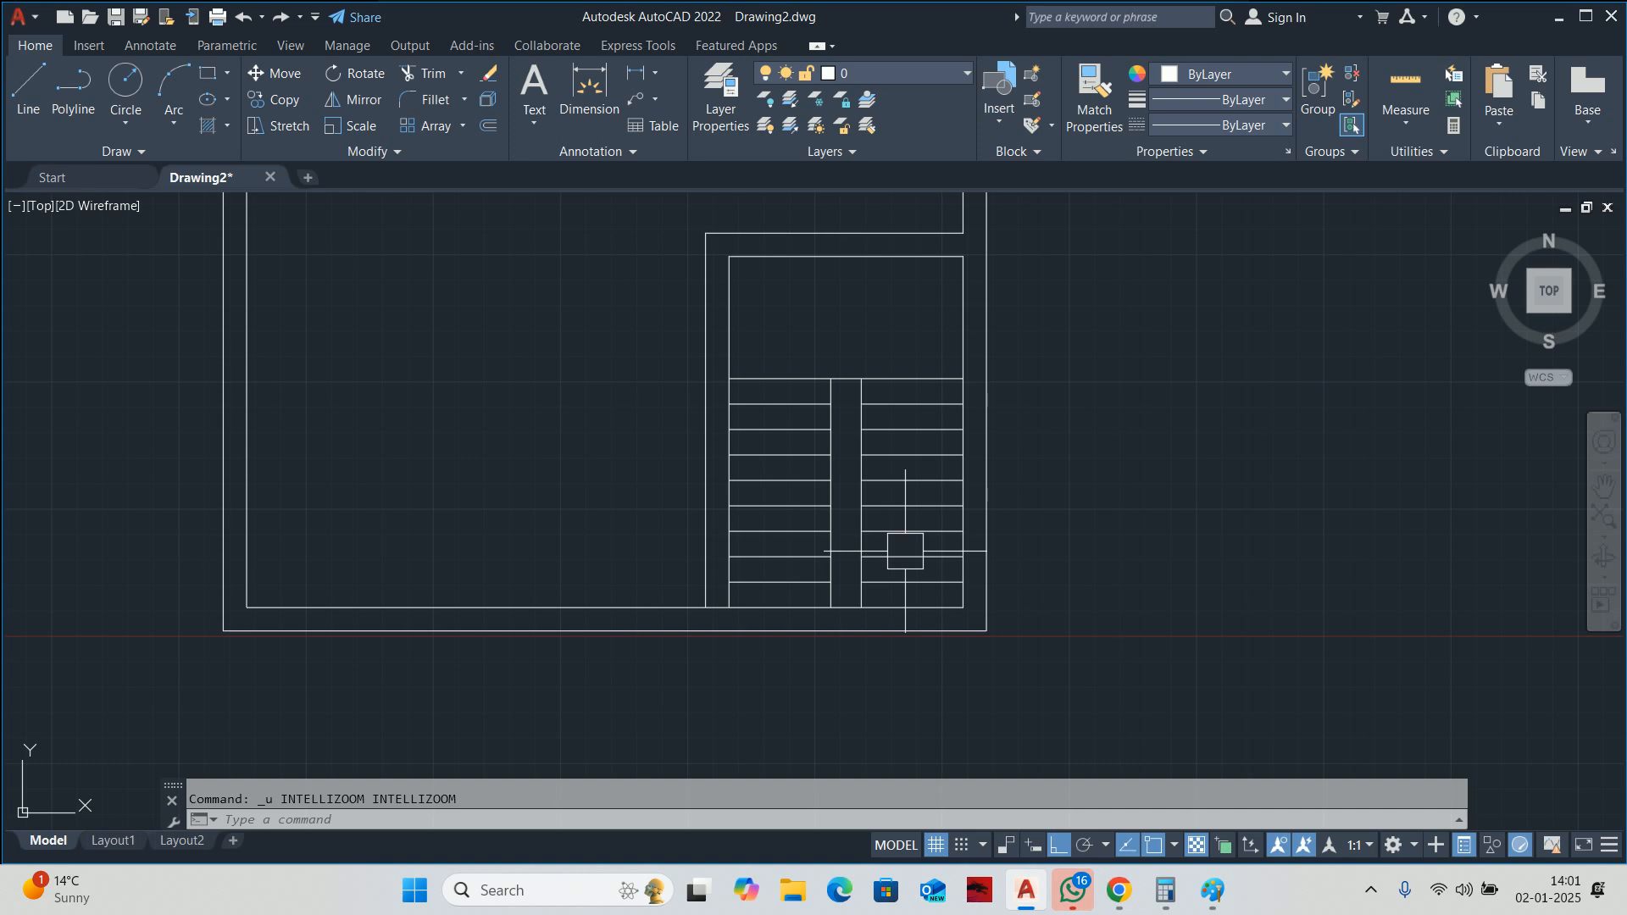
{"action": "key", "text": "Escape"}
Offset the inner bottom wall line 1200 downward, outside the first floor layout.
{"action": "scroll", "coordinate": [866, 597], "scroll_direction": "up", "scroll_amount": 2}
{"action": "type", "text": "o"}
{"action": "key", "text": "Return"}
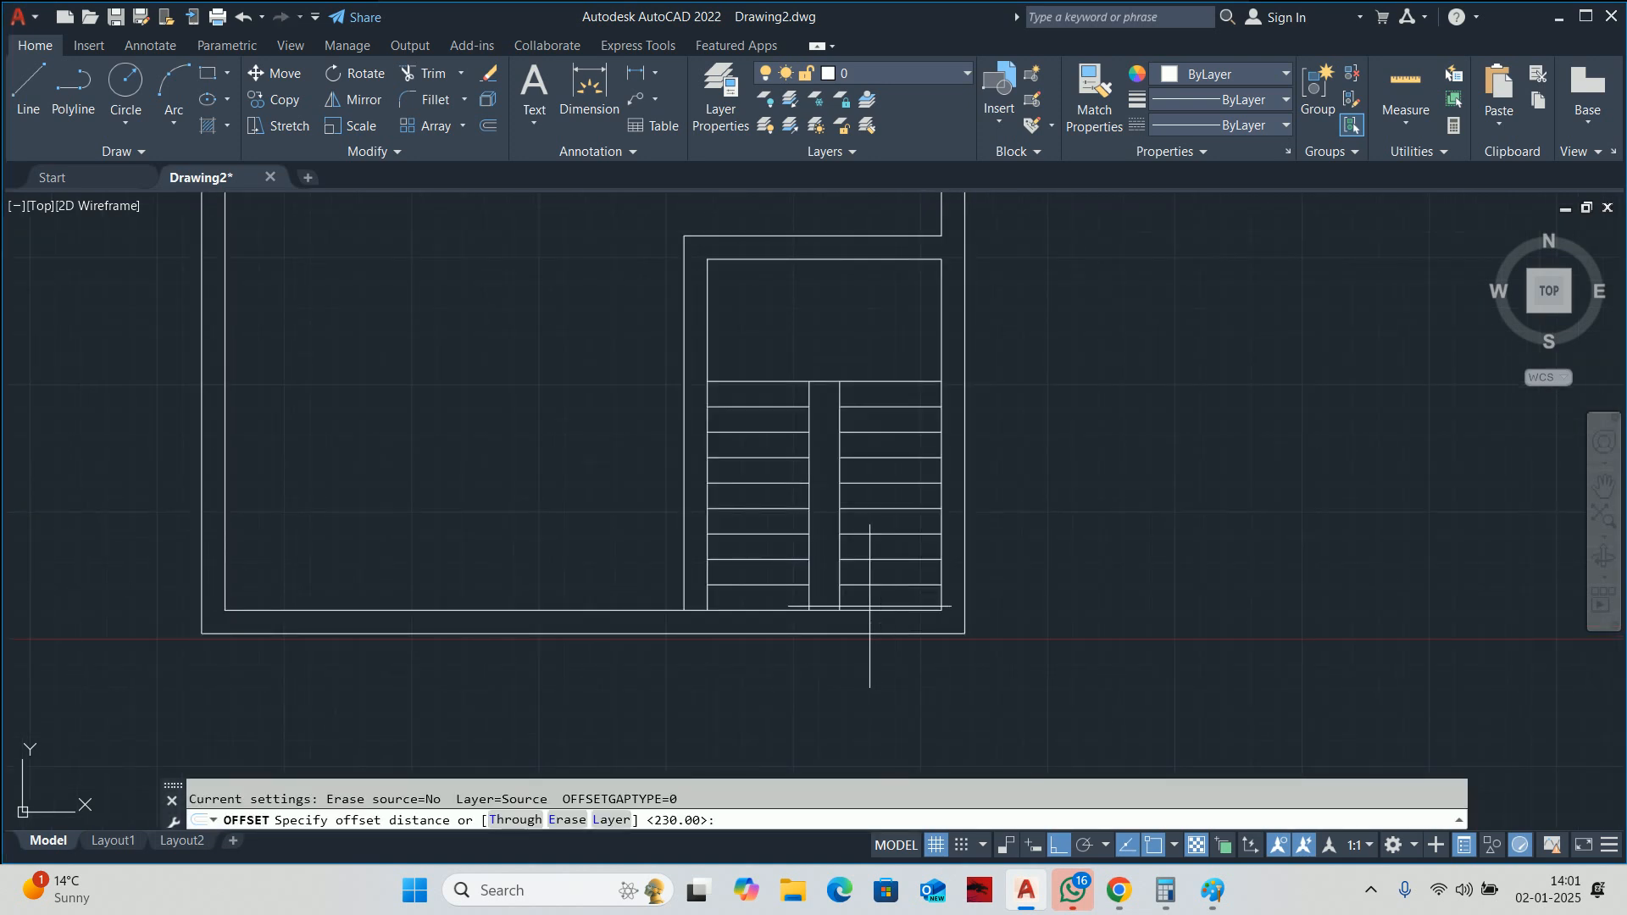
{"action": "type", "text": "1200"}
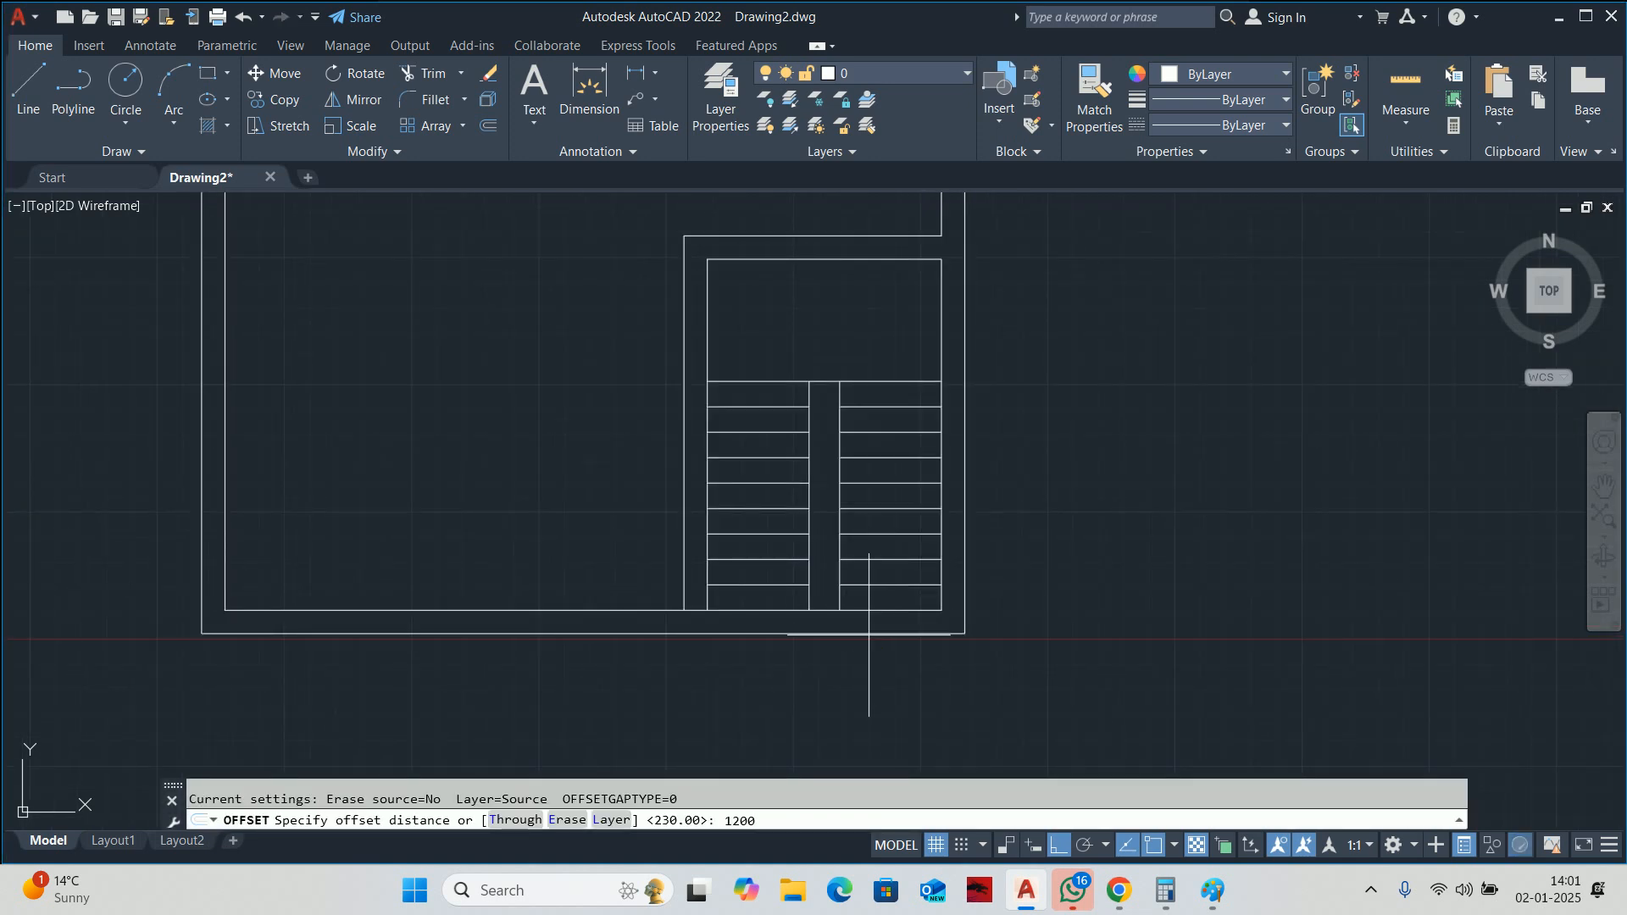
{"action": "key", "text": "Return"}
{"action": "scroll", "coordinate": [873, 614], "scroll_direction": "up", "scroll_amount": 2}
{"action": "left_click", "coordinate": [840, 583]}
{"action": "middle_click_drag", "start_coordinate": [836, 676], "coordinate": [836, 556]}
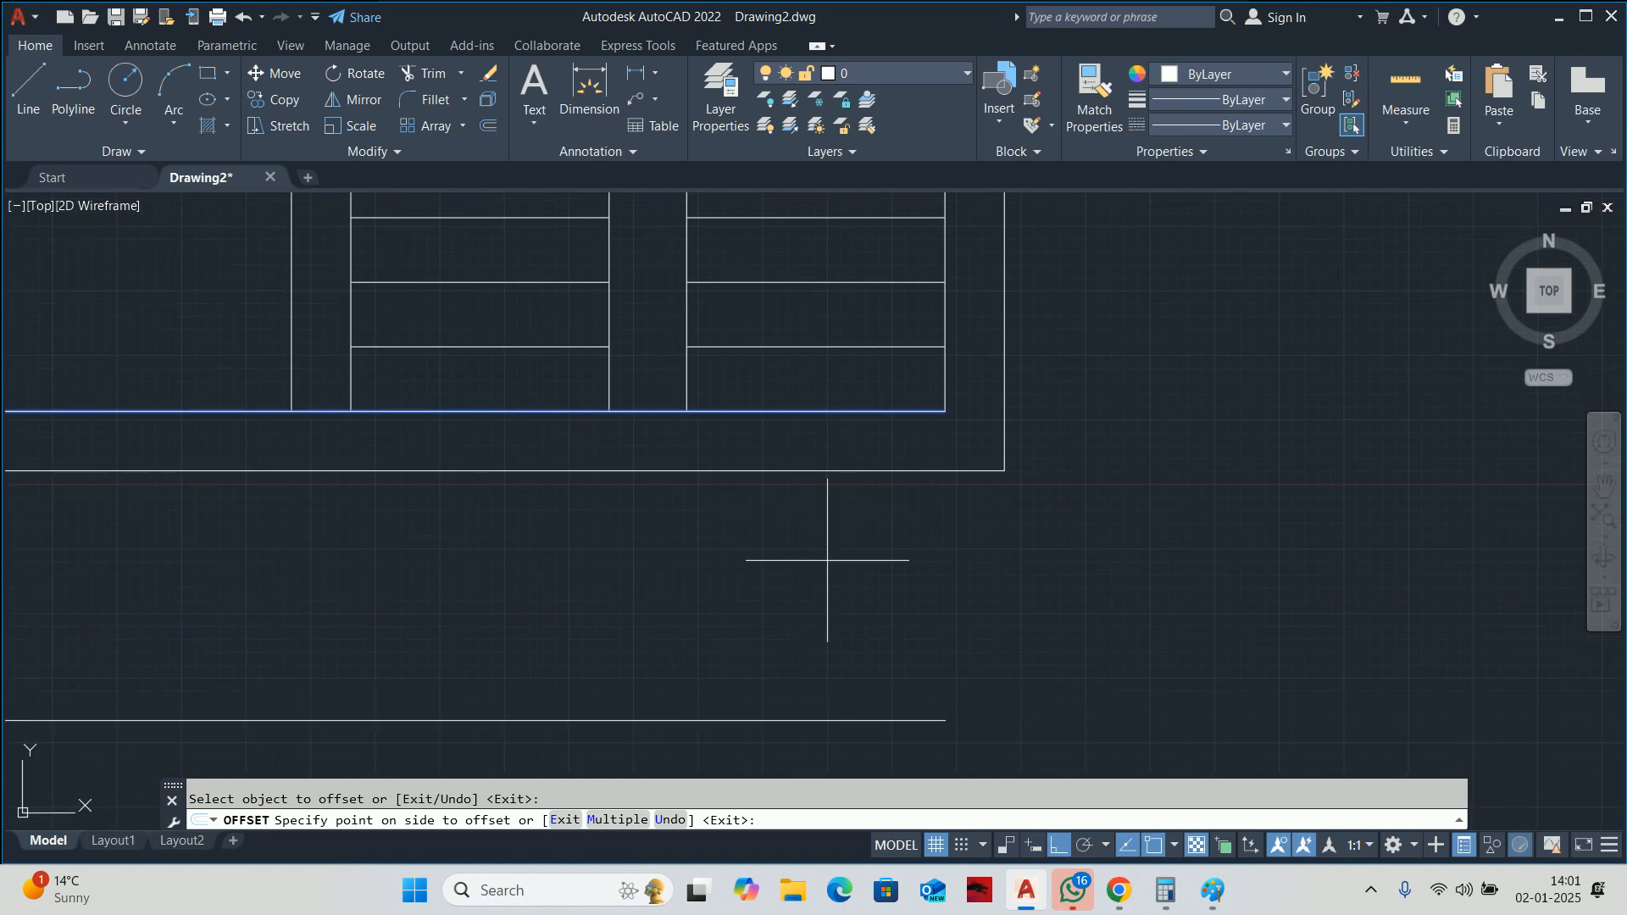
{"action": "key", "text": "Escape"}
{"action": "scroll", "coordinate": [824, 582], "scroll_direction": "down", "scroll_amount": 3}
{"action": "type", "text": "l"}
{"action": "key", "text": "Return"}
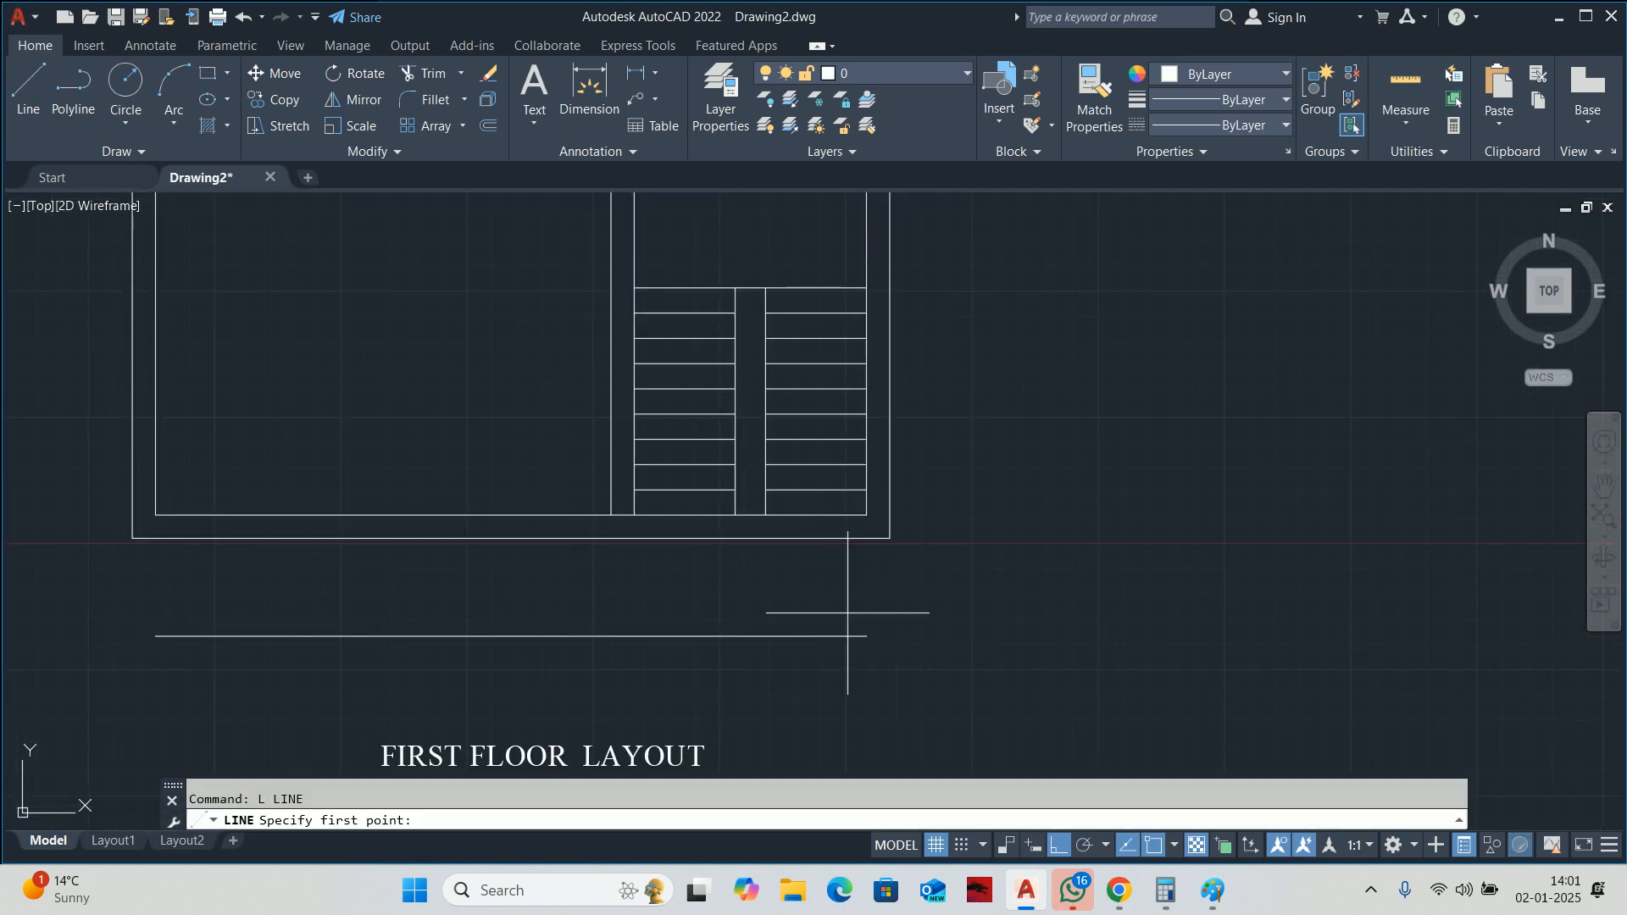
{"action": "left_click", "coordinate": [866, 636]}
{"action": "key", "text": "Escape"}
{"action": "key", "text": "Escape"}
Draw a vertical line from the layout's outer bottom-right corner down past the offset line.
{"action": "type", "text": "l"}
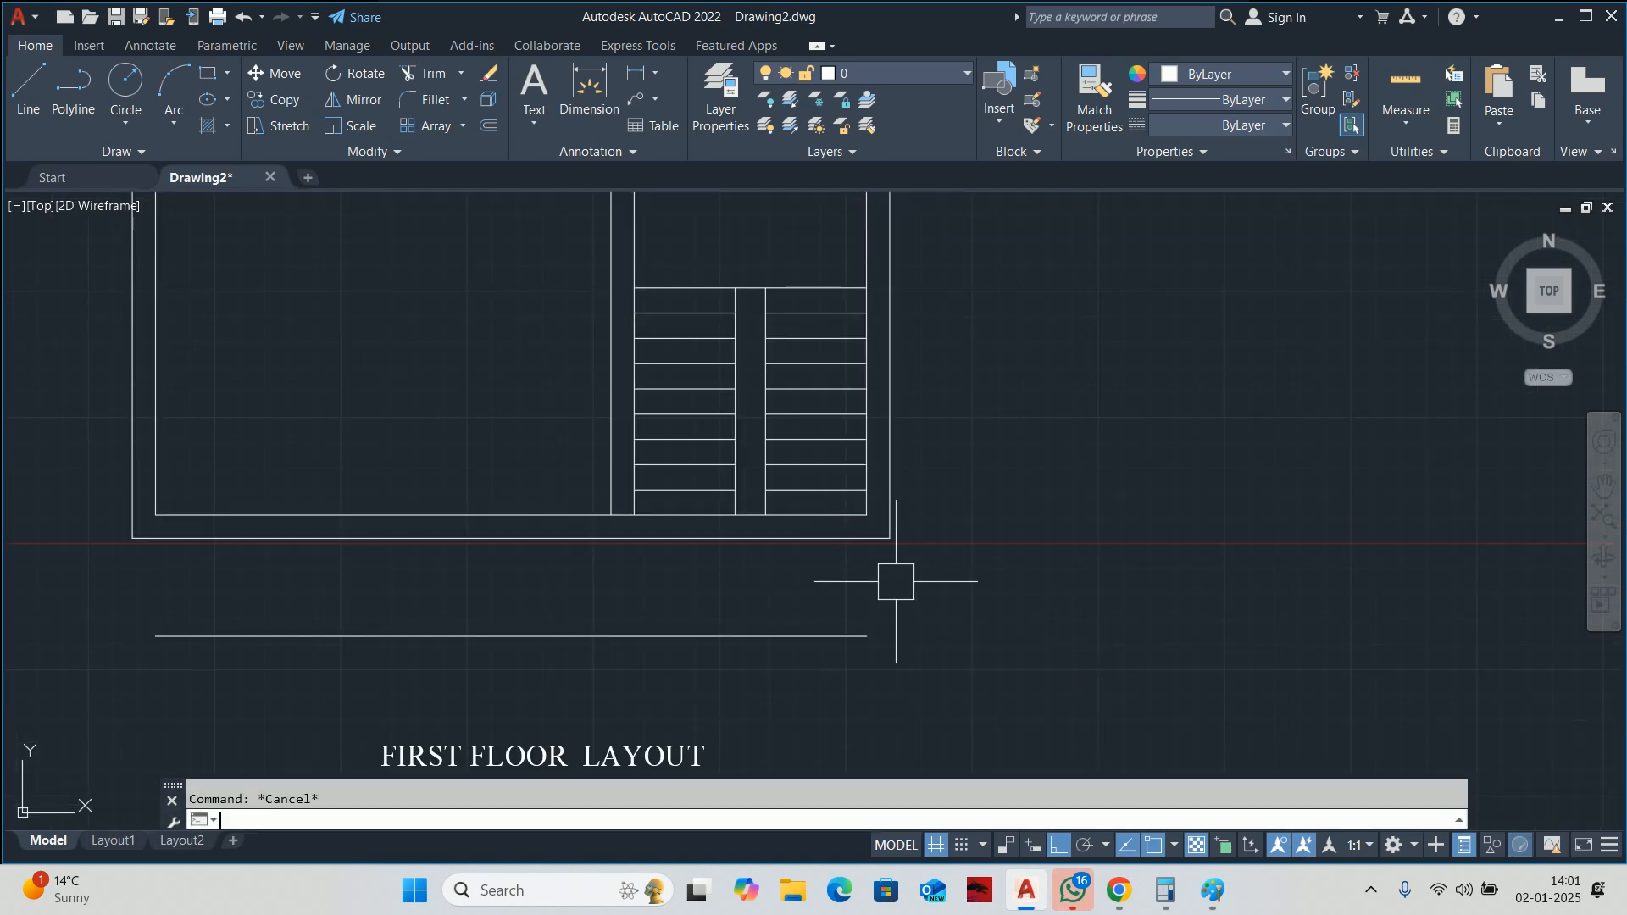
{"action": "key", "text": "Return"}
{"action": "left_click", "coordinate": [889, 538]}
{"action": "left_click", "coordinate": [889, 667]}
{"action": "key", "text": "Escape"}
Try to draw a line from the left stair wall's lower end to the offset line, and undo it.
{"action": "key", "text": "Return"}
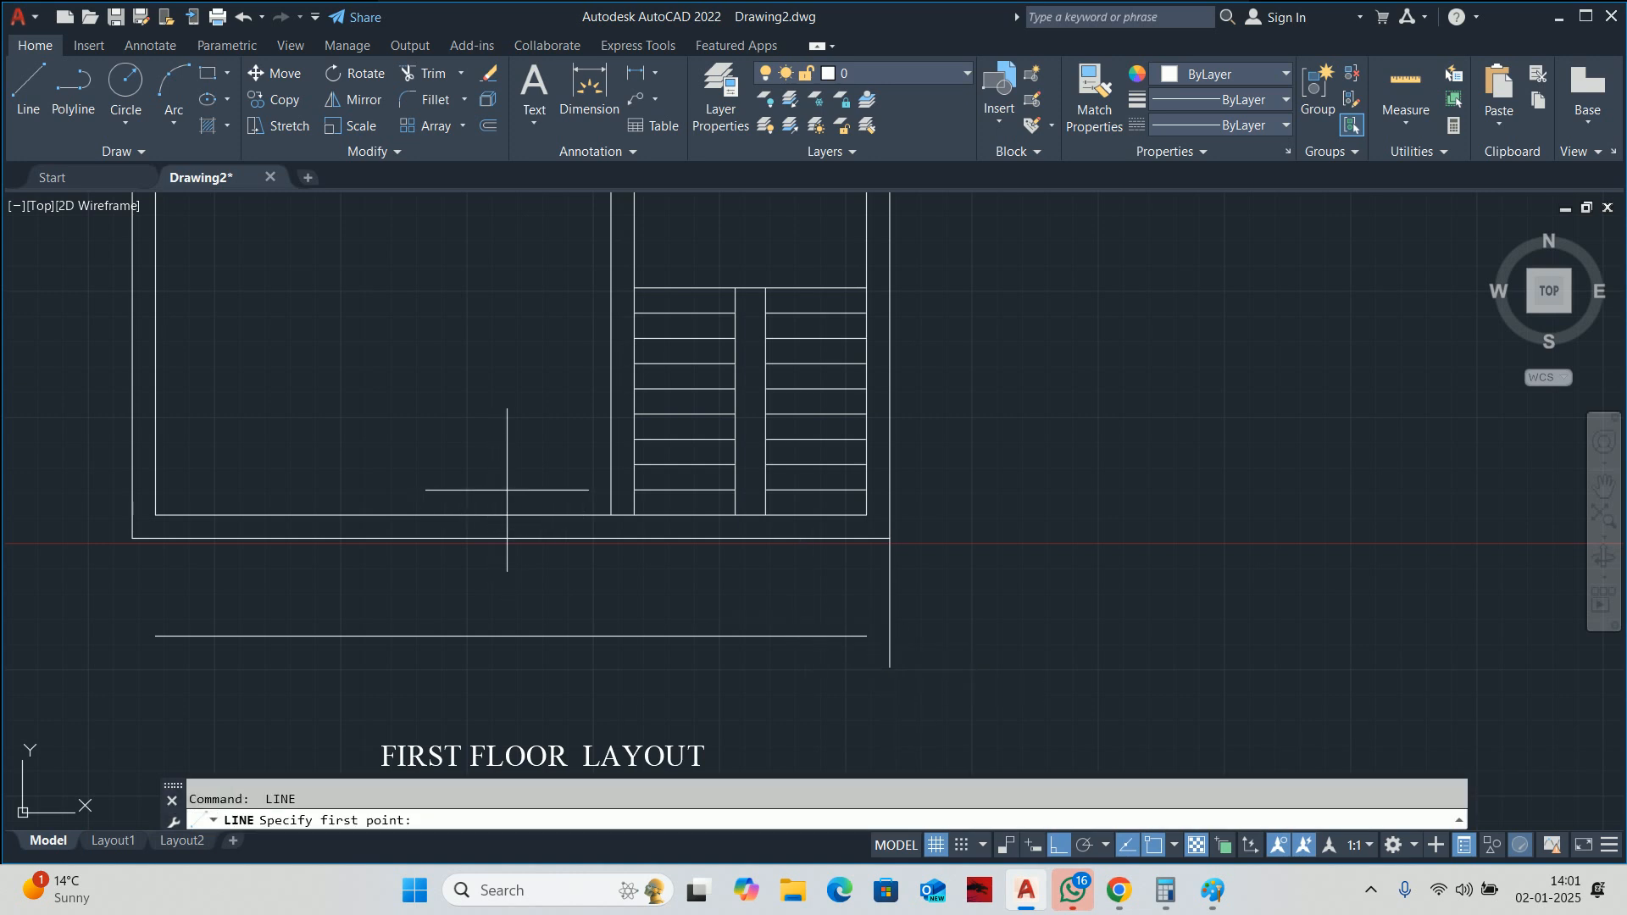
{"action": "left_click", "coordinate": [611, 514]}
{"action": "key", "text": "Escape"}
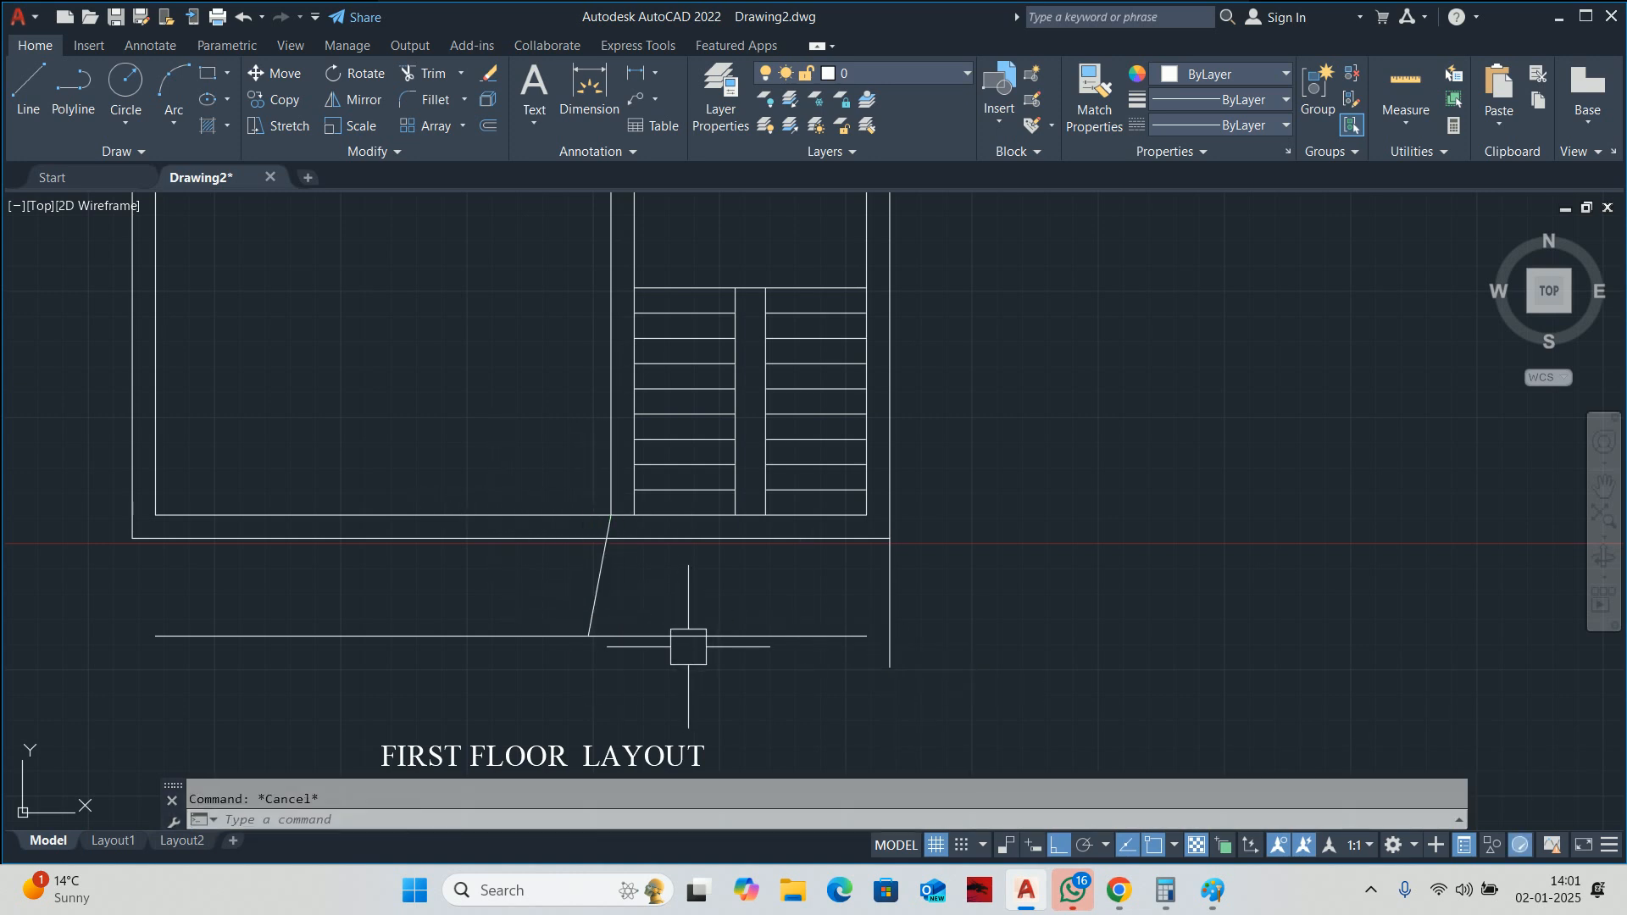
{"action": "key", "text": "ctrl+z"}
Extend the left stair wall down to the 1200 offset line, and trim and extend the bottom lines to close the landing outline.
{"action": "type", "text": "ex"}
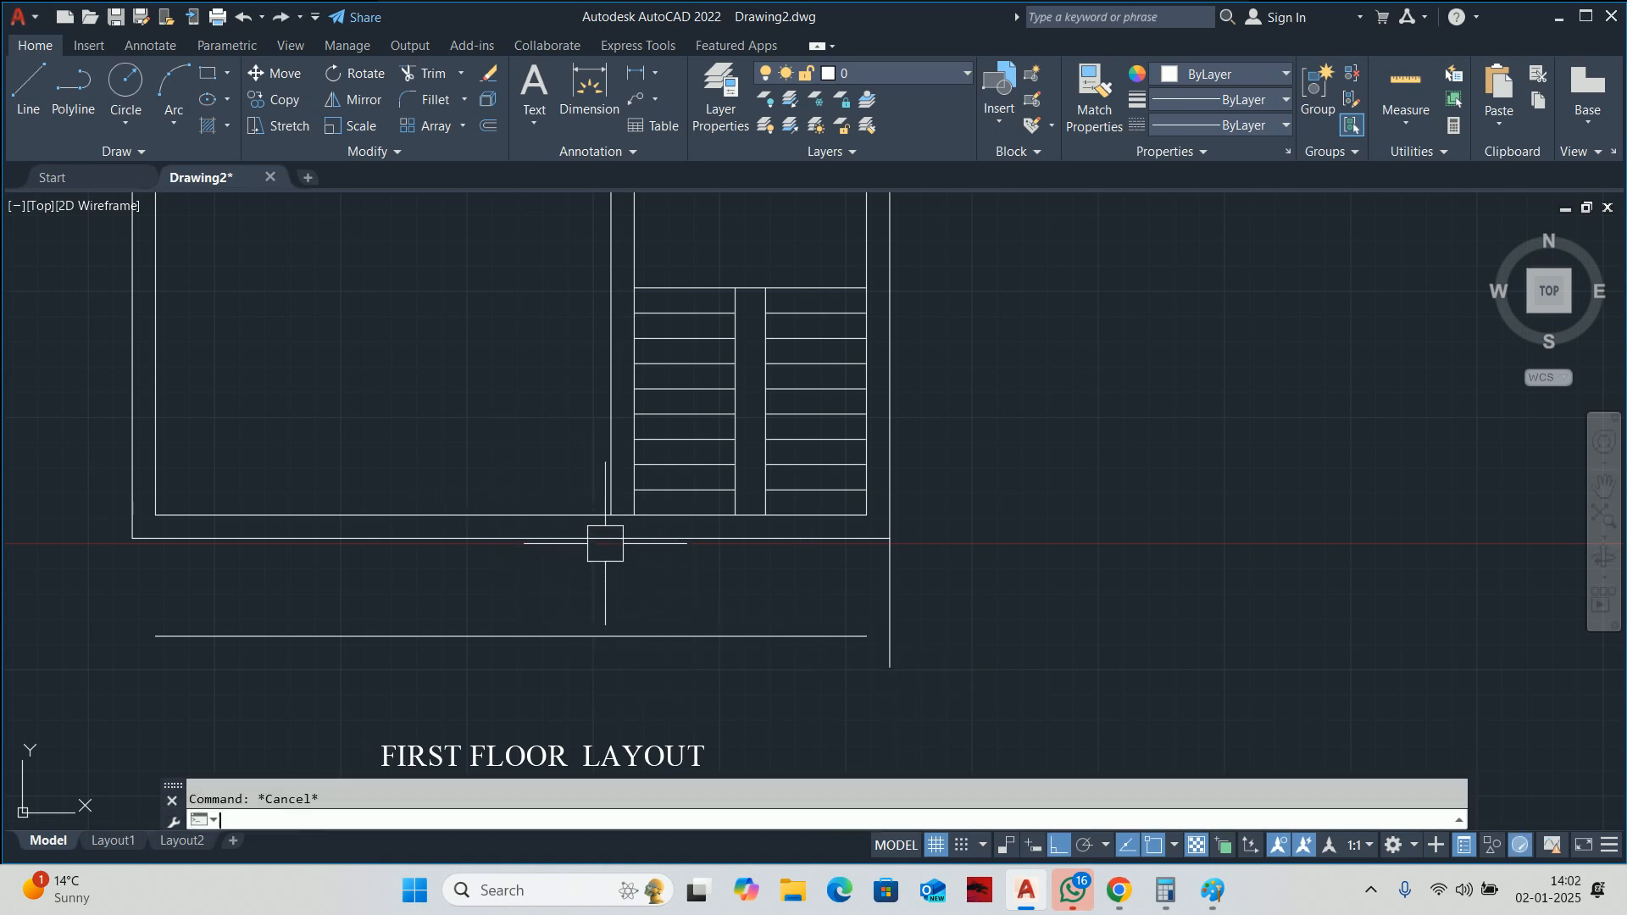
{"action": "scroll", "coordinate": [605, 509], "scroll_direction": "up", "scroll_amount": 2}
{"action": "key", "text": "Return"}
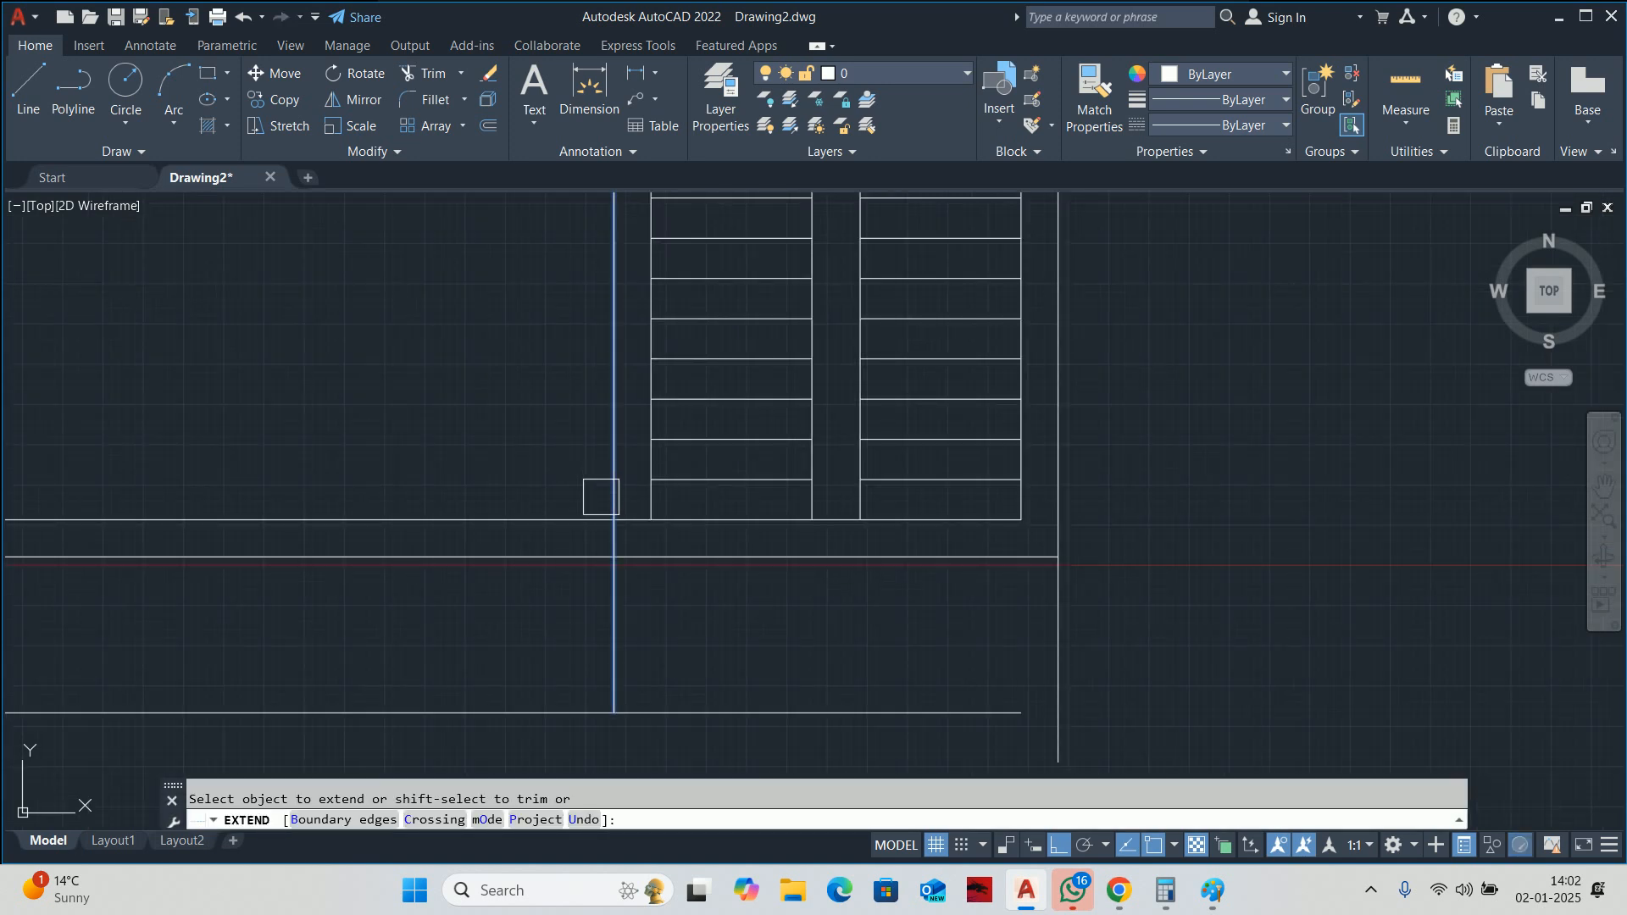
{"action": "left_click", "coordinate": [445, 713], "text": "shift"}
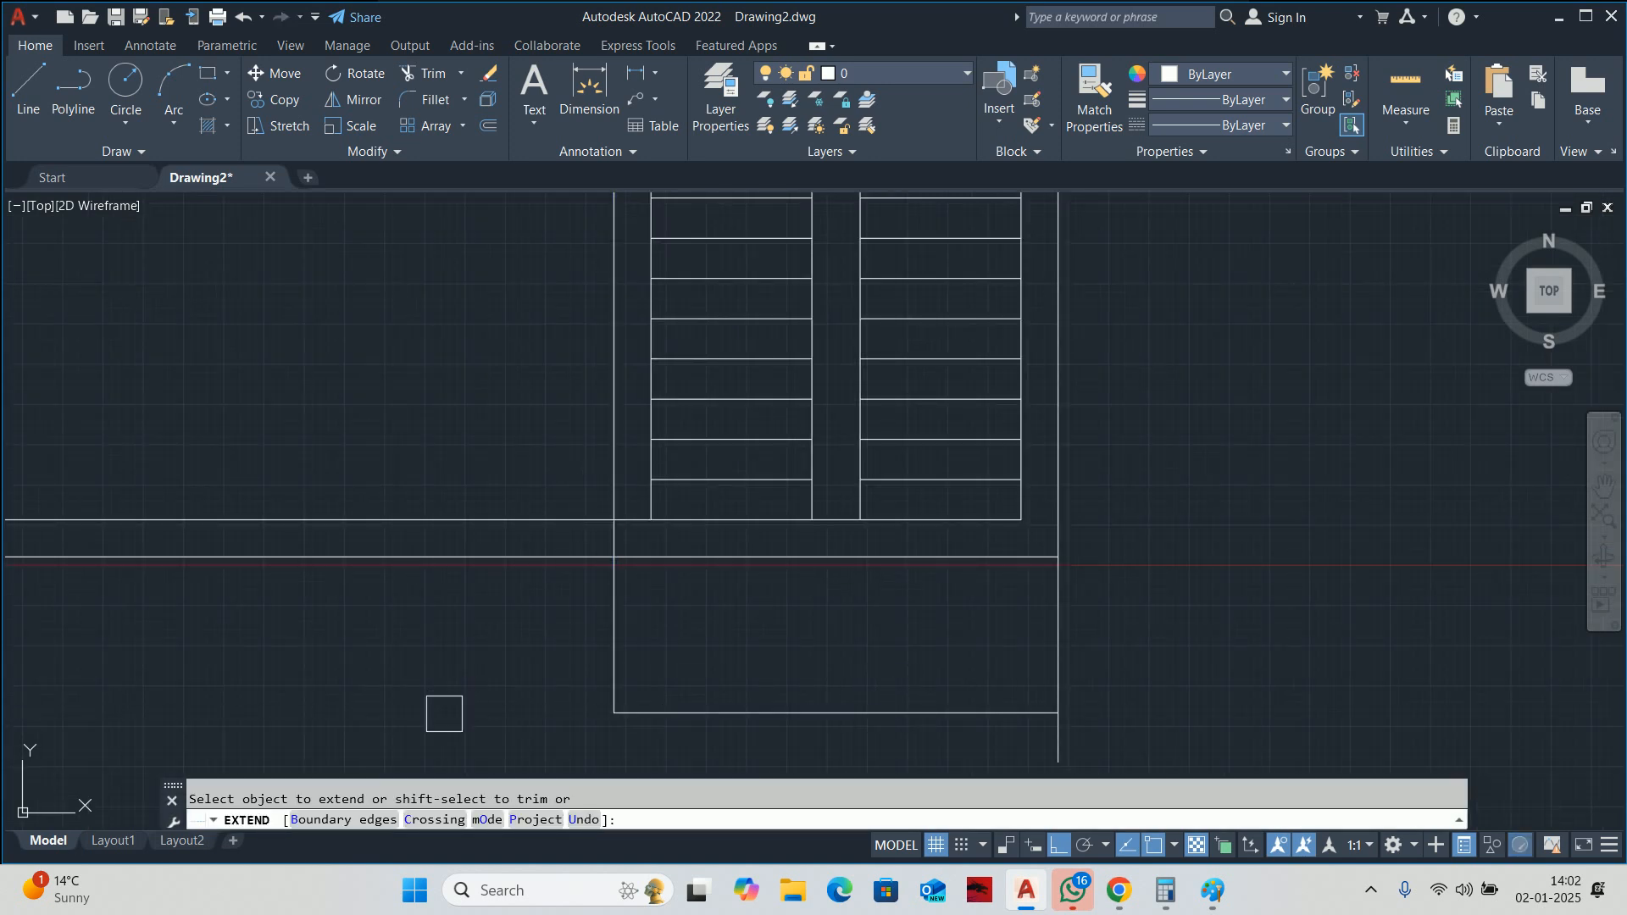
{"action": "left_click", "coordinate": [781, 553], "text": "shift"}
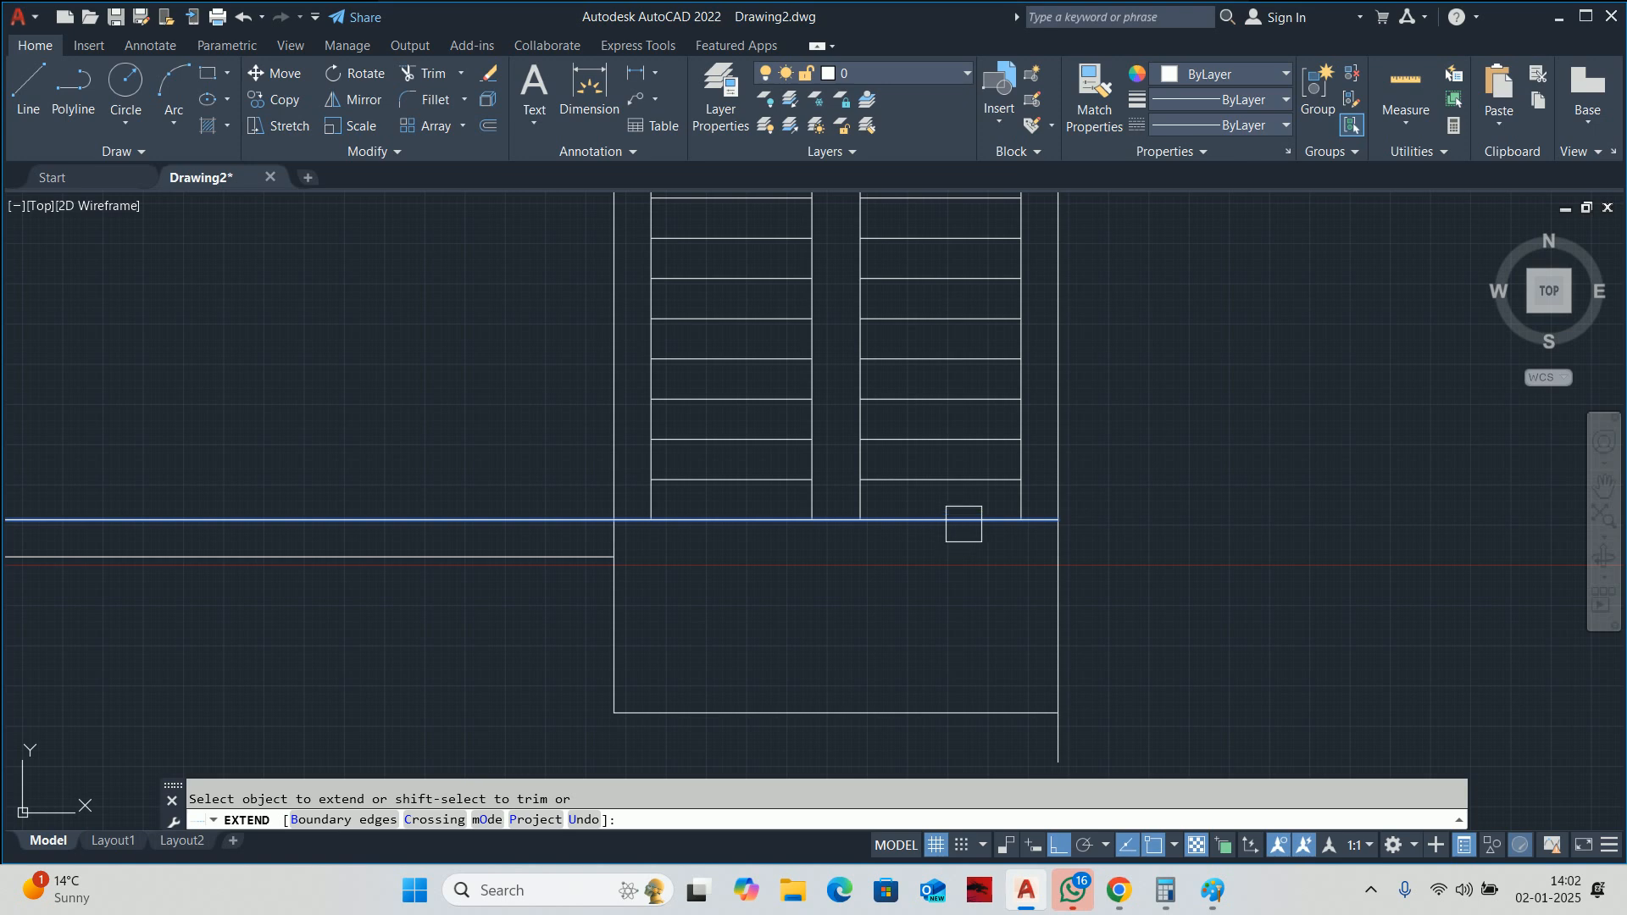
{"action": "left_click", "coordinate": [930, 532]}
{"action": "scroll", "coordinate": [673, 550], "scroll_direction": "up", "scroll_amount": 2}
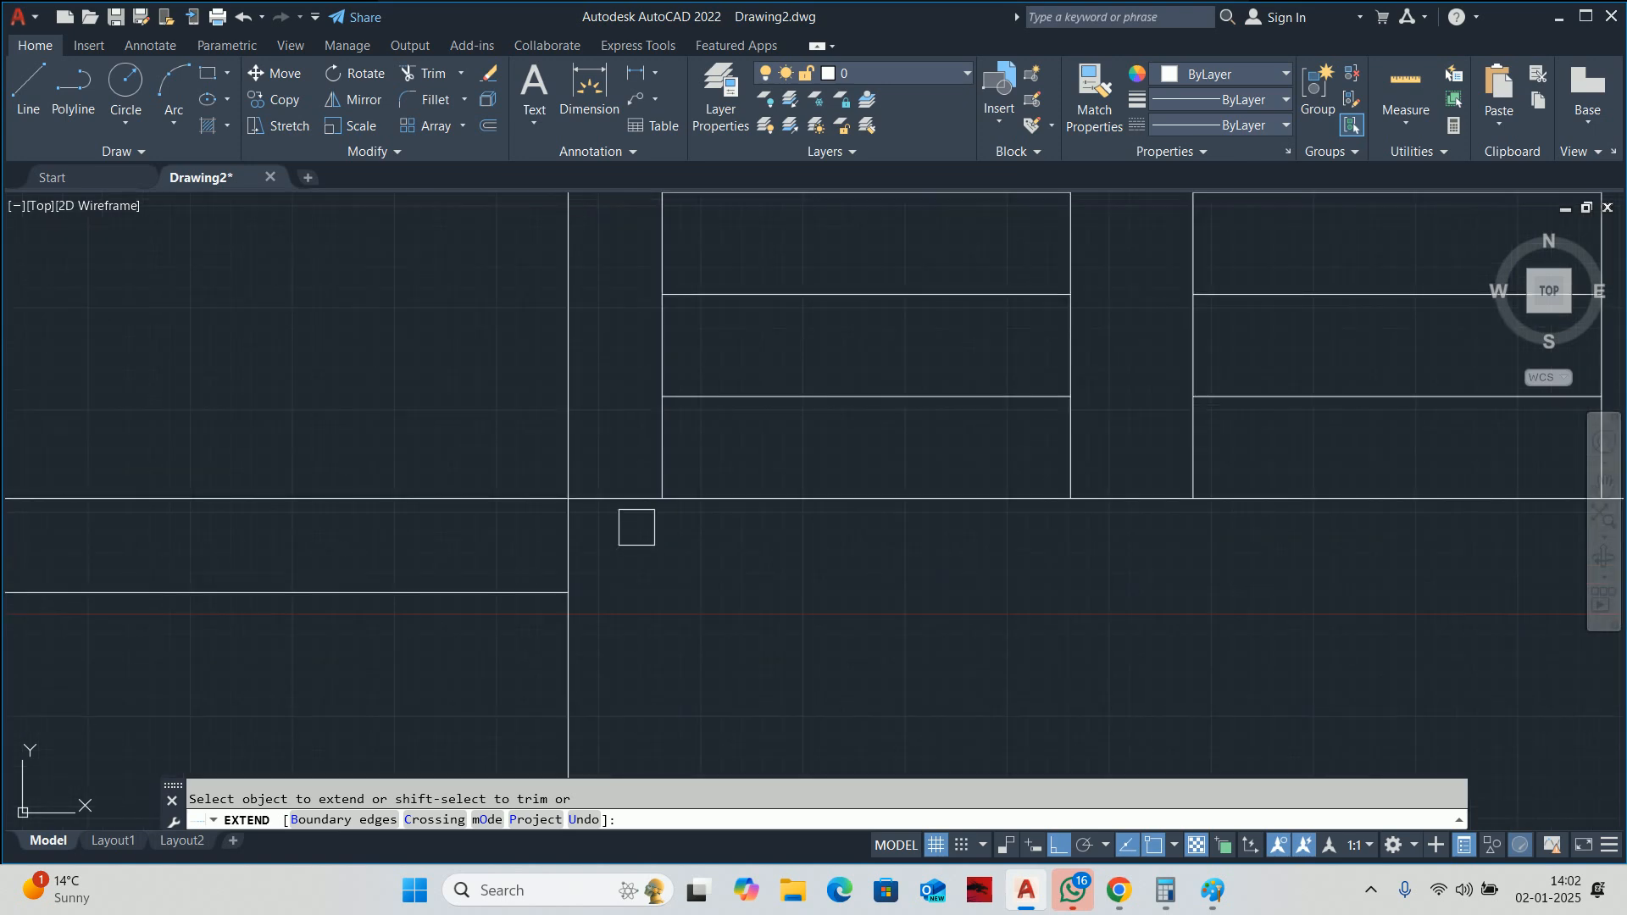
{"action": "scroll", "coordinate": [635, 527], "scroll_direction": "down", "scroll_amount": 4}
{"action": "key", "text": "Escape"}
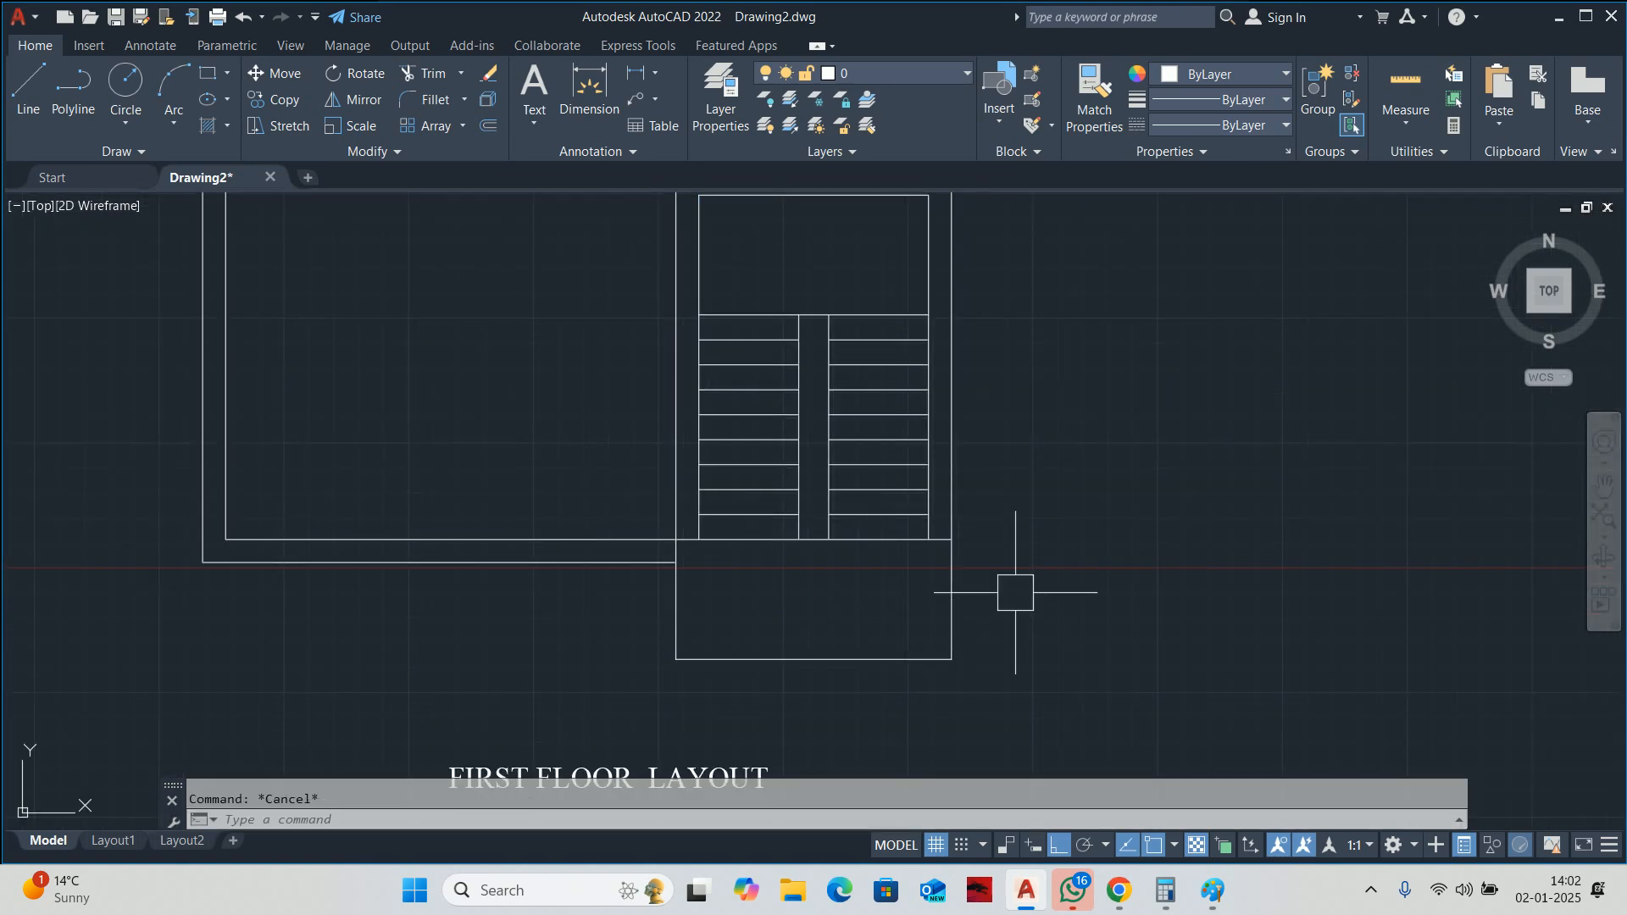
Offset the projecting landing's right, bottom and left lines 100 inward.
{"action": "type", "text": "o"}
{"action": "key", "text": "Return"}
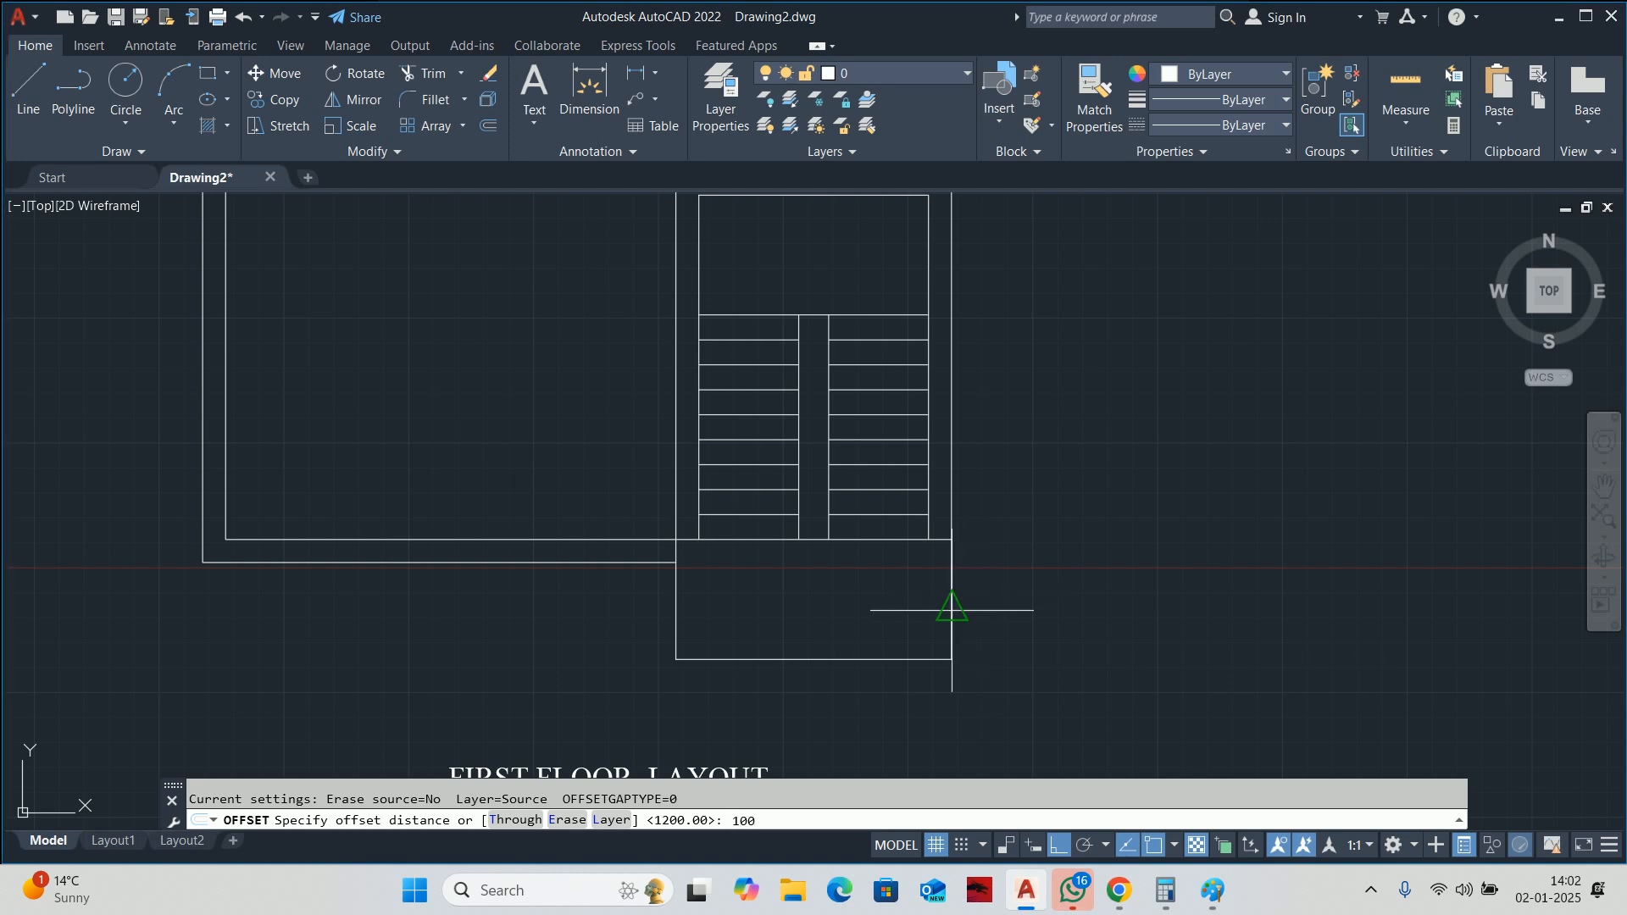
{"action": "type", "text": "100"}
{"action": "key", "text": "Return"}
{"action": "scroll", "coordinate": [952, 609], "scroll_direction": "up", "scroll_amount": 2}
{"action": "left_click", "coordinate": [950, 600]}
{"action": "left_click", "coordinate": [900, 603]}
{"action": "left_click", "coordinate": [675, 687]}
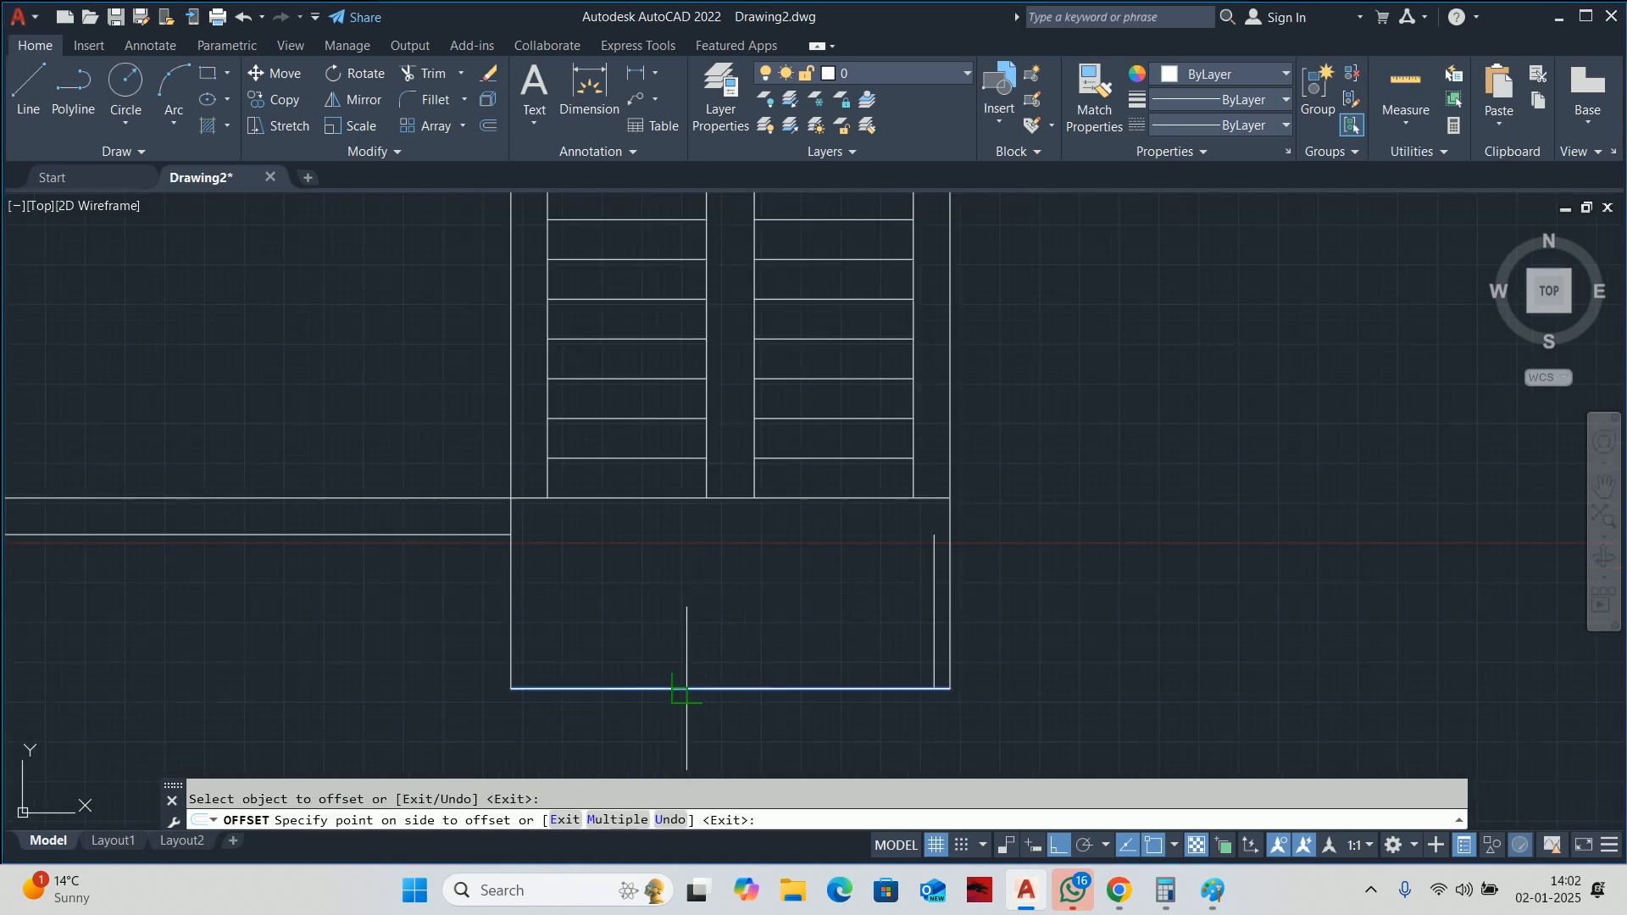
{"action": "left_click", "coordinate": [660, 651]}
{"action": "key", "text": "Escape"}
Trim the overlapping lines at the landing's wall junctions and corners, and extend its inner right line up to the inner bottom wall line.
{"action": "scroll", "coordinate": [504, 527], "scroll_direction": "up", "scroll_amount": 4}
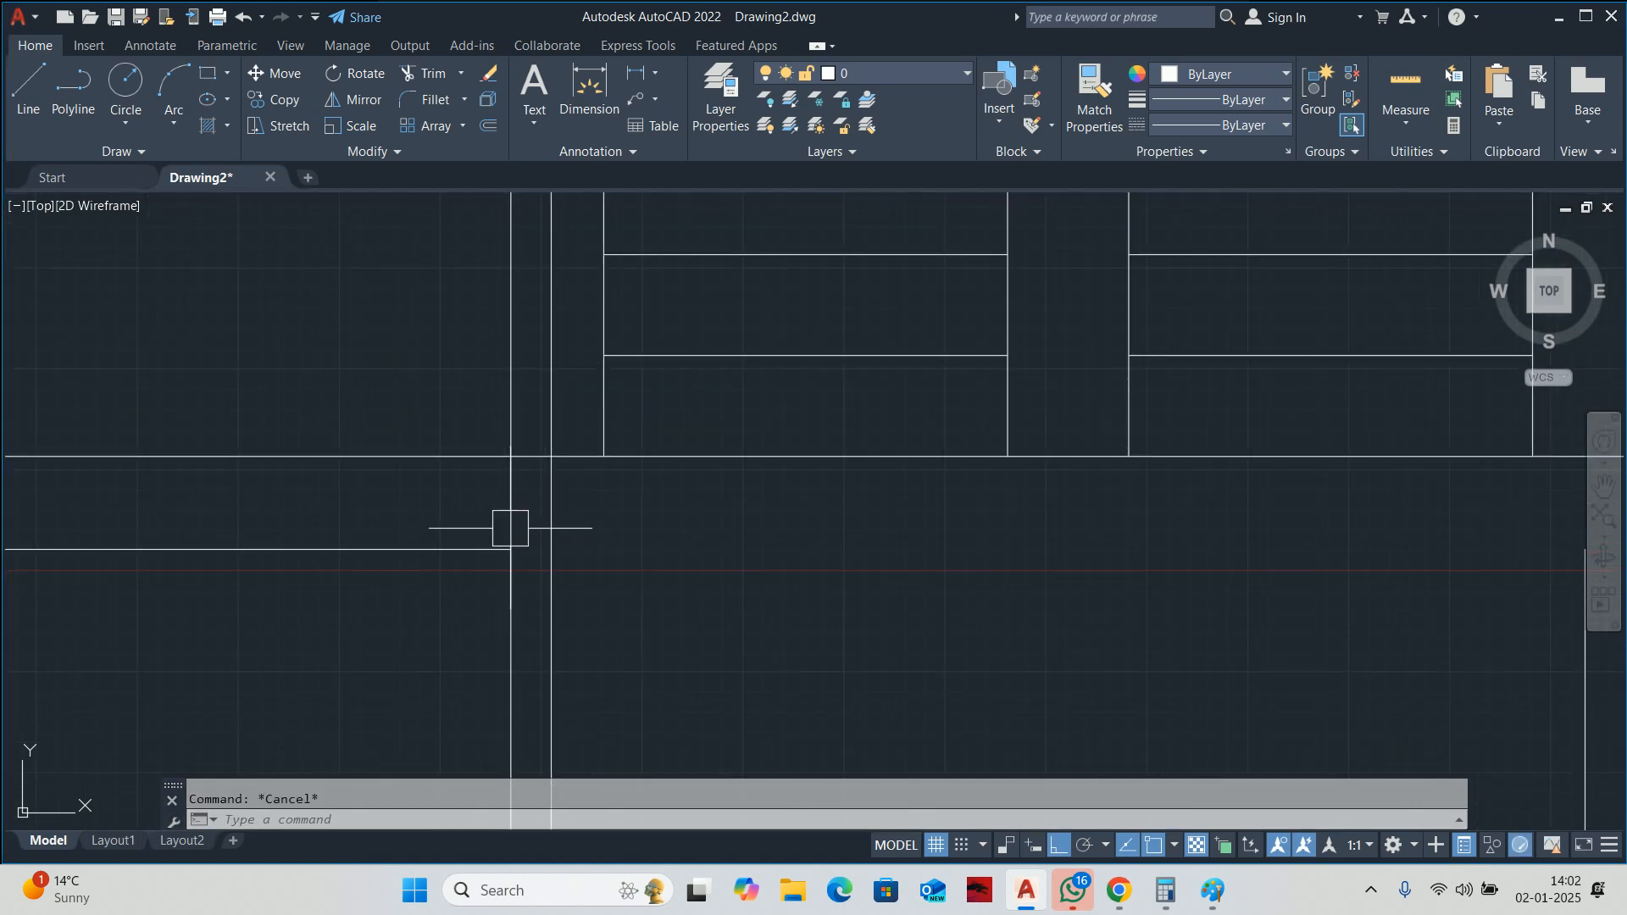
{"action": "type", "text": "tr"}
{"action": "key", "text": "Return"}
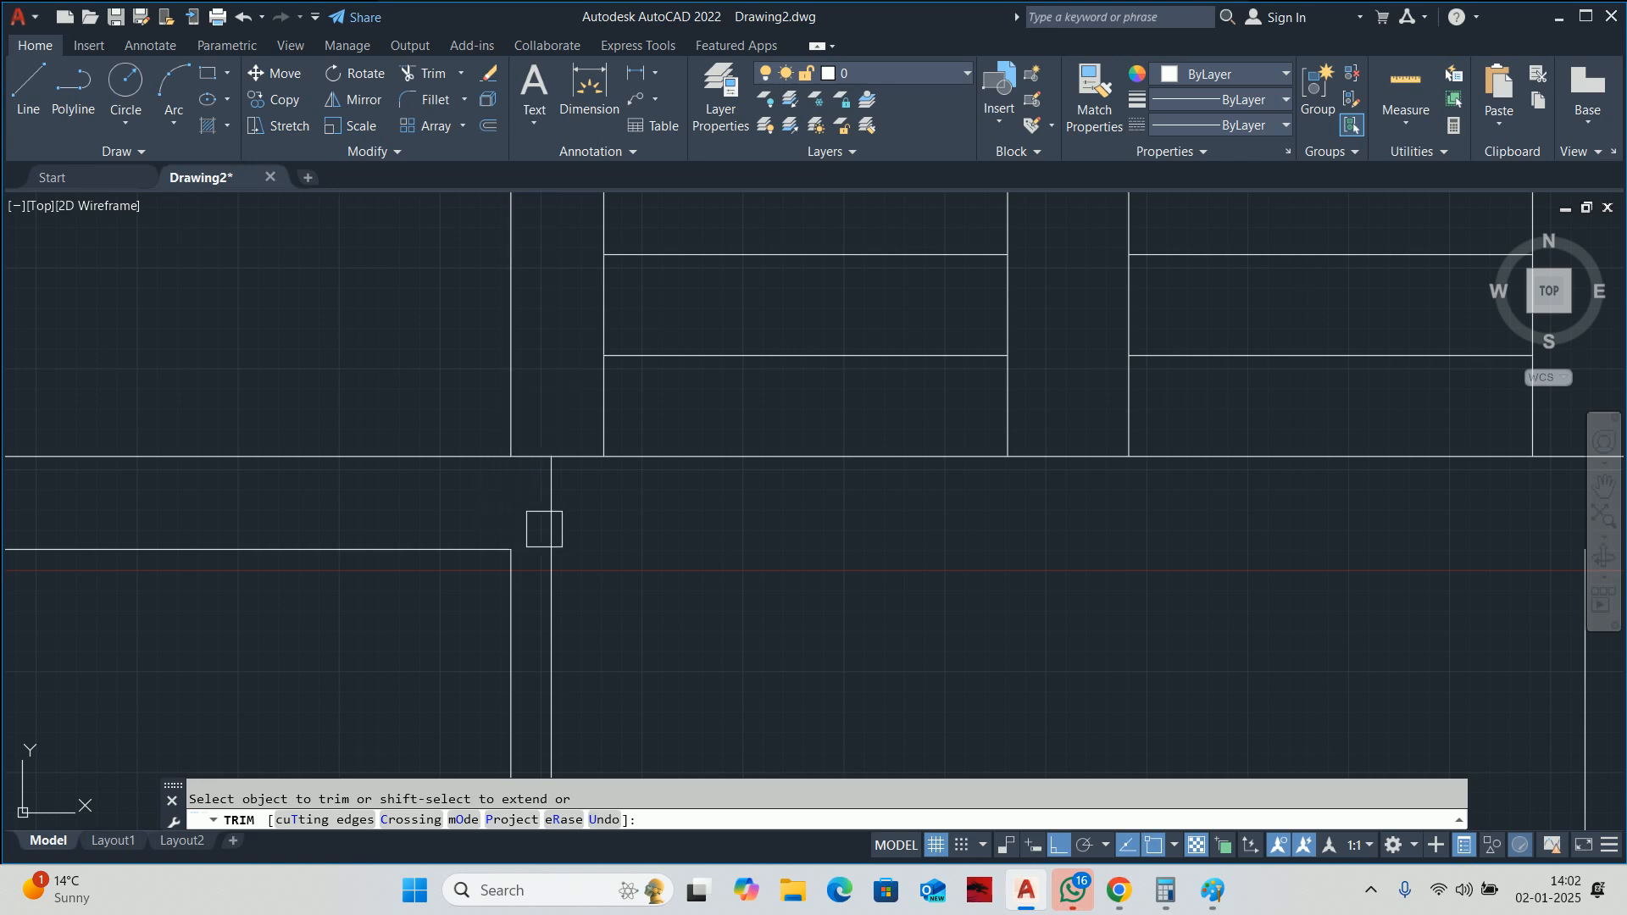
{"action": "scroll", "coordinate": [520, 348], "scroll_direction": "down", "scroll_amount": 4}
{"action": "scroll", "coordinate": [465, 483], "scroll_direction": "up", "scroll_amount": 6}
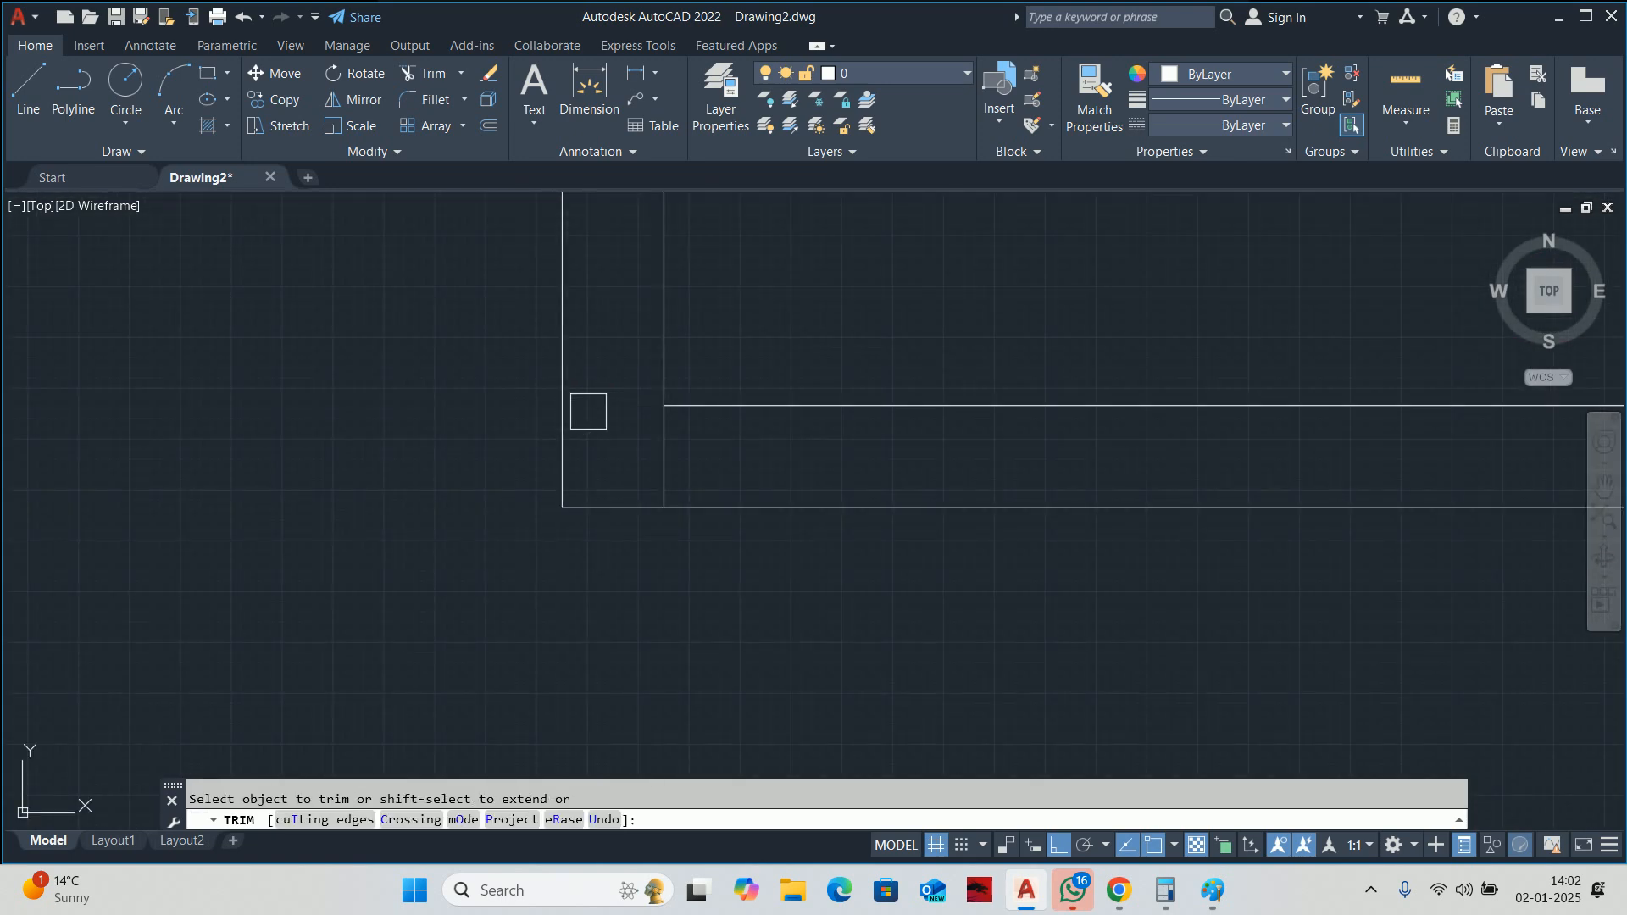
{"action": "left_click_drag", "start_coordinate": [689, 449], "coordinate": [658, 454]}
{"action": "scroll", "coordinate": [733, 467], "scroll_direction": "down", "scroll_amount": 3}
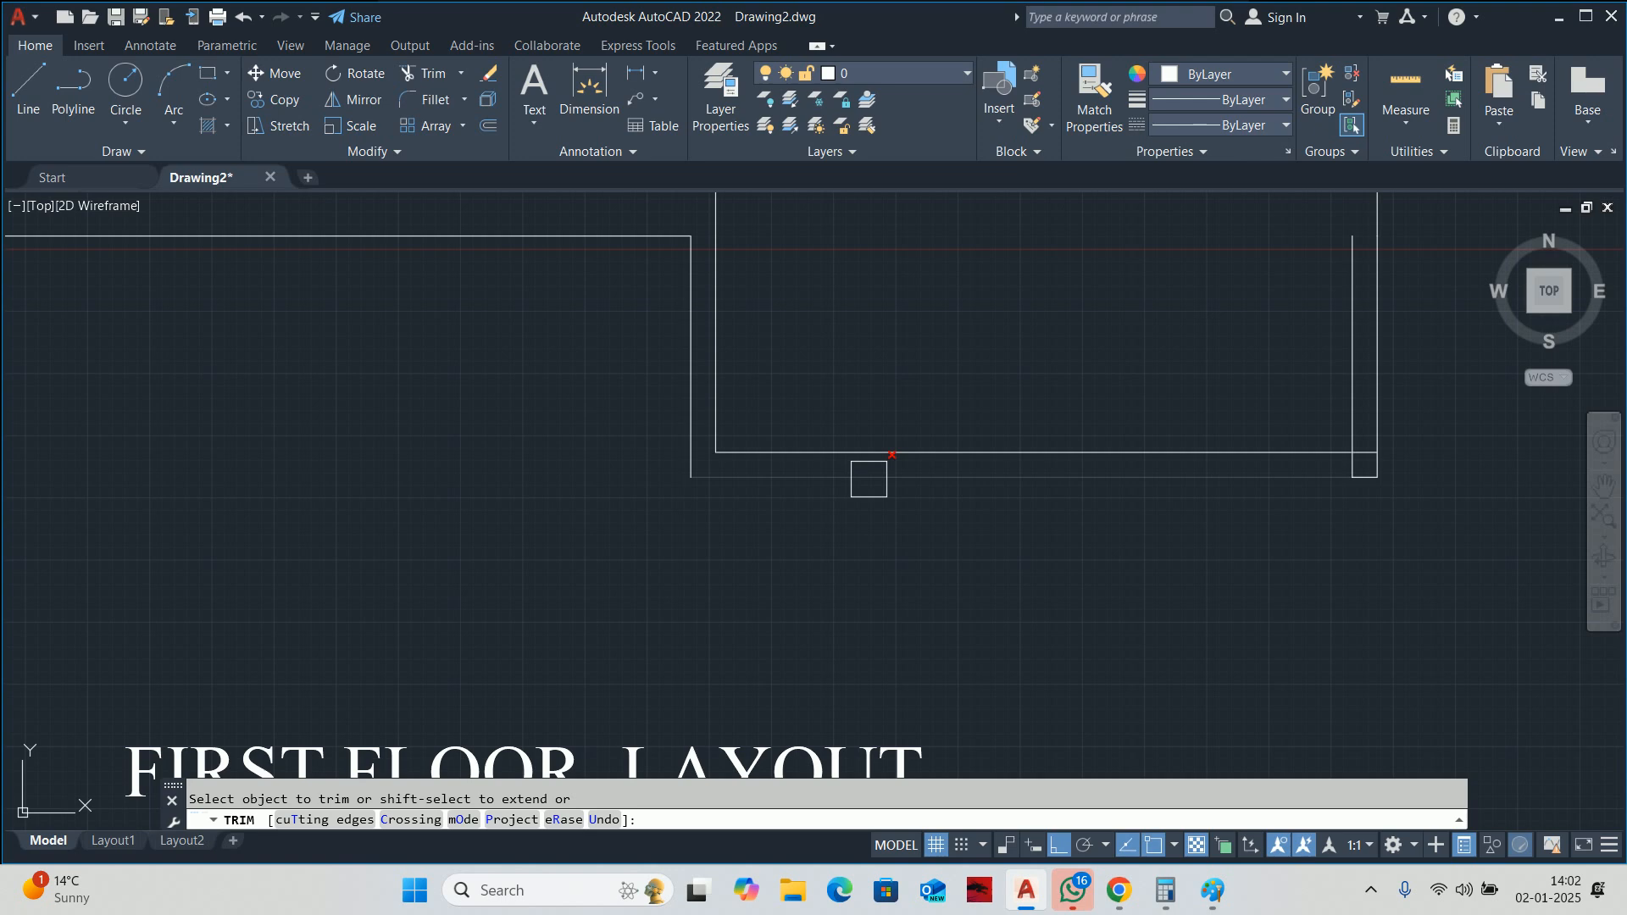
{"action": "scroll", "coordinate": [869, 479], "scroll_direction": "down", "scroll_amount": 2}
{"action": "scroll", "coordinate": [1009, 505], "scroll_direction": "up", "scroll_amount": 5}
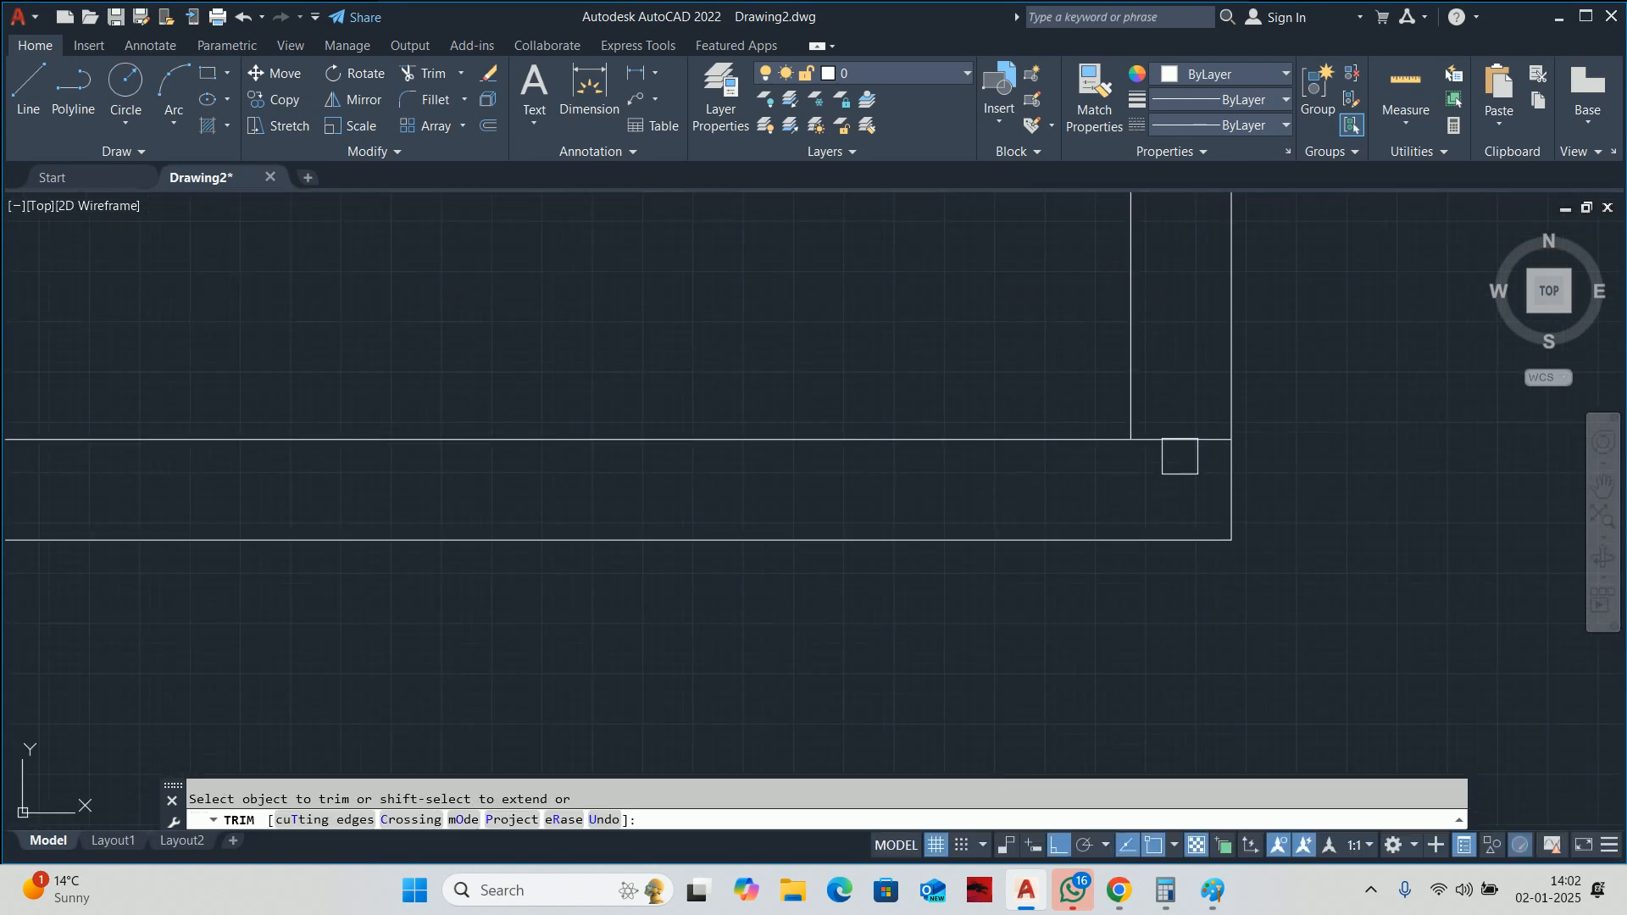
{"action": "scroll", "coordinate": [1161, 415], "scroll_direction": "down", "scroll_amount": 3}
{"action": "scroll", "coordinate": [1144, 483], "scroll_direction": "up", "scroll_amount": 5}
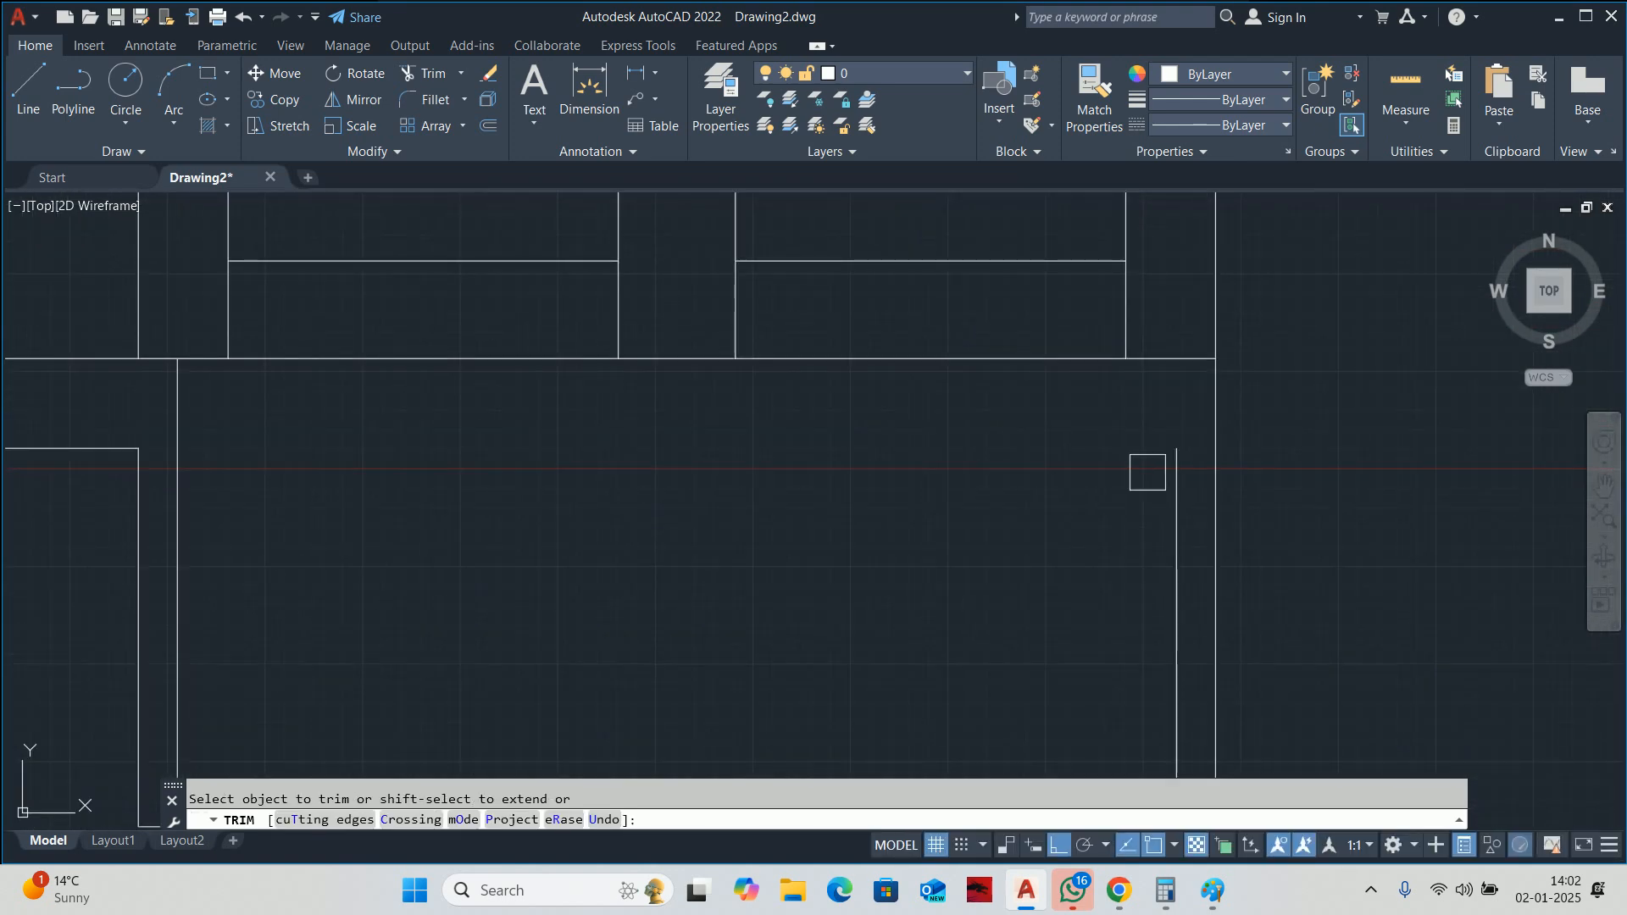
{"action": "scroll", "coordinate": [1186, 349], "scroll_direction": "up", "scroll_amount": 4}
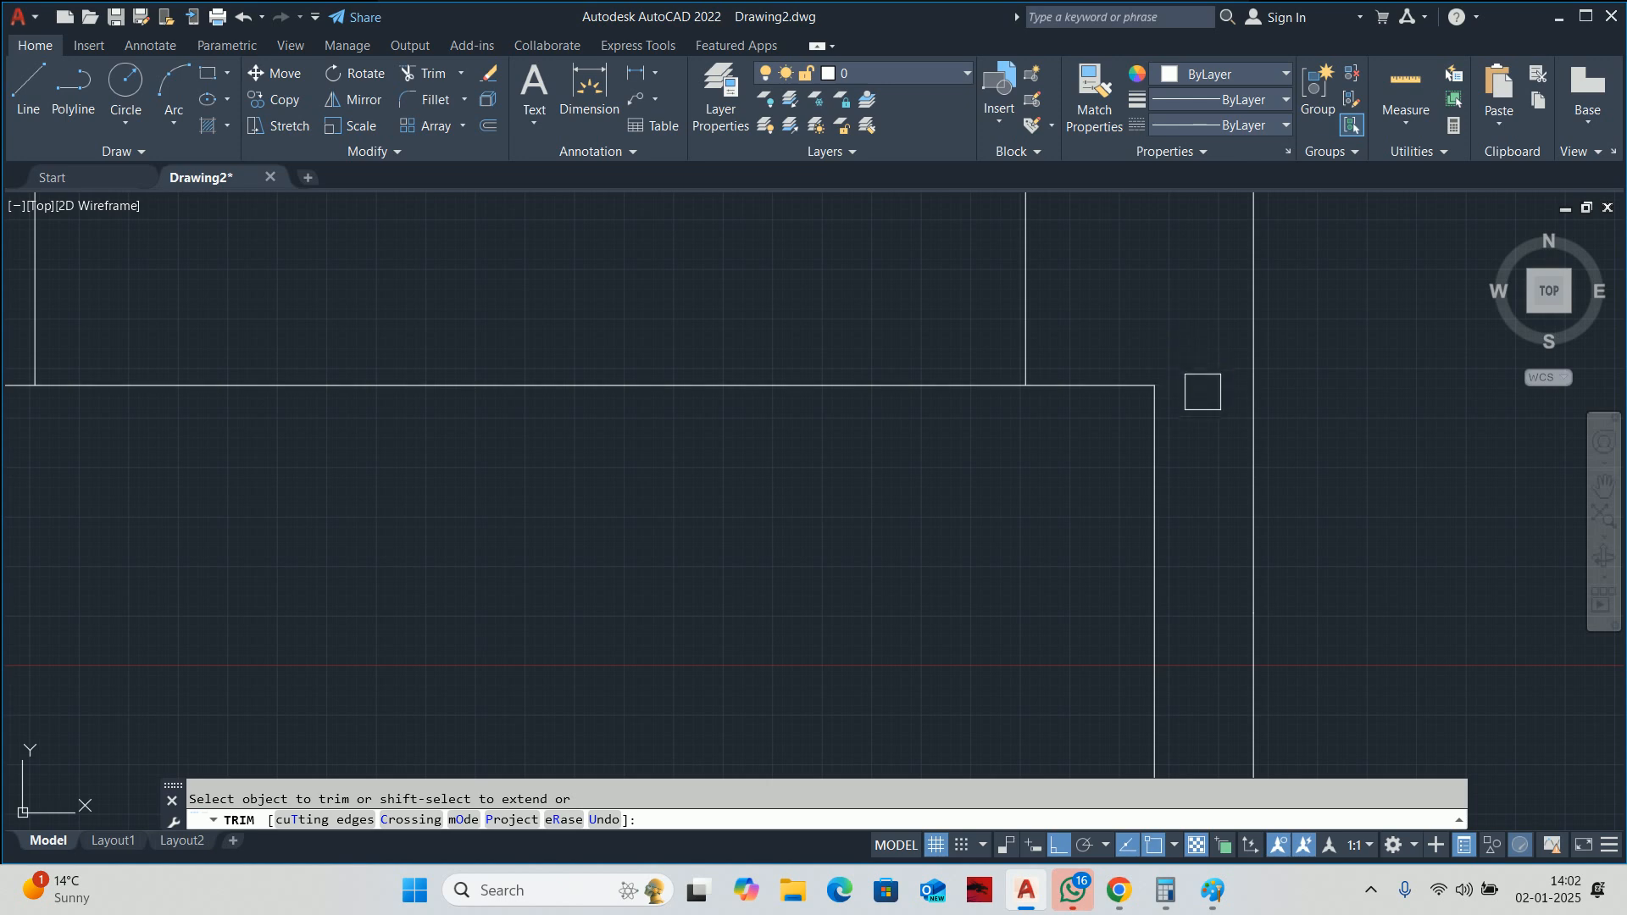
{"action": "scroll", "coordinate": [1203, 392], "scroll_direction": "down", "scroll_amount": 5}
{"action": "key", "text": "Escape"}
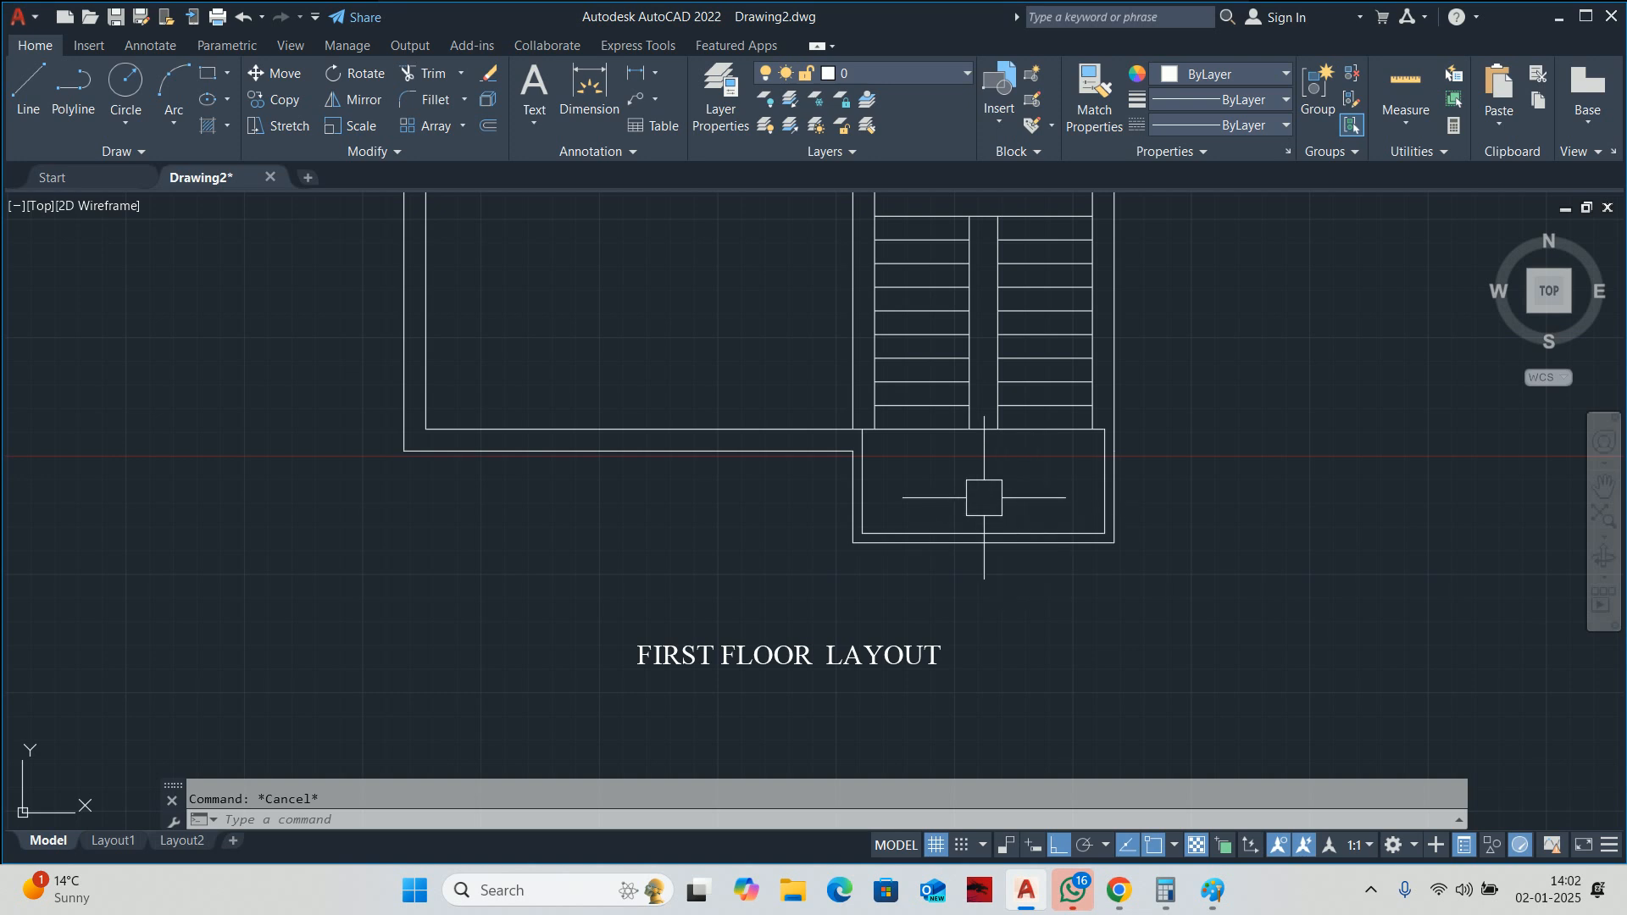
Undo the projecting landing, including its trims, 100 offsets, extensions, right vertical line and 1200 offset line.
{"action": "middle_click_drag", "start_coordinate": [982, 498], "coordinate": [996, 591]}
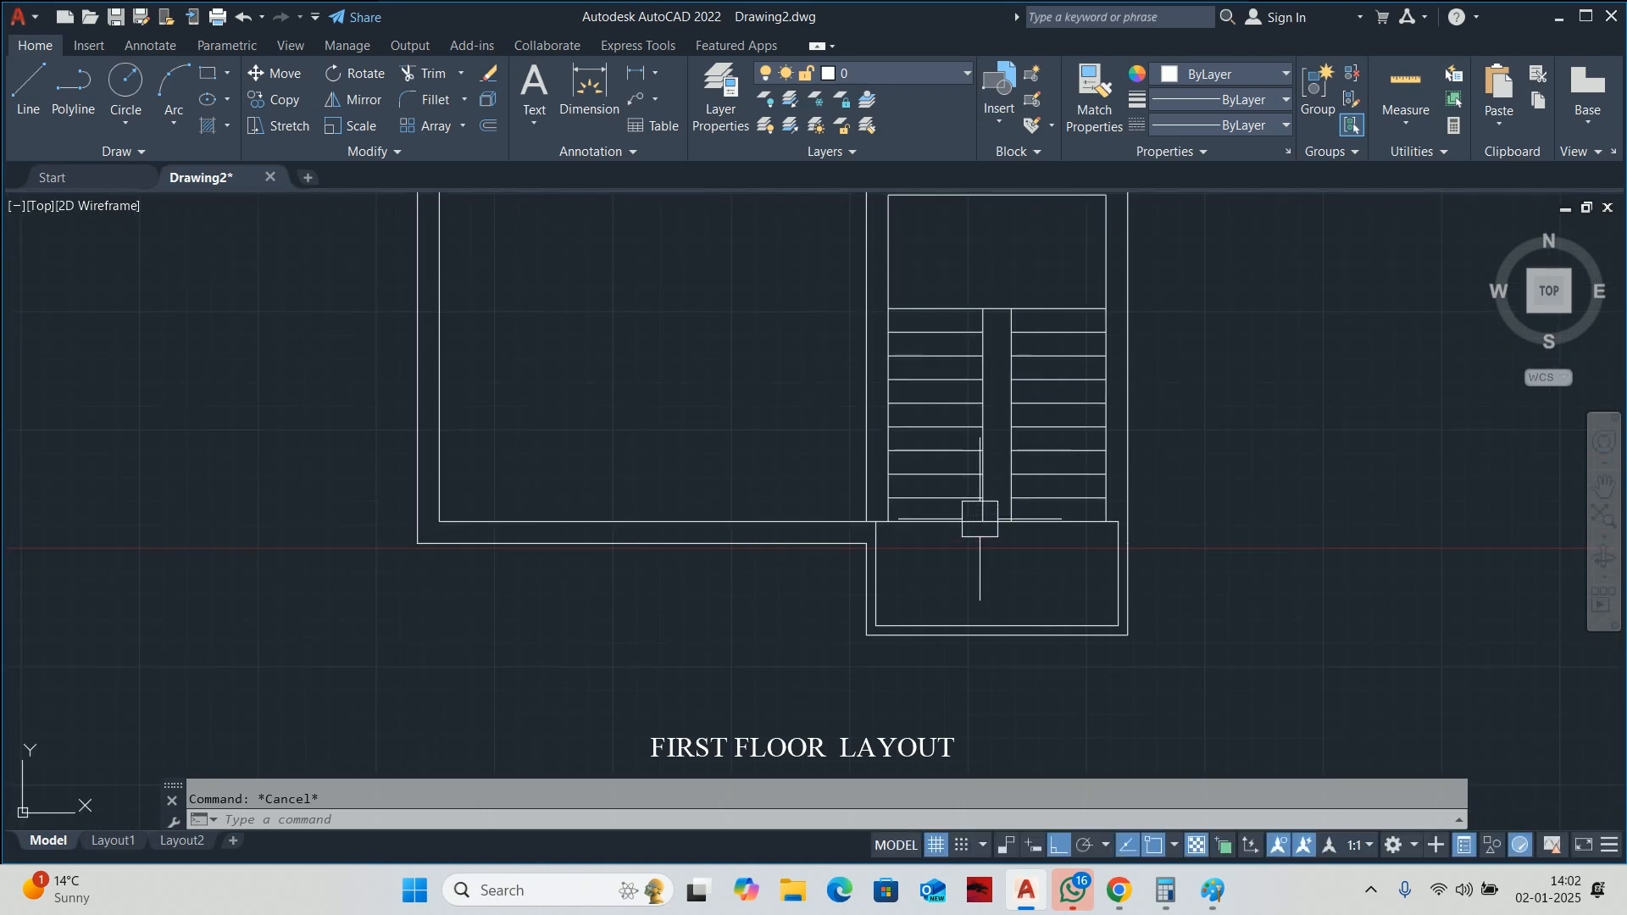
{"action": "middle_click_drag", "start_coordinate": [979, 518], "coordinate": [992, 530]}
{"action": "scroll", "coordinate": [992, 531], "scroll_direction": "down", "scroll_amount": 6}
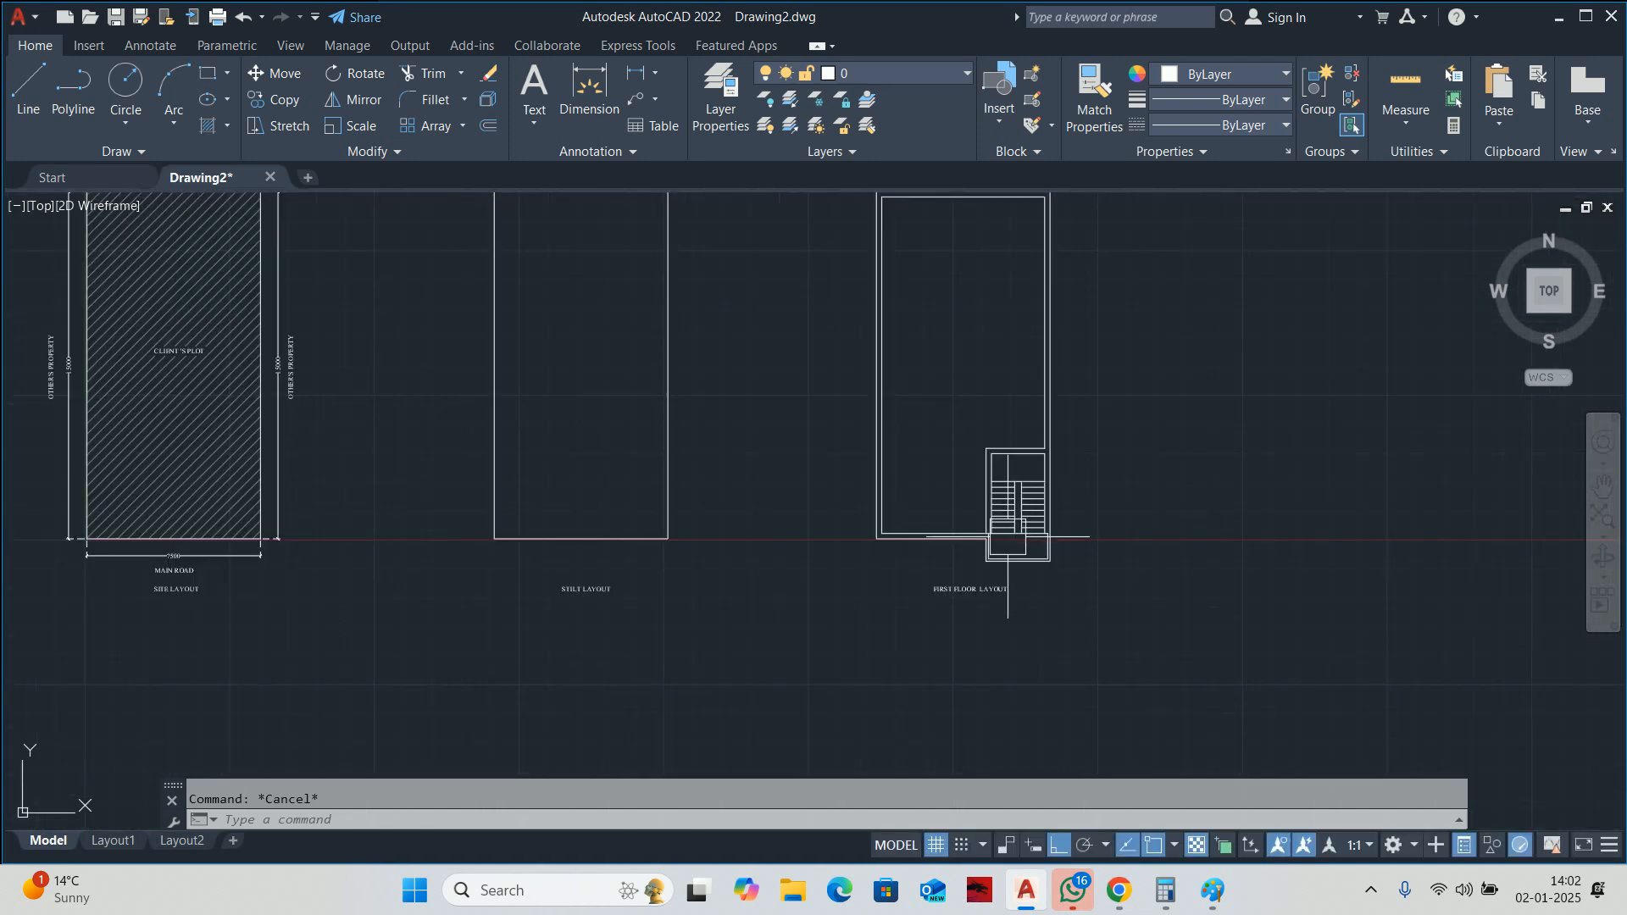
{"action": "key", "text": "ctrl+z"}
{"action": "key", "text": "ctrl+z"}
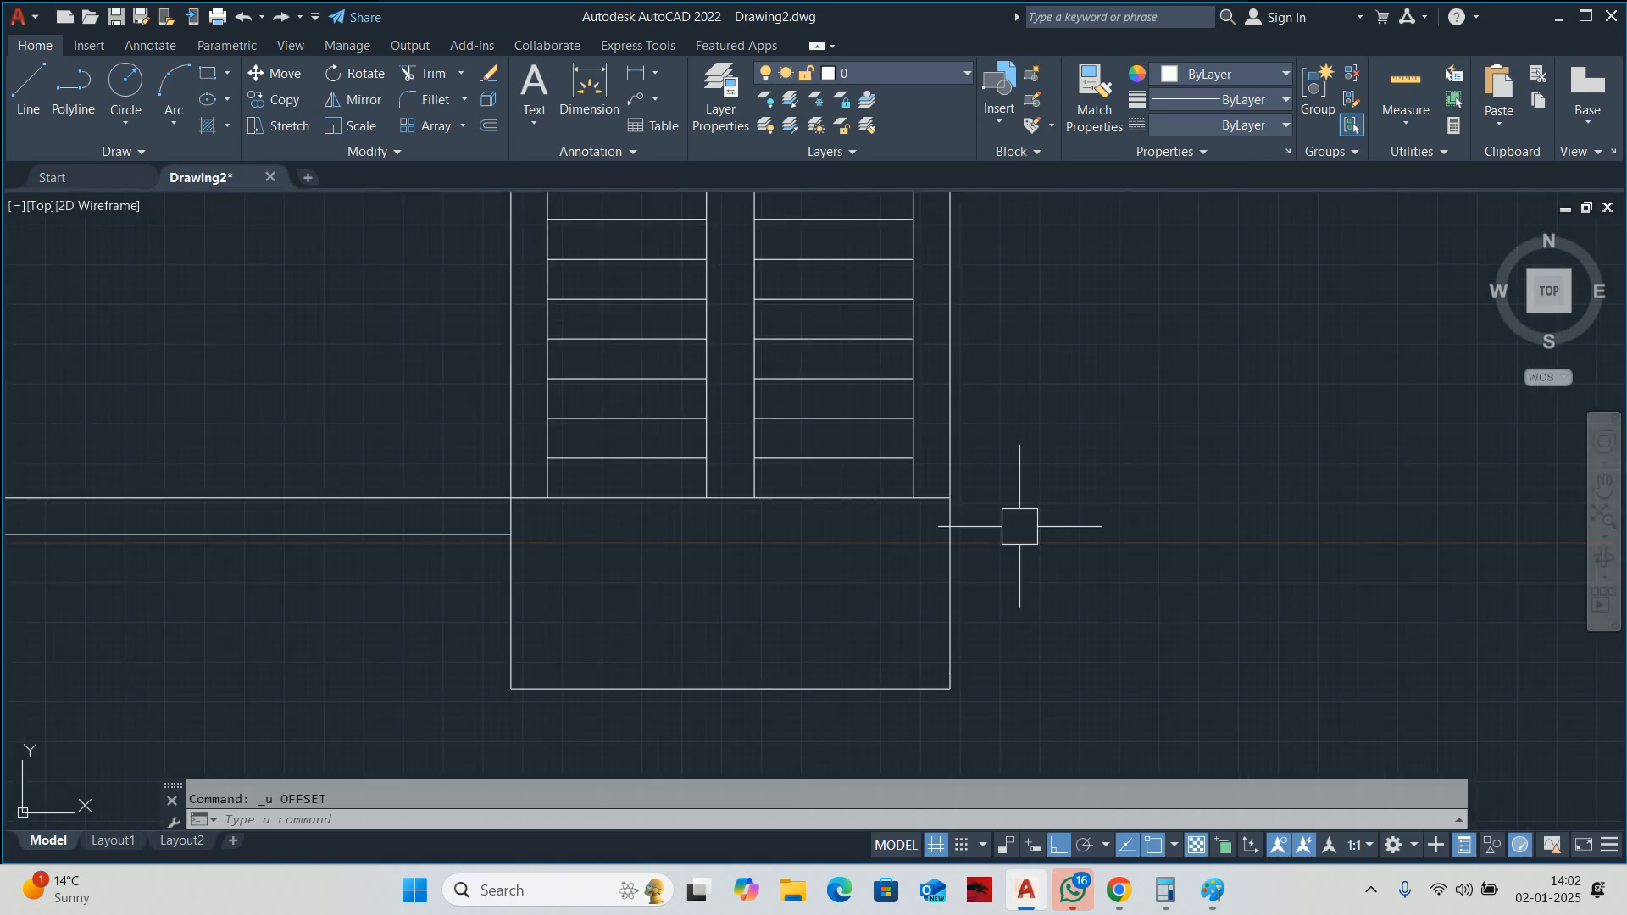
{"action": "key", "text": "ctrl+z"}
{"action": "key", "text": "ctrl+z"}
{"action": "key", "text": "ctrl+z"}
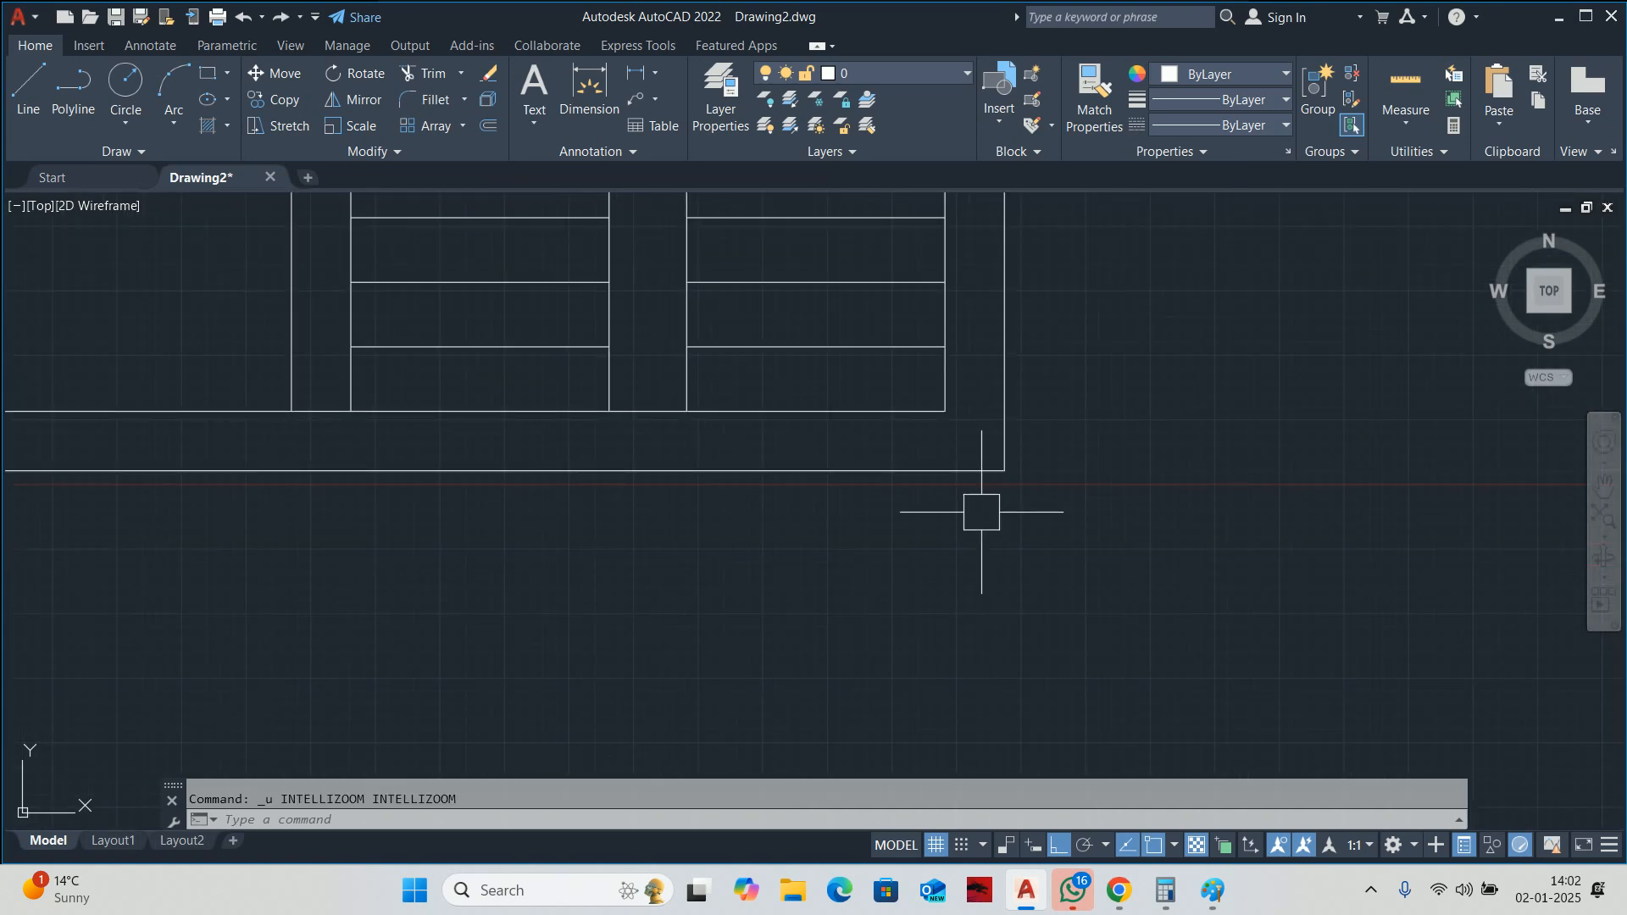
Stretch the staircase treads and upper enclosing walls upward, leaving room for a lower landing inside the bottom wall.
{"action": "scroll", "coordinate": [968, 510], "scroll_direction": "down", "scroll_amount": 4}
{"action": "middle_click_drag", "start_coordinate": [959, 491], "coordinate": [1006, 650]}
{"action": "type", "text": "s"}
{"action": "key", "text": "space"}
{"action": "scroll", "coordinate": [1018, 616], "scroll_direction": "up", "scroll_amount": 4}
{"action": "left_click", "coordinate": [1124, 619]}
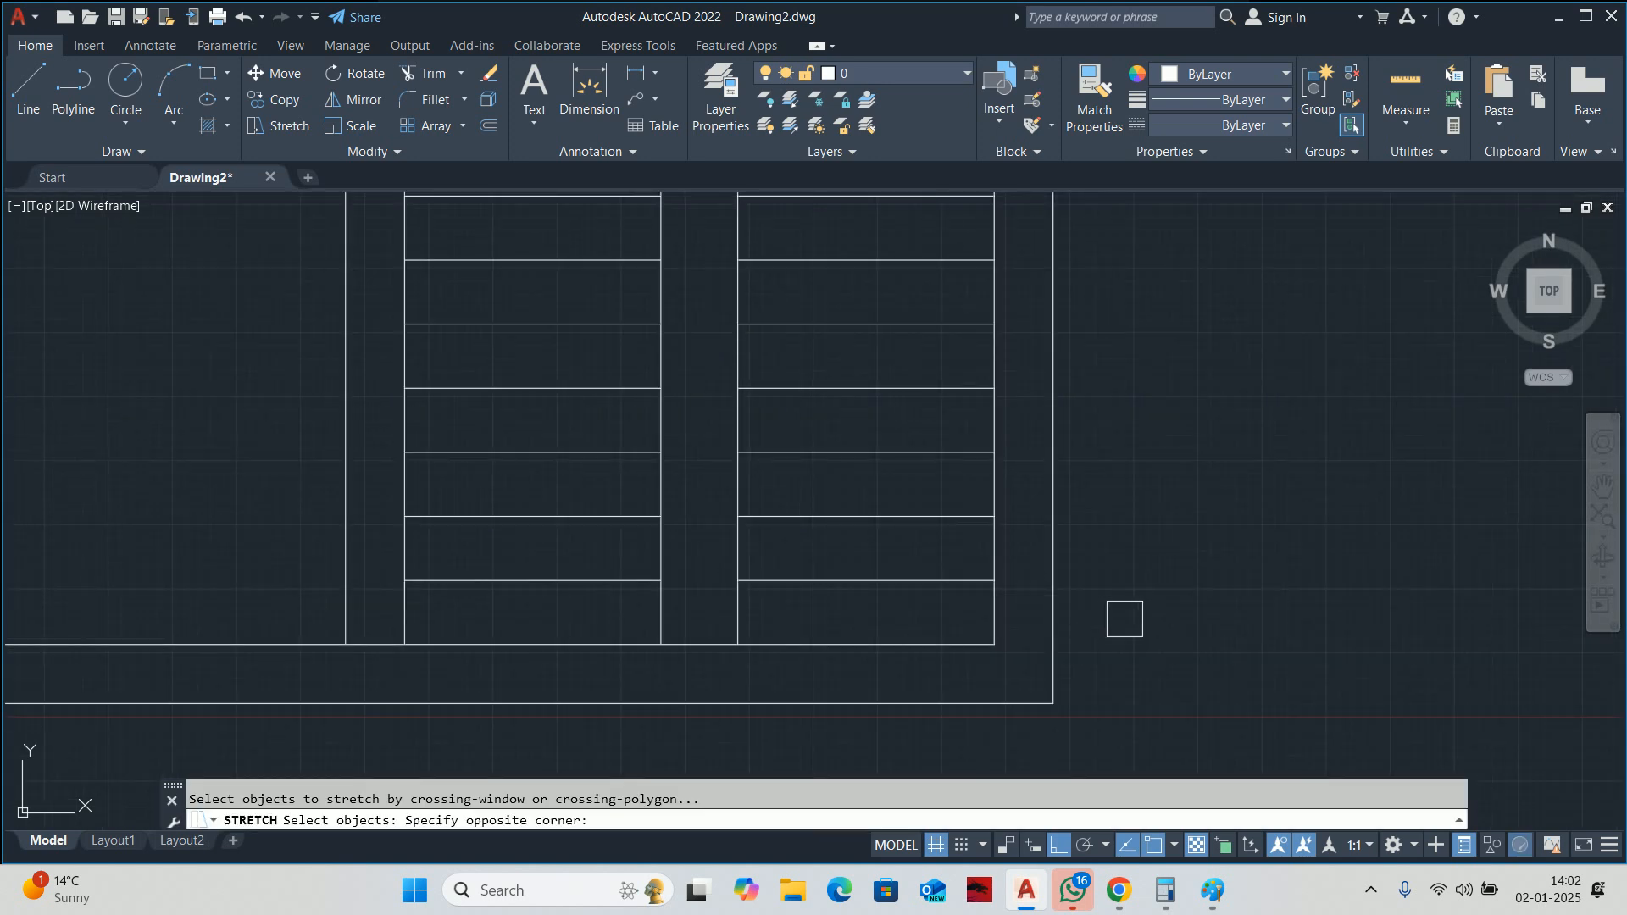
{"action": "scroll", "coordinate": [526, 424], "scroll_direction": "down", "scroll_amount": 6}
{"action": "middle_click_drag", "start_coordinate": [524, 422], "coordinate": [708, 661]}
{"action": "left_click", "coordinate": [588, 418]}
{"action": "key", "text": "space"}
{"action": "left_click", "coordinate": [566, 530]}
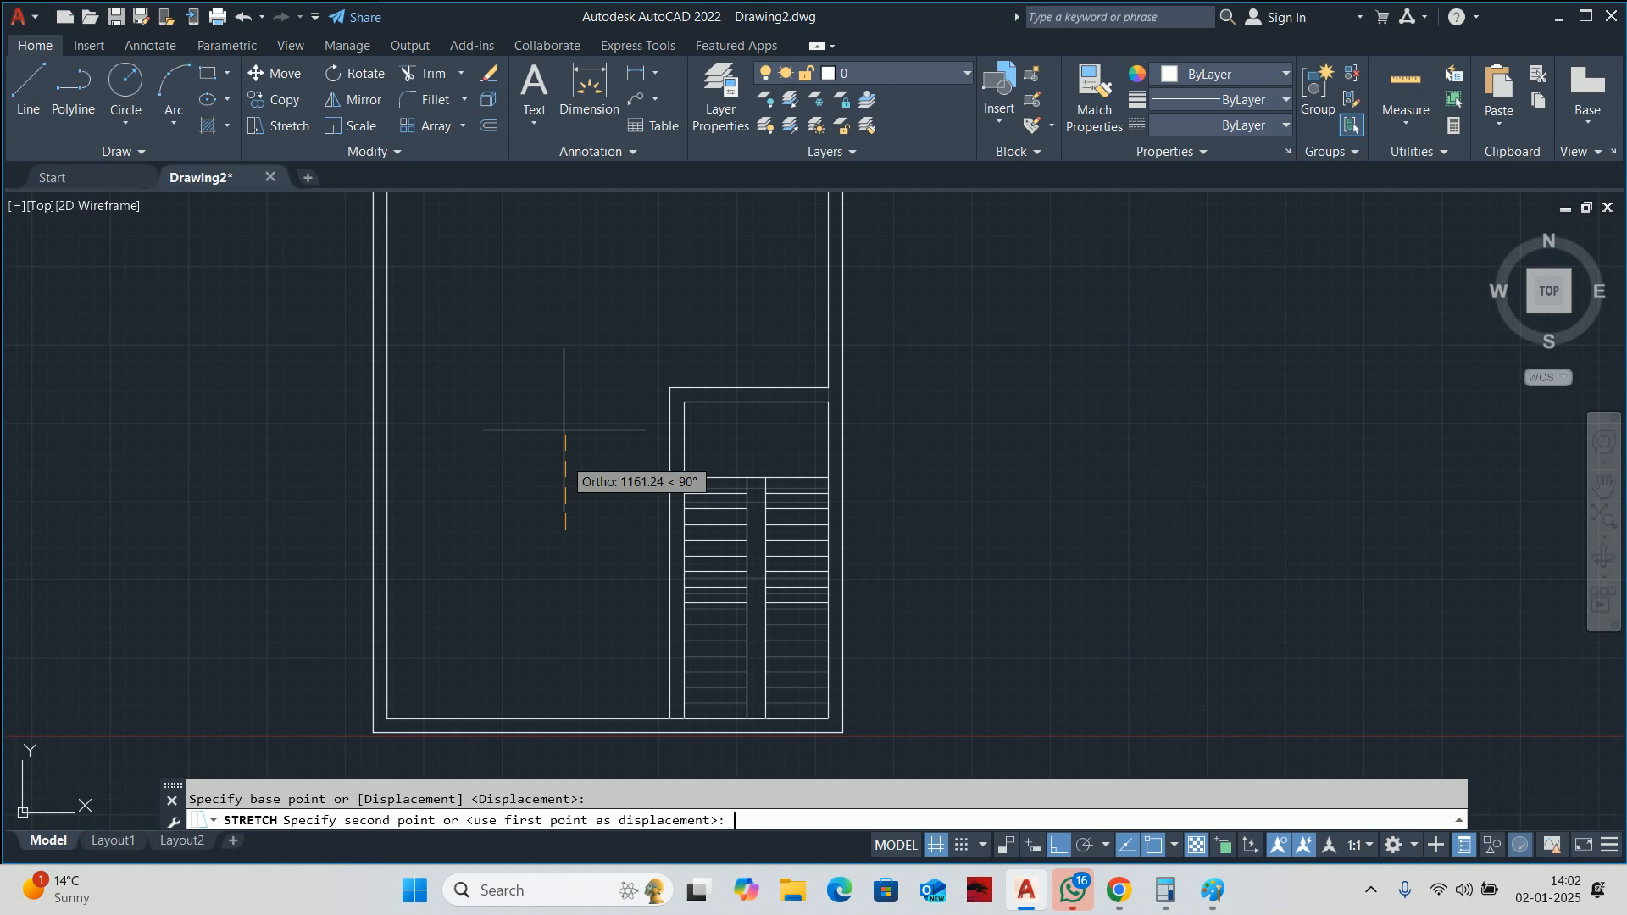
{"action": "key", "text": "space"}
{"action": "key", "text": "Escape"}
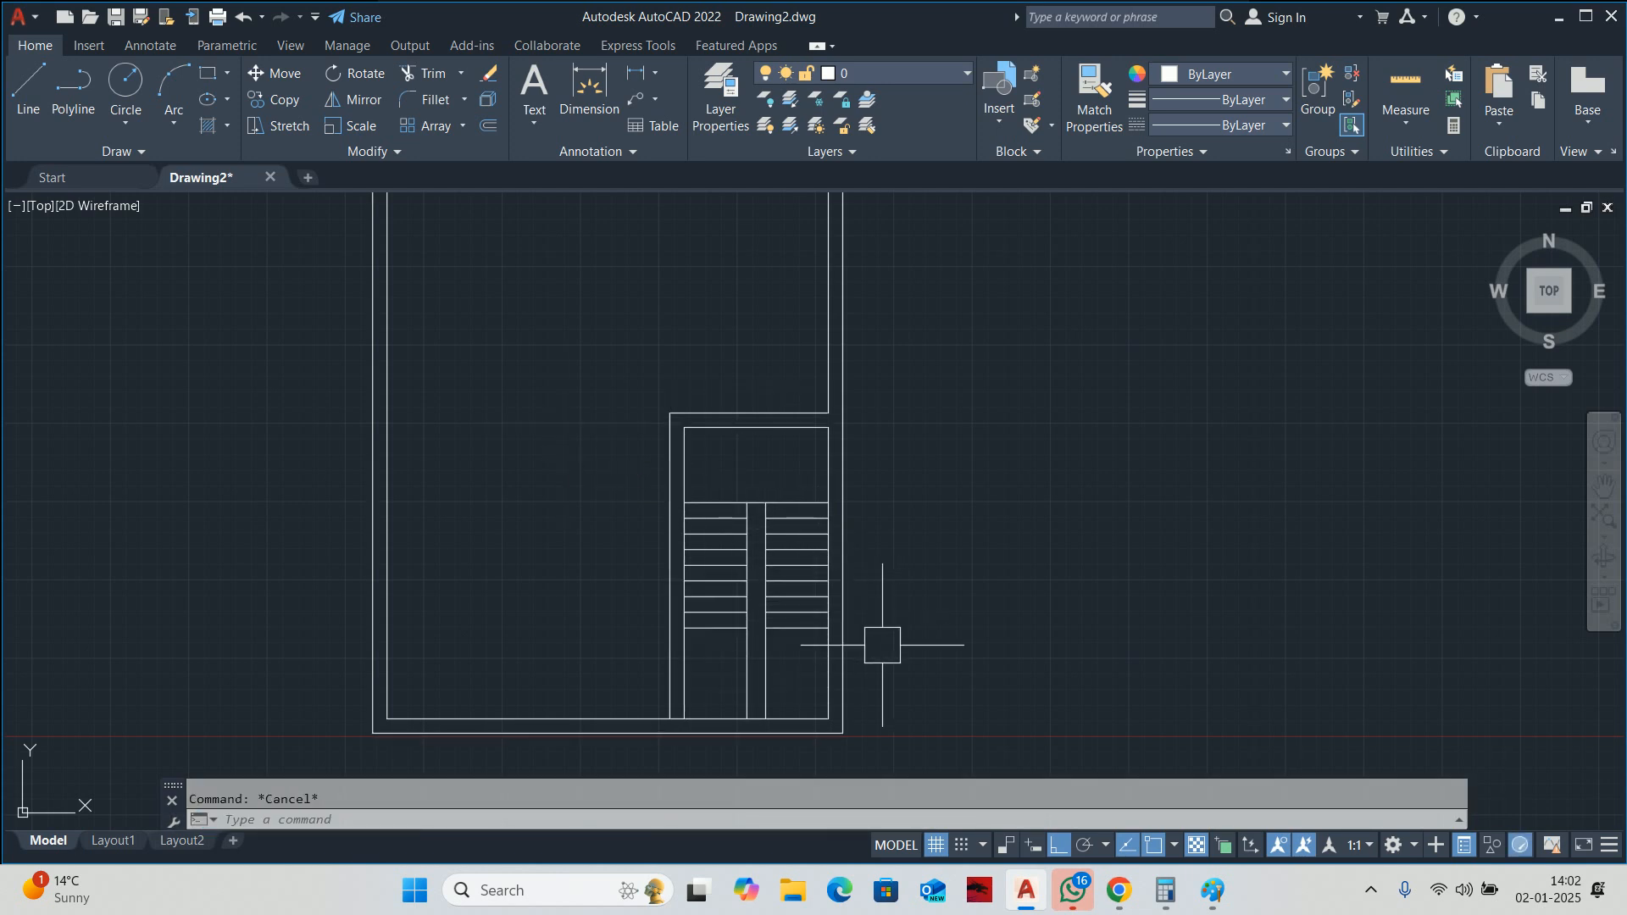
Stretch the treads and upper enclosing walls of the staircase 250 downward.
{"action": "type", "text": "s"}
{"action": "key", "text": "space"}
{"action": "left_click", "coordinate": [924, 675]}
{"action": "left_click", "coordinate": [630, 341]}
{"action": "key", "text": "space"}
{"action": "left_click", "coordinate": [615, 354]}
{"action": "type", "text": "250"}
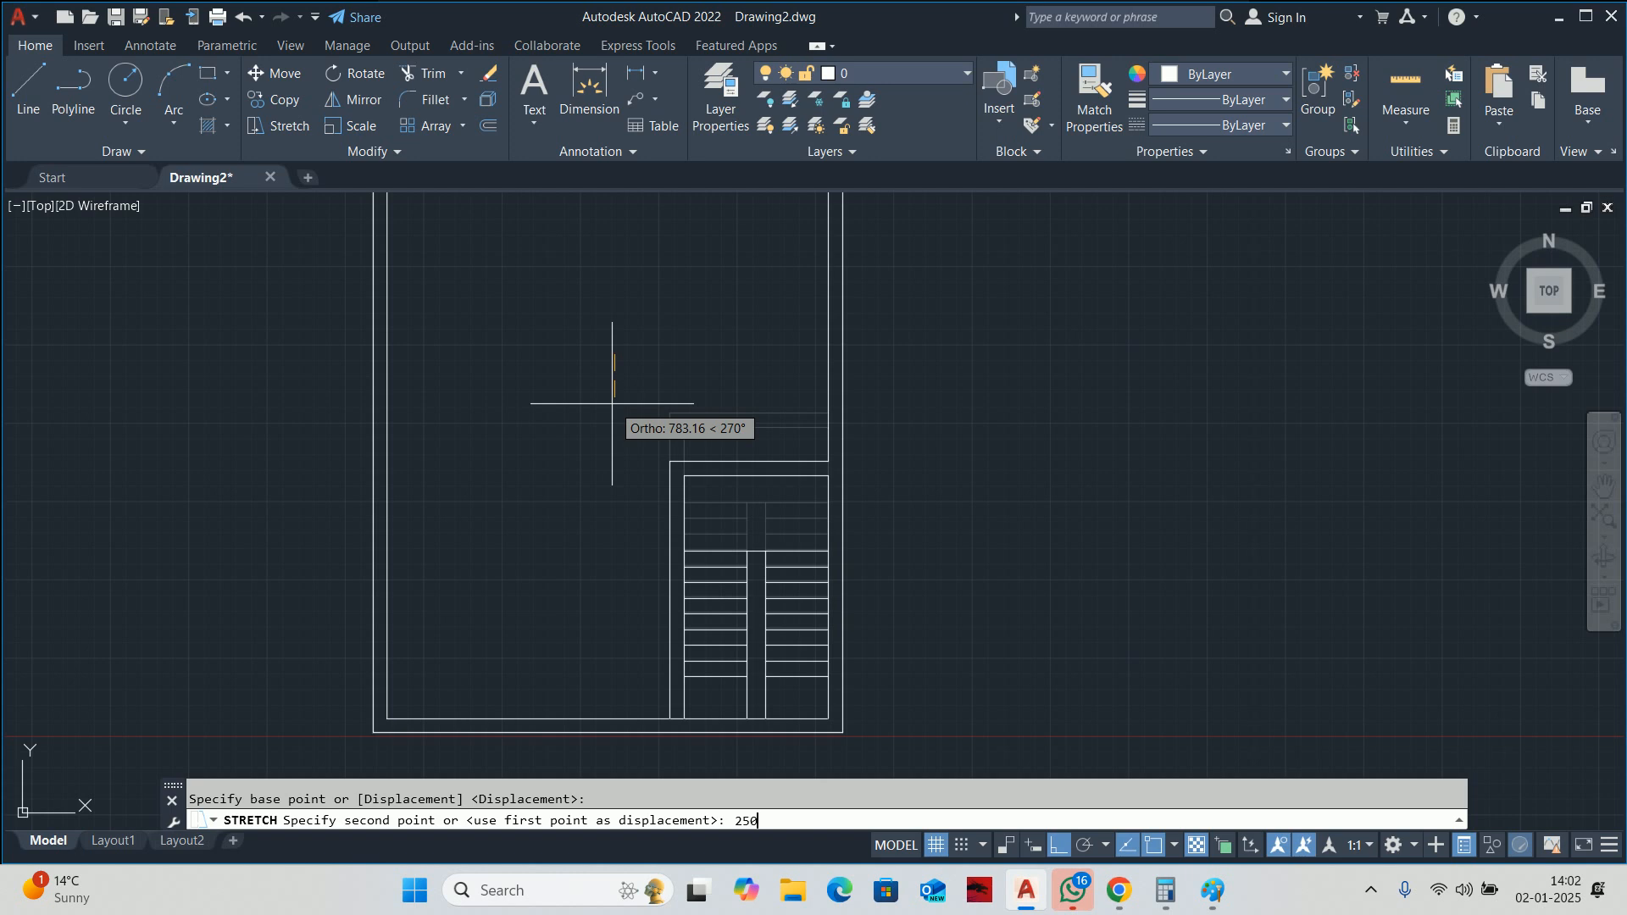
{"action": "key", "text": "Return"}
{"action": "key", "text": "Escape"}
{"action": "type", "text": "o"}
{"action": "key", "text": "space"}
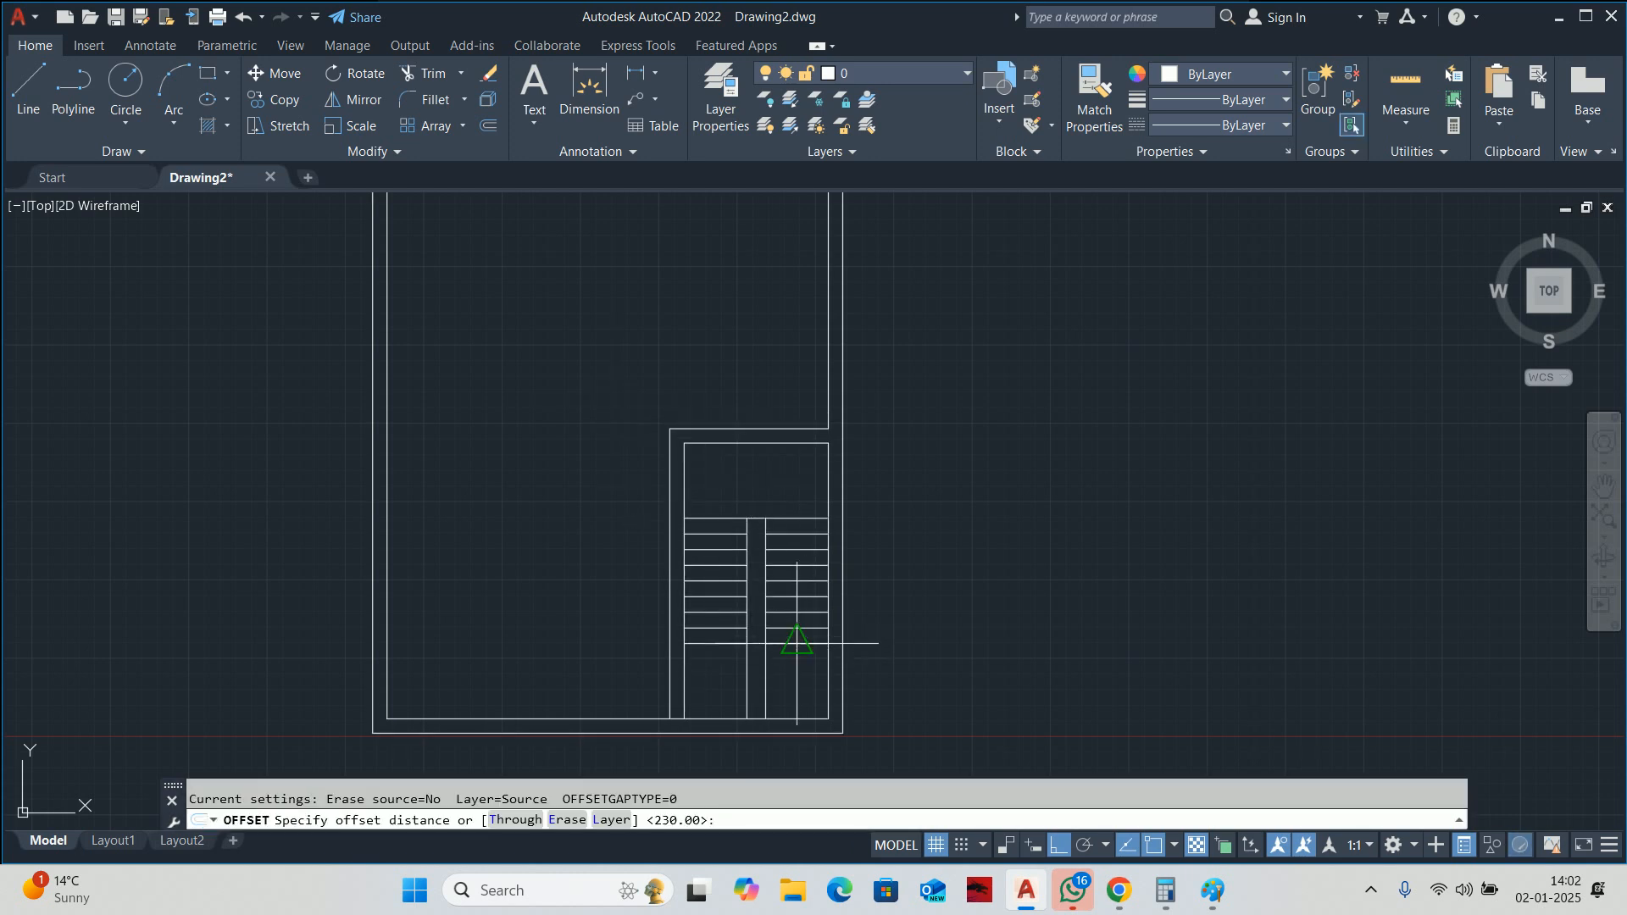
{"action": "key", "text": "Escape"}
Join the lowest tread lines of the two flights into one continuous line across the gap.
{"action": "scroll", "coordinate": [797, 635], "scroll_direction": "up", "scroll_amount": 5}
{"action": "type", "text": "j"}
{"action": "key", "text": "space"}
{"action": "left_click", "coordinate": [757, 659]}
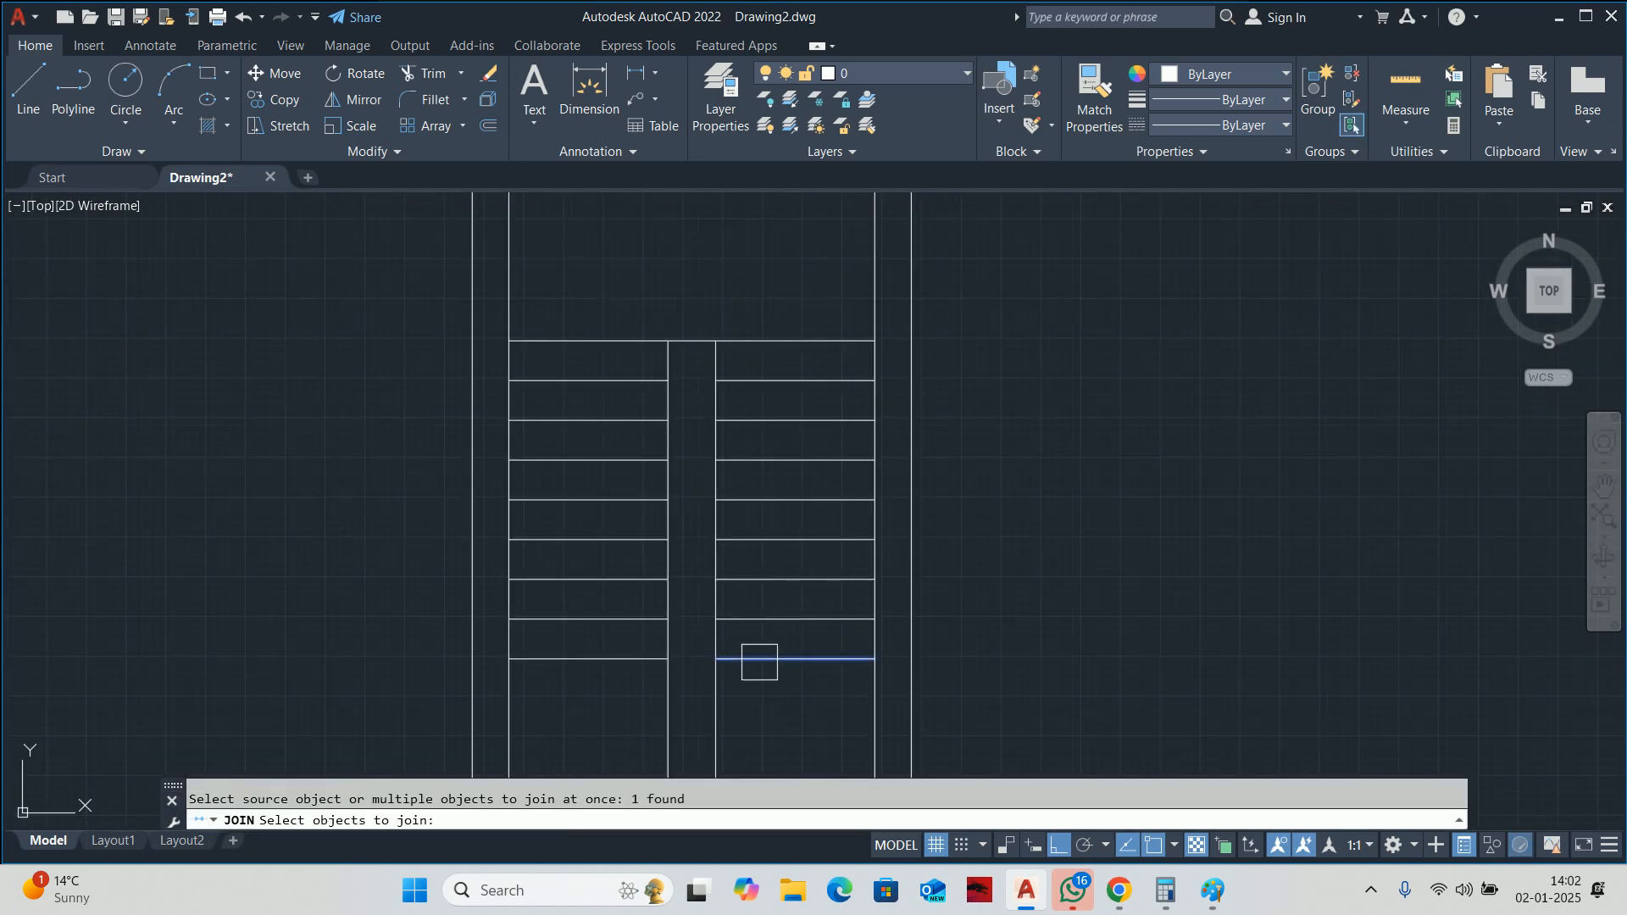
{"action": "left_click", "coordinate": [618, 659]}
{"action": "key", "text": "Return"}
{"action": "middle_click_drag", "start_coordinate": [628, 653], "coordinate": [711, 521]}
{"action": "key", "text": "Escape"}
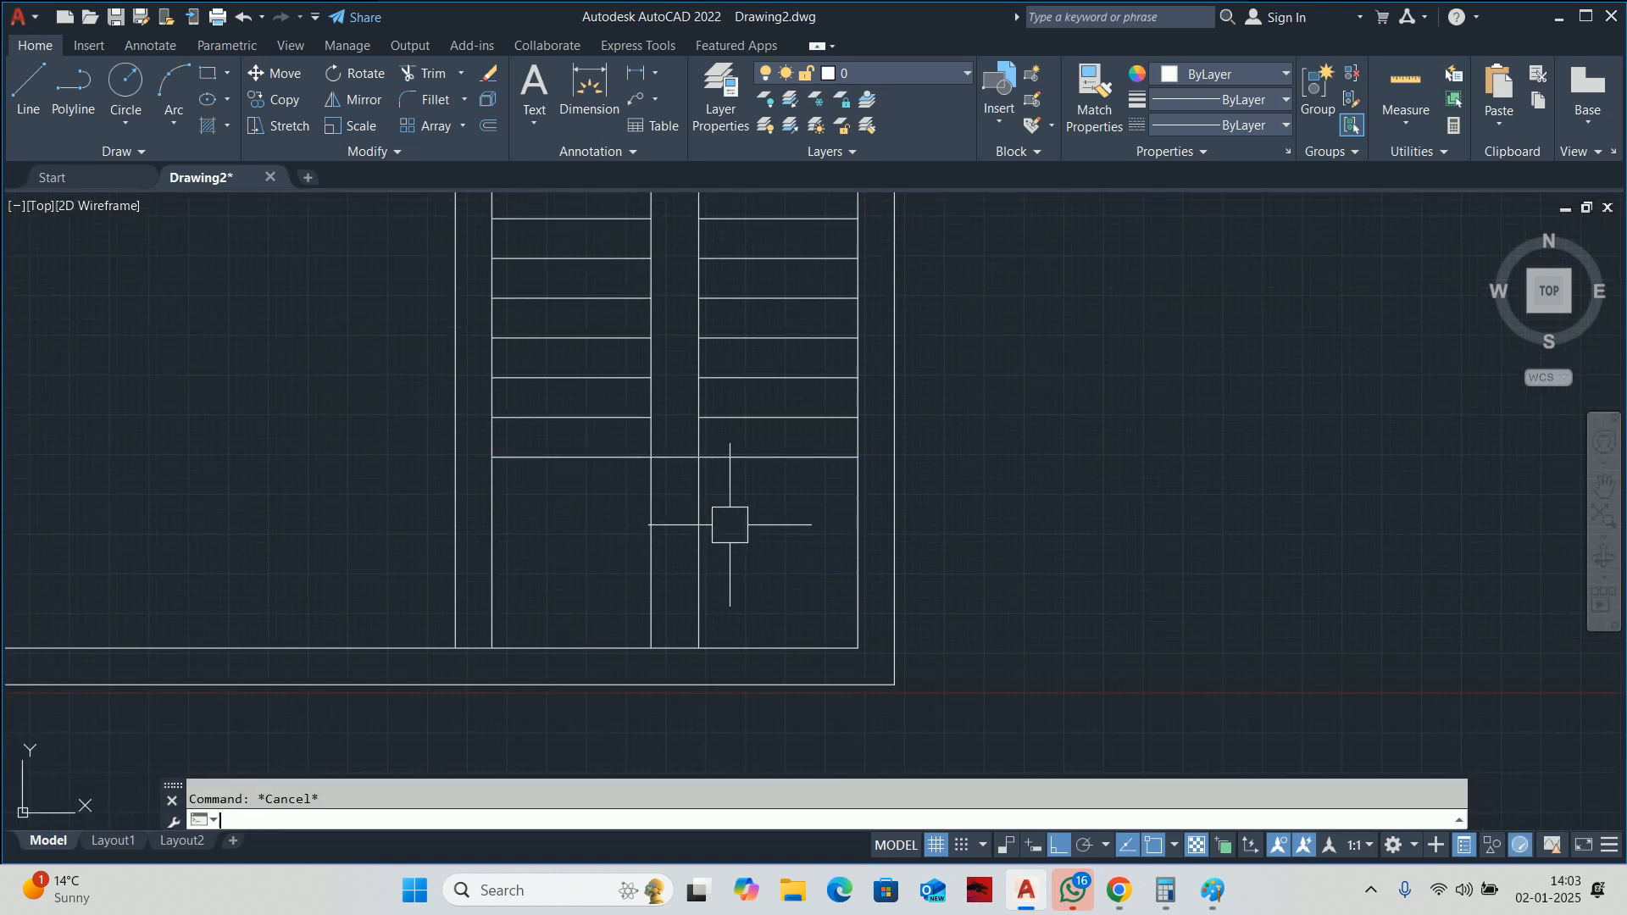
Trim the two gap lines between the flights below the joined lowest tread, clearing the lower landing.
{"action": "type", "text": "tr"}
{"action": "key", "text": "space"}
{"action": "left_click", "coordinate": [651, 542]}
{"action": "key", "text": "Escape"}
{"action": "scroll", "coordinate": [664, 545], "scroll_direction": "down", "scroll_amount": 4}
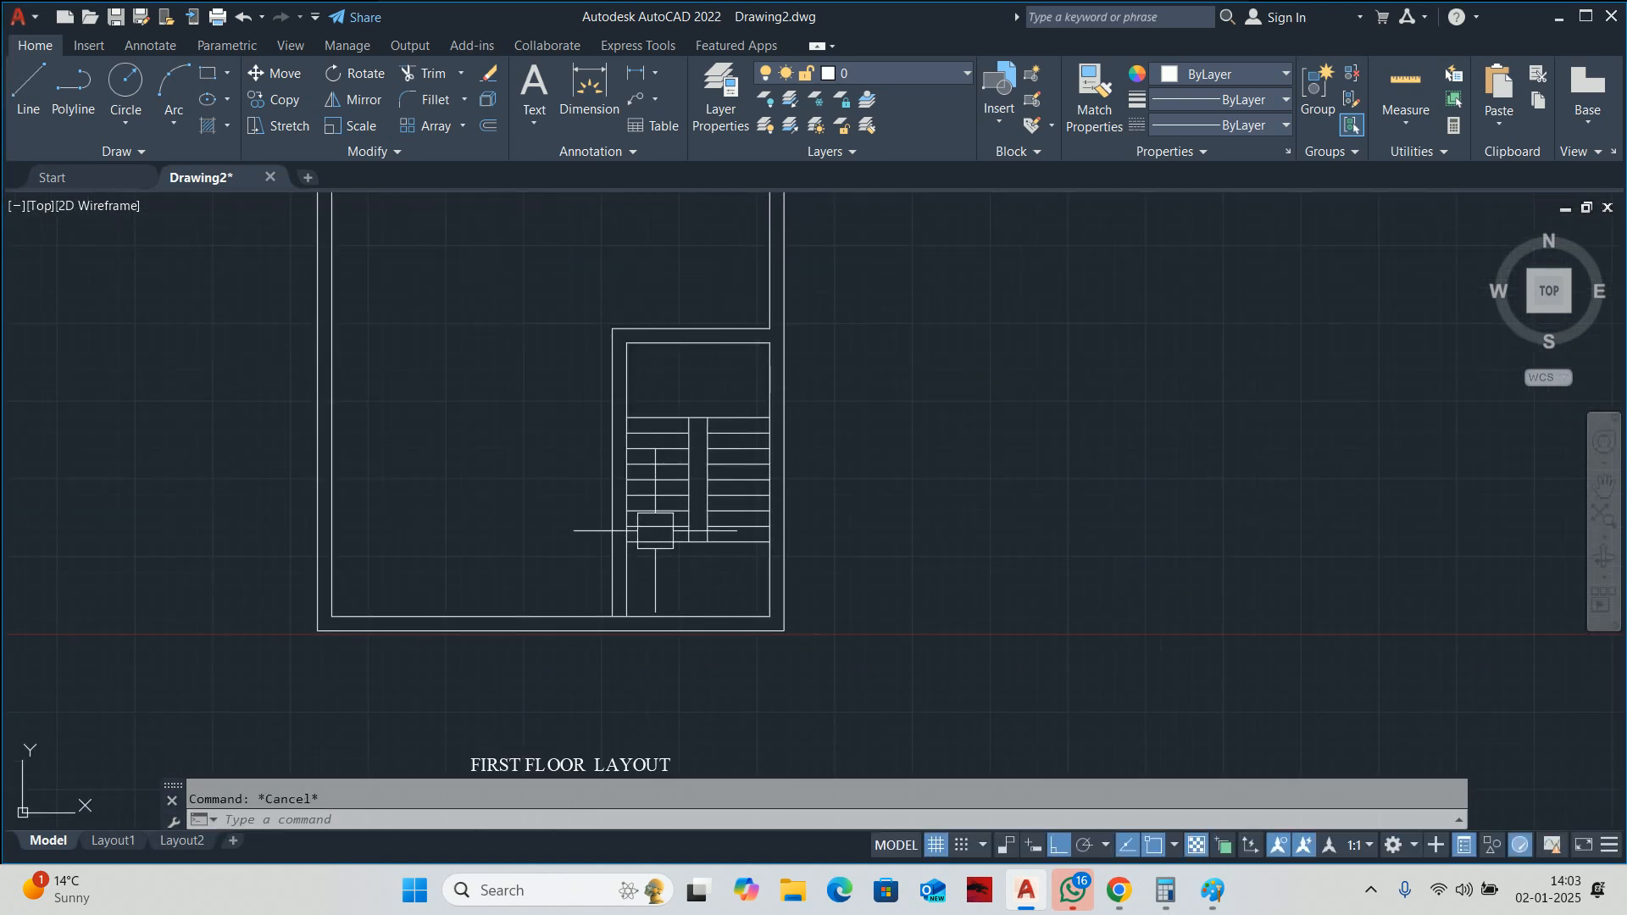
{"action": "type", "text": "LE"}
{"action": "key", "text": "Return"}
{"action": "scroll", "coordinate": [668, 506], "scroll_direction": "up", "scroll_amount": 2}
{"action": "left_click", "coordinate": [651, 388]}
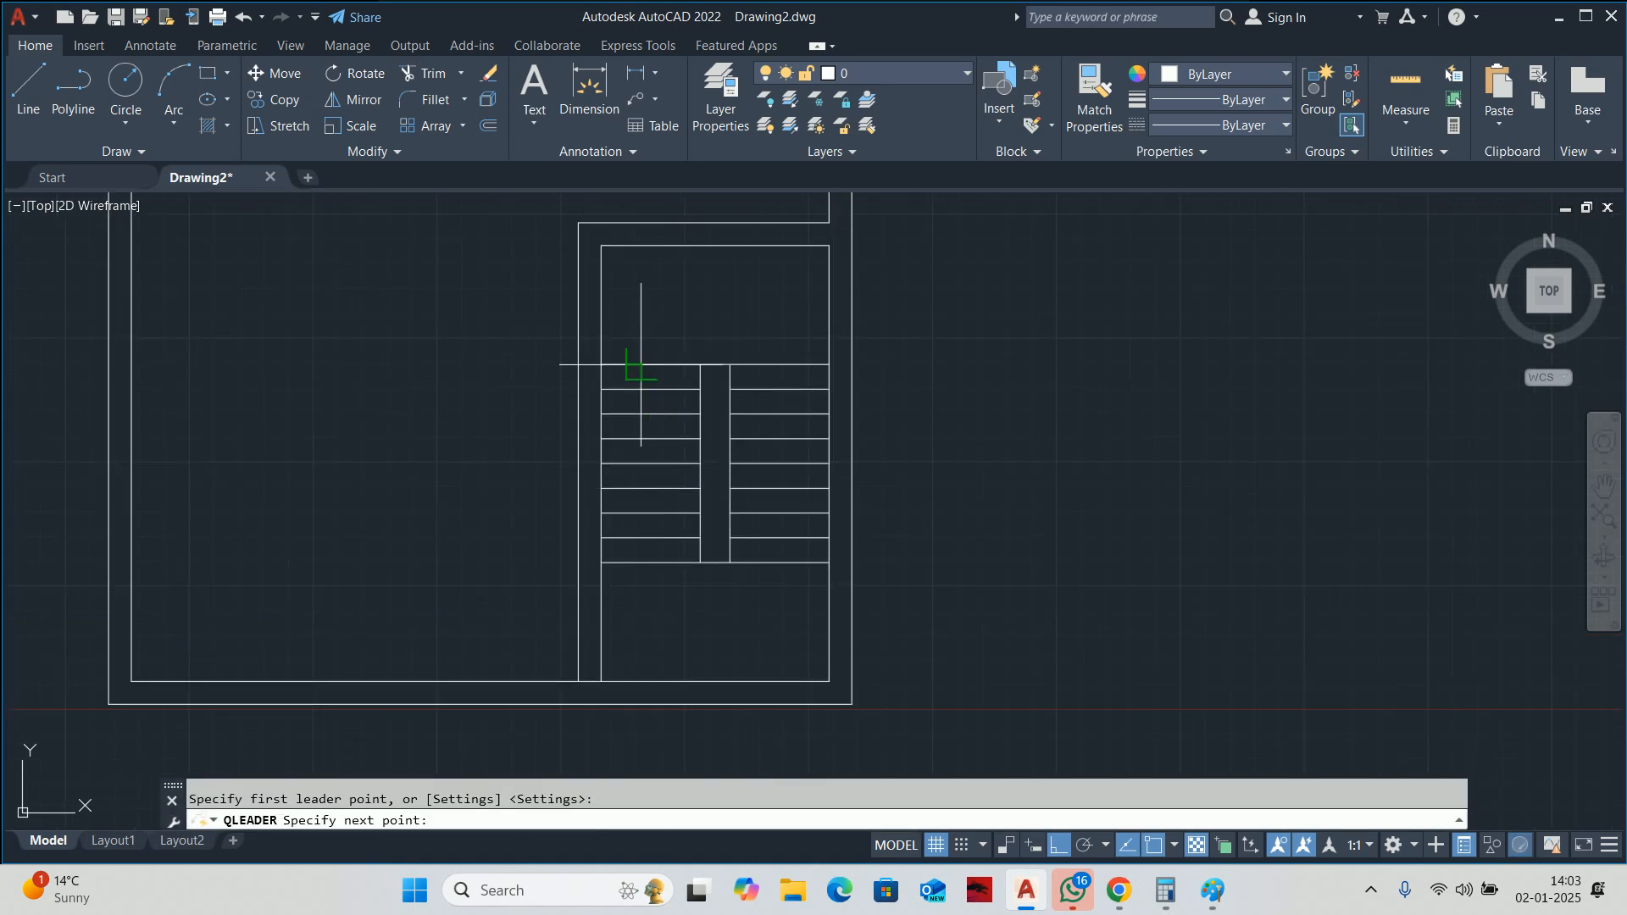
{"action": "key", "text": "Escape"}
Try to draw a leader arrow from the left flight through the lower landing to the right flight, and delete it.
{"action": "scroll", "coordinate": [648, 385], "scroll_direction": "up", "scroll_amount": 2}
{"action": "key", "text": "Return"}
{"action": "left_click", "coordinate": [641, 383]}
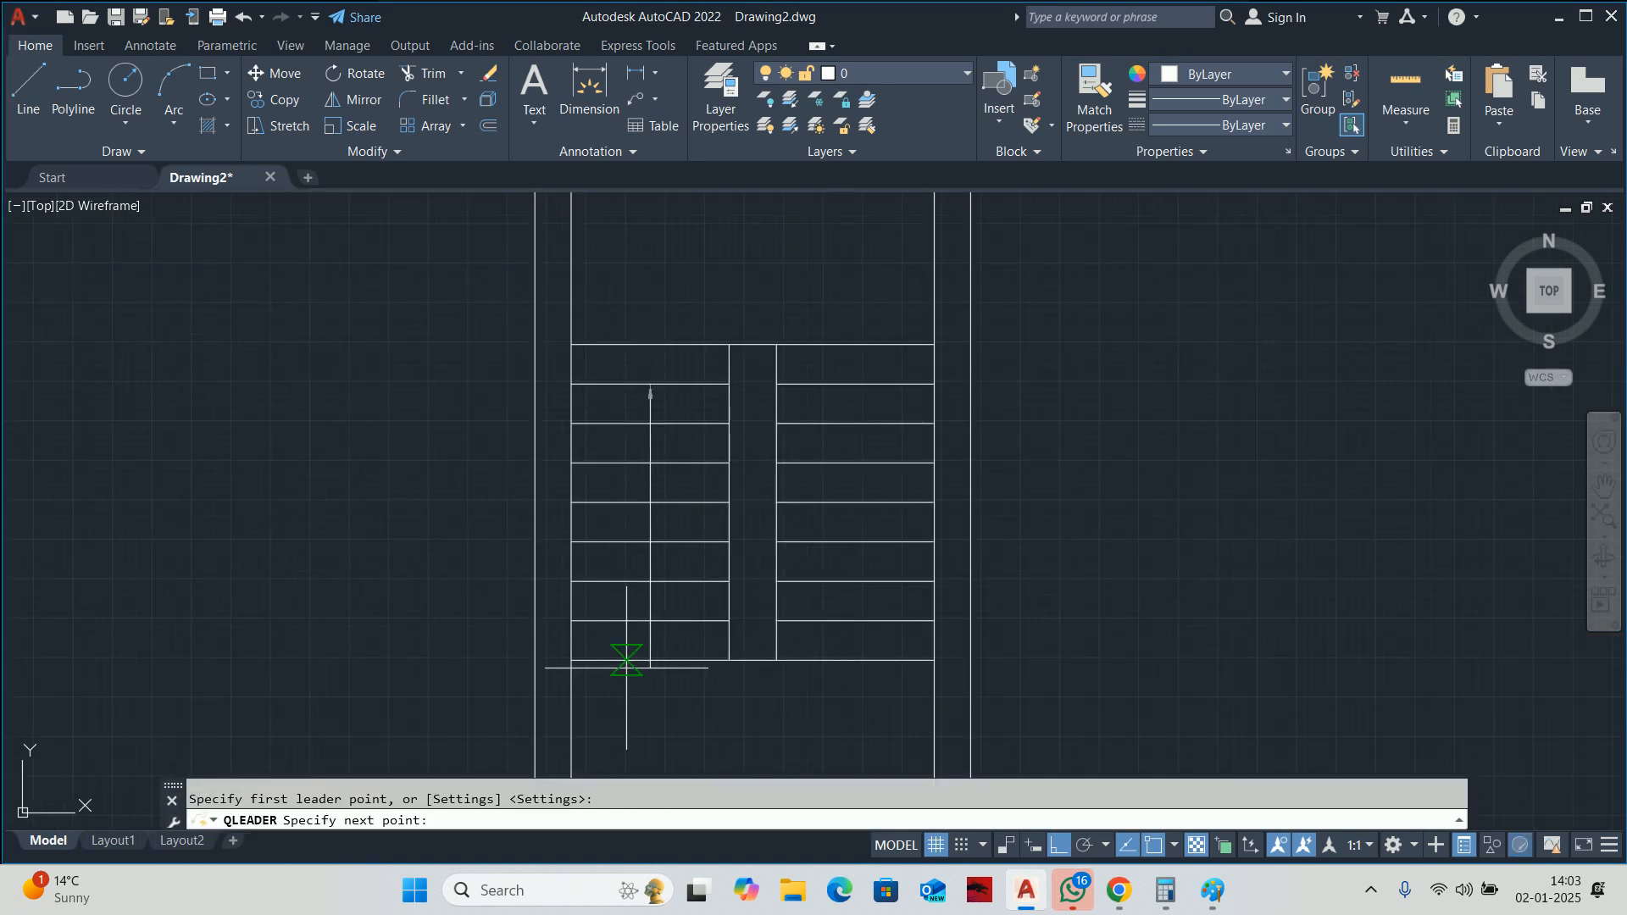
{"action": "middle_click_drag", "start_coordinate": [624, 660], "coordinate": [609, 500]}
{"action": "left_click", "coordinate": [634, 566]}
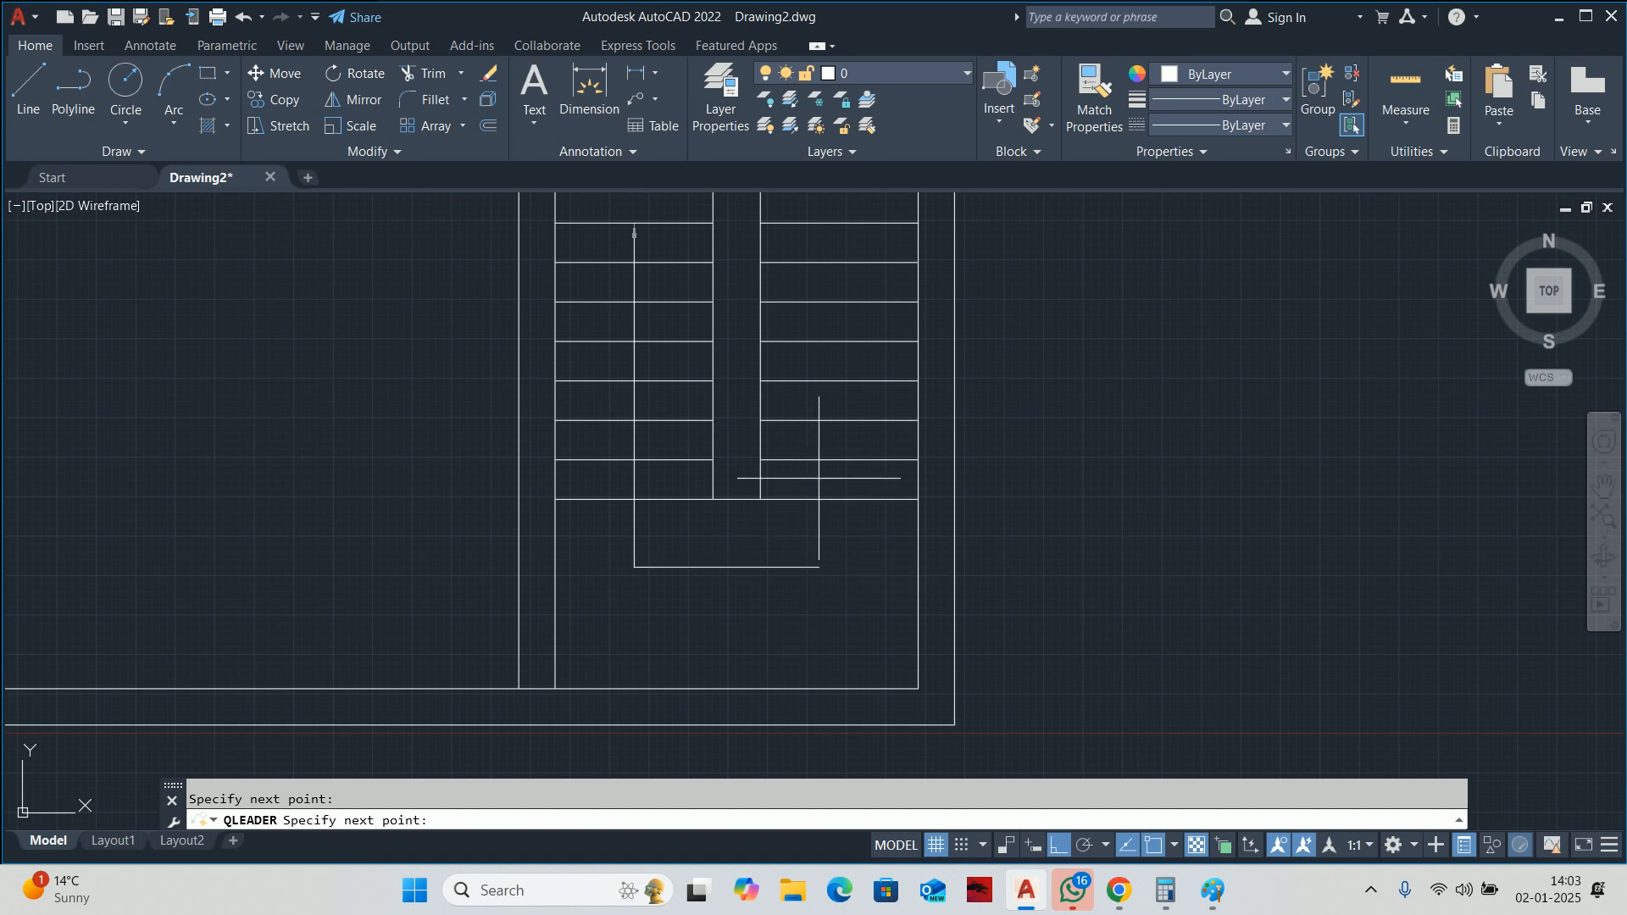
{"action": "left_click", "coordinate": [838, 460]}
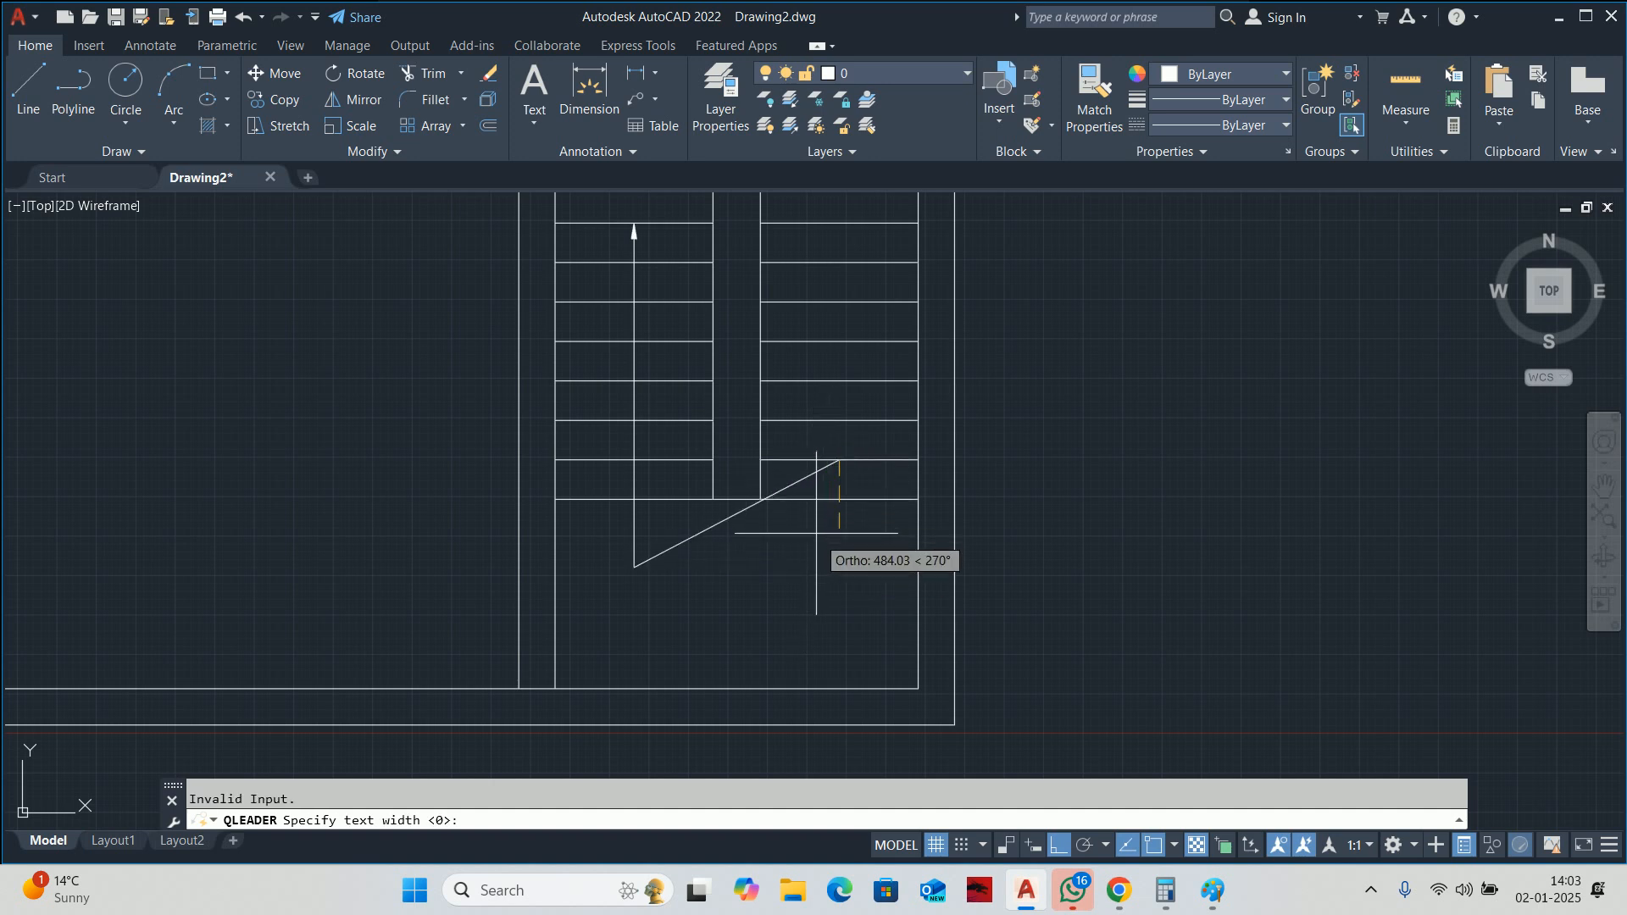
{"action": "key", "text": "Escape"}
{"action": "left_click", "coordinate": [803, 482]}
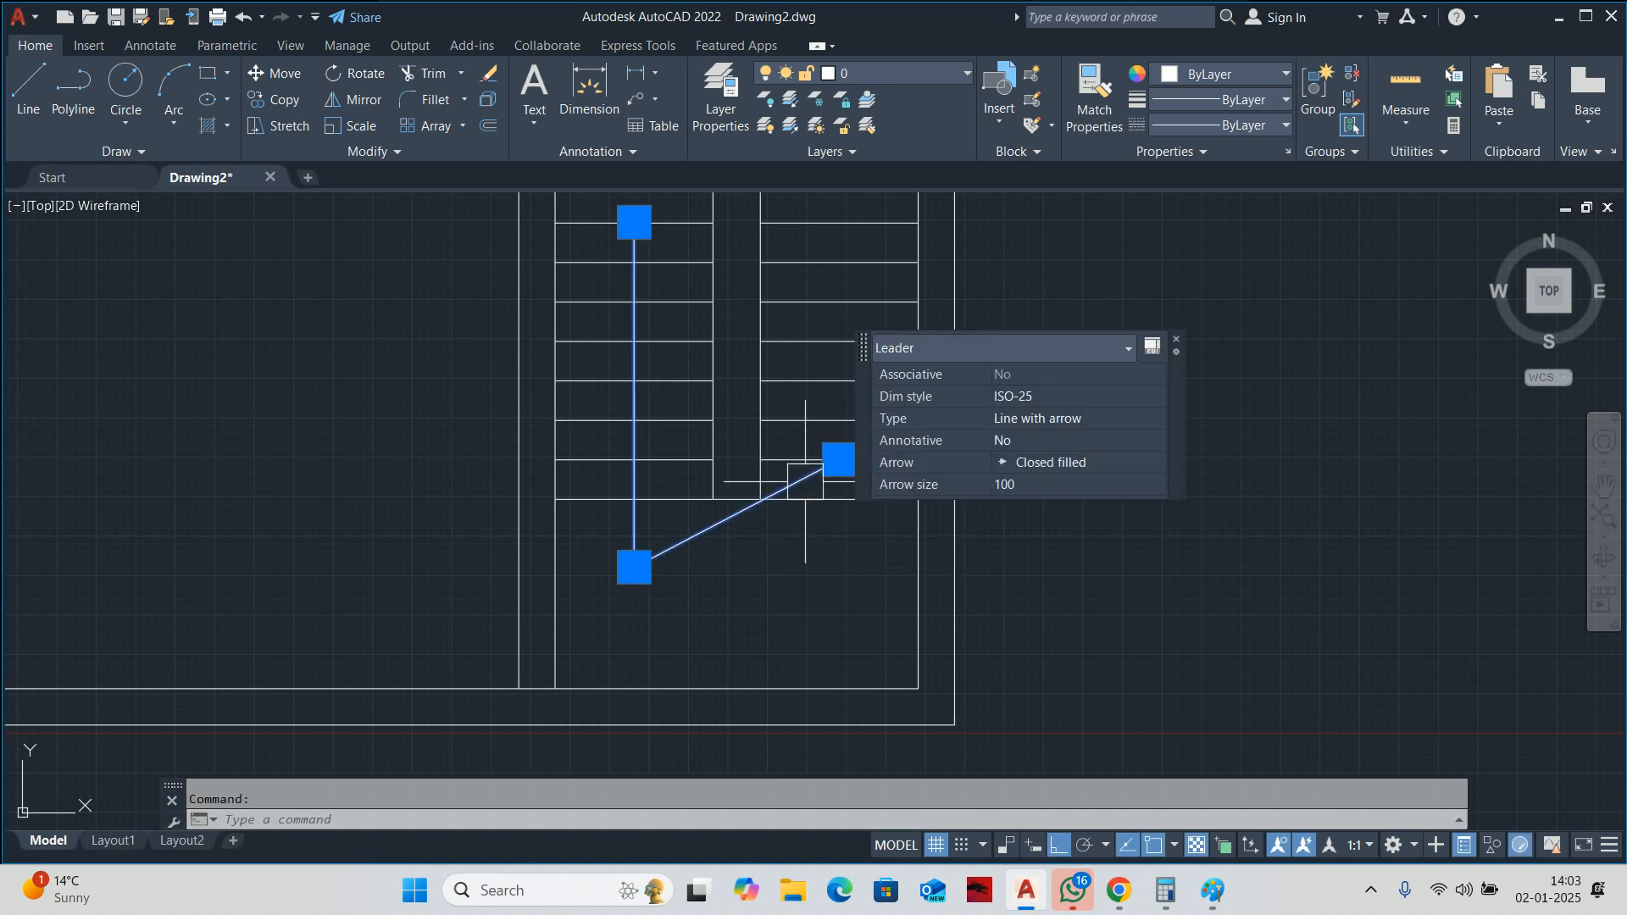
{"action": "key", "text": "Delete"}
Draw a leader arrow running down the left flight's centre from its topmost dividing tread, then across the lower landing to the right flight's centreline.
{"action": "type", "text": "LE"}
{"action": "key", "text": "Return"}
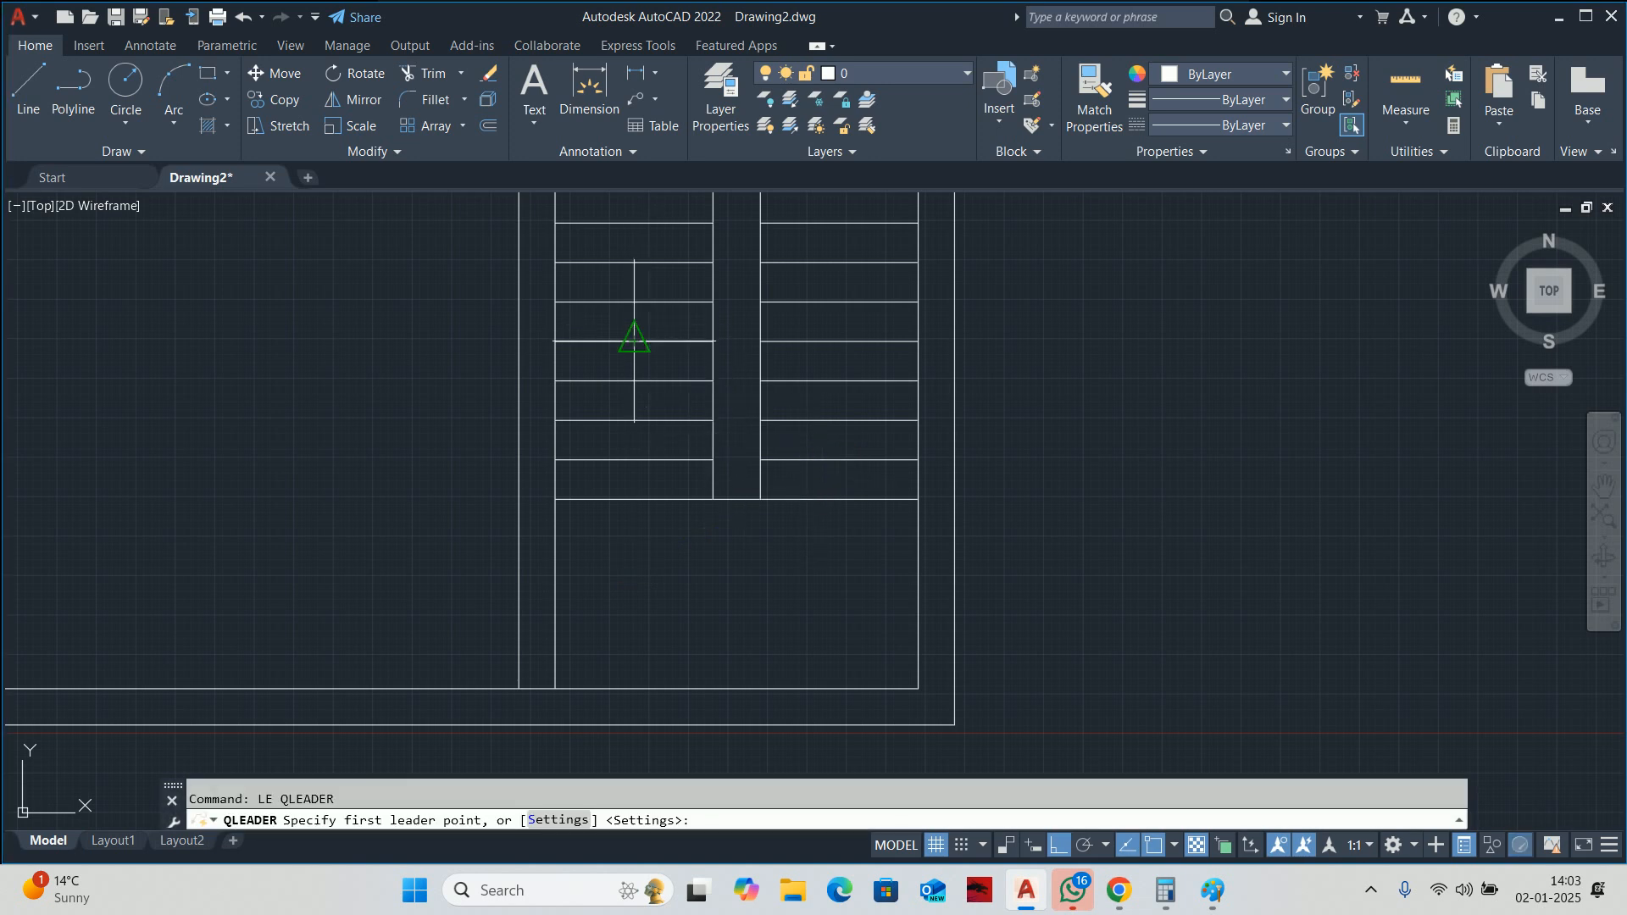
{"action": "mouse_move", "coordinate": [632, 338]}
{"action": "middle_mouse_down"}
{"action": "mouse_move", "coordinate": [671, 560]}
{"action": "mouse_move", "coordinate": [702, 569]}
{"action": "mouse_move", "coordinate": [666, 385]}
{"action": "middle_mouse_up"}
{"action": "left_click", "coordinate": [671, 443]}
{"action": "left_click", "coordinate": [642, 585]}
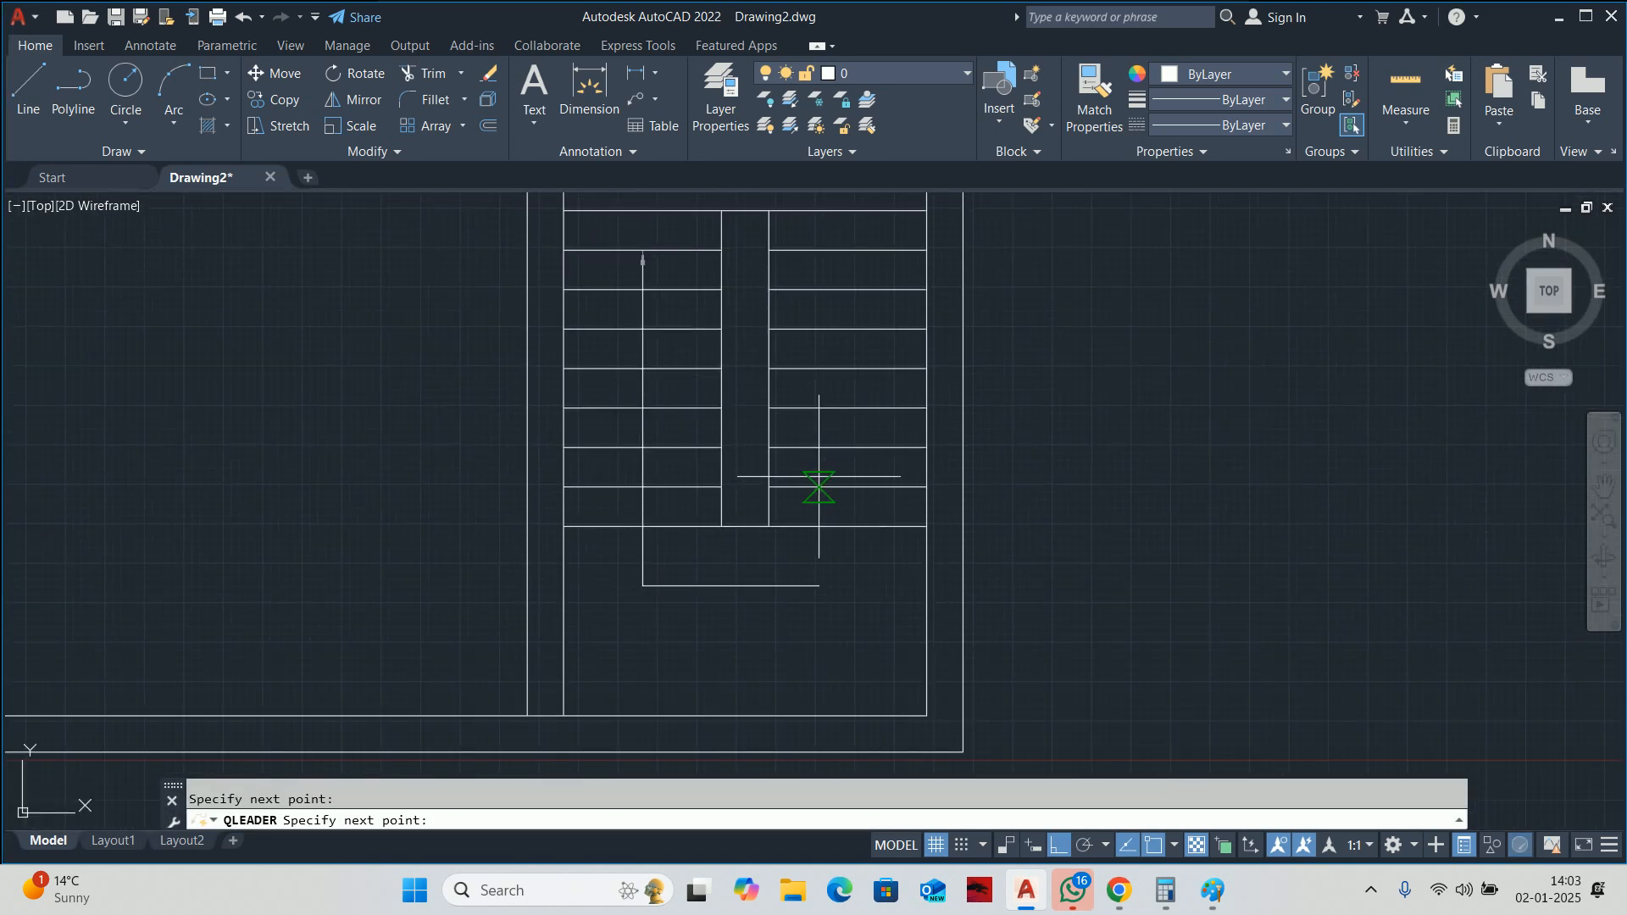
{"action": "left_click", "coordinate": [847, 585]}
{"action": "key", "text": "Escape"}
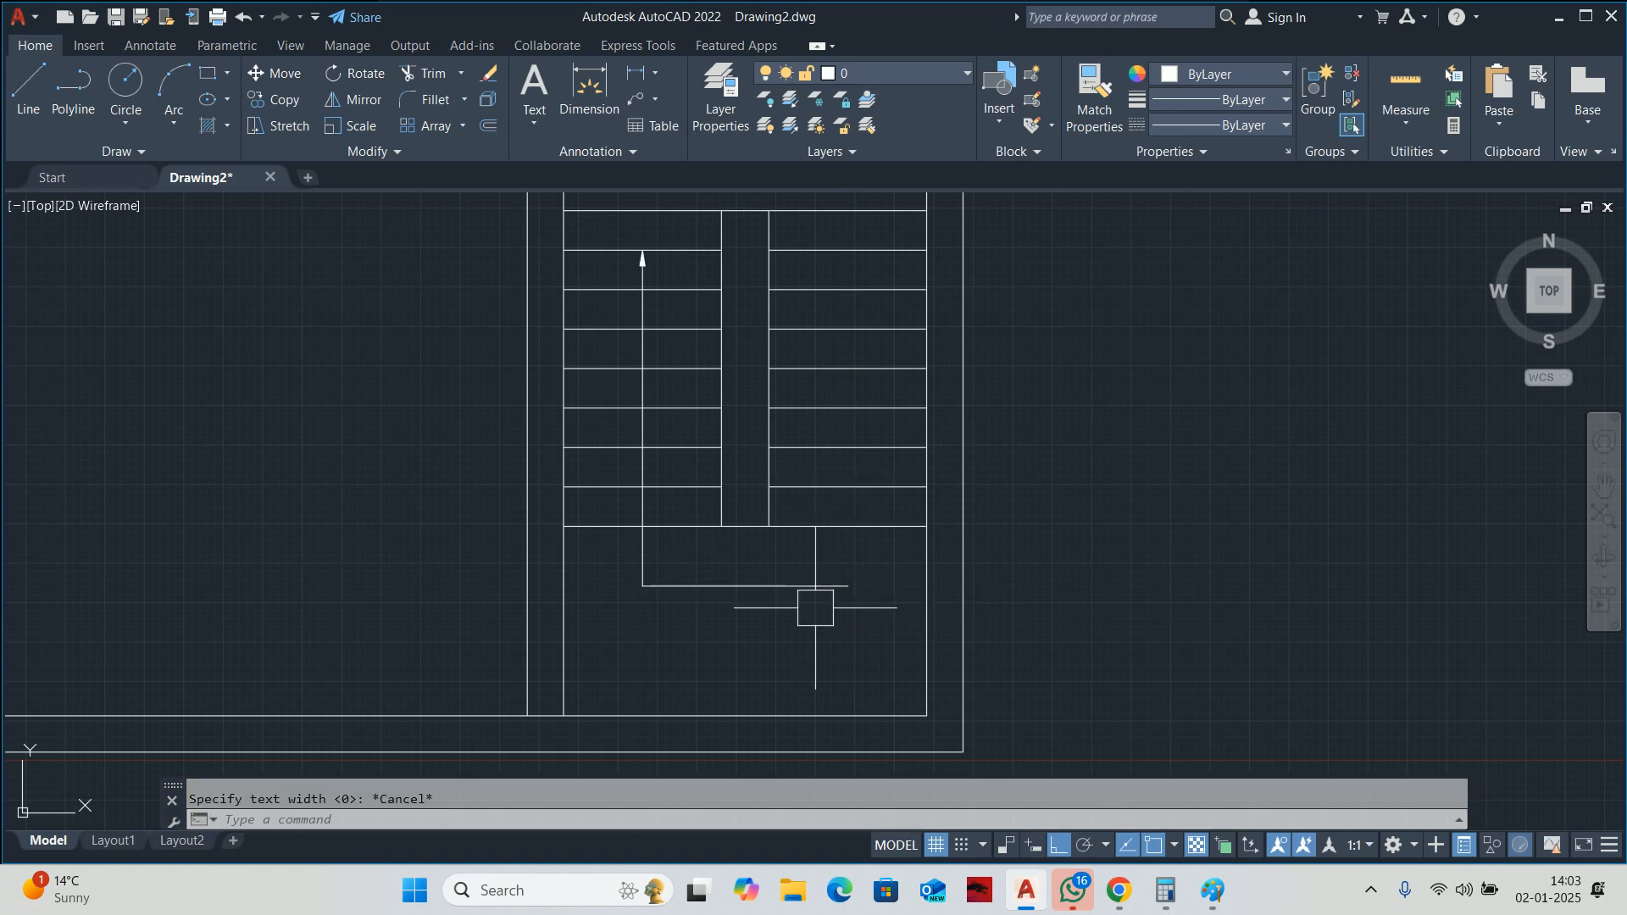
Continue the direction line from the lower landing up the right flight's centre and a short way left across the upper landing.
{"action": "type", "text": "L"}
{"action": "key", "text": "Return"}
{"action": "left_click", "coordinate": [834, 584]}
{"action": "middle_click_drag", "start_coordinate": [851, 400], "coordinate": [858, 624]}
{"action": "scroll", "coordinate": [858, 624], "scroll_direction": "down", "scroll_amount": 2}
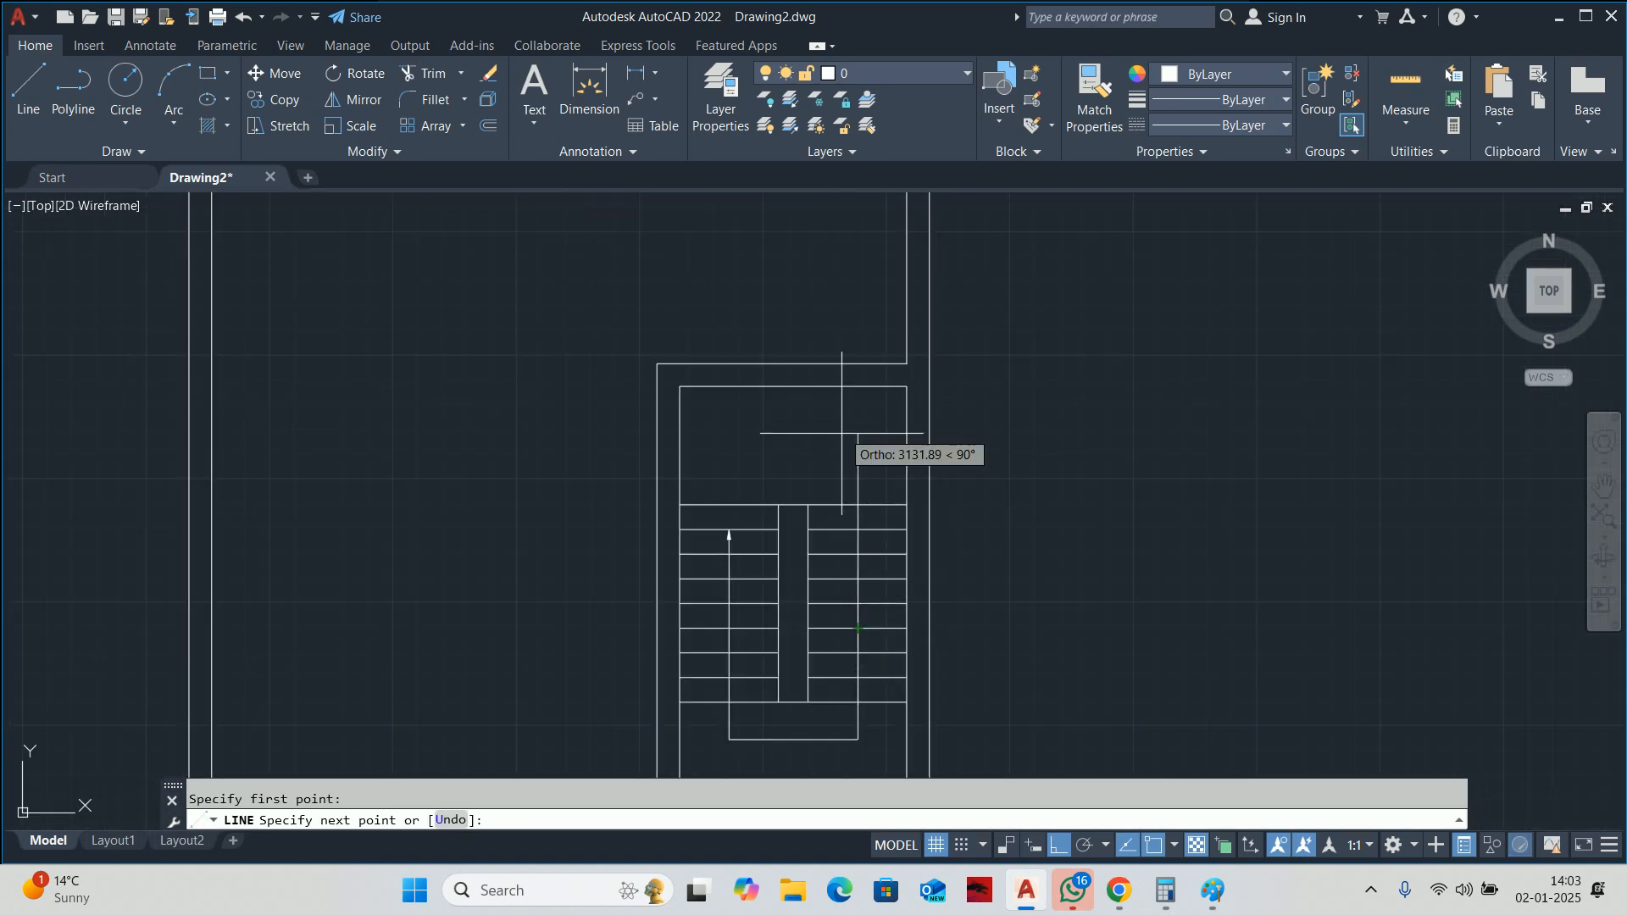
{"action": "left_click", "coordinate": [843, 436]}
{"action": "left_click", "coordinate": [786, 436]}
{"action": "key", "text": "Escape"}
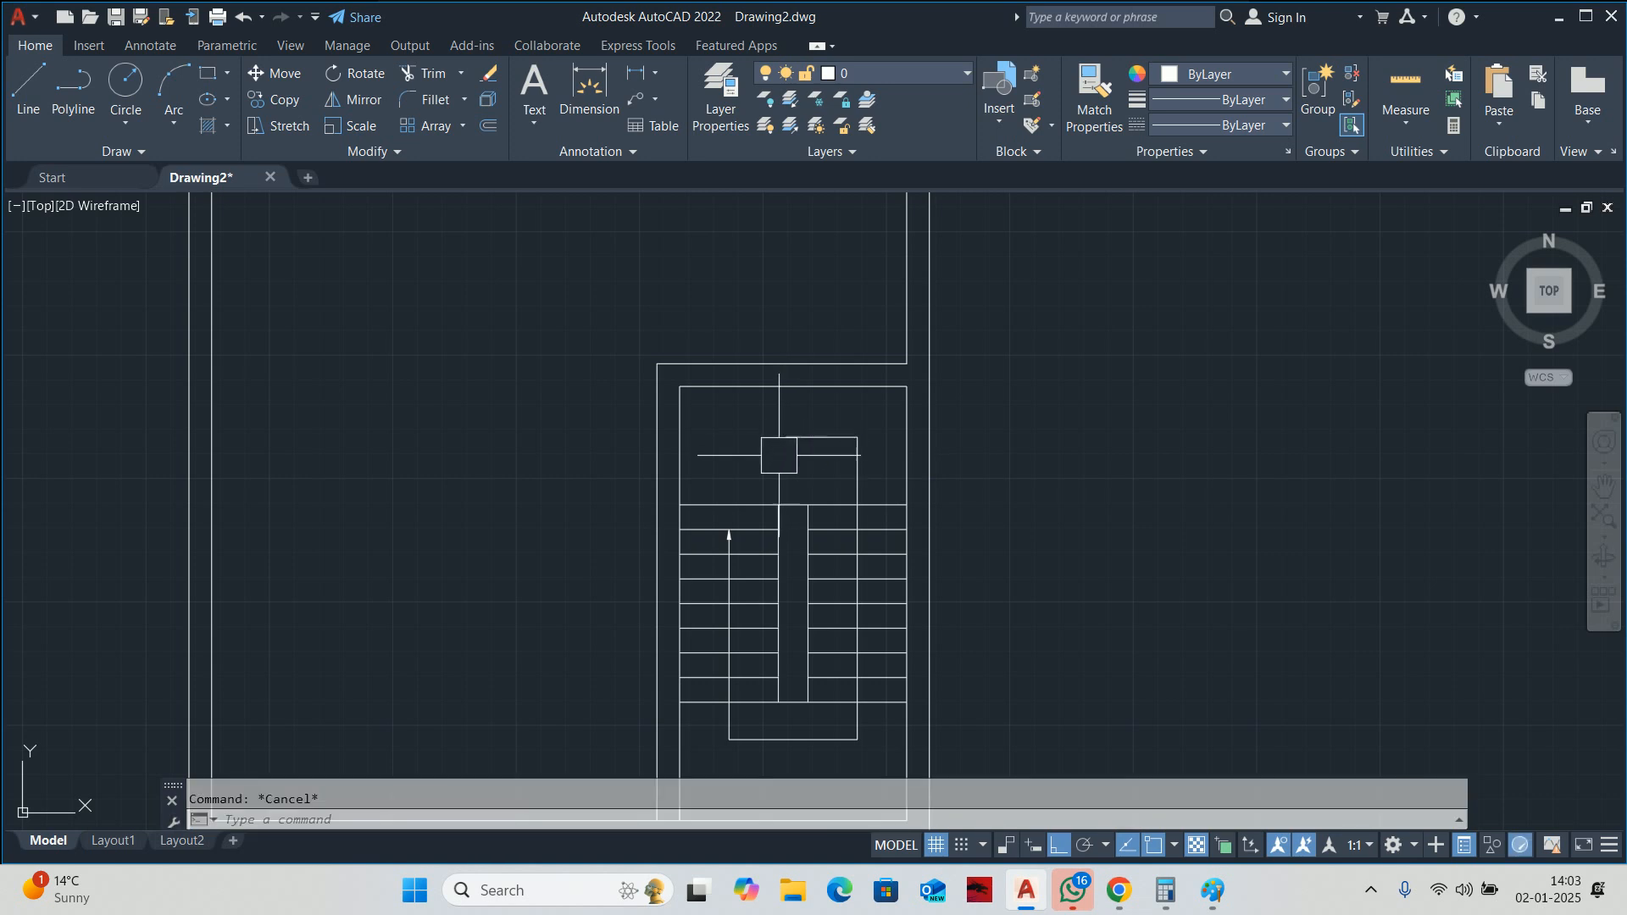
Set the linetype of the seven left-flight tread lines to HIDDEN.
{"action": "middle_click_drag", "start_coordinate": [775, 494], "coordinate": [777, 461]}
{"action": "scroll", "coordinate": [790, 551], "scroll_direction": "up", "scroll_amount": 2}
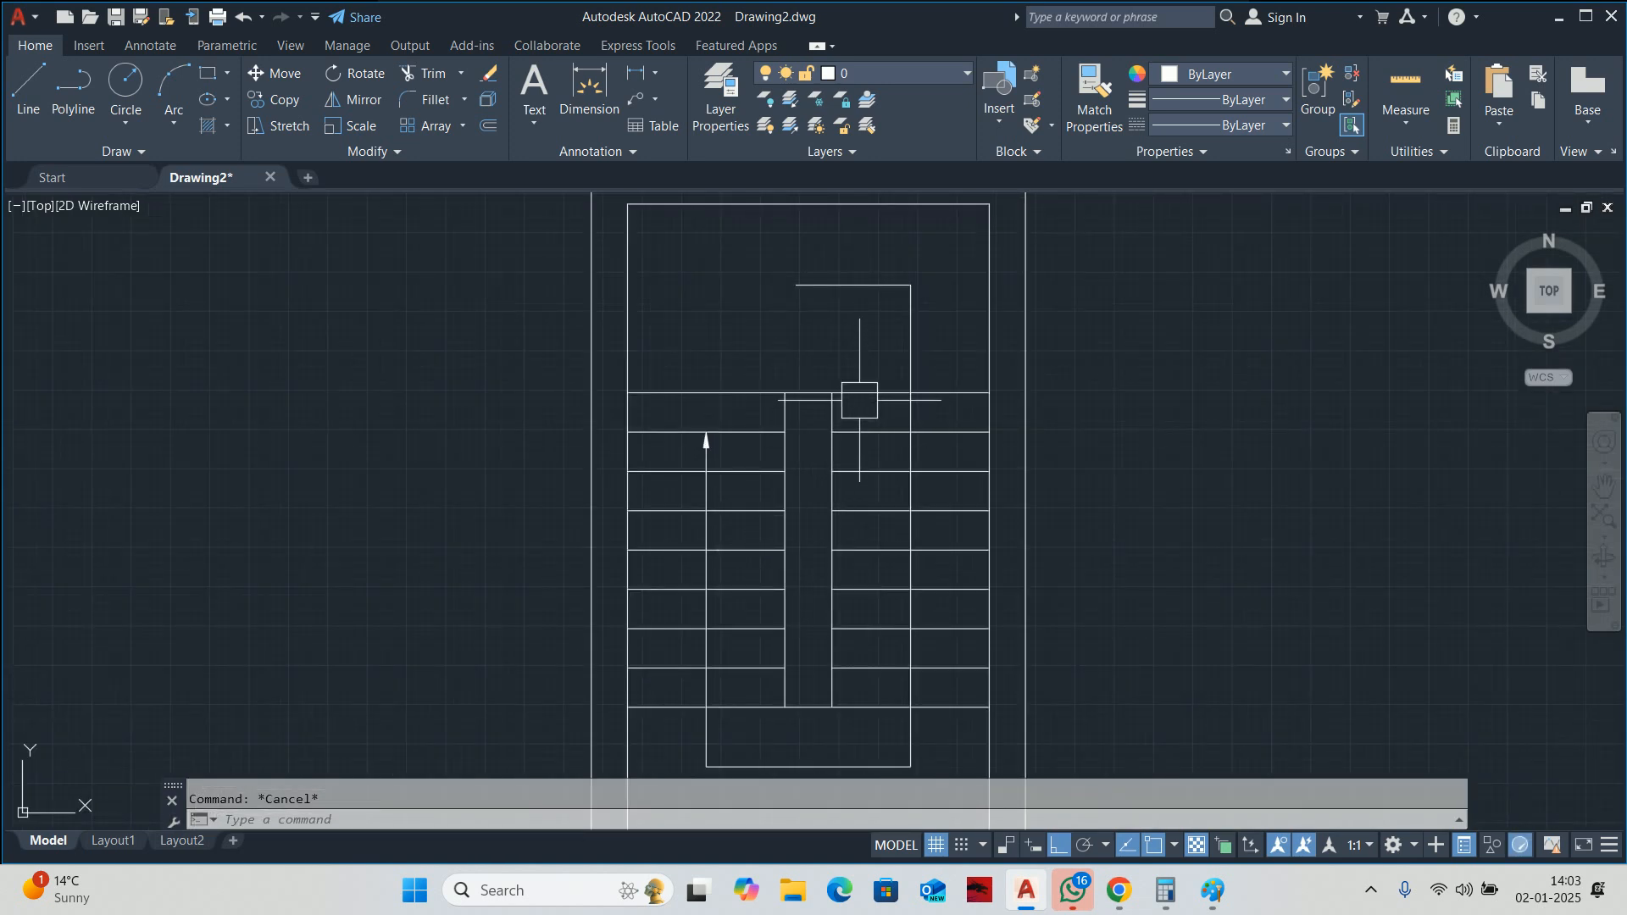
{"action": "mouse_move", "coordinate": [868, 667]}
{"action": "middle_mouse_down"}
{"action": "mouse_move", "coordinate": [868, 647]}
{"action": "mouse_move", "coordinate": [778, 630]}
{"action": "middle_mouse_up"}
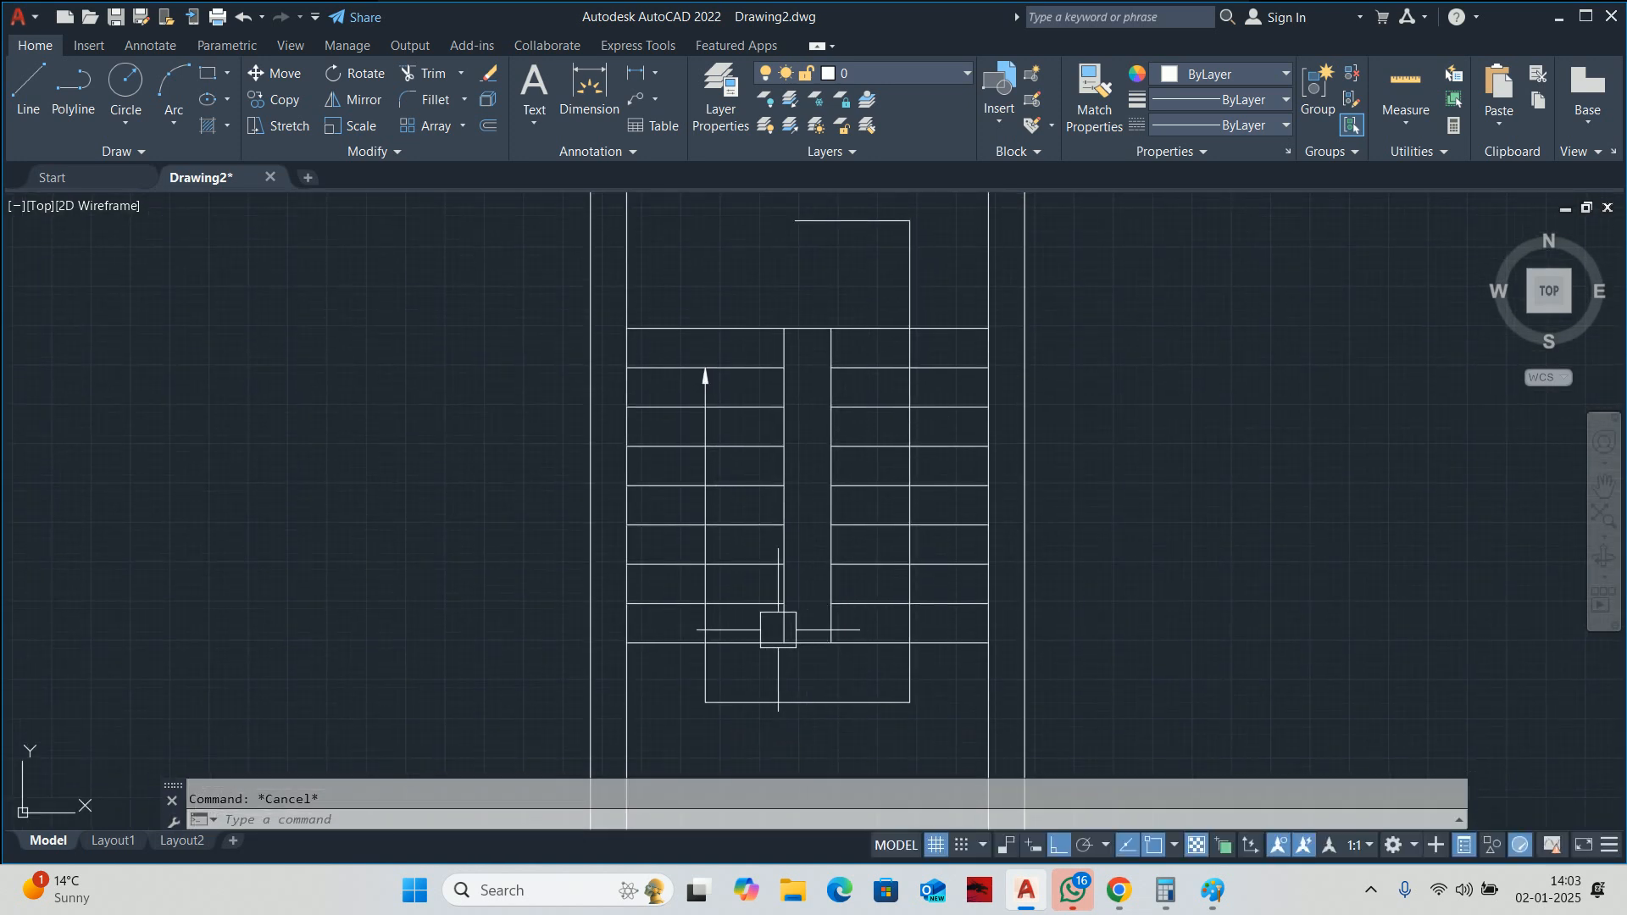
{"action": "scroll", "coordinate": [746, 505], "scroll_direction": "up", "scroll_amount": 3}
{"action": "left_click", "coordinate": [773, 610]}
{"action": "scroll", "coordinate": [746, 570], "scroll_direction": "down", "scroll_amount": 3}
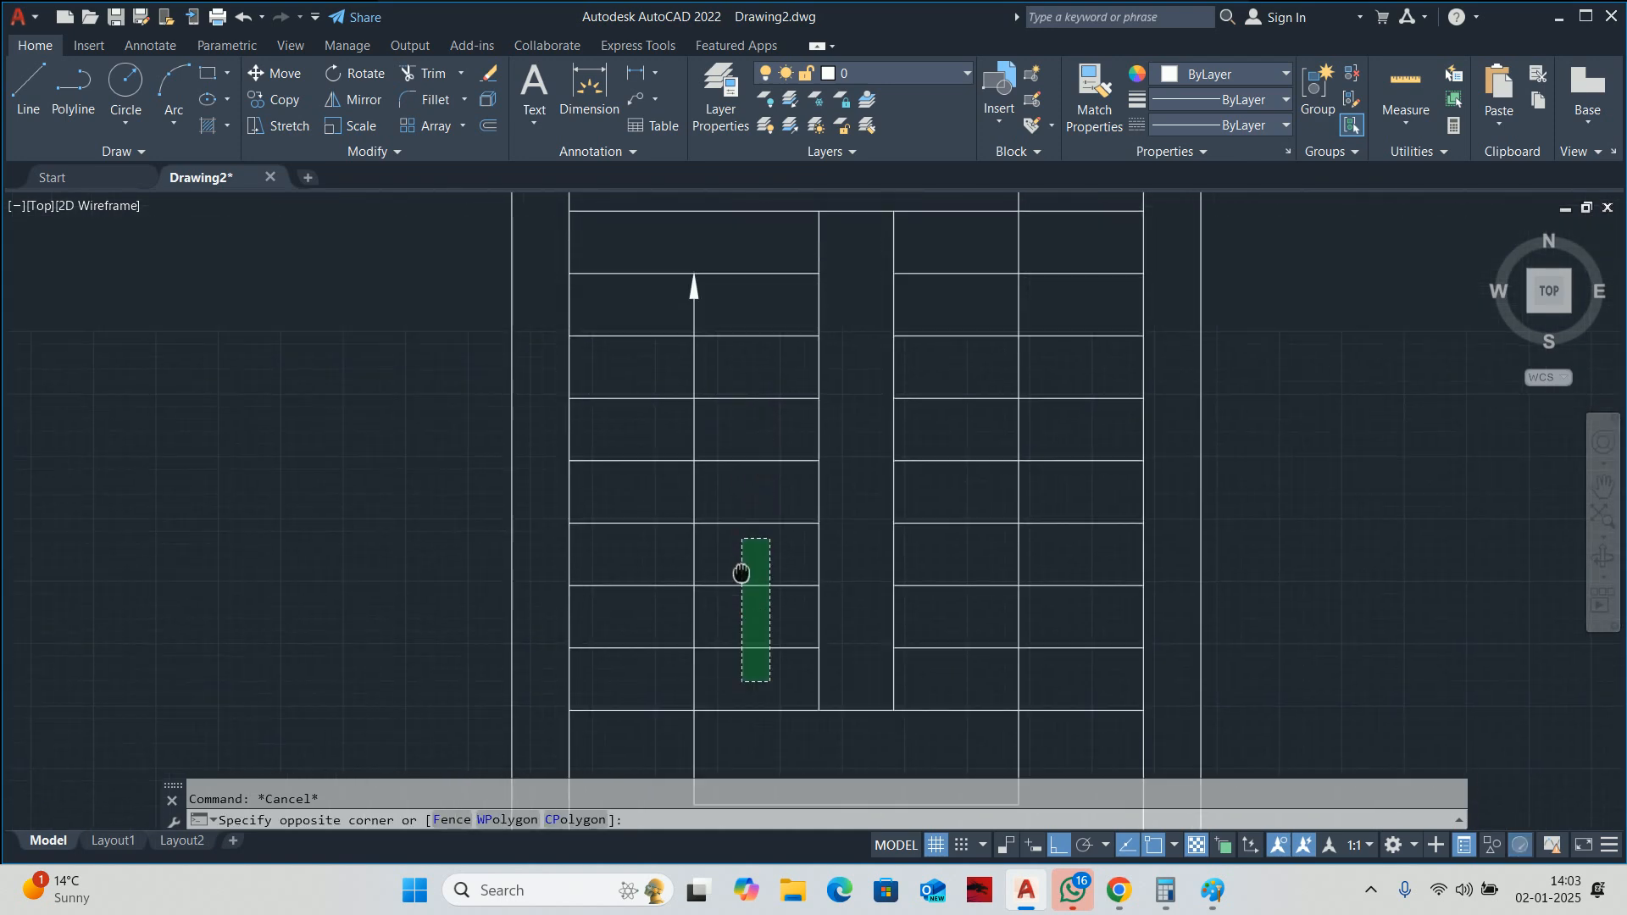
{"action": "left_click", "coordinate": [739, 420]}
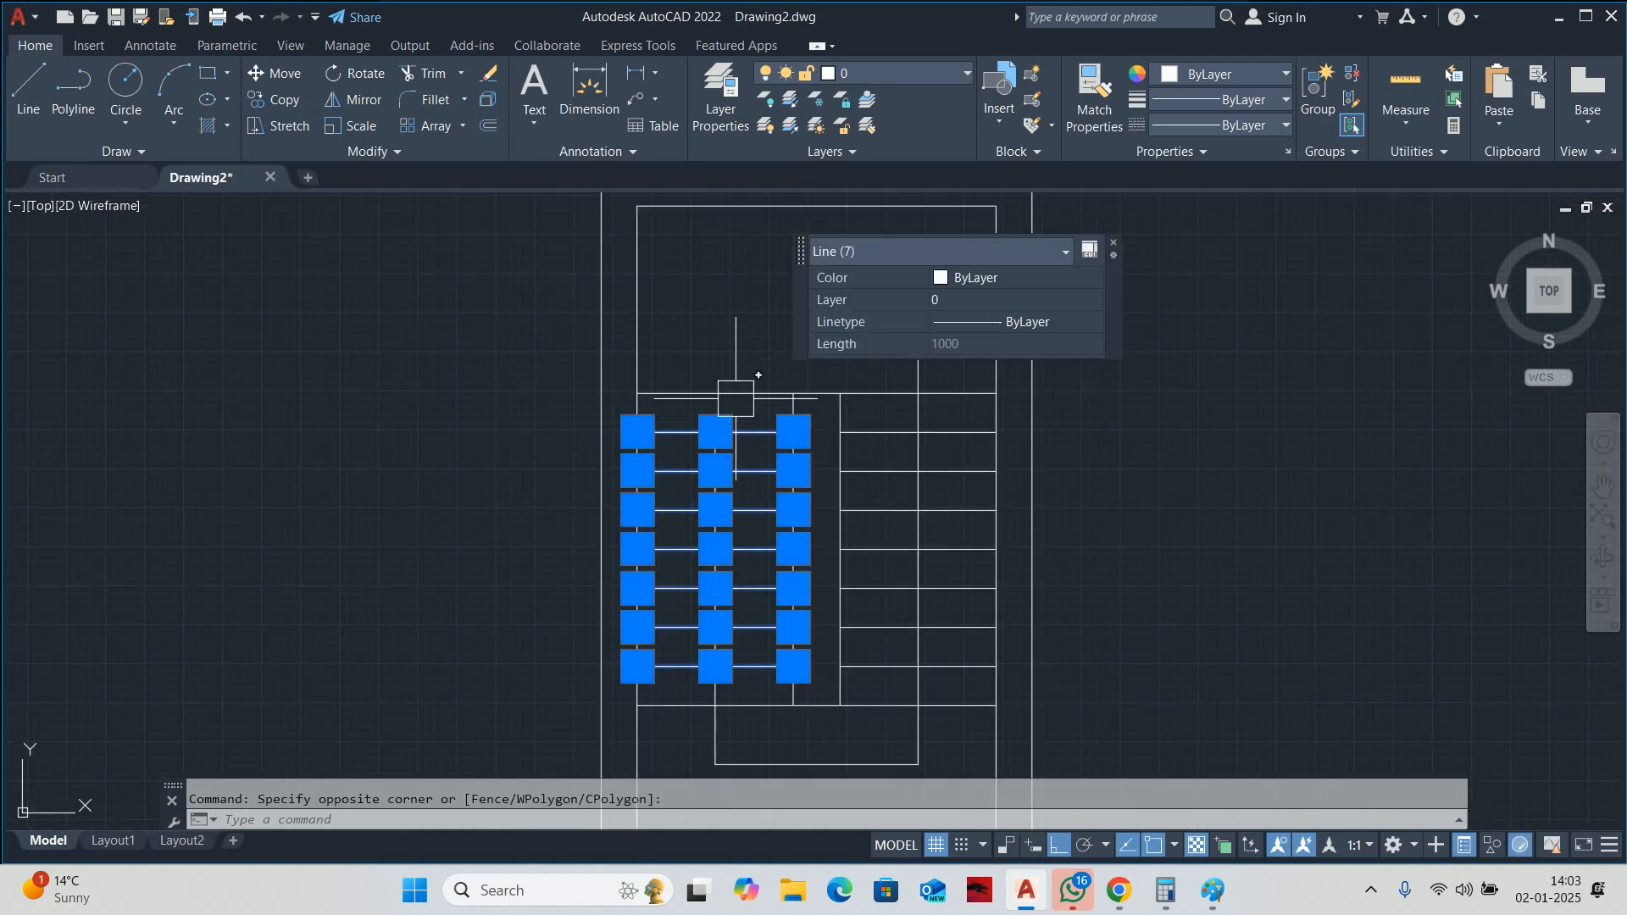
{"action": "left_click", "coordinate": [976, 324]}
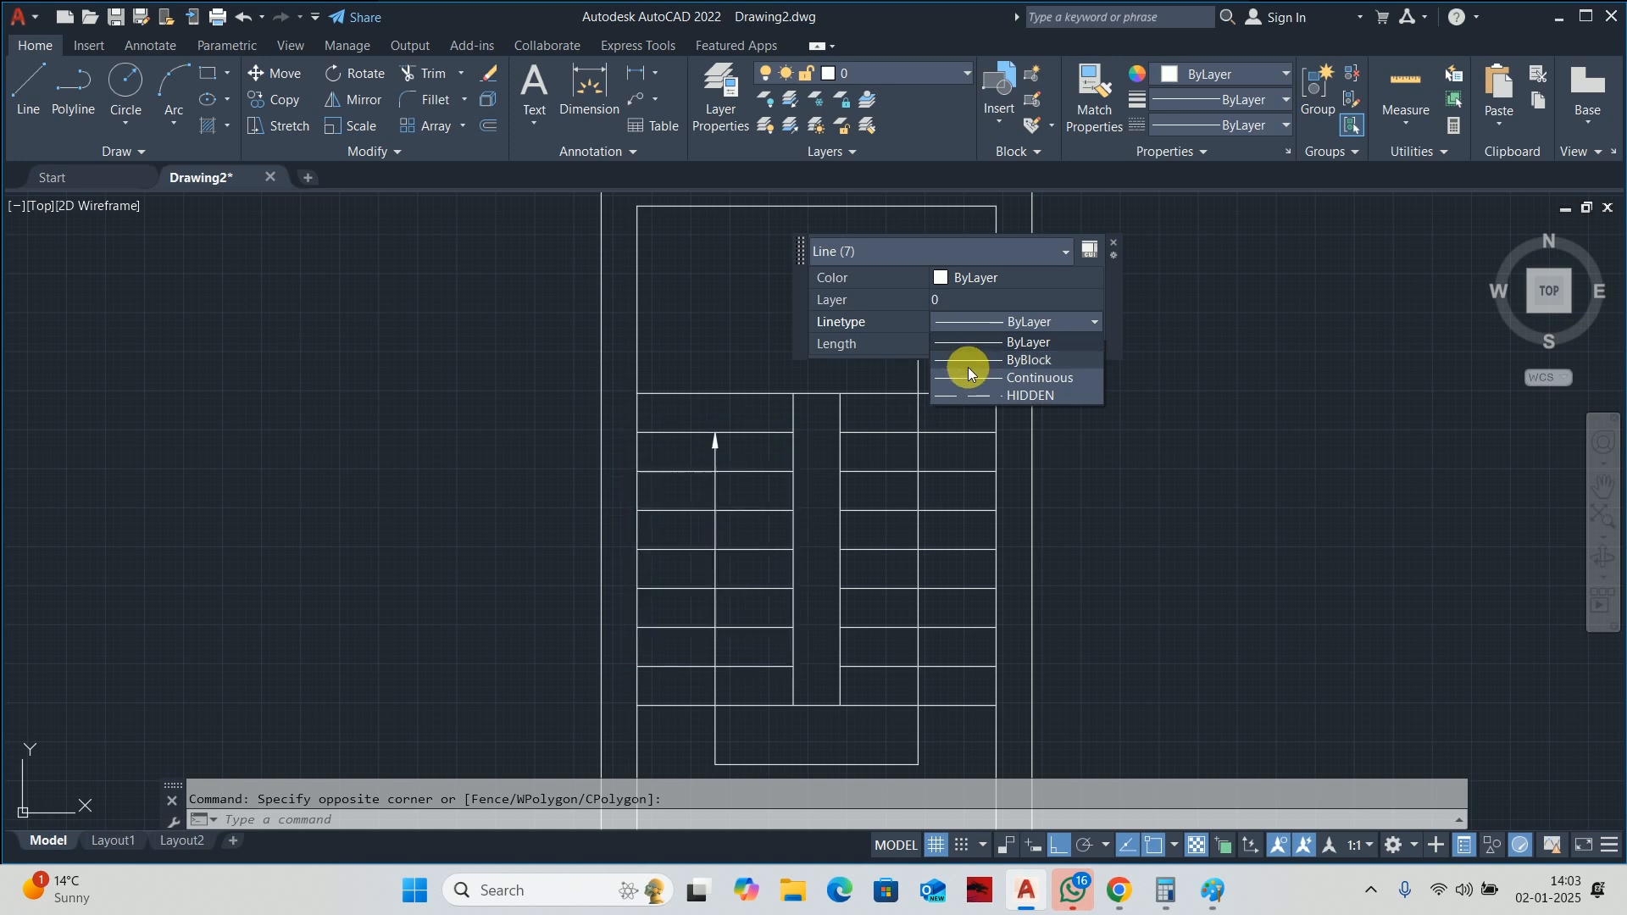
{"action": "left_click", "coordinate": [964, 392]}
{"action": "key", "text": "Escape"}
Set the linetype of the left gap line between the flights to HIDDEN.
{"action": "scroll", "coordinate": [745, 475], "scroll_direction": "up", "scroll_amount": 2}
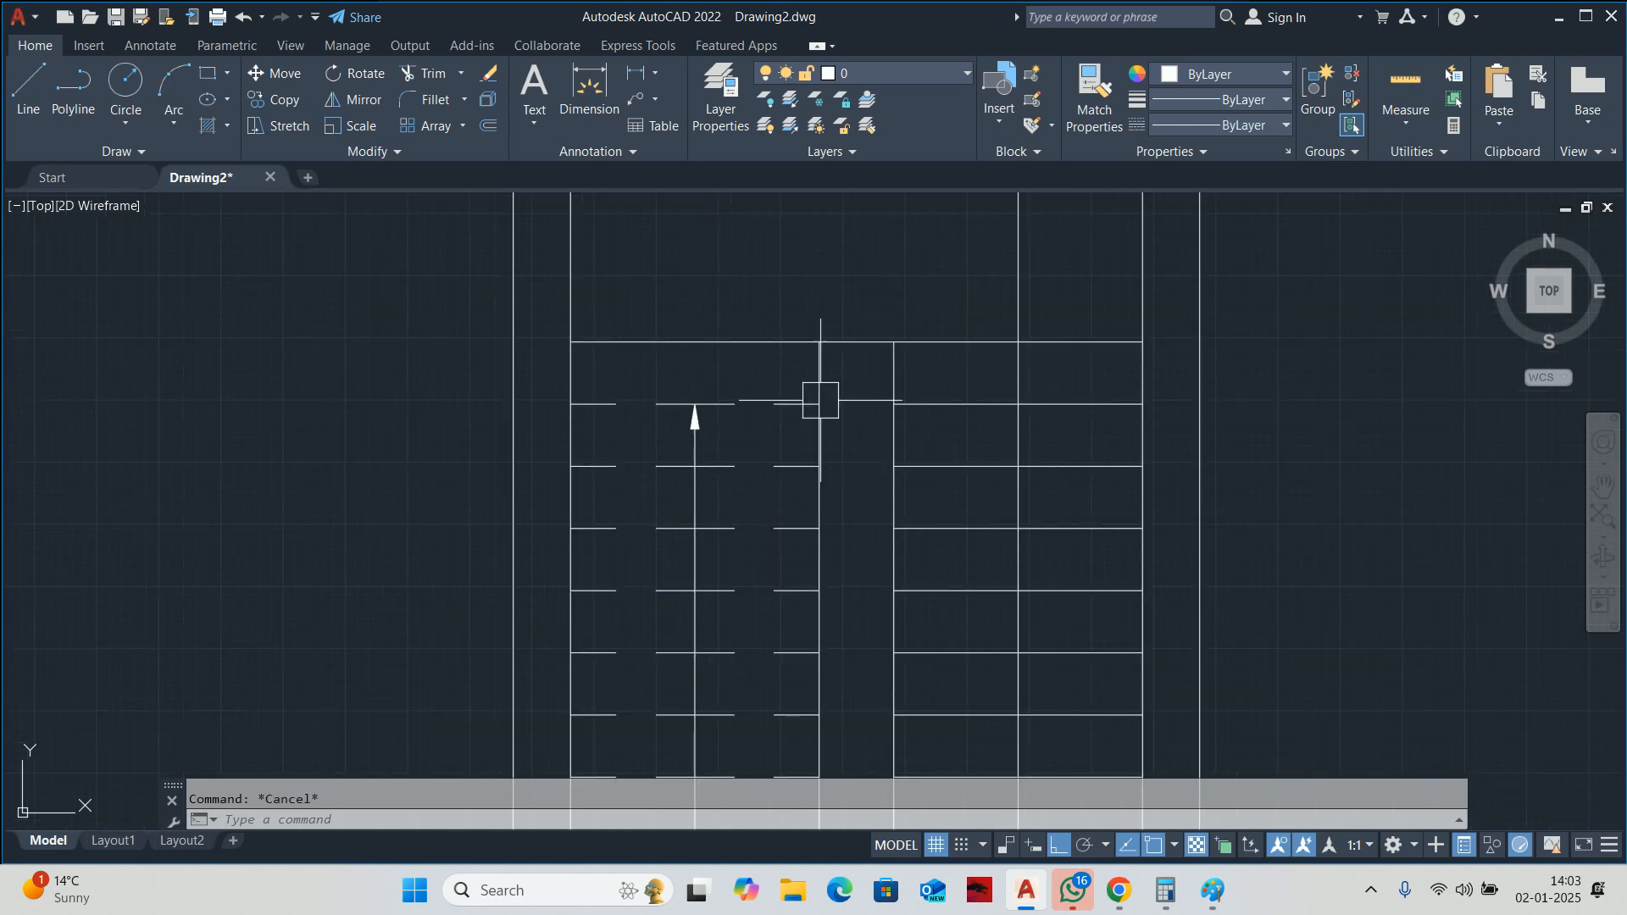
{"action": "left_click", "coordinate": [821, 385]}
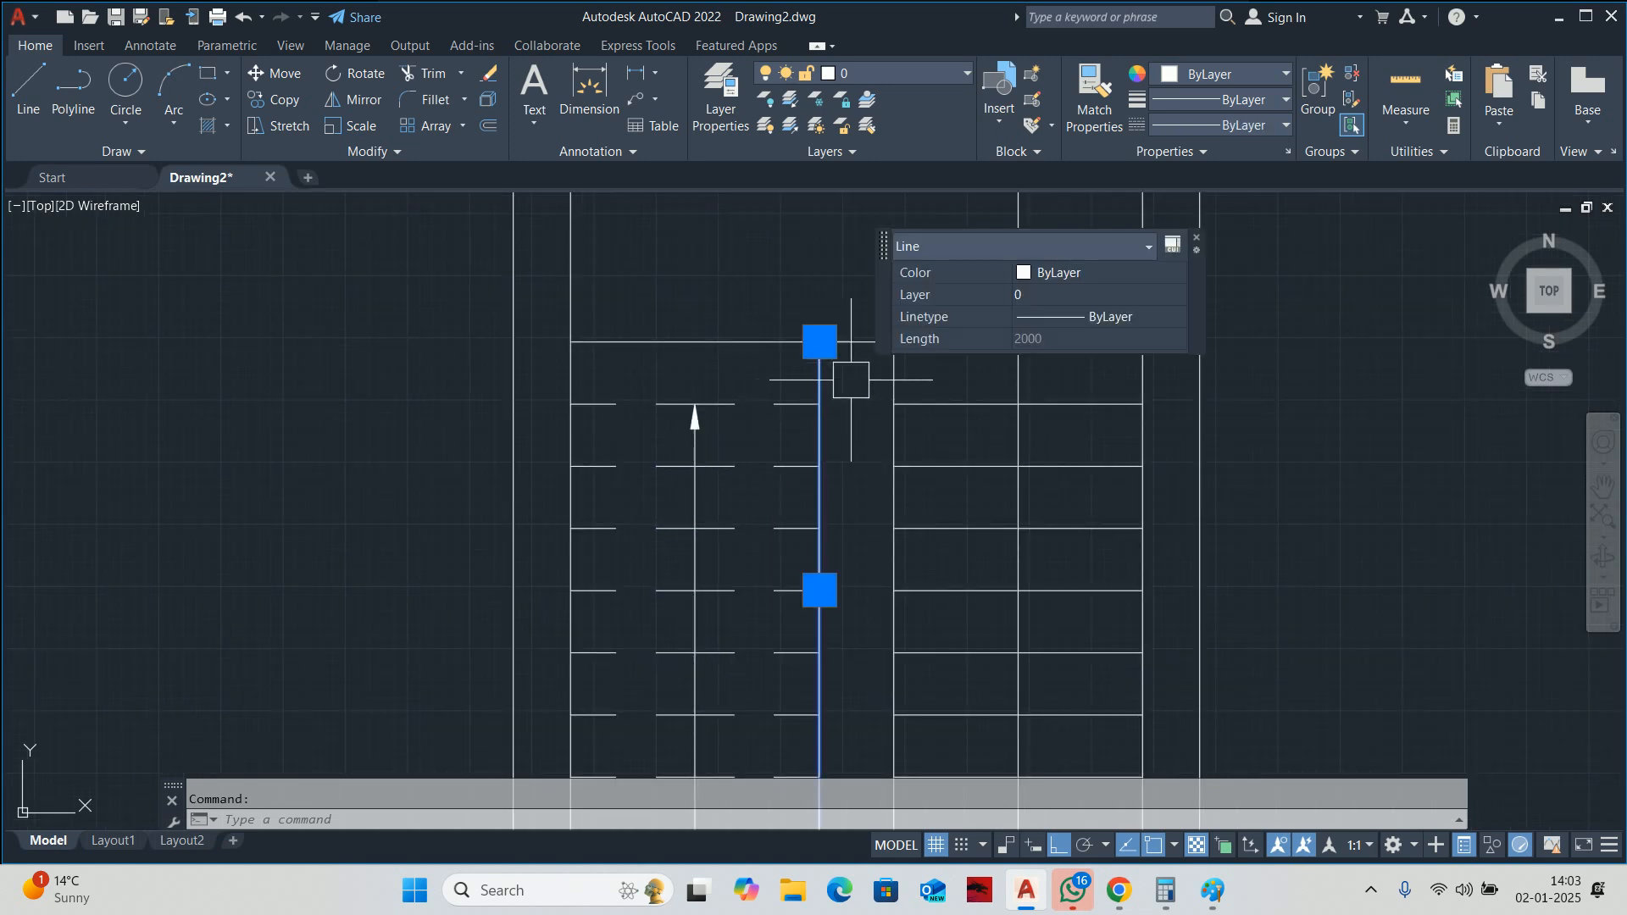
{"action": "left_click", "coordinate": [1080, 318]}
{"action": "left_click", "coordinate": [1078, 324]}
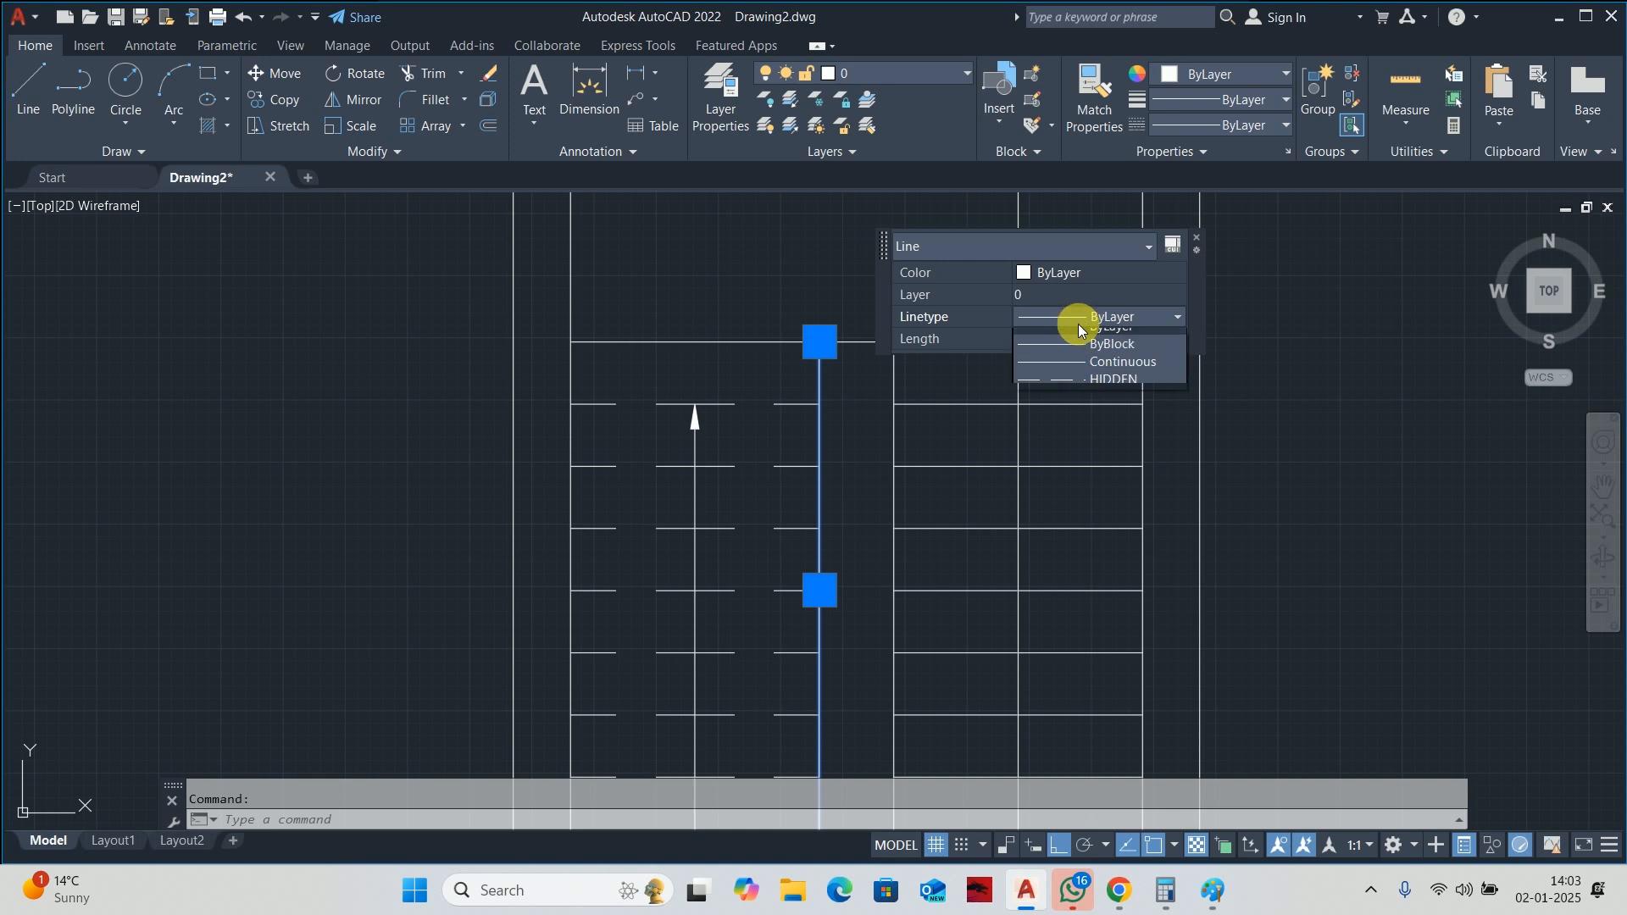
{"action": "left_click", "coordinate": [1070, 382]}
{"action": "key", "text": "Escape"}
Set the global linetype scale factor to 1.
{"action": "scroll", "coordinate": [738, 458], "scroll_direction": "down", "scroll_amount": 4}
{"action": "middle_click_drag", "start_coordinate": [738, 458], "coordinate": [748, 437]}
{"action": "type", "text": "lts"}
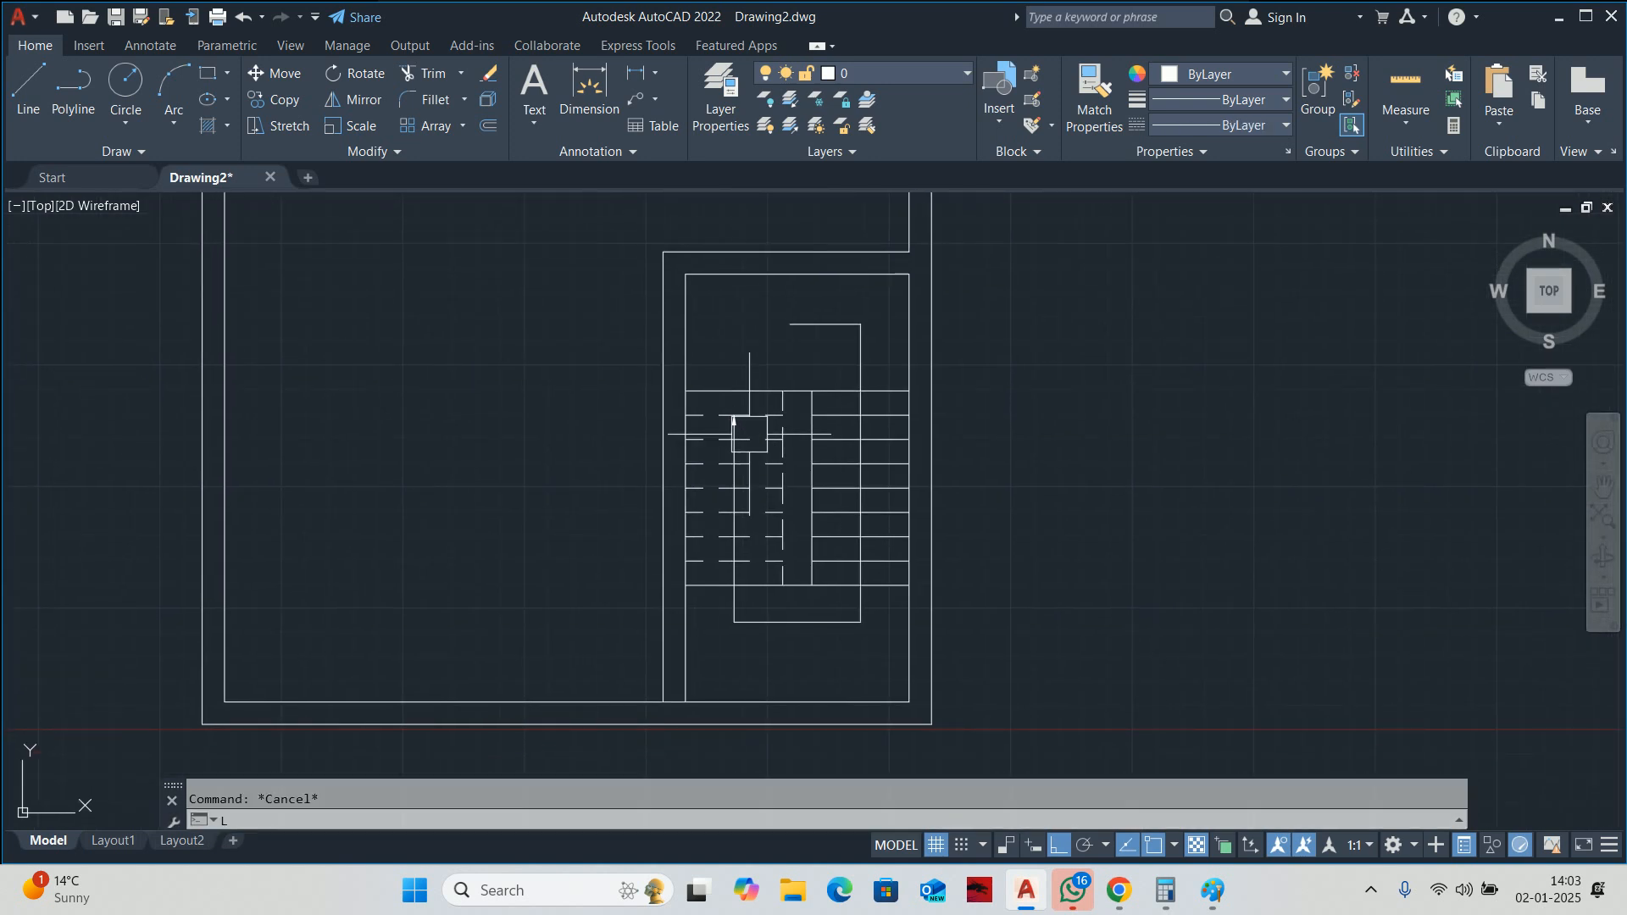
{"action": "key", "text": "Return"}
{"action": "type", "text": "1"}
{"action": "key", "text": "Return"}
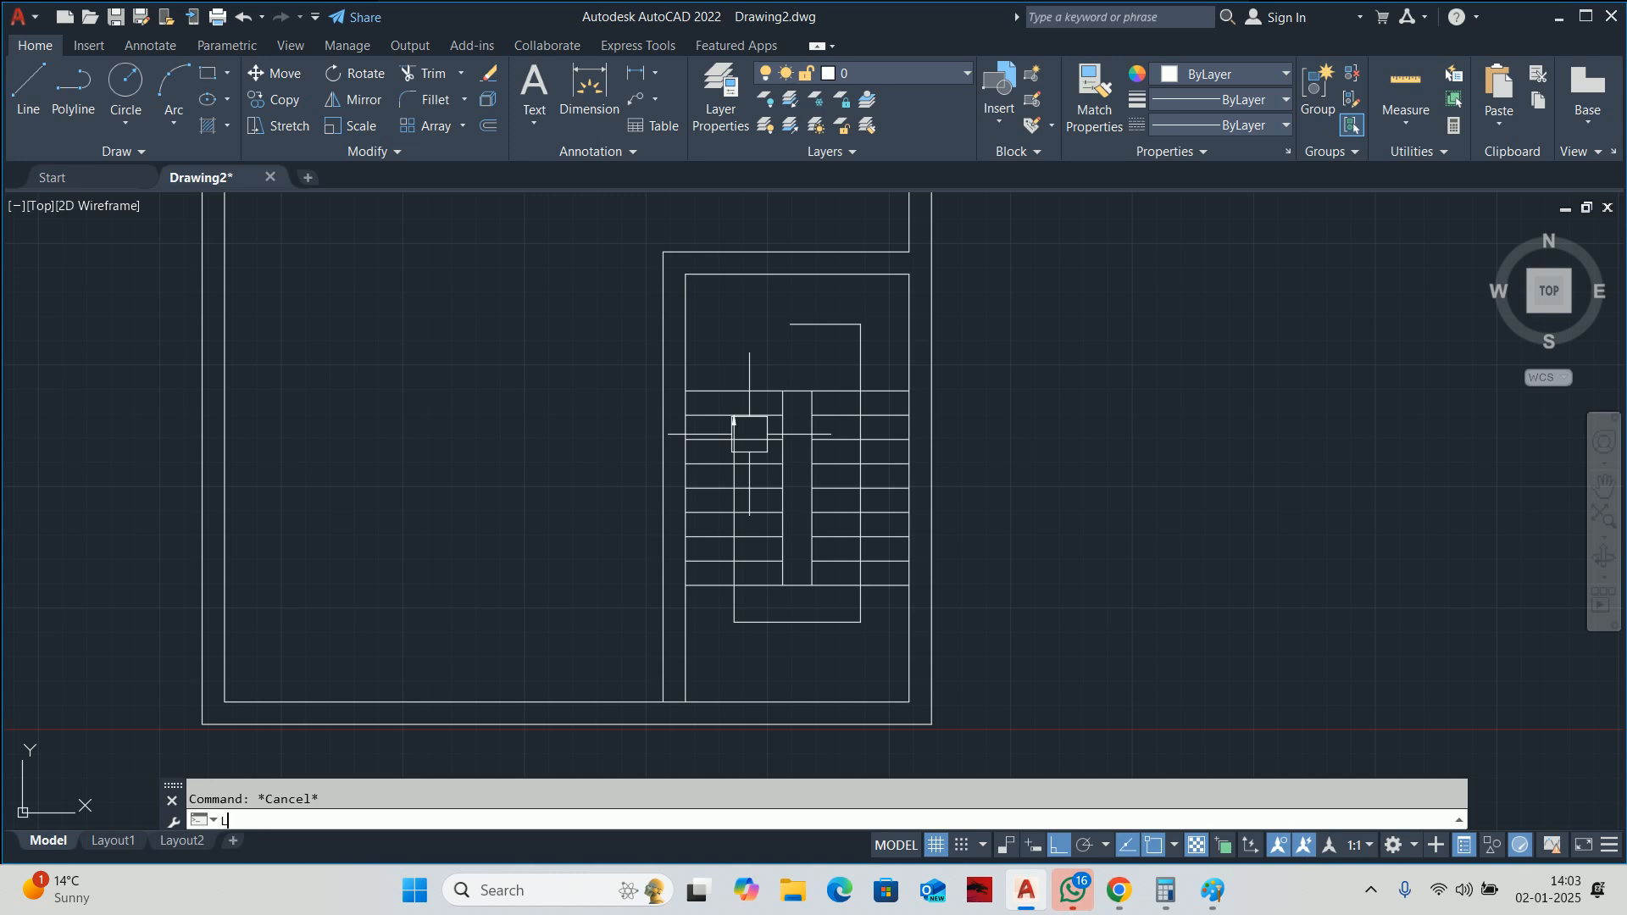
Set the global linetype scale factor to 10.
{"action": "type", "text": "LTS"}
{"action": "key", "text": "Return"}
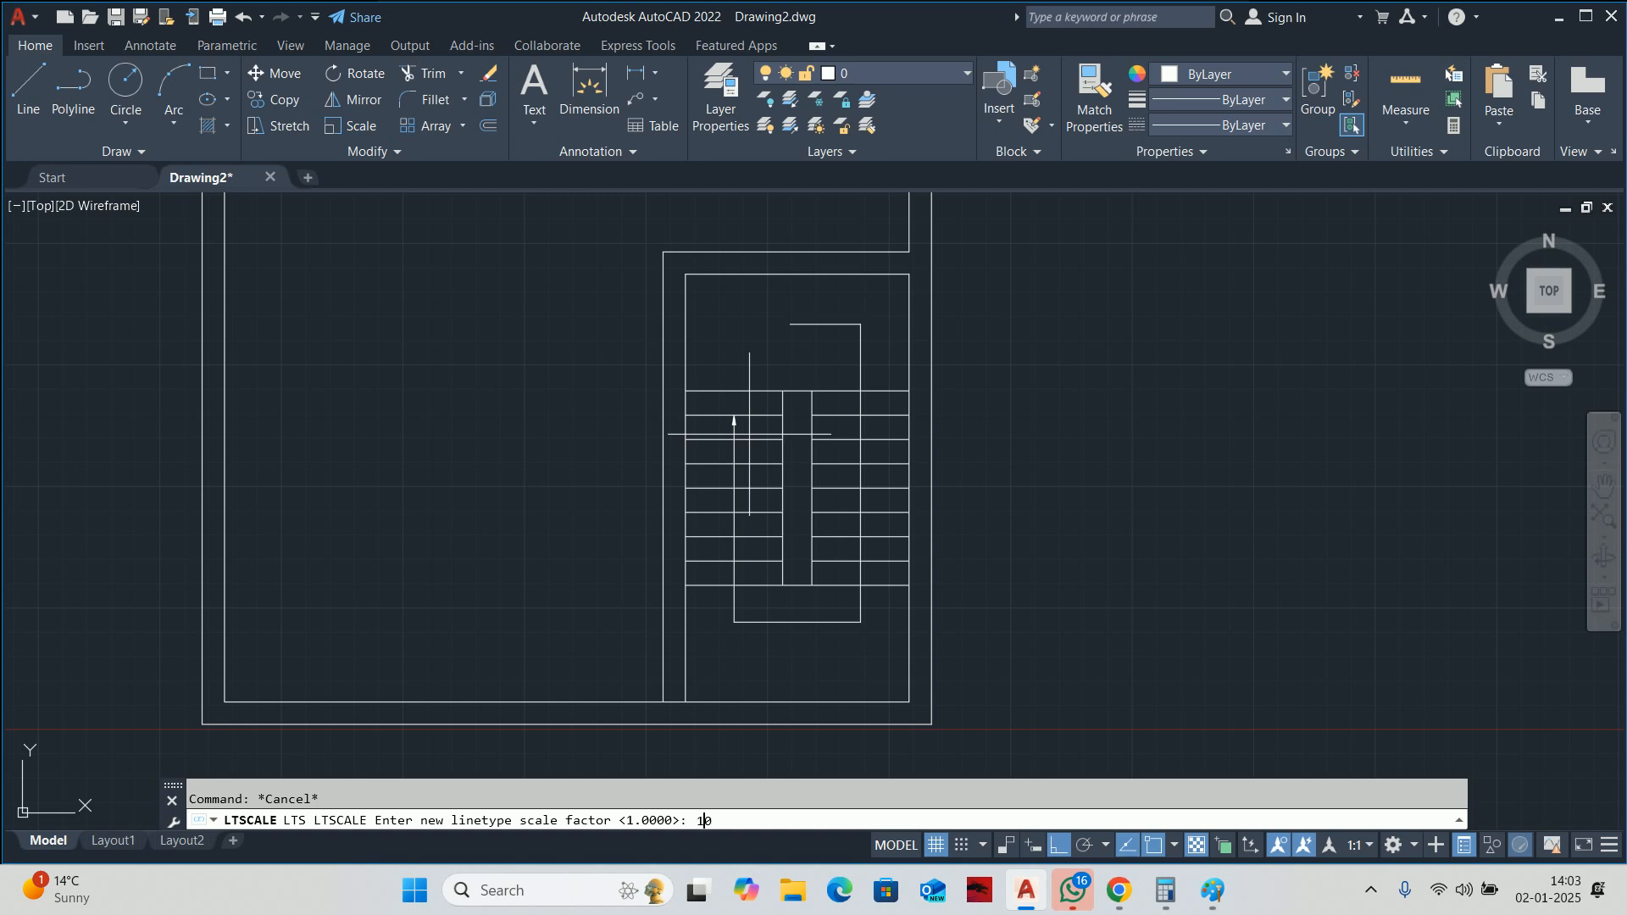
{"action": "type", "text": "10"}
{"action": "key", "text": "Return"}
{"action": "scroll", "coordinate": [749, 434], "scroll_direction": "up", "scroll_amount": 4}
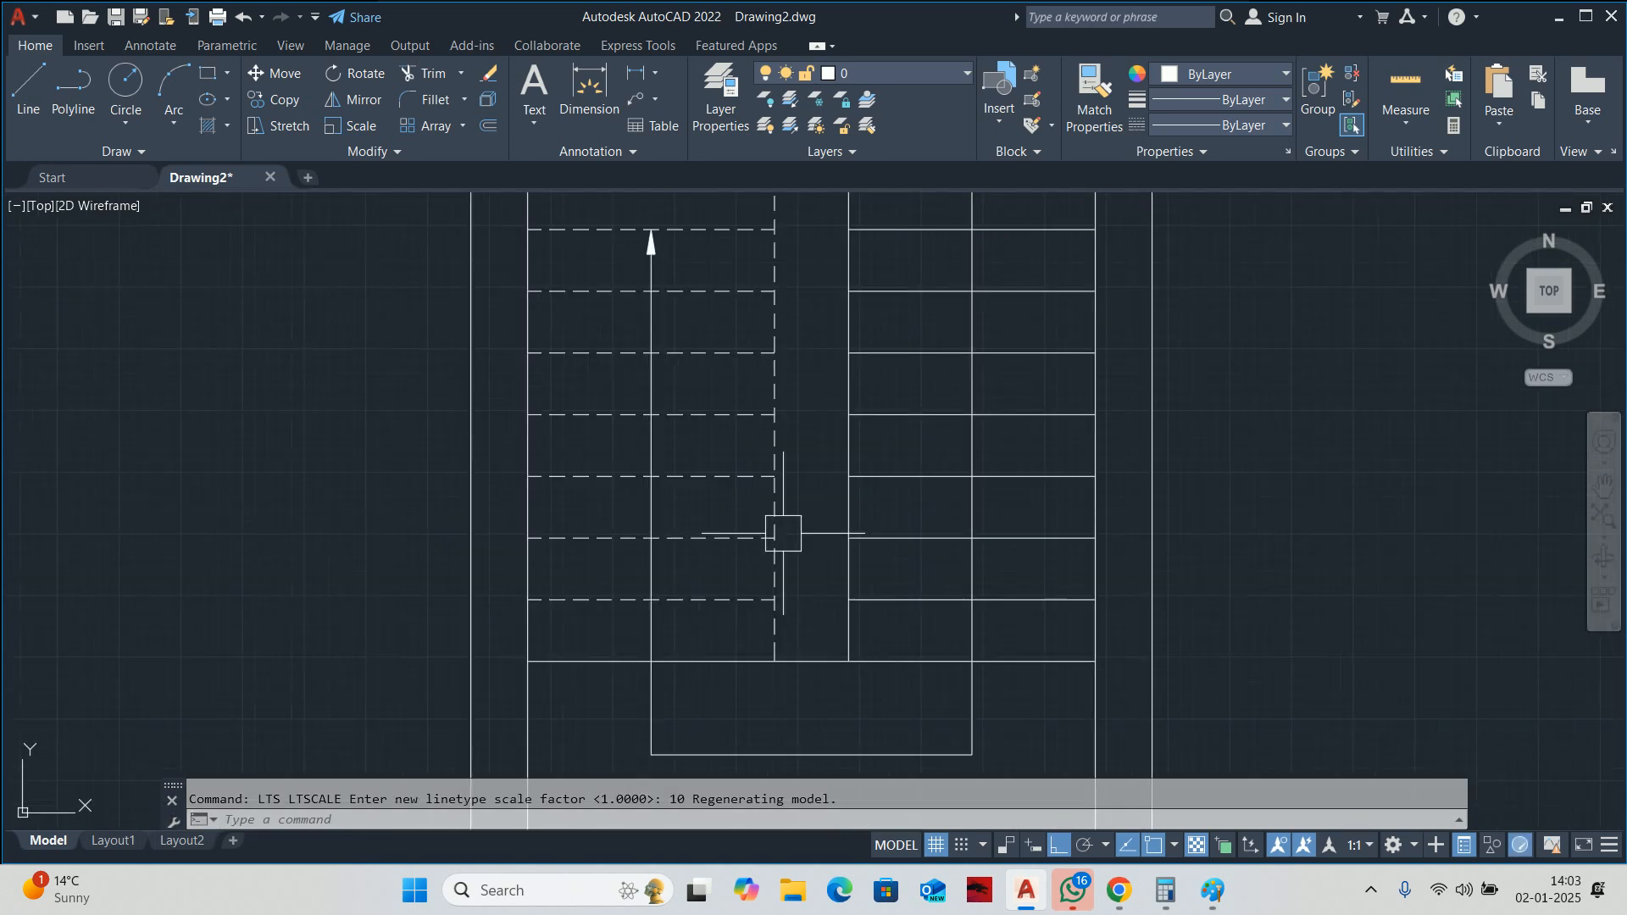
{"action": "key", "text": "Escape"}
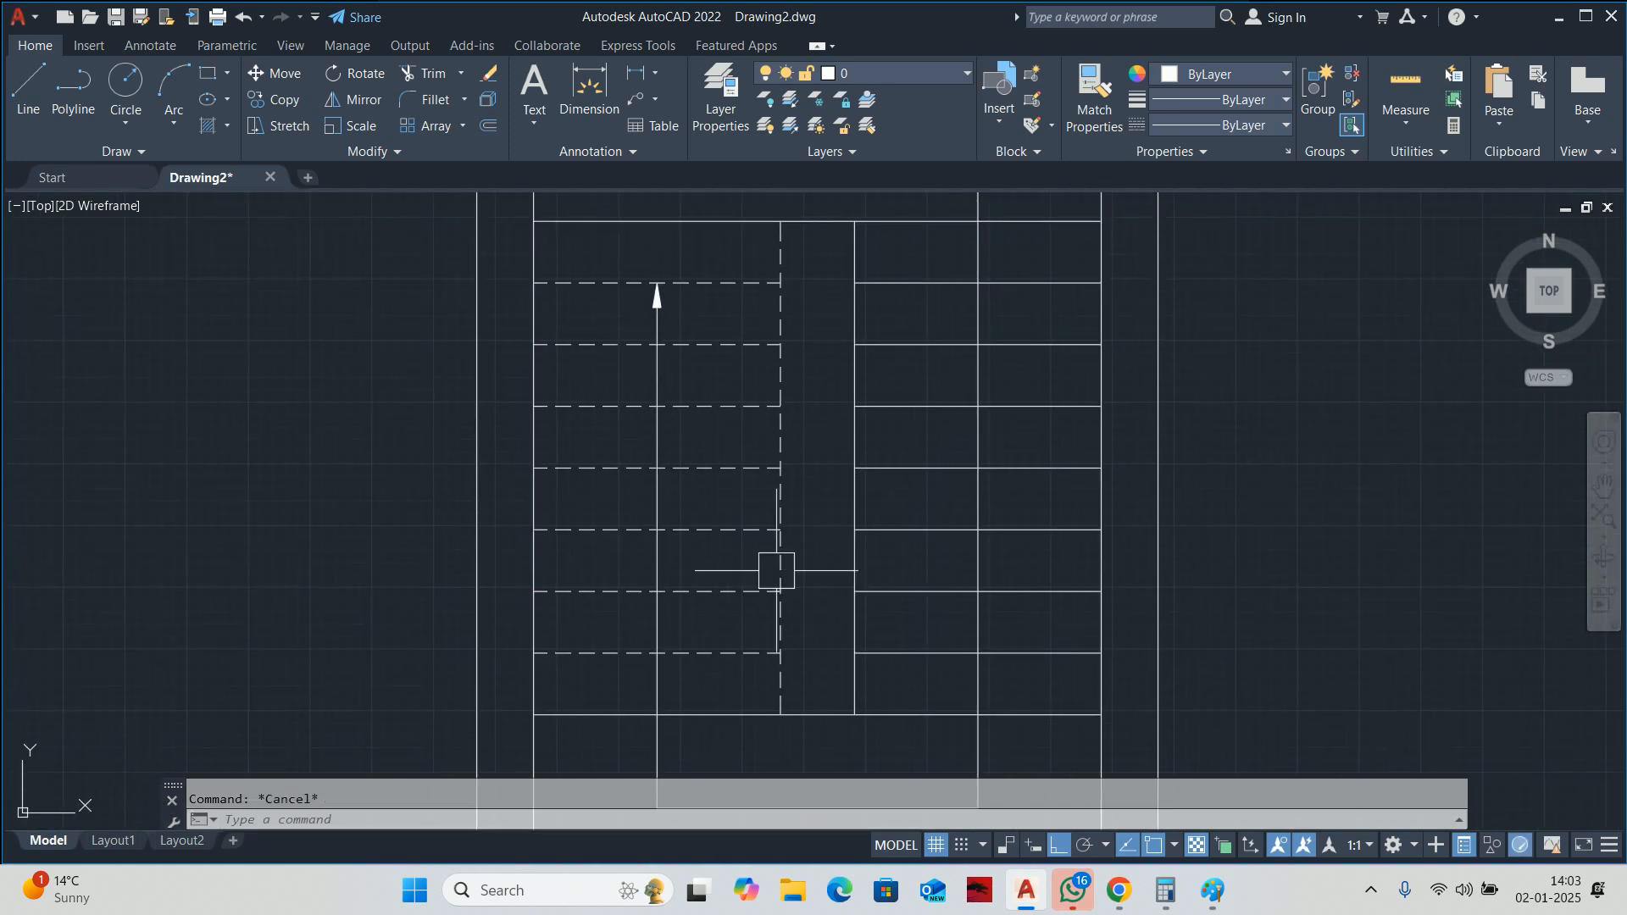
Match the properties of a dashed left-flight tread onto the continuous lowest tread line.
{"action": "type", "text": "MA"}
{"action": "key", "text": "Return"}
{"action": "left_click", "coordinate": [722, 592]}
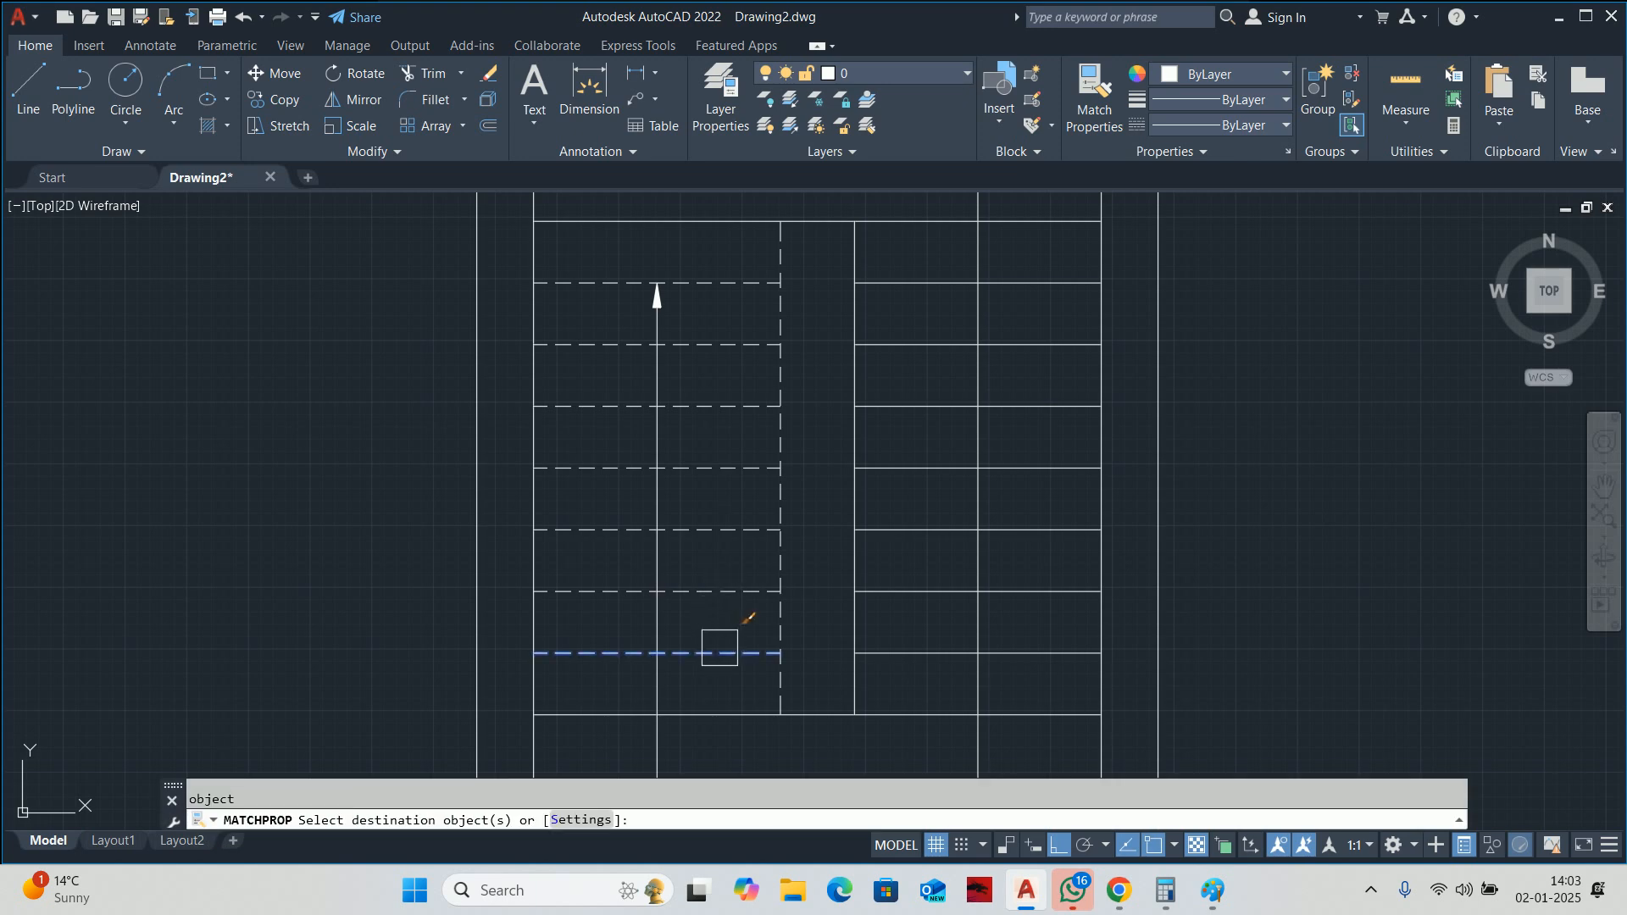
{"action": "left_click", "coordinate": [742, 712]}
{"action": "key", "text": "Escape"}
Add the multiline text UP at height 200 beside the arrowhead on the left flight.
{"action": "scroll", "coordinate": [767, 542], "scroll_direction": "down", "scroll_amount": 2}
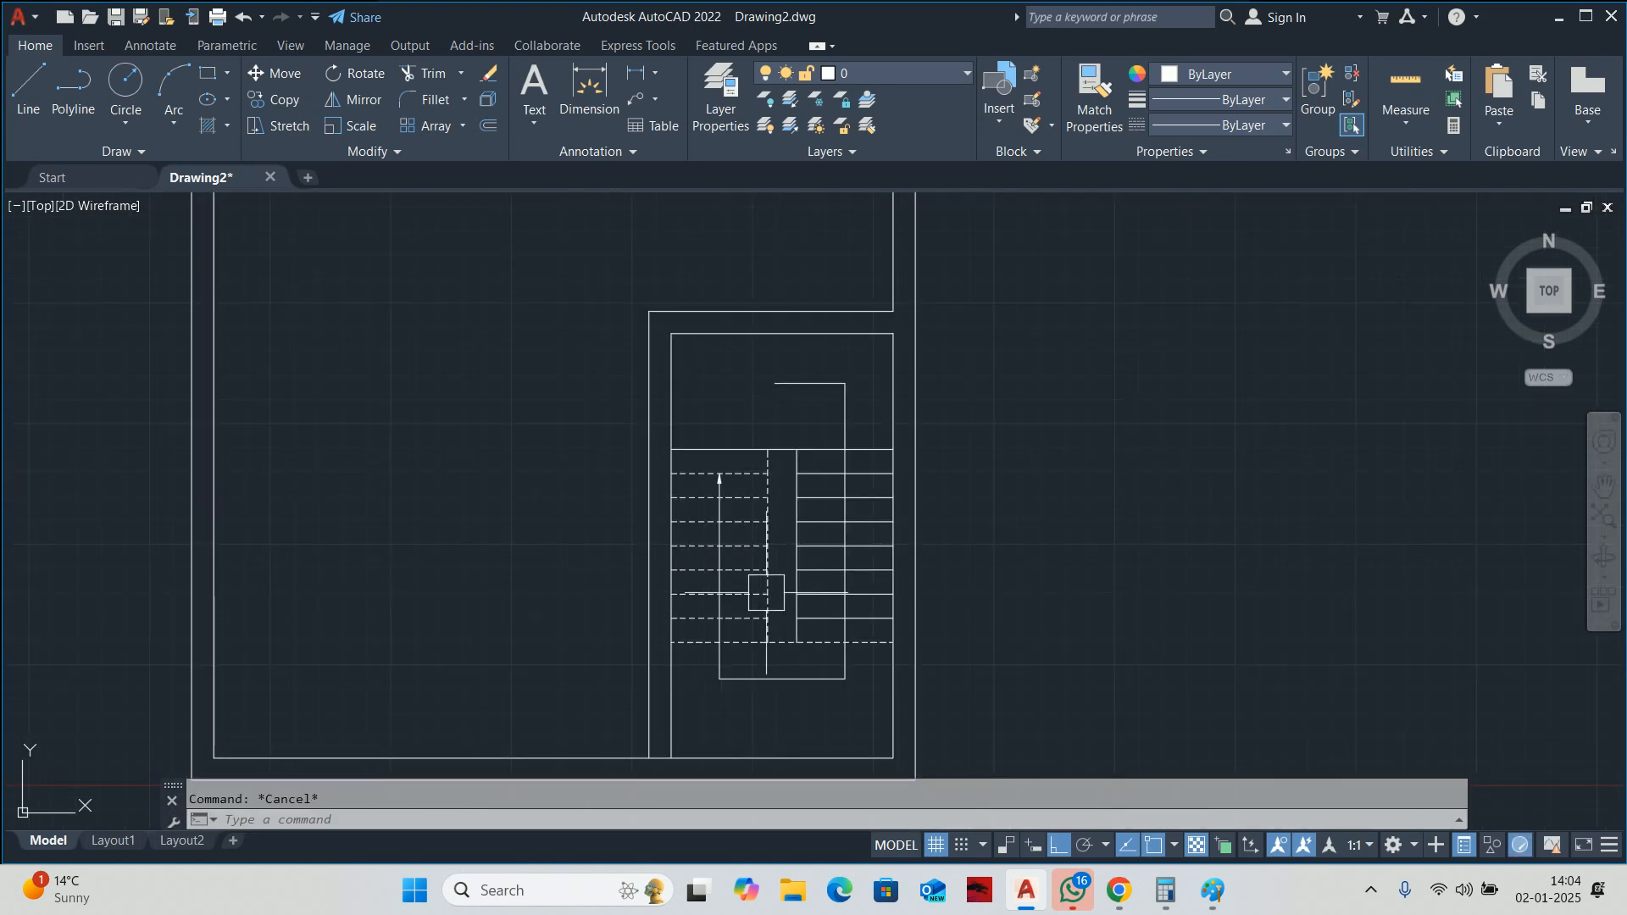
{"action": "type", "text": "T"}
{"action": "key", "text": "Return"}
{"action": "scroll", "coordinate": [720, 495], "scroll_direction": "up", "scroll_amount": 6}
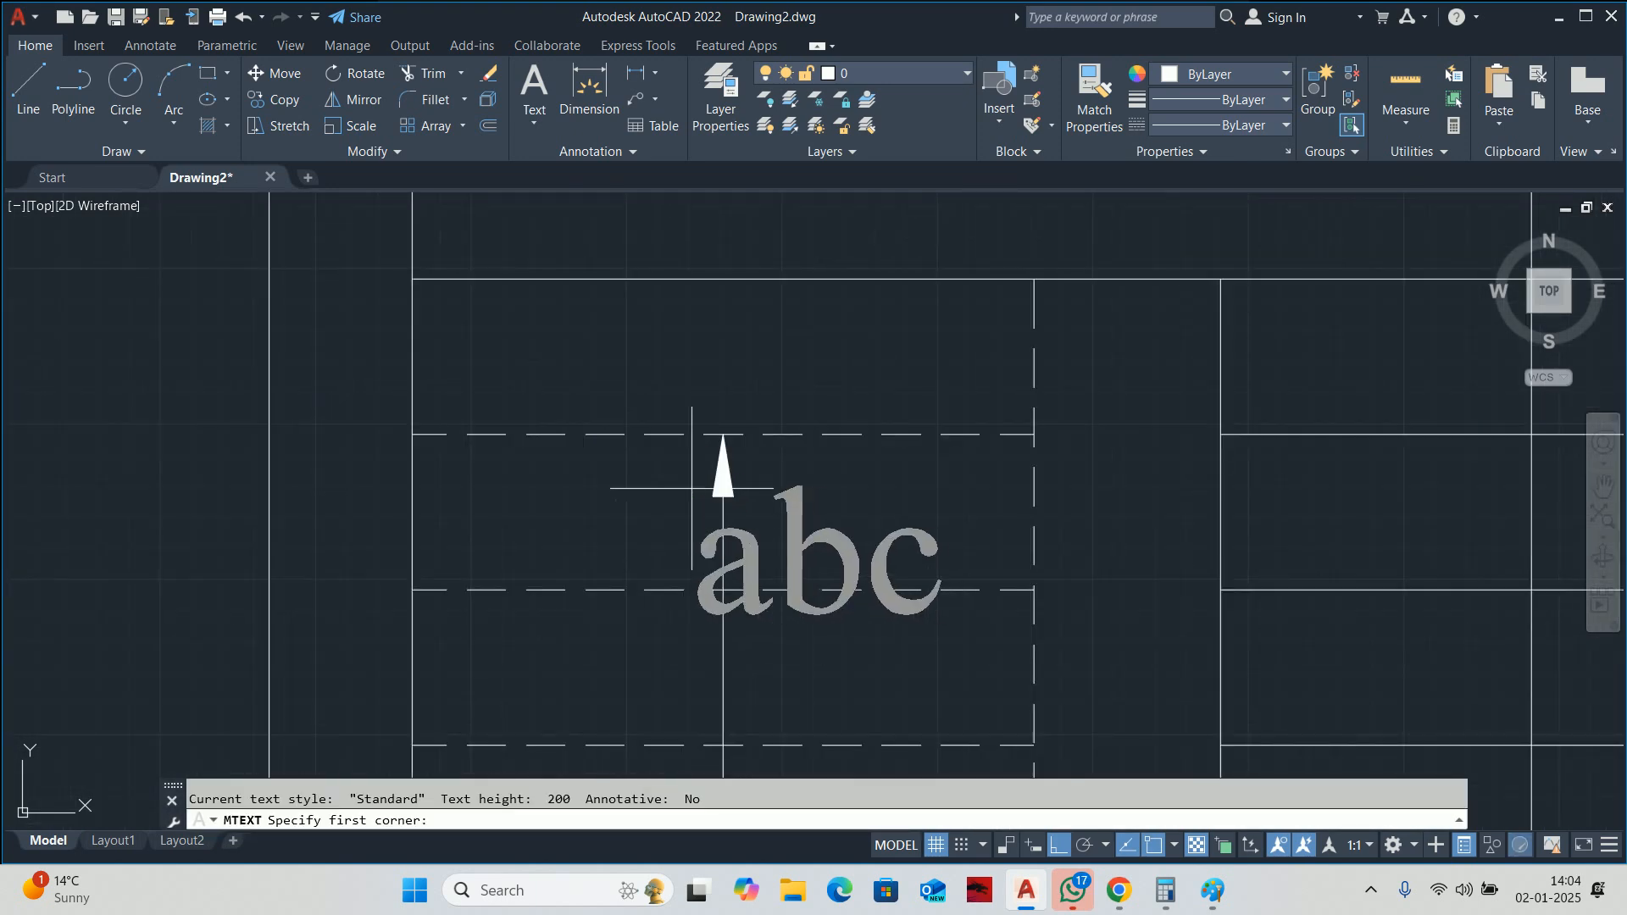
{"action": "left_click", "coordinate": [523, 473]}
{"action": "left_click", "coordinate": [647, 539]}
{"action": "type", "text": "UP"}
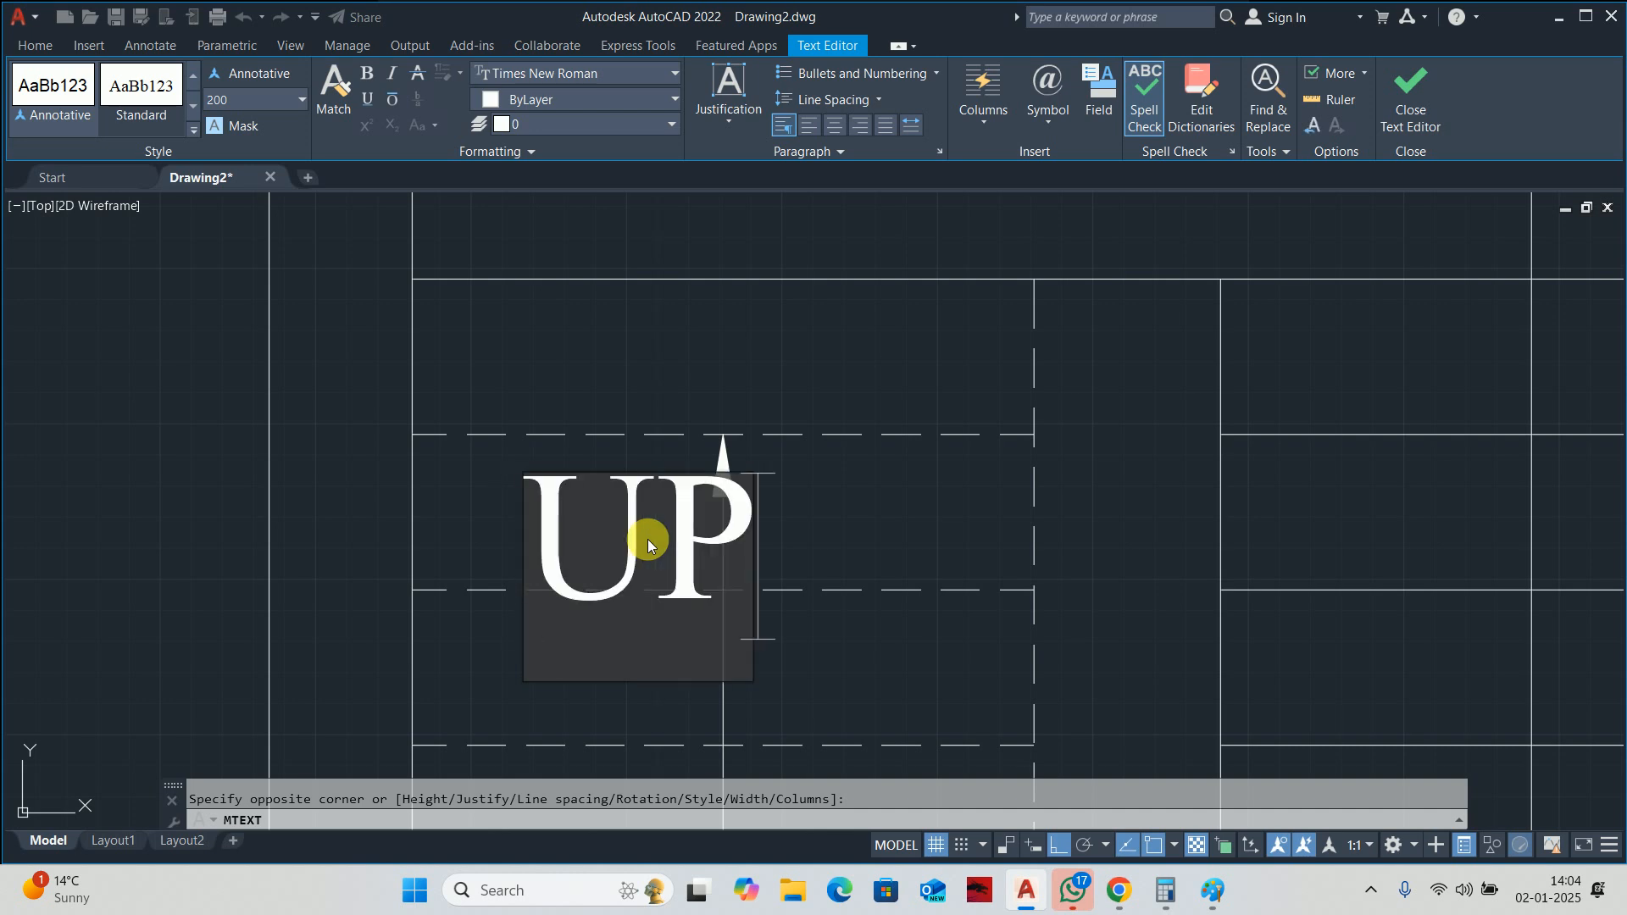
{"action": "left_click", "coordinate": [864, 497]}
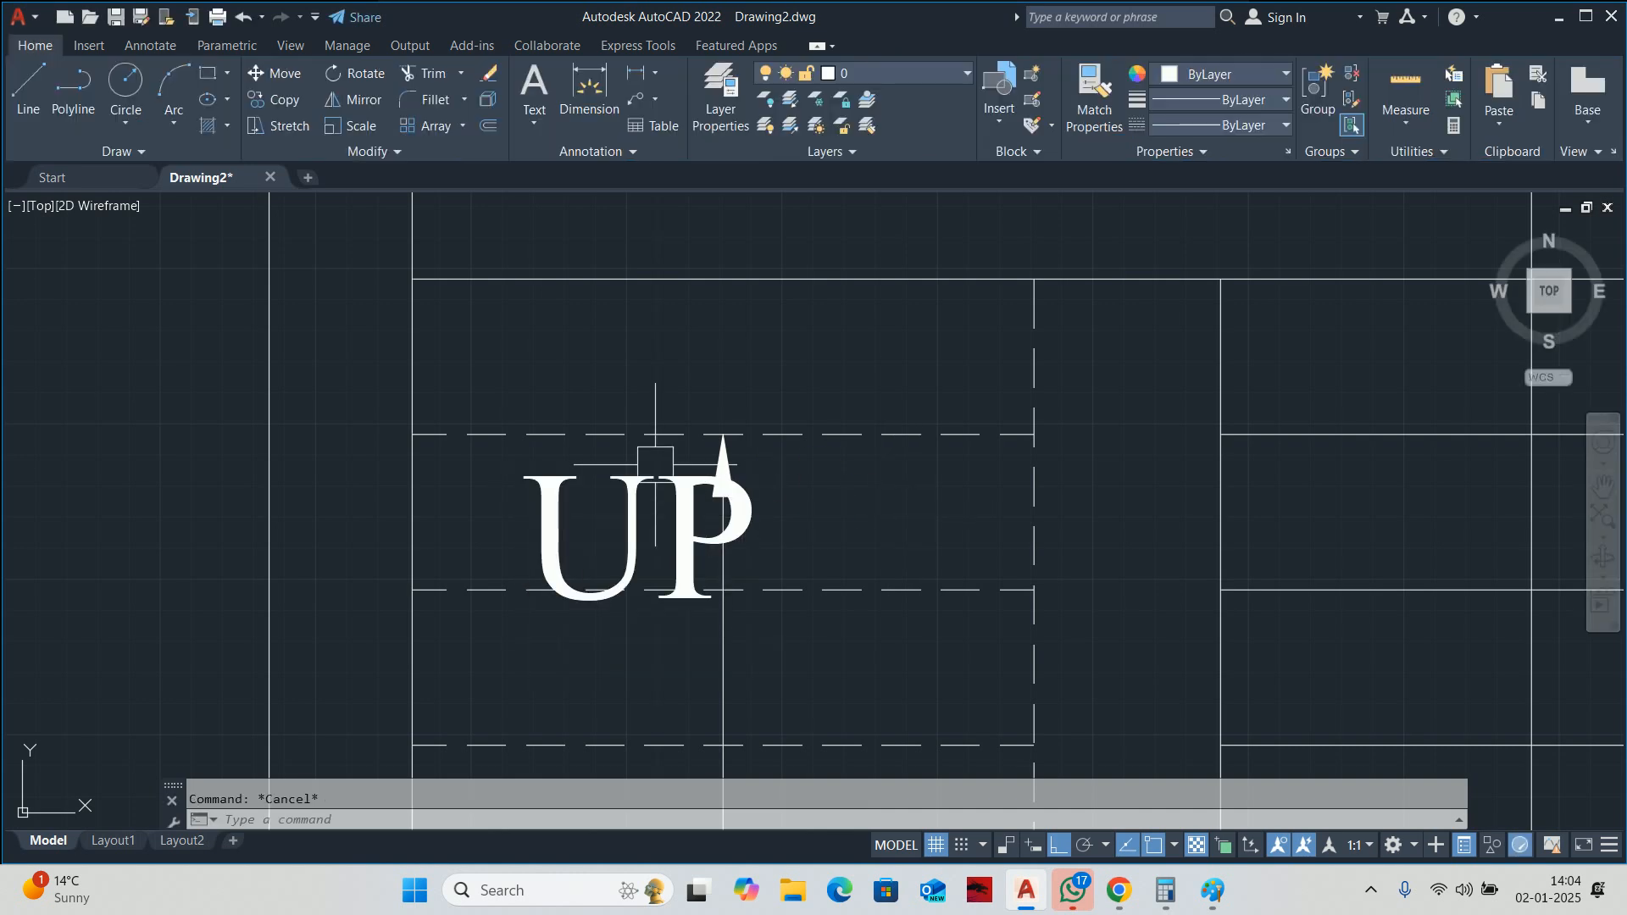
Move the UP text left until it is clear of the direction arrow.
{"action": "type", "text": "m"}
{"action": "key", "text": "Return"}
{"action": "left_click", "coordinate": [648, 494]}
{"action": "key", "text": "Return"}
{"action": "left_click", "coordinate": [1120, 517]}
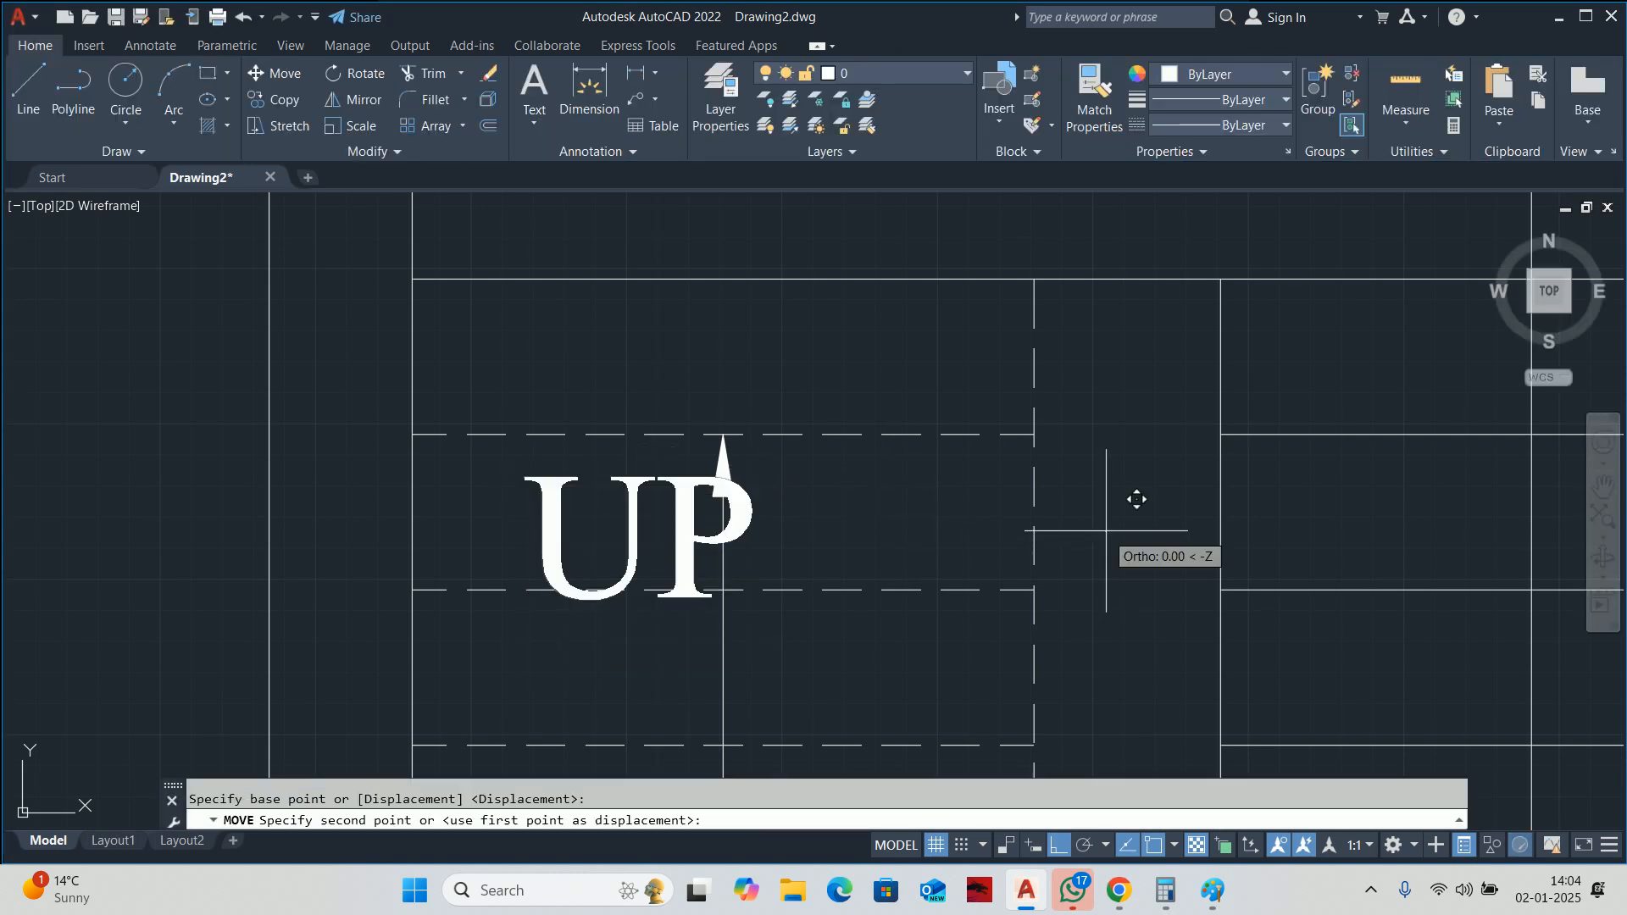
{"action": "left_click", "coordinate": [1051, 527]}
{"action": "key", "text": "Return"}
{"action": "left_click", "coordinate": [683, 512]}
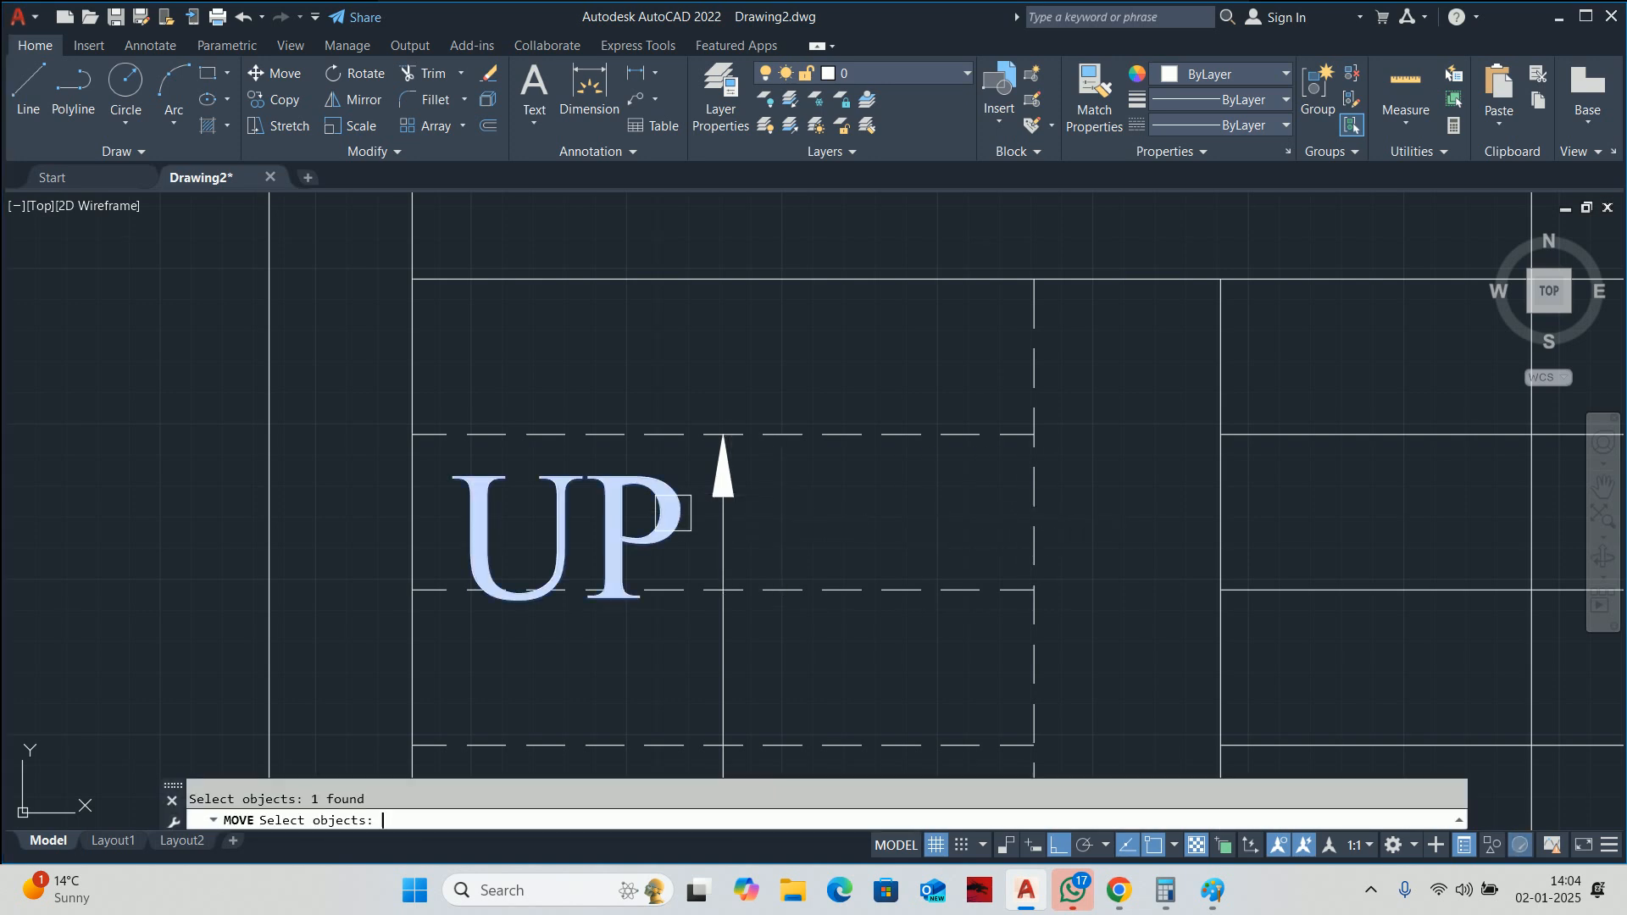
{"action": "key", "text": "Return"}
{"action": "left_click", "coordinate": [904, 511]}
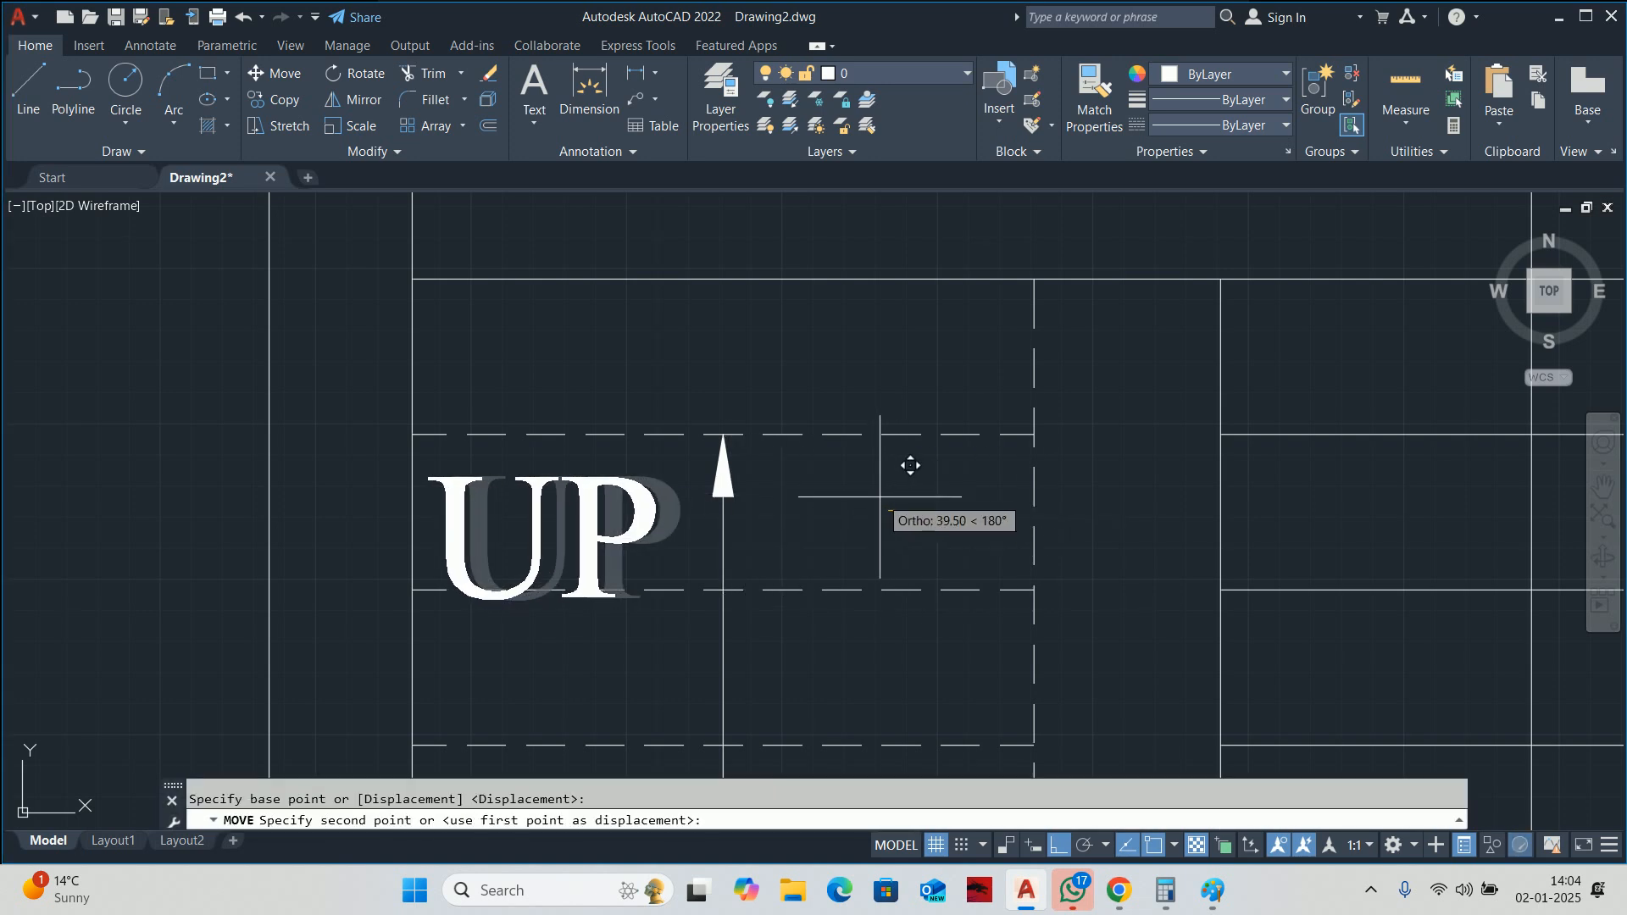
{"action": "left_click", "coordinate": [885, 496]}
Nudge the UP text slightly right and up to sit between the two uppermost dashed treads.
{"action": "key", "text": "Return"}
{"action": "left_click", "coordinate": [623, 512]}
{"action": "key", "text": "Return"}
{"action": "left_click", "coordinate": [864, 529]}
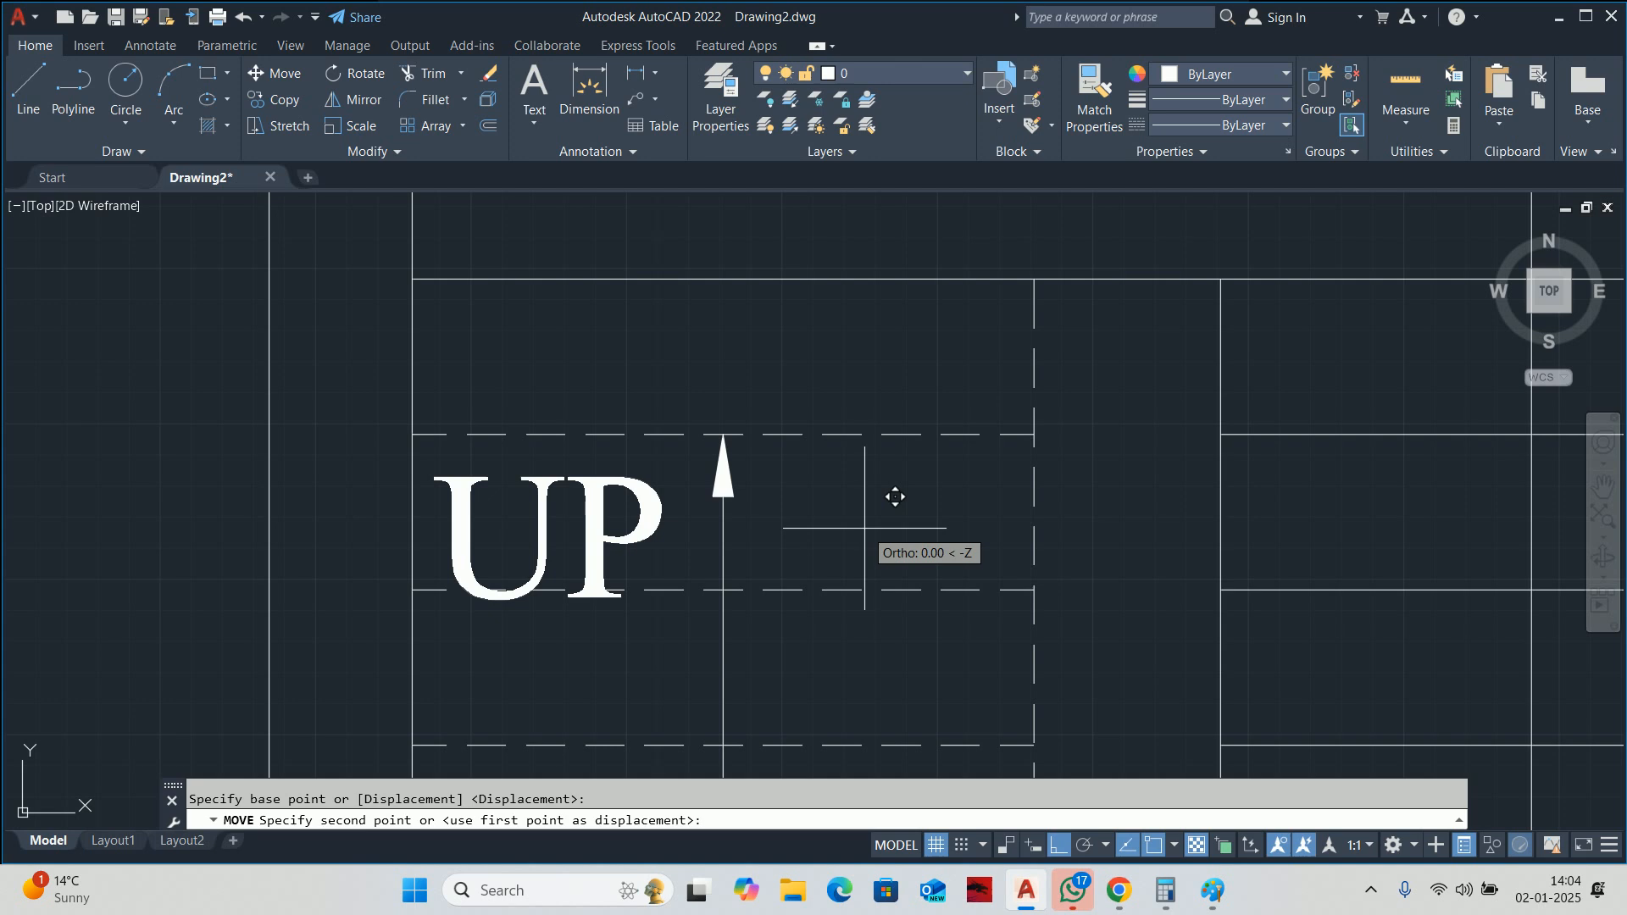
{"action": "left_click", "coordinate": [861, 526]}
{"action": "key", "text": "Return"}
{"action": "left_click", "coordinate": [623, 512]}
{"action": "key", "text": "Return"}
{"action": "left_click", "coordinate": [840, 531]}
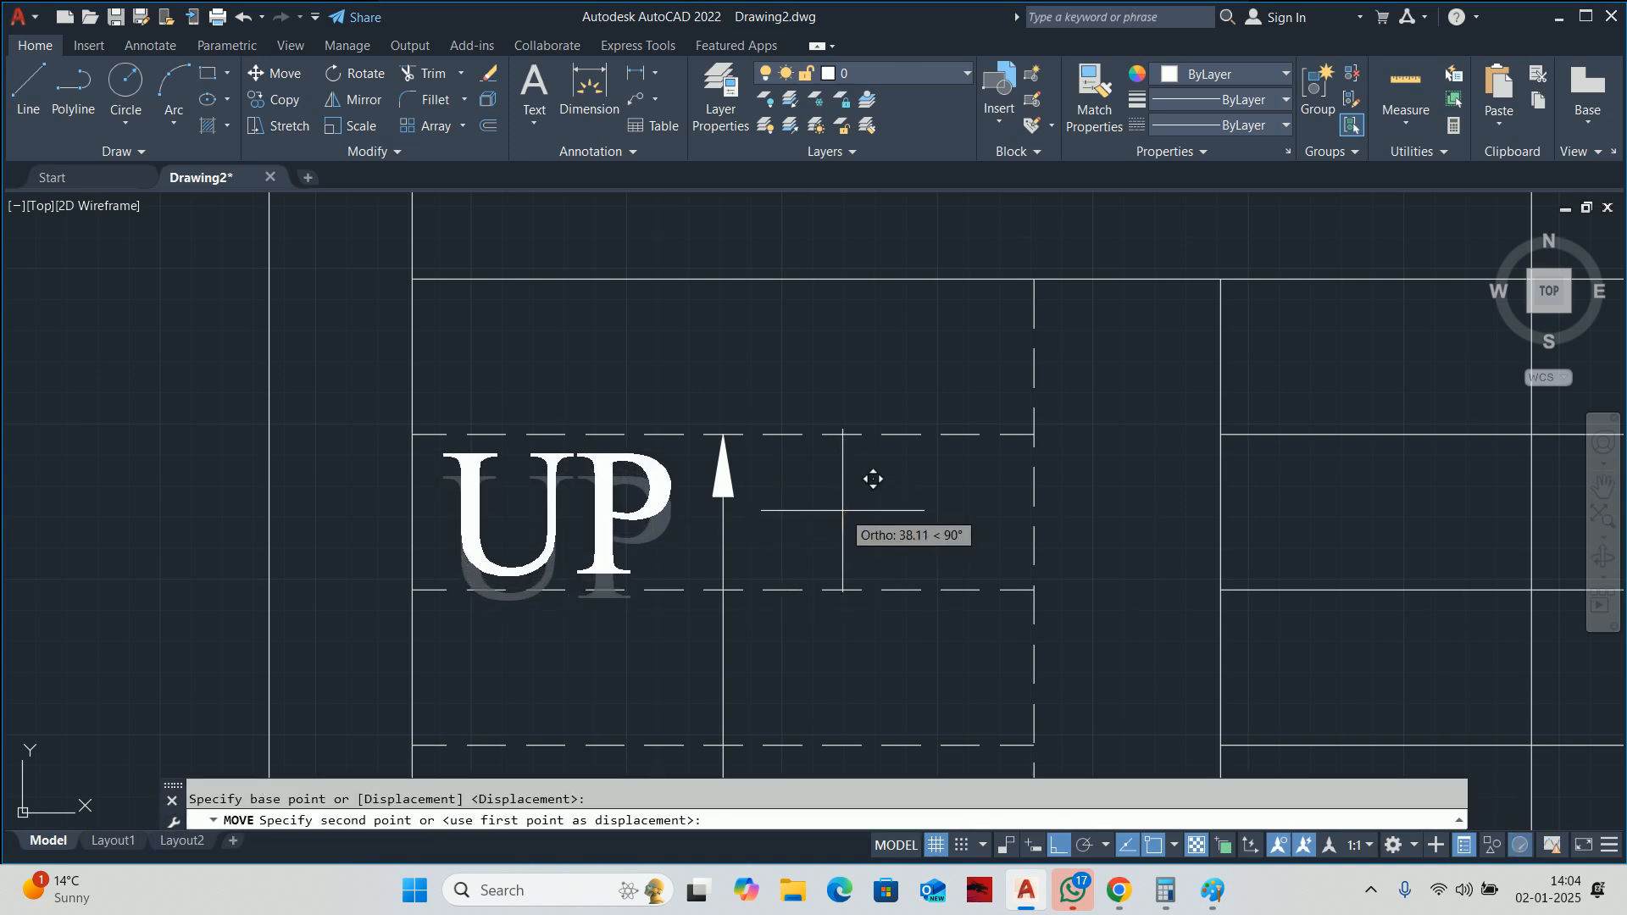
{"action": "key", "text": "Escape"}
Trim the bottom wall's inner line between the two faces of the staircase's left wall.
{"action": "scroll", "coordinate": [829, 506], "scroll_direction": "down", "scroll_amount": 8}
{"action": "scroll", "coordinate": [817, 508], "scroll_direction": "up", "scroll_amount": 4}
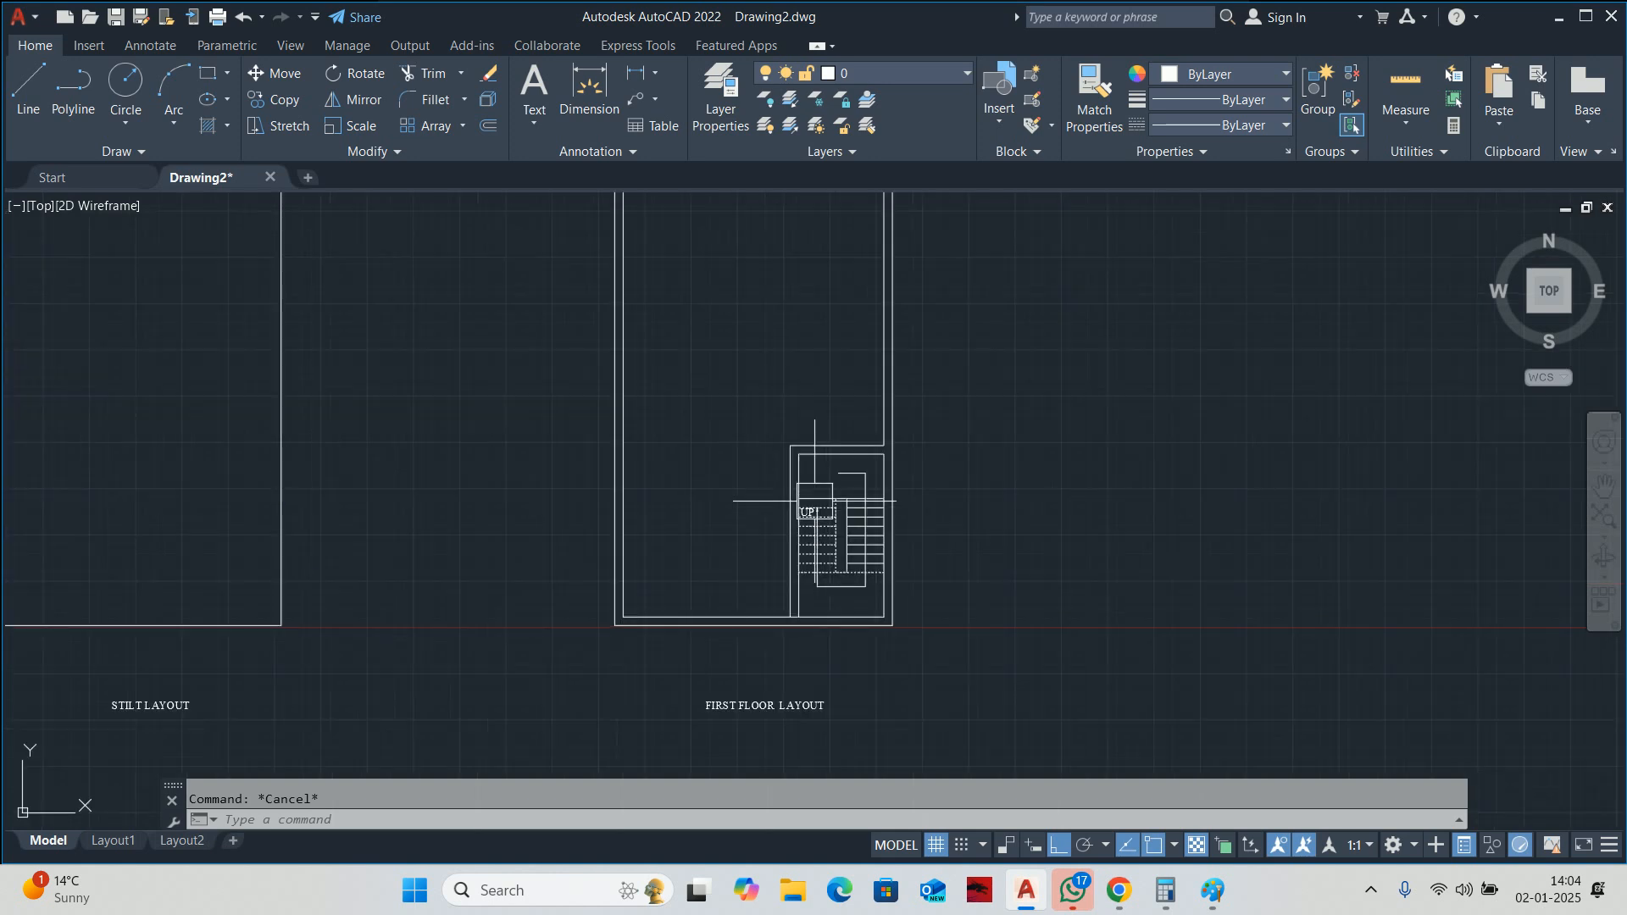
{"action": "scroll", "coordinate": [822, 491], "scroll_direction": "down", "scroll_amount": 2}
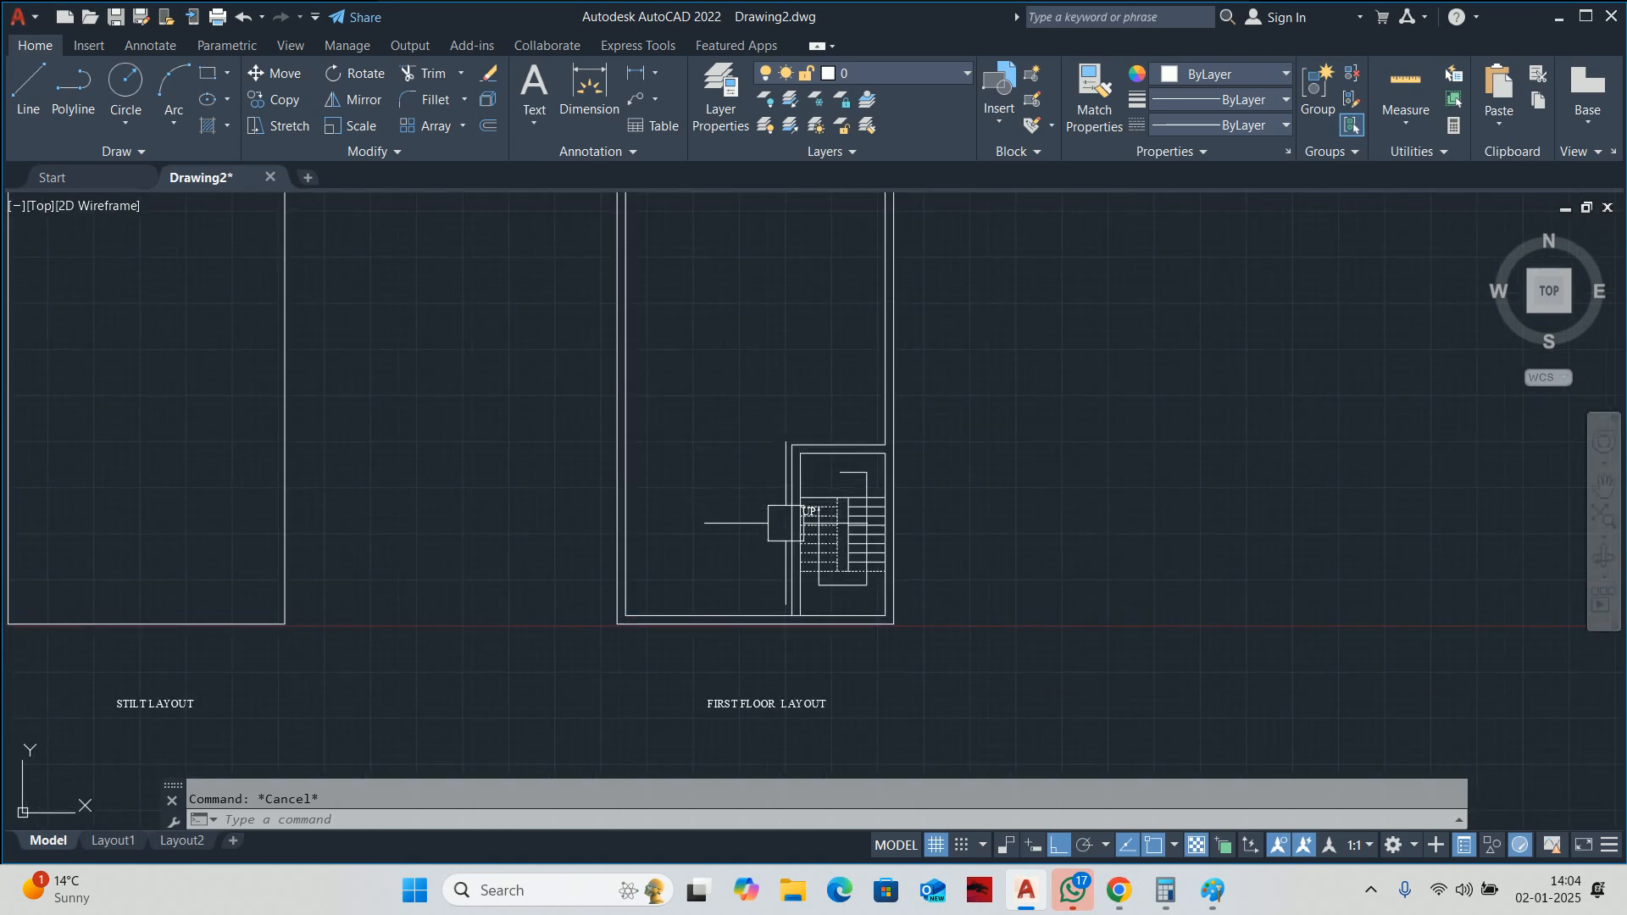
{"action": "type", "text": "tr"}
{"action": "key", "text": "Return"}
{"action": "scroll", "coordinate": [739, 647], "scroll_direction": "up", "scroll_amount": 7}
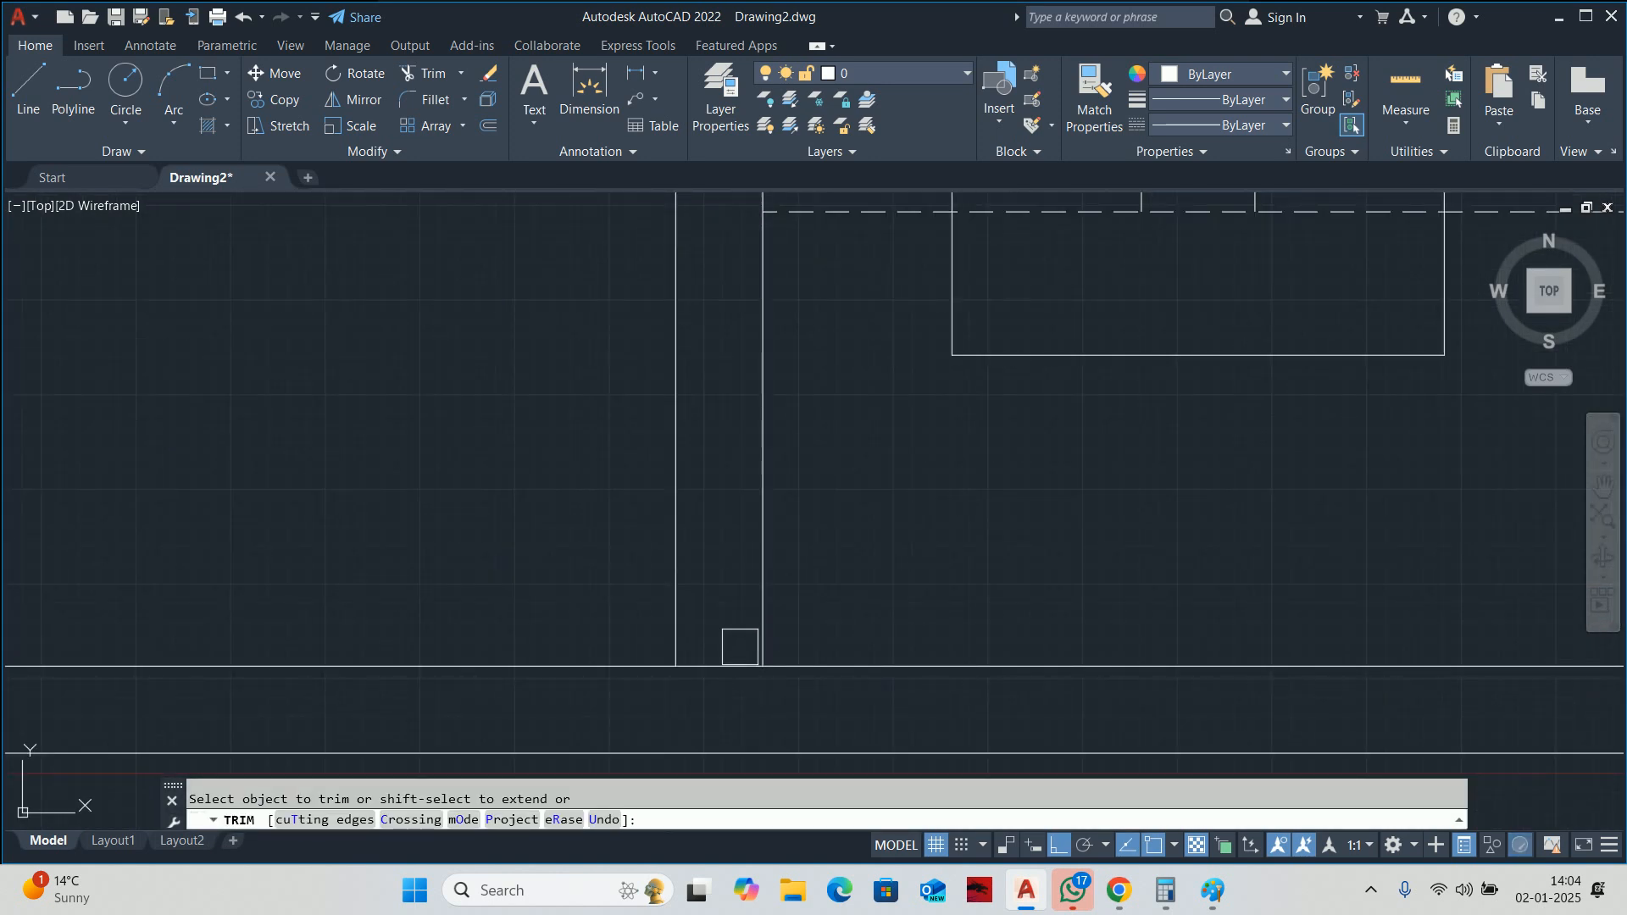
{"action": "scroll", "coordinate": [740, 647], "scroll_direction": "down", "scroll_amount": 6}
{"action": "key", "text": "Escape"}
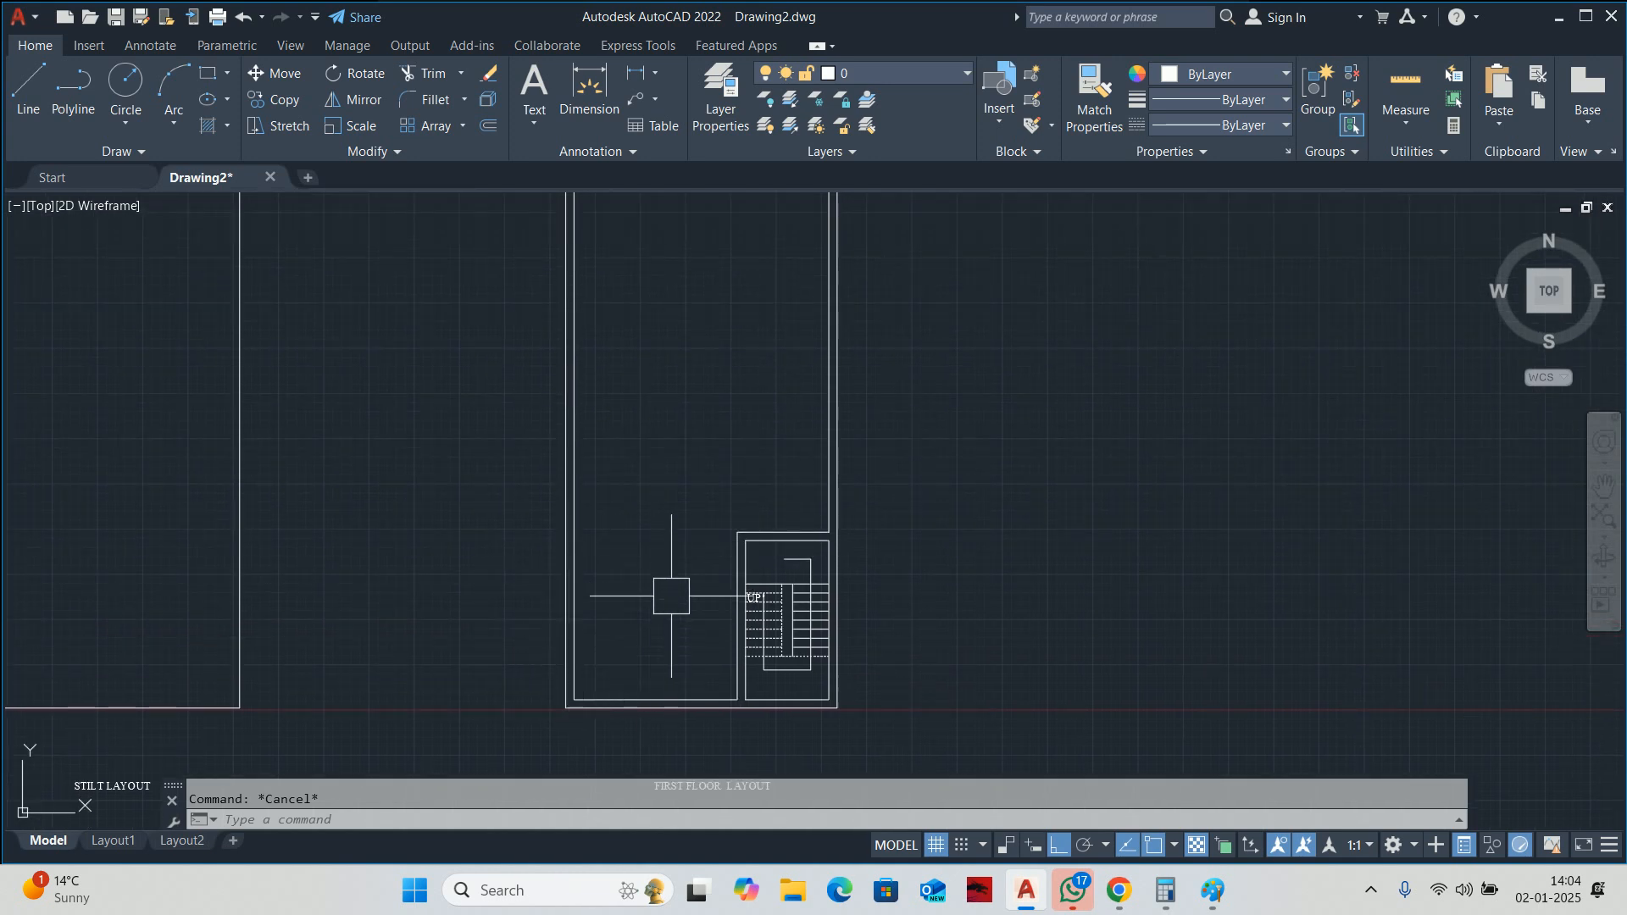
{"action": "scroll", "coordinate": [656, 580], "scroll_direction": "down", "scroll_amount": 2}
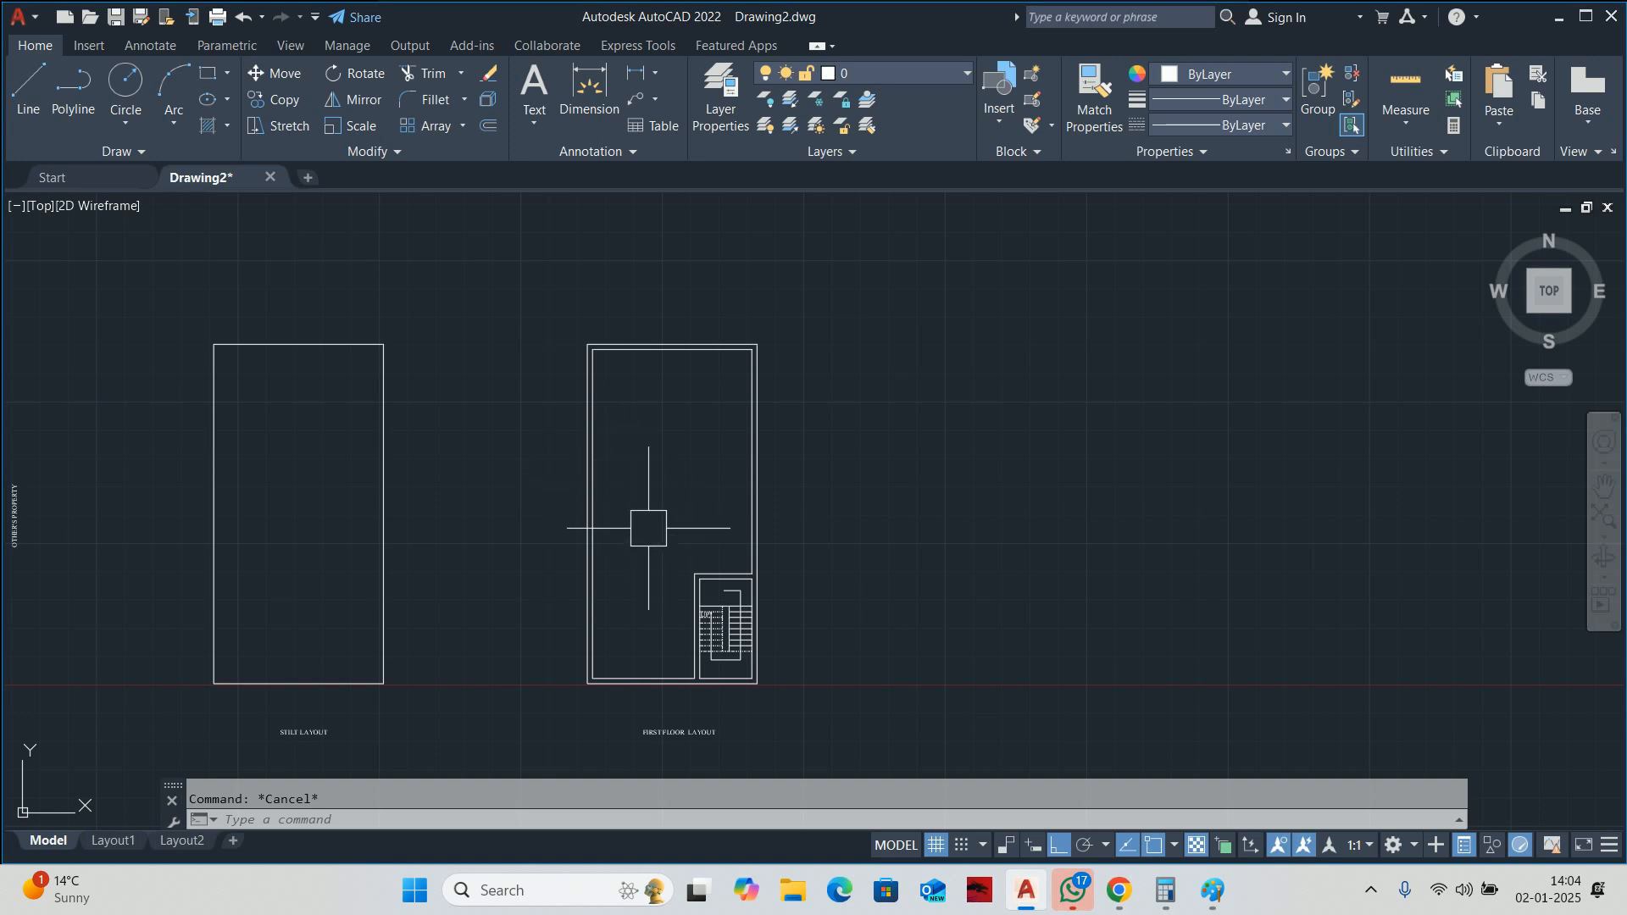
{"action": "scroll", "coordinate": [670, 597], "scroll_direction": "up", "scroll_amount": 4}
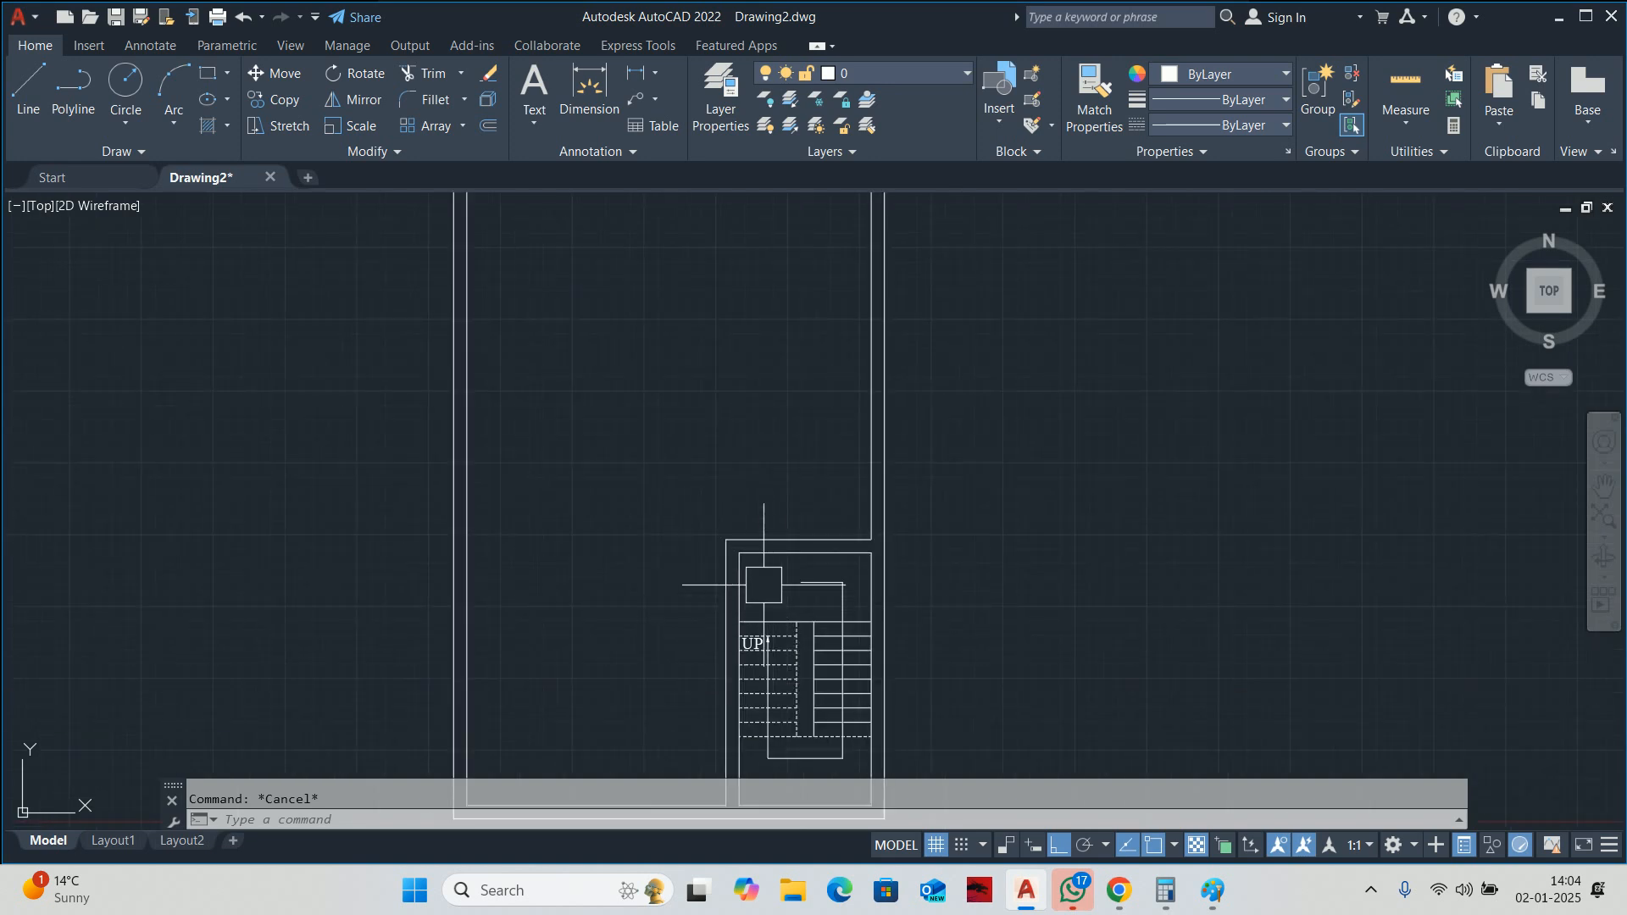
{"action": "middle_click_drag", "start_coordinate": [764, 585], "coordinate": [771, 531]}
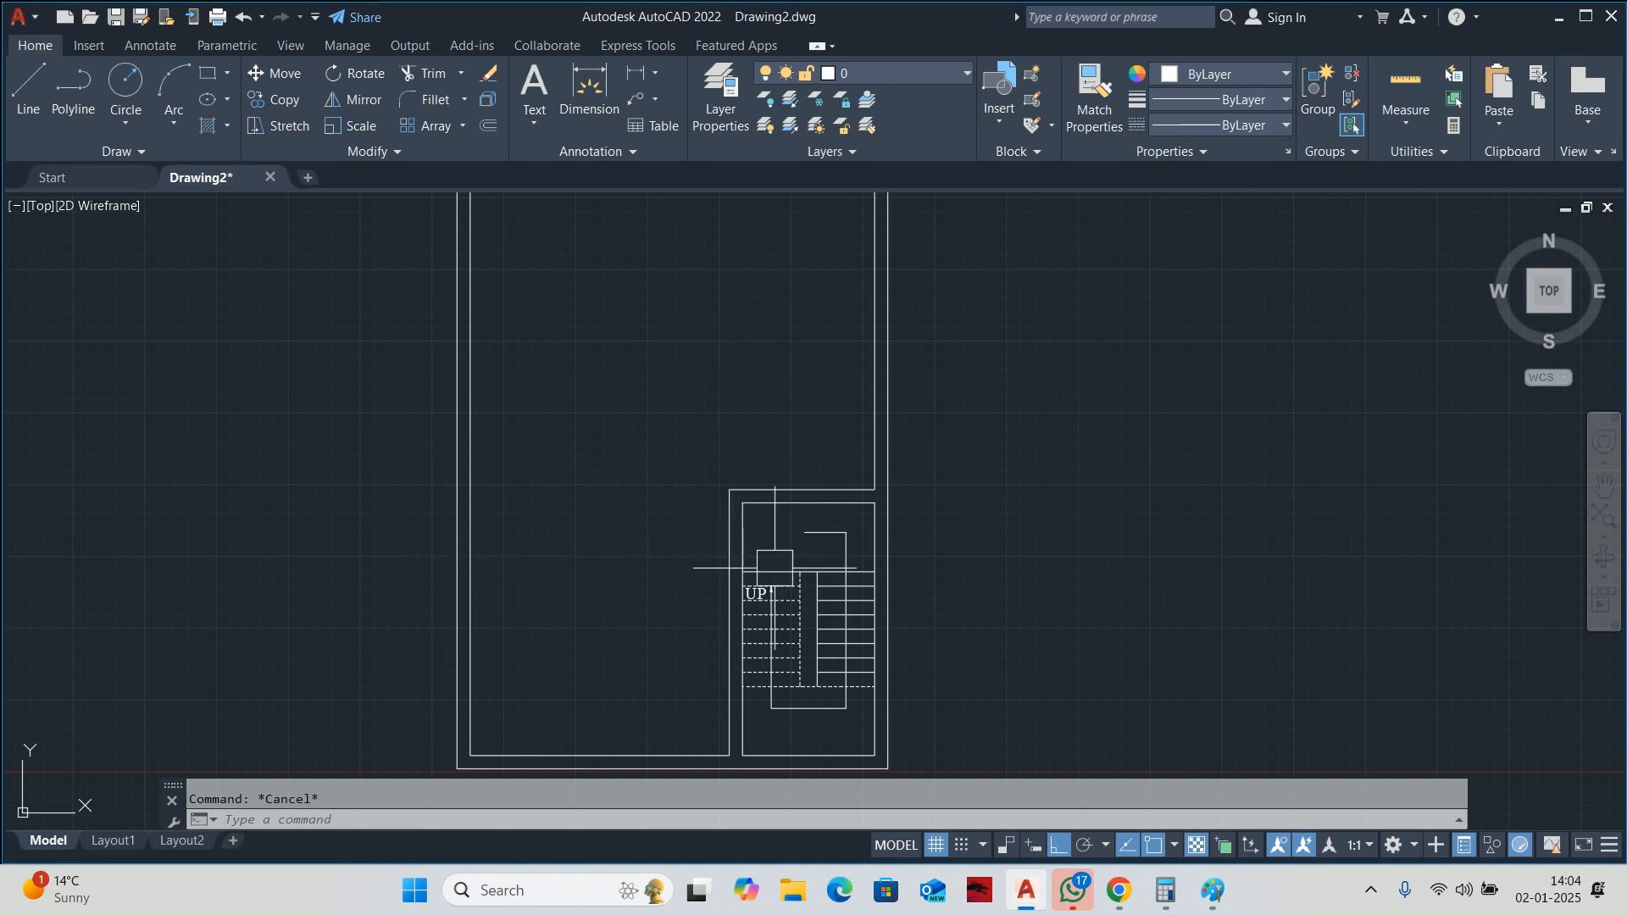
{"action": "scroll", "coordinate": [774, 567], "scroll_direction": "down", "scroll_amount": 2}
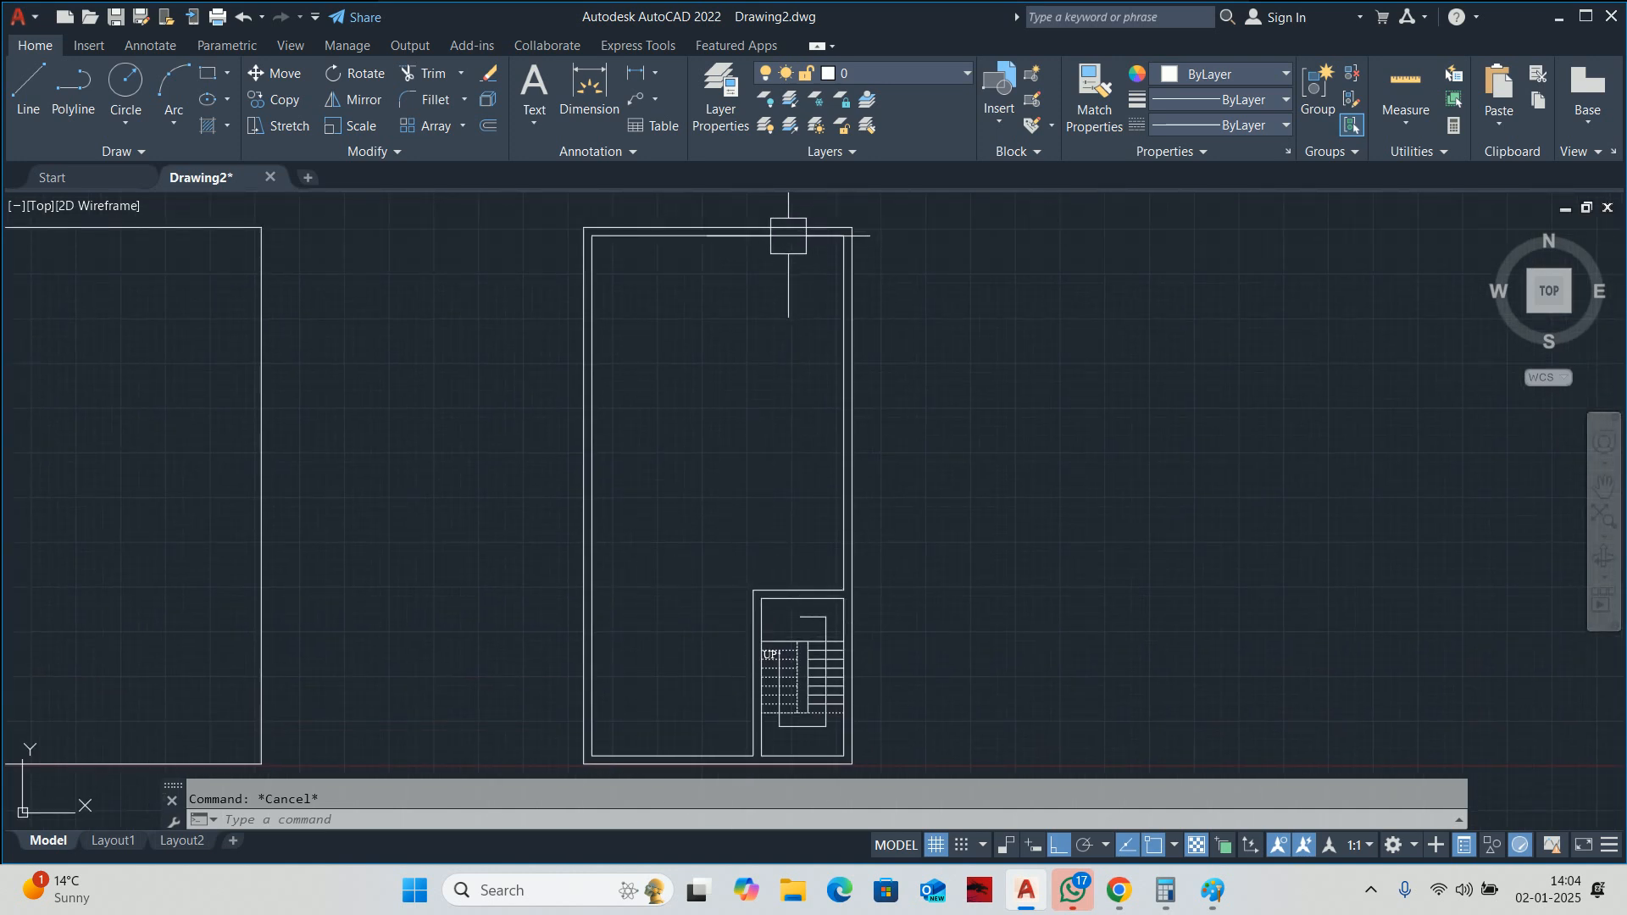
{"action": "middle_click_drag", "start_coordinate": [723, 530], "coordinate": [715, 479]}
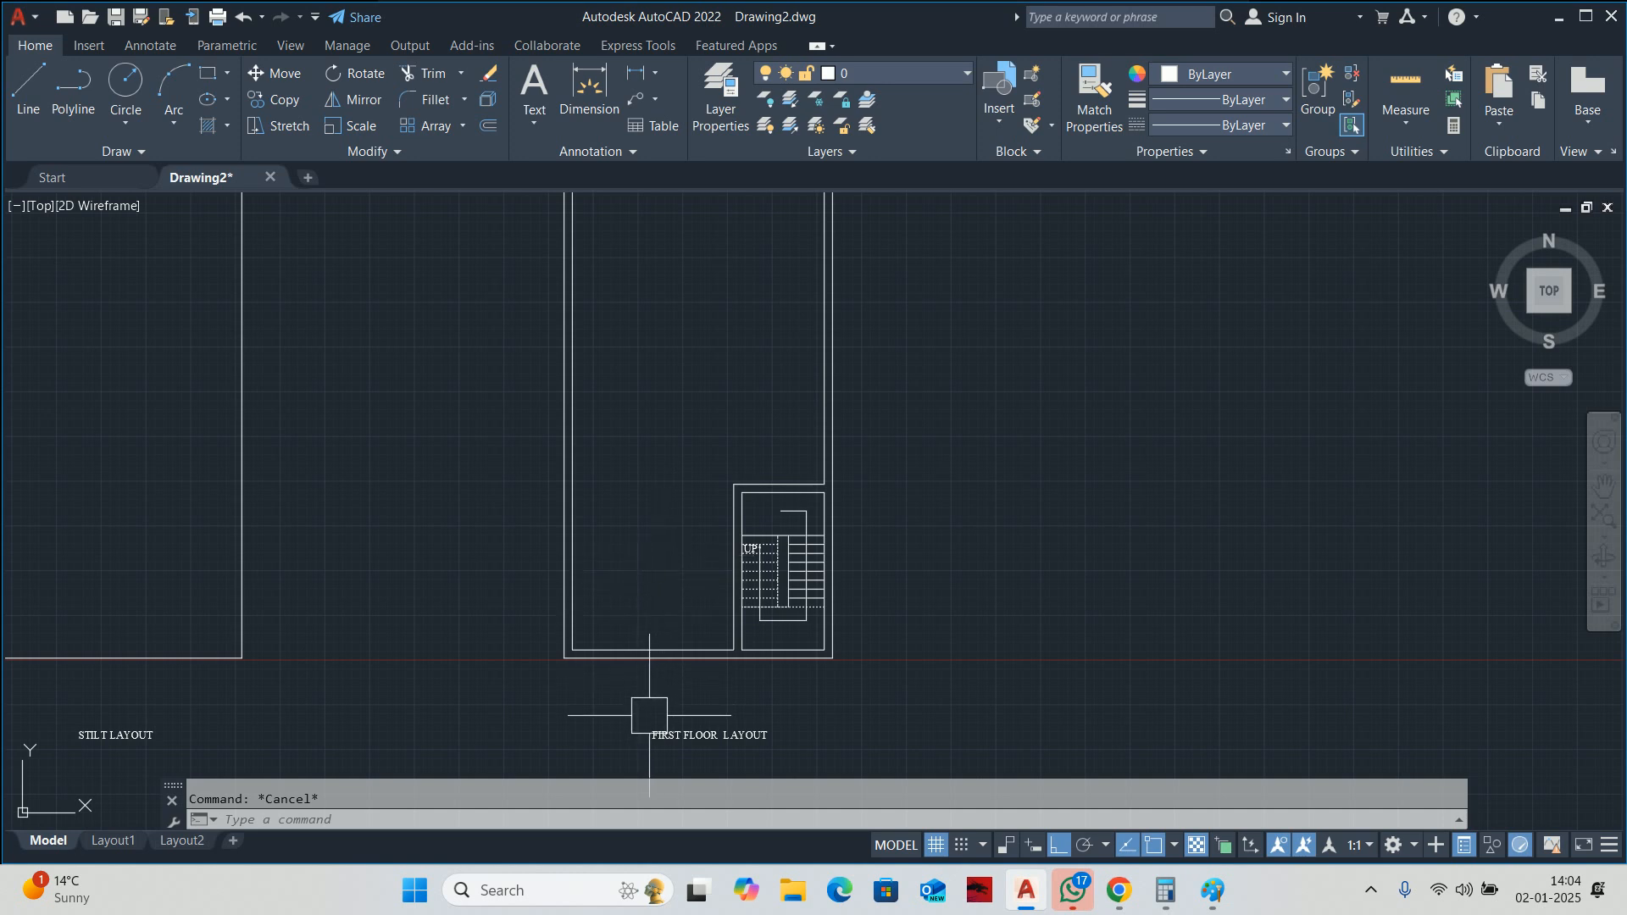
{"action": "scroll", "coordinate": [678, 585], "scroll_direction": "down", "scroll_amount": 2}
{"action": "scroll", "coordinate": [704, 588], "scroll_direction": "up", "scroll_amount": 4}
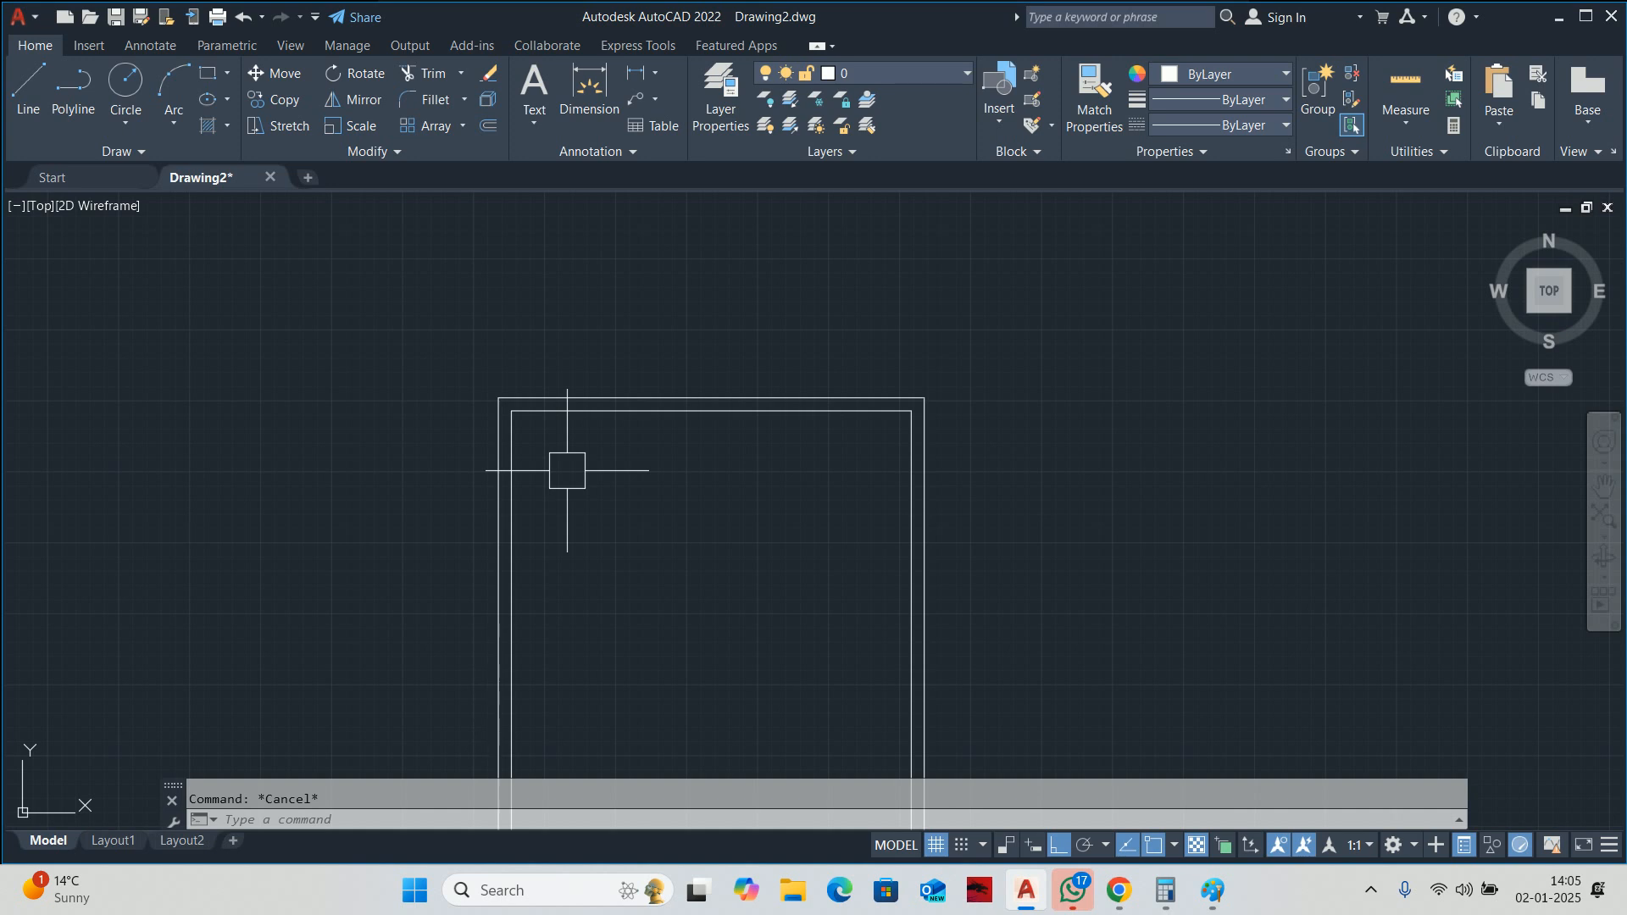
{"action": "type", "text": "o"}
{"action": "key", "text": "Return"}
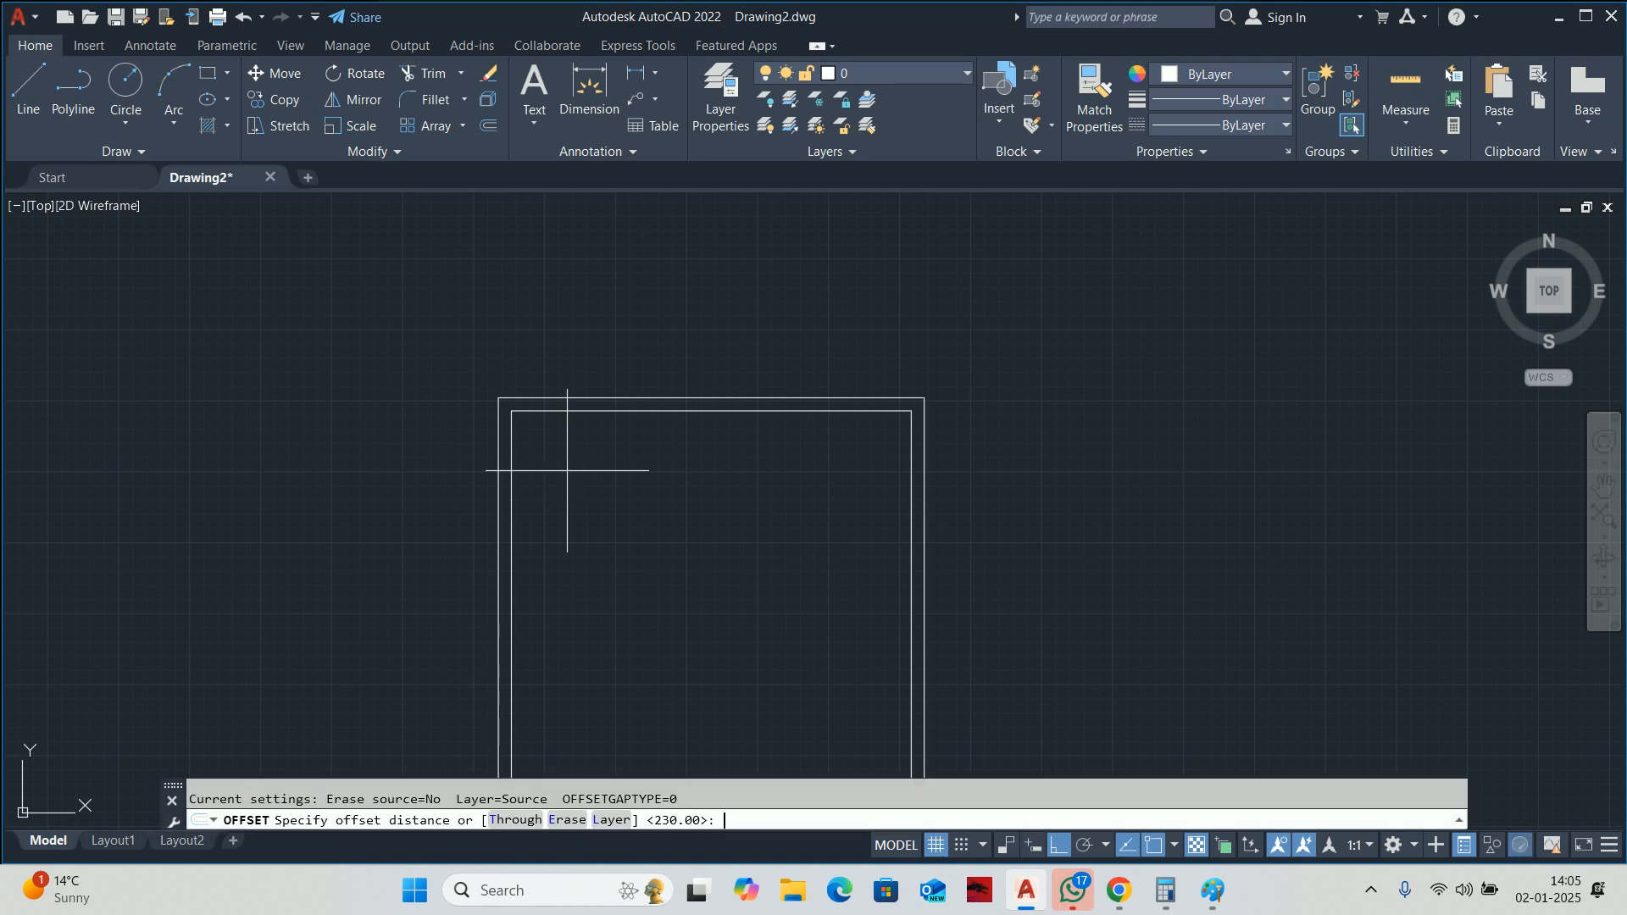
{"action": "key", "text": "Escape"}
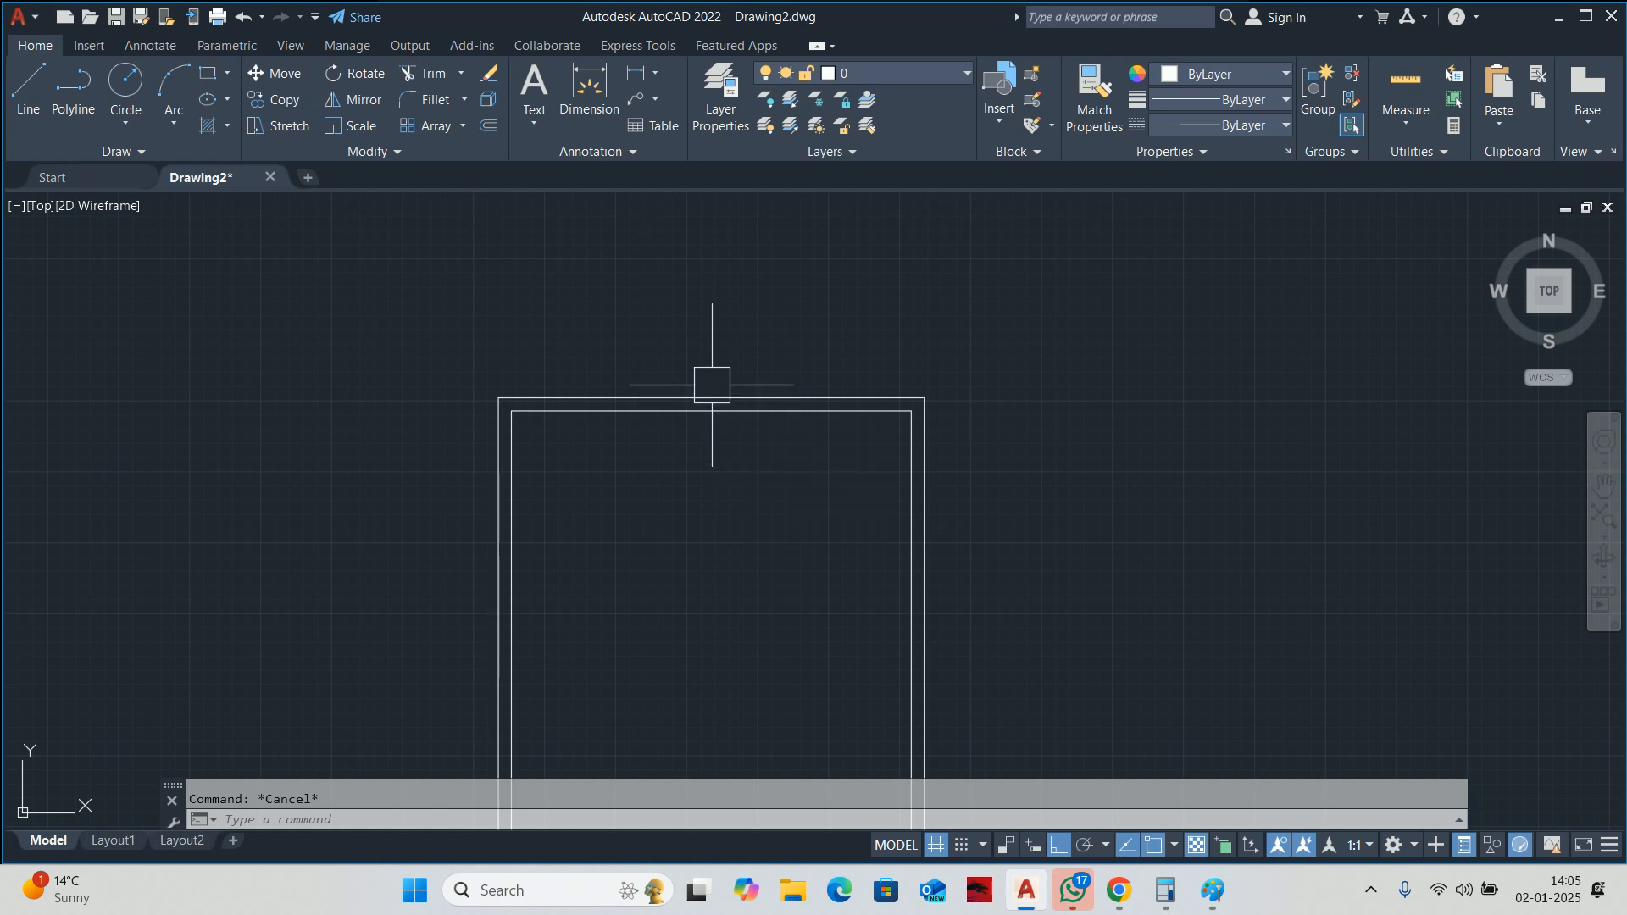
{"action": "left_click", "coordinate": [1071, 888]}
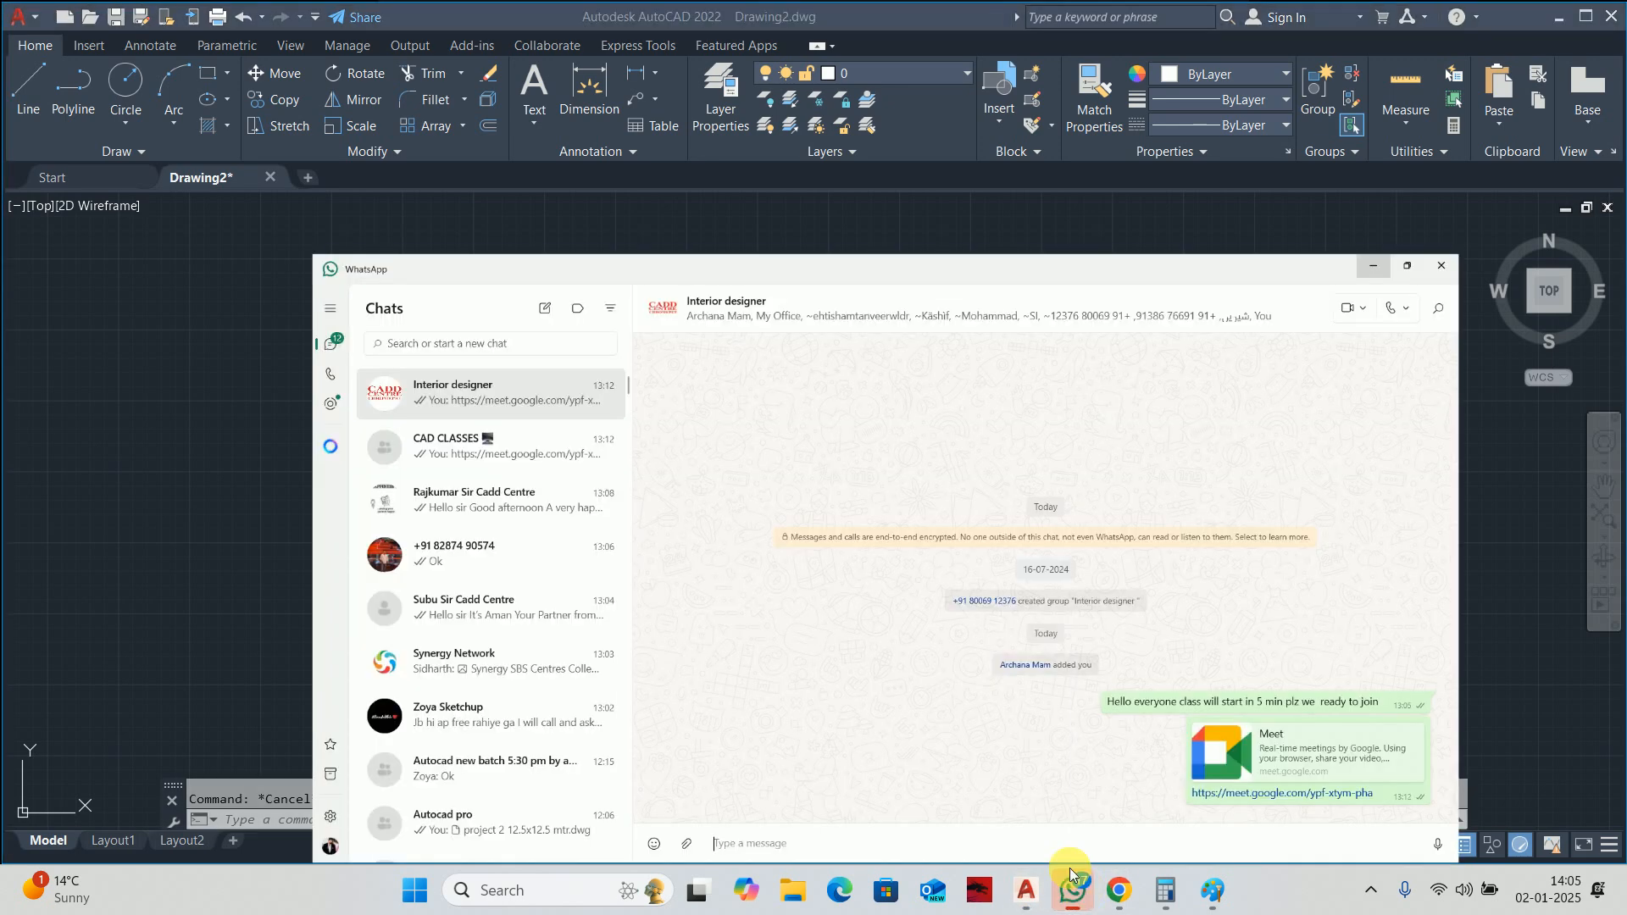
{"action": "left_click", "coordinate": [1506, 17]}
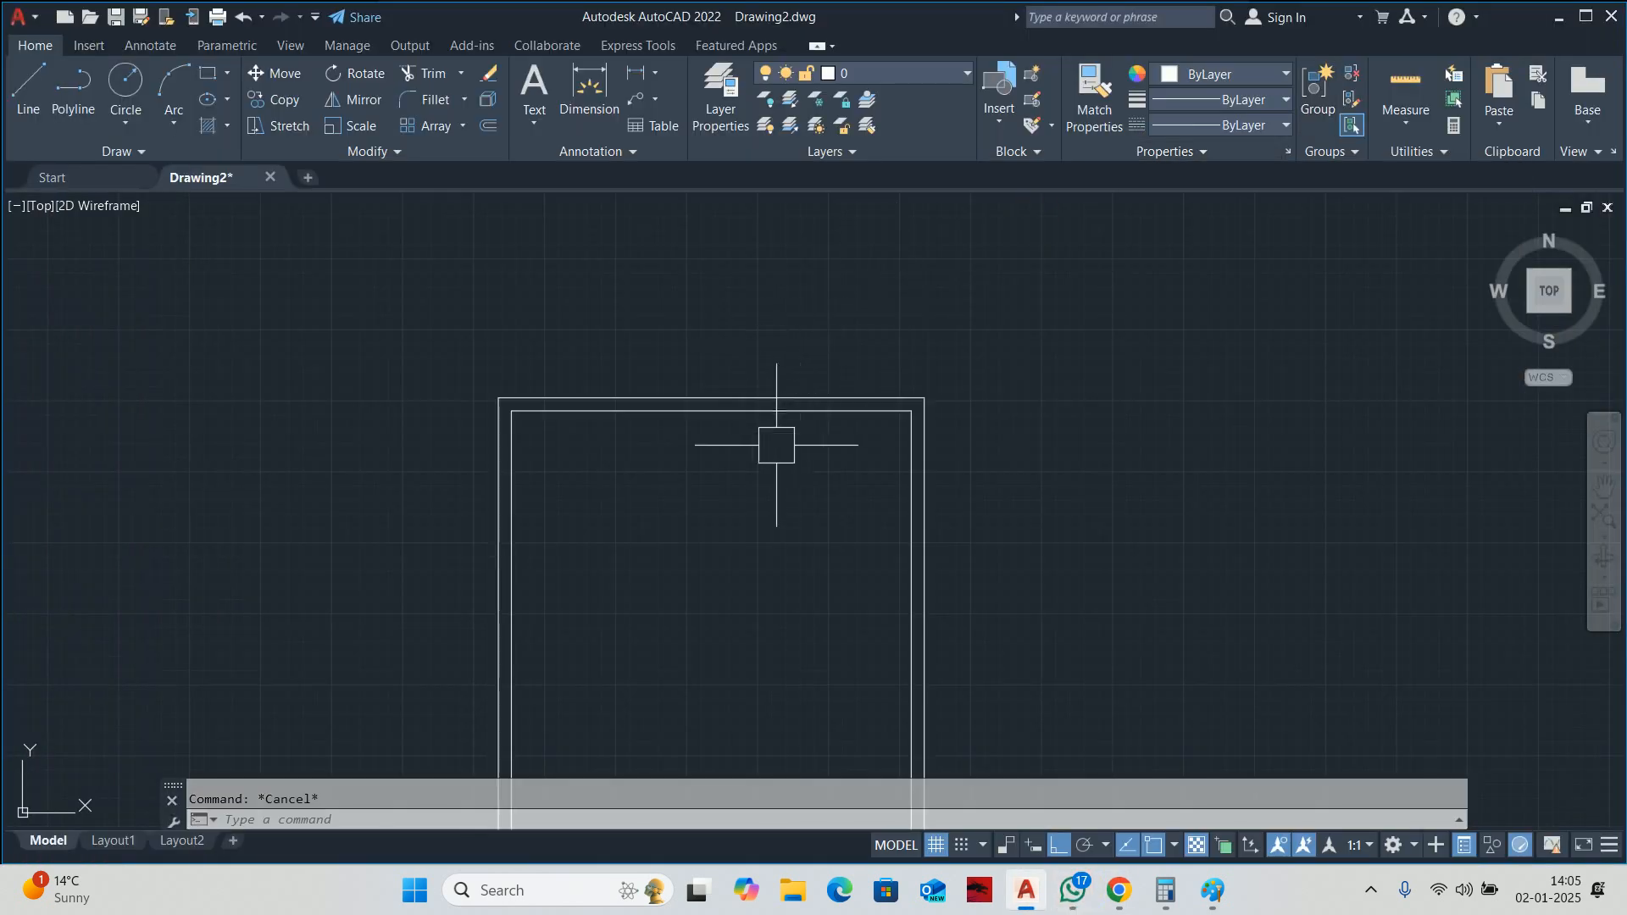
Measure the clear inner width at the upper end of the first floor layout.
{"action": "scroll", "coordinate": [740, 432], "scroll_direction": "down", "scroll_amount": 2}
{"action": "middle_click_drag", "start_coordinate": [739, 431], "coordinate": [709, 391]}
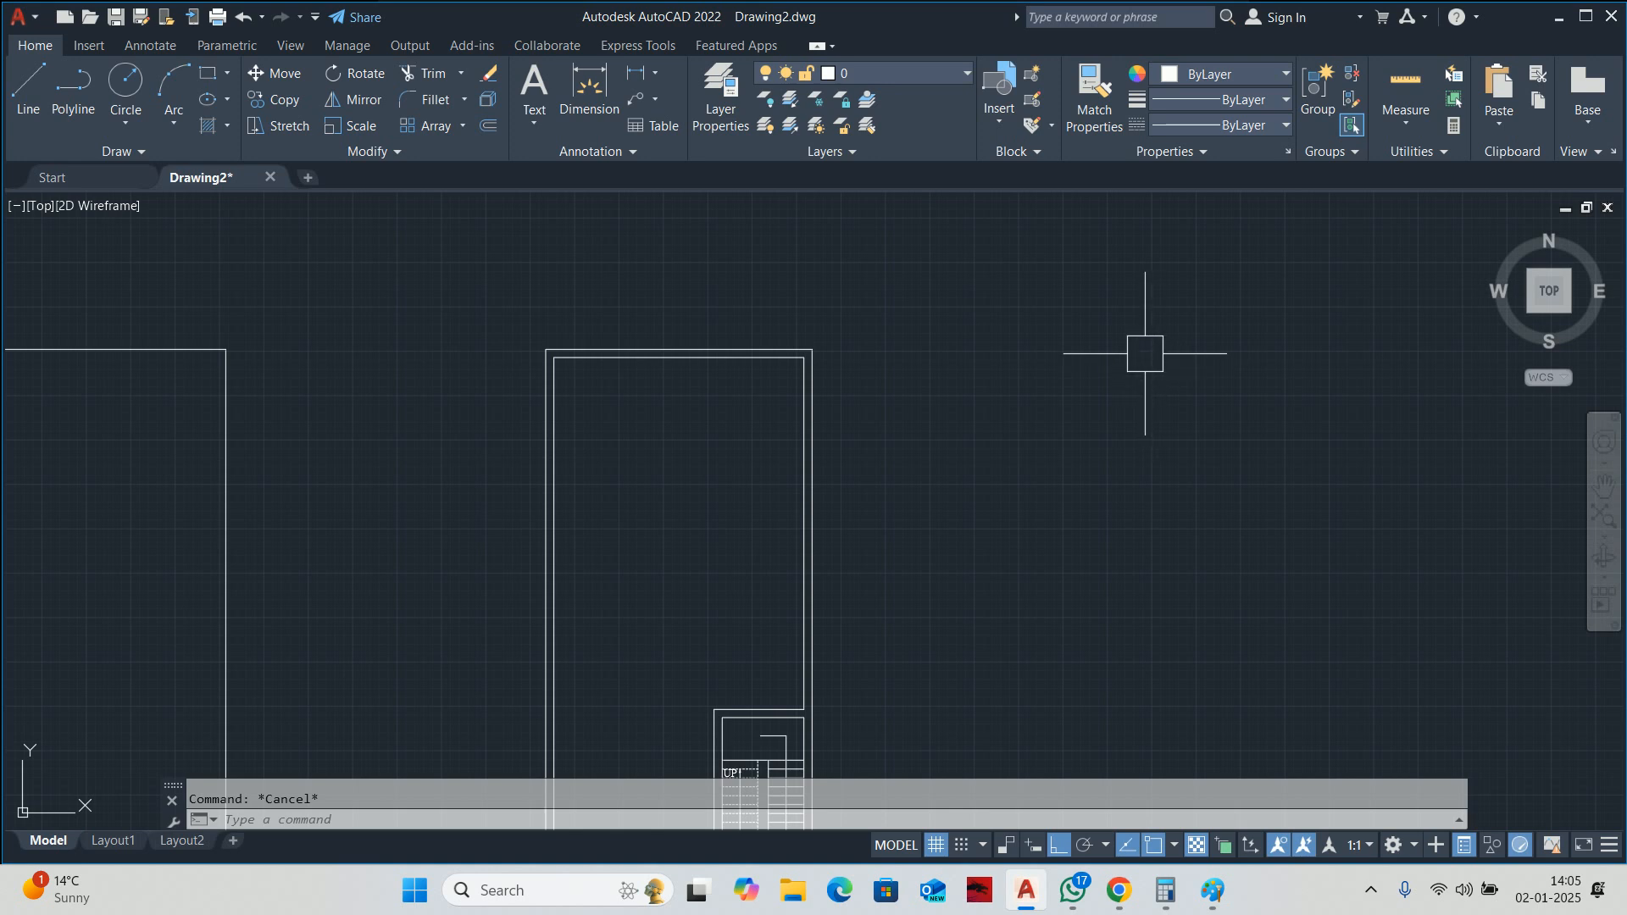
{"action": "mouse_move", "coordinate": [820, 387]}
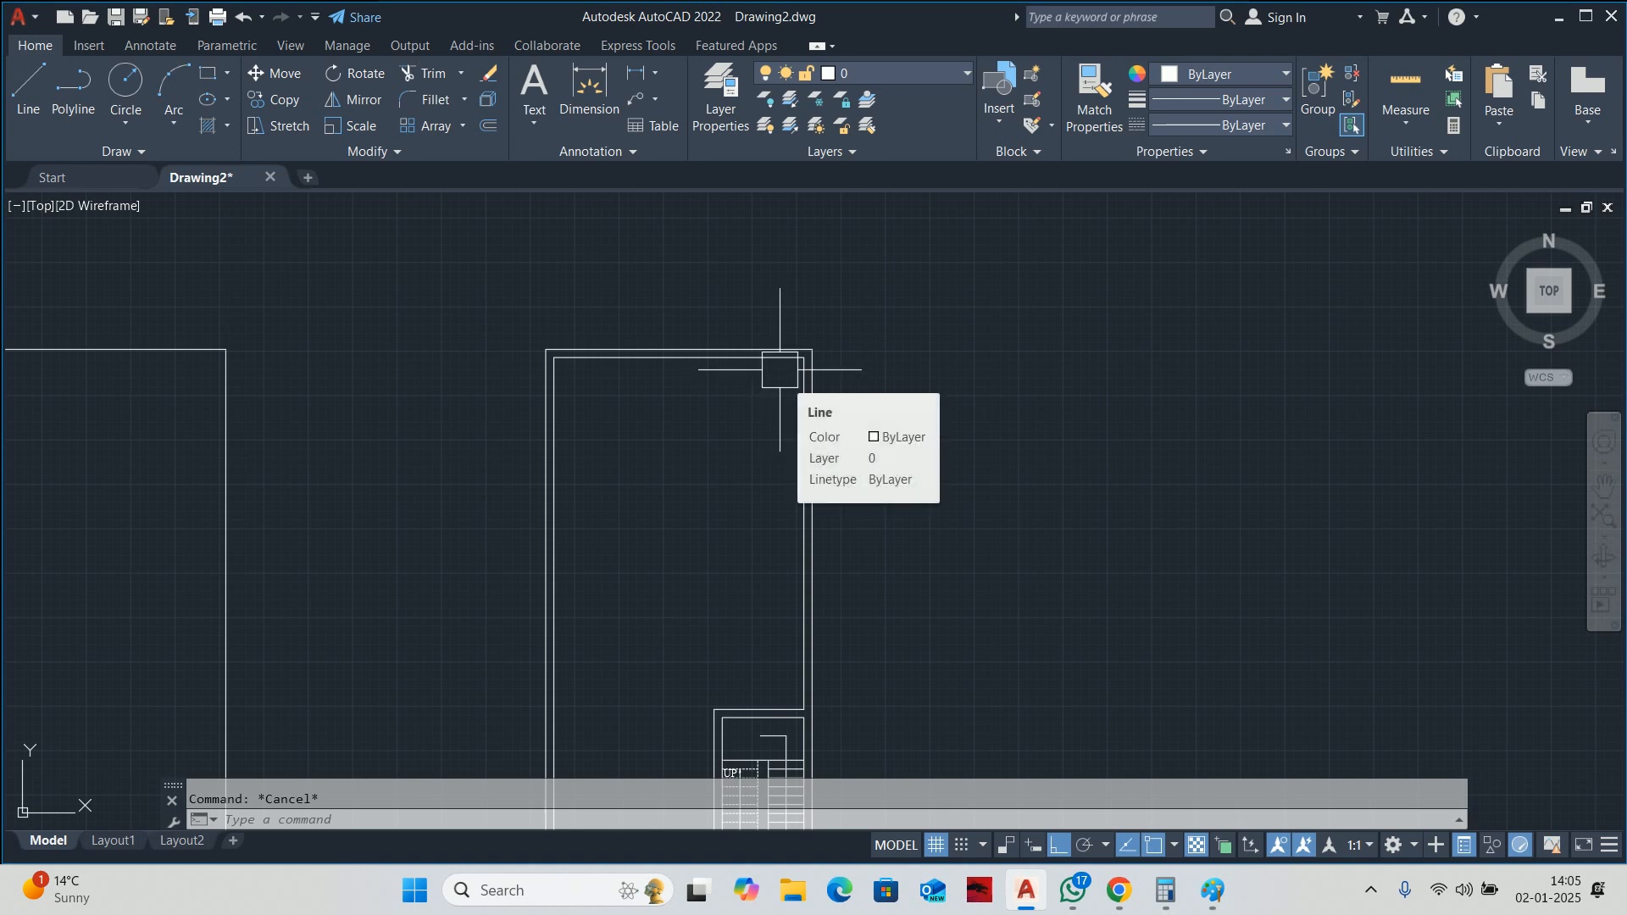
{"action": "scroll", "coordinate": [779, 373], "scroll_direction": "up", "scroll_amount": 2}
{"action": "left_click", "coordinate": [1399, 93]}
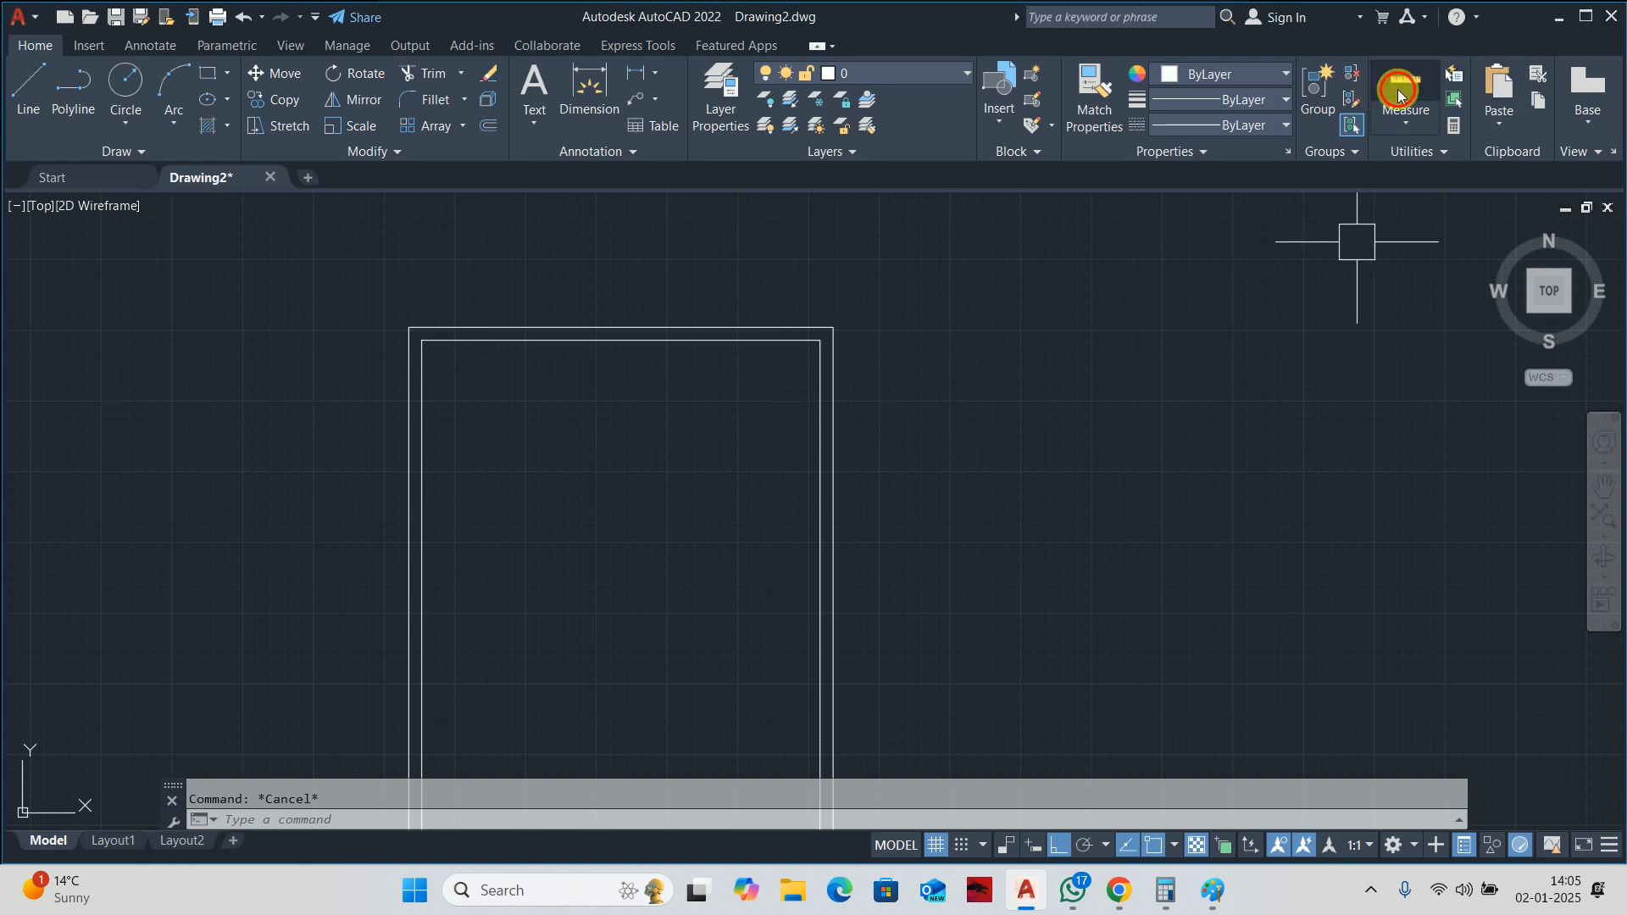
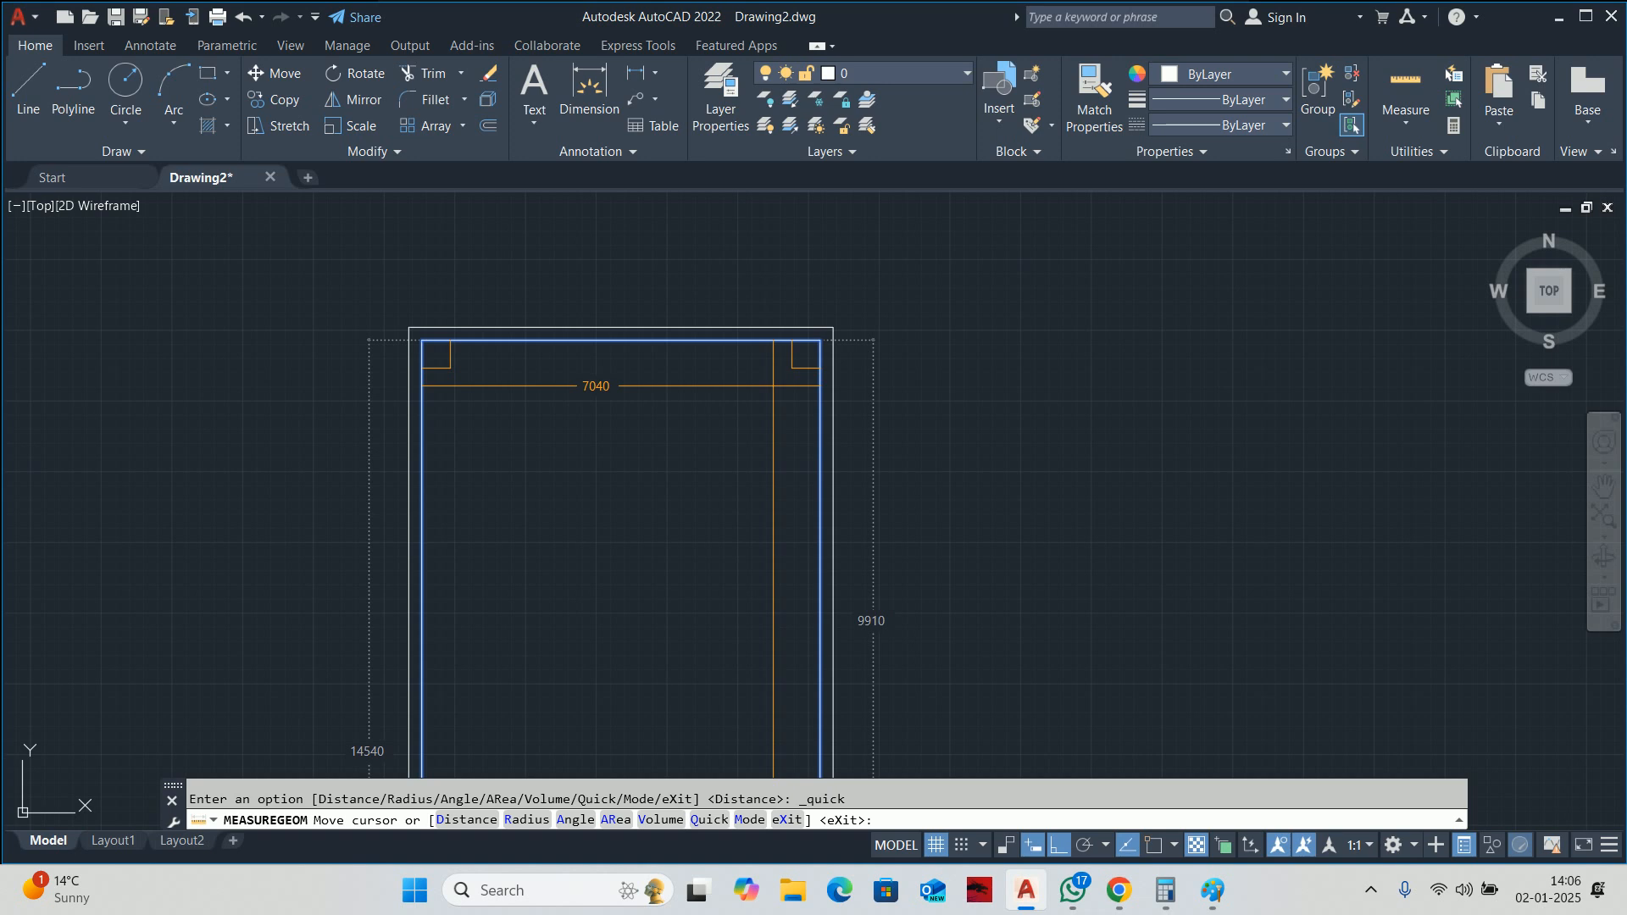
{"action": "key", "text": "Escape"}
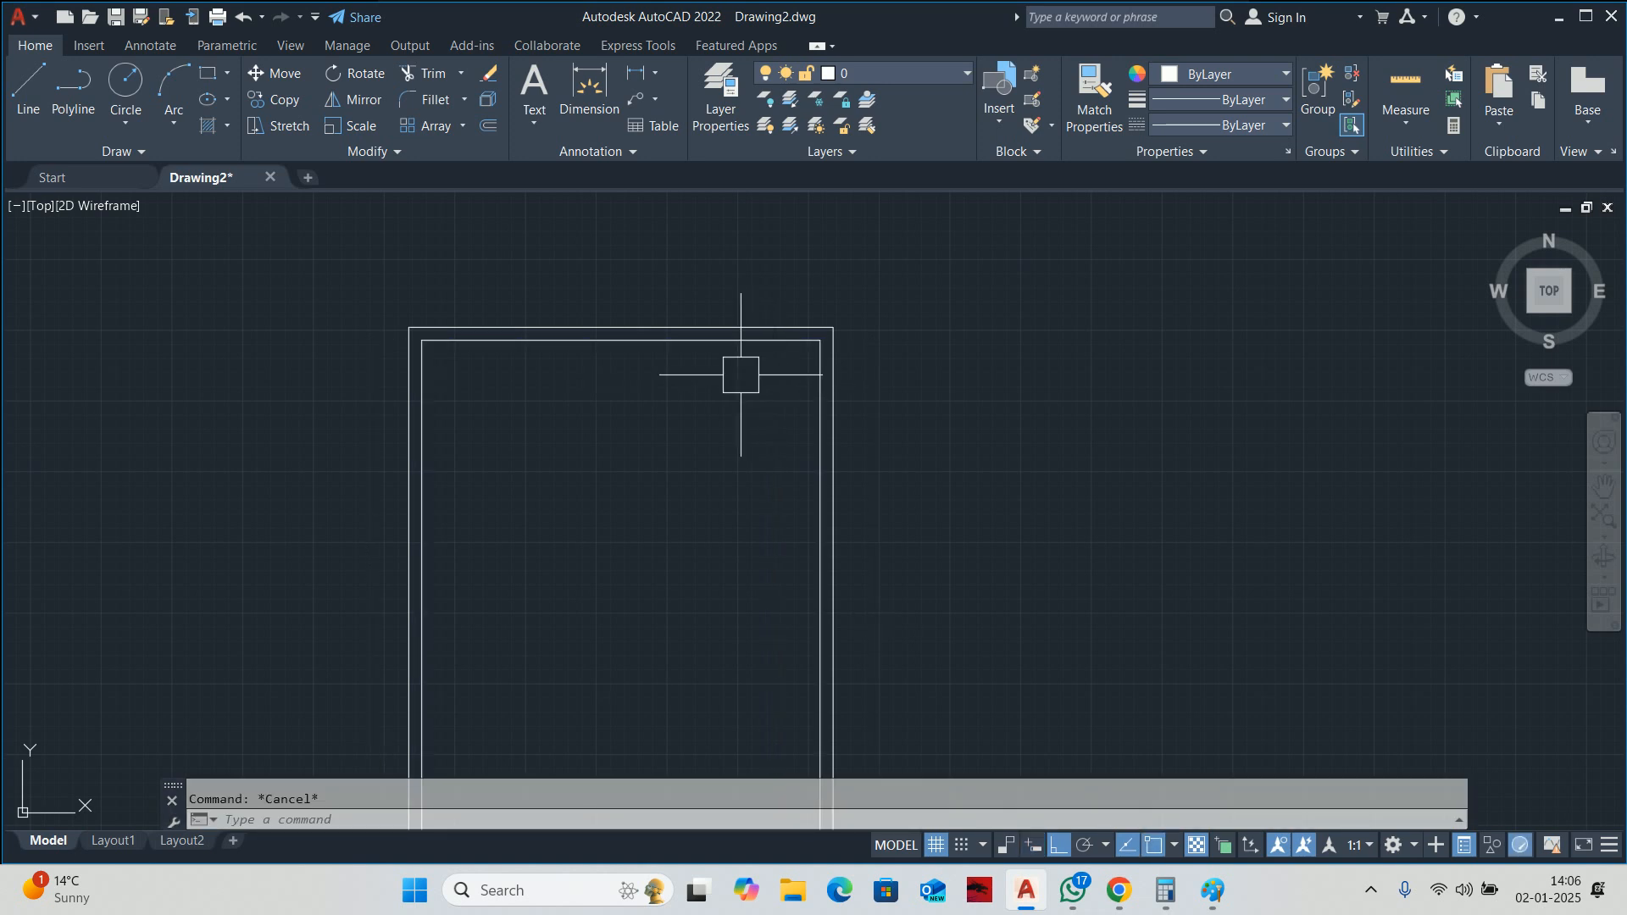
Offset the inner line of the first floor's right wall 3600 to the left.
{"action": "type", "text": "o"}
{"action": "key", "text": "Return"}
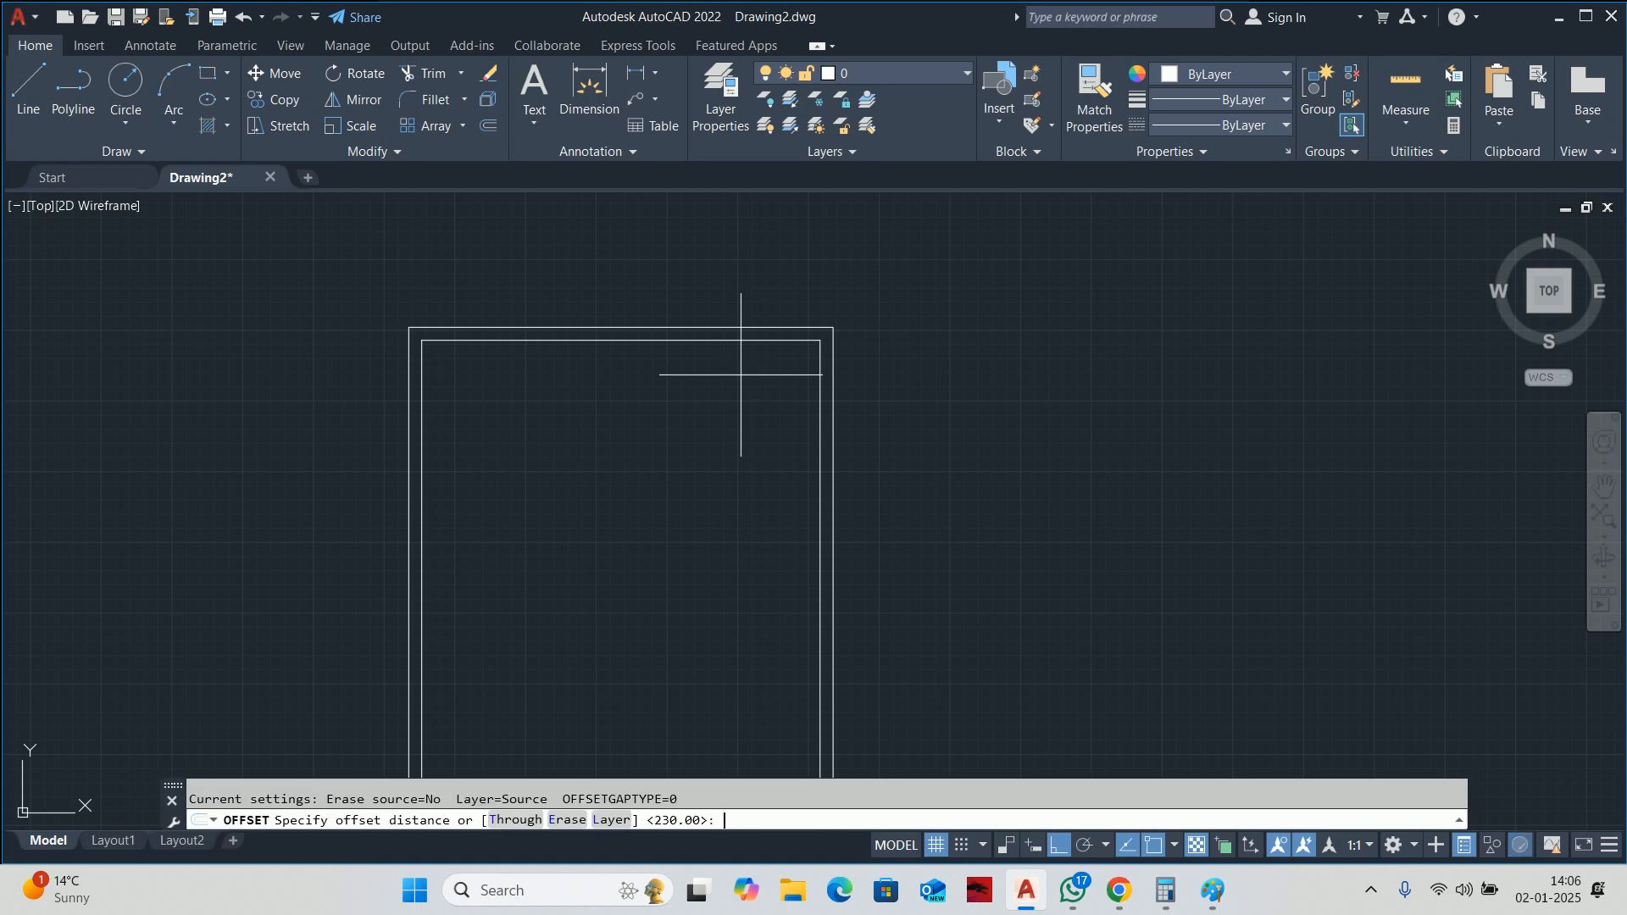
{"action": "type", "text": "3600"}
{"action": "key", "text": "Return"}
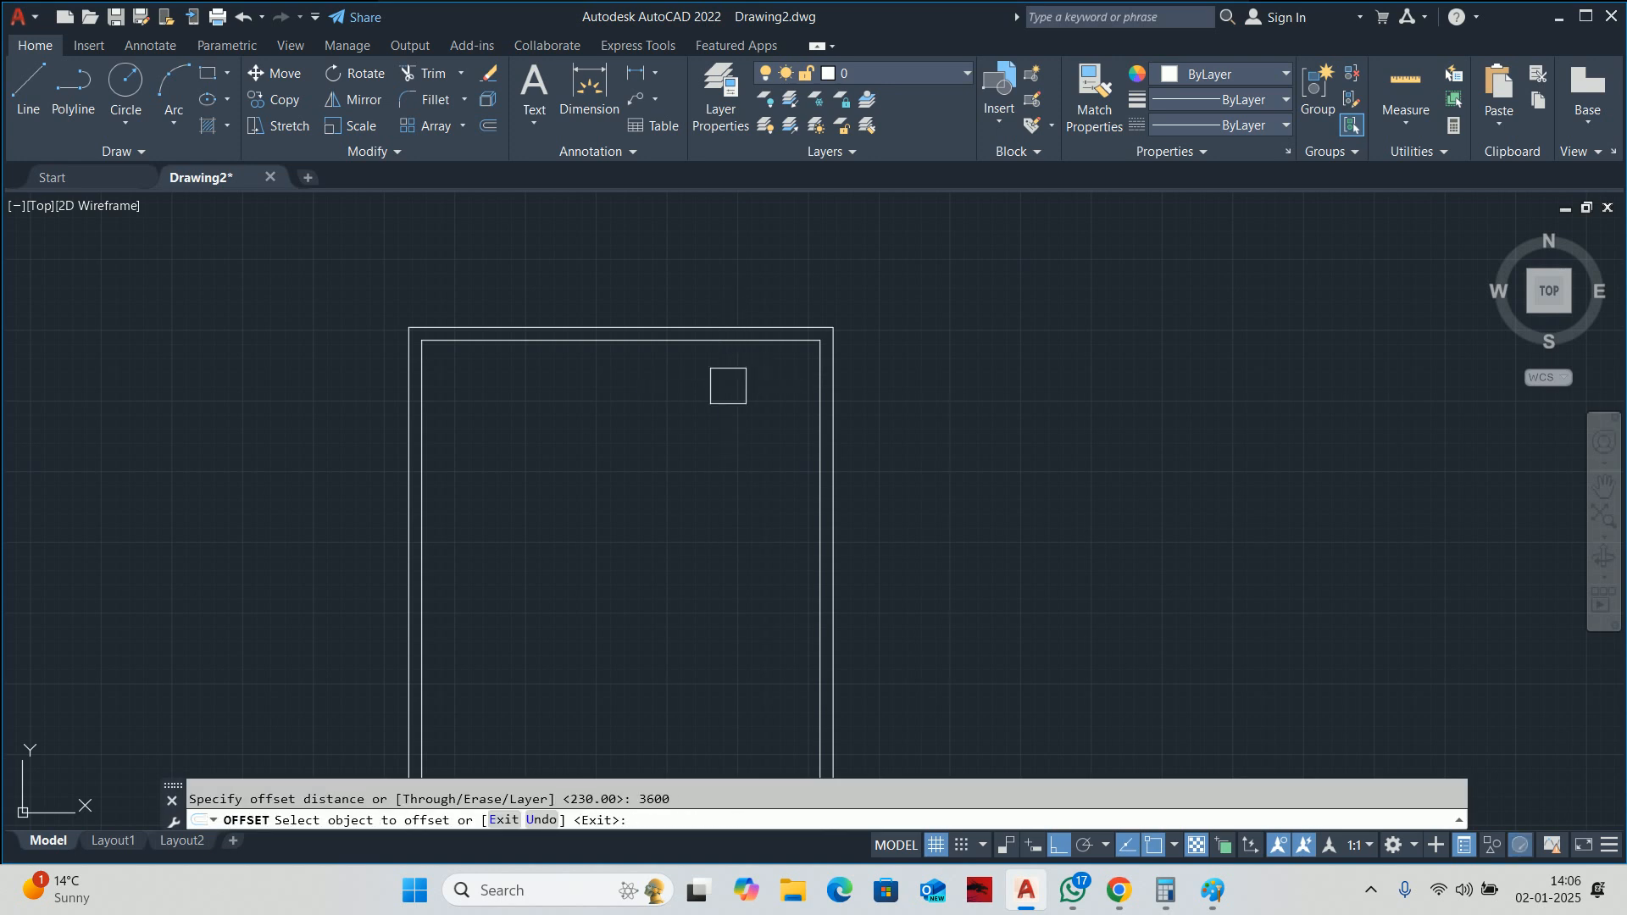
{"action": "left_click", "coordinate": [817, 390]}
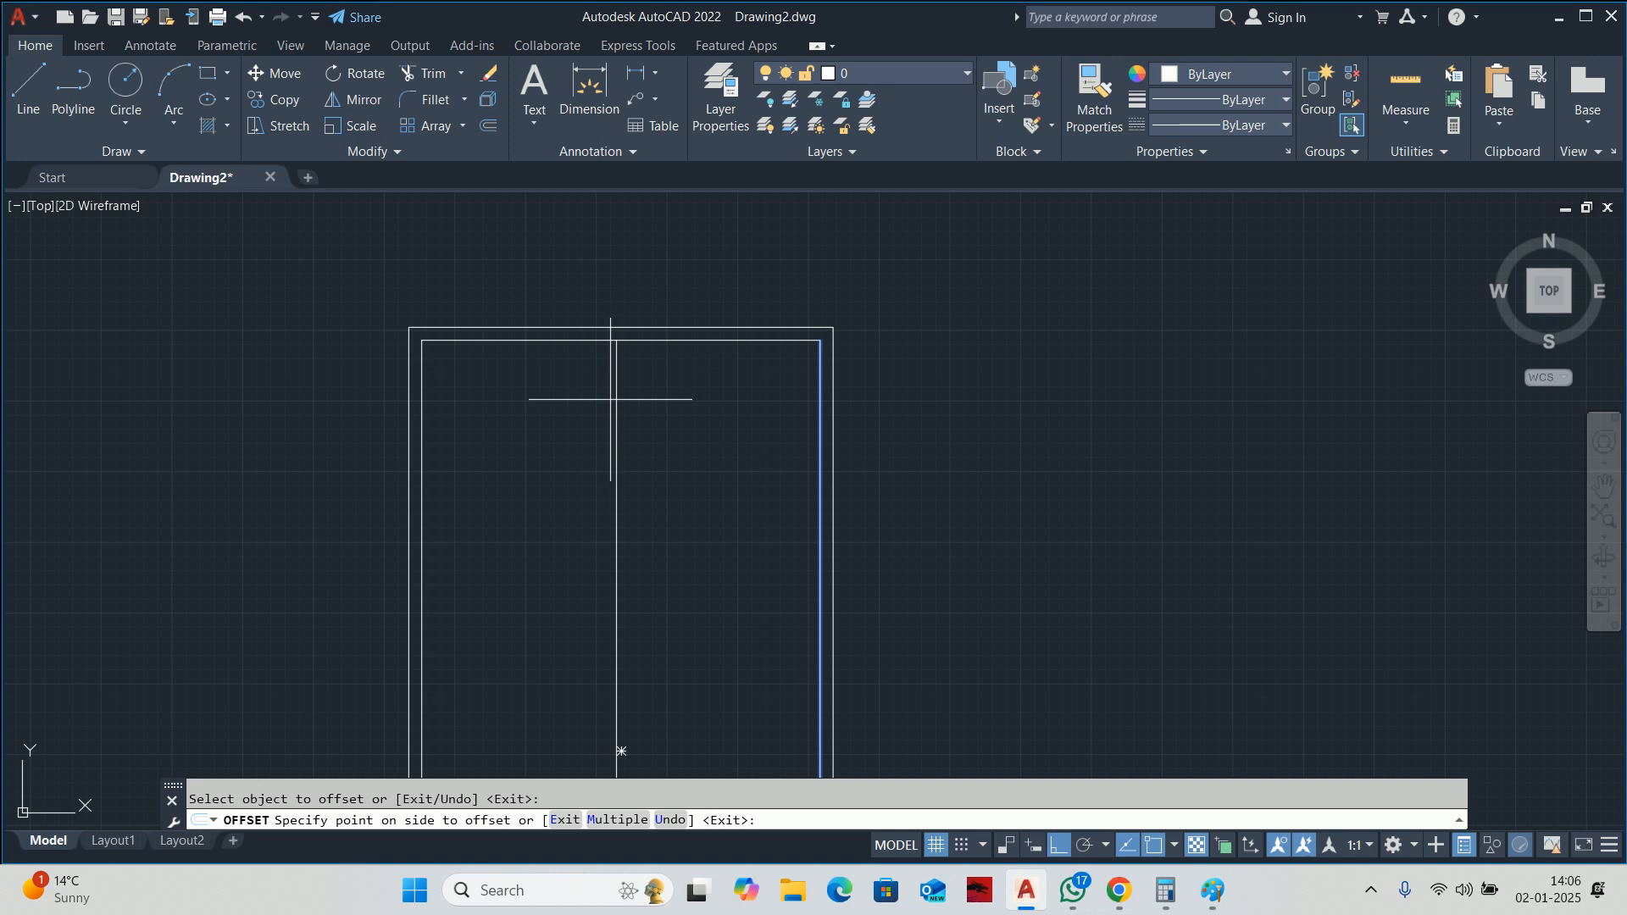
{"action": "left_click", "coordinate": [610, 398]}
{"action": "key", "text": "Escape"}
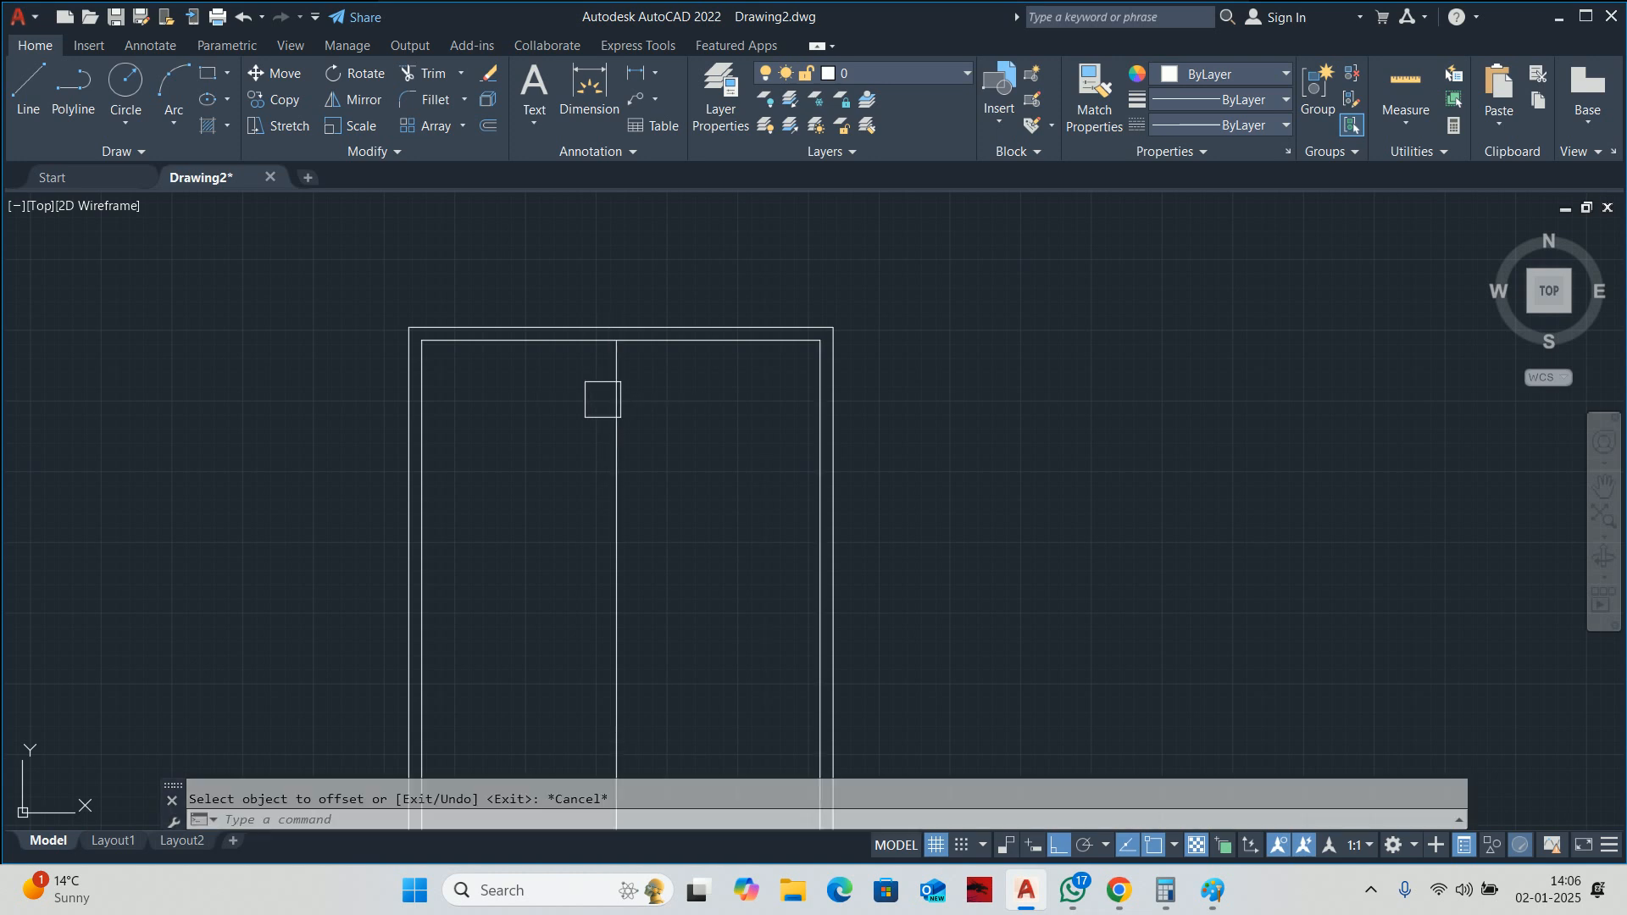
Offset the inner line of the first floor's top wall 3600 downward.
{"action": "scroll", "coordinate": [674, 397], "scroll_direction": "up", "scroll_amount": 2}
{"action": "key", "text": "Return"}
{"action": "key", "text": "Return"}
{"action": "left_click", "coordinate": [714, 316]}
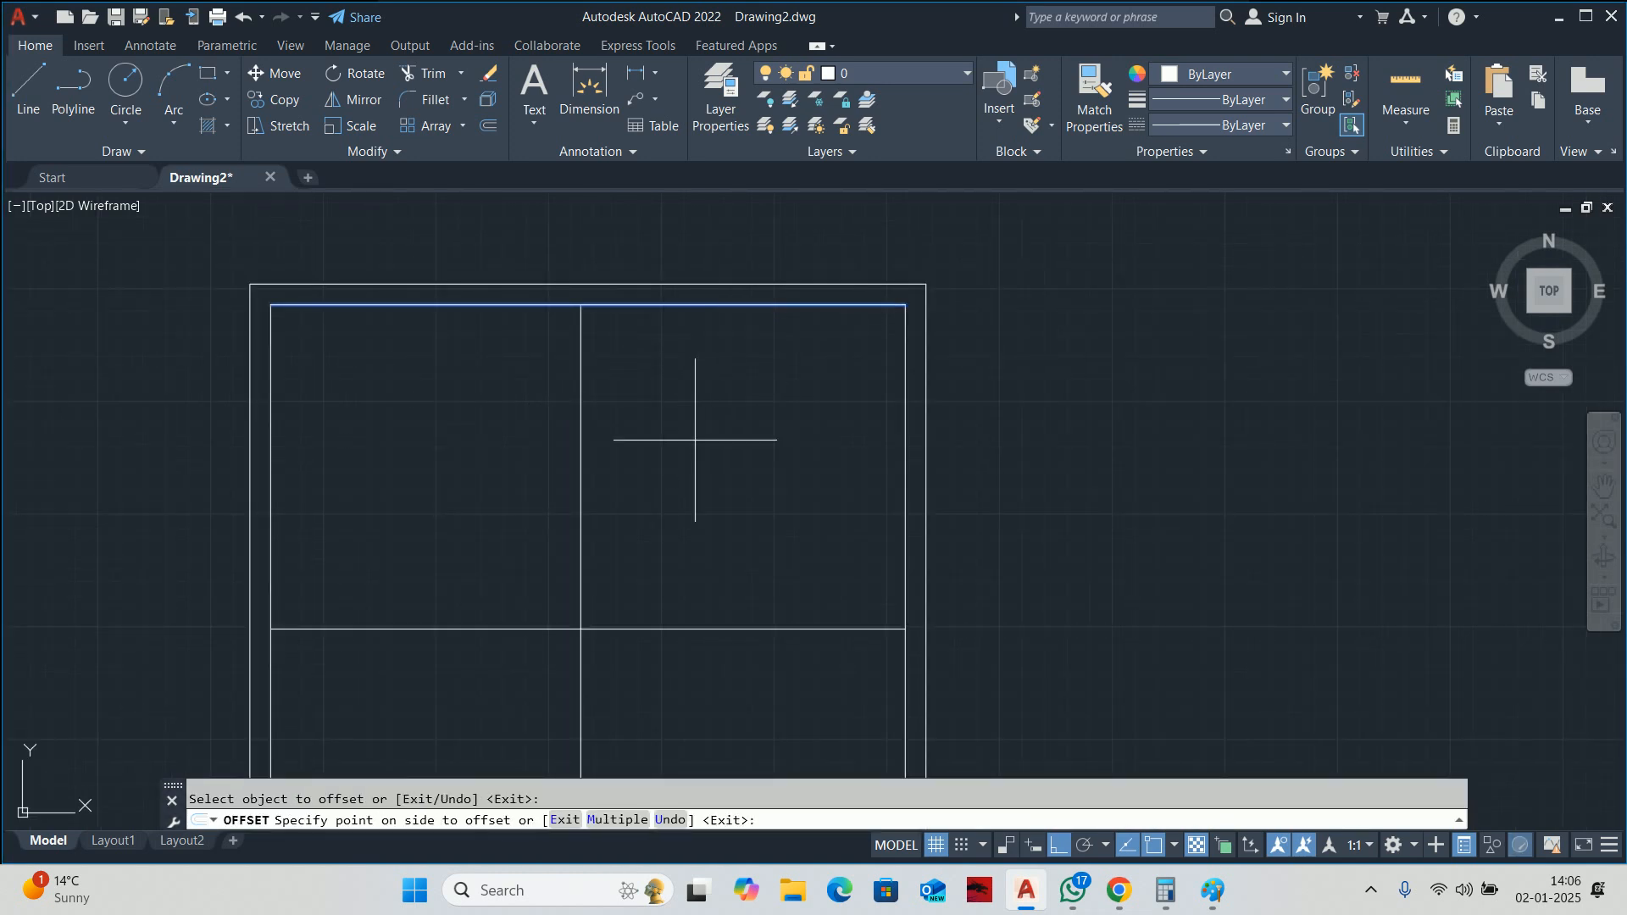
{"action": "left_click", "coordinate": [694, 440]}
{"action": "key", "text": "Escape"}
Offset the horizontal partition line 100 downward and the vertical partition line 100 to the left to give both walls thickness.
{"action": "middle_click_drag", "start_coordinate": [673, 465], "coordinate": [709, 393]}
{"action": "key", "text": "Escape"}
{"action": "key", "text": "Return"}
{"action": "type", "text": "100"}
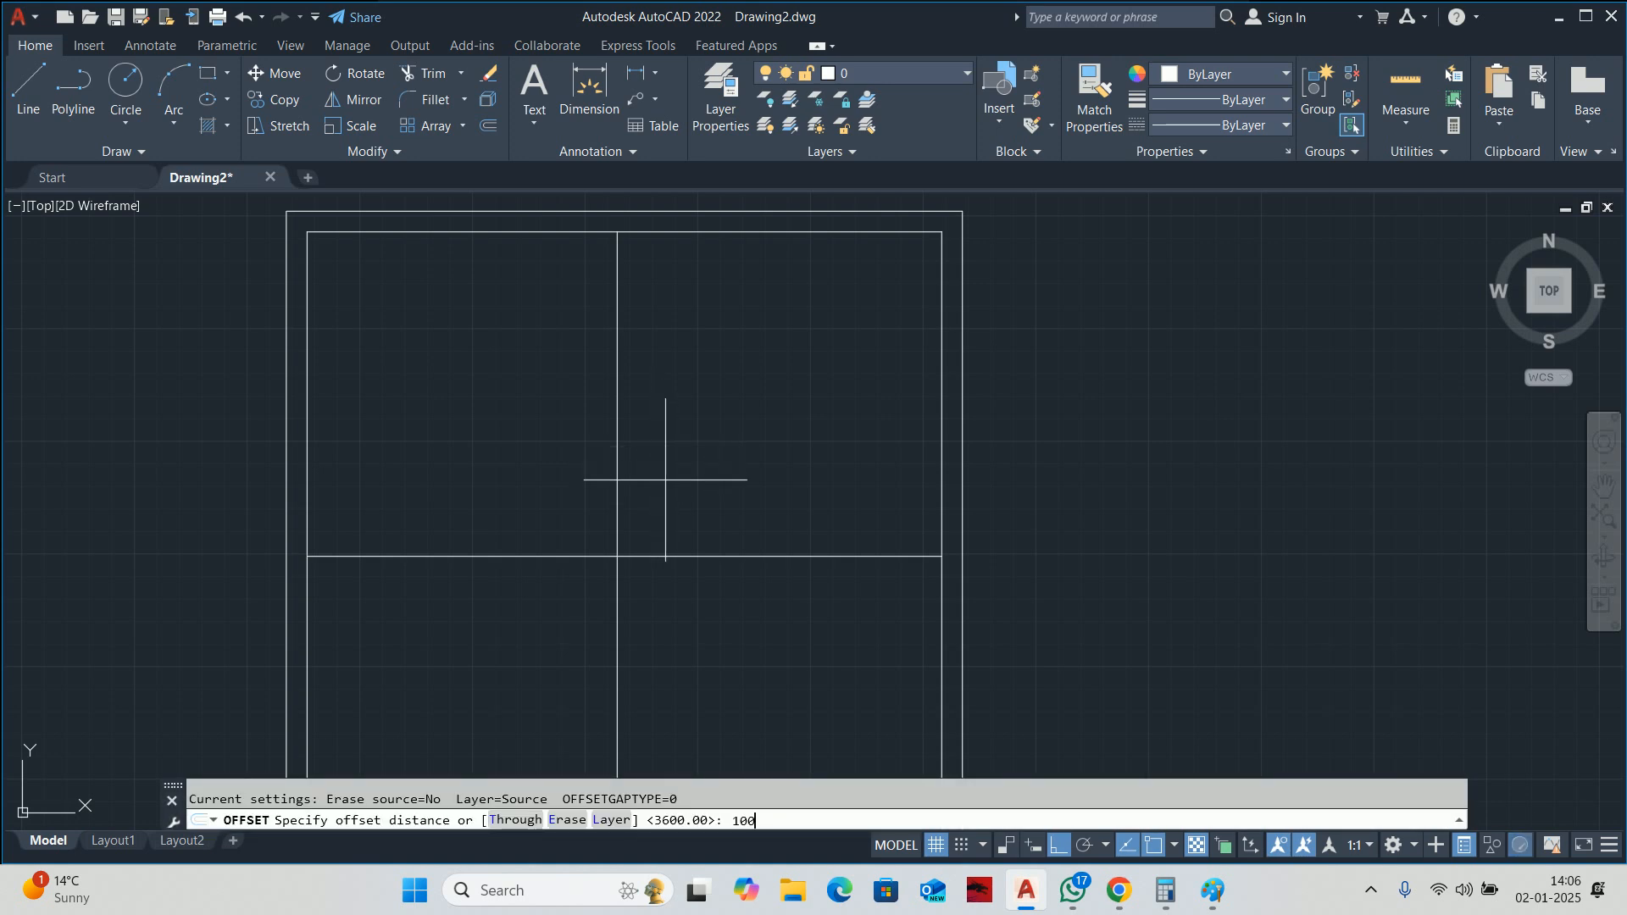
{"action": "key", "text": "Return"}
{"action": "left_click", "coordinate": [688, 556]}
{"action": "left_click", "coordinate": [653, 629]}
{"action": "left_click", "coordinate": [603, 491]}
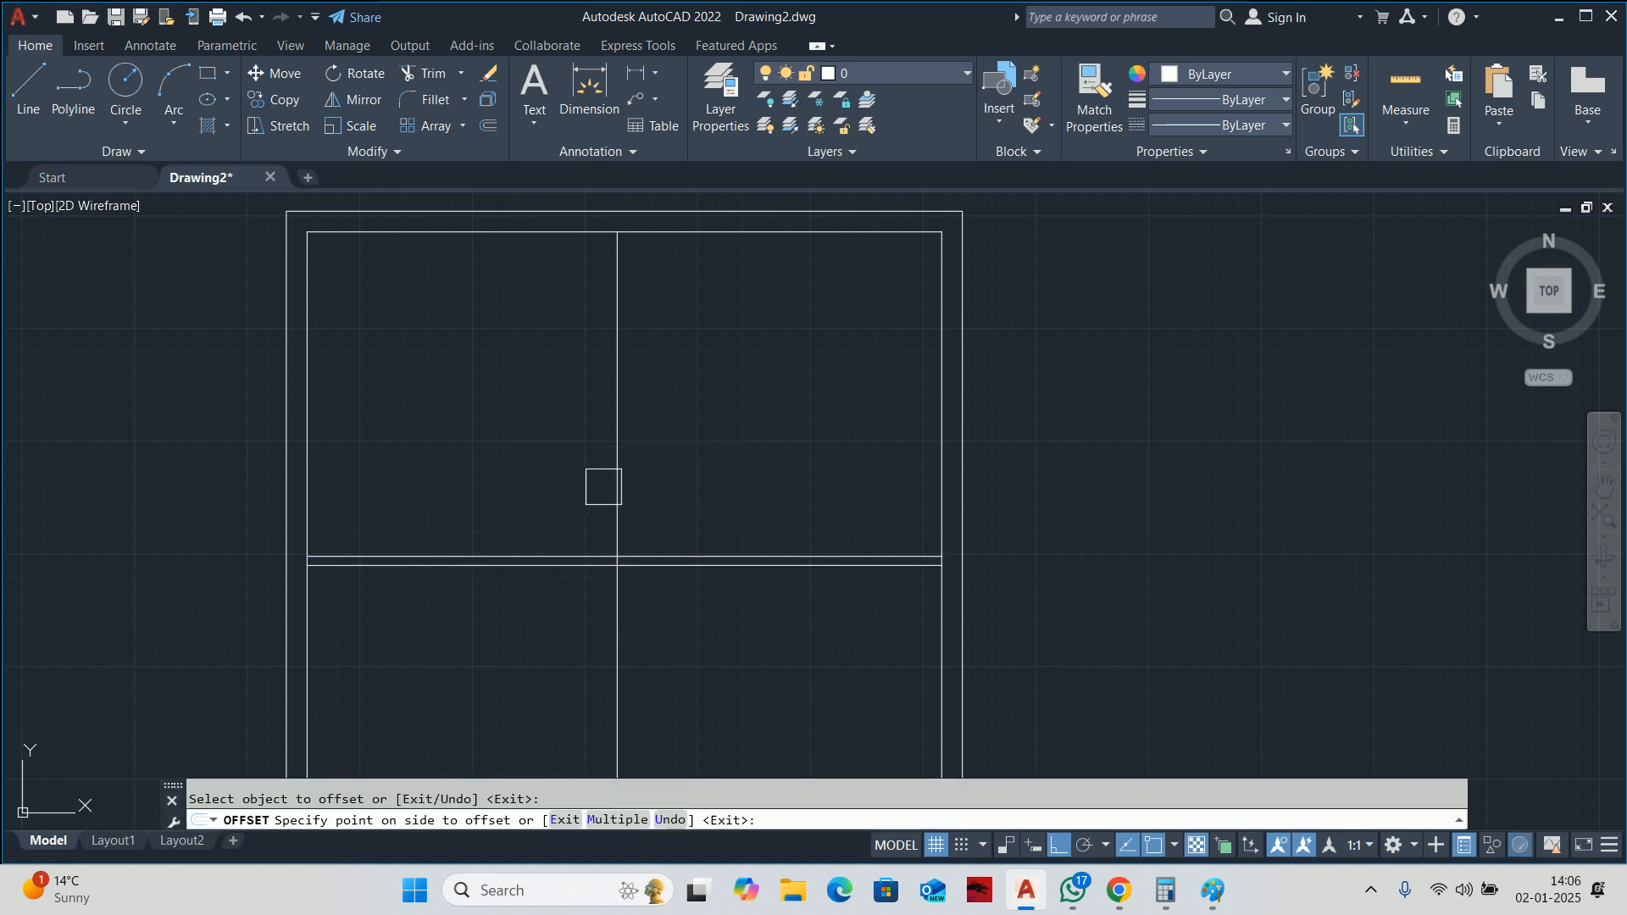
{"action": "left_click", "coordinate": [505, 480]}
{"action": "key", "text": "Escape"}
Trim both vertical partition lines below the horizontal partition wall.
{"action": "type", "text": "TR"}
{"action": "key", "text": "Return"}
{"action": "left_click", "coordinate": [675, 672]}
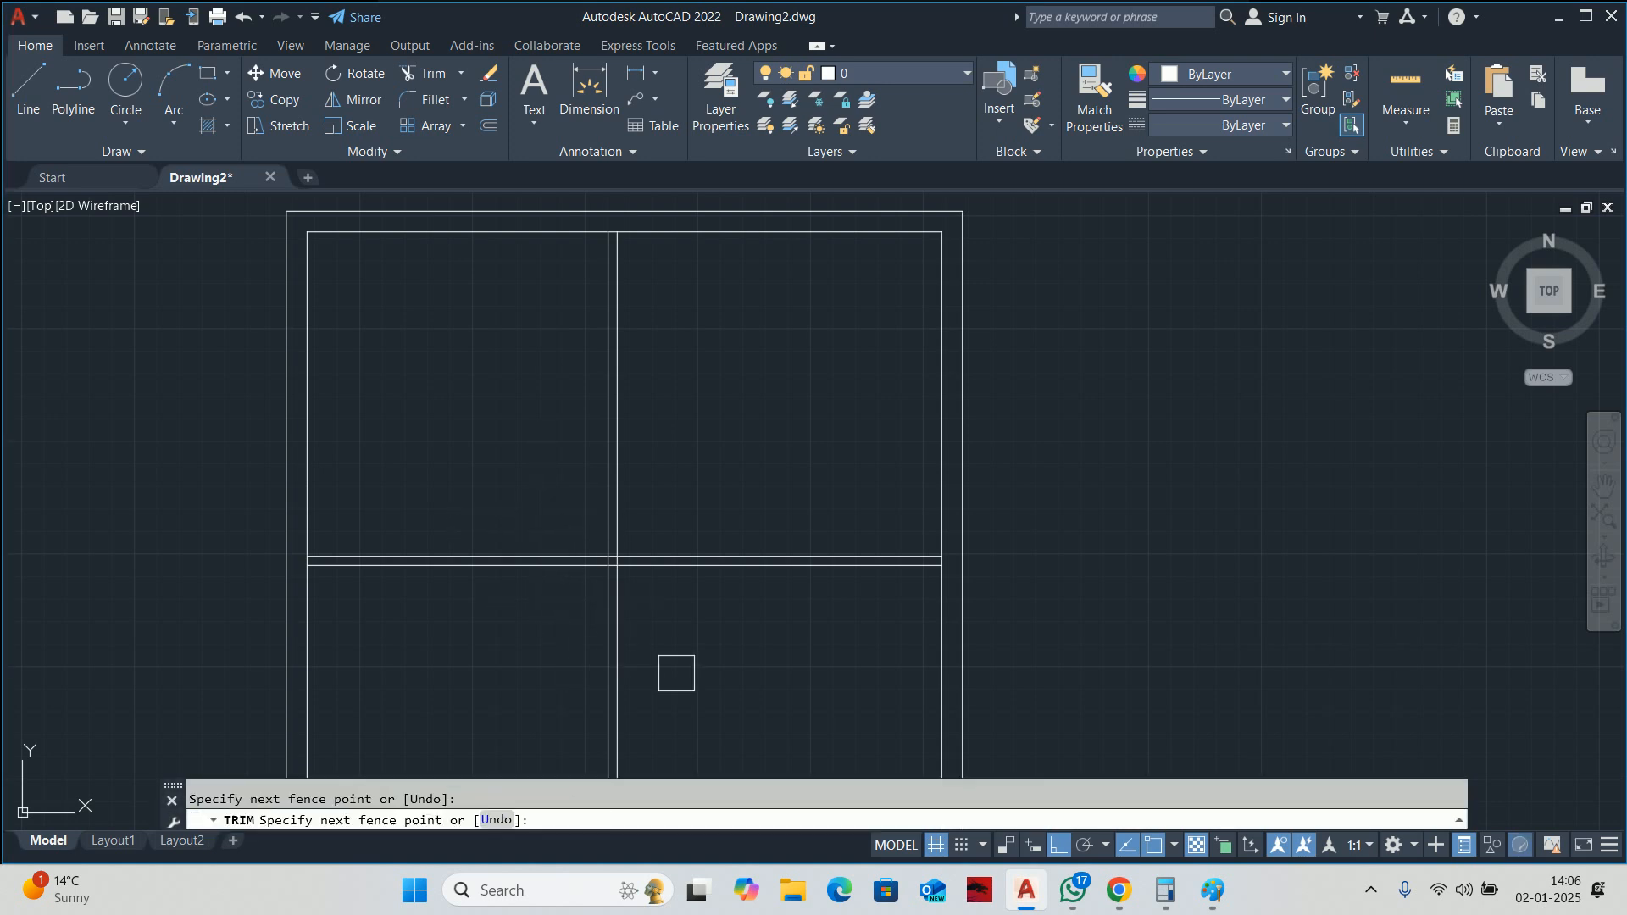
{"action": "left_click", "coordinate": [530, 618]}
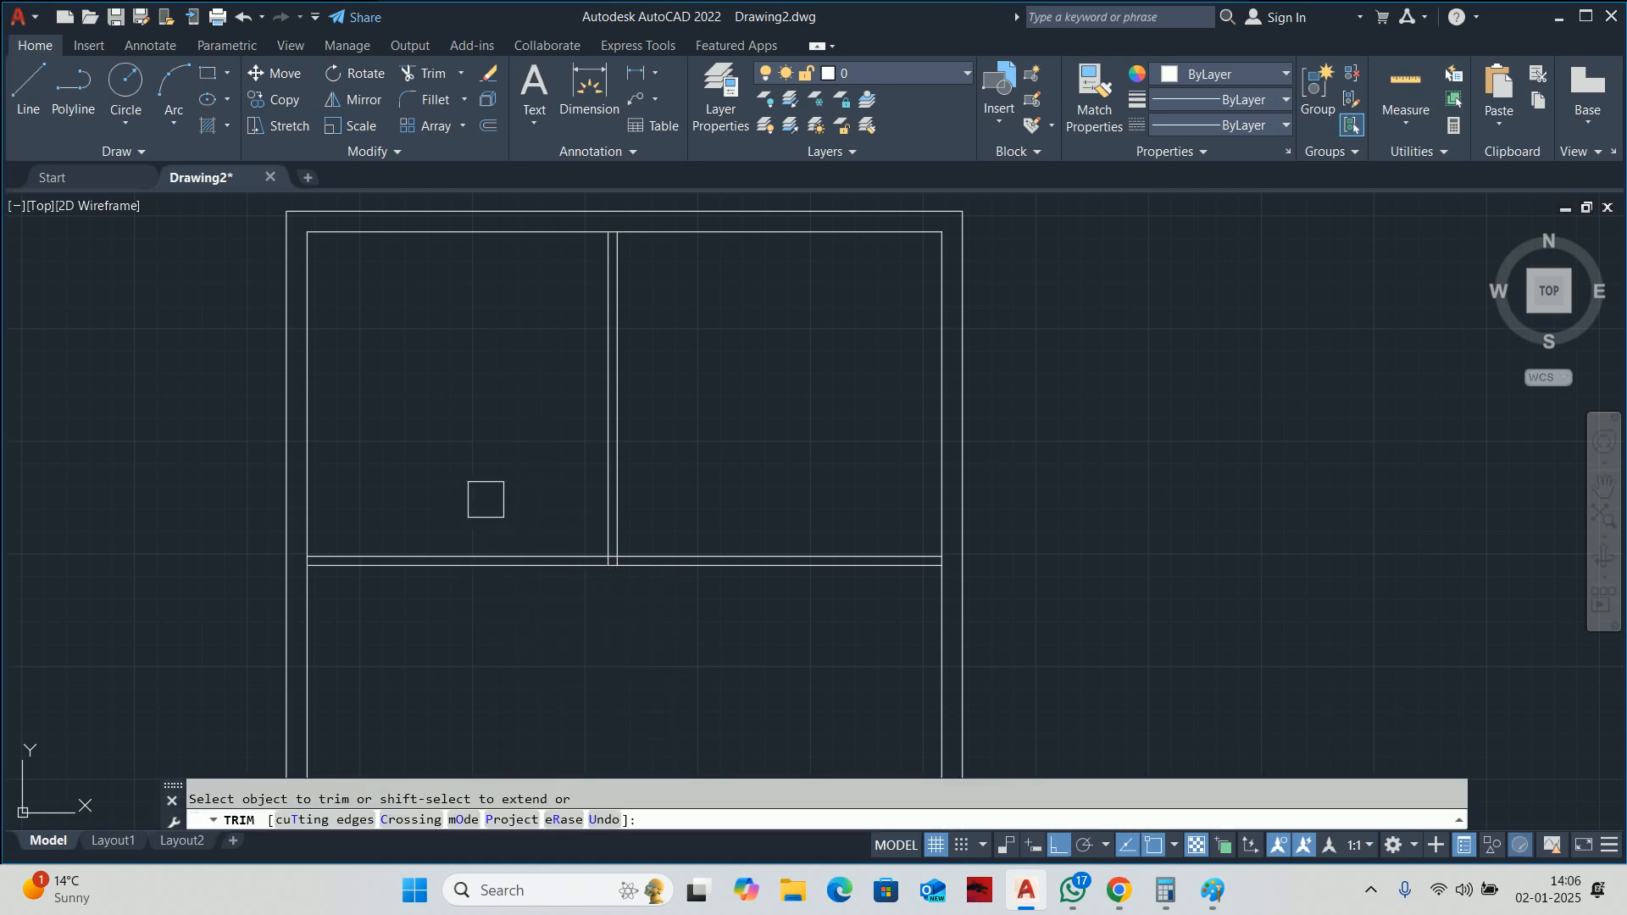
{"action": "key", "text": "Escape"}
Measure the inside dimensions of the two upper rooms on either side of the vertical partition.
{"action": "scroll", "coordinate": [483, 398], "scroll_direction": "down", "scroll_amount": 2}
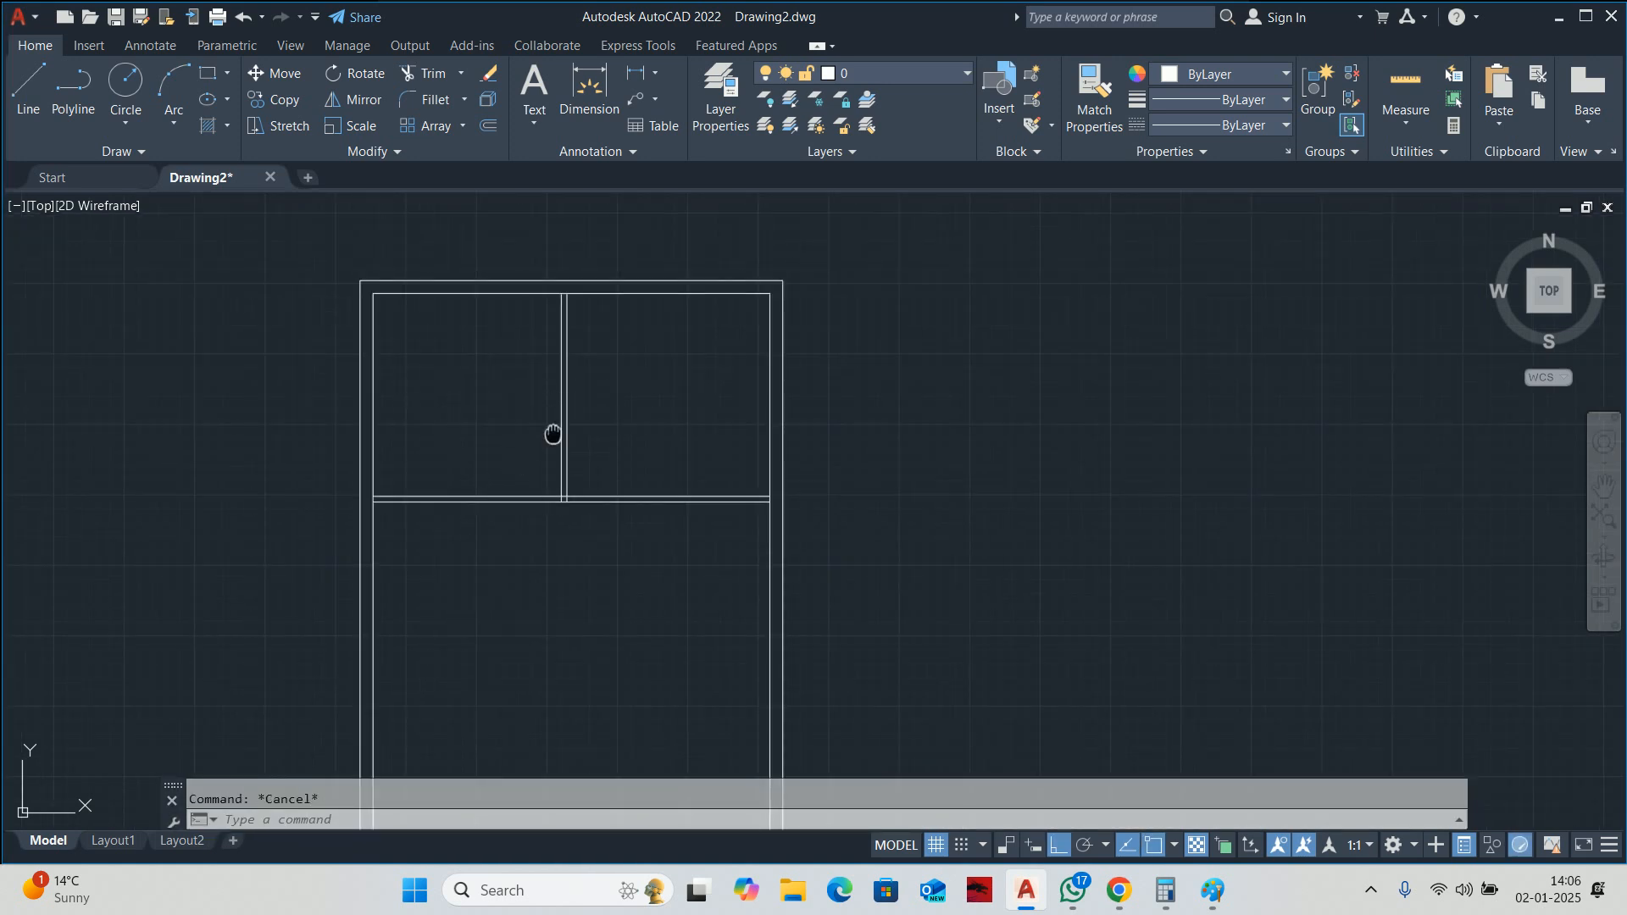
{"action": "middle_click_drag", "start_coordinate": [552, 432], "coordinate": [599, 308]}
{"action": "scroll", "coordinate": [599, 326], "scroll_direction": "down", "scroll_amount": 2}
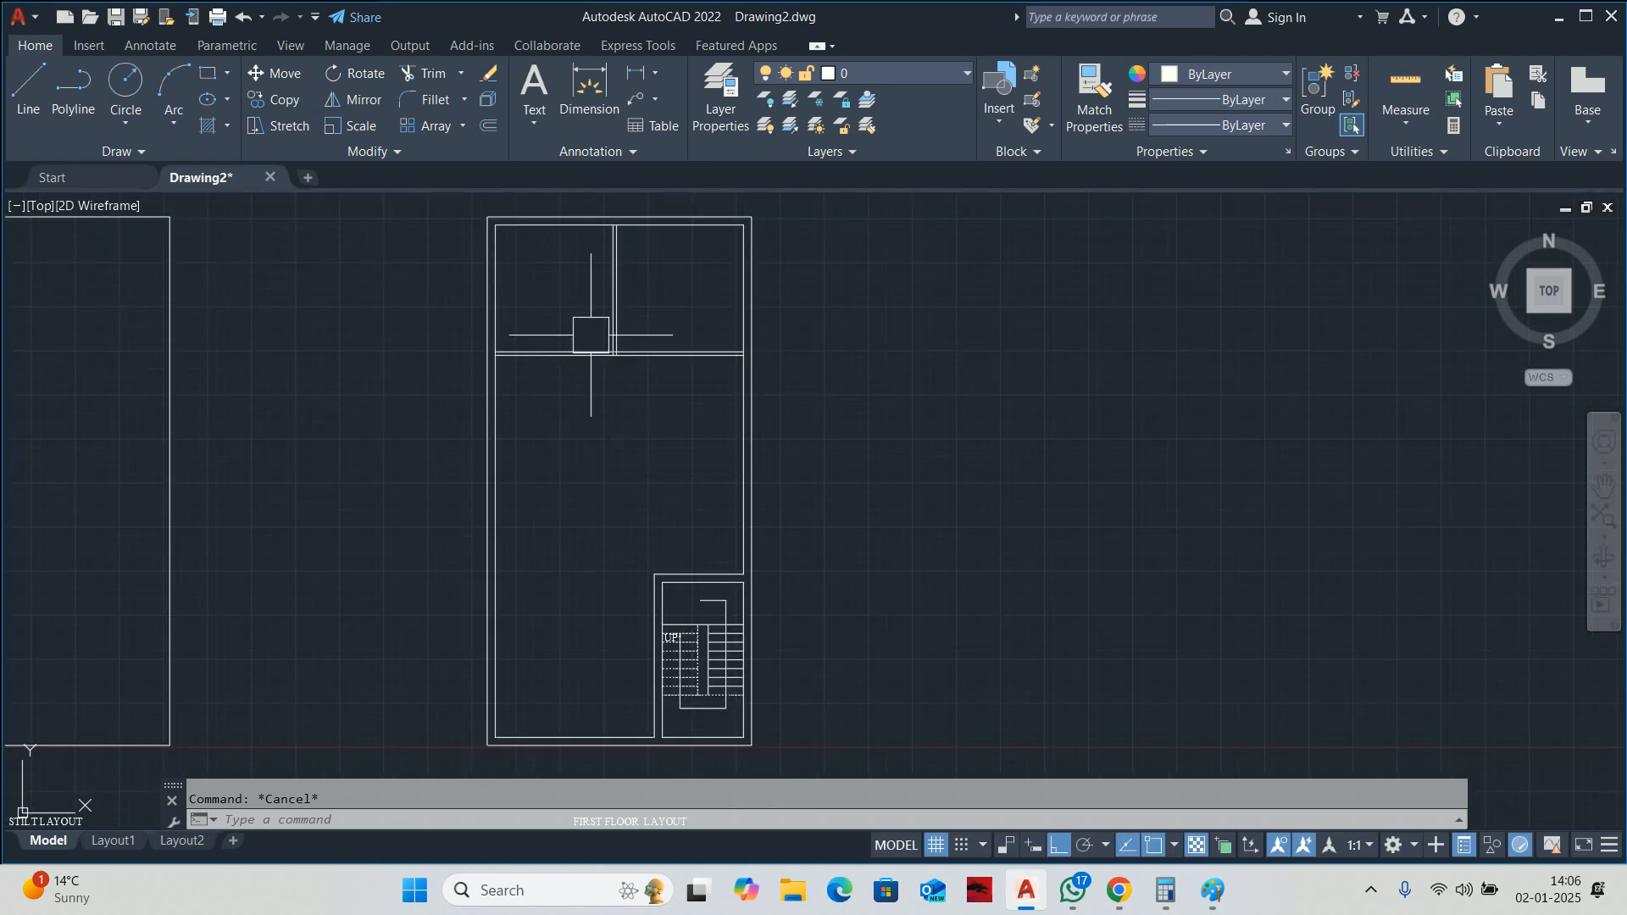
{"action": "middle_click_drag", "start_coordinate": [590, 334], "coordinate": [611, 372]}
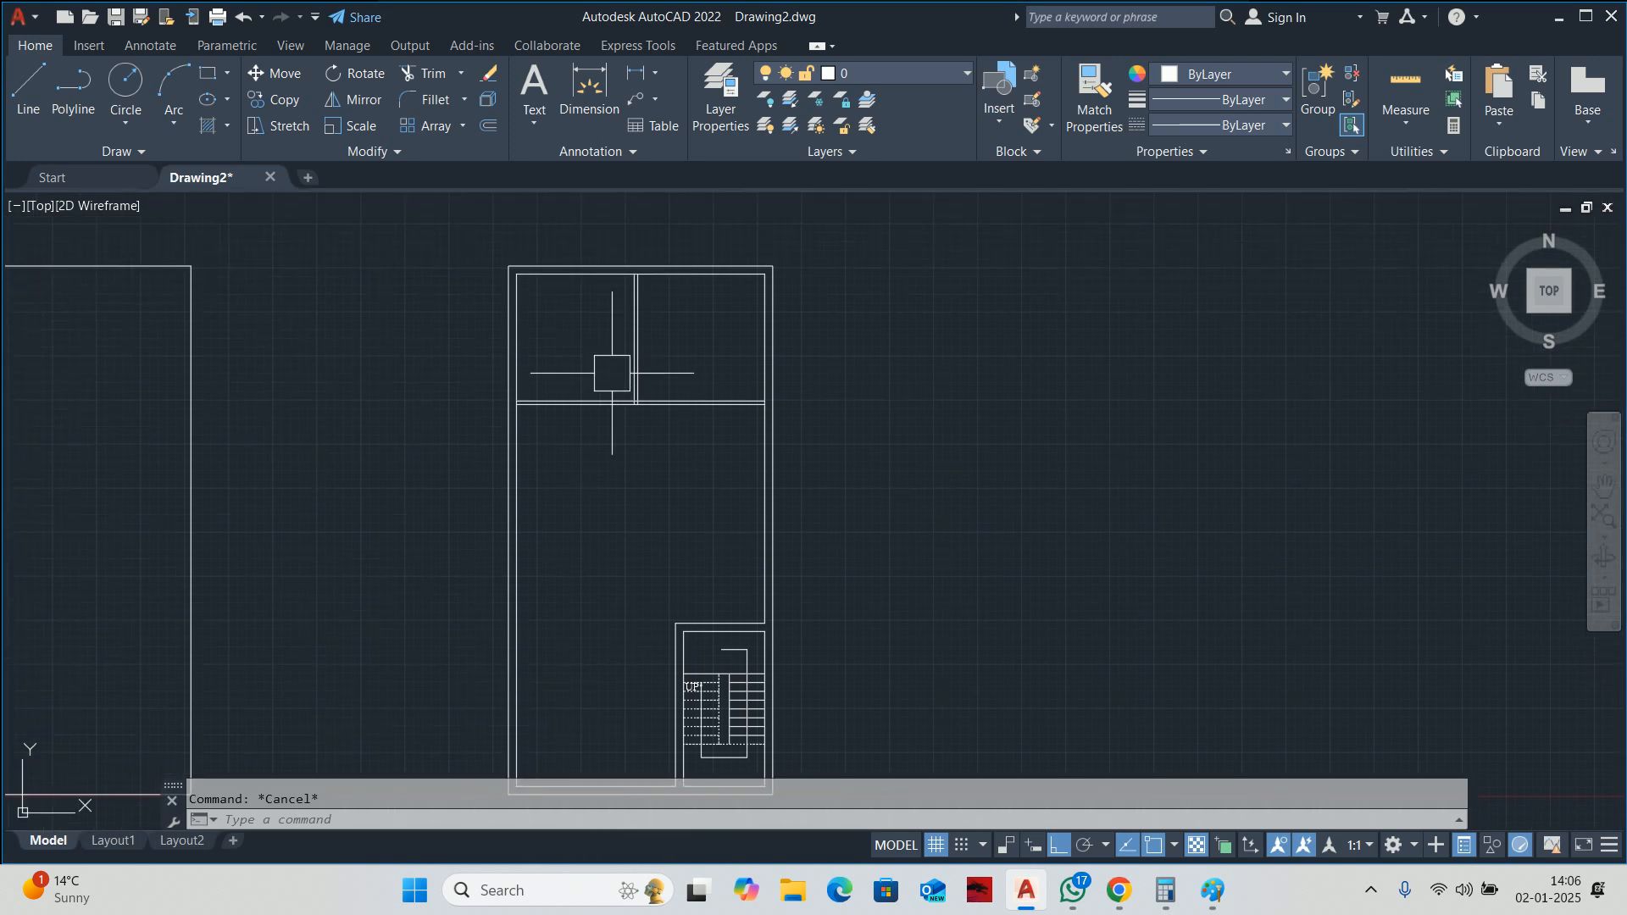
{"action": "scroll", "coordinate": [611, 373], "scroll_direction": "up", "scroll_amount": 2}
{"action": "left_click", "coordinate": [1405, 85]}
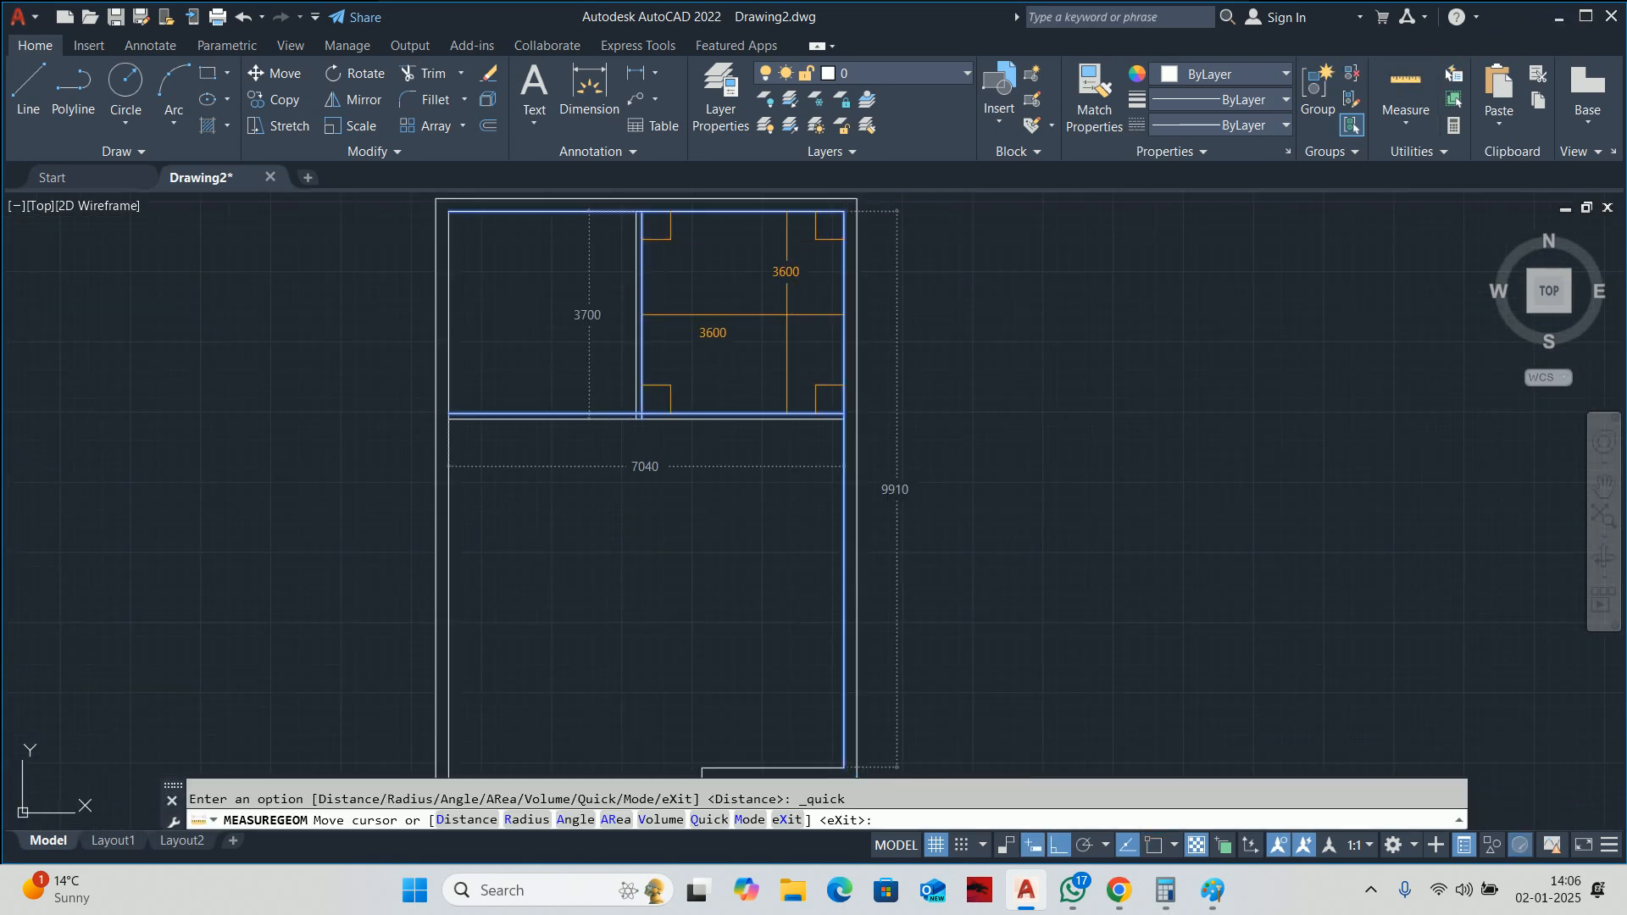
{"action": "middle_click_drag", "start_coordinate": [546, 306], "coordinate": [576, 350]}
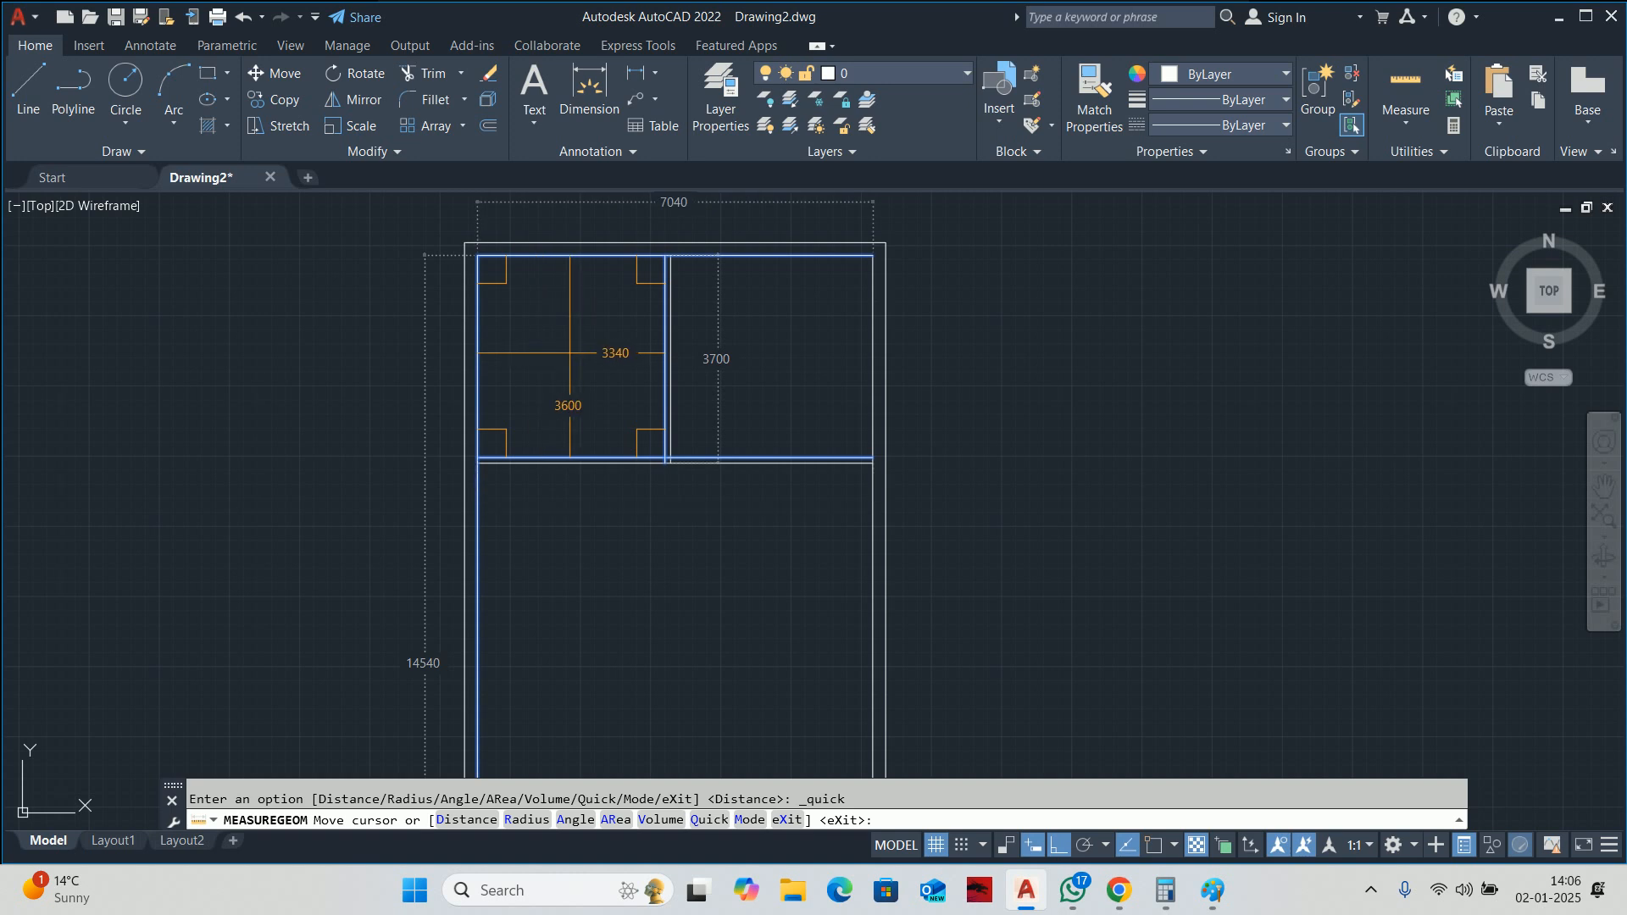
{"action": "key", "text": "Escape"}
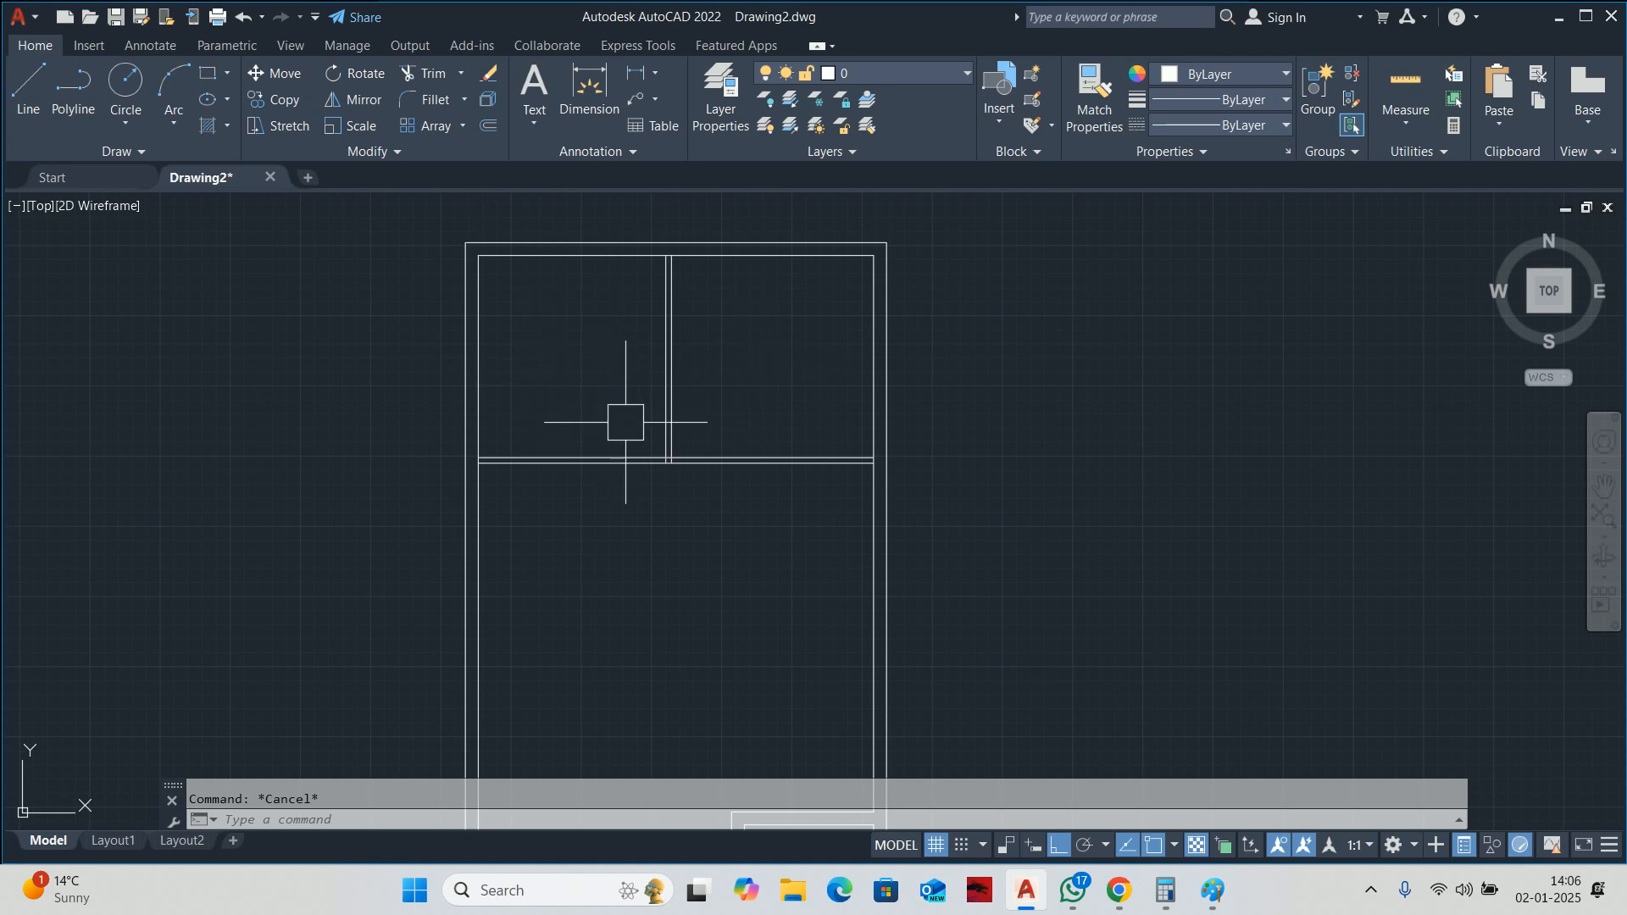
{"action": "type", "text": "s"}
{"action": "key", "text": "Return"}
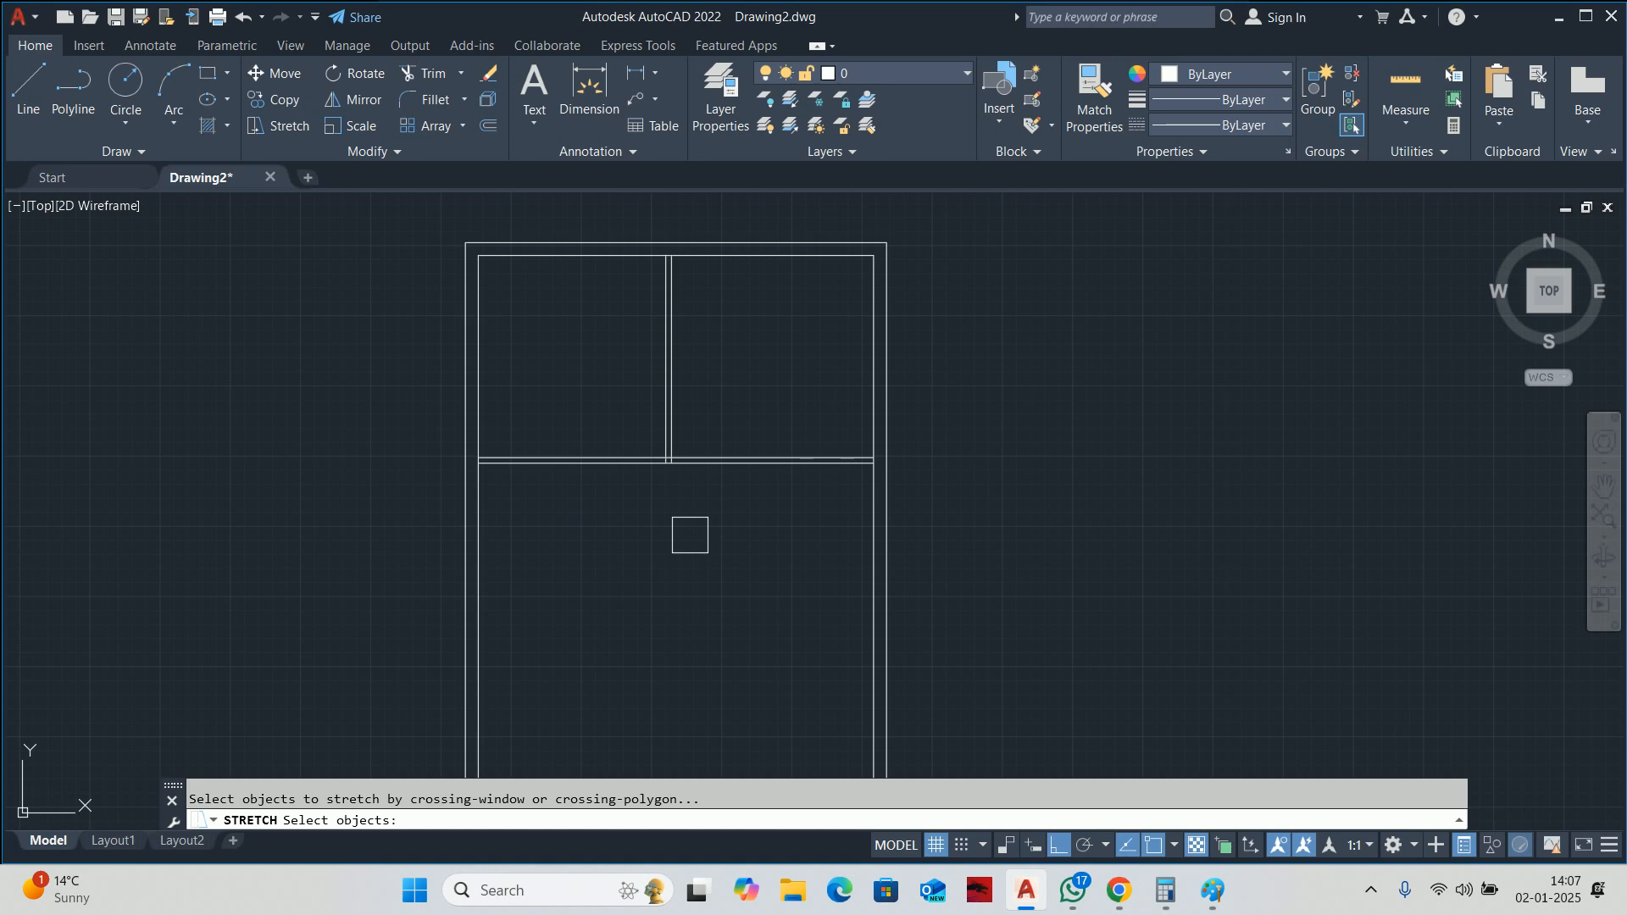
{"action": "key", "text": "Escape"}
Measure the inside width and depth of the upper-left room again.
{"action": "scroll", "coordinate": [569, 335], "scroll_direction": "up", "scroll_amount": 2}
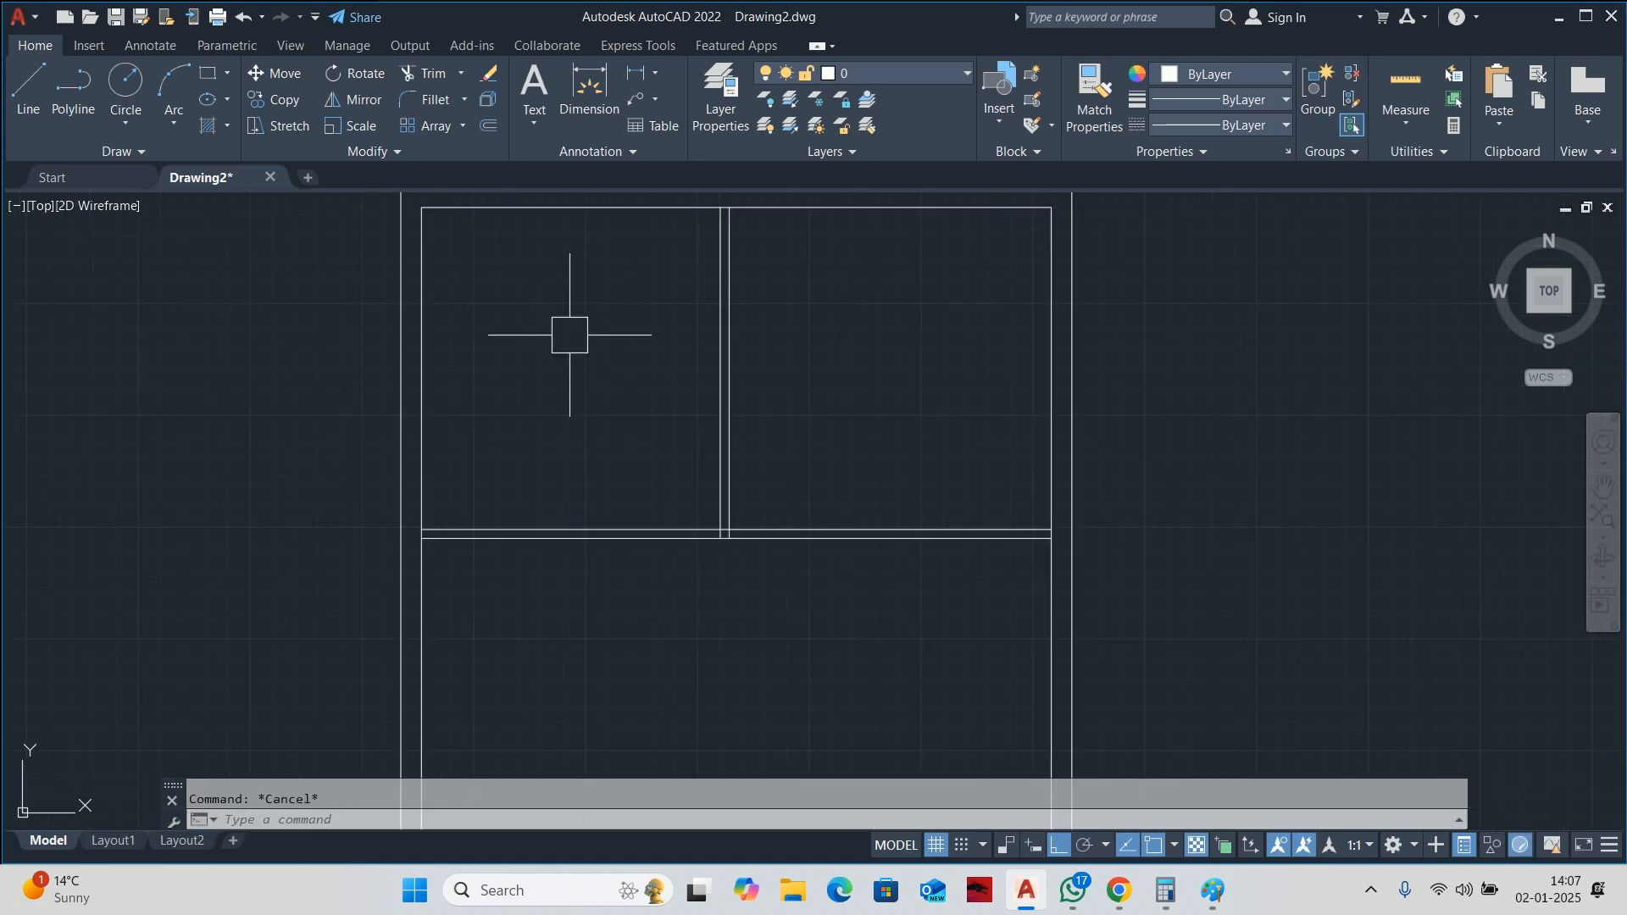
{"action": "mouse_move", "coordinate": [582, 338]}
{"action": "middle_mouse_down"}
{"action": "mouse_move", "coordinate": [639, 378]}
{"action": "mouse_move", "coordinate": [701, 367]}
{"action": "middle_mouse_up"}
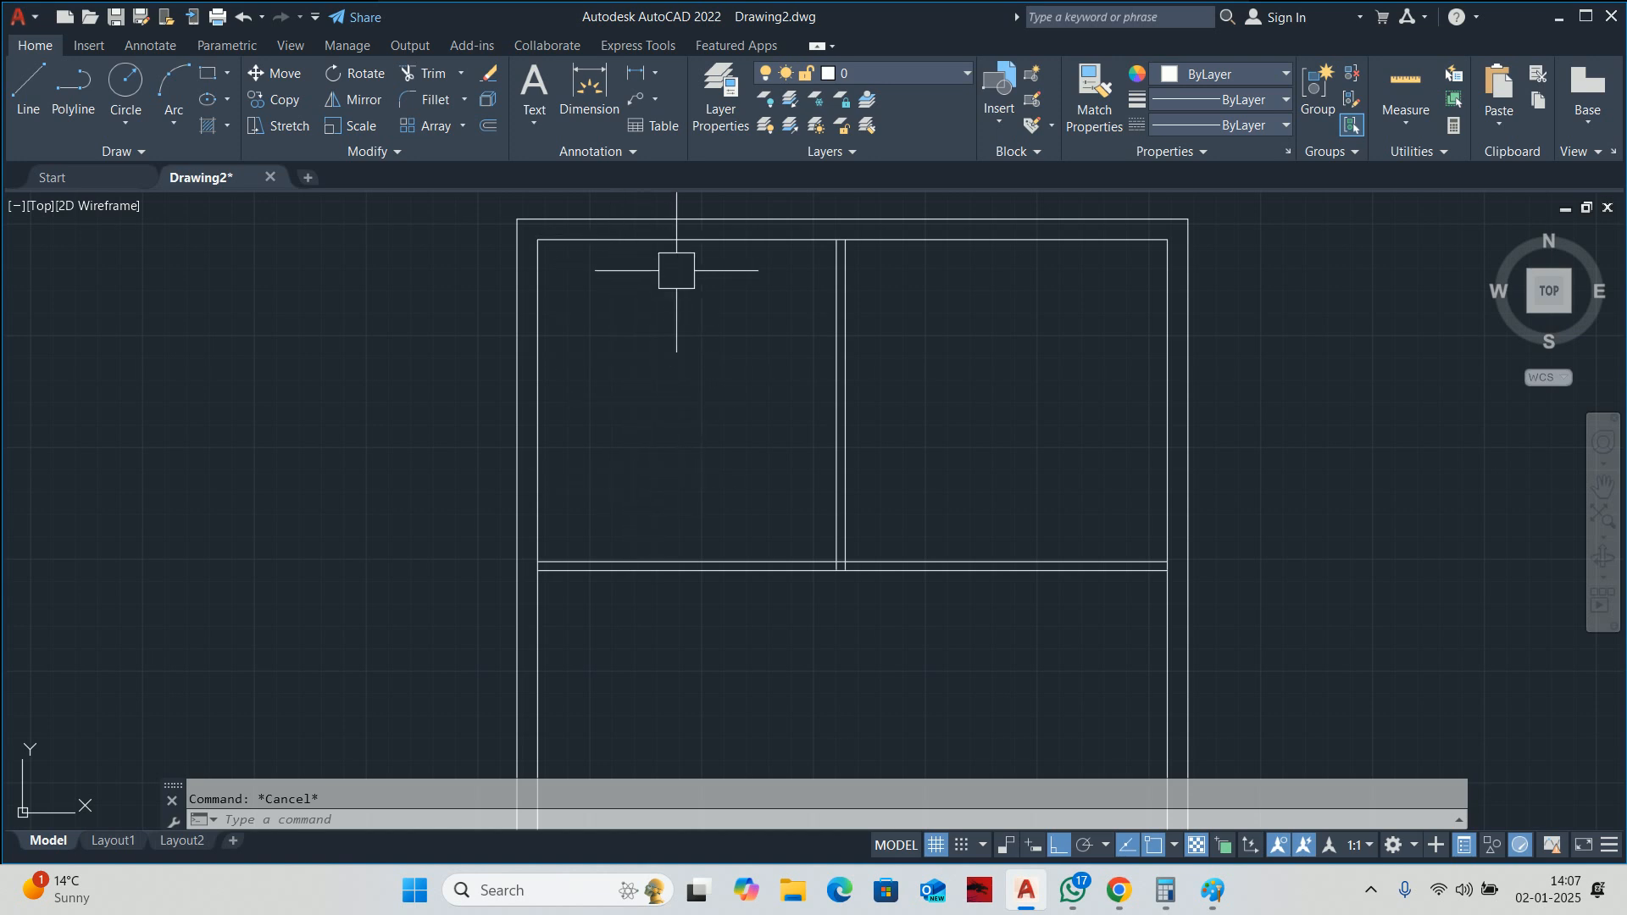
{"action": "left_click", "coordinate": [1405, 84]}
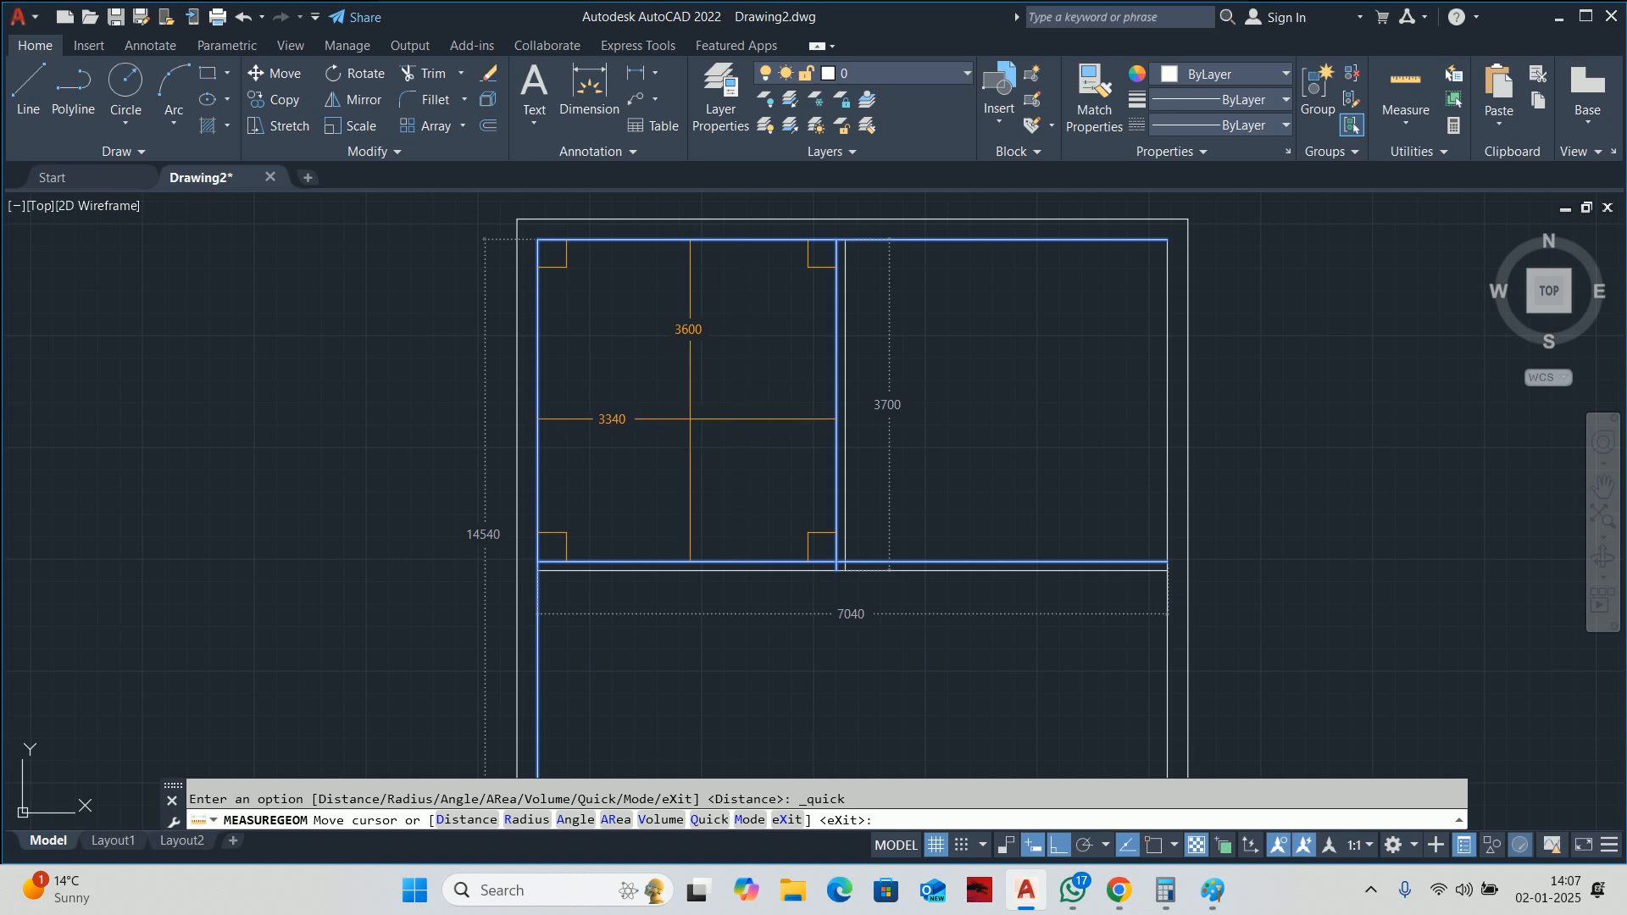
{"action": "key", "text": "Escape"}
{"action": "key", "text": "Escape"}
Stretch the vertical partition wall between the two upper rooms 340 to the left.
{"action": "type", "text": "s"}
{"action": "key", "text": "Return"}
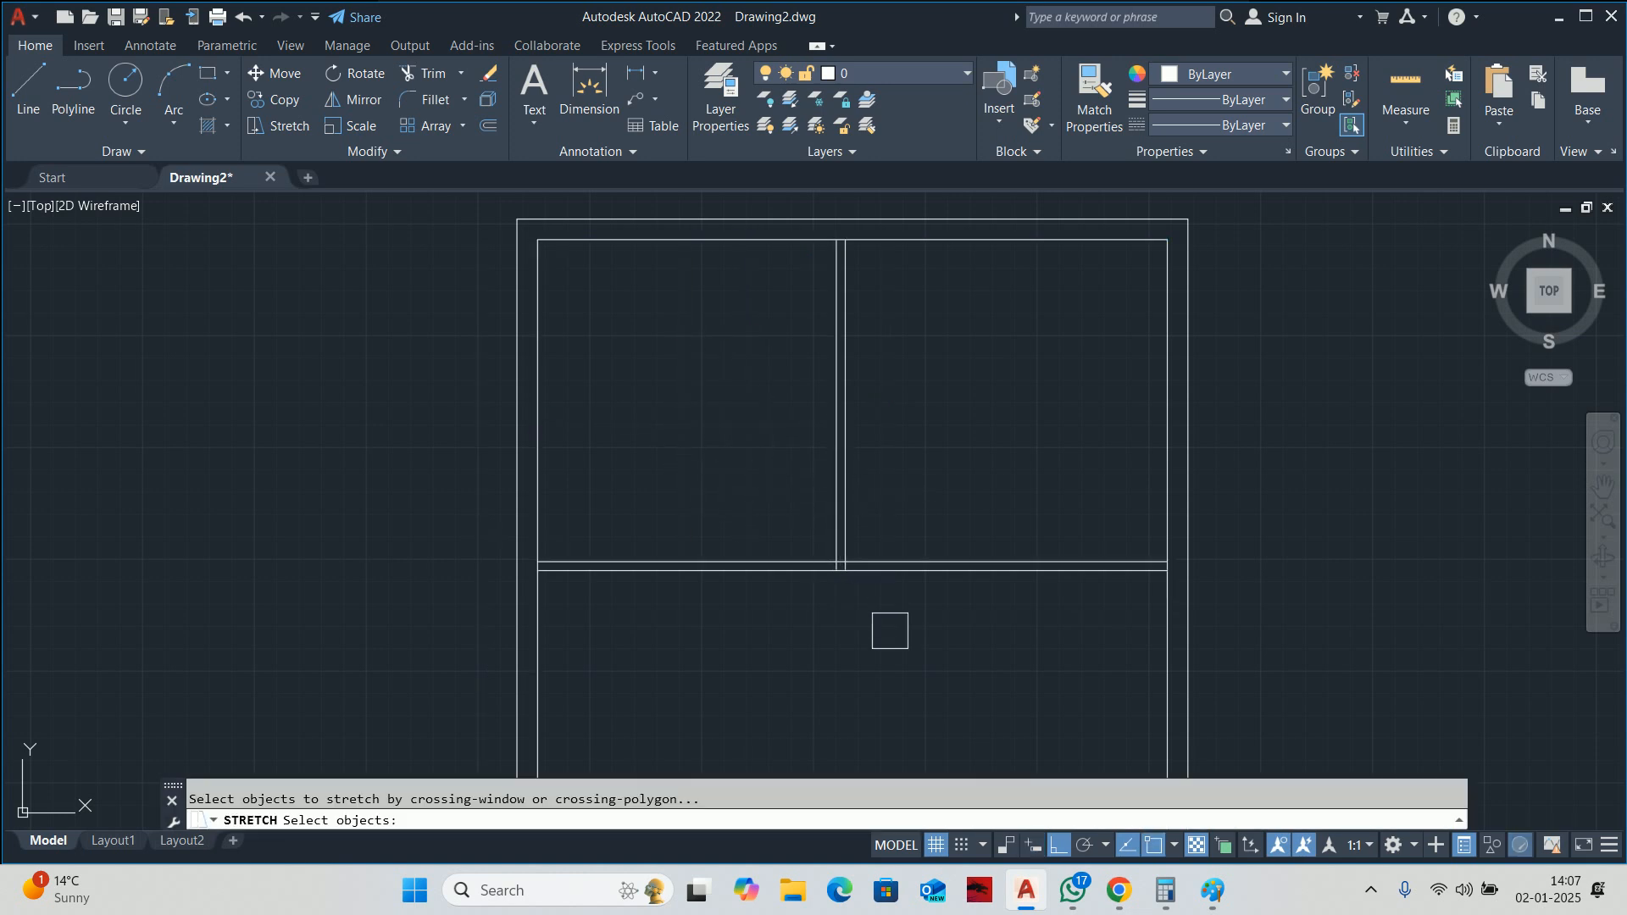
{"action": "left_click", "coordinate": [909, 672]}
{"action": "scroll", "coordinate": [787, 366], "scroll_direction": "down", "scroll_amount": 2}
{"action": "middle_click_drag", "start_coordinate": [787, 366], "coordinate": [799, 461]}
{"action": "left_click", "coordinate": [787, 318]}
{"action": "key", "text": "Return"}
{"action": "left_click", "coordinate": [769, 473]}
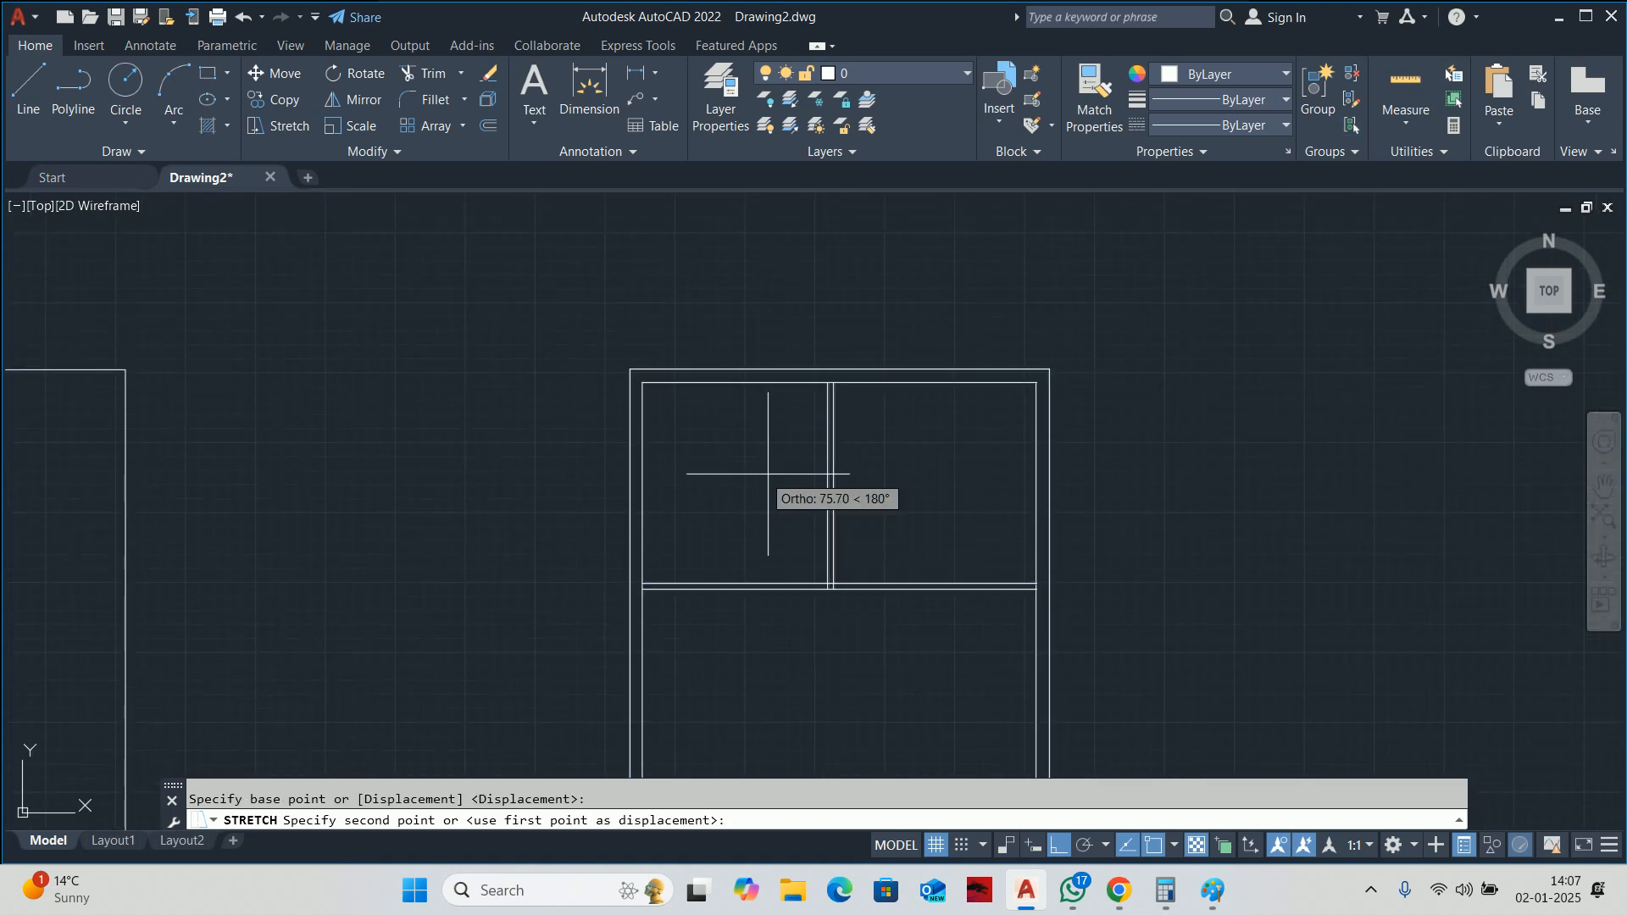
{"action": "type", "text": "3"}
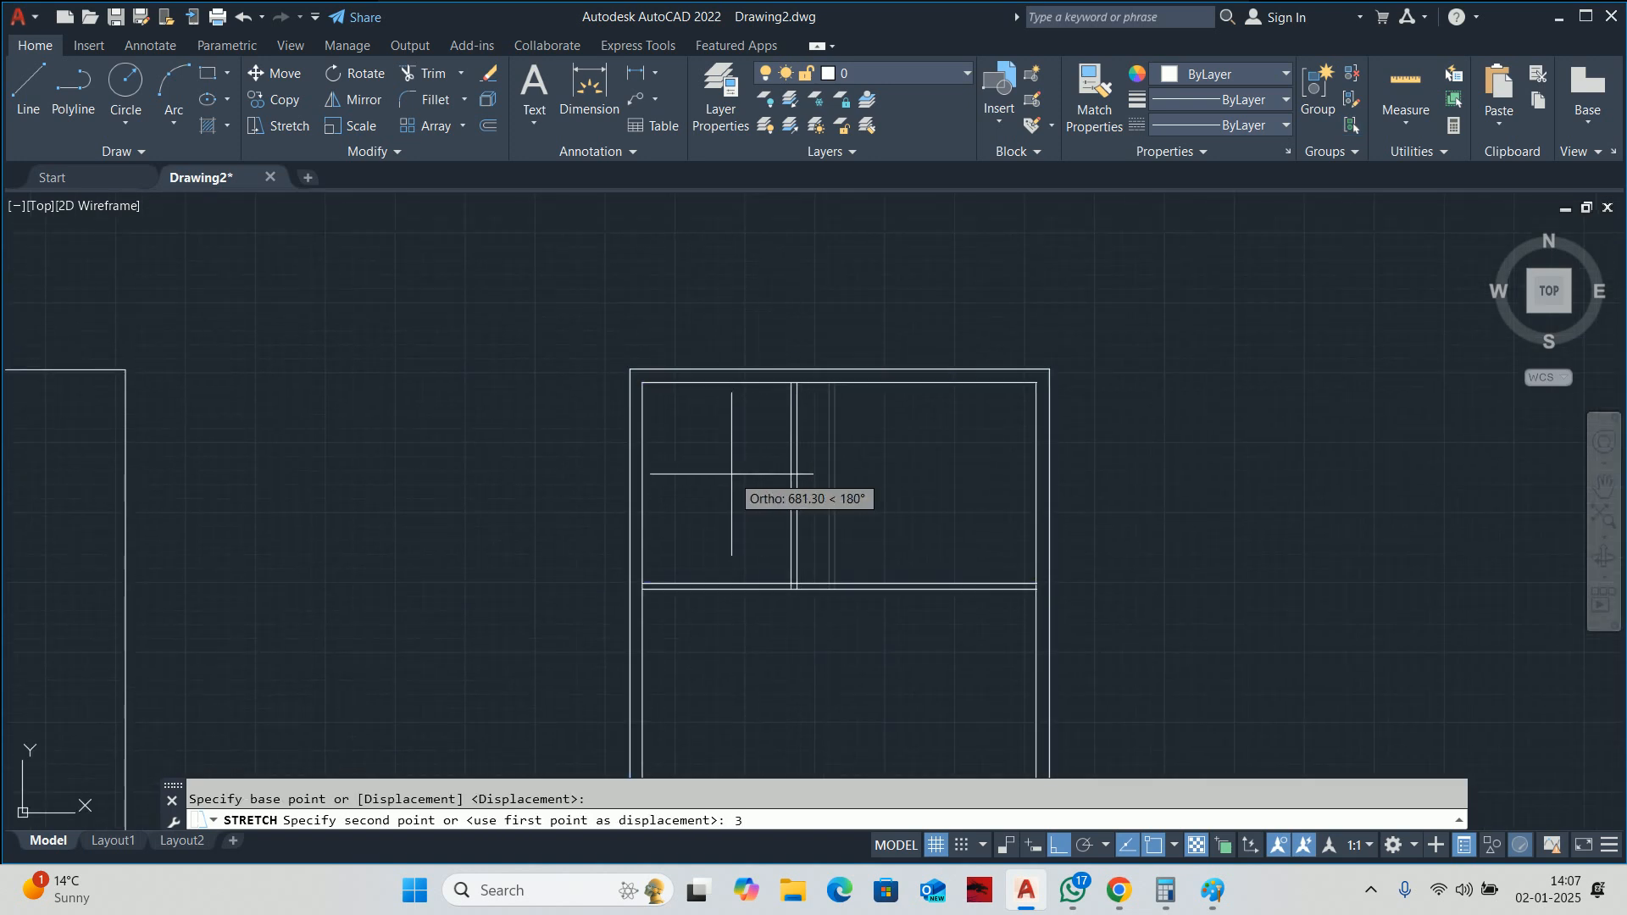
{"action": "type", "text": "40"}
{"action": "key", "text": "Return"}
{"action": "key", "text": "Escape"}
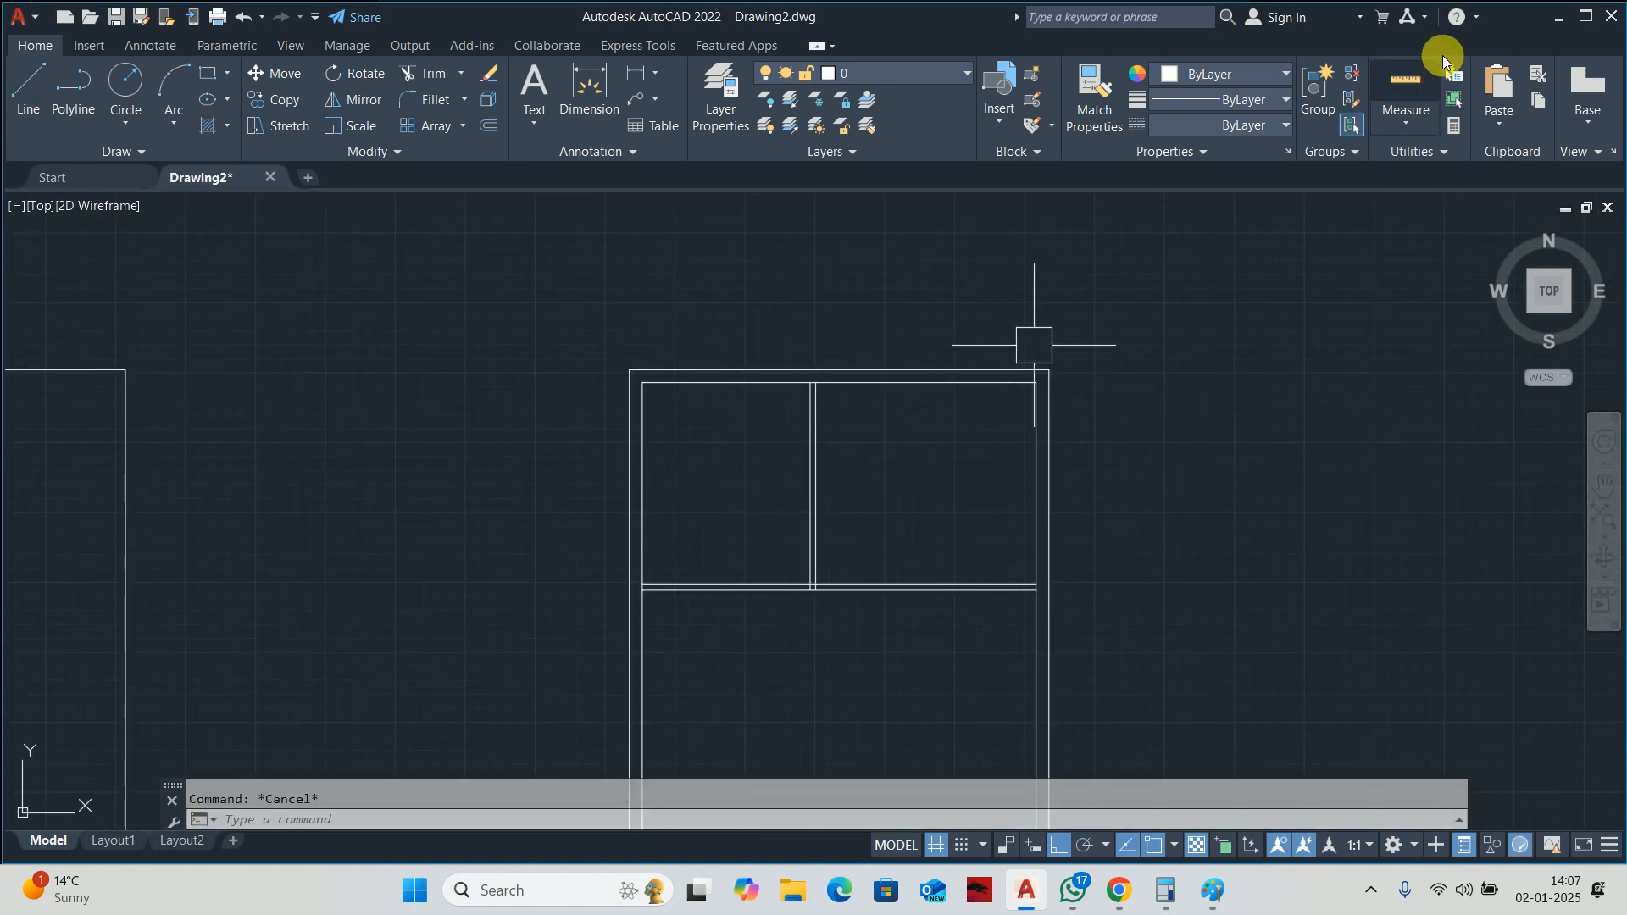
Stretch the vertical partition wall between the two upper rooms a further 200 to the left.
{"action": "left_click", "coordinate": [1406, 82]}
{"action": "key", "text": "Escape"}
{"action": "type", "text": "s"}
{"action": "key", "text": "Return"}
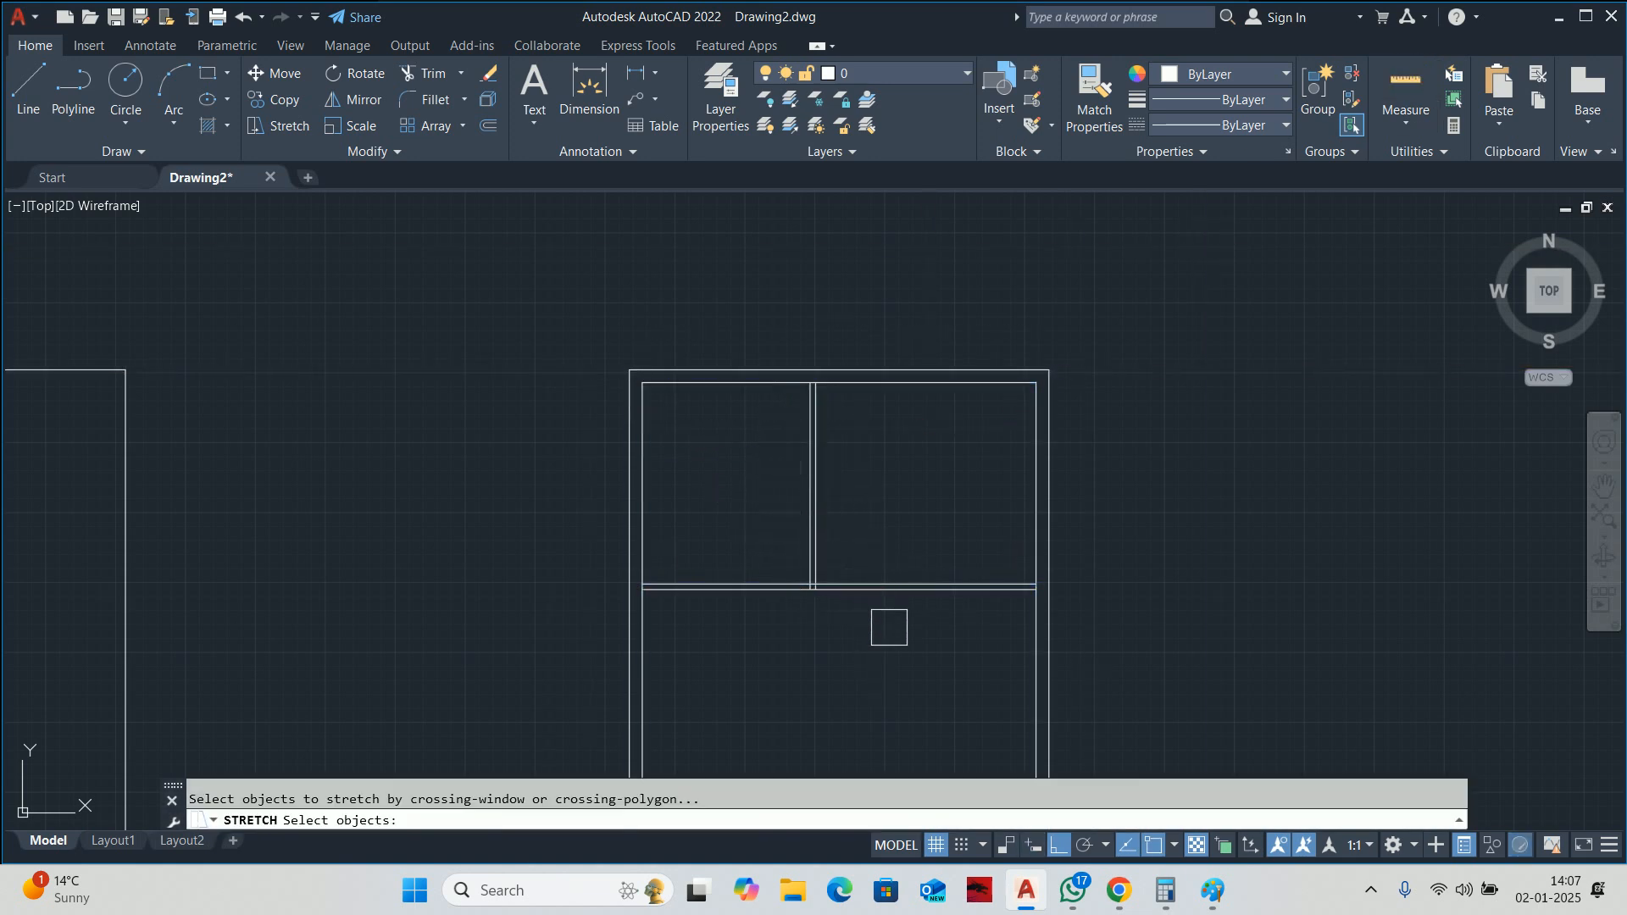
{"action": "left_click", "coordinate": [879, 624]}
{"action": "left_click", "coordinate": [801, 320]}
{"action": "key", "text": "Return"}
{"action": "left_click", "coordinate": [720, 462]}
{"action": "type", "text": "2"}
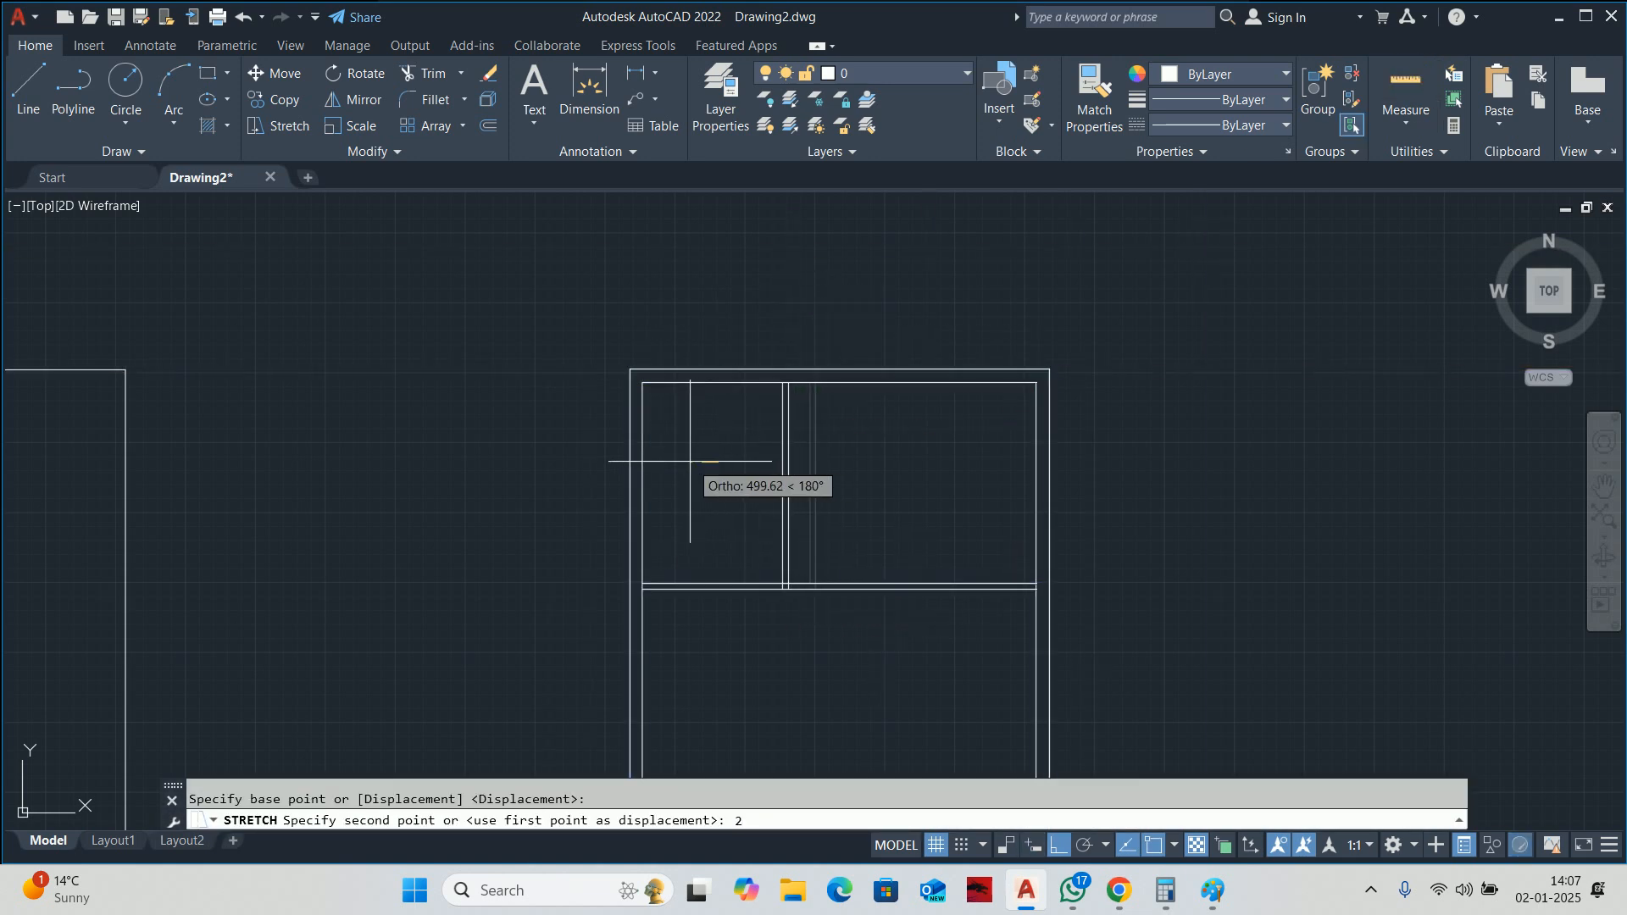
{"action": "type", "text": "00"}
{"action": "key", "text": "Return"}
{"action": "key", "text": "Escape"}
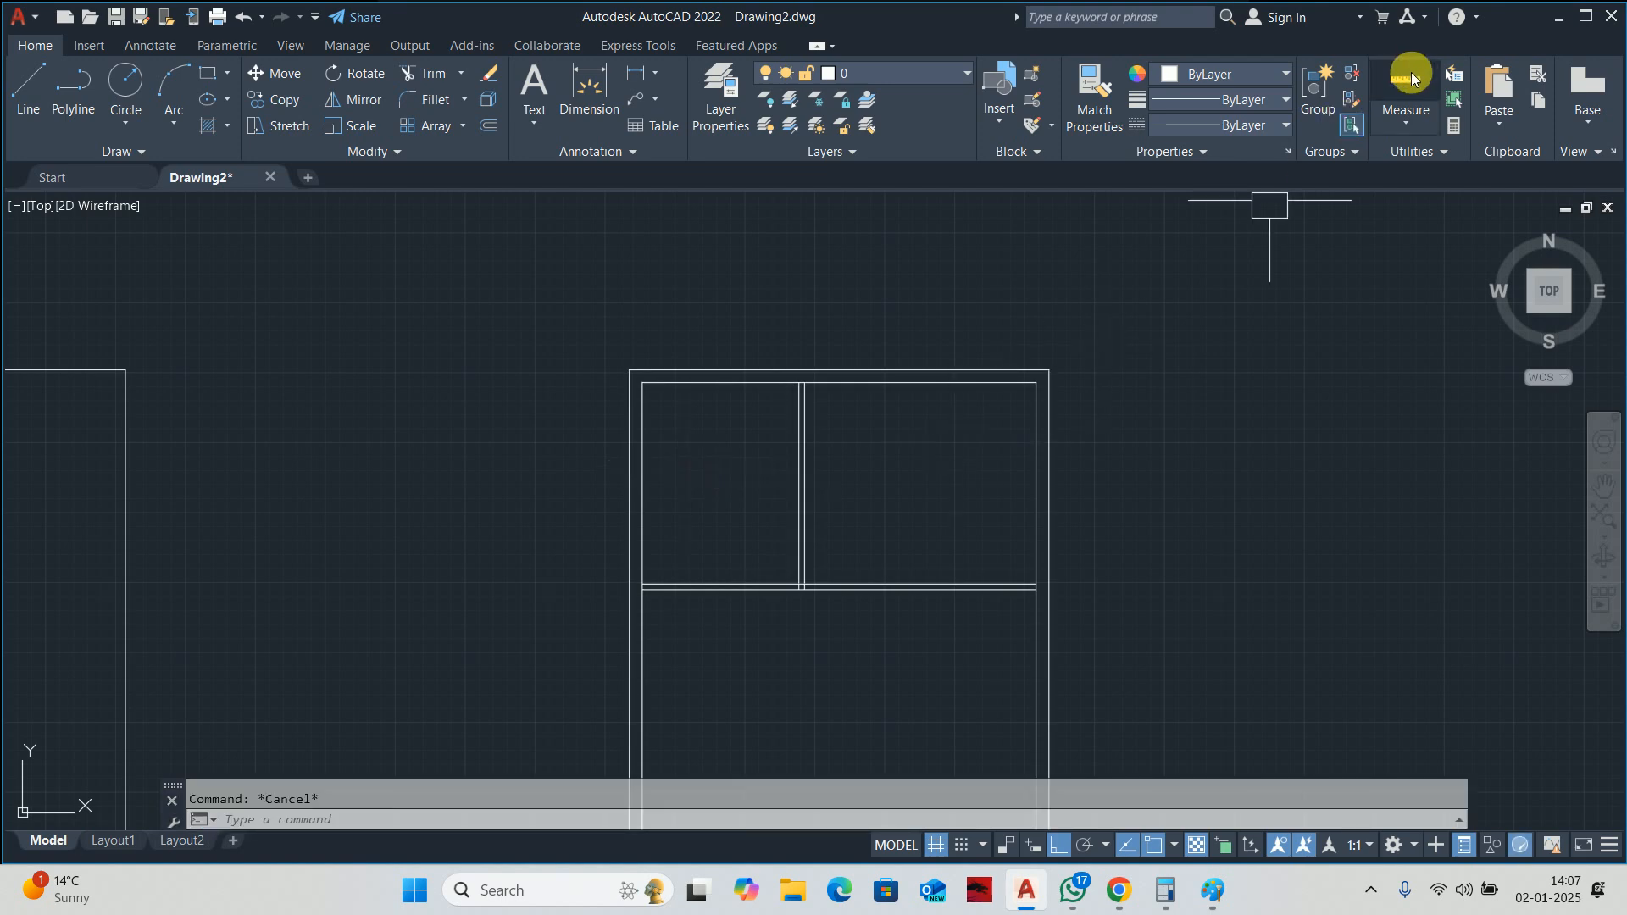
Measure the inside width and depth of the upper-right room.
{"action": "left_click", "coordinate": [1407, 83]}
{"action": "scroll", "coordinate": [907, 481], "scroll_direction": "up", "scroll_amount": 2}
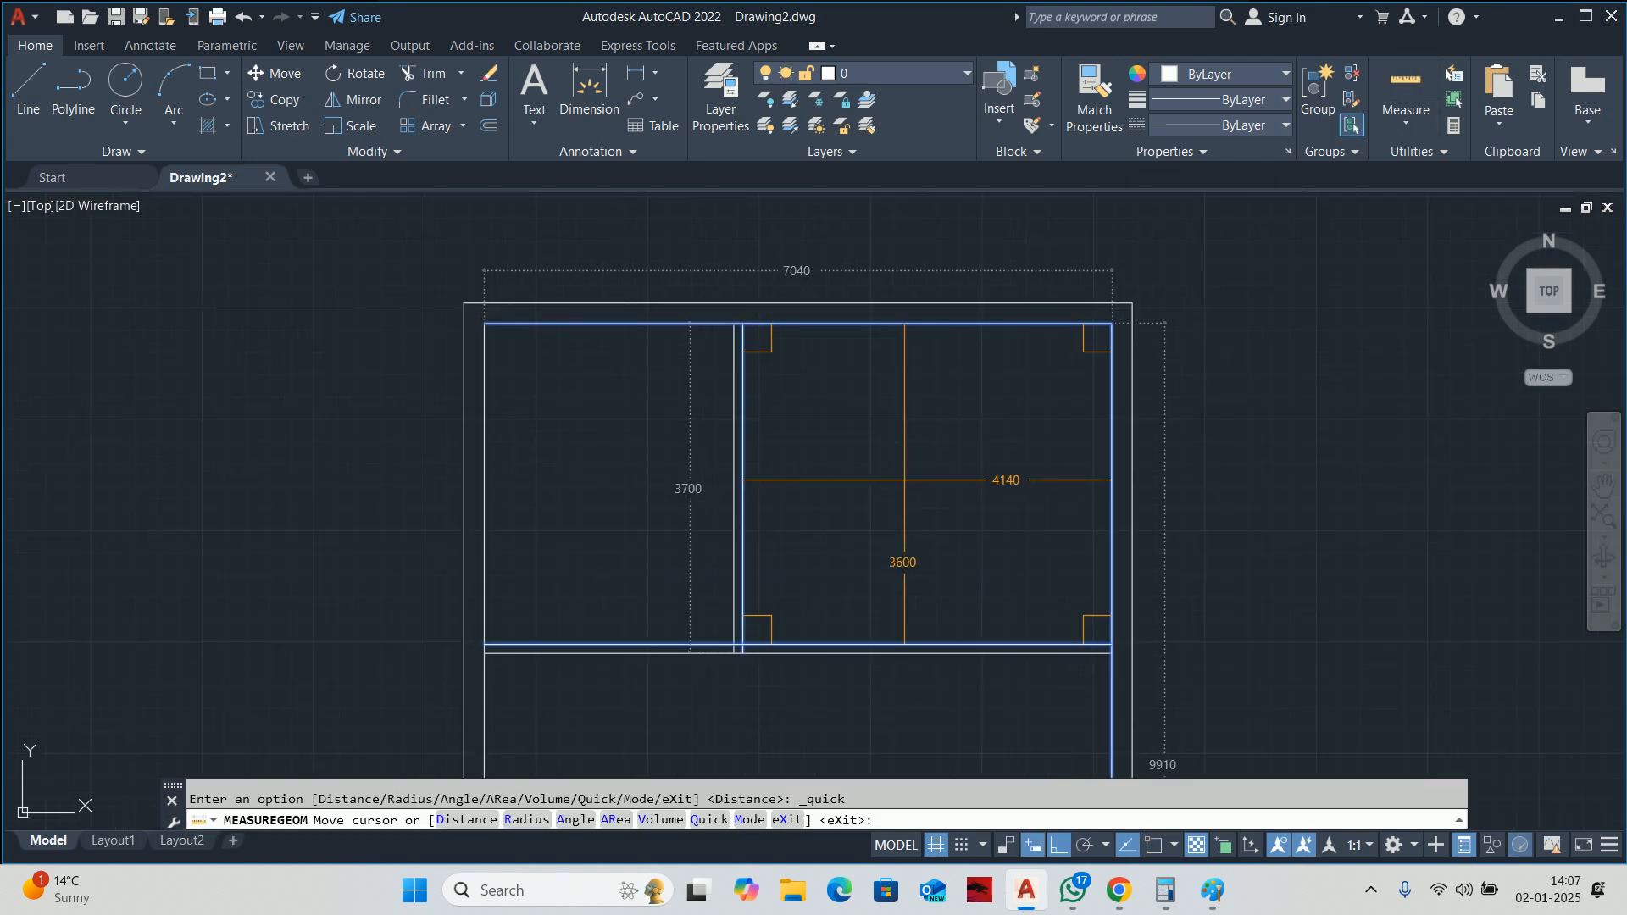
{"action": "middle_click_drag", "start_coordinate": [904, 480], "coordinate": [897, 378]}
{"action": "scroll", "coordinate": [897, 378], "scroll_direction": "down", "scroll_amount": 2}
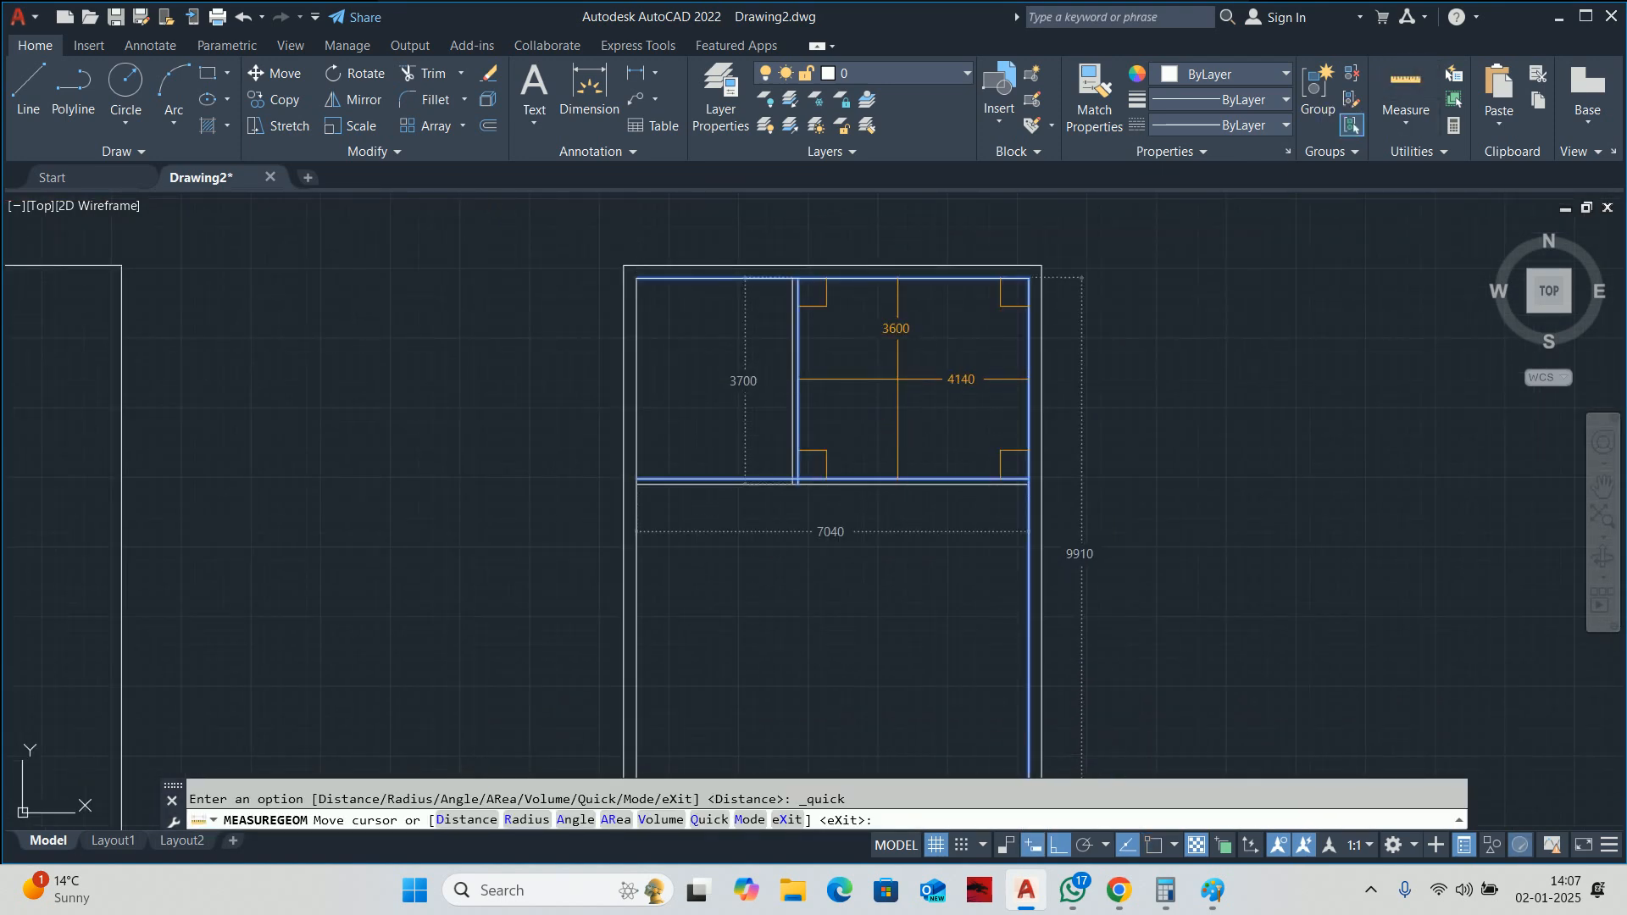
{"action": "scroll", "coordinate": [898, 379], "scroll_direction": "down", "scroll_amount": 2}
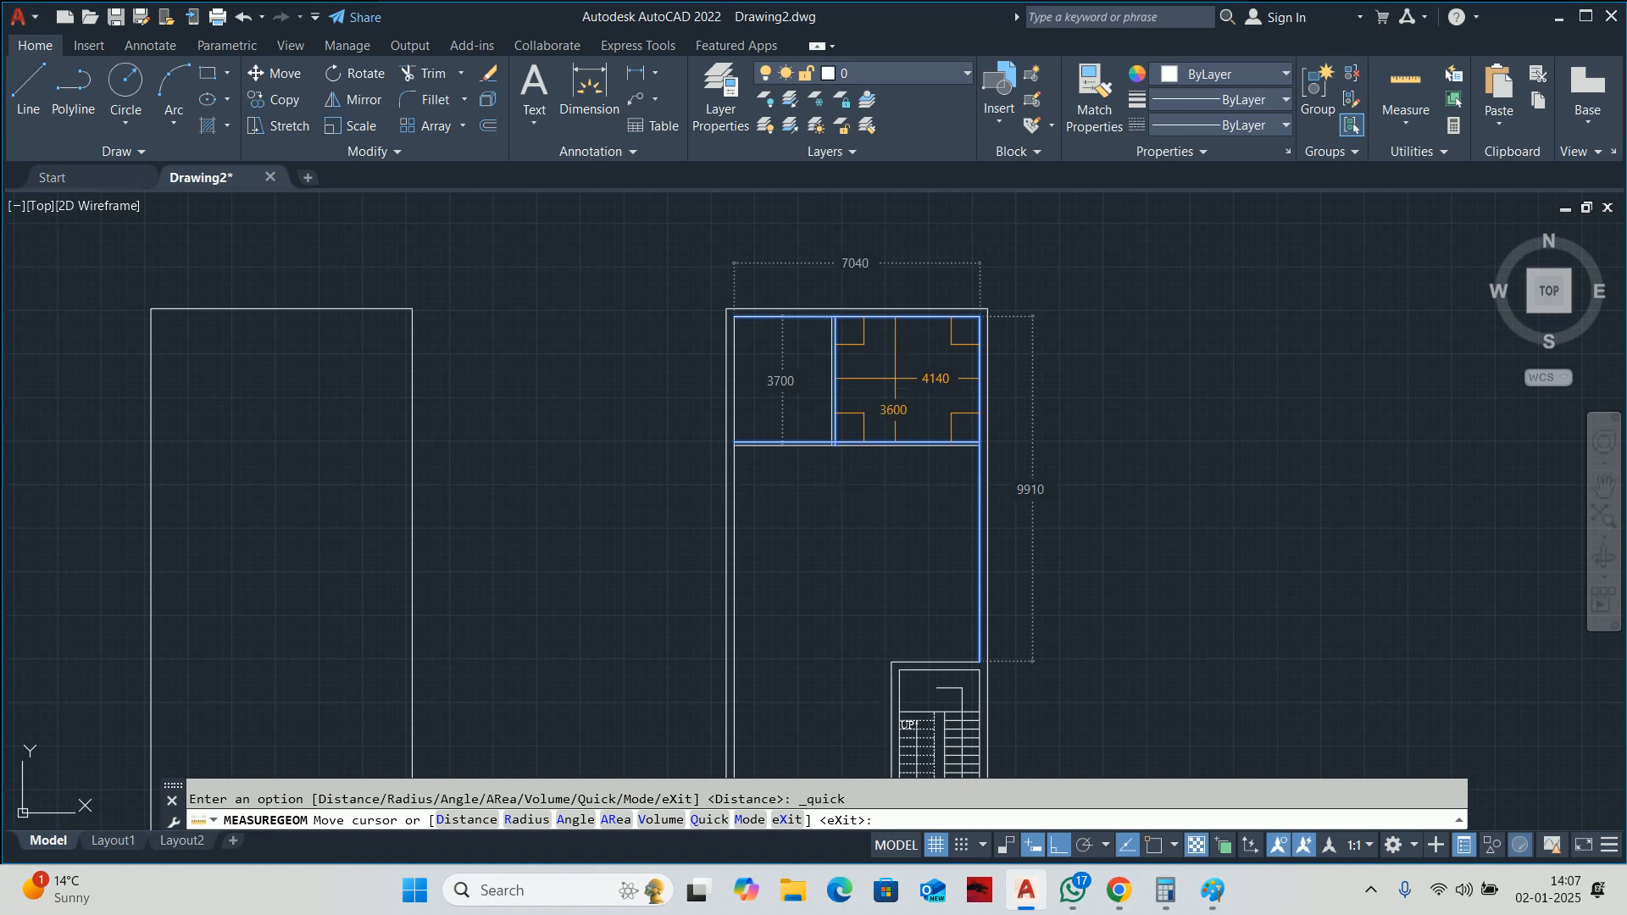
{"action": "scroll", "coordinate": [895, 379], "scroll_direction": "down", "scroll_amount": 2}
{"action": "key", "text": "Escape"}
Examine the site layout with the plot's surroundings, comparing it with the upper rooms of the first floor layout.
{"action": "middle_click_drag", "start_coordinate": [171, 337], "coordinate": [577, 416]}
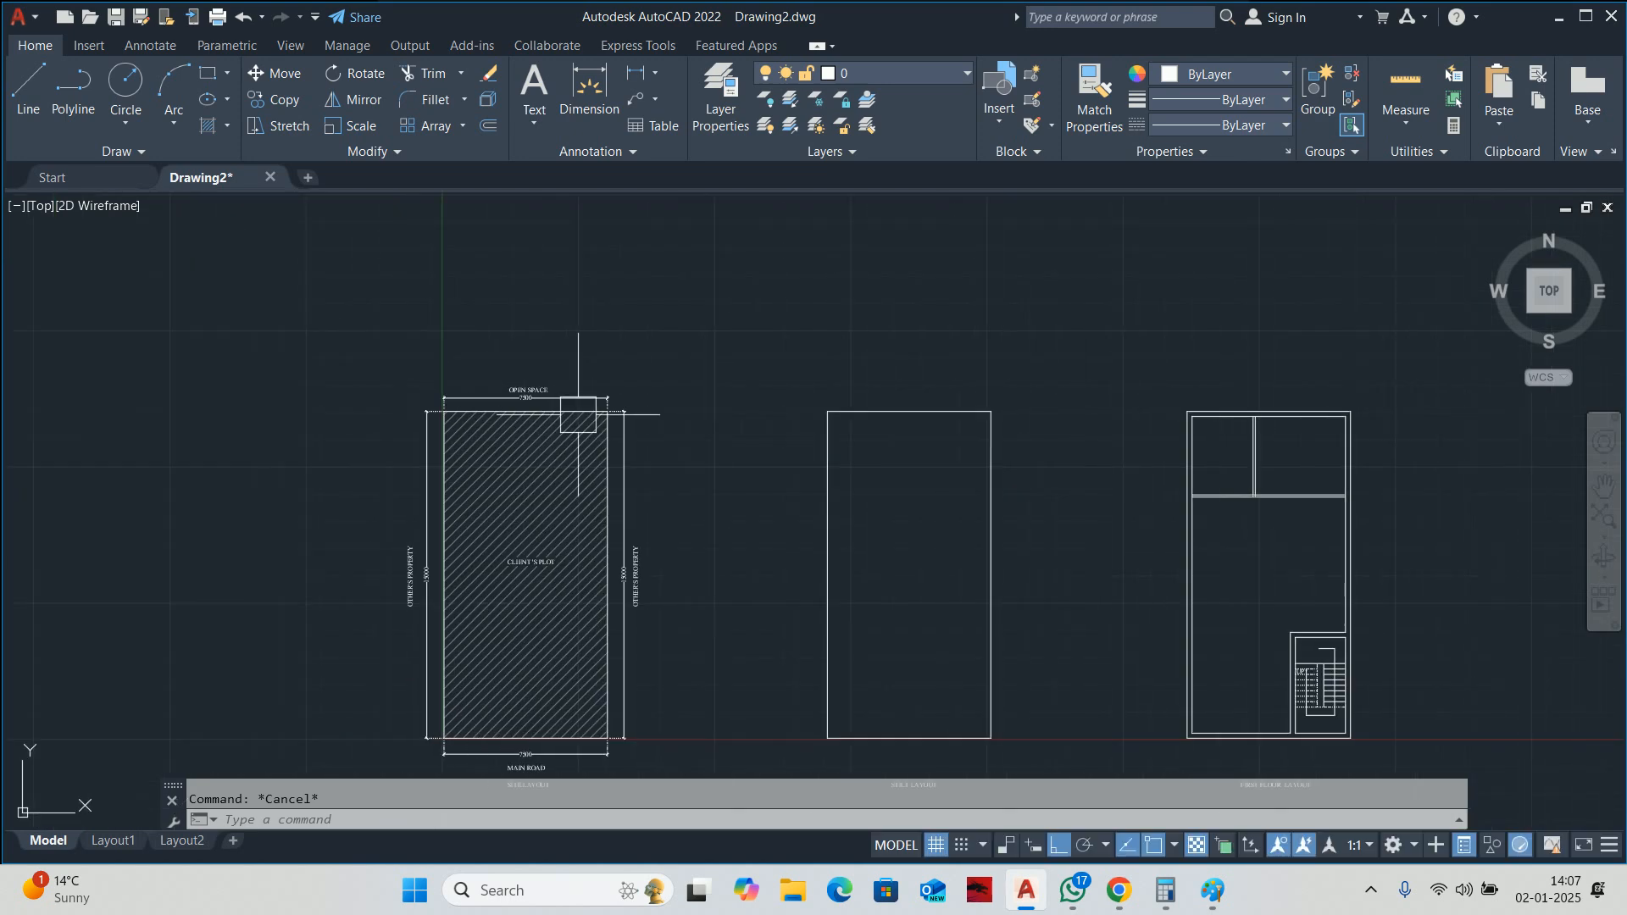
{"action": "scroll", "coordinate": [527, 398], "scroll_direction": "up", "scroll_amount": 4}
{"action": "scroll", "coordinate": [678, 365], "scroll_direction": "down", "scroll_amount": 4}
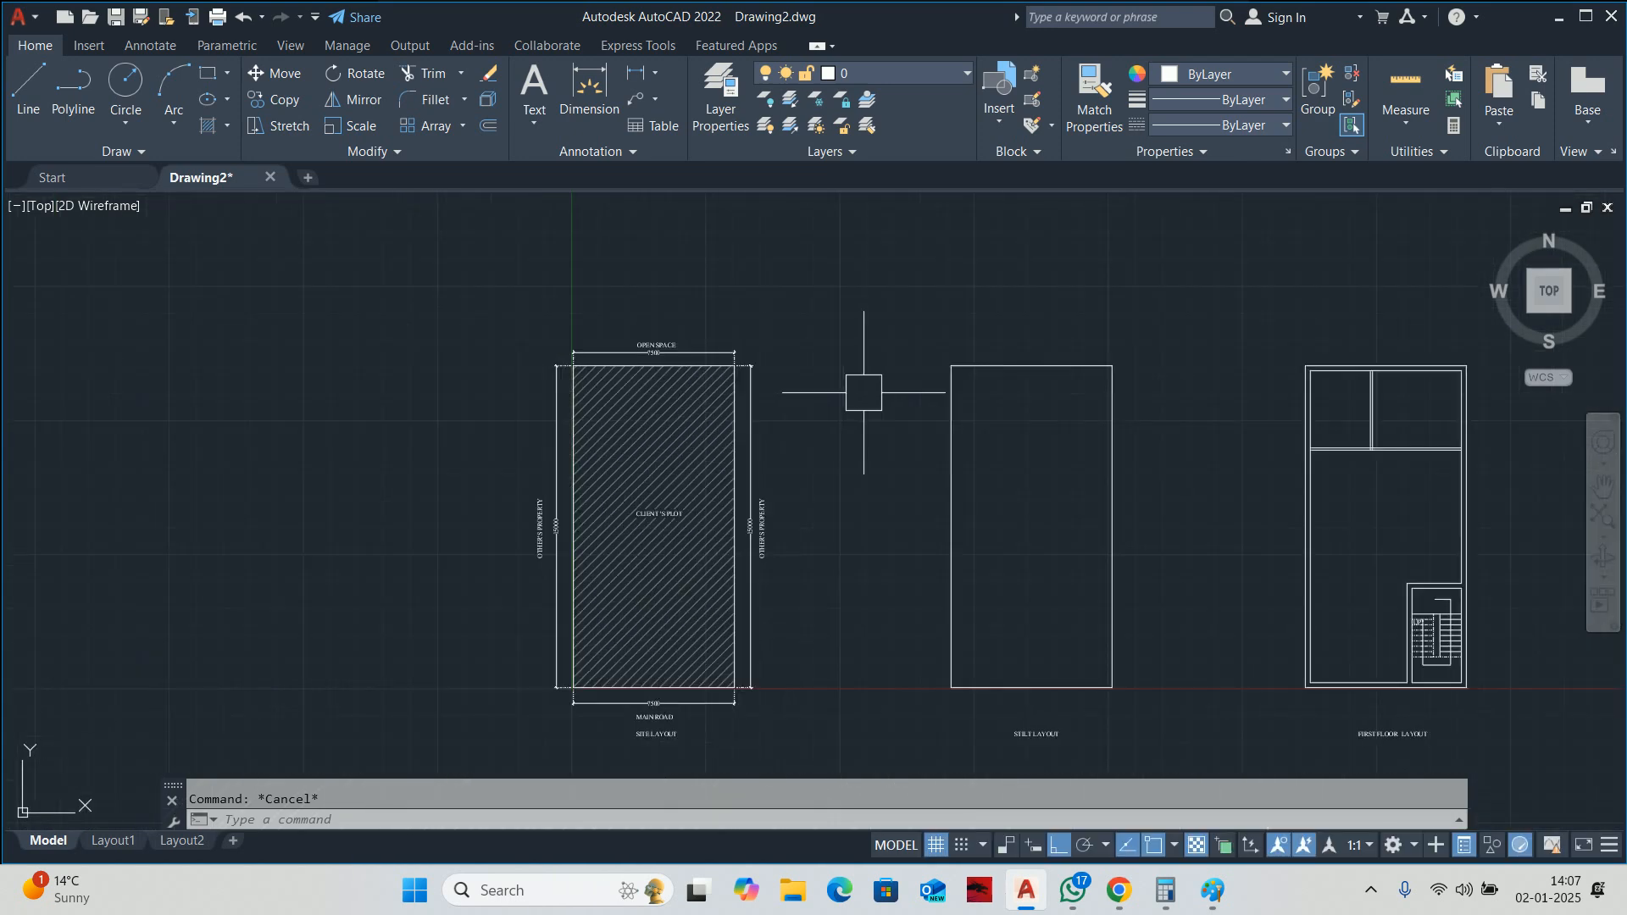
{"action": "middle_click_drag", "start_coordinate": [863, 393], "coordinate": [442, 396]}
{"action": "scroll", "coordinate": [928, 336], "scroll_direction": "up", "scroll_amount": 4}
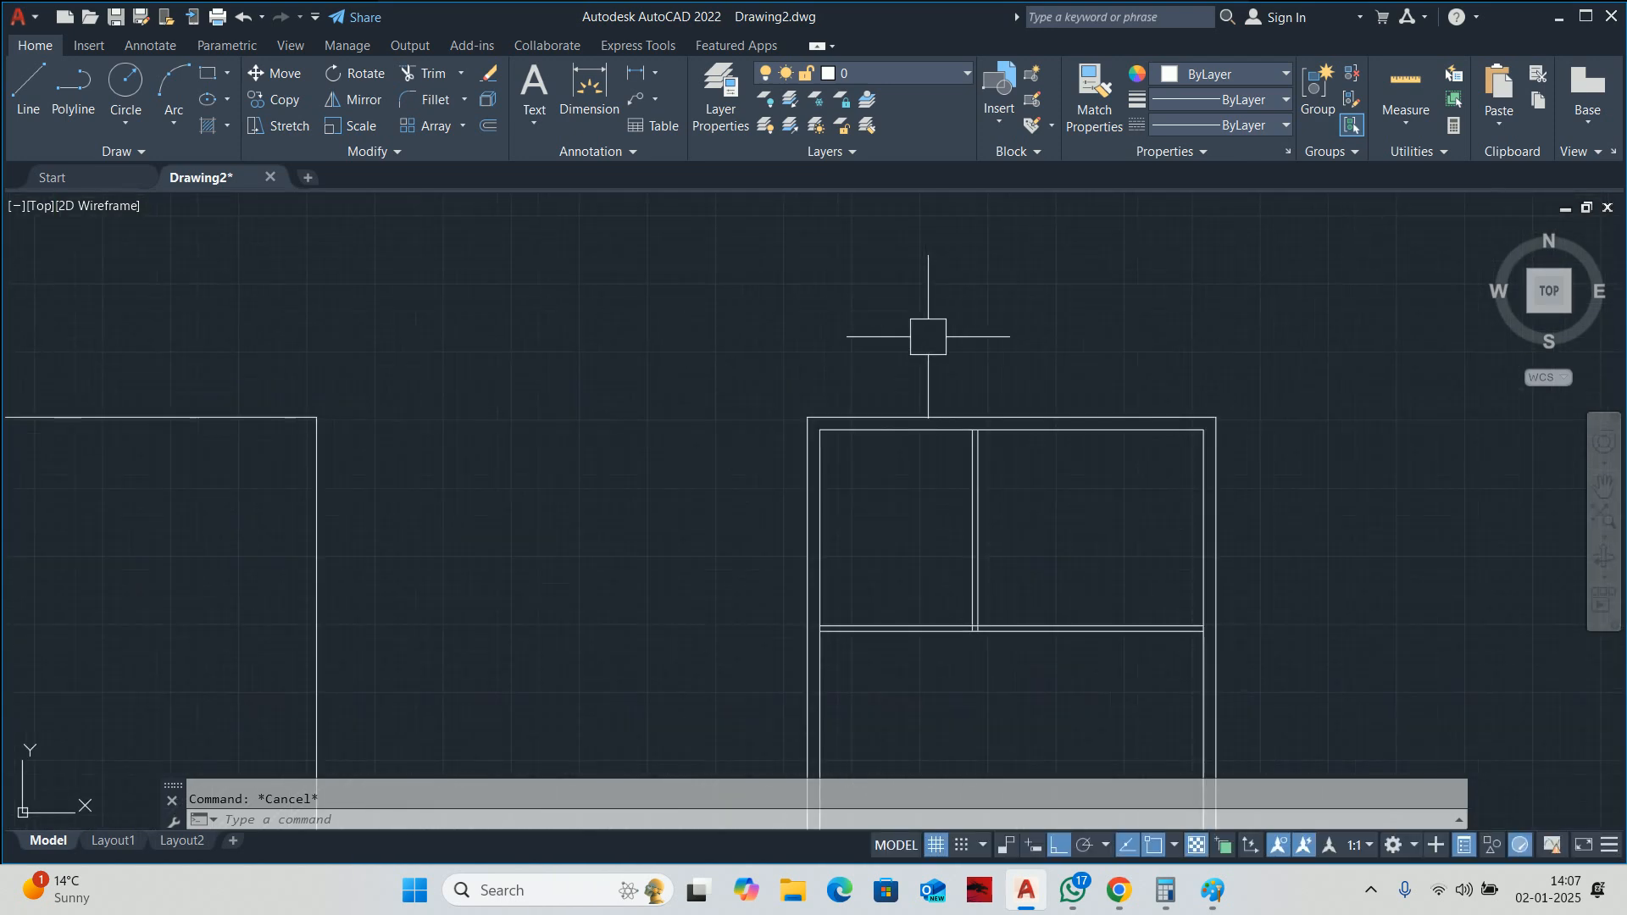
{"action": "middle_click_drag", "start_coordinate": [931, 450], "coordinate": [879, 386]}
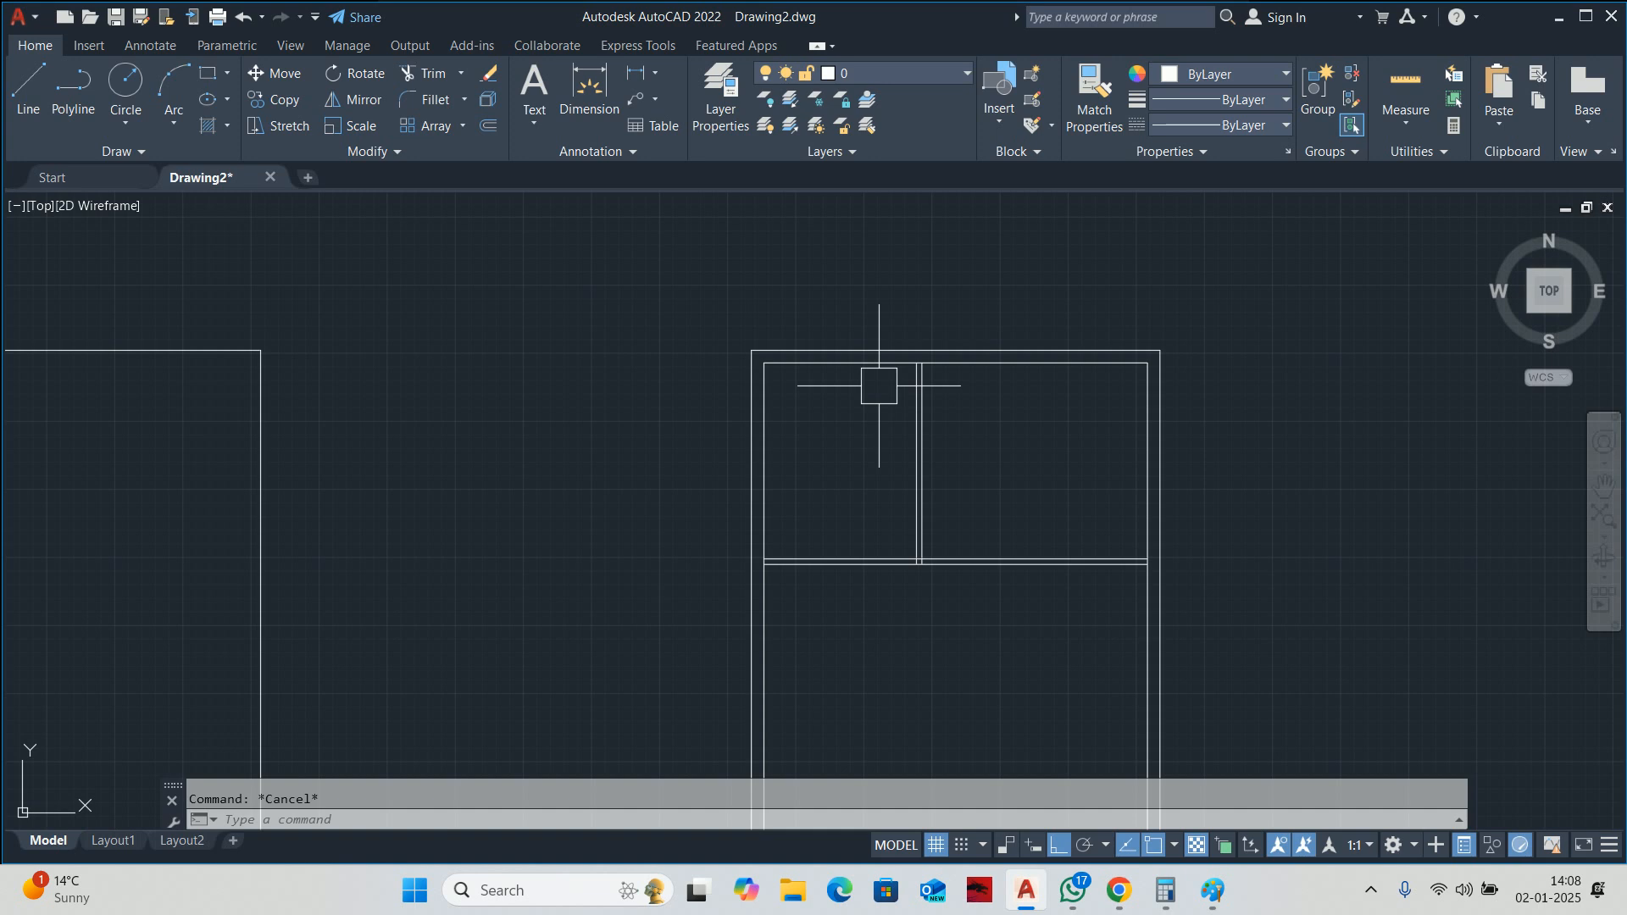
{"action": "scroll", "coordinate": [960, 400], "scroll_direction": "down", "scroll_amount": 2}
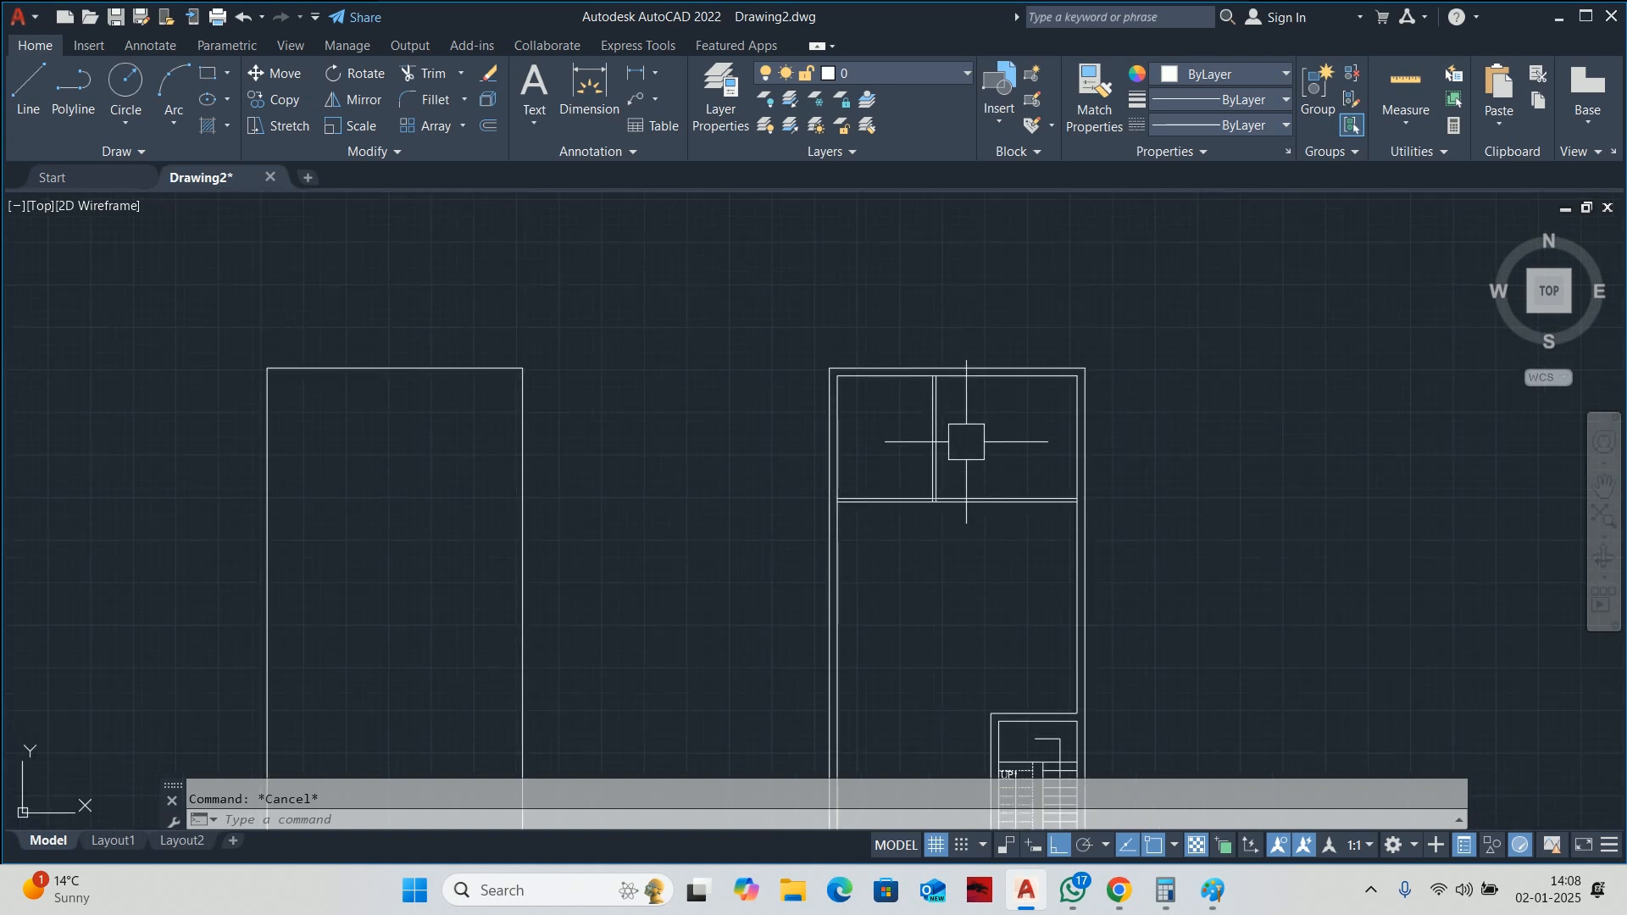
{"action": "middle_click_drag", "start_coordinate": [982, 476], "coordinate": [928, 393]}
{"action": "scroll", "coordinate": [953, 366], "scroll_direction": "up", "scroll_amount": 2}
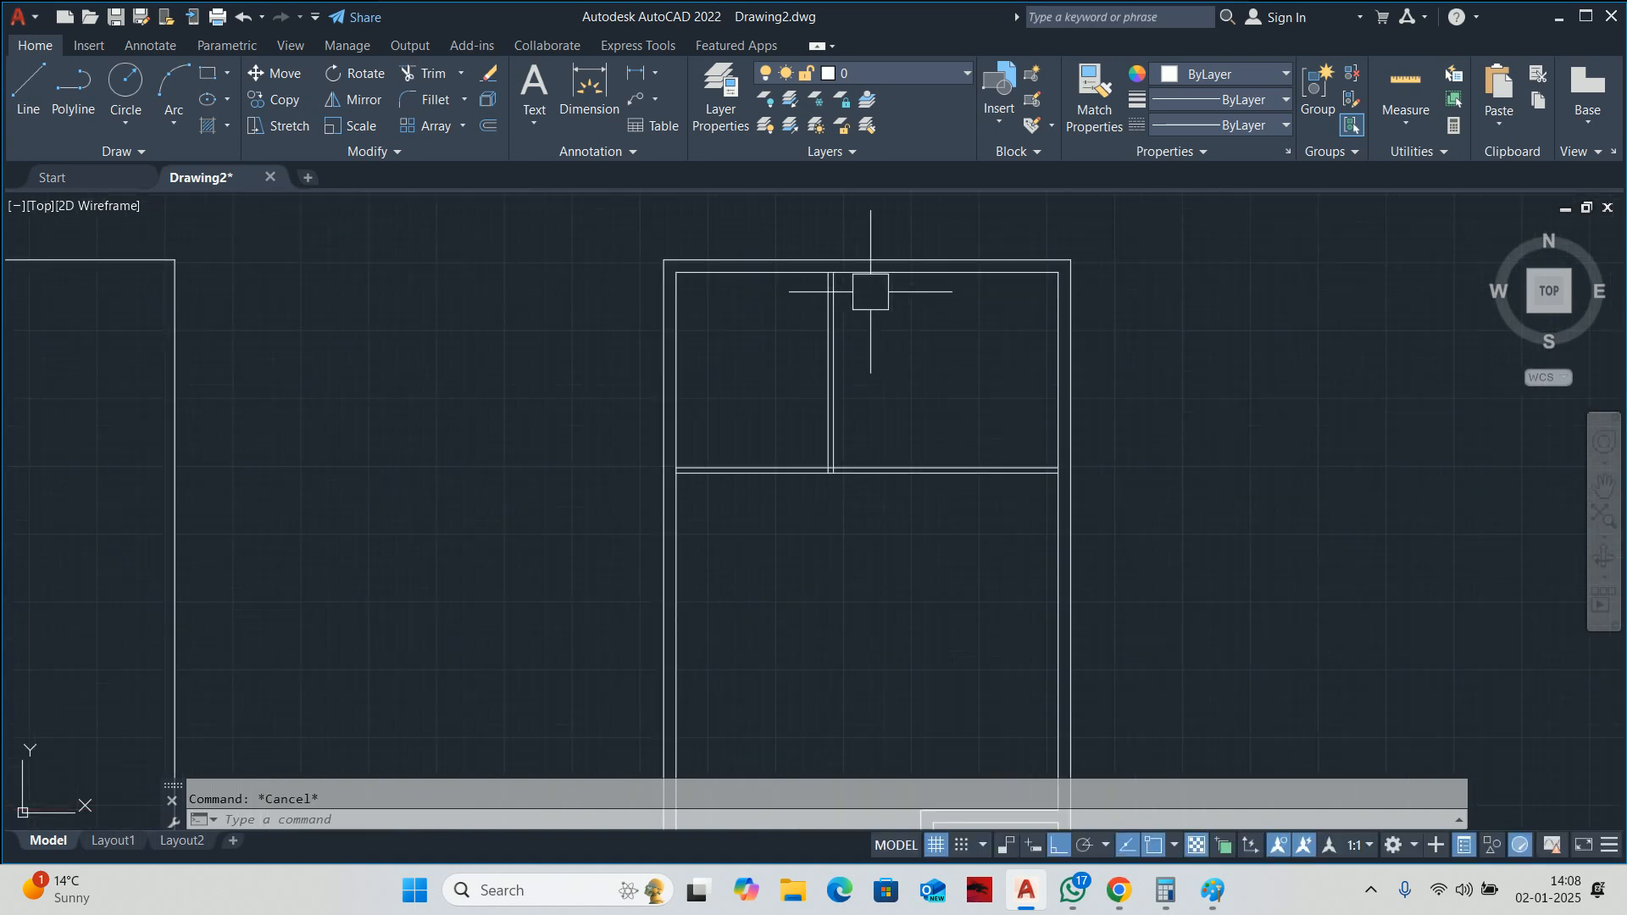
{"action": "middle_click_drag", "start_coordinate": [962, 490], "coordinate": [957, 487]}
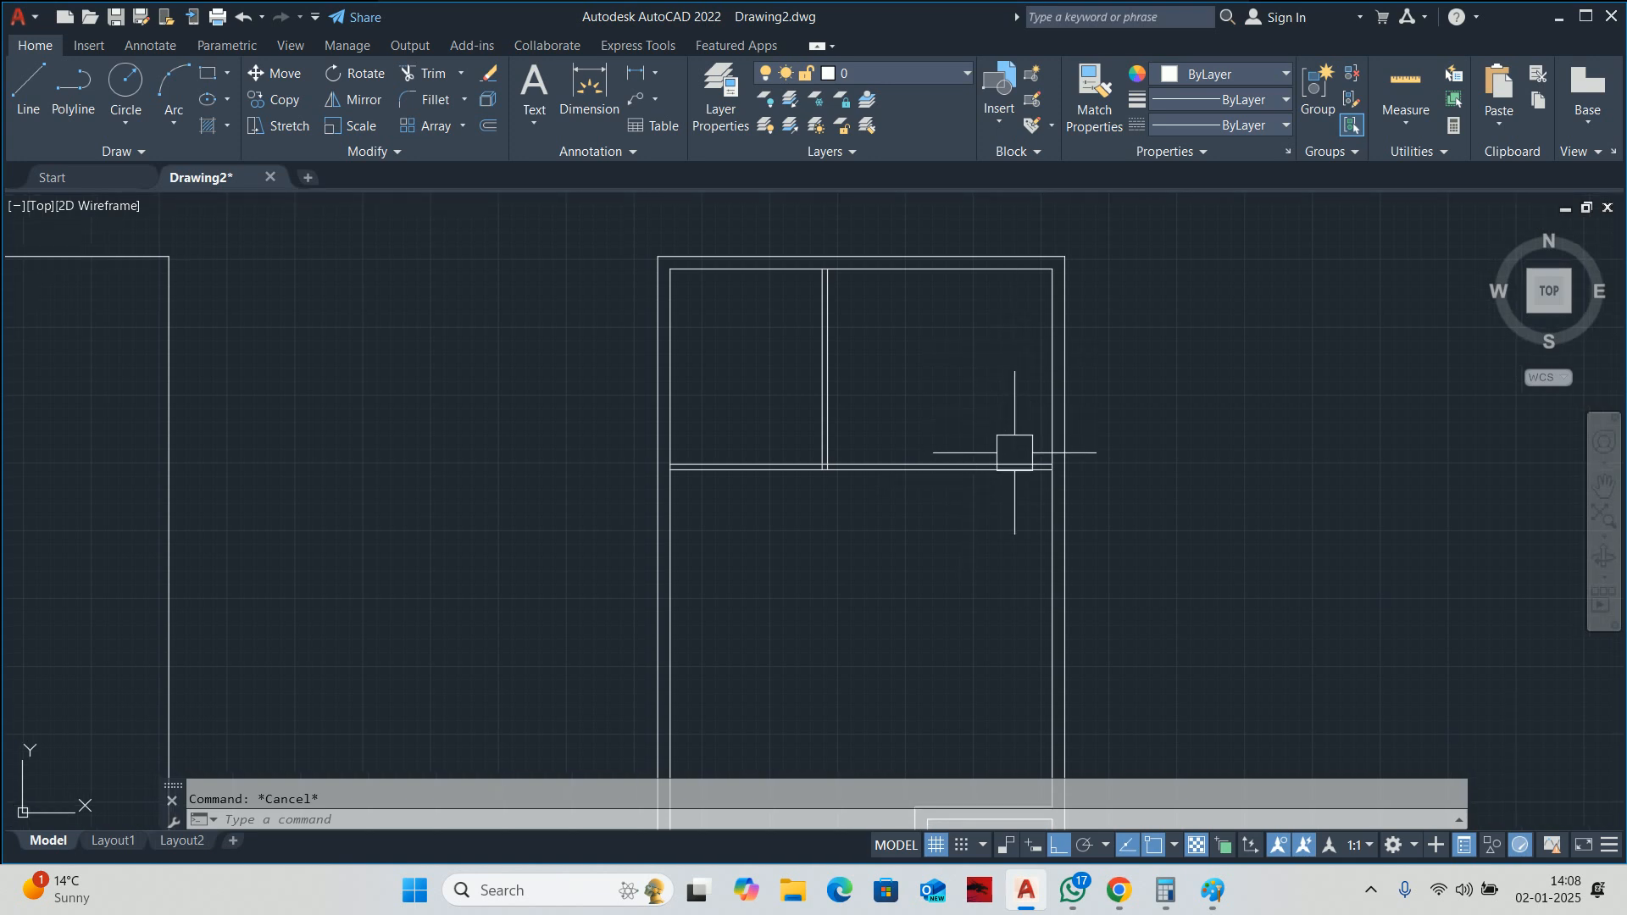
Trim the line segments inside the horizontal partition's junctions with the vertical partition and the right outer wall.
{"action": "type", "text": "tr"}
{"action": "key", "text": "space"}
{"action": "scroll", "coordinate": [879, 465], "scroll_direction": "up", "scroll_amount": 6}
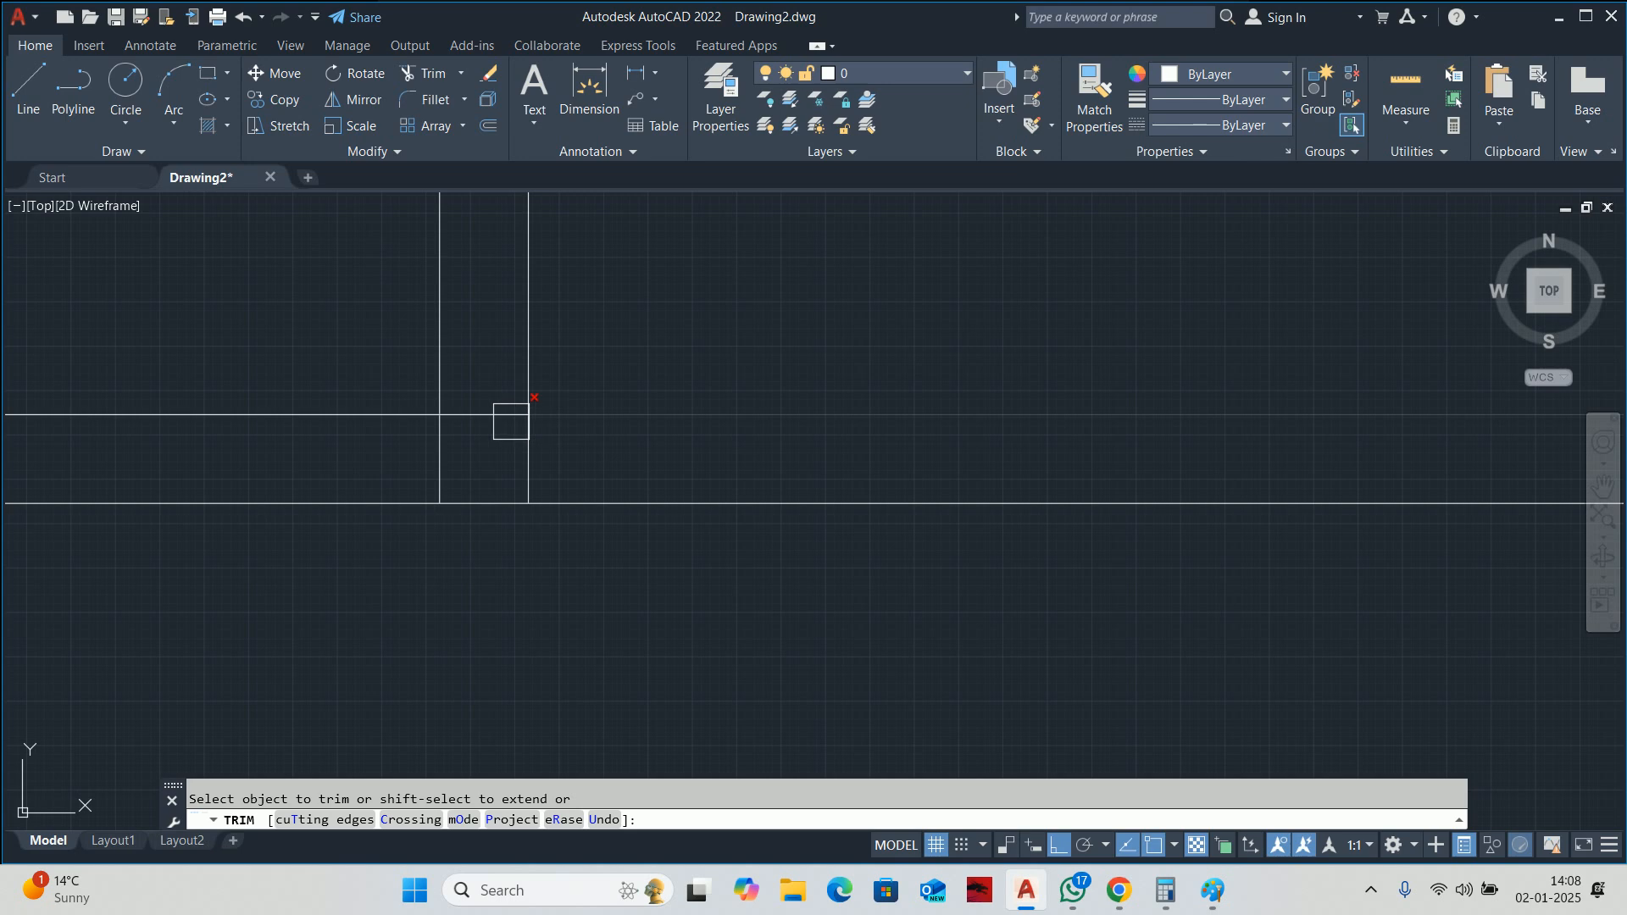
{"action": "scroll", "coordinate": [864, 467], "scroll_direction": "down", "scroll_amount": 3}
{"action": "middle_click_drag", "start_coordinate": [1372, 476], "coordinate": [502, 426]}
{"action": "scroll", "coordinate": [1292, 424], "scroll_direction": "up", "scroll_amount": 3}
{"action": "key", "text": "Escape"}
{"action": "scroll", "coordinate": [1266, 430], "scroll_direction": "down", "scroll_amount": 3}
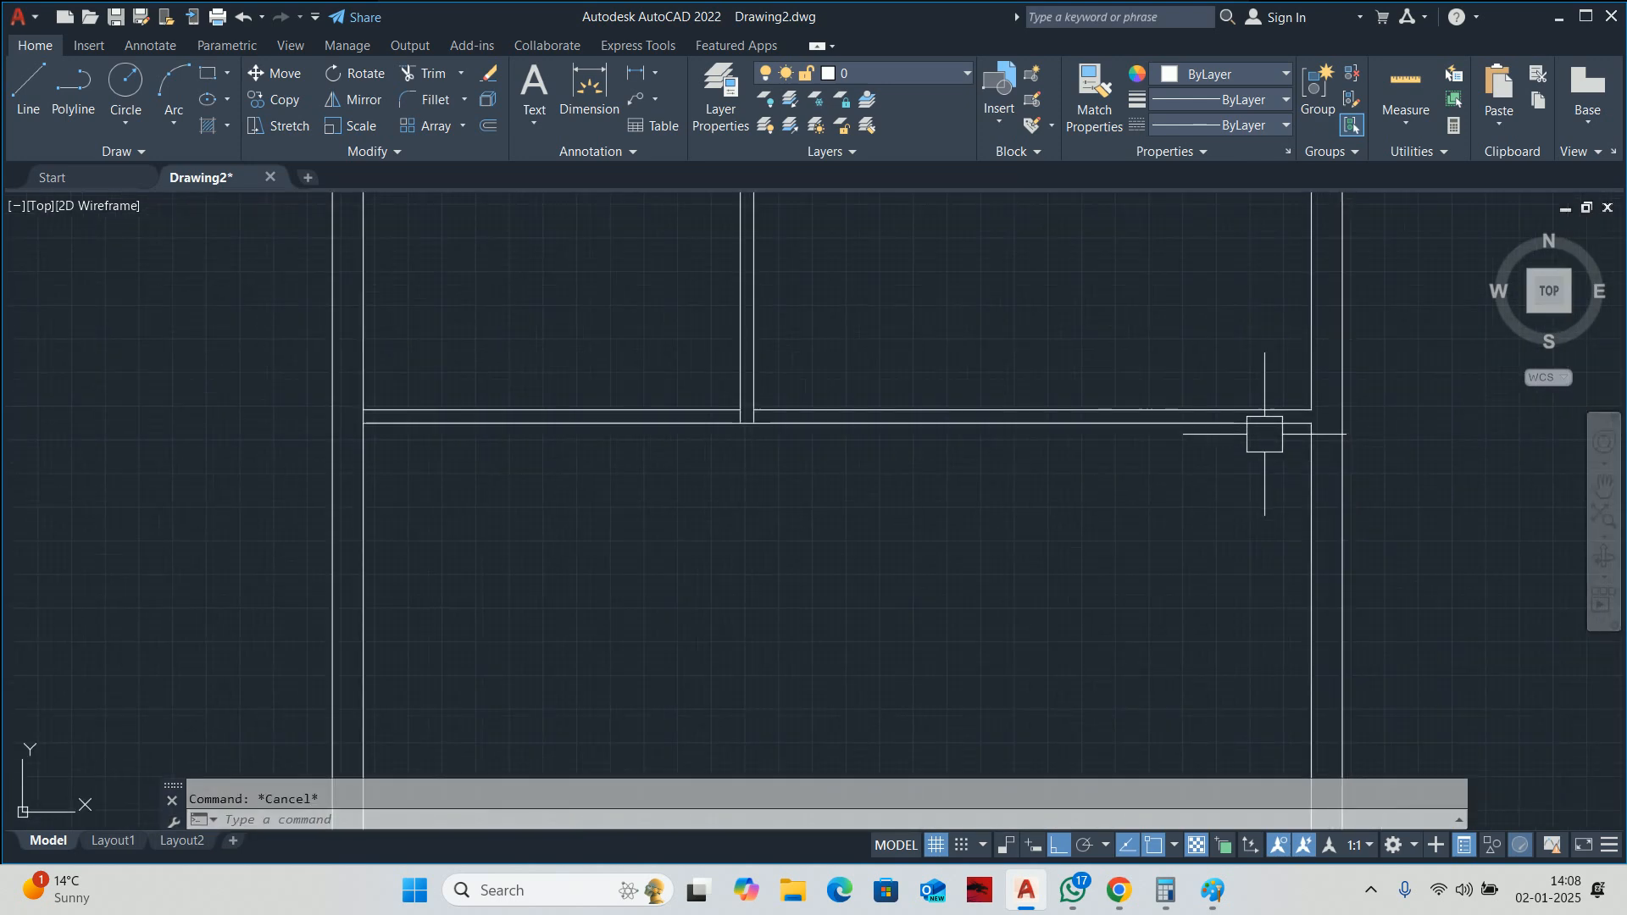
{"action": "type", "text": "o"}
{"action": "key", "text": "Return"}
{"action": "type", "text": "12"}
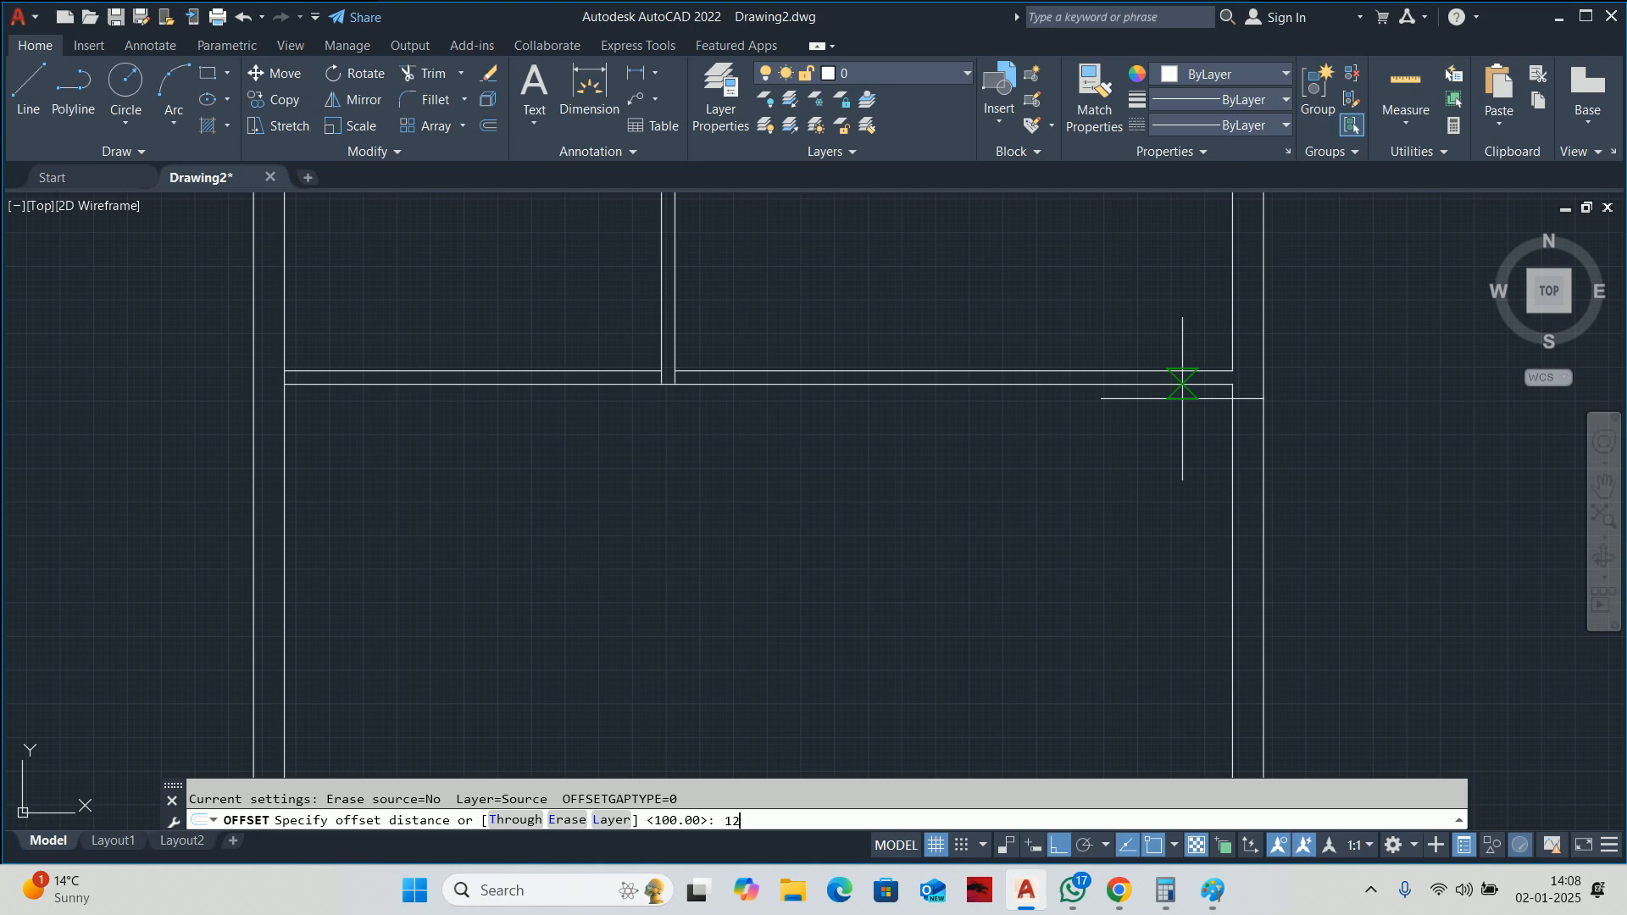
{"action": "type", "text": "00"}
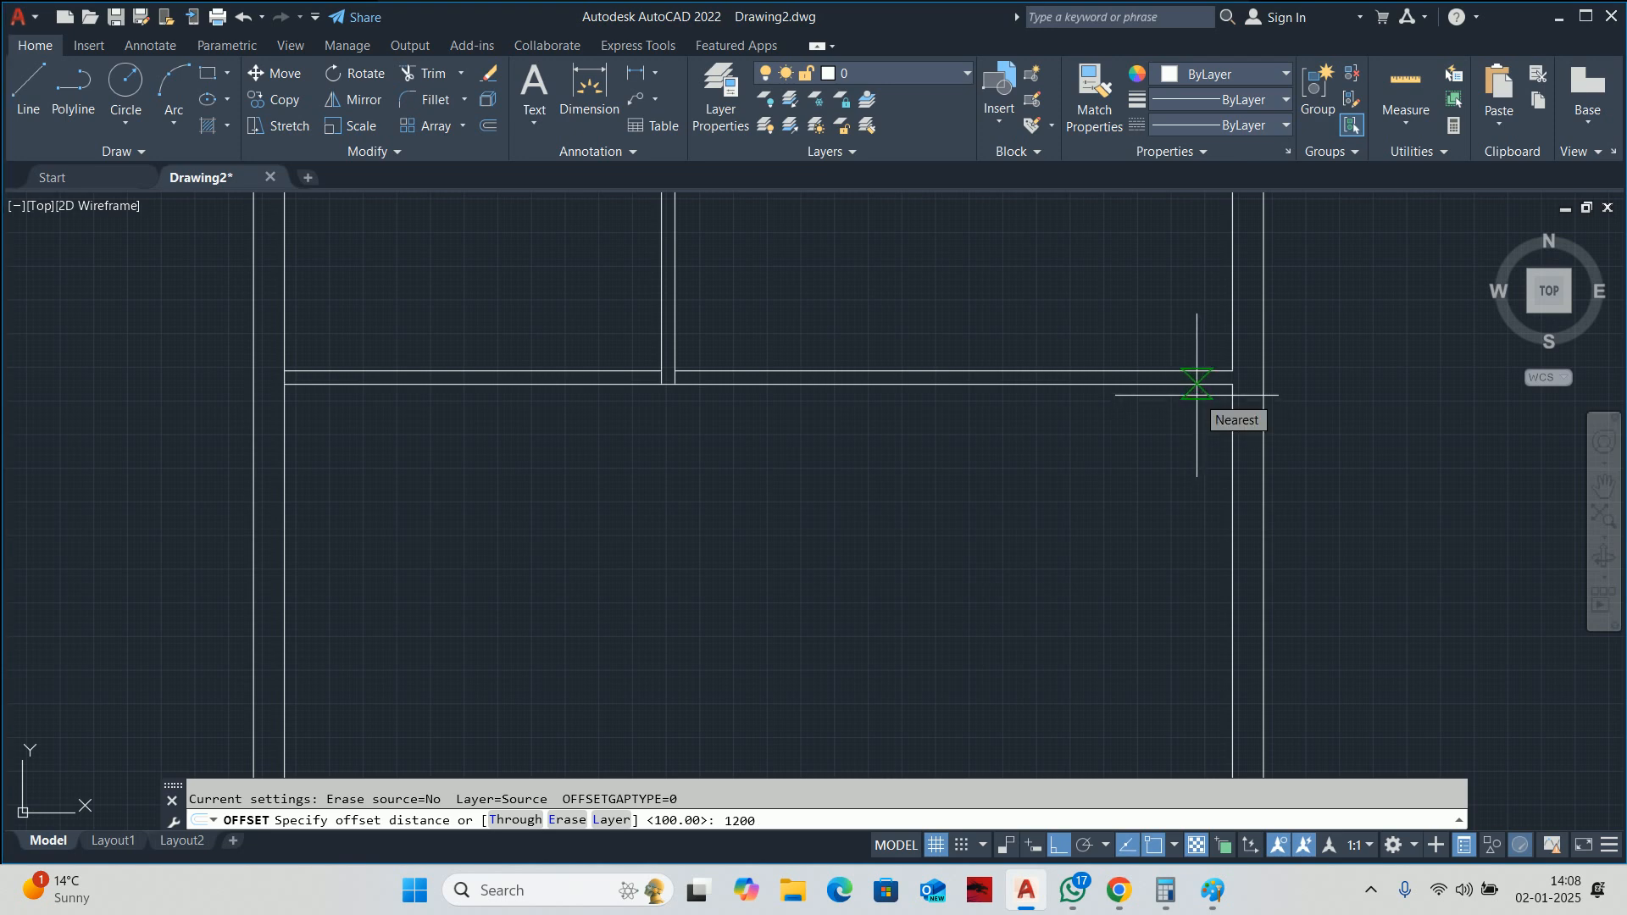
{"action": "scroll", "coordinate": [1197, 383], "scroll_direction": "up", "scroll_amount": 2}
{"action": "key", "text": "Escape"}
Offset the lower line of the horizontal partition wall 1500 downward.
{"action": "key", "text": "Return"}
{"action": "type", "text": "1"}
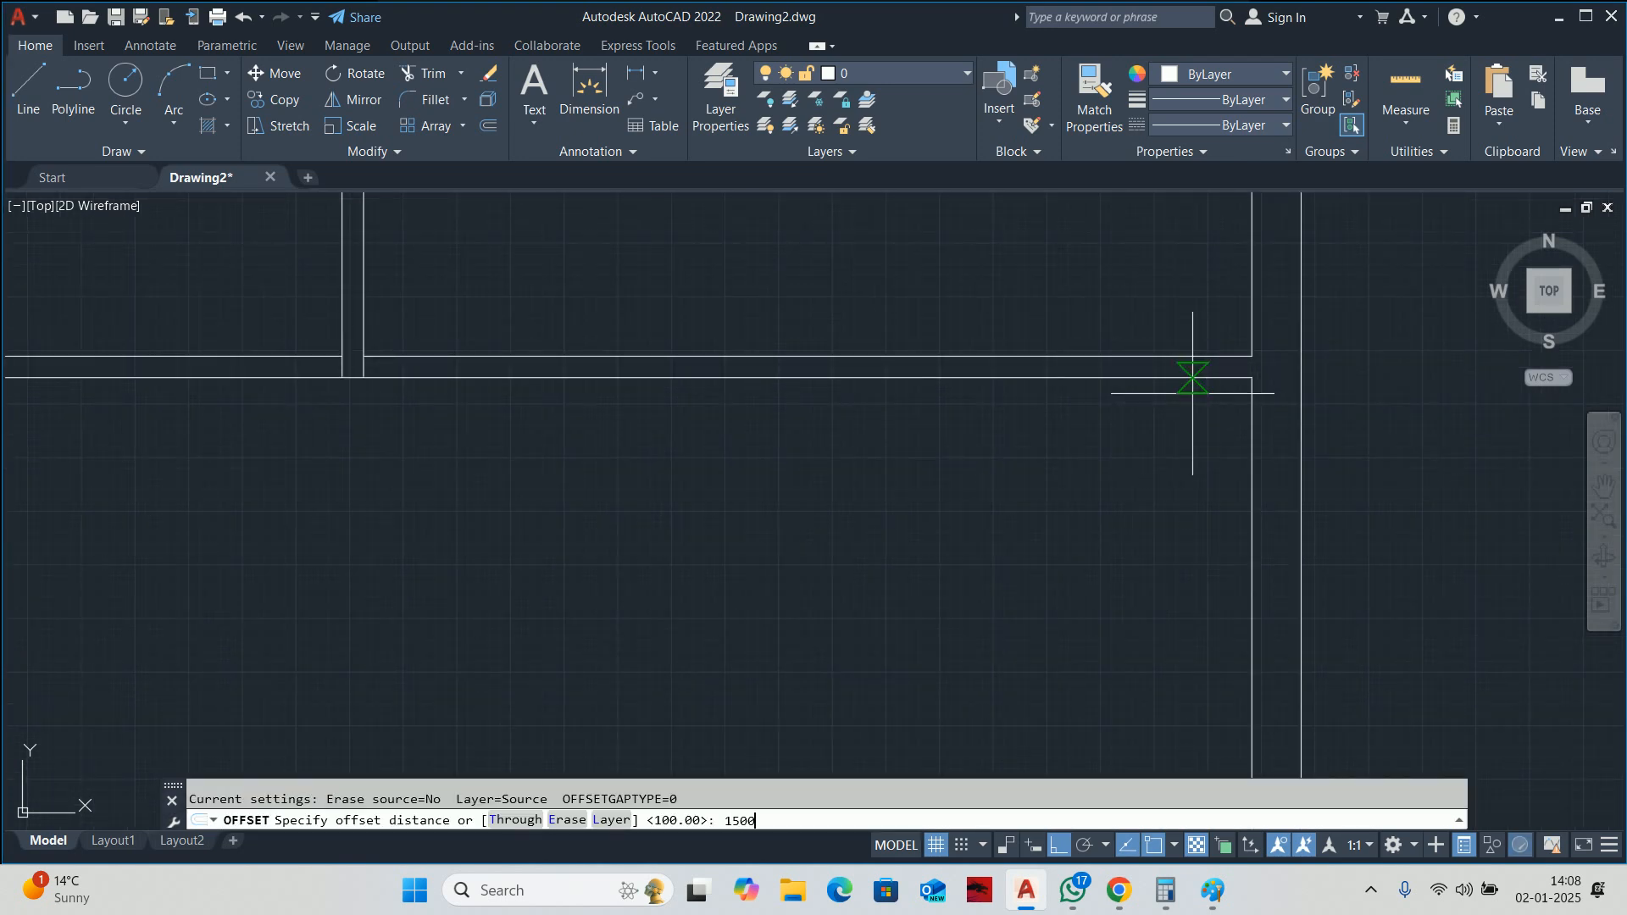
{"action": "type", "text": "500"}
{"action": "key", "text": "Return"}
{"action": "left_click", "coordinate": [1155, 378]}
{"action": "left_click", "coordinate": [1147, 455]}
{"action": "key", "text": "Escape"}
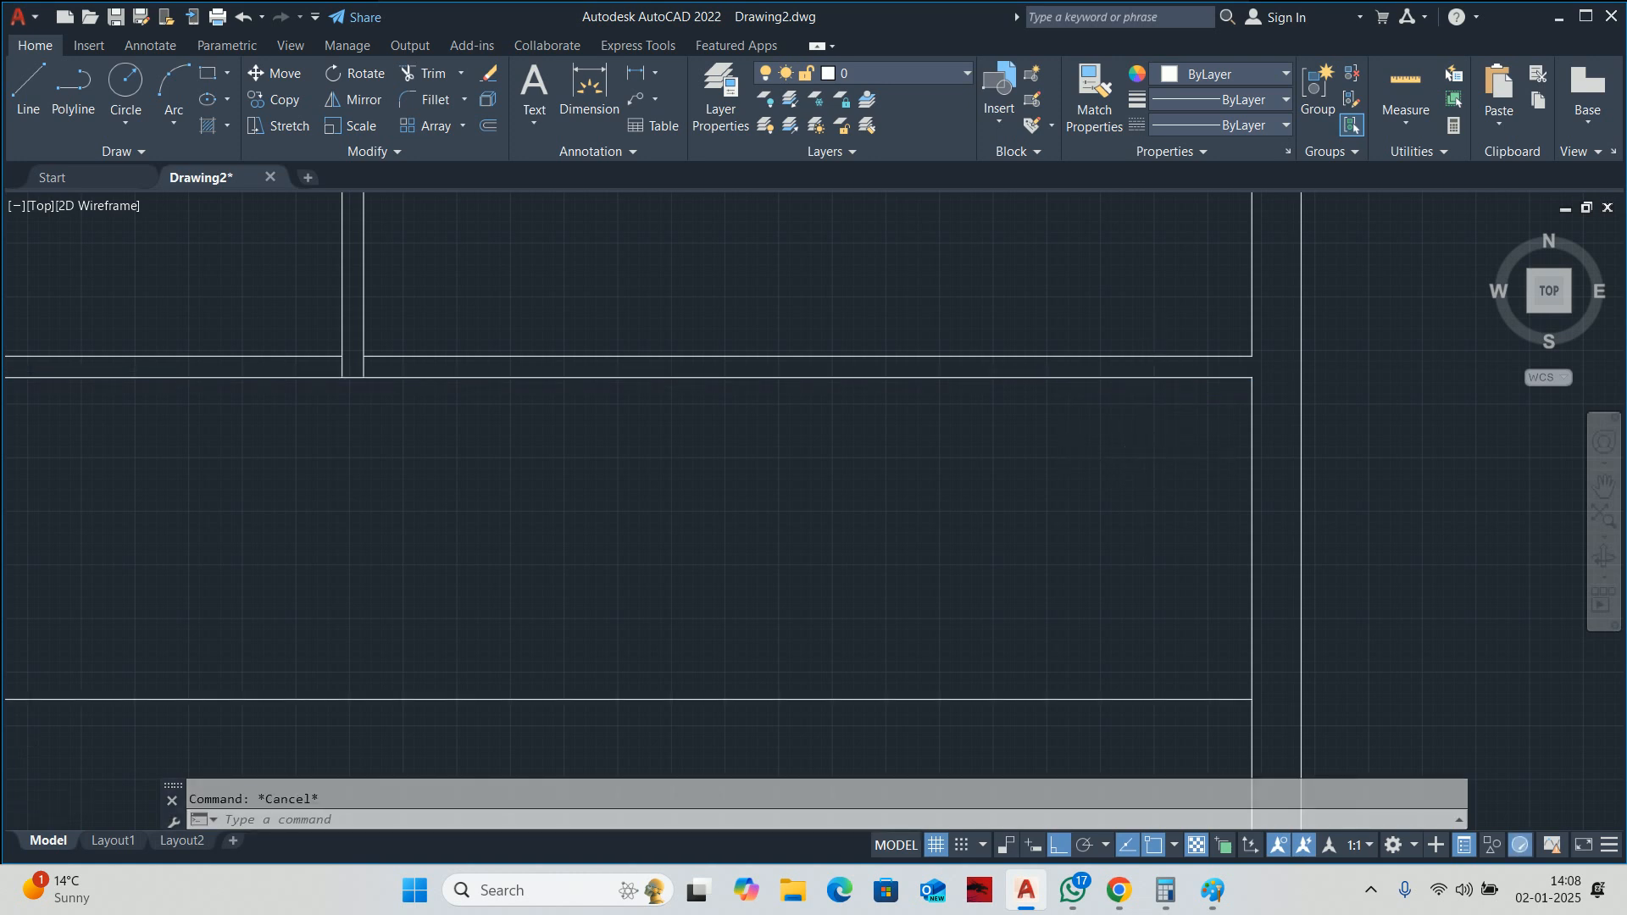
Offset the right line of the vertical partition wall 1200 to the right.
{"action": "scroll", "coordinate": [1108, 465], "scroll_direction": "down", "scroll_amount": 2}
{"action": "key", "text": "Return"}
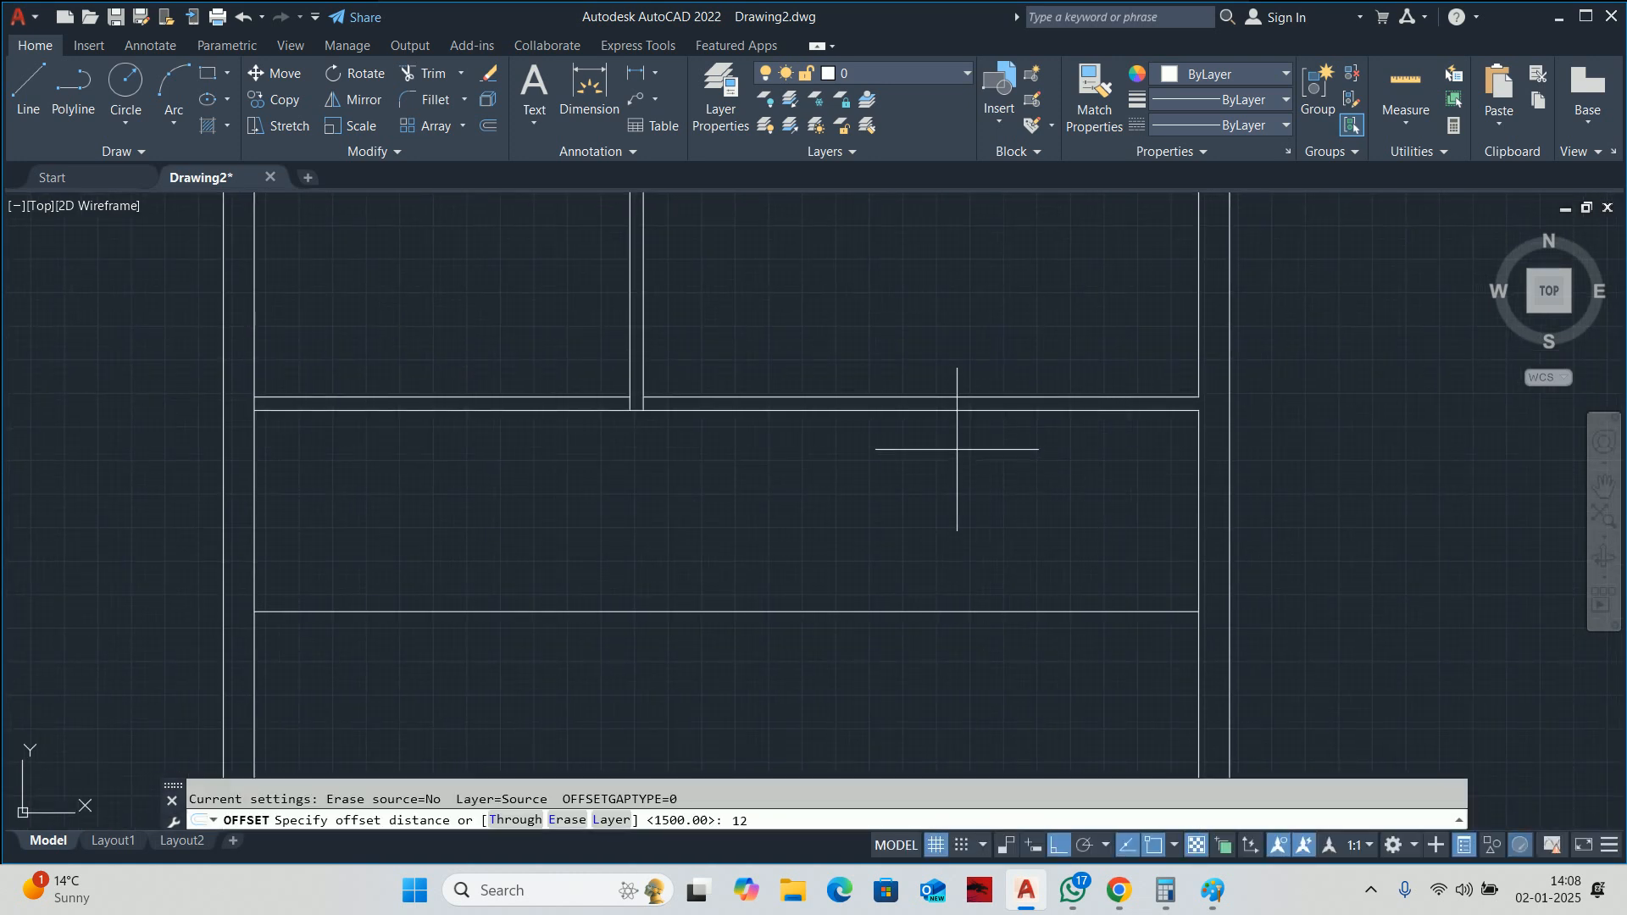
{"action": "key", "text": "Return"}
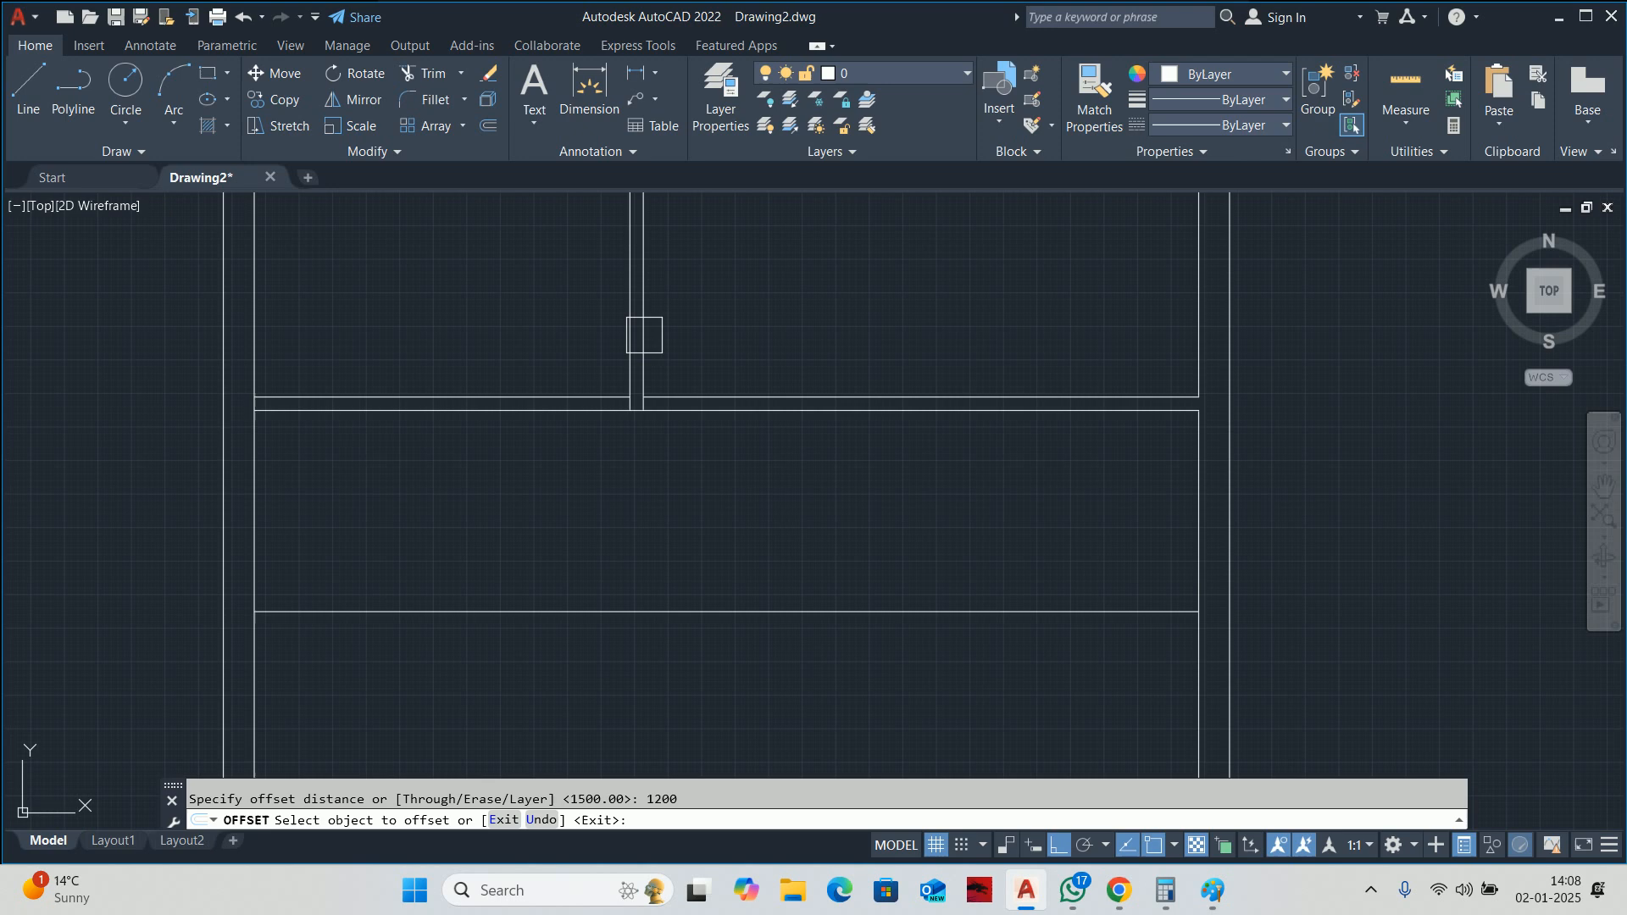
{"action": "left_click", "coordinate": [654, 336]}
{"action": "left_click", "coordinate": [720, 360]}
{"action": "key", "text": "Escape"}
{"action": "middle_click_drag", "start_coordinate": [764, 356], "coordinate": [772, 323]}
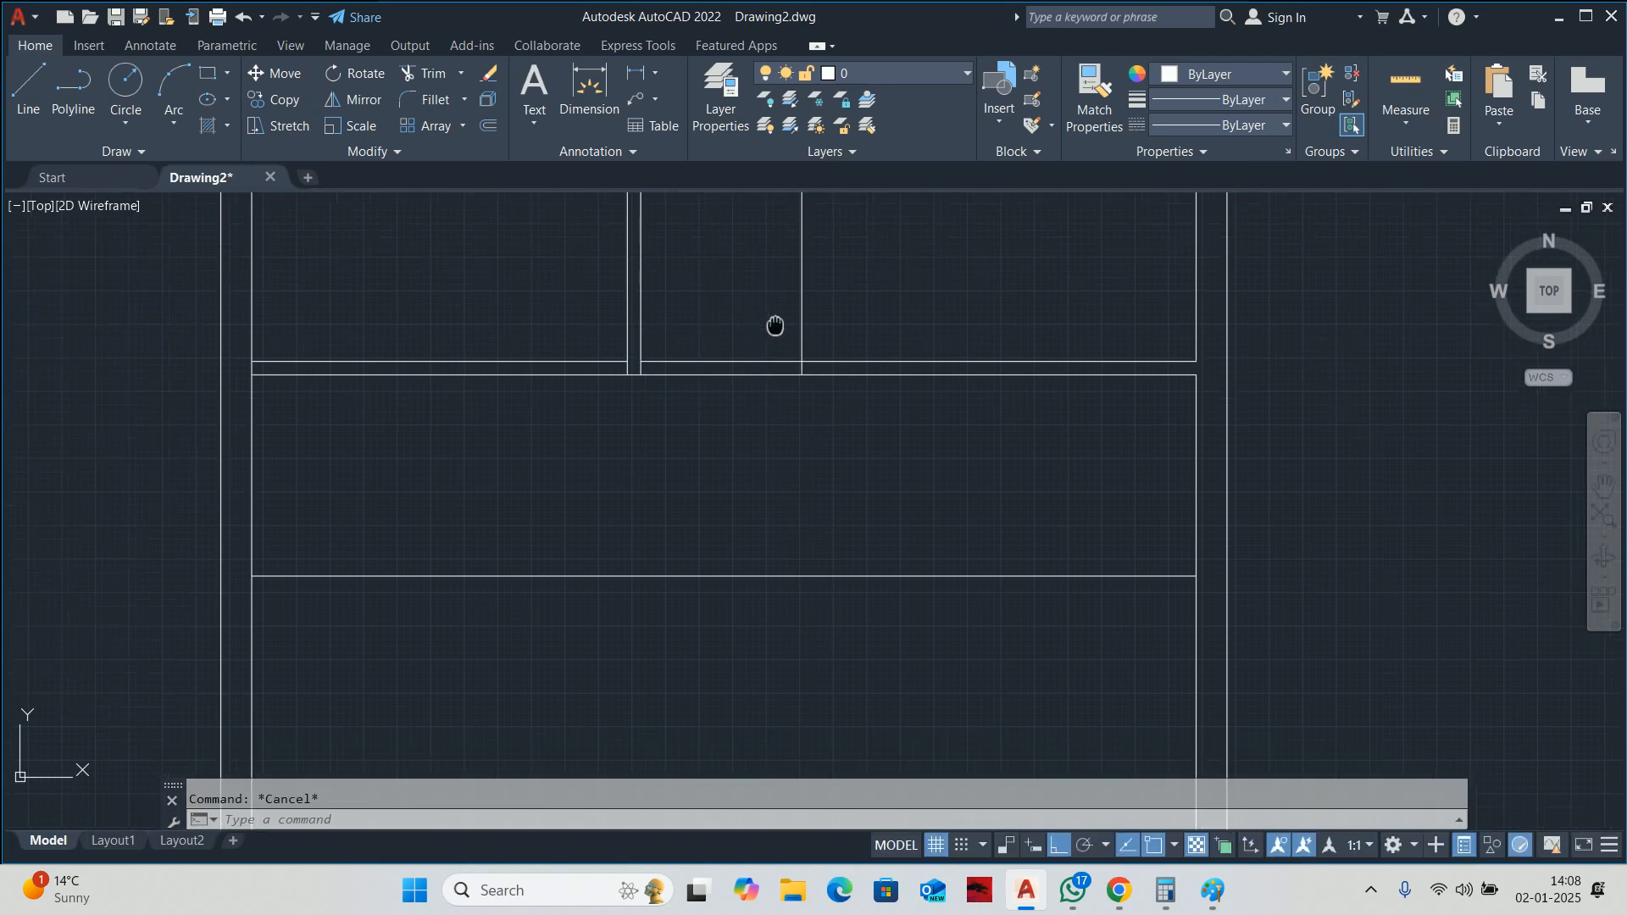
Offset the new vertical line 100 to the right and the new horizontal line 100 downward to give both walls thickness.
{"action": "key", "text": "Return"}
{"action": "type", "text": "100"}
{"action": "key", "text": "Return"}
{"action": "left_click", "coordinate": [801, 331]}
{"action": "left_click", "coordinate": [926, 307]}
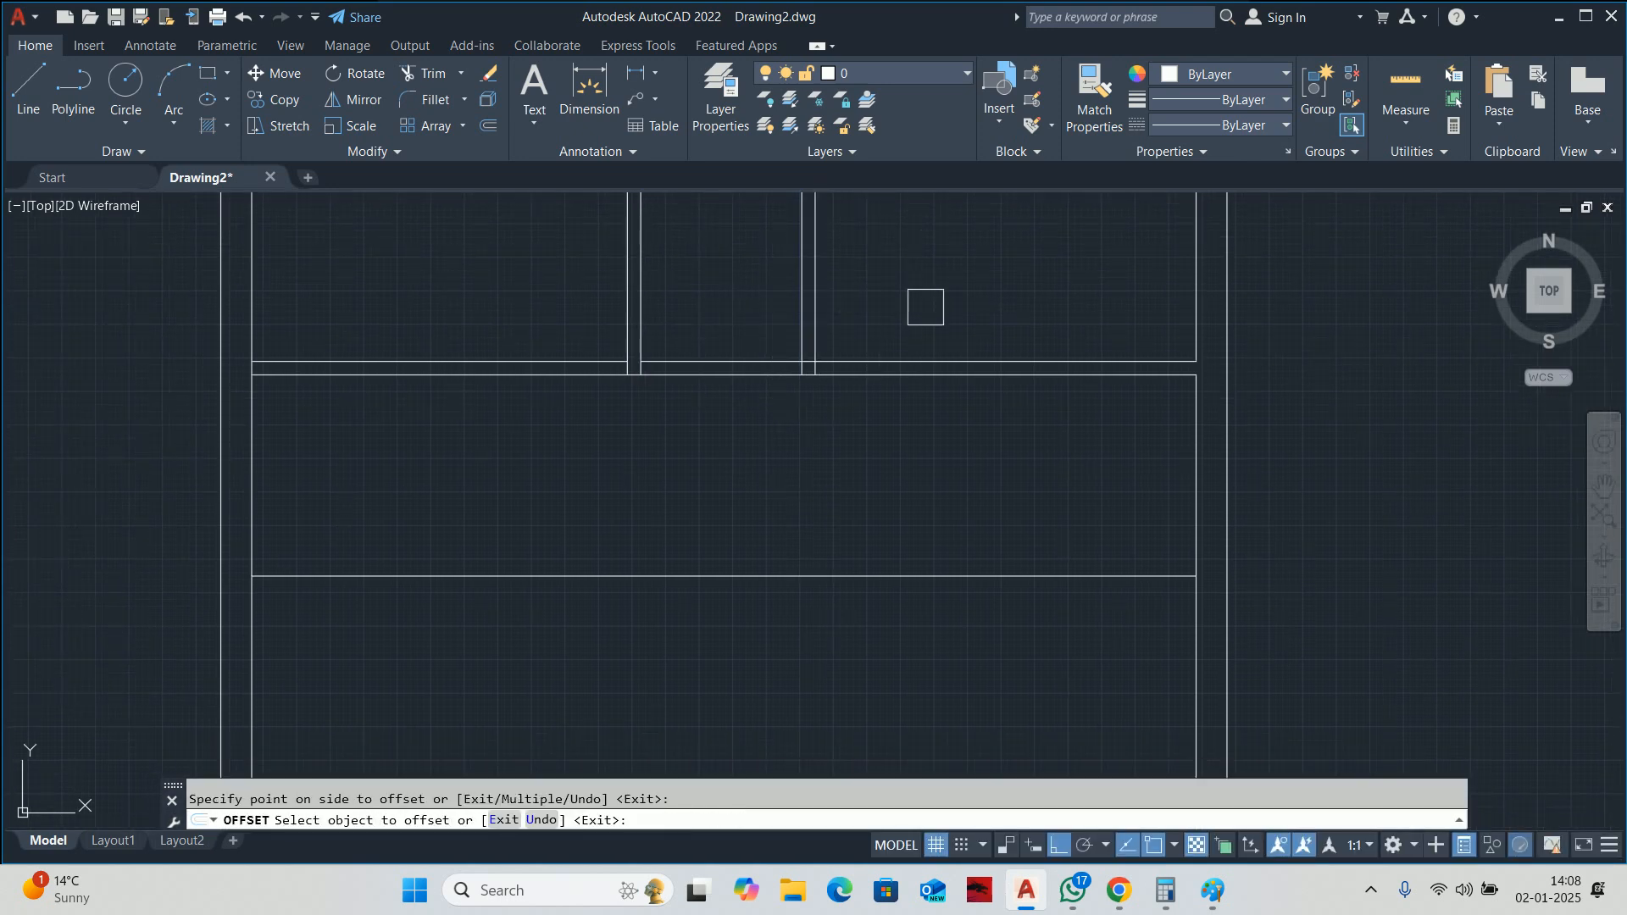
{"action": "left_click", "coordinate": [992, 579]}
{"action": "left_click", "coordinate": [971, 644]}
{"action": "key", "text": "Escape"}
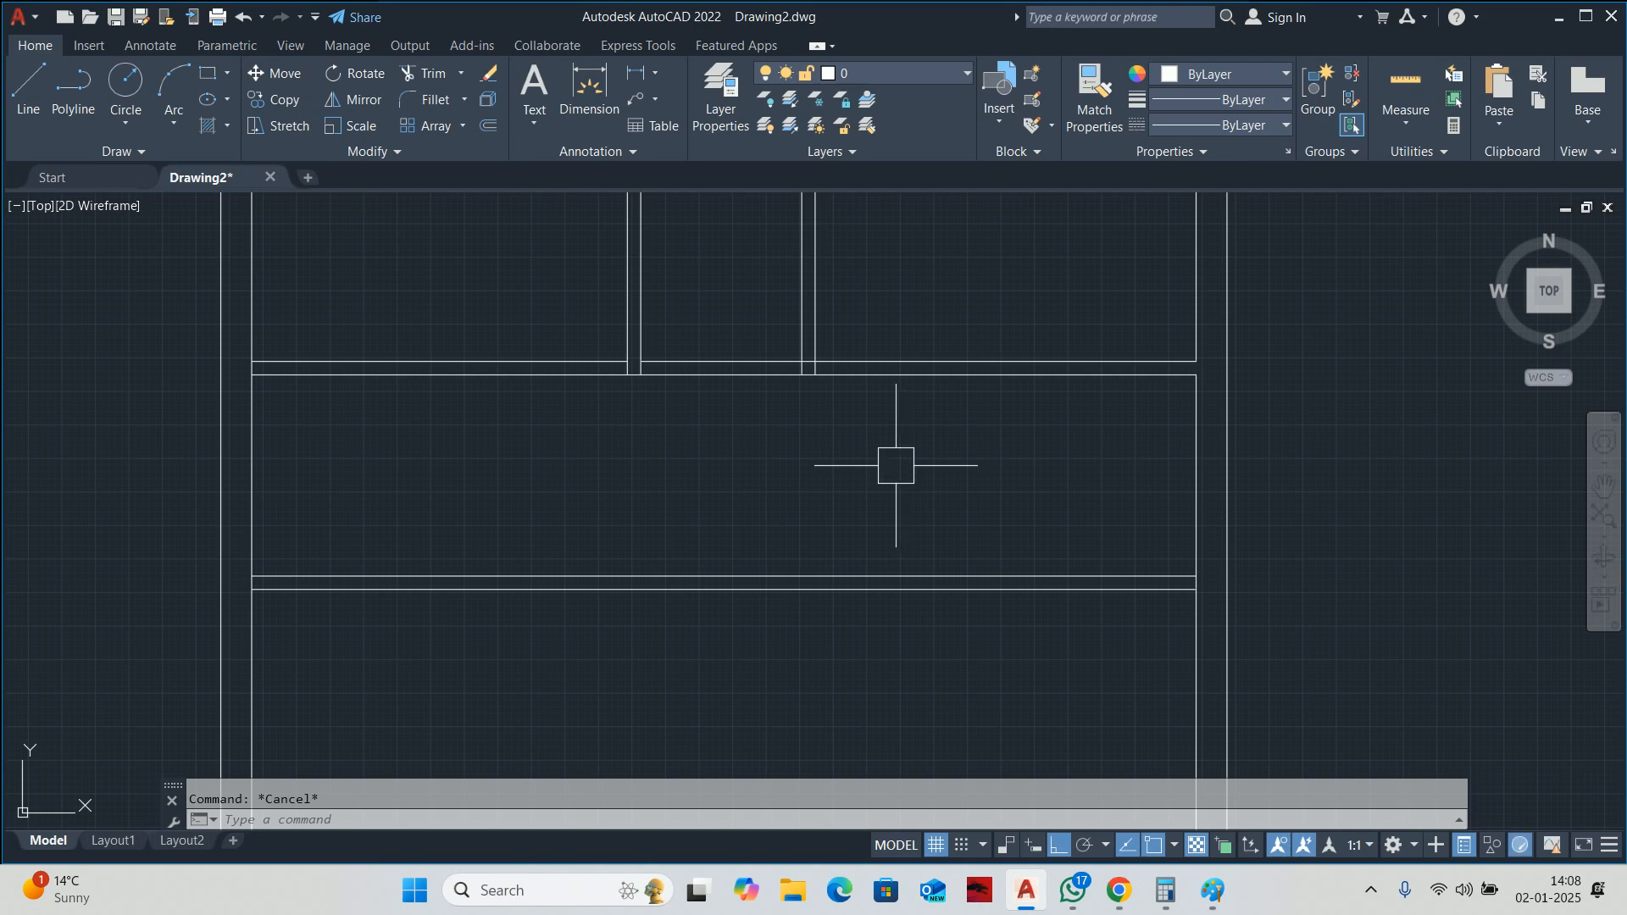
Extend both lines of the new vertical wall down to the new horizontal wall.
{"action": "type", "text": "EX"}
{"action": "key", "text": "Return"}
{"action": "left_click", "coordinate": [902, 246]}
{"action": "left_click", "coordinate": [731, 264]}
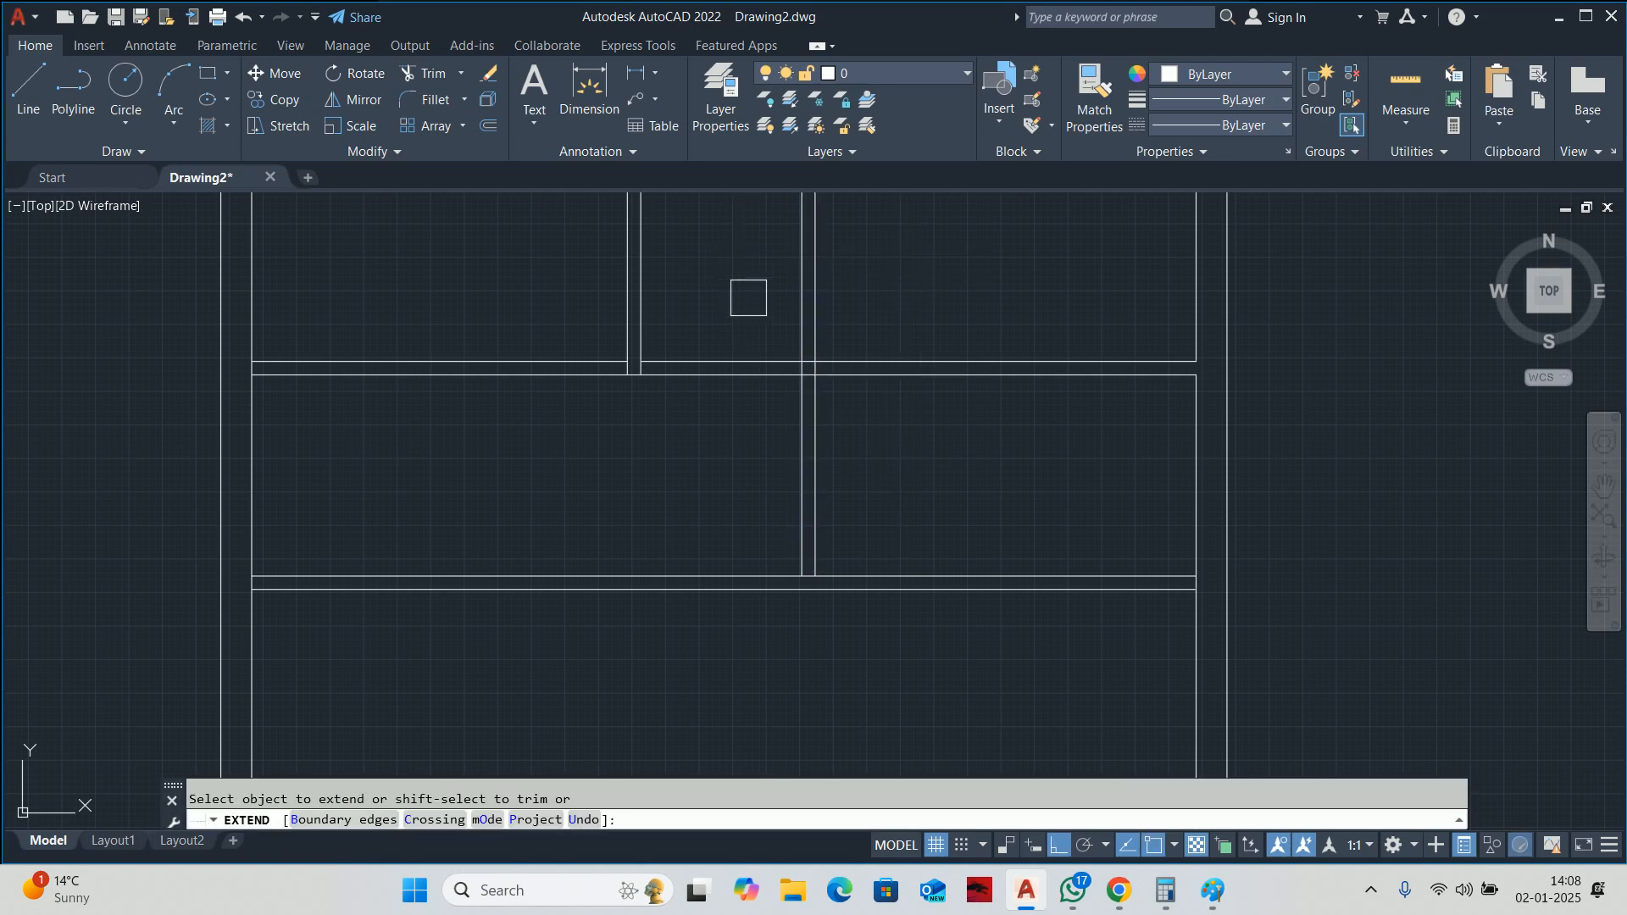
Trim the new vertical wall above the upper horizontal partition, and remove that partition's stretch between the two vertical walls.
{"action": "left_click", "coordinate": [834, 299], "text": "shift"}
{"action": "left_click", "coordinate": [754, 338], "text": "shift"}
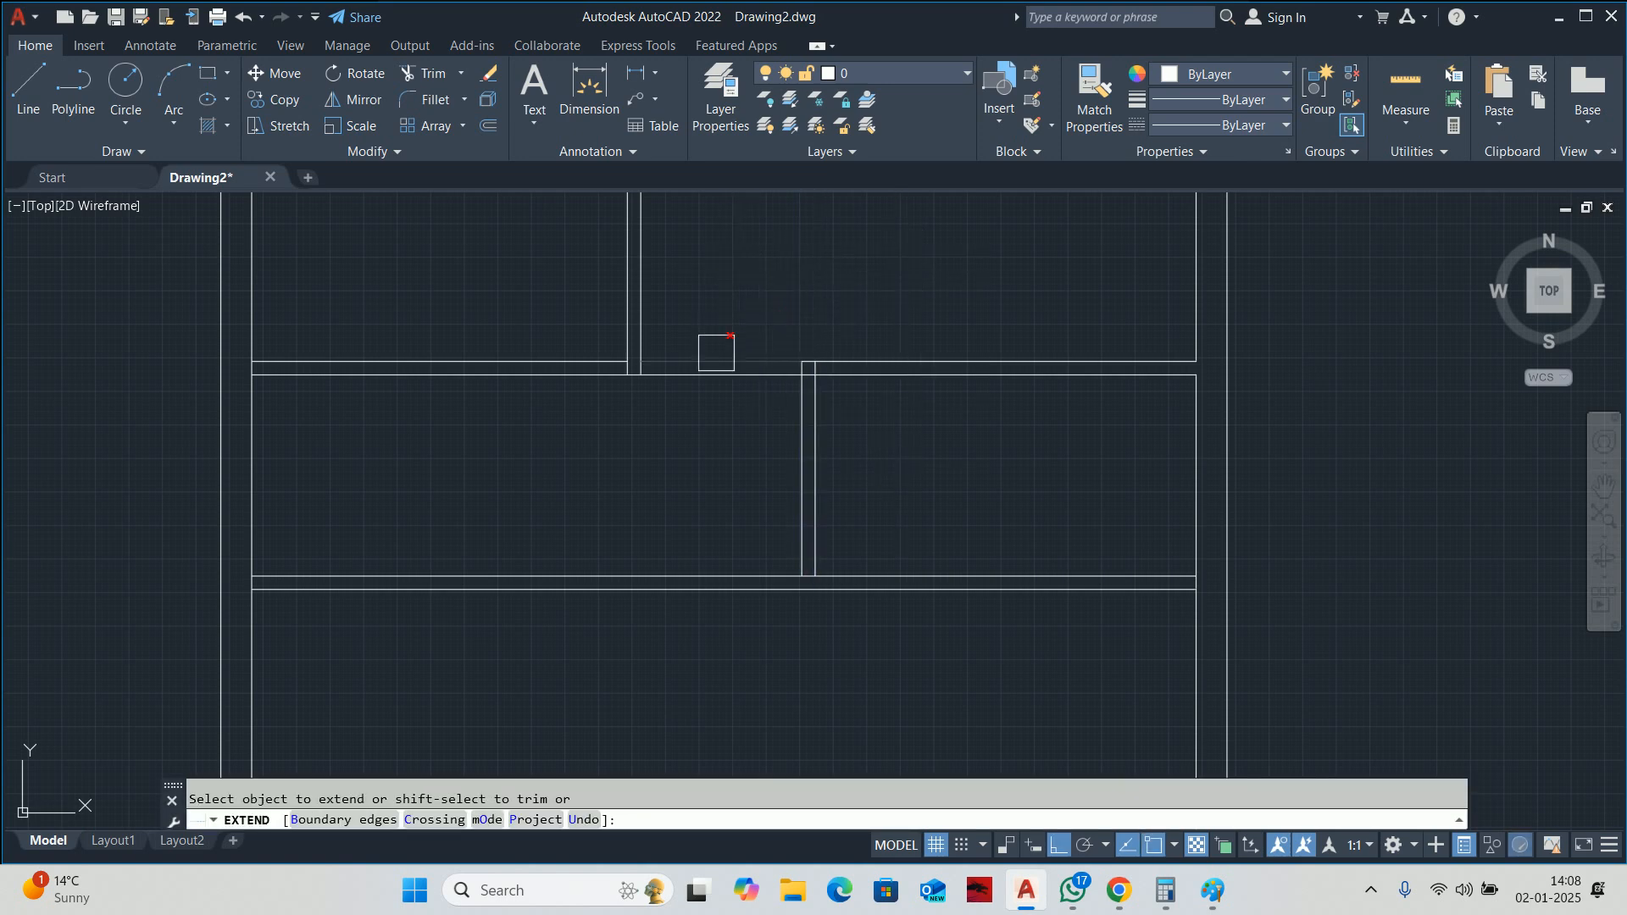
{"action": "left_click", "coordinate": [680, 401], "text": "shift"}
{"action": "left_click", "coordinate": [774, 301], "text": "shift"}
{"action": "scroll", "coordinate": [799, 354], "scroll_direction": "up", "scroll_amount": 10}
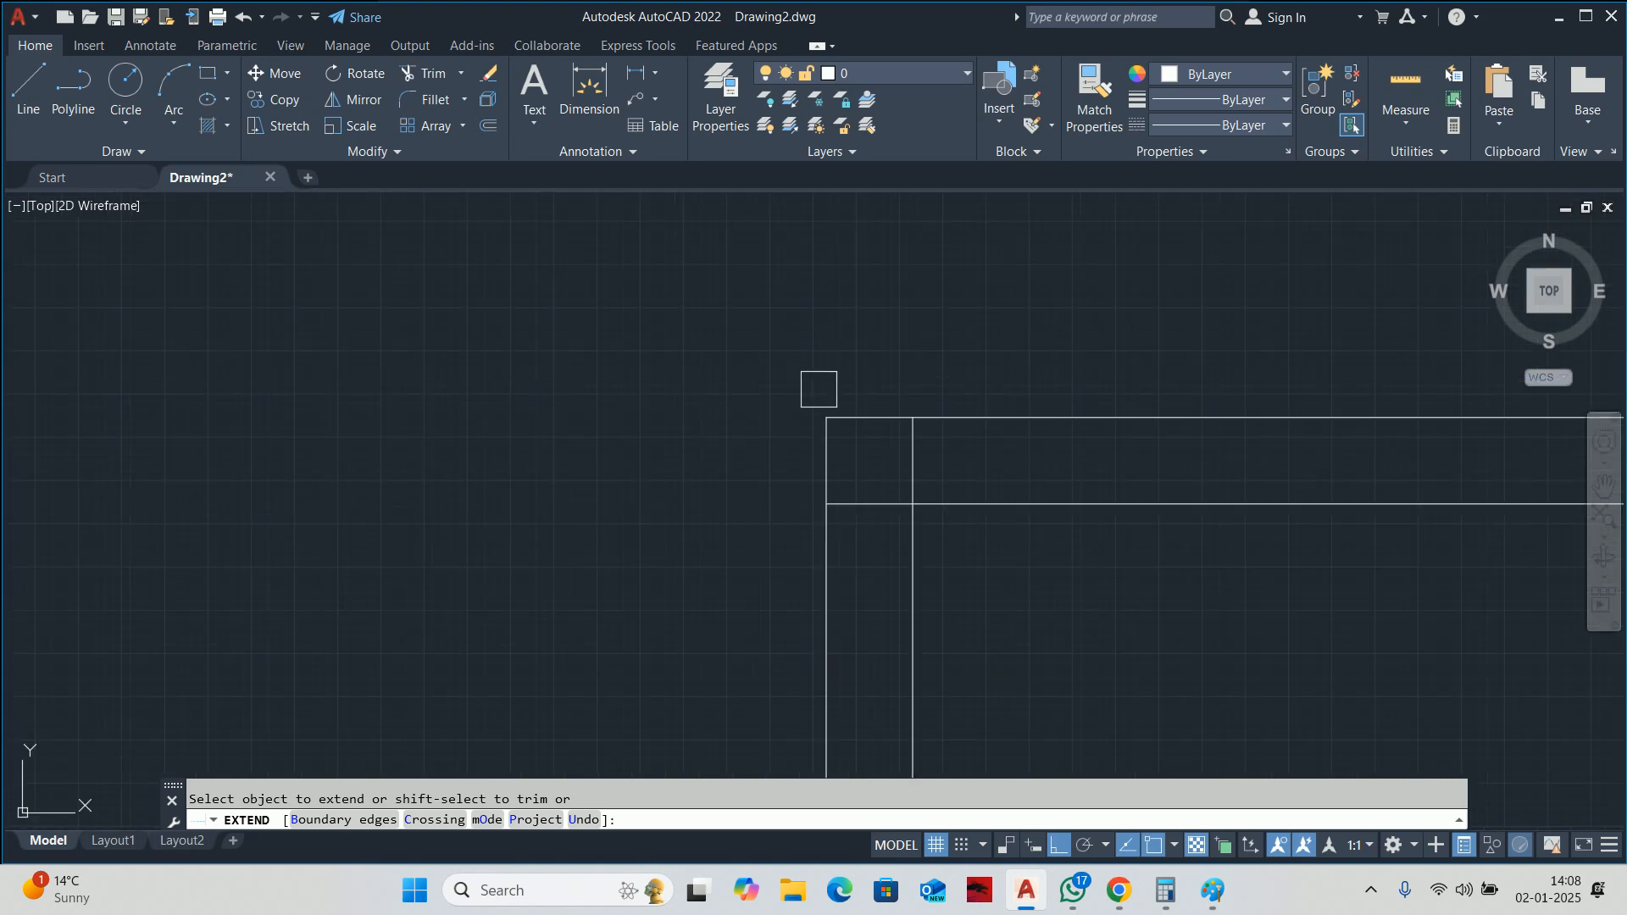
{"action": "scroll", "coordinate": [964, 497], "scroll_direction": "down", "scroll_amount": 8}
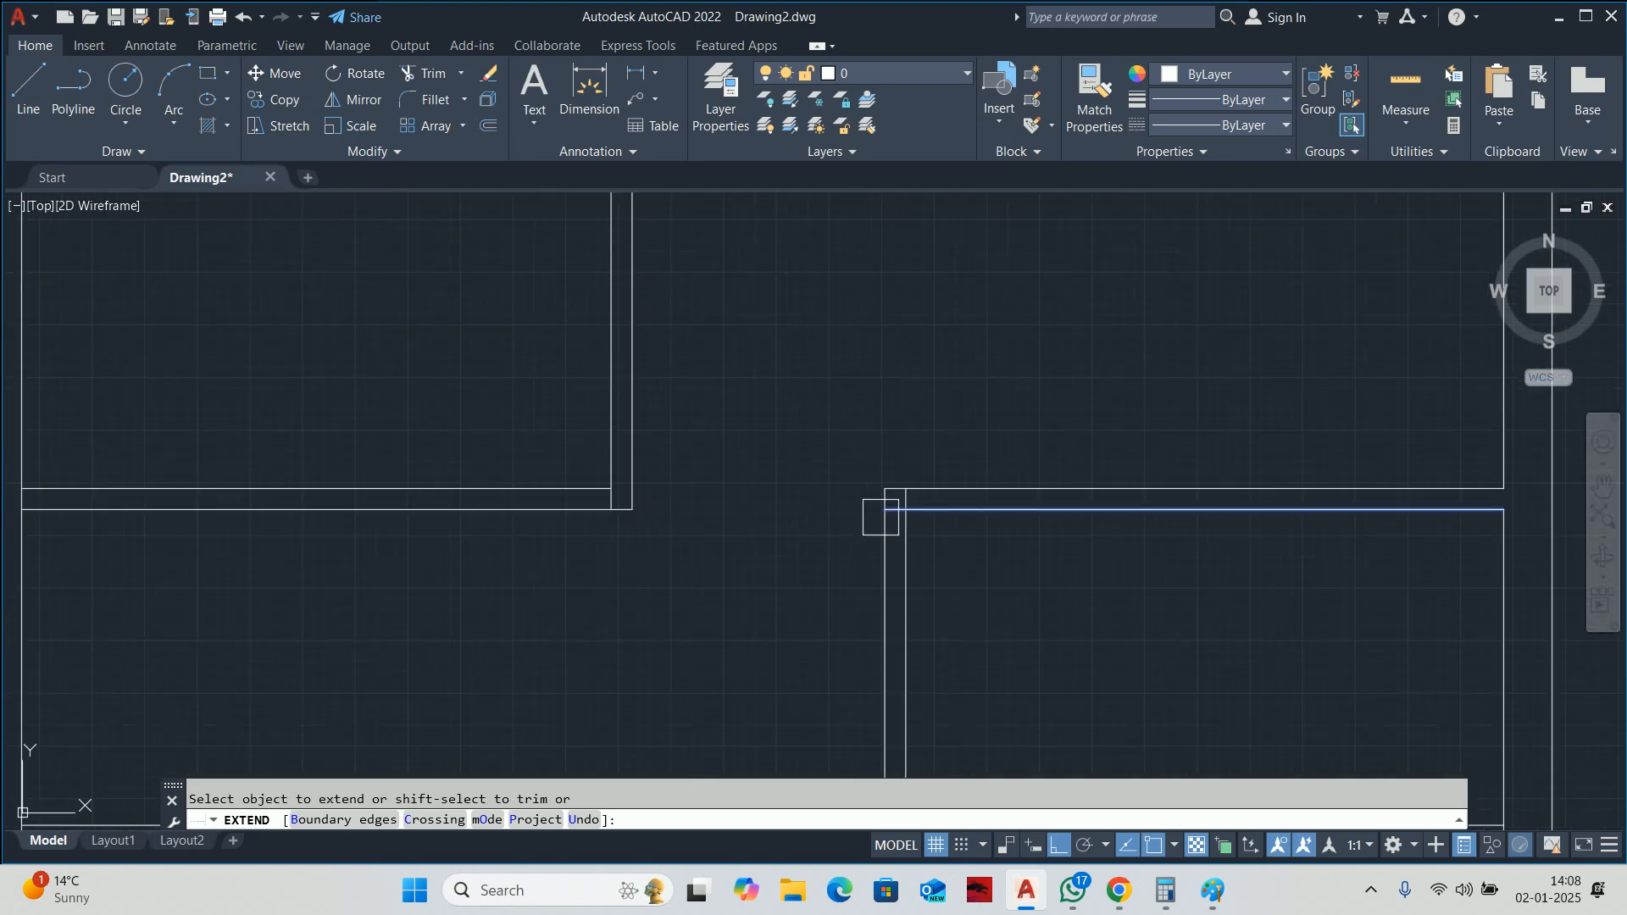
{"action": "scroll", "coordinate": [778, 375], "scroll_direction": "up", "scroll_amount": 4}
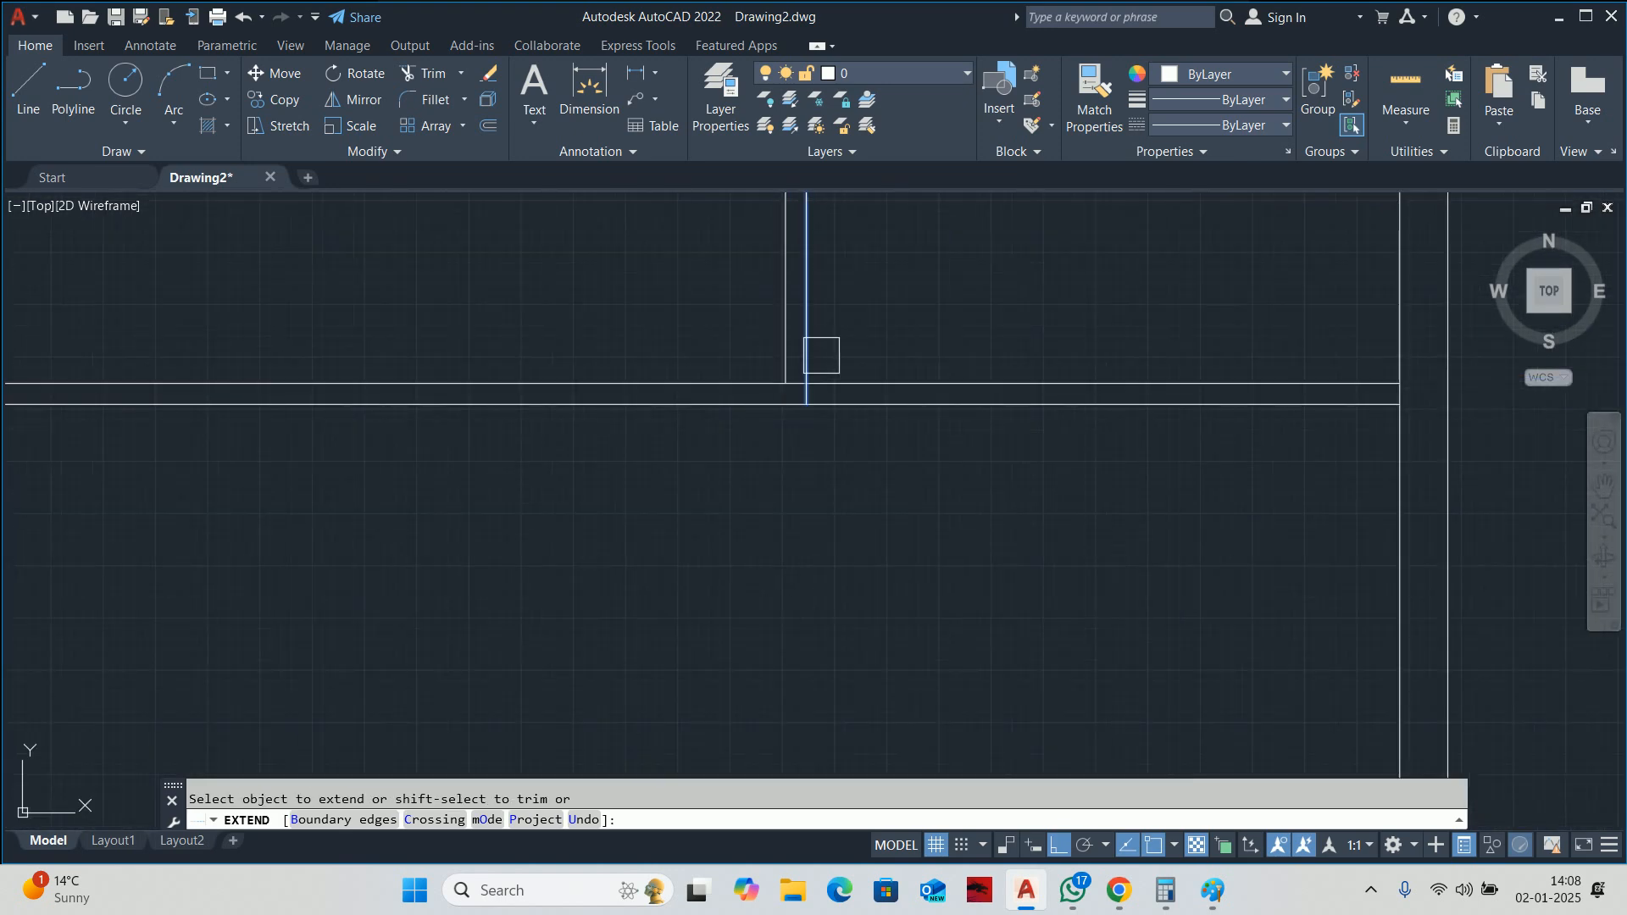
Extend the new vertical wall to the outer line of the lower horizontal wall and trim that wall's part to its left.
{"action": "left_click", "coordinate": [860, 343]}
{"action": "left_click", "coordinate": [717, 339]}
{"action": "left_click", "coordinate": [670, 379], "text": "shift"}
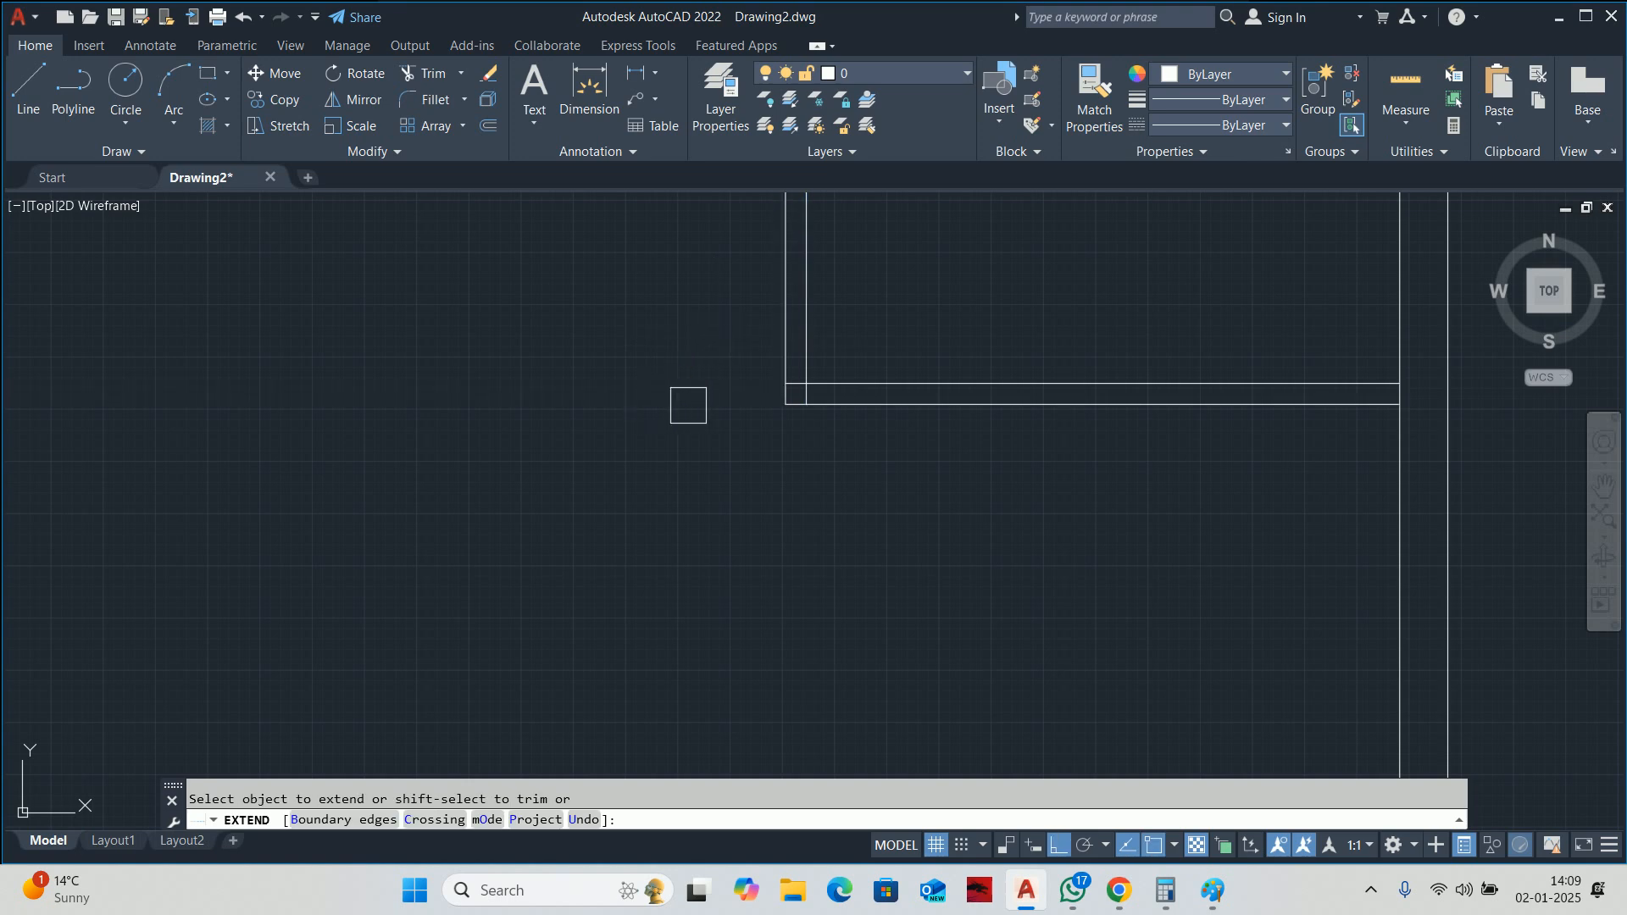
Trim the overlapping segments where the small room's lower wall meets its vertical wall and the right outer wall.
{"action": "scroll", "coordinate": [788, 389], "scroll_direction": "up", "scroll_amount": 5}
{"action": "left_click", "coordinate": [794, 371], "text": "shift"}
{"action": "scroll", "coordinate": [795, 370], "scroll_direction": "down", "scroll_amount": 6}
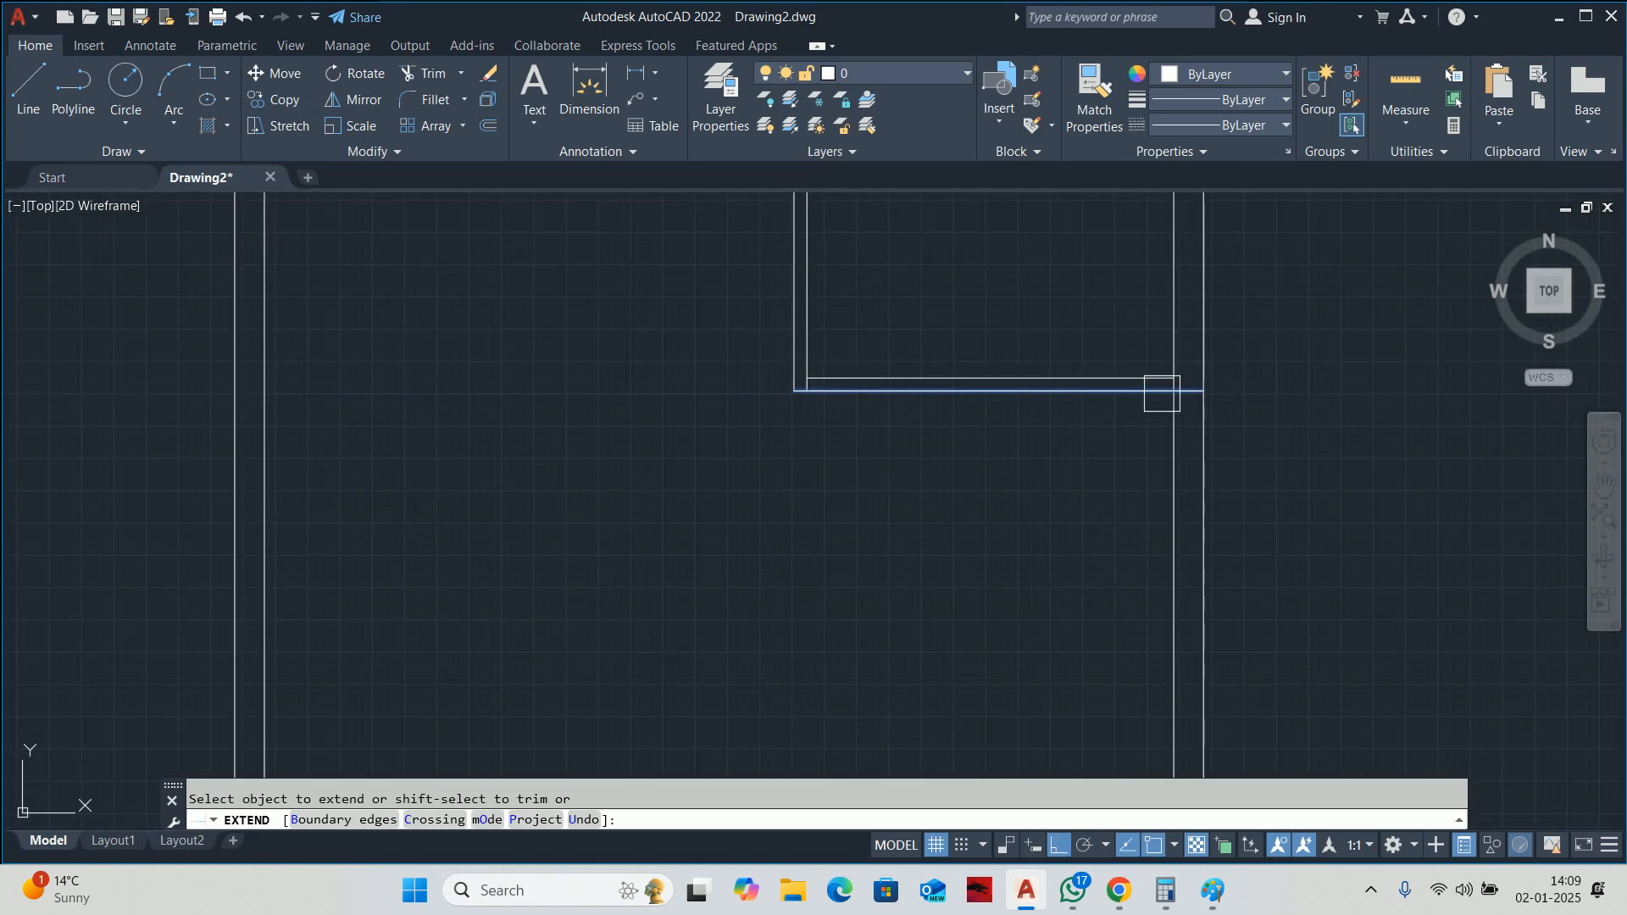
{"action": "scroll", "coordinate": [1188, 378], "scroll_direction": "up", "scroll_amount": 4}
{"action": "scroll", "coordinate": [1141, 386], "scroll_direction": "down", "scroll_amount": 6}
{"action": "key", "text": "Escape"}
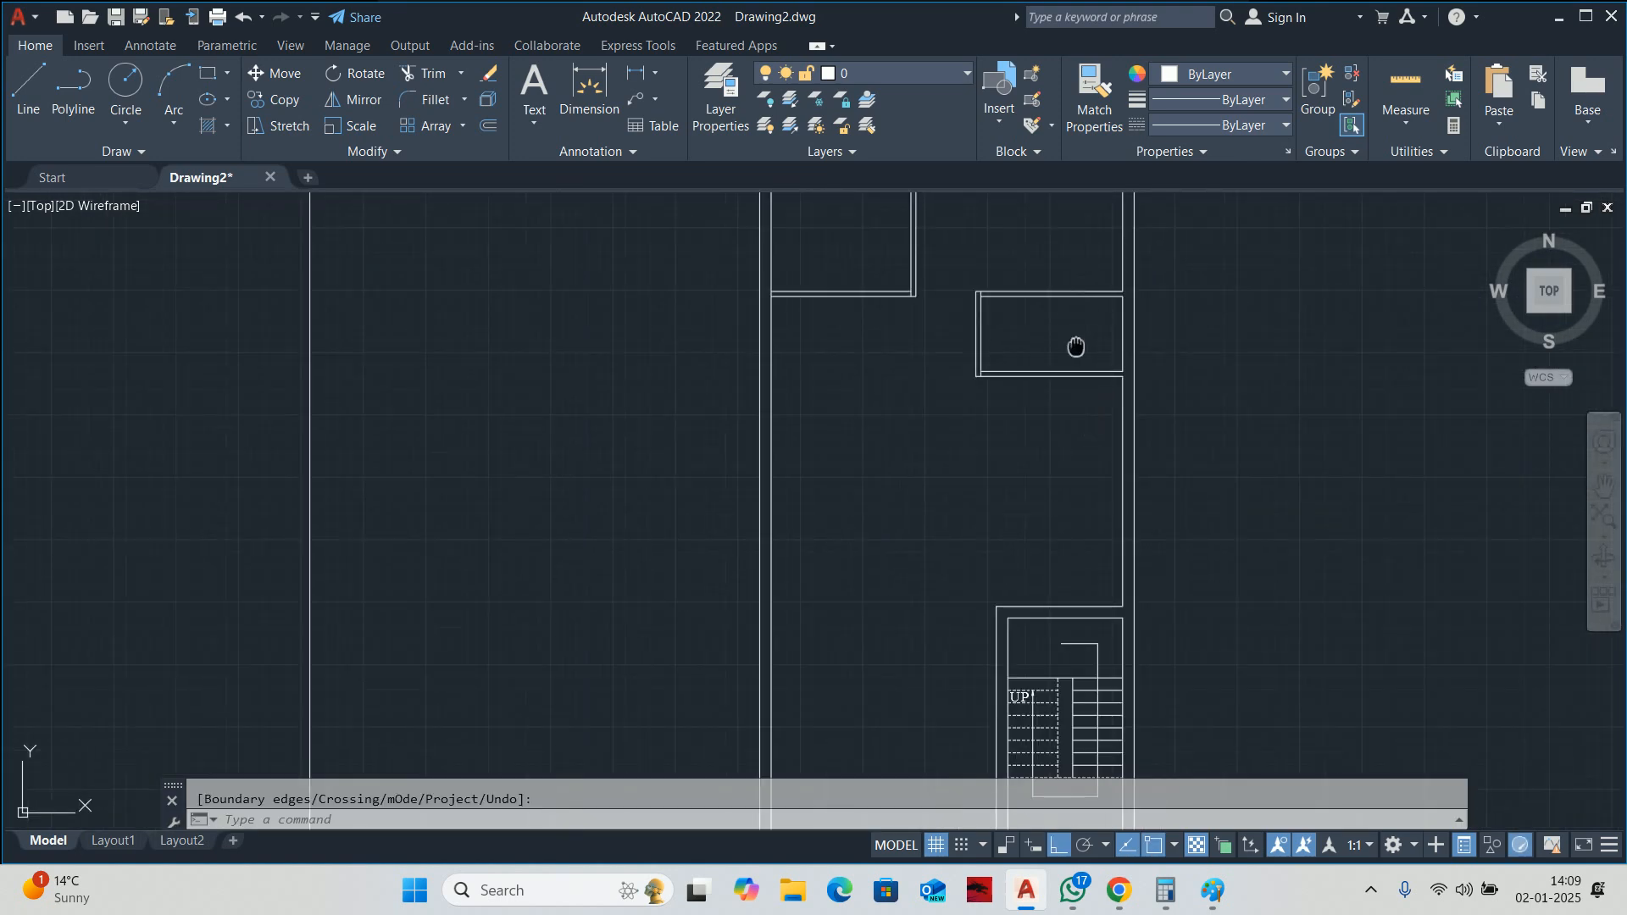
Measure the inside width and depth of the small room along the right outer wall.
{"action": "scroll", "coordinate": [1043, 352], "scroll_direction": "up", "scroll_amount": 4}
{"action": "left_click", "coordinate": [1414, 85]}
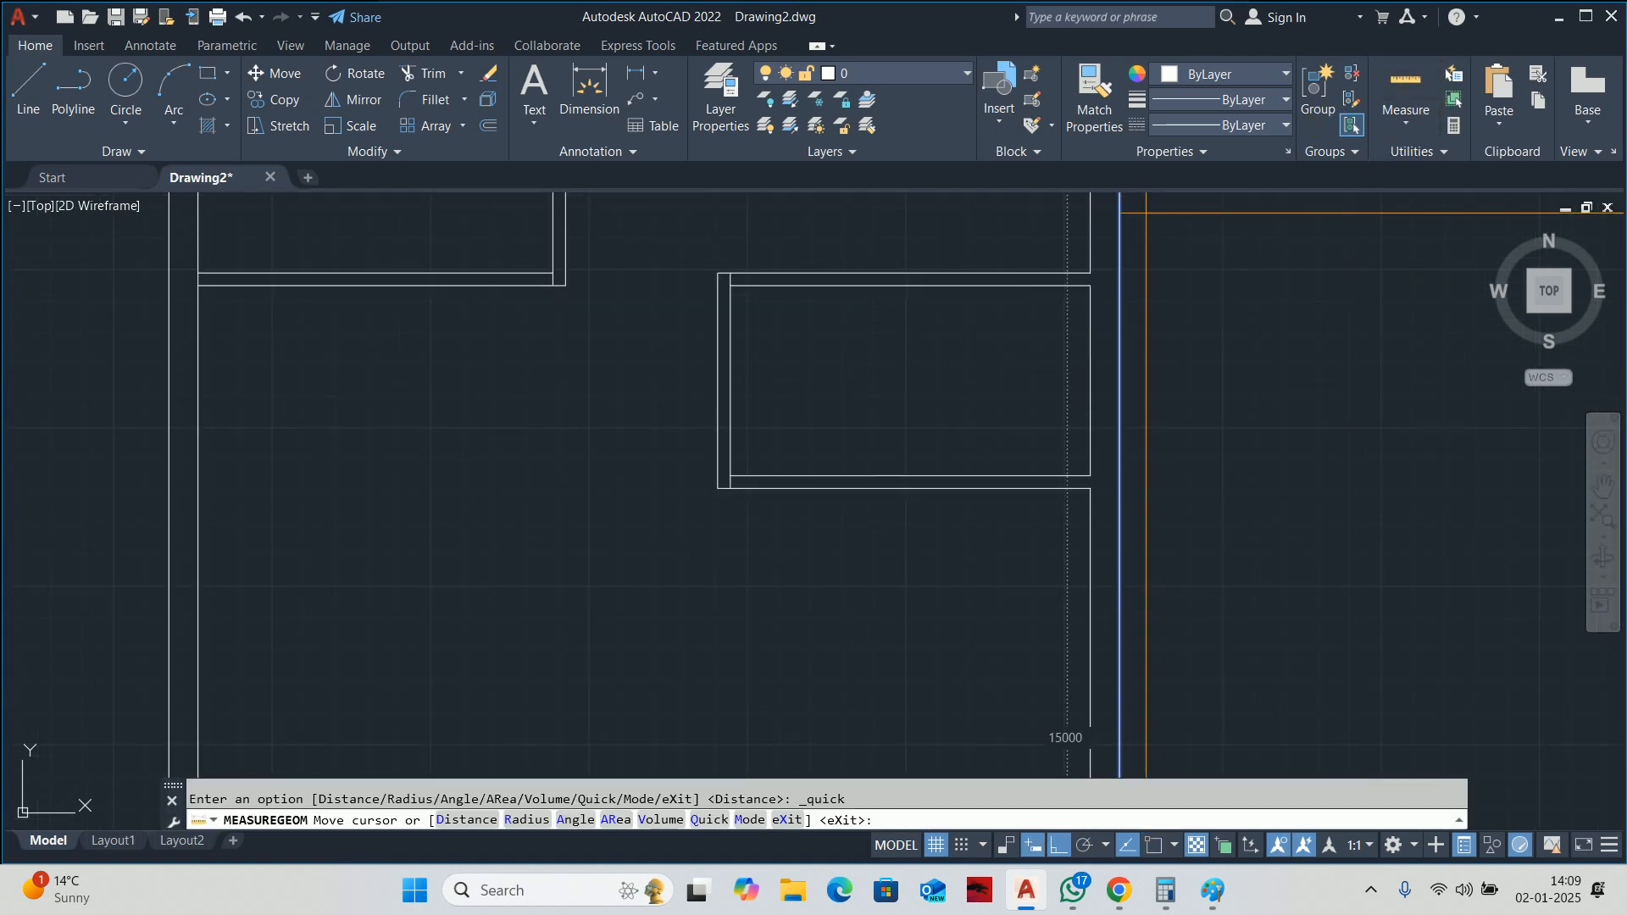
{"action": "middle_click_drag", "start_coordinate": [985, 357], "coordinate": [999, 471]}
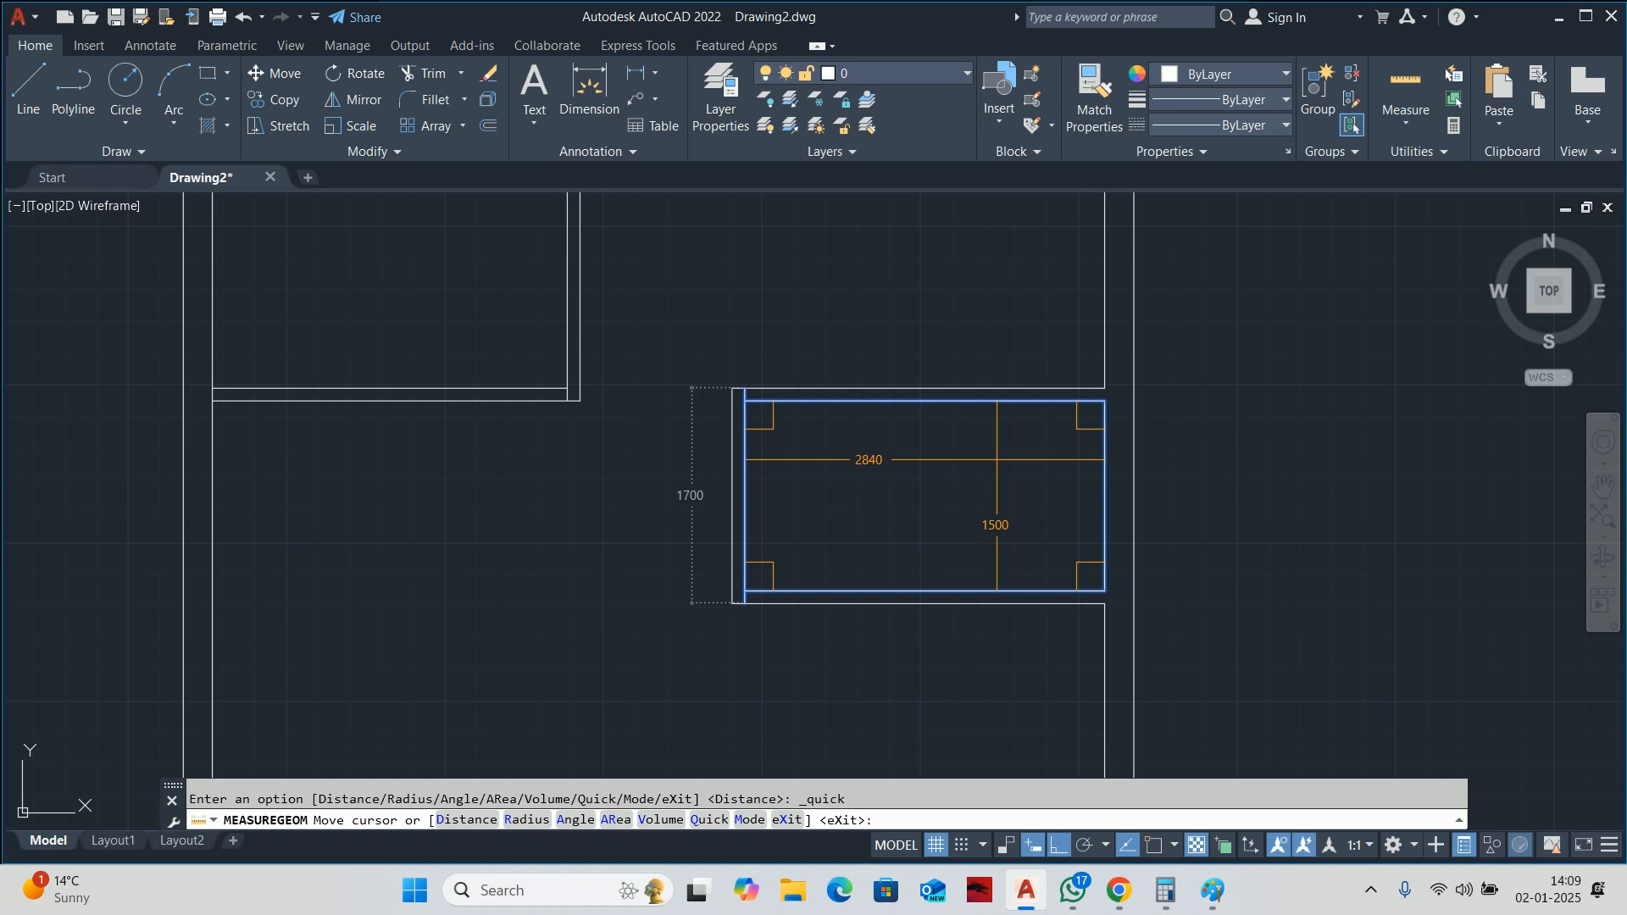
{"action": "key", "text": "Escape"}
Trim the inner vertical line's overshoot at the lower-left corner of the small room.
{"action": "type", "text": "tr"}
{"action": "key", "text": "Return"}
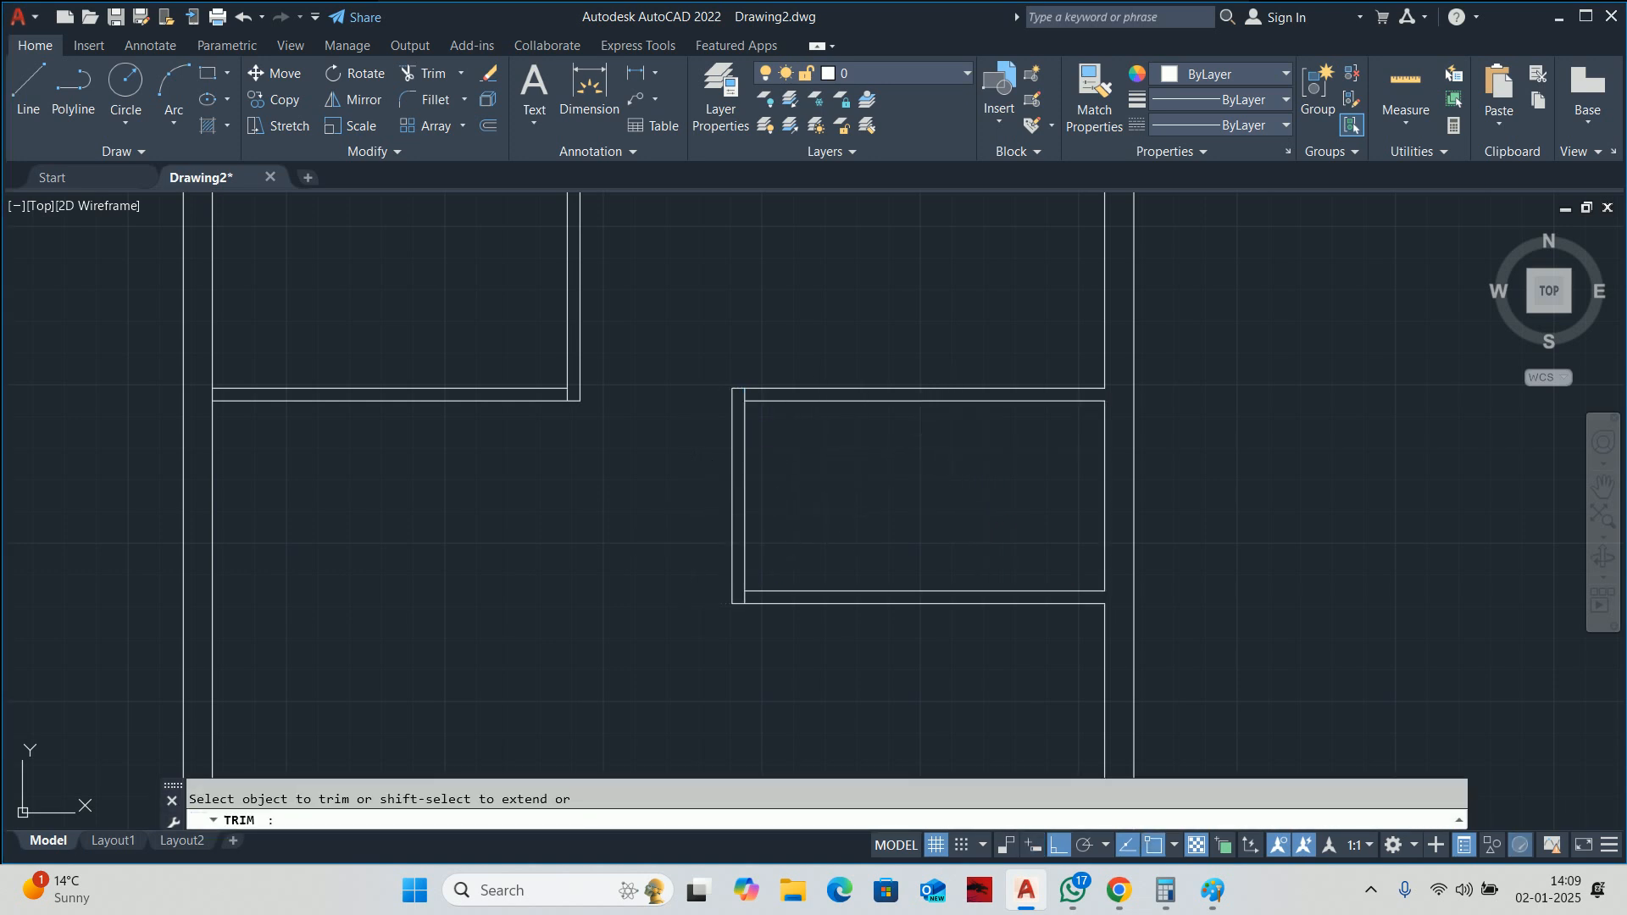
{"action": "scroll", "coordinate": [748, 607], "scroll_direction": "up", "scroll_amount": 5}
{"action": "scroll", "coordinate": [778, 585], "scroll_direction": "down", "scroll_amount": 5}
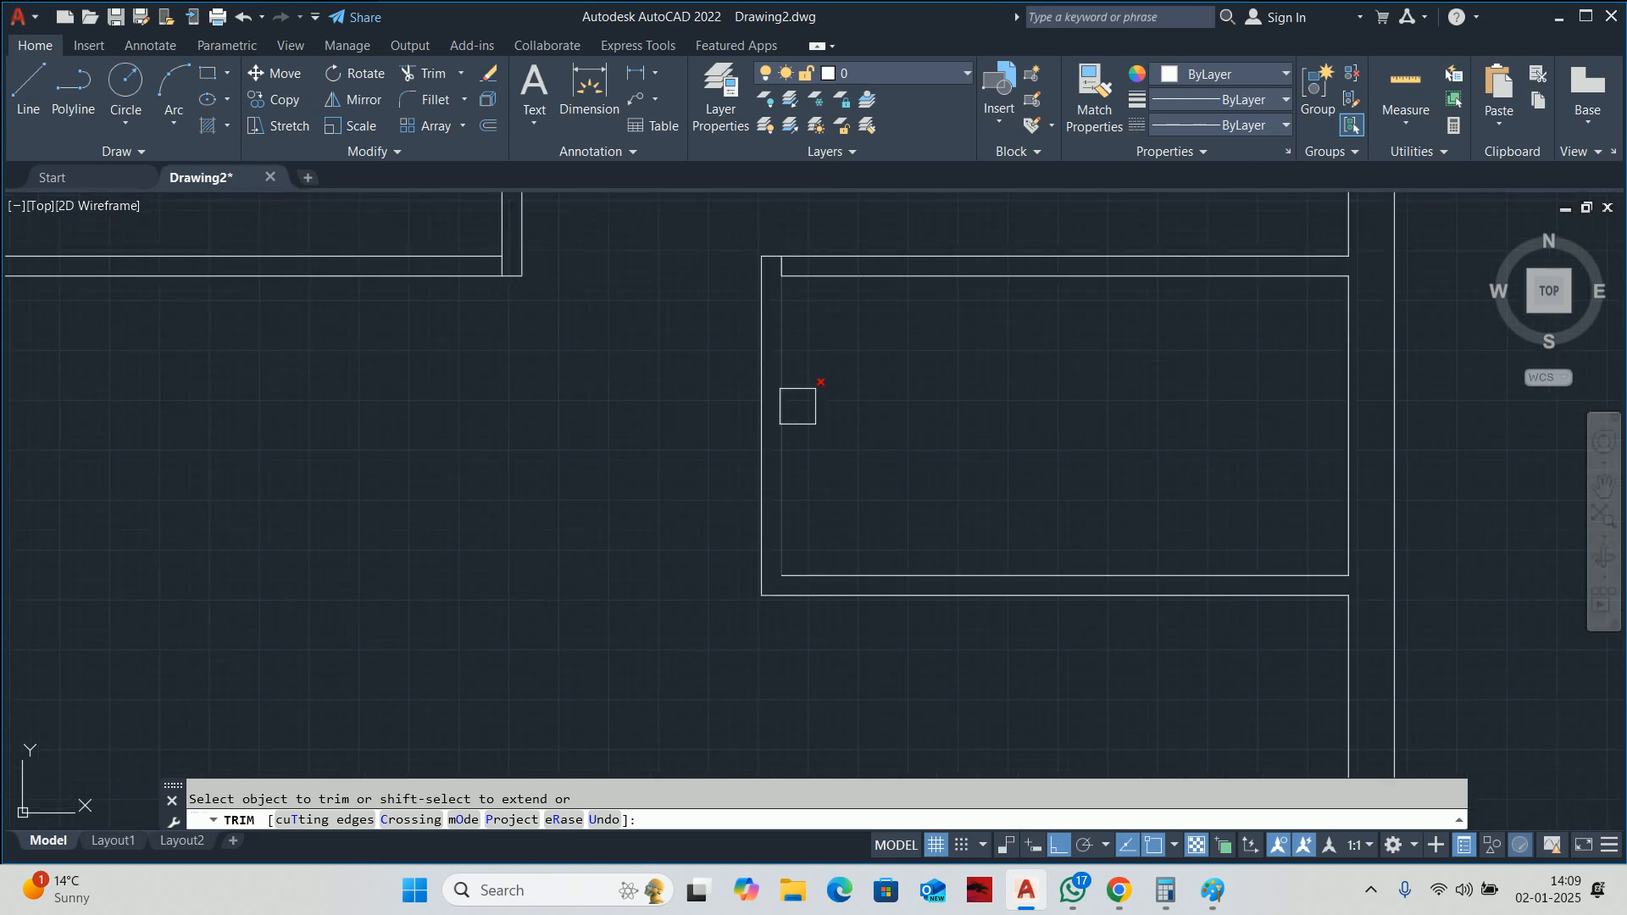
{"action": "key", "text": "Escape"}
{"action": "scroll", "coordinate": [918, 446], "scroll_direction": "down", "scroll_amount": 4}
{"action": "middle_click_drag", "start_coordinate": [955, 457], "coordinate": [940, 378]}
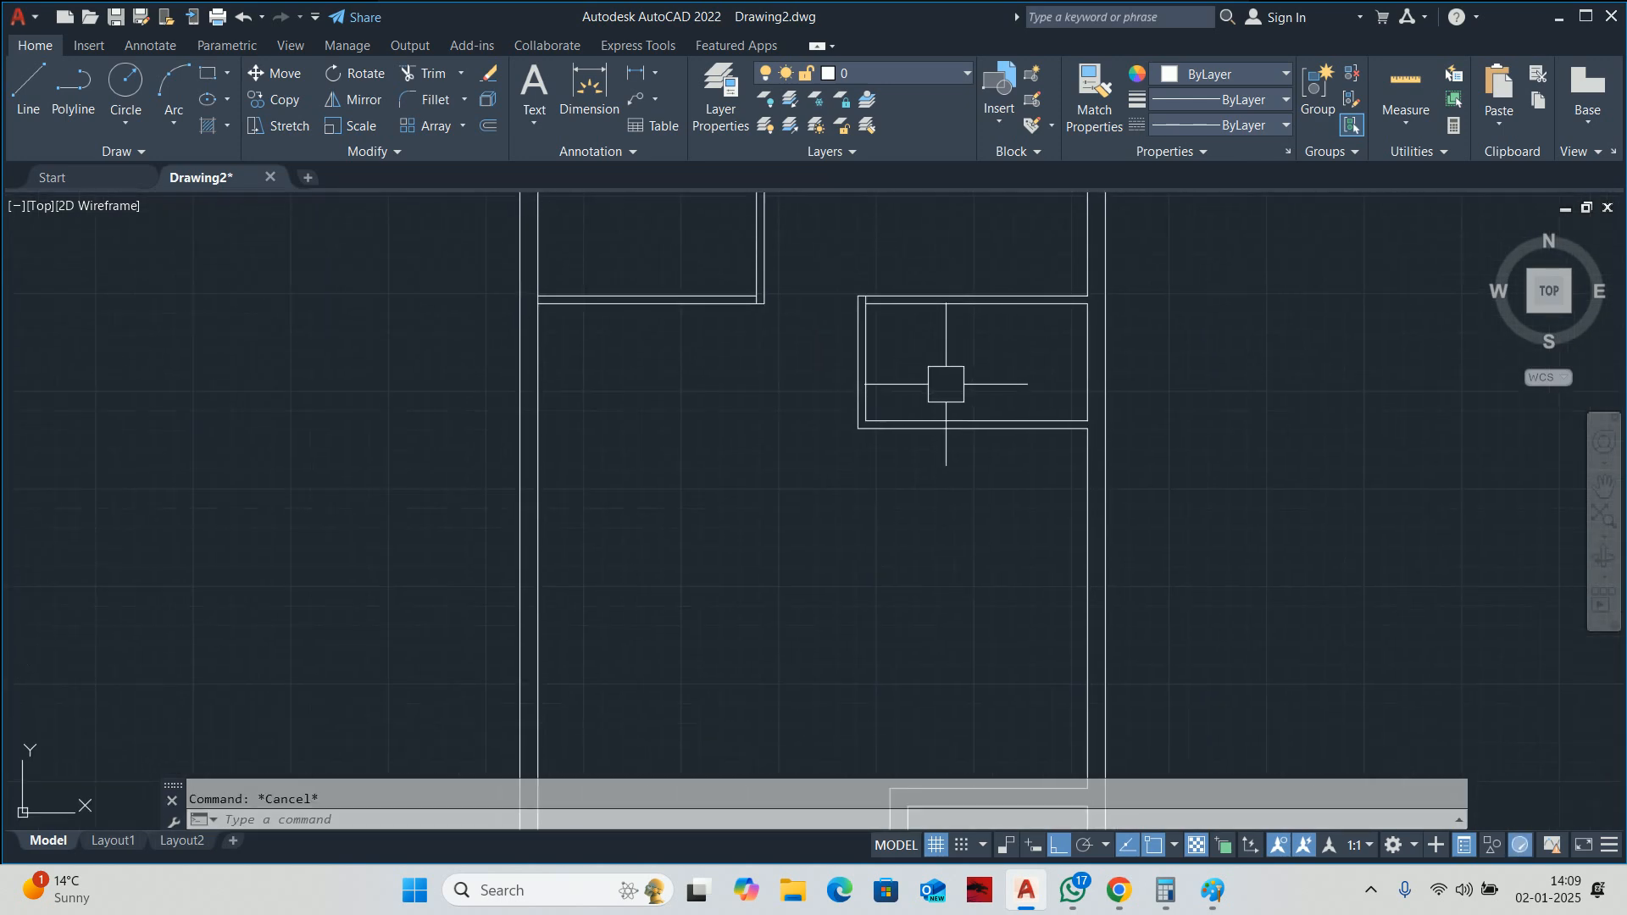
{"action": "middle_click_drag", "start_coordinate": [984, 429], "coordinate": [970, 391]}
{"action": "type", "text": "o"}
{"action": "key", "text": "Return"}
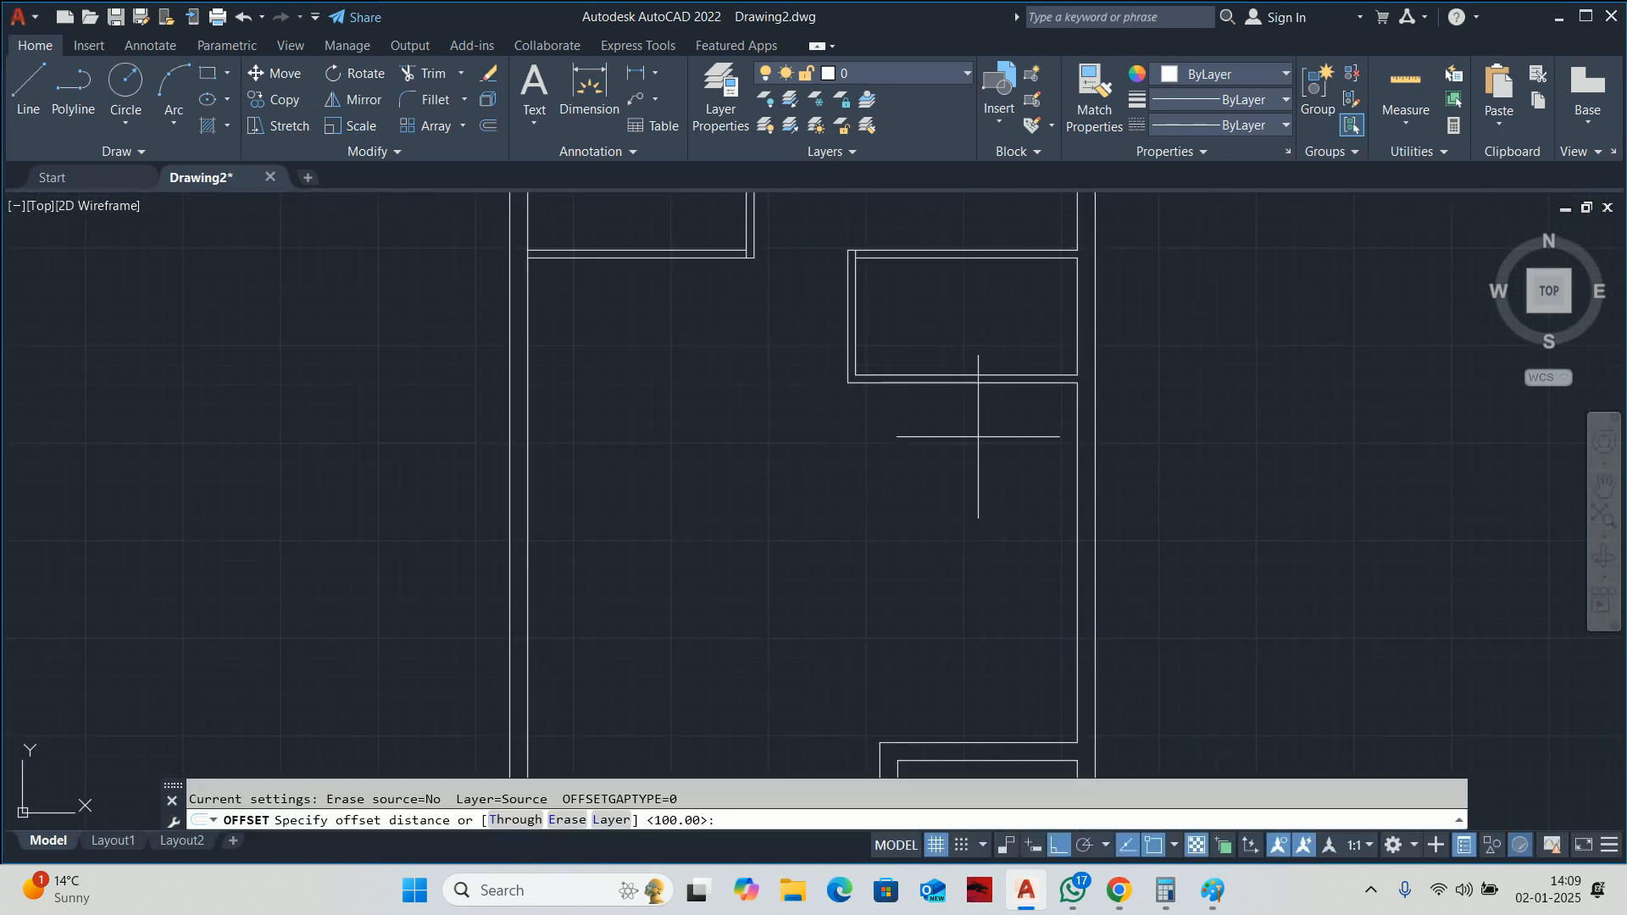
{"action": "key", "text": "Escape"}
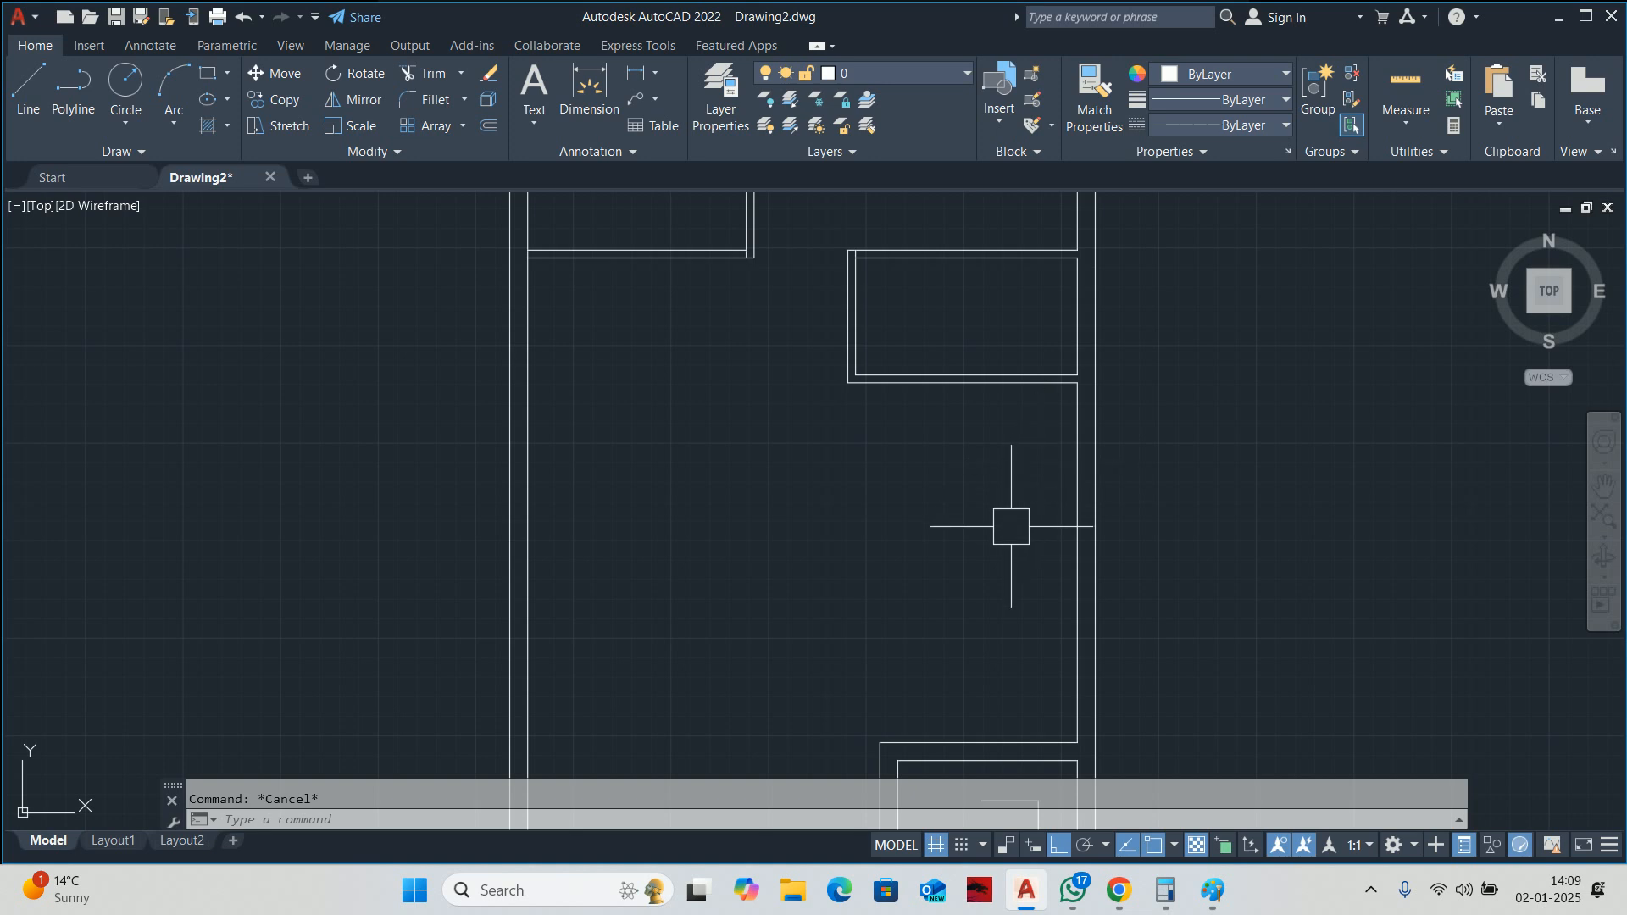
{"action": "mouse_move", "coordinate": [1025, 637]}
{"action": "middle_mouse_down"}
{"action": "mouse_move", "coordinate": [1028, 584]}
{"action": "mouse_move", "coordinate": [975, 614]}
{"action": "middle_mouse_up"}
{"action": "mouse_move", "coordinate": [977, 526]}
{"action": "middle_mouse_down"}
{"action": "mouse_move", "coordinate": [984, 563]}
{"action": "mouse_move", "coordinate": [1017, 410]}
{"action": "middle_mouse_up"}
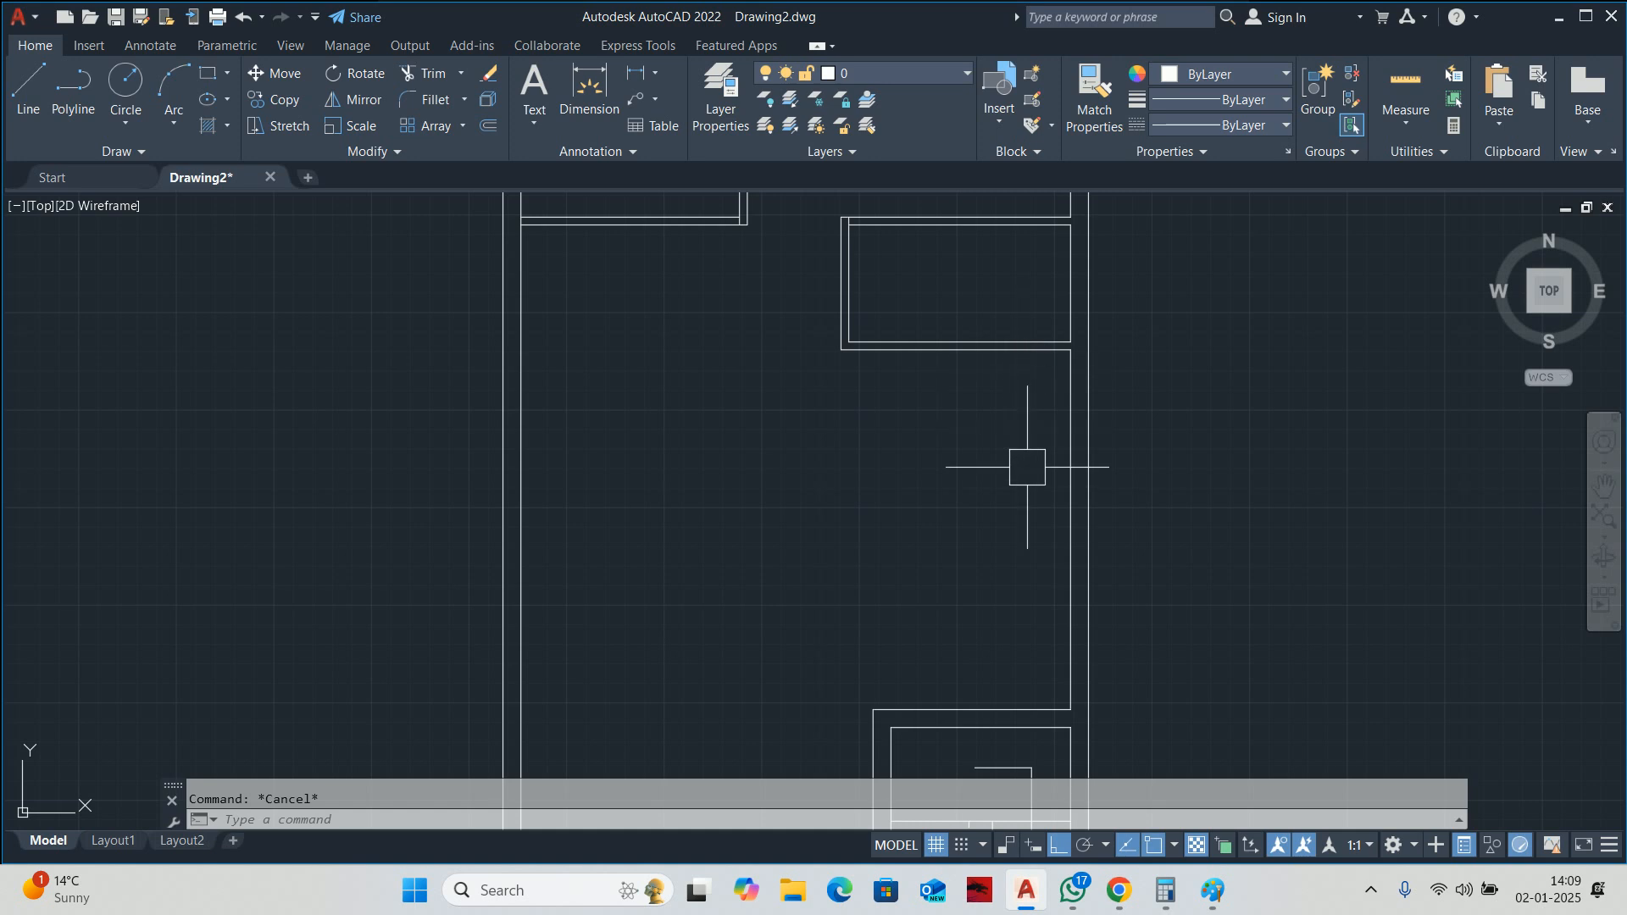
{"action": "middle_click_drag", "start_coordinate": [1026, 466], "coordinate": [1042, 562]}
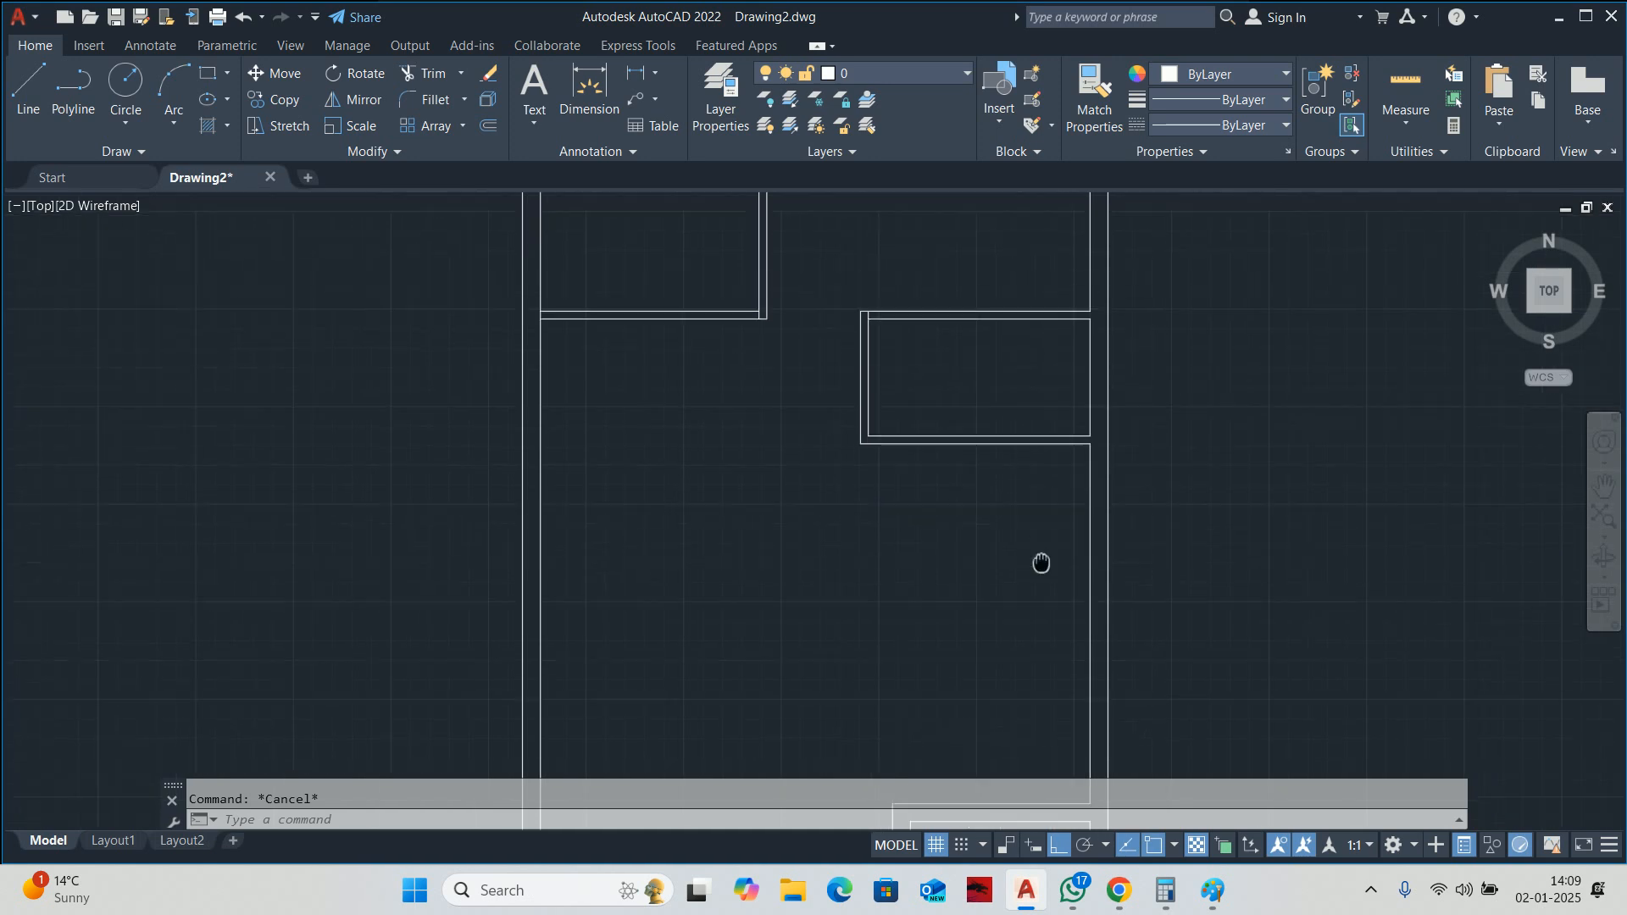
Offset the inner line of the small room's left wall 850 to the right to mark a door opening.
{"action": "type", "text": "o"}
{"action": "key", "text": "Return"}
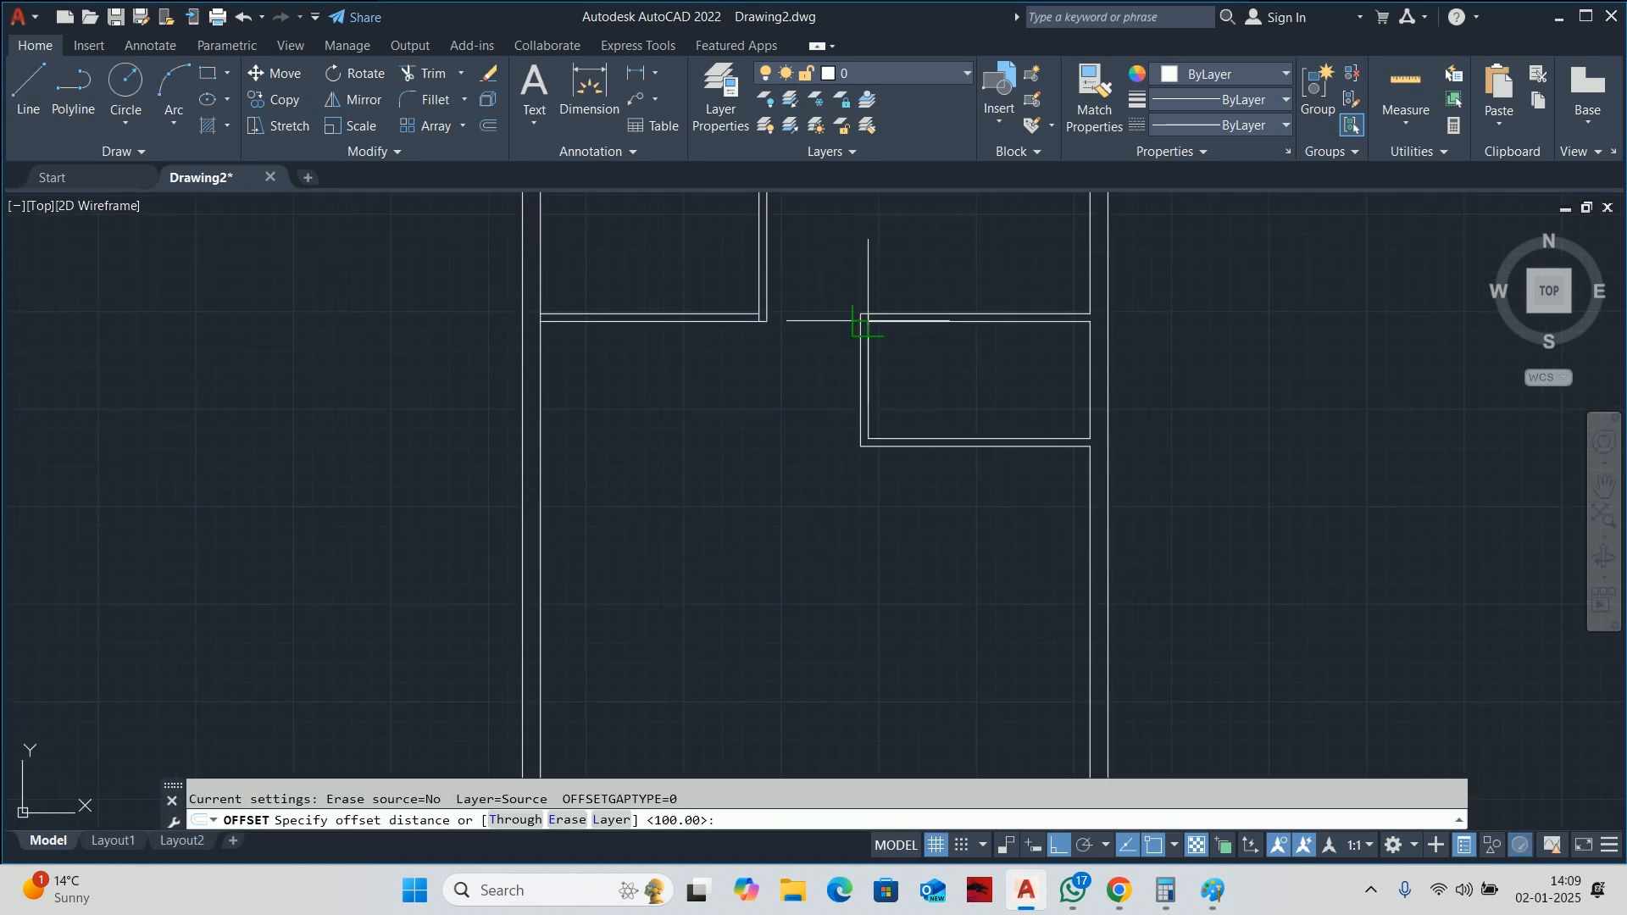
{"action": "type", "text": "850"}
{"action": "key", "text": "Return"}
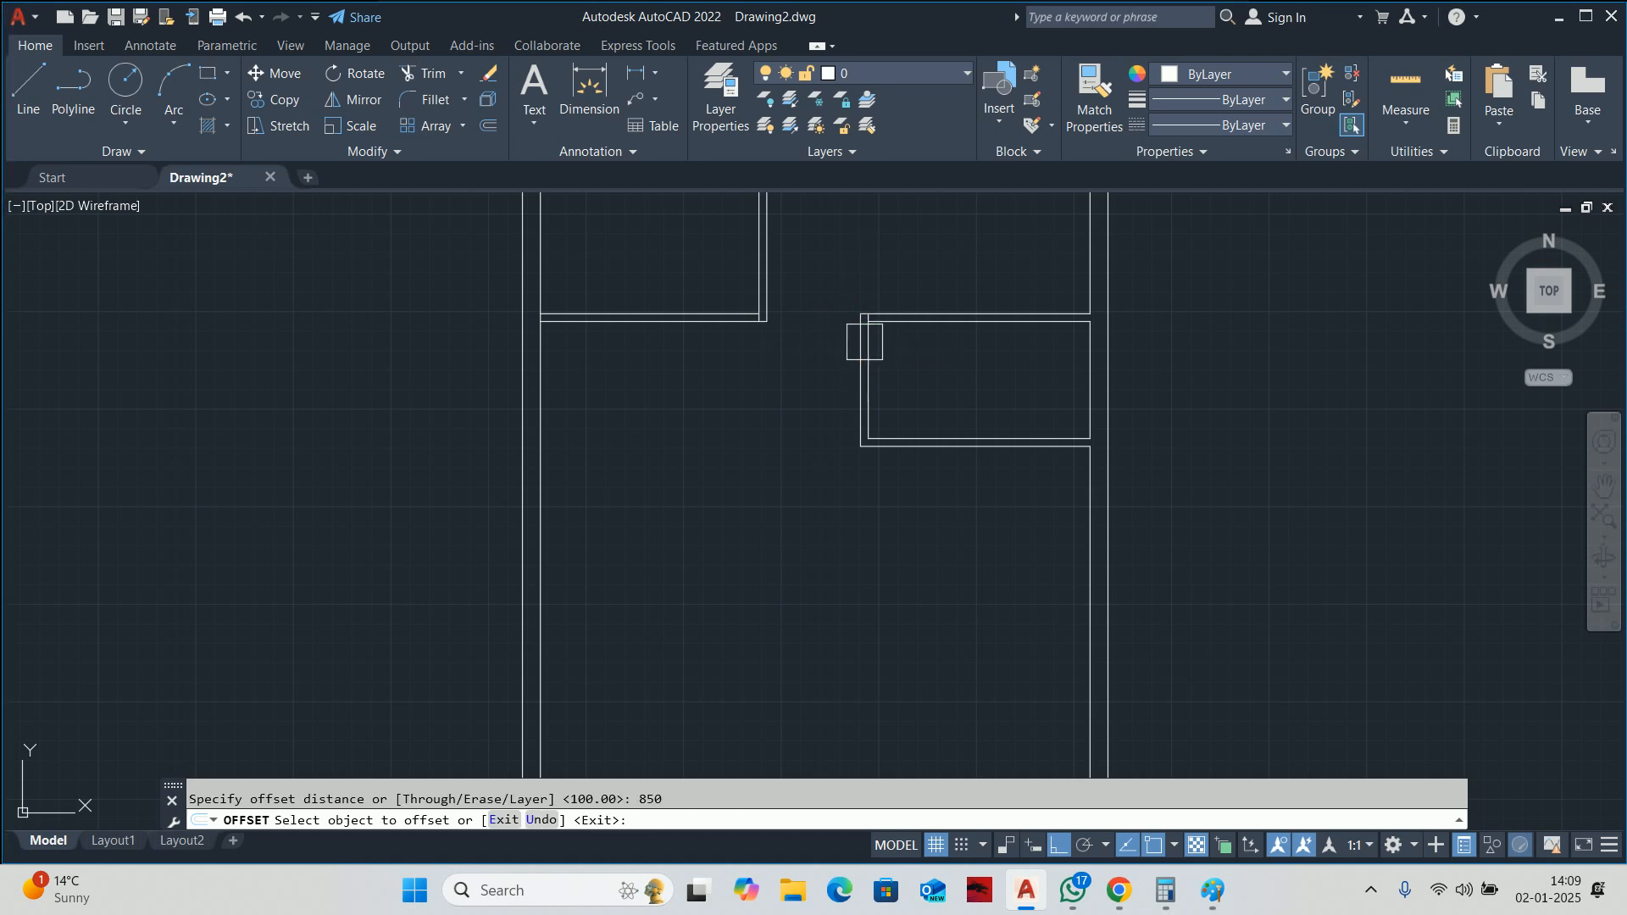
{"action": "scroll", "coordinate": [864, 343], "scroll_direction": "up", "scroll_amount": 4}
{"action": "left_click", "coordinate": [809, 346]}
{"action": "left_click", "coordinate": [885, 351]}
{"action": "key", "text": "Escape"}
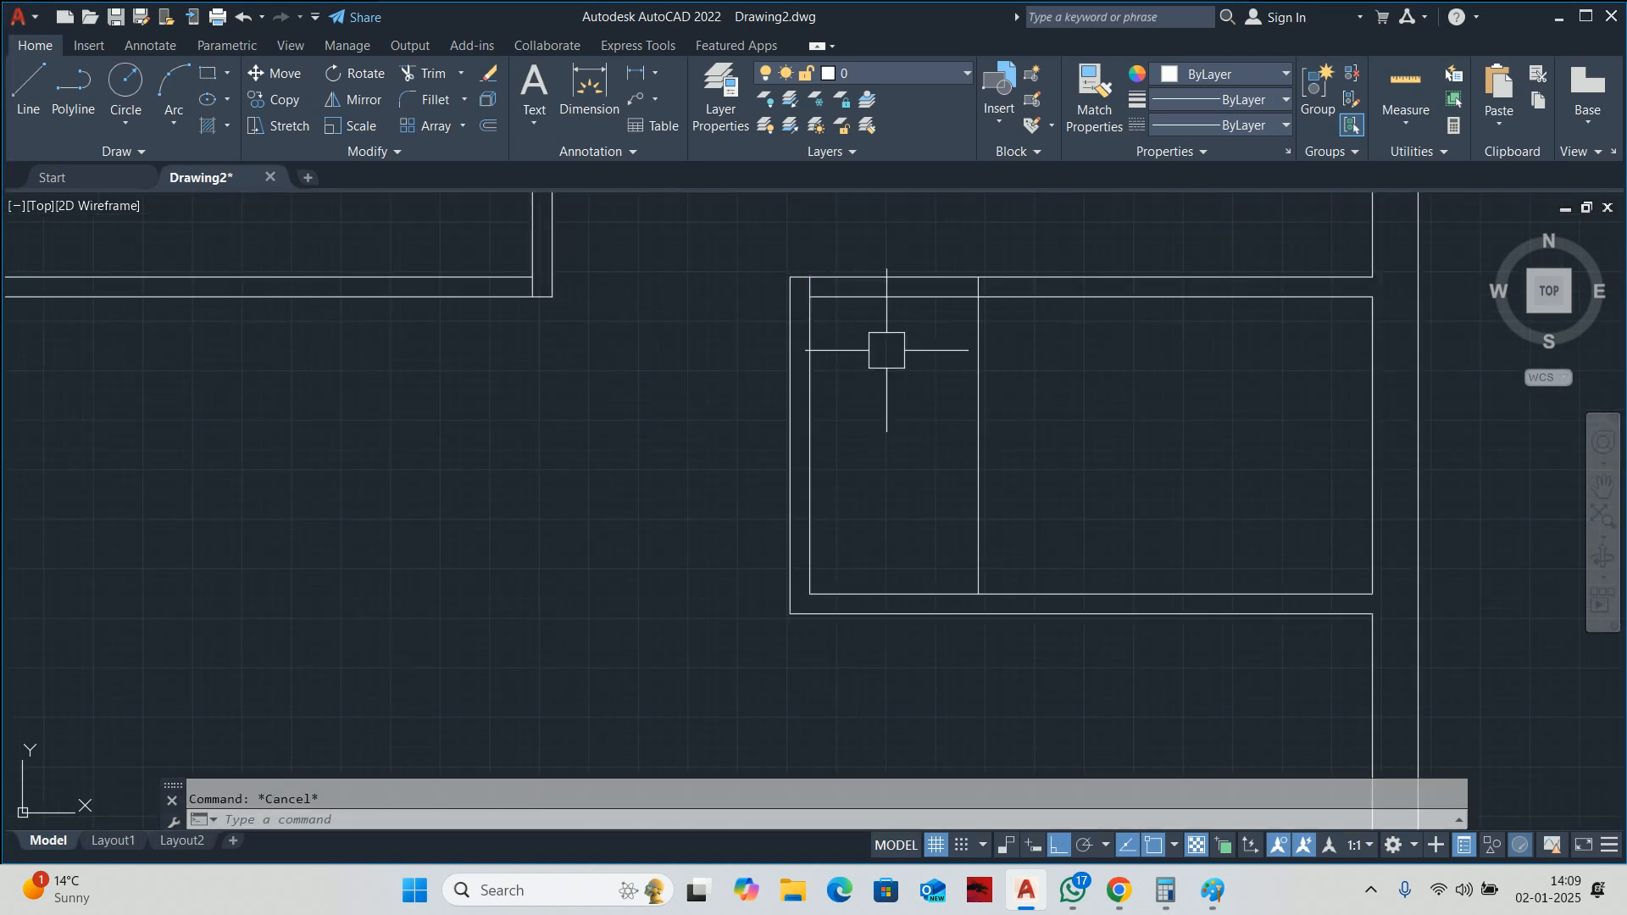
Trim the small room's upper wall between the left wall and the 850 offset line to cut the door opening.
{"action": "type", "text": "tr"}
{"action": "key", "text": "Return"}
{"action": "left_click", "coordinate": [922, 339]}
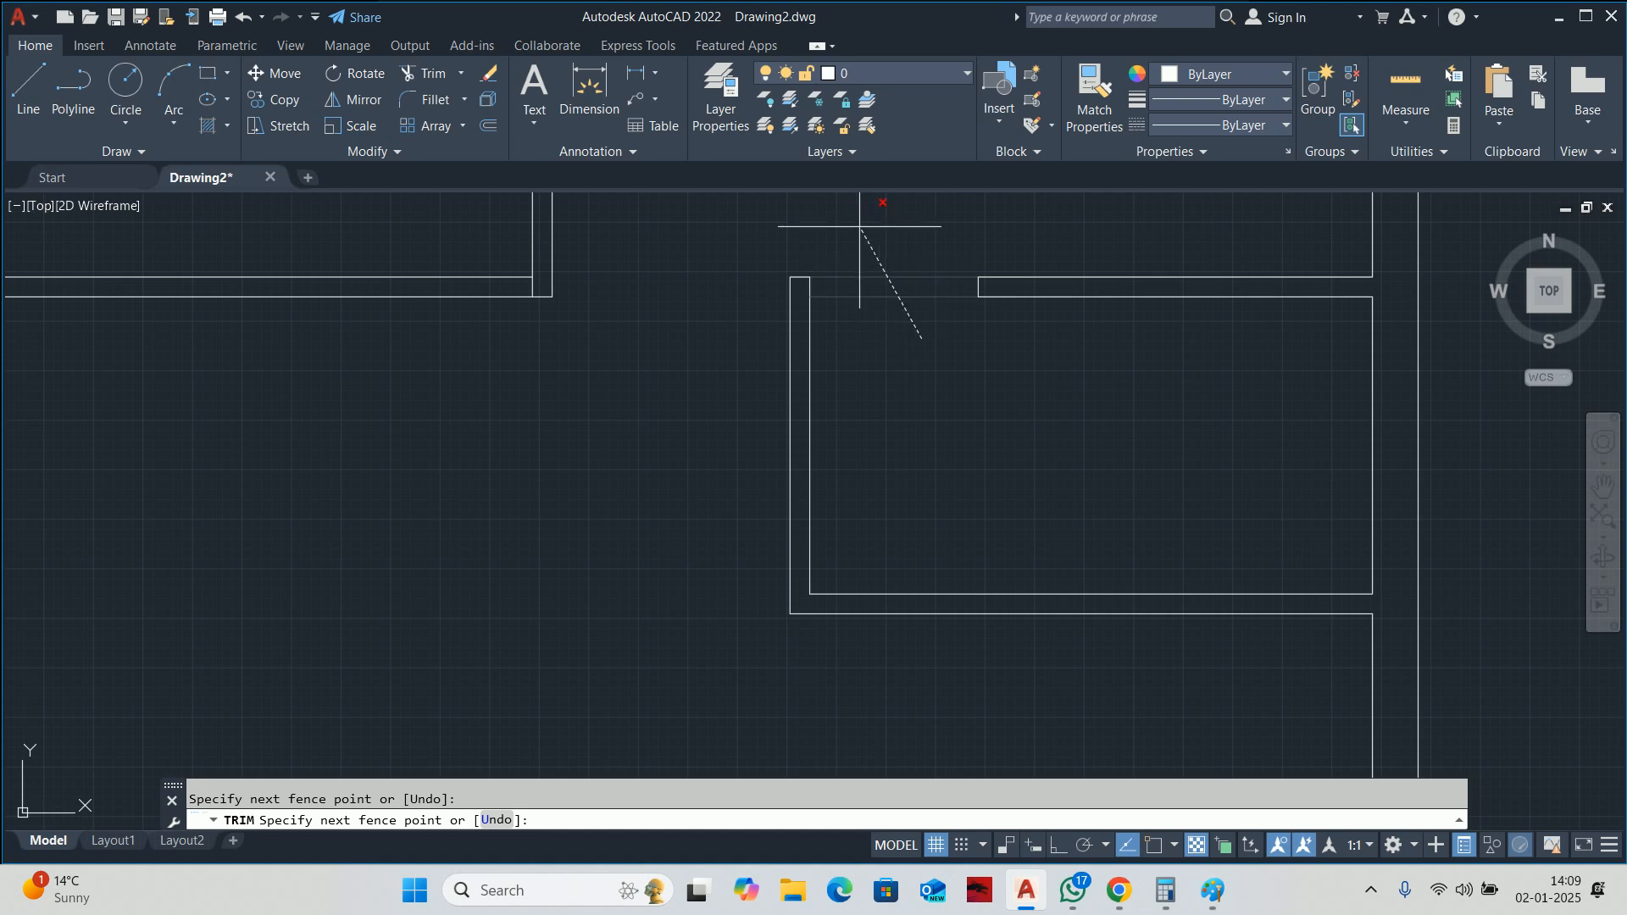
{"action": "left_click", "coordinate": [861, 226]}
{"action": "key", "text": "Return"}
{"action": "scroll", "coordinate": [859, 265], "scroll_direction": "down", "scroll_amount": 4}
{"action": "middle_click_drag", "start_coordinate": [867, 273], "coordinate": [885, 377]}
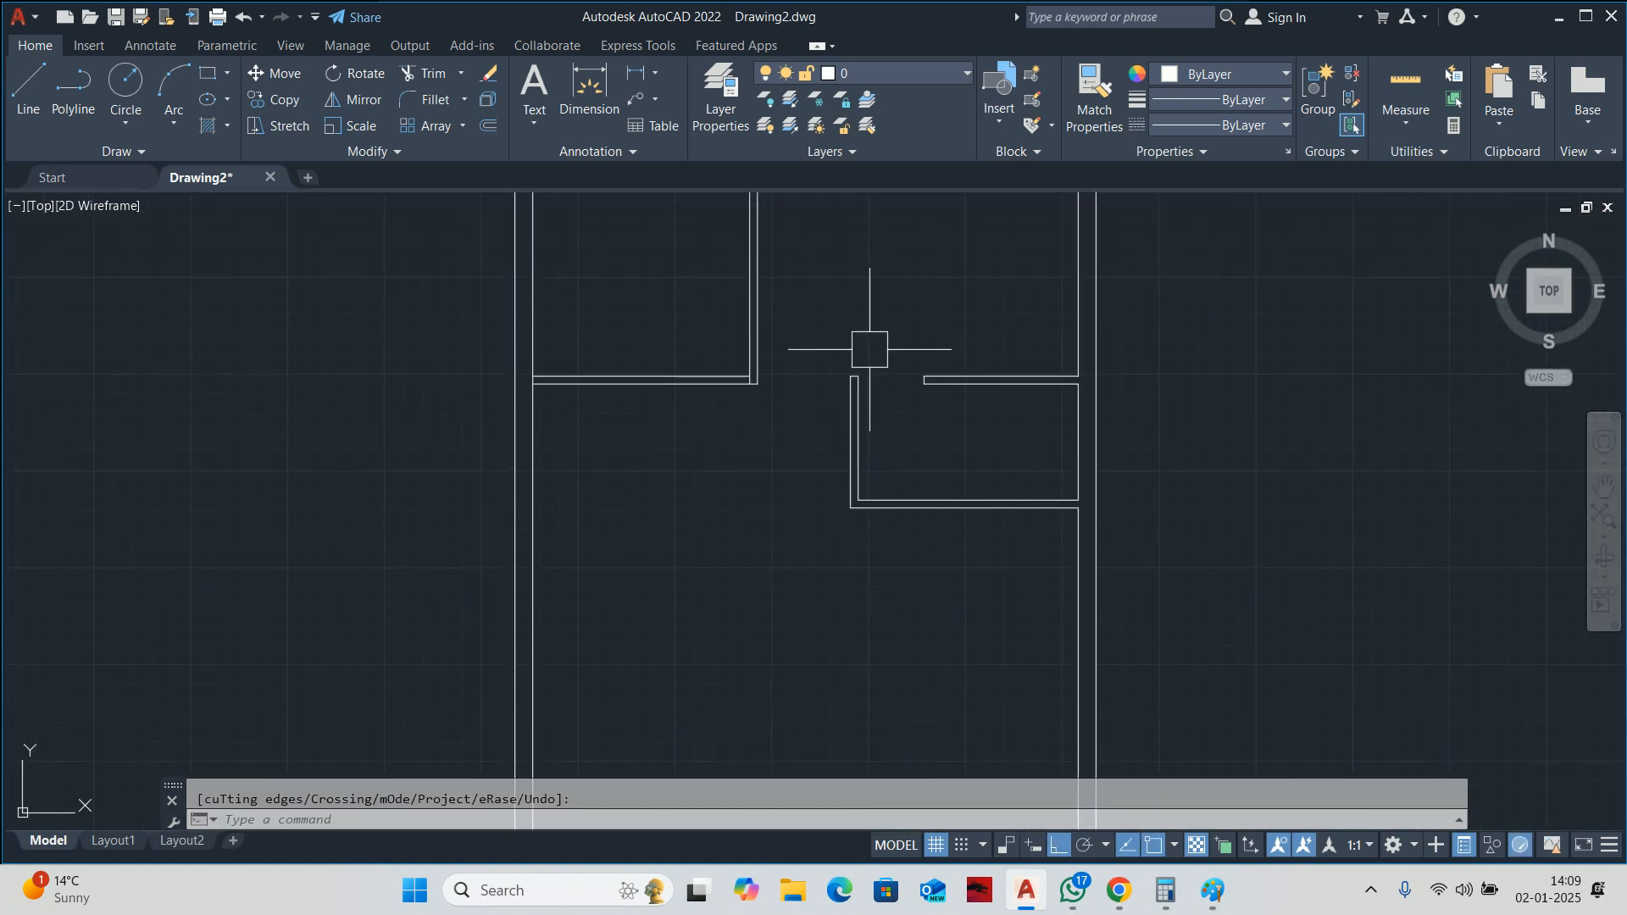
{"action": "middle_click_drag", "start_coordinate": [889, 391], "coordinate": [851, 559]}
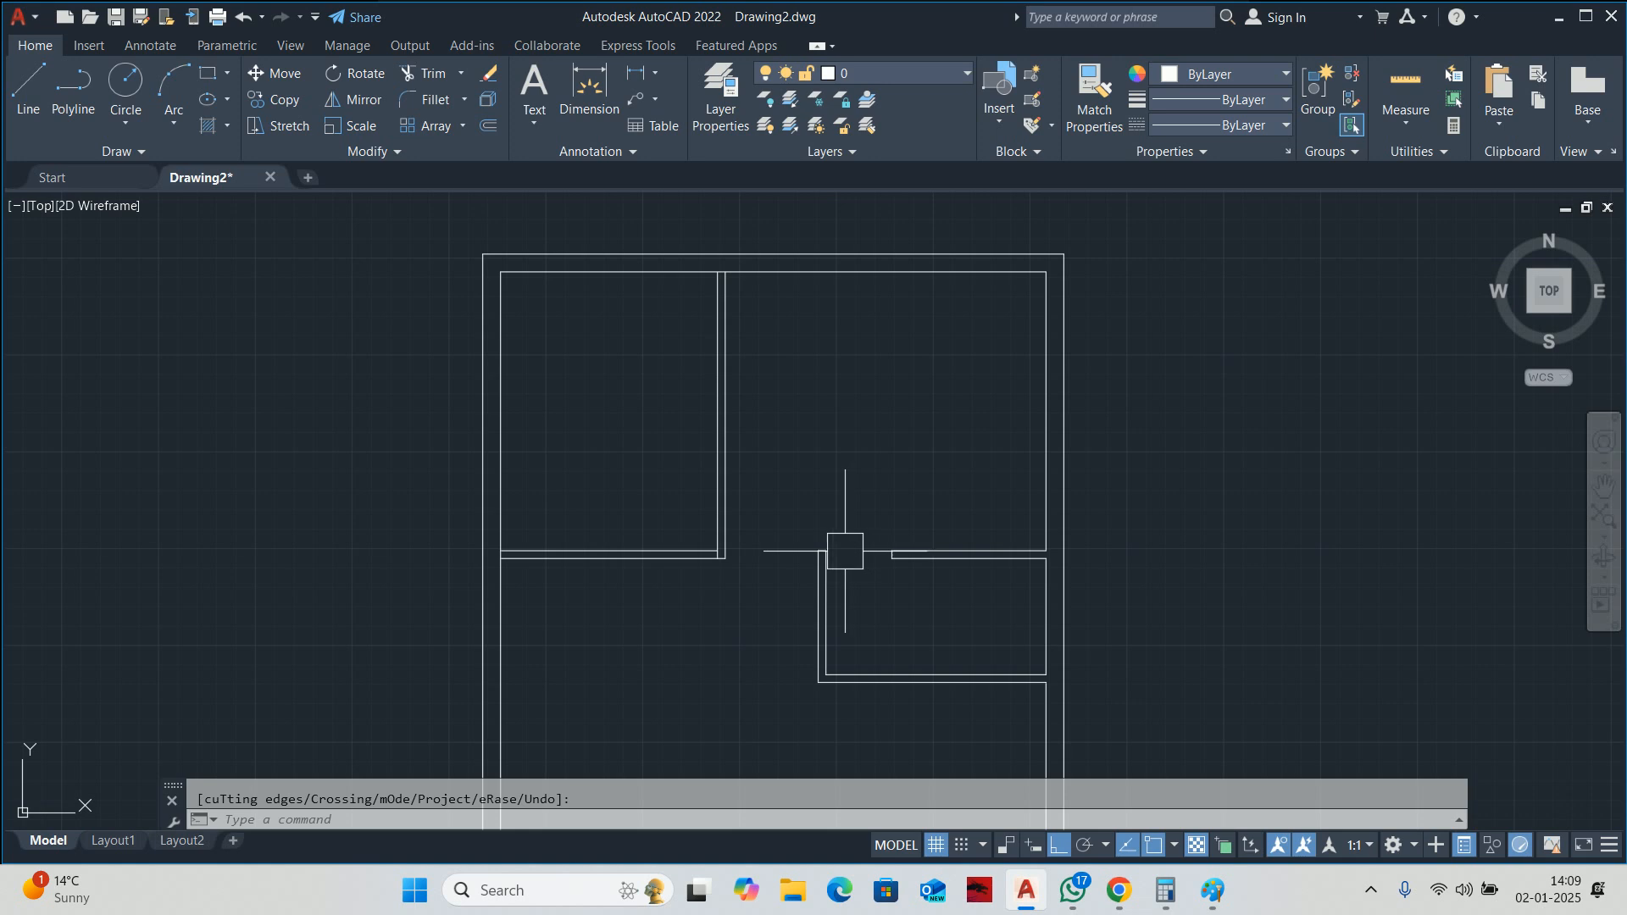
{"action": "left_click", "coordinate": [838, 553]}
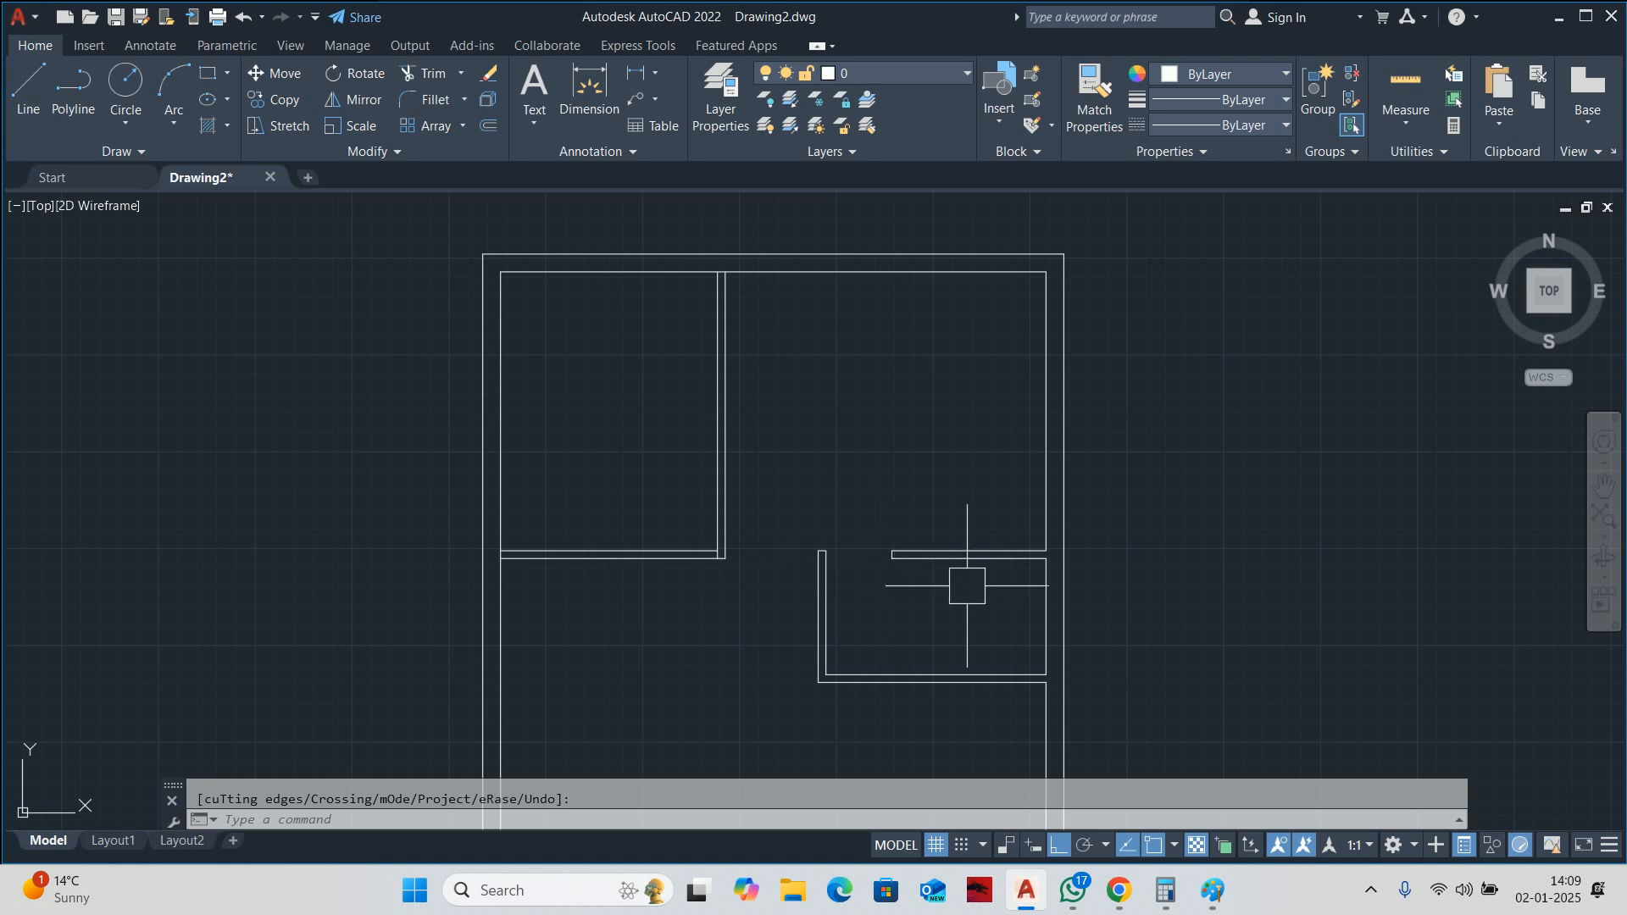
{"action": "key", "text": "Escape"}
{"action": "scroll", "coordinate": [908, 449], "scroll_direction": "down", "scroll_amount": 5}
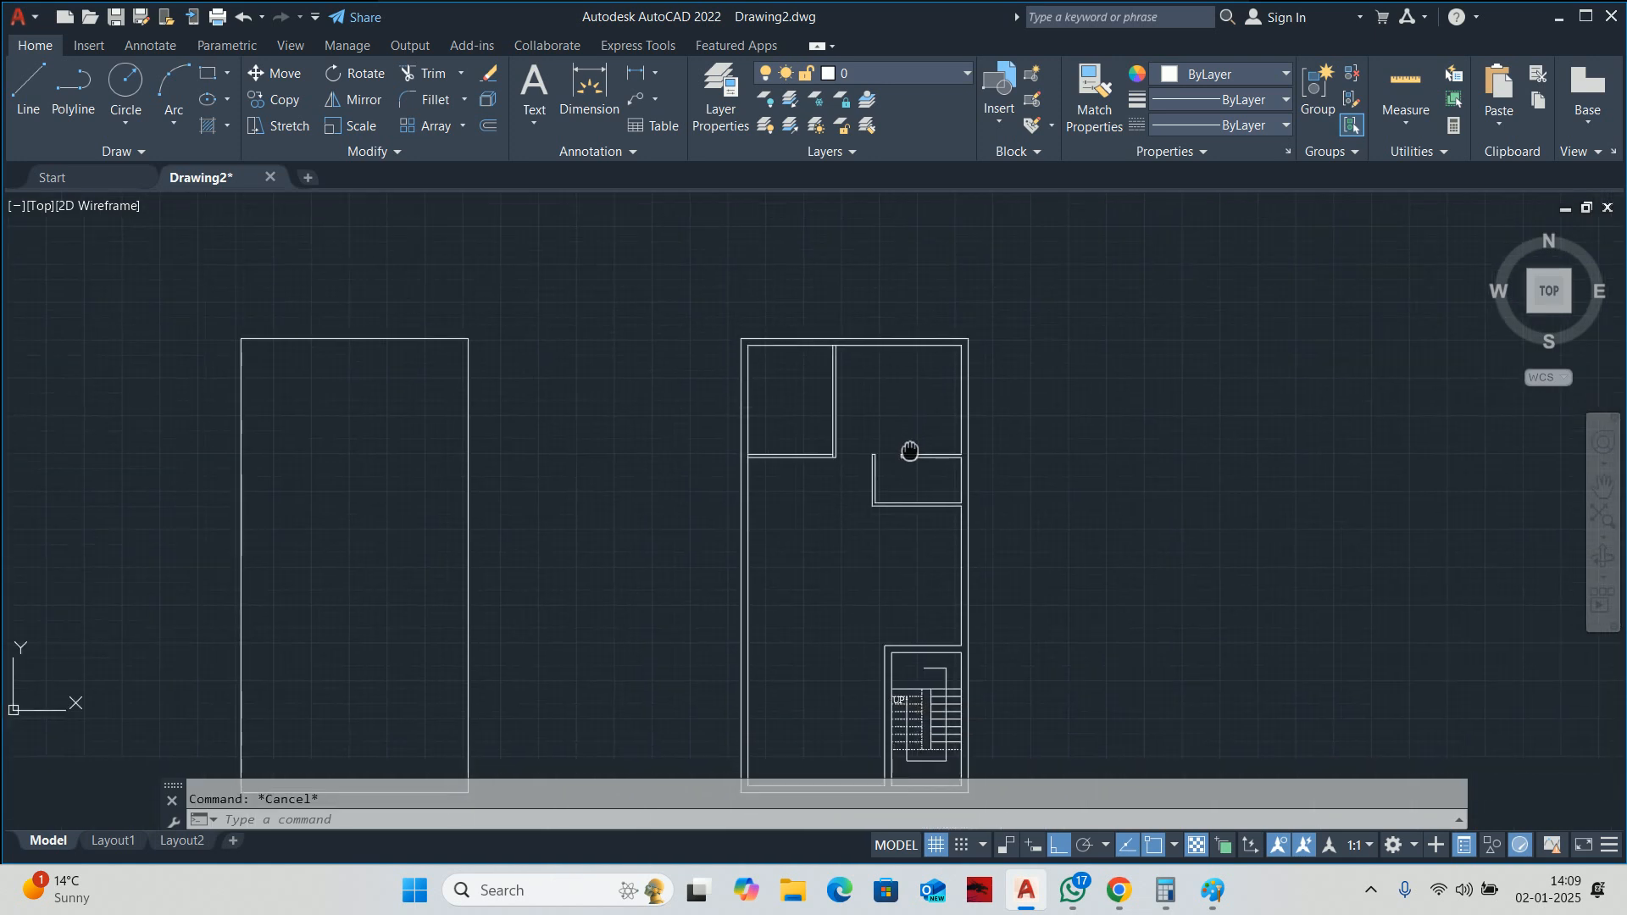
Offset the outer line of the small room's lower wall 1500 downward for a second small room.
{"action": "scroll", "coordinate": [912, 464], "scroll_direction": "up", "scroll_amount": 5}
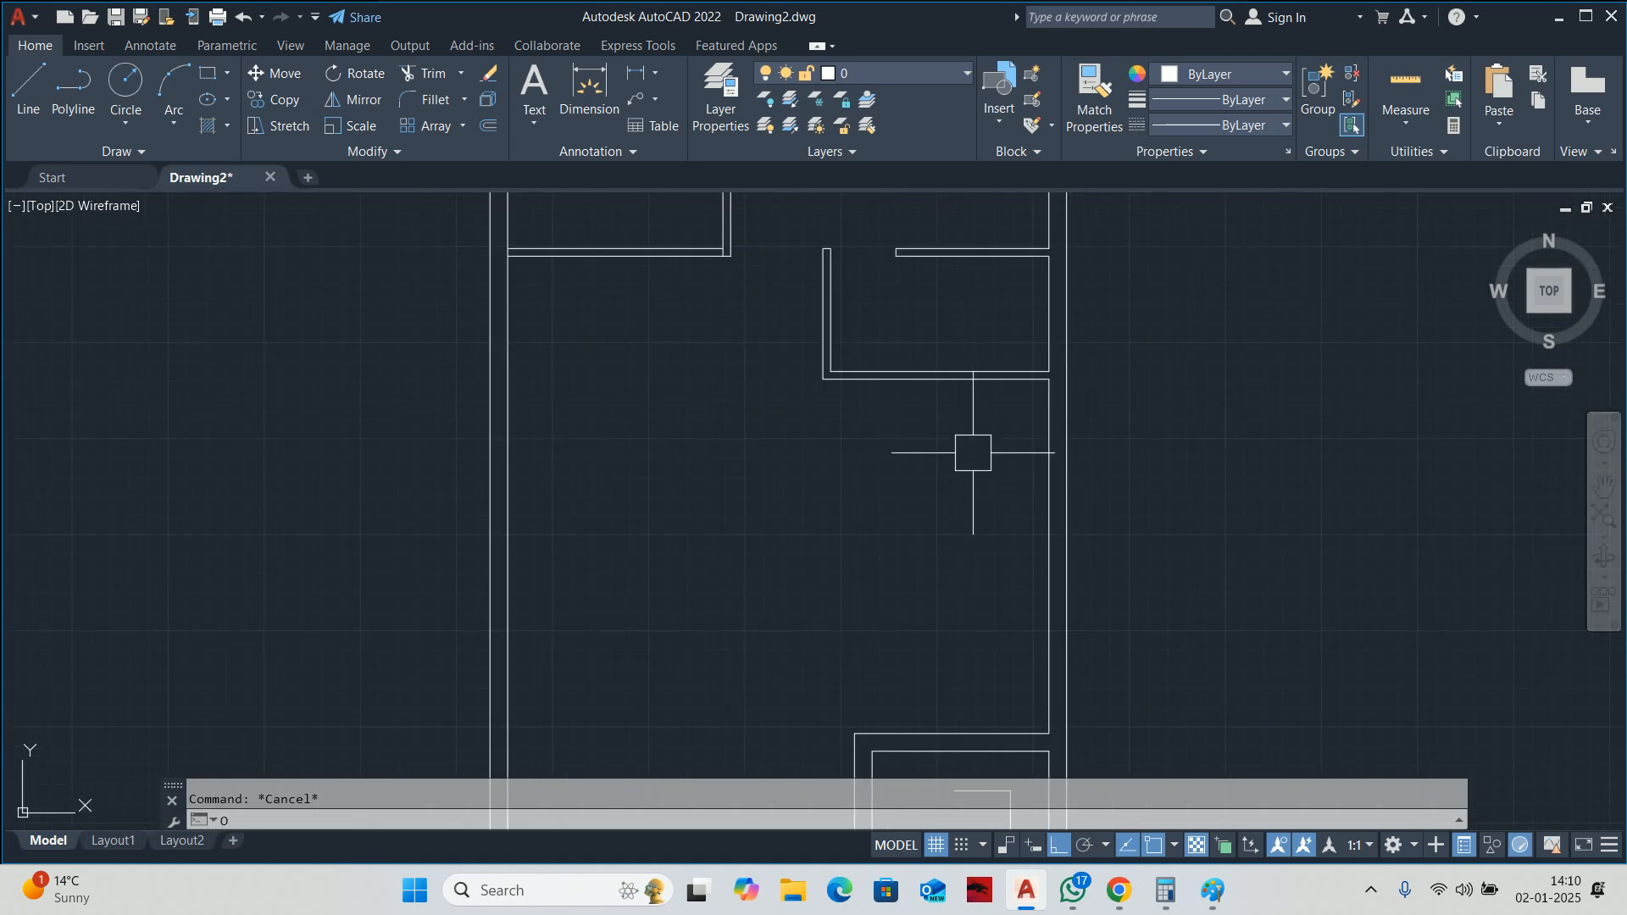
{"action": "type", "text": "o"}
{"action": "key", "text": "Return"}
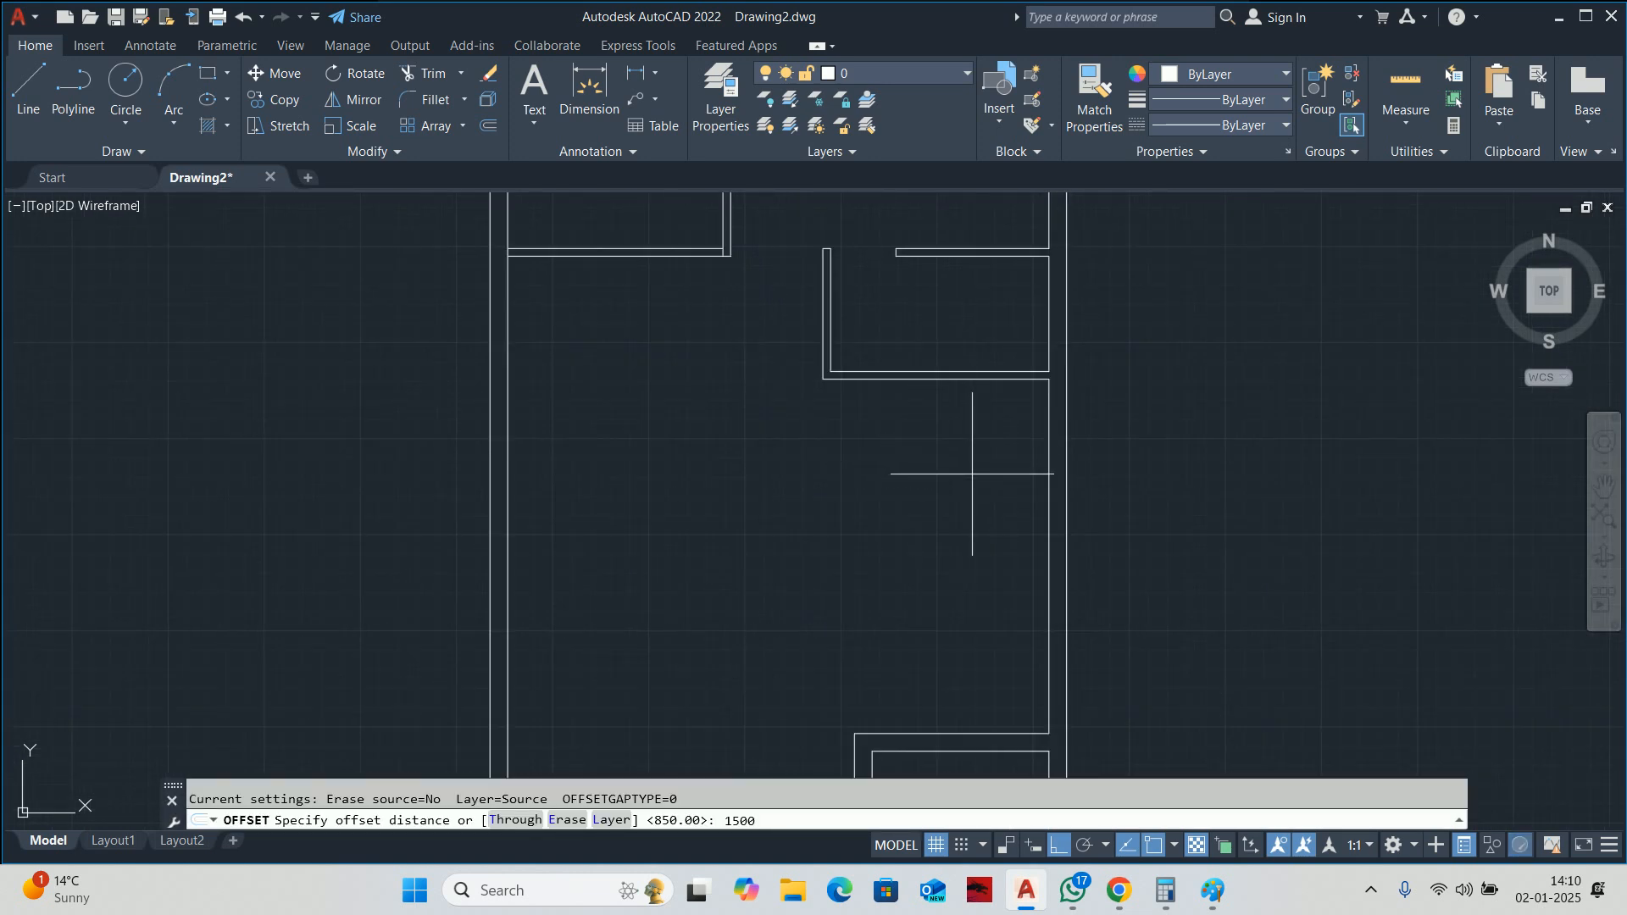
{"action": "key", "text": "Return"}
{"action": "scroll", "coordinate": [976, 412], "scroll_direction": "up", "scroll_amount": 2}
{"action": "left_click", "coordinate": [954, 357]}
{"action": "left_click", "coordinate": [960, 461]}
{"action": "key", "text": "Return"}
{"action": "key", "text": "Return"}
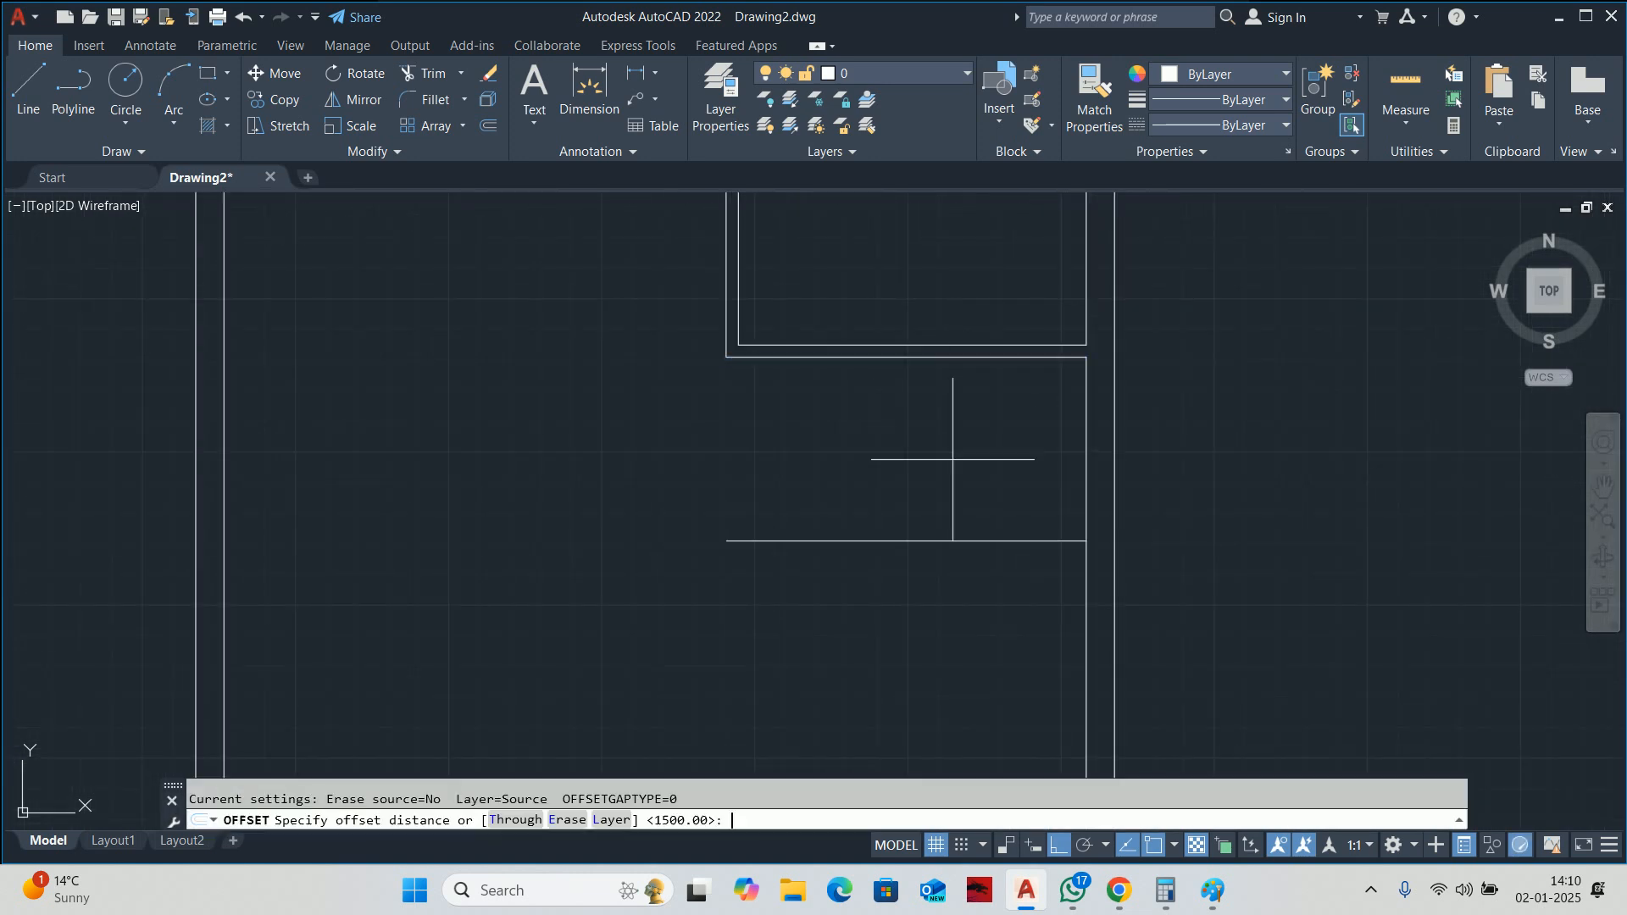
Offset the new horizontal line 100 downward to give the second room's lower wall its thickness.
{"action": "type", "text": "100"}
{"action": "key", "text": "Return"}
{"action": "left_click", "coordinate": [939, 541]}
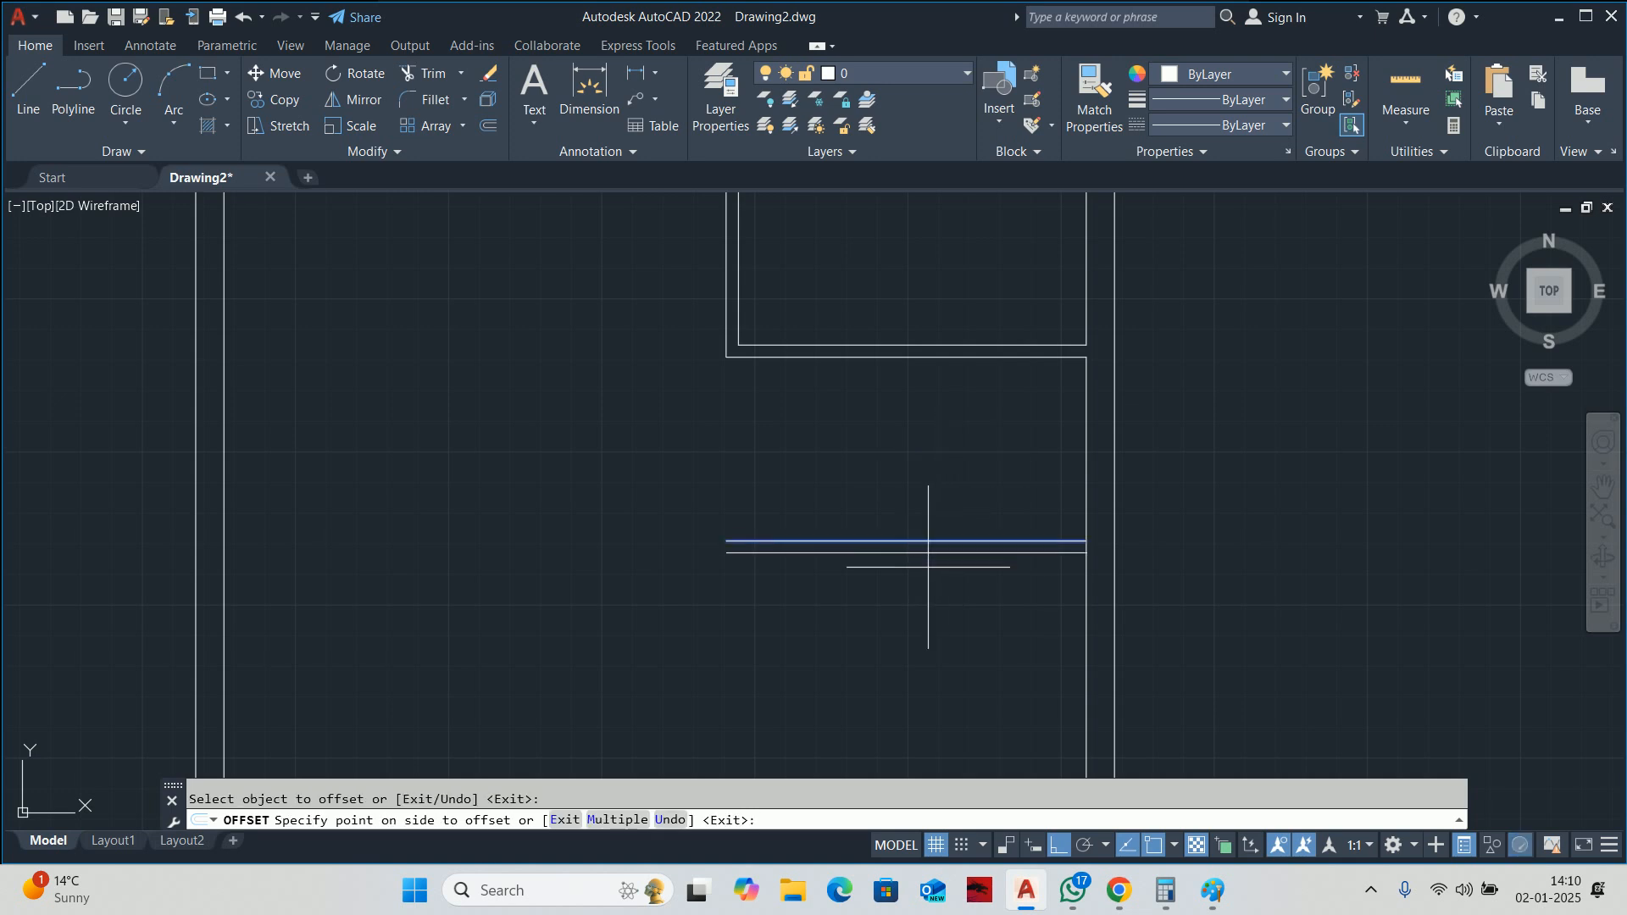
{"action": "left_click", "coordinate": [937, 561]}
{"action": "key", "text": "Escape"}
Extend both lines of the first small room's left wall down to the upper line of the new horizontal wall.
{"action": "middle_click_drag", "start_coordinate": [890, 509], "coordinate": [900, 512]}
{"action": "type", "text": "ex"}
{"action": "key", "text": "Return"}
{"action": "left_click", "coordinate": [876, 283]}
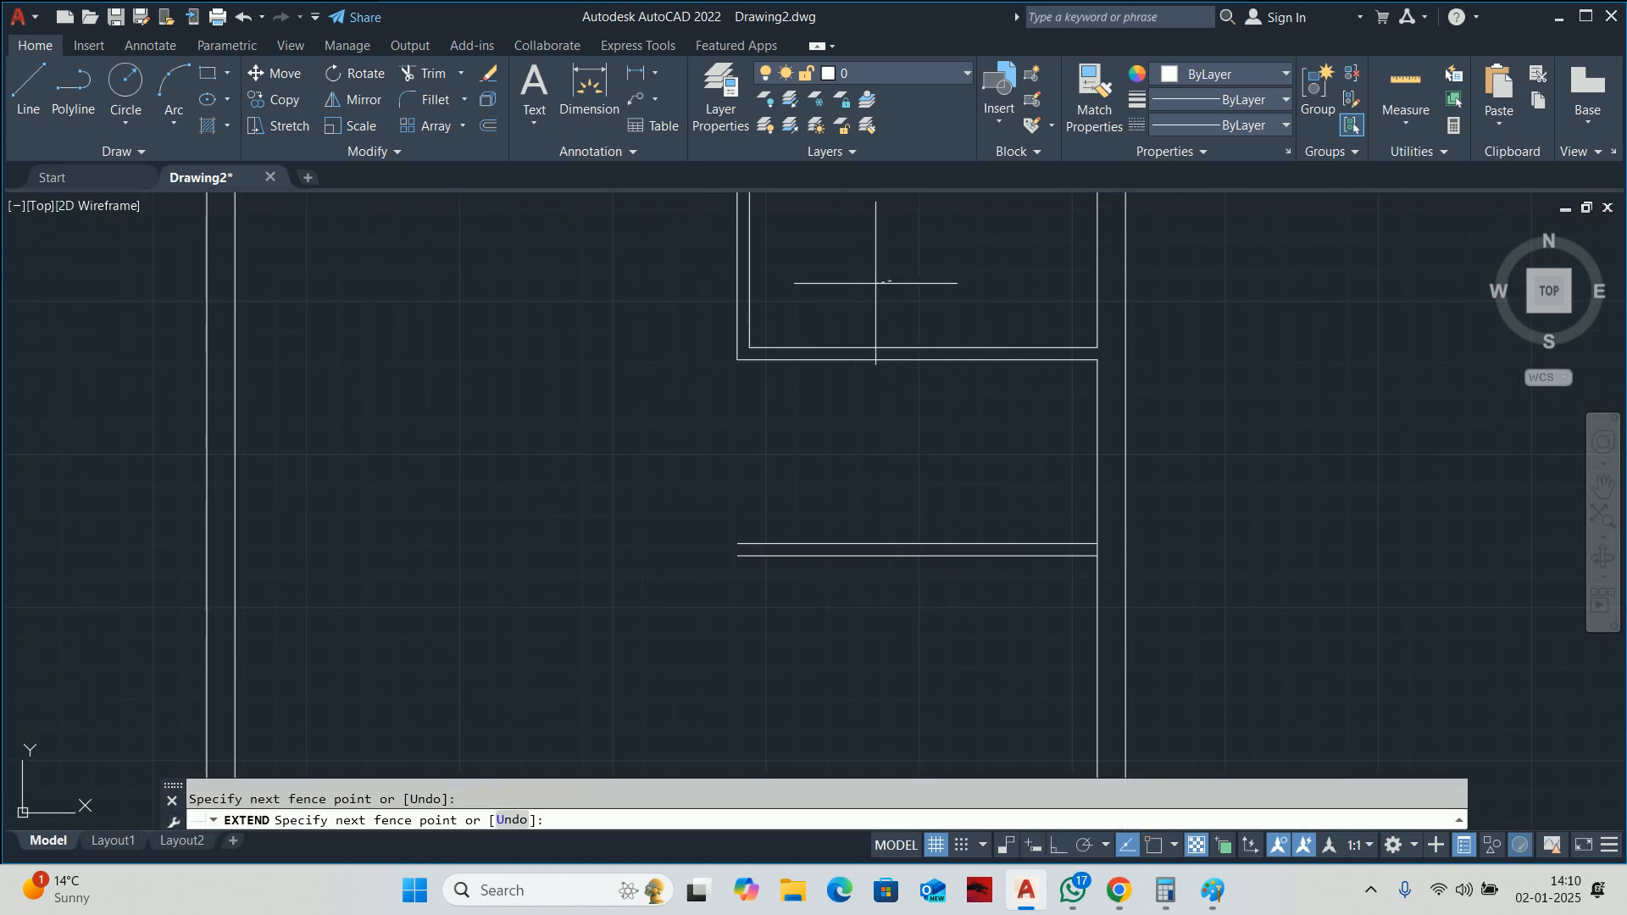
{"action": "left_click", "coordinate": [664, 325]}
{"action": "left_click", "coordinate": [774, 304]}
{"action": "left_click", "coordinate": [746, 308]}
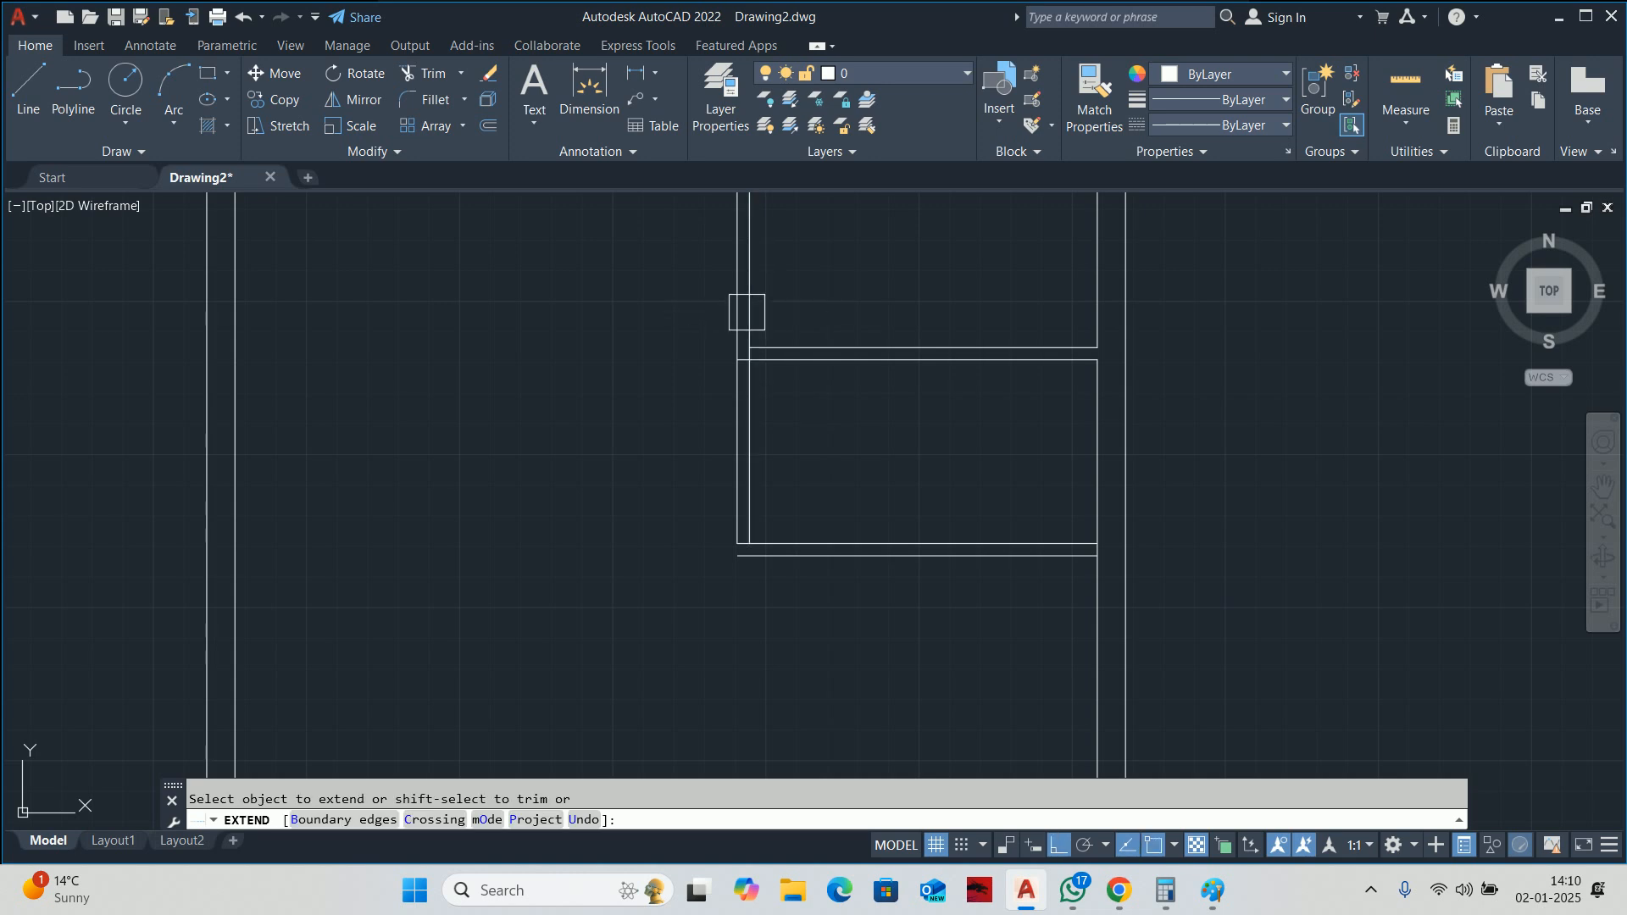
{"action": "scroll", "coordinate": [749, 372], "scroll_direction": "up", "scroll_amount": 5}
{"action": "scroll", "coordinate": [726, 265], "scroll_direction": "down", "scroll_amount": 4}
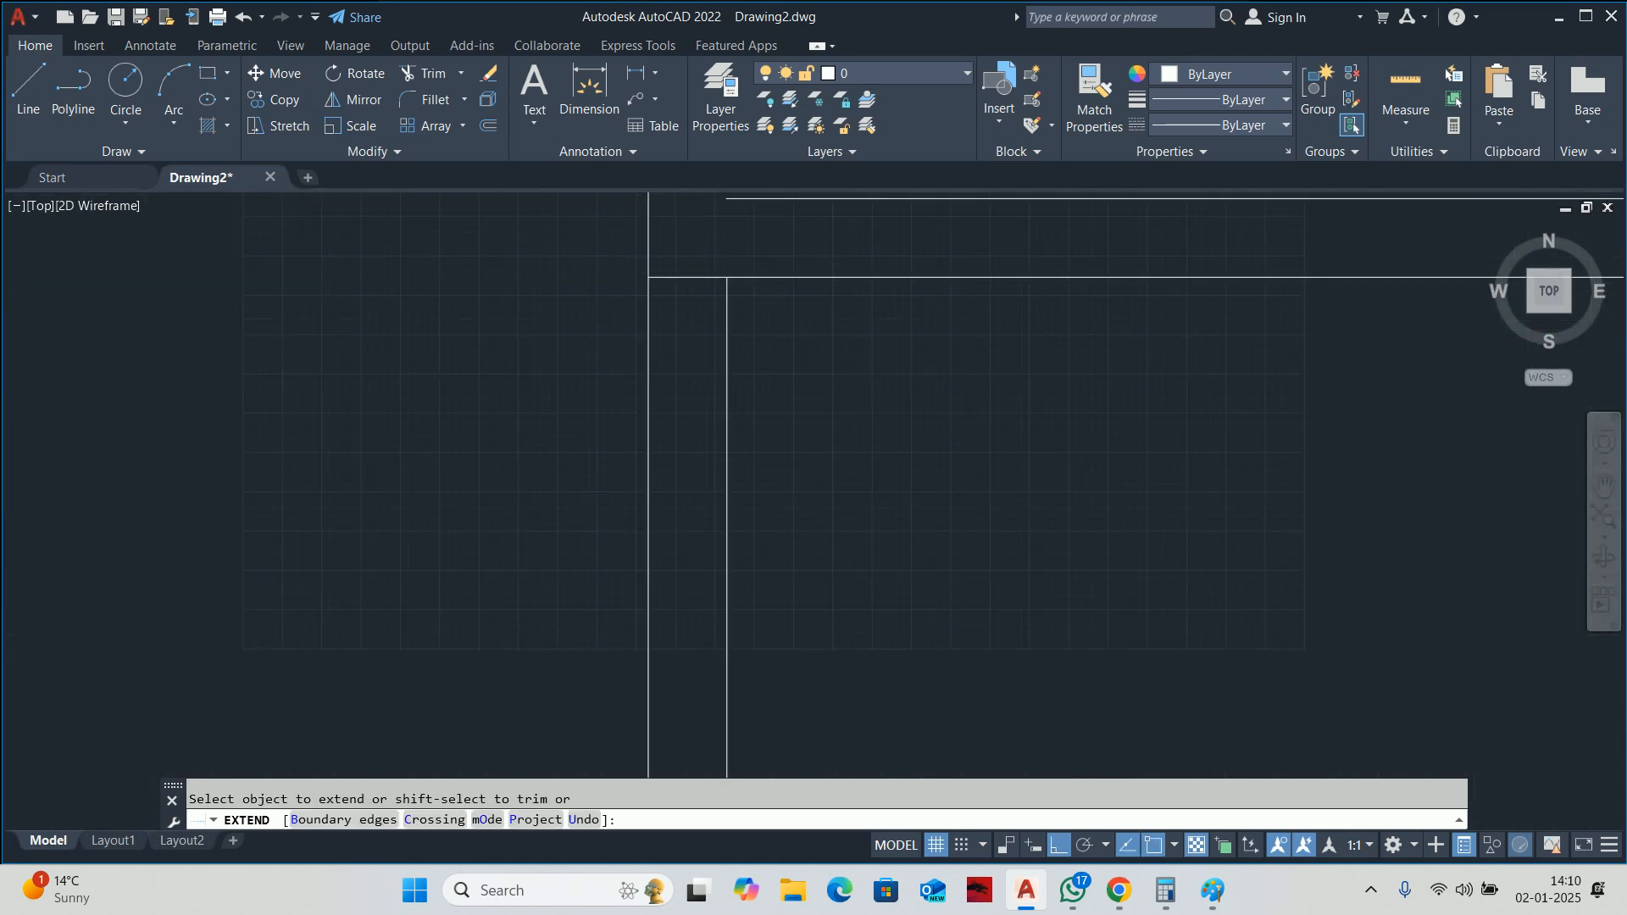
{"action": "scroll", "coordinate": [757, 263], "scroll_direction": "up", "scroll_amount": 5}
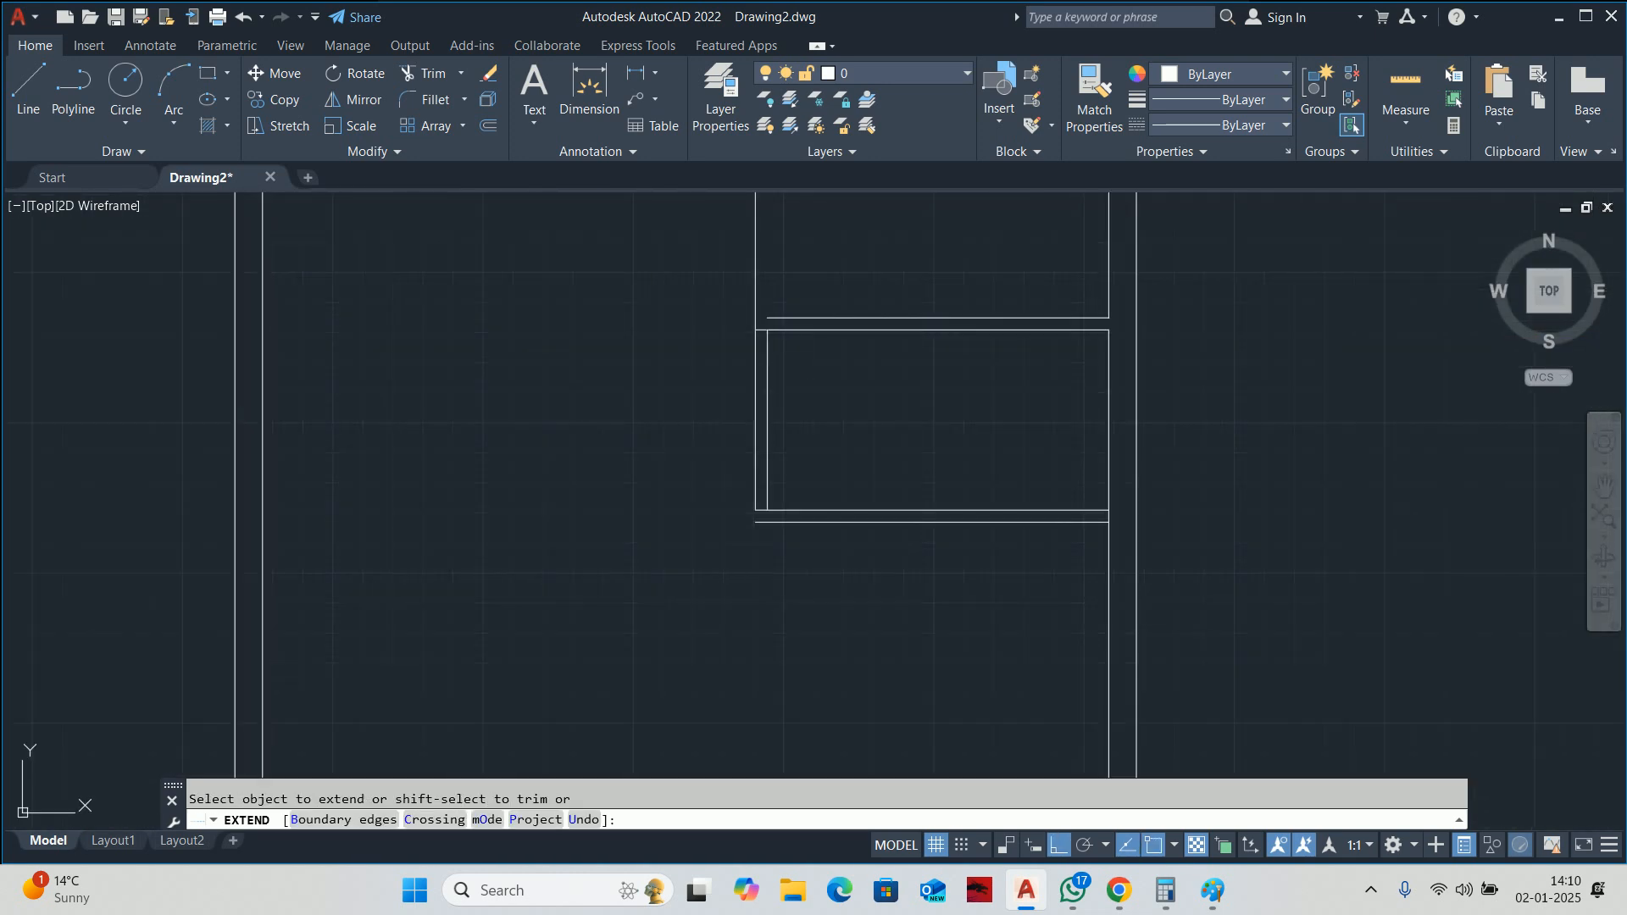
{"action": "scroll", "coordinate": [731, 347], "scroll_direction": "up", "scroll_amount": 8}
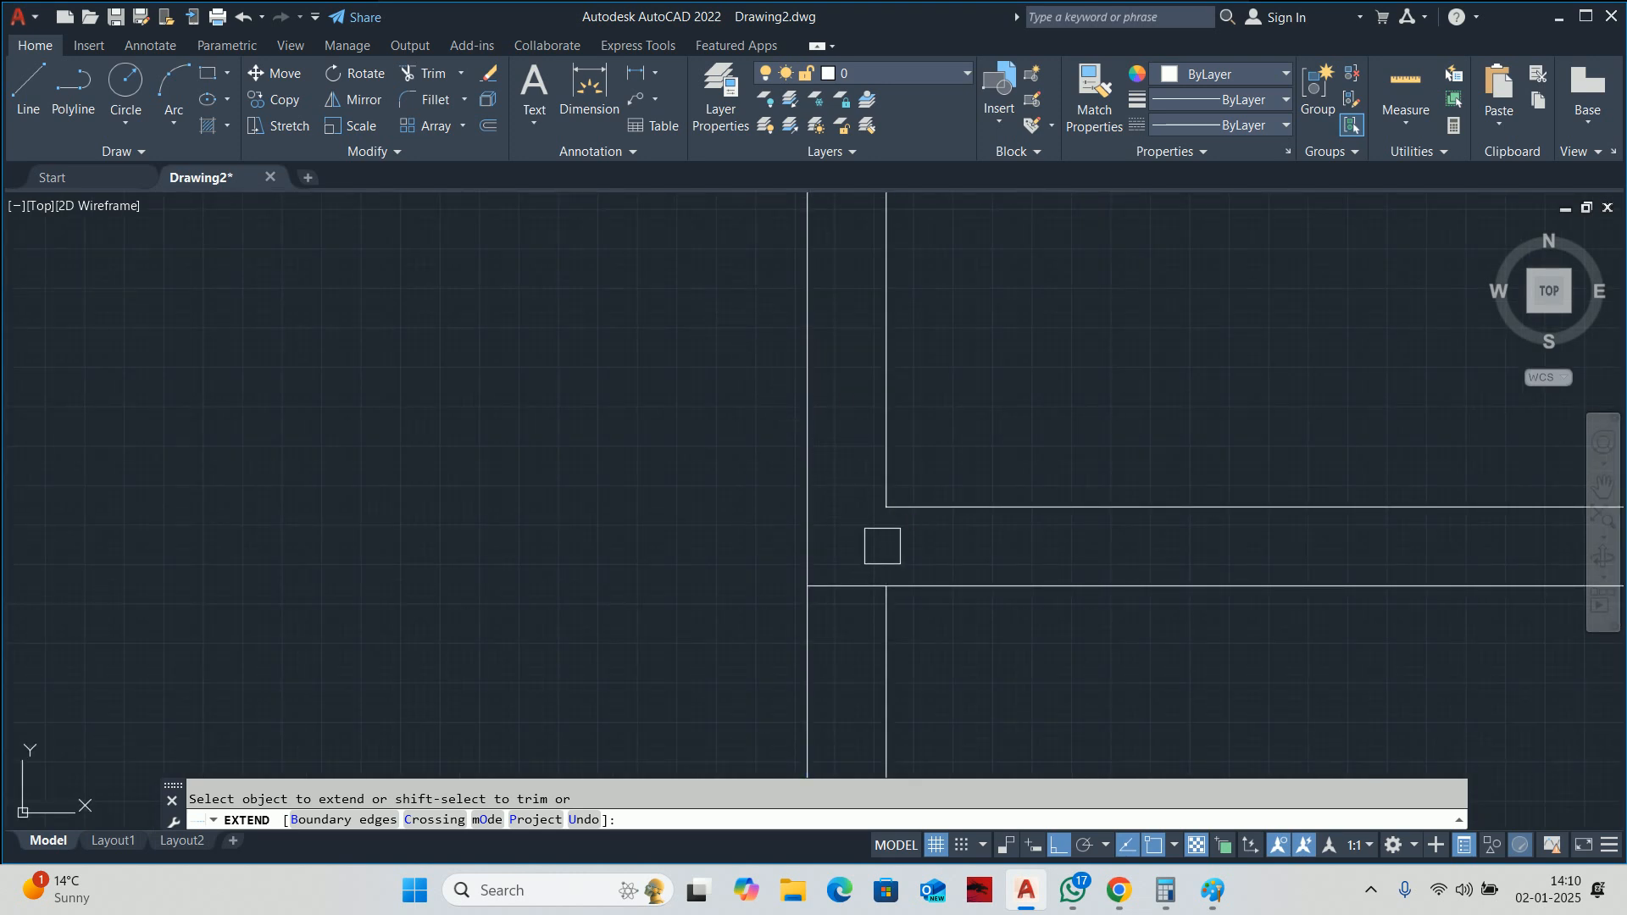
{"action": "scroll", "coordinate": [882, 546], "scroll_direction": "down", "scroll_amount": 5}
{"action": "key", "text": "Escape"}
Offset the second small room's upper wall line 850 downward to mark a door opening.
{"action": "type", "text": "o"}
{"action": "key", "text": "Return"}
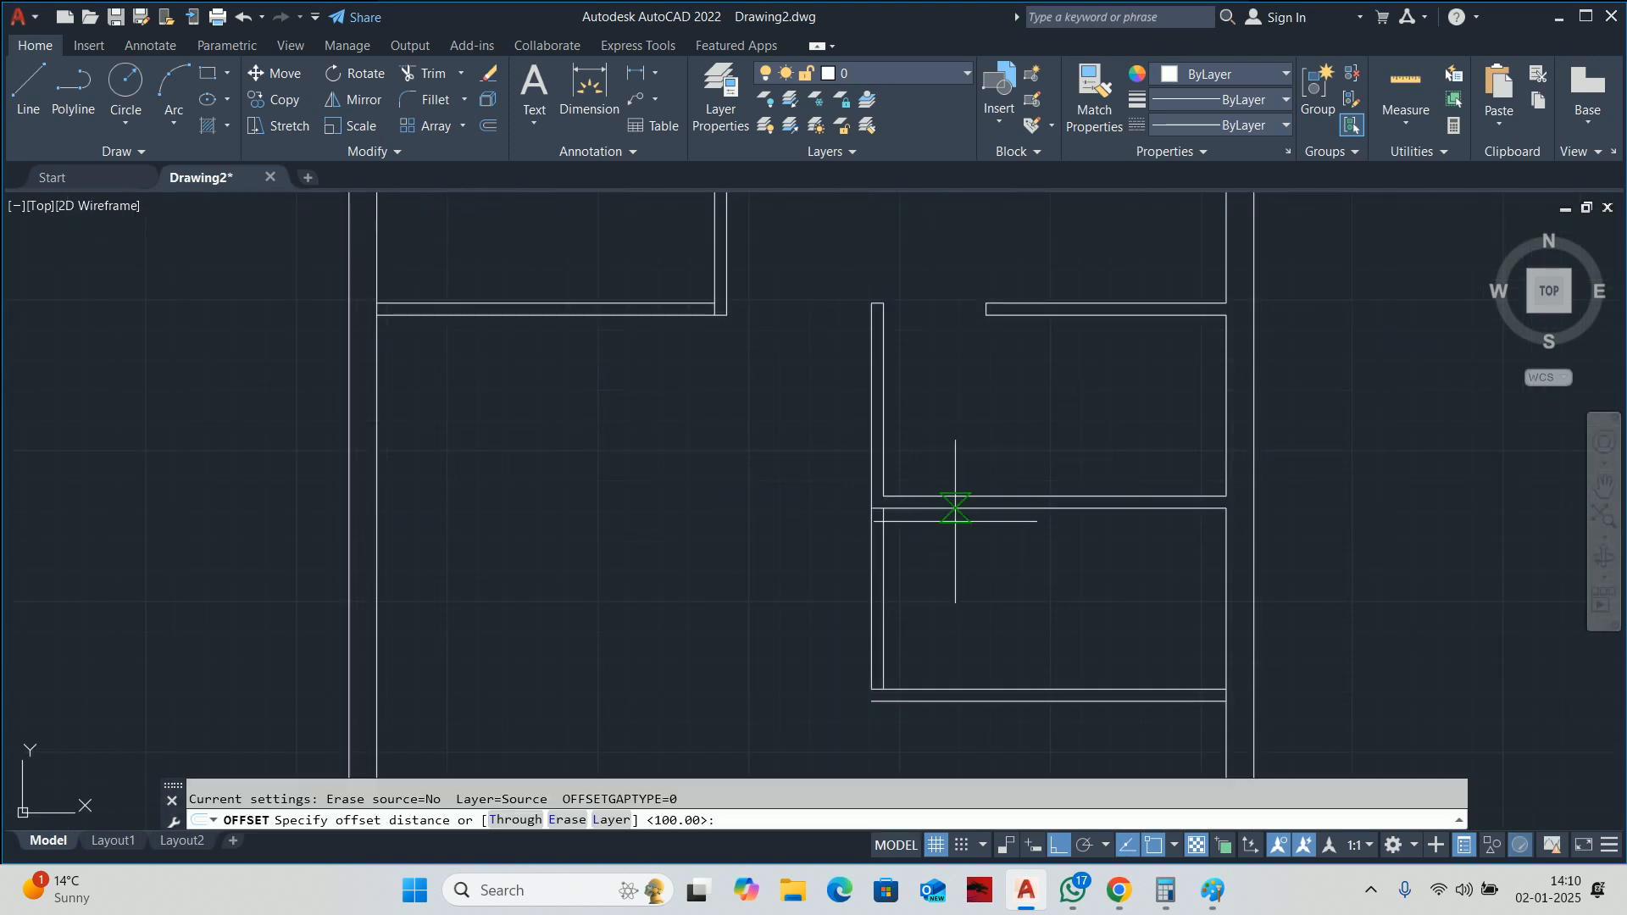
{"action": "key", "text": "Return"}
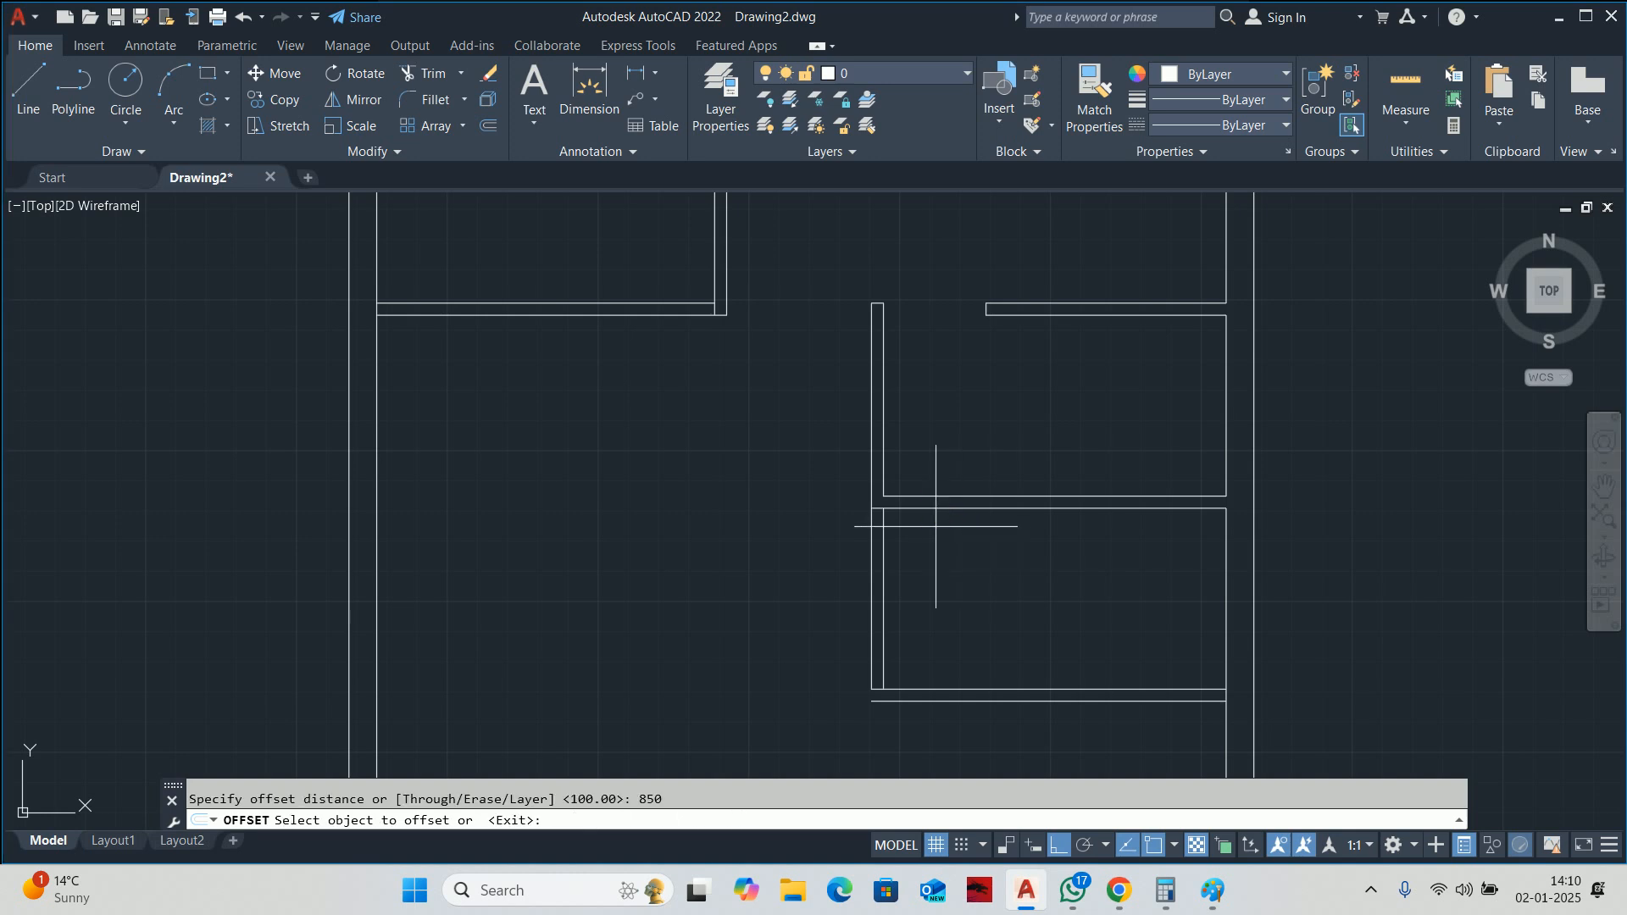
{"action": "scroll", "coordinate": [941, 530], "scroll_direction": "up", "scroll_amount": 5}
{"action": "left_click", "coordinate": [890, 480]}
{"action": "key", "text": "Escape"}
{"action": "scroll", "coordinate": [898, 610], "scroll_direction": "down", "scroll_amount": 2}
{"action": "middle_click_drag", "start_coordinate": [899, 610], "coordinate": [866, 502]}
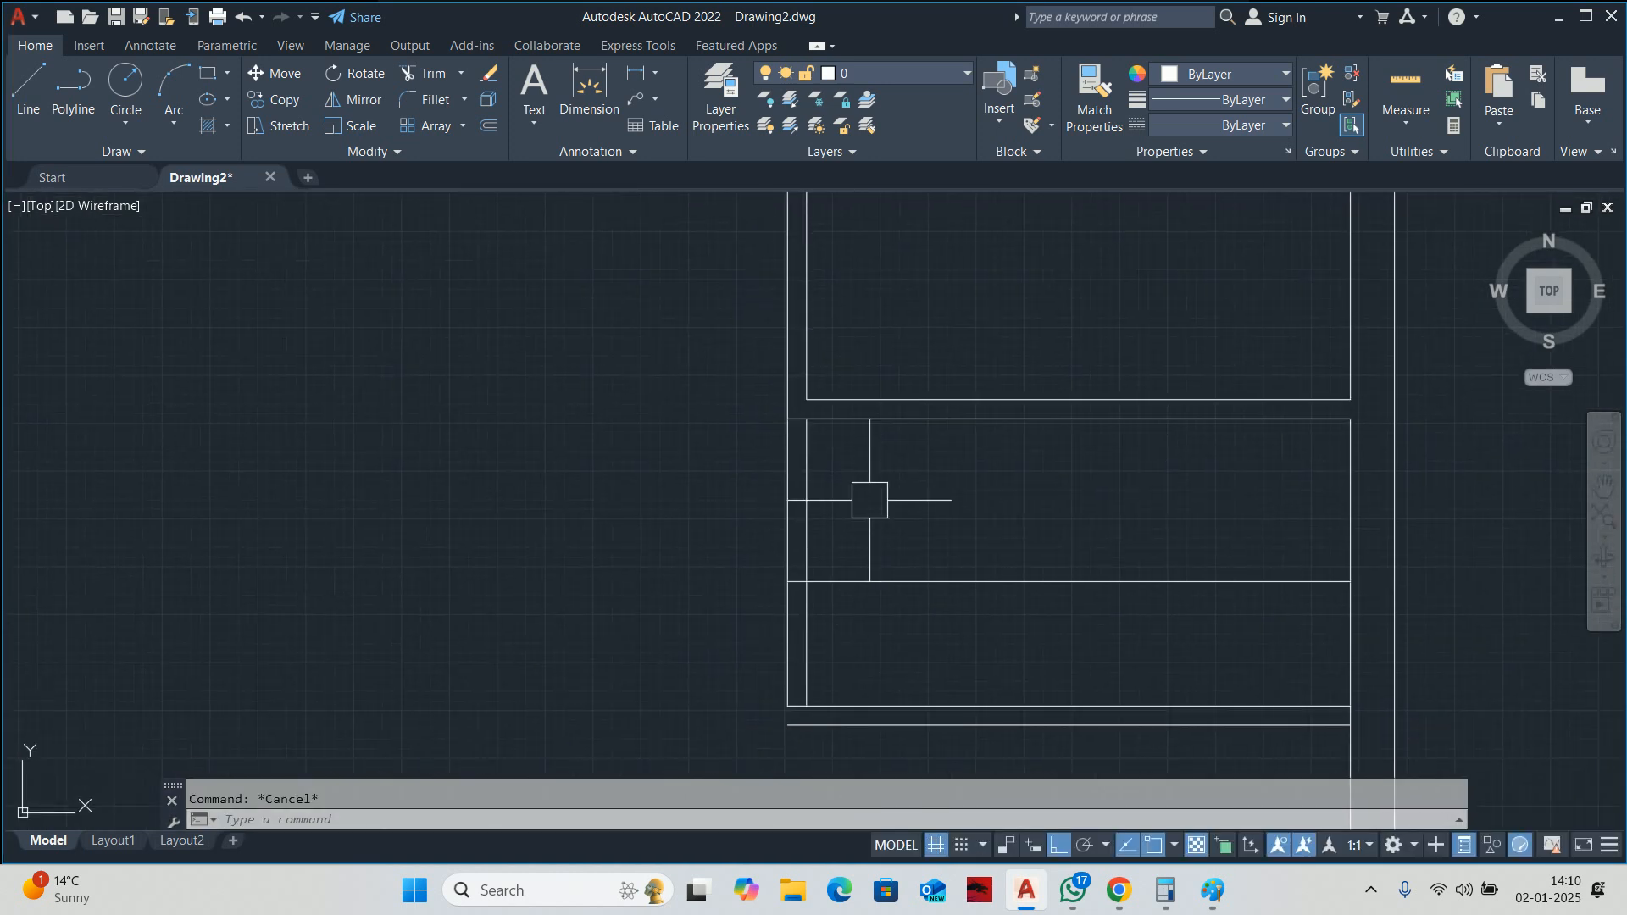
Trim the second small room's left wall above the 850 offset line, and remove that line's remainder inside the room.
{"action": "type", "text": "tr"}
{"action": "key", "text": "Return"}
{"action": "left_click", "coordinate": [865, 571]}
{"action": "left_click", "coordinate": [898, 523]}
{"action": "left_click", "coordinate": [732, 498]}
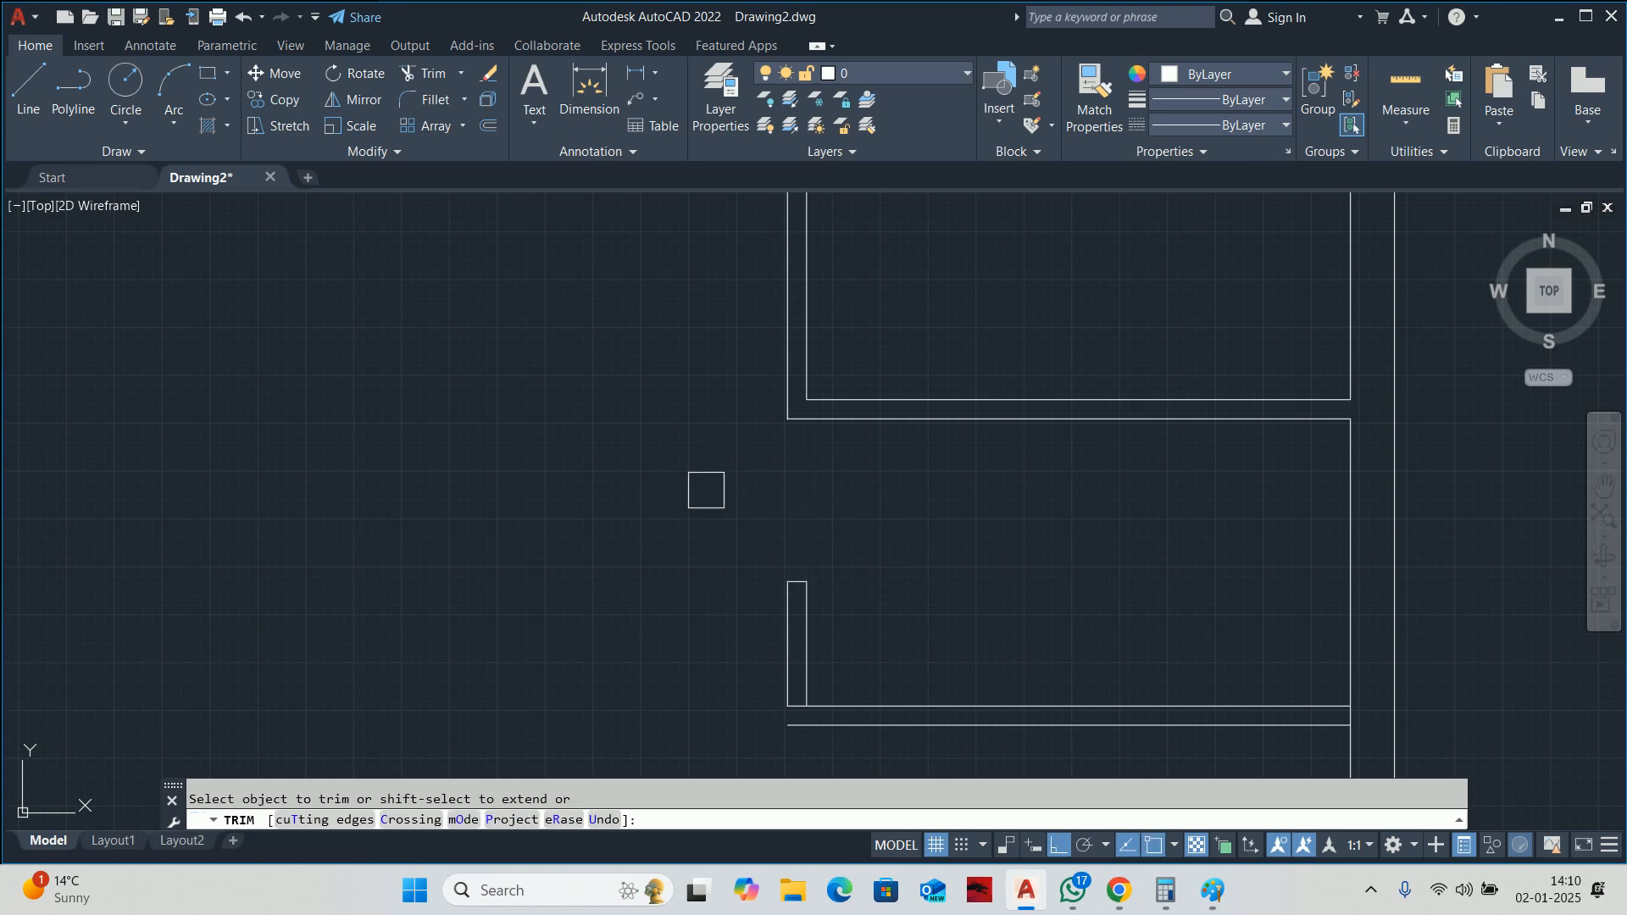
Extend the second room's outer left wall line to the lower wall's outer line and trim the overlap at that corner.
{"action": "middle_click_drag", "start_coordinate": [751, 524], "coordinate": [717, 362]}
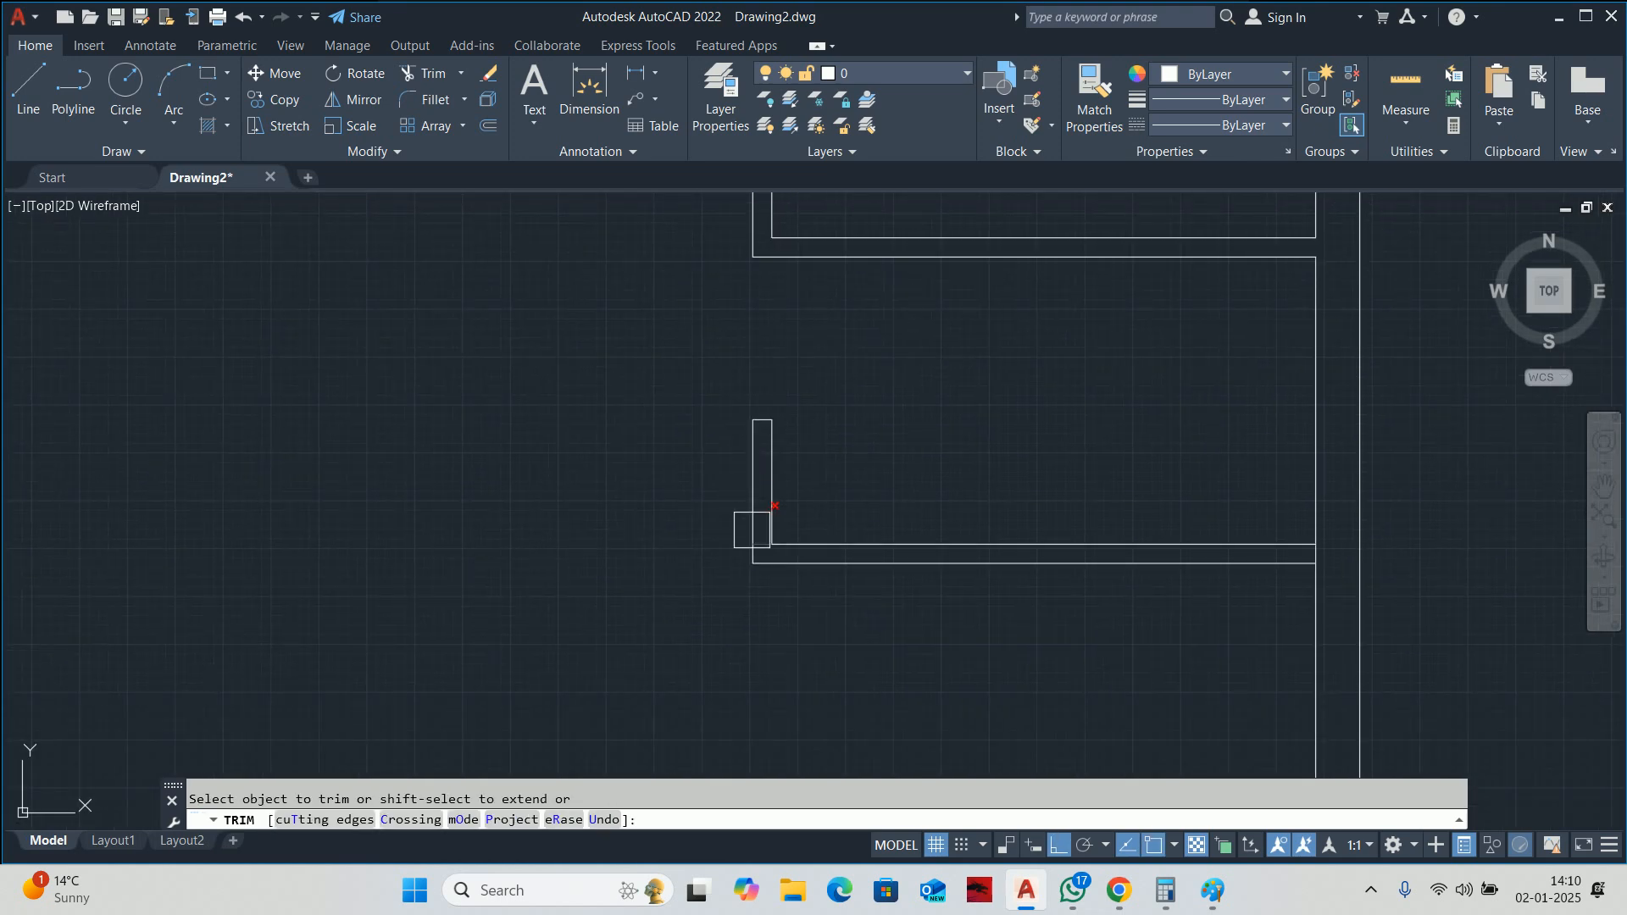
{"action": "scroll", "coordinate": [754, 530], "scroll_direction": "up", "scroll_amount": 2}
{"action": "left_click", "coordinate": [770, 540]}
{"action": "left_click", "coordinate": [770, 566]}
{"action": "scroll", "coordinate": [769, 566], "scroll_direction": "down", "scroll_amount": 3}
{"action": "scroll", "coordinate": [771, 567], "scroll_direction": "up", "scroll_amount": 4}
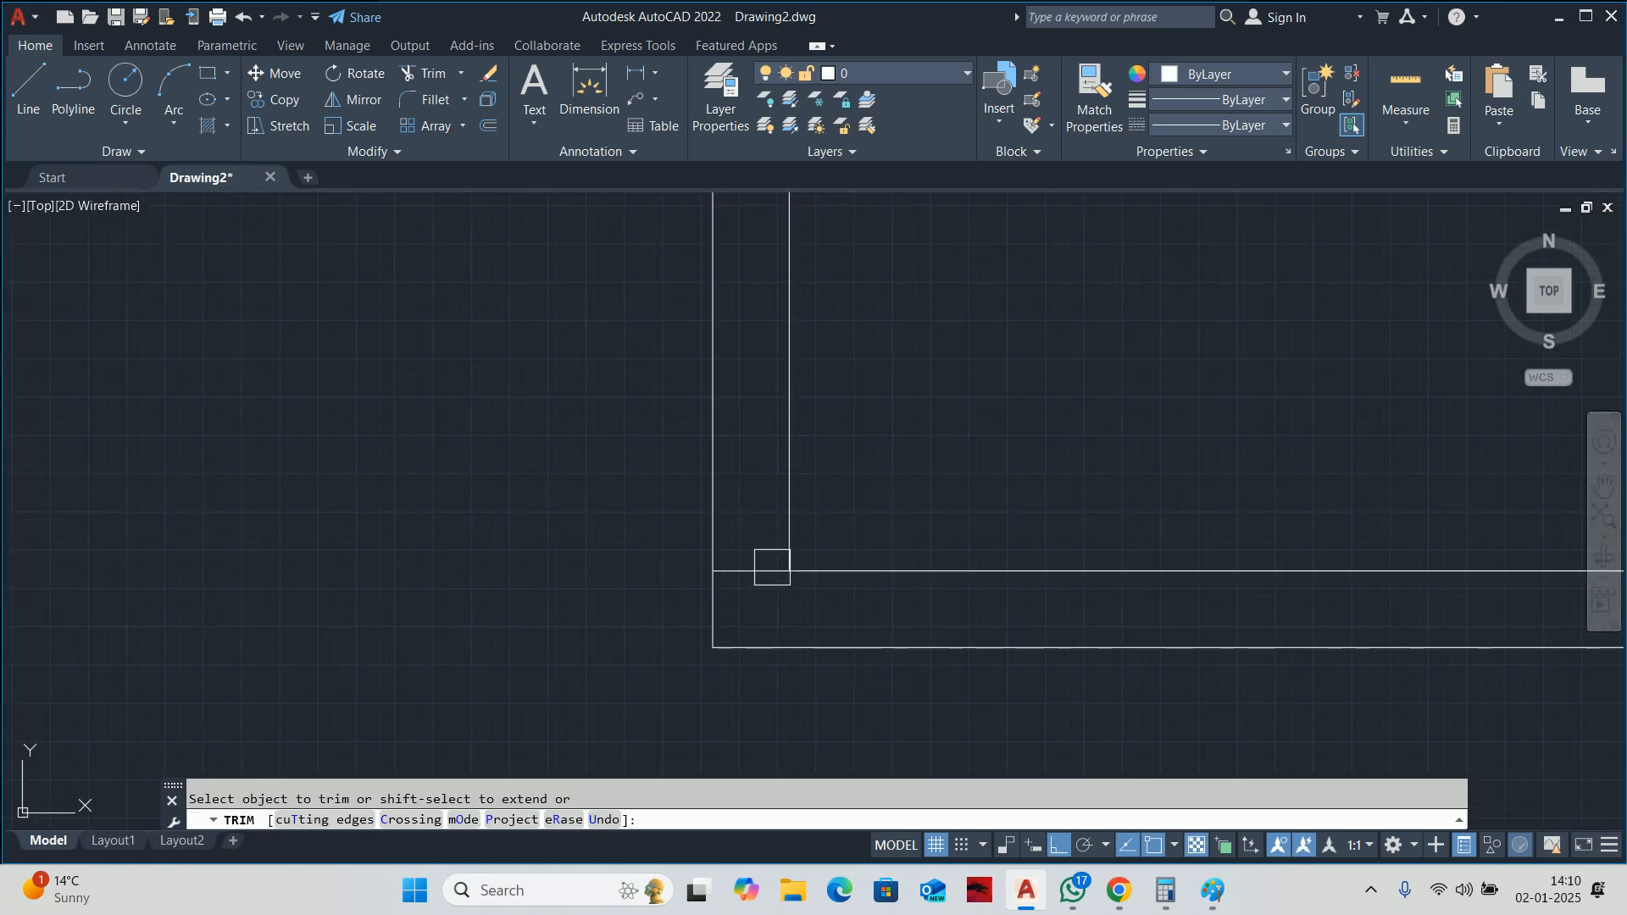
Trim the right outer wall's inner line where the second room's lower wall joins it.
{"action": "scroll", "coordinate": [755, 576], "scroll_direction": "down", "scroll_amount": 3}
{"action": "scroll", "coordinate": [1014, 597], "scroll_direction": "up", "scroll_amount": 3}
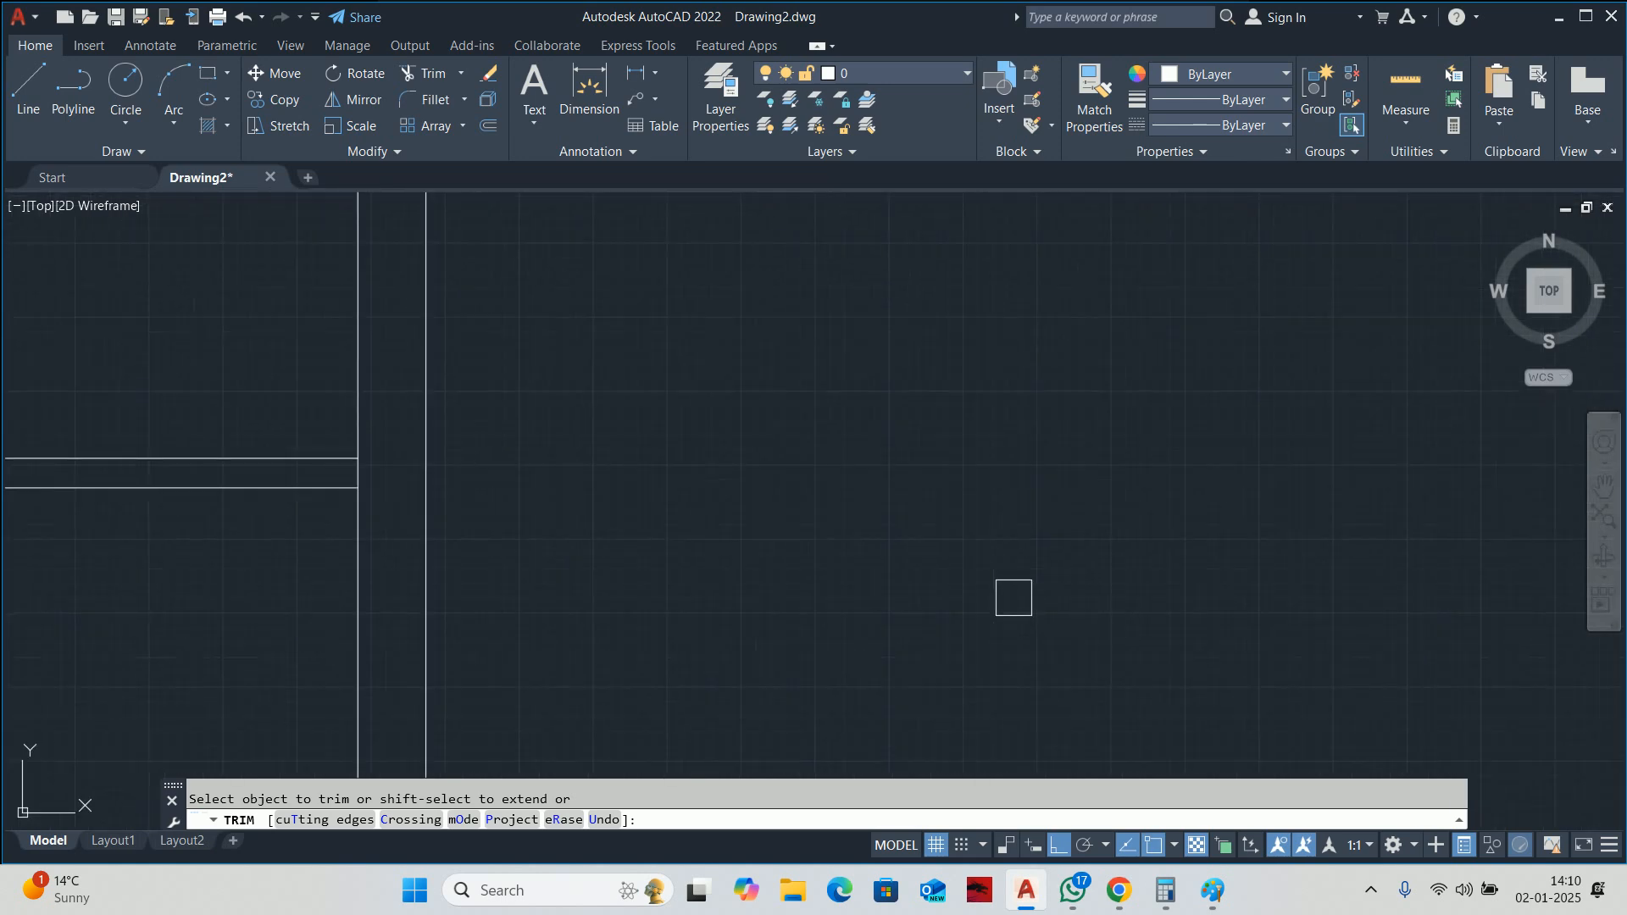
{"action": "scroll", "coordinate": [400, 479], "scroll_direction": "up", "scroll_amount": 4}
{"action": "key", "text": "Escape"}
{"action": "key", "text": "Escape"}
{"action": "scroll", "coordinate": [408, 449], "scroll_direction": "down", "scroll_amount": 5}
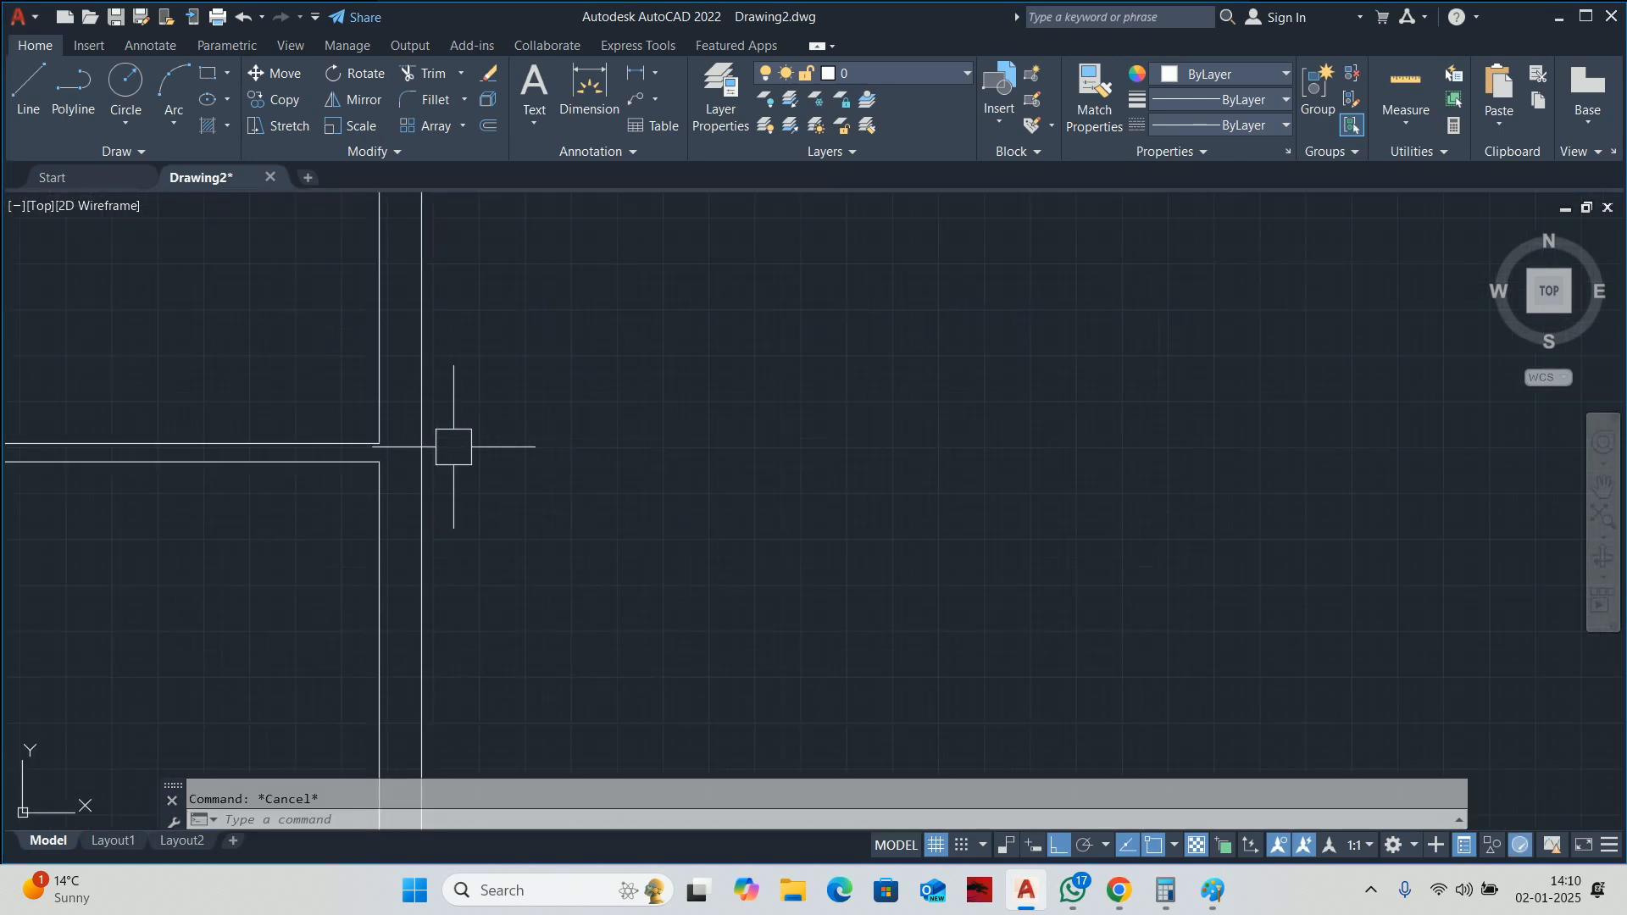
{"action": "scroll", "coordinate": [737, 422], "scroll_direction": "down", "scroll_amount": 3}
{"action": "middle_click_drag", "start_coordinate": [738, 422], "coordinate": [1211, 334]}
{"action": "scroll", "coordinate": [1210, 335], "scroll_direction": "down", "scroll_amount": 2}
{"action": "middle_click_drag", "start_coordinate": [1095, 364], "coordinate": [1074, 425]}
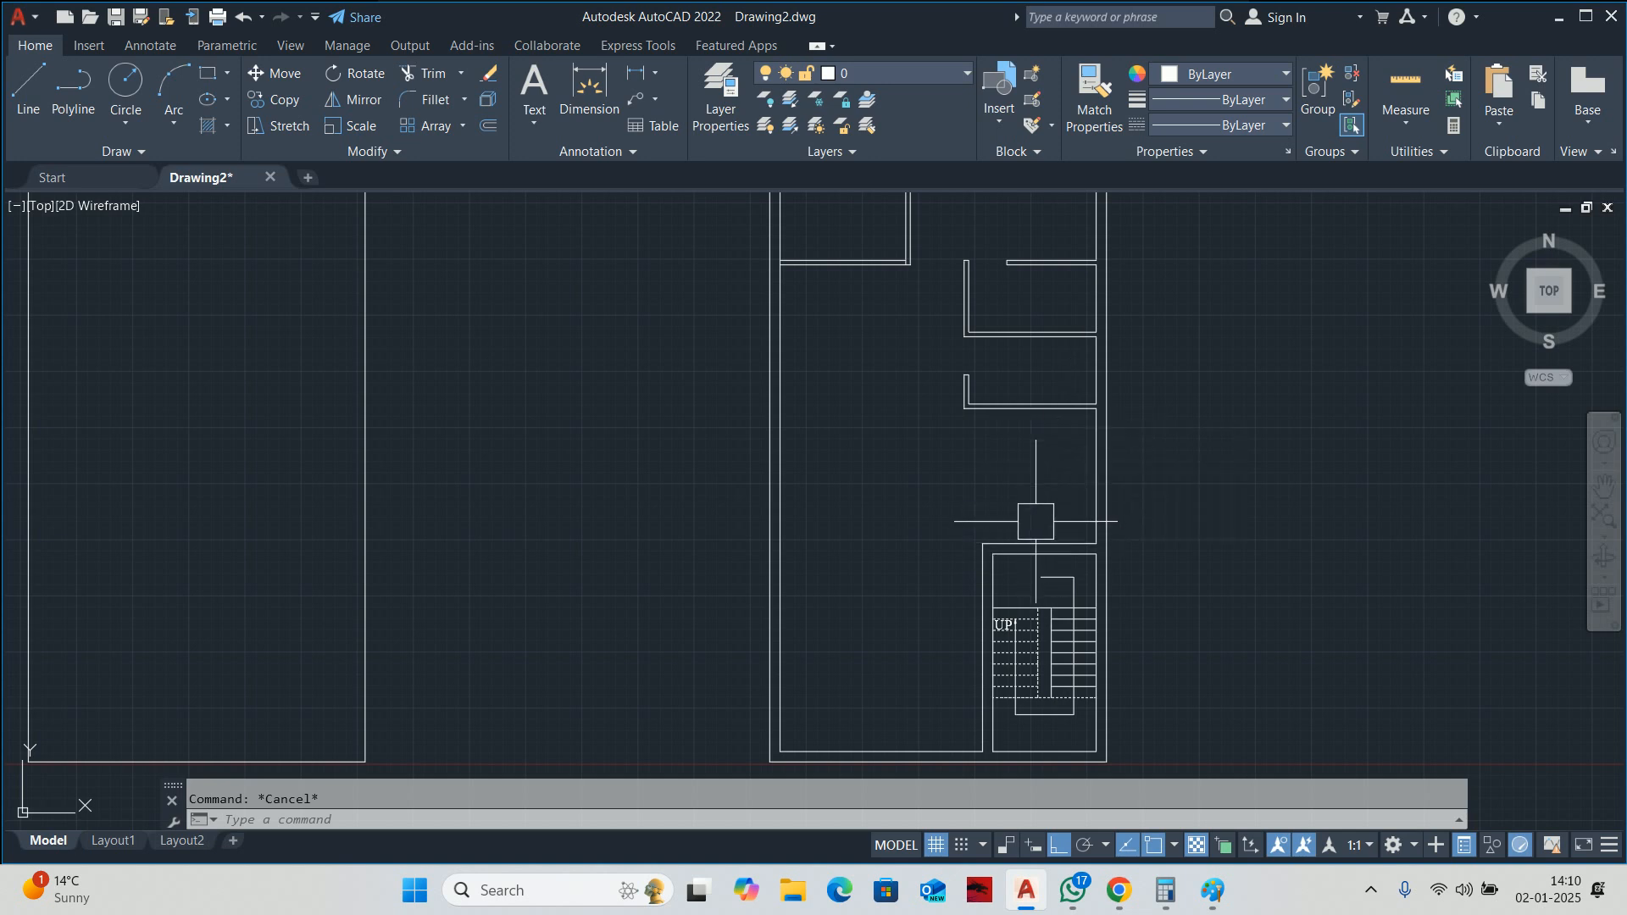
{"action": "middle_click_drag", "start_coordinate": [1053, 436], "coordinate": [1053, 476]}
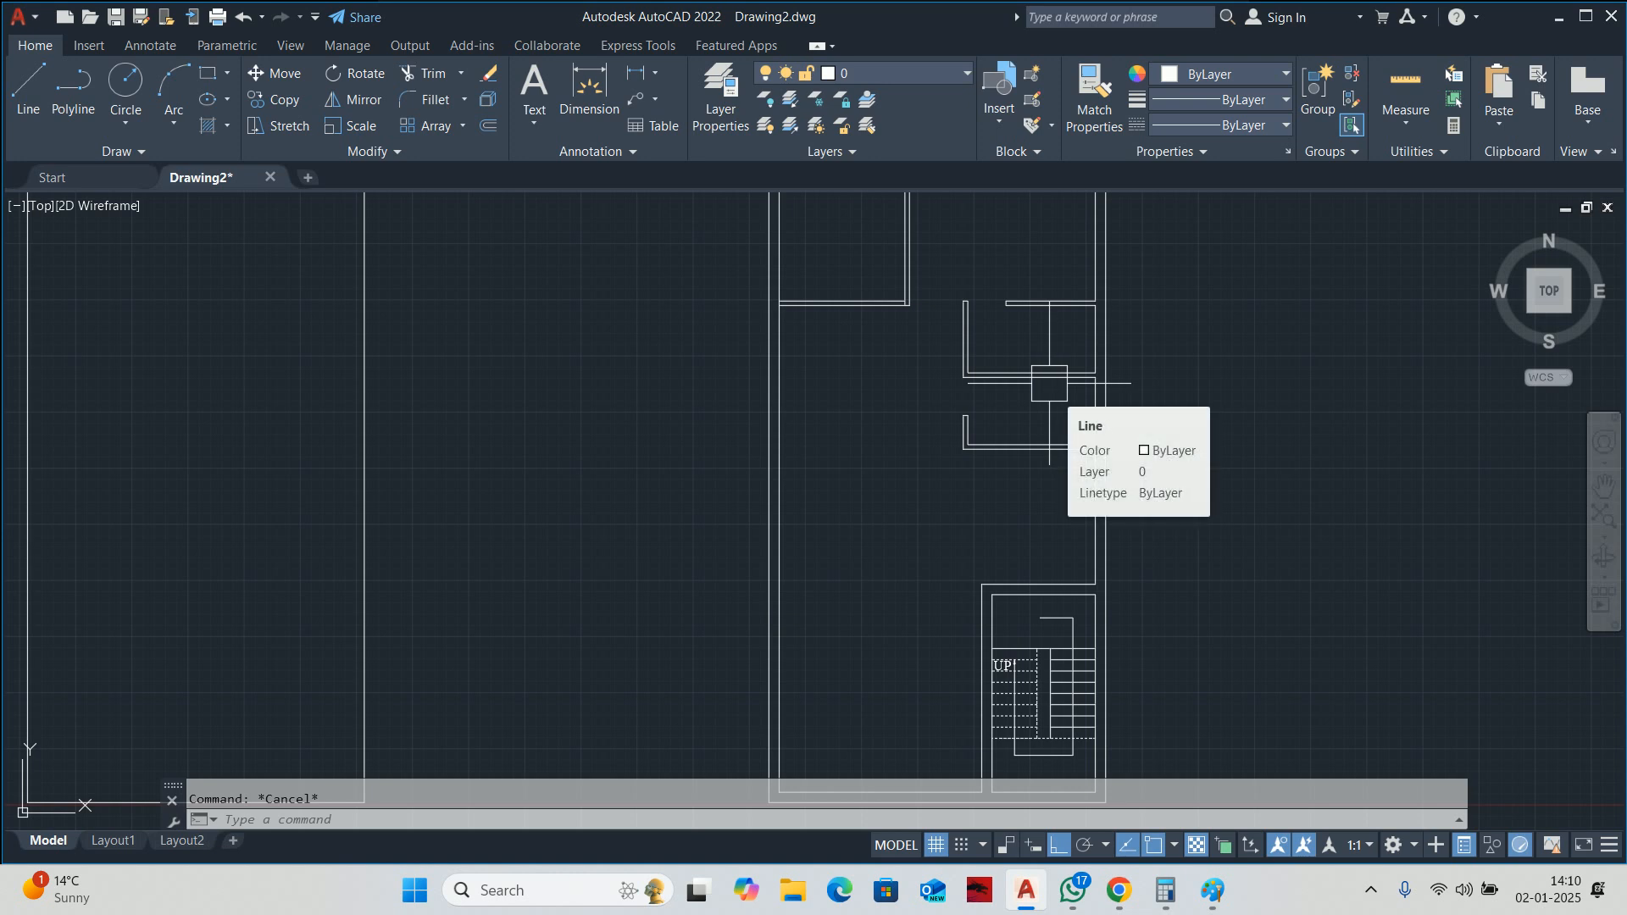
{"action": "middle_click_drag", "start_coordinate": [1007, 507], "coordinate": [1025, 302]}
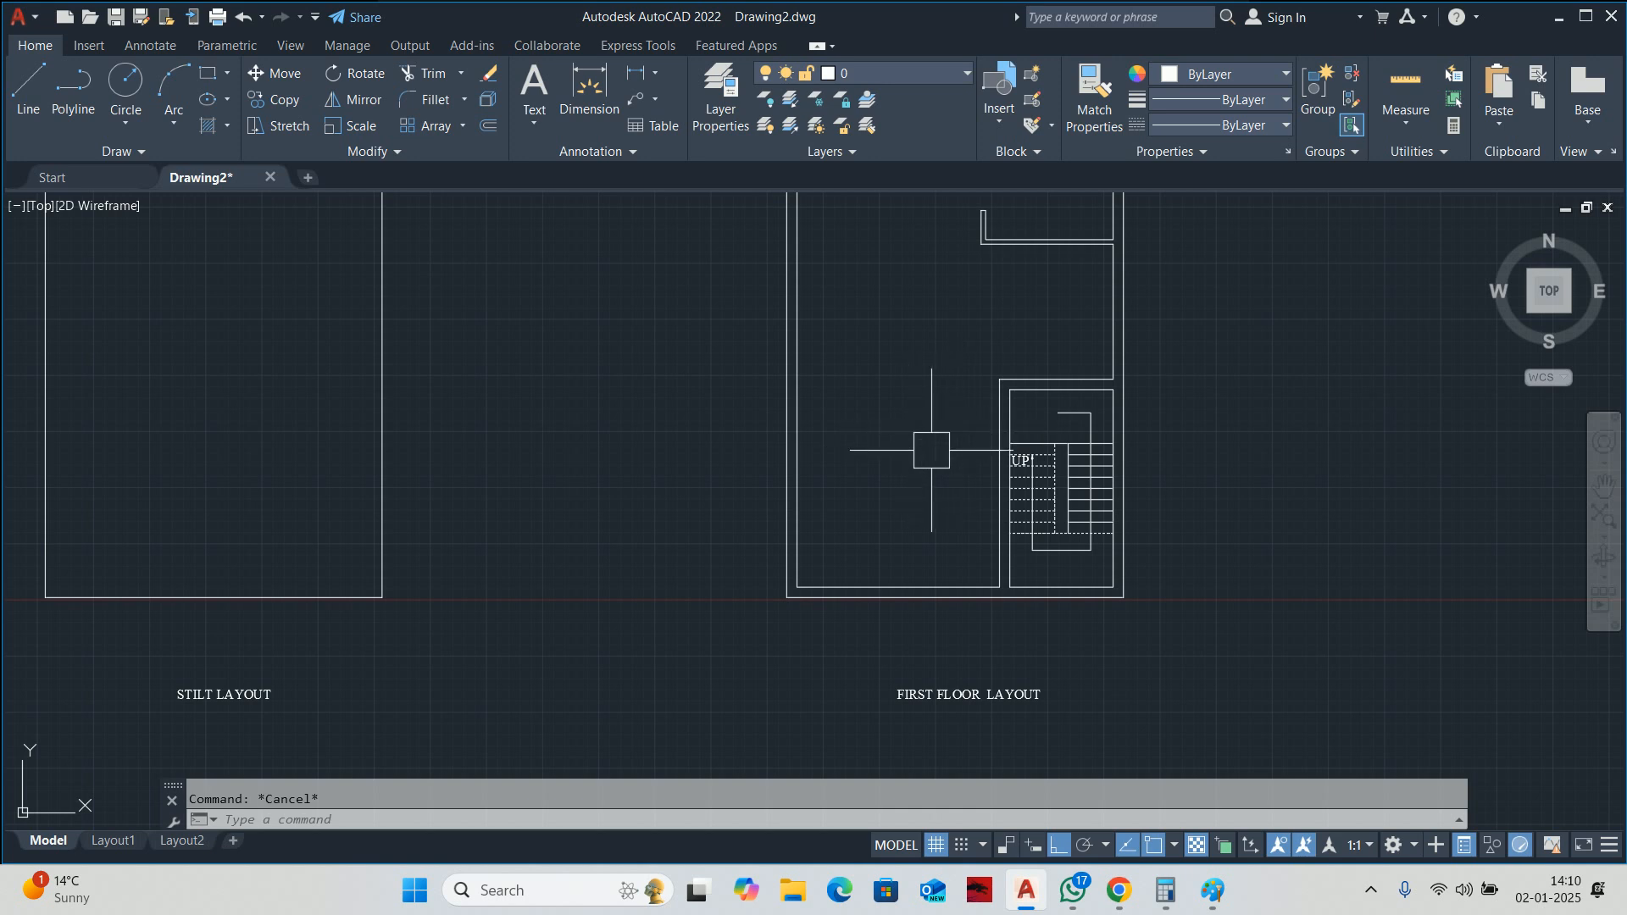
Stretch the second small room's lower wall and short left wall 1000 downward.
{"action": "middle_click_drag", "start_coordinate": [952, 452], "coordinate": [973, 537]}
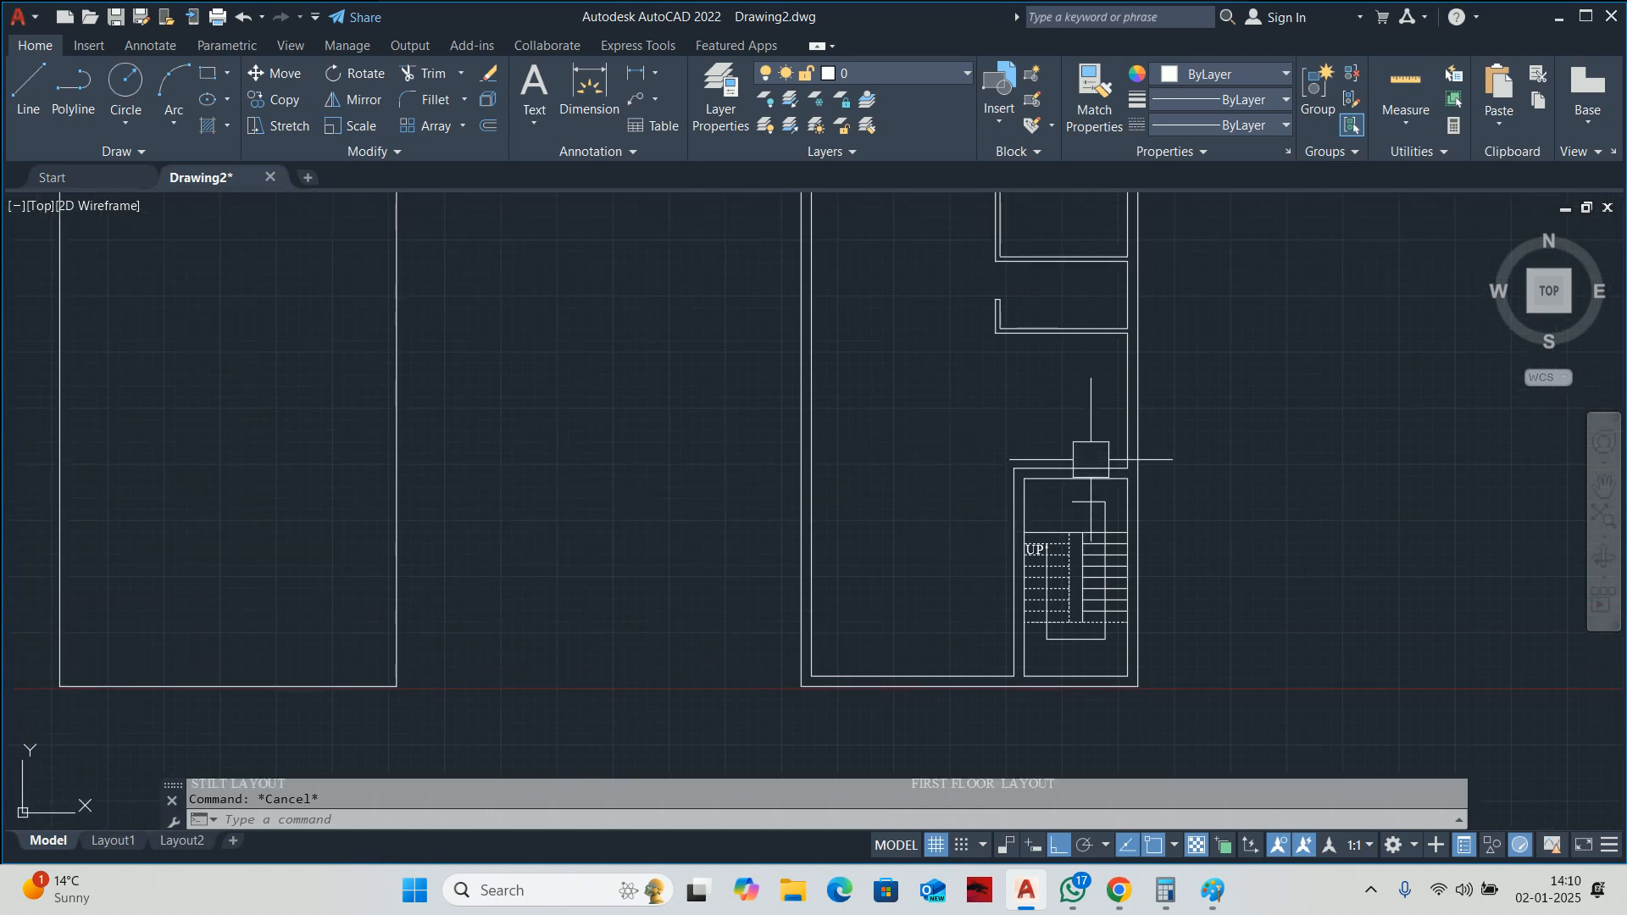
{"action": "scroll", "coordinate": [1102, 389], "scroll_direction": "up", "scroll_amount": 3}
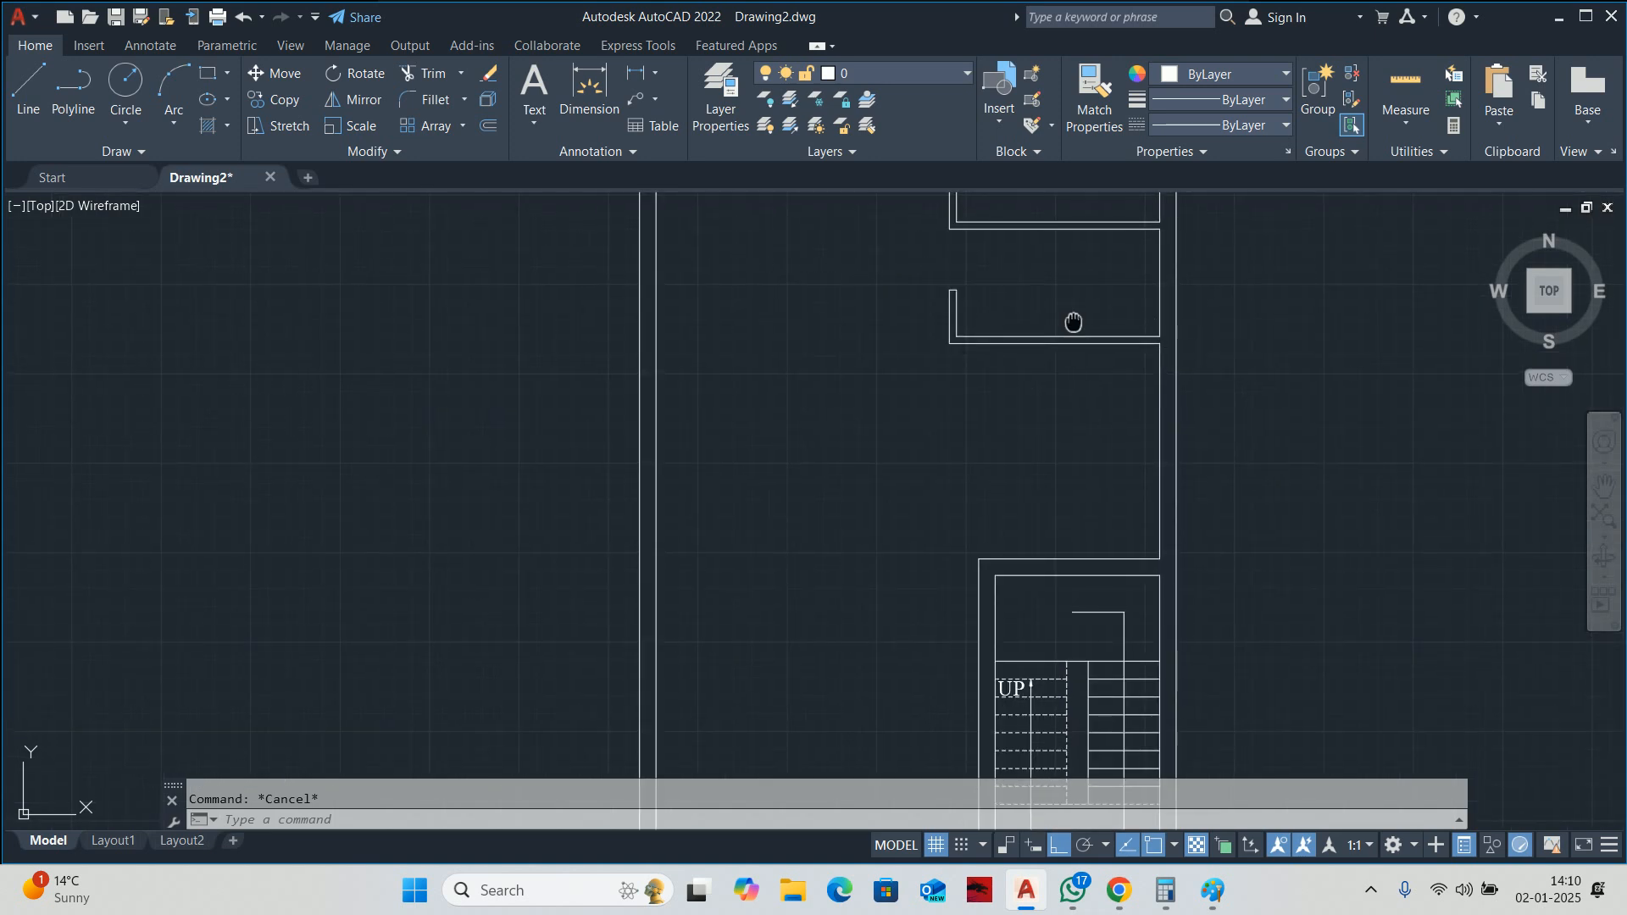
{"action": "scroll", "coordinate": [1071, 320], "scroll_direction": "up", "scroll_amount": 2}
{"action": "type", "text": "S"}
{"action": "key", "text": "Return"}
{"action": "left_click", "coordinate": [1250, 472]}
{"action": "left_click", "coordinate": [882, 330]}
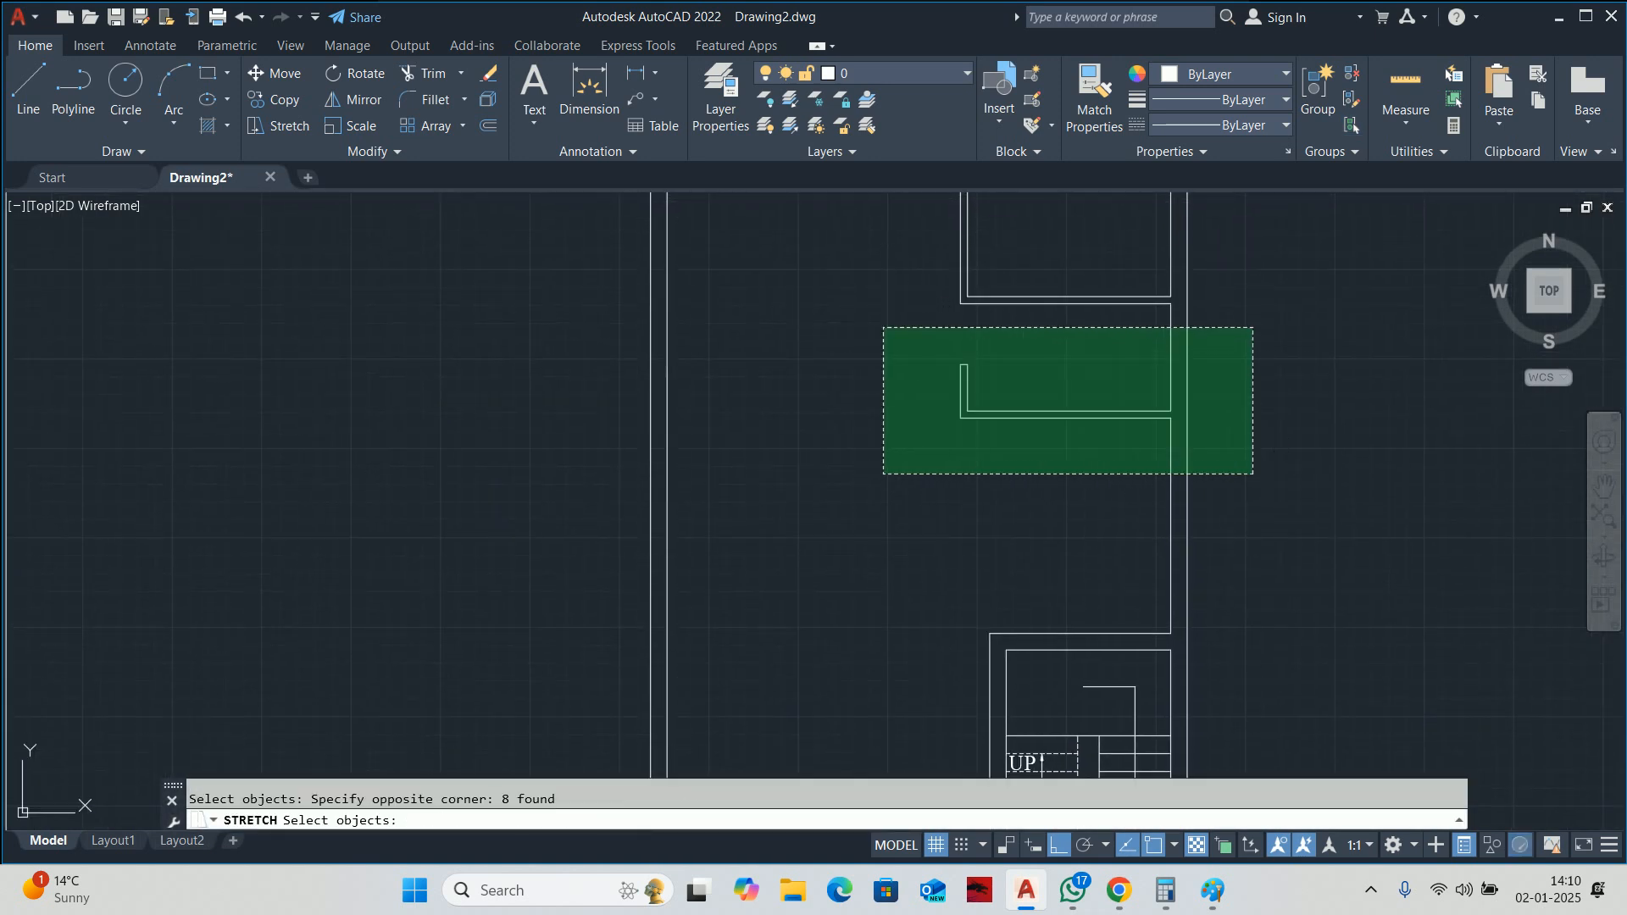
{"action": "key", "text": "Return"}
{"action": "left_click", "coordinate": [823, 358]}
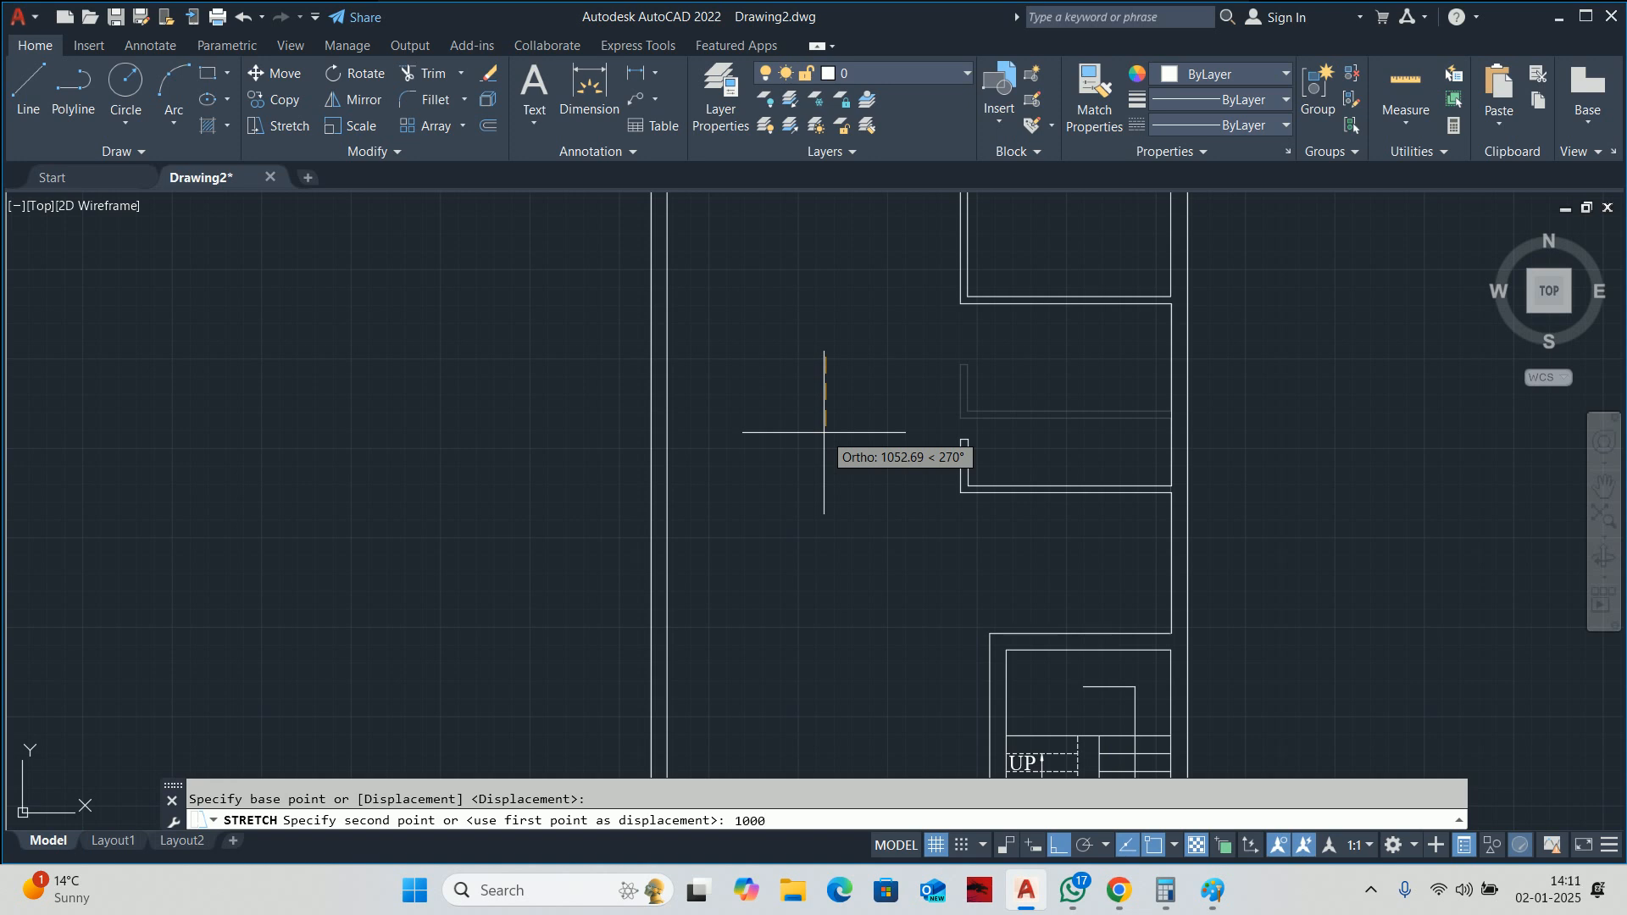
{"action": "key", "text": "Escape"}
Measure the wall distances beside the right outer wall with the quick measuring mode.
{"action": "middle_click_drag", "start_coordinate": [1093, 461], "coordinate": [1078, 499]}
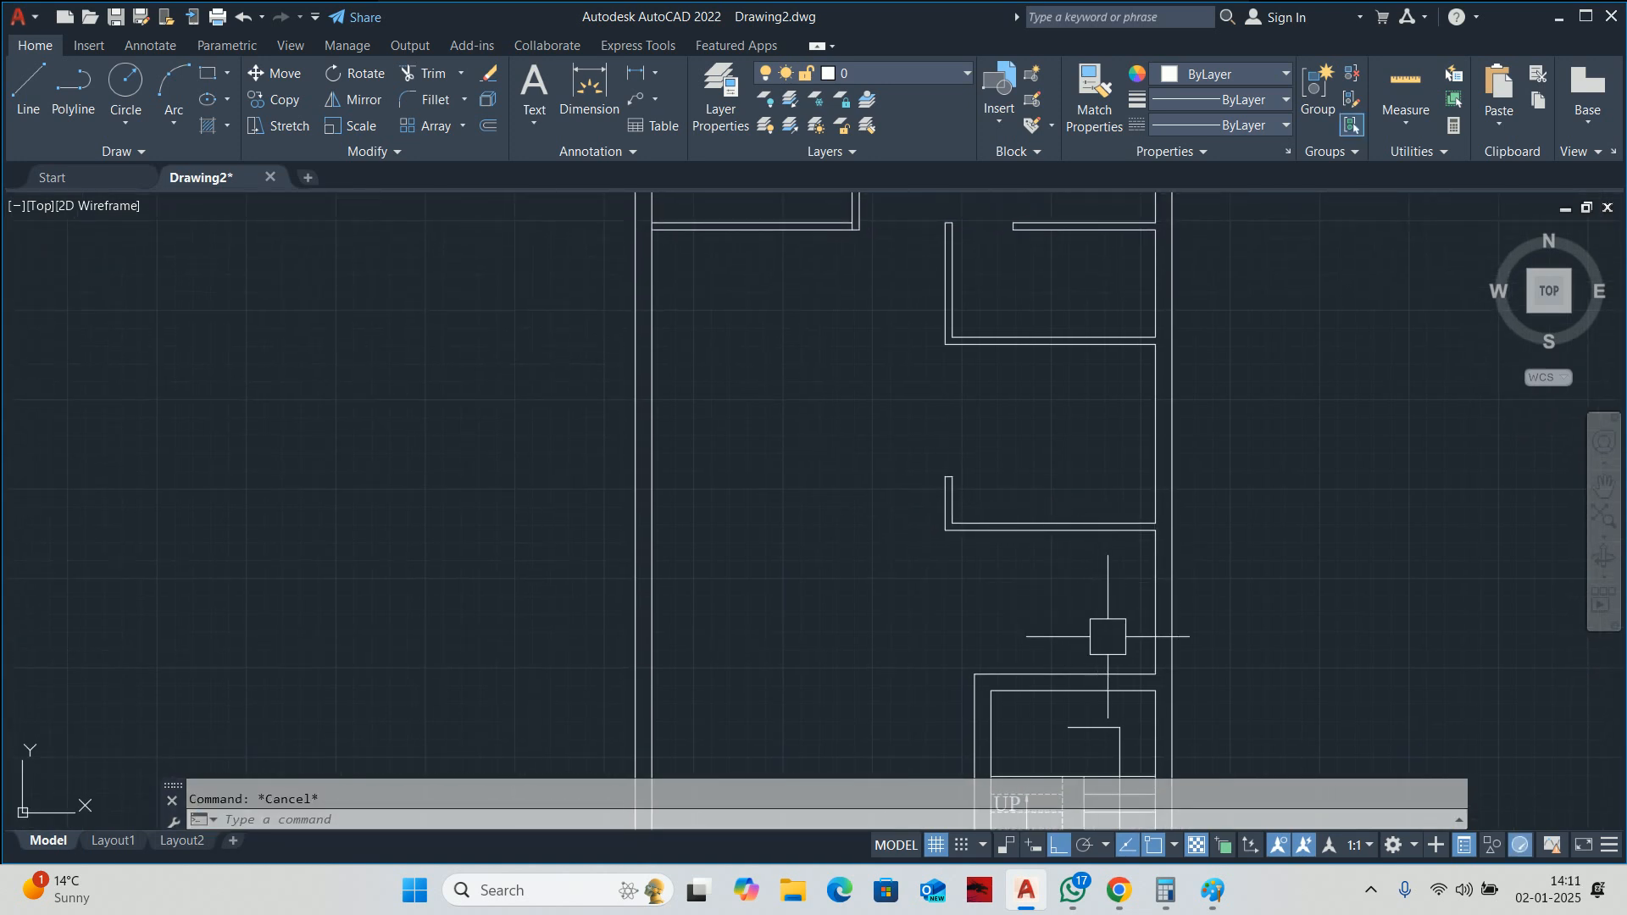
{"action": "left_click", "coordinate": [1398, 89]}
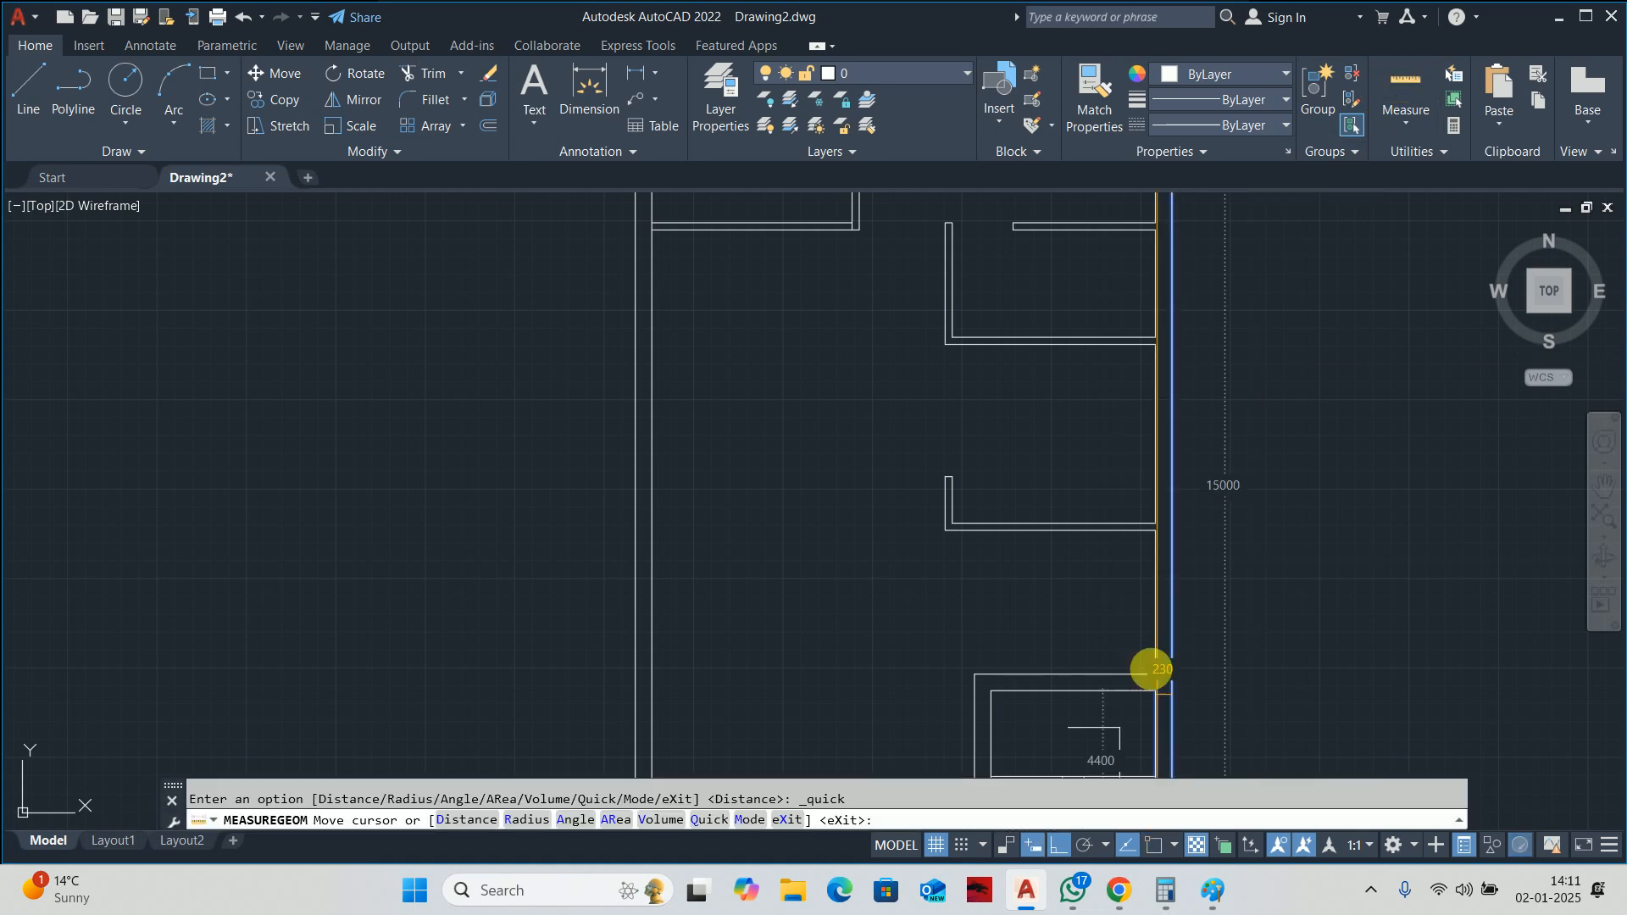
{"action": "key", "text": "Escape"}
{"action": "key", "text": "Escape"}
{"action": "scroll", "coordinate": [1051, 440], "scroll_direction": "up", "scroll_amount": 2}
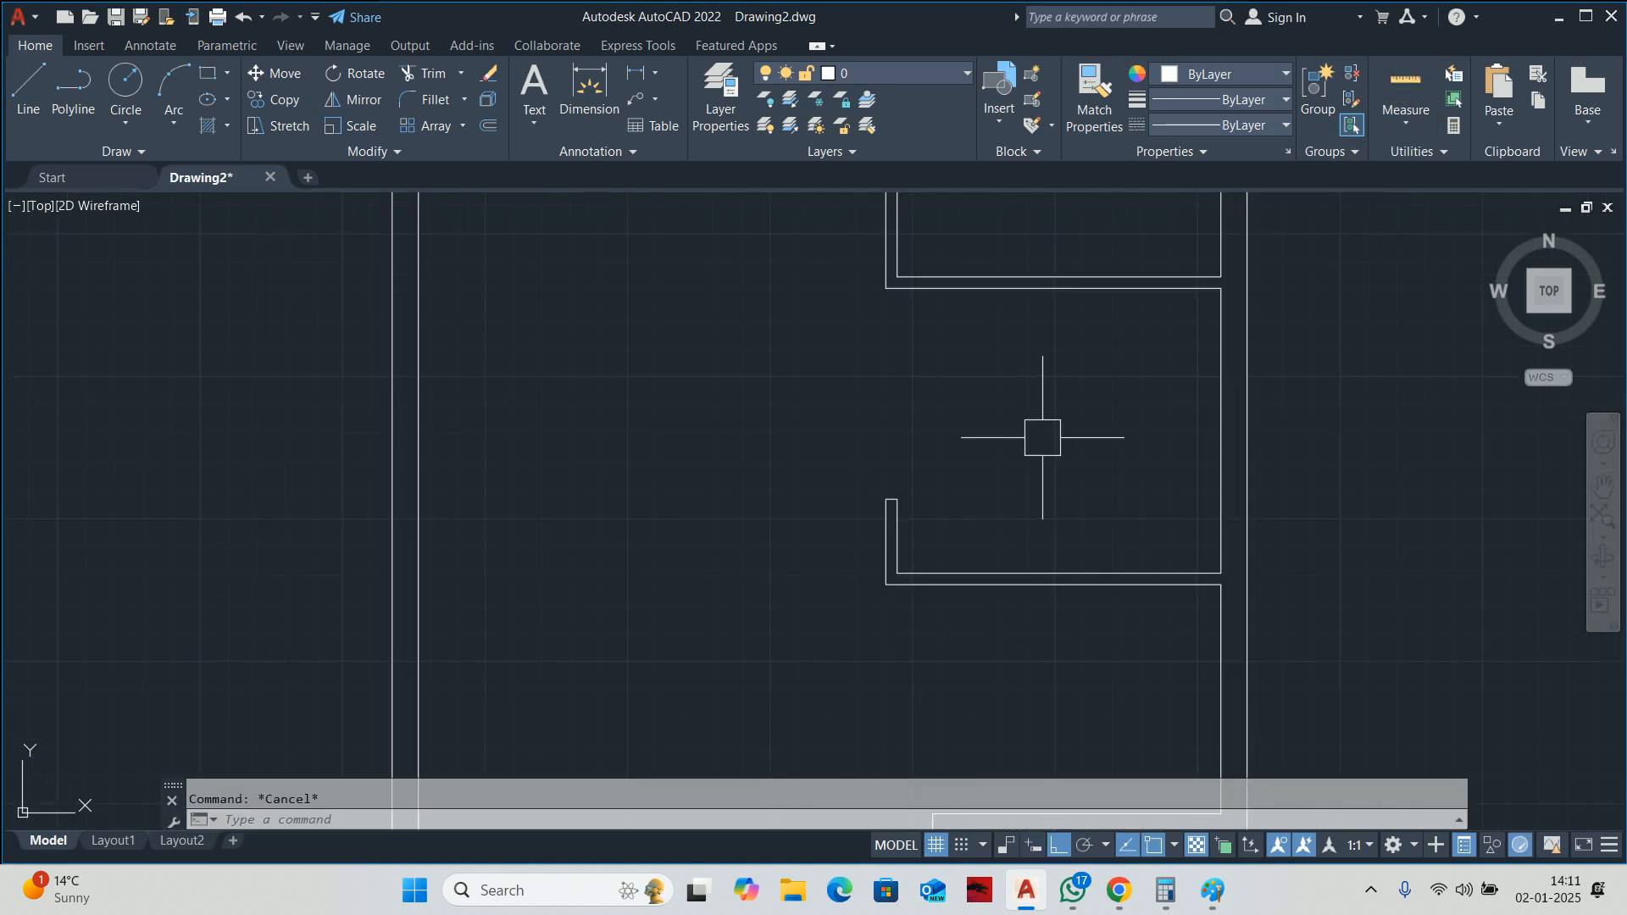
Offset the second small room's upper wall line 1000 downward to mark a new partition.
{"action": "middle_click_drag", "start_coordinate": [1042, 437], "coordinate": [1041, 457]}
{"action": "type", "text": "o"}
{"action": "key", "text": "Return"}
{"action": "type", "text": "10"}
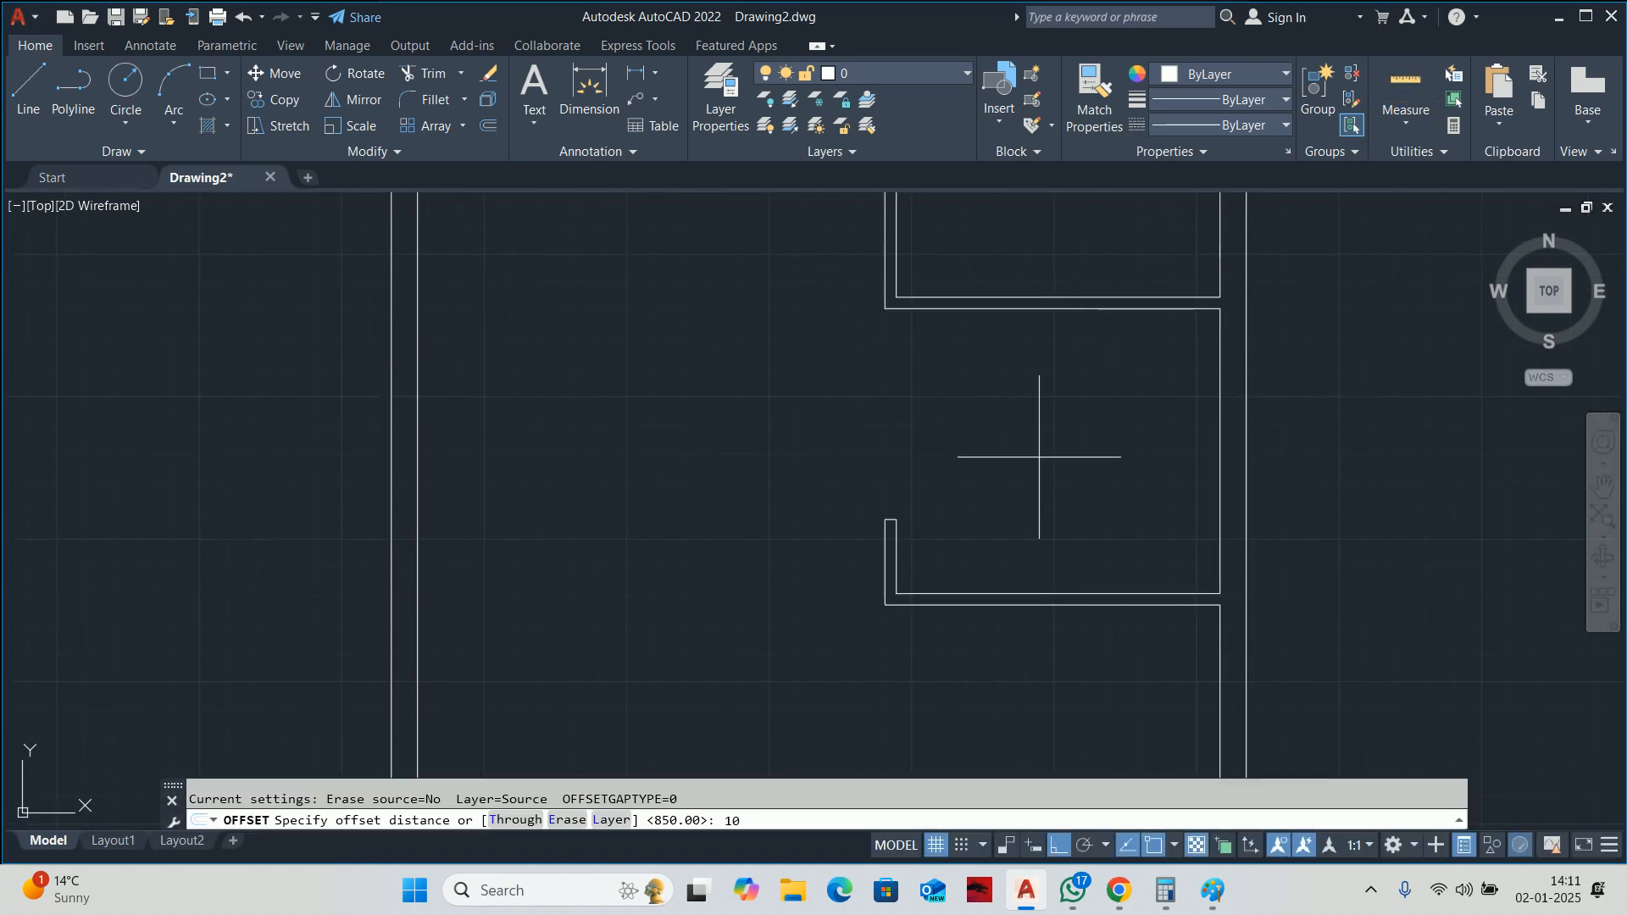
{"action": "type", "text": "00"}
{"action": "key", "text": "Return"}
{"action": "left_click", "coordinate": [1044, 310]}
{"action": "left_click", "coordinate": [1044, 388]}
{"action": "key", "text": "Escape"}
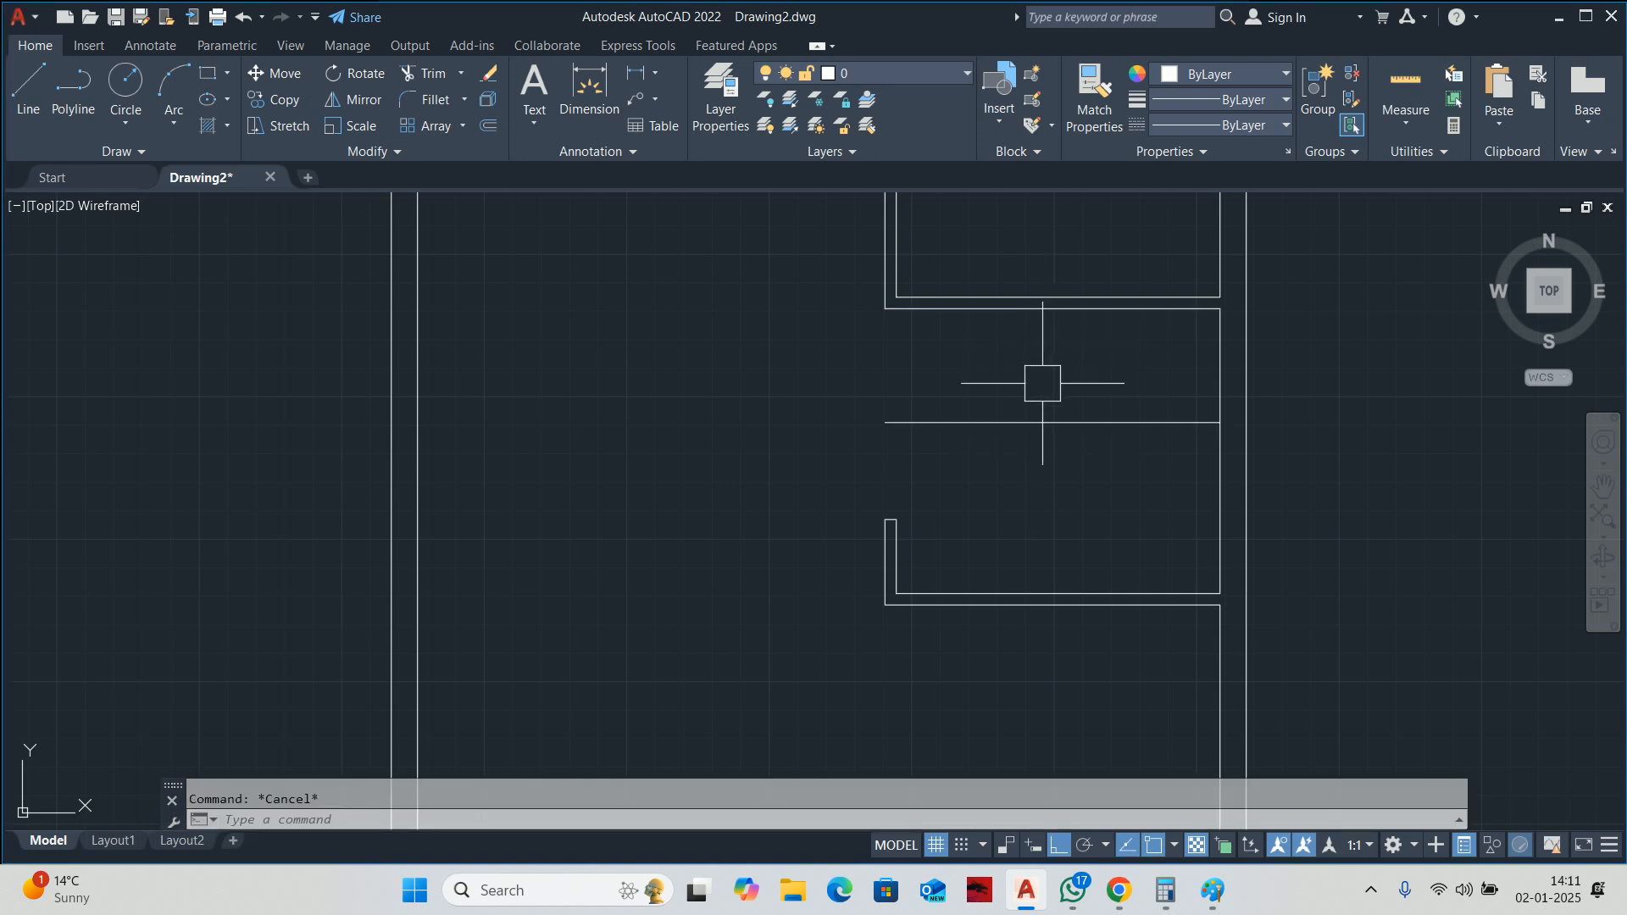
Offset the new partition line 100 upward to give the partition its thickness.
{"action": "key", "text": "Return"}
{"action": "key", "text": "Return"}
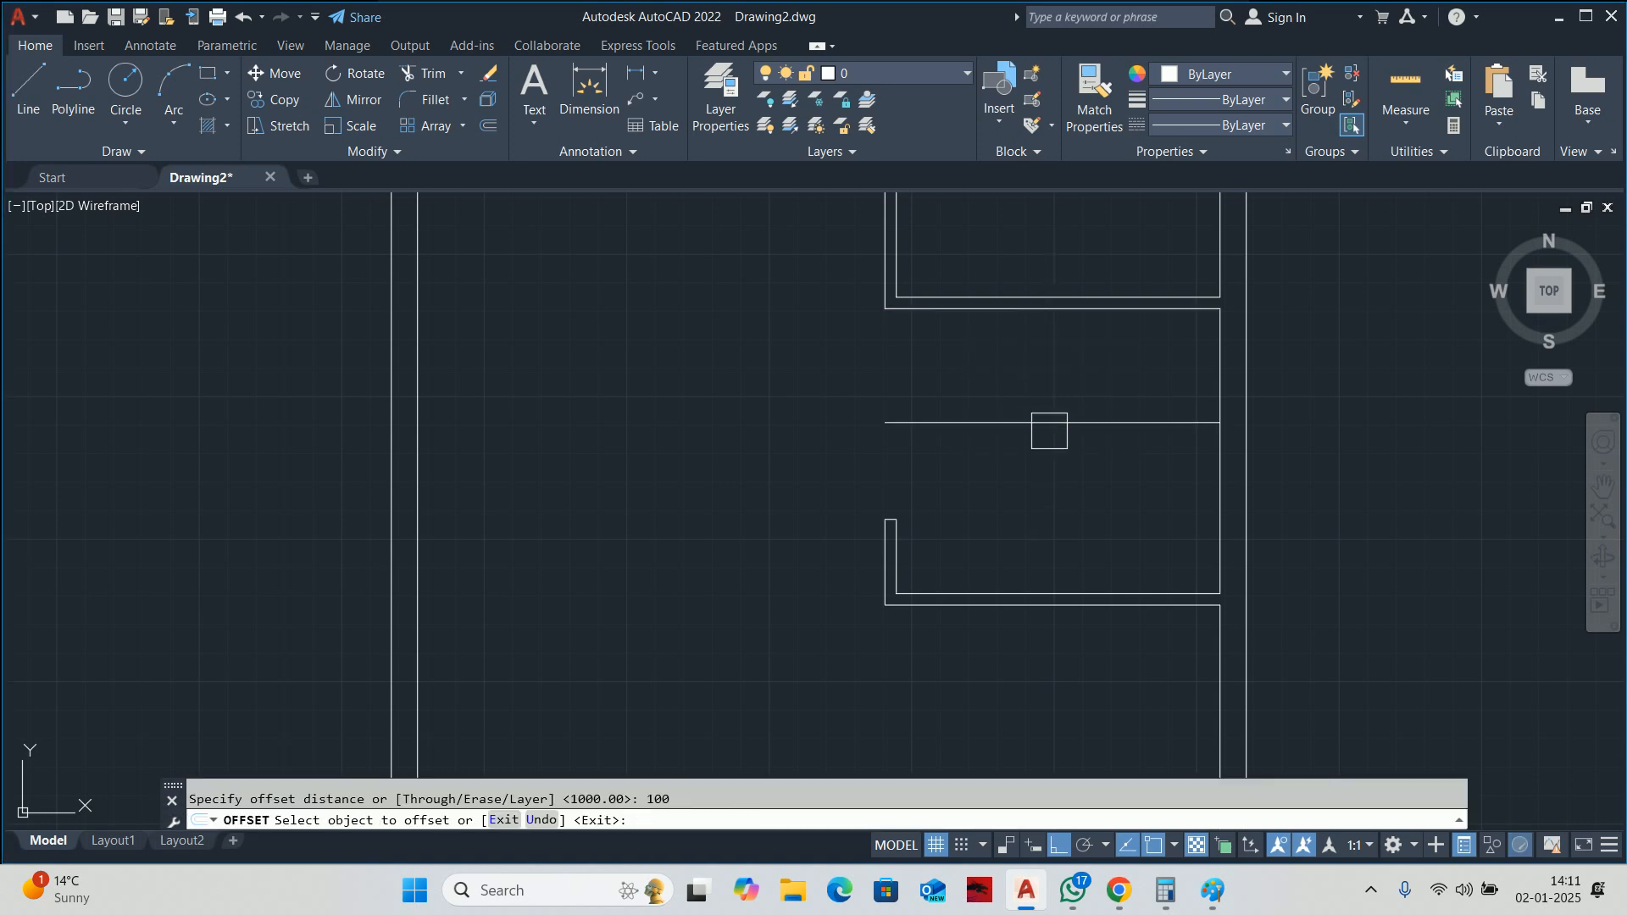
{"action": "left_click", "coordinate": [1044, 422]}
{"action": "key", "text": "Escape"}
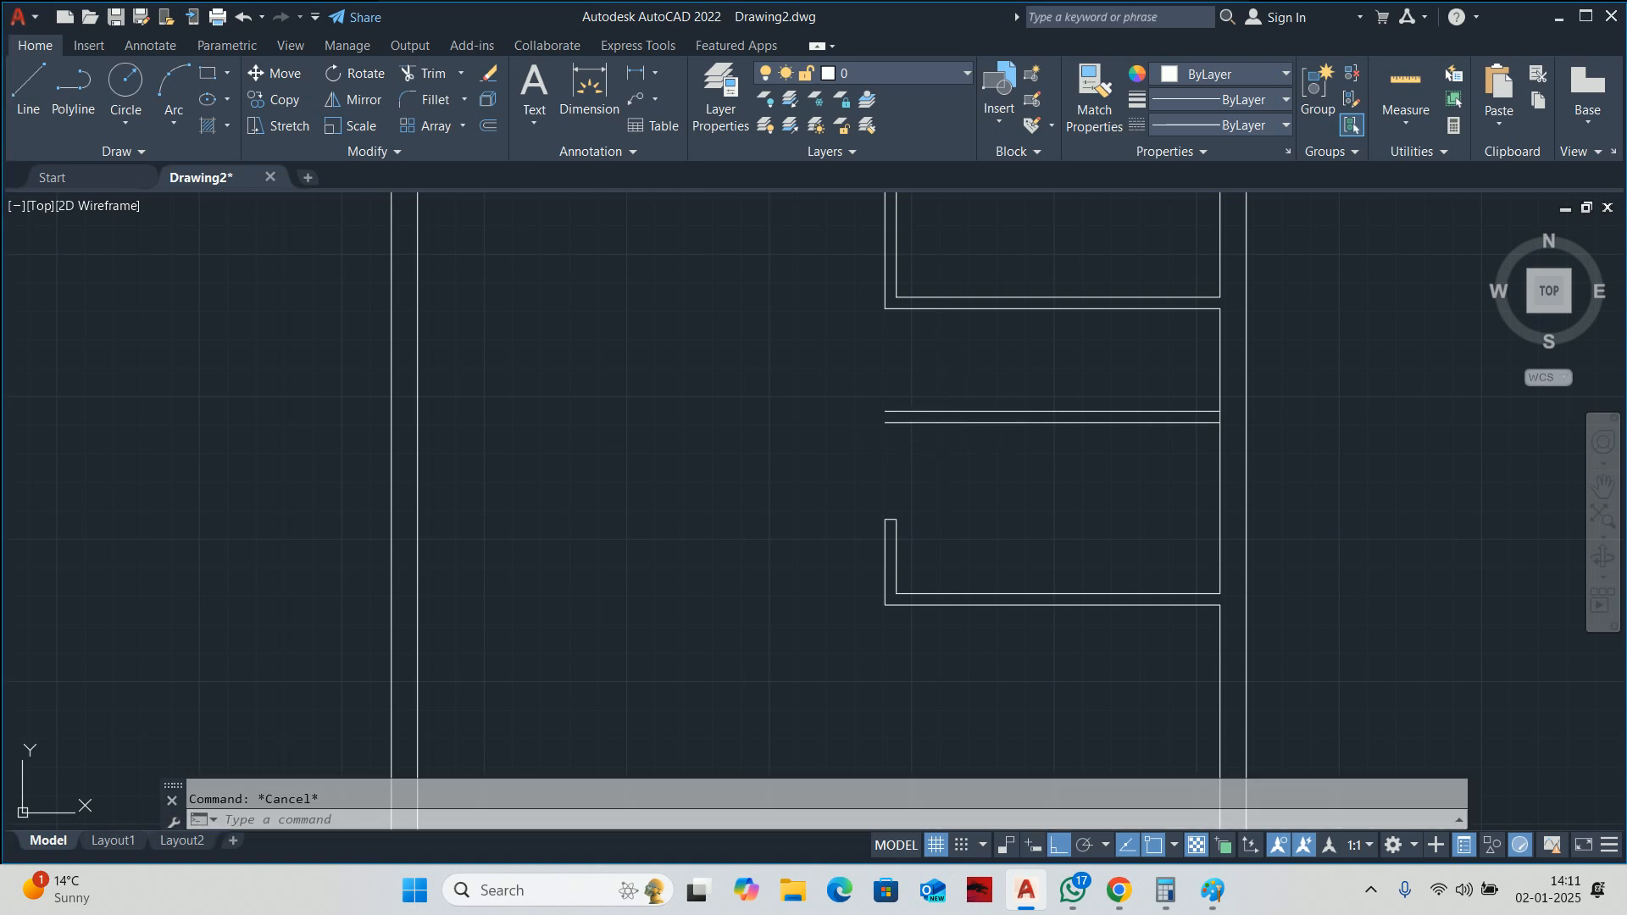
Close the new partition's left end with the extended wall line, and trim the right outer wall's inner line where the partition joins it.
{"action": "type", "text": "ex"}
{"action": "key", "text": "Return"}
{"action": "left_click", "coordinate": [874, 559]}
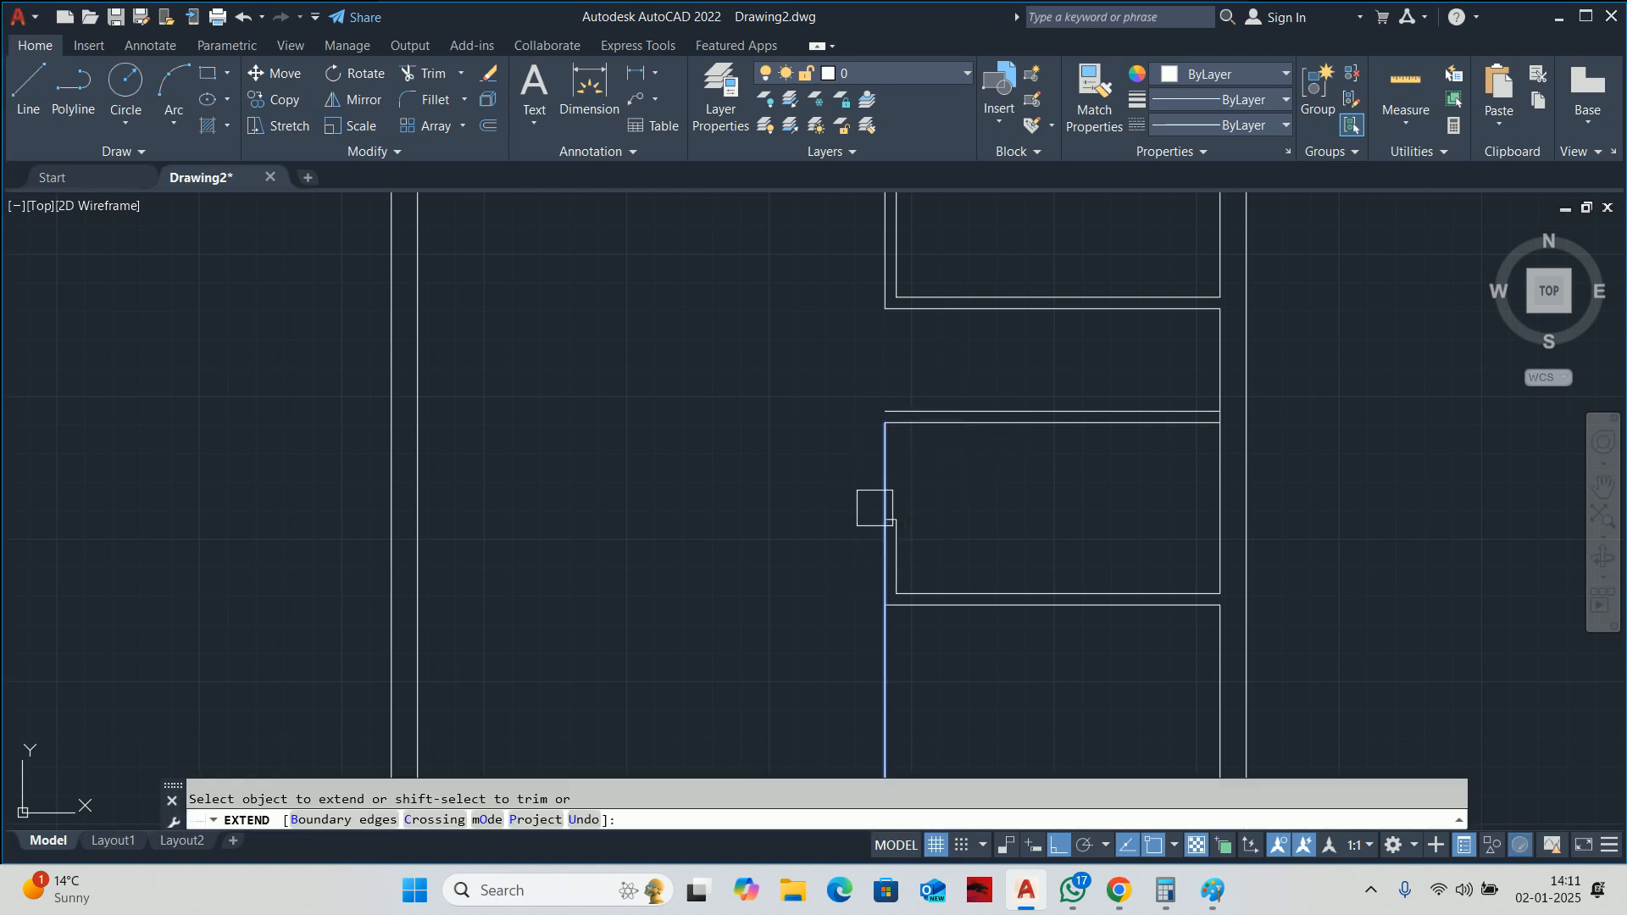
{"action": "scroll", "coordinate": [880, 483], "scroll_direction": "up", "scroll_amount": 1}
{"action": "scroll", "coordinate": [864, 479], "scroll_direction": "down", "scroll_amount": 2}
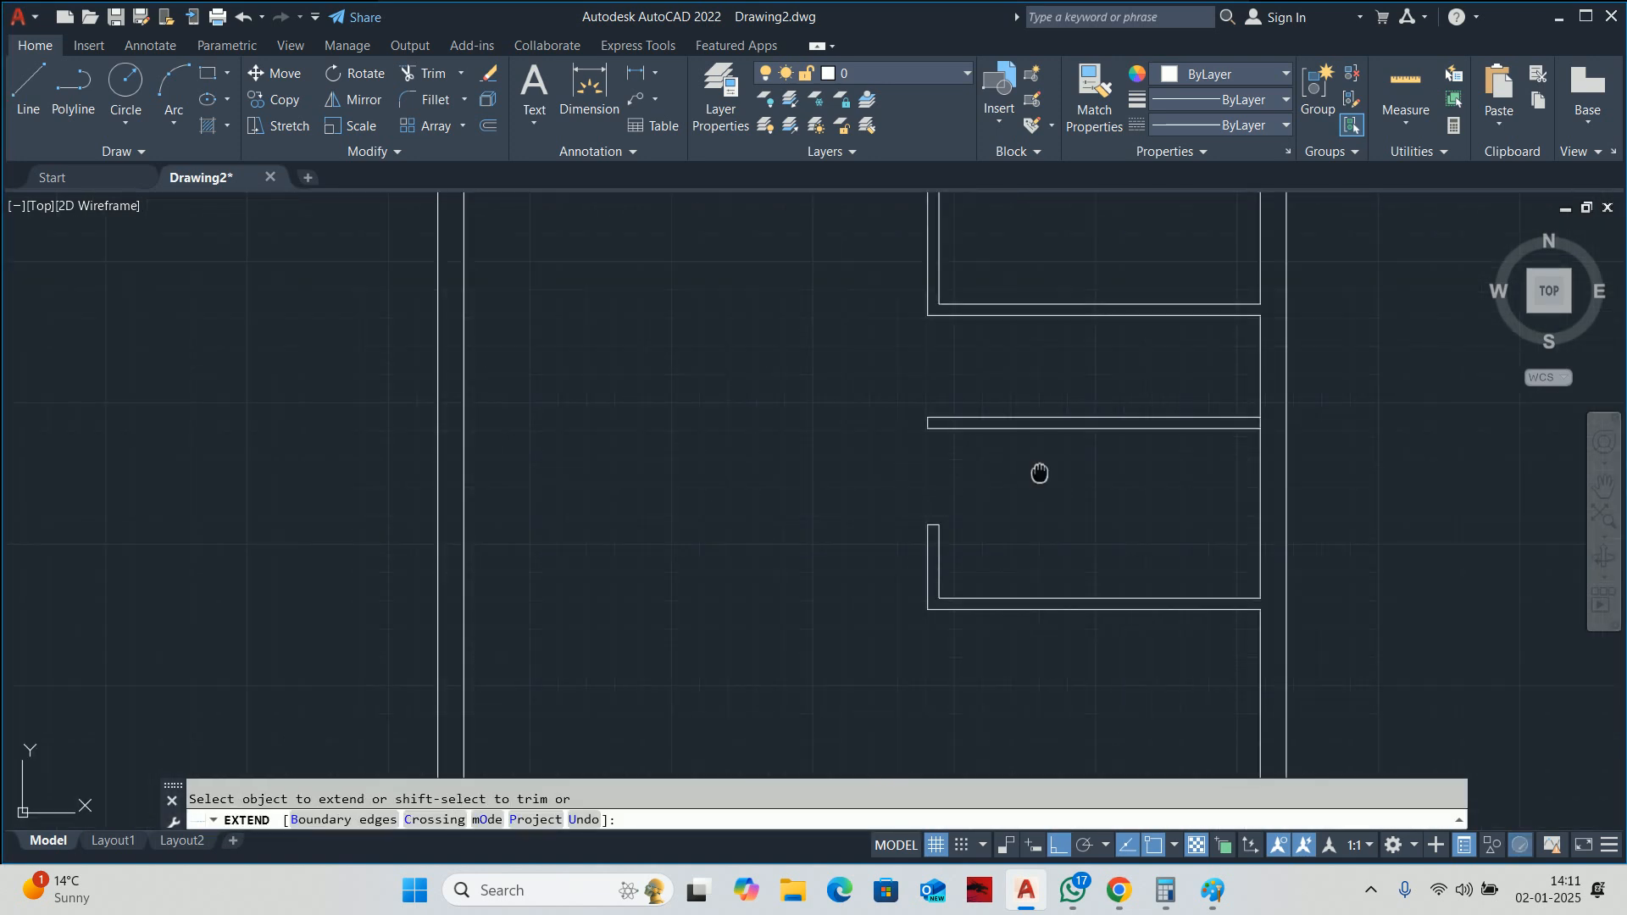
{"action": "scroll", "coordinate": [1173, 457], "scroll_direction": "up", "scroll_amount": 4}
{"action": "scroll", "coordinate": [1093, 476], "scroll_direction": "up", "scroll_amount": 1}
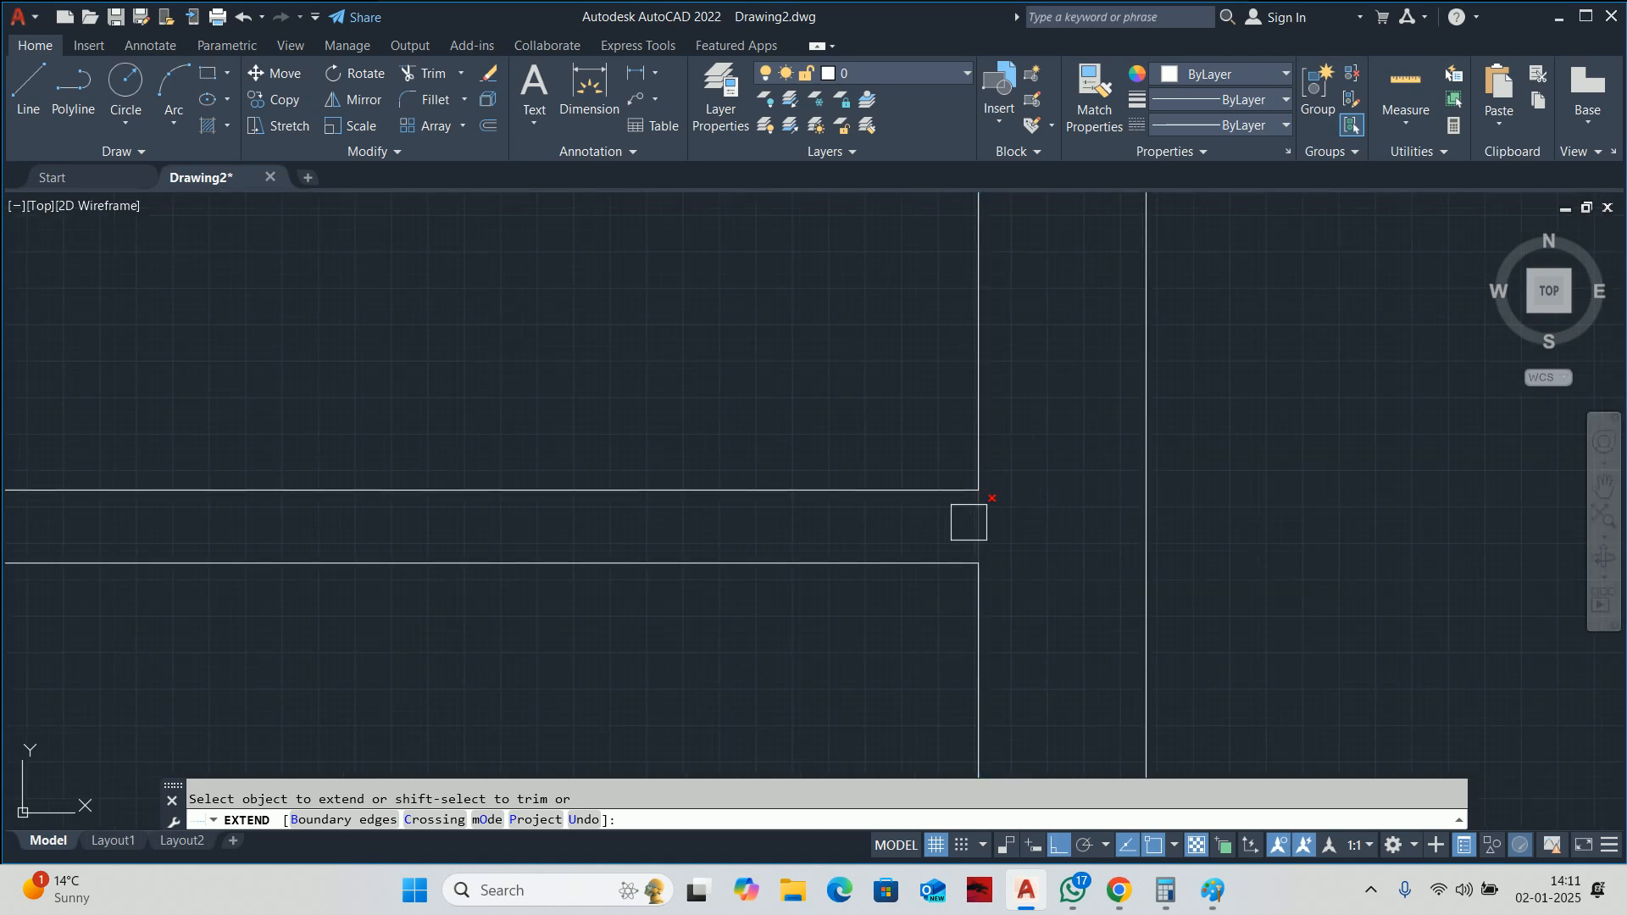
{"action": "key", "text": "Escape"}
Offset the right outer wall's inner line 1200 to the left within the strip above the new partition.
{"action": "scroll", "coordinate": [974, 509], "scroll_direction": "down", "scroll_amount": 3}
{"action": "type", "text": "o"}
{"action": "key", "text": "space"}
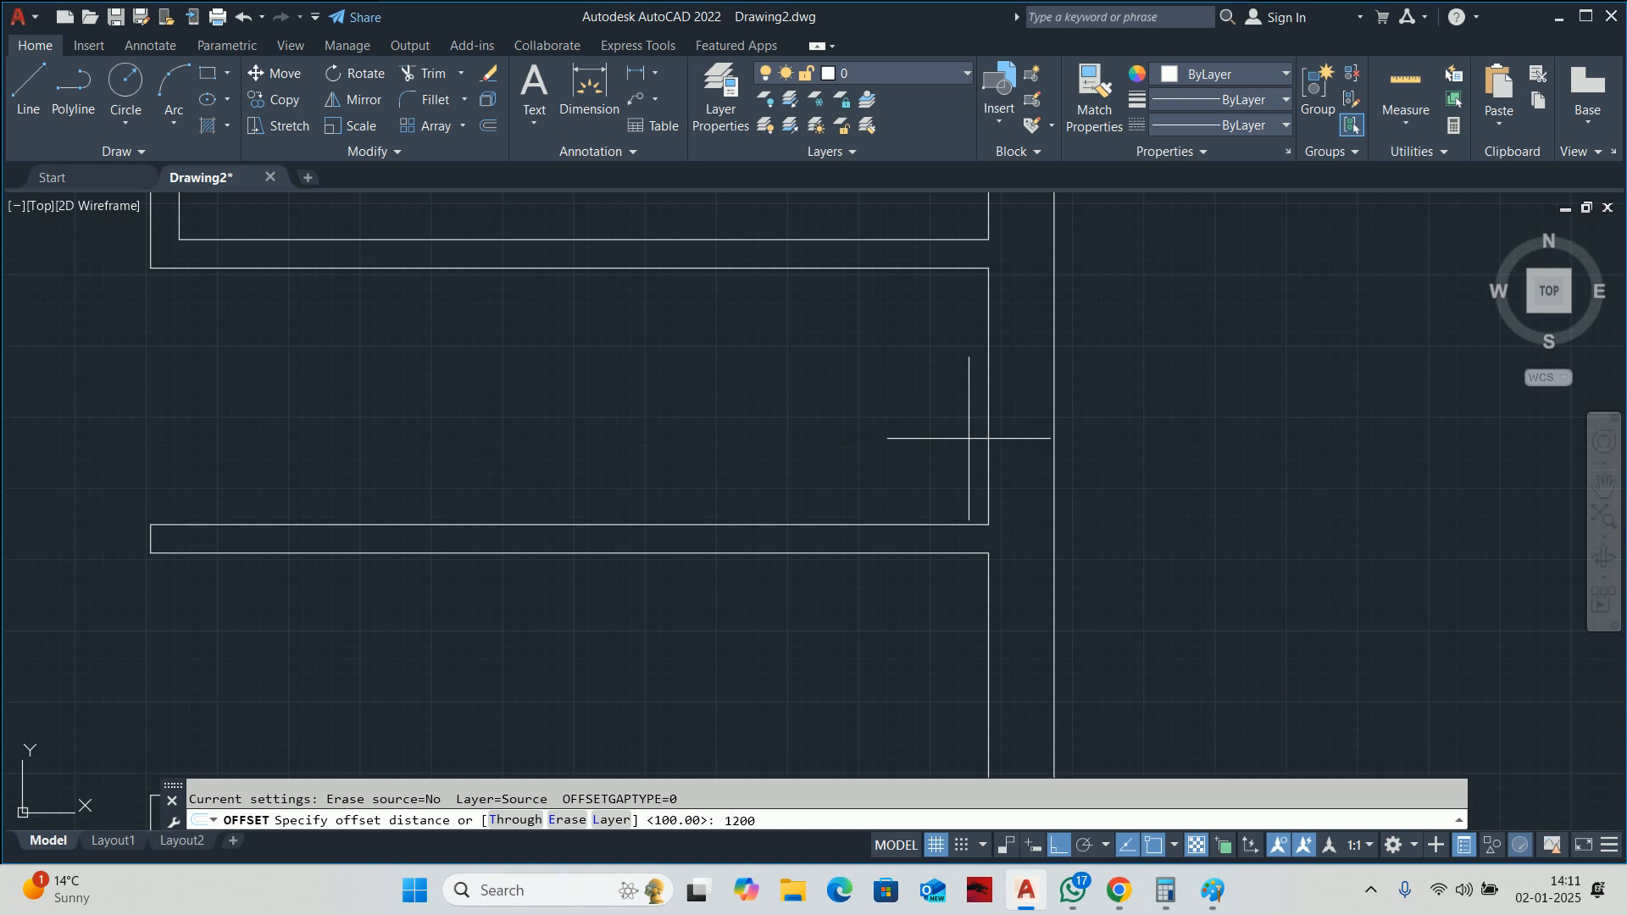
{"action": "type", "text": "1200"}
{"action": "key", "text": "Return"}
{"action": "left_click", "coordinate": [988, 382]}
{"action": "left_click", "coordinate": [828, 381]}
{"action": "key", "text": "space"}
Offset the vertical line in the strip 100 further left to form a cross partition.
{"action": "key", "text": "space"}
{"action": "scroll", "coordinate": [777, 393], "scroll_direction": "down", "scroll_amount": 2}
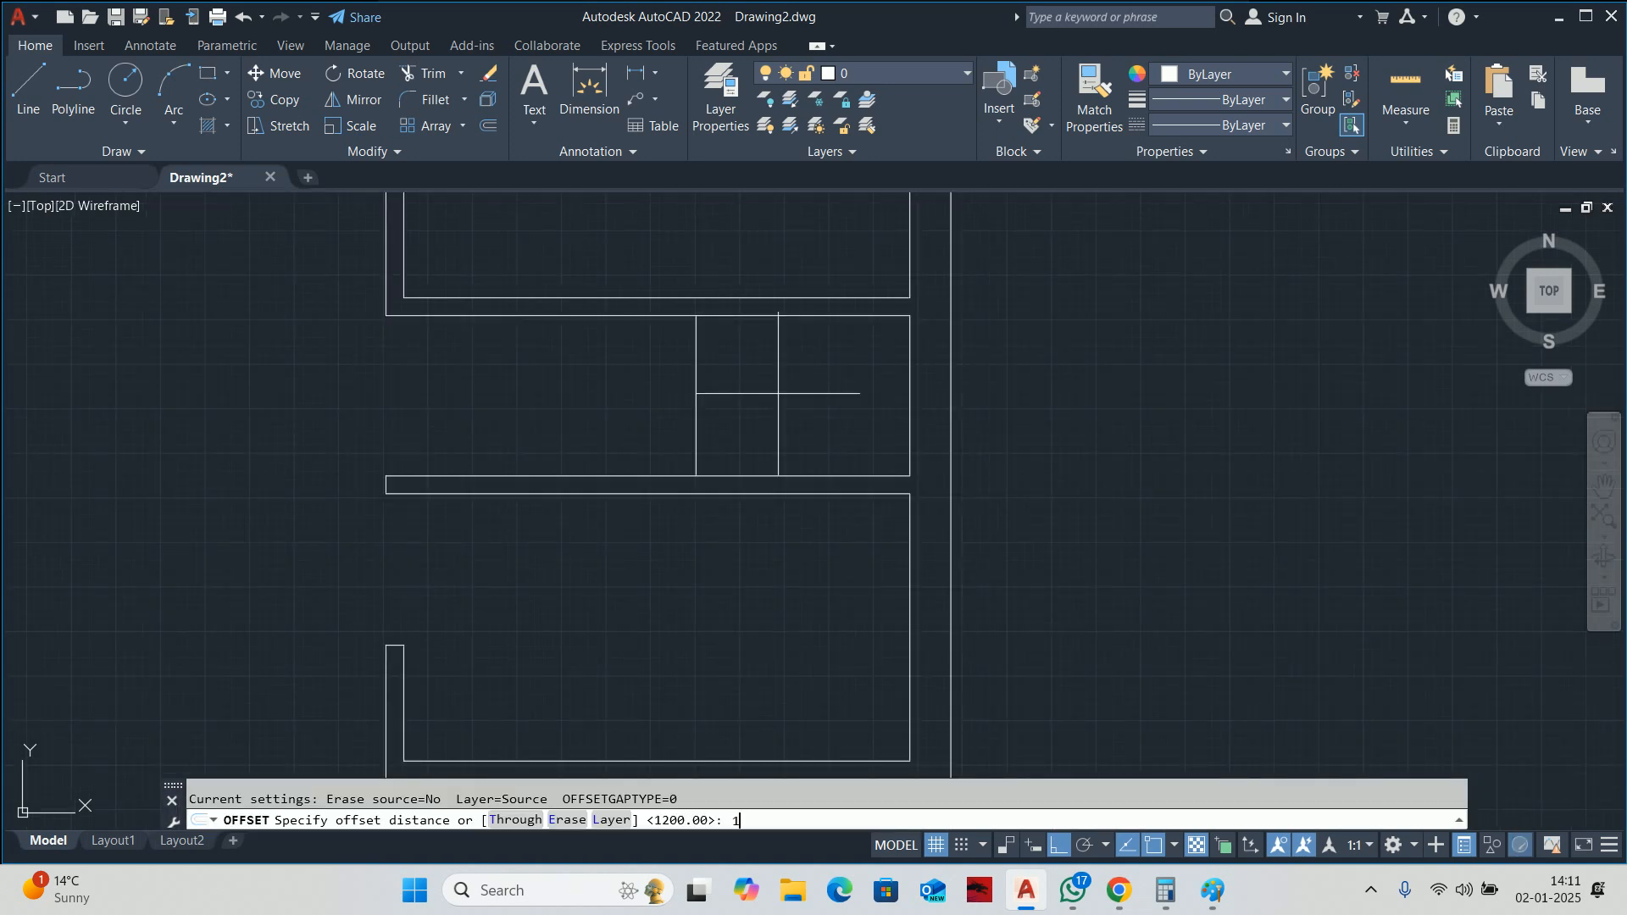
{"action": "type", "text": "100"}
{"action": "key", "text": "Return"}
{"action": "left_click", "coordinate": [696, 394]}
{"action": "left_click", "coordinate": [666, 407]}
{"action": "key", "text": "Escape"}
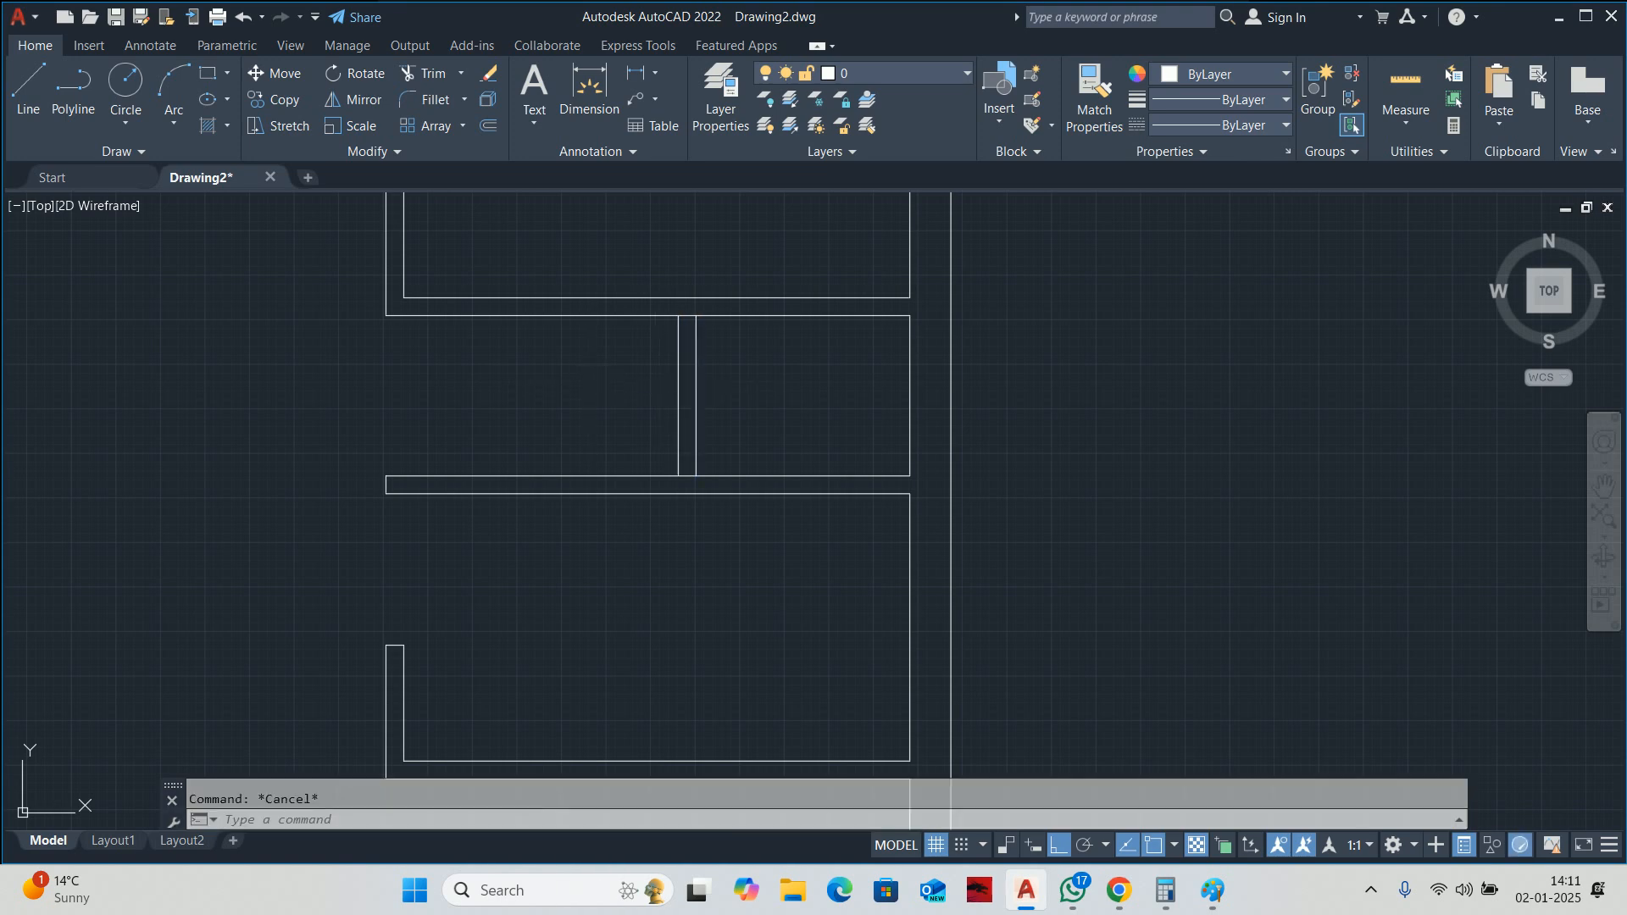
Trim the horizontal wall lines between the cross partition's two faces at its upper and lower ends.
{"action": "type", "text": "TR"}
{"action": "left_click", "coordinate": [688, 372]}
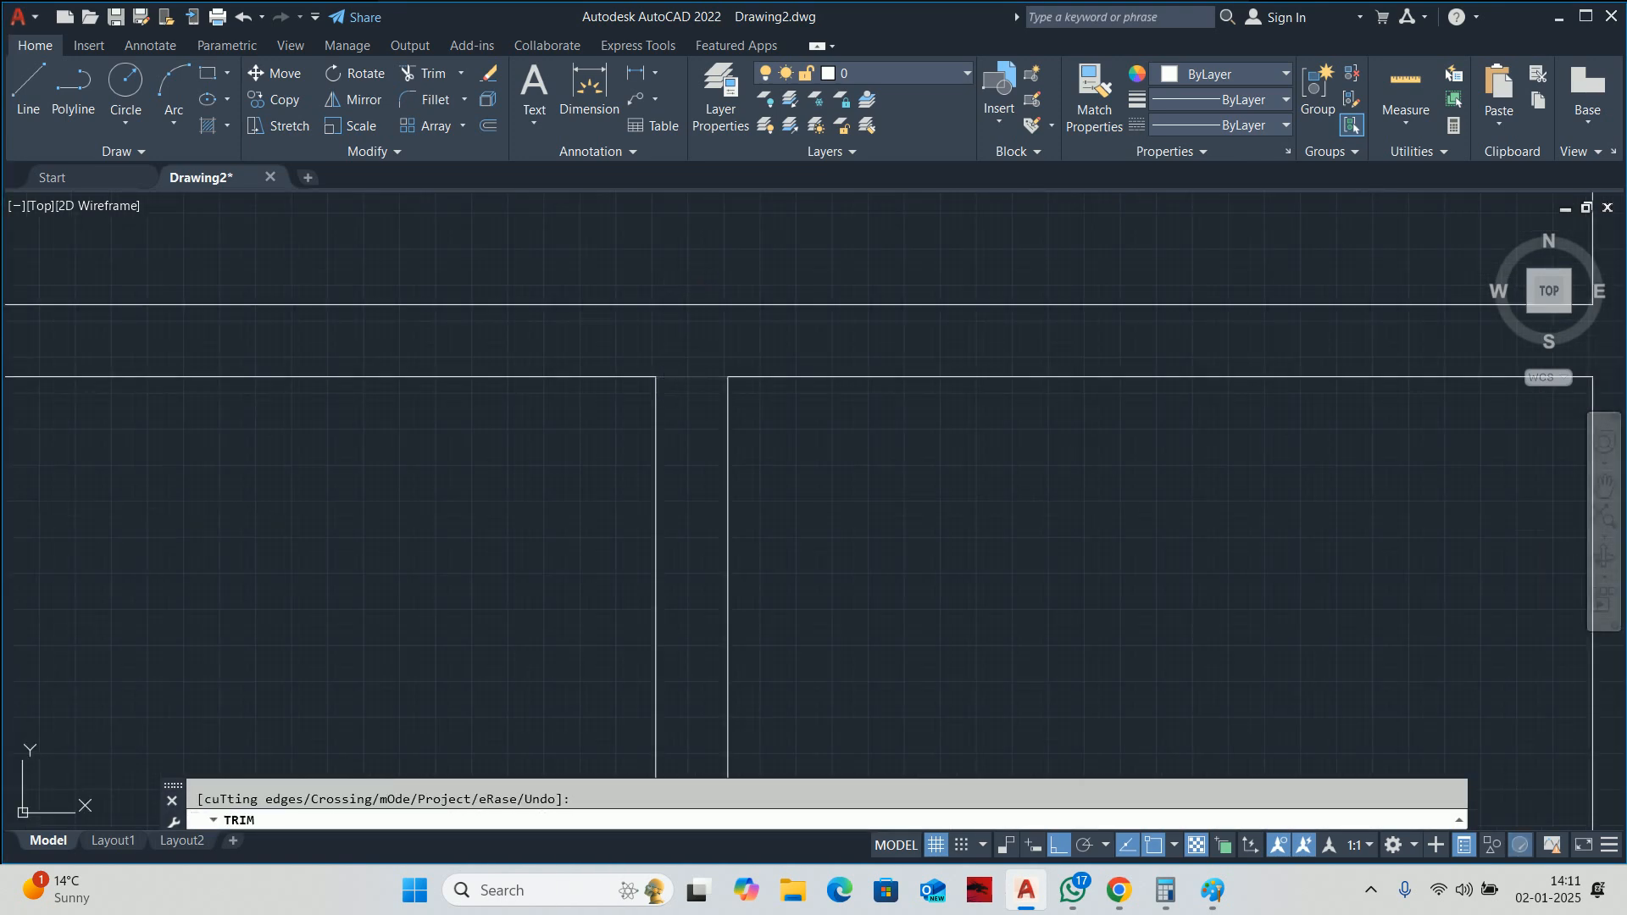
{"action": "scroll", "coordinate": [686, 408], "scroll_direction": "down", "scroll_amount": 6}
{"action": "middle_click_drag", "start_coordinate": [684, 527], "coordinate": [693, 410]}
{"action": "scroll", "coordinate": [693, 430], "scroll_direction": "up", "scroll_amount": 6}
{"action": "scroll", "coordinate": [697, 442], "scroll_direction": "up", "scroll_amount": 2}
{"action": "left_click", "coordinate": [708, 494]}
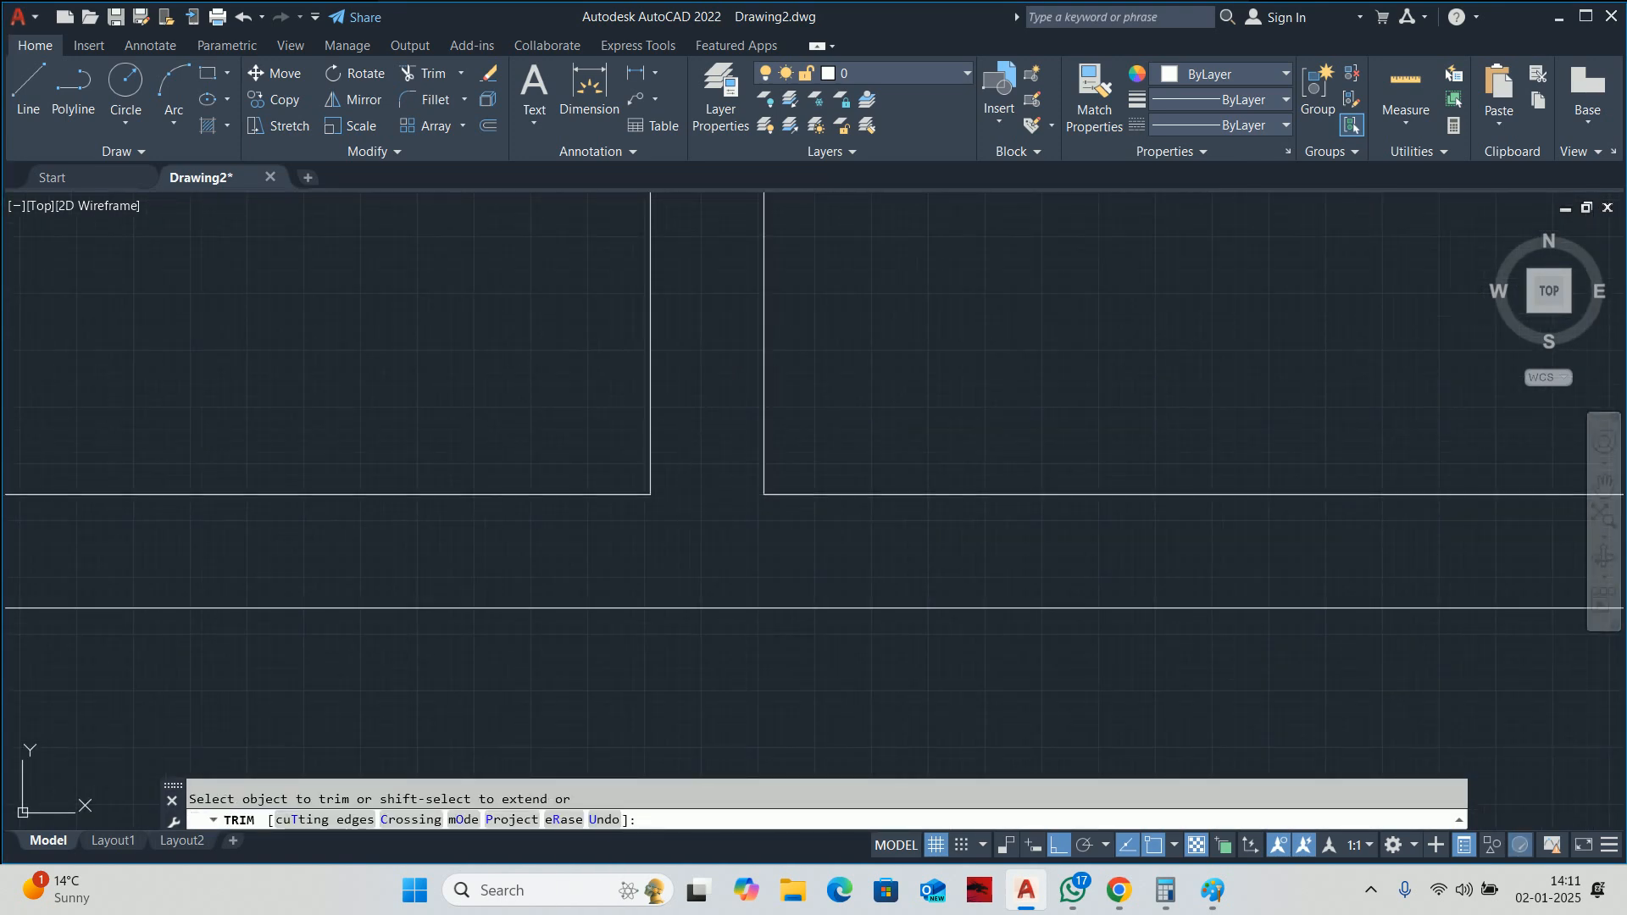
{"action": "scroll", "coordinate": [712, 499], "scroll_direction": "down", "scroll_amount": 8}
{"action": "middle_click_drag", "start_coordinate": [654, 483], "coordinate": [766, 385]}
{"action": "scroll", "coordinate": [685, 422], "scroll_direction": "down", "scroll_amount": 2}
{"action": "key", "text": "Return"}
{"action": "middle_click_drag", "start_coordinate": [693, 492], "coordinate": [793, 465]}
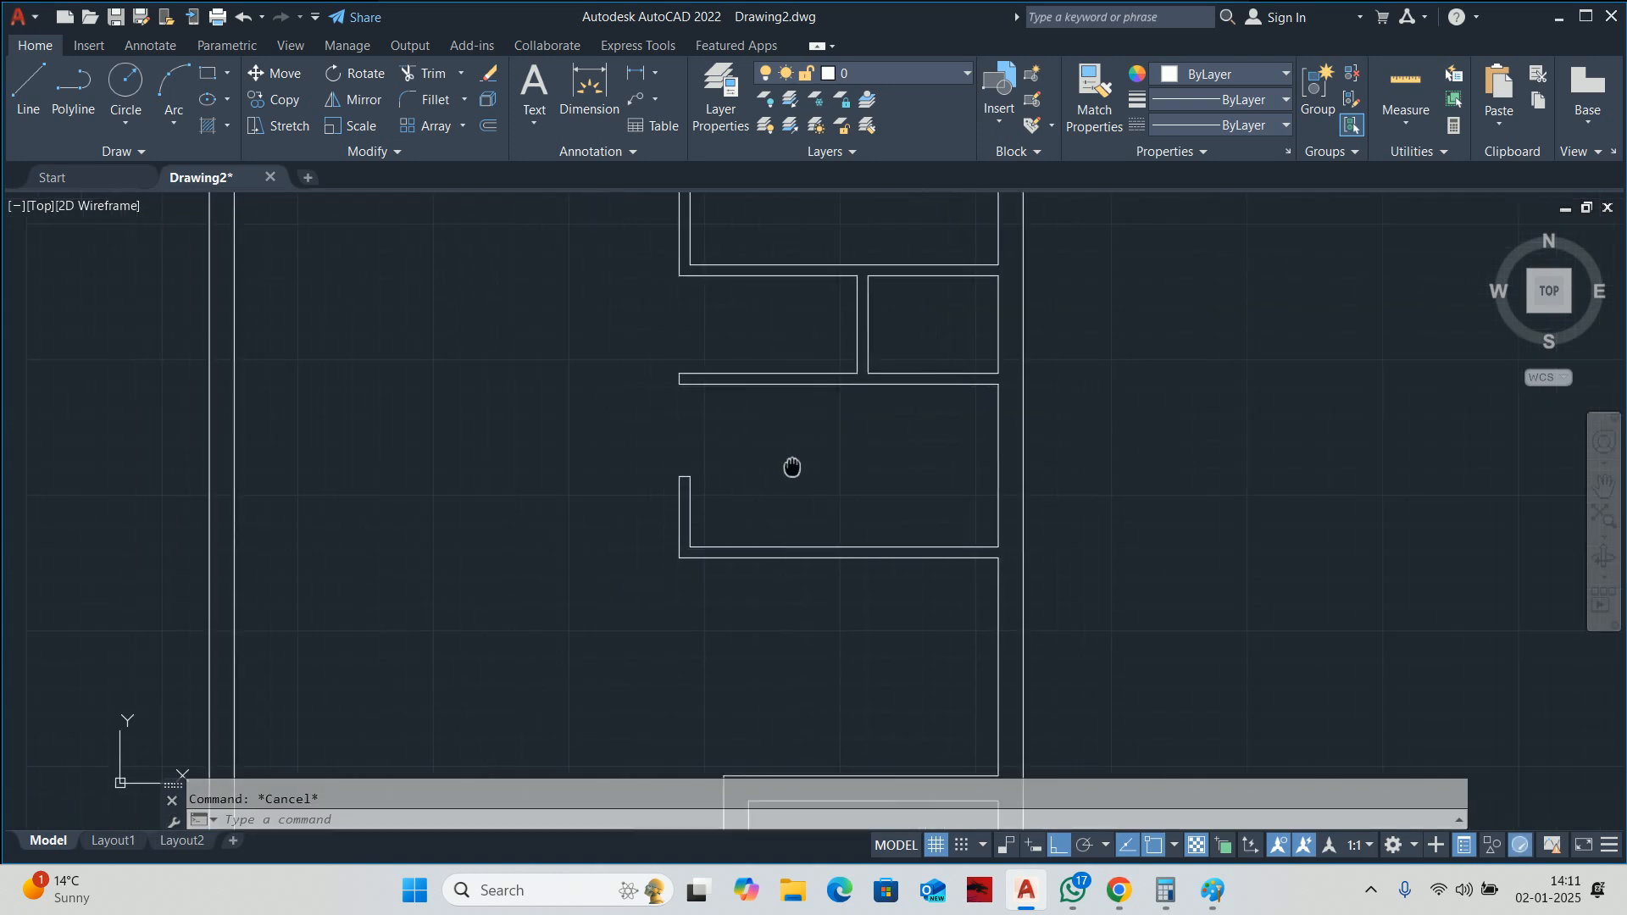
{"action": "type", "text": "s"}
{"action": "key", "text": "Return"}
{"action": "left_click", "coordinate": [727, 590]}
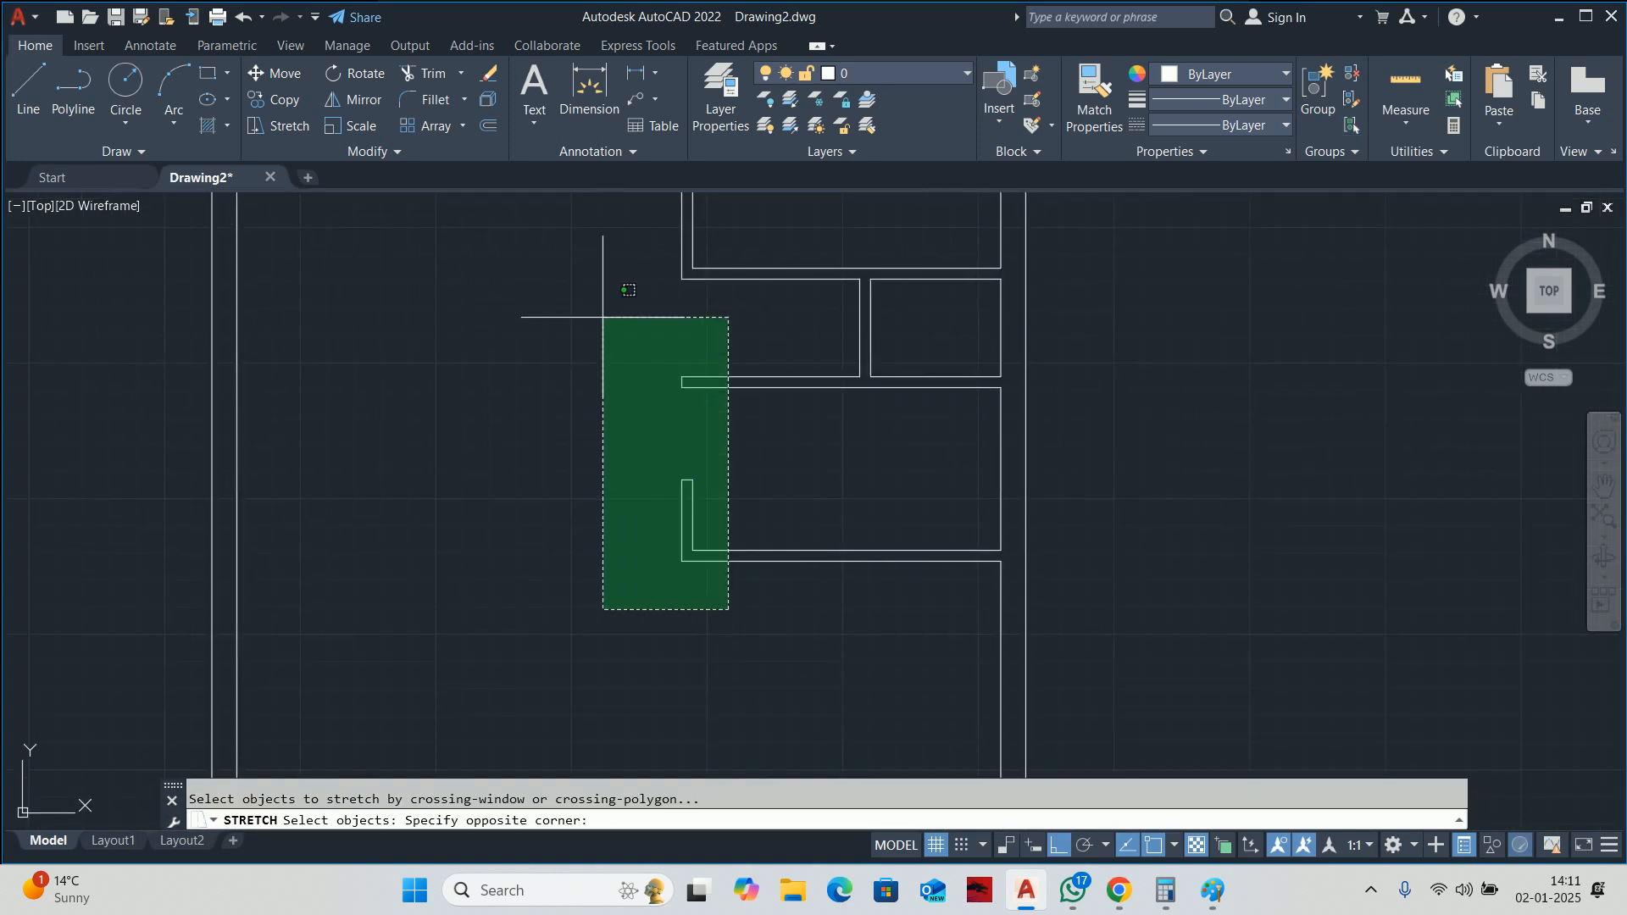
{"action": "key", "text": "Escape"}
Measure the horizontal distance from the second small room's left wall to the cross partition with a linear dimension.
{"action": "type", "text": "DLI"}
{"action": "key", "text": "Return"}
{"action": "scroll", "coordinate": [687, 373], "scroll_direction": "up", "scroll_amount": 2}
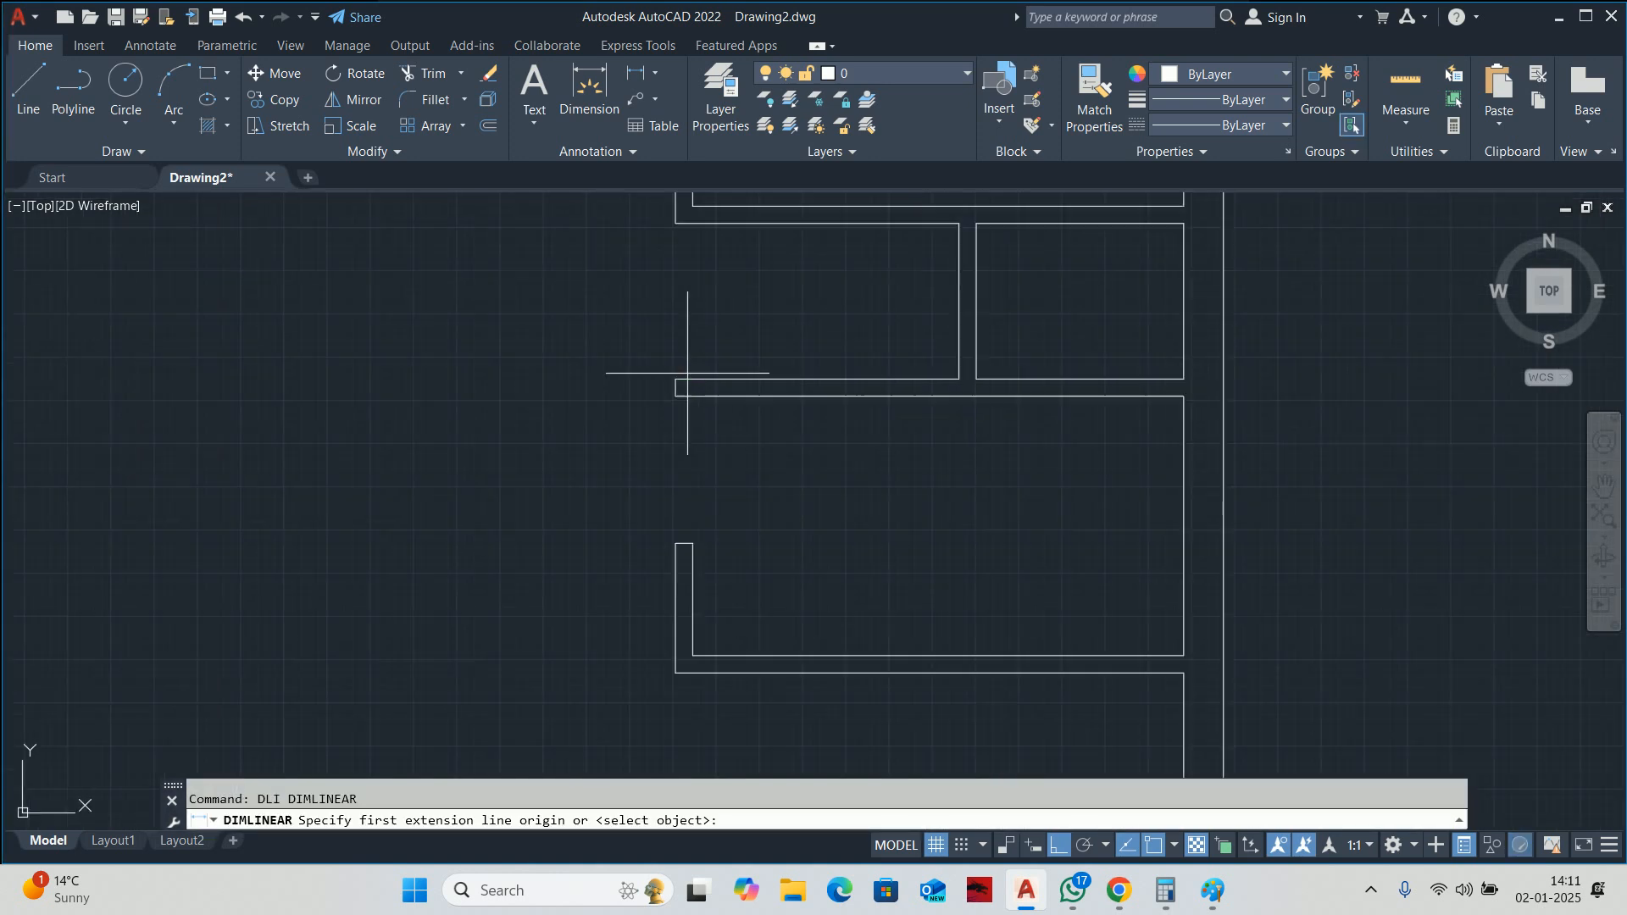
{"action": "left_click", "coordinate": [691, 545]}
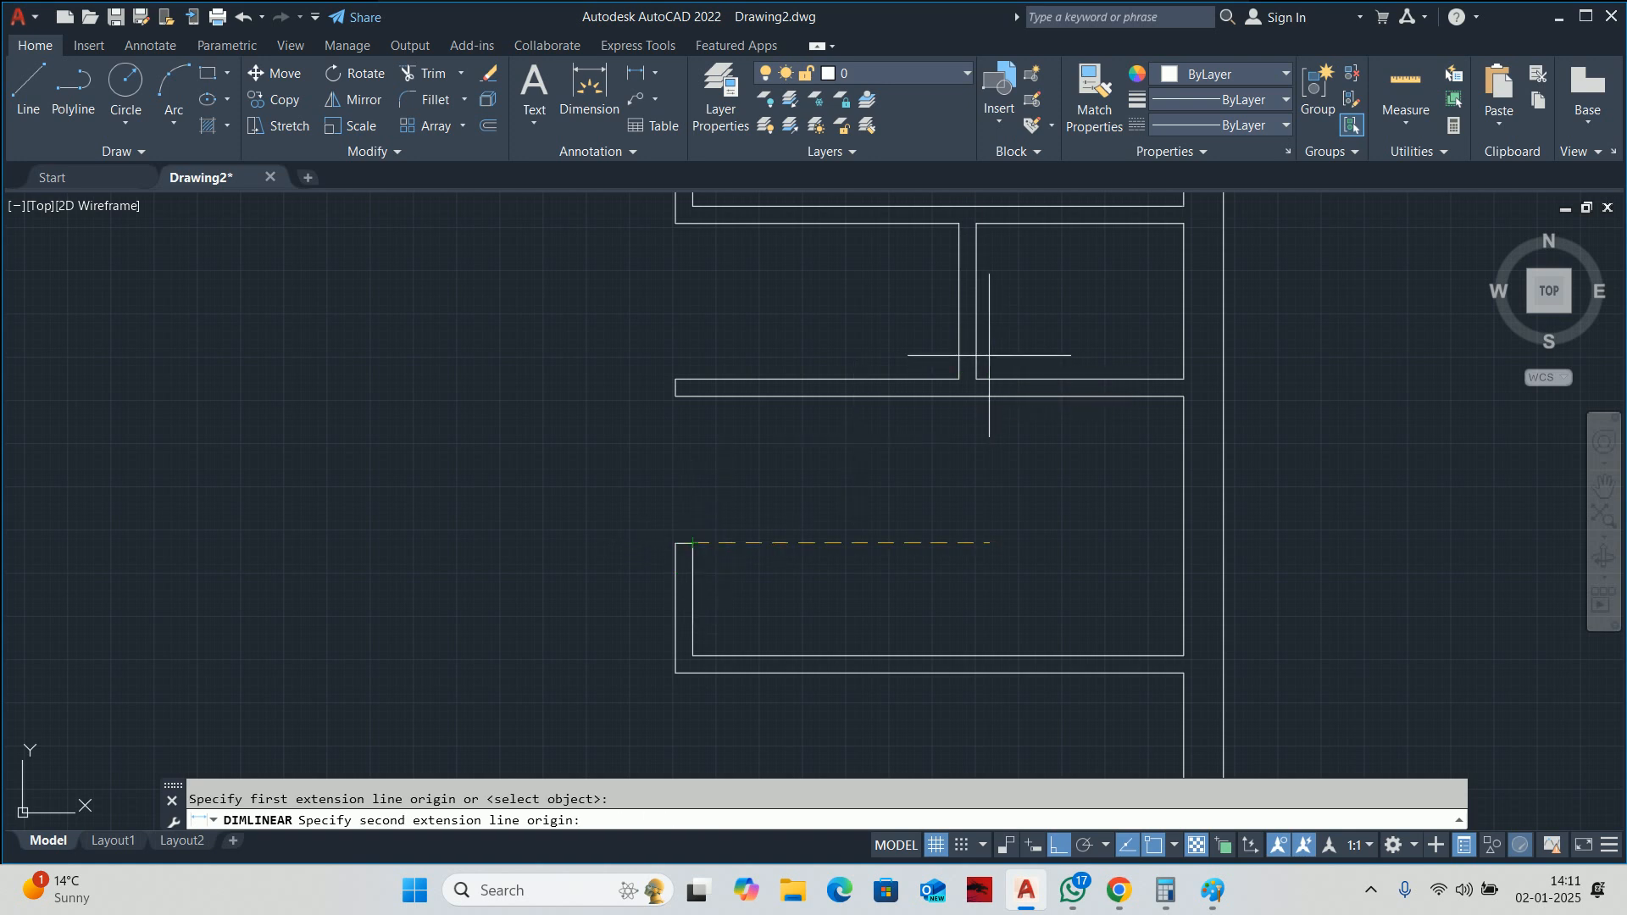
{"action": "left_click", "coordinate": [958, 379]}
{"action": "key", "text": "Escape"}
{"action": "scroll", "coordinate": [832, 483], "scroll_direction": "down", "scroll_amount": 2}
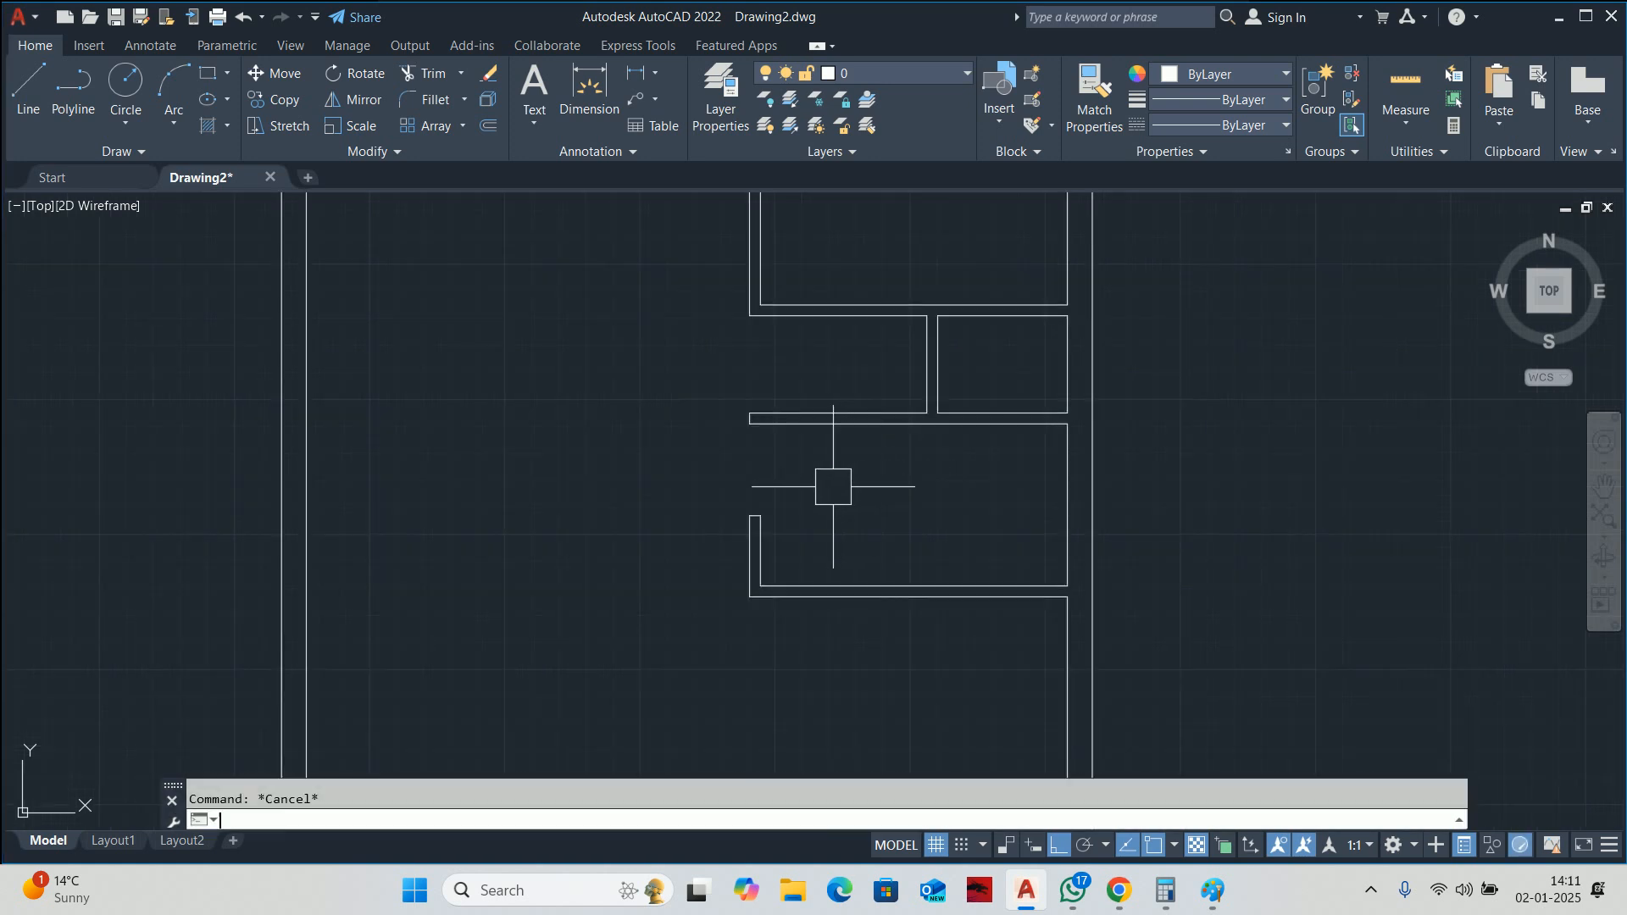
Stretch the second small room's left end, including its upper and lower wall ends, 540 to the right.
{"action": "type", "text": "s"}
{"action": "key", "text": "Return"}
{"action": "left_click", "coordinate": [799, 656]}
{"action": "left_click", "coordinate": [731, 398]}
{"action": "key", "text": "Return"}
{"action": "left_click", "coordinate": [508, 466]}
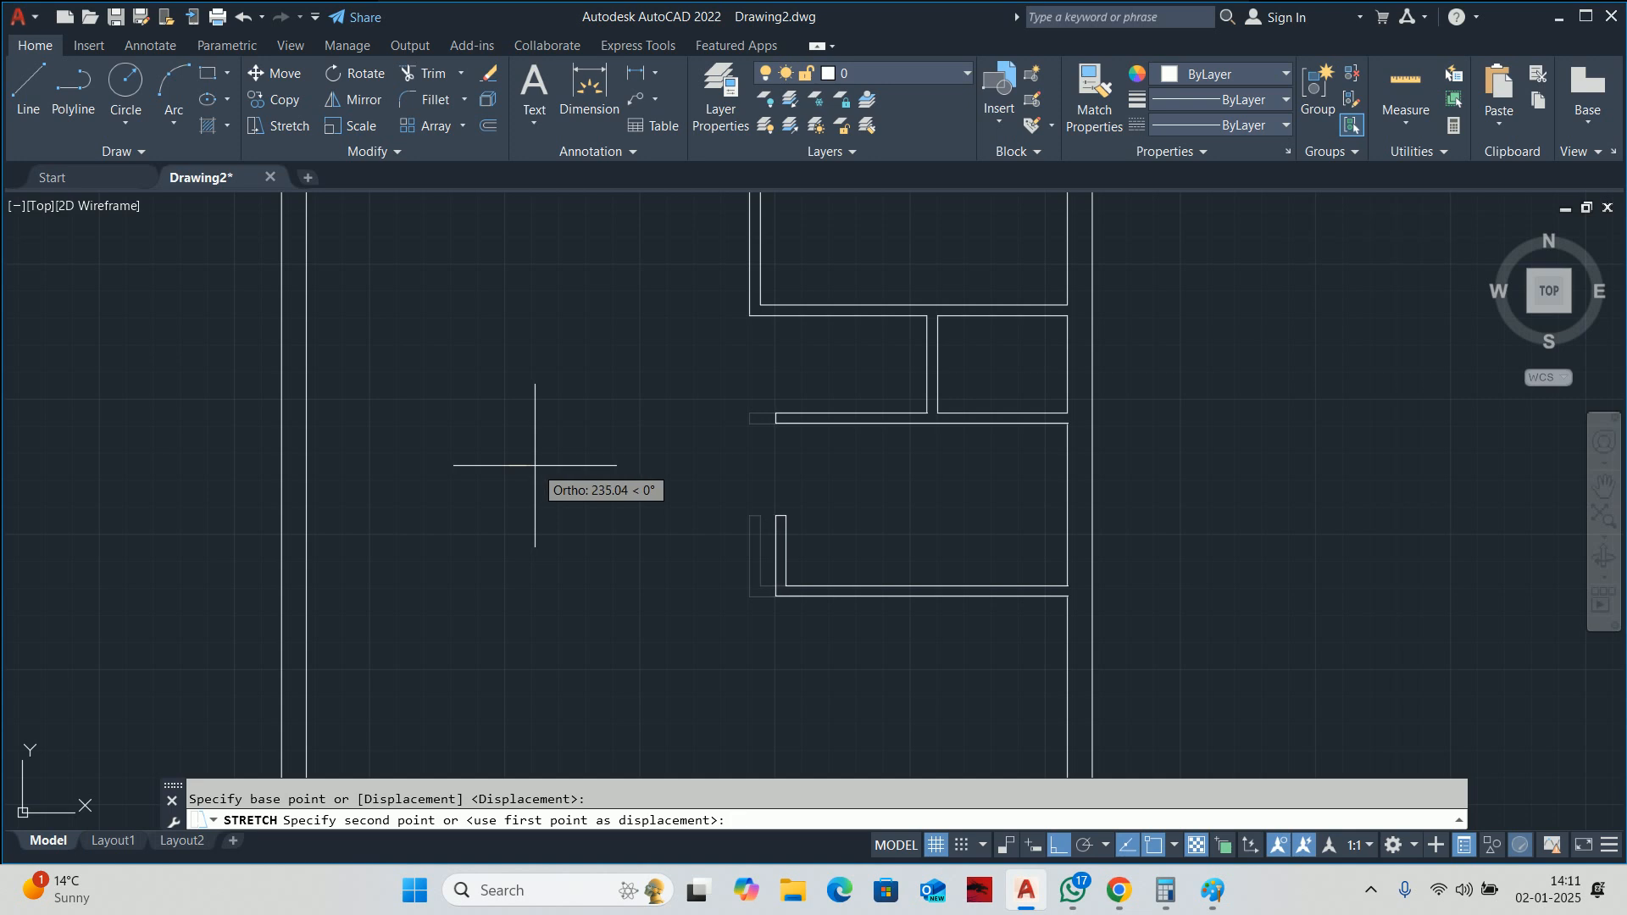
{"action": "key", "text": "Return"}
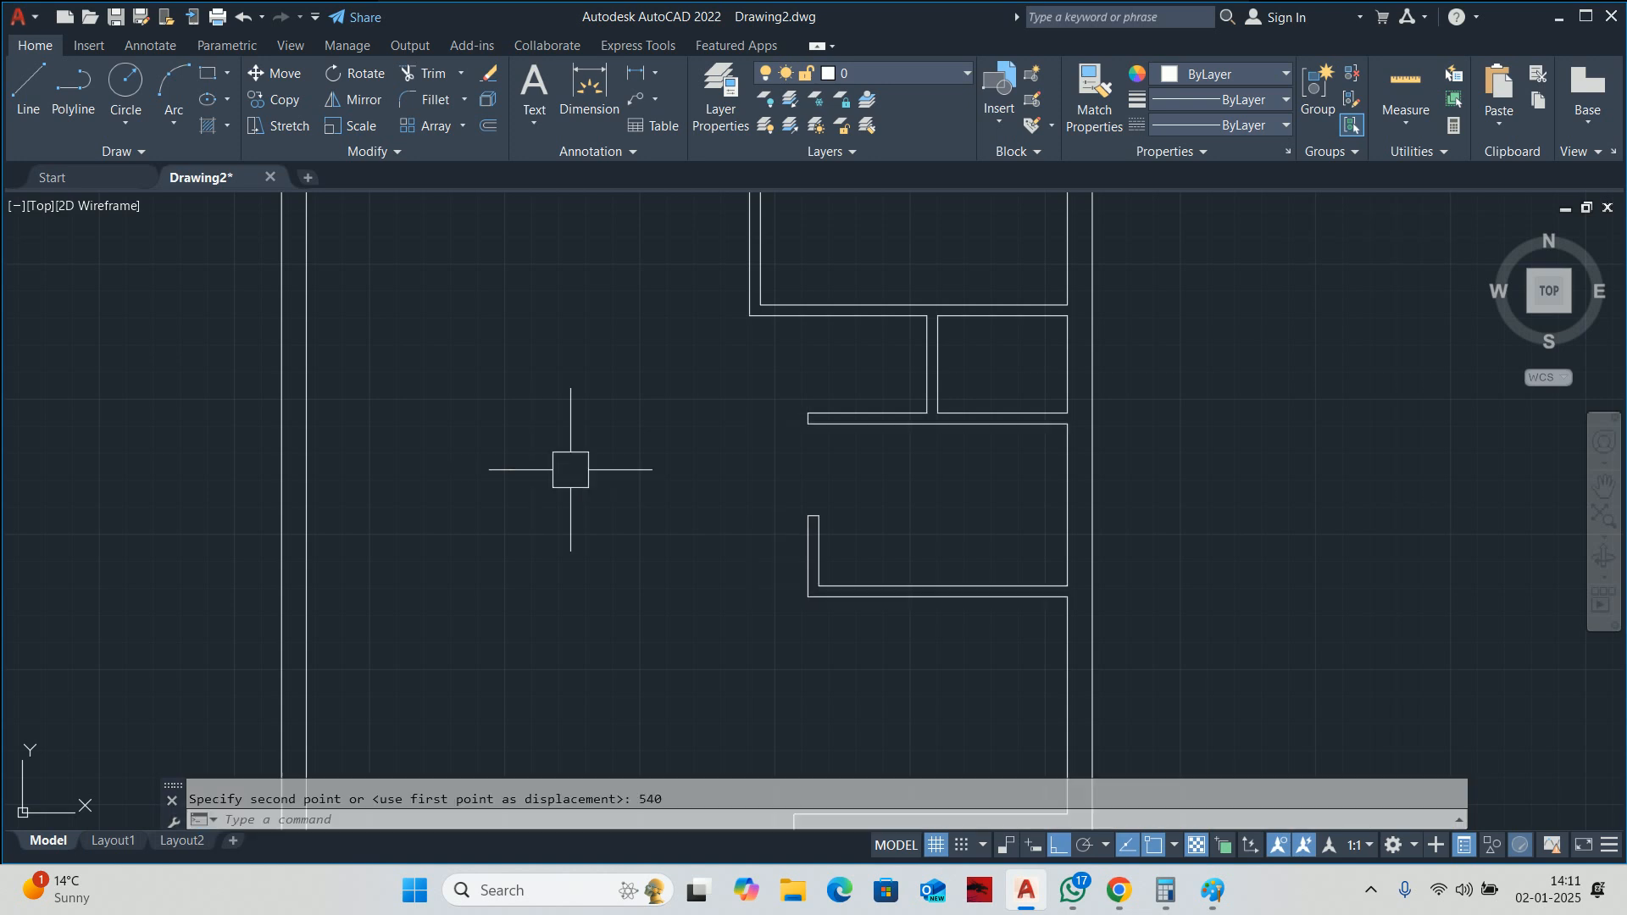
{"action": "key", "text": "Escape"}
Stretch the second small room's left end further to the right to narrow the room again.
{"action": "key", "text": "Return"}
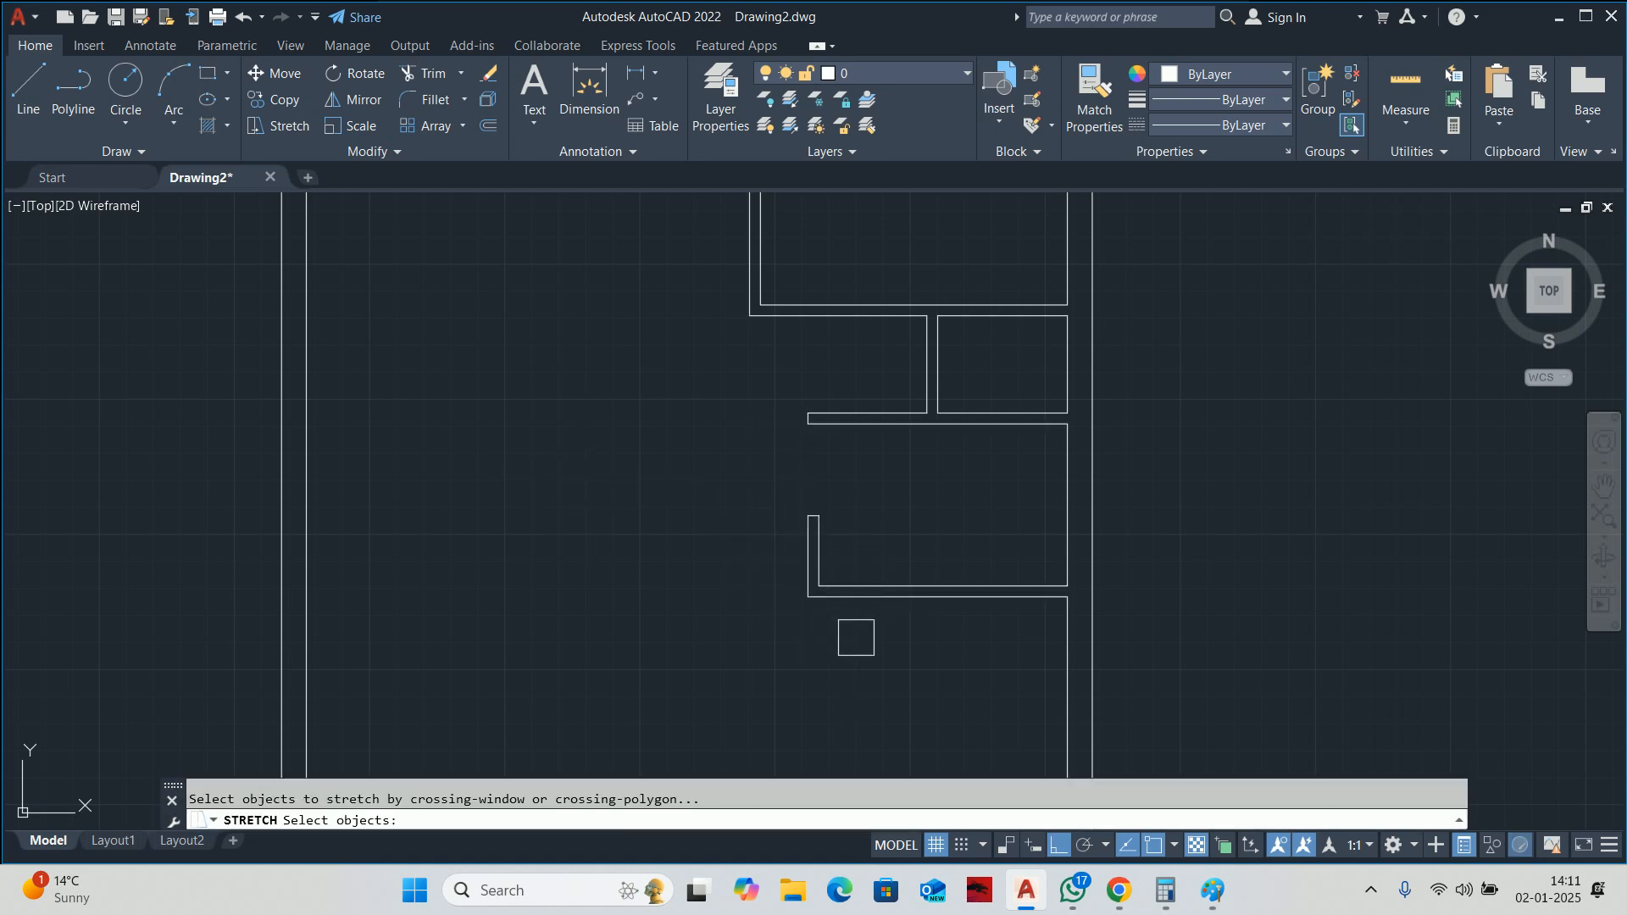
{"action": "left_click", "coordinate": [851, 628]}
{"action": "left_click", "coordinate": [775, 365]}
{"action": "key", "text": "Return"}
{"action": "left_click", "coordinate": [650, 477]}
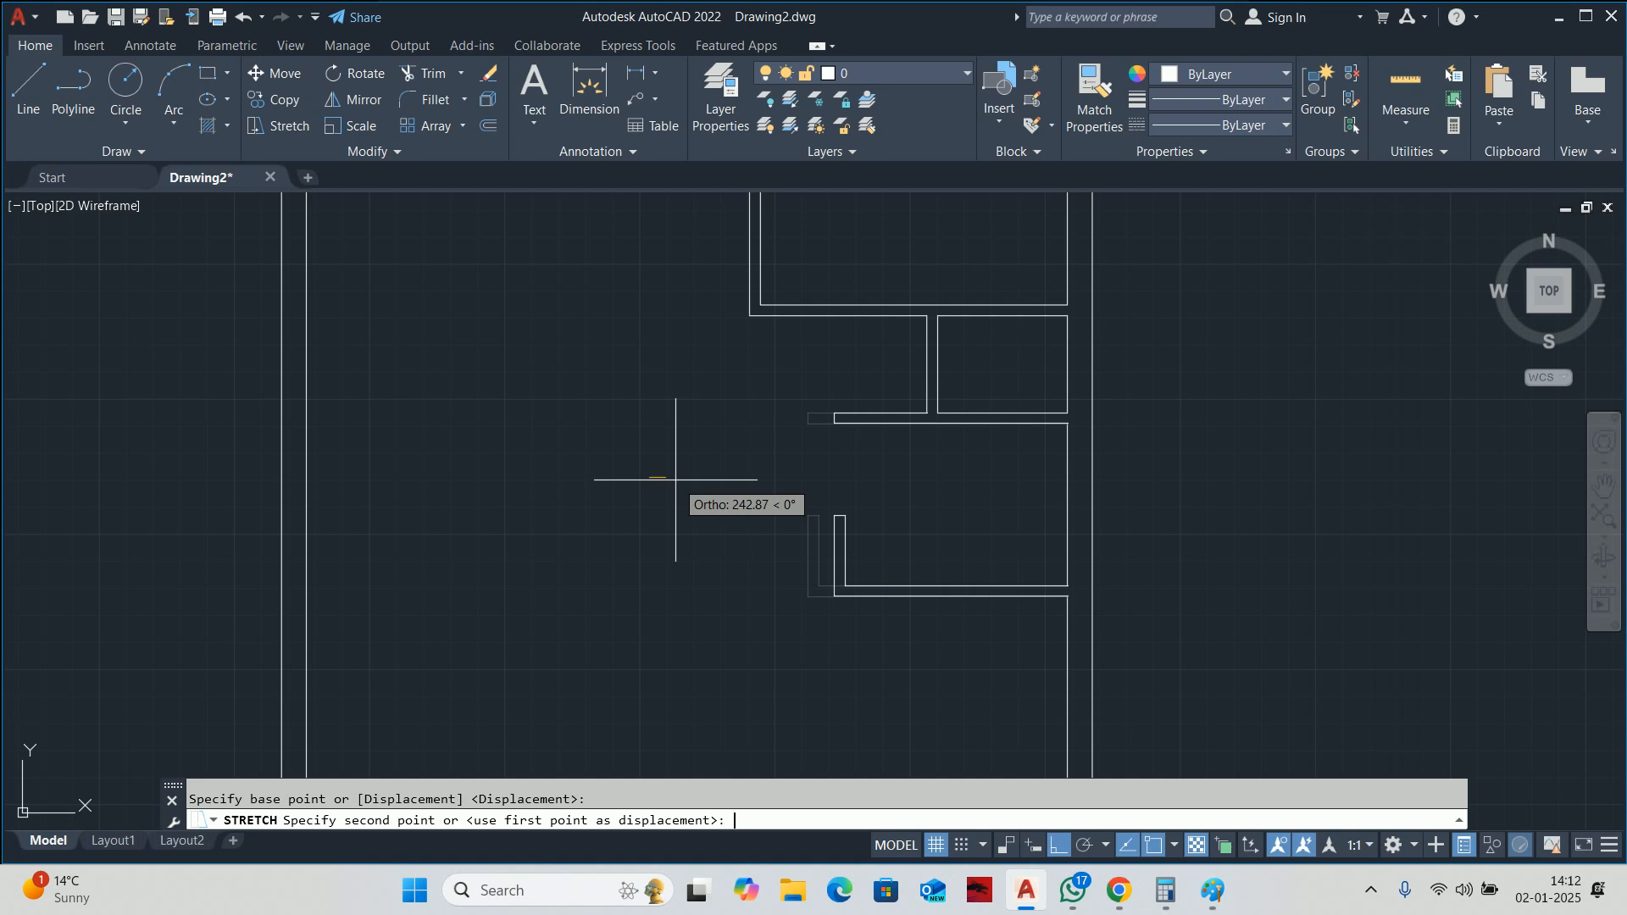
{"action": "key", "text": "Return"}
{"action": "key", "text": "Escape"}
{"action": "middle_click_drag", "start_coordinate": [949, 536], "coordinate": [948, 436]}
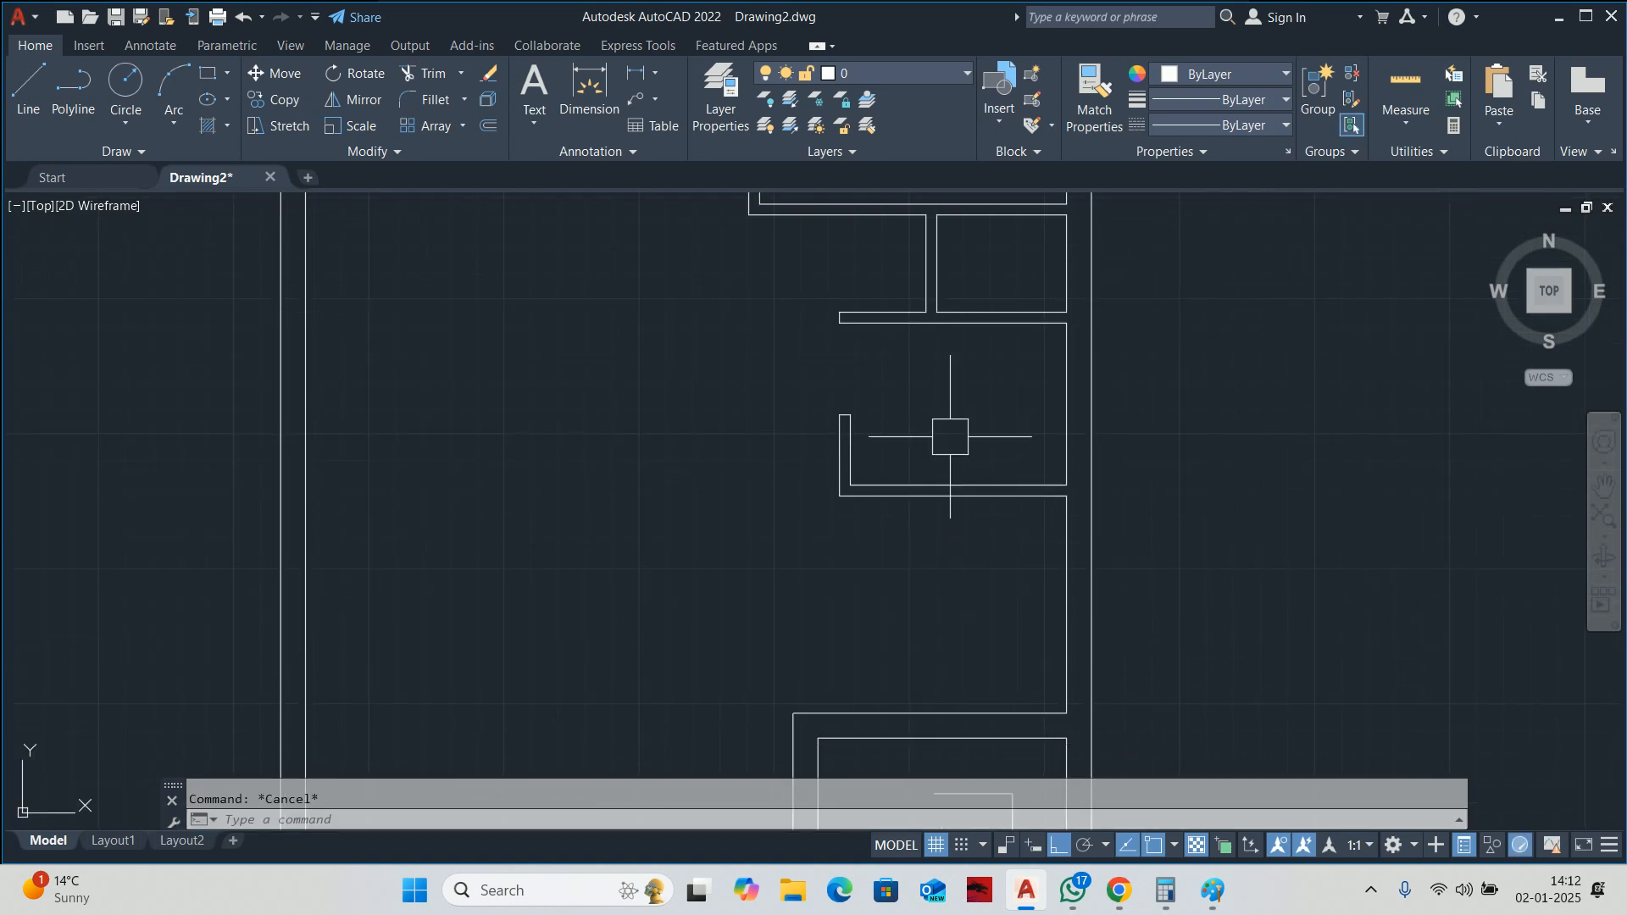
{"action": "key", "text": "space"}
{"action": "left_click", "coordinate": [1215, 588]}
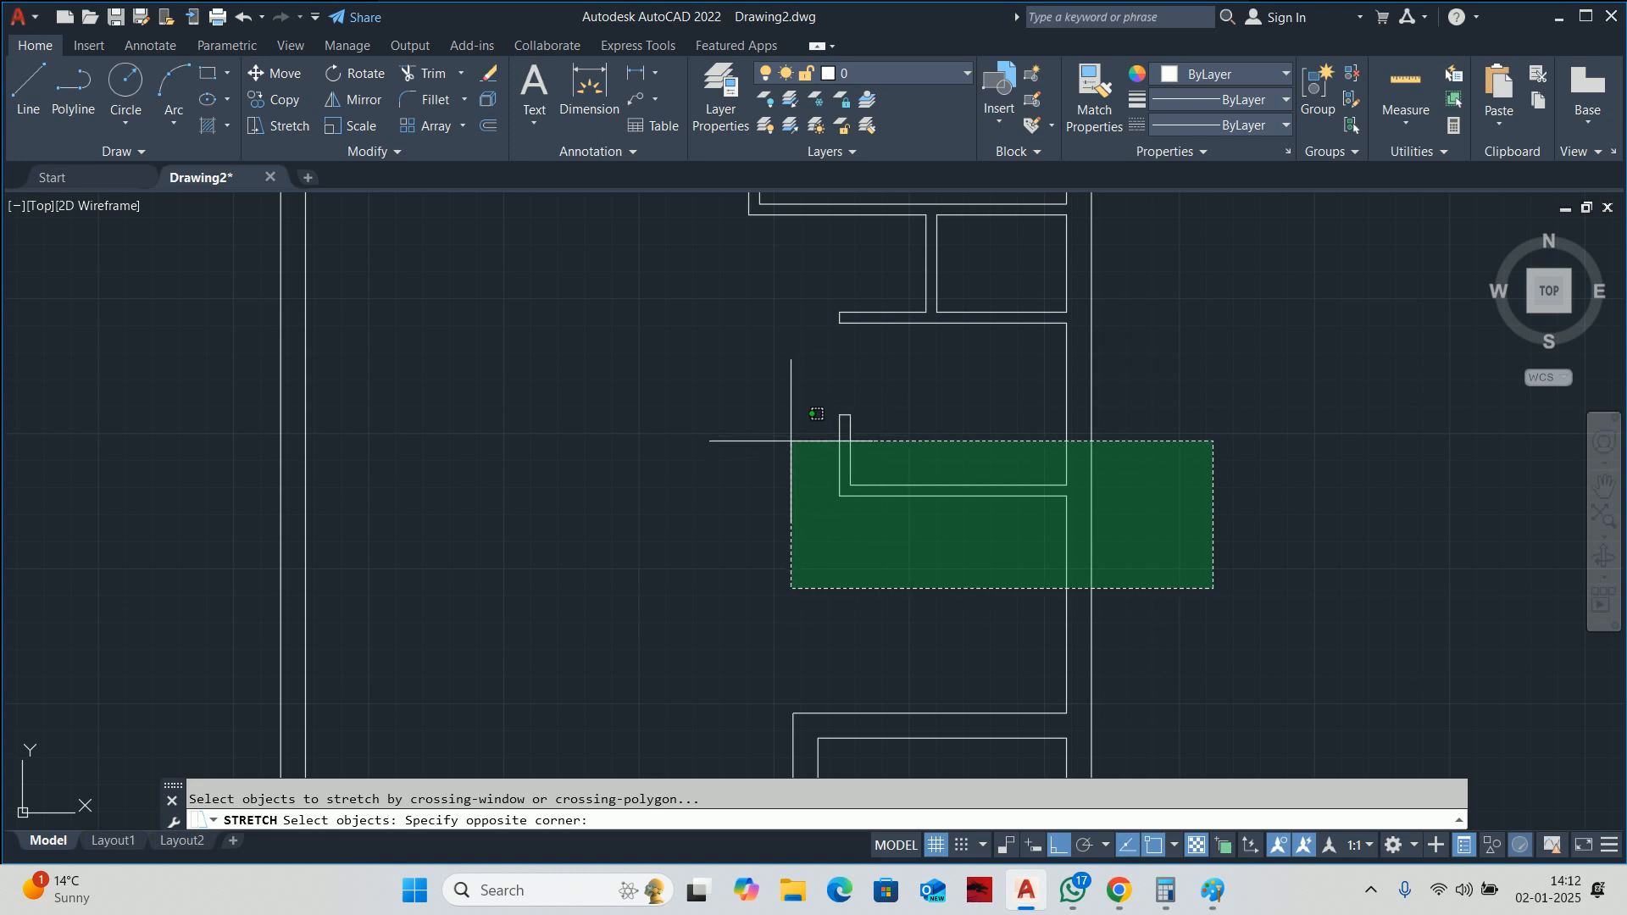
{"action": "key", "text": "Escape"}
Draw two crossing diagonal lines between opposite corners of the closed compartment between the two small rooms.
{"action": "mouse_move", "coordinate": [988, 454]}
{"action": "middle_mouse_down"}
{"action": "mouse_move", "coordinate": [977, 423]}
{"action": "mouse_move", "coordinate": [946, 584]}
{"action": "middle_mouse_up"}
{"action": "type", "text": "L"}
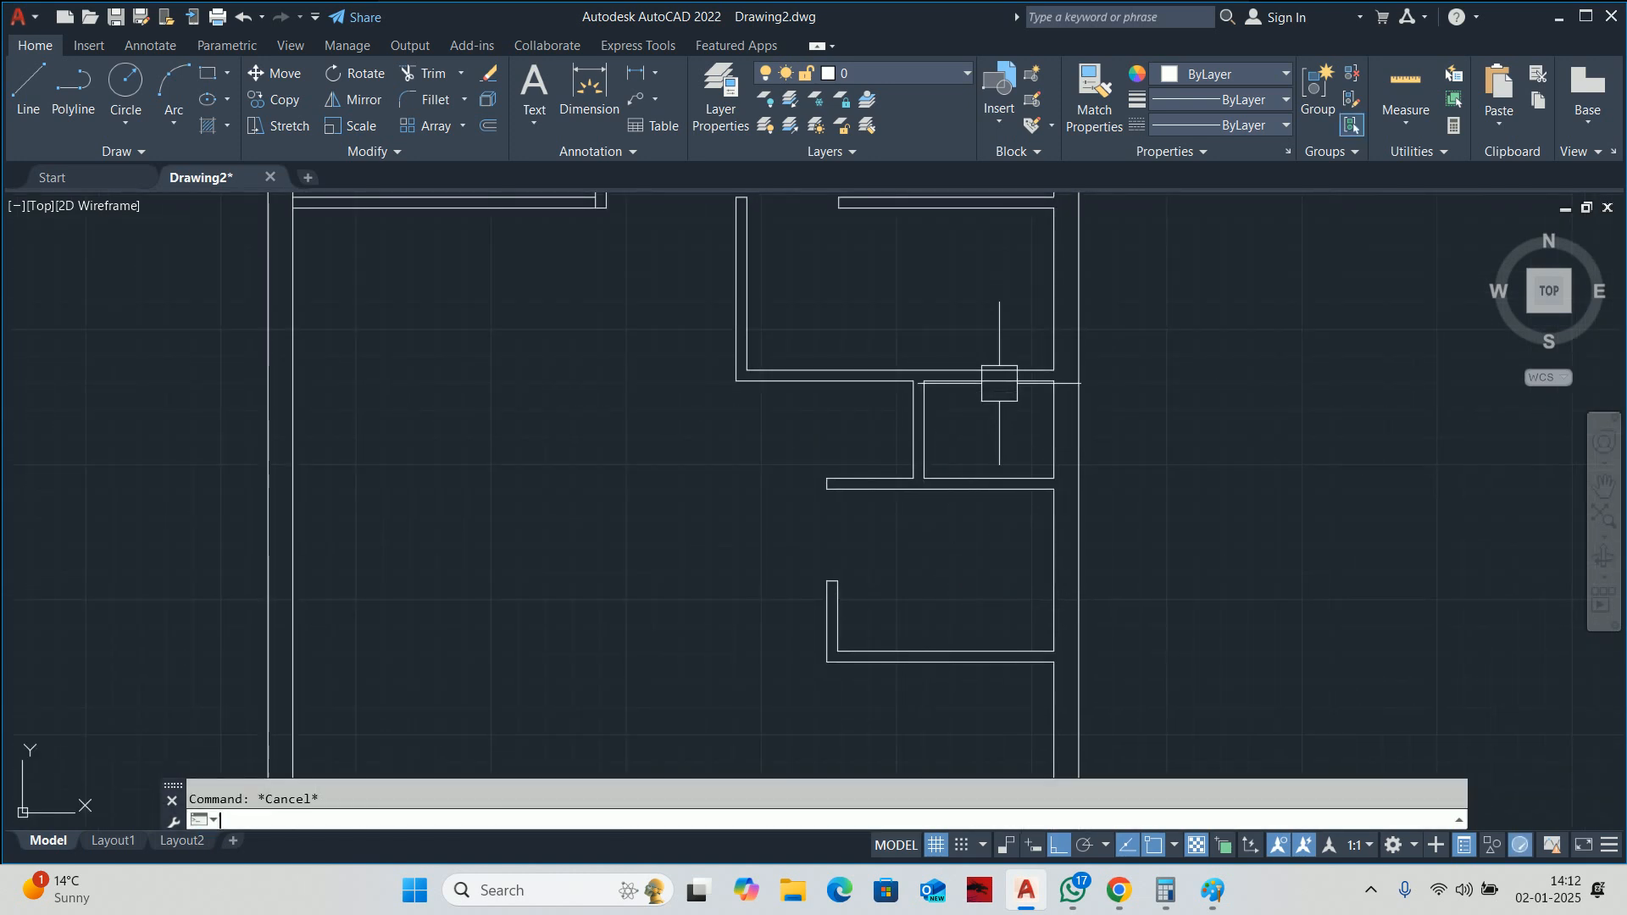
{"action": "key", "text": "Return"}
{"action": "scroll", "coordinate": [946, 399], "scroll_direction": "up", "scroll_amount": 2}
{"action": "left_click", "coordinate": [900, 367]}
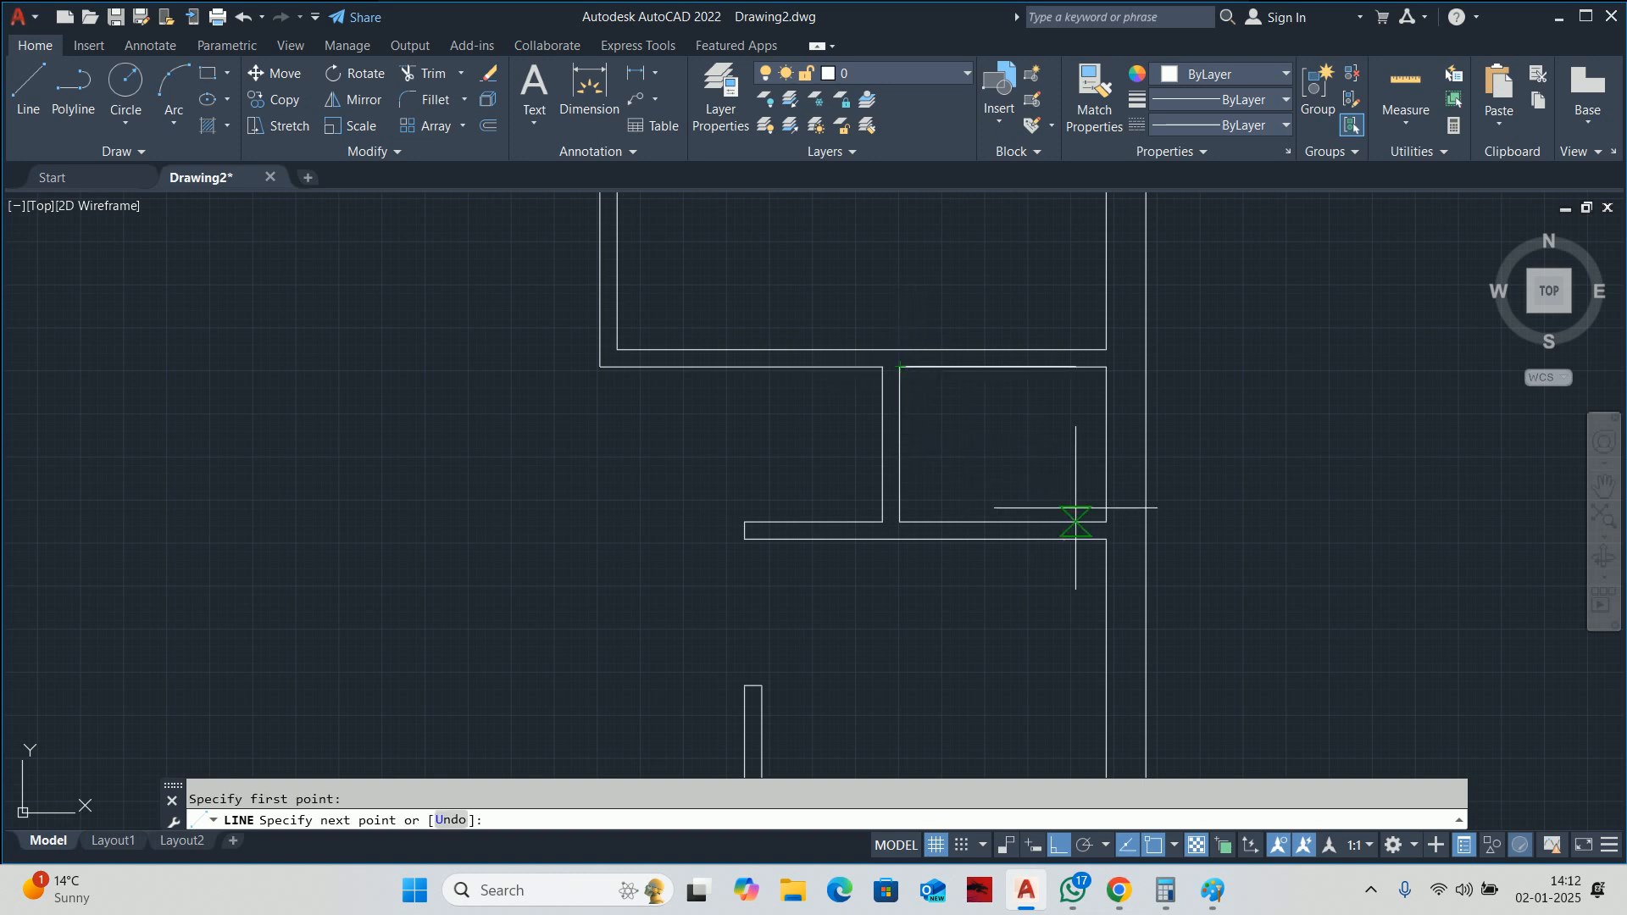
{"action": "left_click", "coordinate": [1106, 522]}
{"action": "key", "text": "Escape"}
{"action": "key", "text": "Return"}
{"action": "left_click", "coordinate": [900, 522]}
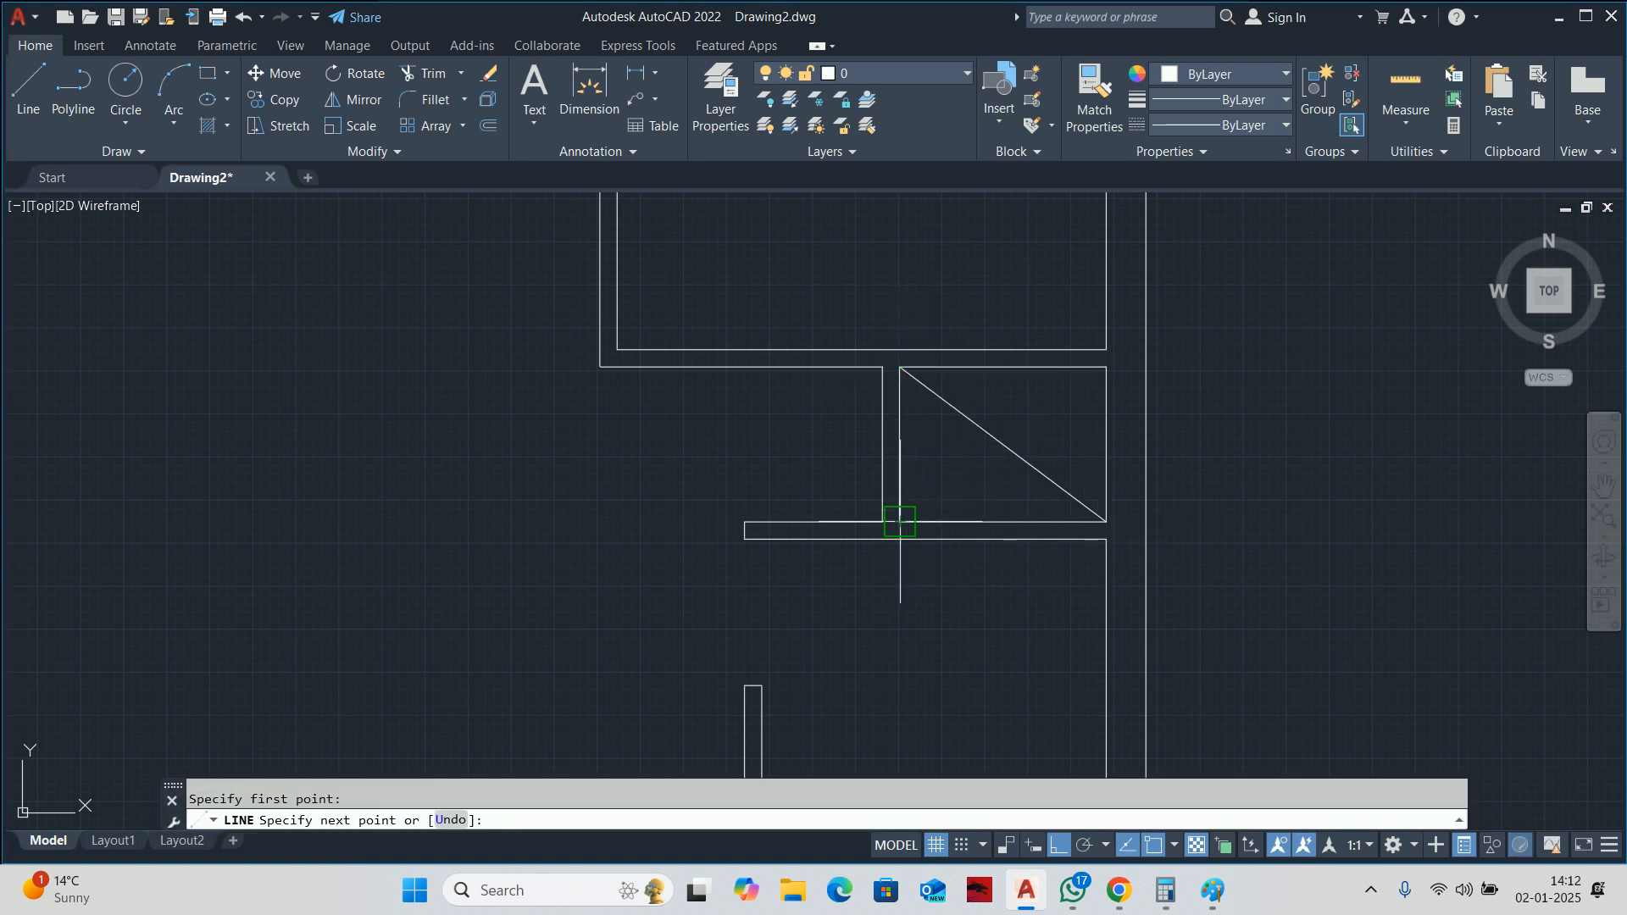
{"action": "left_click", "coordinate": [1106, 367]}
{"action": "key", "text": "Escape"}
{"action": "scroll", "coordinate": [1028, 407], "scroll_direction": "down", "scroll_amount": 1}
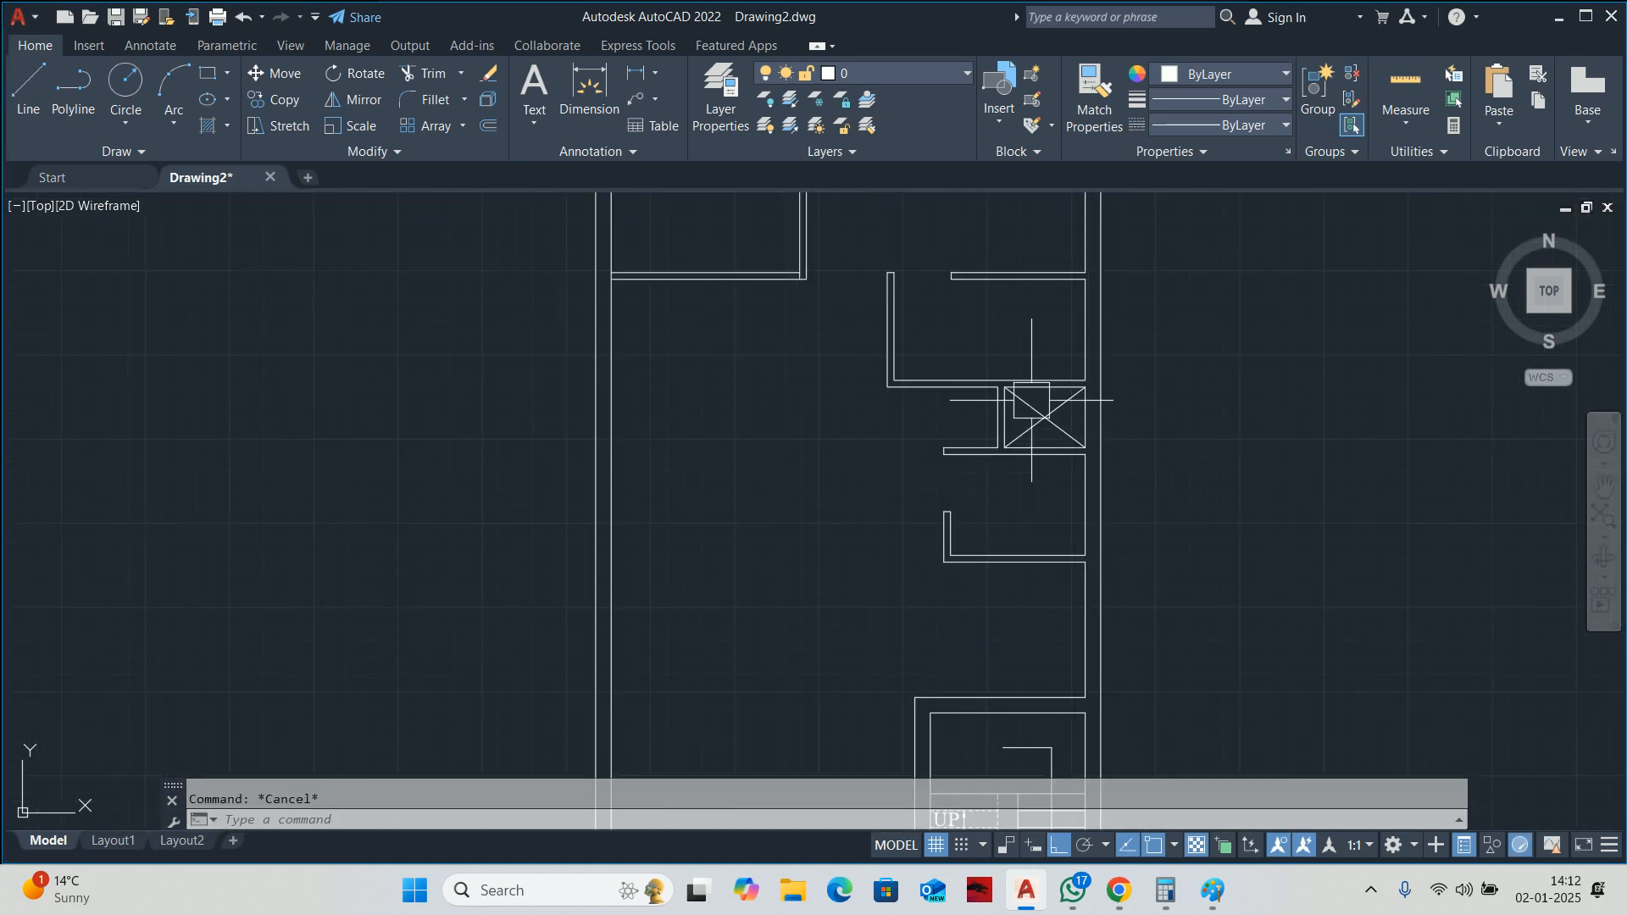
{"action": "scroll", "coordinate": [935, 428], "scroll_direction": "up", "scroll_amount": 3}
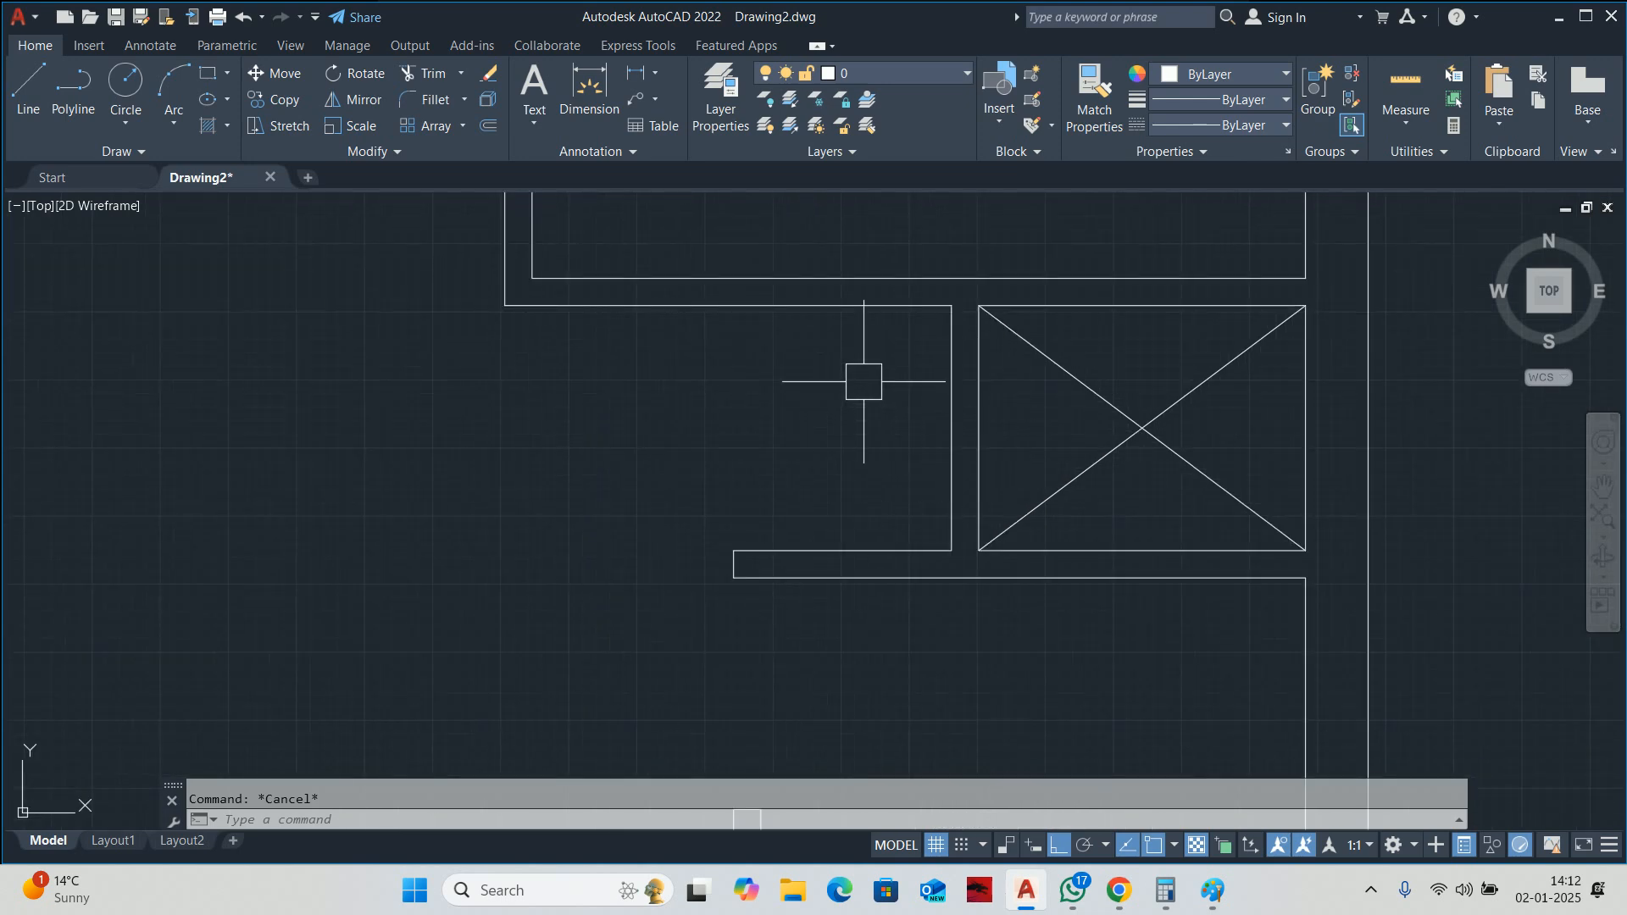
Add a horizontal linear dimension between the staircase's inner upper-left corner and the second small room's outer lower-left corner.
{"action": "scroll", "coordinate": [872, 430], "scroll_direction": "down", "scroll_amount": 6}
{"action": "middle_click_drag", "start_coordinate": [863, 432], "coordinate": [976, 446]}
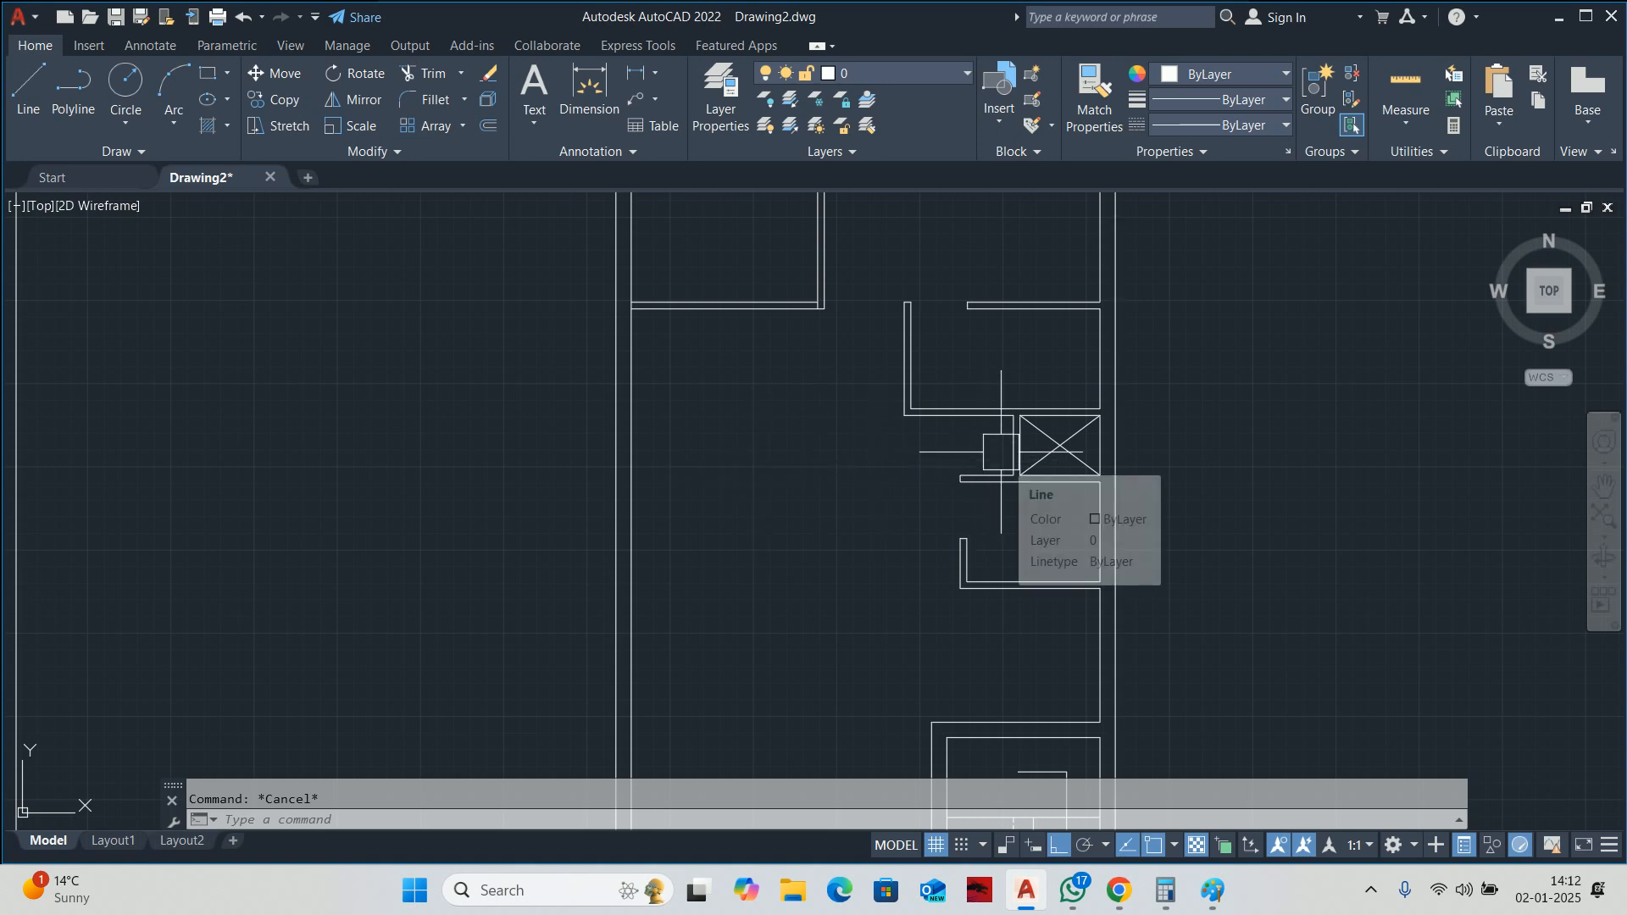
{"action": "scroll", "coordinate": [987, 433], "scroll_direction": "down", "scroll_amount": 2}
{"action": "scroll", "coordinate": [945, 405], "scroll_direction": "up", "scroll_amount": 2}
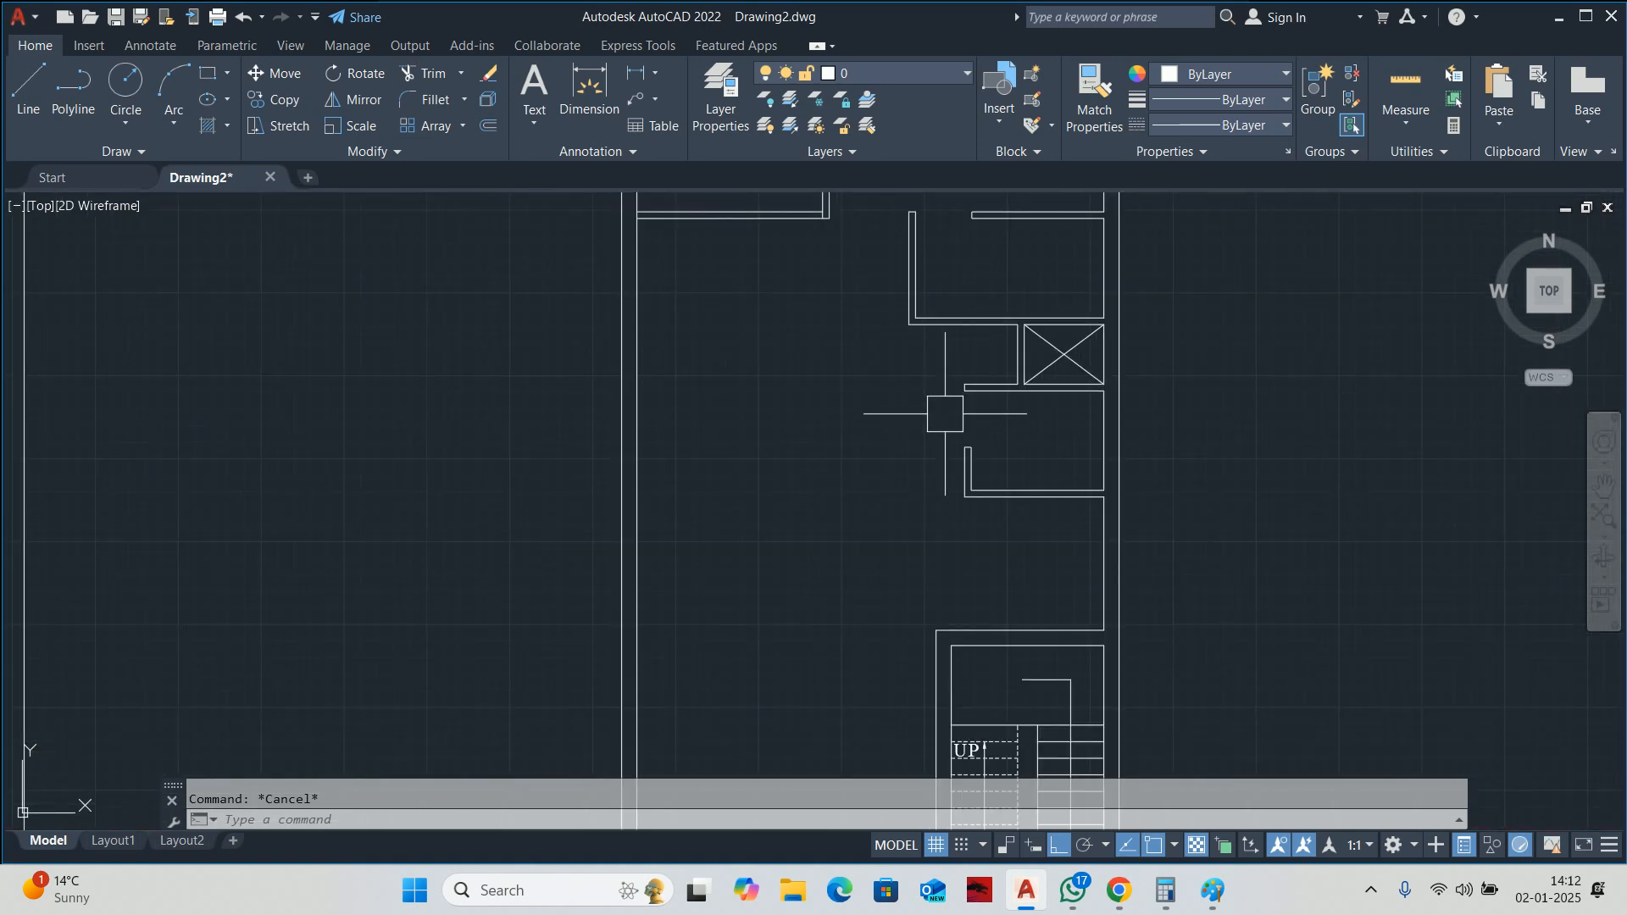
{"action": "middle_click_drag", "start_coordinate": [1023, 488], "coordinate": [1033, 456]}
{"action": "type", "text": "DIM"}
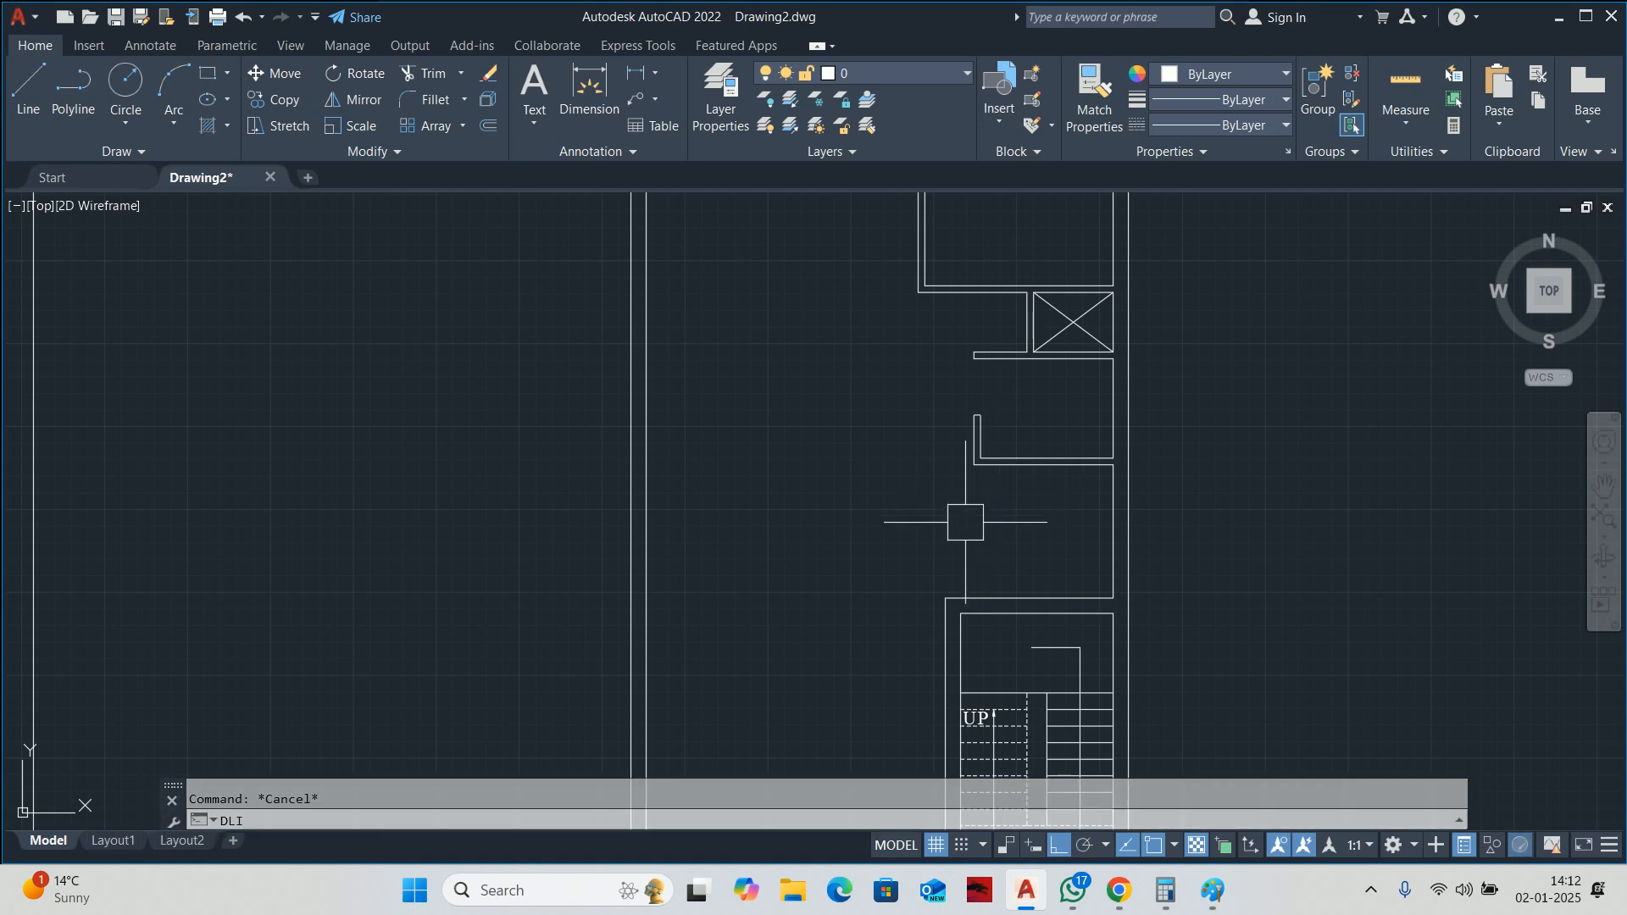
{"action": "type", "text": "LI"}
{"action": "key", "text": "Return"}
{"action": "scroll", "coordinate": [965, 584], "scroll_direction": "up", "scroll_amount": 4}
{"action": "left_click", "coordinate": [969, 619]}
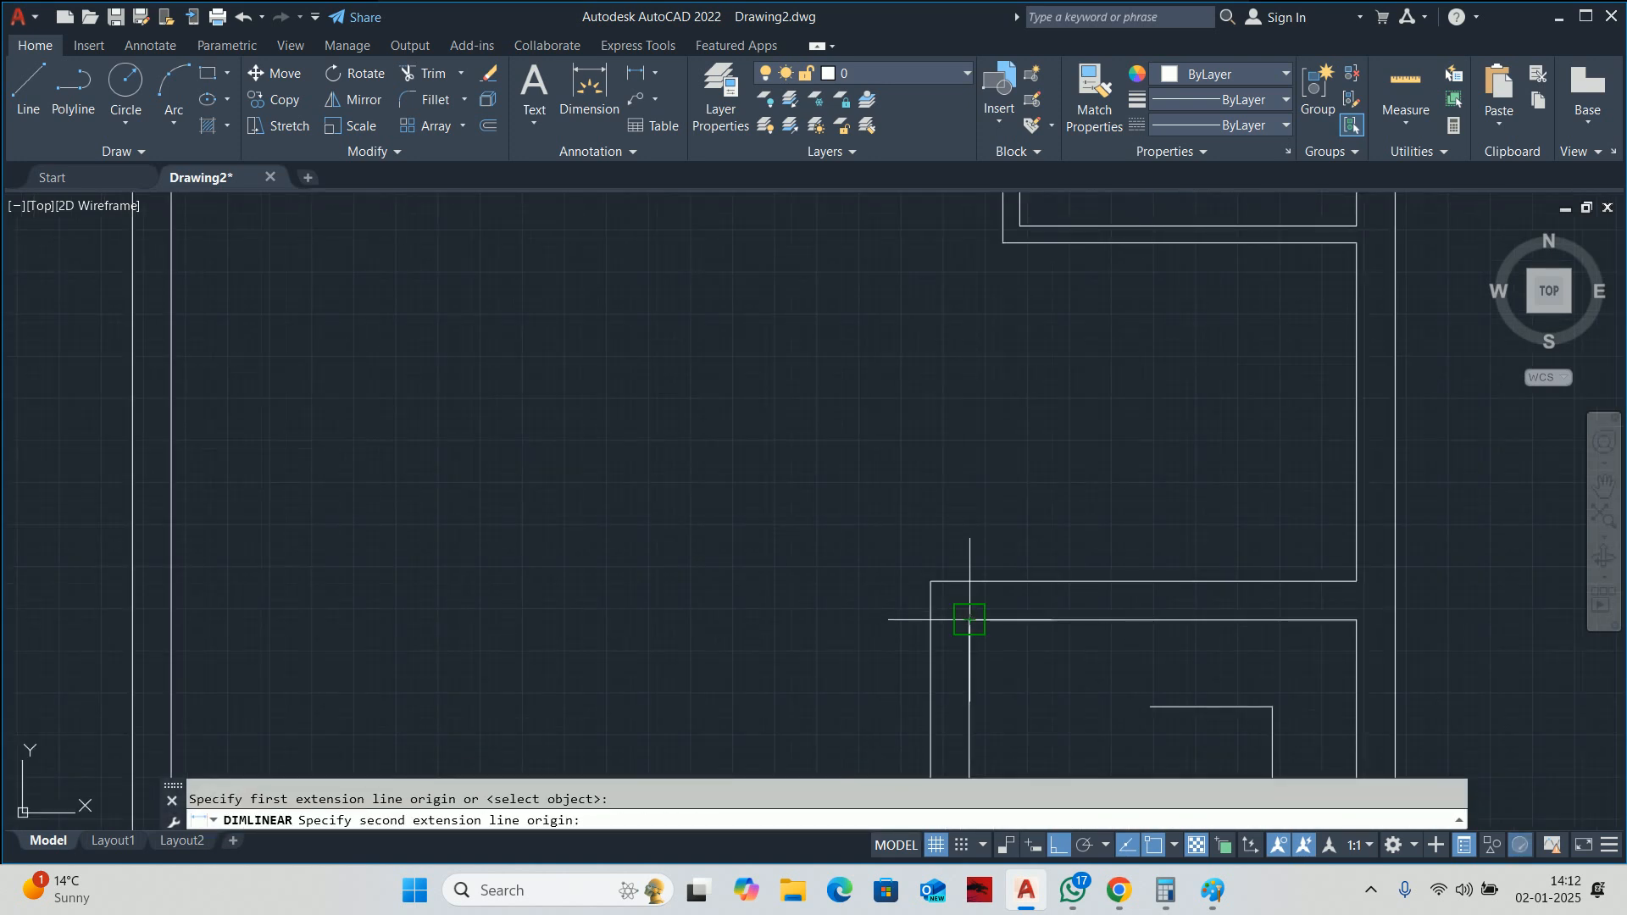
{"action": "left_click", "coordinate": [1003, 242]}
{"action": "scroll", "coordinate": [974, 625], "scroll_direction": "up", "scroll_amount": 4}
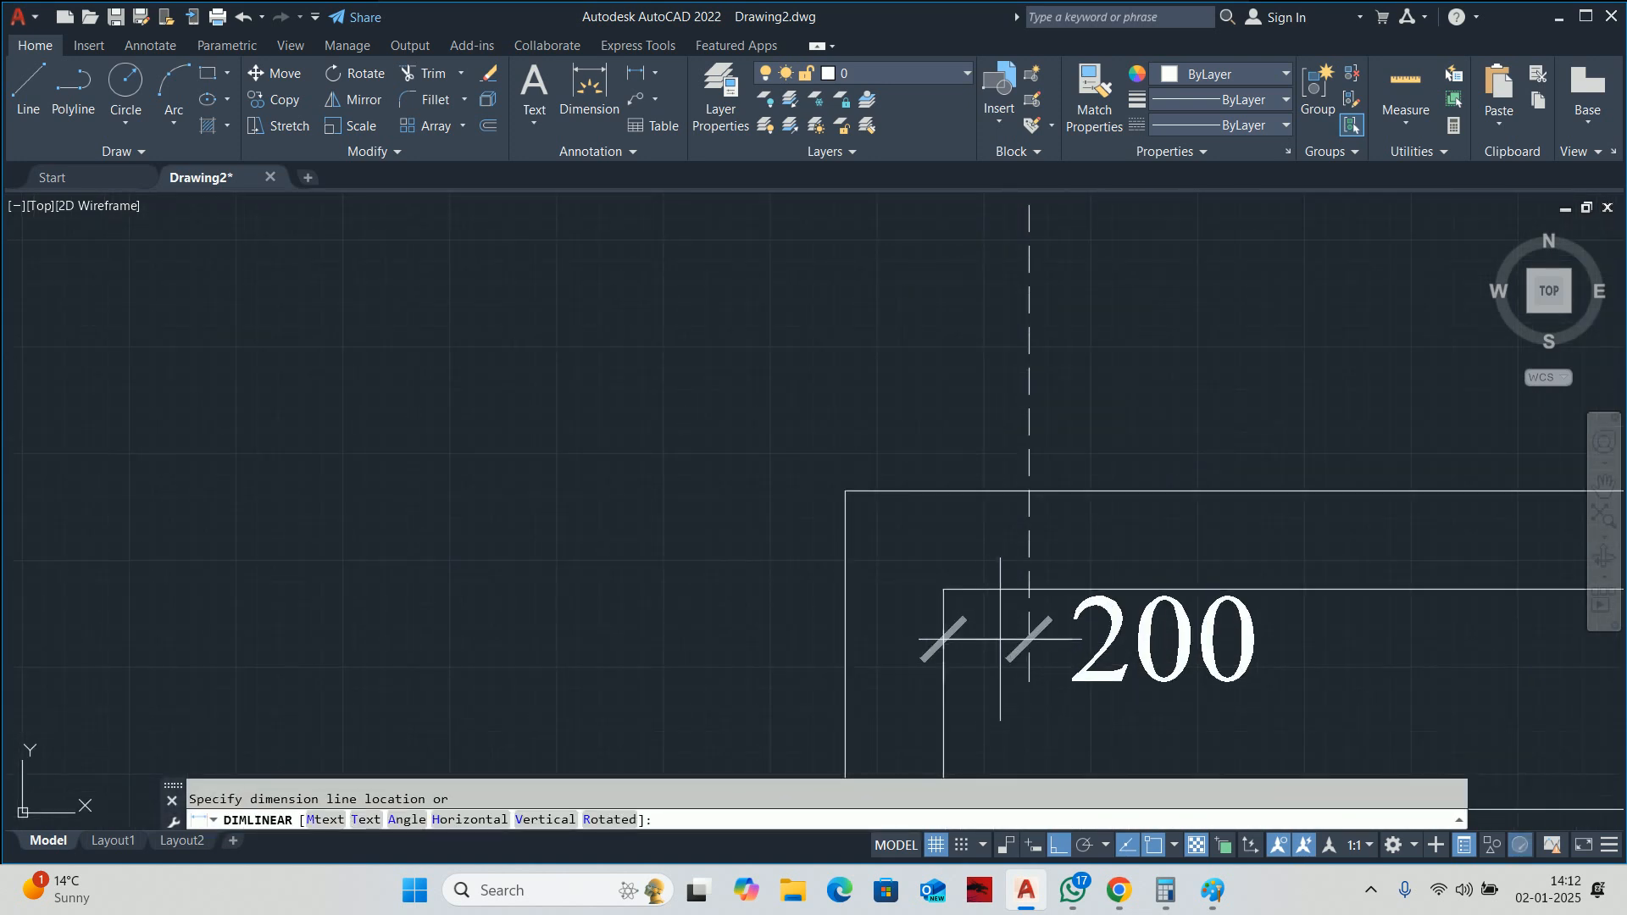
{"action": "middle_click_drag", "start_coordinate": [1008, 475], "coordinate": [992, 627]}
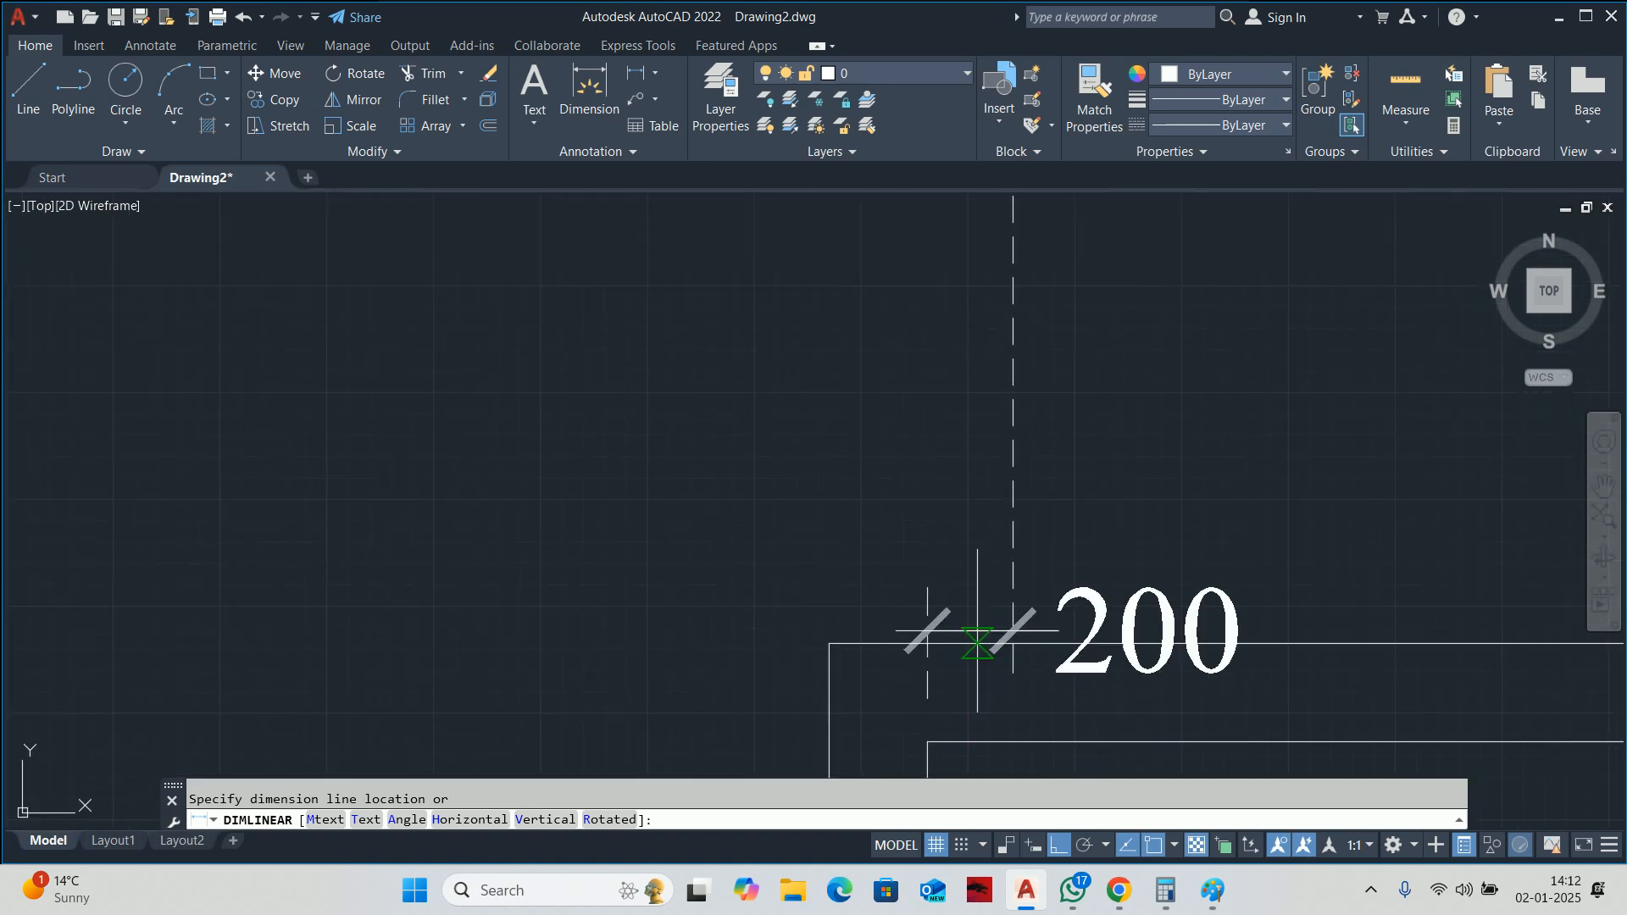
{"action": "left_click", "coordinate": [994, 460]}
Move the new dimension's text to the left side of its dimension line.
{"action": "left_click", "coordinate": [1042, 460]}
{"action": "left_click", "coordinate": [1146, 460]}
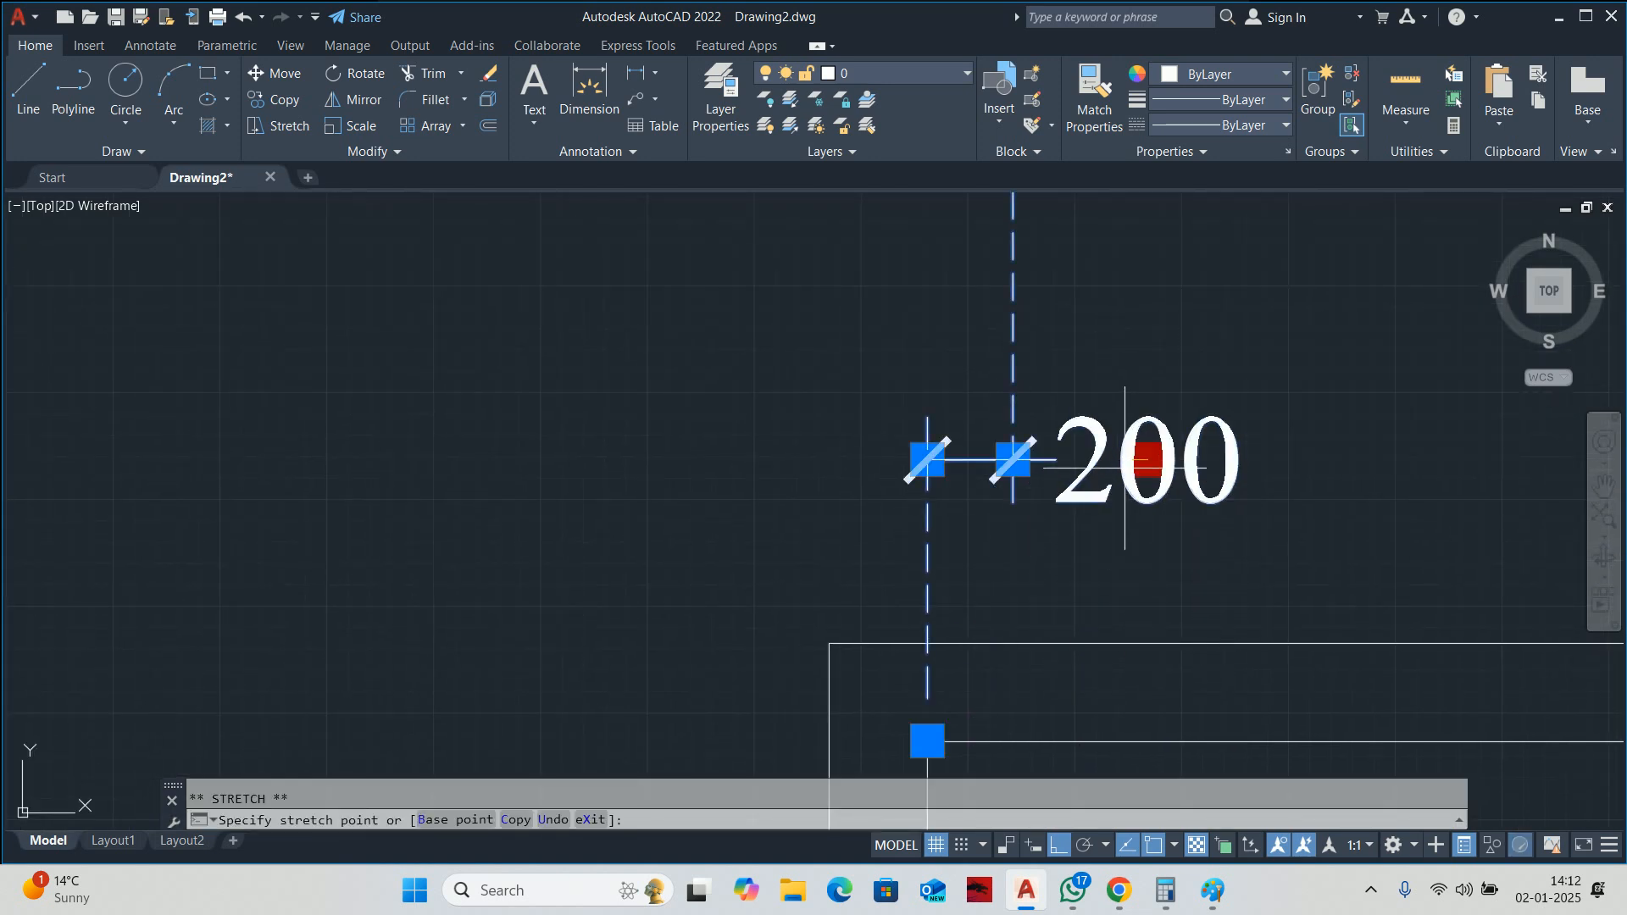
{"action": "left_click", "coordinate": [802, 458]}
{"action": "key", "text": "Escape"}
{"action": "scroll", "coordinate": [890, 423], "scroll_direction": "down", "scroll_amount": 5}
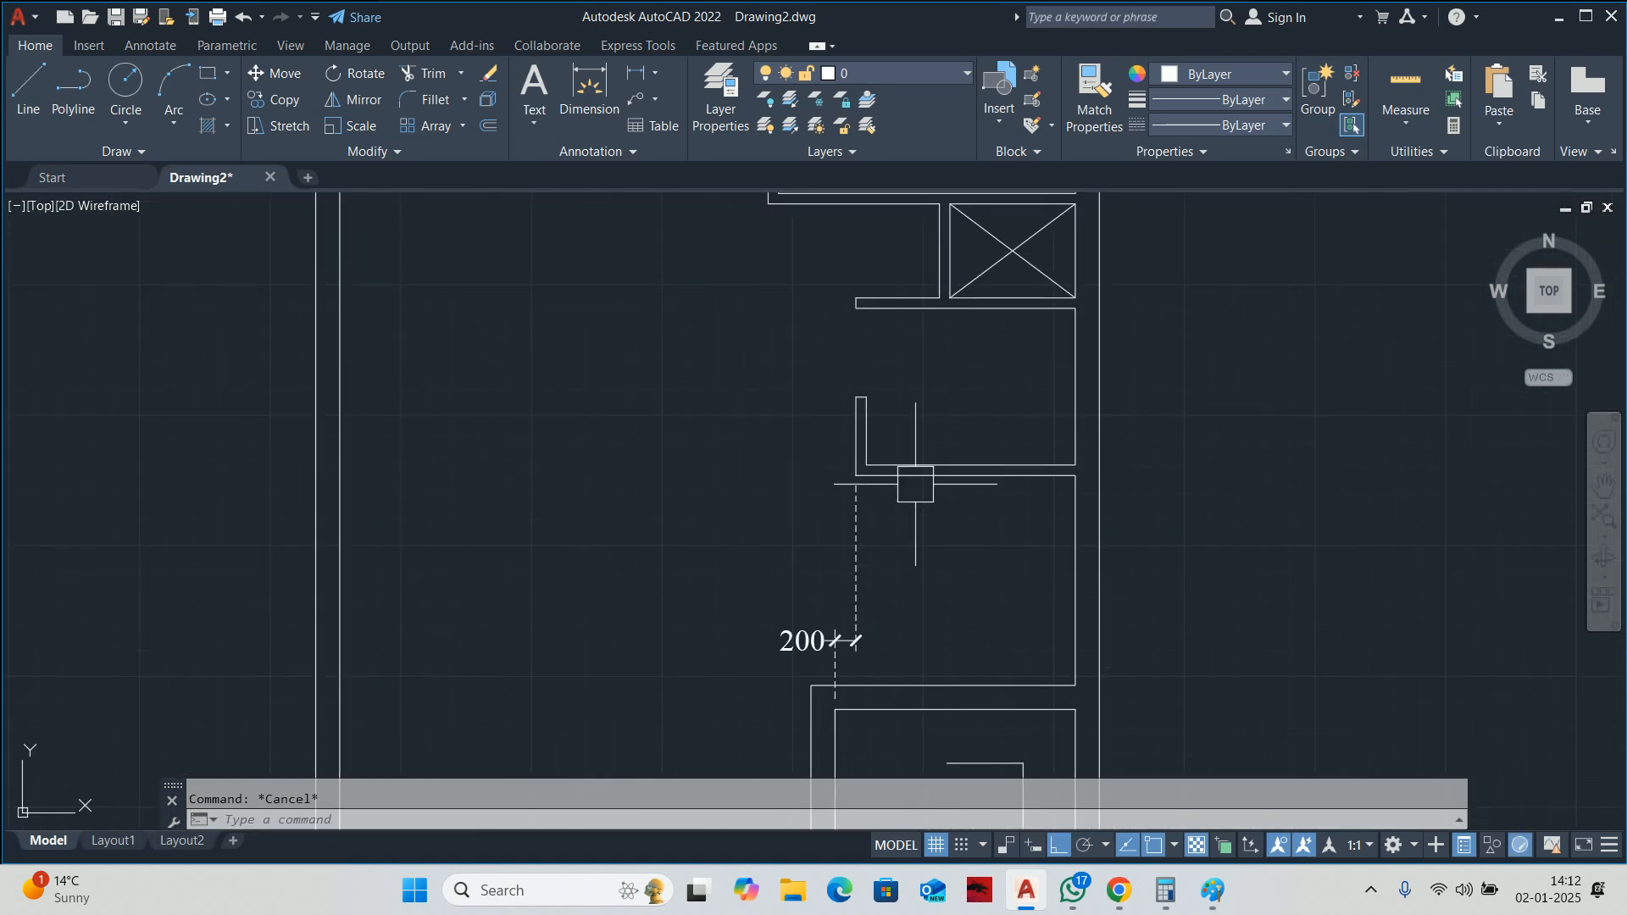
Offset the left face of the partition beside the crossed-out compartment 600 to the left.
{"action": "scroll", "coordinate": [915, 484], "scroll_direction": "down", "scroll_amount": 2}
{"action": "middle_click_drag", "start_coordinate": [934, 422], "coordinate": [918, 446]}
{"action": "scroll", "coordinate": [939, 373], "scroll_direction": "up", "scroll_amount": 2}
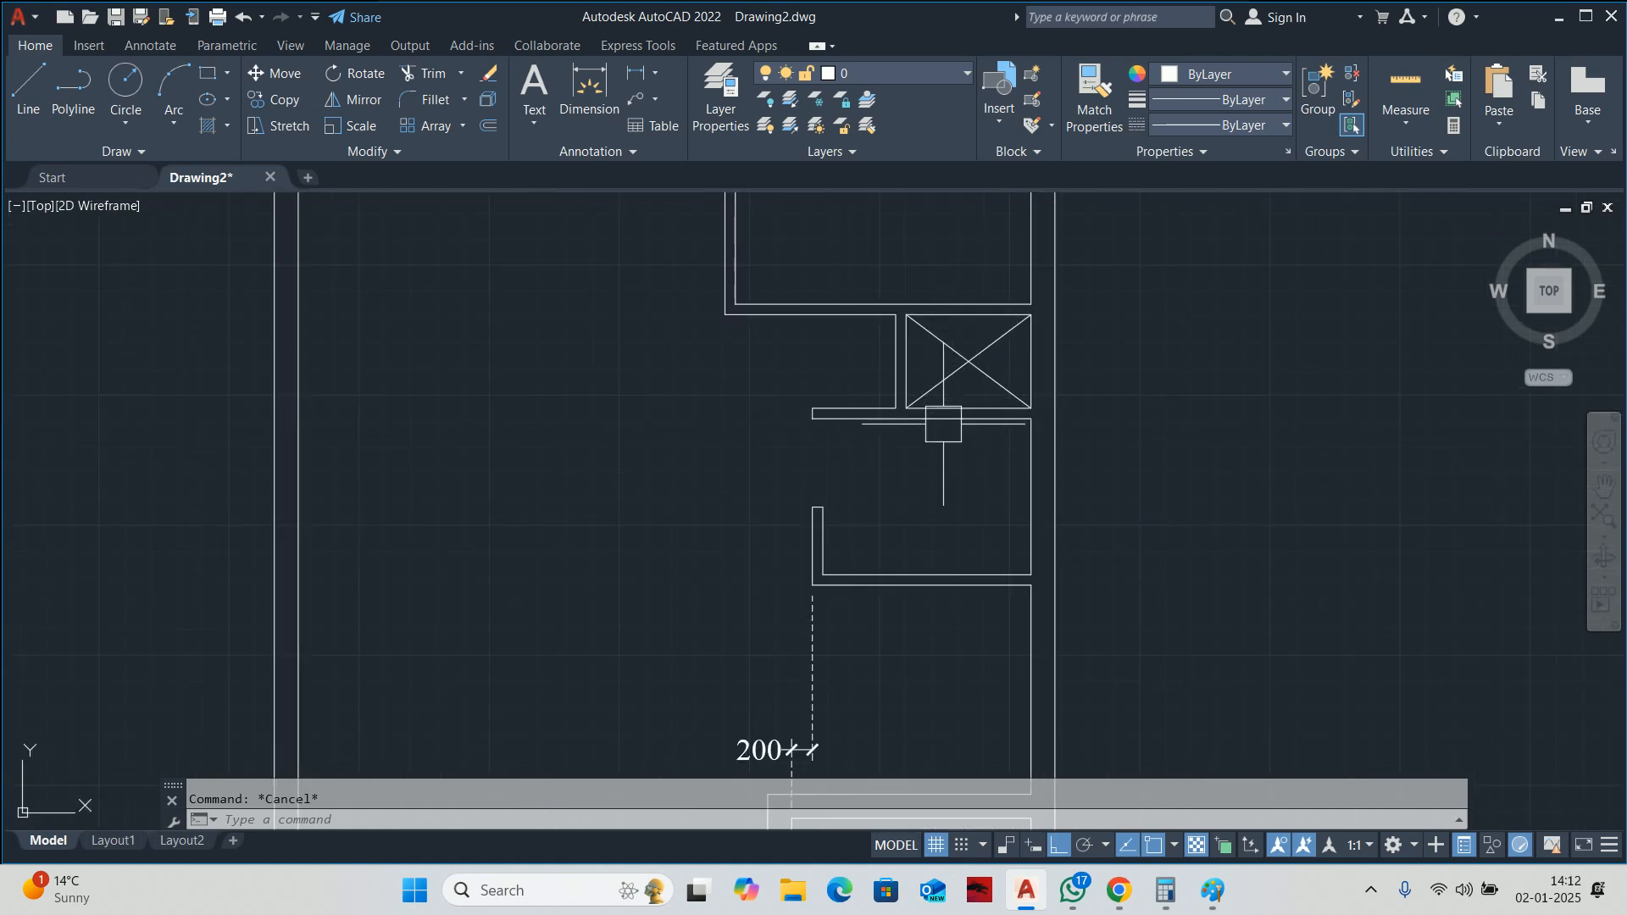
{"action": "scroll", "coordinate": [943, 424], "scroll_direction": "down", "scroll_amount": 2}
{"action": "middle_click_drag", "start_coordinate": [943, 423], "coordinate": [954, 435]}
{"action": "scroll", "coordinate": [922, 361], "scroll_direction": "up", "scroll_amount": 4}
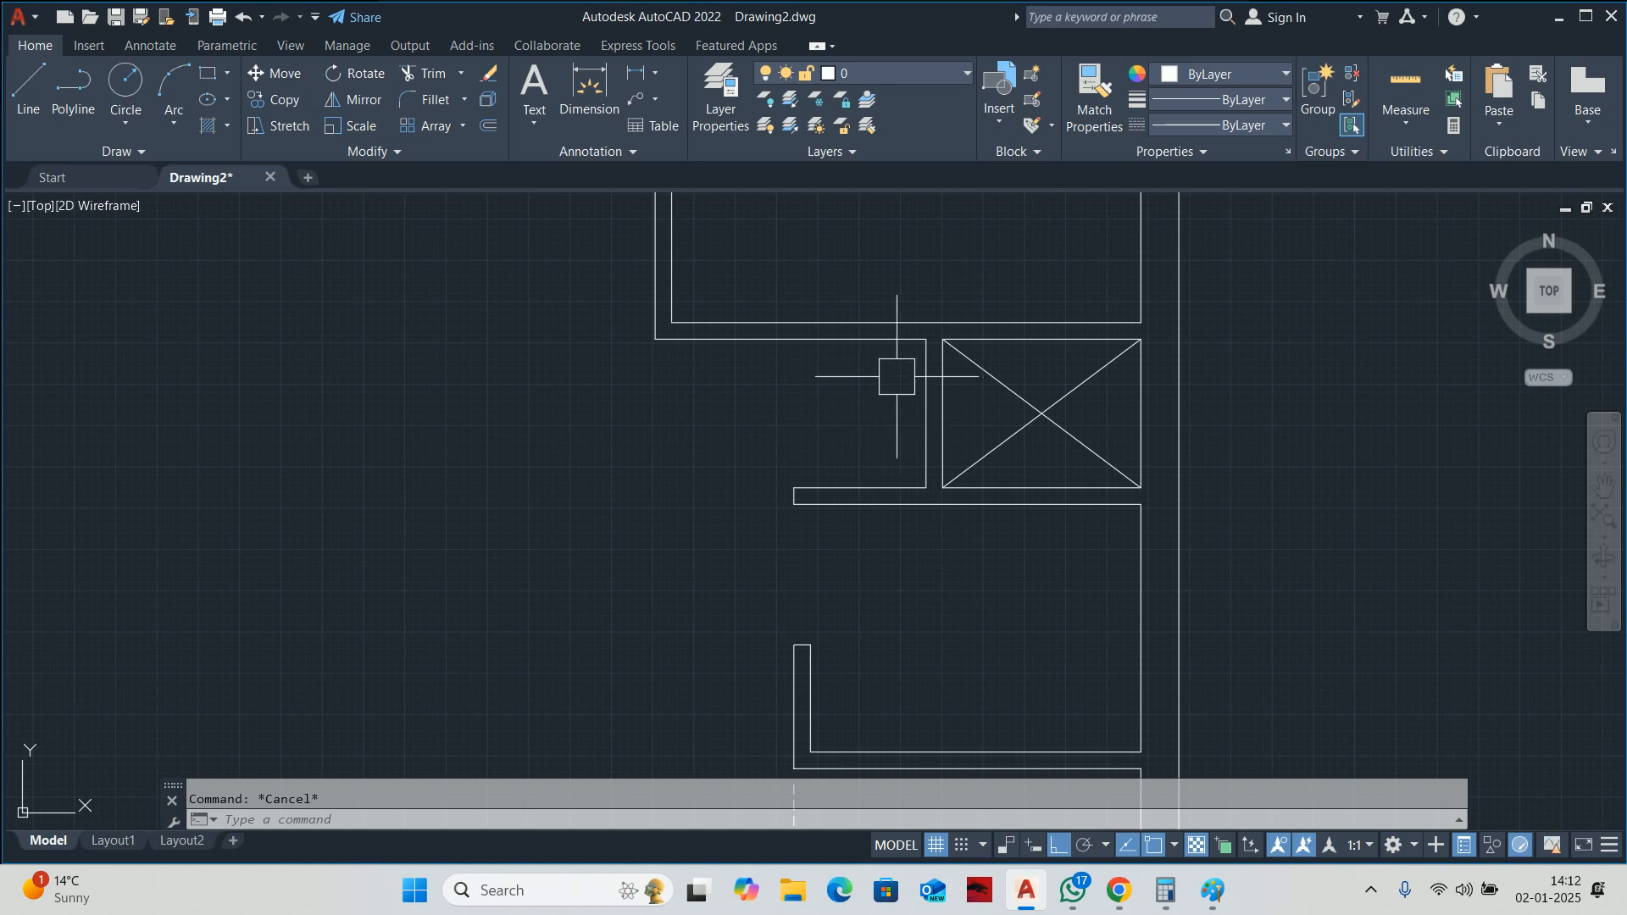
{"action": "type", "text": "o"}
{"action": "key", "text": "Return"}
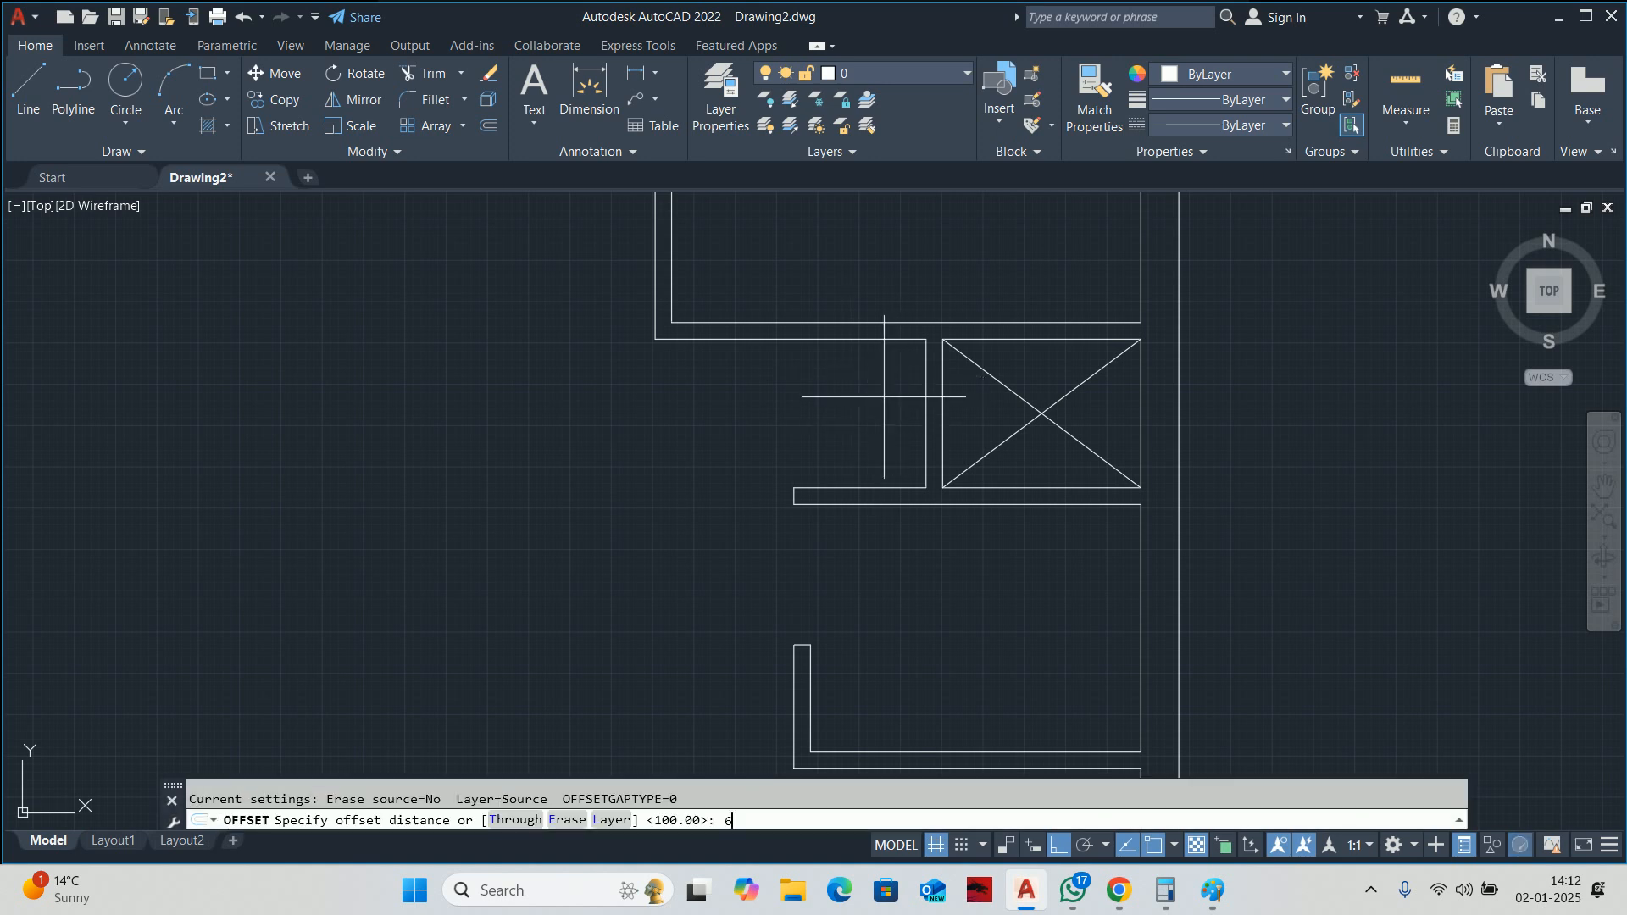
{"action": "type", "text": "600"}
{"action": "key", "text": "Return"}
{"action": "left_click", "coordinate": [909, 394]}
{"action": "left_click", "coordinate": [860, 400]}
{"action": "key", "text": "Escape"}
{"action": "key", "text": "Escape"}
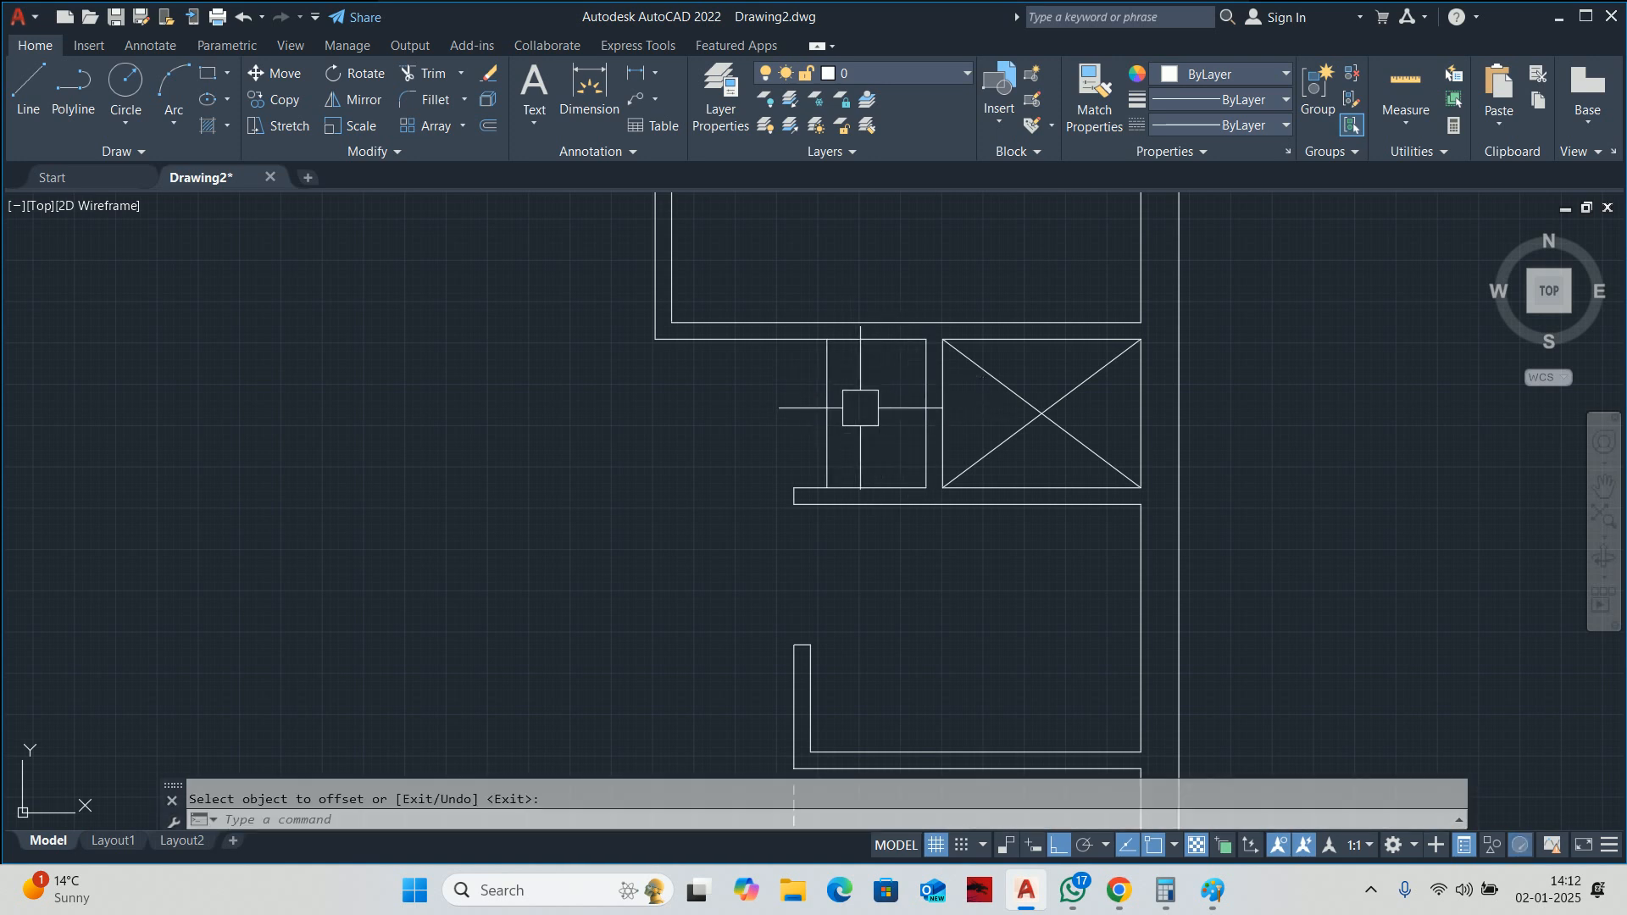
Review the first floor layout and quick-measure the space between the second small room and the staircase.
{"action": "scroll", "coordinate": [860, 398], "scroll_direction": "down", "scroll_amount": 2}
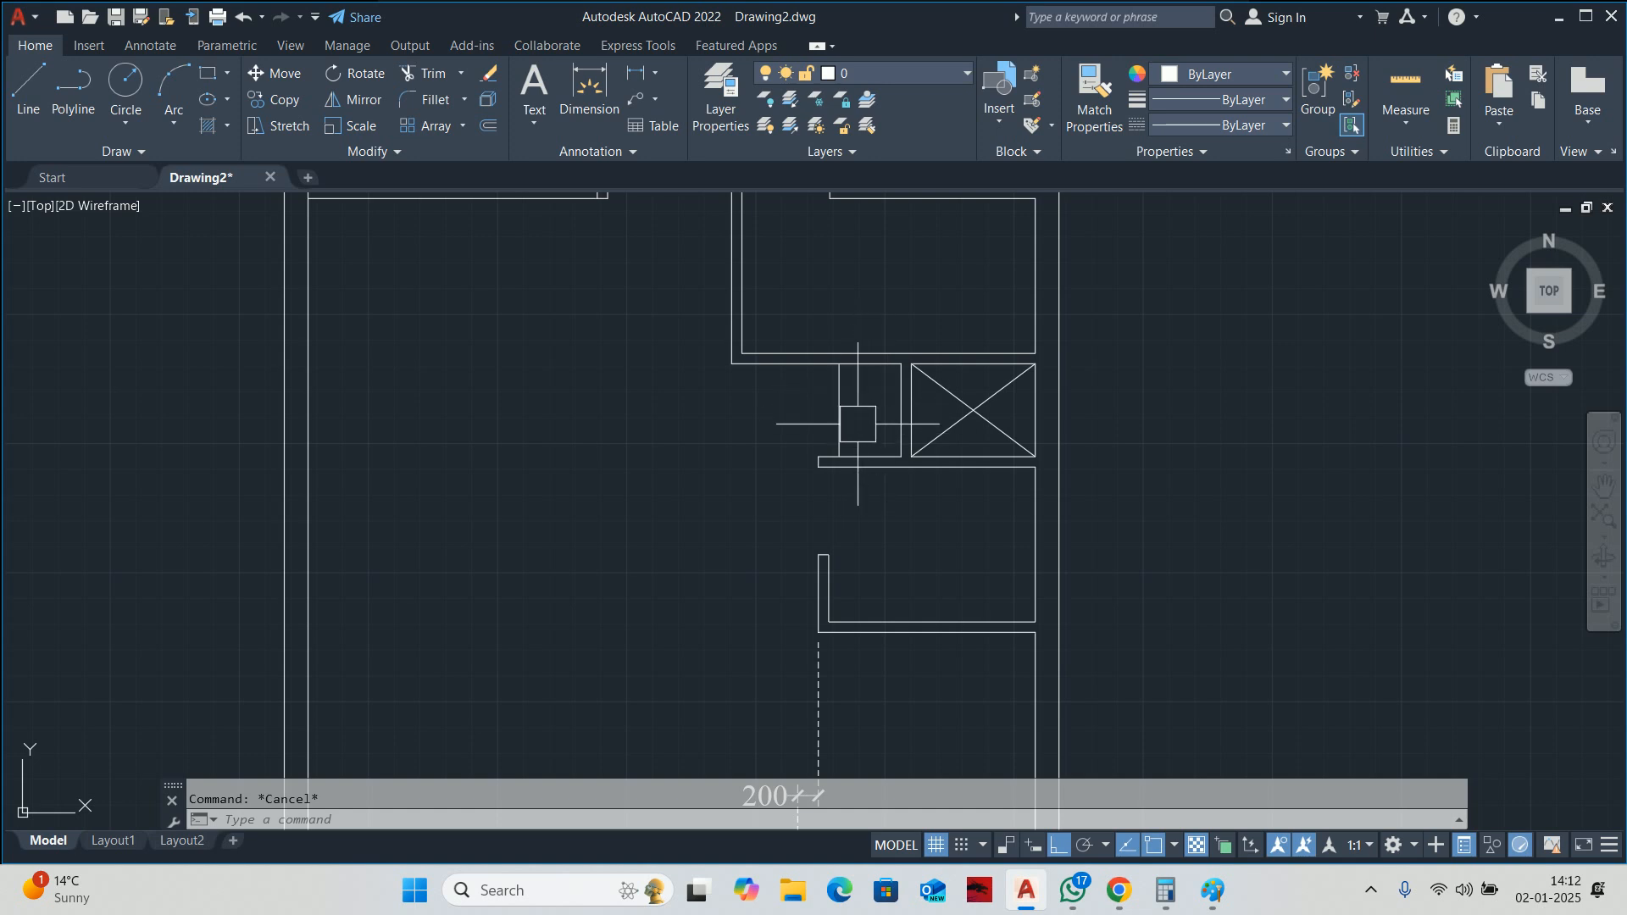
{"action": "middle_click_drag", "start_coordinate": [858, 434], "coordinate": [860, 413]}
{"action": "scroll", "coordinate": [962, 447], "scroll_direction": "down", "scroll_amount": 2}
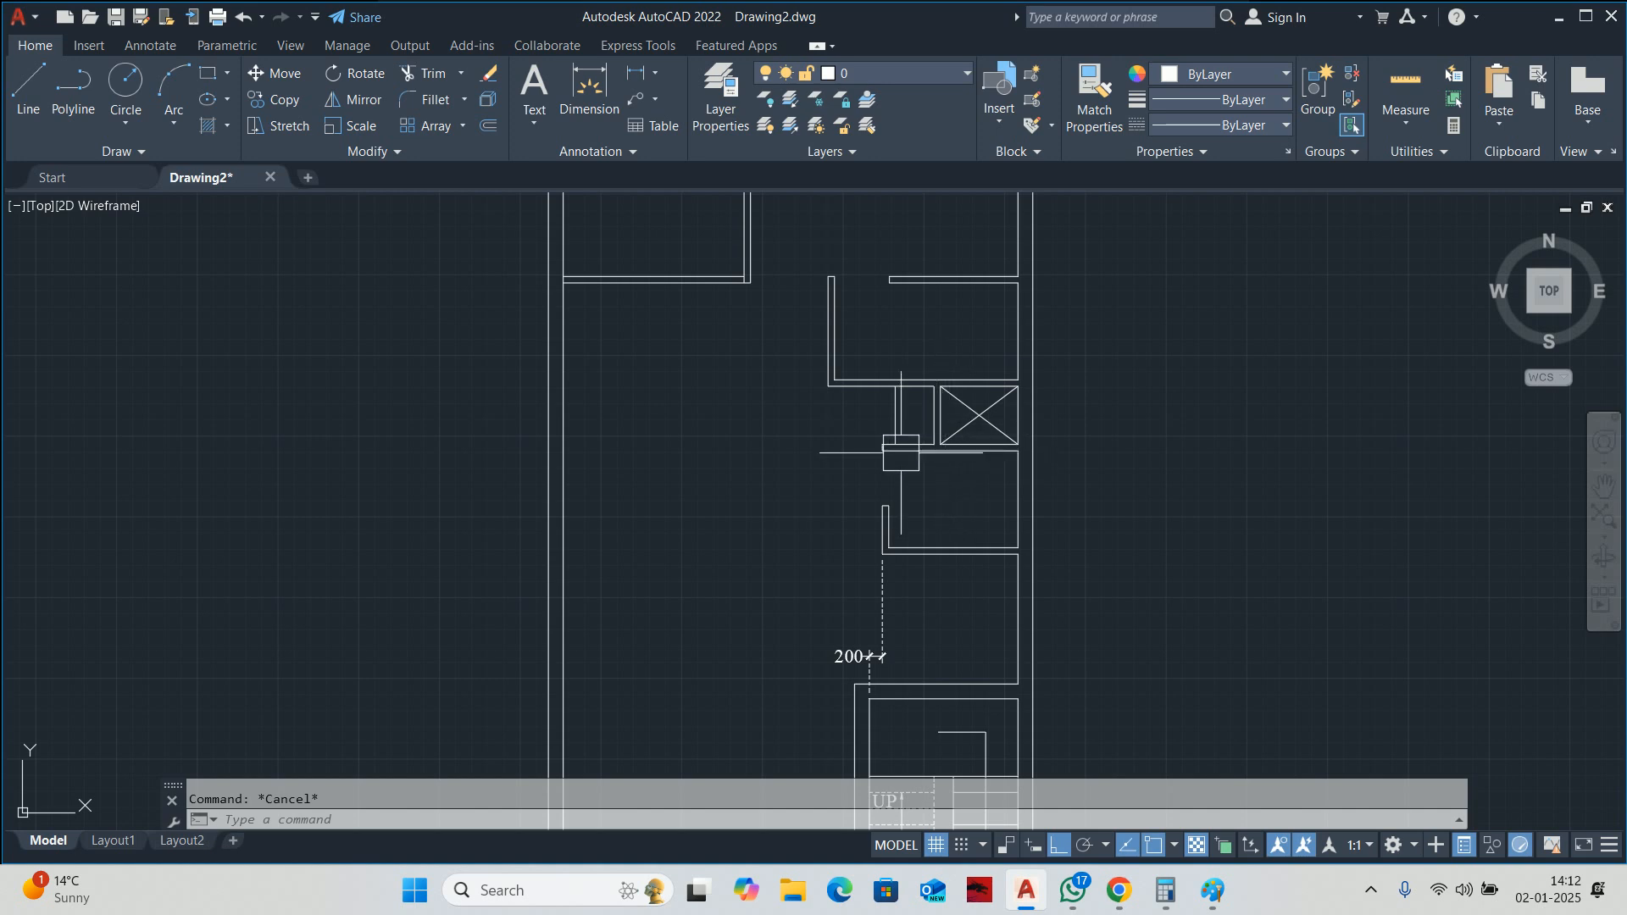
{"action": "scroll", "coordinate": [907, 458], "scroll_direction": "down", "scroll_amount": 2}
{"action": "scroll", "coordinate": [927, 494], "scroll_direction": "down", "scroll_amount": 4}
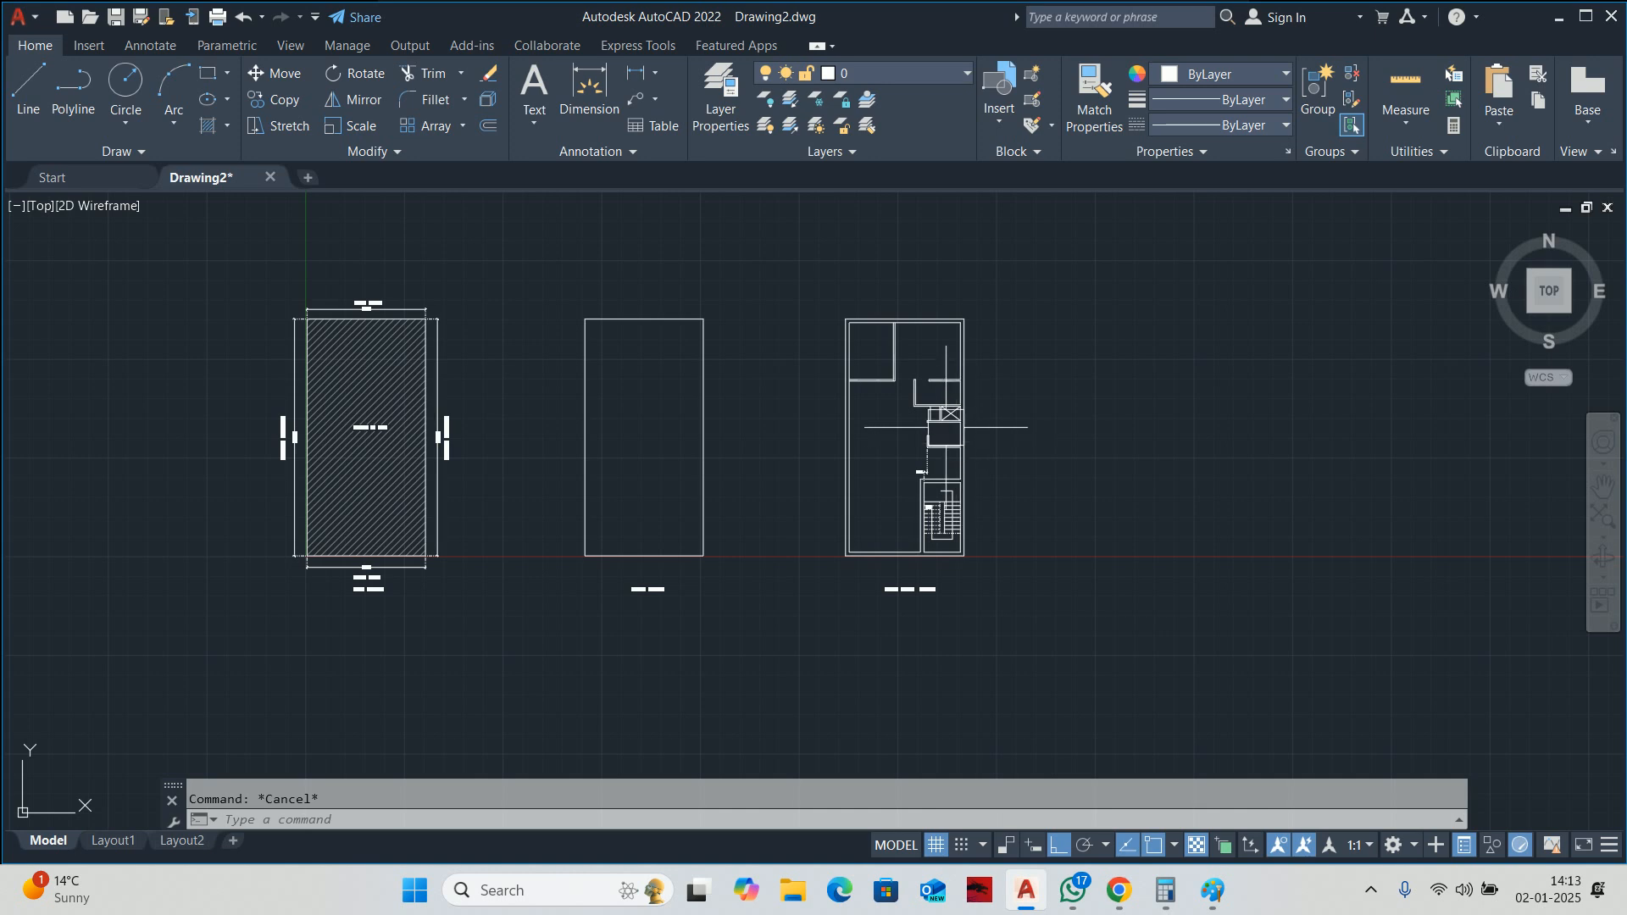
{"action": "scroll", "coordinate": [944, 415], "scroll_direction": "up", "scroll_amount": 6}
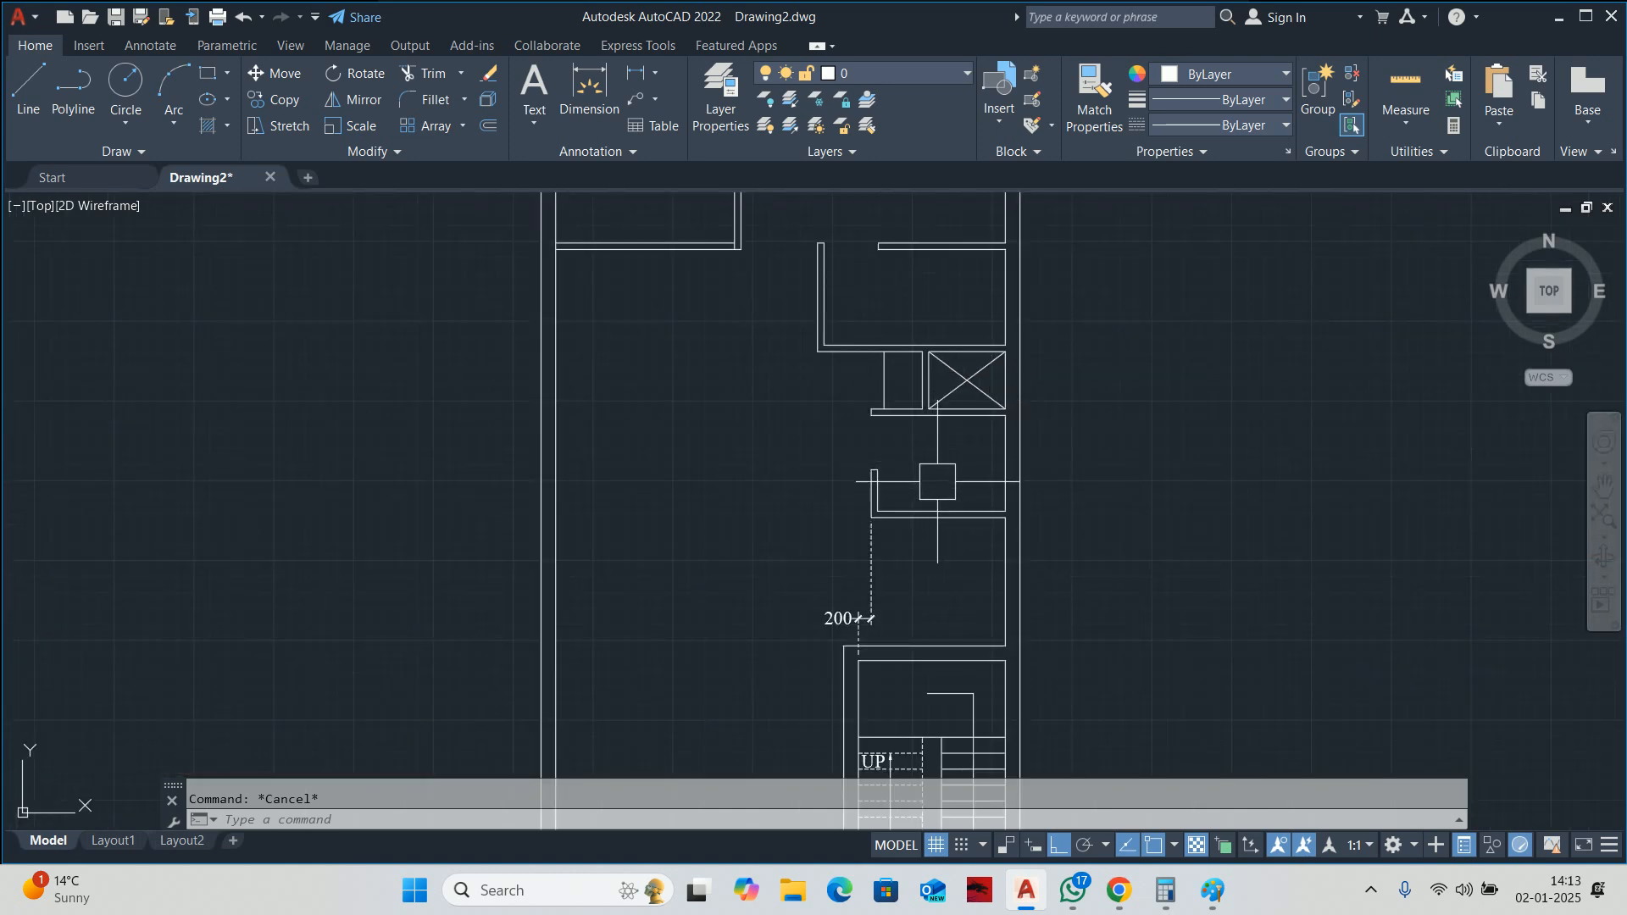
{"action": "left_click", "coordinate": [1406, 82]}
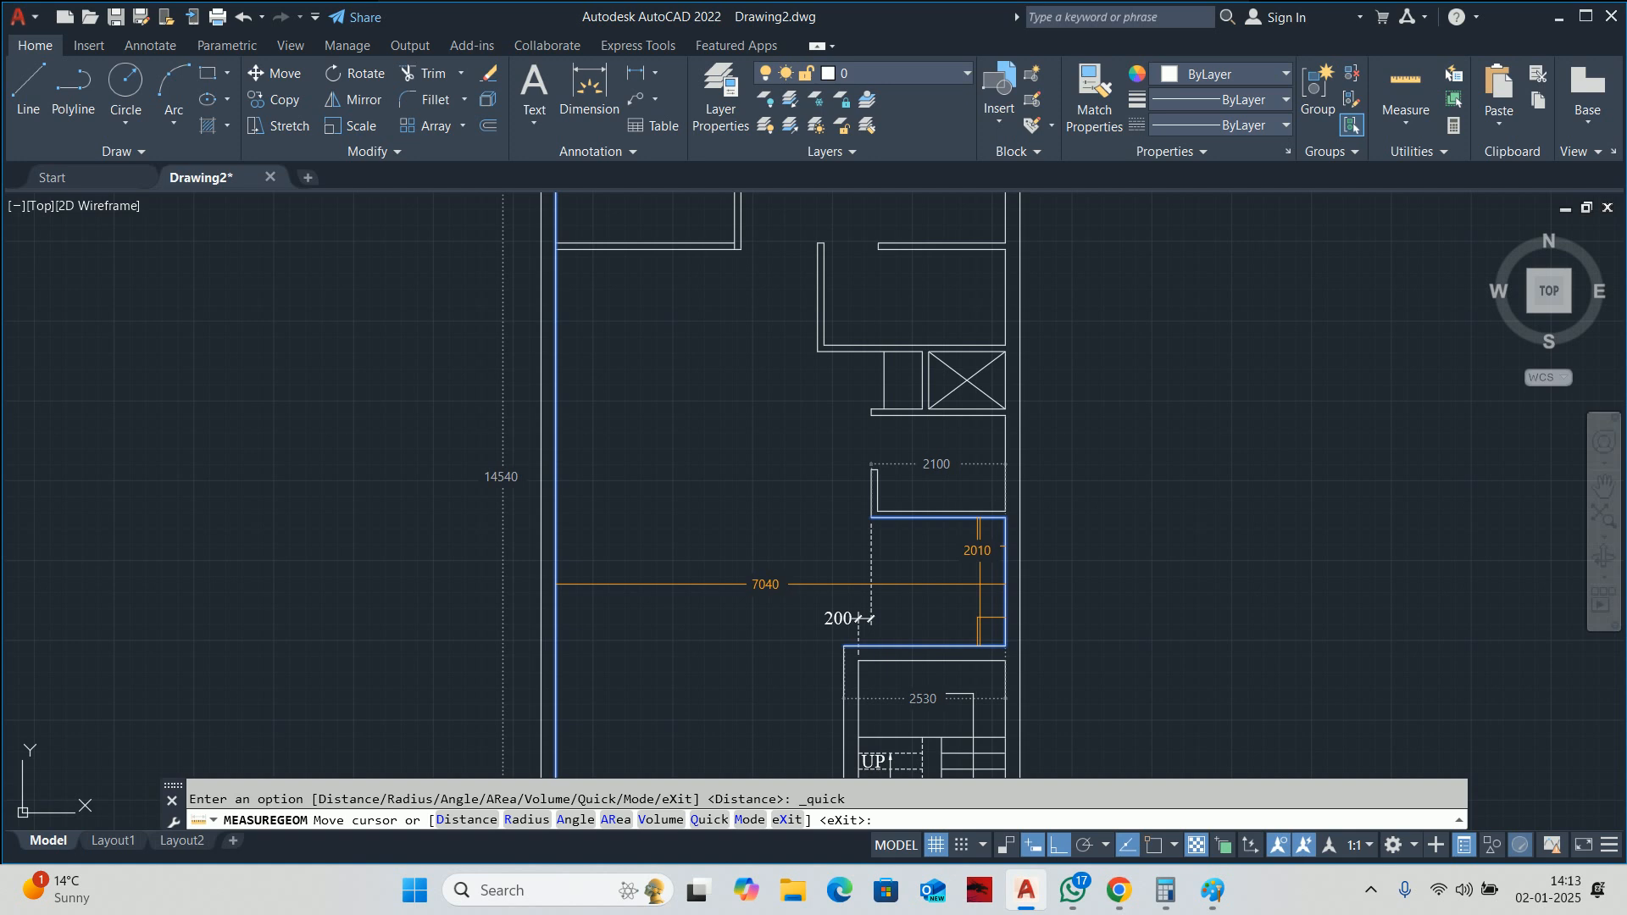
{"action": "key", "text": "Escape"}
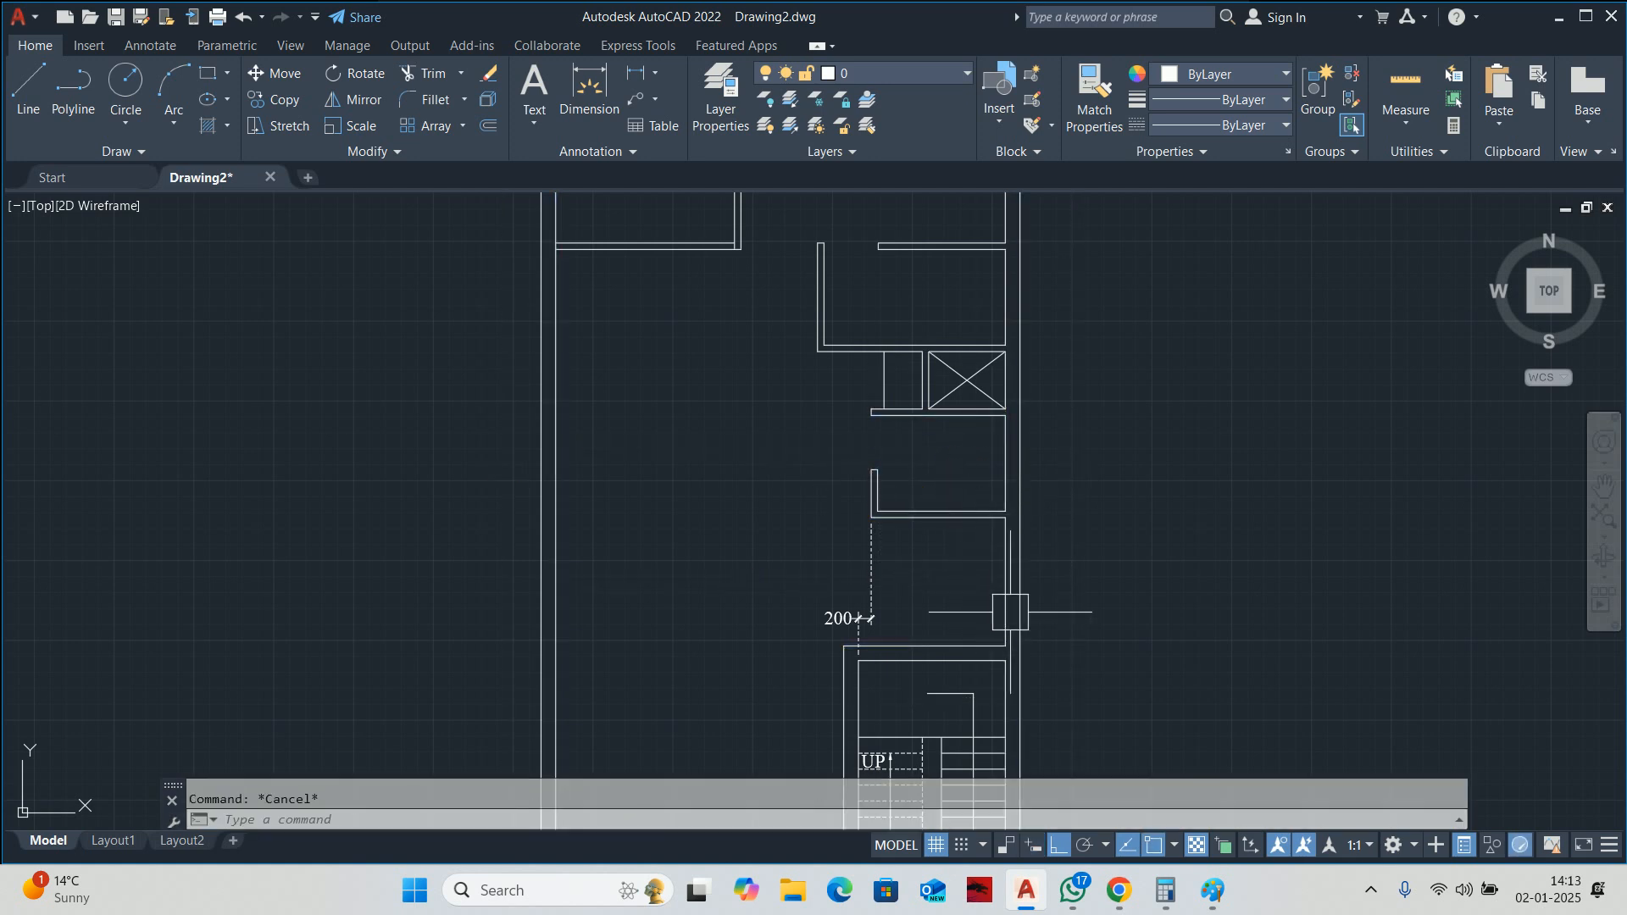
{"action": "key", "text": "Return"}
{"action": "scroll", "coordinate": [1022, 567], "scroll_direction": "up", "scroll_amount": 2}
{"action": "left_click", "coordinate": [1010, 545]}
{"action": "left_click", "coordinate": [698, 450]}
{"action": "key", "text": "Return"}
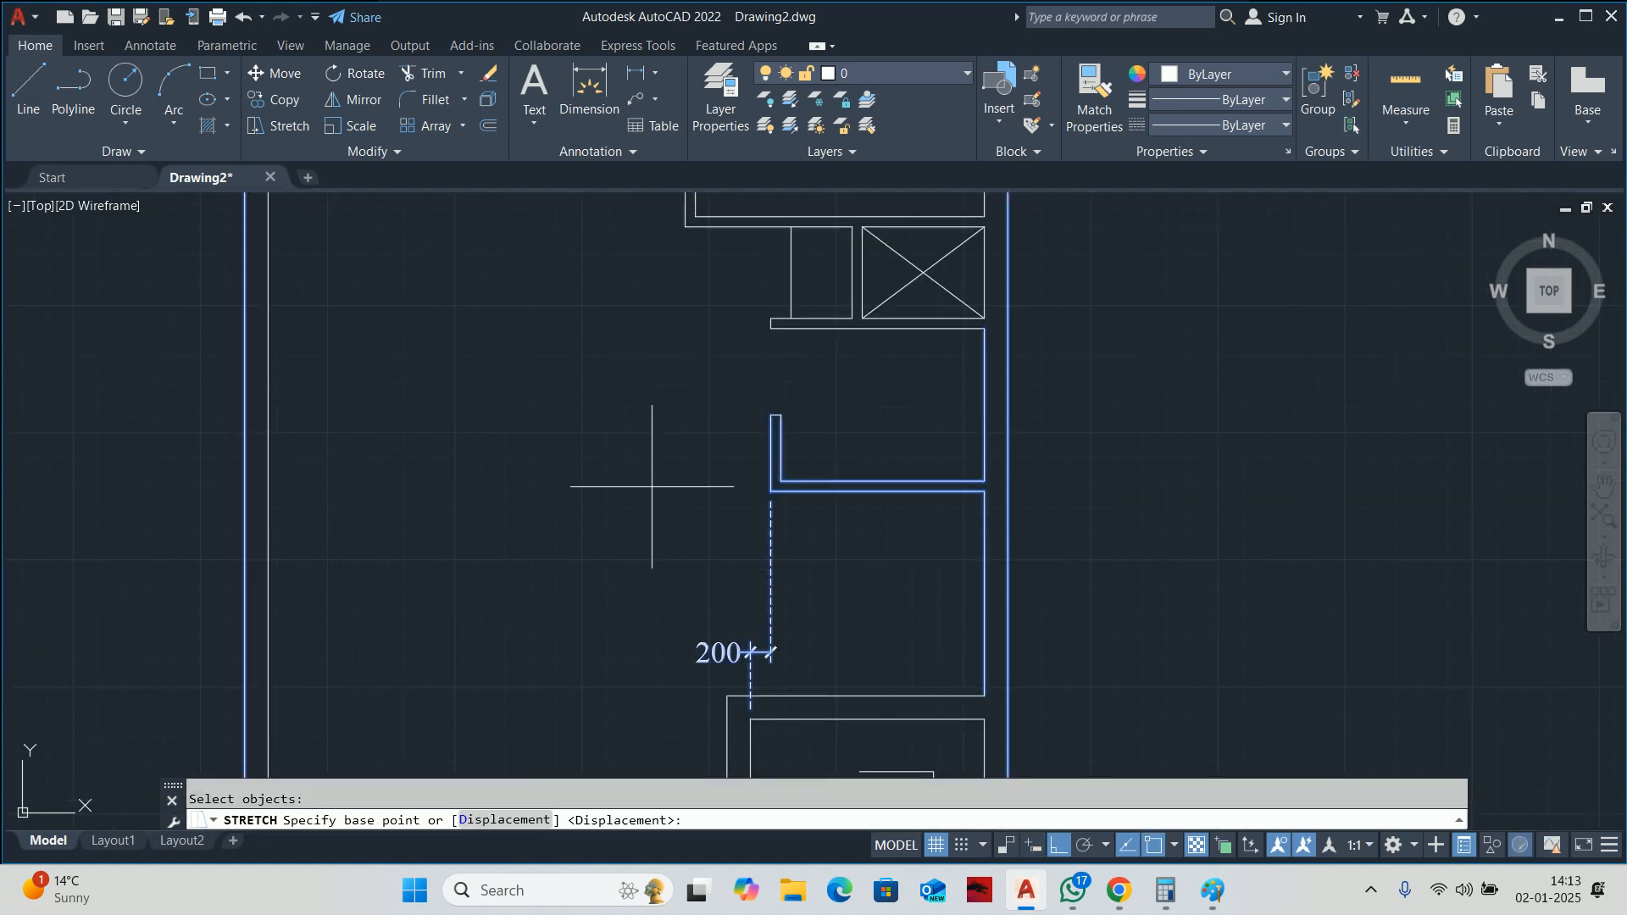
{"action": "left_click", "coordinate": [640, 493]}
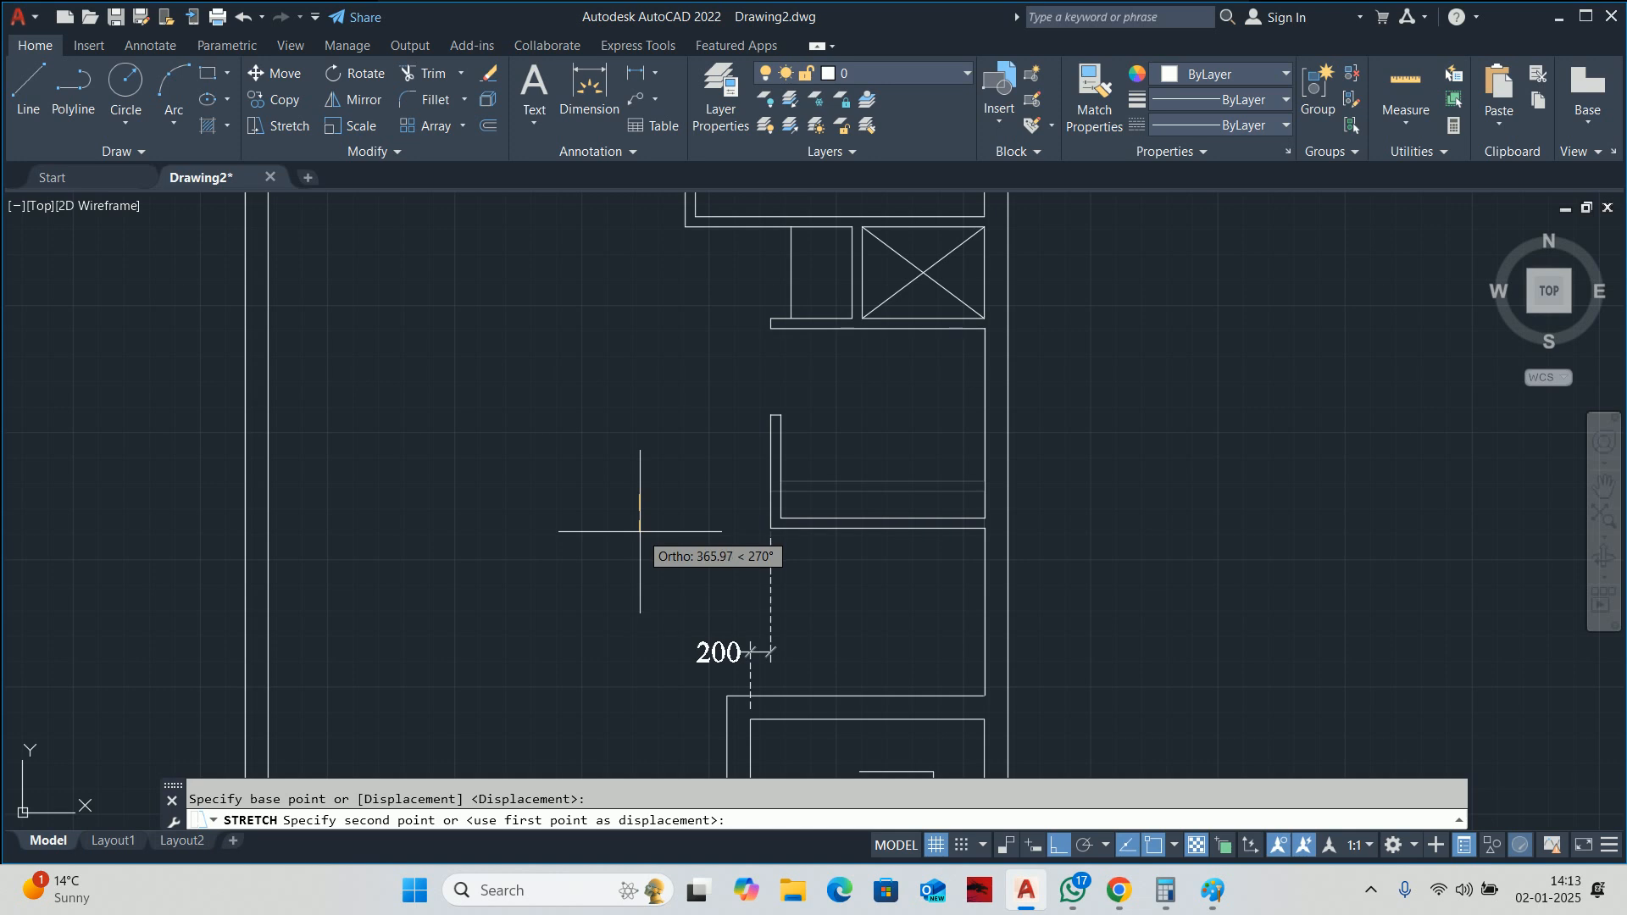
{"action": "key", "text": "Escape"}
Offset the staircase's upper outer wall line 1200 upward into the space below the second small room.
{"action": "middle_click_drag", "start_coordinate": [944, 713], "coordinate": [938, 633]}
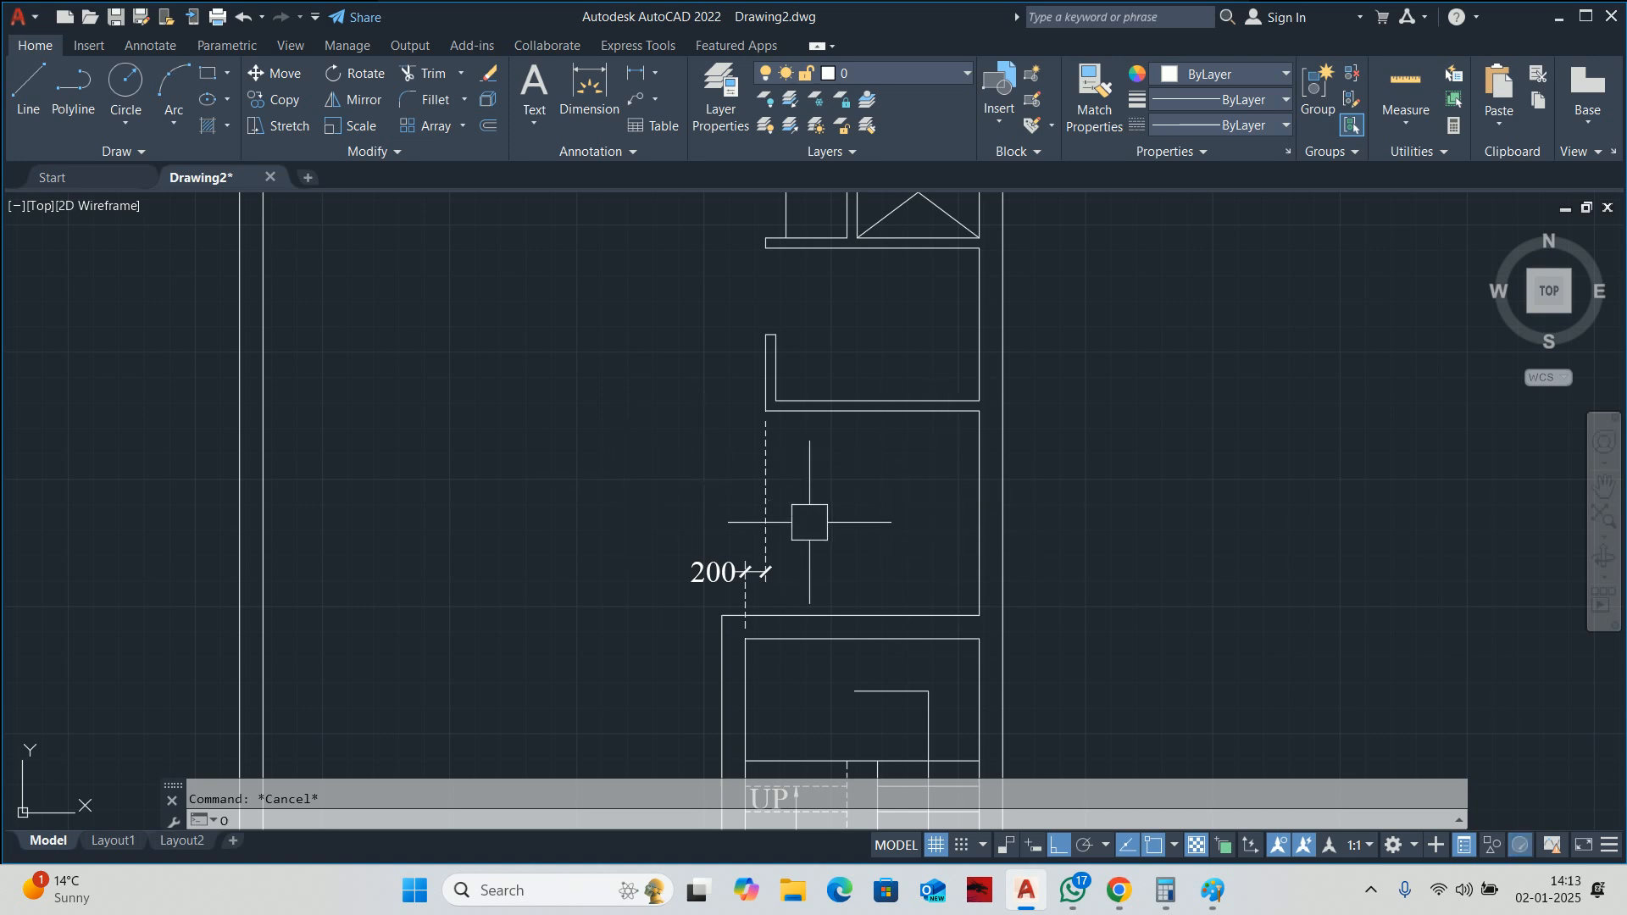
{"action": "type", "text": "o"}
{"action": "key", "text": "Return"}
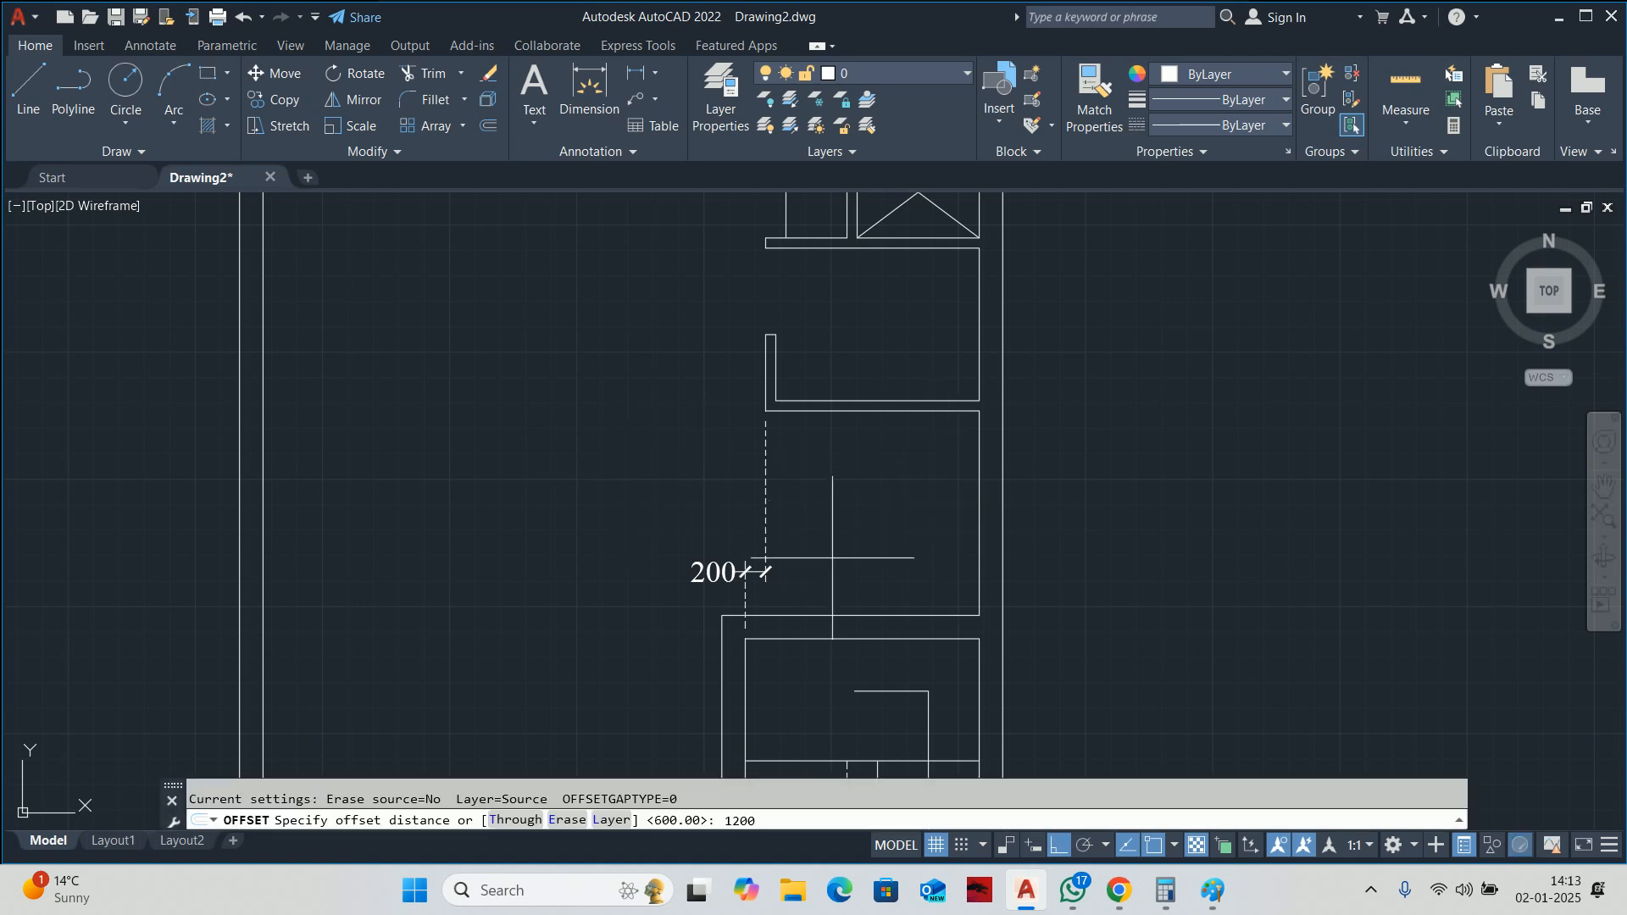
{"action": "type", "text": "1200"}
{"action": "key", "text": "Return"}
{"action": "scroll", "coordinate": [832, 558], "scroll_direction": "up", "scroll_amount": 2}
{"action": "left_click", "coordinate": [872, 632]}
{"action": "left_click", "coordinate": [897, 472]}
{"action": "key", "text": "Escape"}
Offset the new line above the staircase another 450 upward.
{"action": "middle_click_drag", "start_coordinate": [896, 472], "coordinate": [900, 512]}
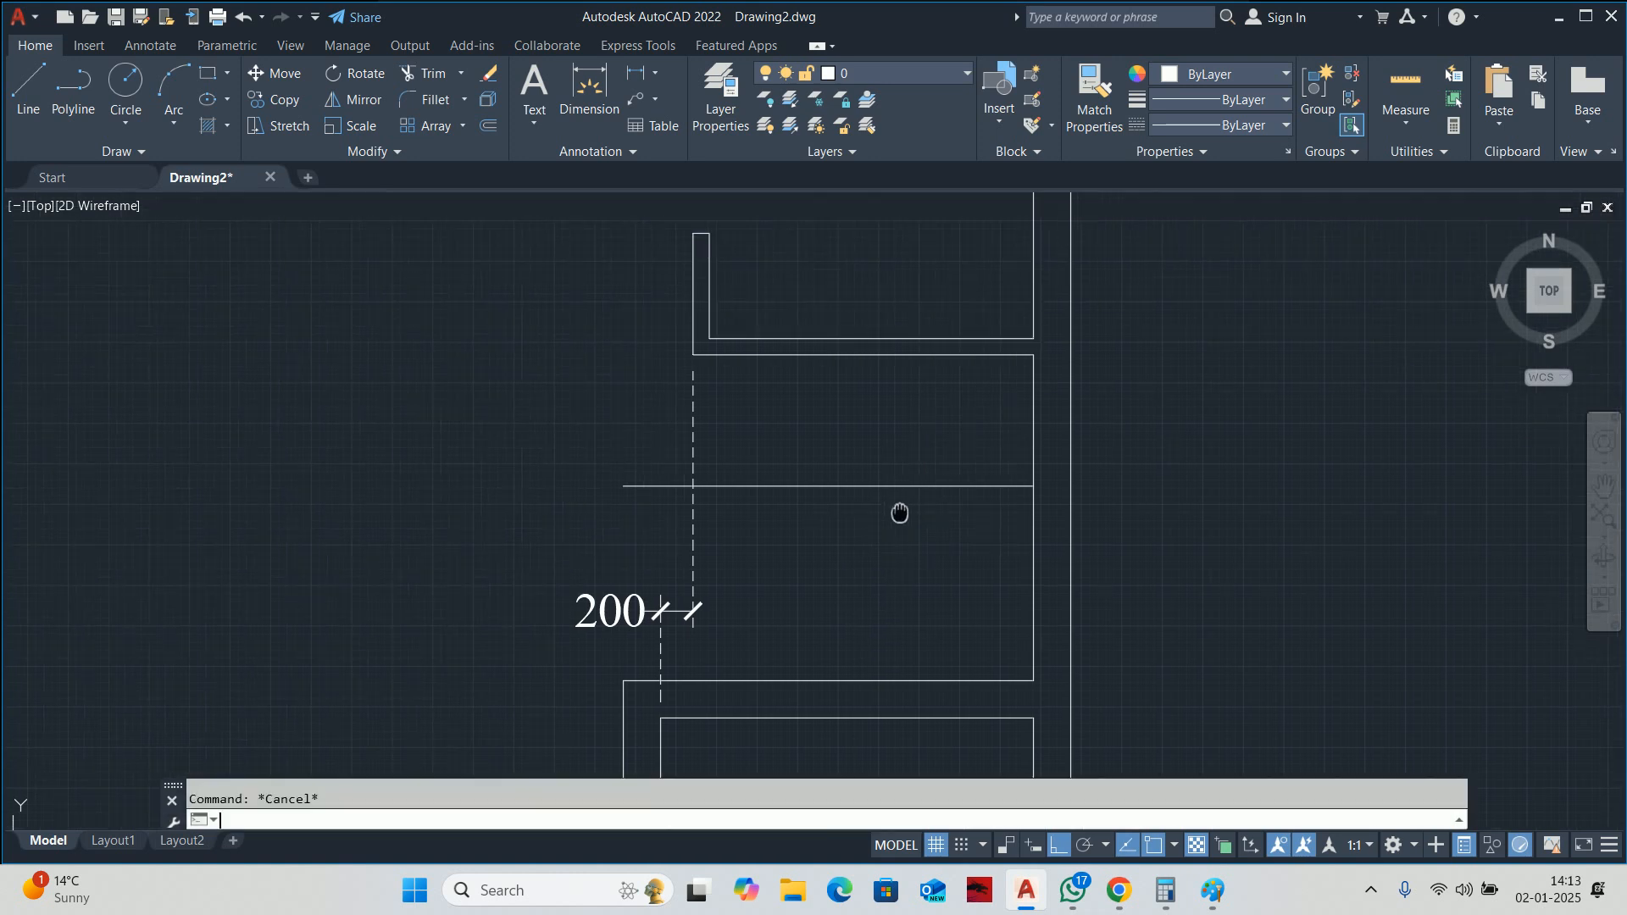
{"action": "key", "text": "Return"}
{"action": "type", "text": "450"}
{"action": "key", "text": "Return"}
{"action": "left_click", "coordinate": [898, 486]}
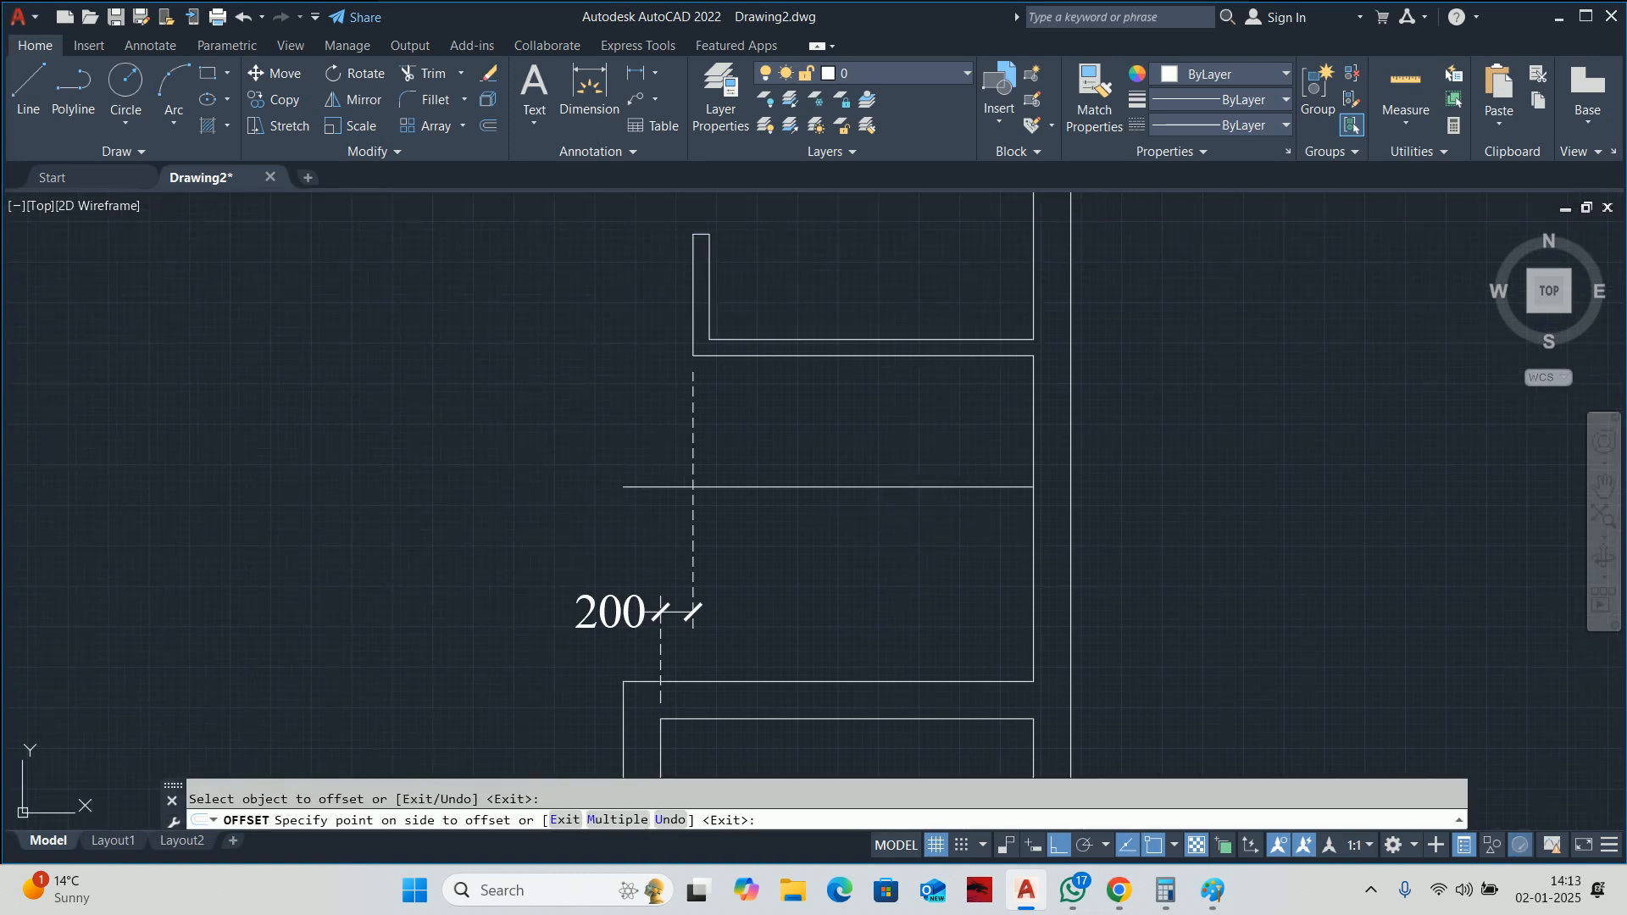
{"action": "left_click", "coordinate": [881, 449]}
{"action": "key", "text": "Escape"}
Stretch the second small room's lower wall down until its outer face meets the upper offset line.
{"action": "middle_click_drag", "start_coordinate": [909, 398], "coordinate": [926, 461]}
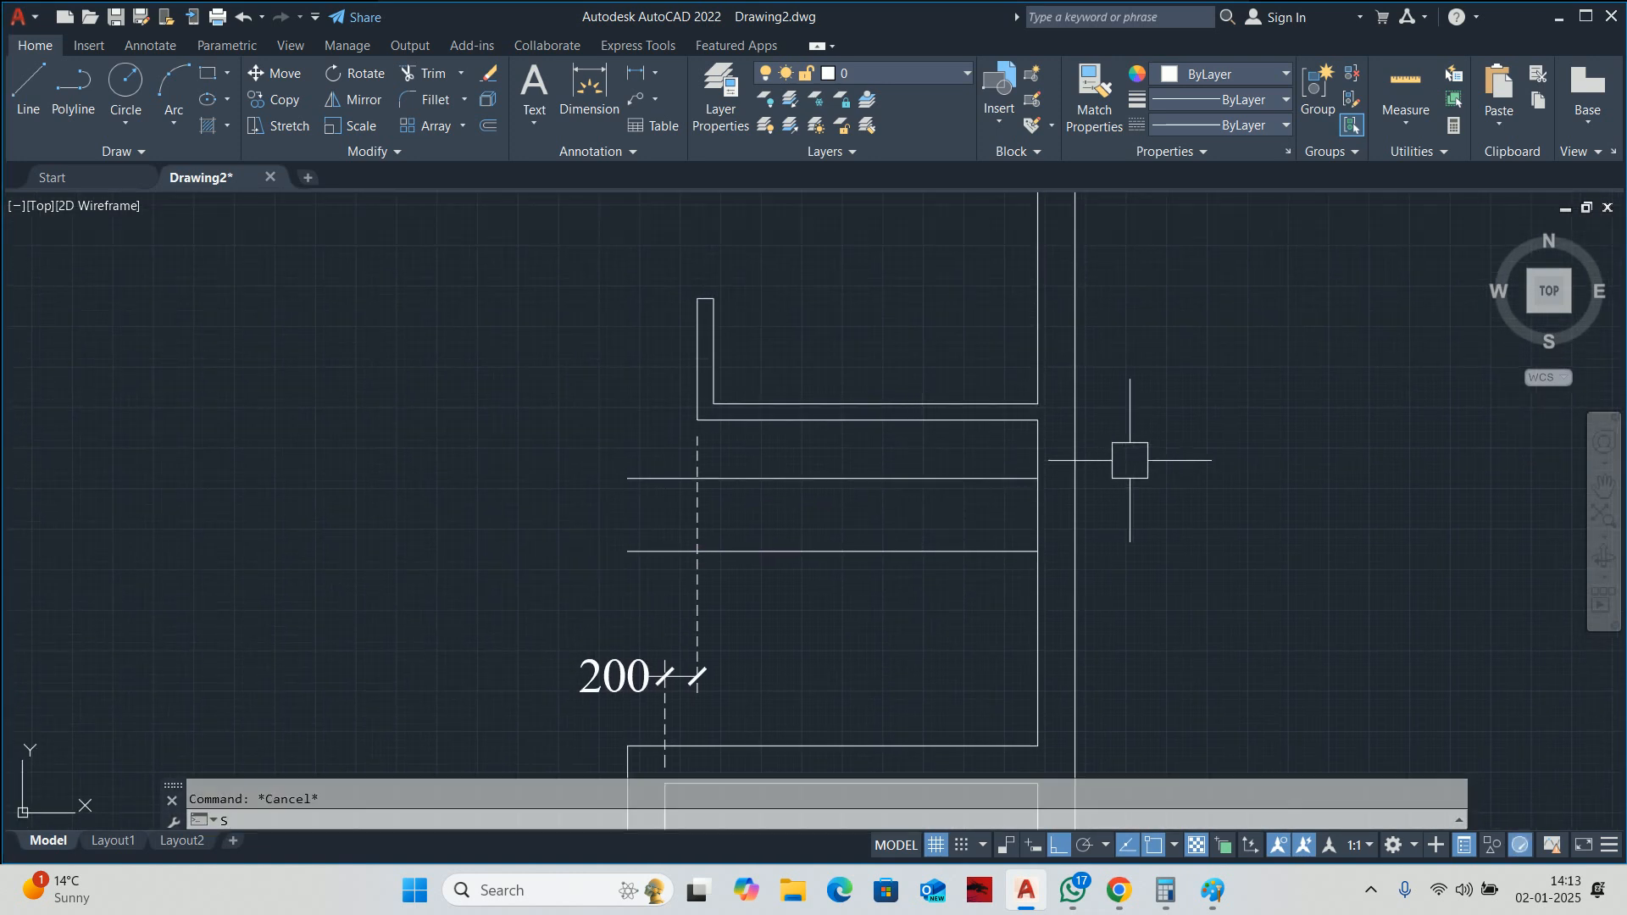
{"action": "type", "text": "s"}
{"action": "key", "text": "Return"}
{"action": "left_click", "coordinate": [1162, 450]}
{"action": "left_click", "coordinate": [663, 364]}
{"action": "scroll", "coordinate": [703, 407], "scroll_direction": "up", "scroll_amount": 2}
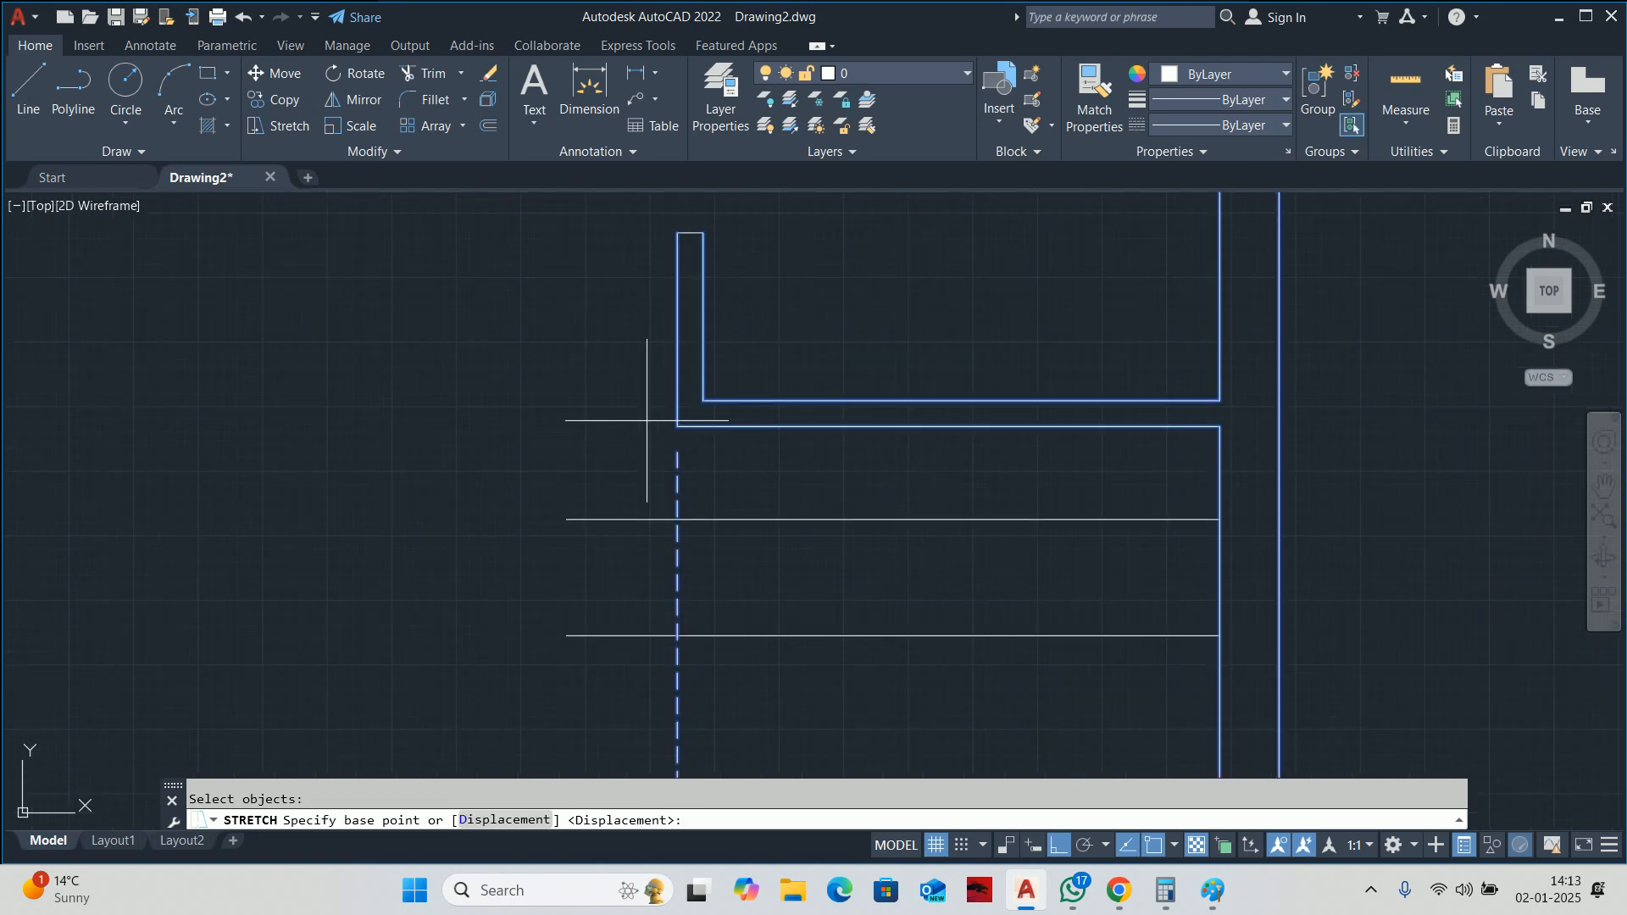
{"action": "left_click", "coordinate": [677, 425]}
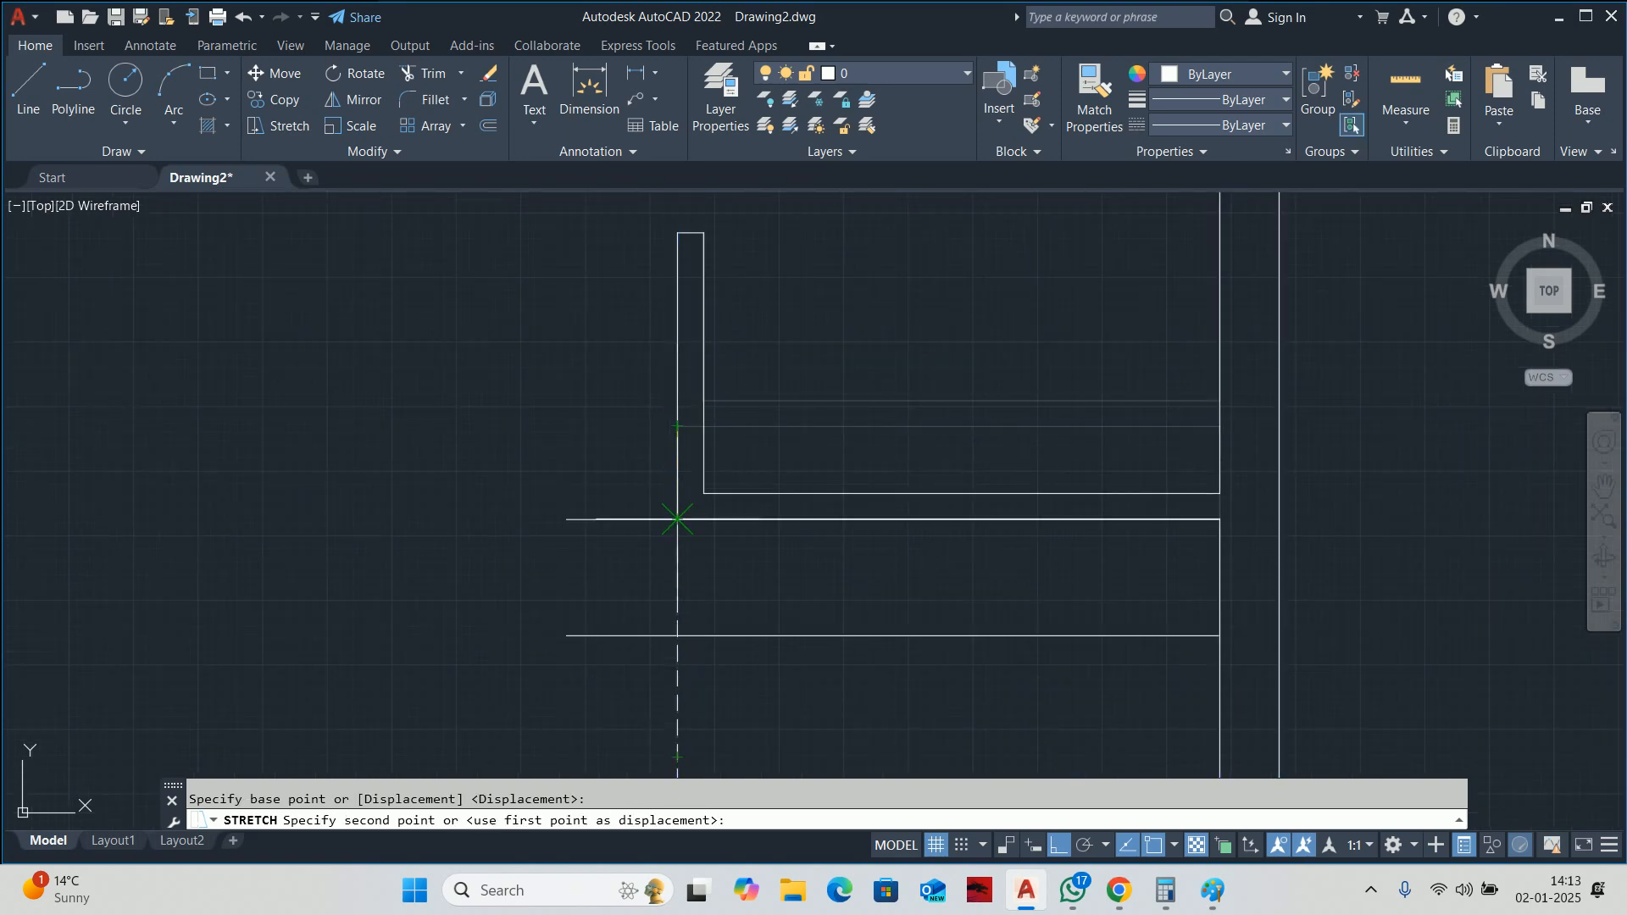
{"action": "left_click", "coordinate": [677, 519]}
{"action": "key", "text": "Escape"}
Delete the upper offset guide line along the second small room's lower wall.
{"action": "left_click", "coordinate": [566, 518]}
{"action": "key", "text": "Delete"}
{"action": "scroll", "coordinate": [631, 532], "scroll_direction": "down", "scroll_amount": 2}
{"action": "middle_click_drag", "start_coordinate": [642, 534], "coordinate": [672, 490]}
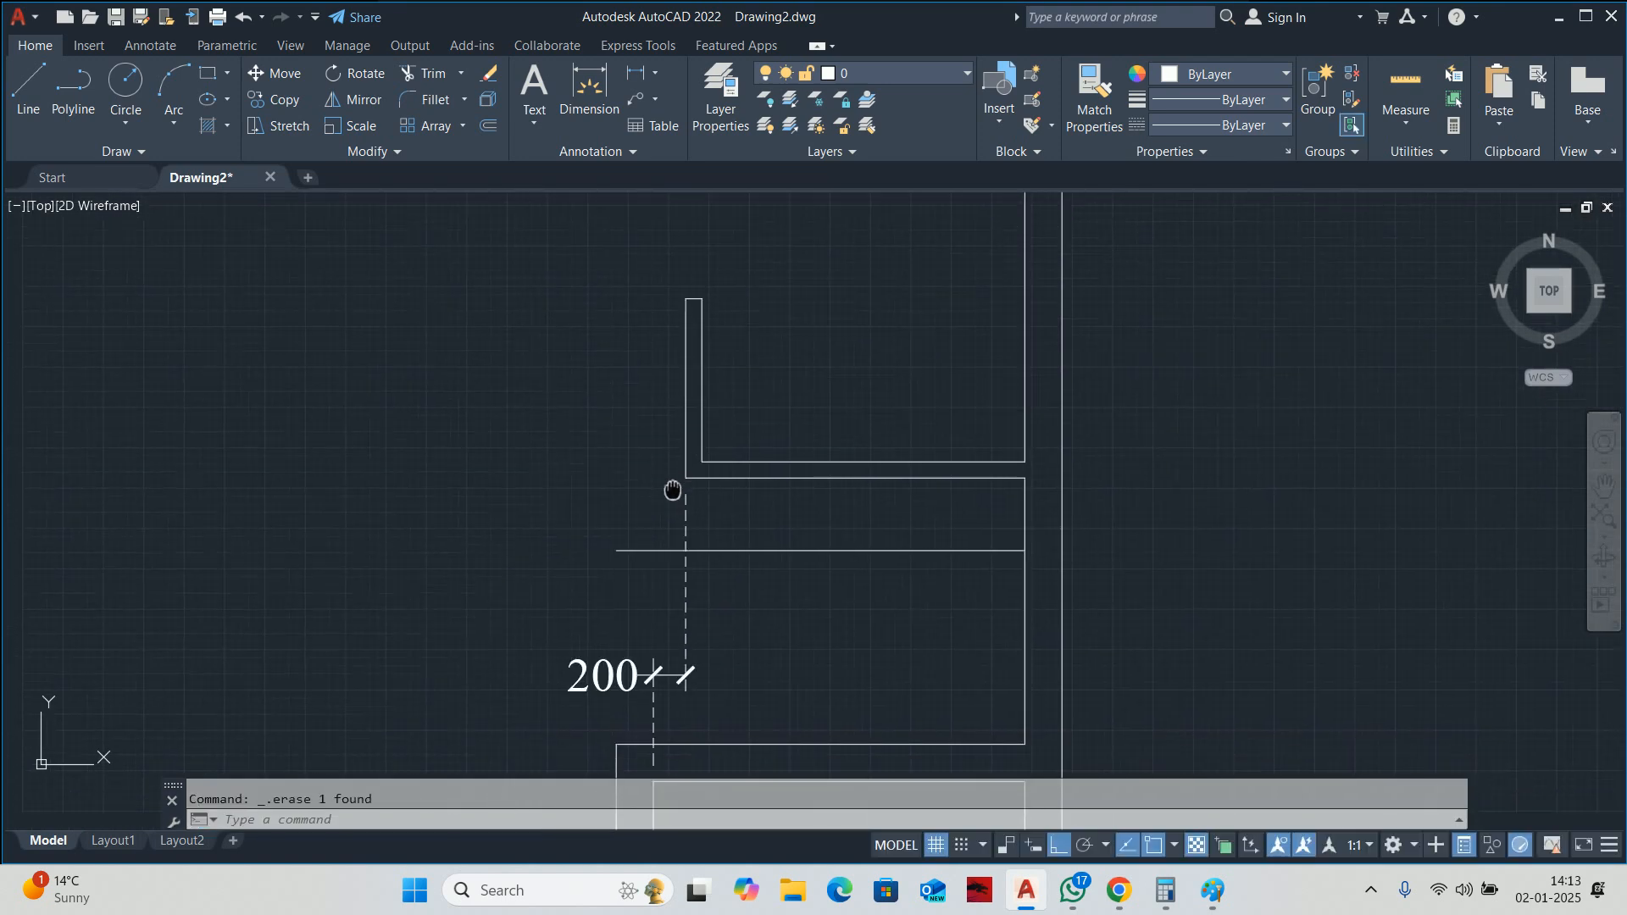
{"action": "key", "text": "Escape"}
{"action": "scroll", "coordinate": [766, 532], "scroll_direction": "up", "scroll_amount": 2}
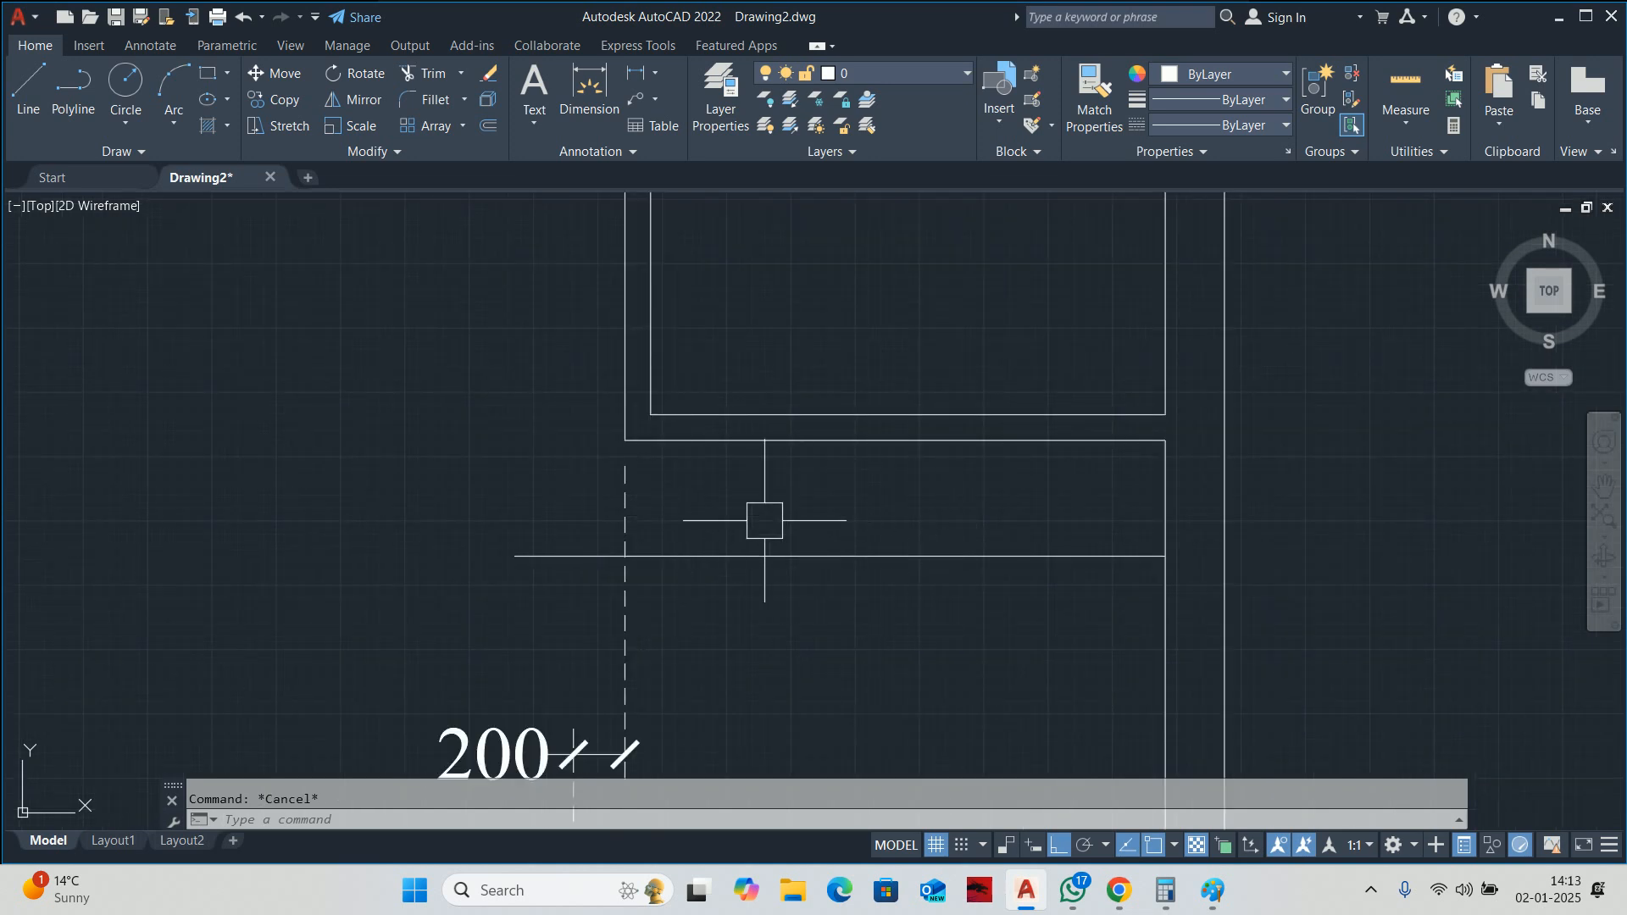
{"action": "type", "text": "l"}
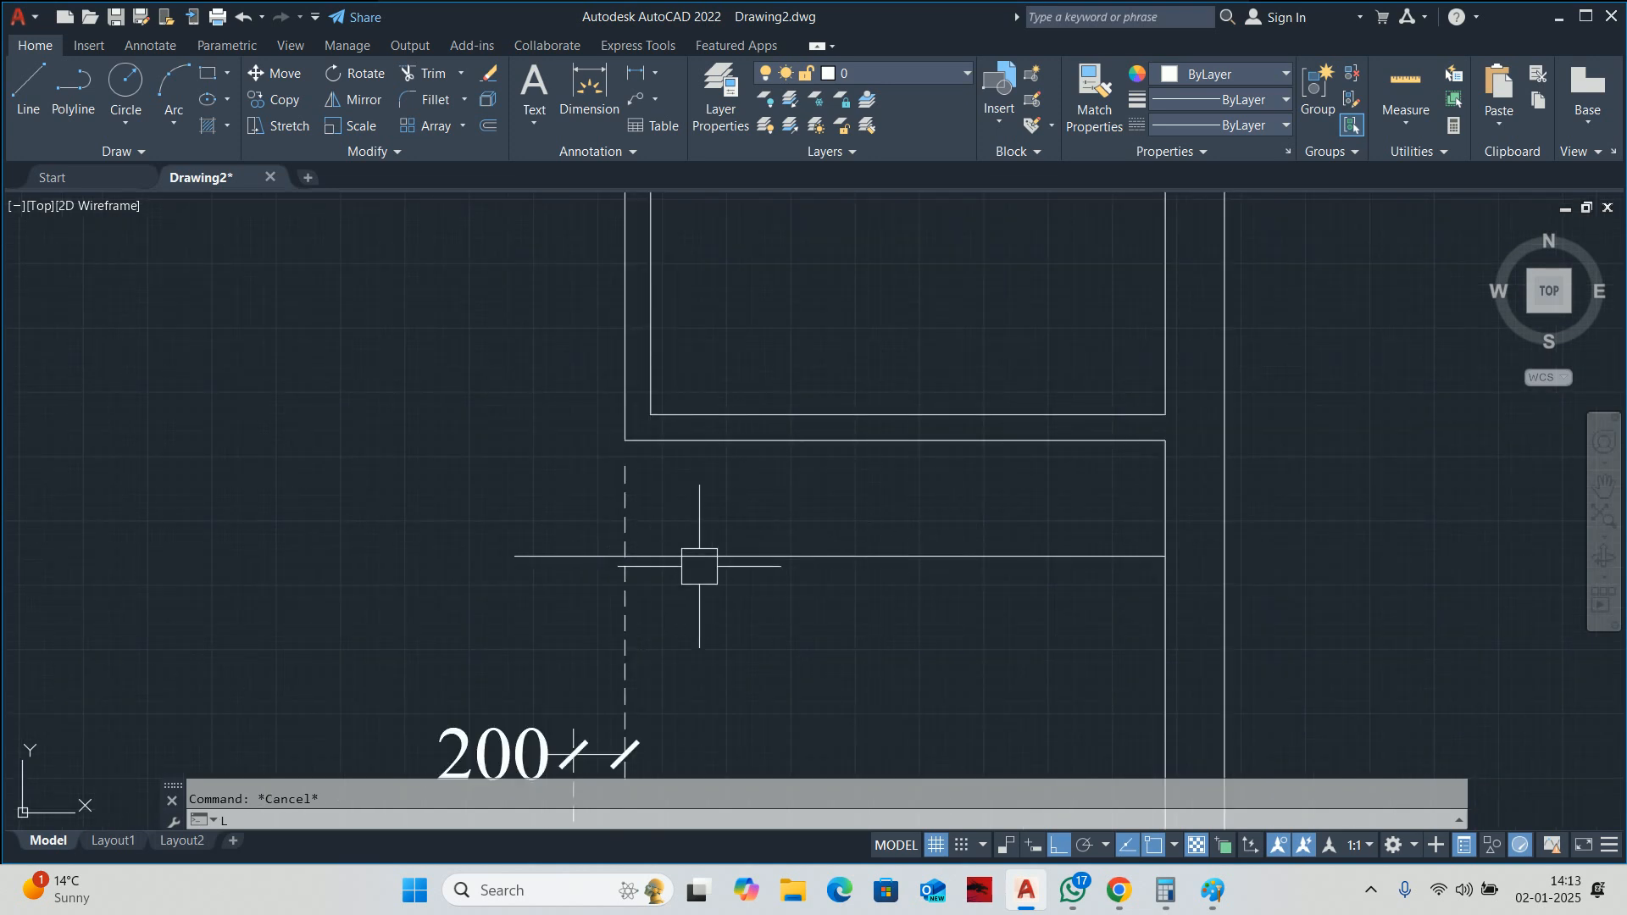
{"action": "key", "text": "Return"}
{"action": "key", "text": "Escape"}
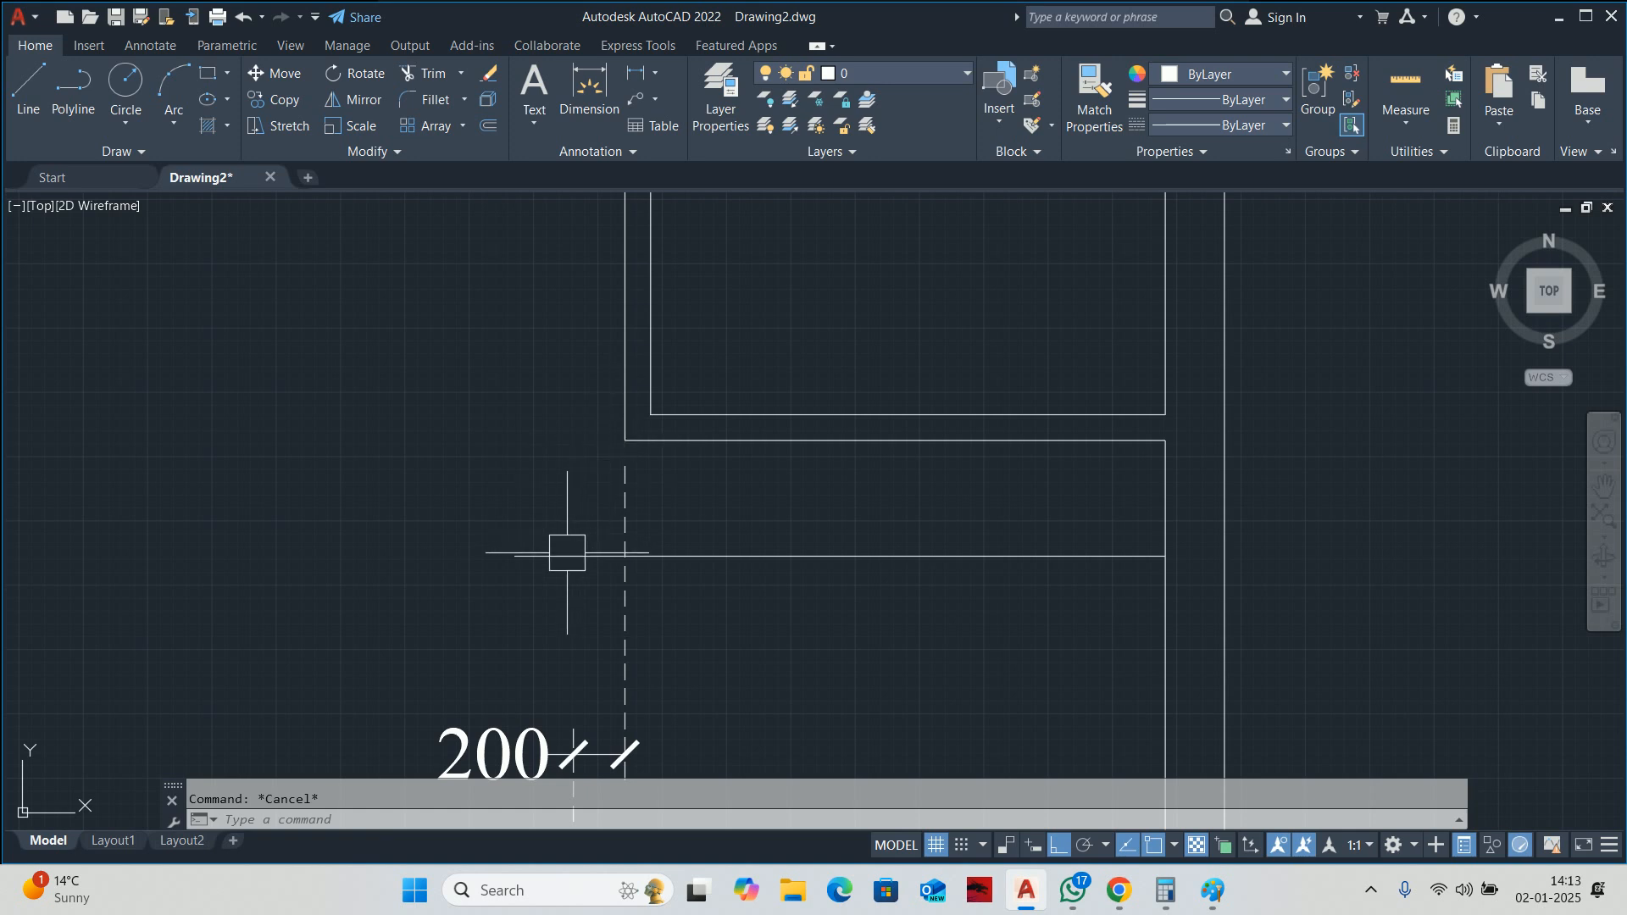
Stretch the remaining offset line's left end right to align with the second small room's outer left wall.
{"action": "type", "text": "s"}
{"action": "key", "text": "Return"}
{"action": "scroll", "coordinate": [561, 580], "scroll_direction": "up", "scroll_amount": 2}
{"action": "left_click", "coordinate": [561, 580]}
{"action": "left_click", "coordinate": [463, 527]}
{"action": "key", "text": "Return"}
{"action": "left_click", "coordinate": [485, 540]}
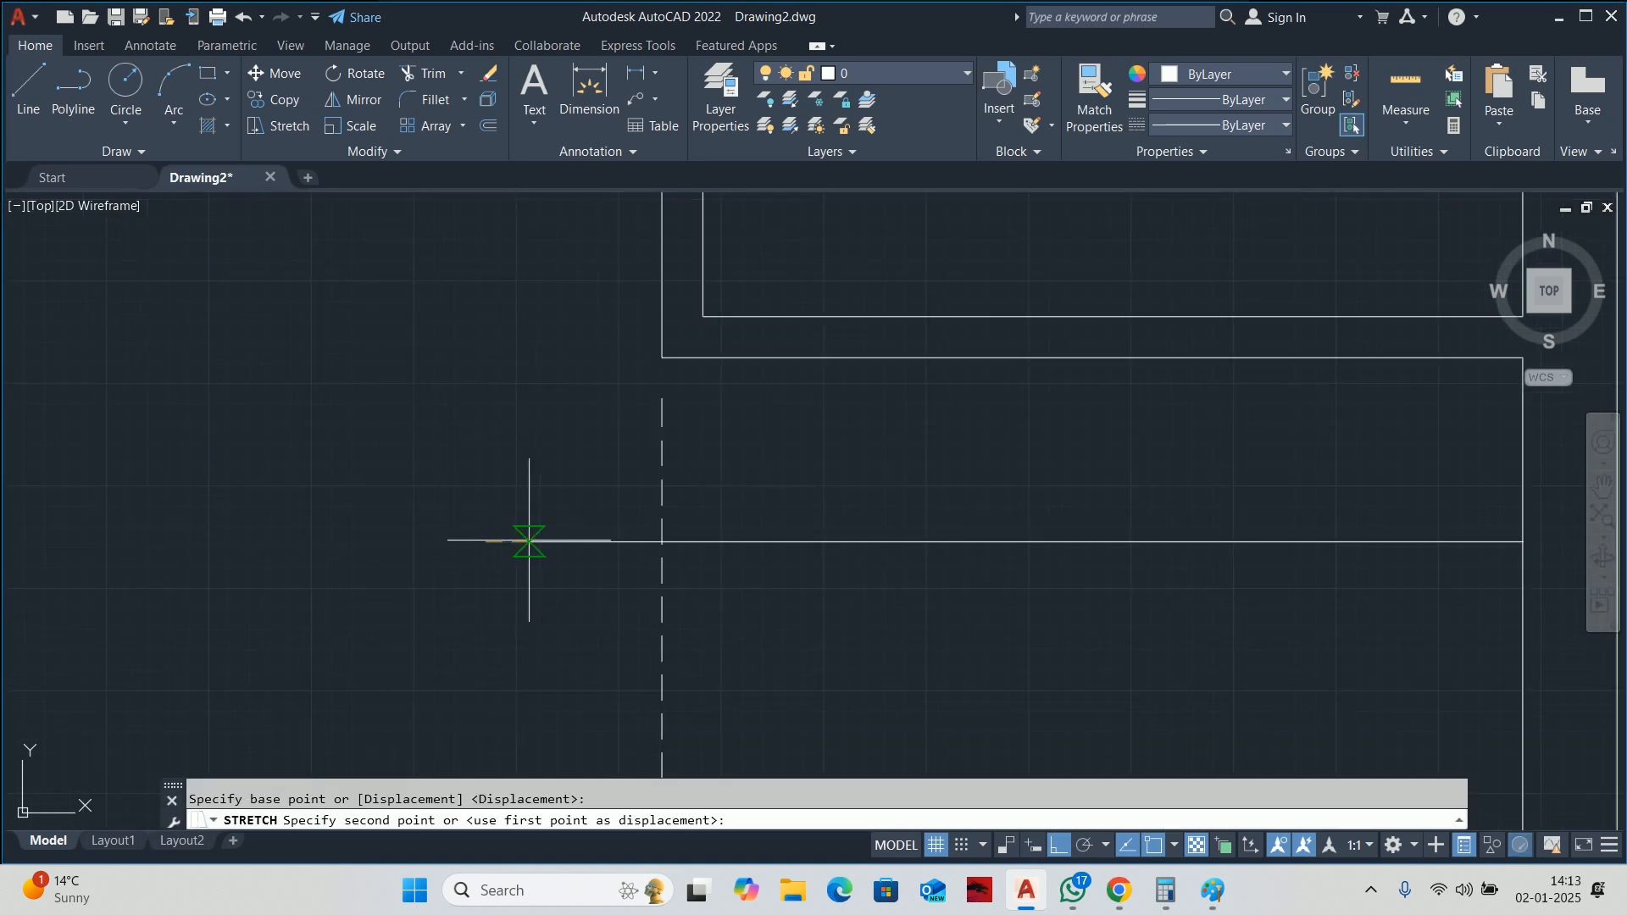
{"action": "left_click", "coordinate": [662, 540]}
{"action": "key", "text": "Escape"}
Move the dimension's upper extension origin from the second small room's corner to the offset line's left end.
{"action": "scroll", "coordinate": [715, 519], "scroll_direction": "down", "scroll_amount": 2}
{"action": "left_click", "coordinate": [721, 491]}
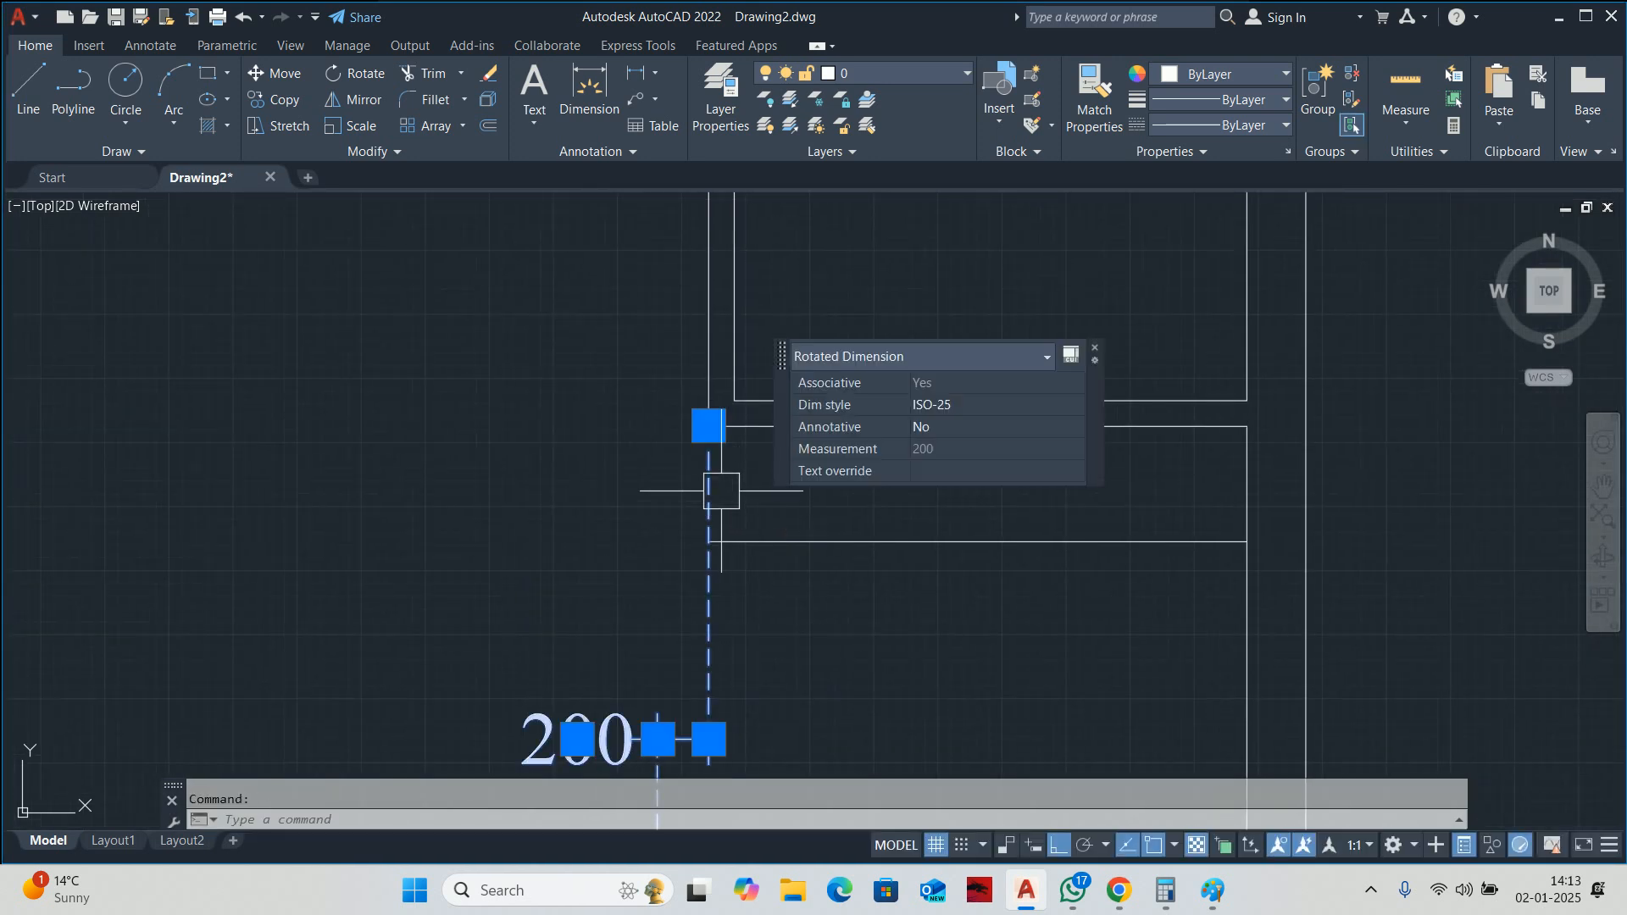
{"action": "left_click", "coordinate": [708, 425]}
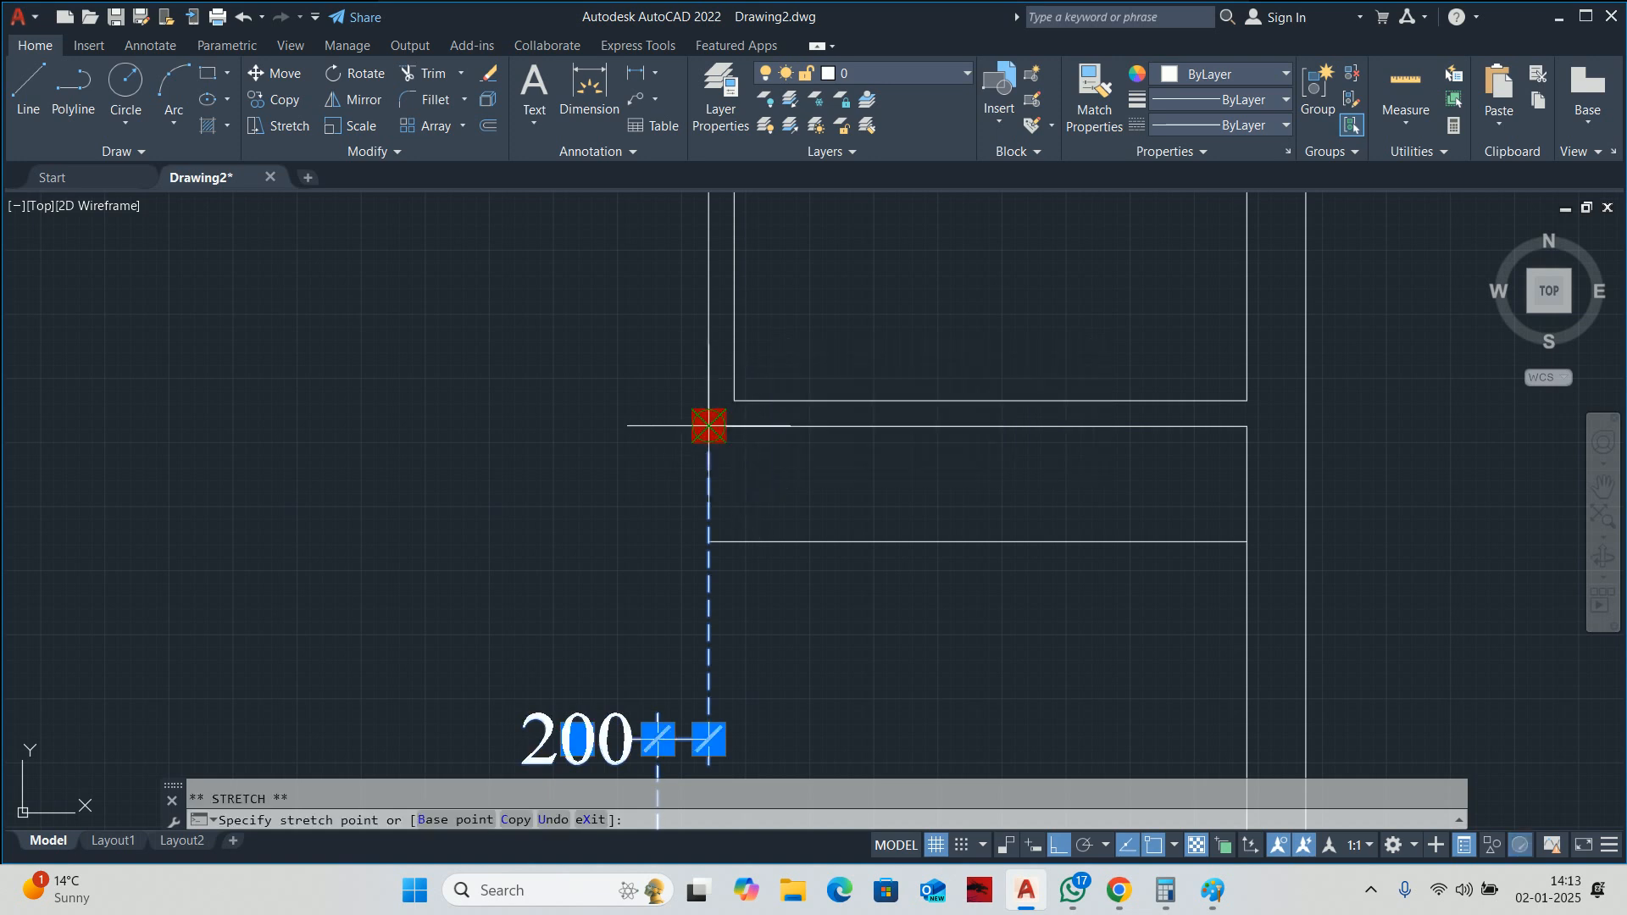
{"action": "left_click", "coordinate": [709, 541]}
{"action": "key", "text": "Escape"}
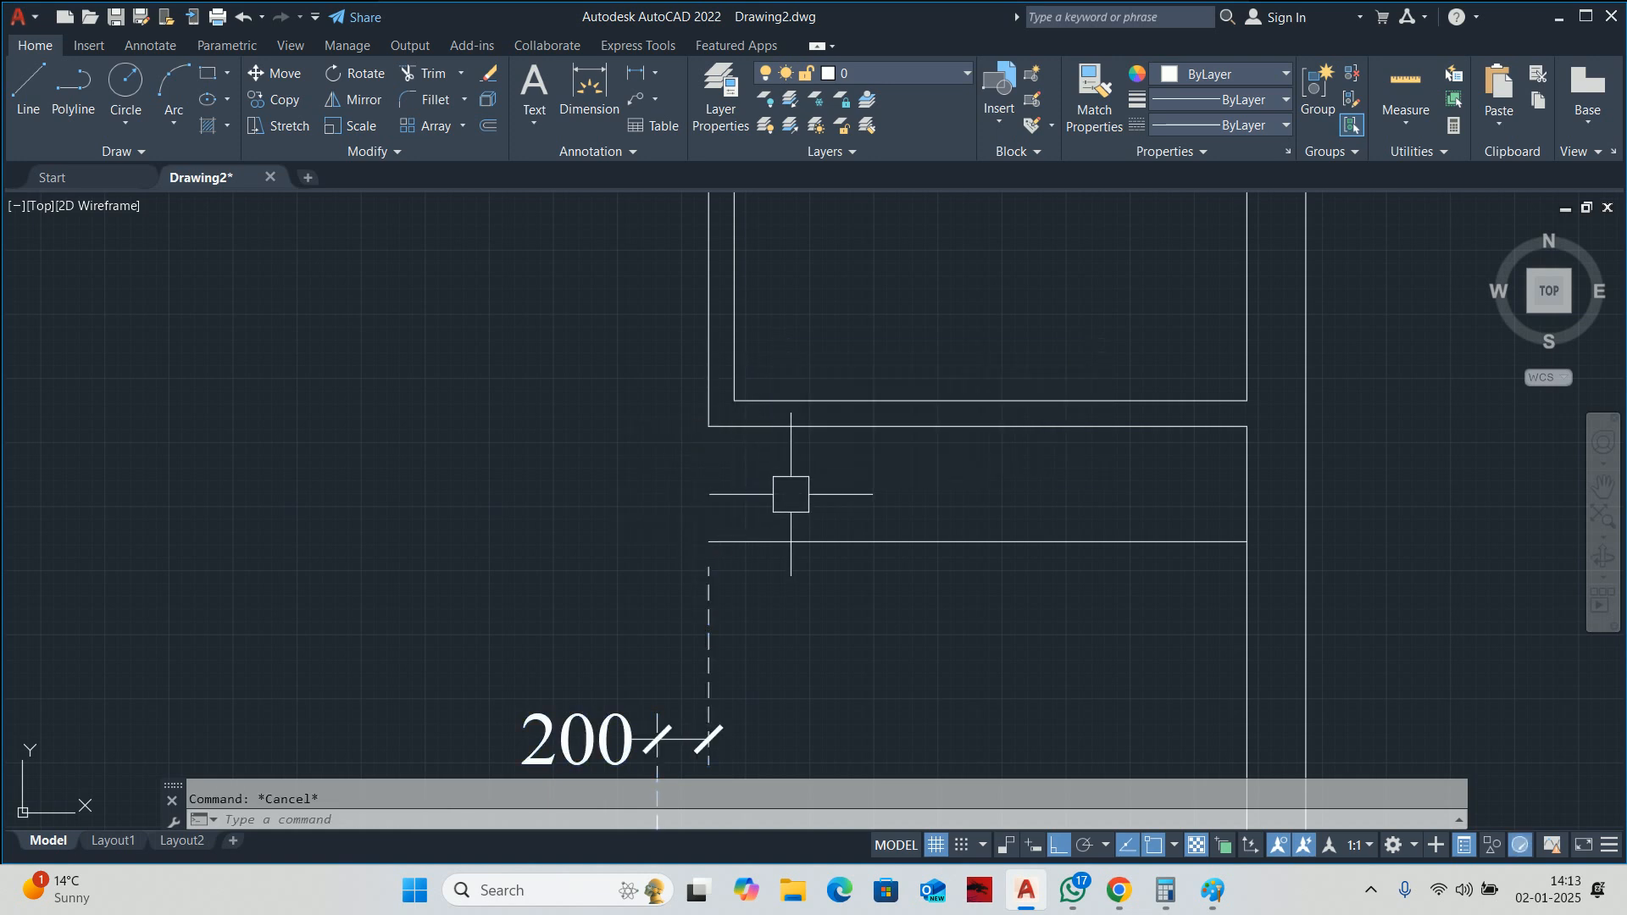
Draw a line closing the open left end of the recess below the second small room.
{"action": "type", "text": "l"}
{"action": "key", "text": "Return"}
{"action": "left_click", "coordinate": [709, 541]}
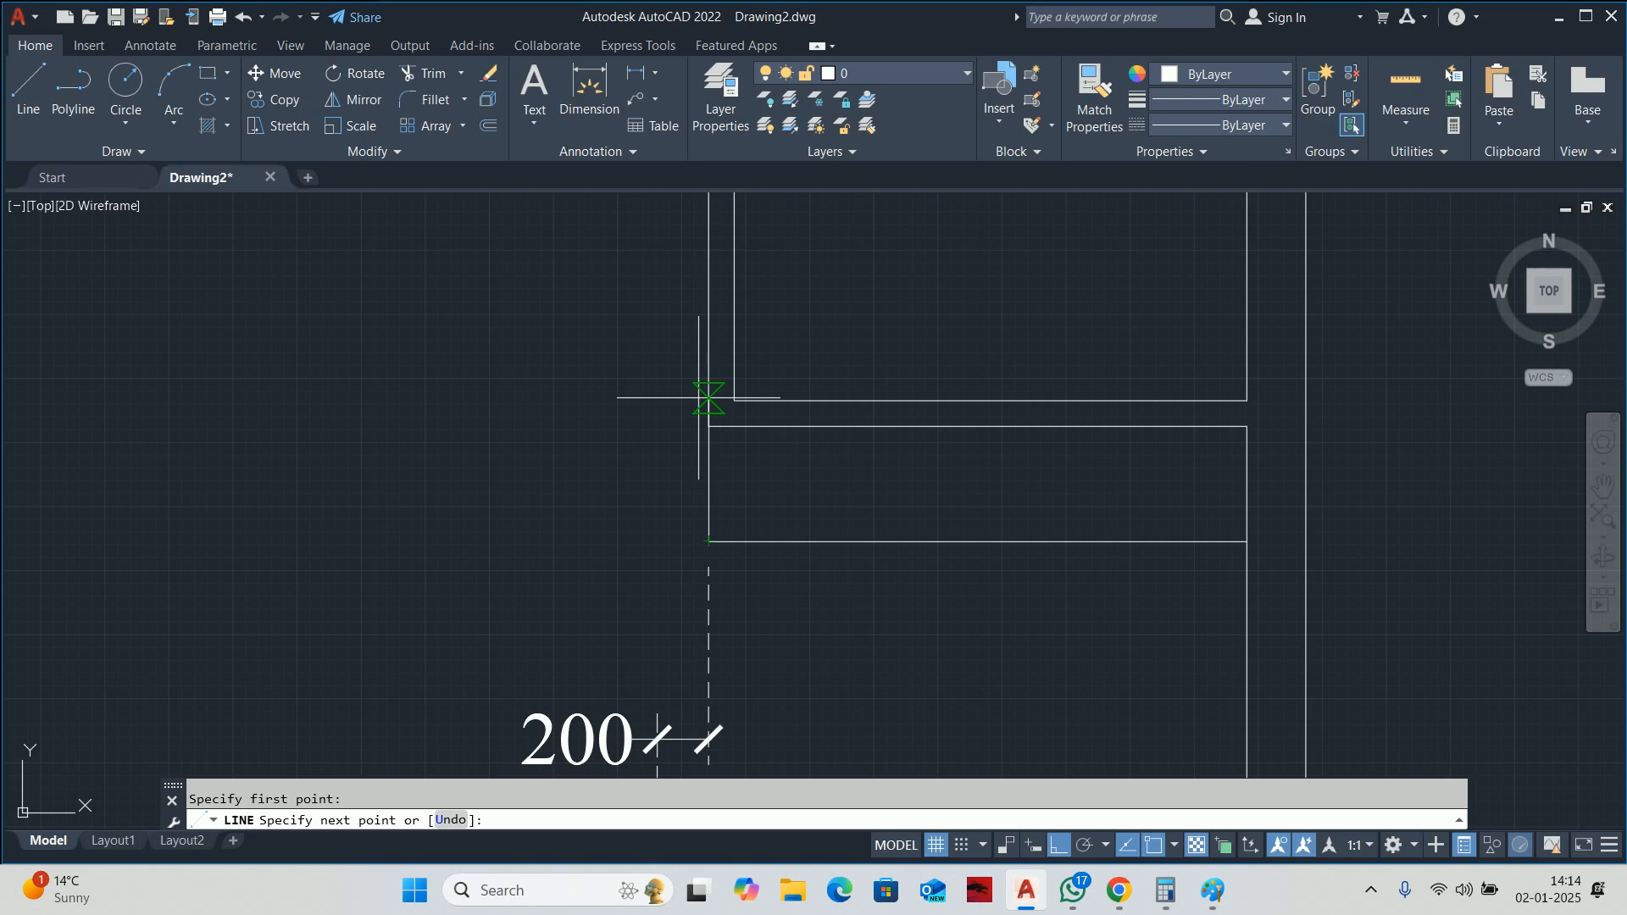
{"action": "key", "text": "Escape"}
{"action": "scroll", "coordinate": [999, 472], "scroll_direction": "down", "scroll_amount": 4}
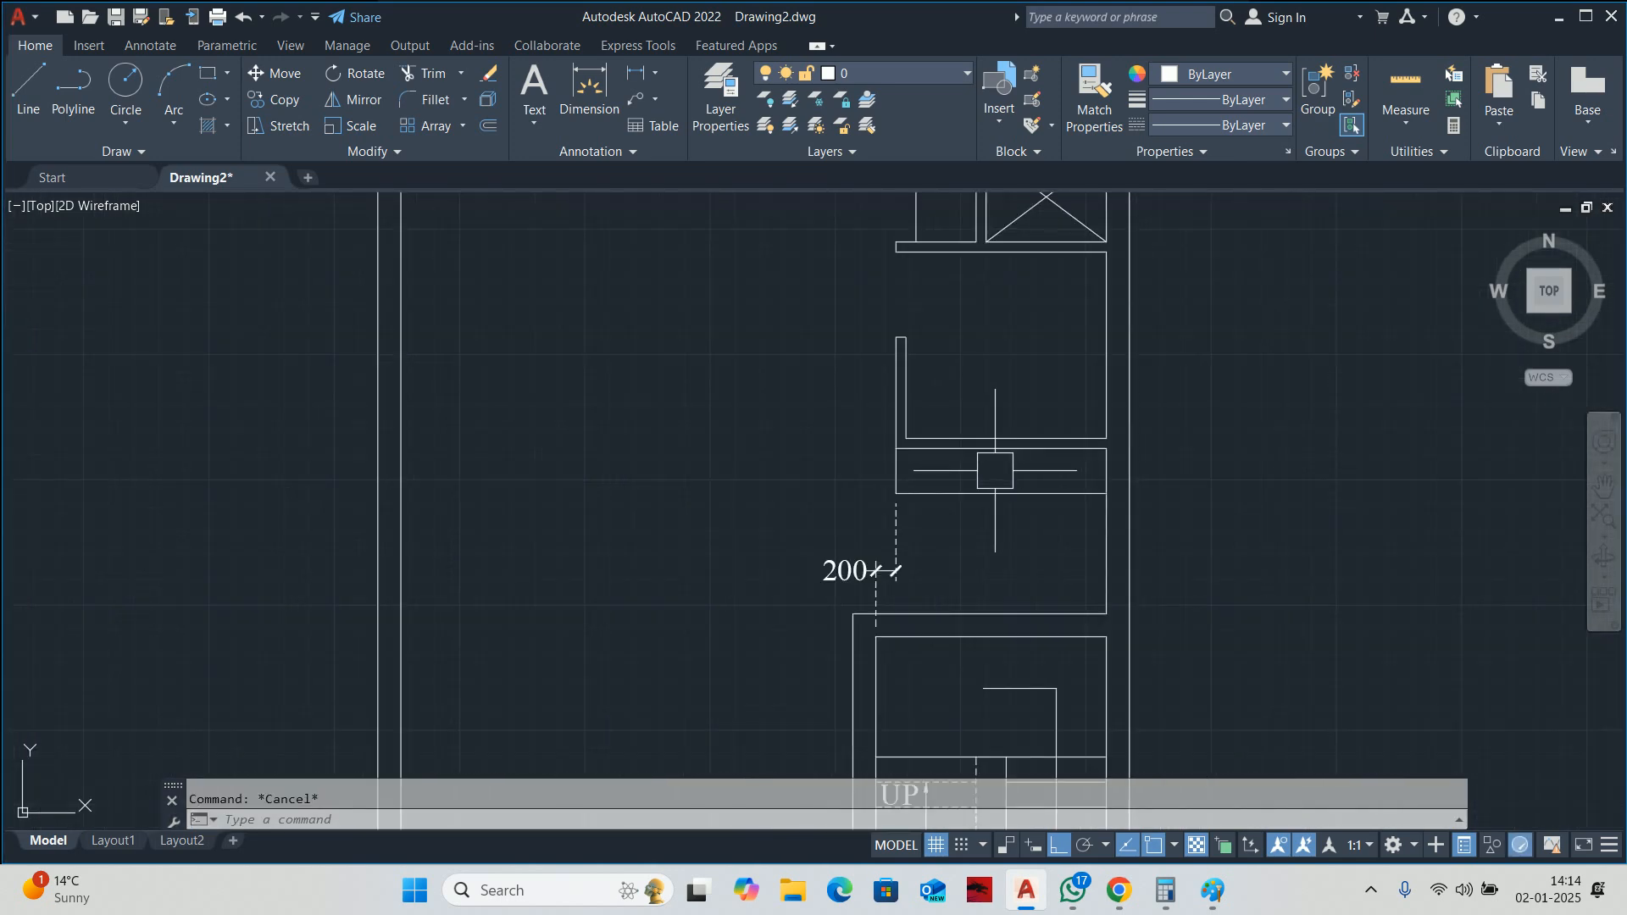
{"action": "scroll", "coordinate": [1059, 479], "scroll_direction": "up", "scroll_amount": 2}
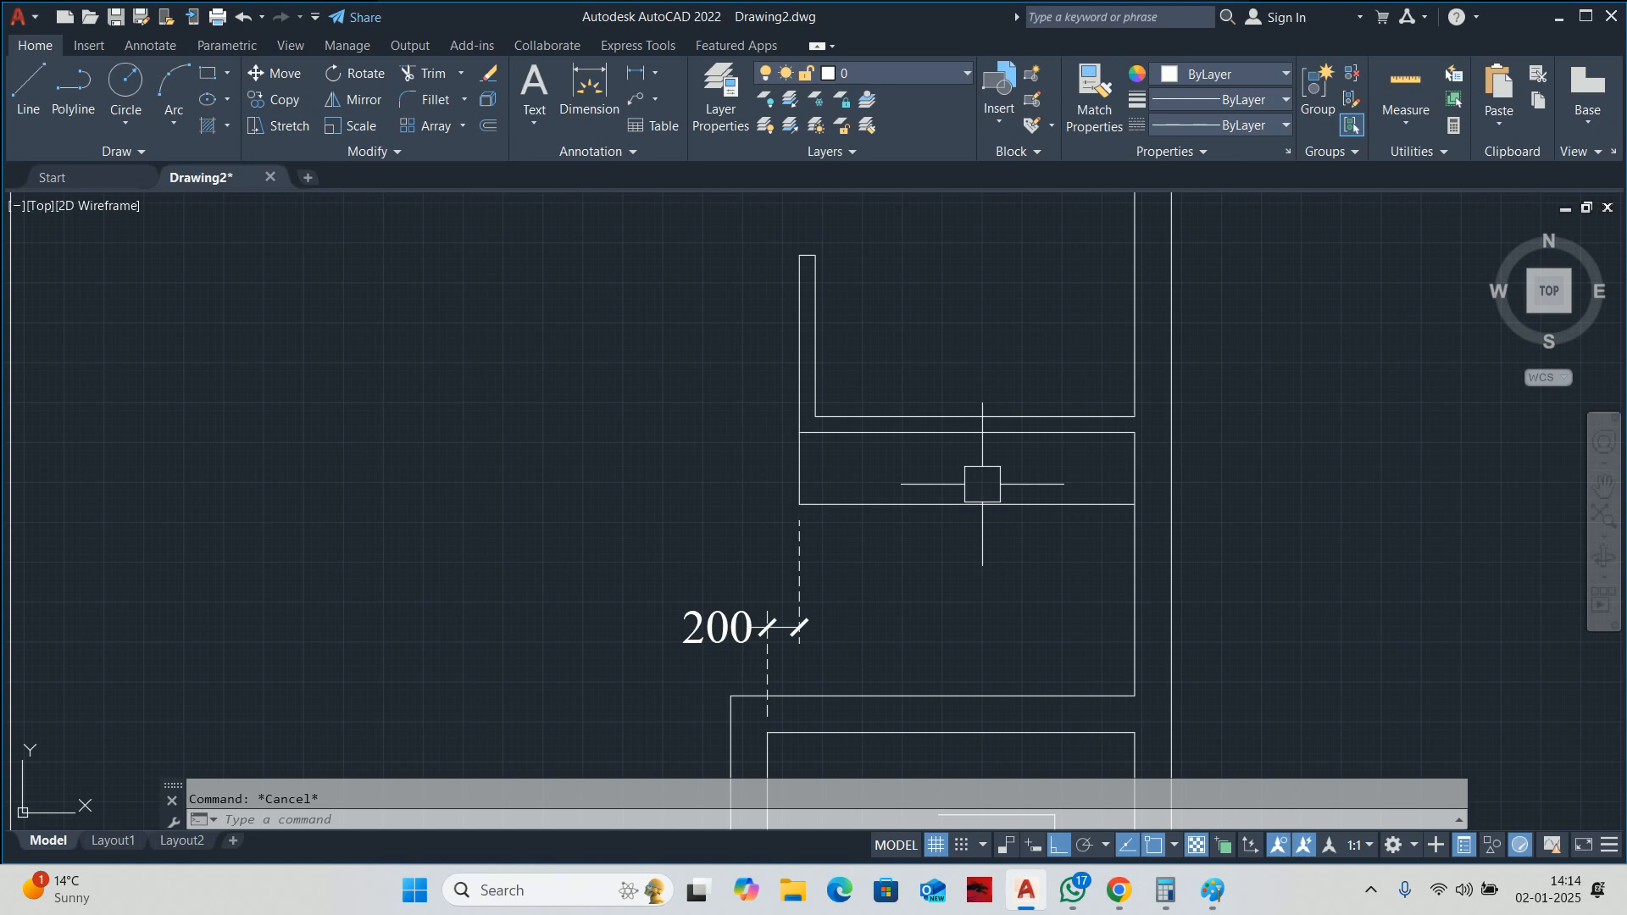
{"action": "scroll", "coordinate": [981, 470], "scroll_direction": "down", "scroll_amount": 4}
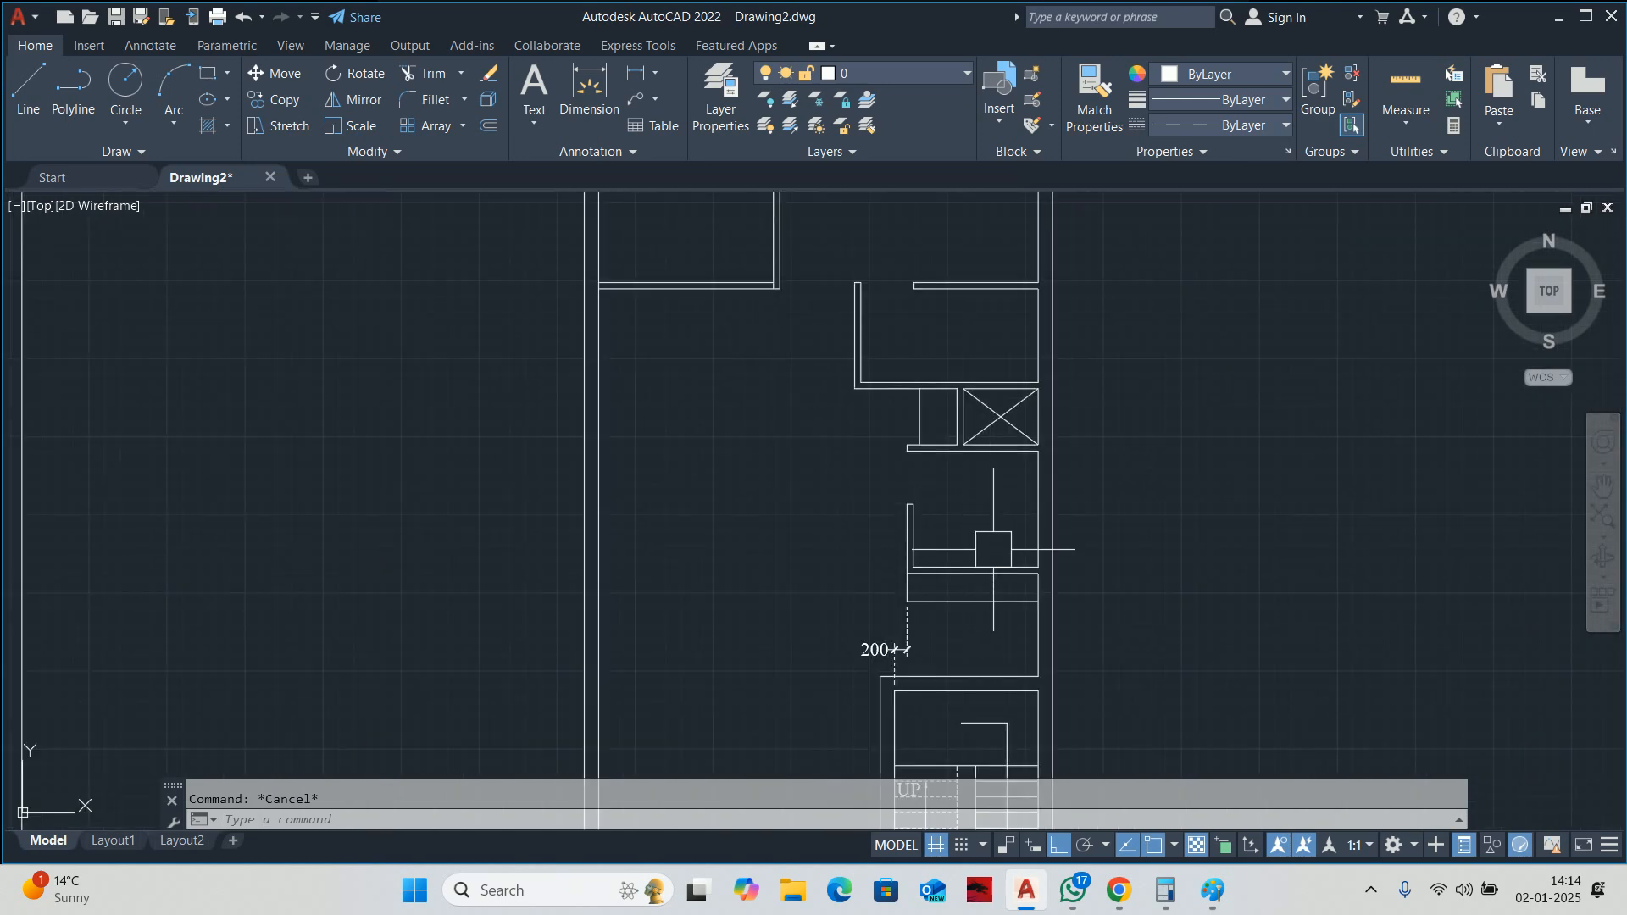
Join the two collinear segments of the right outer wall's inner face where the stair room's upper wall meets it.
{"action": "middle_click_drag", "start_coordinate": [997, 552], "coordinate": [988, 483]}
{"action": "scroll", "coordinate": [1009, 570], "scroll_direction": "up", "scroll_amount": 4}
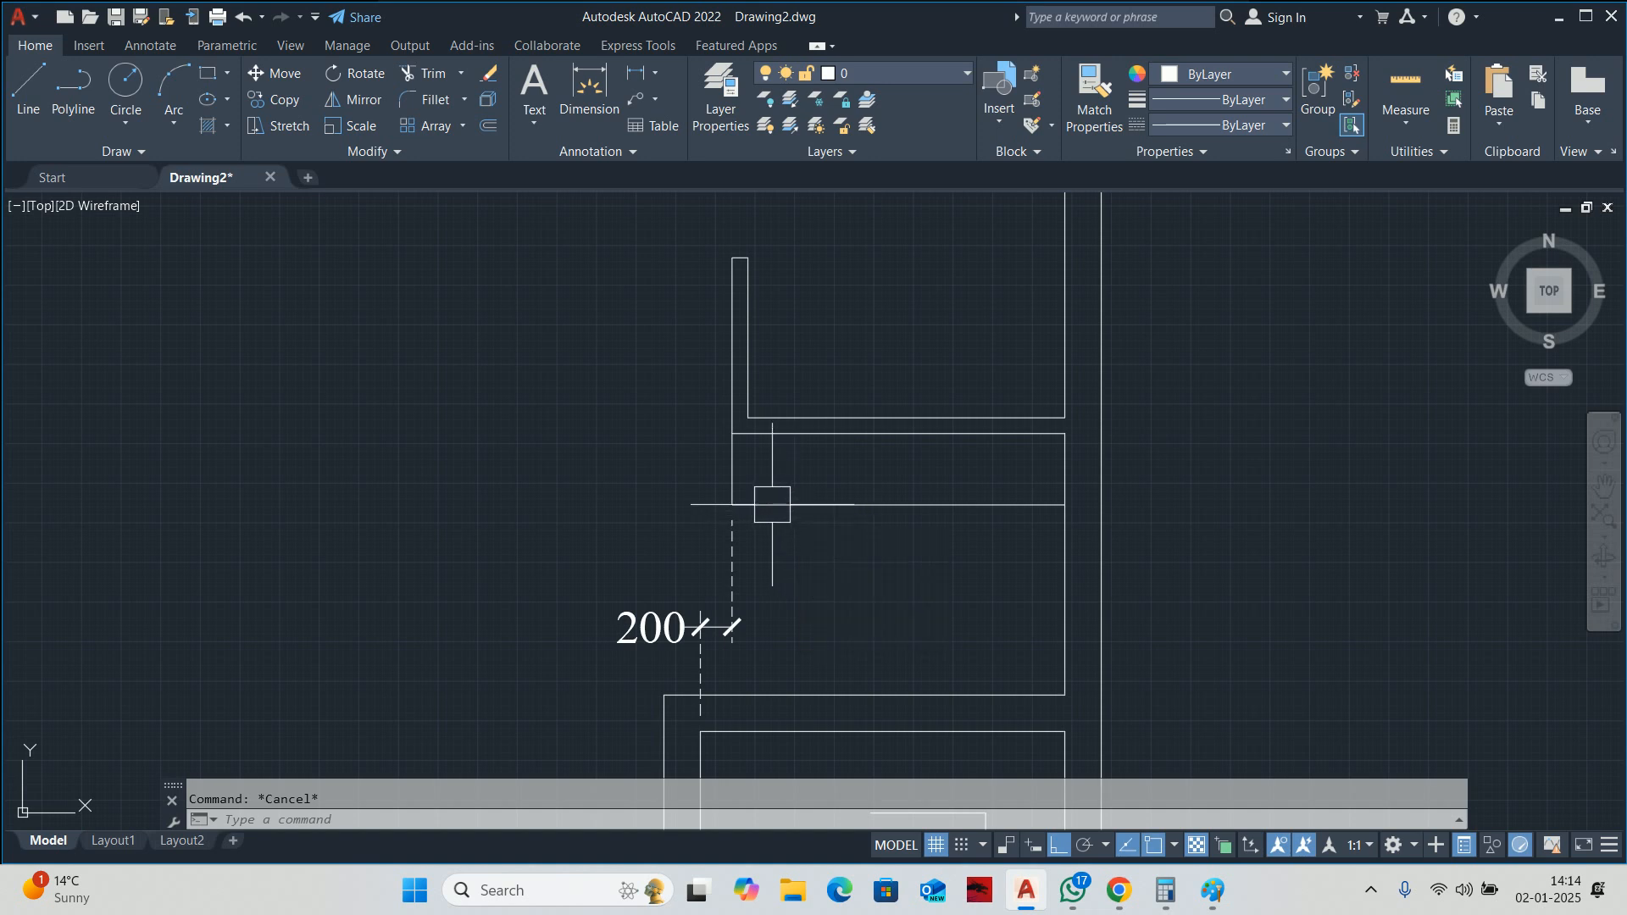
{"action": "middle_click_drag", "start_coordinate": [1039, 497], "coordinate": [1047, 420]}
{"action": "middle_click_drag", "start_coordinate": [985, 508], "coordinate": [970, 458]}
{"action": "type", "text": "j"}
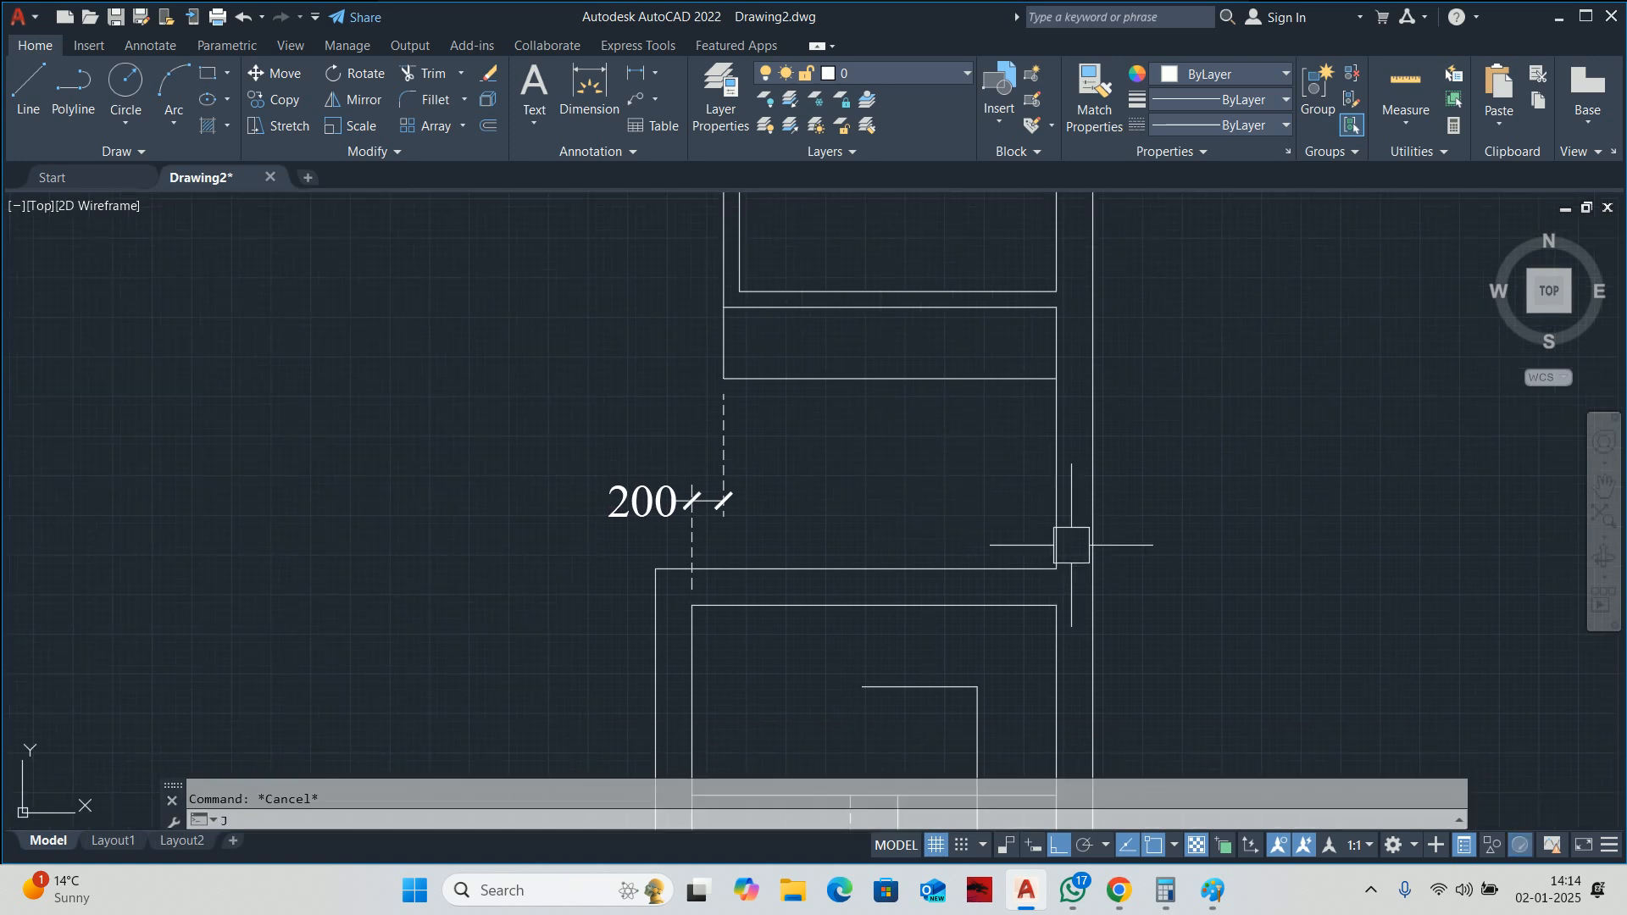
{"action": "key", "text": "Return"}
{"action": "left_click", "coordinate": [1055, 655]}
{"action": "left_click", "coordinate": [1058, 536]}
{"action": "key", "text": "Escape"}
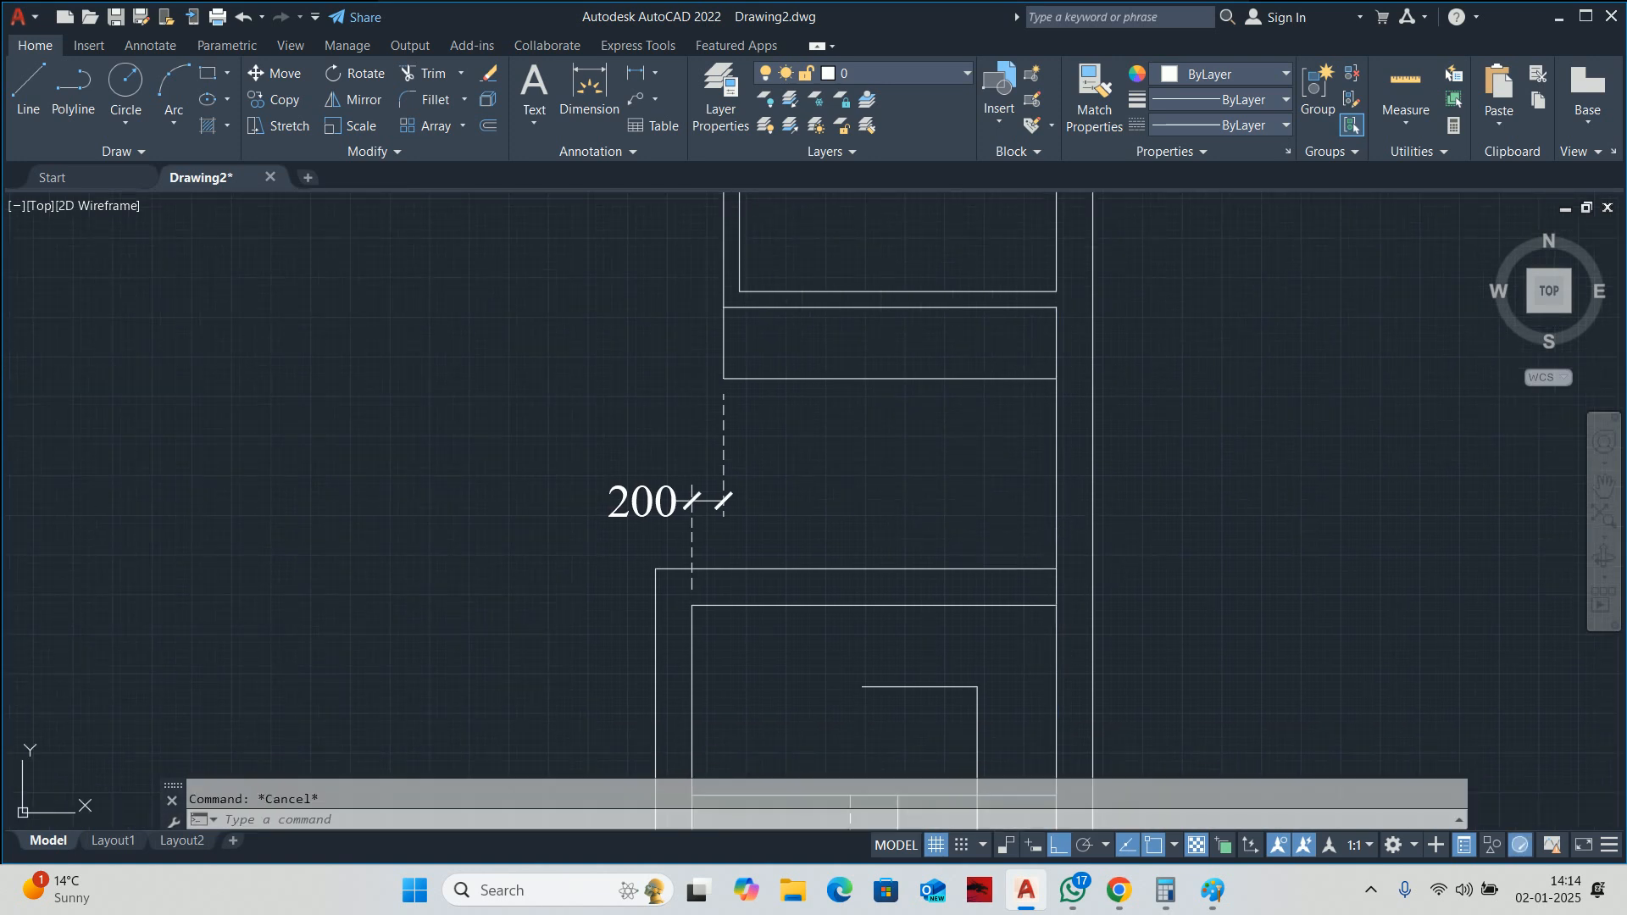
Offset the right outer wall's joined inner face by 1200 toward the inside of the plan.
{"action": "type", "text": "o"}
{"action": "key", "text": "Return"}
{"action": "type", "text": "1200"}
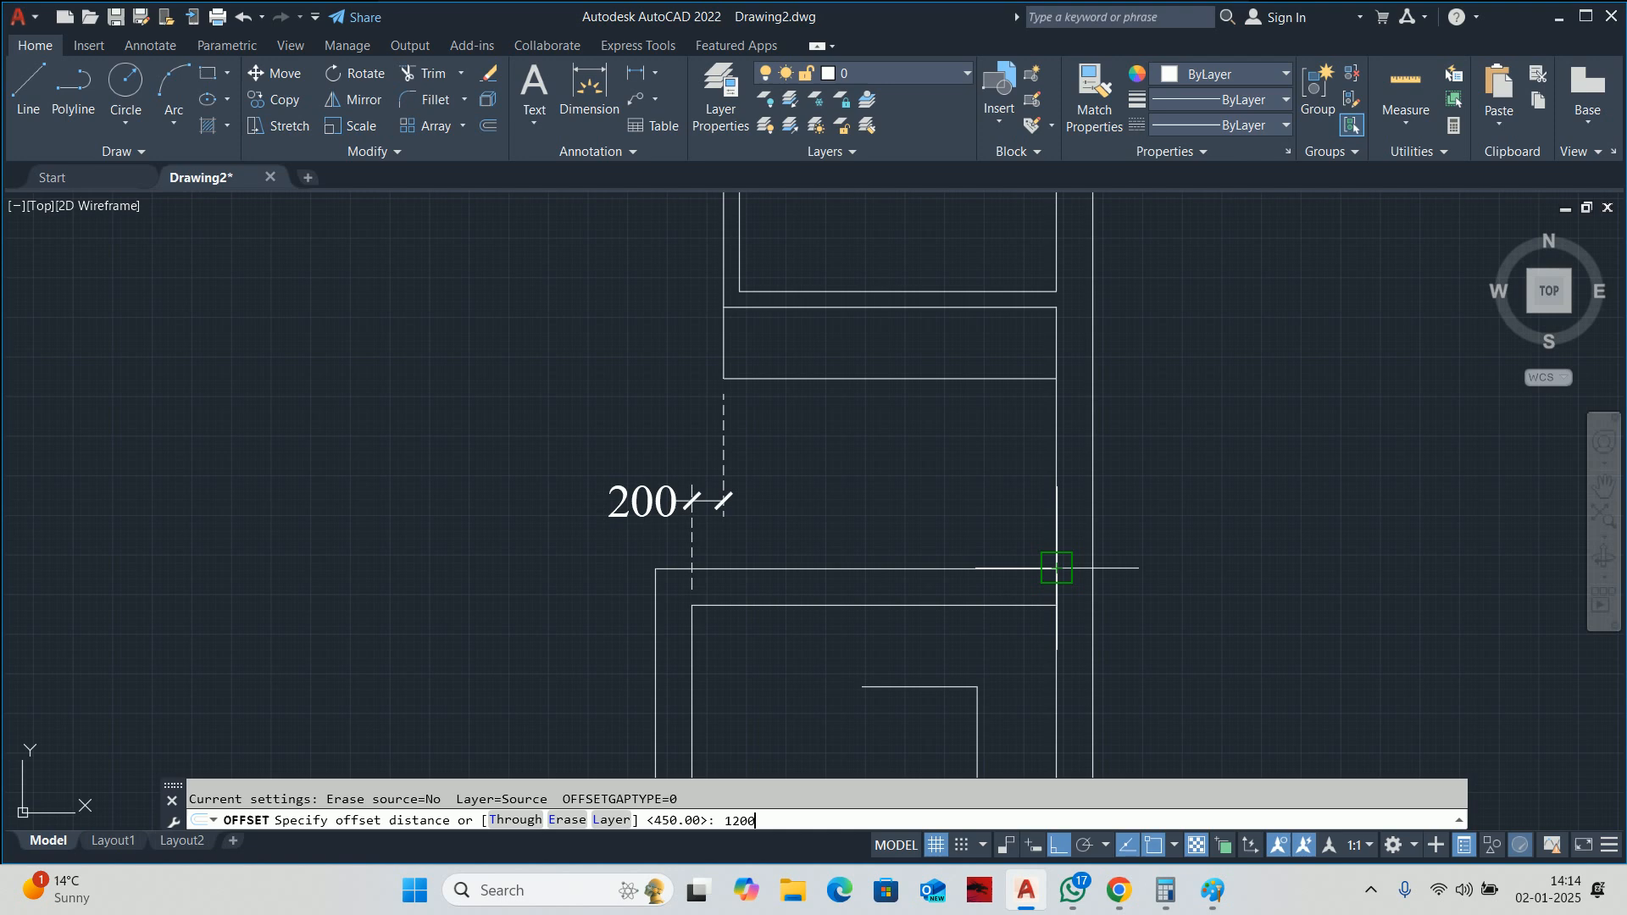
{"action": "key", "text": "Return"}
{"action": "left_click", "coordinate": [1056, 517]}
{"action": "left_click", "coordinate": [1009, 509]}
{"action": "key", "text": "Escape"}
Trim the stair room's upper wall at the offset line to leave a 1200 opening, and delete the leftover offset line.
{"action": "scroll", "coordinate": [951, 531], "scroll_direction": "up", "scroll_amount": 2}
{"action": "type", "text": "TR"}
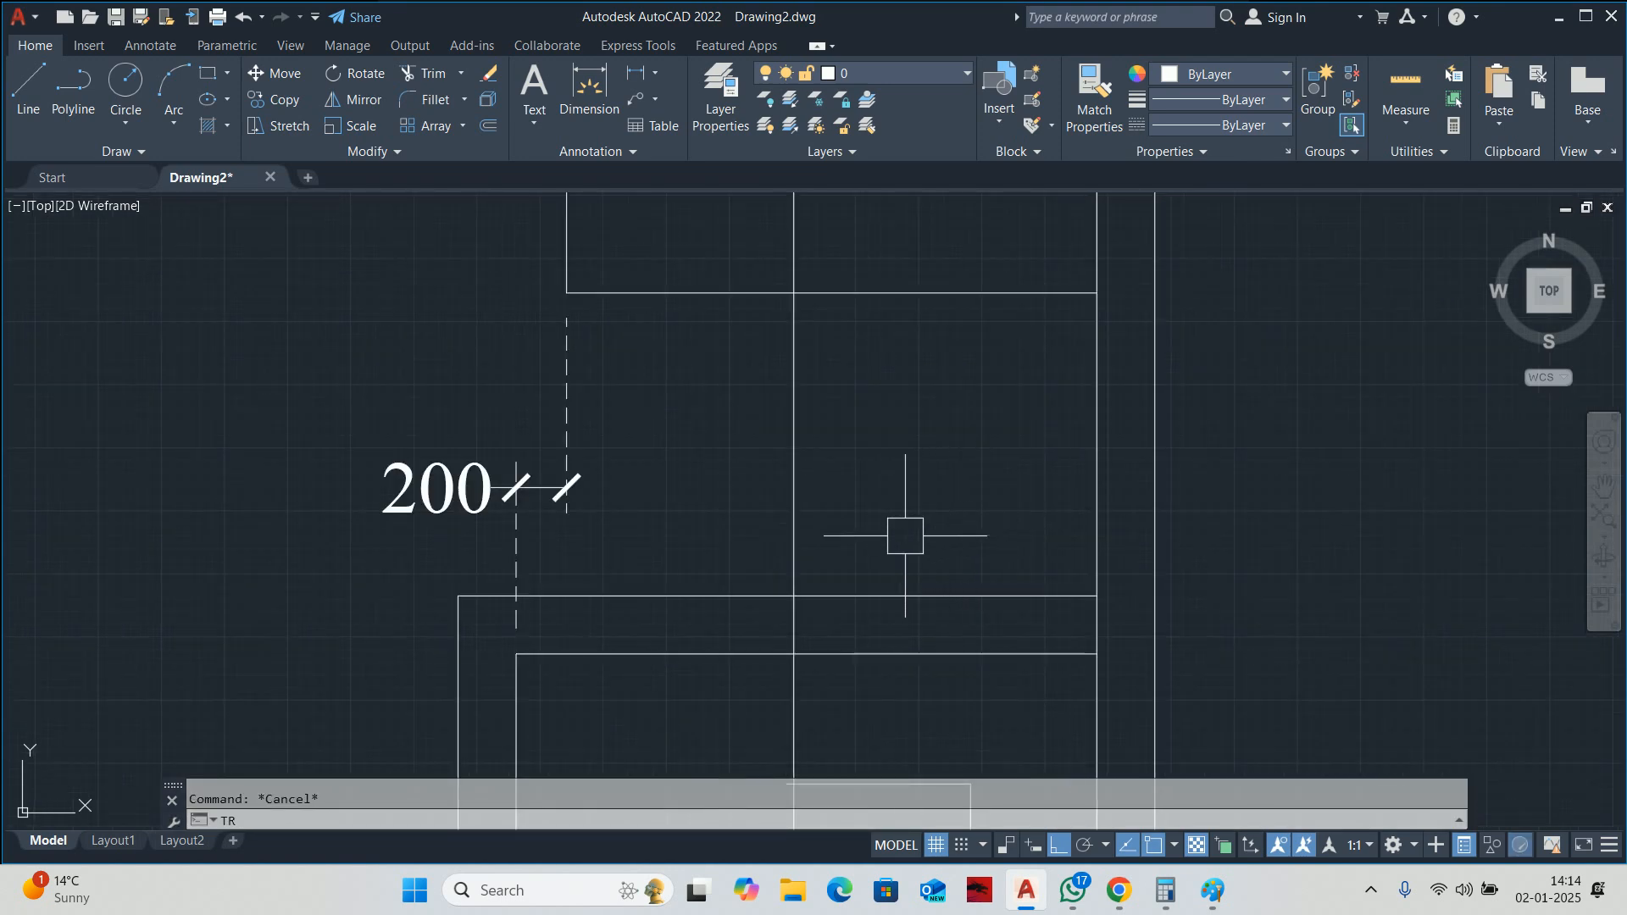
{"action": "key", "text": "Return"}
{"action": "scroll", "coordinate": [881, 542], "scroll_direction": "up", "scroll_amount": 3}
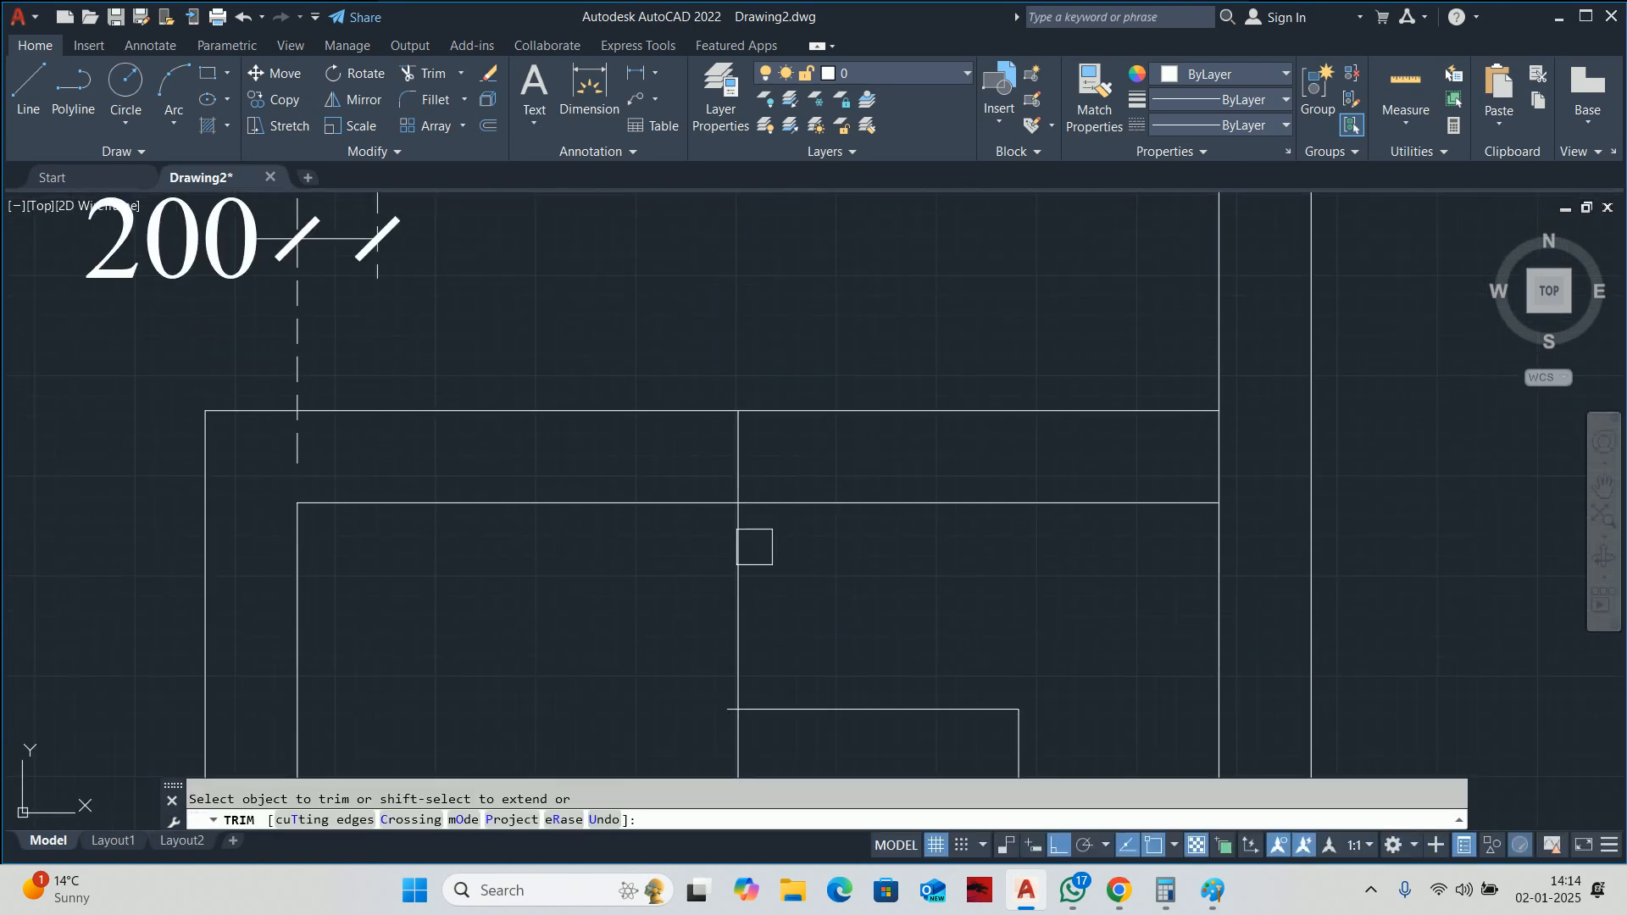
{"action": "left_click_drag", "start_coordinate": [943, 542], "coordinate": [952, 334]}
{"action": "key", "text": "Escape"}
{"action": "scroll", "coordinate": [904, 429], "scroll_direction": "down", "scroll_amount": 3}
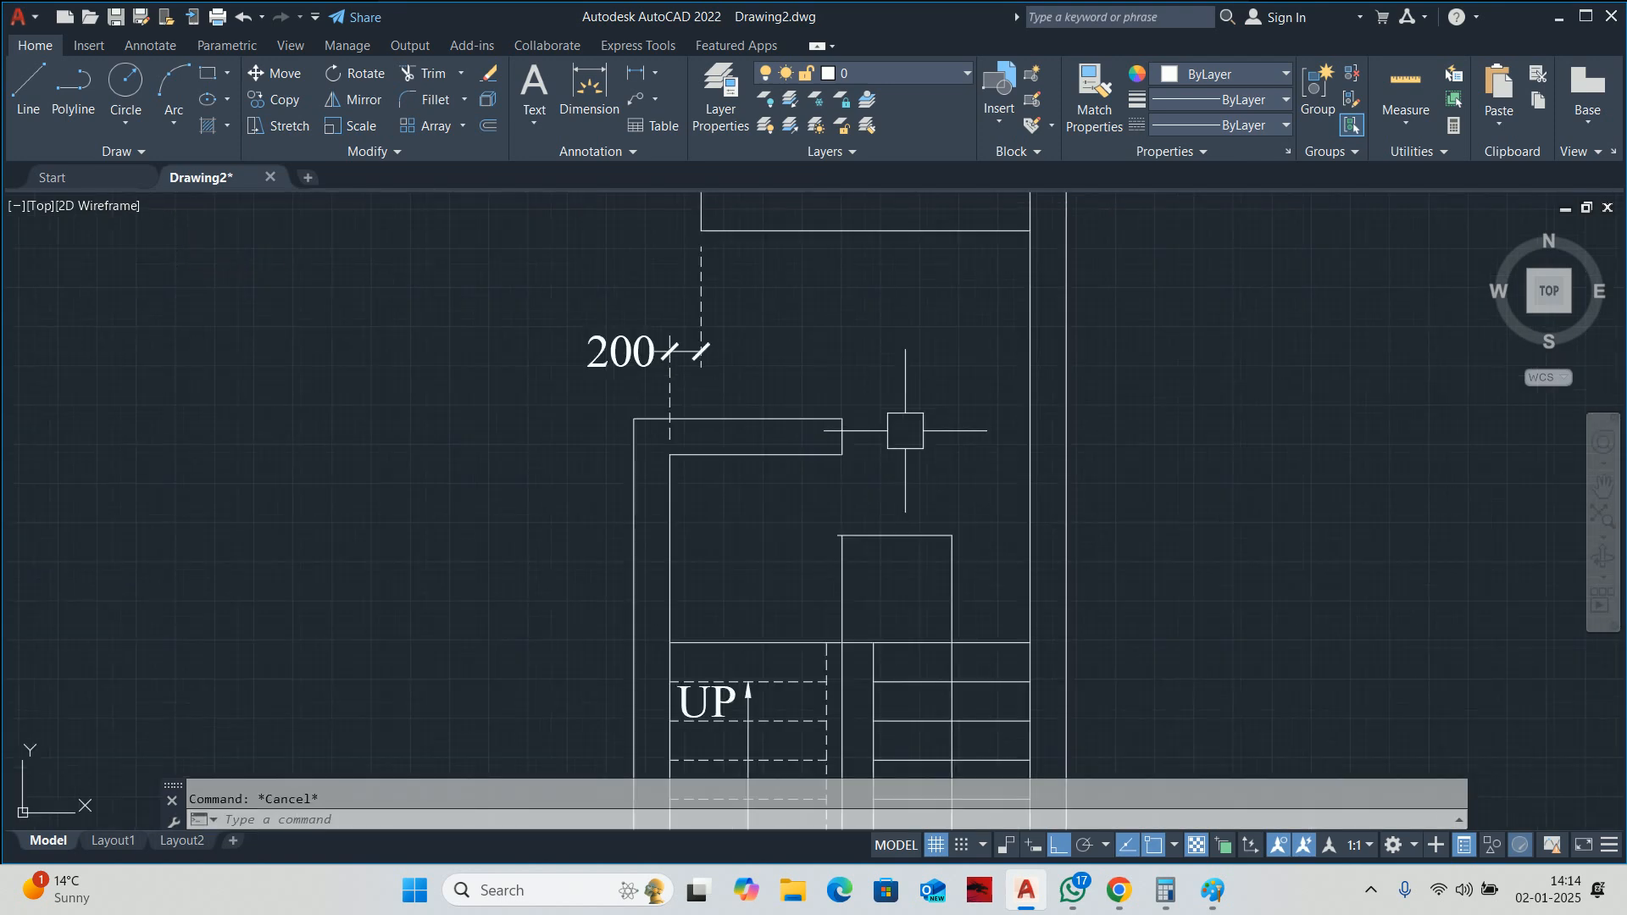
{"action": "scroll", "coordinate": [847, 544], "scroll_direction": "up", "scroll_amount": 1}
{"action": "left_click", "coordinate": [887, 498]}
{"action": "key", "text": "Delete"}
{"action": "scroll", "coordinate": [887, 499], "scroll_direction": "down", "scroll_amount": 4}
{"action": "scroll", "coordinate": [851, 565], "scroll_direction": "up", "scroll_amount": 3}
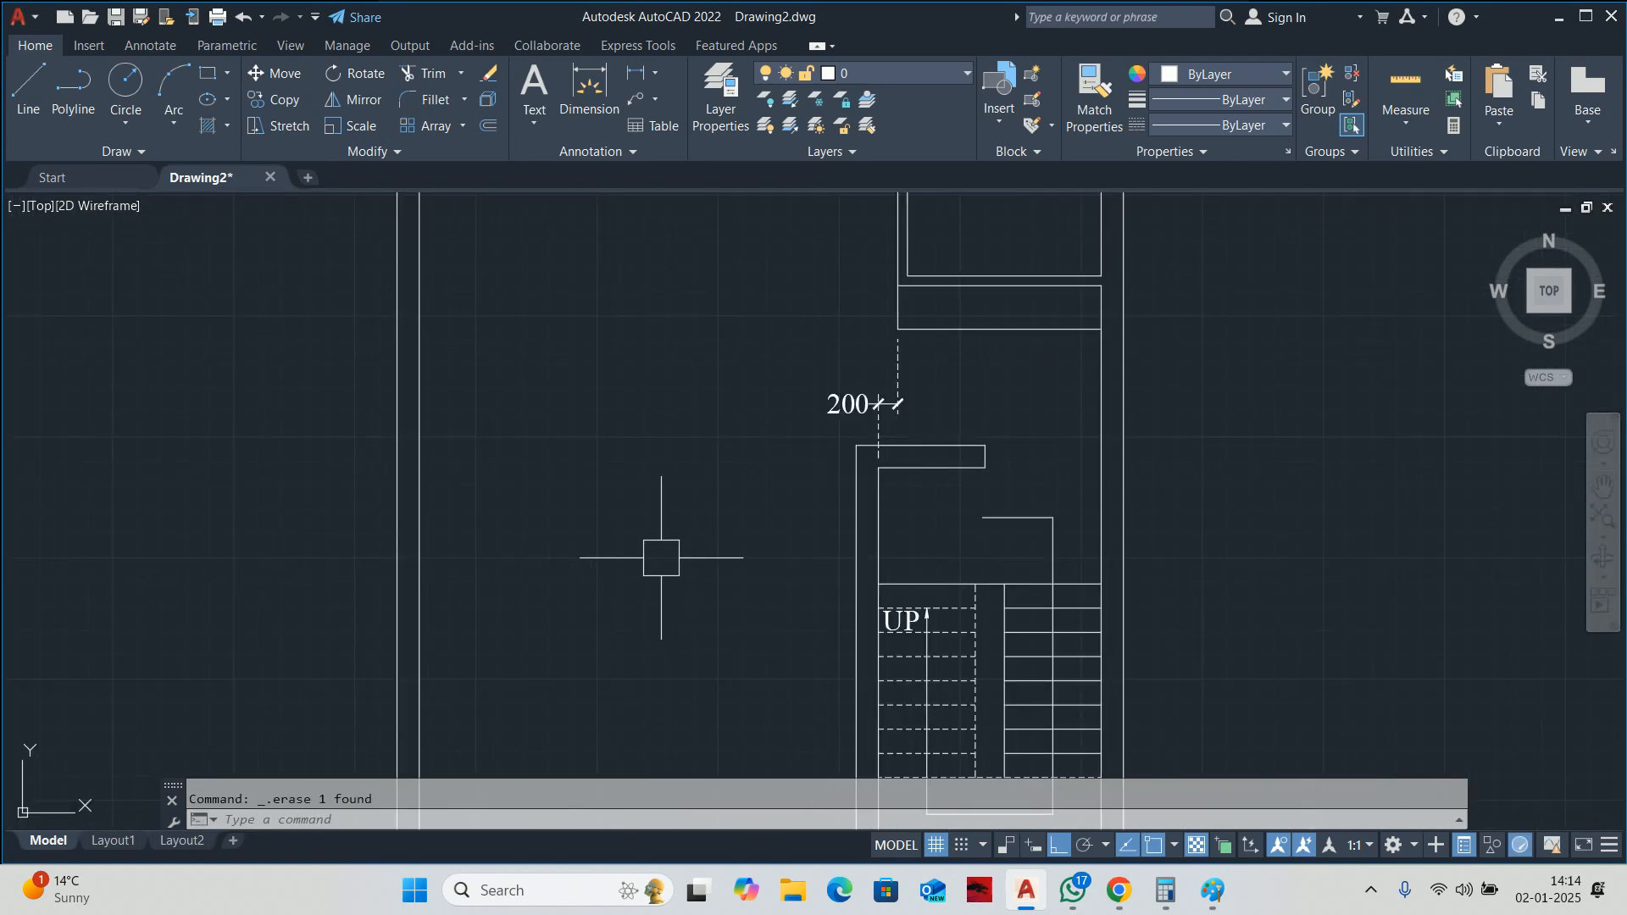
{"action": "scroll", "coordinate": [661, 555], "scroll_direction": "down", "scroll_amount": 4}
{"action": "key", "text": "Escape"}
{"action": "scroll", "coordinate": [831, 593], "scroll_direction": "up", "scroll_amount": 2}
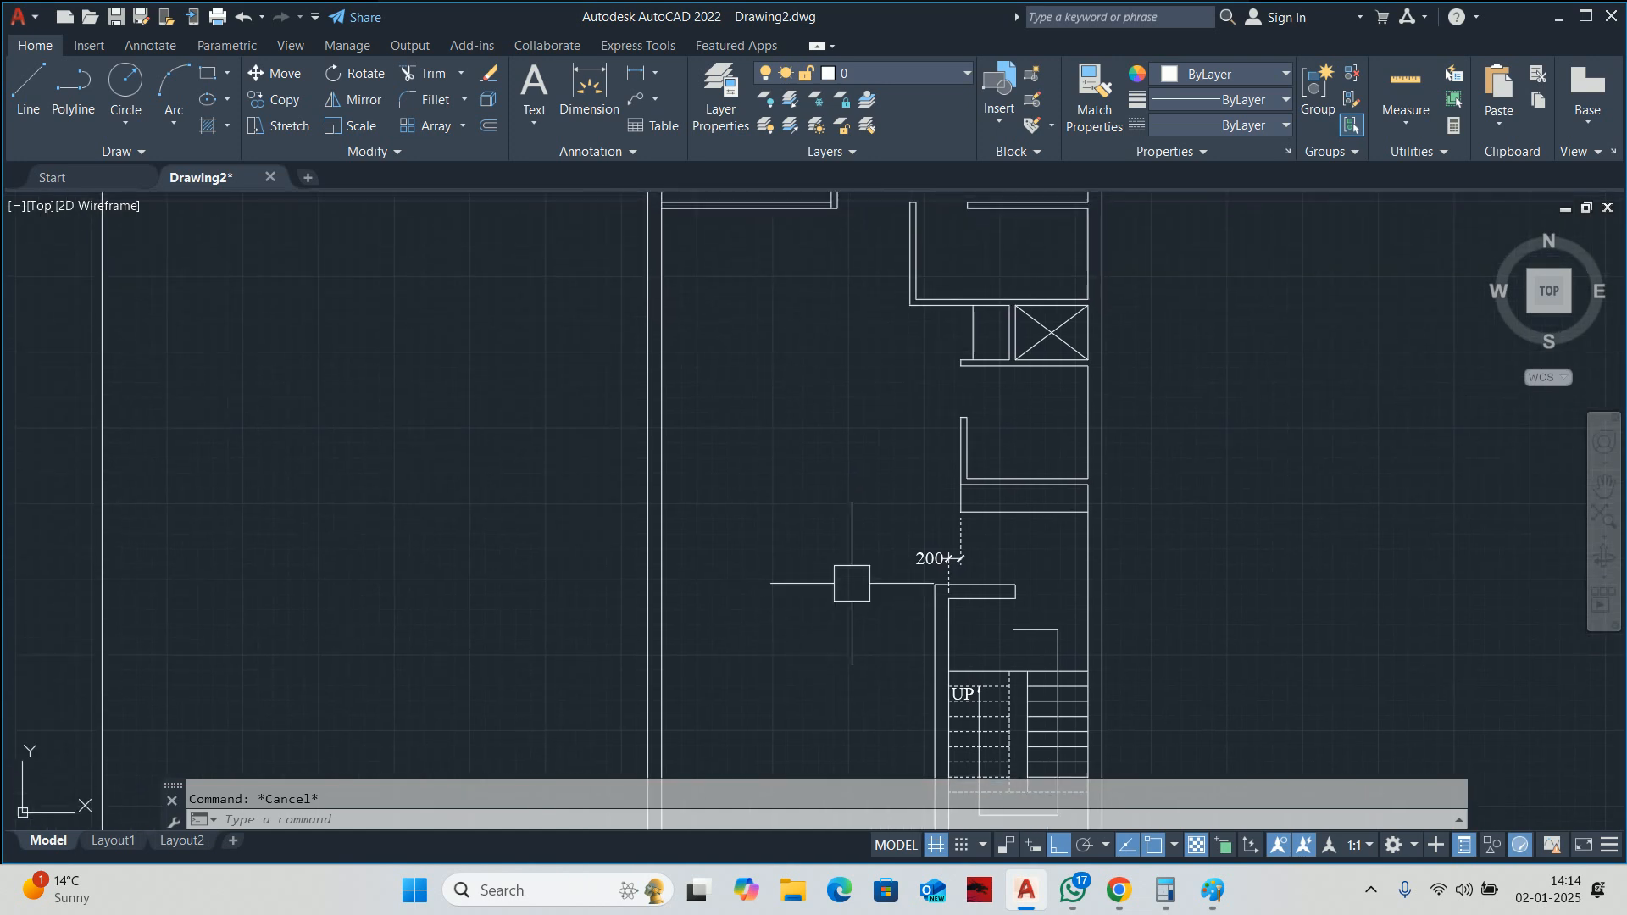
{"action": "type", "text": "l"}
{"action": "key", "text": "Return"}
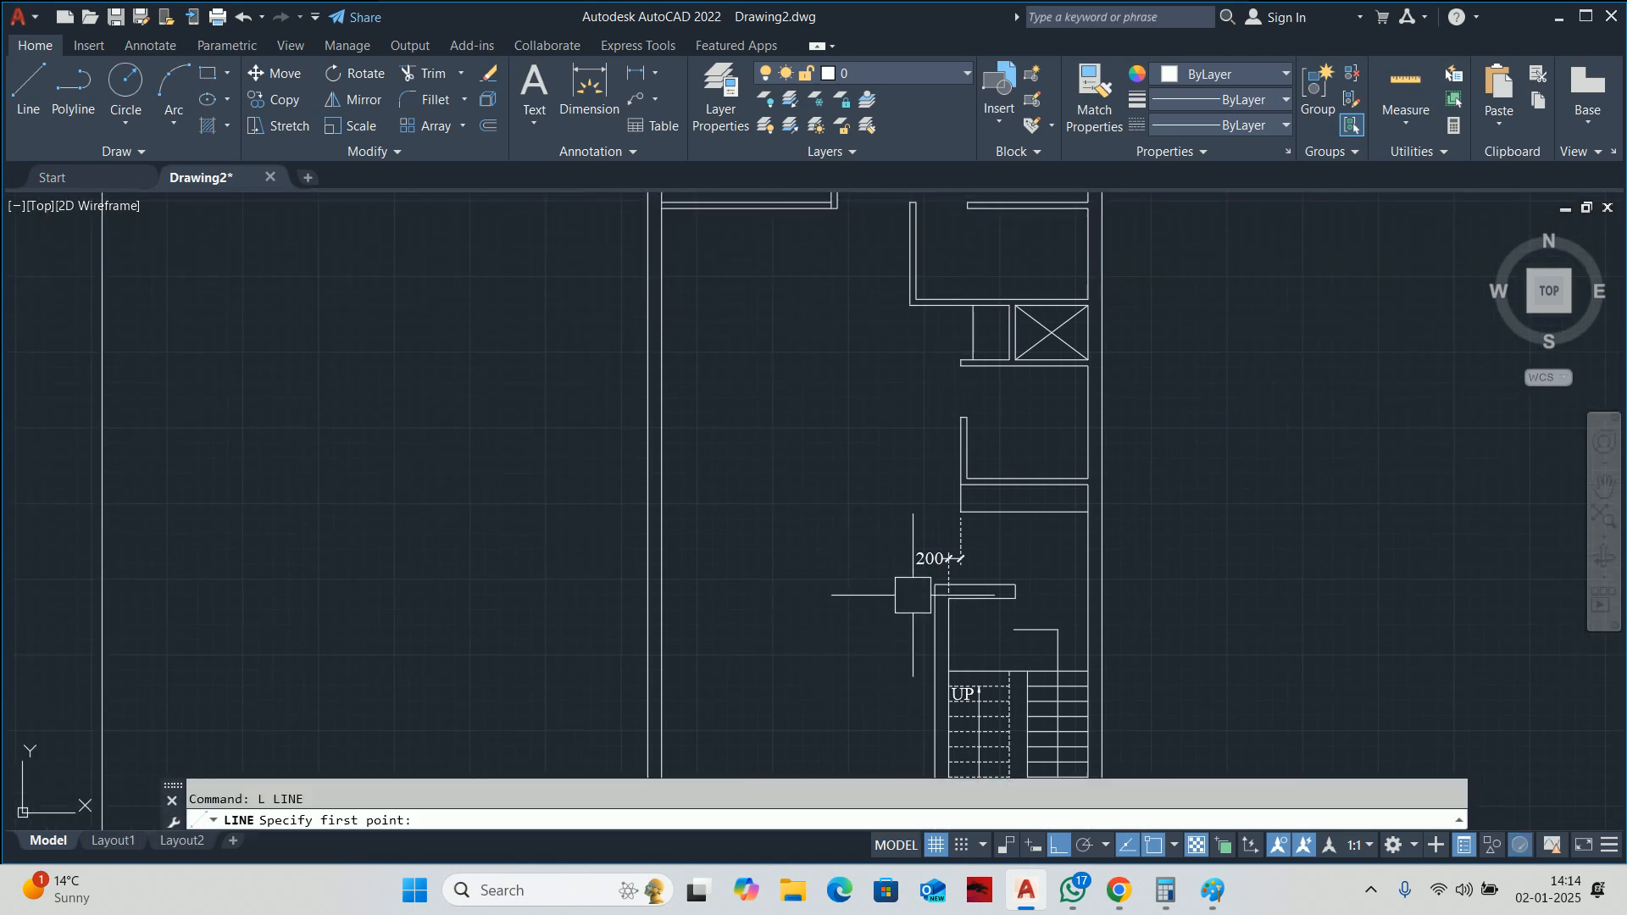
{"action": "left_click", "coordinate": [910, 591]}
{"action": "key", "text": "Escape"}
{"action": "scroll", "coordinate": [924, 590], "scroll_direction": "up", "scroll_amount": 5}
{"action": "type", "text": "l"}
{"action": "key", "text": "Return"}
{"action": "left_click", "coordinate": [972, 564]}
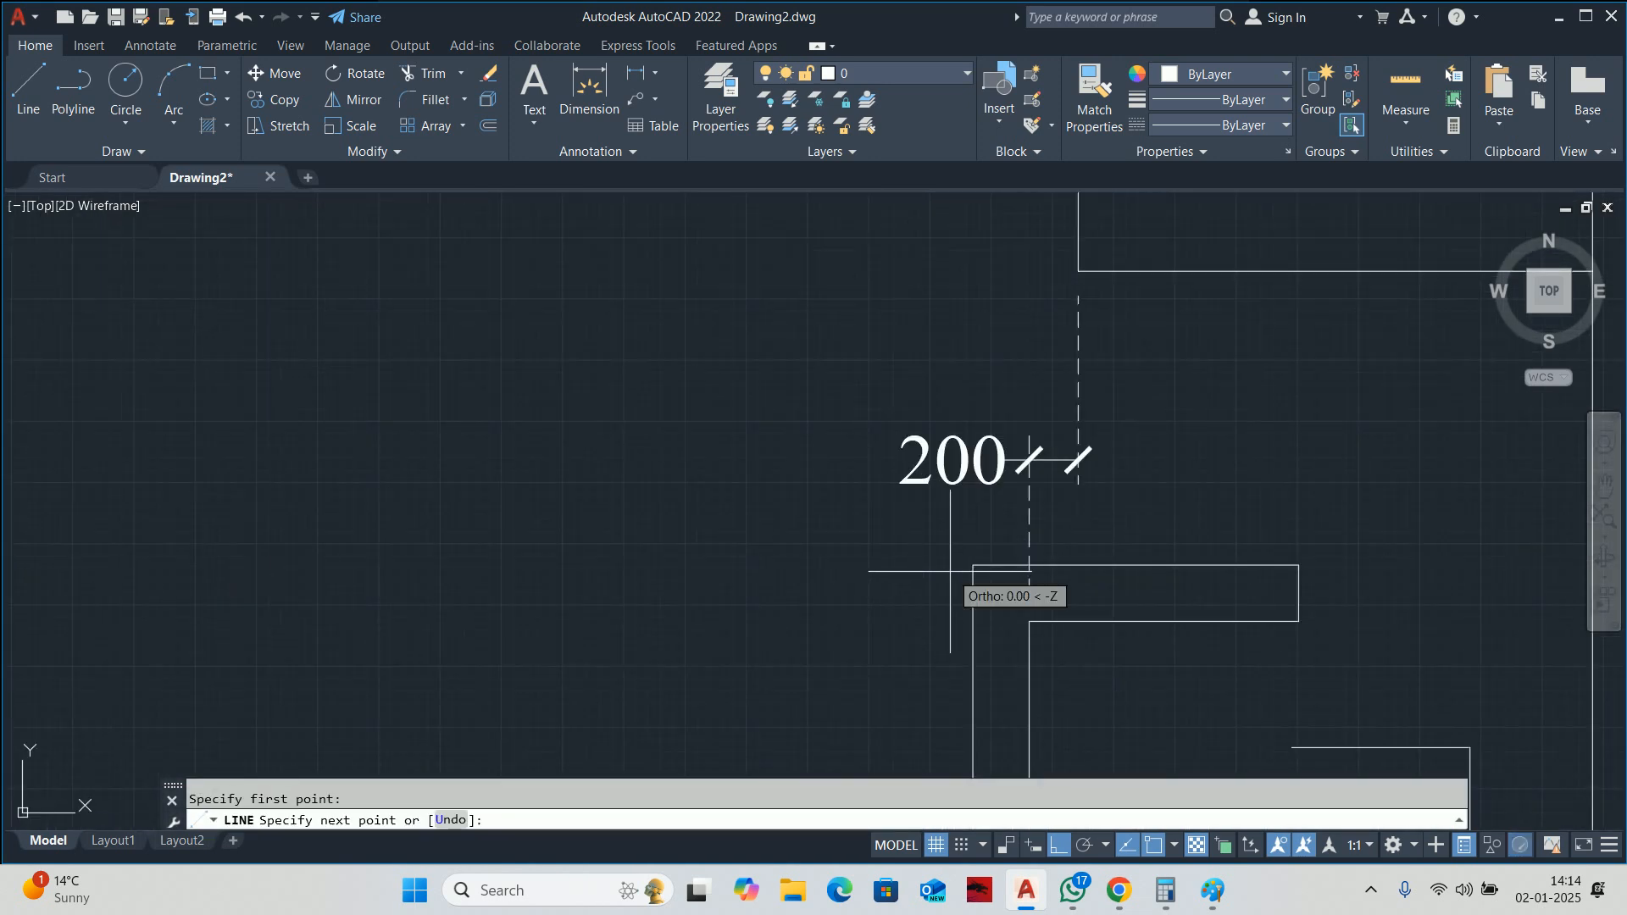
{"action": "key", "text": "Escape"}
Draw a horizontal line from the stair room's outer upper-left corner to the left outer wall's inner face.
{"action": "type", "text": "l"}
{"action": "key", "text": "Return"}
{"action": "left_click", "coordinate": [972, 564]}
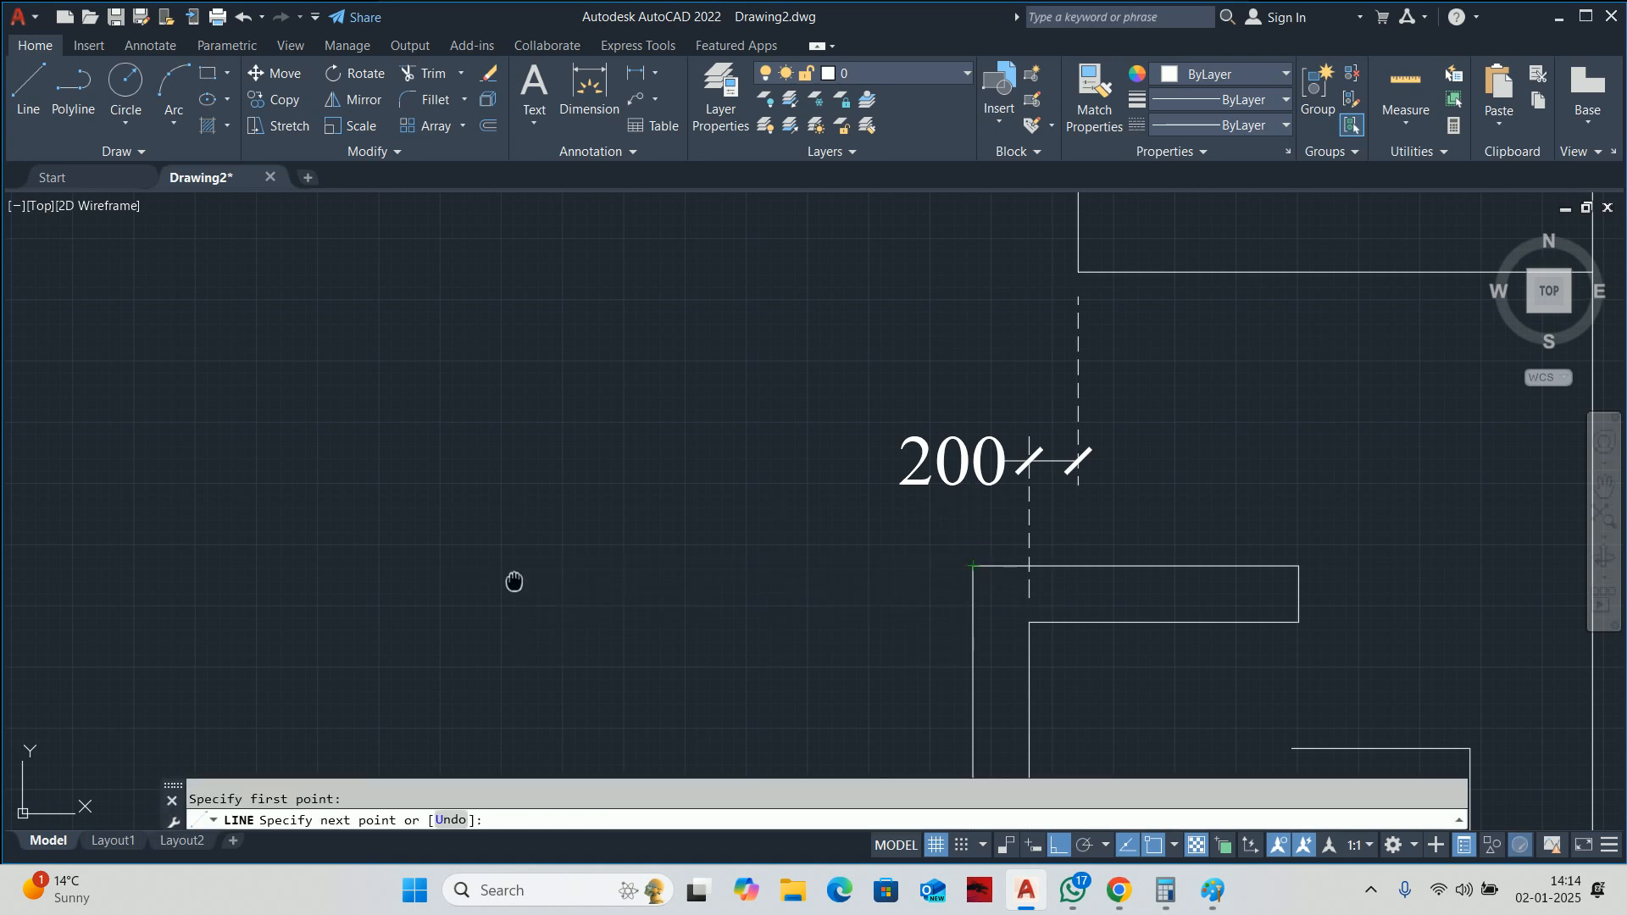
{"action": "scroll", "coordinate": [513, 581], "scroll_direction": "down", "scroll_amount": 2}
{"action": "middle_click_drag", "start_coordinate": [513, 581], "coordinate": [800, 556]}
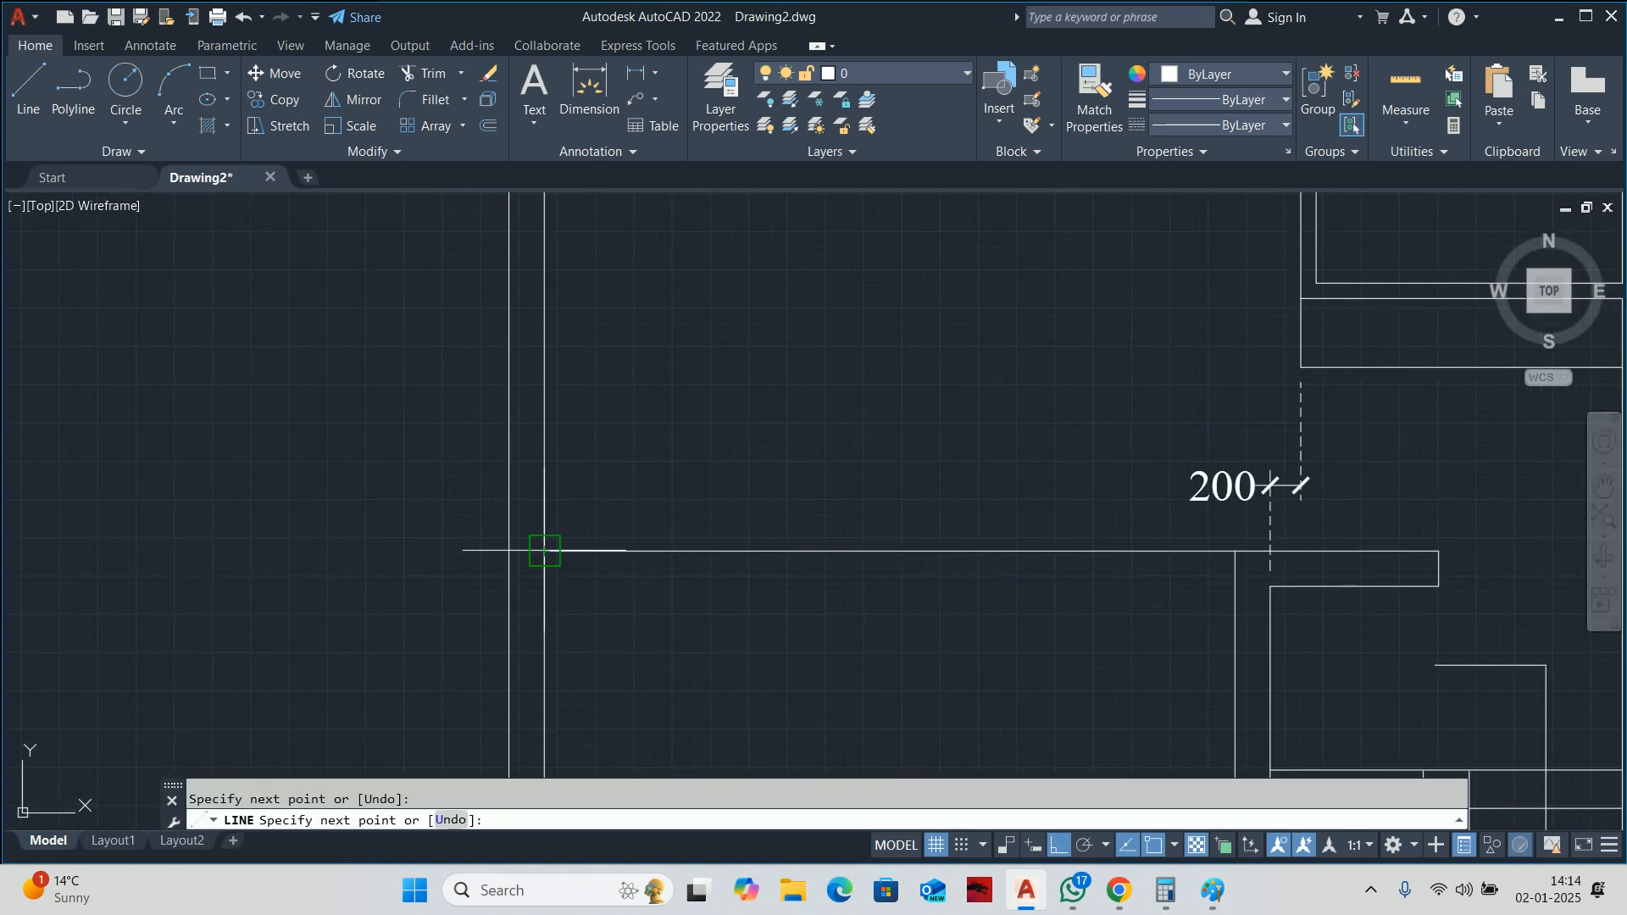
{"action": "key", "text": "Escape"}
Offset the new horizontal line 100 downward to form the lower-left room's upper wall.
{"action": "type", "text": "o"}
{"action": "key", "text": "Return"}
{"action": "type", "text": "100"}
{"action": "key", "text": "Return"}
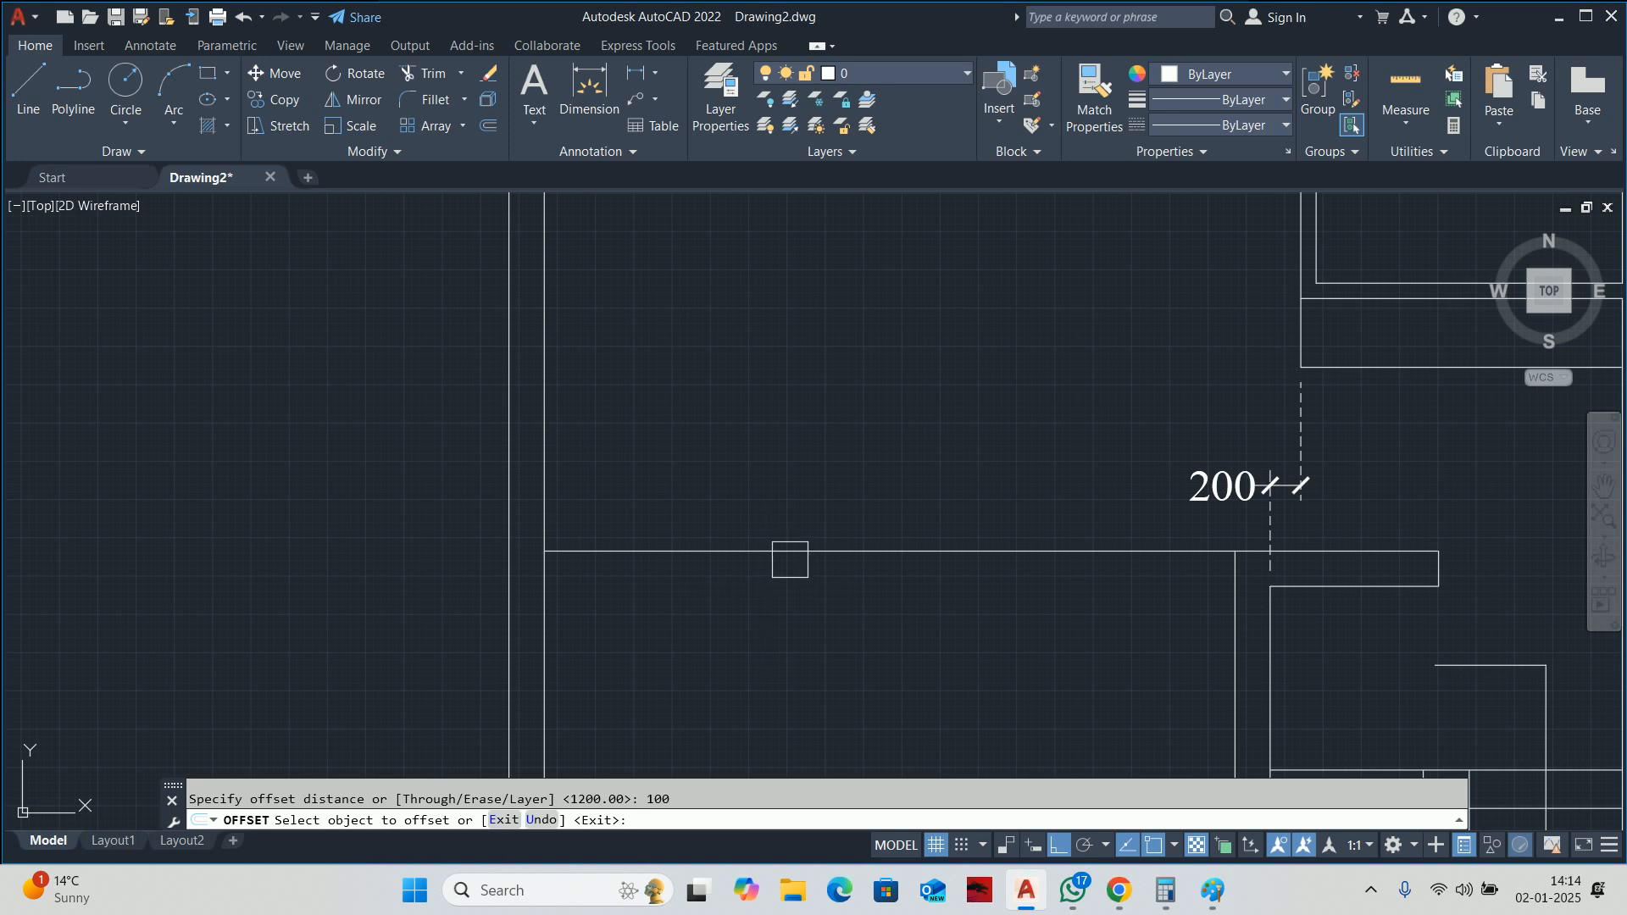
{"action": "left_click", "coordinate": [790, 559]}
{"action": "left_click", "coordinate": [1089, 570]}
{"action": "key", "text": "Escape"}
Offset the stair room's outer left wall face by 1200 toward the lower-left room.
{"action": "middle_click_drag", "start_coordinate": [1090, 570], "coordinate": [951, 566]}
{"action": "key", "text": "Return"}
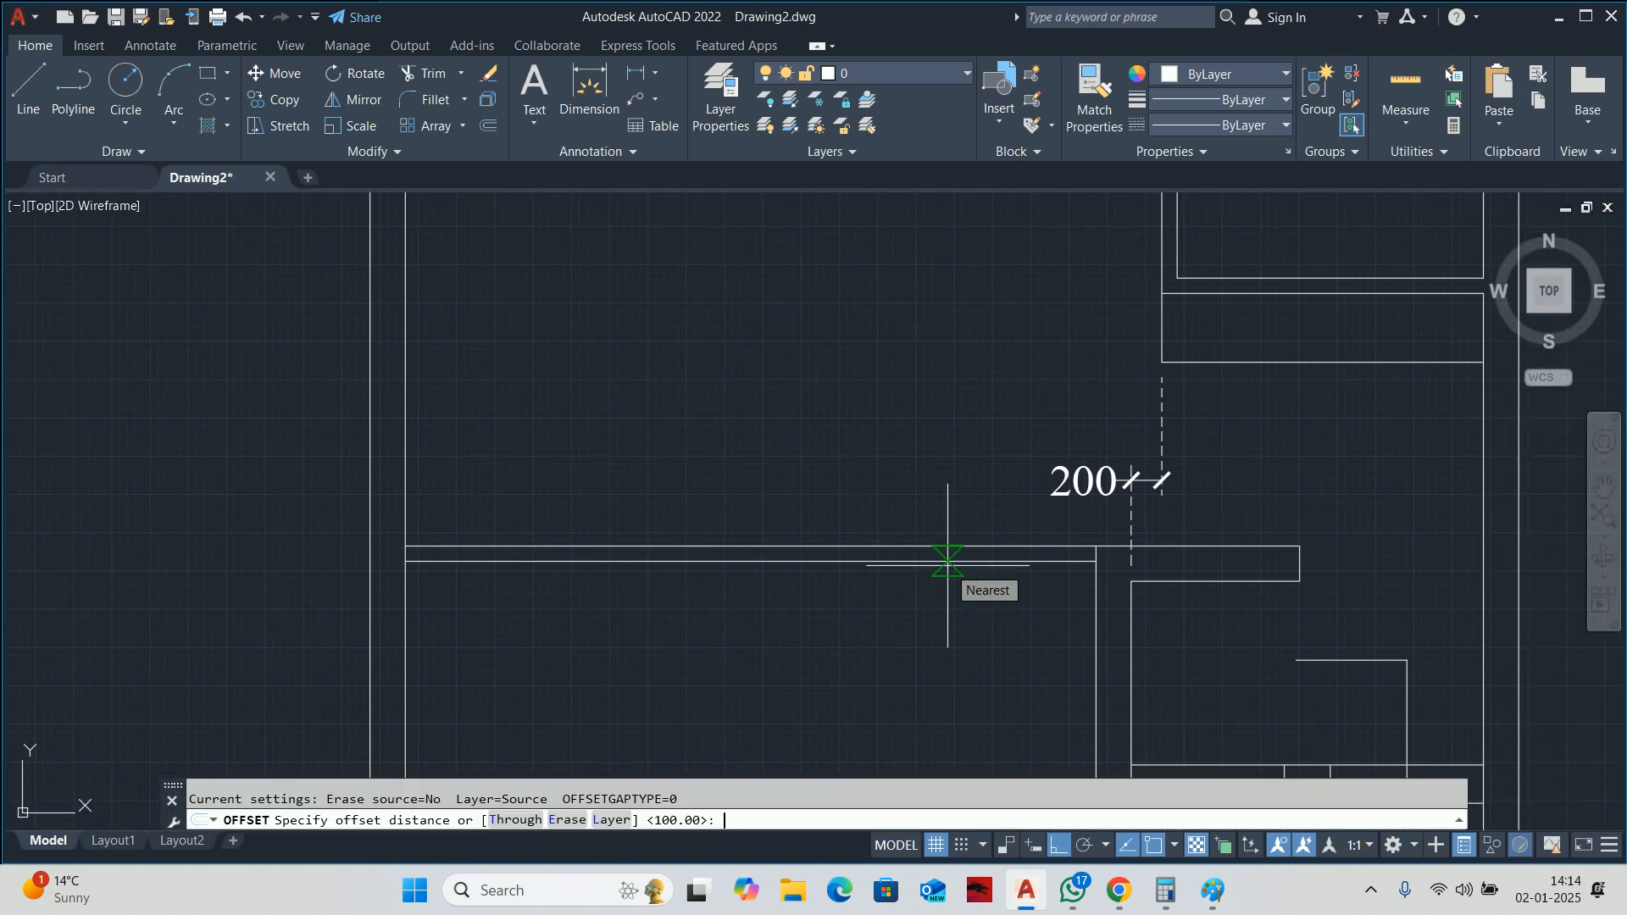
{"action": "type", "text": "1200"}
{"action": "key", "text": "Return"}
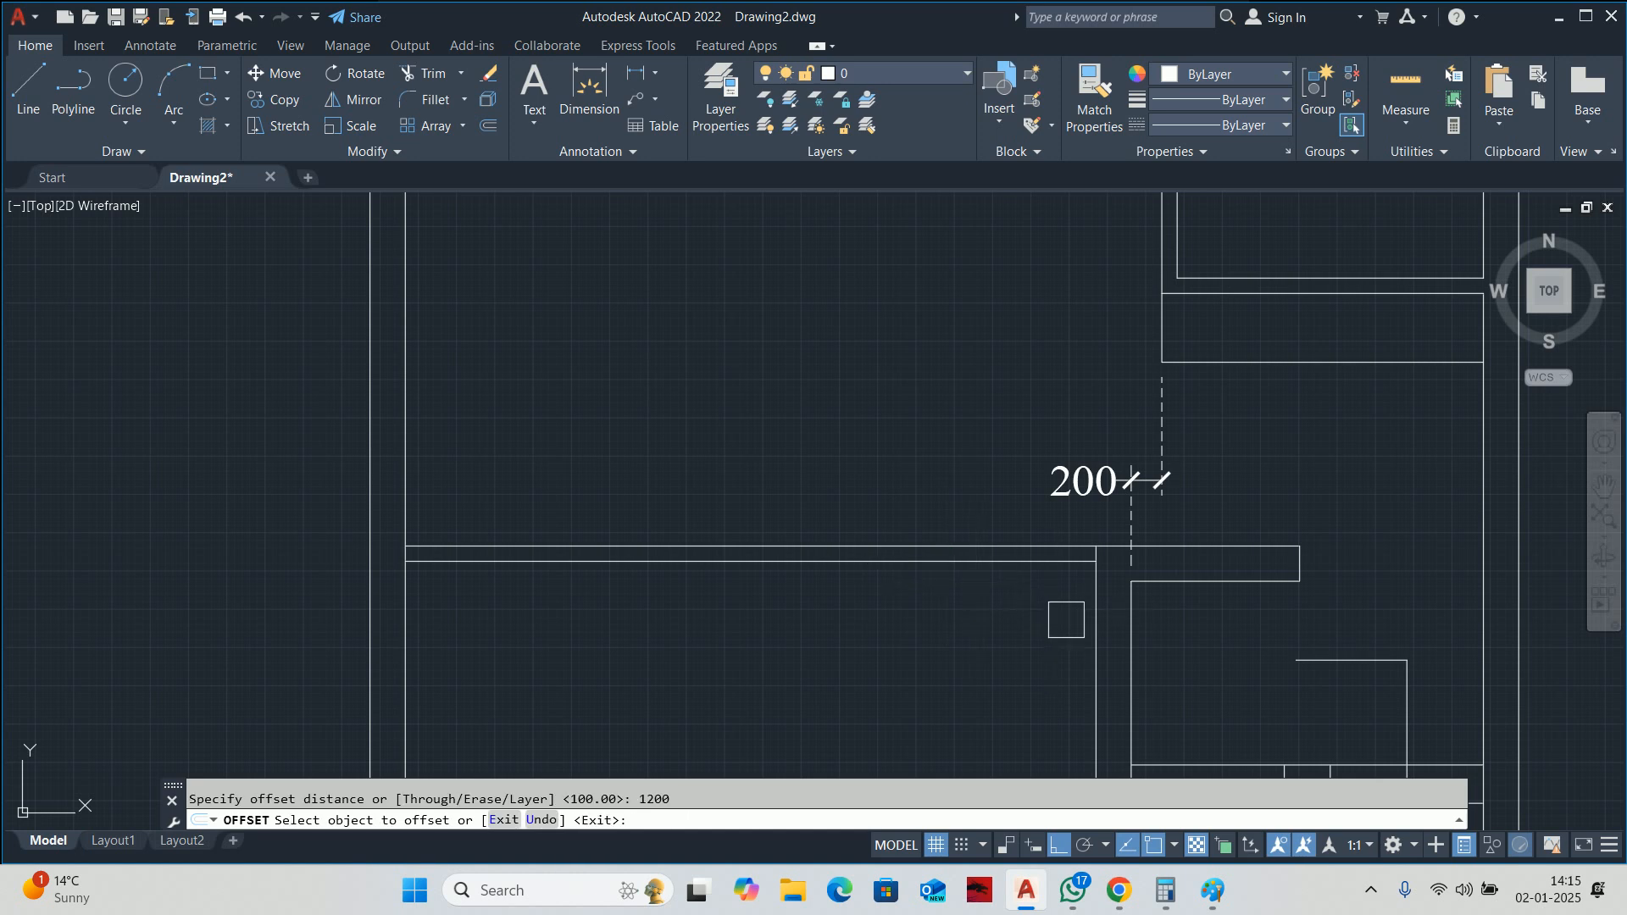
{"action": "left_click", "coordinate": [1095, 613]}
{"action": "left_click", "coordinate": [1008, 621]}
{"action": "key", "text": "Escape"}
Trim the lower-left room's upper wall and the offset line to leave a 1200 opening with a closed wall end.
{"action": "type", "text": "tr"}
{"action": "key", "text": "Return"}
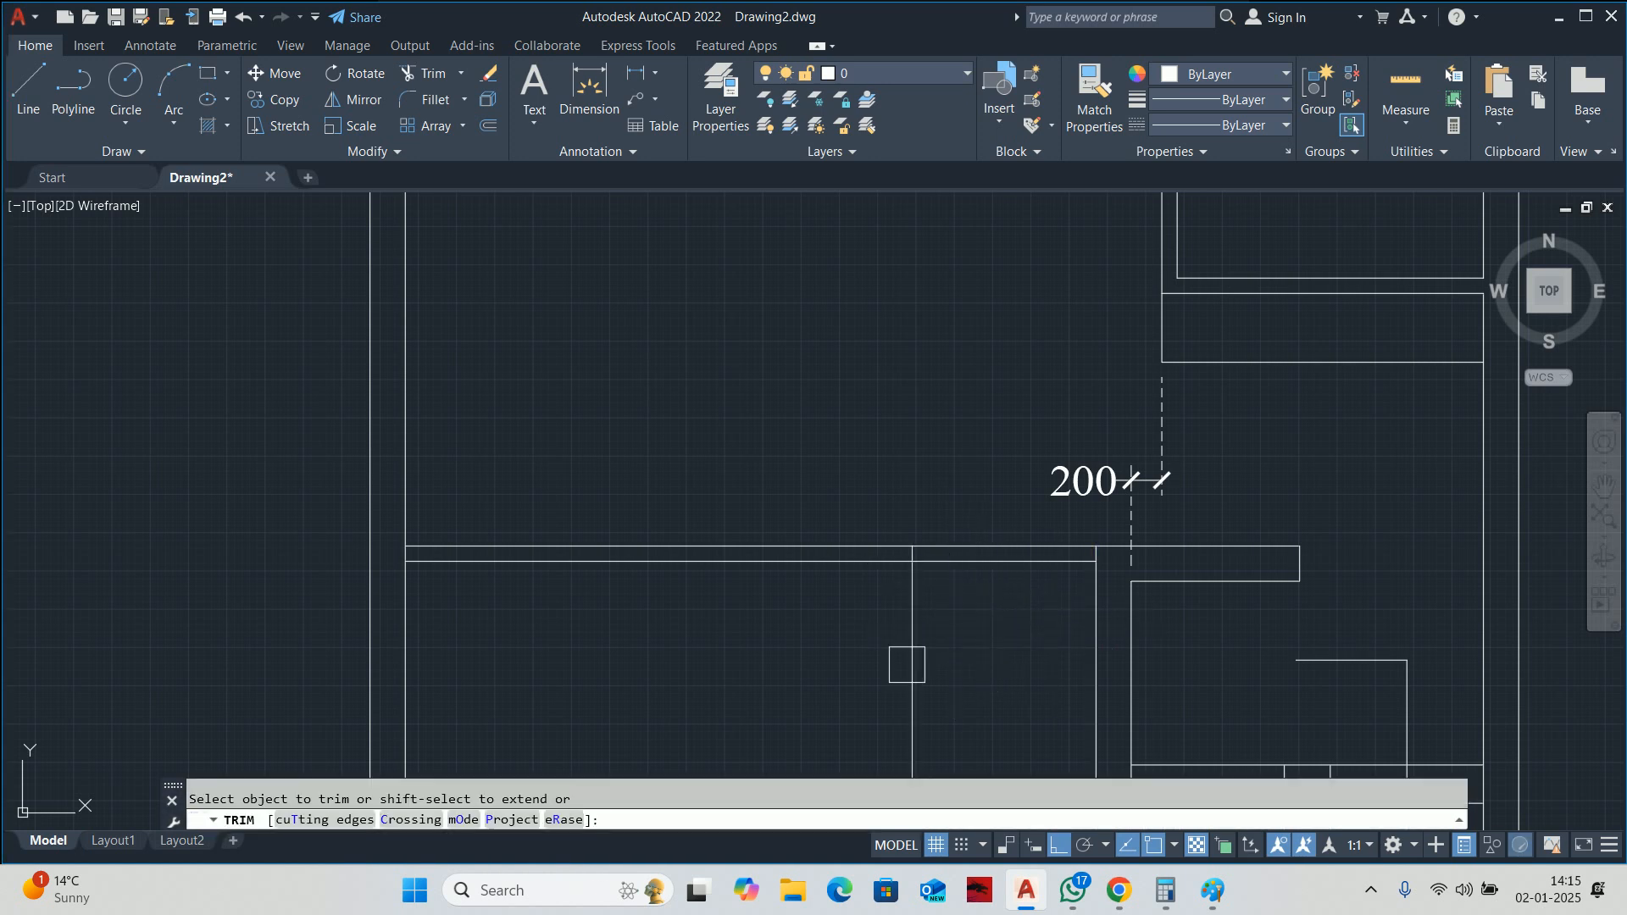
{"action": "left_click", "coordinate": [905, 664]}
{"action": "left_click", "coordinate": [955, 599]}
{"action": "left_click", "coordinate": [933, 490]}
{"action": "key", "text": "Return"}
{"action": "scroll", "coordinate": [389, 531], "scroll_direction": "up", "scroll_amount": 5}
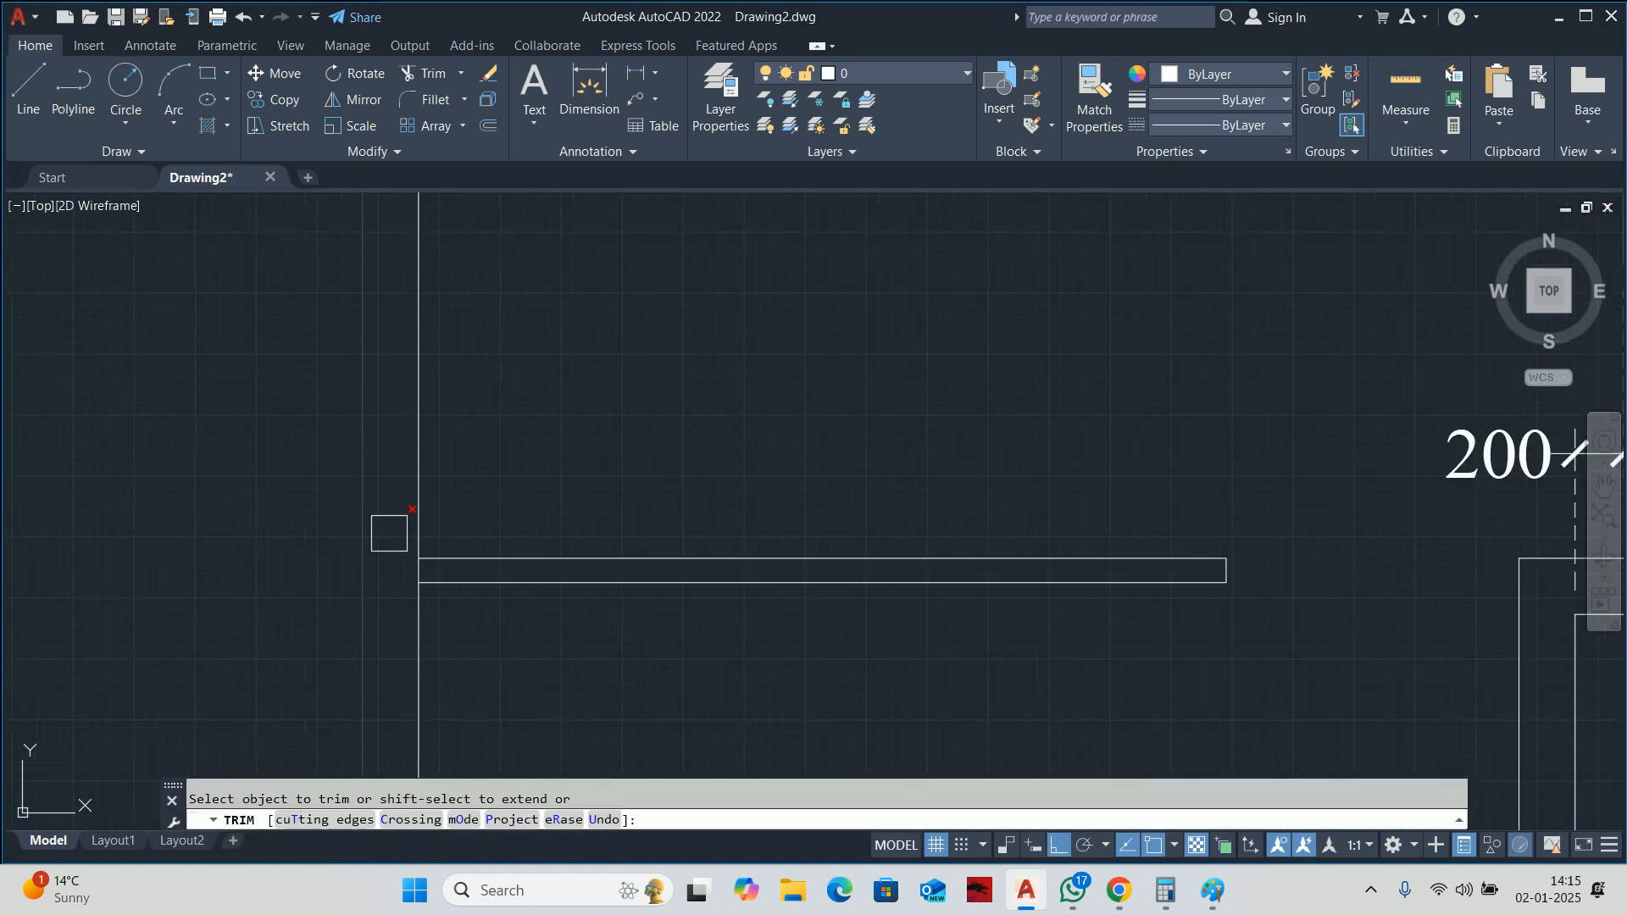
{"action": "key", "text": "Escape"}
Trim away both lines of the upper-left room's lower wall, keeping its vertical partition.
{"action": "scroll", "coordinate": [562, 509], "scroll_direction": "down", "scroll_amount": 8}
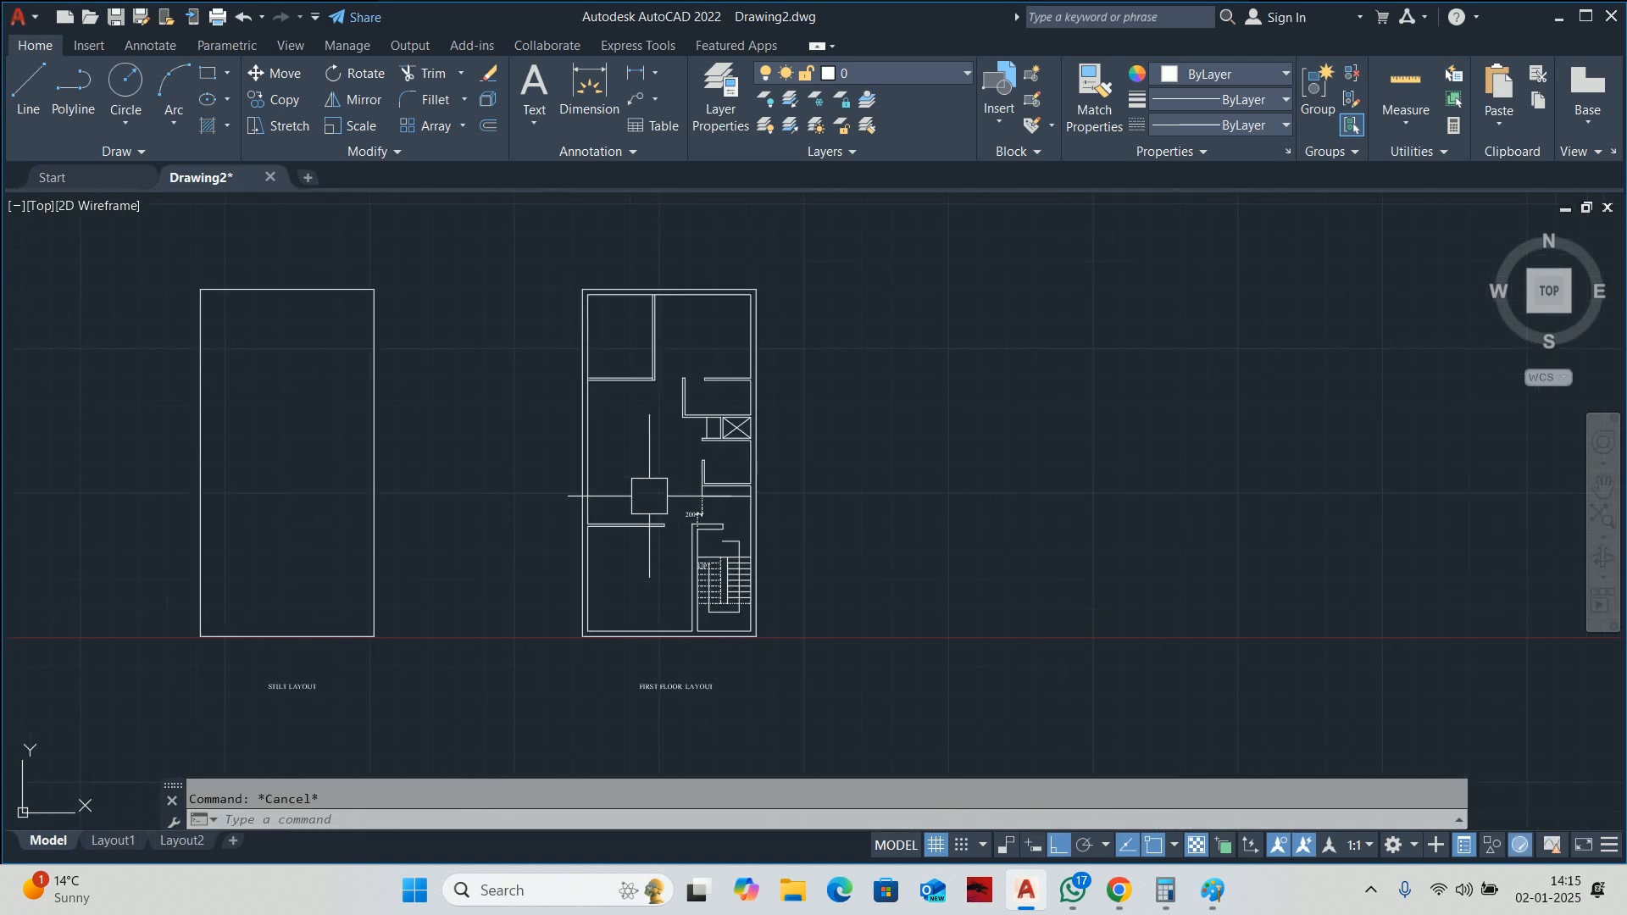
{"action": "scroll", "coordinate": [661, 491], "scroll_direction": "up", "scroll_amount": 3}
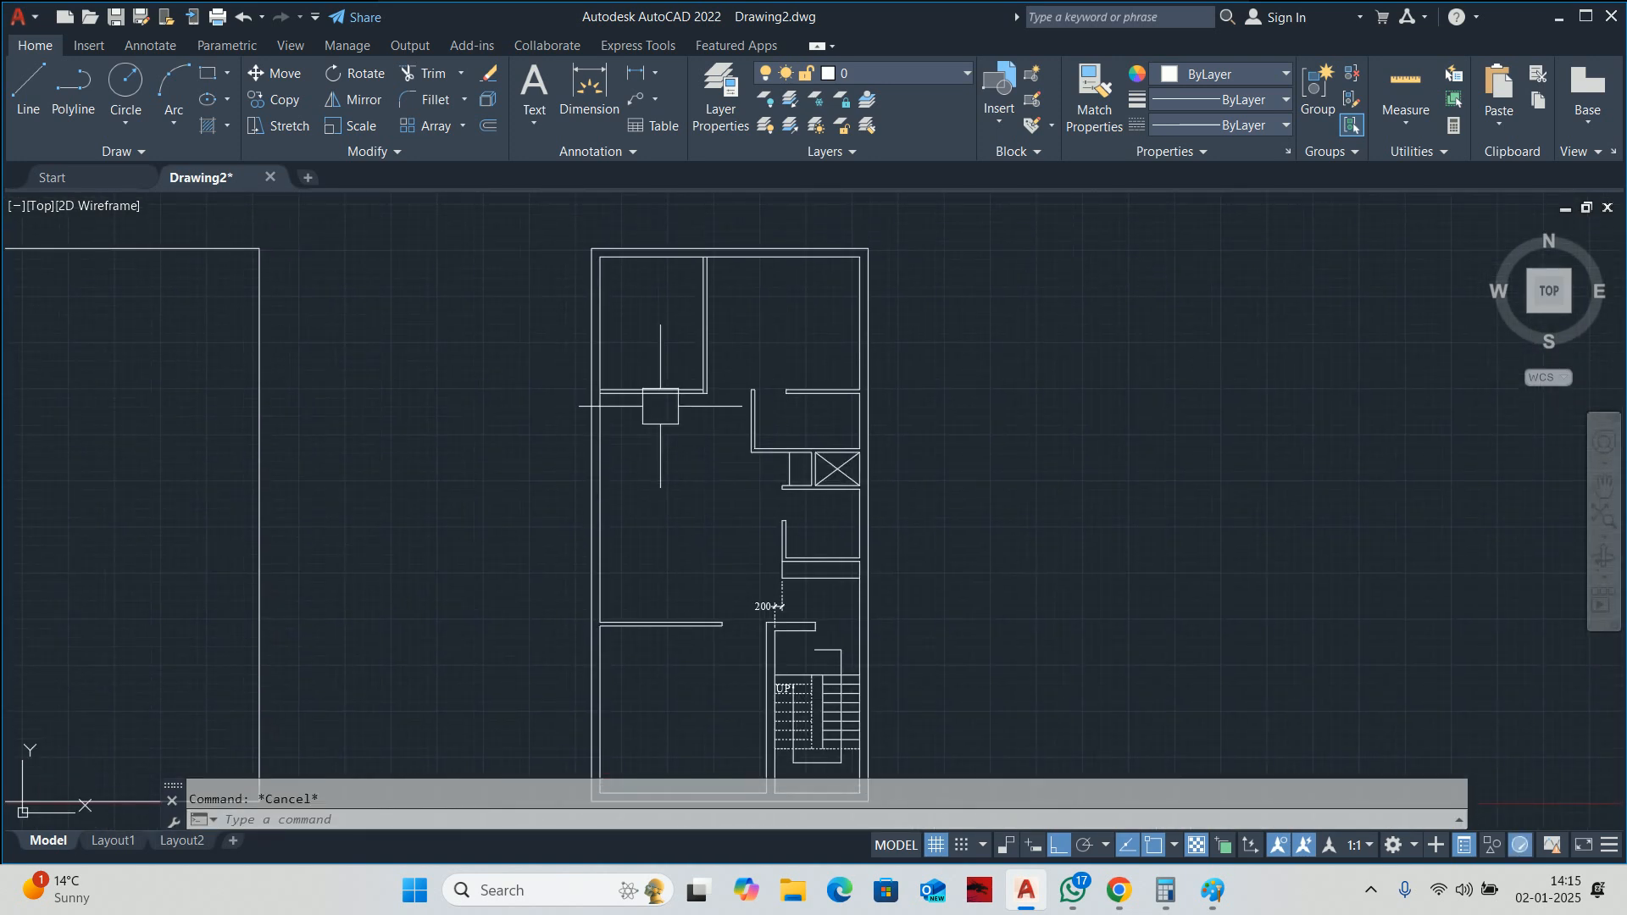
{"action": "scroll", "coordinate": [655, 390], "scroll_direction": "up", "scroll_amount": 4}
{"action": "type", "text": "tr"}
{"action": "key", "text": "Return"}
{"action": "left_click", "coordinate": [682, 308]}
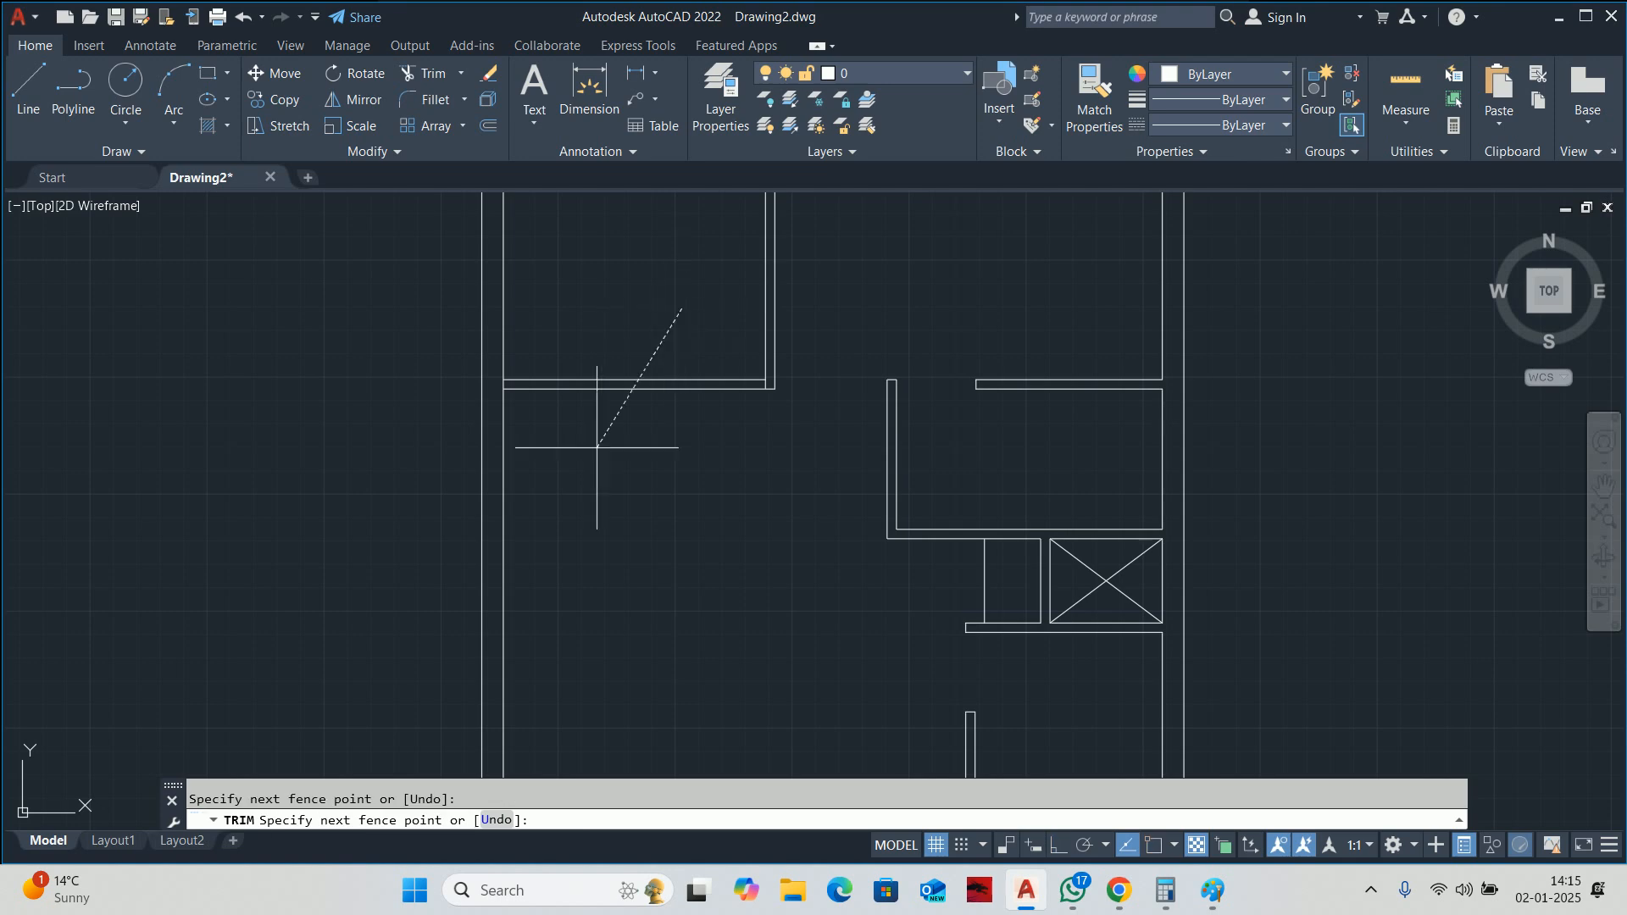
{"action": "left_click", "coordinate": [595, 449]}
{"action": "scroll", "coordinate": [598, 459], "scroll_direction": "down", "scroll_amount": 4}
{"action": "key", "text": "Return"}
{"action": "key", "text": "Escape"}
Trim the upper outer wall's inner face between the two faces of the upper-left room's partition.
{"action": "scroll", "coordinate": [664, 319], "scroll_direction": "up", "scroll_amount": 5}
{"action": "type", "text": "tr"}
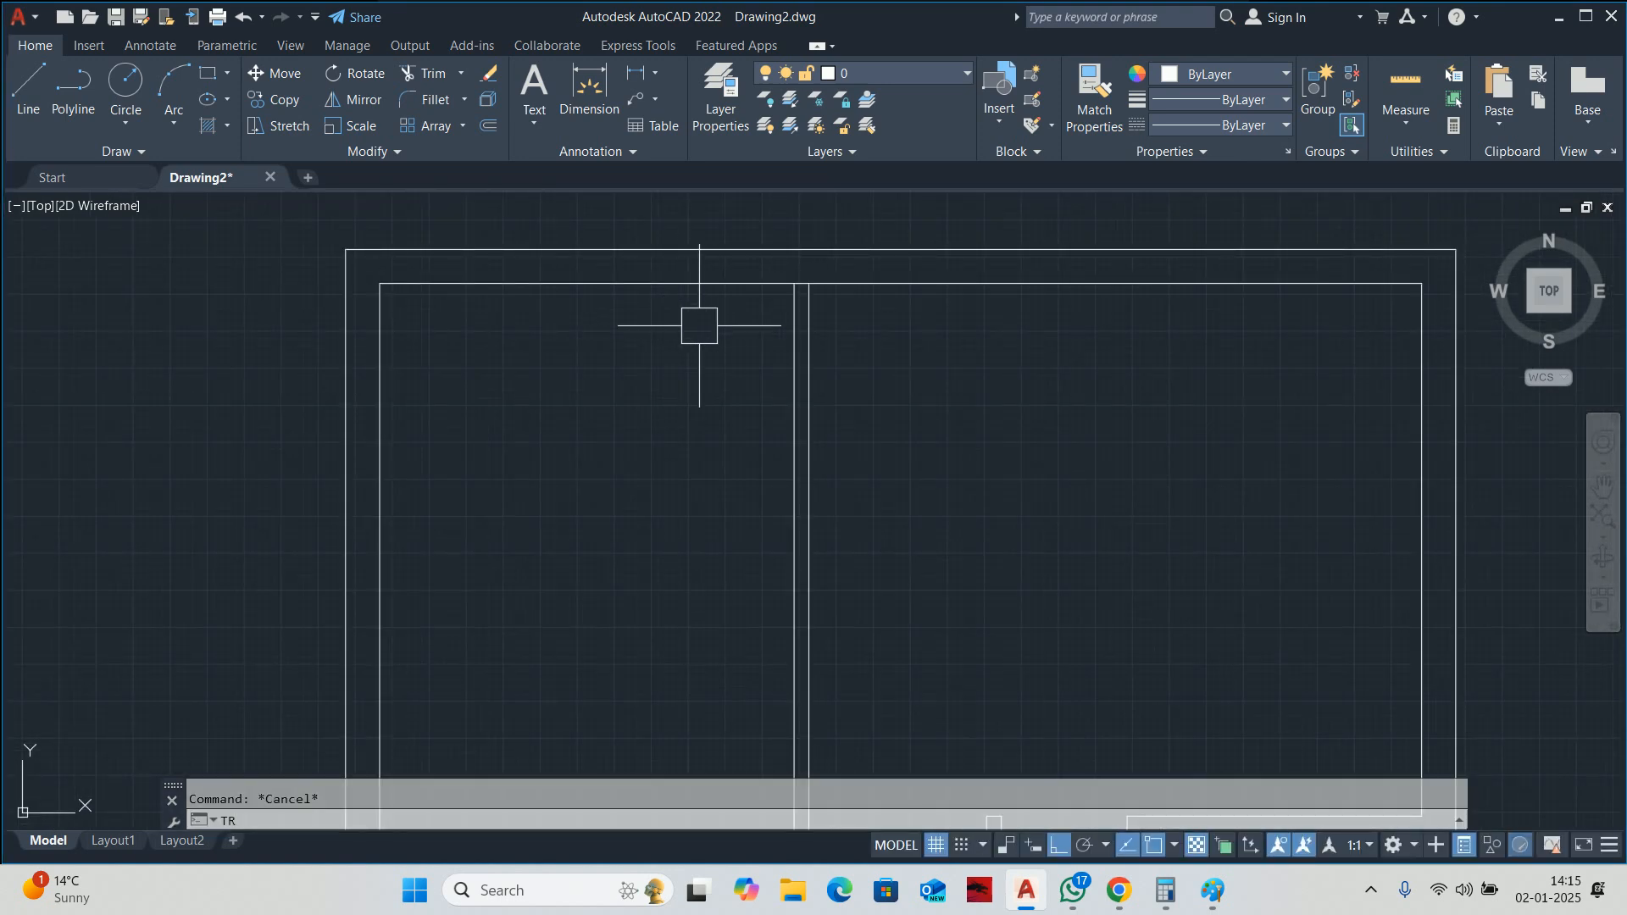
{"action": "key", "text": "Return"}
{"action": "scroll", "coordinate": [813, 254], "scroll_direction": "up", "scroll_amount": 8}
{"action": "key", "text": "Escape"}
{"action": "scroll", "coordinate": [944, 322], "scroll_direction": "down", "scroll_amount": 10}
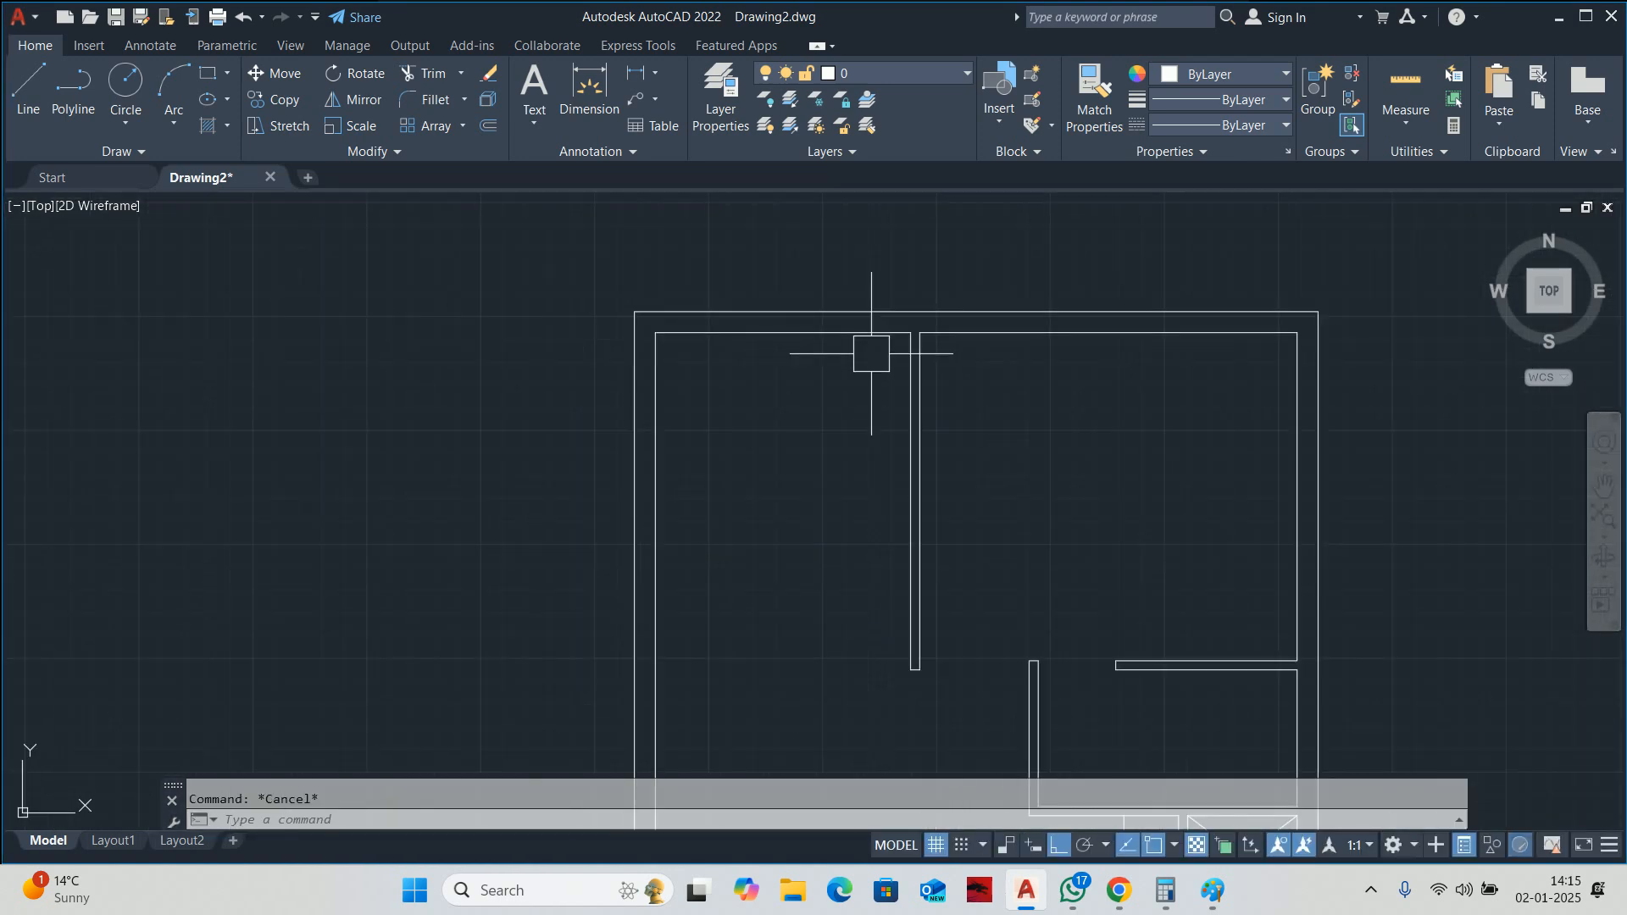
Offset the upper-left room's partition face, upper wall face and left wall face 600 into the room.
{"action": "type", "text": "o"}
{"action": "key", "text": "Return"}
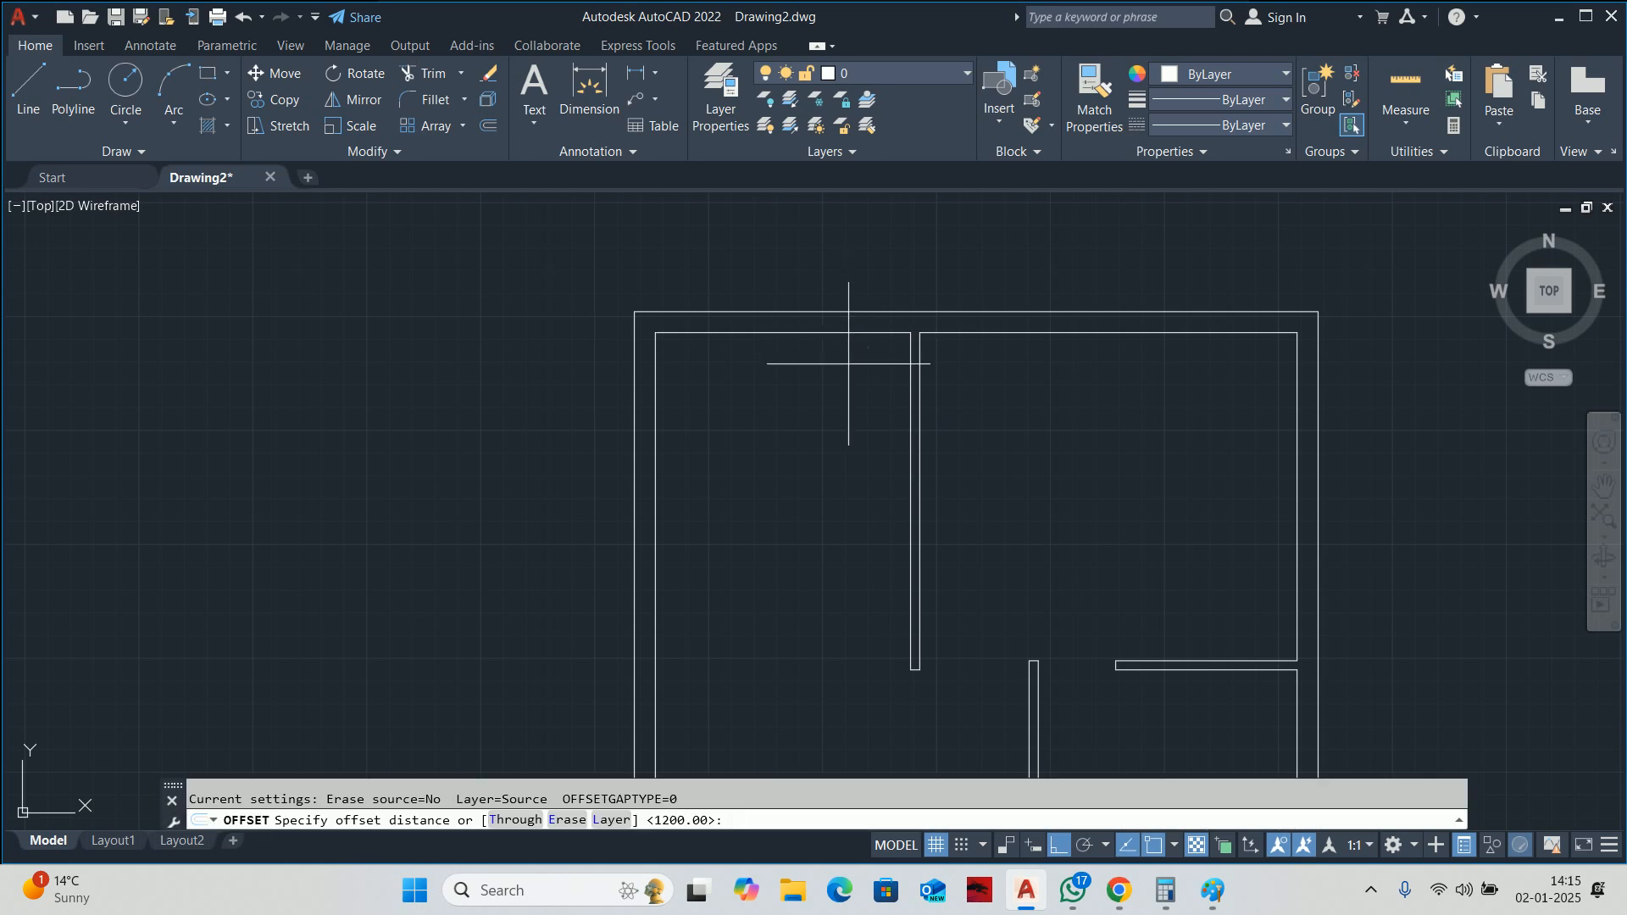
{"action": "type", "text": "600"}
{"action": "key", "text": "Return"}
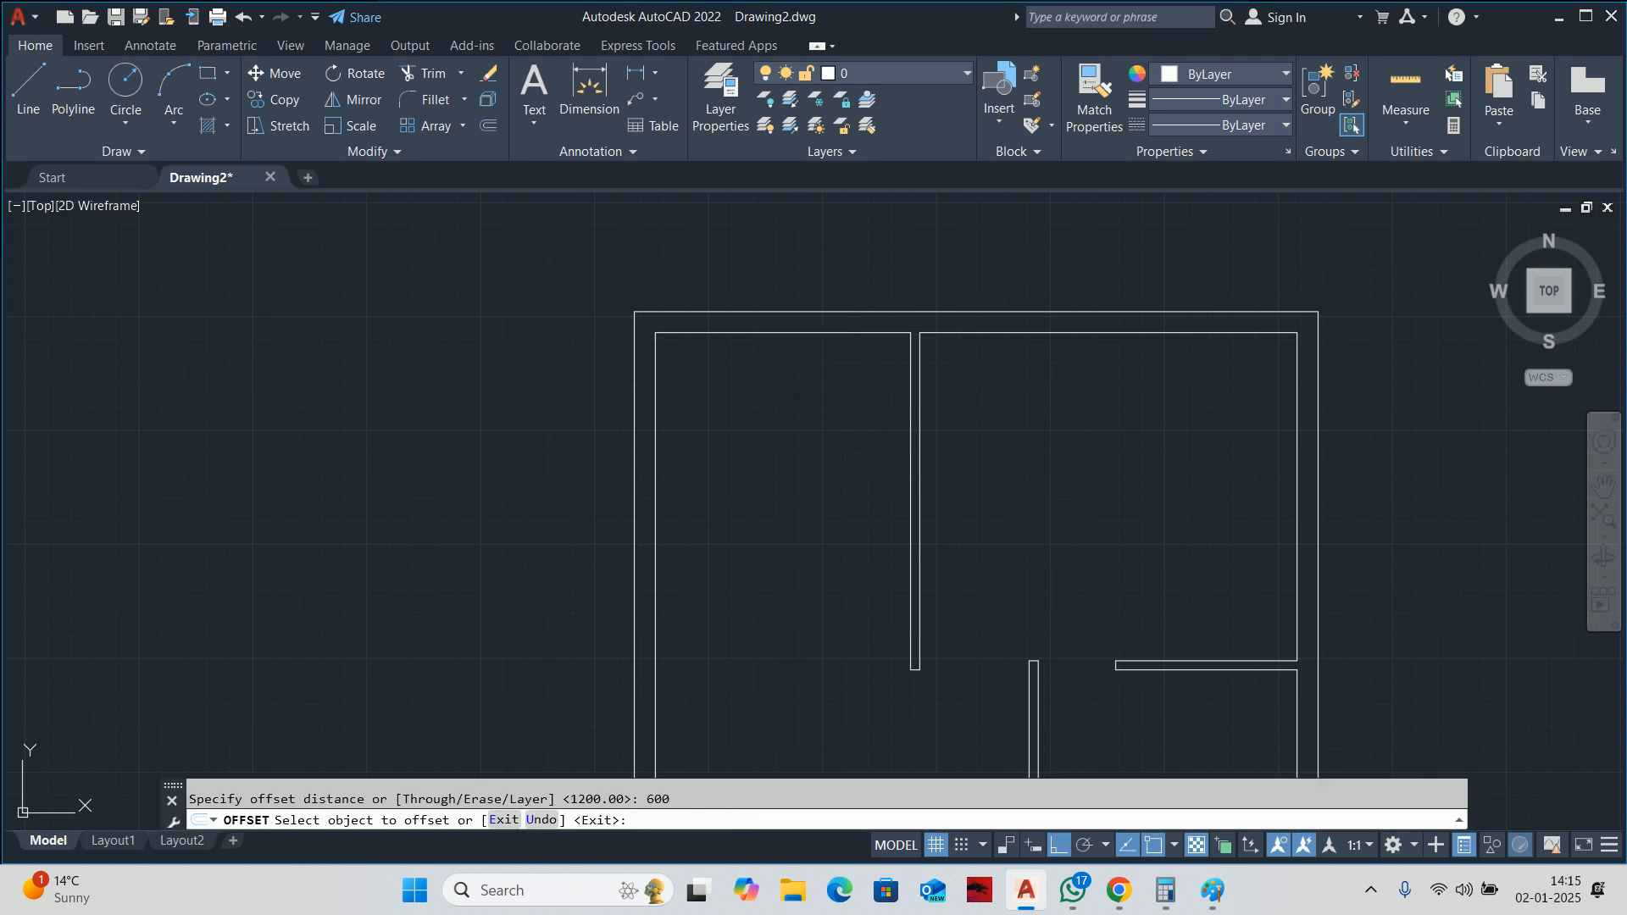
{"action": "scroll", "coordinate": [889, 363], "scroll_direction": "up", "scroll_amount": 4}
{"action": "left_click", "coordinate": [910, 366]}
{"action": "left_click", "coordinate": [767, 362]}
{"action": "left_click", "coordinate": [668, 268]}
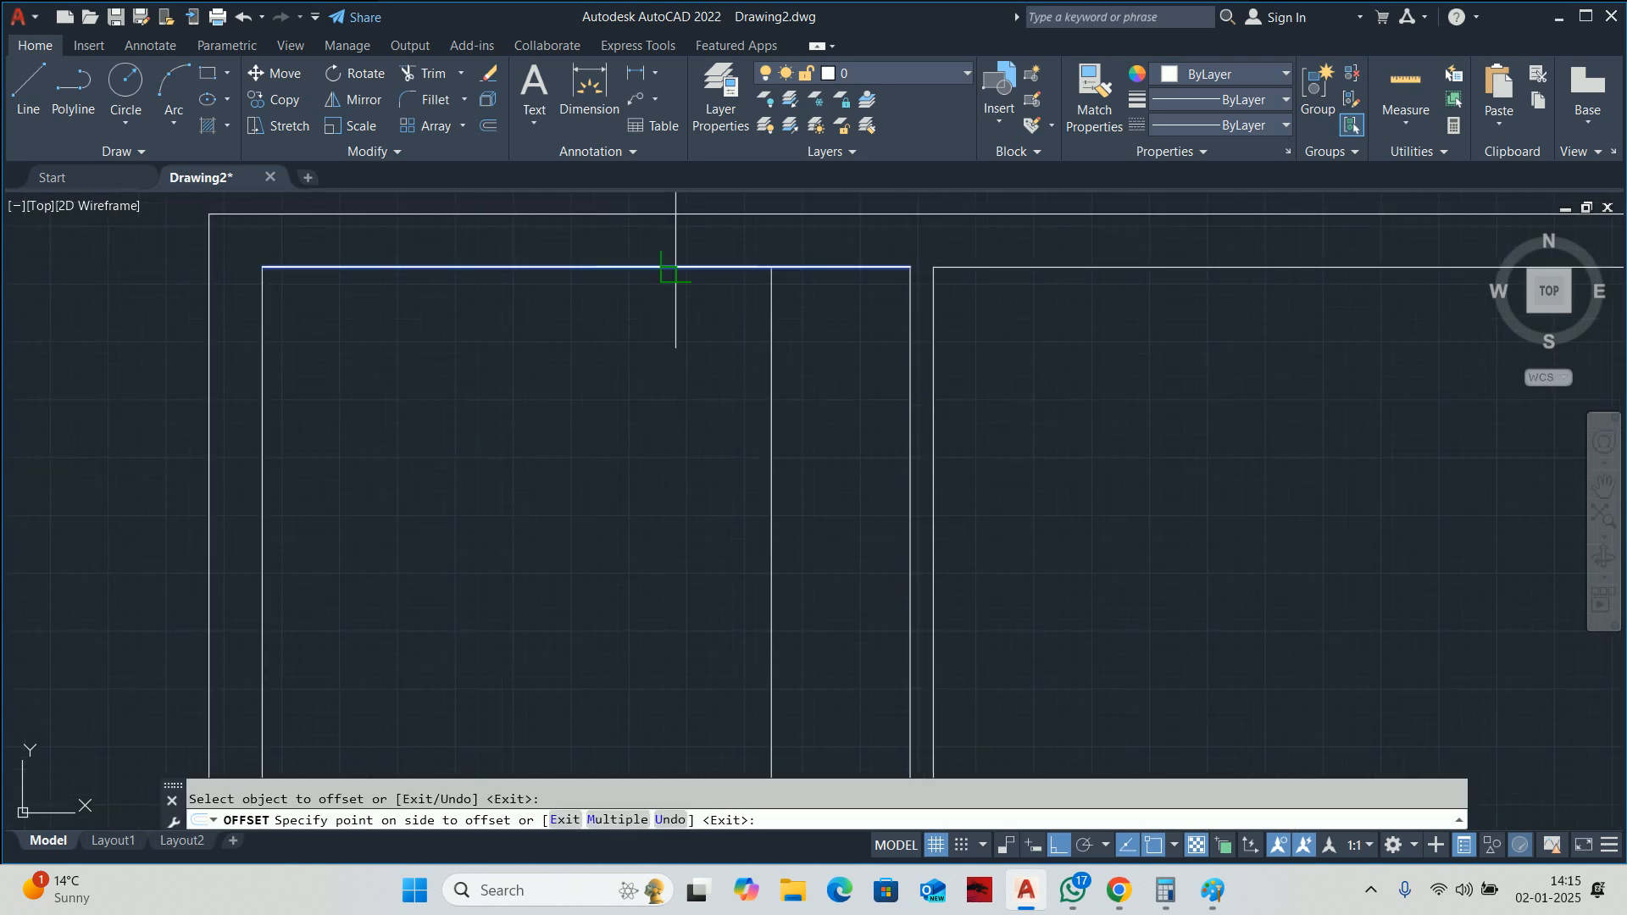
{"action": "left_click", "coordinate": [556, 432]}
{"action": "scroll", "coordinate": [514, 405], "scroll_direction": "down", "scroll_amount": 2}
{"action": "left_click", "coordinate": [425, 450]}
{"action": "left_click", "coordinate": [491, 454]}
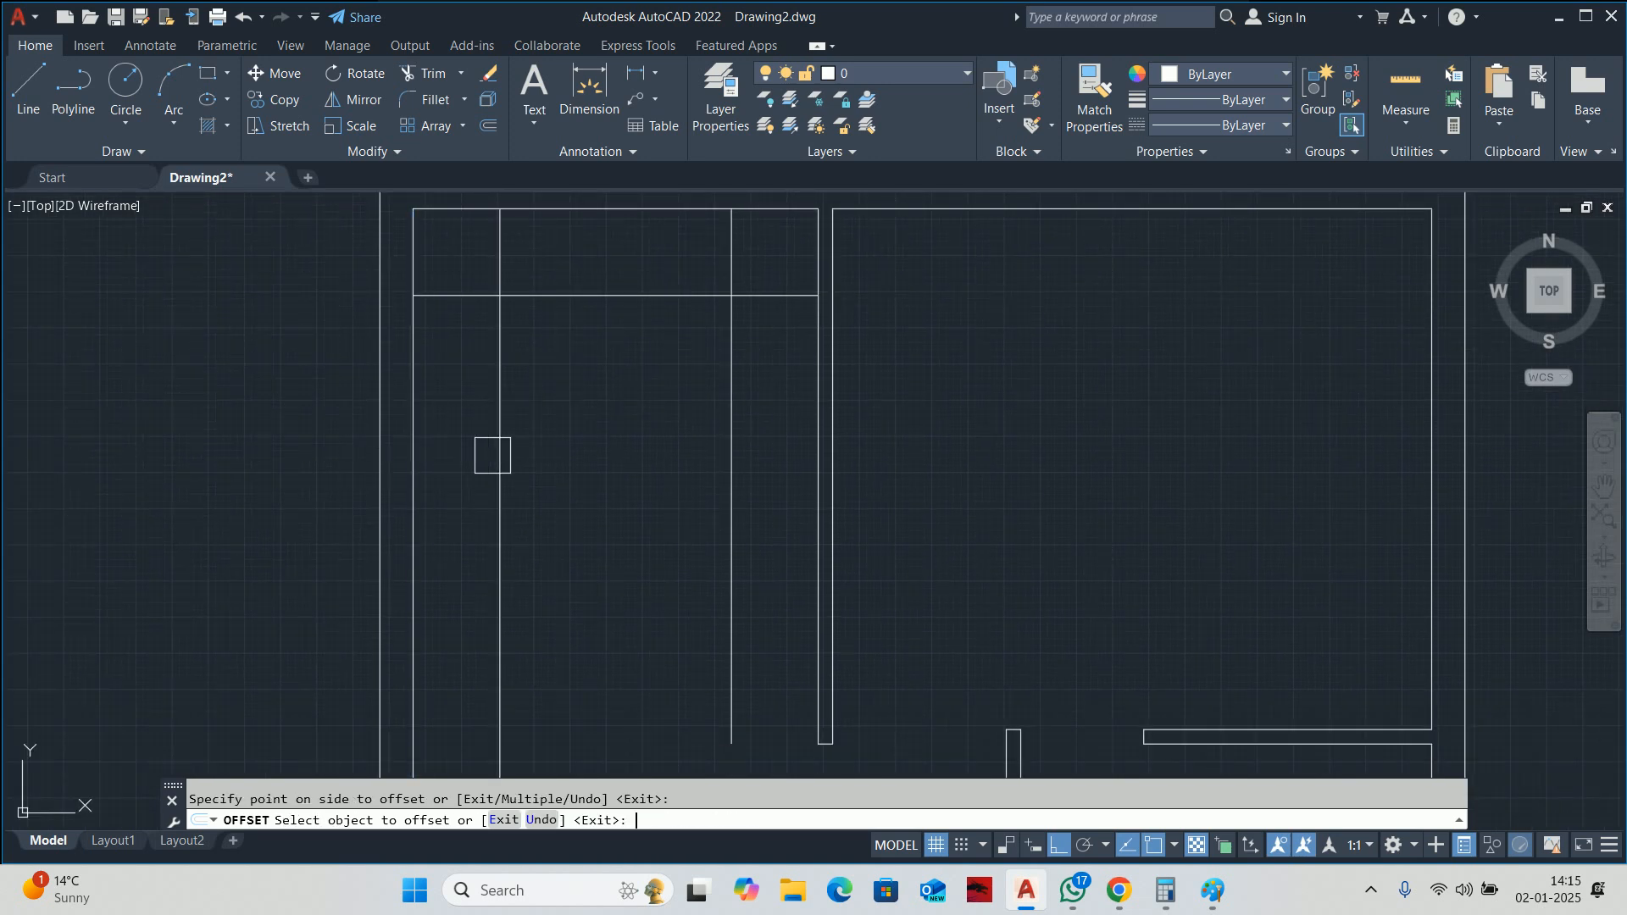
{"action": "key", "text": "Escape"}
Draw a horizontal line from the partition's lower end to the left outer wall's inner face.
{"action": "middle_click_drag", "start_coordinate": [613, 526], "coordinate": [618, 417]}
{"action": "type", "text": "l"}
{"action": "key", "text": "Return"}
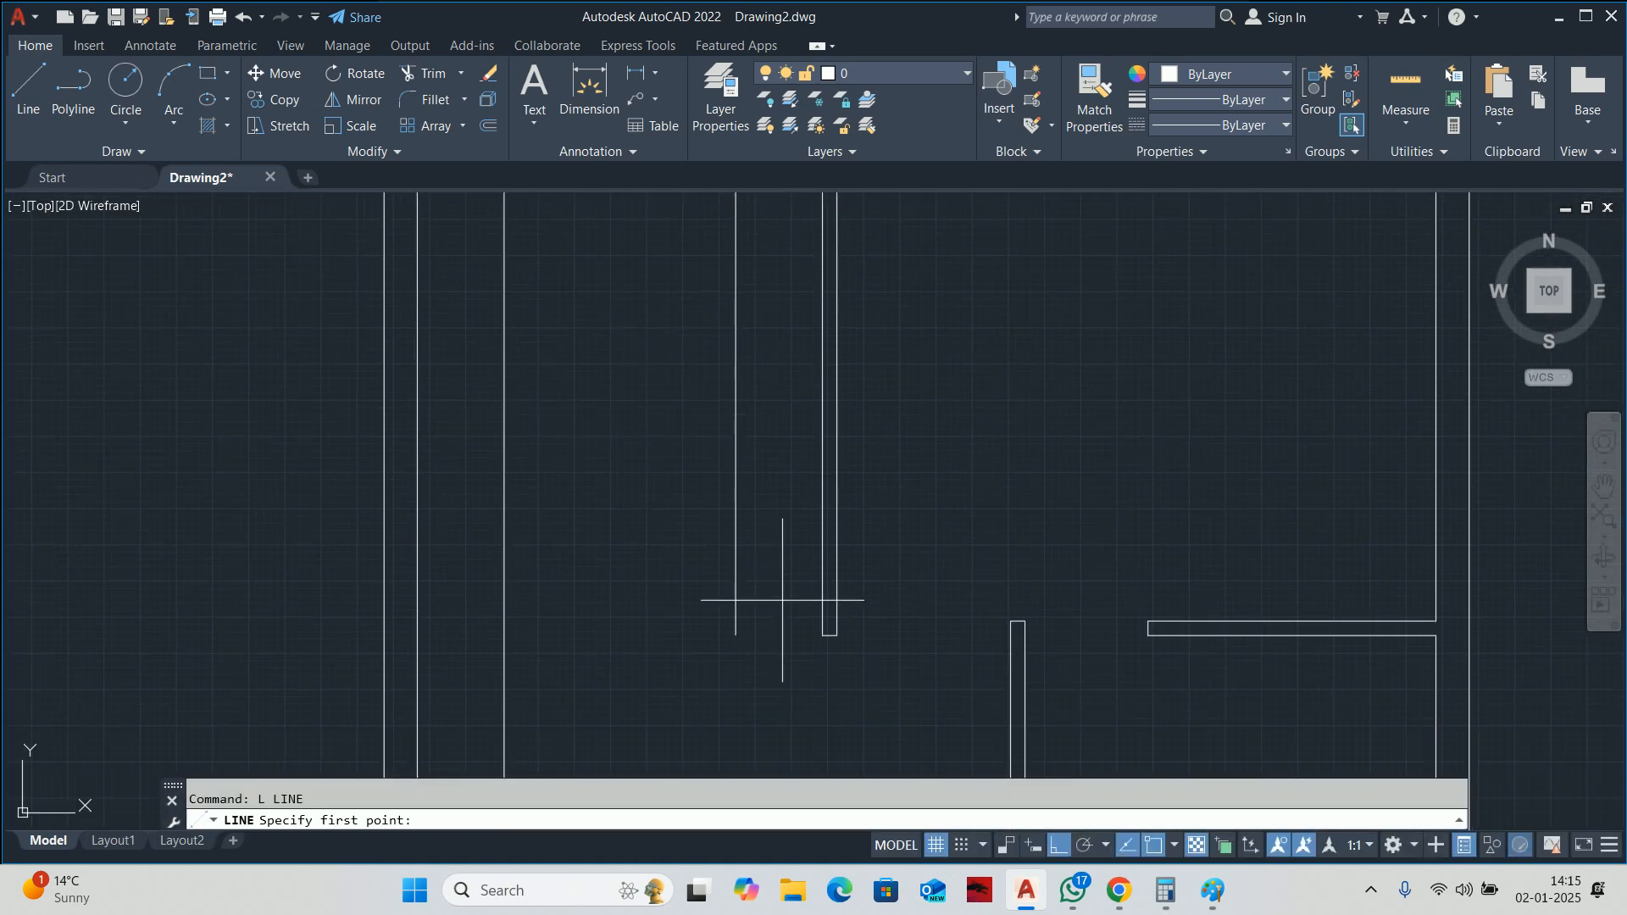
{"action": "left_click", "coordinate": [817, 635]}
{"action": "left_click", "coordinate": [417, 634]}
{"action": "key", "text": "Escape"}
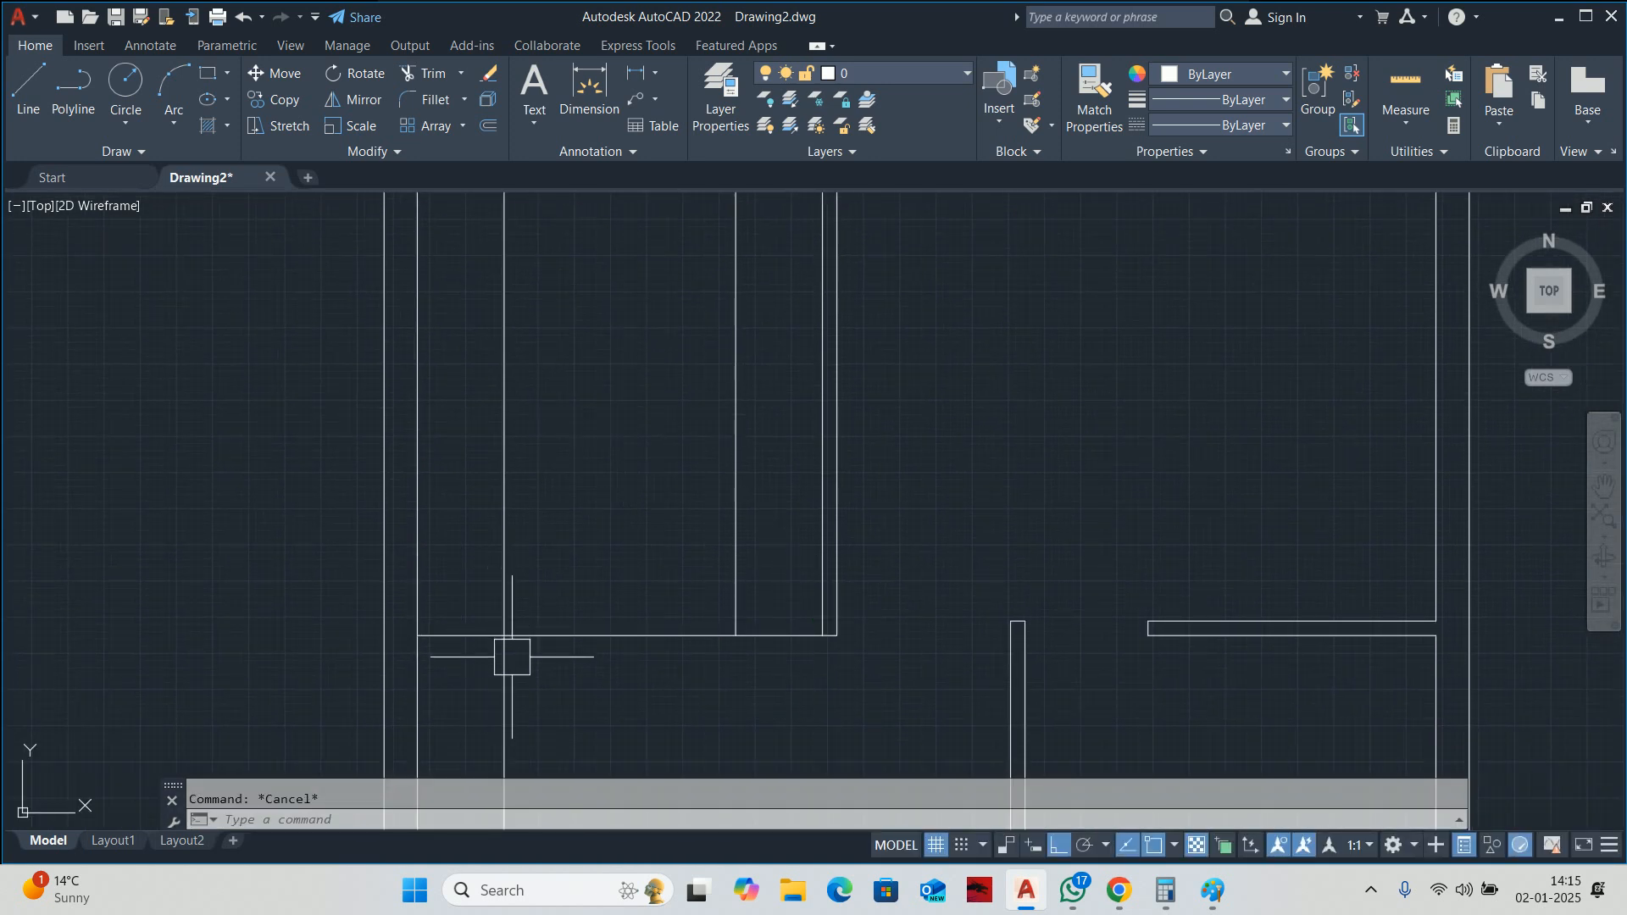
Trim the left offset line below the new horizontal line and the horizontal line's middle section between the two vertical offset lines.
{"action": "type", "text": "tr"}
{"action": "key", "text": "Return"}
{"action": "left_click", "coordinate": [504, 682]}
{"action": "left_click", "coordinate": [579, 643]}
{"action": "key", "text": "Escape"}
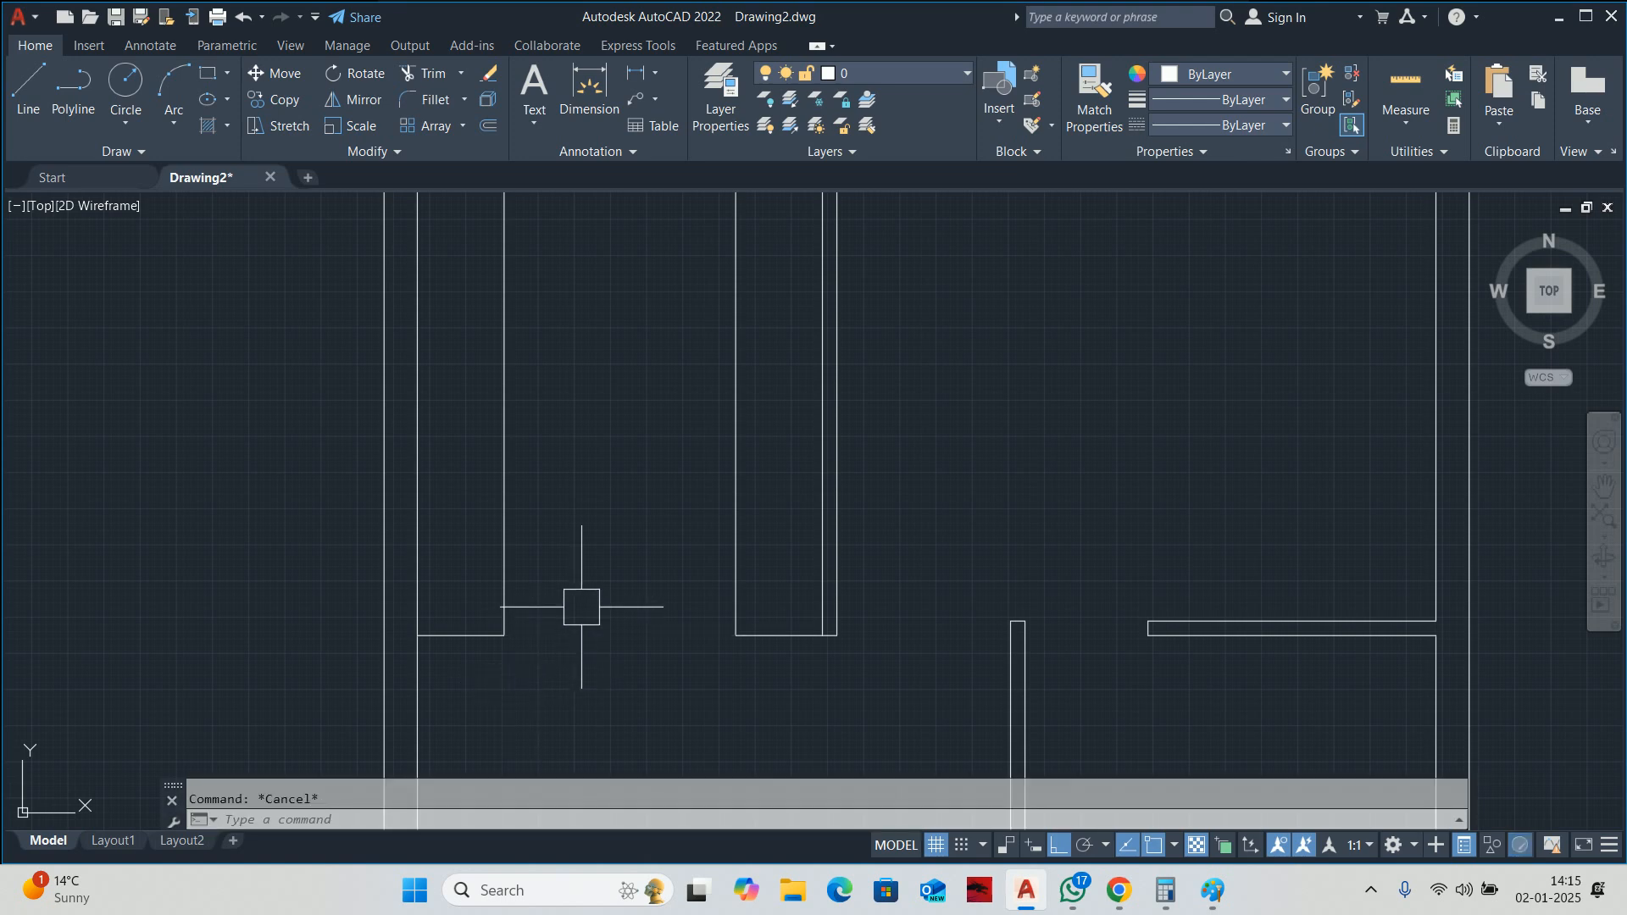
Offset the short horizontal line at the upper-left room's left wall 1000 upward.
{"action": "type", "text": "o"}
{"action": "key", "text": "Return"}
{"action": "type", "text": "100"}
{"action": "key", "text": "Return"}
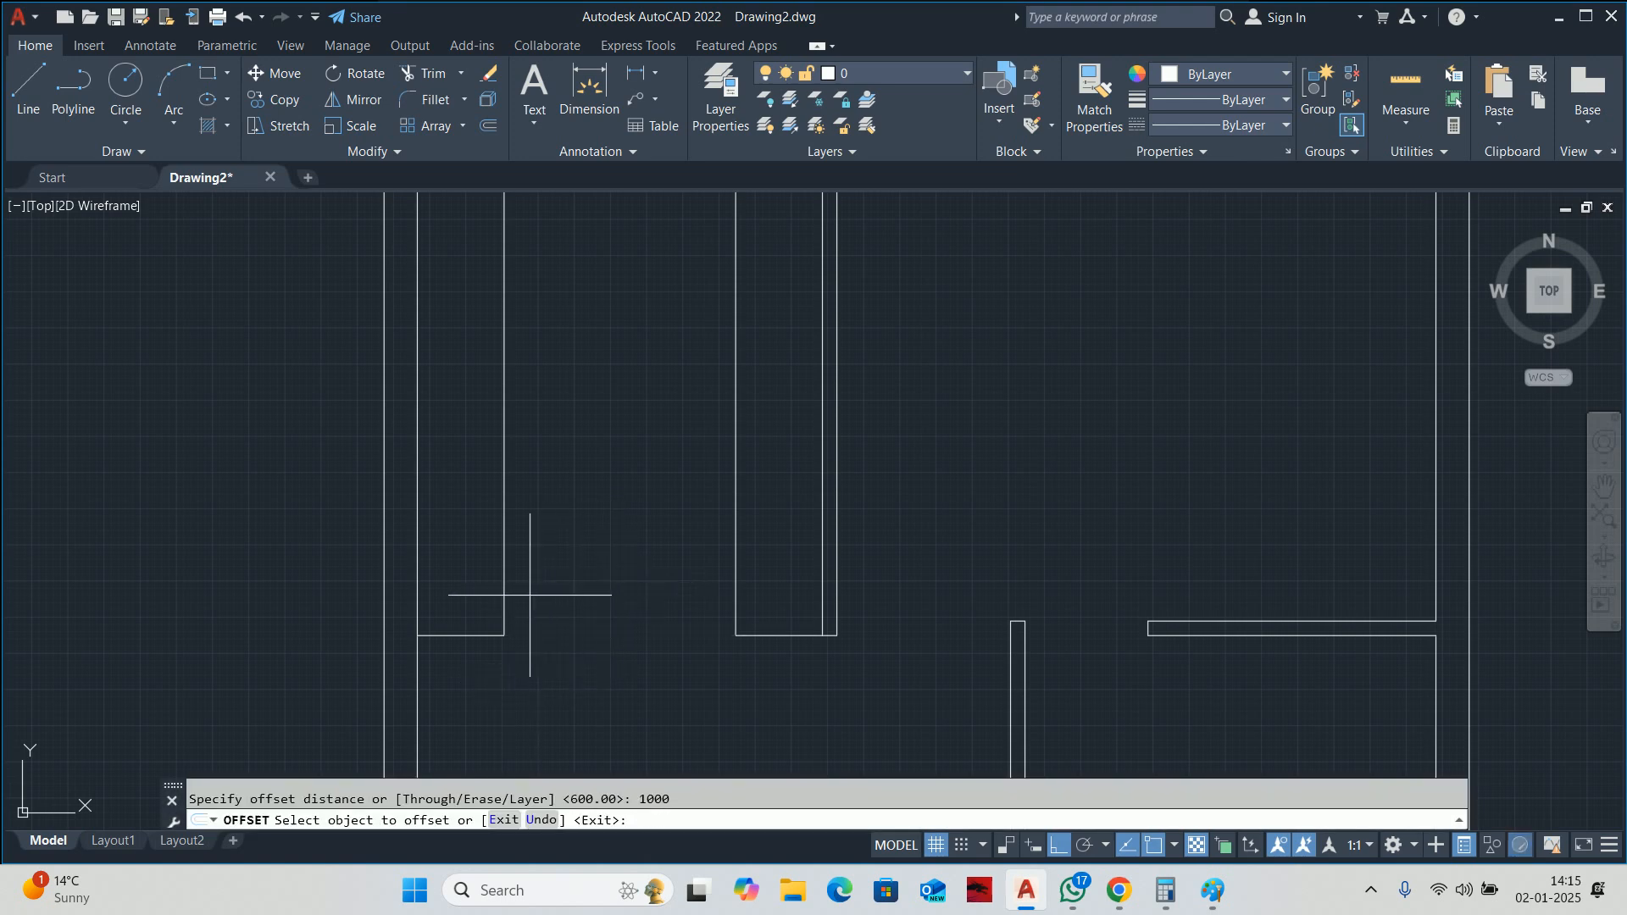
{"action": "scroll", "coordinate": [532, 601], "scroll_direction": "up", "scroll_amount": 2}
{"action": "left_click", "coordinate": [429, 653]}
{"action": "left_click", "coordinate": [443, 545]}
{"action": "key", "text": "Escape"}
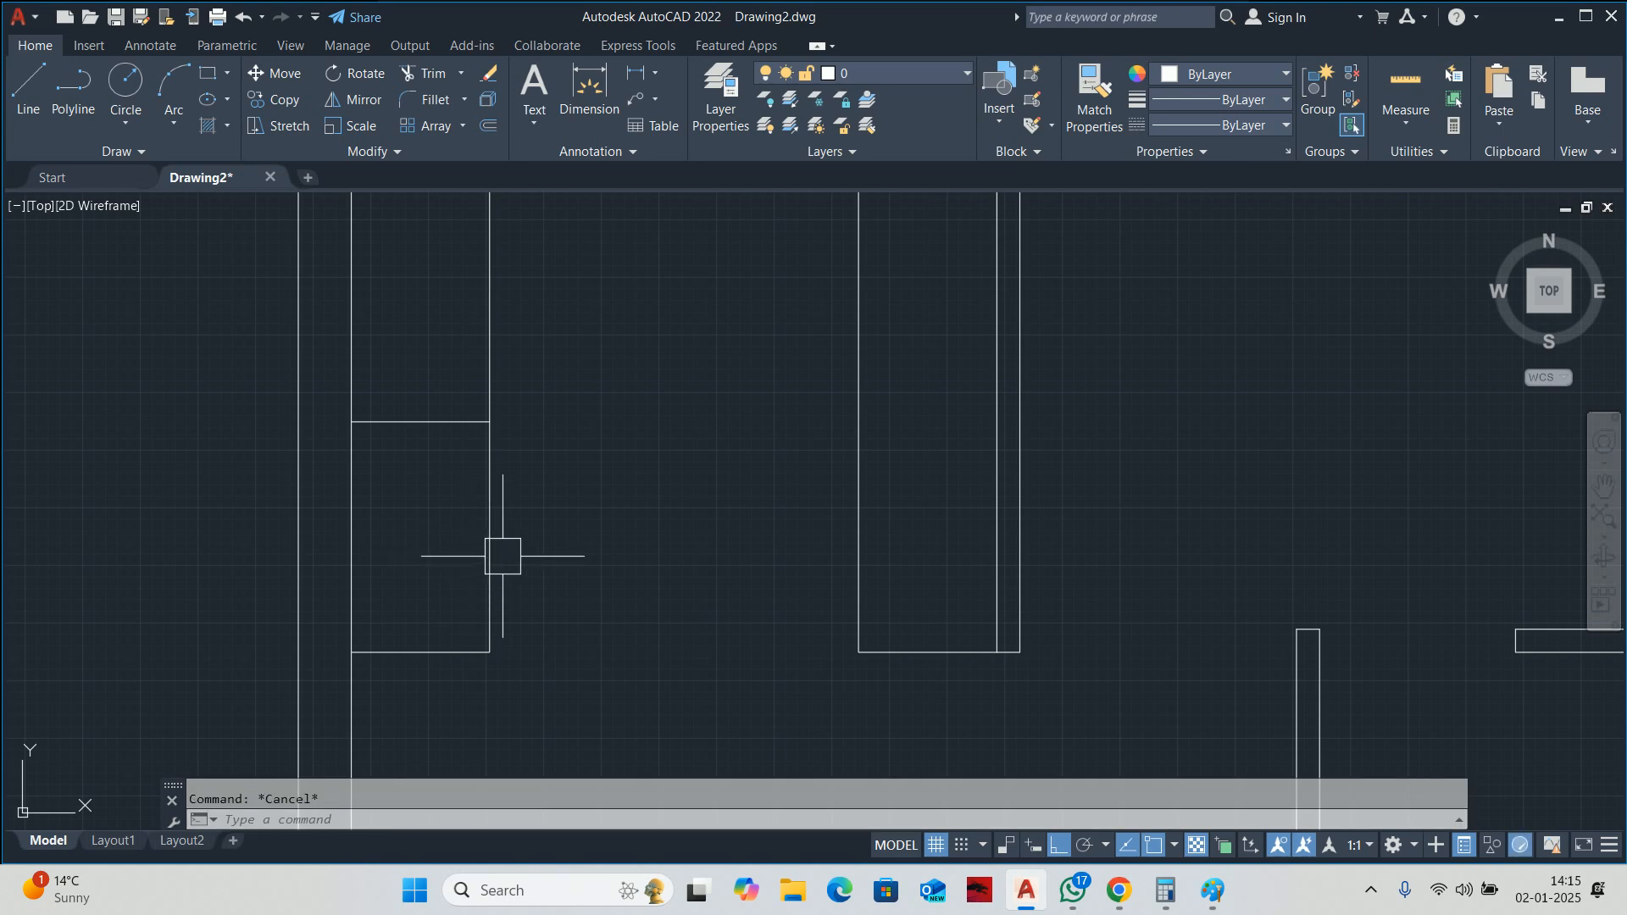
Trim the left strip's edge between the two short horizontal lines and the overlapping strip-line ends at both upper corners.
{"action": "type", "text": "tr"}
{"action": "key", "text": "Return"}
{"action": "scroll", "coordinate": [490, 563], "scroll_direction": "down", "scroll_amount": 4}
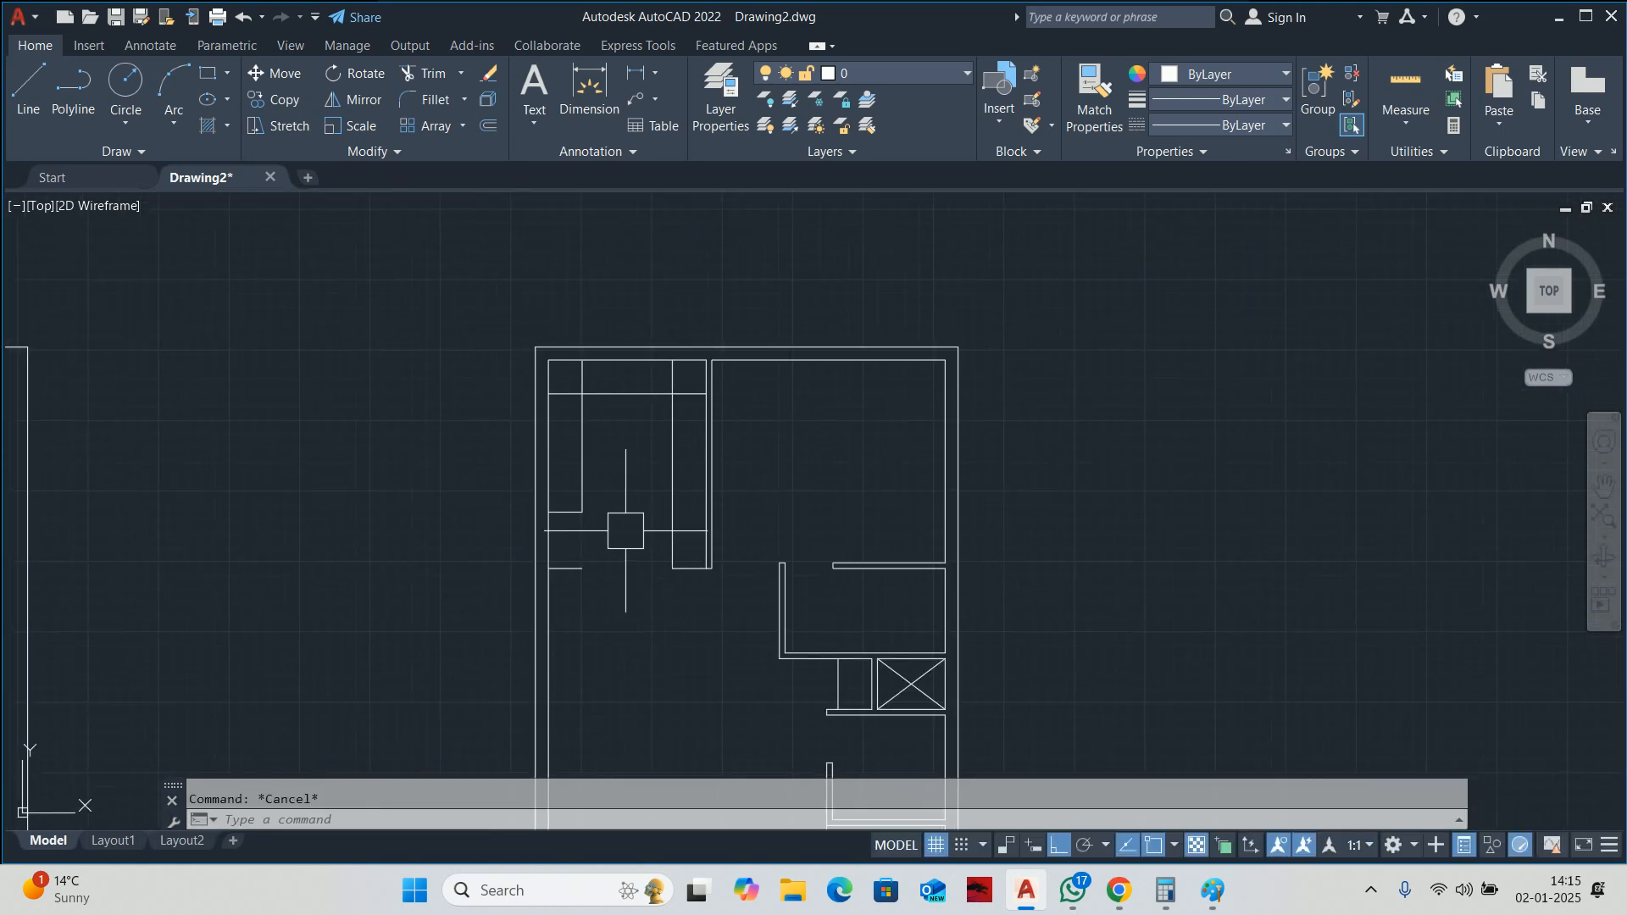
{"action": "scroll", "coordinate": [581, 424], "scroll_direction": "up", "scroll_amount": 2}
{"action": "scroll", "coordinate": [566, 382], "scroll_direction": "up", "scroll_amount": 2}
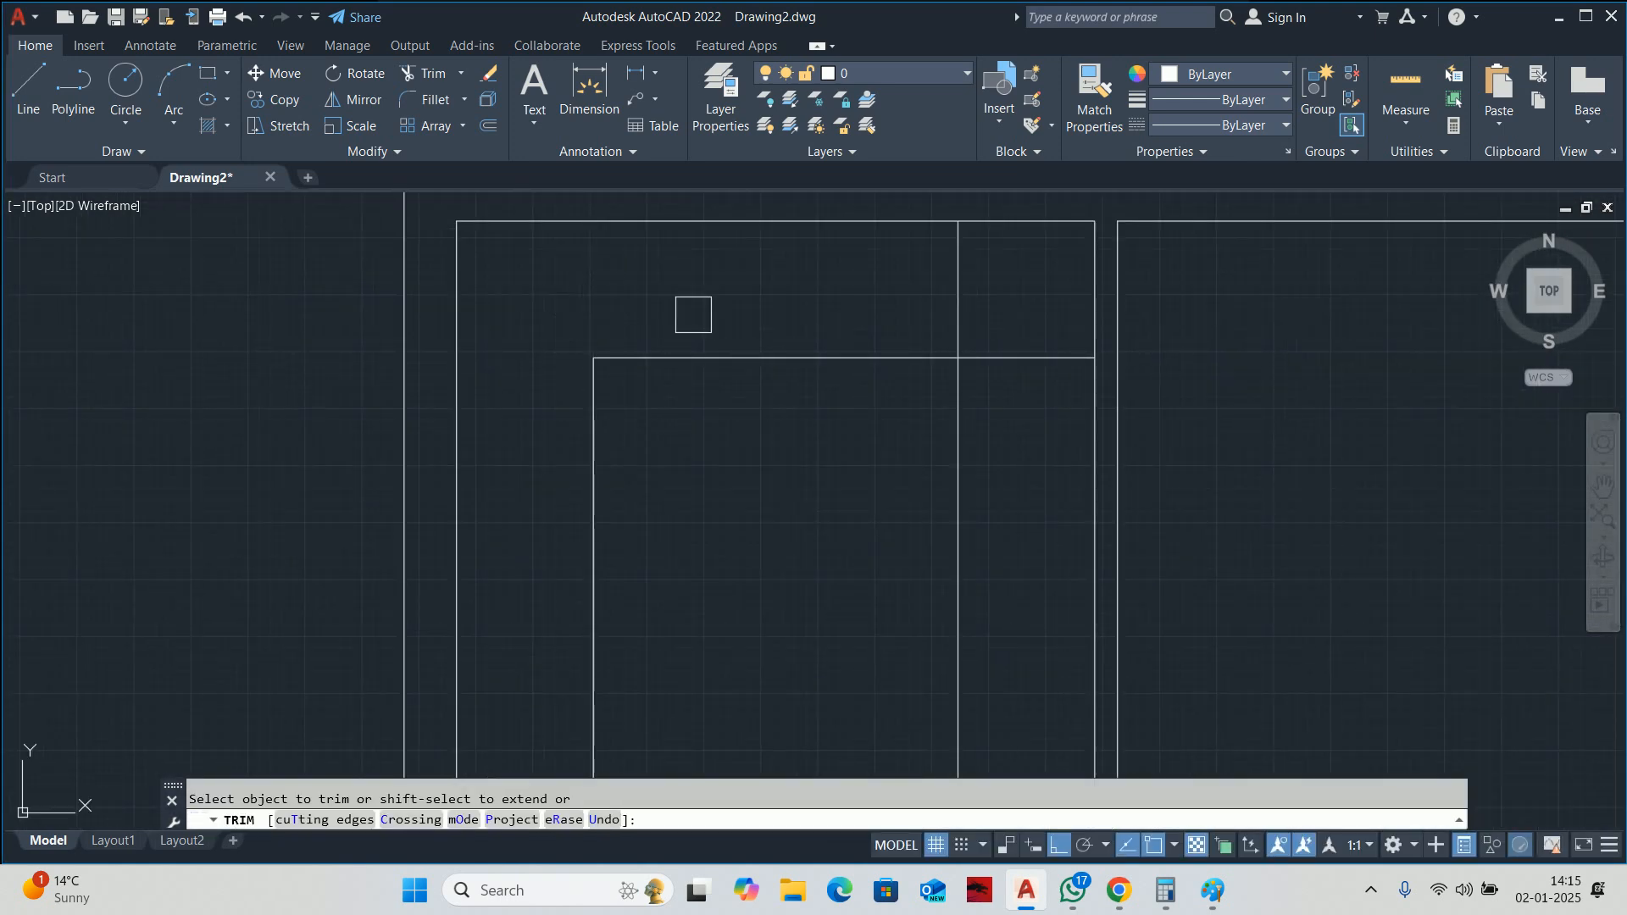
{"action": "scroll", "coordinate": [966, 360], "scroll_direction": "down", "scroll_amount": 3}
{"action": "key", "text": "Escape"}
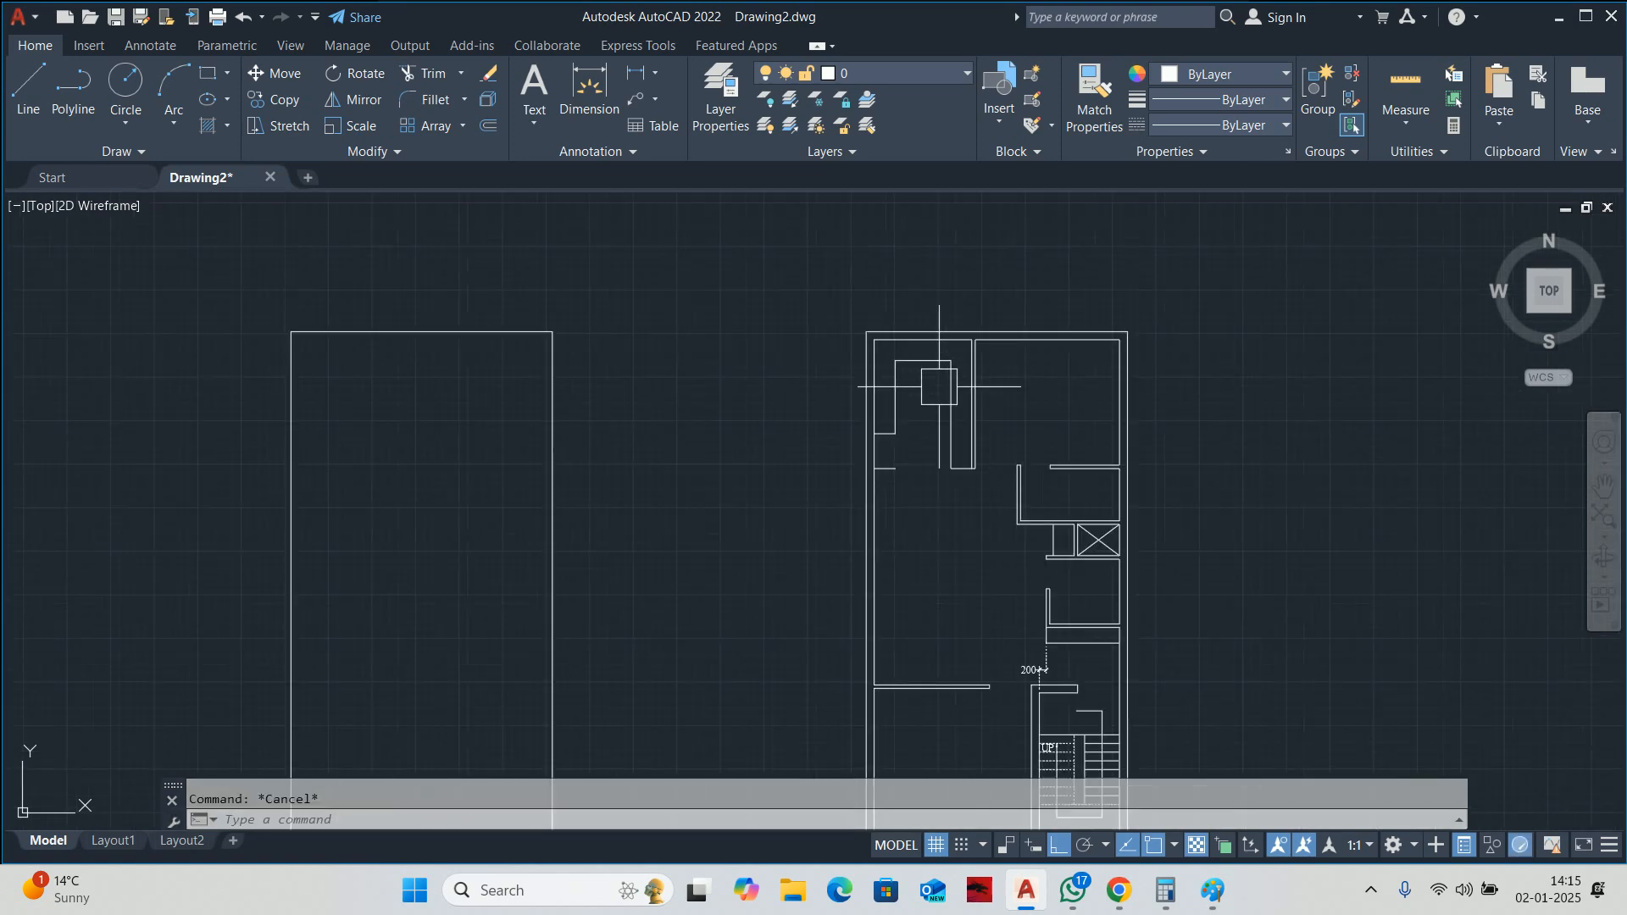
{"action": "scroll", "coordinate": [926, 363], "scroll_direction": "up", "scroll_amount": 1}
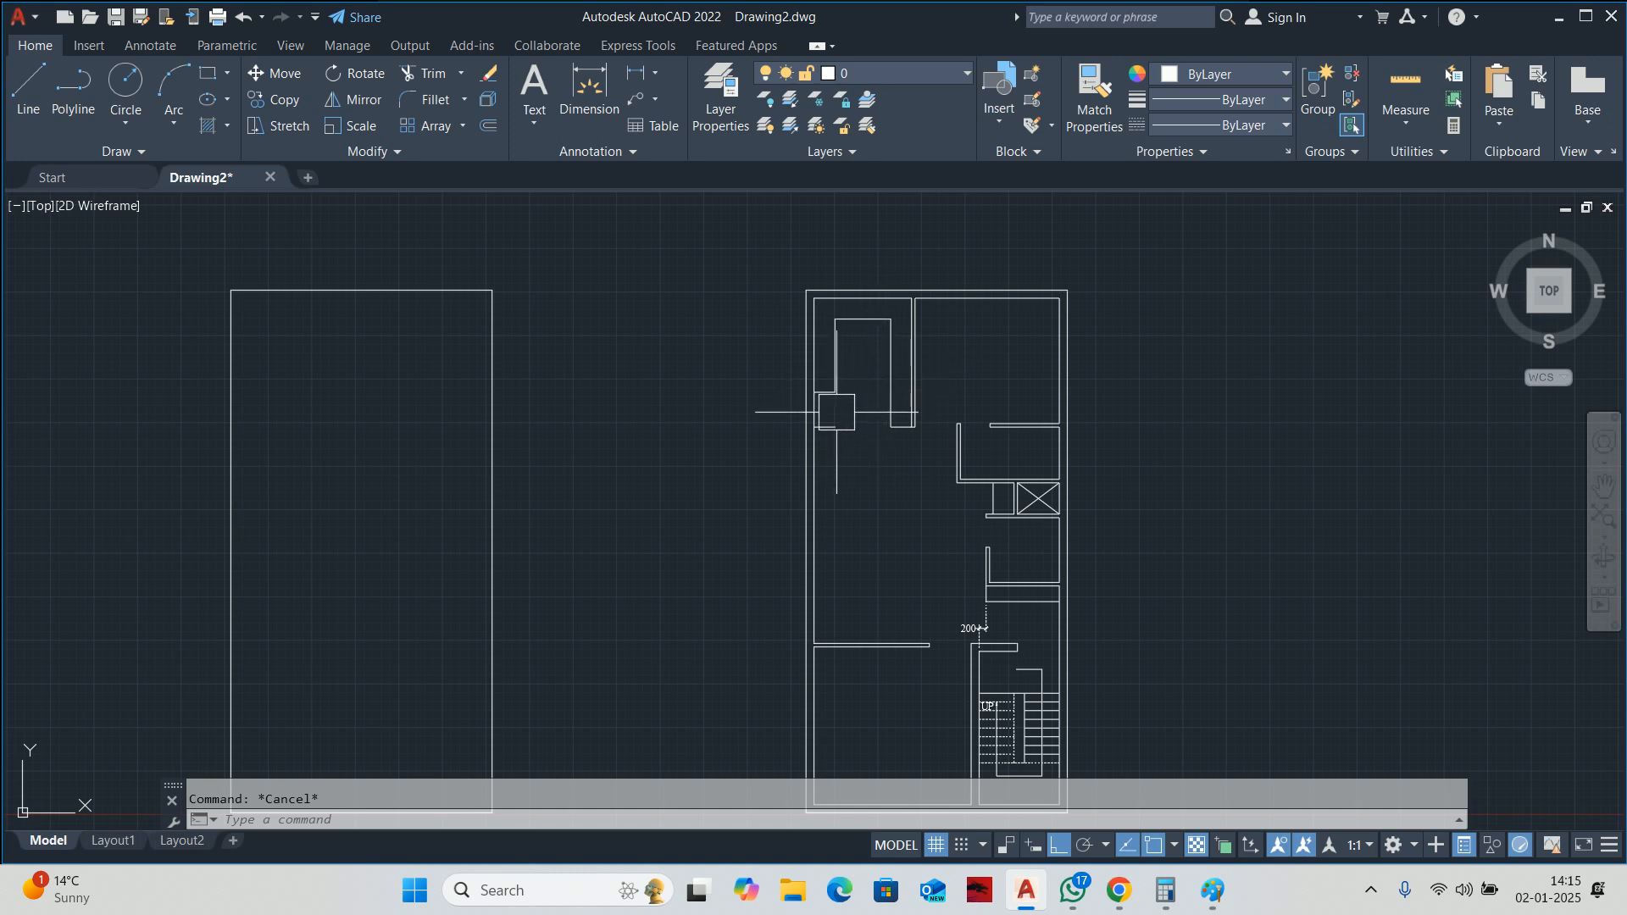
{"action": "scroll", "coordinate": [848, 441], "scroll_direction": "up", "scroll_amount": 3}
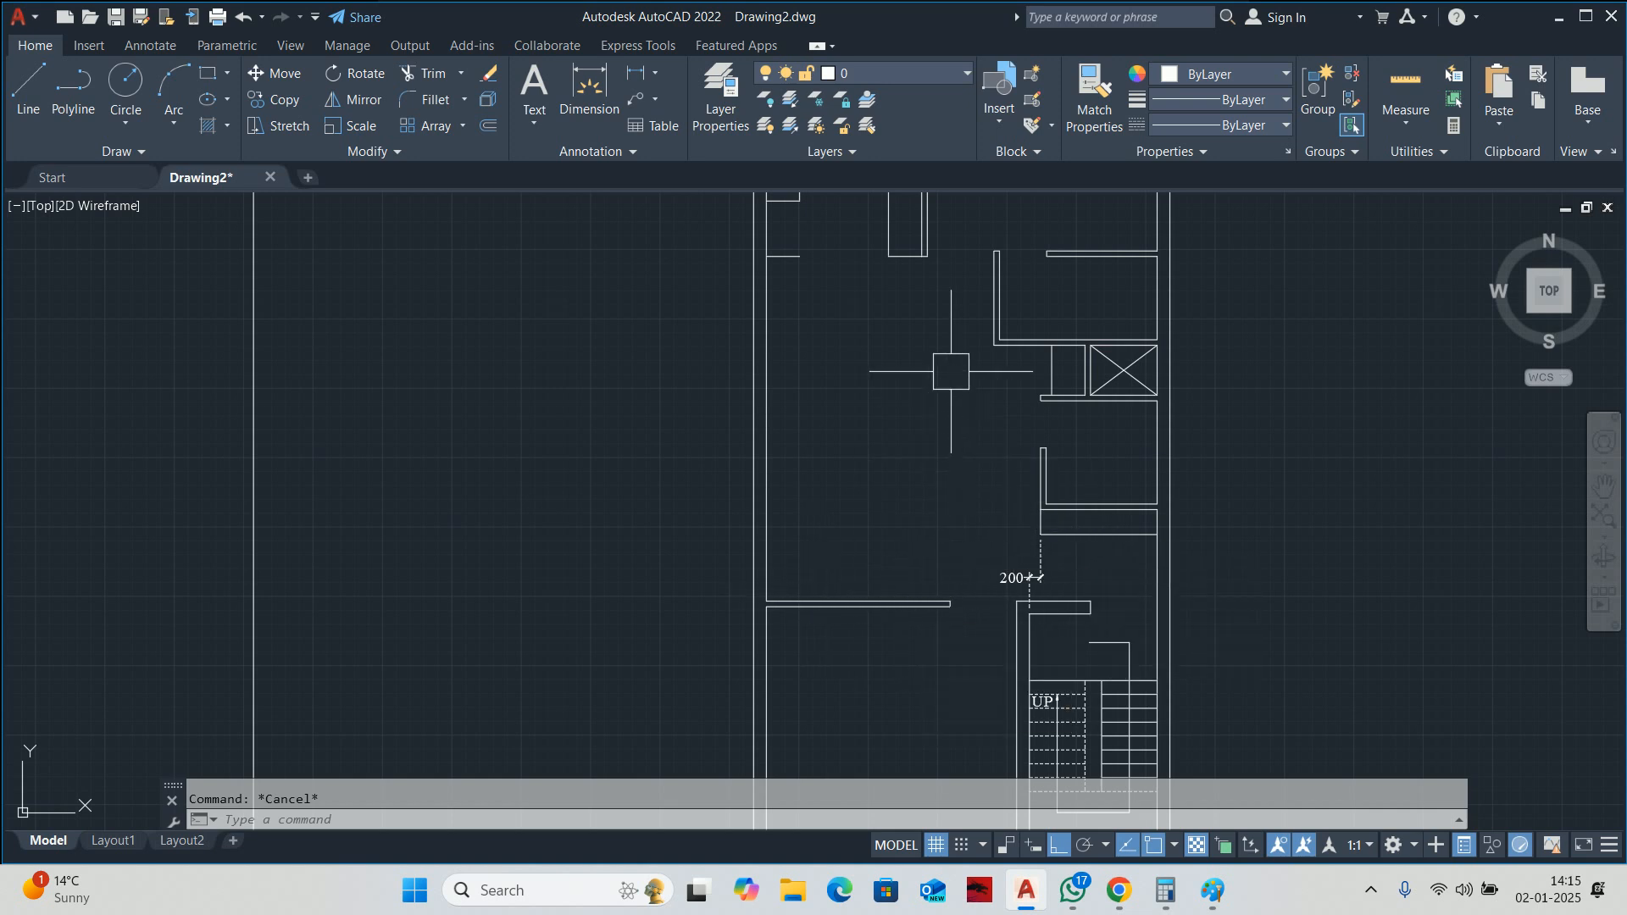
{"action": "middle_click_drag", "start_coordinate": [889, 395], "coordinate": [850, 494]}
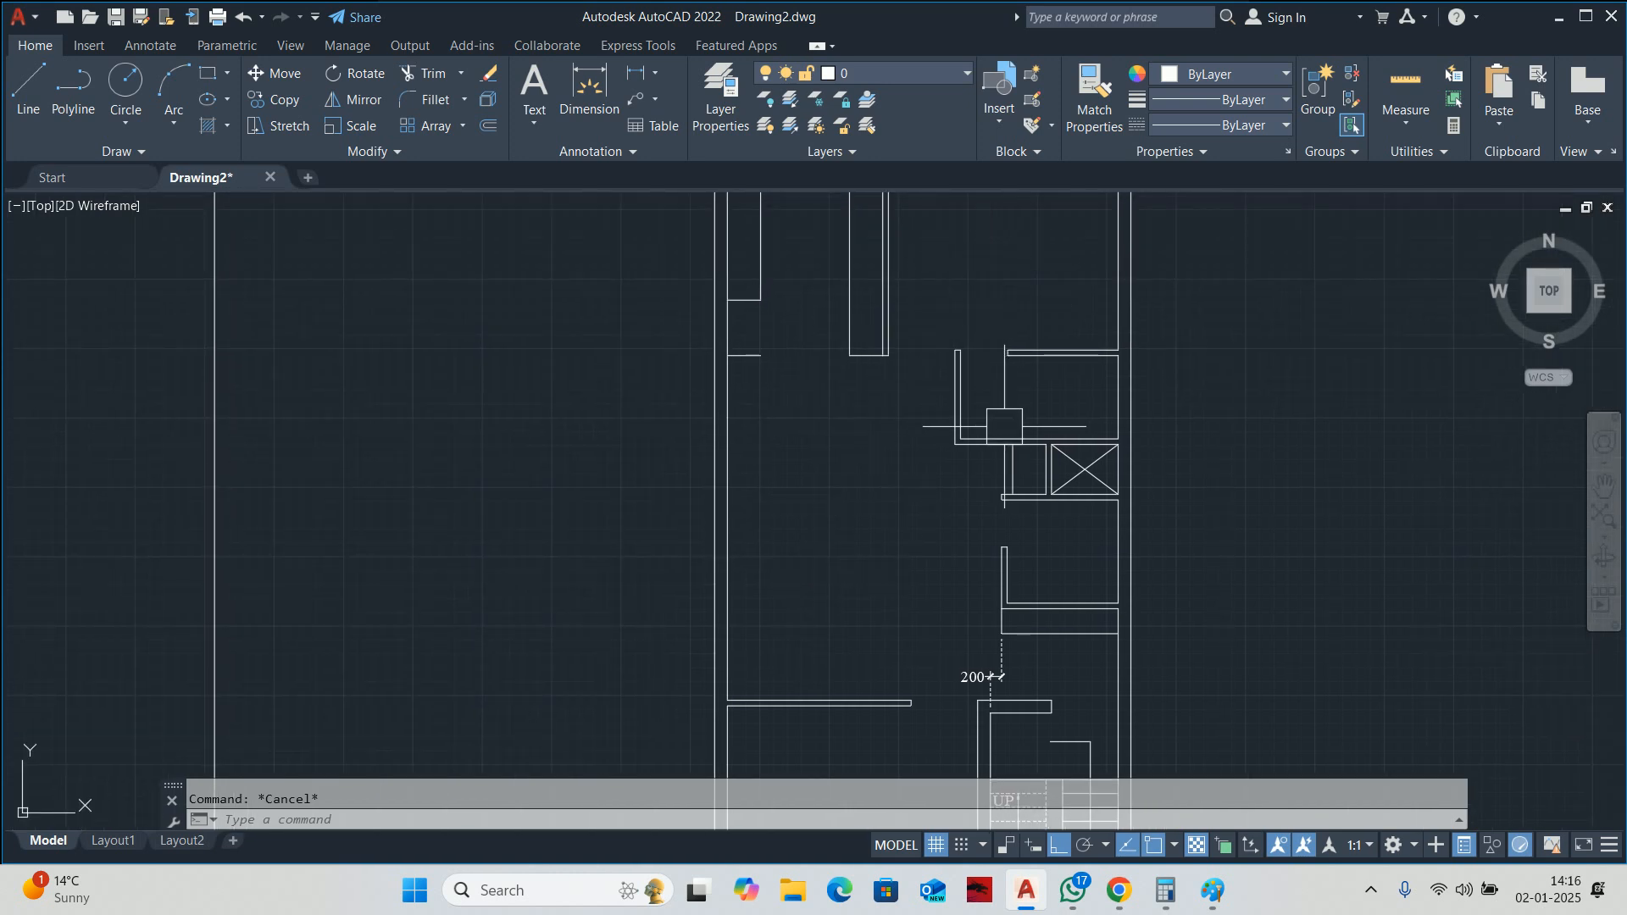
{"action": "middle_click_drag", "start_coordinate": [988, 436], "coordinate": [954, 339]}
{"action": "middle_click_drag", "start_coordinate": [882, 599], "coordinate": [870, 393]}
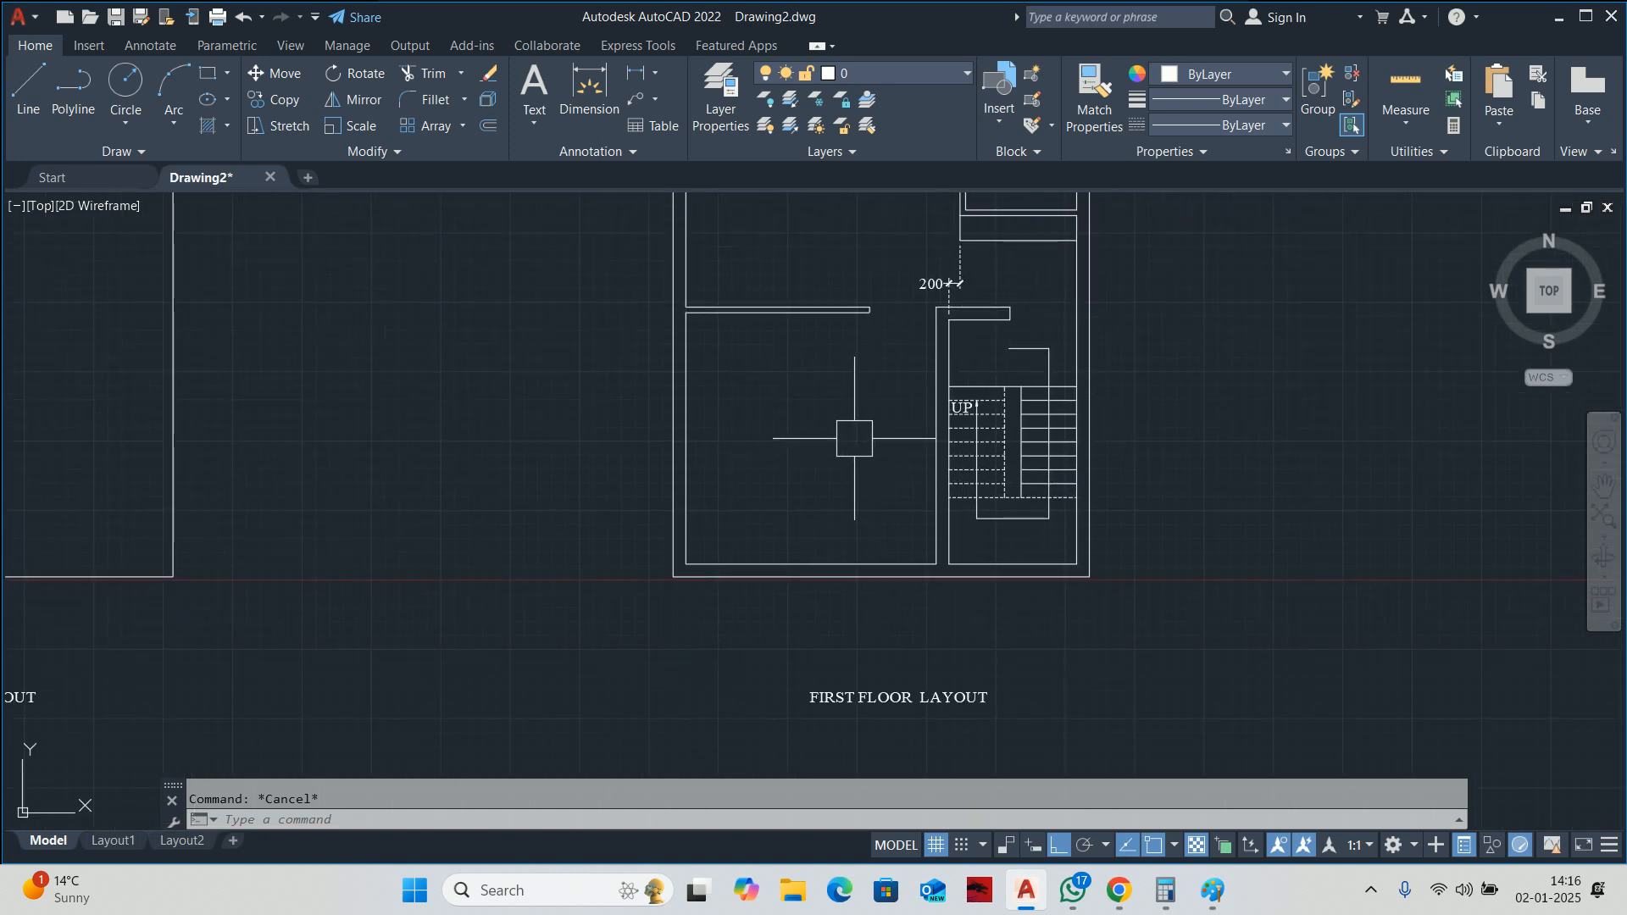
{"action": "type", "text": "o"}
{"action": "key", "text": "Return"}
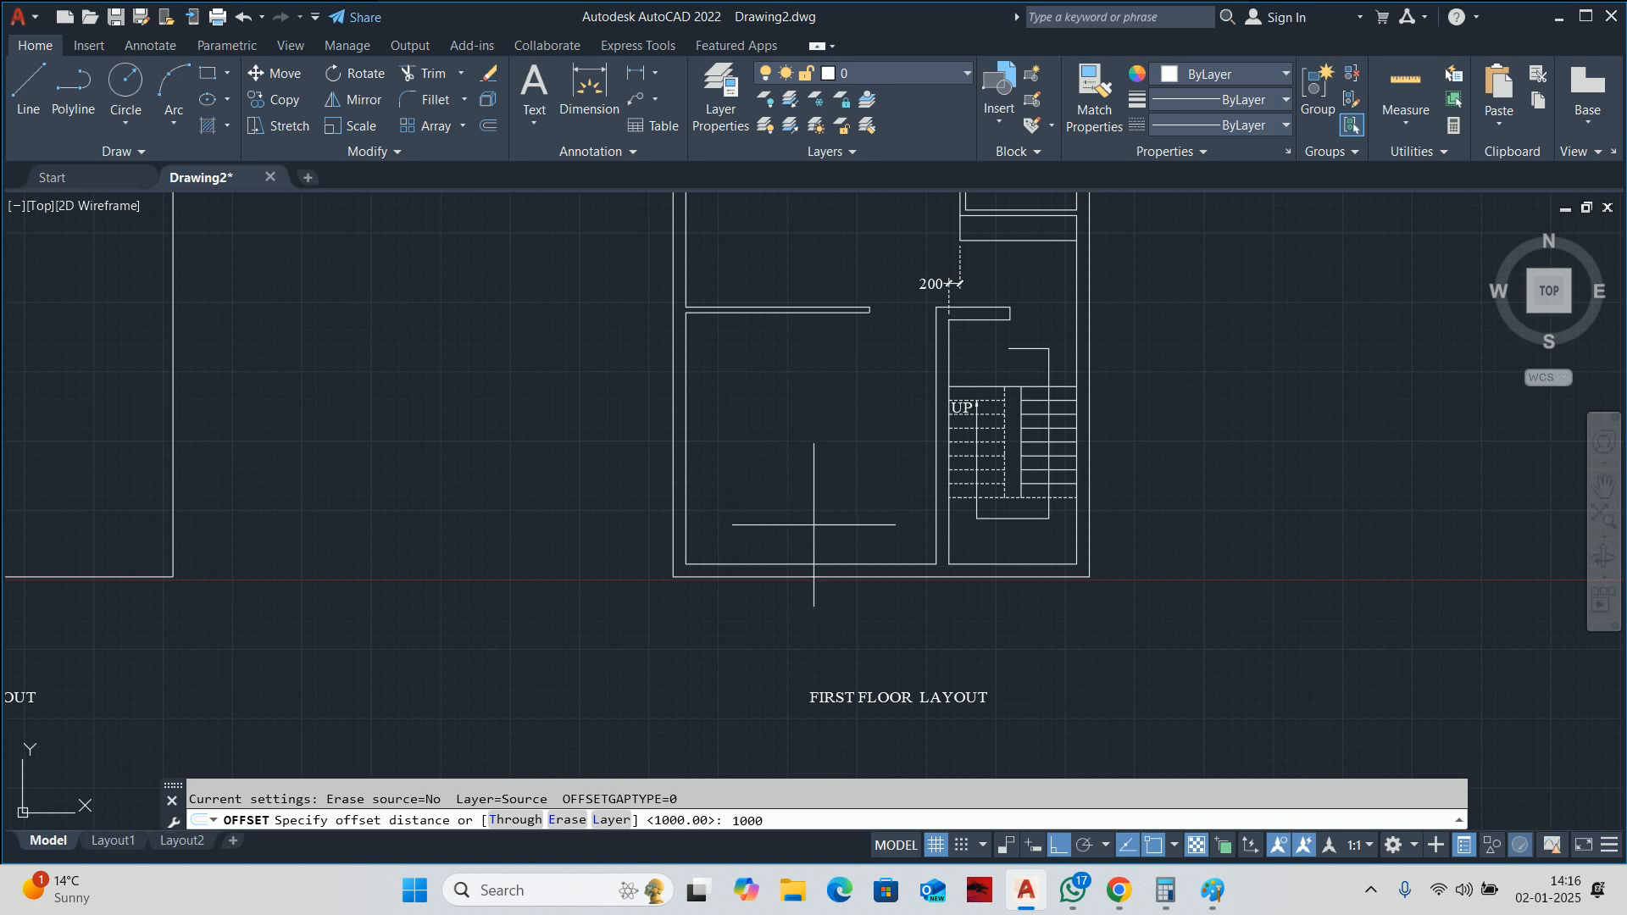
{"action": "scroll", "coordinate": [805, 457], "scroll_direction": "up", "scroll_amount": 3}
{"action": "key", "text": "Return"}
{"action": "left_click", "coordinate": [754, 438]}
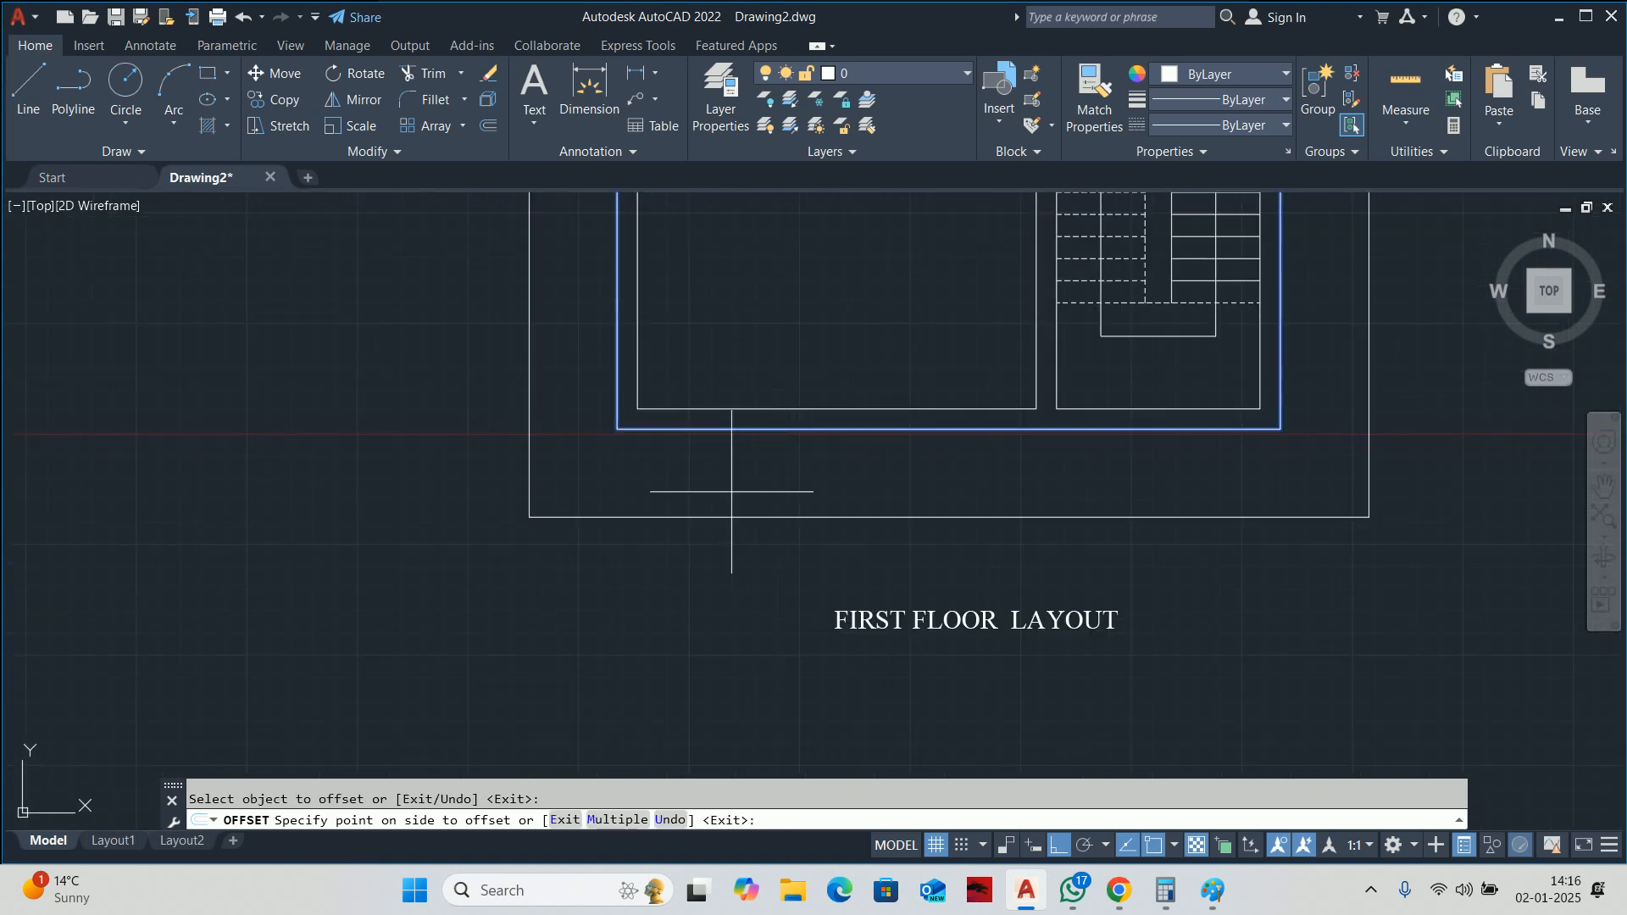
{"action": "key", "text": "Escape"}
Explode the outer wall outline of the first floor plan into separate lines.
{"action": "type", "text": "x"}
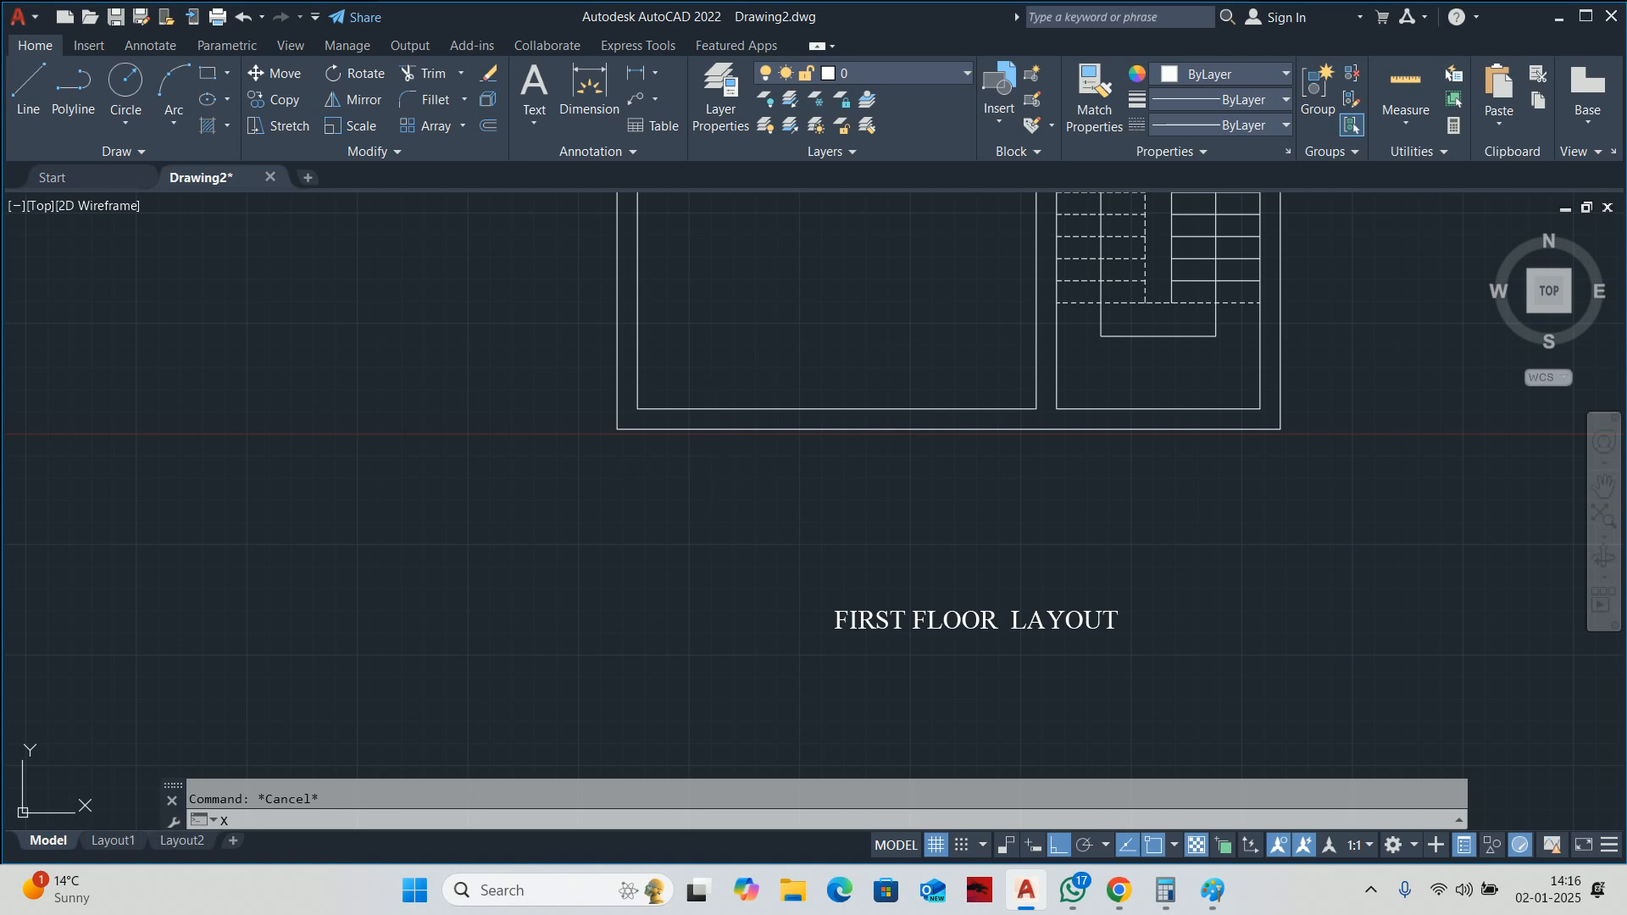
{"action": "key", "text": "Return"}
{"action": "left_click", "coordinate": [720, 439]}
{"action": "key", "text": "Return"}
{"action": "key", "text": "Escape"}
Offset the lower outer wall line 1000 downward, outside the building.
{"action": "type", "text": "o"}
{"action": "key", "text": "Return"}
{"action": "type", "text": "1"}
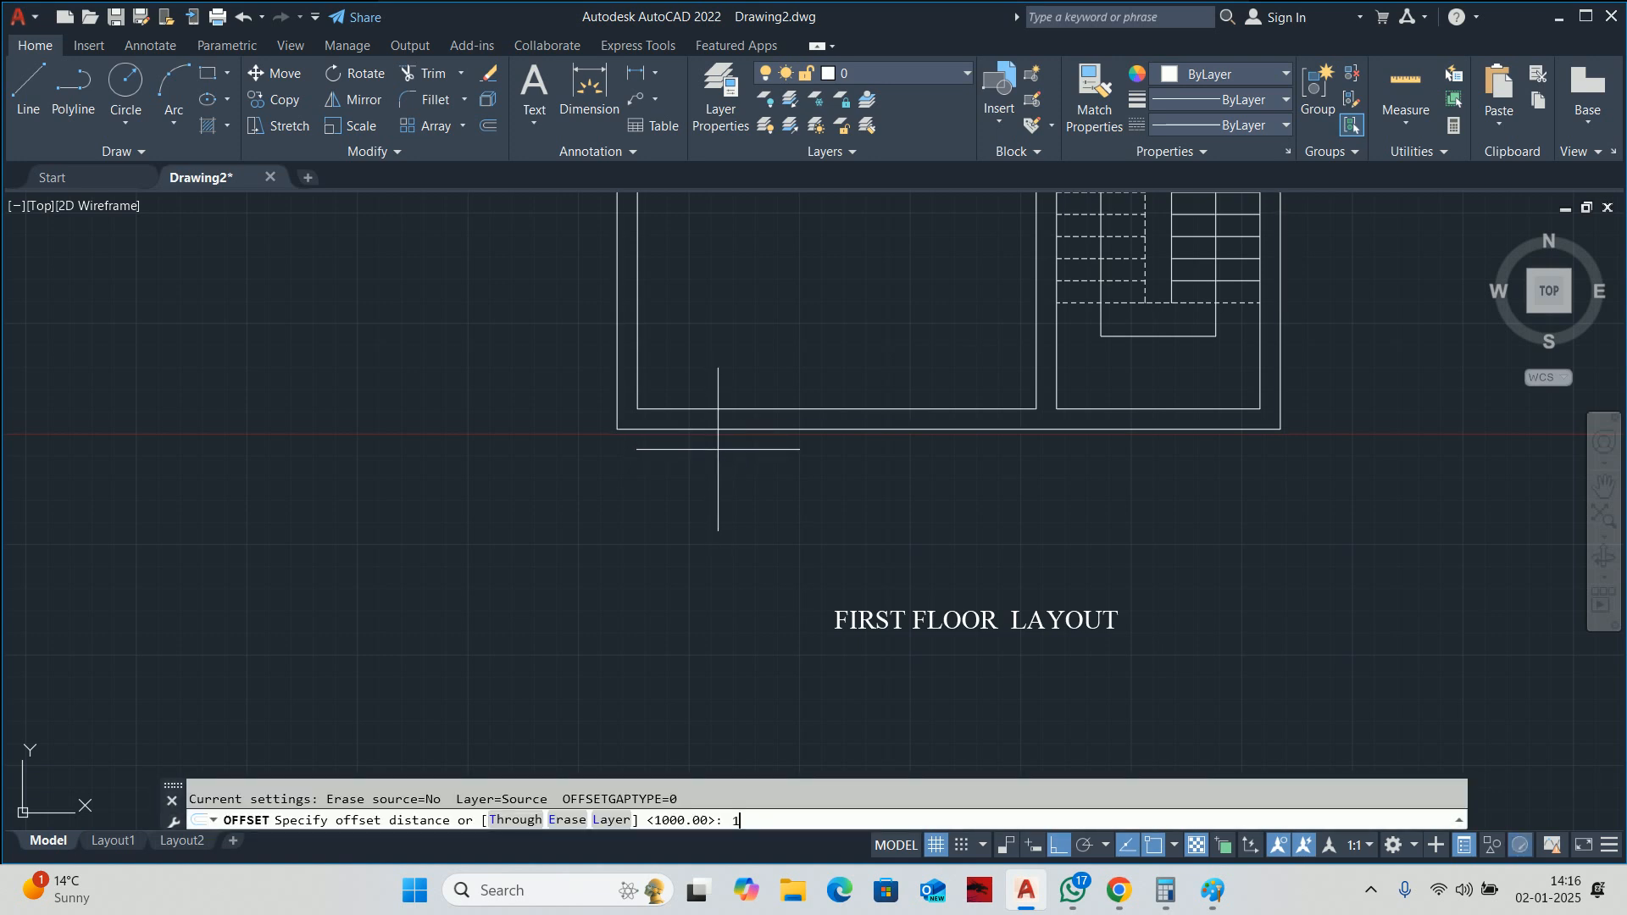
{"action": "type", "text": "000"}
{"action": "key", "text": "Return"}
{"action": "left_click", "coordinate": [741, 428]}
{"action": "left_click", "coordinate": [734, 483]}
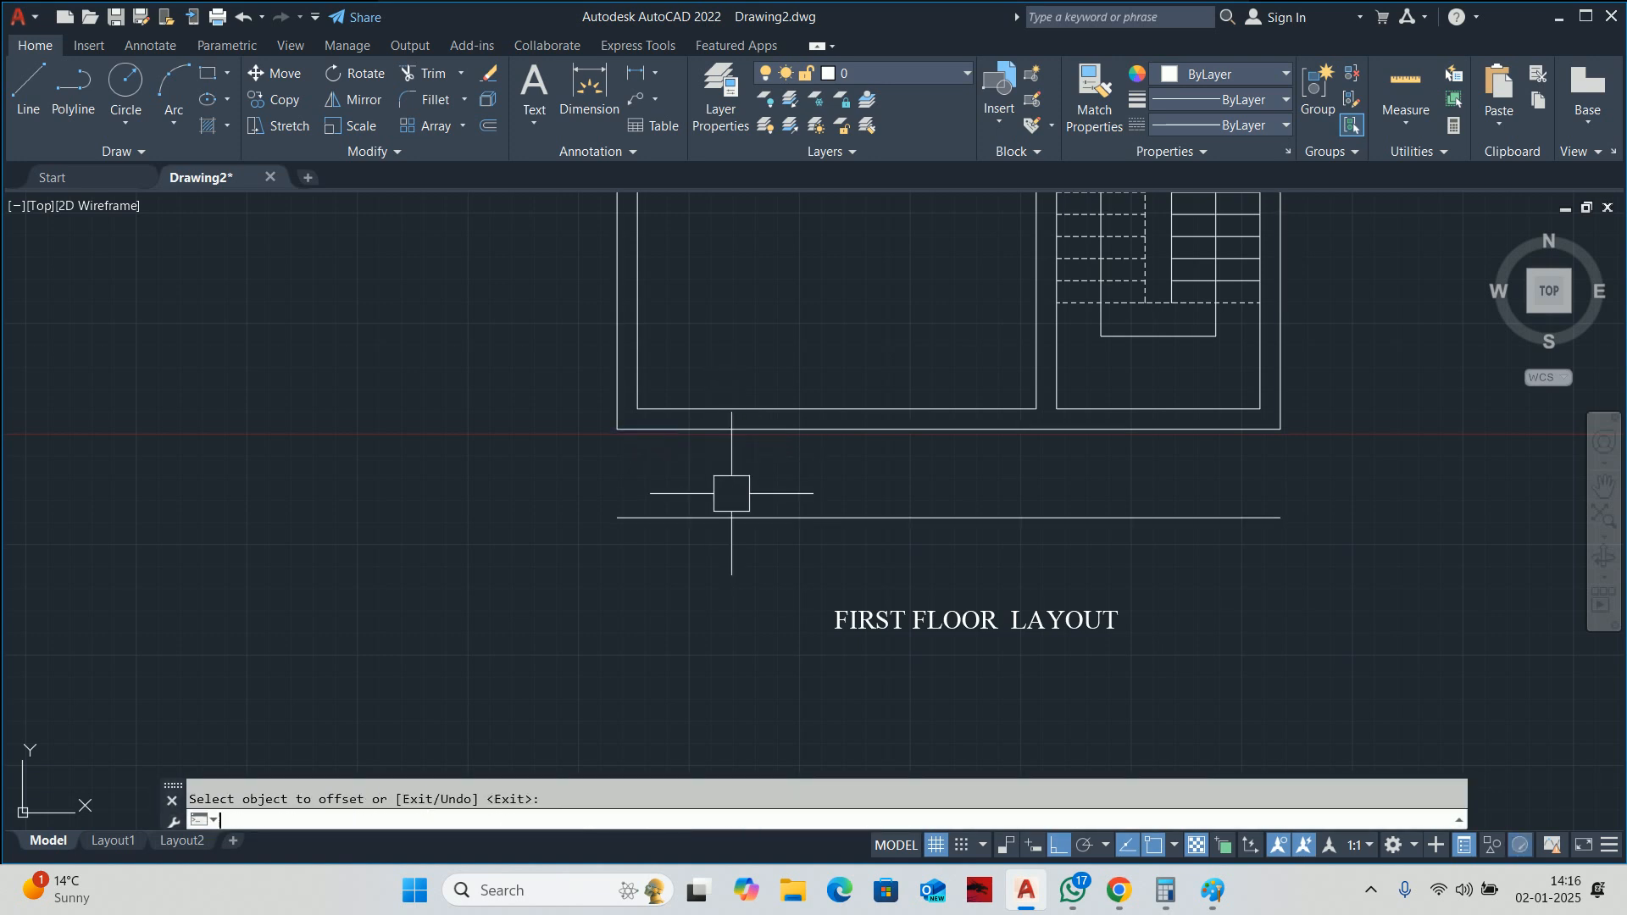
{"action": "key", "text": "Escape"}
Draw vertical lines down to the offset line from the stairwell's lower-left inner corner and the building's lower-left outer corner.
{"action": "type", "text": "l"}
{"action": "key", "text": "Return"}
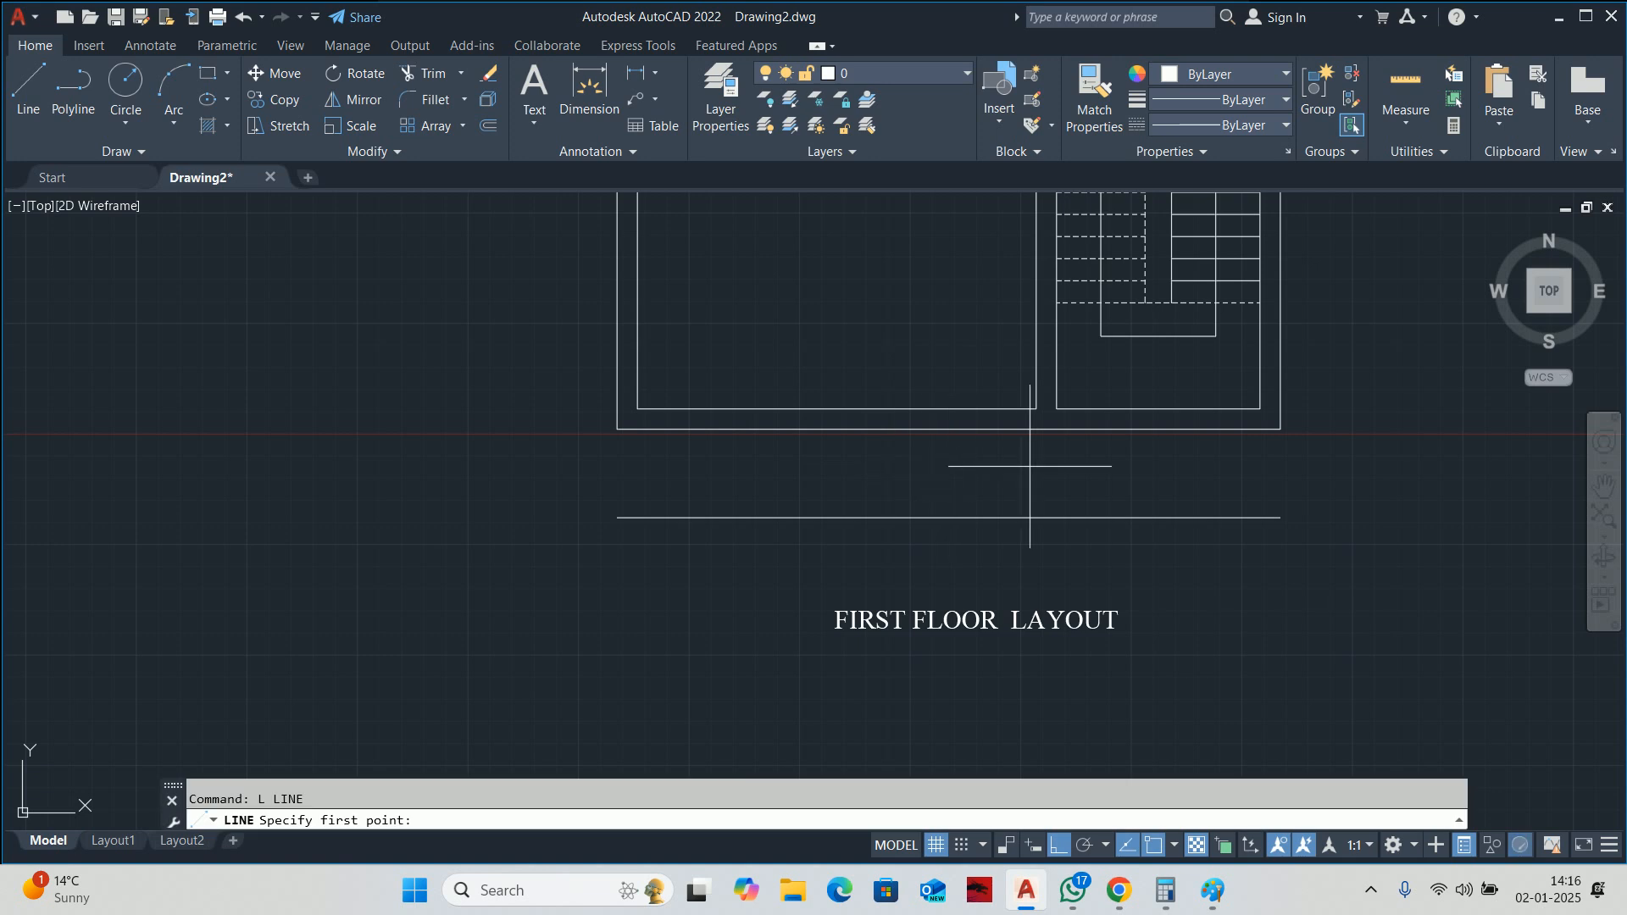
{"action": "left_click", "coordinate": [1056, 409]}
{"action": "left_click", "coordinate": [1056, 517]}
{"action": "key", "text": "Escape"}
{"action": "key", "text": "Return"}
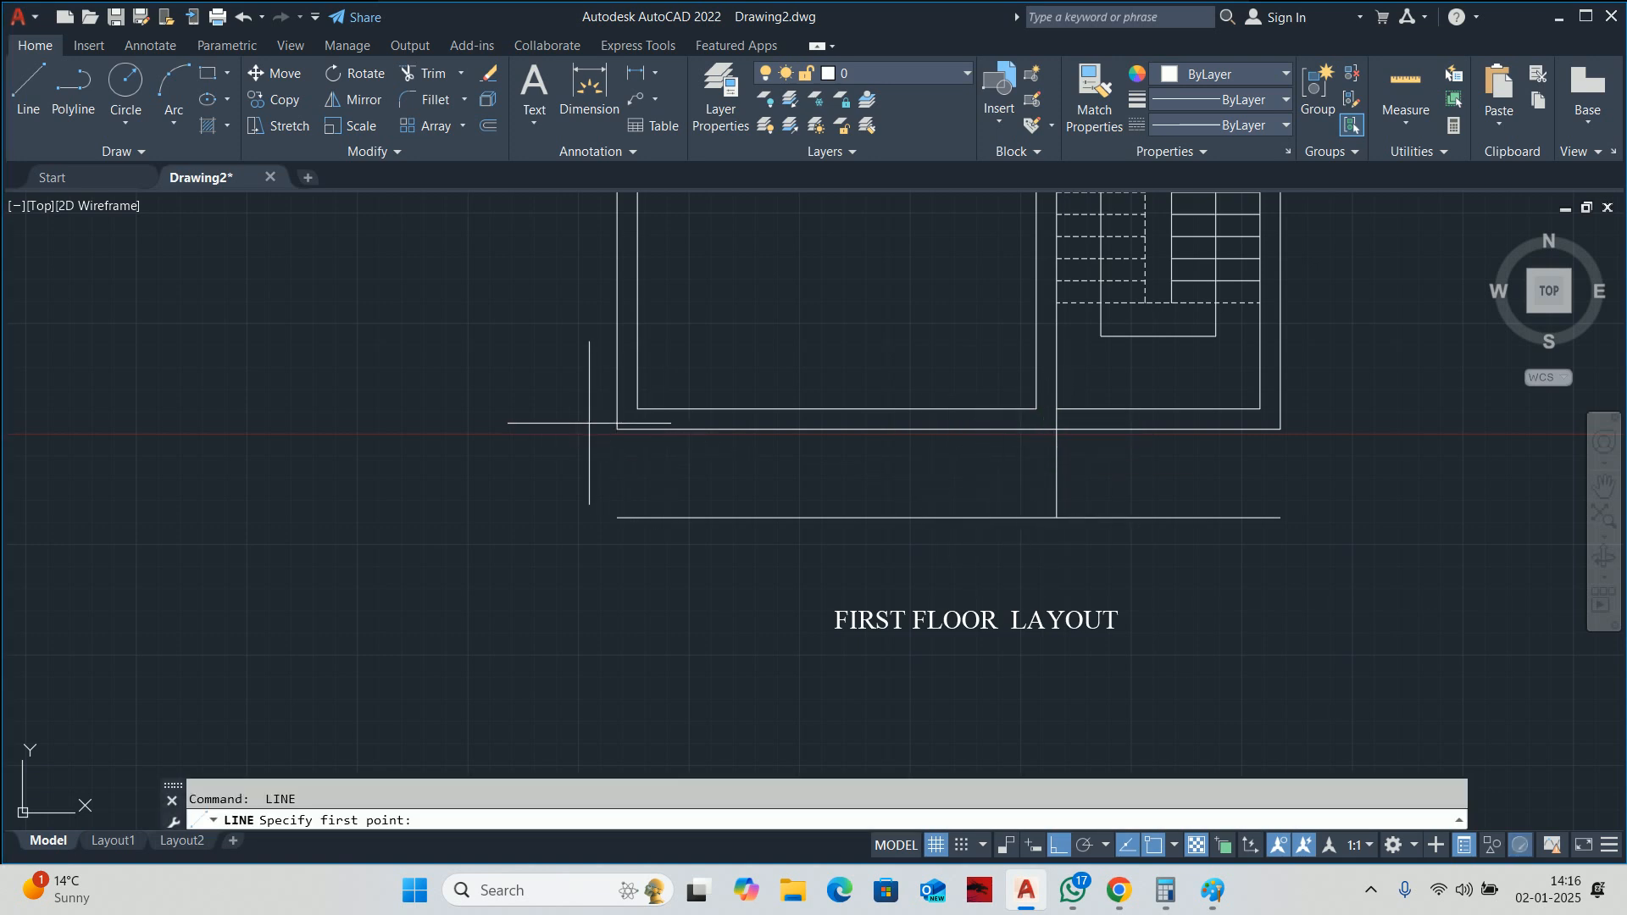
{"action": "left_click", "coordinate": [617, 428]}
{"action": "left_click", "coordinate": [617, 517]}
{"action": "key", "text": "Escape"}
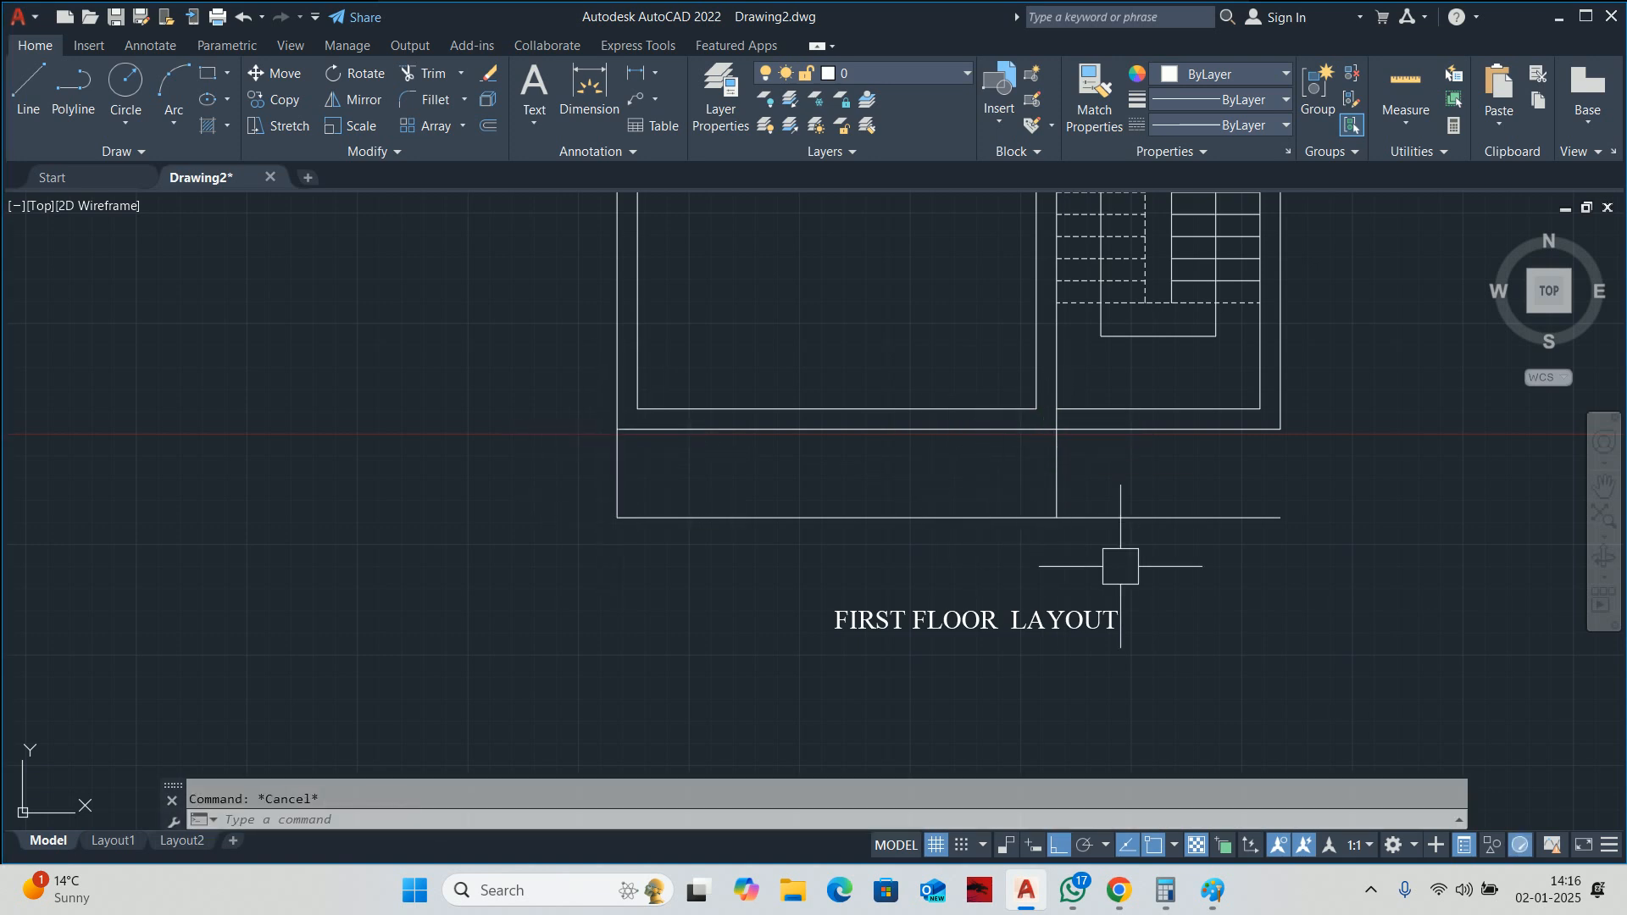
Trim the offset line's overhang beyond the vertical line below the stairwell wall.
{"action": "type", "text": "TR"}
{"action": "key", "text": "Return"}
{"action": "key", "text": "Escape"}
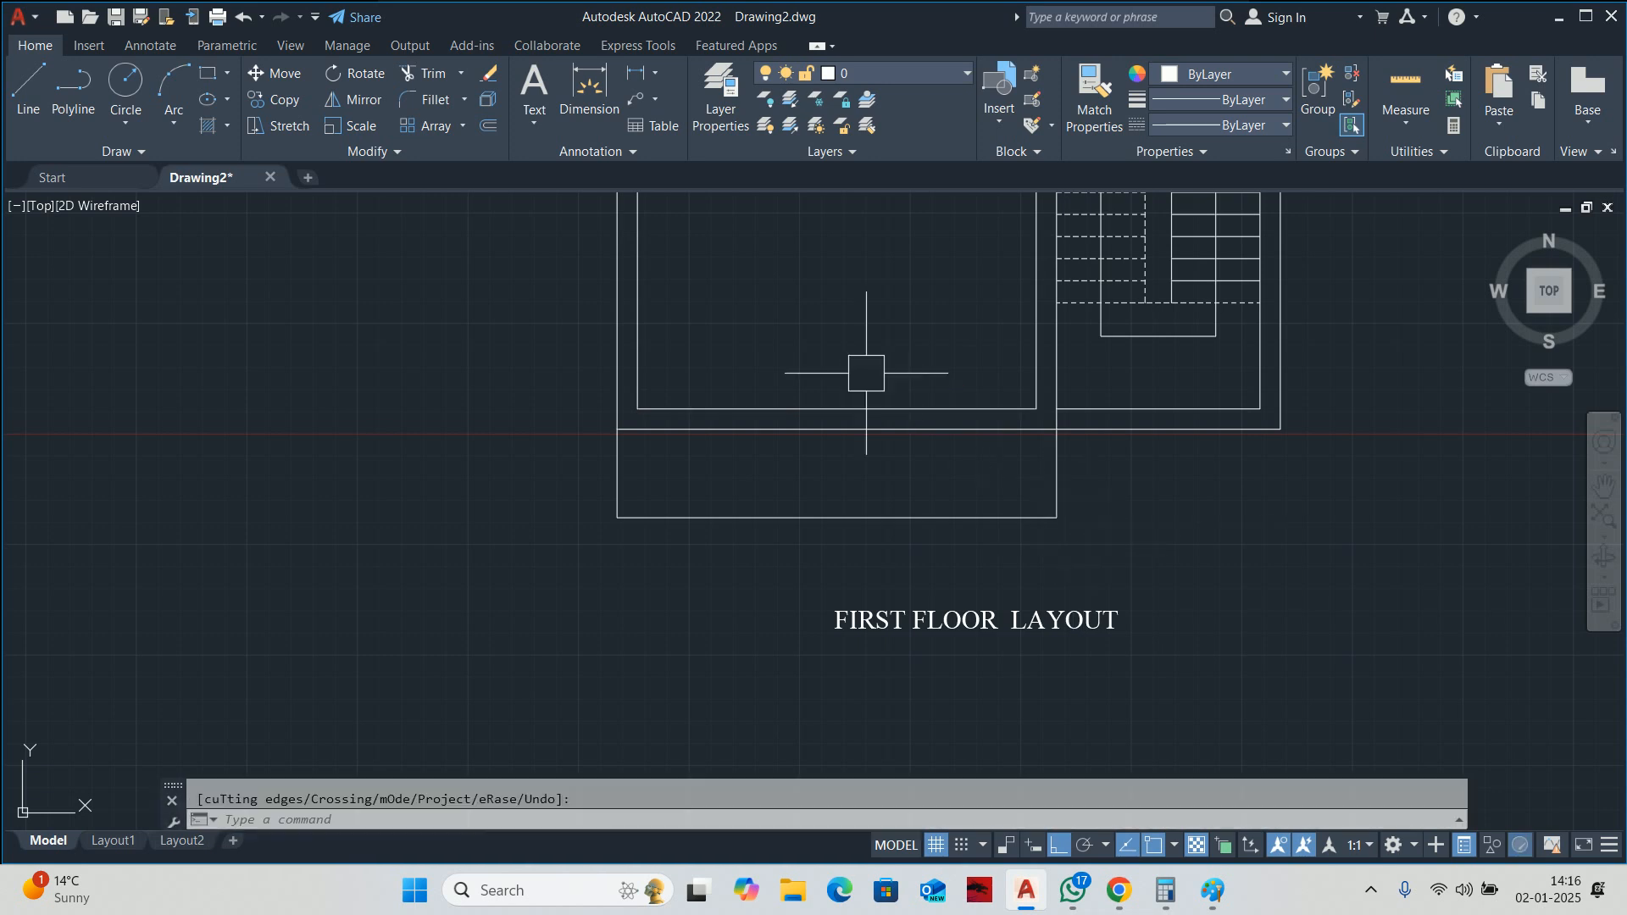
{"action": "key", "text": "Escape"}
Stretch the lower-left room's inner lower wall face 130 downward.
{"action": "scroll", "coordinate": [949, 394], "scroll_direction": "up", "scroll_amount": 4}
{"action": "type", "text": "S"}
{"action": "key", "text": "Return"}
{"action": "scroll", "coordinate": [1147, 428], "scroll_direction": "up", "scroll_amount": 2}
{"action": "left_click", "coordinate": [1199, 448]}
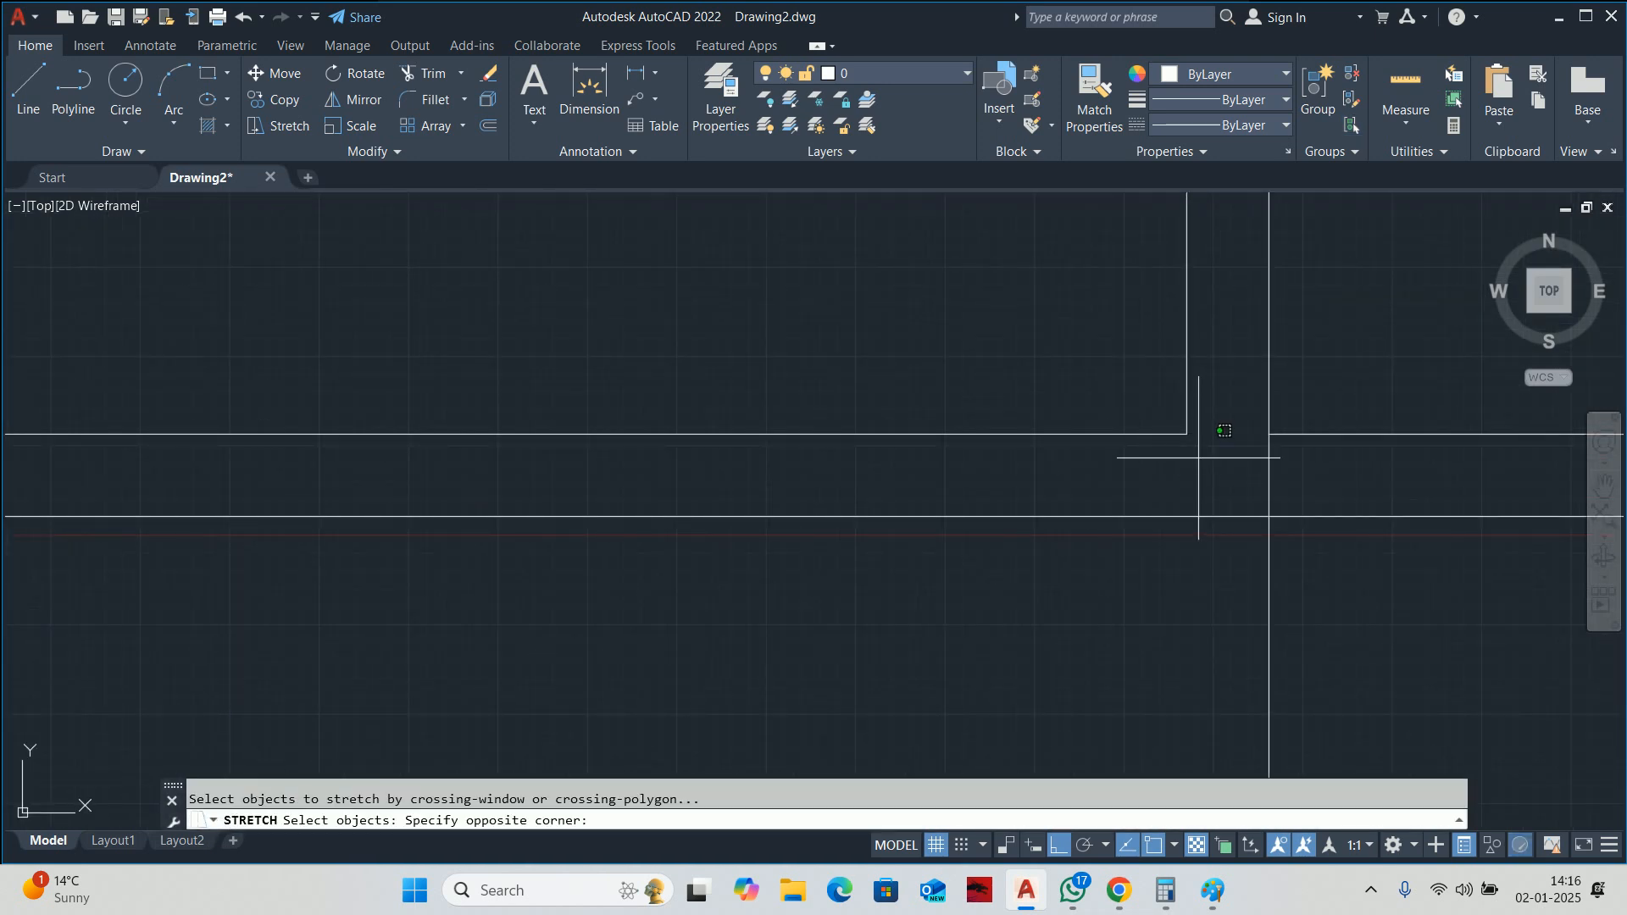
{"action": "scroll", "coordinate": [864, 374], "scroll_direction": "down", "scroll_amount": 3}
{"action": "scroll", "coordinate": [915, 382], "scroll_direction": "up", "scroll_amount": 2}
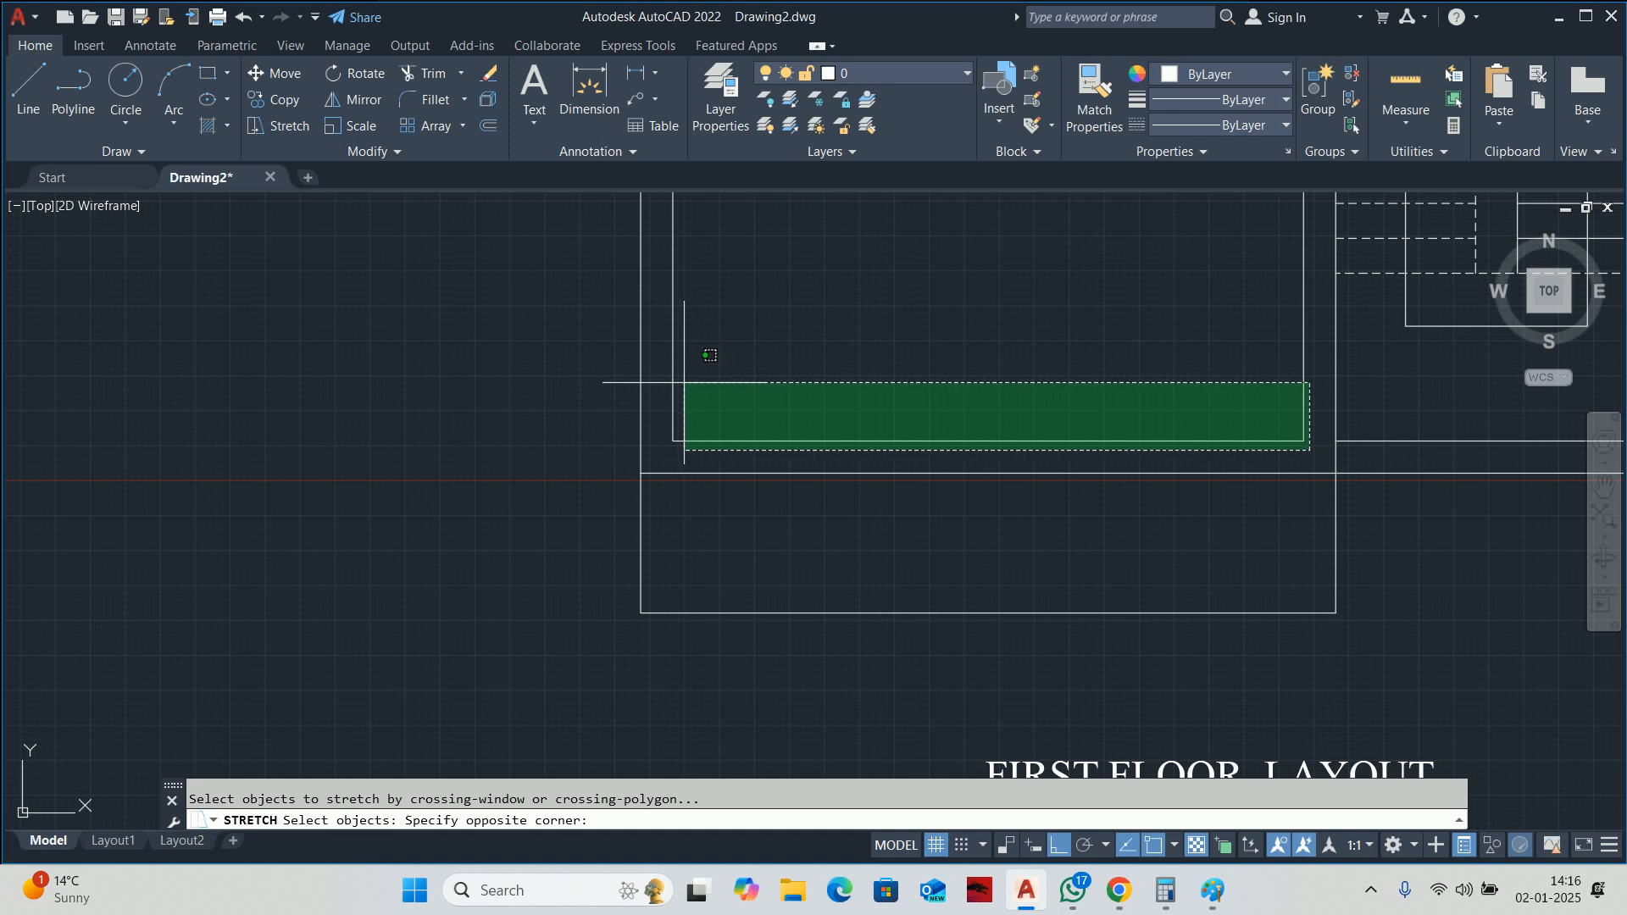
{"action": "left_click", "coordinate": [669, 381]}
{"action": "key", "text": "Return"}
{"action": "left_click", "coordinate": [822, 261]}
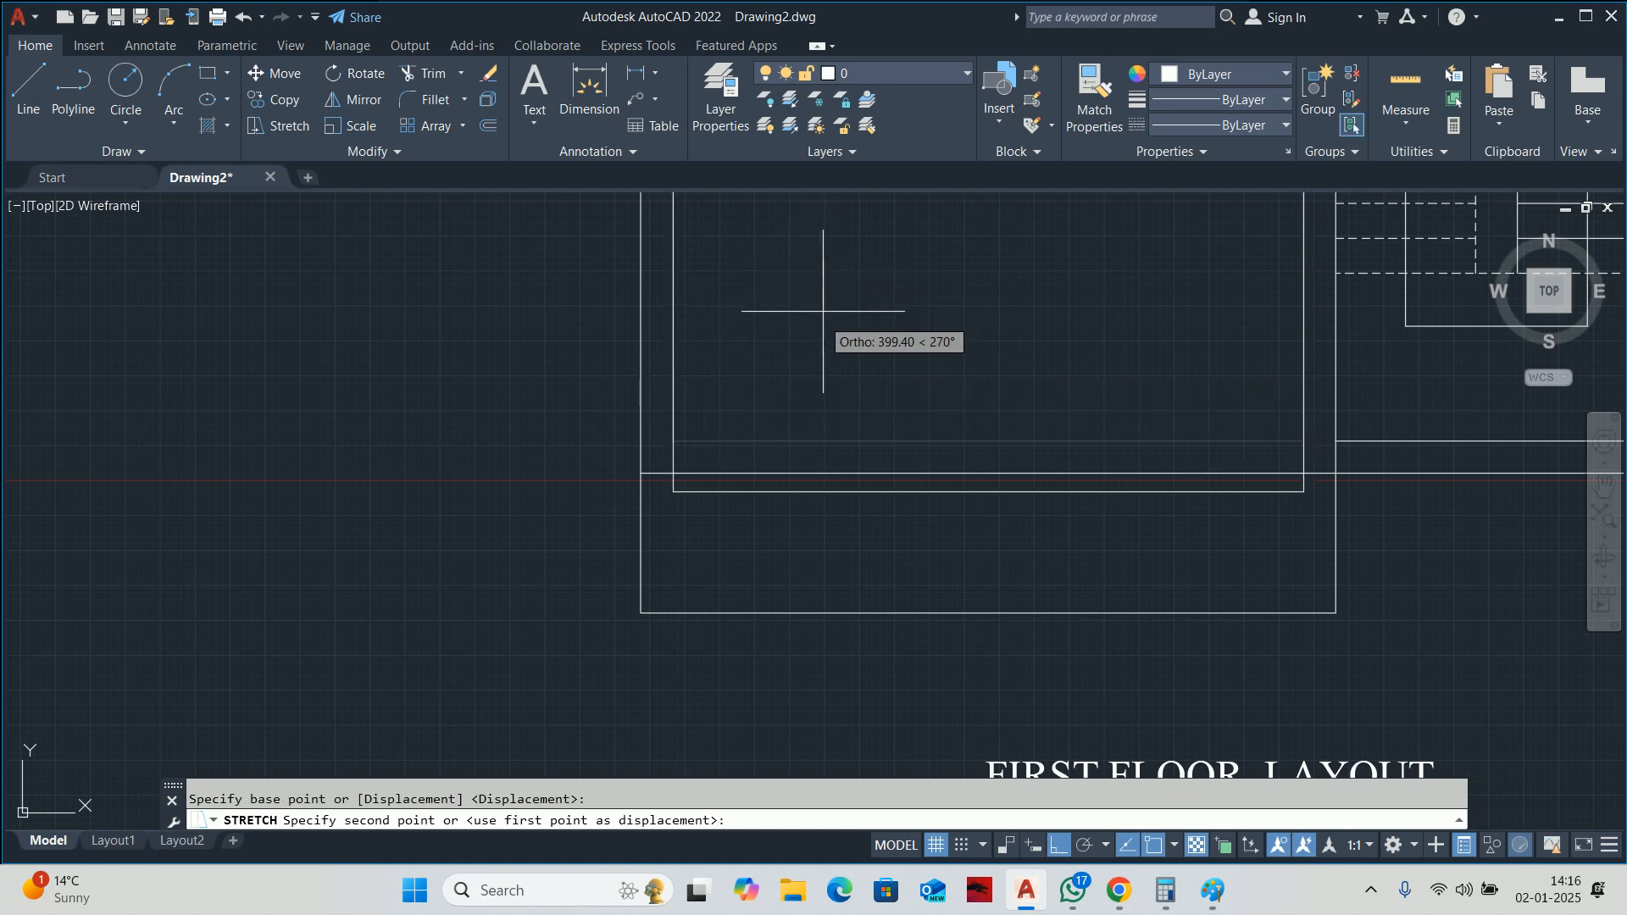
{"action": "type", "text": "130"}
{"action": "key", "text": "Return"}
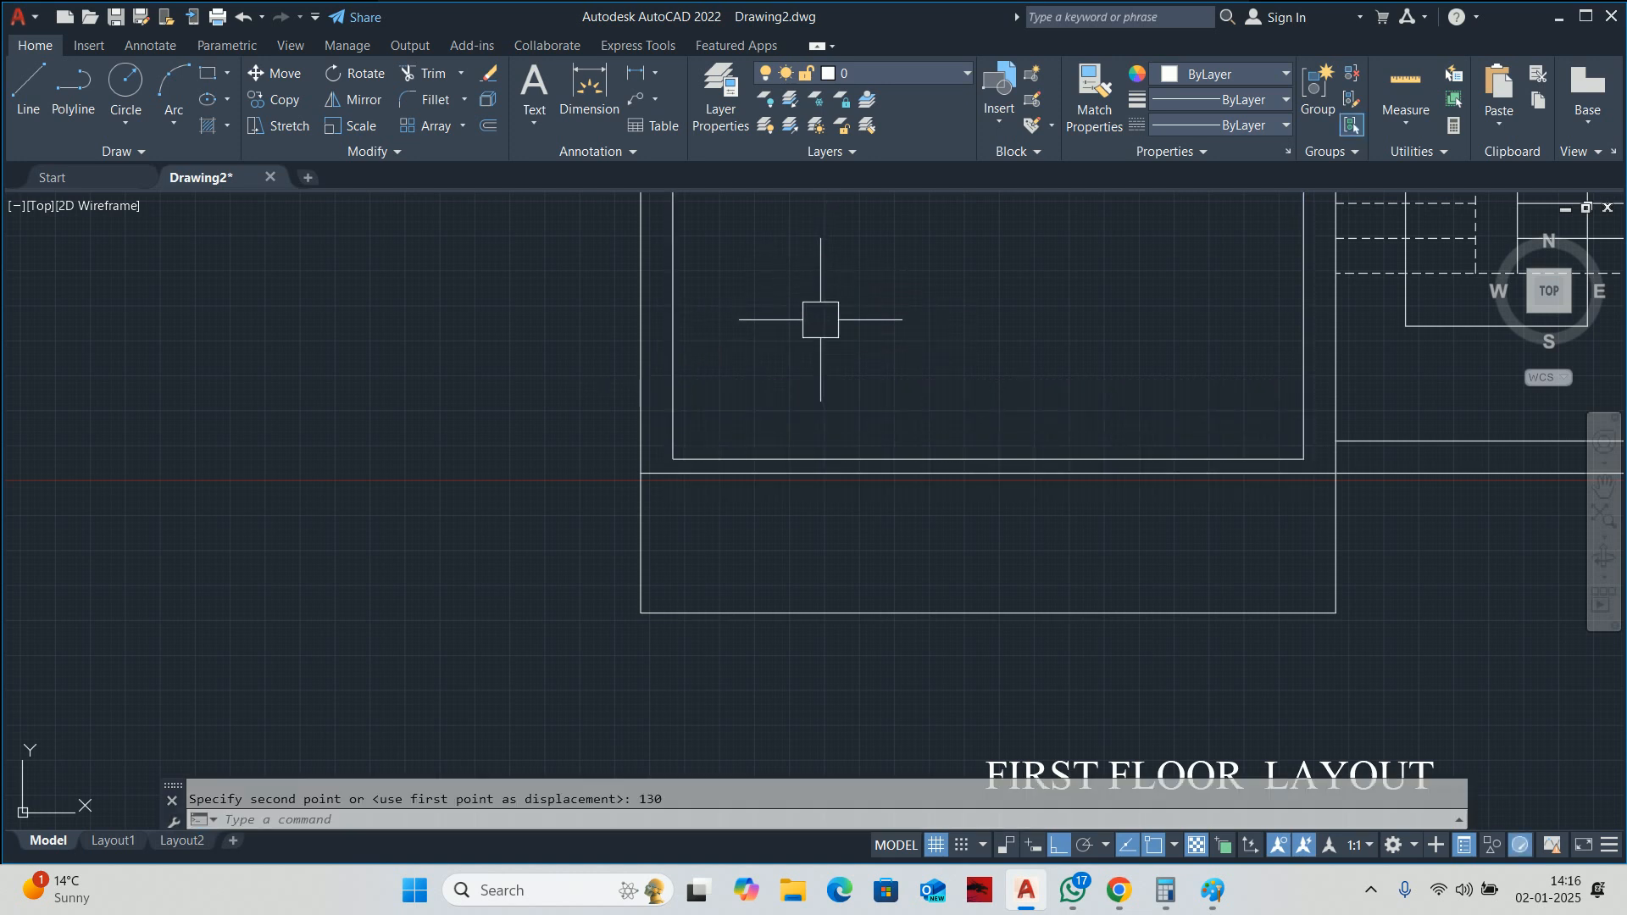
{"action": "key", "text": "Escape"}
Draw a short vertical line across the lower-left room's lower wall from the midpoint of its inner face.
{"action": "type", "text": "l"}
{"action": "key", "text": "Return"}
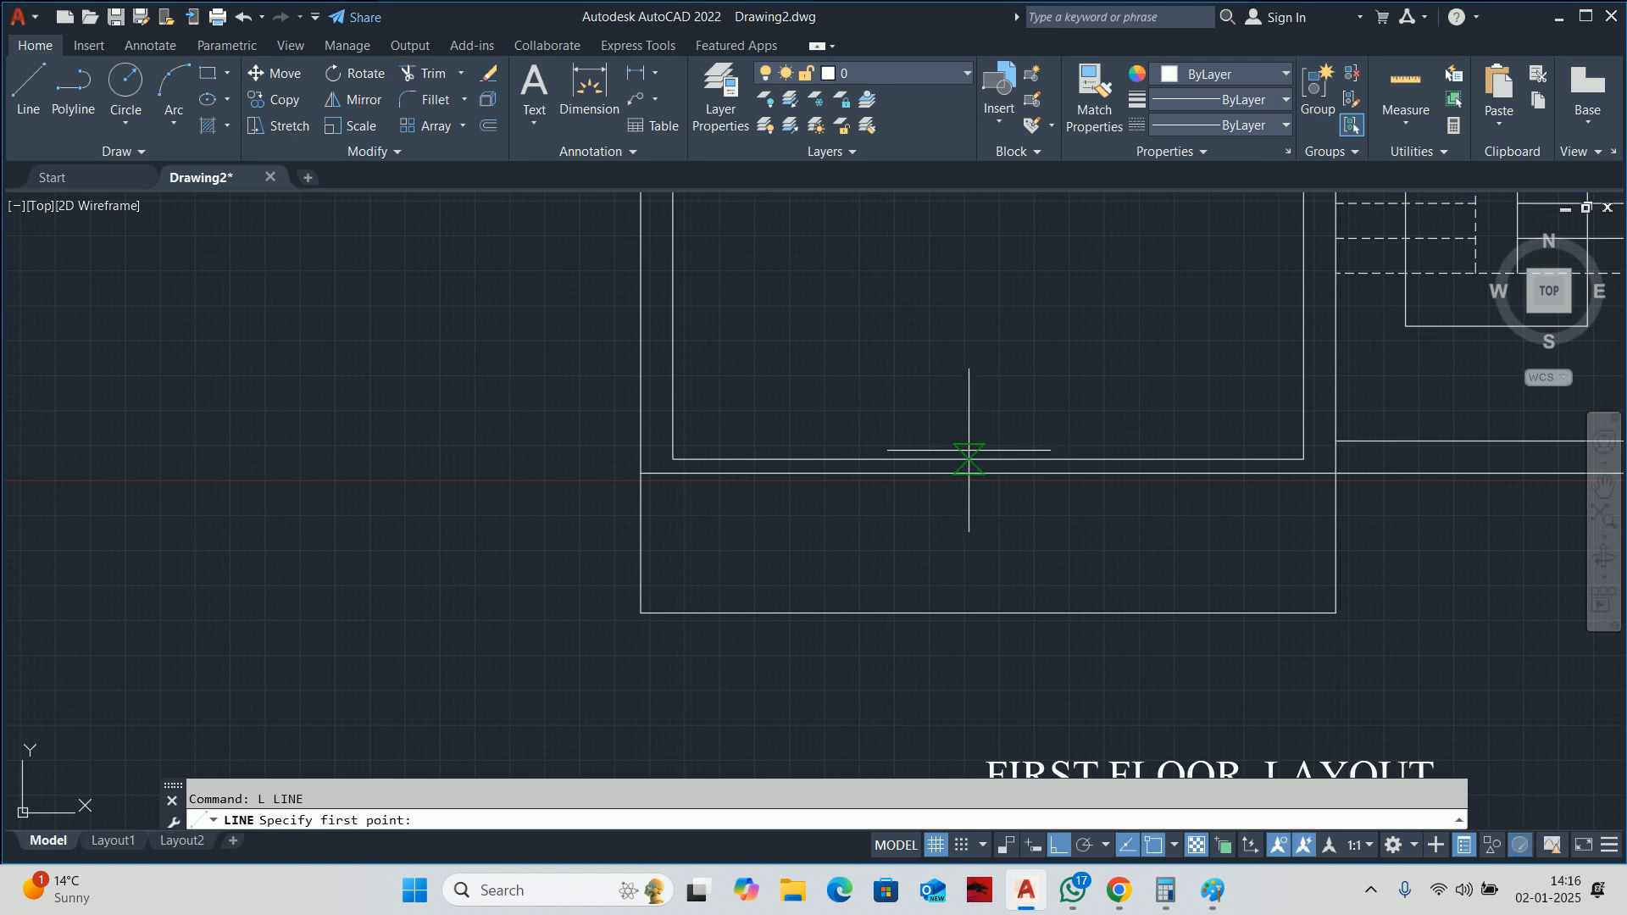
{"action": "left_click", "coordinate": [986, 459]}
{"action": "scroll", "coordinate": [987, 487], "scroll_direction": "up", "scroll_amount": 4}
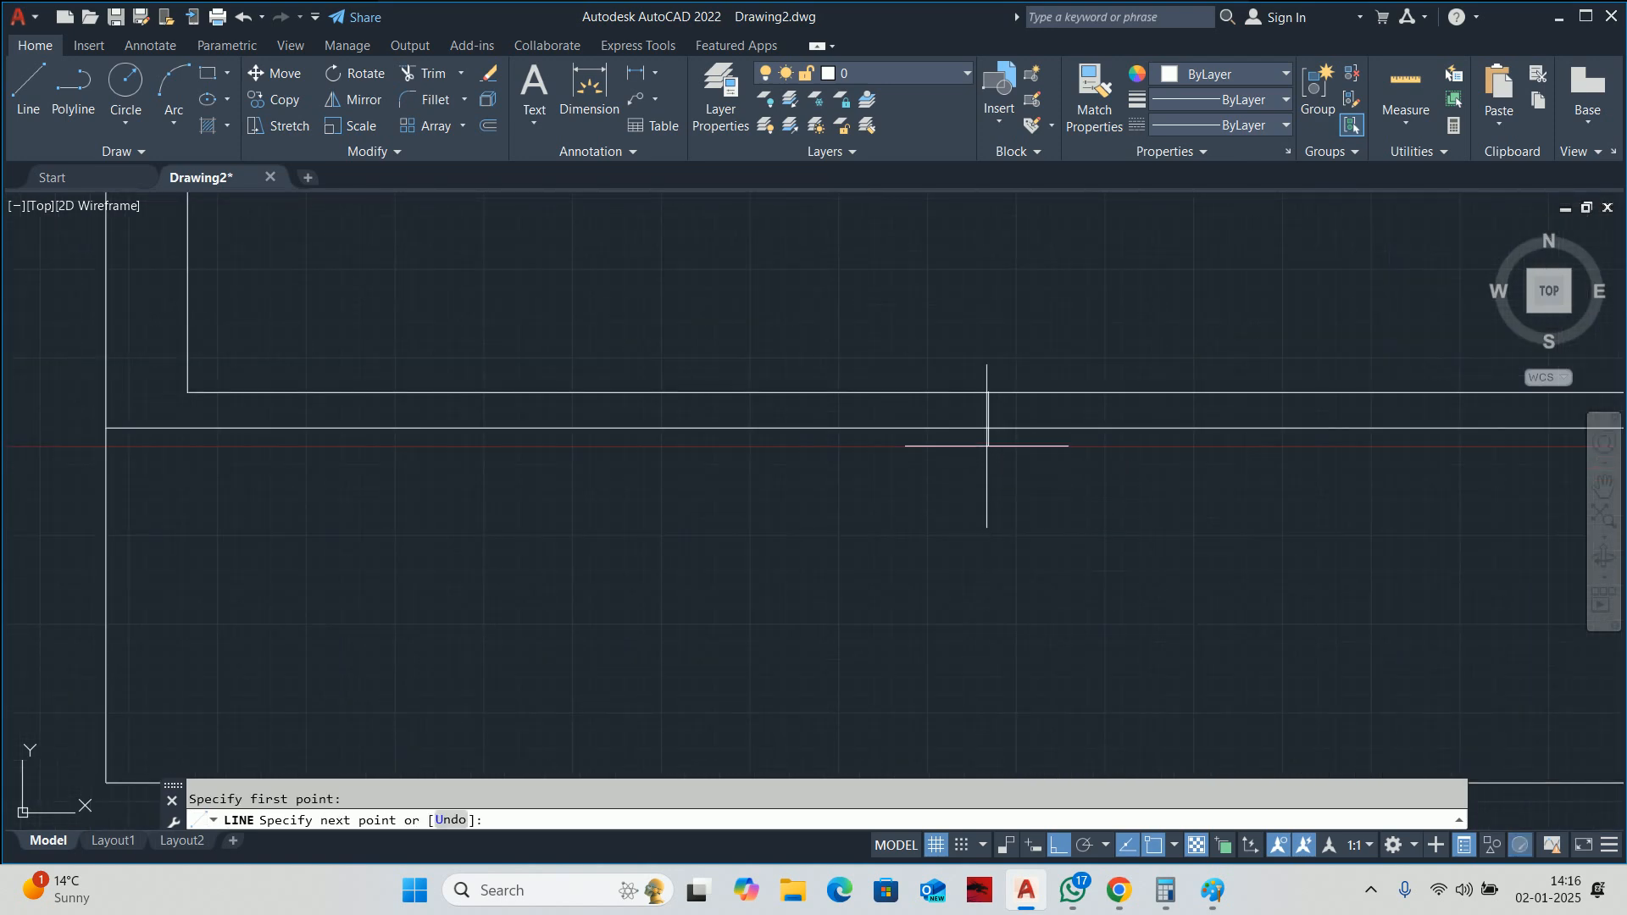
{"action": "key", "text": "Escape"}
{"action": "key", "text": "Escape"}
Offset the short line across the lower wall 1200 to both sides.
{"action": "type", "text": "o"}
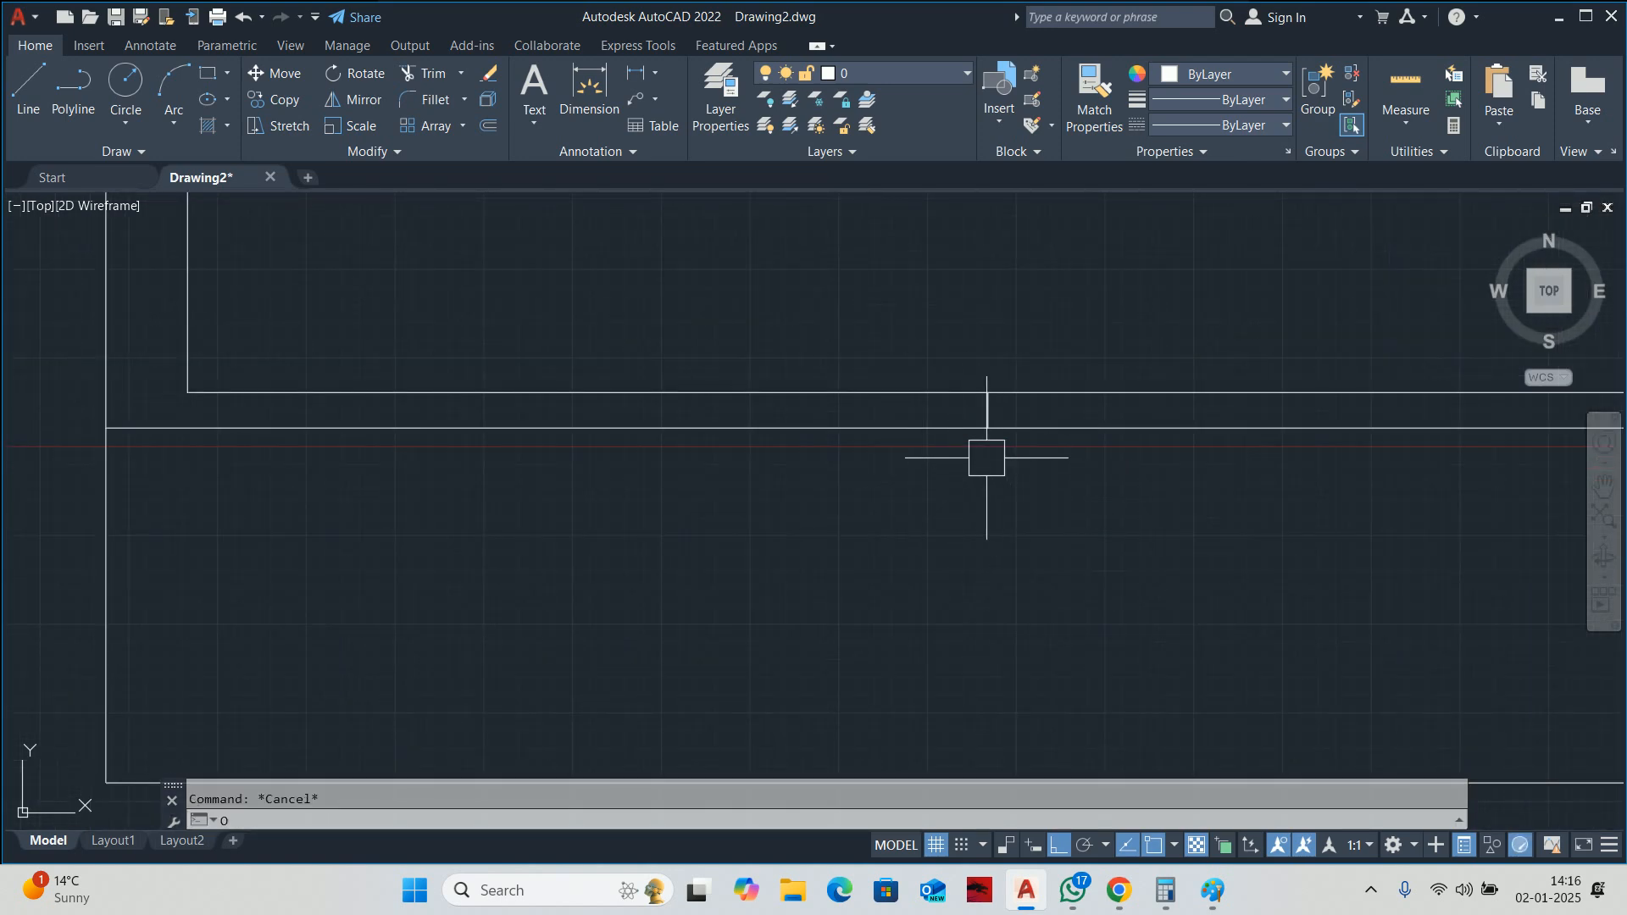
{"action": "key", "text": "Return"}
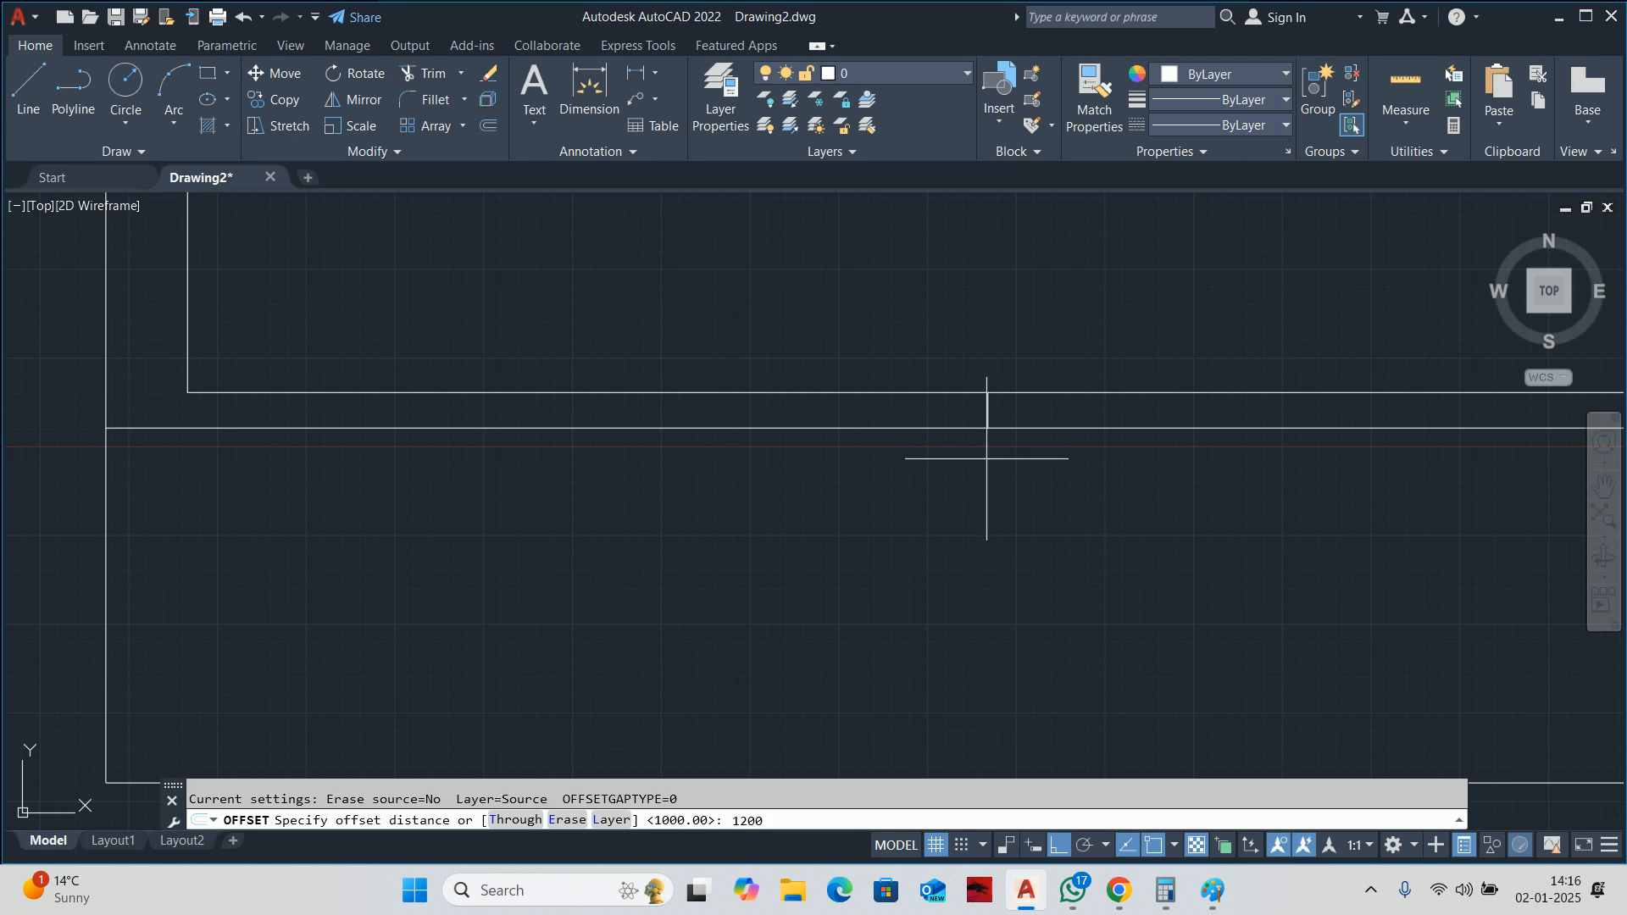
{"action": "key", "text": "Return"}
{"action": "scroll", "coordinate": [992, 411], "scroll_direction": "up", "scroll_amount": 4}
{"action": "left_click", "coordinate": [984, 406]}
{"action": "left_click", "coordinate": [941, 405]}
{"action": "left_click", "coordinate": [977, 410]}
{"action": "left_click", "coordinate": [1026, 411]}
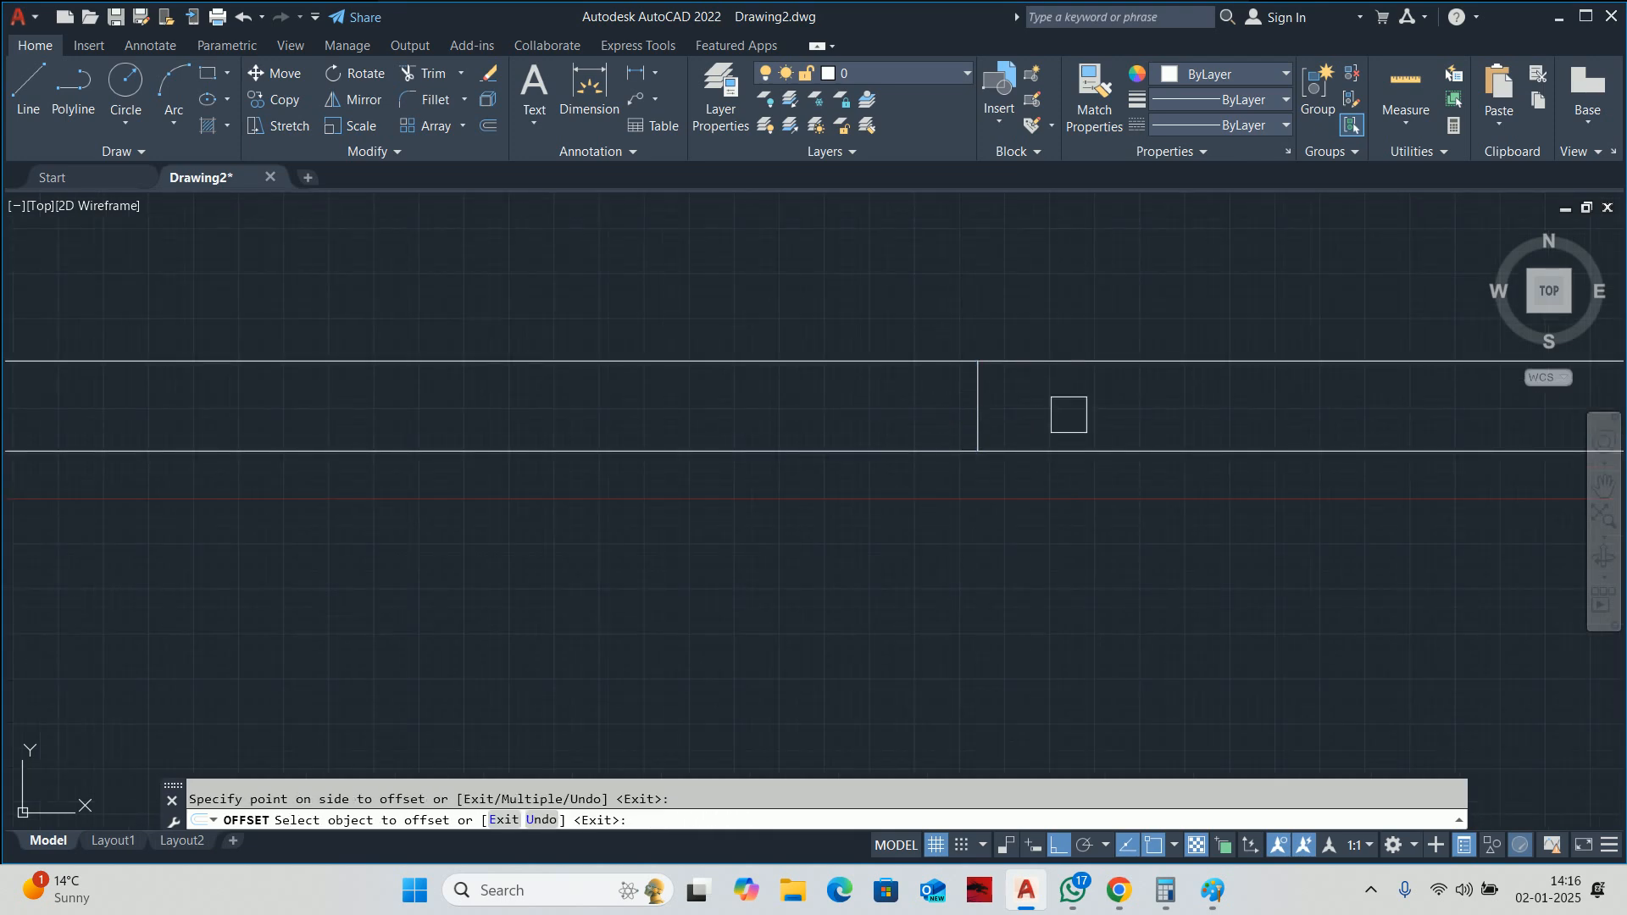
{"action": "key", "text": "Escape"}
Trim both lower wall faces between the two offset lines and remove the centre line, leaving an opening.
{"action": "scroll", "coordinate": [1051, 403], "scroll_direction": "down", "scroll_amount": 4}
{"action": "type", "text": "tr"}
{"action": "key", "text": "Return"}
{"action": "left_click", "coordinate": [1083, 307]}
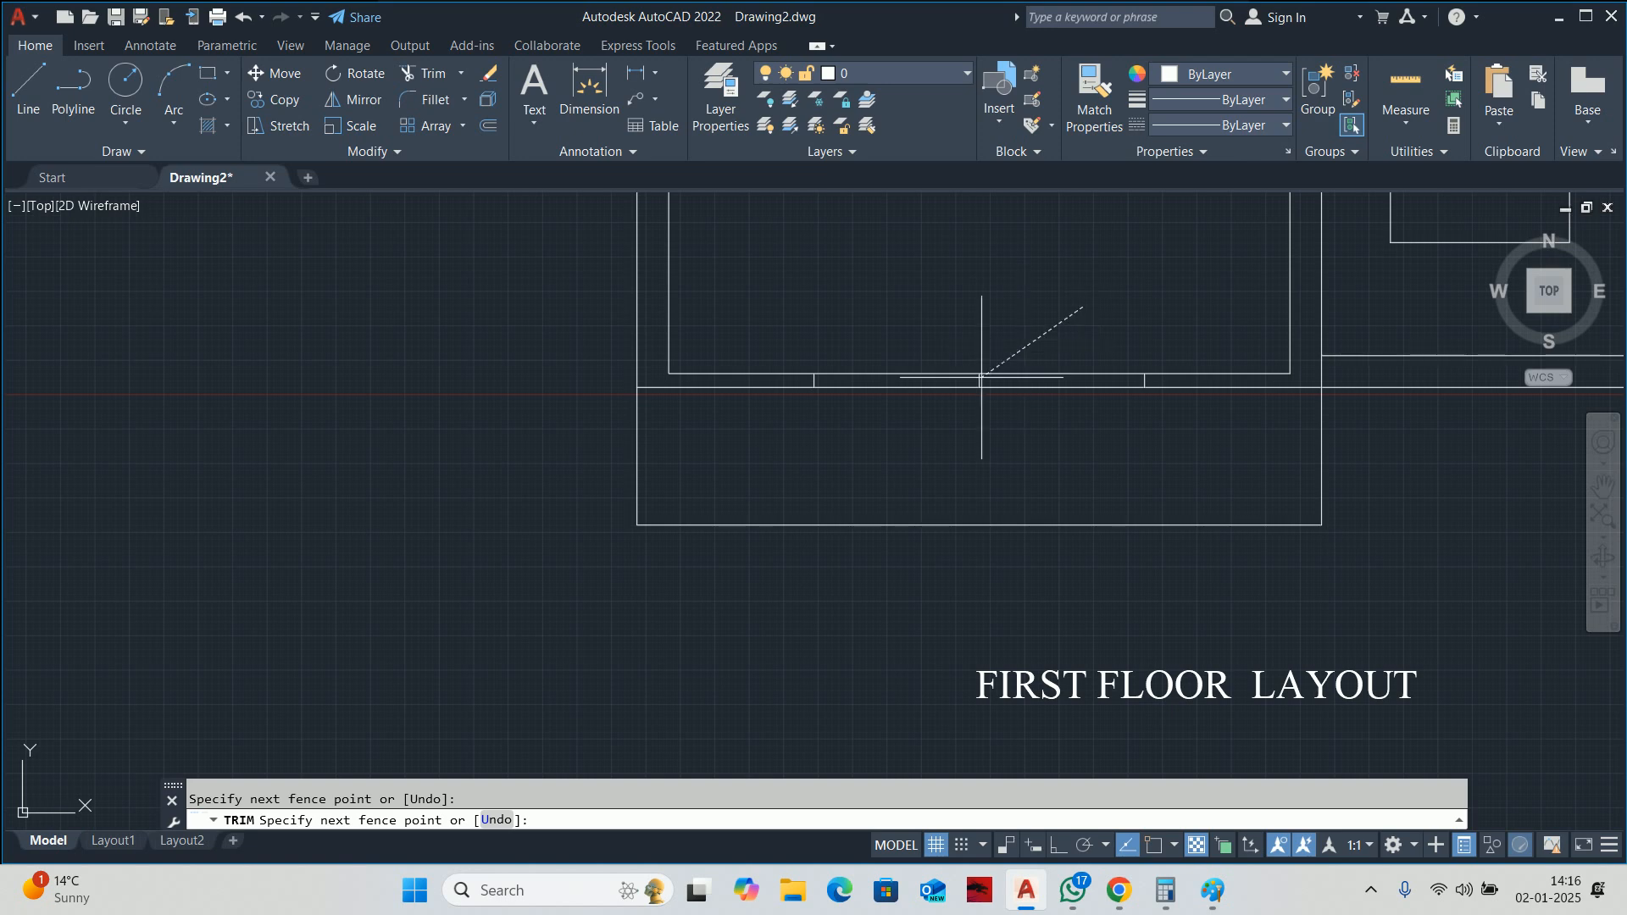
{"action": "left_click", "coordinate": [897, 444]}
{"action": "key", "text": "Return"}
{"action": "key", "text": "Escape"}
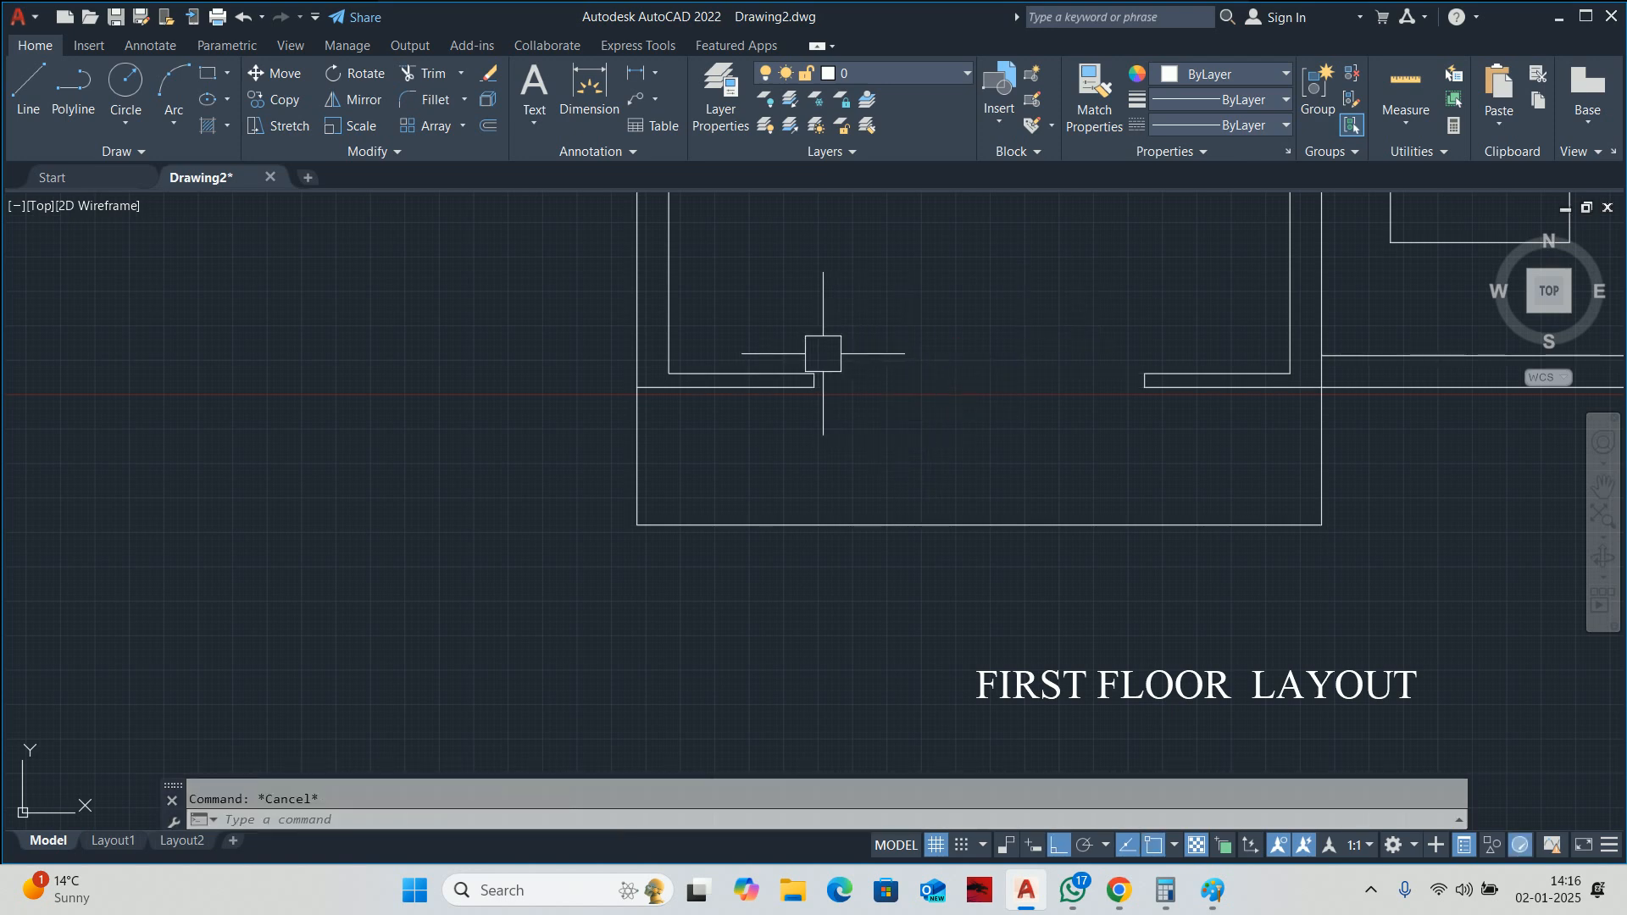
Measure the inner length of the wall stub left of the lower opening with a temporary linear dimension.
{"action": "type", "text": "dl"}
{"action": "key", "text": "Return"}
{"action": "scroll", "coordinate": [776, 360], "scroll_direction": "up", "scroll_amount": 2}
{"action": "left_click", "coordinate": [603, 382]}
{"action": "left_click", "coordinate": [835, 382]}
{"action": "key", "text": "Escape"}
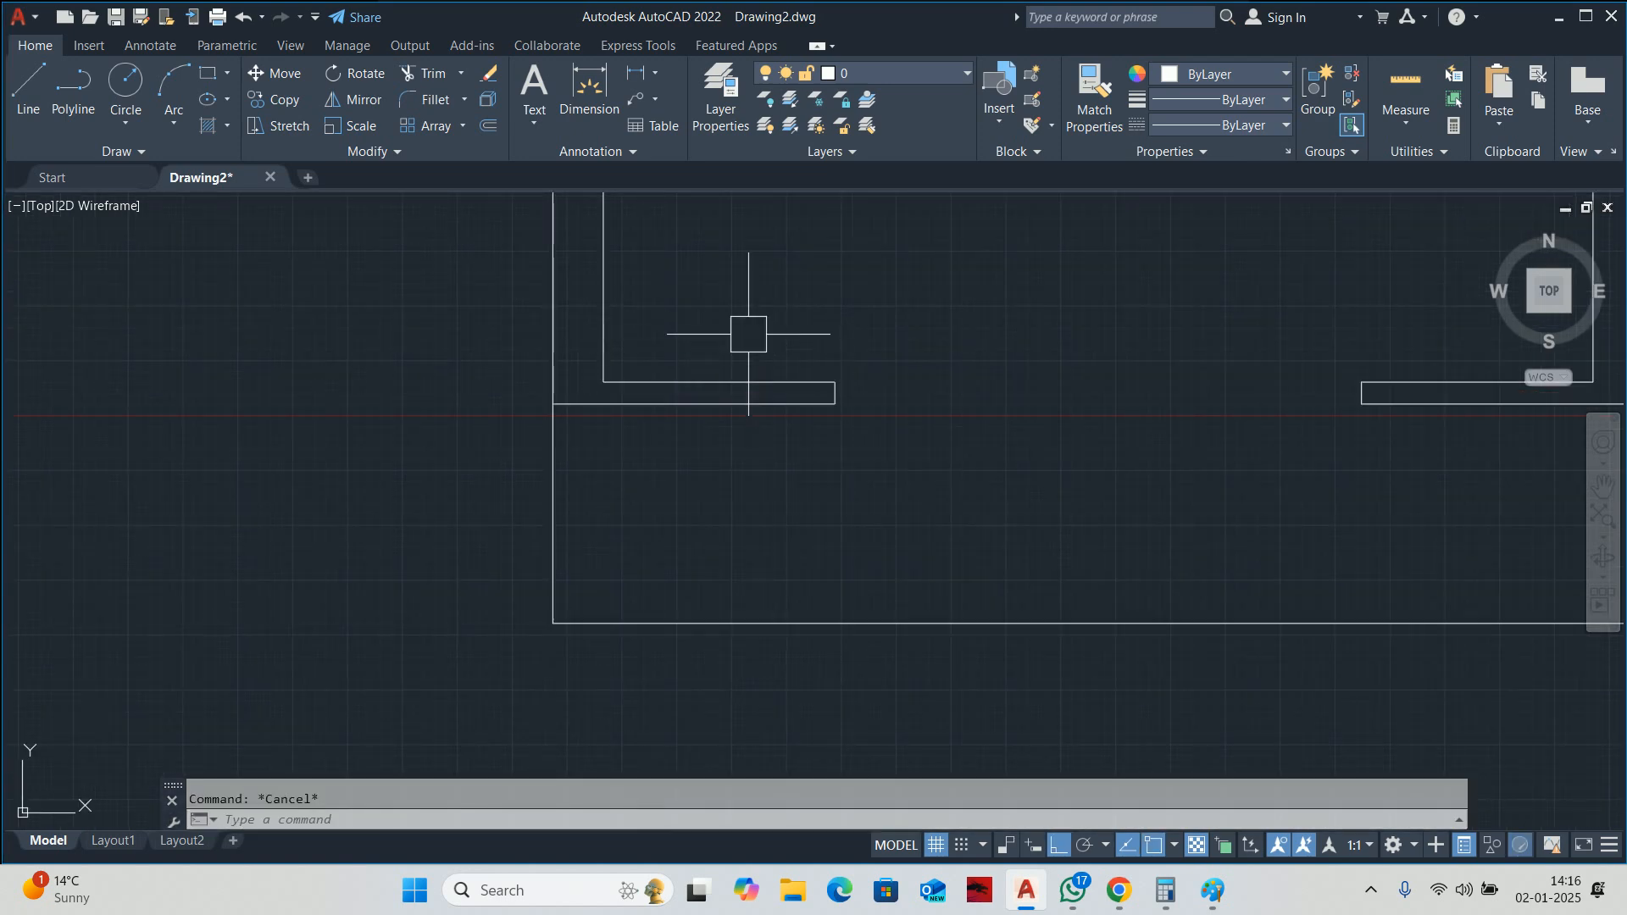
Stretch the end of the wall stub left of the lower opening 300 to the left.
{"action": "type", "text": "s"}
{"action": "key", "text": "Return"}
{"action": "left_click", "coordinate": [904, 433]}
{"action": "left_click", "coordinate": [787, 318]}
{"action": "key", "text": "Return"}
{"action": "left_click", "coordinate": [791, 308]}
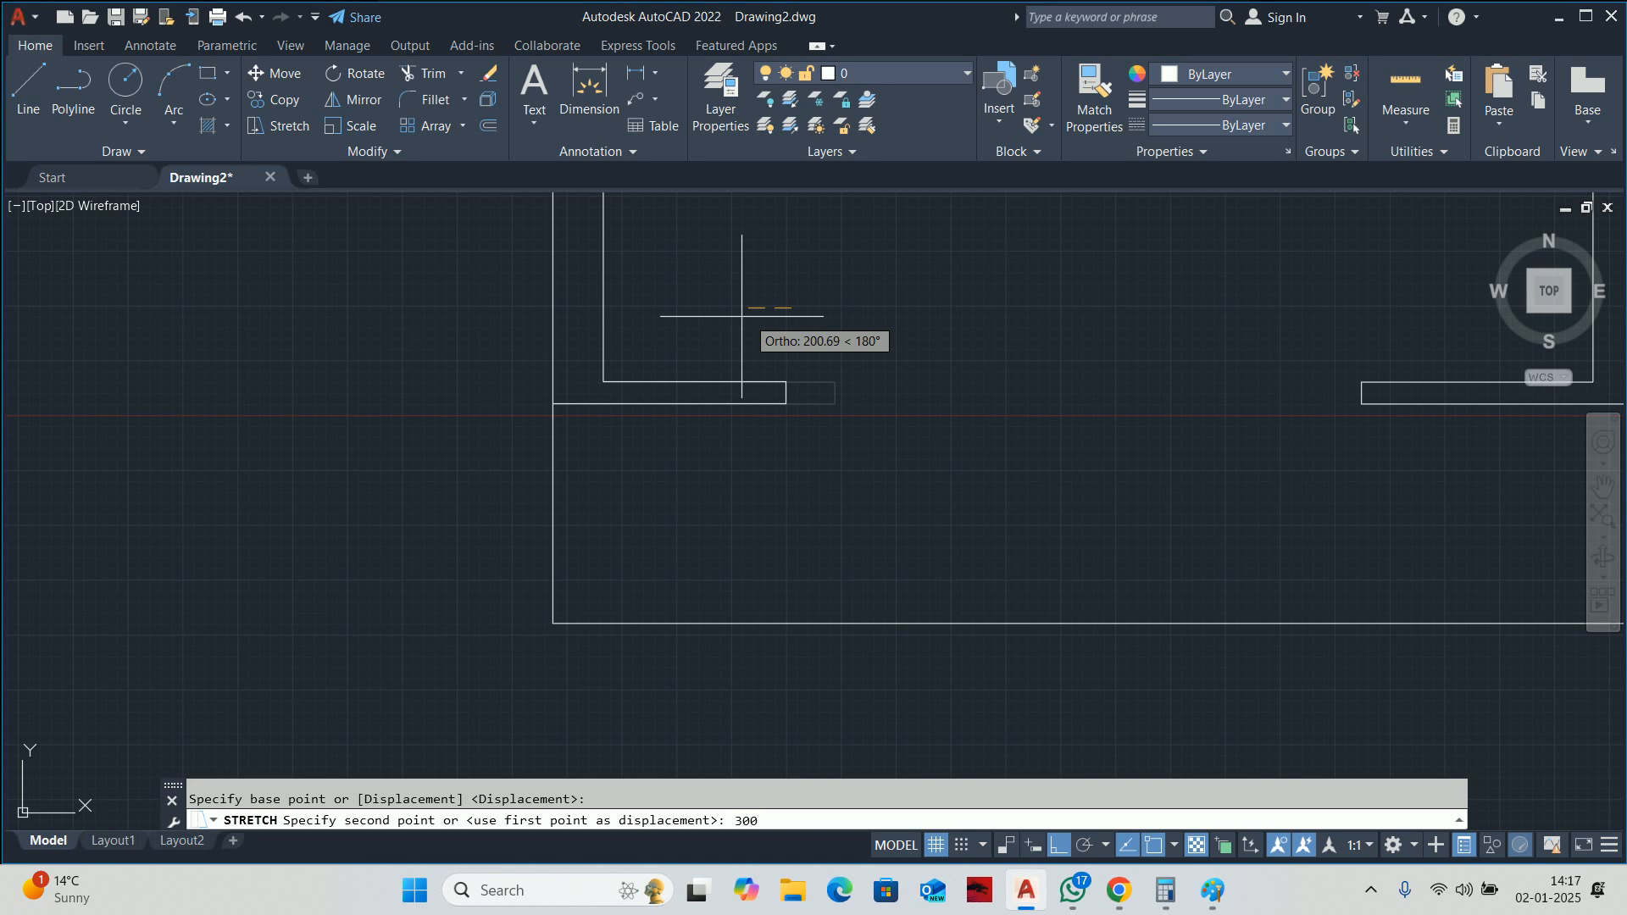
{"action": "key", "text": "Return"}
{"action": "key", "text": "Escape"}
Stretch the end of the wall stub right of the lower opening 300 to the right.
{"action": "scroll", "coordinate": [778, 331], "scroll_direction": "down", "scroll_amount": 3}
{"action": "middle_click_drag", "start_coordinate": [882, 353], "coordinate": [838, 364]}
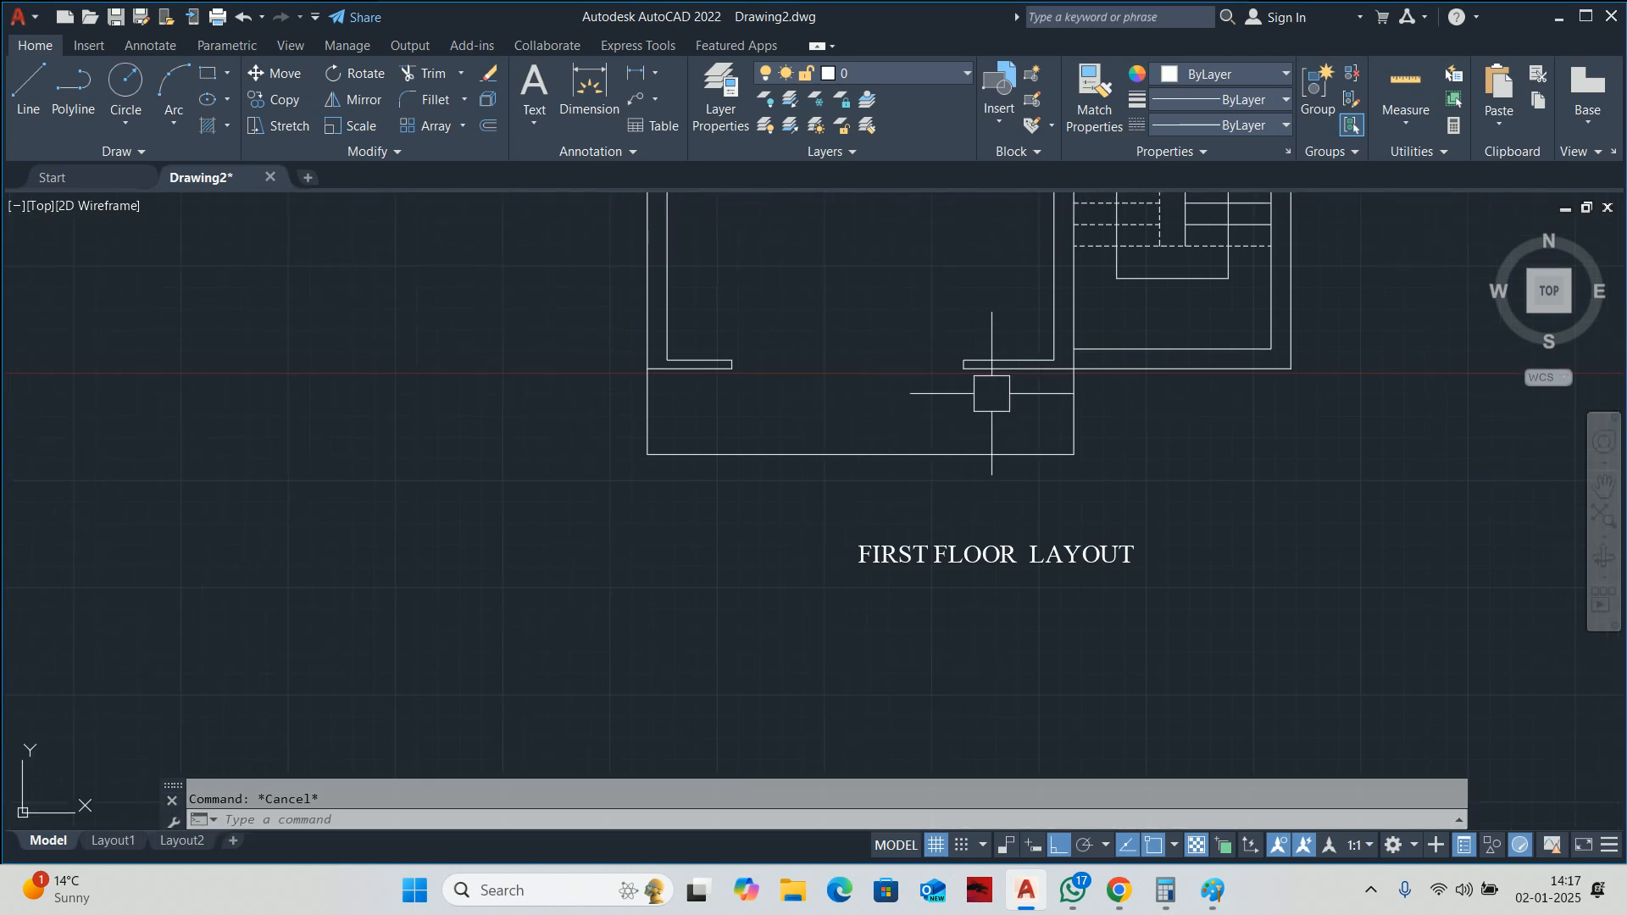
{"action": "scroll", "coordinate": [992, 391], "scroll_direction": "up", "scroll_amount": 3}
{"action": "key", "text": "Return"}
{"action": "left_click", "coordinate": [975, 394]}
{"action": "left_click", "coordinate": [904, 282]}
{"action": "key", "text": "Return"}
{"action": "left_click", "coordinate": [815, 283]}
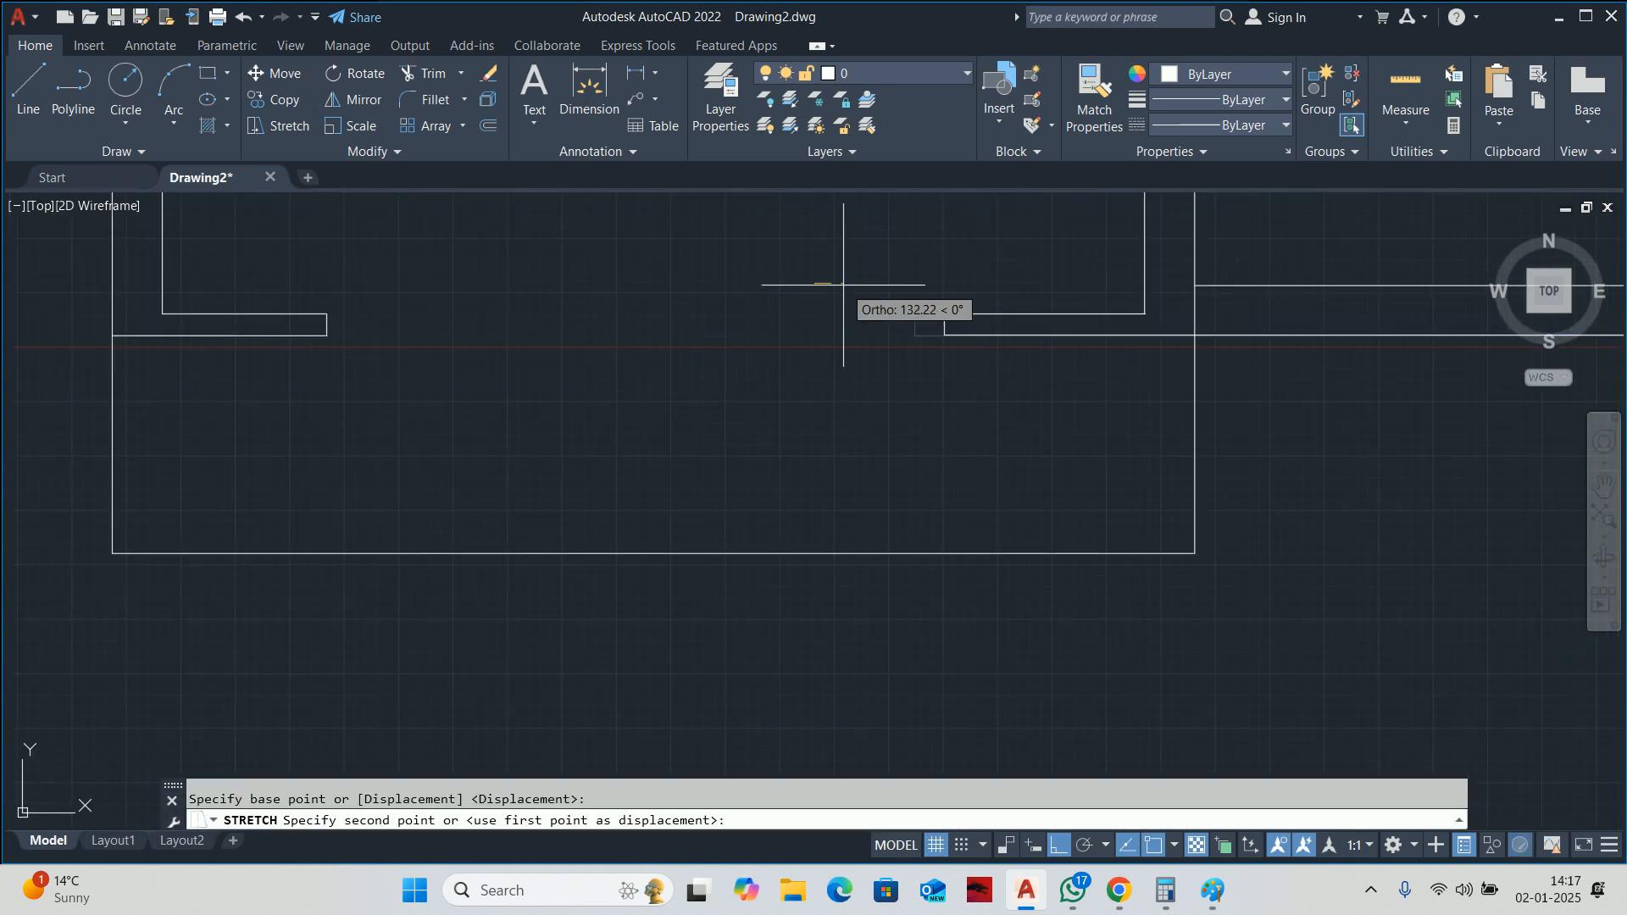
{"action": "type", "text": "3000"}
{"action": "key", "text": "BackSpace"}
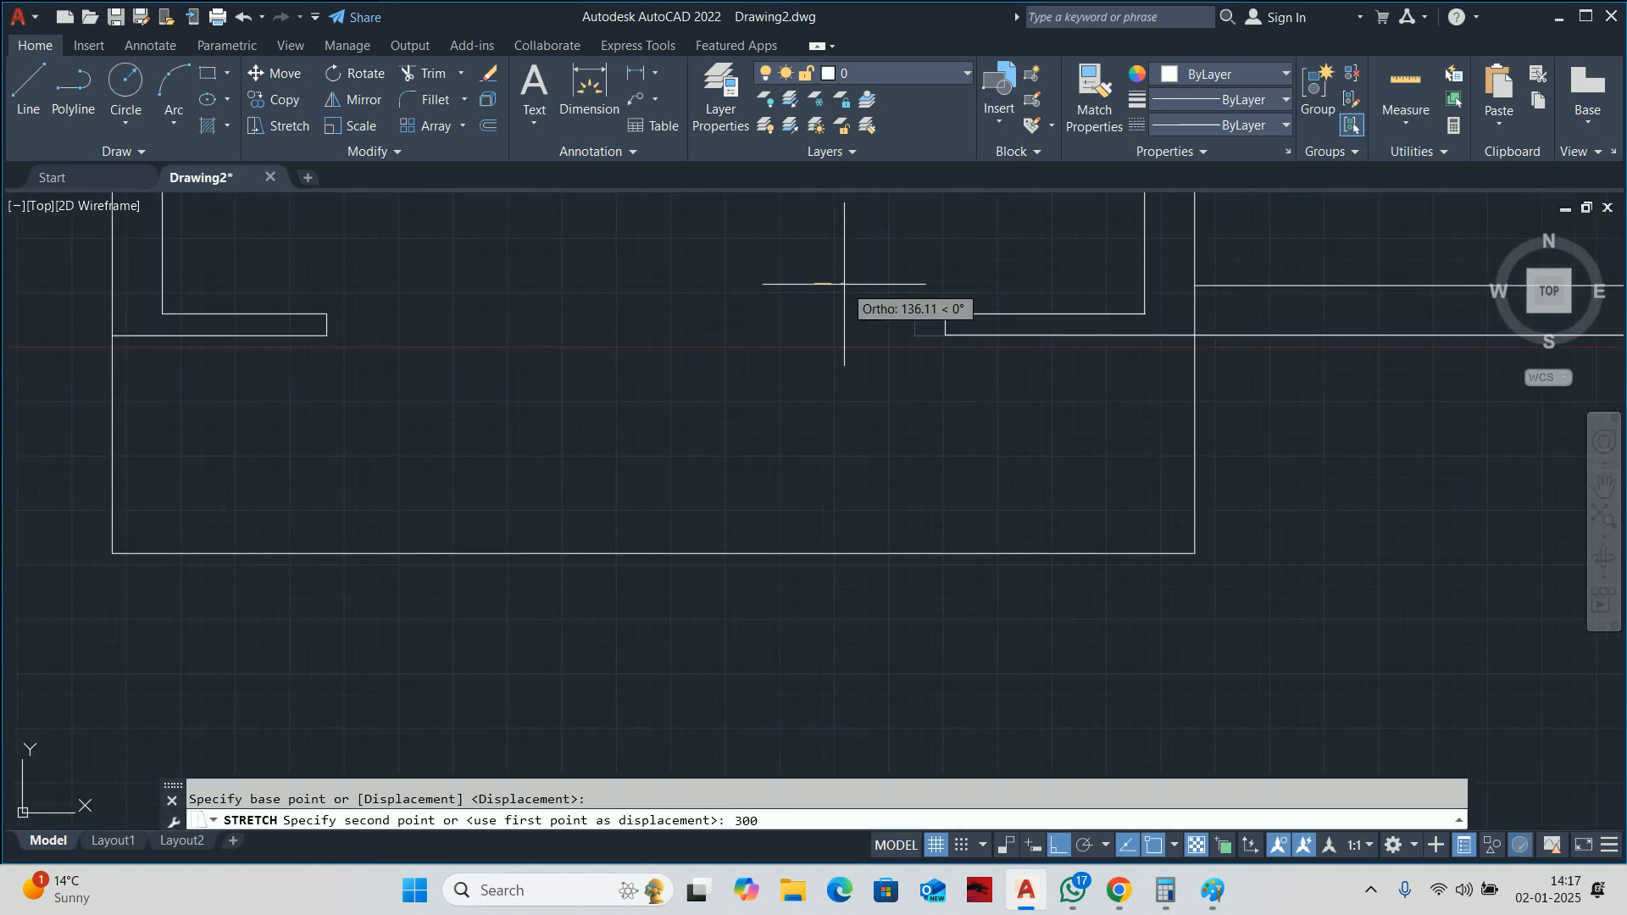
{"action": "key", "text": "Return"}
{"action": "key", "text": "Escape"}
Check the distances around the lower opening and the projection with the quick measure tool.
{"action": "left_click", "coordinate": [1403, 85]}
{"action": "scroll", "coordinate": [826, 319], "scroll_direction": "down", "scroll_amount": 4}
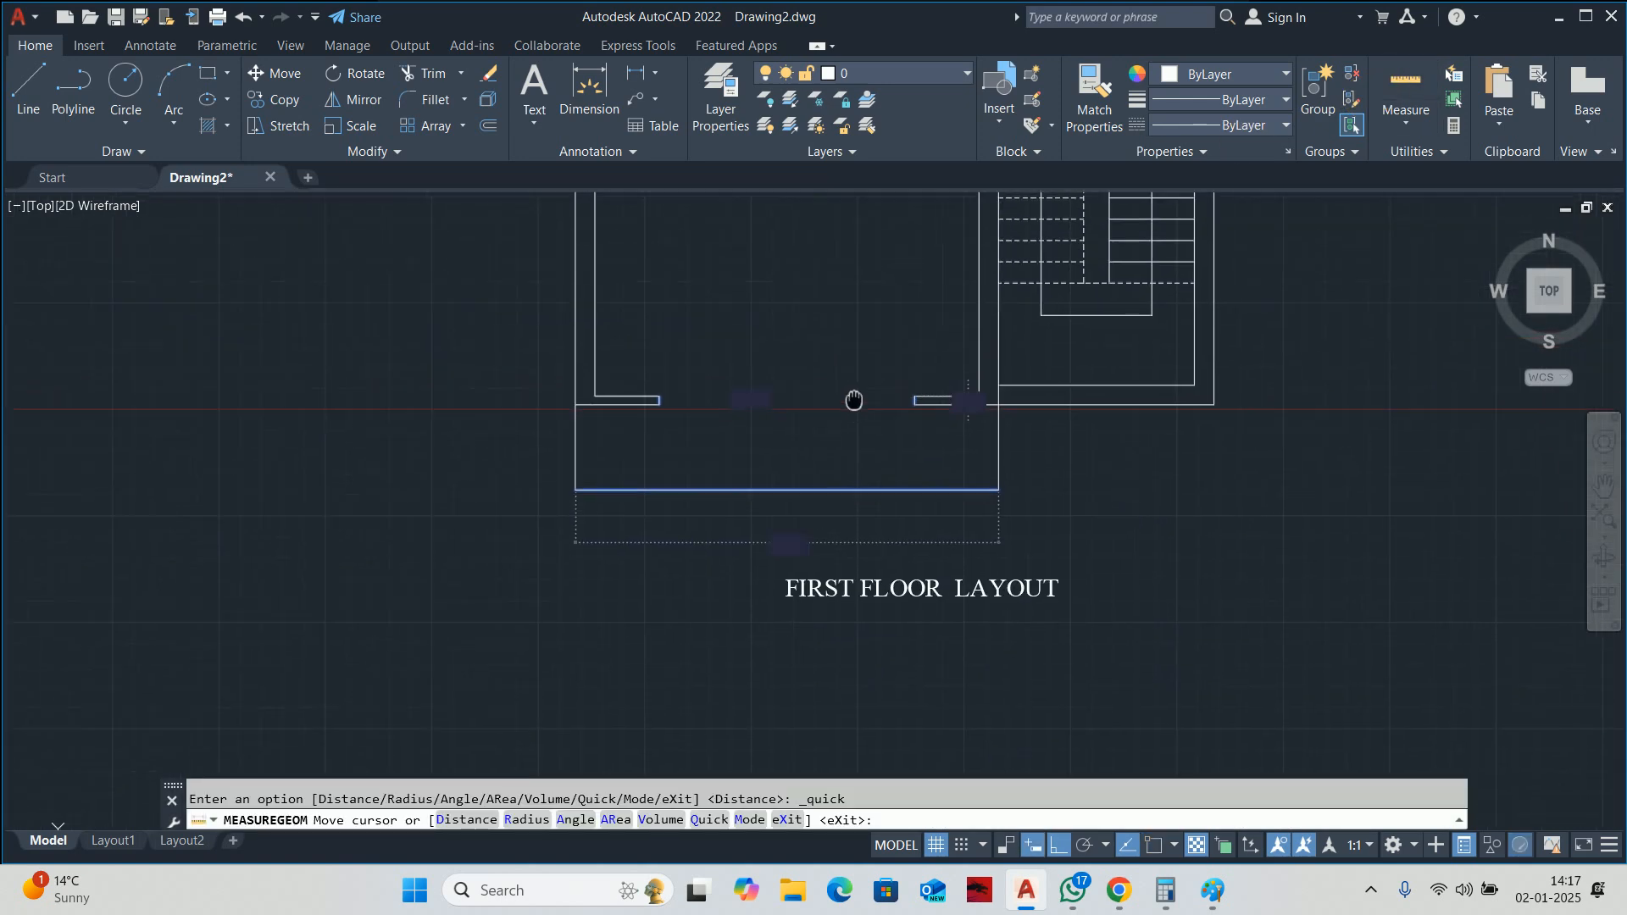
{"action": "key", "text": "Escape"}
{"action": "scroll", "coordinate": [771, 441], "scroll_direction": "down", "scroll_amount": 3}
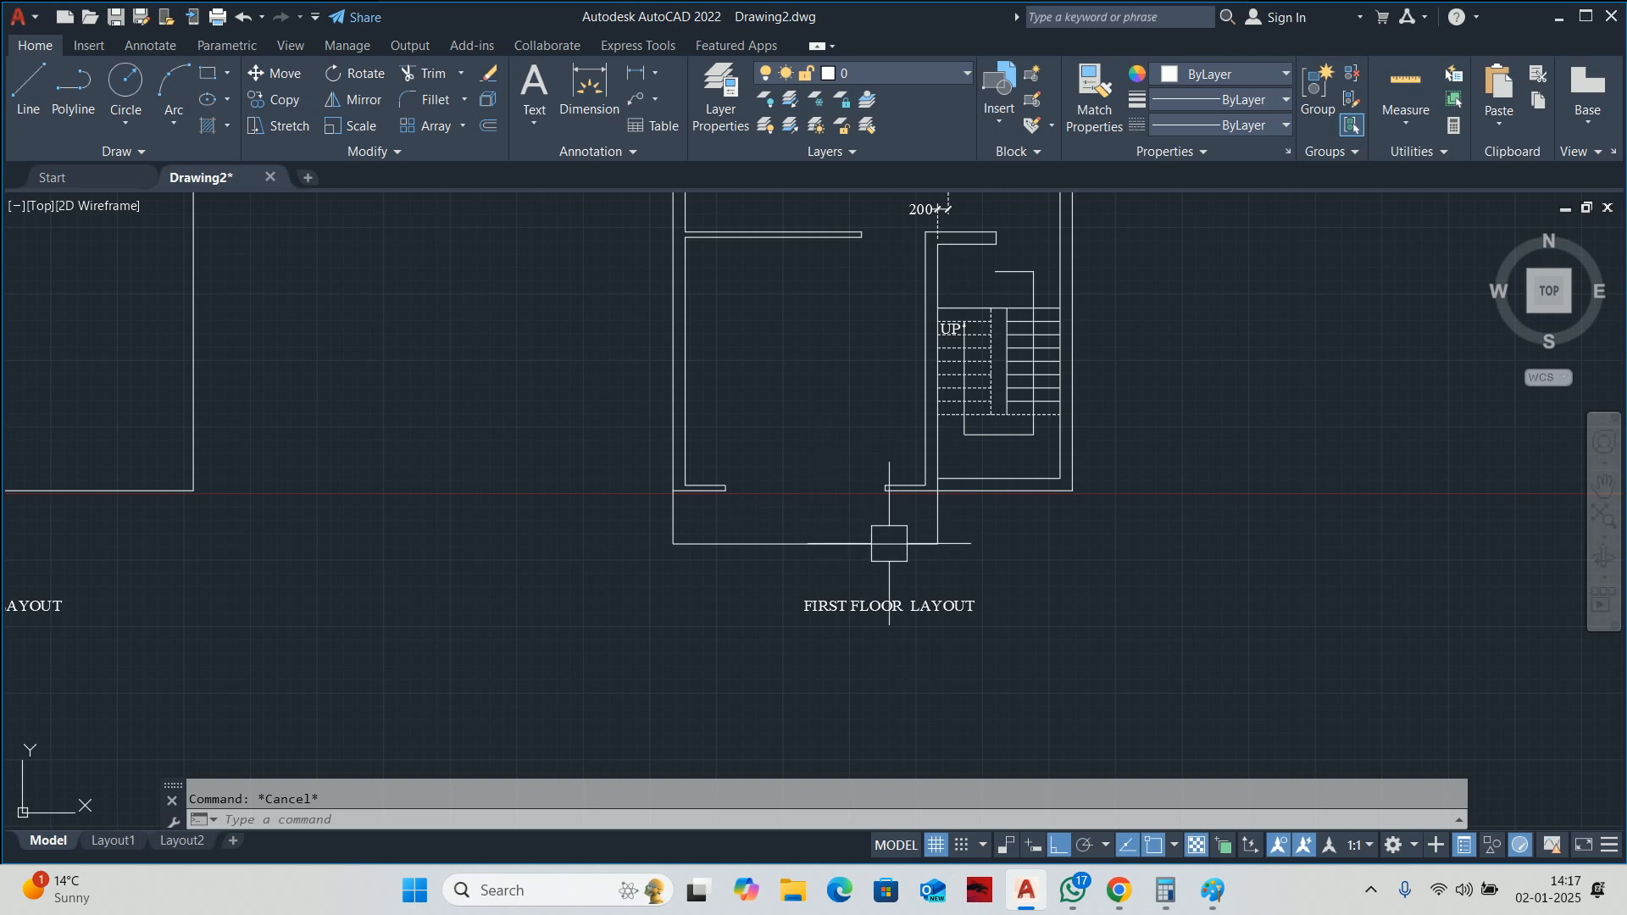
Trim the projection's right side line where it crosses the thickness of the lower wall beside the staircase.
{"action": "scroll", "coordinate": [891, 540], "scroll_direction": "up", "scroll_amount": 5}
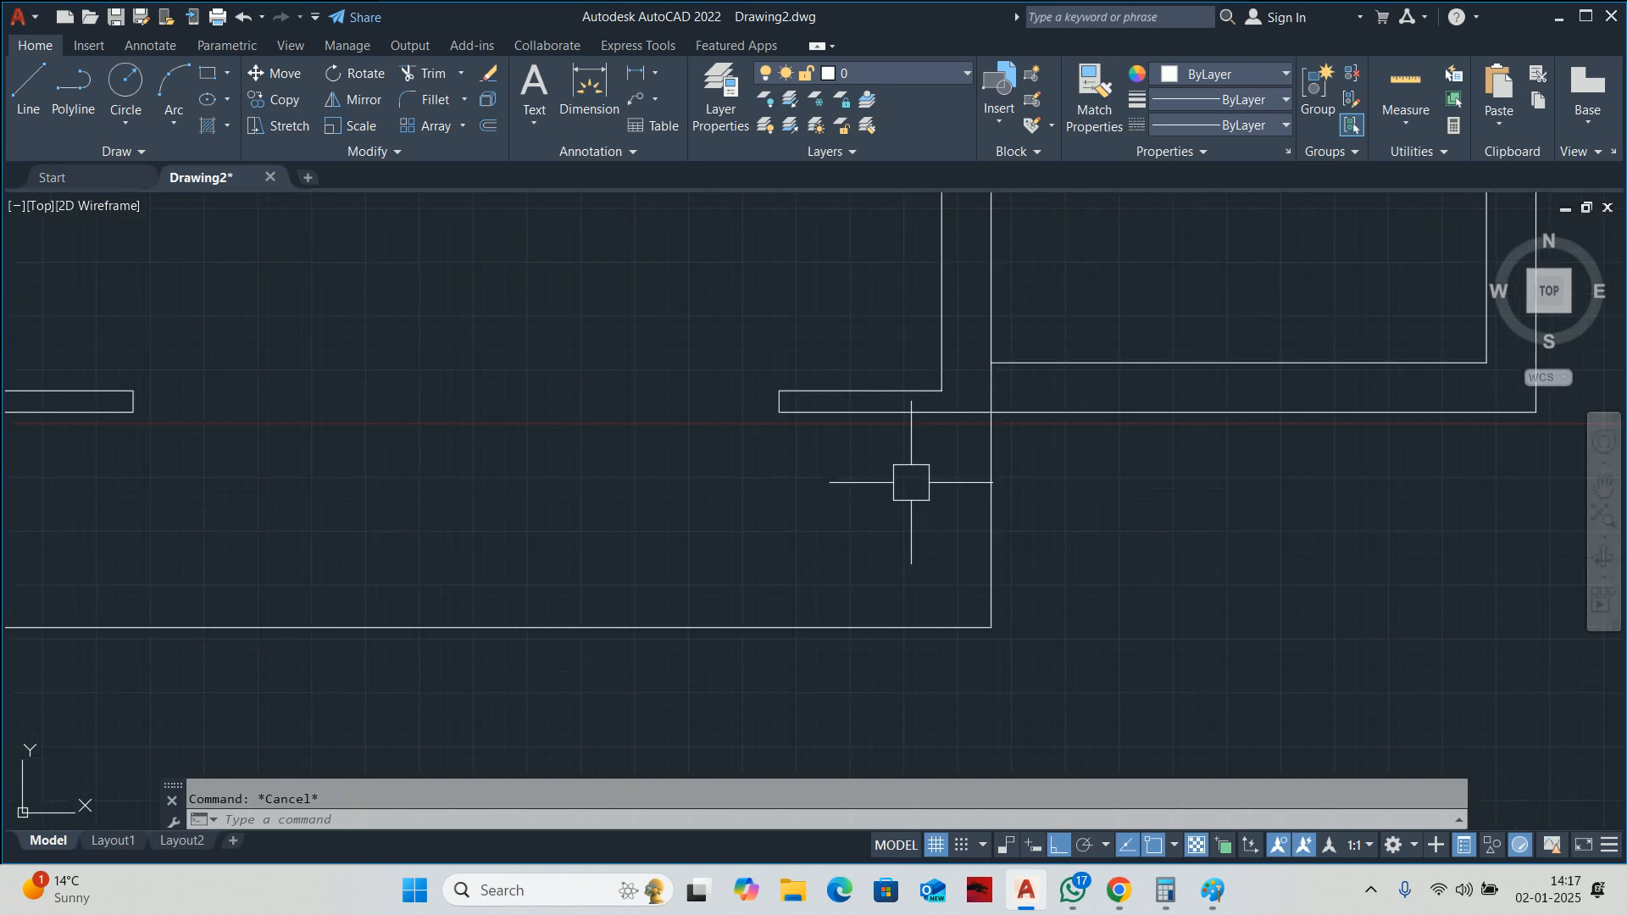
{"action": "left_click", "coordinate": [999, 518]}
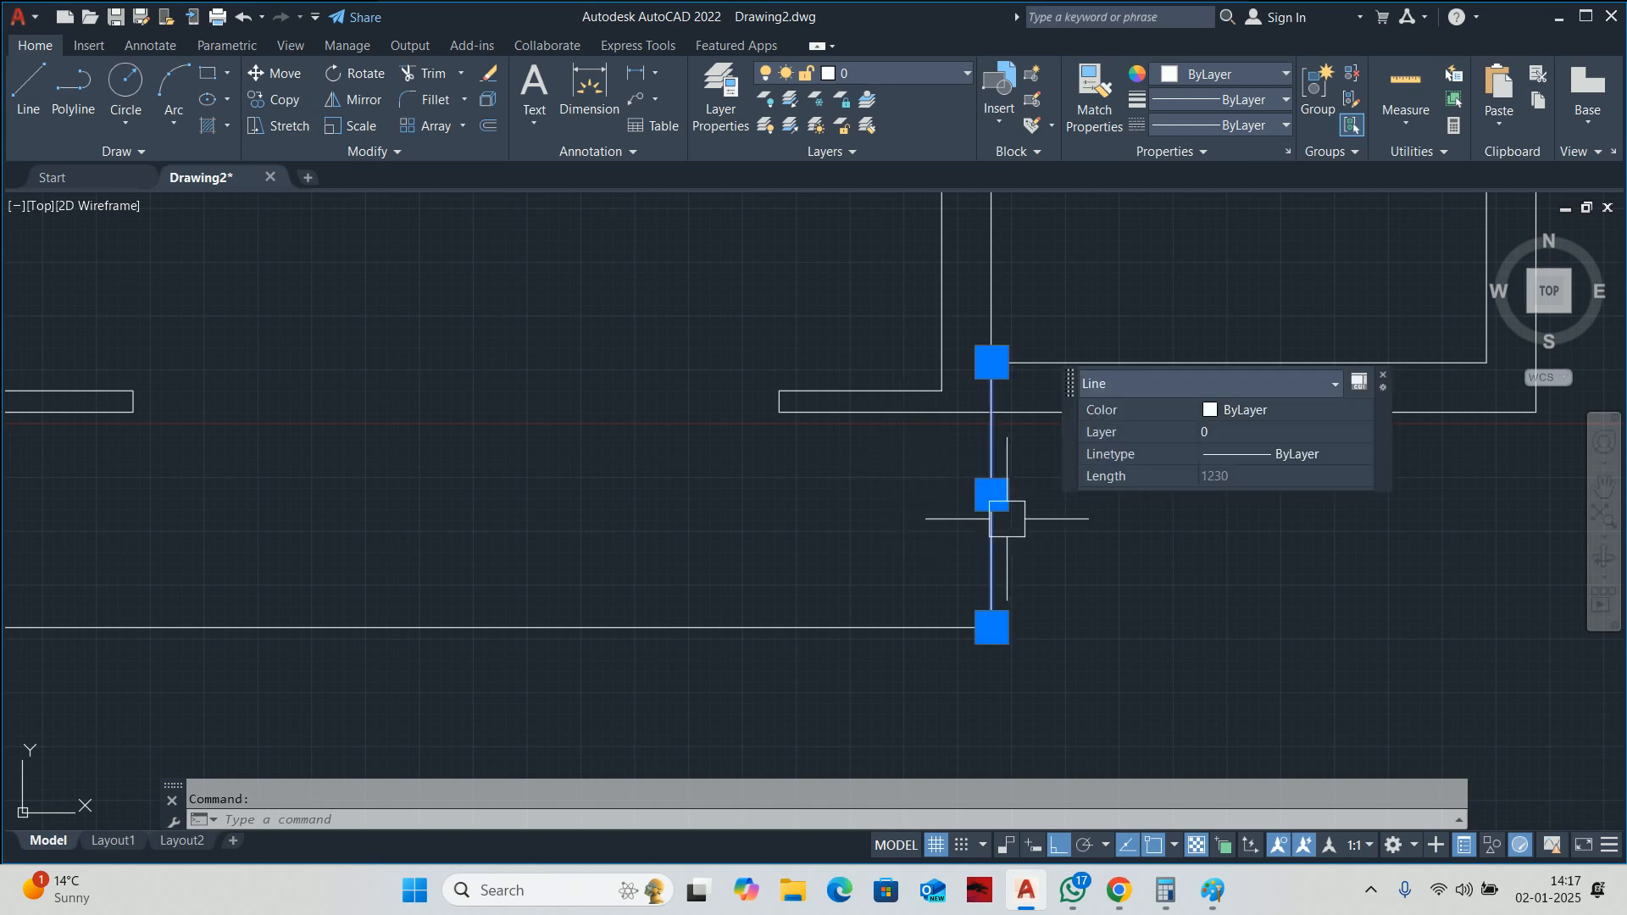
{"action": "key", "text": "Escape"}
{"action": "scroll", "coordinate": [987, 514], "scroll_direction": "down", "scroll_amount": 2}
{"action": "type", "text": "tr"}
{"action": "key", "text": "Return"}
{"action": "scroll", "coordinate": [985, 457], "scroll_direction": "up", "scroll_amount": 4}
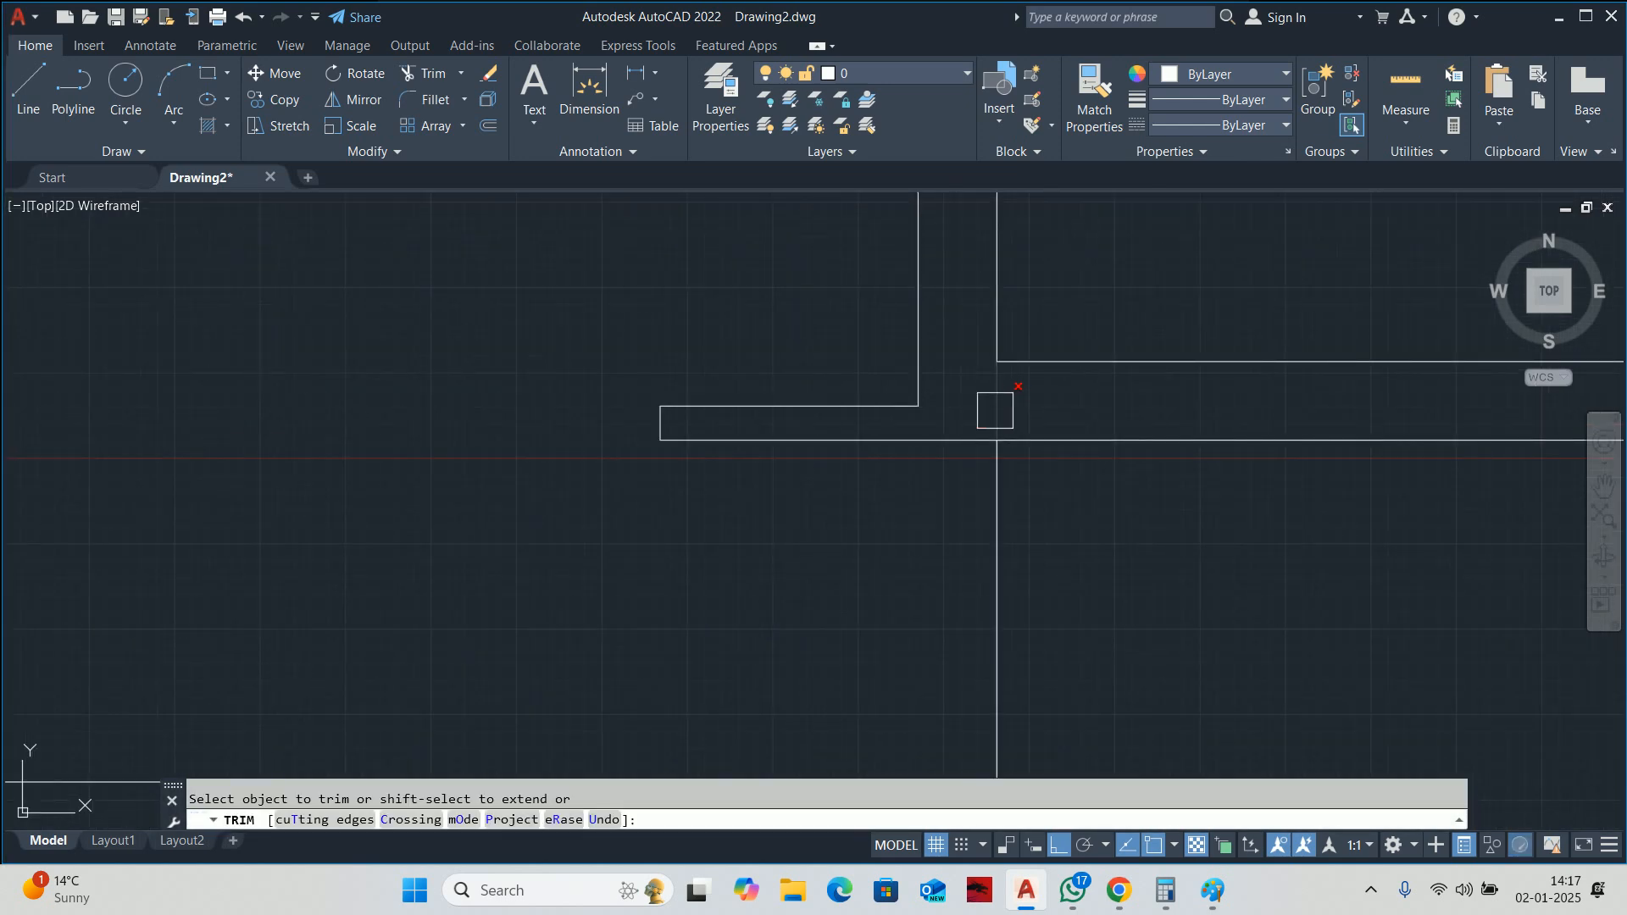
{"action": "key", "text": "Escape"}
Join the two side lines and the front line of the projection into one outline.
{"action": "scroll", "coordinate": [991, 458], "scroll_direction": "down", "scroll_amount": 4}
{"action": "type", "text": "j"}
{"action": "key", "text": "Return"}
{"action": "left_click", "coordinate": [1028, 560]}
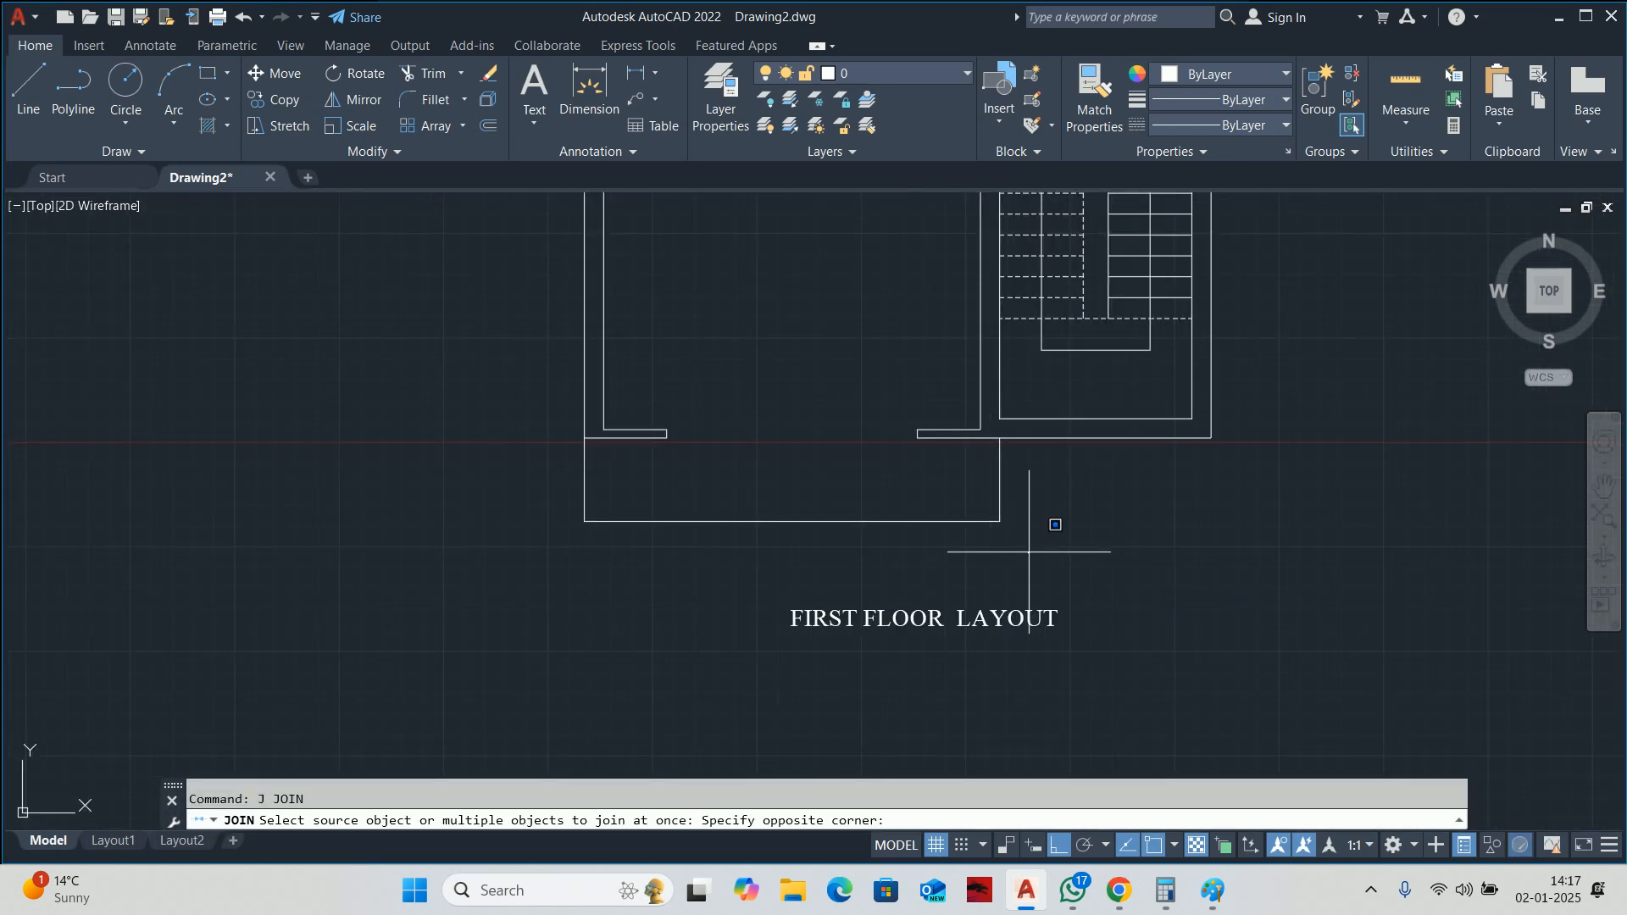
{"action": "left_click", "coordinate": [625, 486]}
{"action": "key", "text": "Return"}
{"action": "key", "text": "Escape"}
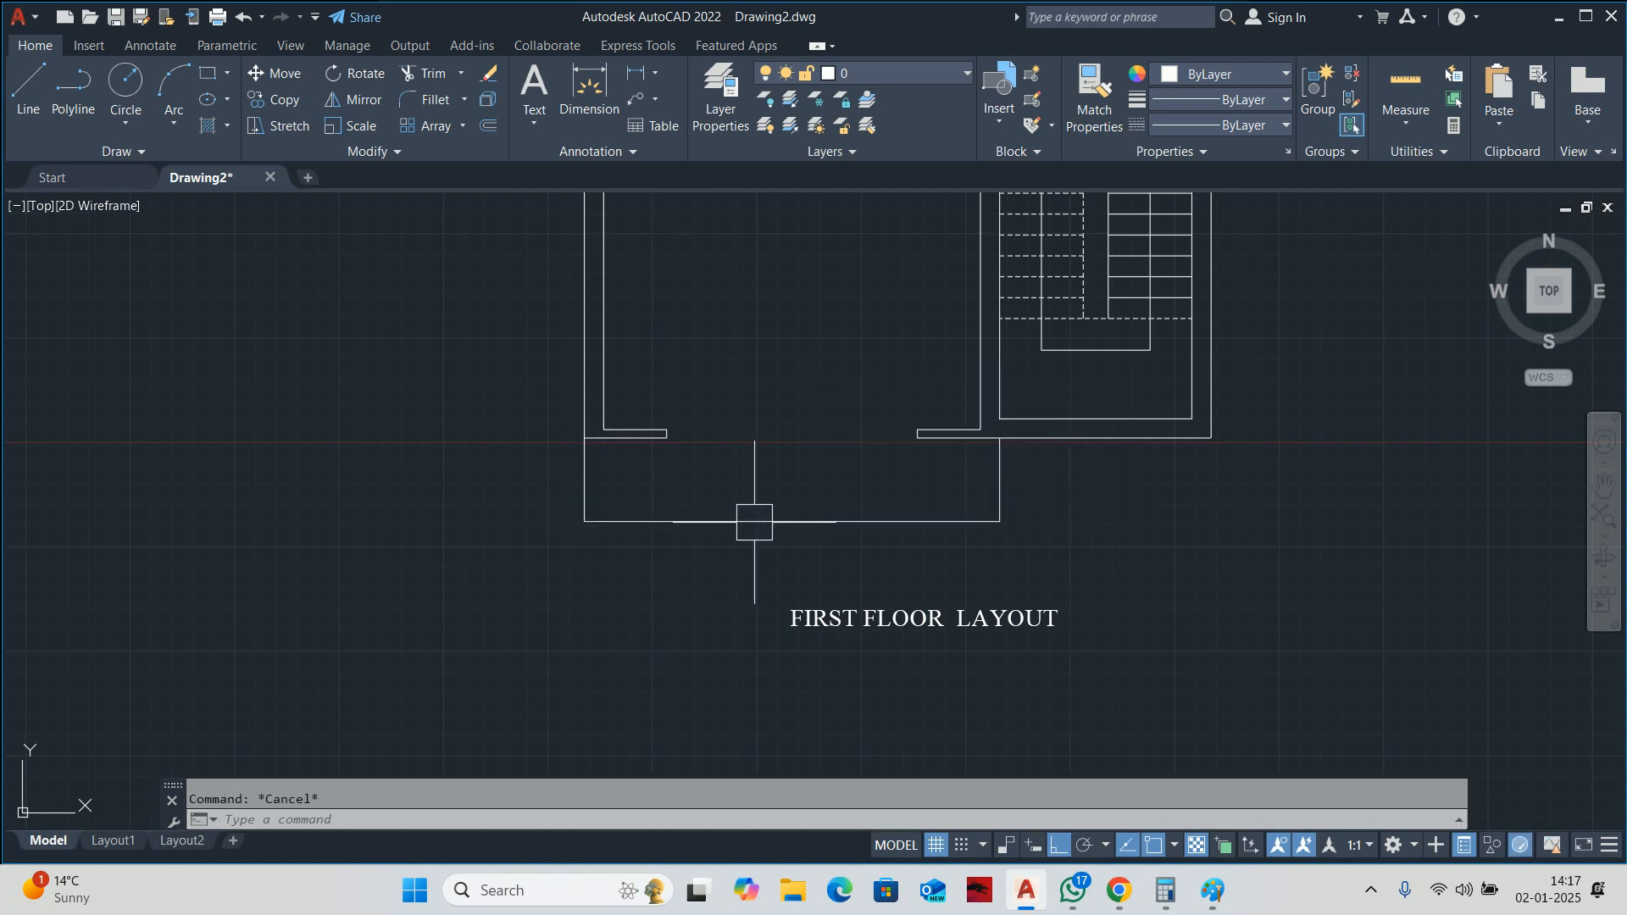
Offset the projection's joined outline 75 to the inside.
{"action": "type", "text": "o"}
{"action": "key", "text": "Return"}
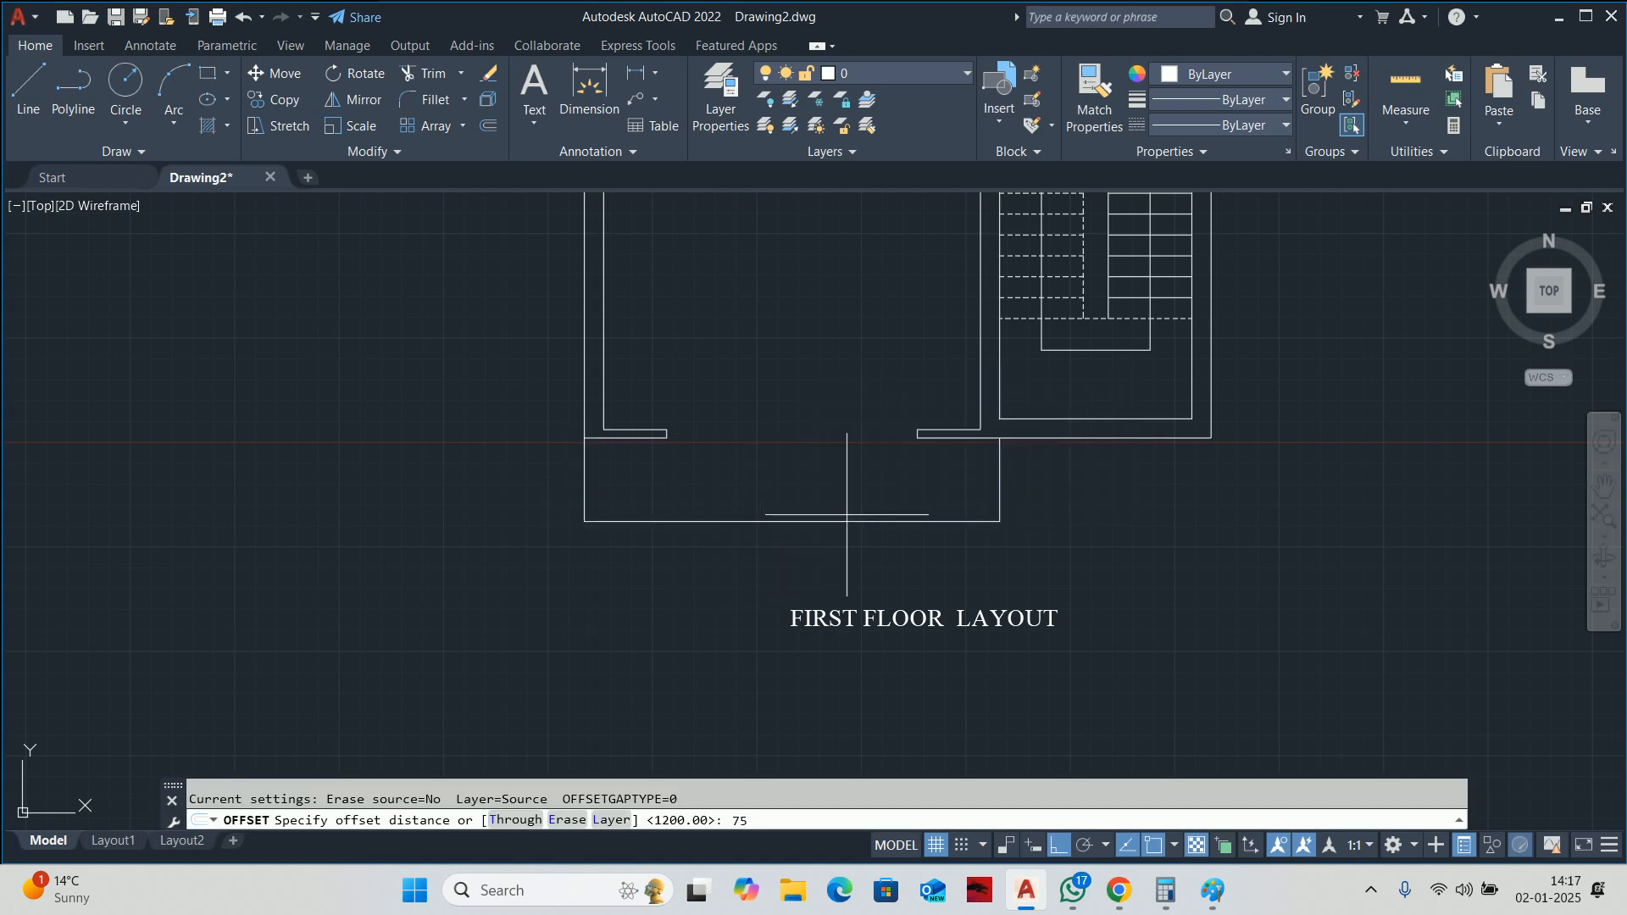
{"action": "key", "text": "Return"}
{"action": "left_click", "coordinate": [864, 521]}
{"action": "left_click", "coordinate": [846, 477]}
{"action": "key", "text": "Escape"}
{"action": "scroll", "coordinate": [847, 486], "scroll_direction": "down", "scroll_amount": 2}
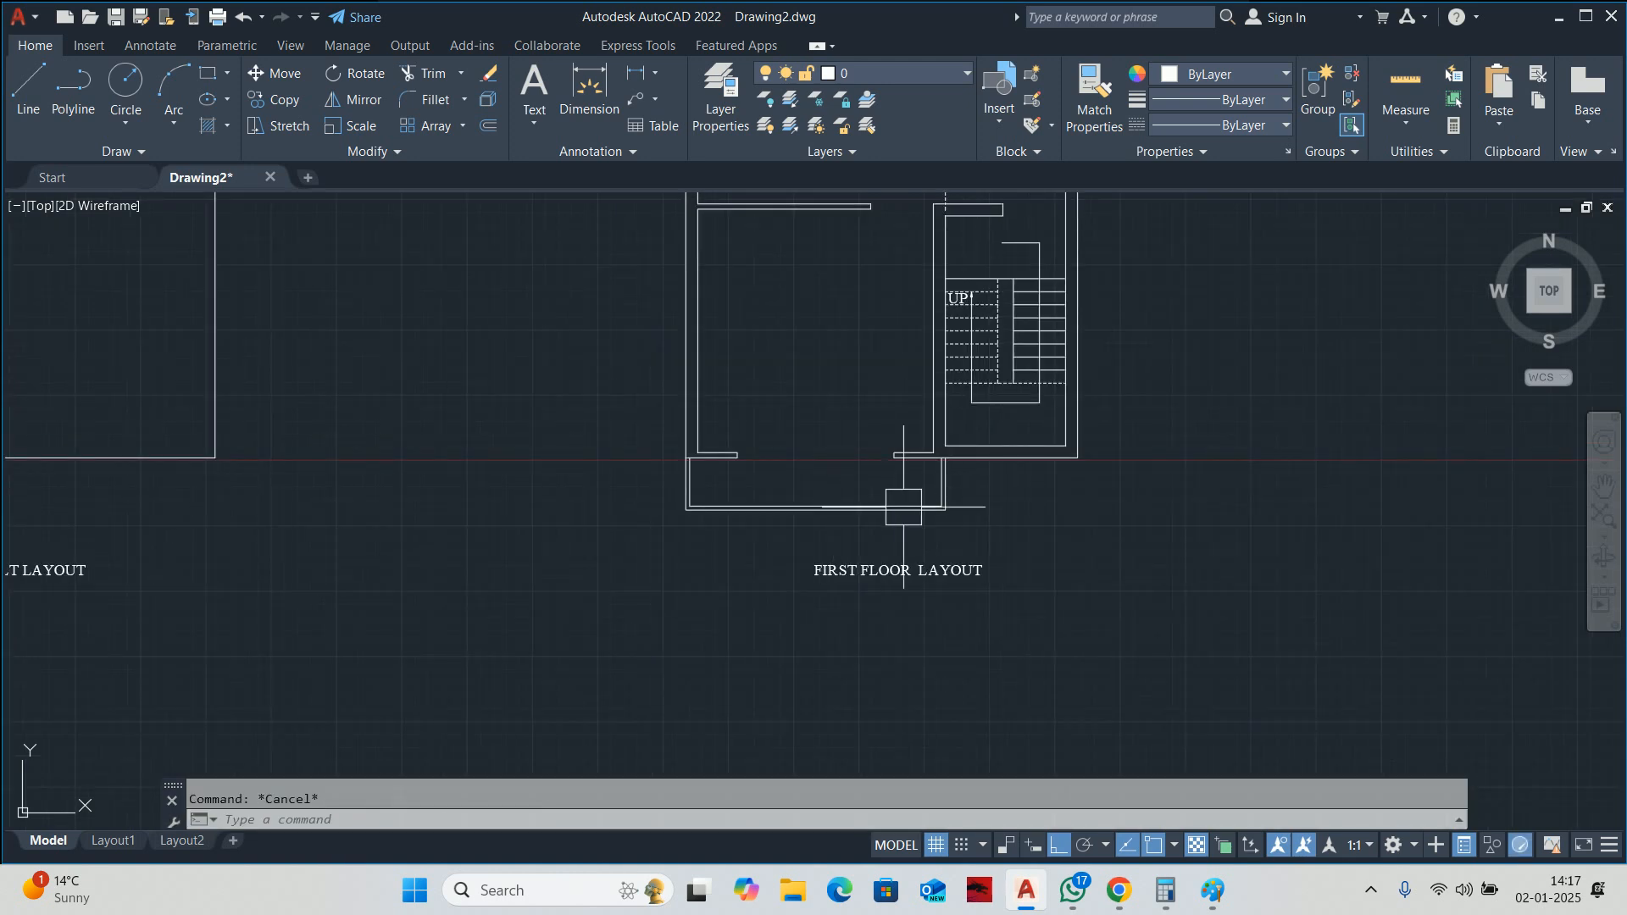
Move the whole first floor layout with its title about 5100 to the left, closer to the stilt layout.
{"action": "scroll", "coordinate": [788, 496], "scroll_direction": "up", "scroll_amount": 4}
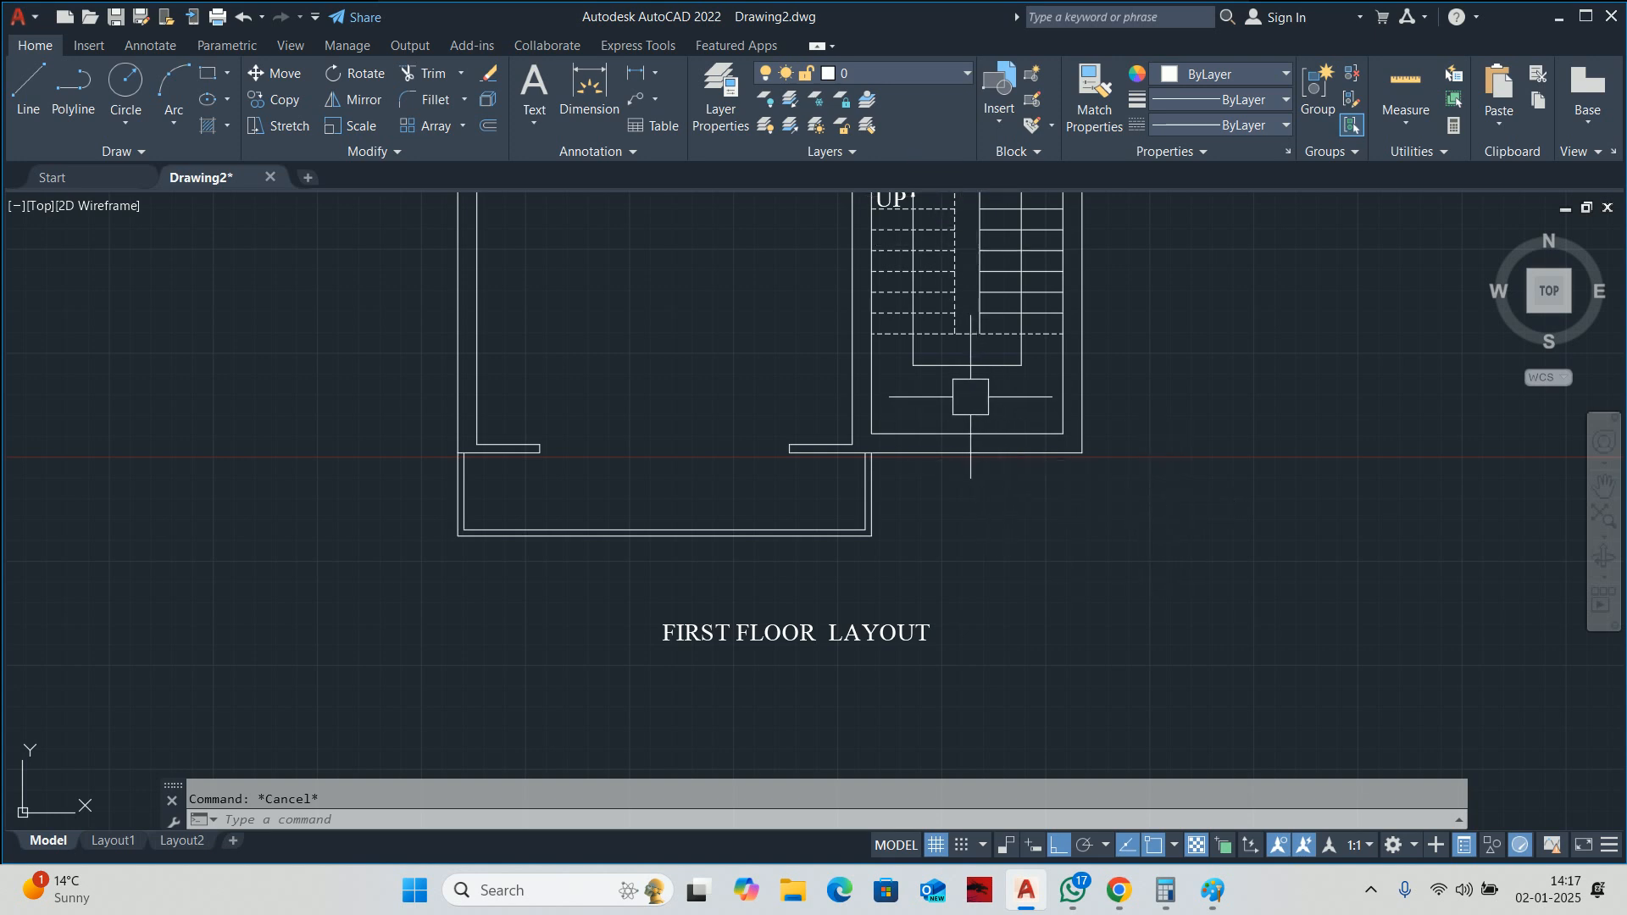
{"action": "scroll", "coordinate": [939, 468], "scroll_direction": "down", "scroll_amount": 3}
{"action": "middle_click_drag", "start_coordinate": [943, 466], "coordinate": [986, 599]}
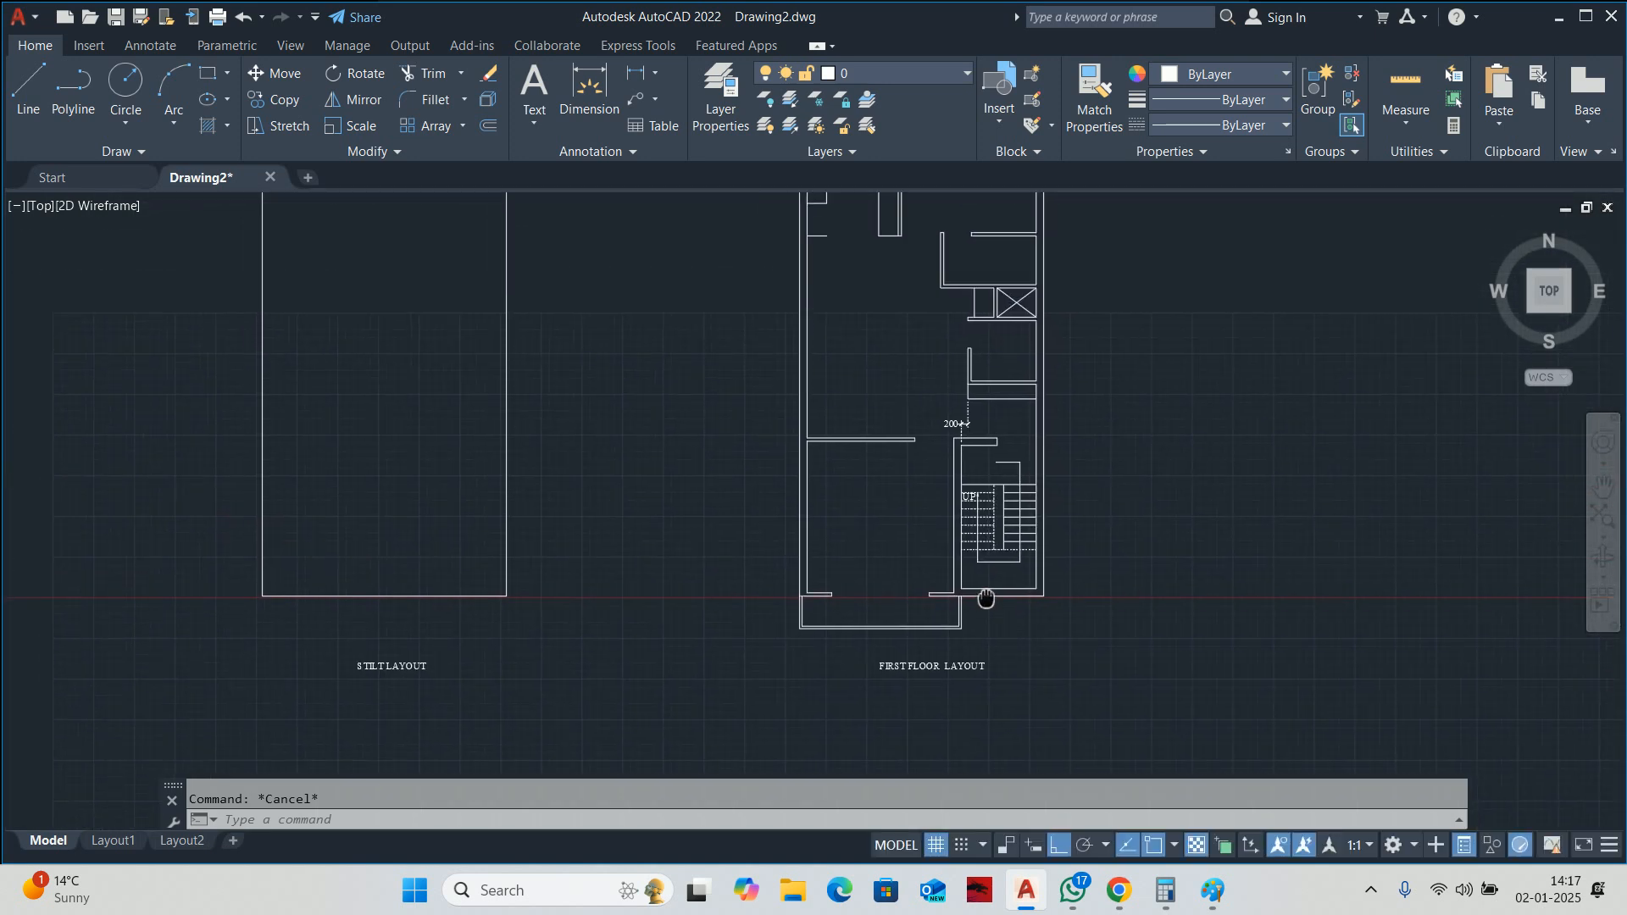
{"action": "scroll", "coordinate": [964, 488], "scroll_direction": "down", "scroll_amount": 2}
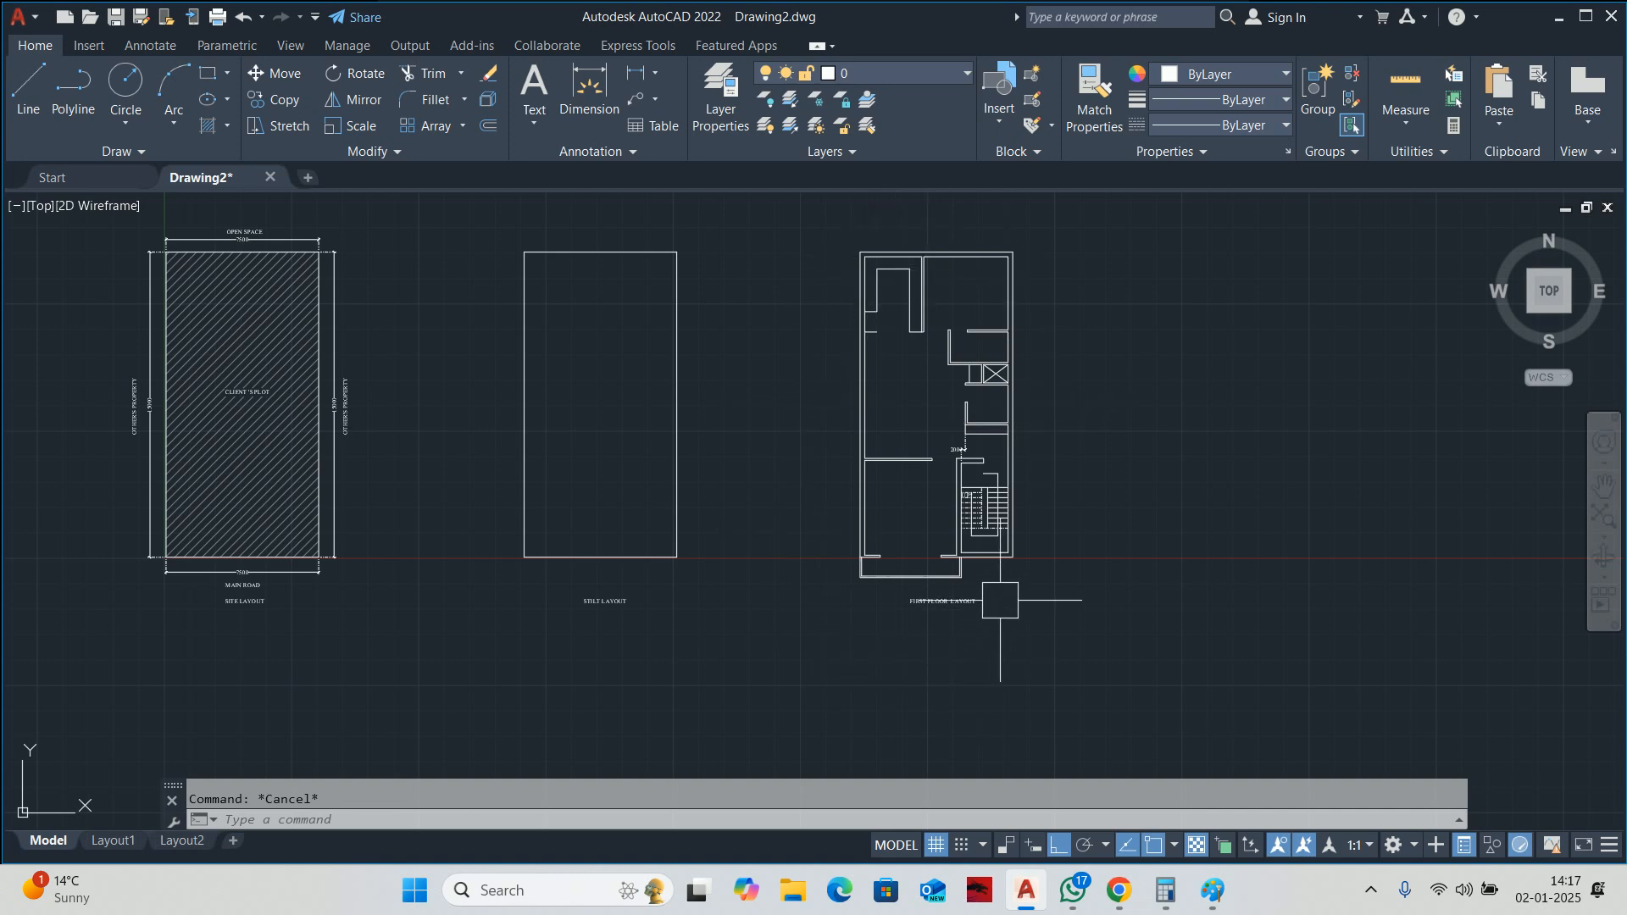
{"action": "middle_click_drag", "start_coordinate": [1046, 599], "coordinate": [927, 607]}
{"action": "type", "text": "M"}
{"action": "key", "text": "Return"}
{"action": "left_click", "coordinate": [755, 252]}
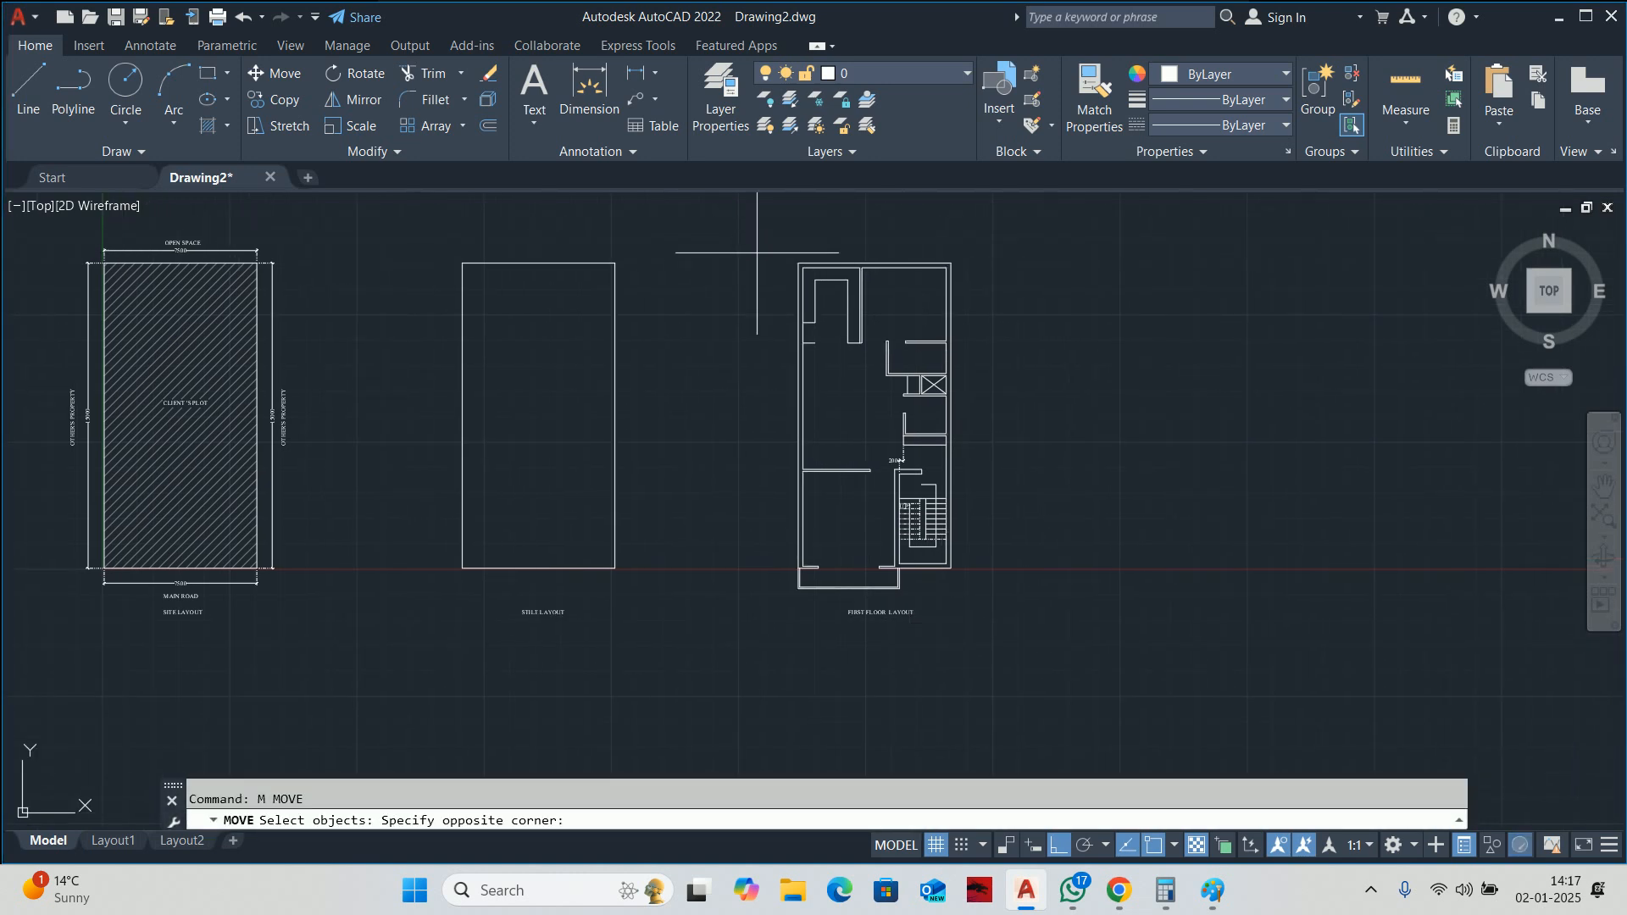
{"action": "left_click", "coordinate": [1083, 625]}
{"action": "key", "text": "Return"}
{"action": "left_click", "coordinate": [978, 667]}
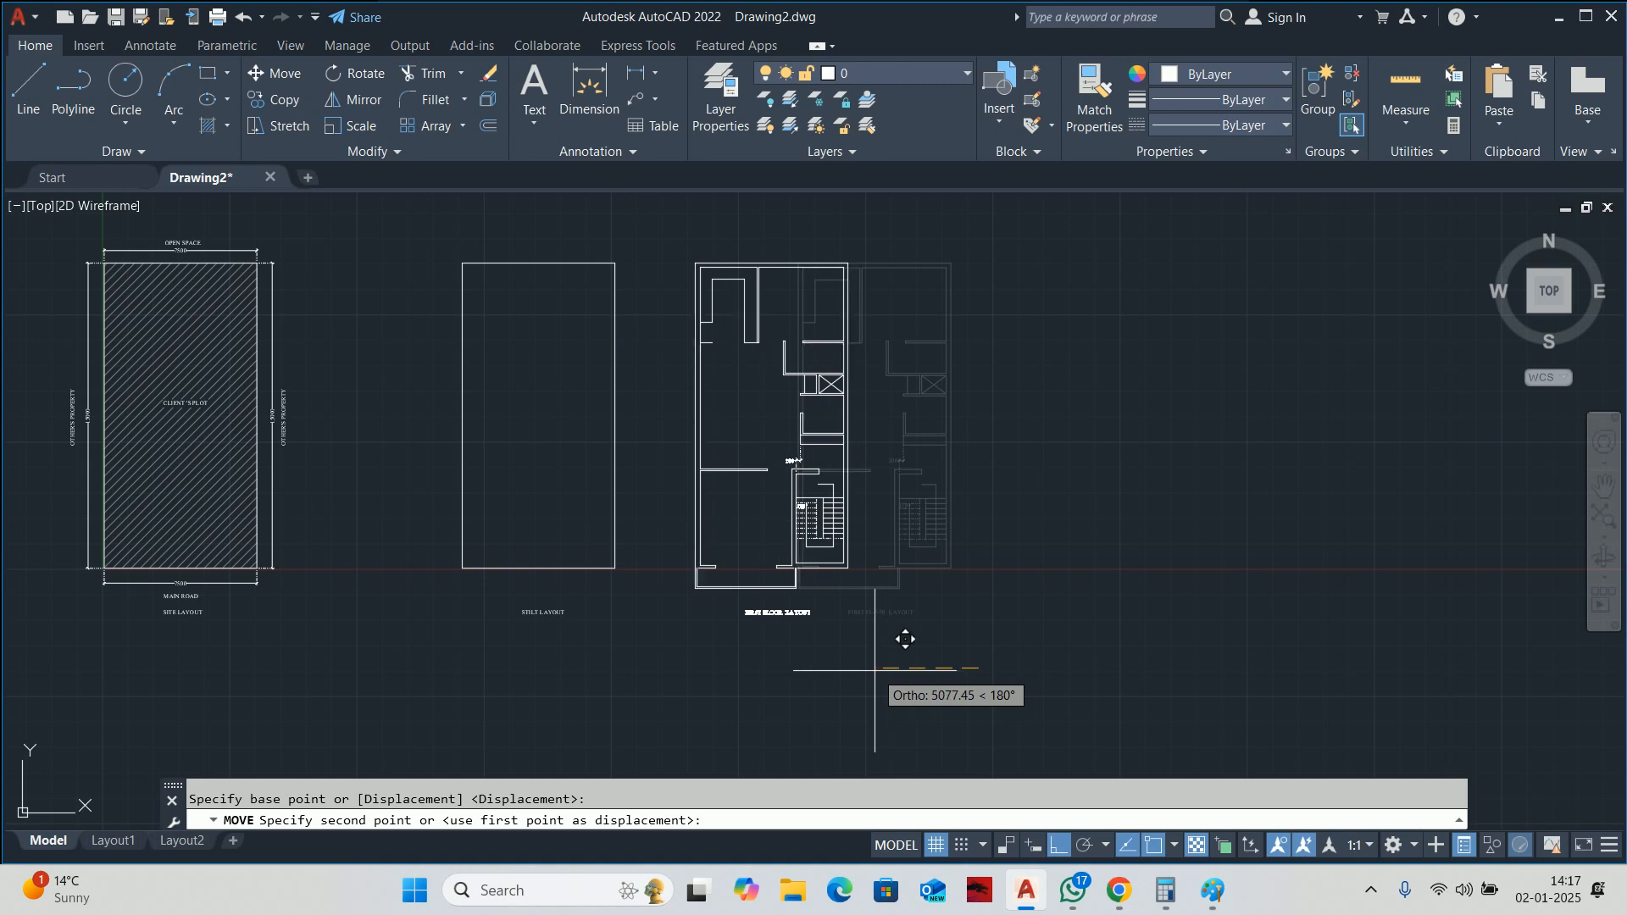
{"action": "key", "text": "Escape"}
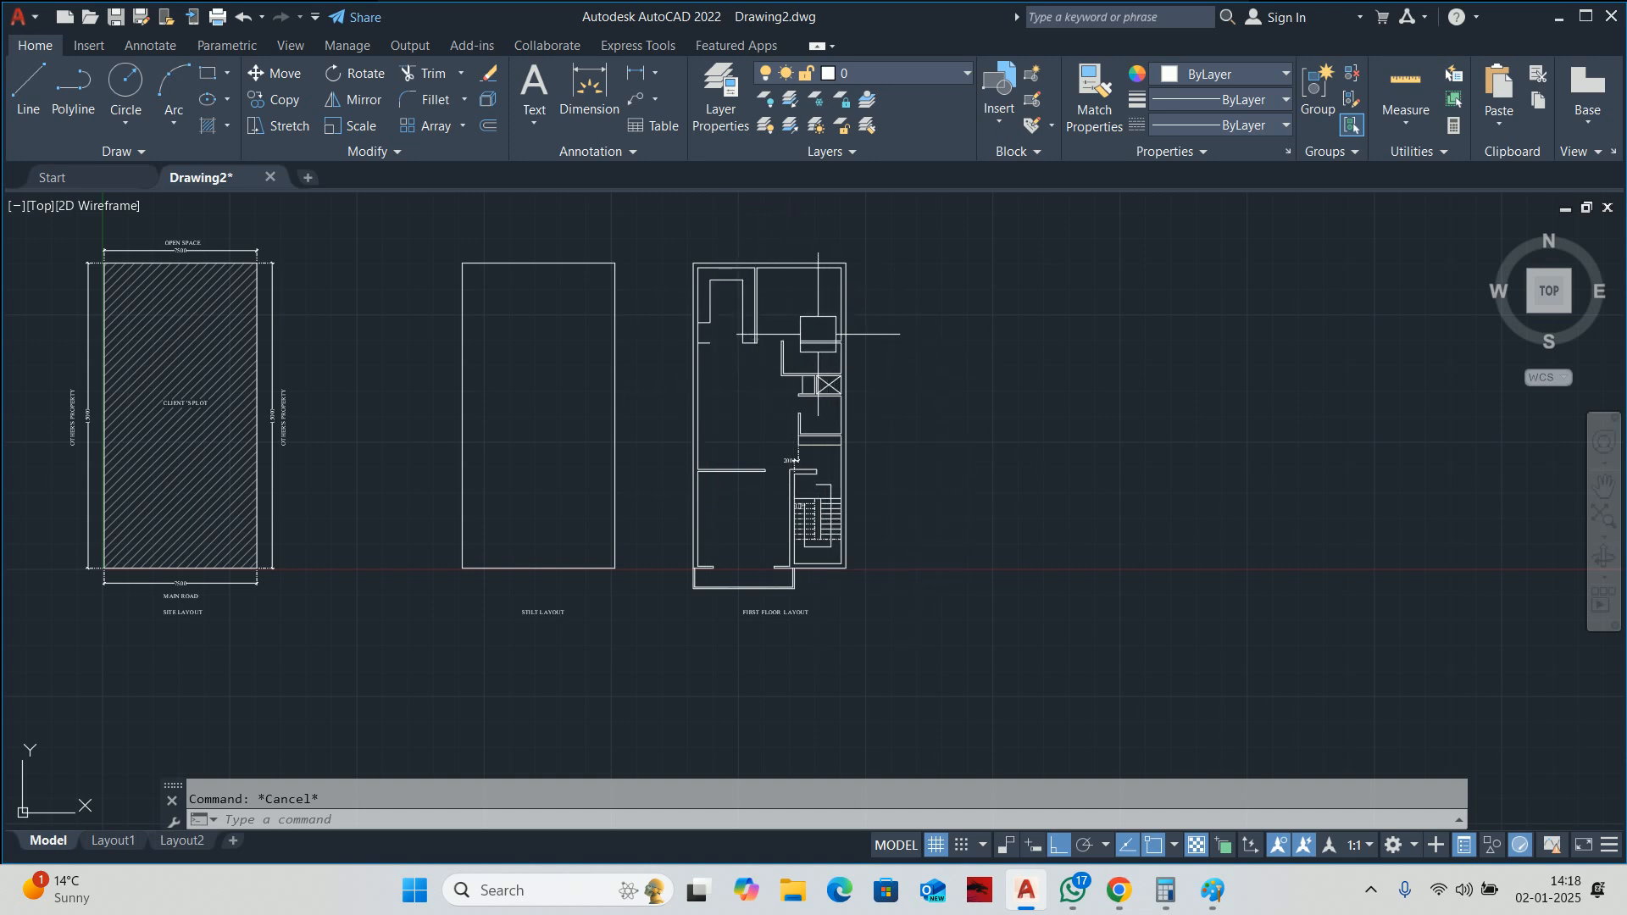
{"action": "scroll", "coordinate": [797, 325], "scroll_direction": "up", "scroll_amount": 2}
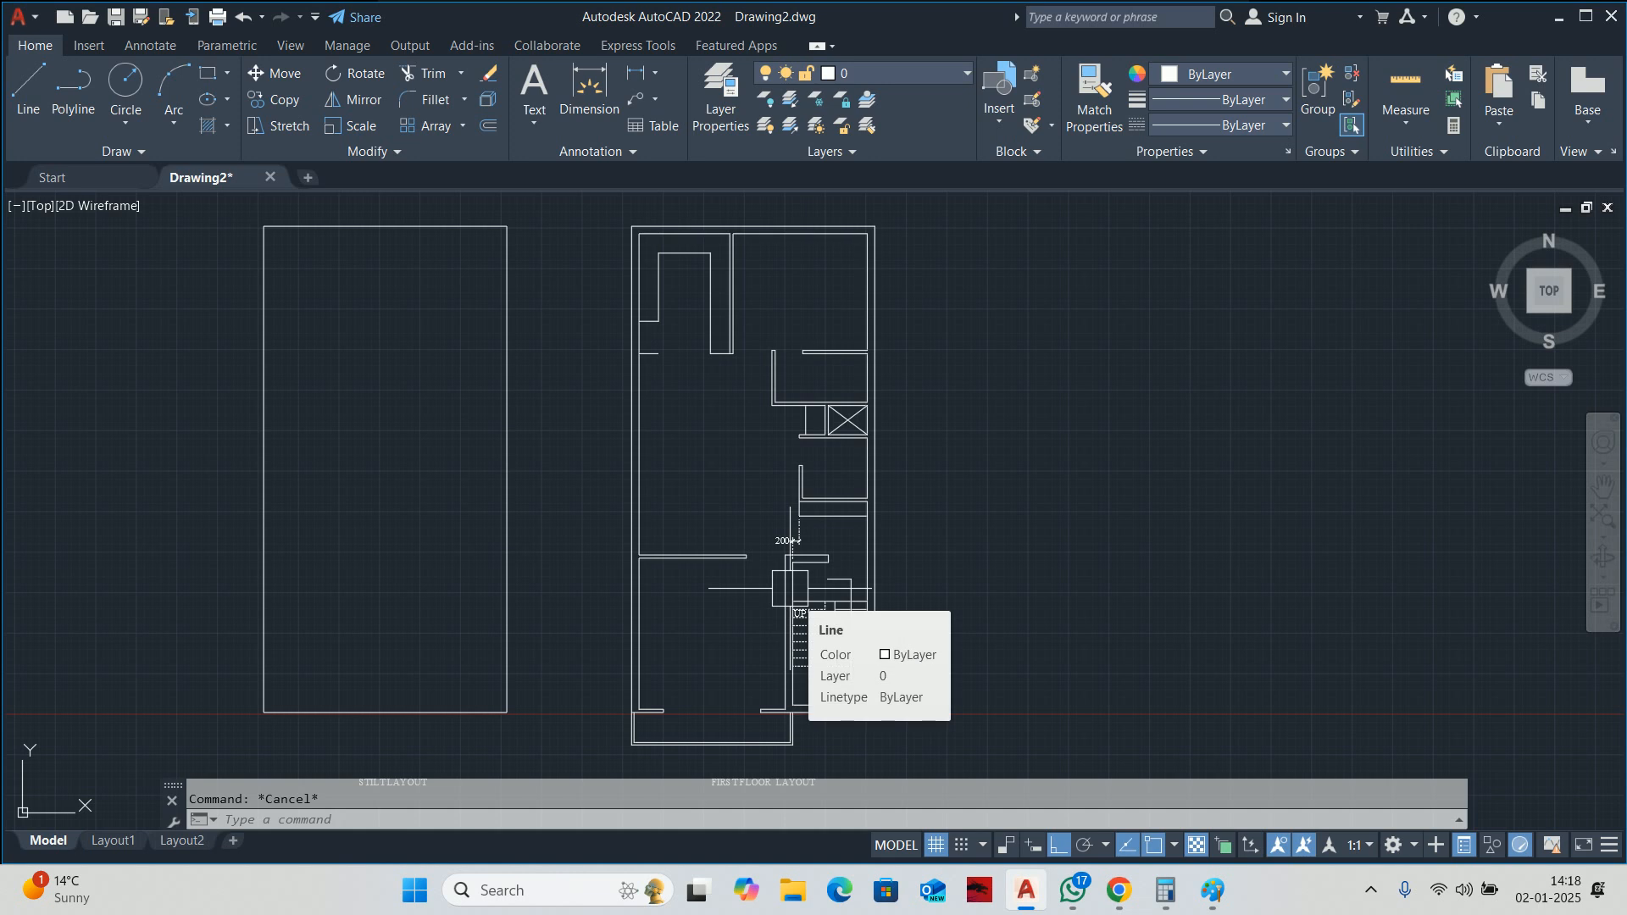
{"action": "scroll", "coordinate": [793, 546], "scroll_direction": "down", "scroll_amount": 2}
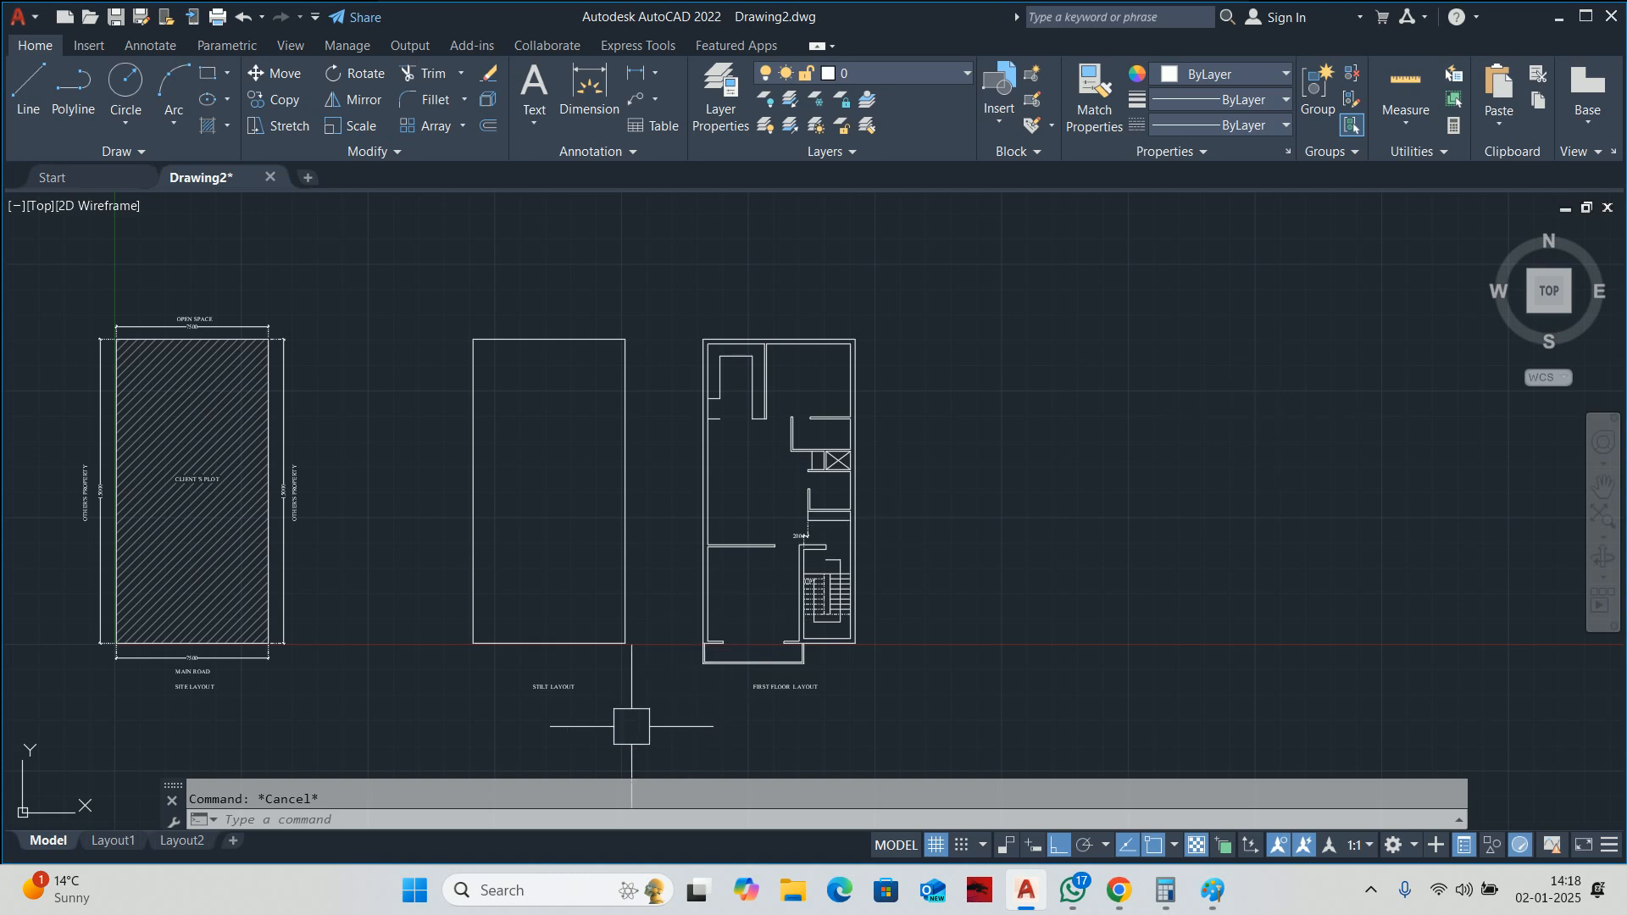
{"action": "scroll", "coordinate": [542, 646], "scroll_direction": "up", "scroll_amount": 2}
{"action": "scroll", "coordinate": [555, 631], "scroll_direction": "down", "scroll_amount": 2}
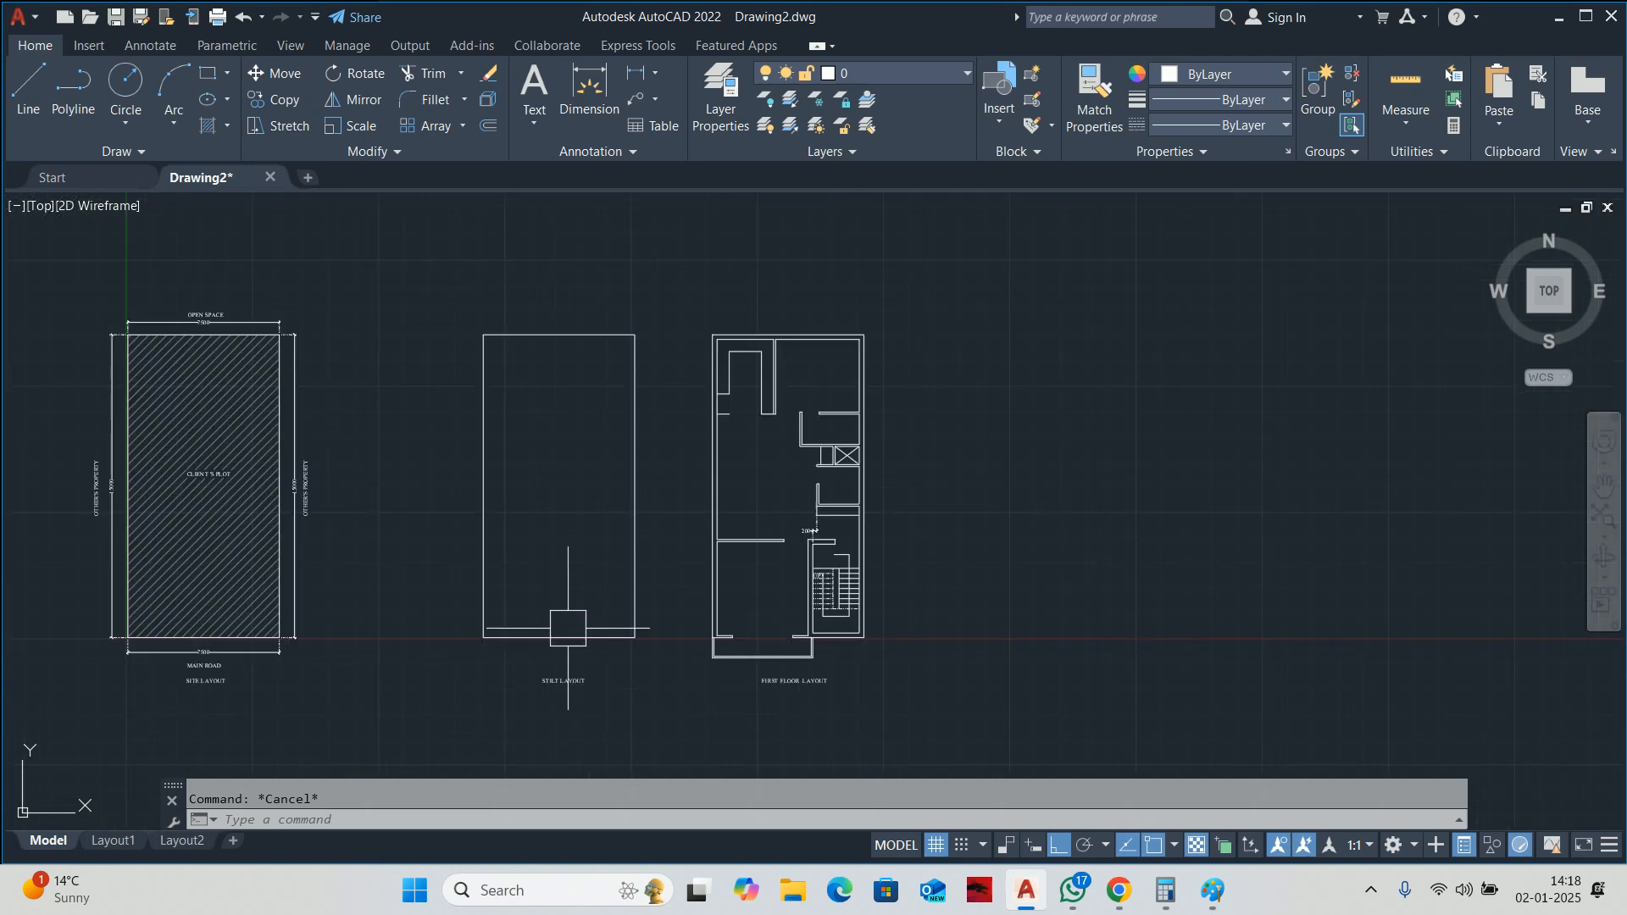
{"action": "mouse_move", "coordinate": [632, 392]}
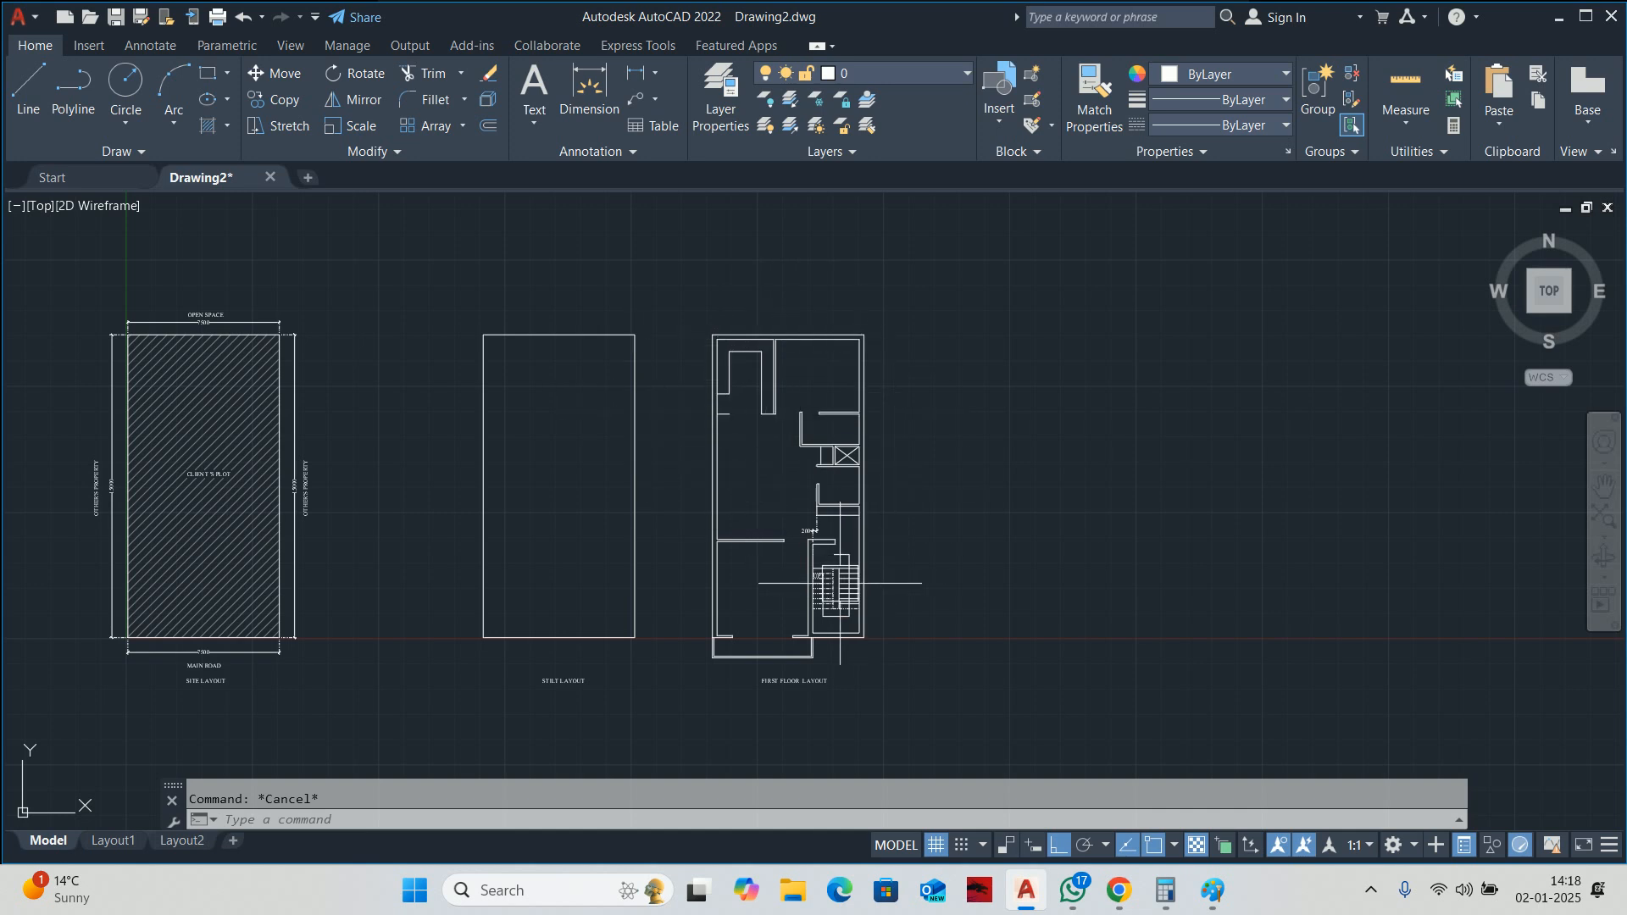
{"action": "mouse_move", "coordinate": [829, 557]}
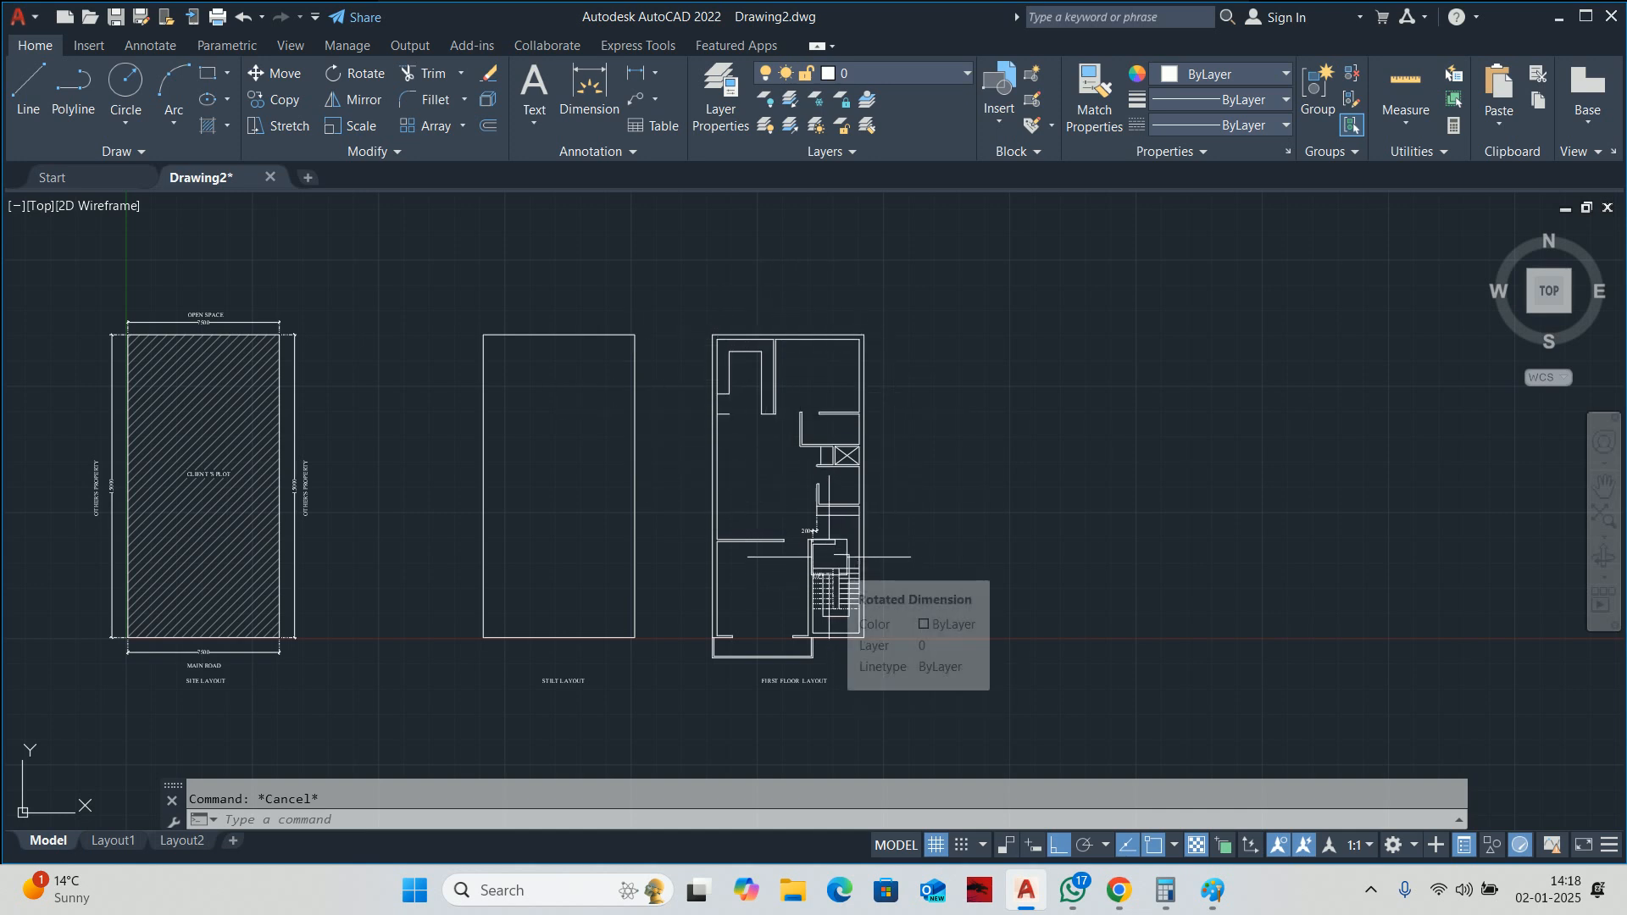